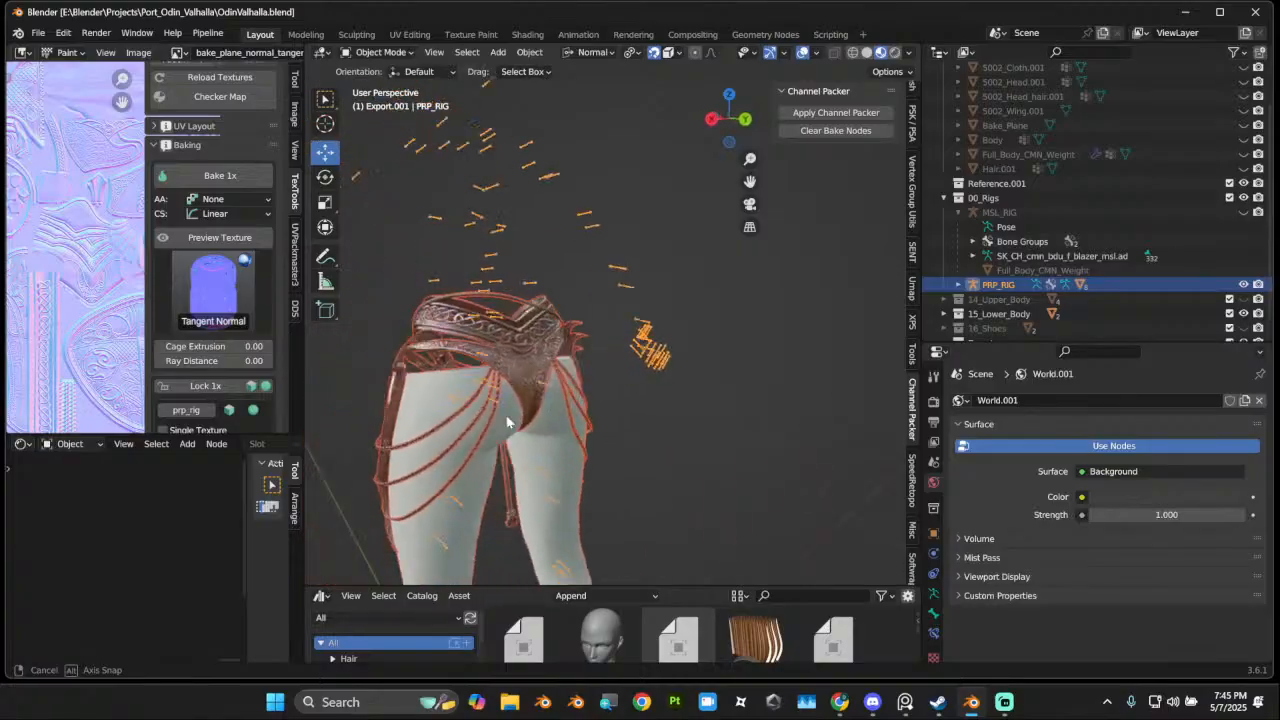
# Step: Unhide the 14_Upper_Body and 16_Shoes collections and view the armoured character from the front, back and side
pyautogui.click(618, 350)
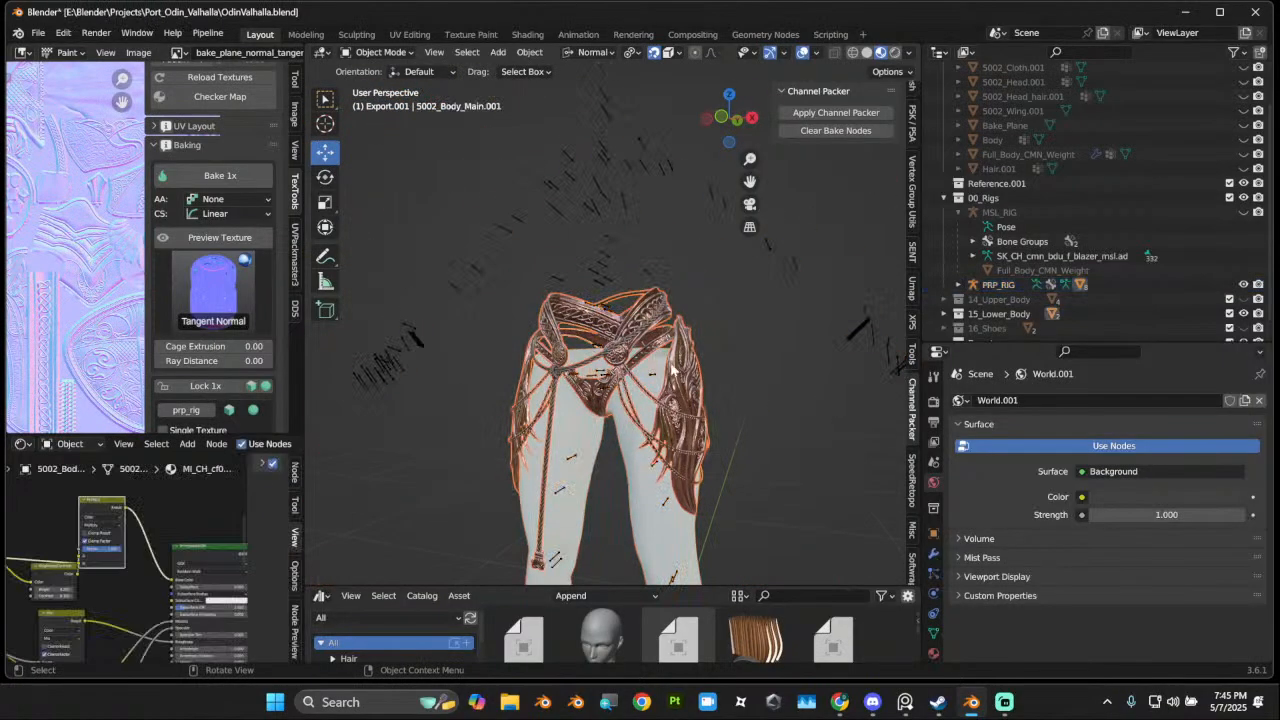
pyautogui.click(722, 120)
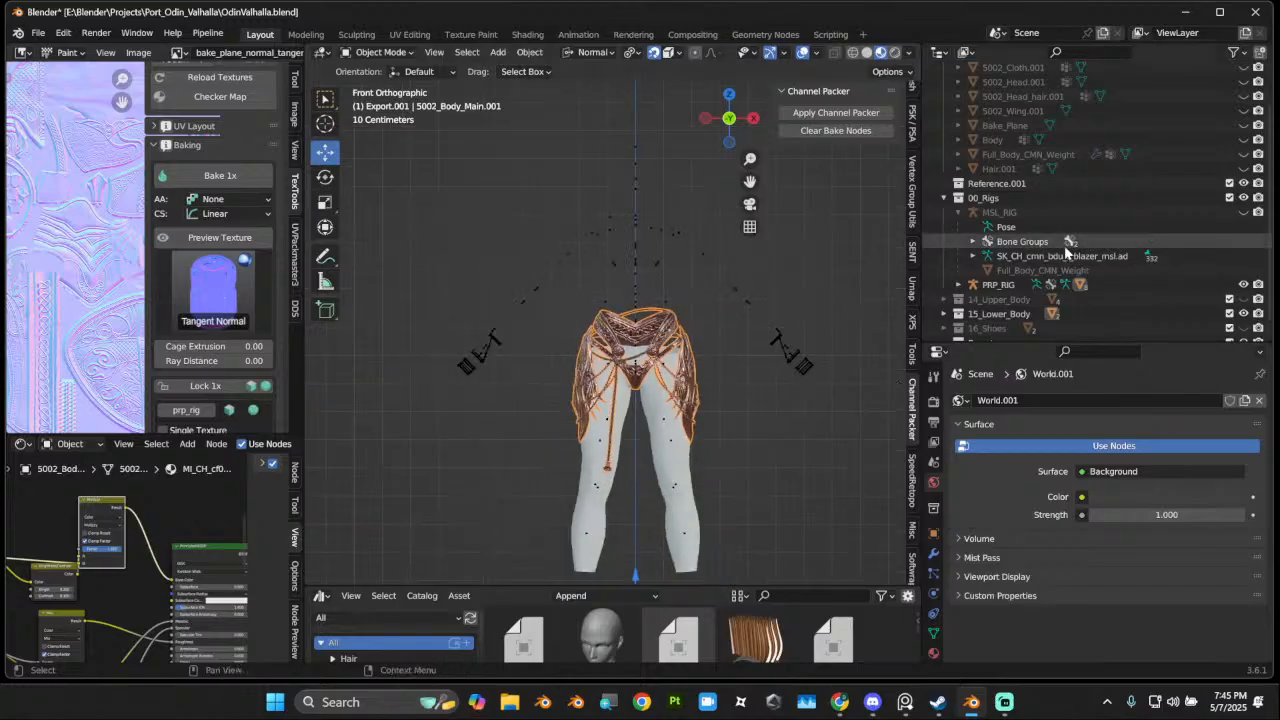
pyautogui.scroll(-1, 1161, 309)
pyautogui.click(1243, 283)
pyautogui.click(1249, 312)
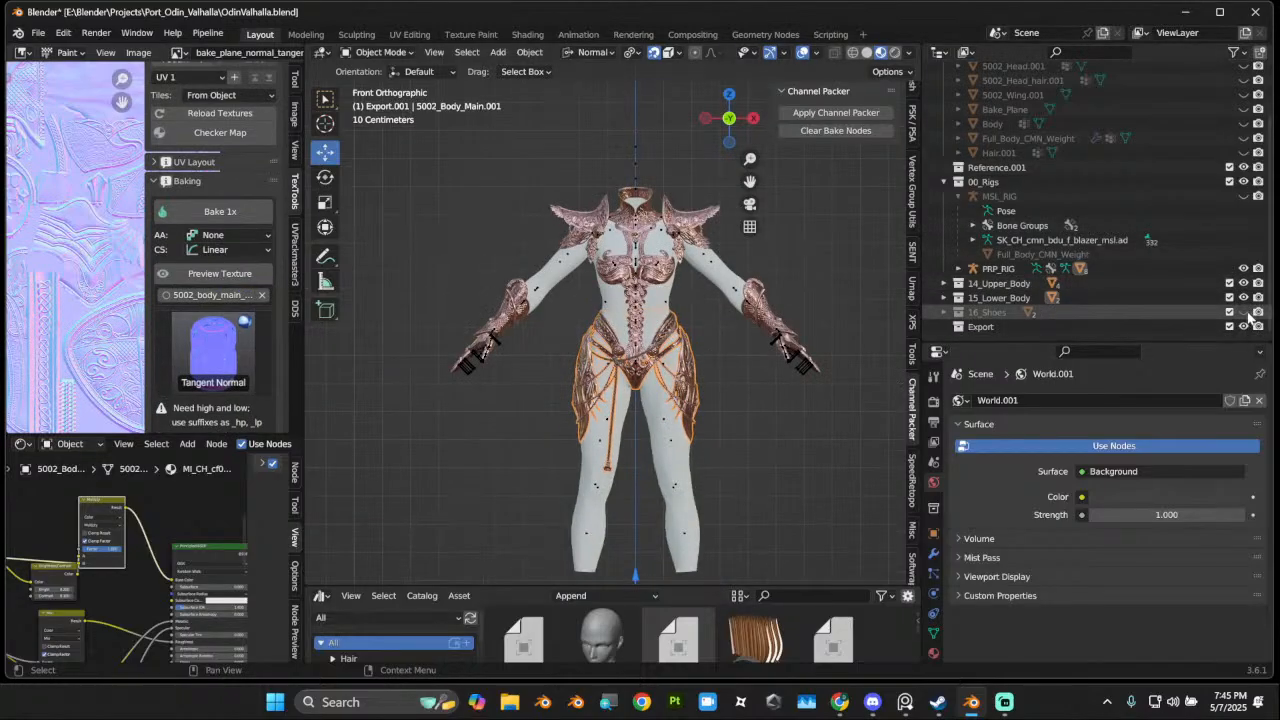
pyautogui.moveTo(771, 358); pyautogui.dragTo(486, 382, button='middle')
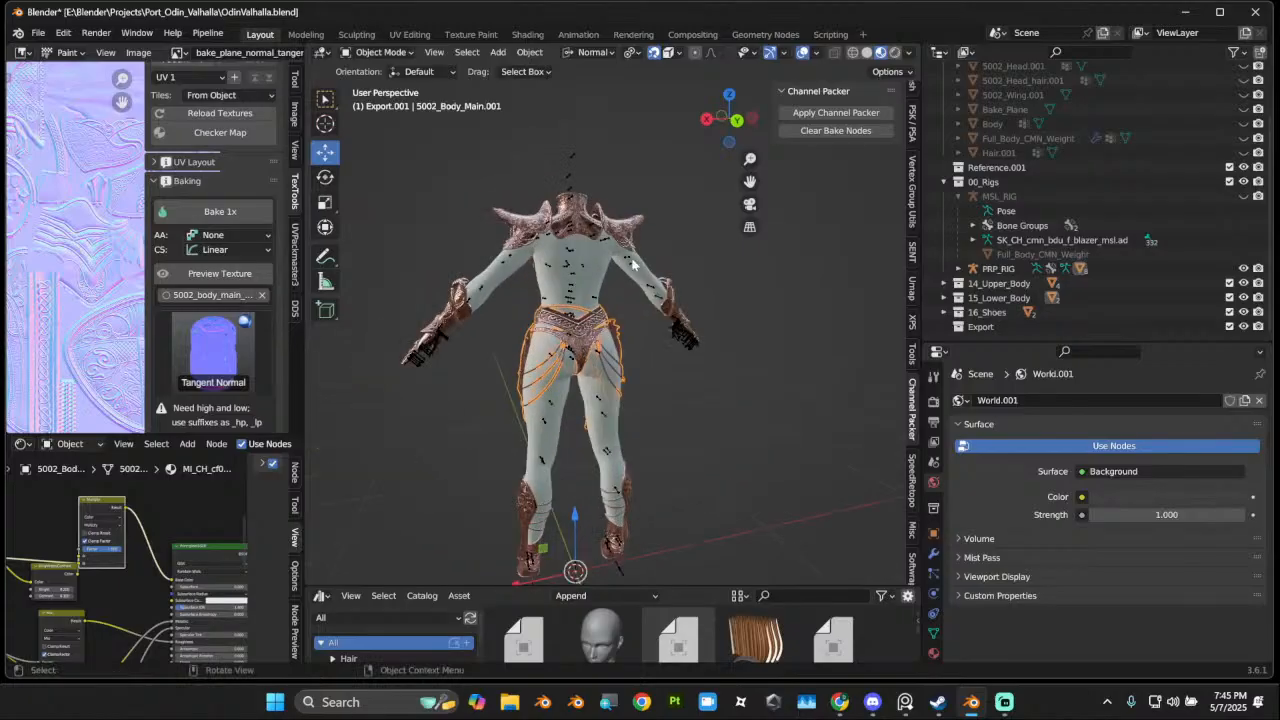
pyautogui.scroll(2, 628, 263)
pyautogui.click(733, 123)
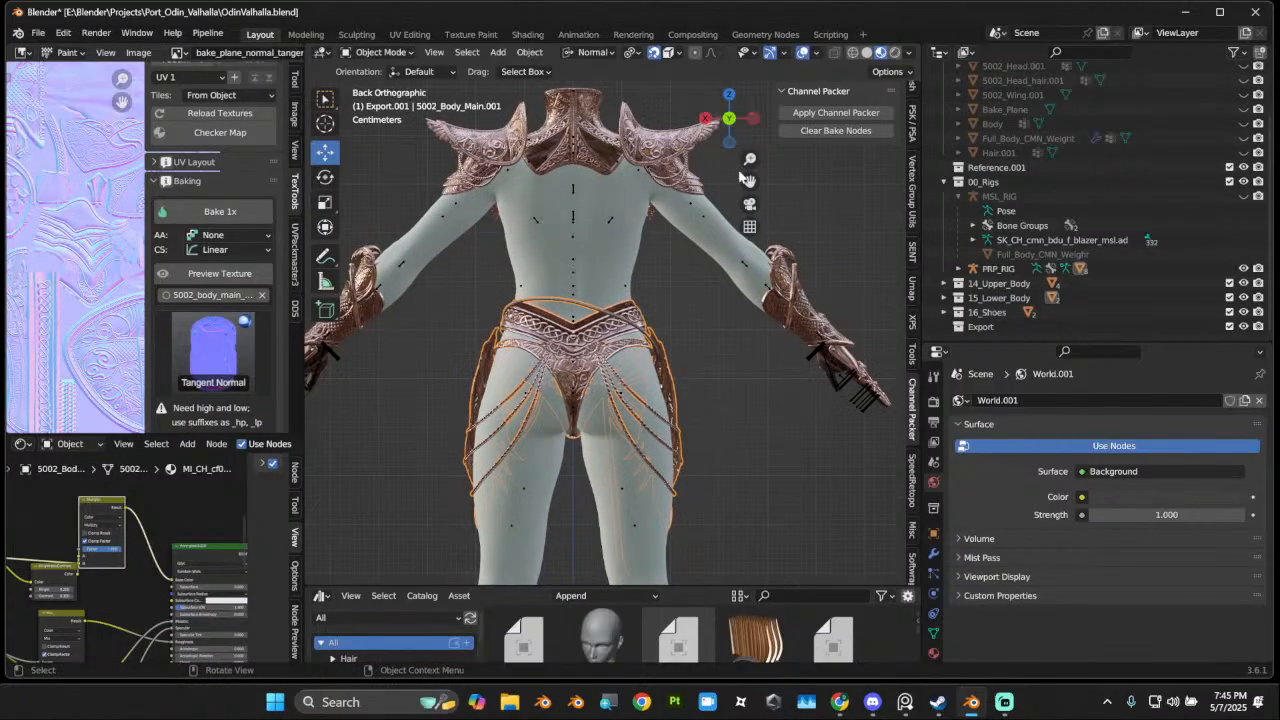
pyautogui.scroll(-4, 746, 178)
pyautogui.click(704, 119)
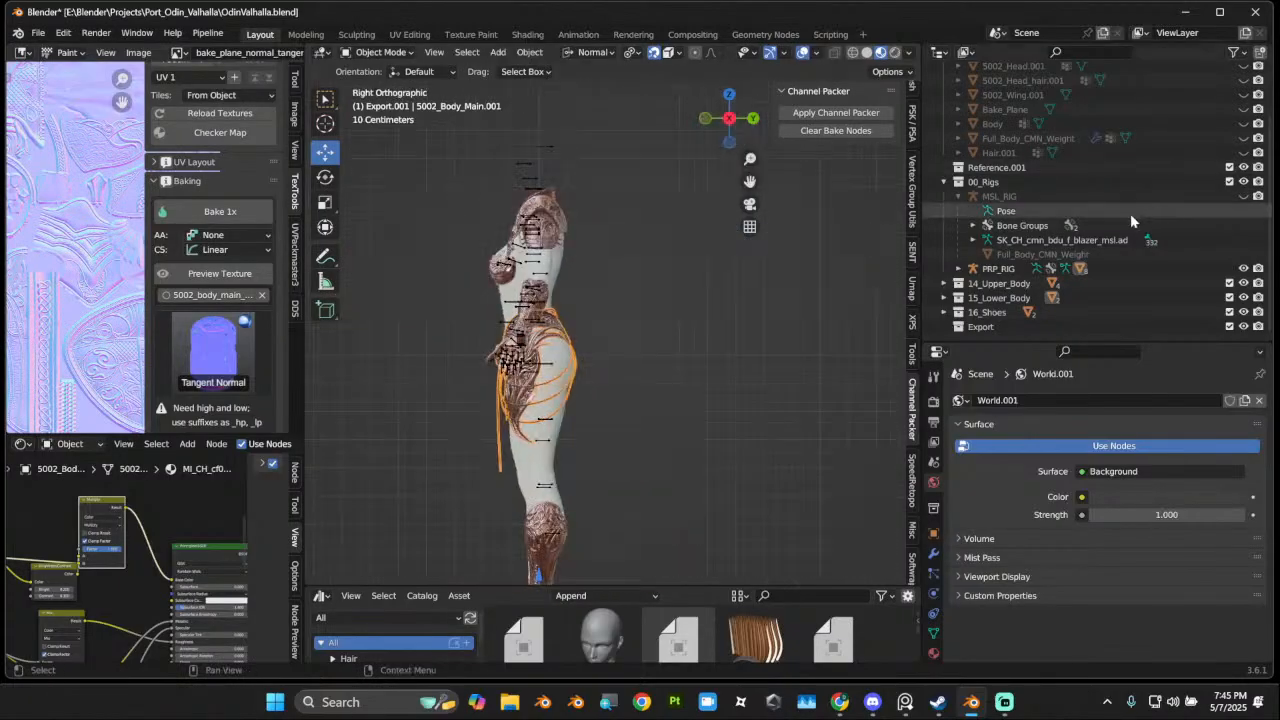
# Step: Show 5002_Wing.001, inspect the wings from the side and back, and hide them again
pyautogui.scroll(3, 1228, 140)
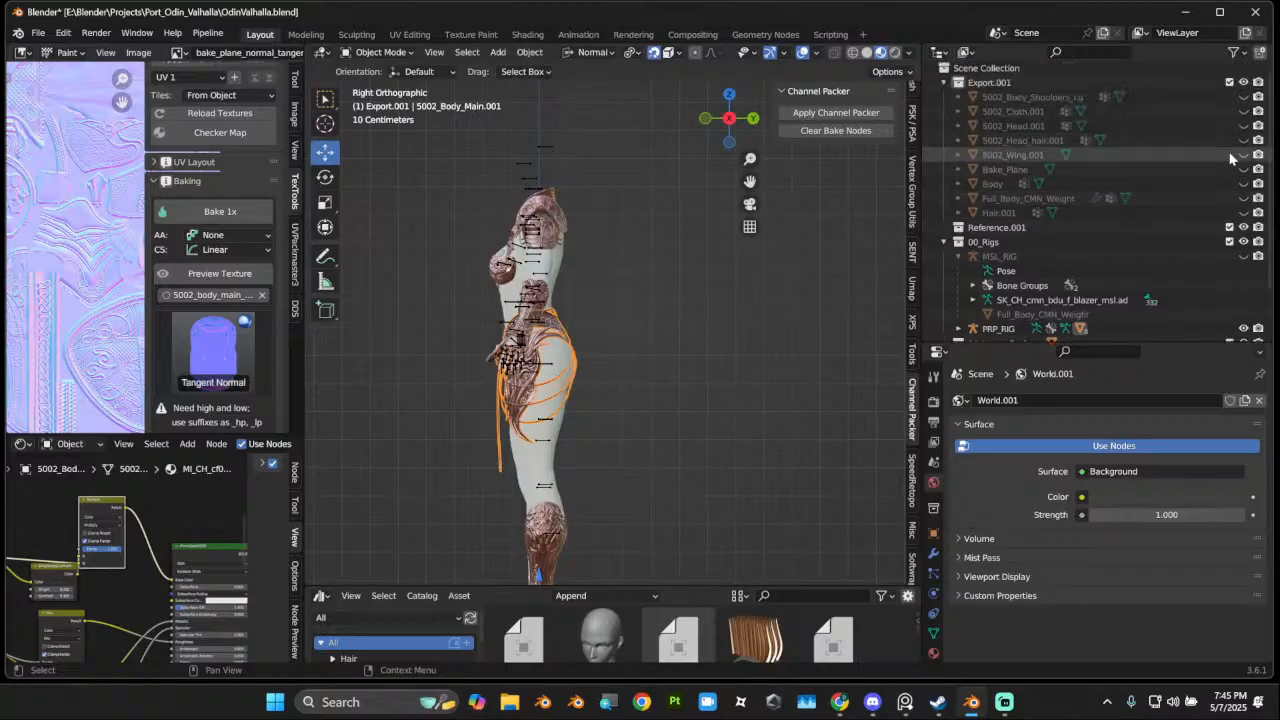
pyautogui.click(1244, 155)
pyautogui.moveTo(610, 325)
pyautogui.mouseDown(button='middle')
pyautogui.moveTo(690, 310)
pyautogui.moveTo(624, 309)
pyautogui.mouseUp(button='middle')
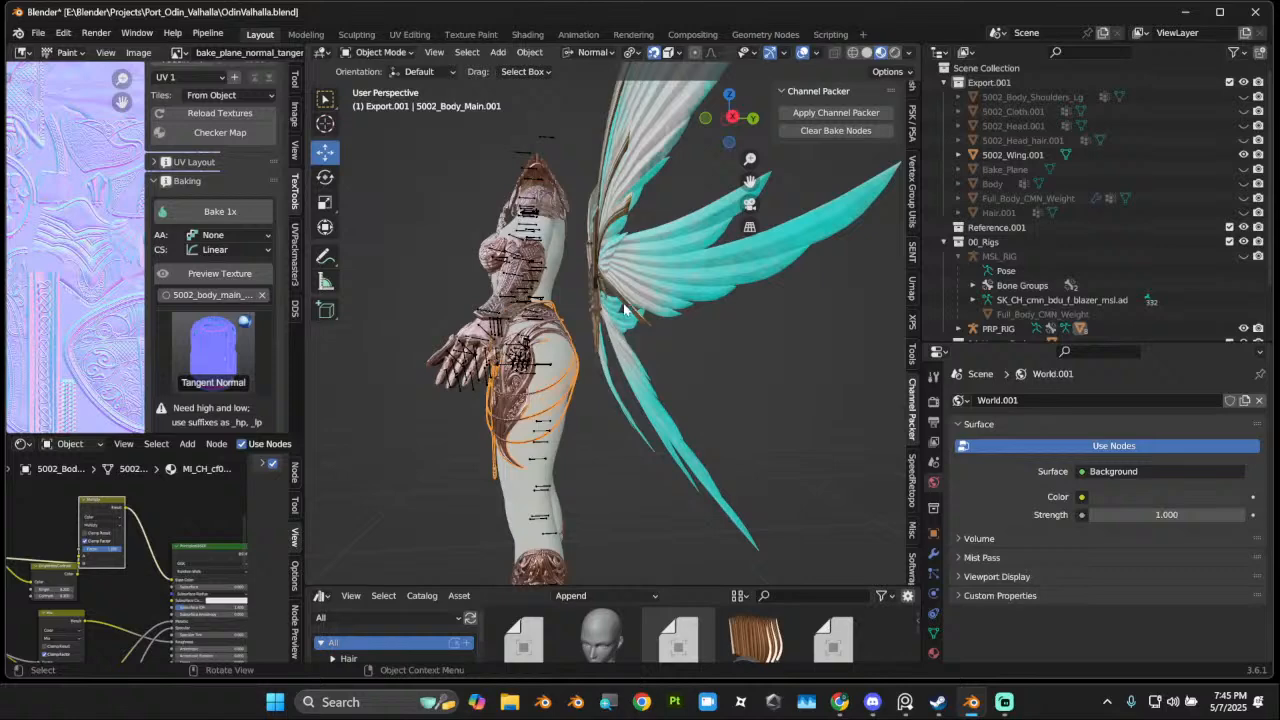
pyautogui.click(752, 117)
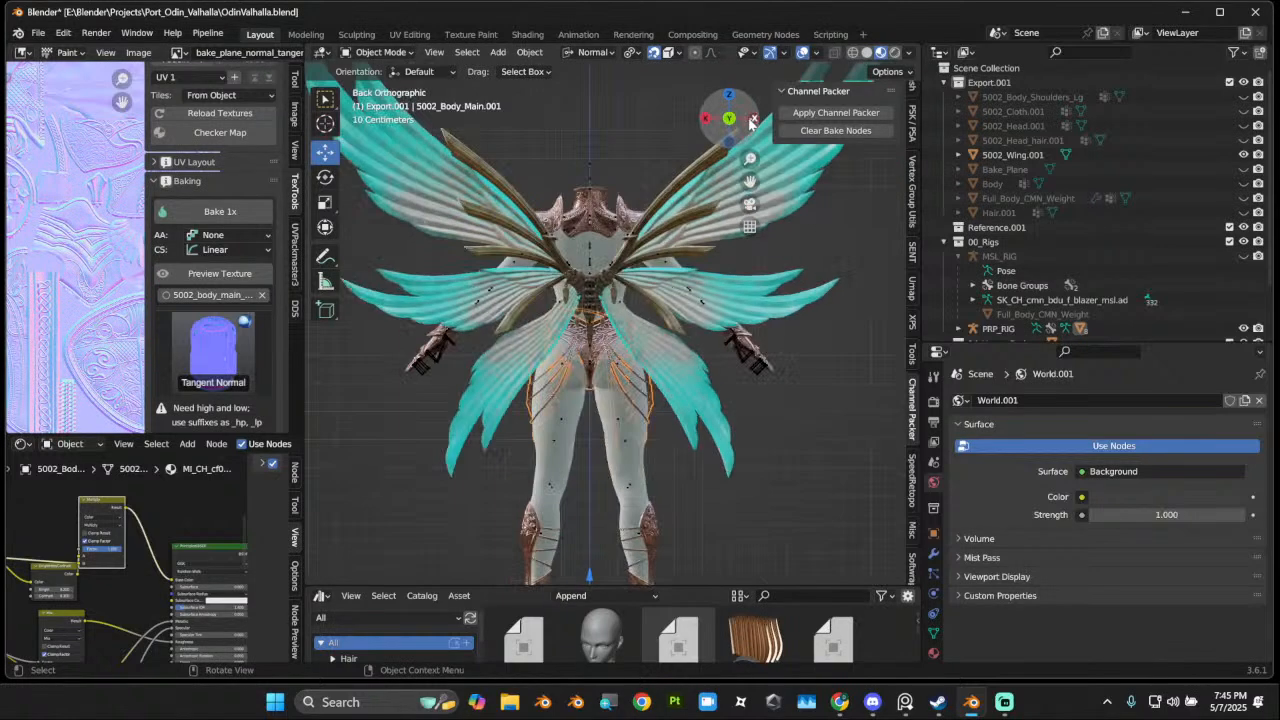
pyautogui.click(1244, 155)
# Step: Preview 5002_Head_hair.001 and the 5002_Head.001 helmet one after the other, inspect the helmet from the side and front, and hide both
pyautogui.click(1244, 140)
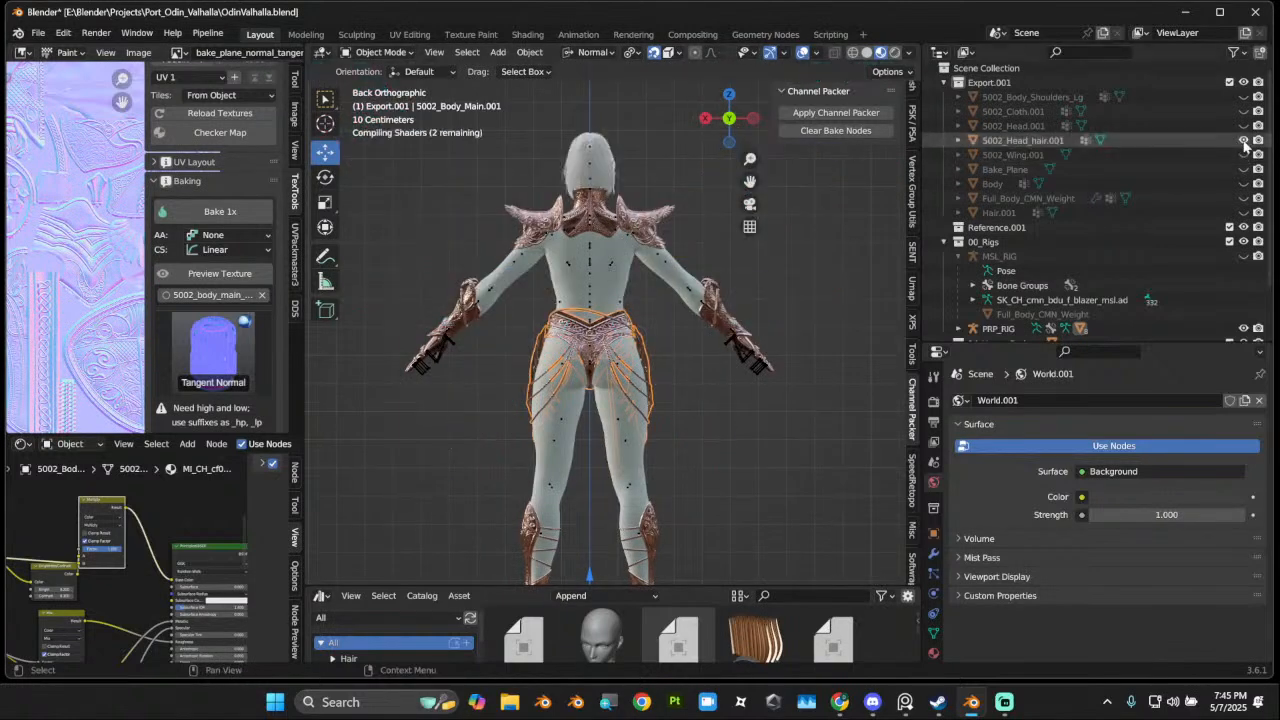
pyautogui.click(1244, 141)
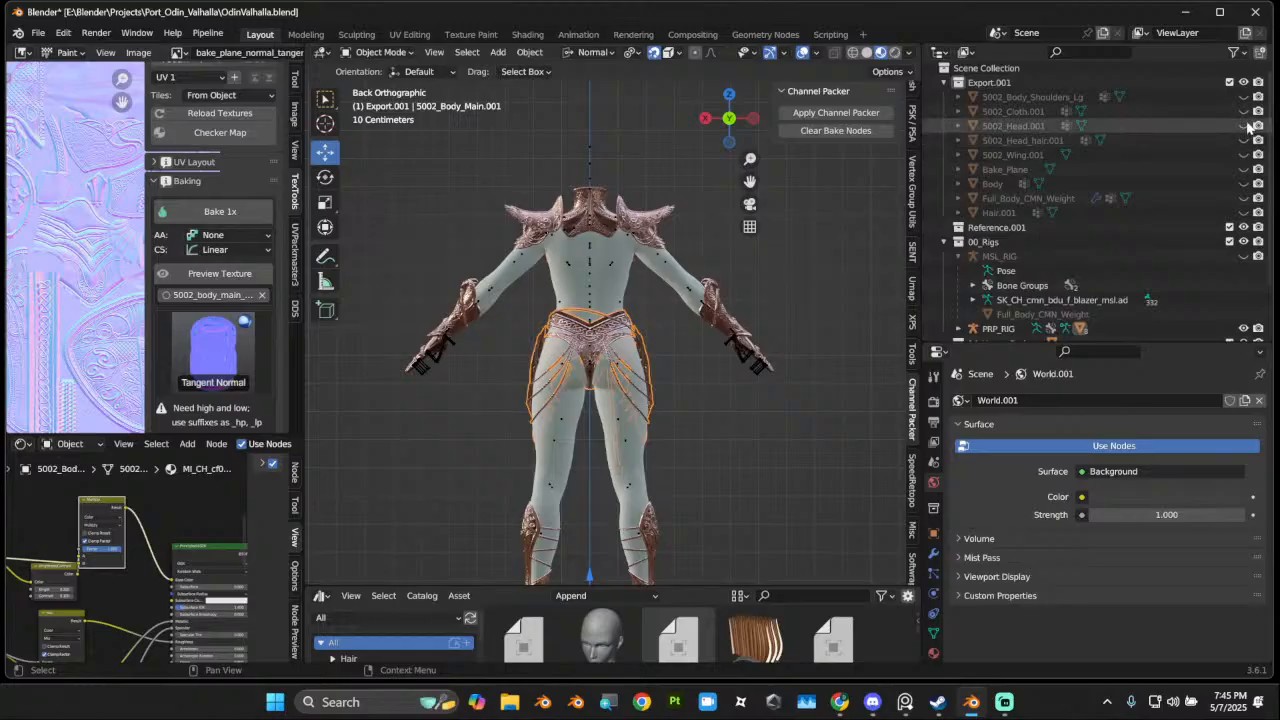
pyautogui.click(1244, 126)
pyautogui.moveTo(760, 330); pyautogui.dragTo(685, 366, button='middle')
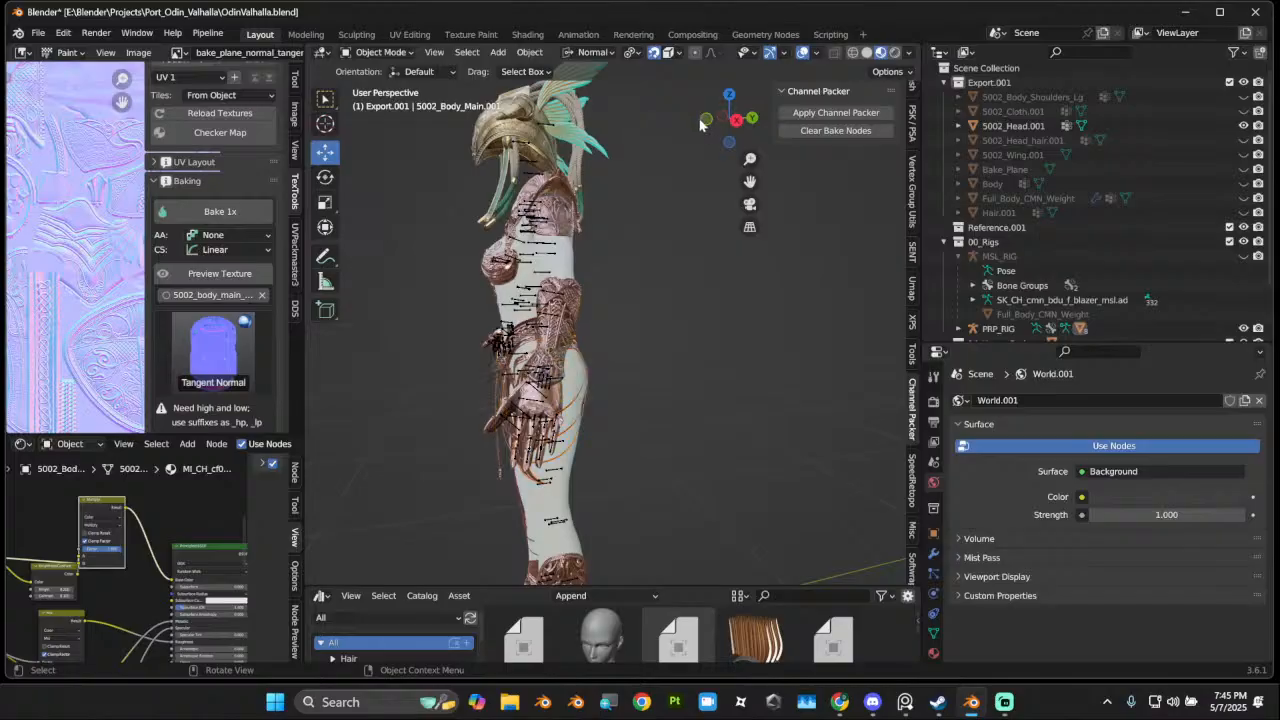
pyautogui.click(704, 120)
pyautogui.moveTo(752, 182); pyautogui.dragTo(769, 304)
pyautogui.scroll(5, 656, 274)
pyautogui.moveTo(656, 274)
pyautogui.mouseDown(button='middle')
pyautogui.moveTo(529, 308)
pyautogui.moveTo(411, 291)
pyautogui.moveTo(391, 217)
pyautogui.moveTo(560, 268)
pyautogui.moveTo(678, 270)
pyautogui.mouseUp(button='middle')
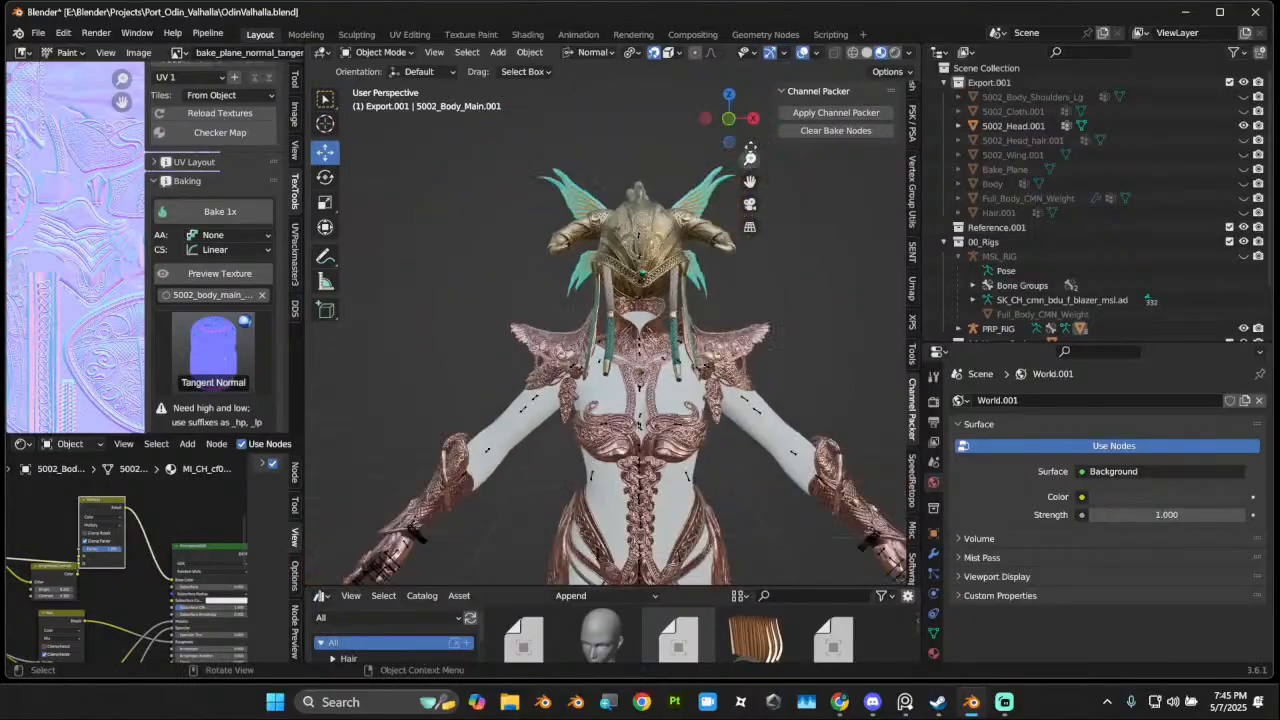
pyautogui.click(729, 119)
pyautogui.scroll(2, 708, 200)
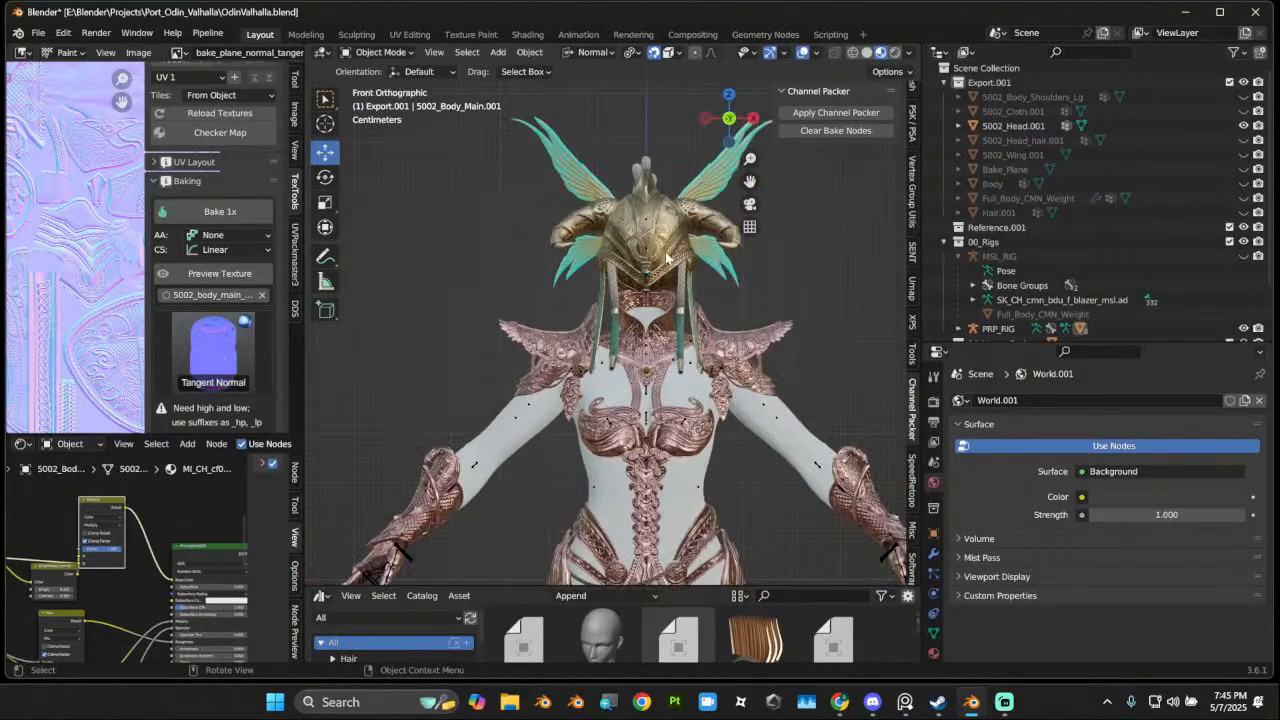
pyautogui.click(1232, 127)
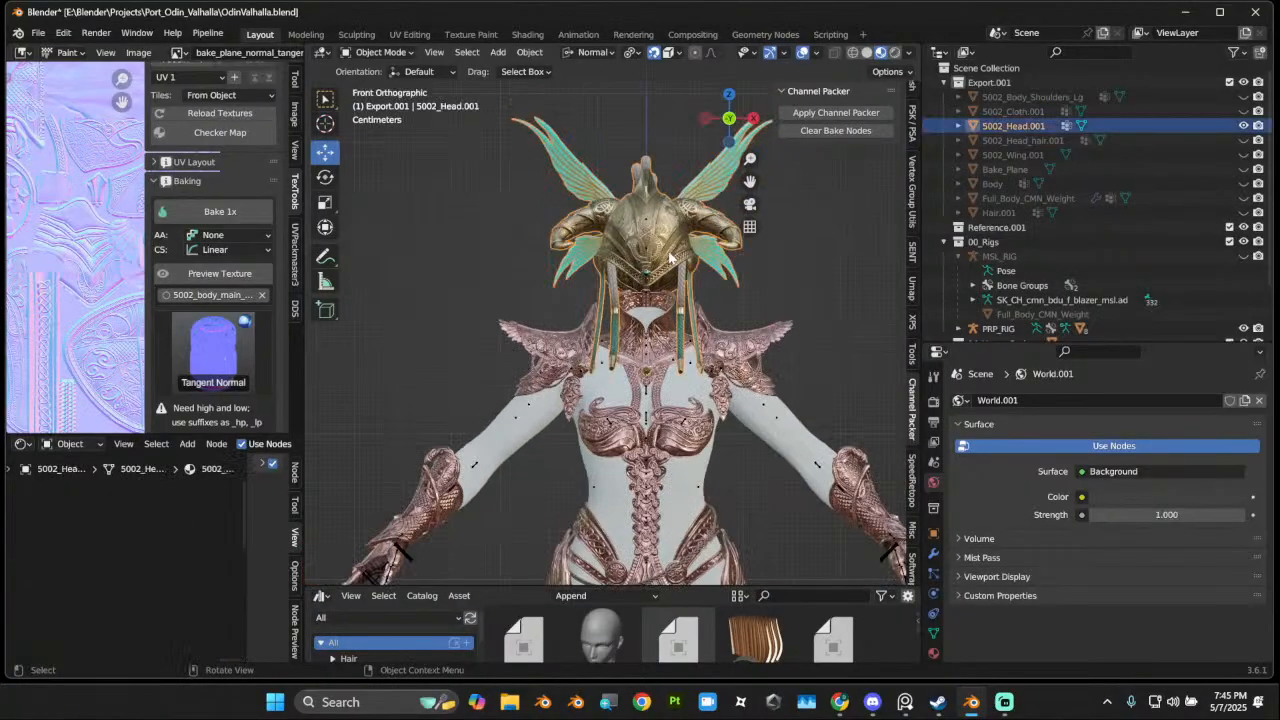
pyautogui.click(1244, 127)
# Step: Preview the 5002_Body_Shoulders_Lg shoulder armour on the character and hide it again
pyautogui.click(1245, 141)
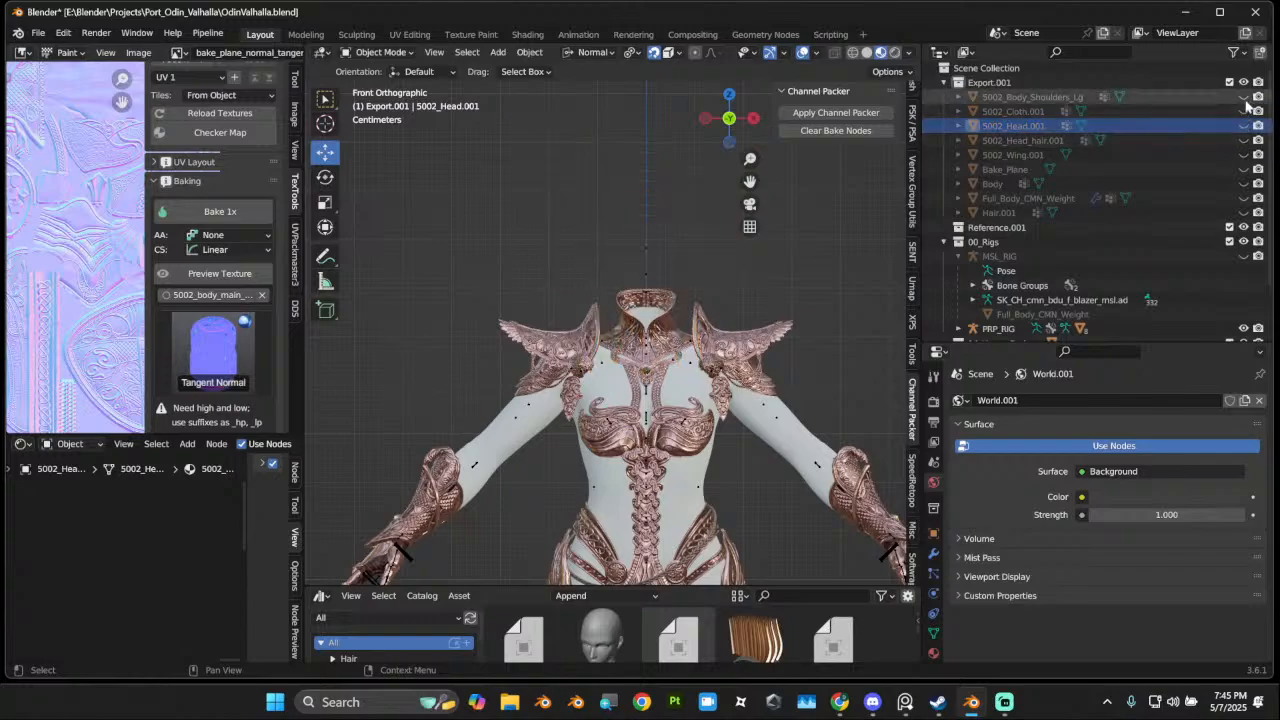
pyautogui.click(1244, 97)
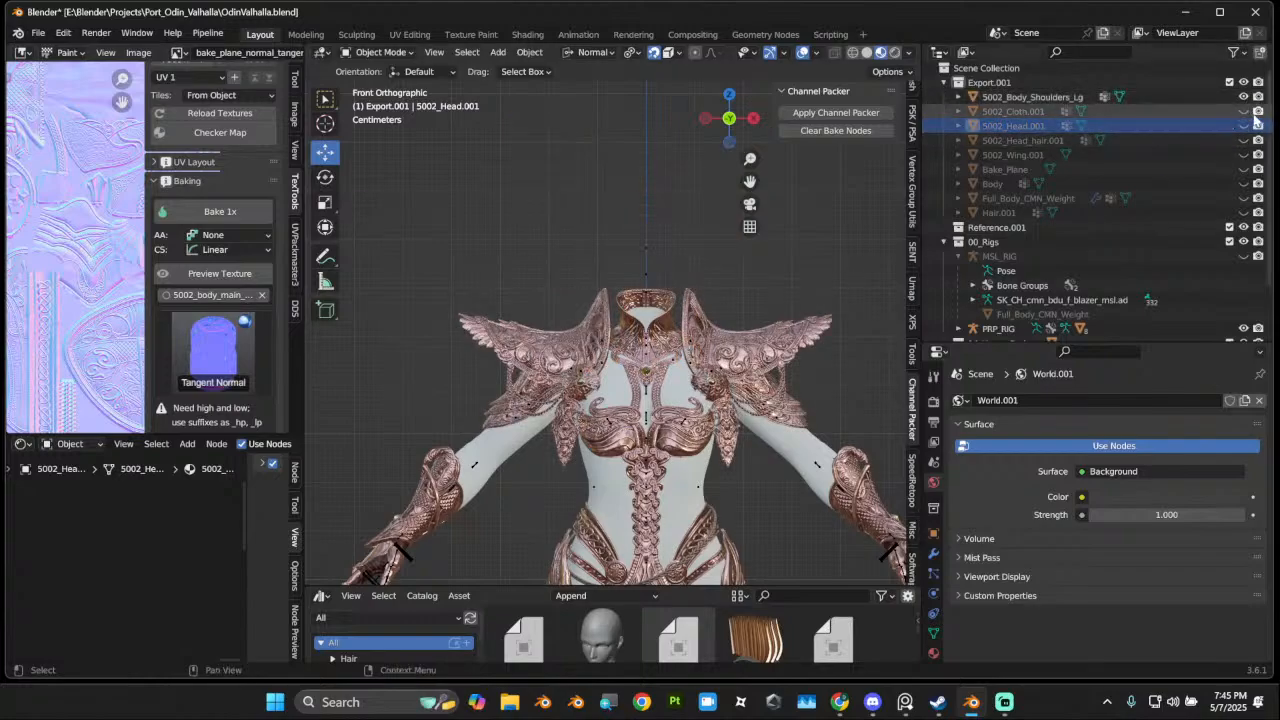
pyautogui.keyDown('ctrl'); pyautogui.click(1244, 111); pyautogui.keyUp('ctrl')
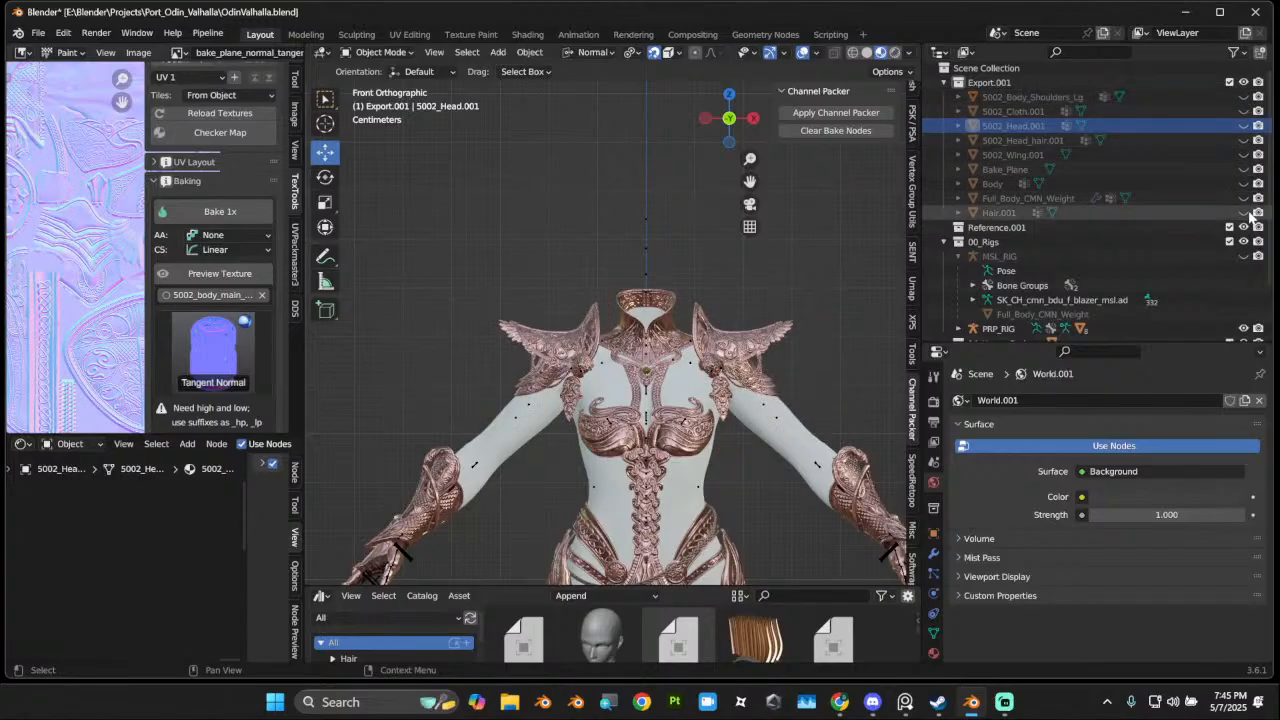
# Step: Preview the hidden Export.001 objects one at a time from Hair.001 up to 5002_Head.001, hiding each again
pyautogui.click(1247, 213)
pyautogui.click(1247, 213)
pyautogui.click(1245, 198)
pyautogui.click(1245, 198)
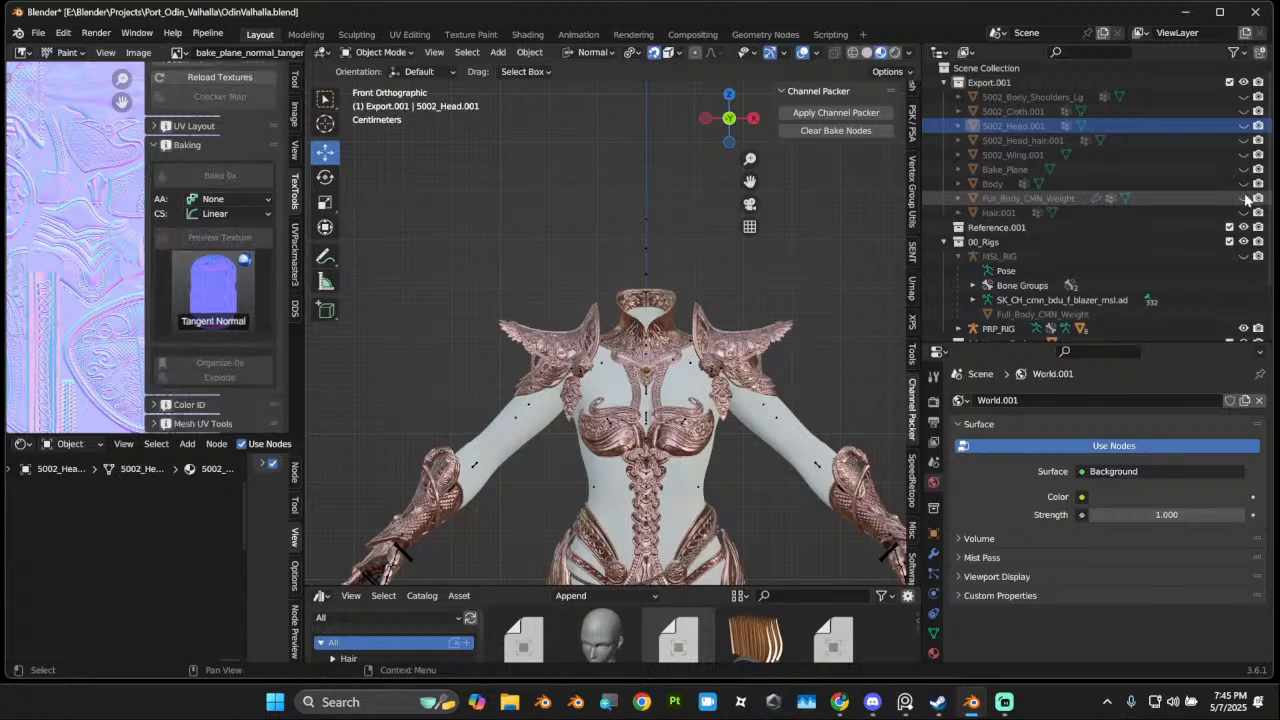
pyautogui.click(1245, 184)
pyautogui.click(1245, 184)
pyautogui.click(1245, 170)
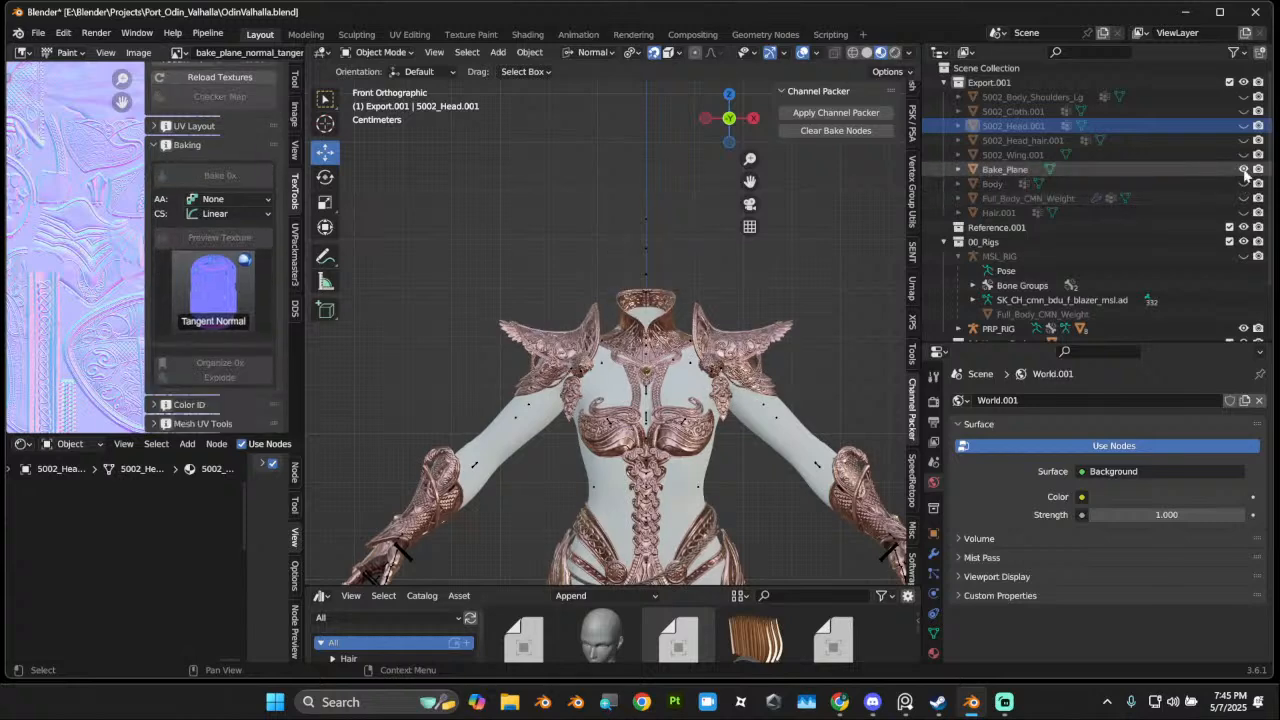
pyautogui.click(1245, 170)
pyautogui.click(1245, 155)
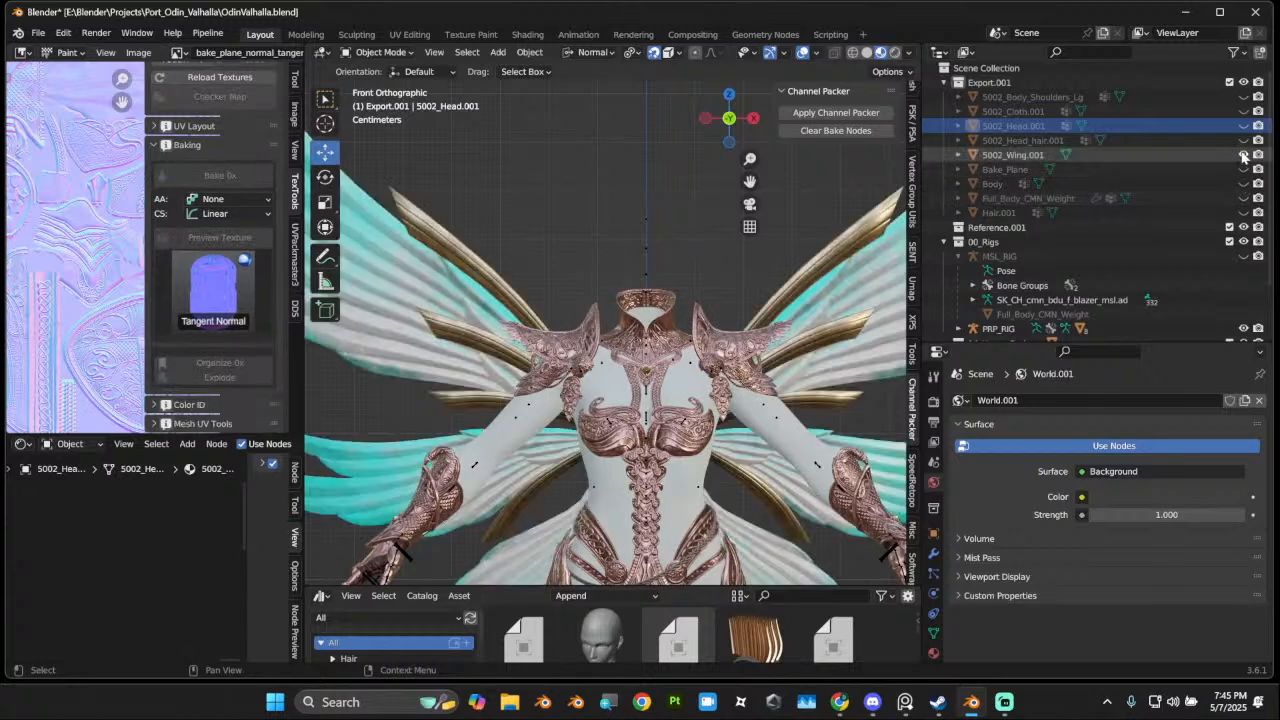
pyautogui.click(1245, 155)
pyautogui.click(1244, 141)
pyautogui.click(1244, 141)
pyautogui.click(1245, 126)
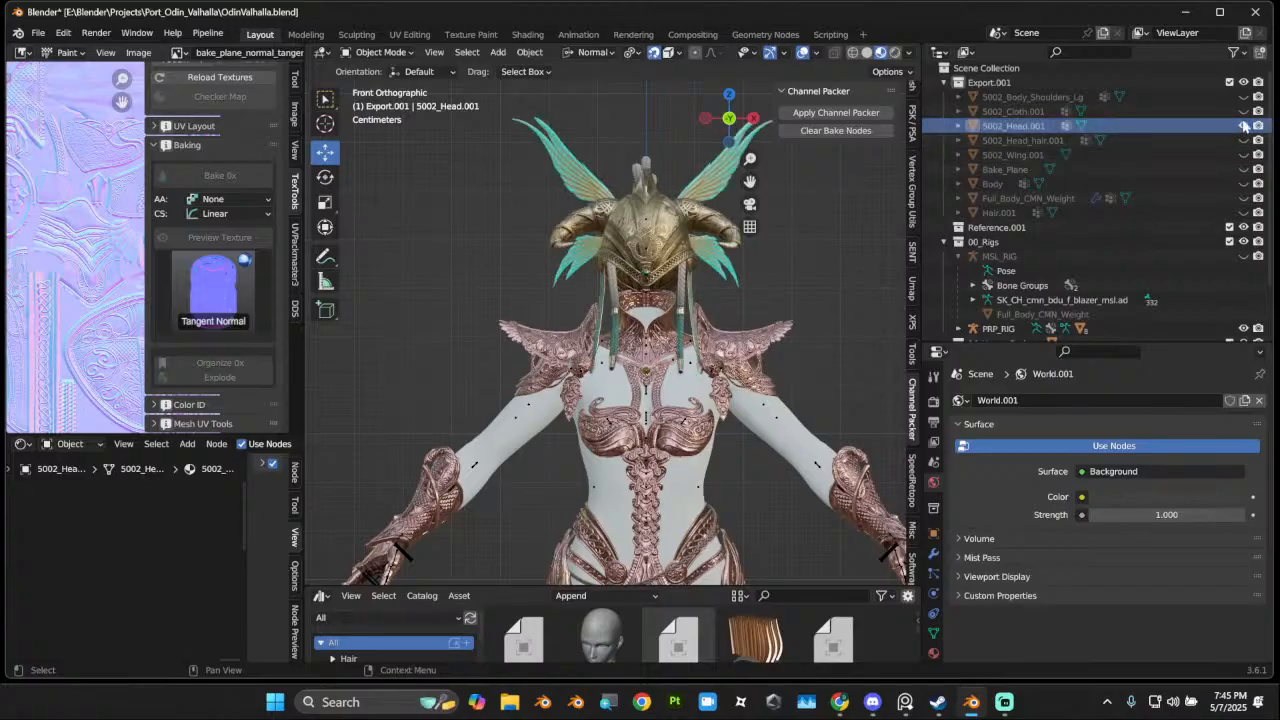
pyautogui.click(1245, 126)
# Step: Unhide 5002_Cloth.001, select the green cape, and examine how it drapes over the character from the back and front
pyautogui.click(1244, 111)
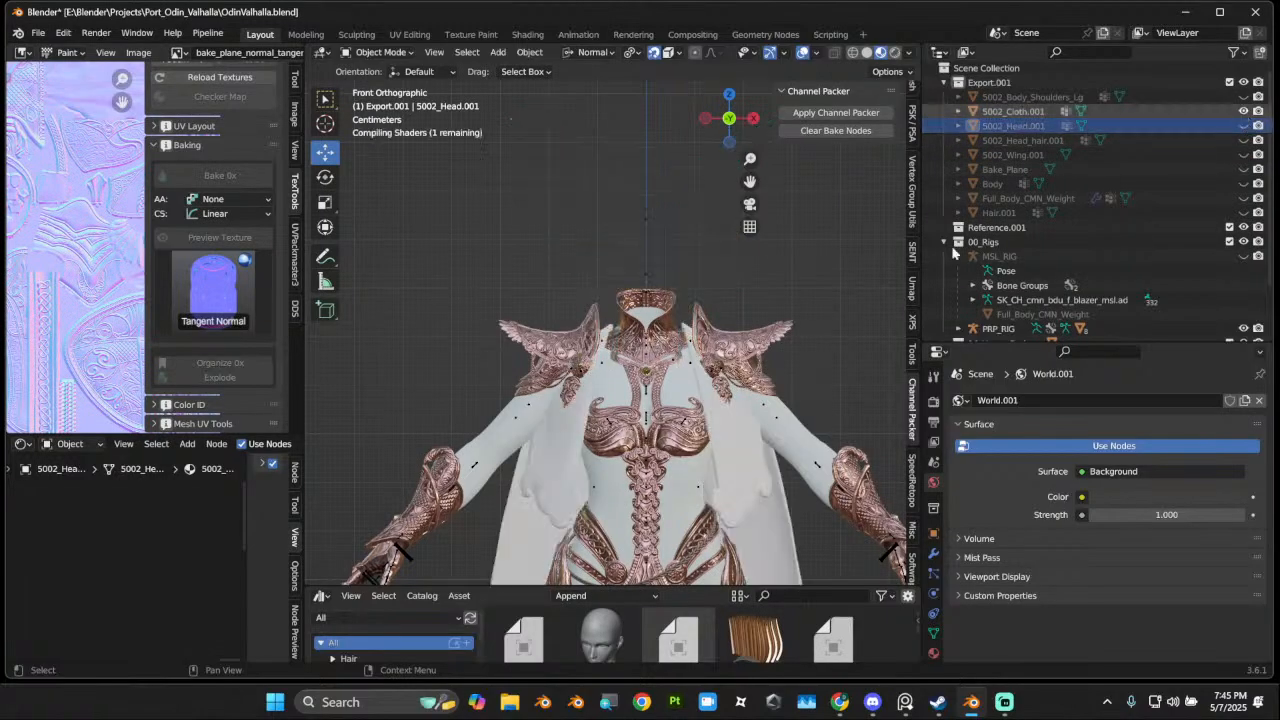
pyautogui.scroll(-2, 953, 254)
pyautogui.moveTo(783, 402); pyautogui.dragTo(490, 440, button='middle')
pyautogui.click(487, 443)
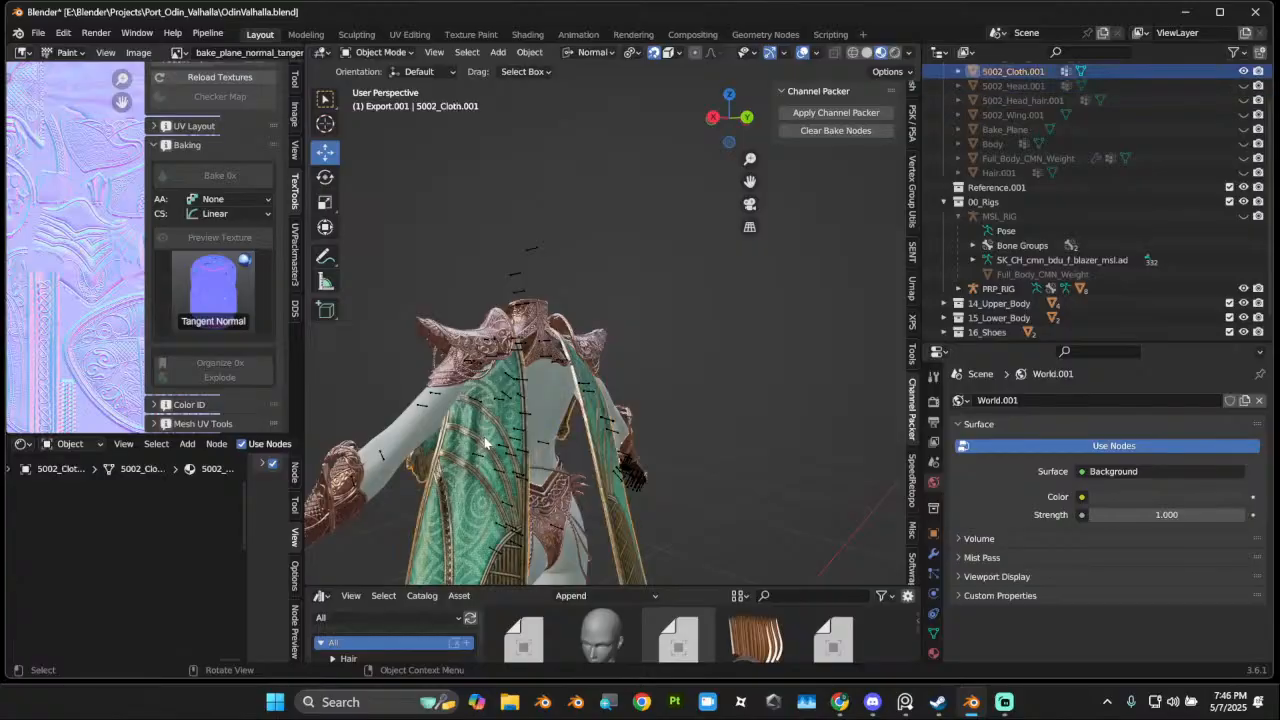
pyautogui.click(746, 117)
pyautogui.scroll(3, 608, 352)
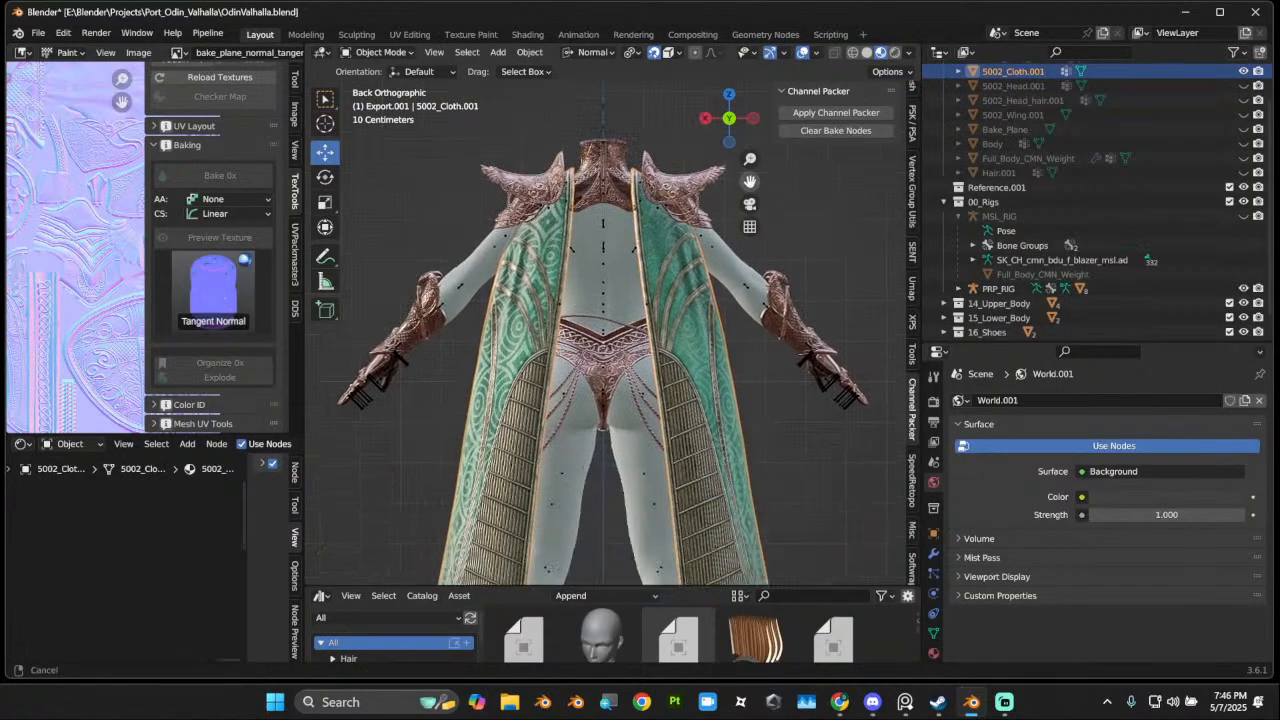
pyautogui.moveTo(608, 352); pyautogui.dragTo(688, 300, button='middle')
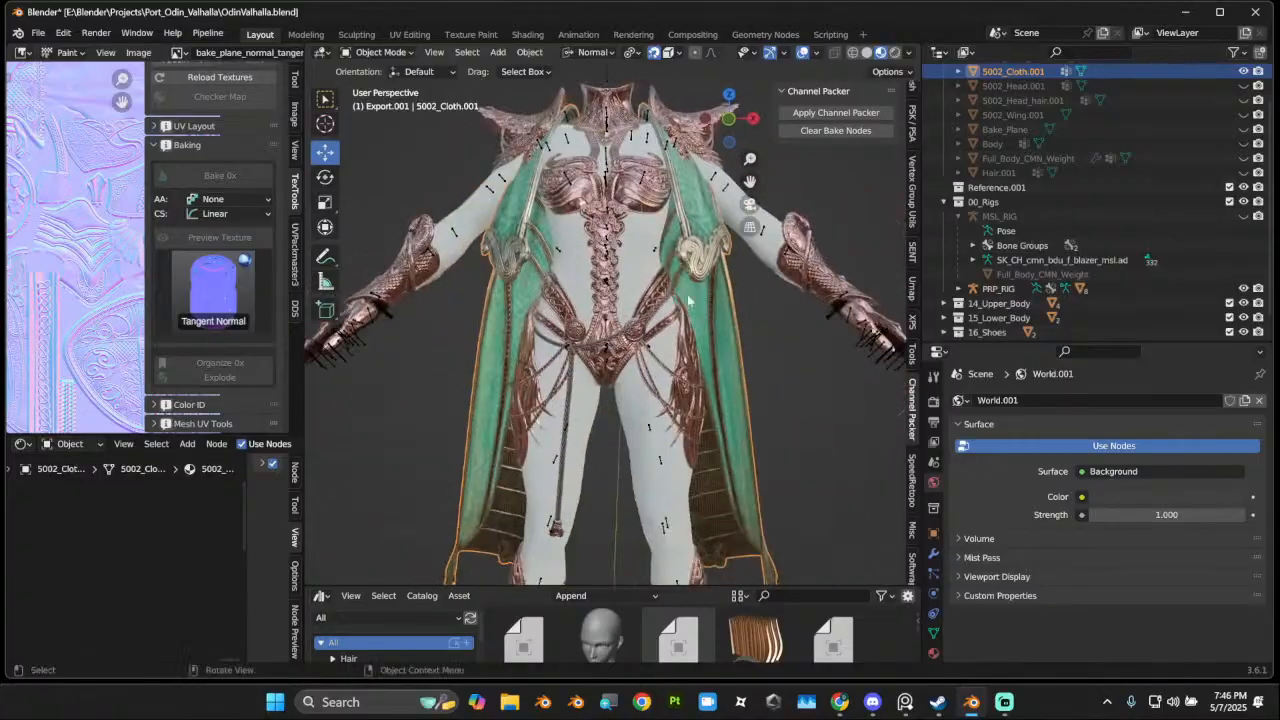
pyautogui.click(724, 118)
pyautogui.scroll(2, 484, 366)
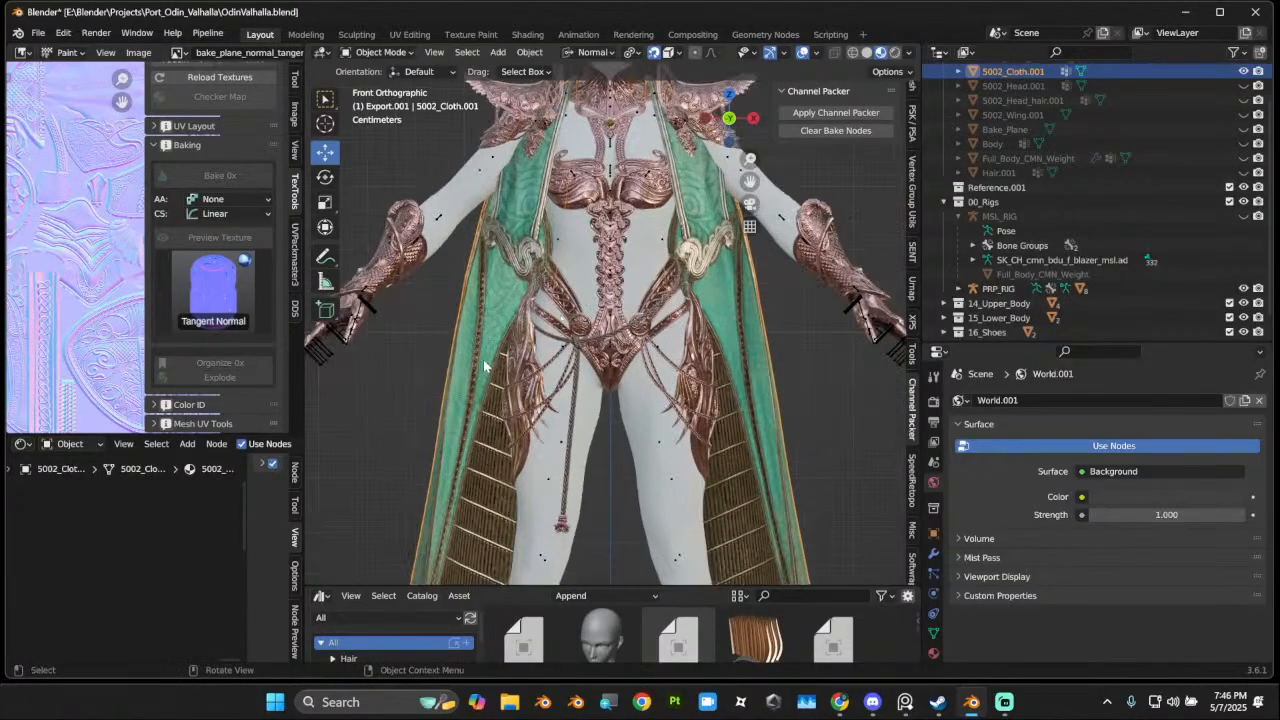
pyautogui.moveTo(535, 355); pyautogui.dragTo(603, 390, button='middle')
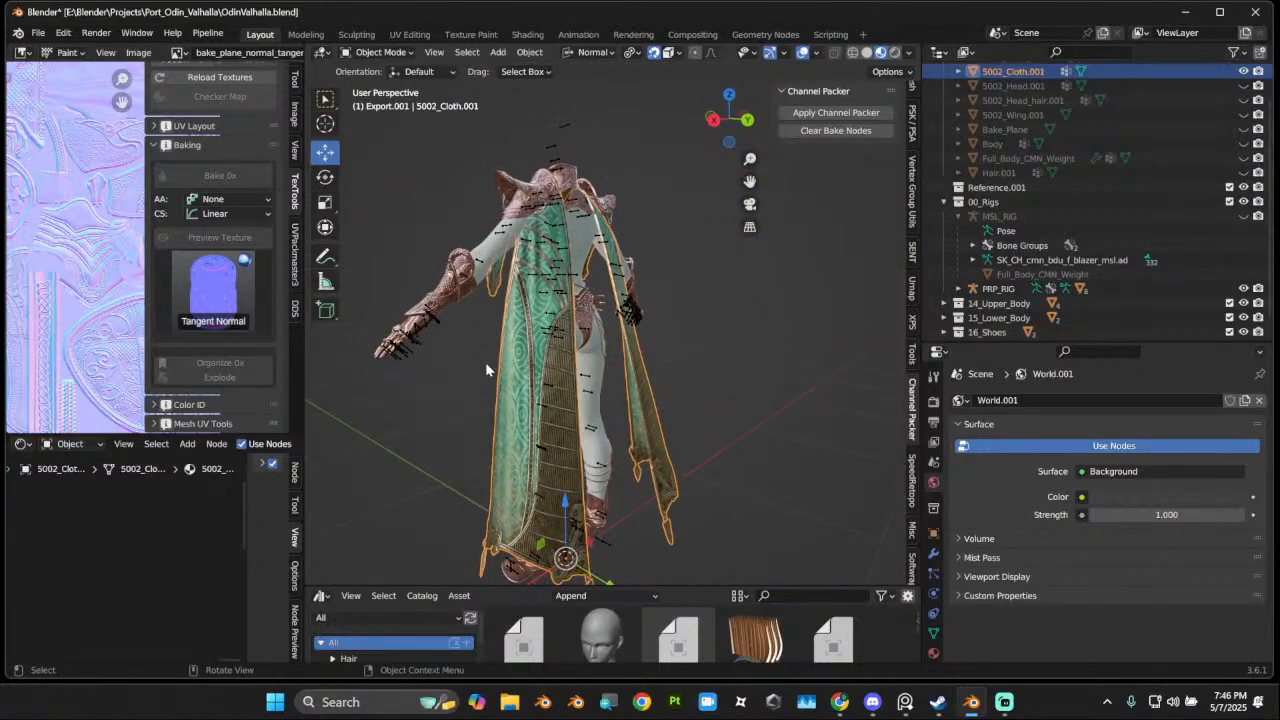
# Step: Isolate the 5002_Cloth.001 cape in local view and inspect it from the side, front and an angle
pyautogui.press('KP_Divide')
pyautogui.click(716, 122)
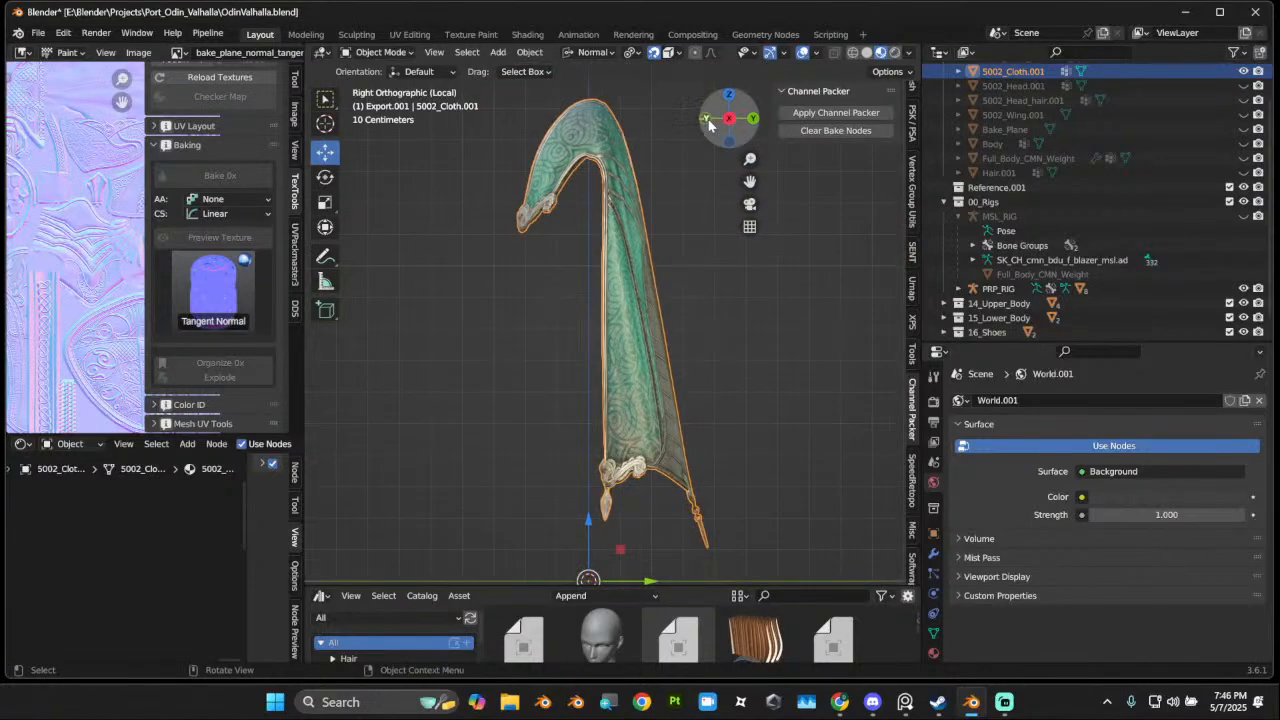
pyautogui.click(705, 120)
pyautogui.scroll(-2, 673, 324)
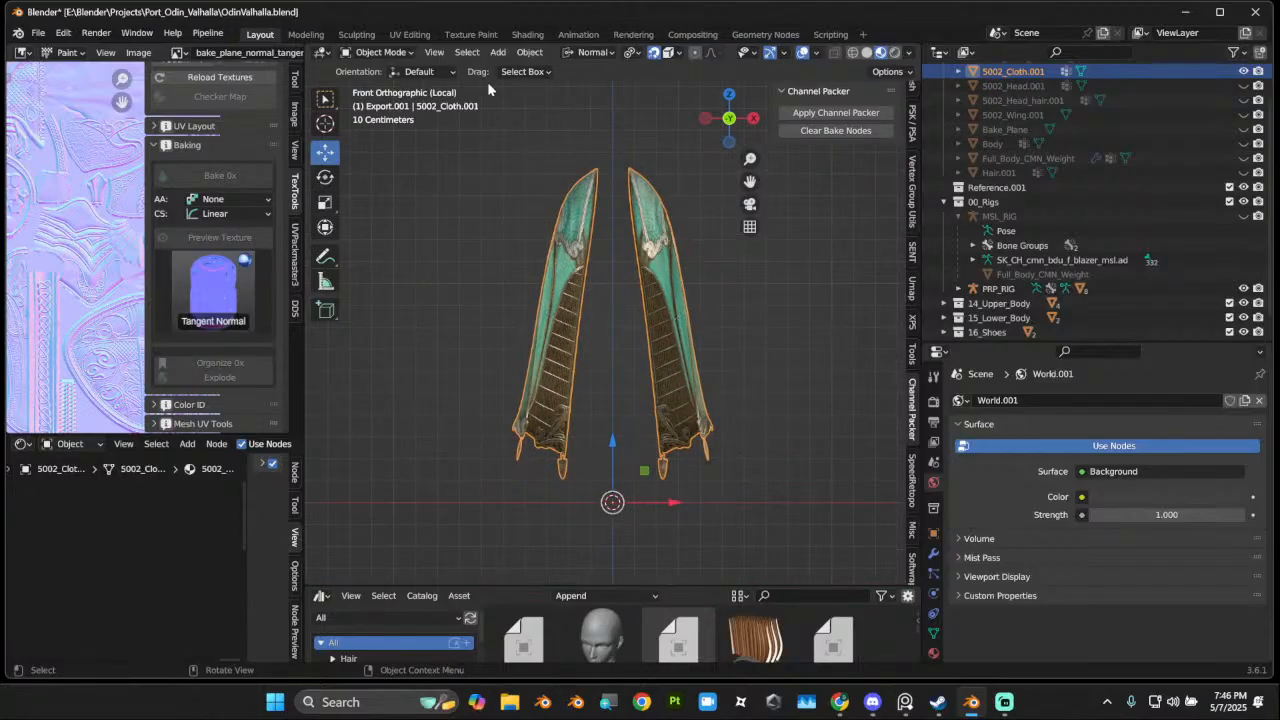
pyautogui.moveTo(490, 88); pyautogui.dragTo(666, 303, button='middle')
pyautogui.scroll(1, 617, 328)
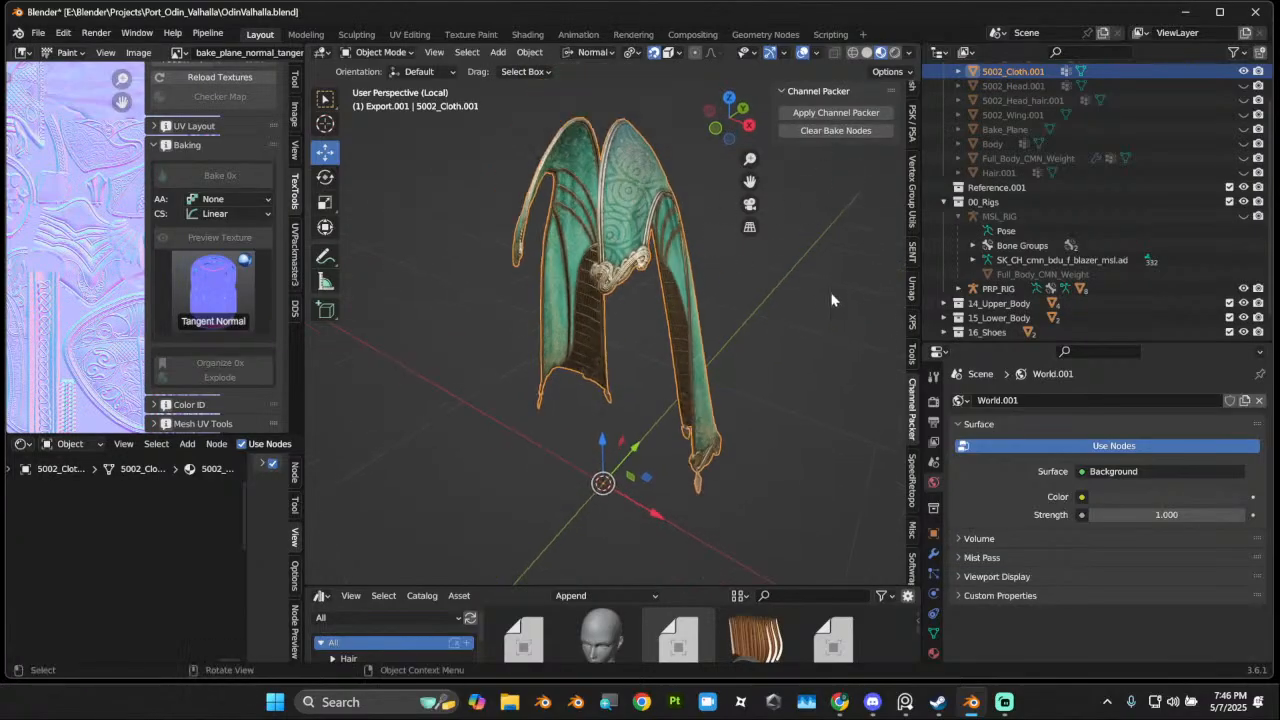
# Step: Set 5002_Cloth.001 as the SpeedRetopo reference and start a retopology mesh on it with the Vertex option
pyautogui.click(913, 485)
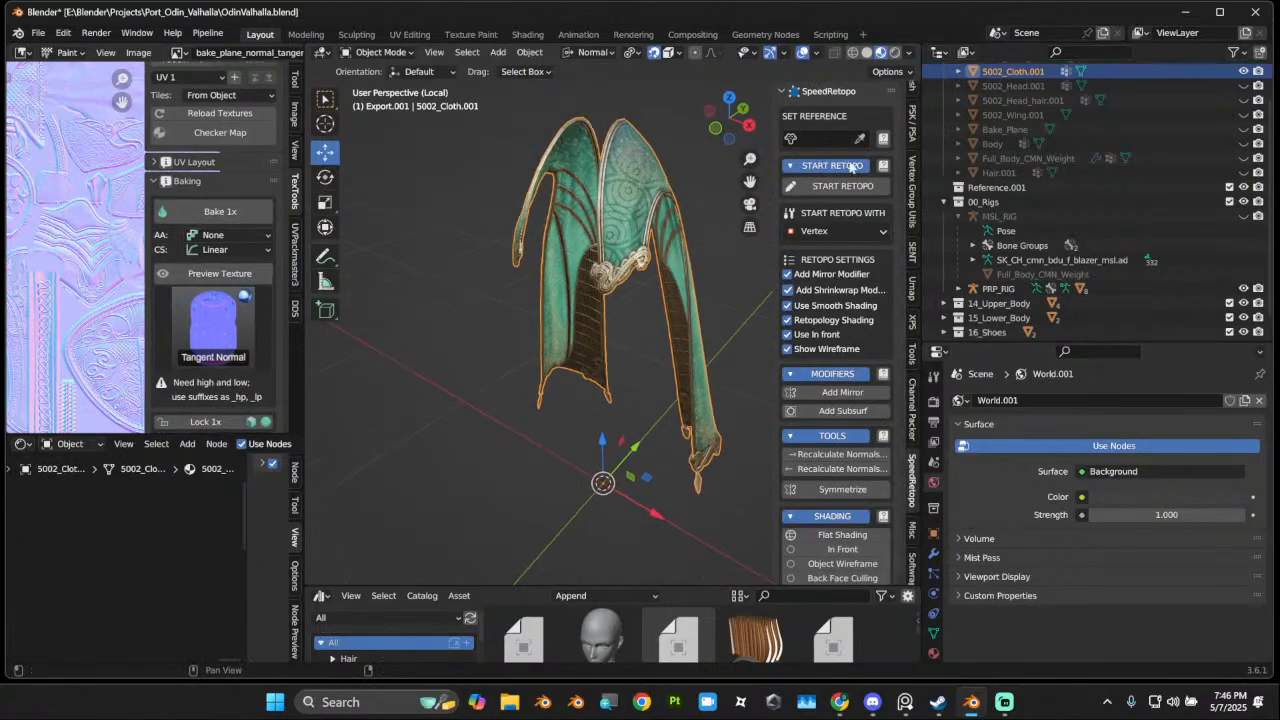
pyautogui.click(642, 192)
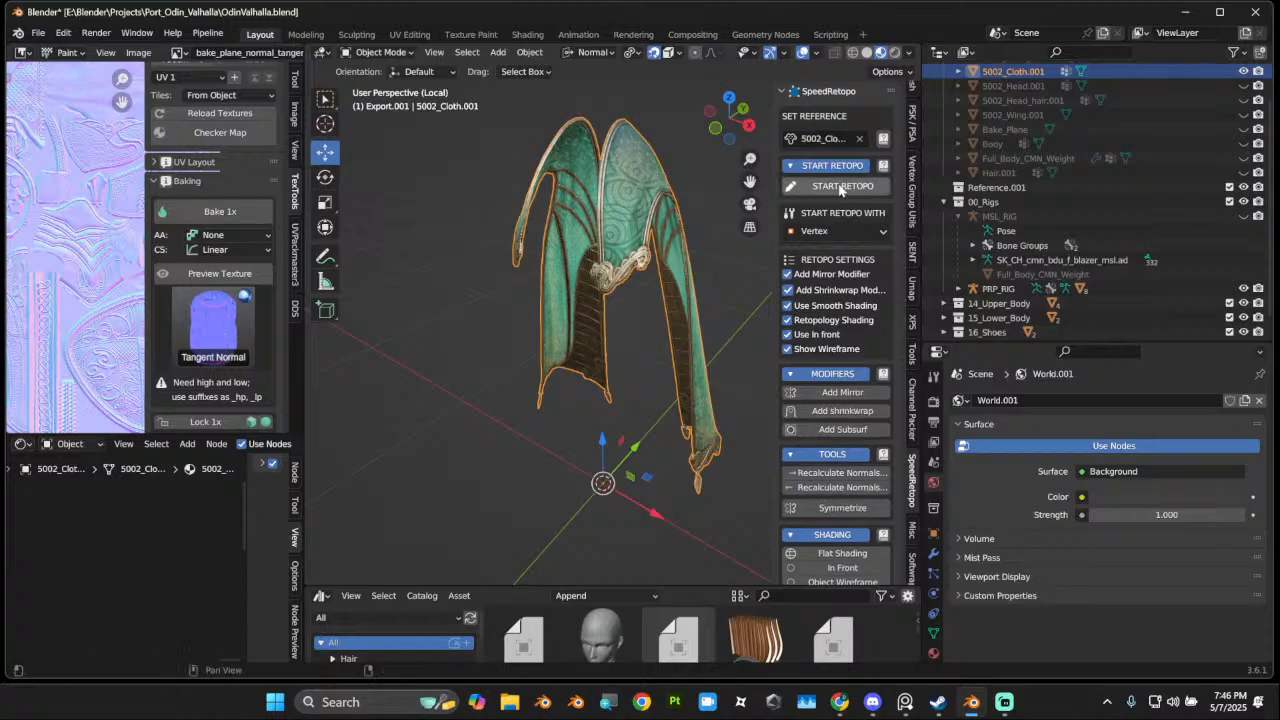
pyautogui.click(840, 187)
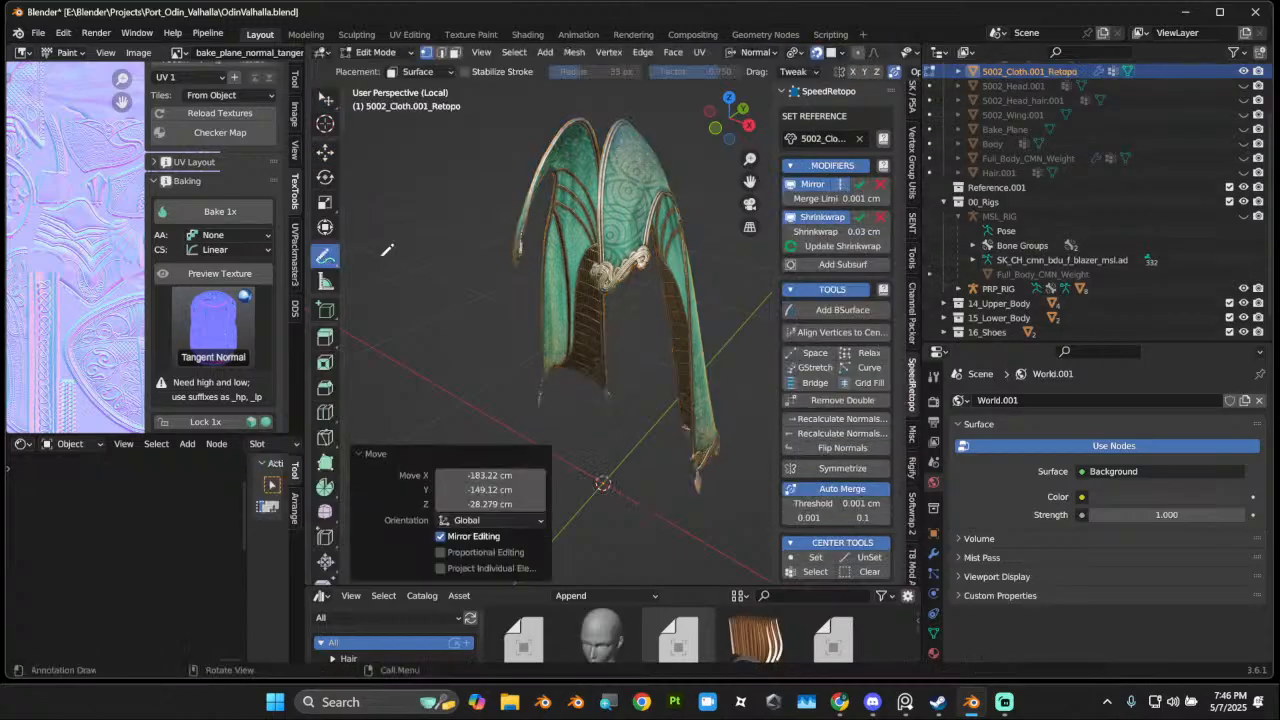
pyautogui.moveTo(387, 250); pyautogui.dragTo(480, 255, button='middle')
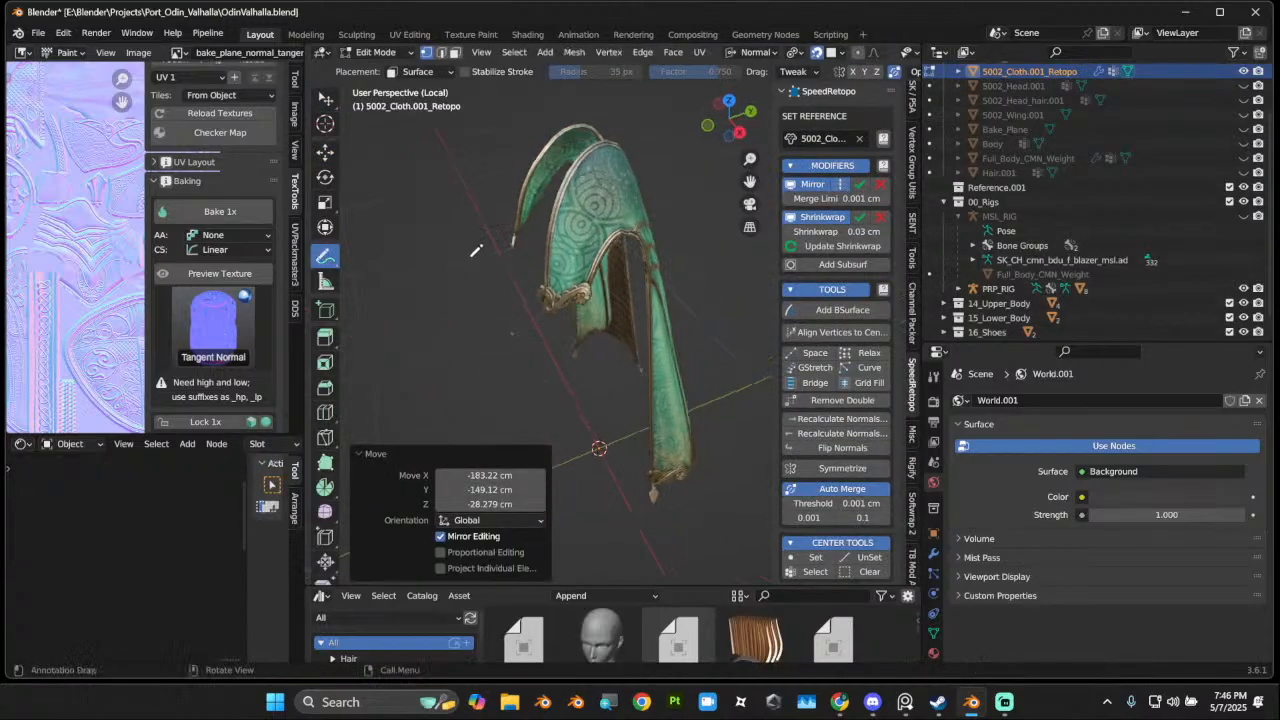
# Step: Generate a BSurface patch from the strokes on the cape's front and turn off the Retopology shading overlay
pyautogui.click(828, 311)
pyautogui.scroll(-5, 825, 505)
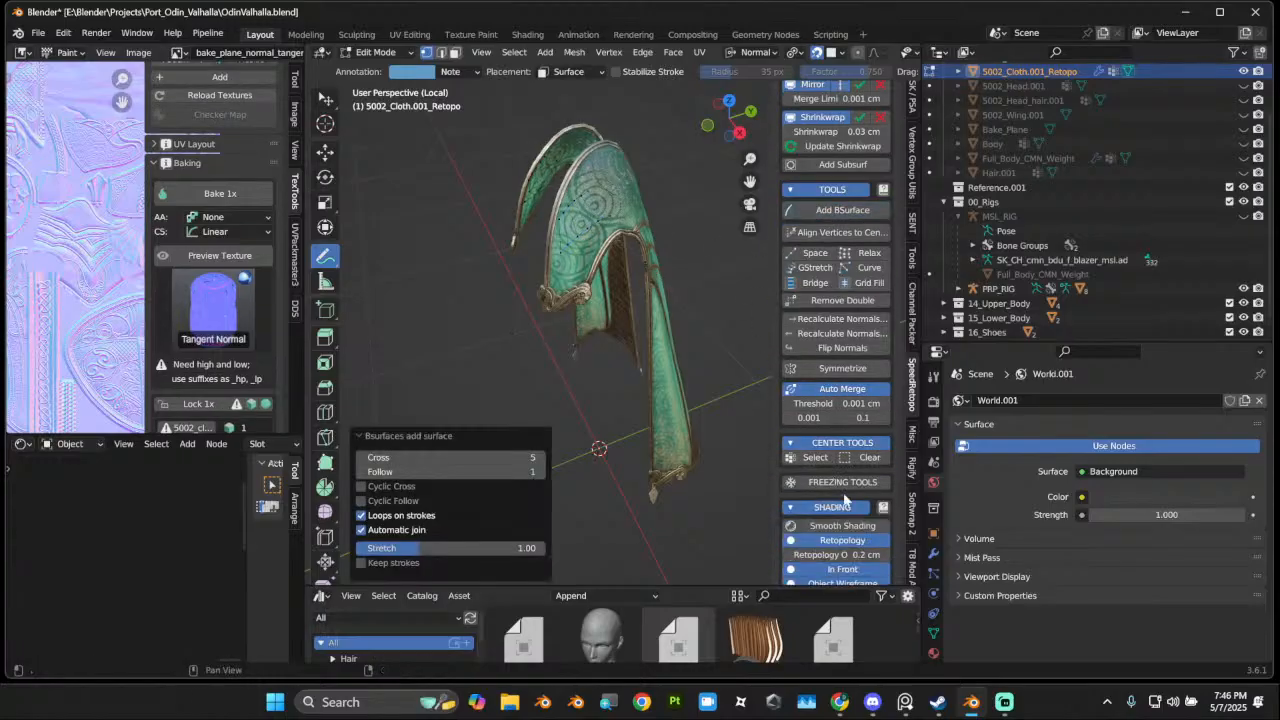
pyautogui.click(801, 543)
pyautogui.moveTo(700, 340); pyautogui.dragTo(738, 318, button='middle')
pyautogui.scroll(-5, 727, 62)
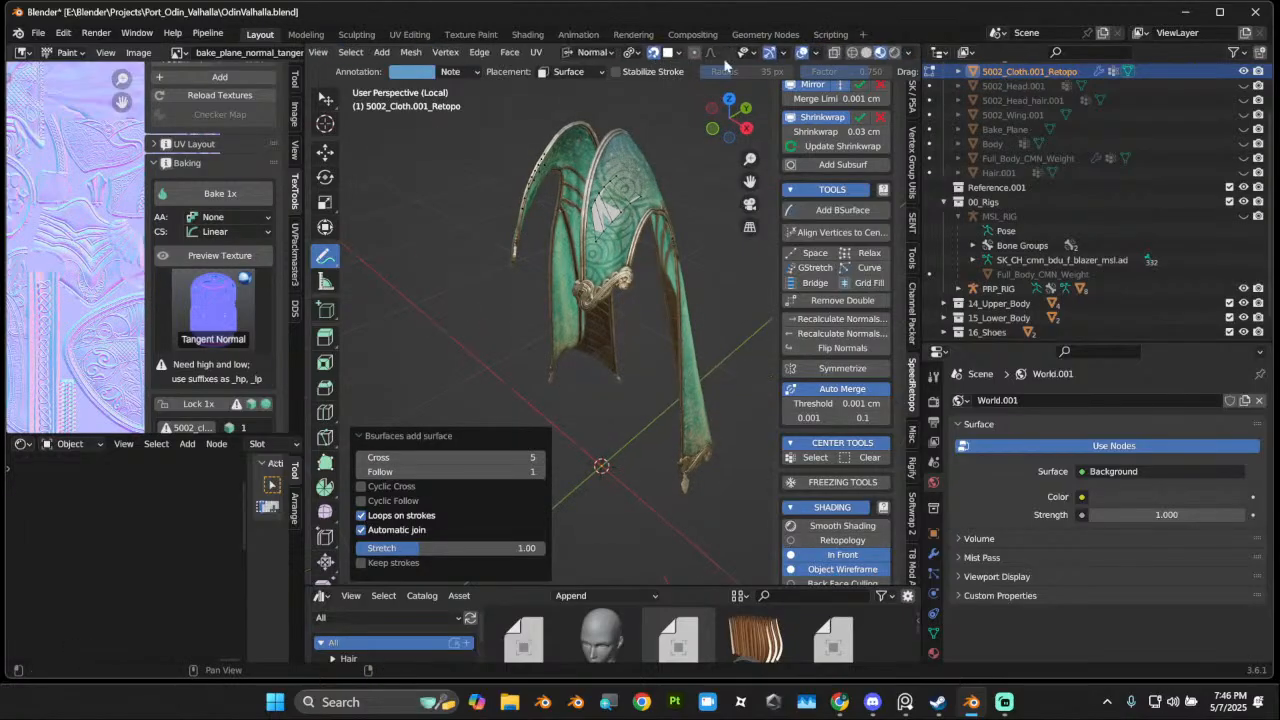
# Step: Switch the viewport to solid shading and set the BSurface patch's Cross value to 1, keeping Follow at 1
pyautogui.click(866, 53)
pyautogui.moveTo(660, 290)
pyautogui.mouseDown(button='middle')
pyautogui.moveTo(614, 239)
pyautogui.moveTo(540, 433)
pyautogui.moveTo(498, 353)
pyautogui.mouseUp(button='middle')
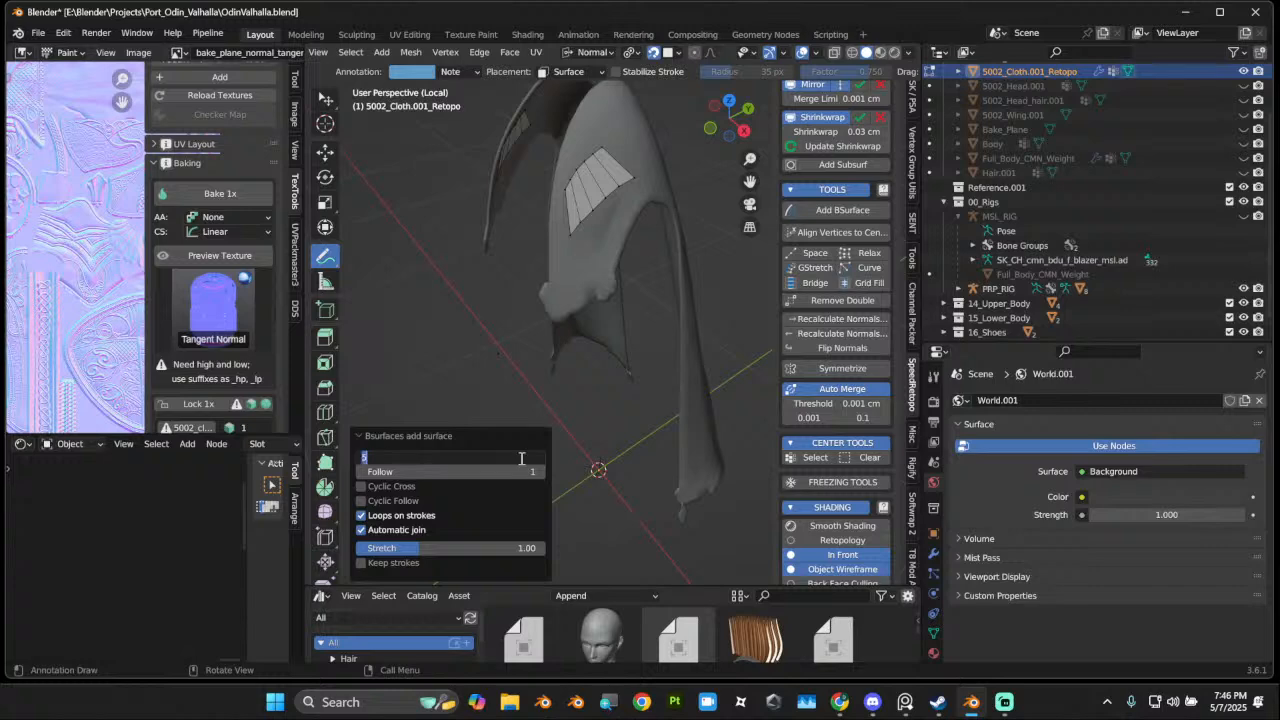
pyautogui.press('Tab')
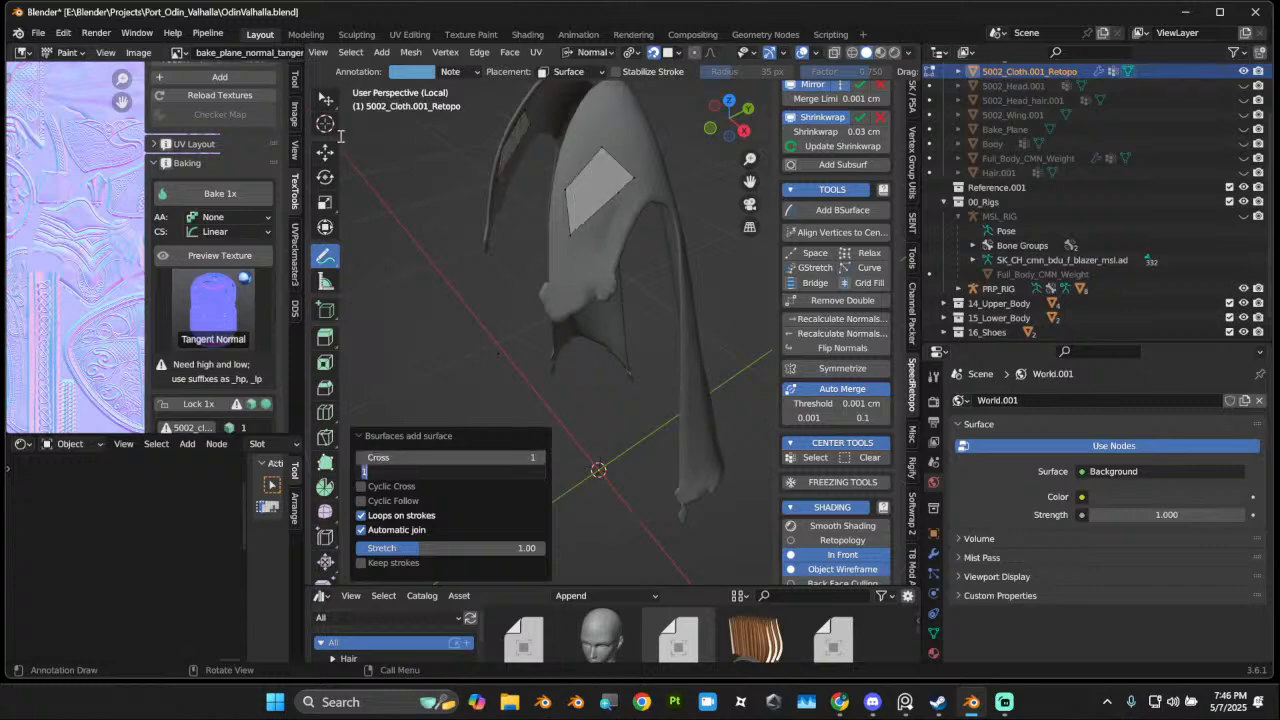
pyautogui.press('Return')
# Step: Move the quad's corner vertices with the Move tool so it fits the outline of the cape's front flap
pyautogui.click(322, 153)
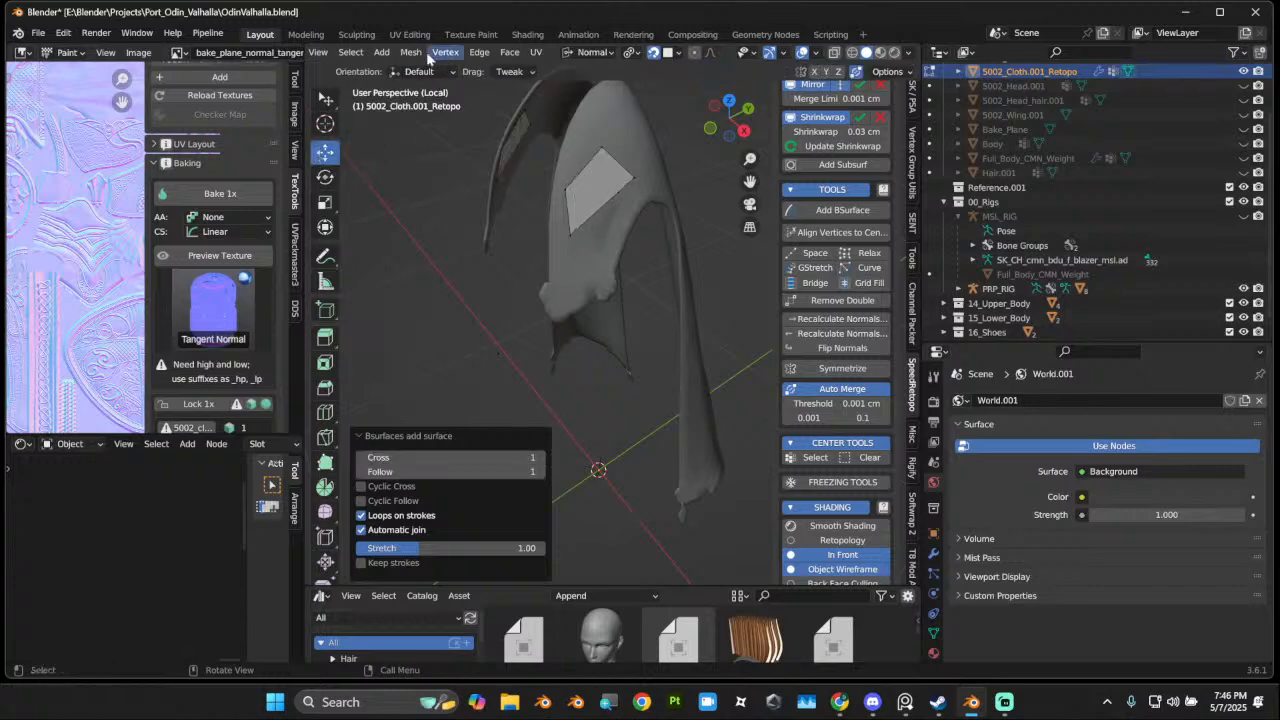
pyautogui.moveTo(511, 147); pyautogui.dragTo(597, 203, button='middle')
pyautogui.click(612, 176)
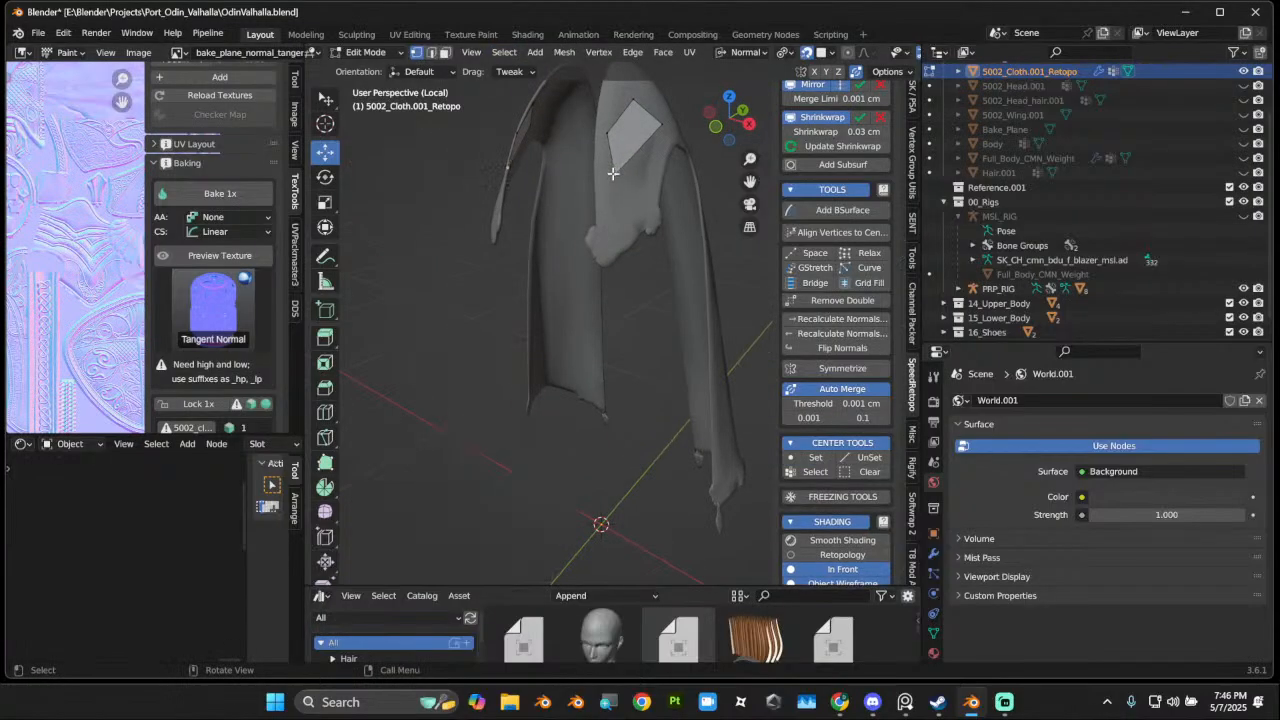
pyautogui.moveTo(613, 176); pyautogui.dragTo(593, 255)
pyautogui.moveTo(593, 255); pyautogui.dragTo(624, 209, button='middle')
pyautogui.moveTo(590, 203); pyautogui.dragTo(540, 148)
pyautogui.moveTo(540, 148); pyautogui.dragTo(602, 261, button='middle')
# Step: Extrude the front quad's inner corner vertex twice, following the arch toward the long side panel
pyautogui.click(578, 233)
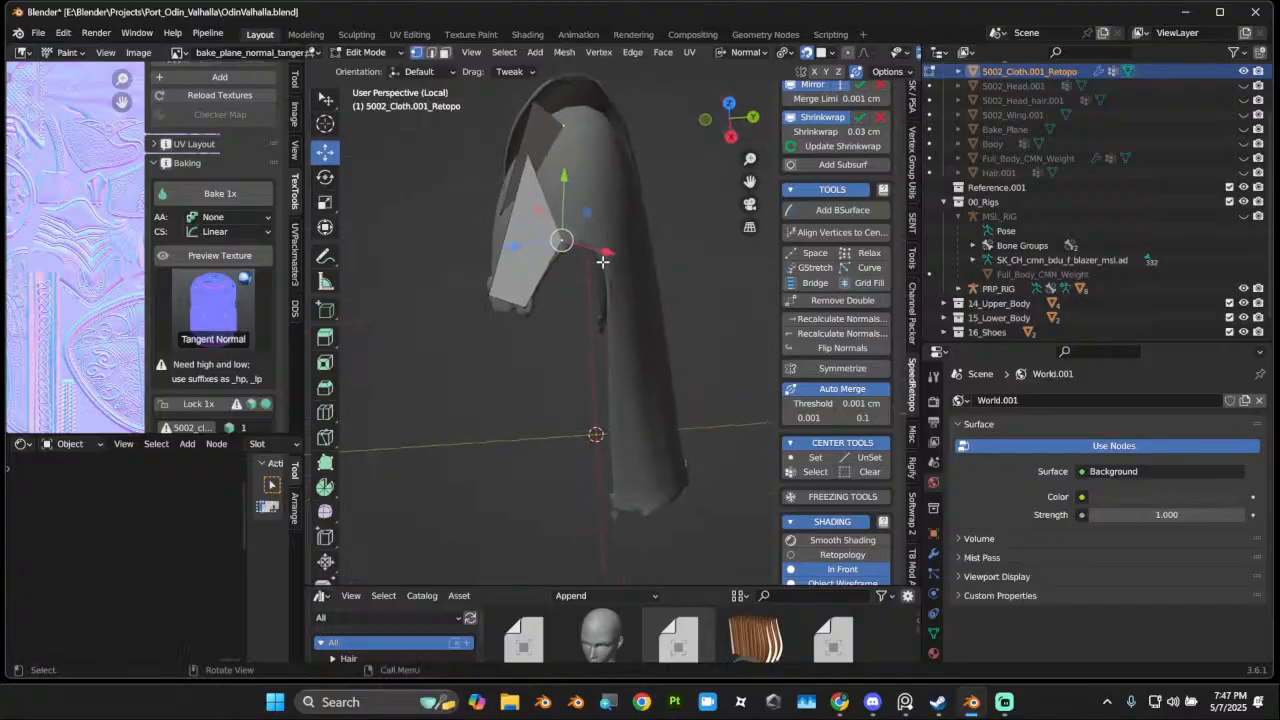
pyautogui.scroll(2, 610, 244)
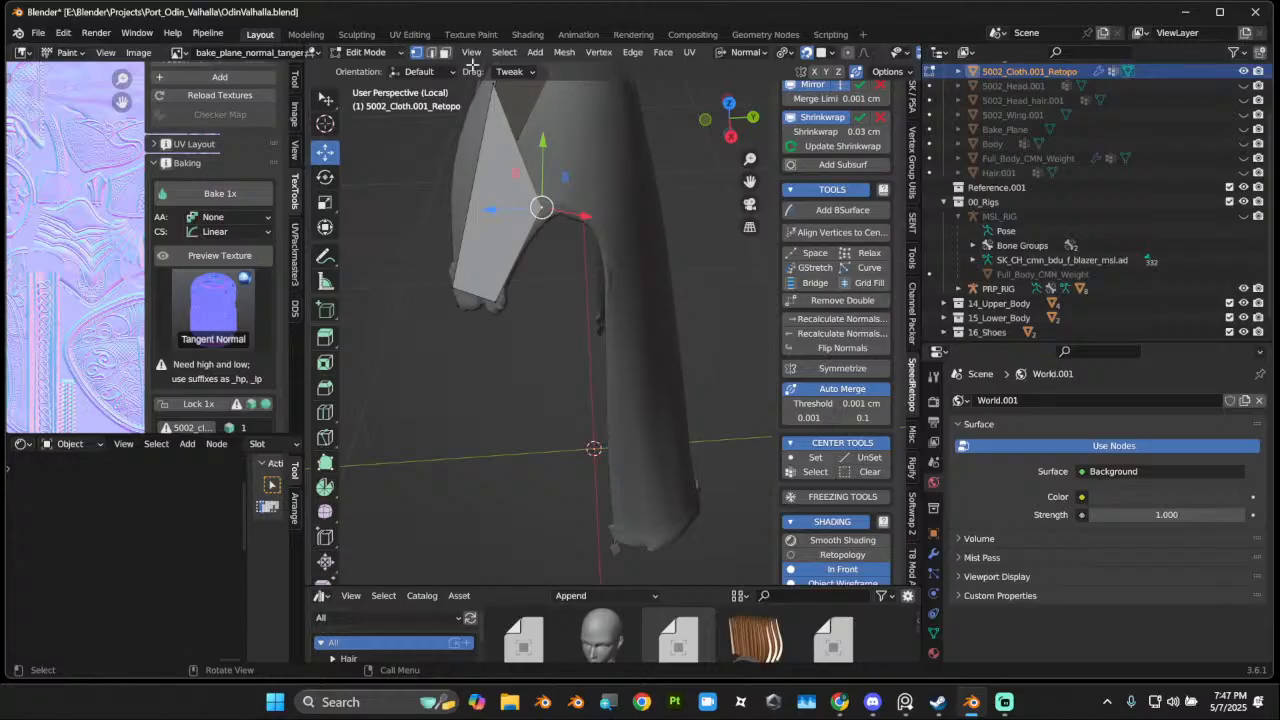
pyautogui.press('e')
pyautogui.click(589, 196)
pyautogui.press('e')
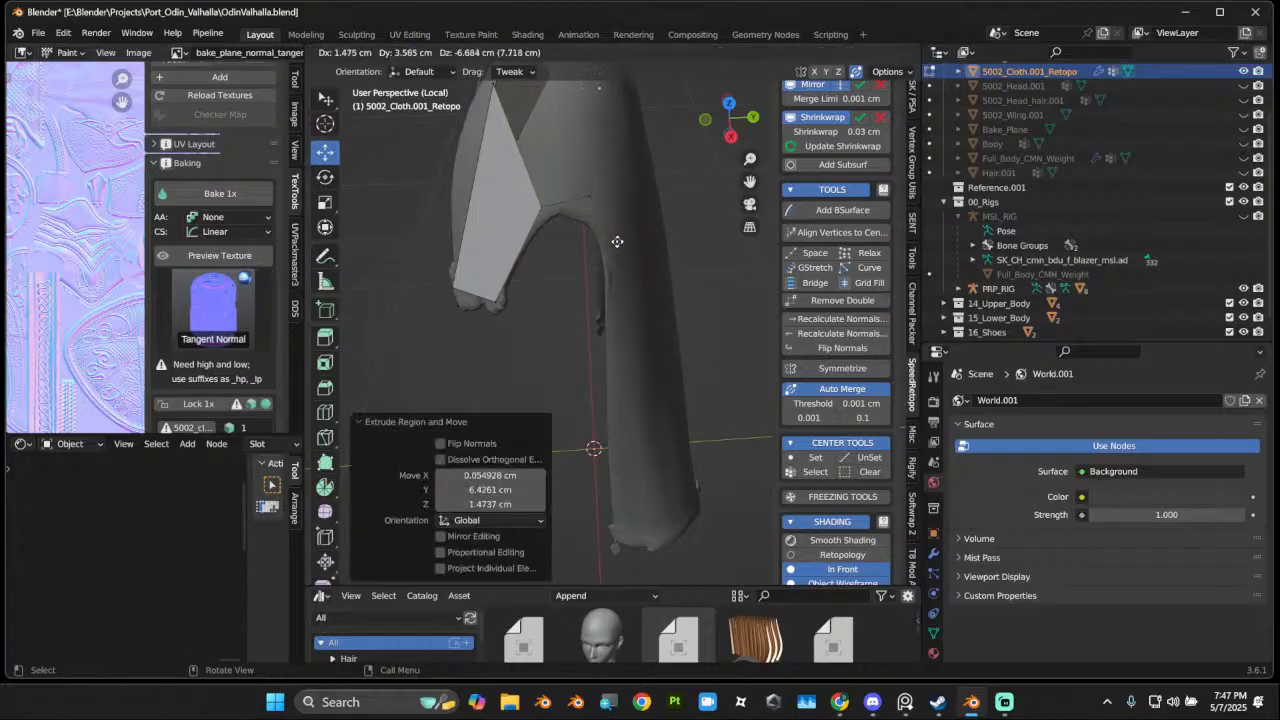
pyautogui.click(618, 245)
# Step: Continue extruding the vertex chain down the inner edge of the long side panel to the hem
pyautogui.moveTo(625, 289); pyautogui.dragTo(591, 251, button='middle')
pyautogui.press('e')
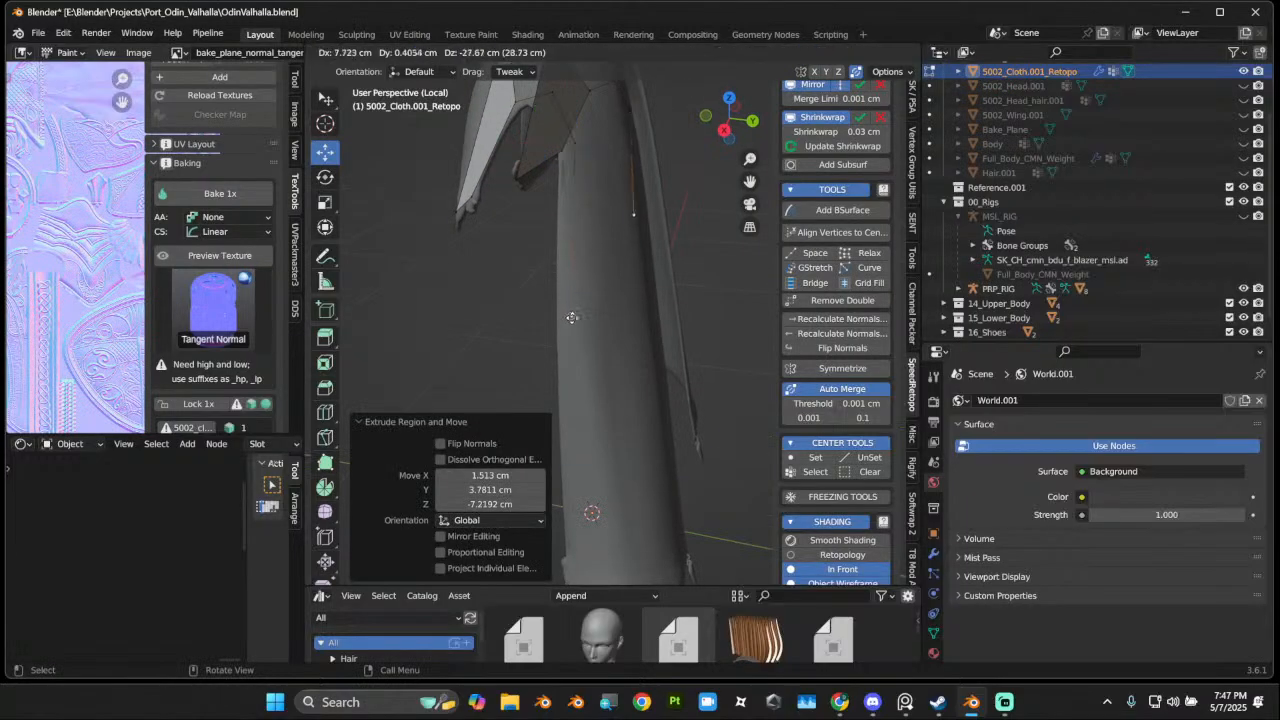
pyautogui.click(569, 352)
pyautogui.moveTo(571, 360); pyautogui.dragTo(606, 365, button='middle')
pyautogui.press('e')
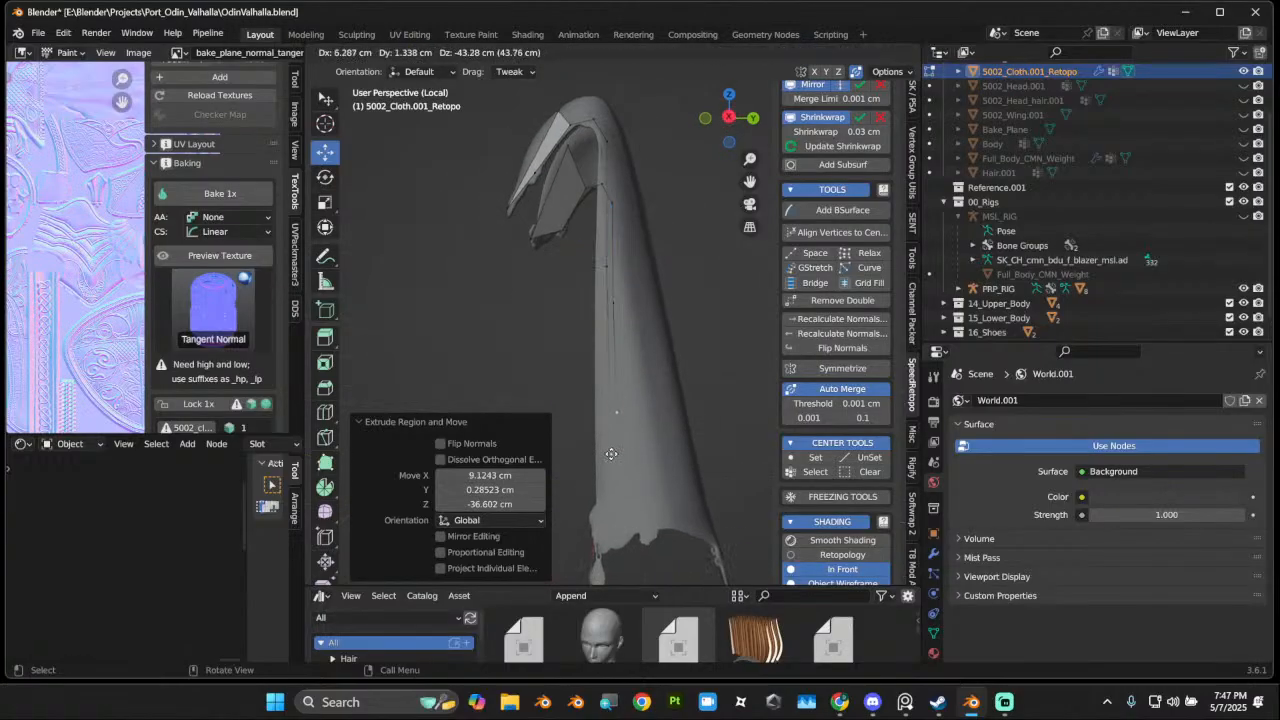
pyautogui.click(617, 537)
pyautogui.moveTo(617, 537); pyautogui.dragTo(616, 490, button='middle')
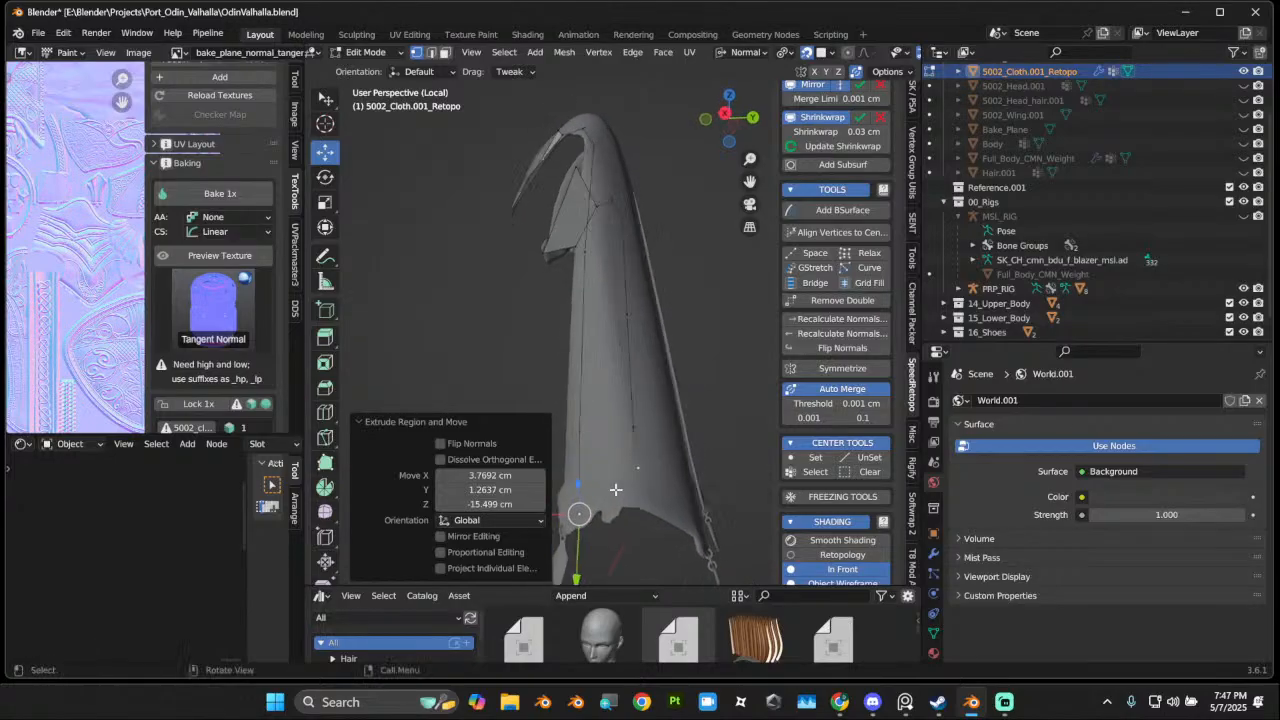
# Step: Extrude a second vertex chain from the hem back up the side panel, parallel to the inner edge
pyautogui.press('g')
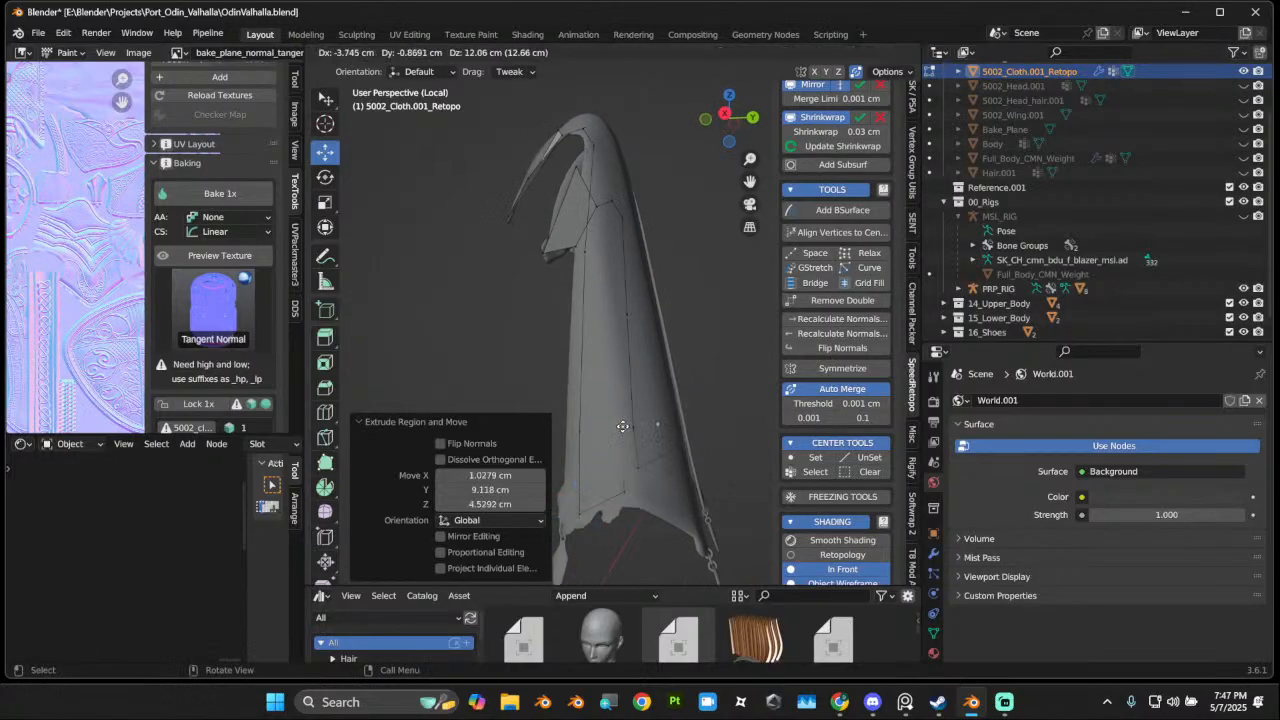
pyautogui.click(615, 417)
pyautogui.moveTo(615, 458); pyautogui.dragTo(645, 470, button='middle')
pyautogui.press('e')
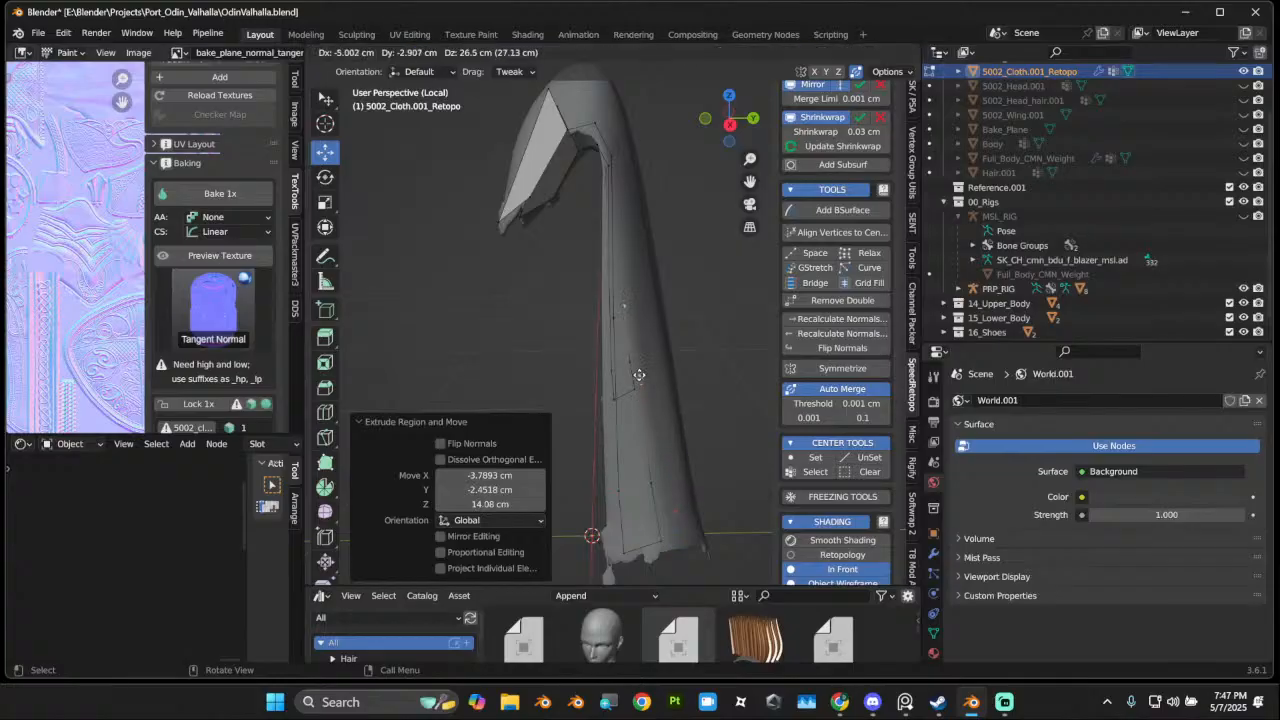
pyautogui.moveTo(640, 377); pyautogui.dragTo(623, 433, button='middle')
pyautogui.press('z')
pyautogui.press('x')
pyautogui.rightClick(664, 367)
pyautogui.press('g')
pyautogui.click(618, 338)
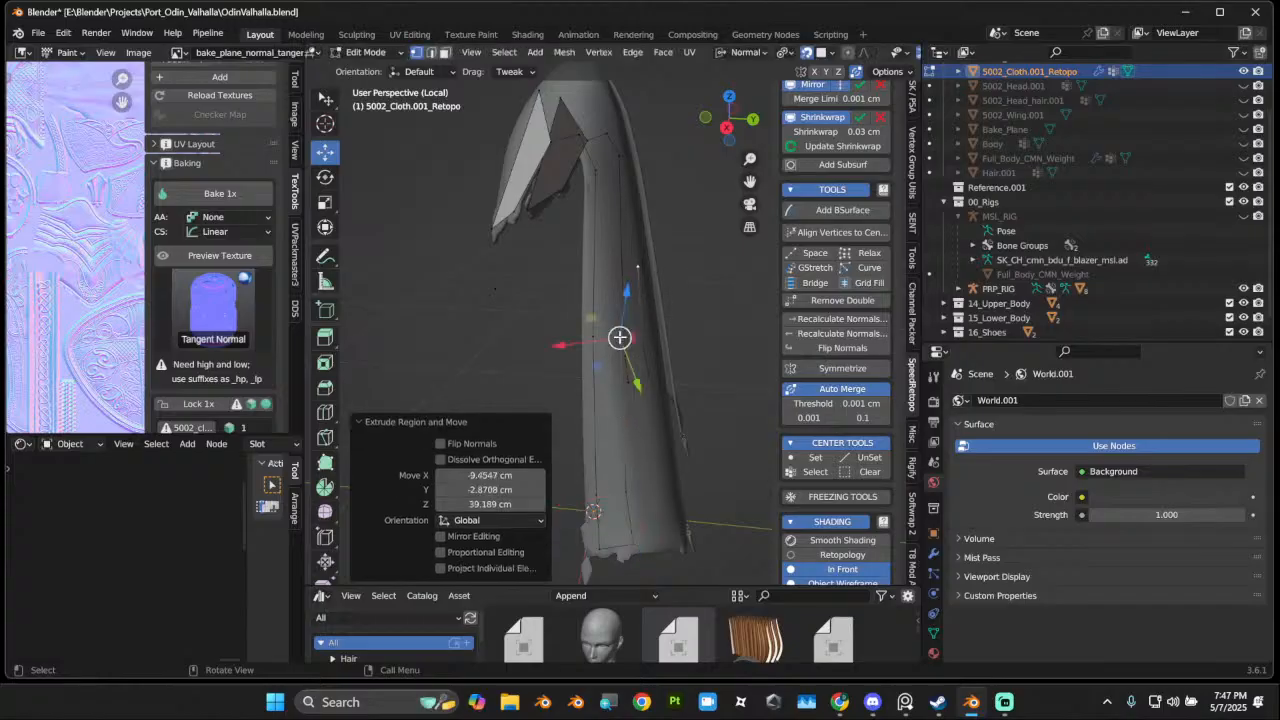
# Step: Extrude the second vertex chain further up the side panel to above the arch
pyautogui.moveTo(618, 338); pyautogui.dragTo(589, 390, button='middle')
pyautogui.press('e')
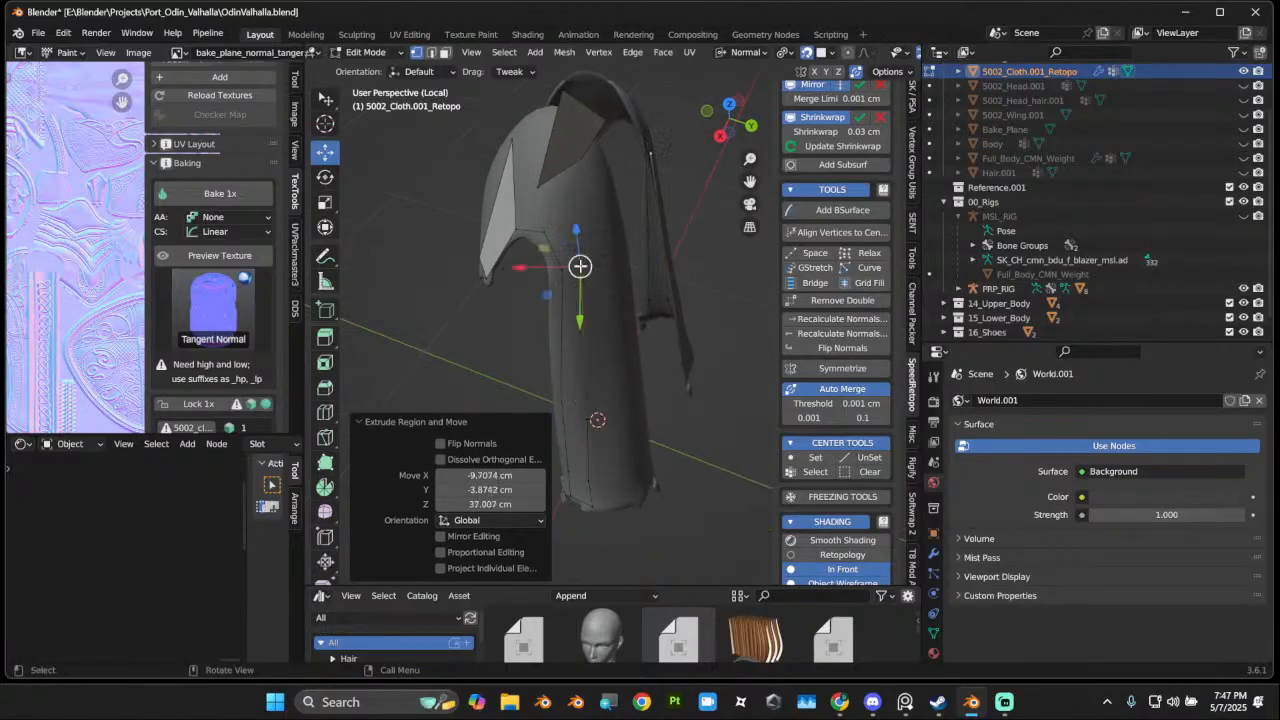
pyautogui.click(558, 203)
pyautogui.moveTo(560, 203); pyautogui.dragTo(571, 247, button='middle')
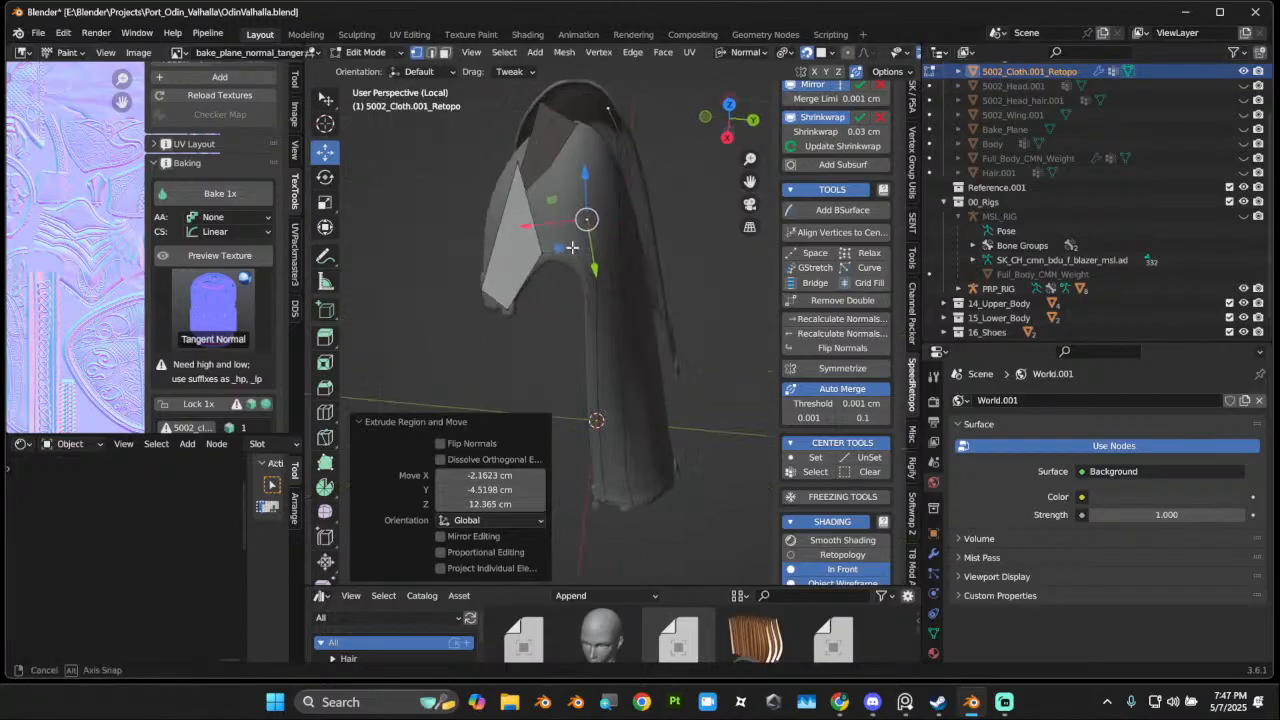
# Step: Connect matching vertices of the two chains with cross edges at the arch, mid-panel and just above the hem
pyautogui.keyDown('shift'); pyautogui.click(573, 249); pyautogui.keyUp('shift')
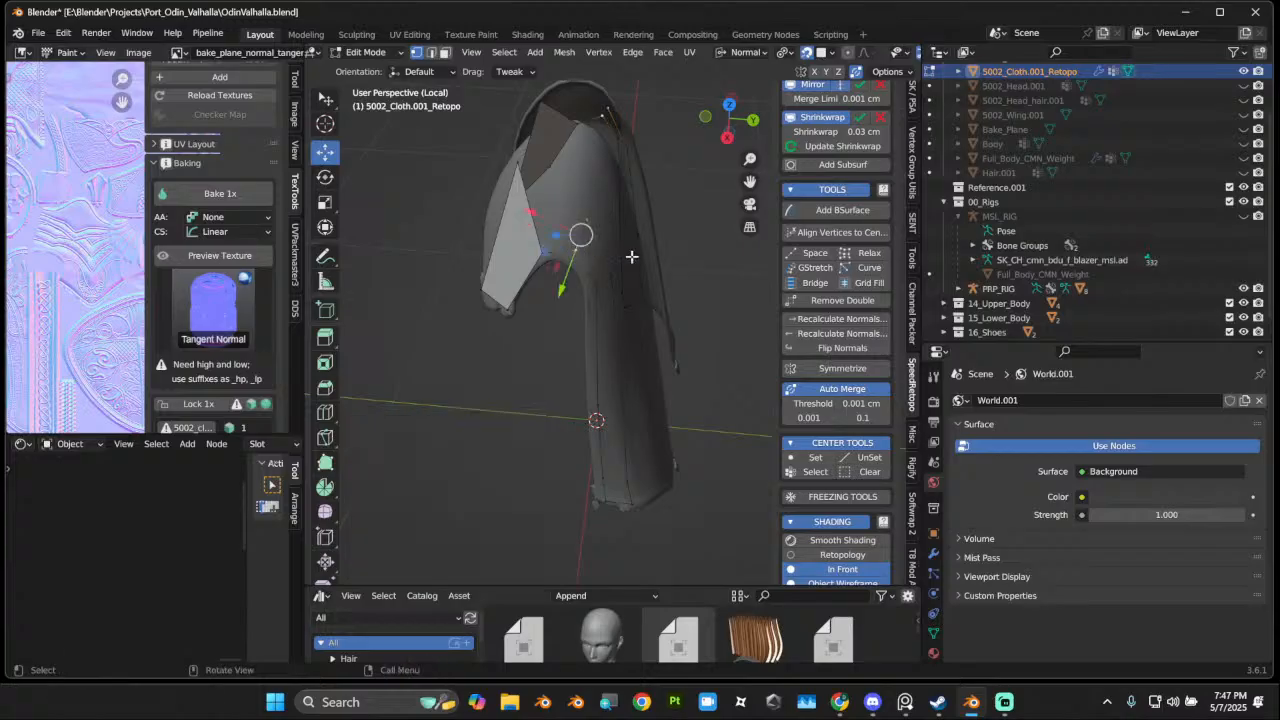
pyautogui.click(655, 266)
pyautogui.moveTo(655, 266); pyautogui.dragTo(570, 332, button='middle')
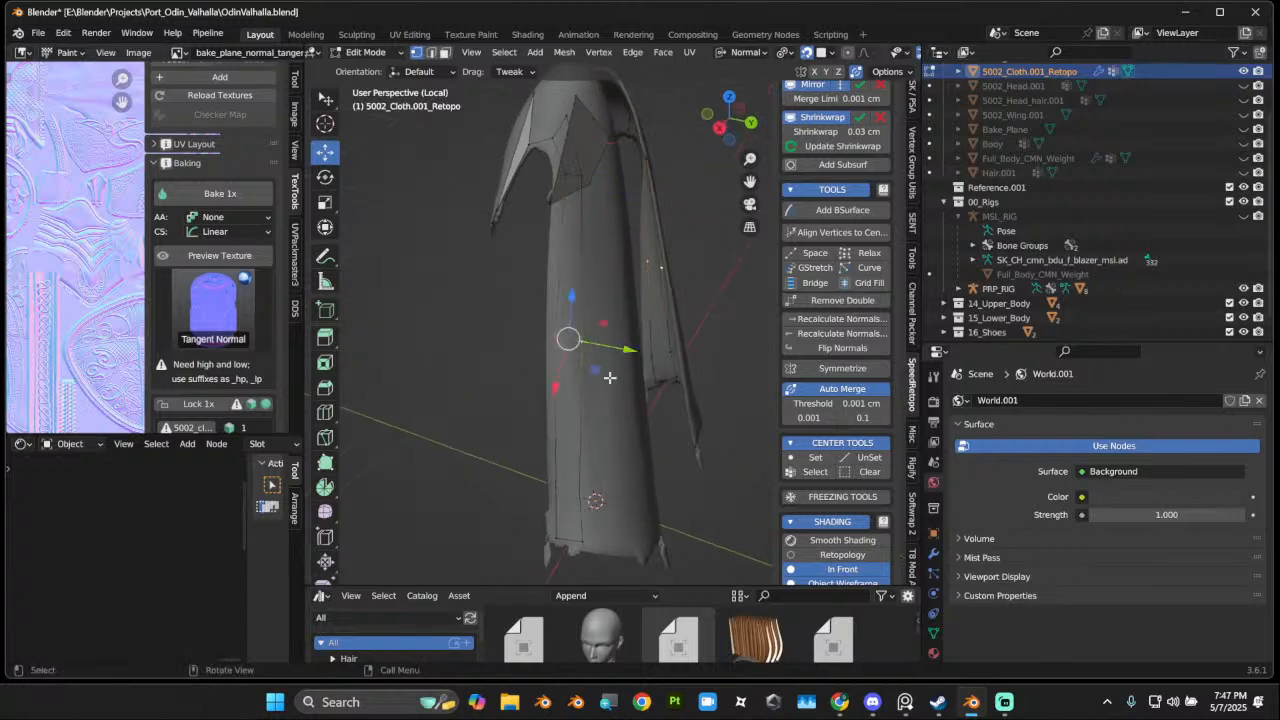
pyautogui.moveTo(610, 377); pyautogui.dragTo(620, 401, button='middle')
pyautogui.moveTo(575, 483); pyautogui.dragTo(578, 485)
pyautogui.keyDown('shift'); pyautogui.click(600, 488); pyautogui.keyUp('shift')
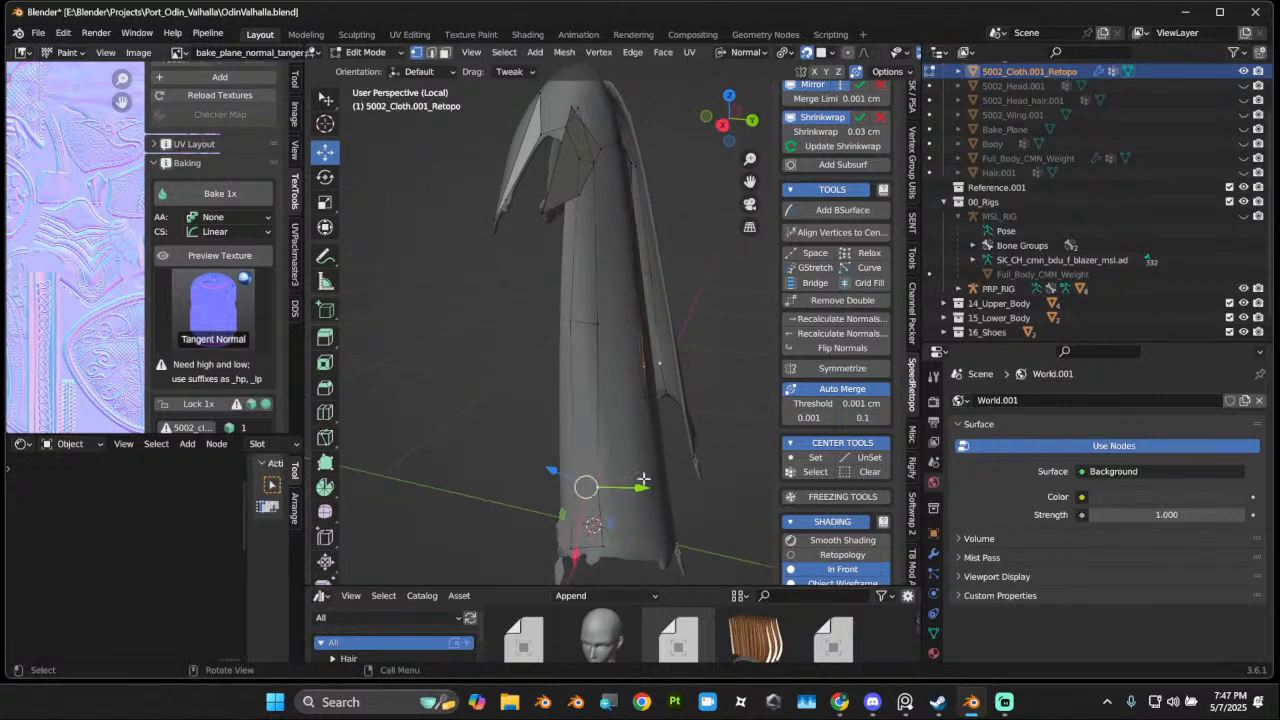
# Step: Switch to edge selection and fill the side strip with faces from the hem up toward the arch
pyautogui.click(431, 52)
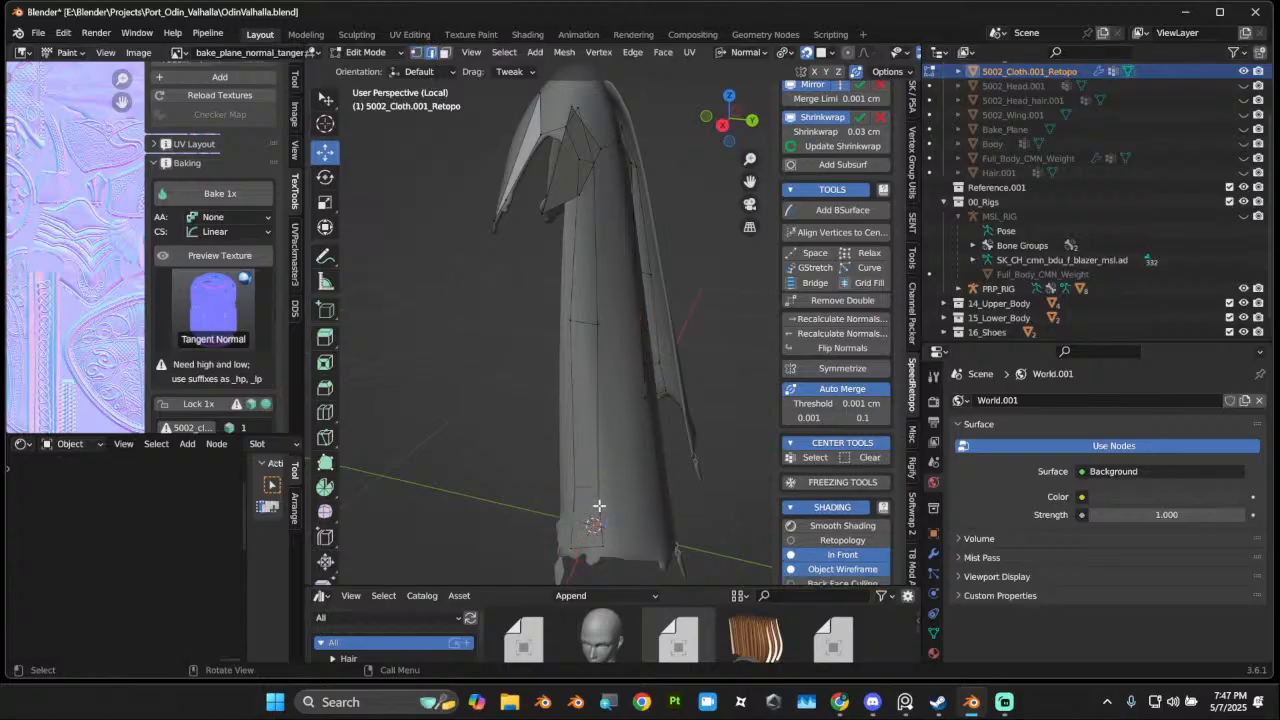
pyautogui.click(590, 539)
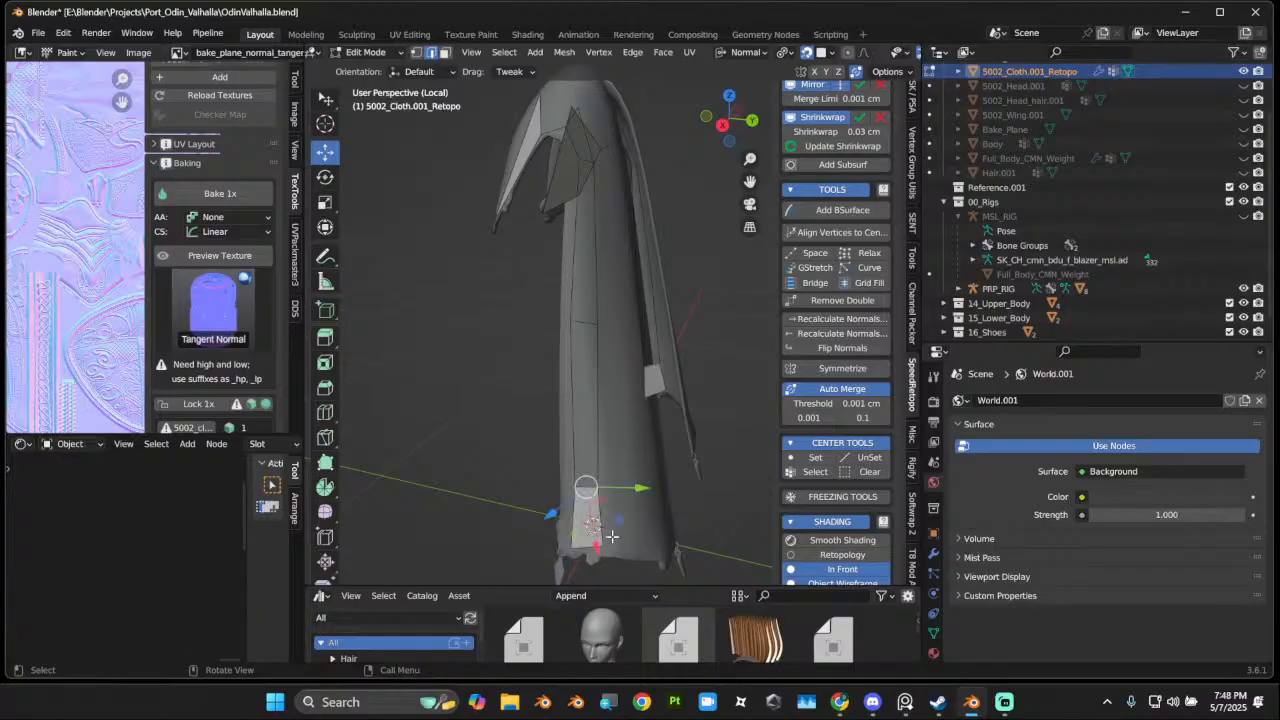
pyautogui.click(586, 487)
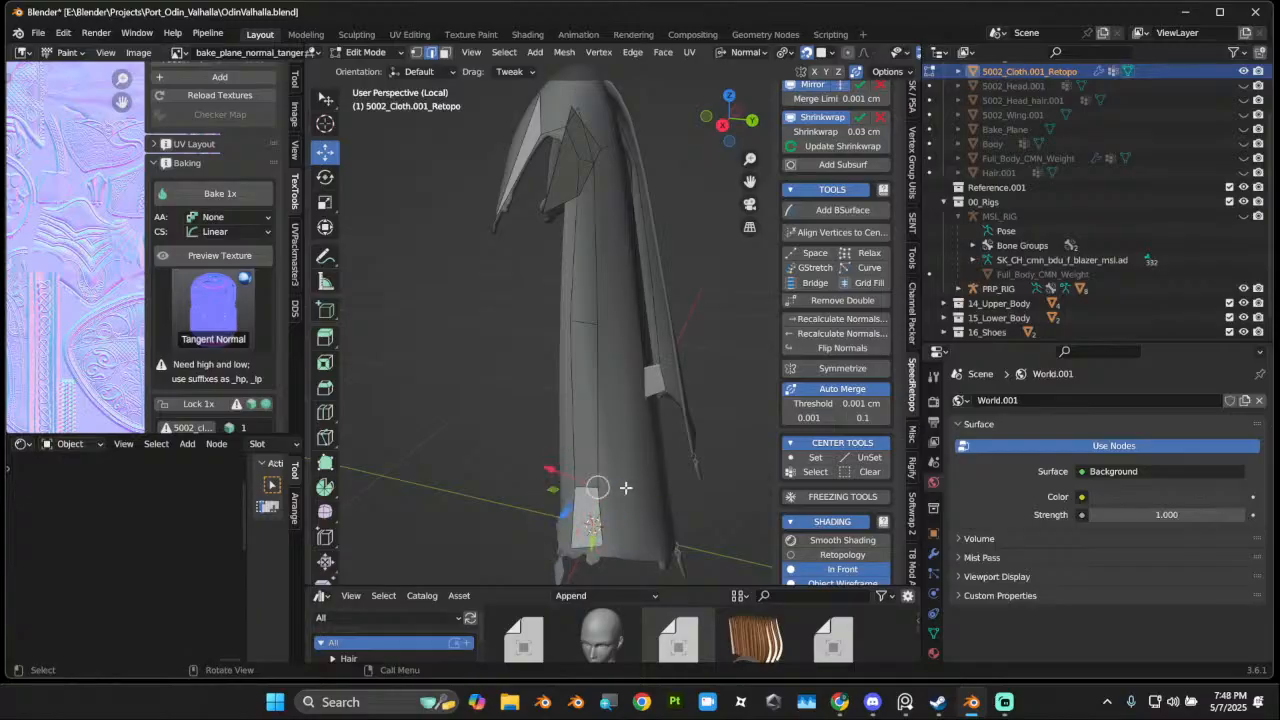
pyautogui.press('f')
pyautogui.click(584, 316)
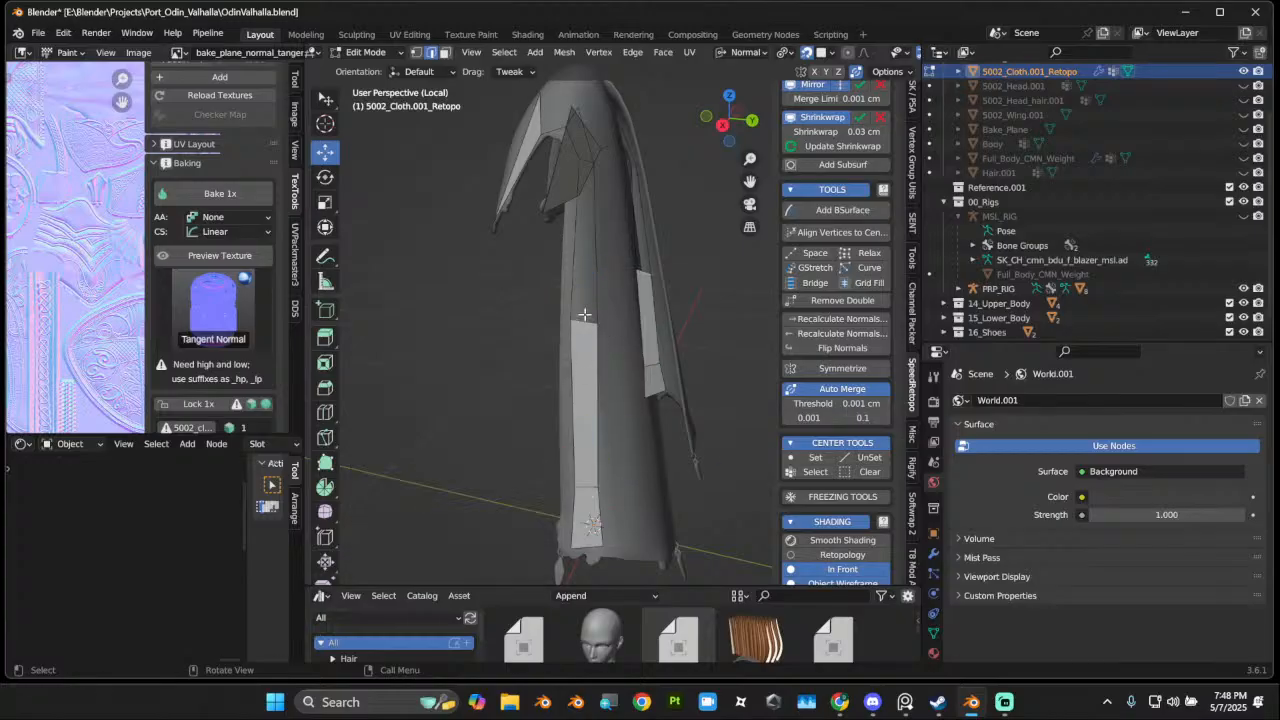
pyautogui.press('f')
pyautogui.moveTo(598, 277); pyautogui.dragTo(606, 339, button='middle')
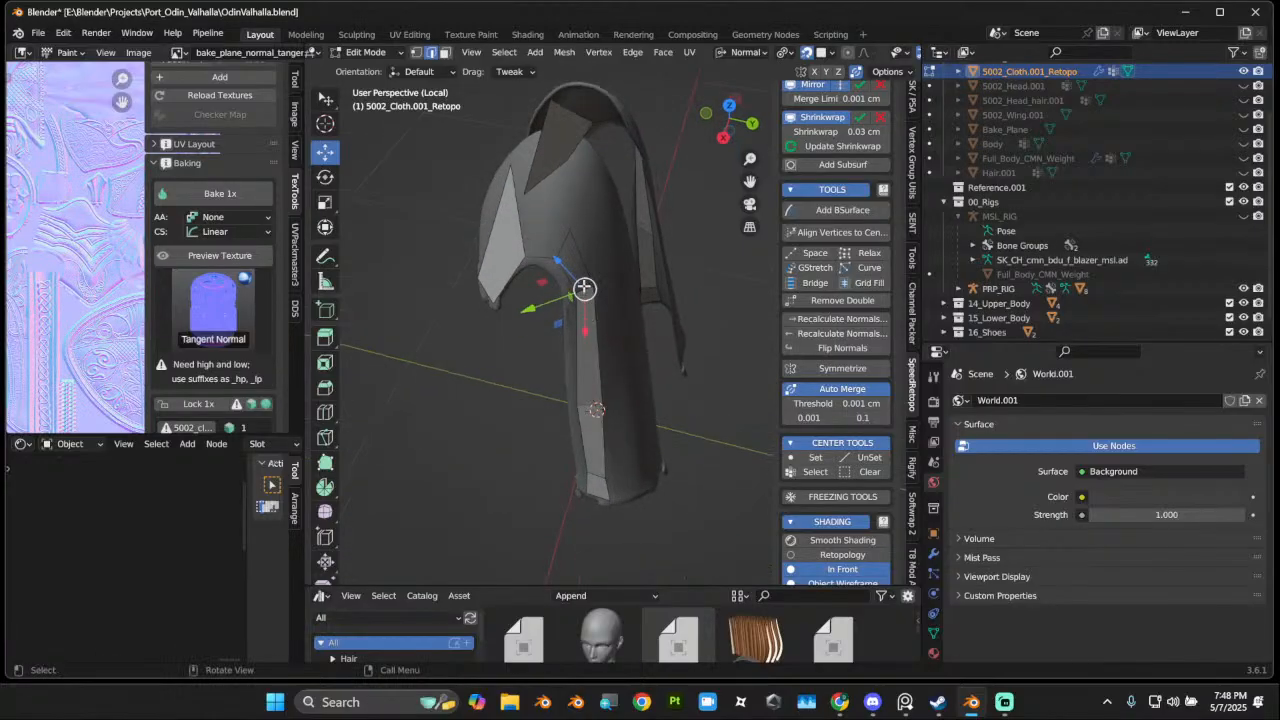
# Step: Add a lengthwise edge loop through the front flap's quad
pyautogui.moveTo(601, 292)
pyautogui.mouseDown(button='middle')
pyautogui.moveTo(615, 300)
pyautogui.moveTo(622, 288)
pyautogui.mouseUp(button='middle')
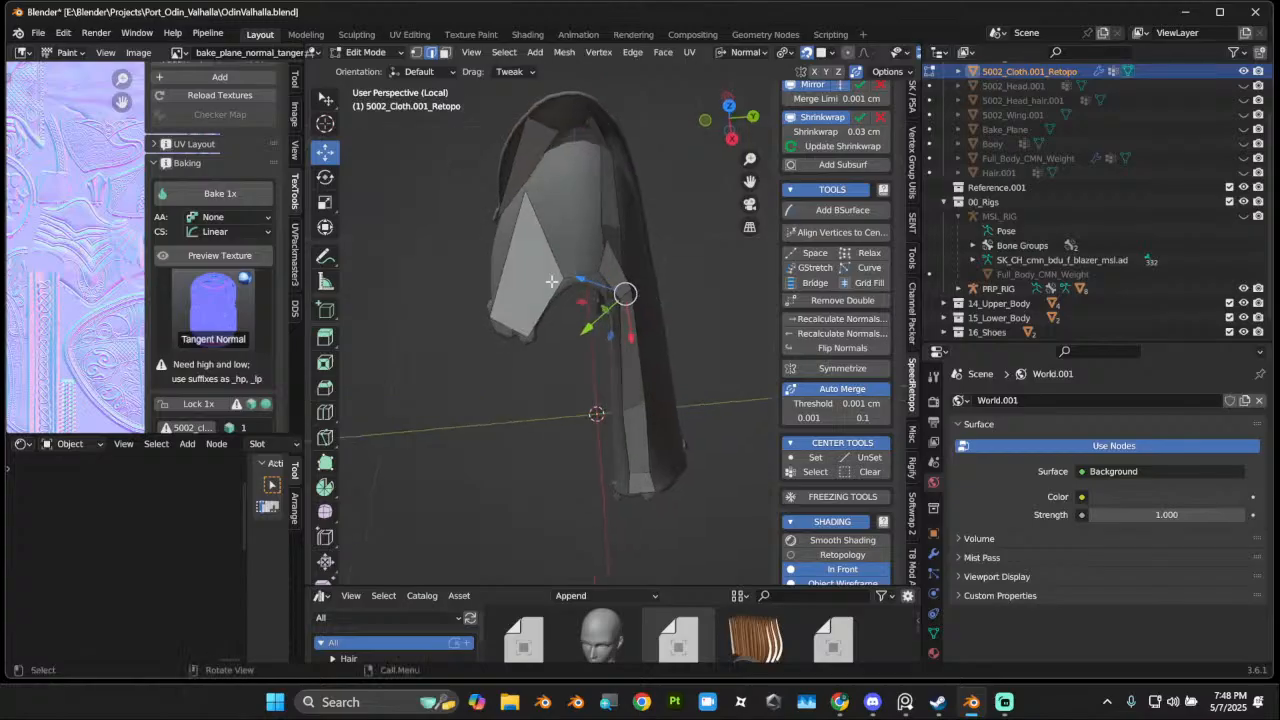
pyautogui.click(554, 249)
pyautogui.click(548, 256)
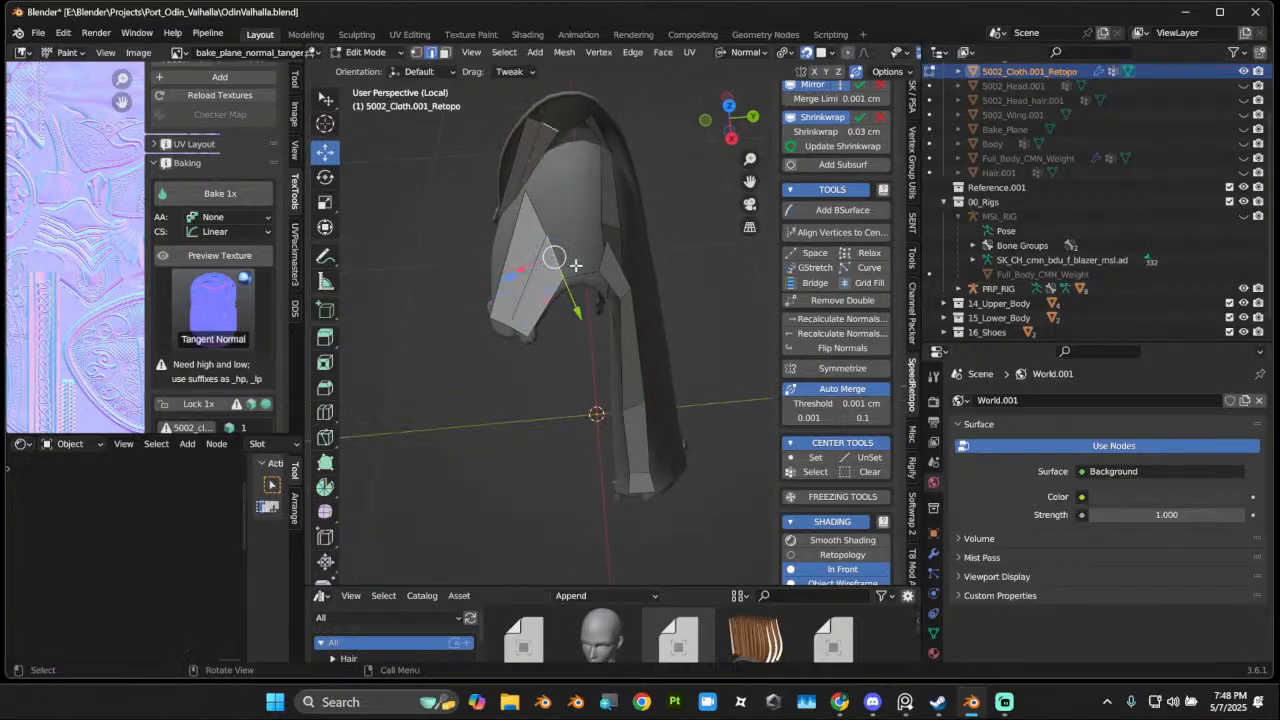
# Step: Delete the loose edge above the arch and fill faces joining the front flap to the side strip
pyautogui.press('x')
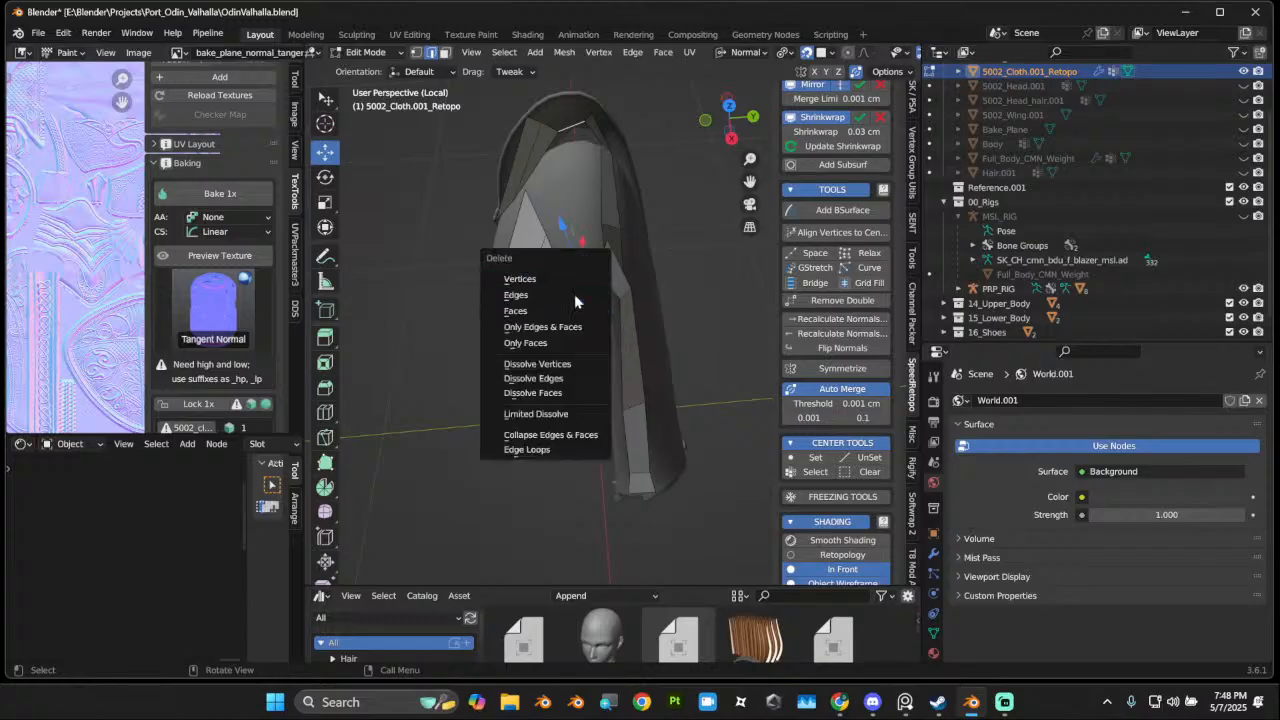
pyautogui.click(572, 293)
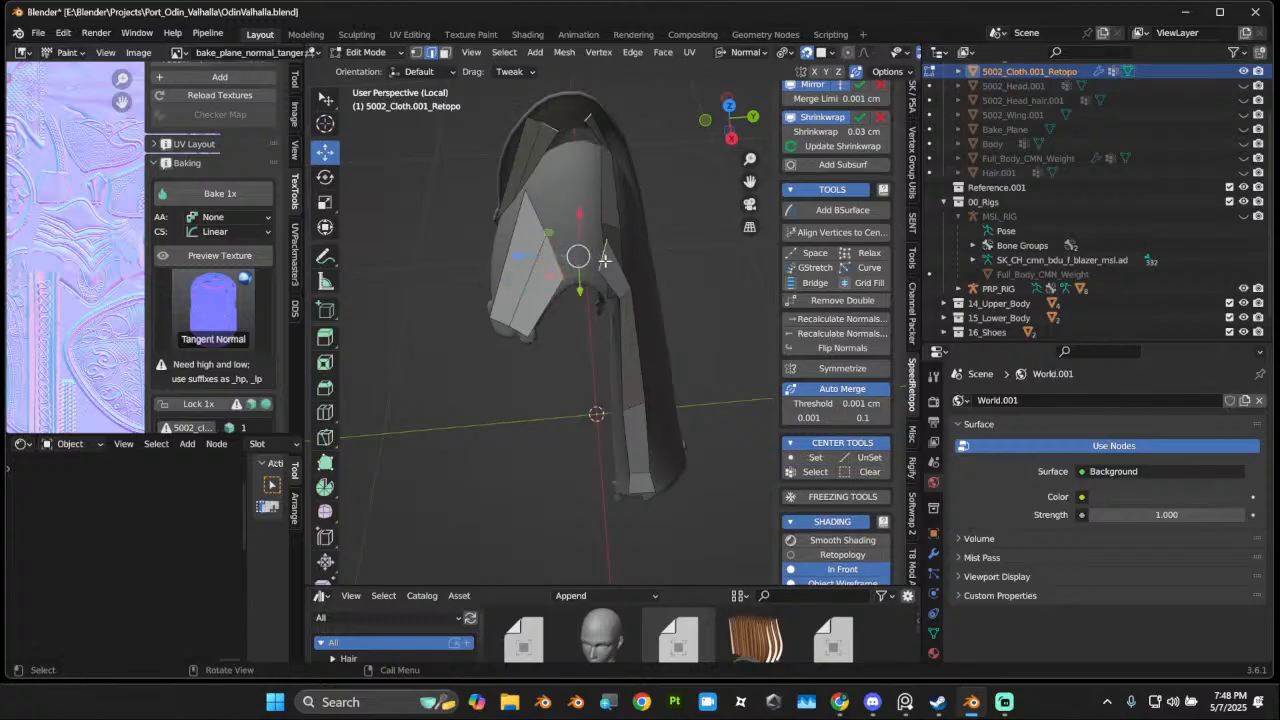
pyautogui.press('f')
pyautogui.moveTo(635, 281); pyautogui.dragTo(645, 303)
pyautogui.moveTo(645, 303); pyautogui.dragTo(611, 278, button='middle')
pyautogui.moveTo(607, 279); pyautogui.dragTo(560, 285, button='middle')
# Step: Turn on the Face Orientation overlay in the viewport
pyautogui.scroll(-3, 846, 55)
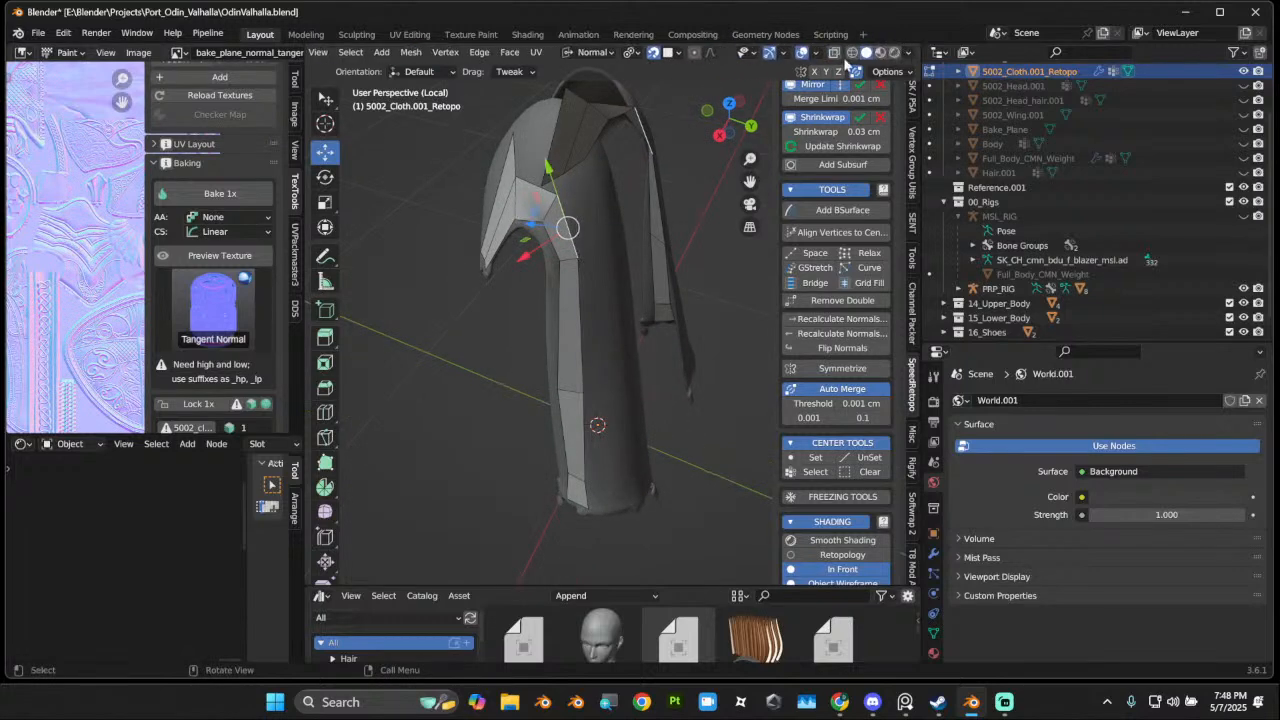
pyautogui.click(785, 55)
pyautogui.click(817, 55)
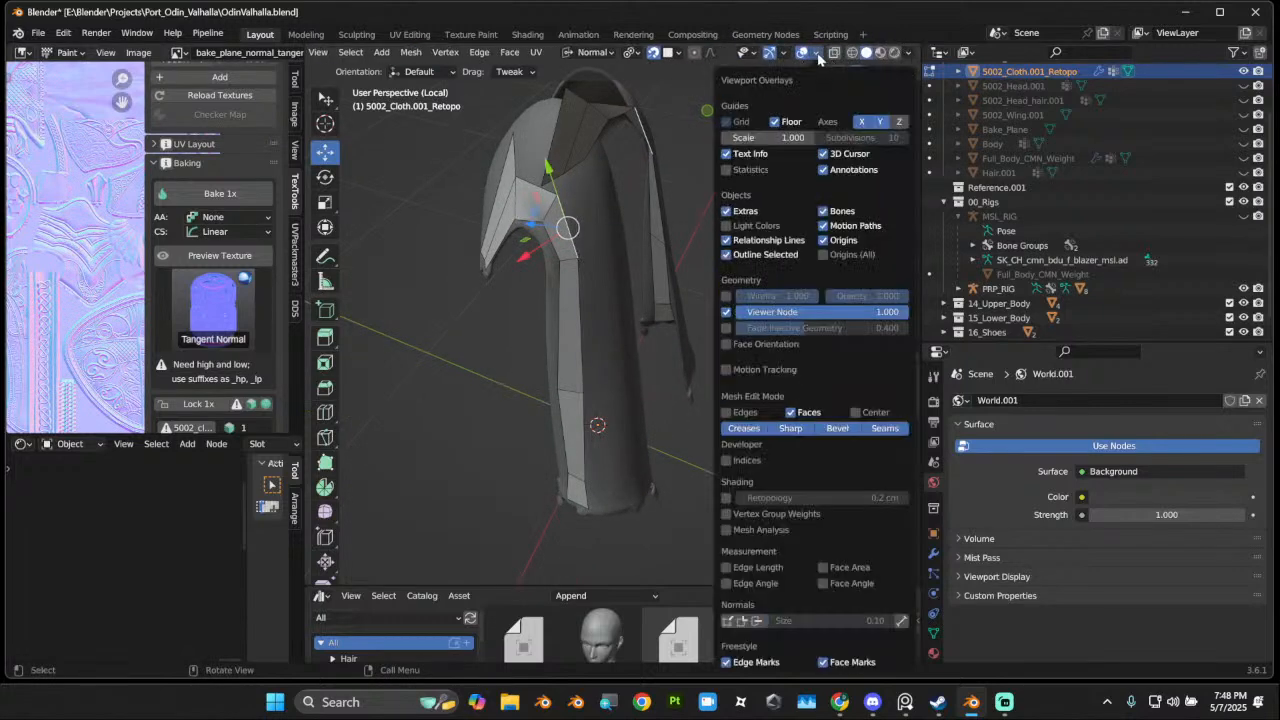
pyautogui.click(727, 344)
# Step: Select all linked faces of the retopology strip and recalculate their normals to the outside
pyautogui.moveTo(589, 346); pyautogui.dragTo(603, 330, button='middle')
pyautogui.press('l')
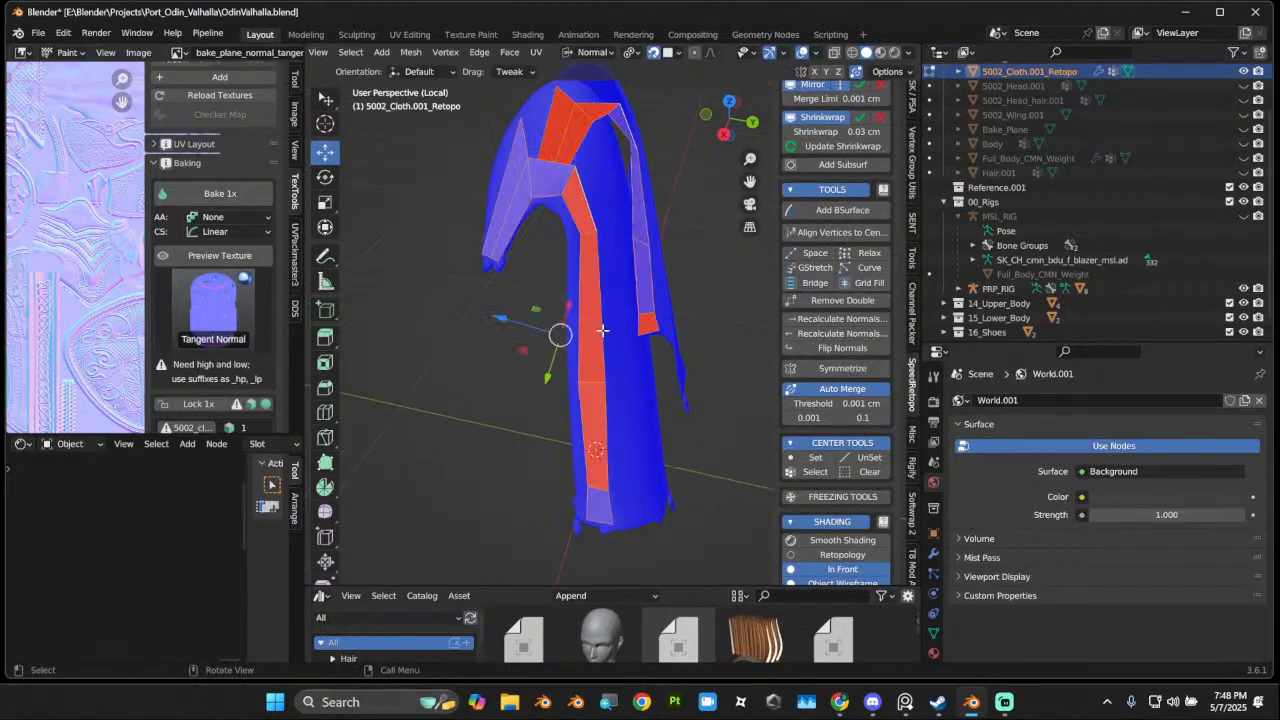
pyautogui.hotkey('alt', 'n')
pyautogui.click(597, 346)
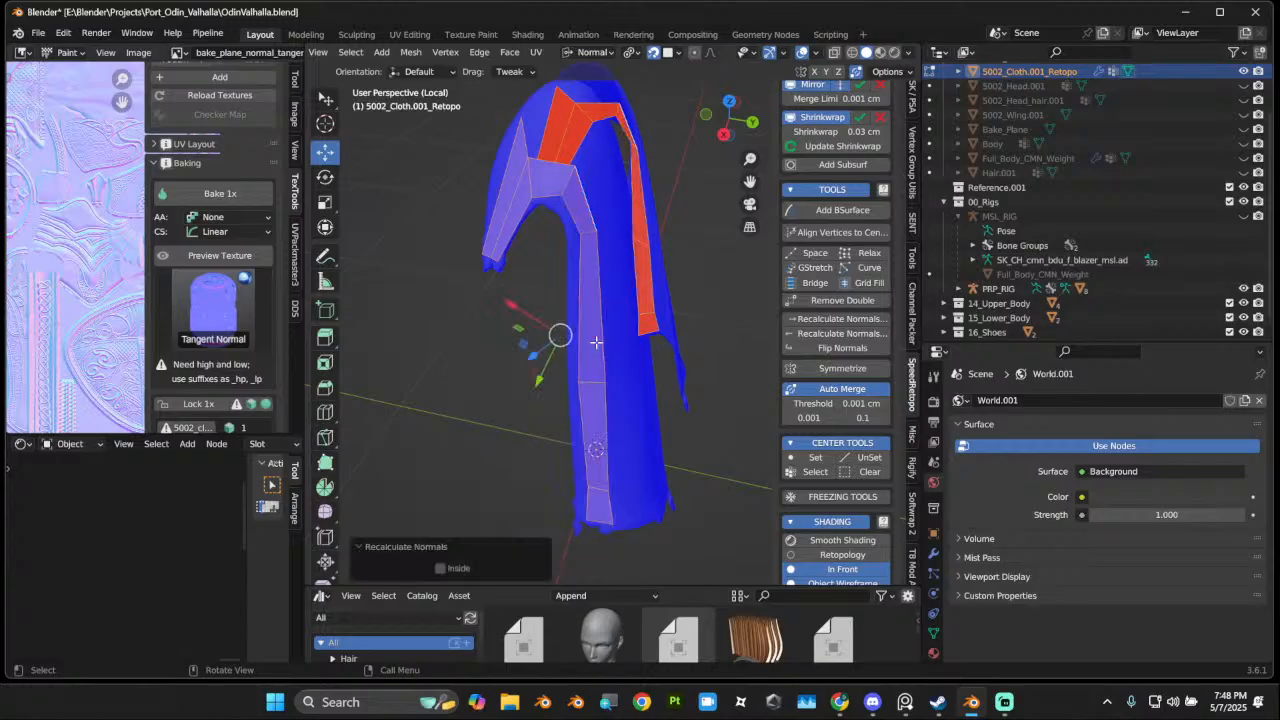
pyautogui.moveTo(597, 343)
pyautogui.mouseDown(button='middle')
pyautogui.moveTo(705, 315)
pyautogui.moveTo(680, 326)
pyautogui.moveTo(606, 229)
pyautogui.moveTo(690, 200)
pyautogui.mouseUp(button='middle')
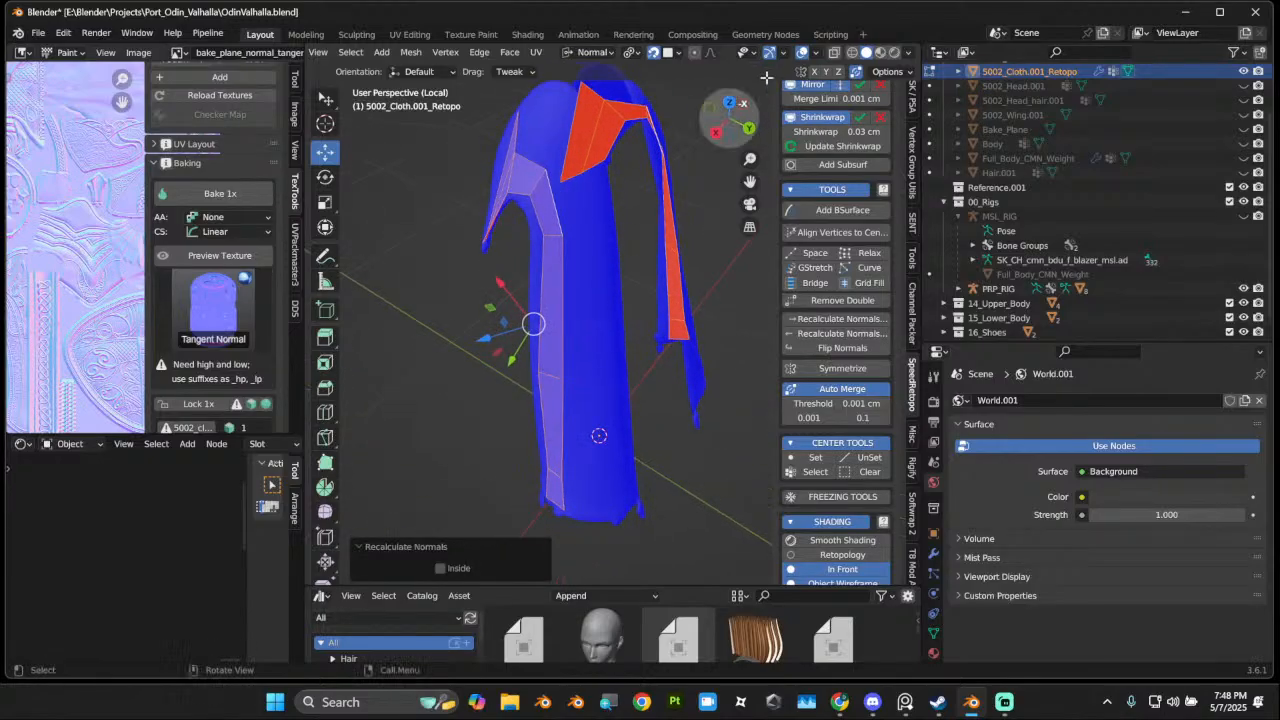
# Step: Turn off the Face Orientation overlay in the viewport
pyautogui.click(816, 54)
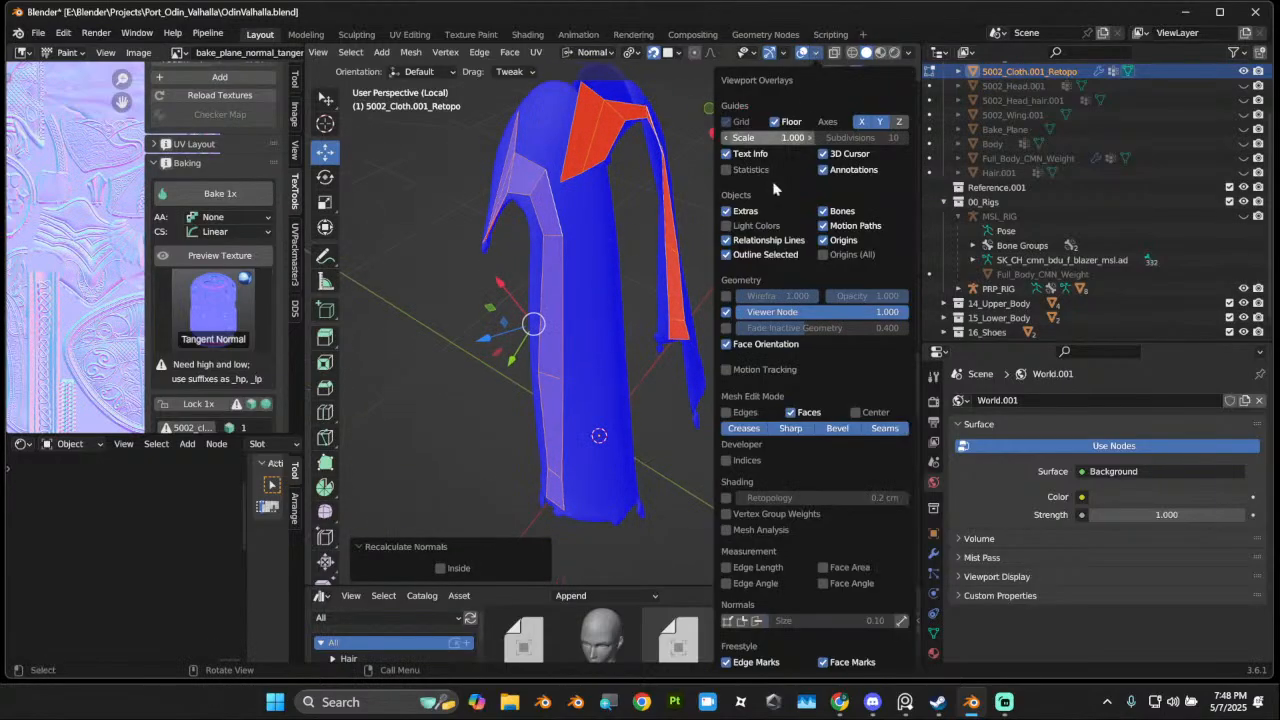
pyautogui.click(727, 344)
pyautogui.moveTo(577, 366); pyautogui.dragTo(606, 322, button='middle')
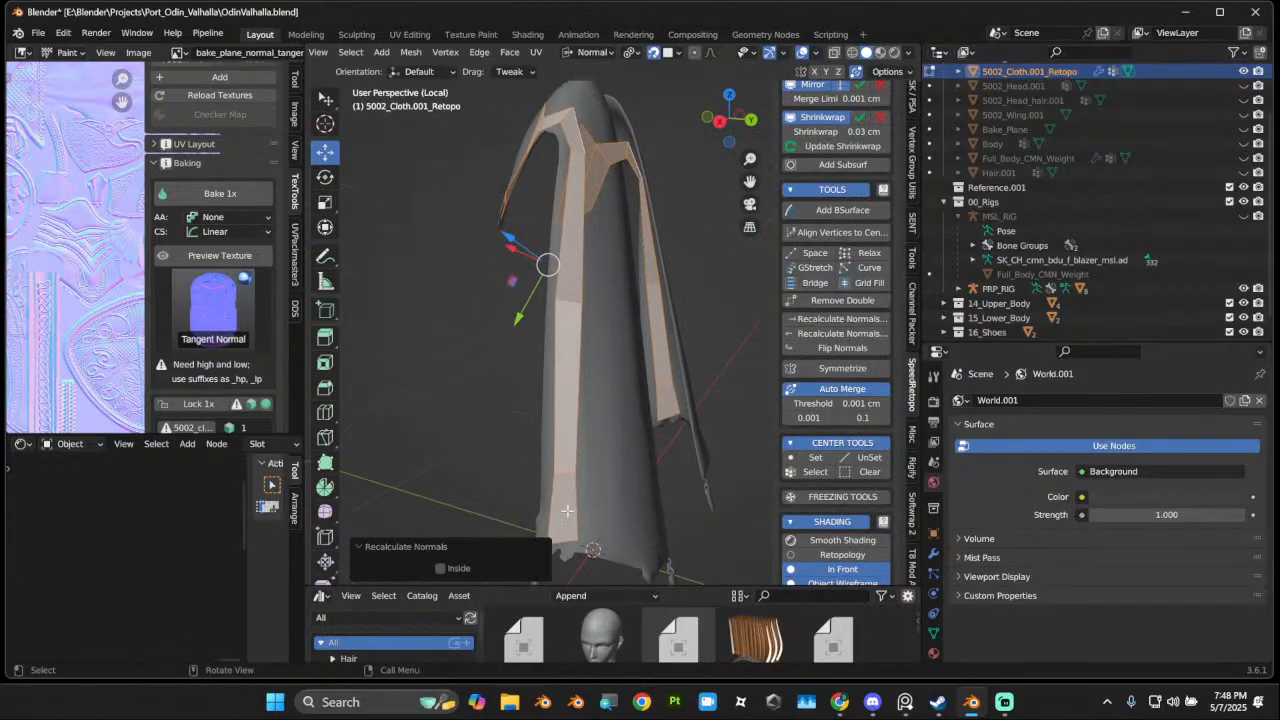
# Step: Extrude the side strip's lowest edge twice around the bottom of the long cape panel to form two new quads
pyautogui.moveTo(566, 510); pyautogui.dragTo(494, 497, button='middle')
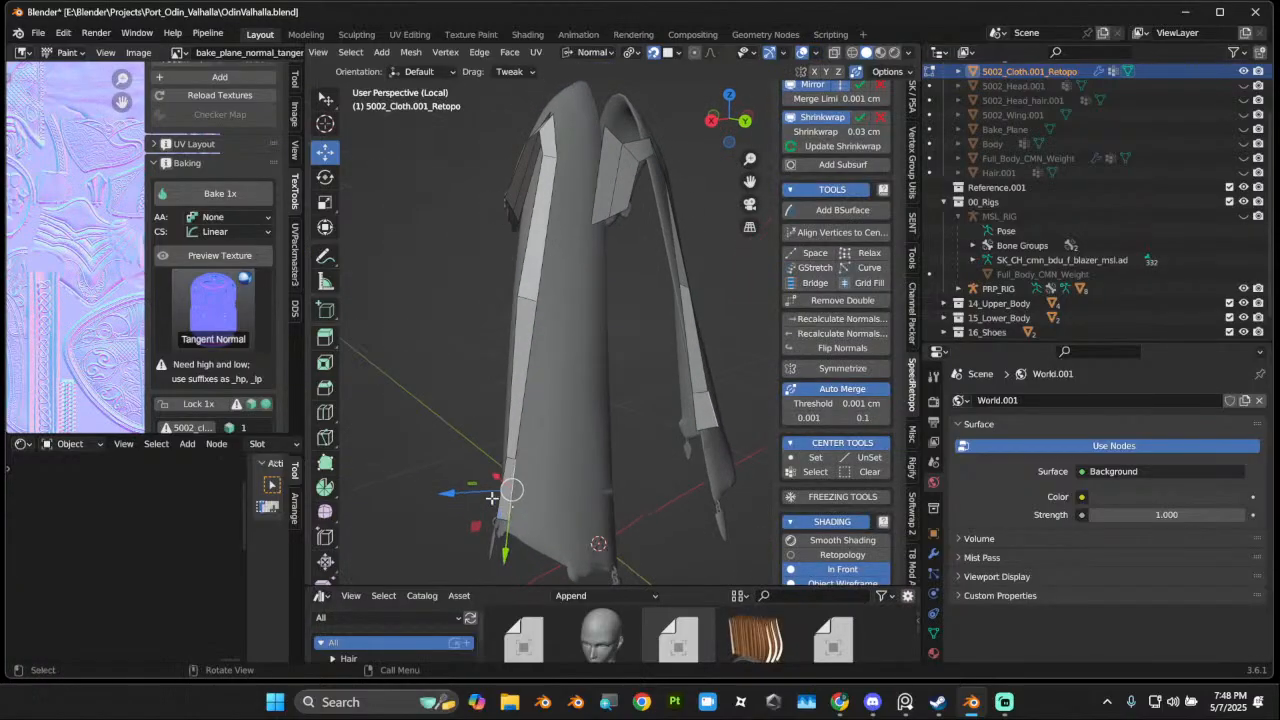
pyautogui.press('g')
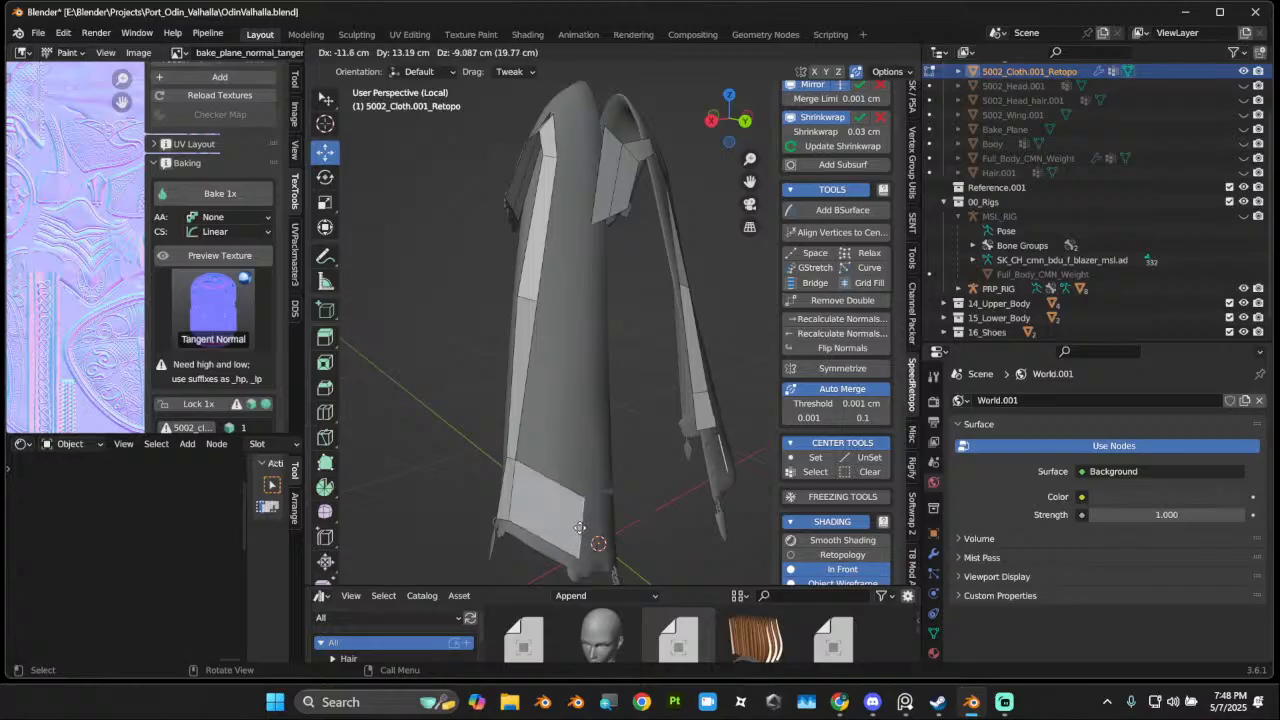
pyautogui.click(574, 526)
pyautogui.moveTo(572, 524); pyautogui.dragTo(550, 417, button='middle')
pyautogui.press('e')
pyautogui.click(601, 394)
pyautogui.click(552, 358)
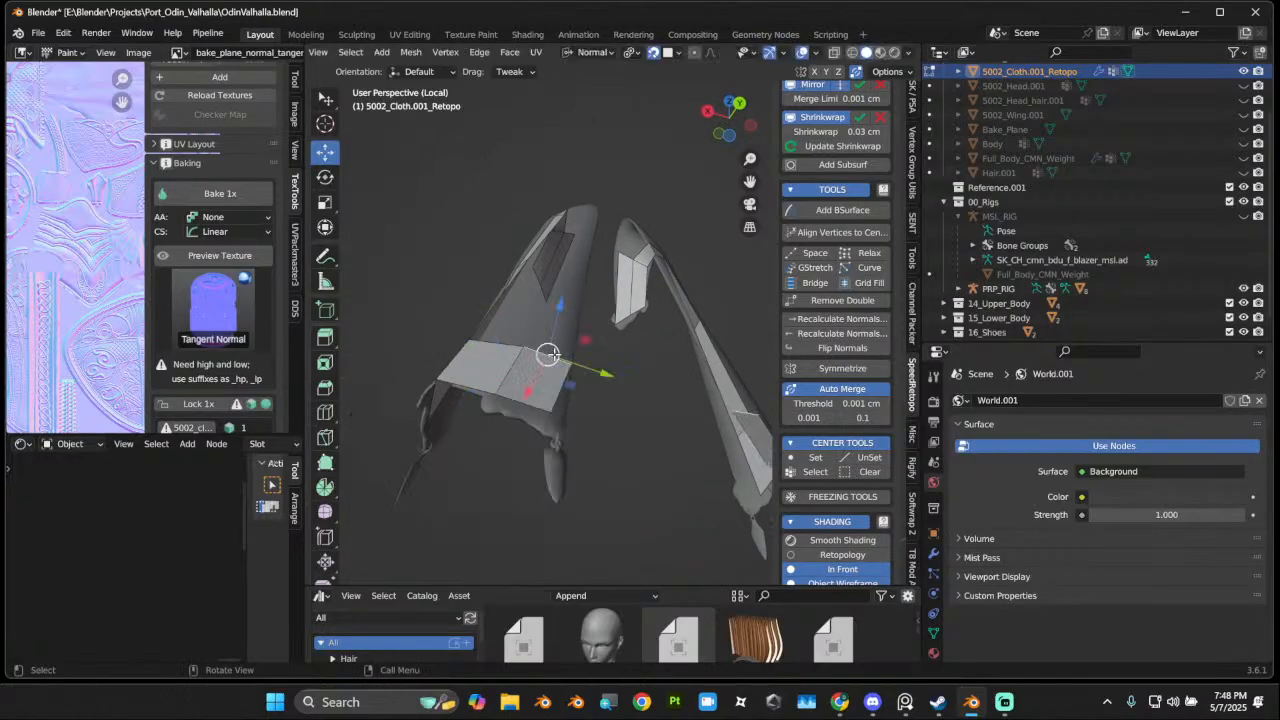
# Step: Extrude the top edge of the newest hem quad upward twice along the far side of the long panel
pyautogui.moveTo(554, 357); pyautogui.dragTo(550, 411, button='middle')
pyautogui.press('e')
pyautogui.click(566, 282)
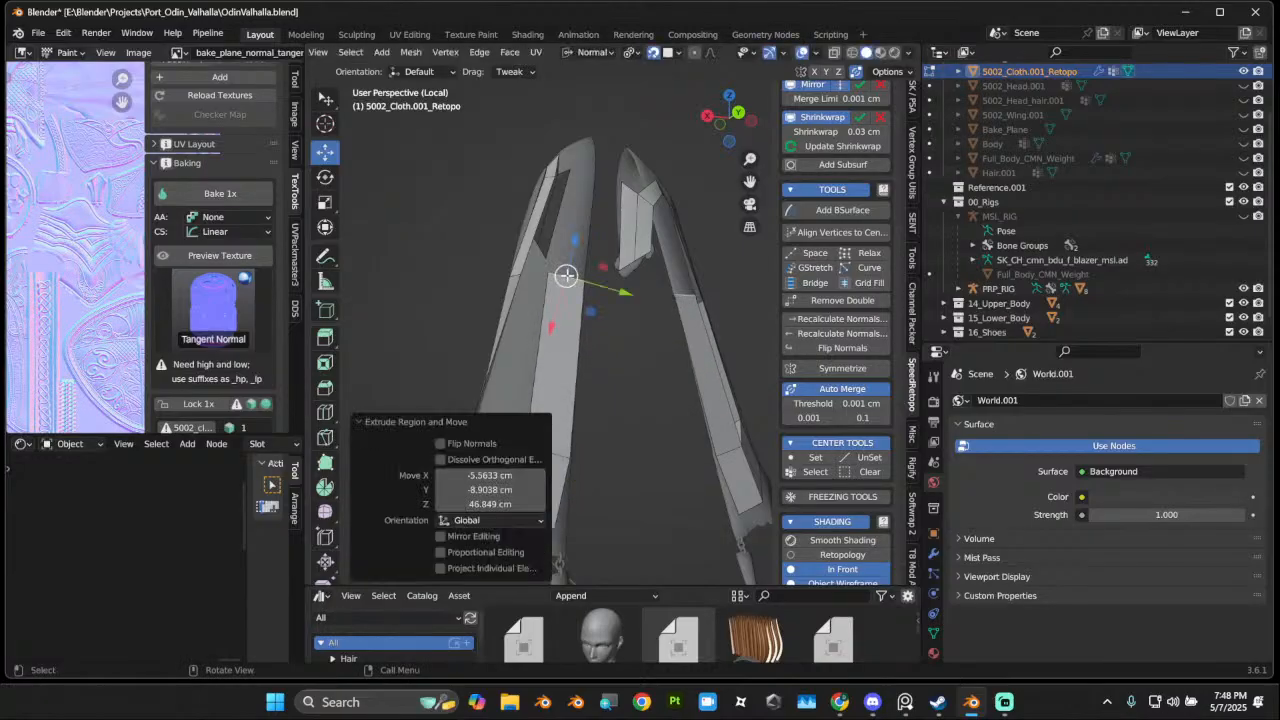
pyautogui.moveTo(566, 282); pyautogui.dragTo(612, 372, button='middle')
pyautogui.press('e')
pyautogui.click(578, 194)
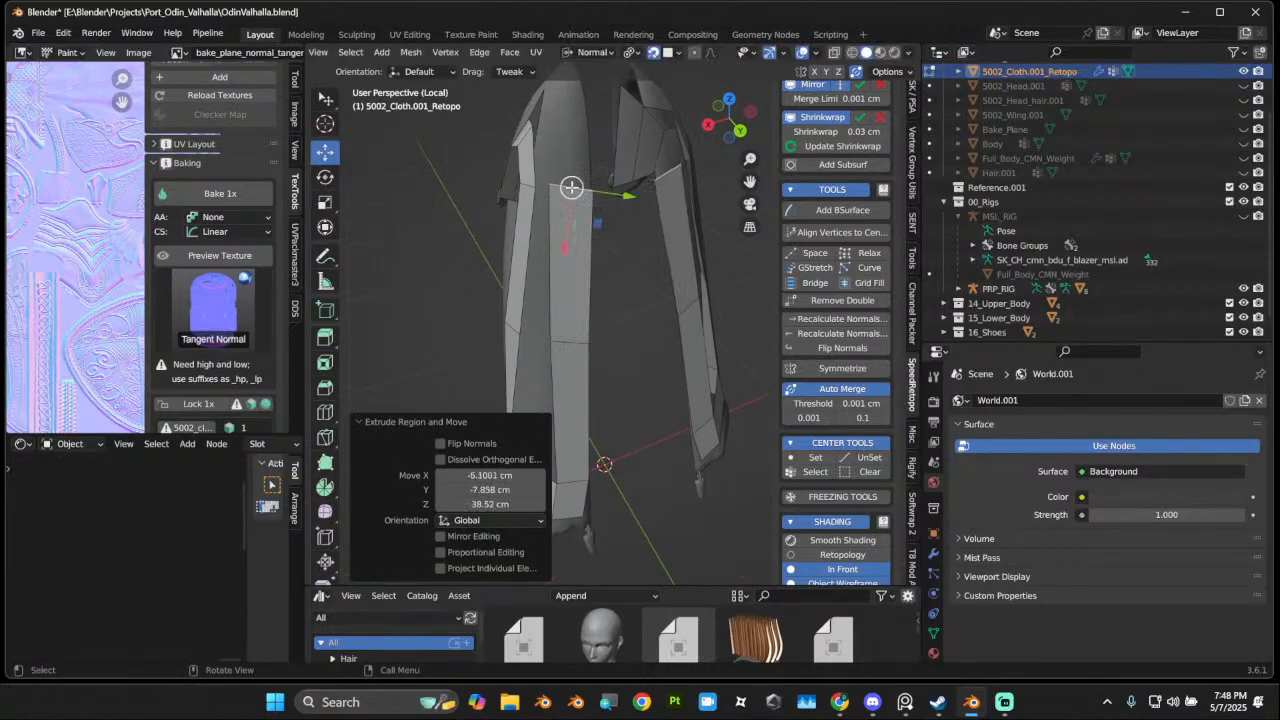
# Step: Extrude the new strip's top edge up to the shoulder, scale it to 0.427 and reposition it along the panel's border
pyautogui.moveTo(578, 194); pyautogui.dragTo(588, 222, button='middle')
pyautogui.press('e')
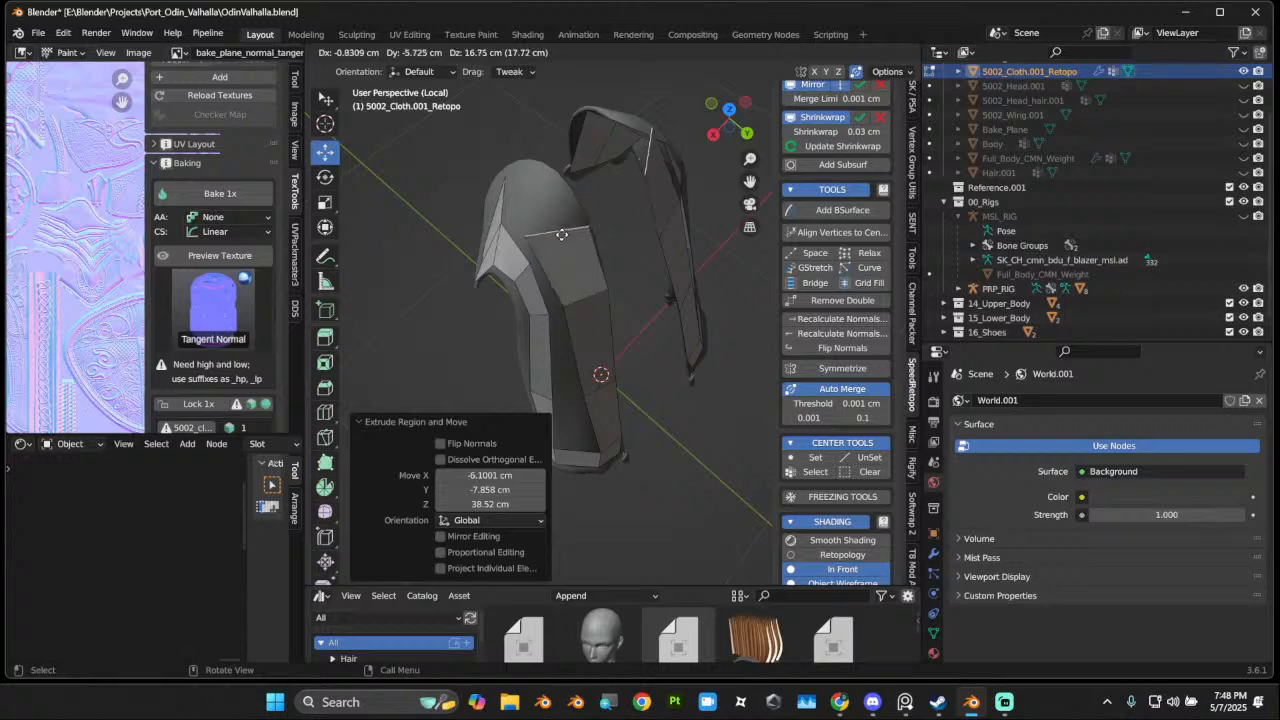
pyautogui.click(580, 245)
pyautogui.press('s')
pyautogui.click(575, 240)
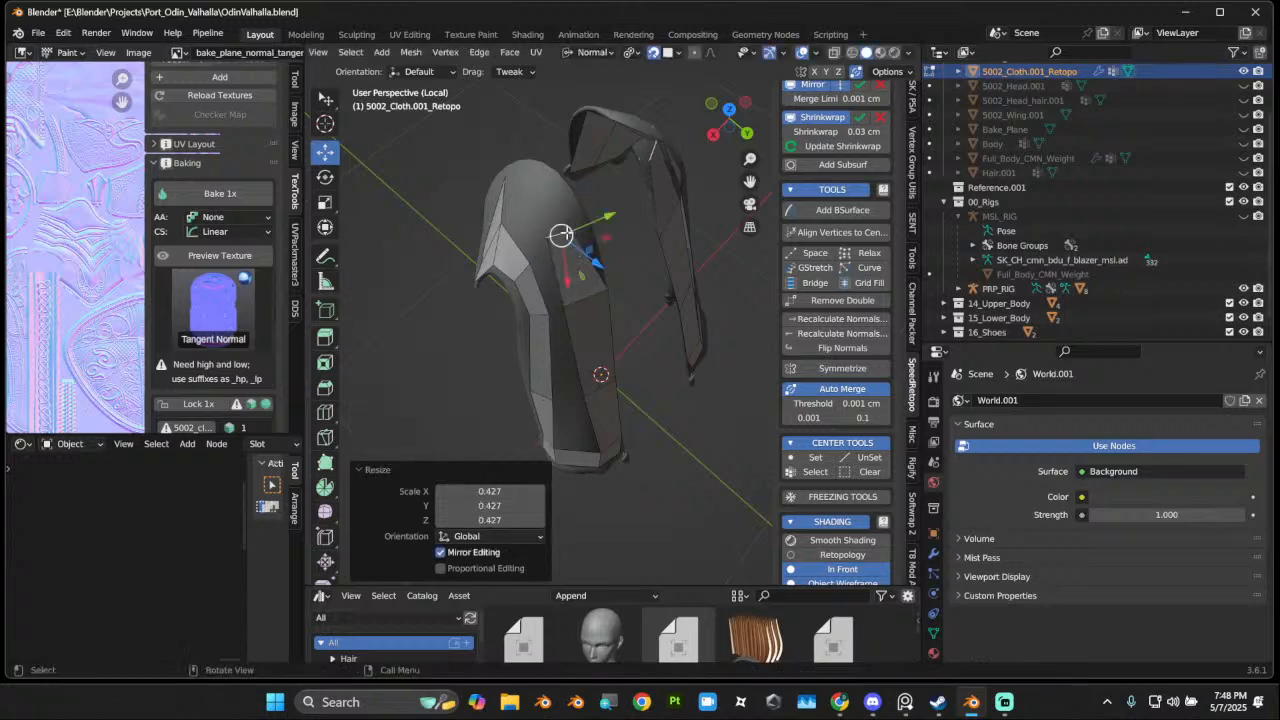
pyautogui.press('g')
pyautogui.click(590, 238)
pyautogui.moveTo(590, 238); pyautogui.dragTo(637, 244, button='middle')
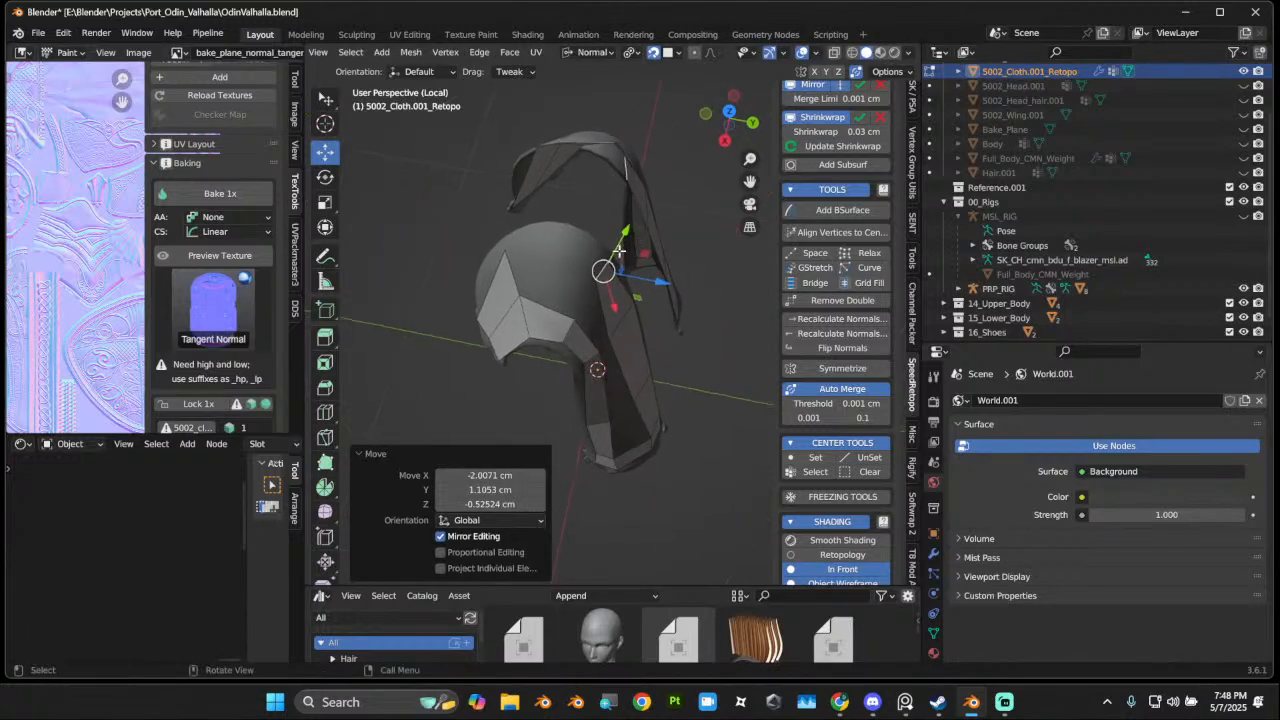
# Step: Add a loop cut through the front flap and fill the faces between the two long strips up to the shoulder
pyautogui.click(563, 272)
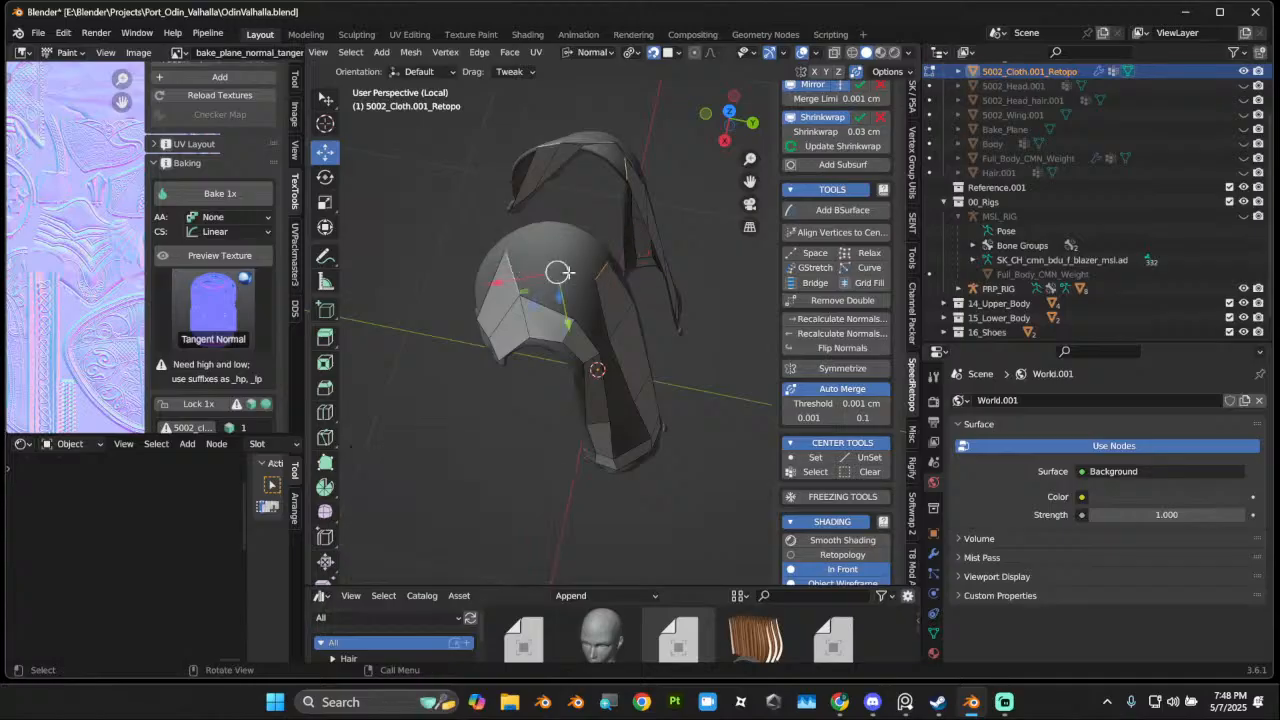
pyautogui.hotkey('ctrl', 'r')
pyautogui.click(507, 280)
pyautogui.rightClick(507, 280)
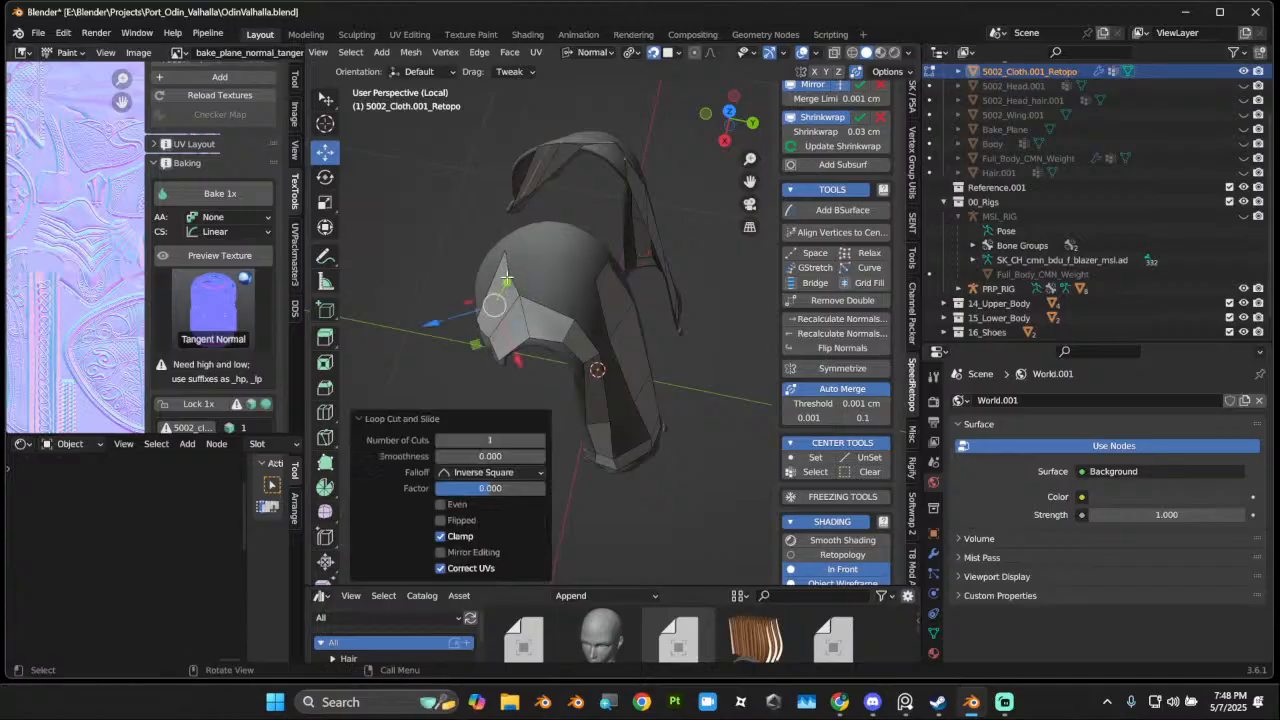
pyautogui.keyDown('shift'); pyautogui.click(503, 265); pyautogui.keyUp('shift')
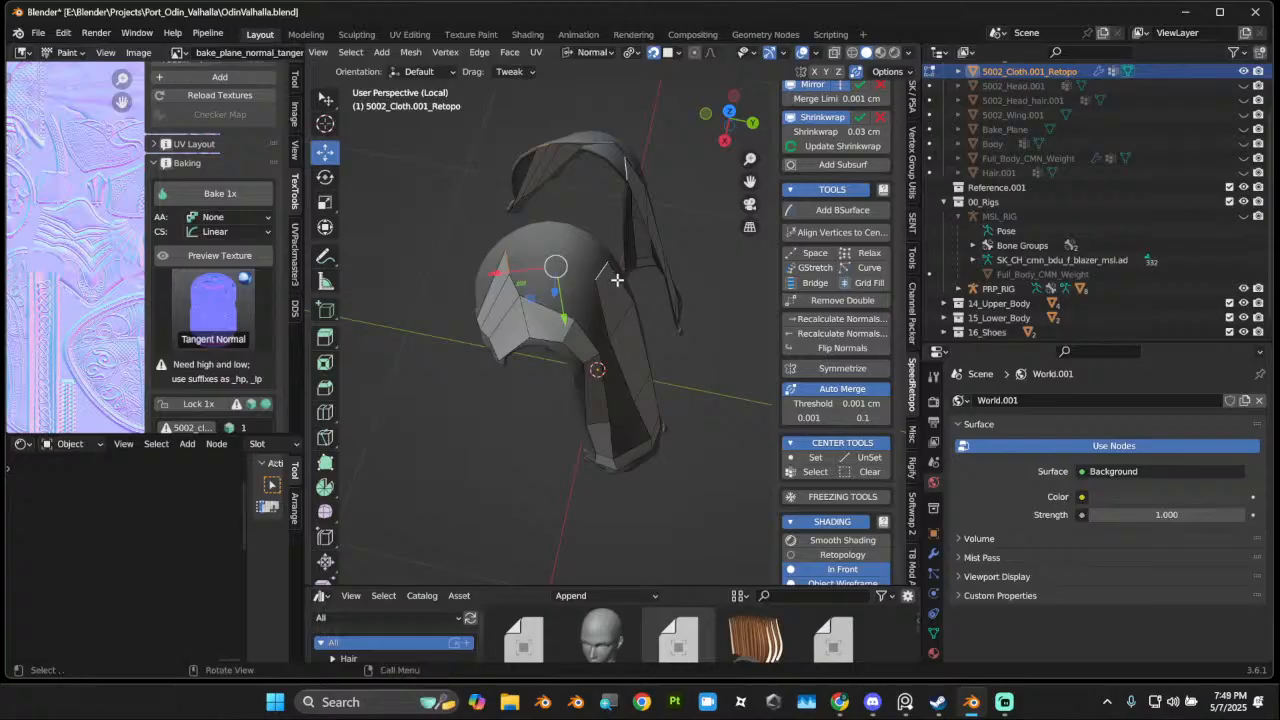
pyautogui.moveTo(600, 306); pyautogui.dragTo(505, 276, button='middle')
pyautogui.moveTo(508, 203); pyautogui.dragTo(600, 290, button='middle')
# Step: Add three crosswise loop cuts to the long panel's middle section and three more to the section below it
pyautogui.hotkey('ctrl', 'r')
pyautogui.scroll(2, 589, 272)
pyautogui.click(589, 274)
pyautogui.rightClick(589, 274)
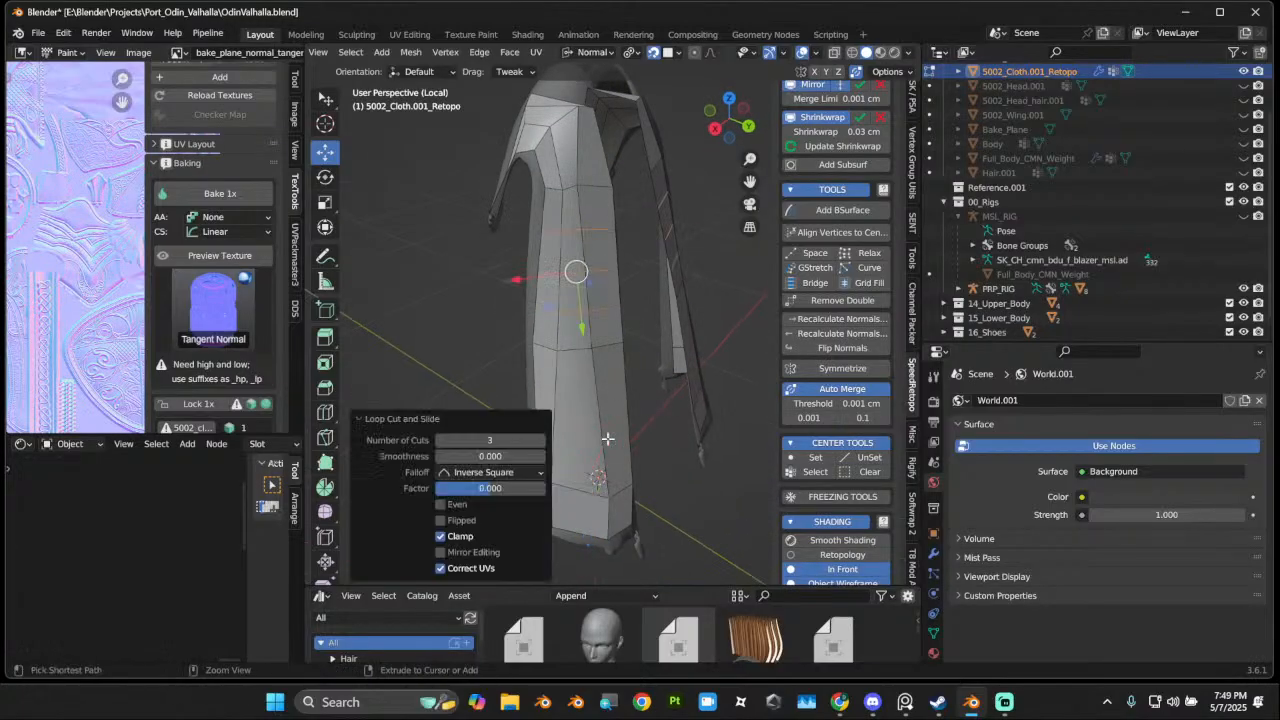
pyautogui.hotkey('ctrl', 'r')
pyautogui.scroll(2, 606, 429)
pyautogui.click(606, 429)
pyautogui.rightClick(608, 428)
pyautogui.moveTo(660, 412)
pyautogui.mouseDown(button='middle')
pyautogui.moveTo(674, 387)
pyautogui.moveTo(646, 408)
pyautogui.mouseUp(button='middle')
pyautogui.scroll(-2, 644, 415)
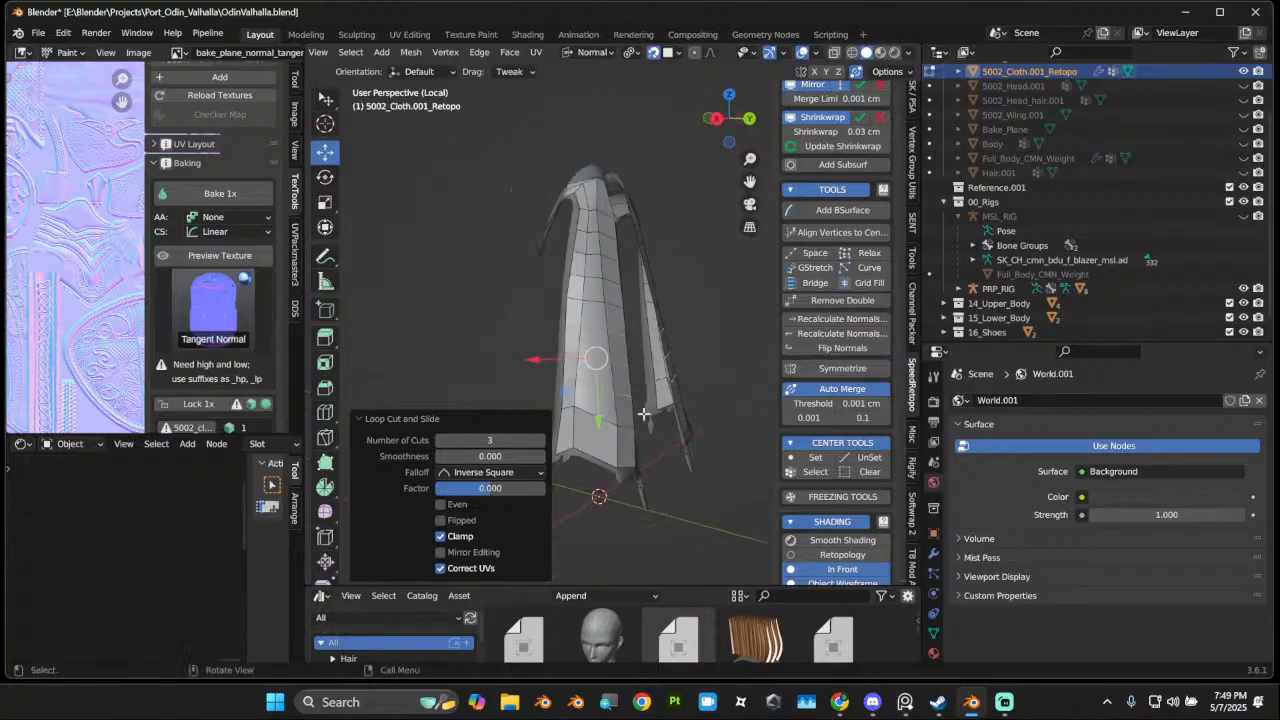
# Step: Add a crosswise loop cut near the long panel's hem and two loop cuts to the shoulder section
pyautogui.hotkey('ctrl', 'r')
pyautogui.click(606, 447)
pyautogui.rightClick(606, 447)
pyautogui.moveTo(616, 328); pyautogui.dragTo(599, 247, button='middle')
pyautogui.hotkey('ctrl', 'r')
pyautogui.scroll(1, 585, 271)
pyautogui.click(585, 271)
pyautogui.rightClick(585, 271)
# Step: Add two loop cuts across the front flap and update the shrinkwrap
pyautogui.hotkey('ctrl', 'r')
pyautogui.hotkey('ctrl', 'r')
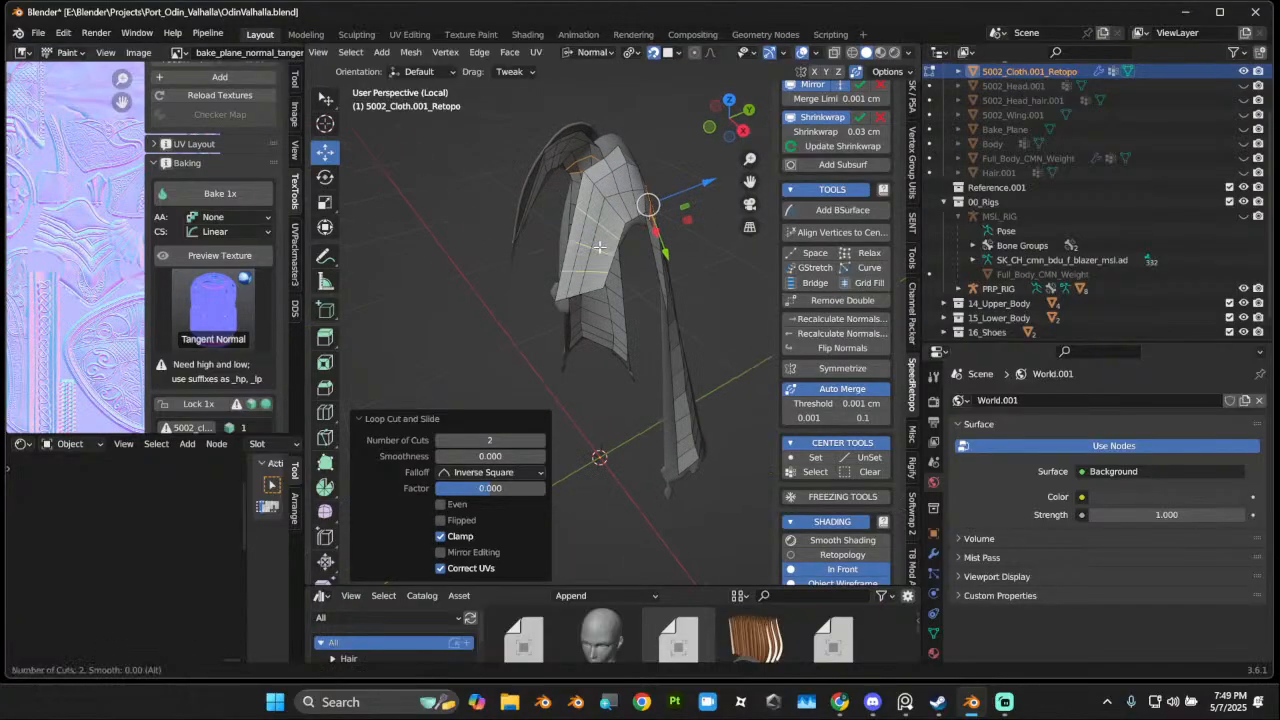
pyautogui.click(599, 247)
pyautogui.rightClick(599, 247)
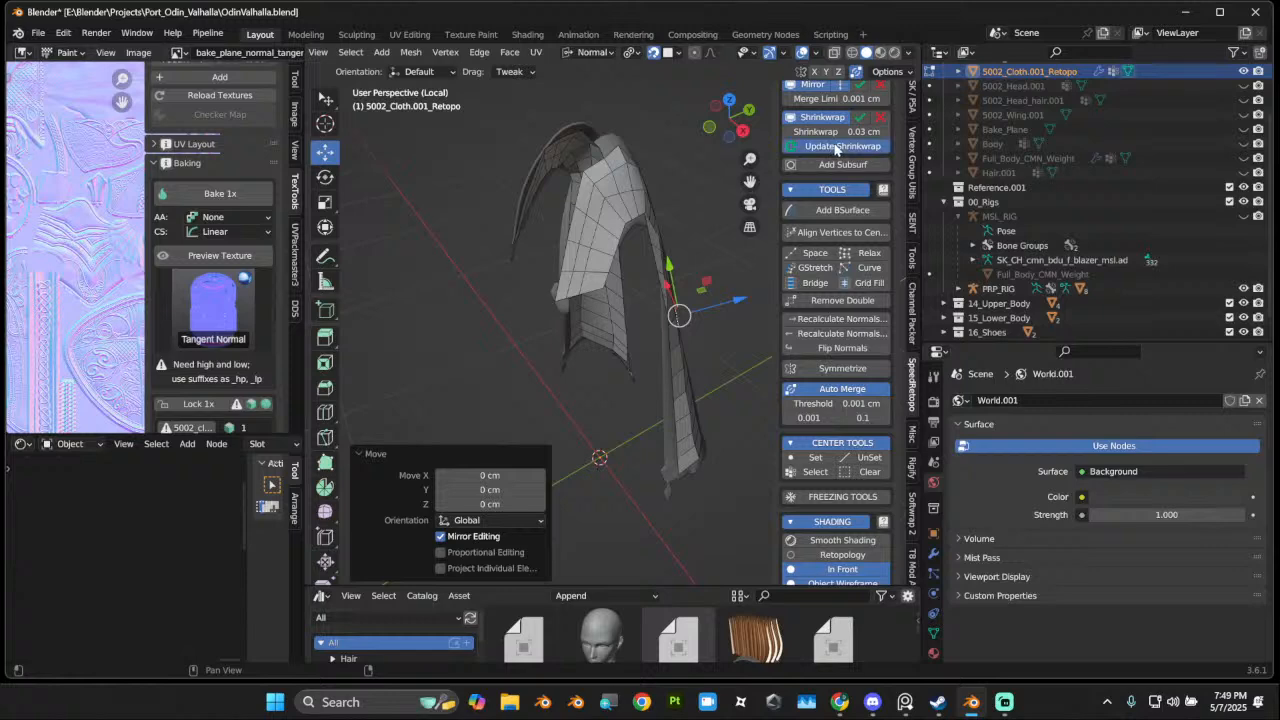
pyautogui.click(836, 148)
pyautogui.moveTo(540, 240); pyautogui.dragTo(575, 211, button='middle')
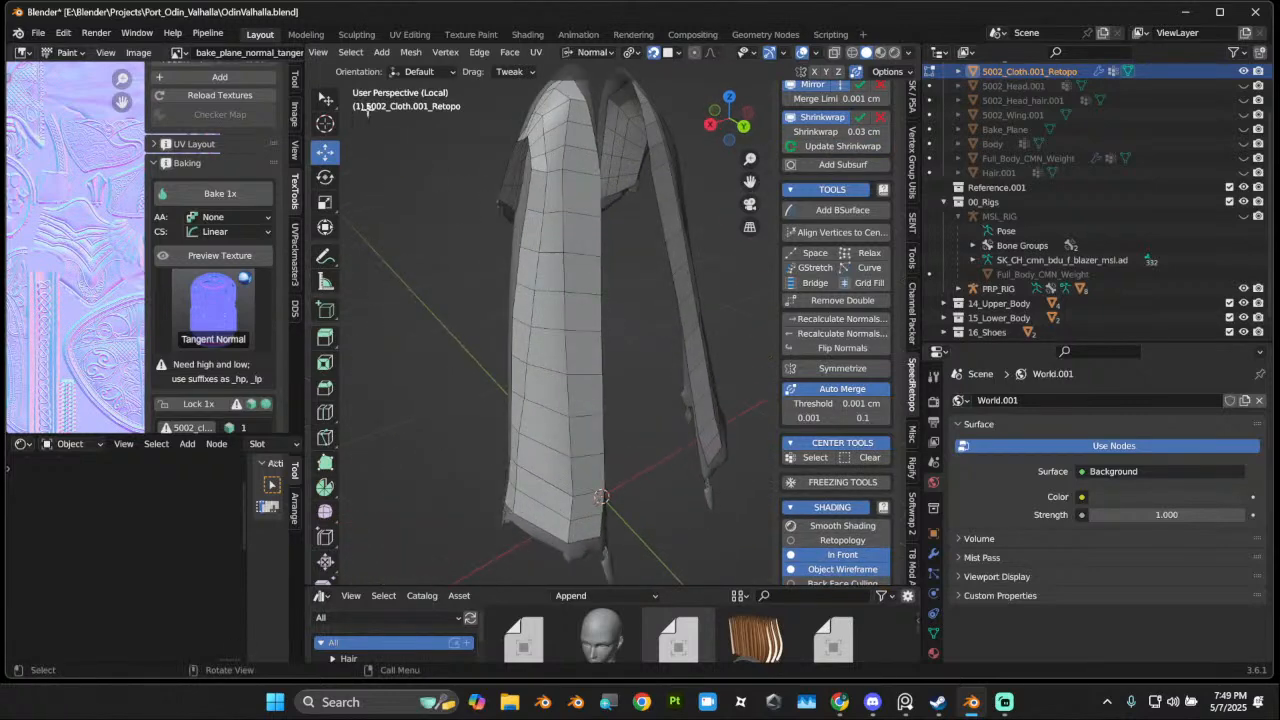
# Step: Switch to Sculpt Mode and pull the long panel's upper side edge outward with a 119 px Elastic Deform brush
pyautogui.click(351, 52)
pyautogui.scroll(5, 370, 55)
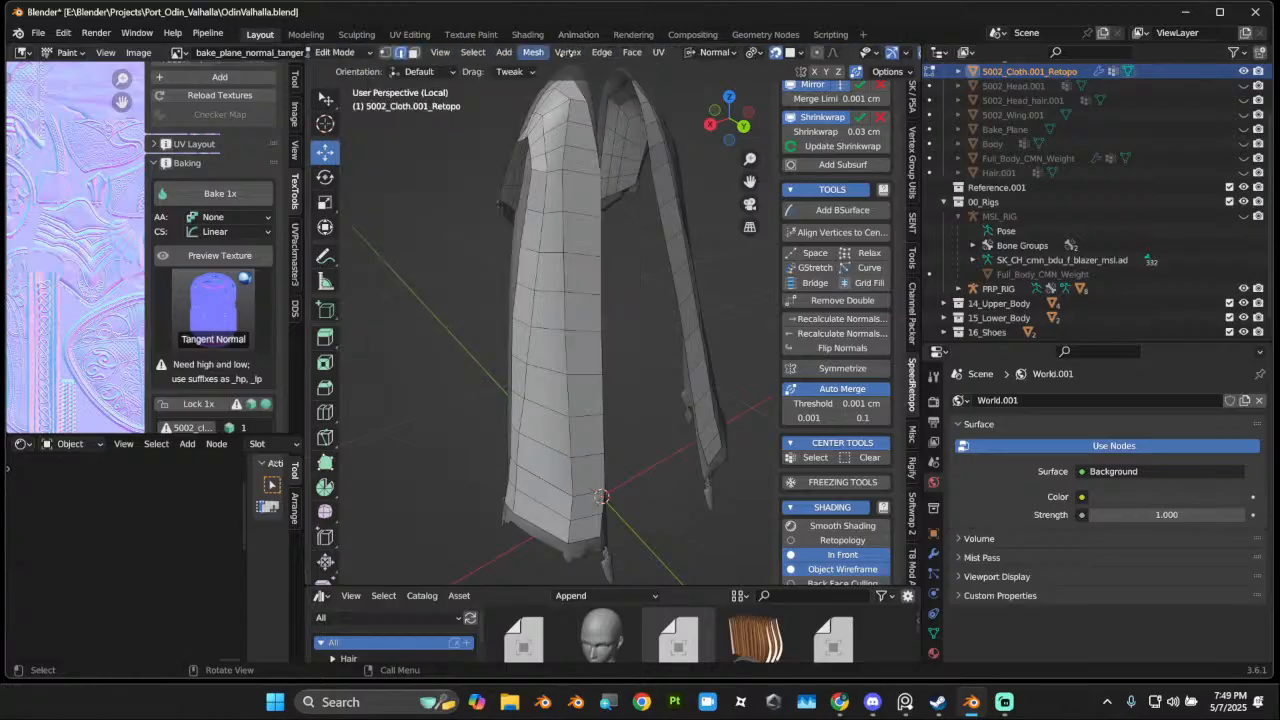
pyautogui.click(368, 52)
pyautogui.click(376, 101)
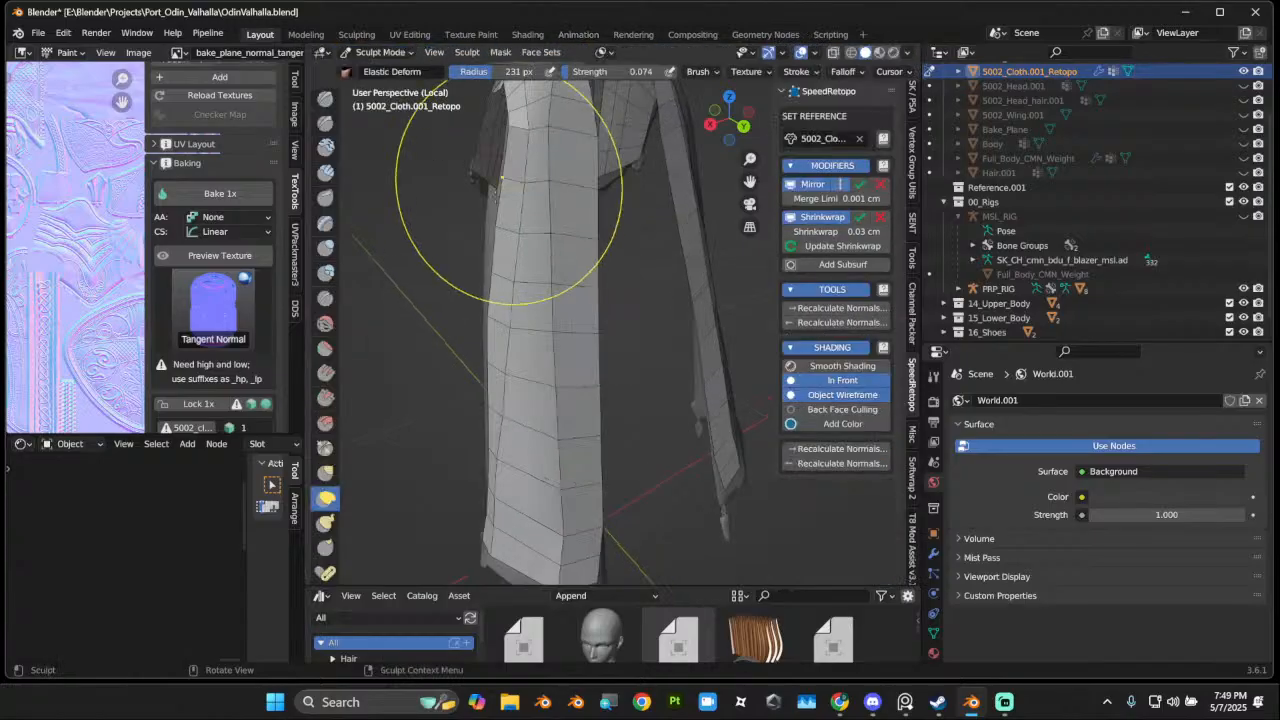
pyautogui.keyDown('ctrl'); pyautogui.moveTo(489, 194); pyautogui.dragTo(517, 213, button='middle'); pyautogui.keyUp('ctrl')
pyautogui.press('f')
pyautogui.click(461, 232)
pyautogui.moveTo(432, 245); pyautogui.dragTo(472, 263, button='middle')
pyautogui.moveTo(549, 246); pyautogui.dragTo(471, 264)
pyautogui.moveTo(322, 289); pyautogui.dragTo(320, 289)
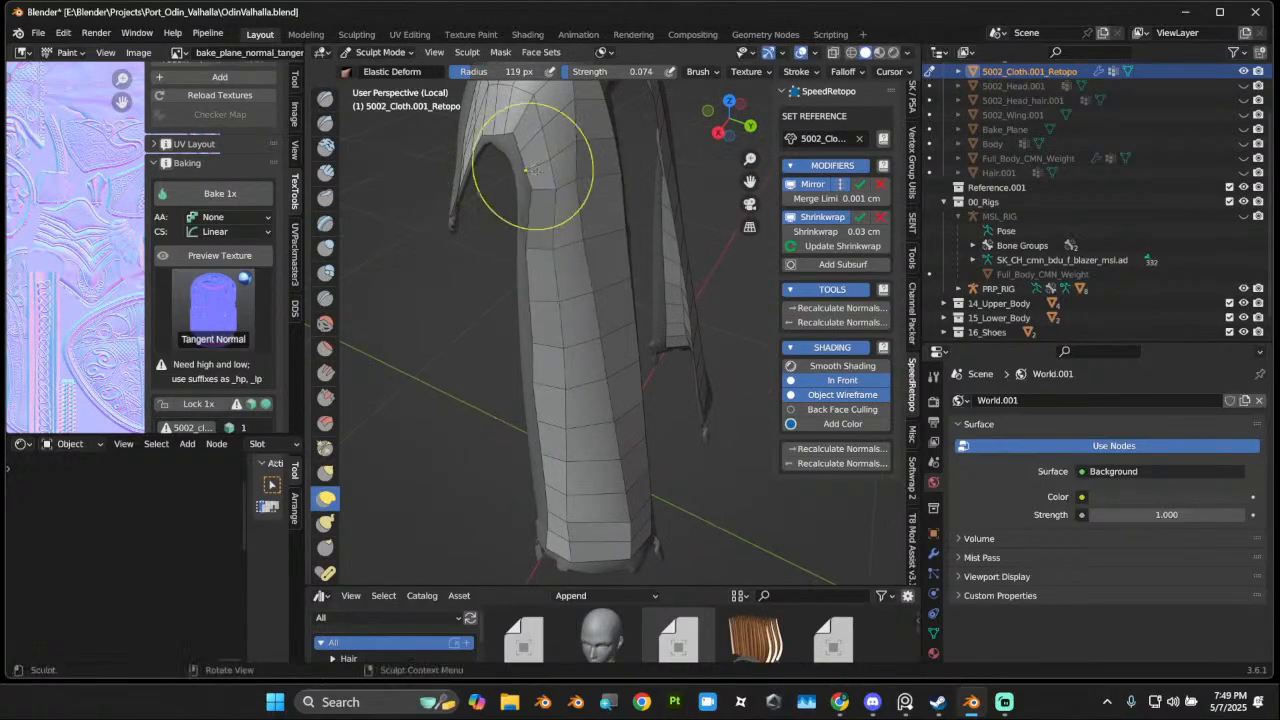
# Step: Set the Elastic Deform brush radius to 92 px and pull the retopology edge along the arch to the cape's border
pyautogui.moveTo(560, 195); pyautogui.dragTo(600, 238, button='middle')
pyautogui.press('f')
pyautogui.click(590, 241)
pyautogui.moveTo(528, 244)
pyautogui.mouseDown()
pyautogui.moveTo(411, 281)
pyautogui.moveTo(394, 265)
pyautogui.mouseUp()
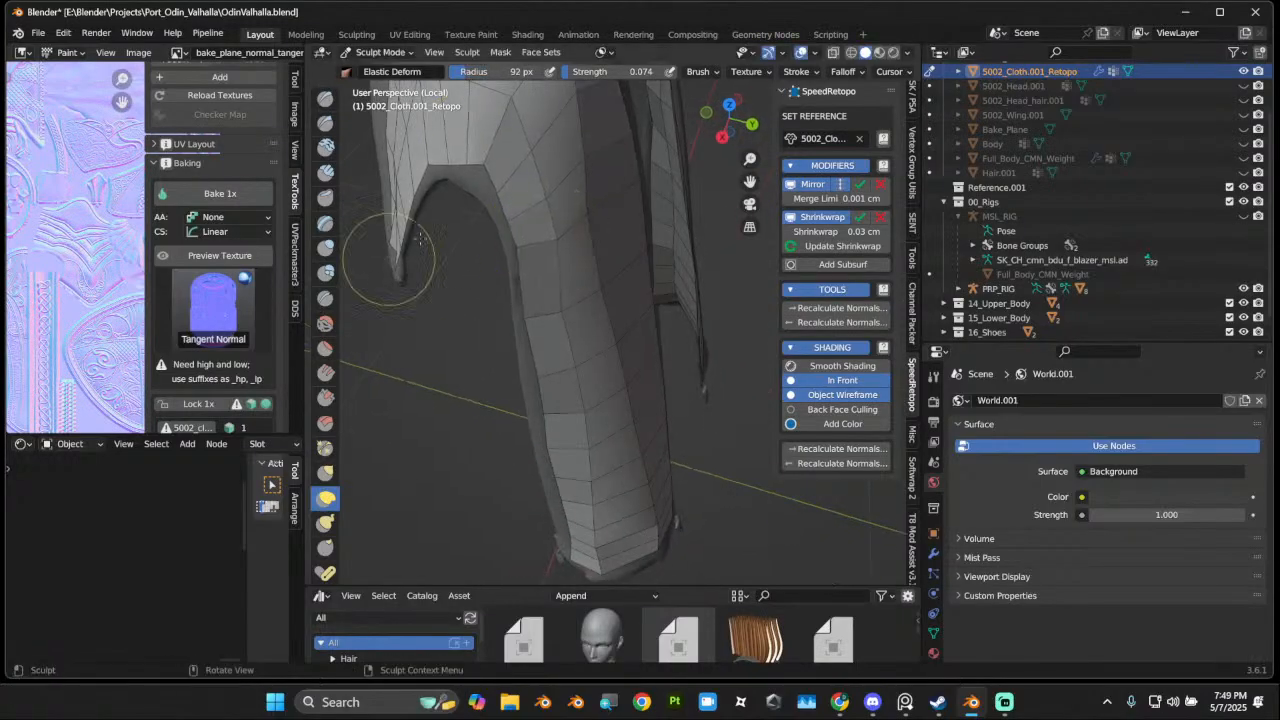
pyautogui.moveTo(474, 157); pyautogui.dragTo(420, 306)
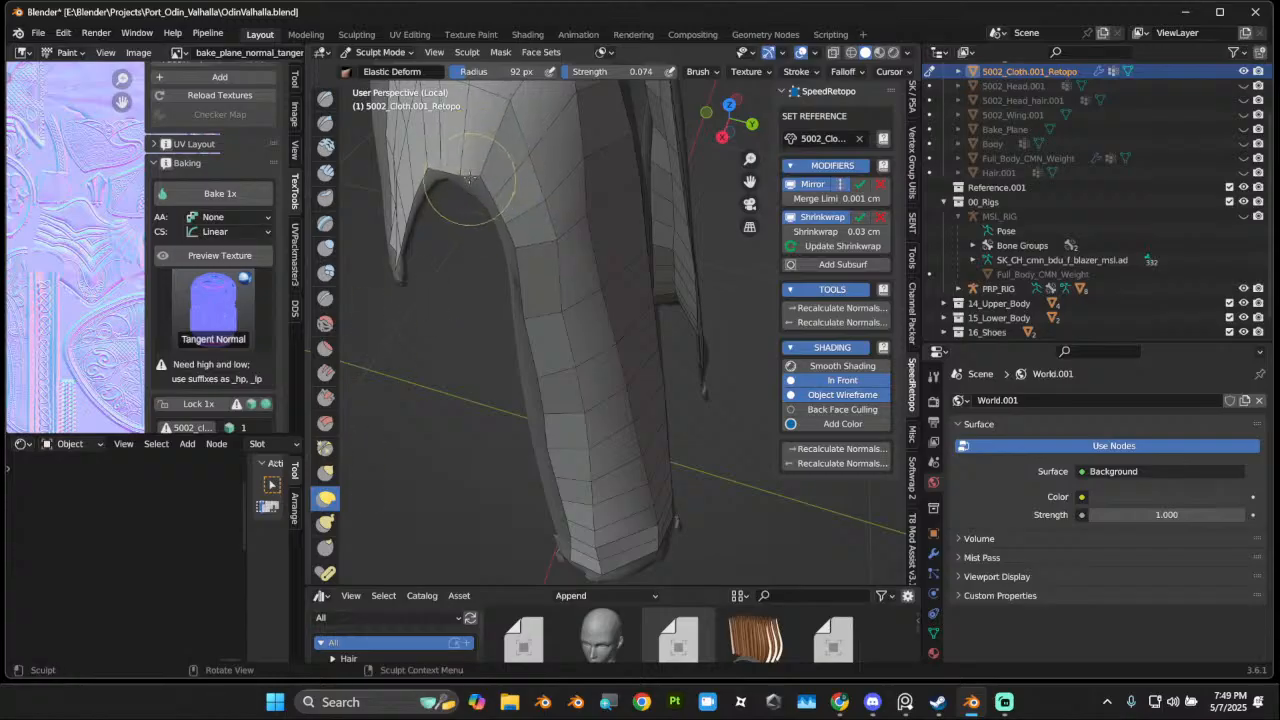
pyautogui.moveTo(484, 174); pyautogui.dragTo(472, 403)
# Step: Pull the side edge vertices down the long panel outward to the cape's border with Elastic Deform
pyautogui.moveTo(515, 370)
pyautogui.mouseDown(button='middle')
pyautogui.moveTo(530, 267)
pyautogui.moveTo(499, 248)
pyautogui.mouseUp(button='middle')
pyautogui.moveTo(426, 250); pyautogui.dragTo(425, 251)
pyautogui.moveTo(545, 390); pyautogui.dragTo(548, 387)
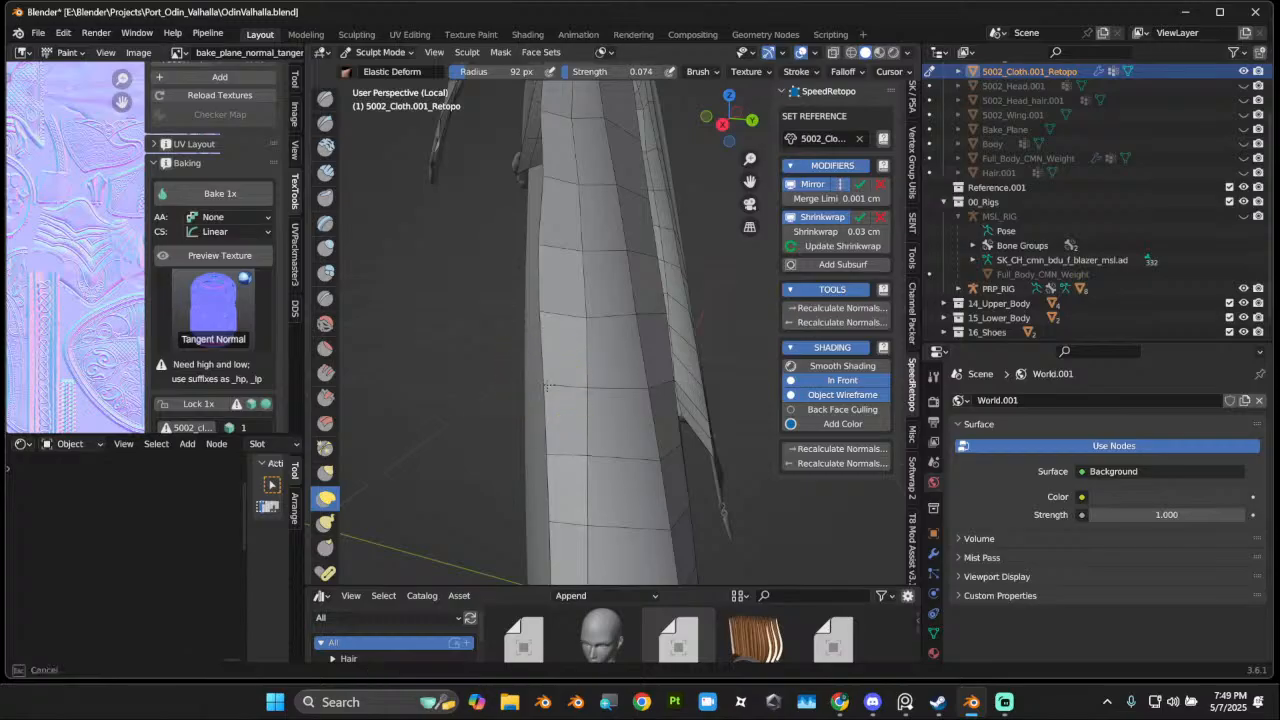
pyautogui.moveTo(373, 389); pyautogui.dragTo(376, 391)
pyautogui.moveTo(549, 456); pyautogui.dragTo(425, 458)
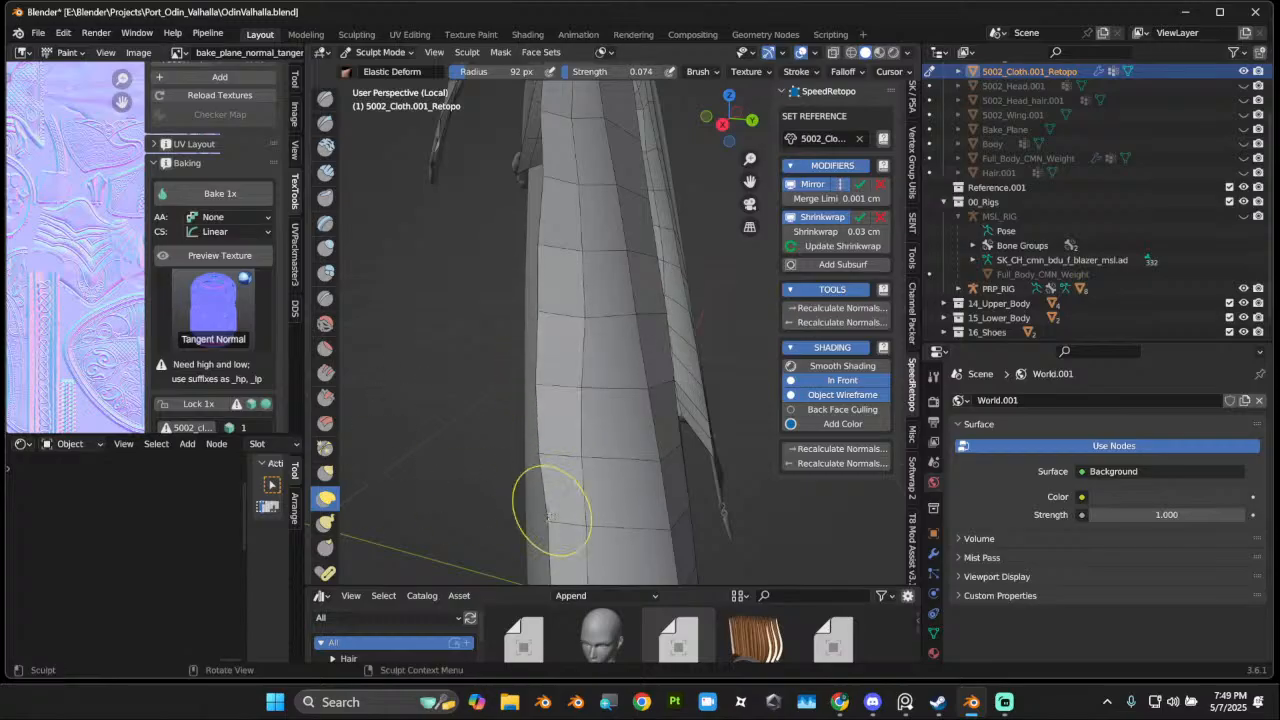
pyautogui.moveTo(557, 524); pyautogui.dragTo(500, 512)
pyautogui.scroll(-3, 502, 510)
pyautogui.moveTo(566, 490); pyautogui.dragTo(570, 458, button='middle')
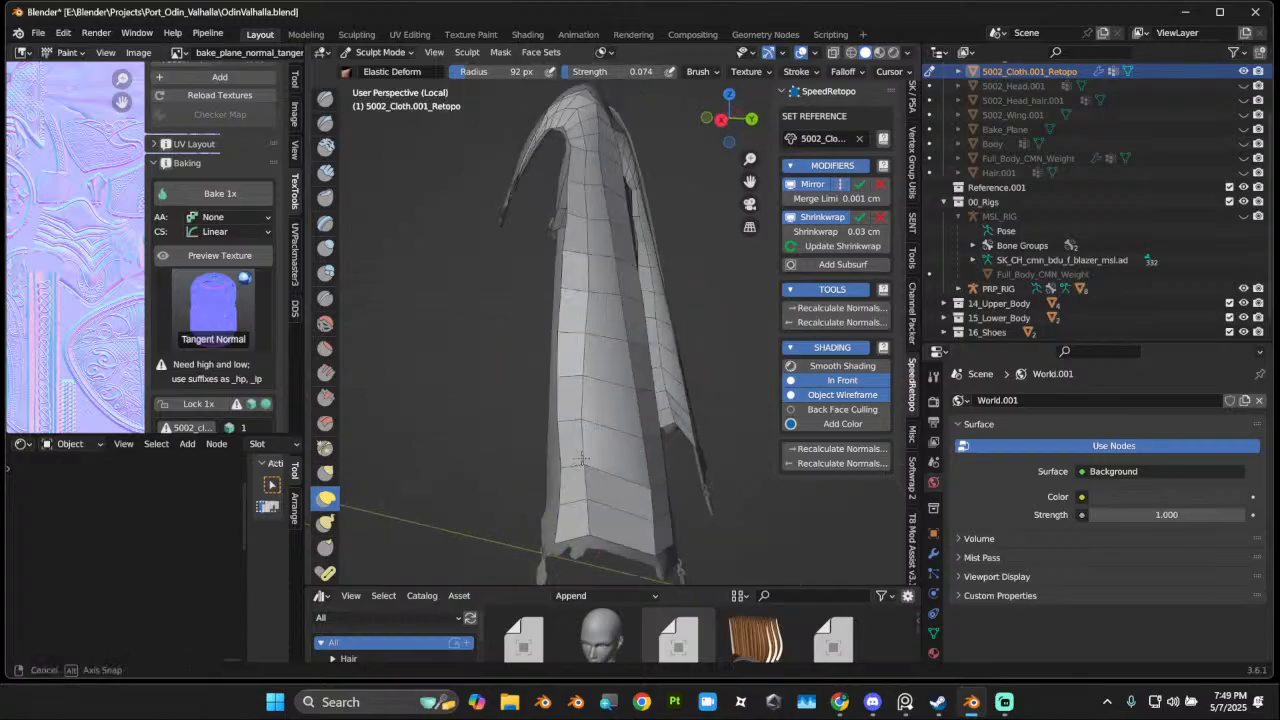
pyautogui.moveTo(565, 468)
pyautogui.mouseDown()
pyautogui.moveTo(511, 550)
pyautogui.moveTo(563, 508)
pyautogui.moveTo(561, 487)
pyautogui.moveTo(562, 511)
pyautogui.moveTo(574, 498)
pyautogui.moveTo(574, 510)
pyautogui.mouseUp()
pyautogui.hotkey('ctrl', 'z')
pyautogui.hotkey('ctrl', 'z')
# Step: Smooth the uneven edge loops on the lower part of the long panel with the Smooth brush
pyautogui.click(330, 321)
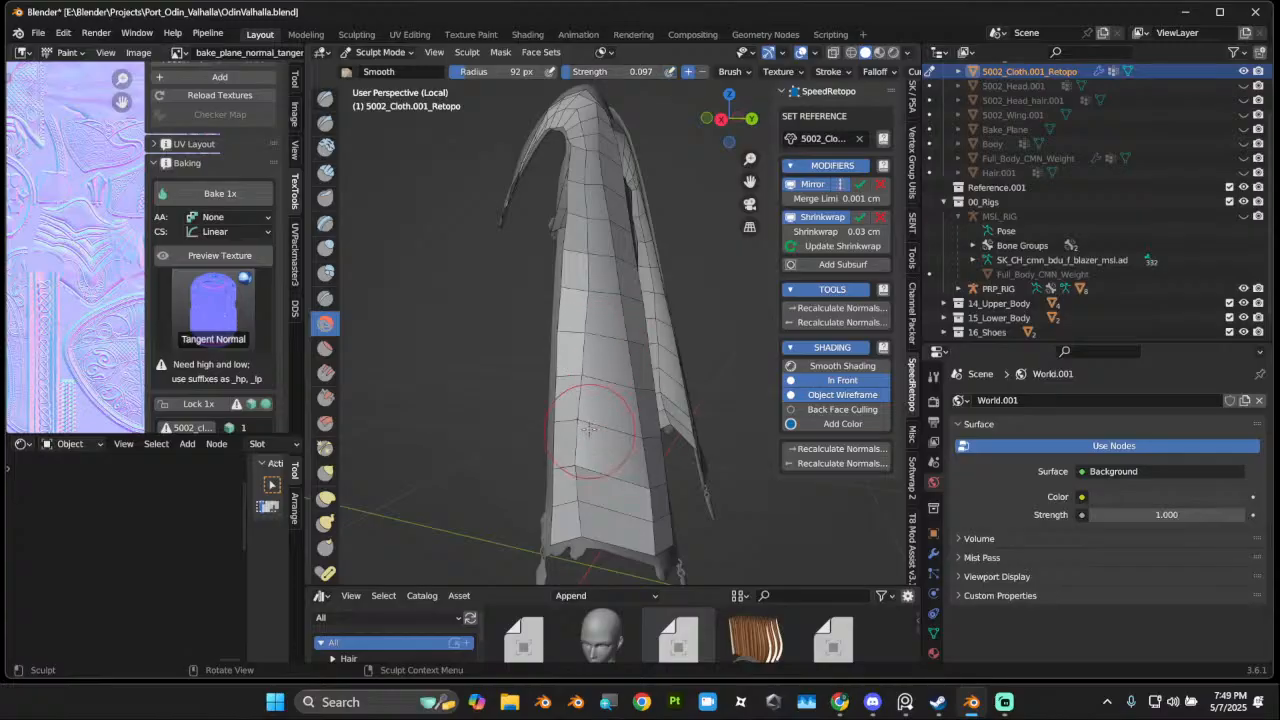
pyautogui.keyDown('shift'); pyautogui.moveTo(589, 430); pyautogui.dragTo(586, 482); pyautogui.keyUp('shift')
pyautogui.scroll(5, 418, 463)
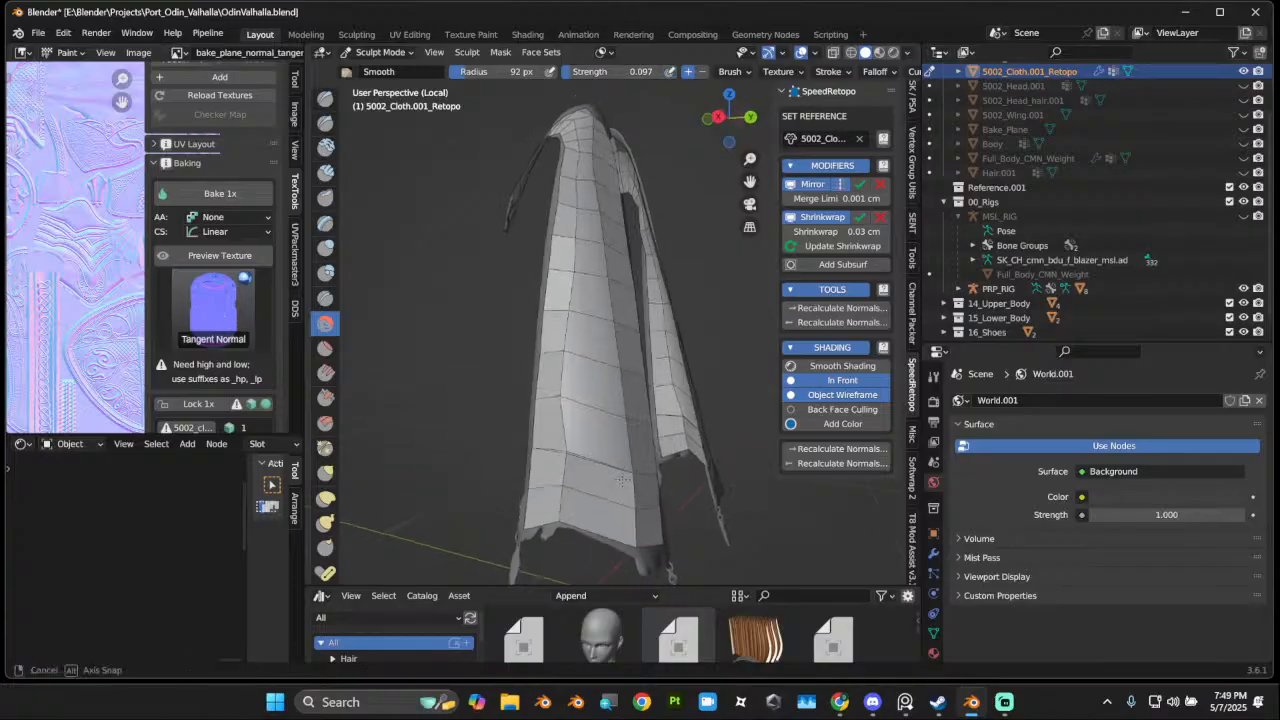
pyautogui.keyDown('shift'); pyautogui.moveTo(610, 450); pyautogui.dragTo(640, 180, button='middle'); pyautogui.keyUp('shift')
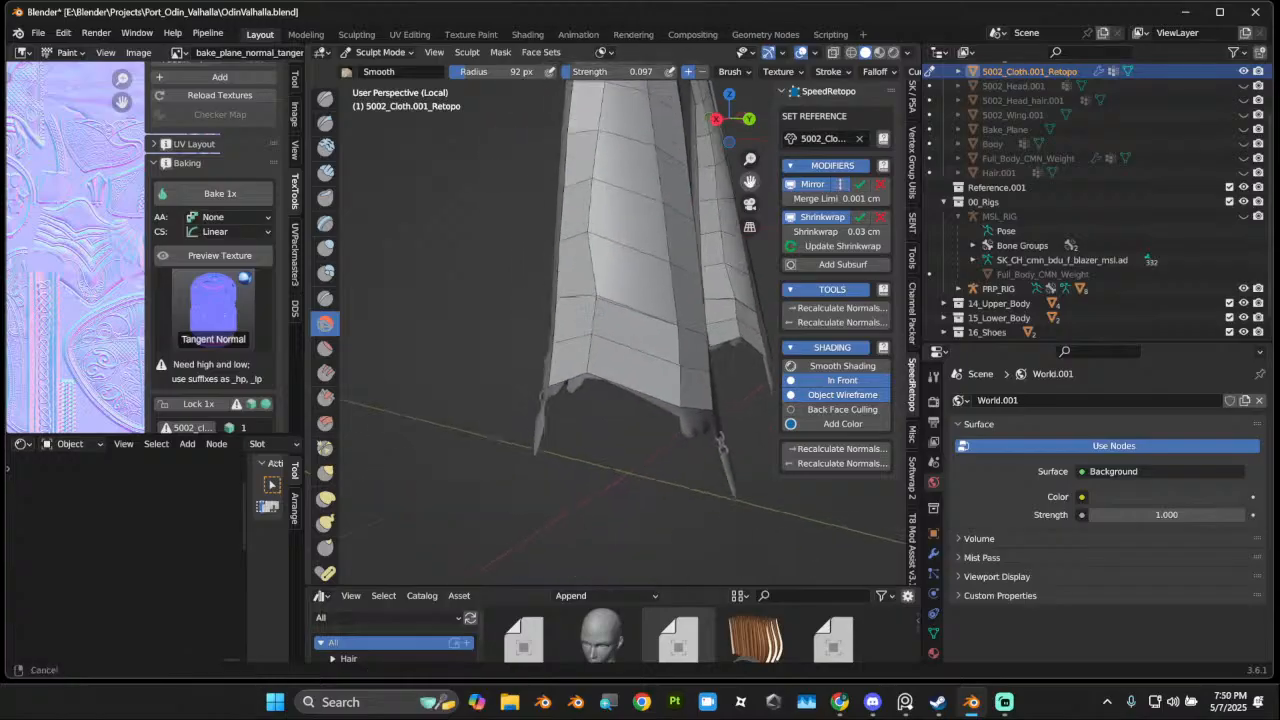
pyautogui.scroll(4, 620, 290)
pyautogui.keyDown('shift'); pyautogui.moveTo(610, 300); pyautogui.dragTo(555, 368, button='middle'); pyautogui.keyUp('shift')
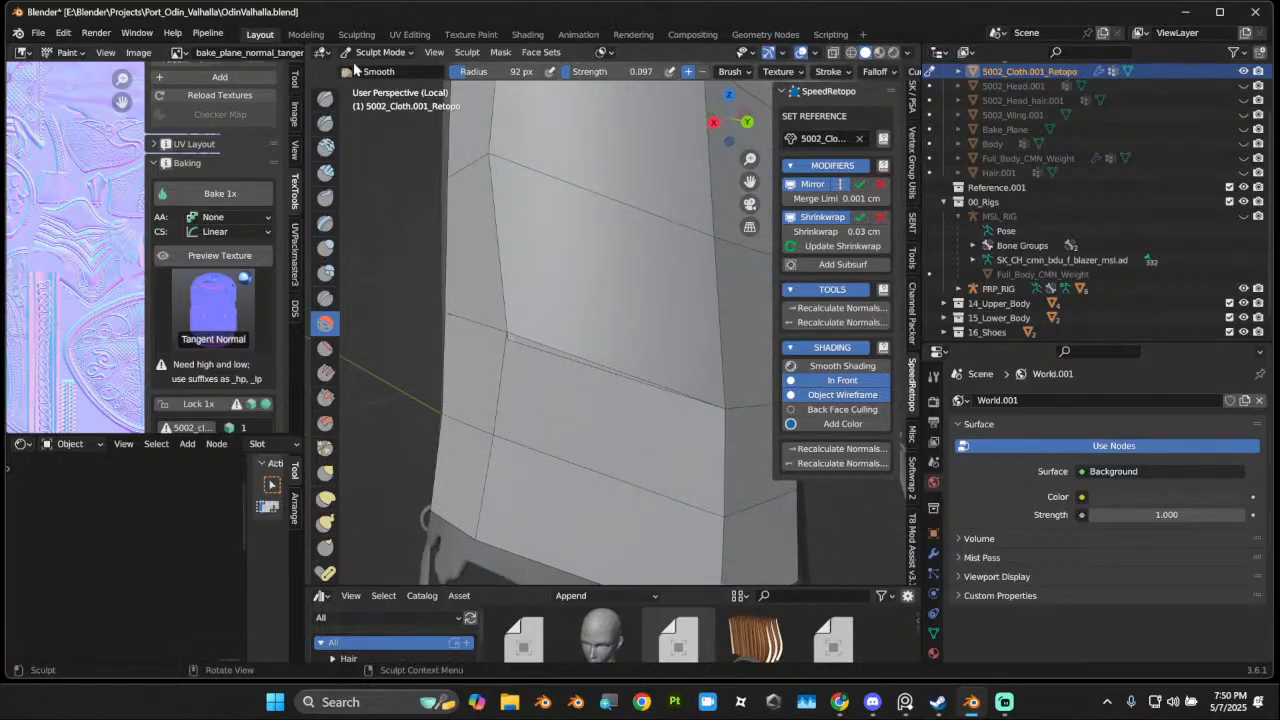
# Step: Return to Edit Mode and delete the overlapping face in the second row above the long panel's hem
pyautogui.click(380, 52)
pyautogui.click(383, 85)
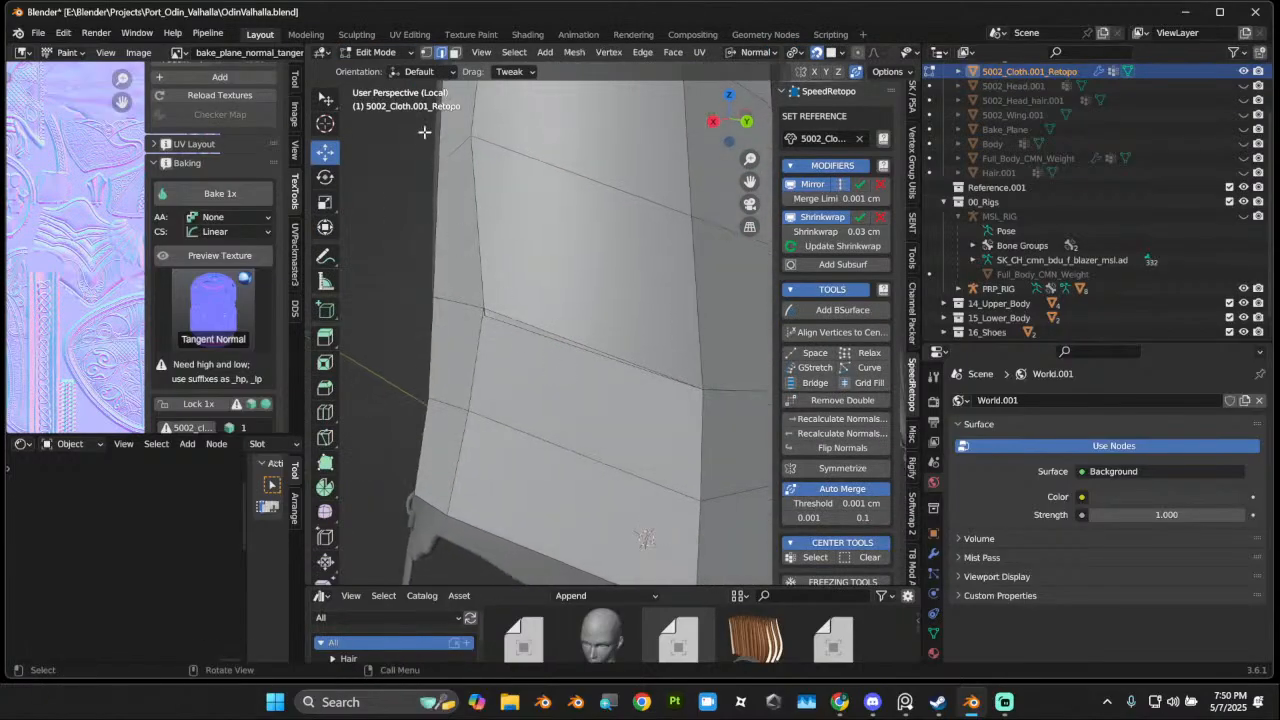
pyautogui.click(518, 327)
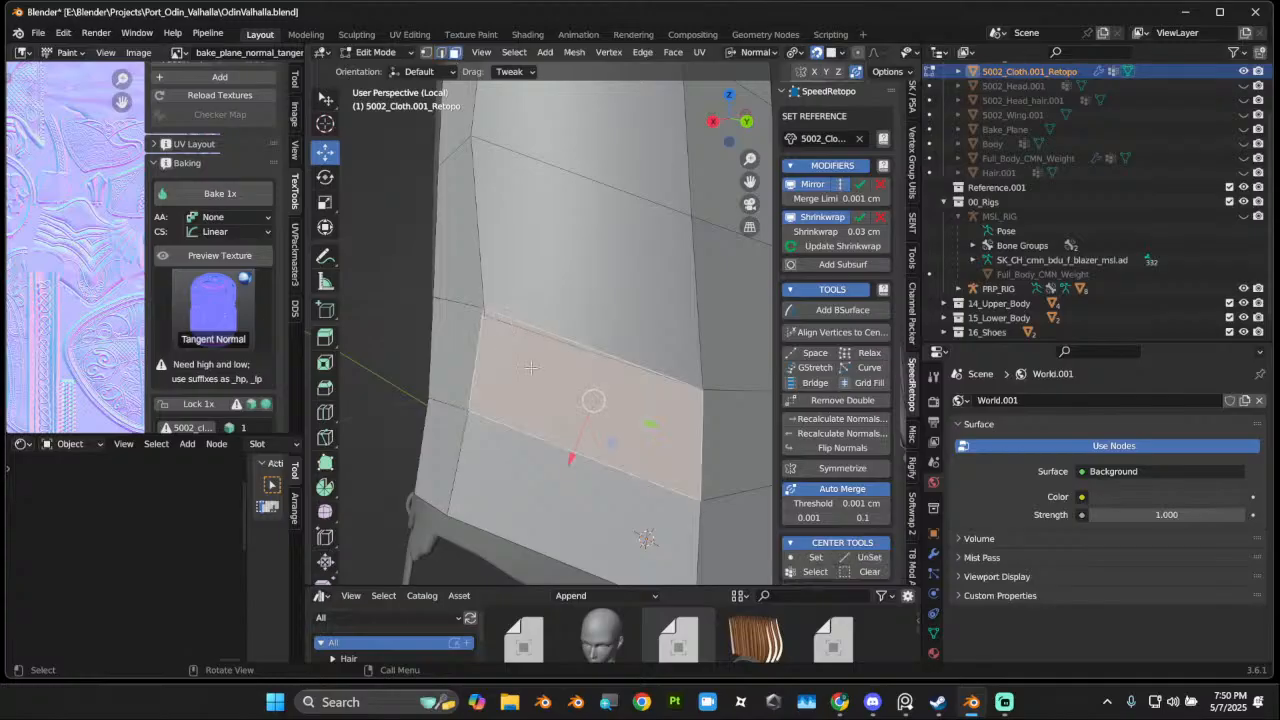
pyautogui.press('x')
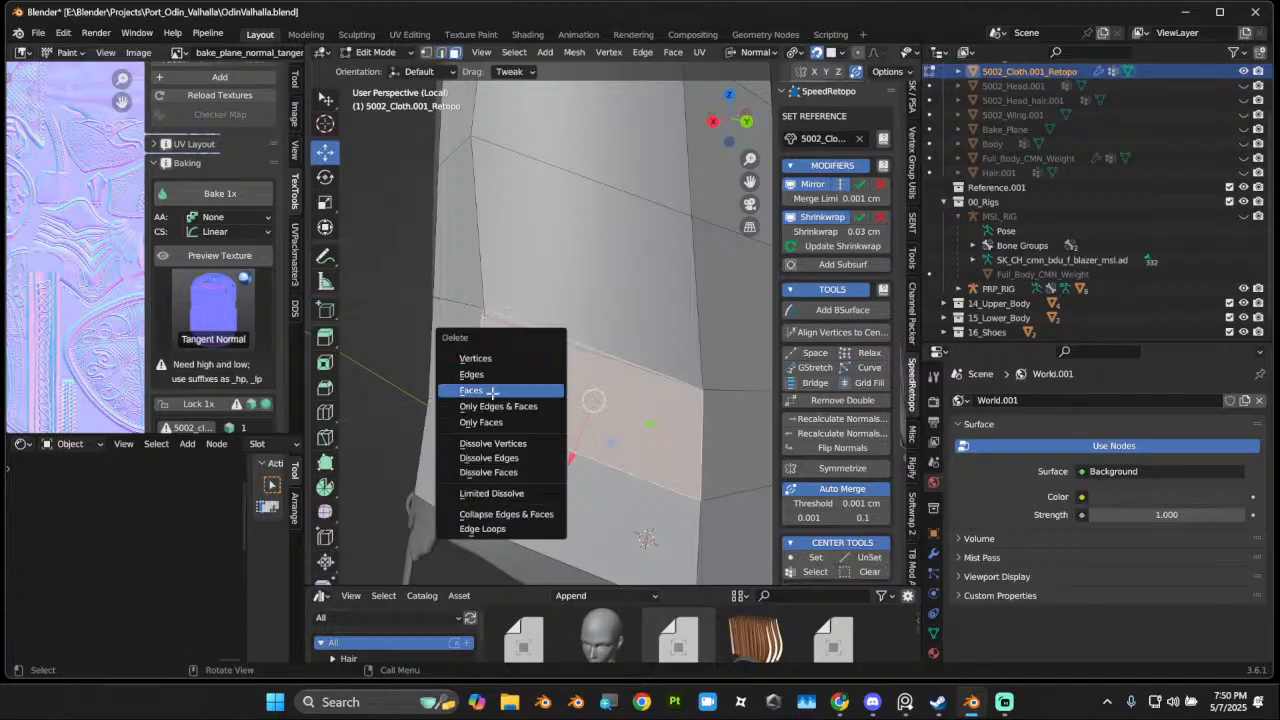
pyautogui.click(496, 393)
# Step: Move the edge along the upper side of the open gap farther up the long panel
pyautogui.moveTo(550, 344); pyautogui.dragTo(607, 377, button='middle')
pyautogui.click(607, 377)
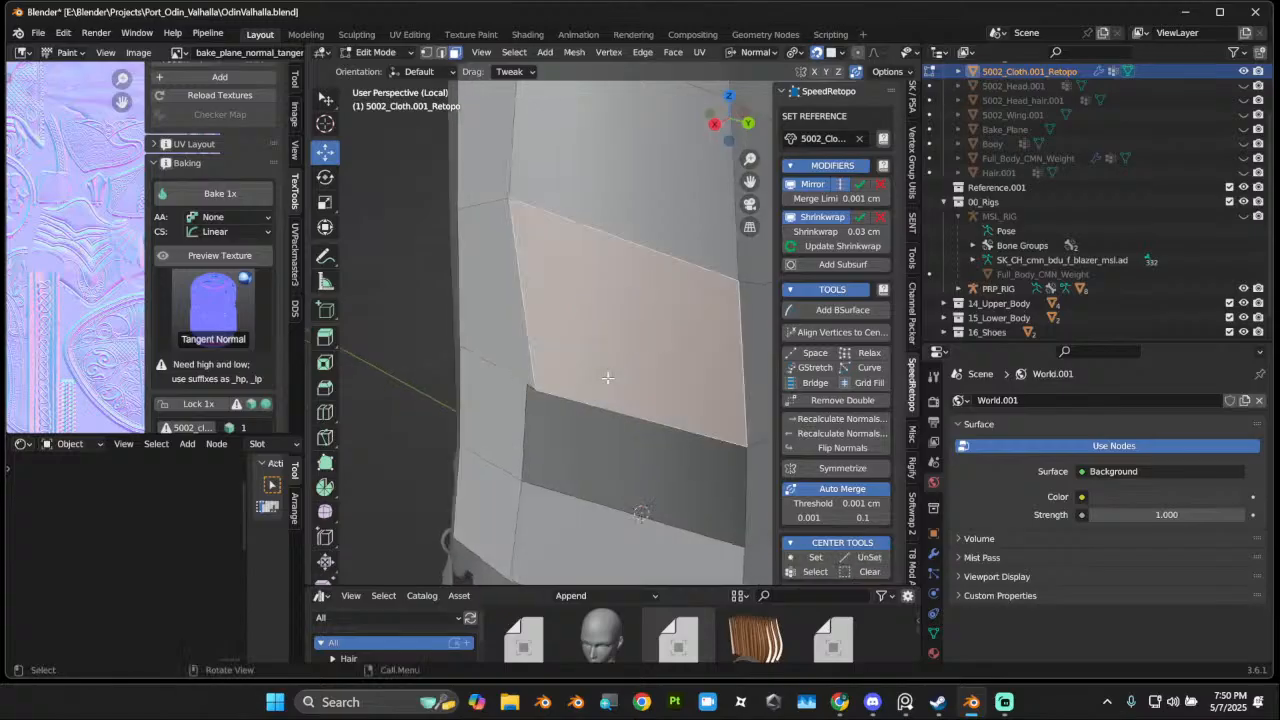
pyautogui.click(440, 53)
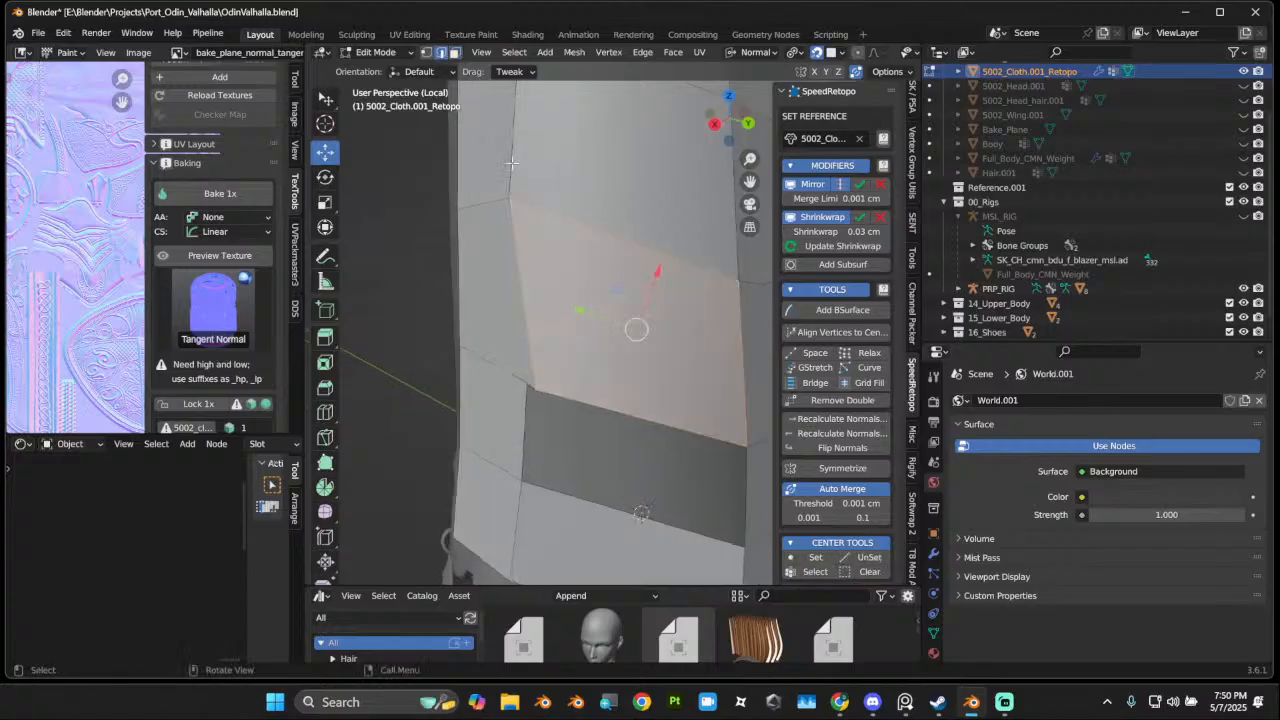
pyautogui.click(607, 401)
pyautogui.moveTo(640, 406); pyautogui.dragTo(645, 377)
pyautogui.moveTo(547, 370); pyautogui.dragTo(573, 395, button='middle')
pyautogui.moveTo(627, 410); pyautogui.dragTo(645, 410)
pyautogui.moveTo(645, 410); pyautogui.dragTo(581, 389, button='middle')
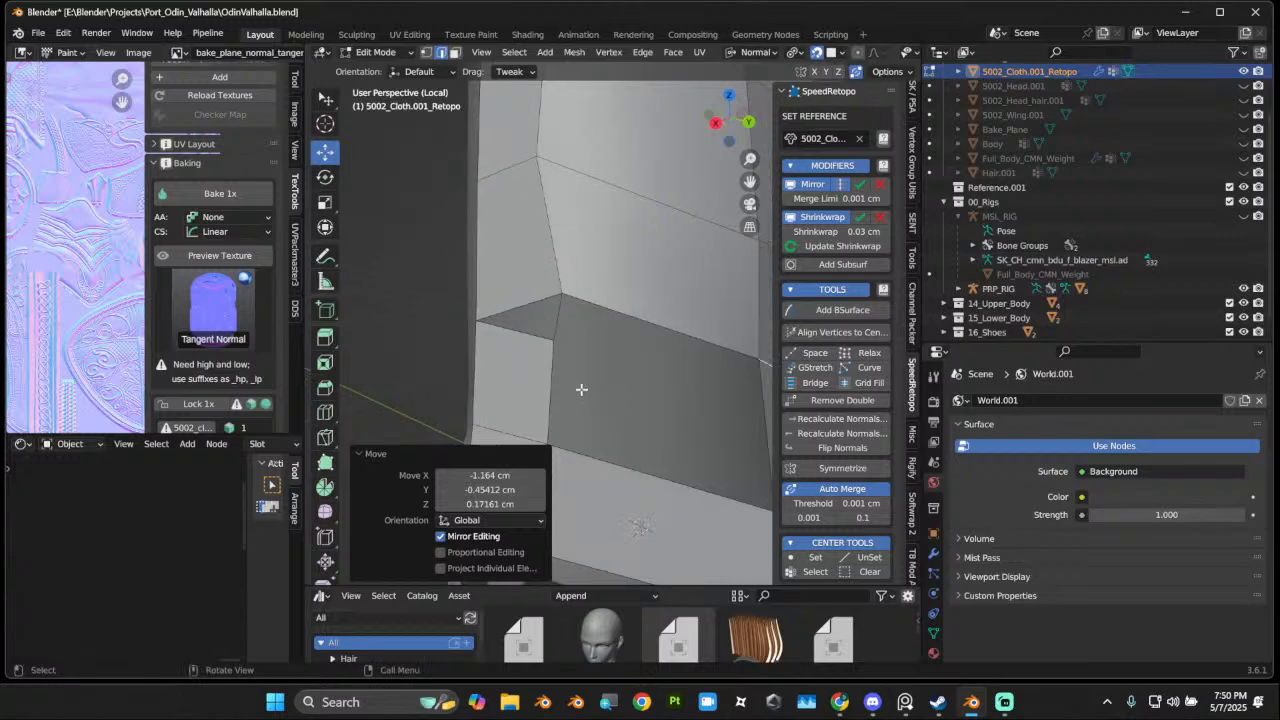
# Step: Delete the narrow side face next to the gap in the second row above the hem
pyautogui.click(456, 54)
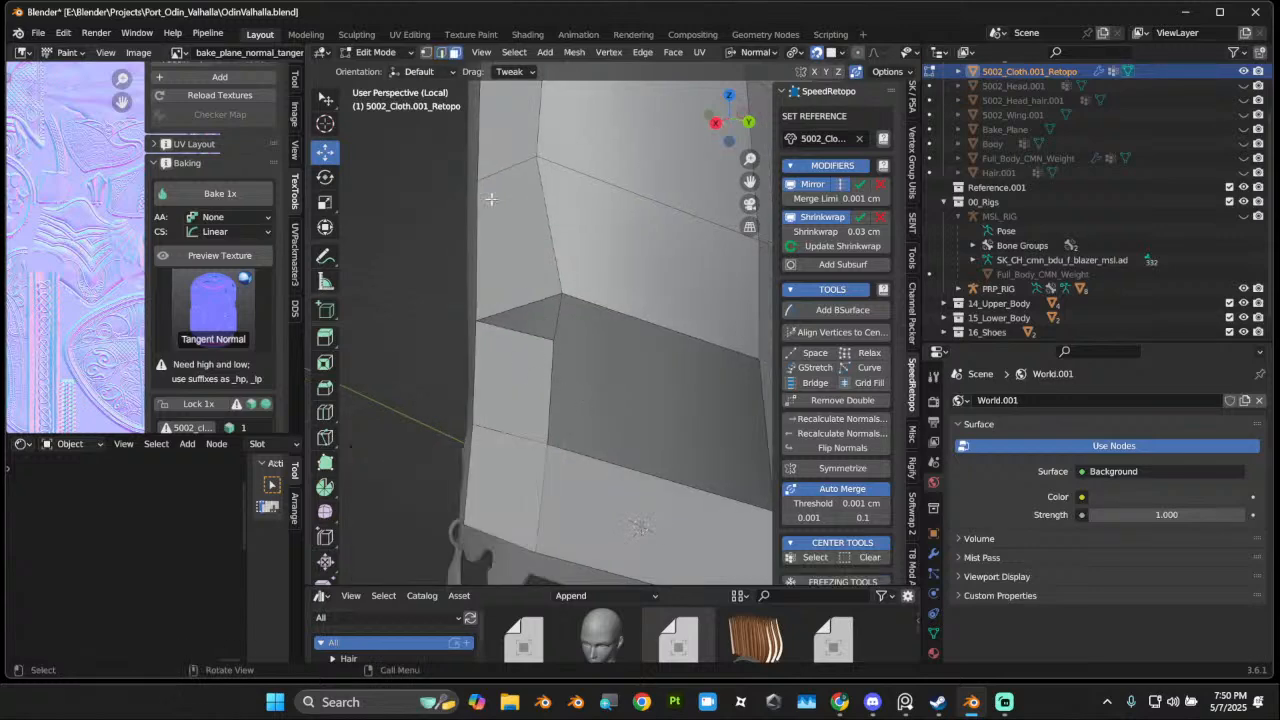
pyautogui.click(524, 353)
pyautogui.press('x')
pyautogui.click(526, 355)
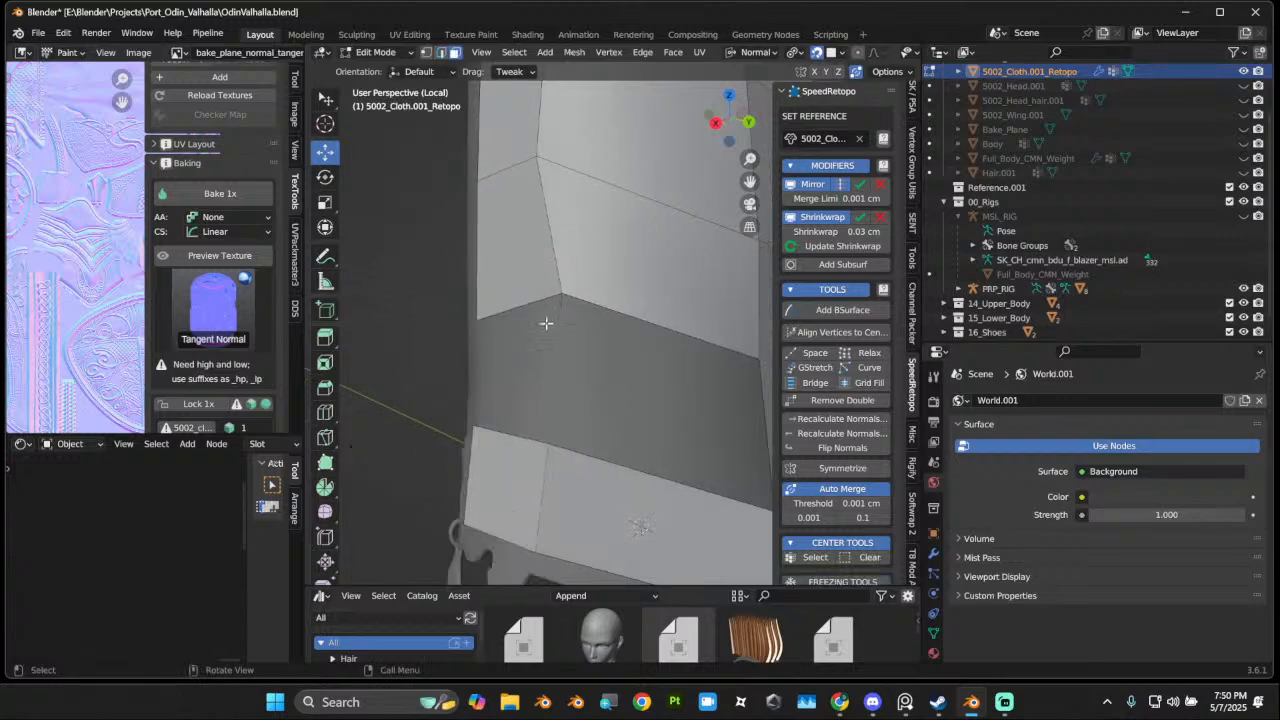
# Step: Fill the gap in the row above the long panel's hem with new faces
pyautogui.moveTo(546, 323); pyautogui.dragTo(459, 237, button='middle')
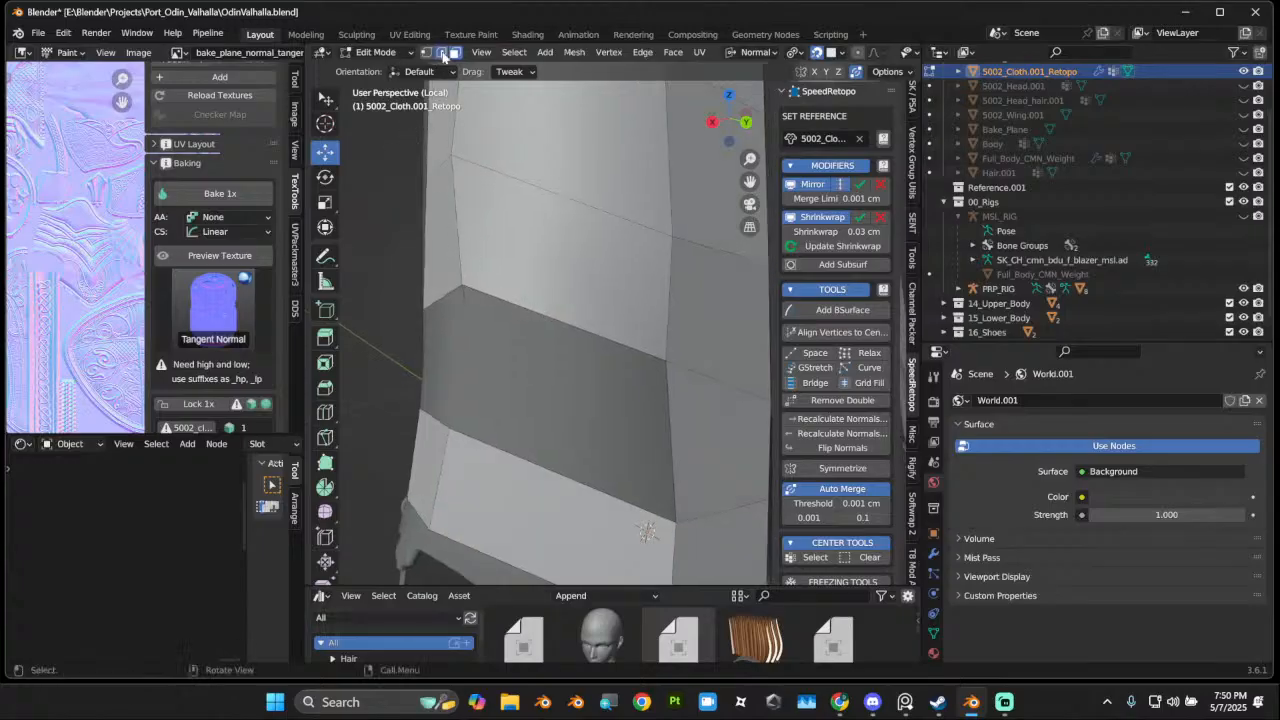
pyautogui.click(467, 307)
pyautogui.press('x')
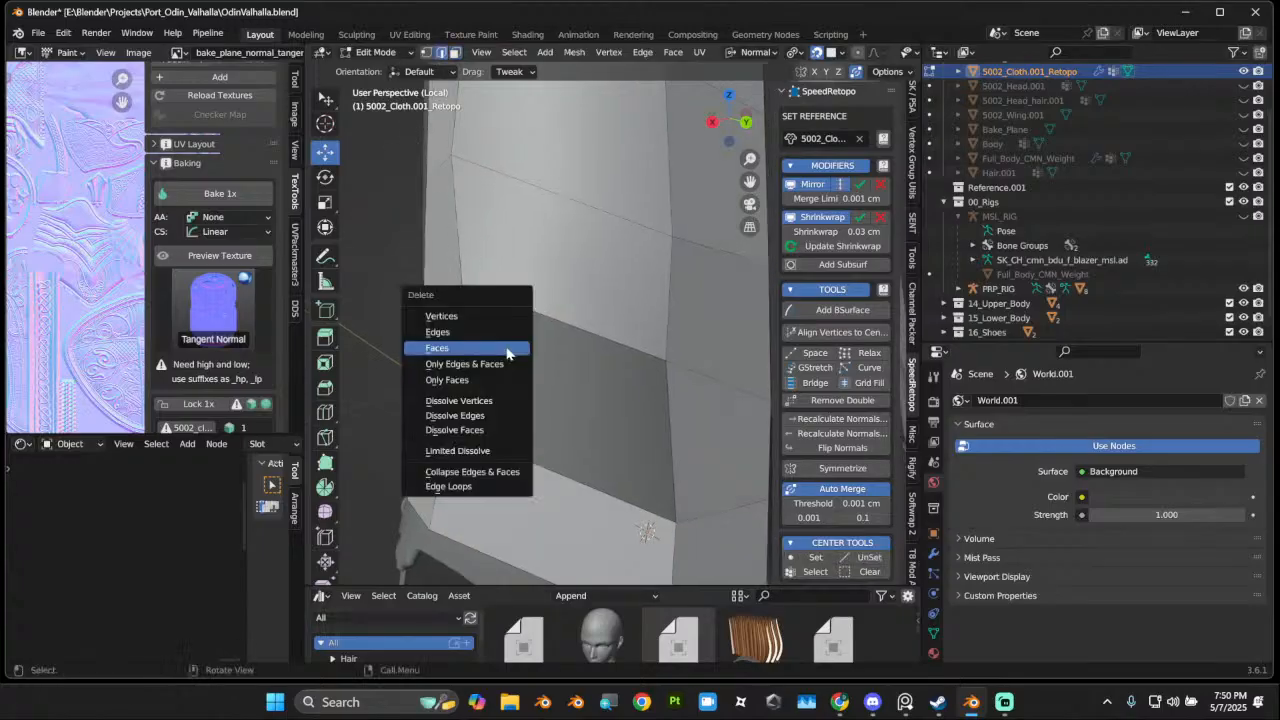
pyautogui.click(504, 347)
pyautogui.press('a')
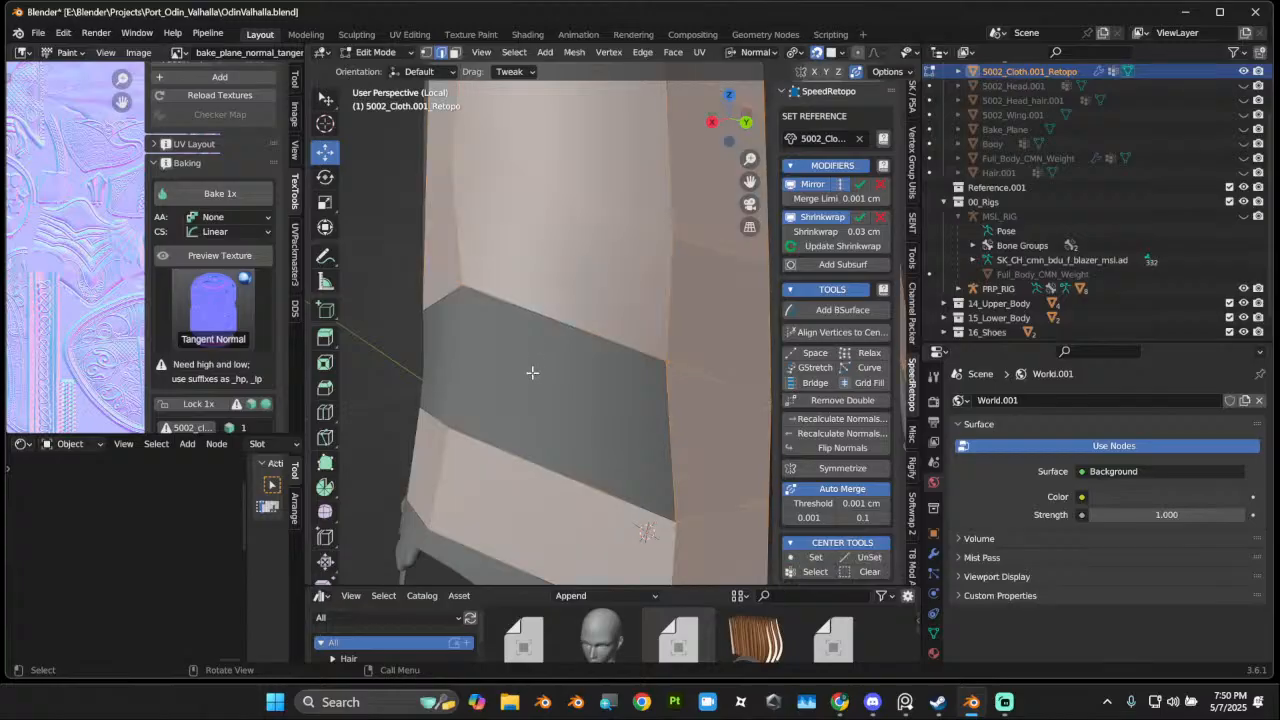
pyautogui.scroll(3, 533, 373)
pyautogui.scroll(-3, 534, 374)
pyautogui.click(653, 381)
pyautogui.press('f')
pyautogui.press('f')
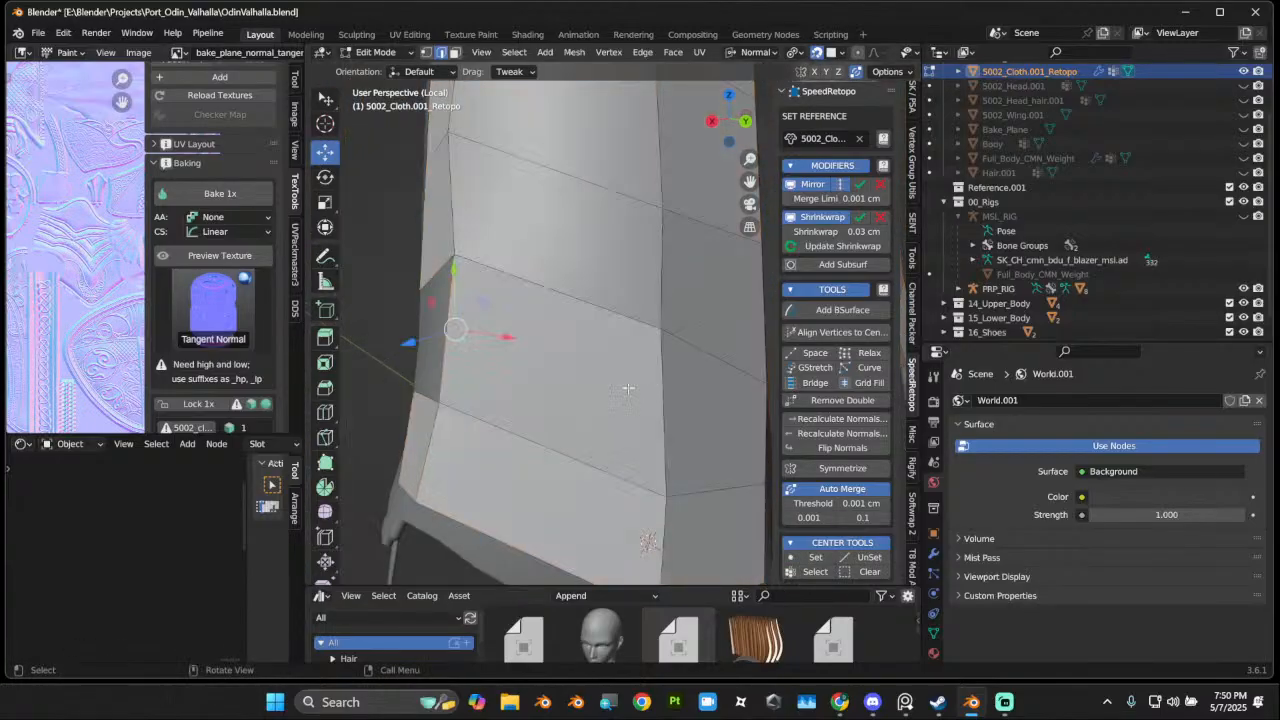
# Step: Add centred loop cuts lengthwise along the long panel
pyautogui.moveTo(462, 255); pyautogui.dragTo(525, 268, button='middle')
pyautogui.scroll(-7, 586, 383)
pyautogui.hotkey('ctrl', 'r')
pyautogui.click(600, 342)
pyautogui.rightClick(600, 338)
pyautogui.hotkey('ctrl', 'r')
pyautogui.rightClick(527, 285)
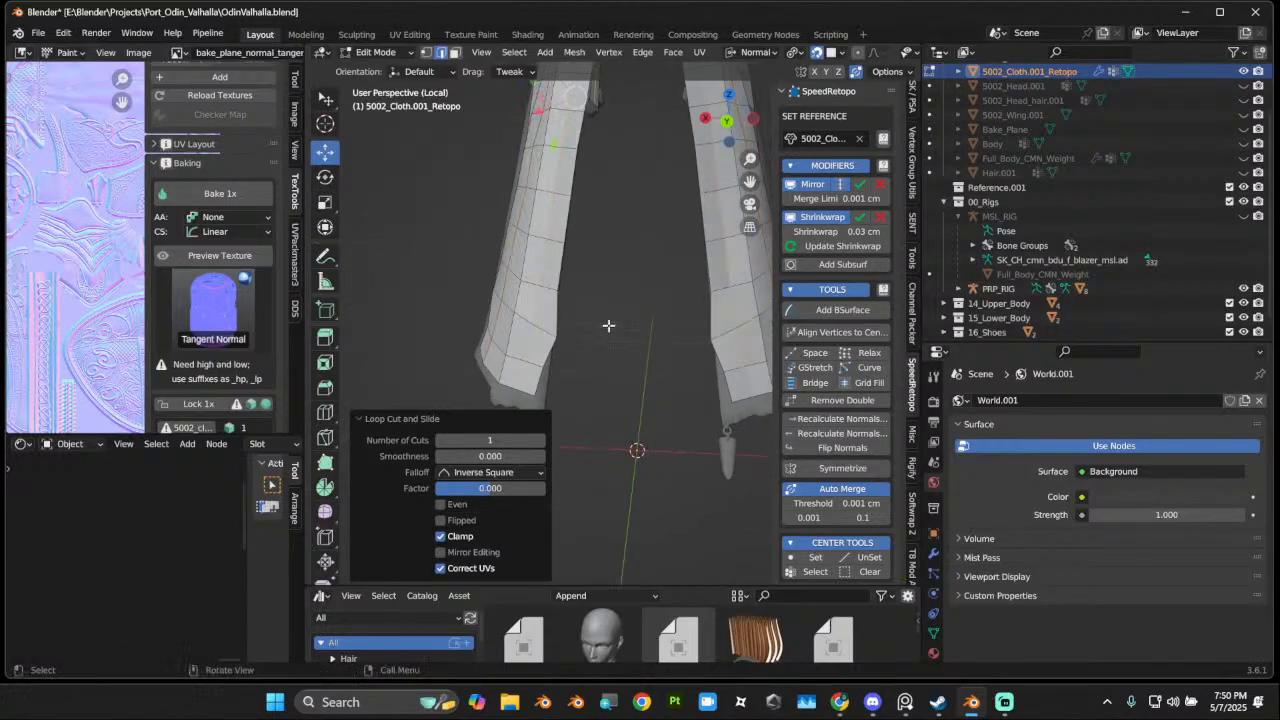
pyautogui.moveTo(608, 323)
pyautogui.mouseDown(button='middle')
pyautogui.moveTo(660, 294)
pyautogui.moveTo(608, 300)
pyautogui.mouseUp(button='middle')
# Step: Switch to Sculpt Mode and smooth the edge loops near the long panel's hem with the Smooth brush
pyautogui.click(377, 53)
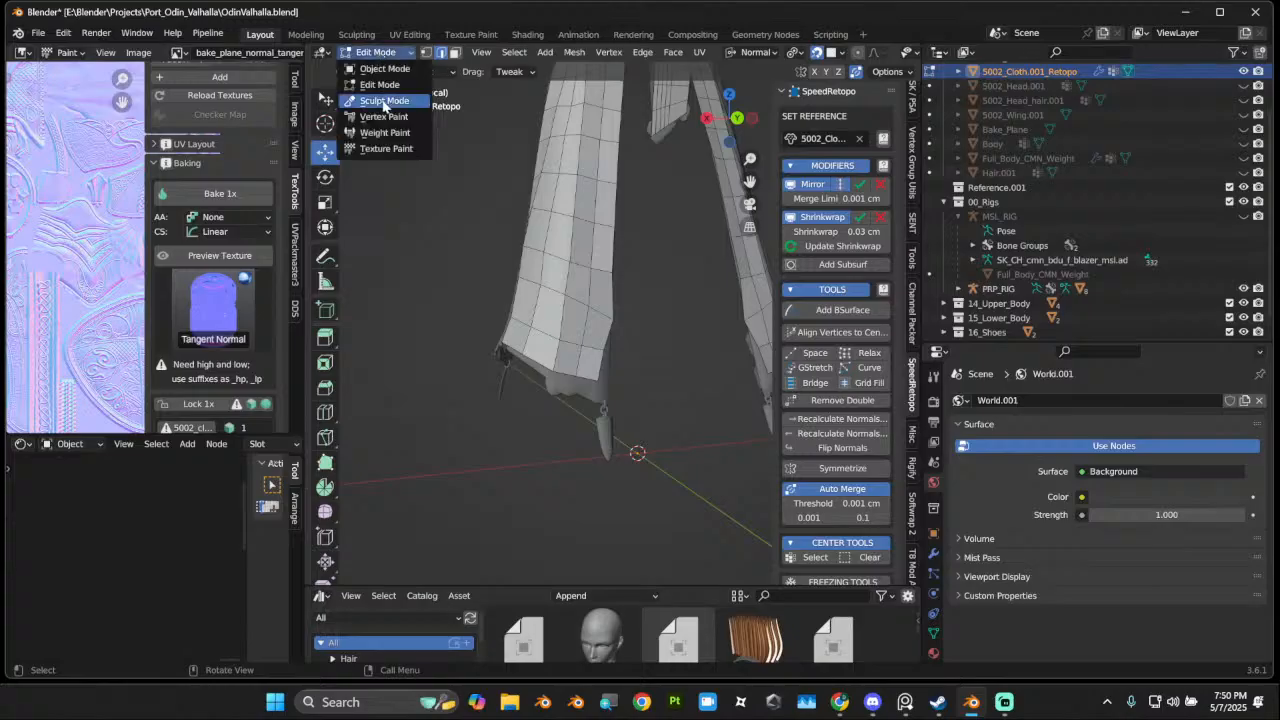
pyautogui.click(384, 102)
pyautogui.scroll(3, 528, 275)
pyautogui.moveTo(588, 388); pyautogui.dragTo(590, 422)
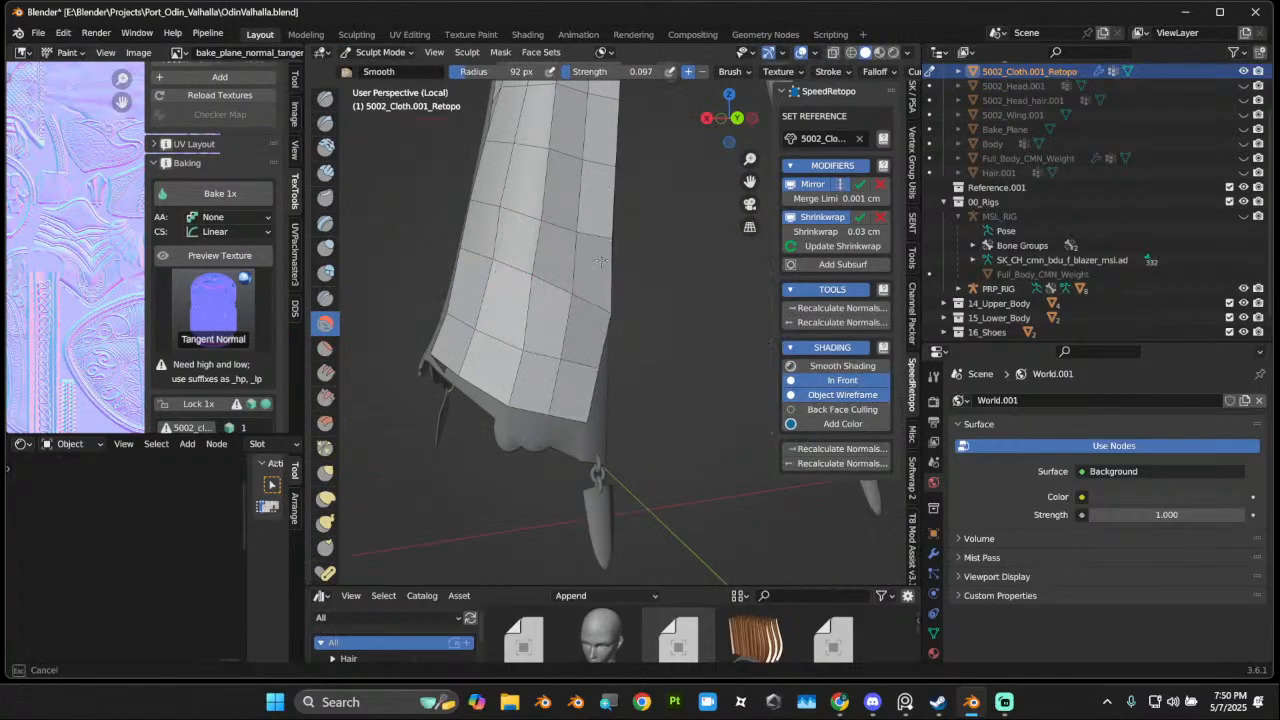
pyautogui.moveTo(601, 261); pyautogui.dragTo(588, 253)
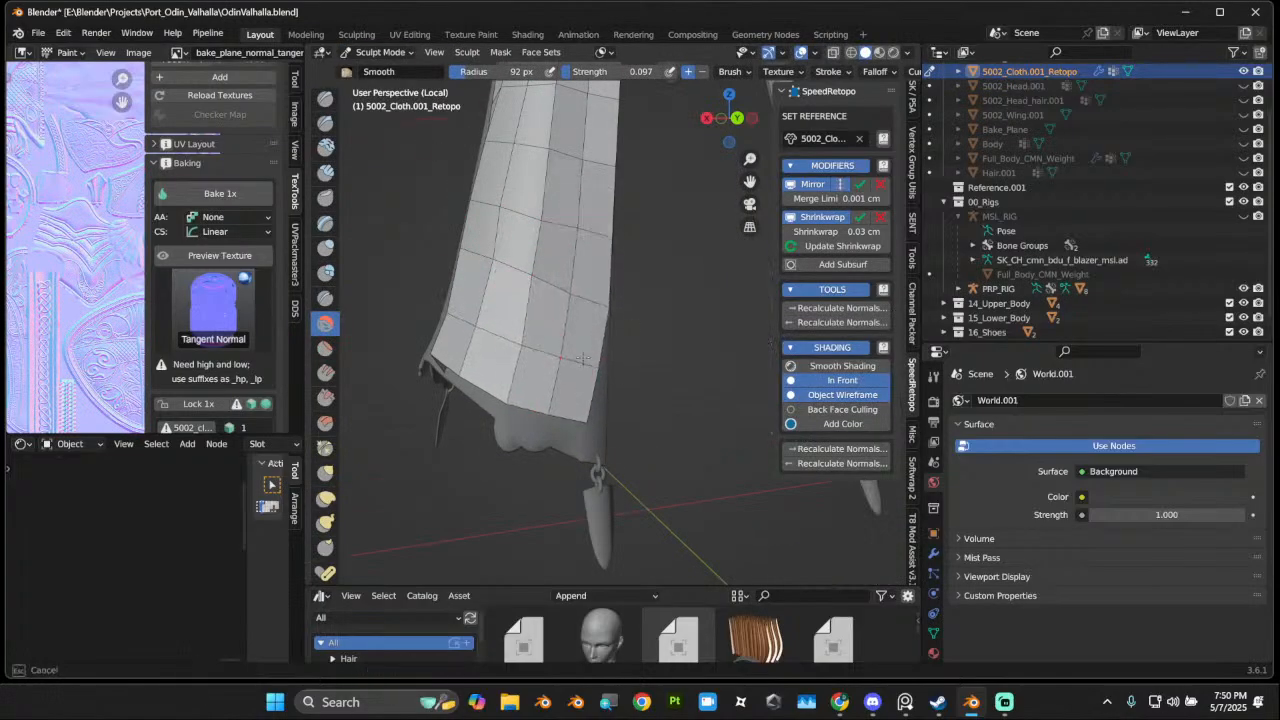
pyautogui.moveTo(594, 316); pyautogui.dragTo(580, 235)
pyautogui.moveTo(750, 183); pyautogui.dragTo(736, 405)
# Step: Even out the edge loops along the middle and upper part of the long panel with the Smooth brush
pyautogui.moveTo(556, 315)
pyautogui.mouseDown()
pyautogui.moveTo(535, 425)
pyautogui.moveTo(560, 435)
pyautogui.moveTo(586, 232)
pyautogui.moveTo(545, 215)
pyautogui.moveTo(550, 125)
pyautogui.mouseUp()
pyautogui.moveTo(550, 125); pyautogui.dragTo(595, 158, button='middle')
pyautogui.moveTo(575, 165)
pyautogui.mouseDown()
pyautogui.moveTo(582, 255)
pyautogui.moveTo(546, 526)
pyautogui.mouseUp()
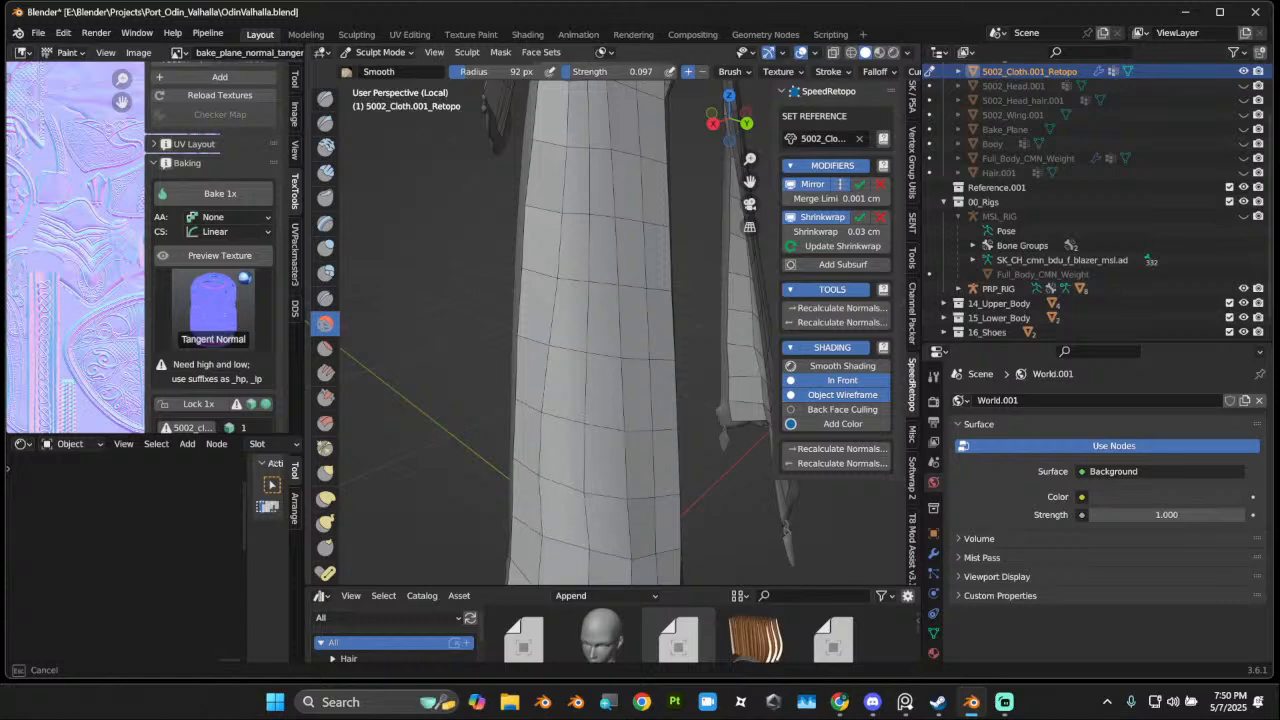
pyautogui.moveTo(618, 425); pyautogui.dragTo(592, 470)
pyautogui.scroll(-3, 585, 475)
pyautogui.moveTo(598, 358)
pyautogui.mouseDown()
pyautogui.moveTo(617, 526)
pyautogui.moveTo(594, 455)
pyautogui.mouseUp()
pyautogui.moveTo(594, 450)
pyautogui.mouseDown(button='middle')
pyautogui.moveTo(528, 318)
pyautogui.moveTo(601, 425)
pyautogui.mouseUp(button='middle')
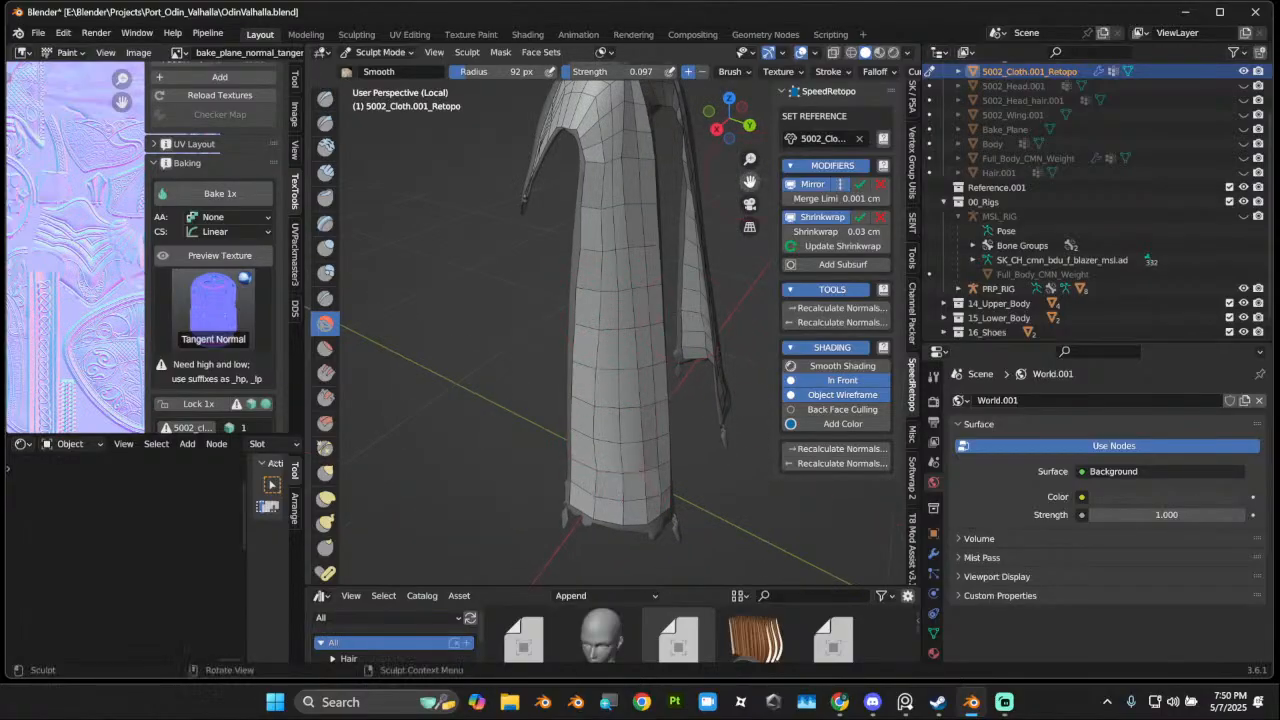
pyautogui.moveTo(750, 181); pyautogui.dragTo(762, 314)
pyautogui.moveTo(604, 322)
pyautogui.mouseDown()
pyautogui.moveTo(618, 348)
pyautogui.moveTo(632, 322)
pyautogui.mouseUp()
pyautogui.moveTo(628, 312); pyautogui.dragTo(601, 289, button='middle')
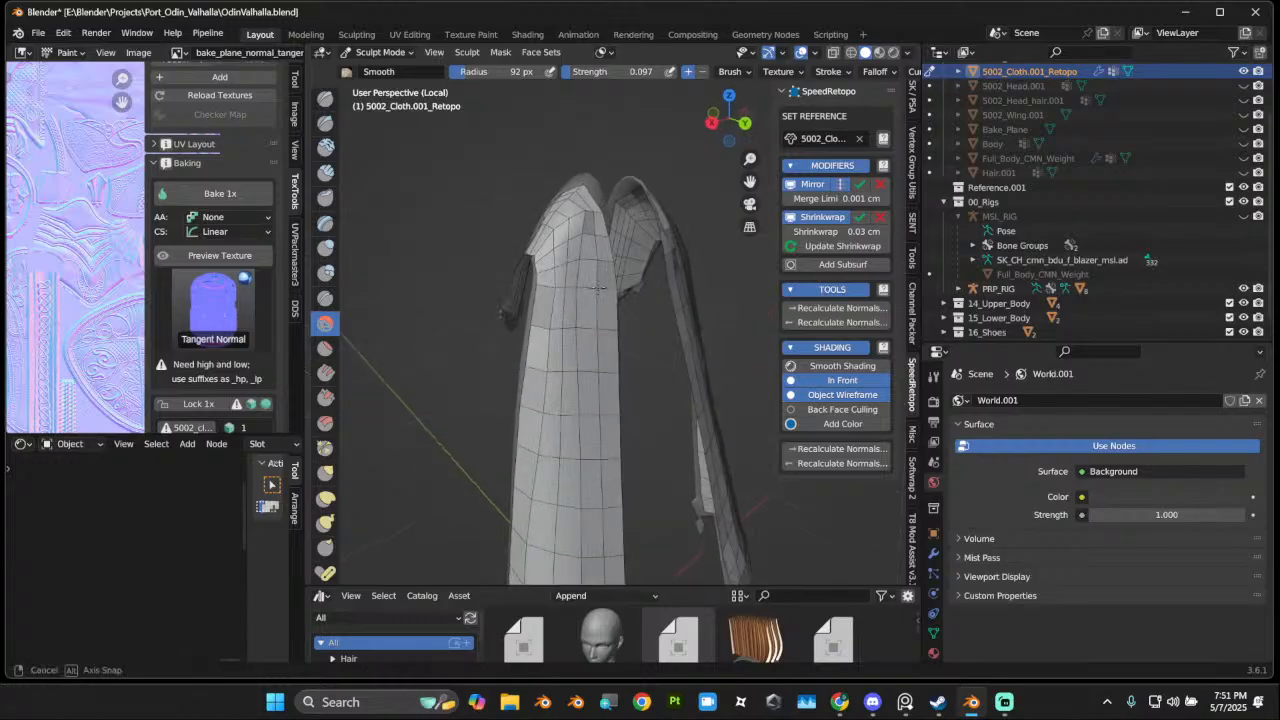
# Step: Check the face directions with the Face Orientation overlay, switching it on and off again
pyautogui.click(814, 55)
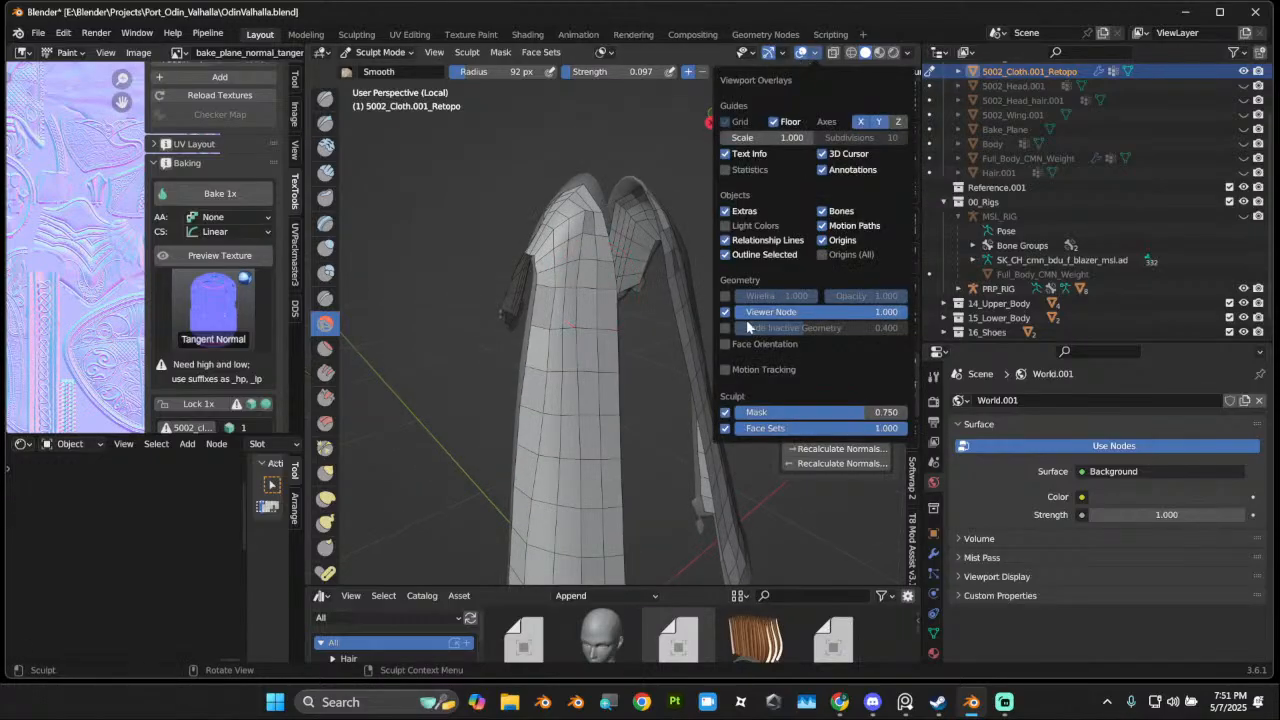
pyautogui.click(725, 345)
pyautogui.click(725, 345)
# Step: Smooth the faces around the shoulder arch, from the top of the long panel up to its peak
pyautogui.moveTo(600, 330)
pyautogui.mouseDown(button='middle')
pyautogui.moveTo(630, 338)
pyautogui.moveTo(545, 300)
pyautogui.mouseUp(button='middle')
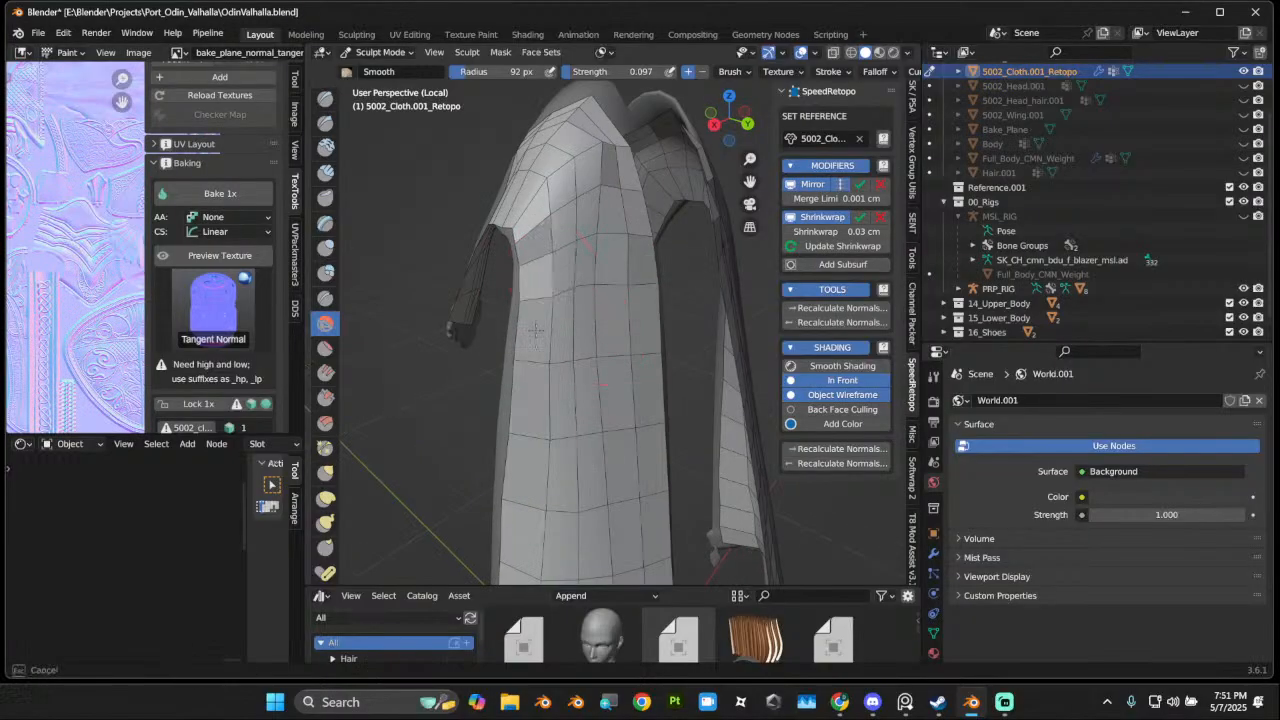
pyautogui.moveTo(612, 179); pyautogui.dragTo(590, 222, button='middle')
pyautogui.moveTo(473, 345)
pyautogui.mouseDown()
pyautogui.moveTo(535, 358)
pyautogui.moveTo(497, 252)
pyautogui.mouseUp()
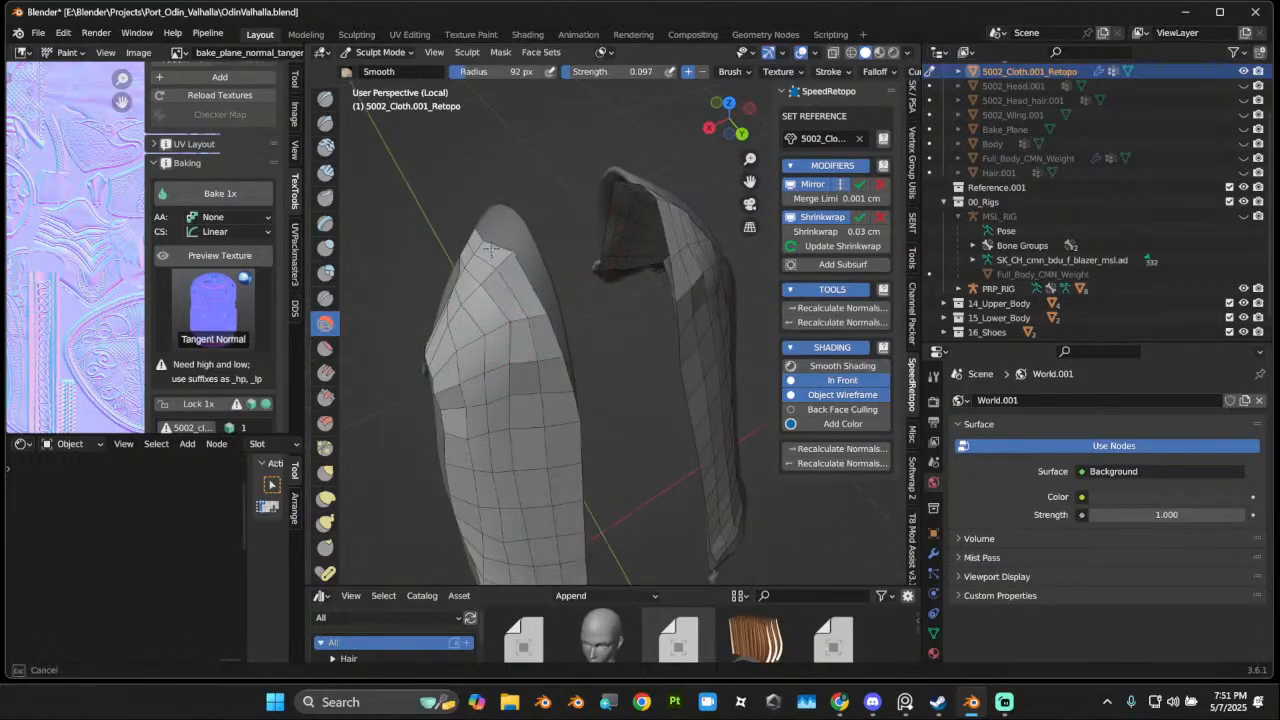
pyautogui.moveTo(475, 298); pyautogui.dragTo(496, 252)
# Step: Pull the peak and side edges of the shoulder section toward the cape's border with Grab and Elastic Deform
pyautogui.click(327, 475)
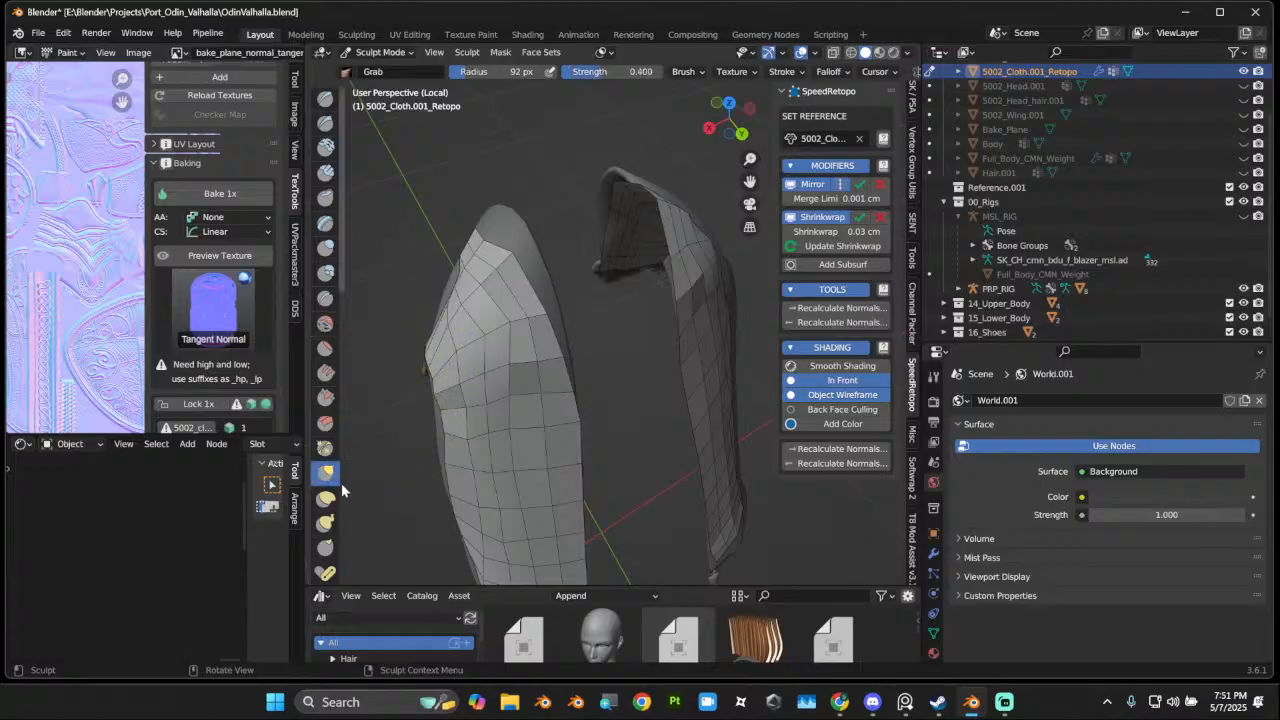
pyautogui.moveTo(516, 255); pyautogui.dragTo(520, 243)
pyautogui.click(329, 497)
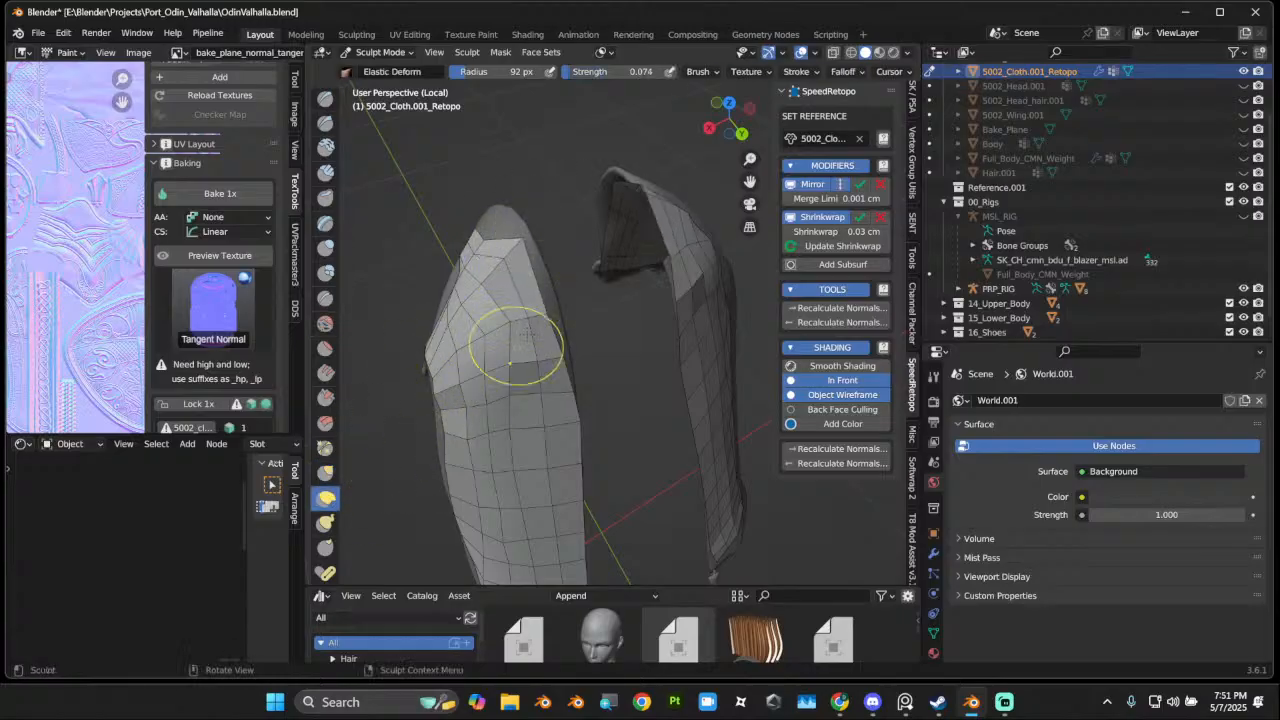
pyautogui.moveTo(533, 315)
pyautogui.mouseDown()
pyautogui.moveTo(561, 307)
pyautogui.moveTo(495, 363)
pyautogui.mouseUp()
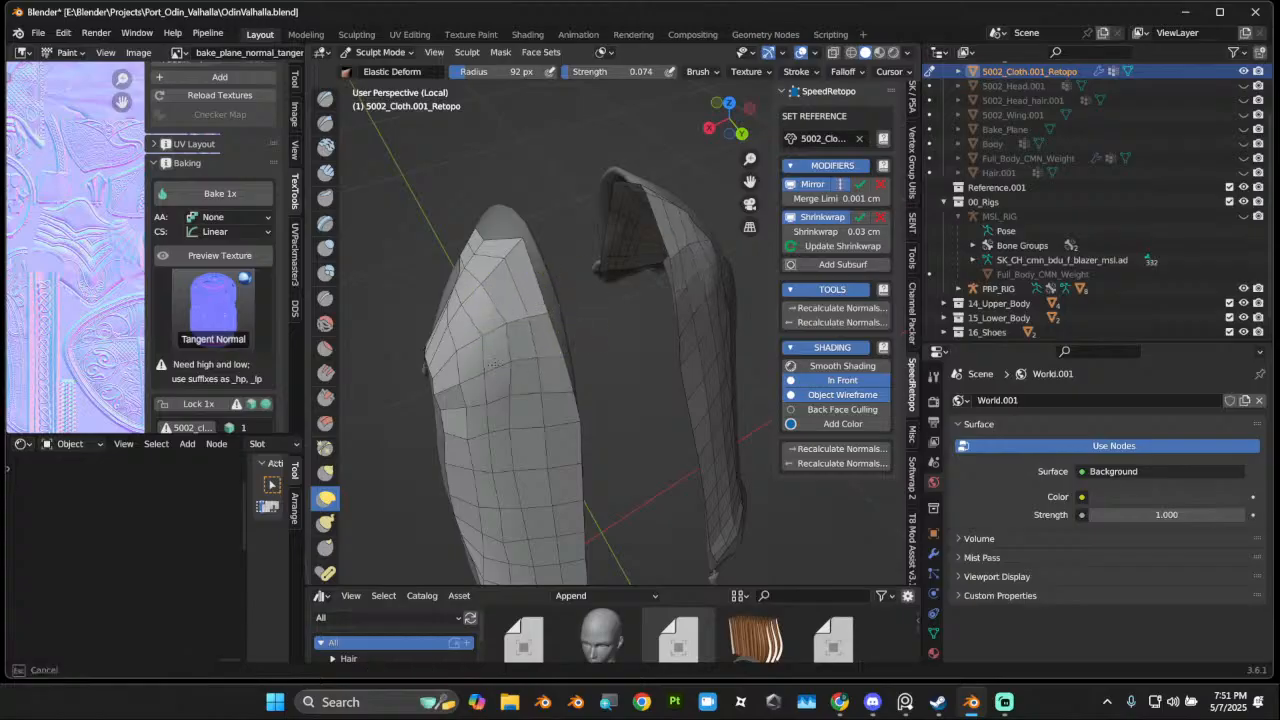
pyautogui.moveTo(464, 429); pyautogui.dragTo(457, 427)
pyautogui.moveTo(533, 312); pyautogui.dragTo(571, 301)
pyautogui.moveTo(494, 233); pyautogui.dragTo(500, 223)
# Step: Reshape the top border and front flap of the shoulder section with Elastic Deform, undoing the last flap stroke
pyautogui.moveTo(526, 242); pyautogui.dragTo(640, 262, button='middle')
pyautogui.moveTo(673, 303); pyautogui.dragTo(621, 188)
pyautogui.moveTo(674, 296)
pyautogui.mouseDown()
pyautogui.moveTo(623, 337)
pyautogui.moveTo(659, 376)
pyautogui.mouseUp()
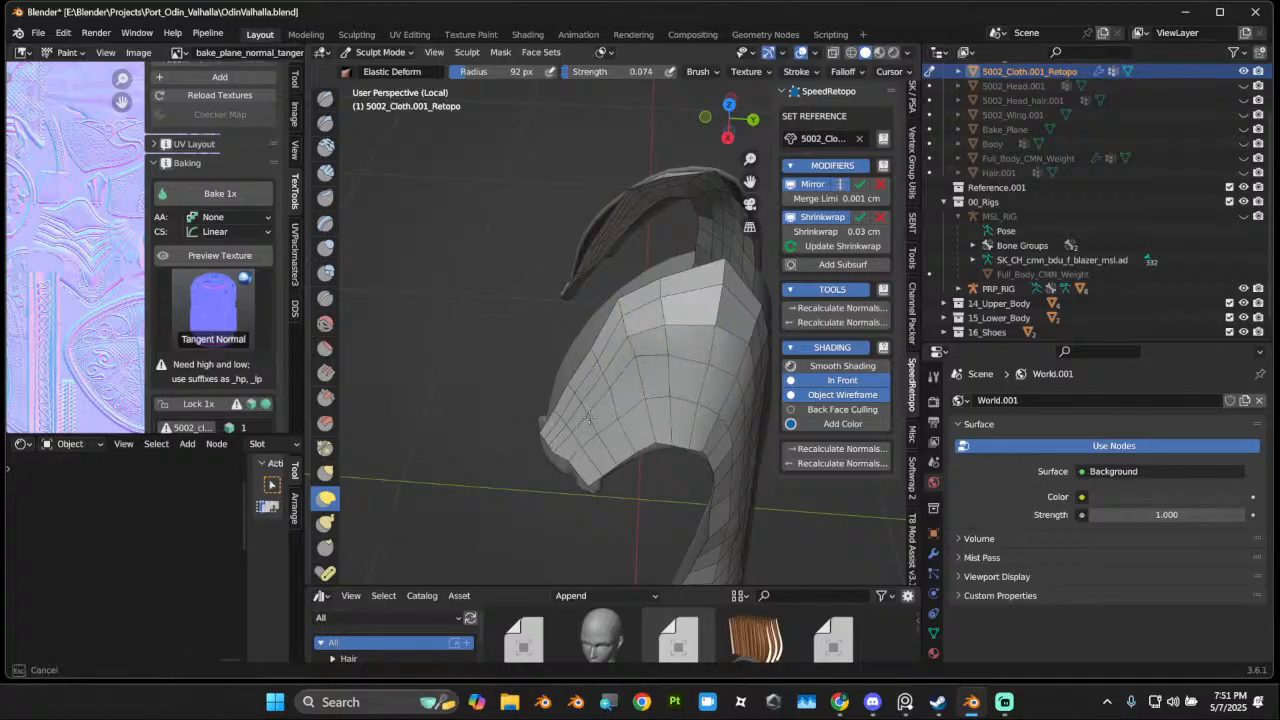
pyautogui.moveTo(588, 418); pyautogui.dragTo(589, 421)
pyautogui.moveTo(588, 377); pyautogui.dragTo(555, 339)
pyautogui.hotkey('ctrl', 'z')
pyautogui.moveTo(581, 396)
pyautogui.mouseDown(button='middle')
pyautogui.moveTo(629, 371)
pyautogui.moveTo(695, 225)
pyautogui.mouseUp(button='middle')
pyautogui.moveTo(675, 290); pyautogui.dragTo(520, 240, button='middle')
pyautogui.scroll(4, 550, 226)
pyautogui.scroll(-4, 600, 360)
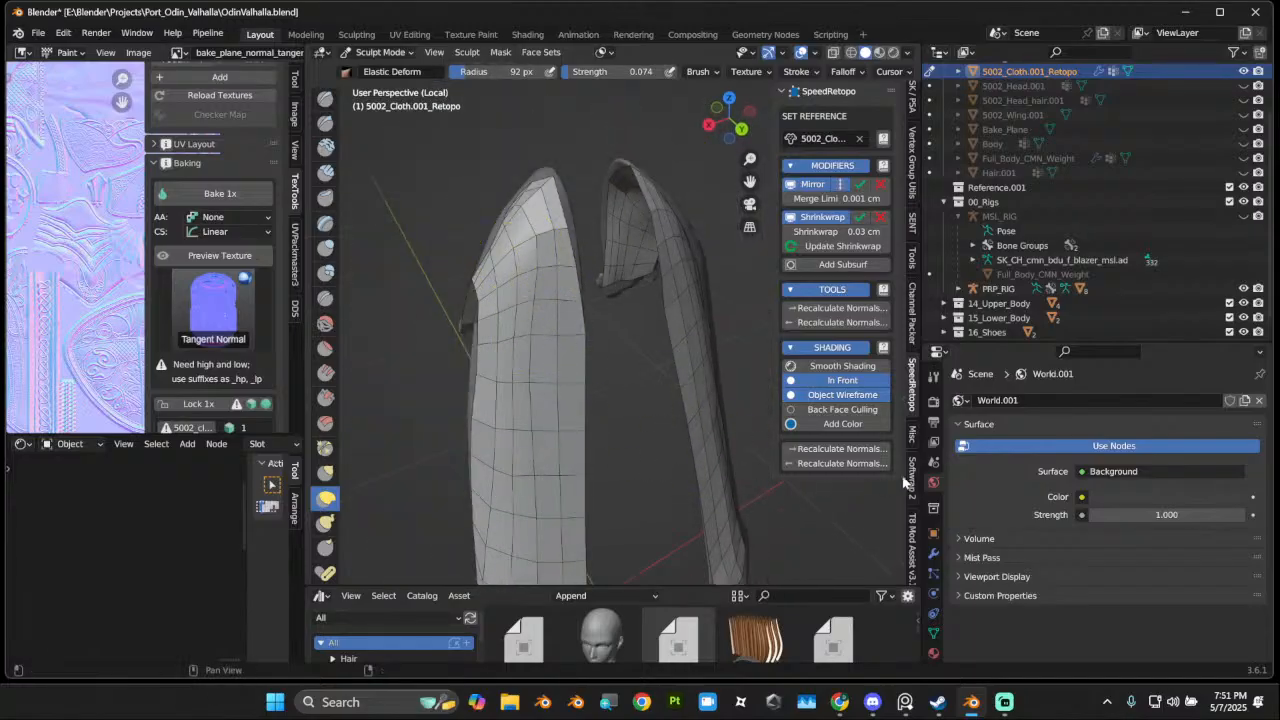
# Step: Set the Shrinkwrap modifier's Wrap Method to Target Normal Project
pyautogui.click(934, 553)
pyautogui.click(954, 457)
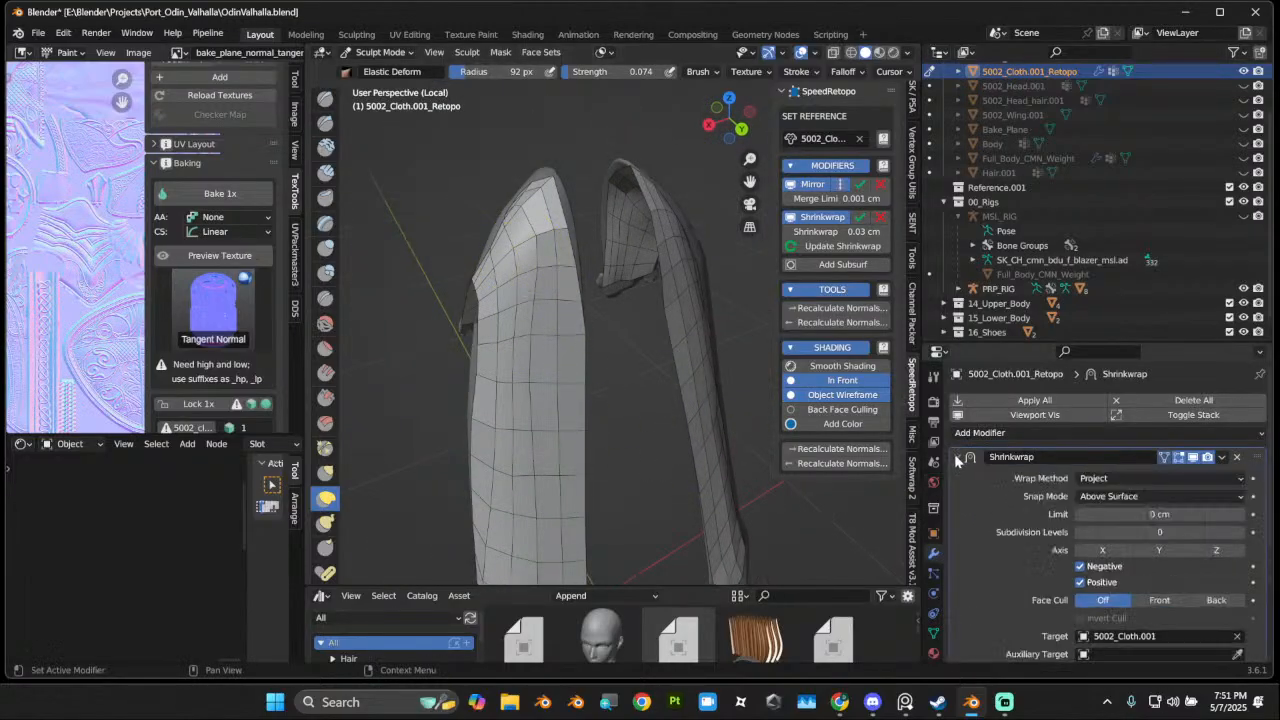
pyautogui.click(1170, 479)
pyautogui.click(1145, 543)
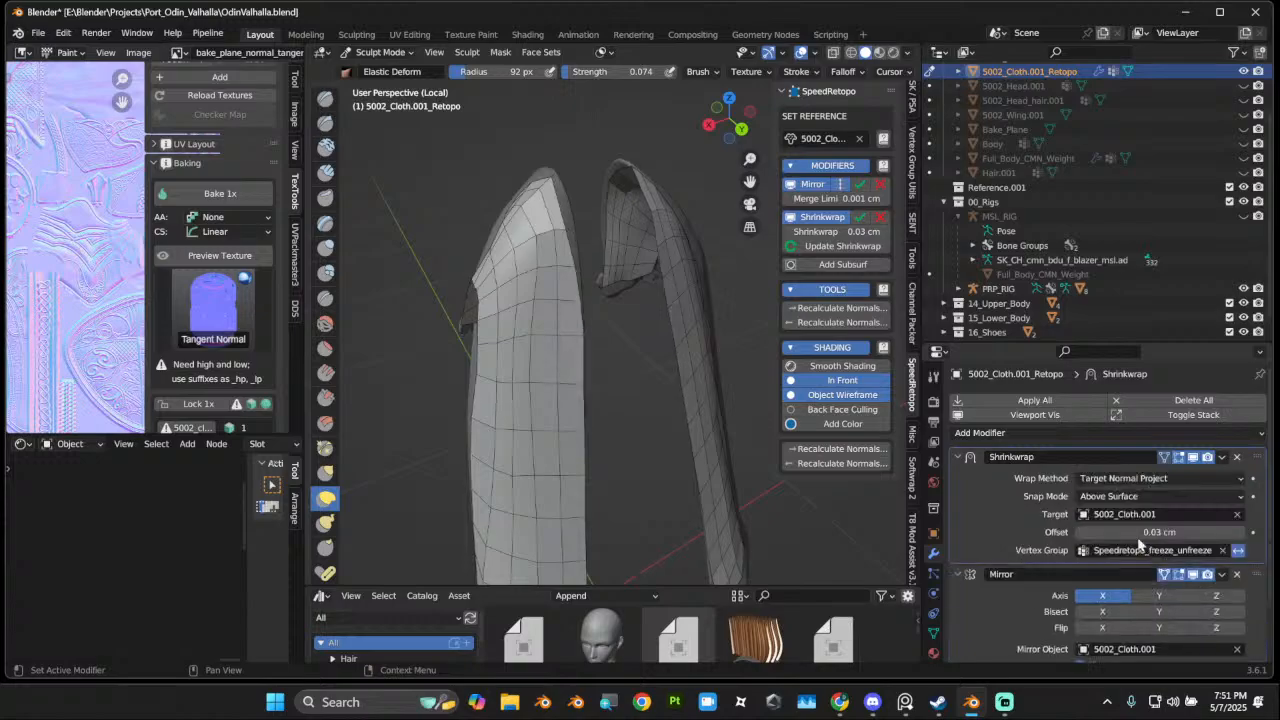
# Step: Adjust the edge loops on the upper back of the long panel with Elastic Deform
pyautogui.moveTo(620, 330); pyautogui.dragTo(543, 300, button='middle')
pyautogui.moveTo(499, 222); pyautogui.dragTo(517, 248)
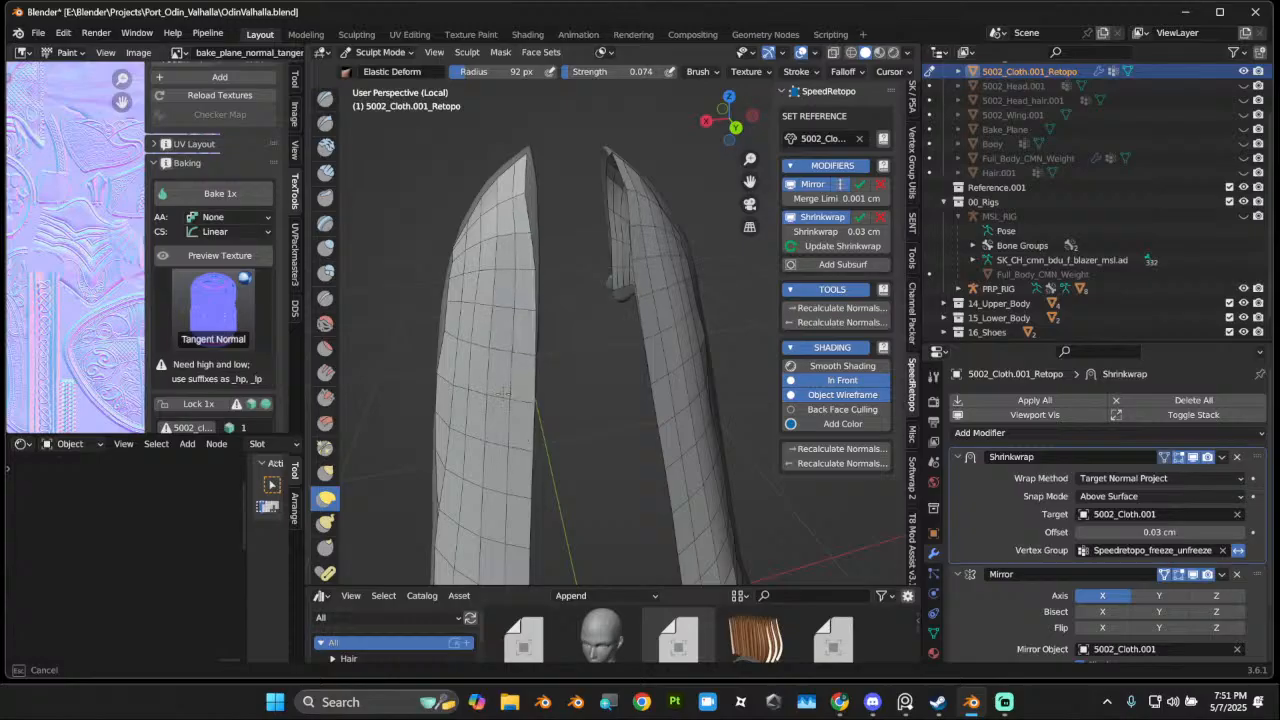
pyautogui.moveTo(503, 392); pyautogui.dragTo(562, 396, button='middle')
pyautogui.moveTo(570, 308); pyautogui.dragTo(577, 309)
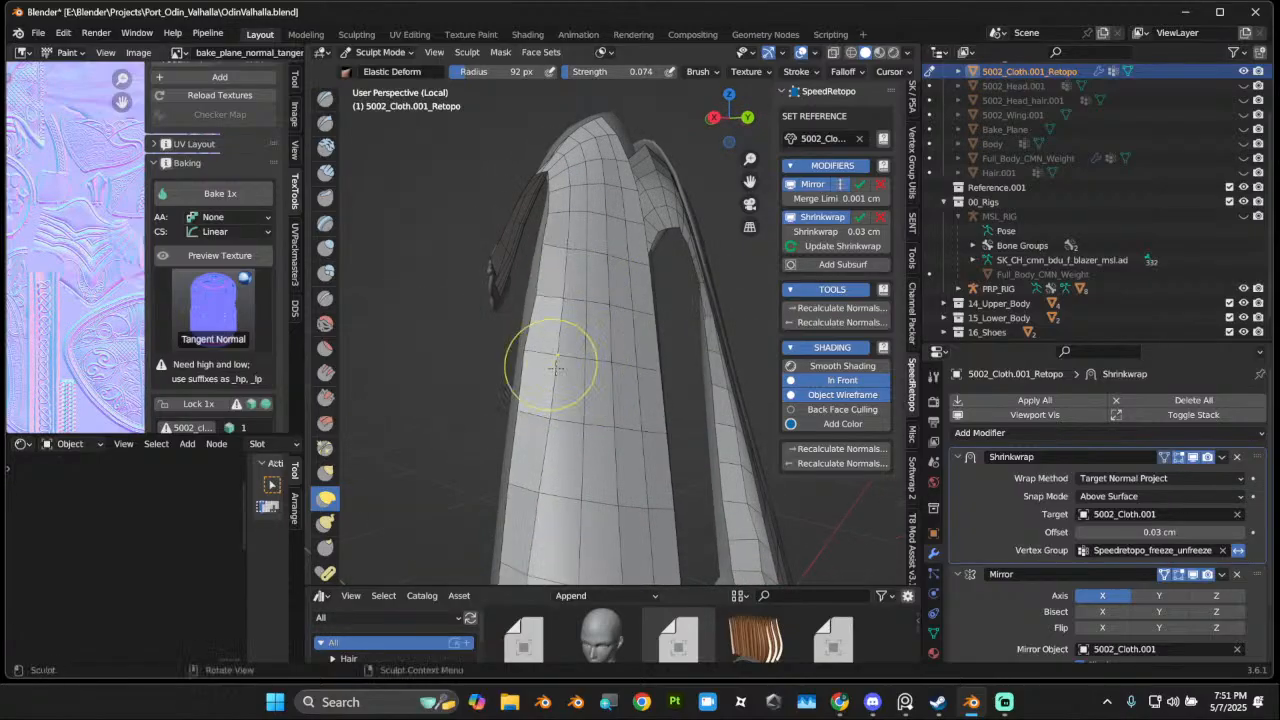
# Step: Inspect the cape mesh from all around and apply its Shrinkwrap modifier
pyautogui.scroll(-4, 553, 364)
pyautogui.moveTo(580, 420); pyautogui.dragTo(598, 376, button='middle')
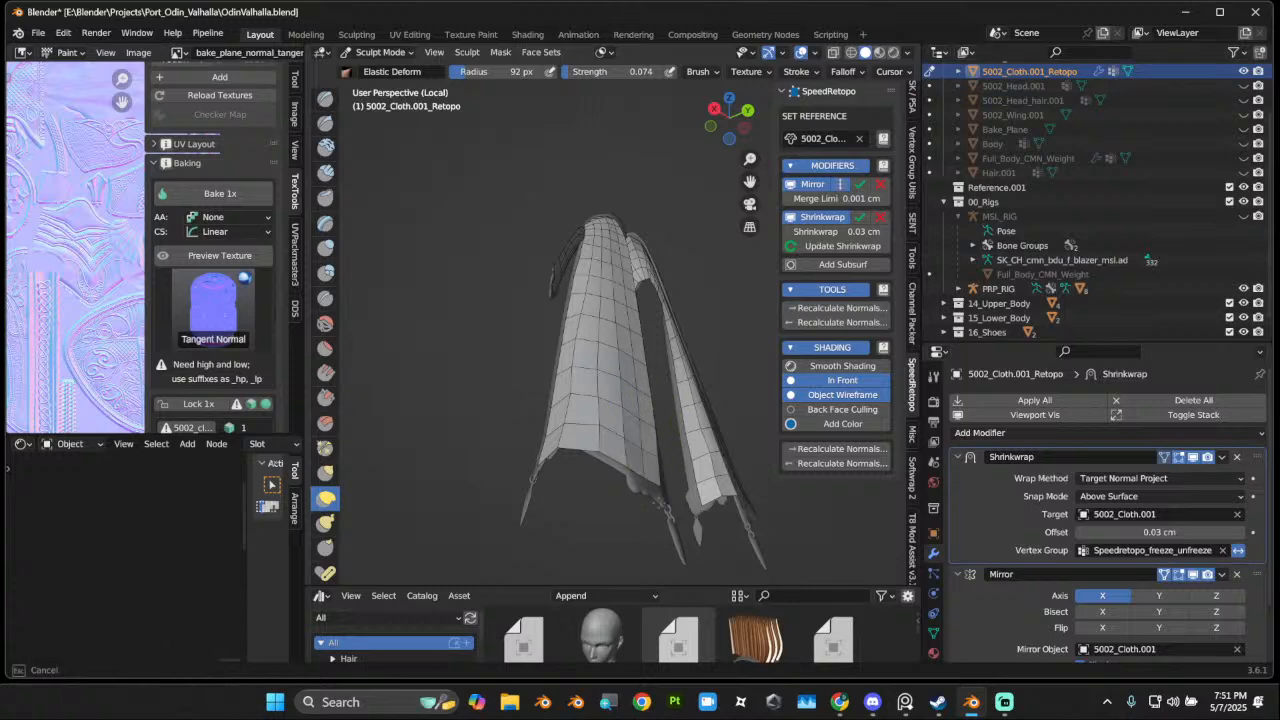
pyautogui.moveTo(643, 425)
pyautogui.mouseDown(button='middle')
pyautogui.moveTo(430, 497)
pyautogui.moveTo(467, 457)
pyautogui.mouseUp(button='middle')
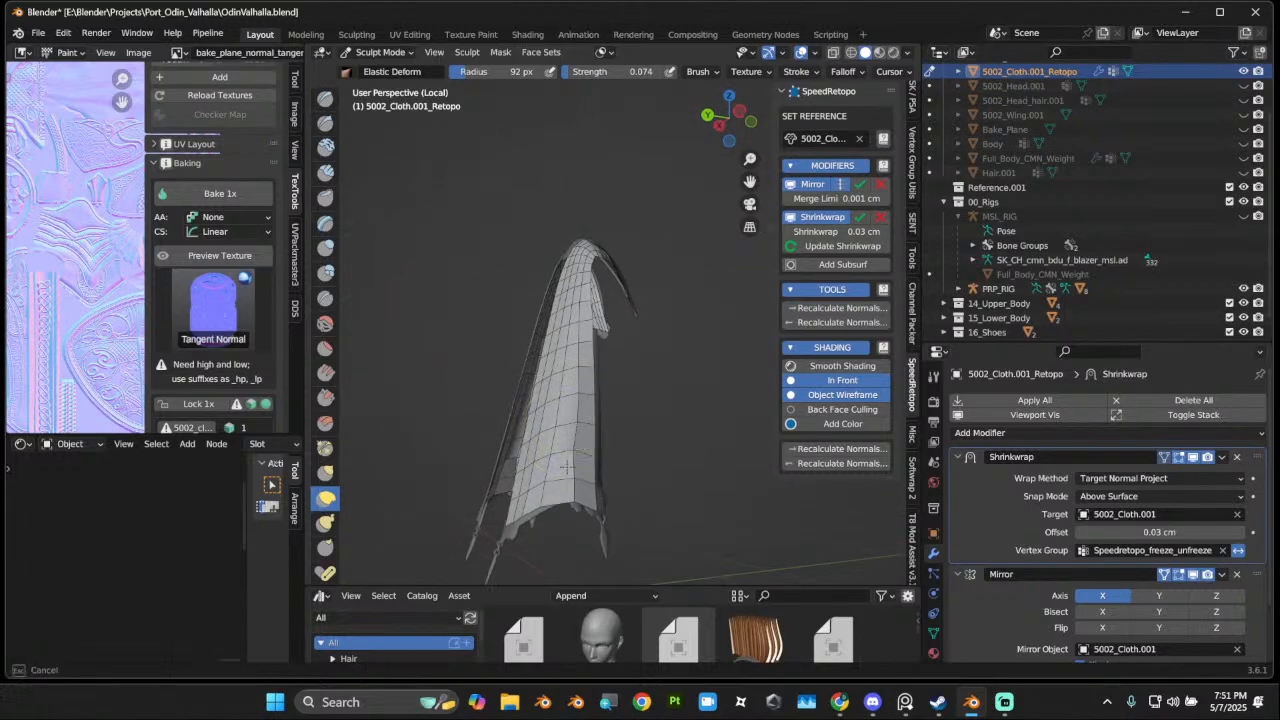
pyautogui.moveTo(560, 413)
pyautogui.mouseDown(button='middle')
pyautogui.moveTo(551, 485)
pyautogui.moveTo(571, 514)
pyautogui.moveTo(680, 325)
pyautogui.mouseUp(button='middle')
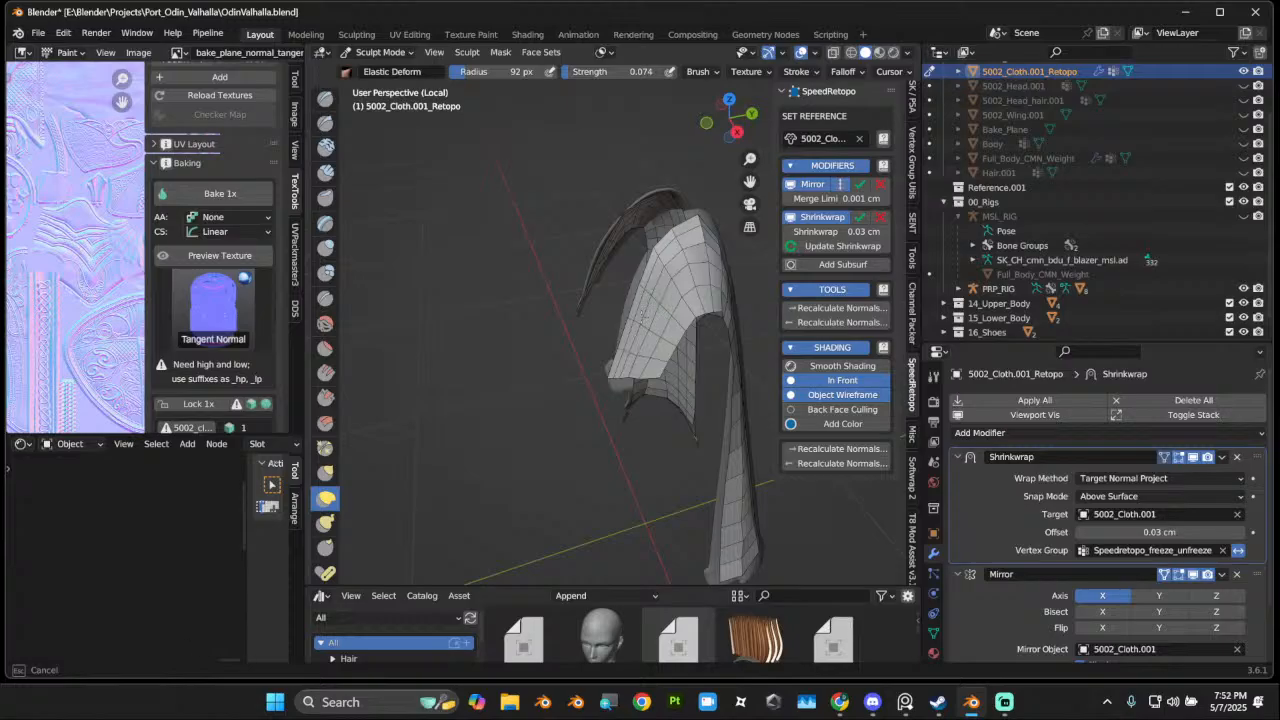
pyautogui.moveTo(637, 393)
pyautogui.mouseDown(button='middle')
pyautogui.moveTo(515, 316)
pyautogui.moveTo(690, 332)
pyautogui.moveTo(550, 276)
pyautogui.moveTo(690, 330)
pyautogui.mouseUp(button='middle')
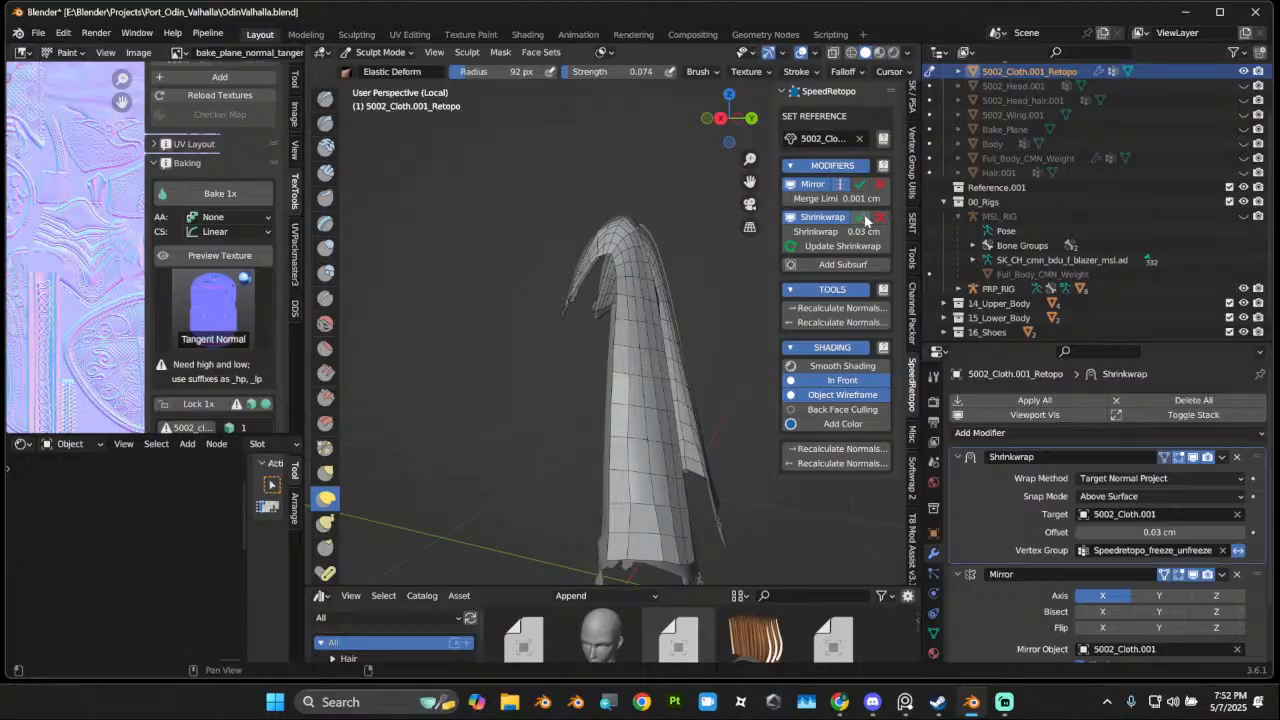
pyautogui.click(864, 217)
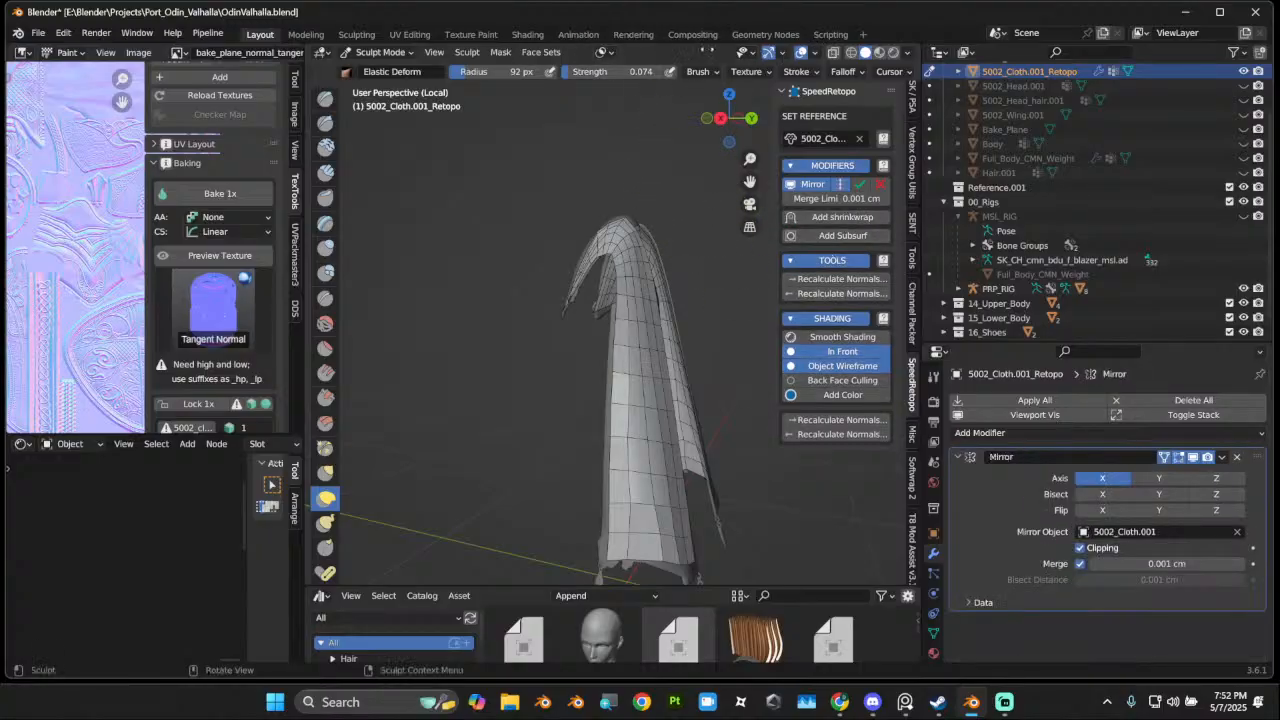
pyautogui.moveTo(513, 113); pyautogui.dragTo(567, 253, button='middle')
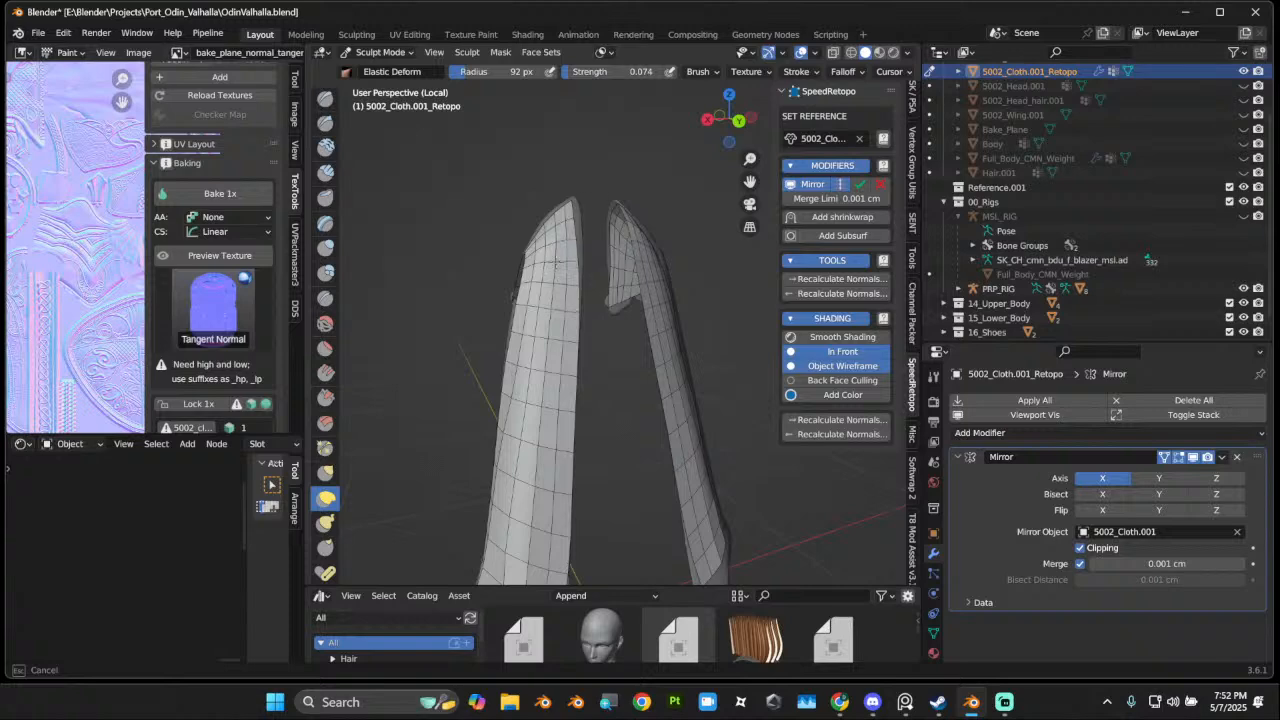
pyautogui.moveTo(547, 521); pyautogui.dragTo(713, 404, button='middle')
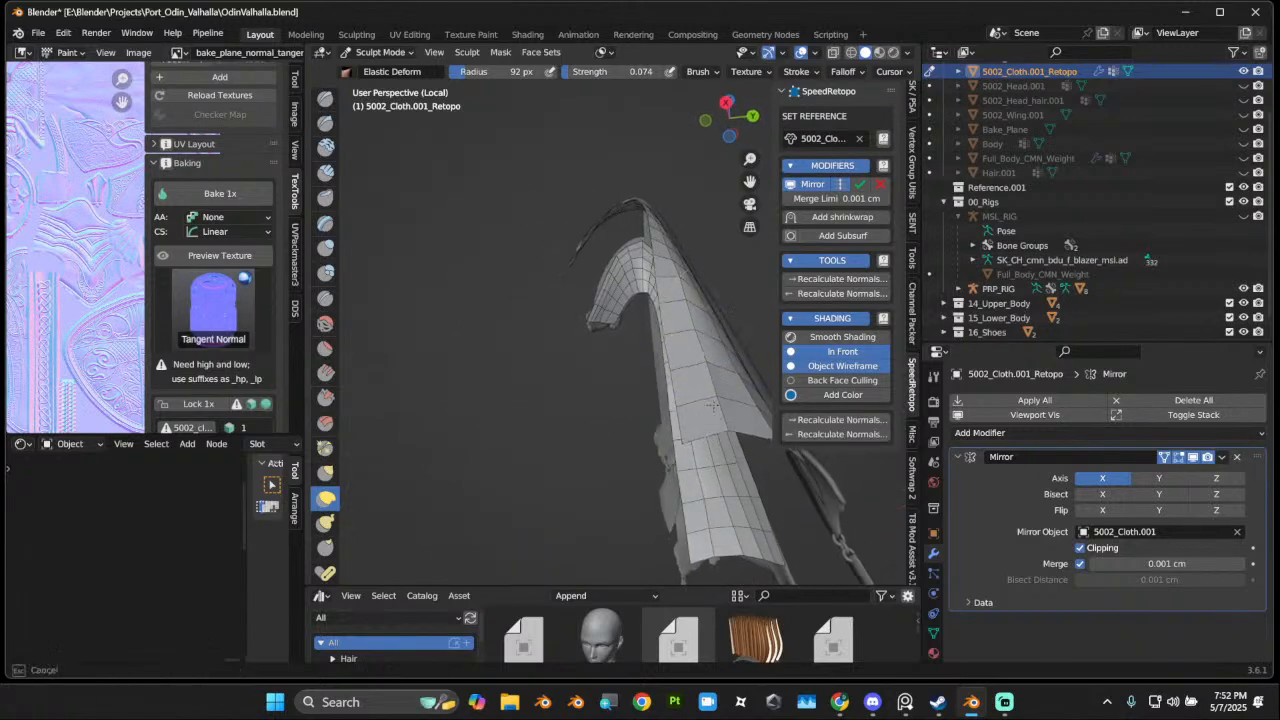
# Step: Pull the rounded top of the long back panel's inner edge toward the centre with Elastic Deform
pyautogui.moveTo(667, 290)
pyautogui.mouseDown(button='middle')
pyautogui.moveTo(655, 215)
pyautogui.moveTo(637, 222)
pyautogui.moveTo(679, 284)
pyautogui.mouseUp(button='middle')
pyautogui.keyDown('shift'); pyautogui.moveTo(679, 285); pyautogui.dragTo(634, 285); pyautogui.keyUp('shift')
pyautogui.moveTo(634, 285)
pyautogui.mouseDown(button='middle')
pyautogui.moveTo(592, 298)
pyautogui.moveTo(603, 327)
pyautogui.moveTo(539, 271)
pyautogui.mouseUp(button='middle')
pyautogui.scroll(3, 605, 300)
pyautogui.moveTo(510, 225); pyautogui.dragTo(603, 180)
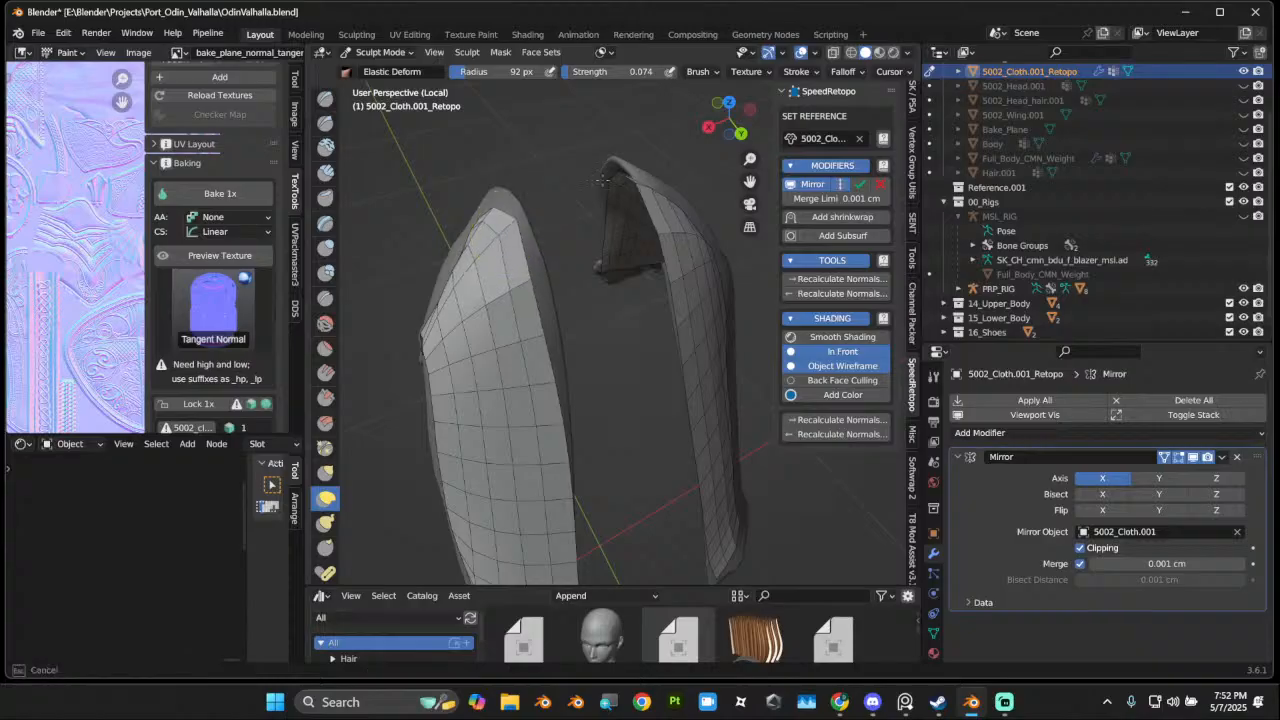
pyautogui.moveTo(533, 262); pyautogui.dragTo(829, 245)
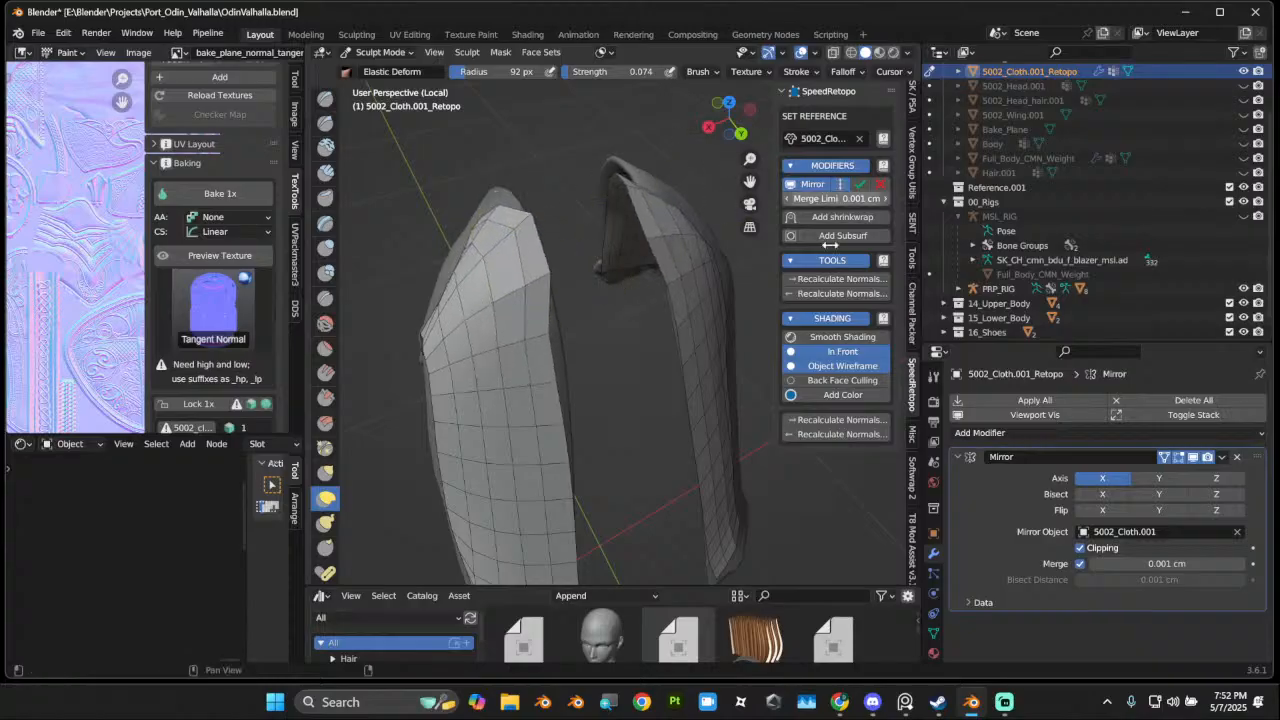
# Step: Straighten the upper and middle stretches of the back panel's inner edge by pulling them inward with Elastic Deform
pyautogui.moveTo(593, 363); pyautogui.dragTo(506, 242, button='middle')
pyautogui.moveTo(500, 234); pyautogui.dragTo(518, 238)
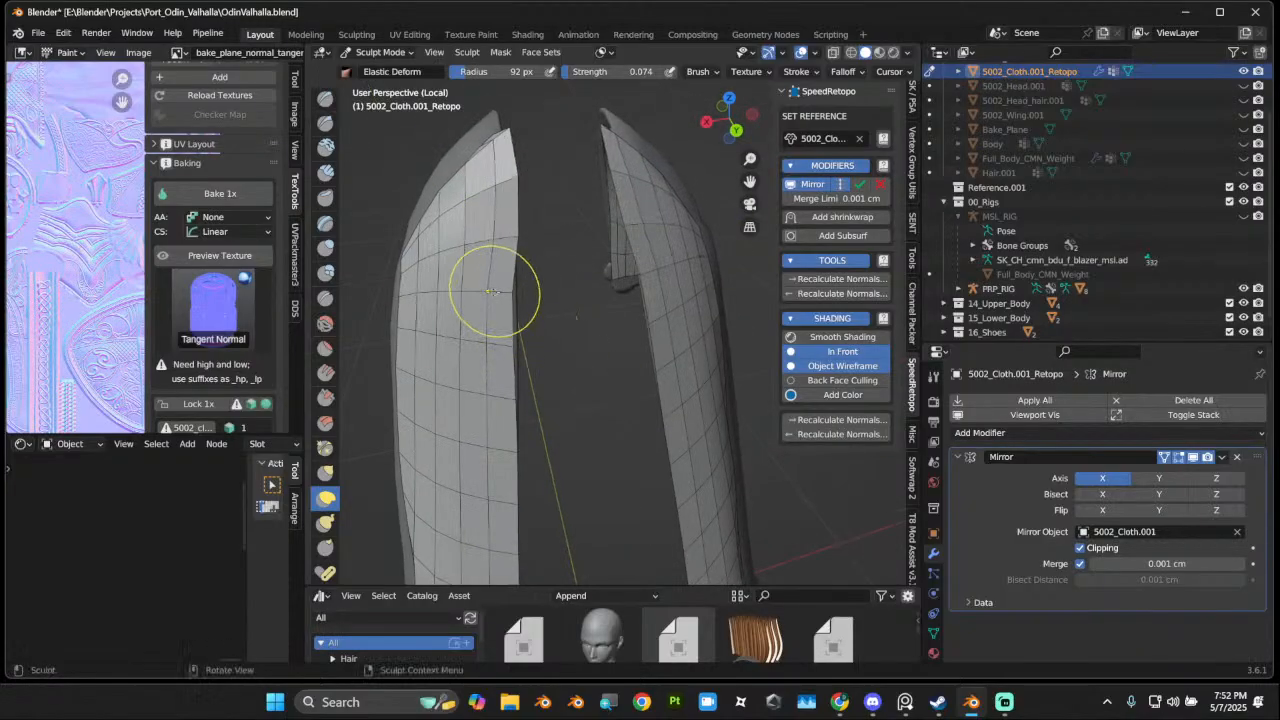
pyautogui.moveTo(492, 291); pyautogui.dragTo(645, 287)
pyautogui.moveTo(515, 383); pyautogui.dragTo(677, 387)
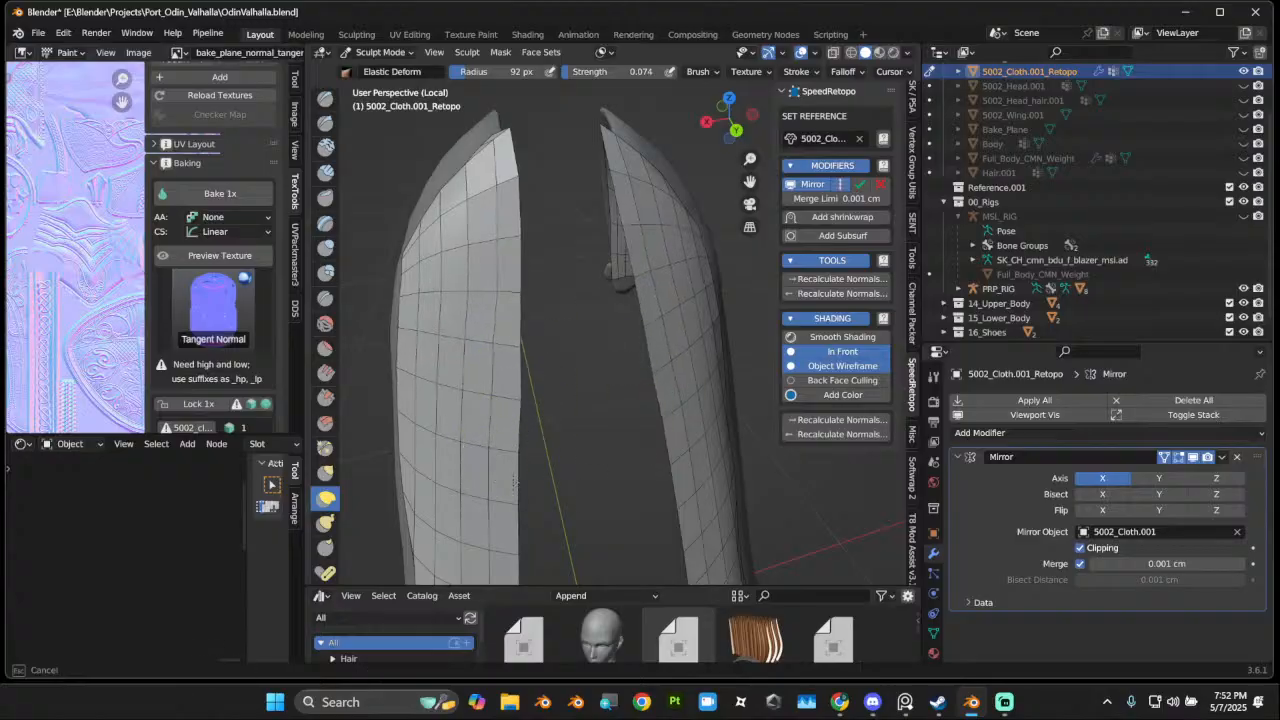
pyautogui.moveTo(515, 483); pyautogui.dragTo(611, 490)
pyautogui.moveTo(560, 518)
pyautogui.mouseDown(button='middle')
pyautogui.moveTo(526, 534)
pyautogui.moveTo(515, 455)
pyautogui.mouseUp(button='middle')
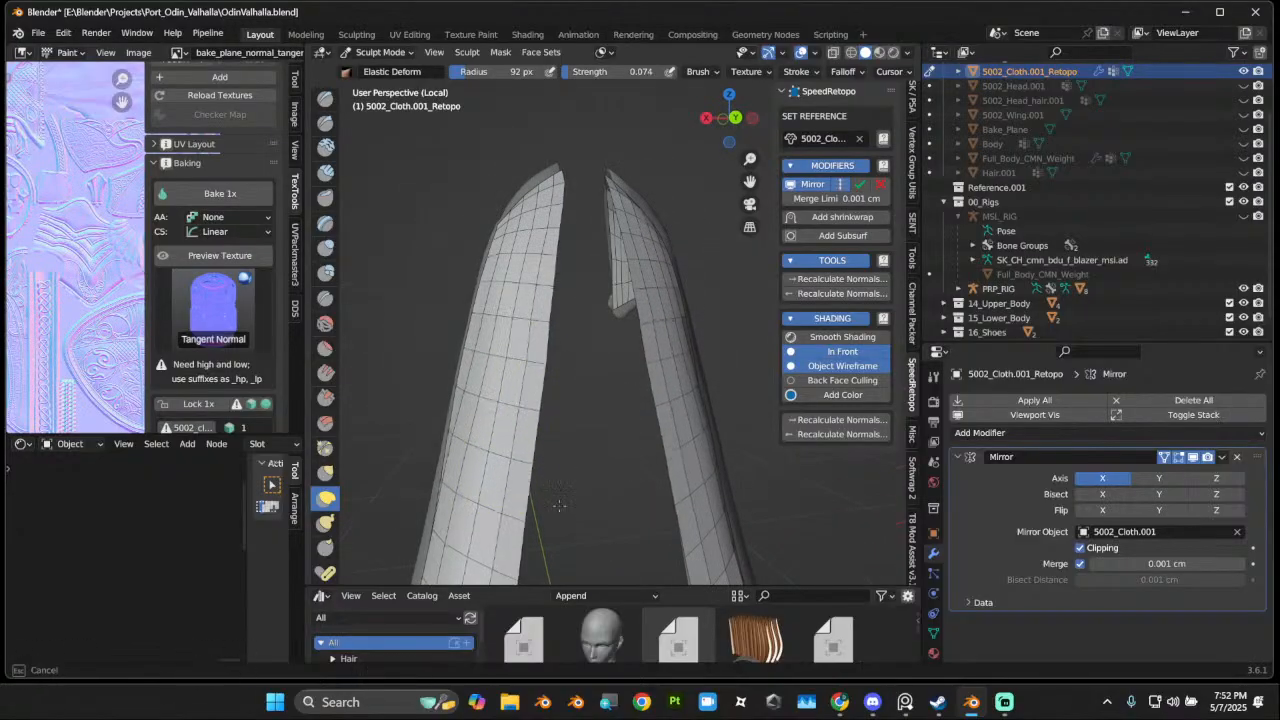
# Step: Stretch the lower inner edge and bottom corner of the back panel toward the original hem with Elastic Deform
pyautogui.moveTo(559, 505); pyautogui.dragTo(567, 507)
pyautogui.moveTo(563, 528); pyautogui.dragTo(559, 473, button='middle')
pyautogui.scroll(-2, 518, 462)
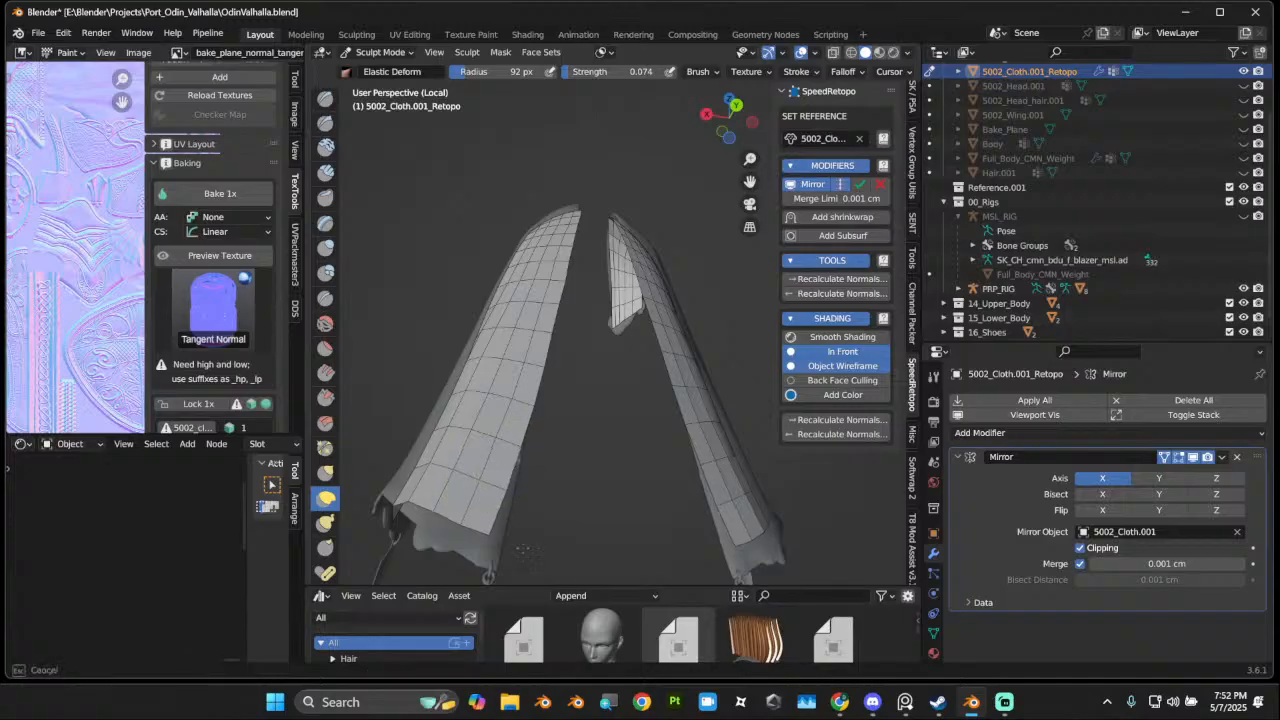
pyautogui.moveTo(489, 532); pyautogui.dragTo(590, 672)
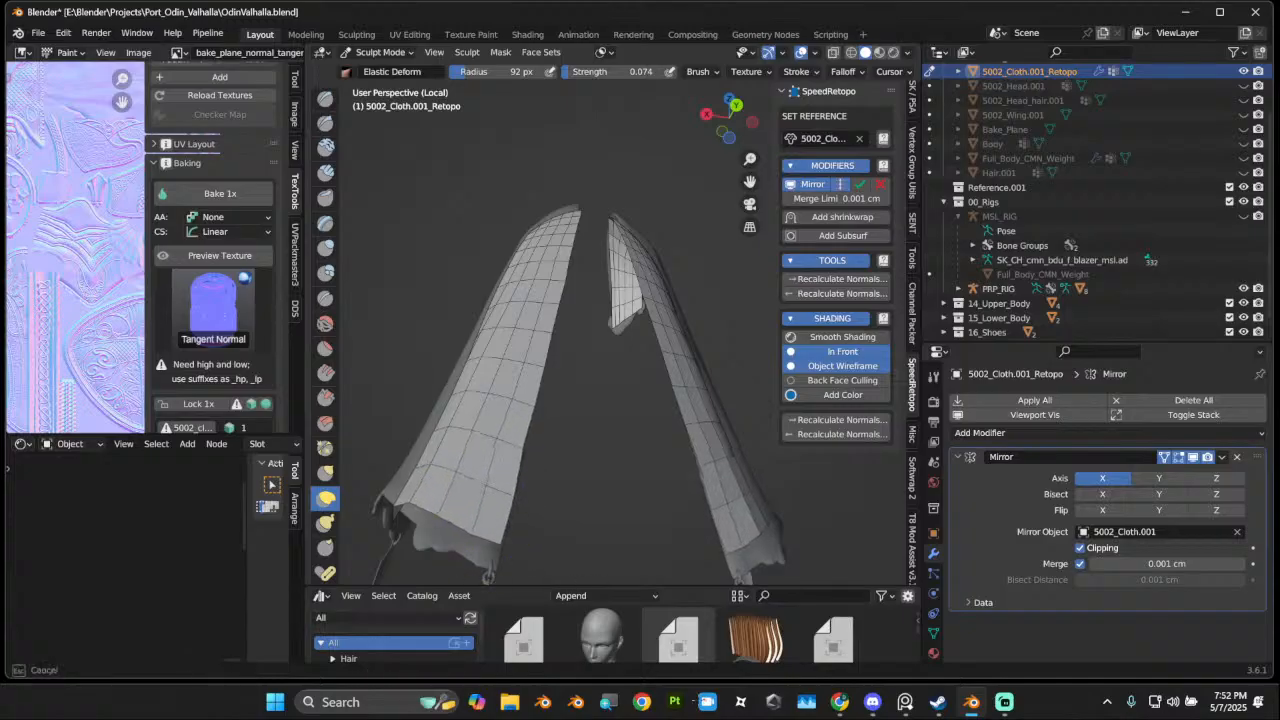
pyautogui.moveTo(504, 432); pyautogui.dragTo(679, 613)
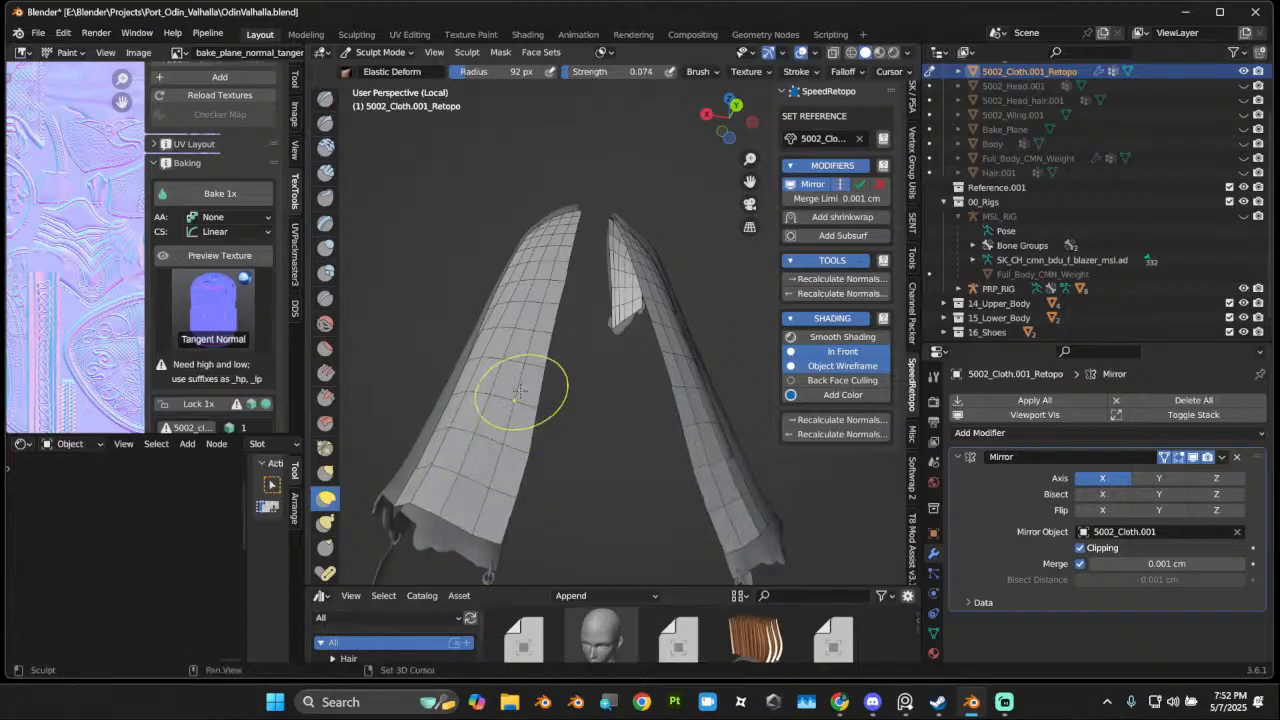
pyautogui.moveTo(499, 526); pyautogui.dragTo(548, 537)
# Step: From the back view, pull the panel's hem down and its outer bottom corner outward over the reference with Elastic Deform
pyautogui.scroll(-4, 549, 537)
pyautogui.moveTo(549, 537); pyautogui.dragTo(553, 570, button='middle')
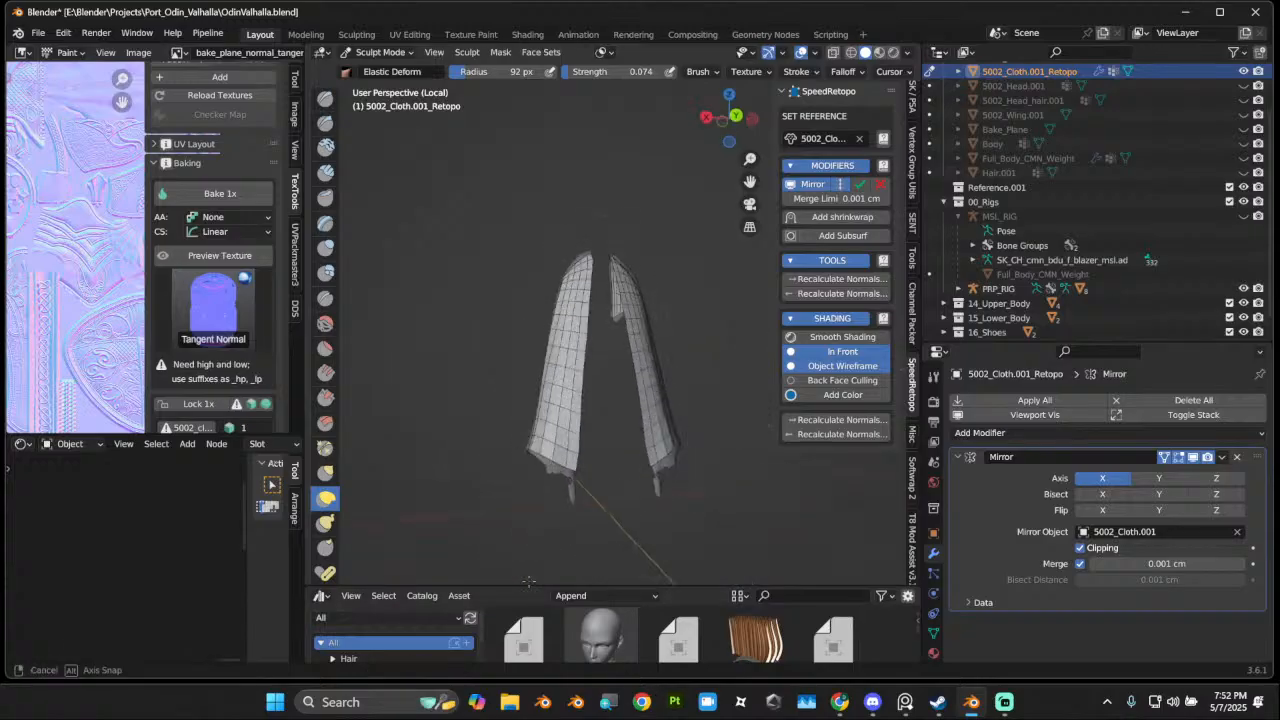
pyautogui.scroll(4, 553, 570)
pyautogui.scroll(-4, 553, 570)
pyautogui.click(736, 114)
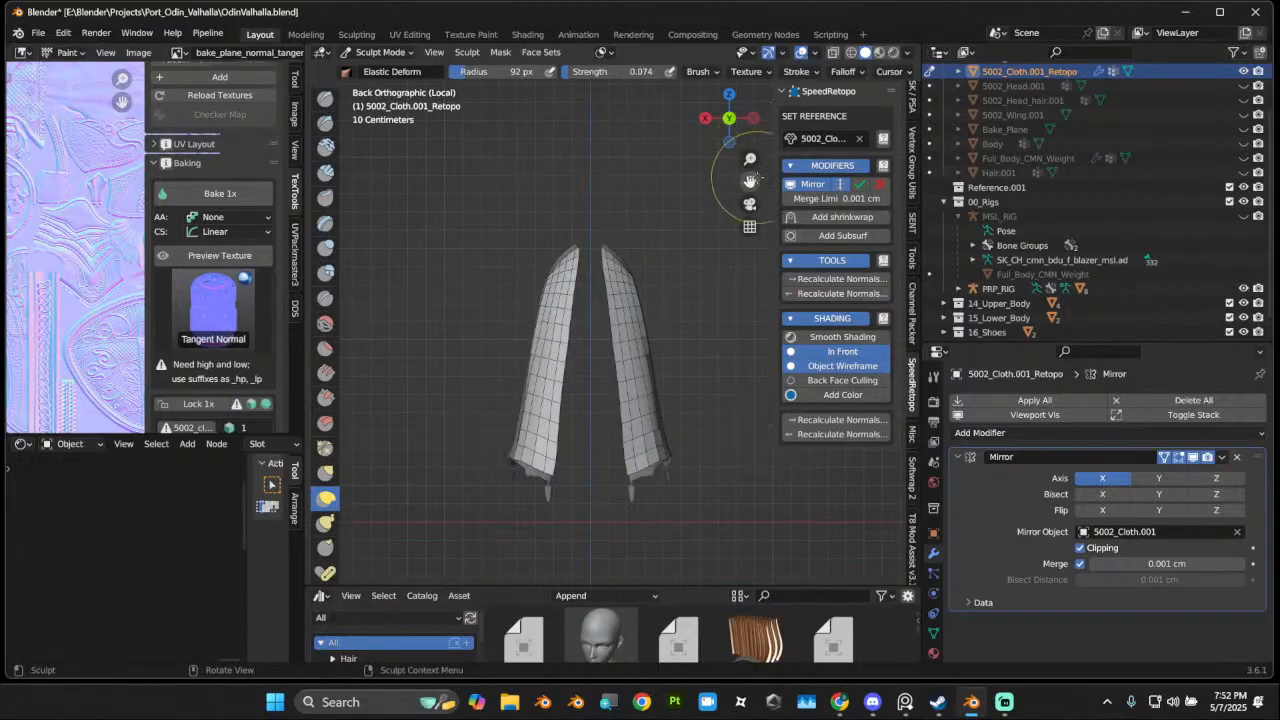
pyautogui.scroll(5, 640, 408)
pyautogui.scroll(-2, 642, 355)
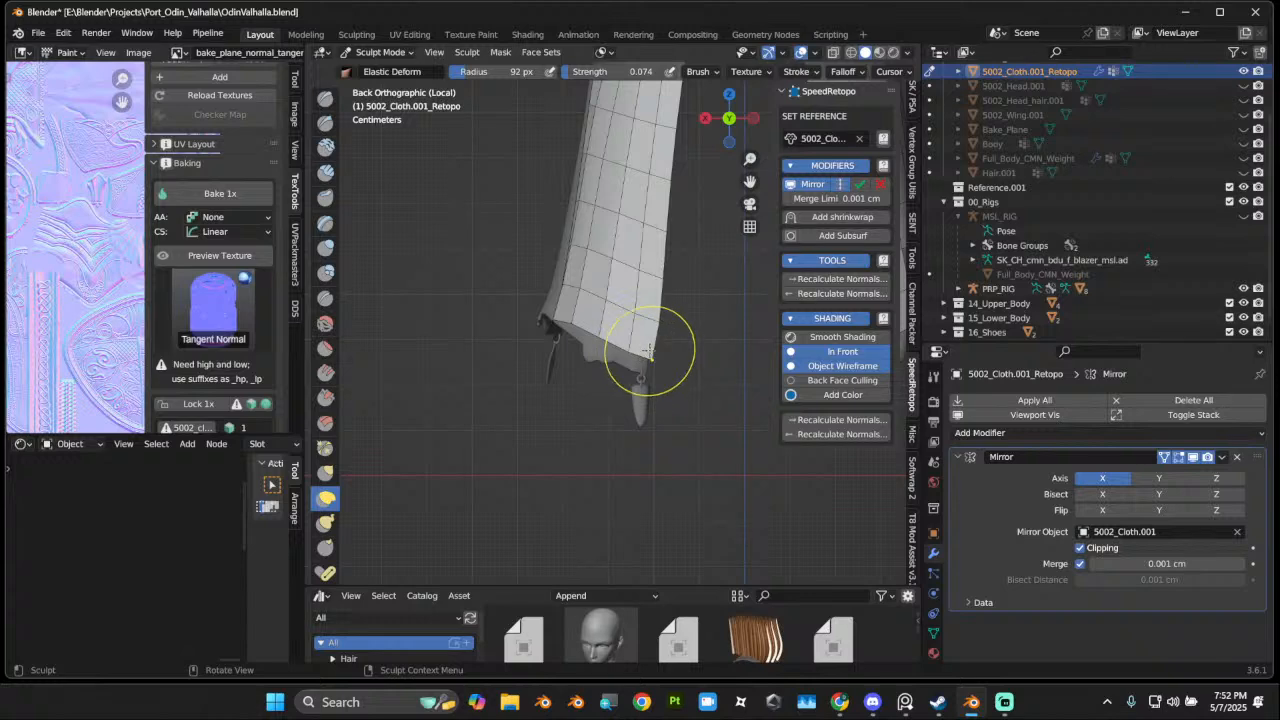
pyautogui.moveTo(650, 352); pyautogui.dragTo(645, 372)
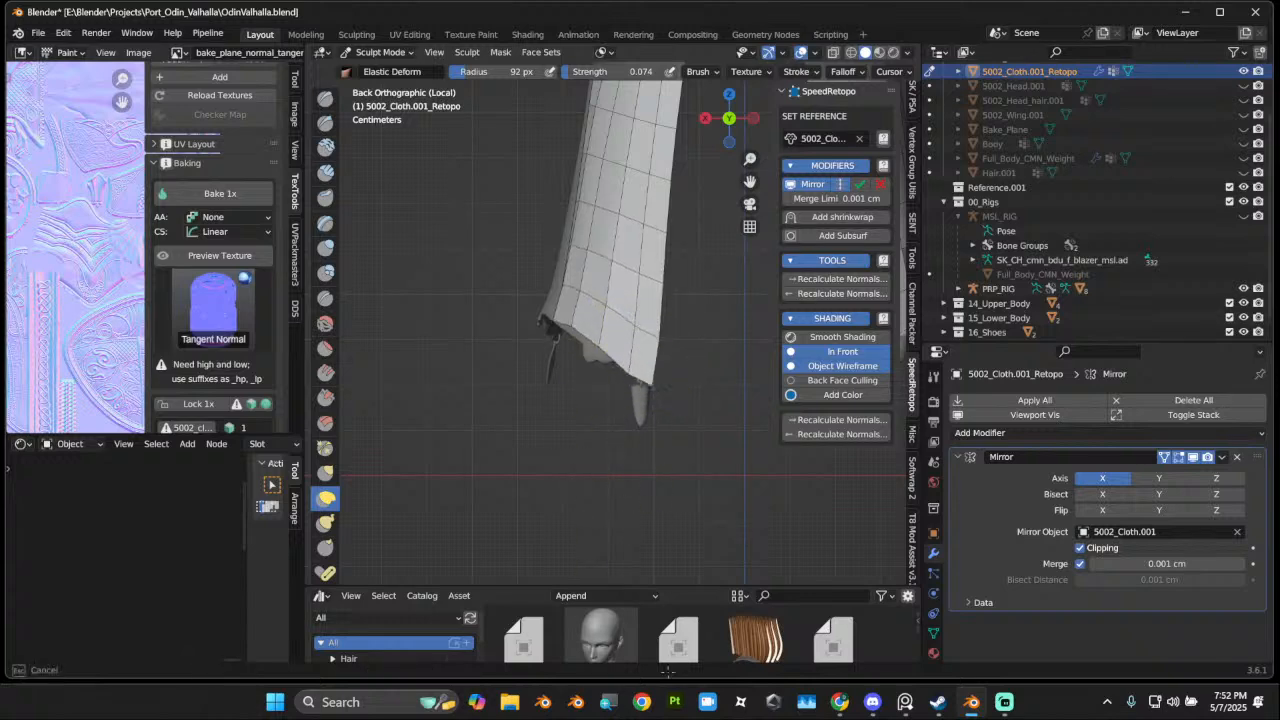
pyautogui.moveTo(575, 302); pyautogui.dragTo(554, 356)
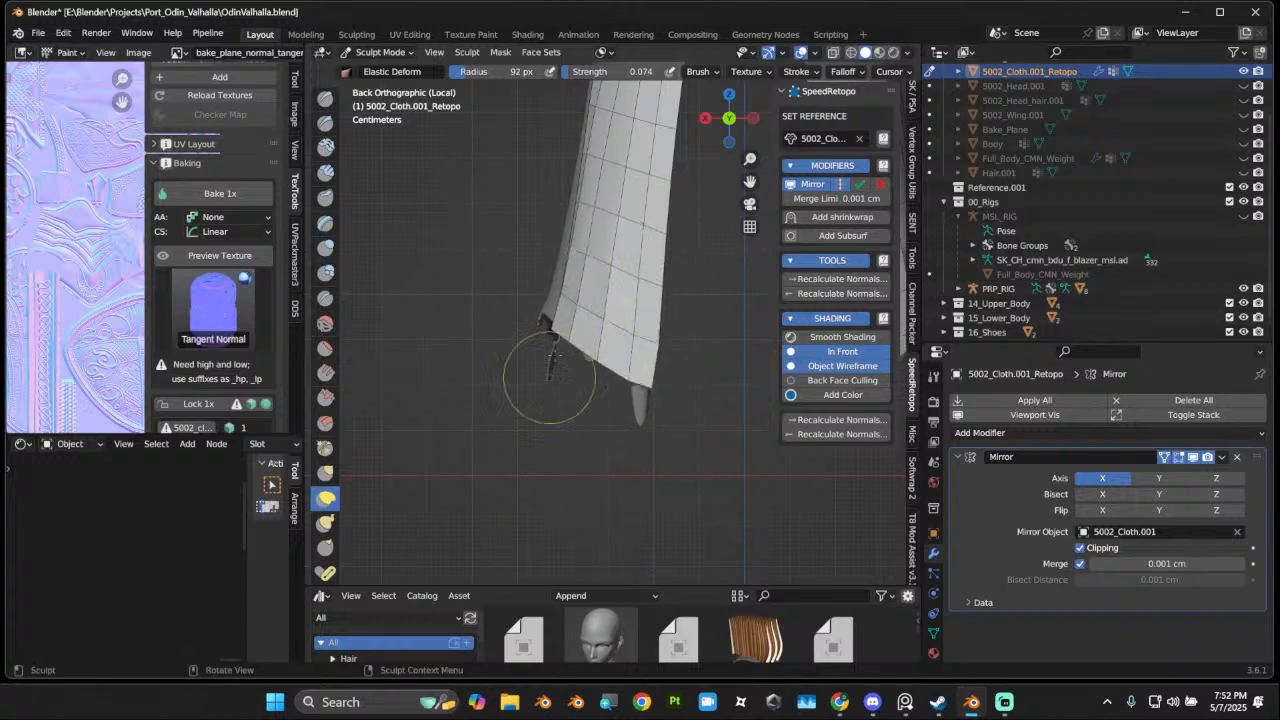
pyautogui.moveTo(567, 291); pyautogui.dragTo(364, 309)
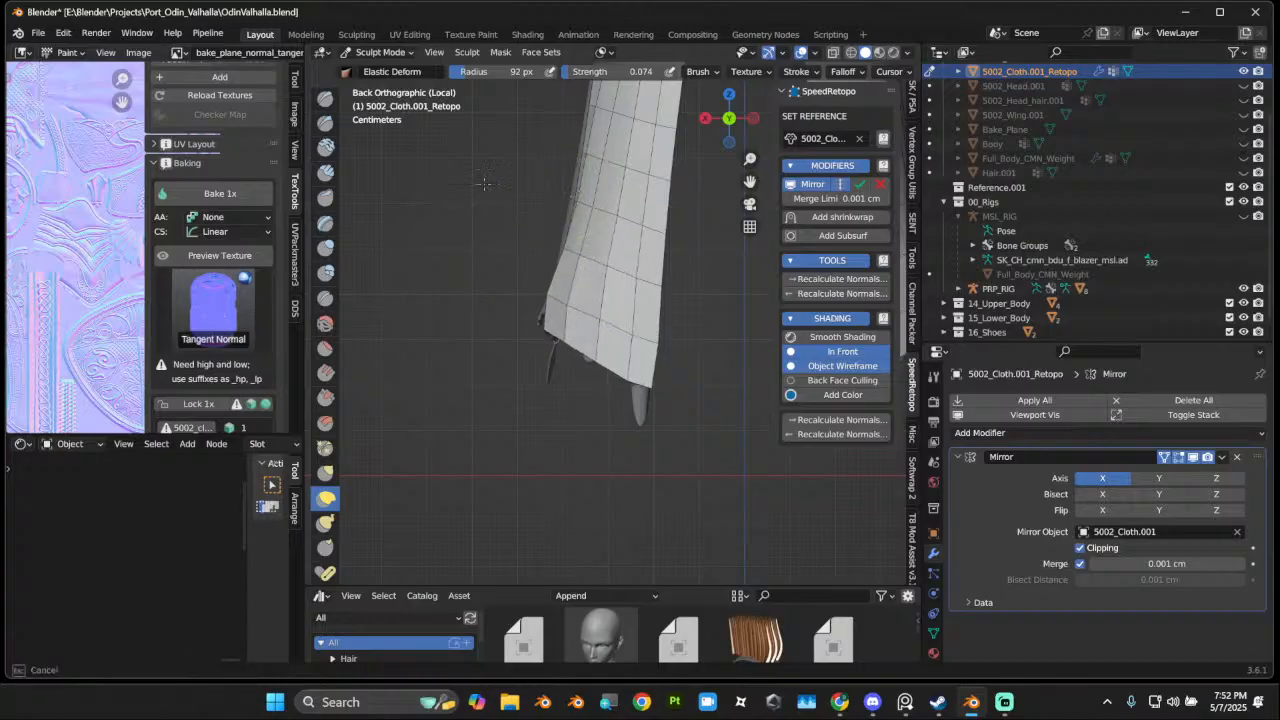
# Step: Lengthen the inner tip of the hem over the hanging ornament and even out the flared outer corner with Elastic Deform
pyautogui.moveTo(568, 200); pyautogui.dragTo(572, 240)
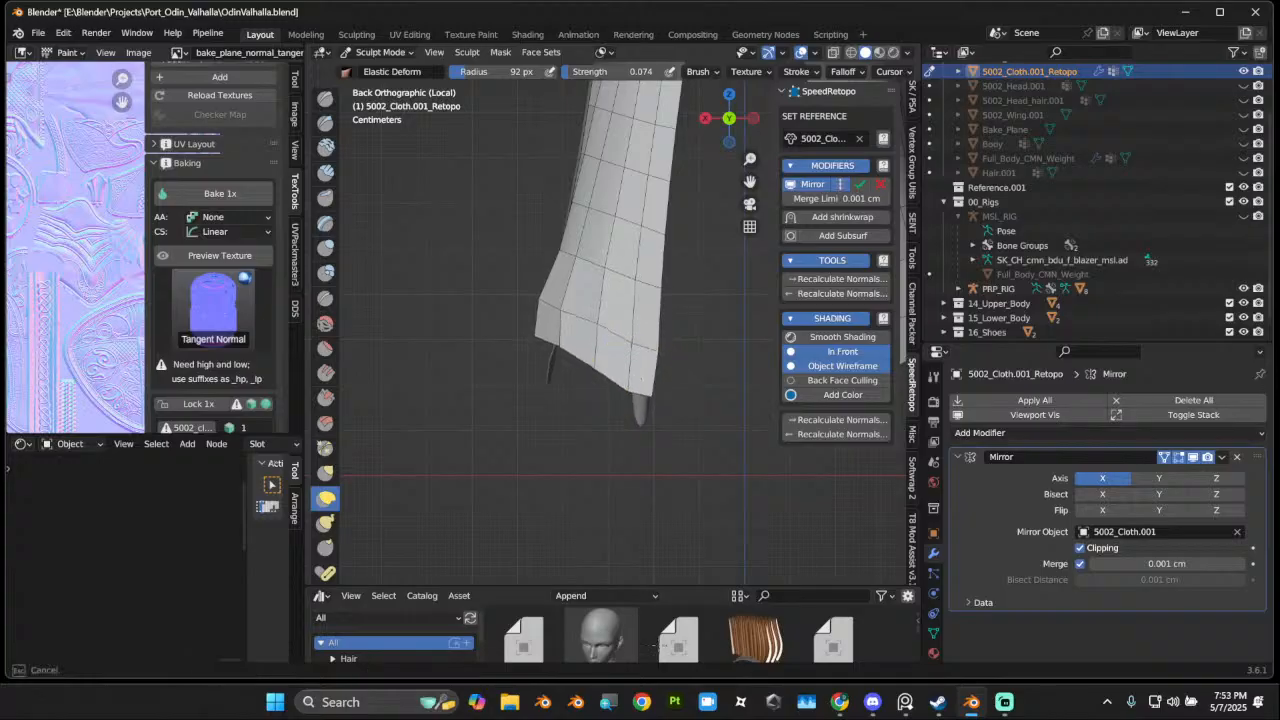
pyautogui.moveTo(709, 422); pyautogui.dragTo(708, 410)
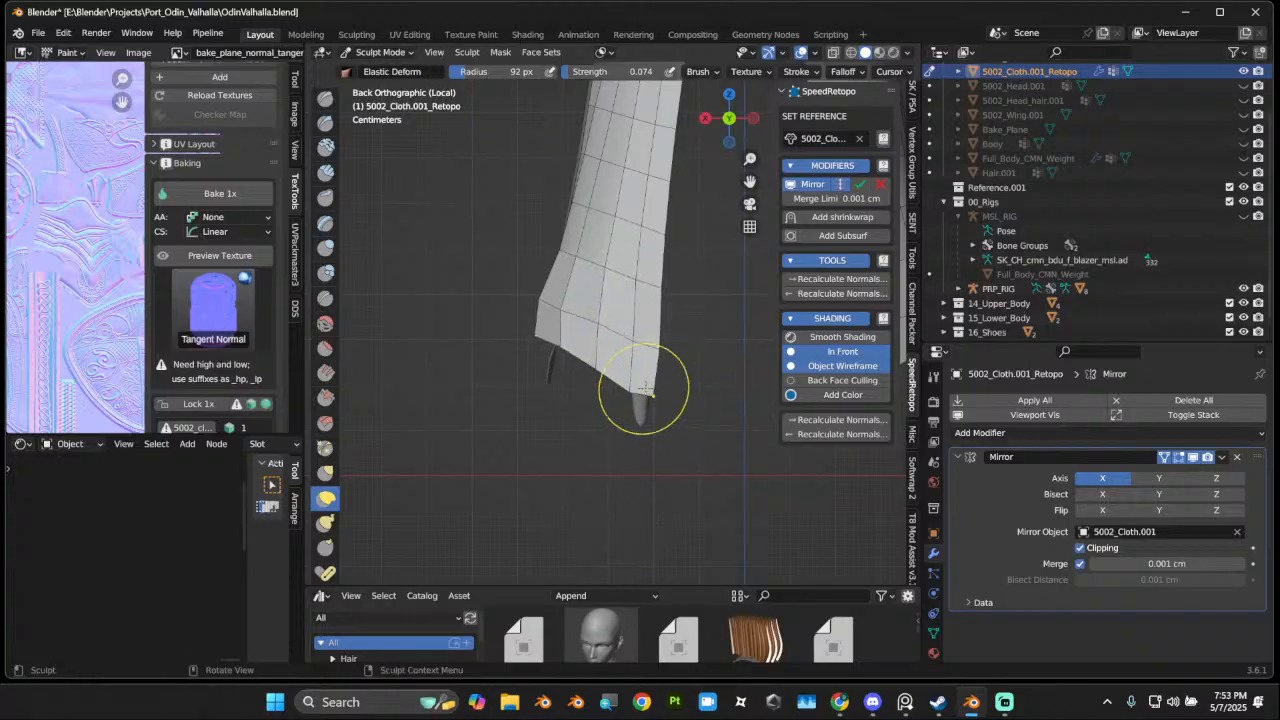
pyautogui.moveTo(616, 383); pyautogui.dragTo(640, 490)
pyautogui.moveTo(624, 413); pyautogui.dragTo(633, 580)
pyautogui.moveTo(570, 334); pyautogui.dragTo(572, 346)
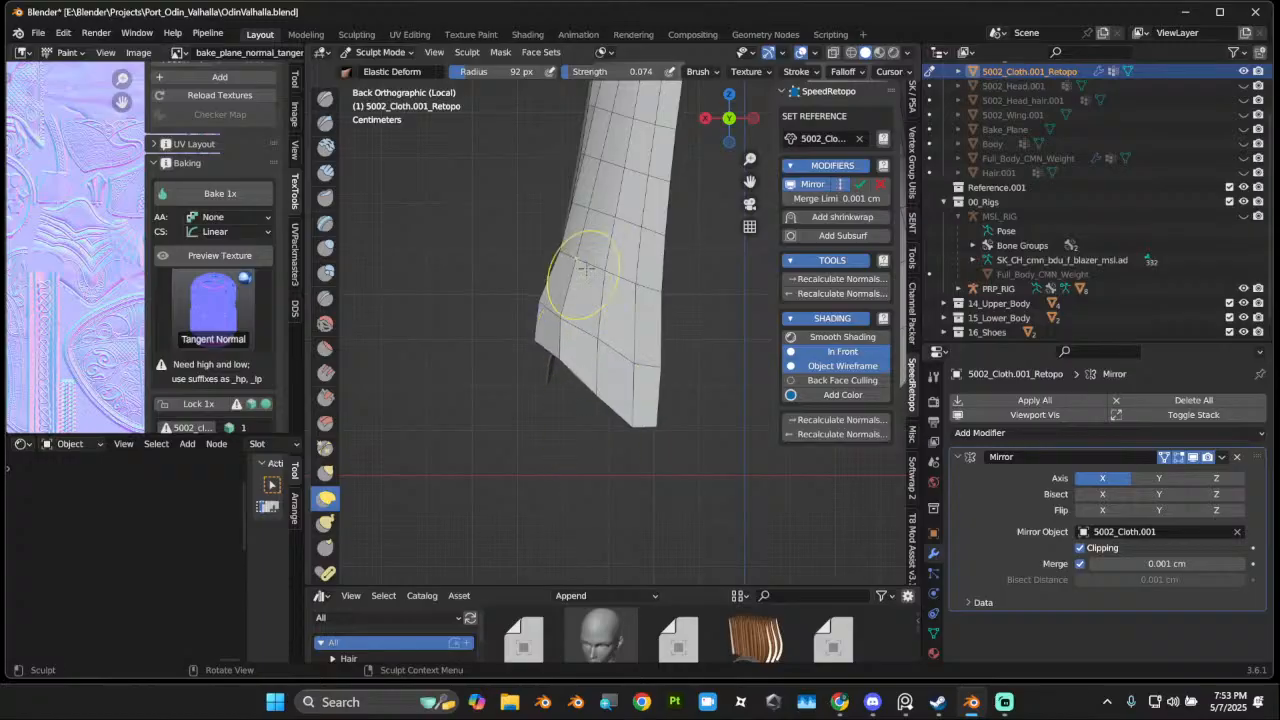
pyautogui.moveTo(537, 299); pyautogui.dragTo(566, 312)
# Step: From the side, pull the front corner of the hem down and outward to cover the original cloth
pyautogui.moveTo(566, 312)
pyautogui.mouseDown(button='middle')
pyautogui.moveTo(674, 371)
pyautogui.moveTo(690, 323)
pyautogui.mouseUp(button='middle')
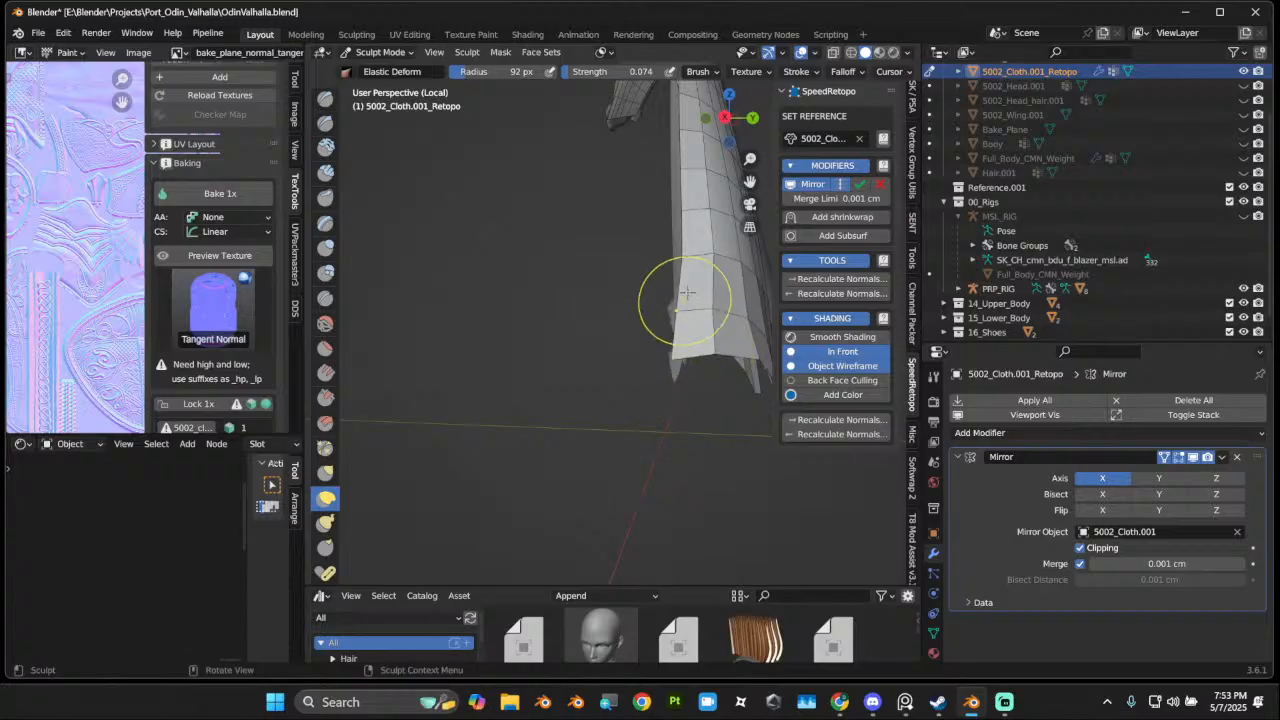
pyautogui.moveTo(687, 292); pyautogui.dragTo(678, 335)
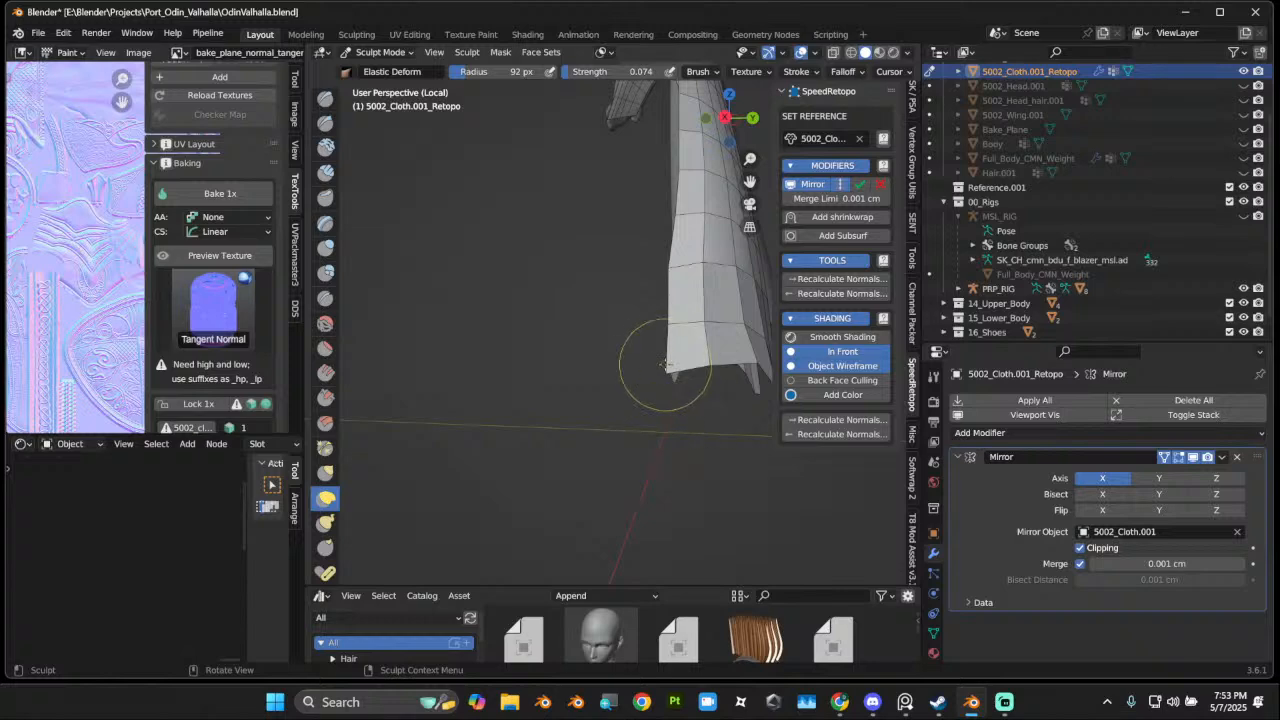
pyautogui.moveTo(731, 380); pyautogui.dragTo(673, 343, button='middle')
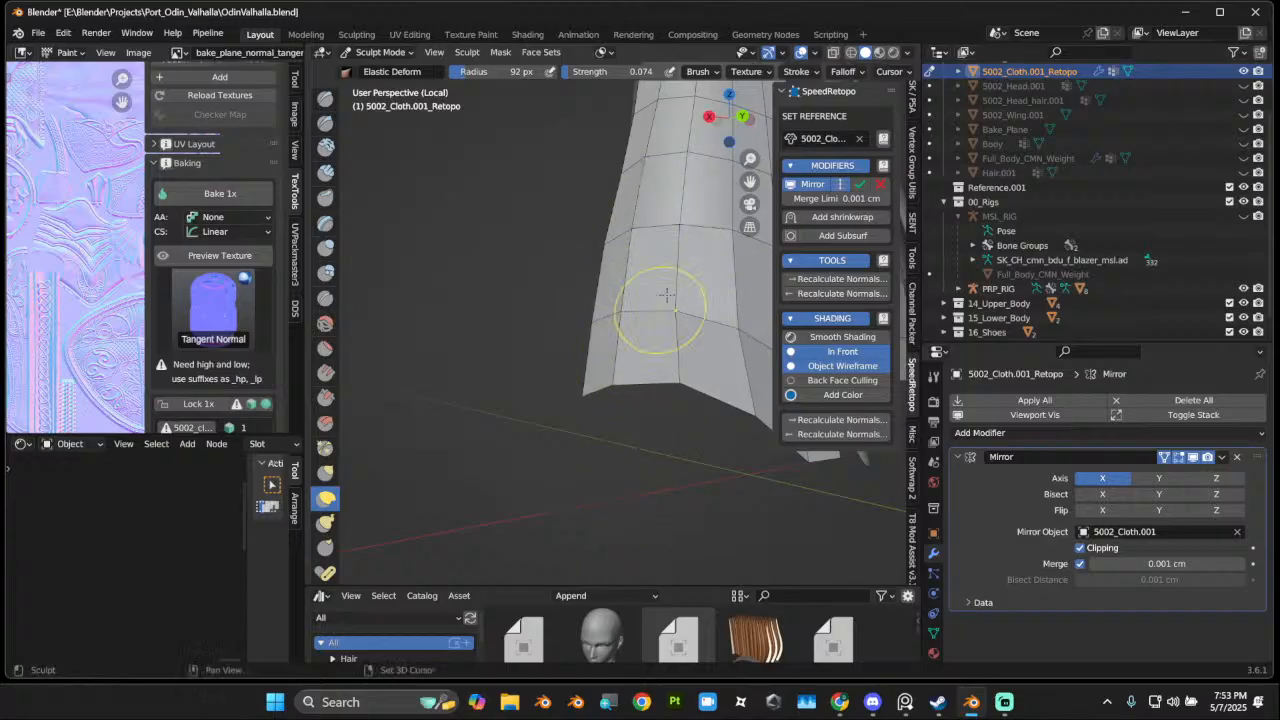
# Step: Adjust the edge loops across the top of the shoulder curve with Elastic Deform
pyautogui.moveTo(666, 294)
pyautogui.mouseDown(button='middle')
pyautogui.moveTo(634, 286)
pyautogui.moveTo(606, 387)
pyautogui.moveTo(529, 286)
pyautogui.moveTo(423, 343)
pyautogui.moveTo(589, 390)
pyautogui.moveTo(630, 310)
pyautogui.moveTo(730, 200)
pyautogui.mouseUp(button='middle')
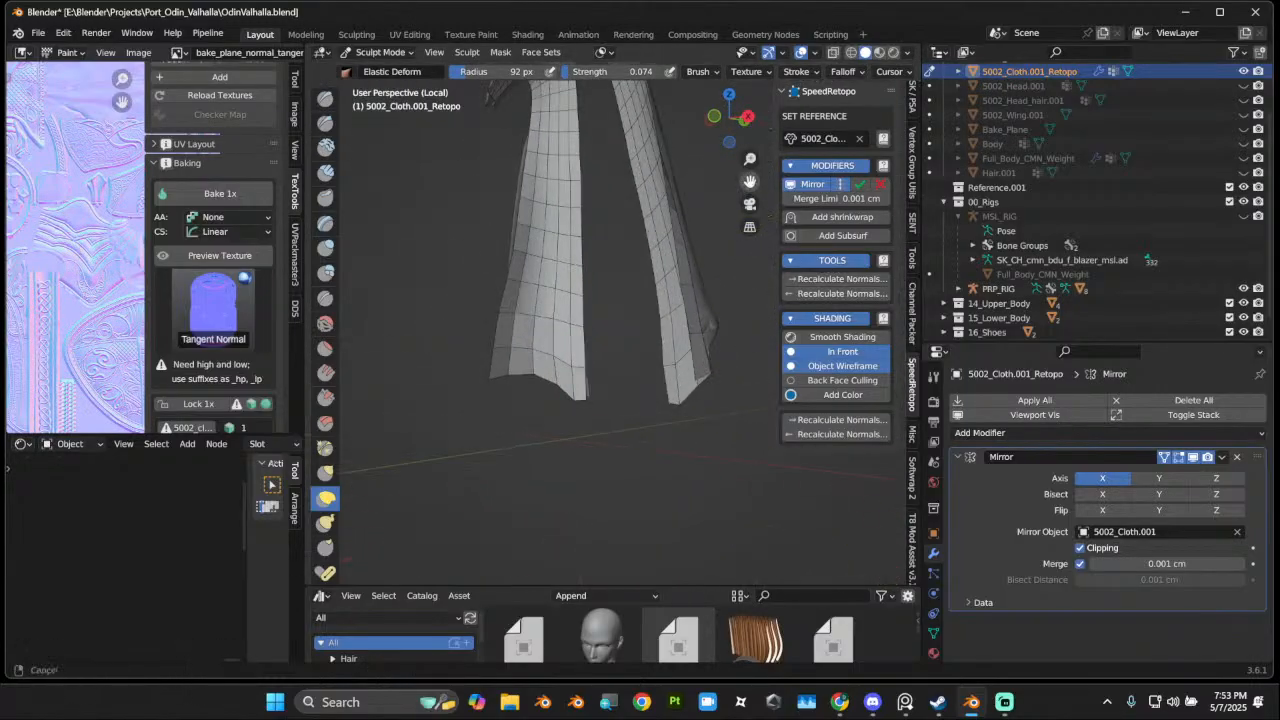
pyautogui.moveTo(645, 228)
pyautogui.mouseDown(button='middle')
pyautogui.moveTo(676, 205)
pyautogui.moveTo(633, 232)
pyautogui.moveTo(543, 420)
pyautogui.mouseUp(button='middle')
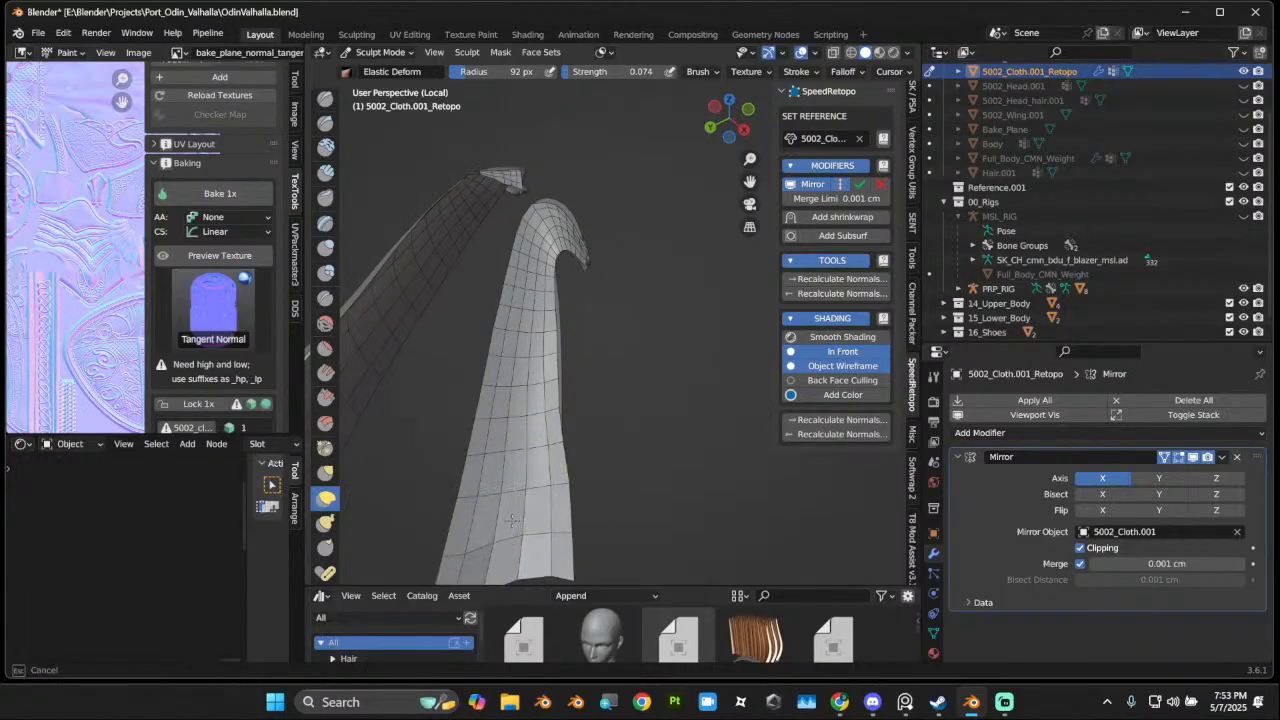
pyautogui.moveTo(623, 449)
pyautogui.mouseDown(button='middle')
pyautogui.moveTo(566, 286)
pyautogui.moveTo(688, 256)
pyautogui.moveTo(509, 186)
pyautogui.mouseUp(button='middle')
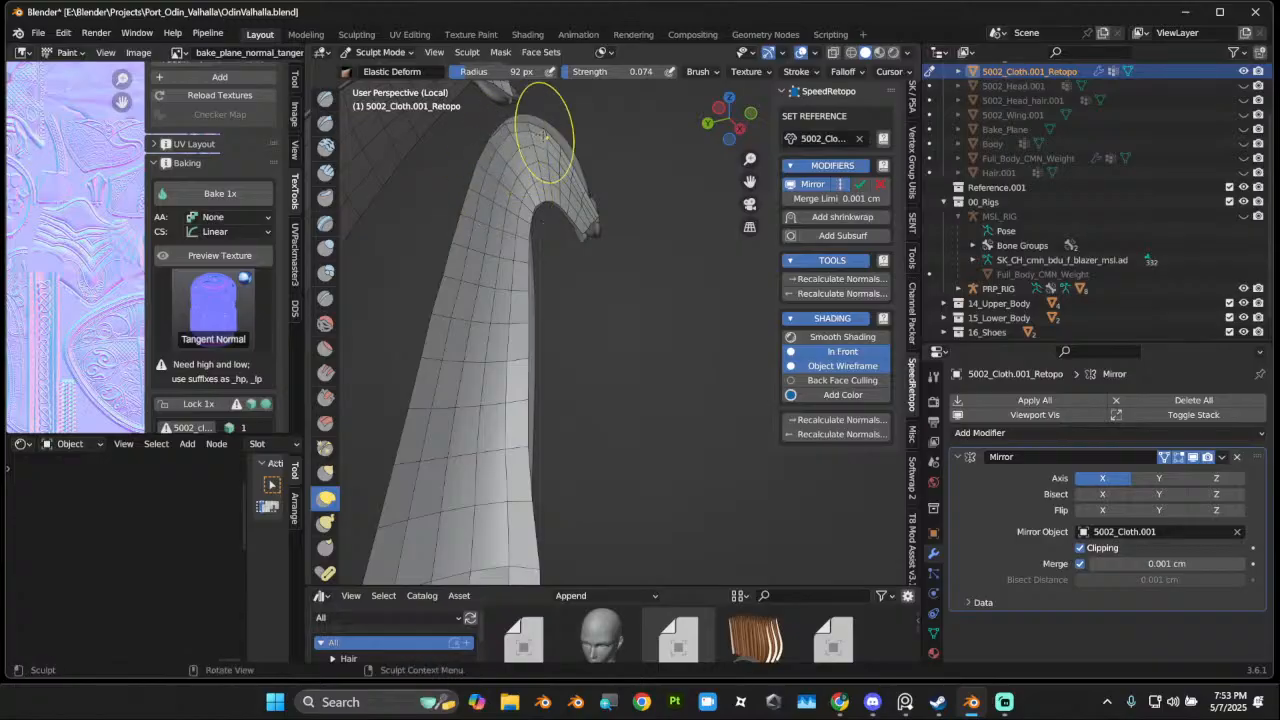
pyautogui.moveTo(545, 134); pyautogui.dragTo(580, 42)
pyautogui.moveTo(558, 157); pyautogui.dragTo(616, 108)
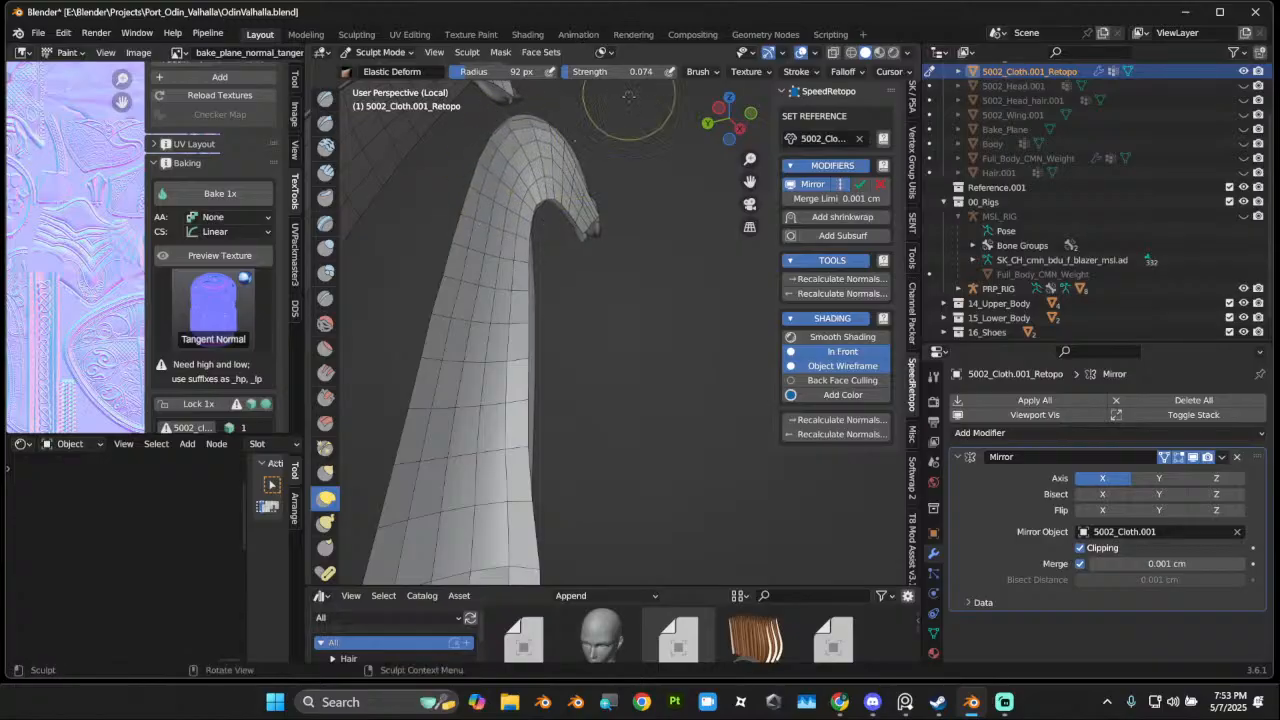
pyautogui.moveTo(540, 146)
pyautogui.mouseDown()
pyautogui.moveTo(521, 137)
pyautogui.moveTo(531, 133)
pyautogui.mouseUp()
# Step: Switch to Object Mode, select the original 5002_Cloth.001 and display the viewport in wireframe
pyautogui.scroll(-5, 533, 140)
pyautogui.moveTo(536, 205)
pyautogui.mouseDown(button='middle')
pyautogui.moveTo(568, 281)
pyautogui.moveTo(657, 241)
pyautogui.moveTo(369, 255)
pyautogui.moveTo(768, 250)
pyautogui.moveTo(598, 279)
pyautogui.mouseUp(button='middle')
pyautogui.scroll(4, 657, 240)
pyautogui.moveTo(518, 200)
pyautogui.mouseDown(button='middle')
pyautogui.moveTo(571, 243)
pyautogui.moveTo(629, 179)
pyautogui.mouseUp(button='middle')
pyautogui.click(379, 53)
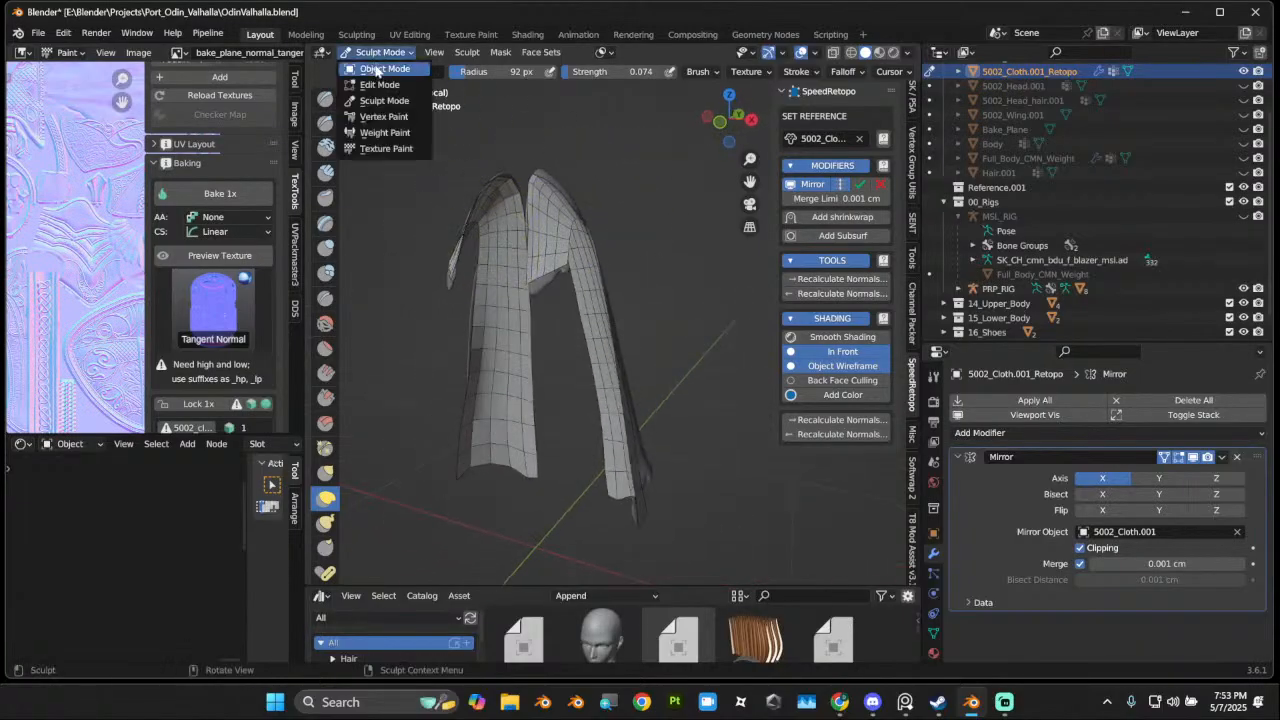
pyautogui.click(377, 71)
pyautogui.click(551, 182)
pyautogui.click(558, 185)
pyautogui.moveTo(664, 198); pyautogui.dragTo(591, 218, button='middle')
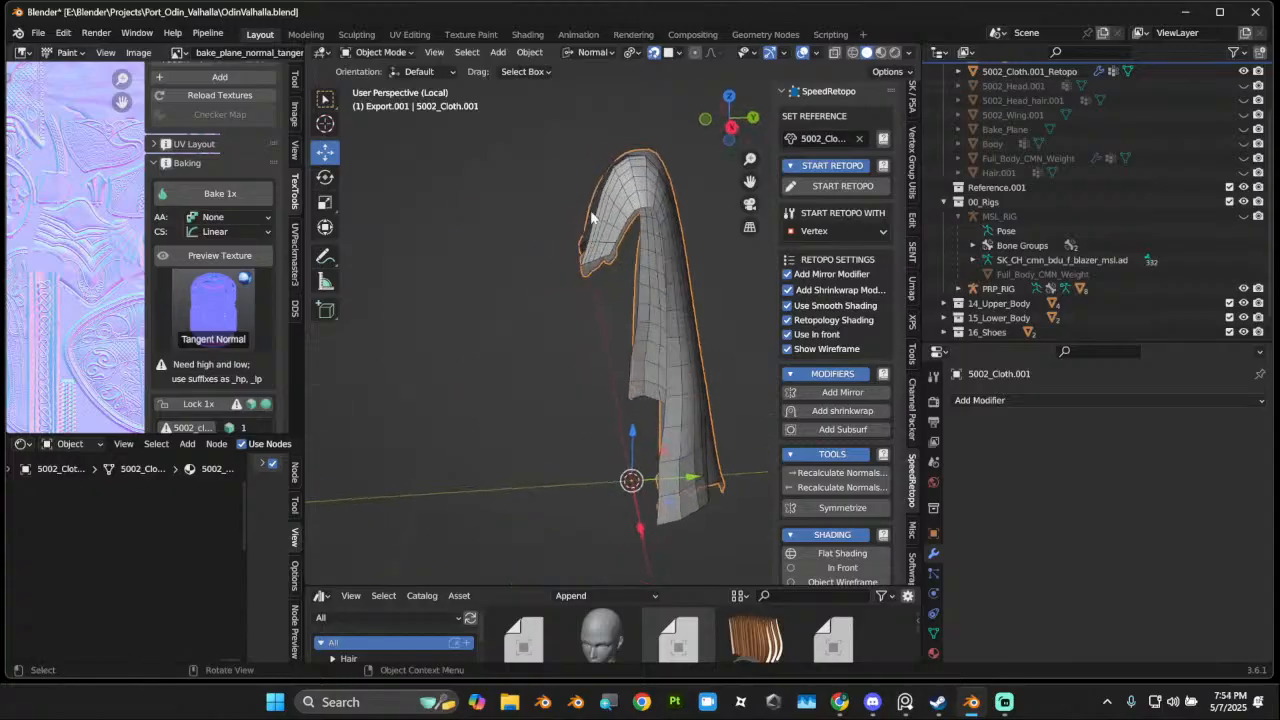
pyautogui.click(853, 53)
pyautogui.moveTo(719, 200)
pyautogui.mouseDown(button='middle')
pyautogui.moveTo(728, 128)
pyautogui.moveTo(722, 170)
pyautogui.moveTo(620, 134)
pyautogui.moveTo(461, 109)
pyautogui.moveTo(505, 585)
pyautogui.moveTo(604, 169)
pyautogui.moveTo(816, 272)
pyautogui.moveTo(620, 347)
pyautogui.mouseUp(button='middle')
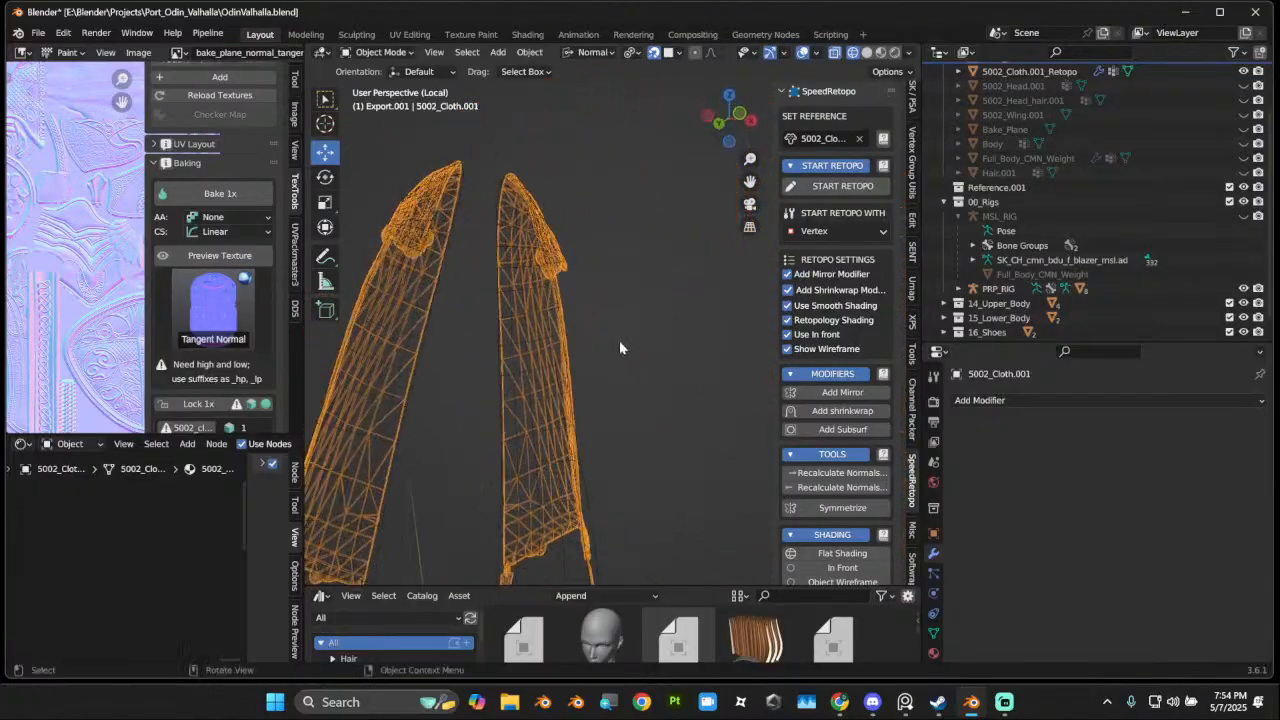
# Step: In Edit Mode on the original cloth, select one linked panel piece delimited by UVs
pyautogui.click(380, 52)
pyautogui.click(370, 86)
pyautogui.scroll(3, 500, 340)
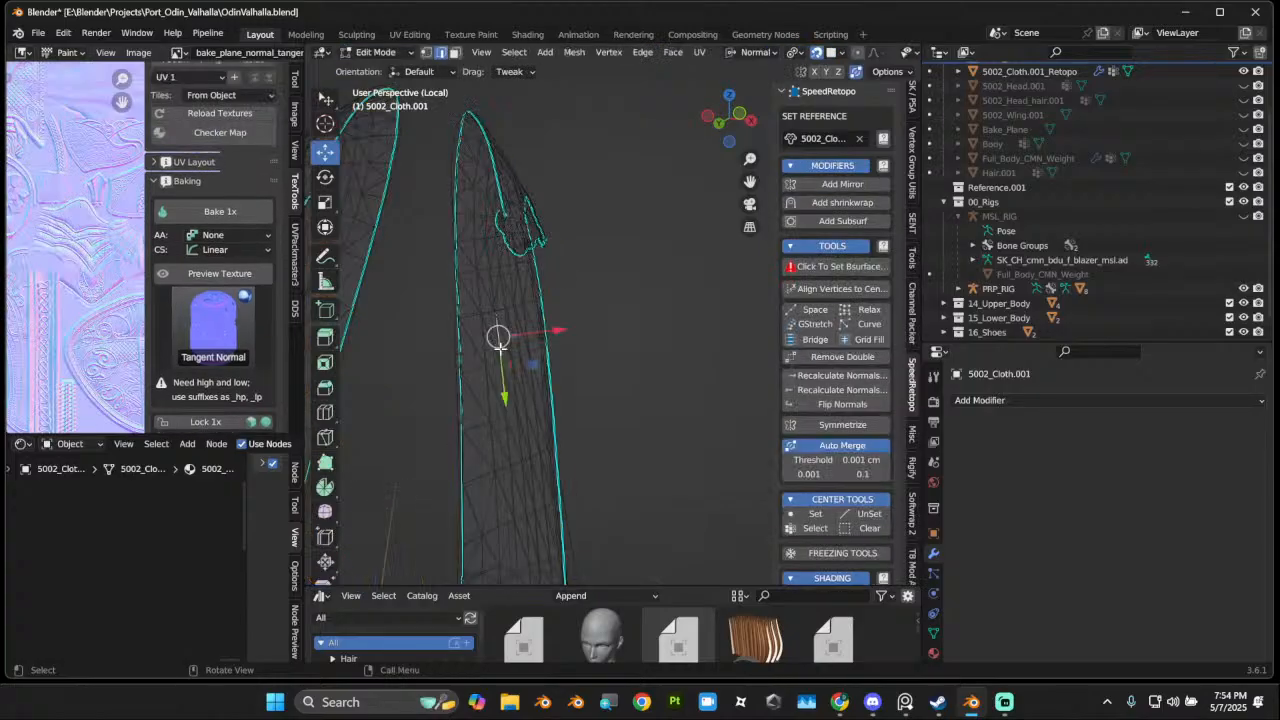
pyautogui.press('l')
pyautogui.moveTo(498, 338); pyautogui.dragTo(618, 416, button='middle')
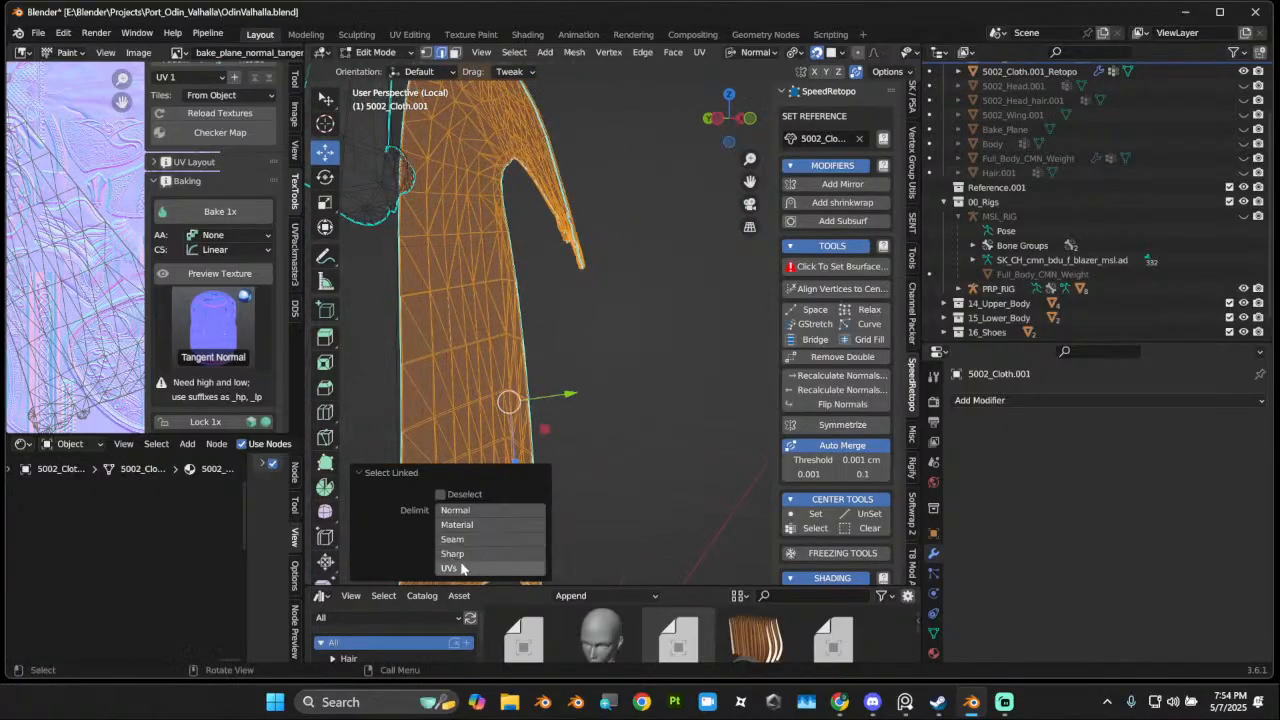
pyautogui.click(462, 568)
pyautogui.press('g')
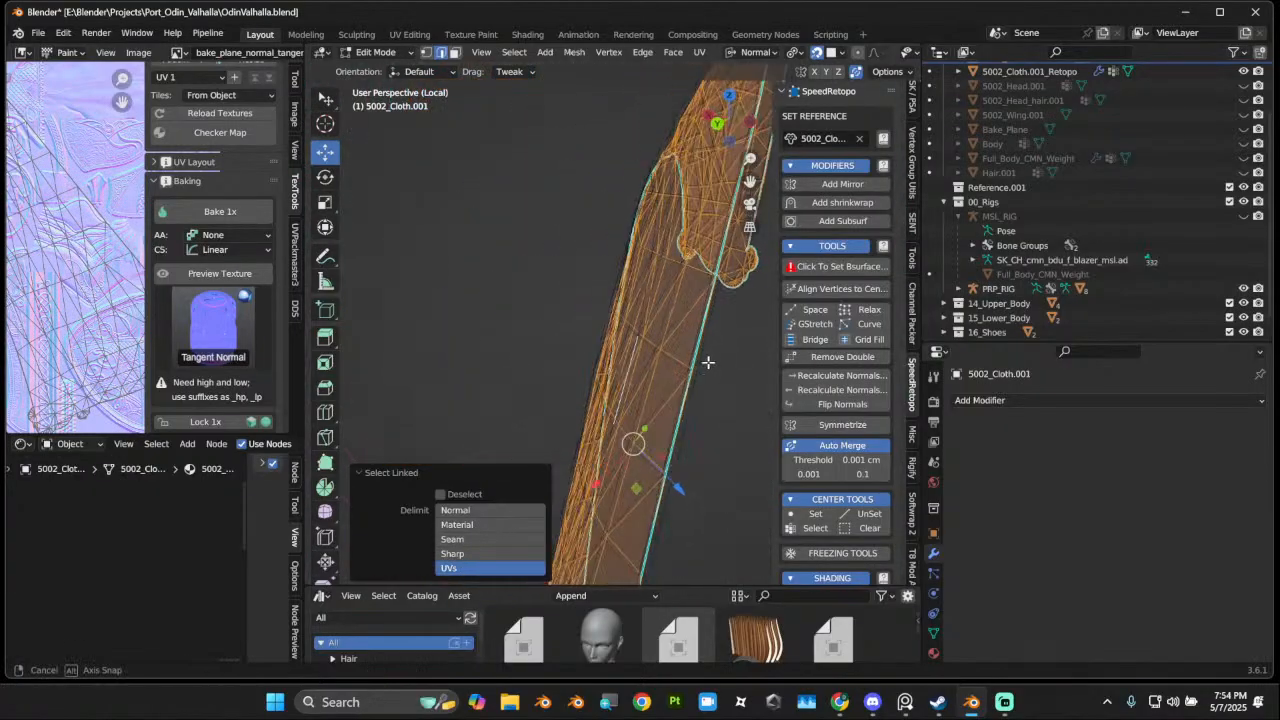
pyautogui.moveTo(708, 362); pyautogui.dragTo(664, 348, button='middle')
# Step: Toggle X-ray and examine the original cloth's wireframe from the side and from directly behind
pyautogui.moveTo(820, 53); pyautogui.dragTo(635, 51, button='middle')
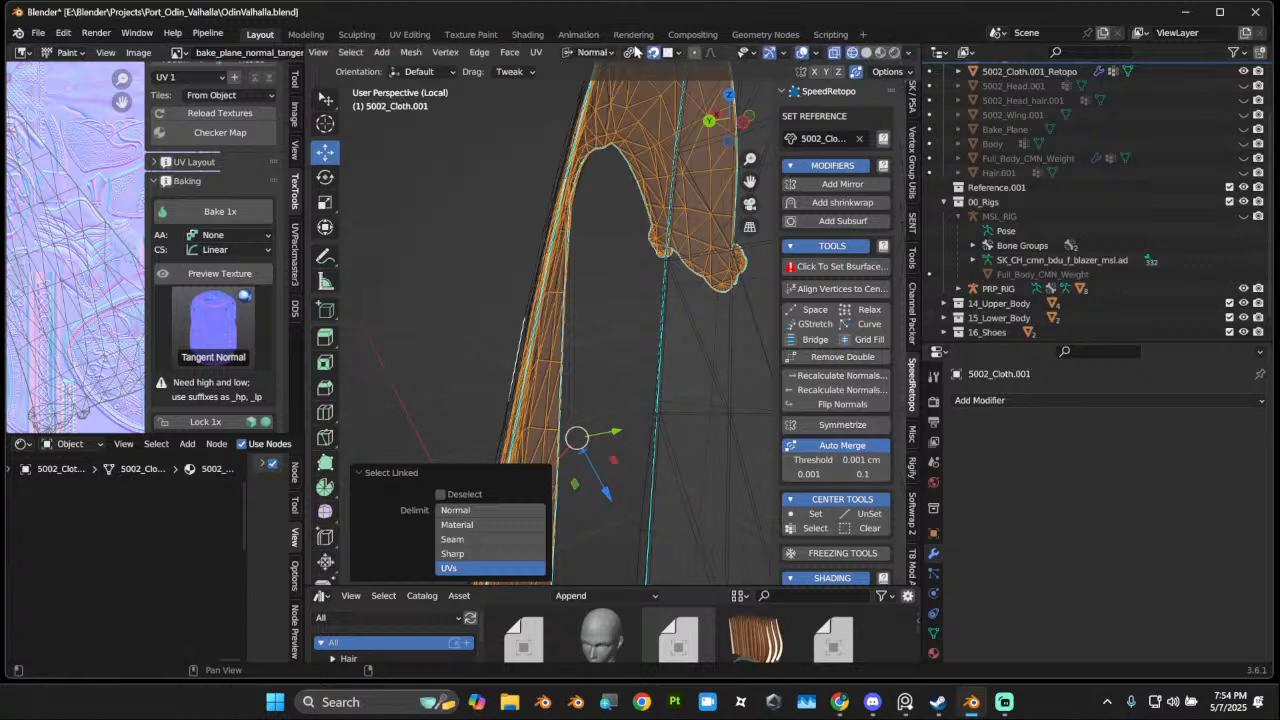
pyautogui.click(834, 54)
pyautogui.moveTo(755, 165); pyautogui.dragTo(436, 366, button='middle')
pyautogui.click(753, 119)
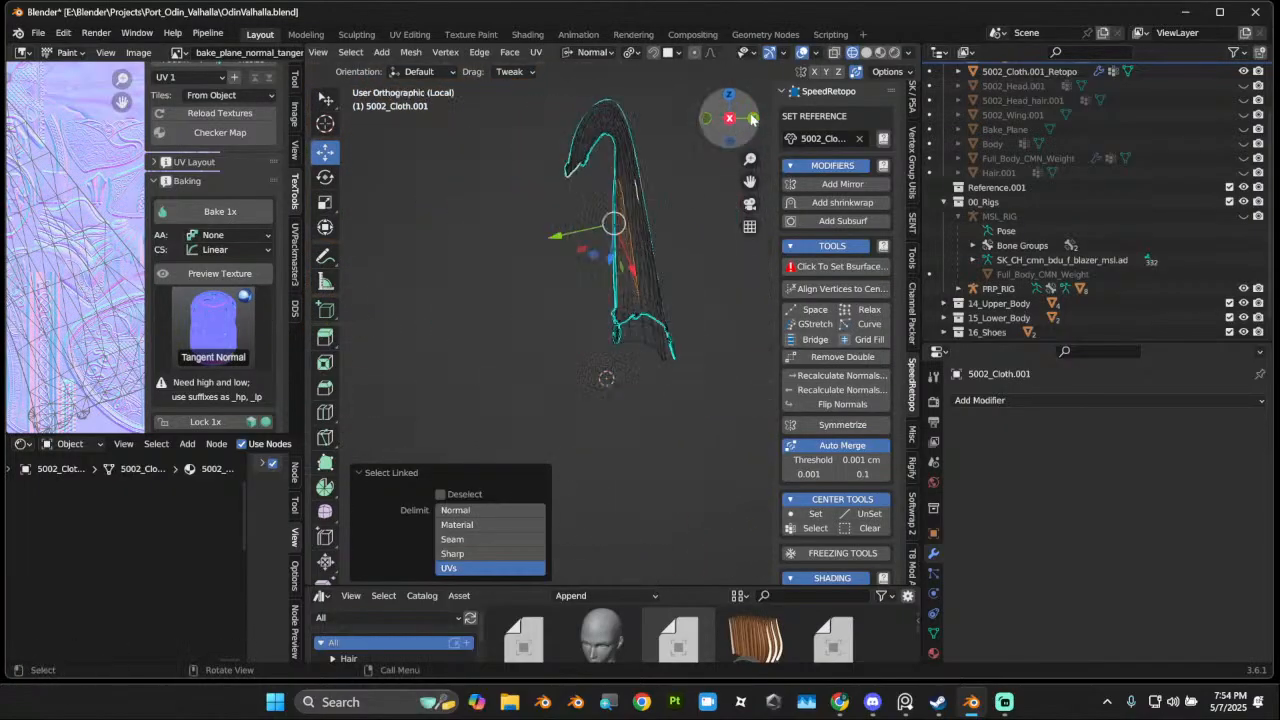
pyautogui.click(753, 119)
pyautogui.moveTo(750, 181); pyautogui.dragTo(671, 305)
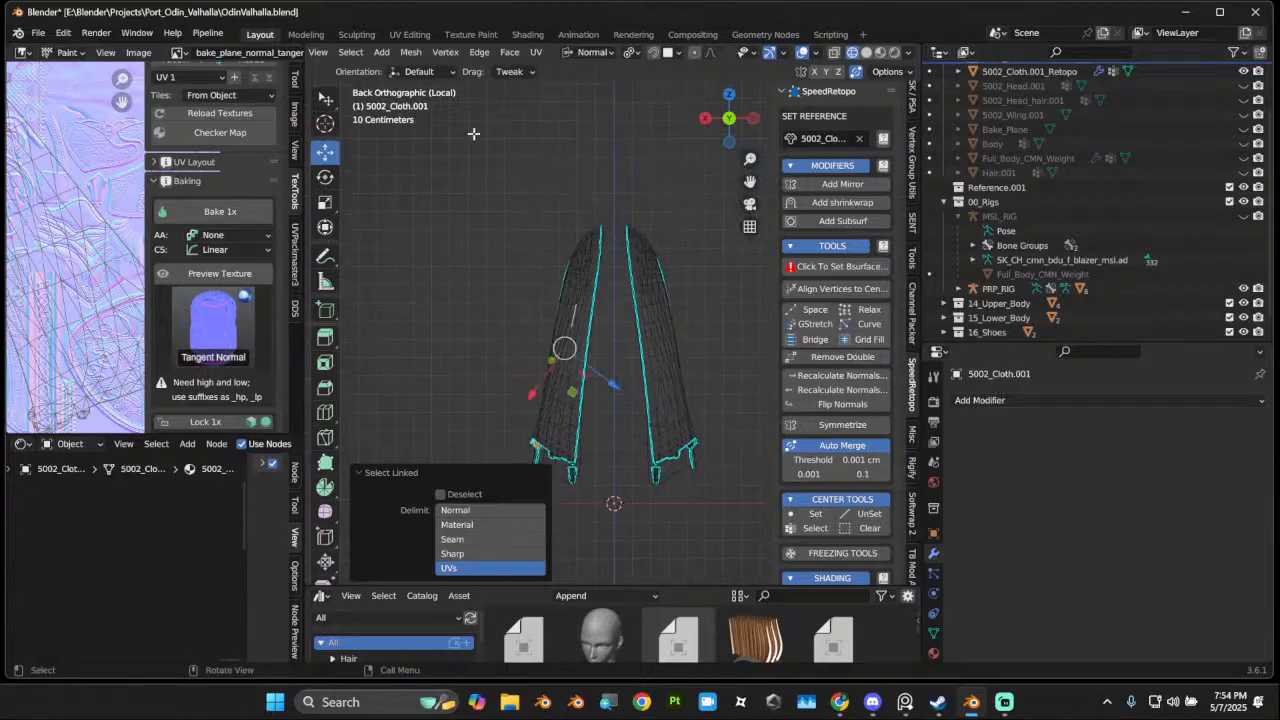
# Step: Return to Object Mode and select the 5002_Cloth.001_Retopo mesh
pyautogui.moveTo(373, 60); pyautogui.dragTo(495, 63, button='middle')
pyautogui.click(365, 55)
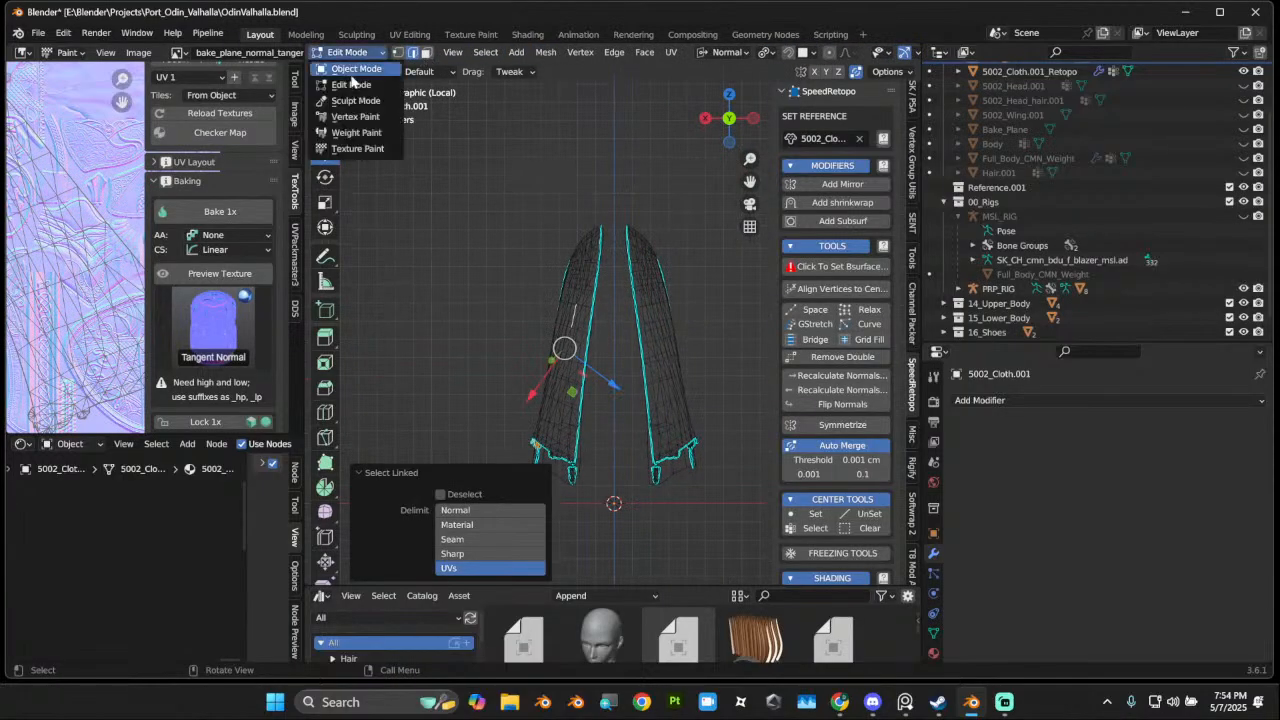
pyautogui.click(357, 78)
pyautogui.click(546, 340)
pyautogui.moveTo(546, 342); pyautogui.dragTo(559, 301, button='middle')
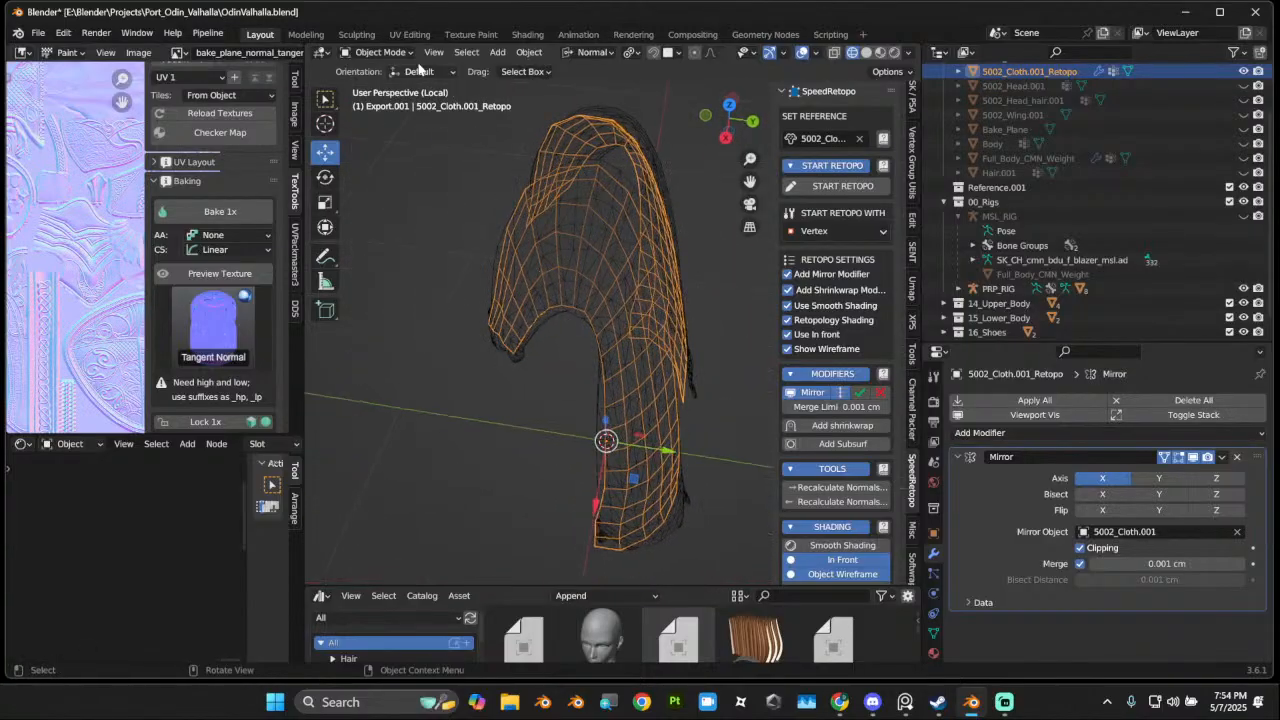
# Step: Switch the retopo mesh to Sculpt Mode and display the viewport in solid shading
pyautogui.click(385, 53)
pyautogui.click(370, 100)
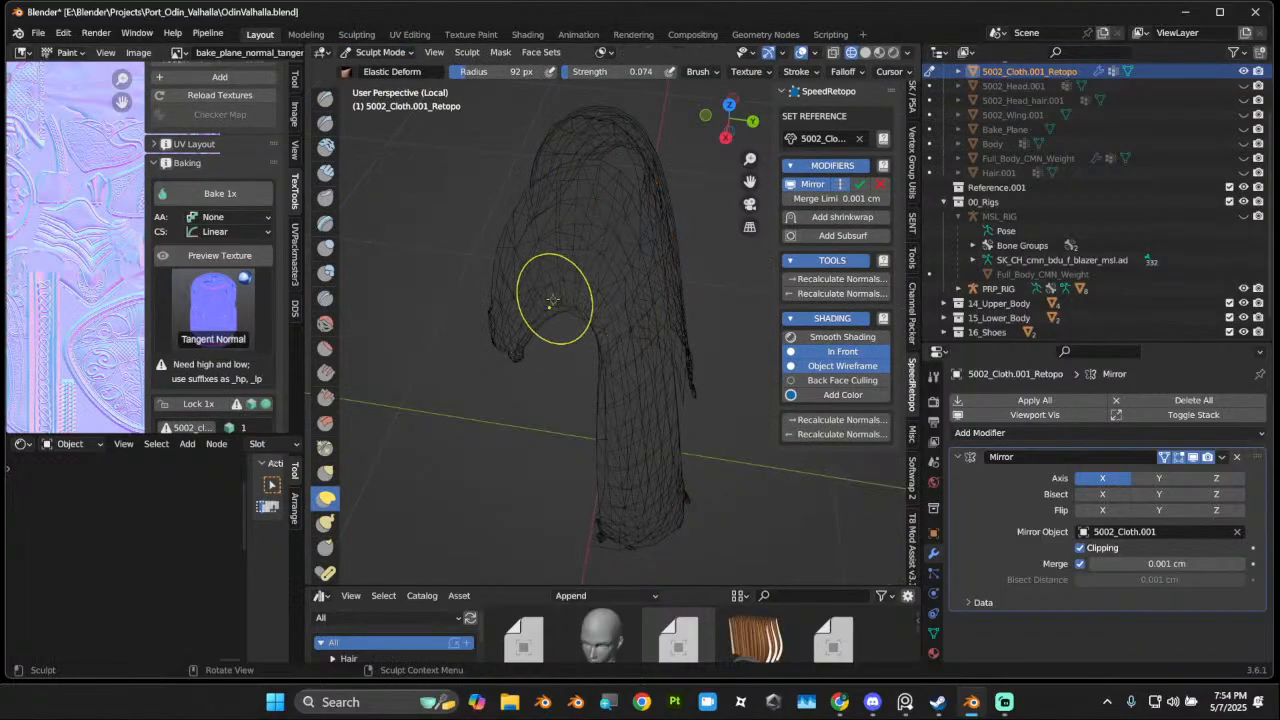
pyautogui.click(866, 52)
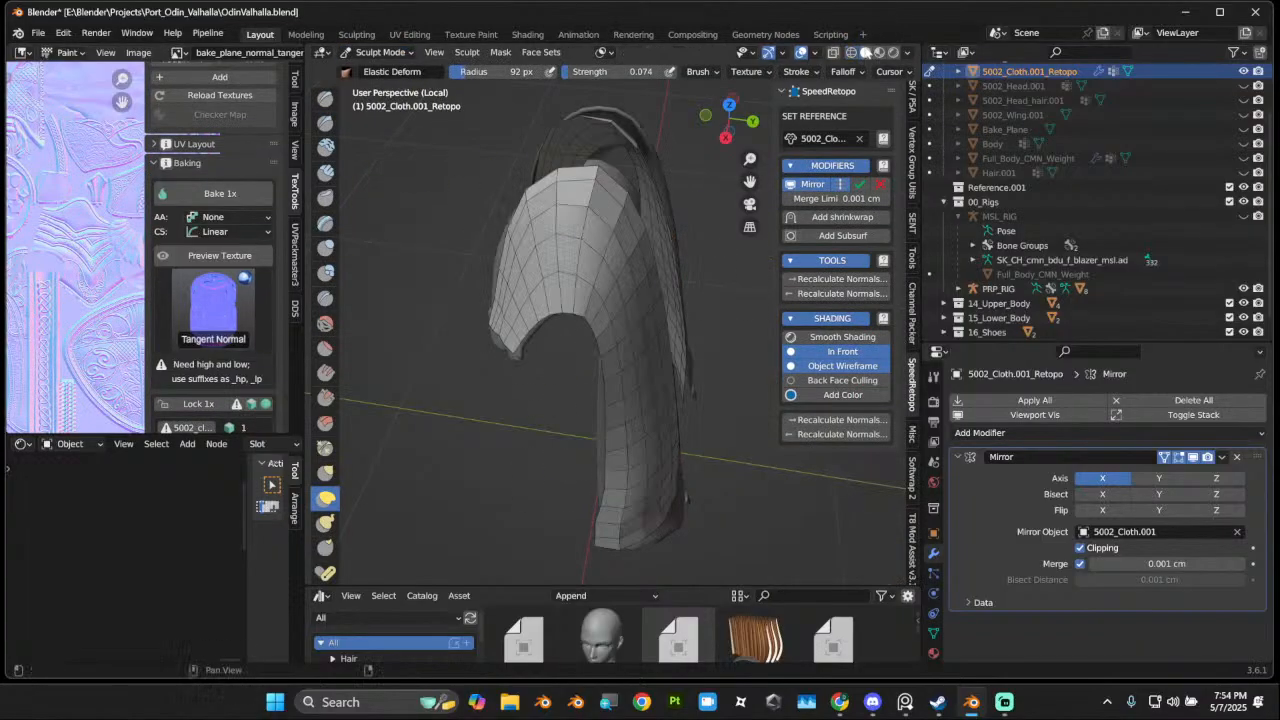
# Step: Use Elastic Deform to pull the front flap's lower hem and inner edge outward over the original cloth
pyautogui.moveTo(537, 329)
pyautogui.mouseDown()
pyautogui.moveTo(550, 390)
pyautogui.moveTo(596, 460)
pyautogui.mouseUp()
pyautogui.moveTo(574, 398); pyautogui.dragTo(586, 366, button='middle')
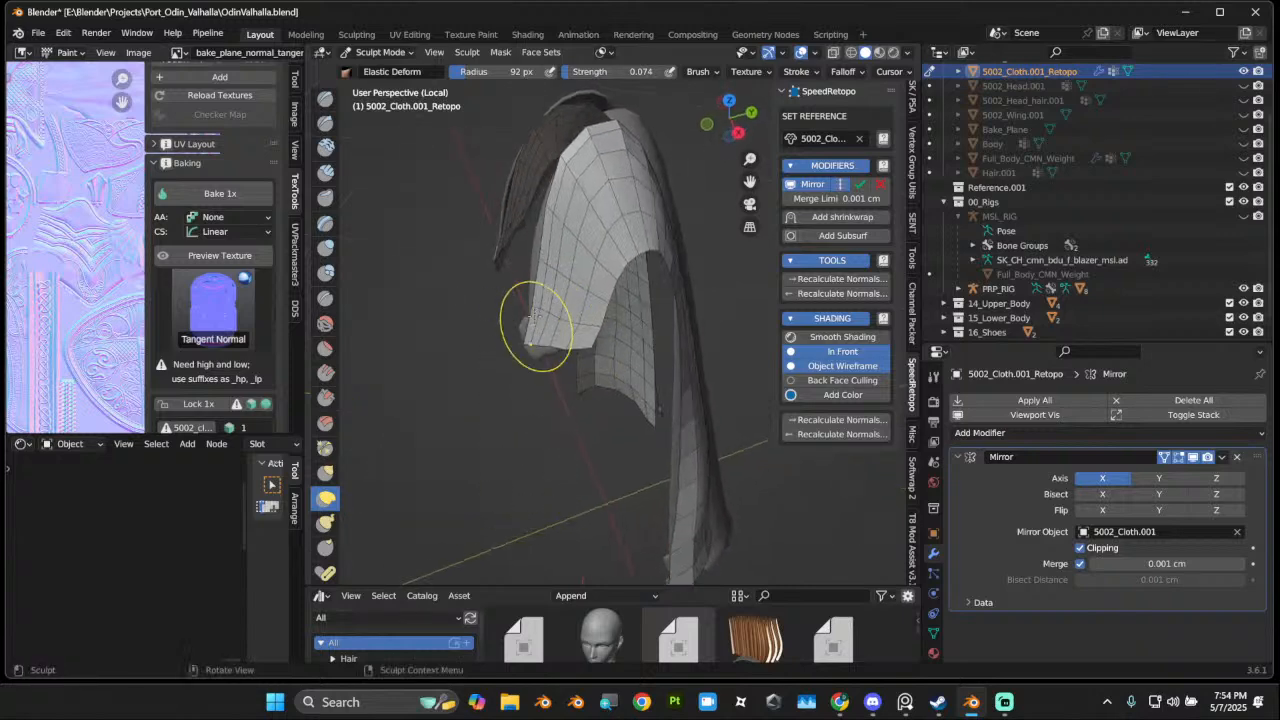
pyautogui.moveTo(489, 506); pyautogui.dragTo(489, 506)
pyautogui.moveTo(550, 292); pyautogui.dragTo(518, 220)
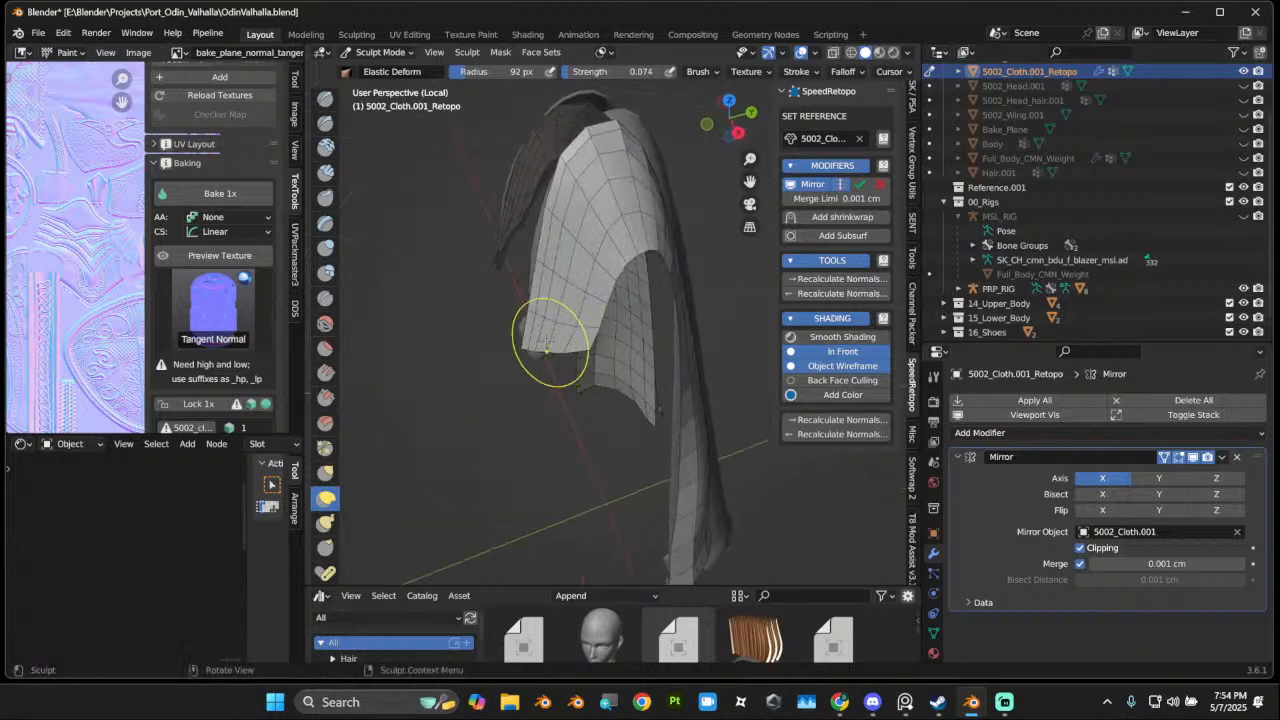
pyautogui.moveTo(552, 343); pyautogui.dragTo(522, 235)
pyautogui.moveTo(553, 287); pyautogui.dragTo(546, 275)
pyautogui.moveTo(558, 222); pyautogui.dragTo(545, 236)
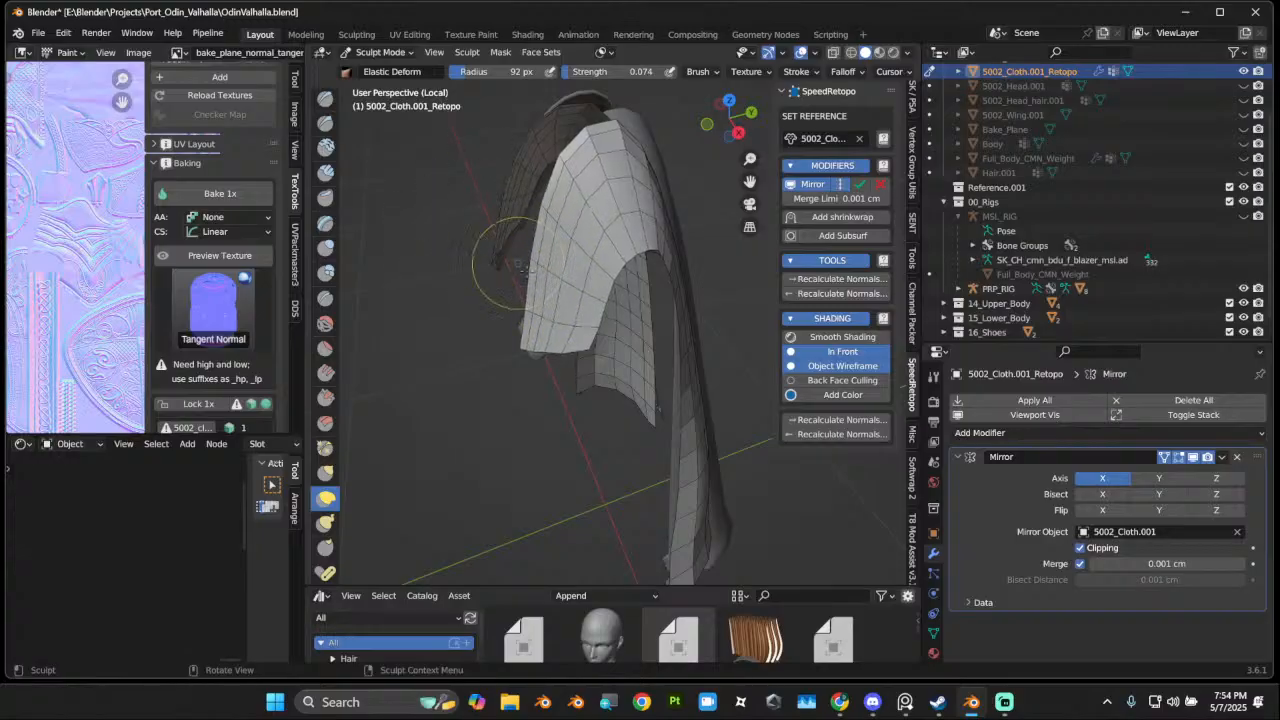
# Step: Turn off the retopo mesh's In Front display to compare its surface with the original cloth
pyautogui.moveTo(472, 282); pyautogui.dragTo(617, 454, button='middle')
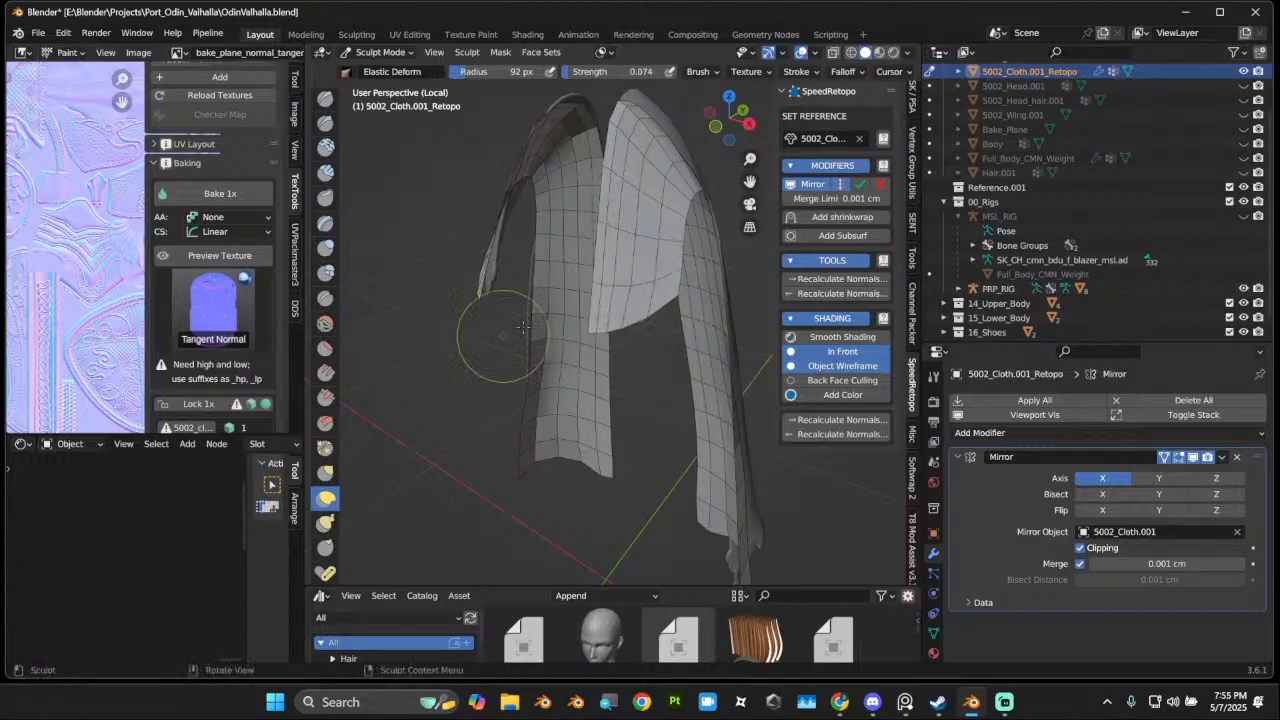
pyautogui.moveTo(497, 314); pyautogui.dragTo(589, 315, button='middle')
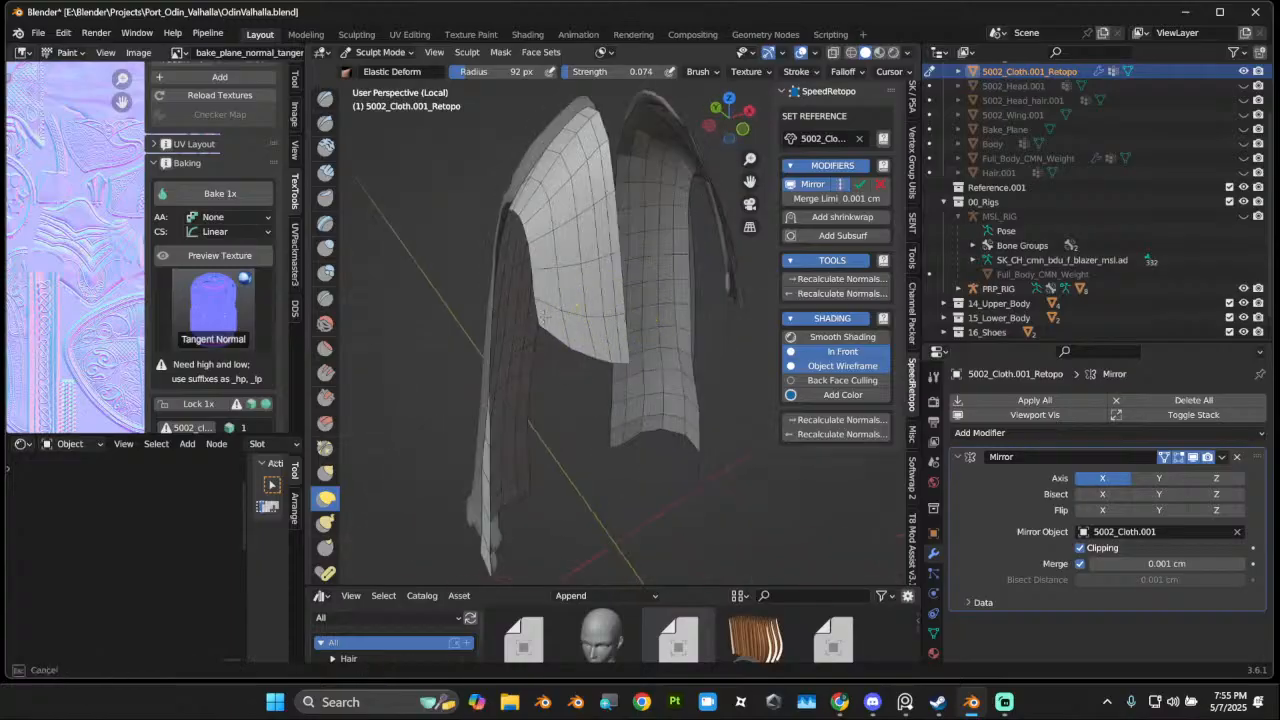
pyautogui.moveTo(717, 310); pyautogui.dragTo(616, 311, button='middle')
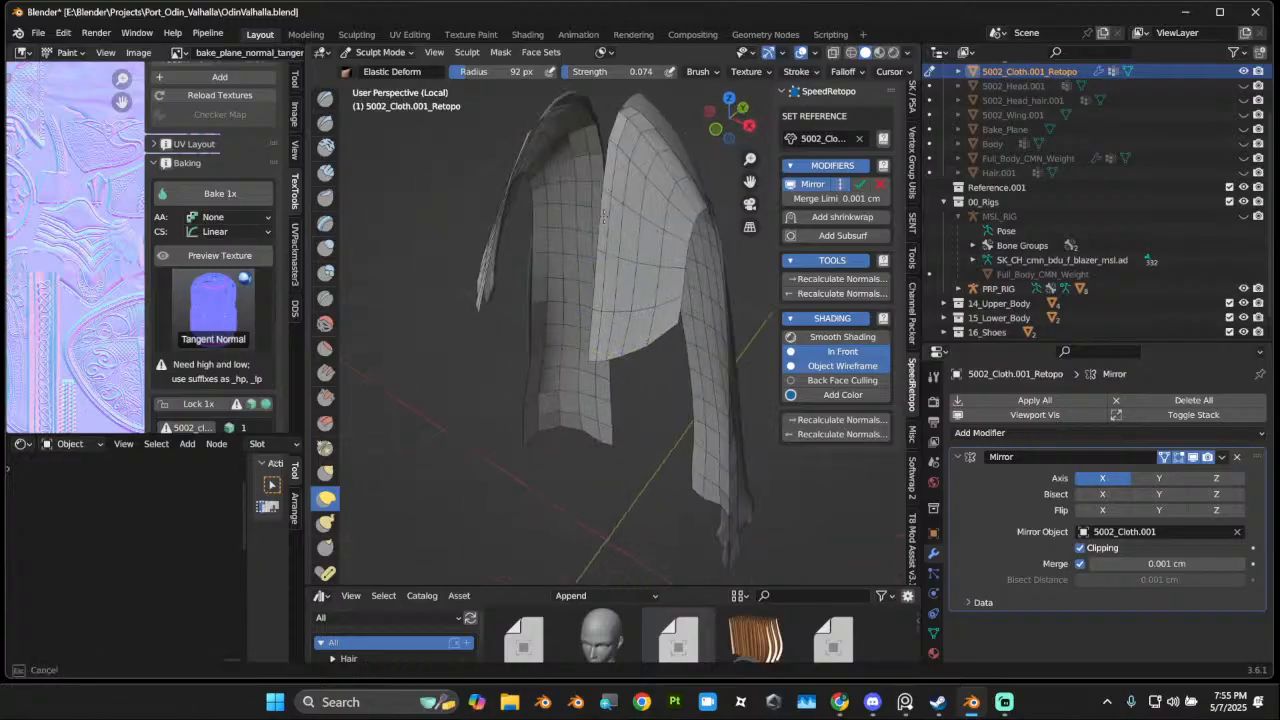
pyautogui.moveTo(603, 215)
pyautogui.mouseDown(button='middle')
pyautogui.moveTo(680, 160)
pyautogui.moveTo(693, 167)
pyautogui.moveTo(657, 180)
pyautogui.mouseUp(button='middle')
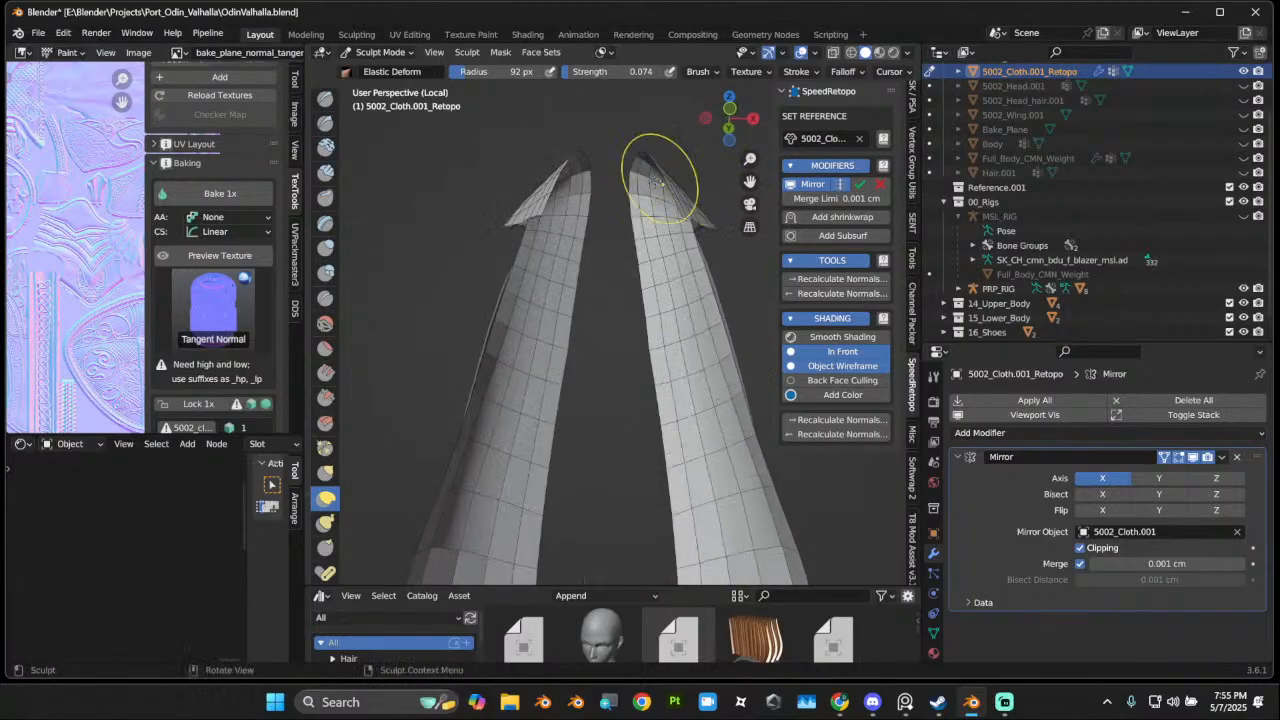
pyautogui.click(840, 352)
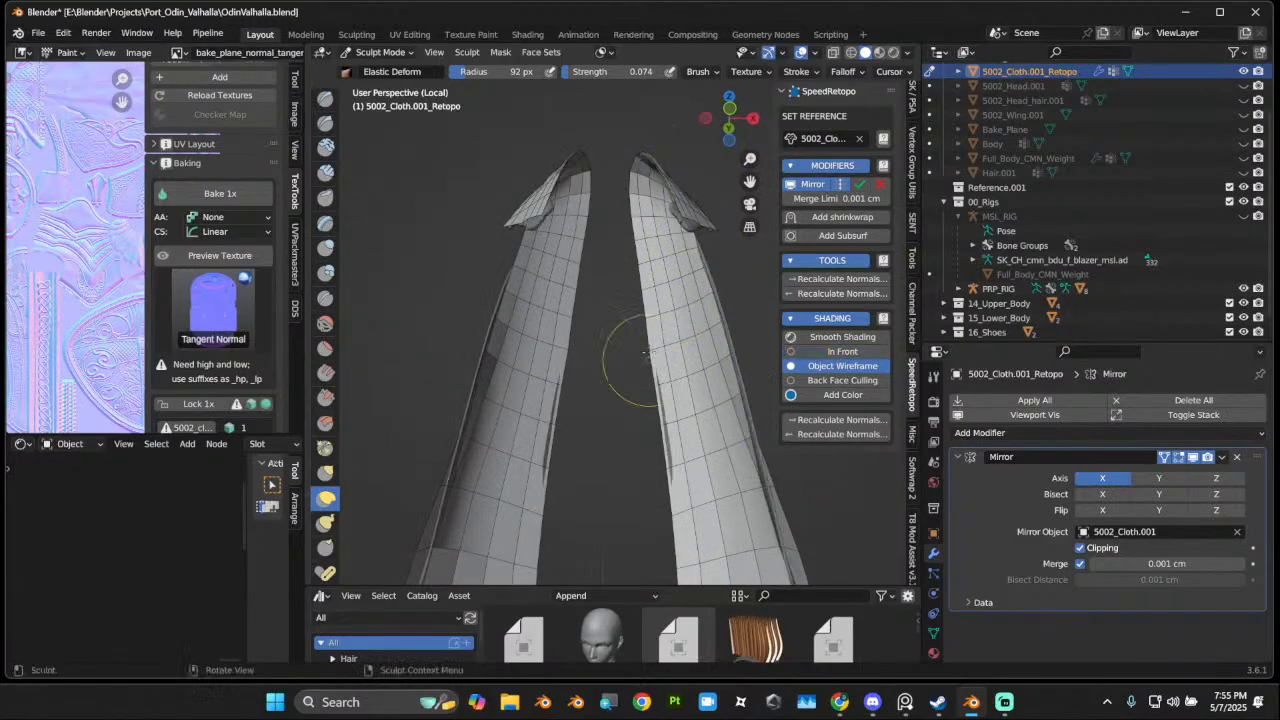
pyautogui.moveTo(646, 443)
pyautogui.mouseDown(button='middle')
pyautogui.moveTo(549, 380)
pyautogui.moveTo(690, 378)
pyautogui.moveTo(638, 345)
pyautogui.moveTo(640, 374)
pyautogui.mouseUp(button='middle')
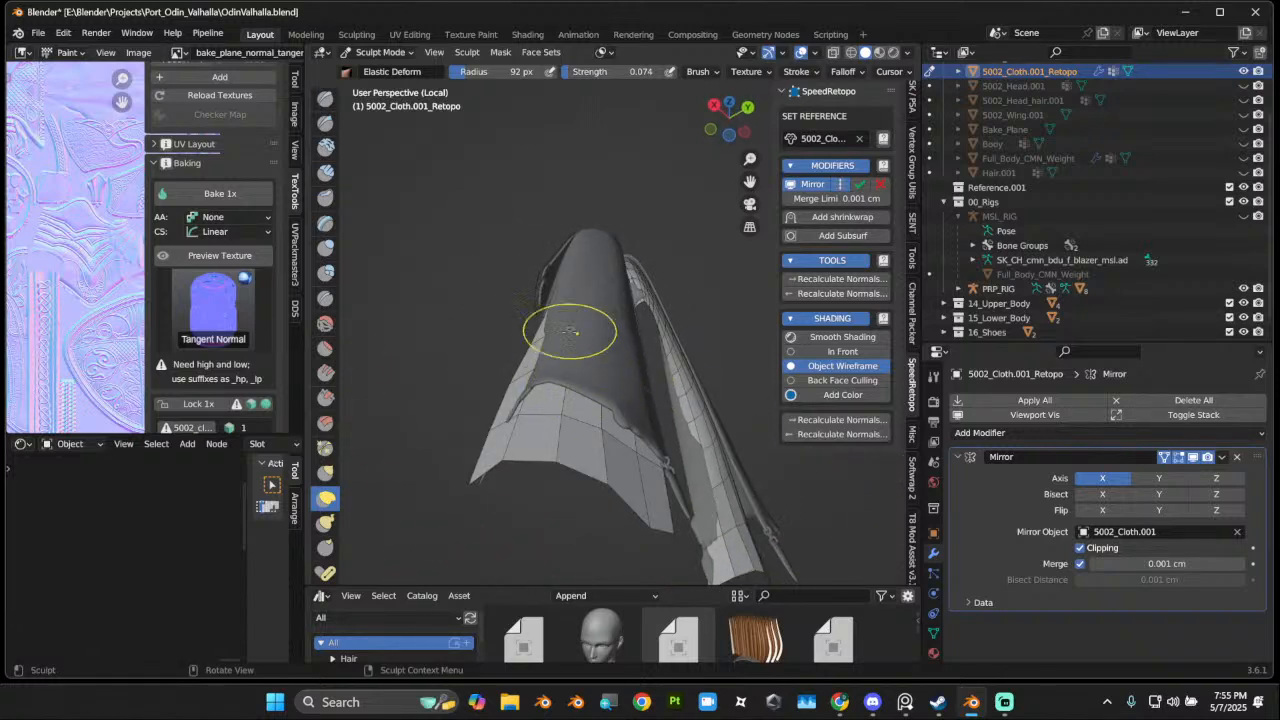
# Step: Inflate the retopo's back panel with the Inflate/Deflate brush at 123 px radius and 0.500 strength so it covers the original cloth
pyautogui.click(325, 248)
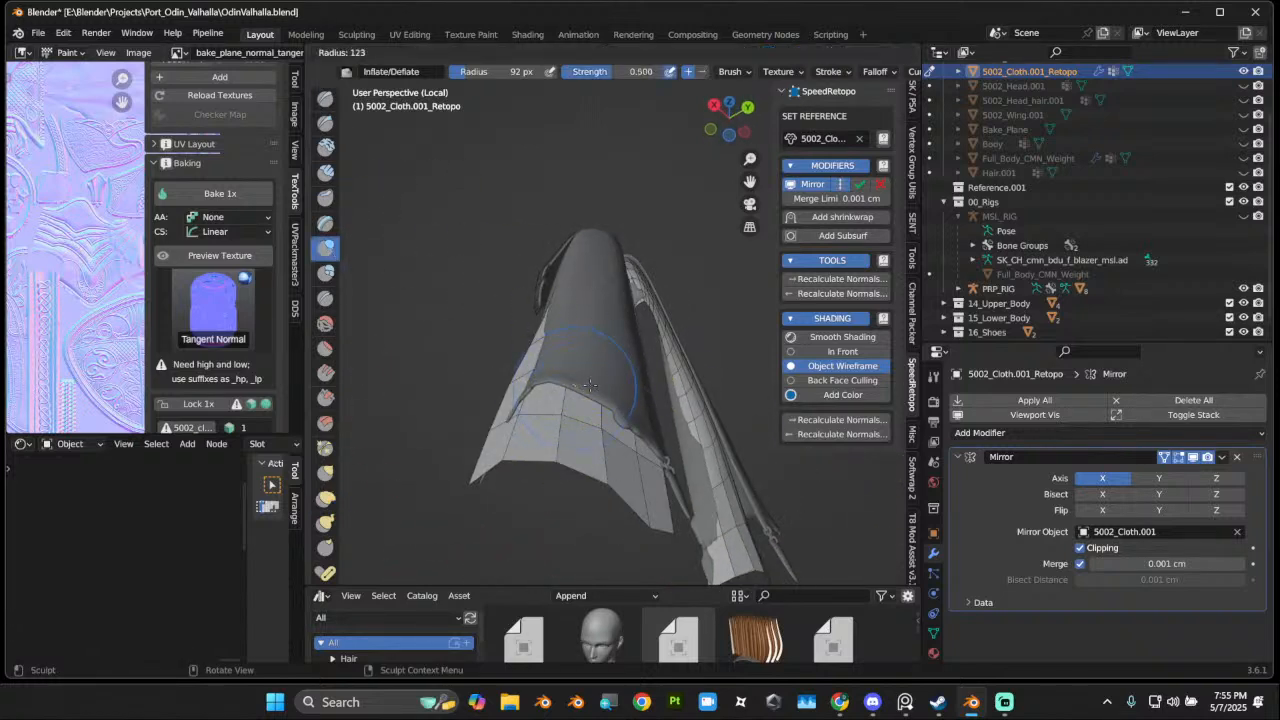
pyautogui.moveTo(577, 329)
pyautogui.mouseDown()
pyautogui.moveTo(585, 290)
pyautogui.moveTo(622, 402)
pyautogui.moveTo(604, 365)
pyautogui.mouseUp()
pyautogui.moveTo(602, 355); pyautogui.dragTo(590, 440, button='middle')
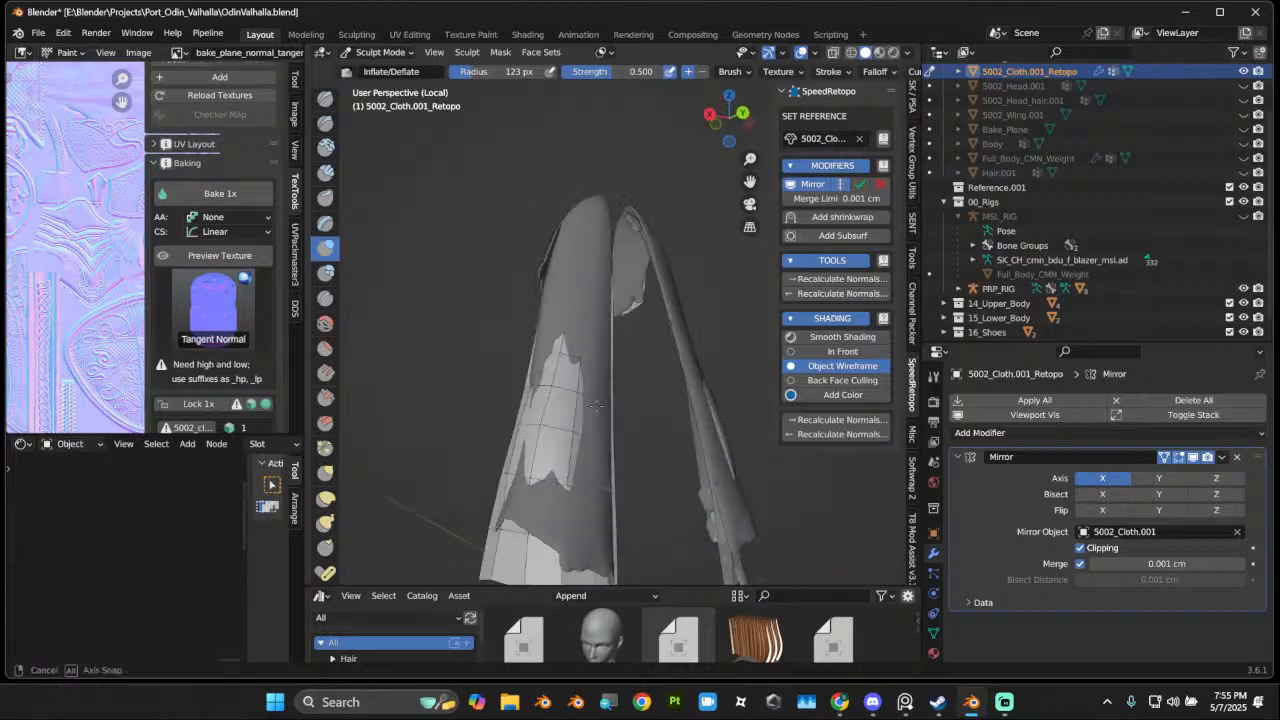
pyautogui.moveTo(588, 445); pyautogui.dragTo(580, 400)
pyautogui.moveTo(580, 340); pyautogui.dragTo(582, 290, button='middle')
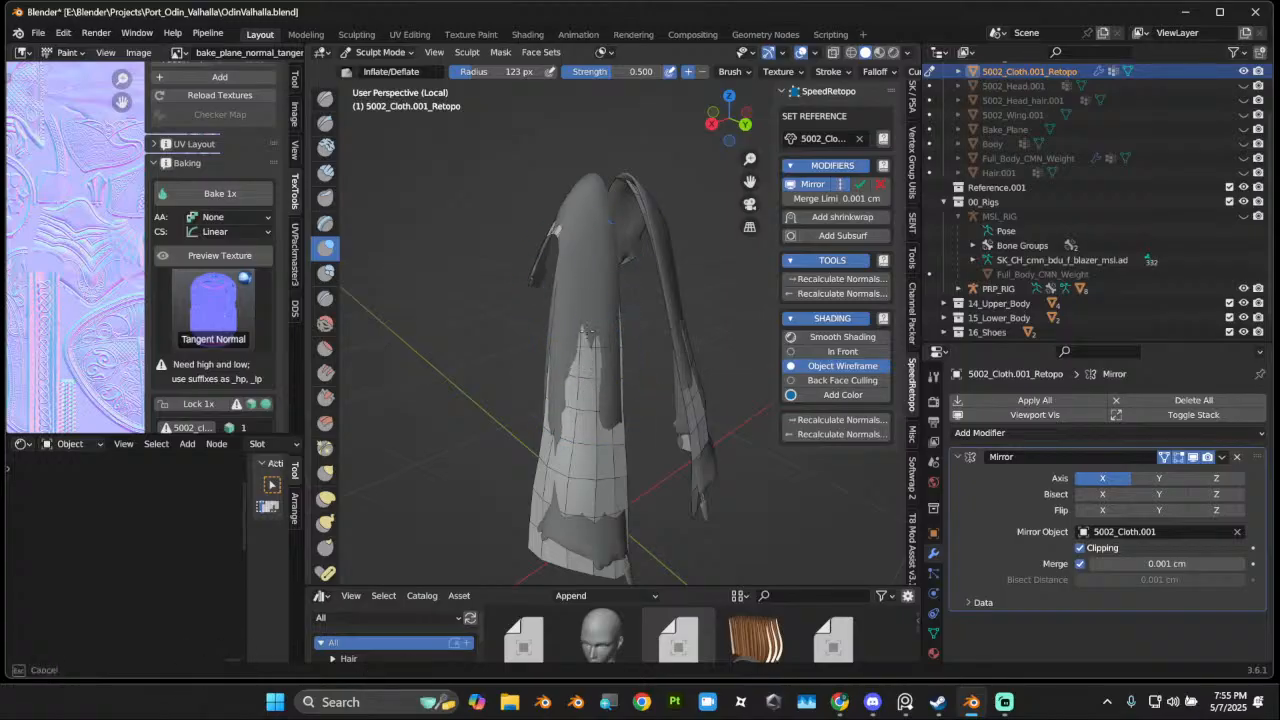
pyautogui.moveTo(603, 220); pyautogui.dragTo(624, 294, button='middle')
pyautogui.moveTo(624, 294)
pyautogui.mouseDown()
pyautogui.moveTo(578, 254)
pyautogui.moveTo(618, 262)
pyautogui.moveTo(616, 250)
pyautogui.mouseUp()
pyautogui.moveTo(616, 250)
pyautogui.mouseDown(button='middle')
pyautogui.moveTo(616, 230)
pyautogui.moveTo(701, 478)
pyautogui.moveTo(645, 367)
pyautogui.mouseUp(button='middle')
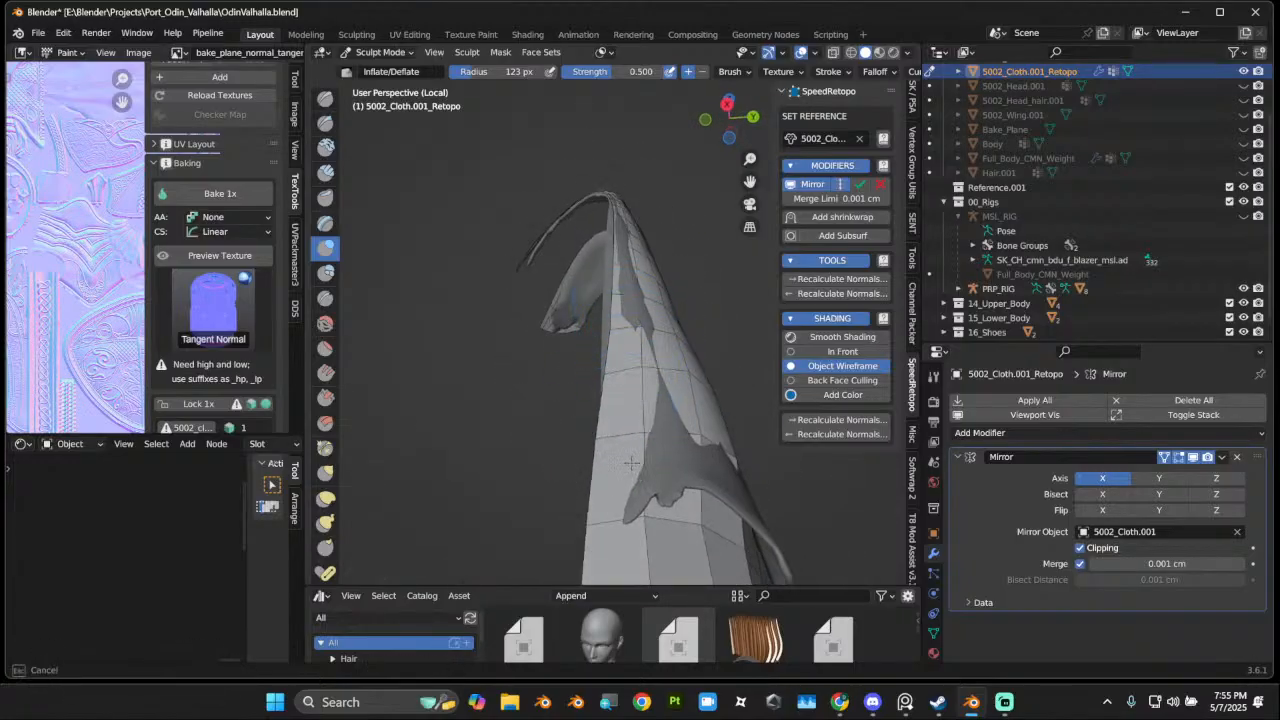
pyautogui.moveTo(650, 476)
pyautogui.mouseDown(button='middle')
pyautogui.moveTo(572, 410)
pyautogui.moveTo(492, 432)
pyautogui.mouseUp(button='middle')
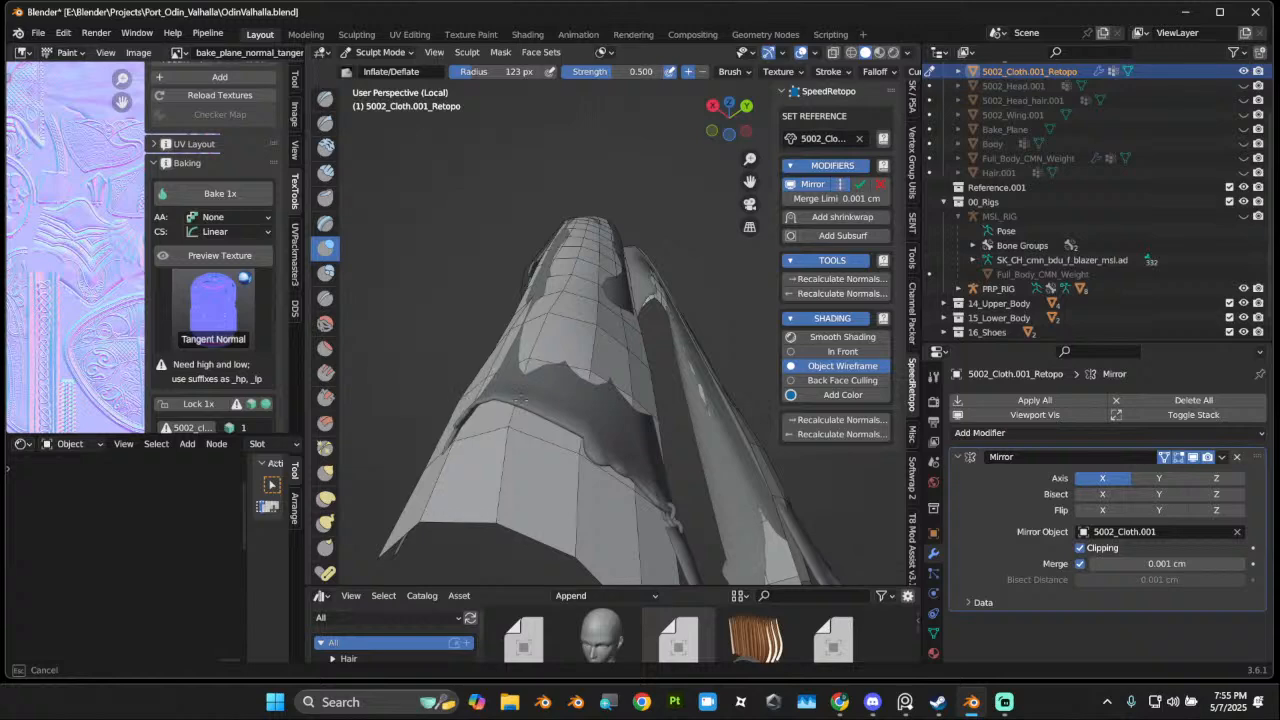
pyautogui.moveTo(413, 407)
pyautogui.mouseDown(button='middle')
pyautogui.moveTo(479, 432)
pyautogui.moveTo(602, 431)
pyautogui.mouseUp(button='middle')
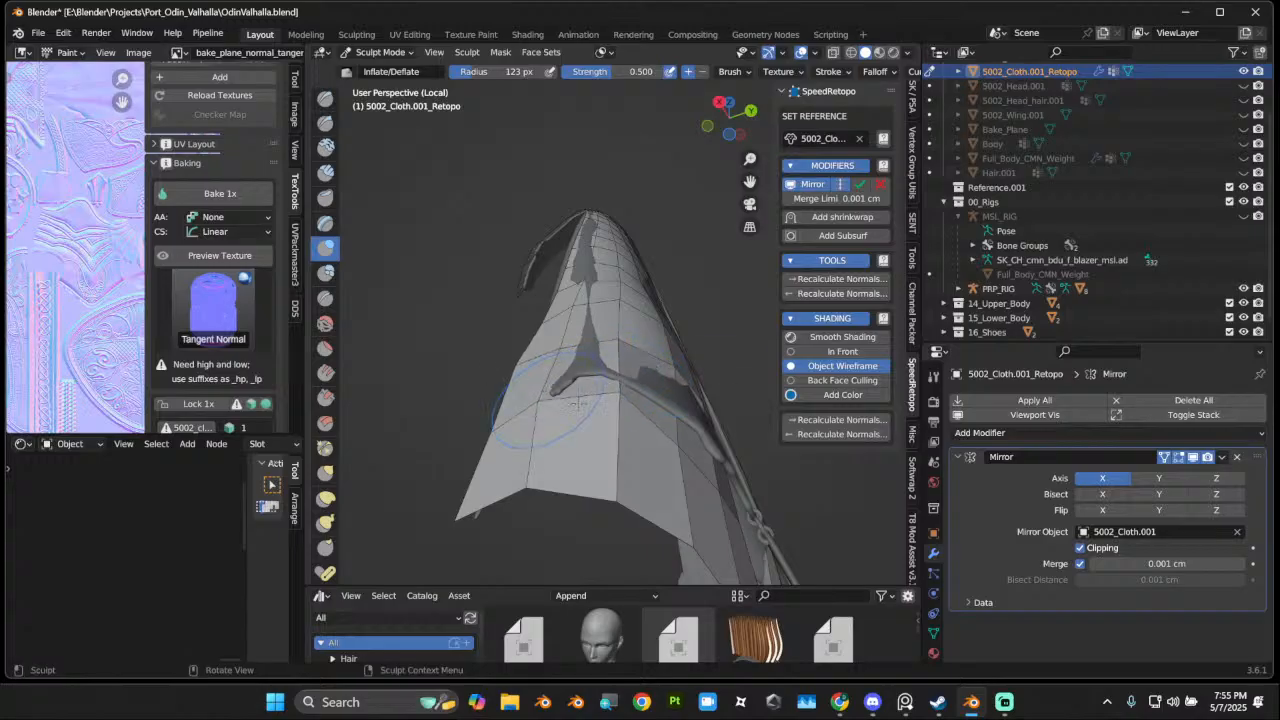
pyautogui.moveTo(577, 404)
pyautogui.mouseDown(button='middle')
pyautogui.moveTo(552, 462)
pyautogui.moveTo(590, 500)
pyautogui.moveTo(588, 375)
pyautogui.moveTo(601, 400)
pyautogui.moveTo(507, 353)
pyautogui.mouseUp(button='middle')
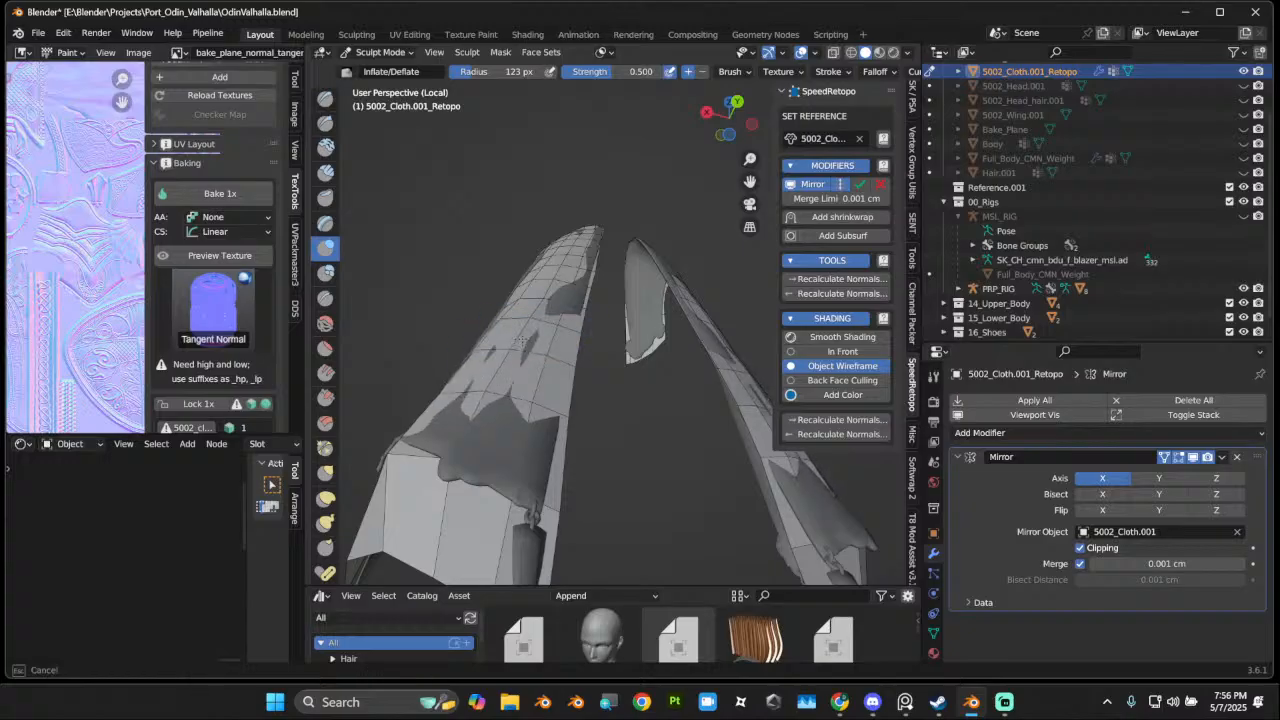
pyautogui.moveTo(586, 486)
pyautogui.mouseDown(button='middle')
pyautogui.moveTo(614, 266)
pyautogui.moveTo(600, 285)
pyautogui.mouseUp(button='middle')
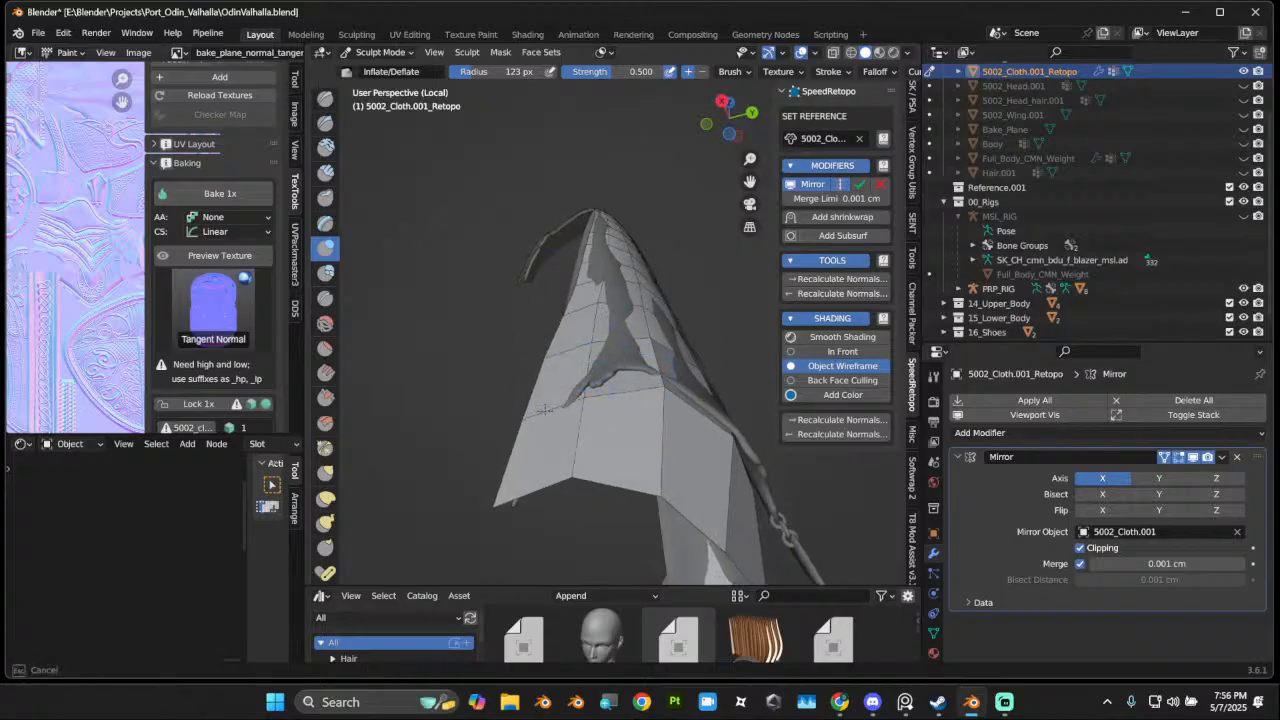
pyautogui.moveTo(538, 370)
pyautogui.mouseDown(button='middle')
pyautogui.moveTo(496, 331)
pyautogui.moveTo(633, 414)
pyautogui.mouseUp(button='middle')
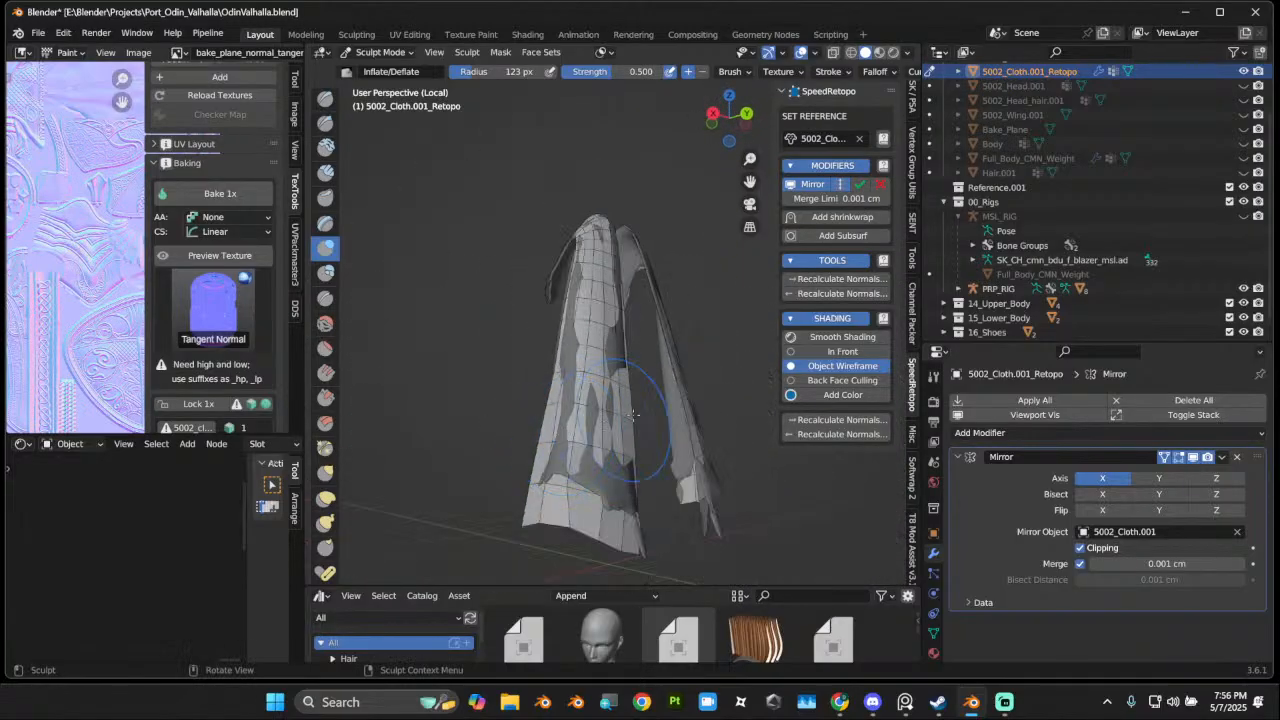
# Step: In Edit Mode, delete the lowest row of faces along the back panel's hem, working from the back view
pyautogui.click(746, 114)
pyautogui.keyDown('shift'); pyautogui.moveTo(563, 504); pyautogui.dragTo(598, 414, button='middle'); pyautogui.keyUp('shift')
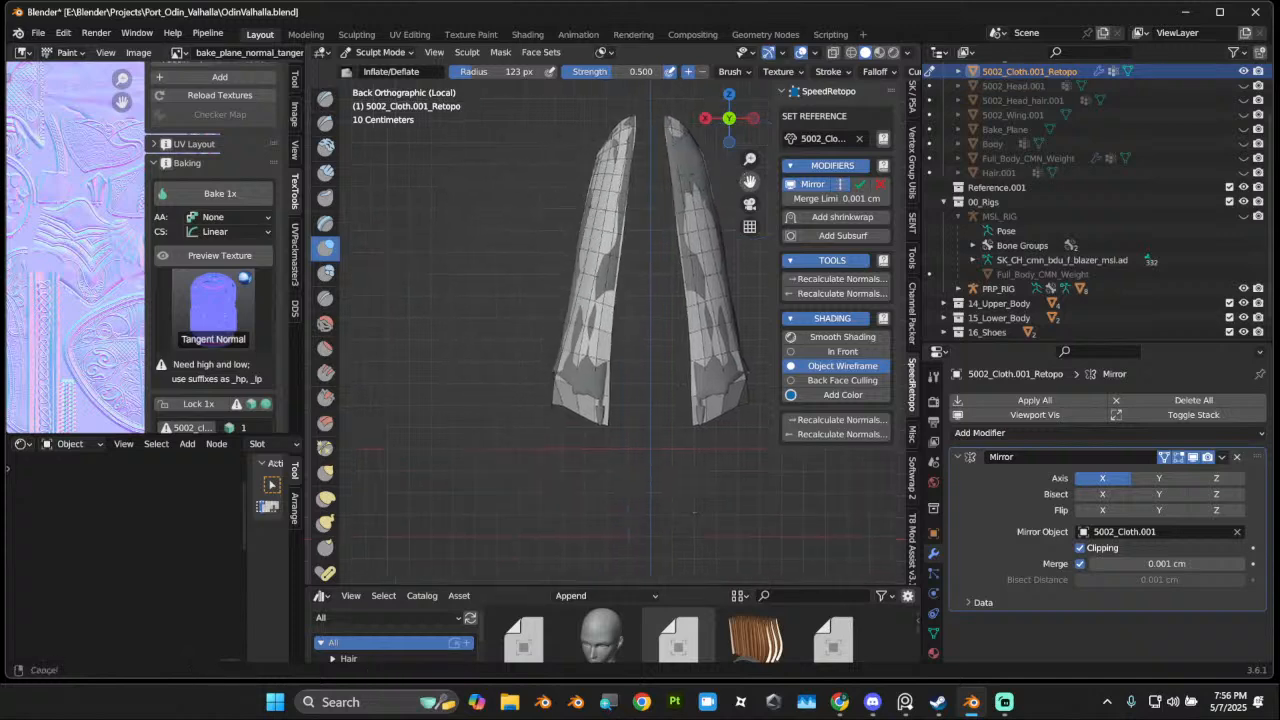
pyautogui.scroll(4, 594, 418)
pyautogui.scroll(2, 589, 428)
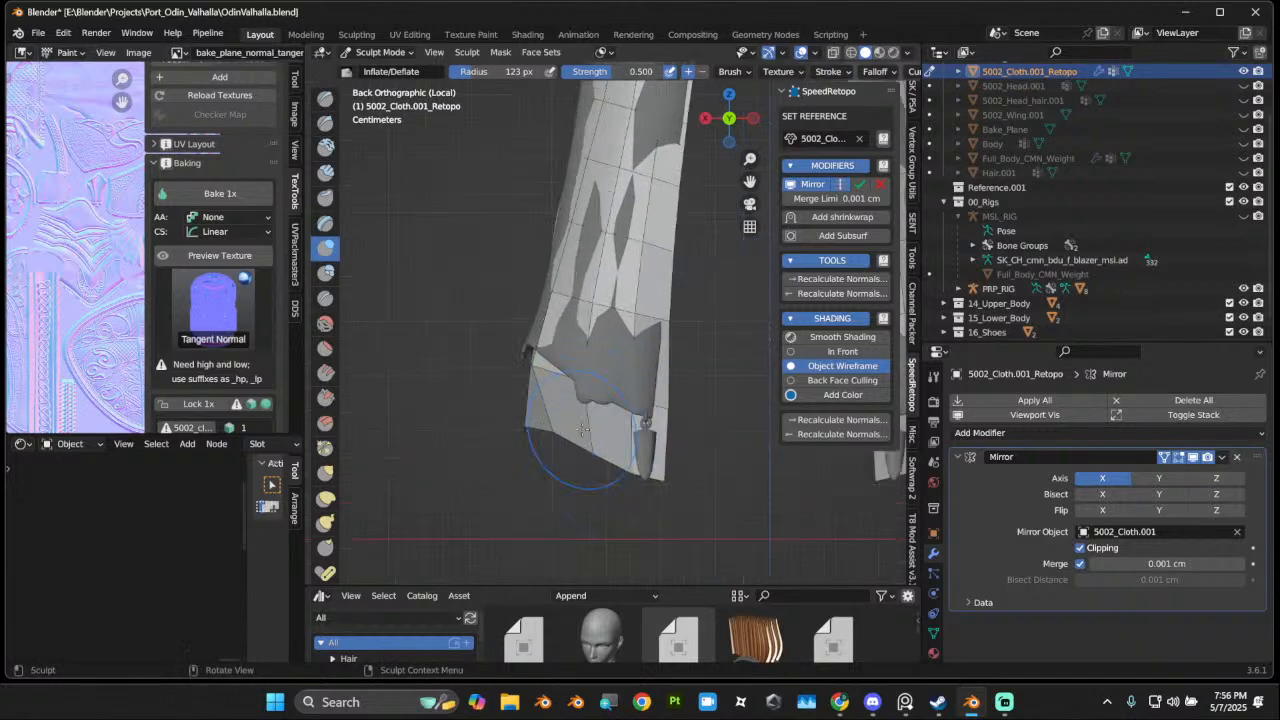
pyautogui.click(377, 54)
pyautogui.click(385, 86)
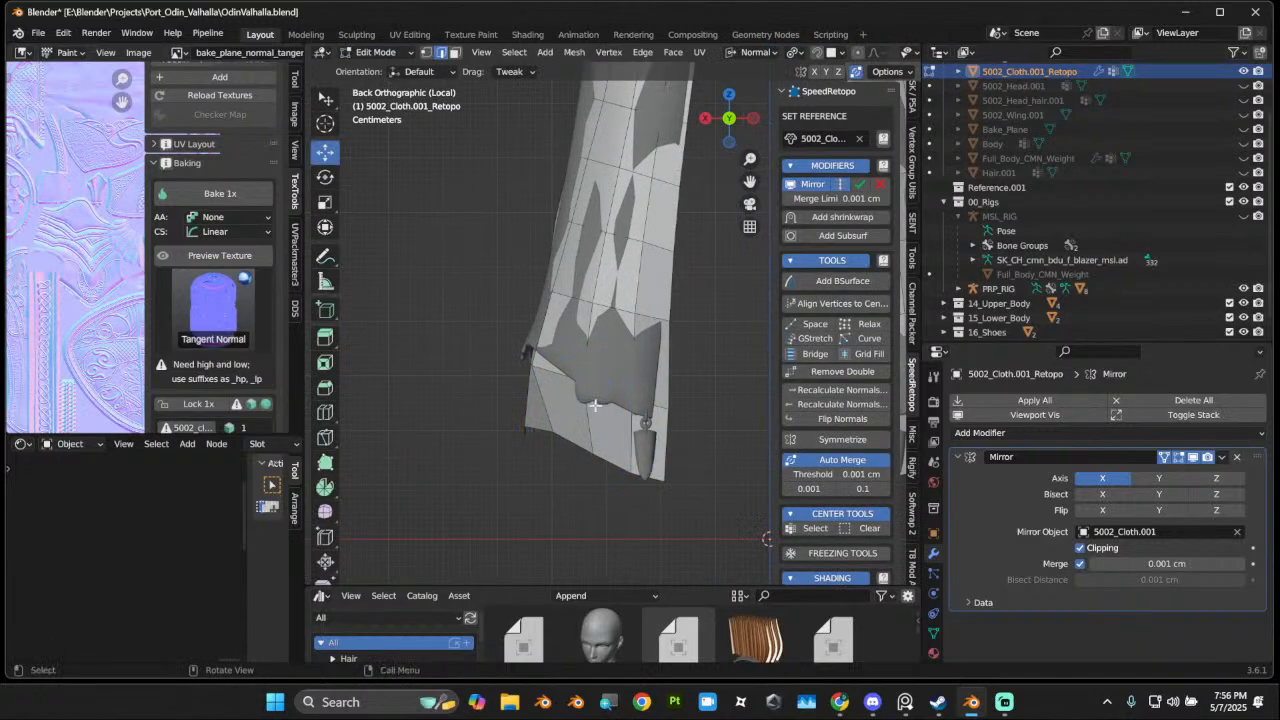
pyautogui.click(456, 54)
pyautogui.keyDown('alt'); pyautogui.click(603, 408); pyautogui.keyUp('alt')
pyautogui.press('x')
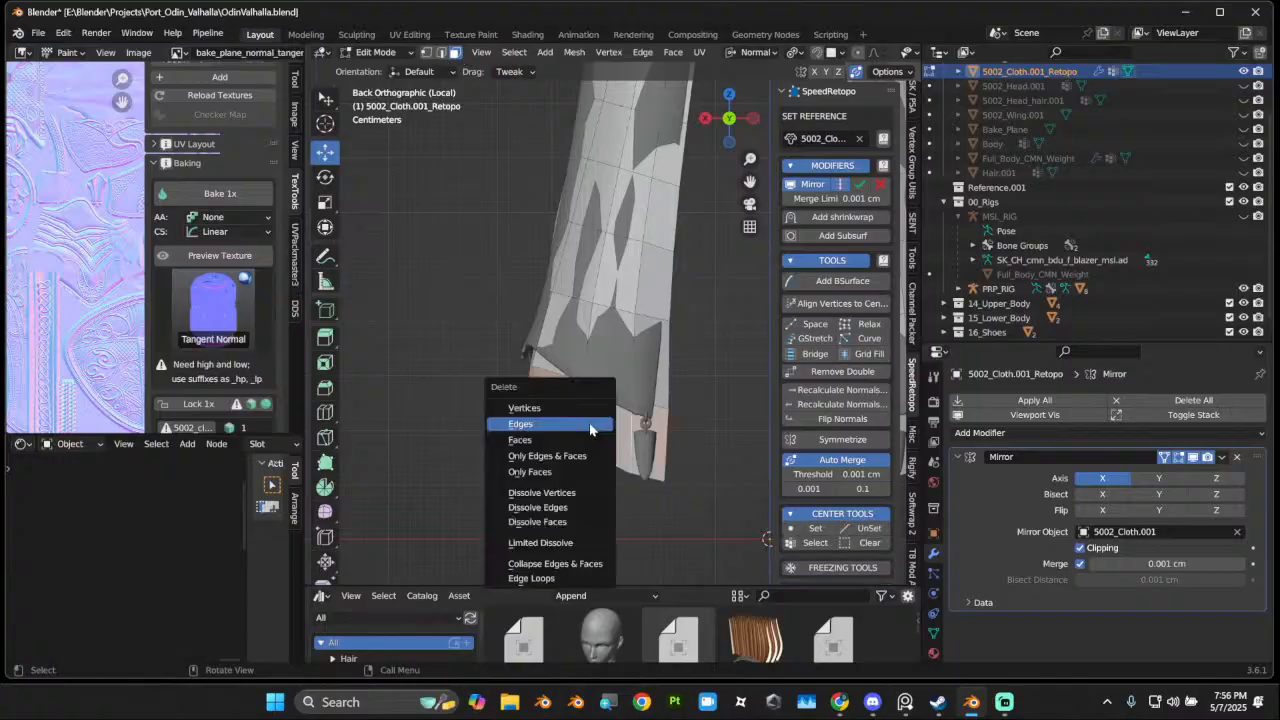
pyautogui.click(576, 442)
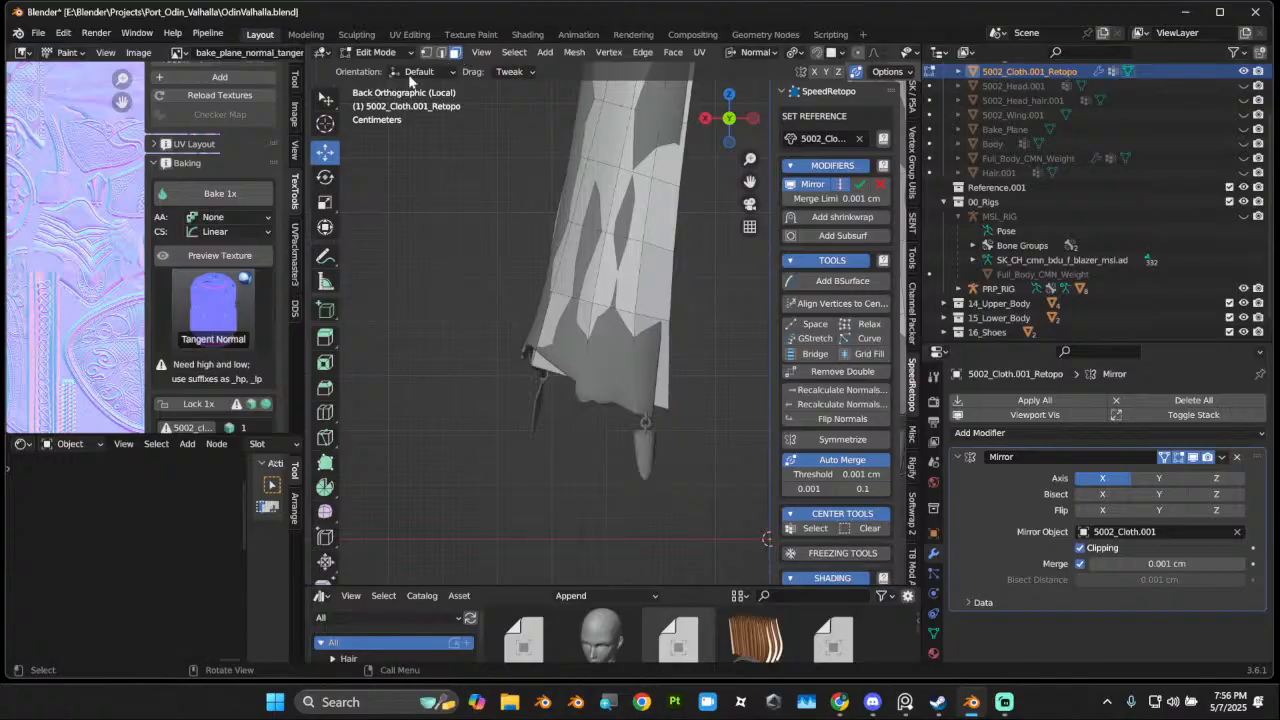
# Step: Extrude the back panel's bottom edge loop downward, moving it 2.2007 cm in X and -14.671 cm in Z
pyautogui.keyDown('alt'); pyautogui.click(666, 408); pyautogui.keyUp('alt')
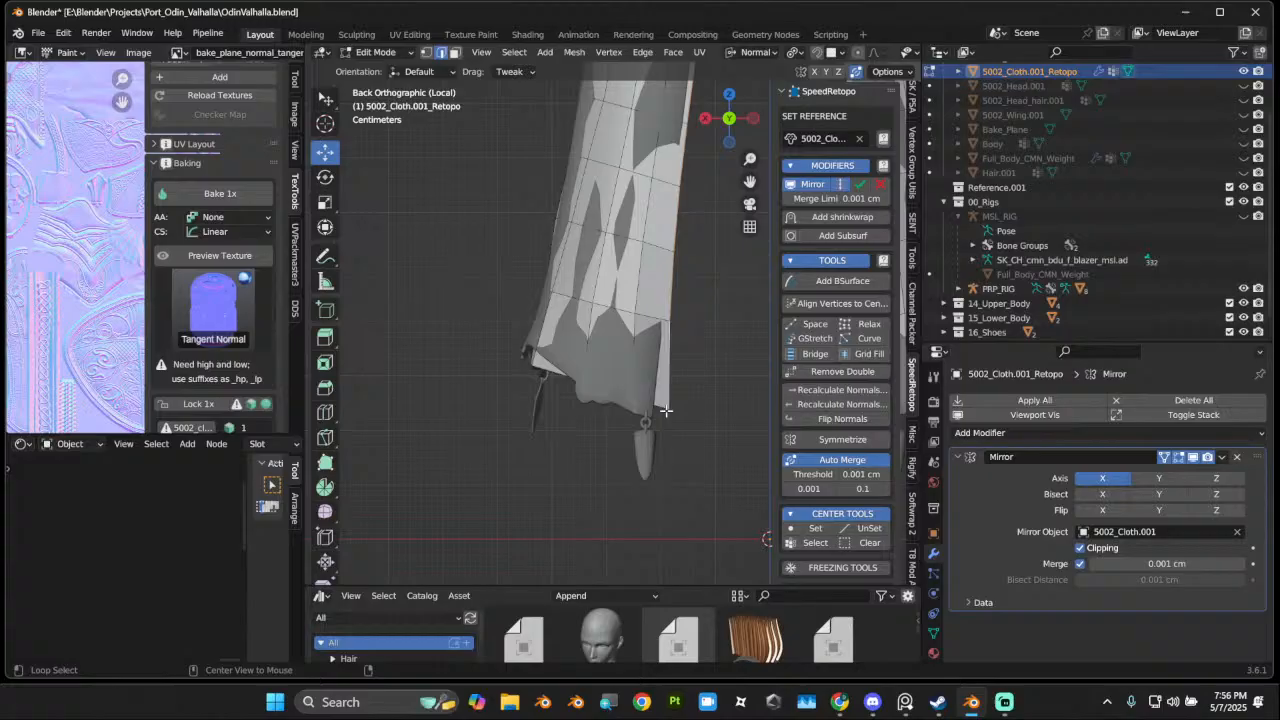
pyautogui.keyDown('alt'); pyautogui.click(533, 367); pyautogui.keyUp('alt')
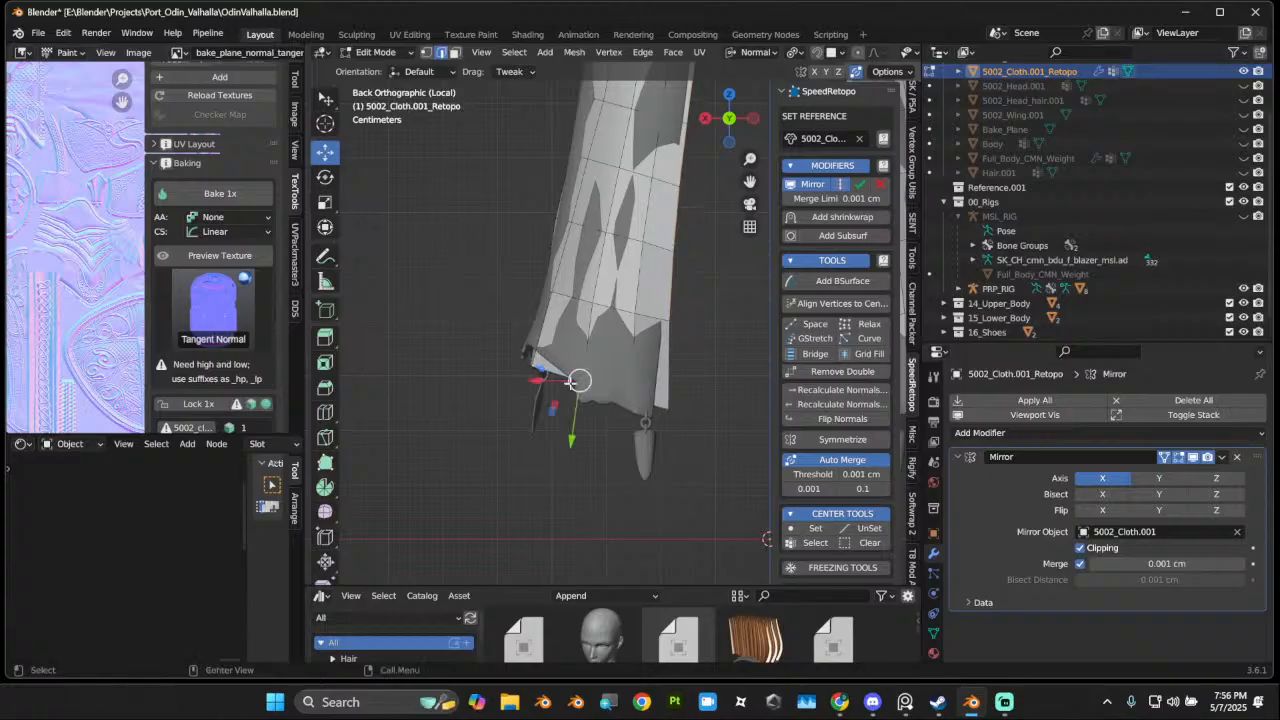
pyautogui.press('e')
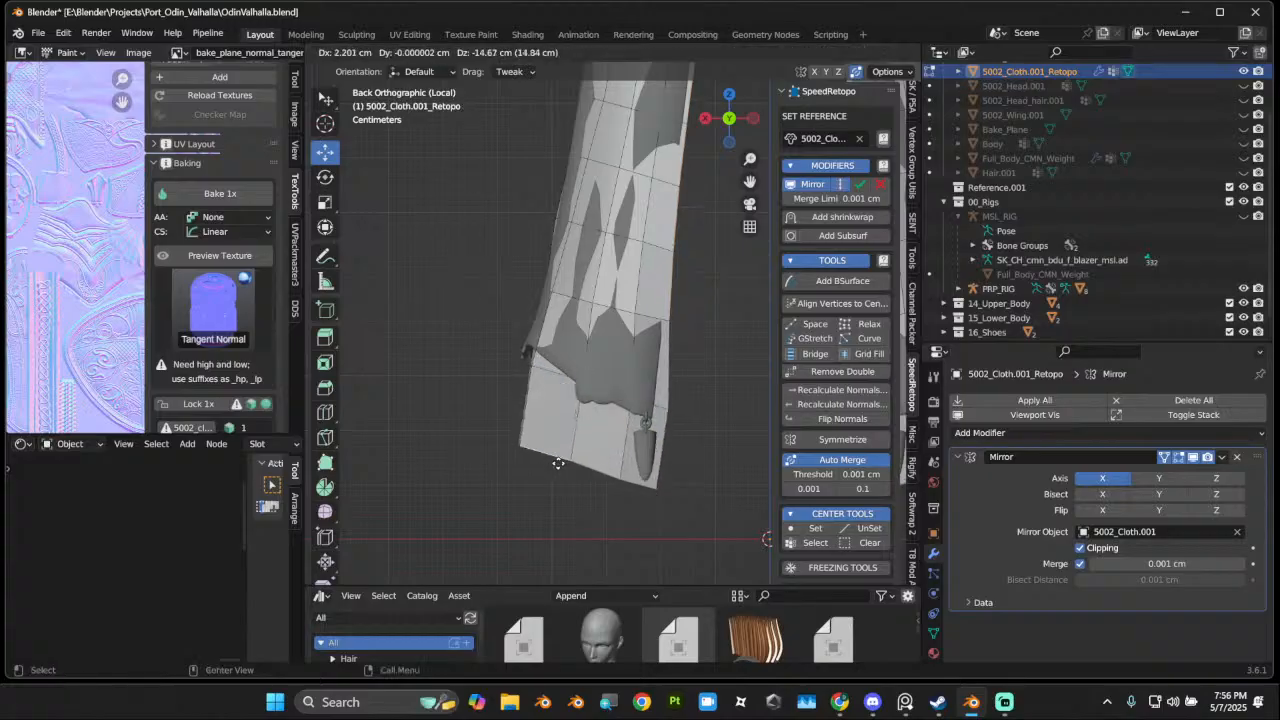
pyautogui.click(558, 463)
pyautogui.moveTo(558, 463); pyautogui.dragTo(633, 363, button='middle')
# Step: Add one centred loop cut across the extruded hem strip and another across the row of faces above it
pyautogui.hotkey('ctrl', 'r')
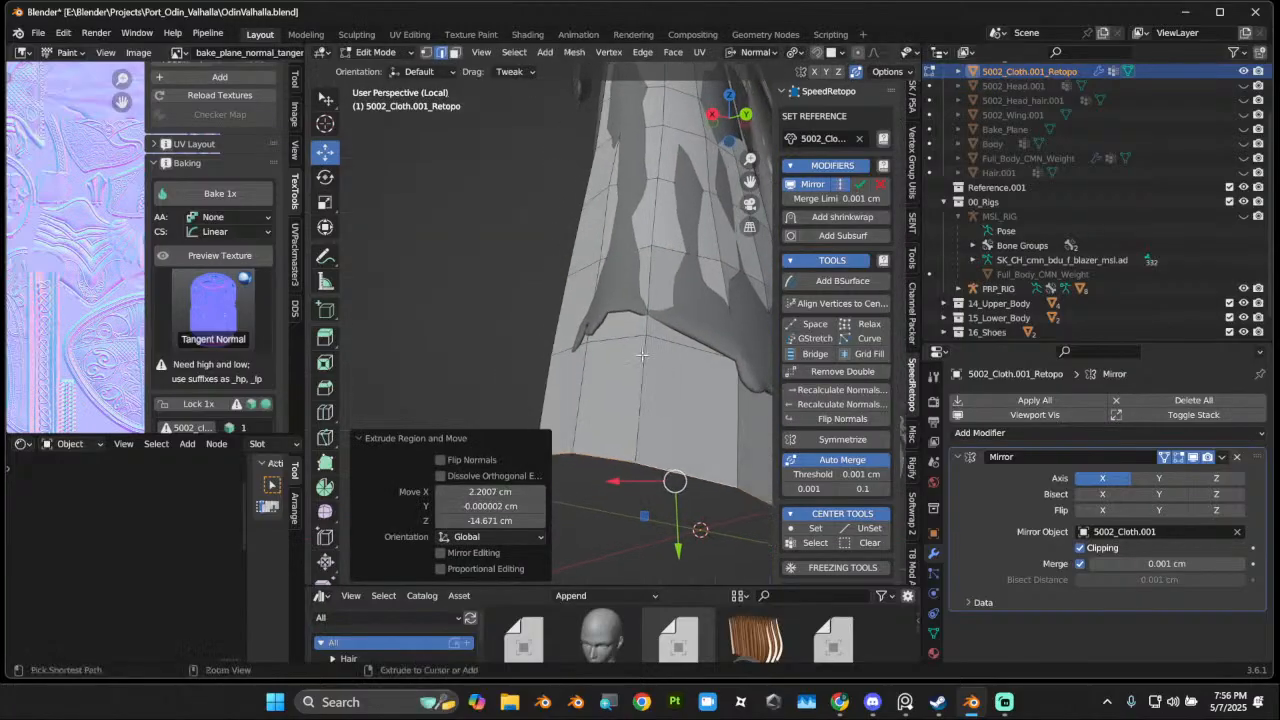
pyautogui.press('Escape')
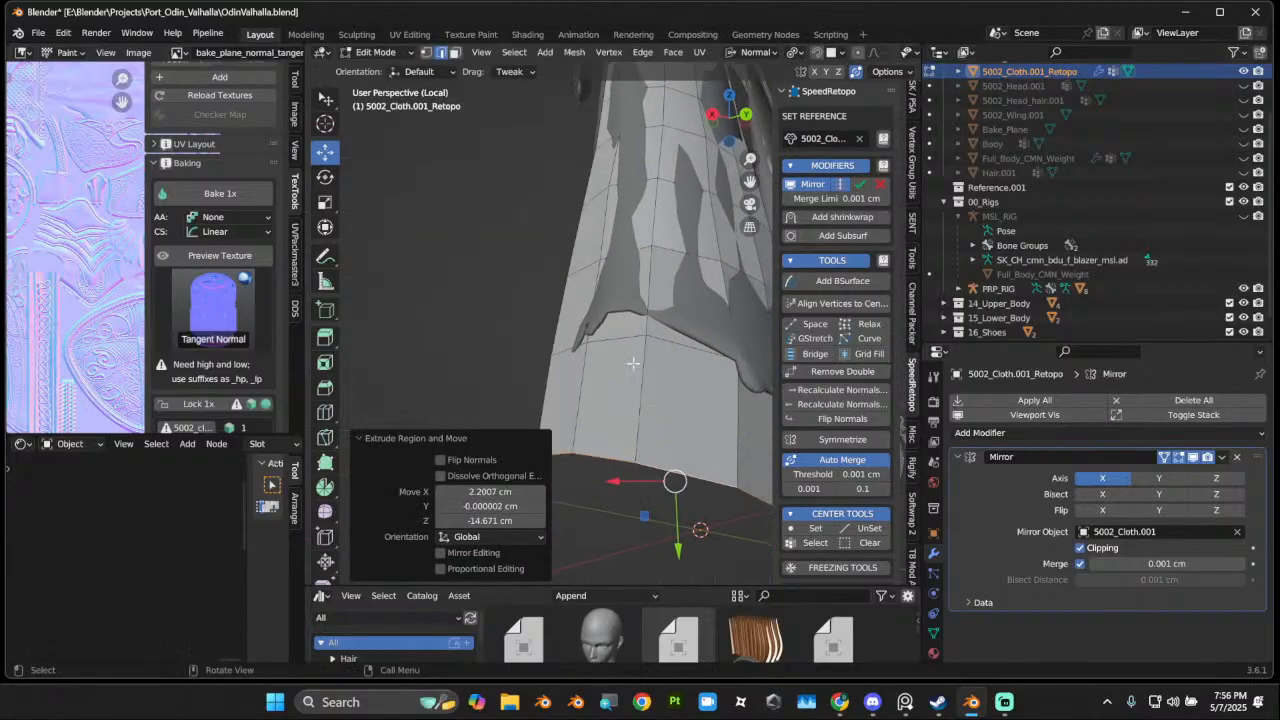
pyautogui.hotkey('ctrl', 'r')
pyautogui.click(633, 363)
pyautogui.rightClick(633, 363)
pyautogui.hotkey('ctrl', 'r')
pyautogui.click(667, 295)
pyautogui.rightClick(667, 295)
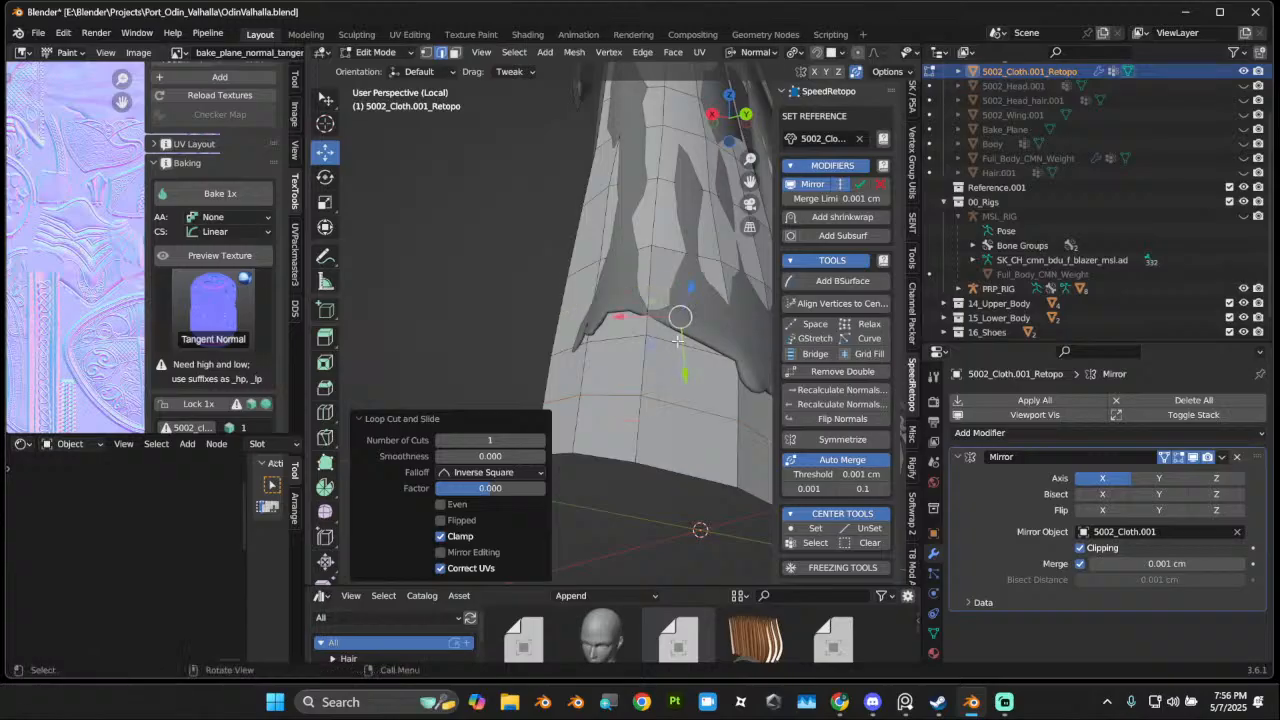
# Step: Enable proportional editing with Smooth falloff and move a hem face 3.1183 cm along its normal at proportional size 13.110
pyautogui.moveTo(679, 340); pyautogui.dragTo(547, 255, button='middle')
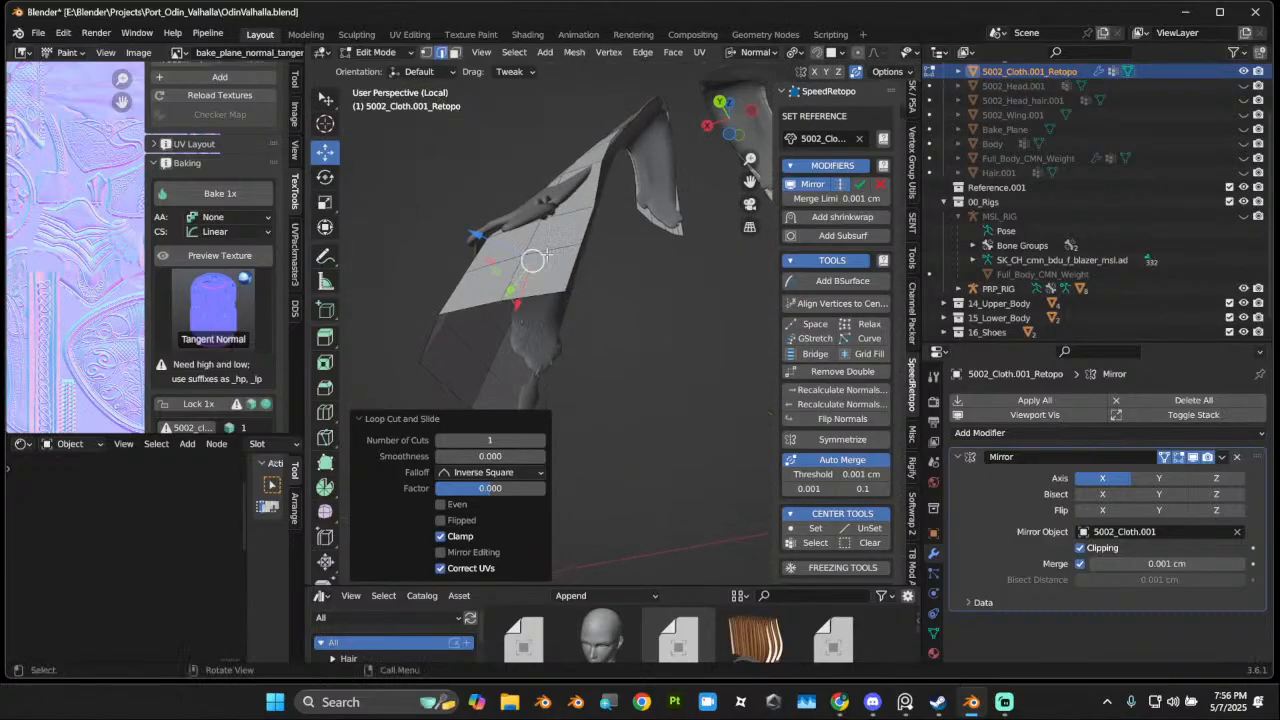
pyautogui.click(455, 52)
pyautogui.click(553, 273)
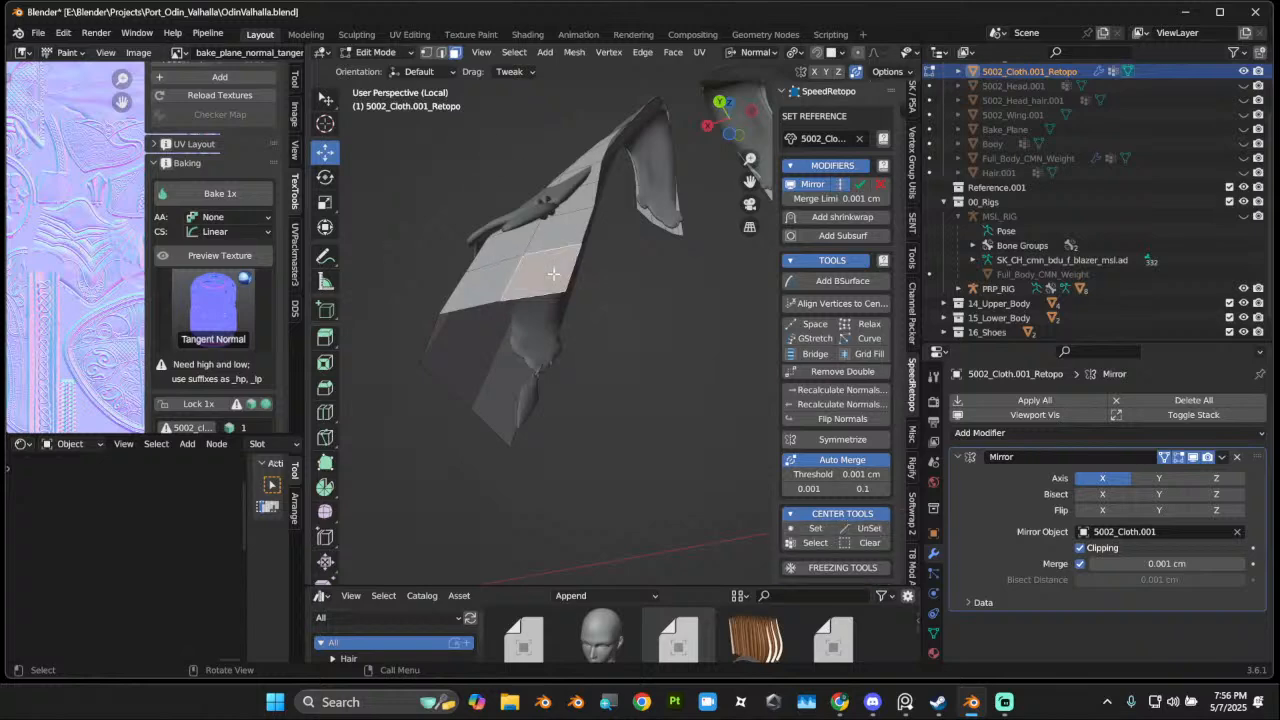
pyautogui.scroll(-3, 731, 61)
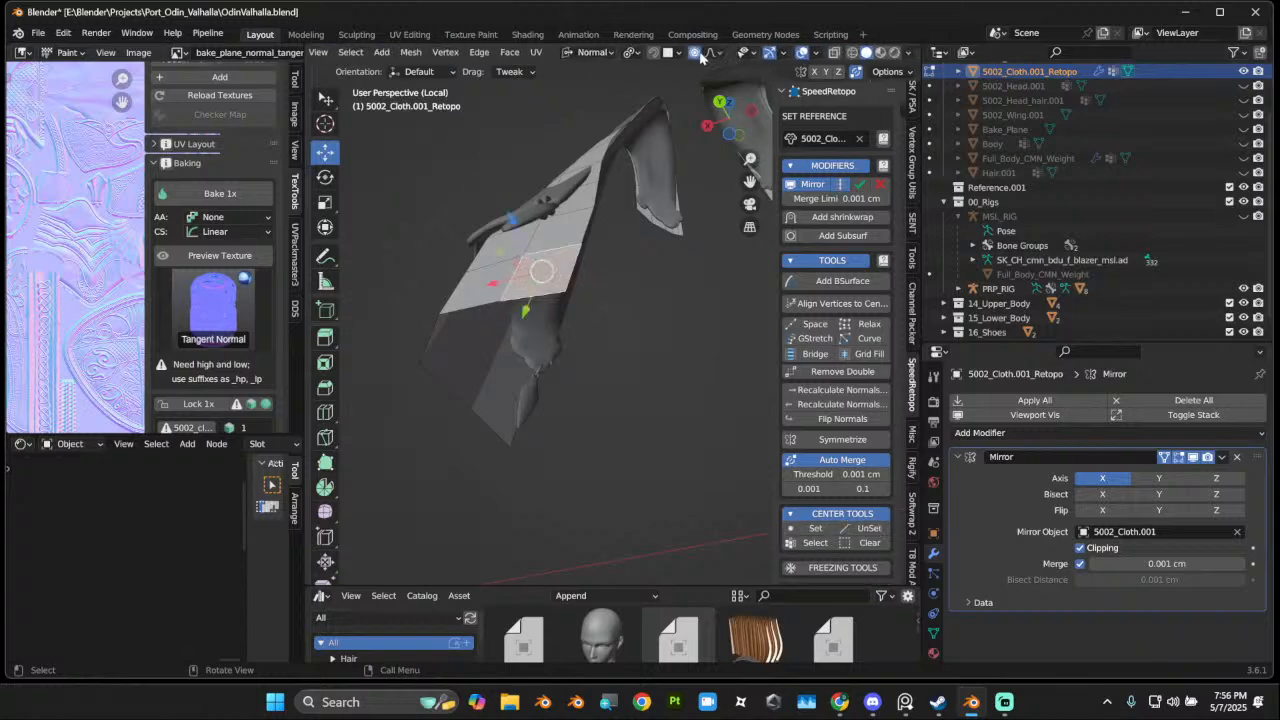
pyautogui.moveTo(530, 235); pyautogui.dragTo(432, 318, button='middle')
pyautogui.moveTo(412, 280)
pyautogui.mouseDown()
pyautogui.moveTo(400, 284)
pyautogui.moveTo(411, 280)
pyautogui.moveTo(397, 268)
pyautogui.mouseUp()
pyautogui.scroll(-4, 407, 281)
pyautogui.scroll(-5, 411, 280)
pyautogui.hotkey('ctrl', 'z')
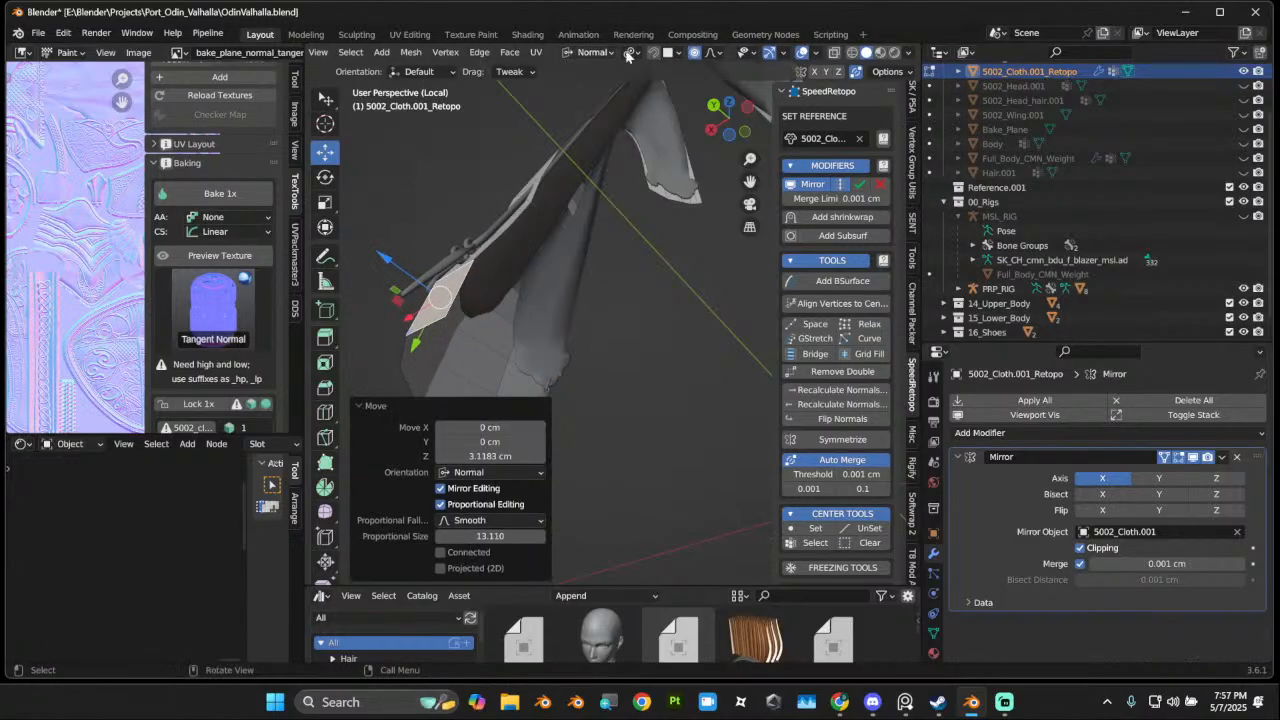
# Step: In edge select mode, move a back hem edge about 0.80 cm along its normal, keeping Smooth proportional editing at size 13.110
pyautogui.moveTo(640, 82); pyautogui.dragTo(593, 581, button='middle')
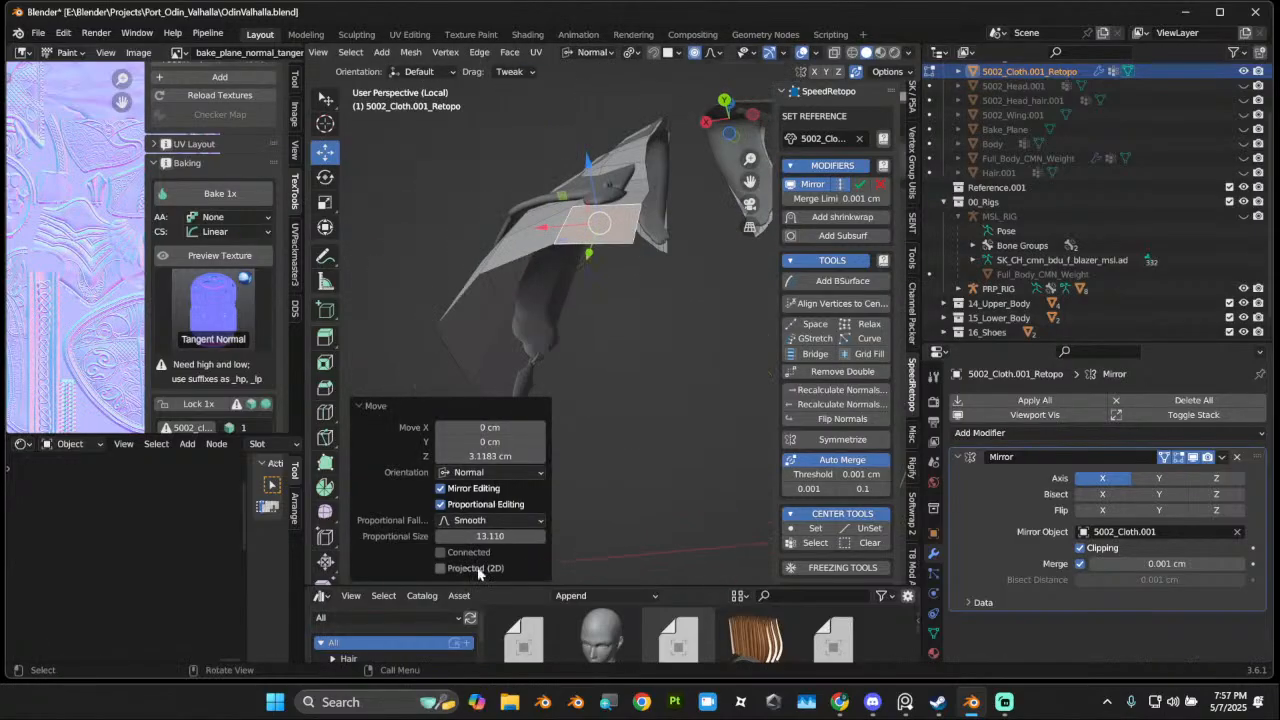
pyautogui.scroll(3, 445, 54)
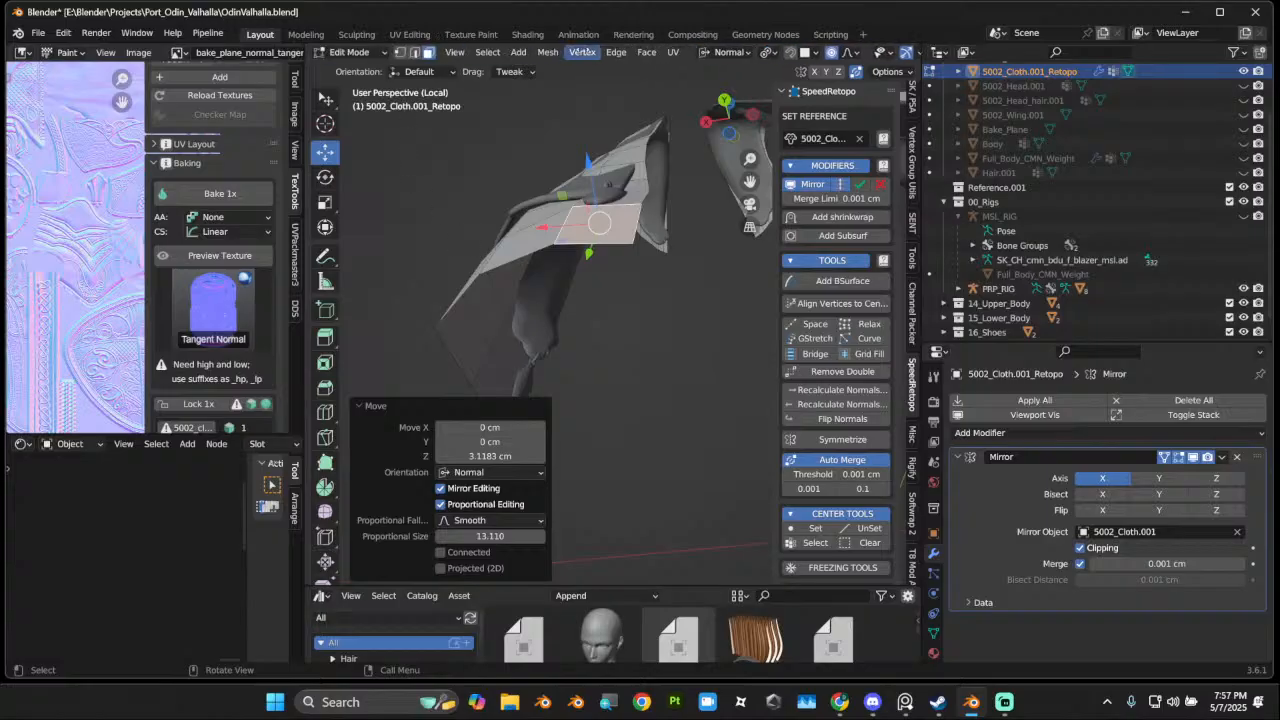
pyautogui.click(413, 52)
pyautogui.click(521, 236)
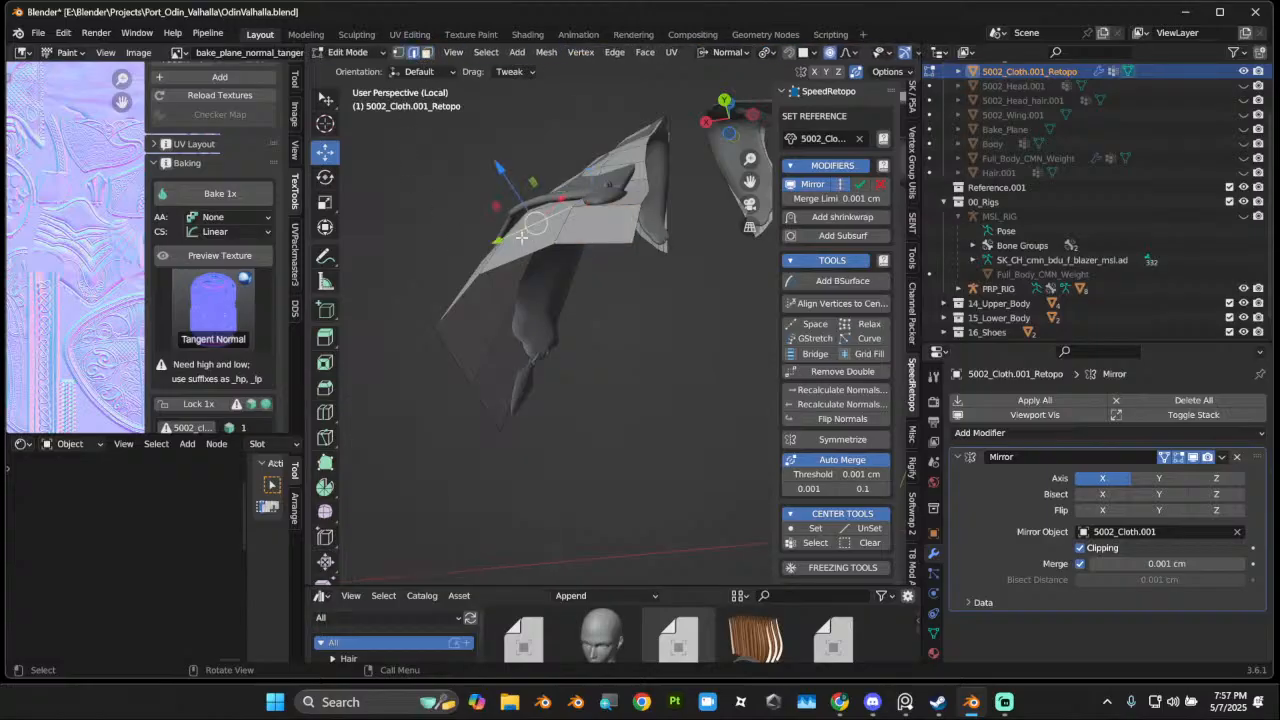
pyautogui.moveTo(517, 199); pyautogui.dragTo(510, 190)
pyautogui.moveTo(512, 193); pyautogui.dragTo(490, 175, button='middle')
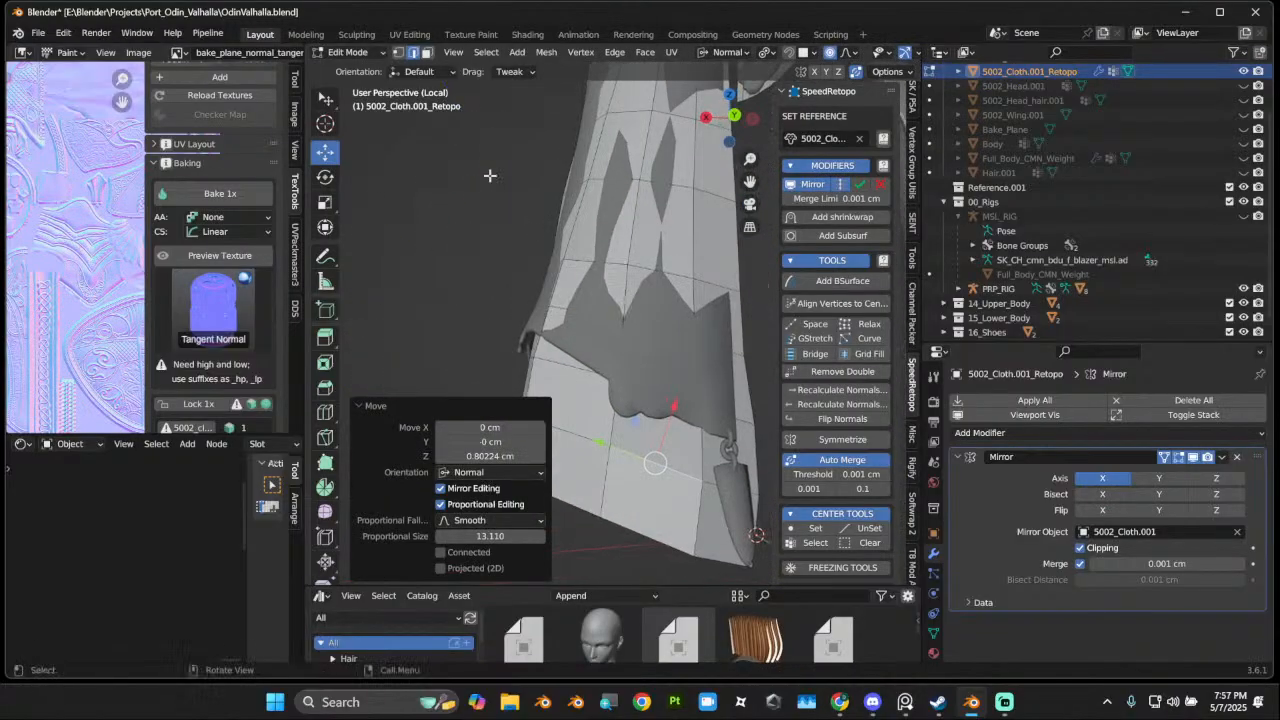
# Step: Switch to Sculpt Mode and push out the back panel's hem area with the Inflate/Deflate brush, radius 123 px, strength 0.500
pyautogui.click(350, 52)
pyautogui.click(362, 105)
pyautogui.moveTo(560, 350); pyautogui.dragTo(645, 400, button='middle')
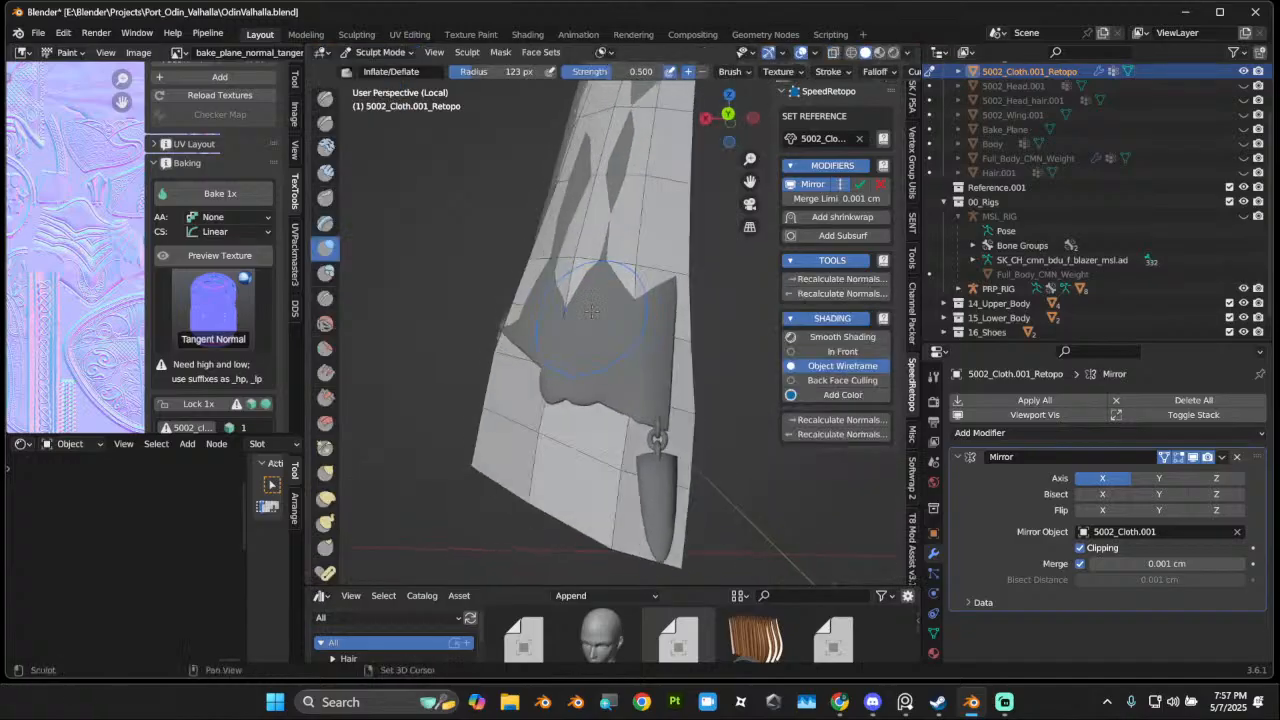
pyautogui.moveTo(645, 400); pyautogui.dragTo(615, 465)
pyautogui.moveTo(533, 433)
pyautogui.mouseDown()
pyautogui.moveTo(592, 245)
pyautogui.moveTo(645, 240)
pyautogui.mouseUp()
# Step: Smooth the sculpted surface of the cape's back panel around the hem and check it from the right and back views
pyautogui.scroll(-3, 640, 300)
pyautogui.moveTo(590, 370); pyautogui.dragTo(685, 338, button='middle')
pyautogui.keyDown('shift'); pyautogui.moveTo(685, 338); pyautogui.dragTo(648, 335); pyautogui.keyUp('shift')
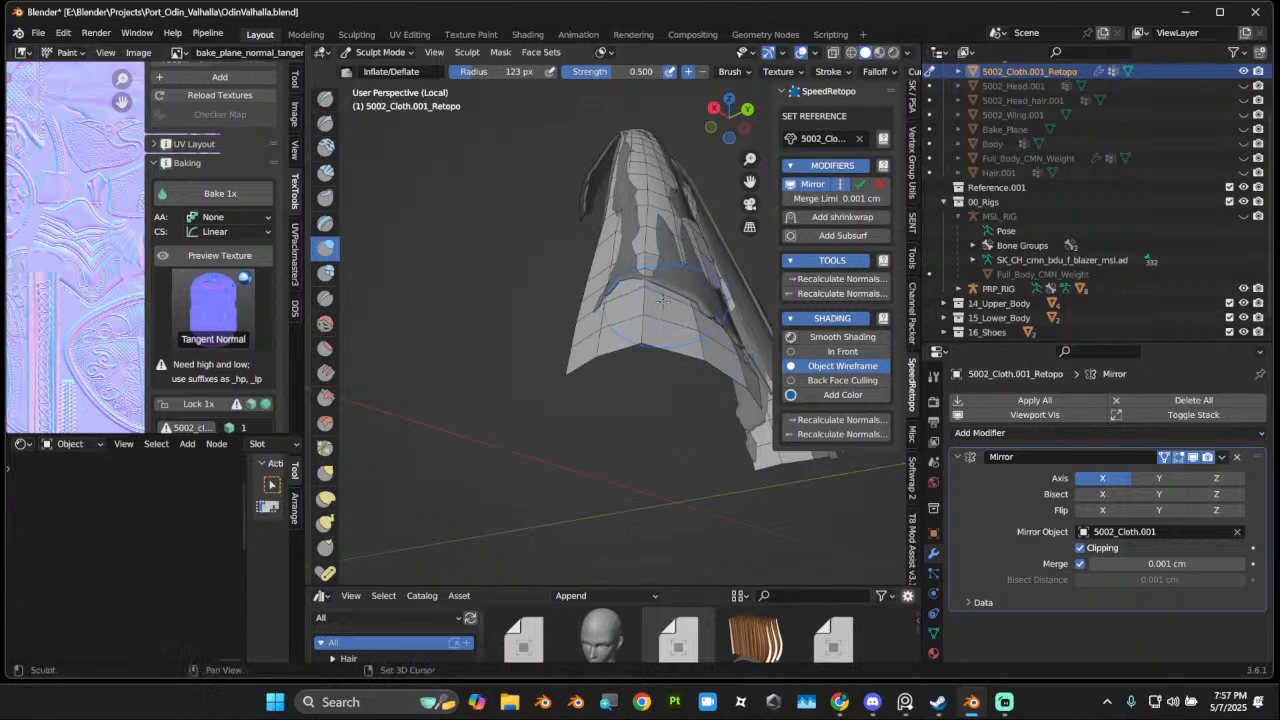
pyautogui.moveTo(648, 335); pyautogui.dragTo(640, 400, button='middle')
pyautogui.keyDown('shift'); pyautogui.moveTo(630, 375); pyautogui.dragTo(657, 285); pyautogui.keyUp('shift')
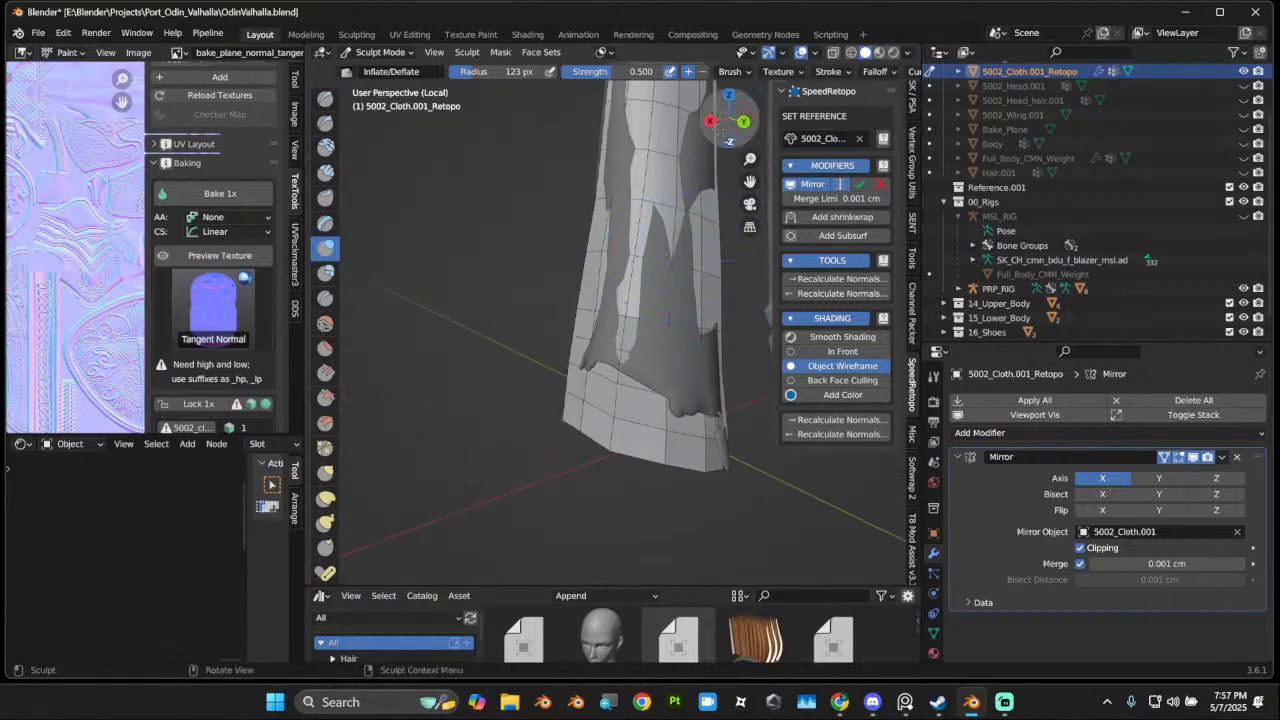
pyautogui.click(745, 127)
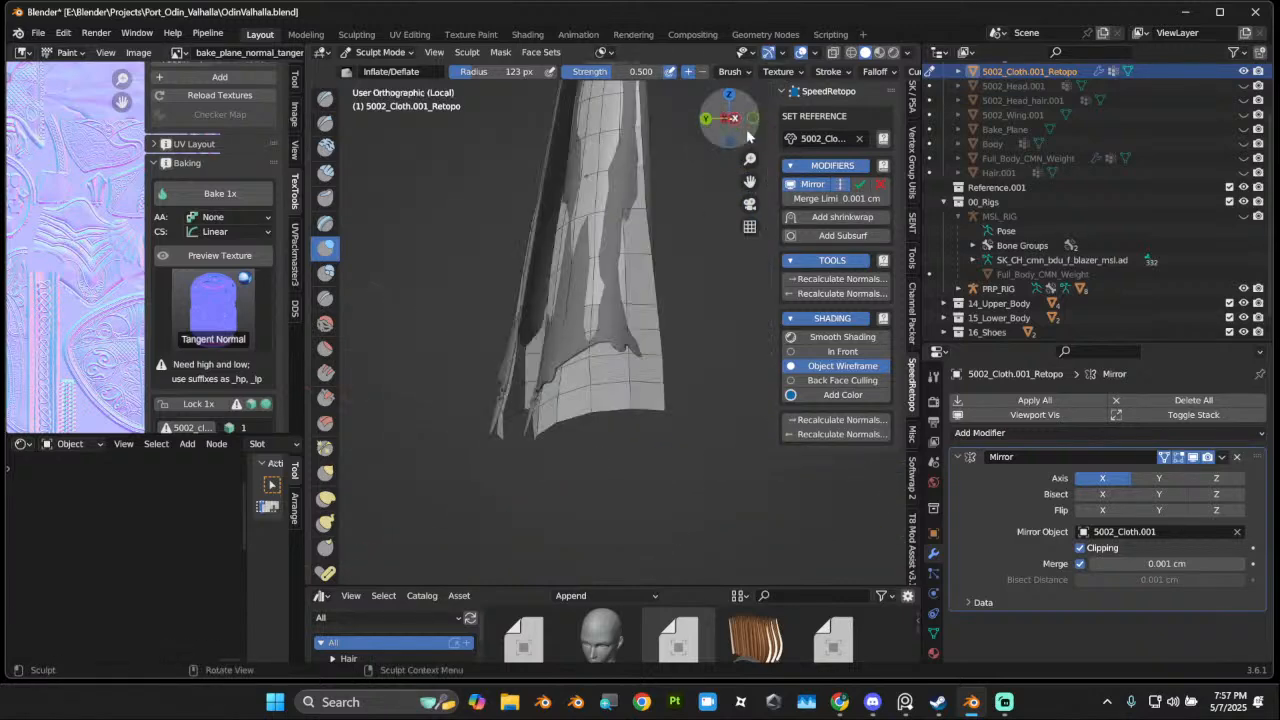
pyautogui.click(731, 118)
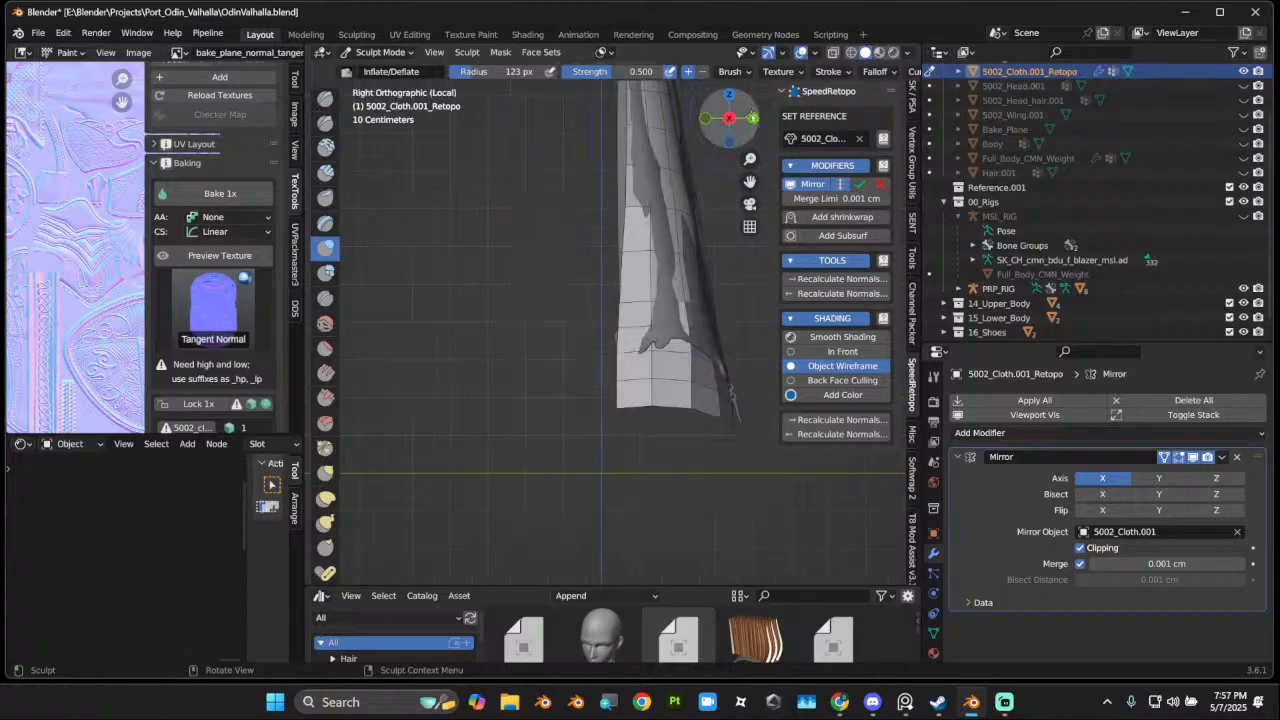
pyautogui.click(753, 119)
pyautogui.click(716, 120)
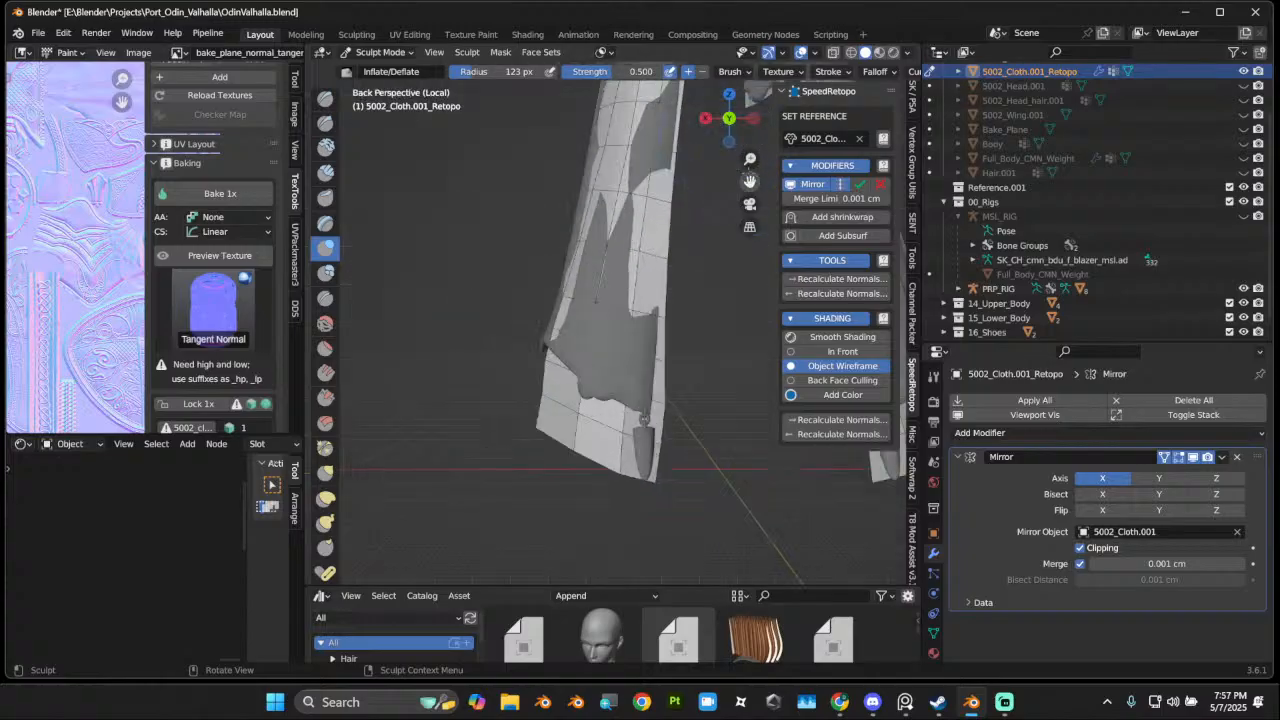
pyautogui.moveTo(751, 181); pyautogui.dragTo(751, 520)
pyautogui.moveTo(655, 350)
pyautogui.mouseDown(button='middle')
pyautogui.moveTo(795, 362)
pyautogui.moveTo(822, 345)
pyautogui.moveTo(774, 389)
pyautogui.moveTo(475, 135)
pyautogui.mouseUp(button='middle')
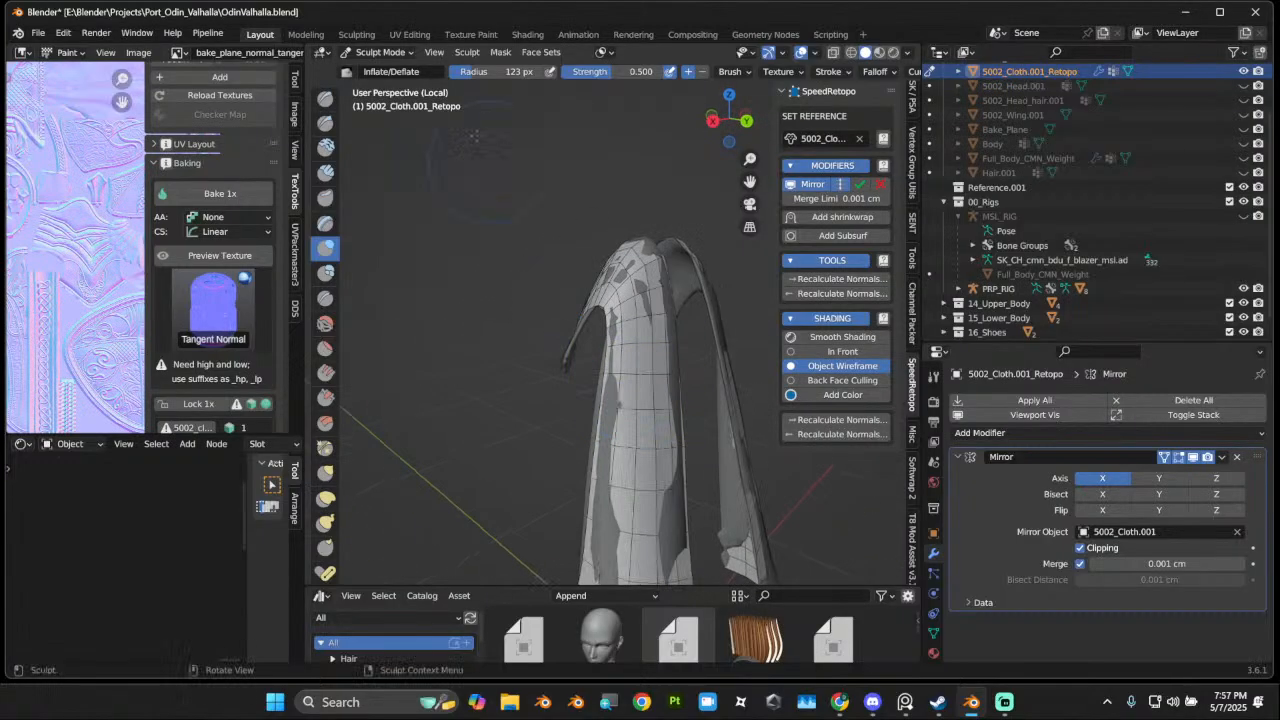
# Step: Return the retopo mesh to Object Mode and switch it to Vertex Paint mode
pyautogui.click(380, 52)
pyautogui.click(380, 80)
pyautogui.moveTo(600, 300)
pyautogui.mouseDown(button='middle')
pyautogui.moveTo(698, 330)
pyautogui.moveTo(624, 240)
pyautogui.moveTo(593, 358)
pyautogui.moveTo(659, 375)
pyautogui.moveTo(625, 362)
pyautogui.moveTo(628, 395)
pyautogui.mouseUp(button='middle')
pyautogui.hotkey('ctrl', 'a')
pyautogui.click(593, 358)
pyautogui.click(380, 52)
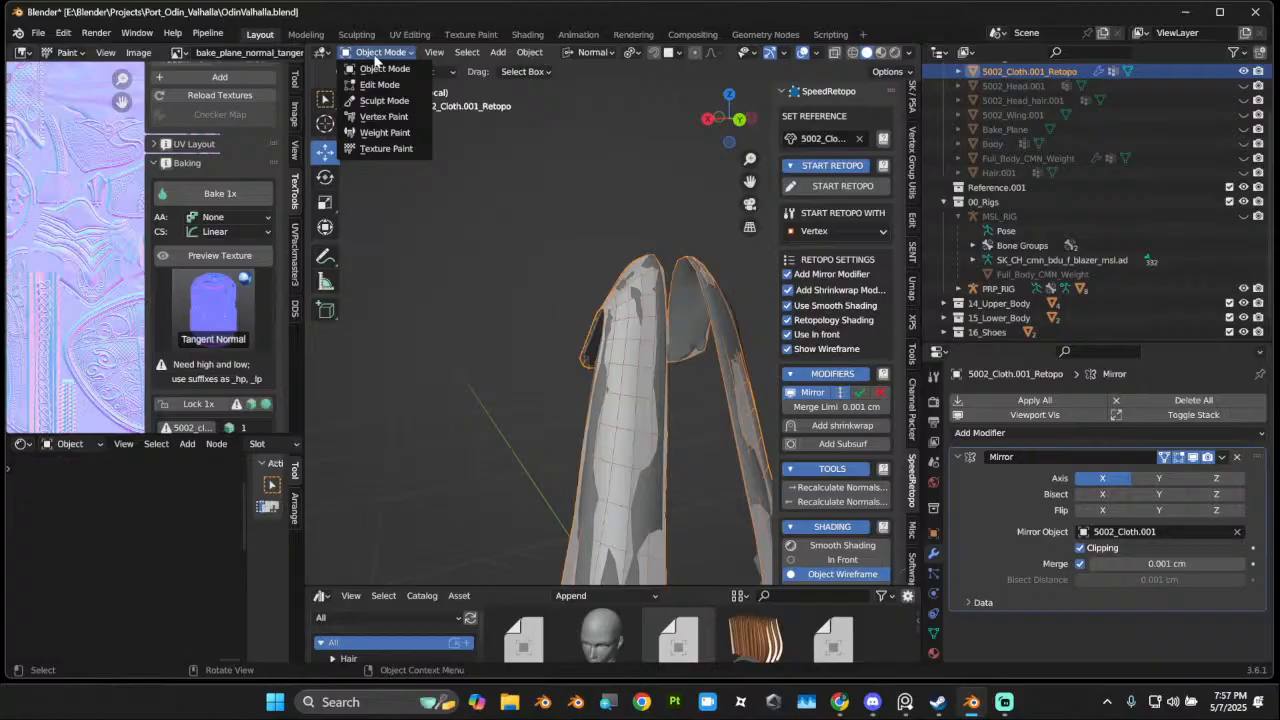
pyautogui.click(380, 110)
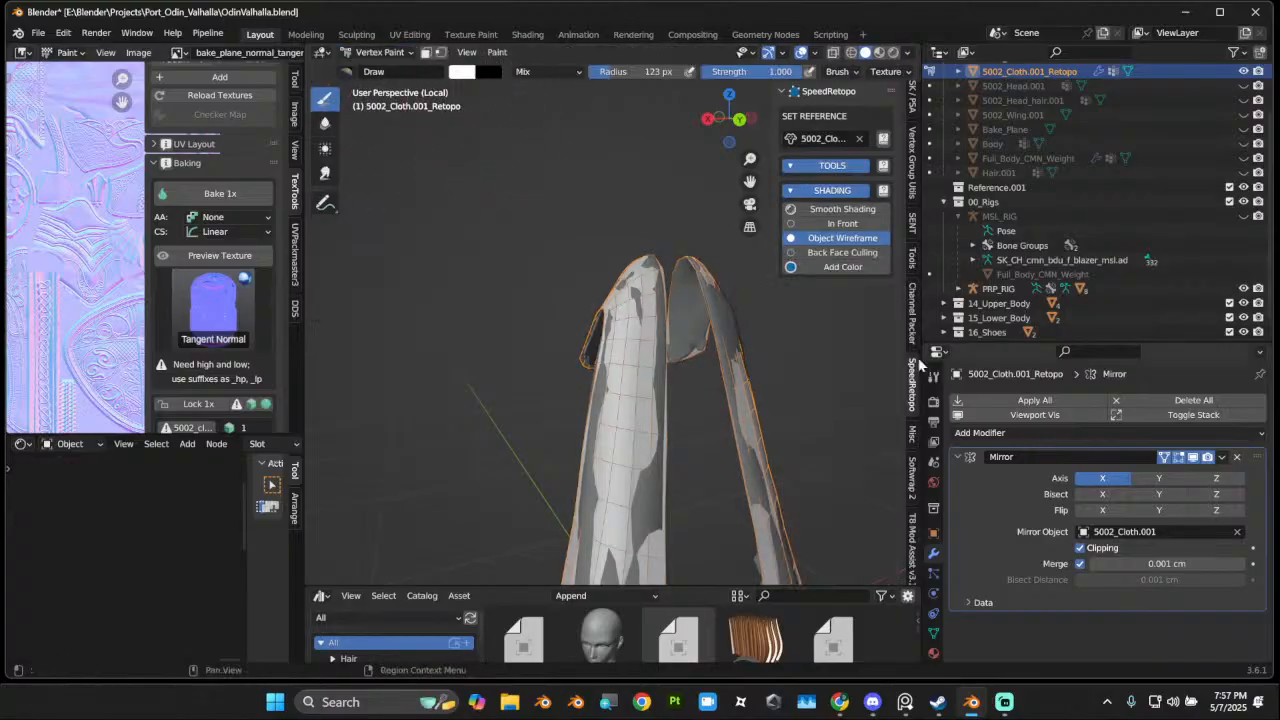
# Step: Examine the vertex paint Draw brush's settings in the tool properties, from brush and colour options down to the VDM Brush Baker
pyautogui.click(934, 377)
pyautogui.scroll(-6, 1180, 600)
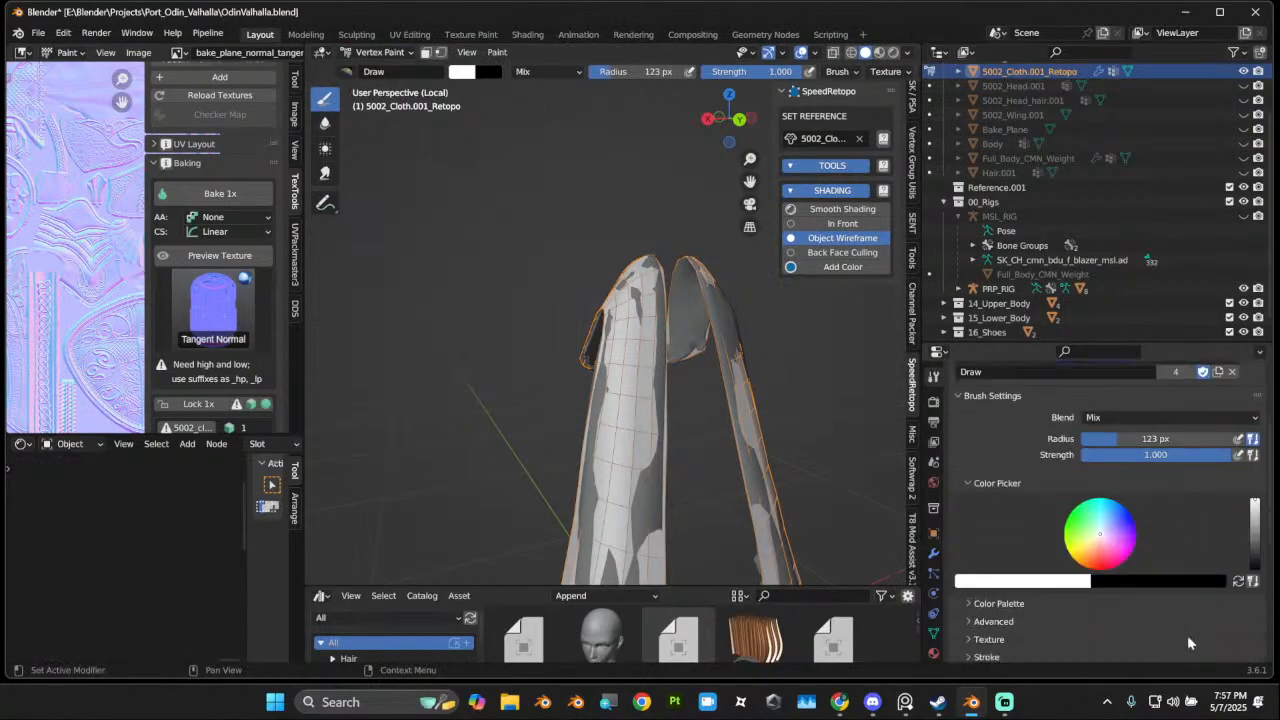
pyautogui.scroll(-2, 1005, 495)
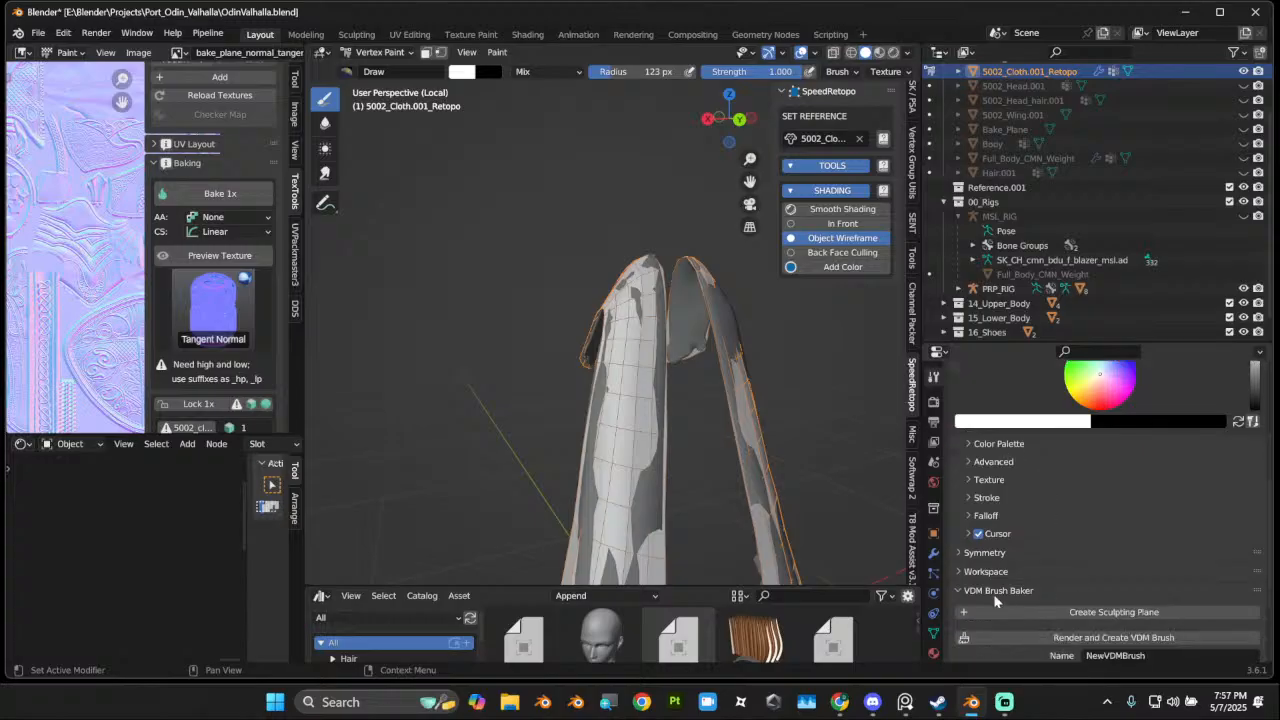
pyautogui.scroll(-3, 1025, 593)
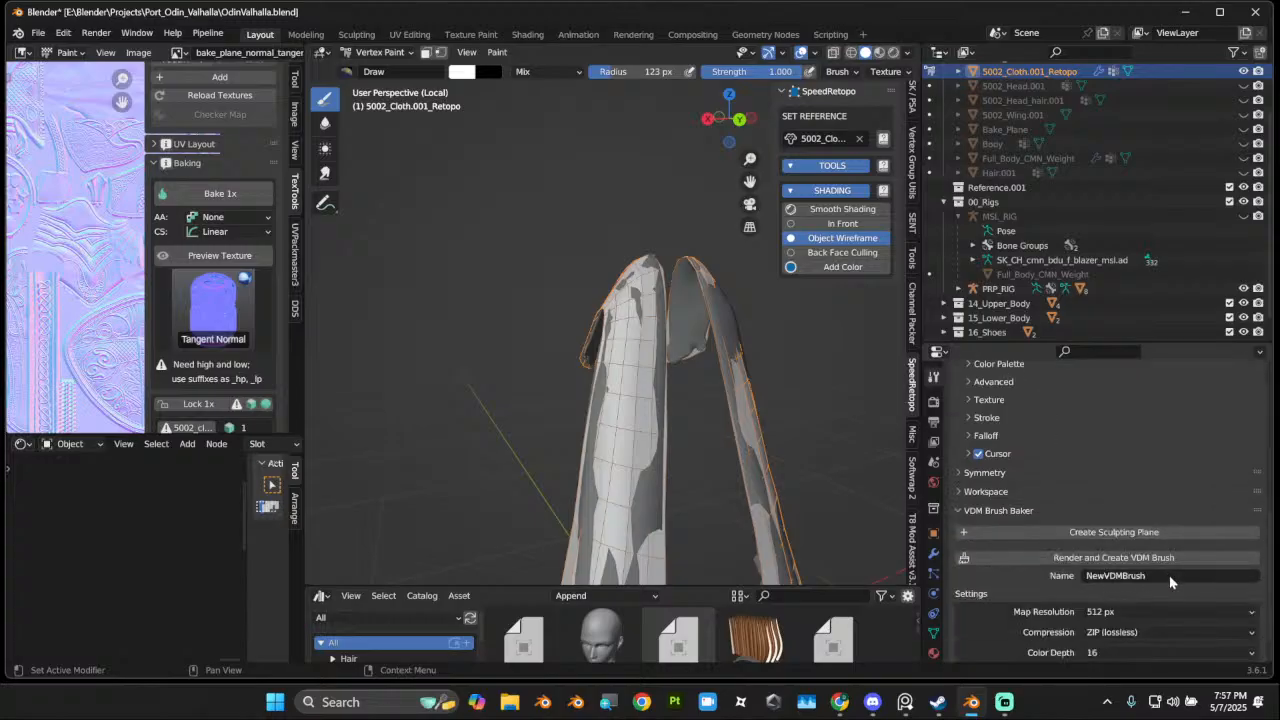
pyautogui.scroll(-3, 1169, 575)
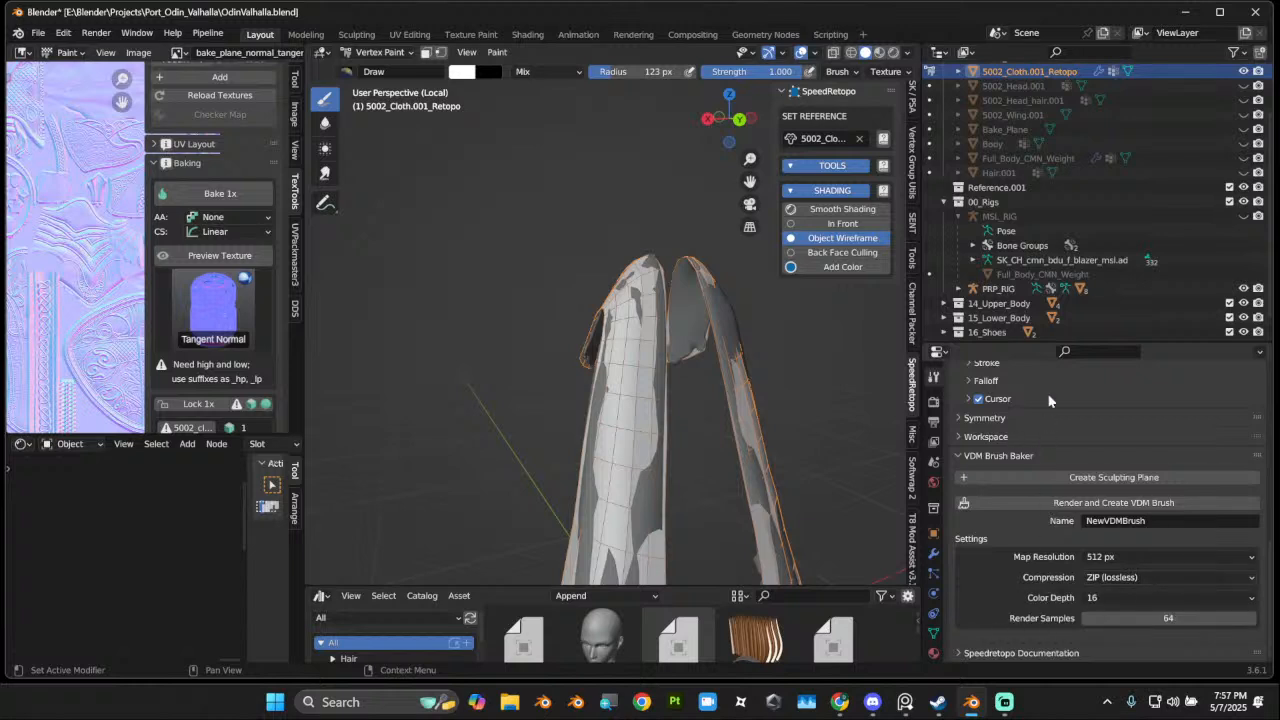
pyautogui.scroll(2, 1025, 416)
pyautogui.scroll(3, 1017, 404)
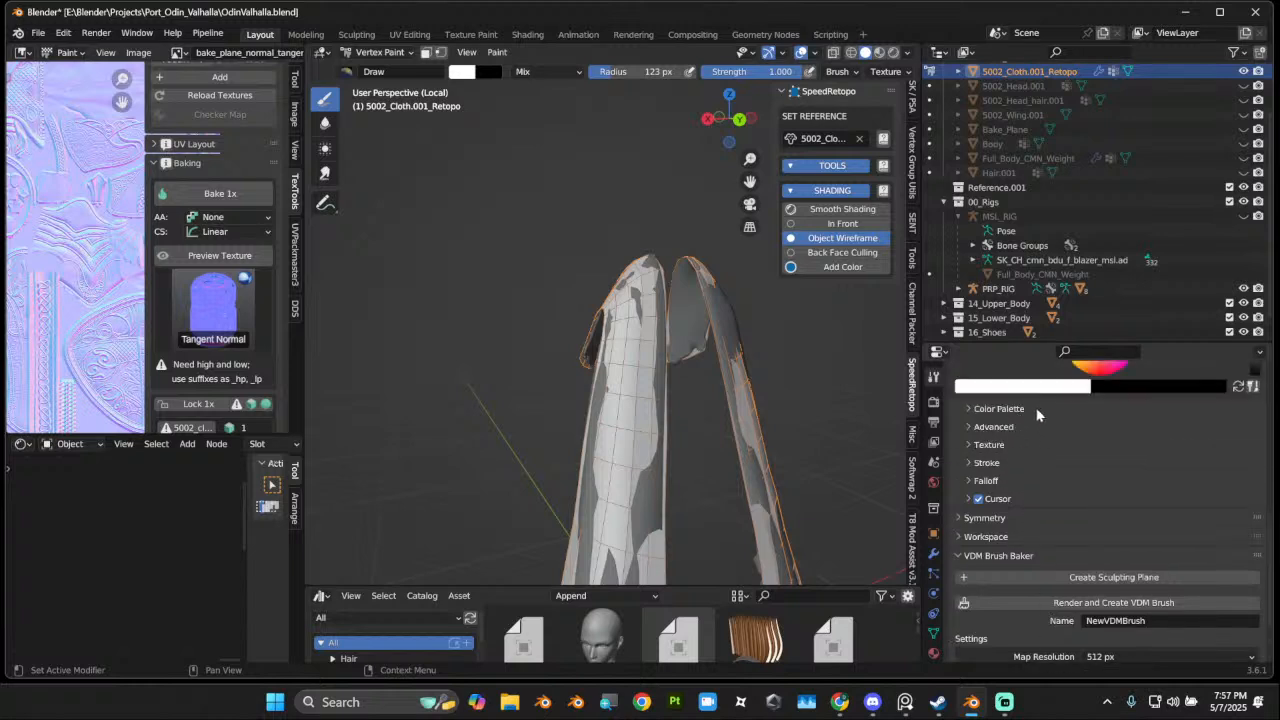
pyautogui.scroll(15, 1040, 430)
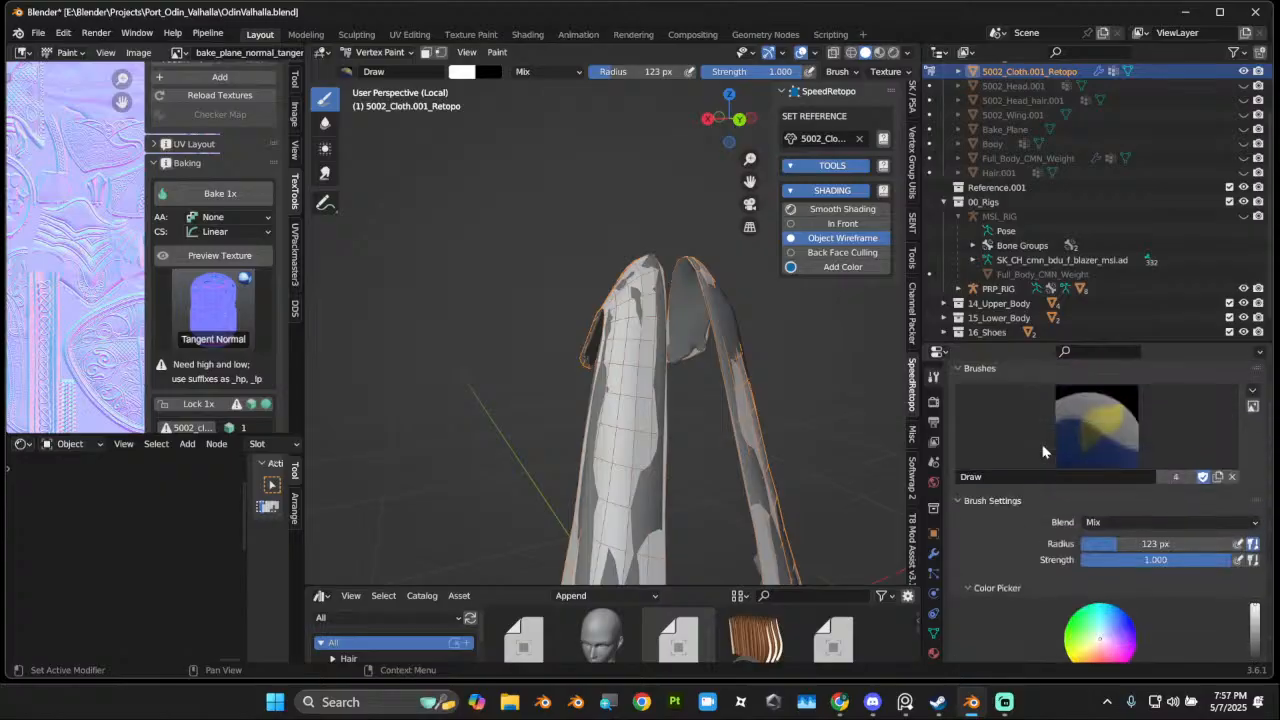
pyautogui.scroll(2, 1045, 470)
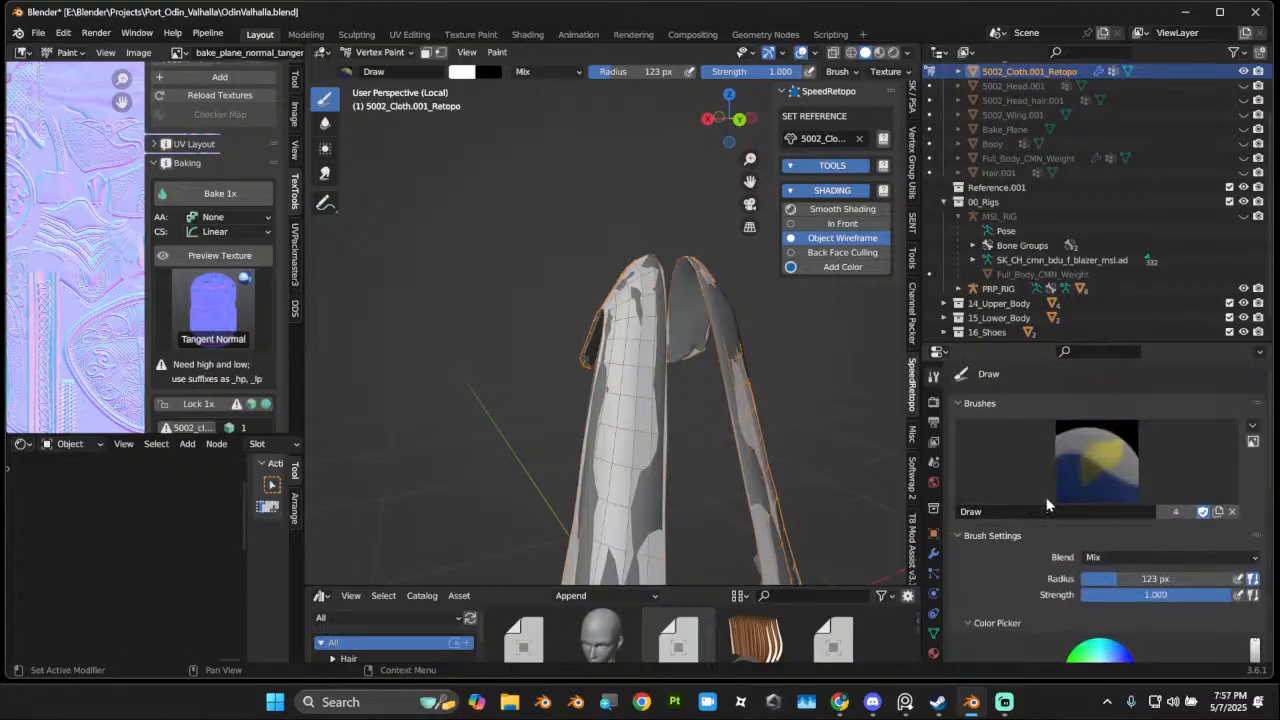
pyautogui.scroll(-15, 1047, 505)
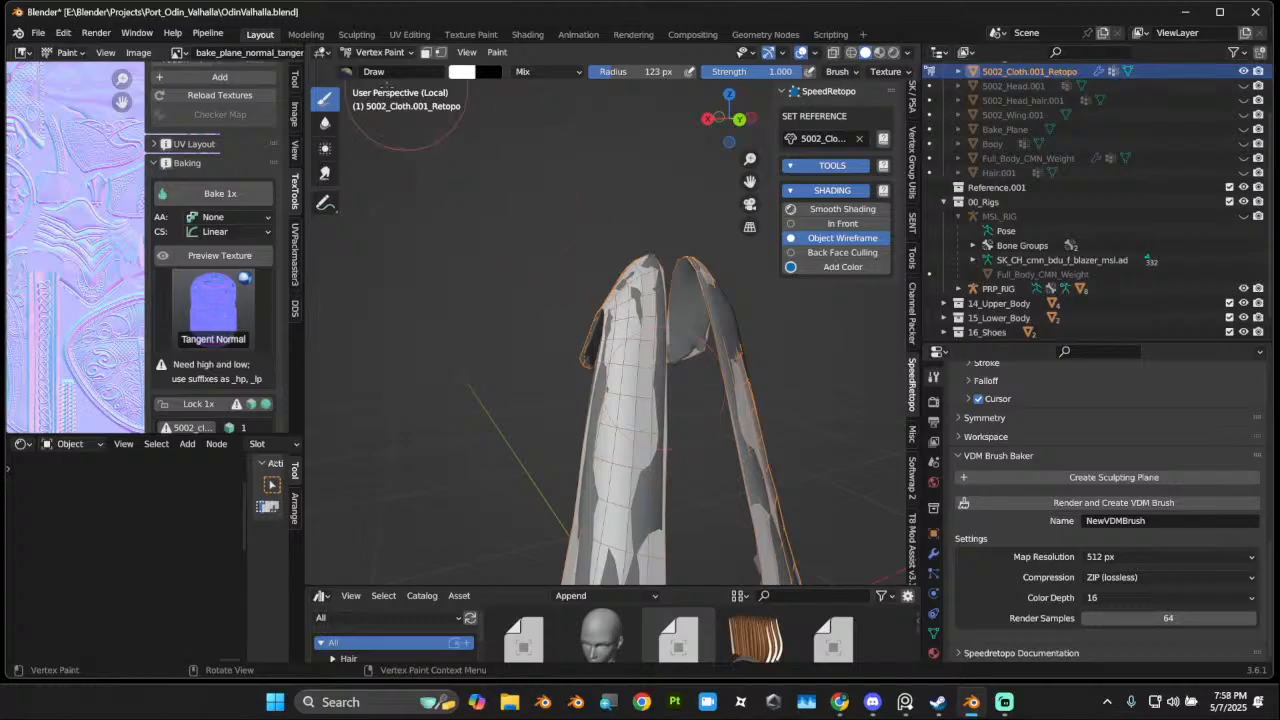
# Step: Set the vertex paint colour to black and paint over the upper part of the cape's back panel
pyautogui.click(463, 72)
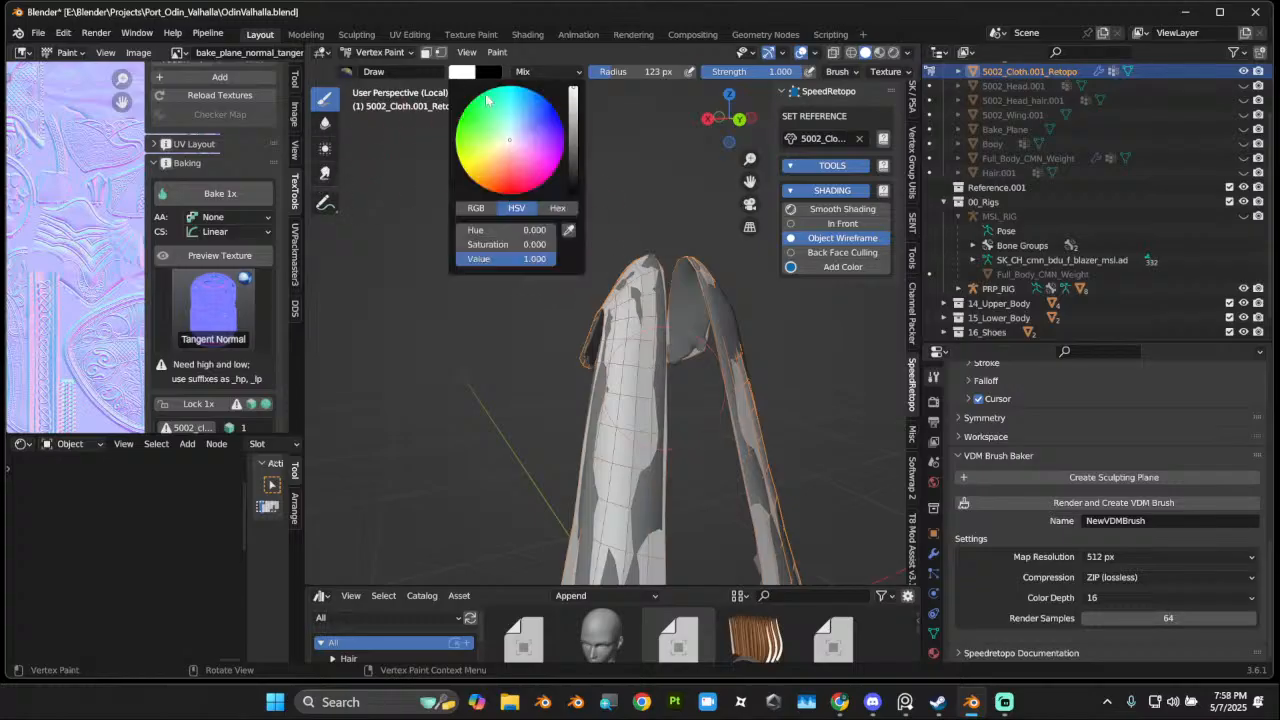
pyautogui.moveTo(573, 140); pyautogui.dragTo(573, 195)
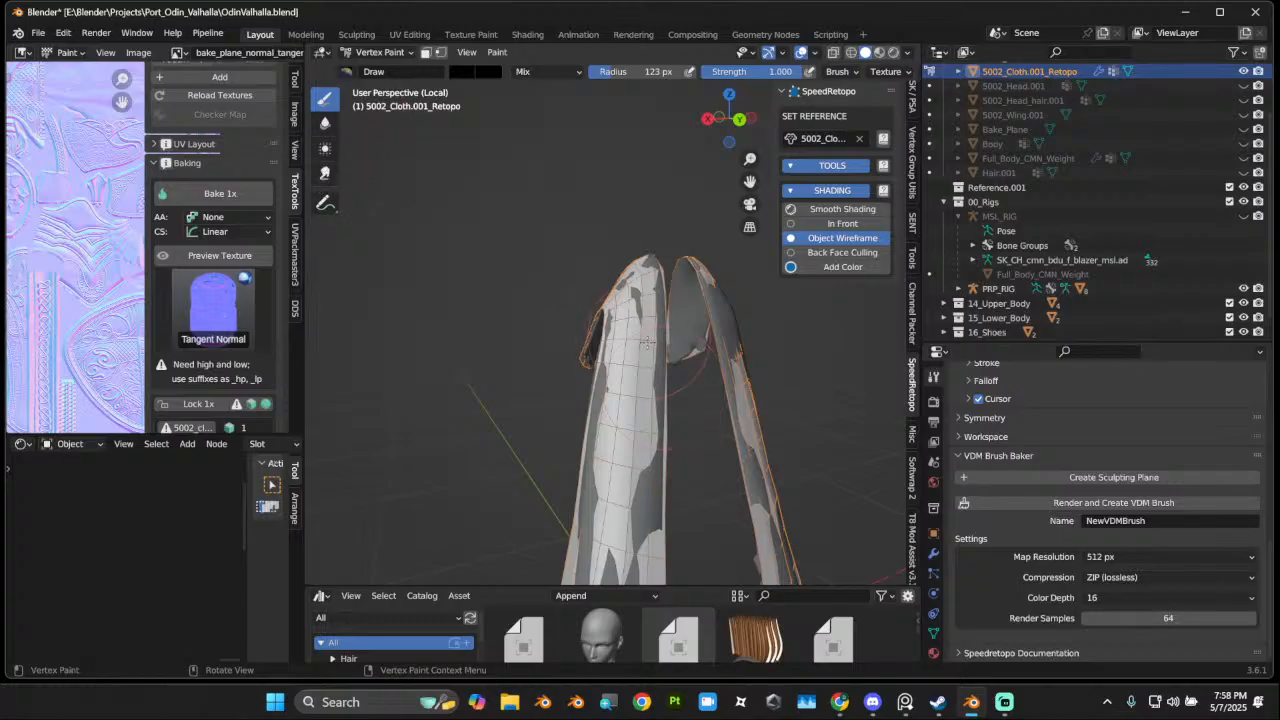
pyautogui.moveTo(619, 362)
pyautogui.mouseDown()
pyautogui.moveTo(622, 372)
pyautogui.moveTo(622, 300)
pyautogui.mouseUp()
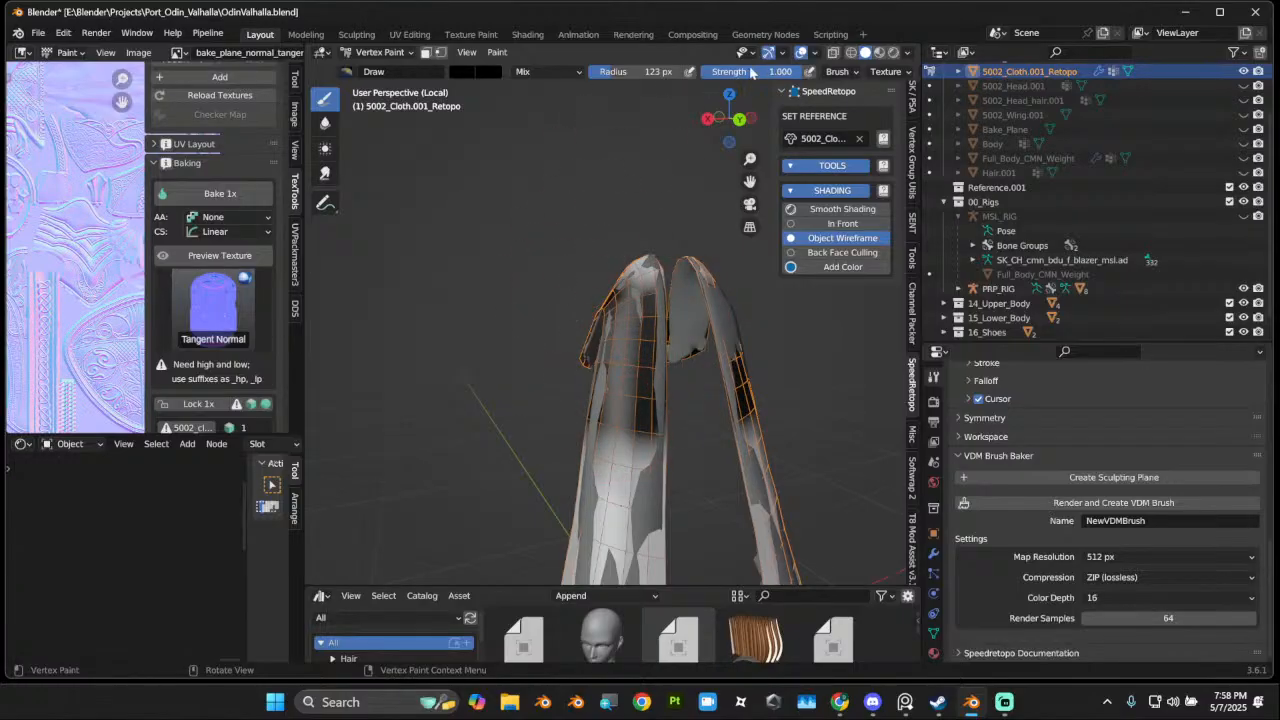
# Step: Go through the Draw brush's texture and falloff options and cover the rest of the cape with black
pyautogui.moveTo(753, 73)
pyautogui.mouseDown(button='middle')
pyautogui.moveTo(523, 97)
pyautogui.moveTo(545, 85)
pyautogui.mouseUp(button='middle')
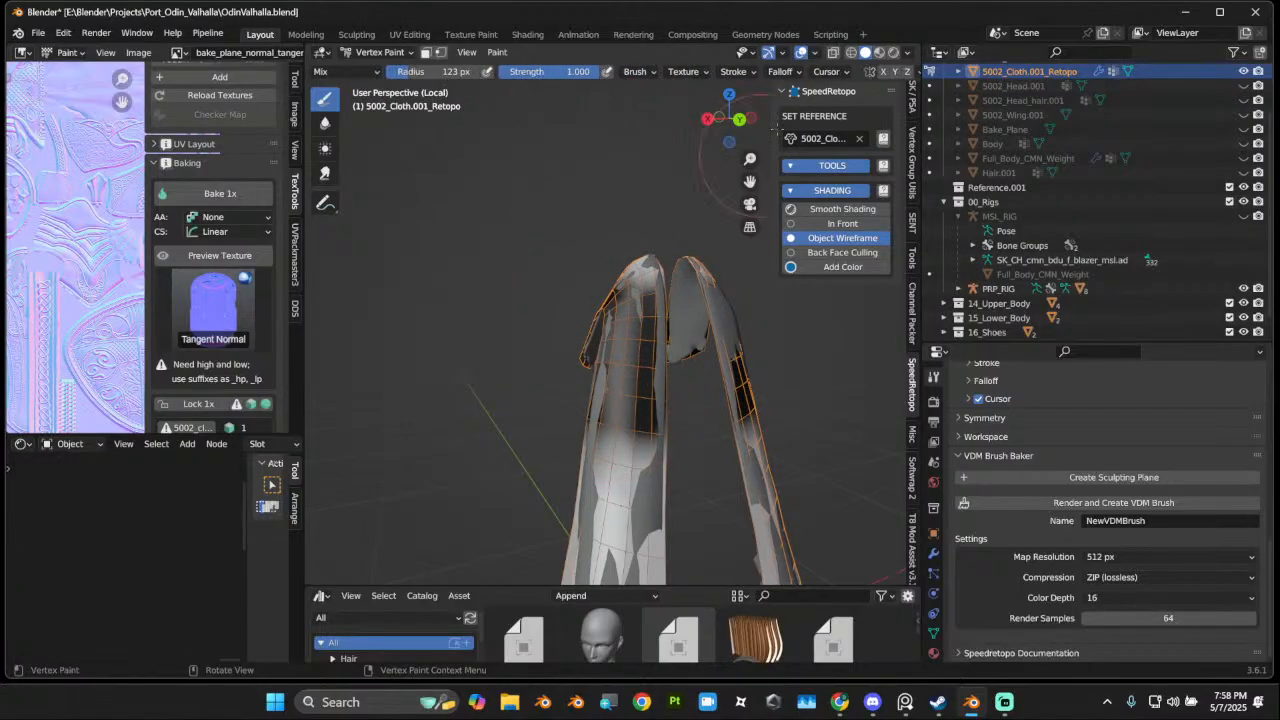
pyautogui.click(625, 73)
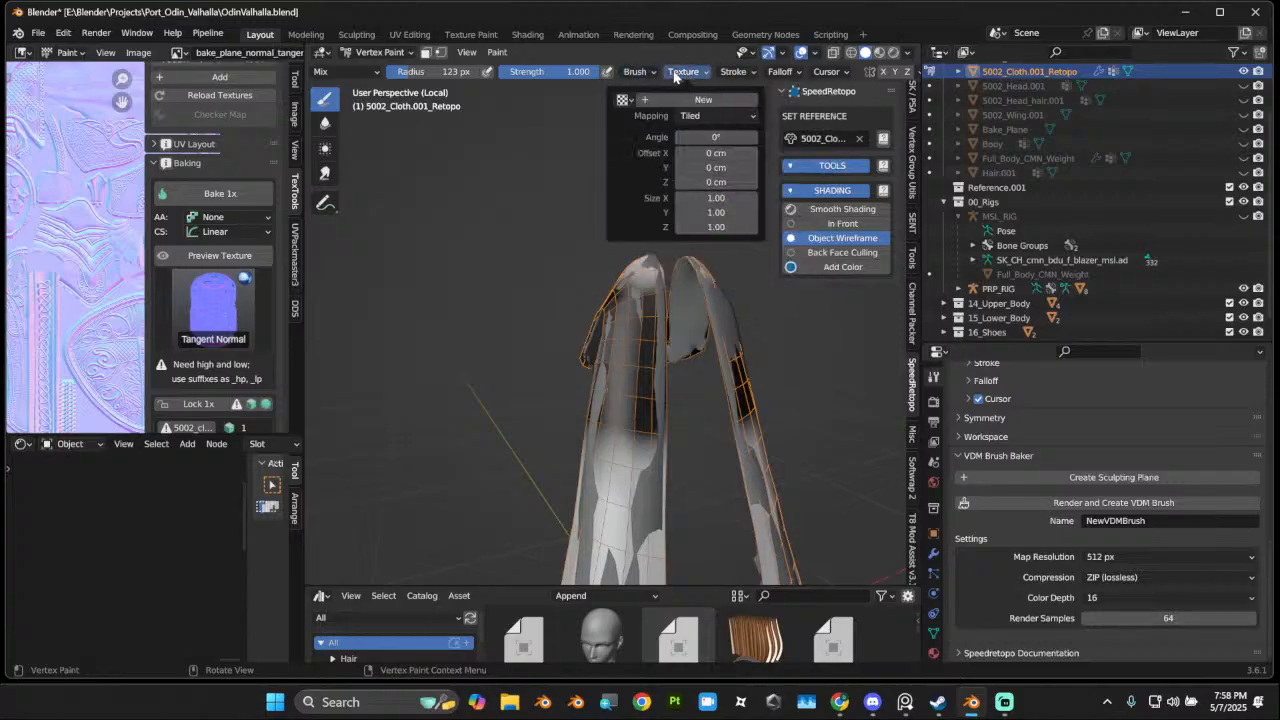
pyautogui.moveTo(768, 76)
pyautogui.moveTo(790, 320); pyautogui.dragTo(764, 380, button='middle')
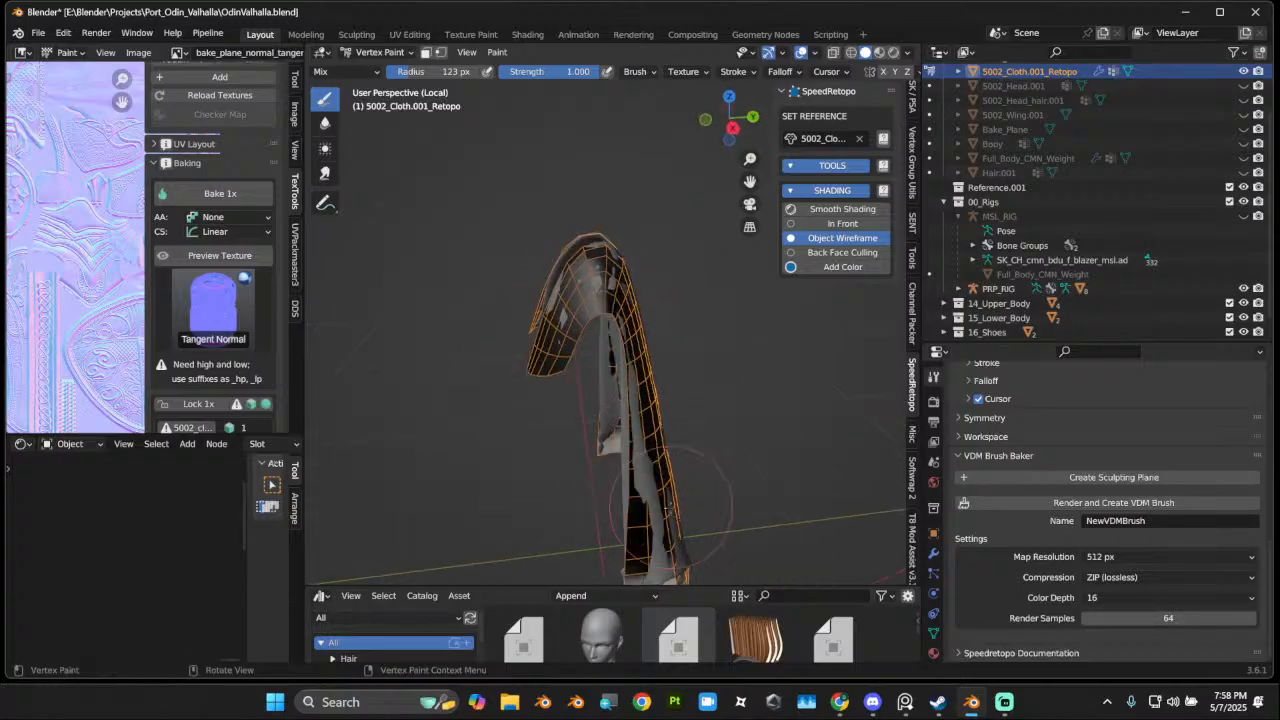
# Step: Leave local view to show the whole character and change the vertex paint colour to pure red using RGB values
pyautogui.press('KP_Divide')
pyautogui.moveTo(565, 437)
pyautogui.mouseDown()
pyautogui.moveTo(560, 485)
pyautogui.moveTo(527, 420)
pyautogui.mouseUp()
pyautogui.moveTo(545, 237); pyautogui.dragTo(727, 375, button='middle')
pyautogui.moveTo(631, 270)
pyautogui.mouseDown(button='middle')
pyautogui.moveTo(570, 307)
pyautogui.moveTo(593, 297)
pyautogui.mouseUp(button='middle')
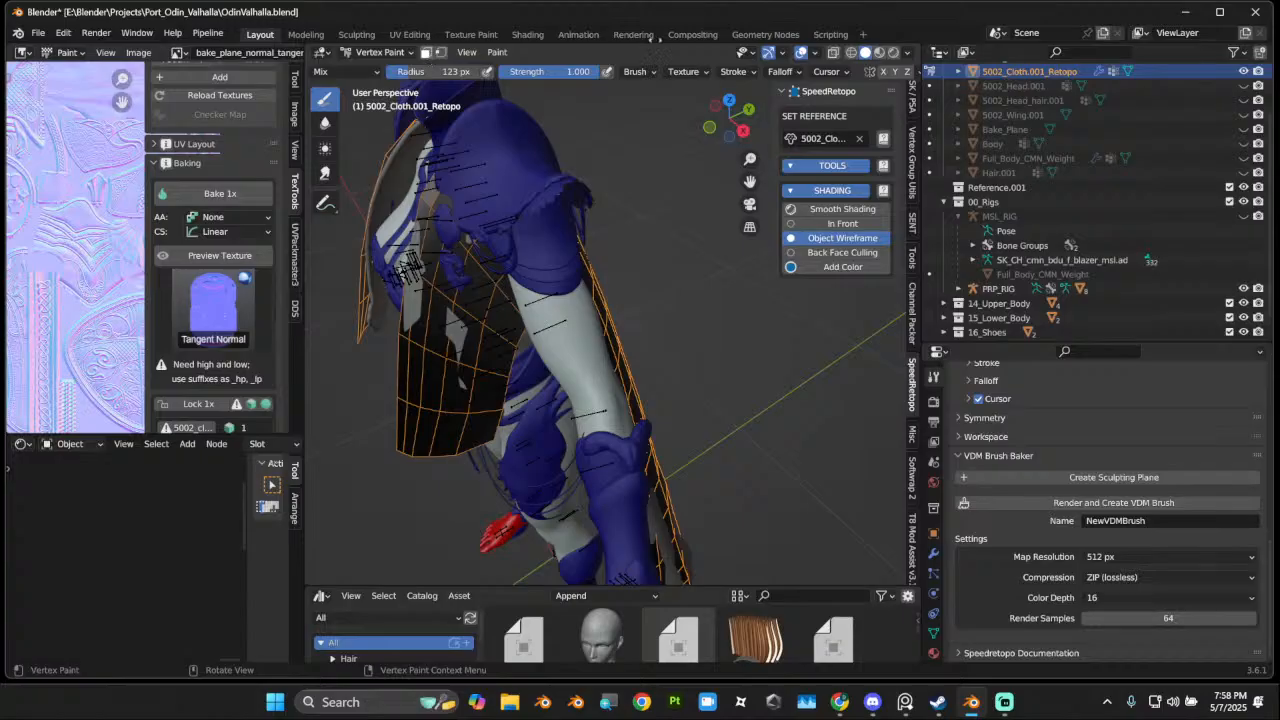
pyautogui.scroll(5, 500, 72)
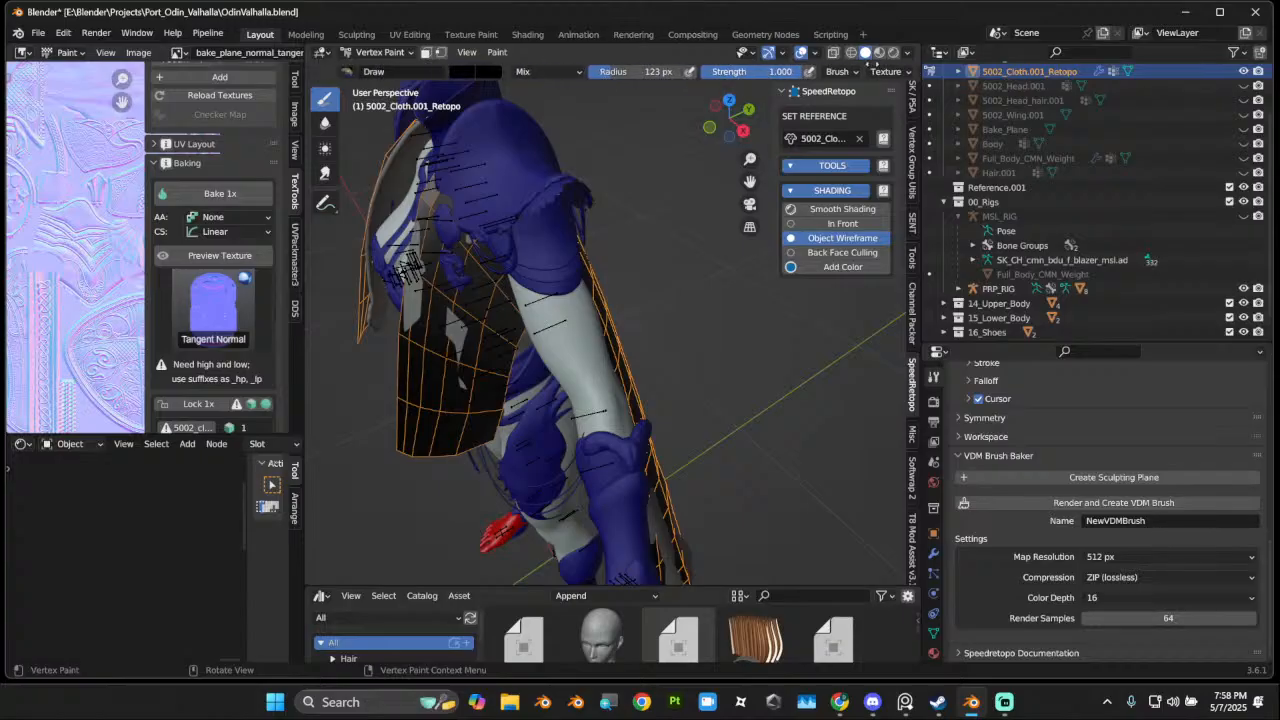
pyautogui.click(470, 72)
pyautogui.click(473, 209)
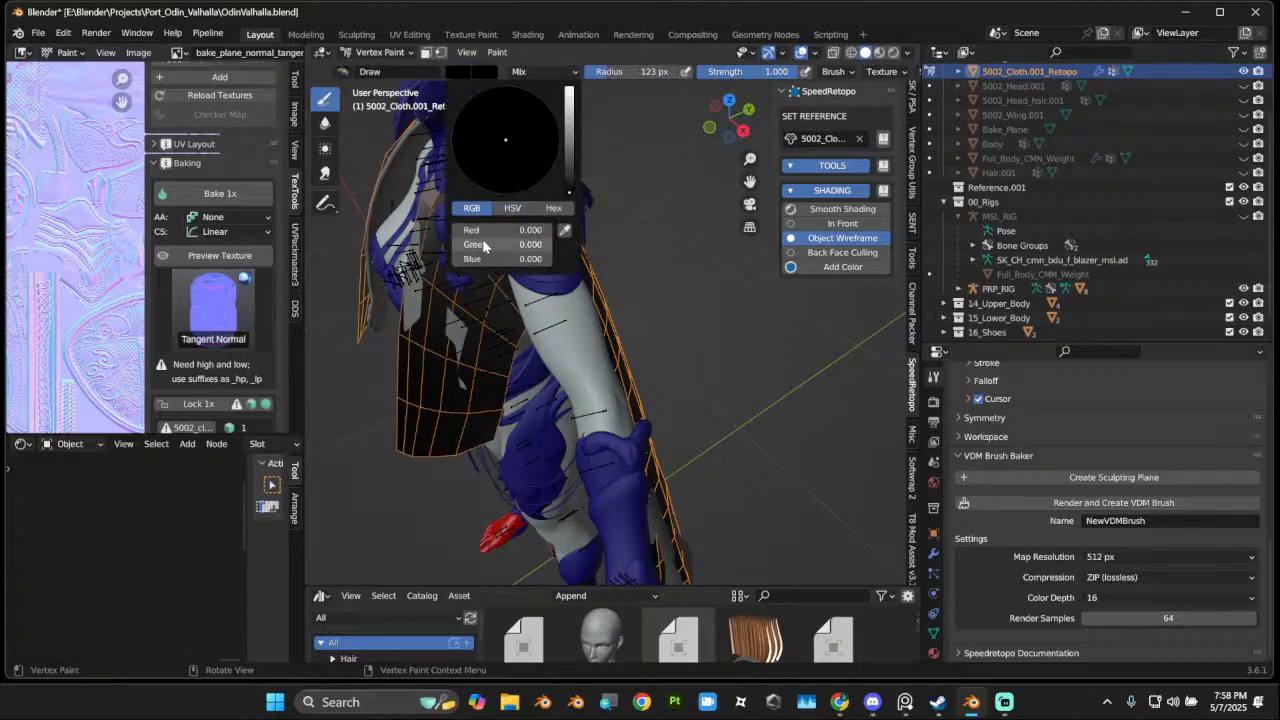
pyautogui.moveTo(485, 232); pyautogui.dragTo(553, 233)
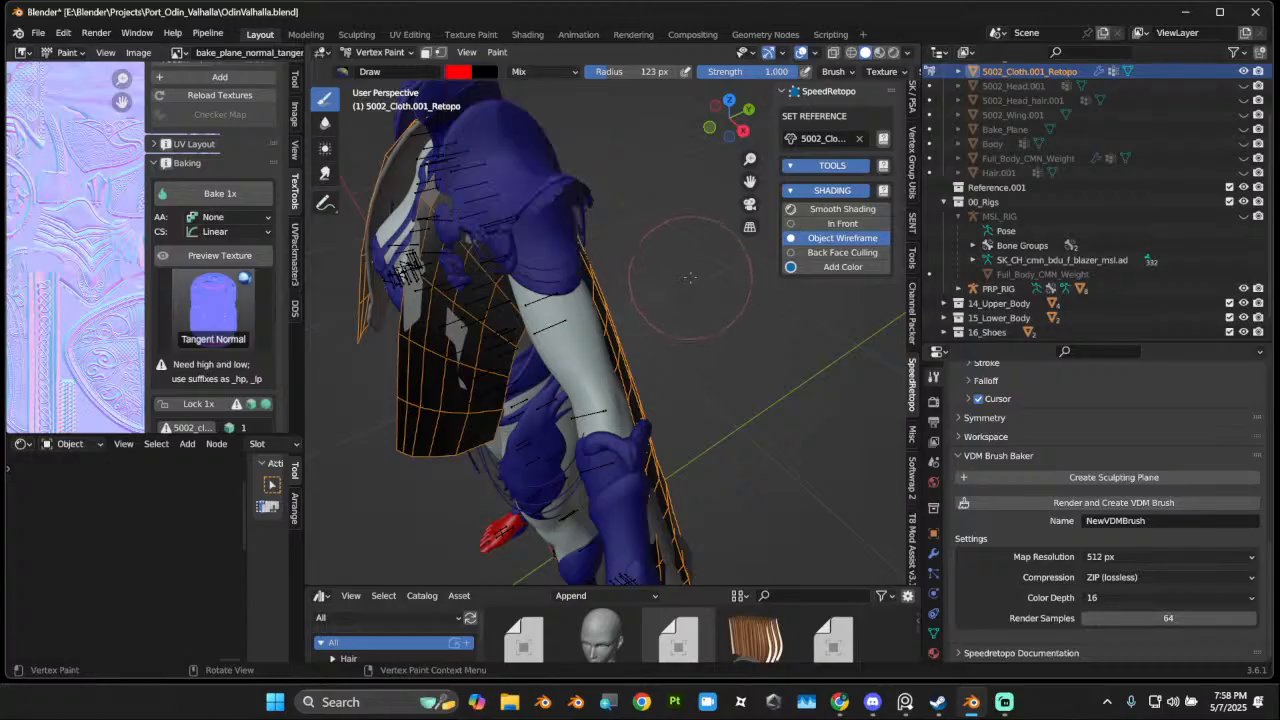
# Step: Paint the upper front of the cape red around the shoulder and upper arm with the 123 px Draw brush
pyautogui.scroll(2, 690, 278)
pyautogui.moveTo(690, 278)
pyautogui.mouseDown(button='middle')
pyautogui.moveTo(740, 232)
pyautogui.moveTo(686, 284)
pyautogui.mouseUp(button='middle')
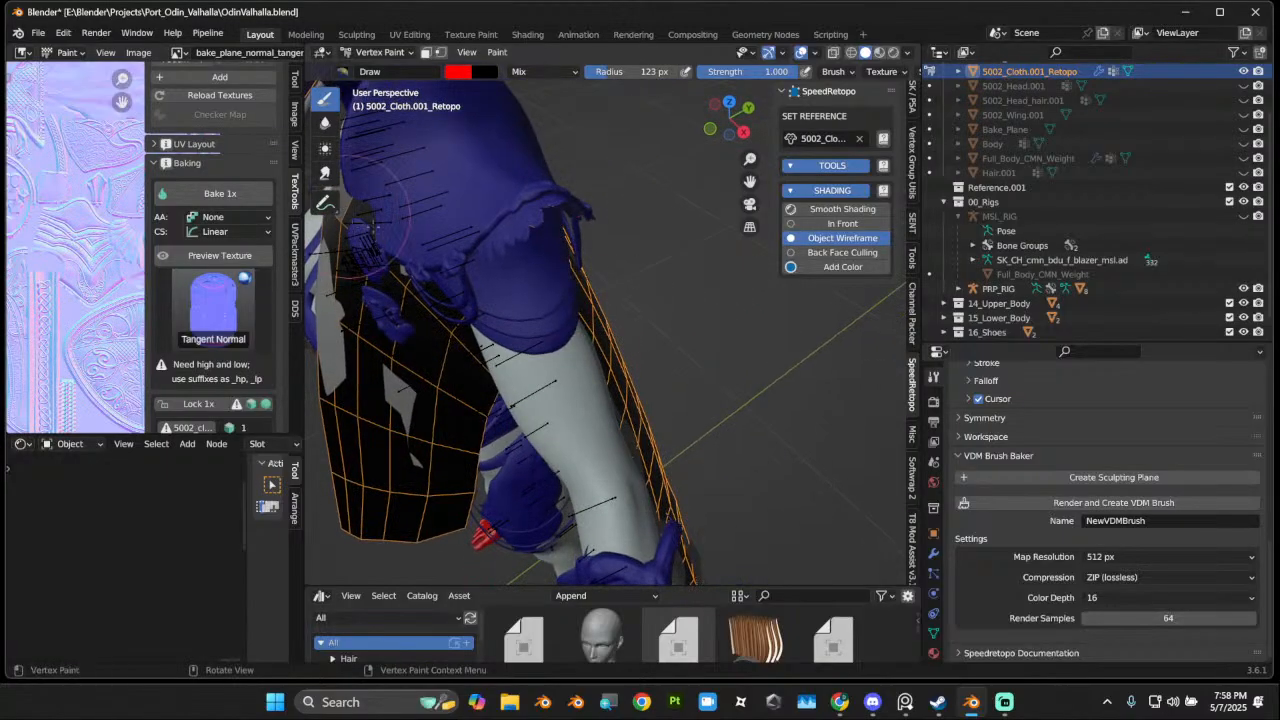
pyautogui.moveTo(377, 227); pyautogui.dragTo(405, 234, button='middle')
pyautogui.moveTo(430, 232); pyautogui.dragTo(515, 293)
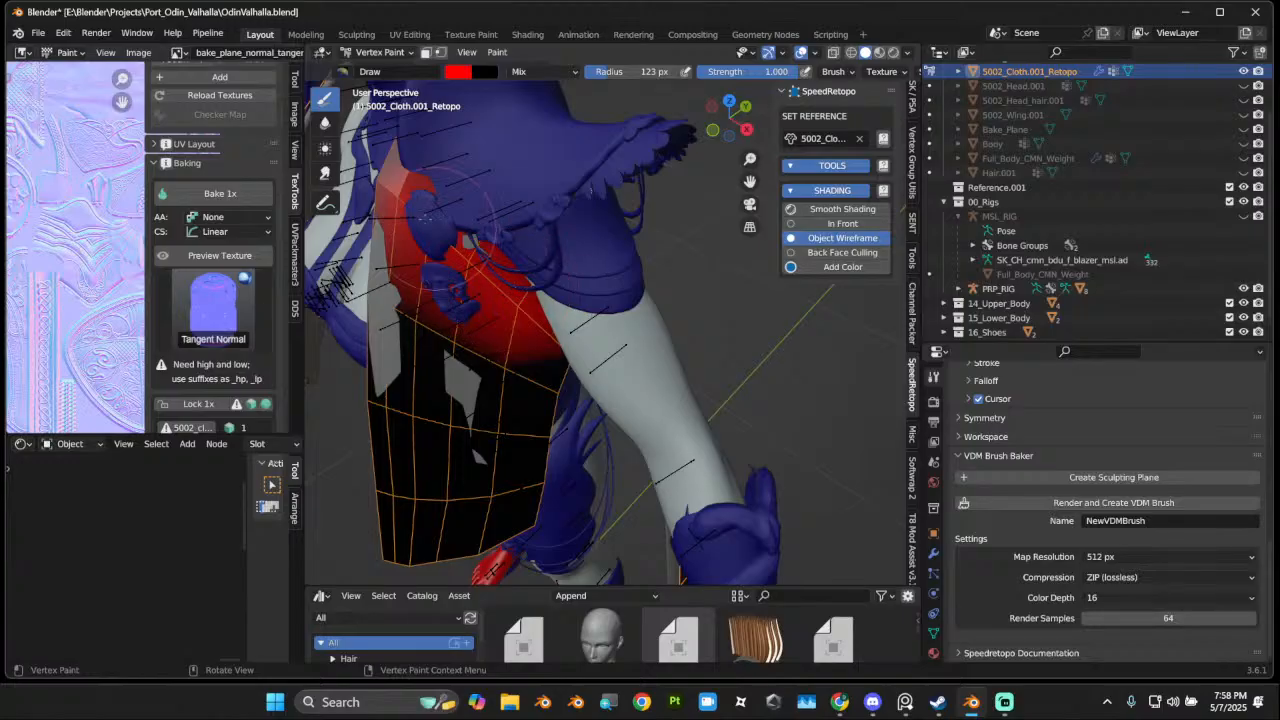
# Step: Isolate the cape in local view and bring its shoulder area into view from above
pyautogui.moveTo(480, 250)
pyautogui.mouseDown(button='middle')
pyautogui.moveTo(430, 160)
pyautogui.moveTo(484, 200)
pyautogui.mouseUp(button='middle')
pyautogui.scroll(-3, 440, 124)
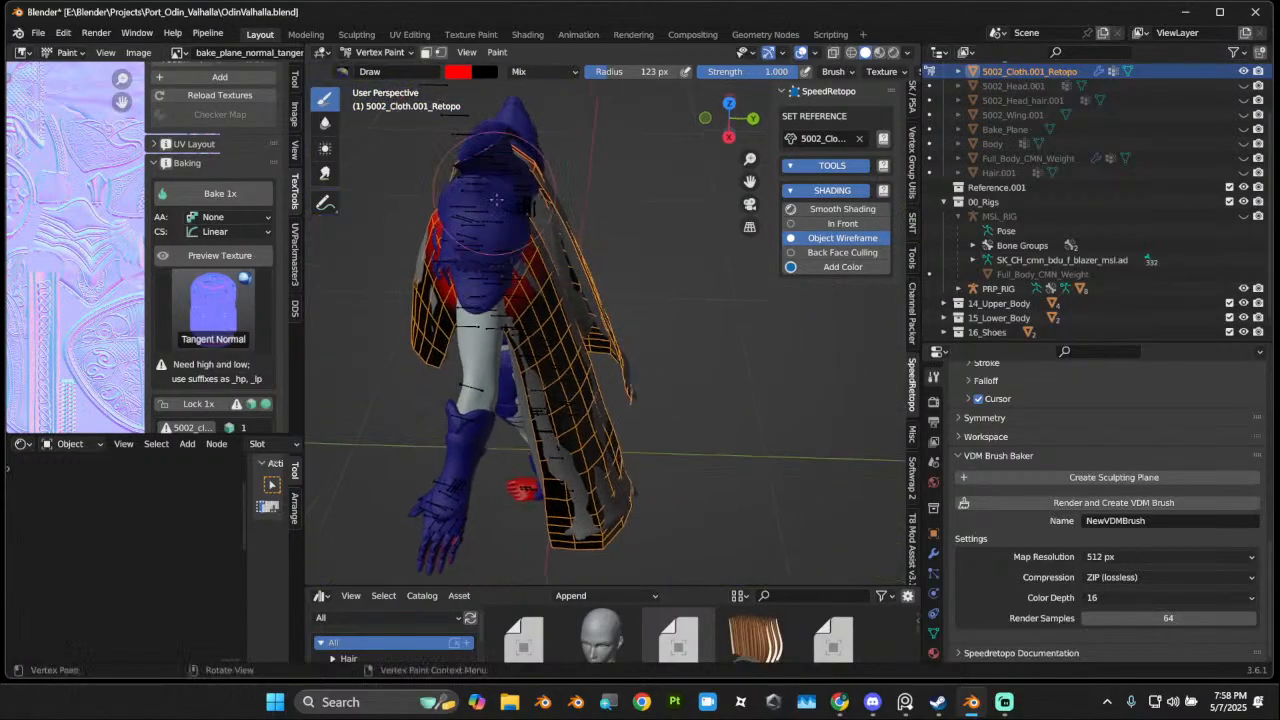
pyautogui.press('KP_Divide')
pyautogui.moveTo(552, 228); pyautogui.dragTo(580, 308, button='middle')
pyautogui.scroll(2, 556, 259)
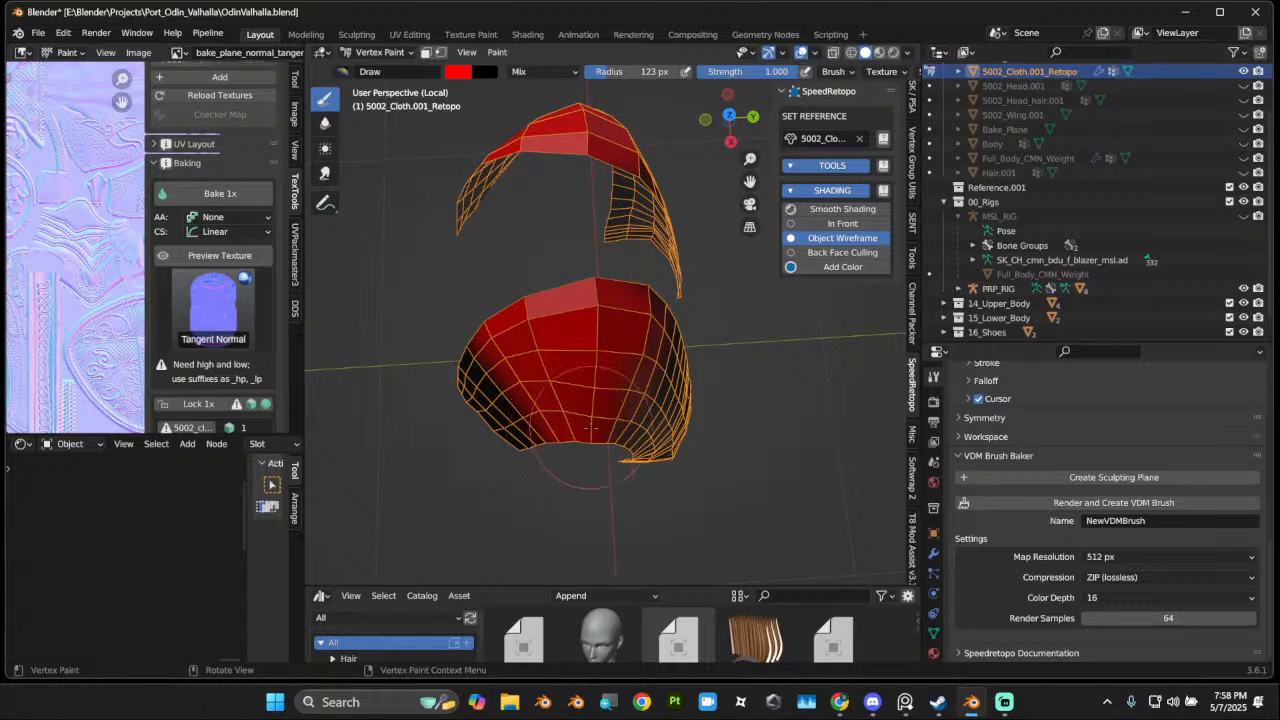
# Step: Adjust the Draw brush size and check the red painting around the cape's shoulder area from several angles
pyautogui.moveTo(613, 310)
pyautogui.mouseDown(button='middle')
pyautogui.moveTo(555, 160)
pyautogui.moveTo(531, 249)
pyautogui.moveTo(557, 207)
pyautogui.moveTo(596, 245)
pyautogui.moveTo(602, 276)
pyautogui.mouseUp(button='middle')
pyautogui.press('f')
pyautogui.click(552, 207)
pyautogui.moveTo(448, 355)
pyautogui.mouseDown(button='middle')
pyautogui.moveTo(575, 335)
pyautogui.moveTo(552, 286)
pyautogui.moveTo(509, 247)
pyautogui.moveTo(547, 243)
pyautogui.moveTo(491, 257)
pyautogui.moveTo(726, 190)
pyautogui.moveTo(688, 262)
pyautogui.moveTo(555, 294)
pyautogui.mouseUp(button='middle')
pyautogui.scroll(-3, 549, 243)
pyautogui.scroll(2, 490, 257)
# Step: Return the cape to Object Mode and leave local view to show the whole character
pyautogui.click(373, 54)
pyautogui.click(387, 73)
pyautogui.click(721, 124)
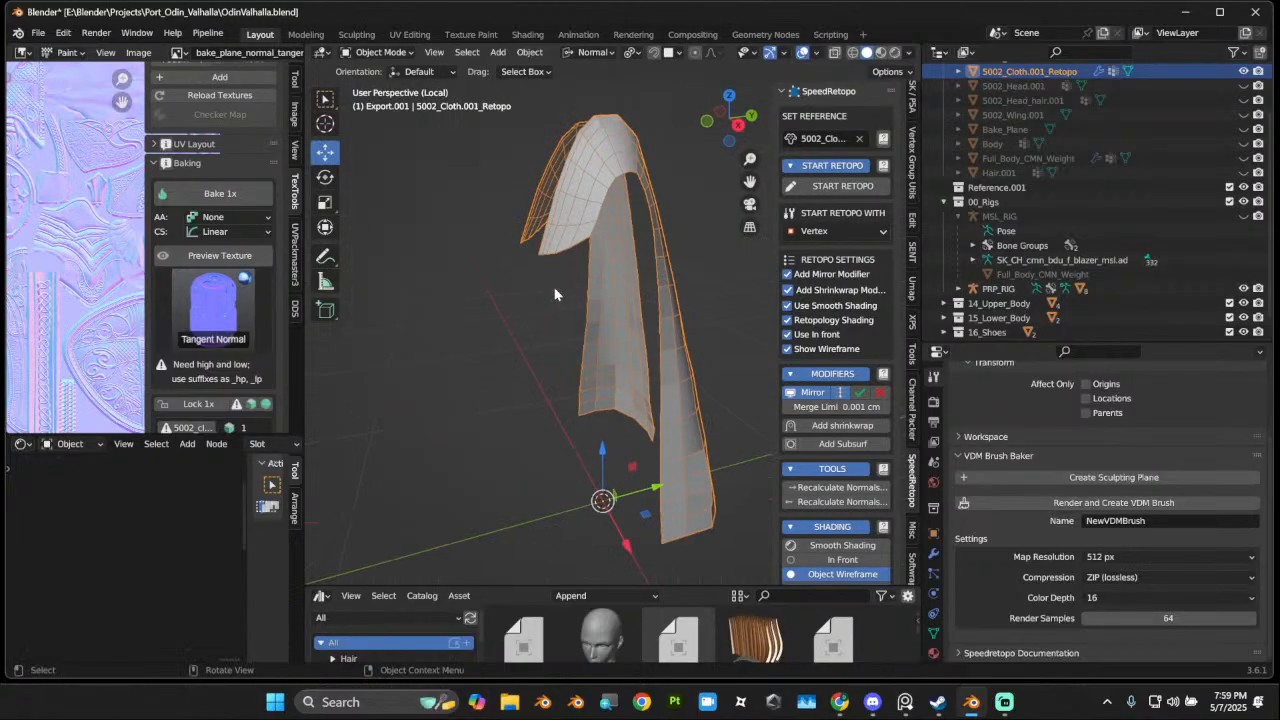
pyautogui.press('KP_Divide')
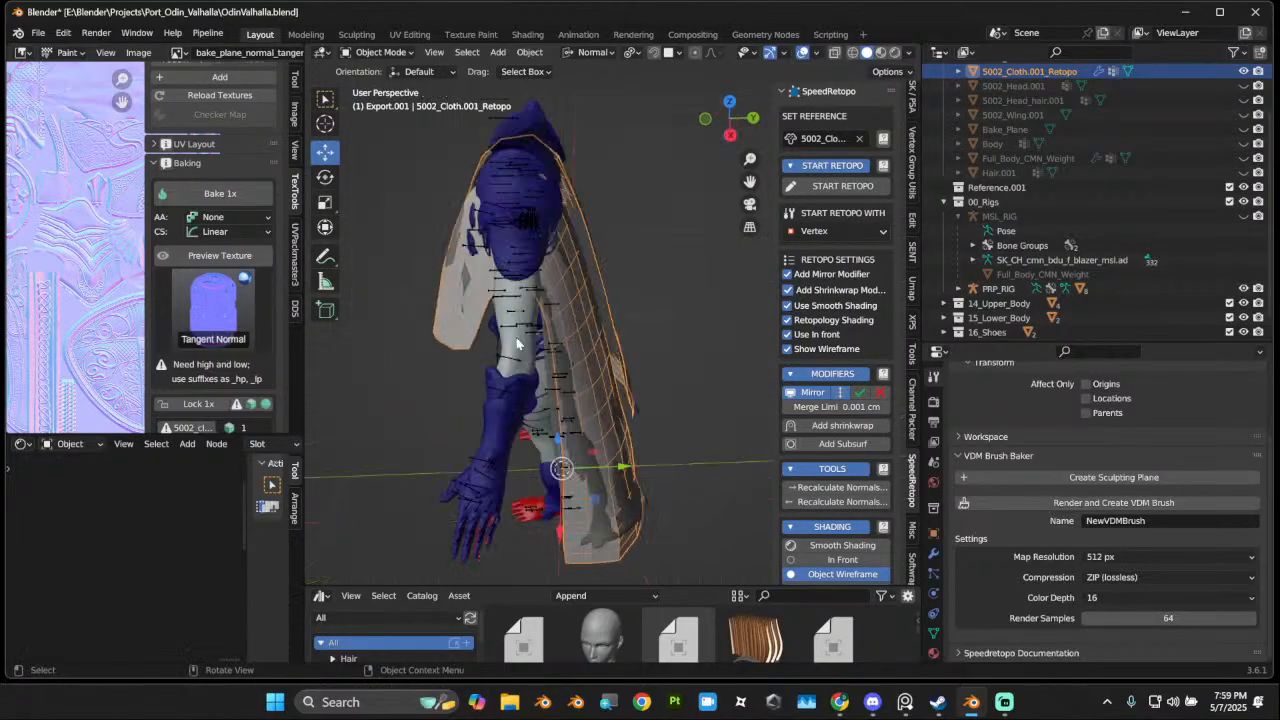
# Step: Select the Full_Body_CMN_Weight.001 mesh, add the retopologised cape as the active object, and enter Weight Paint mode
pyautogui.moveTo(565, 272); pyautogui.dragTo(614, 243, button='middle')
pyautogui.click(626, 200)
pyautogui.moveTo(626, 200); pyautogui.dragTo(631, 268, button='middle')
pyautogui.scroll(3, 615, 274)
pyautogui.scroll(-2, 591, 280)
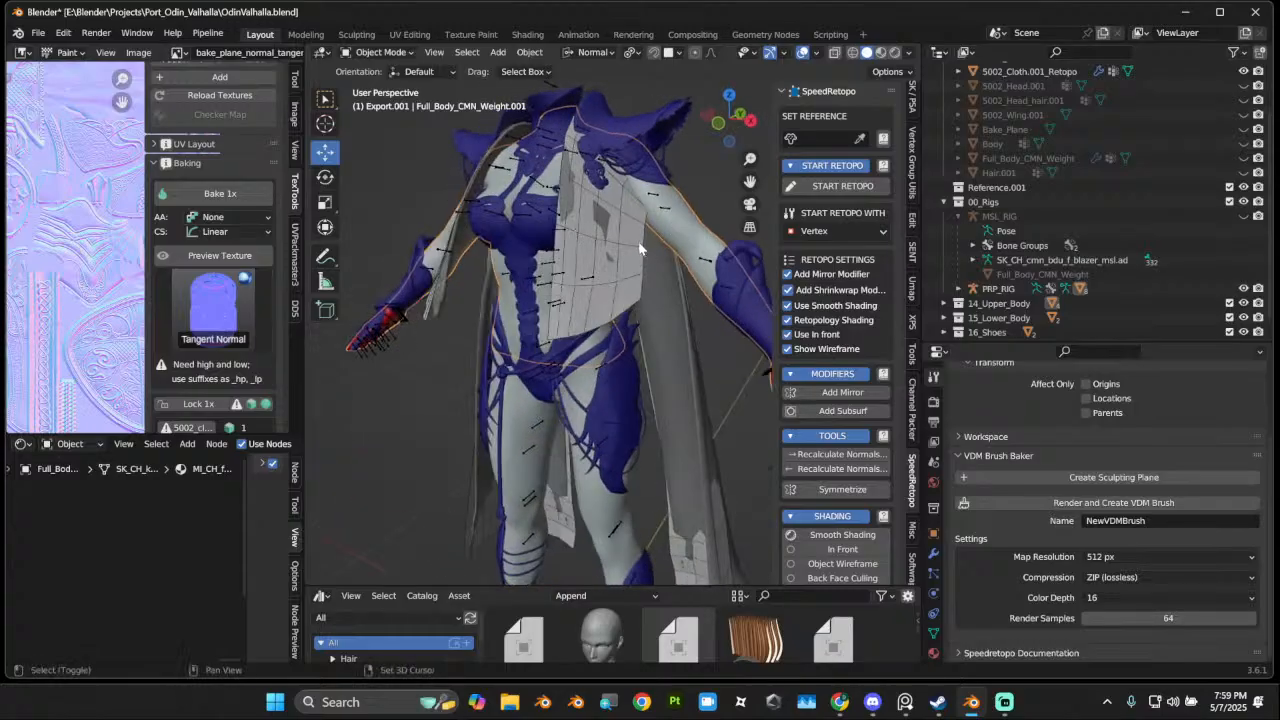
pyautogui.keyDown('shift'); pyautogui.click(642, 252); pyautogui.keyUp('shift')
pyautogui.click(378, 52)
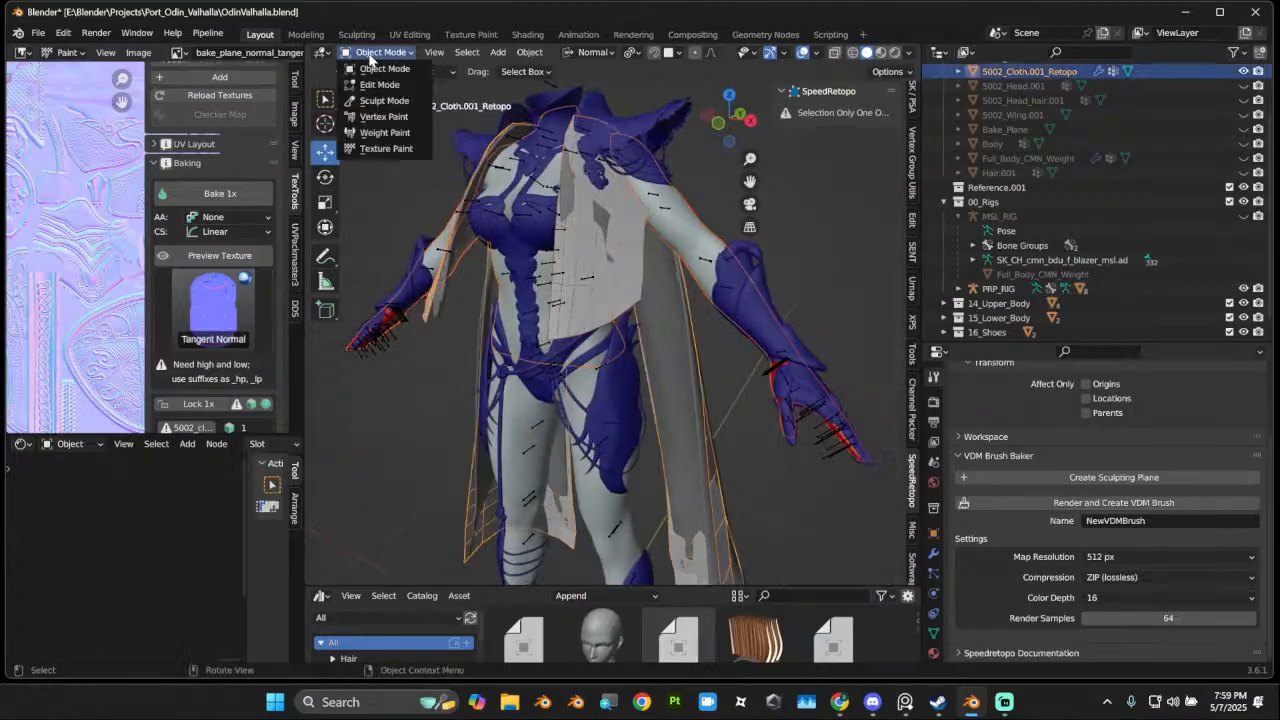
pyautogui.click(388, 133)
# Step: Transfer the body's weights to the cape using Nearest Face Interpolated vertex mapping and source layers By Name
pyautogui.click(503, 52)
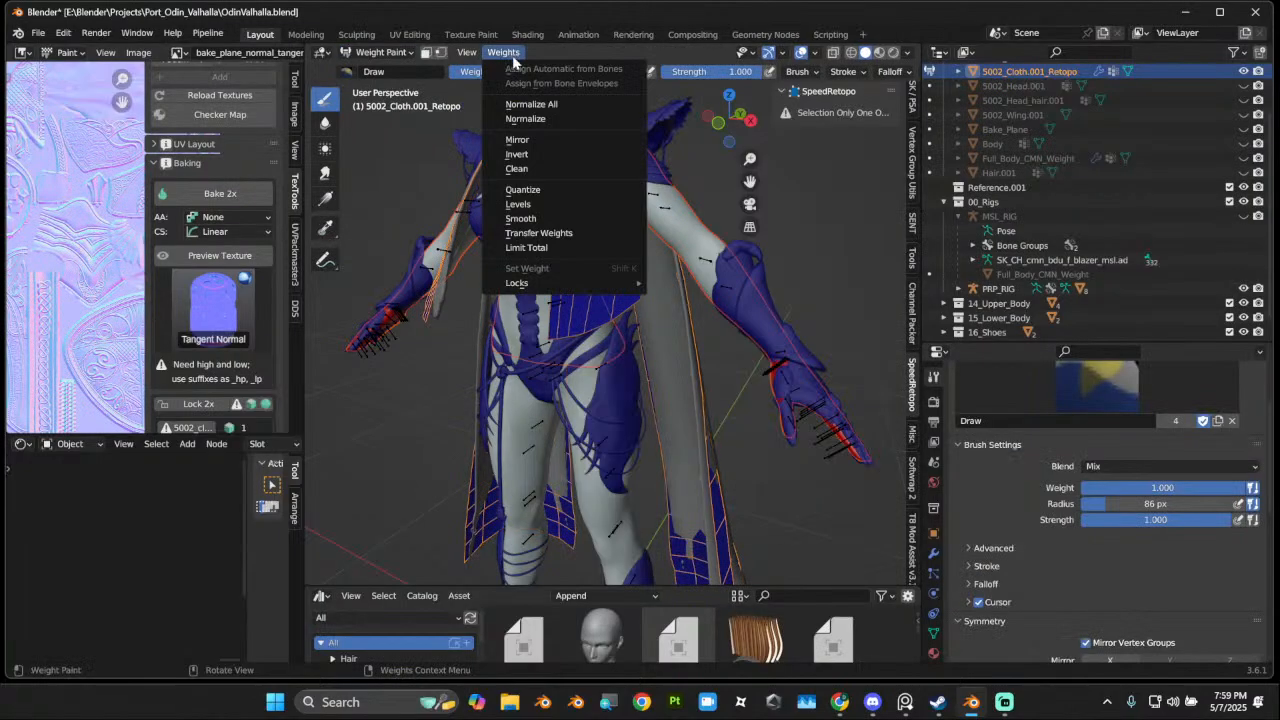
pyautogui.click(548, 229)
pyautogui.click(490, 440)
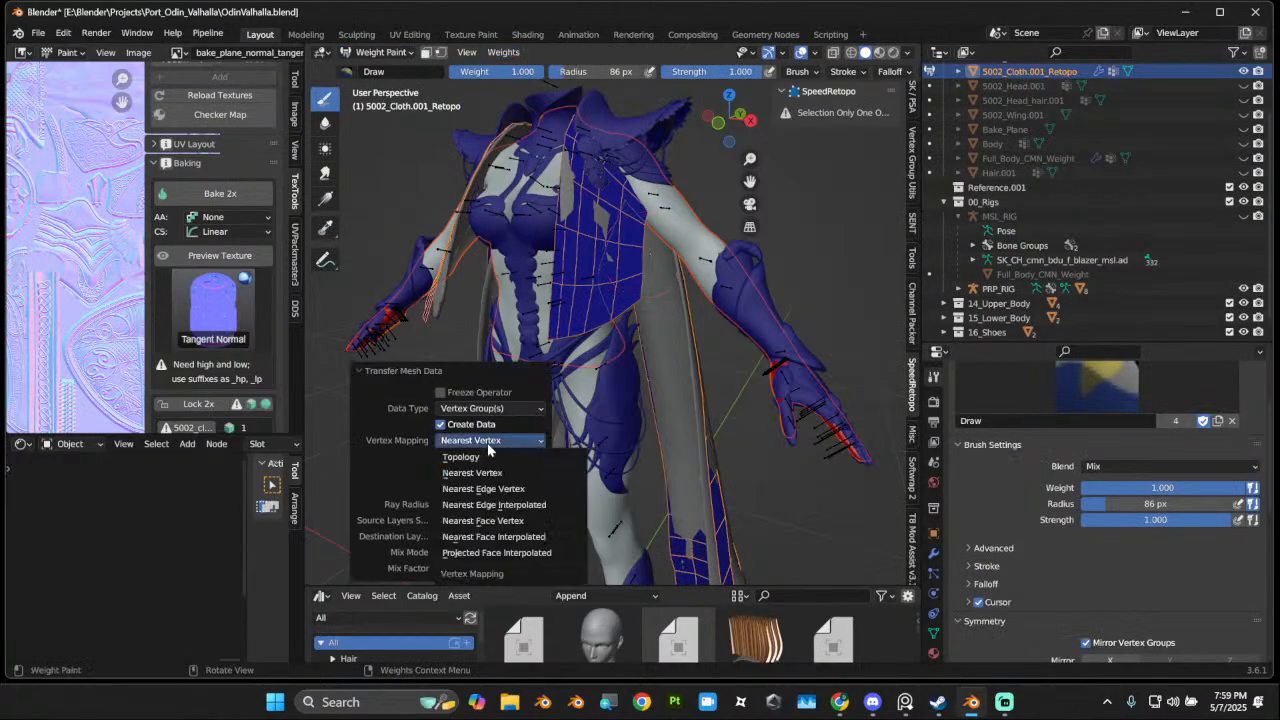
pyautogui.click(508, 534)
pyautogui.click(507, 523)
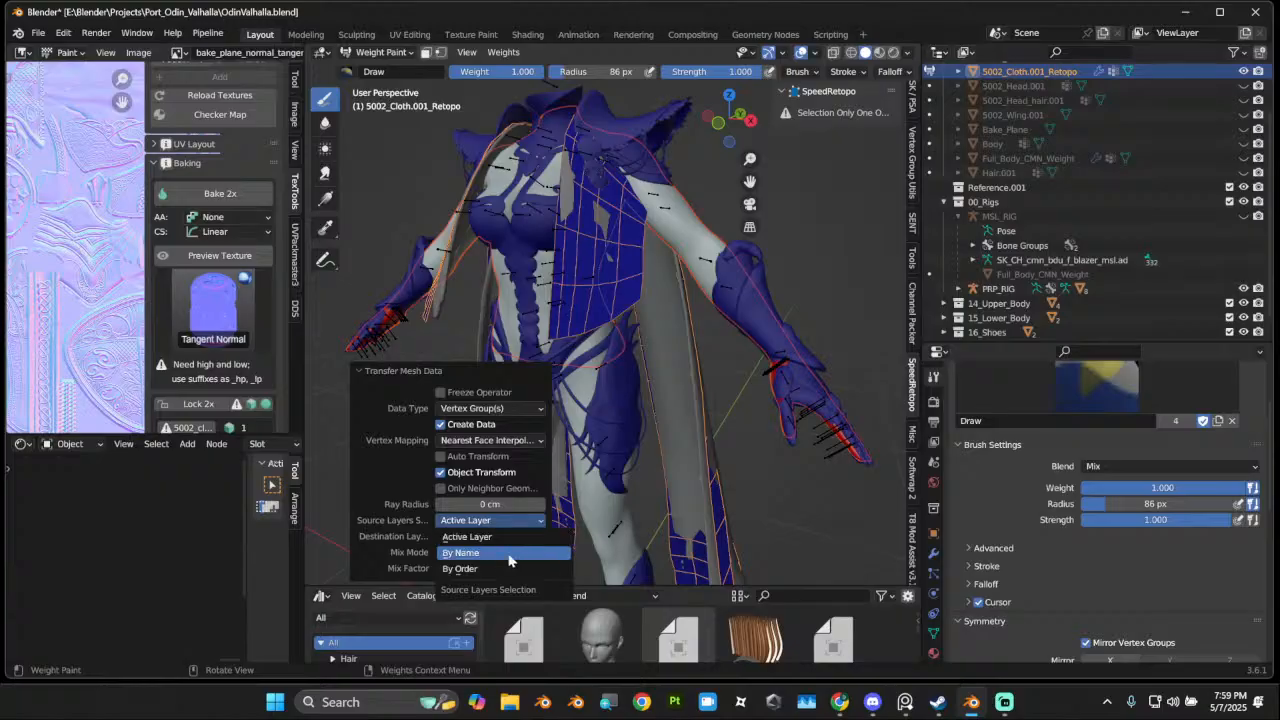
pyautogui.click(509, 553)
# Step: Filter the cape's vertex groups by SPINE, make Spine2 active, and inspect its weights on the back and front
pyautogui.moveTo(634, 452)
pyautogui.mouseDown(button='middle')
pyautogui.moveTo(519, 448)
pyautogui.moveTo(566, 446)
pyautogui.moveTo(530, 450)
pyautogui.mouseUp(button='middle')
pyautogui.scroll(-2, 566, 446)
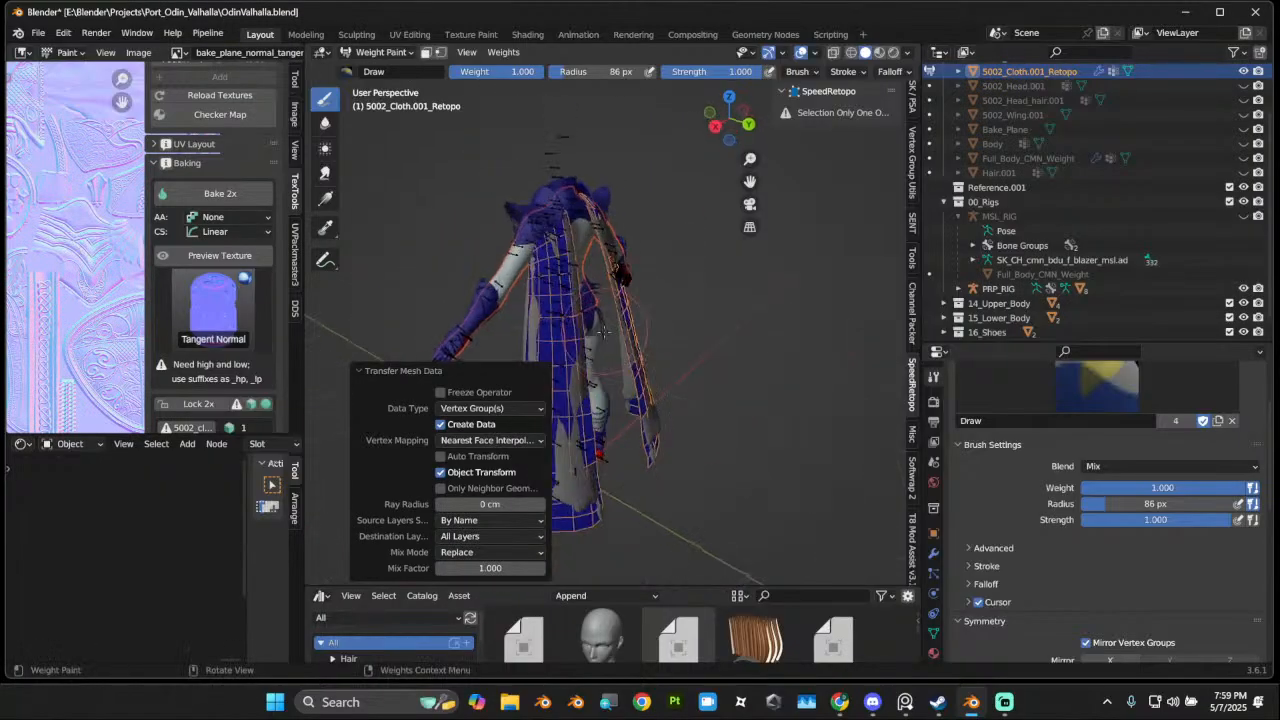
pyautogui.click(934, 633)
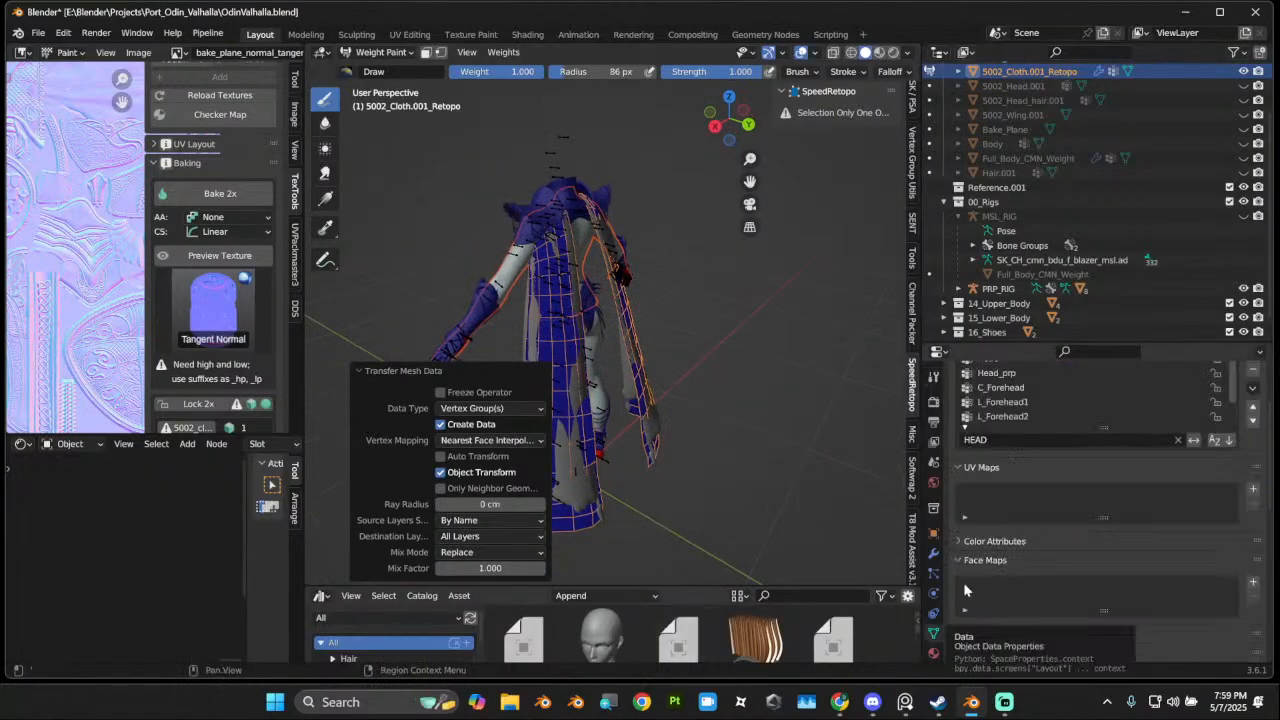
pyautogui.click(998, 439)
pyautogui.write('SPINE')
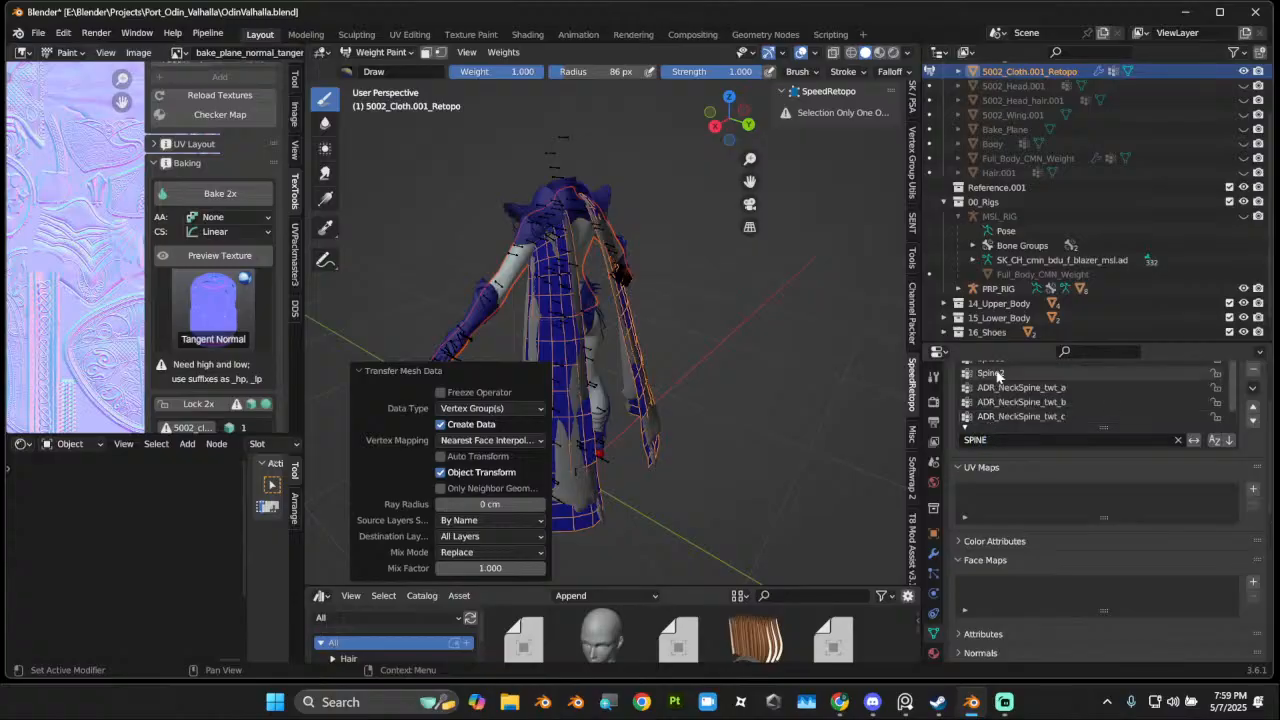
pyautogui.click(1095, 373)
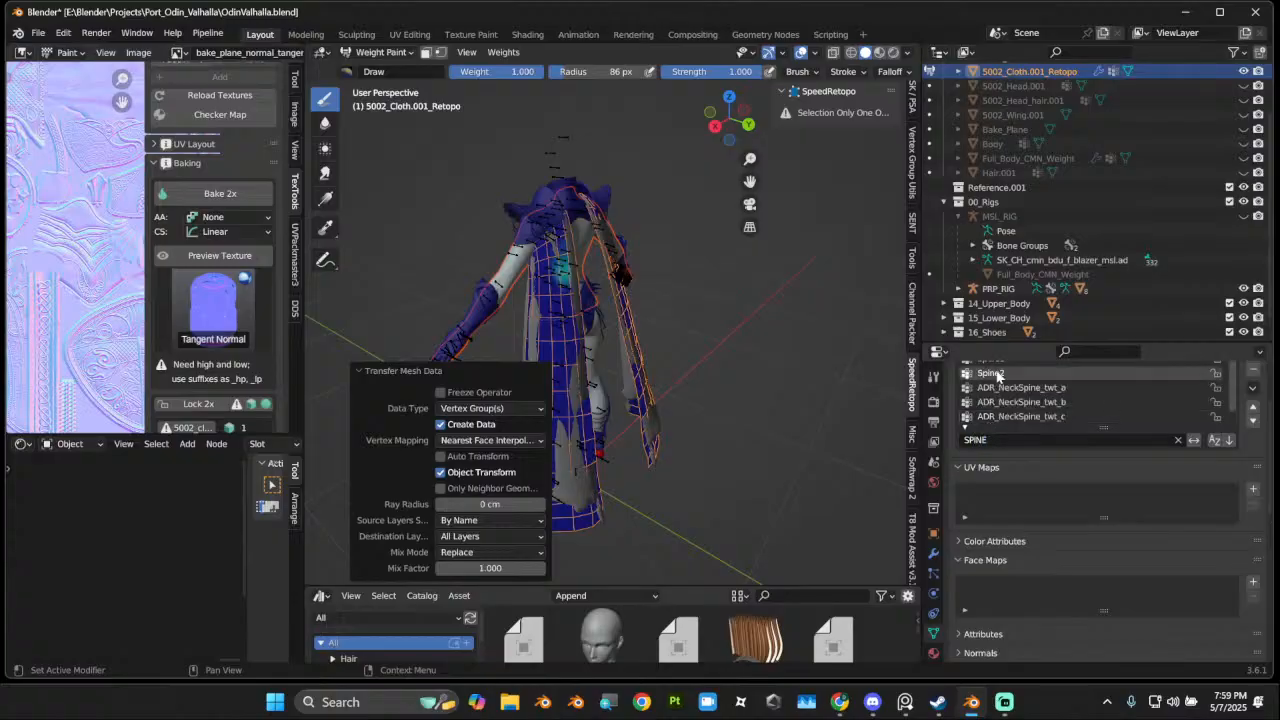
pyautogui.moveTo(561, 274); pyautogui.dragTo(620, 270, button='middle')
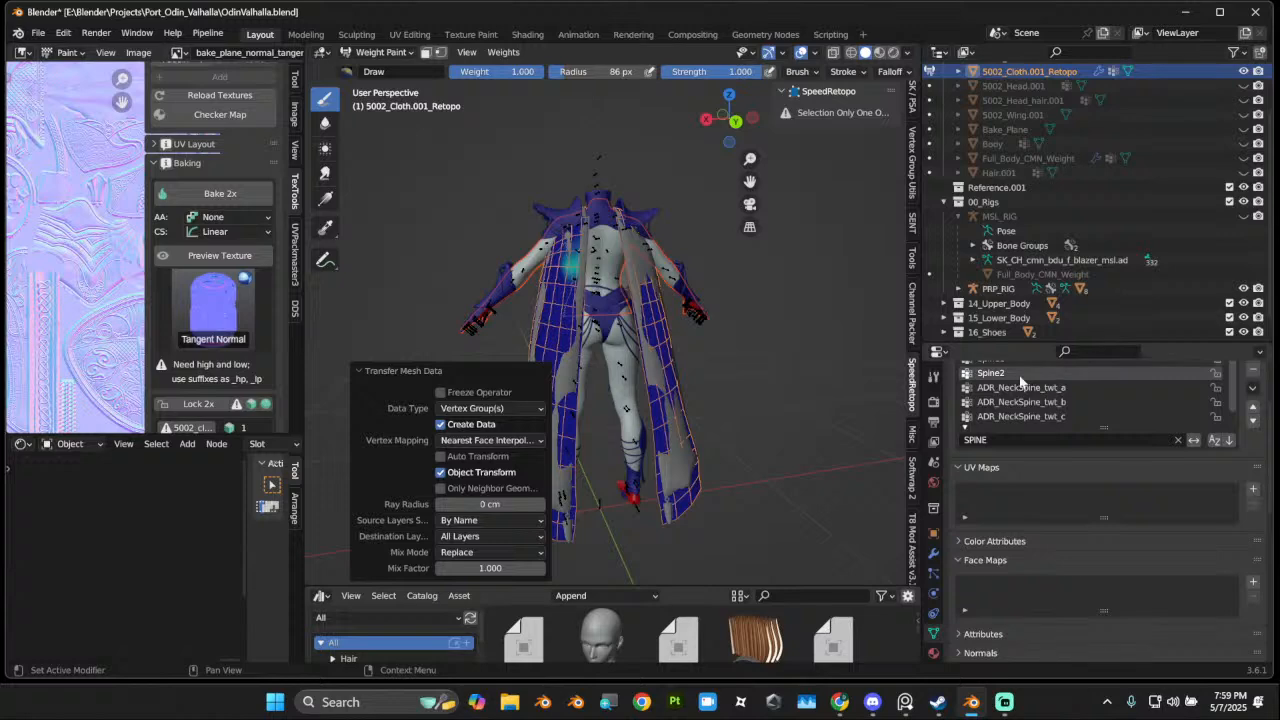
pyautogui.scroll(2, 1109, 436)
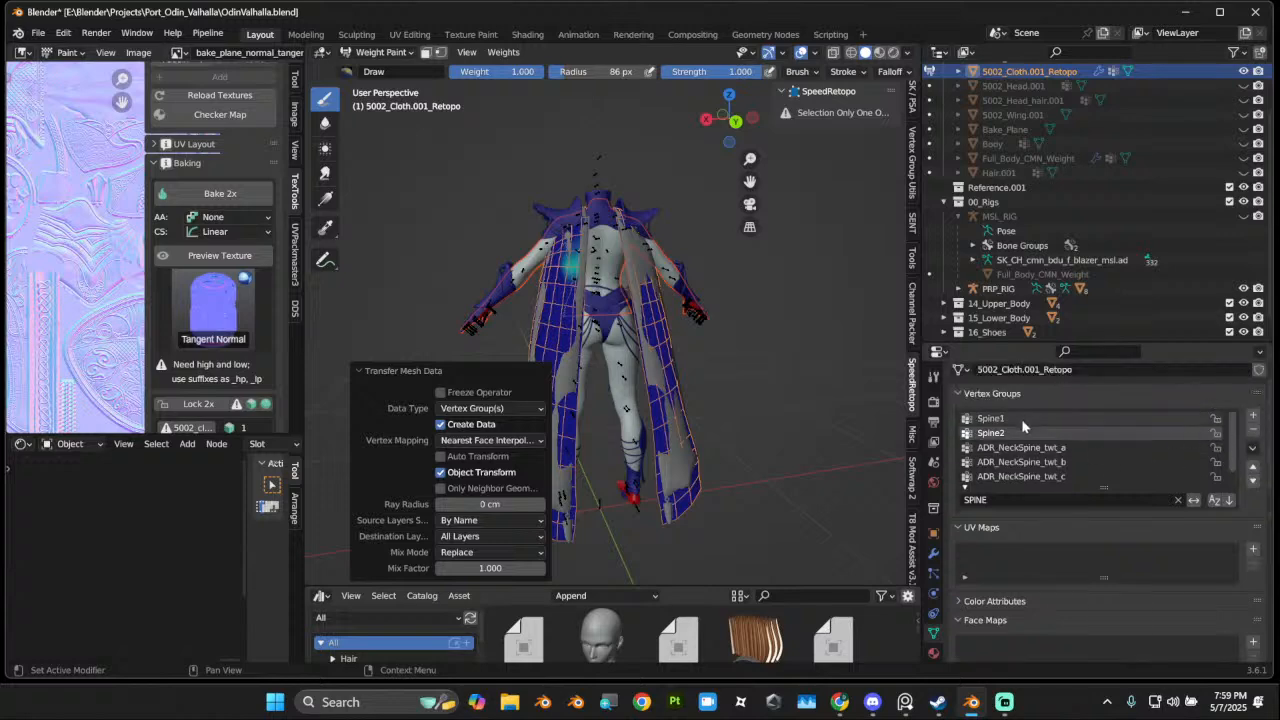
pyautogui.moveTo(760, 300)
pyautogui.mouseDown(button='middle')
pyautogui.moveTo(778, 298)
pyautogui.moveTo(620, 250)
pyautogui.moveTo(640, 252)
pyautogui.moveTo(590, 255)
pyautogui.moveTo(680, 262)
pyautogui.moveTo(600, 262)
pyautogui.moveTo(655, 262)
pyautogui.mouseUp(button='middle')
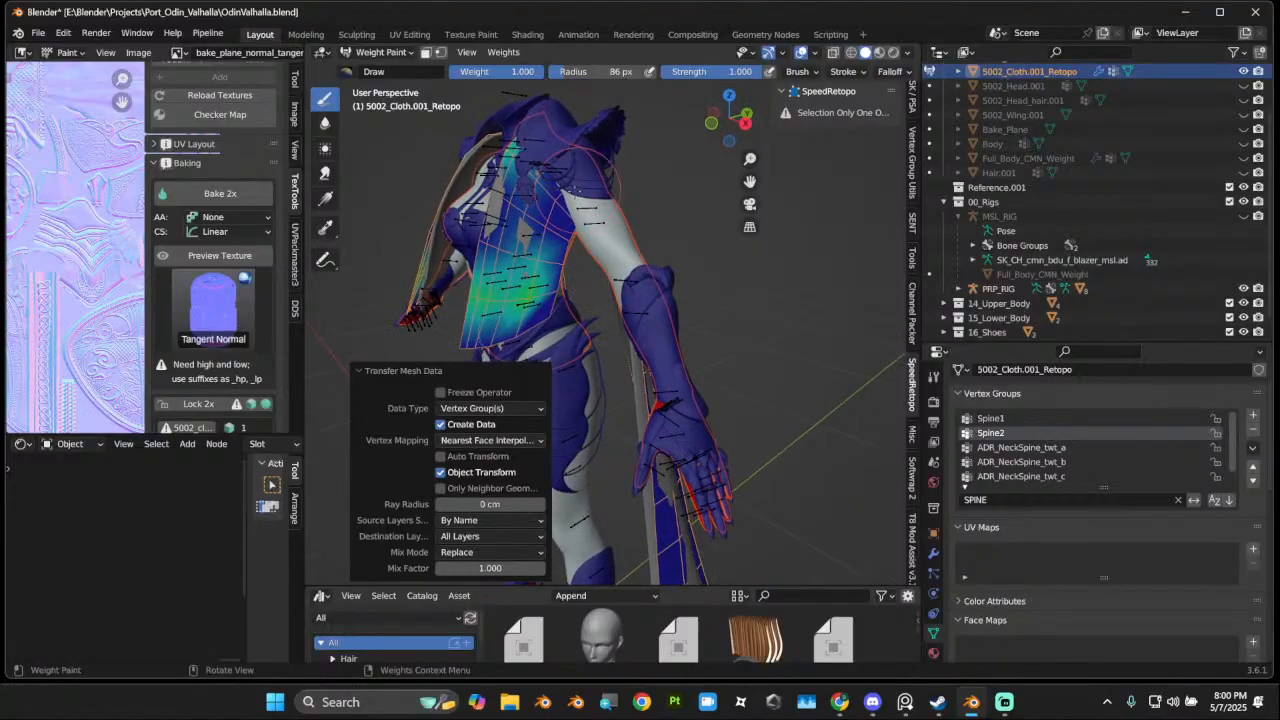
# Step: Turn off Mirror Vertex Groups in the weight painting symmetry settings
pyautogui.click(932, 375)
pyautogui.scroll(-5, 1013, 577)
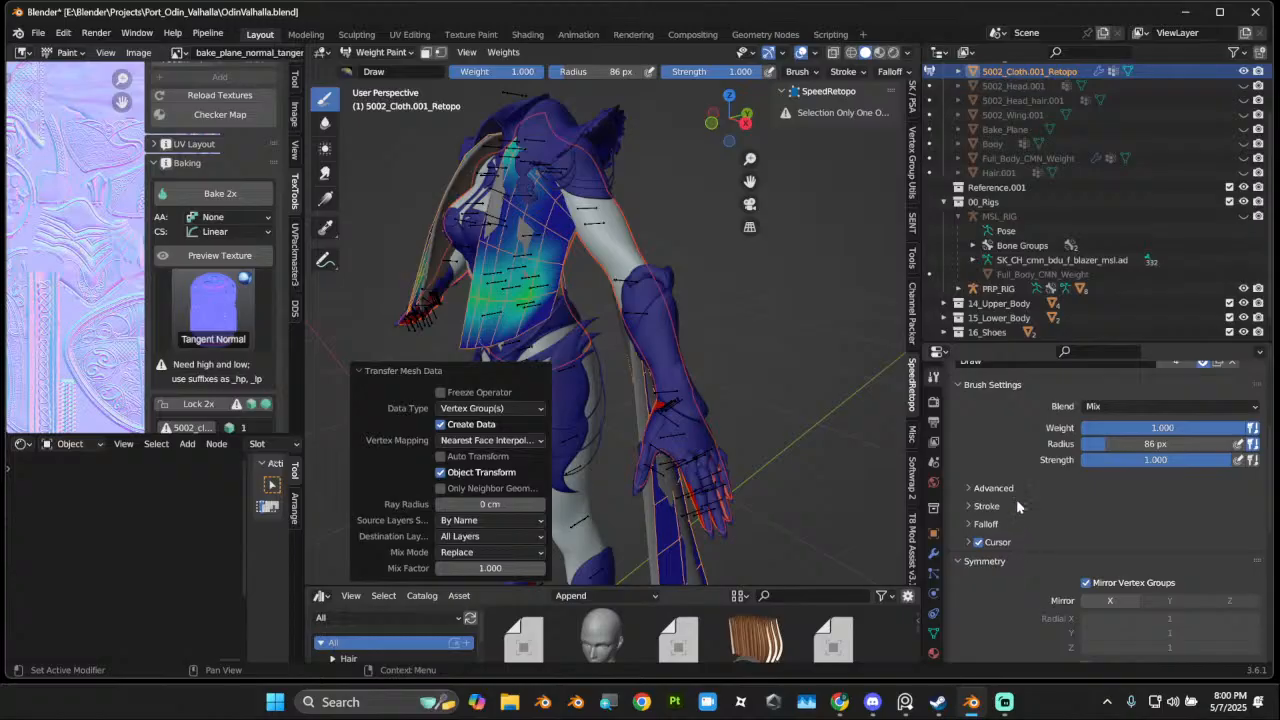
pyautogui.scroll(-2, 1100, 510)
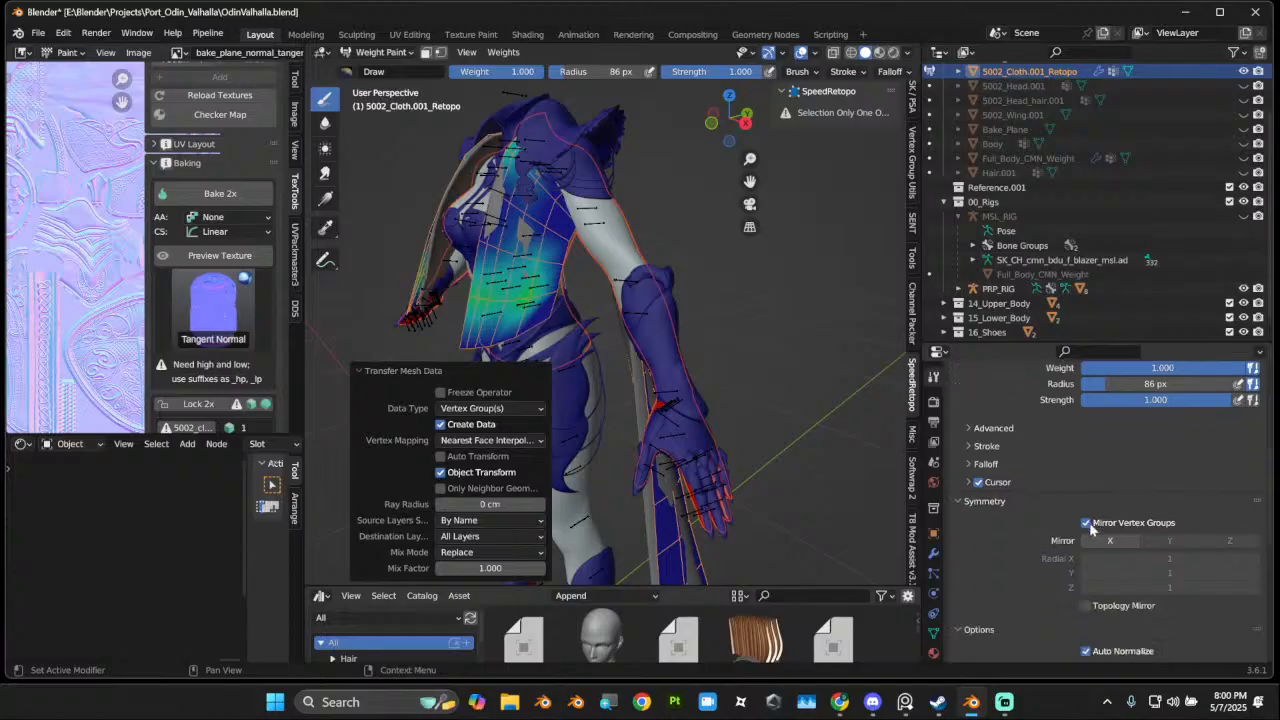
pyautogui.click(1118, 523)
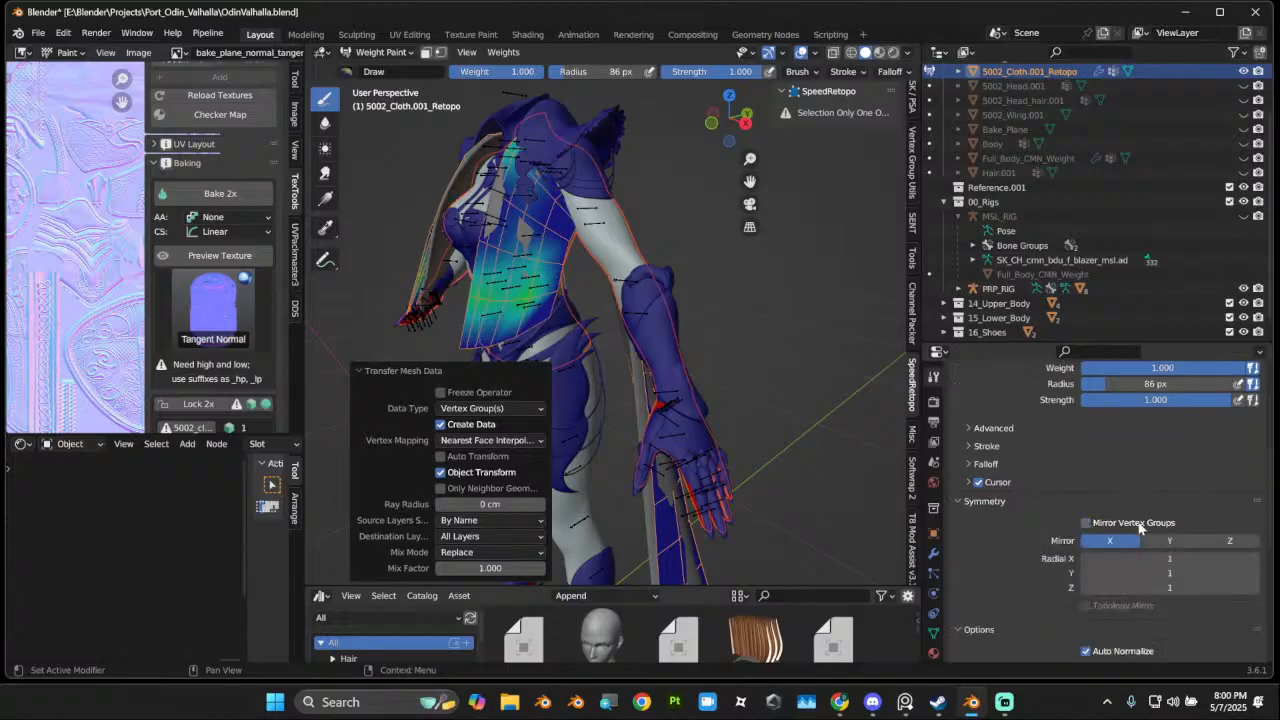
pyautogui.scroll(-5, 1127, 513)
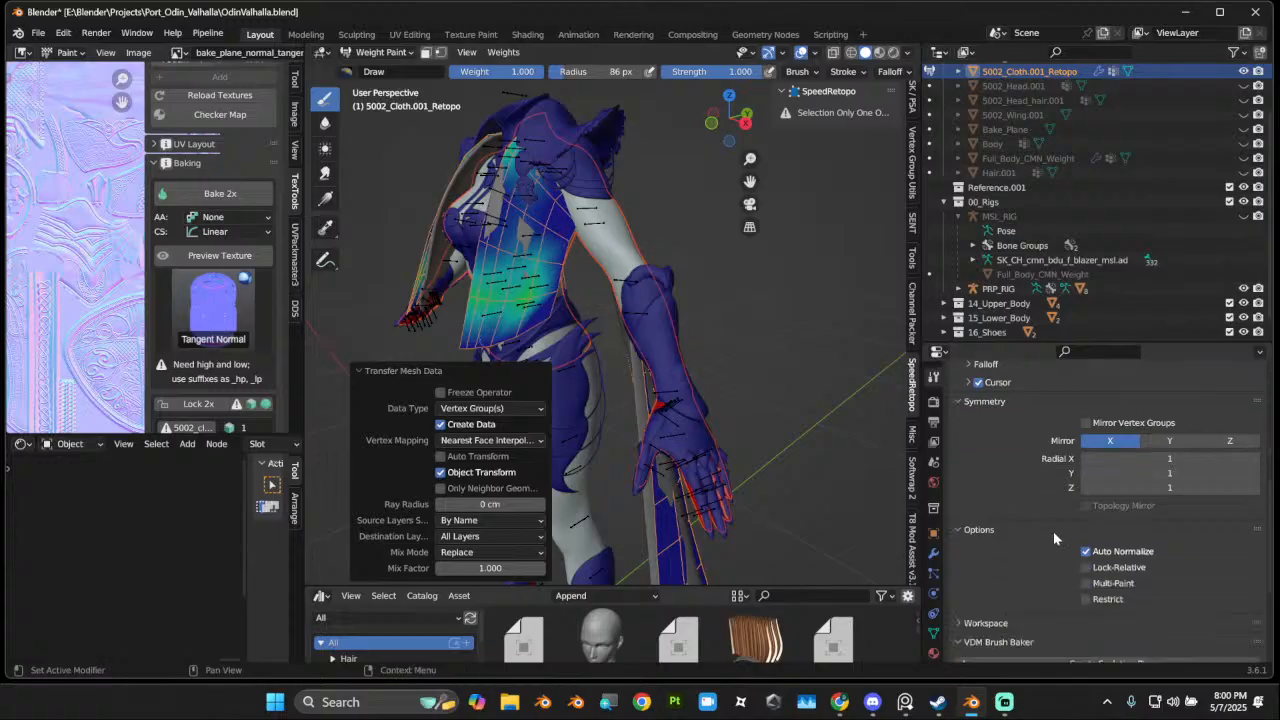
# Step: Return to Object Mode with only the cape selected and unhide the MSL_RIG armature in an enlarged Outliner
pyautogui.moveTo(562, 243); pyautogui.dragTo(581, 260, button='middle')
pyautogui.scroll(2, 1078, 155)
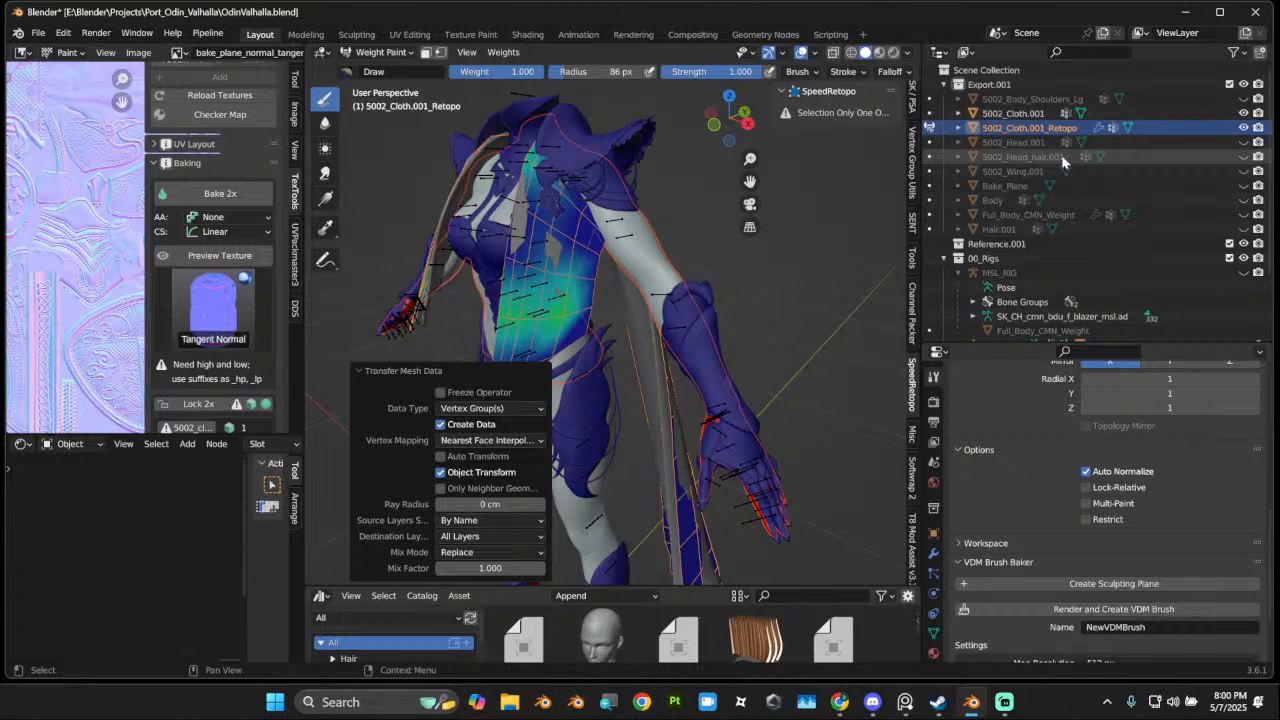
pyautogui.click(365, 52)
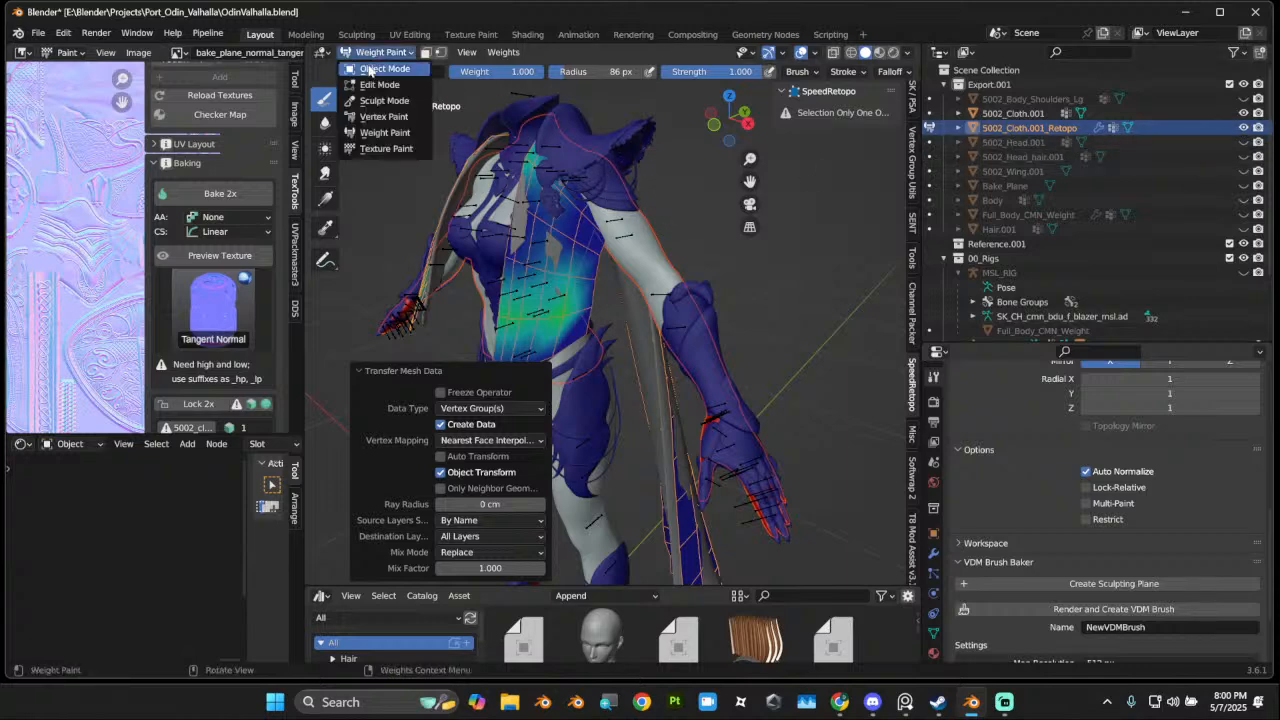
pyautogui.click(372, 68)
pyautogui.click(577, 273)
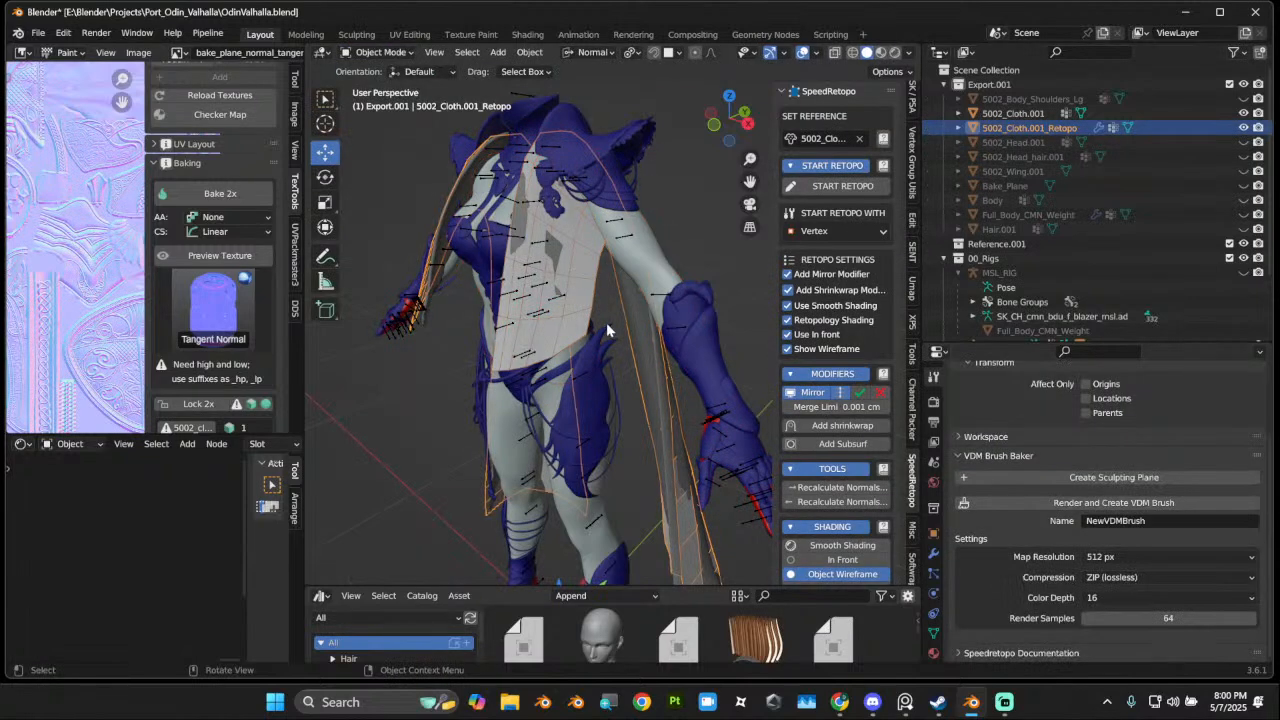
pyautogui.moveTo(606, 325); pyautogui.dragTo(619, 319, button='middle')
pyautogui.moveTo(1033, 343); pyautogui.dragTo(1033, 505)
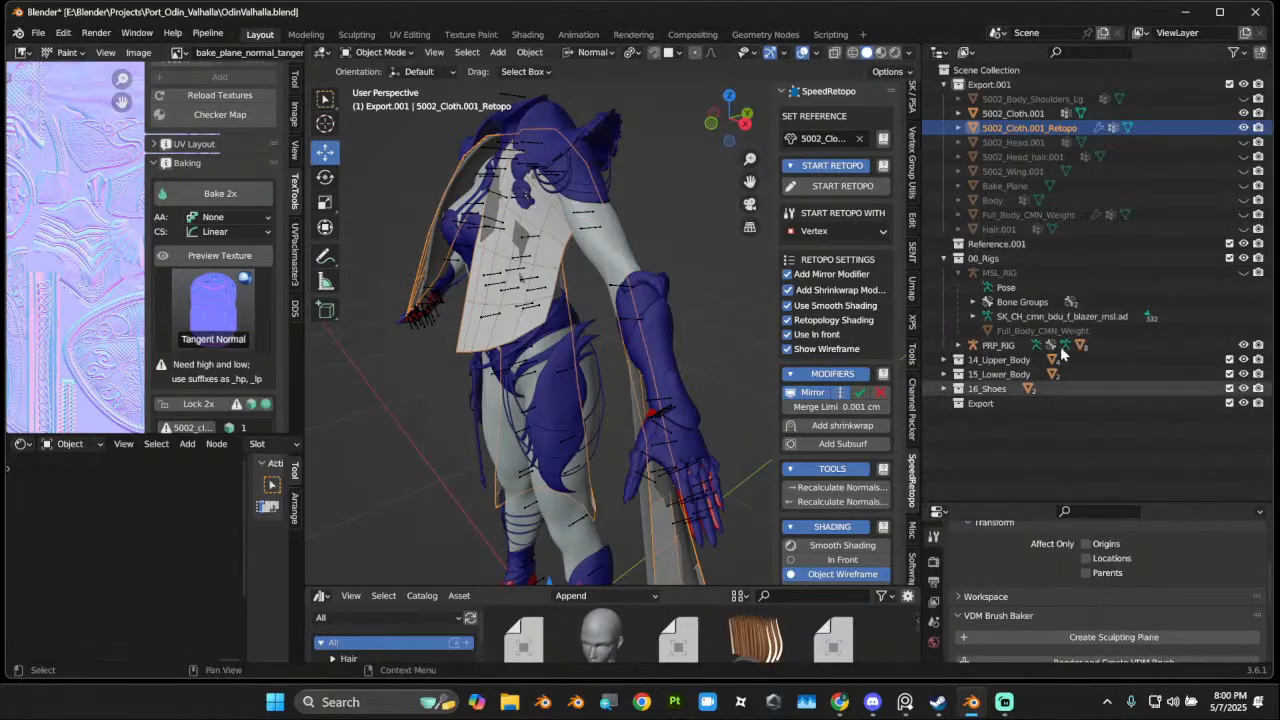
pyautogui.click(1252, 272)
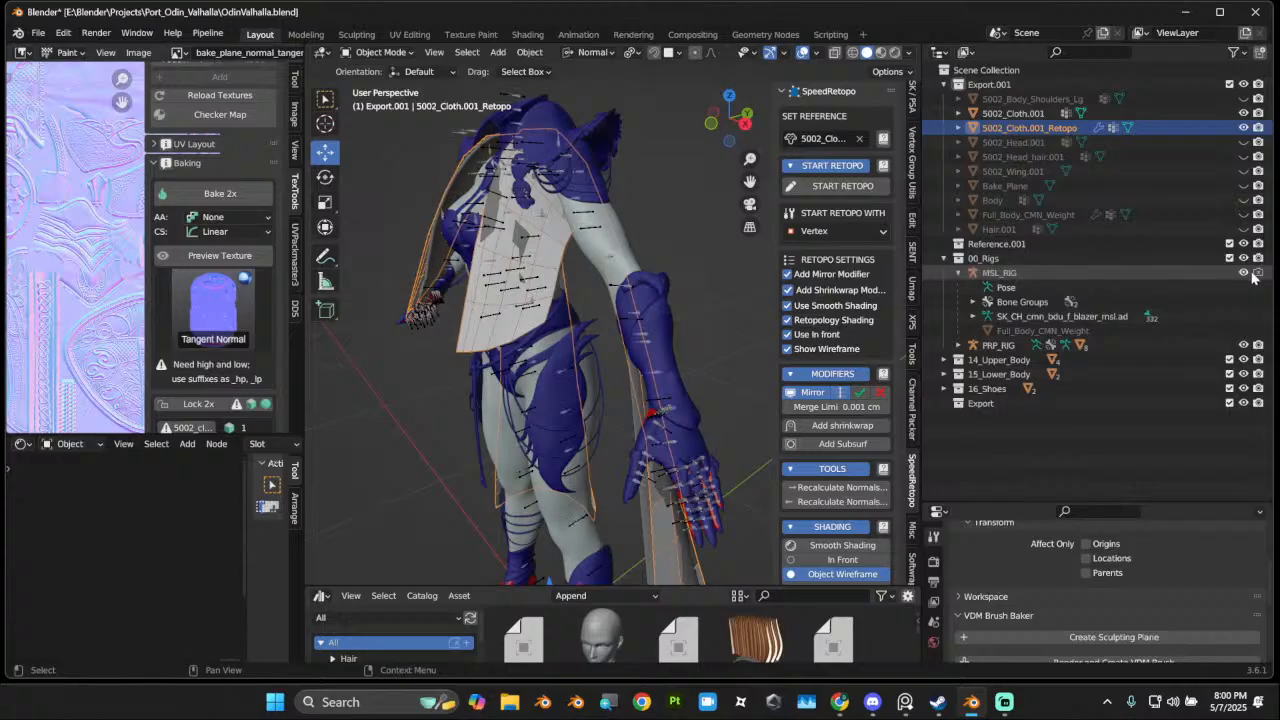
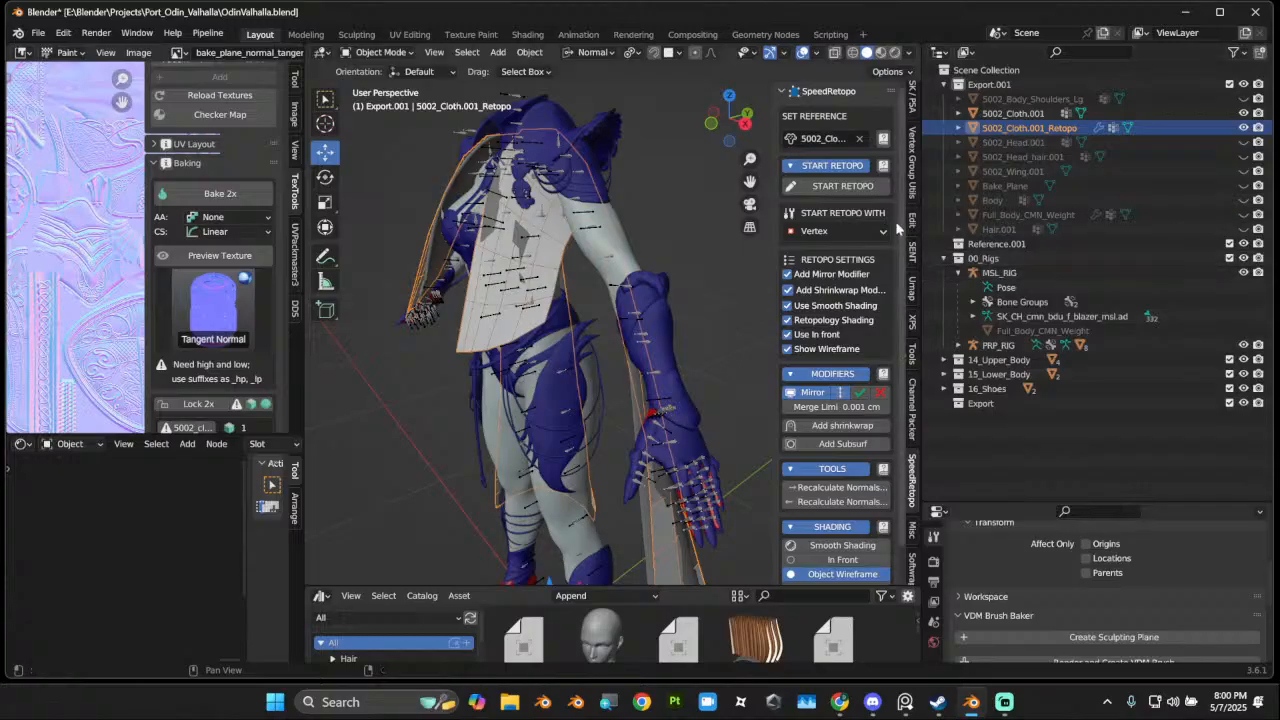
# Step: Parent the retopologised cape to MSL_RIG with the Armature Deform option
pyautogui.scroll(5, 568, 296)
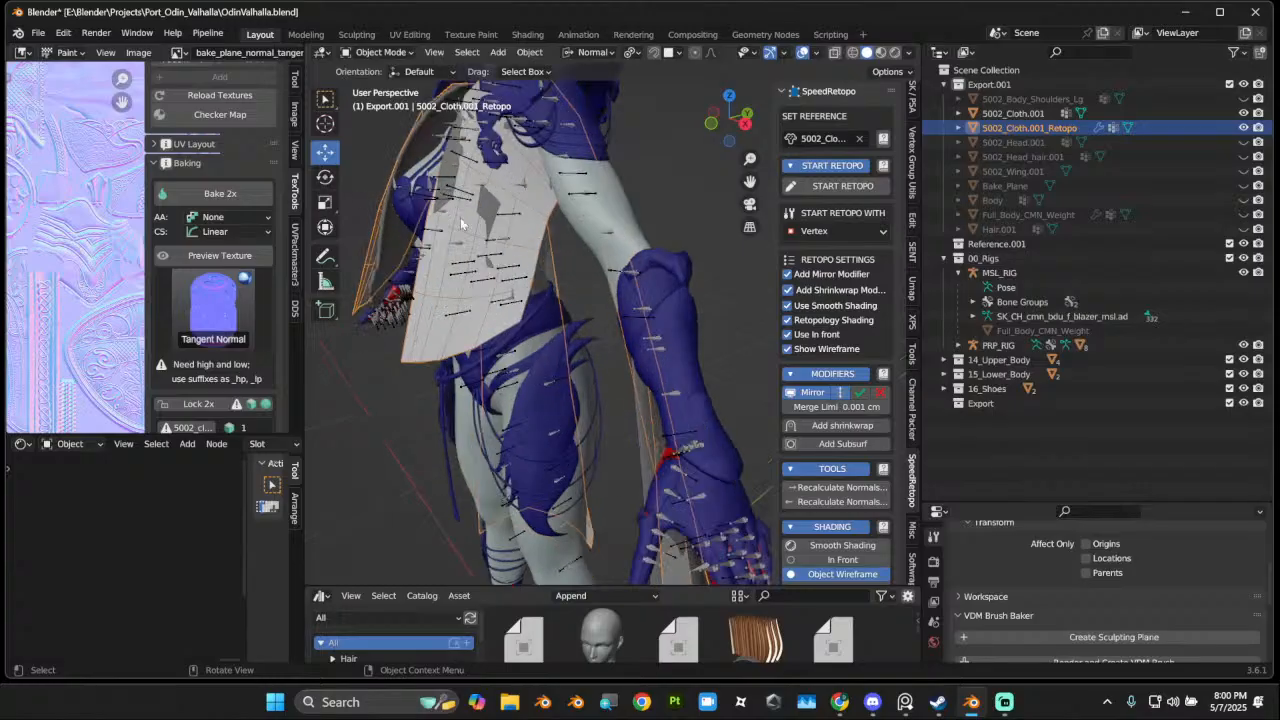
pyautogui.moveTo(510, 294); pyautogui.dragTo(510, 300, button='middle')
pyautogui.scroll(-3, 510, 300)
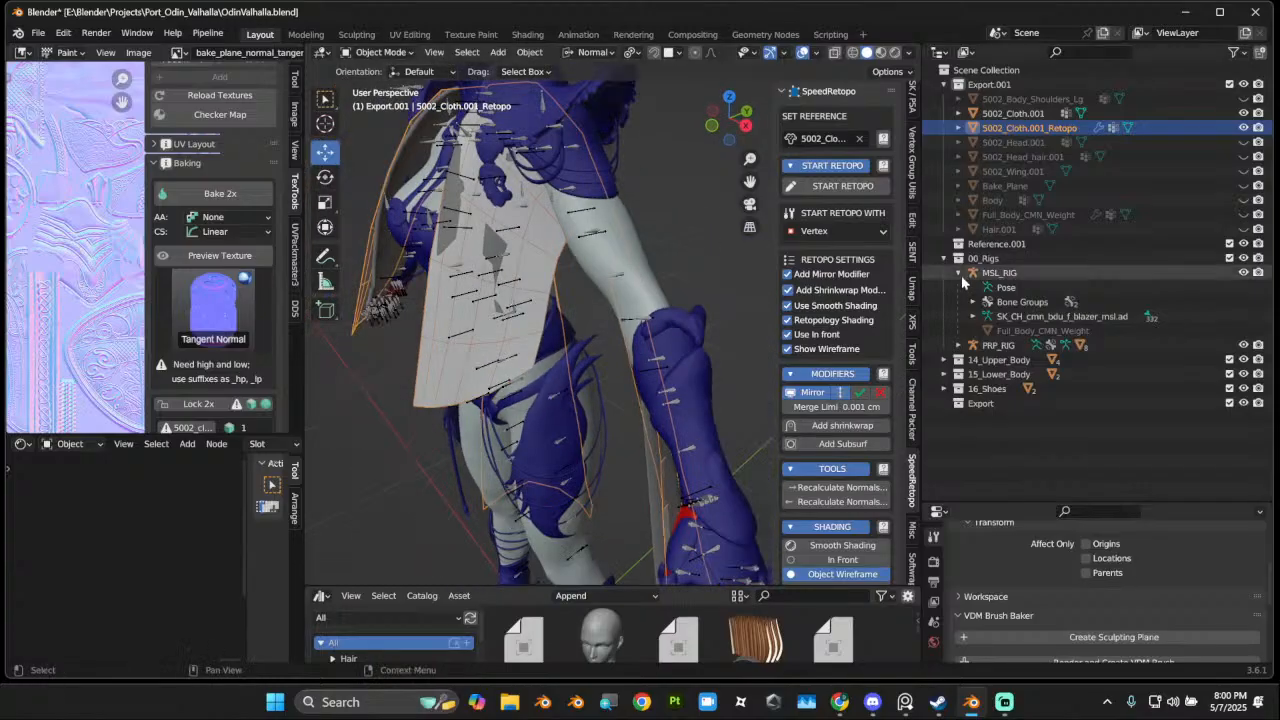
pyautogui.keyDown('ctrl'); pyautogui.click(961, 273); pyautogui.keyUp('ctrl')
pyautogui.rightClick(603, 313)
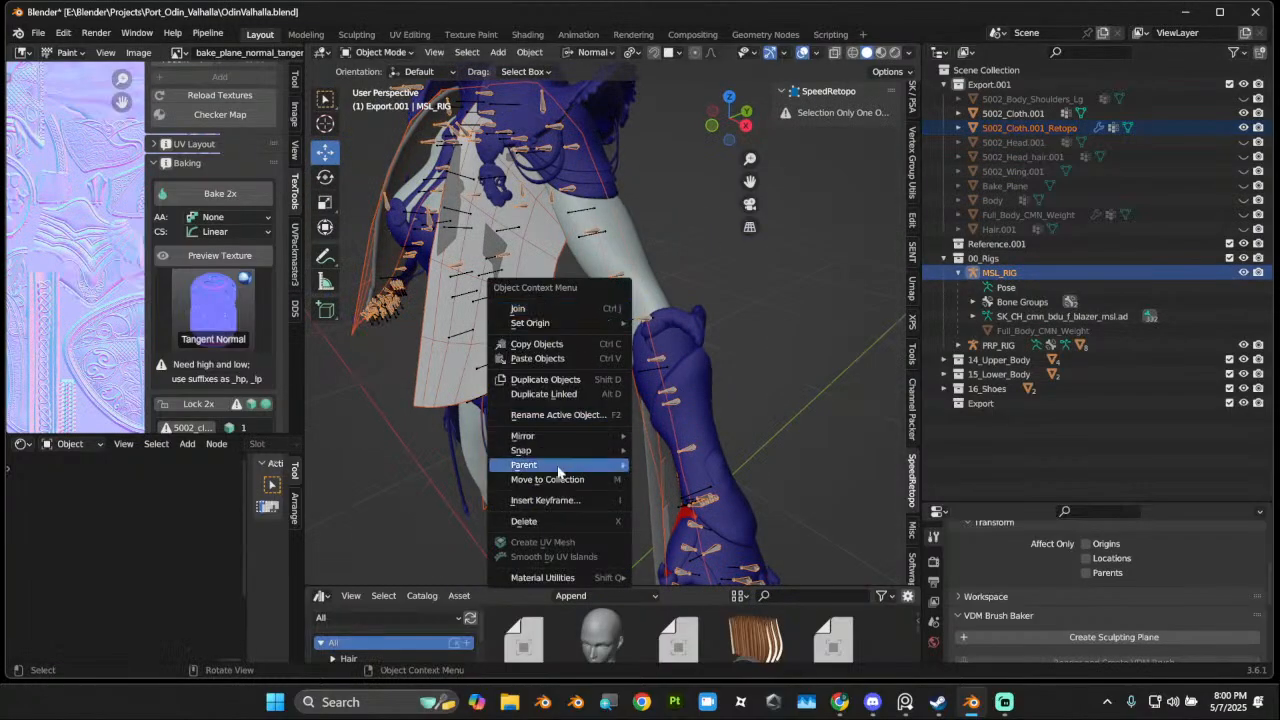
pyautogui.moveTo(560, 467)
pyautogui.click(690, 200)
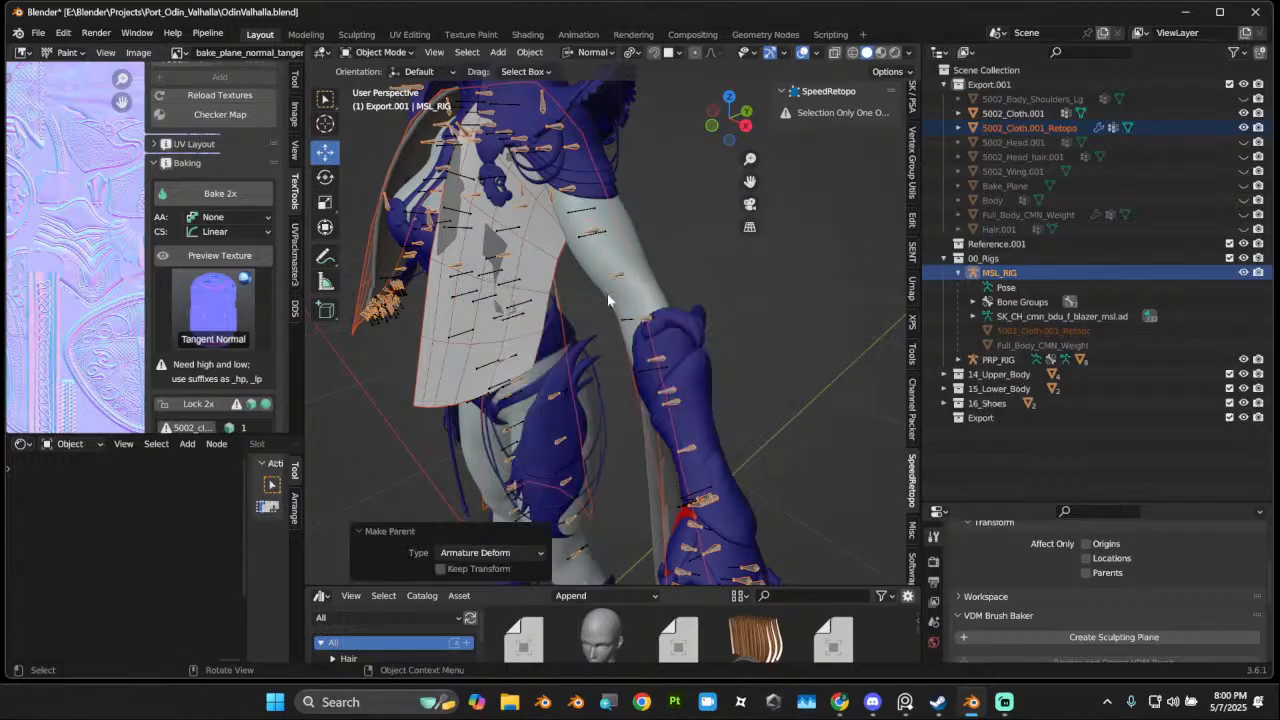
# Step: Weight paint the front of the cape for Spine2 with the 86 px Draw brush at weight 1.000 and strength 1.000
pyautogui.click(538, 276)
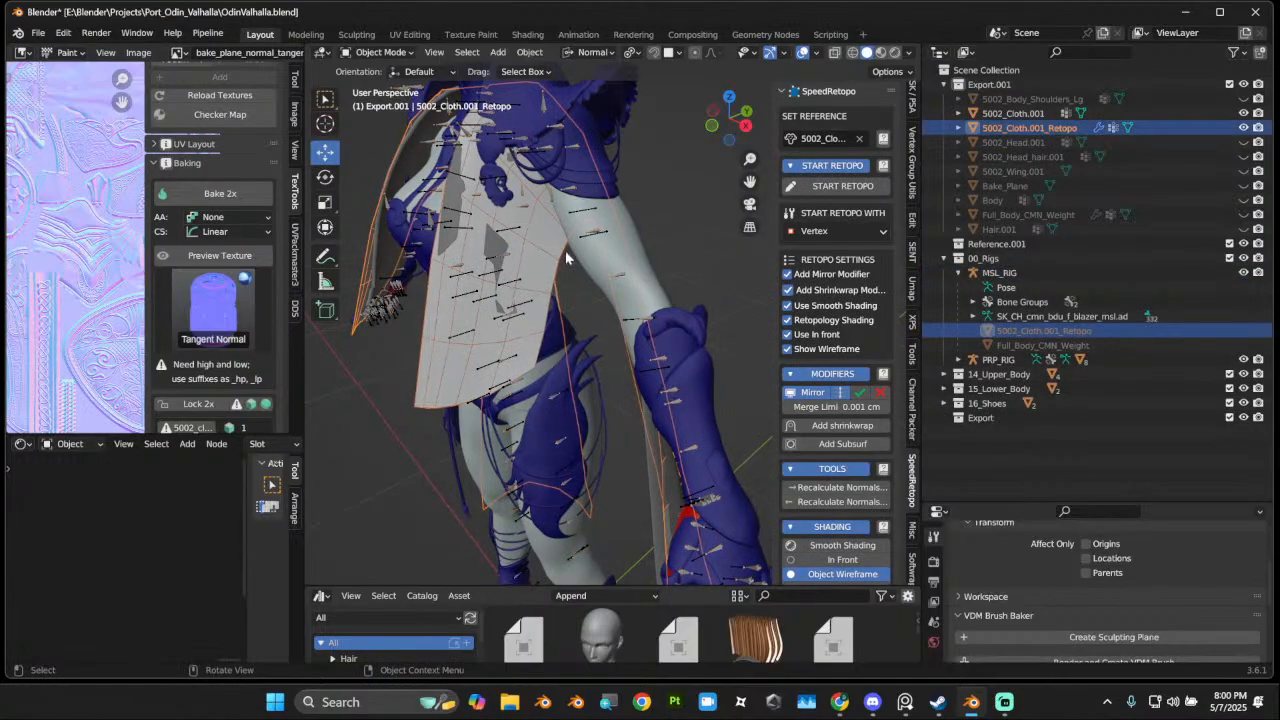
pyautogui.click(375, 52)
pyautogui.click(385, 115)
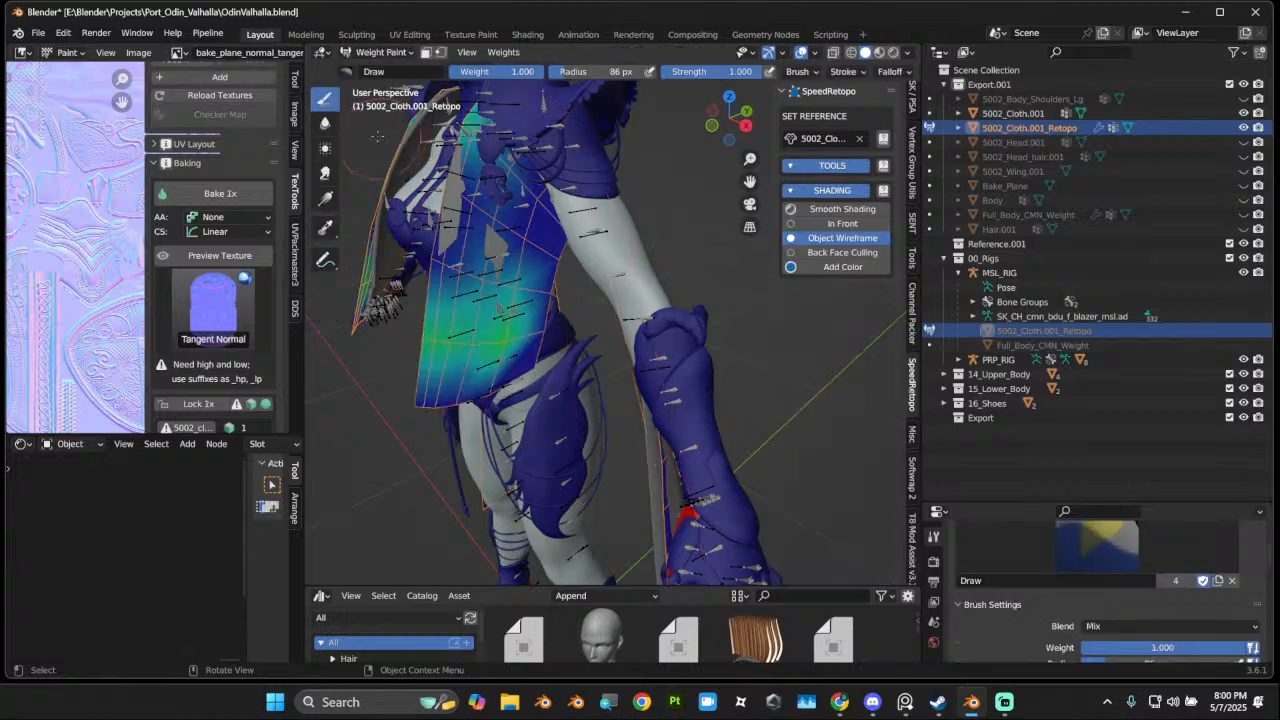
pyautogui.moveTo(504, 307); pyautogui.dragTo(519, 225, button='middle')
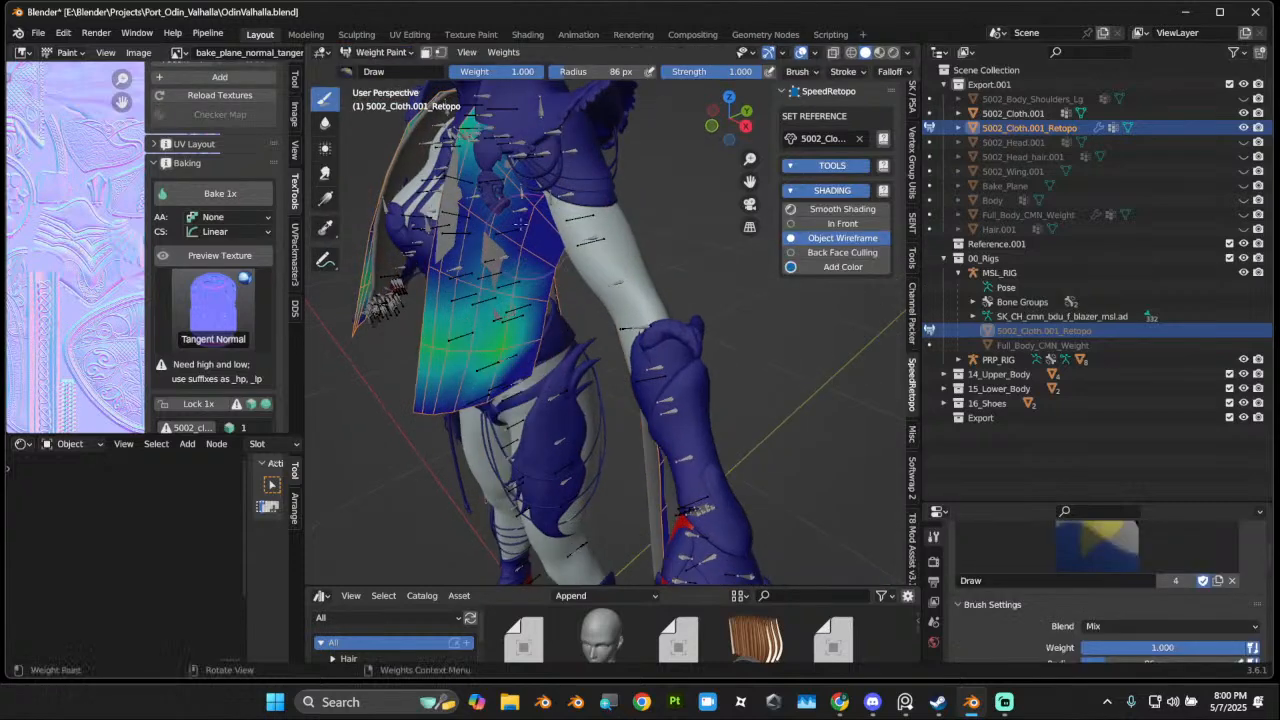
pyautogui.click(700, 71)
pyautogui.click(510, 227)
pyautogui.moveTo(510, 227)
pyautogui.mouseDown()
pyautogui.moveTo(480, 275)
pyautogui.moveTo(520, 355)
pyautogui.moveTo(396, 428)
pyautogui.moveTo(470, 380)
pyautogui.moveTo(440, 330)
pyautogui.moveTo(445, 270)
pyautogui.mouseUp()
pyautogui.moveTo(466, 392)
pyautogui.mouseDown()
pyautogui.moveTo(540, 230)
pyautogui.moveTo(450, 260)
pyautogui.moveTo(430, 130)
pyautogui.mouseUp()
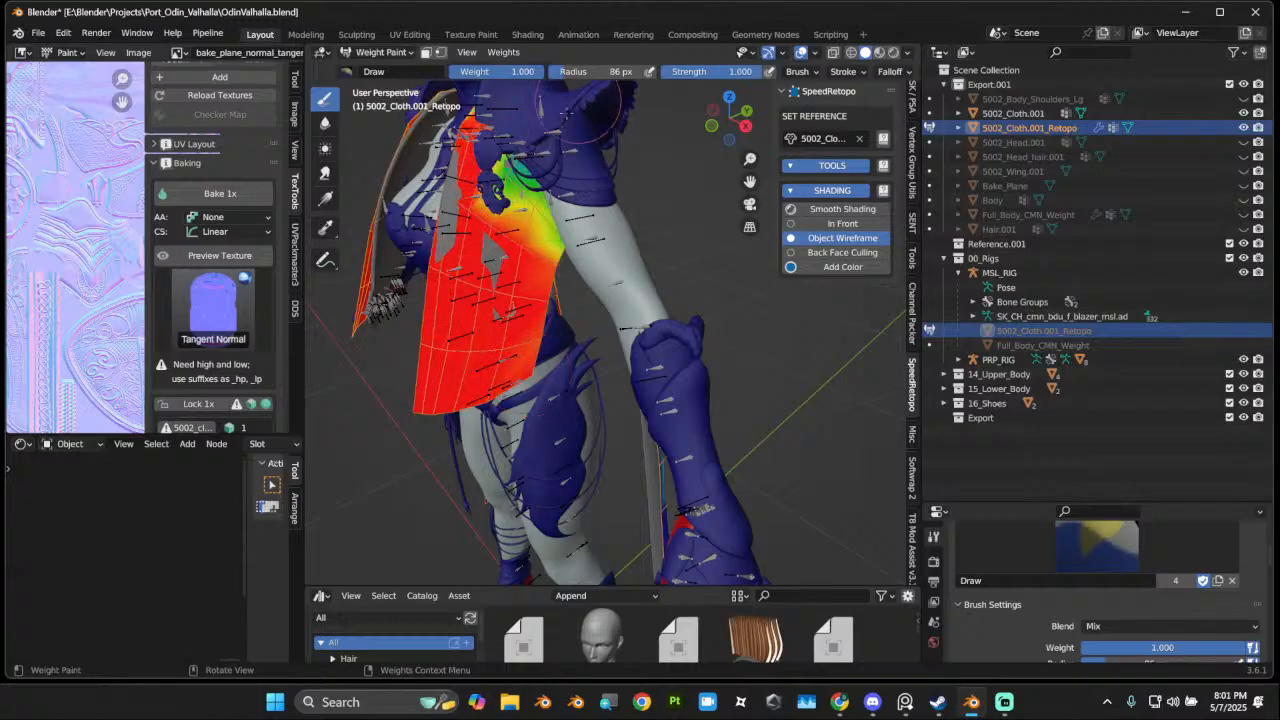
pyautogui.moveTo(590, 105)
pyautogui.mouseDown()
pyautogui.moveTo(520, 200)
pyautogui.moveTo(550, 260)
pyautogui.mouseUp()
# Step: Inspect the Spine2 weights around the cape and apply its Mirror modifier, keeping the Armature modifier
pyautogui.moveTo(550, 260); pyautogui.dragTo(540, 265, button='middle')
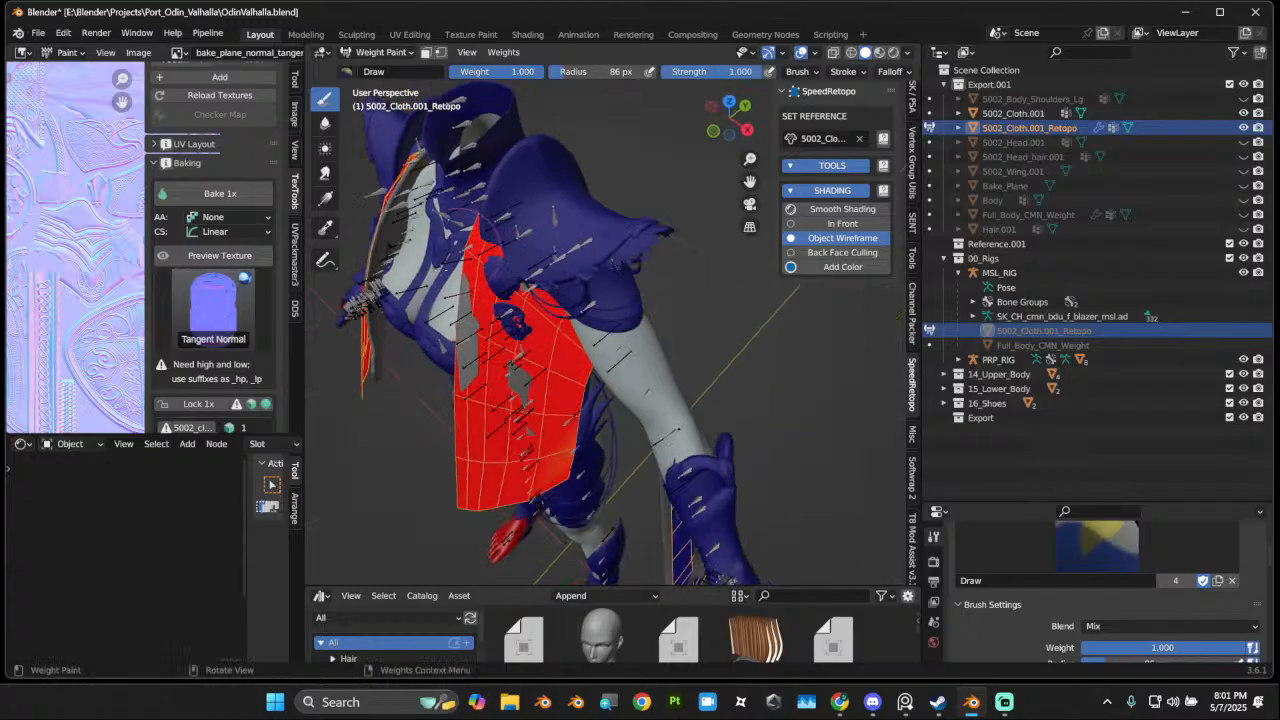
pyautogui.moveTo(610, 313)
pyautogui.mouseDown(button='middle')
pyautogui.moveTo(540, 250)
pyautogui.moveTo(470, 140)
pyautogui.mouseUp(button='middle')
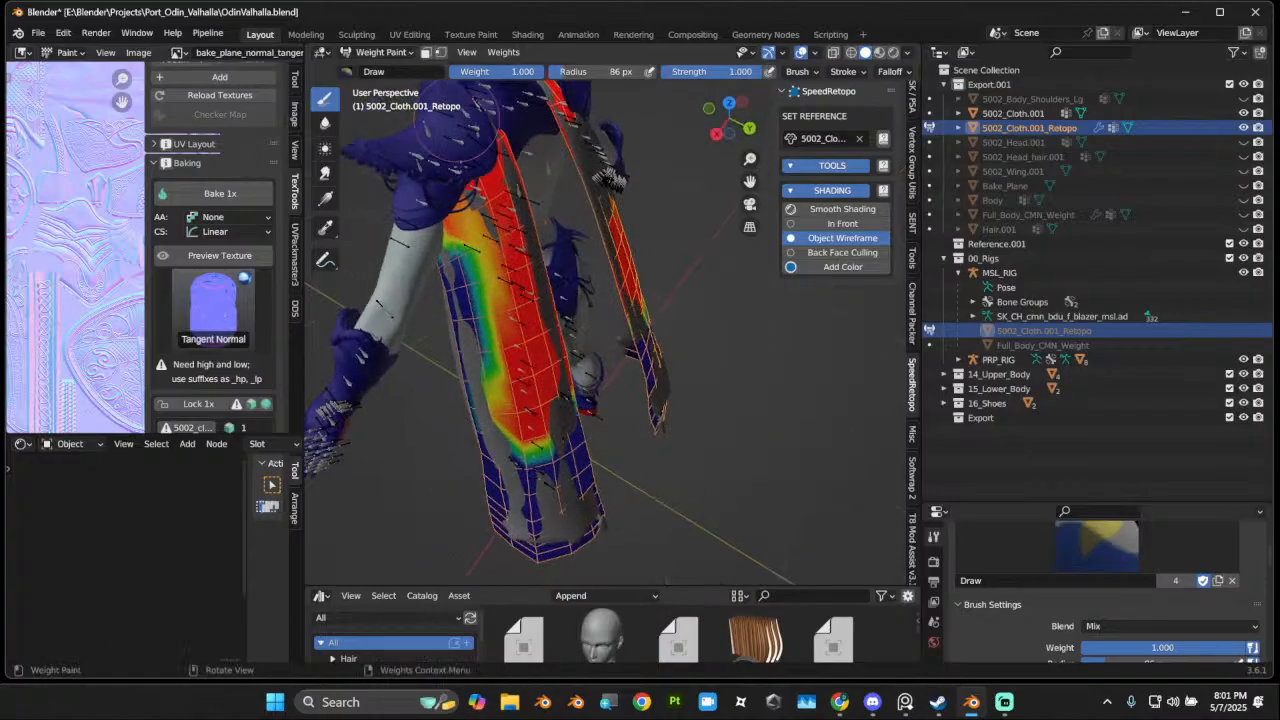
pyautogui.moveTo(475, 355); pyautogui.dragTo(530, 265, button='middle')
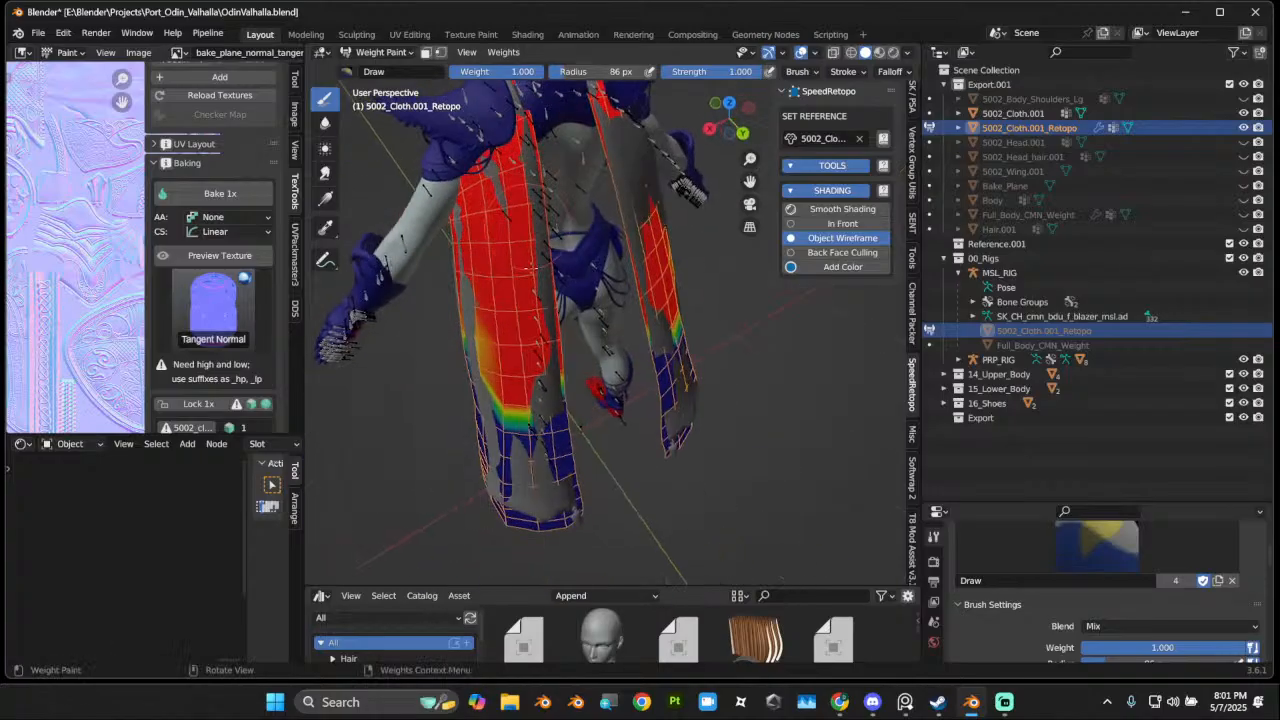
pyautogui.click(973, 497)
pyautogui.moveTo(968, 502)
pyautogui.mouseDown()
pyautogui.moveTo(990, 256)
pyautogui.moveTo(997, 505)
pyautogui.moveTo(1006, 342)
pyautogui.mouseUp()
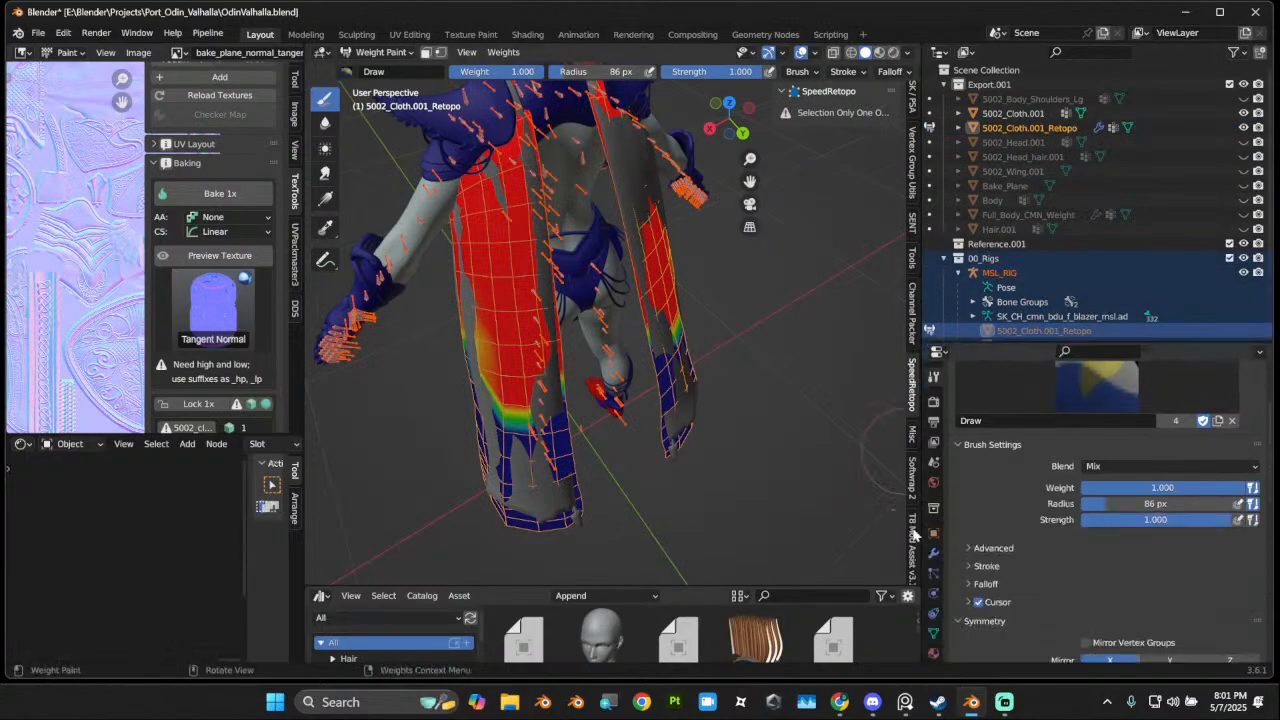
pyautogui.click(933, 554)
pyautogui.click(1222, 379)
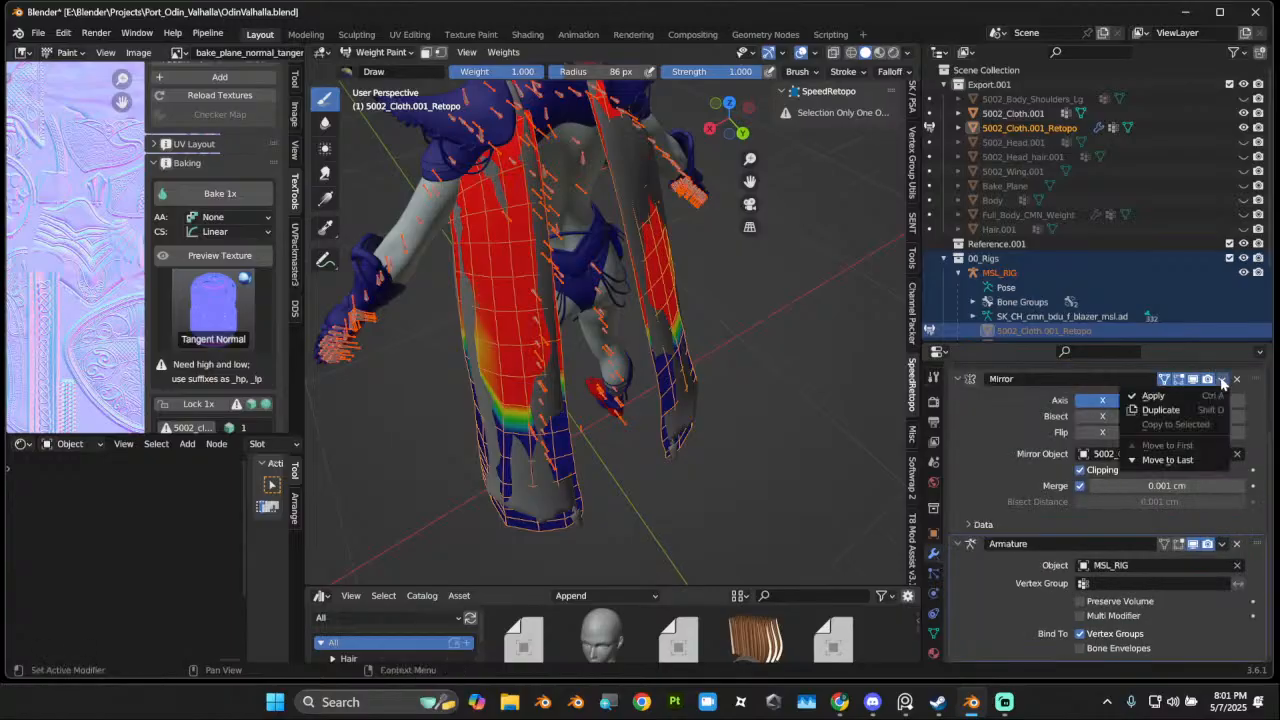
pyautogui.click(1160, 393)
# Step: Weight paint the back, sides and lower hem of the cape for Spine2 at weight 1.000 with the 86 px Draw brush
pyautogui.moveTo(498, 275)
pyautogui.mouseDown()
pyautogui.moveTo(560, 470)
pyautogui.moveTo(520, 440)
pyautogui.moveTo(560, 420)
pyautogui.moveTo(549, 401)
pyautogui.moveTo(589, 517)
pyautogui.moveTo(557, 426)
pyautogui.mouseUp()
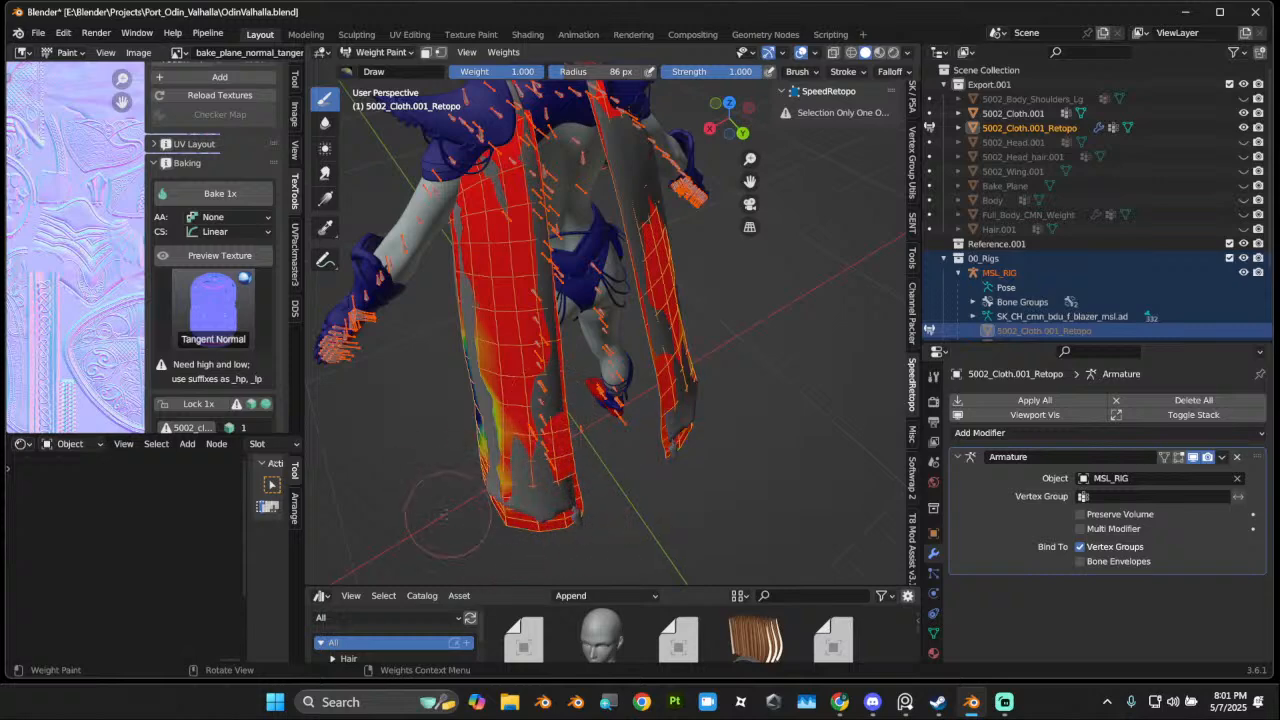
pyautogui.moveTo(508, 372)
pyautogui.mouseDown()
pyautogui.moveTo(497, 415)
pyautogui.moveTo(484, 410)
pyautogui.mouseUp()
pyautogui.moveTo(462, 346); pyautogui.dragTo(505, 341, button='middle')
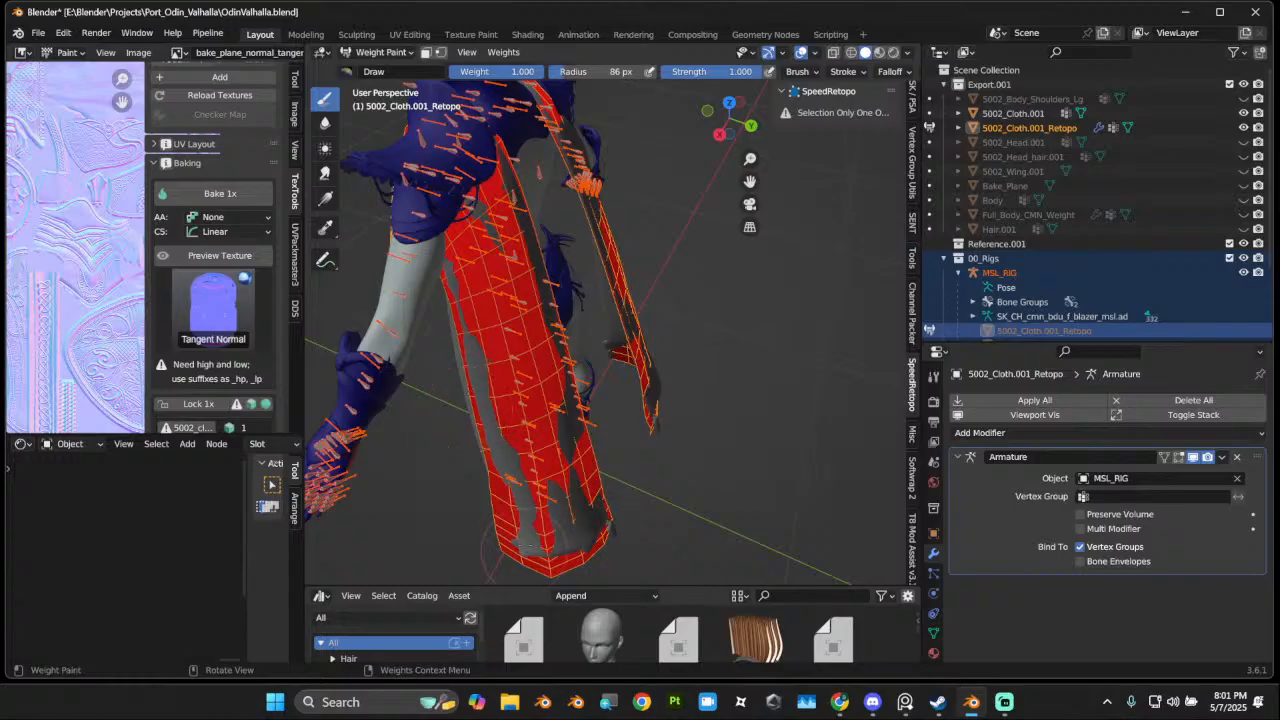
pyautogui.moveTo(529, 546); pyautogui.dragTo(548, 480, button='middle')
pyautogui.keyDown('shift'); pyautogui.moveTo(545, 350); pyautogui.dragTo(560, 510, button='middle'); pyautogui.keyUp('shift')
pyautogui.scroll(-3, 558, 400)
pyautogui.moveTo(560, 260); pyautogui.dragTo(515, 155, button='middle')
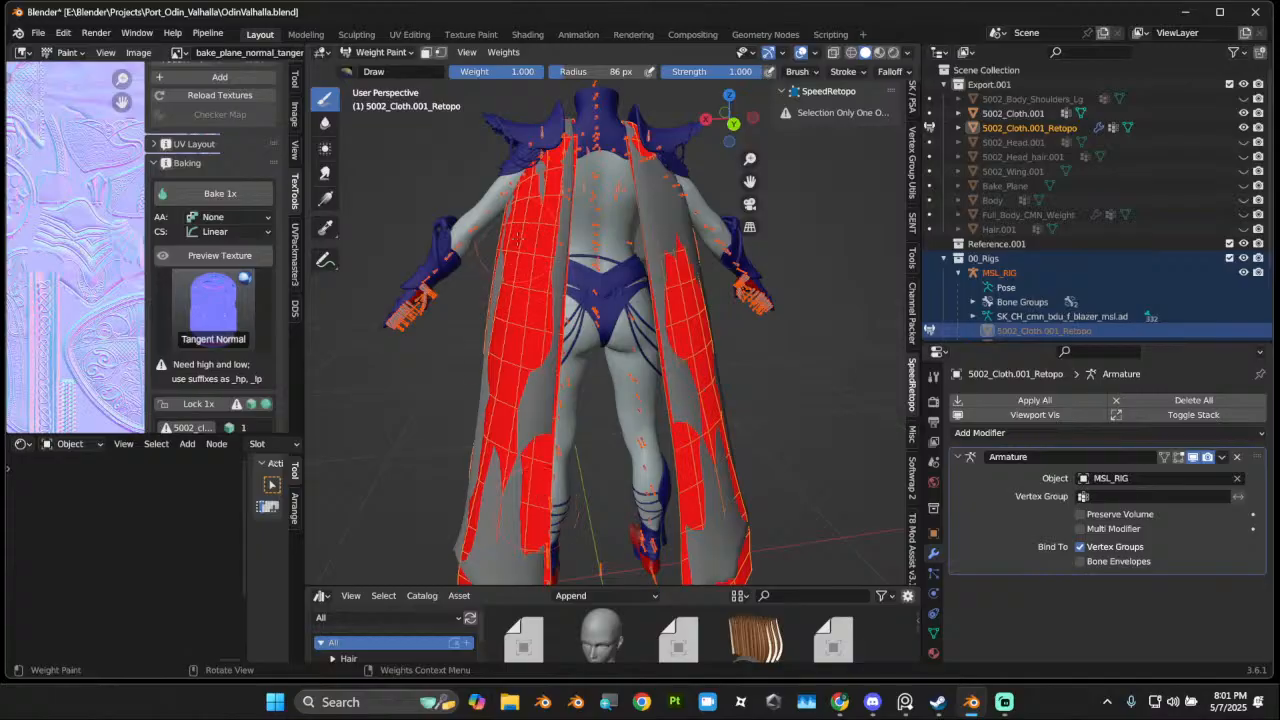
pyautogui.scroll(-4, 517, 238)
pyautogui.moveTo(520, 300); pyautogui.dragTo(614, 391, button='middle')
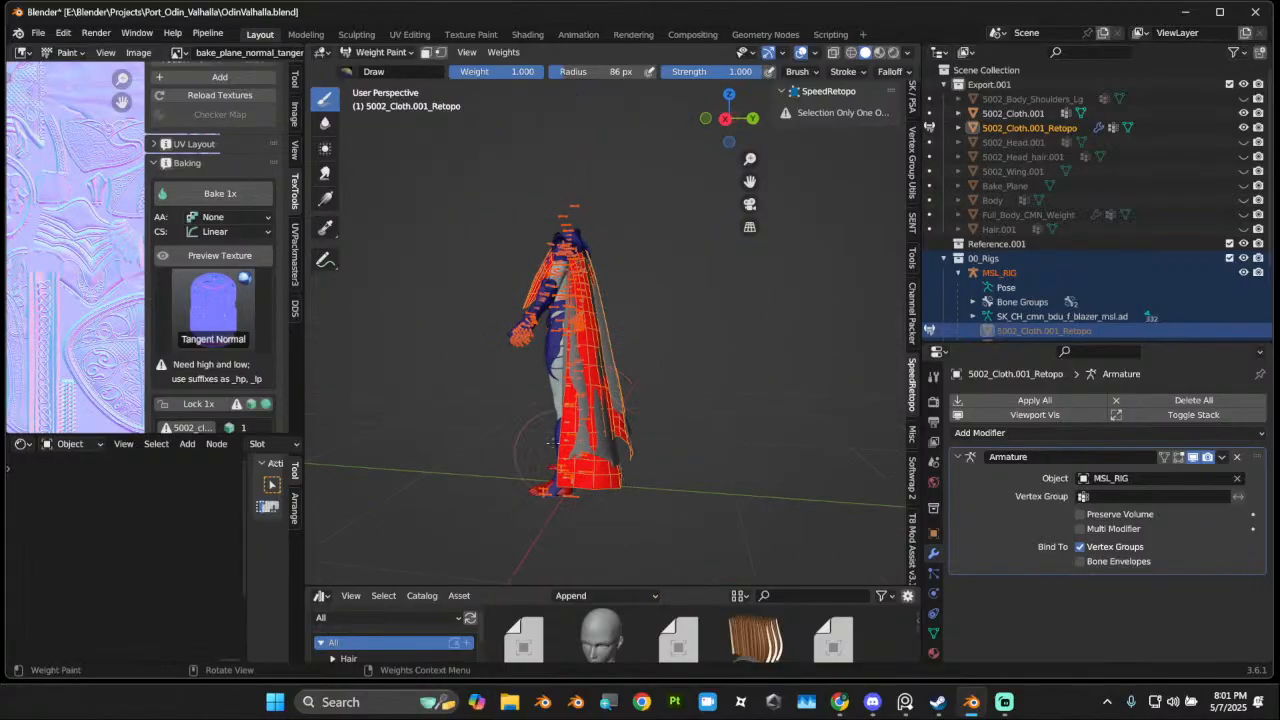
pyautogui.moveTo(550, 441); pyautogui.dragTo(505, 441, button='middle')
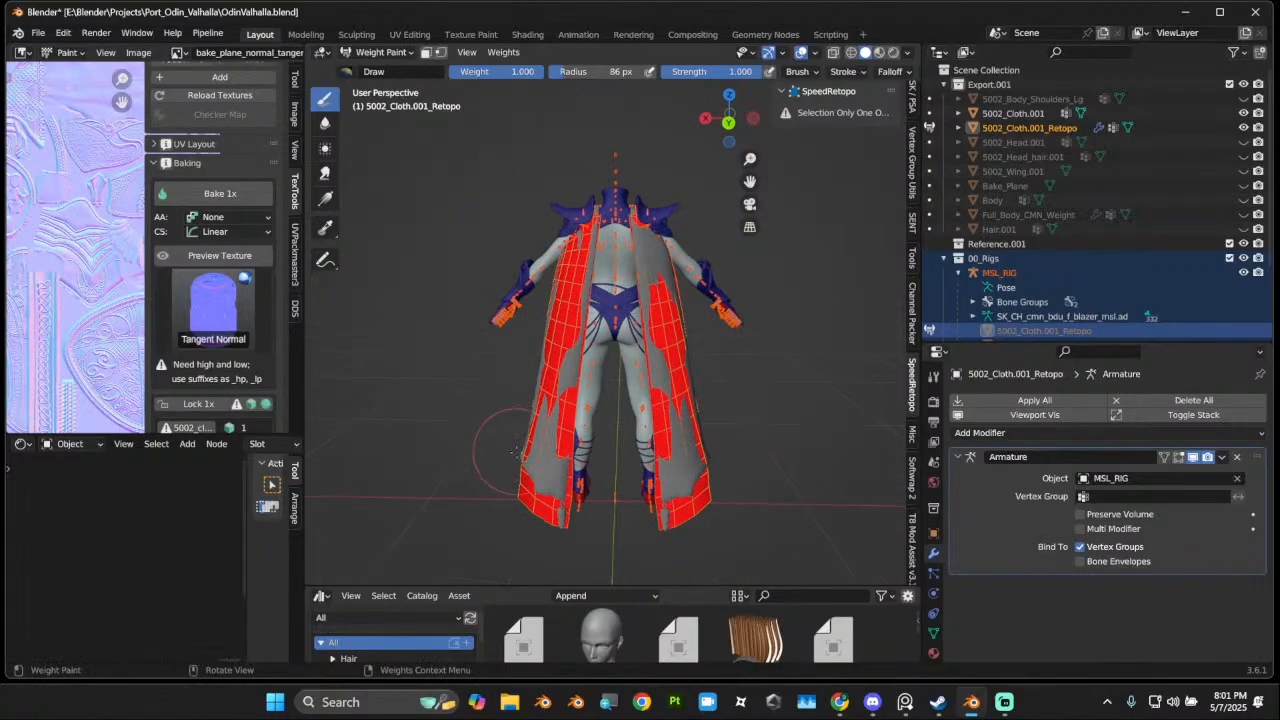
pyautogui.moveTo(545, 340); pyautogui.dragTo(515, 400, button='middle')
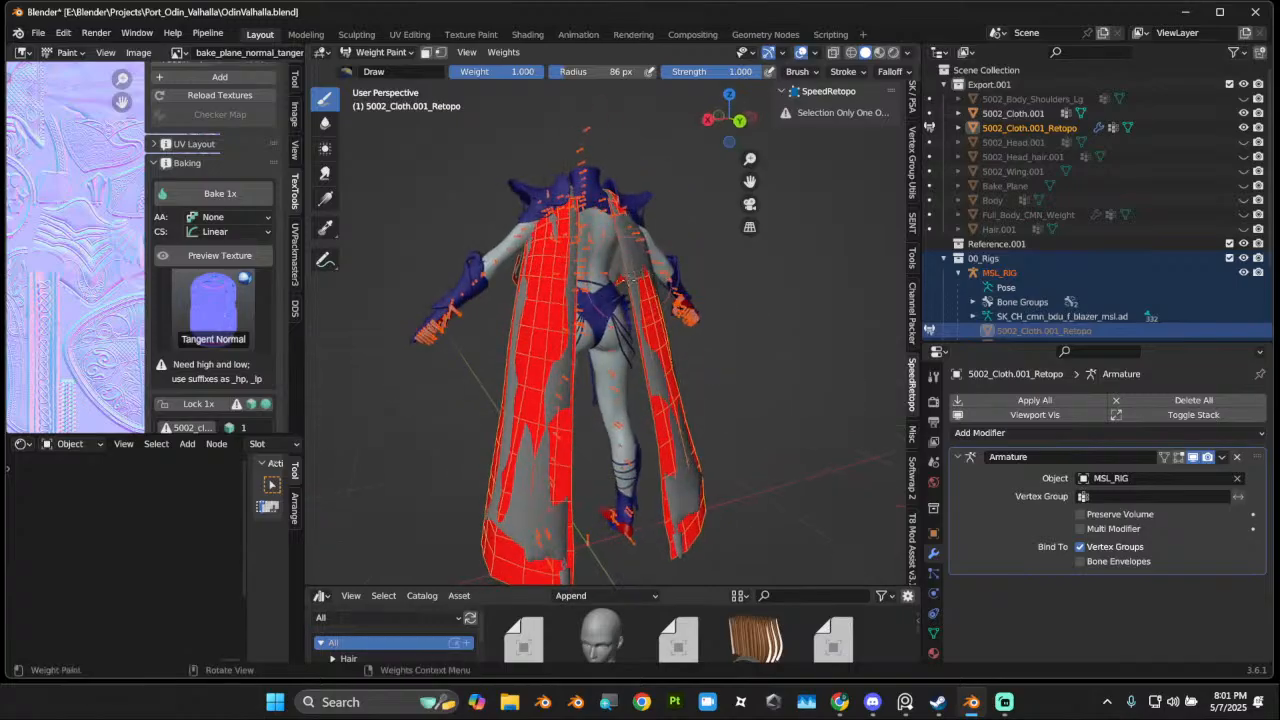
# Step: Filter the cape's vertex groups by PRP and select the LowerBelly__offset_prp group
pyautogui.click(935, 634)
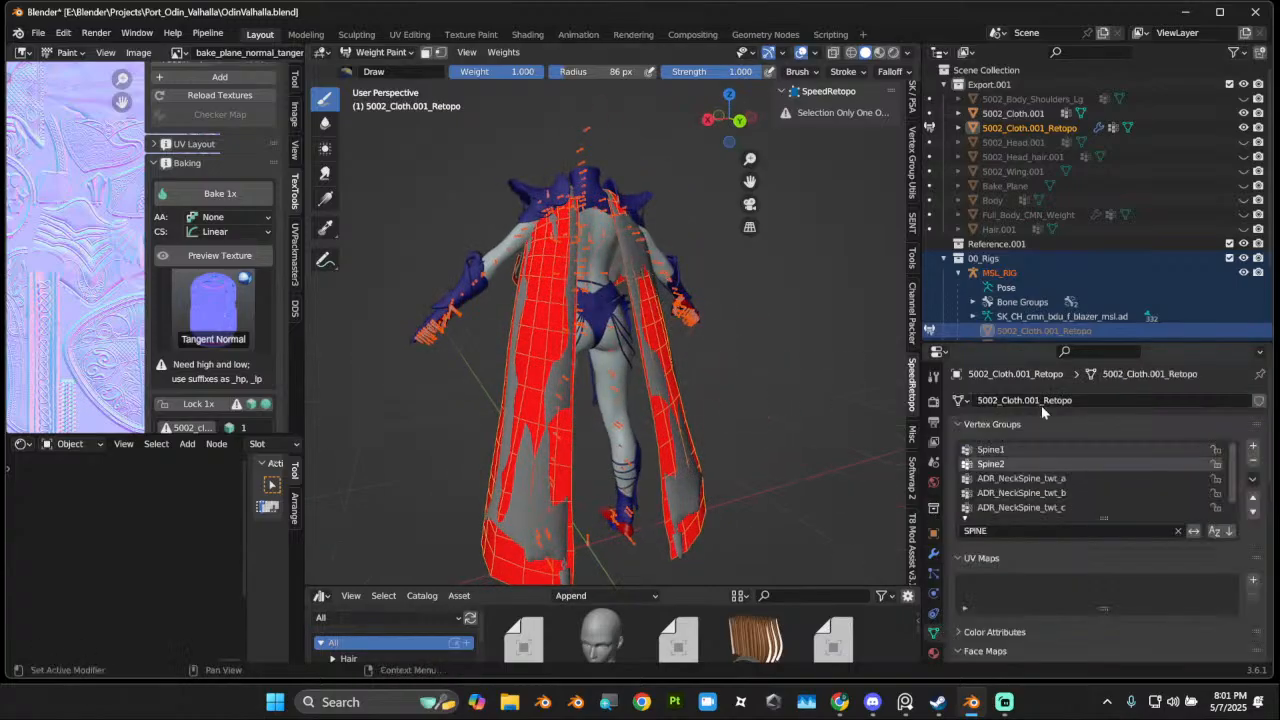
pyautogui.click(1011, 528)
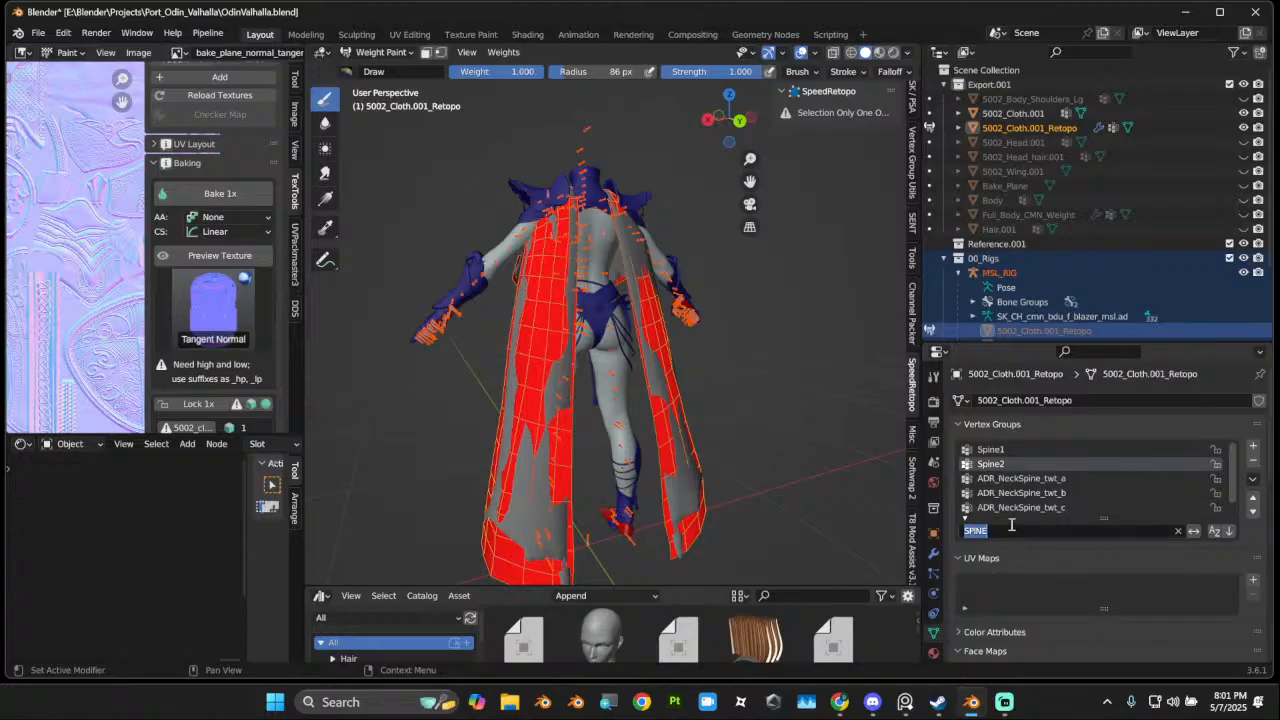
pyautogui.write('PRP')
pyautogui.press('Return')
pyautogui.click(1022, 463)
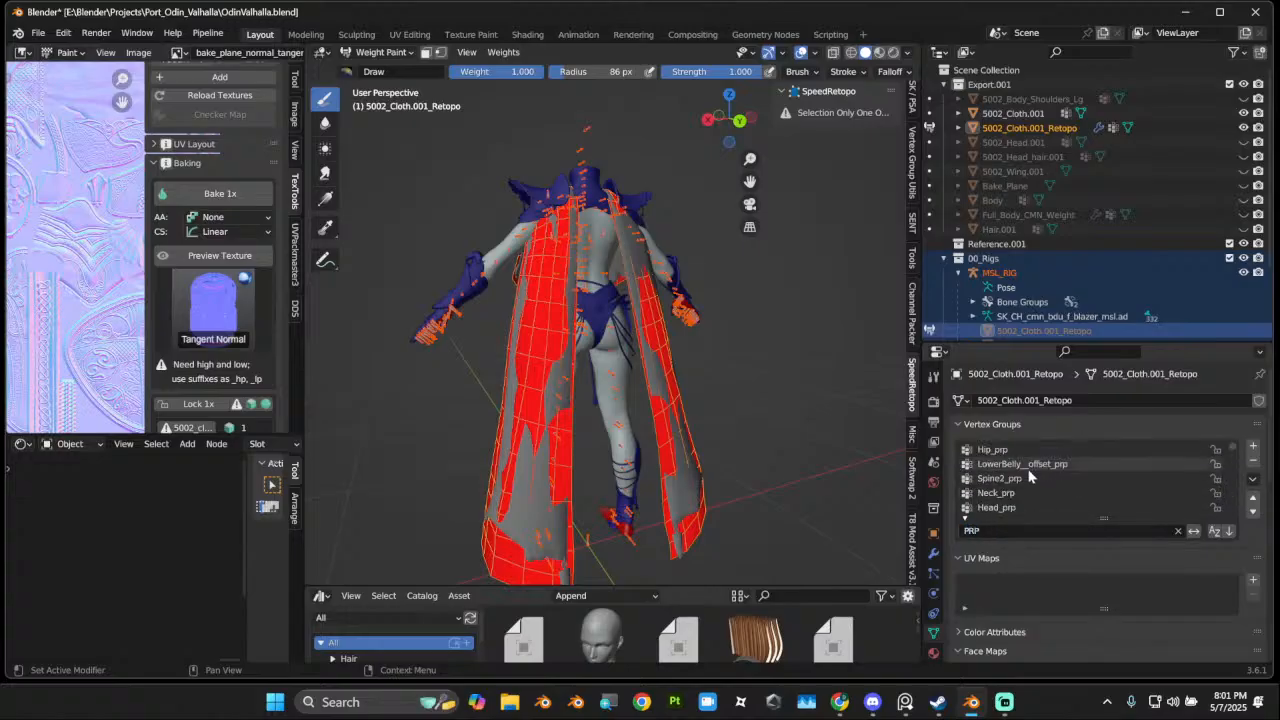
# Step: Isolate the cape and rig in local view and make Spine2_prp the active vertex group
pyautogui.moveTo(620, 360)
pyautogui.mouseDown(button='middle')
pyautogui.moveTo(540, 355)
pyautogui.moveTo(747, 359)
pyautogui.moveTo(705, 385)
pyautogui.moveTo(470, 245)
pyautogui.mouseUp(button='middle')
pyautogui.press('KP_Divide')
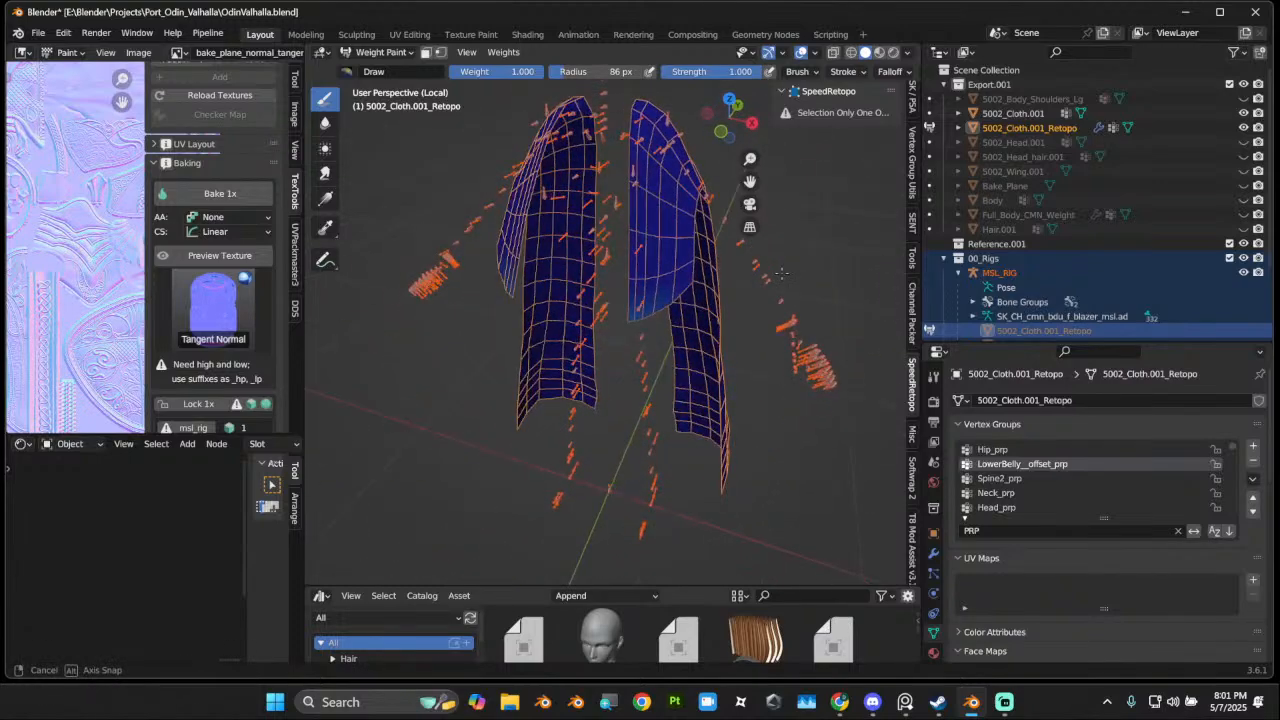
pyautogui.click(1036, 480)
pyautogui.moveTo(684, 297)
pyautogui.mouseDown(button='middle')
pyautogui.moveTo(520, 170)
pyautogui.moveTo(537, 178)
pyautogui.moveTo(566, 161)
pyautogui.moveTo(565, 135)
pyautogui.mouseUp(button='middle')
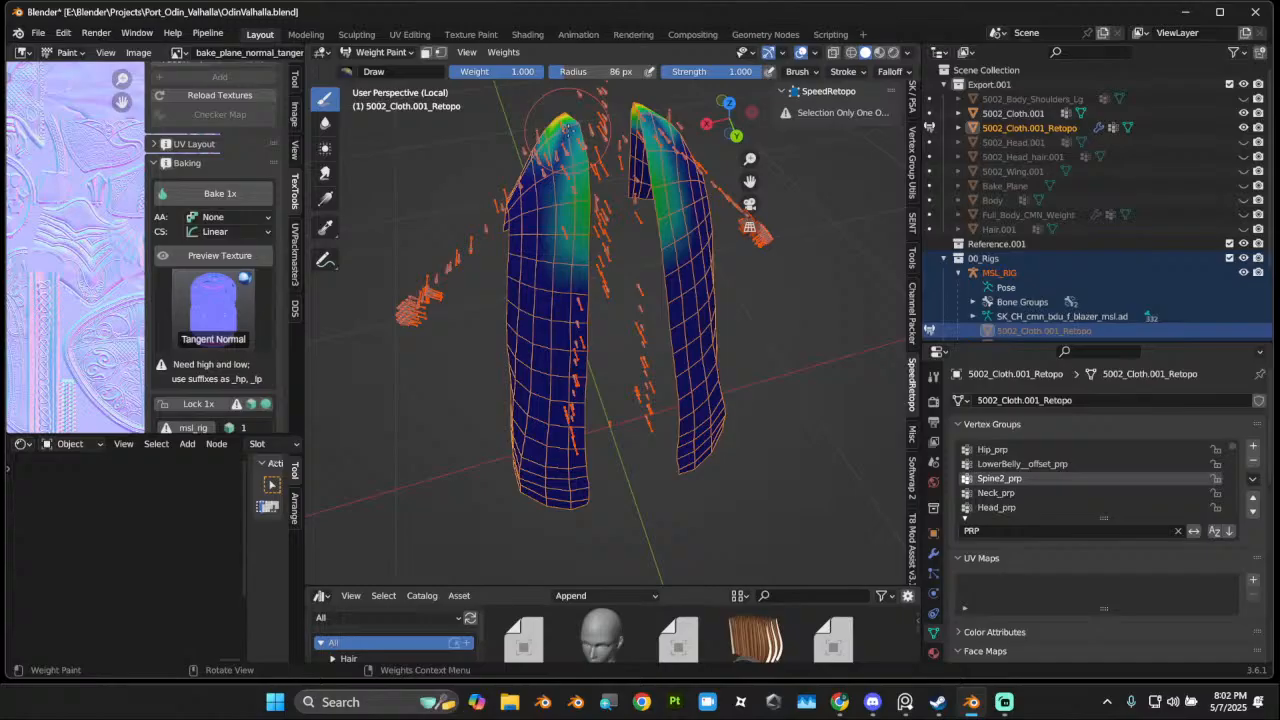
pyautogui.moveTo(565, 130)
pyautogui.mouseDown(button='middle')
pyautogui.moveTo(686, 203)
pyautogui.moveTo(574, 158)
pyautogui.mouseUp(button='middle')
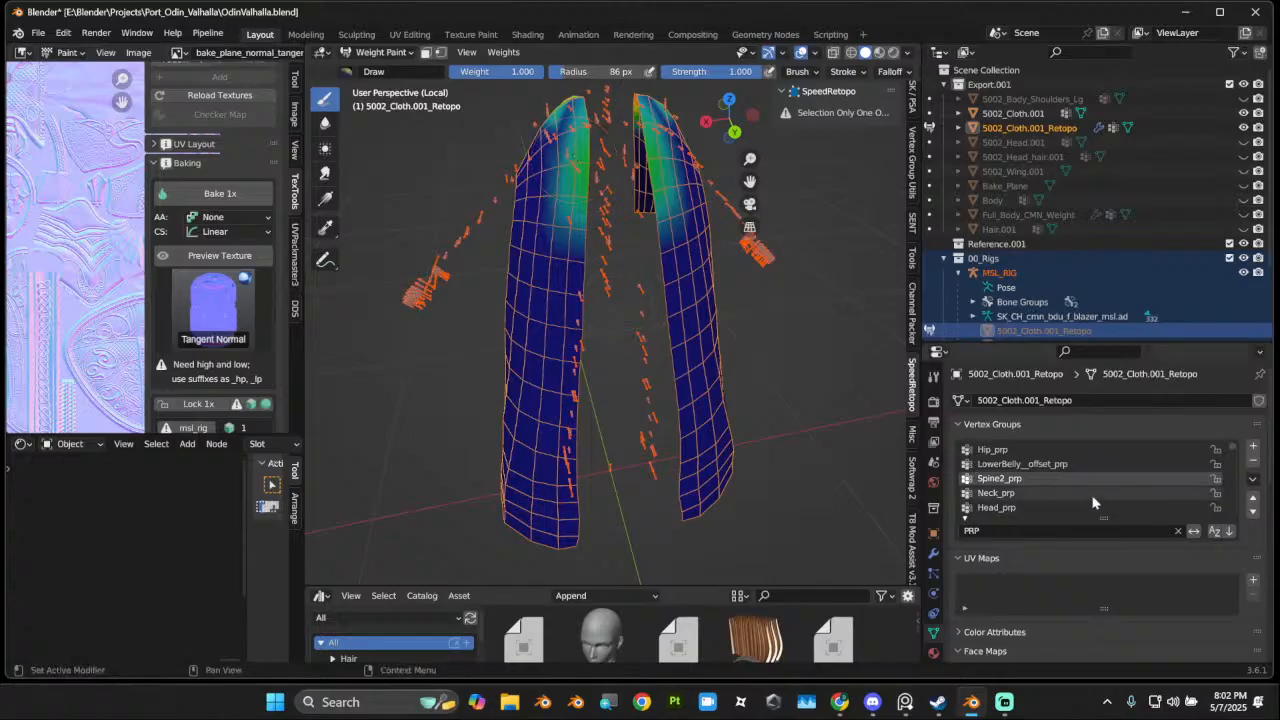
pyautogui.click(1031, 507)
pyautogui.click(1030, 493)
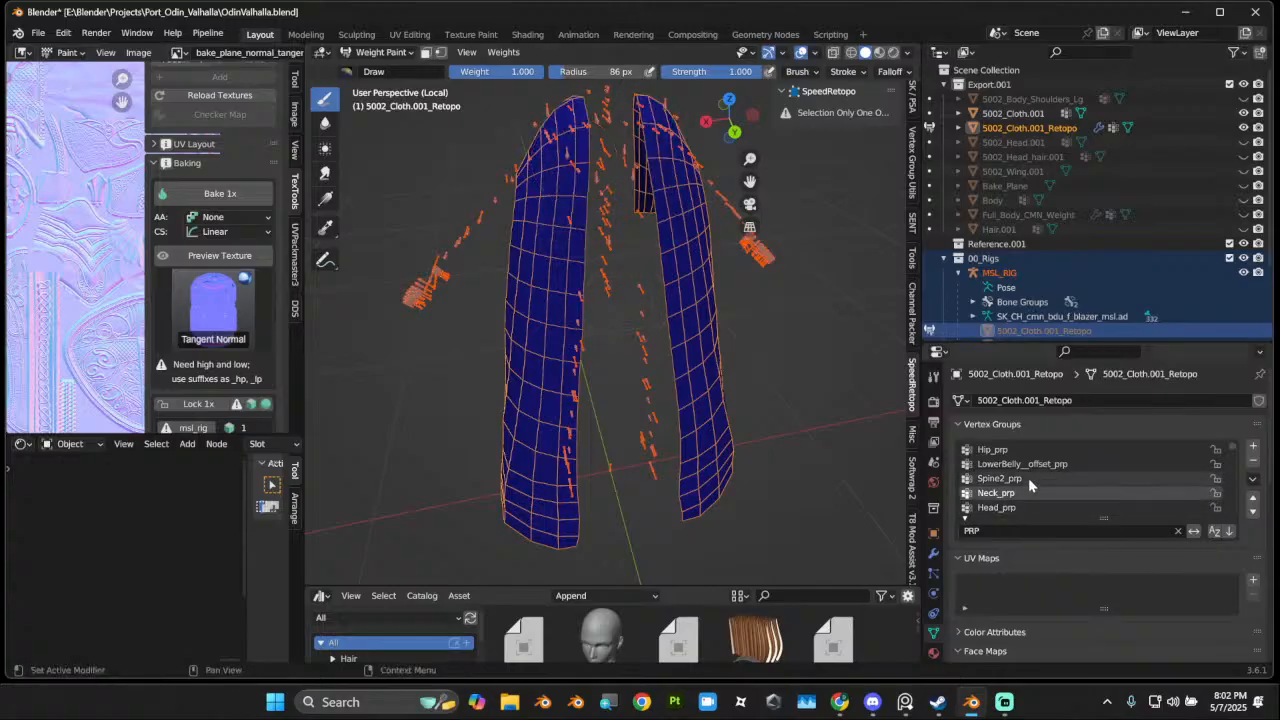
pyautogui.click(1028, 479)
# Step: Enlarge the Draw brush to a 148 px radius and weight paint the cape's shoulder and front panel for Spine2_prp
pyautogui.moveTo(574, 230); pyautogui.dragTo(646, 335, button='middle')
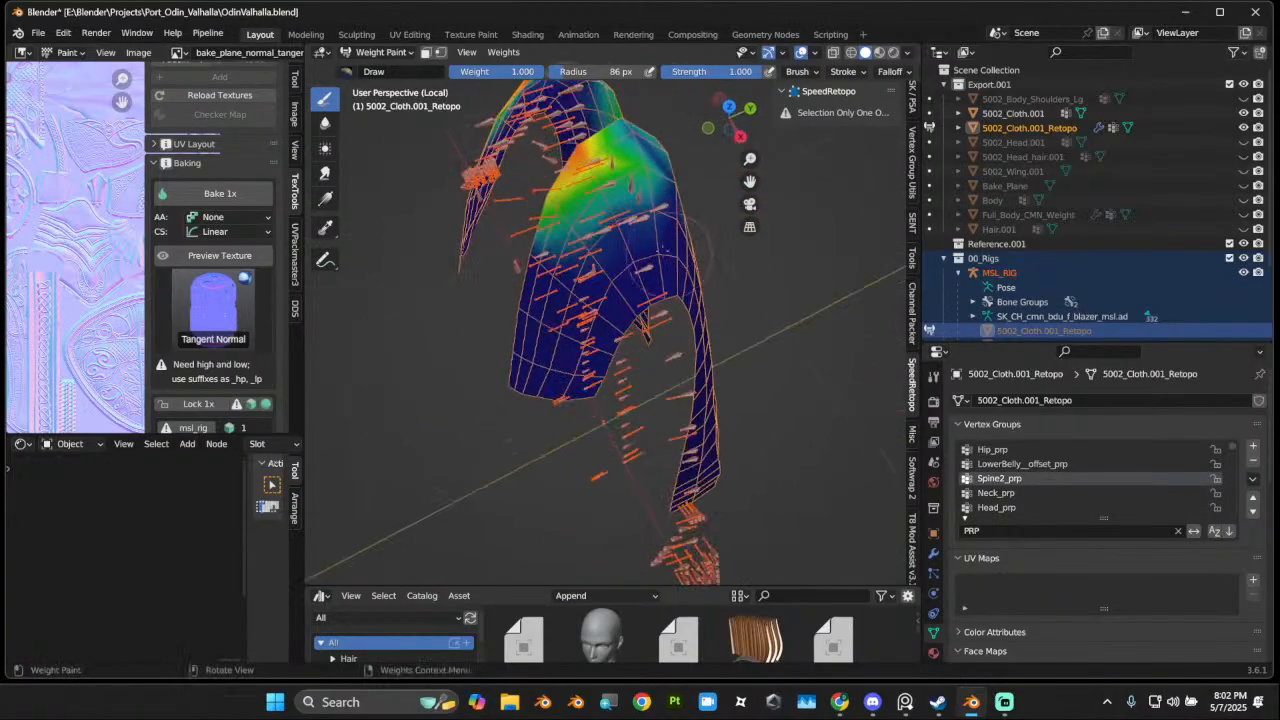
pyautogui.press('f')
pyautogui.click(607, 223)
pyautogui.moveTo(600, 175)
pyautogui.mouseDown()
pyautogui.moveTo(580, 250)
pyautogui.moveTo(618, 330)
pyautogui.moveTo(640, 205)
pyautogui.moveTo(630, 155)
pyautogui.moveTo(662, 165)
pyautogui.mouseUp()
pyautogui.moveTo(658, 197); pyautogui.dragTo(630, 204, button='middle')
pyautogui.moveTo(633, 204)
pyautogui.mouseDown()
pyautogui.moveTo(622, 178)
pyautogui.moveTo(598, 297)
pyautogui.mouseUp()
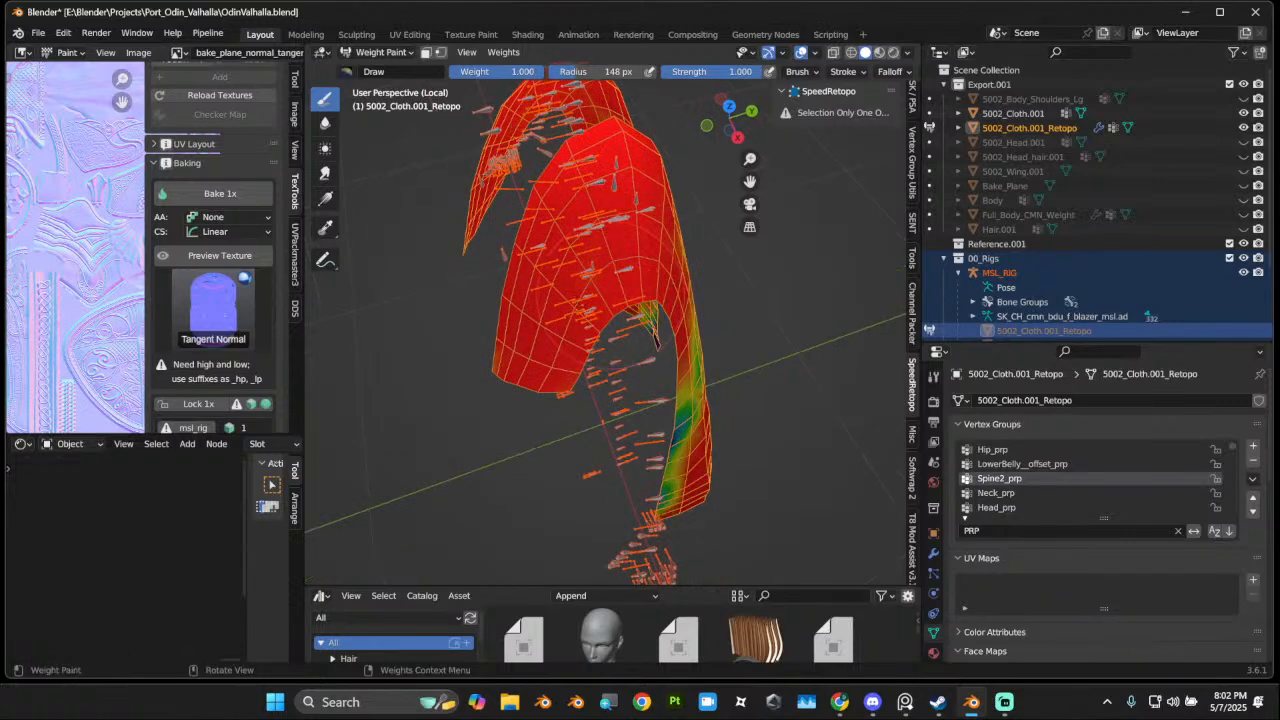
# Step: Weight paint the cape's side, long back panels and lower hem fully for Spine2_prp with the 148 px brush
pyautogui.moveTo(634, 360); pyautogui.dragTo(600, 290, button='middle')
pyautogui.moveTo(600, 290); pyautogui.dragTo(620, 480)
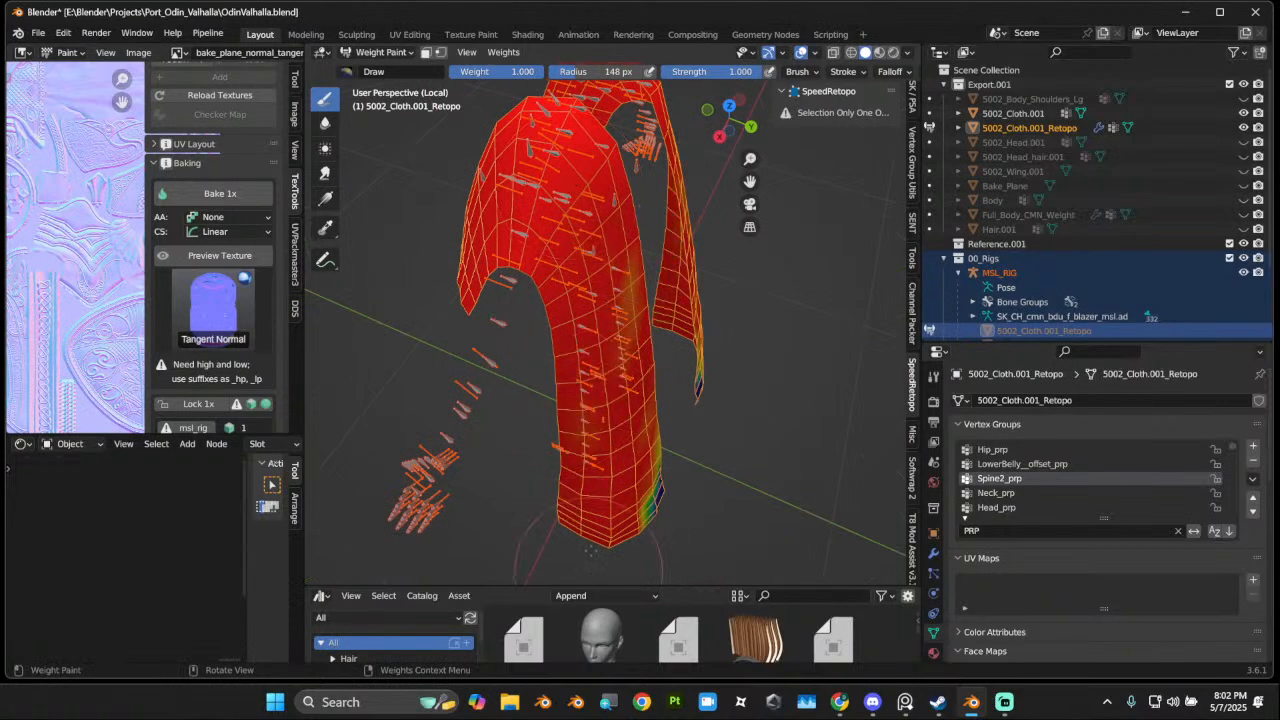
pyautogui.moveTo(625, 480); pyautogui.dragTo(569, 383, button='middle')
pyautogui.moveTo(569, 383)
pyautogui.mouseDown()
pyautogui.moveTo(650, 480)
pyautogui.moveTo(548, 558)
pyautogui.mouseUp()
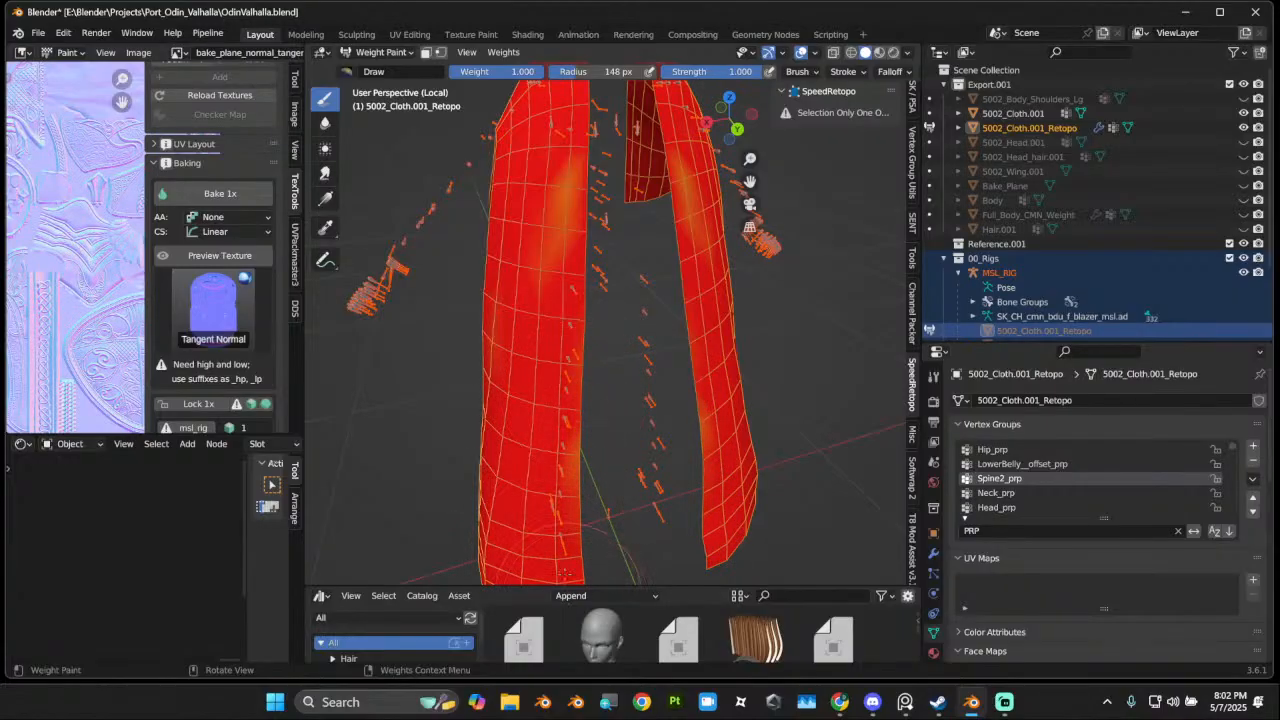
pyautogui.moveTo(565, 573); pyautogui.dragTo(620, 222, button='middle')
pyautogui.scroll(-5, 611, 459)
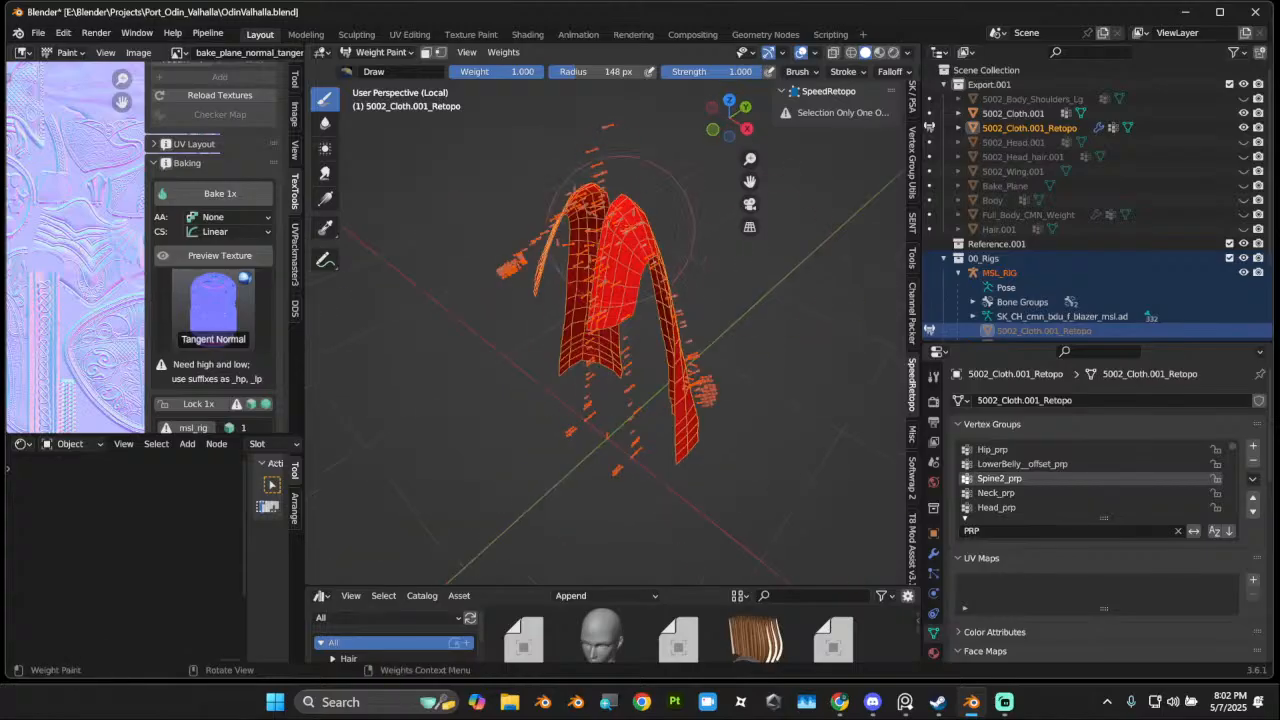
pyautogui.moveTo(588, 329); pyautogui.dragTo(600, 250, button='middle')
# Step: Compare the cape's weights across the Hip_prp, LowerBelly__offset_prp, Spine2_prp, Neck_prp and Head_prp vertex groups
pyautogui.click(1012, 466)
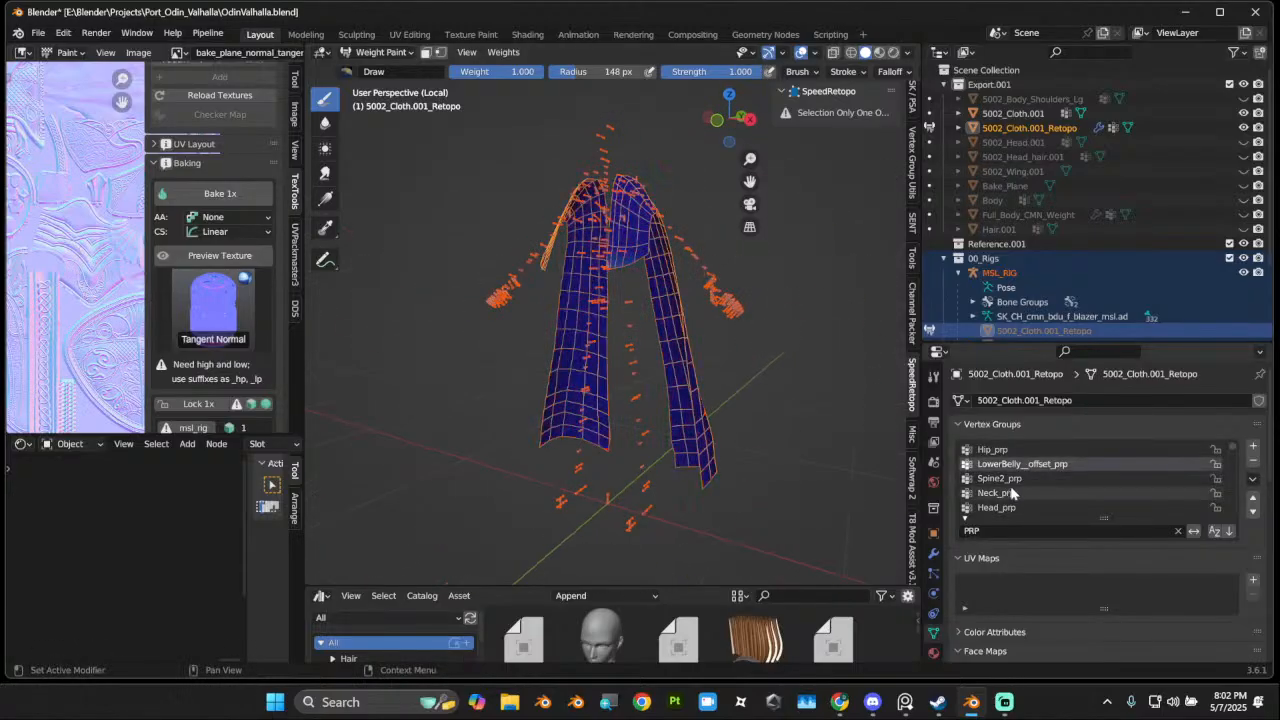
pyautogui.click(1012, 493)
pyautogui.click(1011, 509)
pyautogui.click(1012, 493)
pyautogui.click(1012, 479)
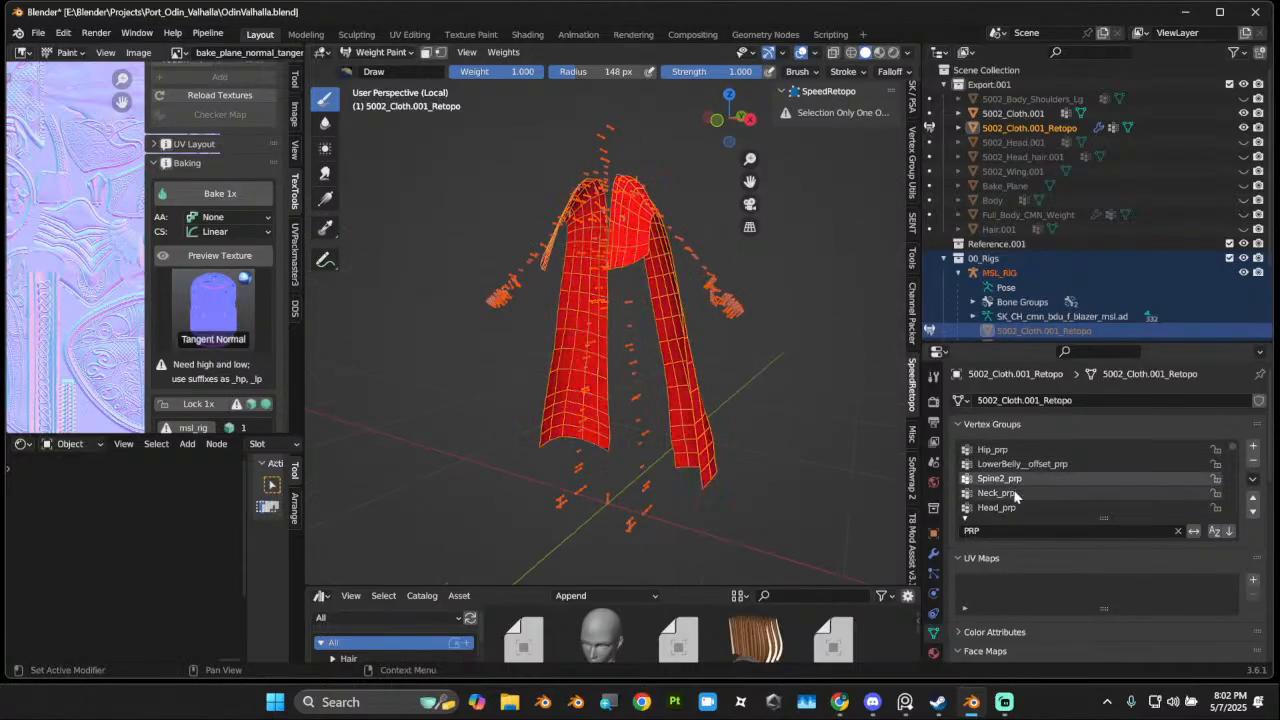
pyautogui.click(1012, 493)
pyautogui.click(1012, 464)
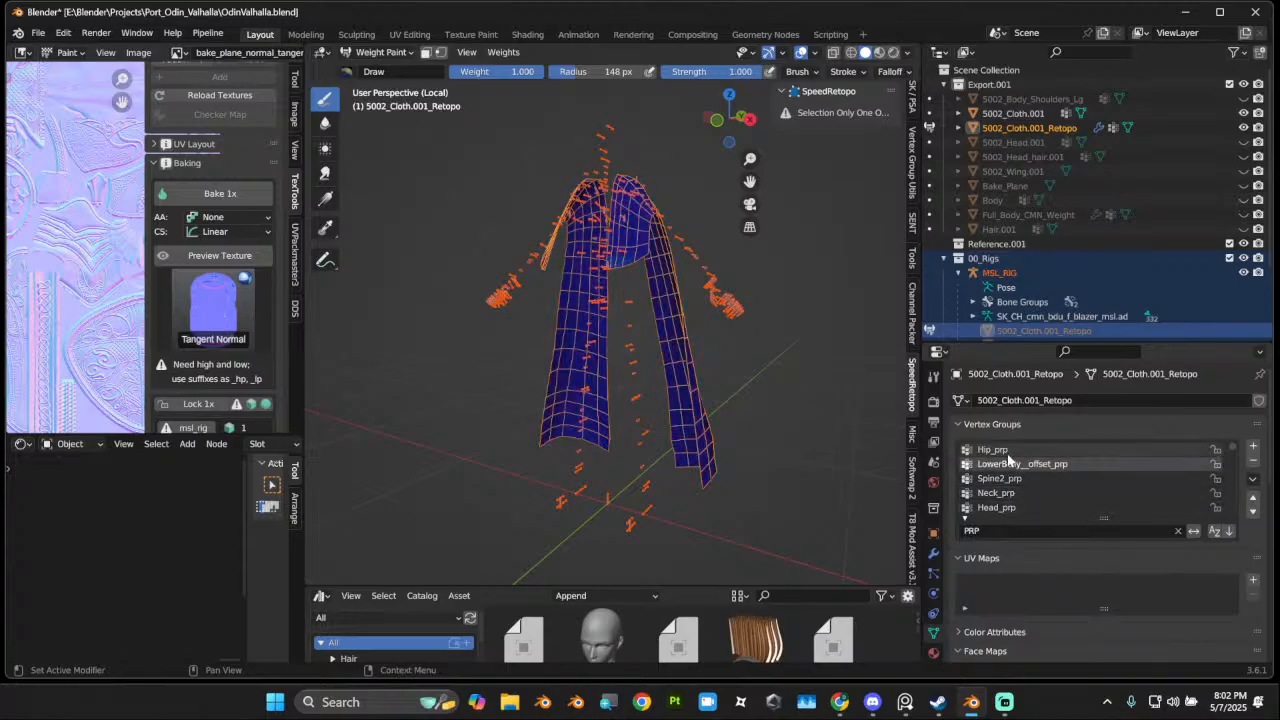
pyautogui.click(1012, 479)
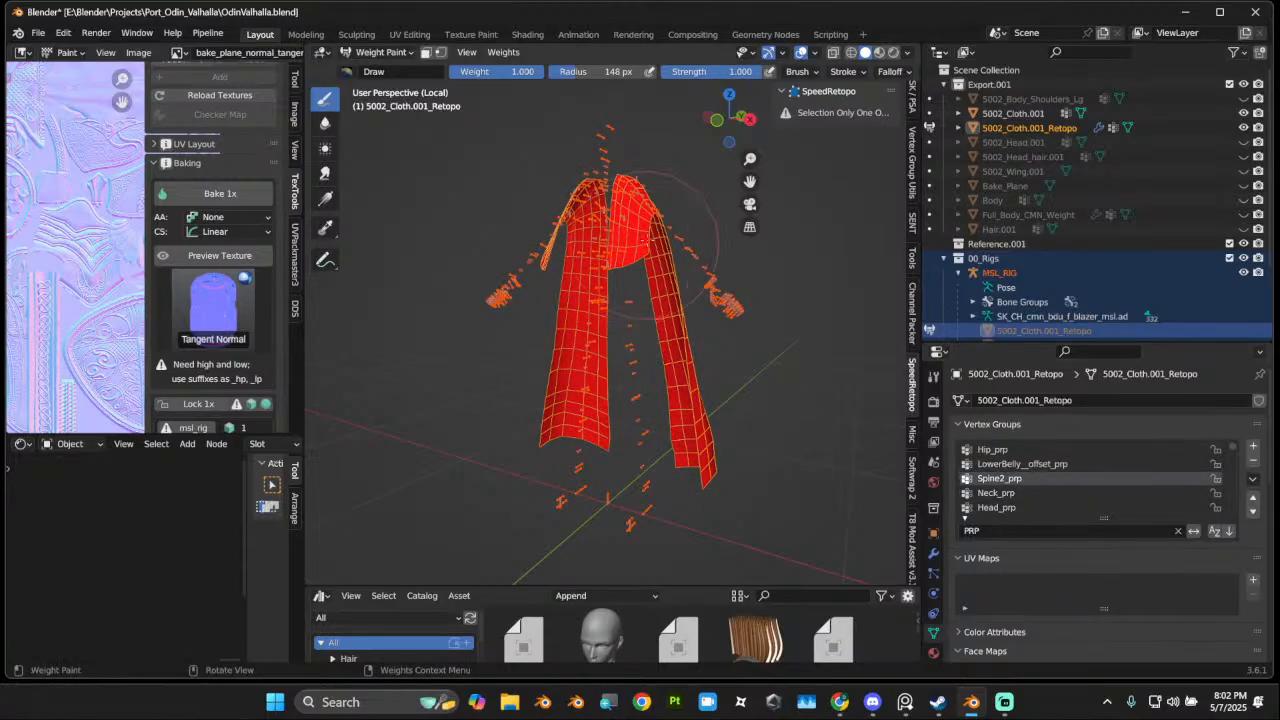
pyautogui.click(1012, 464)
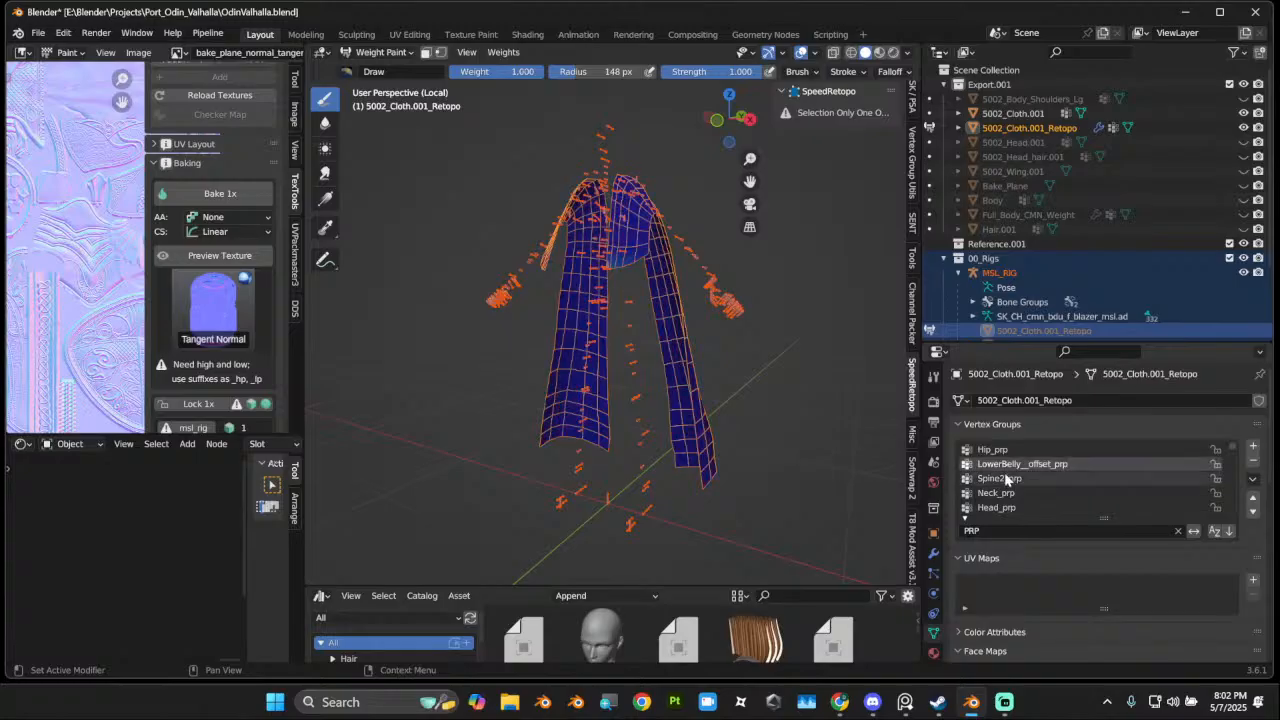
pyautogui.moveTo(629, 311); pyautogui.dragTo(485, 338, button='middle')
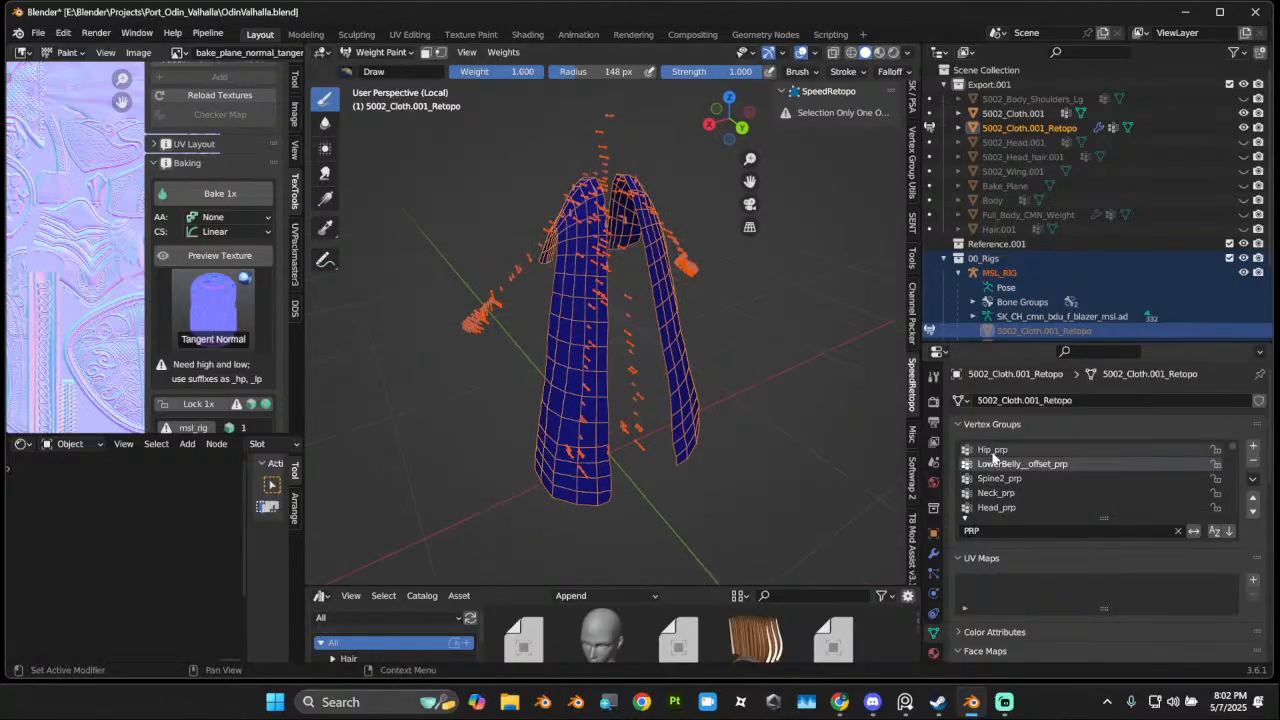
pyautogui.click(994, 452)
pyautogui.moveTo(617, 430)
pyautogui.mouseDown(button='middle')
pyautogui.moveTo(560, 395)
pyautogui.moveTo(624, 415)
pyautogui.mouseUp(button='middle')
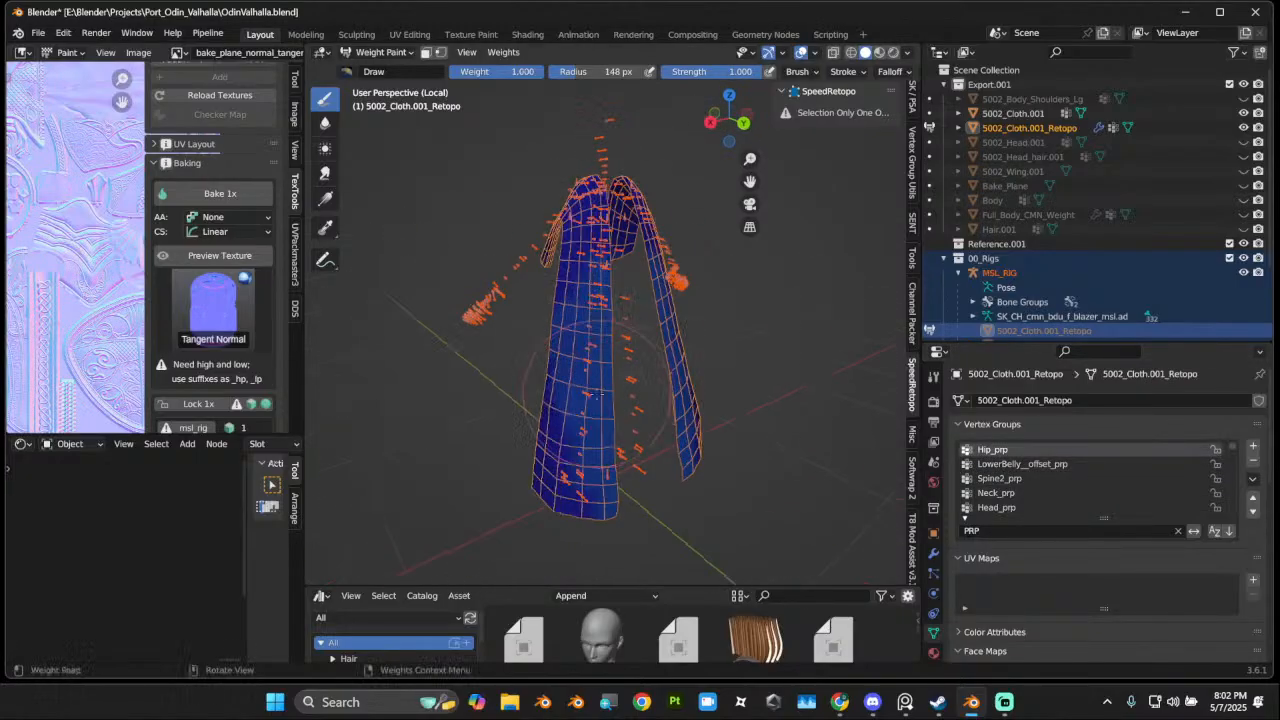
pyautogui.click(1044, 465)
pyautogui.click(1028, 477)
pyautogui.click(1050, 464)
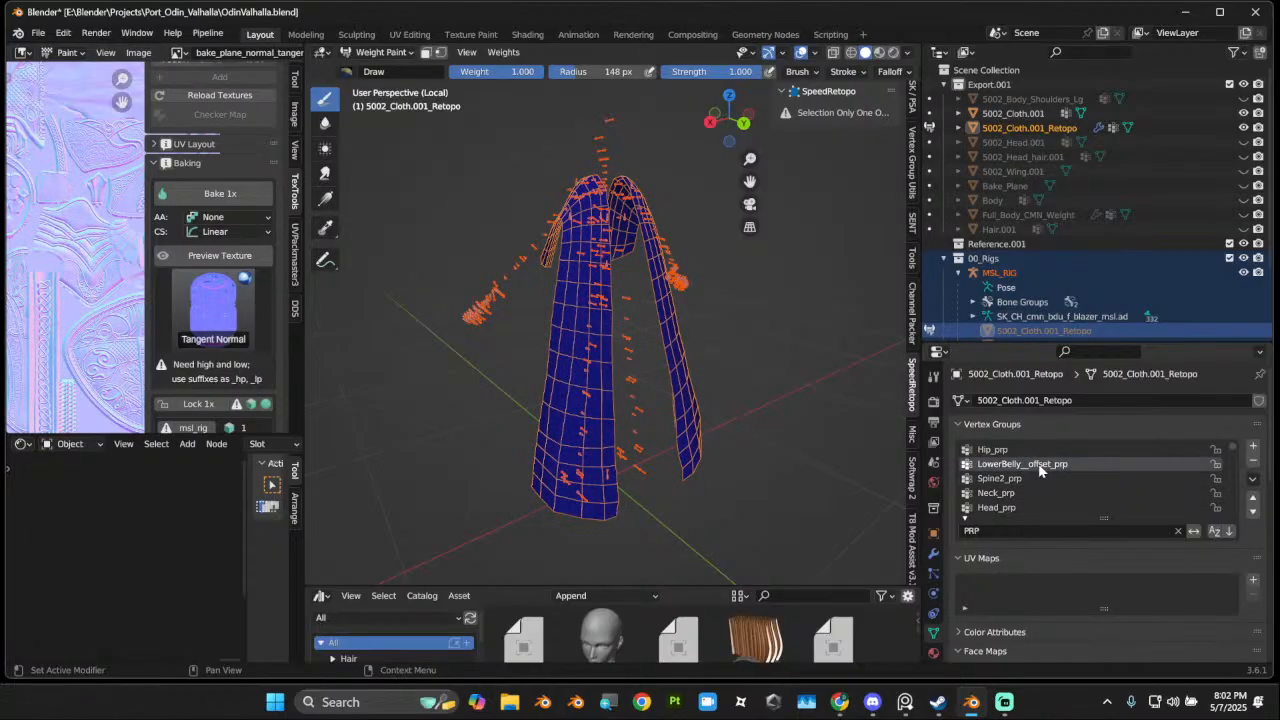
pyautogui.click(1029, 450)
pyautogui.click(1024, 464)
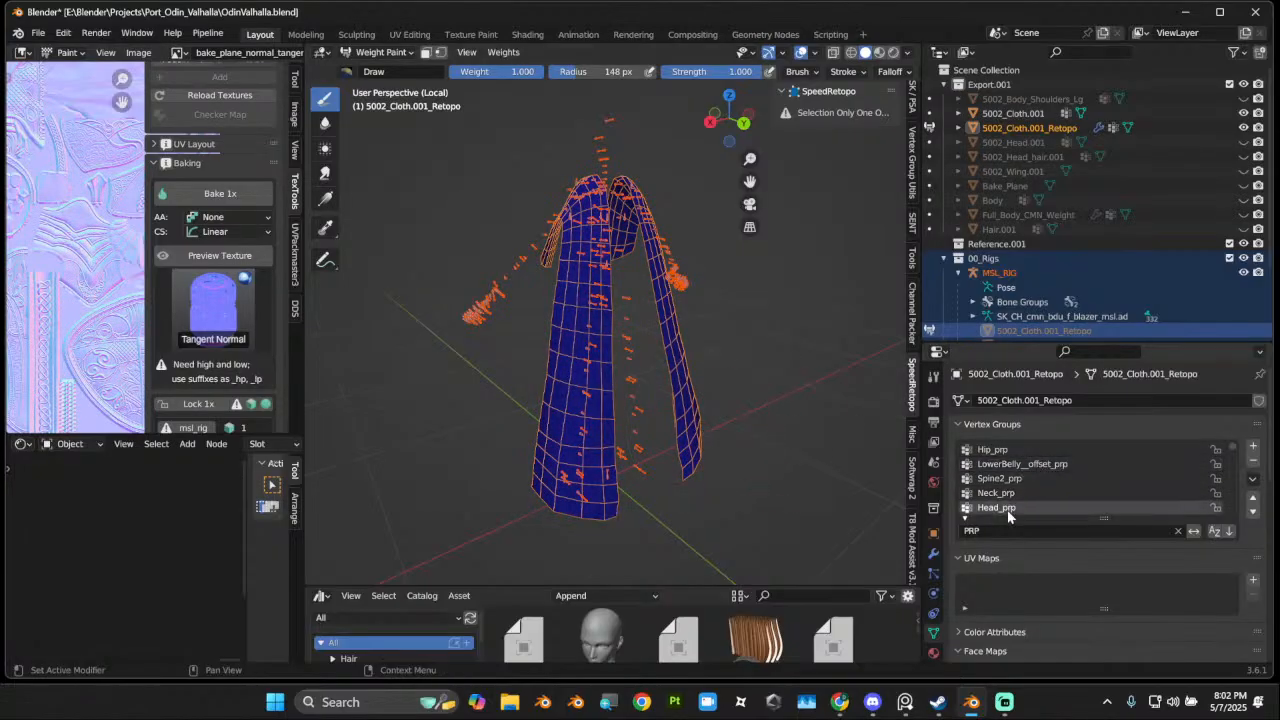
pyautogui.click(1000, 478)
pyautogui.click(1012, 464)
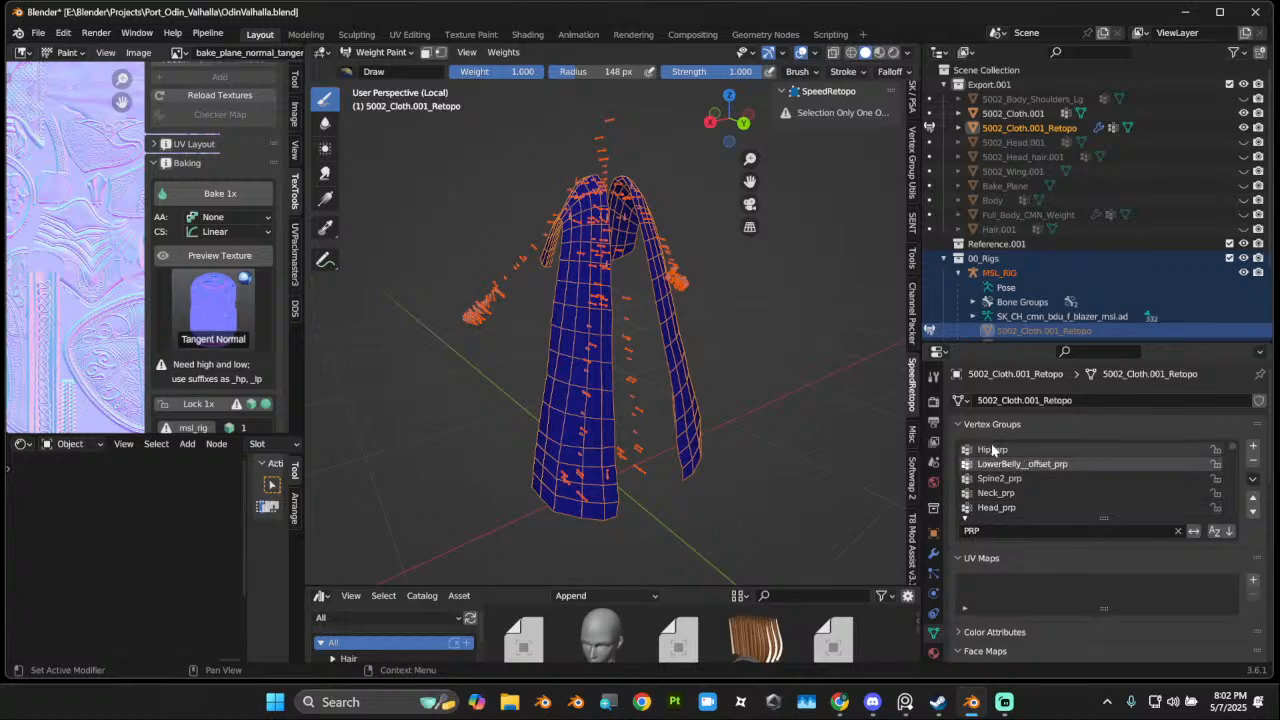
pyautogui.click(988, 450)
pyautogui.click(998, 479)
pyautogui.click(996, 507)
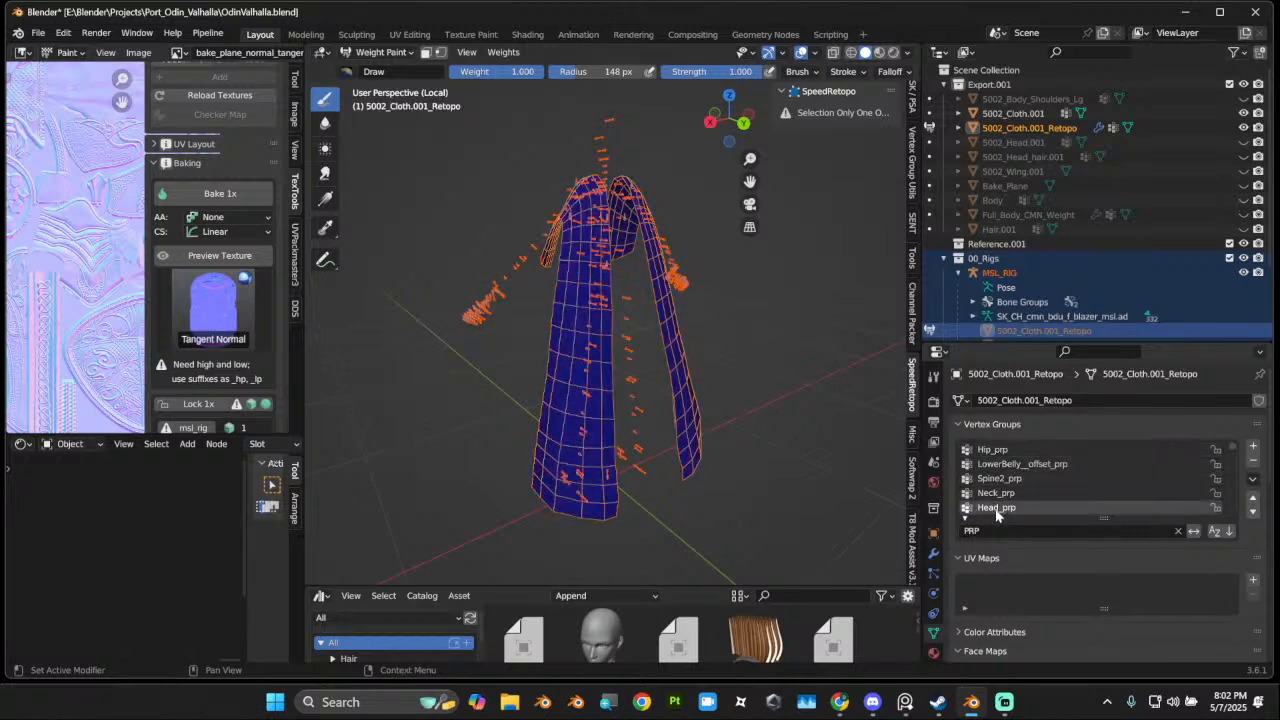
# Step: Switch the cape from Weight Paint to Object Mode
pyautogui.click(378, 53)
pyautogui.click(383, 68)
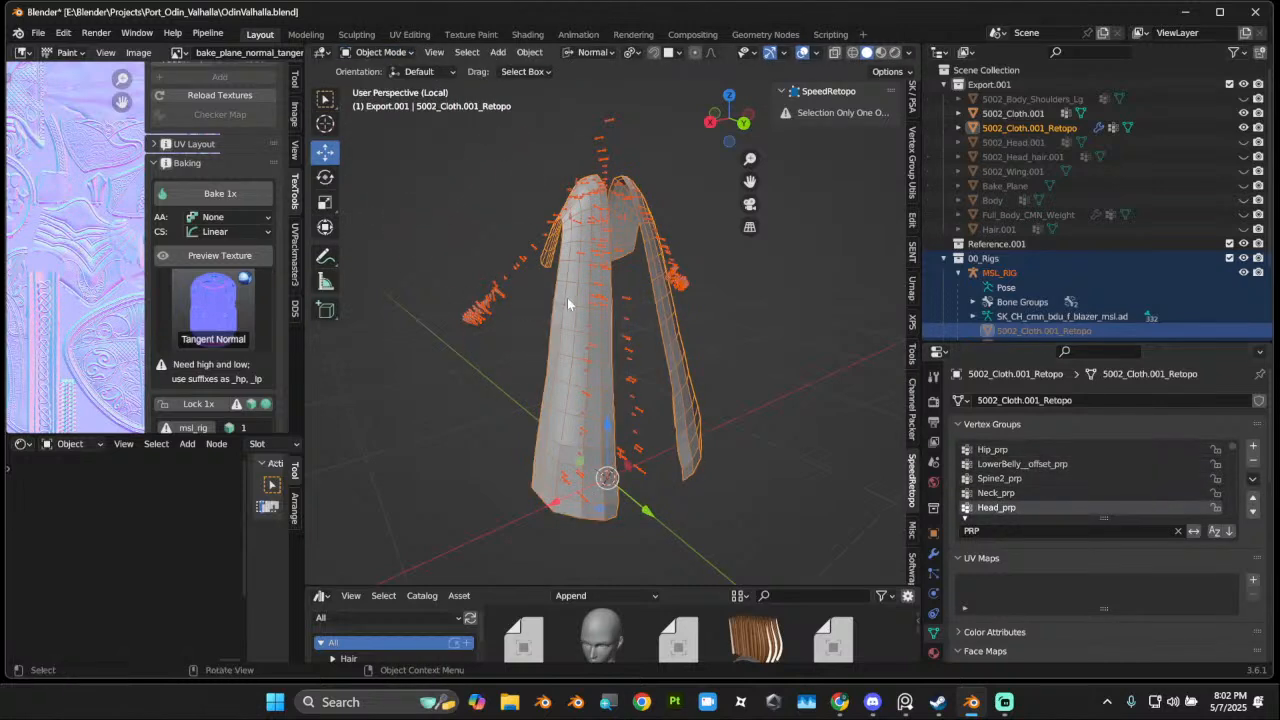
# Step: Select the retopologised cape and clear its parent to detach it from MSL_RIG
pyautogui.click(581, 326)
pyautogui.rightClick(580, 336)
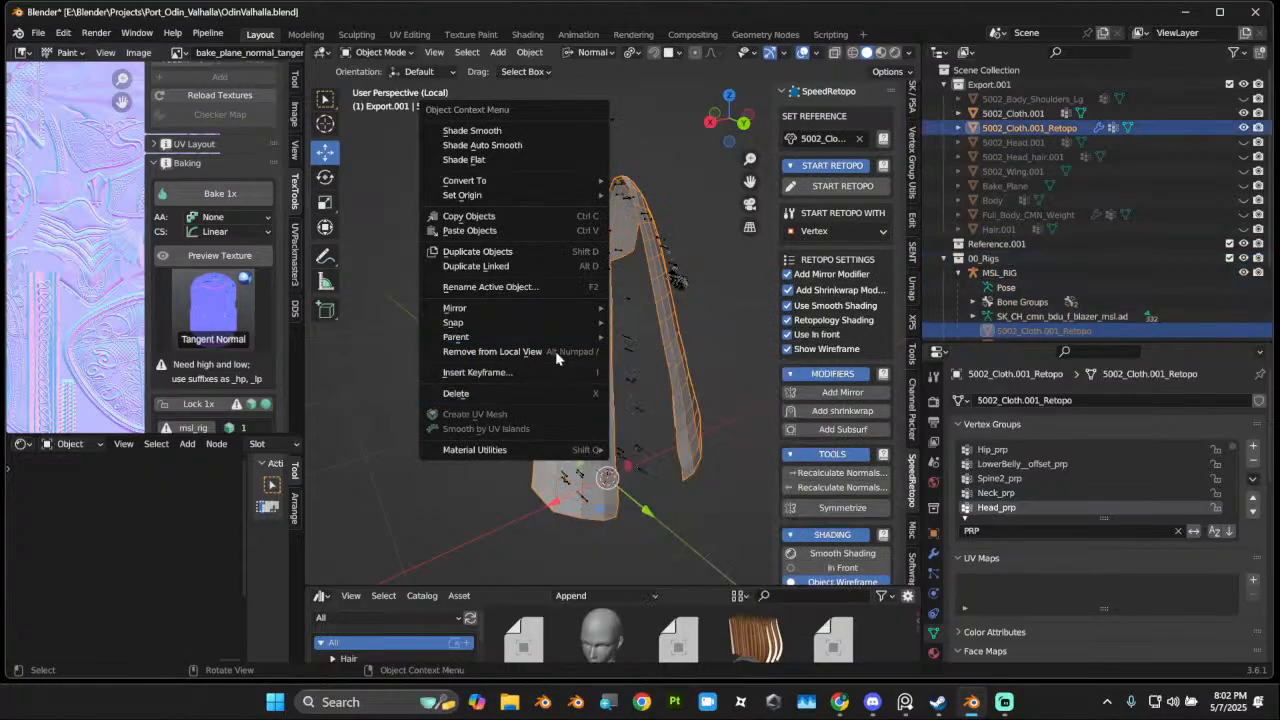
pyautogui.moveTo(560, 338)
pyautogui.click(656, 584)
# Step: Add PRP_RIG to the selection and parent the cape to it with Armature Deform
pyautogui.scroll(-3, 1238, 284)
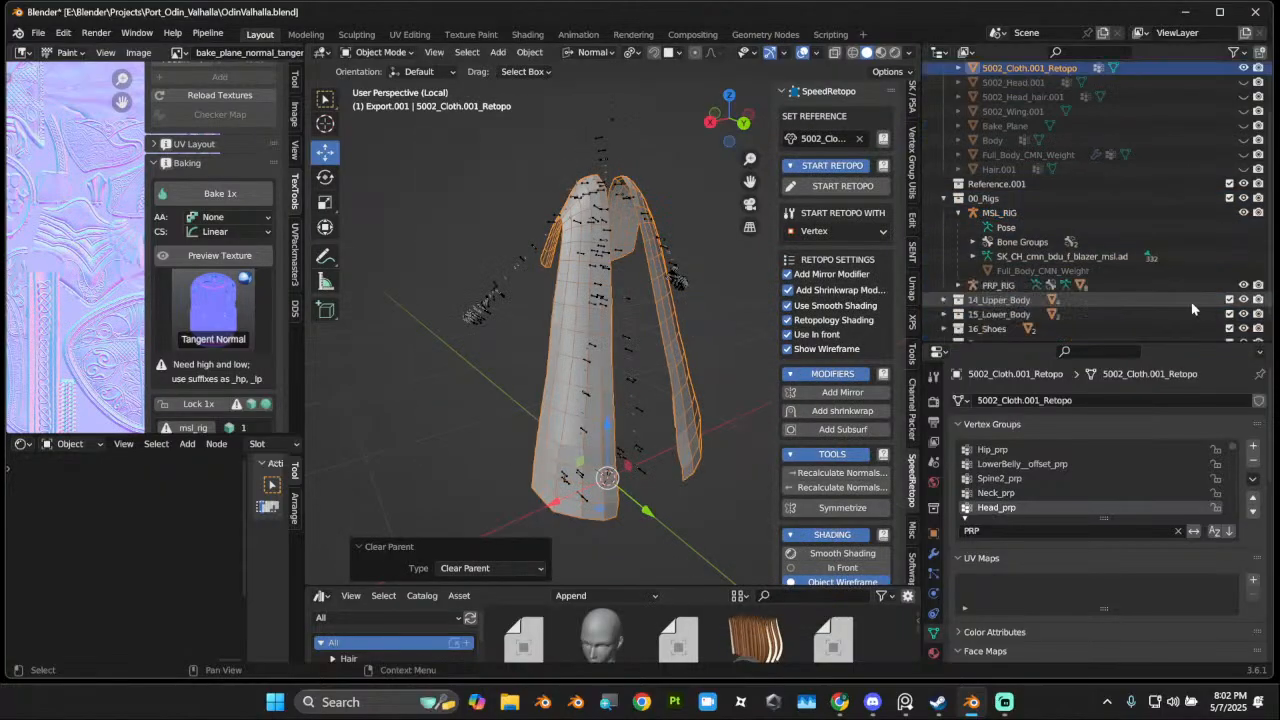
pyautogui.click(998, 268)
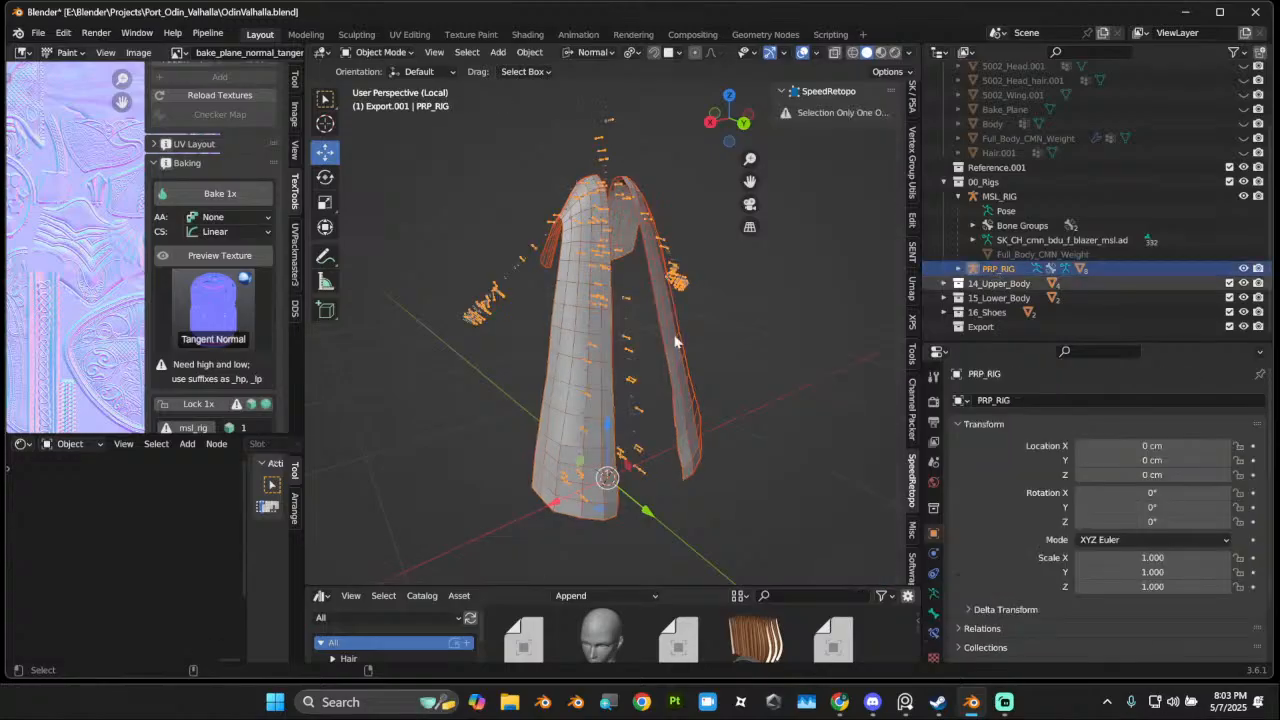
pyautogui.rightClick(611, 354)
pyautogui.moveTo(611, 354)
pyautogui.click(712, 371)
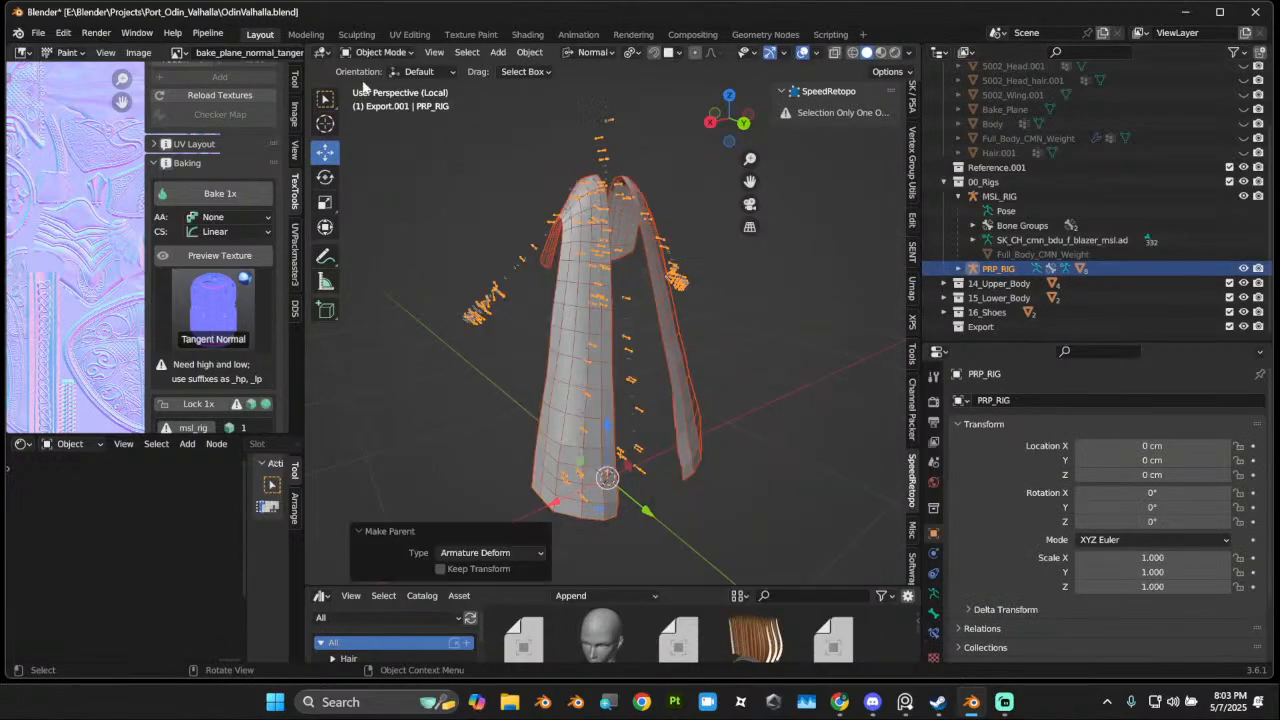
# Step: Select only the retopologised cape and switch it to Weight Paint mode
pyautogui.click(378, 52)
pyautogui.click(587, 345)
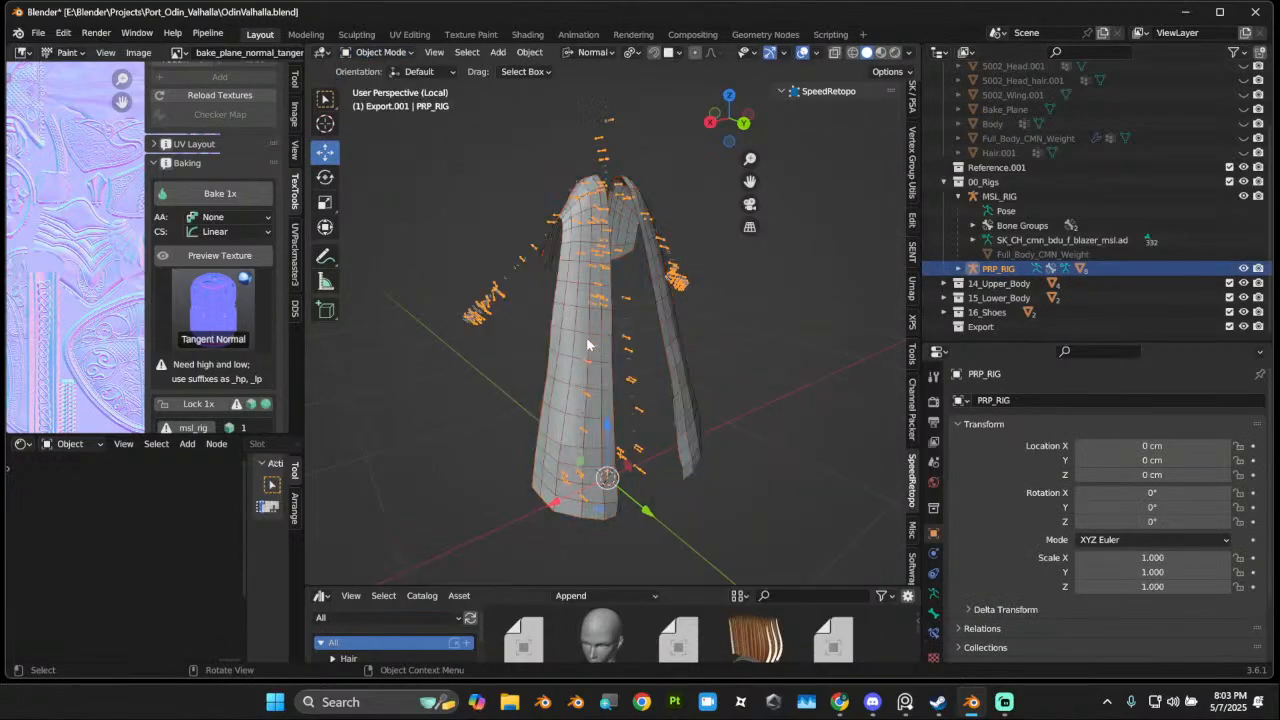
pyautogui.click(587, 287)
pyautogui.click(378, 52)
pyautogui.click(407, 133)
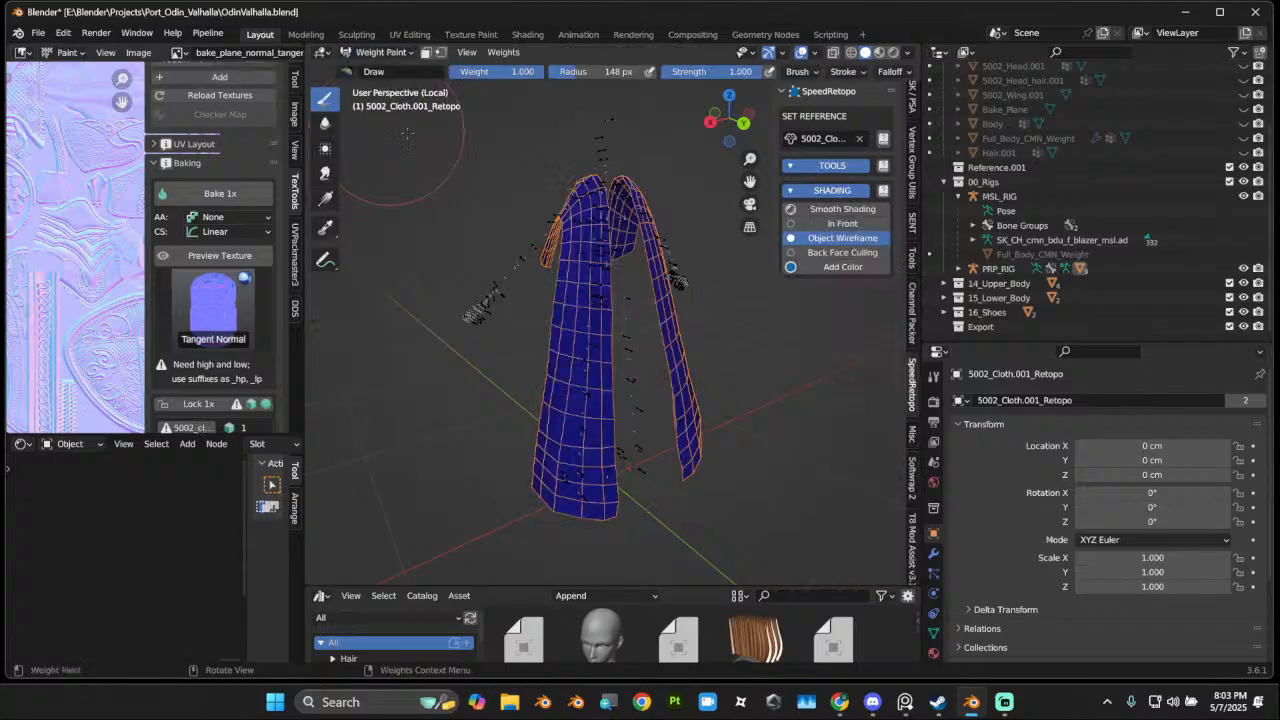
# Step: Compare the cape's weights across the Hip_prp, LowerBelly__offset_prp, Spine2_prp, Neck_prp and Head_prp vertex groups under PRP_RIG
pyautogui.click(933, 633)
pyautogui.click(1005, 480)
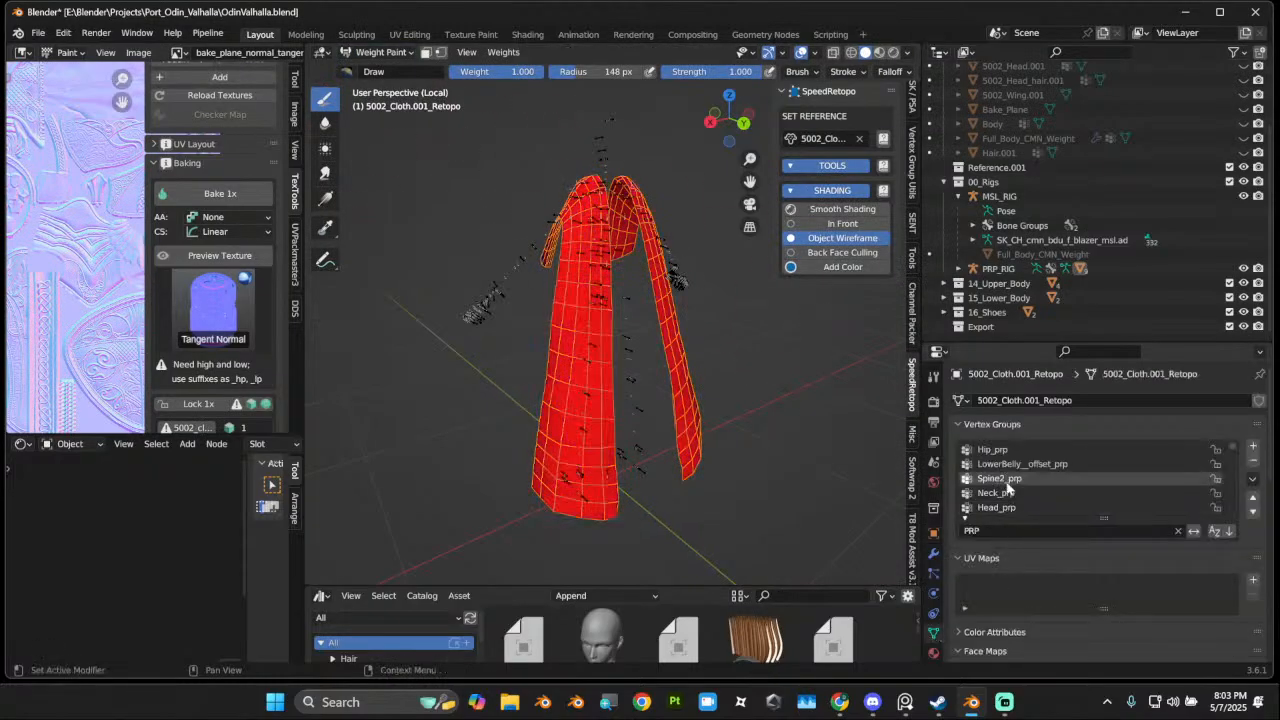
pyautogui.click(1009, 497)
pyautogui.click(1005, 465)
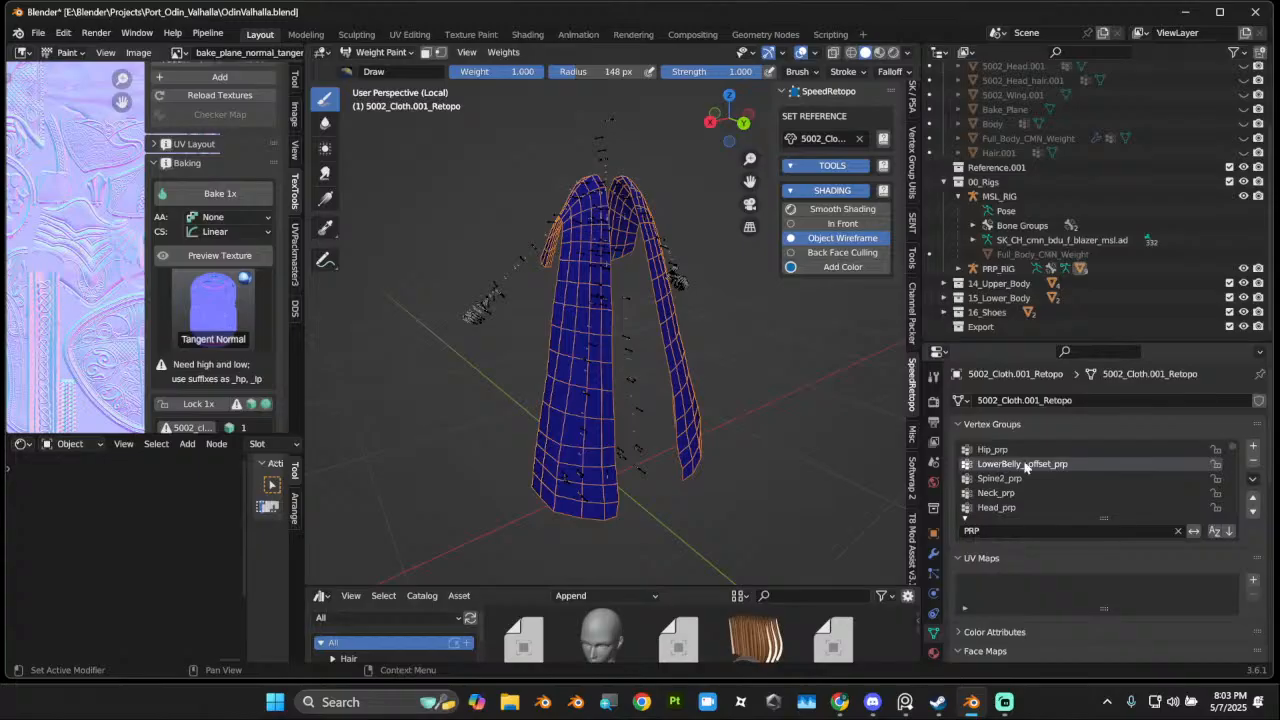
pyautogui.click(998, 451)
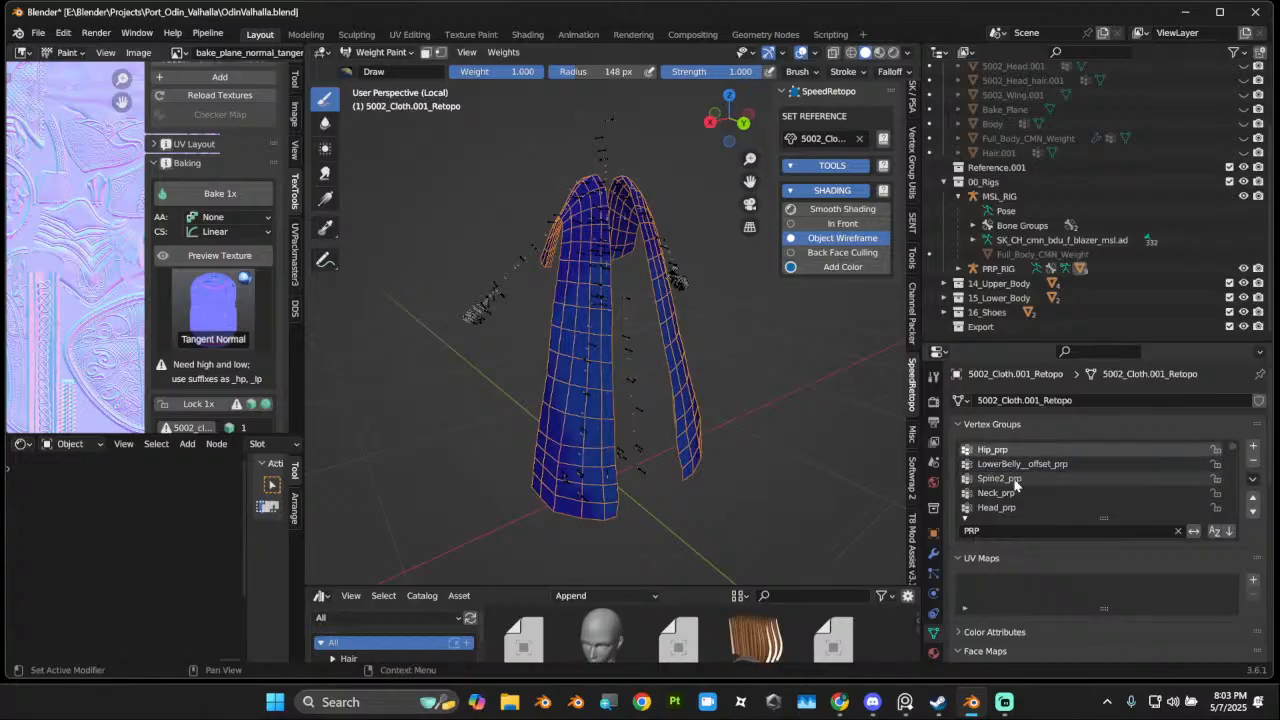
pyautogui.click(1000, 479)
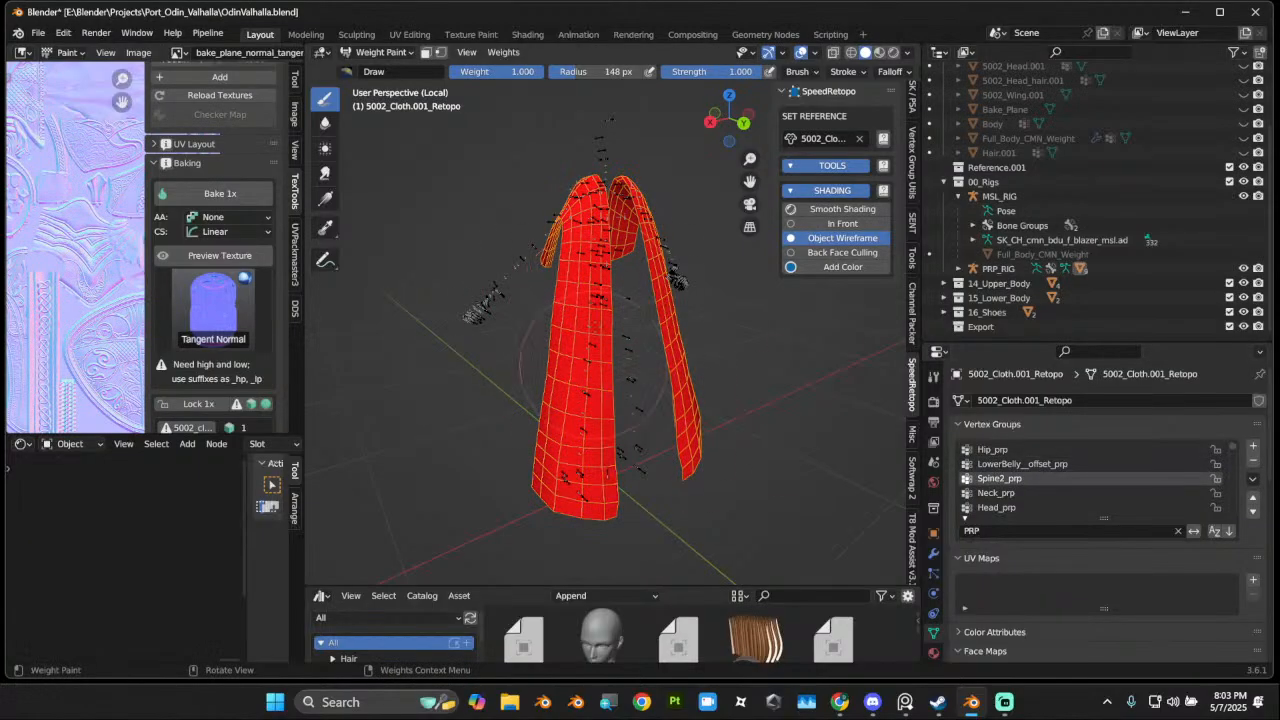
pyautogui.click(1000, 450)
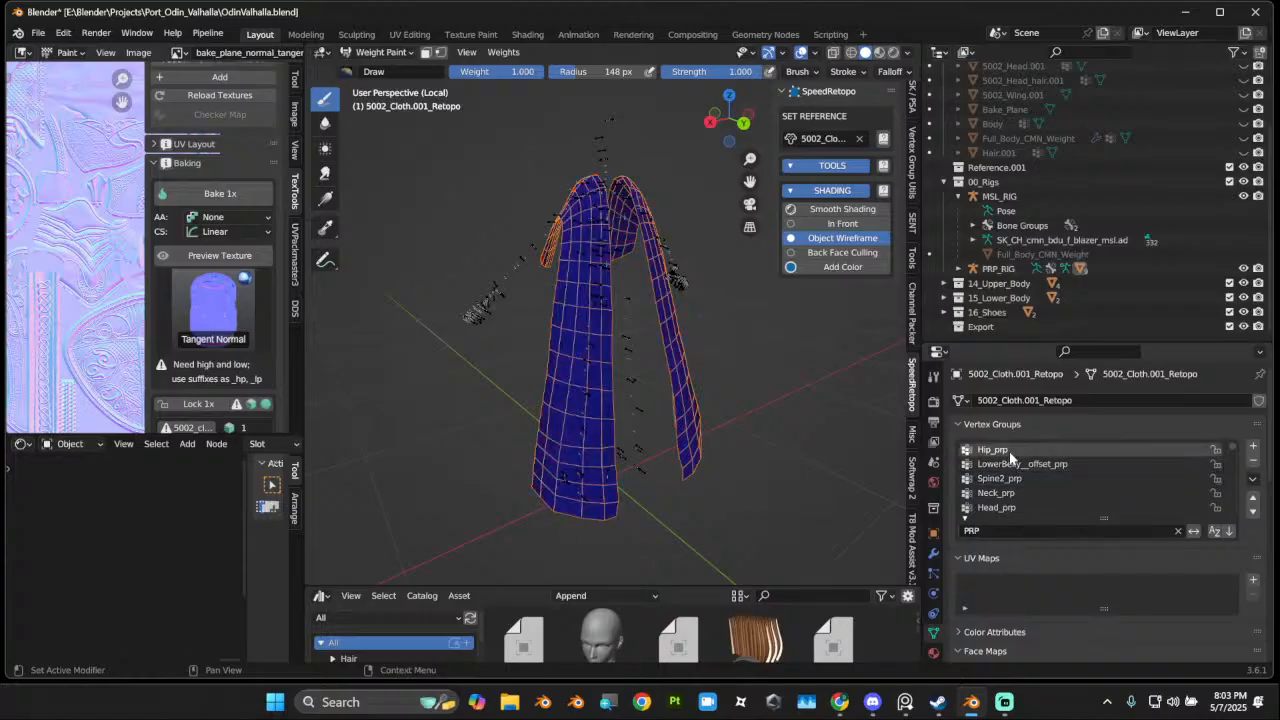
pyautogui.click(1003, 479)
pyautogui.click(997, 506)
pyautogui.click(1000, 480)
pyautogui.click(997, 498)
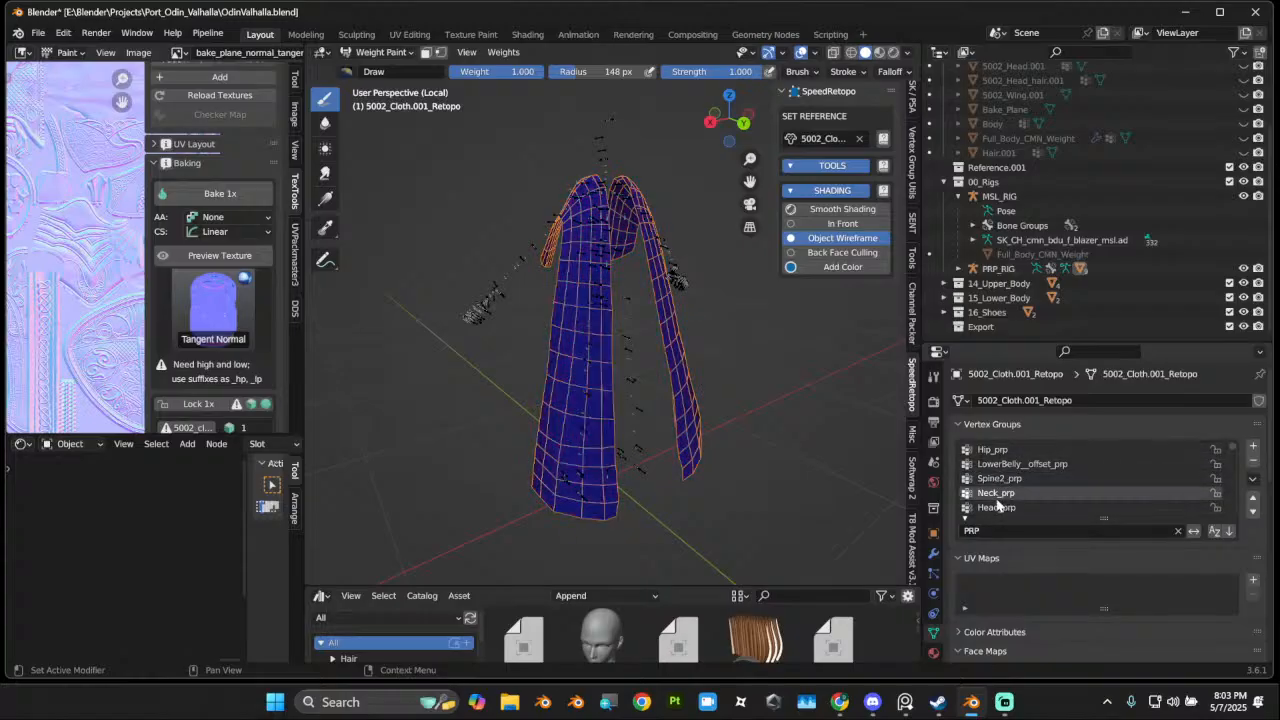
pyautogui.click(1000, 479)
pyautogui.click(997, 493)
pyautogui.click(1000, 479)
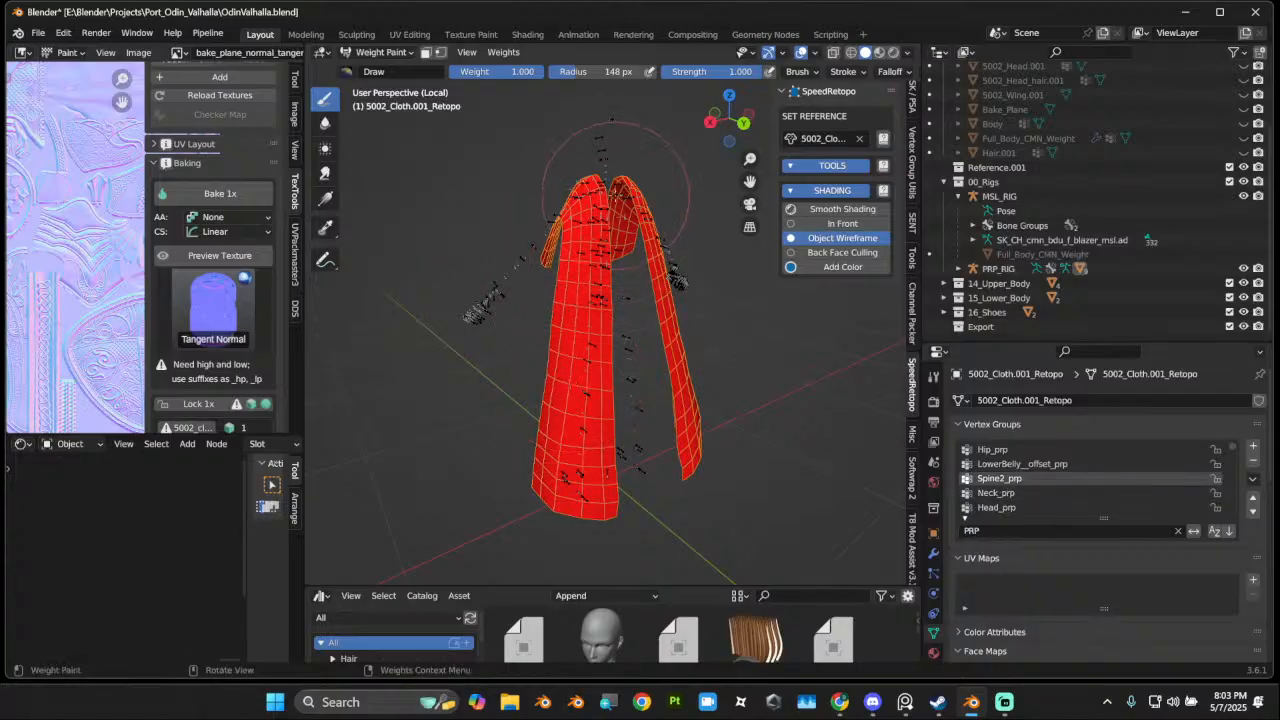
# Step: Examine the Spine2_prp weight coverage on the cape's front, sides and inner faces
pyautogui.moveTo(615, 172); pyautogui.dragTo(645, 292, button='middle')
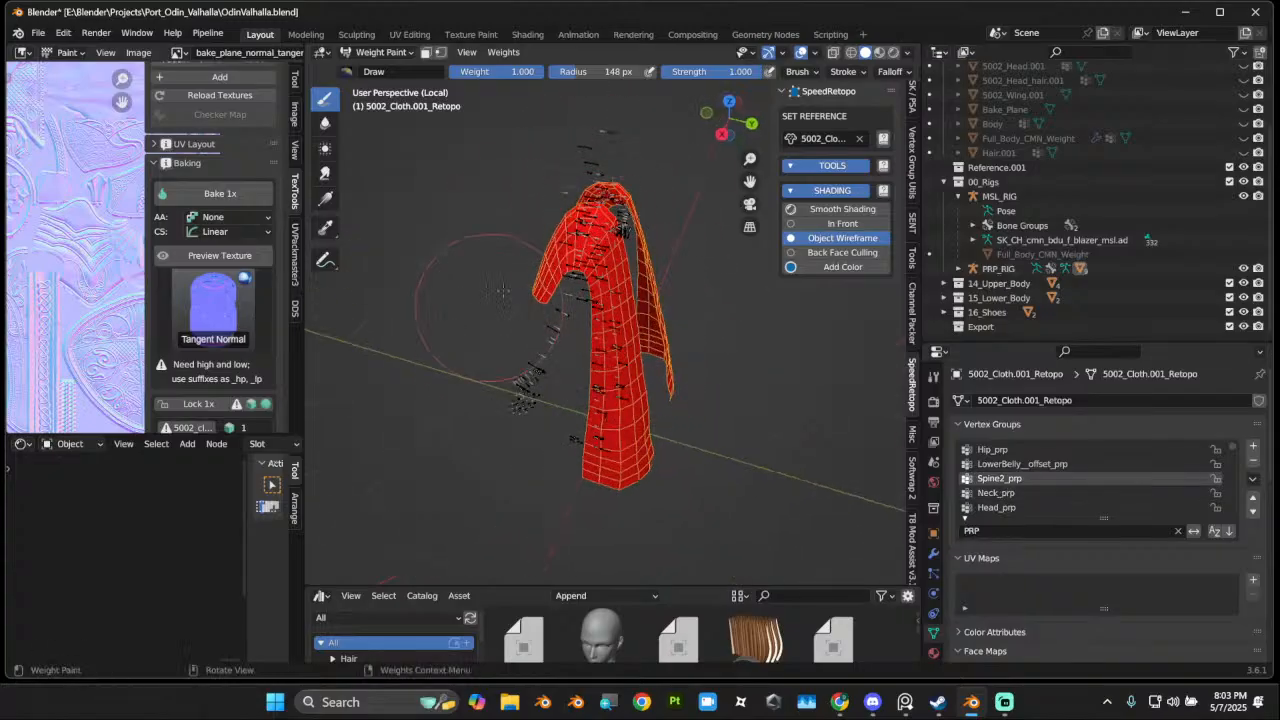
pyautogui.moveTo(565, 325)
pyautogui.mouseDown(button='middle')
pyautogui.moveTo(722, 342)
pyautogui.moveTo(577, 193)
pyautogui.mouseUp(button='middle')
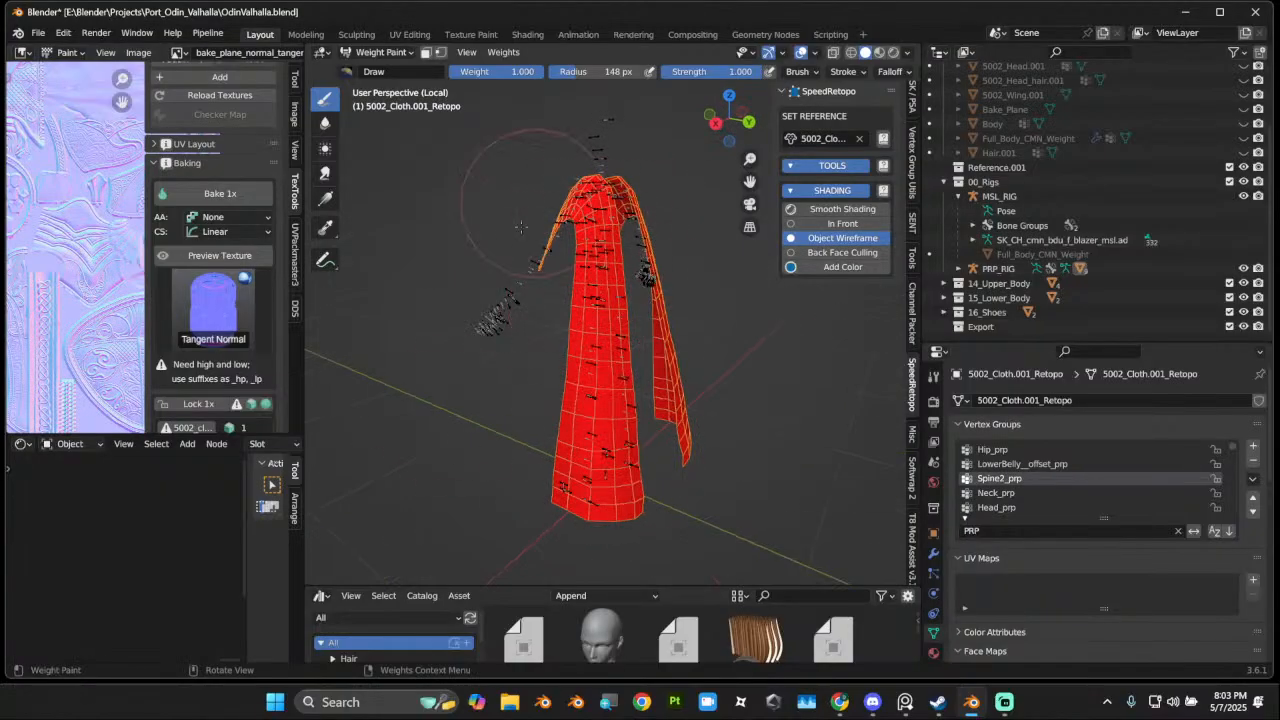
pyautogui.moveTo(520, 227); pyautogui.dragTo(595, 396, button='middle')
pyautogui.moveTo(633, 237); pyautogui.dragTo(590, 315, button='middle')
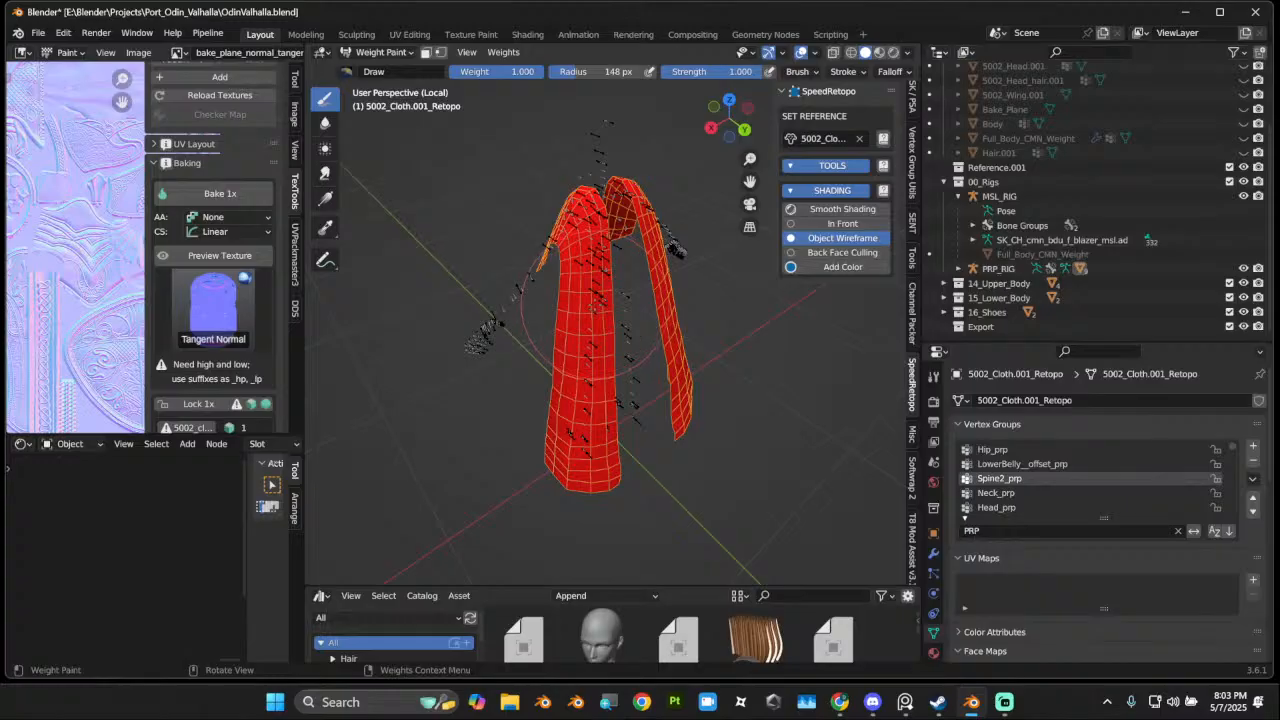
pyautogui.moveTo(590, 340)
pyautogui.mouseDown(button='middle')
pyautogui.moveTo(717, 430)
pyautogui.moveTo(536, 270)
pyautogui.mouseUp(button='middle')
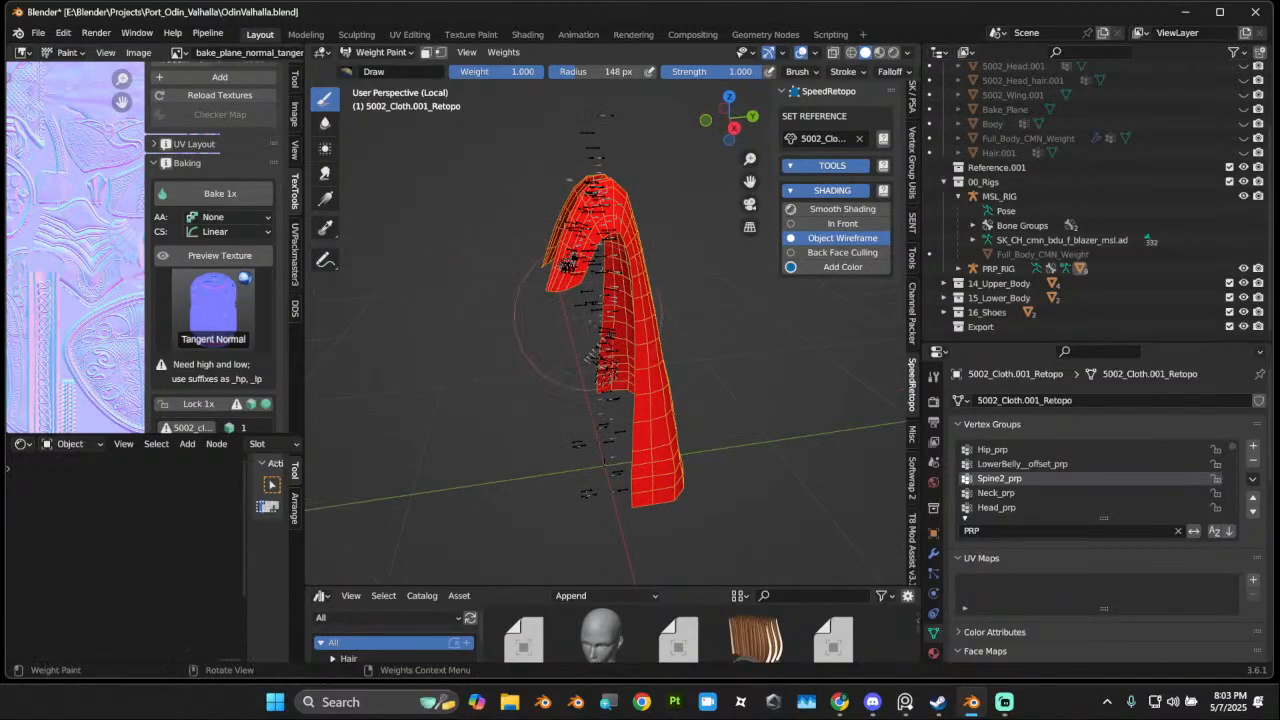
pyautogui.moveTo(585, 320)
pyautogui.mouseDown(button='middle')
pyautogui.moveTo(470, 260)
pyautogui.moveTo(601, 340)
pyautogui.moveTo(447, 340)
pyautogui.moveTo(471, 327)
pyautogui.mouseUp(button='middle')
# Step: Return the cape to Object Mode and check its shape from the front and the back
pyautogui.click(380, 52)
pyautogui.click(373, 69)
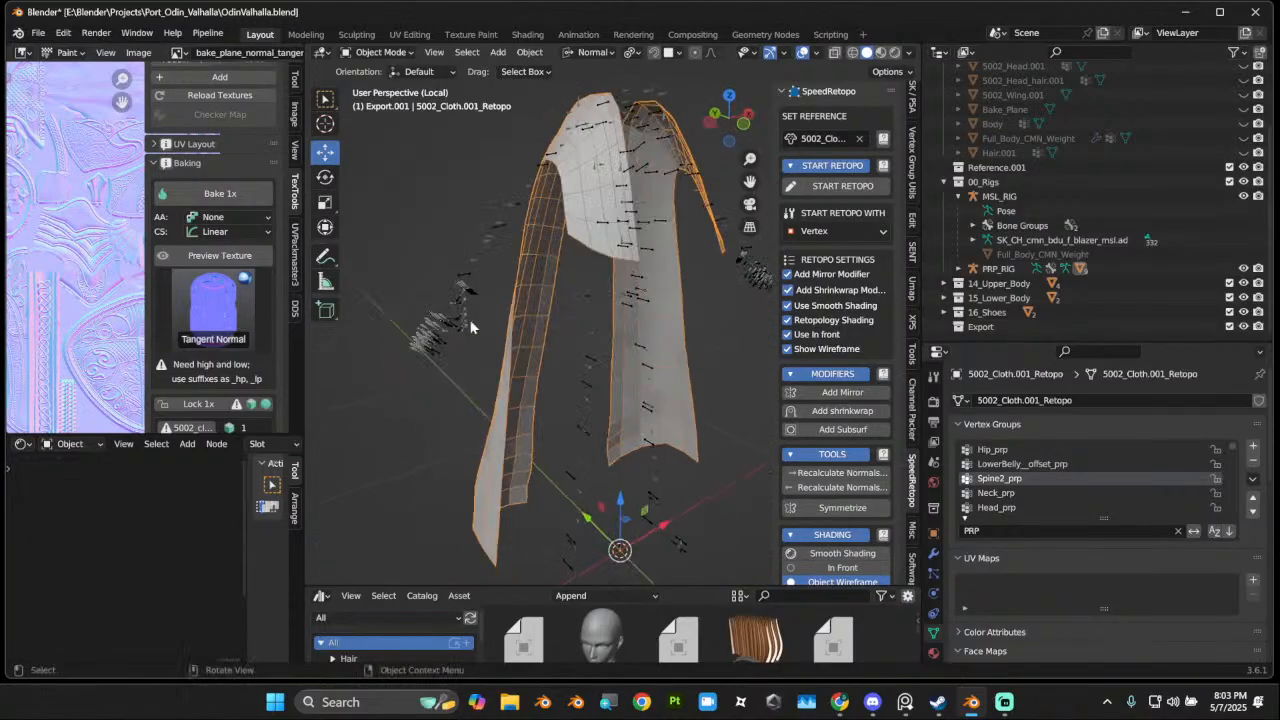
pyautogui.click(745, 124)
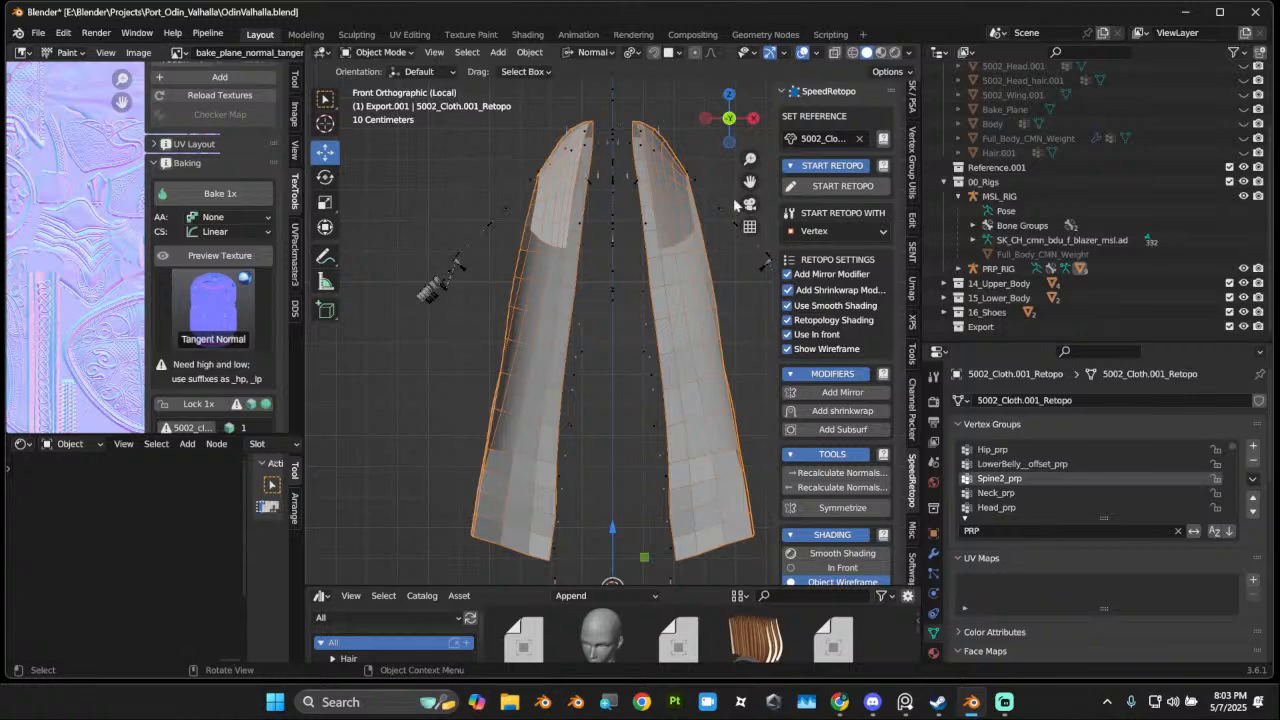
pyautogui.scroll(-1, 650, 315)
pyautogui.moveTo(683, 425); pyautogui.dragTo(615, 428, button='middle')
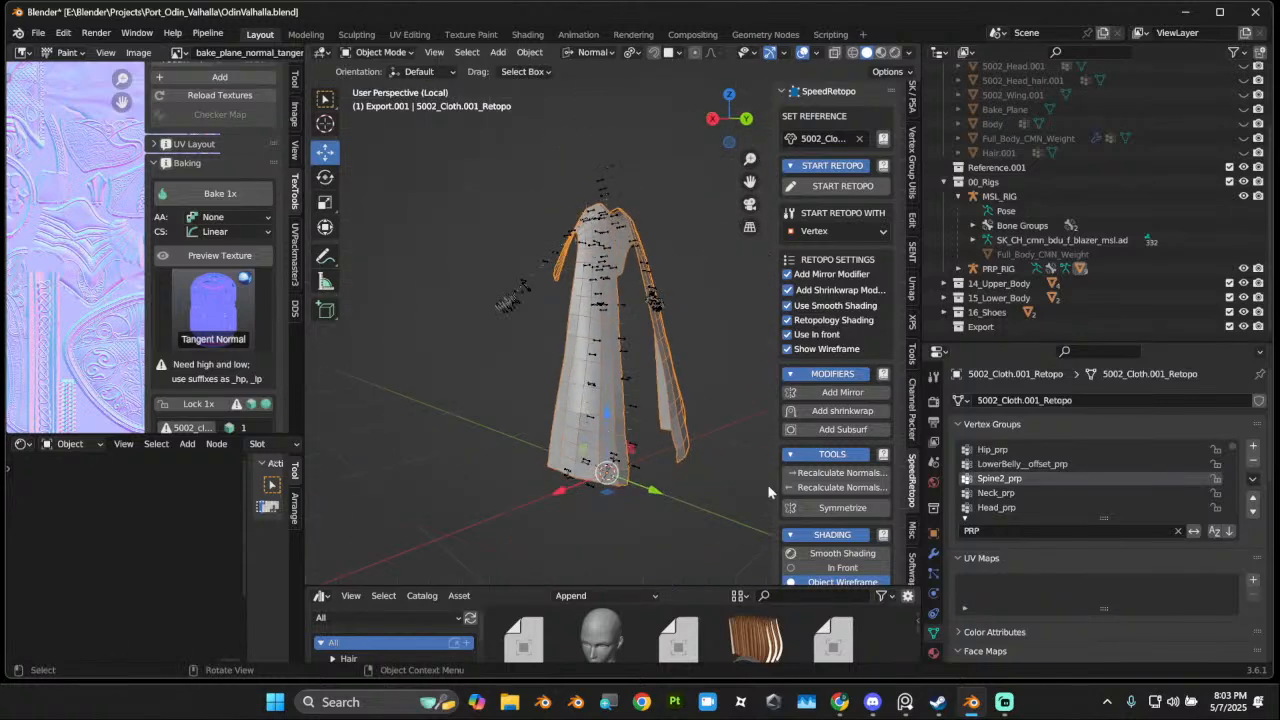
# Step: Show the cape's material slots and enlarge the shader editor upwards and across the 3D view
pyautogui.click(934, 653)
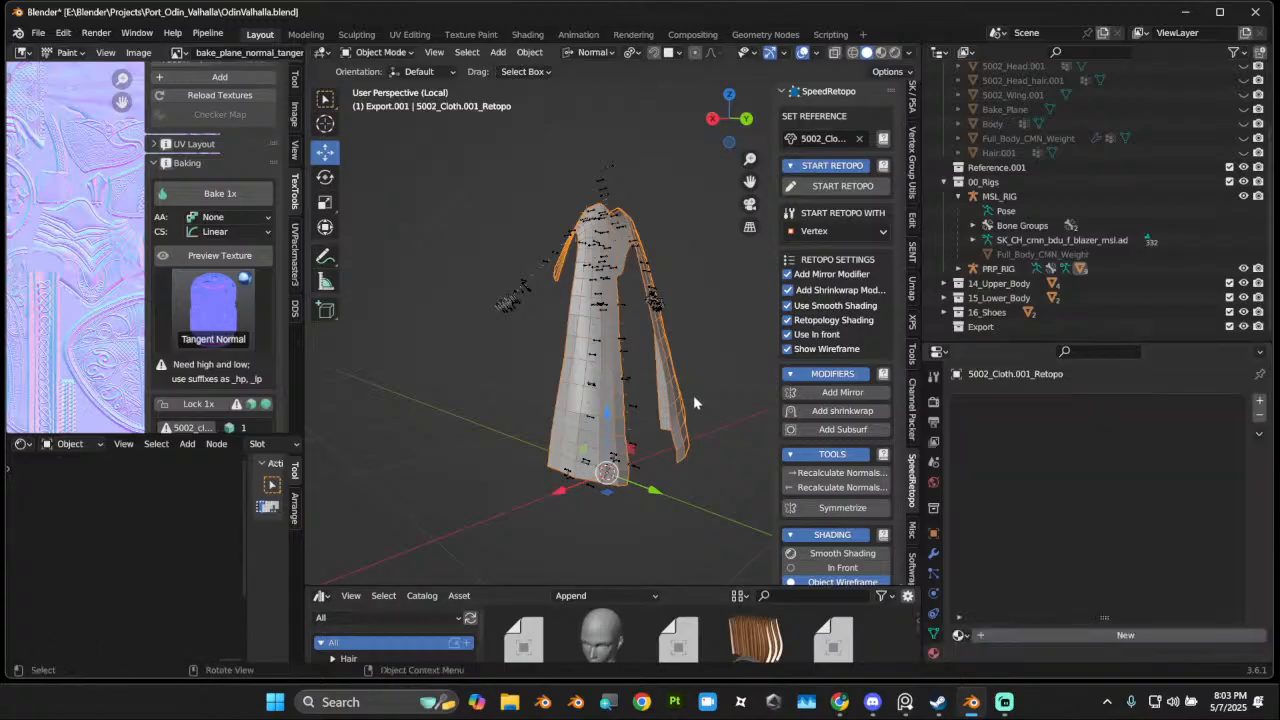
pyautogui.scroll(3, 693, 400)
pyautogui.scroll(-2, 650, 440)
pyautogui.moveTo(196, 435); pyautogui.dragTo(196, 188)
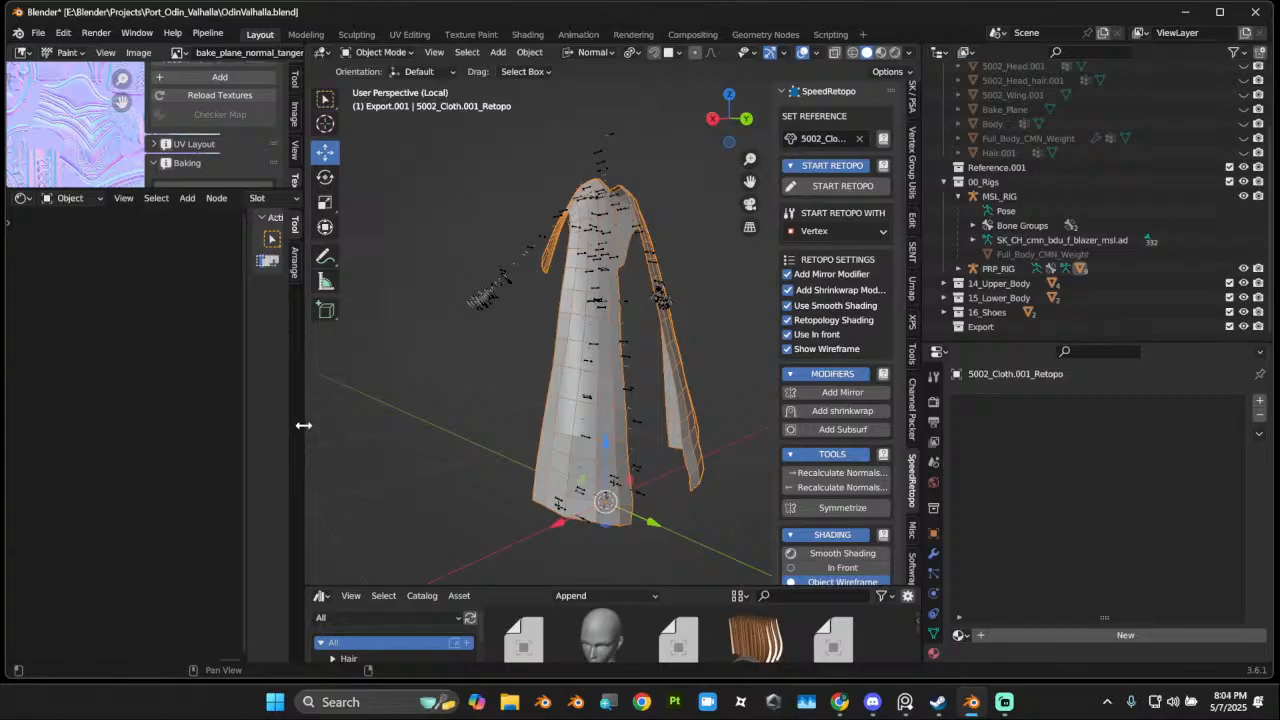
pyautogui.moveTo(303, 425); pyautogui.dragTo(510, 426)
pyautogui.scroll(-2, 647, 378)
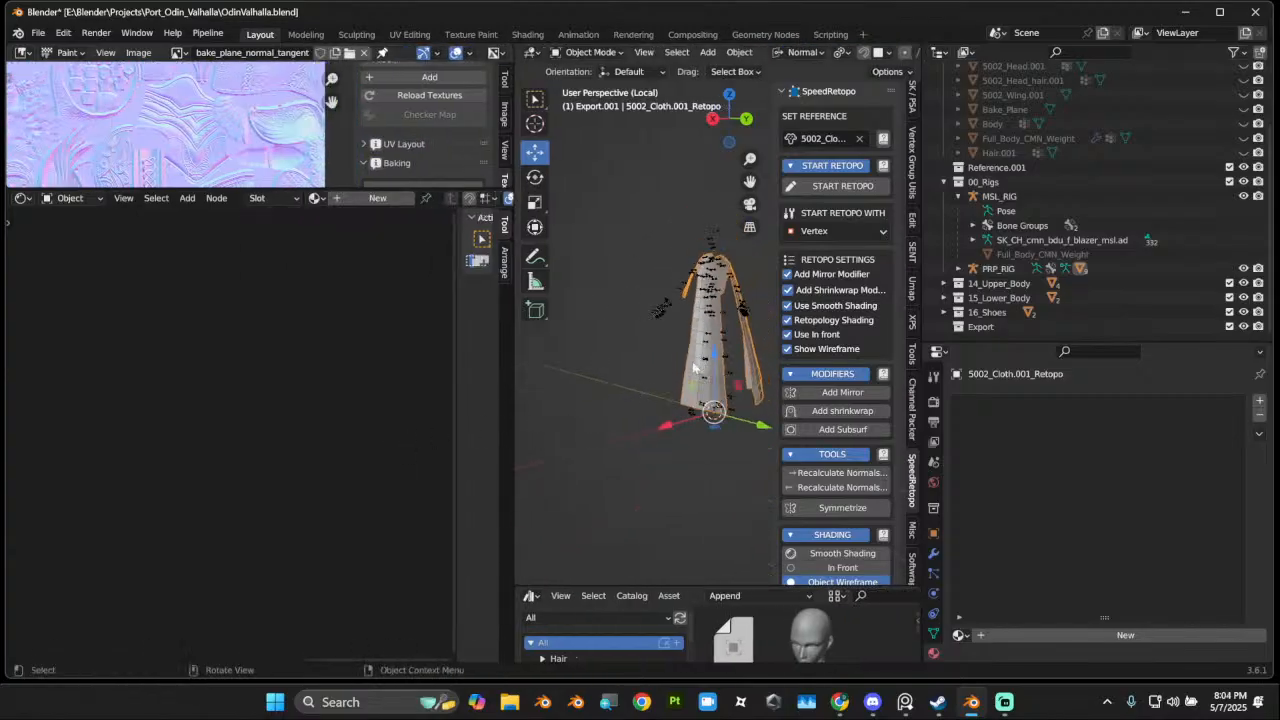
pyautogui.scroll(1, 693, 368)
# Step: Assign the existing MI_CH_cf0_Odin_Valhalla material to the cape
pyautogui.click(960, 635)
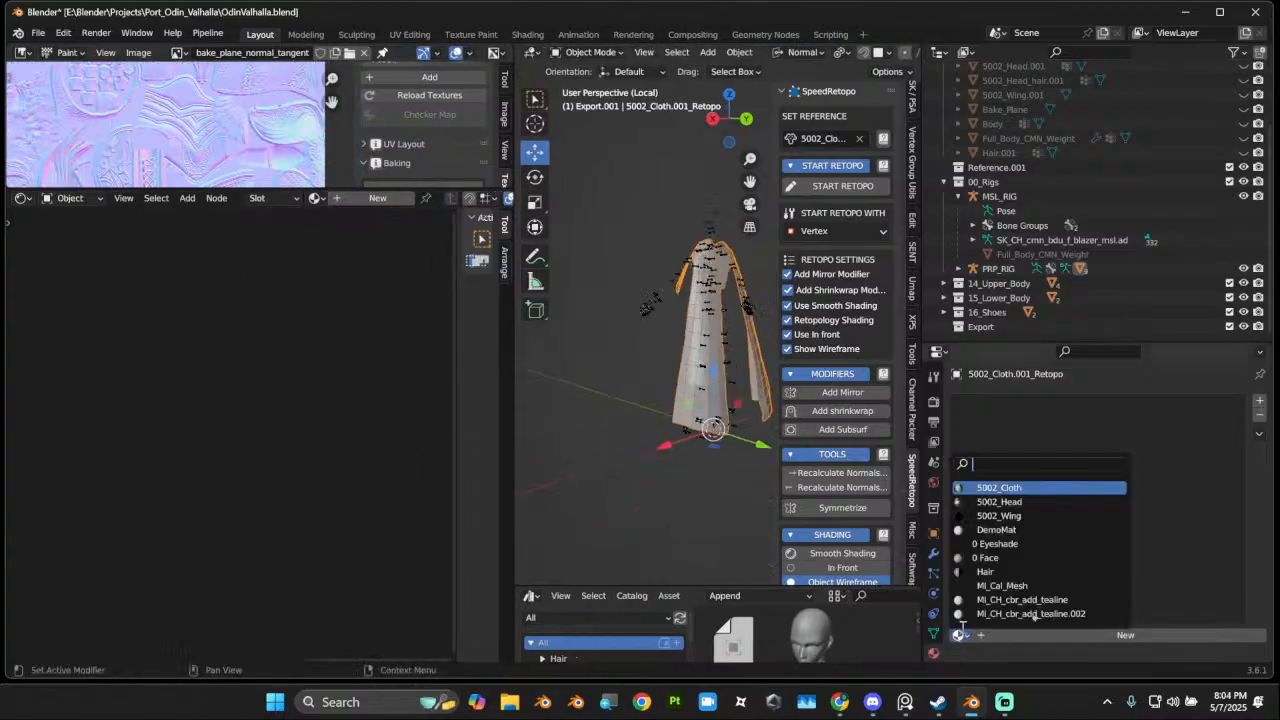
pyautogui.write('MI')
pyautogui.scroll(-20, 1036, 615)
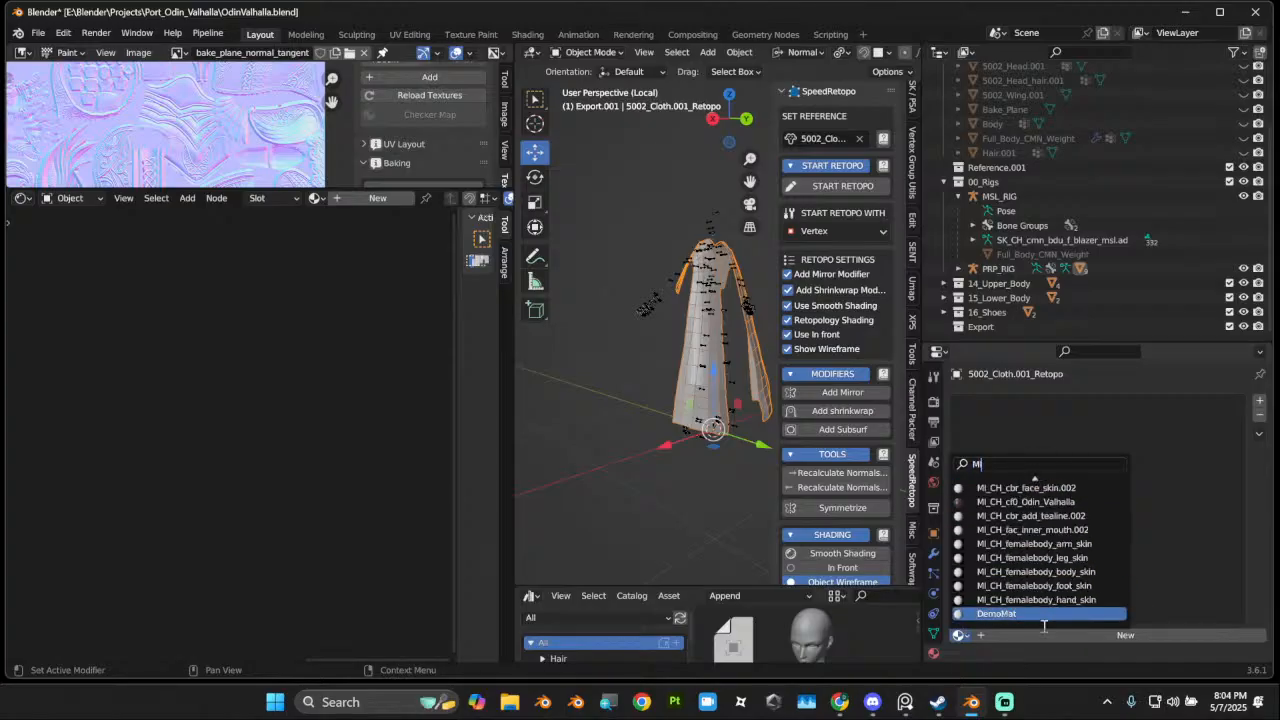
pyautogui.scroll(14, 1044, 625)
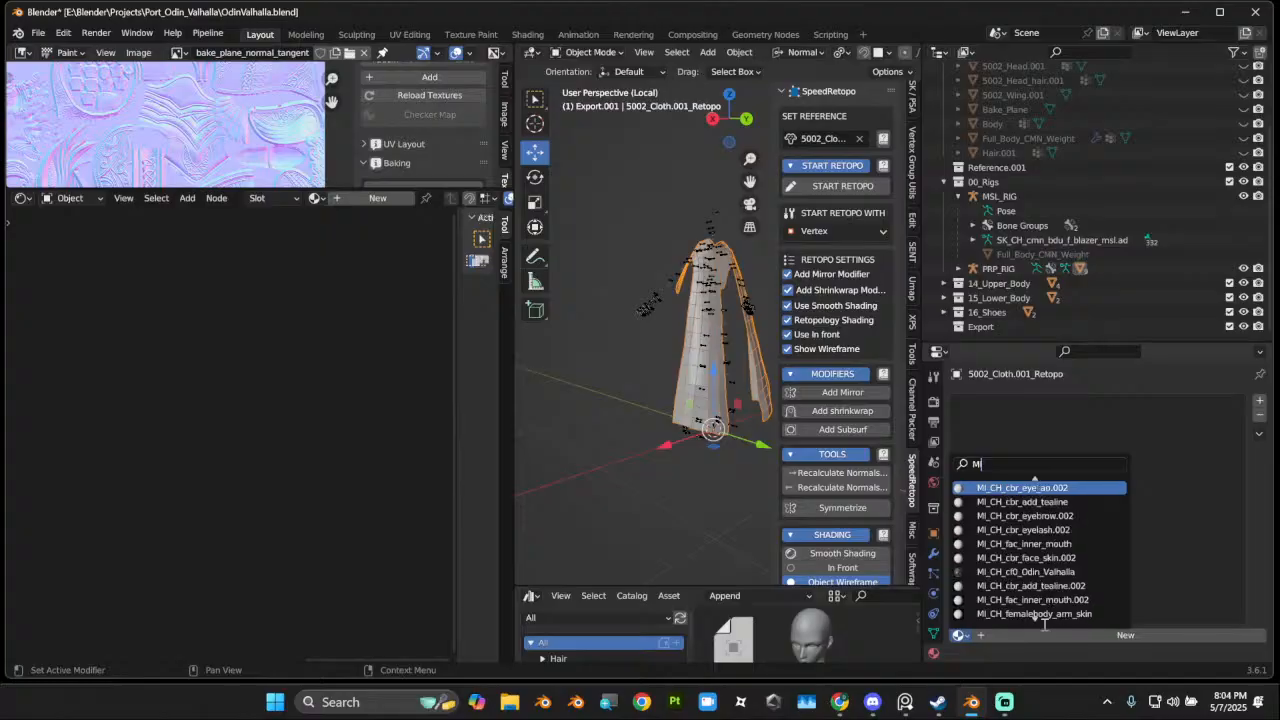
pyautogui.click(1087, 569)
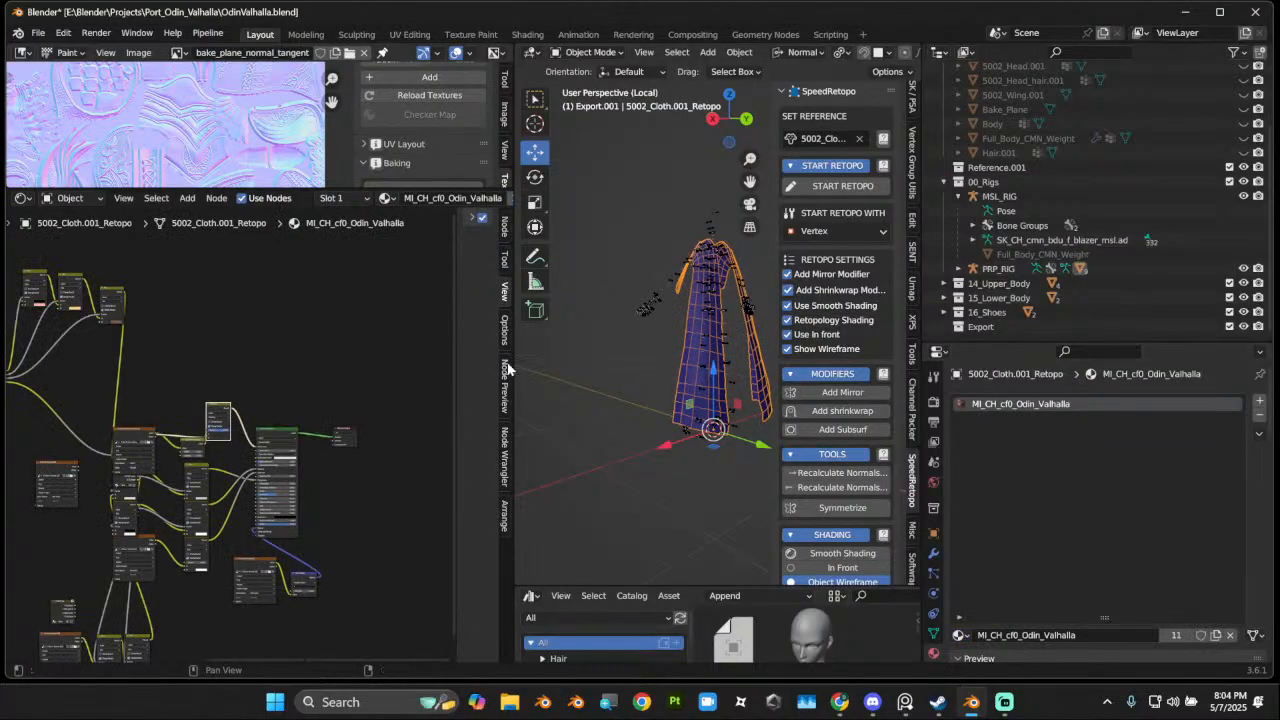
# Step: Shrink the shader editor to widen the 3D view and check the cape's material in Material Preview shading
pyautogui.moveTo(511, 359); pyautogui.dragTo(165, 359)
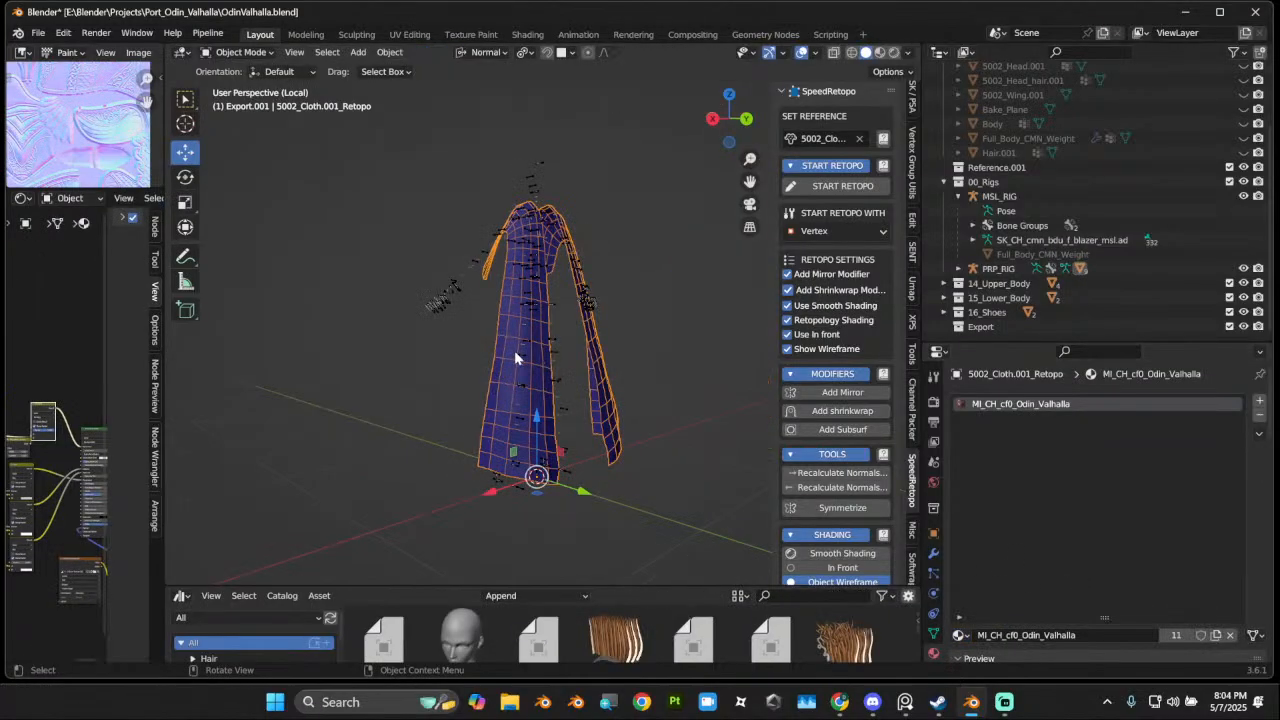
pyautogui.moveTo(514, 350); pyautogui.dragTo(610, 362, button='middle')
pyautogui.click(878, 52)
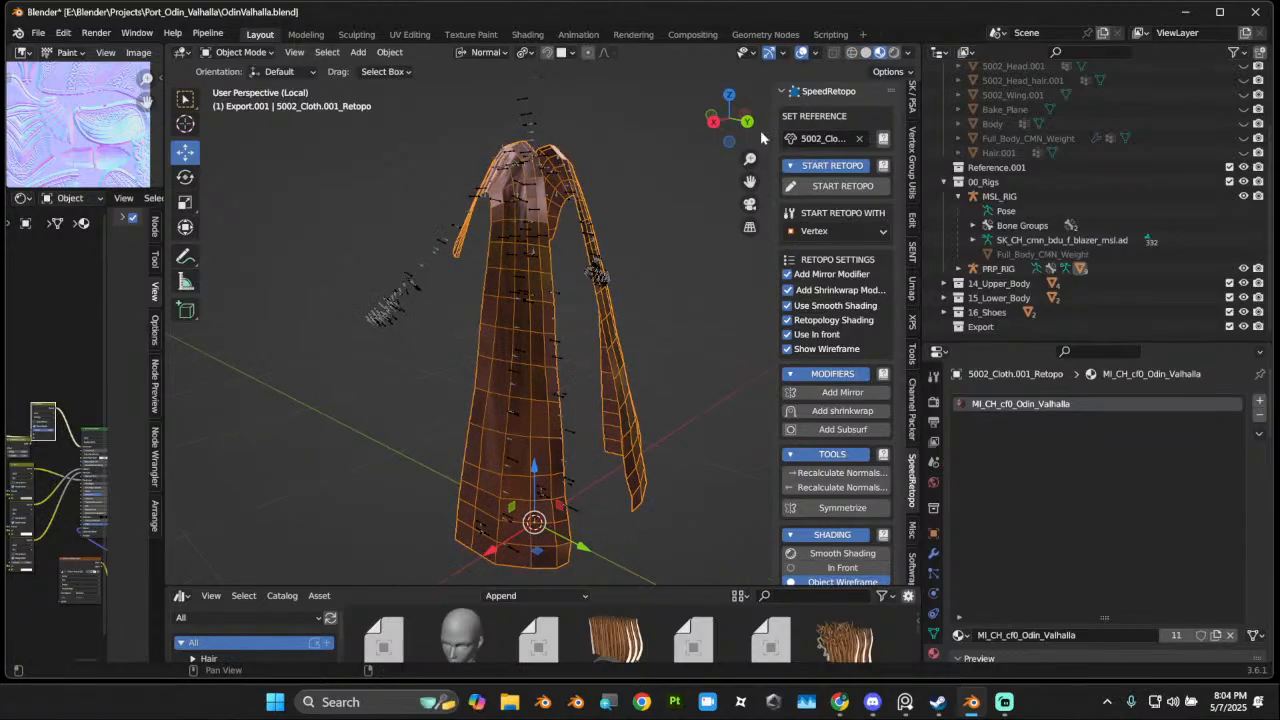
pyautogui.moveTo(560, 320)
pyautogui.mouseDown(button='middle')
pyautogui.moveTo(632, 322)
pyautogui.moveTo(480, 318)
pyautogui.mouseUp(button='middle')
pyautogui.scroll(-3, 1096, 632)
pyautogui.scroll(-3, 1096, 632)
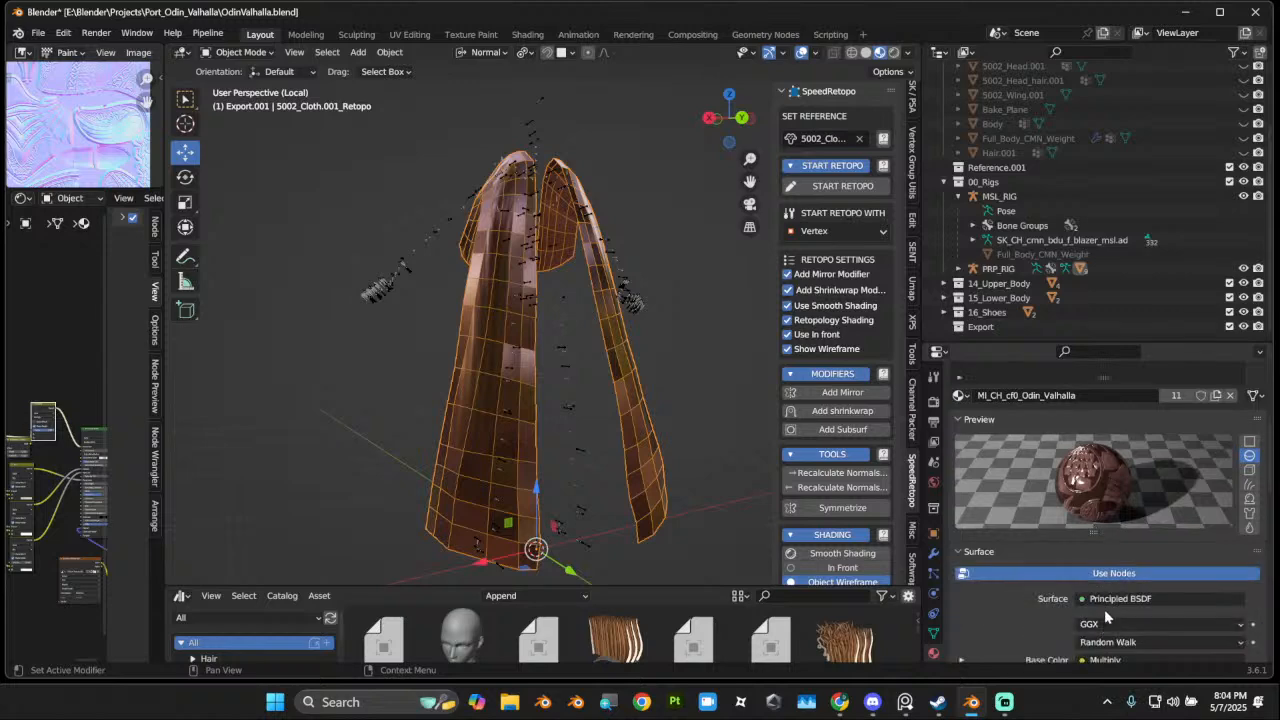
pyautogui.moveTo(551, 428); pyautogui.dragTo(605, 427, button='middle')
pyautogui.moveTo(538, 332); pyautogui.dragTo(570, 336, button='middle')
pyautogui.click(934, 633)
pyautogui.scroll(-4, 1184, 596)
pyautogui.scroll(-5, 1170, 605)
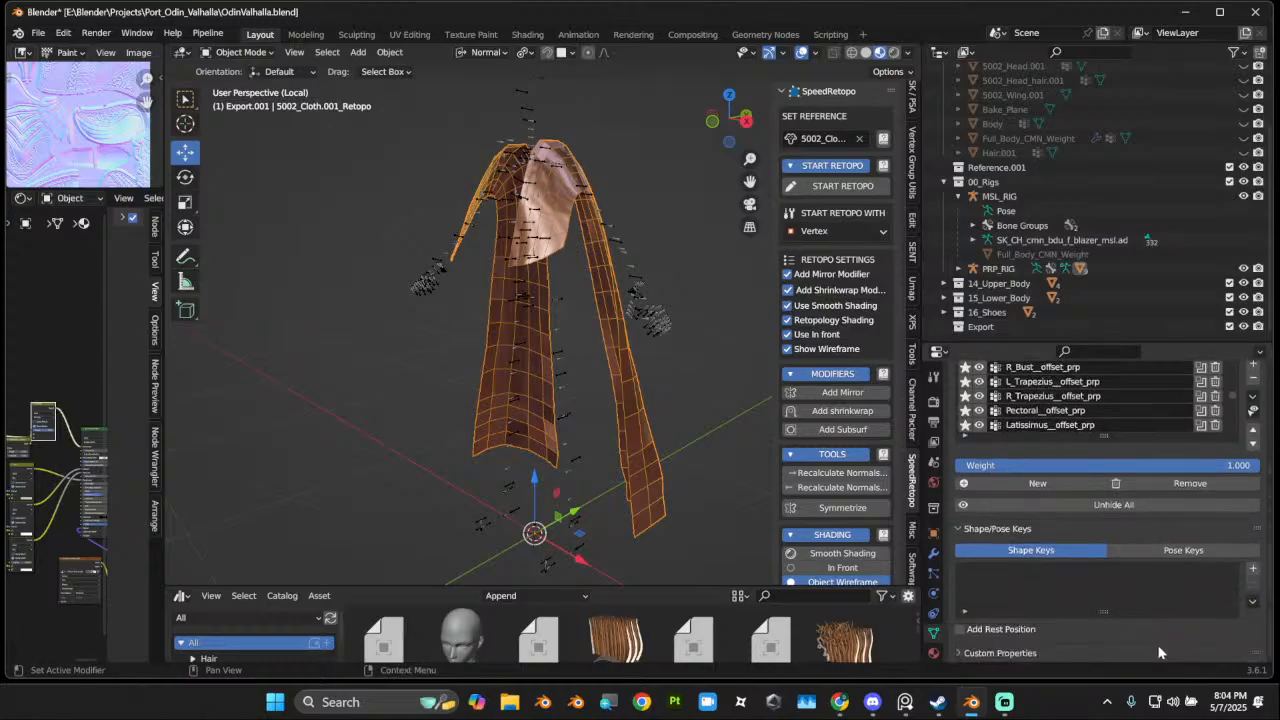
pyautogui.scroll(3, 606, 394)
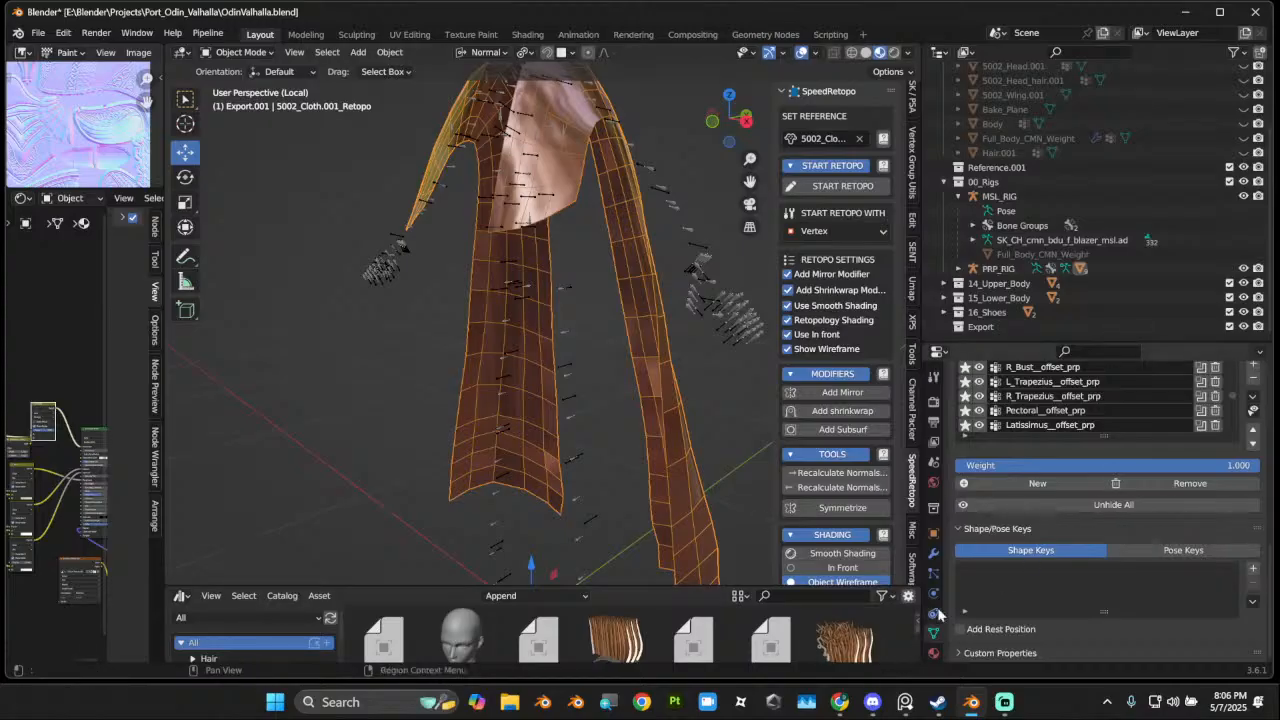
pyautogui.scroll(2, 947, 632)
# Step: Replace the retopologised cape's material with the existing MI_Cal_Mesh material
pyautogui.click(933, 652)
pyautogui.scroll(6, 1005, 470)
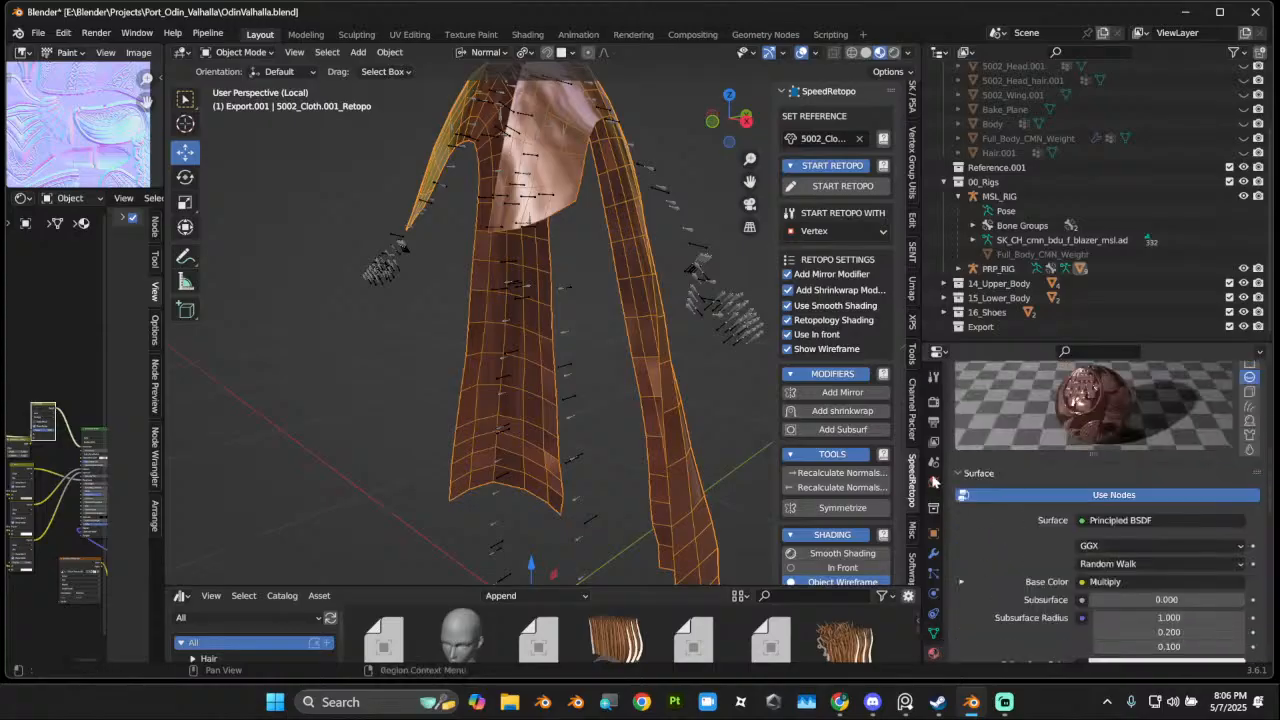
pyautogui.scroll(3, 1014, 428)
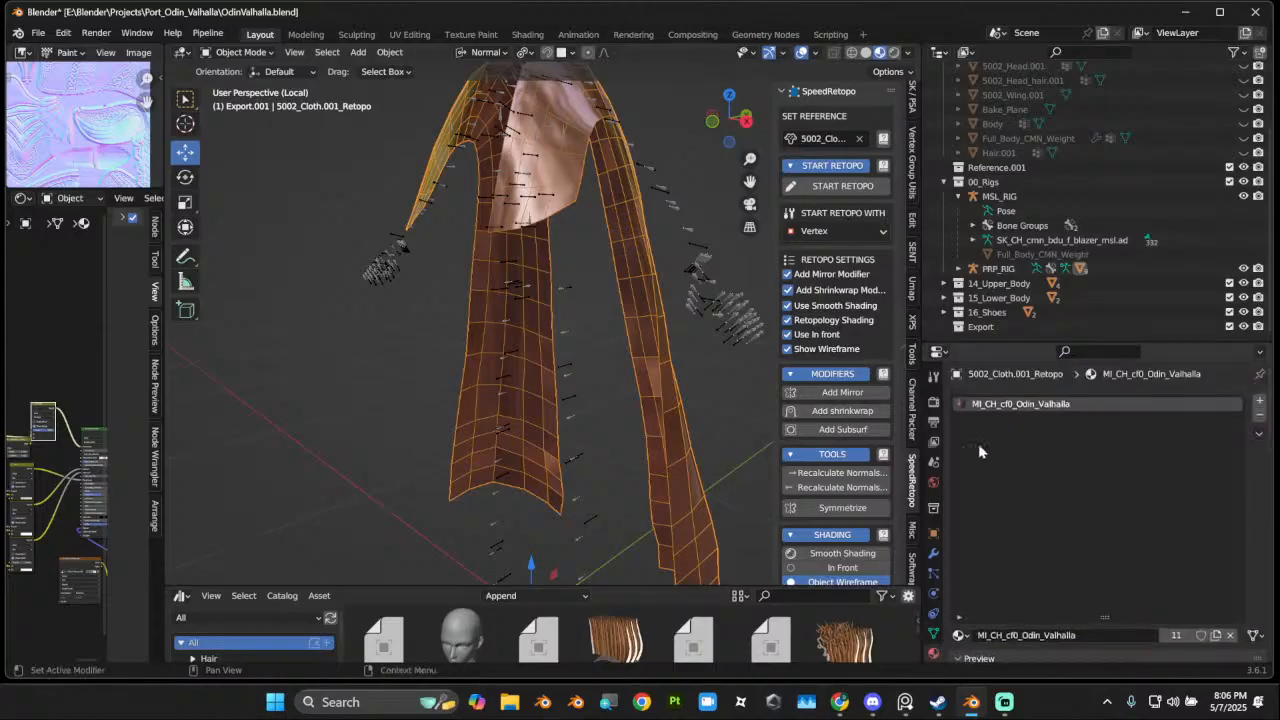
pyautogui.click(959, 635)
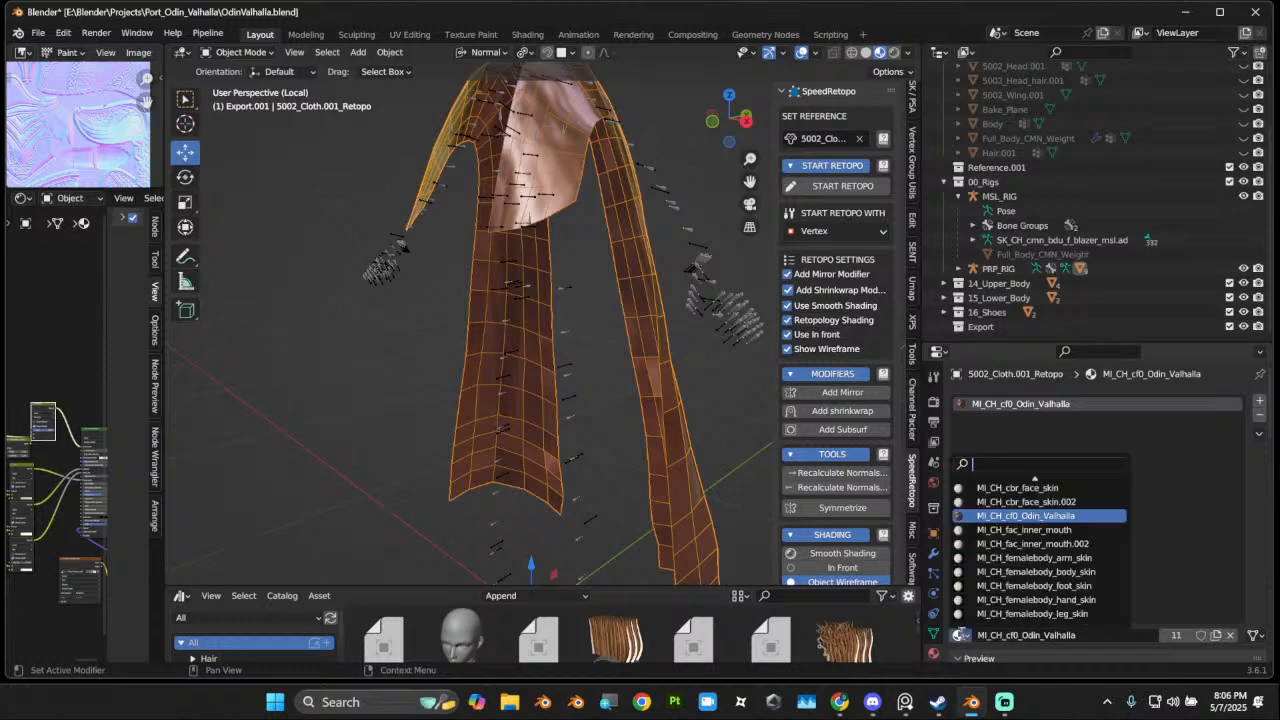
pyautogui.moveTo(660, 417); pyautogui.dragTo(913, 455, button='middle')
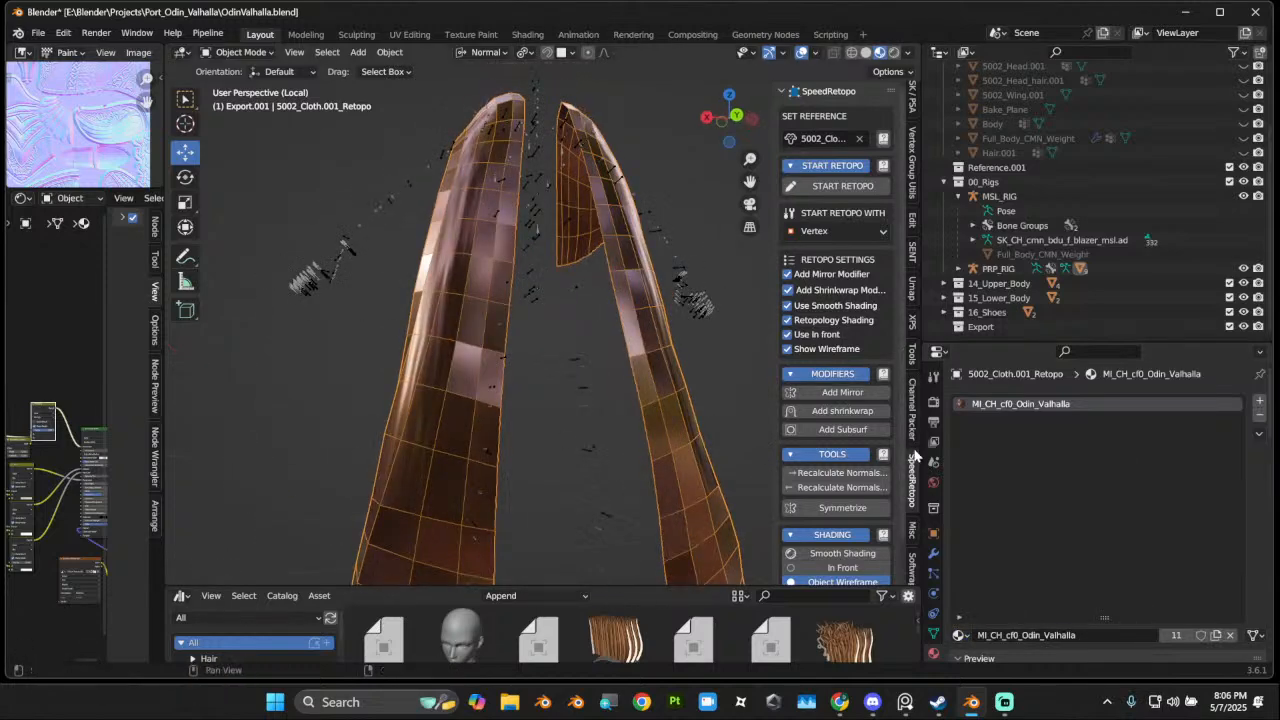
pyautogui.click(959, 635)
pyautogui.write('CA')
pyautogui.click(1022, 486)
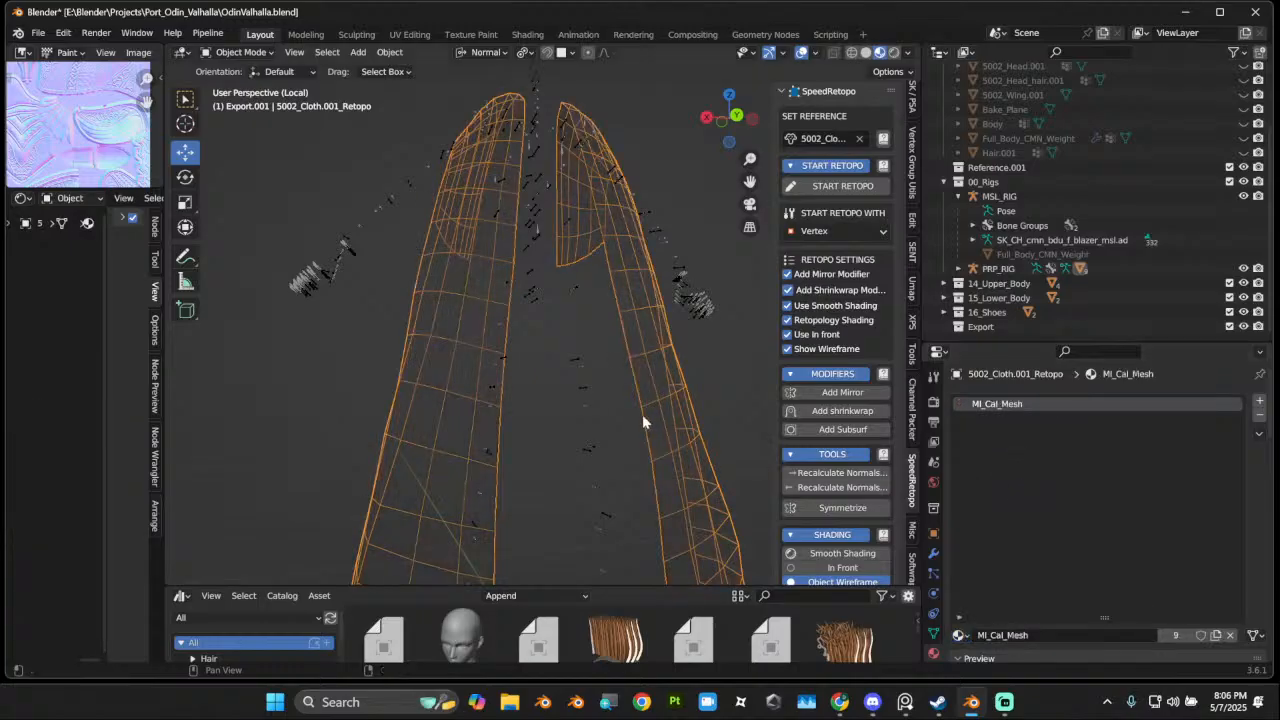
pyautogui.moveTo(642, 414); pyautogui.dragTo(604, 452, button='middle')
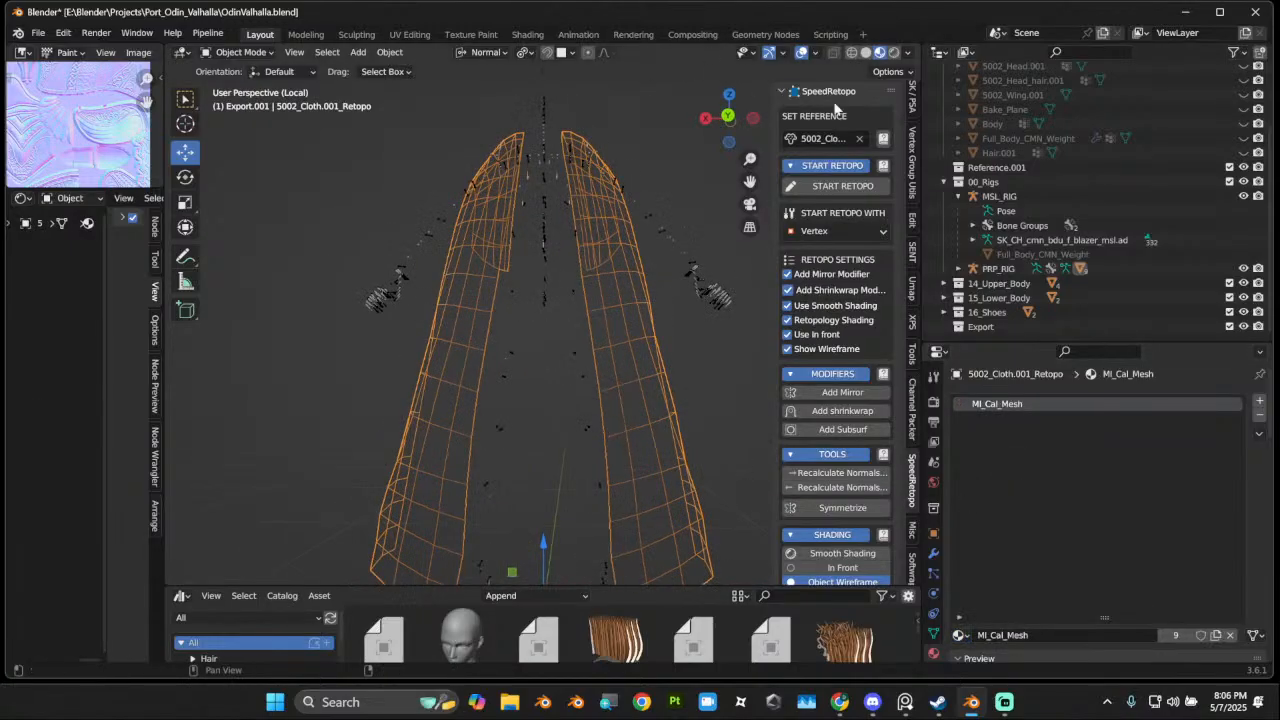
# Step: Switch the viewport to Solid shading and shade the retopologised cape smooth
pyautogui.click(866, 52)
pyautogui.moveTo(474, 320); pyautogui.dragTo(509, 340, button='middle')
pyautogui.rightClick(509, 340)
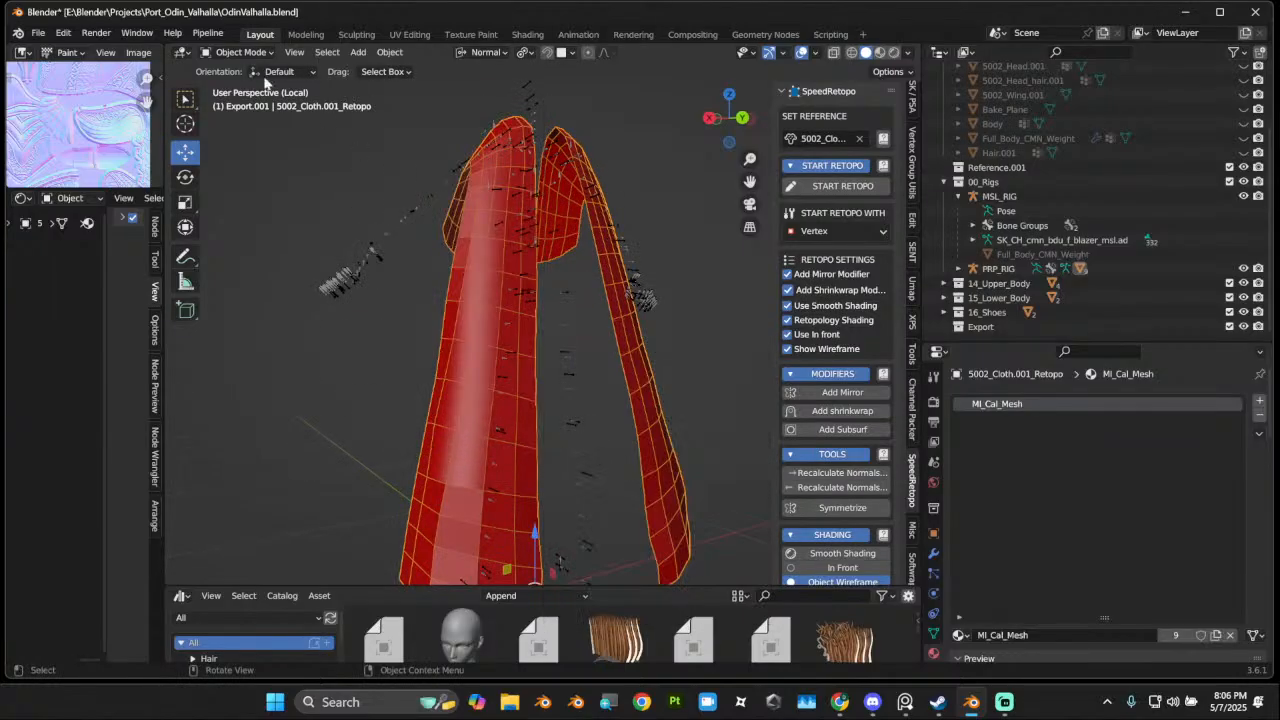
pyautogui.rightClick(400, 268)
pyautogui.click(400, 62)
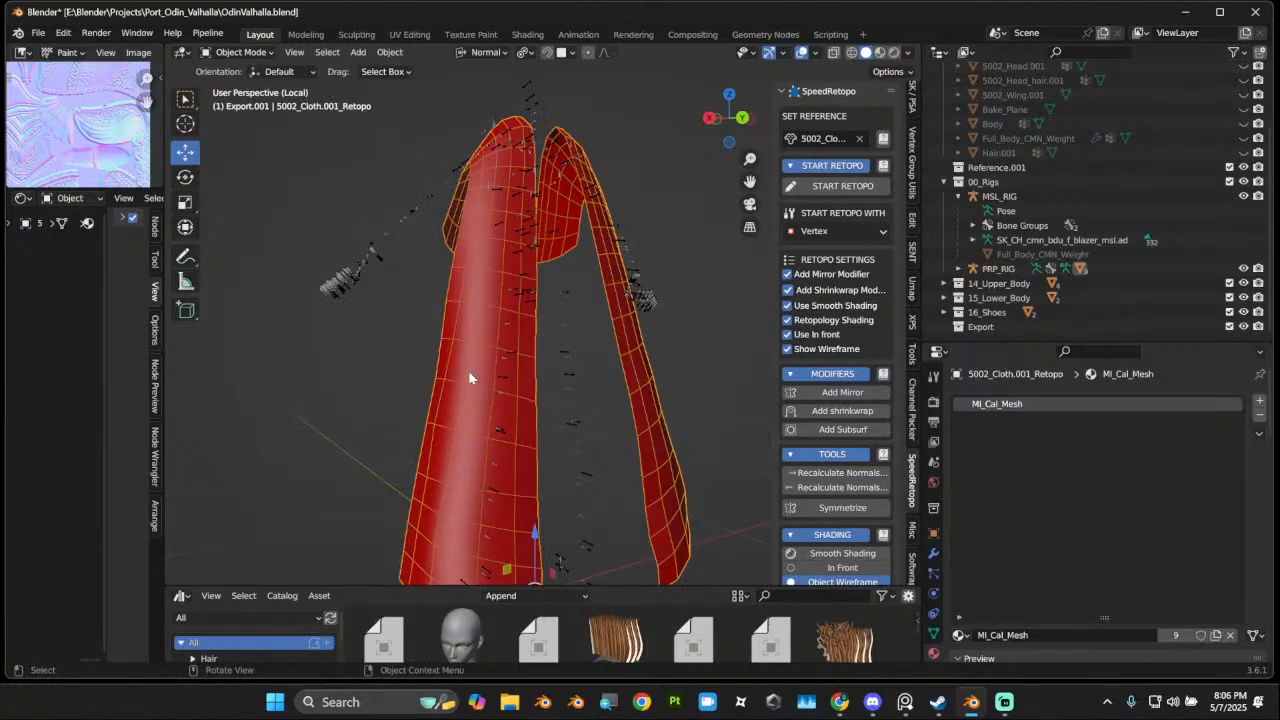
# Step: Average the normals of the whole cape mesh by face area and return to Object Mode
pyautogui.click(238, 52)
pyautogui.click(238, 85)
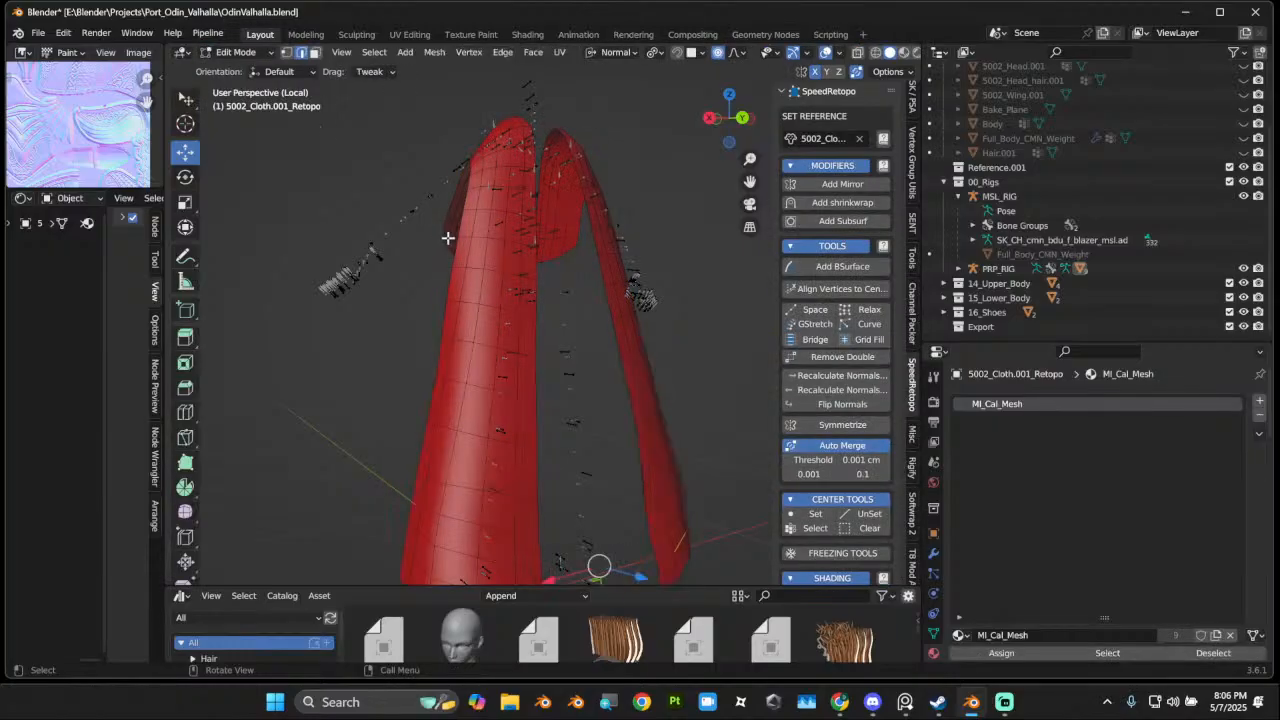
pyautogui.press('a')
pyautogui.hotkey('alt', 'n')
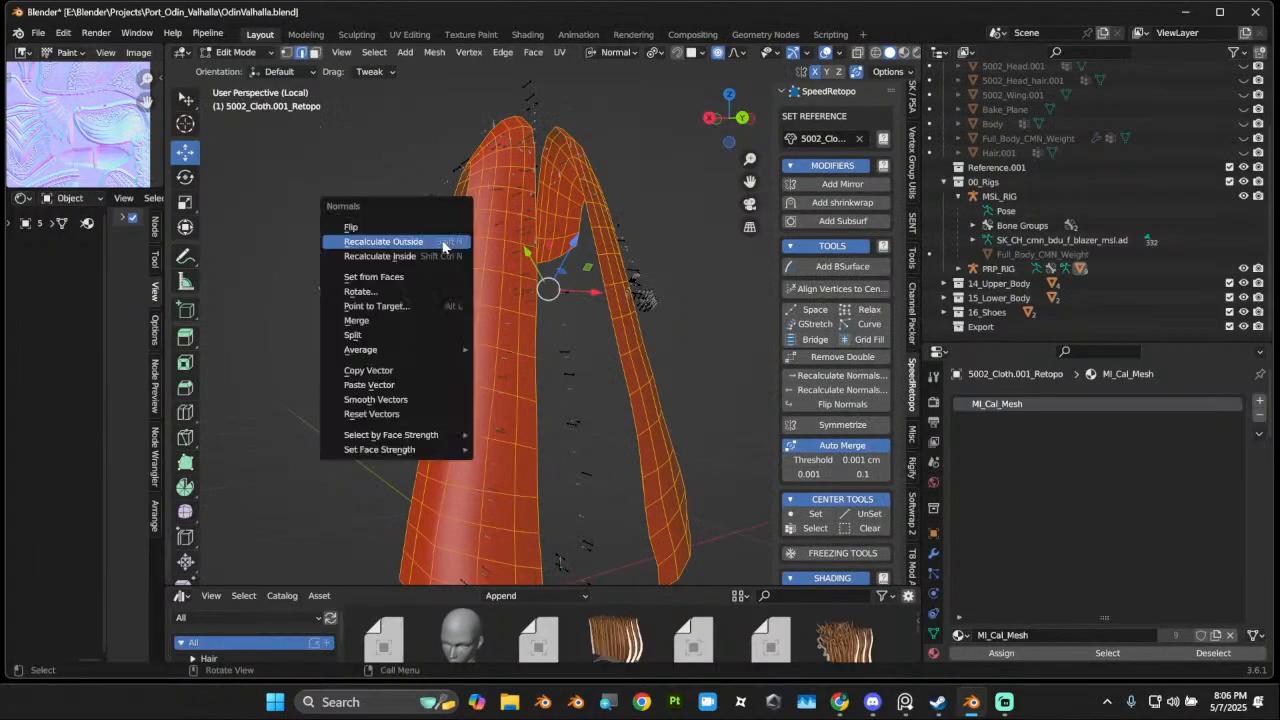
pyautogui.moveTo(438, 350)
pyautogui.click(510, 365)
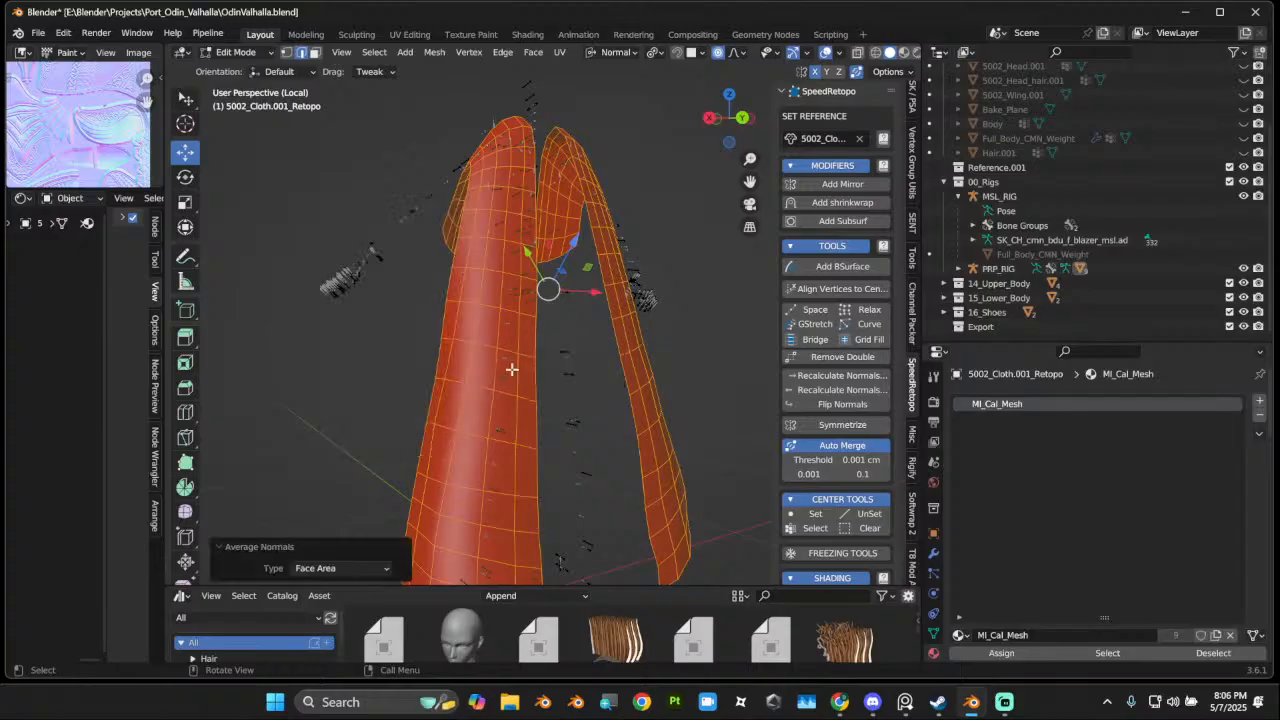
pyautogui.click(233, 53)
pyautogui.click(243, 71)
pyautogui.moveTo(500, 305); pyautogui.dragTo(564, 345, button='middle')
pyautogui.scroll(2, 566, 324)
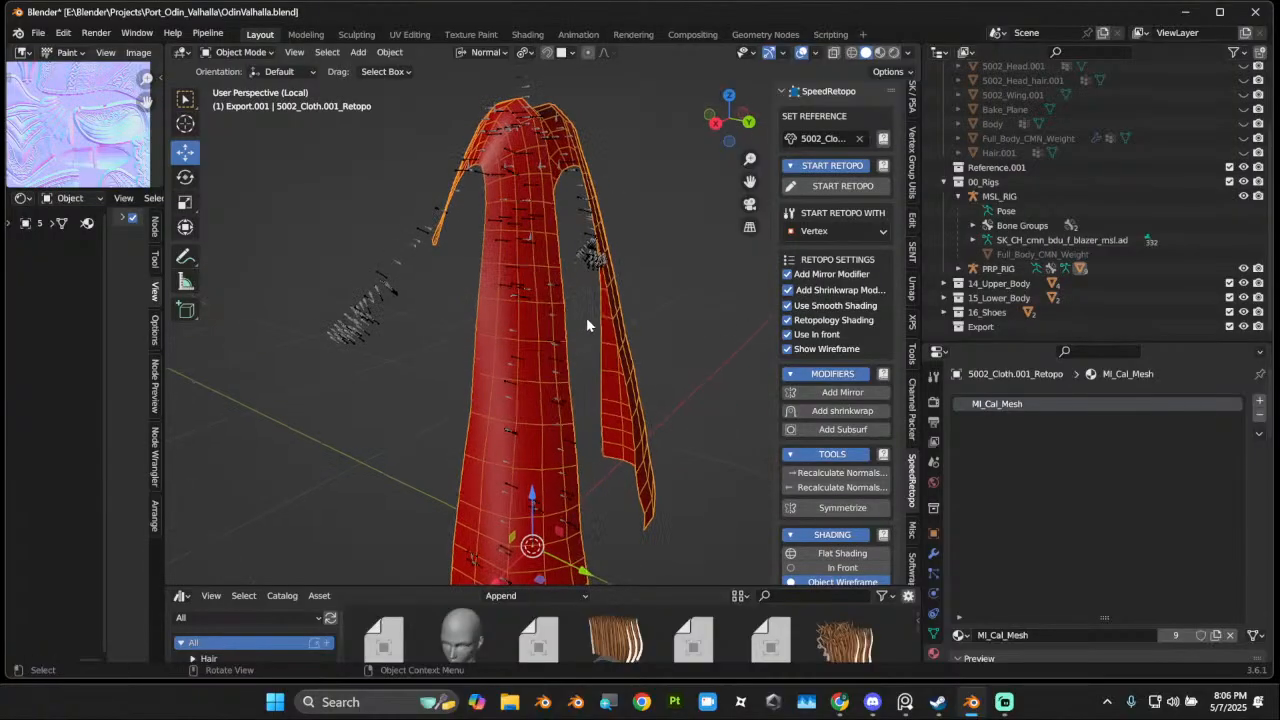
# Step: Leave local view to show the full character and give the cape its own duplicate of the MI_Cal_Mesh material
pyautogui.press('/')
pyautogui.moveTo(651, 354); pyautogui.dragTo(566, 338, button='middle')
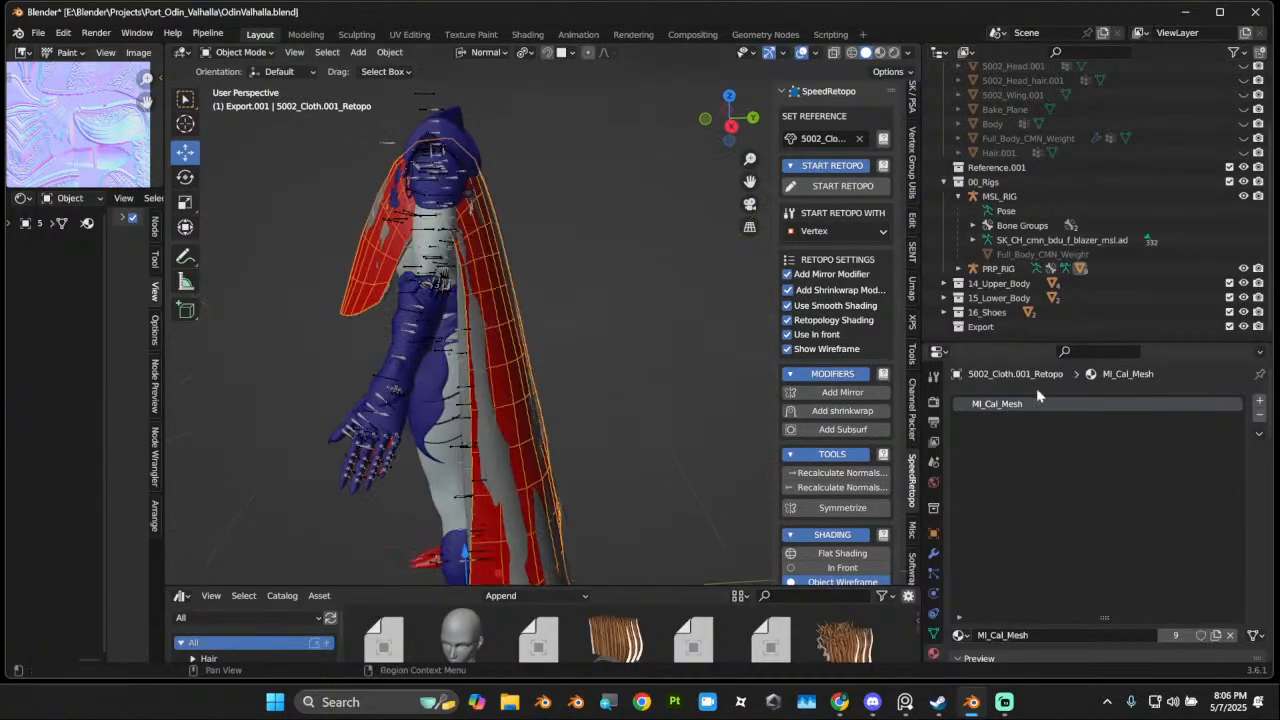
pyautogui.click(1216, 635)
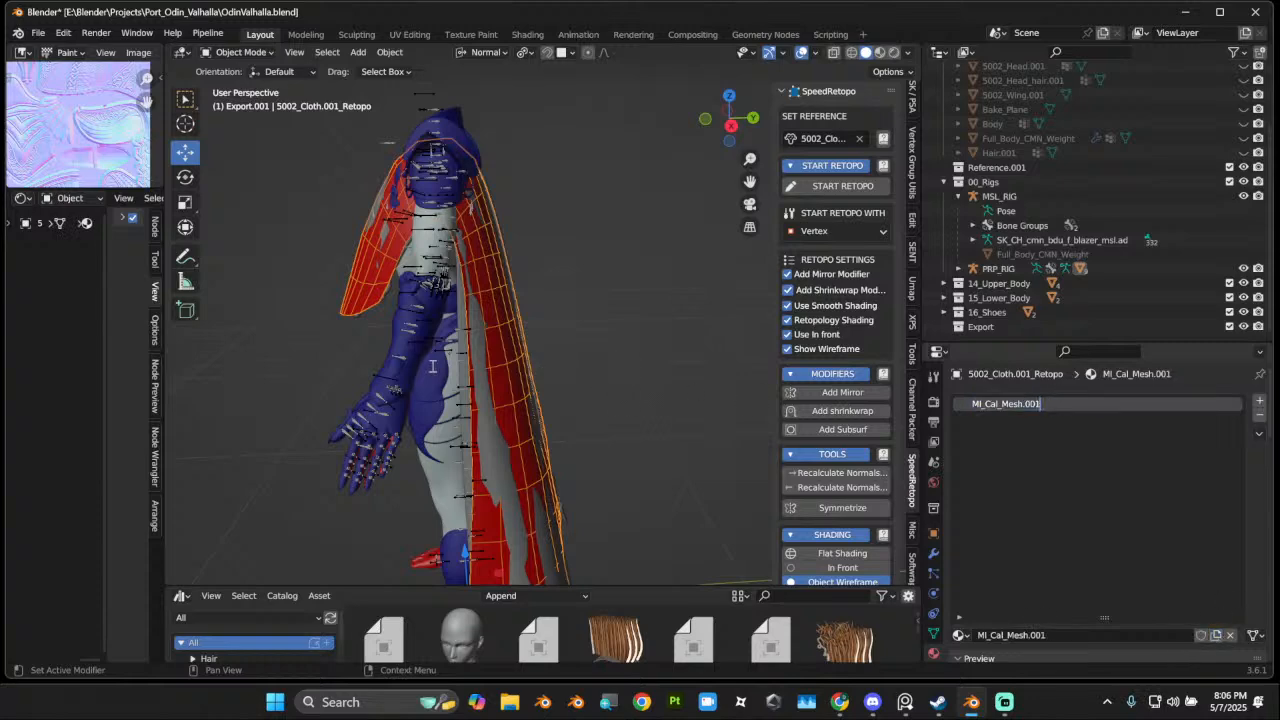
pyautogui.moveTo(361, 347); pyautogui.dragTo(471, 276, button='middle')
pyautogui.moveTo(471, 184); pyautogui.dragTo(555, 293, button='middle')
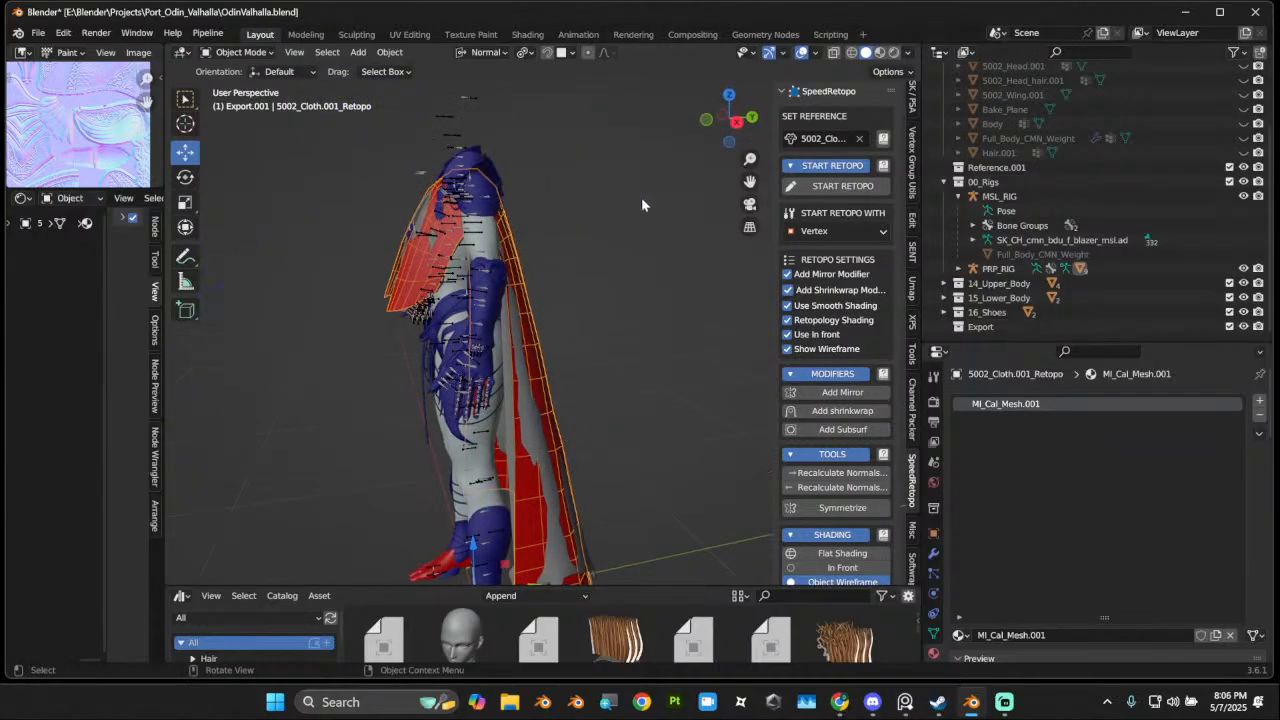
# Step: Examine the cape's fit on the character from the front, side and back
pyautogui.click(704, 121)
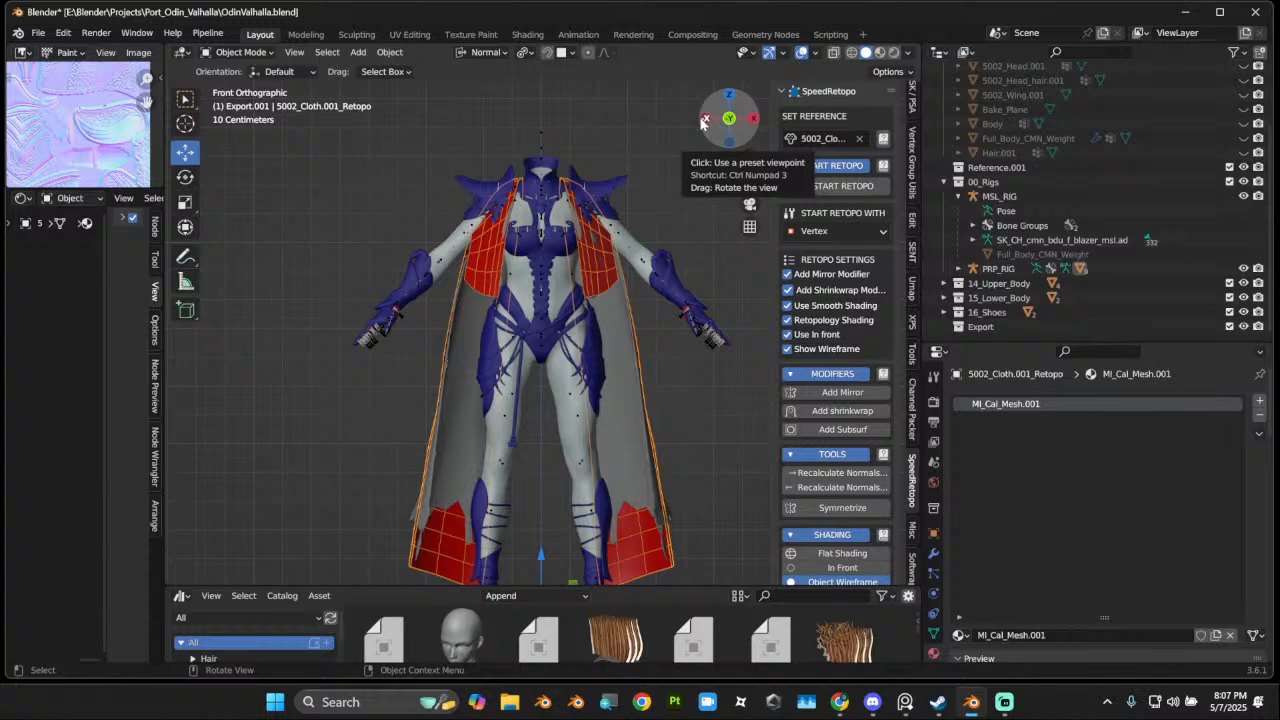
pyautogui.moveTo(703, 120); pyautogui.dragTo(425, 305)
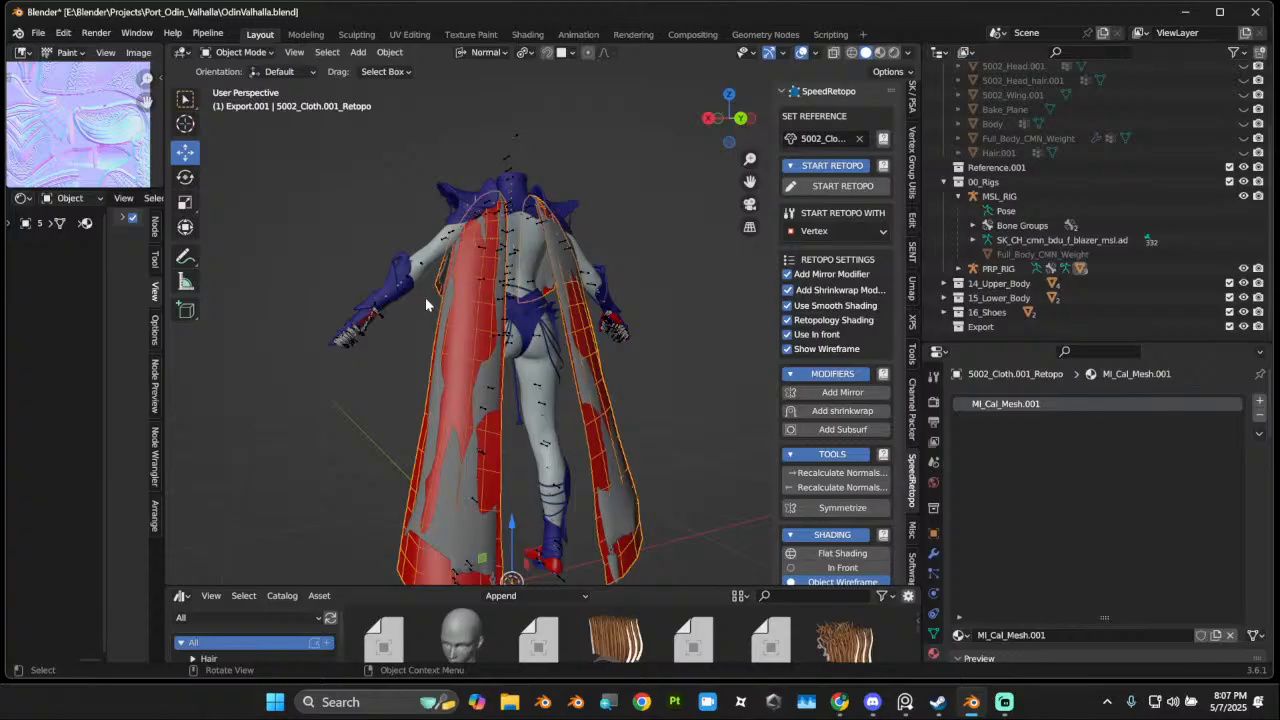
pyautogui.moveTo(425, 297); pyautogui.dragTo(395, 159, button='middle')
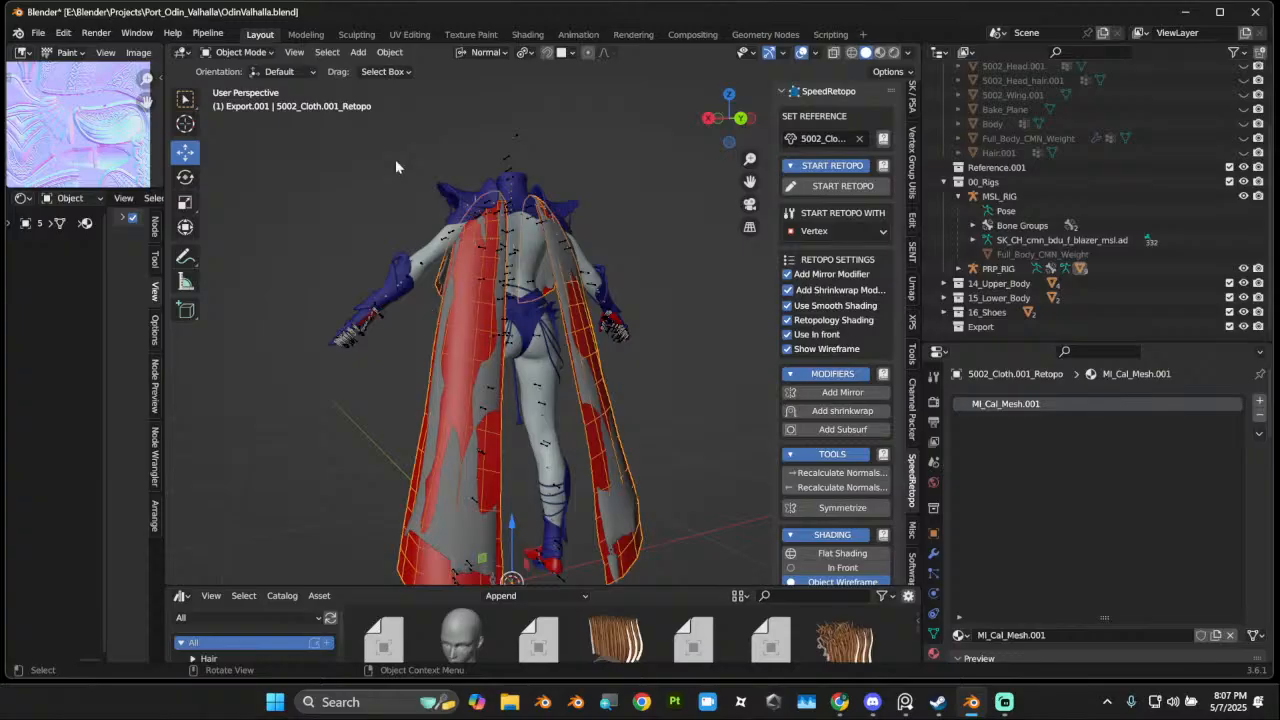
pyautogui.click(730, 118)
pyautogui.click(706, 119)
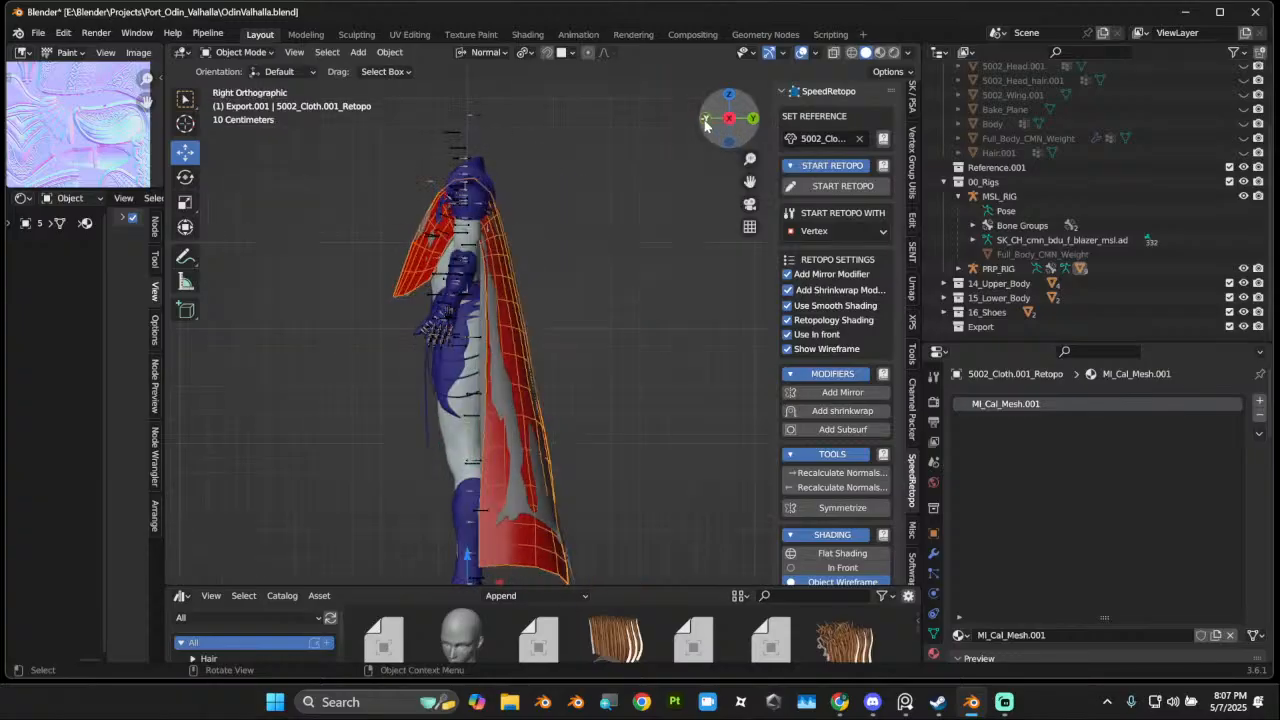
pyautogui.click(706, 119)
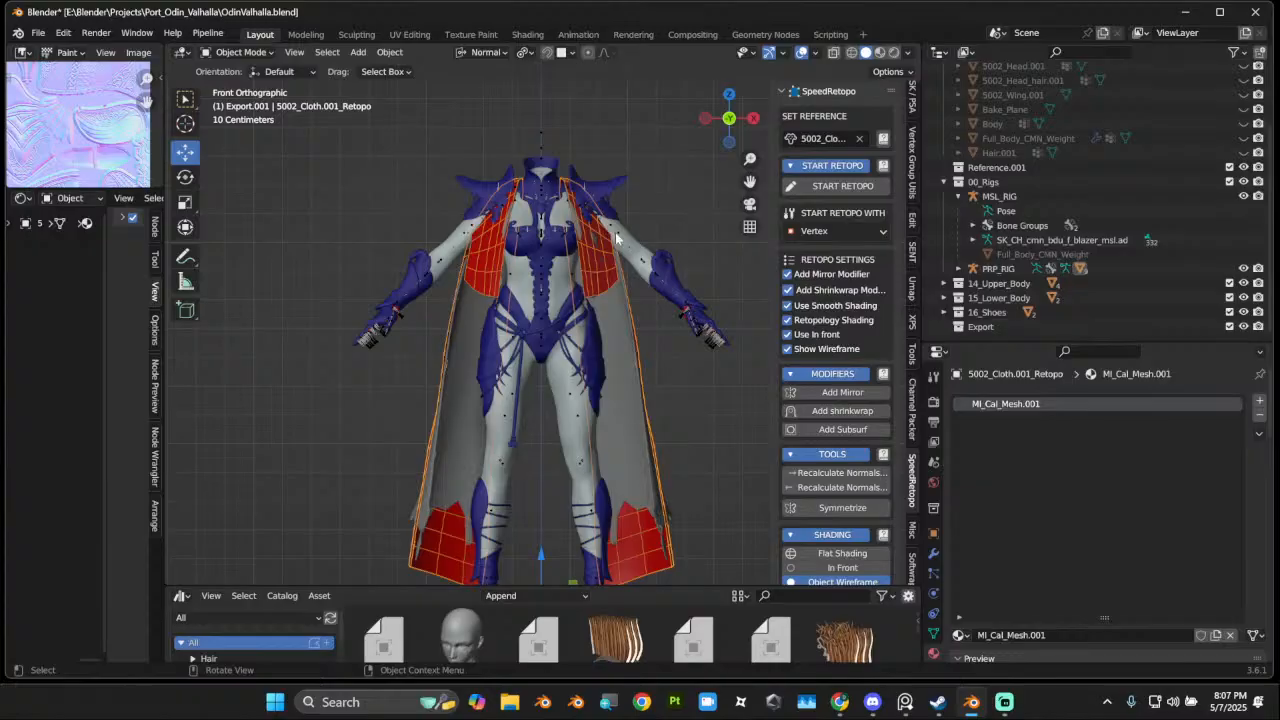
pyautogui.moveTo(620, 245); pyautogui.dragTo(547, 255, button='middle')
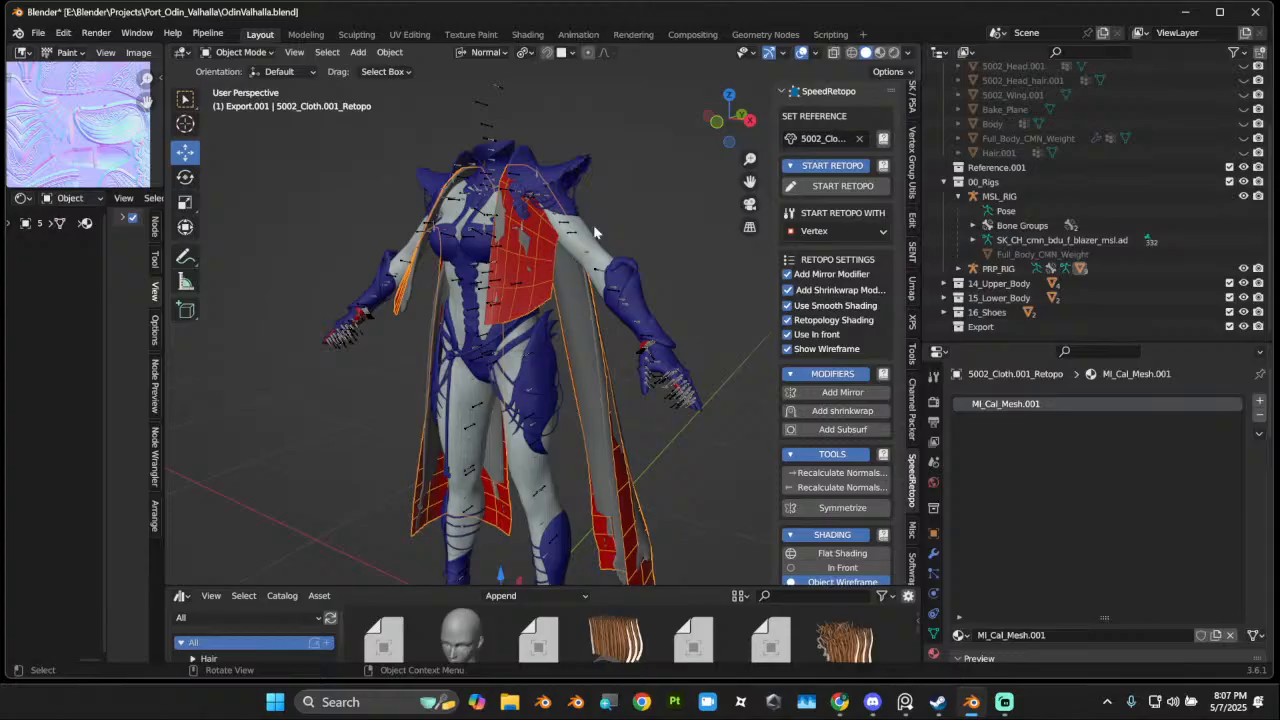
pyautogui.click(716, 121)
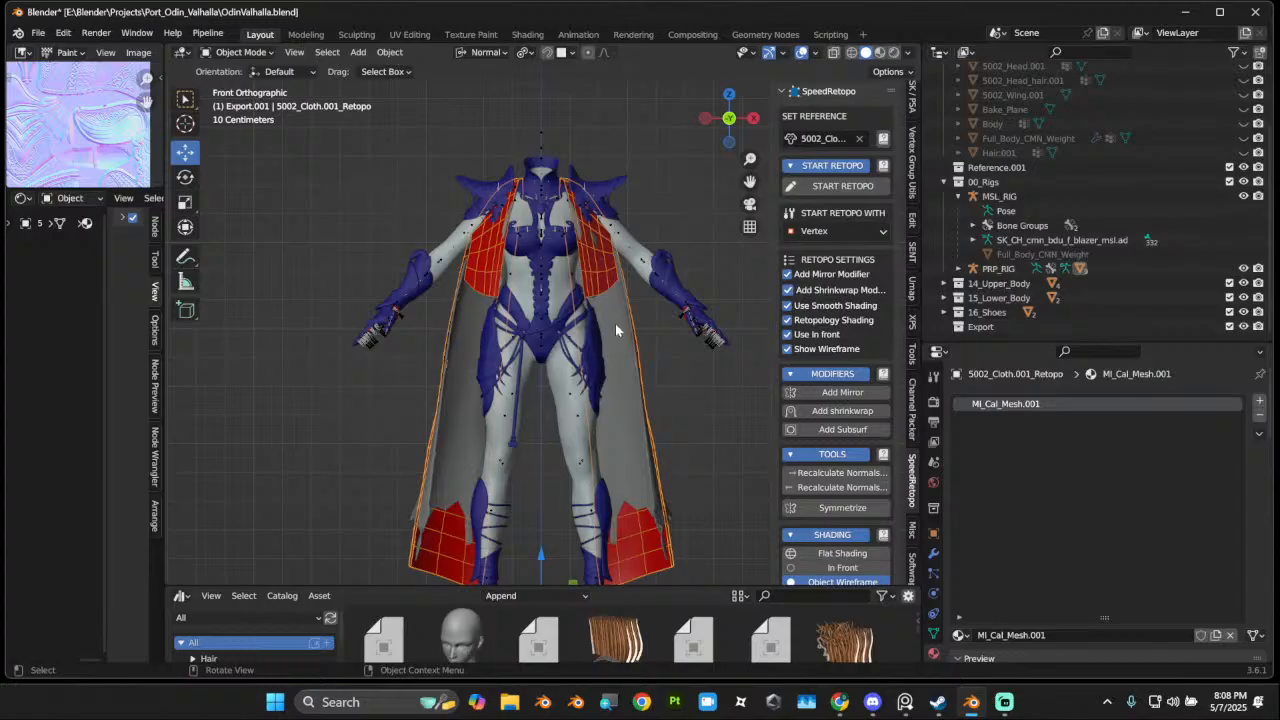
pyautogui.moveTo(641, 343); pyautogui.dragTo(395, 318, button='middle')
pyautogui.moveTo(296, 326); pyautogui.dragTo(534, 403, button='middle')
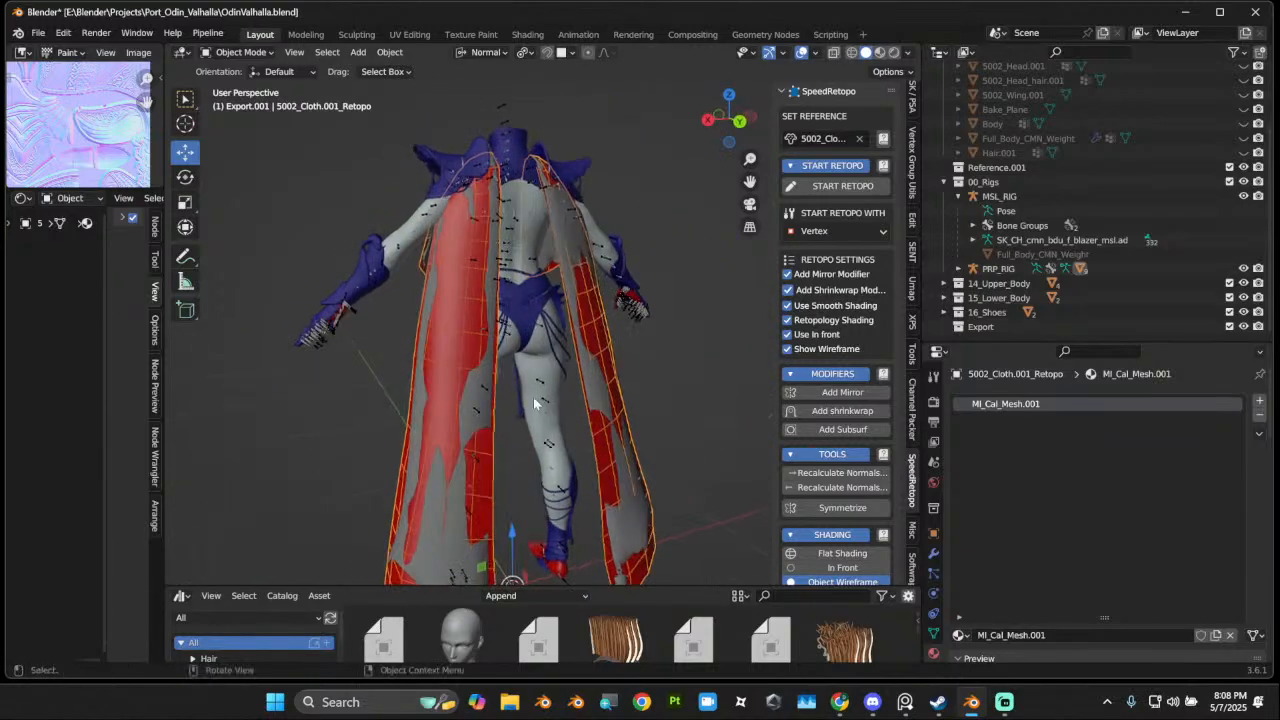
# Step: Isolate the original 5002_Cloth.001 cape in local view
pyautogui.click(471, 425)
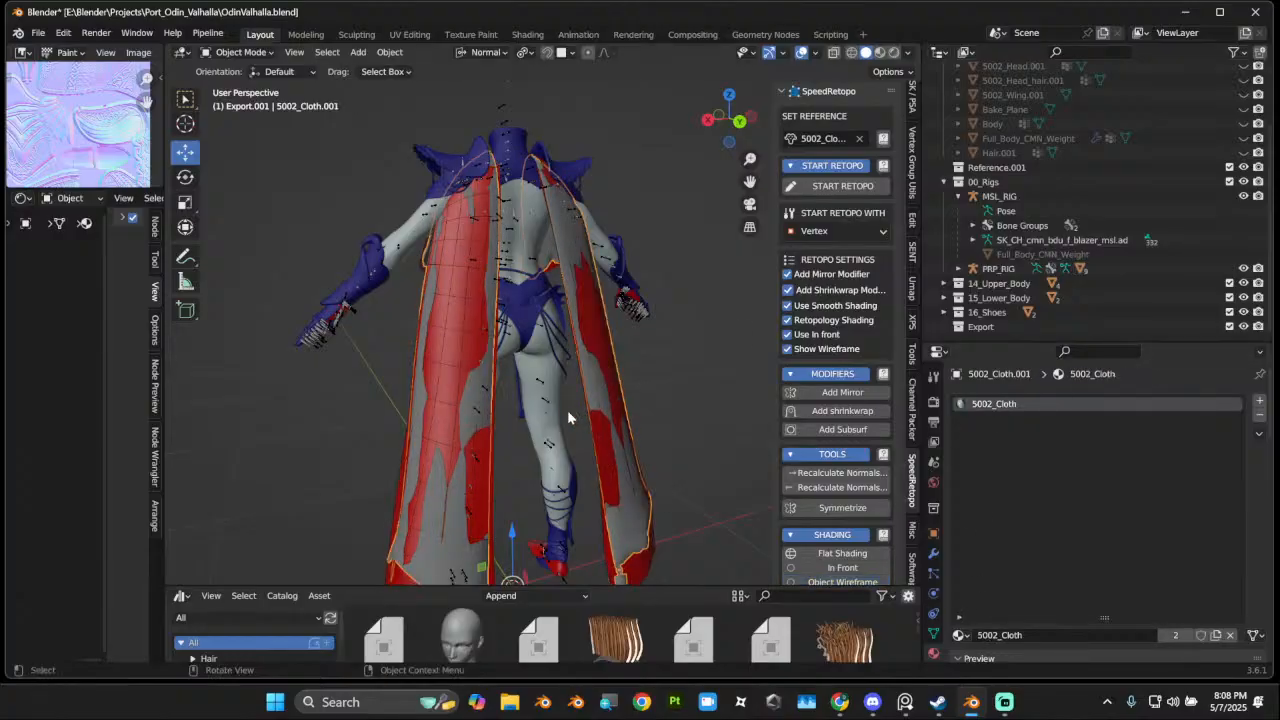
pyautogui.press('KP_Divide')
# Step: Try the MI_CH_cf0_Odin_Valhalla material on the original cape in Material Preview shading, and undo the assignment
pyautogui.click(958, 636)
pyautogui.write('VA')
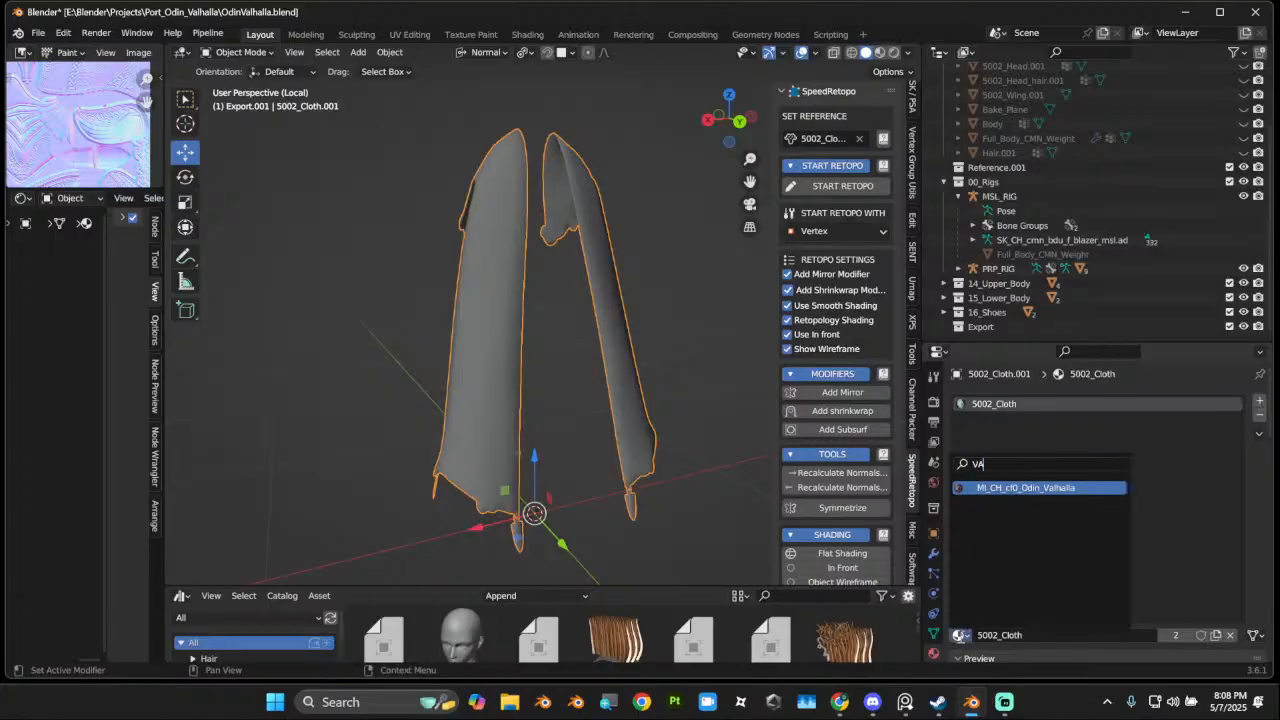
pyautogui.click(1028, 488)
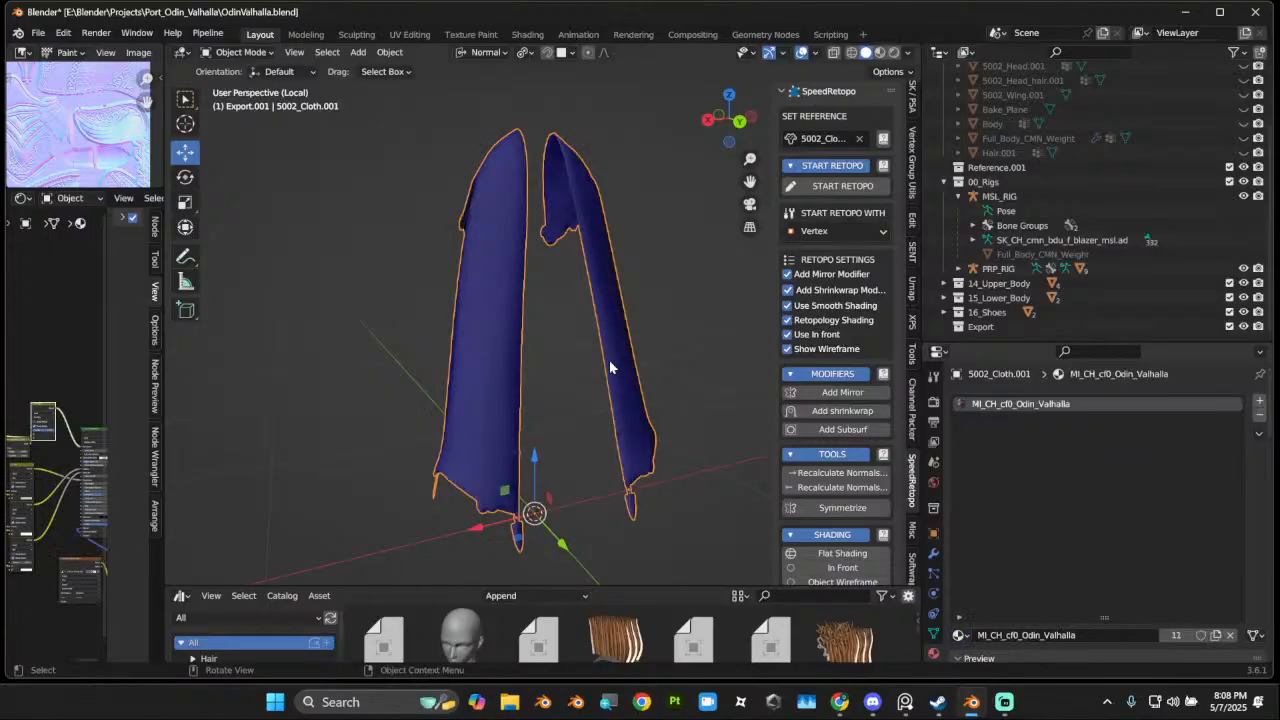
pyautogui.click(880, 53)
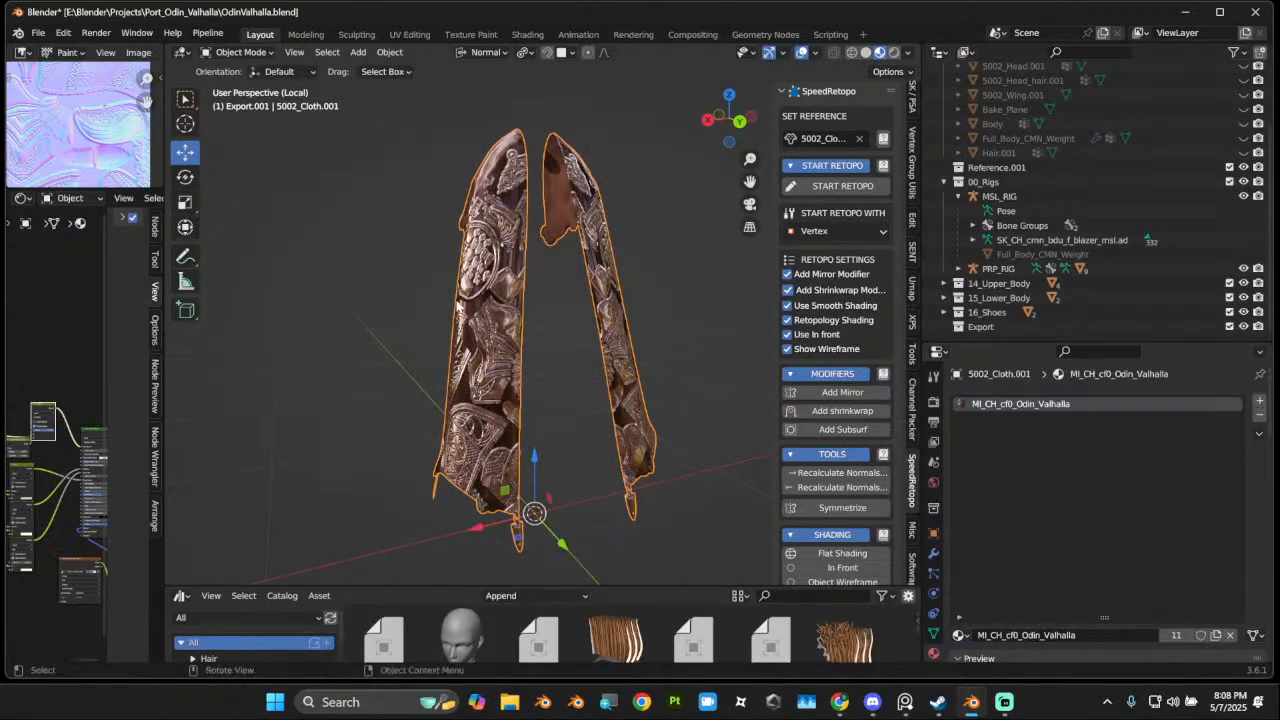
pyautogui.moveTo(740, 320)
pyautogui.mouseDown(button='middle')
pyautogui.moveTo(595, 338)
pyautogui.moveTo(771, 321)
pyautogui.moveTo(680, 350)
pyautogui.moveTo(800, 400)
pyautogui.moveTo(940, 500)
pyautogui.mouseUp(button='middle')
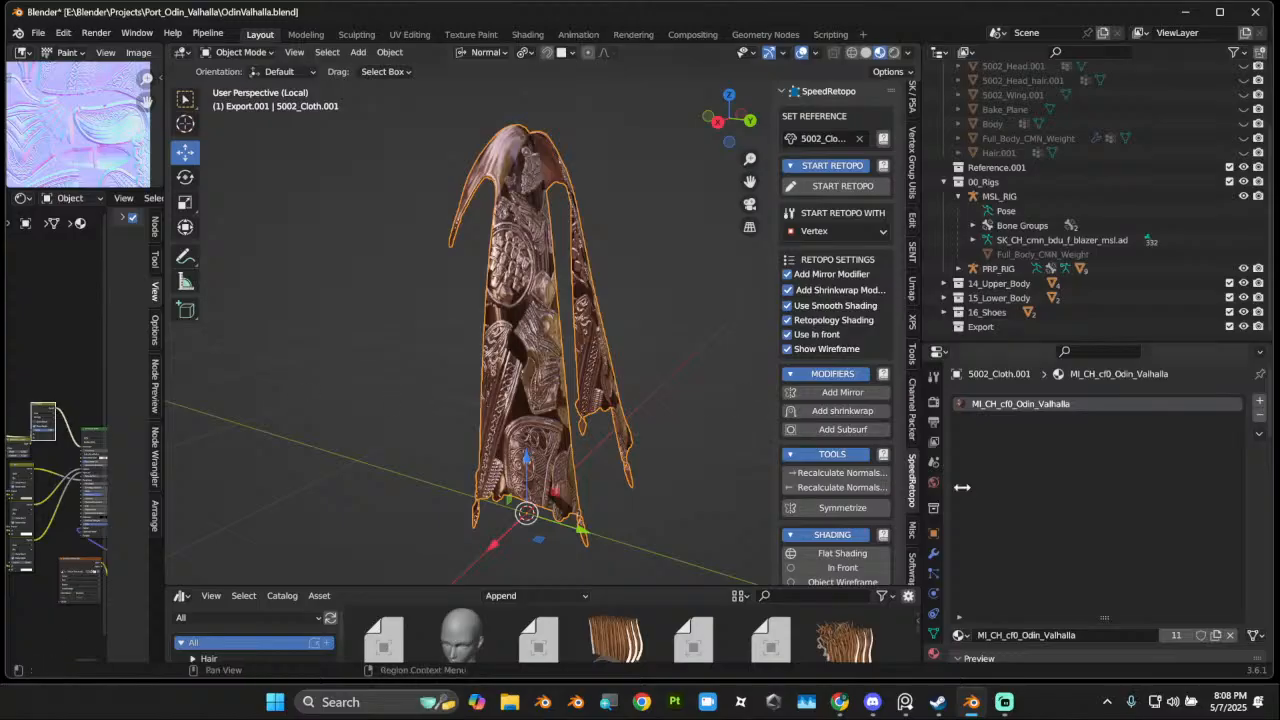
pyautogui.hotkey('ctrl', 'z')
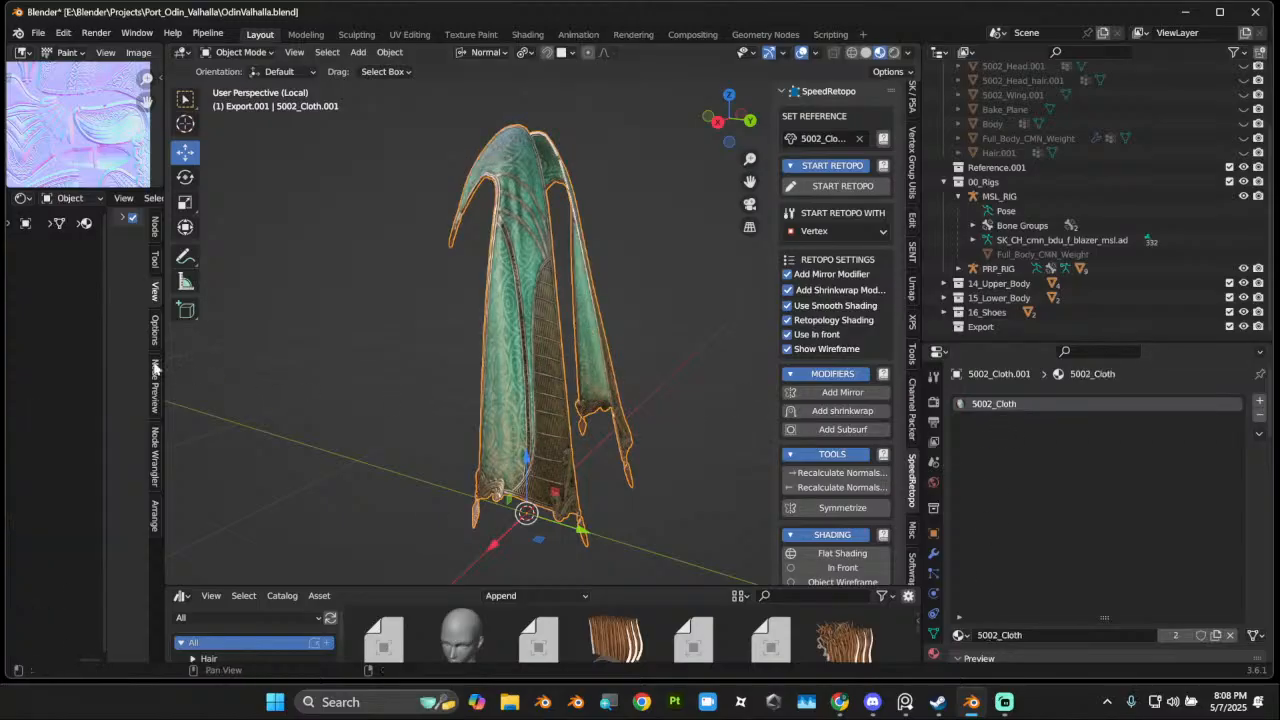
# Step: Put the original cape in Edit Mode and enlarge the image editor to check its UVs over the bake_plane_normal_tangent image
pyautogui.moveTo(160, 362); pyautogui.dragTo(334, 362)
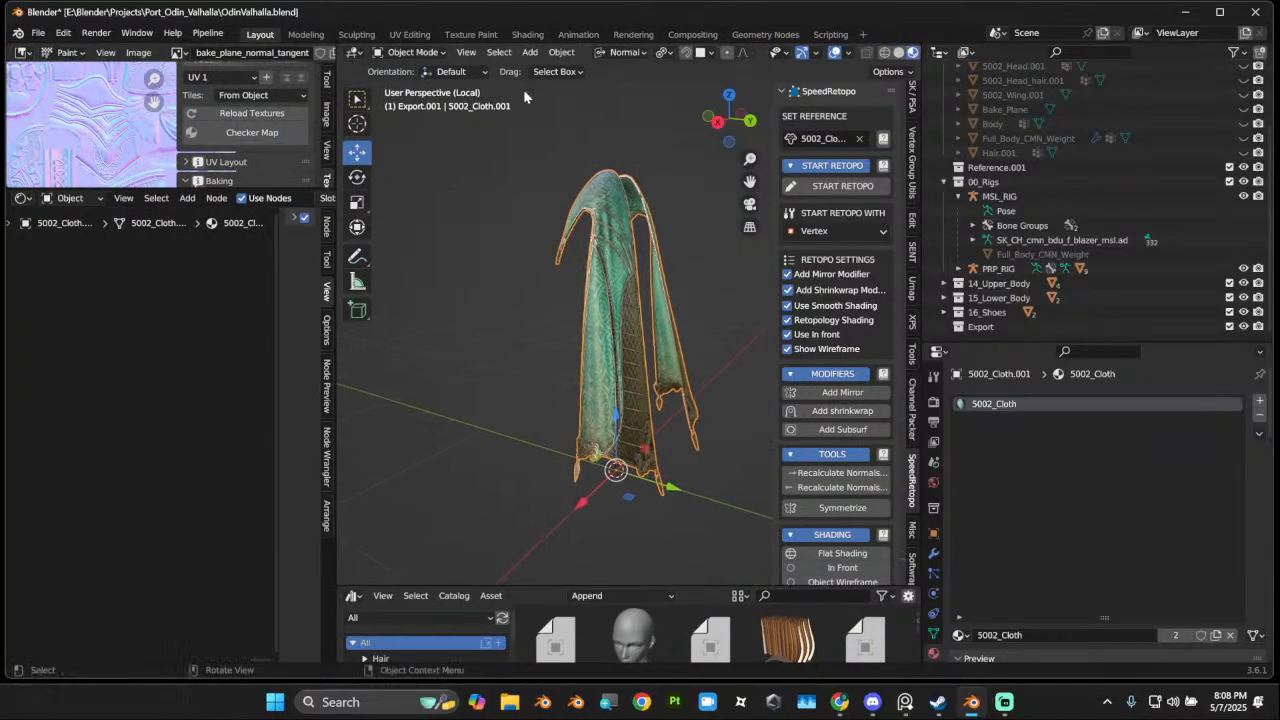
pyautogui.click(415, 54)
pyautogui.click(420, 85)
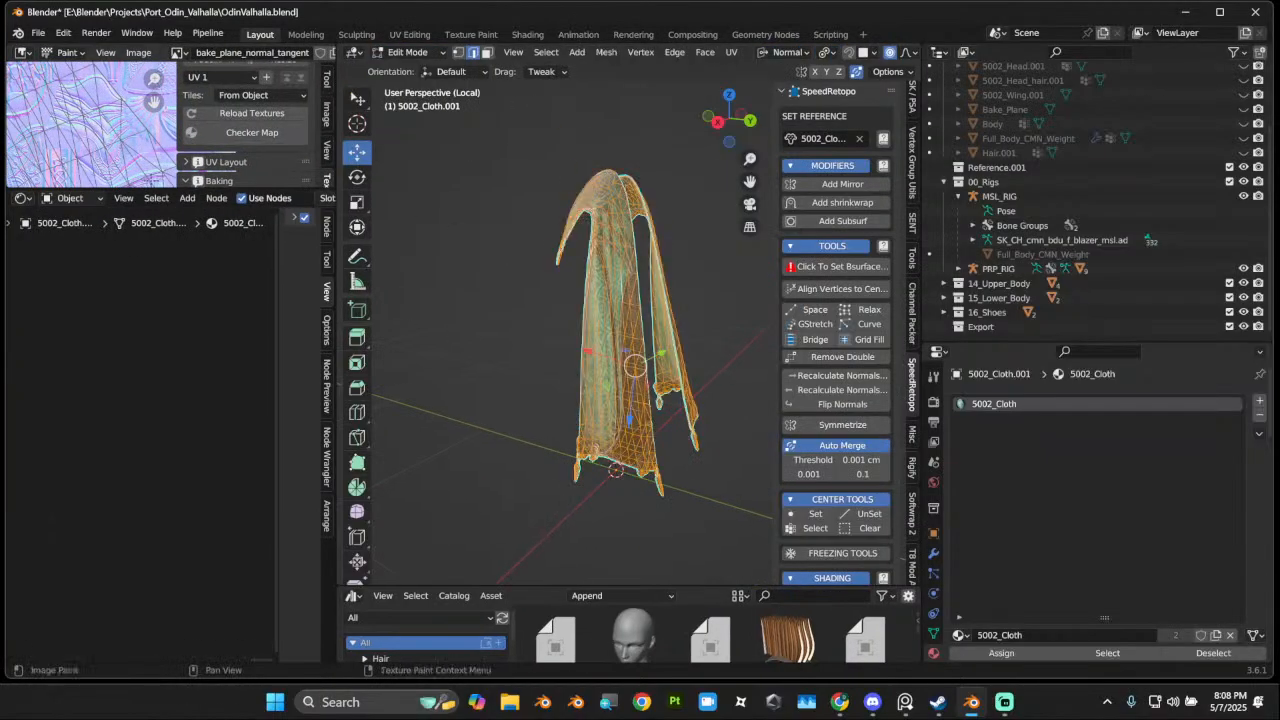
pyautogui.moveTo(146, 188); pyautogui.dragTo(103, 526)
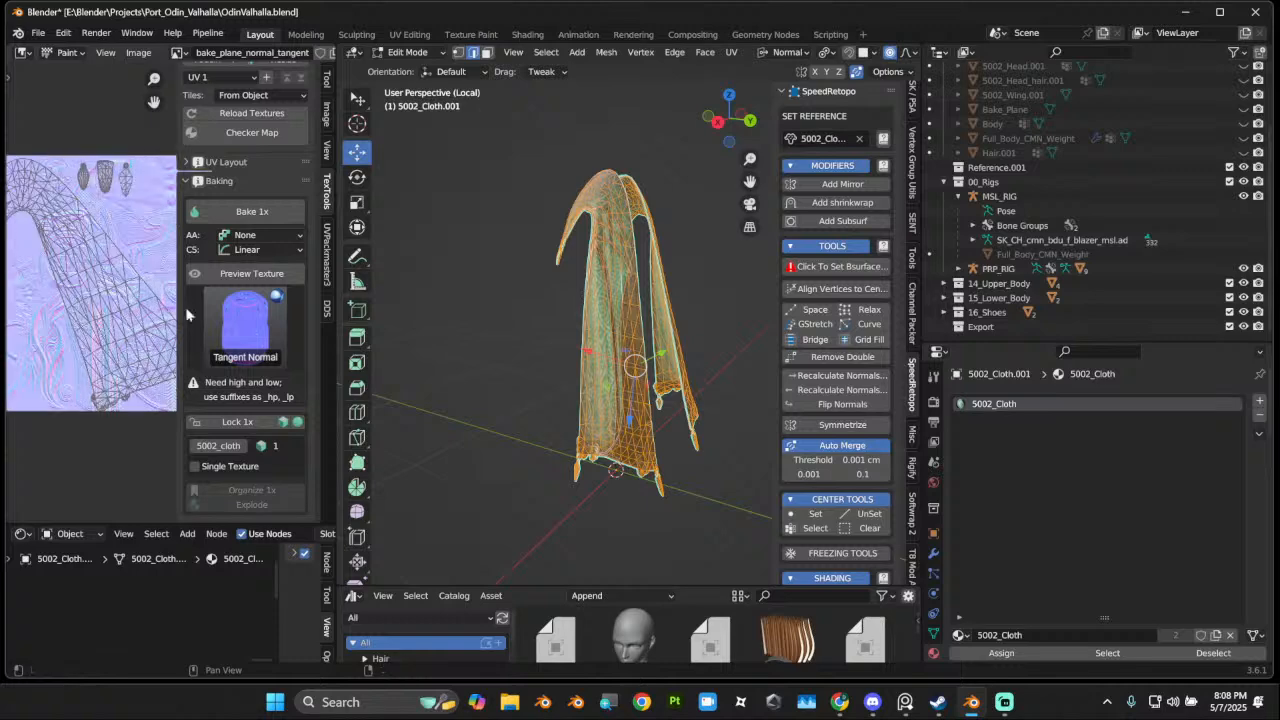
pyautogui.scroll(5, 523, 377)
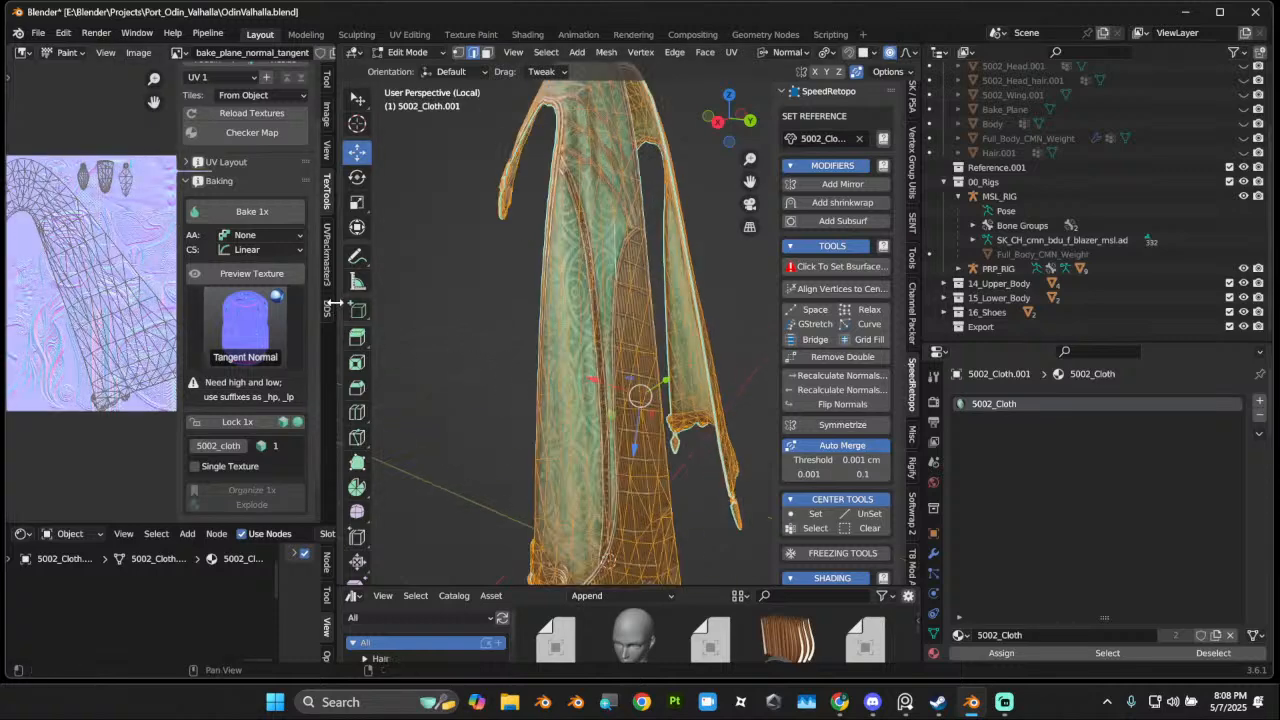
pyautogui.moveTo(335, 303); pyautogui.dragTo(206, 303)
# Step: Add a second material slot to the original cape and assign the existing MI_CH_cf0_Odin_Valhalla material to that slot
pyautogui.scroll(-4, 480, 363)
pyautogui.moveTo(480, 363); pyautogui.dragTo(645, 380, button='middle')
pyautogui.moveTo(365, 415); pyautogui.dragTo(975, 398, button='middle')
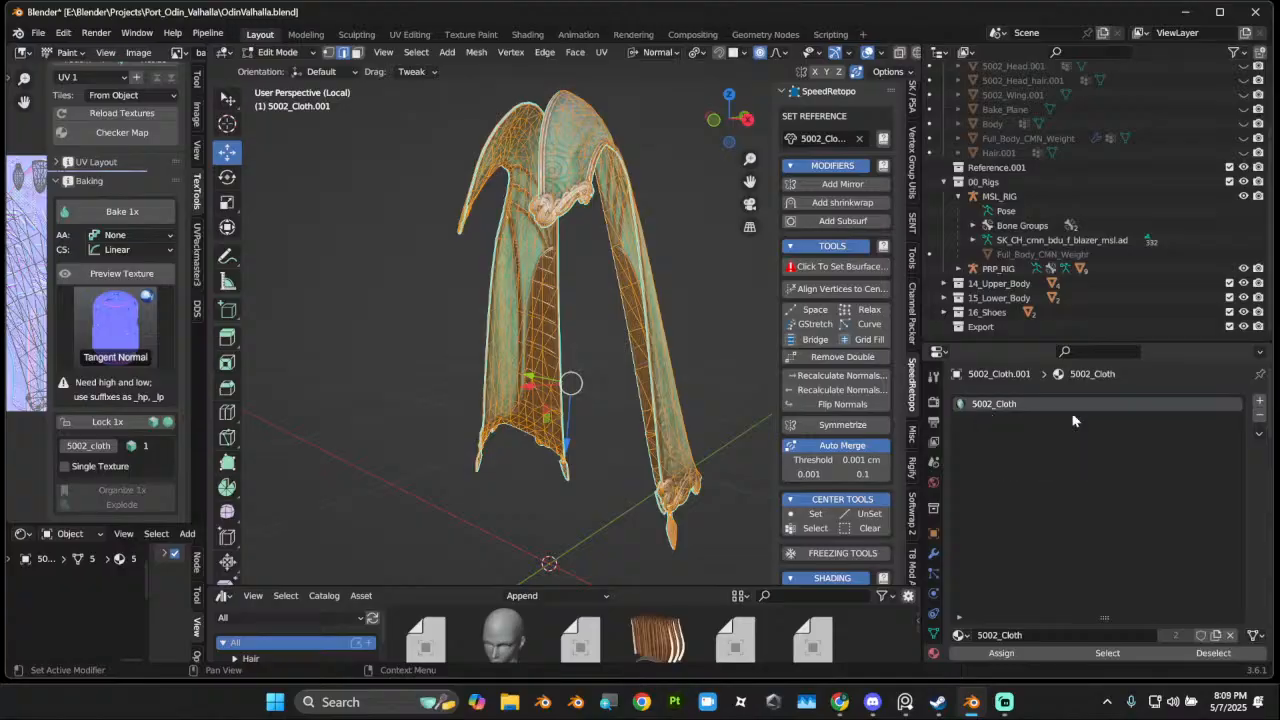
pyautogui.click(1260, 403)
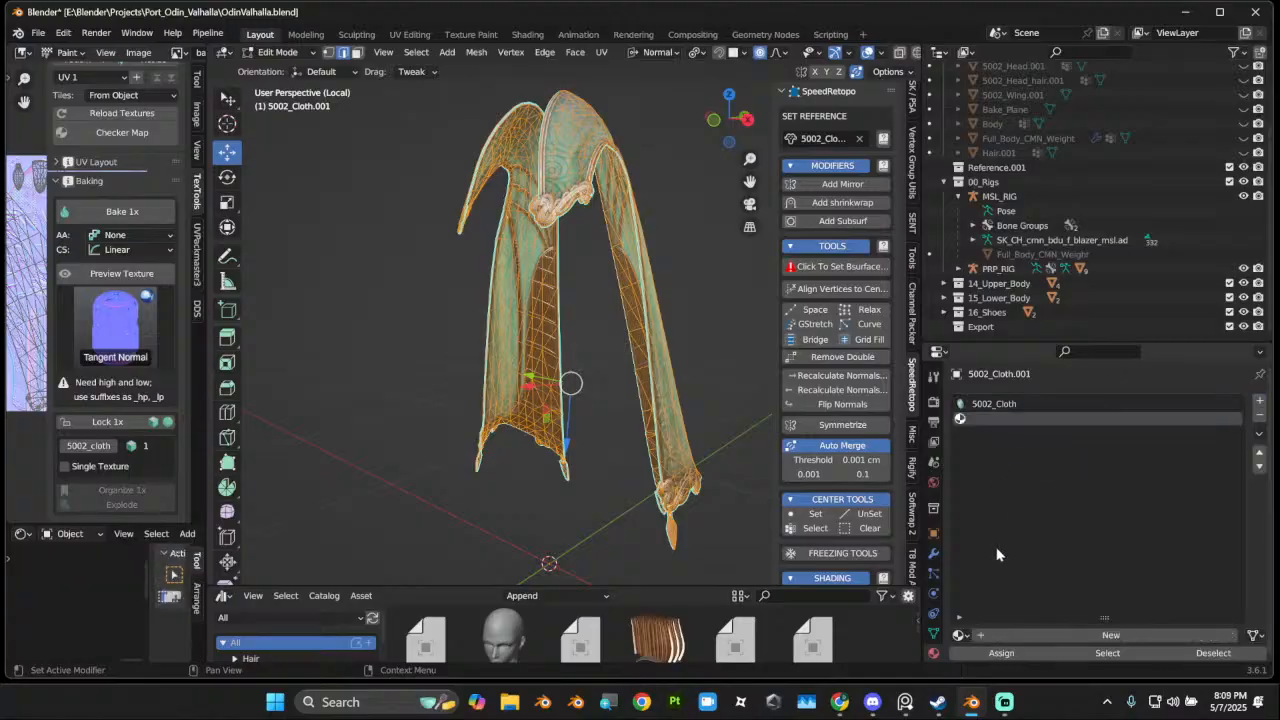
pyautogui.click(958, 635)
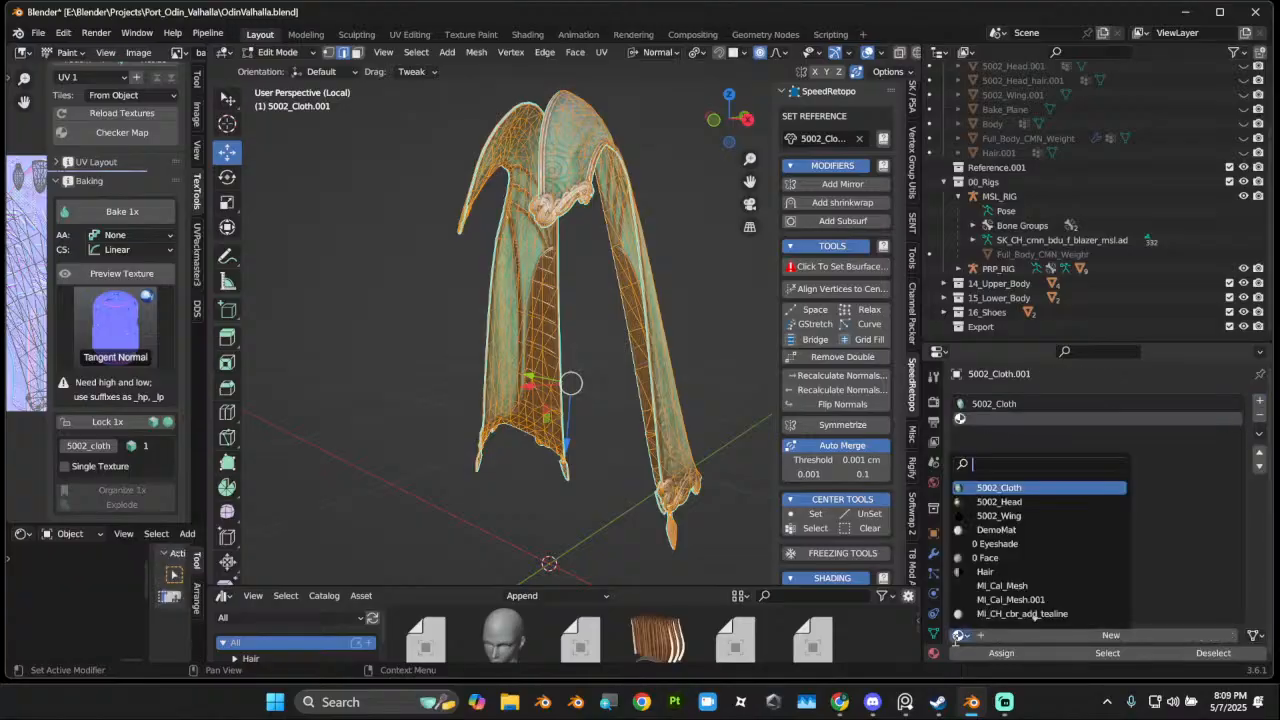
pyautogui.write('VA')
pyautogui.click(1049, 488)
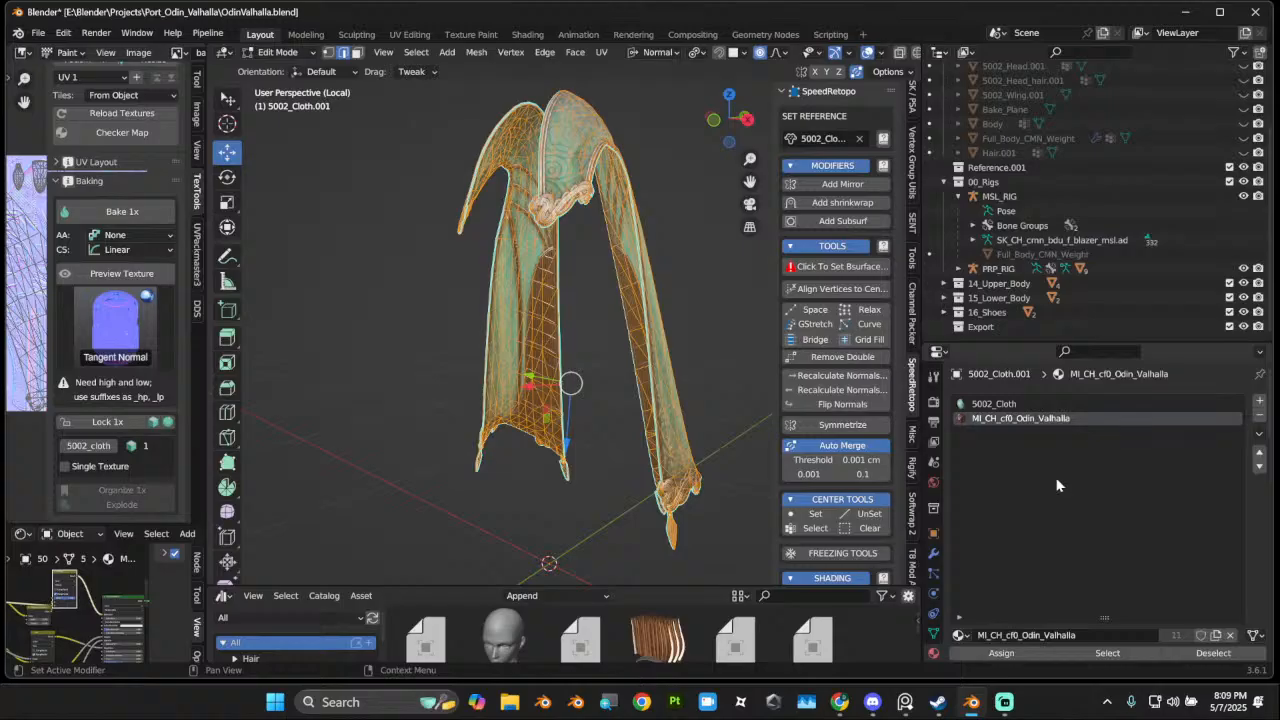
# Step: Make a single-user copy of the MI_CH_cf0_Odin_Valhalla material in the second slot and rename it MI_CH_cf0_Odin_Valhalla_Cape
pyautogui.moveTo(500, 385); pyautogui.dragTo(408, 421, button='middle')
pyautogui.scroll(3, 500, 432)
pyautogui.moveTo(592, 450); pyautogui.dragTo(423, 411, button='middle')
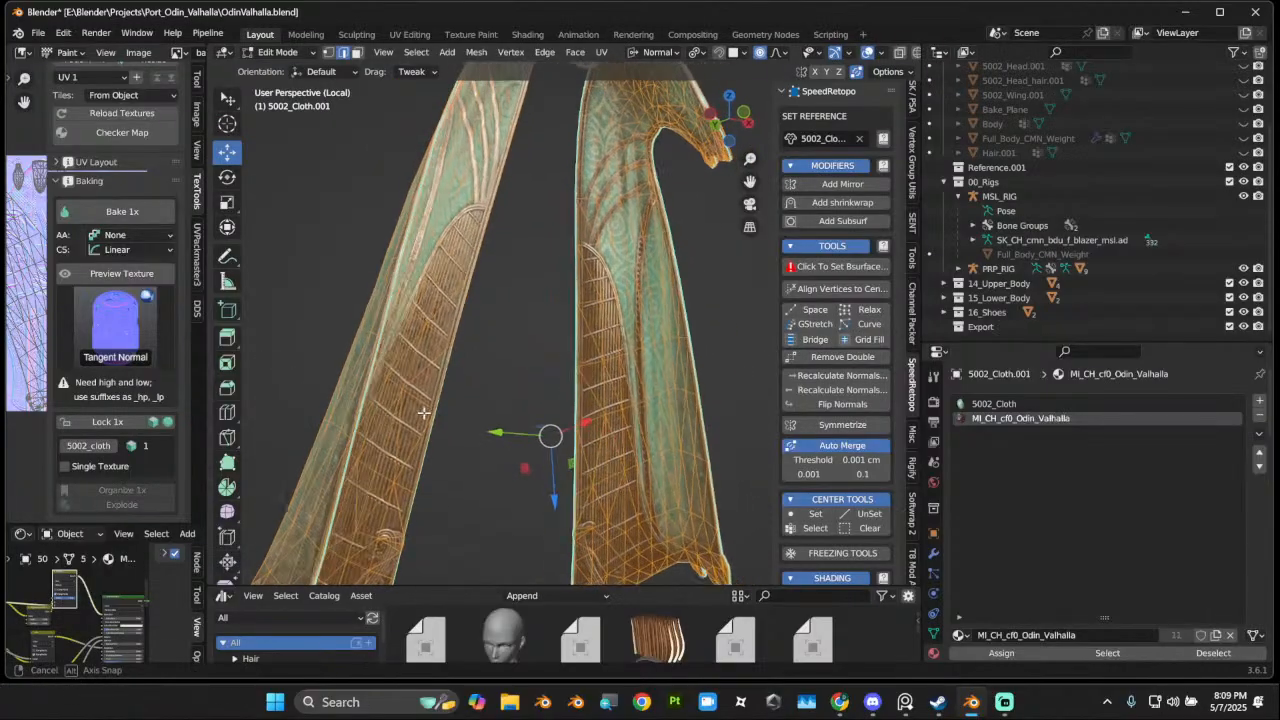
pyautogui.scroll(-3, 545, 435)
pyautogui.moveTo(553, 424); pyautogui.dragTo(573, 462, button='middle')
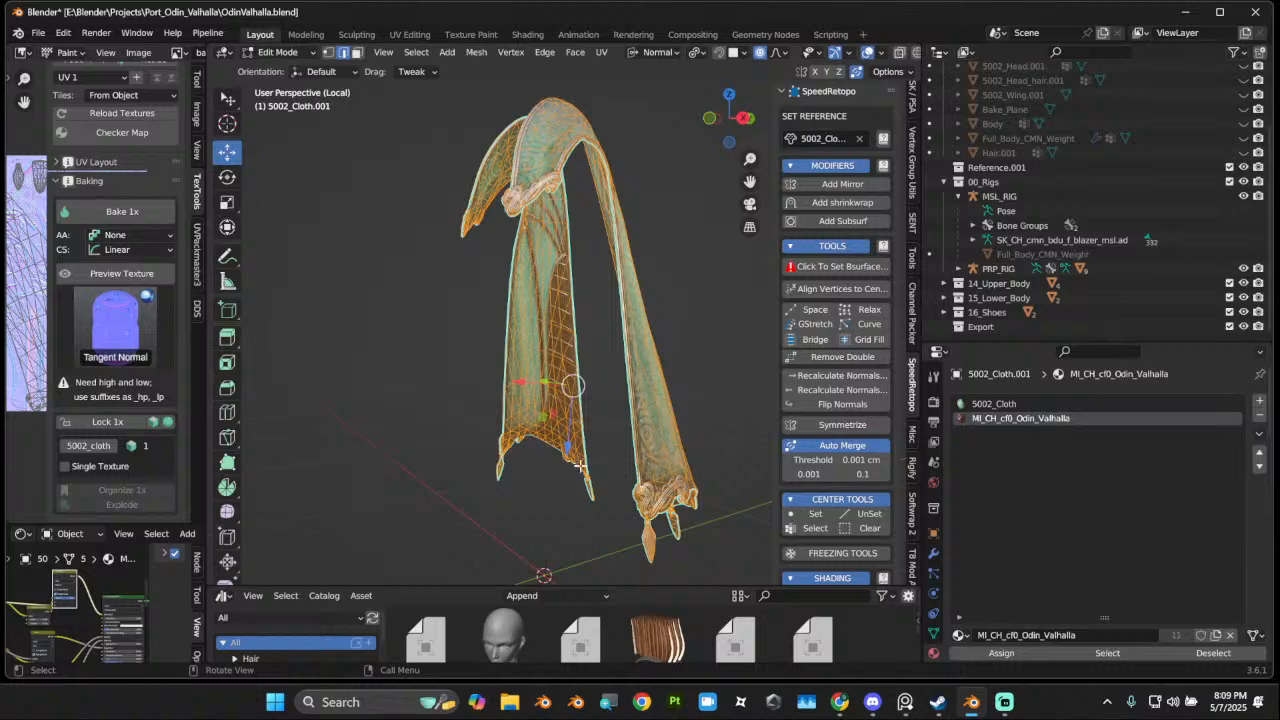
pyautogui.click(1095, 404)
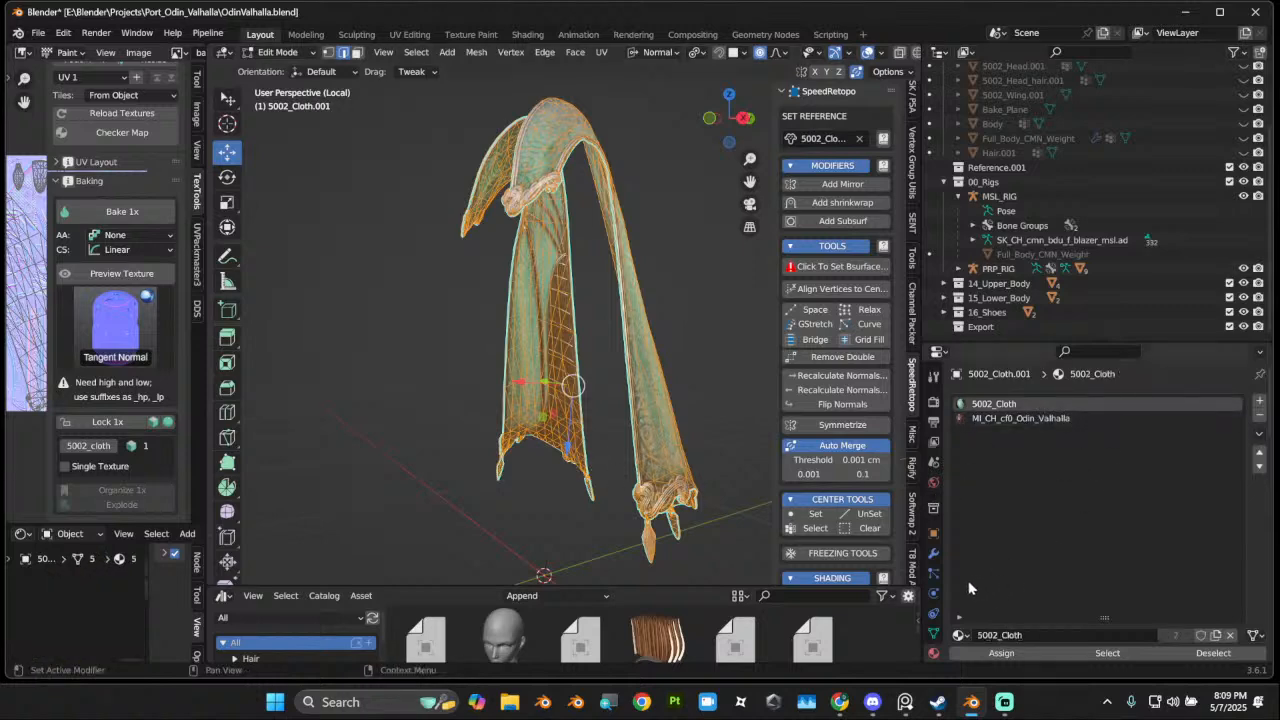
pyautogui.click(1068, 420)
pyautogui.doubleClick(1078, 420)
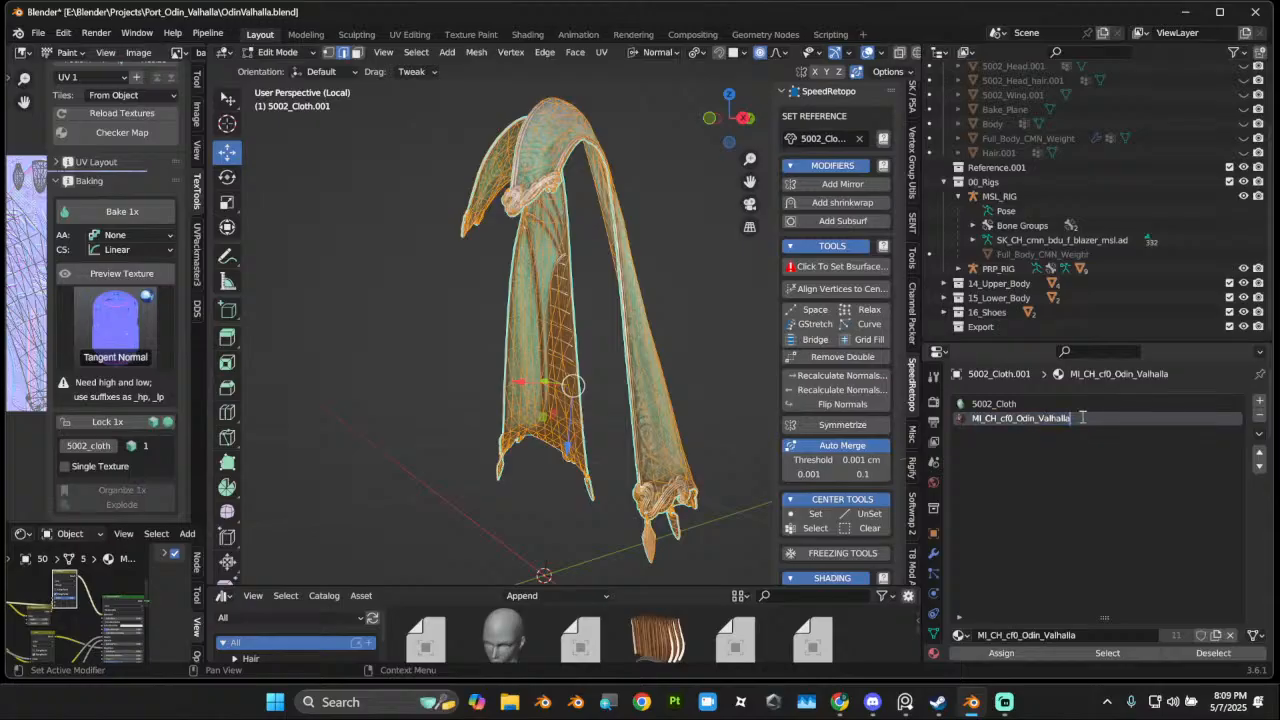
pyautogui.click(1215, 637)
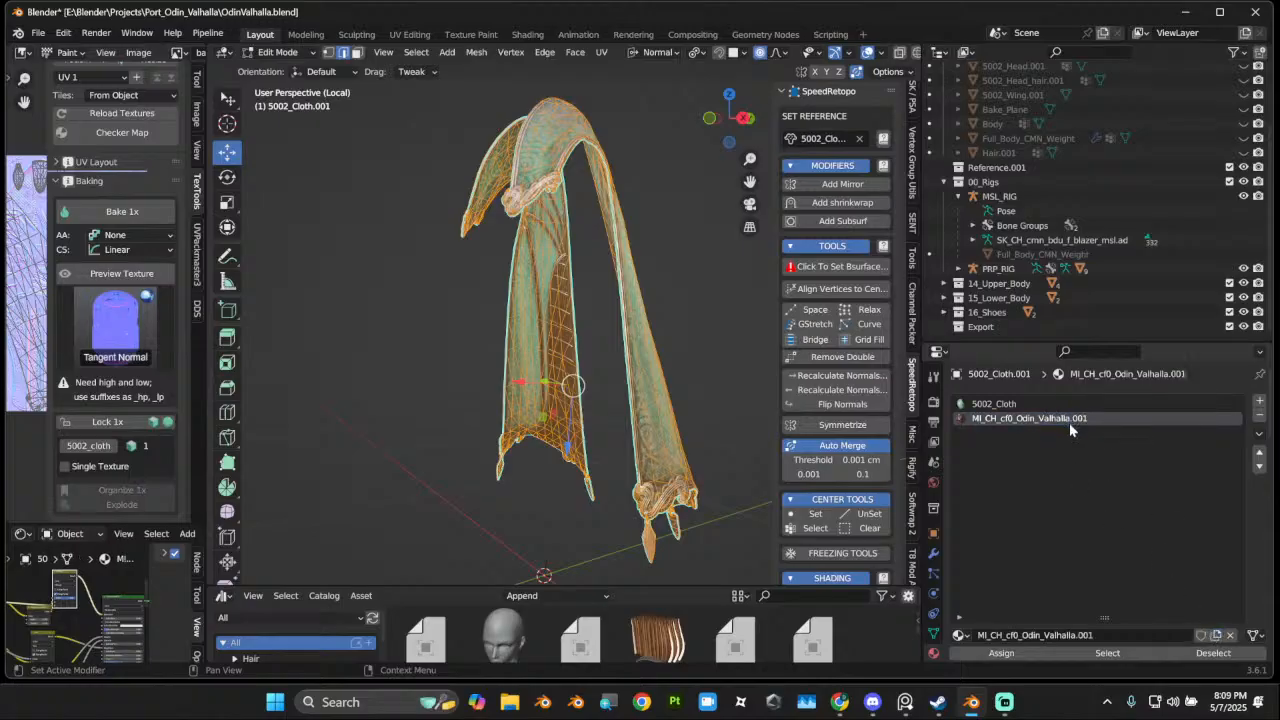
pyautogui.doubleClick(1070, 422)
pyautogui.click(1095, 418)
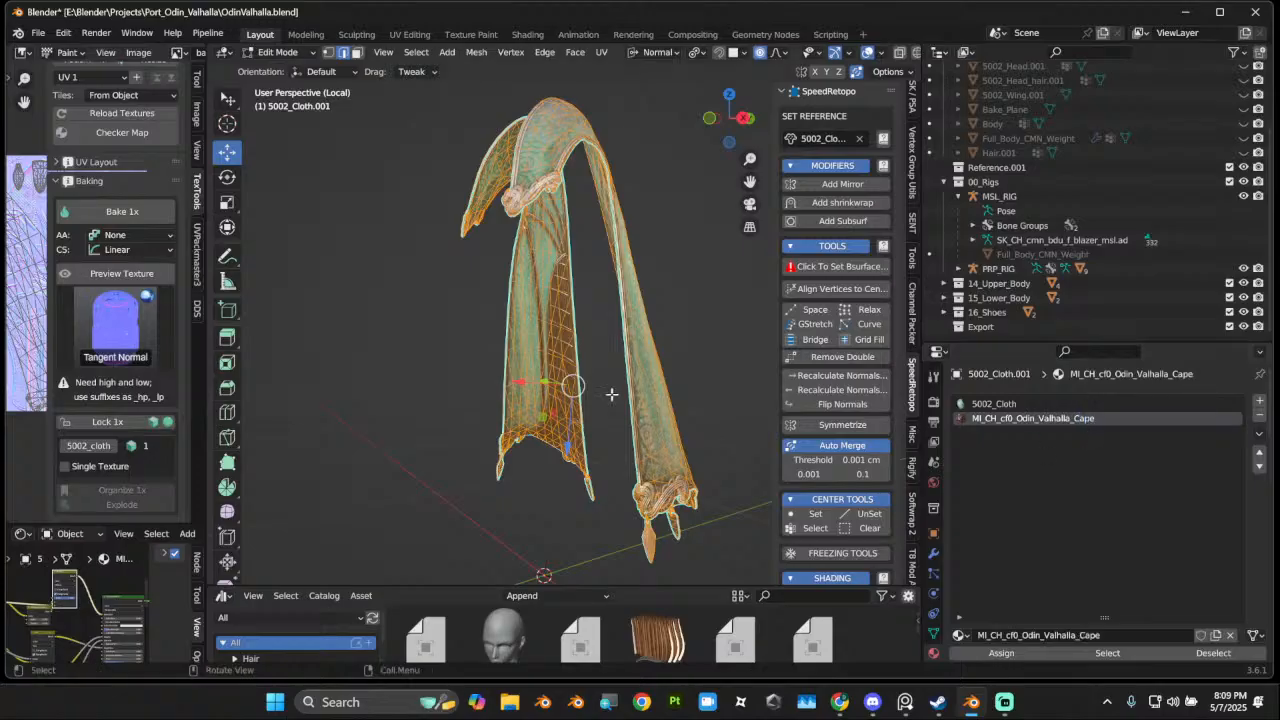
# Step: Examine the original cape's front and side panels and check its two material slots, ending on MI_CH_cf0_Odin_Valhalla_Cape
pyautogui.moveTo(631, 331); pyautogui.dragTo(480, 335, button='middle')
pyautogui.scroll(2, 480, 335)
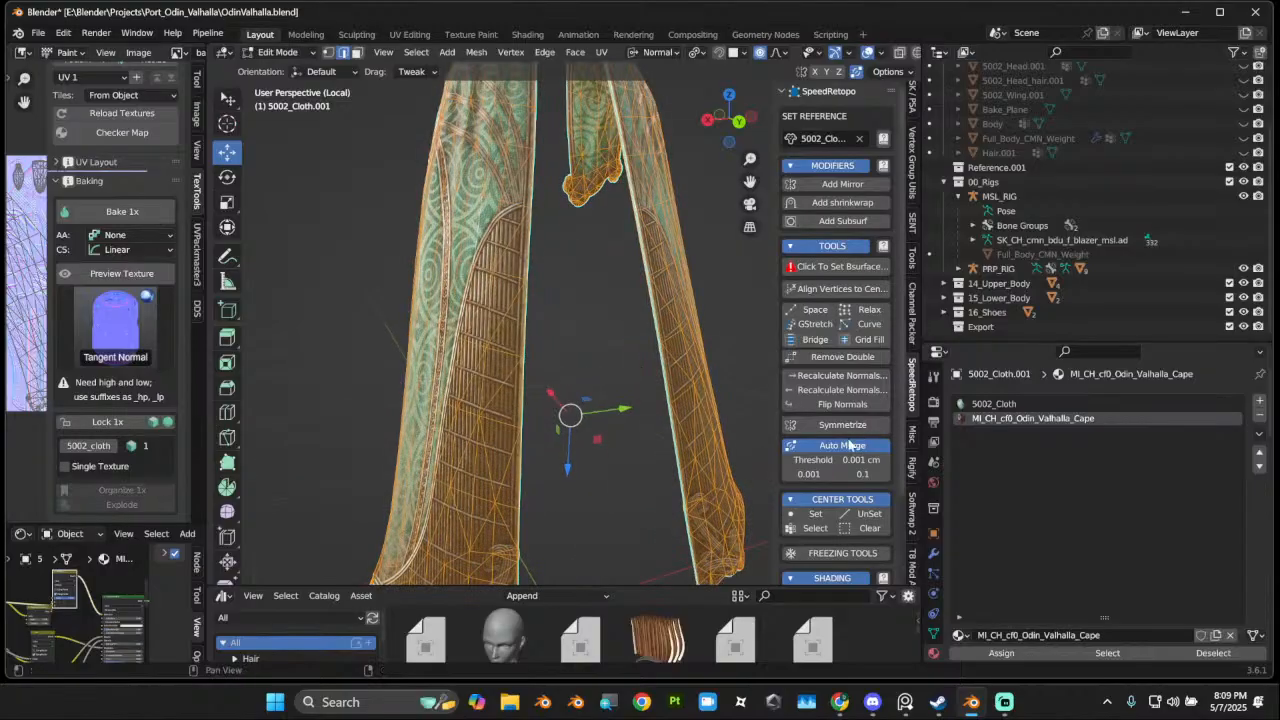
pyautogui.scroll(-2, 408, 360)
pyautogui.moveTo(408, 360); pyautogui.dragTo(620, 385, button='middle')
pyautogui.click(1061, 401)
pyautogui.click(1079, 420)
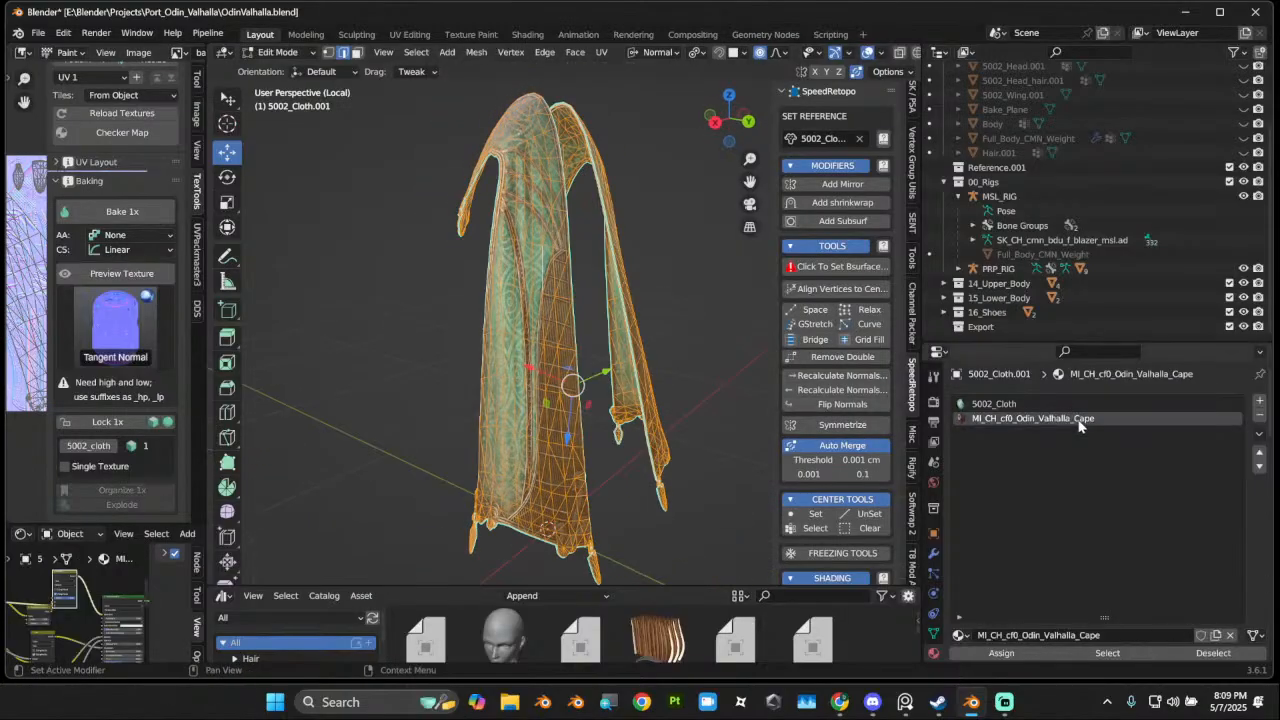
# Step: Return the cape mesh from Edit Mode to Object Mode
pyautogui.moveTo(573, 386); pyautogui.dragTo(628, 418, button='middle')
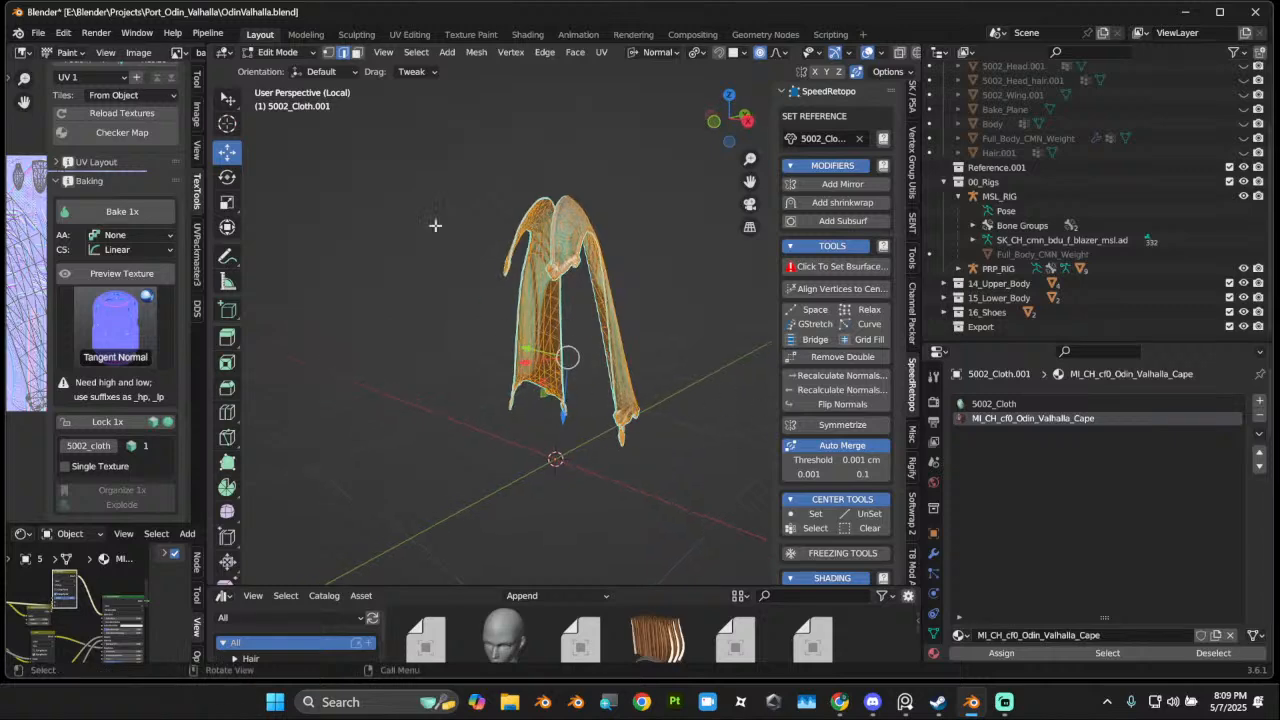
pyautogui.click(262, 52)
pyautogui.click(284, 68)
pyautogui.moveTo(500, 390); pyautogui.dragTo(645, 480, button='middle')
pyautogui.scroll(4, 496, 366)
pyautogui.scroll(-5, 463, 405)
# Step: Enlarge the shader editor and move the upper group of linked color-mixing nodes down closer to the rest of the cape material's tree
pyautogui.moveTo(160, 524); pyautogui.dragTo(160, 263)
pyautogui.moveTo(203, 358); pyautogui.dragTo(445, 362)
pyautogui.moveTo(70, 375); pyautogui.dragTo(148, 373, button='middle')
pyautogui.moveTo(100, 354); pyautogui.dragTo(236, 466)
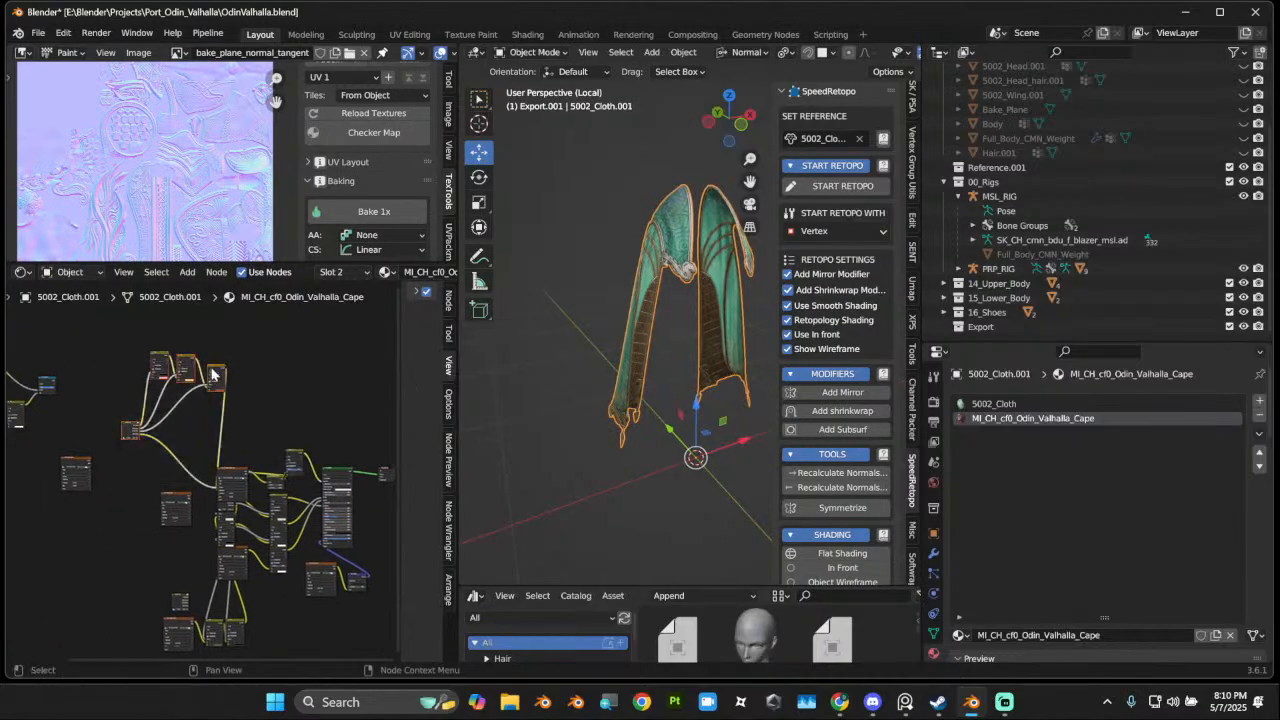
pyautogui.rightClick(279, 329)
pyautogui.moveTo(79, 325); pyautogui.dragTo(251, 465)
pyautogui.moveTo(217, 372); pyautogui.dragTo(192, 417)
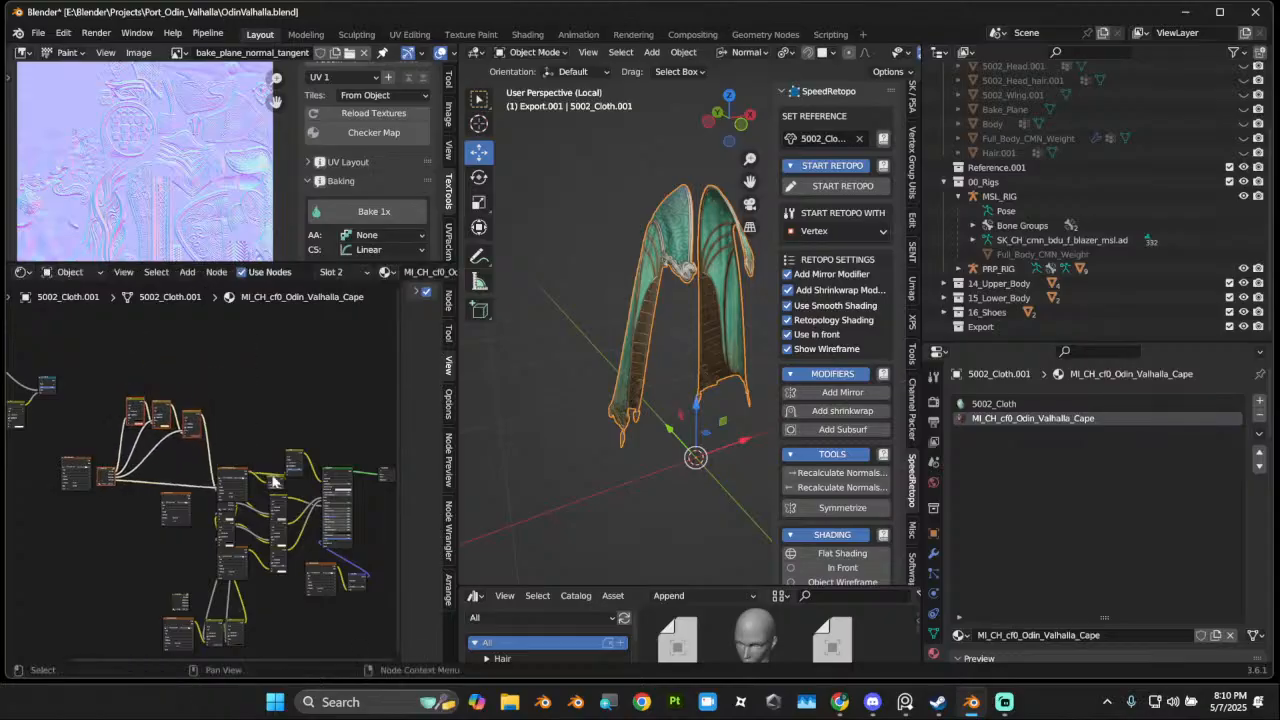
# Step: Reposition the cape's color texture node above the Mix and Brightness/Contrast nodes
pyautogui.scroll(4, 277, 484)
pyautogui.moveTo(287, 499); pyautogui.dragTo(212, 418, button='middle')
pyautogui.scroll(1, 202, 421)
pyautogui.moveTo(192, 372)
pyautogui.mouseDown()
pyautogui.moveTo(203, 343)
pyautogui.moveTo(193, 282)
pyautogui.moveTo(181, 388)
pyautogui.mouseUp()
# Step: Examine the cape's material from its side and back in an enlarged 3D viewport
pyautogui.moveTo(590, 360); pyautogui.dragTo(430, 393, button='middle')
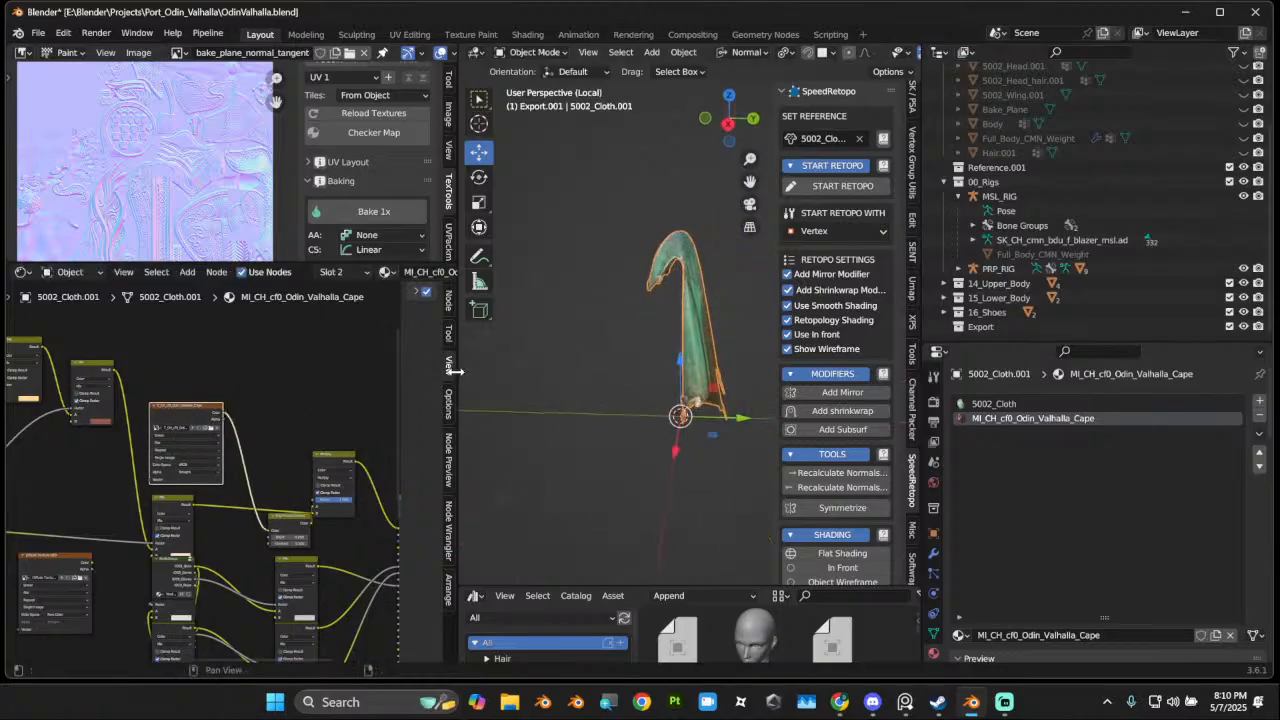
pyautogui.moveTo(455, 371); pyautogui.dragTo(182, 370)
pyautogui.scroll(5, 531, 418)
pyautogui.moveTo(531, 418); pyautogui.dragTo(522, 456, button='middle')
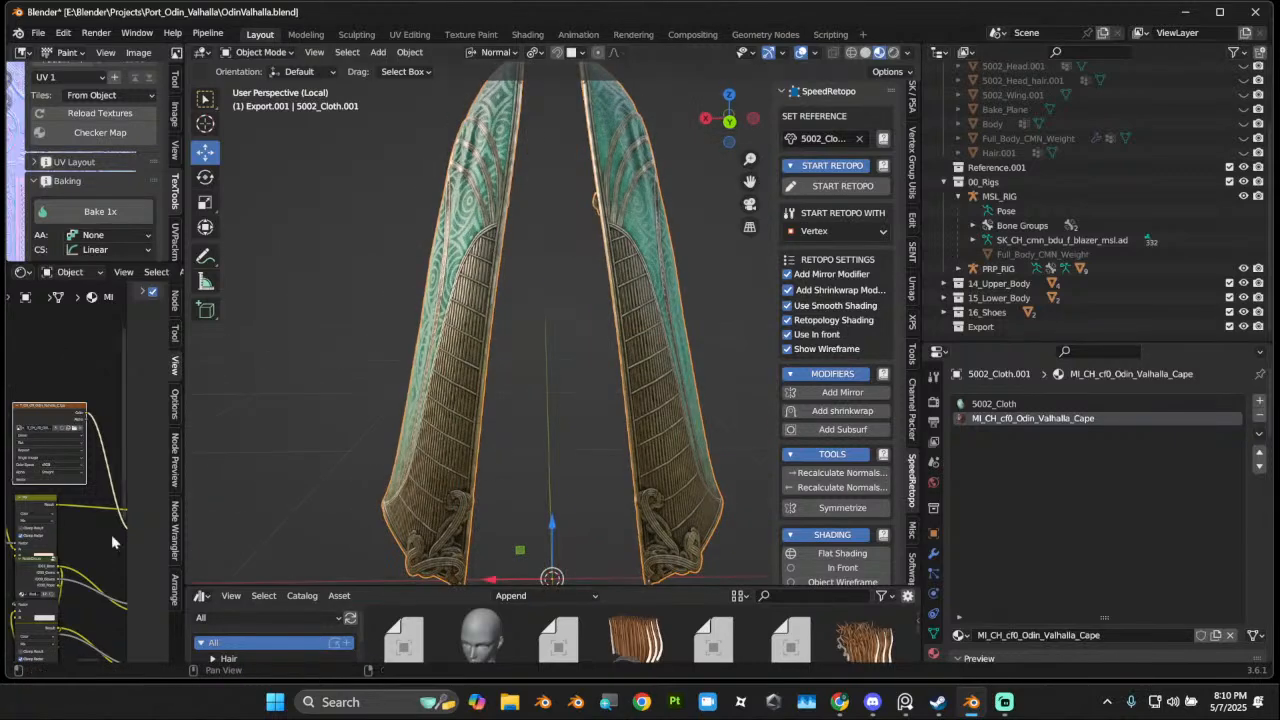
pyautogui.scroll(-4, 114, 538)
pyautogui.moveTo(184, 428); pyautogui.dragTo(404, 430)
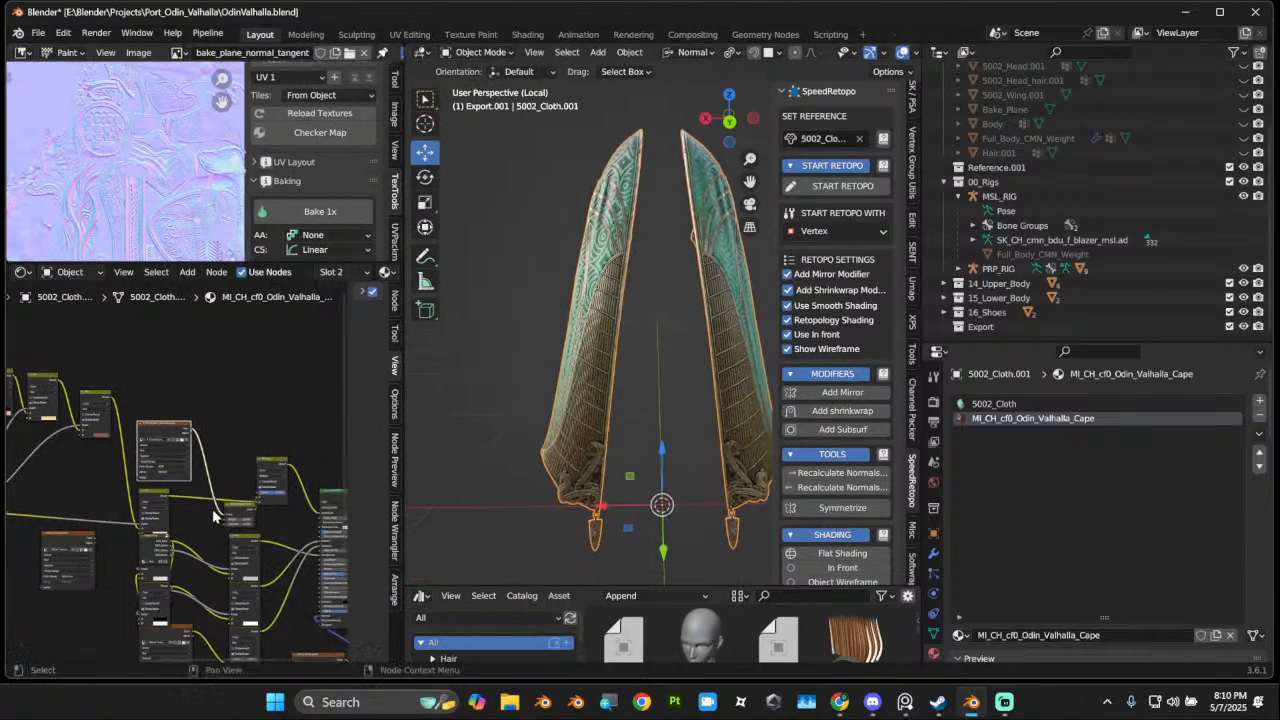
# Step: Move the Diffuse Texture node that overlaps the lower Mix nodes out to the left of their column
pyautogui.scroll(4, 214, 514)
pyautogui.moveTo(150, 520); pyautogui.dragTo(171, 504, button='middle')
pyautogui.scroll(3, 106, 463)
pyautogui.scroll(-3, 171, 504)
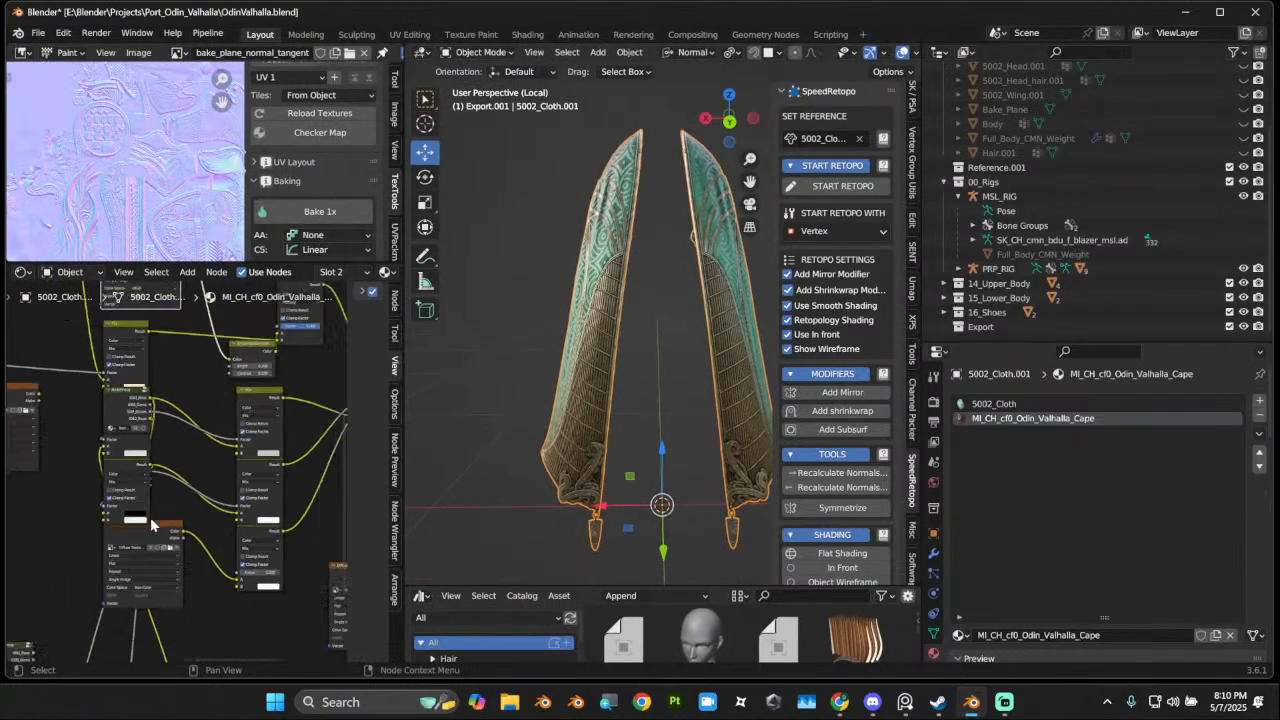
pyautogui.moveTo(163, 528); pyautogui.dragTo(41, 544)
pyautogui.moveTo(178, 561); pyautogui.dragTo(117, 512, button='middle')
pyautogui.scroll(-3, 119, 551)
pyautogui.moveTo(247, 544); pyautogui.dragTo(156, 540, button='middle')
pyautogui.scroll(1, 165, 525)
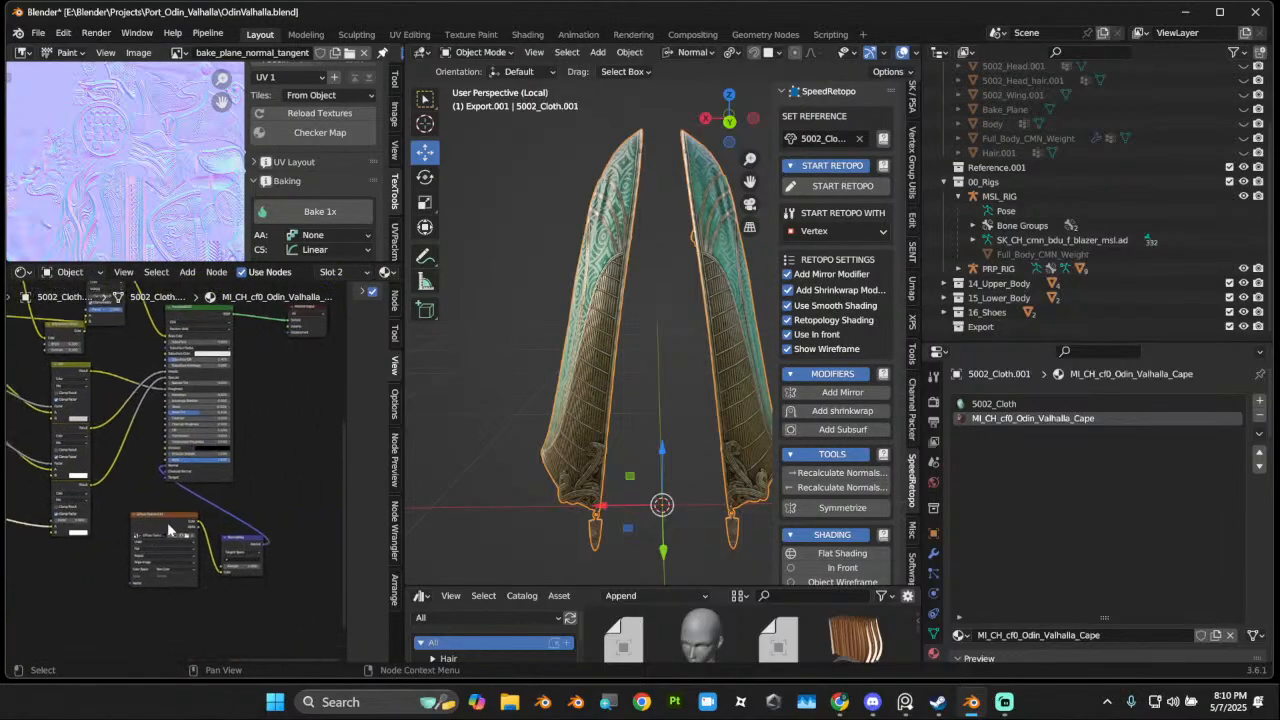
# Step: Try to link the moved Diffuse Texture node's color directly to the Principled shader, bypassing the lowest Mix node
pyautogui.moveTo(123, 507); pyautogui.dragTo(273, 593)
pyautogui.moveTo(98, 565); pyautogui.dragTo(229, 597, button='middle')
pyautogui.moveTo(70, 542); pyautogui.dragTo(151, 550, button='middle')
pyautogui.scroll(3, 92, 553)
pyautogui.scroll(3, 153, 550)
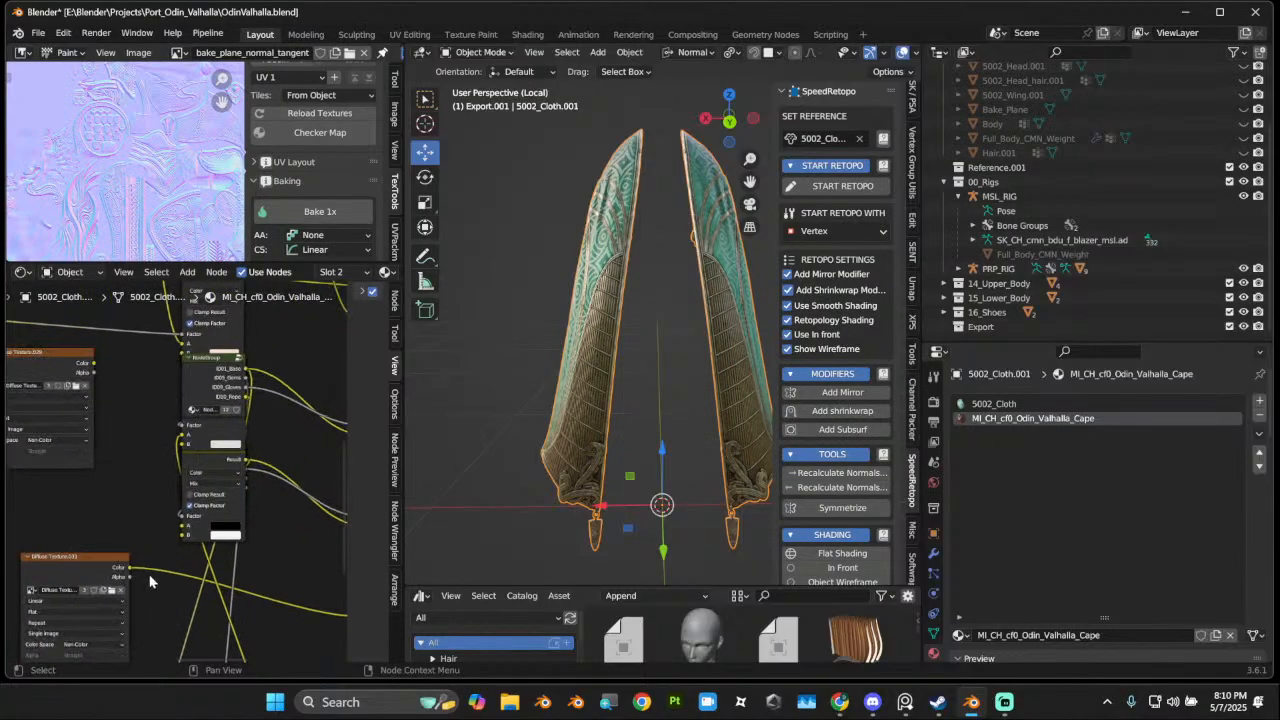
pyautogui.moveTo(124, 568); pyautogui.dragTo(226, 382)
pyautogui.moveTo(112, 485); pyautogui.dragTo(312, 520, button='middle')
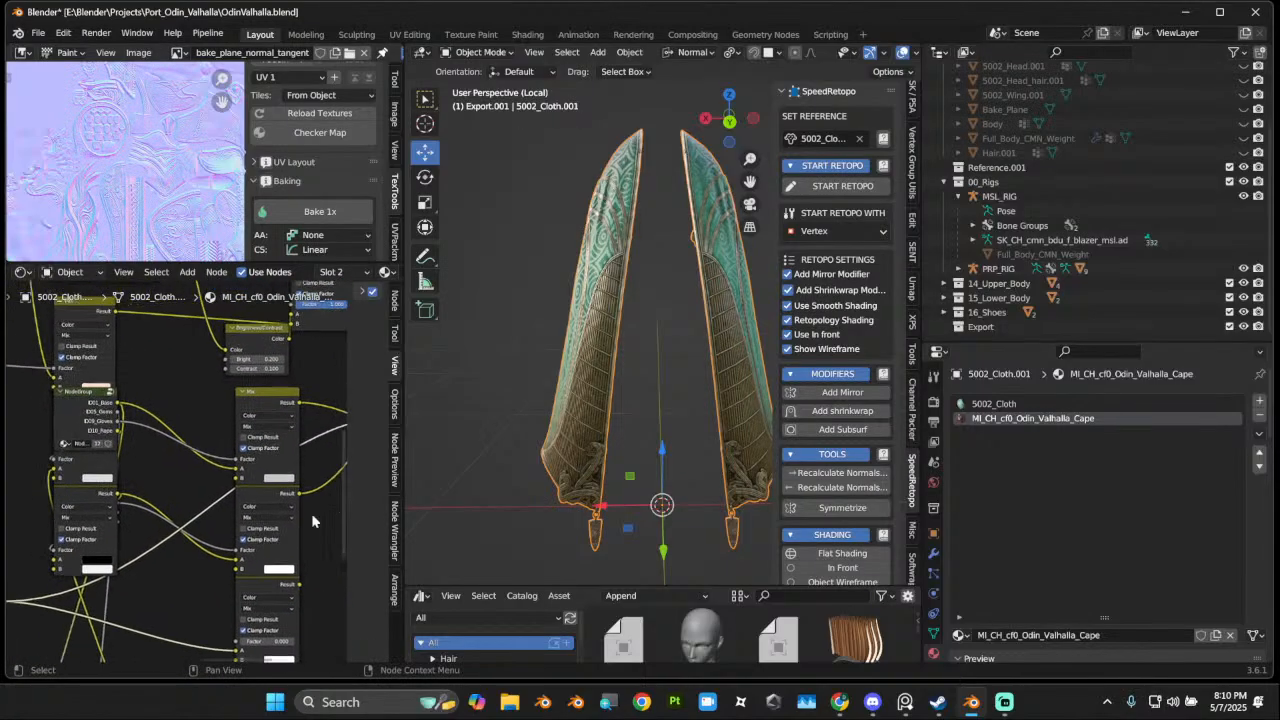
pyautogui.scroll(-1, 89, 479)
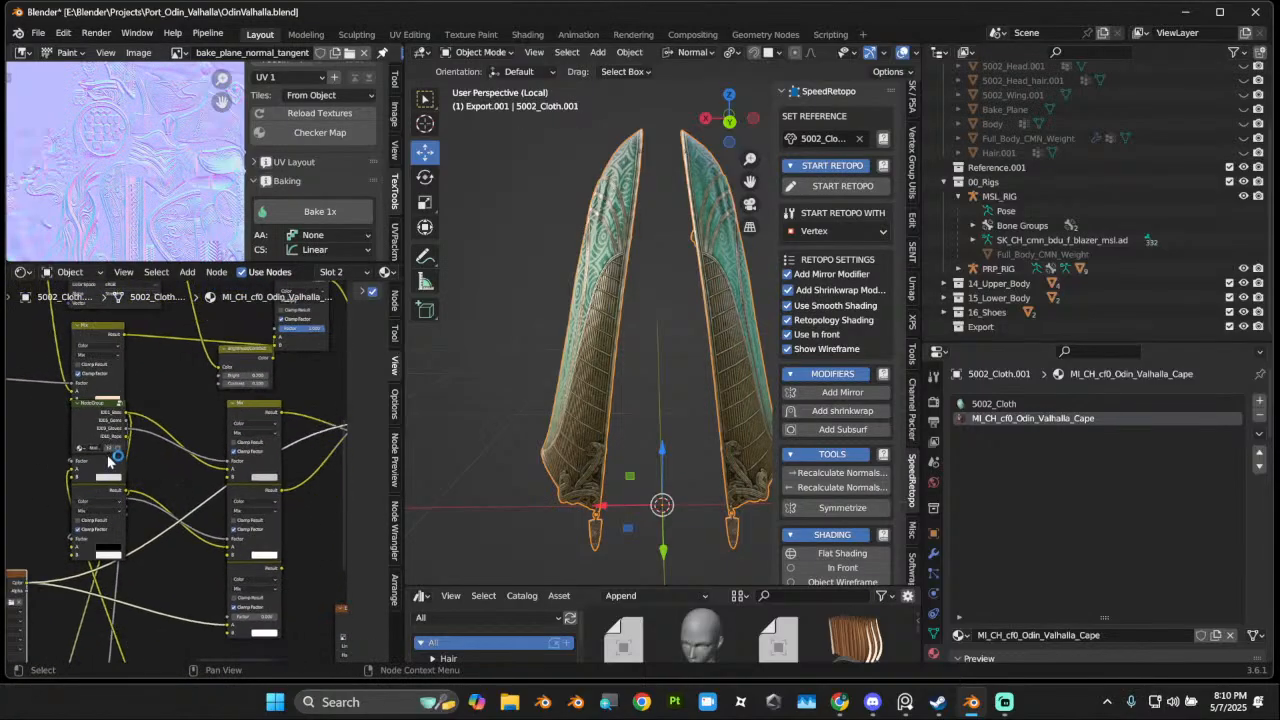
pyautogui.scroll(-1, 195, 535)
pyautogui.hotkey('ctrl', 'z')
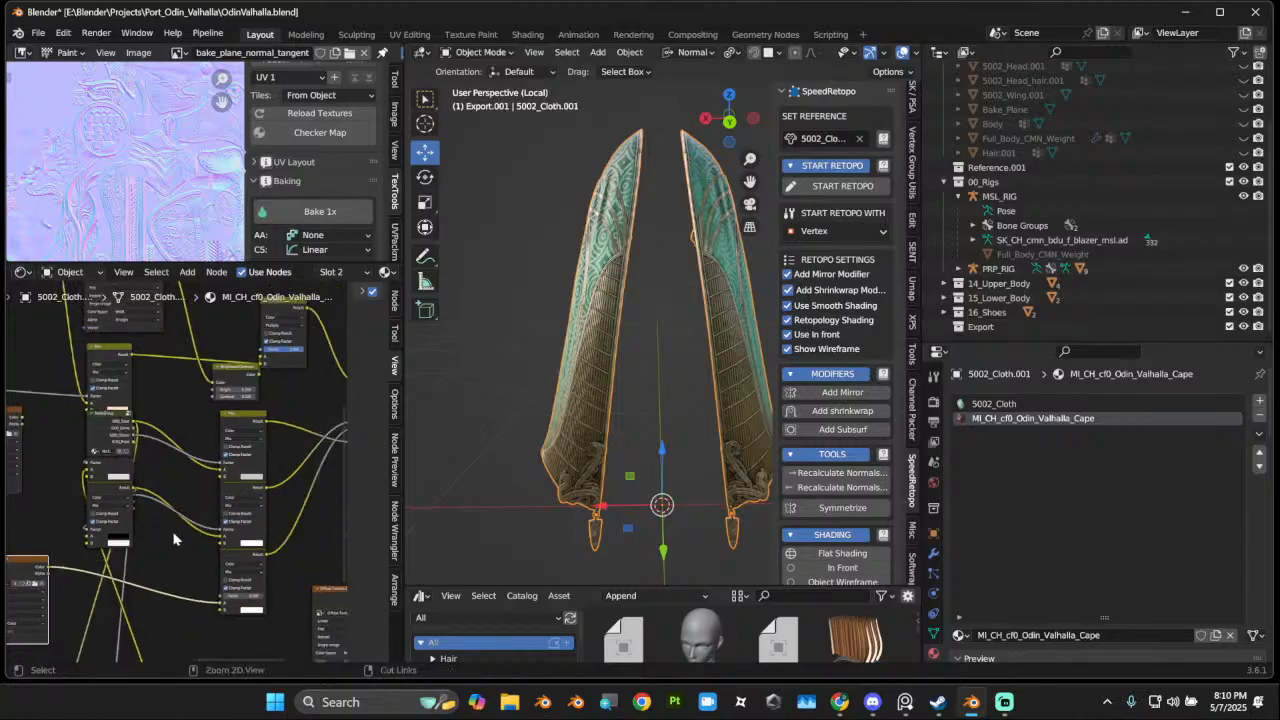
pyautogui.moveTo(158, 536); pyautogui.dragTo(86, 533, button='middle')
# Step: Switch to the 5002_Cloth material and move its detached normal texture node up beside the Normal Map node
pyautogui.click(1030, 404)
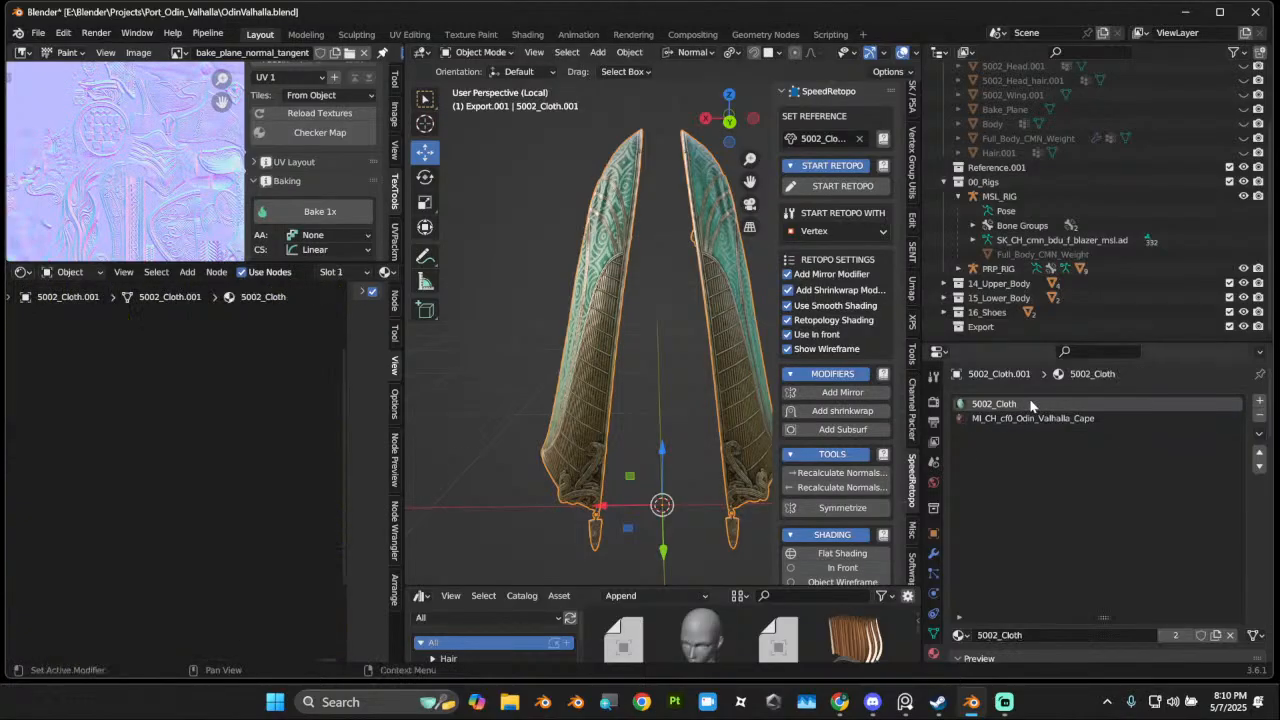
pyautogui.scroll(-5, 272, 505)
pyautogui.moveTo(266, 506); pyautogui.dragTo(111, 503, button='middle')
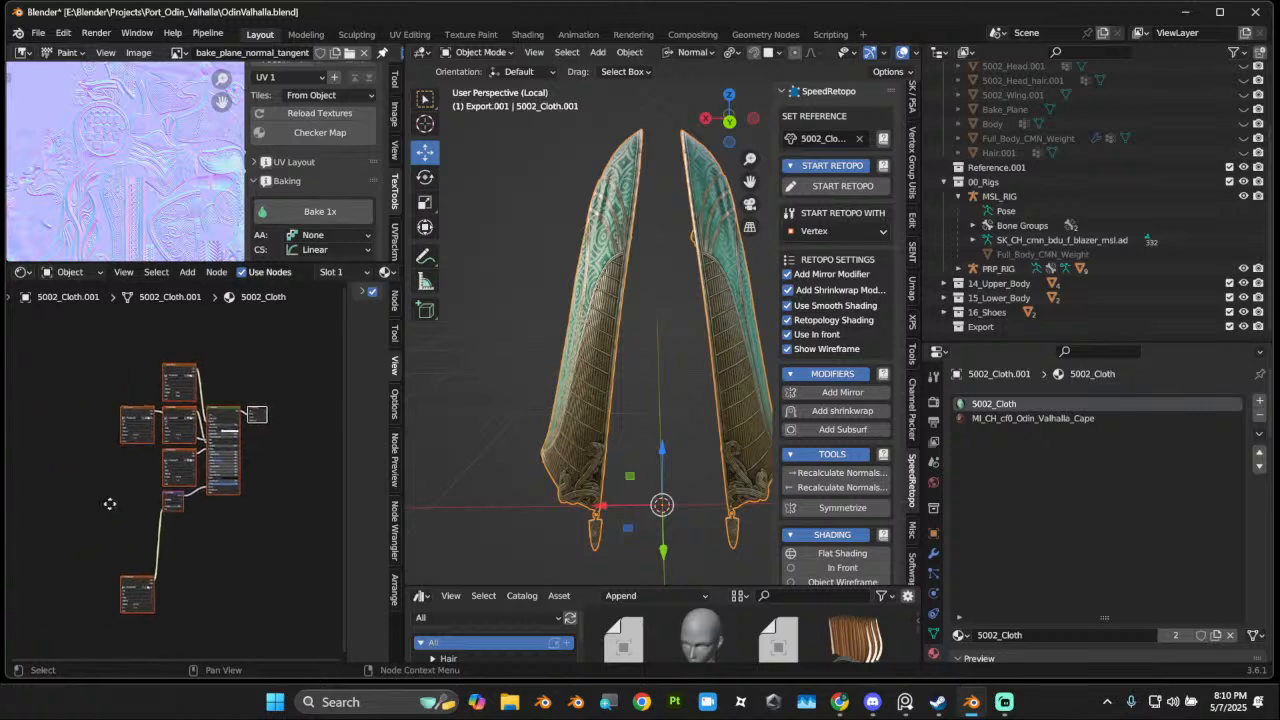
pyautogui.scroll(4, 178, 475)
pyautogui.scroll(3, 178, 475)
pyautogui.moveTo(208, 516); pyautogui.dragTo(235, 394, button='middle')
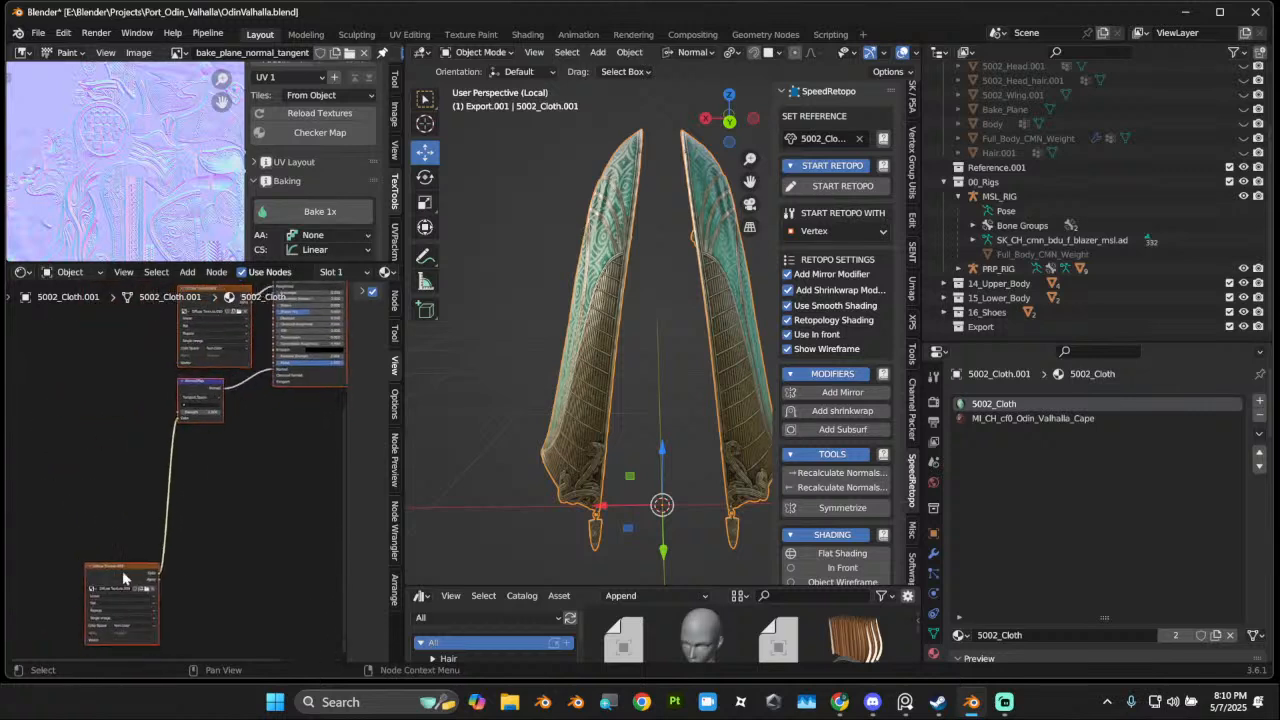
pyautogui.moveTo(123, 571); pyautogui.dragTo(107, 385)
pyautogui.click(136, 552)
pyautogui.moveTo(222, 421); pyautogui.dragTo(128, 588, button='middle')
pyautogui.scroll(-3, 128, 588)
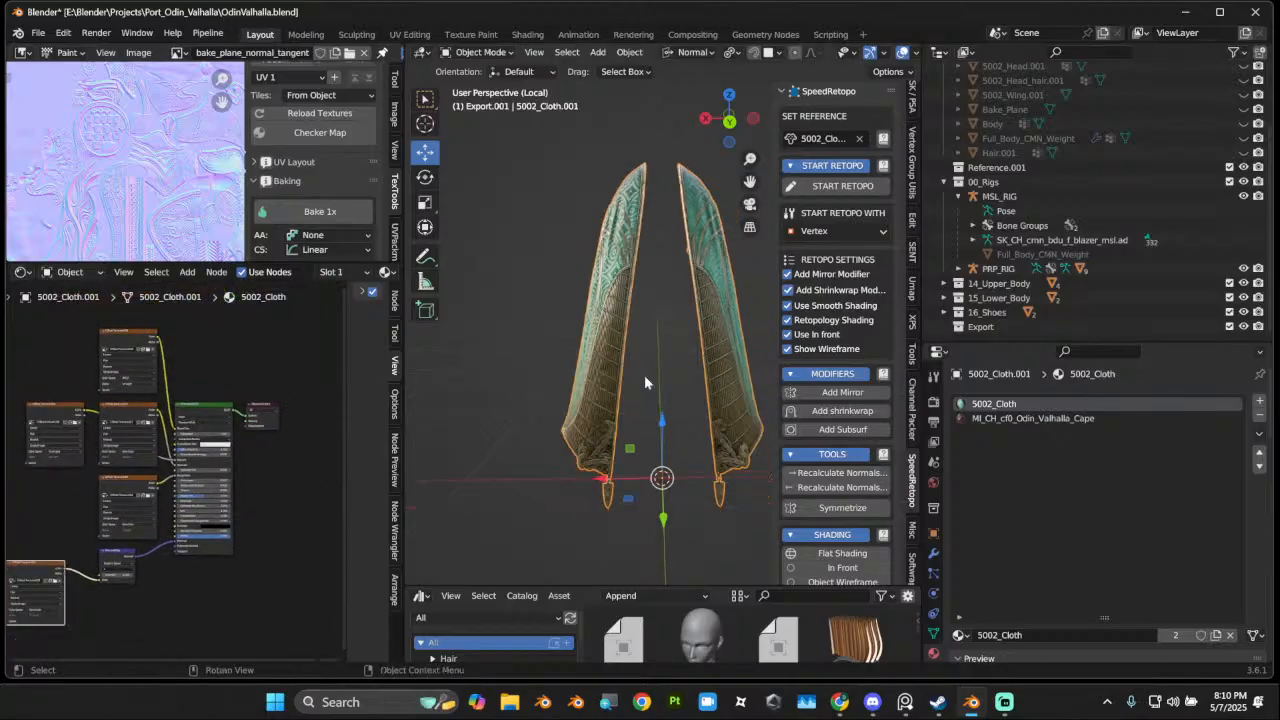
# Step: Examine the textured cape from the front, side and back in the 3D viewport
pyautogui.moveTo(644, 375); pyautogui.dragTo(760, 435, button='middle')
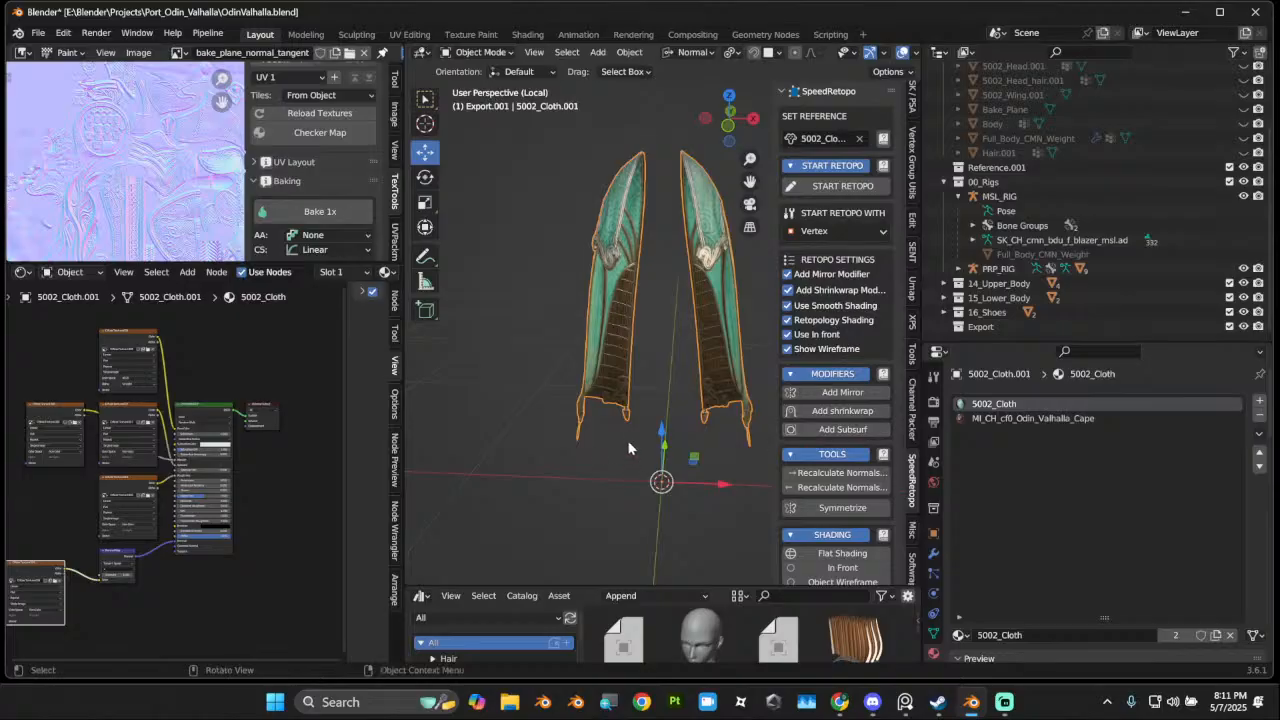
pyautogui.moveTo(629, 443); pyautogui.dragTo(410, 435, button='middle')
pyautogui.moveTo(402, 366); pyautogui.dragTo(206, 372)
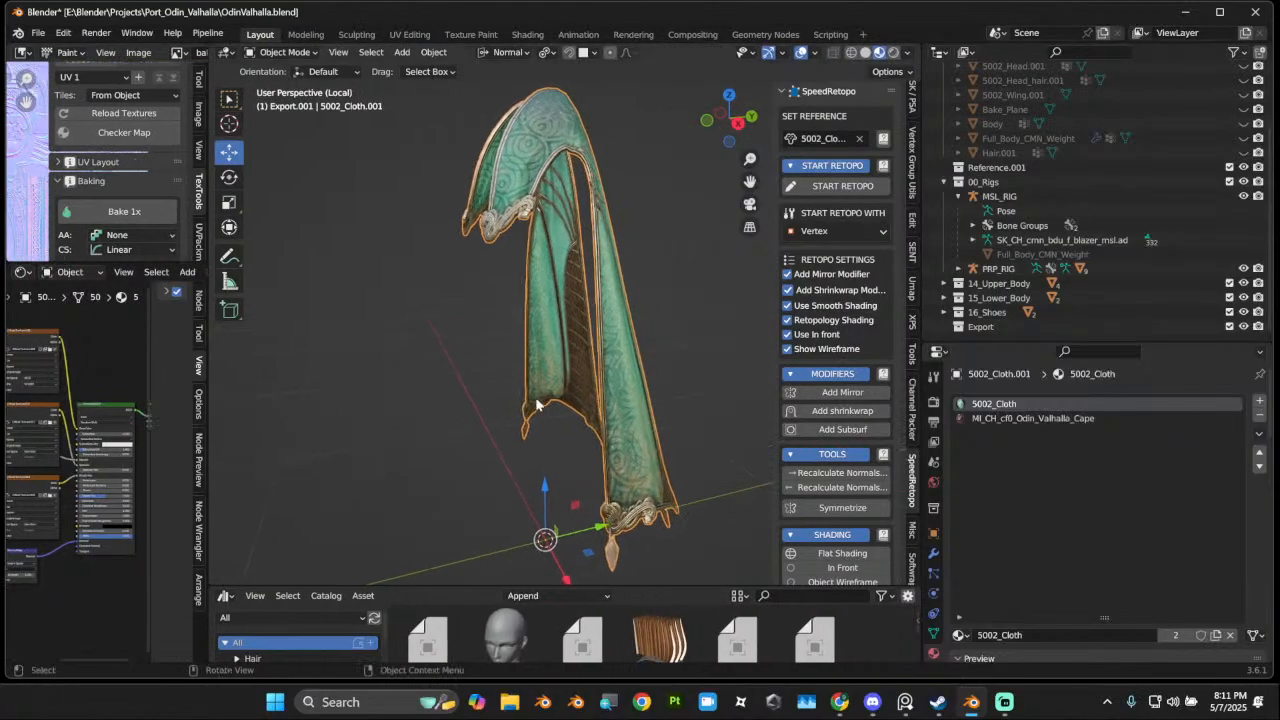
pyautogui.scroll(-2, 536, 403)
pyautogui.moveTo(580, 405); pyautogui.dragTo(625, 441, button='middle')
pyautogui.scroll(3, 571, 438)
pyautogui.scroll(-3, 606, 356)
pyautogui.moveTo(606, 356)
pyautogui.mouseDown(button='middle')
pyautogui.moveTo(581, 314)
pyautogui.moveTo(623, 347)
pyautogui.mouseUp(button='middle')
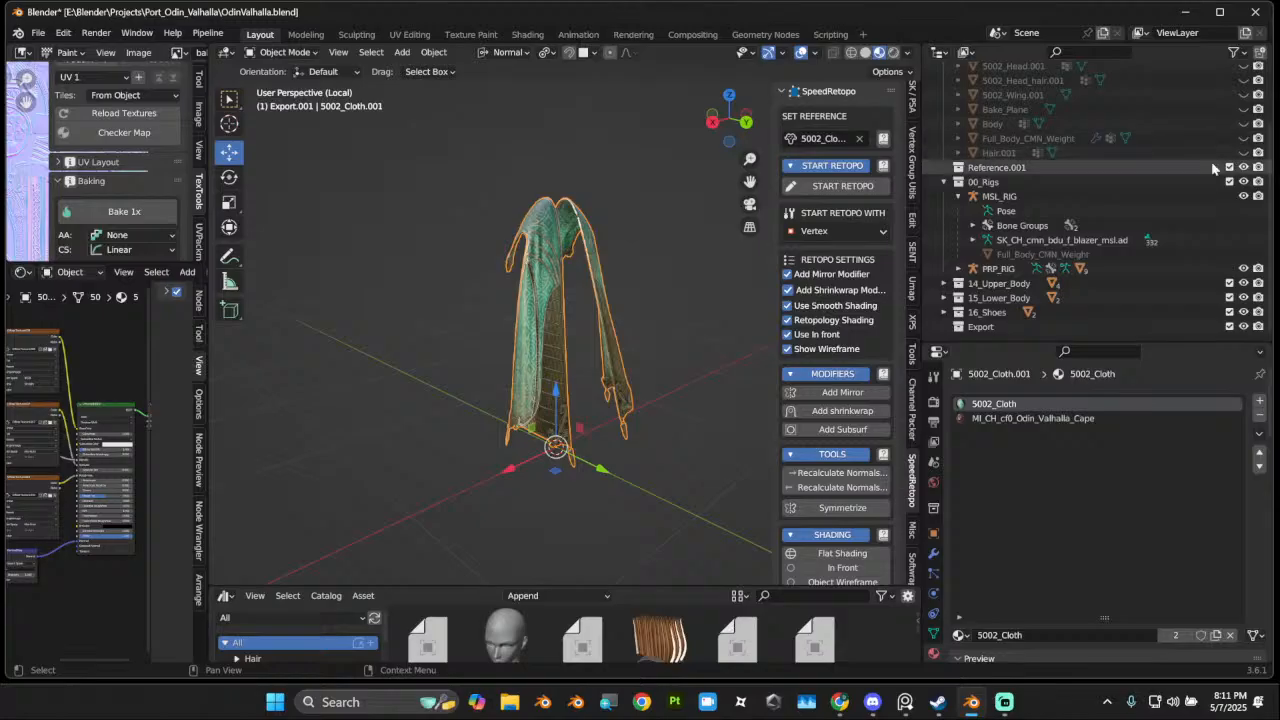
# Step: Unhide Bake_Plane, leave the cape's local view and select the plane
pyautogui.click(1243, 109)
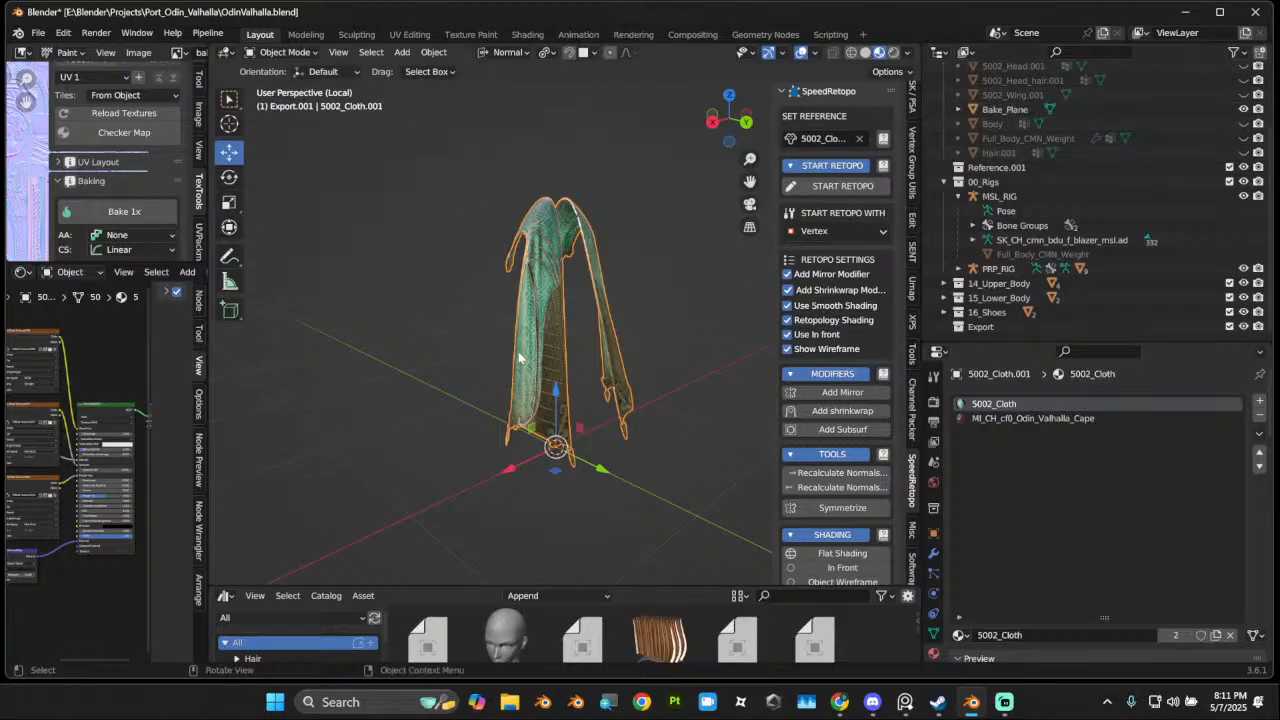
pyautogui.press('/')
pyautogui.moveTo(530, 362); pyautogui.dragTo(446, 417, button='middle')
pyautogui.scroll(-4, 480, 424)
pyautogui.moveTo(579, 406); pyautogui.dragTo(603, 429, button='middle')
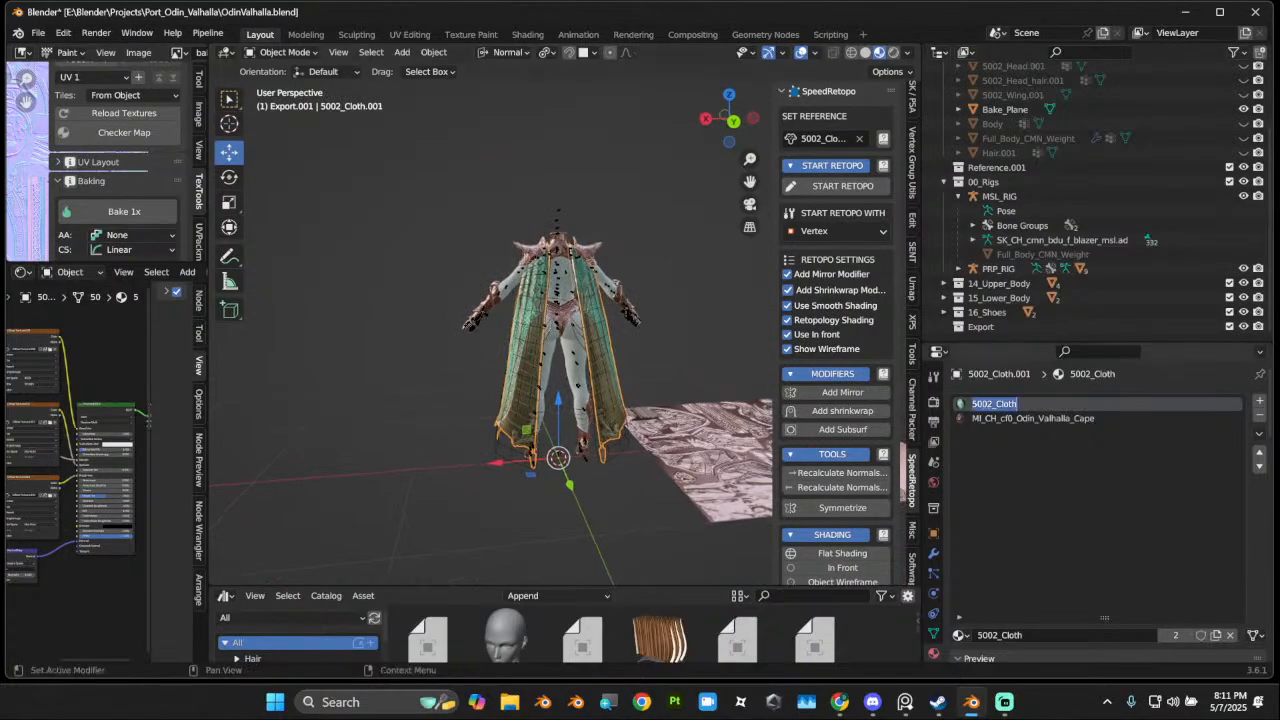
pyautogui.click(704, 468)
# Step: Replace Bake_Plane's material with 5002_Cloth
pyautogui.click(958, 635)
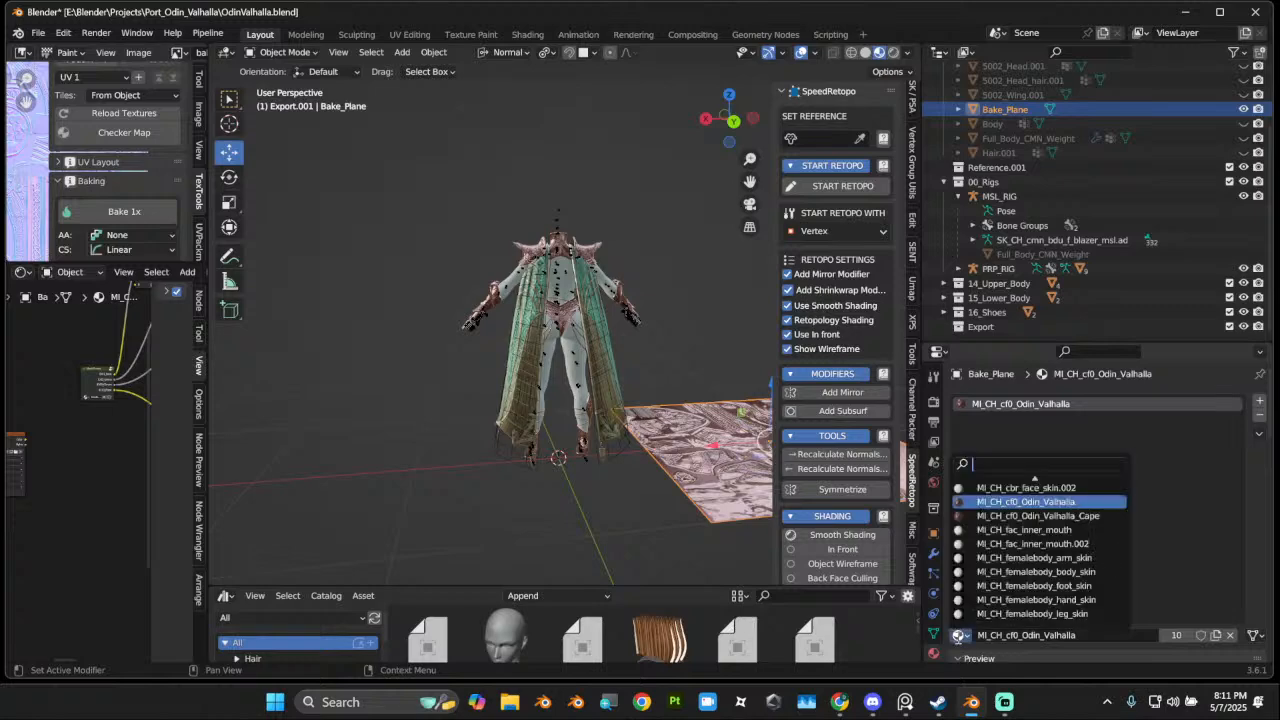
pyautogui.write('5002_Cloth')
pyautogui.click(1019, 488)
pyautogui.moveTo(740, 530); pyautogui.dragTo(335, 500, button='middle')
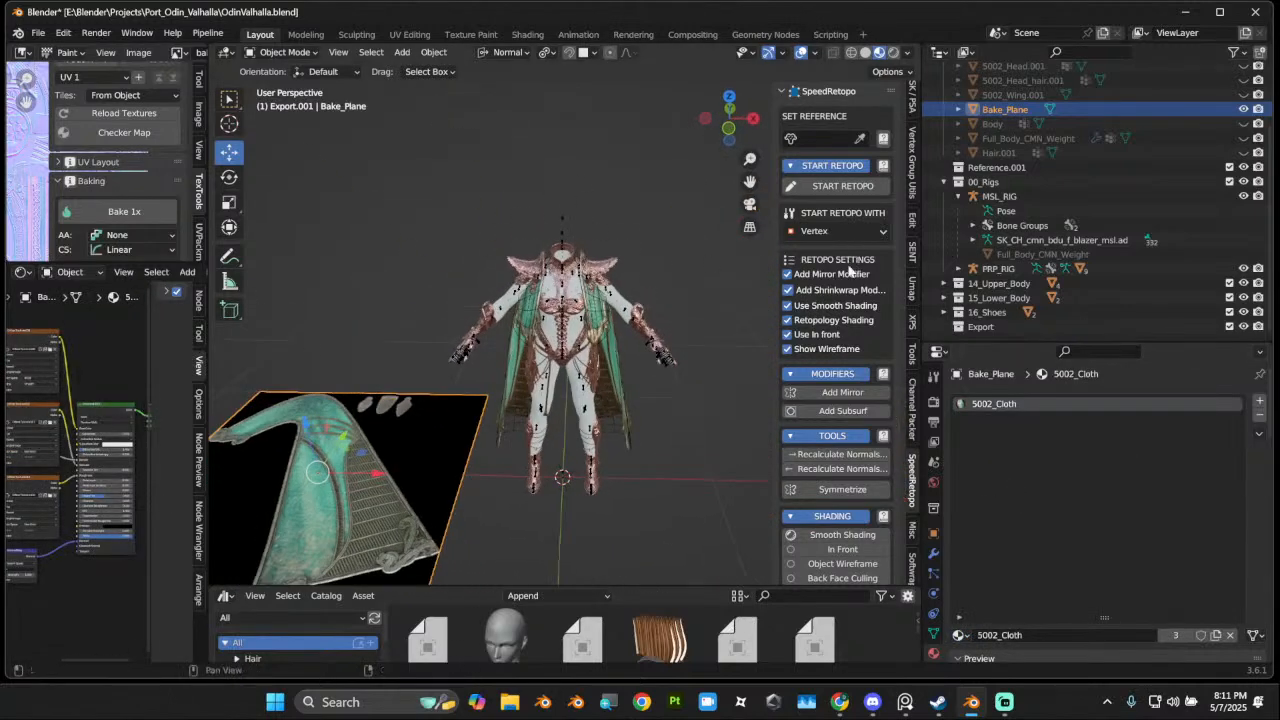
# Step: Clear the bake nodes from Bake_Plane and apply the Channel Packer with the MRA output
pyautogui.click(910, 430)
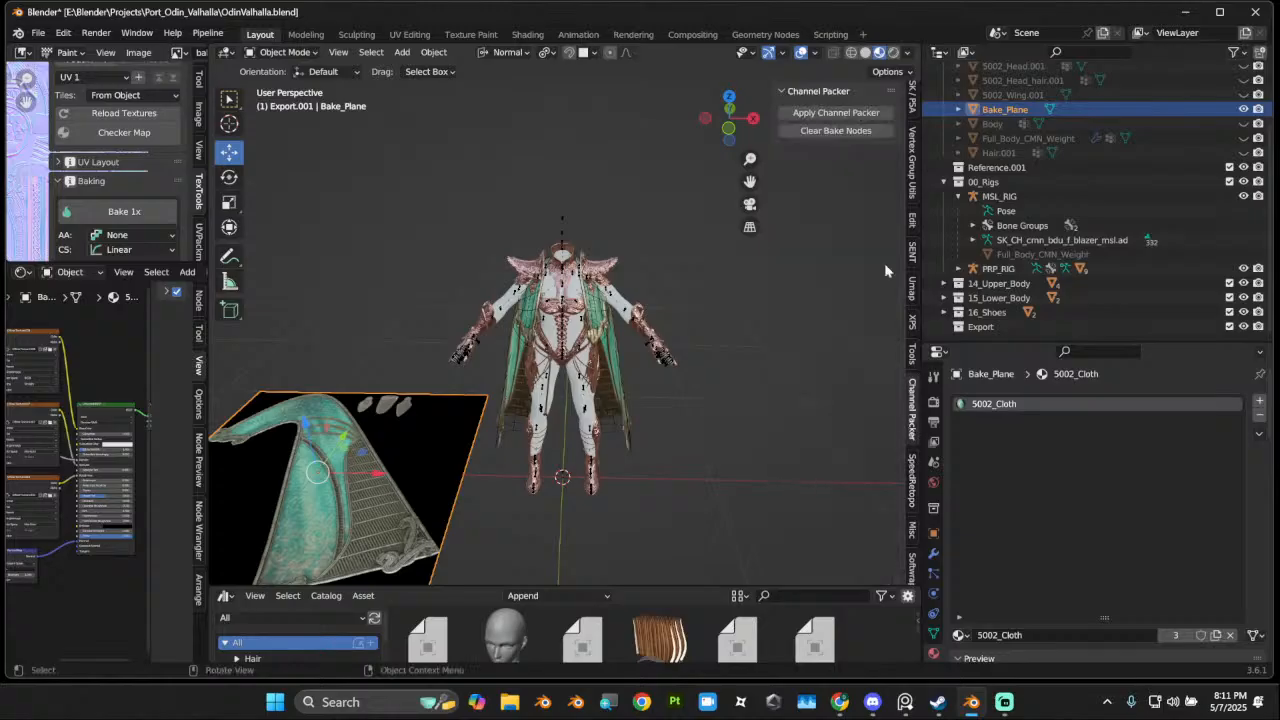
pyautogui.click(866, 130)
pyautogui.click(856, 113)
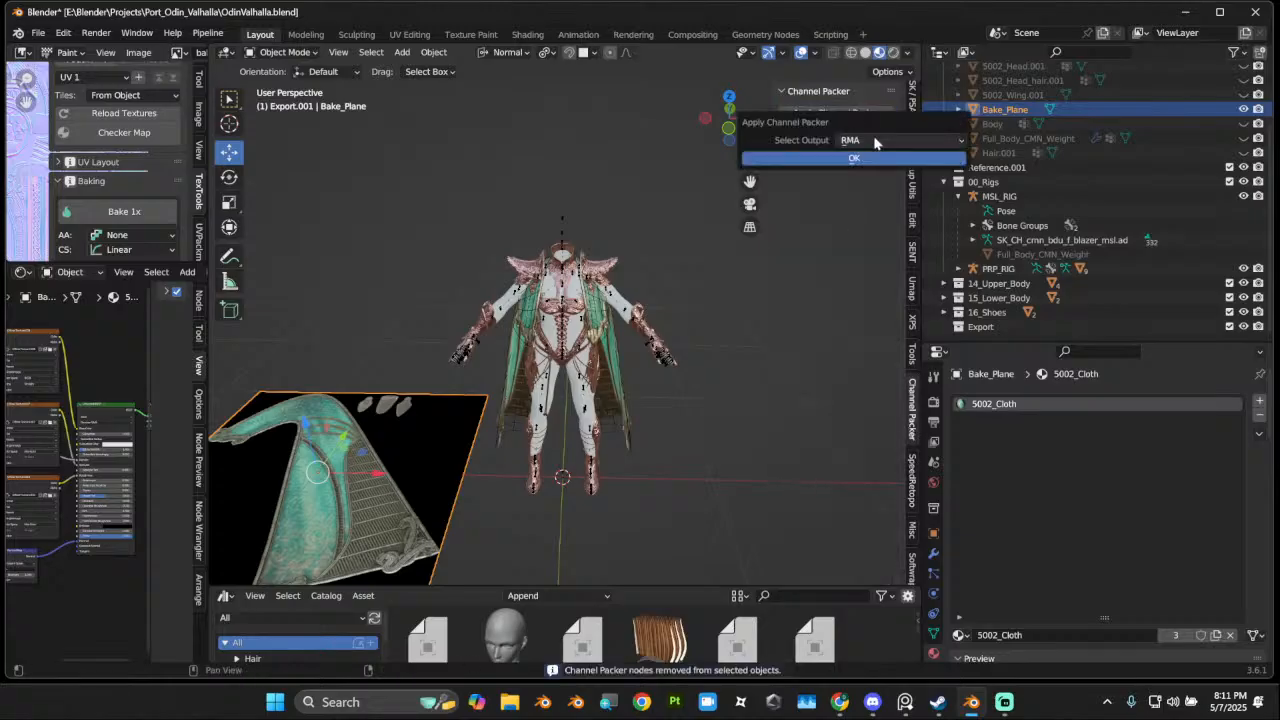
pyautogui.click(888, 141)
pyautogui.click(866, 172)
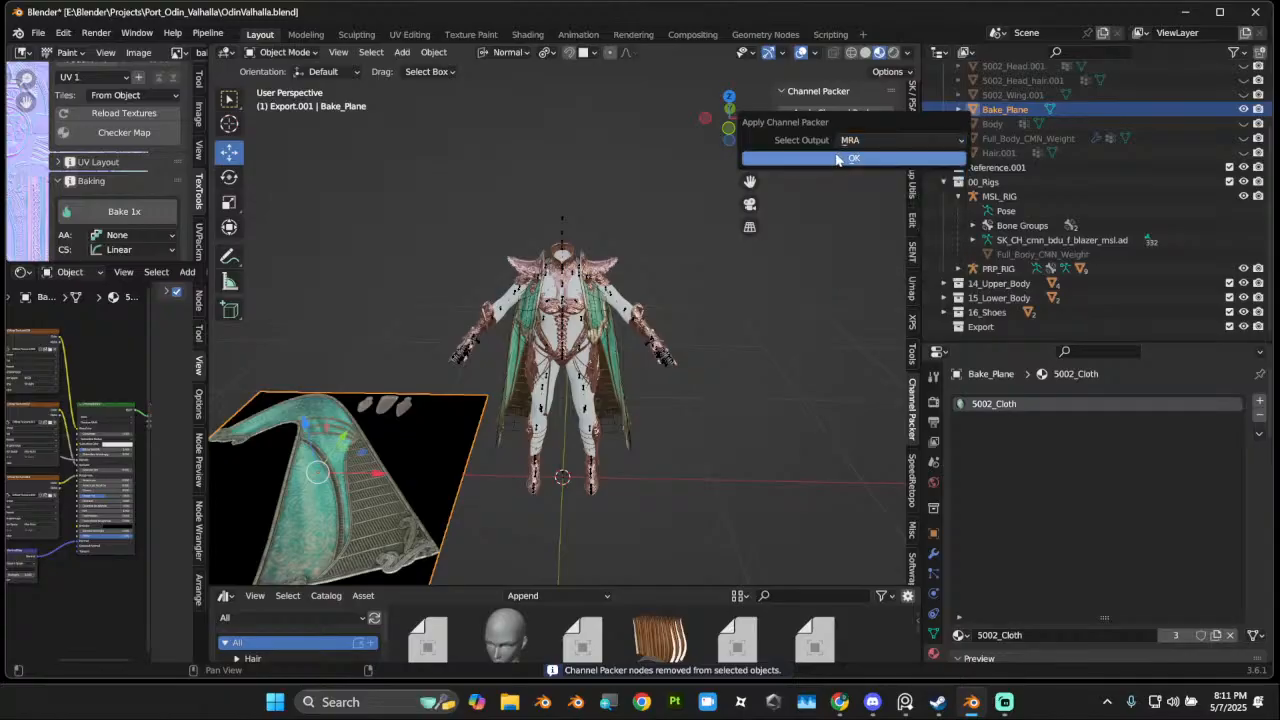
pyautogui.click(850, 157)
pyautogui.moveTo(367, 440); pyautogui.dragTo(348, 418, button='middle')
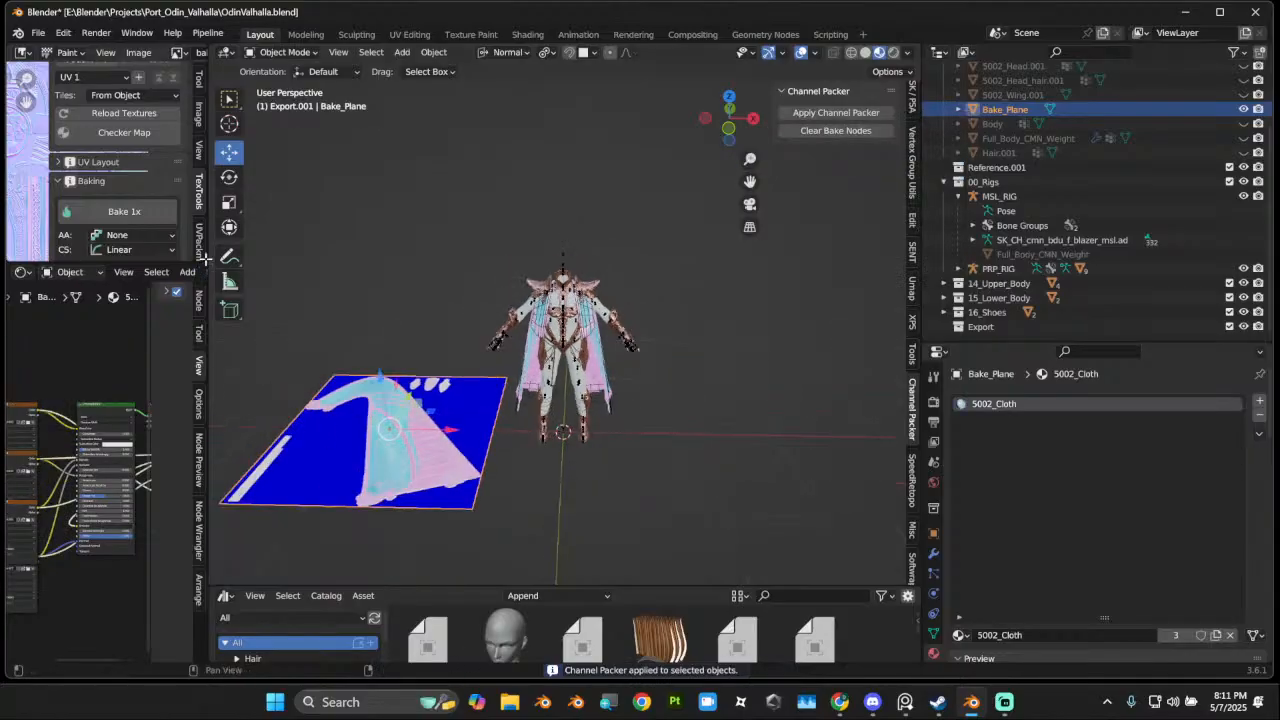
# Step: Save the image in the image editor as T_CH_cf0_Odin_Valhalla_Cape_MRA.tga in the Targa format
pyautogui.moveTo(210, 260); pyautogui.dragTo(402, 260)
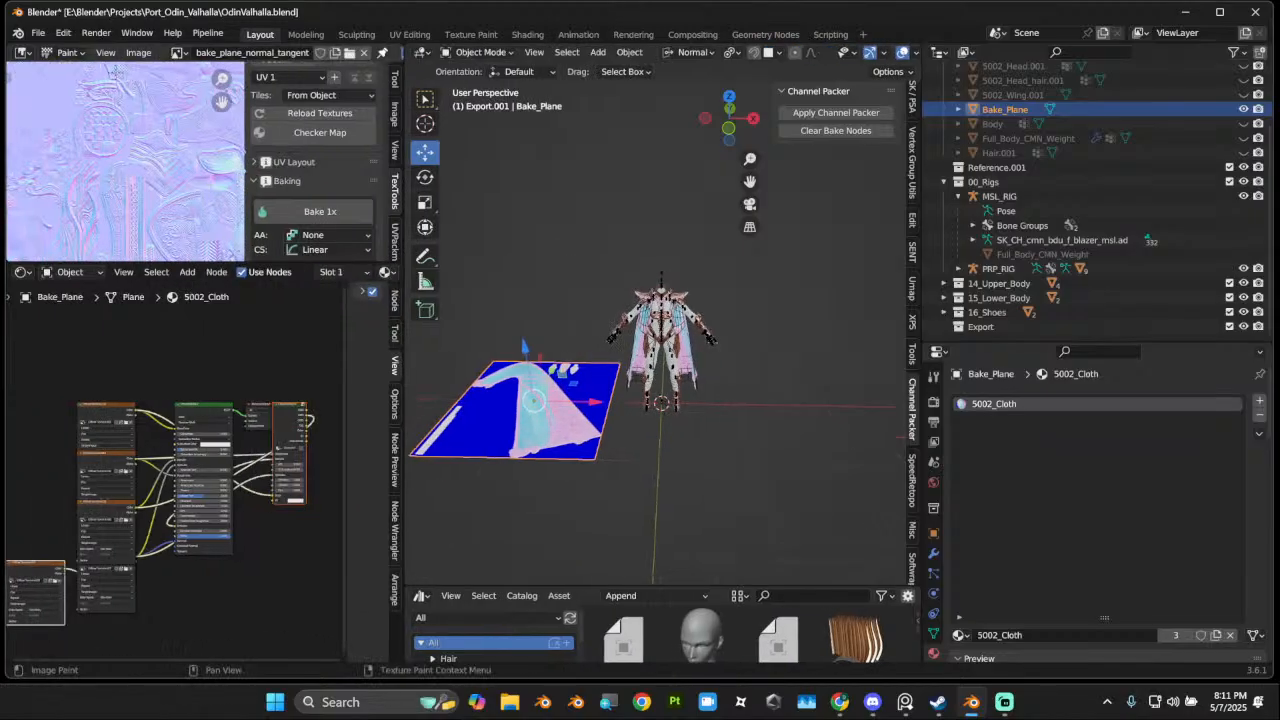
pyautogui.click(138, 56)
pyautogui.click(172, 220)
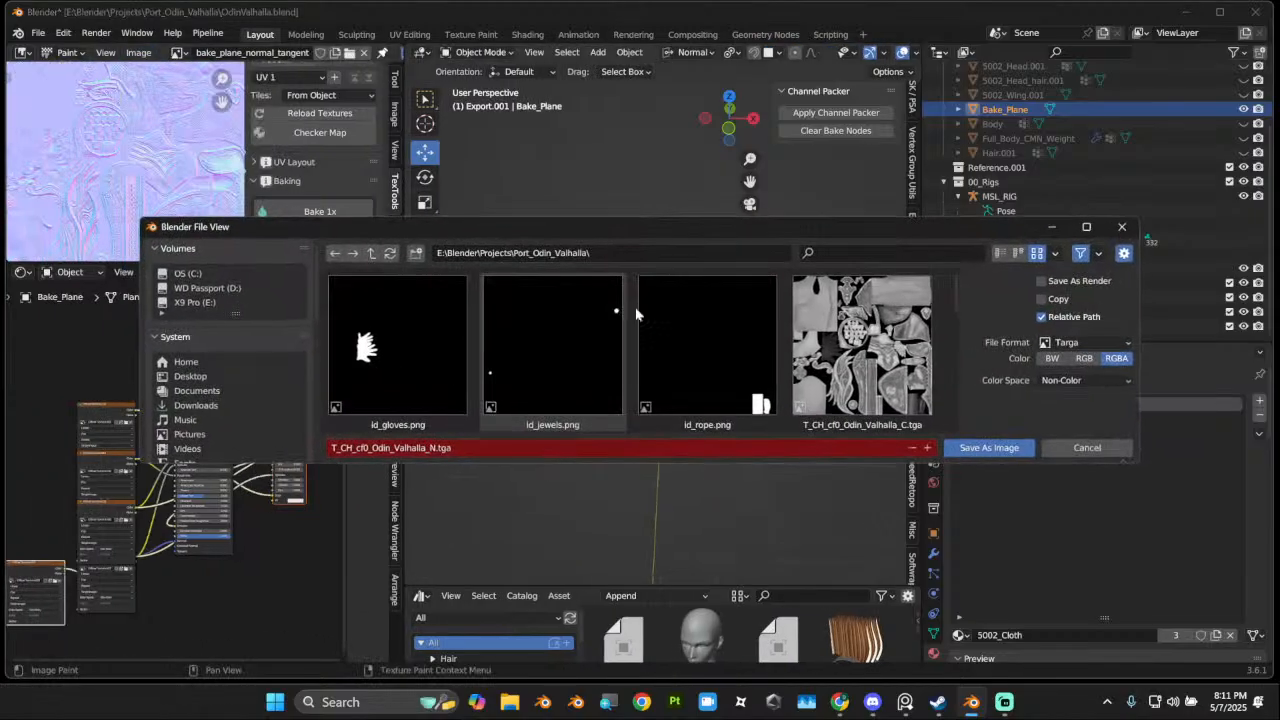
pyautogui.scroll(-3, 744, 393)
pyautogui.scroll(-3, 495, 423)
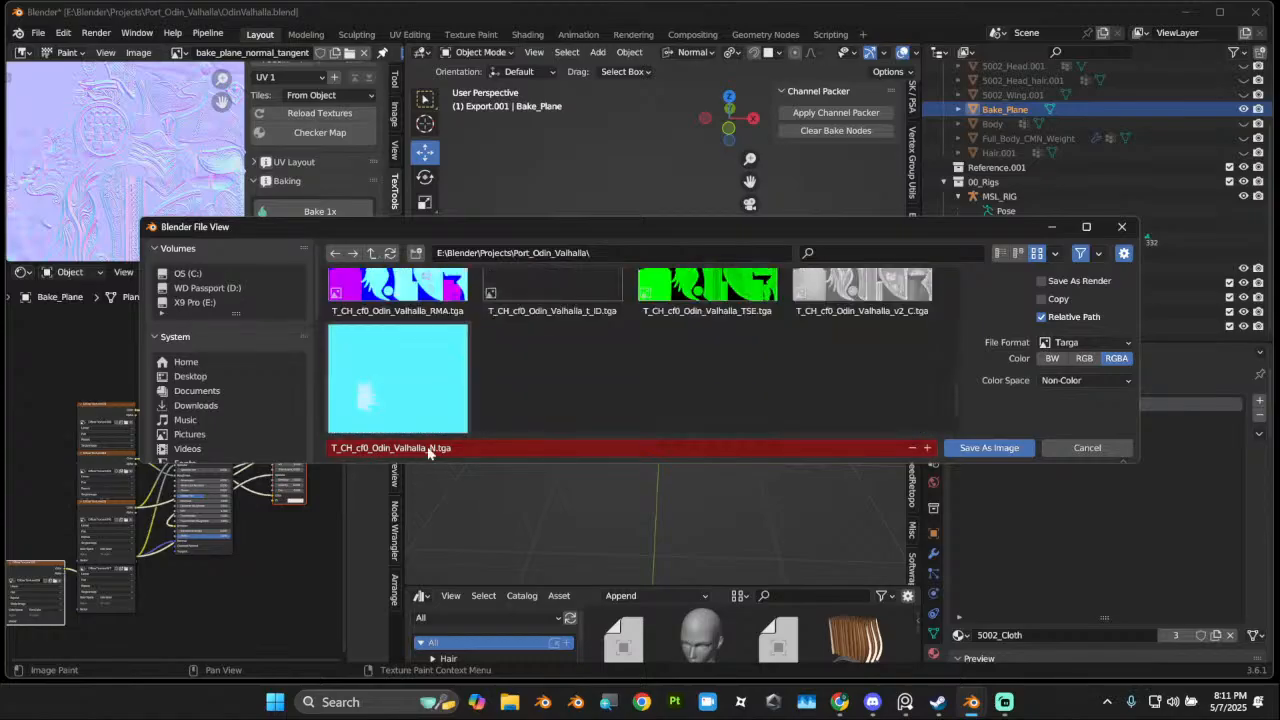
pyautogui.click(431, 449)
pyautogui.write('Cape_MR')
pyautogui.press('Return')
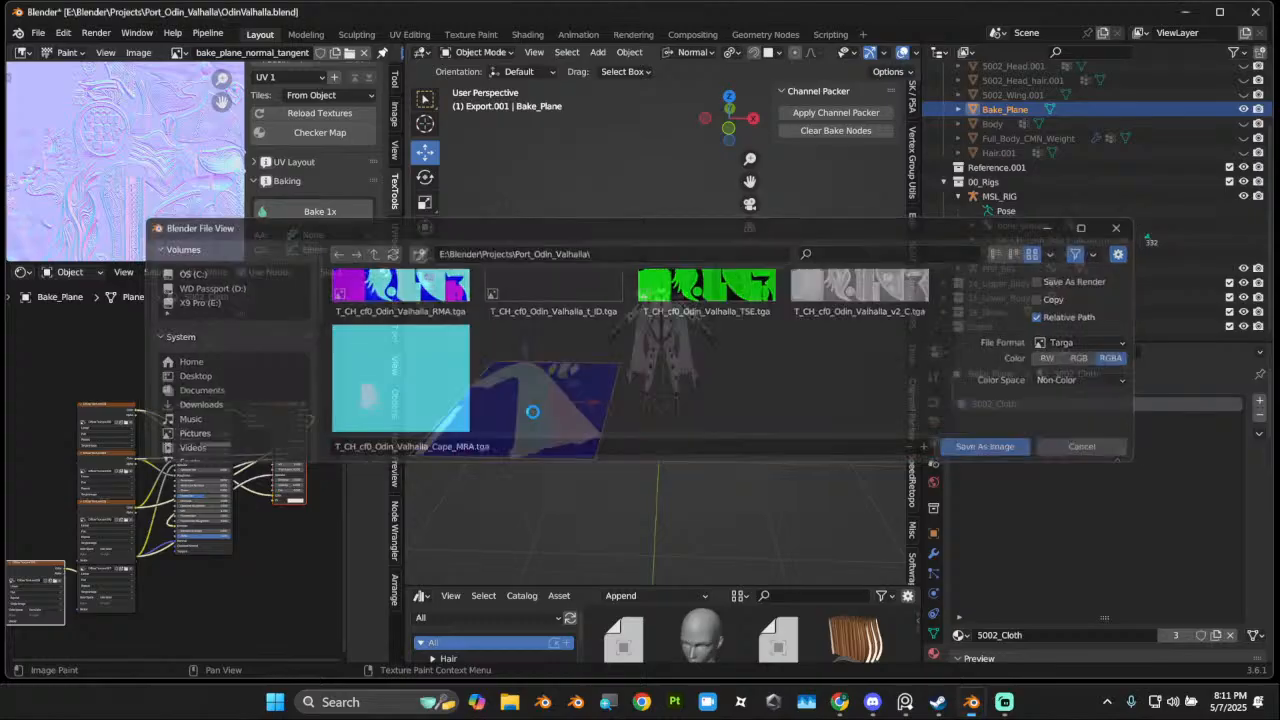
# Step: Apply the Channel Packer to Bake_Plane with the Color output and bake its tangent normal texture
pyautogui.scroll(2, 850, 380)
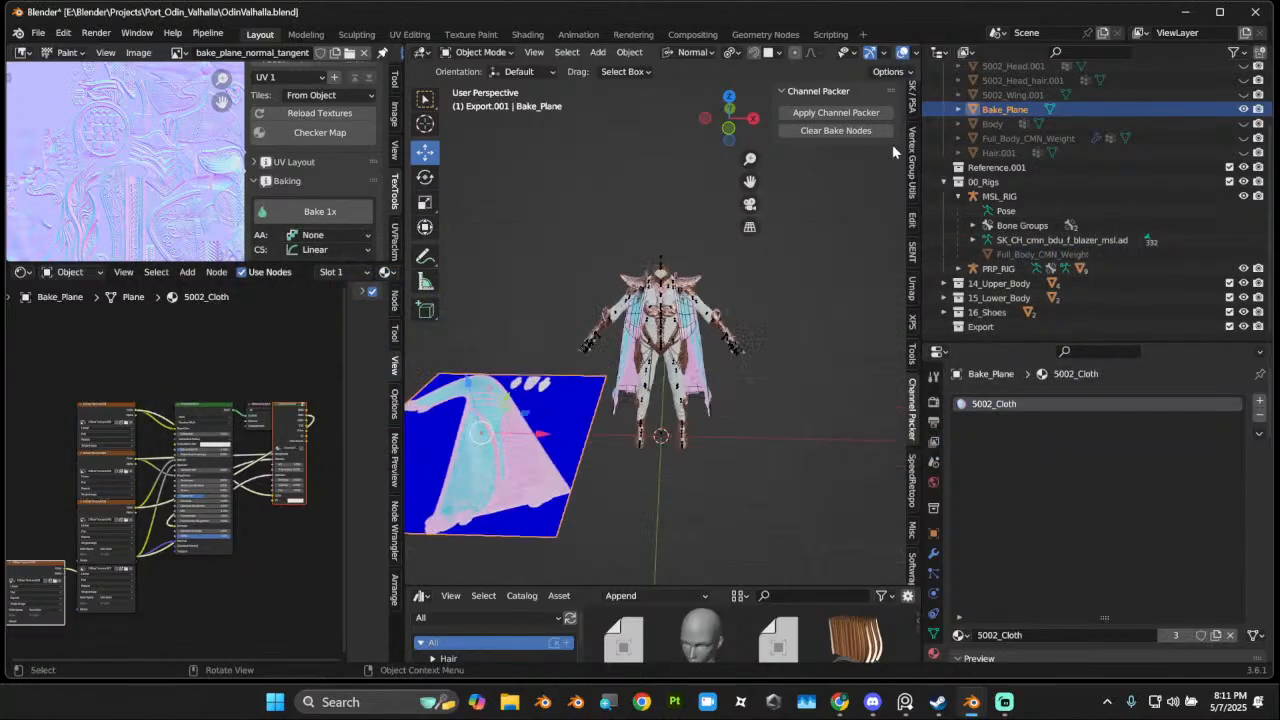
pyautogui.click(850, 114)
pyautogui.click(869, 134)
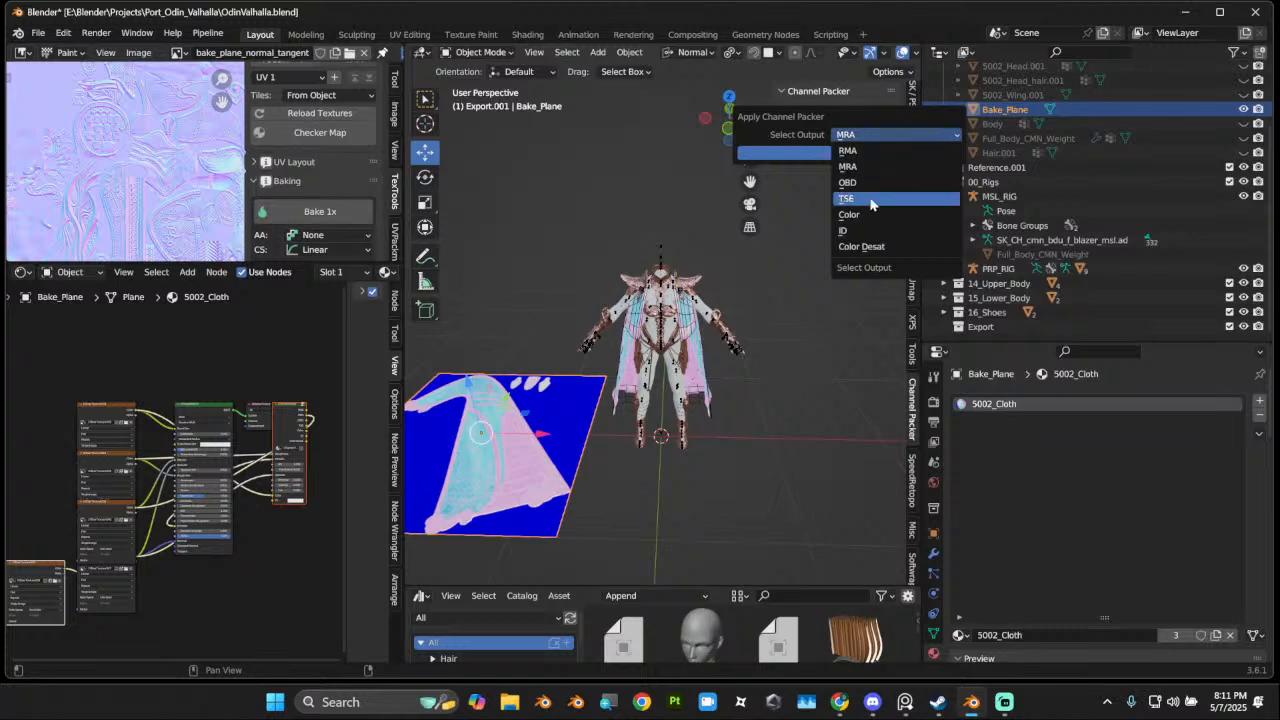
pyautogui.click(882, 222)
pyautogui.click(845, 155)
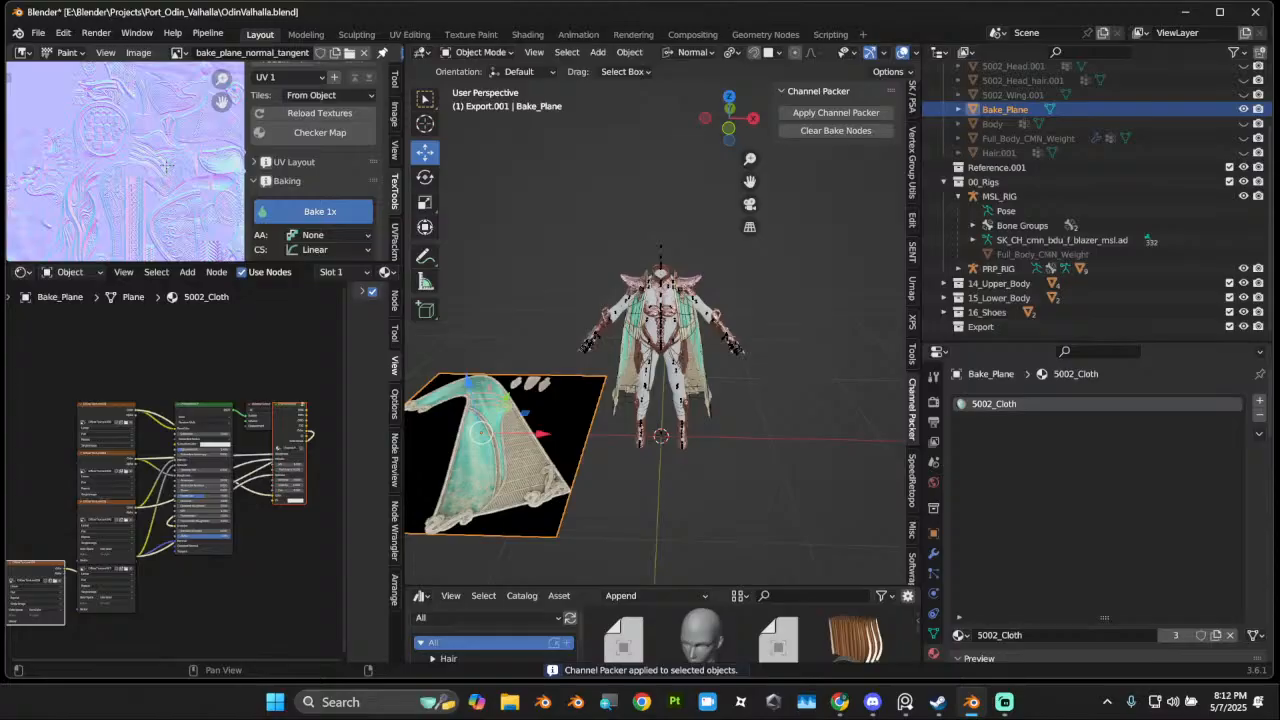
pyautogui.scroll(-3, 303, 240)
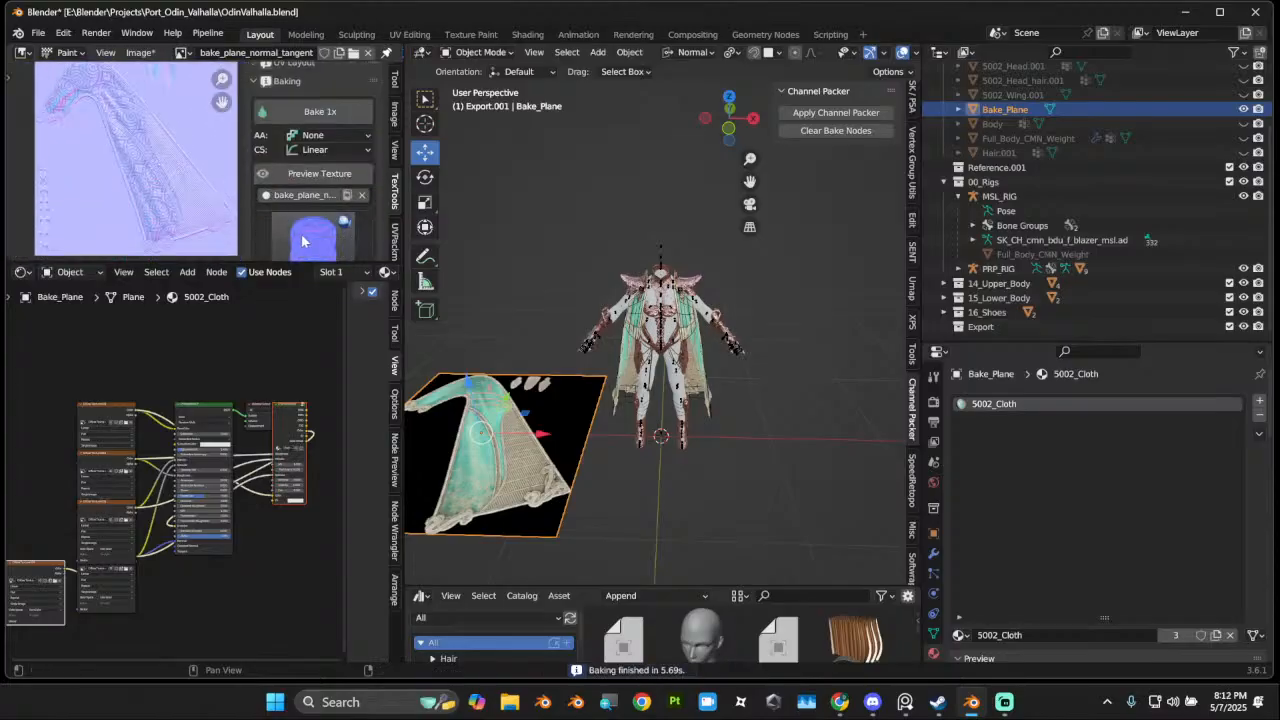
# Step: Start saving the baked tangent normal image under a new name and open its file name for editing
pyautogui.scroll(-3, 158, 152)
pyautogui.click(148, 54)
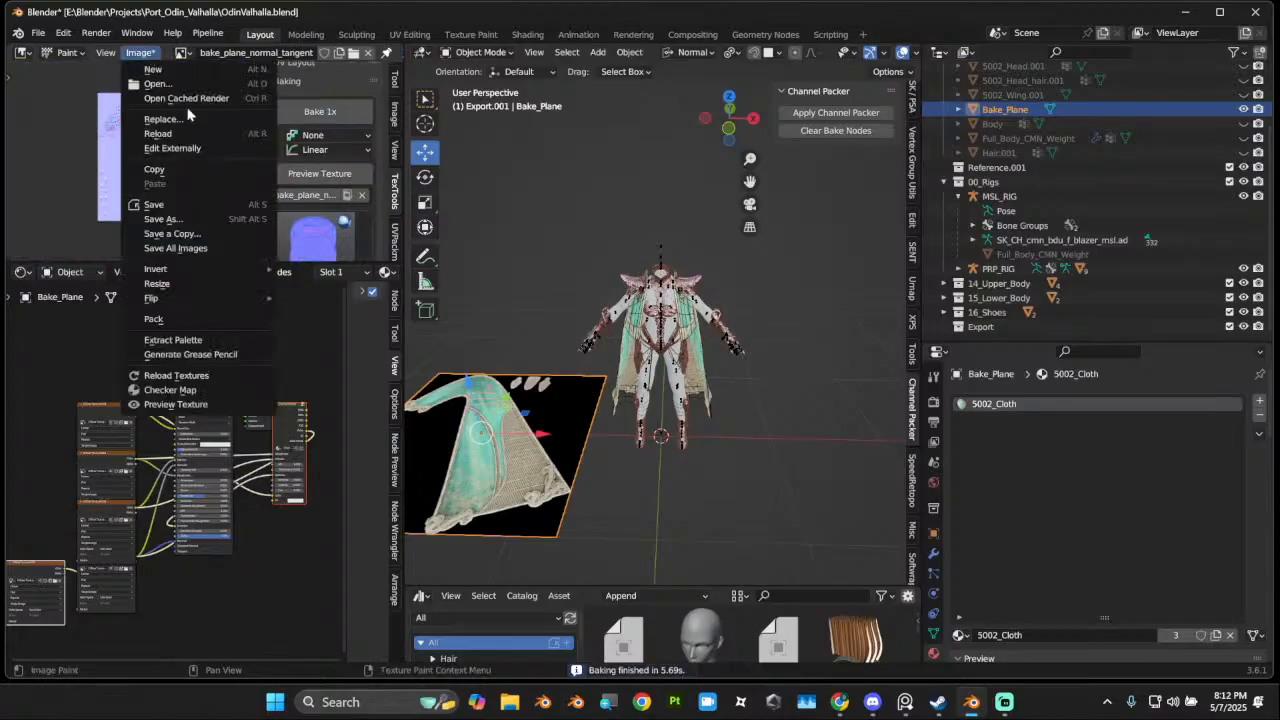
pyautogui.click(206, 219)
pyautogui.click(461, 448)
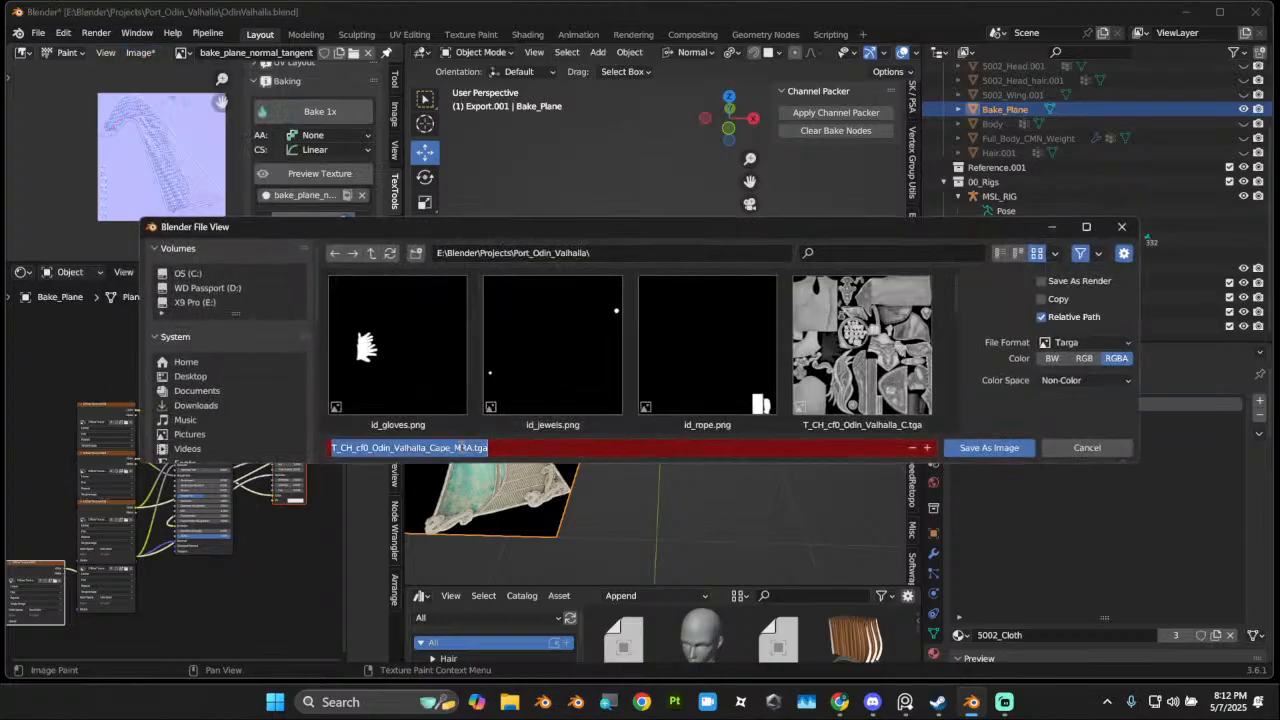
pyautogui.click(468, 448)
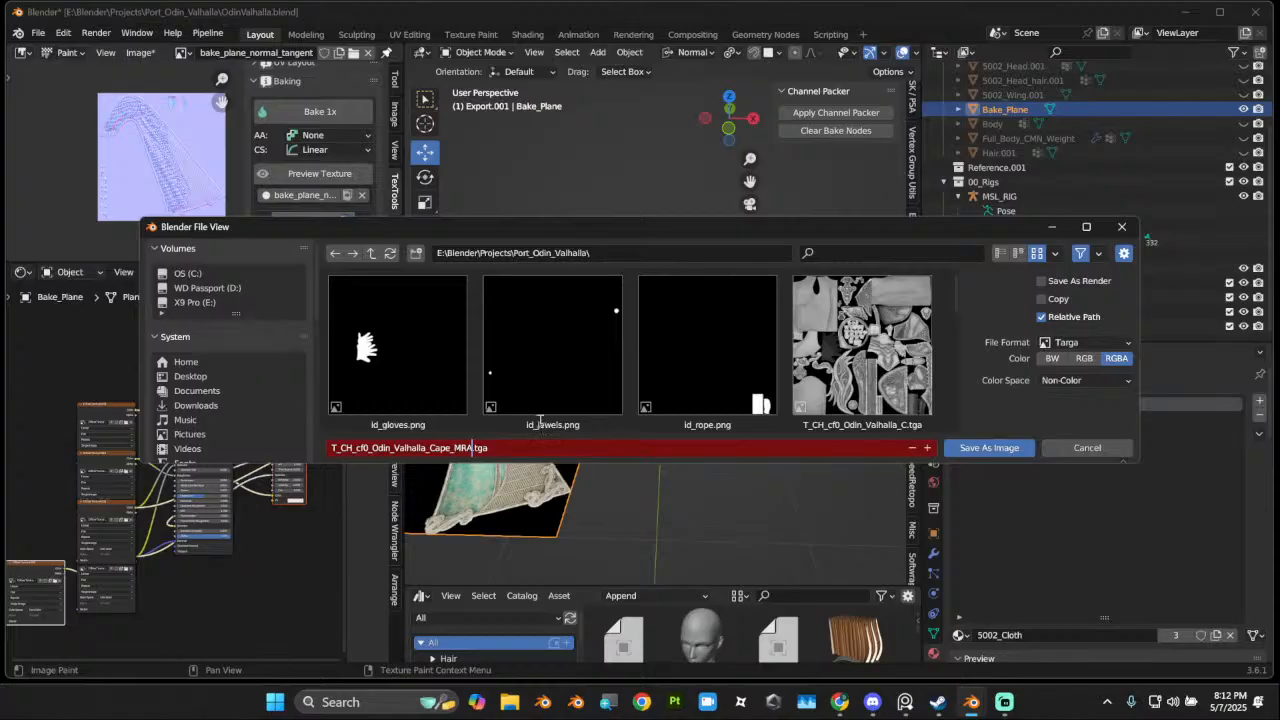
# Step: Look through the existing texture files in the Port_Odin_Valhalla folder to check their naming and suffixes
pyautogui.scroll(-5, 608, 351)
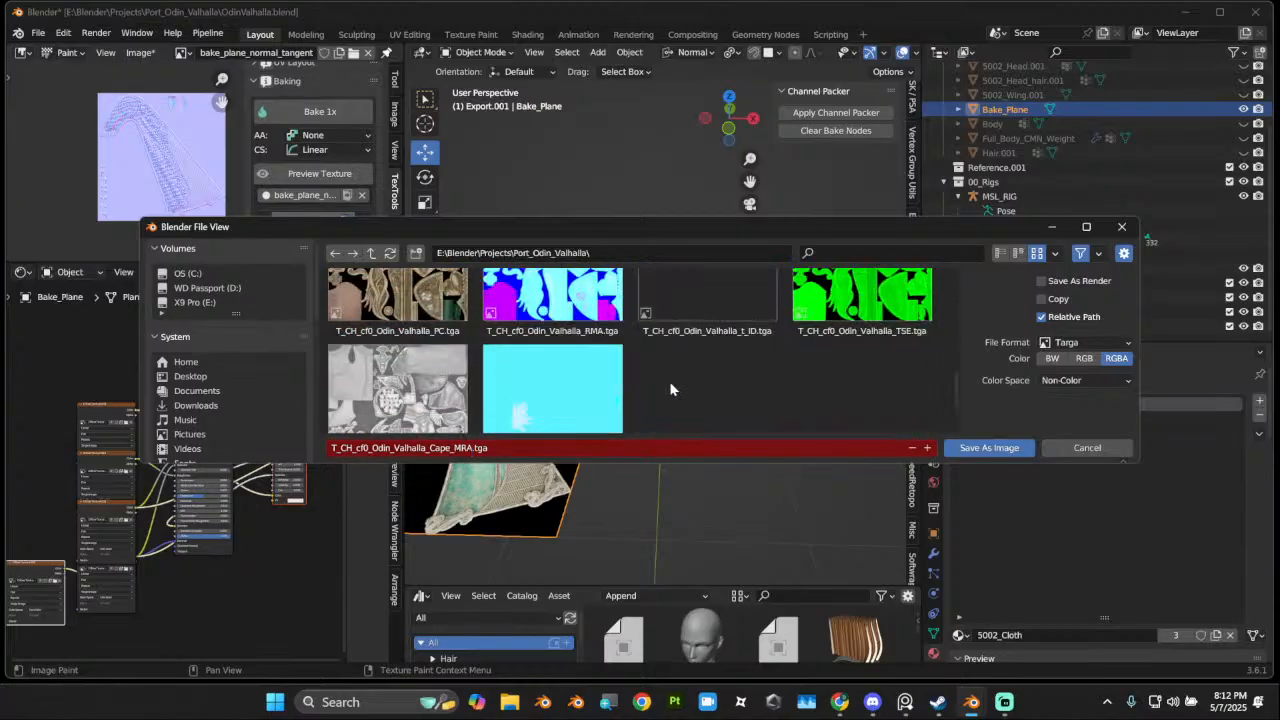
pyautogui.scroll(2, 669, 381)
pyautogui.scroll(-4, 651, 387)
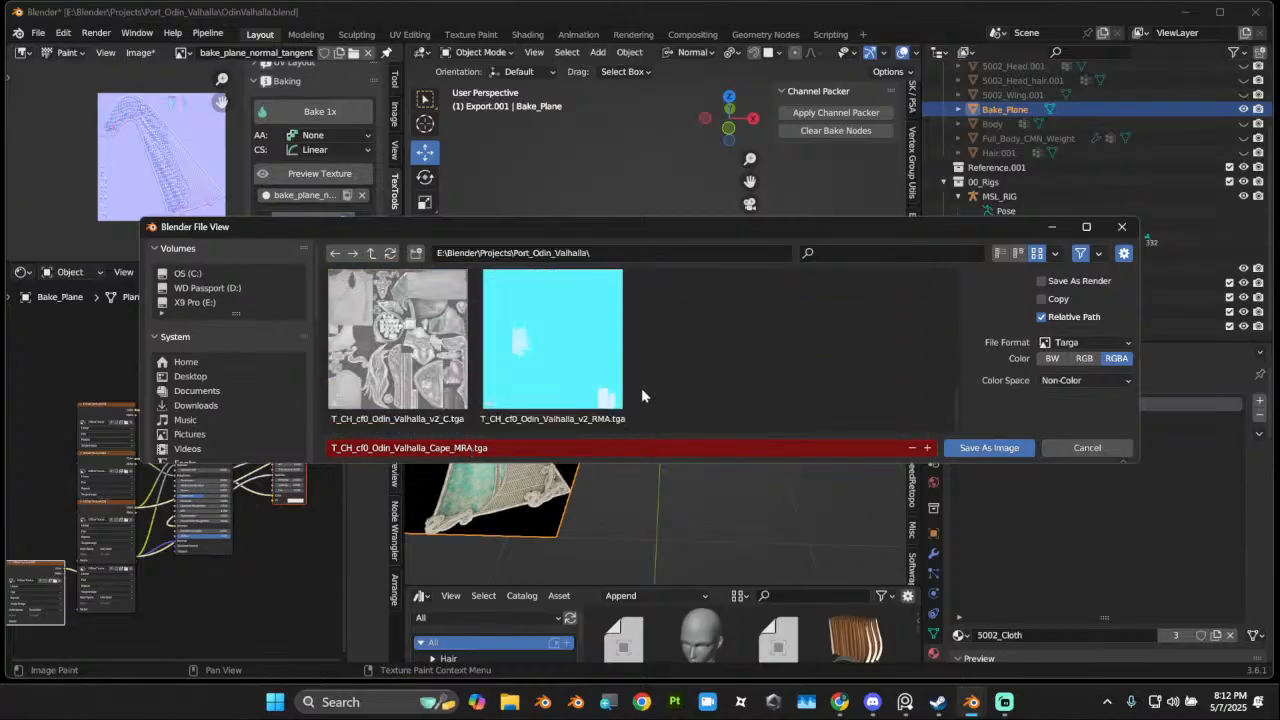
pyautogui.scroll(4, 641, 395)
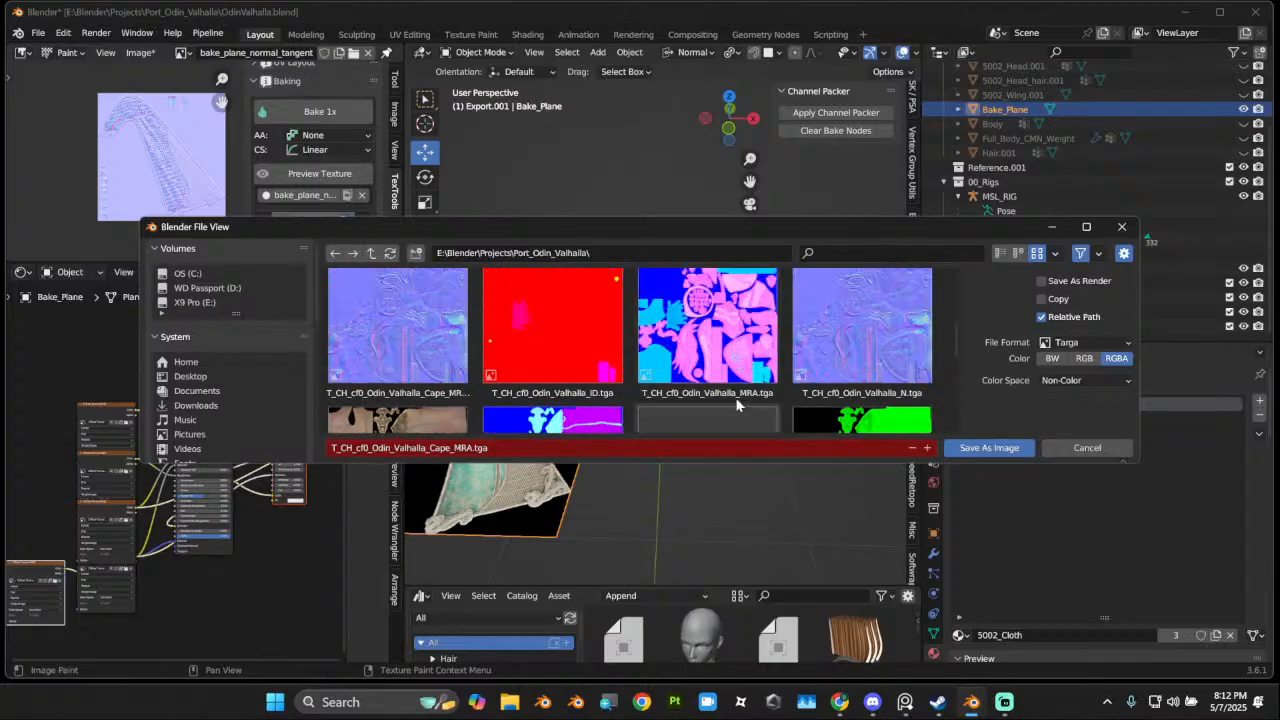
pyautogui.scroll(4, 737, 404)
pyautogui.scroll(-6, 740, 402)
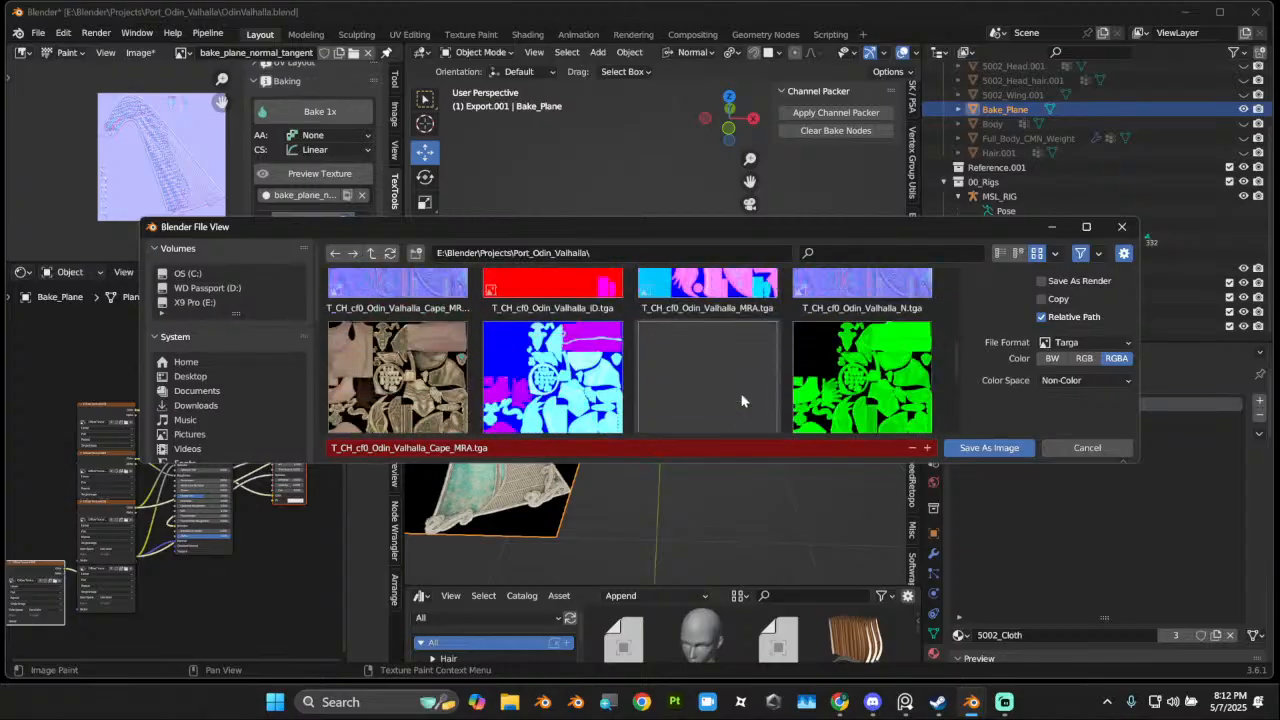
pyautogui.scroll(2, 741, 400)
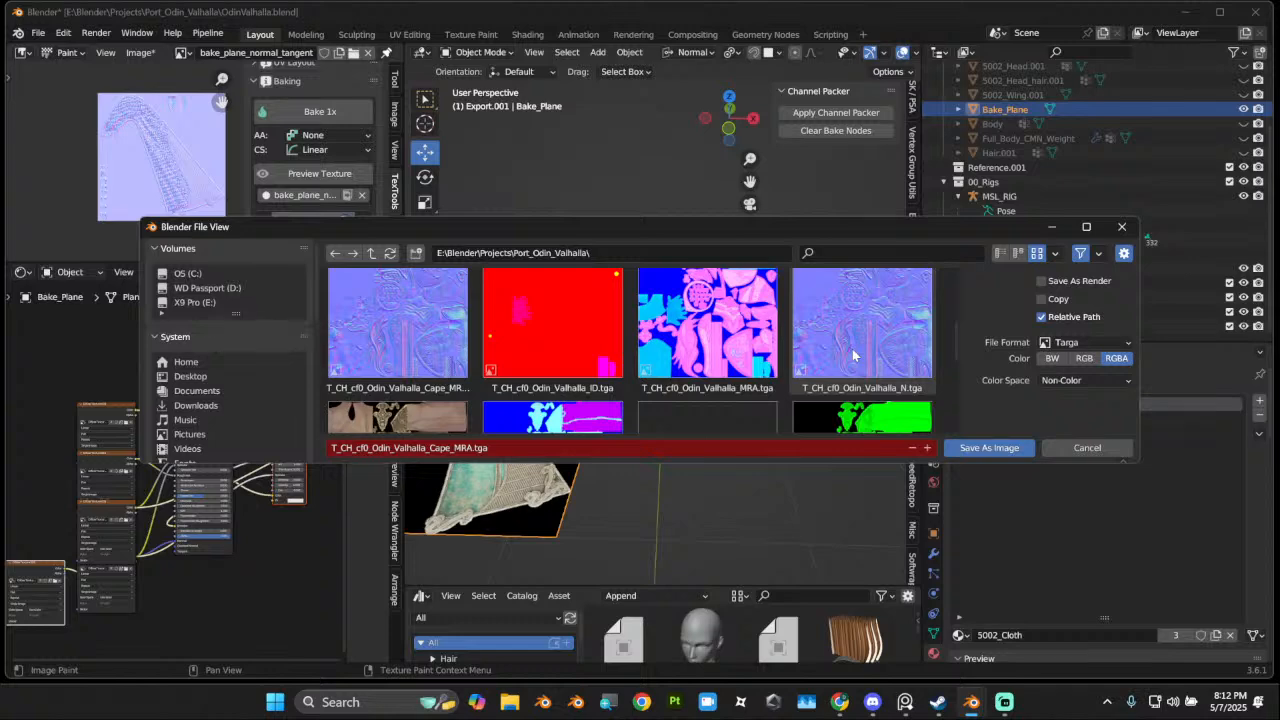
pyautogui.scroll(1, 853, 355)
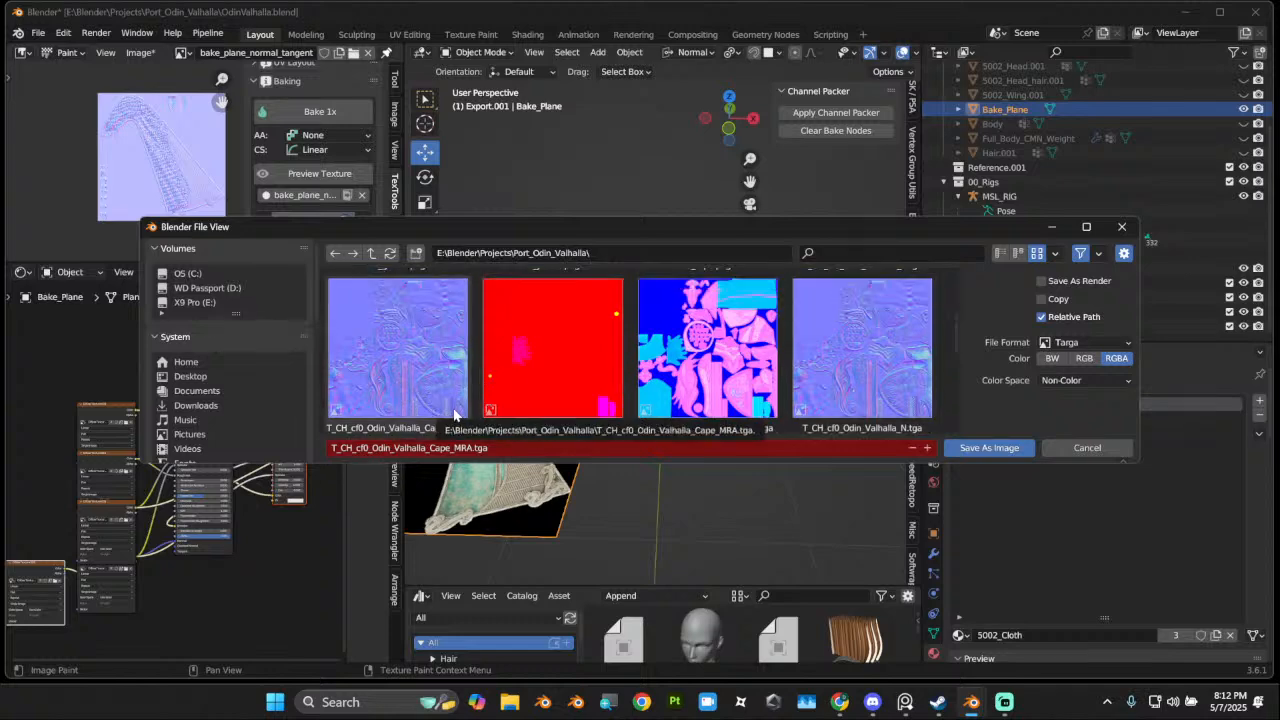
pyautogui.scroll(-1, 578, 408)
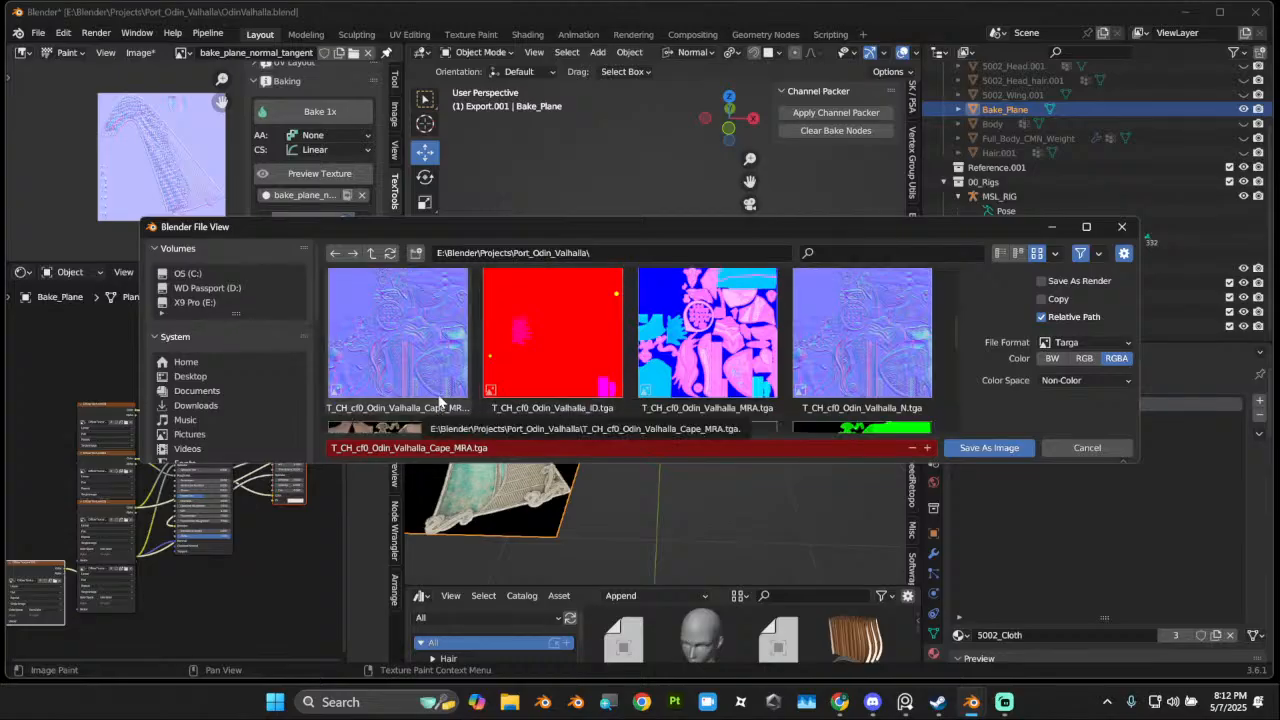
pyautogui.scroll(-2, 440, 400)
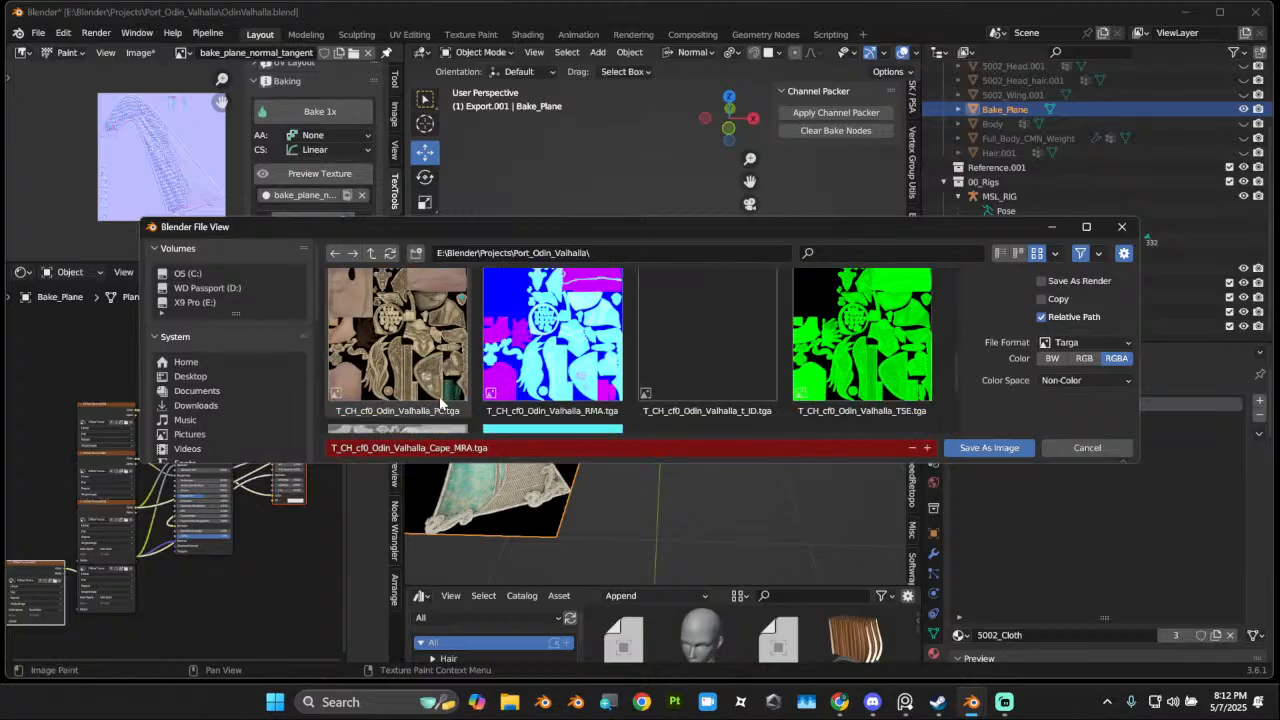
pyautogui.scroll(2, 445, 400)
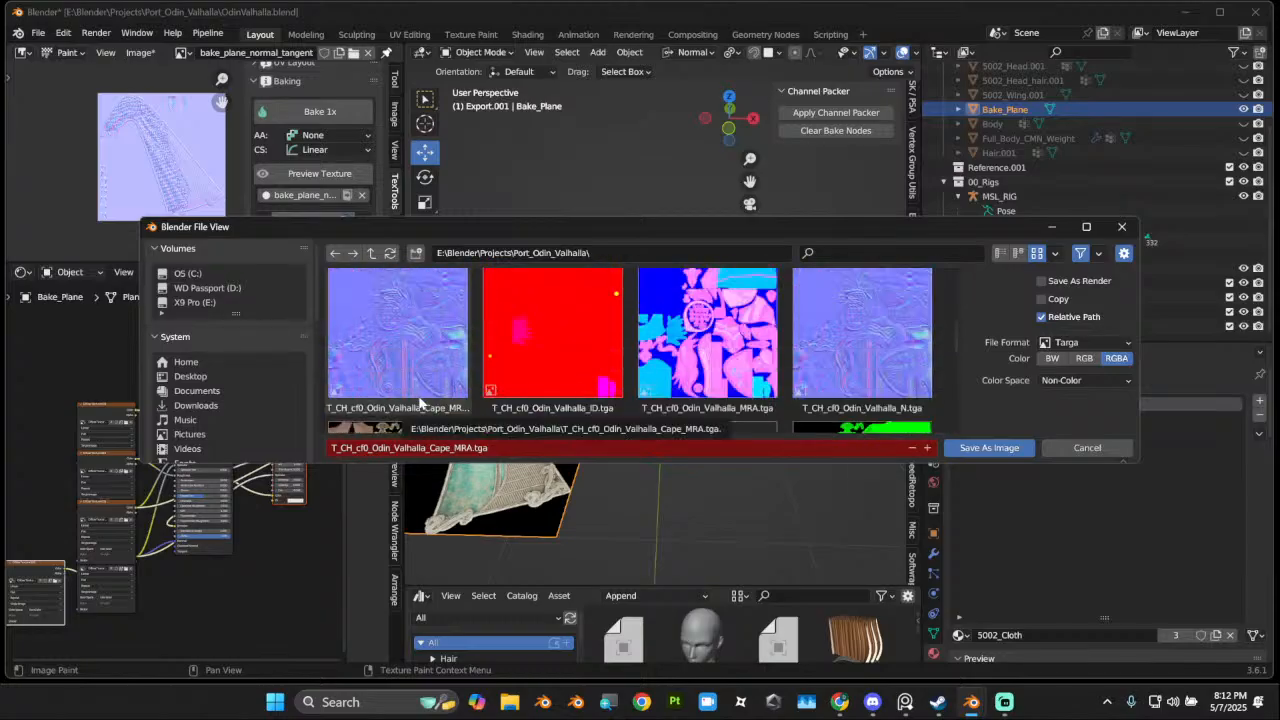
pyautogui.scroll(-2, 422, 404)
# Step: Save the normal image as T_CH_cf0_Odin_Valhalla_Cape_N.tga in the Targa format
pyautogui.click(473, 448)
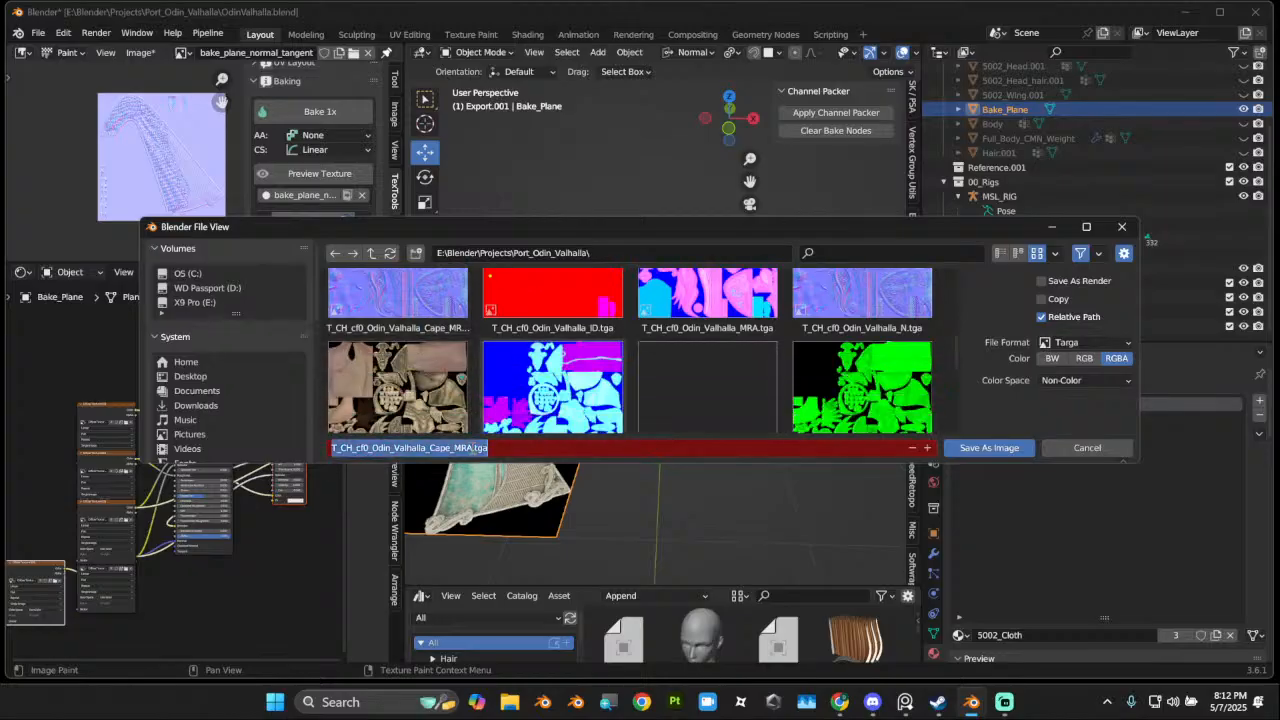
pyautogui.click(472, 448)
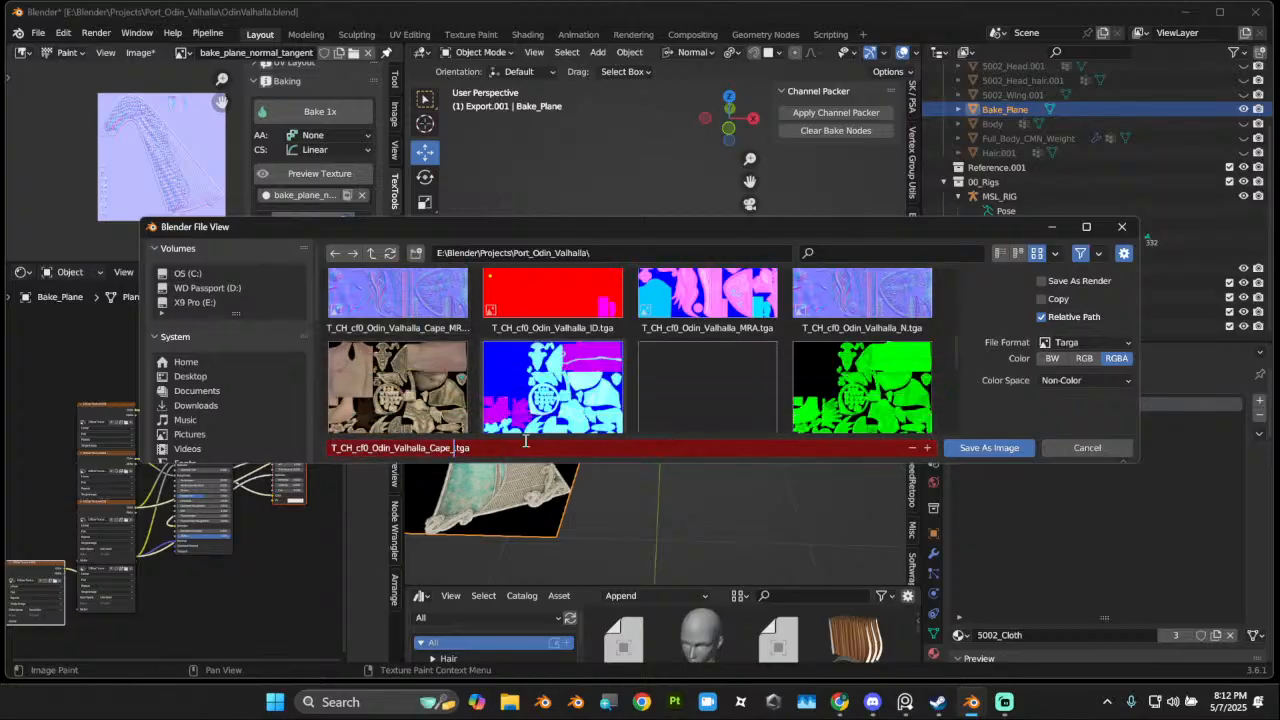
pyautogui.click(989, 447)
# Step: Bake Bake_Plane's color output in Emission mode and save the image as T_CH_cf0_Odin_Valhalla_Cape_PC.tga
pyautogui.click(316, 252)
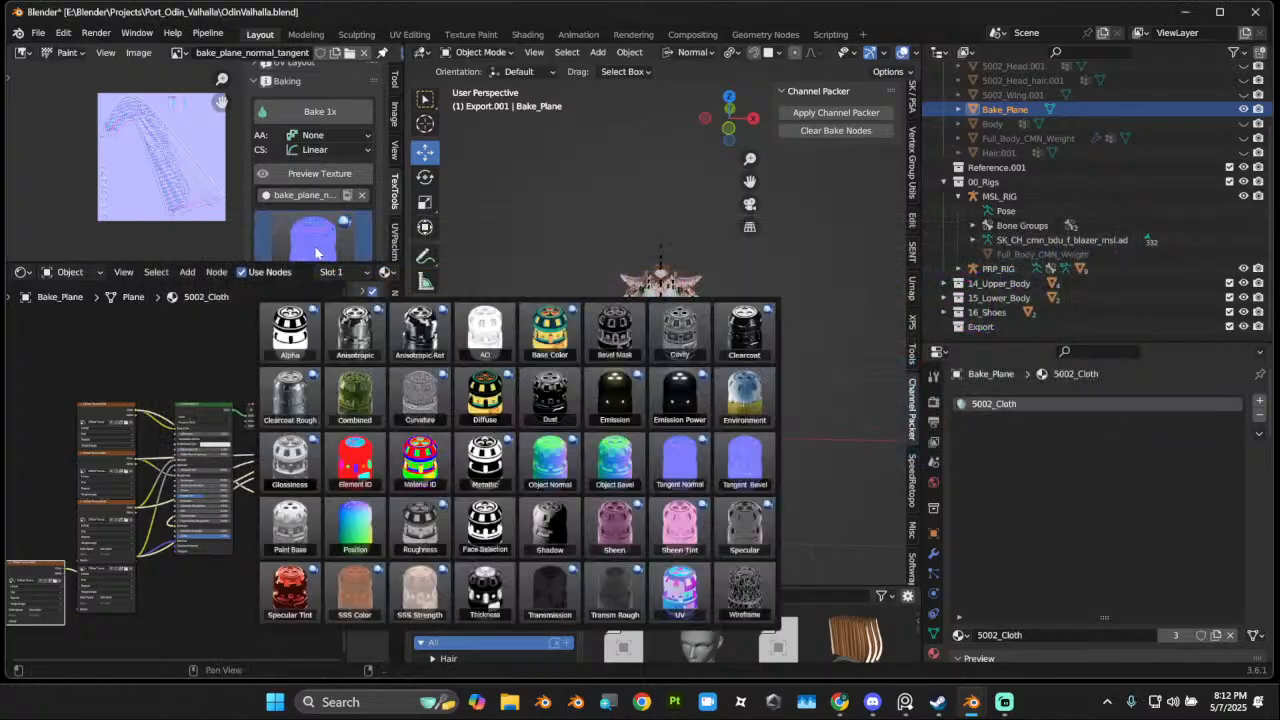
pyautogui.click(620, 400)
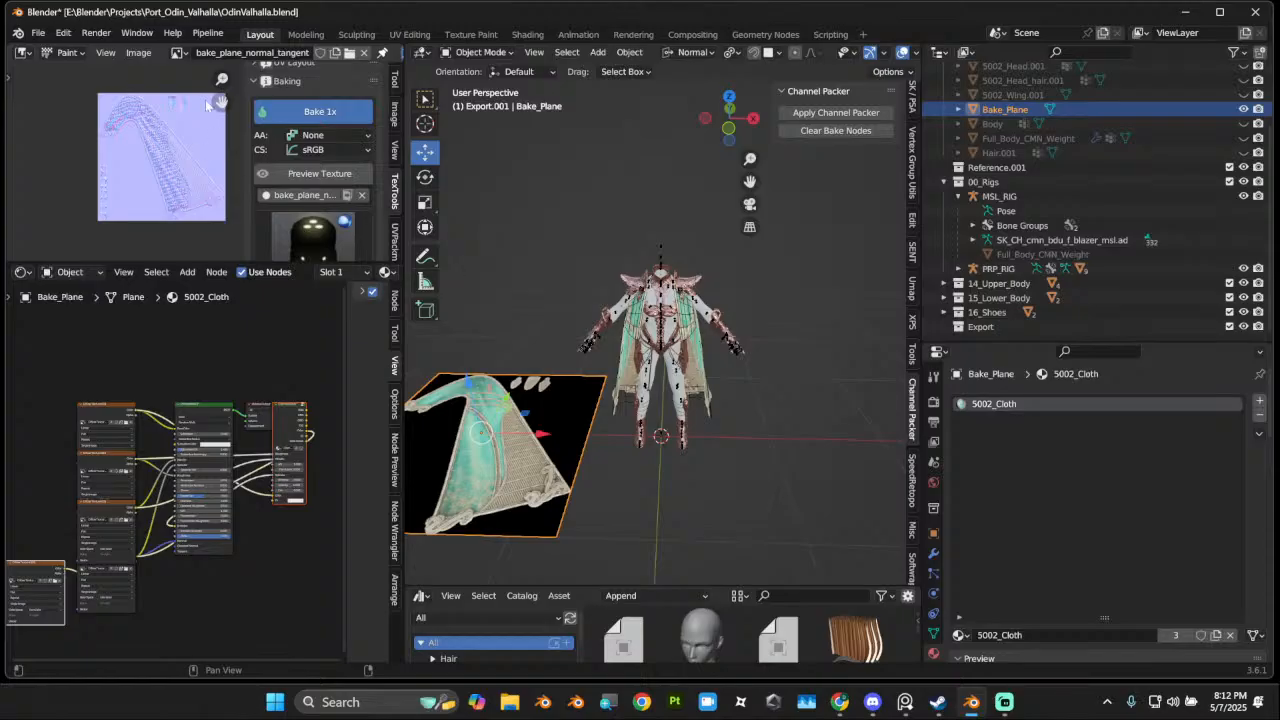
pyautogui.click(140, 53)
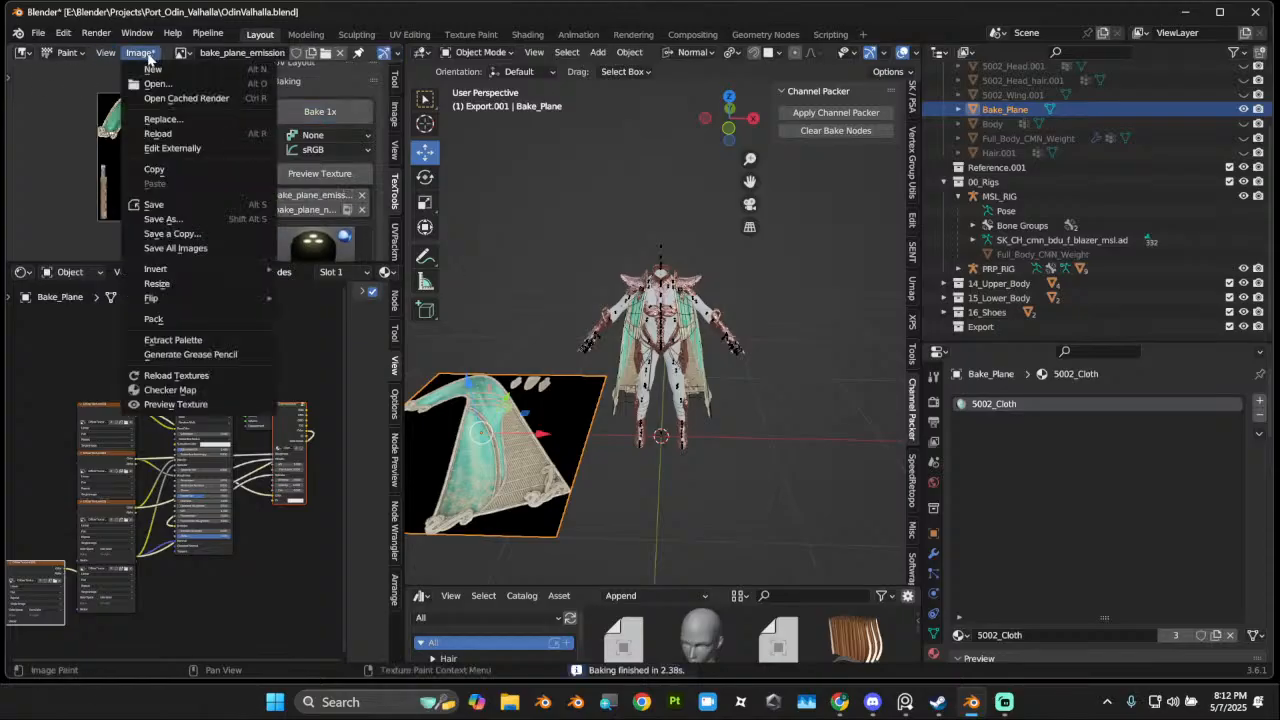
pyautogui.click(200, 219)
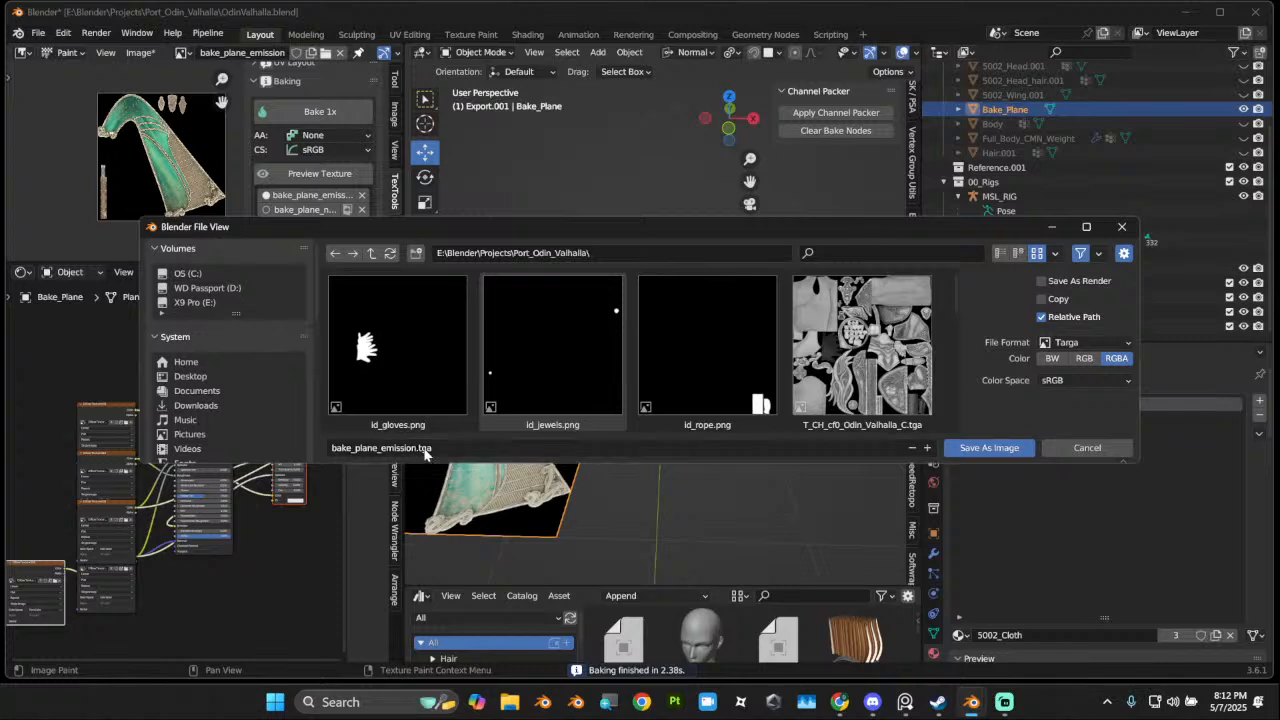
pyautogui.scroll(-3, 560, 350)
pyautogui.click(569, 362)
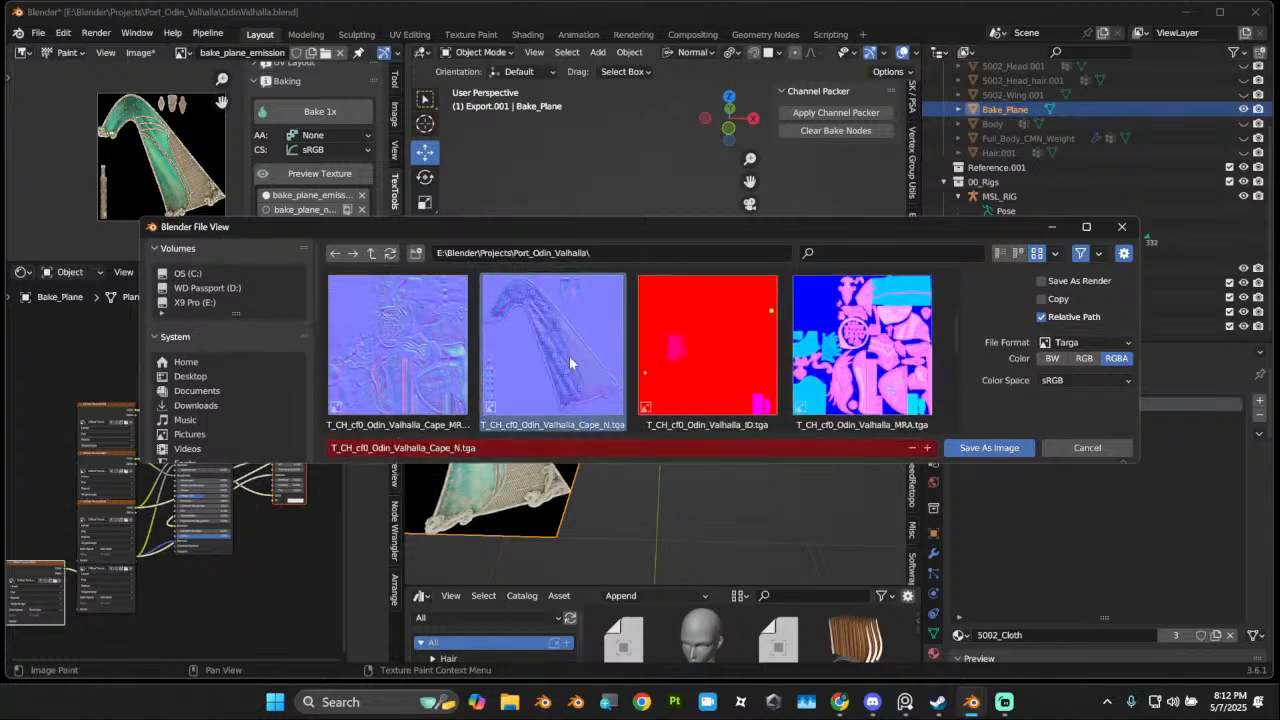
pyautogui.click(458, 448)
pyautogui.click(463, 448)
pyautogui.press('Return')
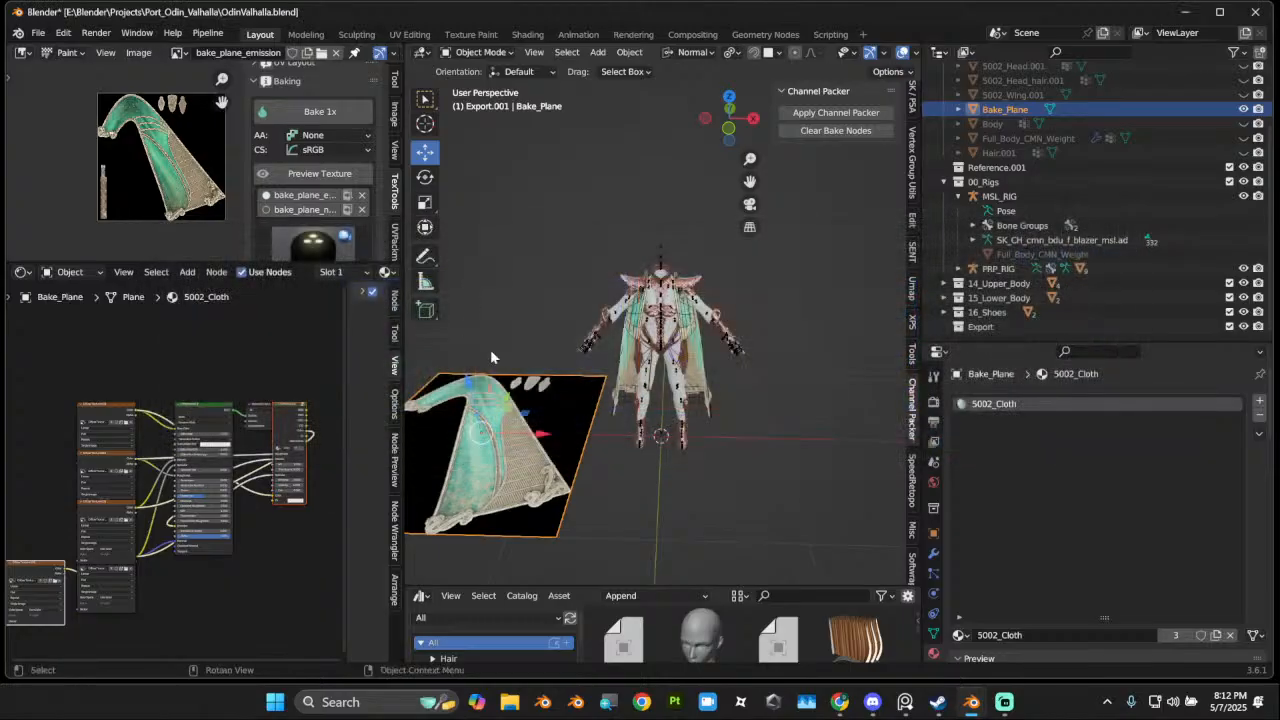
# Step: Apply the Channel Packer to Bake_Plane with the MRA output and bake its emission texture
pyautogui.click(332, 113)
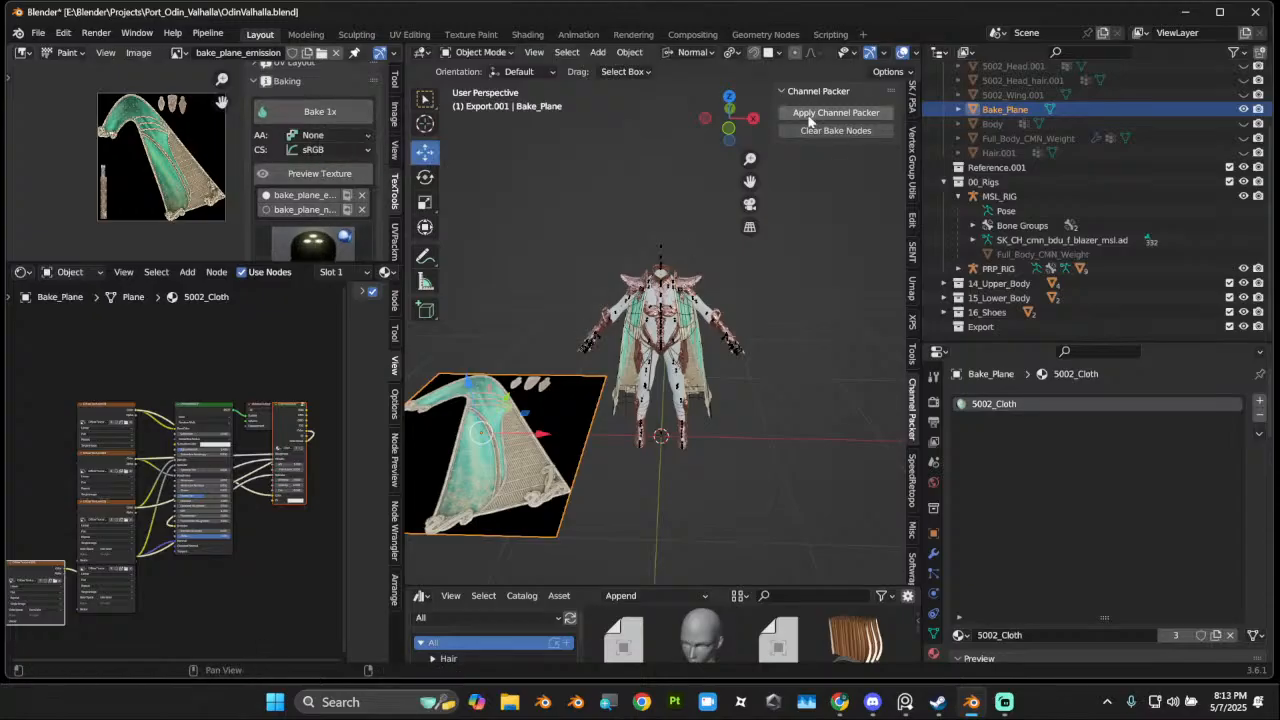
pyautogui.click(850, 113)
pyautogui.click(840, 132)
pyautogui.click(840, 168)
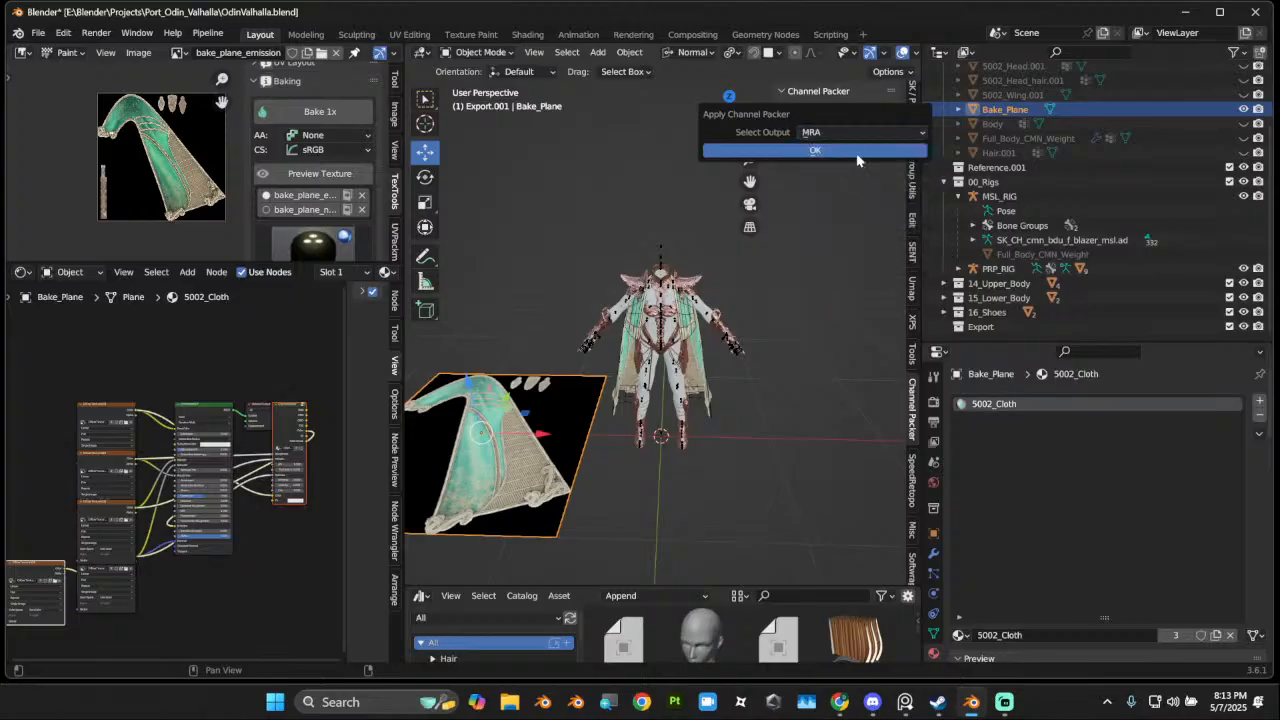
pyautogui.click(812, 151)
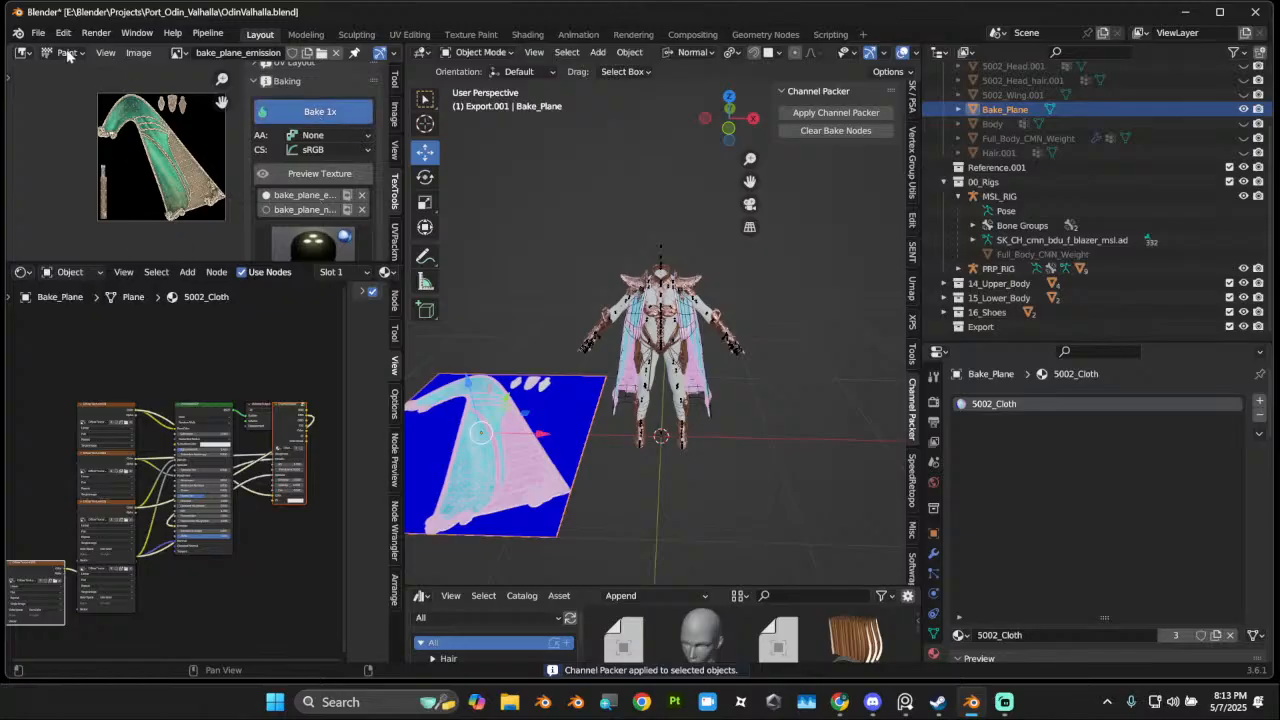
# Step: Save the MRA bake as a Targa image, replacing the PC suffix in the cape's file name
pyautogui.click(139, 55)
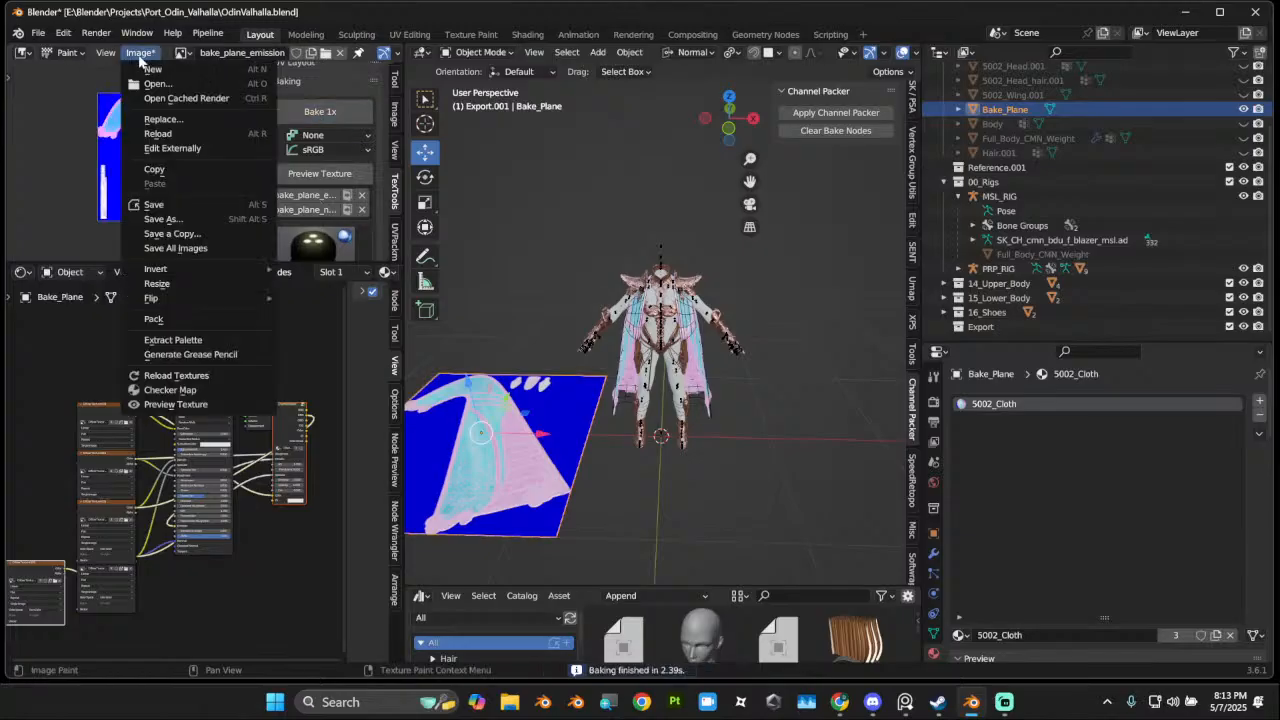
pyautogui.click(183, 221)
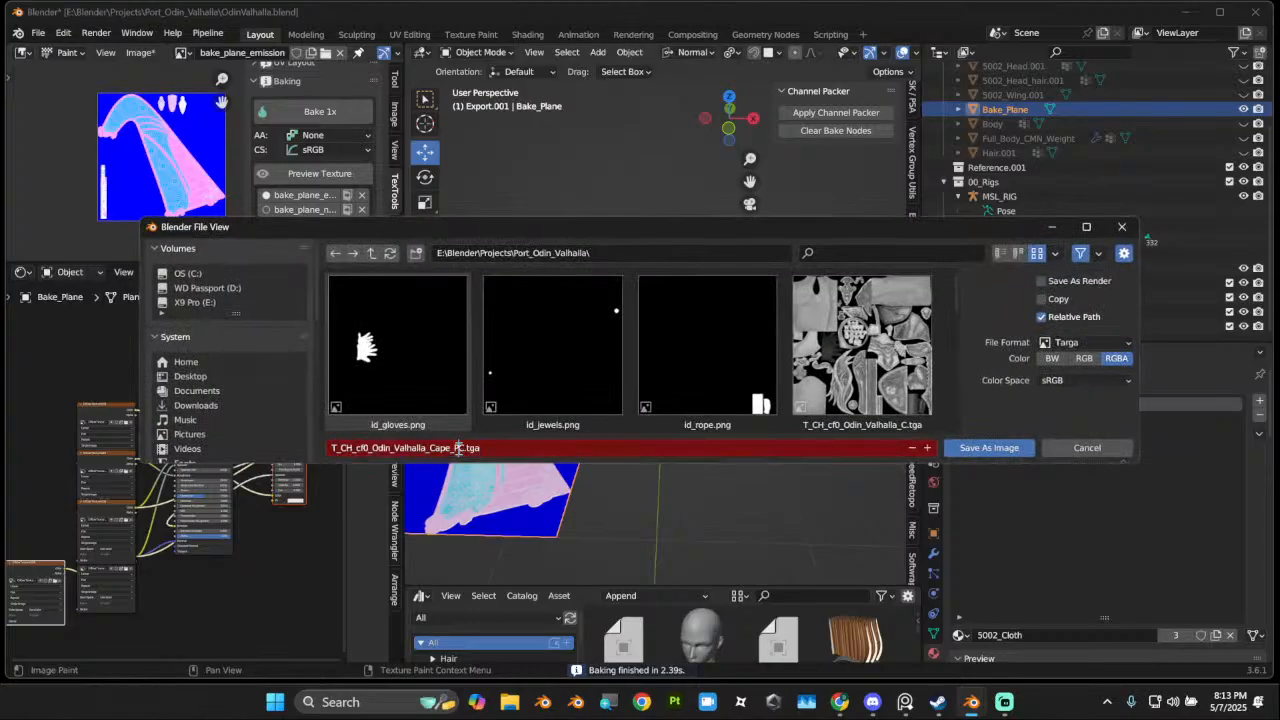
pyautogui.press('BackSpace')
pyautogui.press('BackSpace')
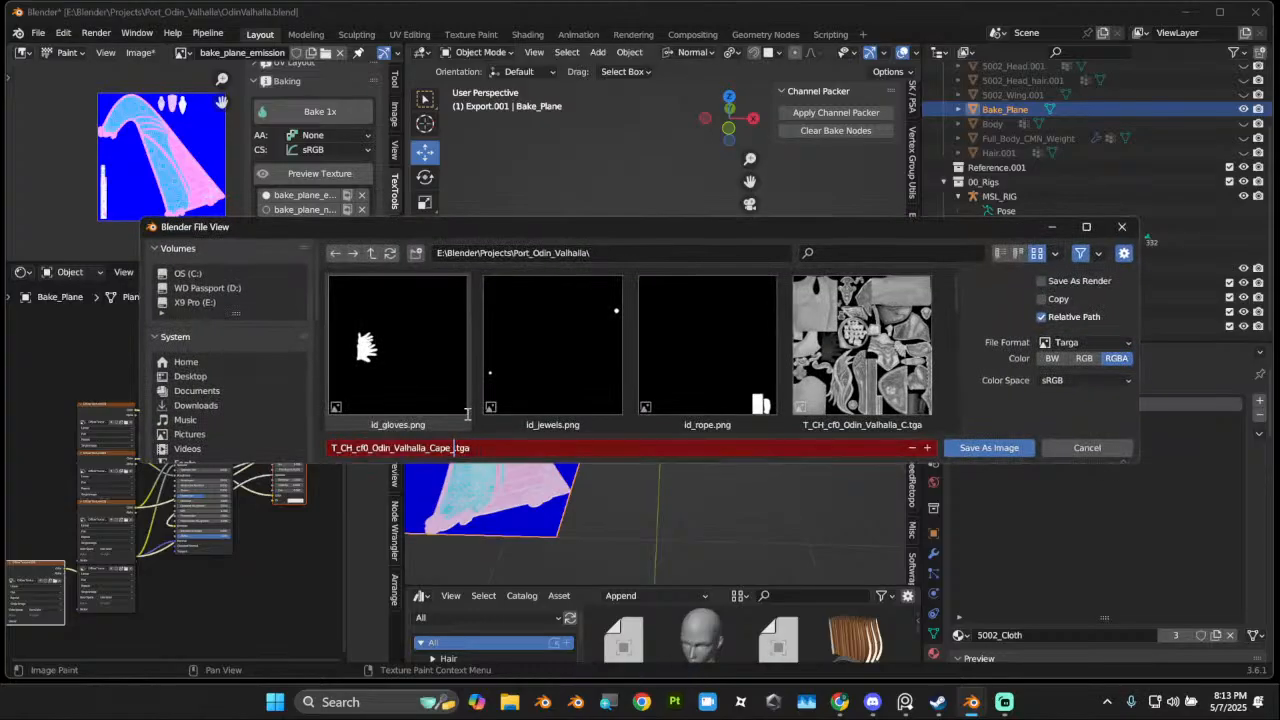
pyautogui.press('Return')
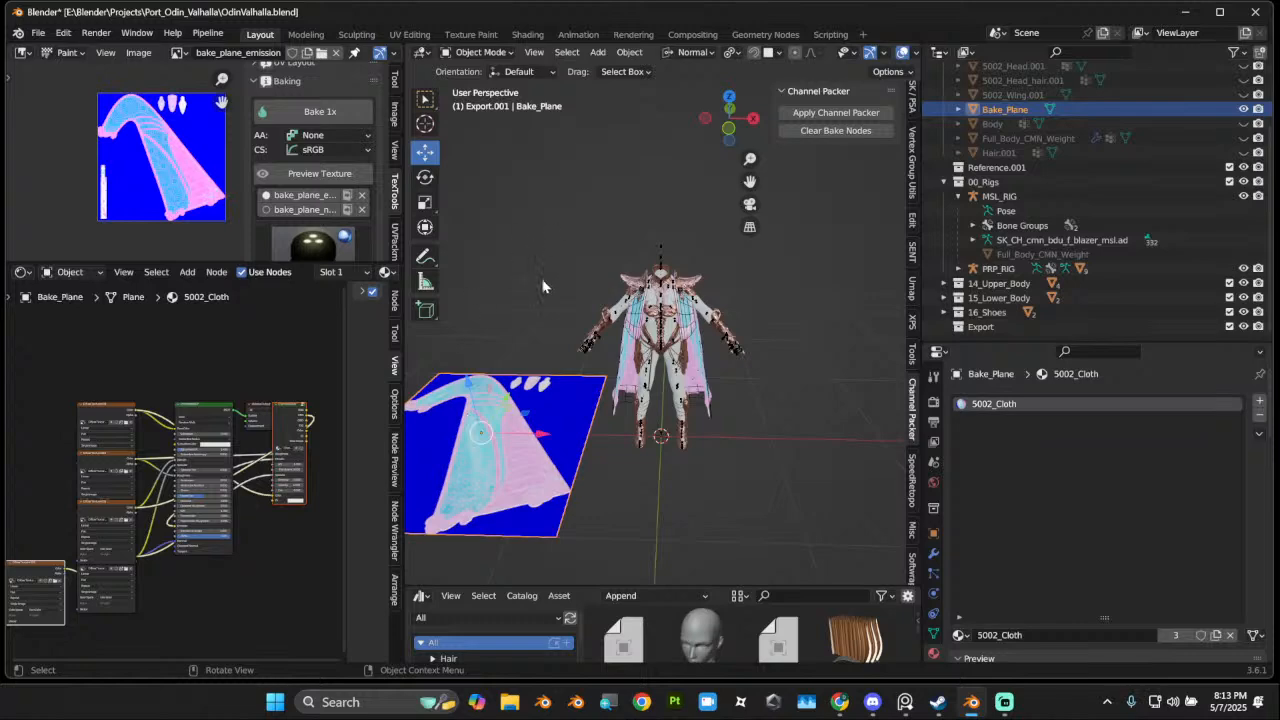
# Step: Clear the Channel Packer bake nodes from Bake_Plane's 5002_Cloth material
pyautogui.scroll(4, 681, 361)
pyautogui.click(835, 130)
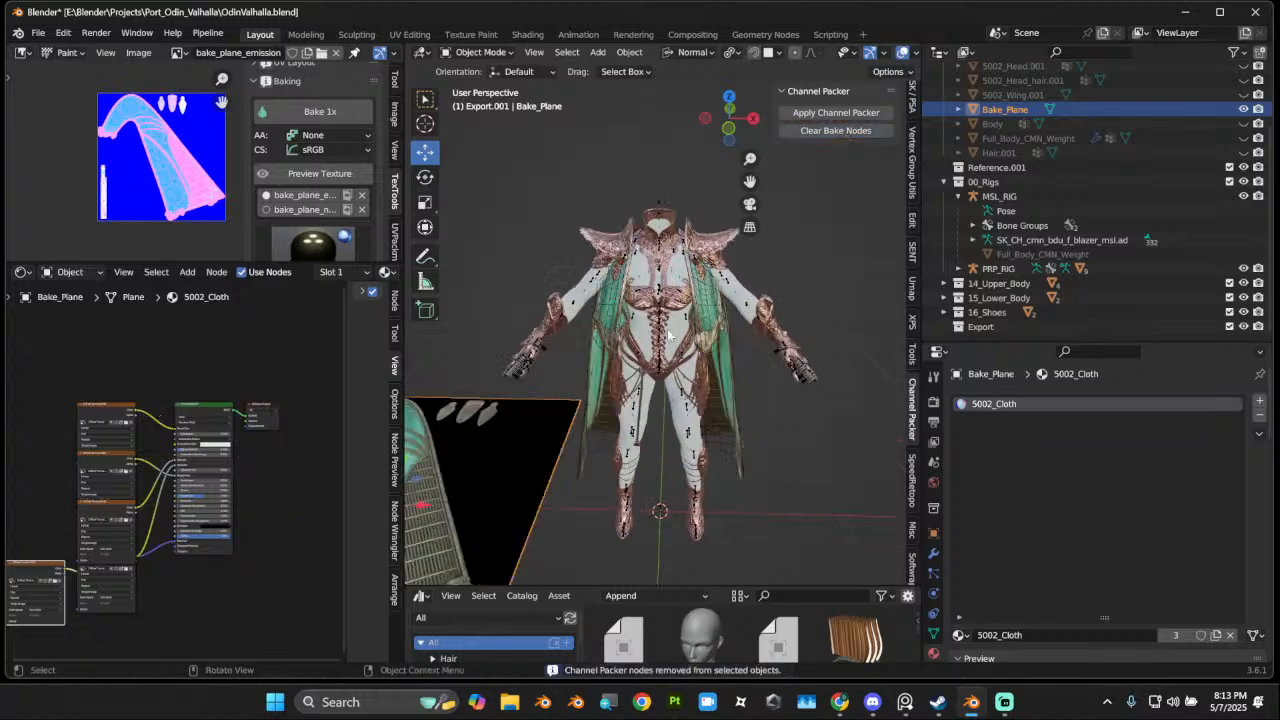
pyautogui.moveTo(668, 334); pyautogui.dragTo(737, 370, button='middle')
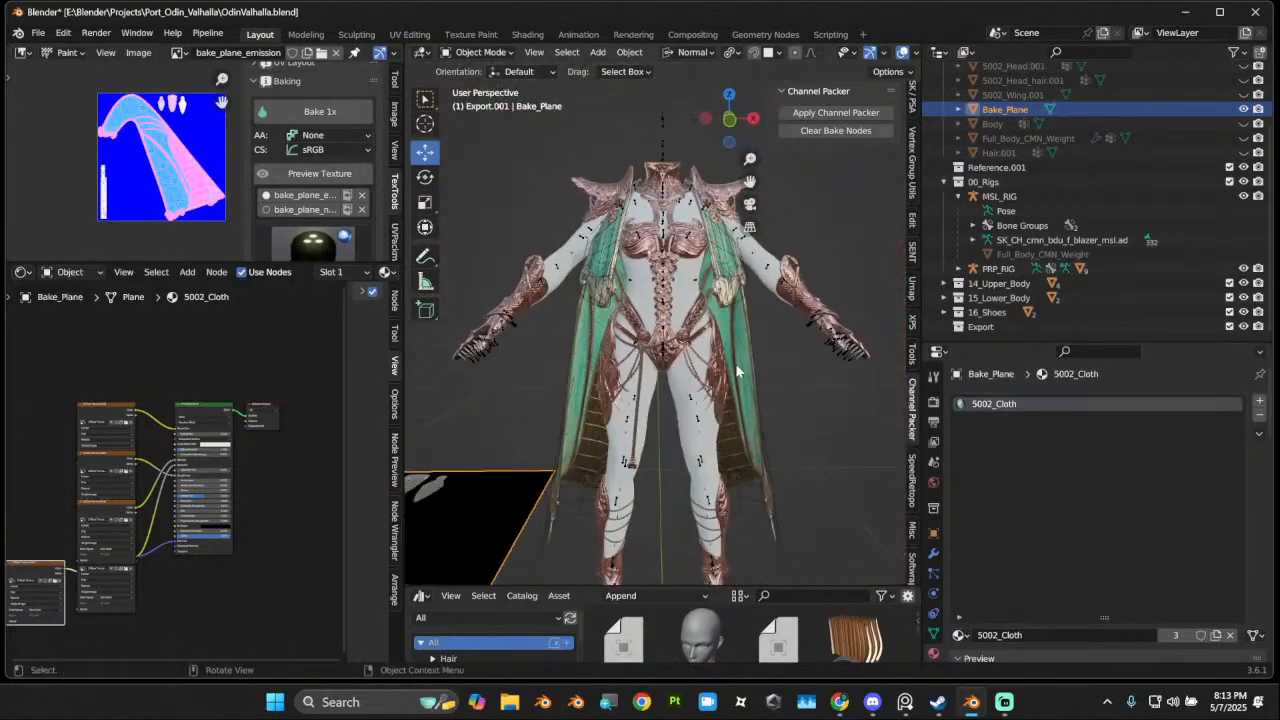
# Step: Select 5002_Body_Shoulders_Sm and move the three chained mix nodes in its MI_CH_cf0_Odin_Valhalla material closer to the main node group
pyautogui.click(597, 184)
pyautogui.scroll(-4, 289, 451)
pyautogui.moveTo(240, 412); pyautogui.dragTo(127, 422, button='middle')
pyautogui.moveTo(114, 332); pyautogui.dragTo(236, 466)
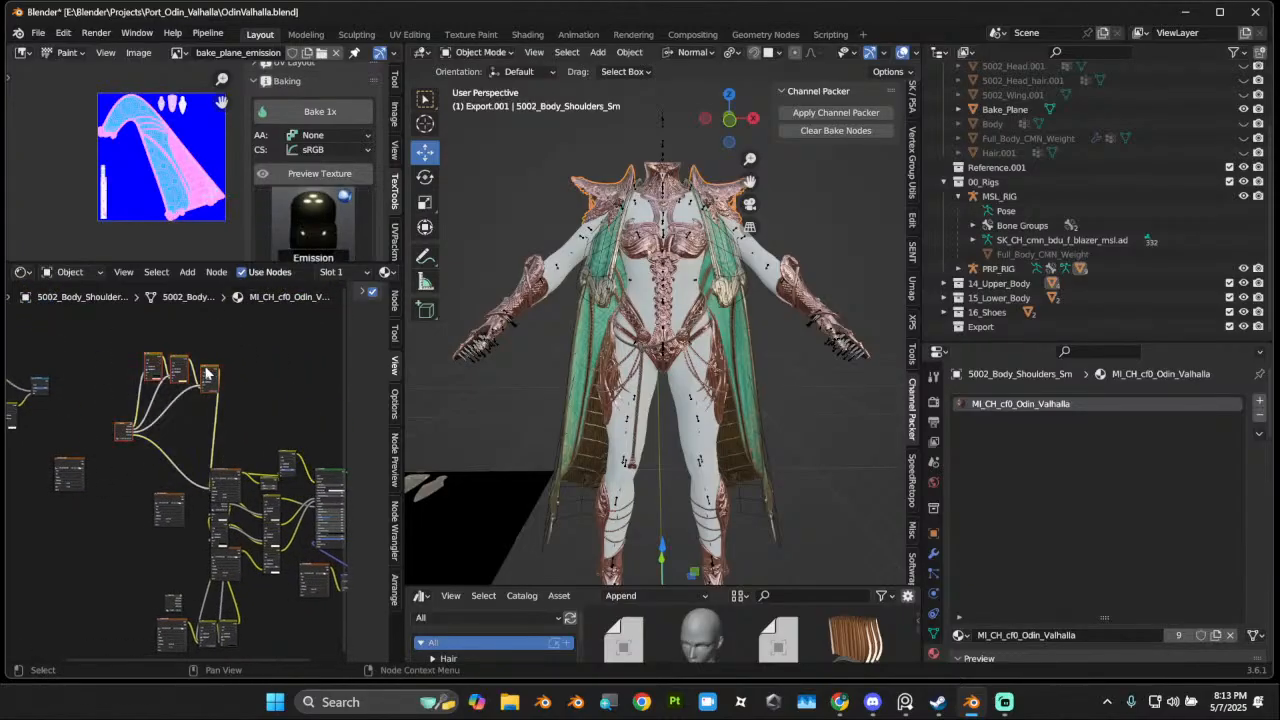
pyautogui.moveTo(208, 370); pyautogui.dragTo(178, 424)
# Step: Shift the image texture node that overlaps the mix nodes in the MI_CH_cf0_Odin_Valhalla material
pyautogui.scroll(5, 150, 450)
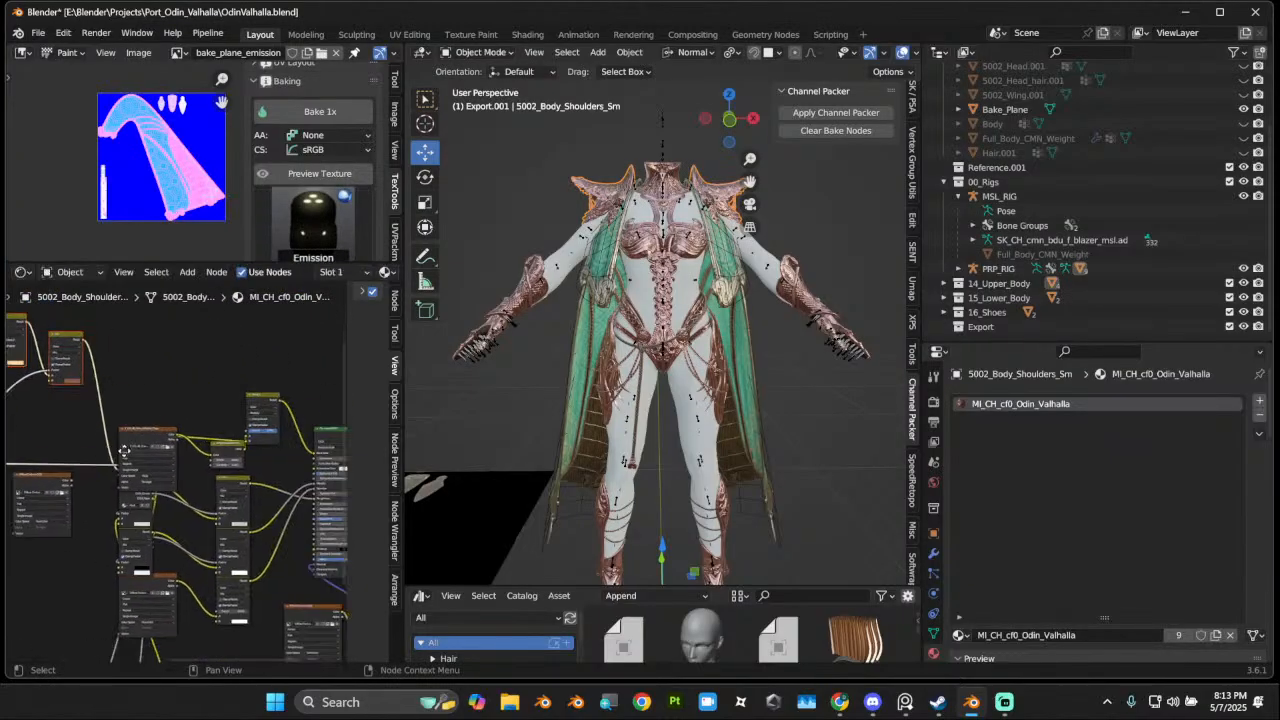
pyautogui.scroll(-2, 150, 470)
pyautogui.moveTo(162, 470); pyautogui.dragTo(256, 464, button='middle')
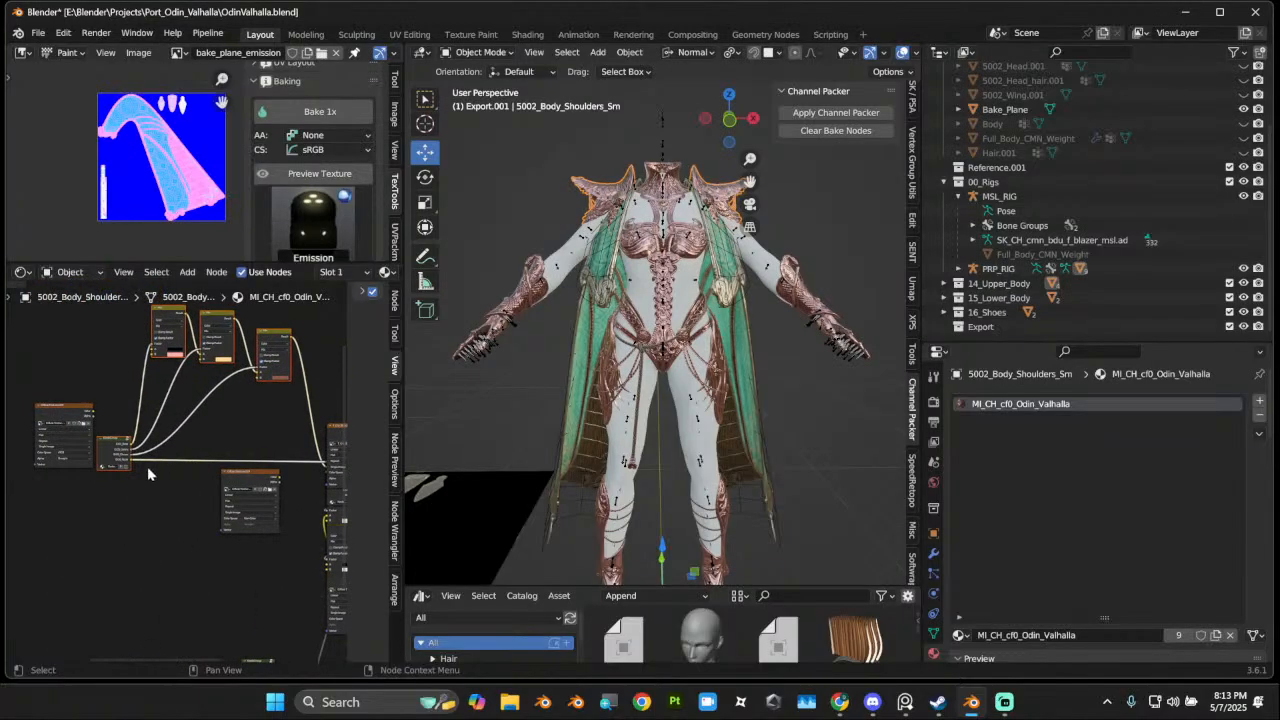
pyautogui.moveTo(132, 466); pyautogui.dragTo(36, 466, button='middle')
pyautogui.scroll(3, 195, 470)
pyautogui.moveTo(195, 472); pyautogui.dragTo(84, 477, button='middle')
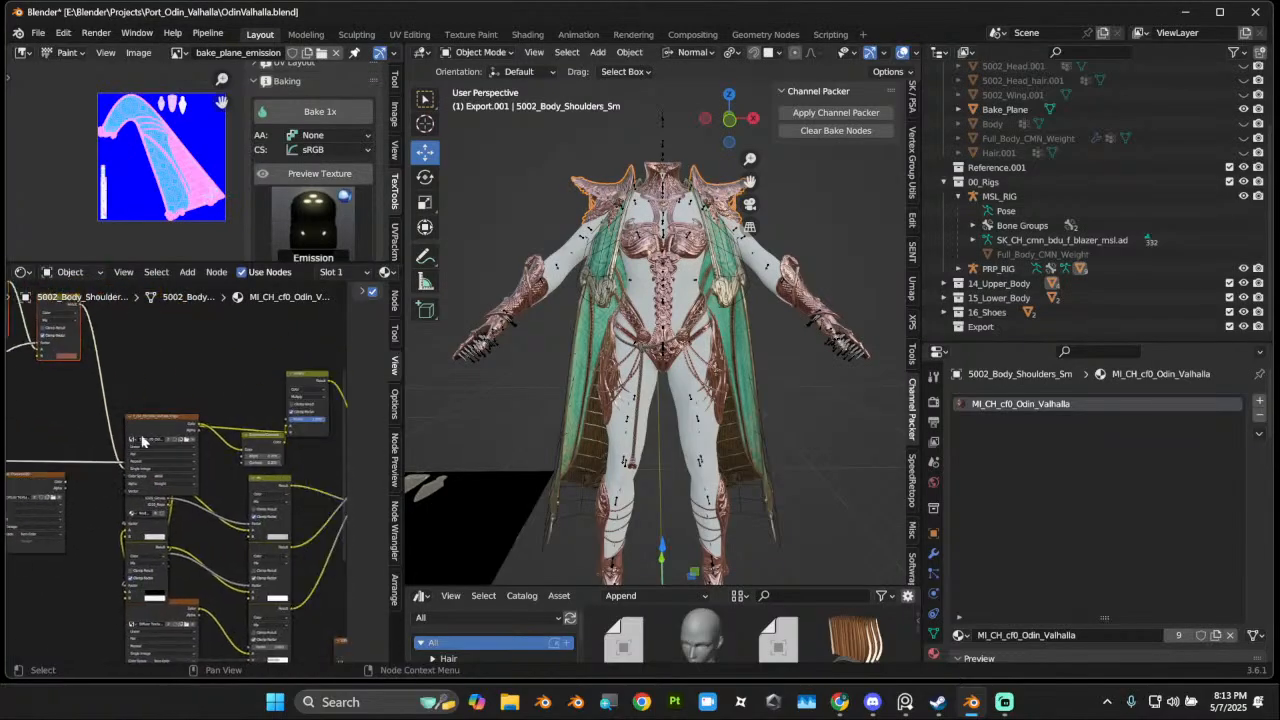
pyautogui.moveTo(161, 421)
pyautogui.mouseDown()
pyautogui.moveTo(170, 340)
pyautogui.moveTo(156, 417)
pyautogui.mouseUp()
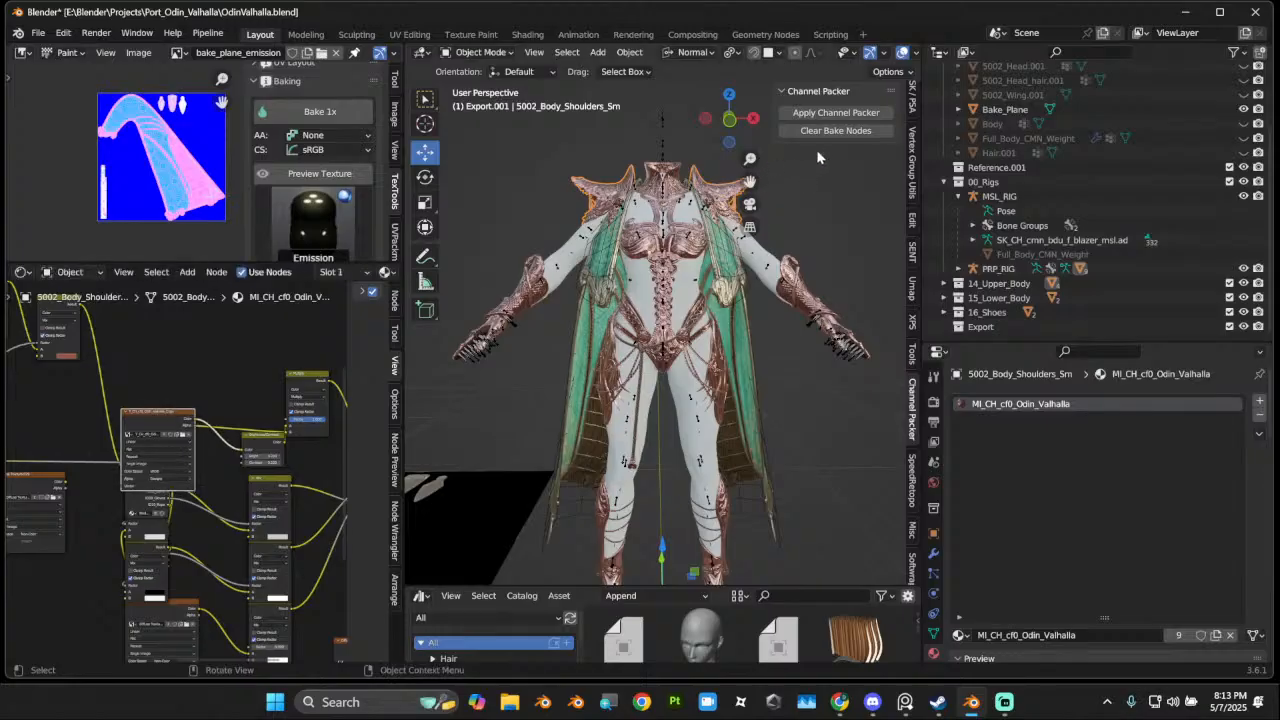
# Step: Clear the shoulder material's bake nodes and link the image texture's Color output to the Principled BSDF's Base Color
pyautogui.click(833, 135)
pyautogui.scroll(-4, 163, 449)
pyautogui.scroll(5, 85, 429)
pyautogui.moveTo(163, 449); pyautogui.dragTo(106, 421, button='middle')
pyautogui.moveTo(88, 389); pyautogui.dragTo(307, 519)
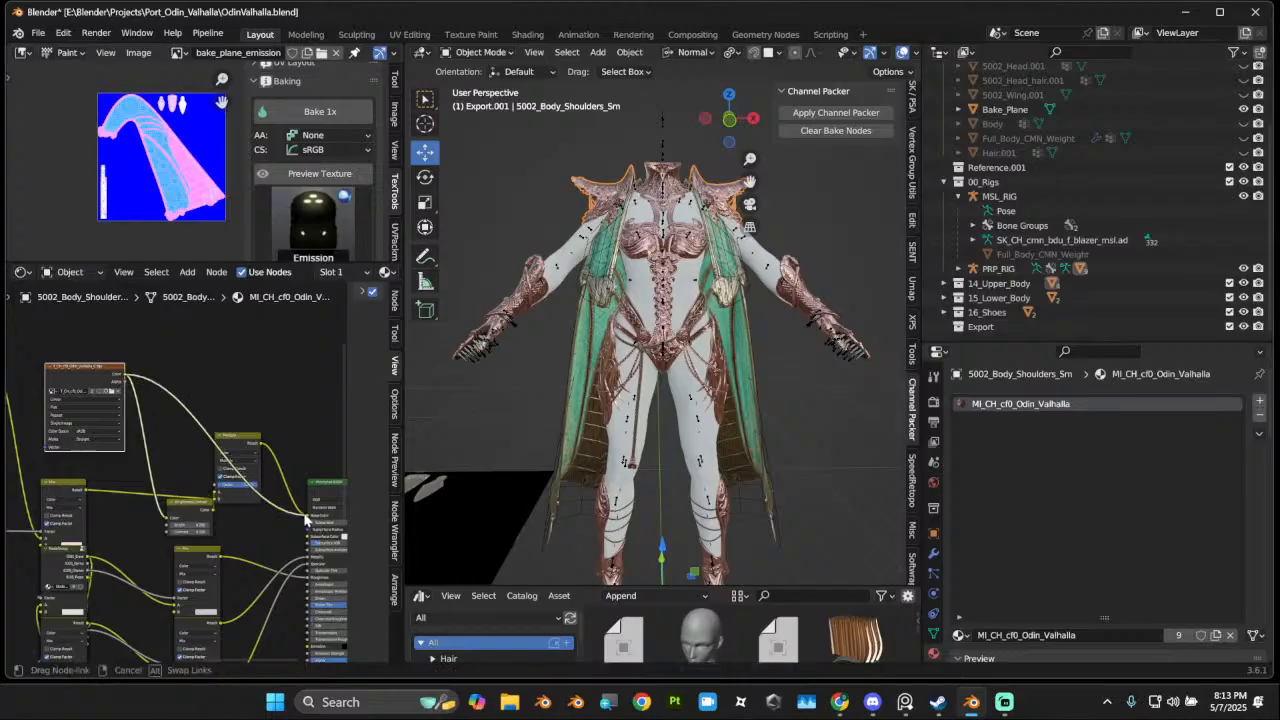
# Step: Move the diffuse texture node out from under the mix nodes and link its Color output to the Principled BSDF's Specular input
pyautogui.moveTo(115, 512); pyautogui.dragTo(206, 427, button='middle')
pyautogui.scroll(-3, 119, 434)
pyautogui.moveTo(98, 434); pyautogui.dragTo(6, 430, button='middle')
pyautogui.moveTo(286, 560); pyautogui.dragTo(174, 485, button='middle')
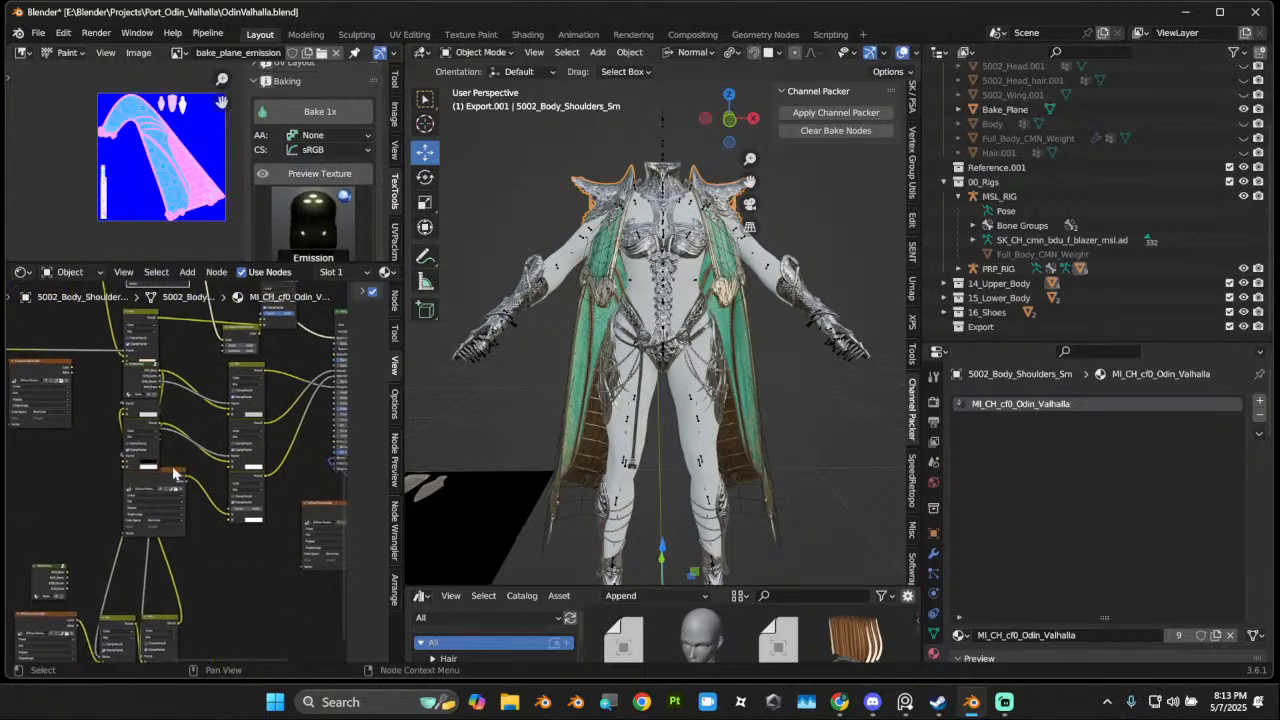
pyautogui.moveTo(174, 485); pyautogui.dragTo(276, 557)
pyautogui.moveTo(254, 484); pyautogui.dragTo(176, 482, button='middle')
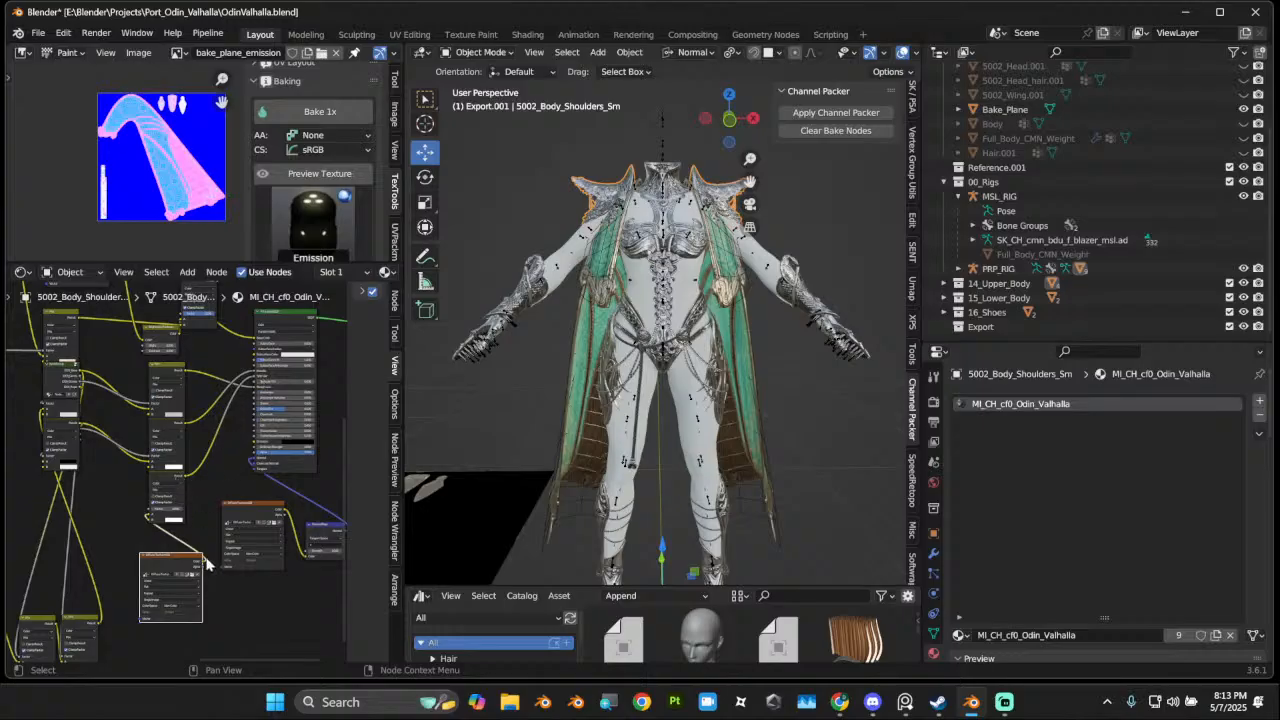
pyautogui.moveTo(202, 566); pyautogui.dragTo(256, 380)
# Step: Spread out the overlapping mix nodes and group nodes that feed the Principled BSDF so their links can be told apart
pyautogui.scroll(3, 187, 495)
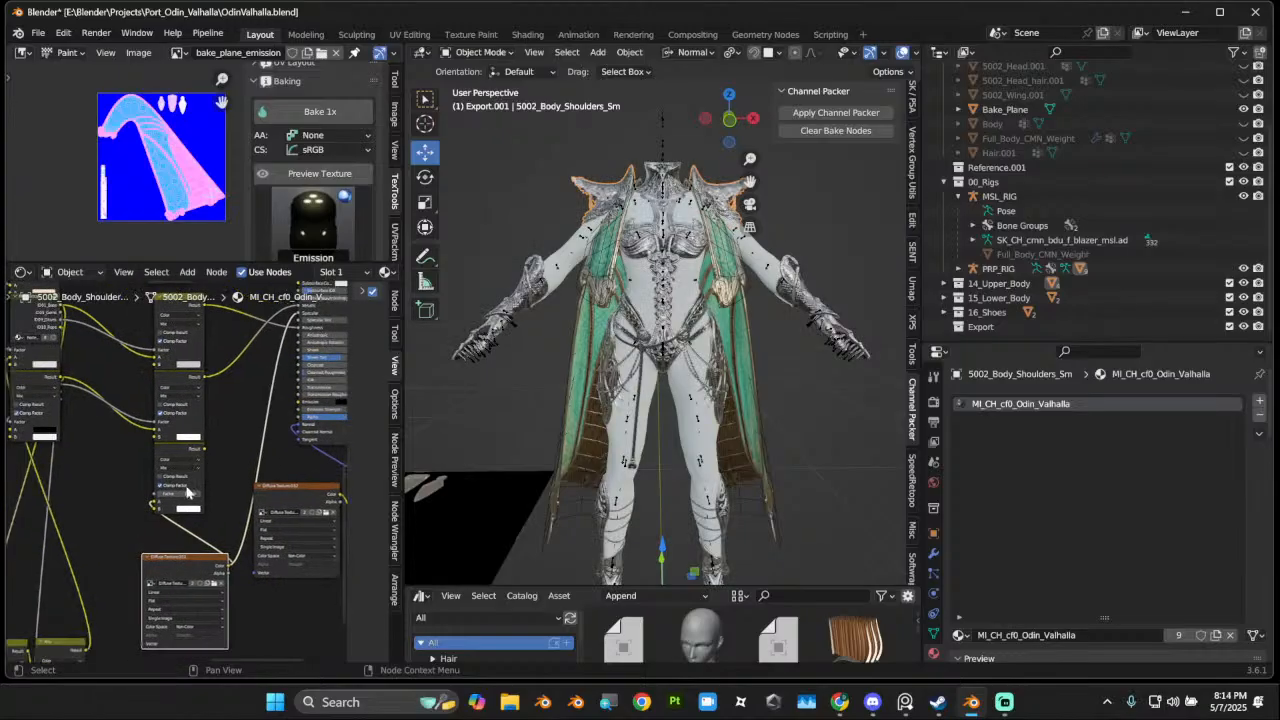
pyautogui.moveTo(120, 470); pyautogui.dragTo(214, 451, button='middle')
pyautogui.scroll(-3, 252, 480)
pyautogui.moveTo(165, 556)
pyautogui.mouseDown(button='middle')
pyautogui.moveTo(252, 480)
pyautogui.moveTo(168, 575)
pyautogui.mouseUp(button='middle')
pyautogui.scroll(3, 186, 512)
pyautogui.moveTo(222, 445); pyautogui.dragTo(191, 487, button='middle')
pyautogui.scroll(-1, 191, 467)
pyautogui.moveTo(167, 429); pyautogui.dragTo(181, 481)
pyautogui.moveTo(152, 430); pyautogui.dragTo(198, 450)
pyautogui.moveTo(144, 547); pyautogui.dragTo(149, 512, button='middle')
pyautogui.moveTo(162, 400); pyautogui.dragTo(153, 460, button='middle')
pyautogui.moveTo(154, 430); pyautogui.dragTo(128, 497)
pyautogui.moveTo(185, 466); pyautogui.dragTo(137, 486, button='middle')
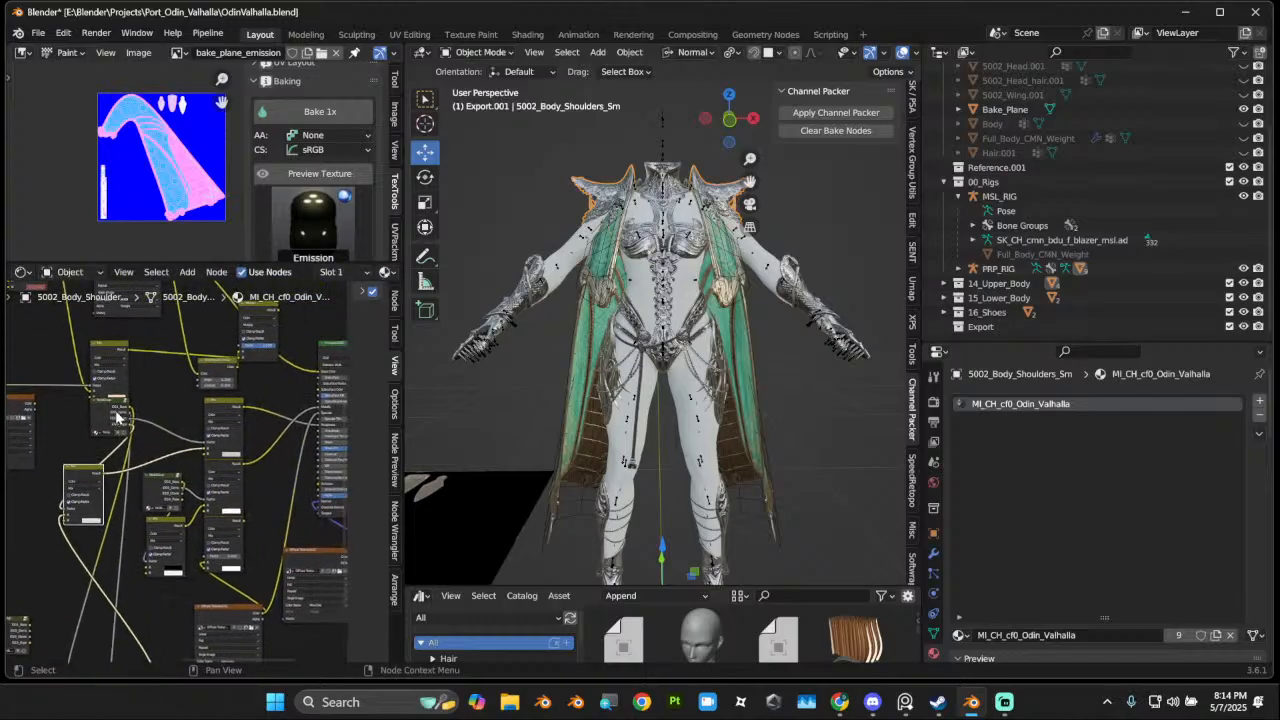
# Step: Move the duplicate node group away from the mix nodes and separate the two chained mix nodes beside the RMA-side diffuse texture
pyautogui.moveTo(118, 416); pyautogui.dragTo(39, 525)
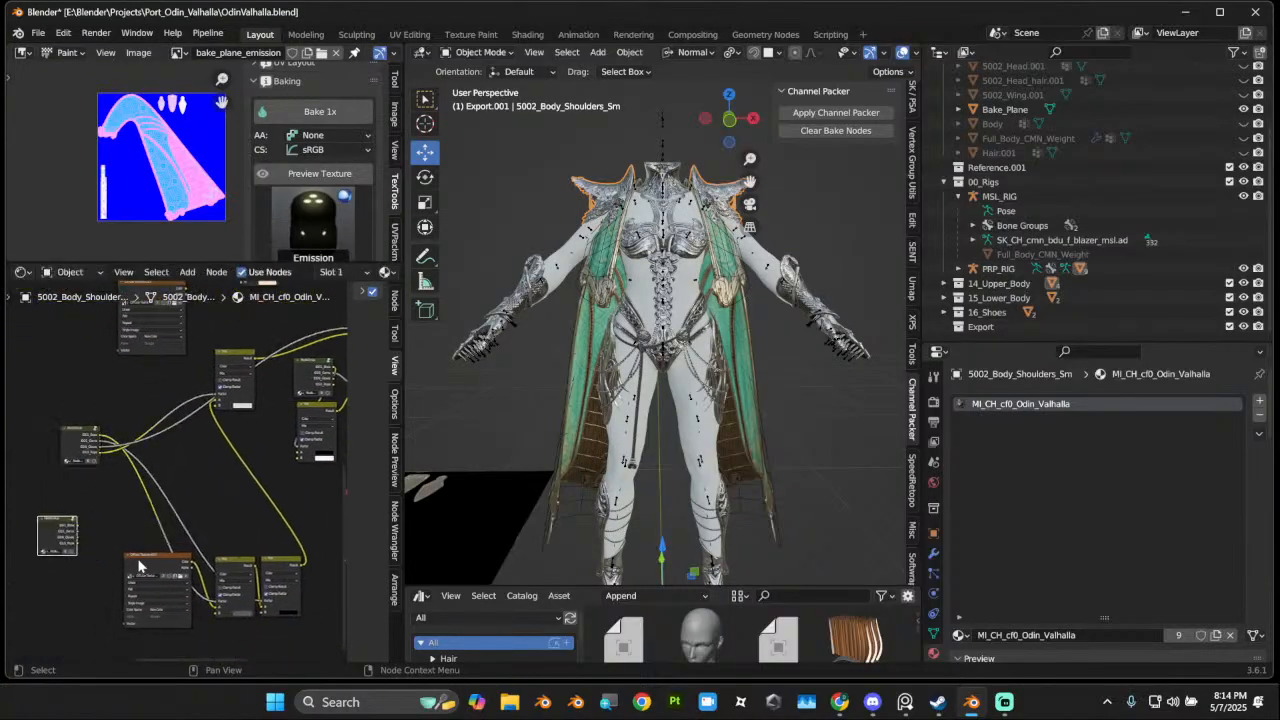
pyautogui.moveTo(225, 370); pyautogui.dragTo(170, 458, button='middle')
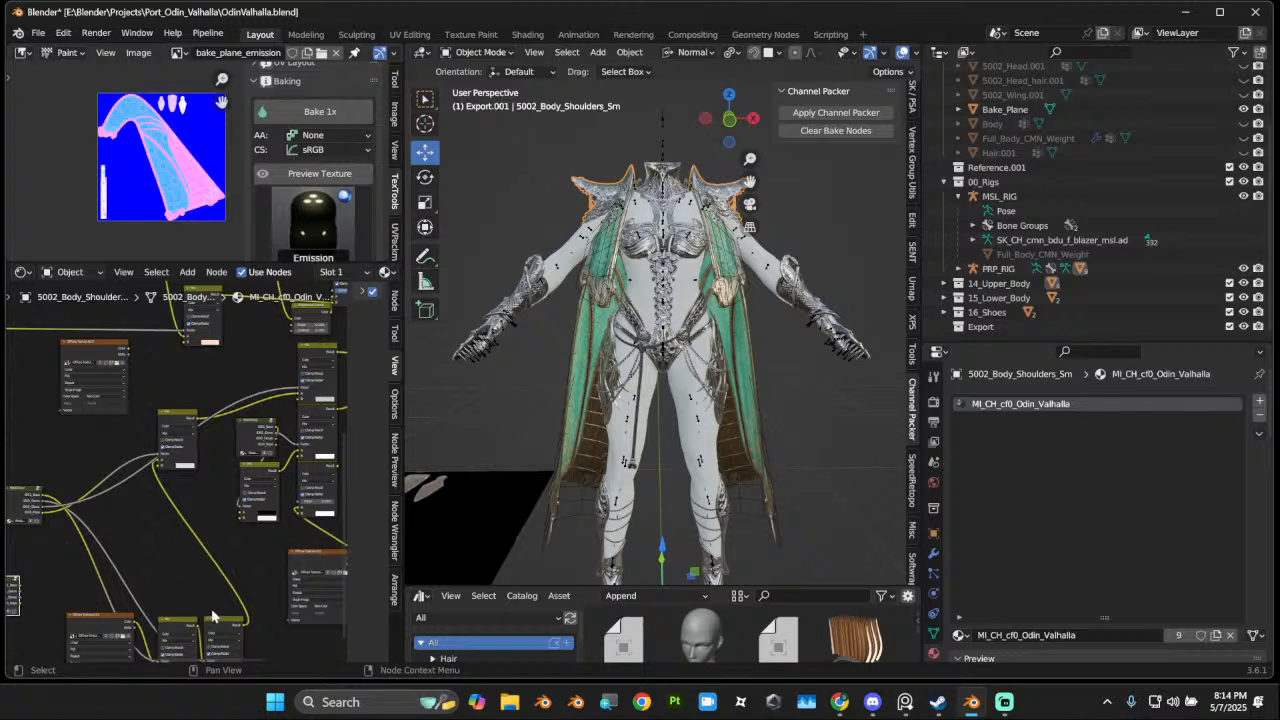
pyautogui.moveTo(212, 616); pyautogui.dragTo(45, 630)
pyautogui.moveTo(124, 521); pyautogui.dragTo(94, 571, button='middle')
pyautogui.scroll(2, 142, 457)
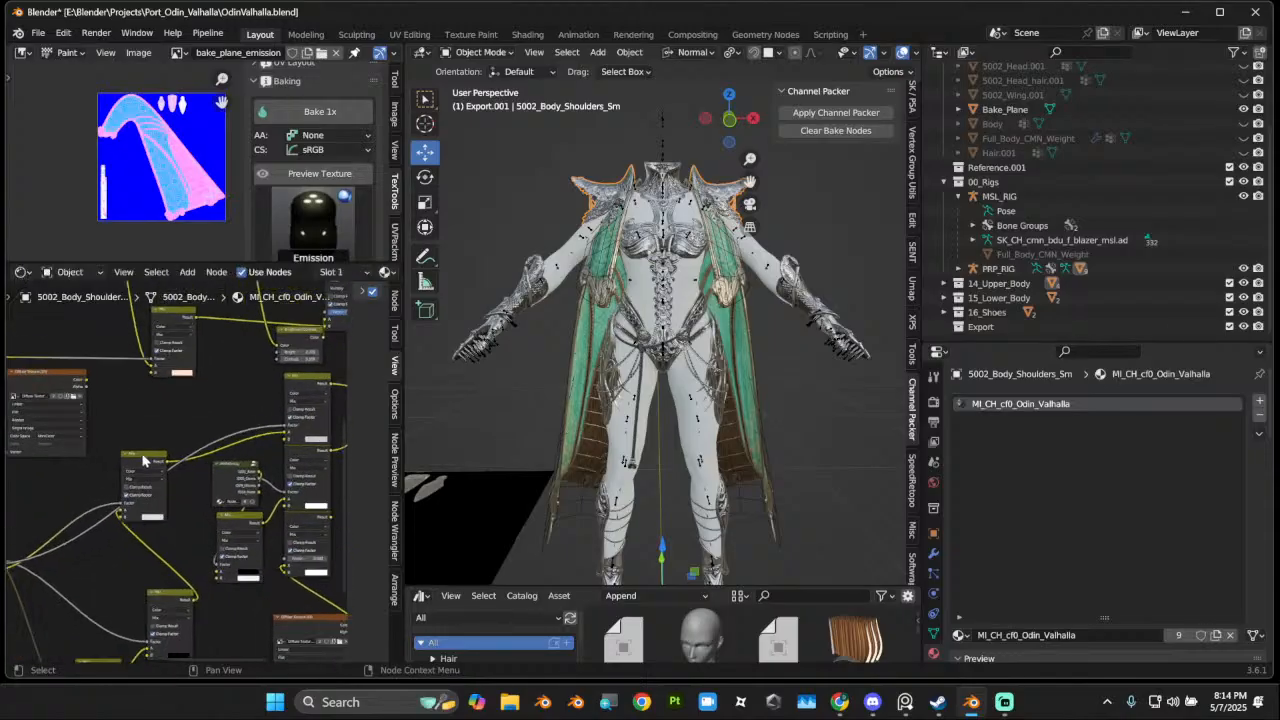
# Step: Place the two roughness mix nodes side by side and shift the metallic mix nodes with their group node clear of them
pyautogui.moveTo(142, 460); pyautogui.dragTo(110, 427)
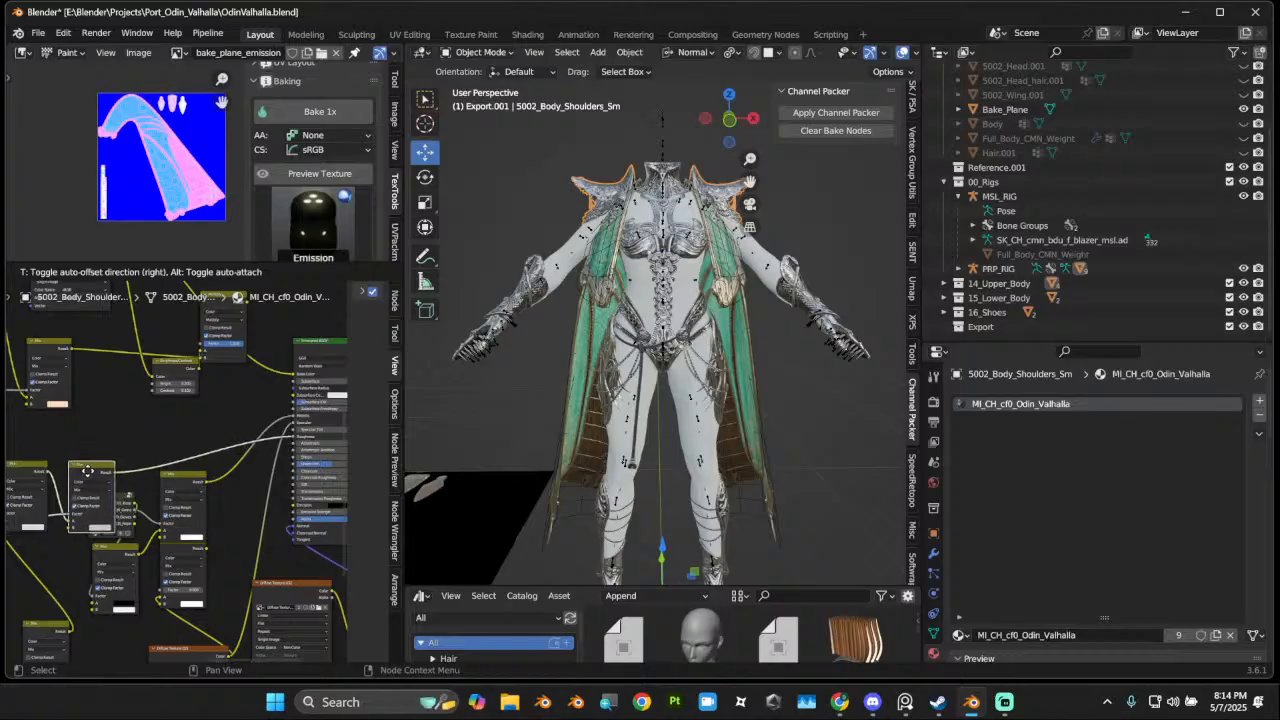
pyautogui.moveTo(85, 470); pyautogui.dragTo(84, 471)
pyautogui.moveTo(126, 488); pyautogui.dragTo(112, 449, button='middle')
pyautogui.moveTo(114, 451); pyautogui.dragTo(185, 557)
pyautogui.moveTo(169, 448); pyautogui.dragTo(199, 471)
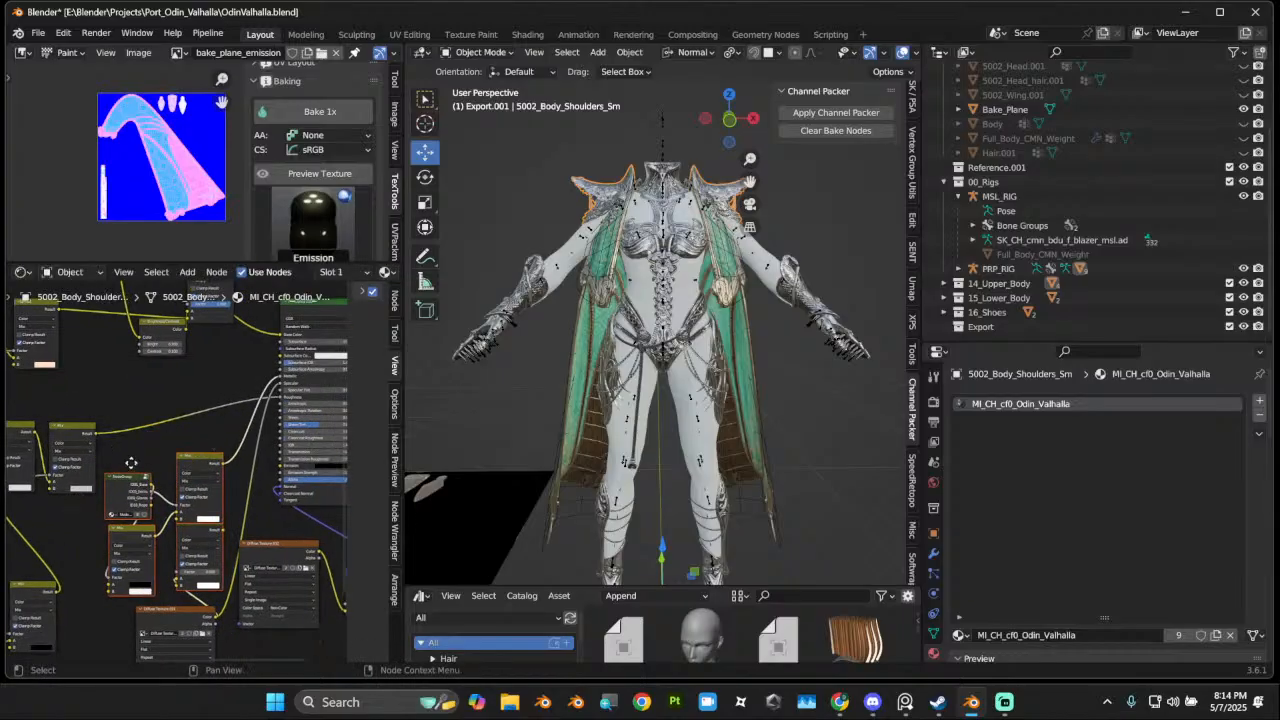
# Step: Link the Color output of the diffuse texture feeding the roughness mix chain directly to the Principled BSDF's Roughness input
pyautogui.moveTo(131, 463); pyautogui.dragTo(210, 416, button='middle')
pyautogui.scroll(-3, 180, 445)
pyautogui.moveTo(123, 509); pyautogui.dragTo(184, 474, button='middle')
pyautogui.scroll(2, 154, 526)
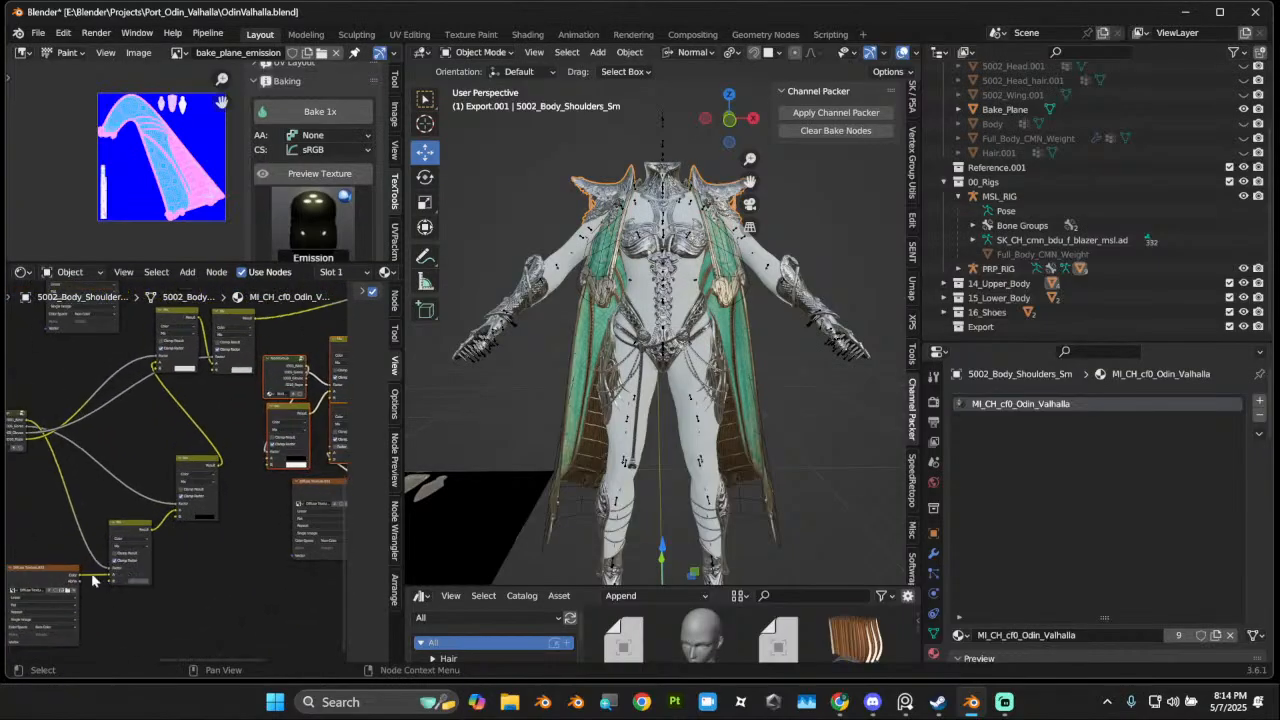
pyautogui.moveTo(74, 576); pyautogui.dragTo(211, 387)
pyautogui.scroll(-2, 166, 450)
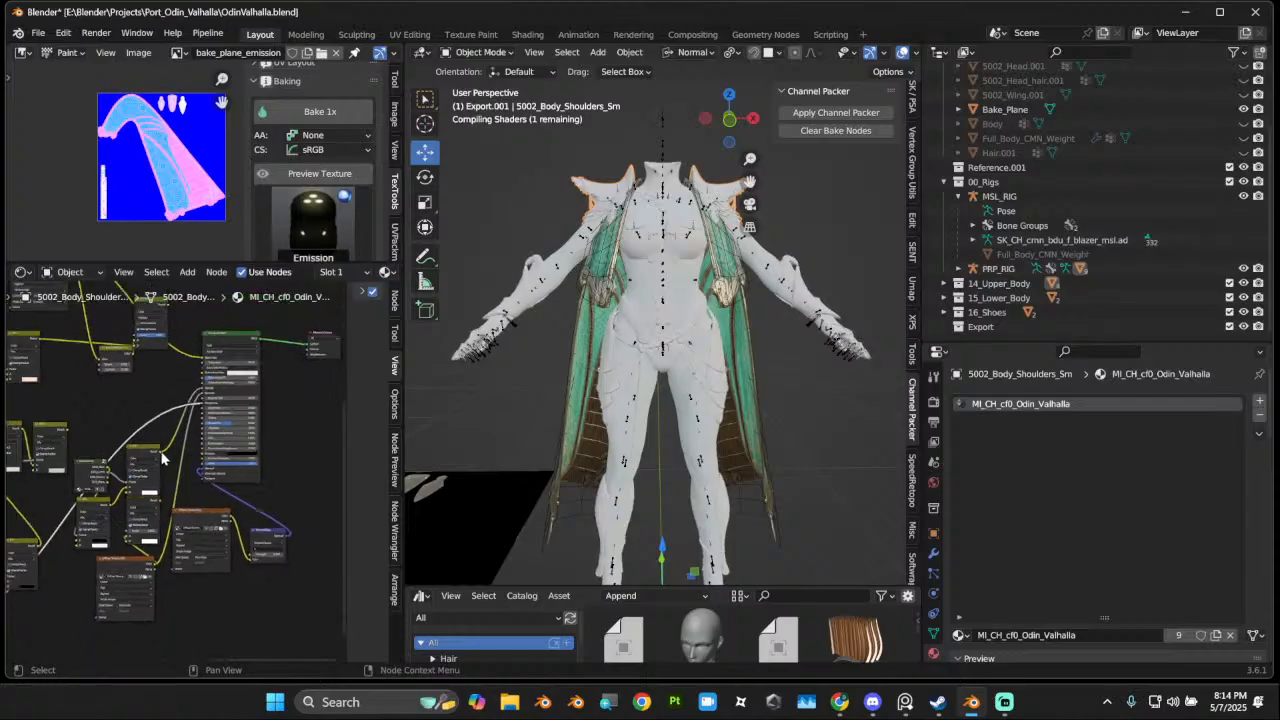
pyautogui.moveTo(50, 449); pyautogui.dragTo(191, 477, button='middle')
pyautogui.scroll(5, 165, 455)
pyautogui.moveTo(145, 448)
pyautogui.mouseDown()
pyautogui.moveTo(86, 493)
pyautogui.moveTo(72, 480)
pyautogui.moveTo(146, 436)
pyautogui.mouseUp()
# Step: Replace the T_CH_cf0_Odin_Valhalla_C.tga image in the base color texture node with T_CH_cf0_Odin_Valhalla_PC.tga
pyautogui.moveTo(127, 343); pyautogui.dragTo(198, 468, button='middle')
pyautogui.moveTo(95, 408); pyautogui.dragTo(137, 458, button='middle')
pyautogui.scroll(-3, 218, 472)
pyautogui.scroll(4, 180, 455)
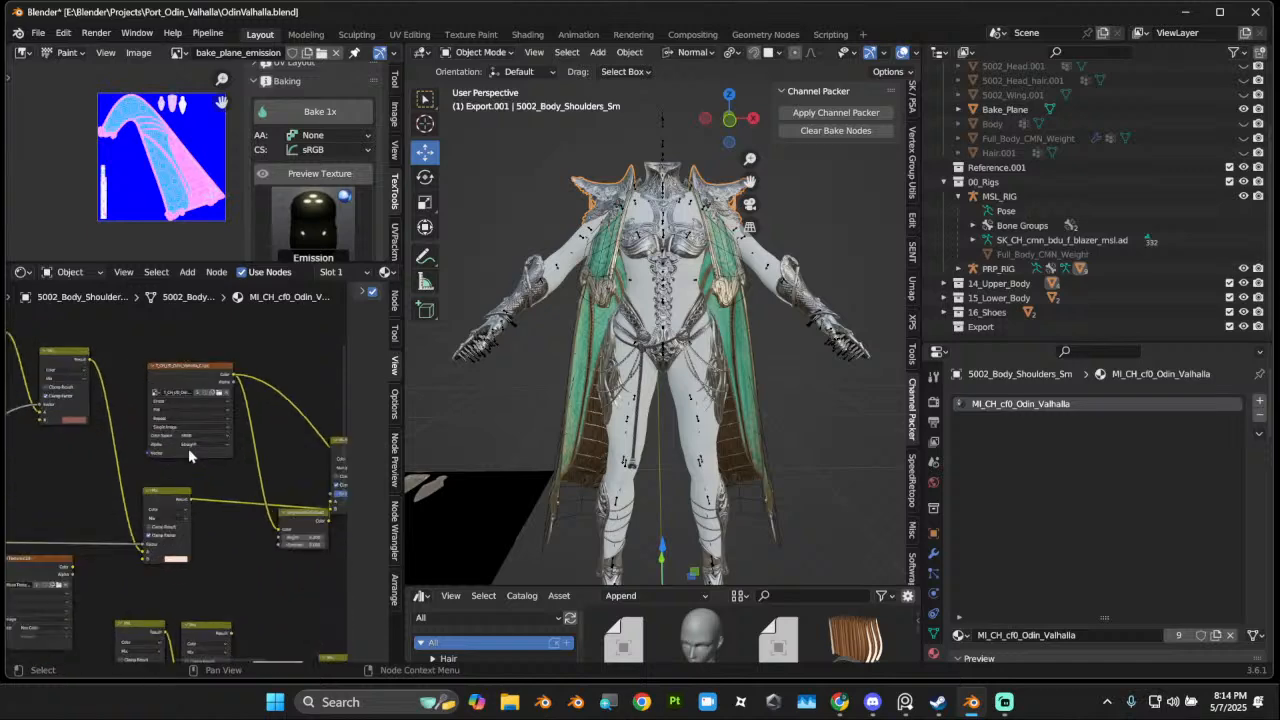
pyautogui.scroll(1, 190, 436)
pyautogui.moveTo(240, 430); pyautogui.dragTo(147, 398, button='middle')
pyautogui.click(144, 386)
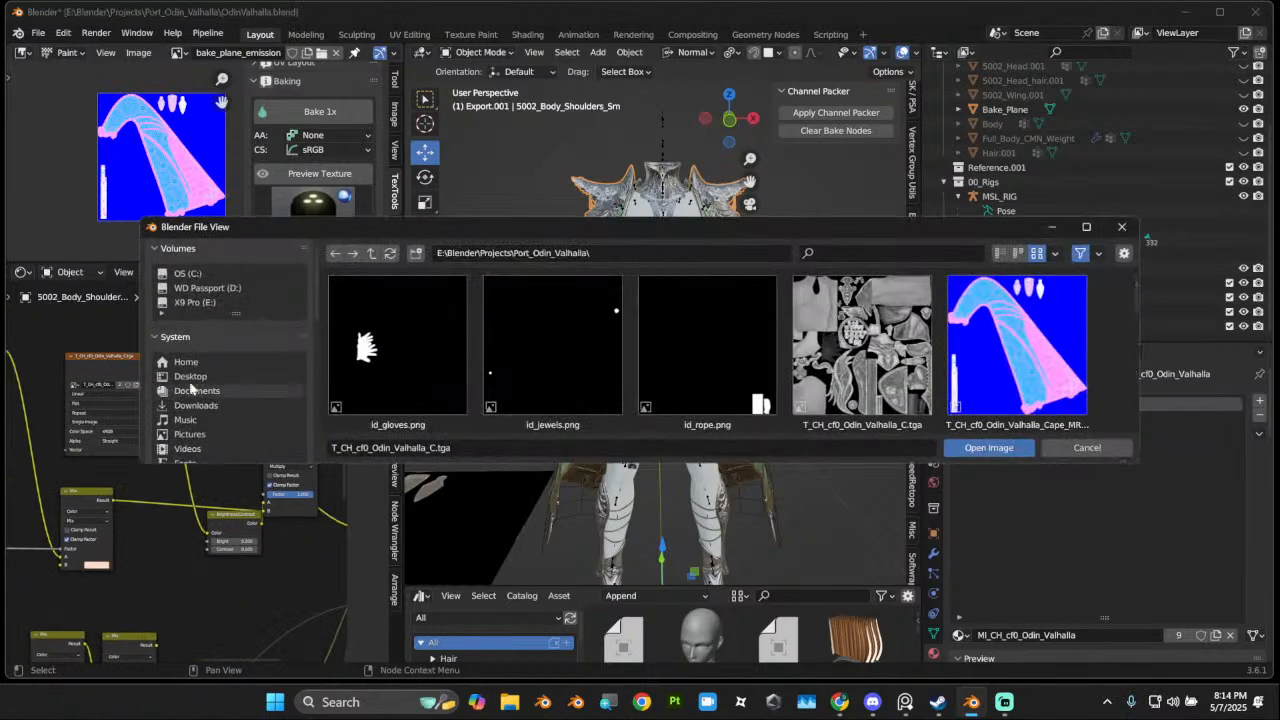
pyautogui.scroll(-5, 757, 358)
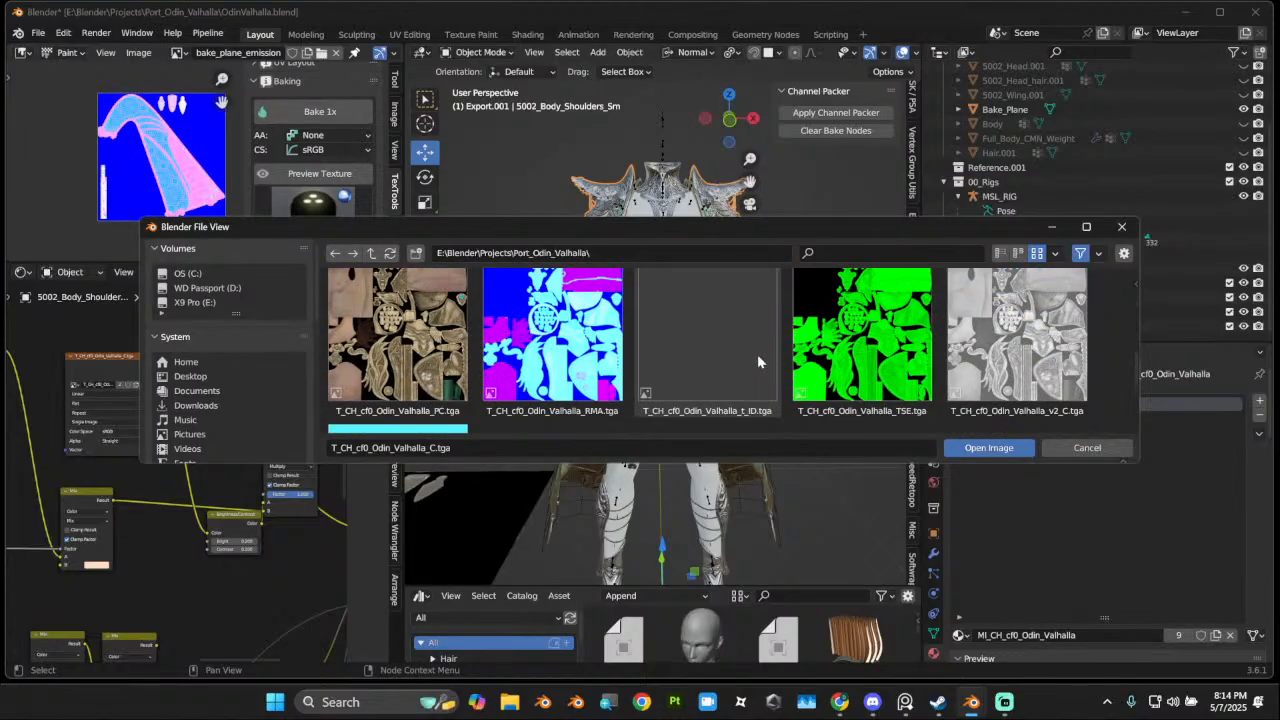
pyautogui.doubleClick(429, 347)
pyautogui.scroll(6, 737, 374)
pyautogui.moveTo(763, 388)
pyautogui.mouseDown(button='middle')
pyautogui.moveTo(694, 406)
pyautogui.moveTo(697, 362)
pyautogui.moveTo(784, 400)
pyautogui.mouseUp(button='middle')
pyautogui.scroll(-6, 697, 362)
pyautogui.moveTo(704, 393); pyautogui.dragTo(680, 395, button='middle')
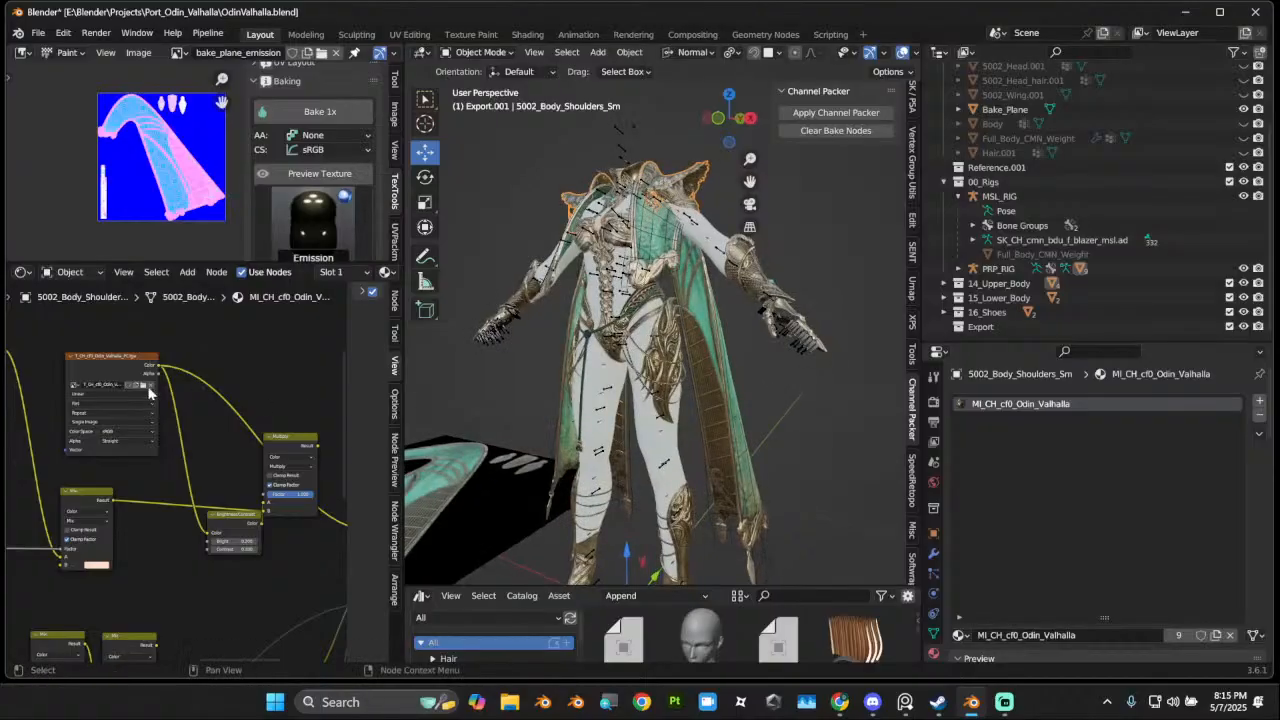
pyautogui.click(143, 386)
pyautogui.scroll(-3, 795, 360)
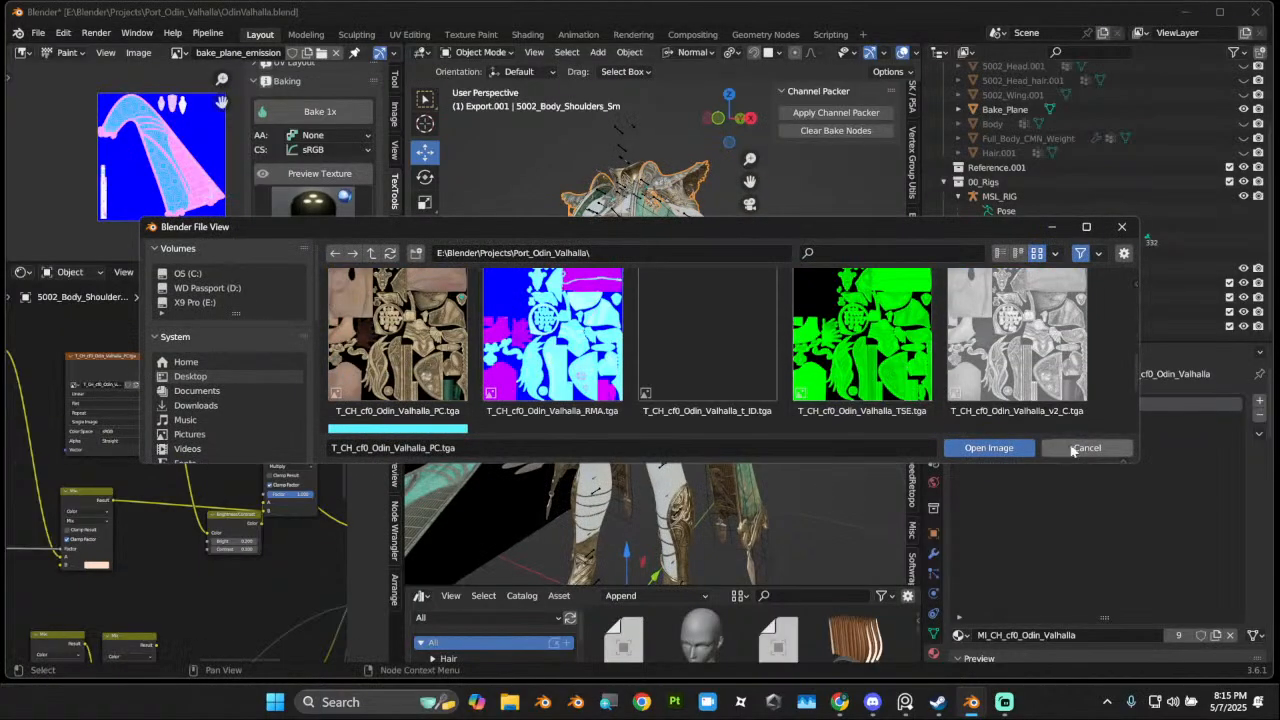
pyautogui.click(1086, 448)
# Step: Examine the retextured outfit from the back and the front to check its base color
pyautogui.scroll(3, 700, 410)
pyautogui.scroll(-5, 827, 412)
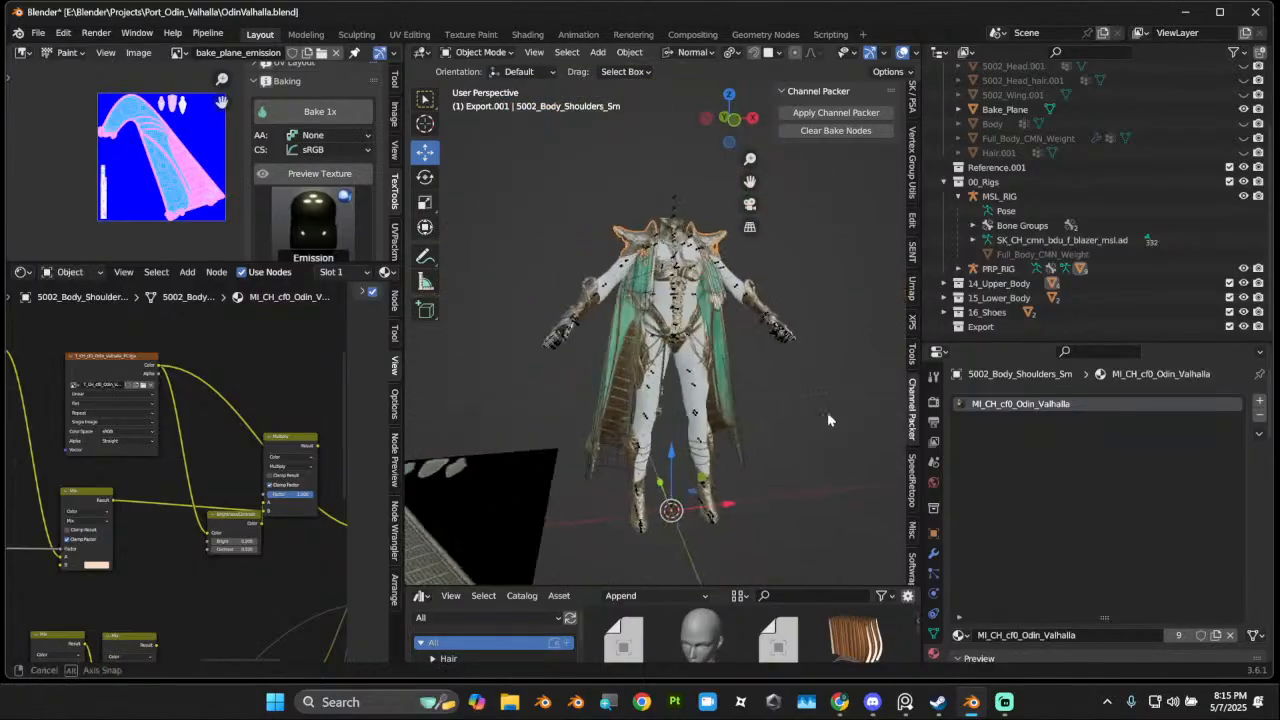
pyautogui.moveTo(827, 412); pyautogui.dragTo(503, 409, button='middle')
pyautogui.scroll(6, 588, 420)
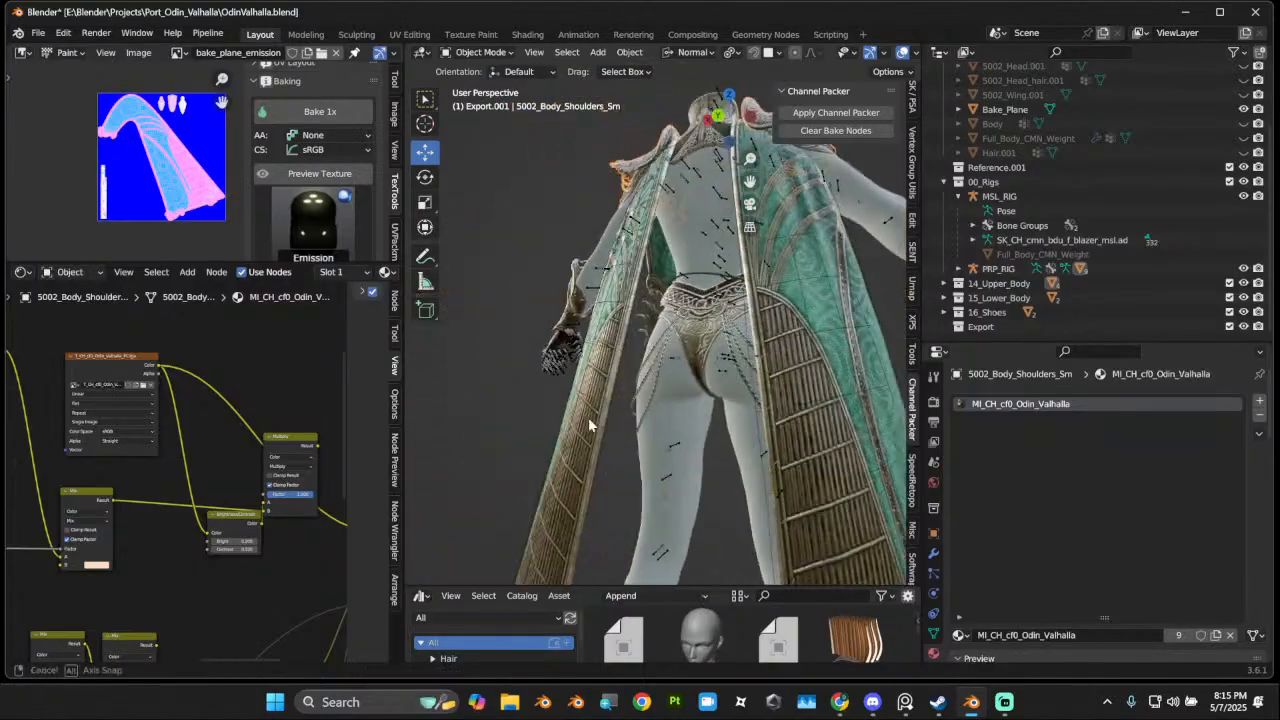
pyautogui.moveTo(590, 424); pyautogui.dragTo(470, 428, button='middle')
pyautogui.scroll(-3, 648, 412)
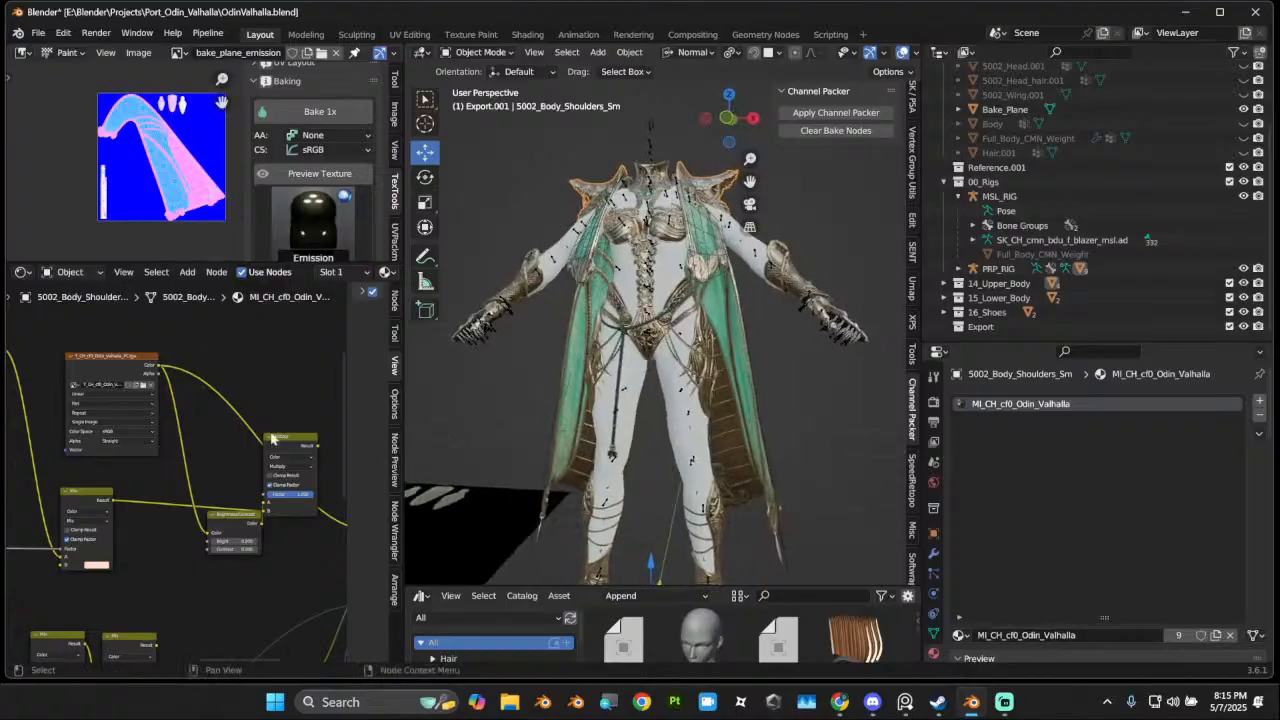
pyautogui.scroll(2, 271, 435)
pyautogui.click(727, 122)
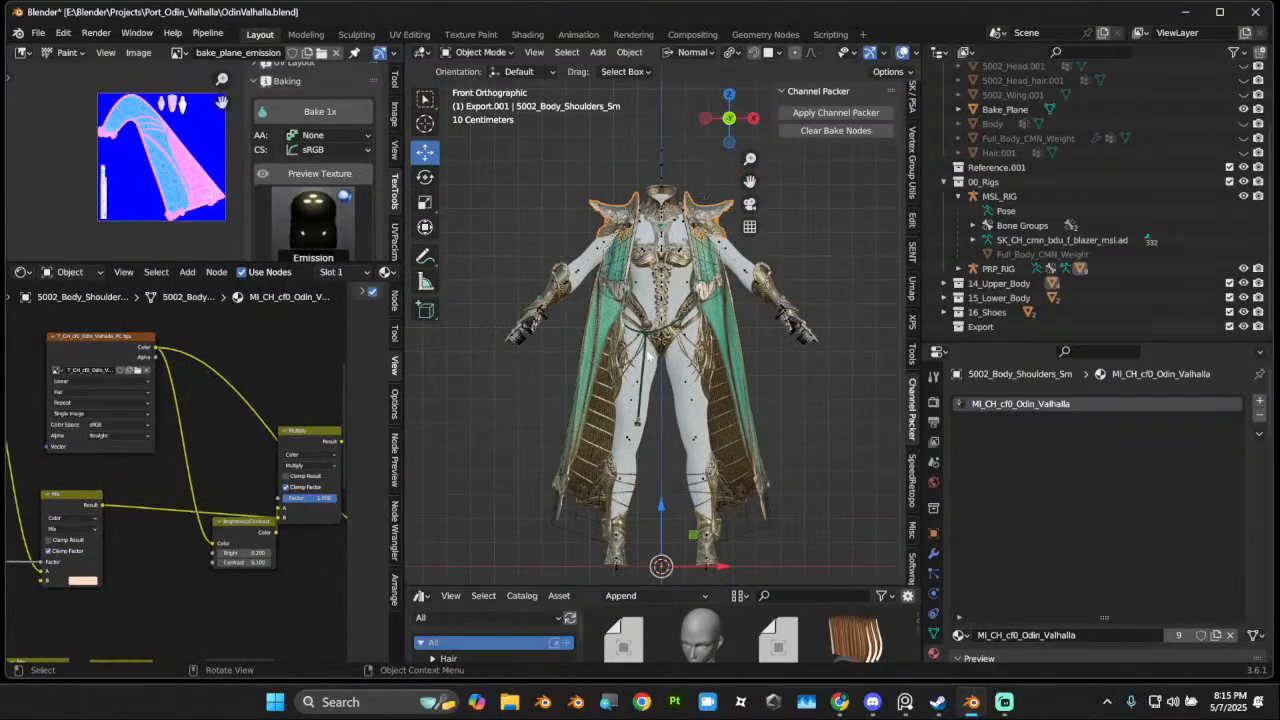
# Step: Select 5002_Body_Main.001 and examine its material on the model from the back
pyautogui.click(646, 388)
pyautogui.click(643, 401)
pyautogui.scroll(6, 660, 373)
pyautogui.moveTo(660, 373); pyautogui.dragTo(406, 373, button='middle')
pyautogui.scroll(-5, 651, 370)
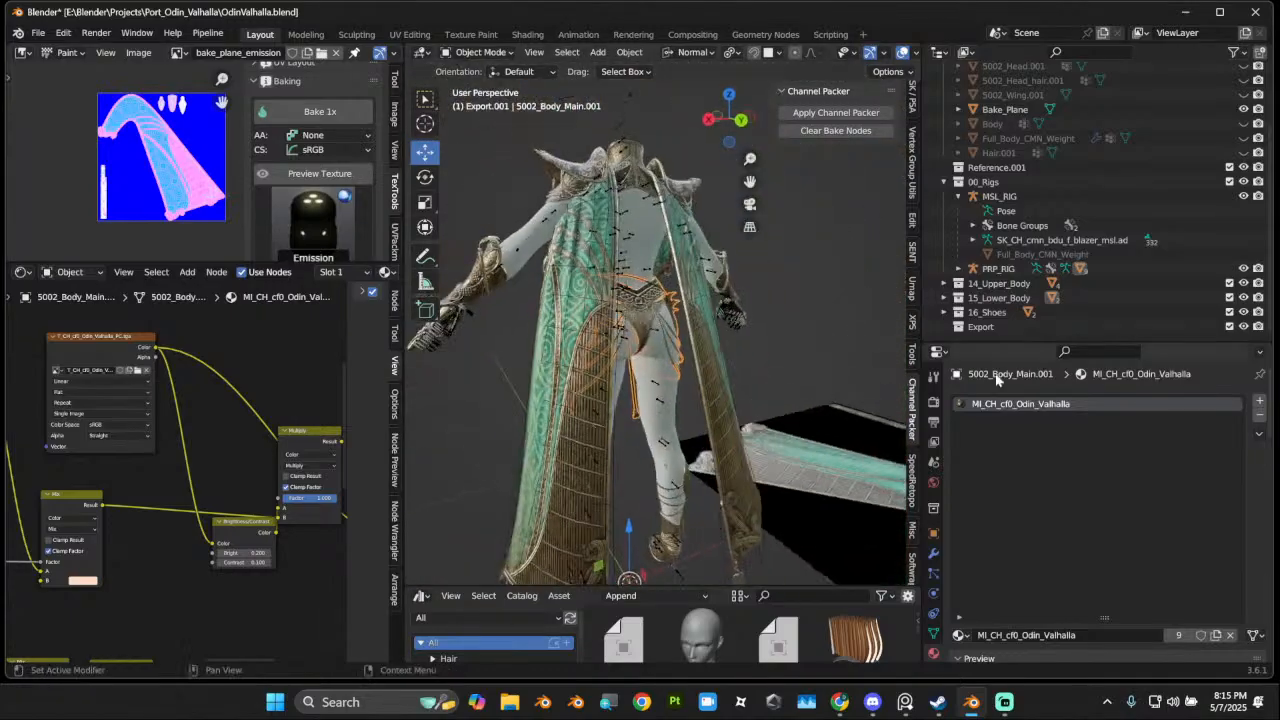
pyautogui.scroll(-1, 738, 356)
pyautogui.moveTo(738, 361); pyautogui.dragTo(793, 232, button='middle')
# Step: Select the 5002_Cloth.001 cape and inspect how it matches the rest of the outfit from the front
pyautogui.click(779, 381)
pyautogui.click(727, 121)
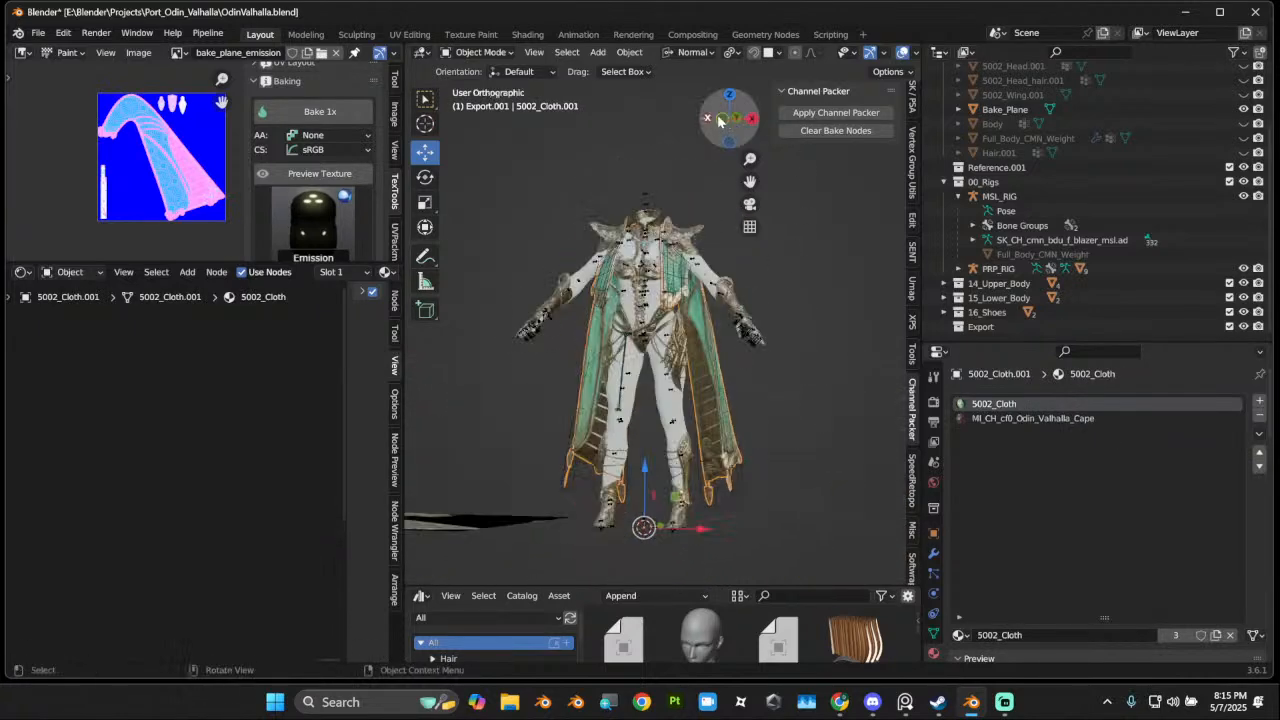
pyautogui.click(752, 121)
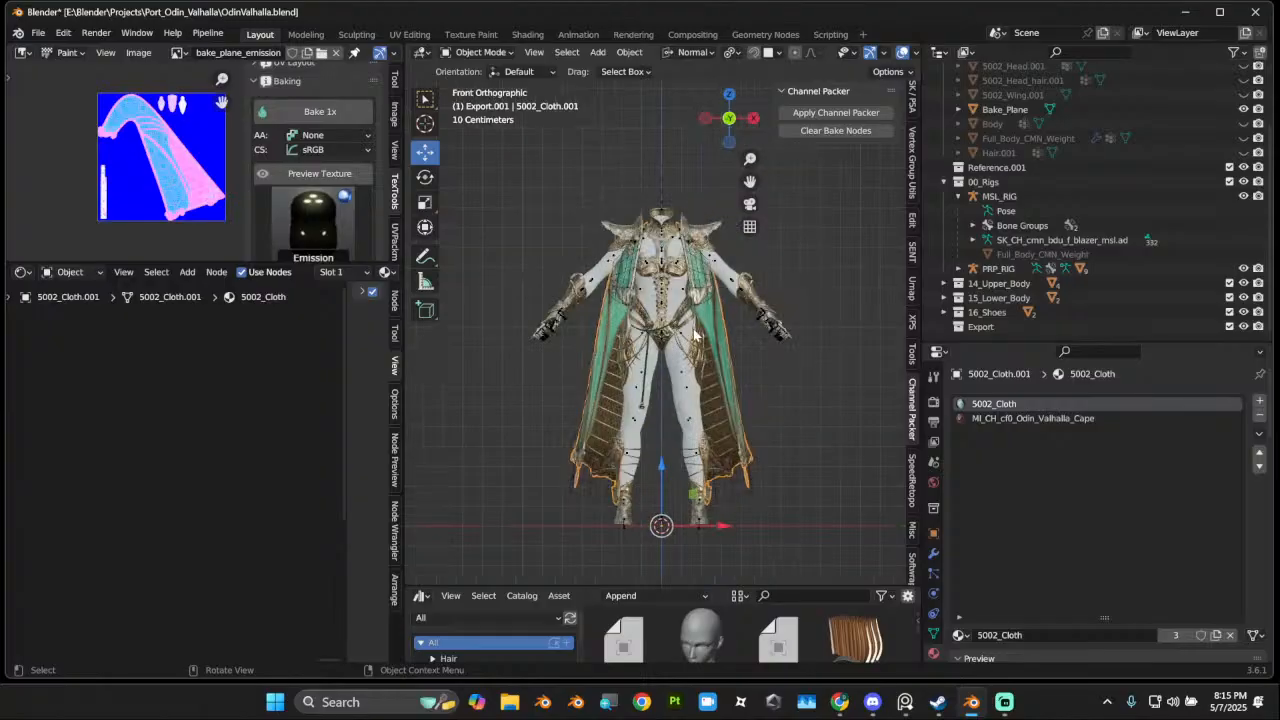
pyautogui.scroll(2, 705, 335)
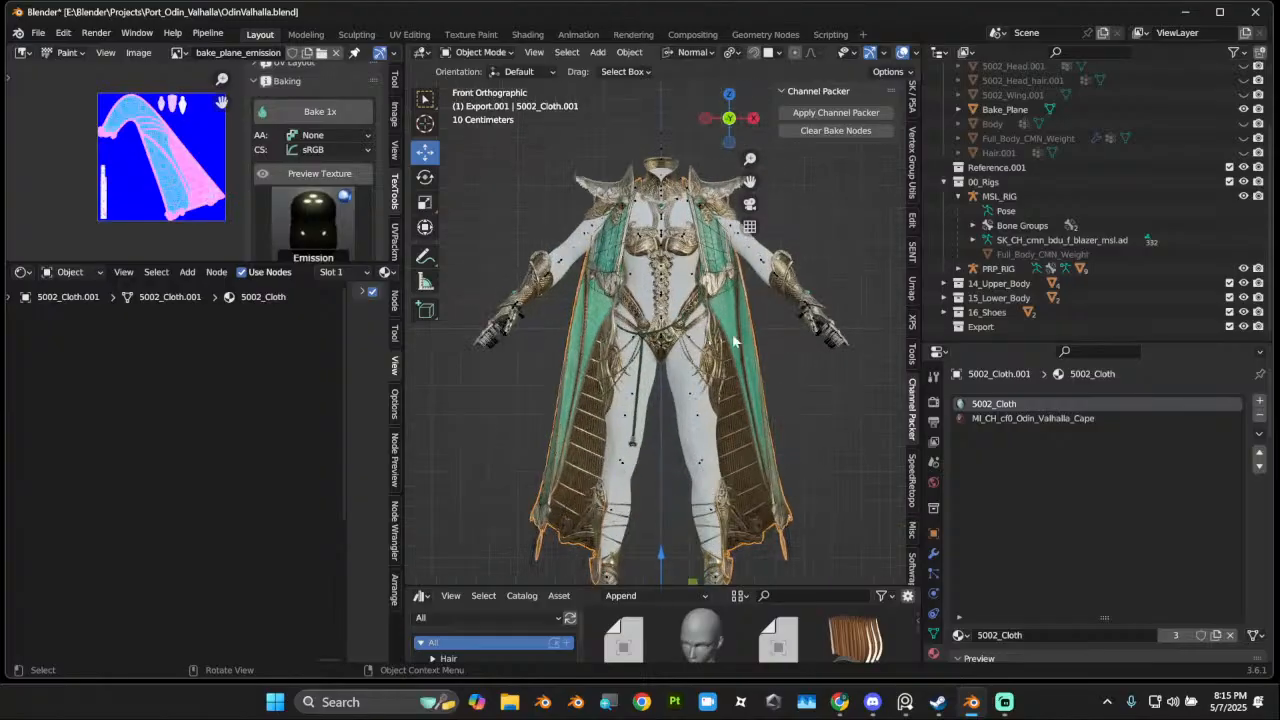
pyautogui.scroll(-2, 487, 360)
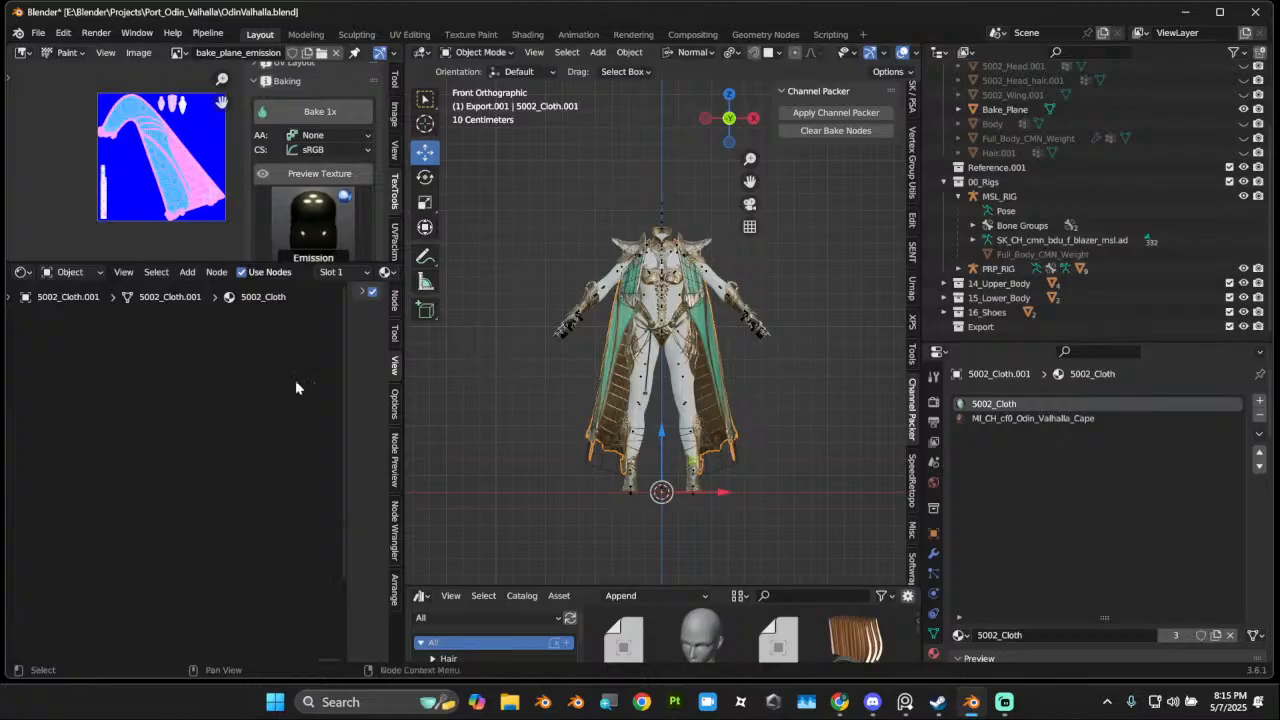
pyautogui.scroll(3, 671, 368)
pyautogui.moveTo(671, 368)
pyautogui.mouseDown(button='middle')
pyautogui.moveTo(689, 385)
pyautogui.moveTo(573, 358)
pyautogui.moveTo(505, 377)
pyautogui.moveTo(669, 352)
pyautogui.mouseUp(button='middle')
pyautogui.scroll(-4, 689, 385)
pyautogui.scroll(3, 505, 377)
# Step: Rename 5002_Cloth.001_Retopo to Cape_Proxy and 5002_Cloth.001 to Cape
pyautogui.click(556, 392)
pyautogui.scroll(3, 1196, 192)
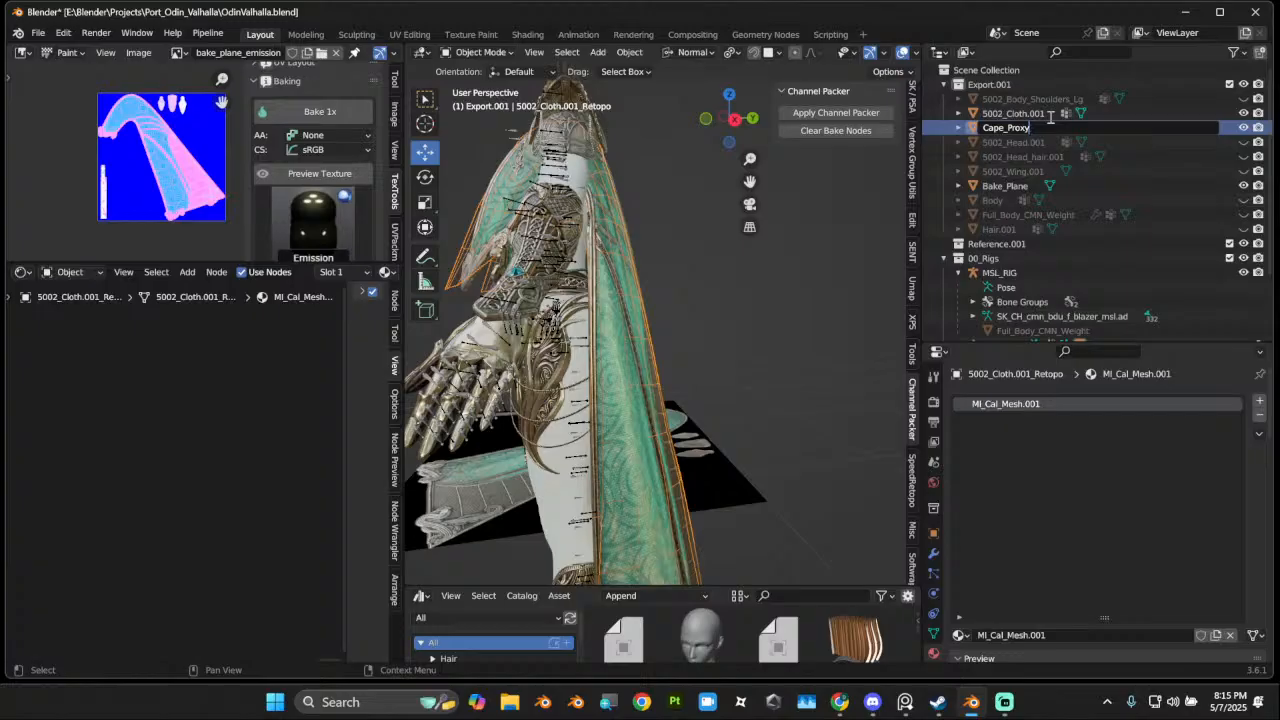
pyautogui.press('Return')
pyautogui.doubleClick(1041, 118)
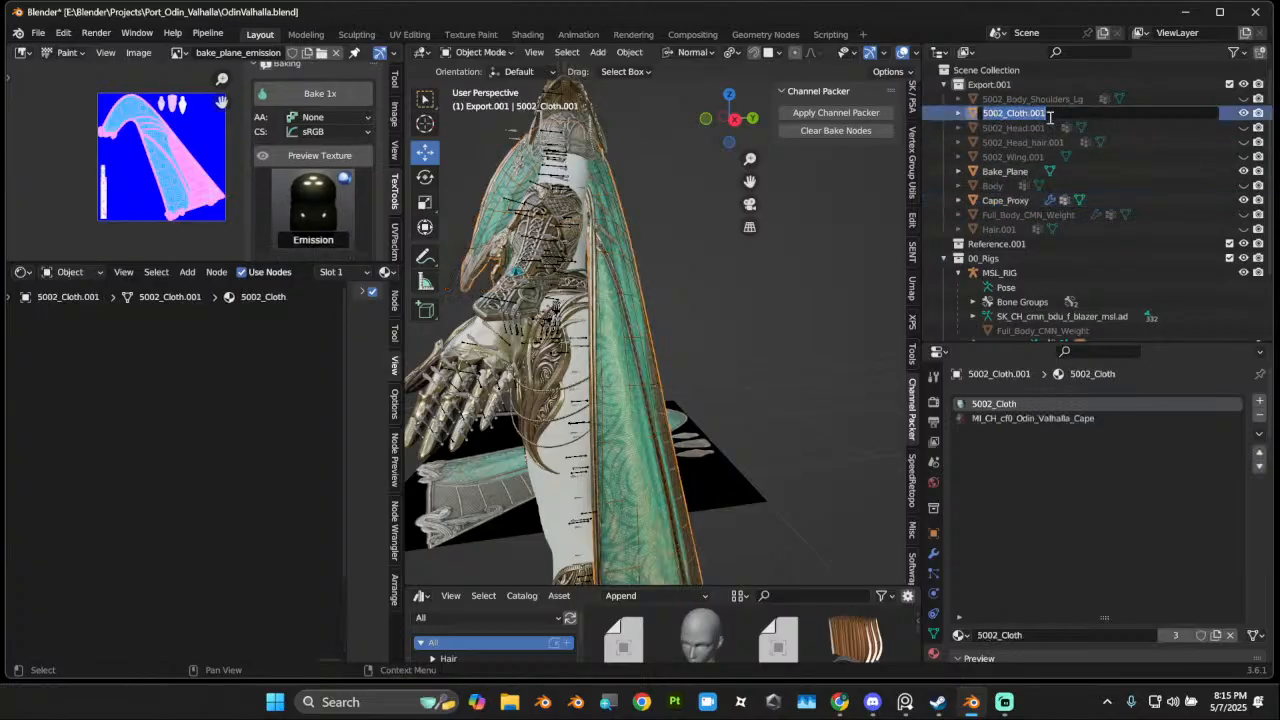
pyautogui.write('Cape')
pyautogui.press('Return')
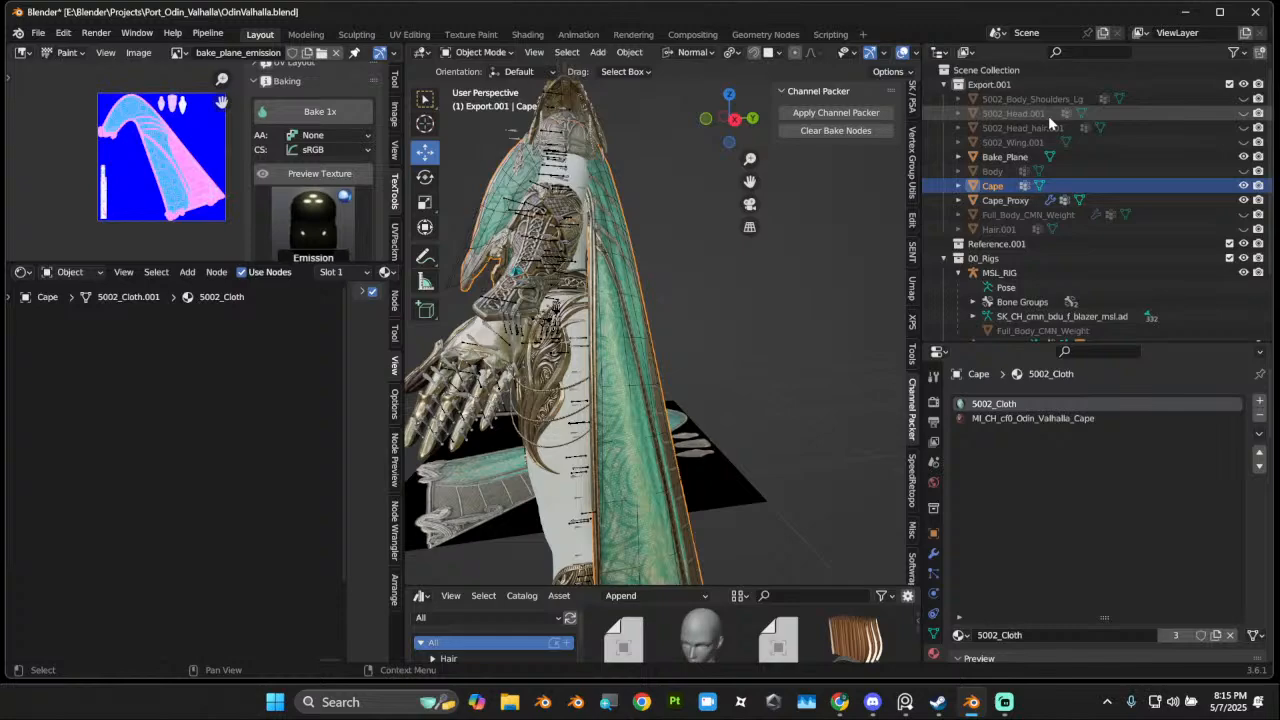
# Step: Compare the Cape and Cape_Proxy objects on the model, ending with Cape selected
pyautogui.click(1015, 203)
pyautogui.click(992, 186)
pyautogui.moveTo(560, 290); pyautogui.dragTo(883, 230, button='middle')
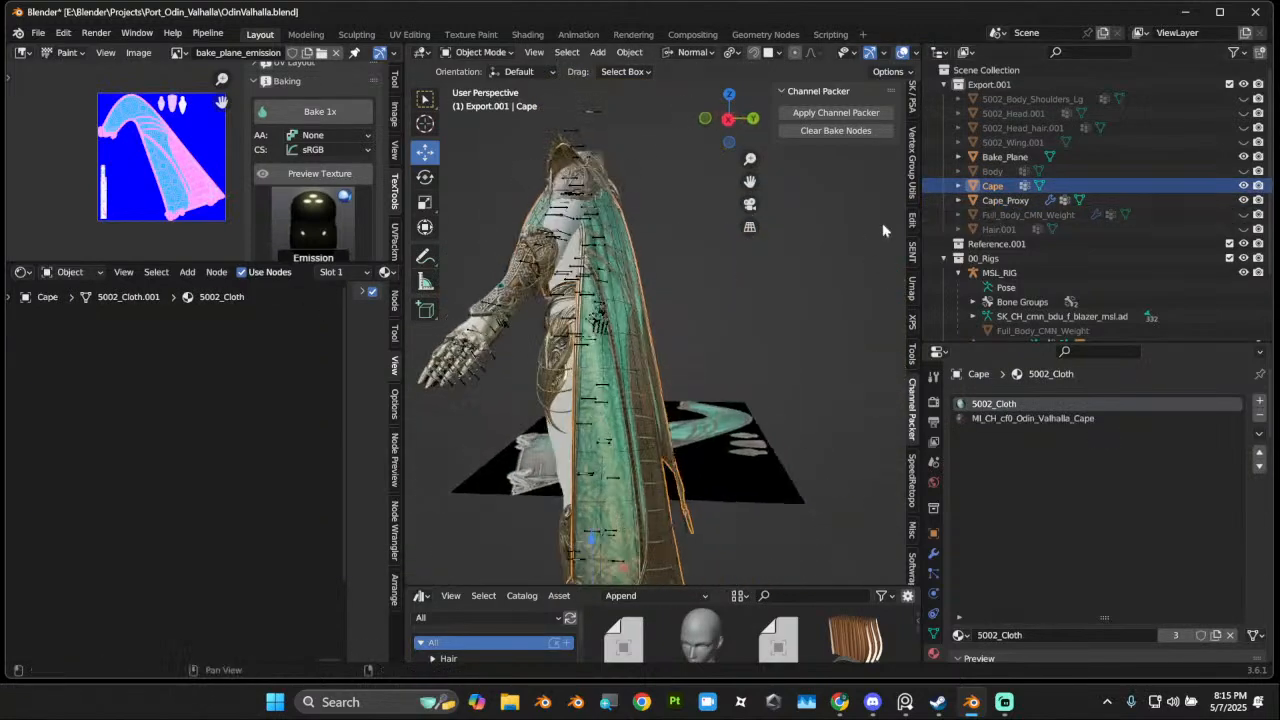
pyautogui.moveTo(617, 292); pyautogui.dragTo(587, 313, button='middle')
pyautogui.click(600, 336)
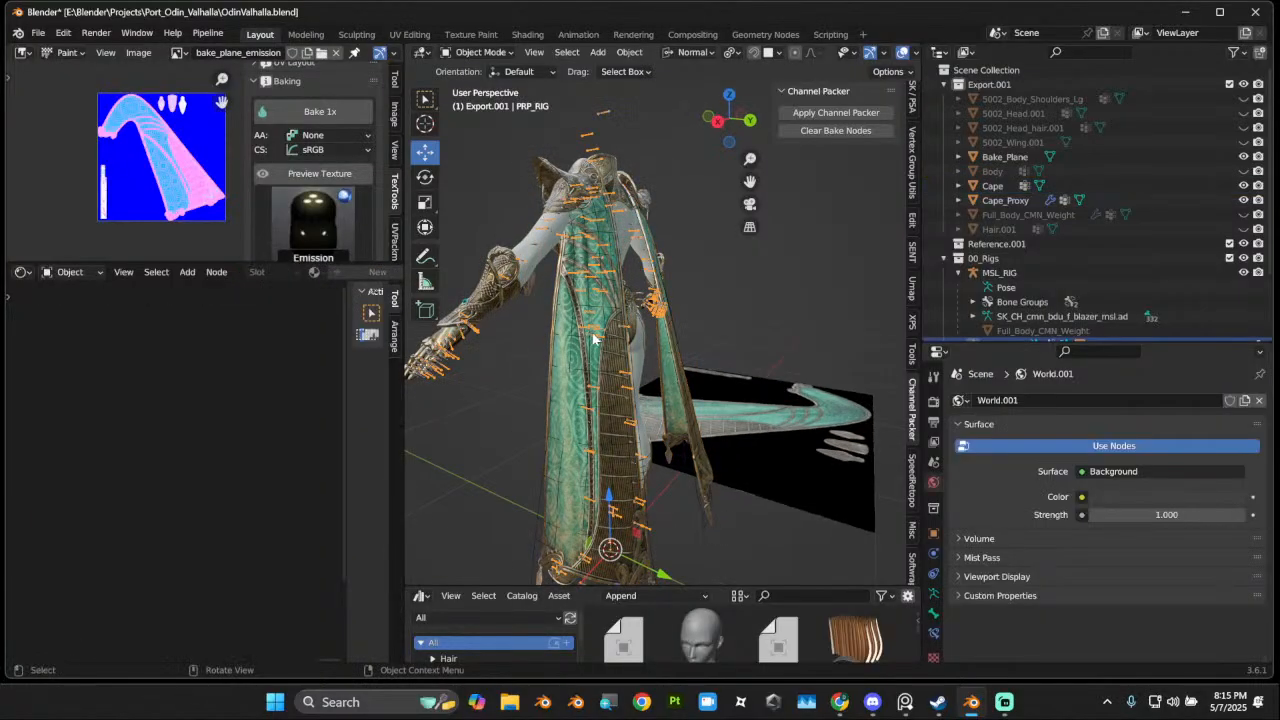
pyautogui.click(577, 348)
pyautogui.click(559, 371)
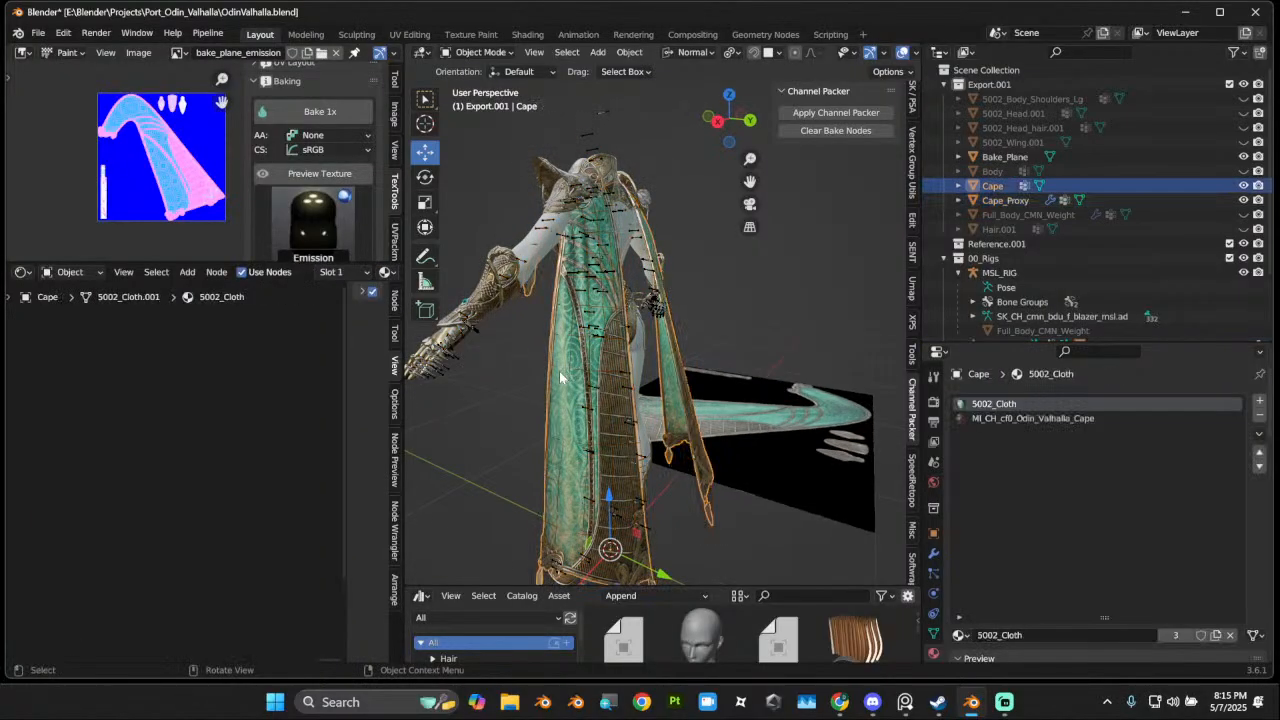
pyautogui.moveTo(559, 371); pyautogui.dragTo(860, 330, button='middle')
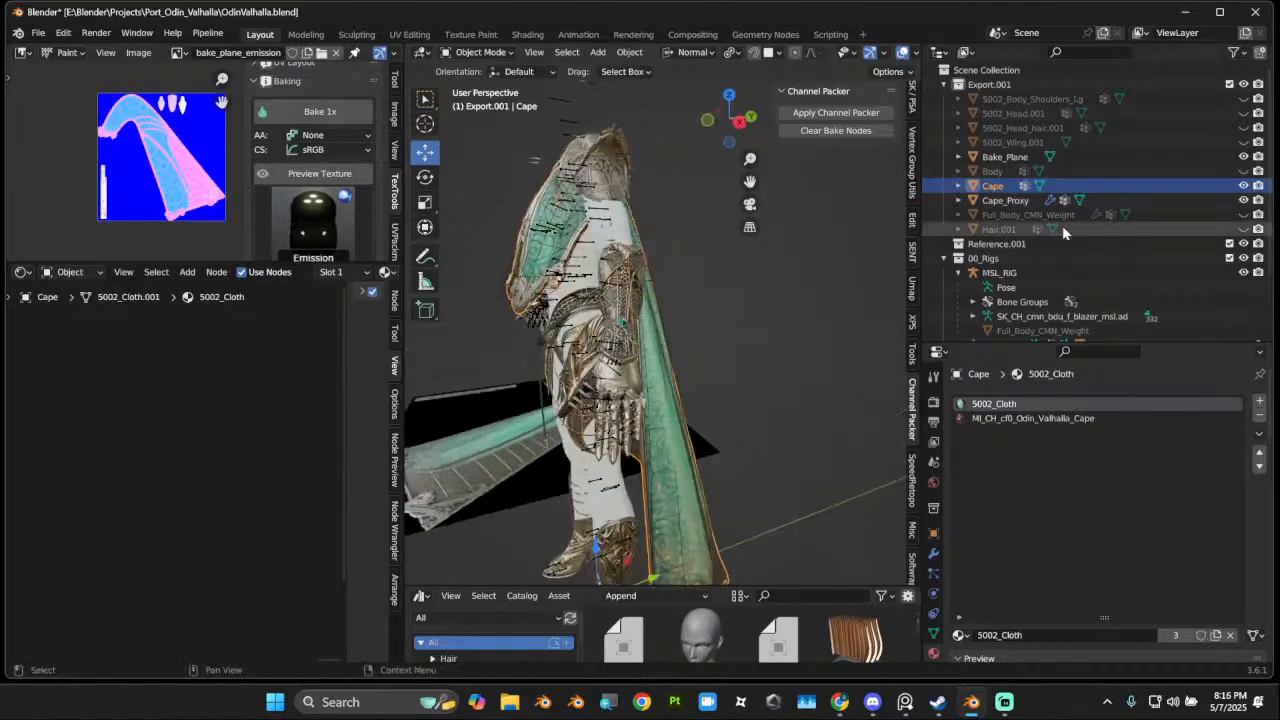
# Step: Clear the PRP filter from the Cape's vertex group list and delete all of its vertex groups
pyautogui.click(934, 633)
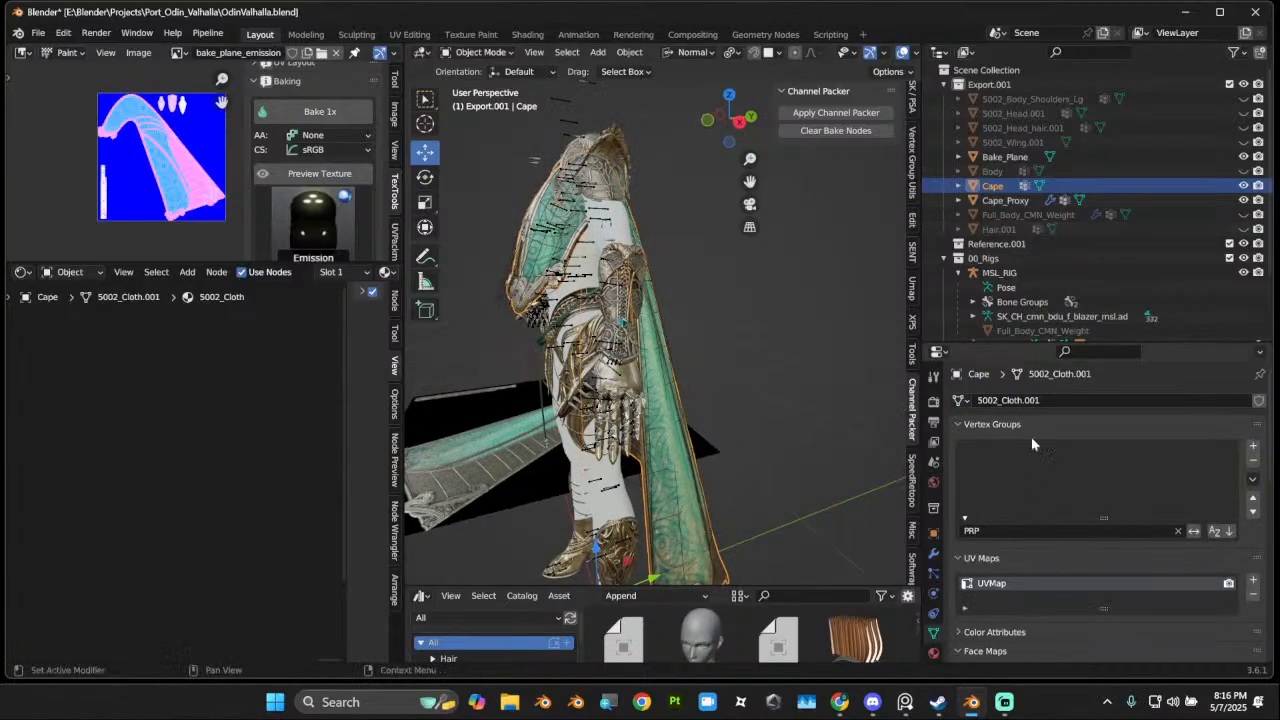
pyautogui.click(1179, 532)
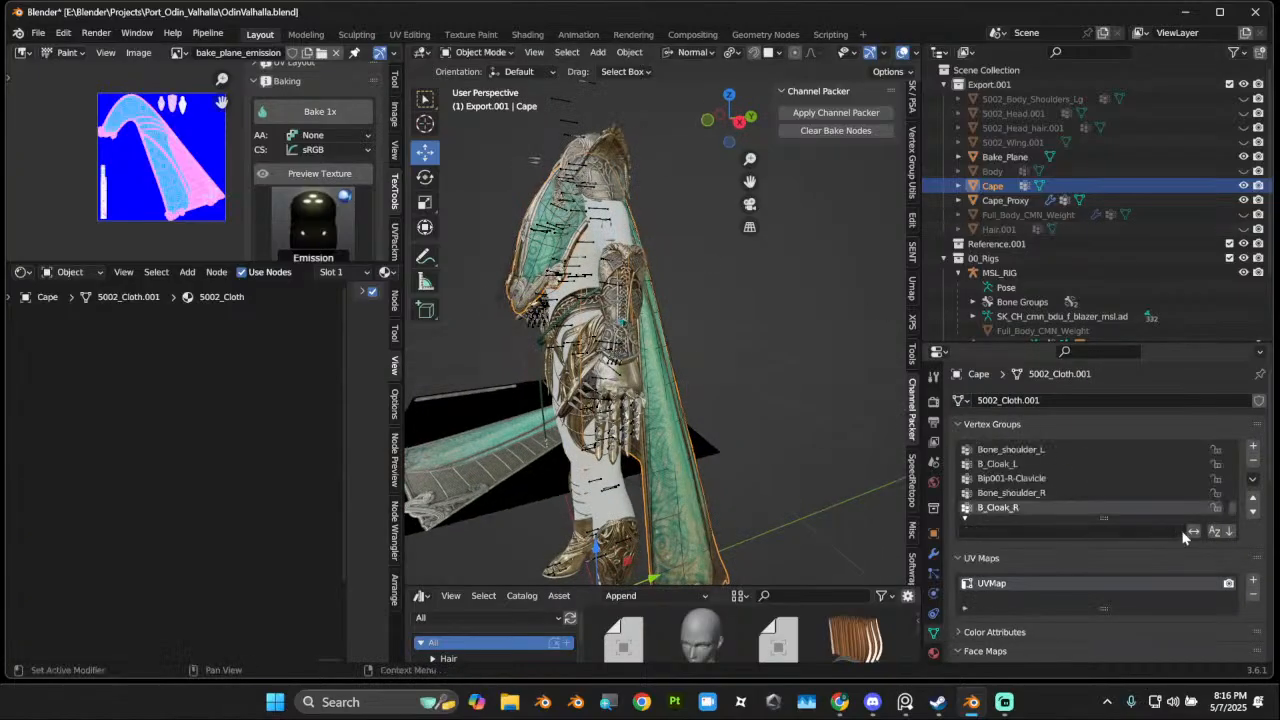
pyautogui.scroll(5, 1090, 478)
pyautogui.click(1252, 479)
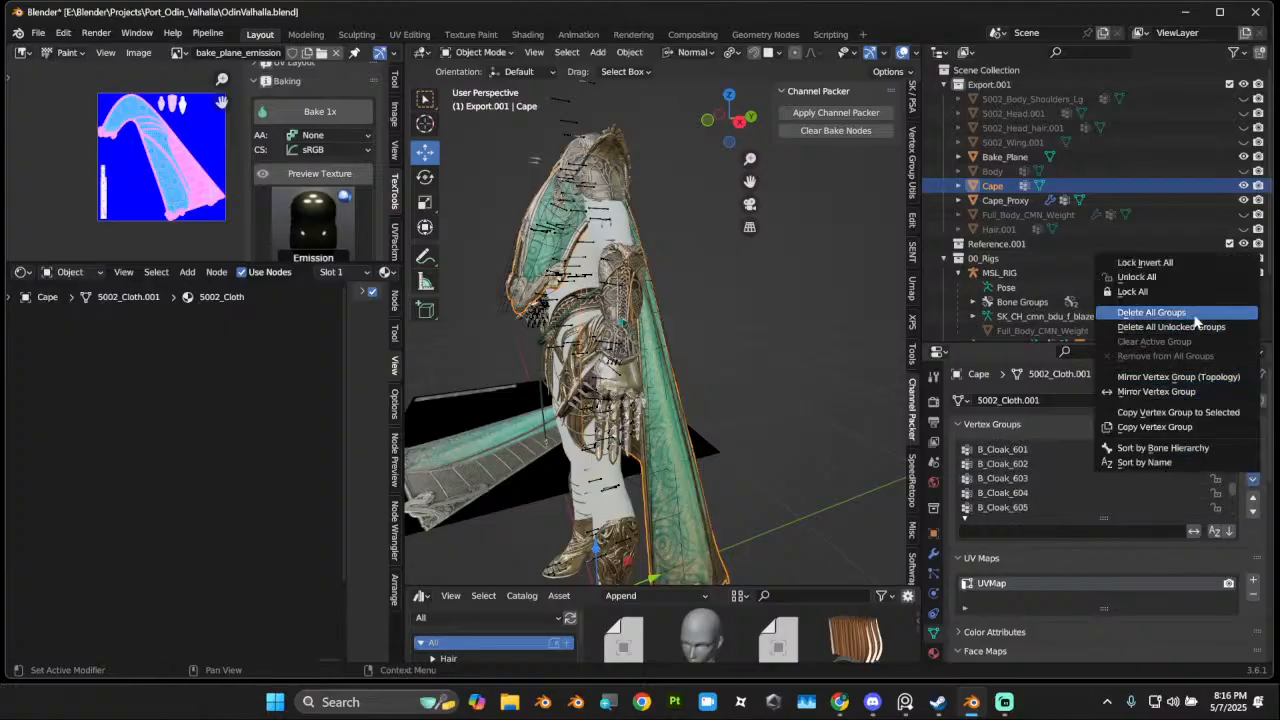
pyautogui.click(1151, 312)
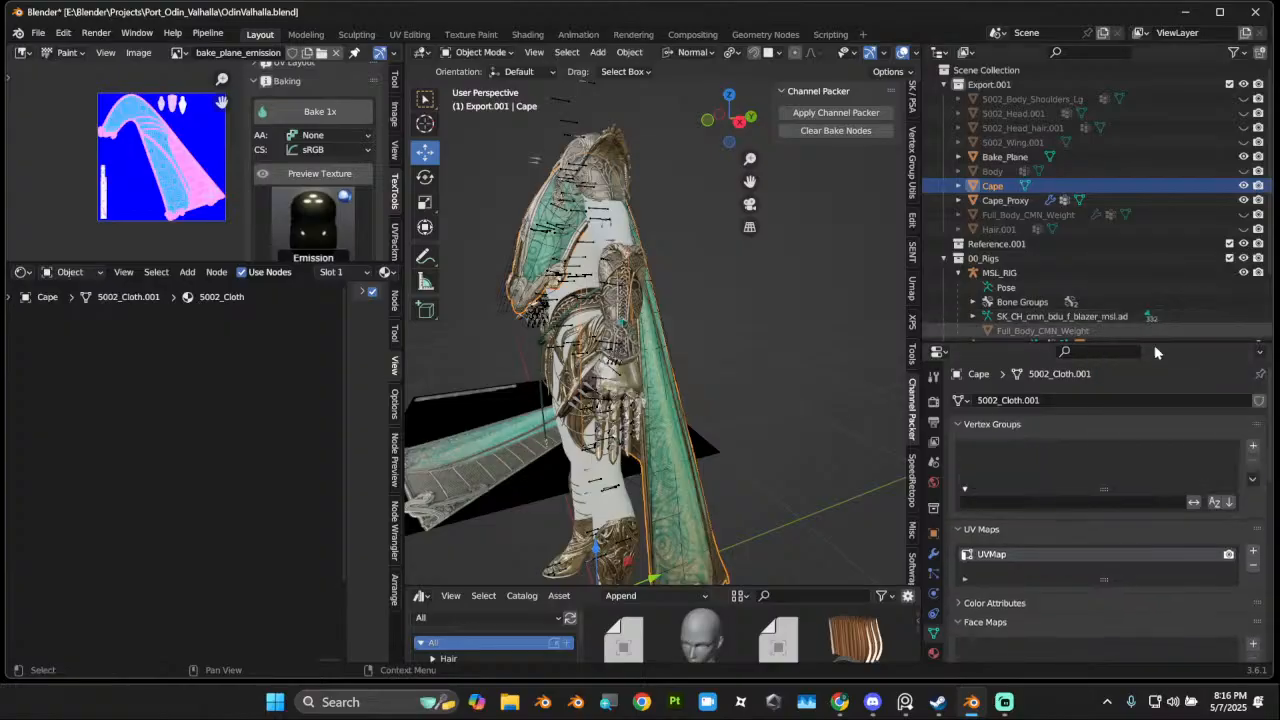
# Step: Transfer the vertex weights from Cape_Proxy to Cape using nearest face interpolated mapping and source layers by name, and return to Object Mode
pyautogui.click(1006, 202)
pyautogui.moveTo(721, 278); pyautogui.dragTo(672, 284, button='middle')
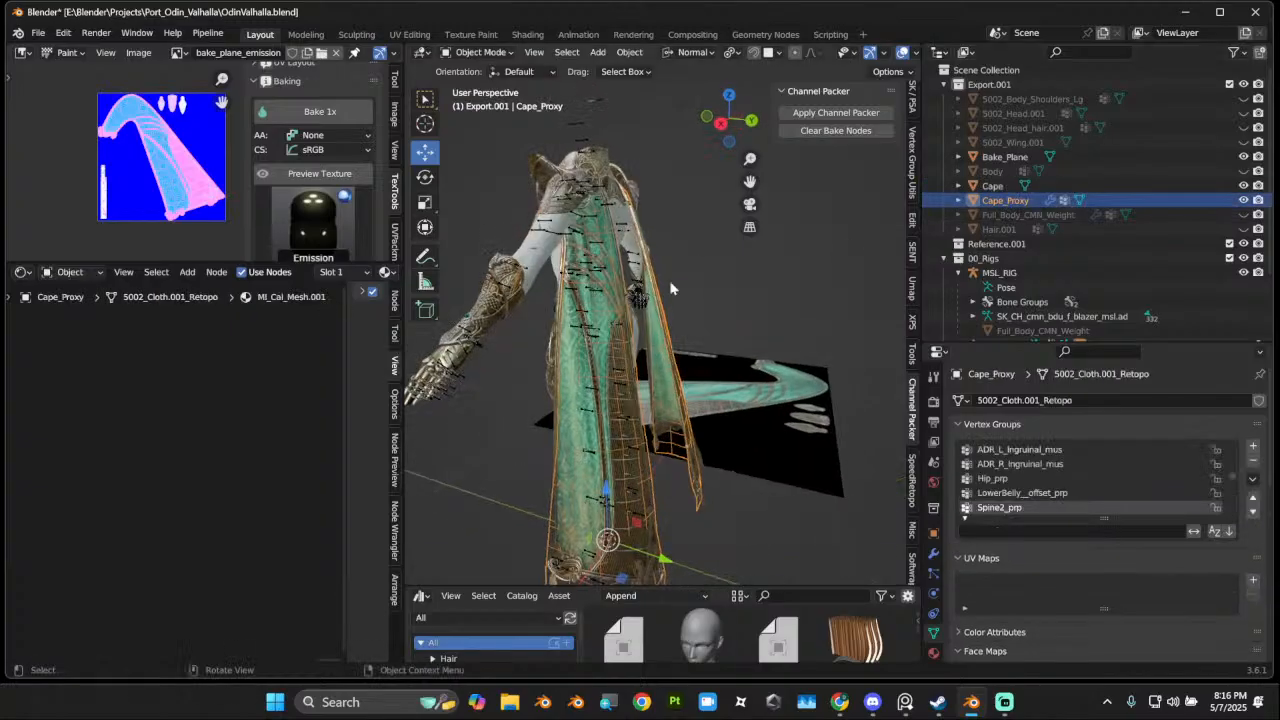
pyautogui.keyDown('ctrl'); pyautogui.click(997, 186); pyautogui.keyUp('ctrl')
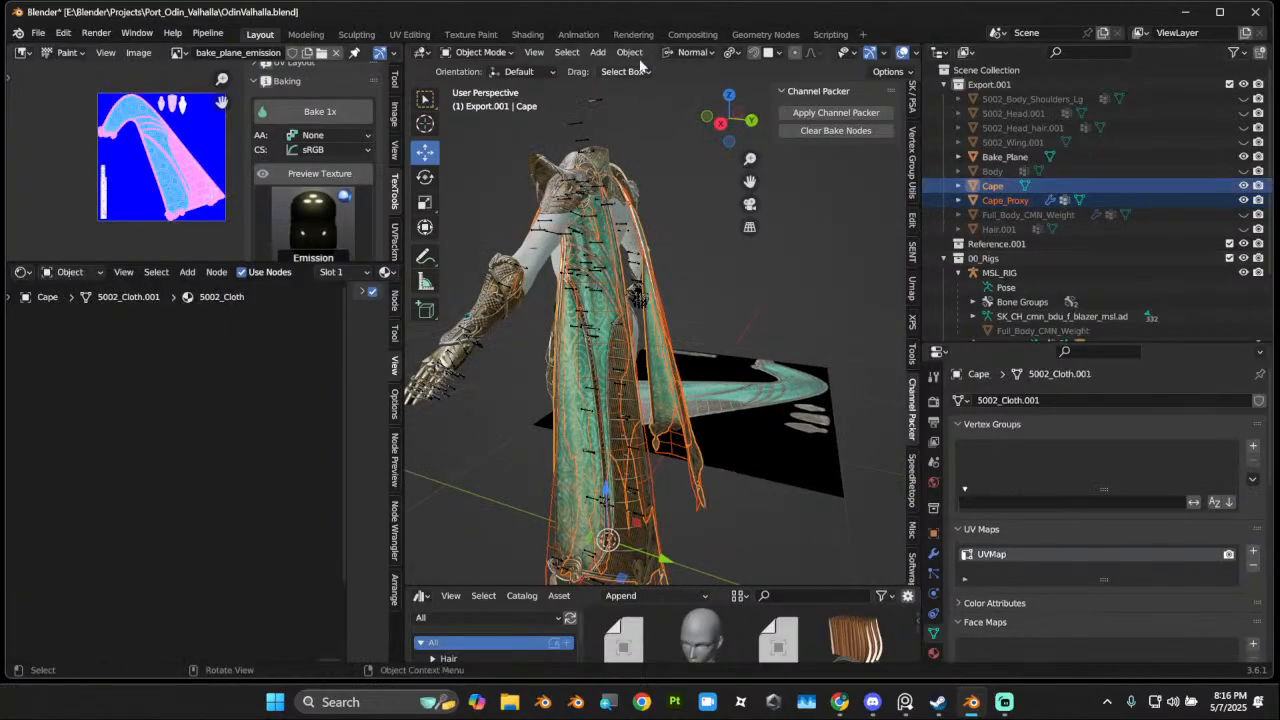
pyautogui.click(481, 53)
pyautogui.click(478, 133)
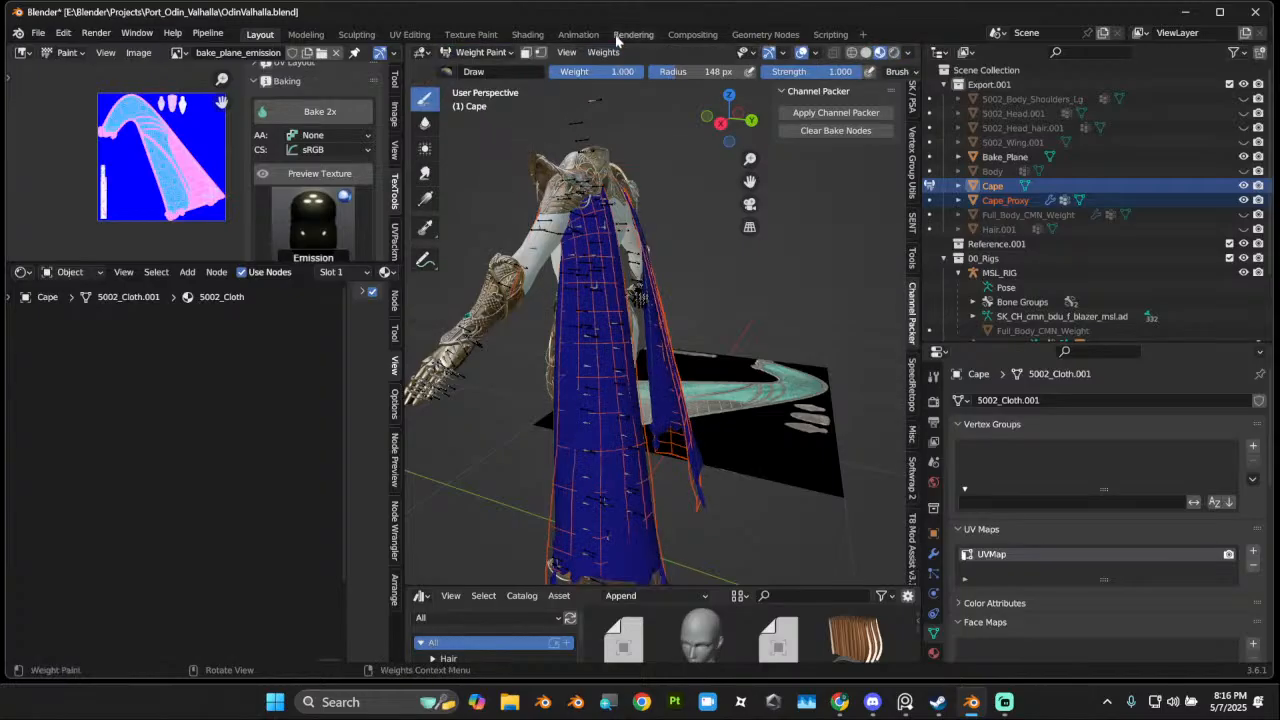
pyautogui.click(612, 54)
pyautogui.click(665, 233)
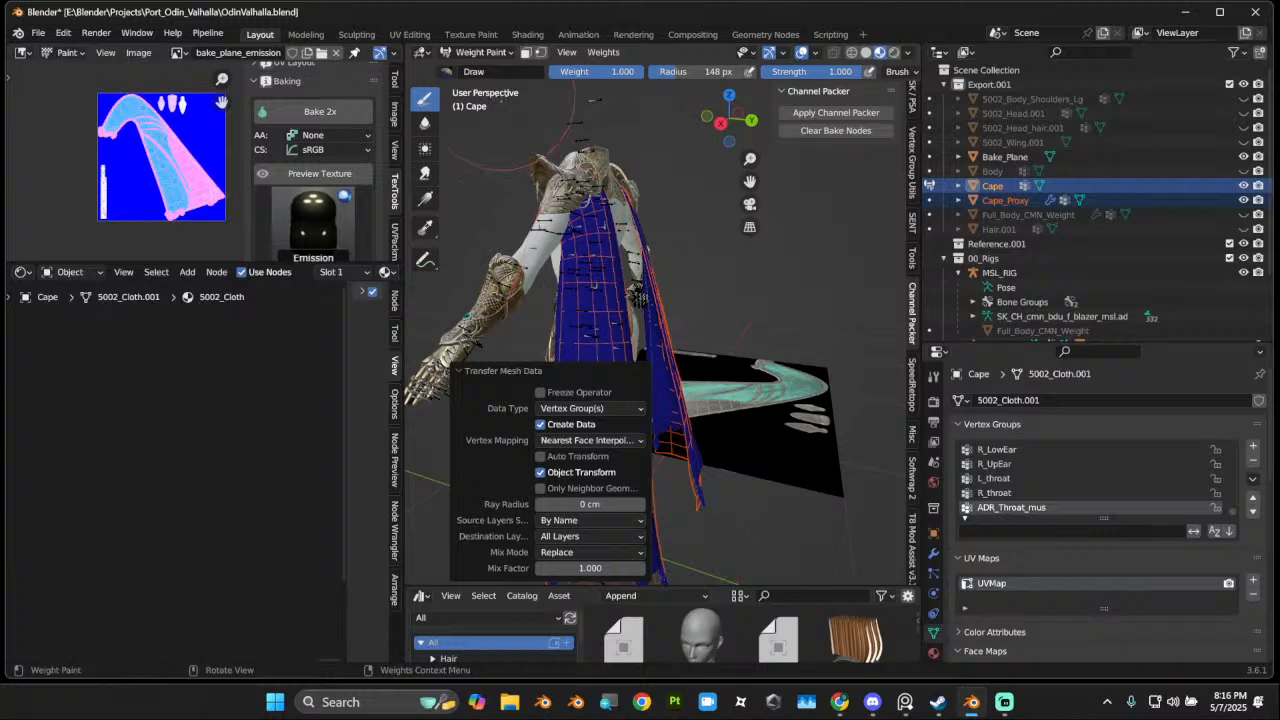
pyautogui.click(481, 53)
pyautogui.click(488, 80)
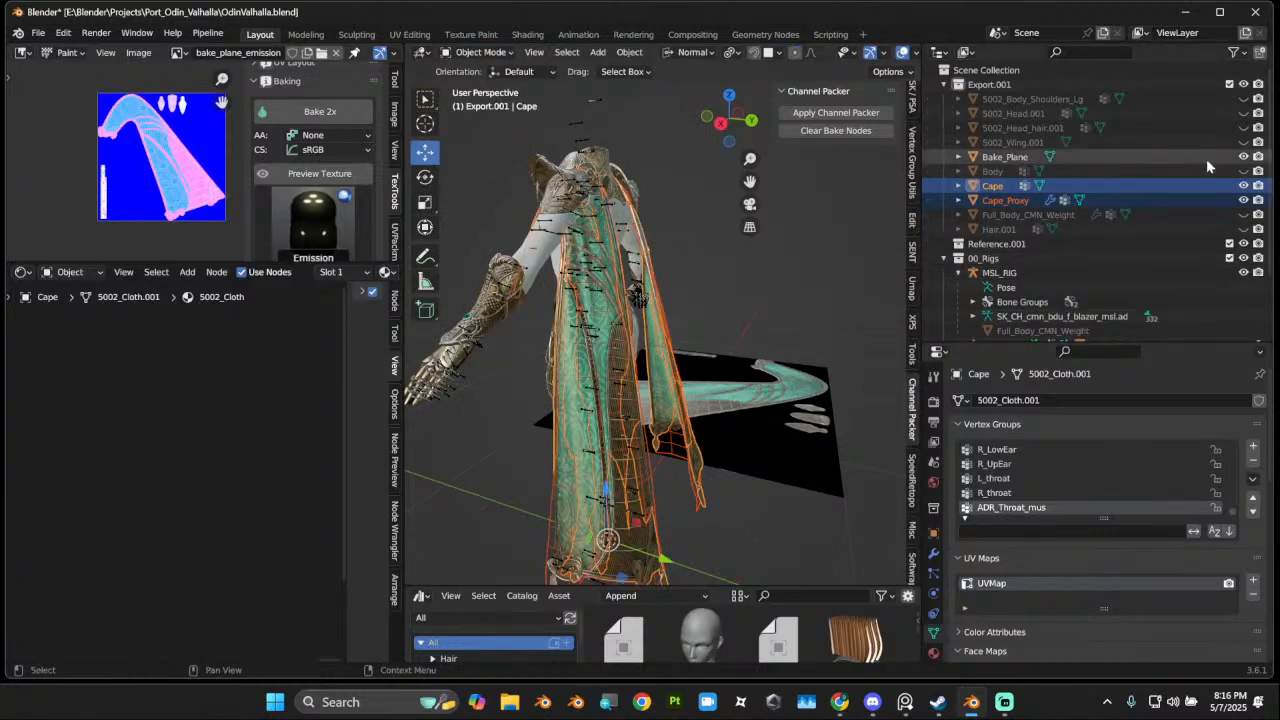
# Step: Hide Bake_Plane and move Cape and Cape_Proxy into the 14_Upper_Body collection, leaving only Cape selected there
pyautogui.click(1243, 158)
pyautogui.moveTo(609, 329); pyautogui.dragTo(665, 318, button='middle')
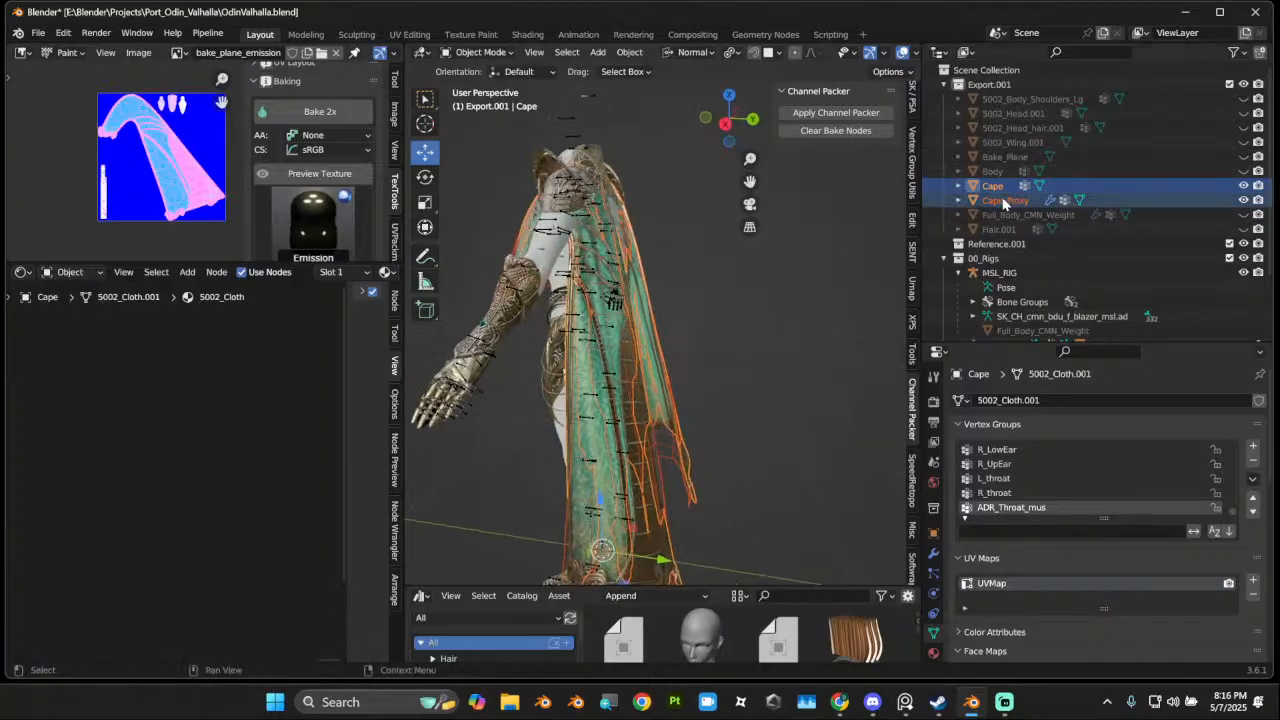
pyautogui.click(1003, 202)
pyautogui.keyDown('ctrl'); pyautogui.click(994, 188); pyautogui.keyUp('ctrl')
pyautogui.scroll(-3, 1048, 302)
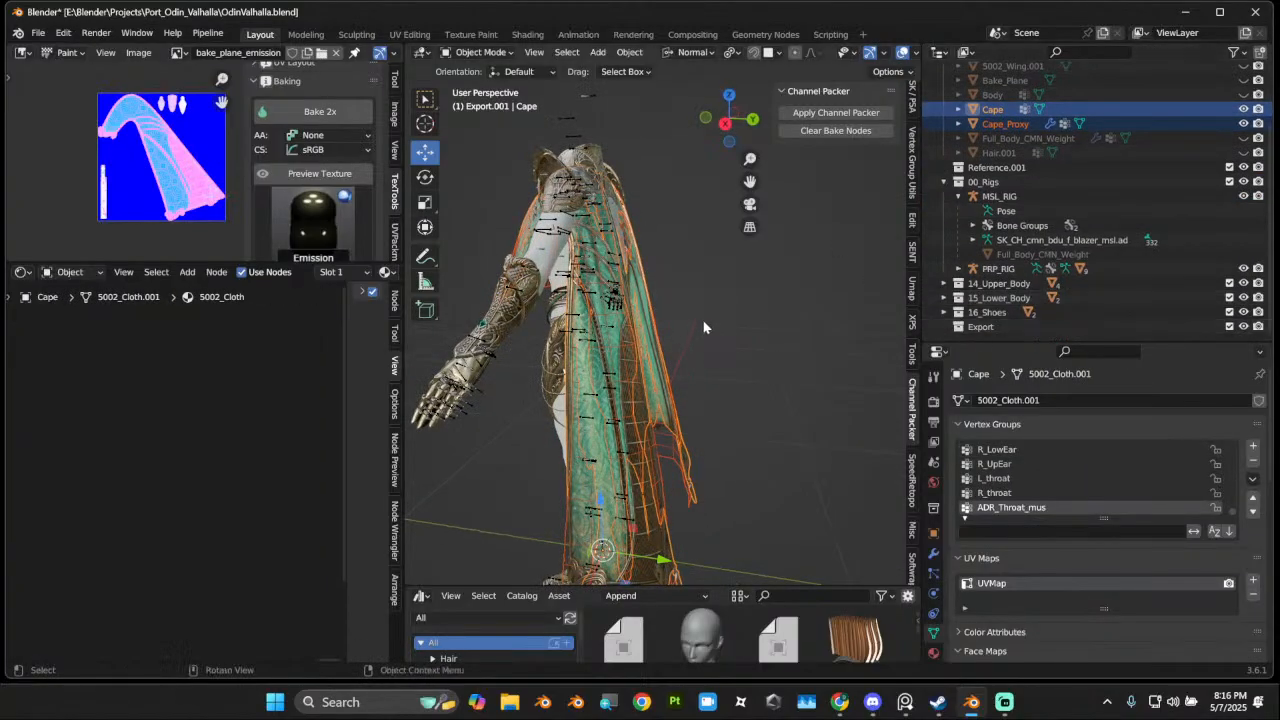
pyautogui.scroll(3, 706, 320)
pyautogui.scroll(-3, 706, 320)
pyautogui.press('m')
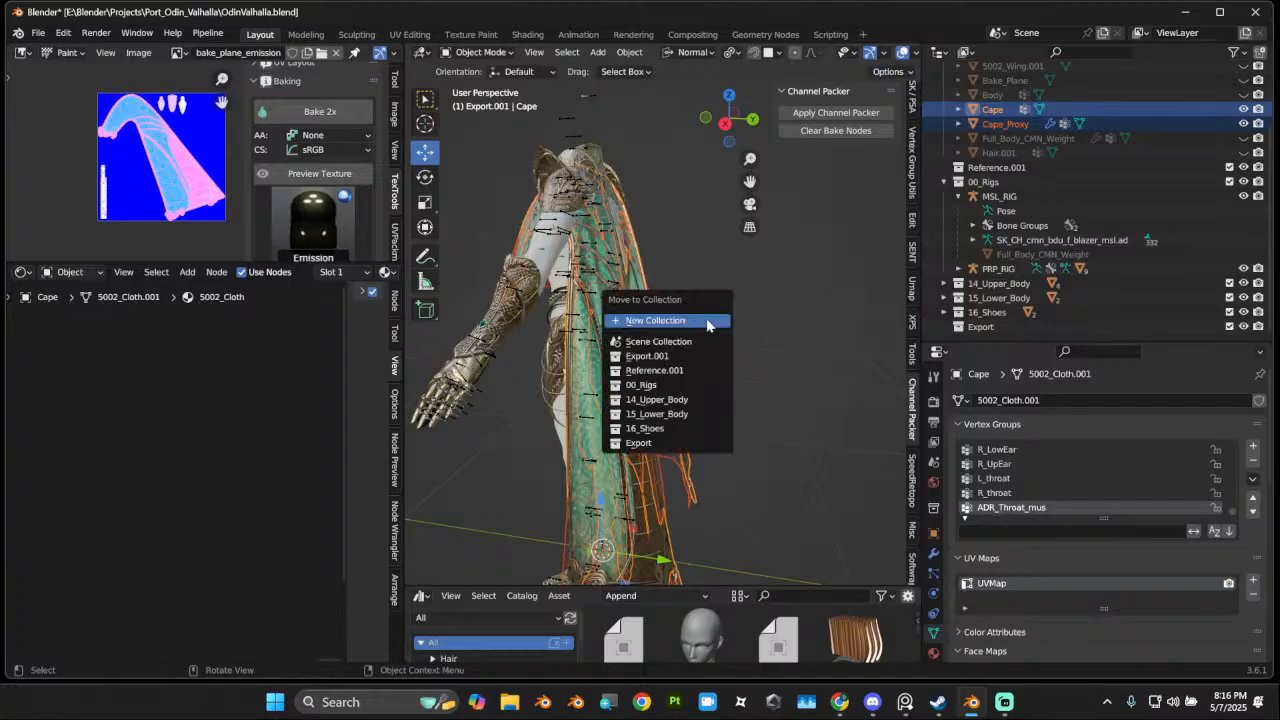
pyautogui.click(679, 404)
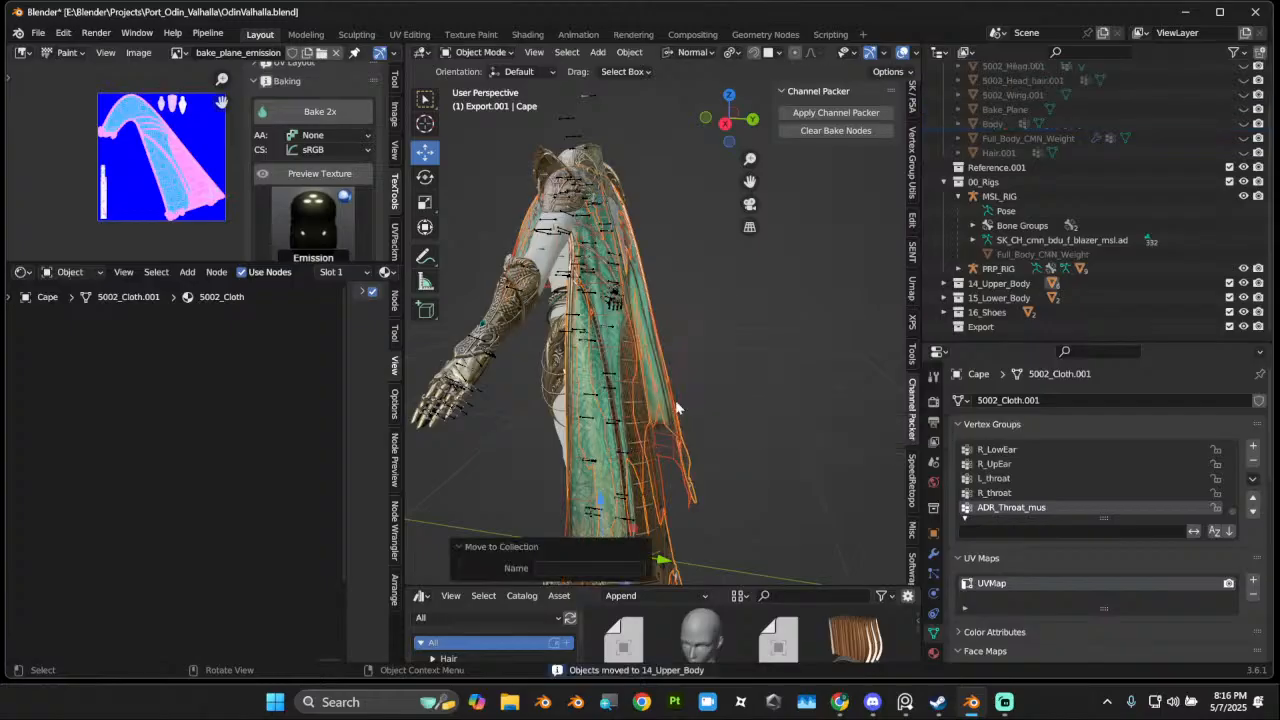
pyautogui.click(944, 284)
pyautogui.scroll(-2, 950, 285)
pyautogui.click(995, 261)
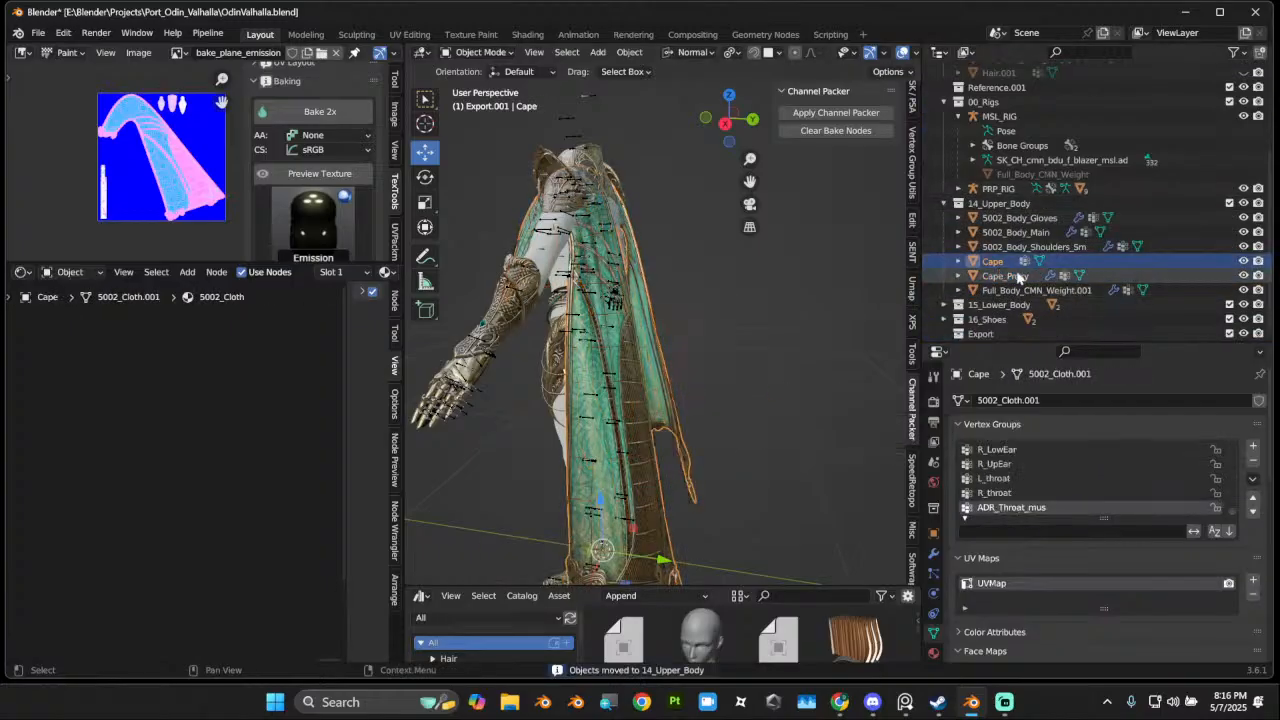
# Step: Examine how the Cape and Cape_Proxy sit on the outfit from the front and at close range, with Cape_Proxy selected
pyautogui.scroll(-3, 640, 325)
pyautogui.moveTo(640, 325); pyautogui.dragTo(728, 338, button='middle')
pyautogui.scroll(3, 712, 345)
pyautogui.click(729, 119)
pyautogui.scroll(-2, 708, 238)
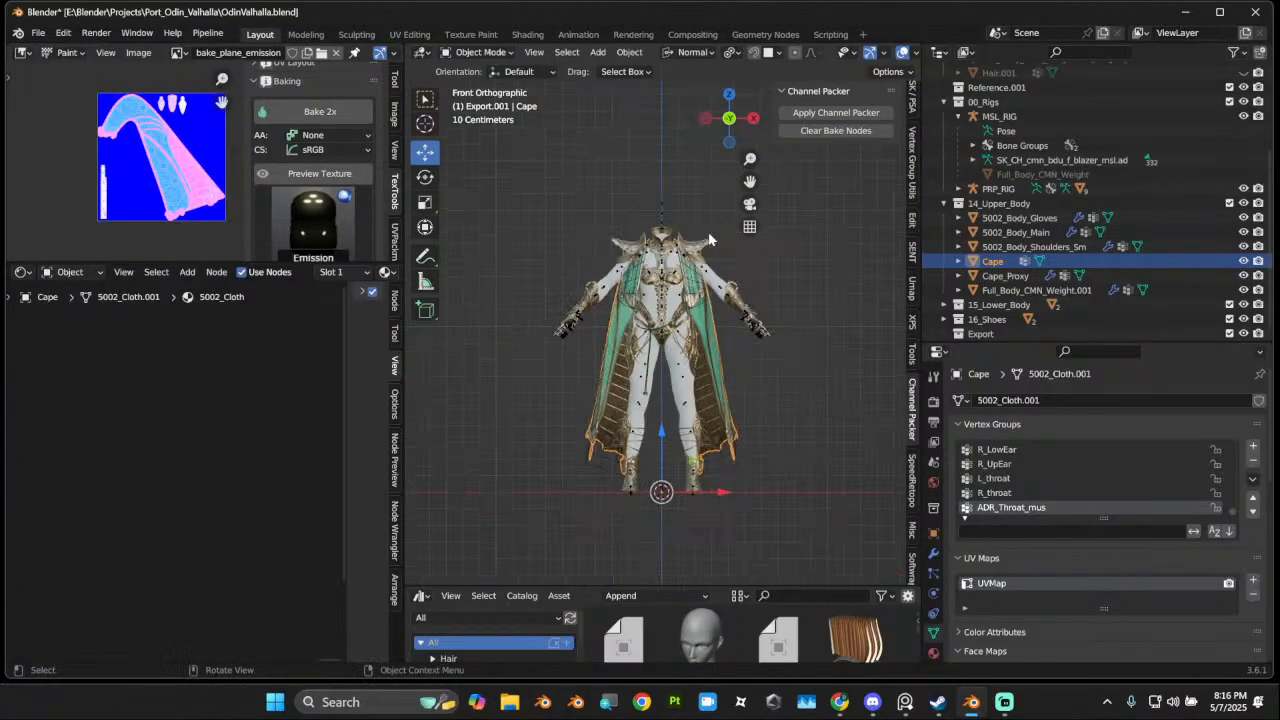
pyautogui.scroll(2, 688, 282)
pyautogui.moveTo(688, 282); pyautogui.dragTo(605, 395, button='middle')
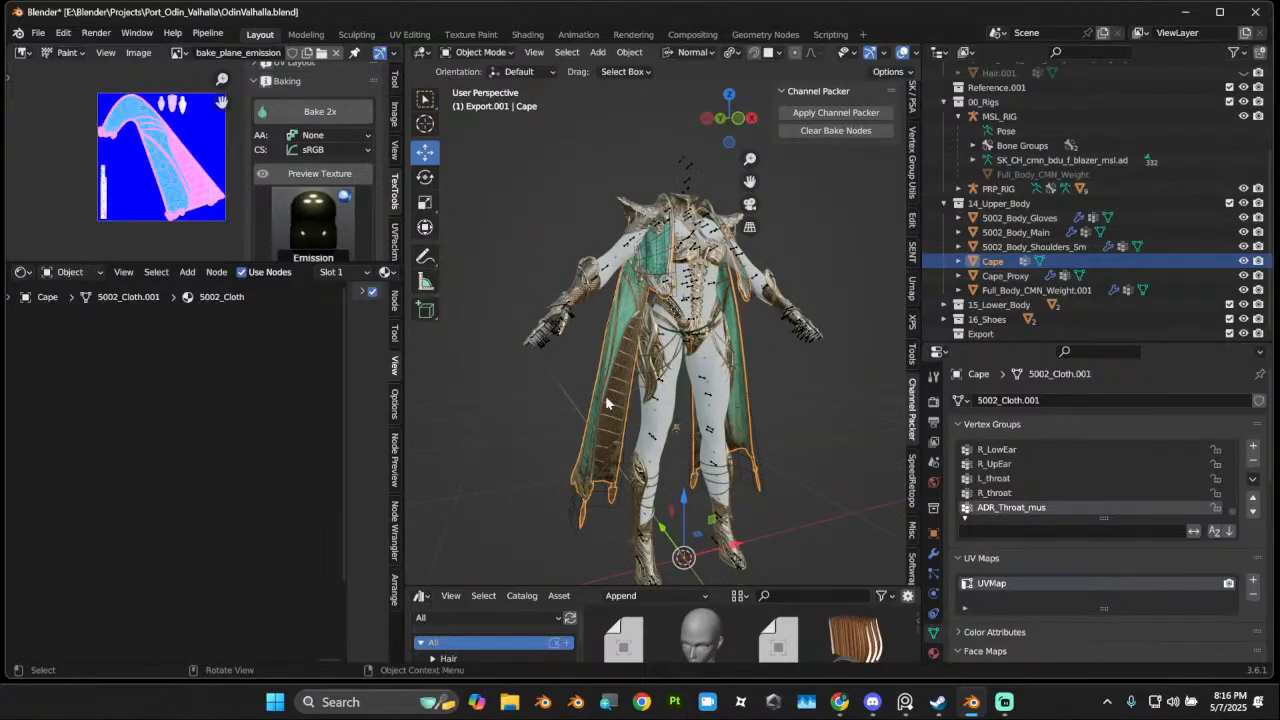
pyautogui.click(605, 395)
pyautogui.scroll(-4, 605, 395)
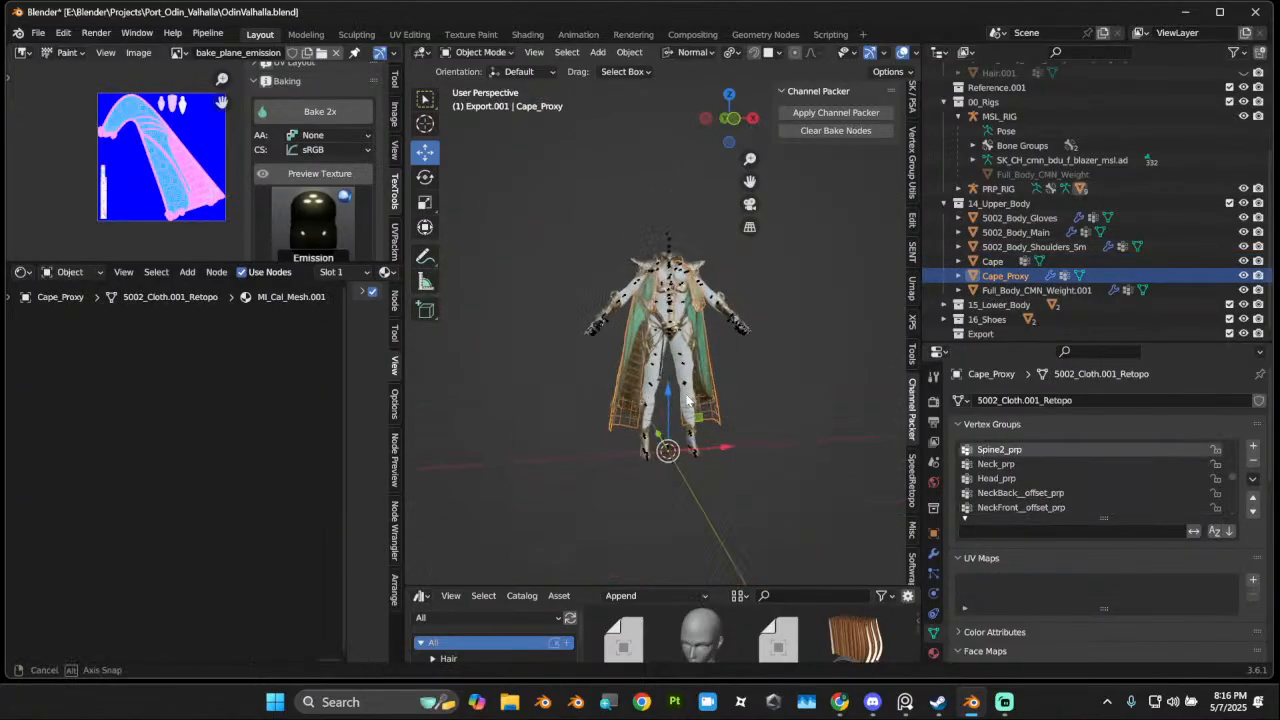
pyautogui.click(731, 122)
pyautogui.scroll(7, 722, 330)
pyautogui.moveTo(730, 420)
pyautogui.mouseDown(button='middle')
pyautogui.moveTo(738, 400)
pyautogui.moveTo(717, 320)
pyautogui.moveTo(600, 396)
pyautogui.moveTo(726, 399)
pyautogui.mouseUp(button='middle')
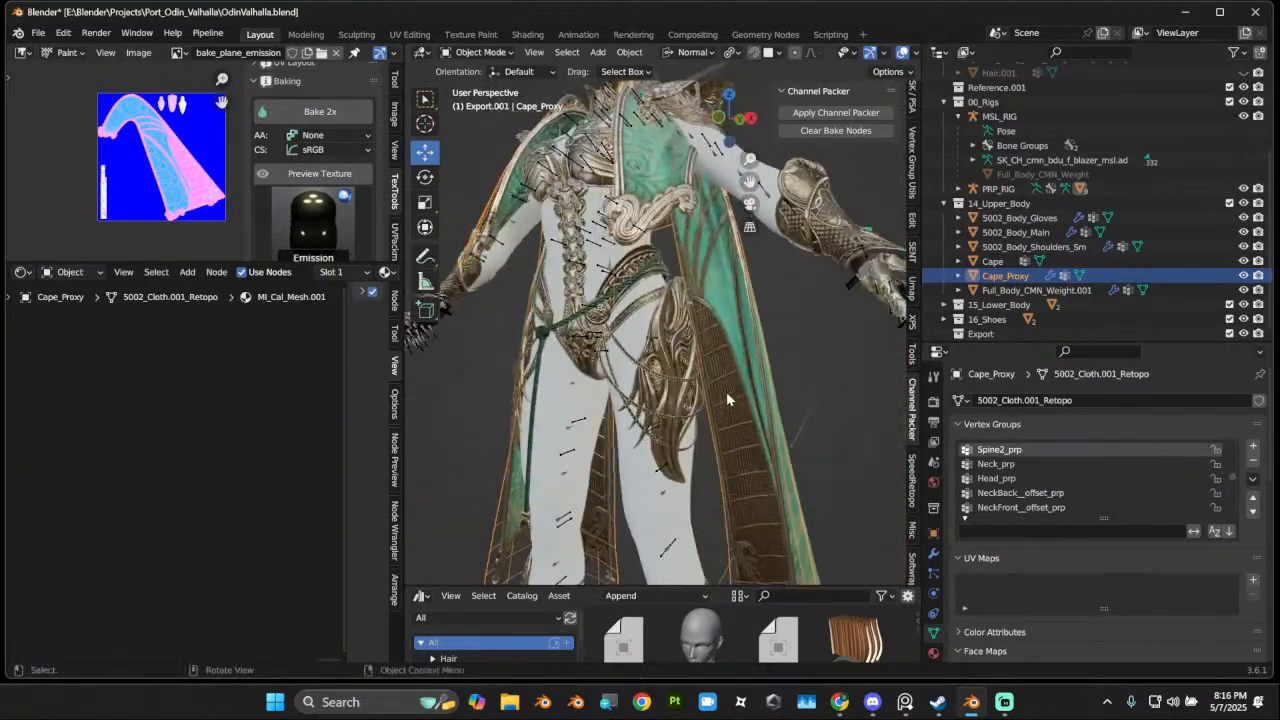
pyautogui.scroll(-5, 645, 342)
# Step: Hide the split body meshes, 5002_Body_Main, the lower-body armour and 5002_Body_Shoes, and select the Cape
pyautogui.click(659, 401)
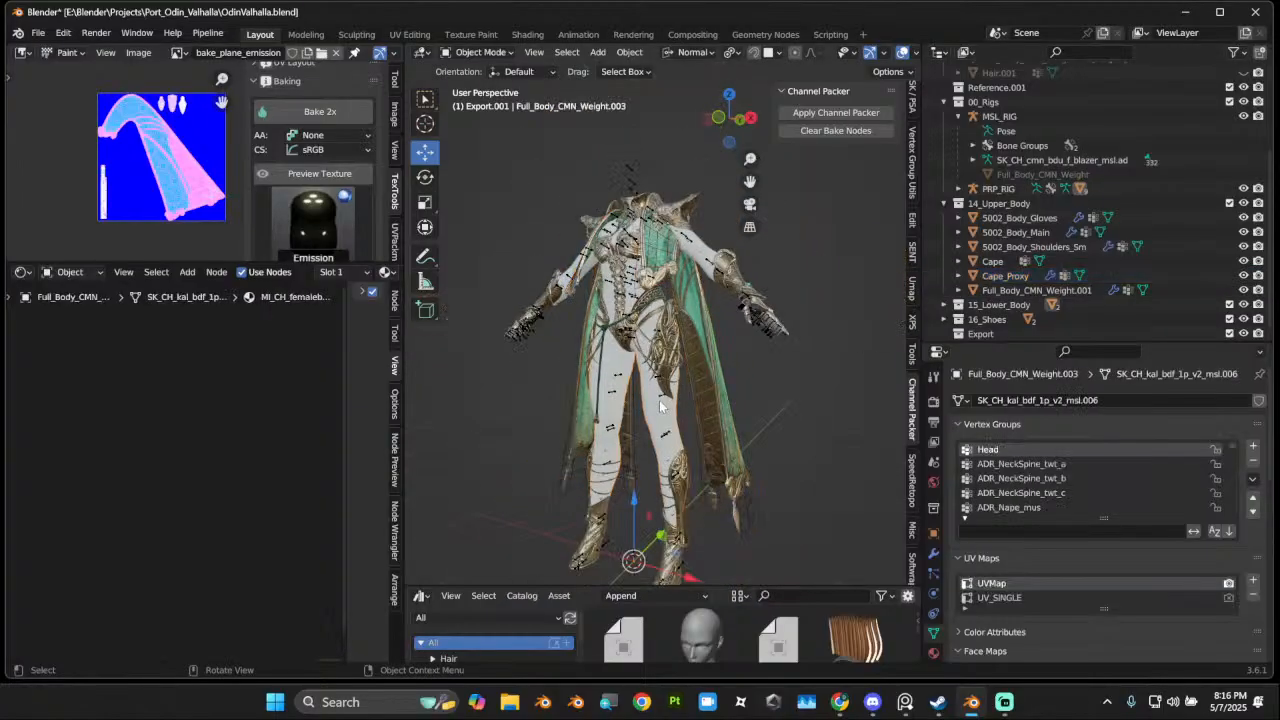
pyautogui.click(659, 400)
pyautogui.click(668, 376)
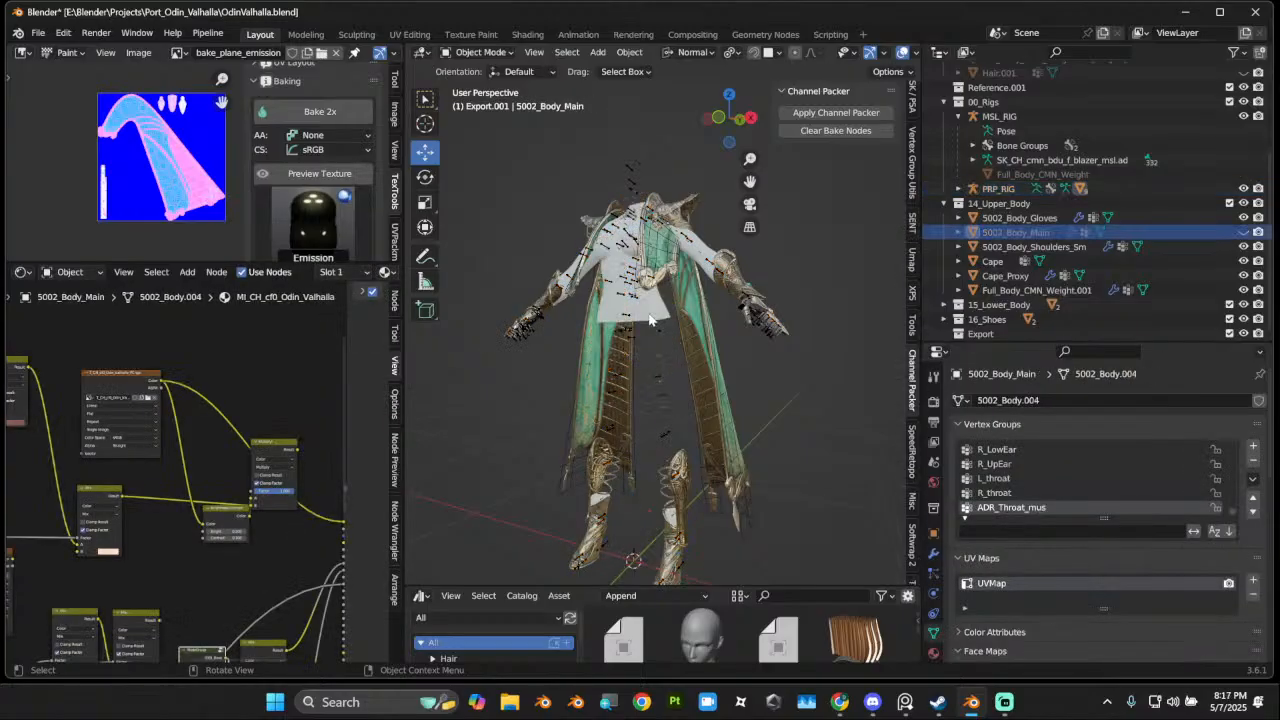
pyautogui.click(655, 335)
pyautogui.click(685, 506)
pyautogui.press('h')
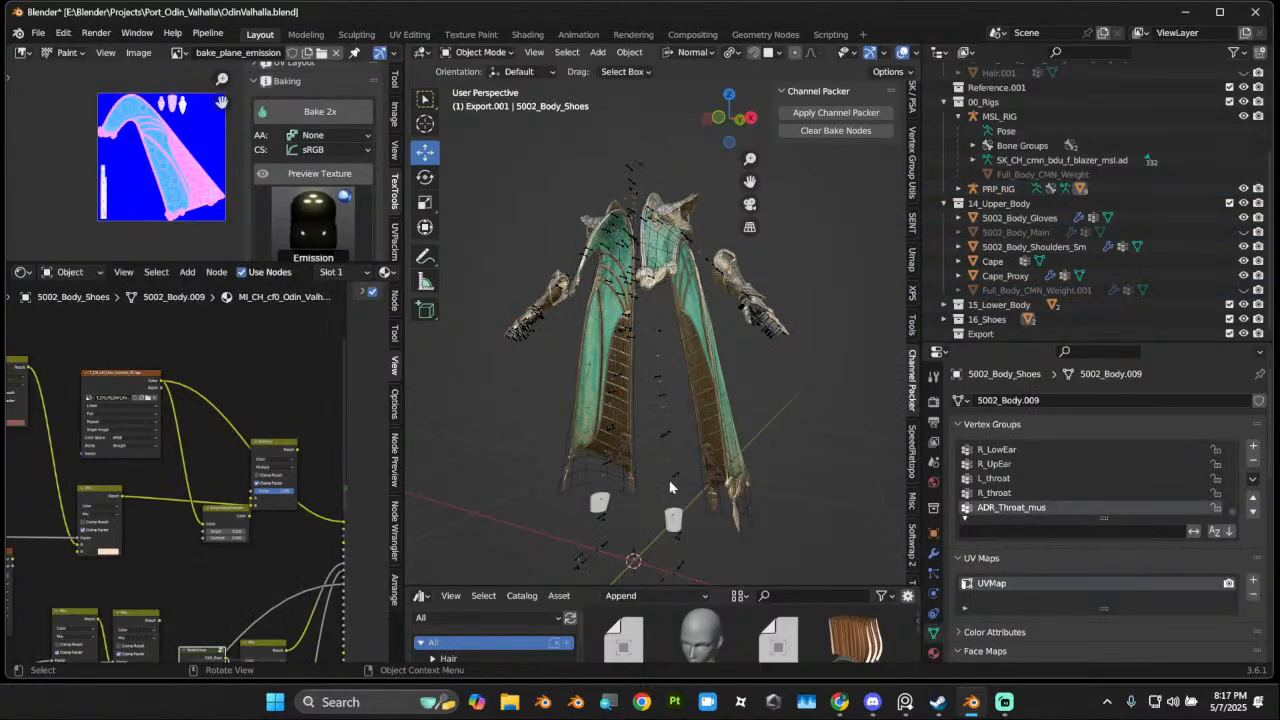
pyautogui.click(683, 527)
pyautogui.press('h')
pyautogui.moveTo(702, 526); pyautogui.dragTo(695, 447, button='middle')
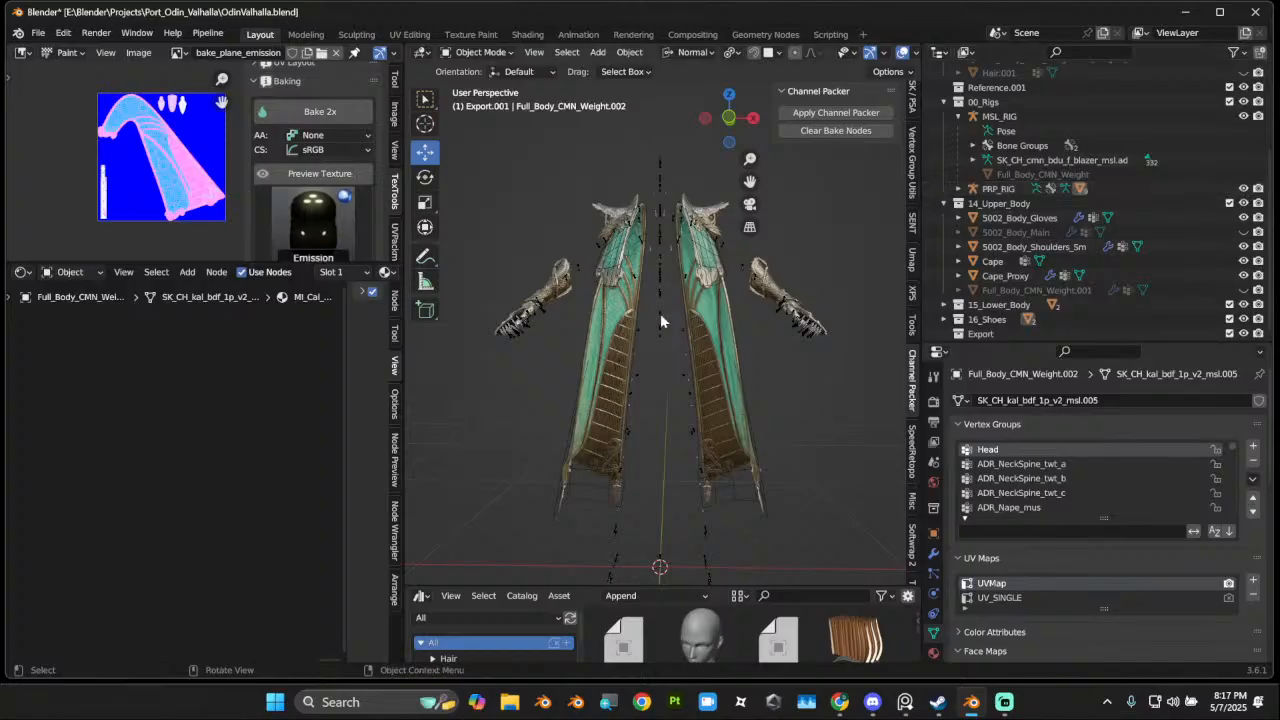
pyautogui.moveTo(660, 313)
pyautogui.mouseDown(button='middle')
pyautogui.moveTo(637, 316)
pyautogui.moveTo(666, 310)
pyautogui.mouseUp(button='middle')
pyautogui.click(702, 316)
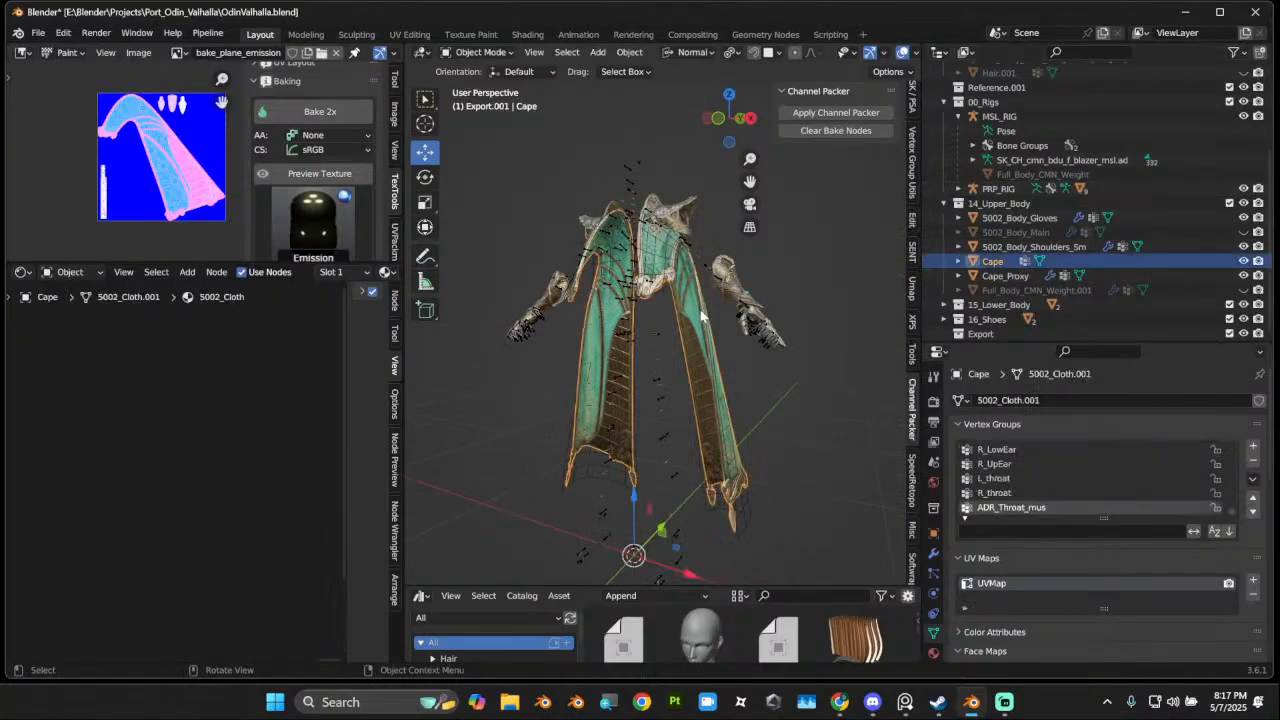
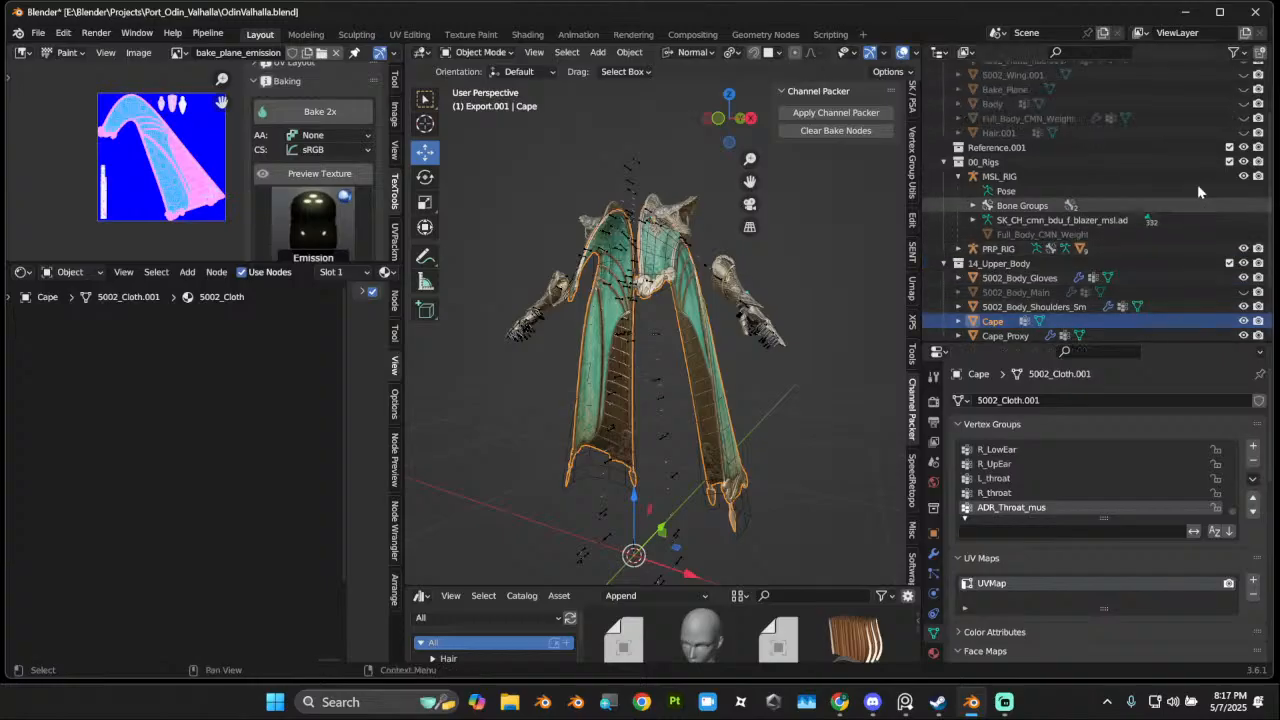
# Step: Unhide and select the Full_Body_CMN_Weight mesh from Export.001 and display the viewport in solid shading
pyautogui.scroll(4, 1197, 184)
pyautogui.click(1243, 138)
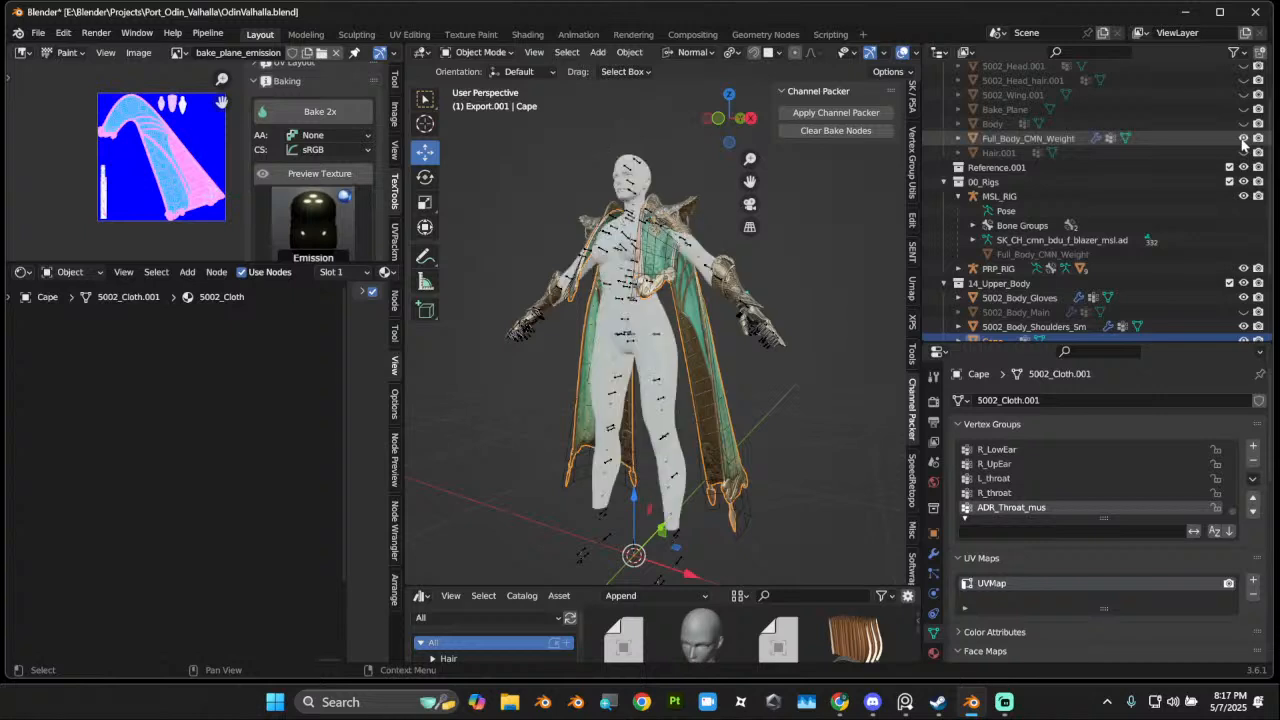
pyautogui.click(597, 524)
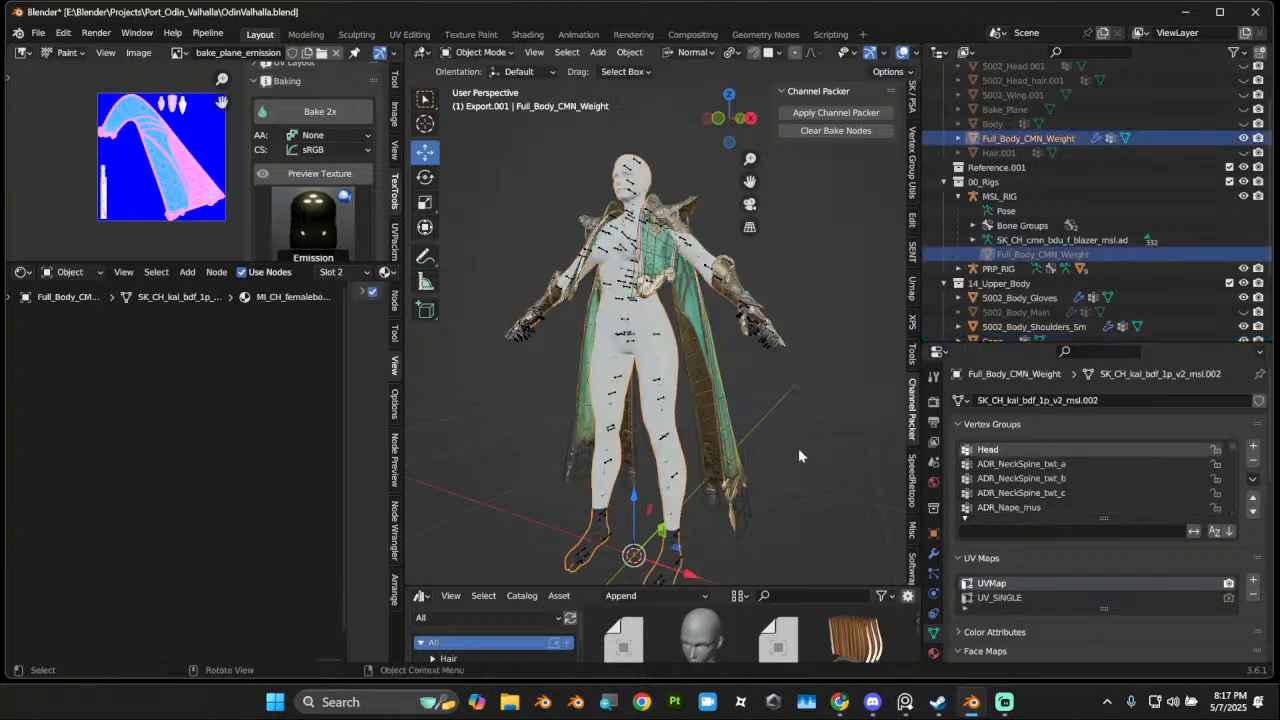
pyautogui.scroll(-3, 880, 52)
pyautogui.click(866, 52)
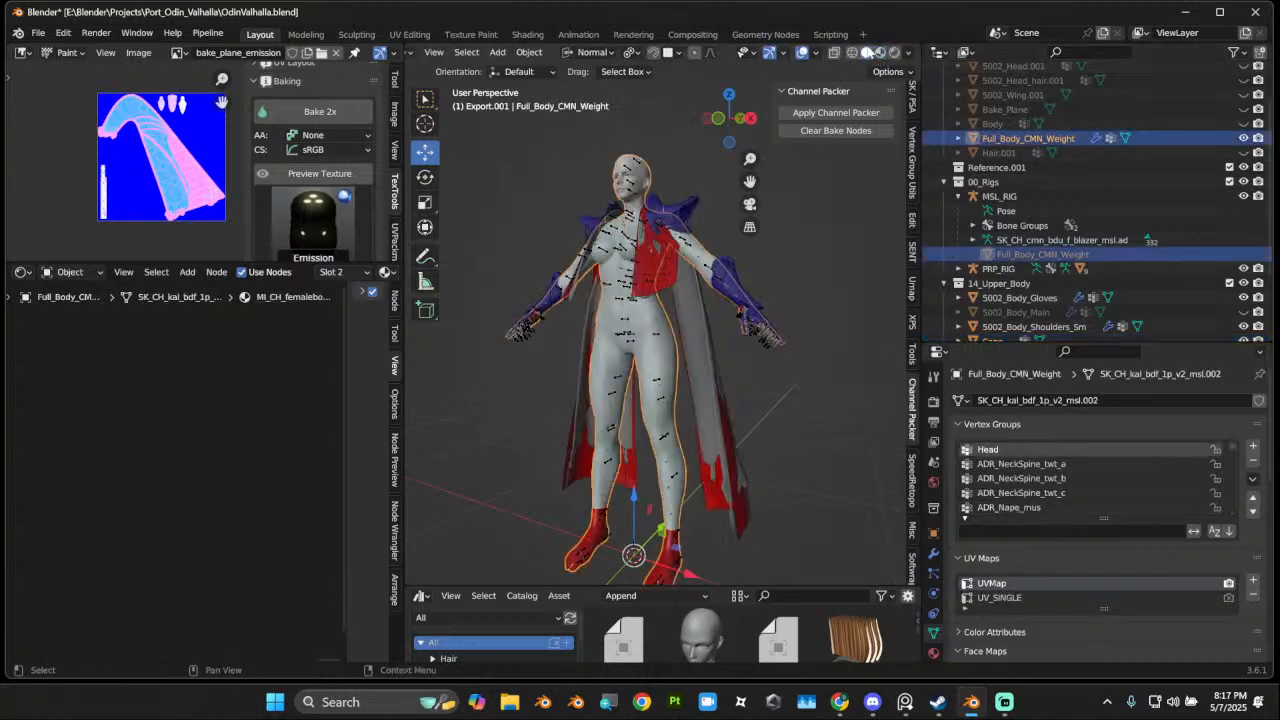
pyautogui.moveTo(664, 356)
pyautogui.mouseDown(button='middle')
pyautogui.moveTo(799, 349)
pyautogui.moveTo(672, 348)
pyautogui.mouseUp(button='middle')
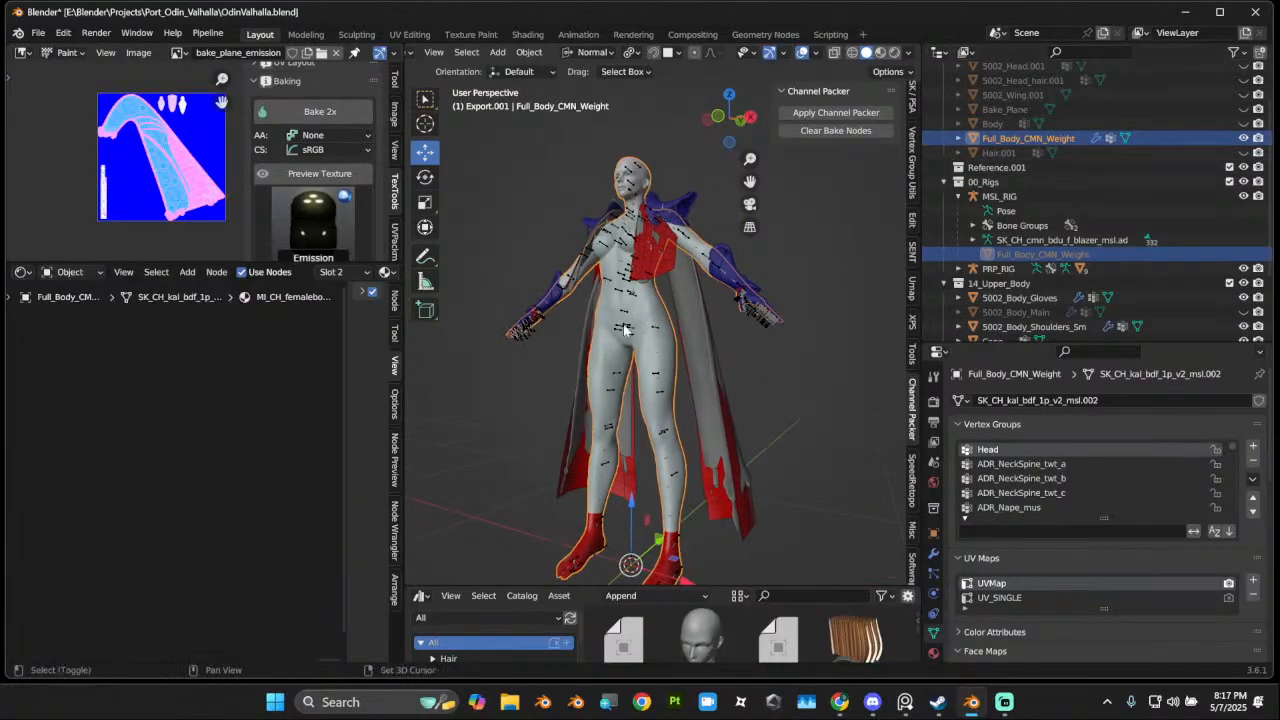
# Step: Duplicate Full_Body_CMN_Weight in place and rename the copy Full_Body_CMN_Weight_Adj_Lidia
pyautogui.hotkey('shift', 'd')
pyautogui.press('Escape')
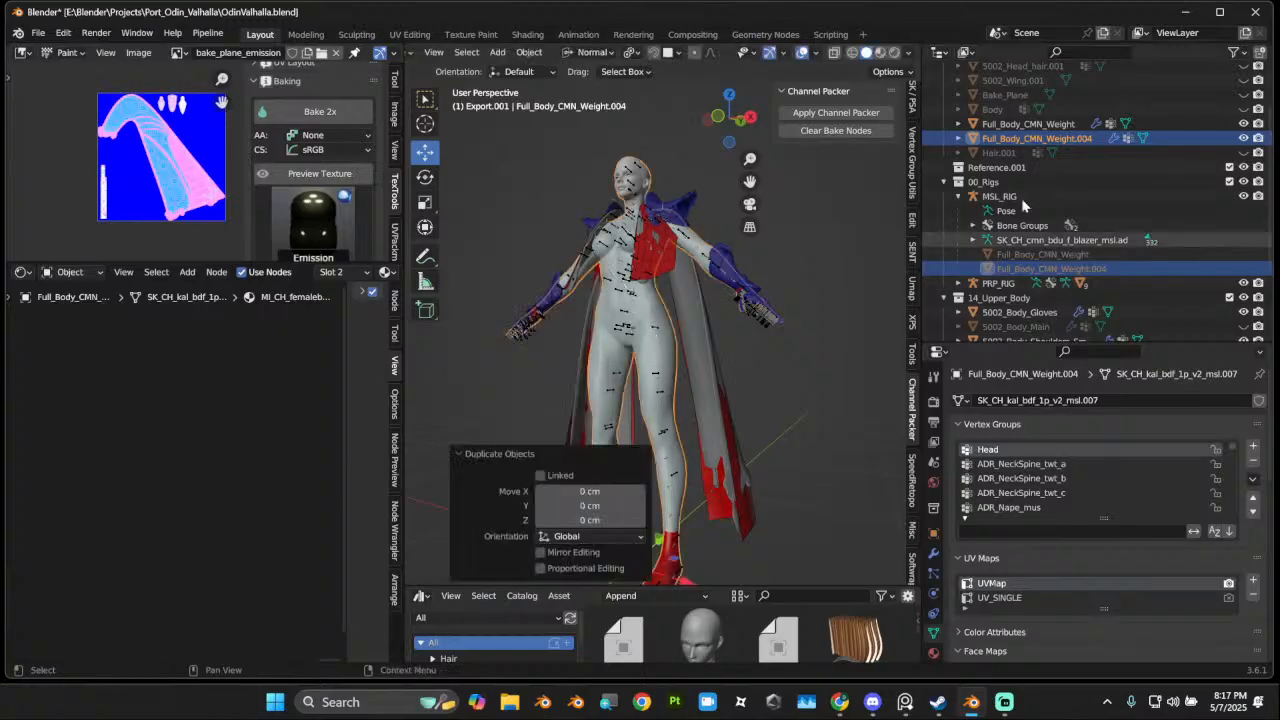
pyautogui.press('F2')
pyautogui.click(1103, 138)
pyautogui.doubleClick(1088, 197)
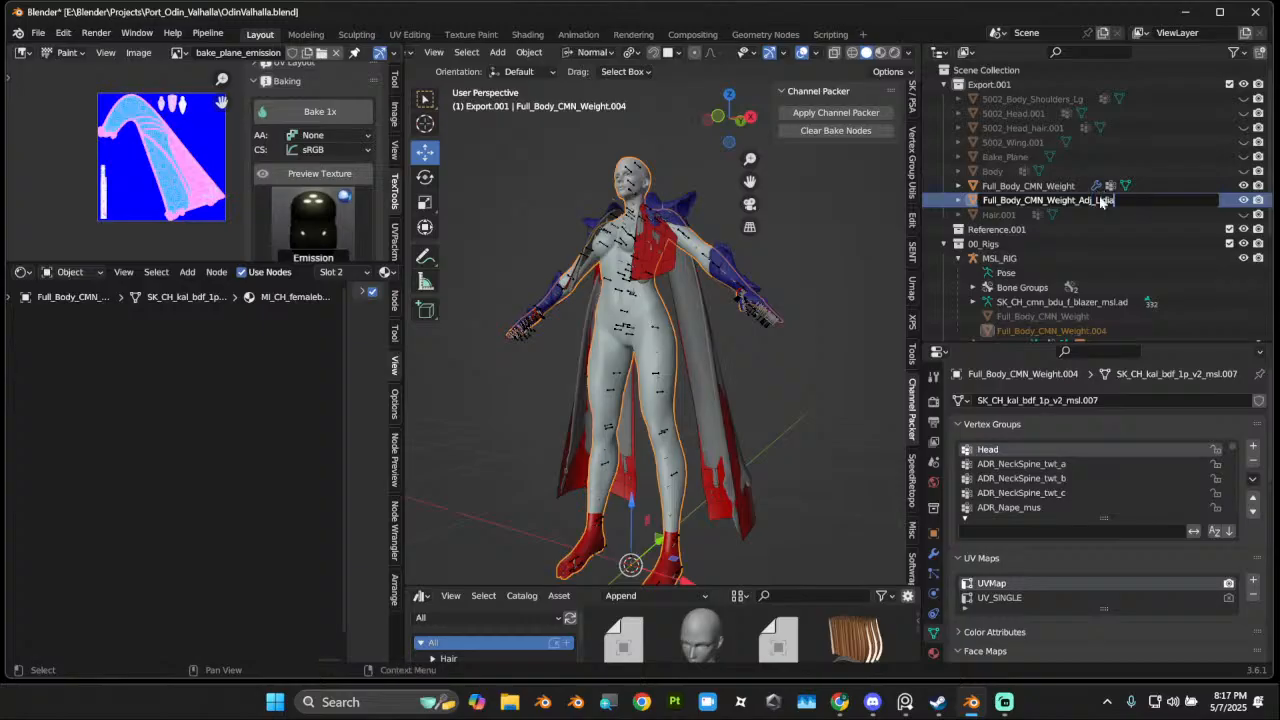
pyautogui.press('Return')
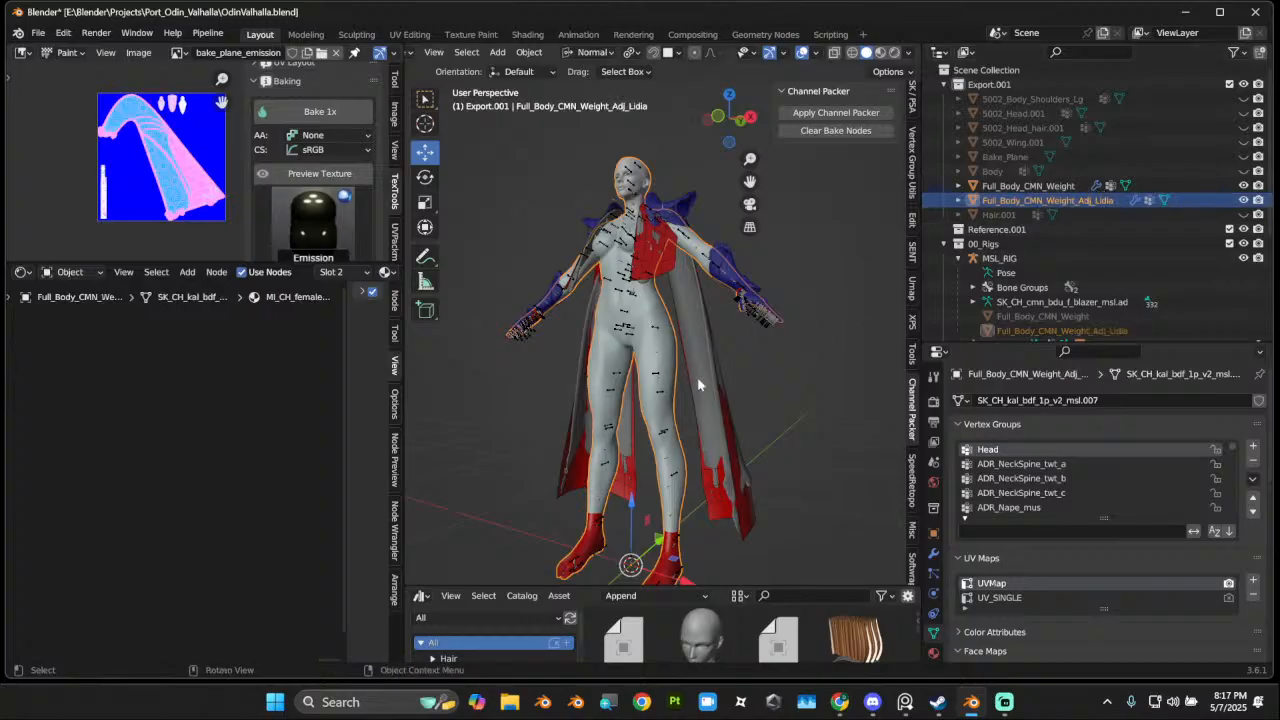
# Step: Check the duplicated body against the cape and hide the original Full_Body_CMN_Weight mesh
pyautogui.moveTo(798, 323); pyautogui.dragTo(738, 350, button='middle')
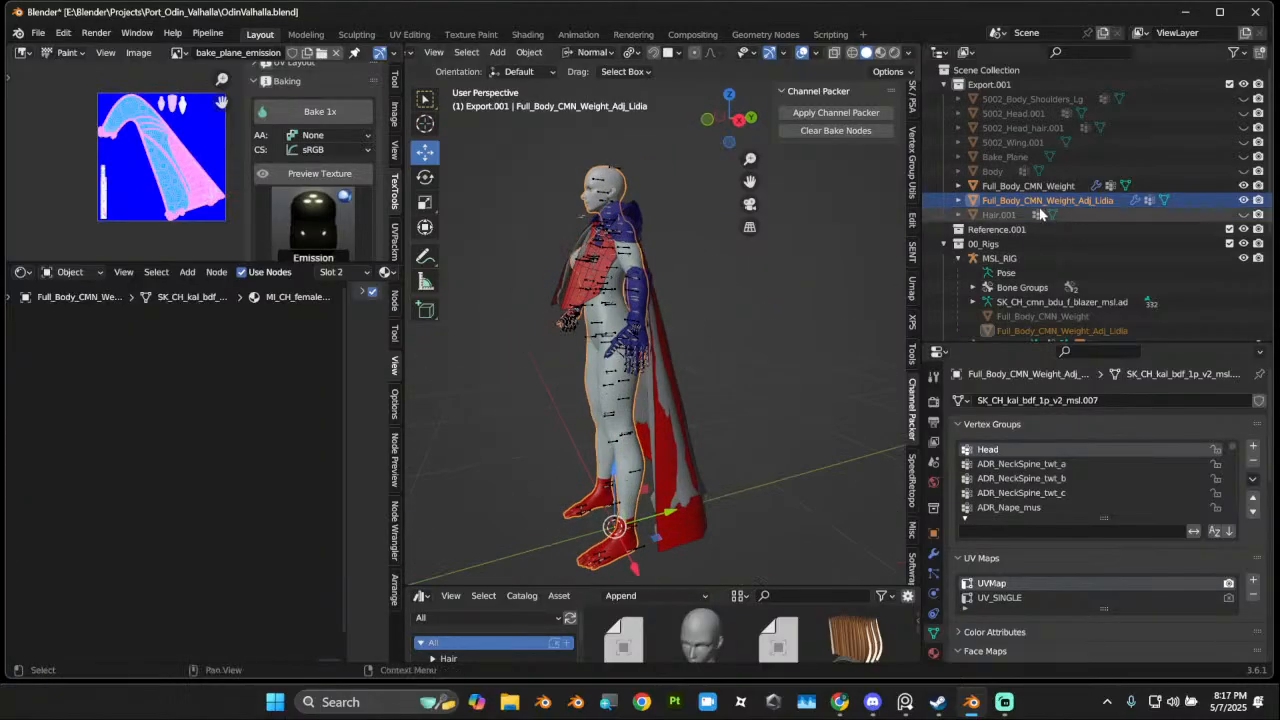
pyautogui.moveTo(658, 270); pyautogui.dragTo(686, 268, button='middle')
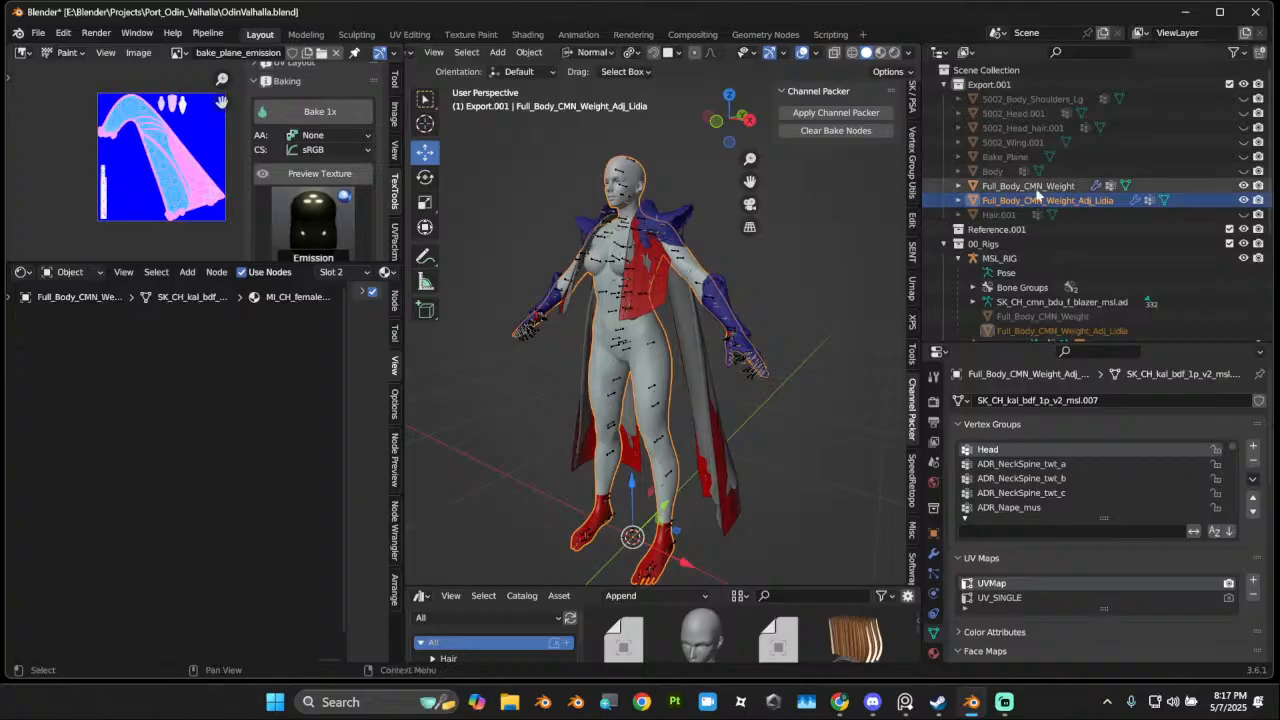
pyautogui.click(1040, 187)
pyautogui.click(1244, 186)
# Step: Hide the 5002_Body_Shoulders_Sm and 5002_Body_Gloves meshes so only the body, cape and cape proxy stay on view
pyautogui.moveTo(700, 230); pyautogui.dragTo(645, 215, button='middle')
pyautogui.click(645, 215)
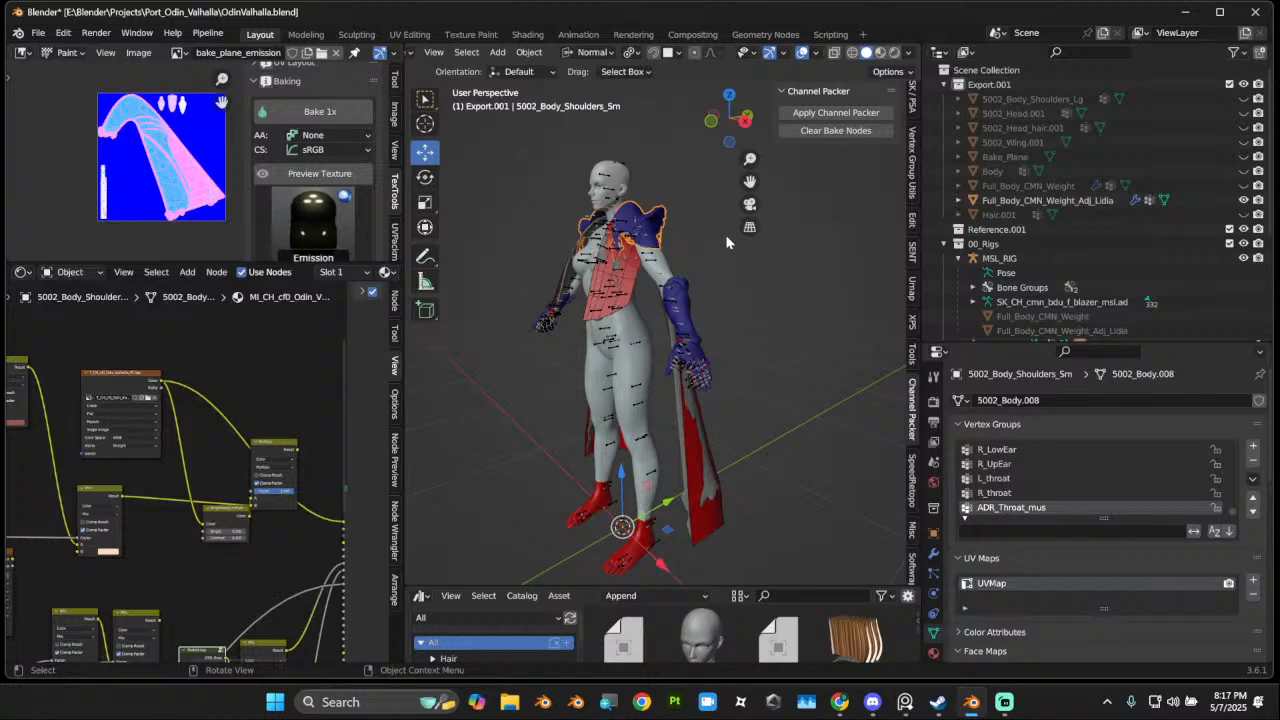
pyautogui.press('h')
pyautogui.click(680, 313)
pyautogui.click(681, 314)
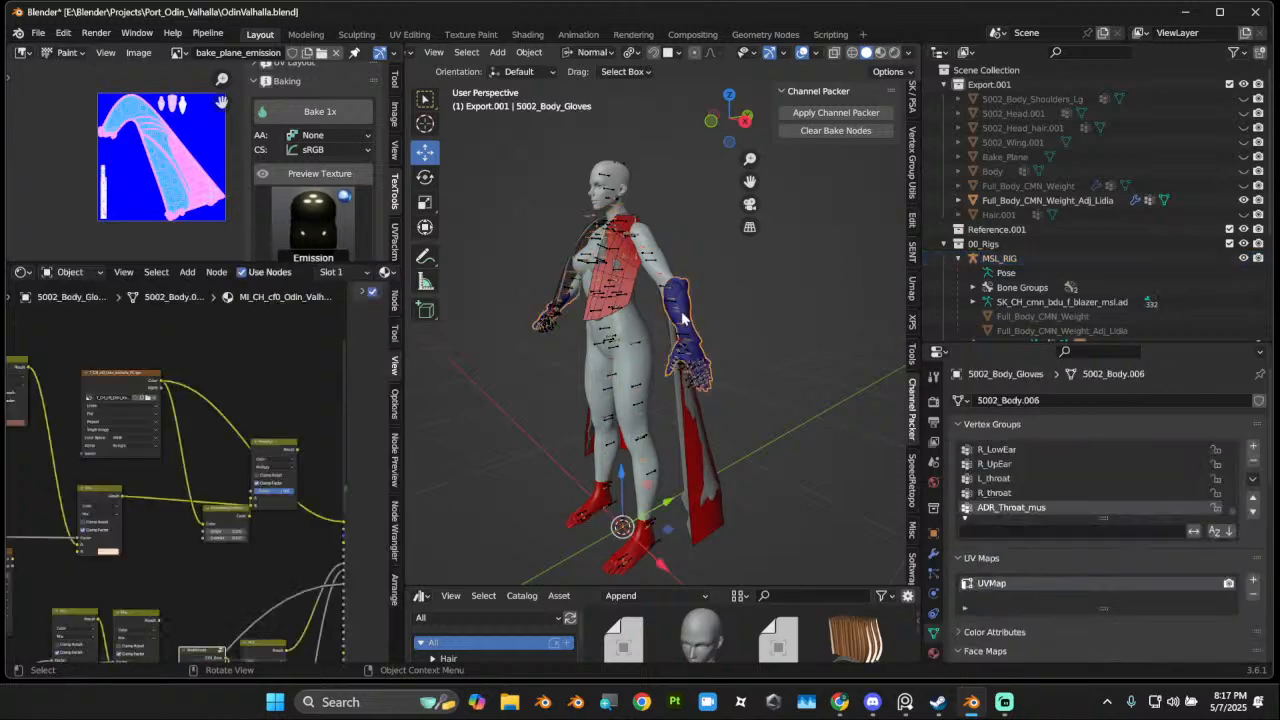
pyautogui.press('h')
pyautogui.moveTo(641, 331); pyautogui.dragTo(557, 327, button='middle')
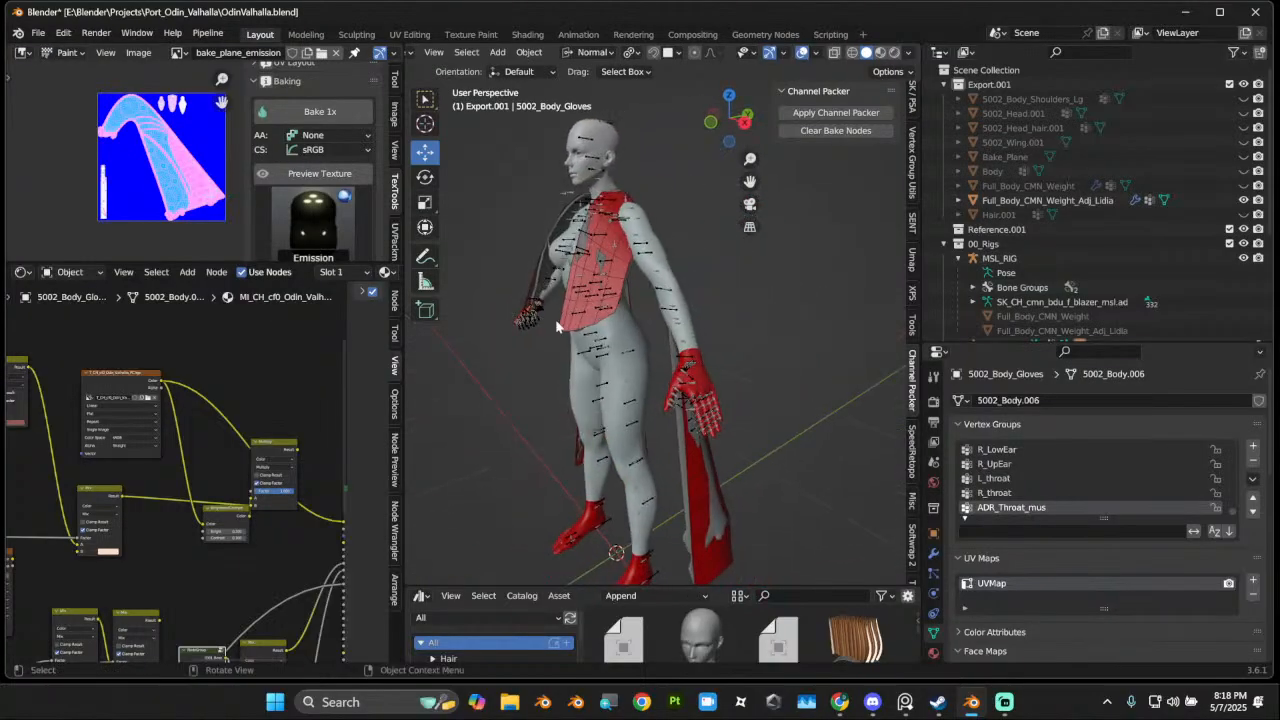
# Step: Compare Cape with Cape_Proxy on the body by toggling each one's visibility, leaving both shown
pyautogui.click(622, 283)
pyautogui.press('KP_Decimal')
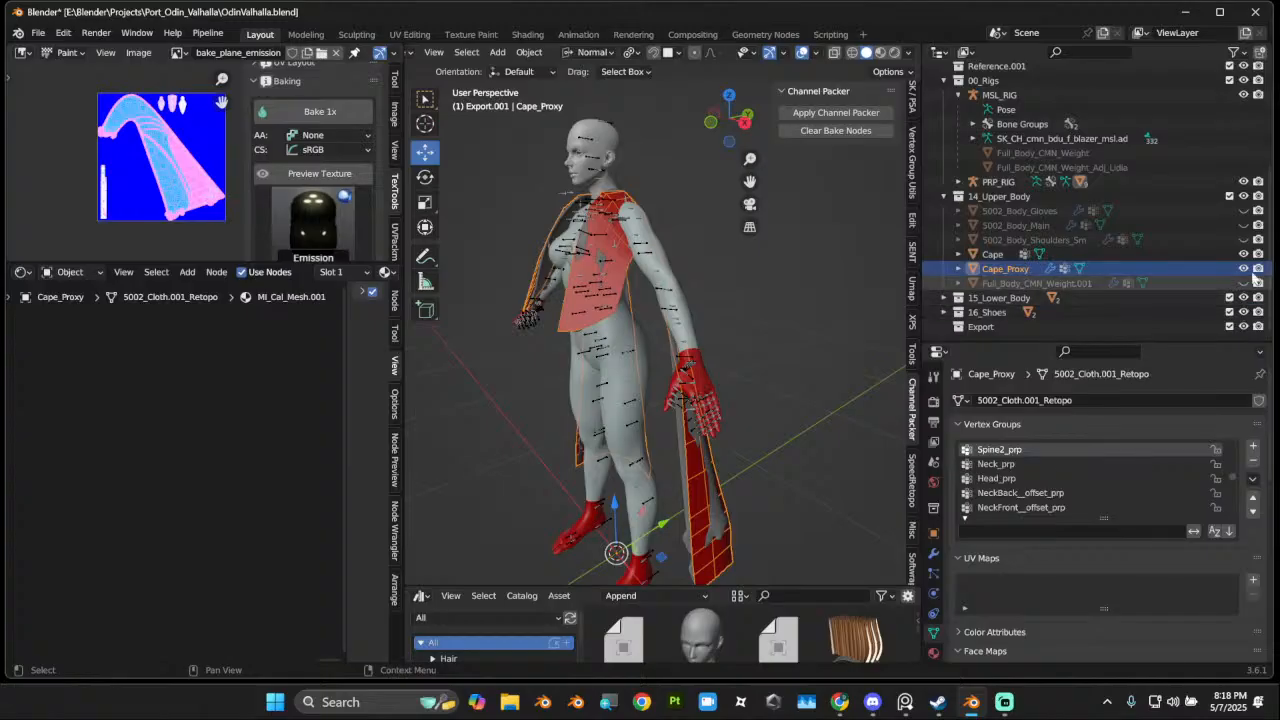
pyautogui.click(1245, 270)
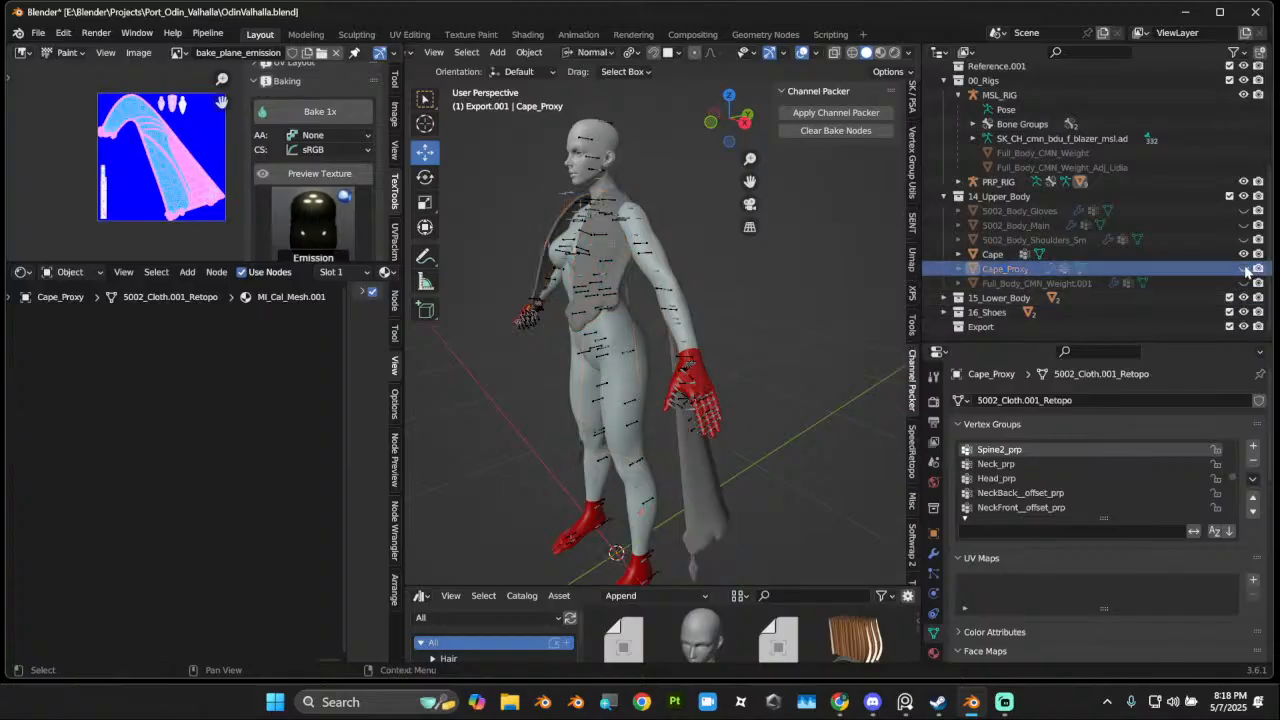
pyautogui.moveTo(535, 243); pyautogui.dragTo(586, 240, button='middle')
pyautogui.scroll(2, 650, 220)
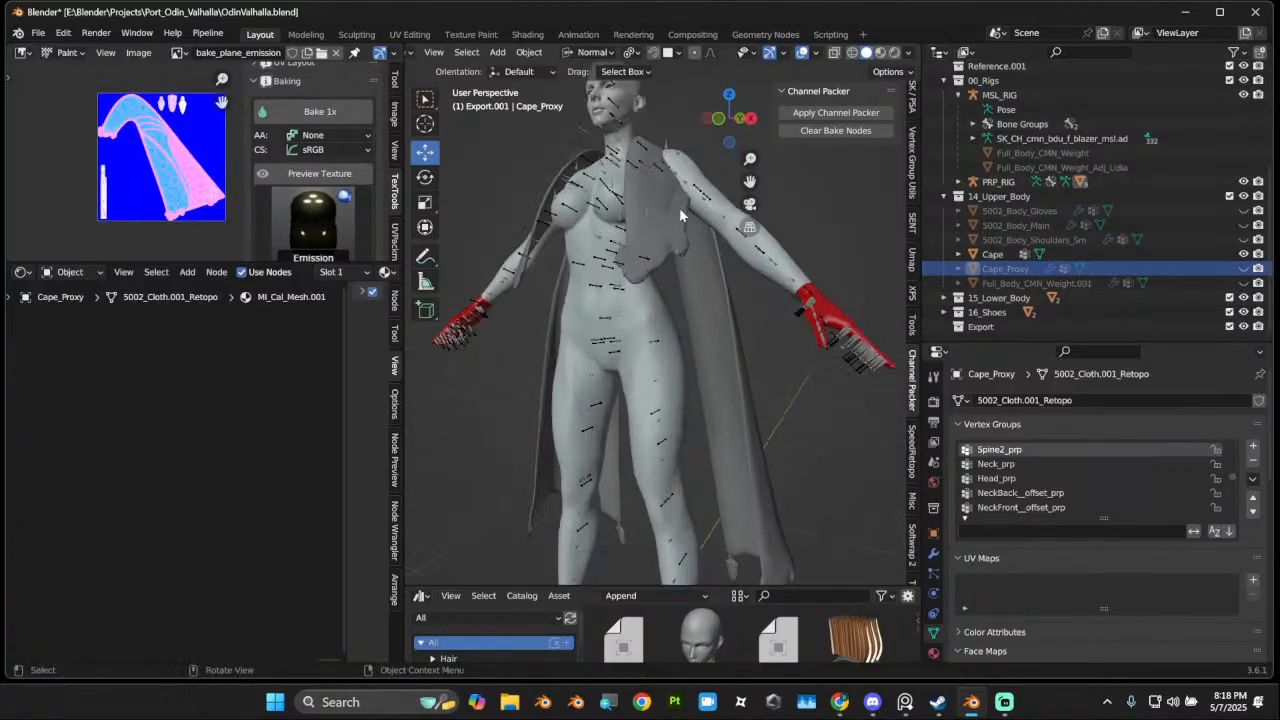
pyautogui.moveTo(679, 208); pyautogui.dragTo(673, 268, button='middle')
pyautogui.click(680, 270)
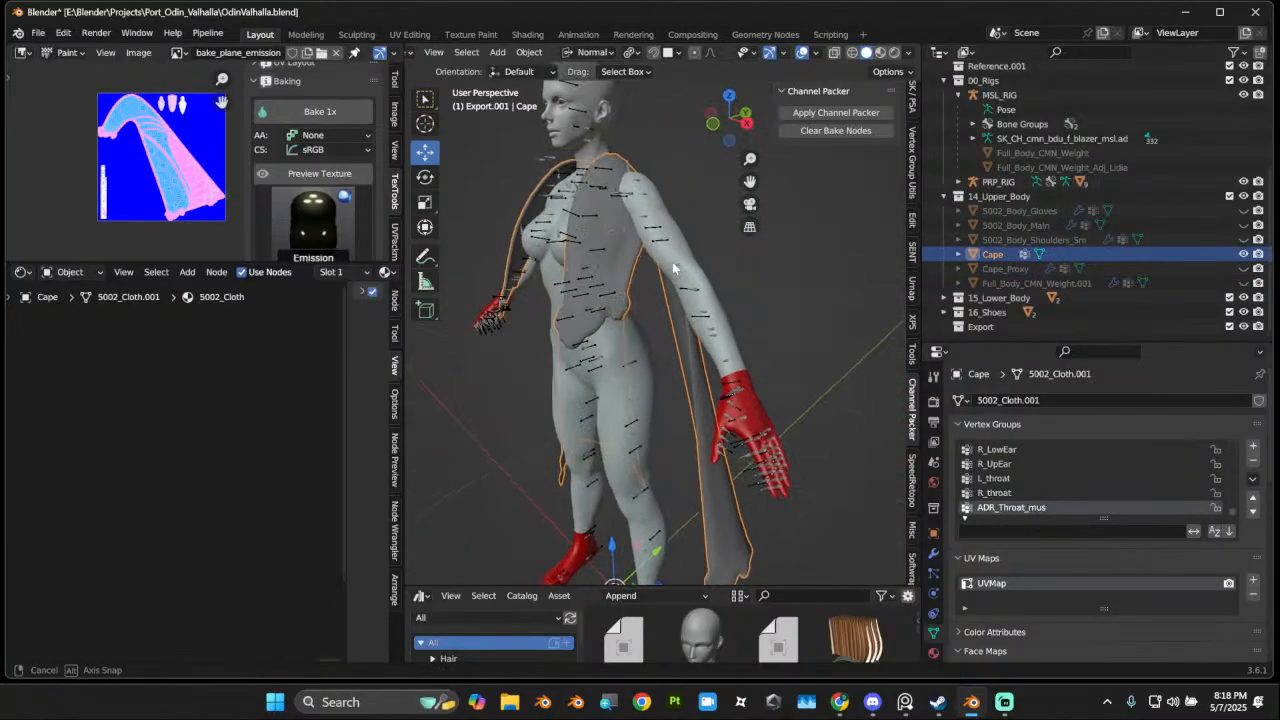
pyautogui.click(1243, 254)
pyautogui.click(1243, 268)
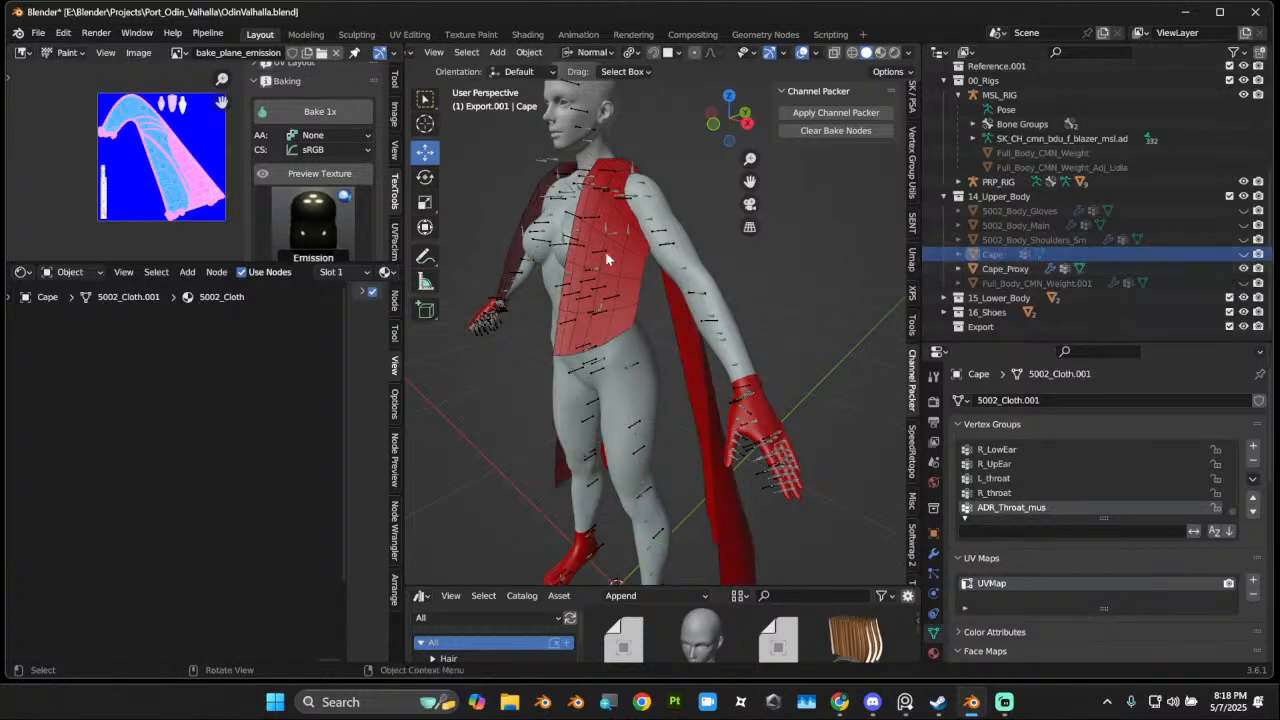
pyautogui.click(1243, 254)
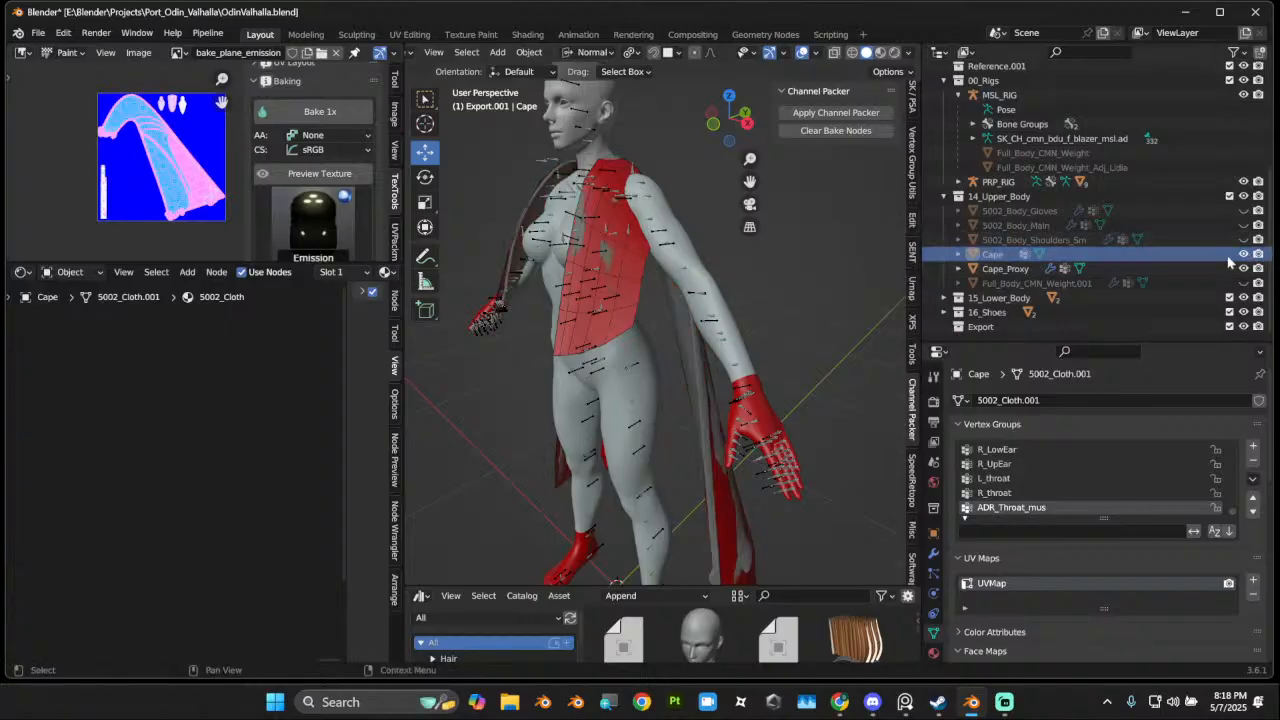
pyautogui.moveTo(683, 281); pyautogui.dragTo(636, 269, button='middle')
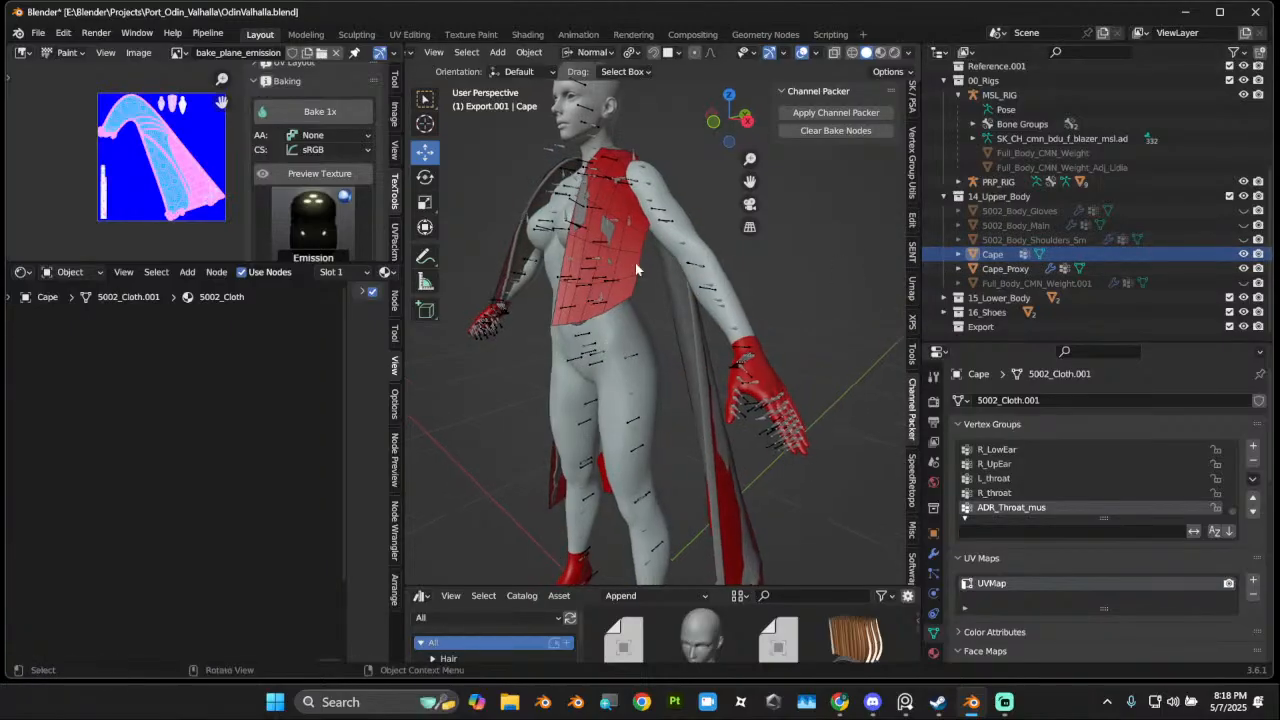
# Step: Add a Surface Deform modifier to Cape with Cape_Proxy as its target and bind it
pyautogui.click(1018, 270)
pyautogui.click(993, 255)
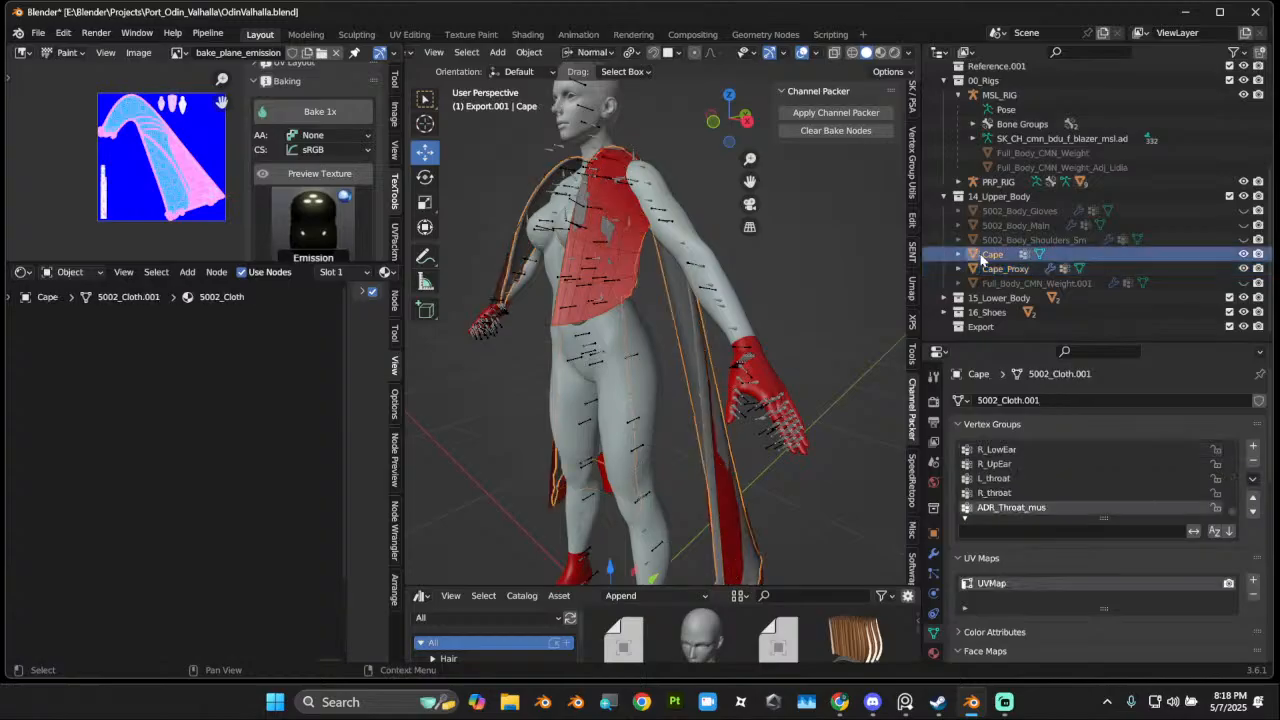
pyautogui.click(933, 555)
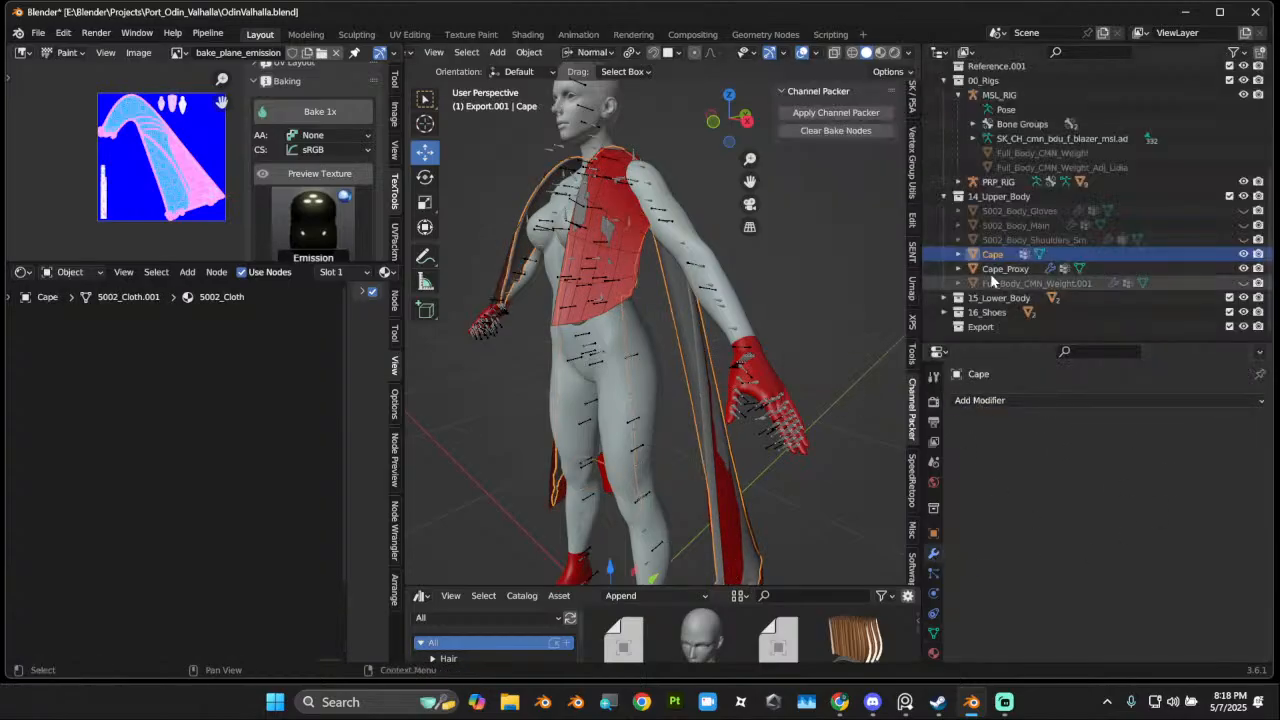
pyautogui.click(1025, 402)
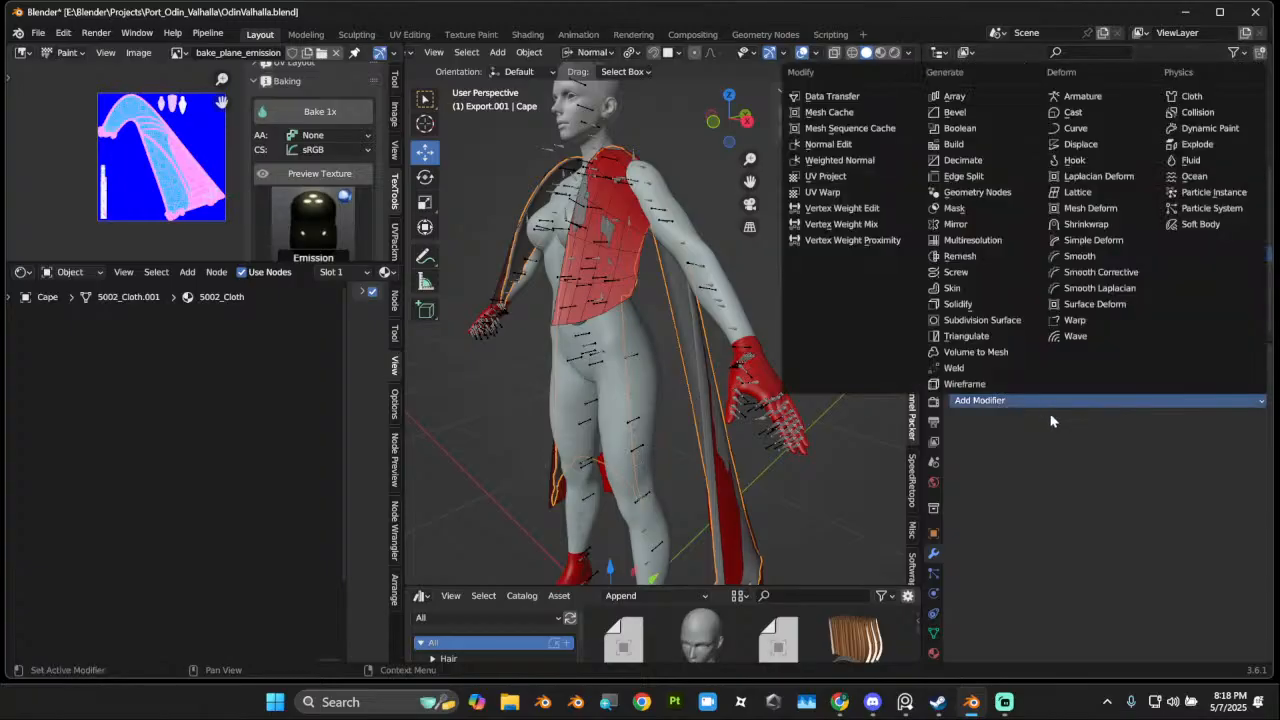
pyautogui.click(1117, 308)
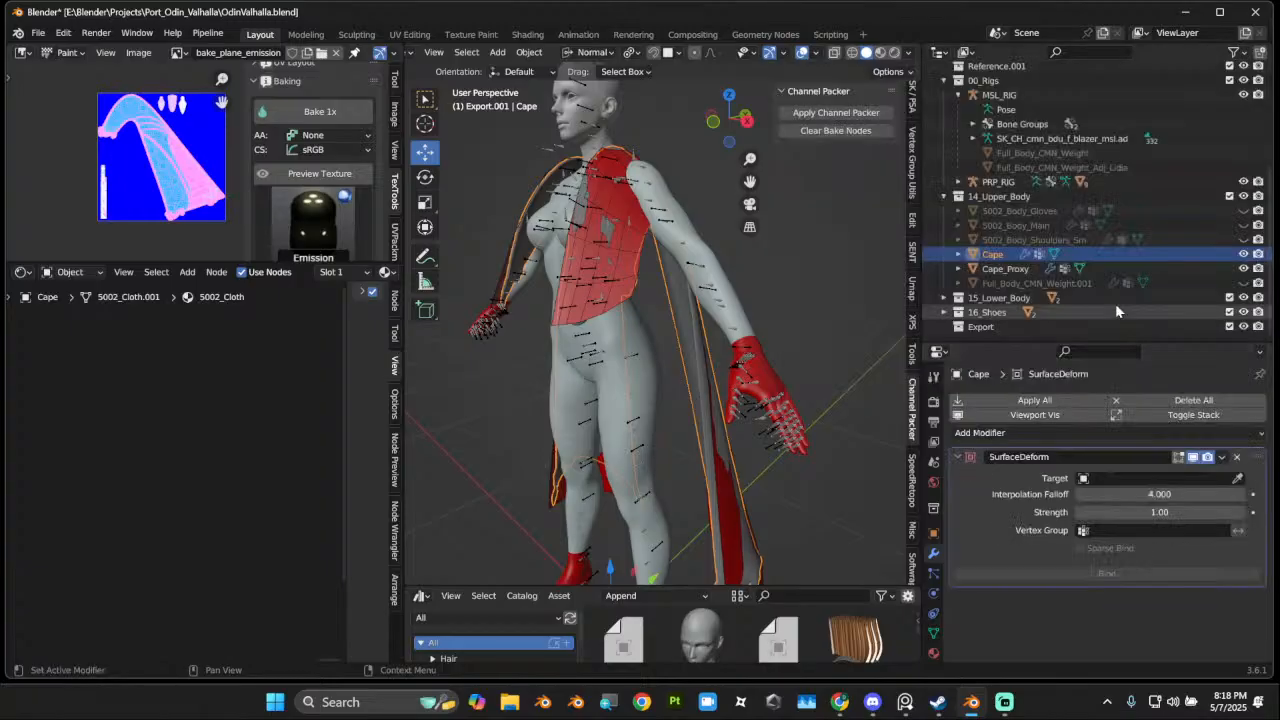
pyautogui.click(1239, 479)
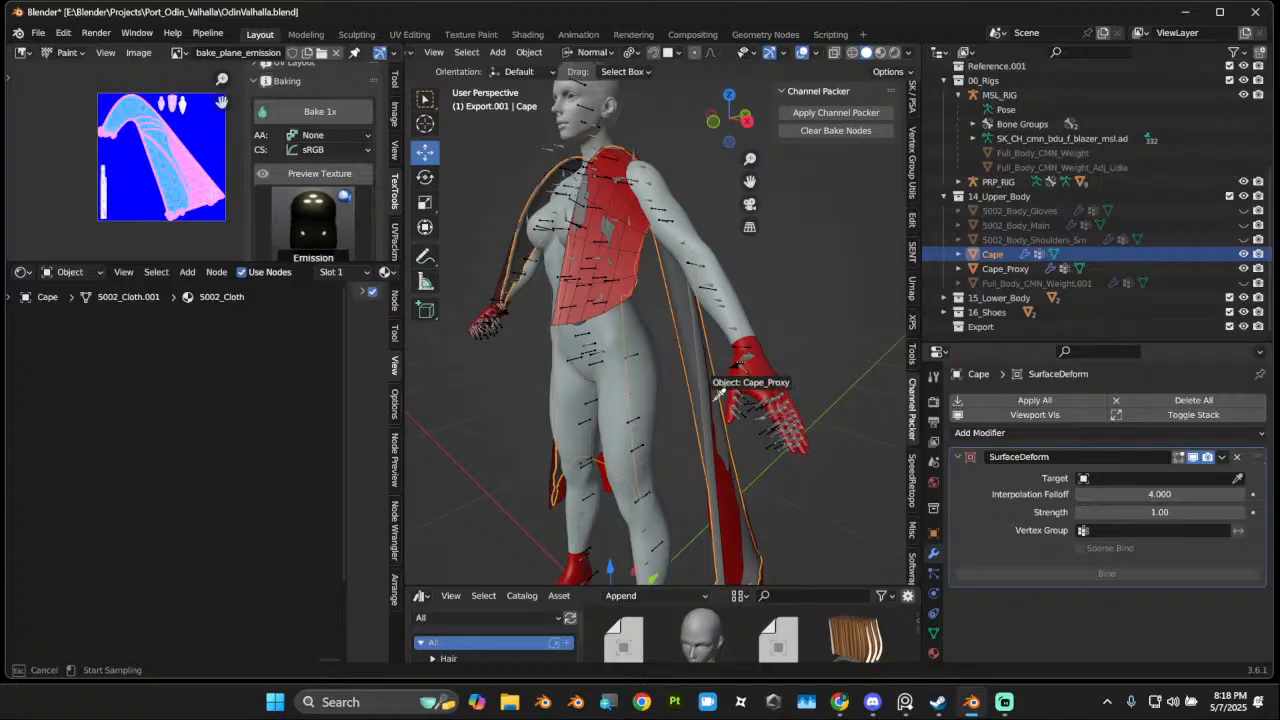
pyautogui.click(628, 276)
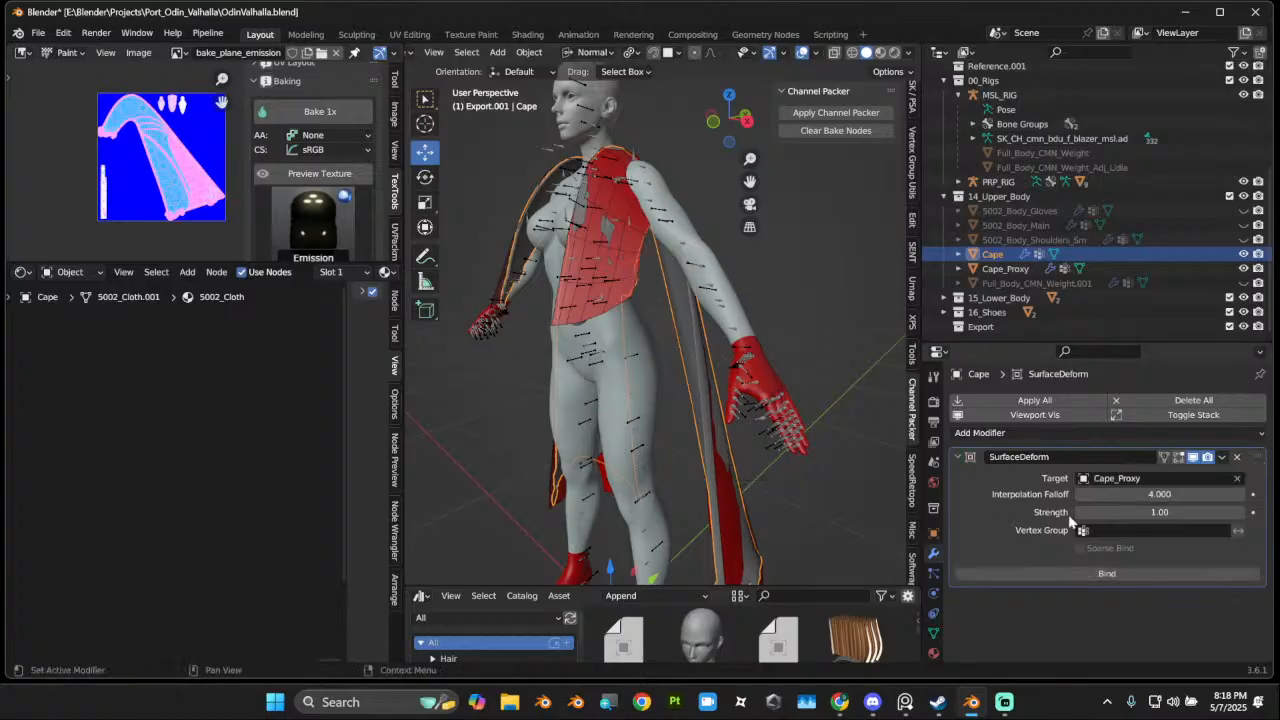
pyautogui.click(1107, 574)
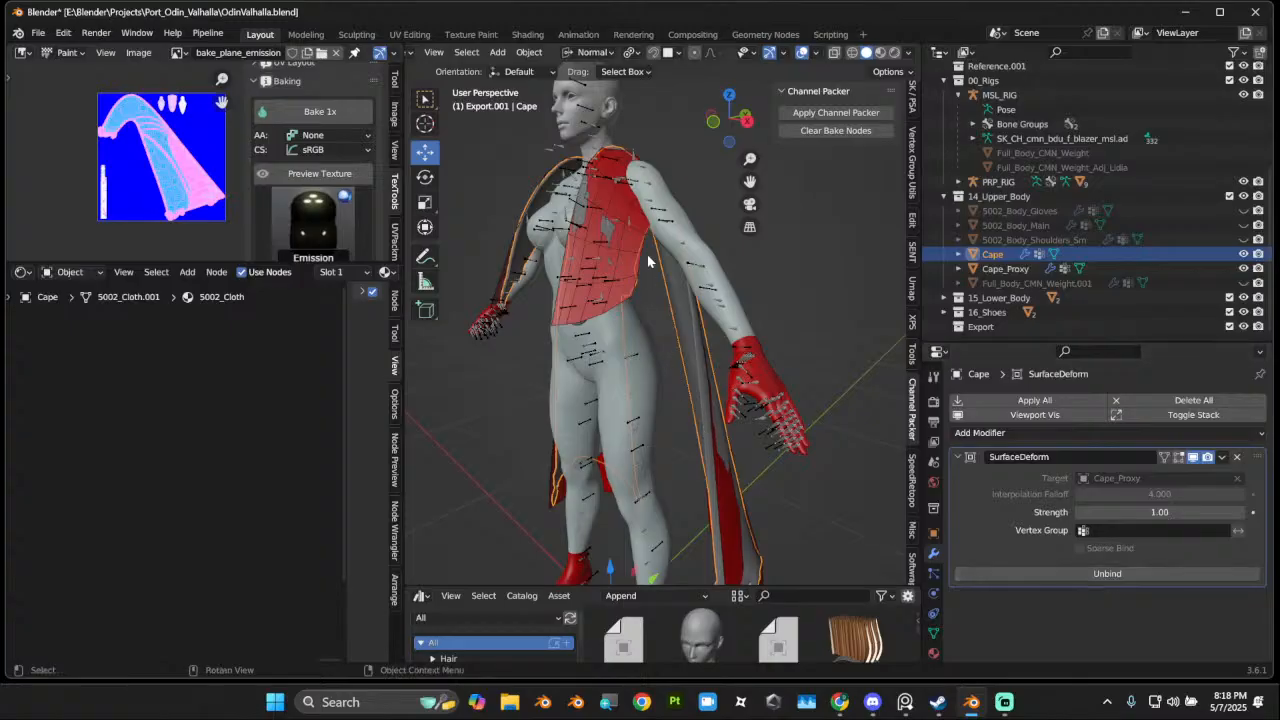
# Step: Put Cape_Proxy into Sculpt Mode with the Elastic Deform brush active
pyautogui.click(645, 225)
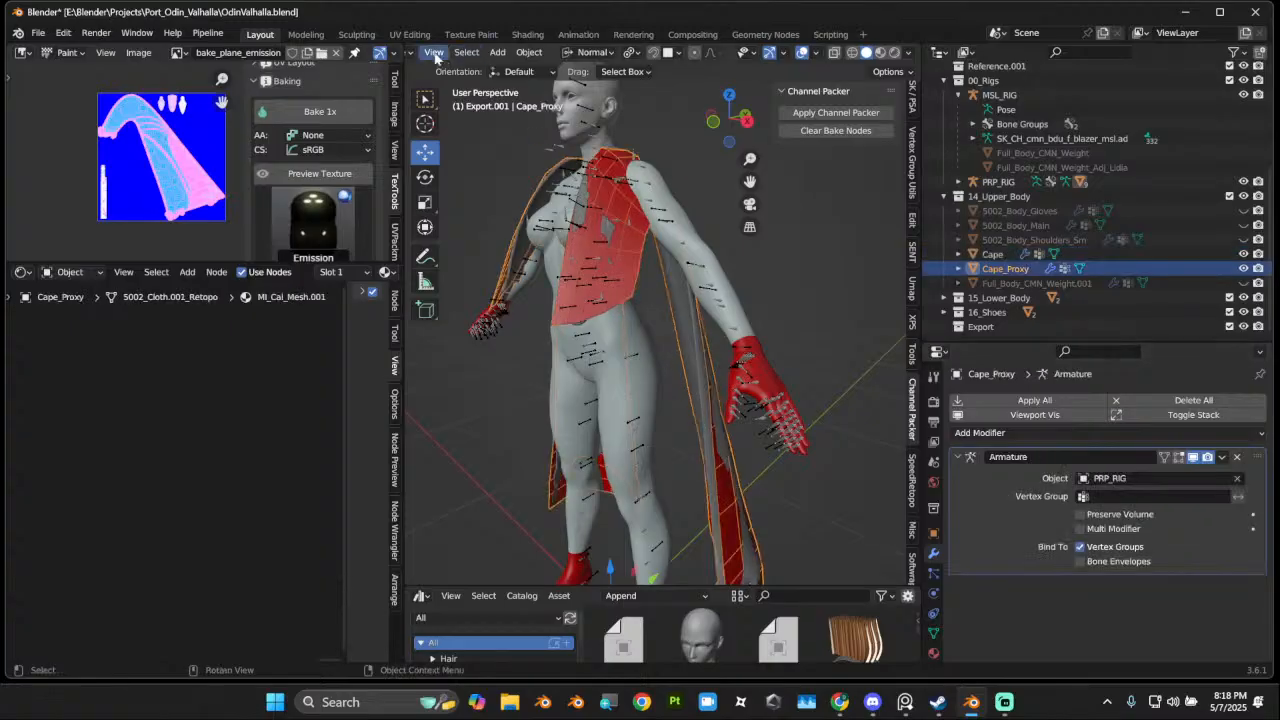
pyautogui.scroll(2, 435, 57)
pyautogui.click(458, 53)
pyautogui.click(495, 108)
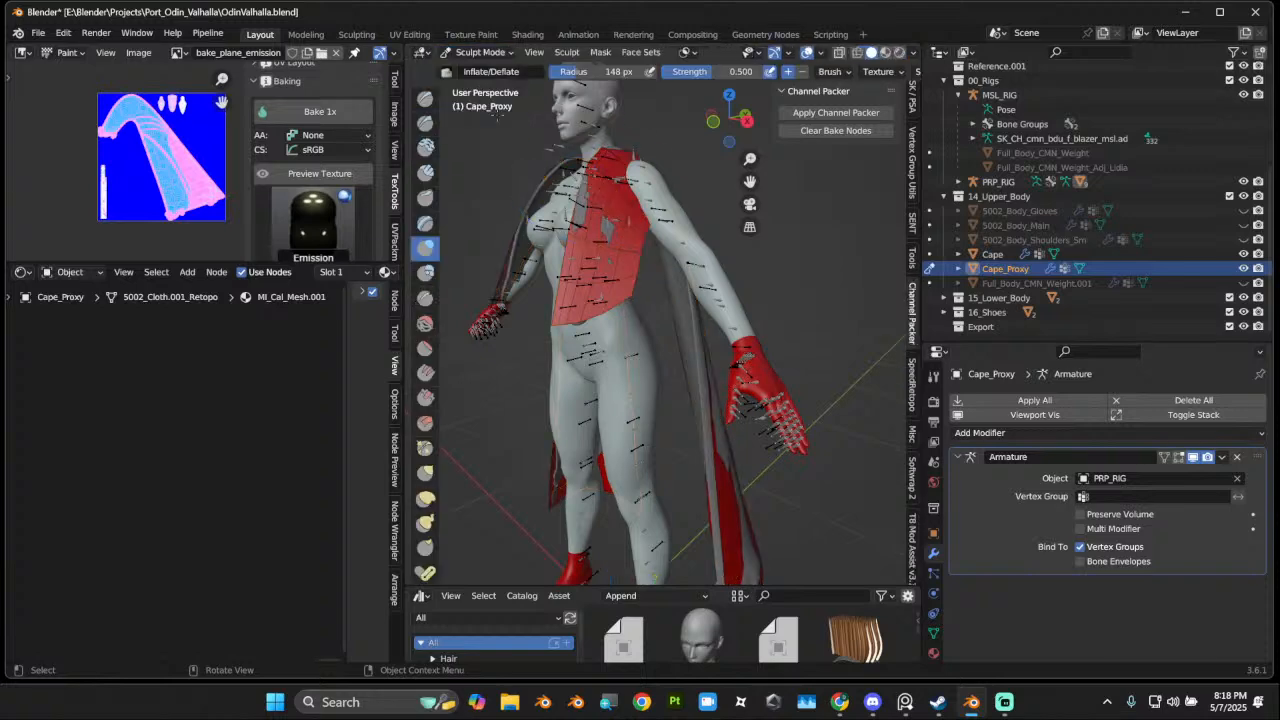
pyautogui.moveTo(497, 115); pyautogui.dragTo(621, 246, button='middle')
pyautogui.click(430, 506)
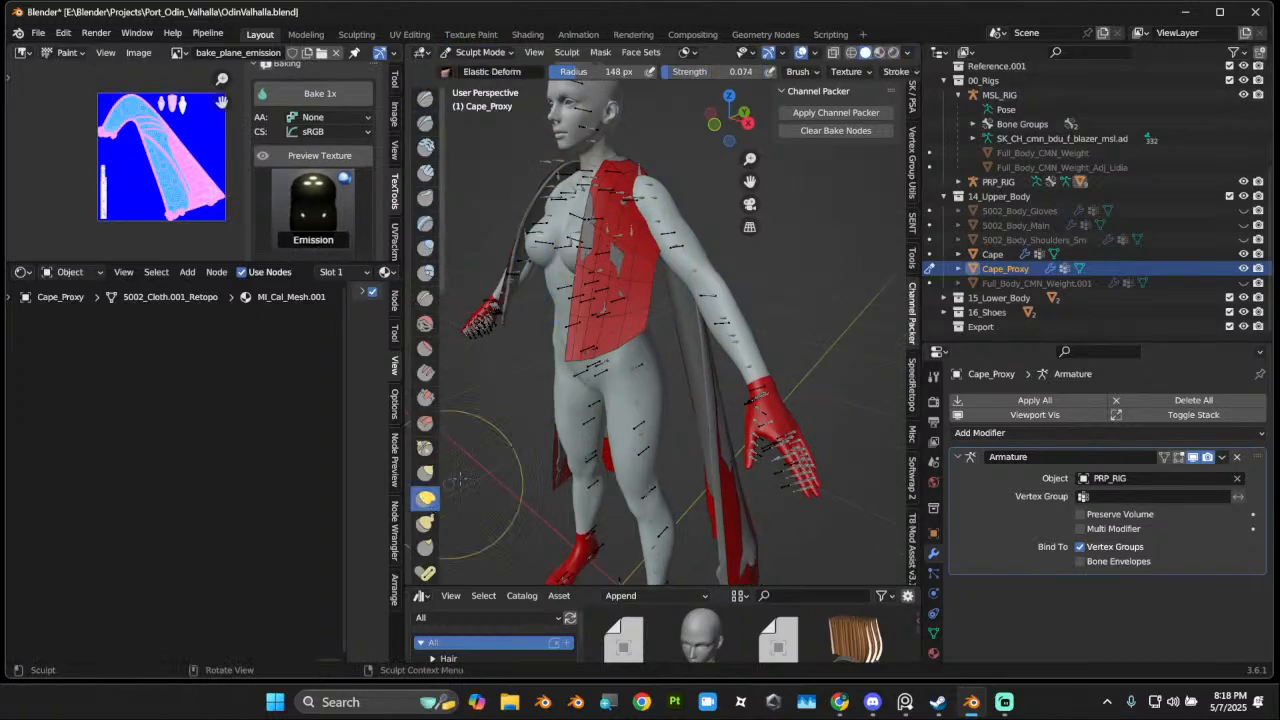
# Step: Sculpt the edge of Cape_Proxy's front panel near the shoulder with Elastic Deform, setting the brush radius to 92 px
pyautogui.scroll(5, 614, 336)
pyautogui.scroll(-2, 632, 300)
pyautogui.moveTo(639, 256); pyautogui.dragTo(630, 254)
pyautogui.moveTo(672, 190)
pyautogui.mouseDown()
pyautogui.moveTo(575, 225)
pyautogui.moveTo(780, 260)
pyautogui.moveTo(23, 343)
pyautogui.moveTo(652, 490)
pyautogui.moveTo(280, 420)
pyautogui.moveTo(15, 398)
pyautogui.mouseUp()
pyautogui.moveTo(23, 152); pyautogui.dragTo(639, 361)
pyautogui.moveTo(639, 361)
pyautogui.mouseDown(button='middle')
pyautogui.moveTo(530, 340)
pyautogui.moveTo(595, 335)
pyautogui.moveTo(614, 358)
pyautogui.moveTo(649, 317)
pyautogui.mouseUp(button='middle')
pyautogui.press('f')
pyautogui.click(664, 320)
pyautogui.moveTo(664, 320); pyautogui.dragTo(600, 292)
pyautogui.scroll(3, 591, 277)
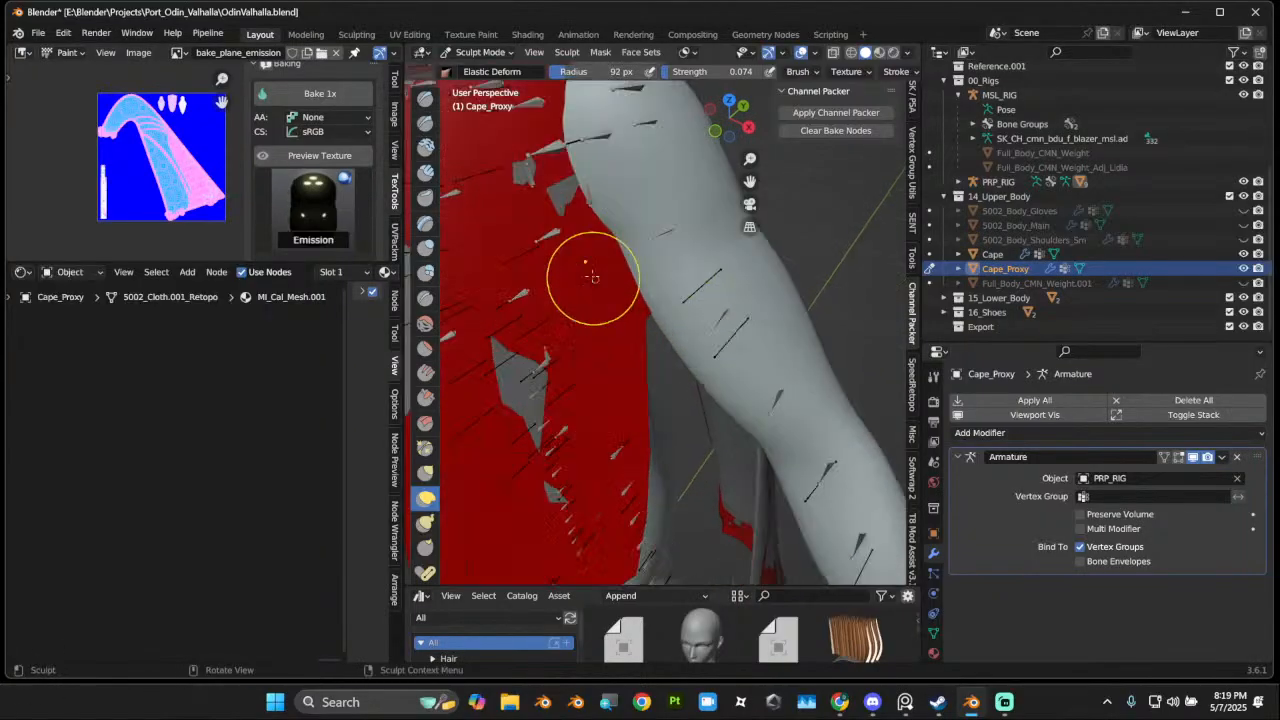
# Step: Sculpt Cape_Proxy further around the shoulder with Elastic Deform, check it from the back and front, and return to Object Mode
pyautogui.moveTo(591, 277); pyautogui.dragTo(566, 240, button='middle')
pyautogui.moveTo(559, 271); pyautogui.dragTo(568, 240)
pyautogui.scroll(-6, 574, 210)
pyautogui.moveTo(590, 208)
pyautogui.mouseDown(button='middle')
pyautogui.moveTo(523, 176)
pyautogui.moveTo(534, 197)
pyautogui.mouseUp(button='middle')
pyautogui.moveTo(503, 191)
pyautogui.mouseDown()
pyautogui.moveTo(521, 163)
pyautogui.moveTo(510, 155)
pyautogui.moveTo(530, 152)
pyautogui.mouseUp()
pyautogui.scroll(-4, 575, 175)
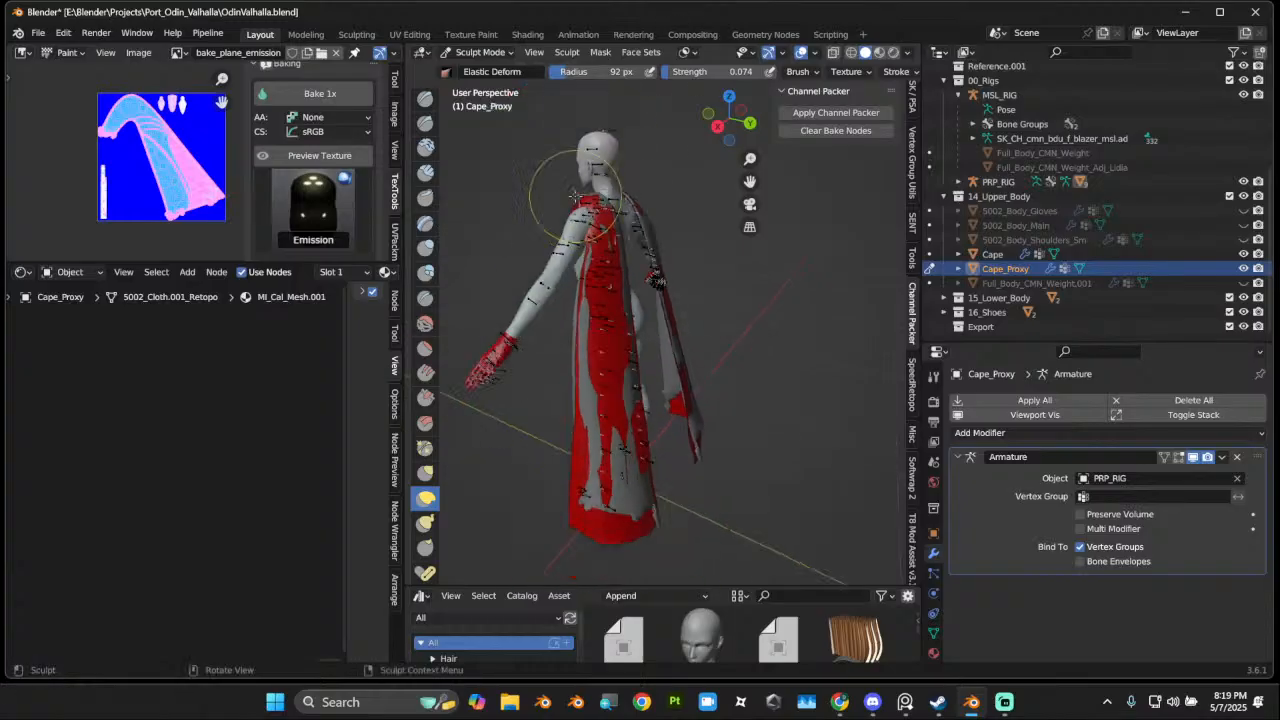
pyautogui.moveTo(588, 228)
pyautogui.mouseDown(button='middle')
pyautogui.moveTo(587, 248)
pyautogui.moveTo(623, 243)
pyautogui.moveTo(614, 257)
pyautogui.moveTo(776, 260)
pyautogui.mouseUp(button='middle')
pyautogui.scroll(4, 615, 257)
pyautogui.hotkey('ctrl', 'Tab')
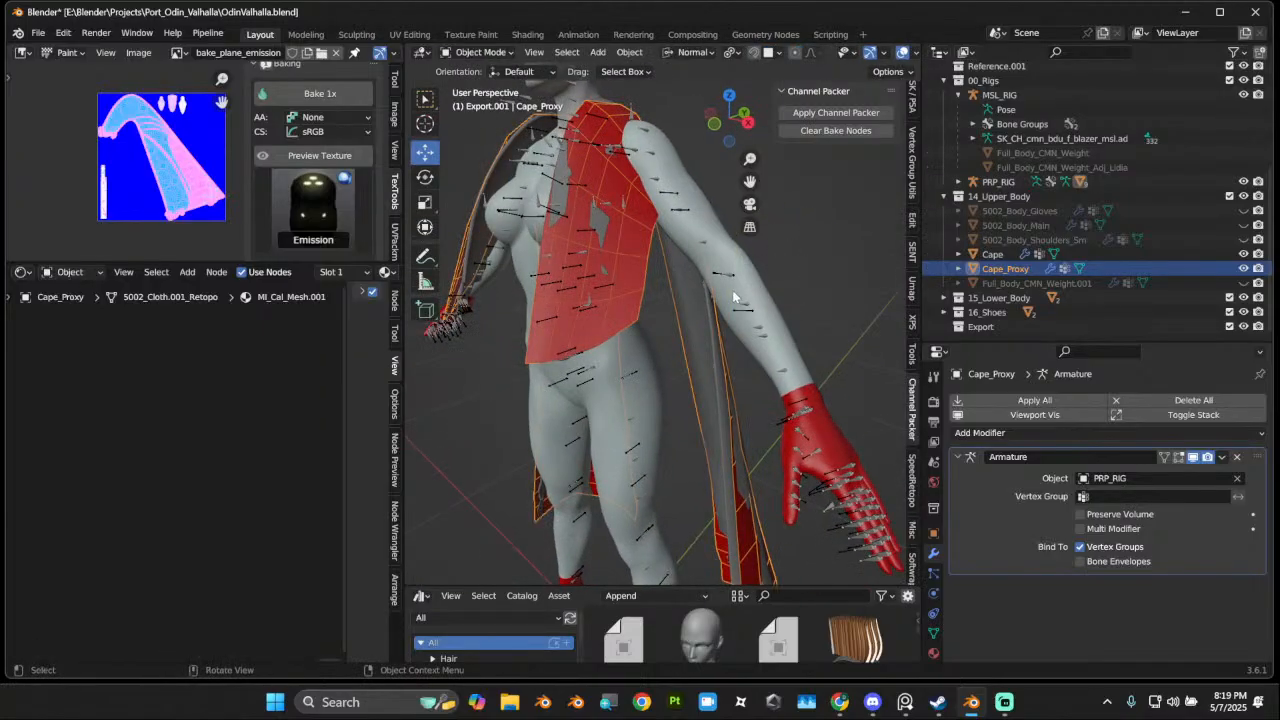
# Step: Add a Basis shape key and a second shape key, Key 1, to Cape_Proxy
pyautogui.click(615, 288)
pyautogui.click(632, 261)
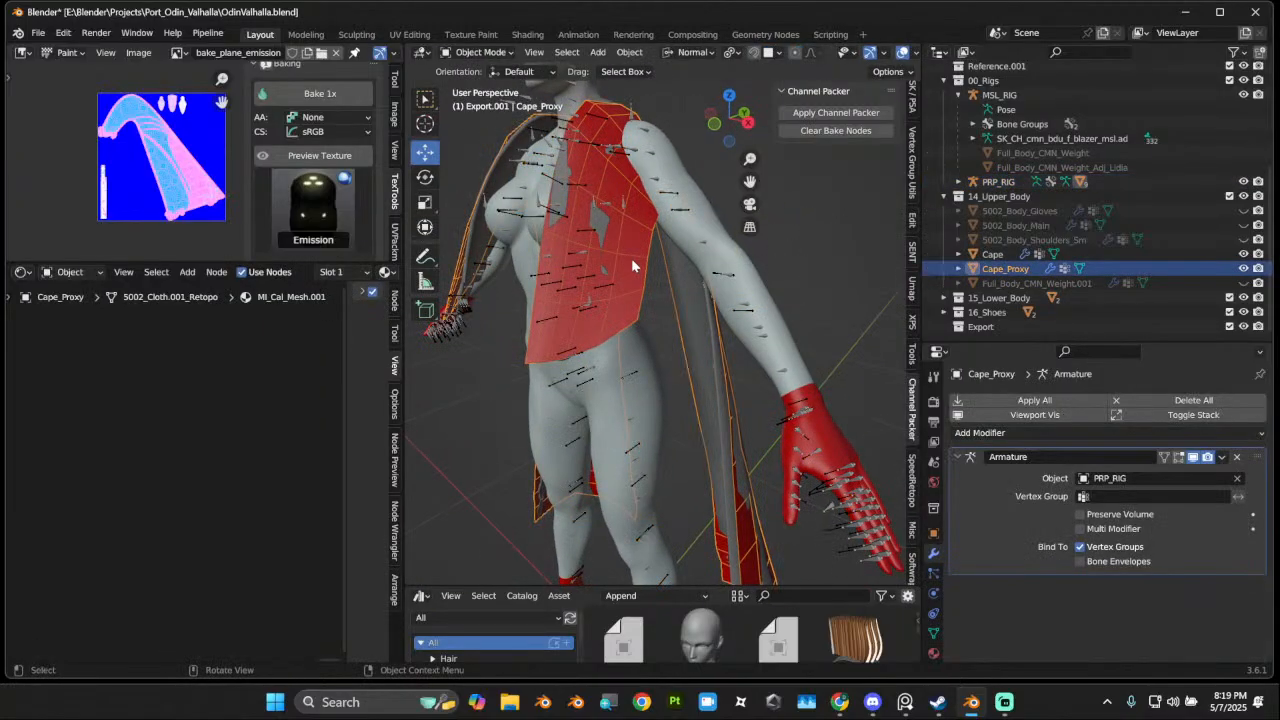
pyautogui.click(934, 633)
pyautogui.scroll(-8, 1143, 614)
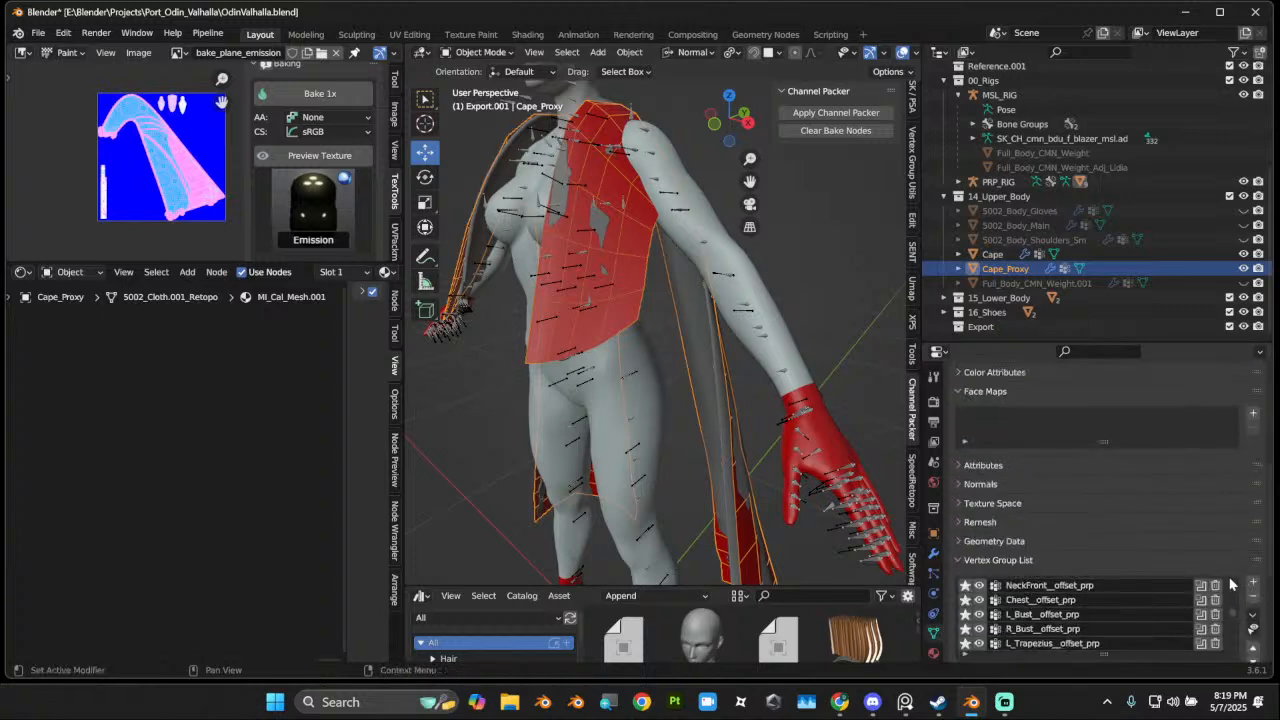
pyautogui.scroll(-6, 1250, 590)
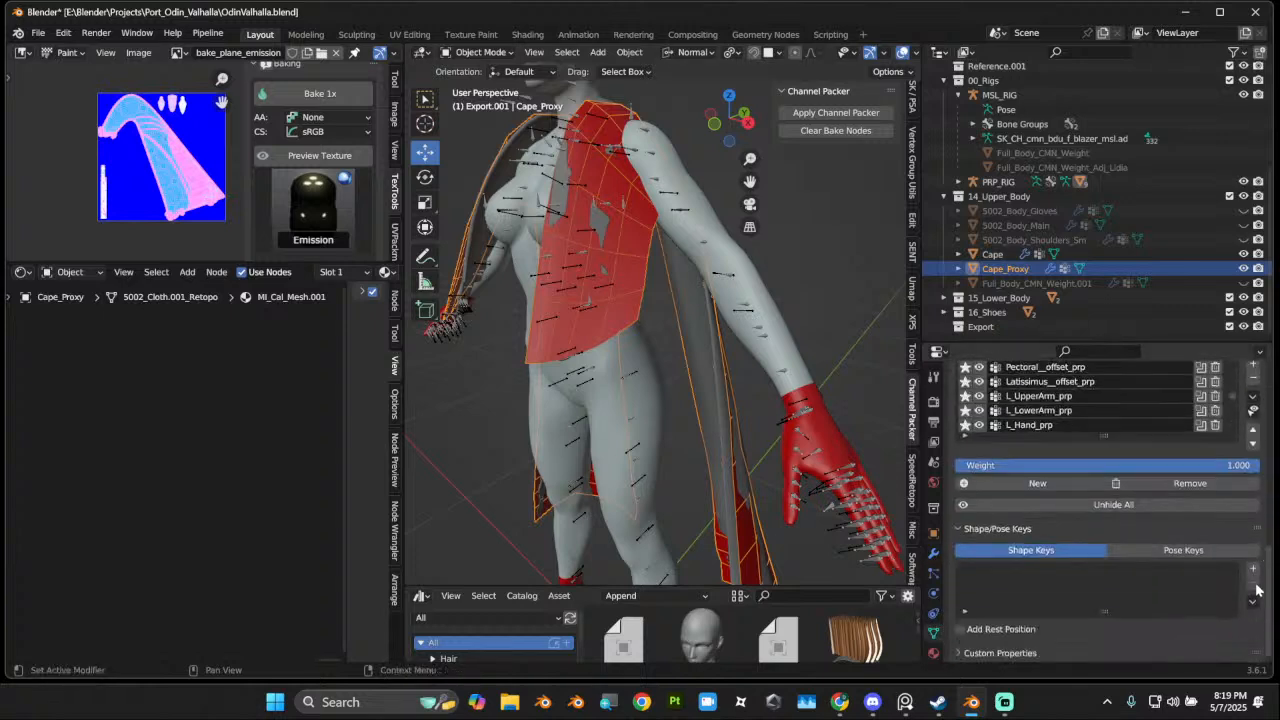
pyautogui.click(1253, 570)
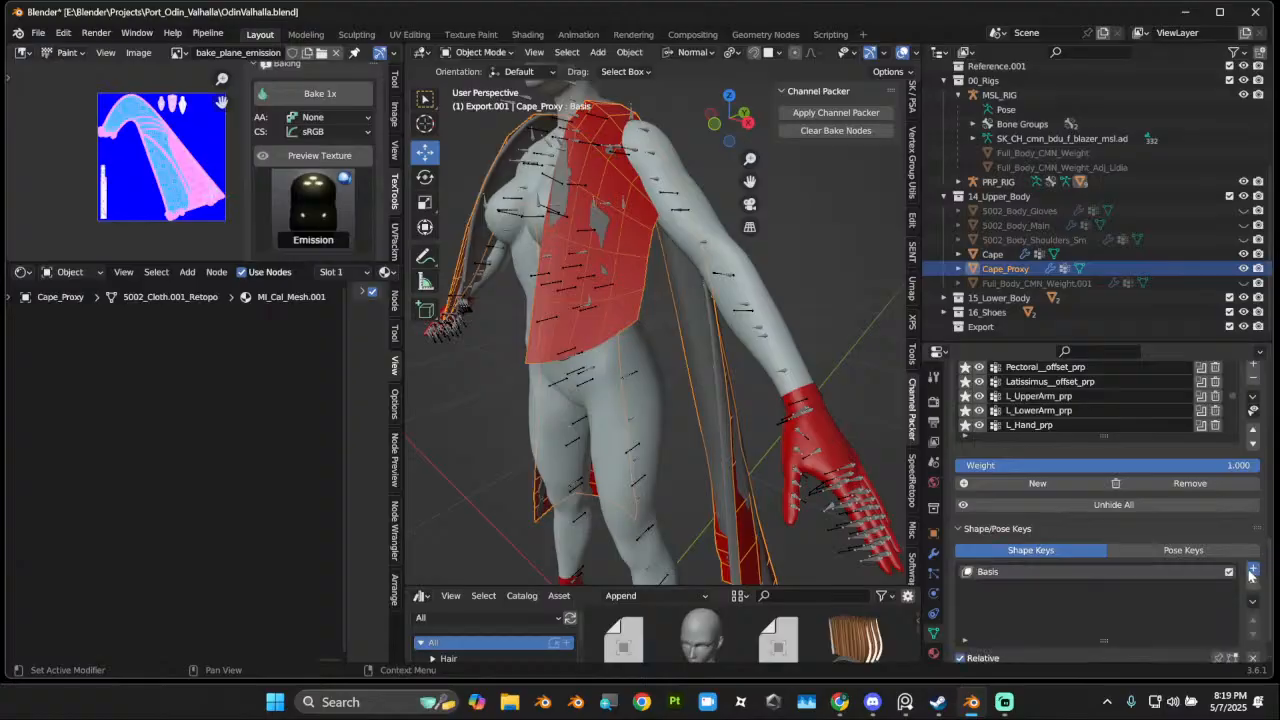
pyautogui.click(1252, 570)
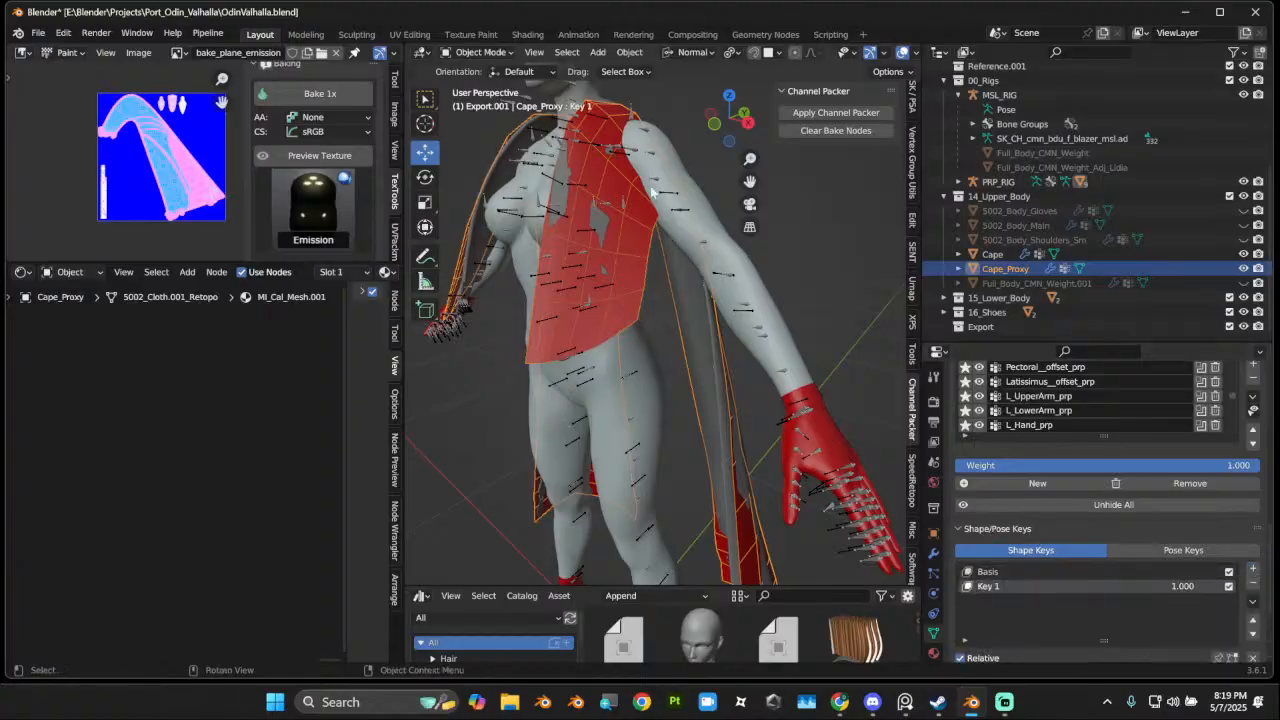
# Step: Isolate Full_Body_CMN_Weight_Adj_Lidia and Cape_Proxy in local view, with Cape_Proxy as the active object
pyautogui.scroll(-1, 691, 236)
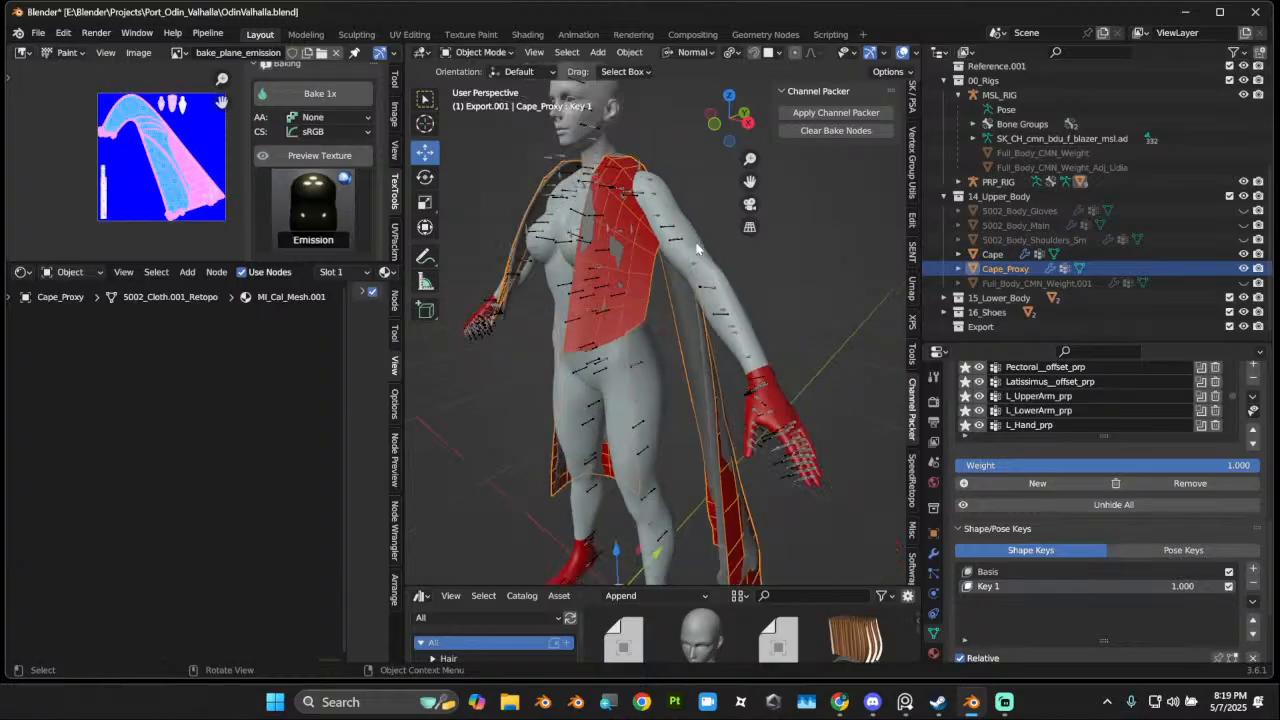
pyautogui.click(682, 260)
pyautogui.keyDown('shift'); pyautogui.click(646, 256); pyautogui.keyUp('shift')
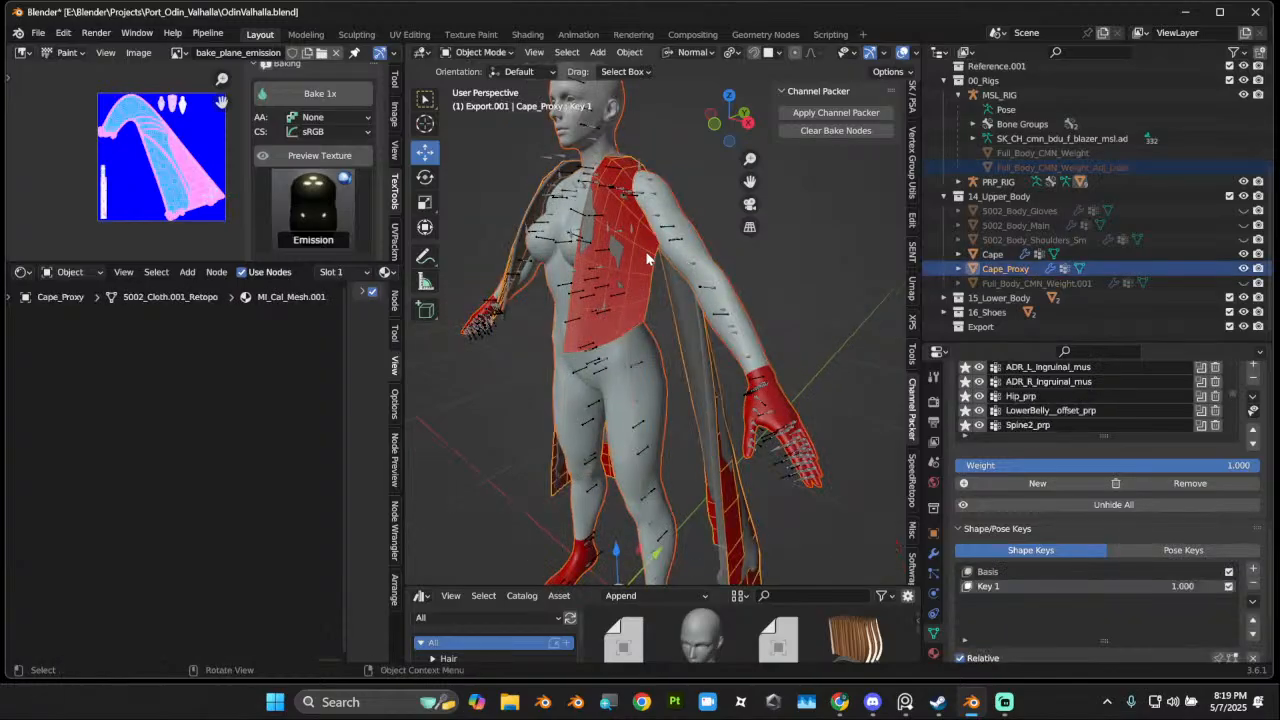
pyautogui.press('KP_Divide')
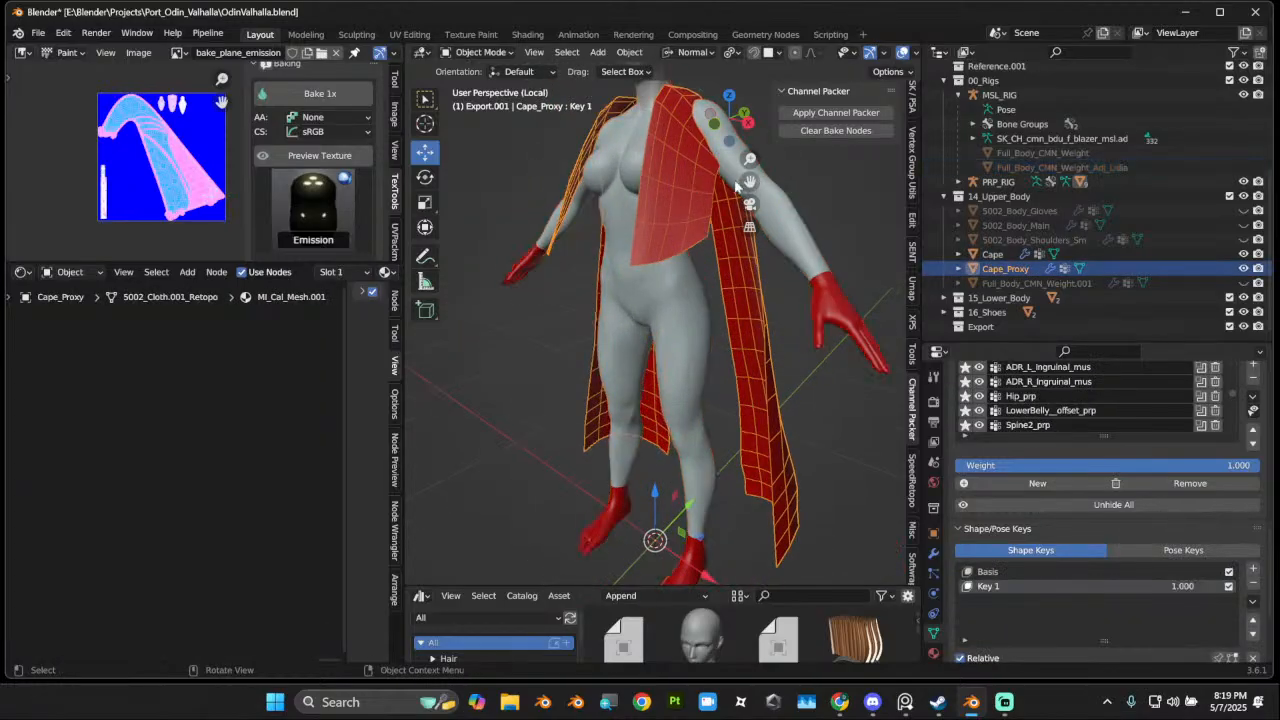
pyautogui.keyDown('shift'); pyautogui.moveTo(697, 184); pyautogui.dragTo(608, 328, button='middle'); pyautogui.keyUp('shift')
pyautogui.scroll(3, 649, 313)
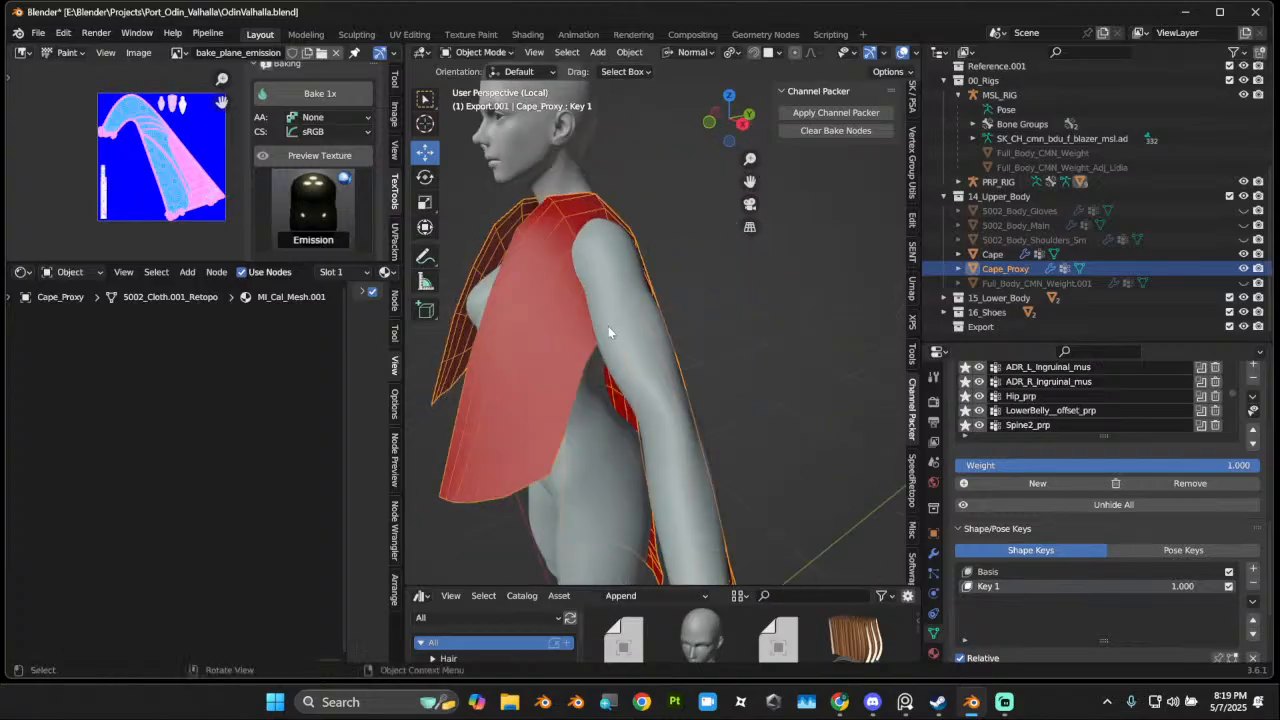
# Step: Return Cape_Proxy to Sculpt Mode on Key 1 and set the Elastic Deform brush radius to 100 px
pyautogui.click(481, 52)
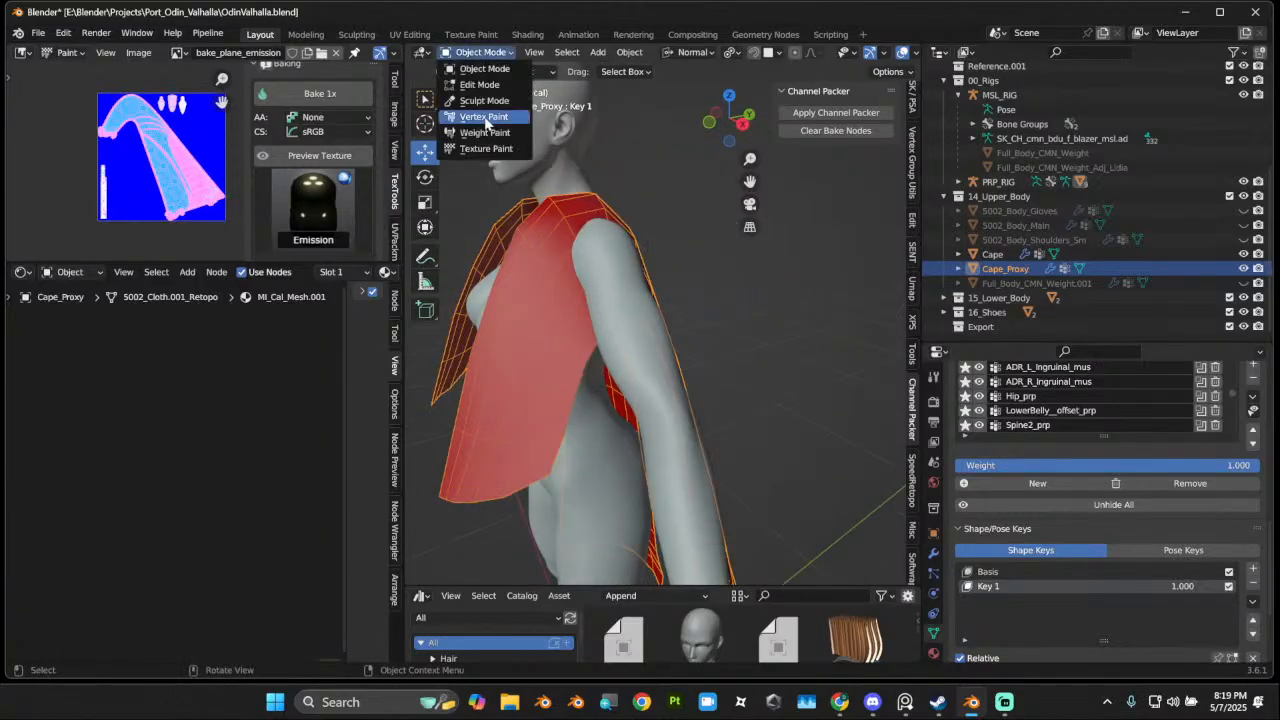
pyautogui.click(487, 114)
pyautogui.press('f')
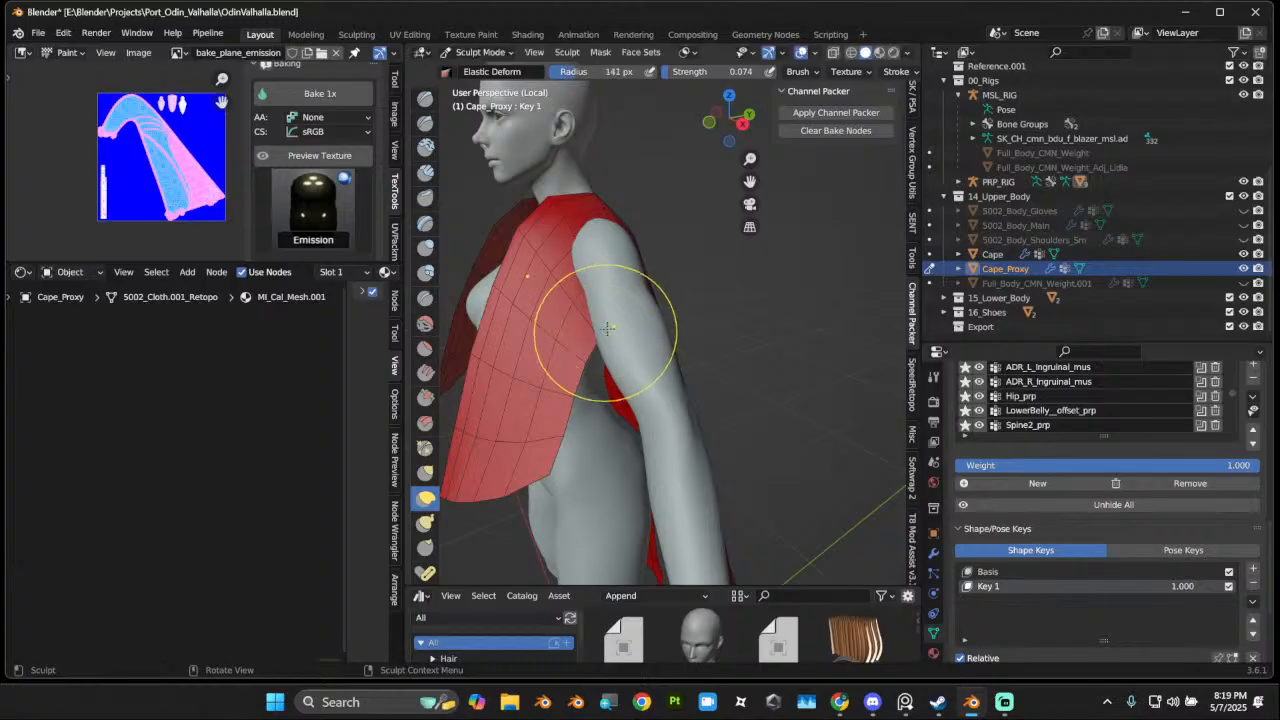
pyautogui.click(591, 315)
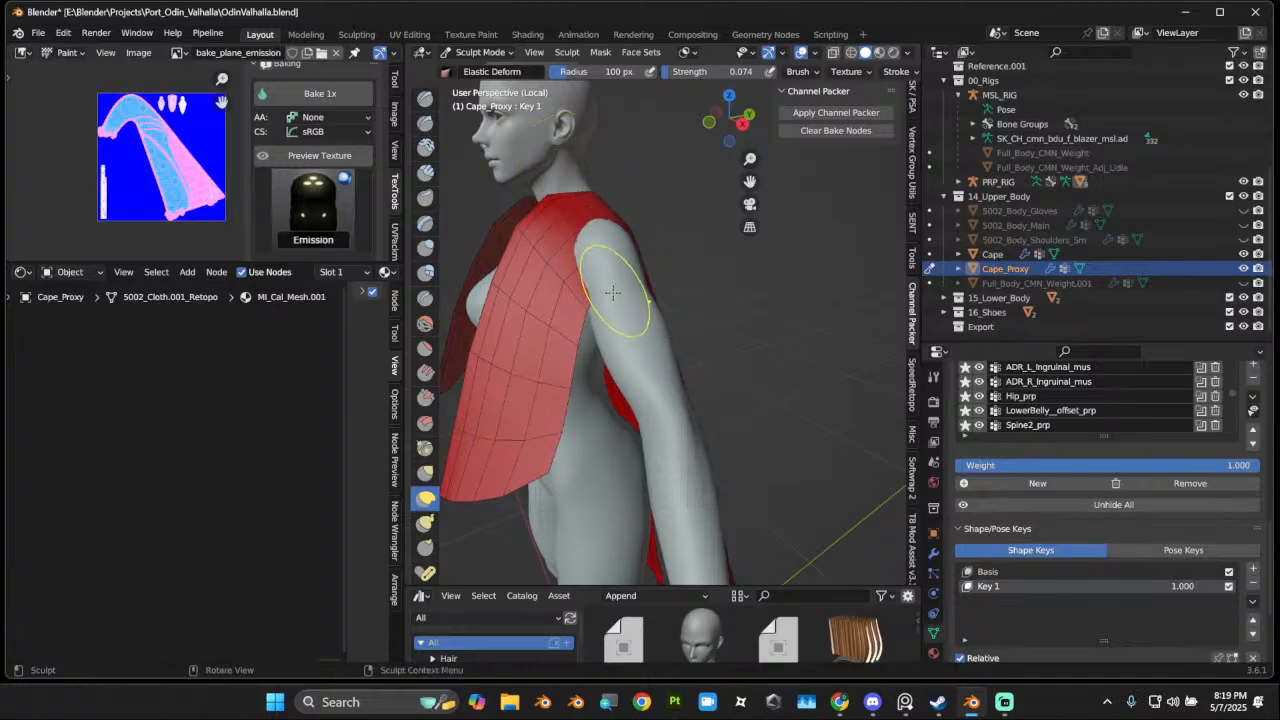
# Step: Switch to the Grab brush and pull Cape_Proxy's front panel inward and its edge into place at the shoulder
pyautogui.moveTo(614, 286)
pyautogui.mouseDown(button='middle')
pyautogui.moveTo(703, 328)
pyautogui.moveTo(655, 305)
pyautogui.mouseUp(button='middle')
pyautogui.click(428, 472)
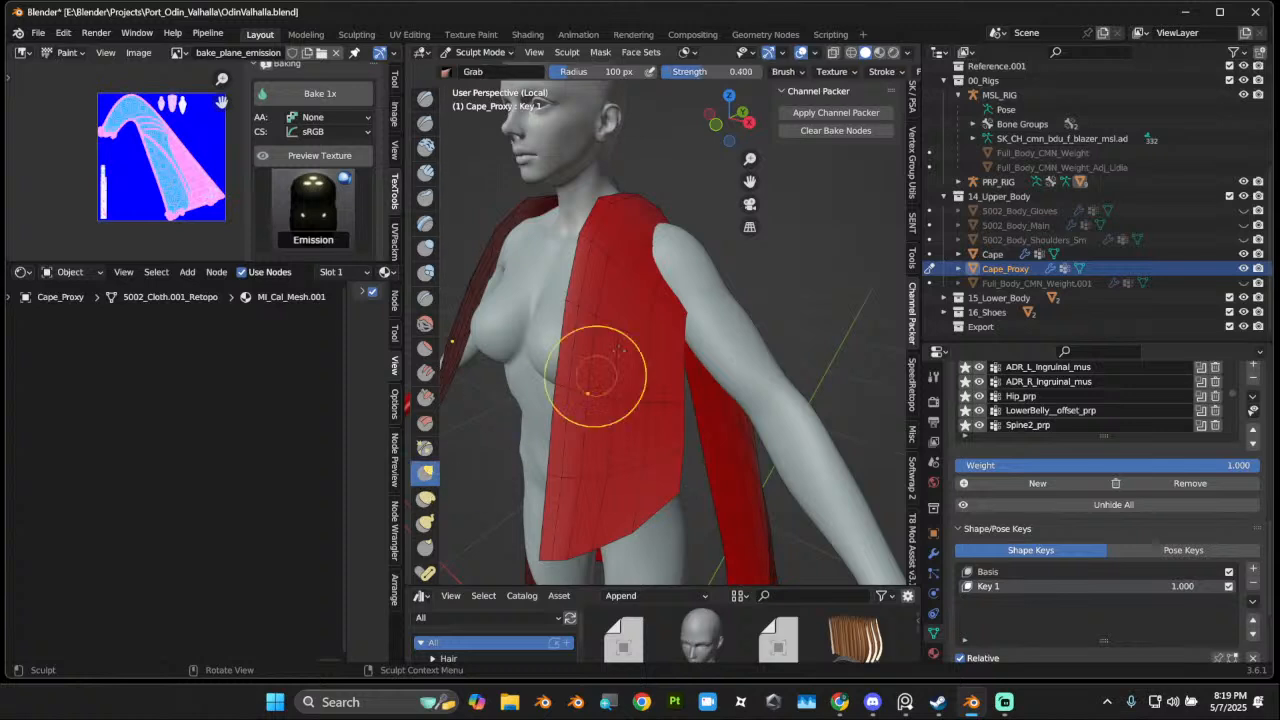
pyautogui.moveTo(671, 308)
pyautogui.mouseDown()
pyautogui.moveTo(639, 281)
pyautogui.moveTo(624, 240)
pyautogui.mouseUp()
pyautogui.moveTo(679, 280); pyautogui.dragTo(670, 267)
pyautogui.moveTo(660, 246); pyautogui.dragTo(642, 258, button='middle')
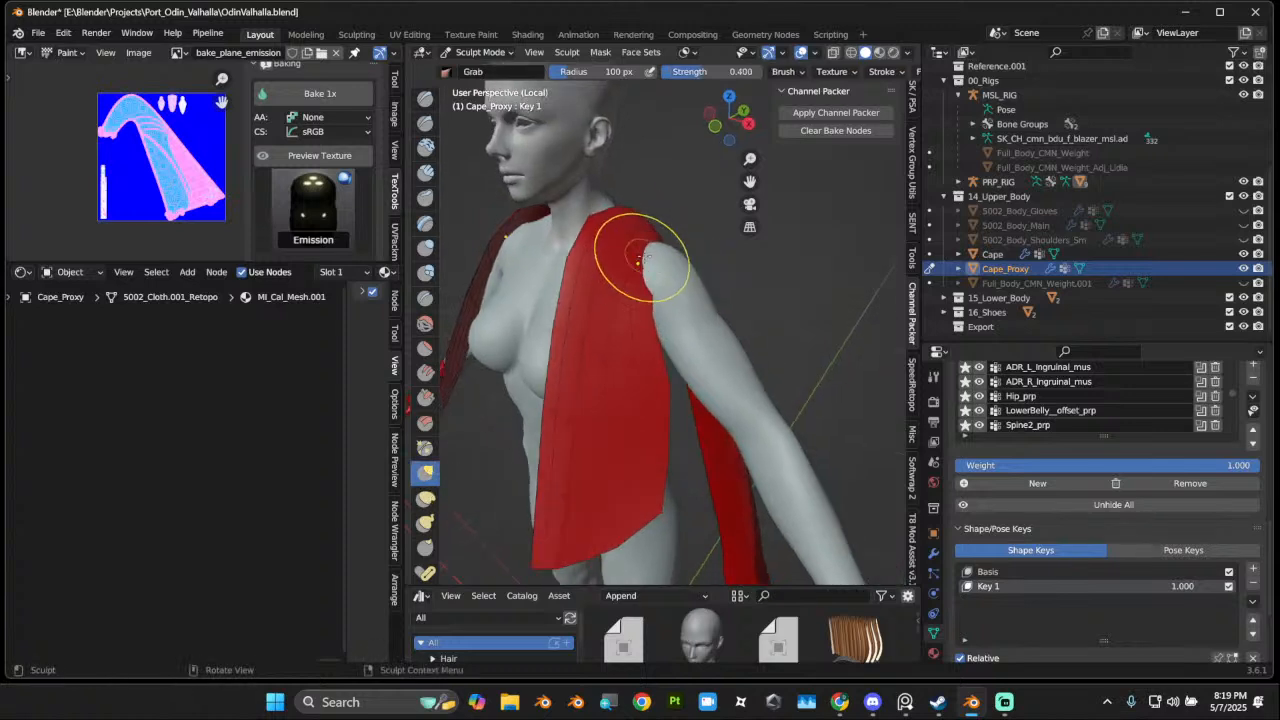
pyautogui.moveTo(638, 258); pyautogui.dragTo(650, 263)
# Step: Reshape Cape_Proxy's armhole edge over the top and side of the shoulder with the Grab brush
pyautogui.moveTo(645, 258); pyautogui.dragTo(583, 277, button='middle')
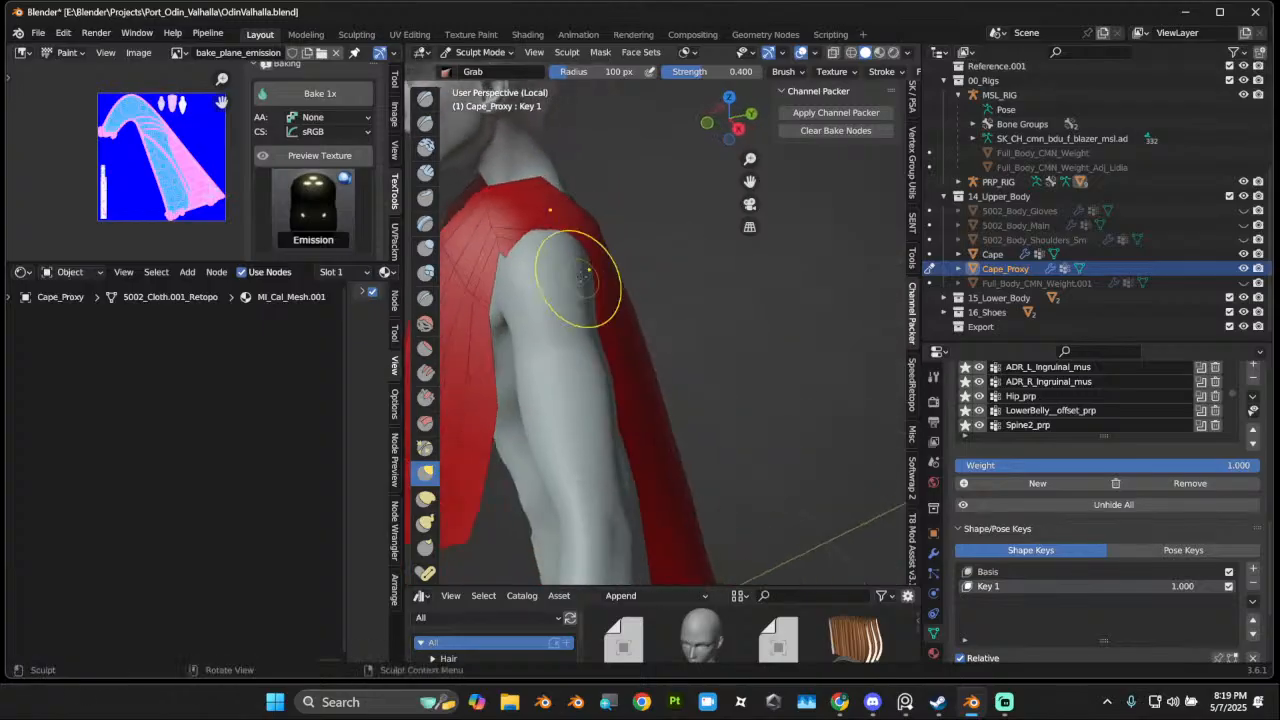
pyautogui.moveTo(585, 275); pyautogui.dragTo(568, 256)
pyautogui.moveTo(622, 220); pyautogui.dragTo(553, 259)
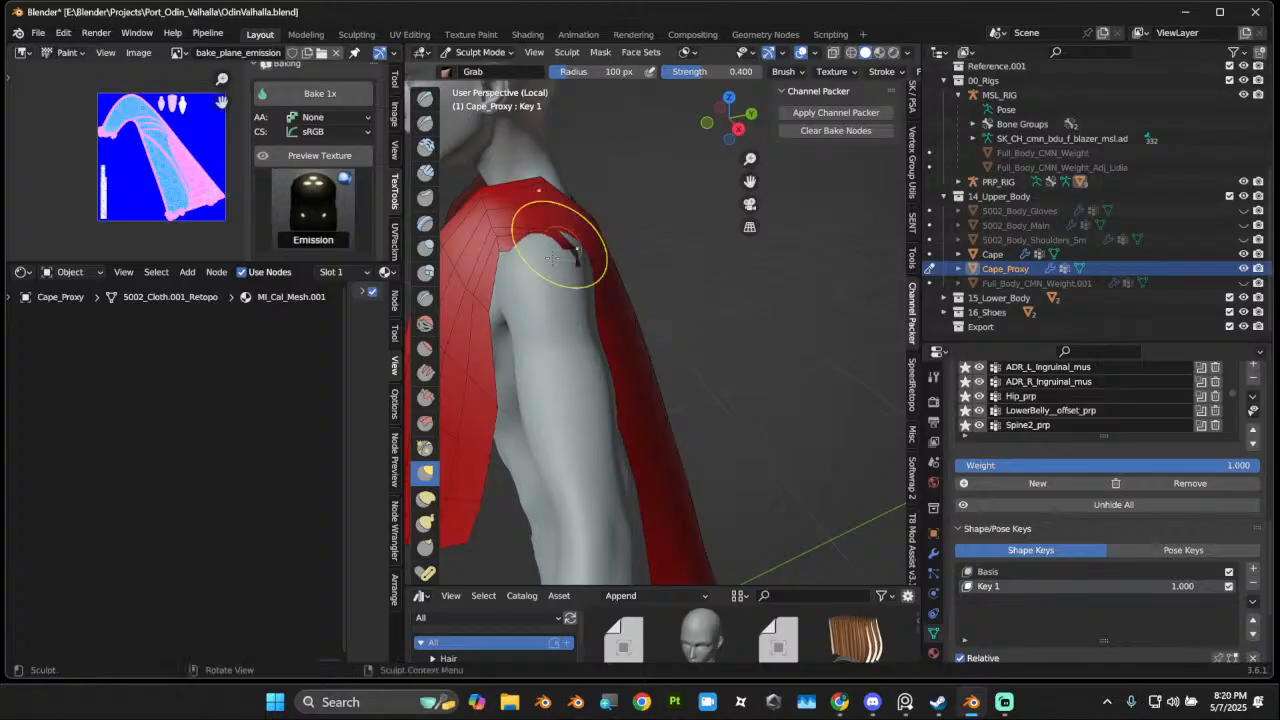
pyautogui.moveTo(529, 200); pyautogui.dragTo(530, 203)
pyautogui.moveTo(532, 246); pyautogui.dragTo(560, 252, button='middle')
pyautogui.moveTo(549, 276); pyautogui.dragTo(539, 267)
pyautogui.moveTo(520, 339); pyautogui.dragTo(510, 343)
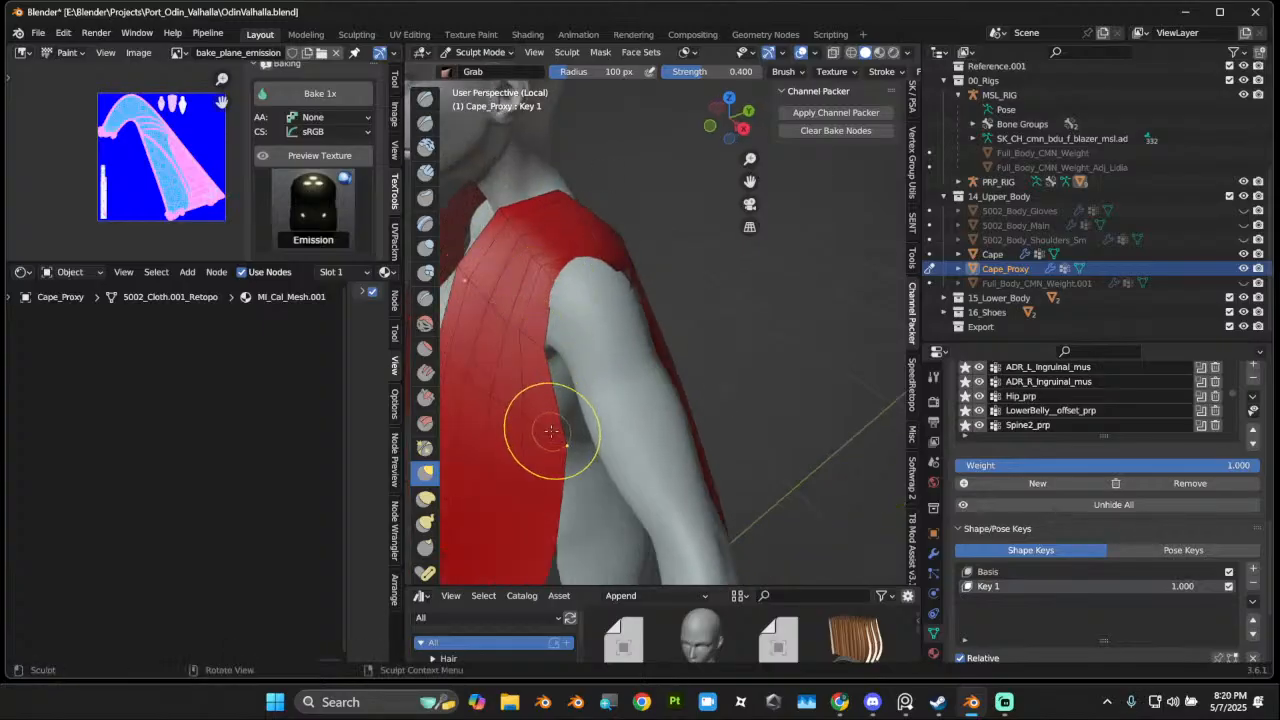
# Step: Pull Cape_Proxy's front edge below the armpit away from the arm with Grab, undo the last shoulder stroke, and check the back
pyautogui.moveTo(557, 437); pyautogui.dragTo(496, 439)
pyautogui.moveTo(560, 493)
pyautogui.mouseDown()
pyautogui.moveTo(524, 508)
pyautogui.moveTo(532, 498)
pyautogui.mouseUp()
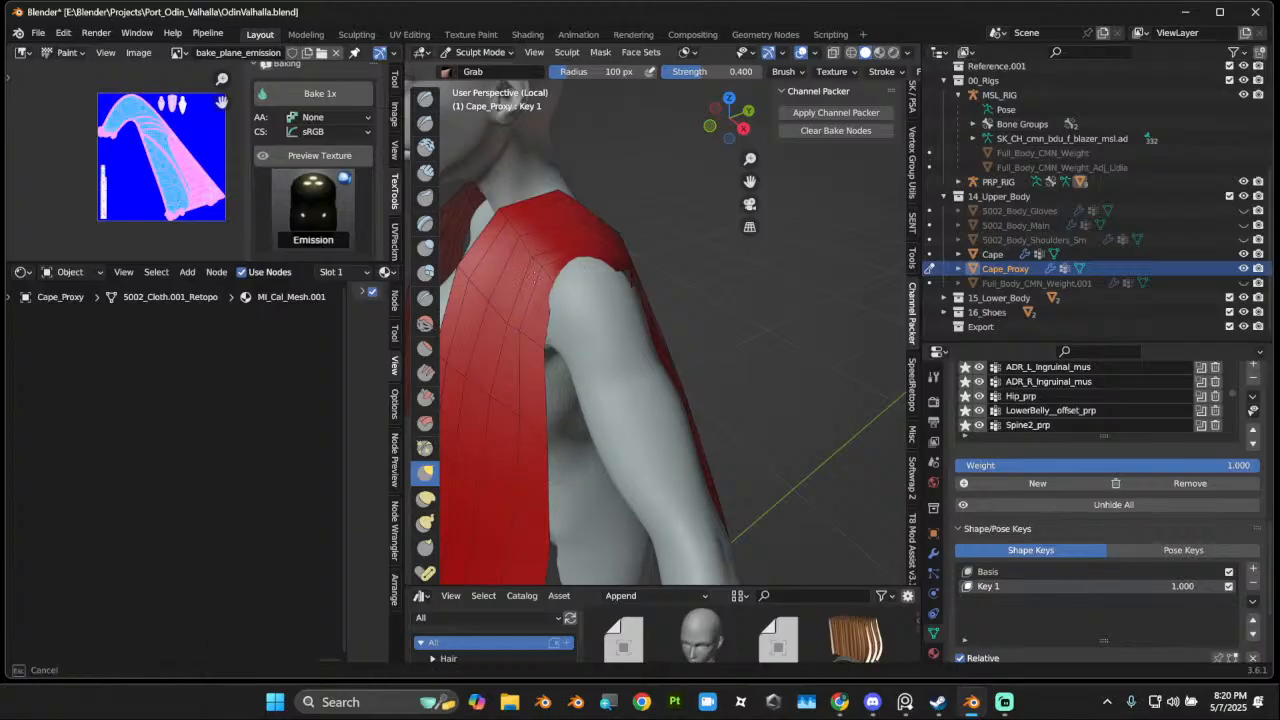
pyautogui.moveTo(593, 272); pyautogui.dragTo(538, 300, button='middle')
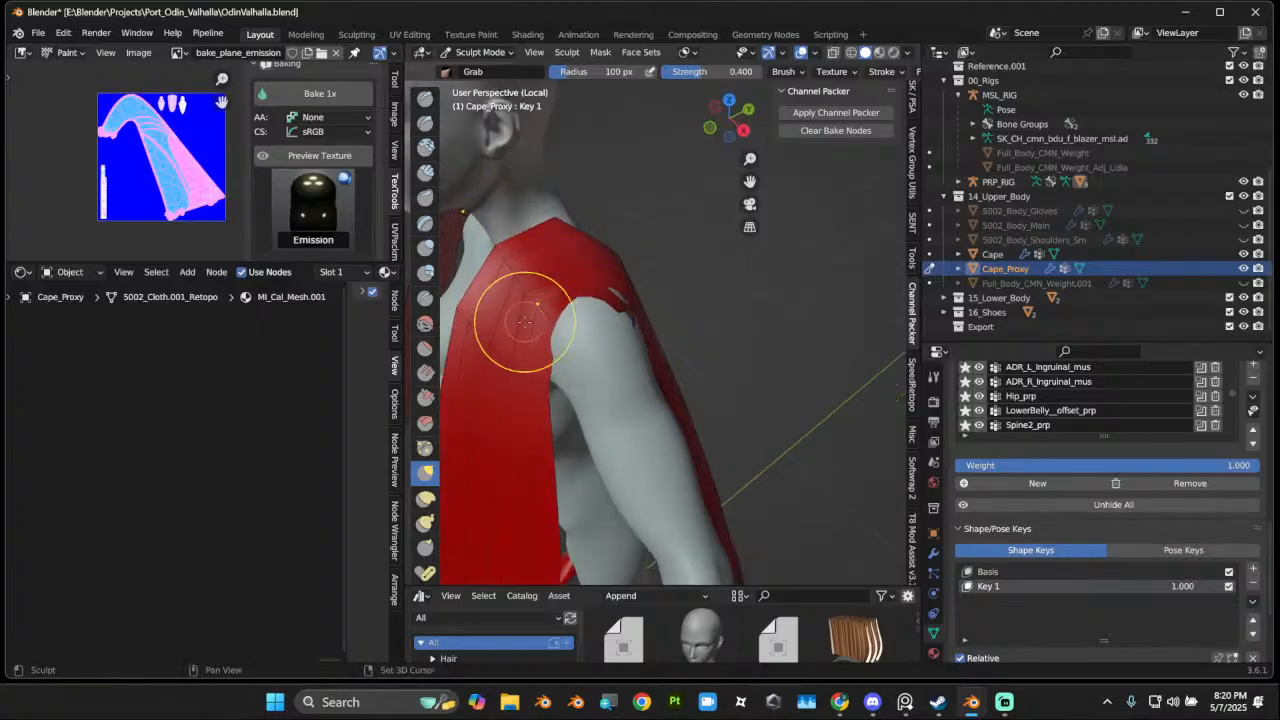
pyautogui.moveTo(524, 320); pyautogui.dragTo(561, 271, button='middle')
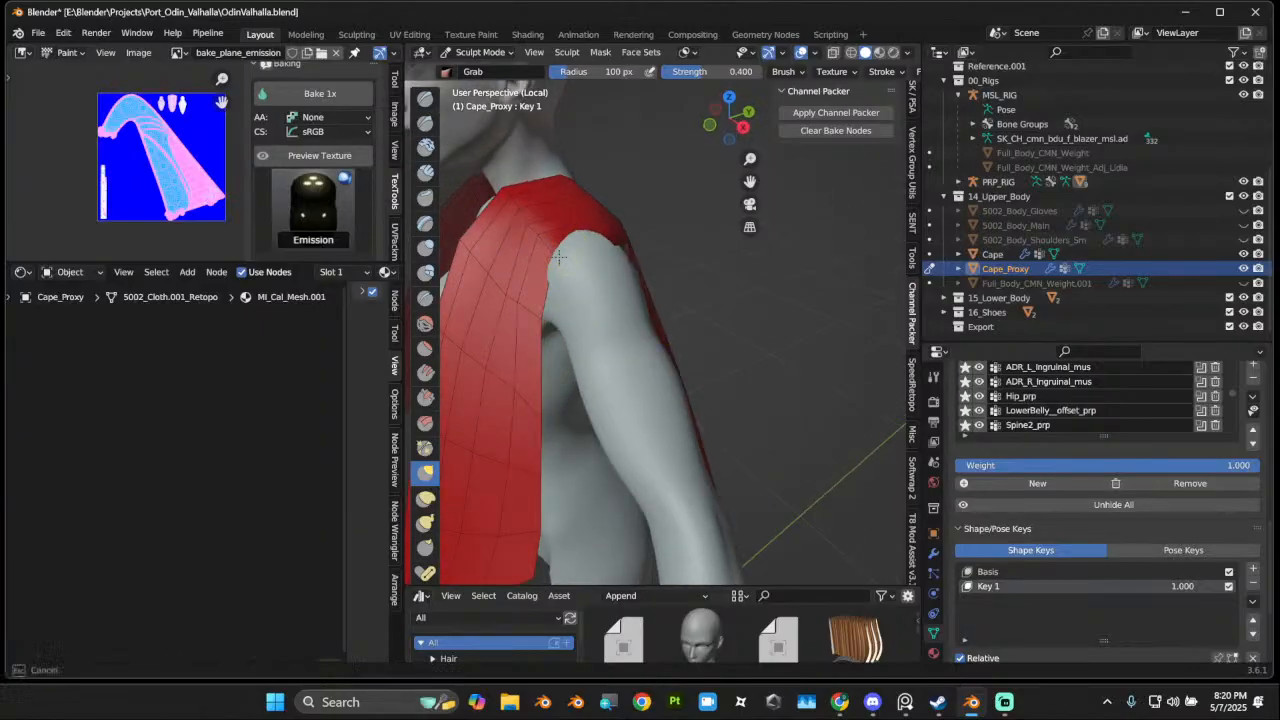
pyautogui.moveTo(559, 257); pyautogui.dragTo(544, 230)
pyautogui.hotkey('ctrl', 'z')
pyautogui.moveTo(607, 240)
pyautogui.mouseDown(button='middle')
pyautogui.moveTo(556, 254)
pyautogui.moveTo(536, 276)
pyautogui.mouseUp(button='middle')
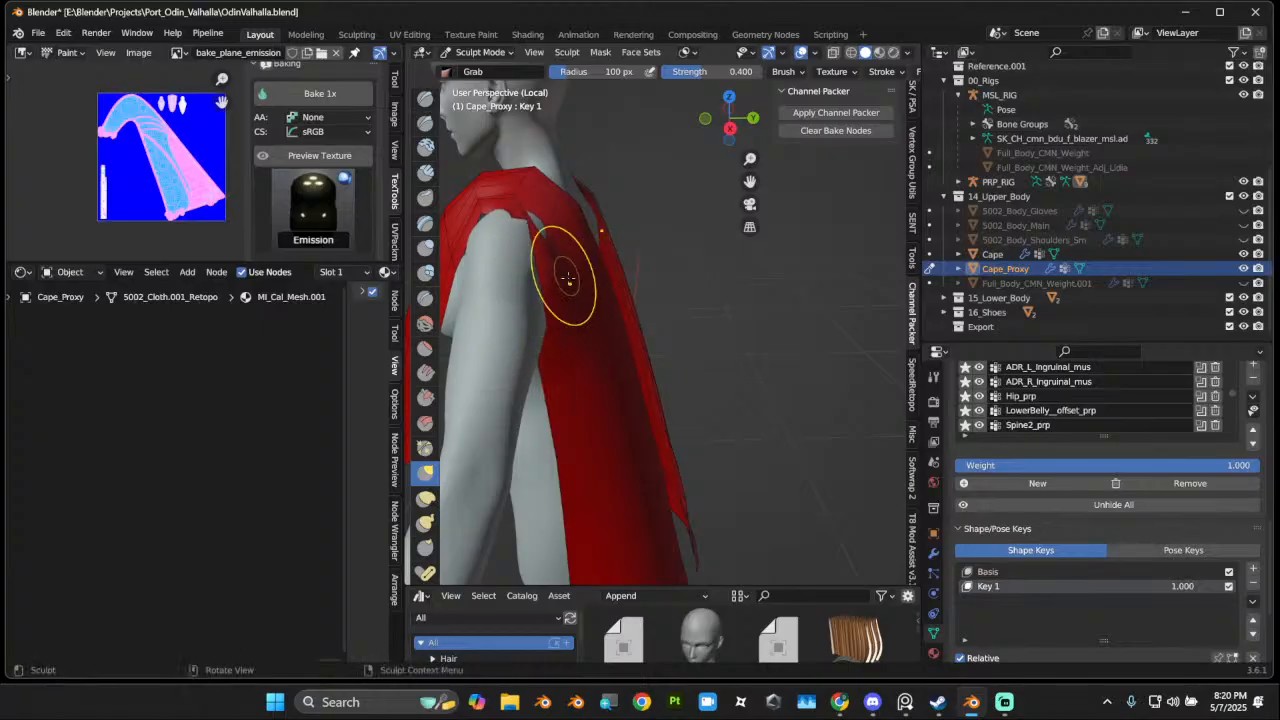
pyautogui.moveTo(567, 278); pyautogui.dragTo(502, 340, button='middle')
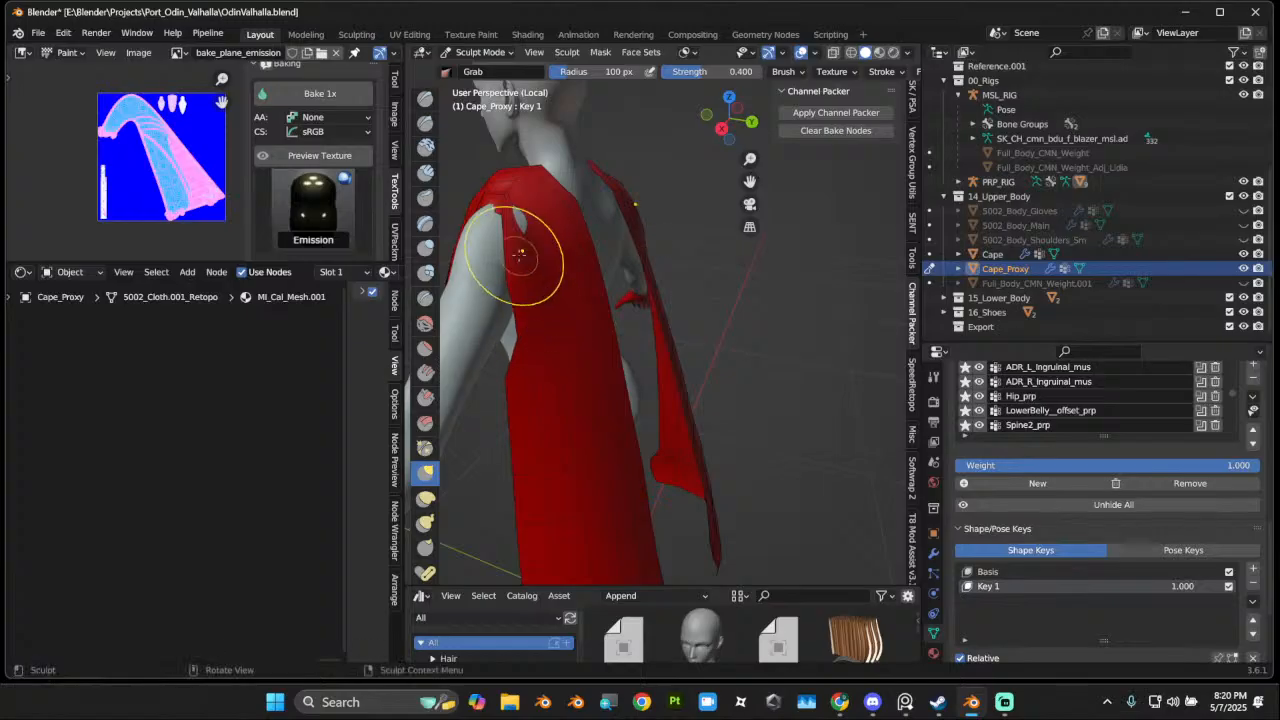
pyautogui.keyDown('shift'); pyautogui.moveTo(542, 248); pyautogui.dragTo(491, 228, button='middle'); pyautogui.keyUp('shift')
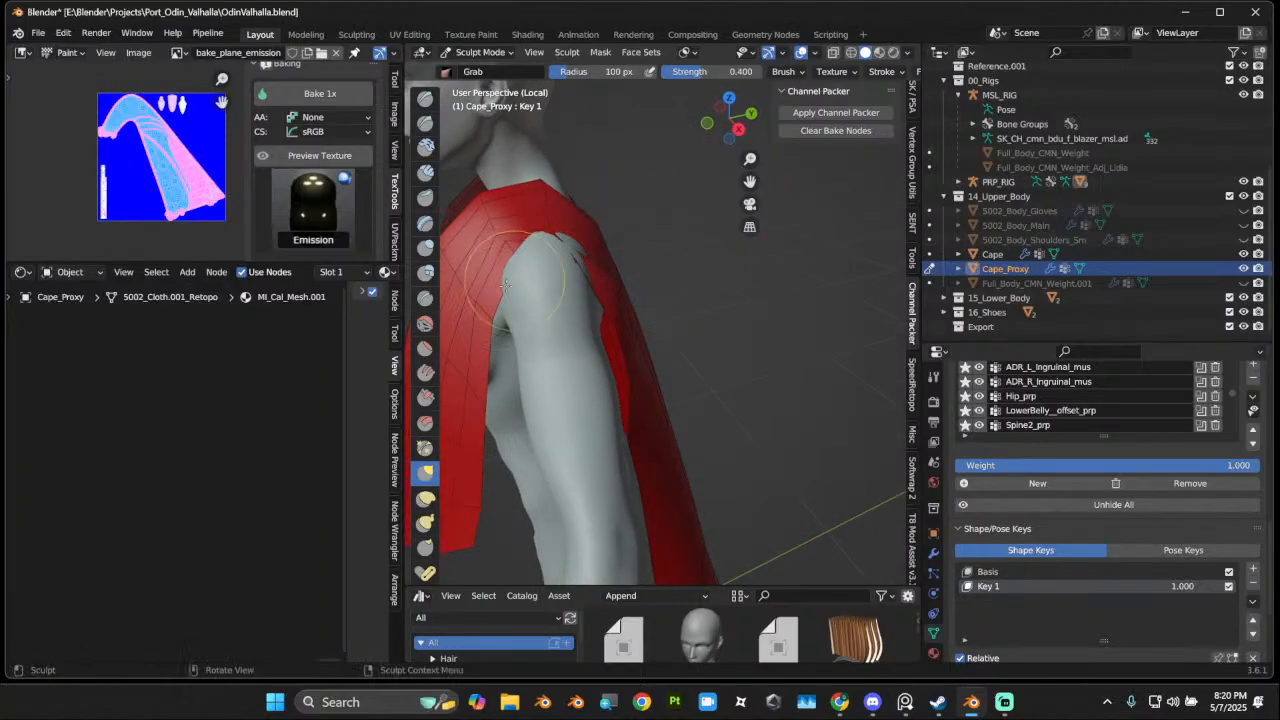
# Step: Switch to the Elastic Deform brush and adjust Cape_Proxy around the top and back of the shoulder
pyautogui.click(425, 498)
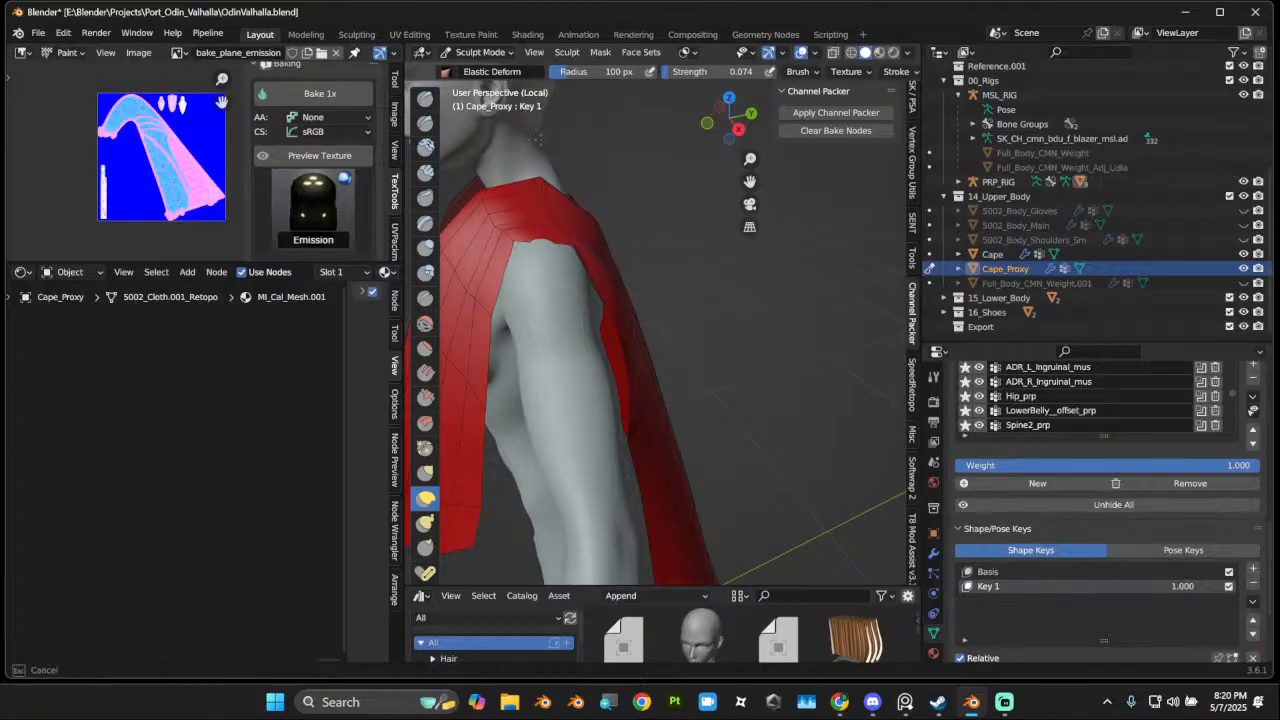
pyautogui.moveTo(555, 212); pyautogui.dragTo(523, 170, button='middle')
pyautogui.moveTo(563, 232); pyautogui.dragTo(444, 236, button='middle')
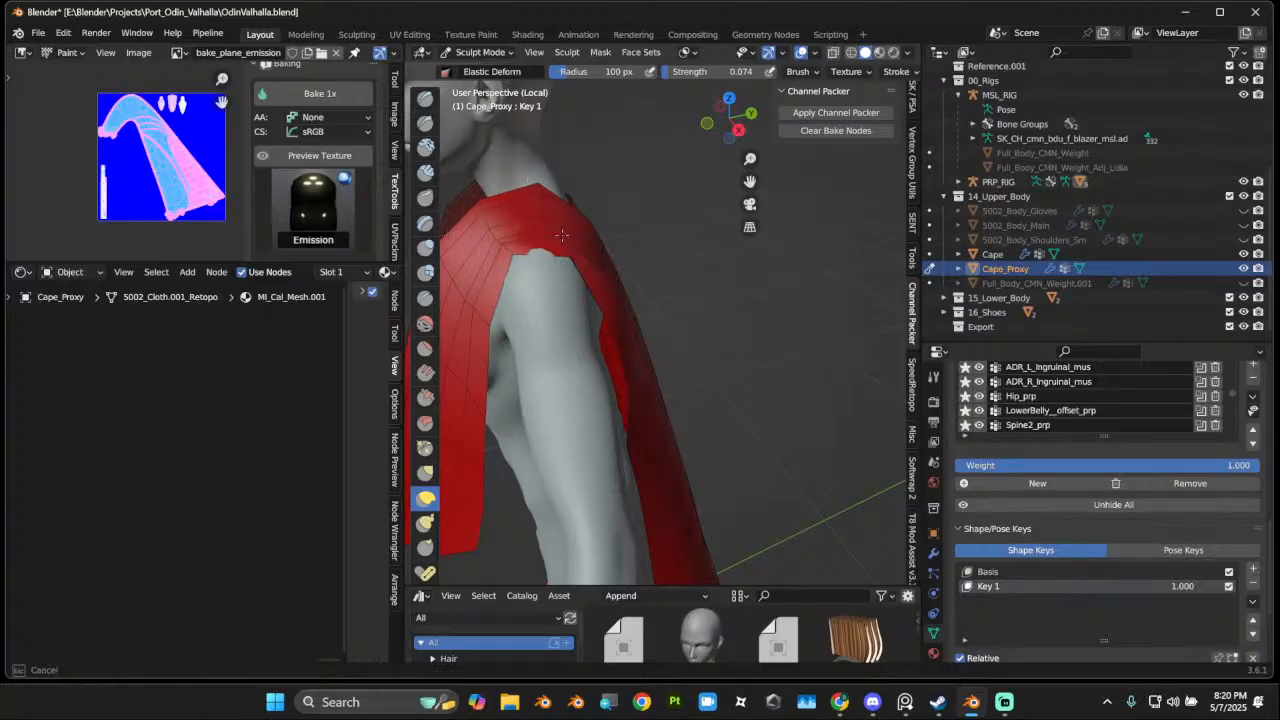
pyautogui.moveTo(598, 263); pyautogui.dragTo(522, 278, button='middle')
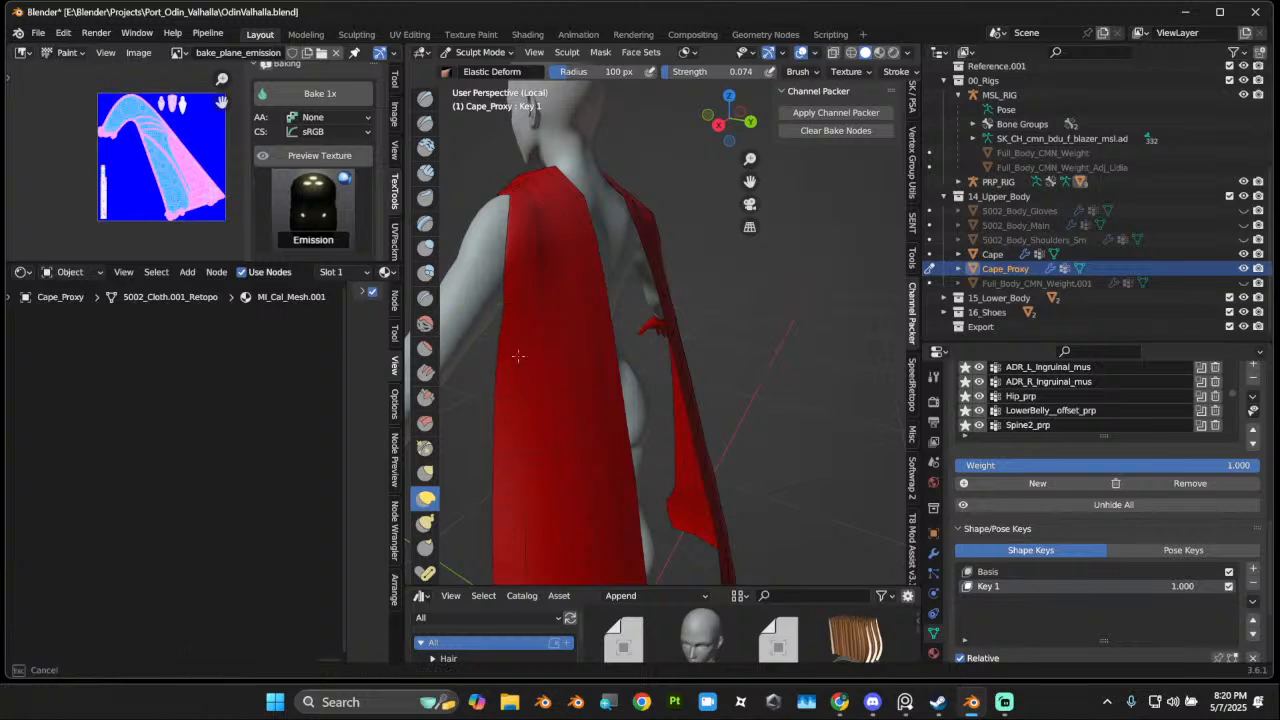
pyautogui.moveTo(601, 206)
pyautogui.mouseDown(button='middle')
pyautogui.moveTo(551, 243)
pyautogui.moveTo(520, 206)
pyautogui.moveTo(580, 265)
pyautogui.mouseUp(button='middle')
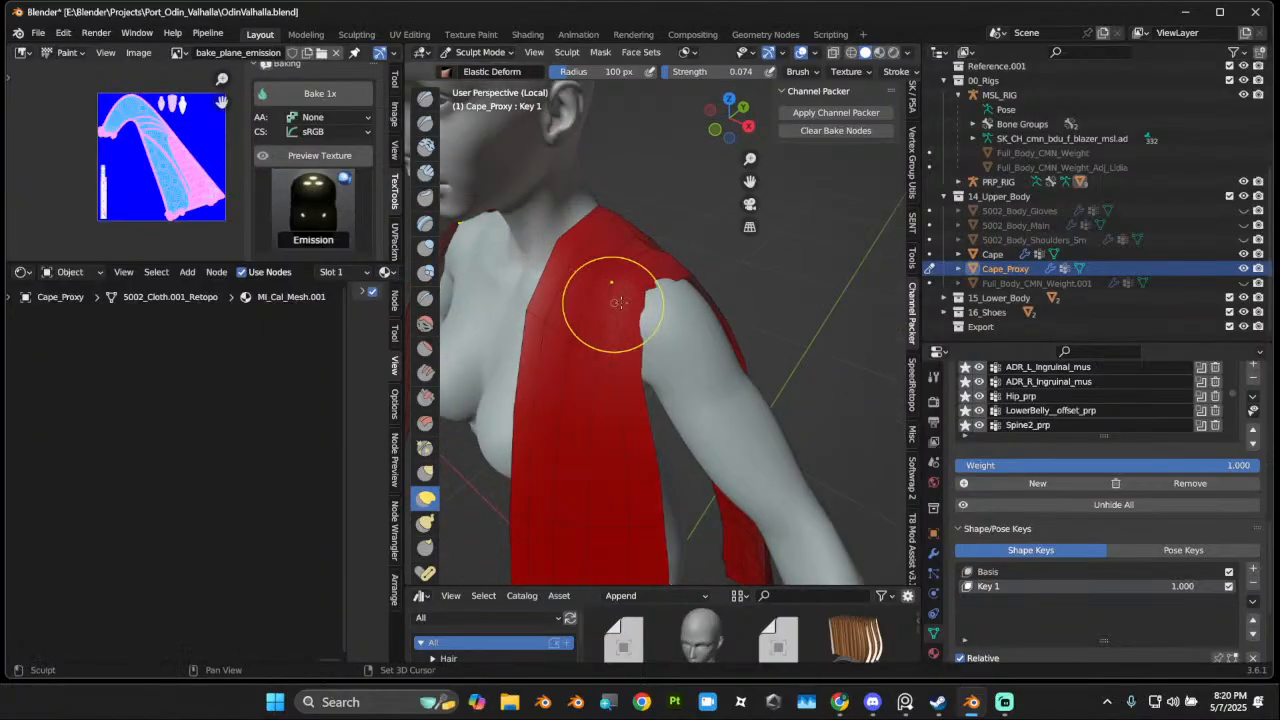
pyautogui.moveTo(640, 303); pyautogui.dragTo(562, 338, button='middle')
pyautogui.moveTo(520, 300); pyautogui.dragTo(491, 288, button='middle')
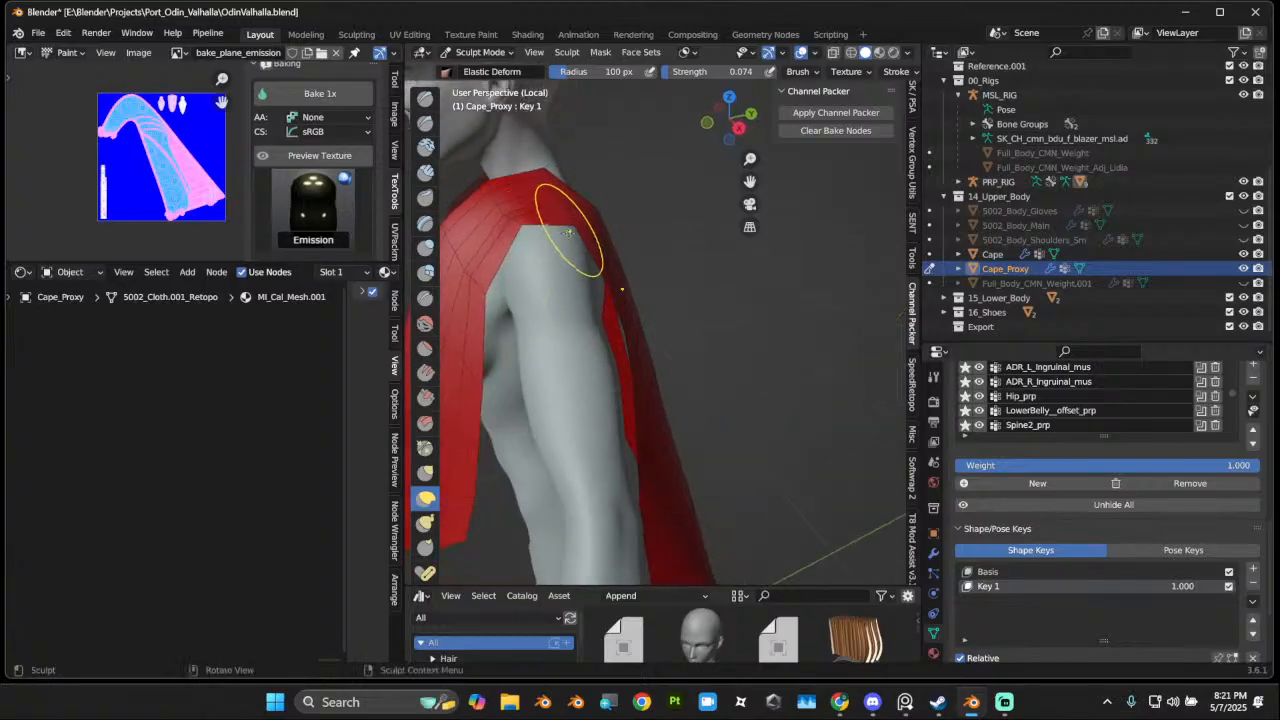
# Step: Refine Cape_Proxy's front panel and shoulder edge with Elastic Deform, checking the fit from the front and above
pyautogui.moveTo(604, 176); pyautogui.dragTo(662, 178, button='middle')
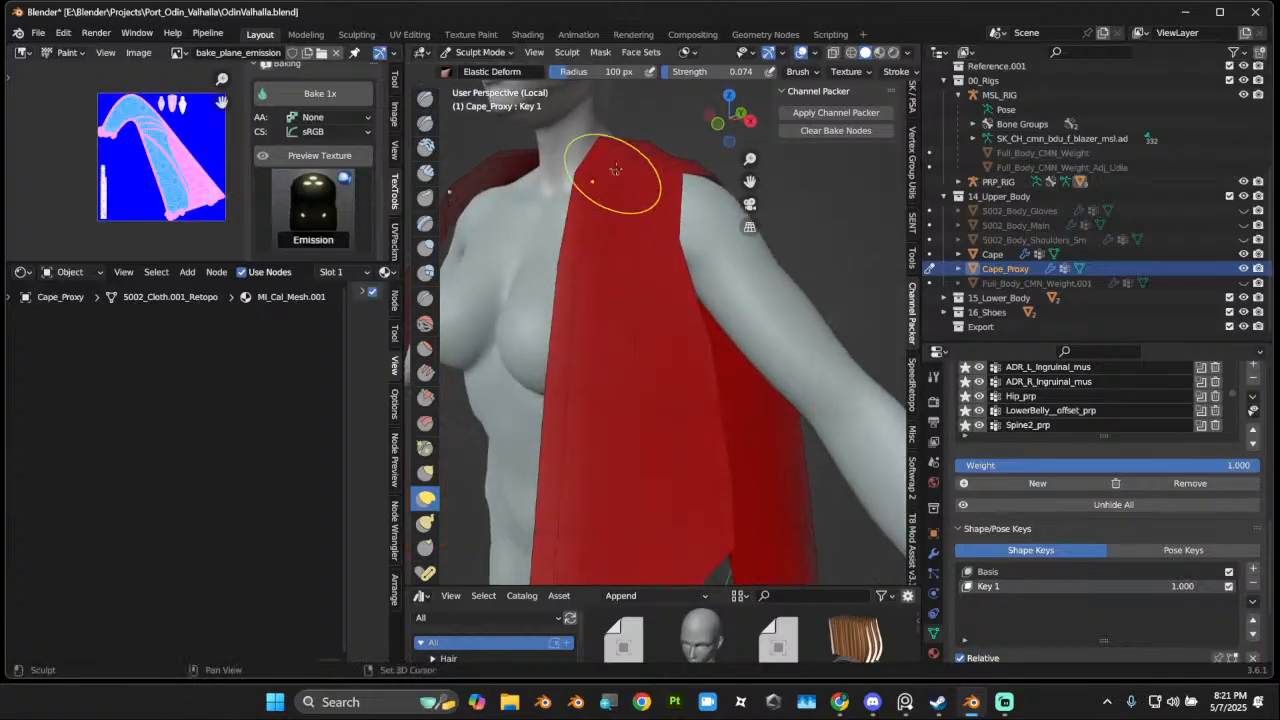
pyautogui.moveTo(605, 373)
pyautogui.mouseDown(button='middle')
pyautogui.moveTo(614, 400)
pyautogui.moveTo(586, 318)
pyautogui.mouseUp(button='middle')
pyautogui.moveTo(566, 320)
pyautogui.mouseDown()
pyautogui.moveTo(542, 324)
pyautogui.moveTo(532, 391)
pyautogui.mouseUp()
pyautogui.moveTo(551, 270); pyautogui.dragTo(554, 246)
pyautogui.scroll(4, 566, 243)
pyautogui.moveTo(570, 246)
pyautogui.mouseDown(button='middle')
pyautogui.moveTo(740, 307)
pyautogui.moveTo(590, 268)
pyautogui.moveTo(680, 229)
pyautogui.moveTo(637, 232)
pyautogui.moveTo(604, 373)
pyautogui.mouseUp(button='middle')
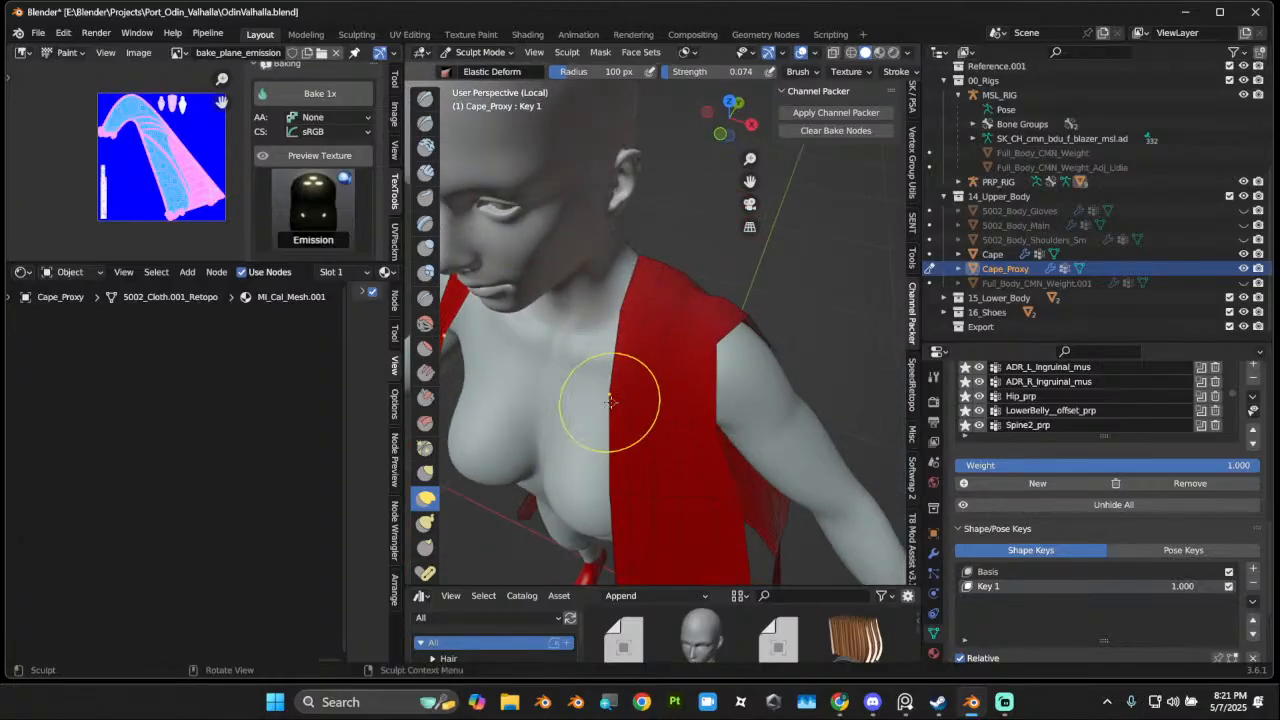
pyautogui.moveTo(700, 314); pyautogui.dragTo(591, 297, button='middle')
# Step: Leave local view and switch the viewport to Material Preview to inspect the textured cape from behind
pyautogui.press('KP_Divide')
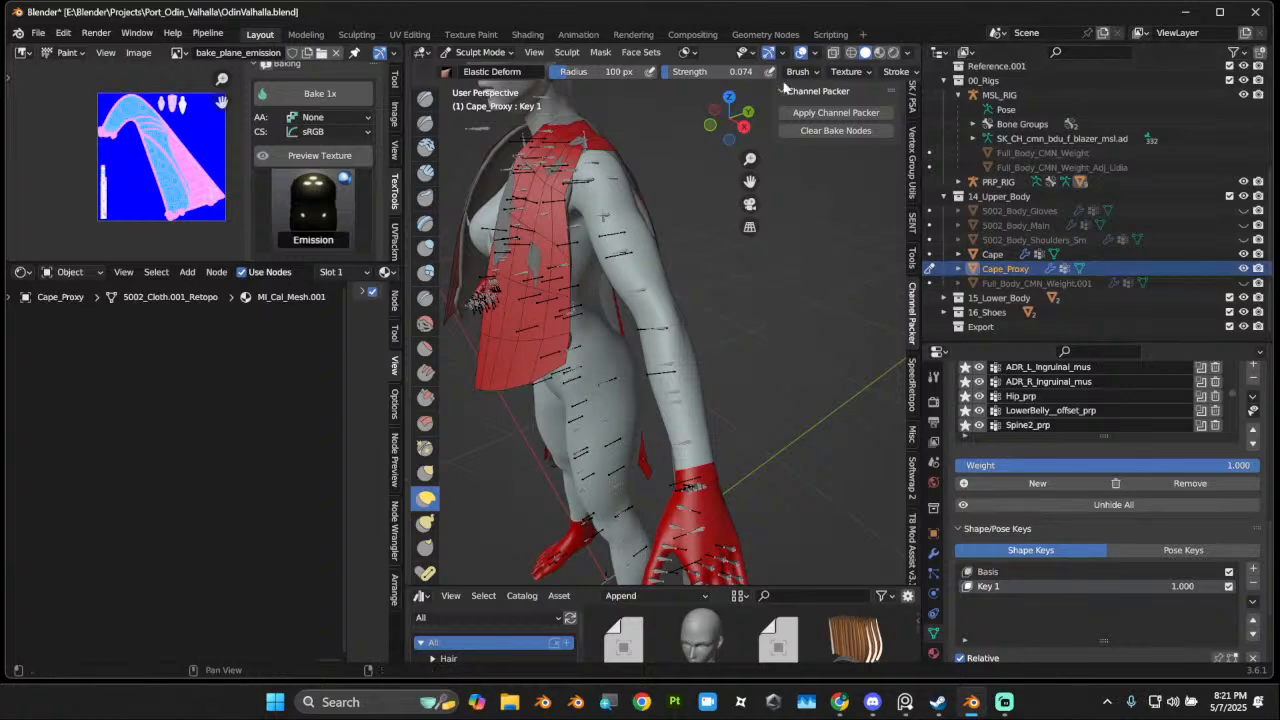
pyautogui.click(880, 54)
pyautogui.moveTo(606, 270)
pyautogui.mouseDown(button='middle')
pyautogui.moveTo(658, 290)
pyautogui.moveTo(537, 296)
pyautogui.moveTo(608, 270)
pyautogui.mouseUp(button='middle')
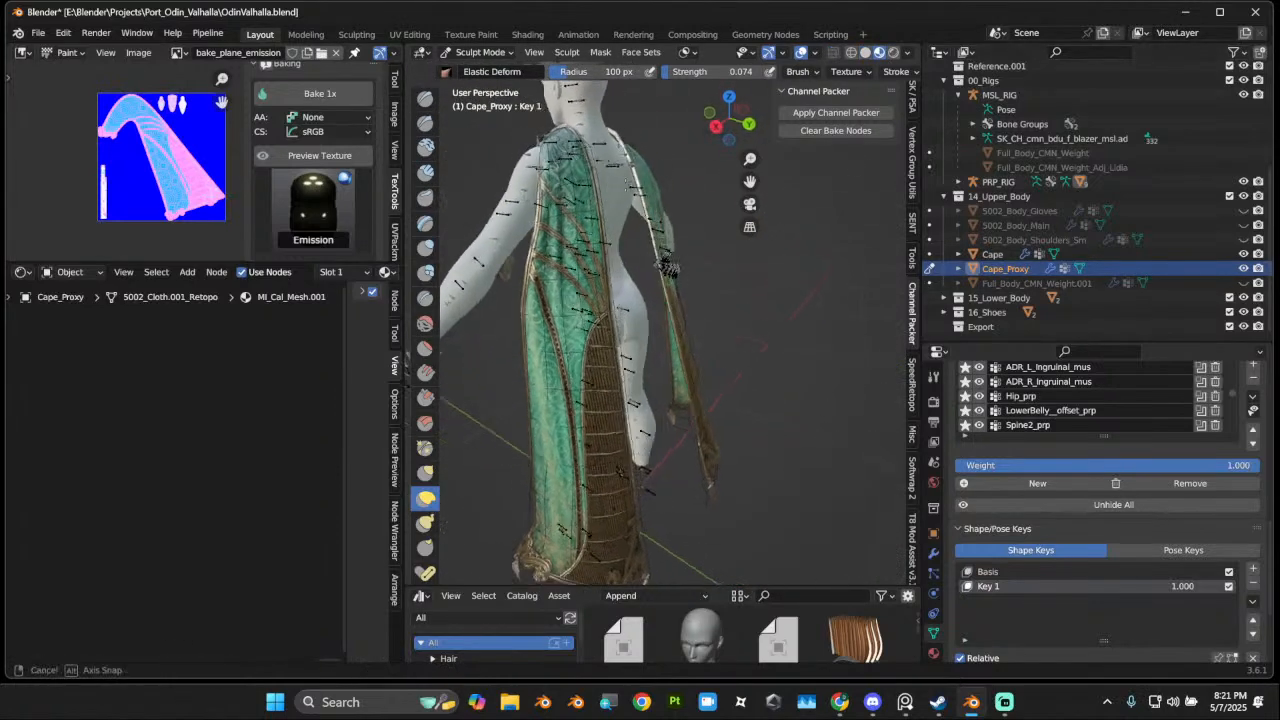
pyautogui.moveTo(751, 183); pyautogui.dragTo(877, 385)
pyautogui.scroll(2, 640, 345)
pyautogui.moveTo(650, 350); pyautogui.dragTo(610, 355, button='middle')
pyautogui.scroll(1, 617, 363)
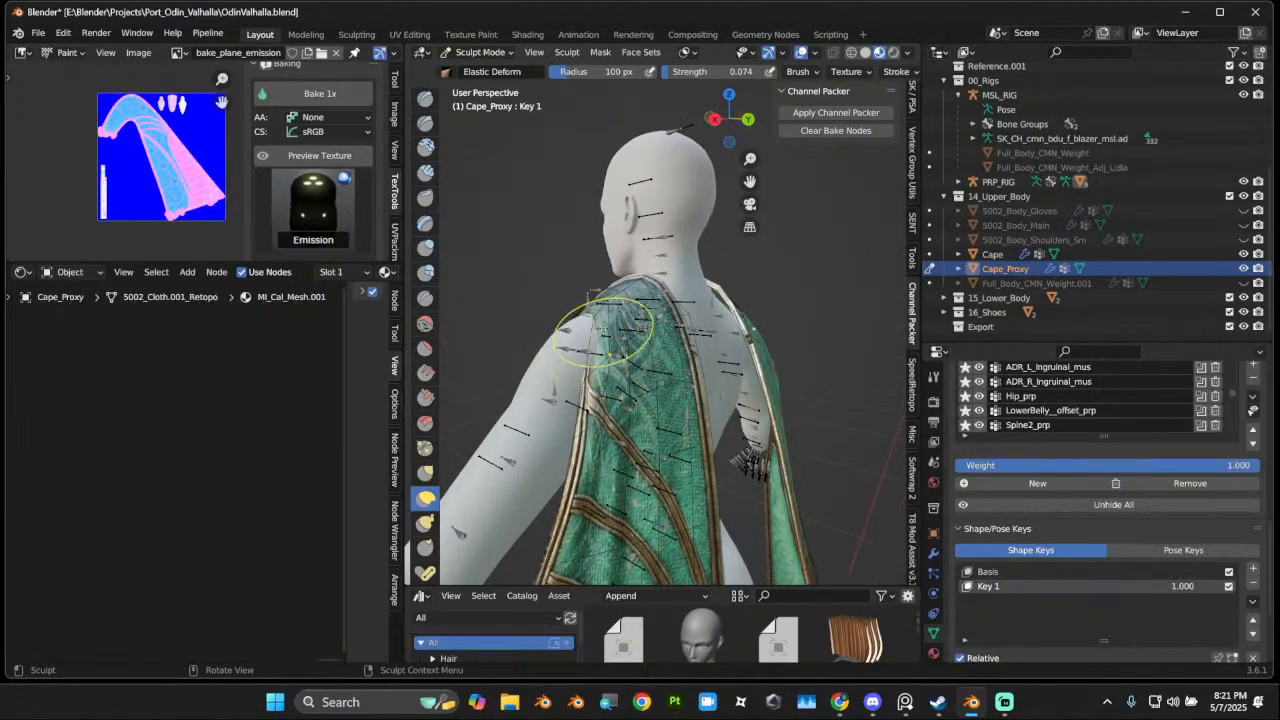
# Step: Sculpt Cape_Proxy at the rear shoulder and upper front with Elastic Deform while watching the textured cape
pyautogui.moveTo(596, 323); pyautogui.dragTo(559, 220)
pyautogui.moveTo(511, 54); pyautogui.dragTo(510, 48)
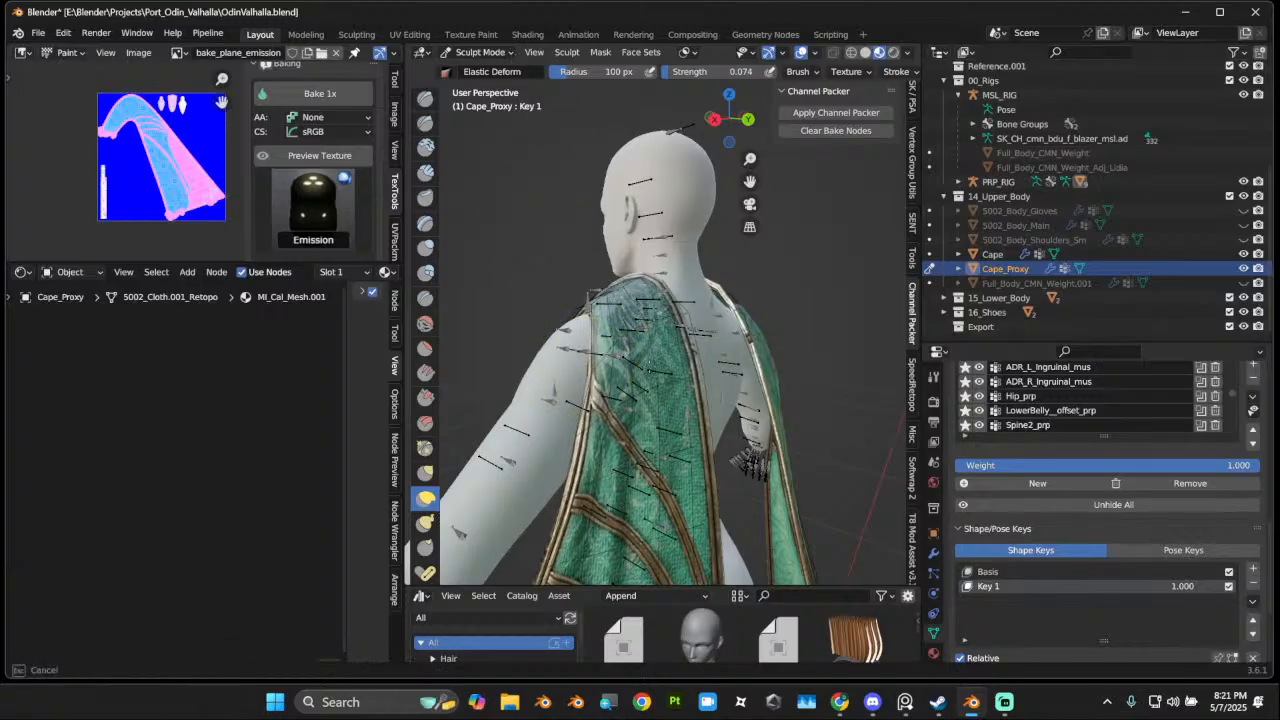
pyautogui.moveTo(603, 350); pyautogui.dragTo(685, 318, button='middle')
pyautogui.moveTo(665, 328); pyautogui.dragTo(666, 328)
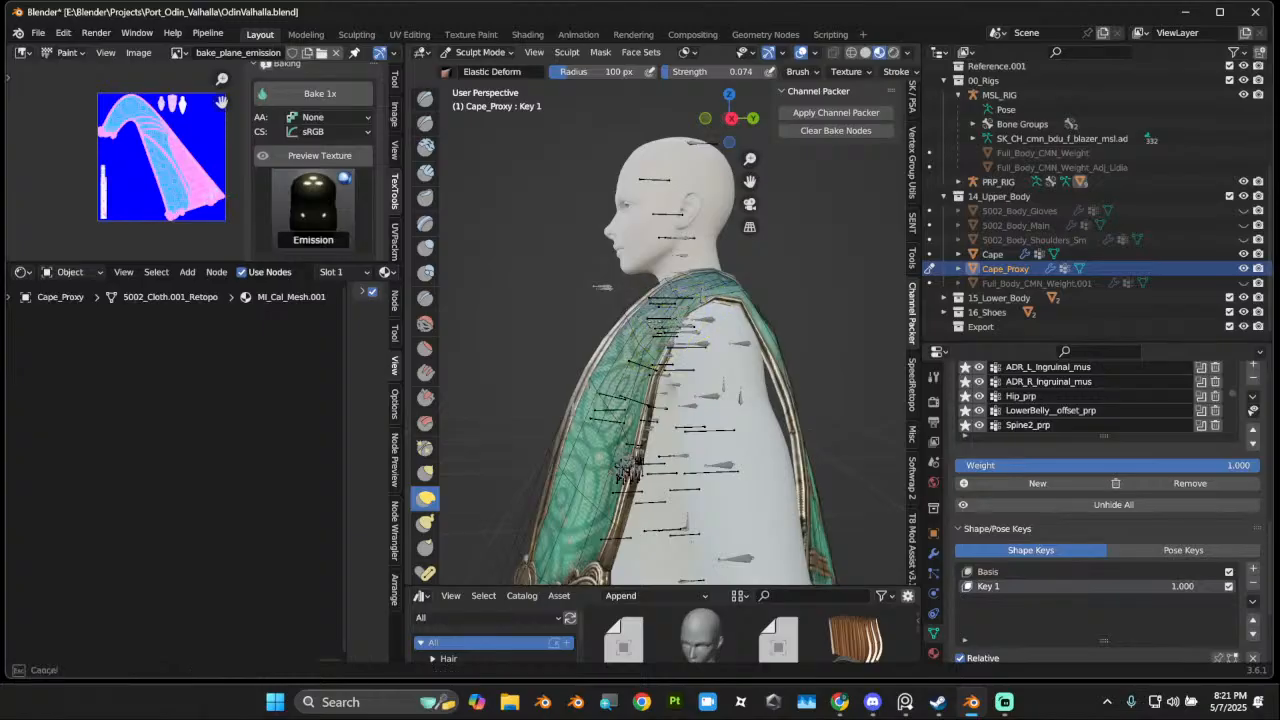
pyautogui.moveTo(484, 234); pyautogui.dragTo(482, 235)
pyautogui.moveTo(650, 340); pyautogui.dragTo(600, 410)
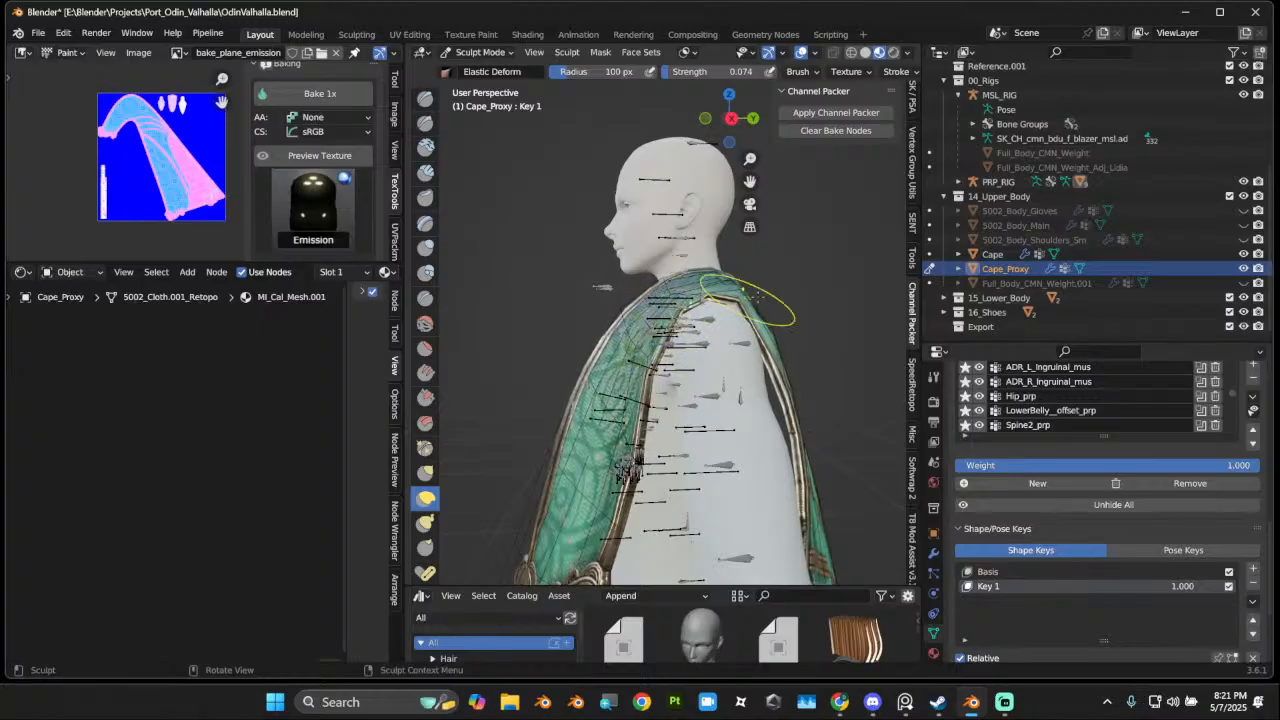
# Step: Fine-tune Cape_Proxy over the shoulder and down the armhole edges with Elastic Deform strokes from the side
pyautogui.moveTo(738, 292); pyautogui.dragTo(777, 231)
pyautogui.moveTo(680, 308); pyautogui.dragTo(612, 434)
pyautogui.moveTo(626, 446); pyautogui.dragTo(622, 480)
pyautogui.moveTo(612, 476); pyautogui.dragTo(540, 475)
pyautogui.moveTo(540, 475); pyautogui.dragTo(598, 479, button='middle')
pyautogui.moveTo(708, 438); pyautogui.dragTo(714, 448)
pyautogui.moveTo(713, 380)
pyautogui.mouseDown()
pyautogui.moveTo(717, 396)
pyautogui.moveTo(722, 380)
pyautogui.mouseUp()
pyautogui.moveTo(728, 350); pyautogui.dragTo(731, 366)
pyautogui.moveTo(752, 388)
pyautogui.mouseDown(button='middle')
pyautogui.moveTo(794, 411)
pyautogui.moveTo(700, 408)
pyautogui.moveTo(620, 360)
pyautogui.moveTo(590, 318)
pyautogui.moveTo(634, 371)
pyautogui.mouseUp(button='middle')
pyautogui.scroll(3, 634, 371)
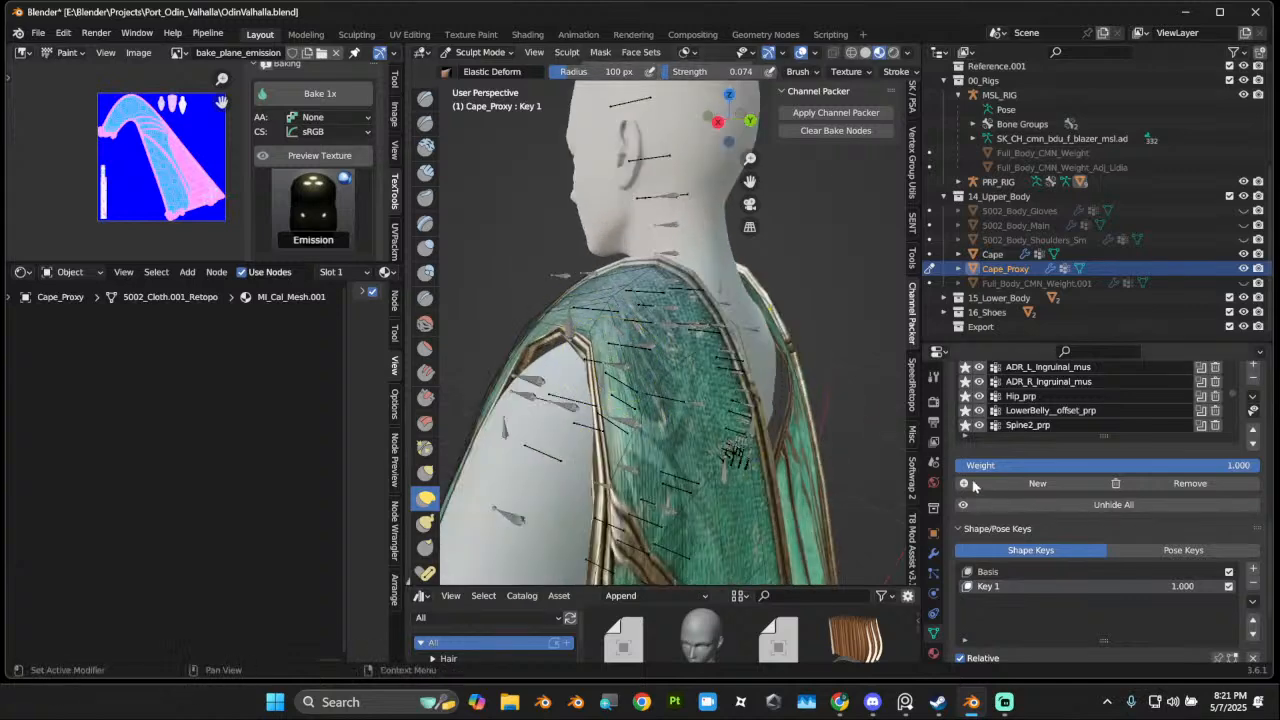
# Step: Return to Object Mode, select Cape, add a Corrective Smooth modifier, and check its effect on the back and shoulder
pyautogui.click(934, 556)
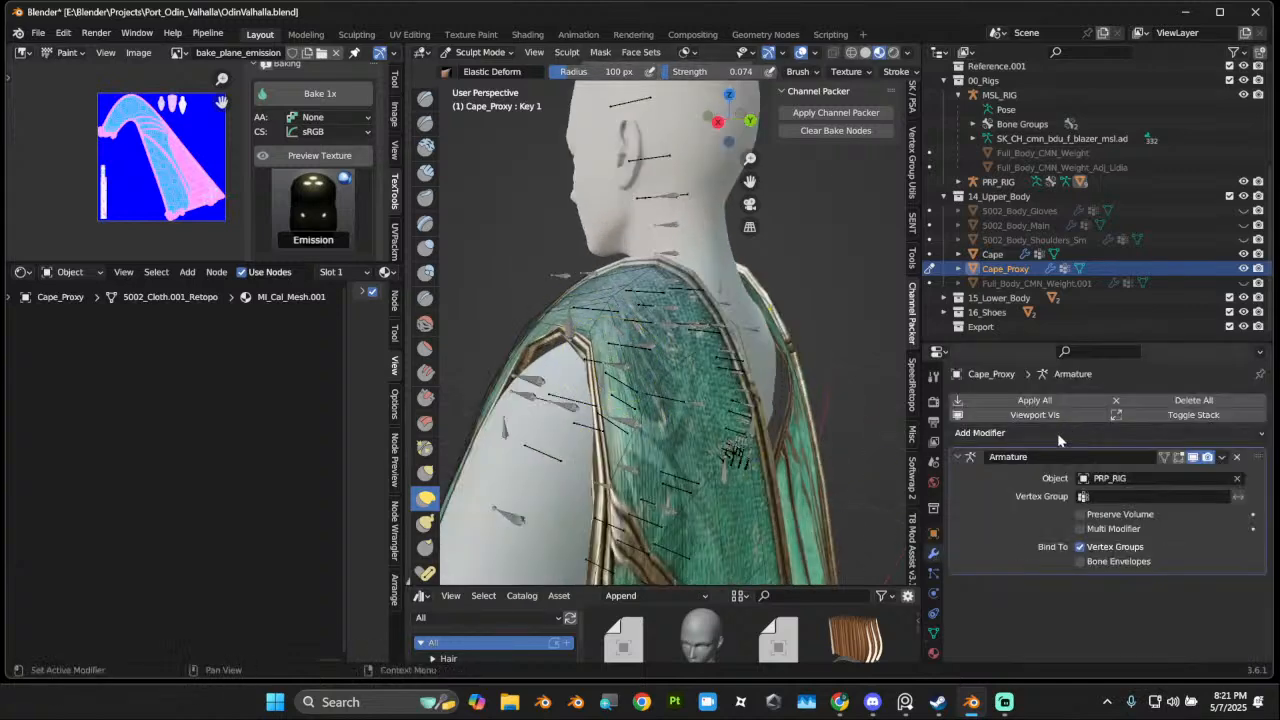
pyautogui.click(480, 52)
pyautogui.click(490, 63)
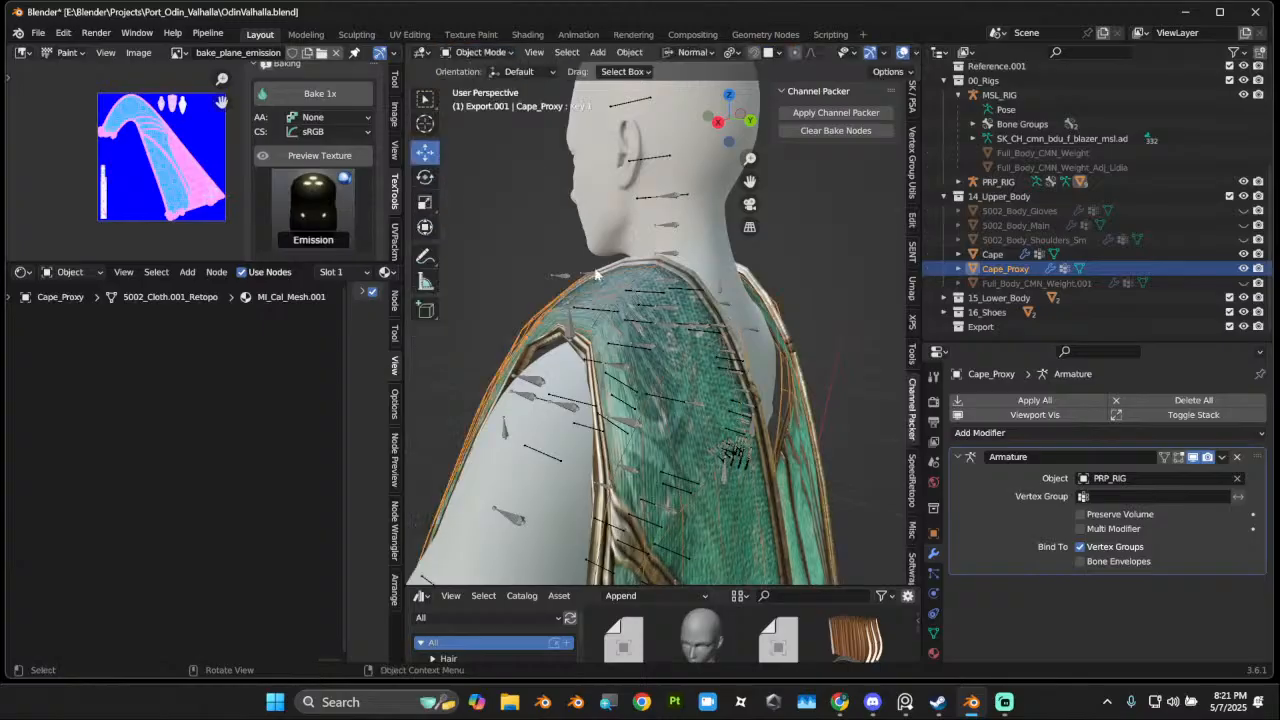
pyautogui.click(665, 376)
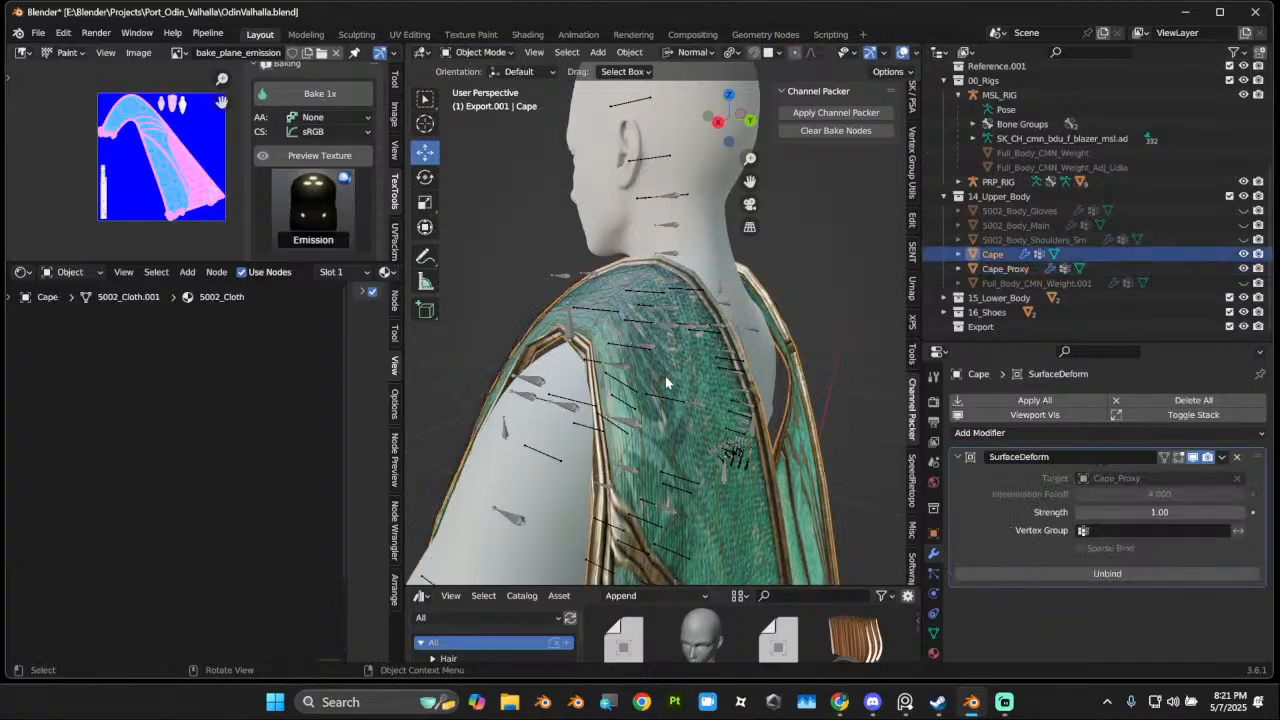
pyautogui.click(1075, 434)
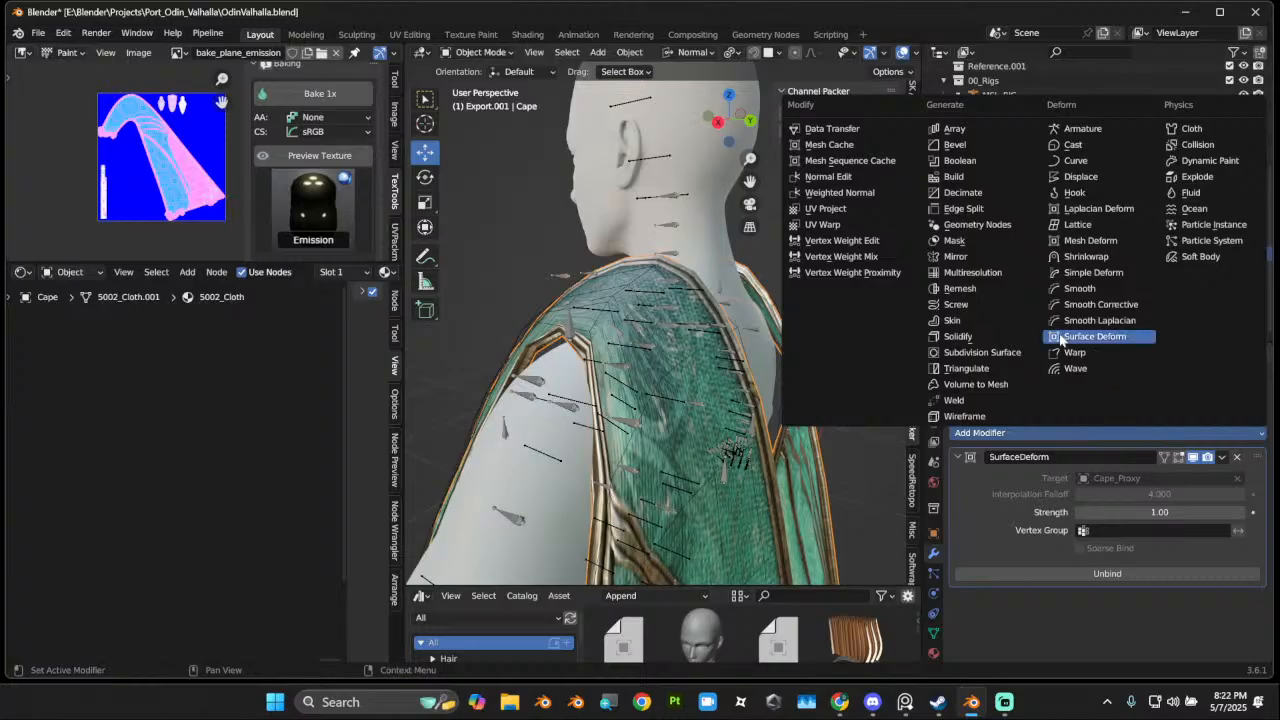
pyautogui.click(1110, 304)
pyautogui.moveTo(800, 471); pyautogui.dragTo(820, 500, button='middle')
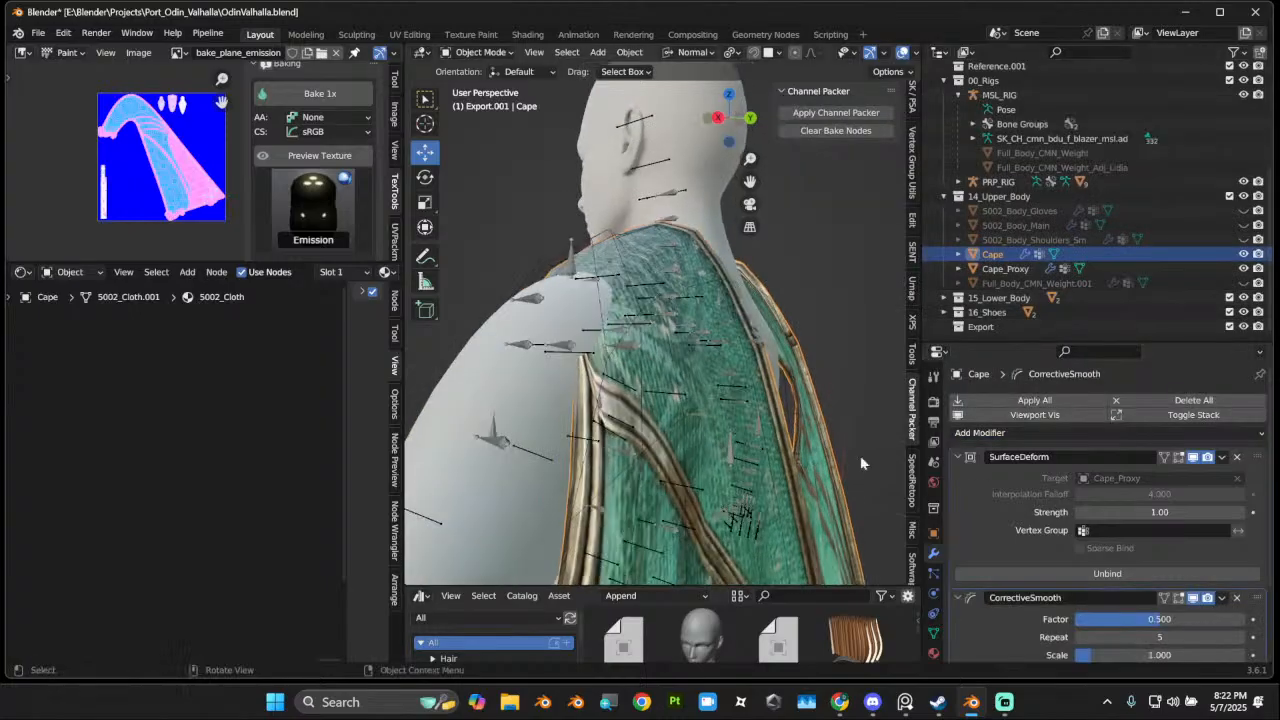
pyautogui.scroll(-2, 1166, 551)
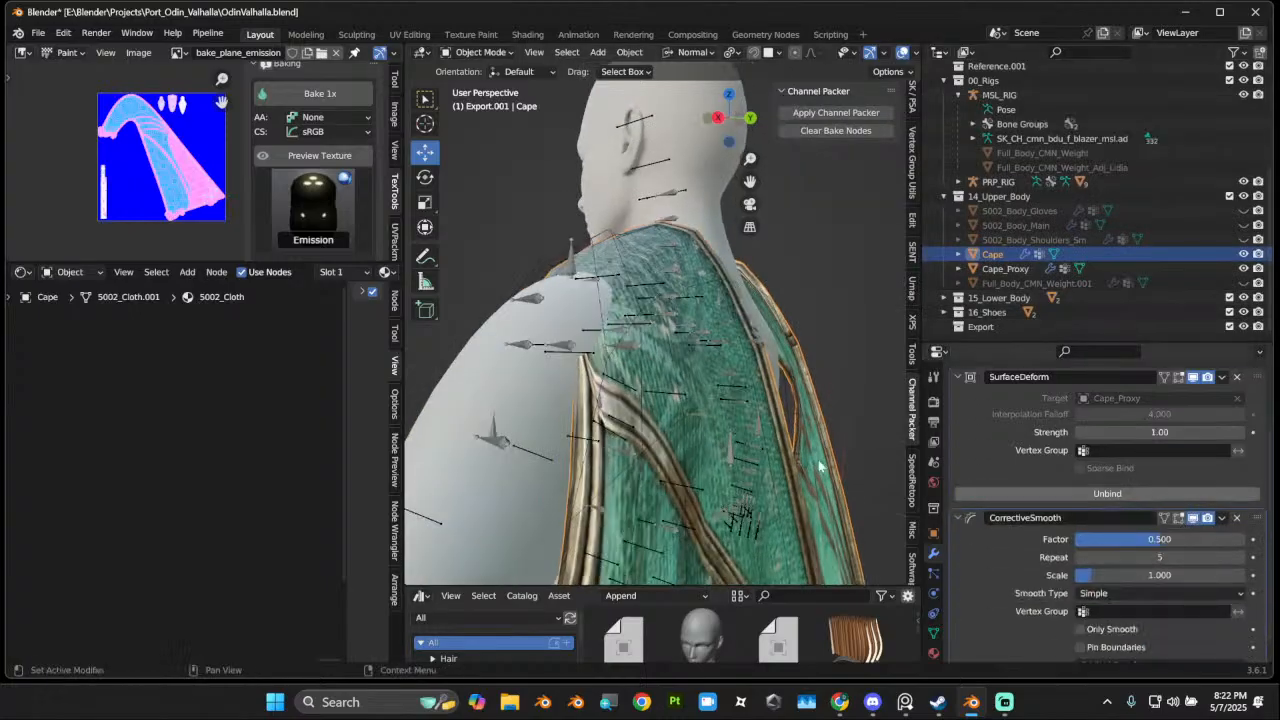
pyautogui.scroll(-5, 818, 465)
pyautogui.moveTo(701, 446); pyautogui.dragTo(641, 400, button='middle')
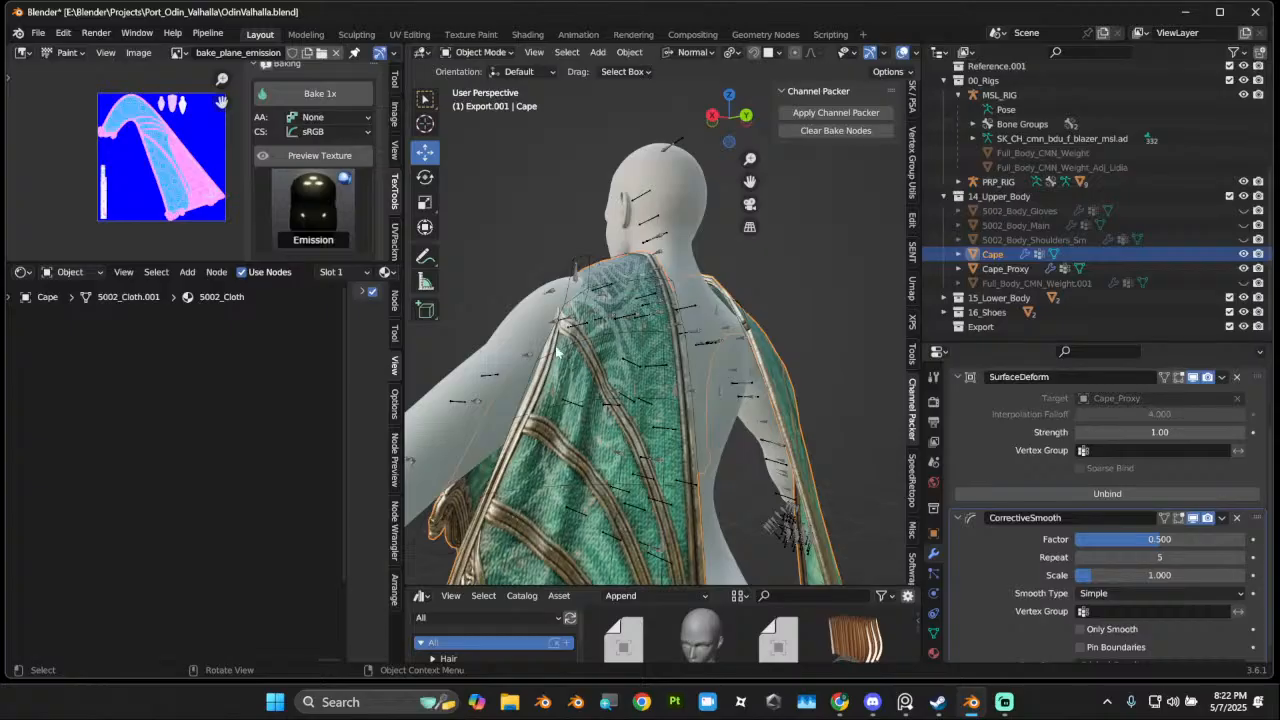
# Step: Move Cape's Corrective Smooth modifier above Surface Deform in the stack and inspect the shoulder area
pyautogui.click(557, 352)
pyautogui.moveTo(557, 352); pyautogui.dragTo(703, 487, button='middle')
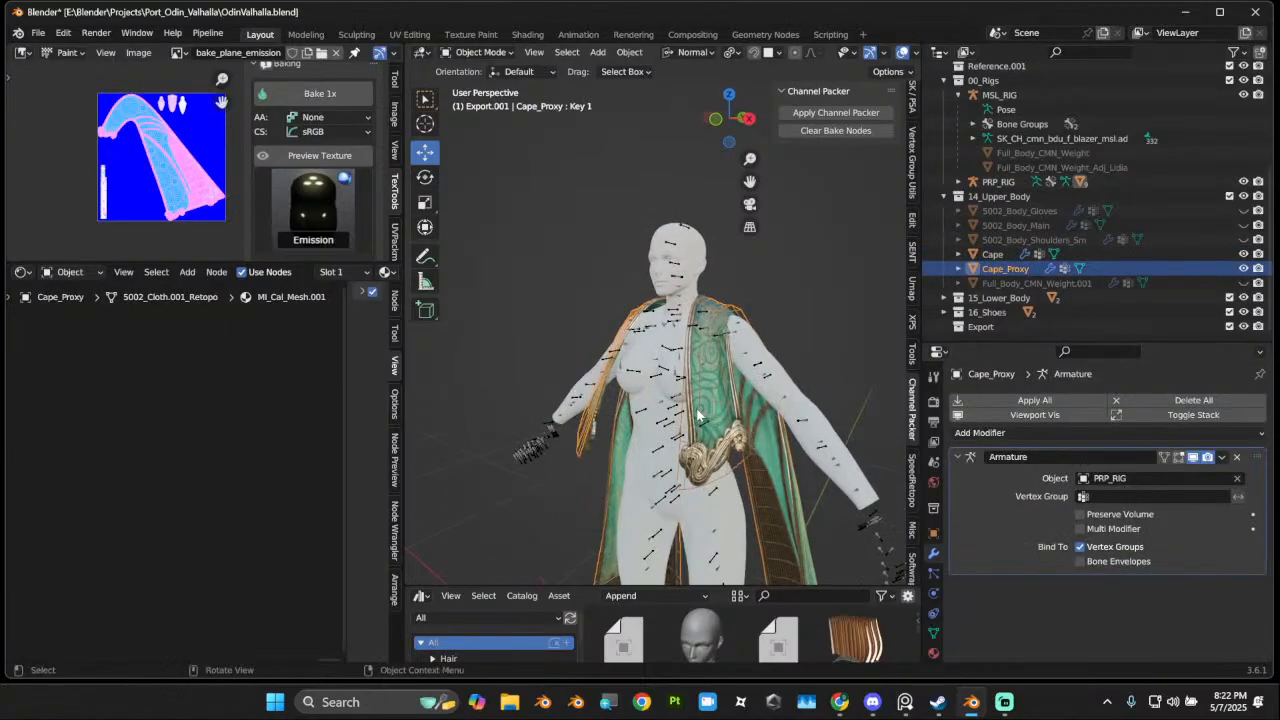
pyautogui.click(705, 463)
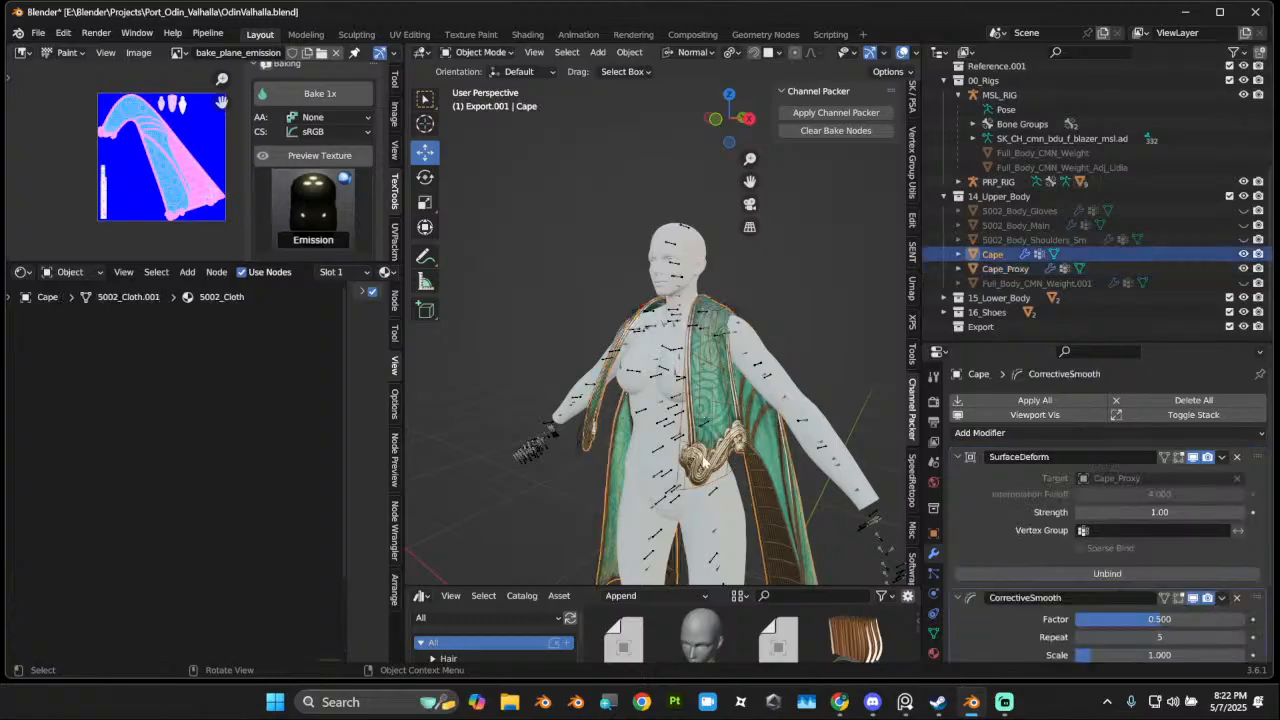
pyautogui.moveTo(1253, 598); pyautogui.dragTo(1258, 442)
pyautogui.moveTo(720, 400); pyautogui.dragTo(749, 416, button='middle')
pyautogui.scroll(3, 566, 378)
pyautogui.scroll(1, 613, 391)
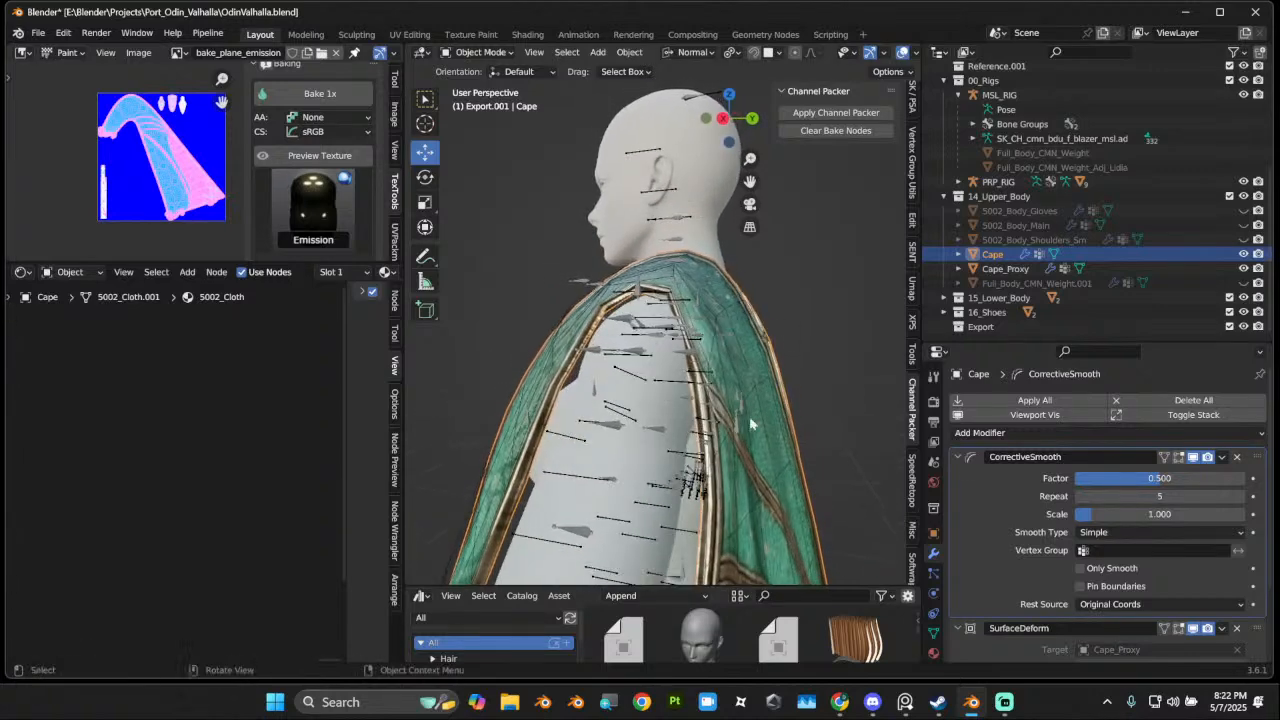
# Step: Collapse Cape's Corrective Smooth settings and examine the cape's drape over the shoulders and down the back
pyautogui.scroll(-1, 1013, 523)
pyautogui.click(957, 415)
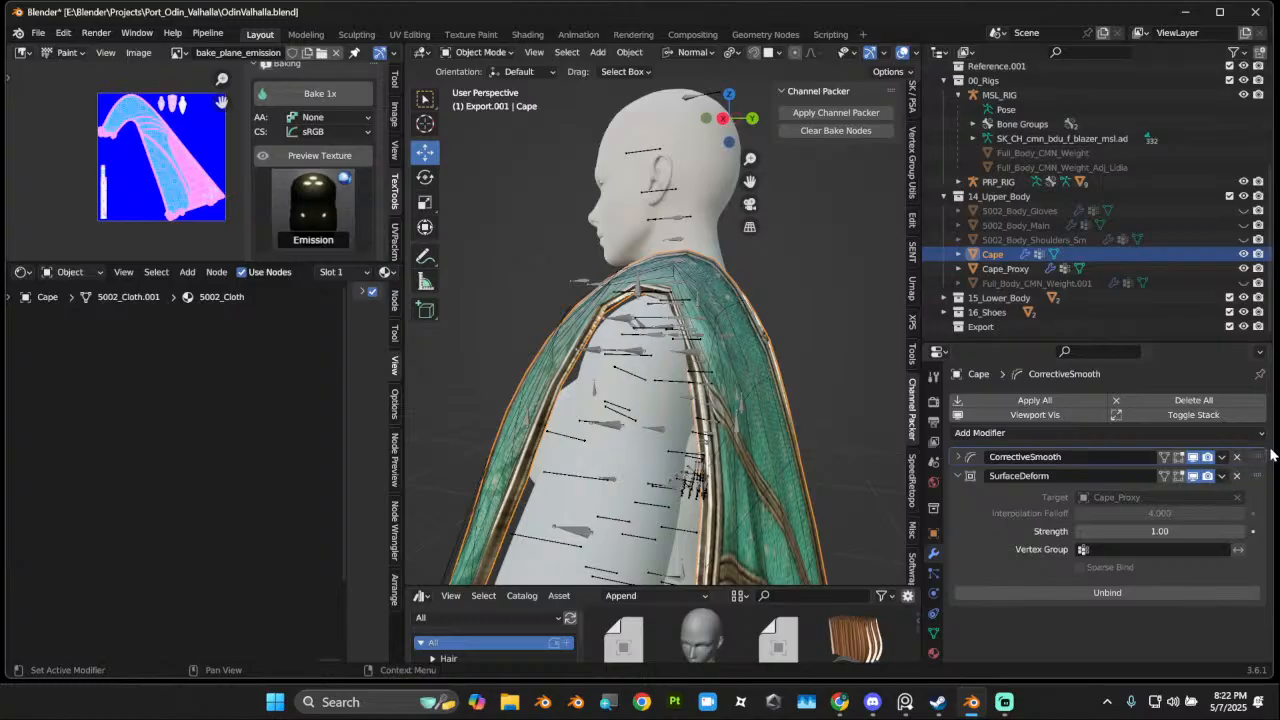
pyautogui.scroll(-3, 740, 444)
pyautogui.moveTo(740, 444); pyautogui.dragTo(930, 445, button='middle')
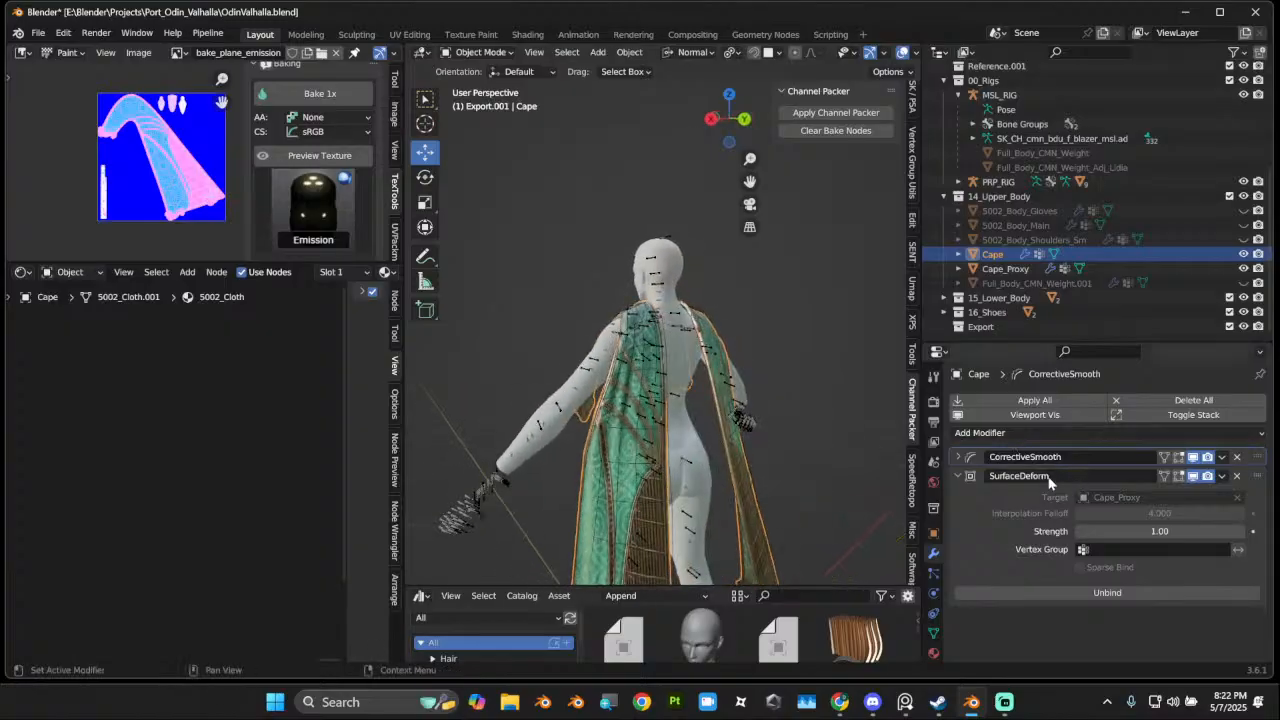
pyautogui.moveTo(737, 477); pyautogui.dragTo(705, 456, button='middle')
pyautogui.scroll(3, 590, 370)
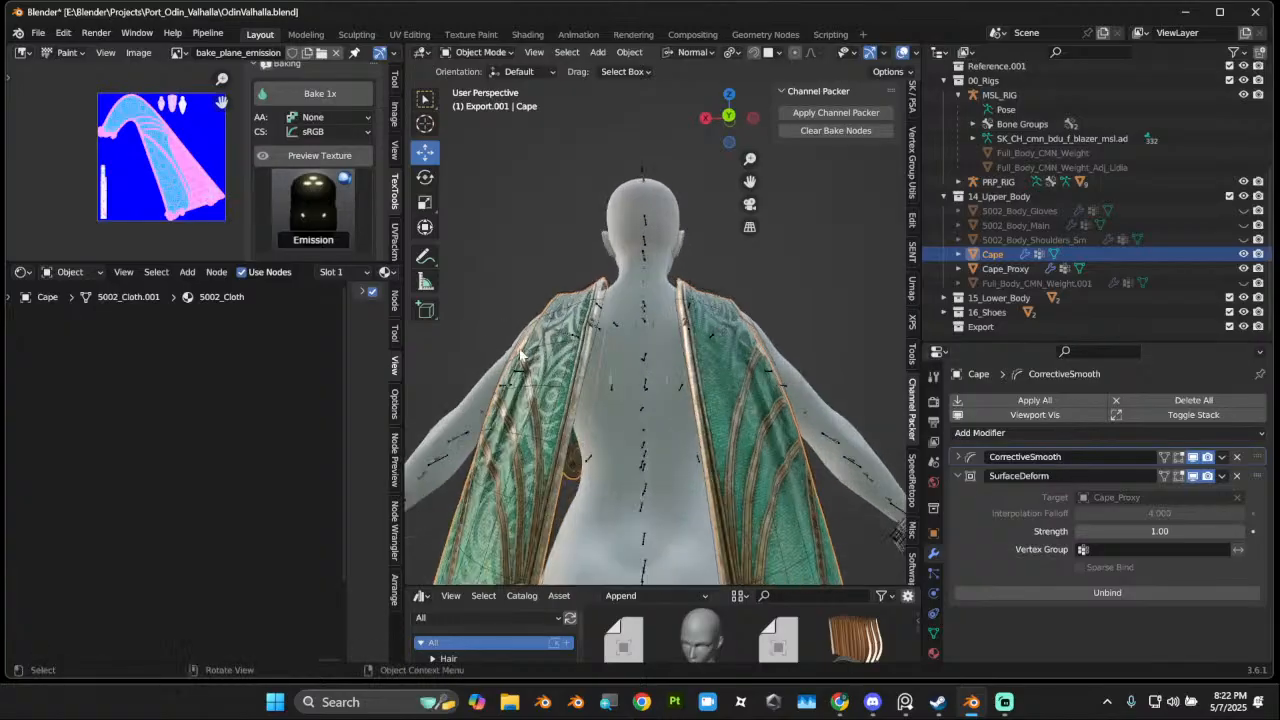
pyautogui.moveTo(552, 358); pyautogui.dragTo(588, 366, button='middle')
pyautogui.moveTo(635, 420); pyautogui.dragTo(668, 410, button='middle')
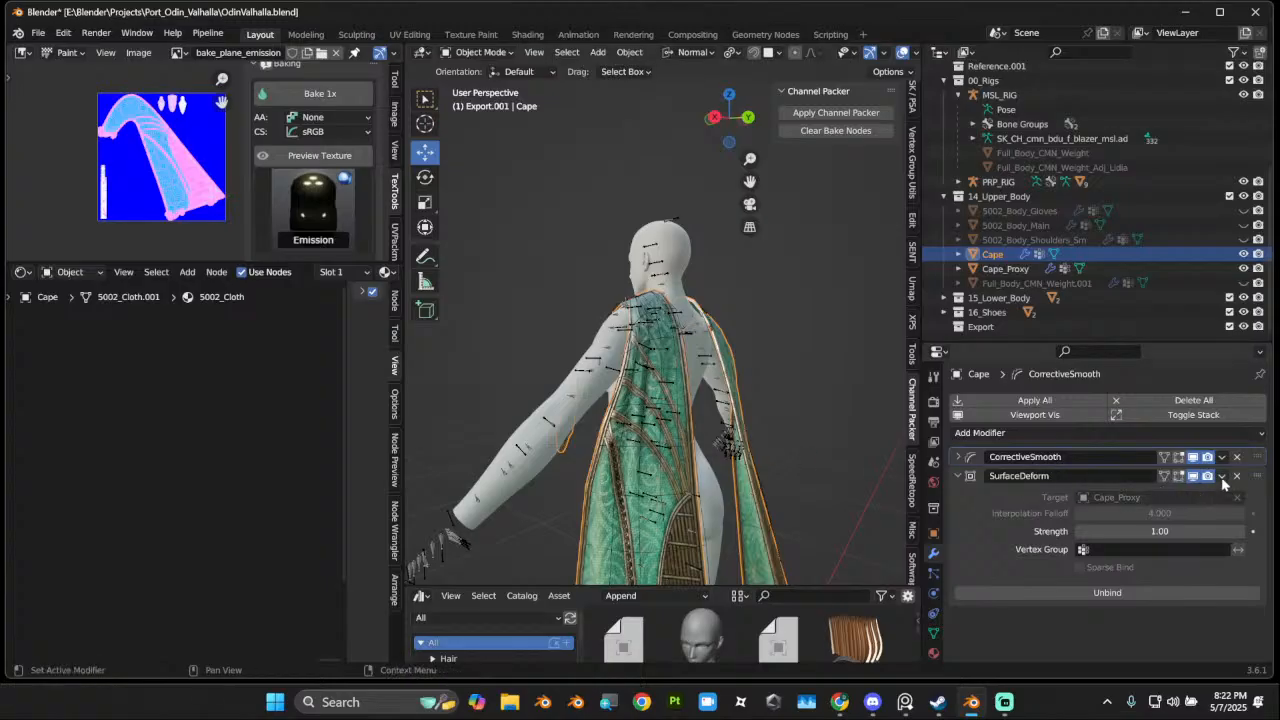
# Step: Try unbinding Cape's Surface Deform modifier and undo the unbinding
pyautogui.click(1075, 592)
pyautogui.moveTo(672, 405); pyautogui.dragTo(794, 382, button='middle')
pyautogui.hotkey('ctrl', 'z')
# Step: Move Cape's Corrective Smooth modifier below Surface Deform in the stack and check the back
pyautogui.moveTo(1258, 457); pyautogui.dragTo(1257, 650)
pyautogui.moveTo(700, 405); pyautogui.dragTo(562, 289, button='middle')
pyautogui.scroll(2, 760, 288)
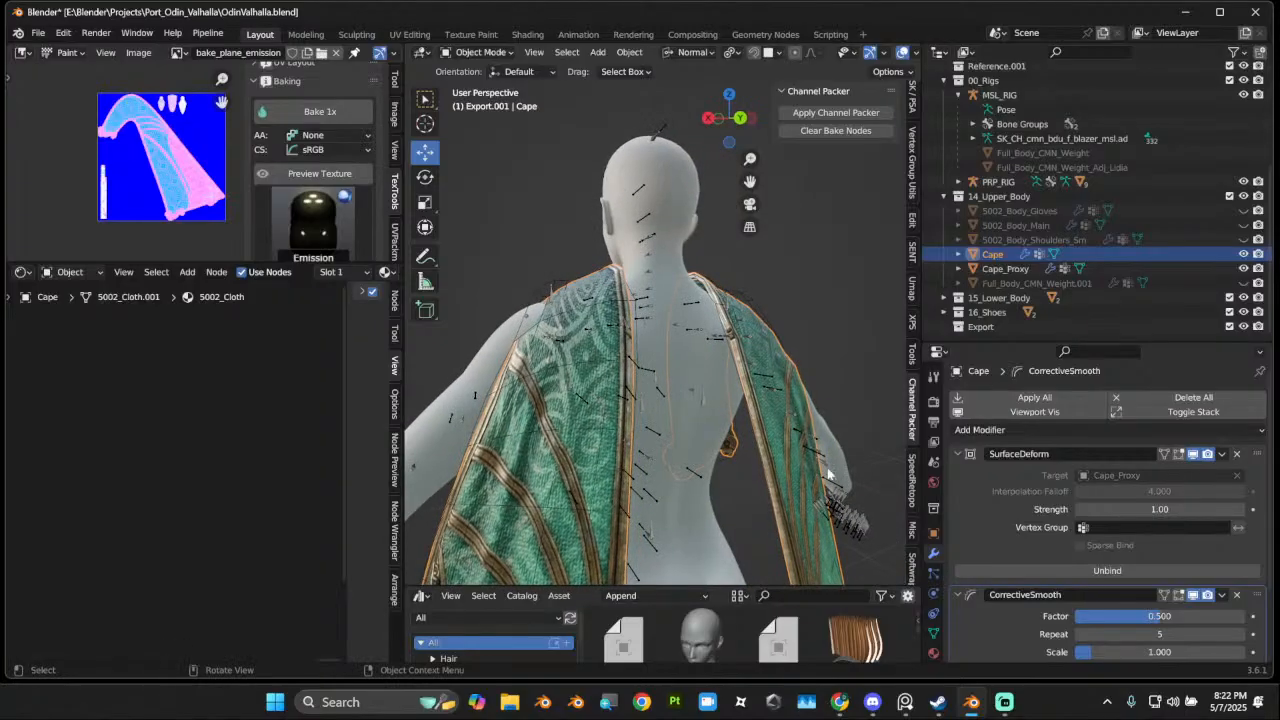
# Step: Select Cape_Proxy, enter Sculpt Mode, and reshape the outer and rear shoulder with Elastic Deform strokes
pyautogui.click(542, 289)
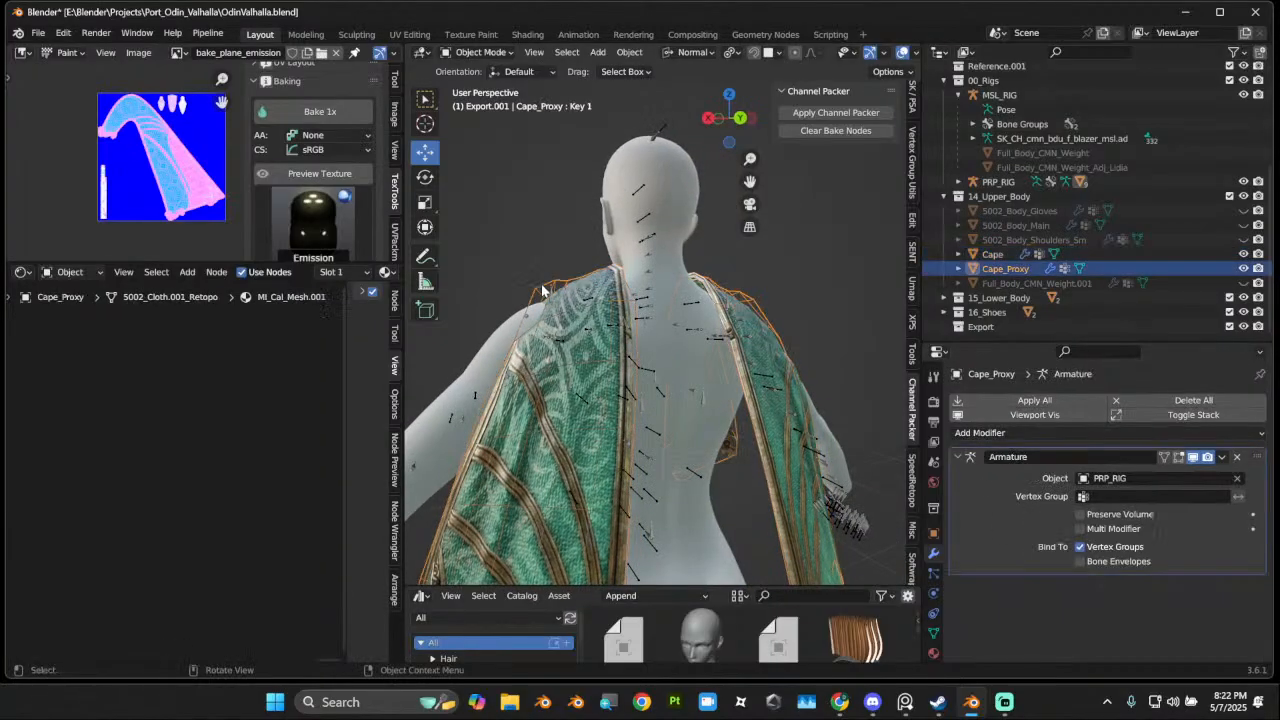
pyautogui.click(478, 52)
pyautogui.click(485, 85)
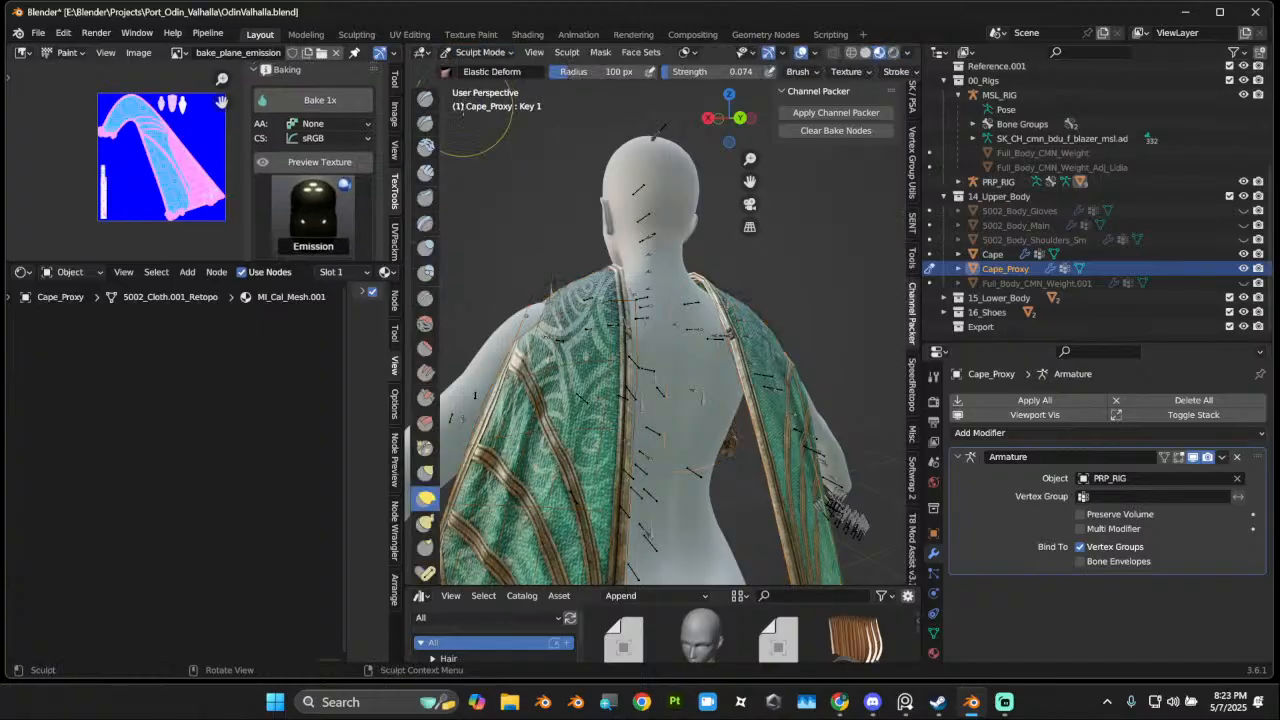
pyautogui.moveTo(521, 337)
pyautogui.mouseDown()
pyautogui.moveTo(549, 297)
pyautogui.moveTo(532, 300)
pyautogui.moveTo(502, 262)
pyautogui.moveTo(529, 309)
pyautogui.moveTo(502, 312)
pyautogui.moveTo(551, 259)
pyautogui.mouseUp()
pyautogui.moveTo(551, 259); pyautogui.dragTo(780, 342, button='middle')
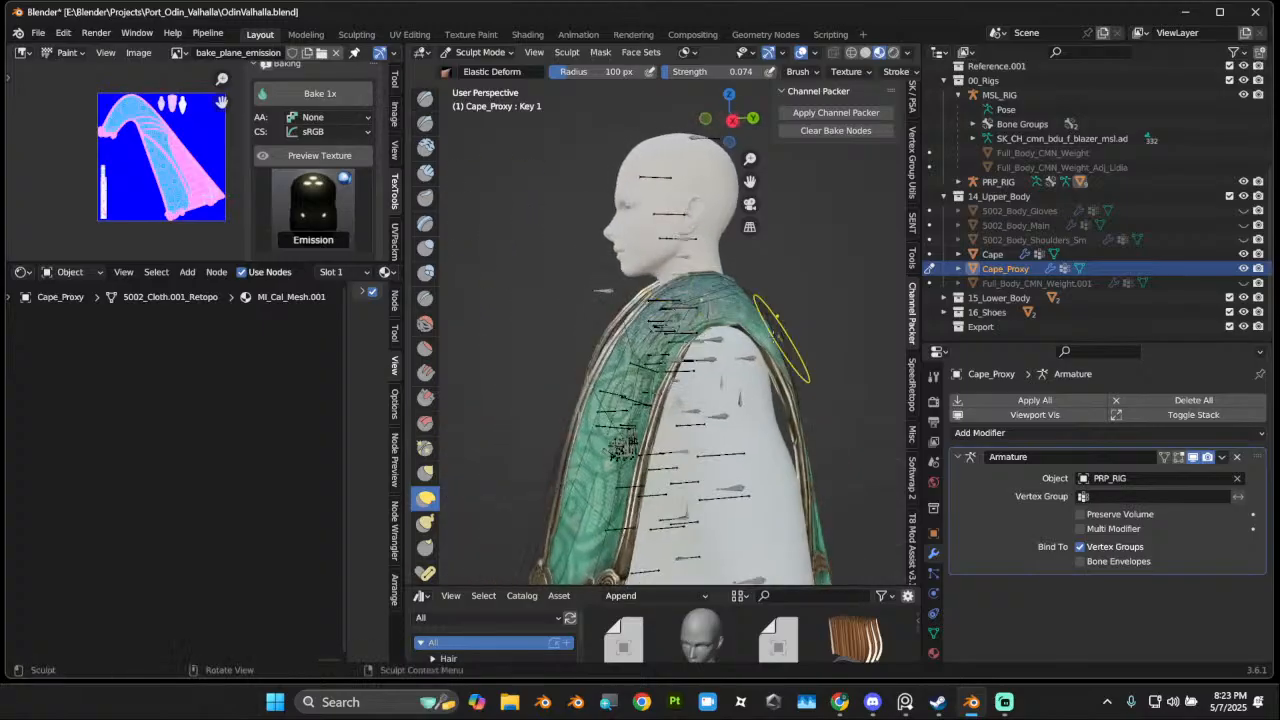
pyautogui.moveTo(729, 333)
pyautogui.mouseDown()
pyautogui.moveTo(740, 258)
pyautogui.moveTo(748, 314)
pyautogui.mouseUp()
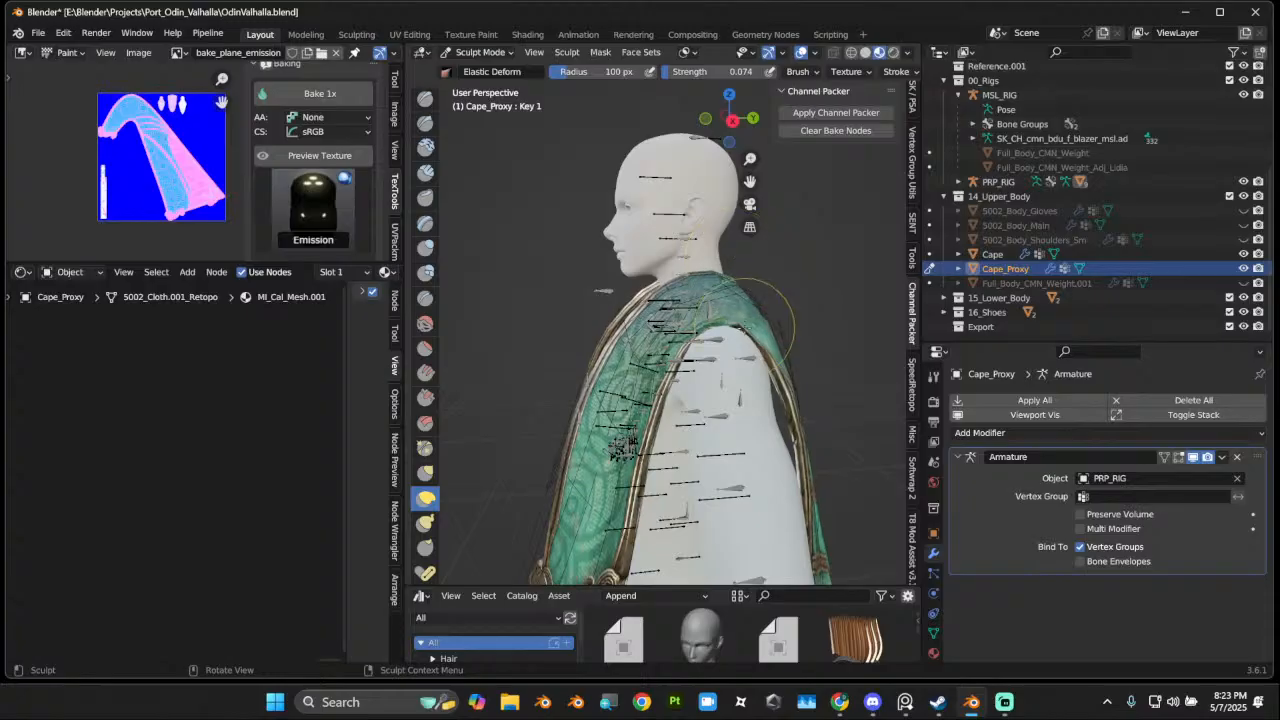
pyautogui.moveTo(748, 314); pyautogui.dragTo(814, 324, button='middle')
# Step: Adjust Cape_Proxy around the neck and rear shoulder edge from the side with Elastic Deform strokes
pyautogui.moveTo(676, 215); pyautogui.dragTo(658, 285)
pyautogui.moveTo(658, 285); pyautogui.dragTo(560, 300, button='middle')
pyautogui.scroll(3, 640, 320)
pyautogui.moveTo(800, 325)
pyautogui.mouseDown()
pyautogui.moveTo(818, 306)
pyautogui.moveTo(766, 344)
pyautogui.mouseUp()
pyautogui.moveTo(850, 378); pyautogui.dragTo(868, 366)
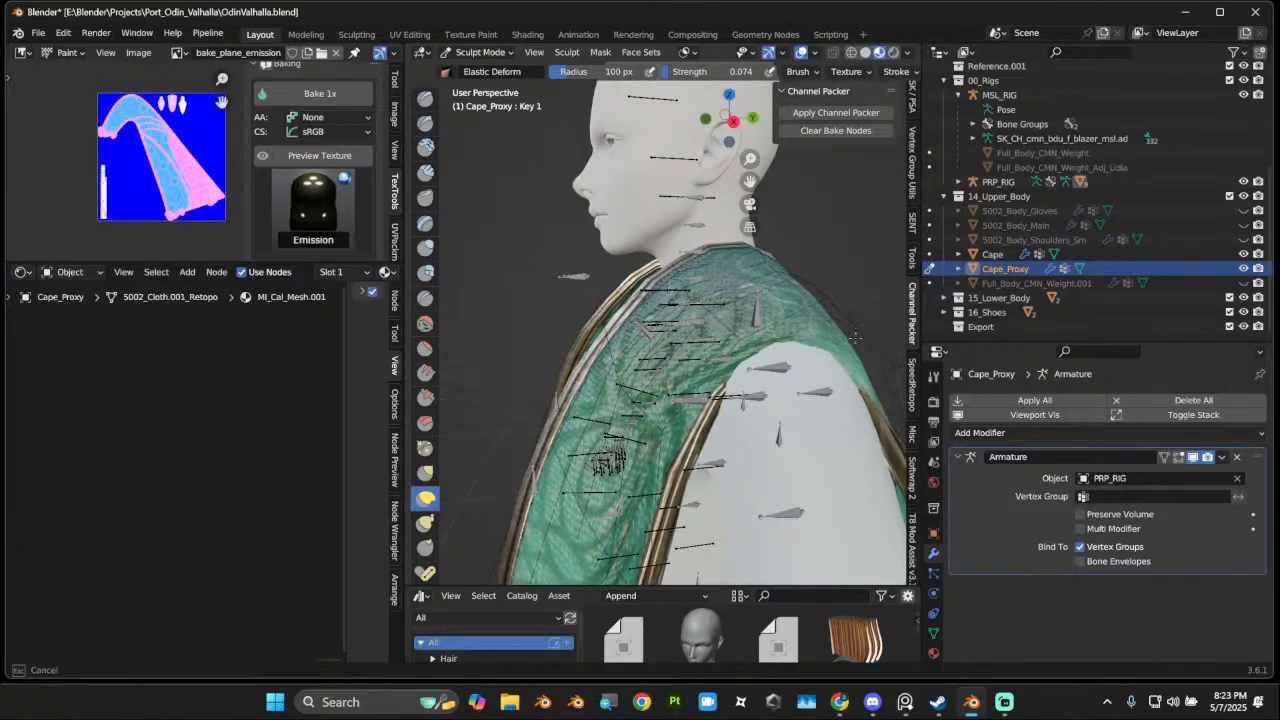
pyautogui.moveTo(836, 326); pyautogui.dragTo(846, 308)
# Step: Refine the top of Cape_Proxy's shoulder from the front and rear with small Elastic Deform strokes
pyautogui.moveTo(792, 338)
pyautogui.mouseDown(button='middle')
pyautogui.moveTo(824, 336)
pyautogui.moveTo(846, 313)
pyautogui.mouseUp(button='middle')
pyautogui.scroll(-1, 824, 336)
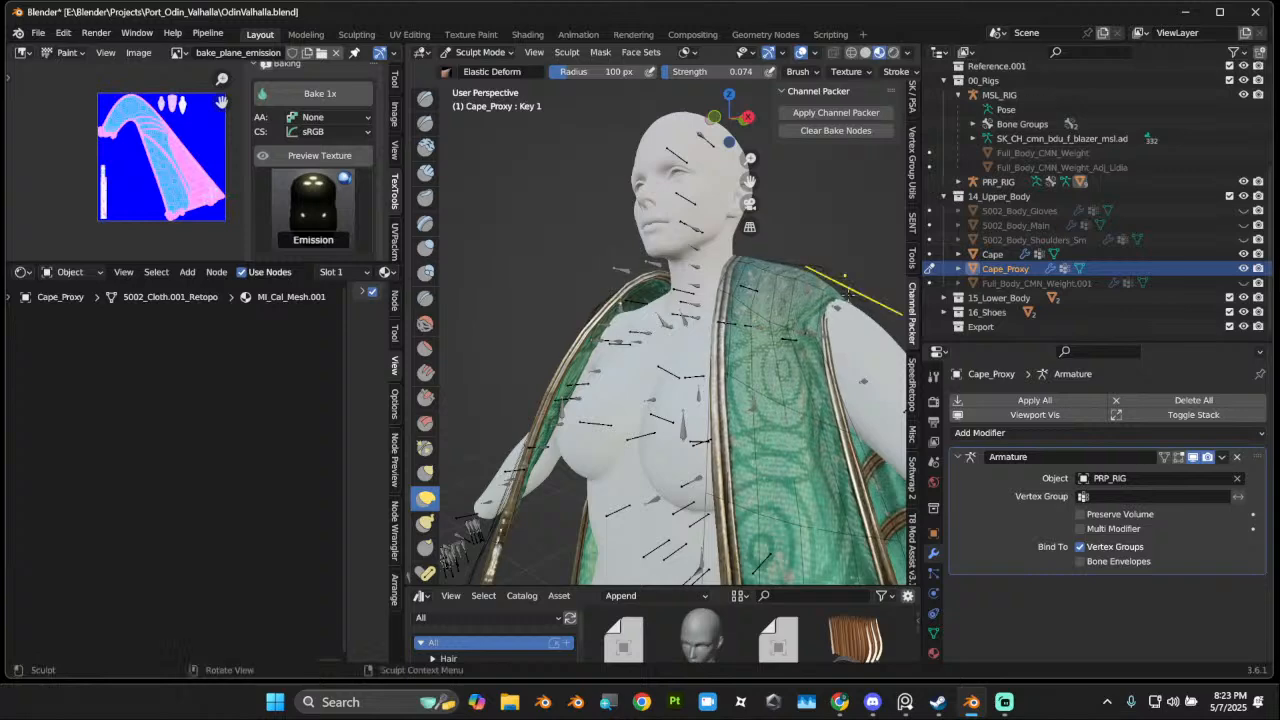
pyautogui.moveTo(850, 296); pyautogui.dragTo(832, 268, button='middle')
pyautogui.moveTo(832, 267); pyautogui.dragTo(842, 268)
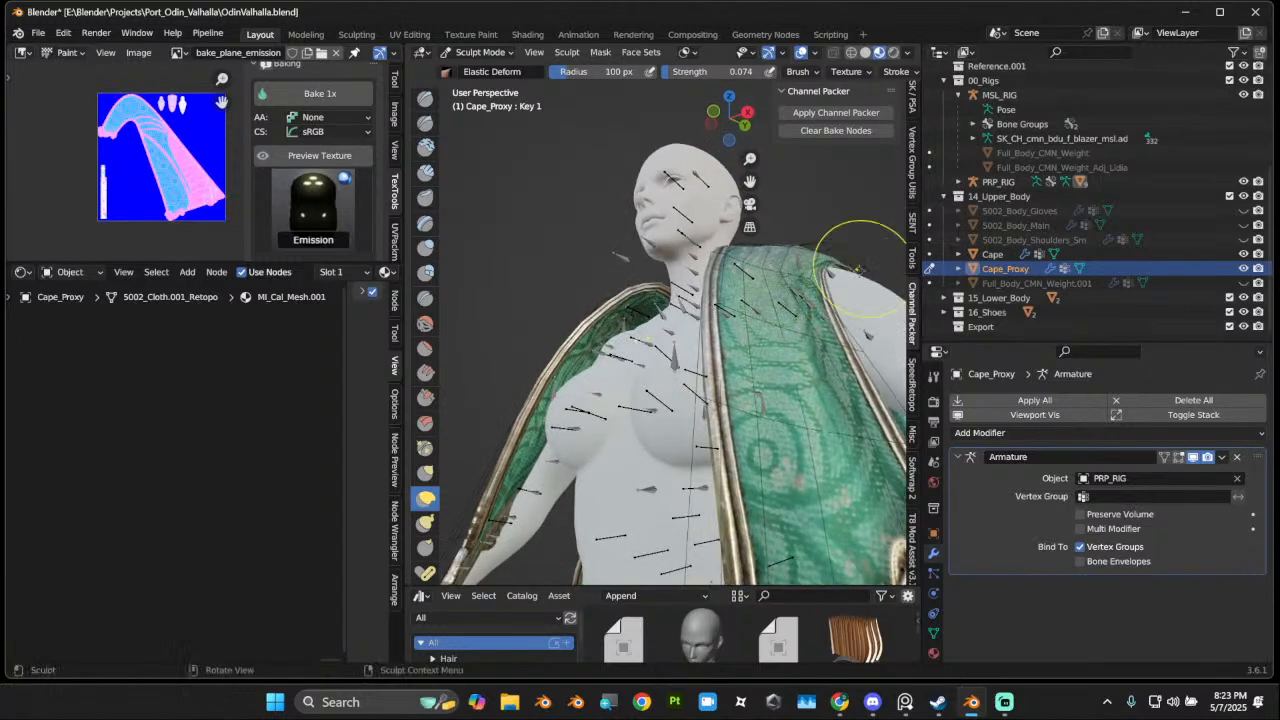
pyautogui.moveTo(772, 298)
pyautogui.mouseDown(button='middle')
pyautogui.moveTo(699, 330)
pyautogui.moveTo(643, 414)
pyautogui.moveTo(580, 308)
pyautogui.mouseUp(button='middle')
pyautogui.moveTo(578, 307)
pyautogui.mouseDown()
pyautogui.moveTo(598, 332)
pyautogui.moveTo(580, 306)
pyautogui.mouseUp()
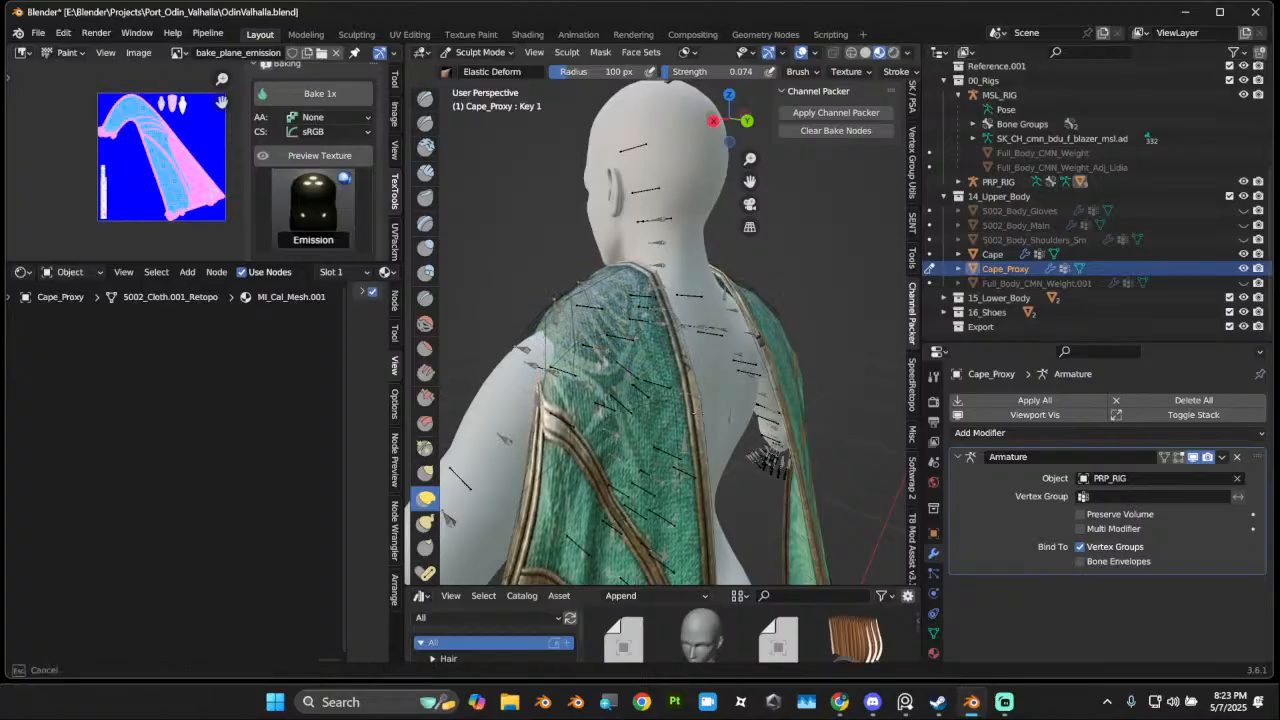
pyautogui.moveTo(663, 386)
pyautogui.mouseDown(button='middle')
pyautogui.moveTo(842, 374)
pyautogui.moveTo(912, 463)
pyautogui.moveTo(560, 400)
pyautogui.moveTo(720, 350)
pyautogui.moveTo(705, 335)
pyautogui.mouseUp(button='middle')
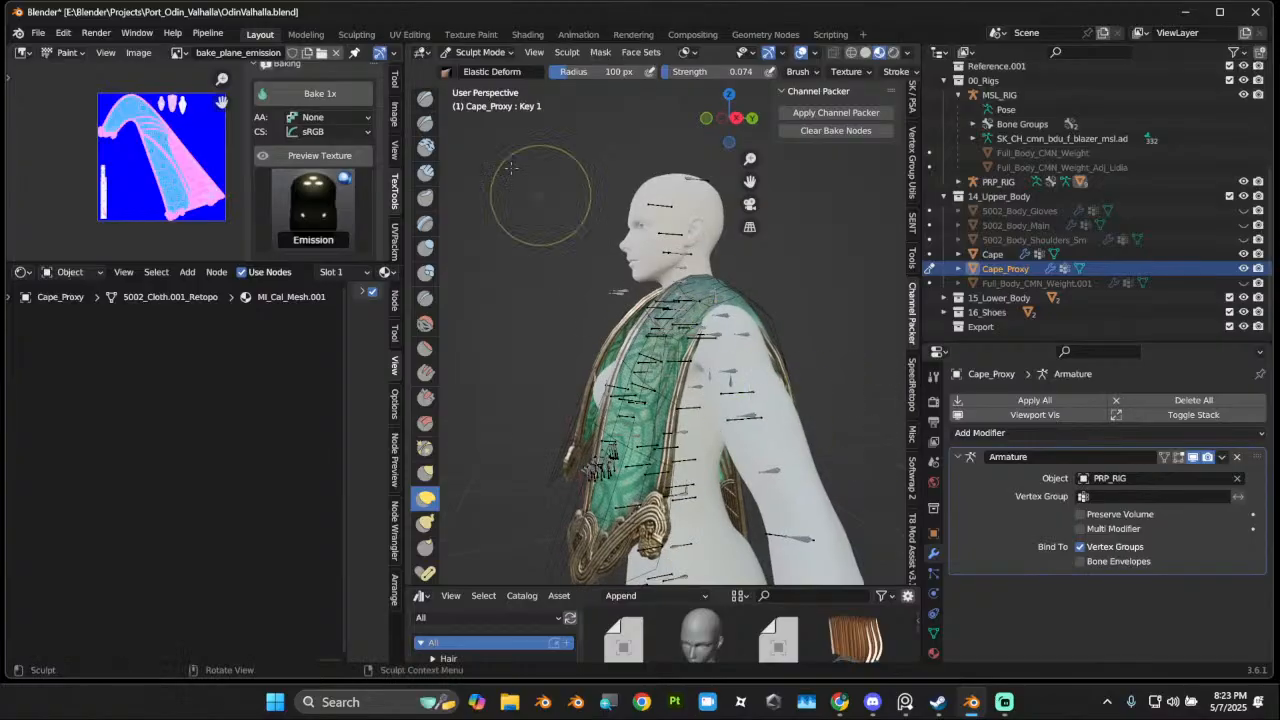
# Step: Return to Object Mode, select Cape, turn off Corrective Smooth in the viewport, and unbind Surface Deform from Cape_Proxy
pyautogui.click(478, 52)
pyautogui.click(485, 76)
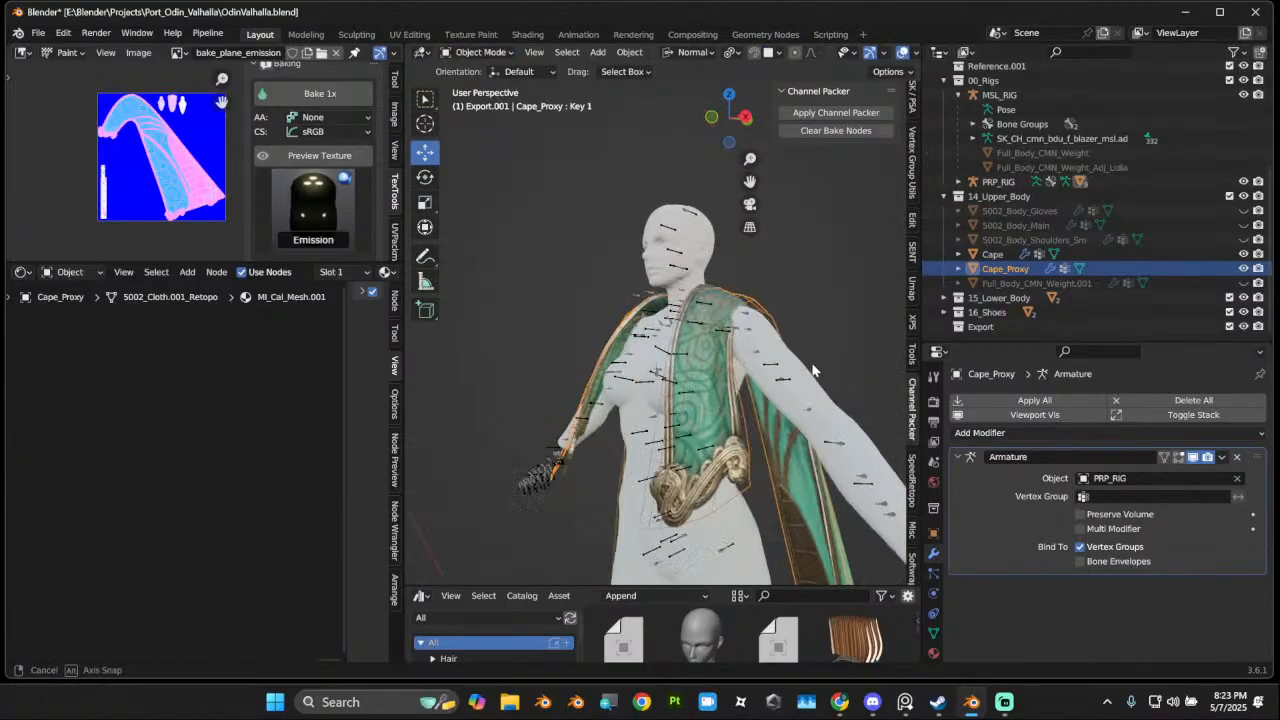
pyautogui.click(651, 411)
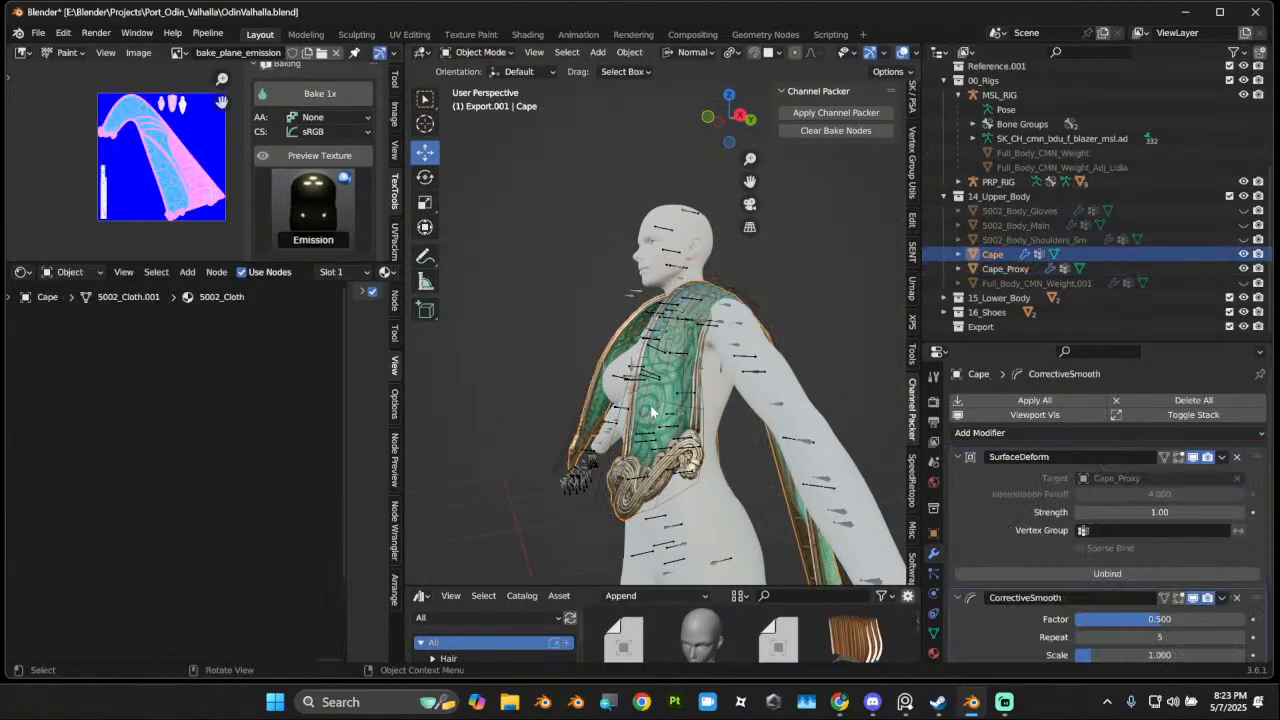
pyautogui.scroll(-3, 1100, 584)
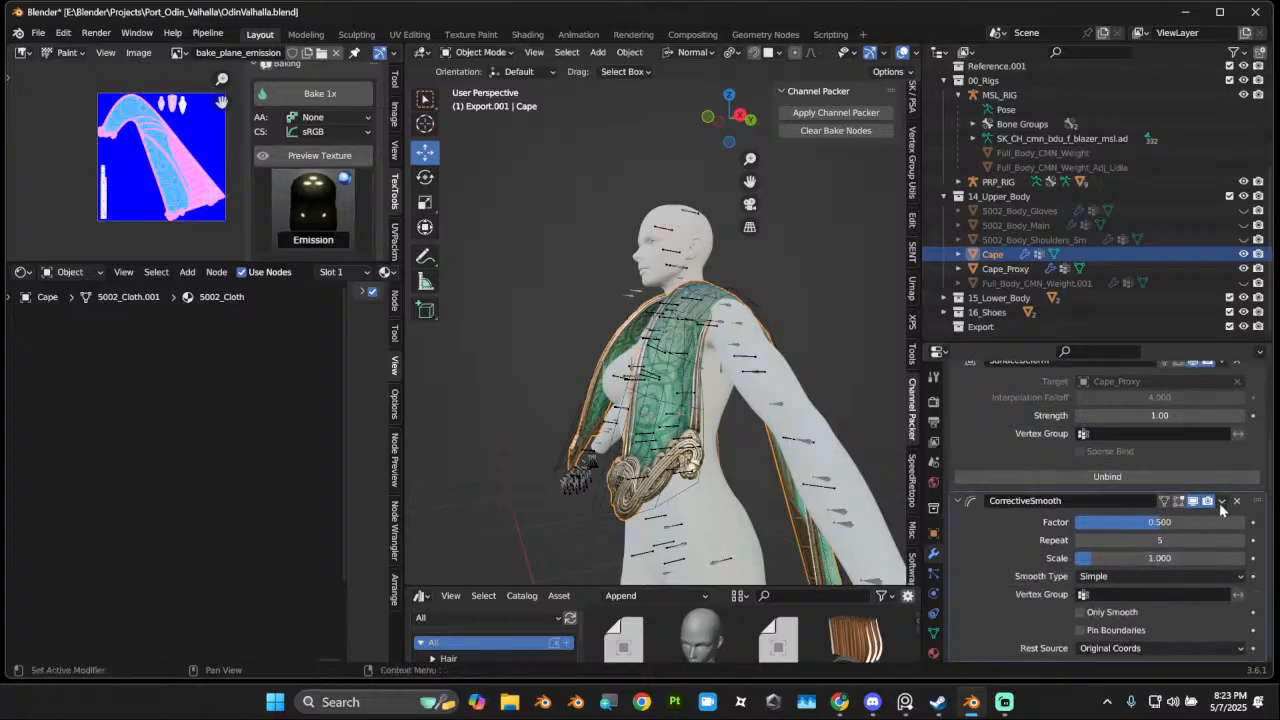
pyautogui.scroll(2, 1107, 474)
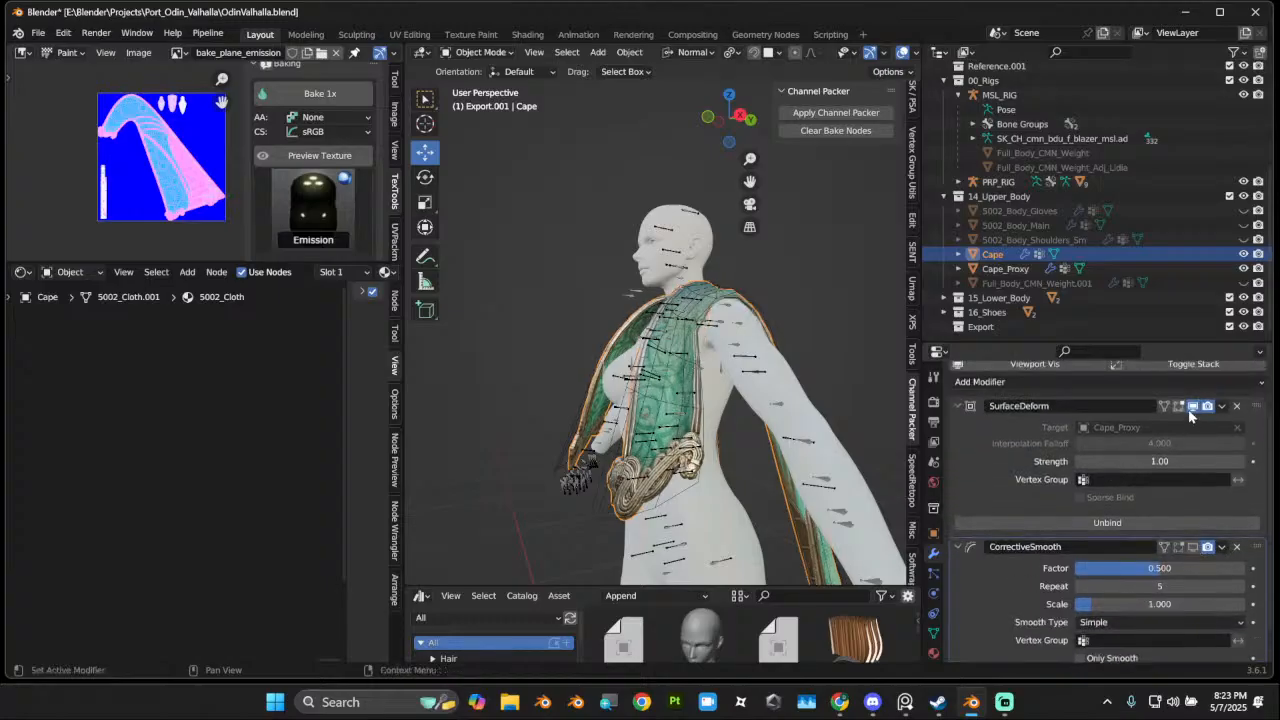
pyautogui.click(1100, 519)
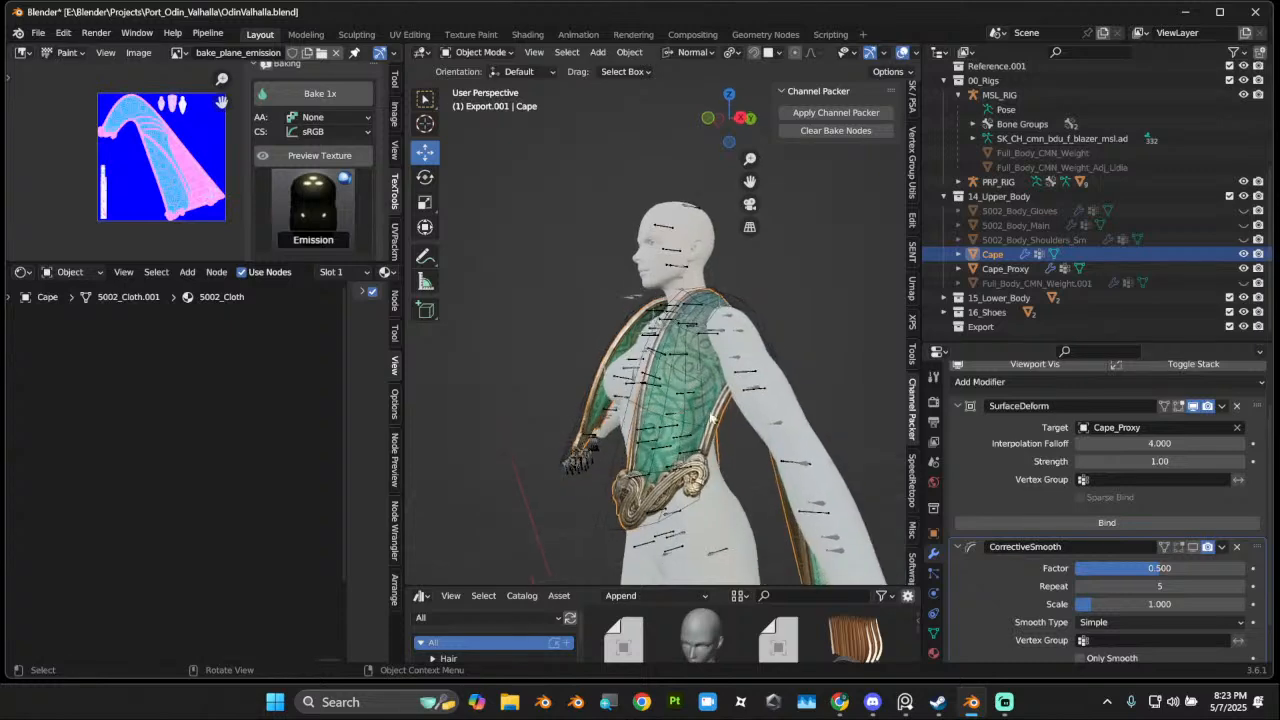
# Step: Select Cape_Proxy, add a Subdivision Surface modifier to it, and check the cape from behind
pyautogui.click(684, 379)
pyautogui.moveTo(684, 379); pyautogui.dragTo(791, 421, button='middle')
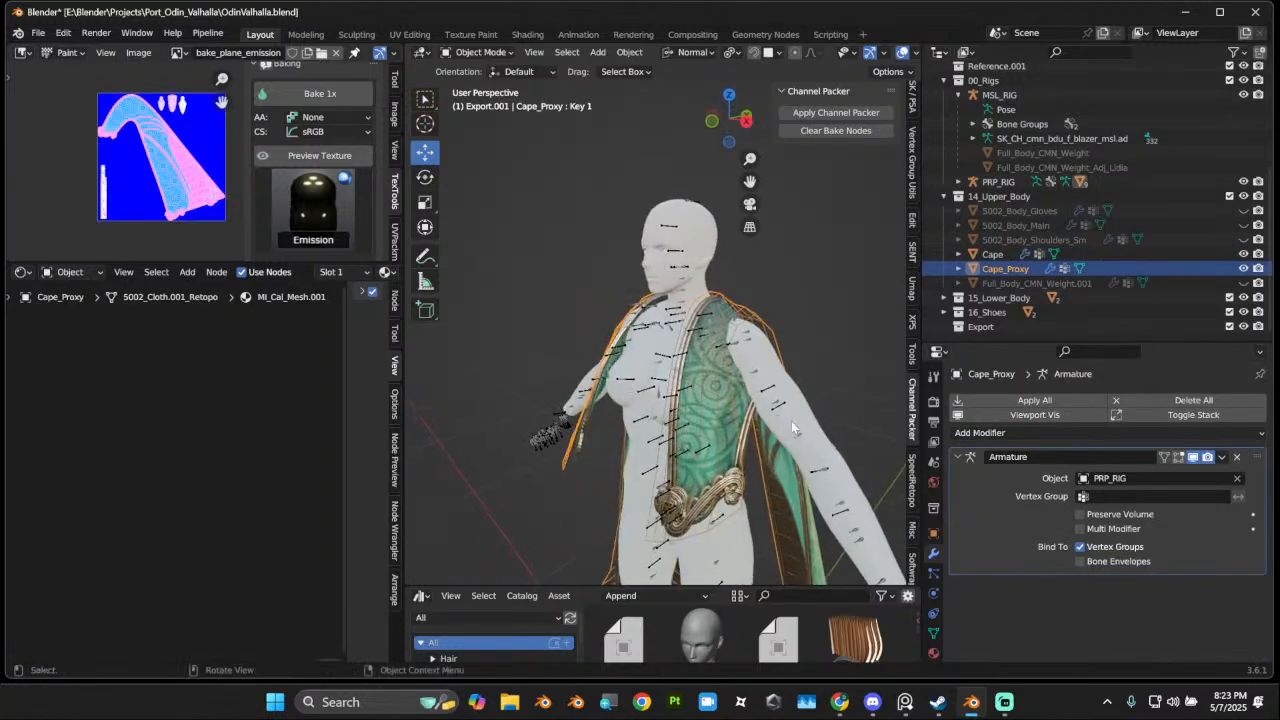
pyautogui.click(487, 53)
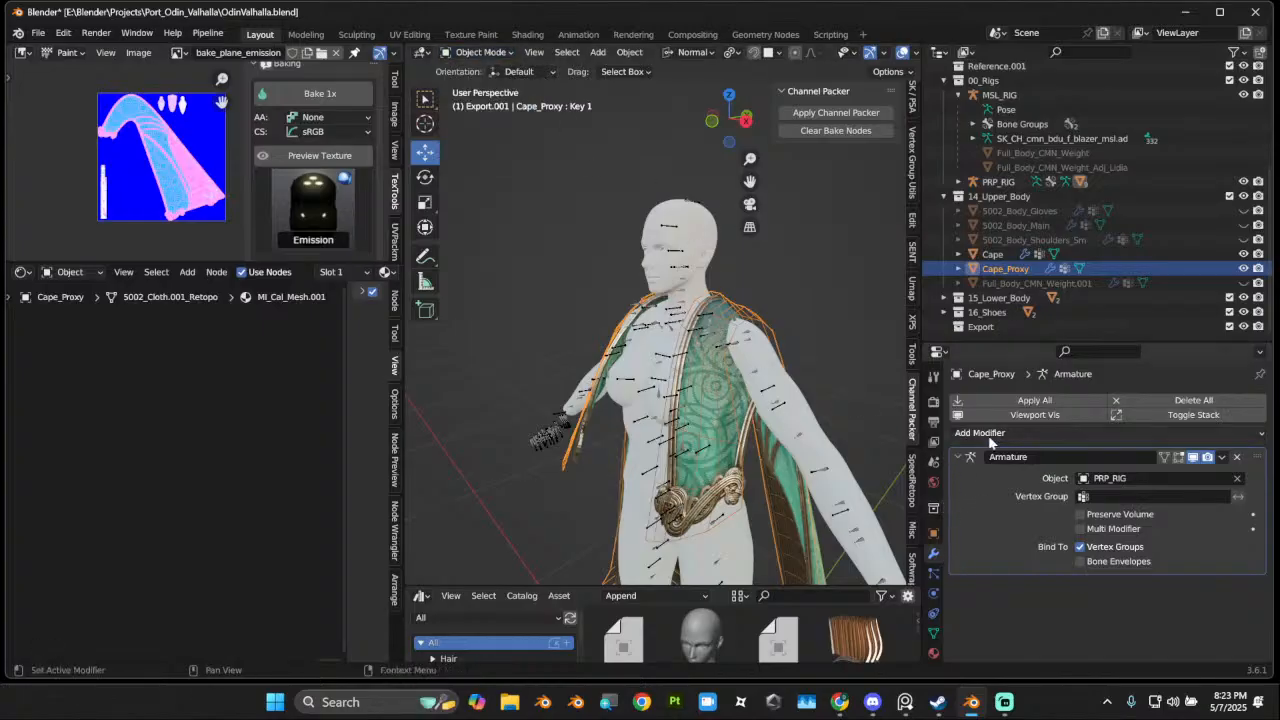
pyautogui.click(1004, 434)
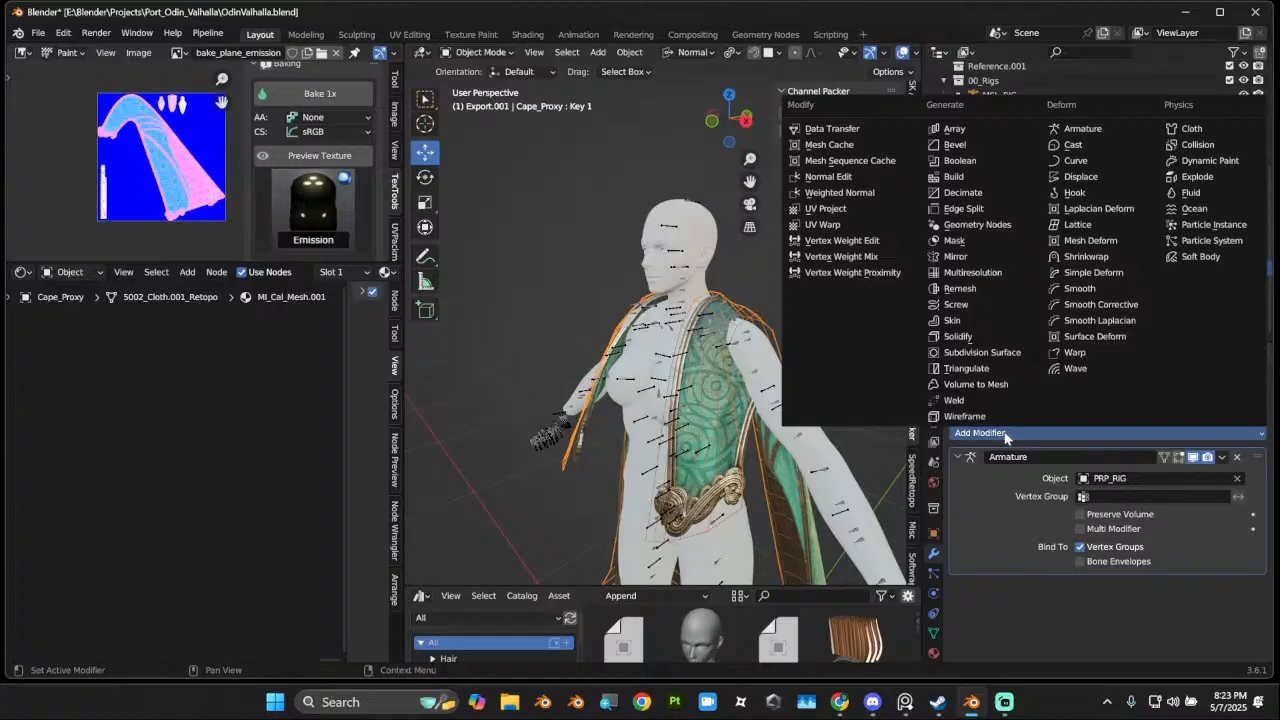
pyautogui.click(982, 352)
pyautogui.moveTo(760, 390); pyautogui.dragTo(420, 400, button='middle')
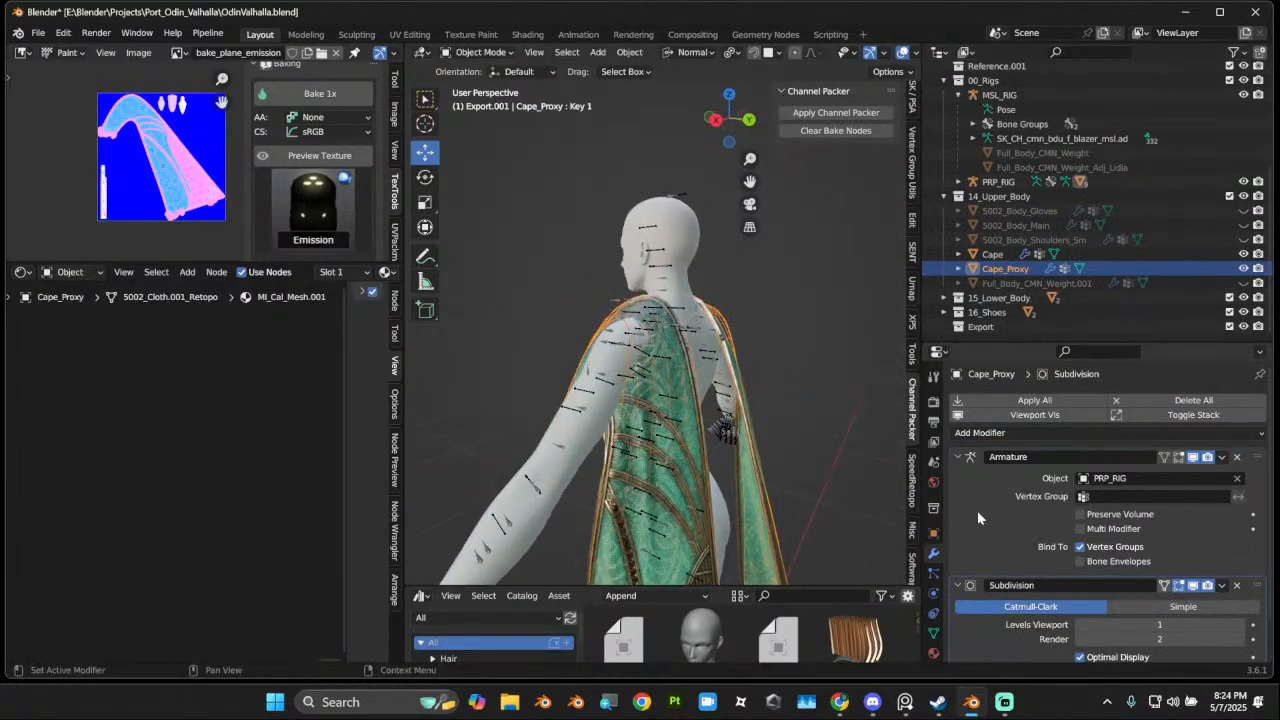
# Step: Examine Cape_Proxy's shape keys and look over the cape around the chest and shoulder
pyautogui.click(933, 633)
pyautogui.scroll(-15, 1175, 583)
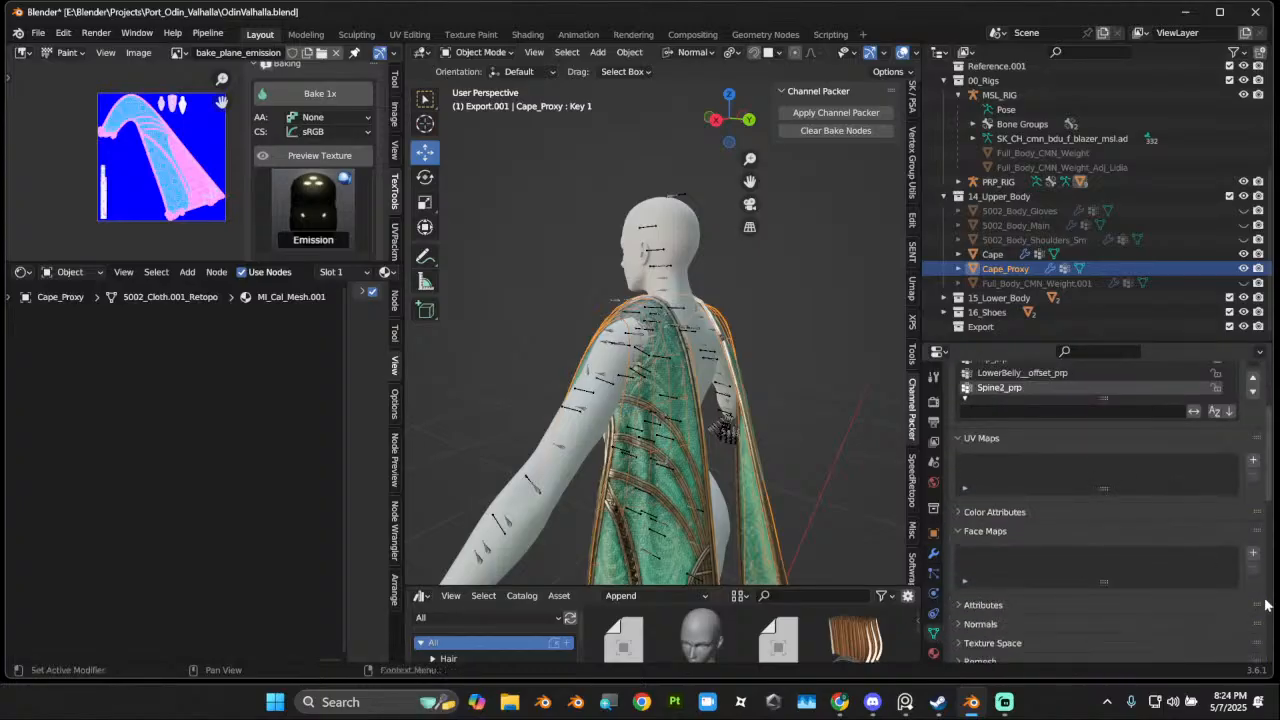
pyautogui.scroll(-4, 1267, 585)
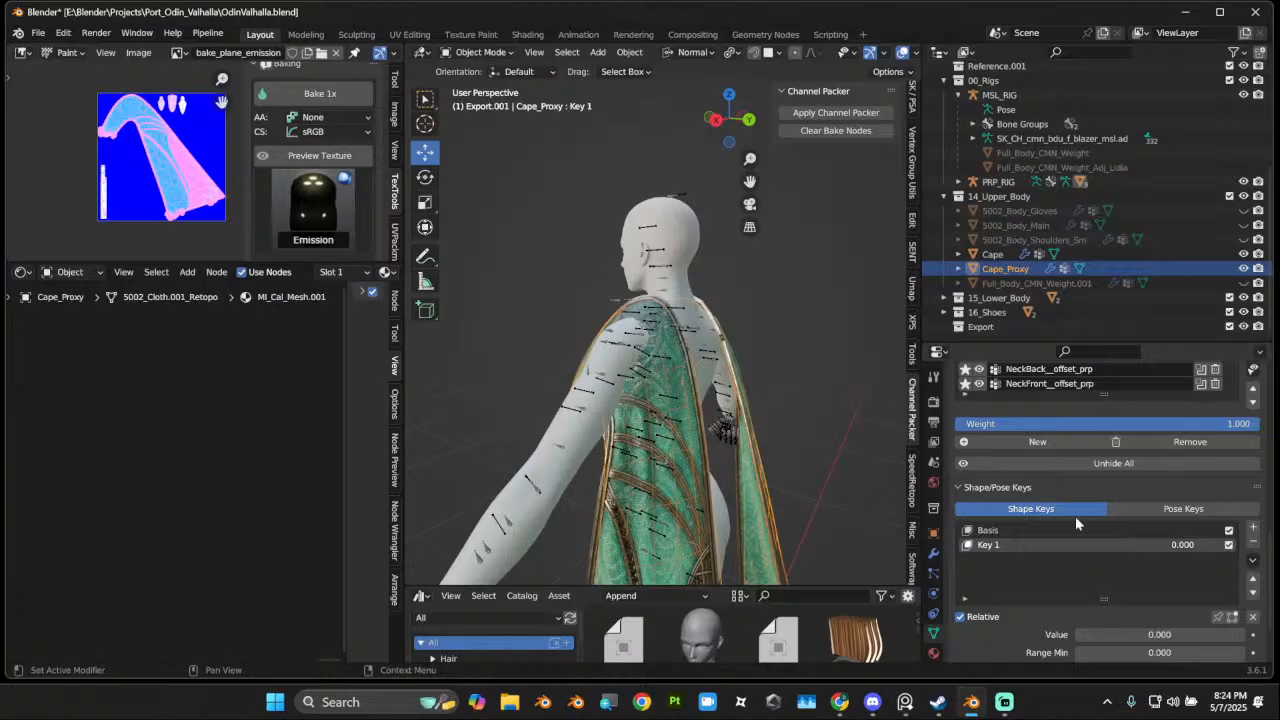
pyautogui.moveTo(820, 400); pyautogui.dragTo(786, 357, button='middle')
pyautogui.moveTo(653, 349); pyautogui.dragTo(779, 350, button='middle')
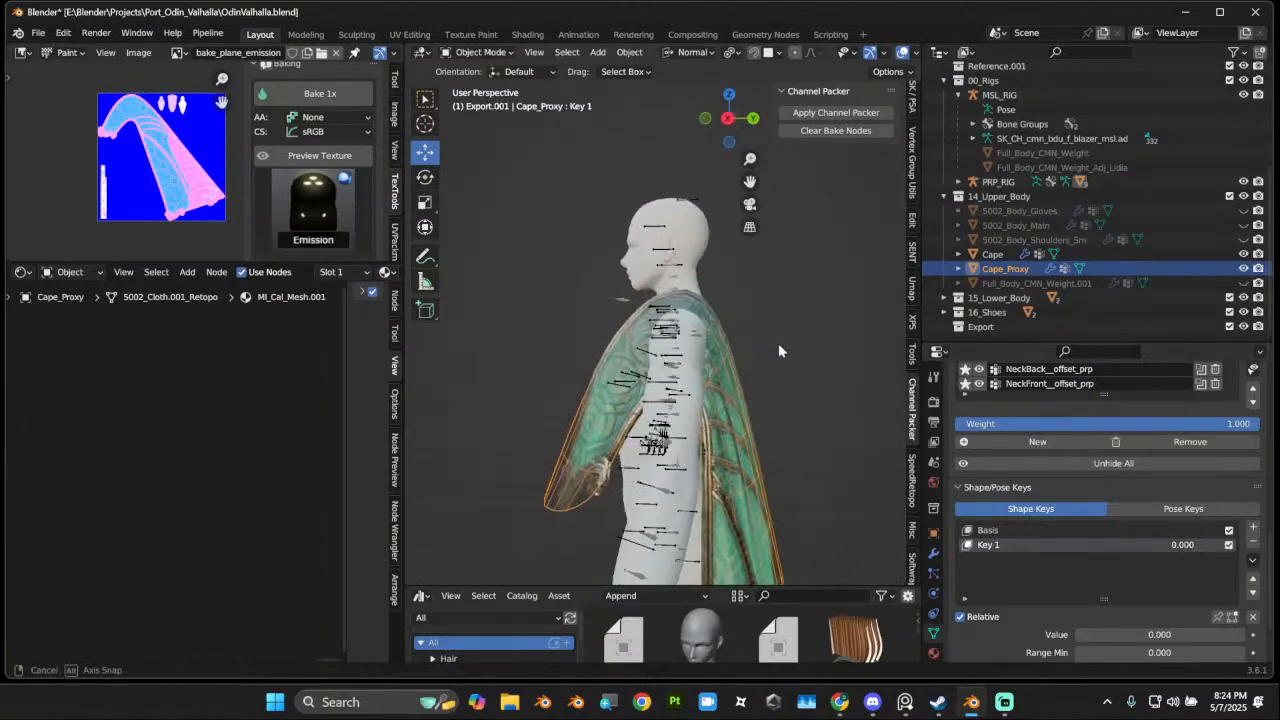
pyautogui.scroll(3, 735, 356)
pyautogui.moveTo(698, 362); pyautogui.dragTo(736, 372, button='middle')
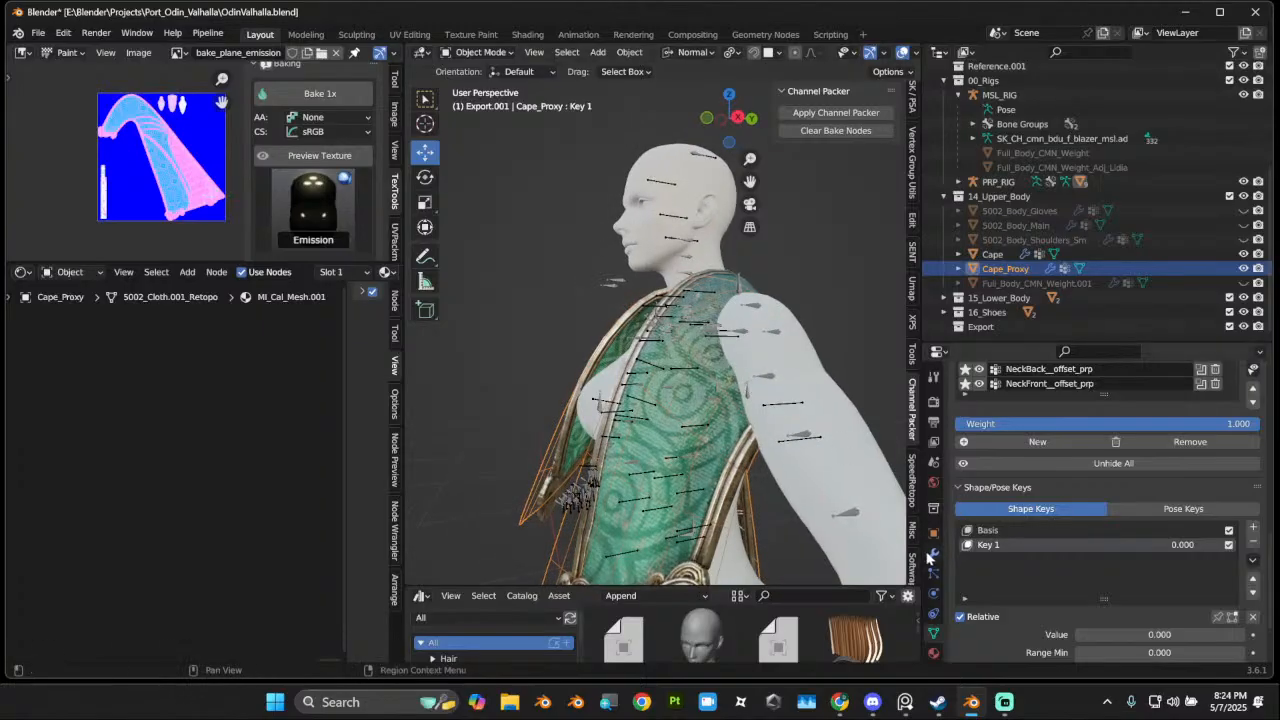
# Step: Try to apply the Subdivision modifier on Cape_Proxy
pyautogui.click(933, 553)
pyautogui.click(1221, 540)
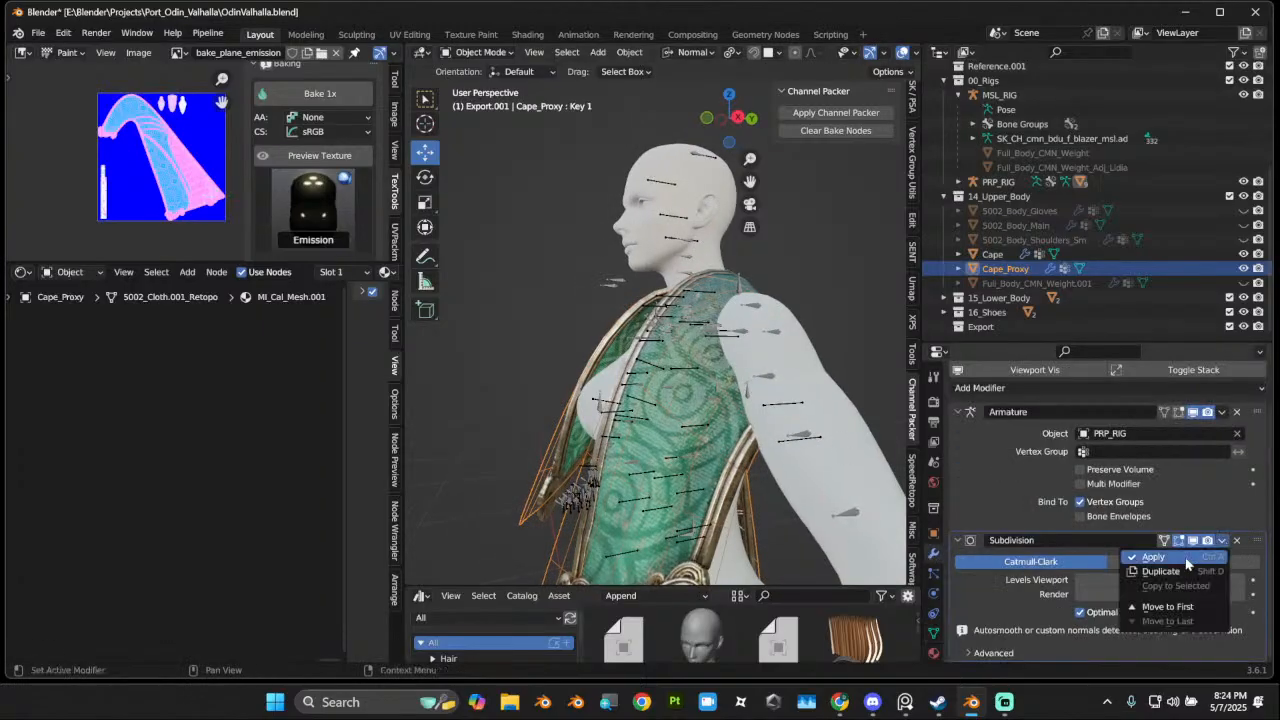
pyautogui.click(1160, 562)
pyautogui.moveTo(660, 470); pyautogui.dragTo(705, 494, button='middle')
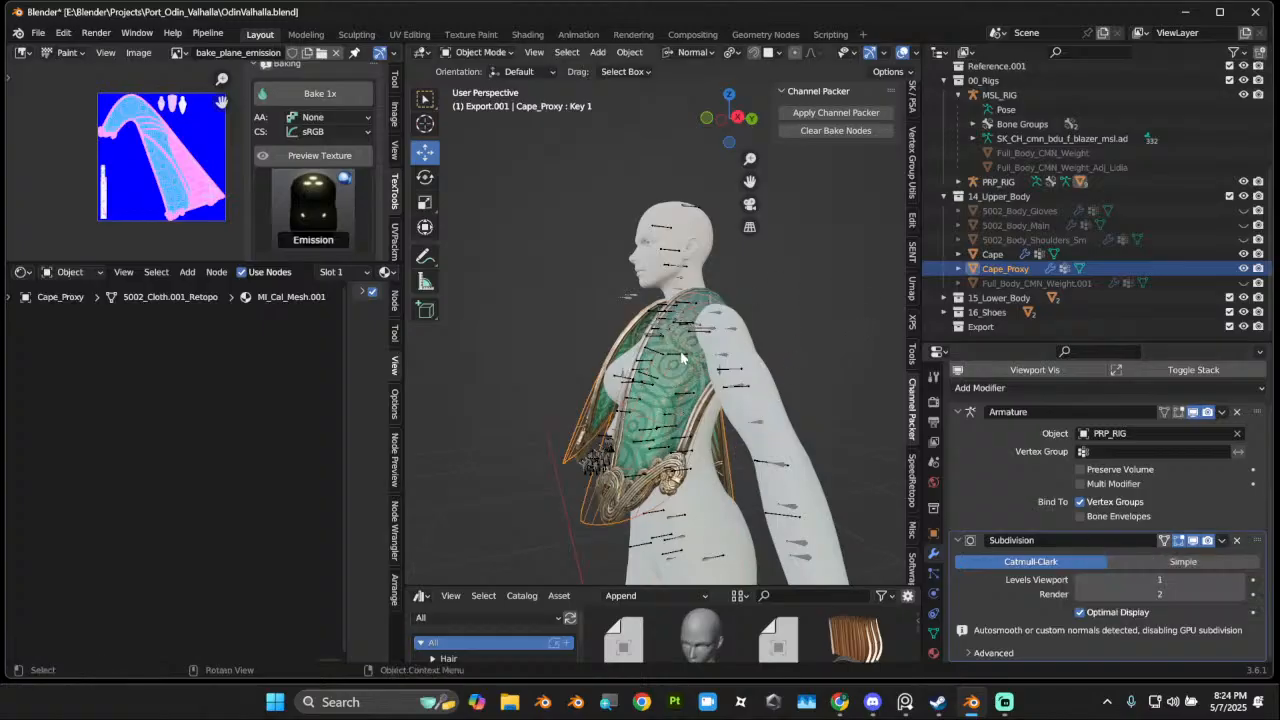
# Step: Select Cape and bind its Surface Deform modifier to the subdivided Cape_Proxy
pyautogui.click(633, 497)
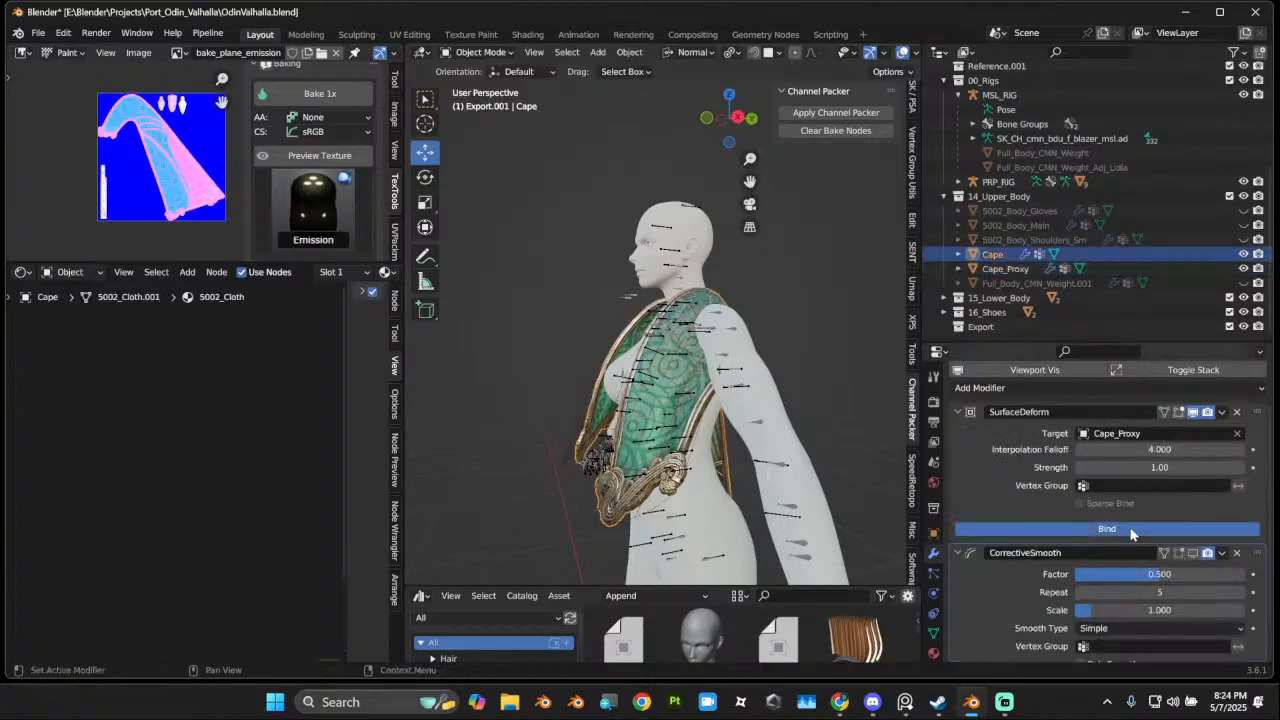
pyautogui.click(1131, 535)
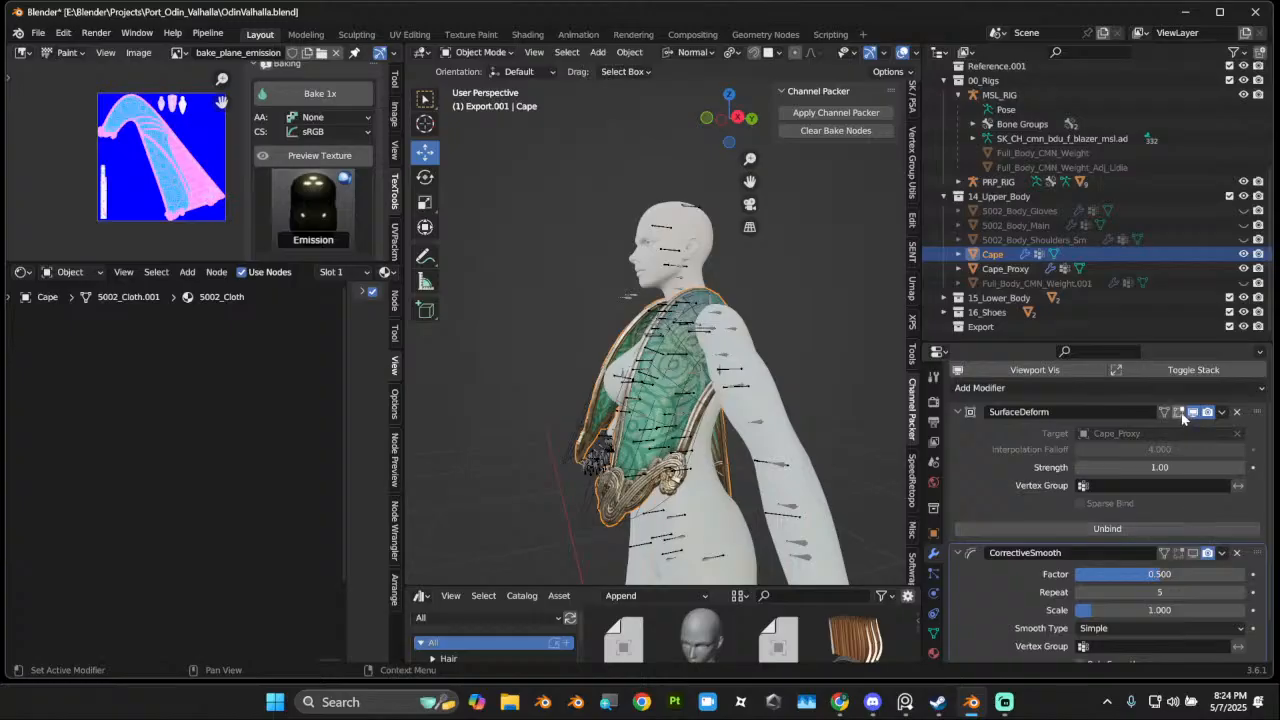
pyautogui.moveTo(694, 450); pyautogui.dragTo(657, 417, button='middle')
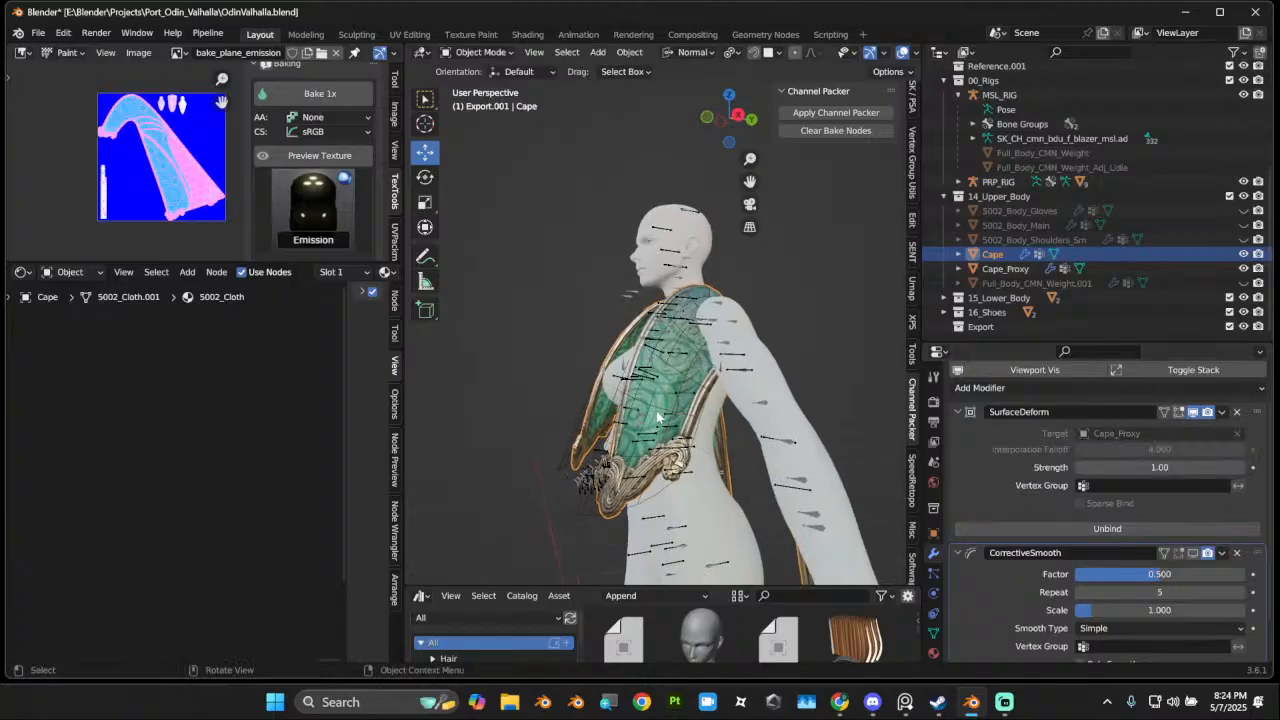
# Step: Select Cape_Proxy, try moving it in Object Mode, and undo the move
pyautogui.click(657, 417)
pyautogui.scroll(-5, 625, 435)
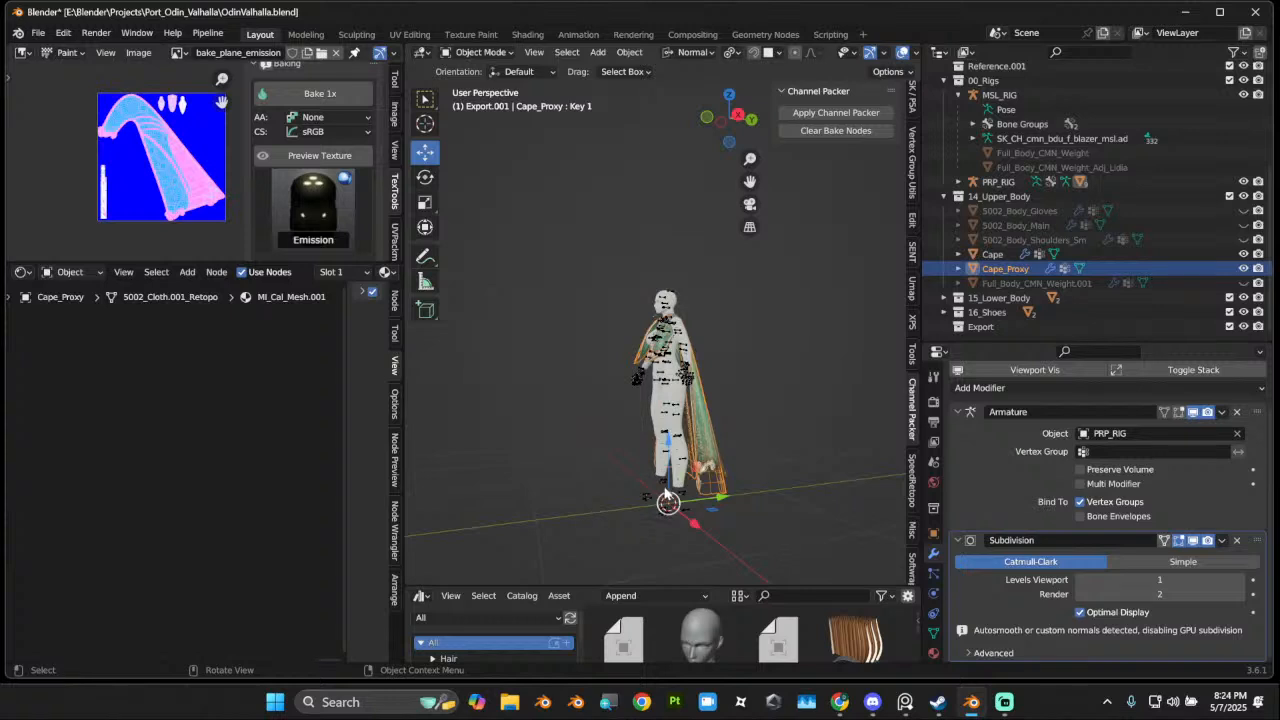
pyautogui.moveTo(668, 496); pyautogui.dragTo(577, 498)
pyautogui.hotkey('ctrl', 'z')
# Step: Enter Edit Mode on Cape_Proxy, try moving its mesh sideways to test the binding, and undo the move
pyautogui.click(481, 52)
pyautogui.click(474, 83)
pyautogui.scroll(3, 675, 369)
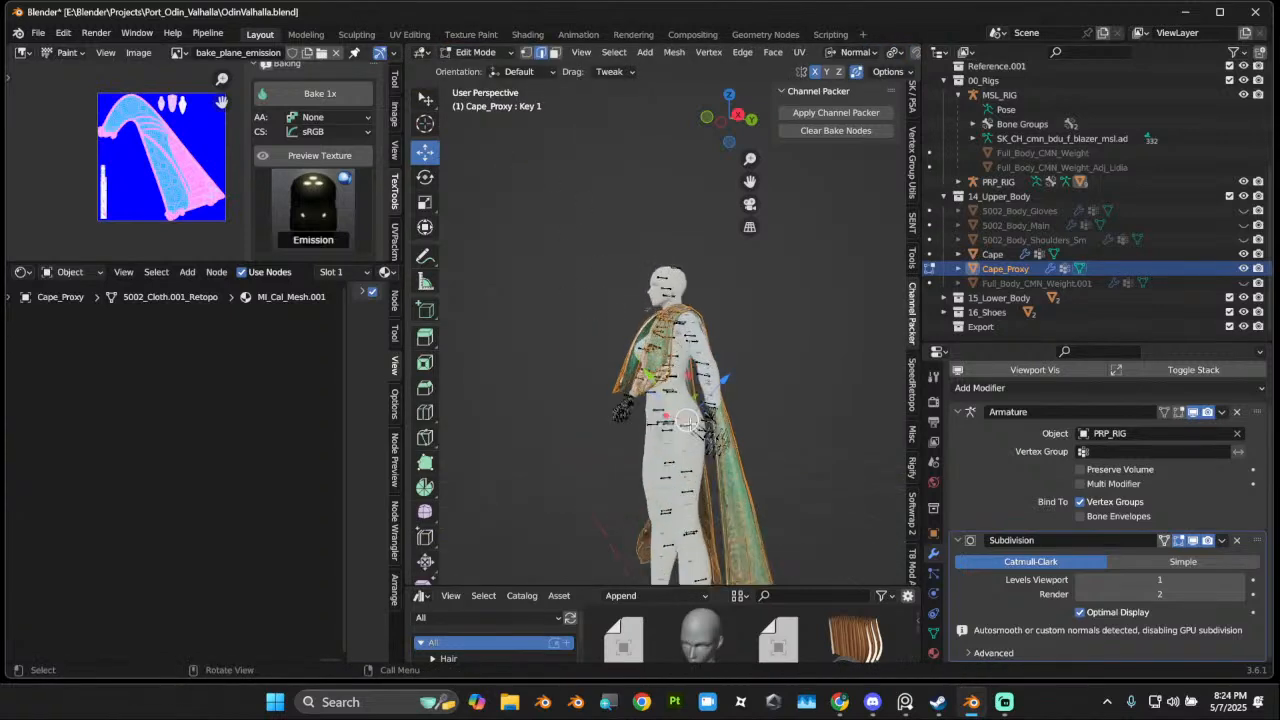
pyautogui.moveTo(690, 425); pyautogui.dragTo(780, 421)
pyautogui.hotkey('ctrl', 'z')
pyautogui.moveTo(746, 437)
pyautogui.mouseDown(button='middle')
pyautogui.moveTo(817, 451)
pyautogui.moveTo(766, 438)
pyautogui.mouseUp(button='middle')
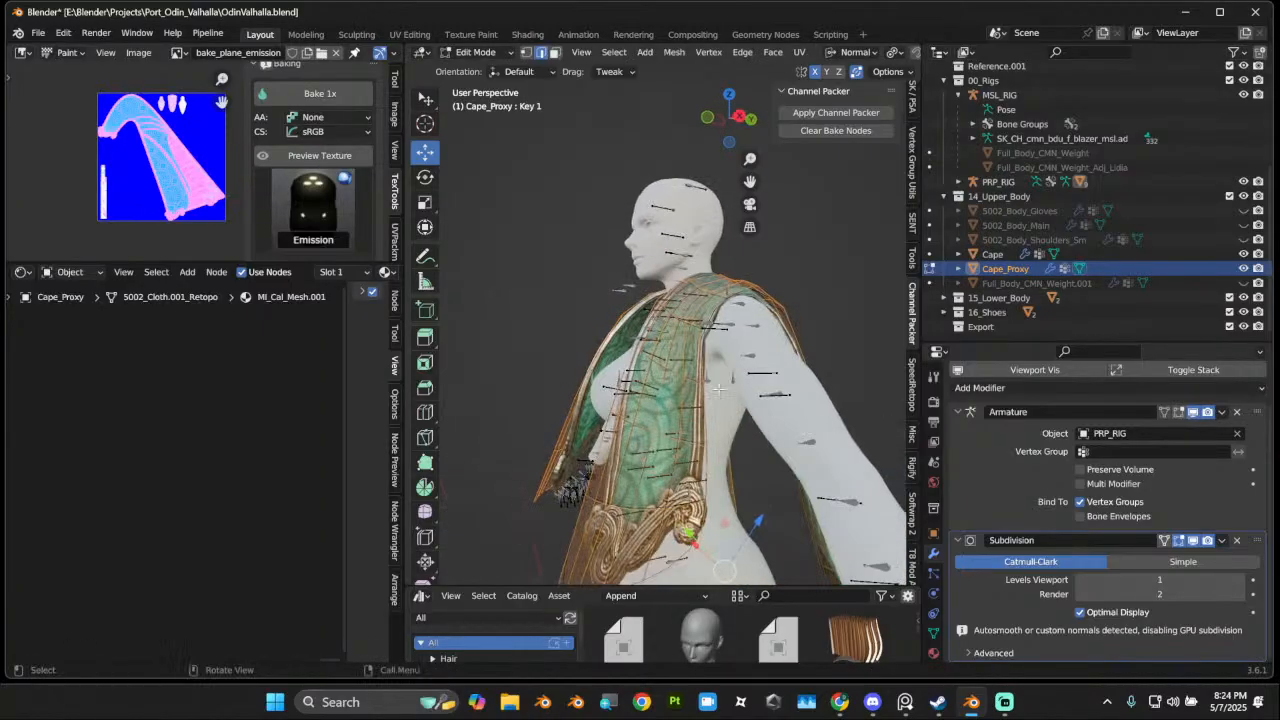
# Step: Turn on cage display for Cape_Proxy's Subdivision modifier and pick a mesh point near the shoulder
pyautogui.moveTo(717, 390); pyautogui.dragTo(715, 391, button='middle')
pyautogui.scroll(3, 714, 392)
pyautogui.moveTo(692, 418); pyautogui.dragTo(637, 354, button='middle')
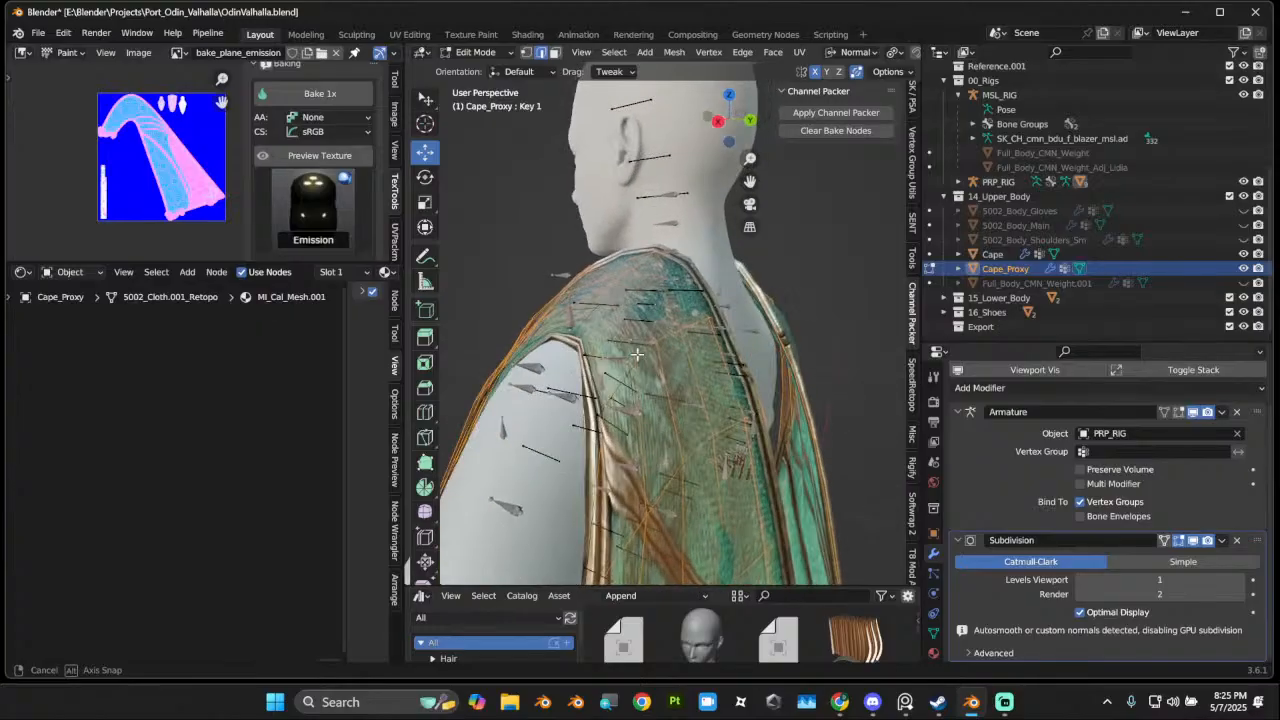
pyautogui.click(1165, 540)
pyautogui.moveTo(760, 380); pyautogui.dragTo(679, 370, button='middle')
pyautogui.click(786, 282)
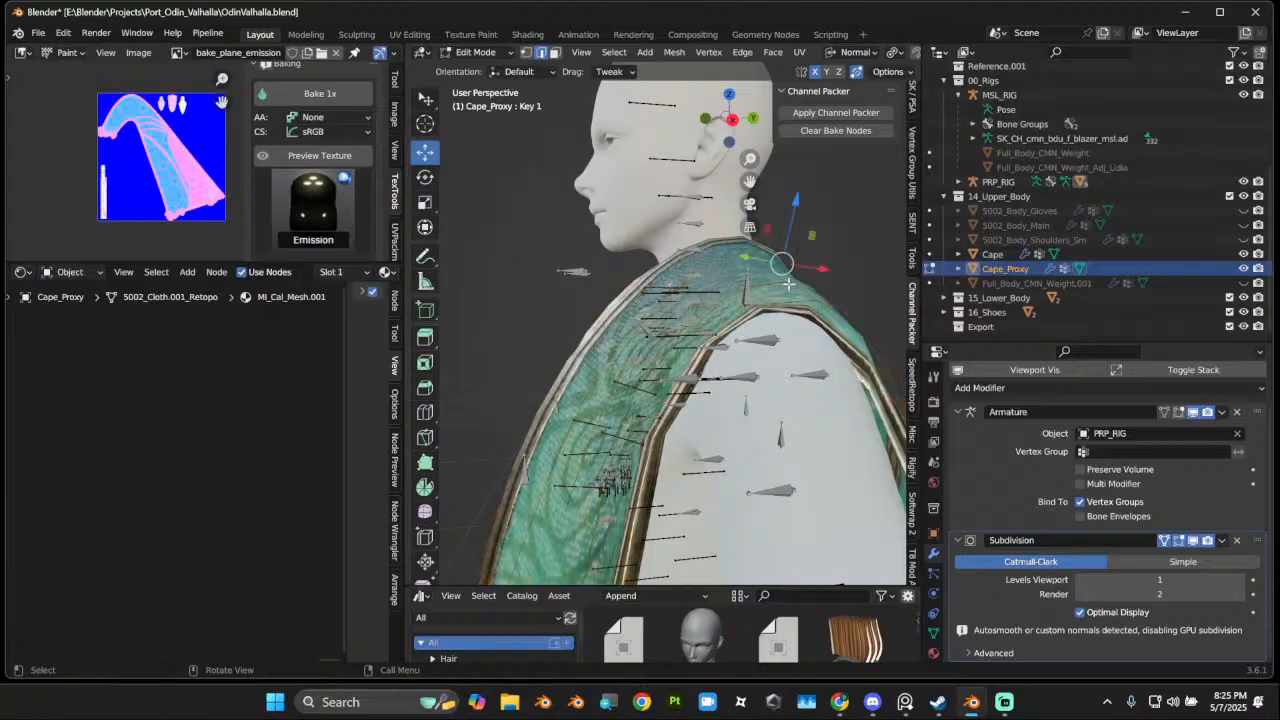
# Step: View Cape_Proxy in Sculpt Mode, return to Object Mode, and select Cape to check its Surface Deform modifier
pyautogui.click(490, 53)
pyautogui.click(480, 100)
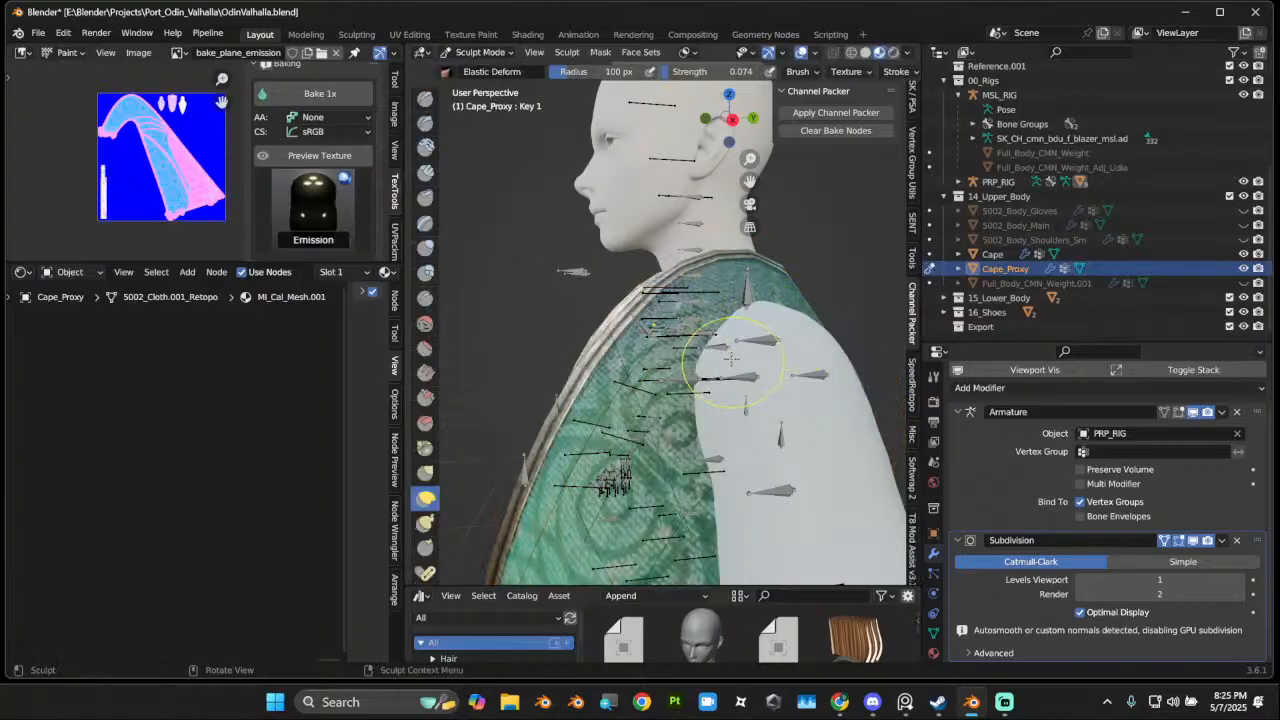
pyautogui.scroll(-3, 731, 358)
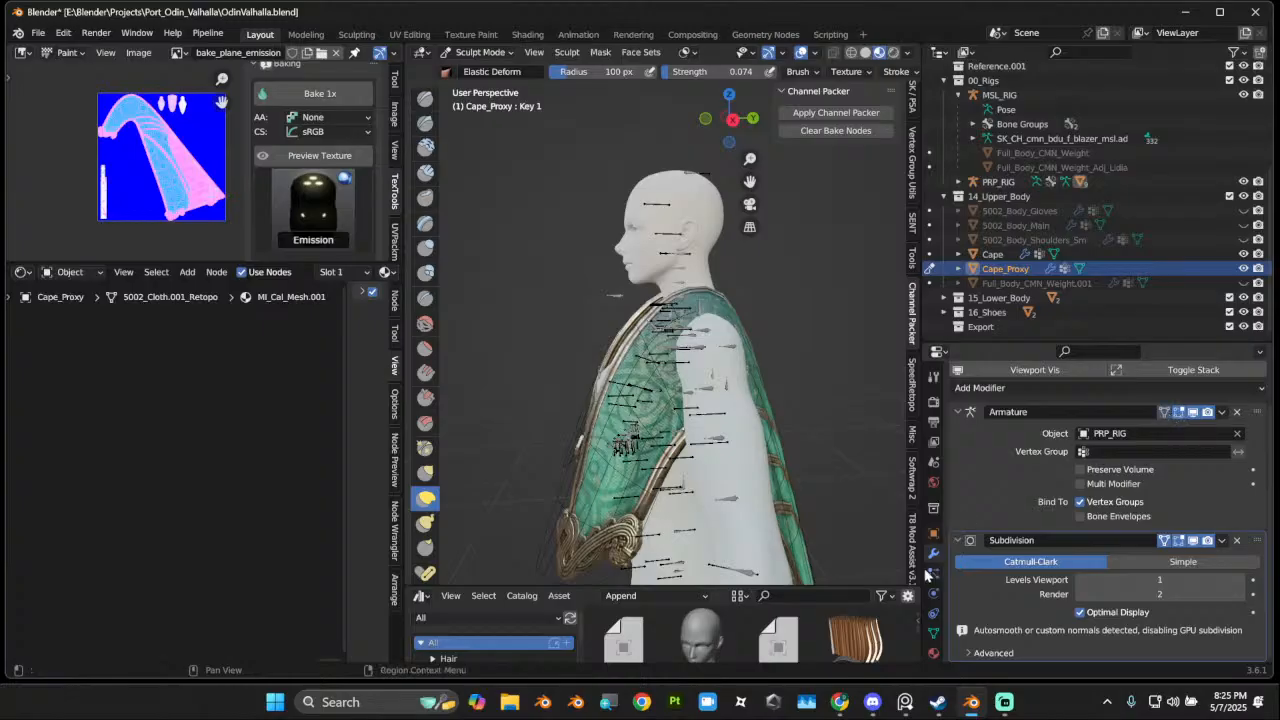
pyautogui.click(481, 52)
pyautogui.click(478, 66)
pyautogui.click(651, 470)
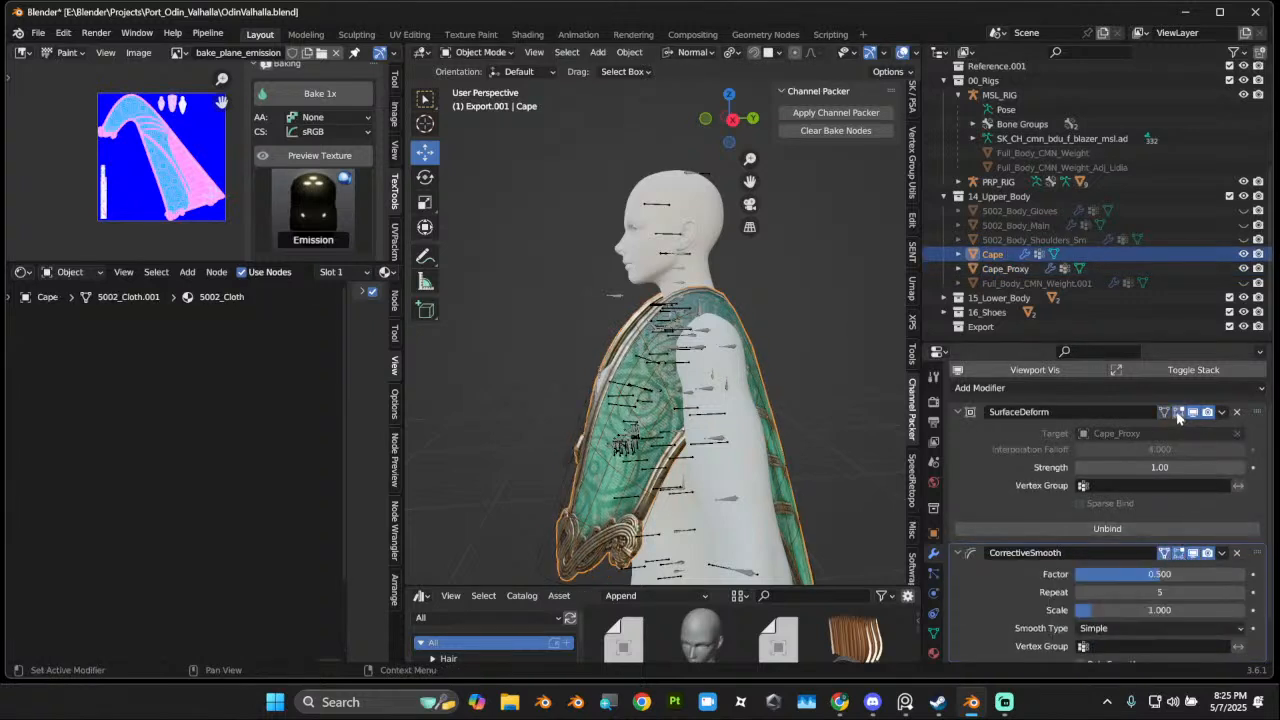
# Step: Select Cape_Proxy again and compare how the cape looks in Sculpt Mode and Object Mode
pyautogui.click(643, 381)
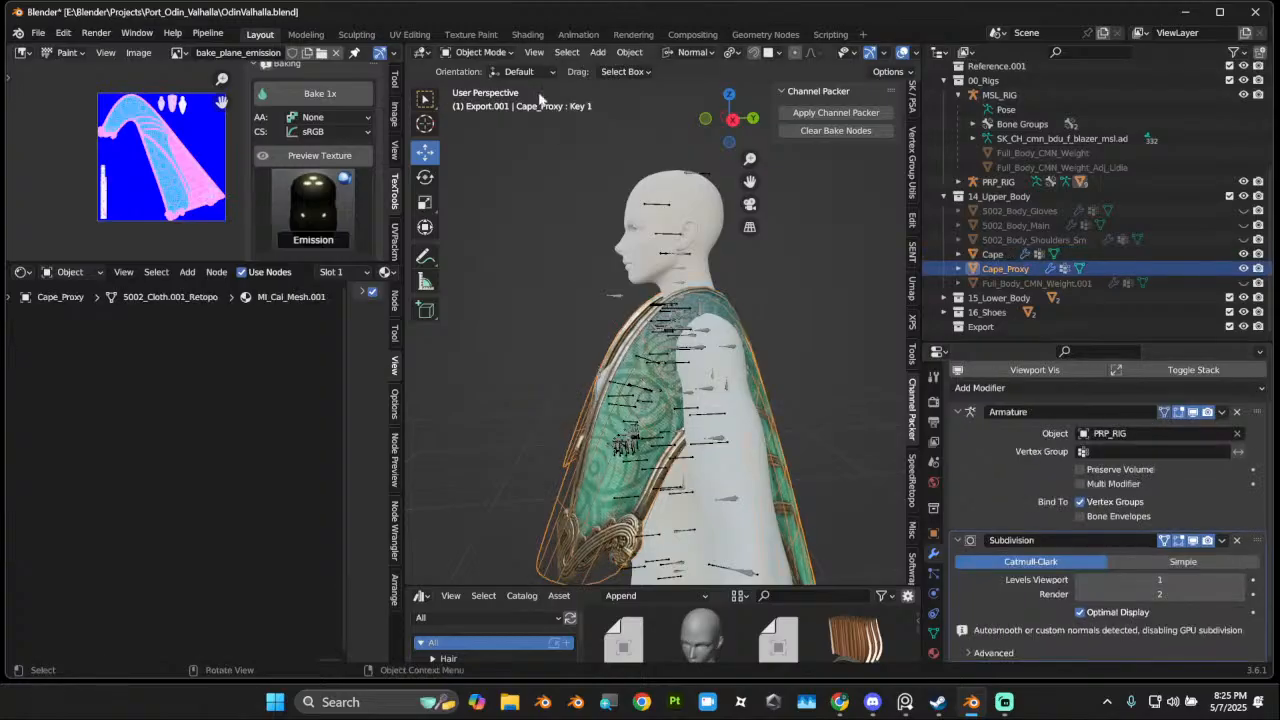
pyautogui.click(470, 55)
pyautogui.click(478, 110)
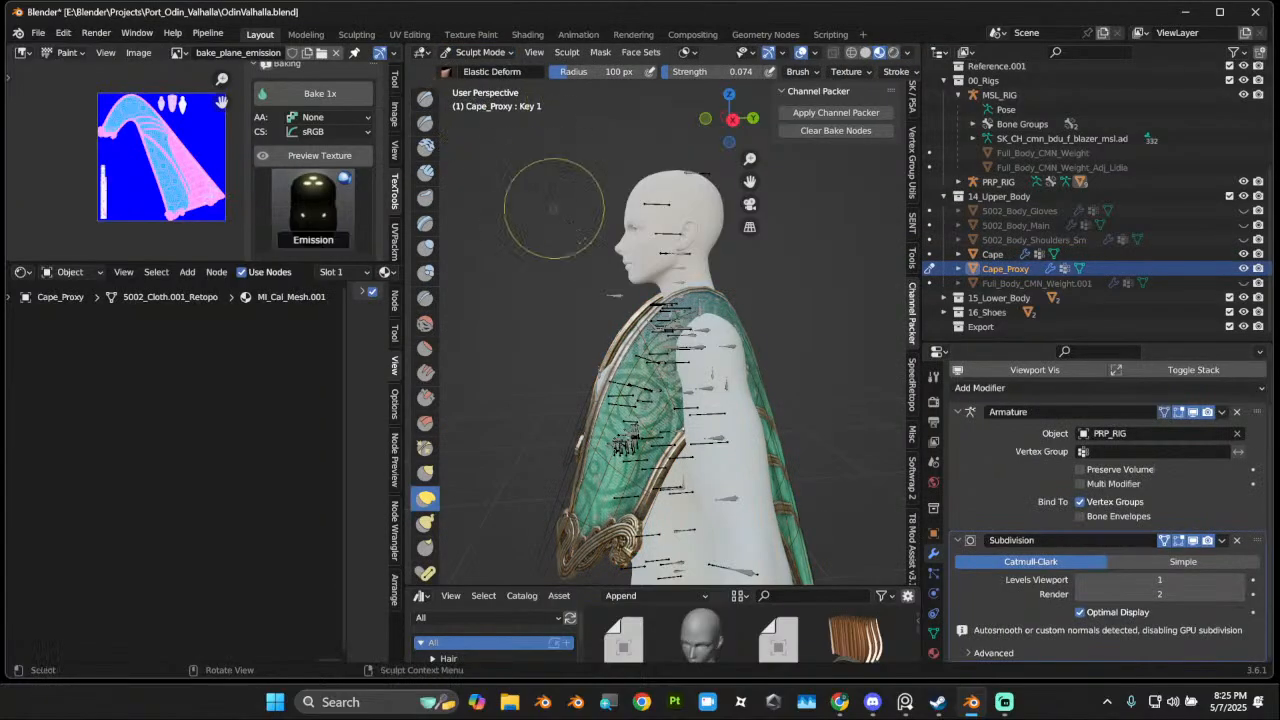
pyautogui.moveTo(722, 400); pyautogui.dragTo(515, 80, button='middle')
pyautogui.click(480, 52)
pyautogui.click(470, 70)
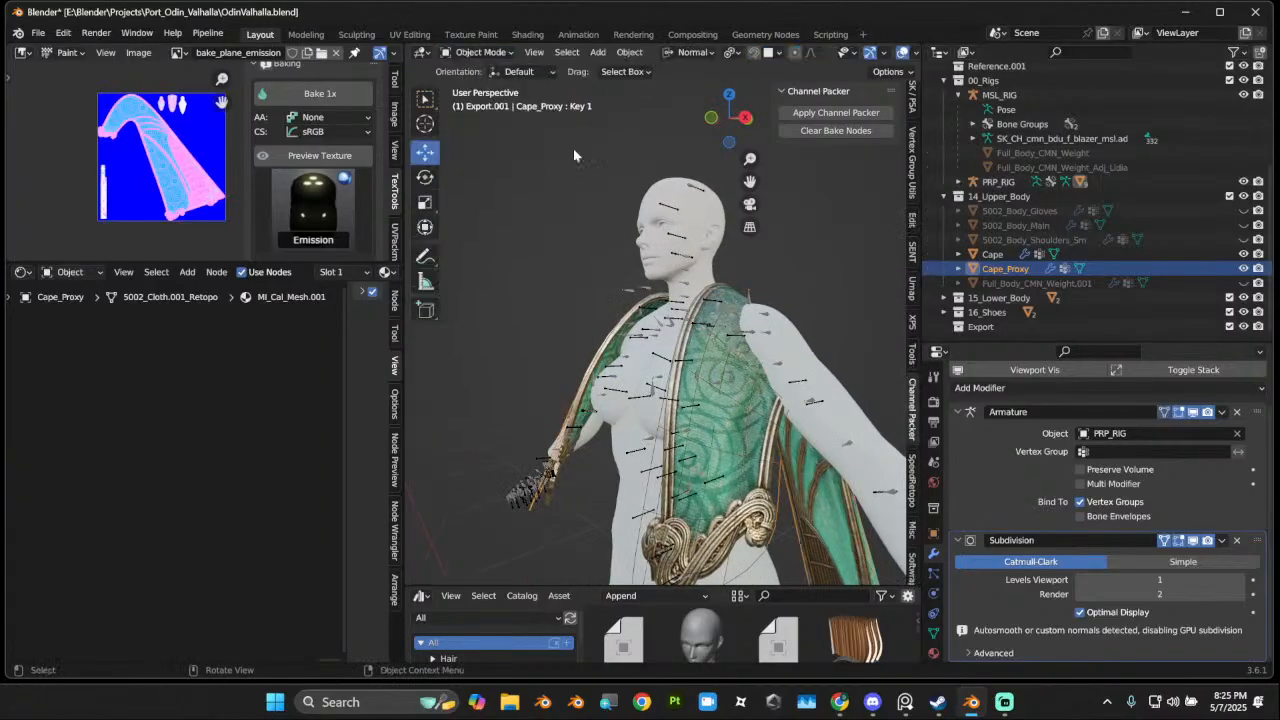
# Step: Find Cape_Proxy's shape keys and set the value of Key 1 to 1.000
pyautogui.moveTo(600, 330); pyautogui.dragTo(805, 432, button='middle')
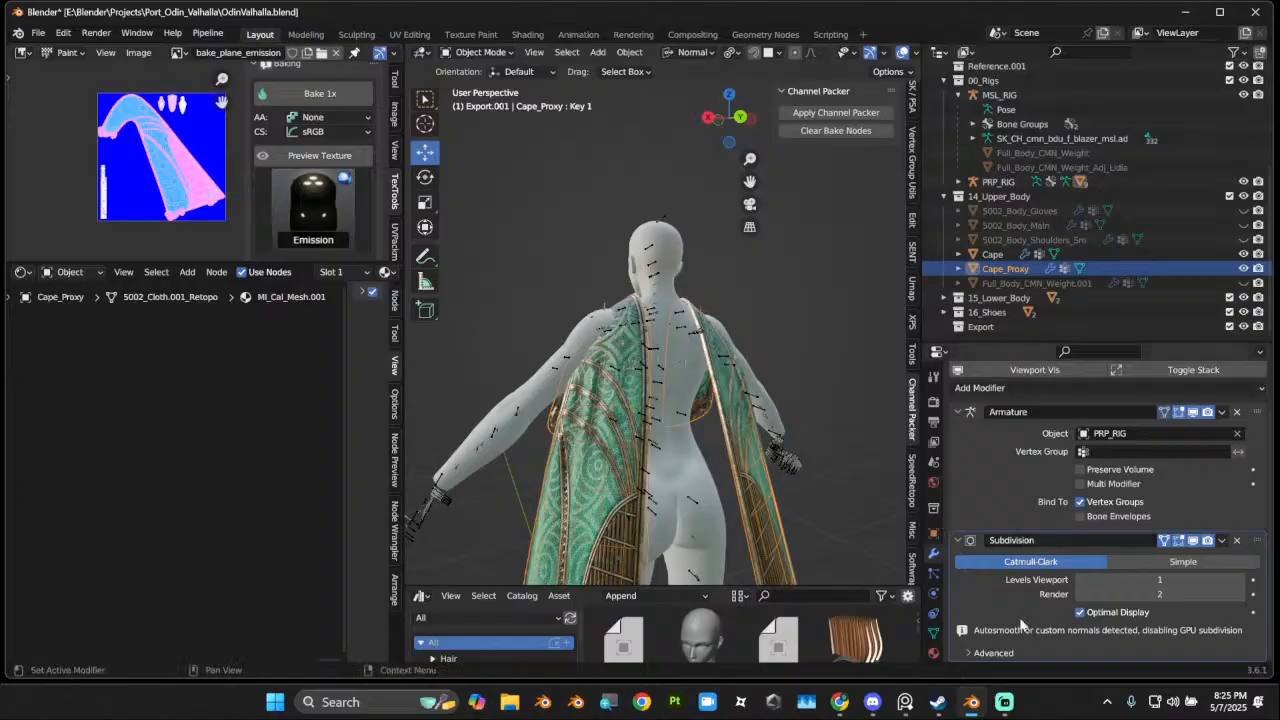
pyautogui.click(933, 632)
pyautogui.scroll(-10, 1225, 610)
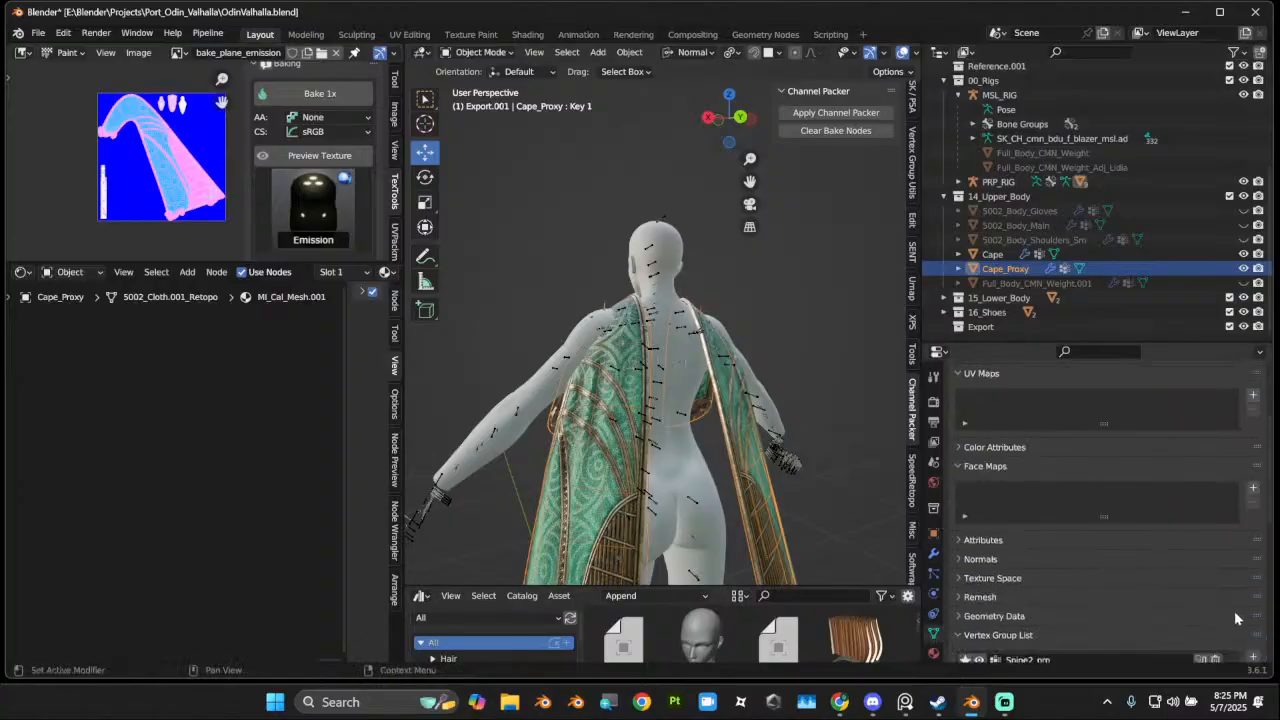
pyautogui.moveTo(1176, 622); pyautogui.dragTo(1270, 622)
# Step: Enter Sculpt Mode and pull the cape's rear shoulder edge outward with Elastic Deform, using strength 0.147 and radius 143 px
pyautogui.scroll(2, 735, 464)
pyautogui.moveTo(733, 463); pyautogui.dragTo(649, 374, button='middle')
pyautogui.click(478, 53)
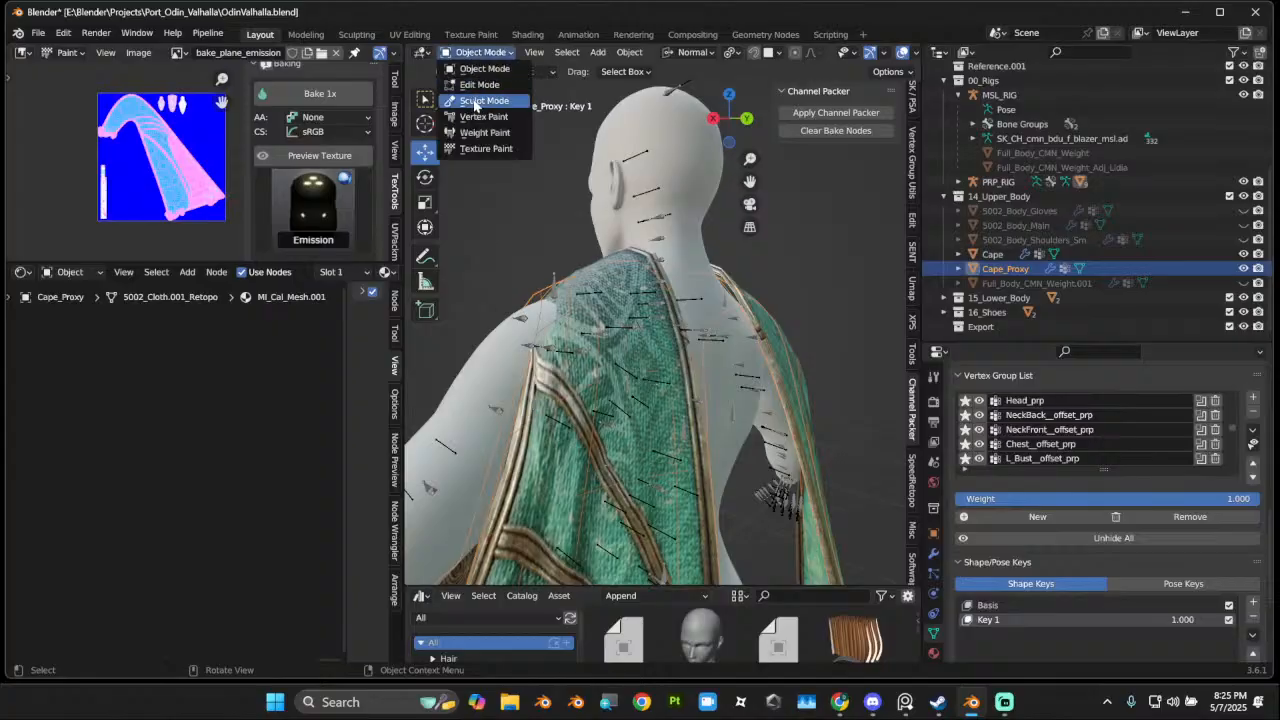
pyautogui.click(476, 101)
pyautogui.moveTo(540, 310); pyautogui.dragTo(499, 316)
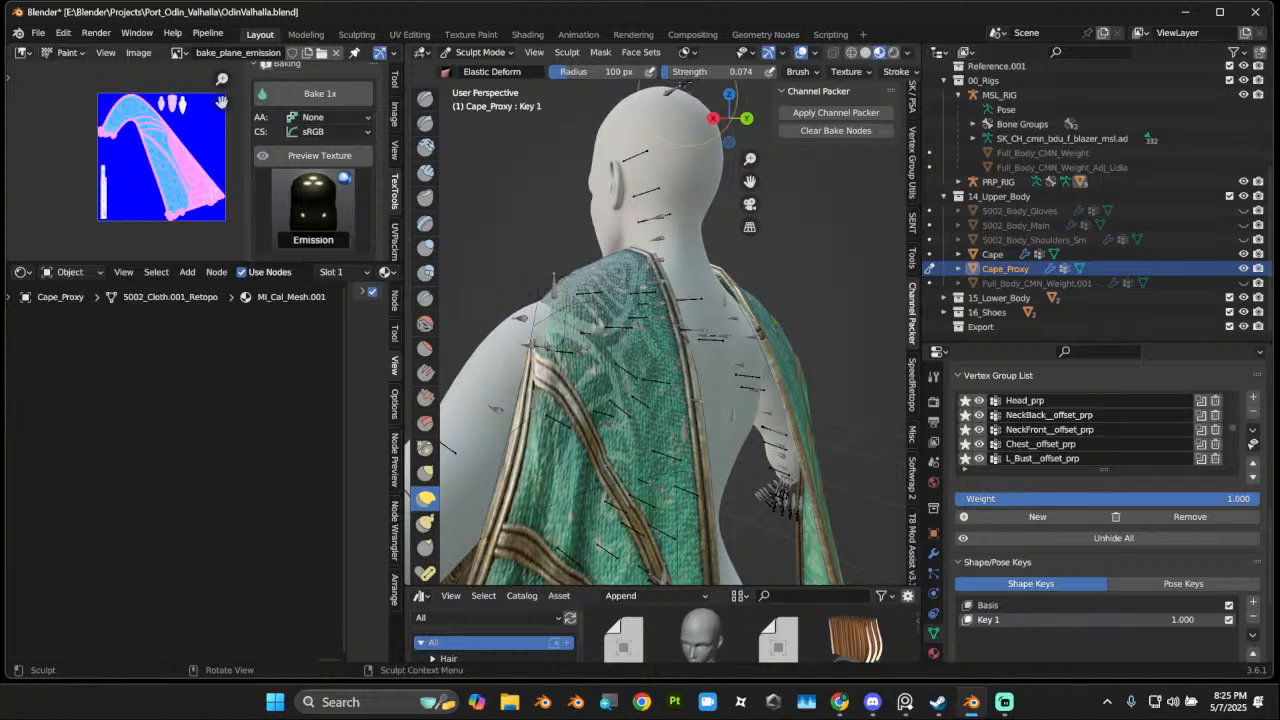
pyautogui.press('f')
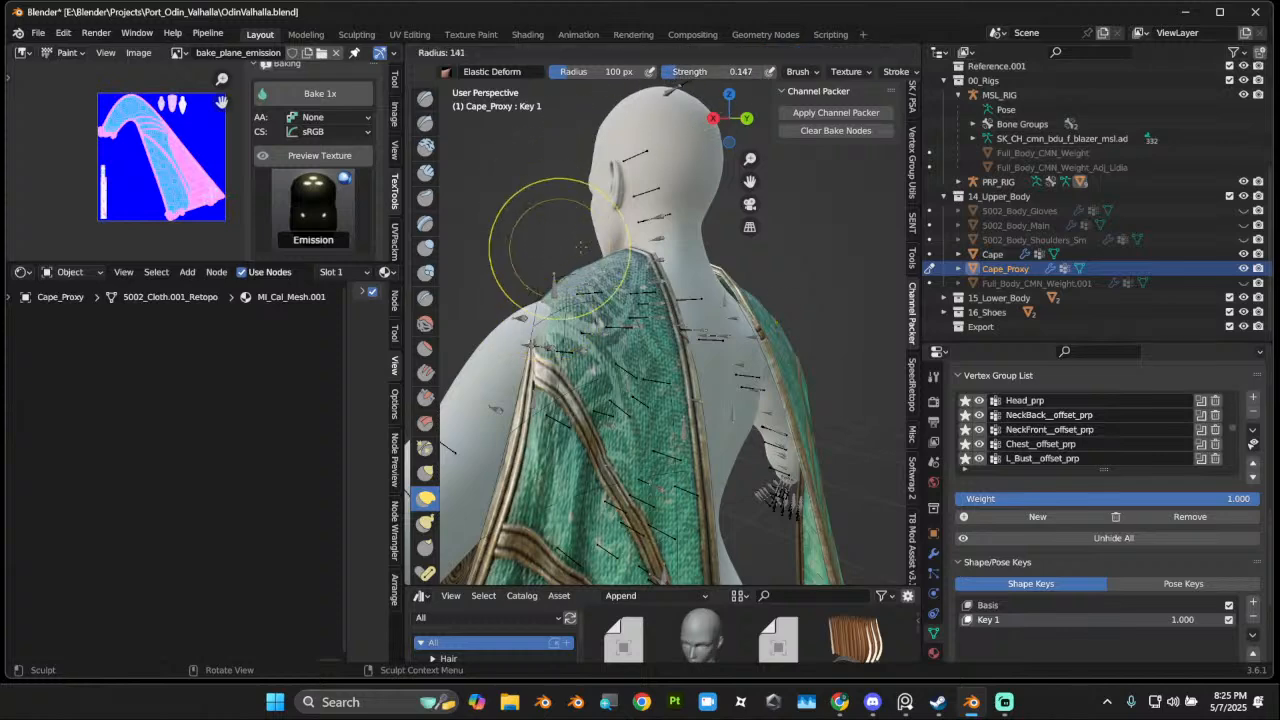
pyautogui.click(615, 245)
pyautogui.moveTo(537, 306); pyautogui.dragTo(510, 299)
# Step: Adjust the front and top of the cape's shoulder with Elastic Deform strokes, reducing the brush radius to 118 px
pyautogui.moveTo(580, 236)
pyautogui.mouseDown(button='middle')
pyautogui.moveTo(696, 247)
pyautogui.moveTo(800, 296)
pyautogui.mouseUp(button='middle')
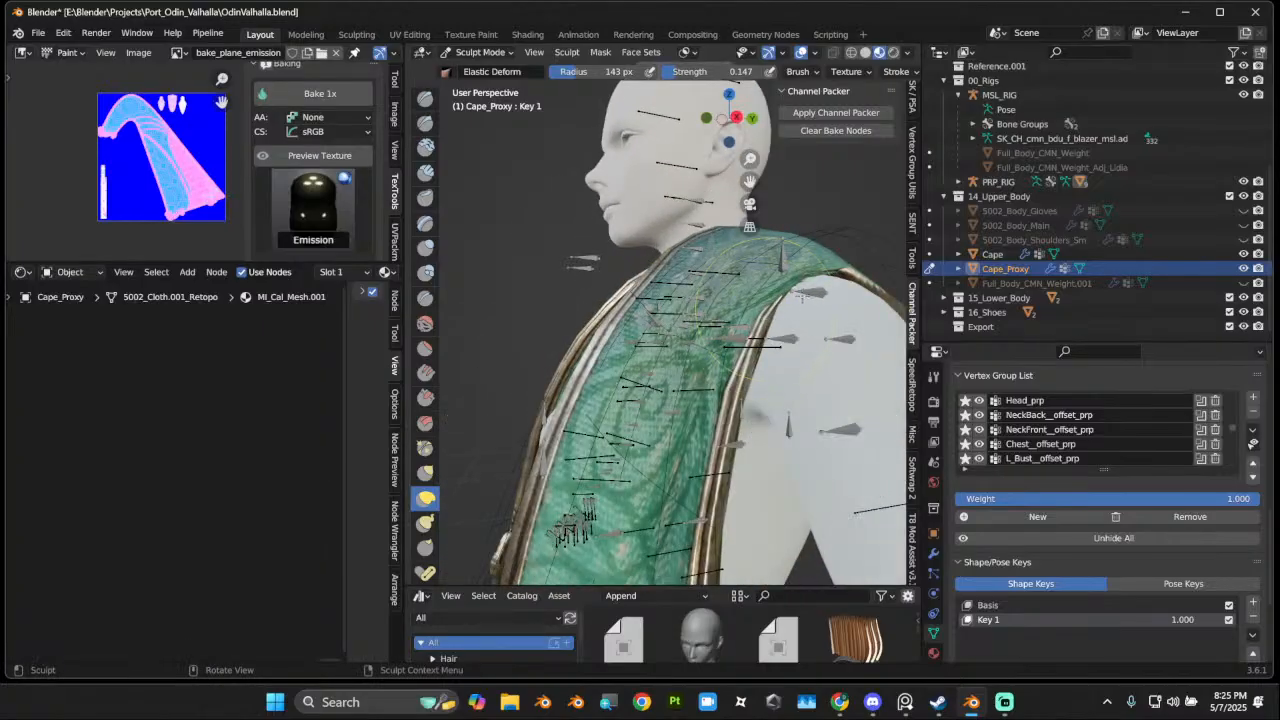
pyautogui.moveTo(672, 298); pyautogui.dragTo(662, 292)
pyautogui.moveTo(720, 290); pyautogui.dragTo(884, 285, button='middle')
pyautogui.press('f')
pyautogui.click(872, 286)
pyautogui.moveTo(846, 287); pyautogui.dragTo(858, 307)
pyautogui.moveTo(867, 374); pyautogui.dragTo(862, 364)
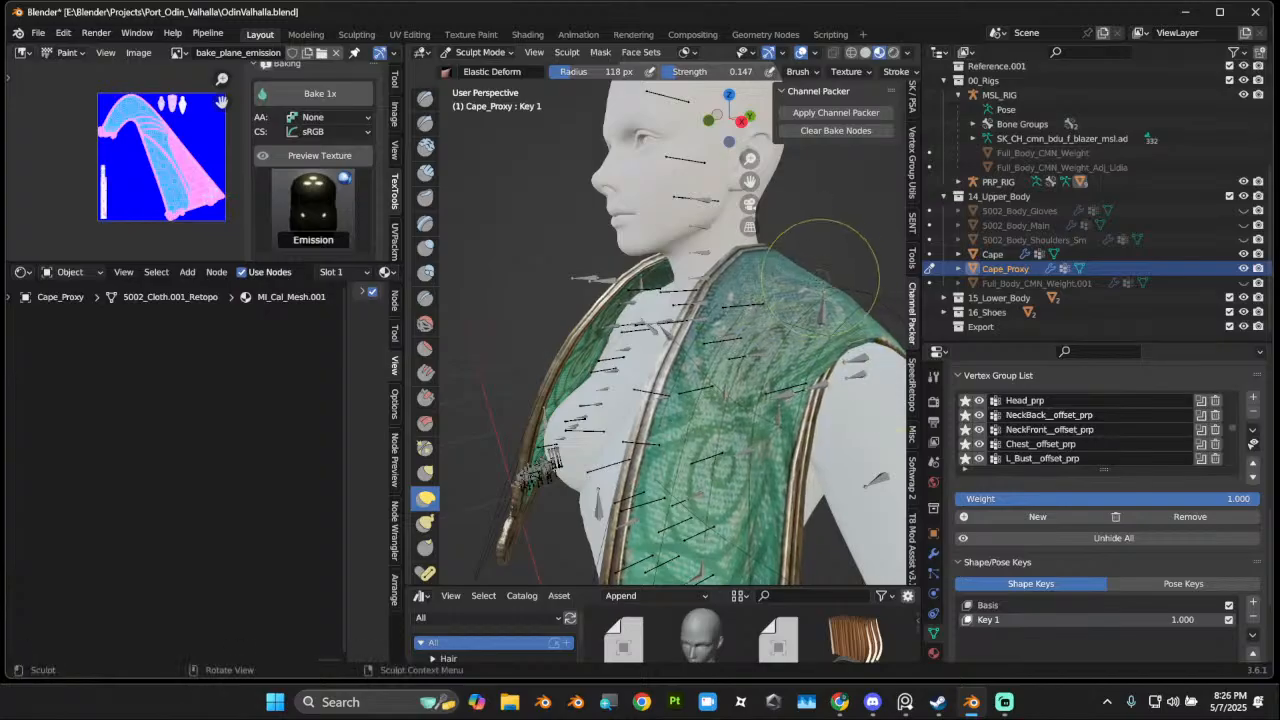
pyautogui.moveTo(823, 280); pyautogui.dragTo(828, 288)
pyautogui.moveTo(832, 347)
pyautogui.mouseDown()
pyautogui.moveTo(820, 348)
pyautogui.moveTo(841, 322)
pyautogui.mouseUp()
# Step: Pull the cape's back panel inward toward the spine, from the shoulder down to the mid-back
pyautogui.moveTo(870, 360)
pyautogui.mouseDown(button='middle')
pyautogui.moveTo(633, 328)
pyautogui.moveTo(590, 335)
pyautogui.mouseUp(button='middle')
pyautogui.scroll(-5, 633, 328)
pyautogui.scroll(1, 590, 335)
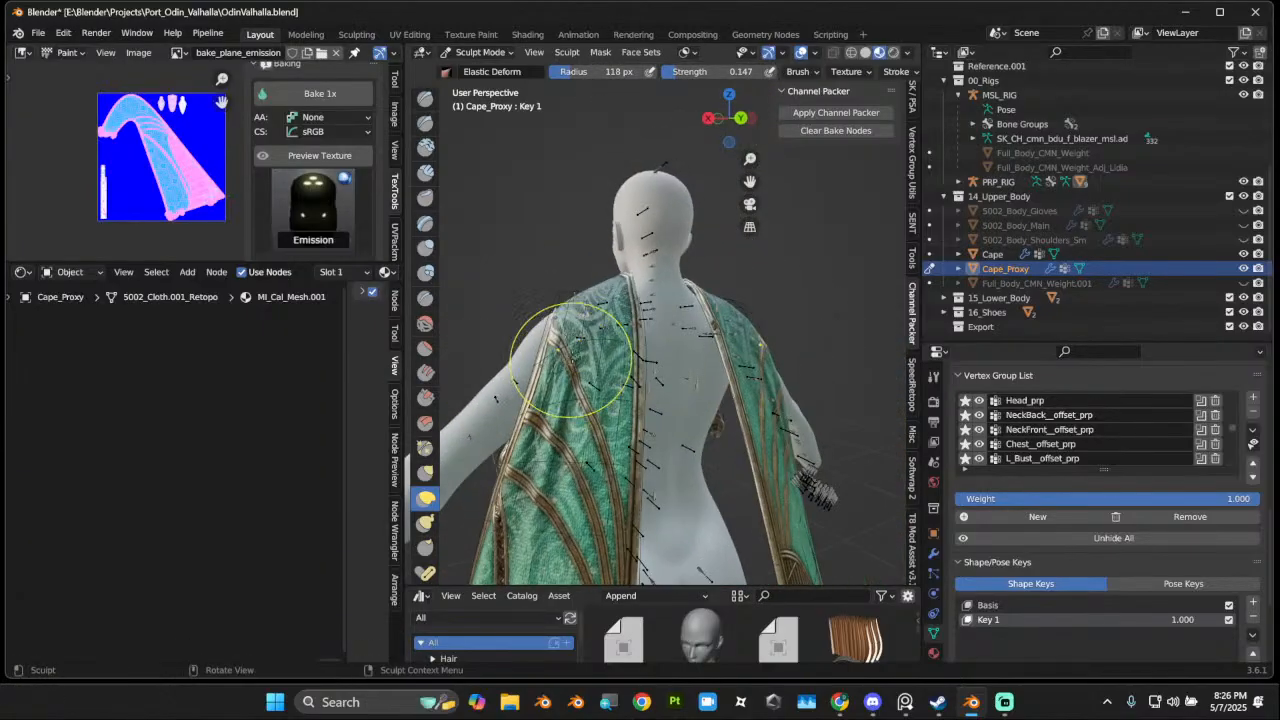
pyautogui.moveTo(607, 337); pyautogui.dragTo(638, 343)
pyautogui.moveTo(564, 371); pyautogui.dragTo(625, 382)
pyautogui.moveTo(546, 419)
pyautogui.mouseDown()
pyautogui.moveTo(655, 428)
pyautogui.moveTo(508, 457)
pyautogui.moveTo(605, 478)
pyautogui.mouseUp()
pyautogui.moveTo(584, 329); pyautogui.dragTo(591, 327)
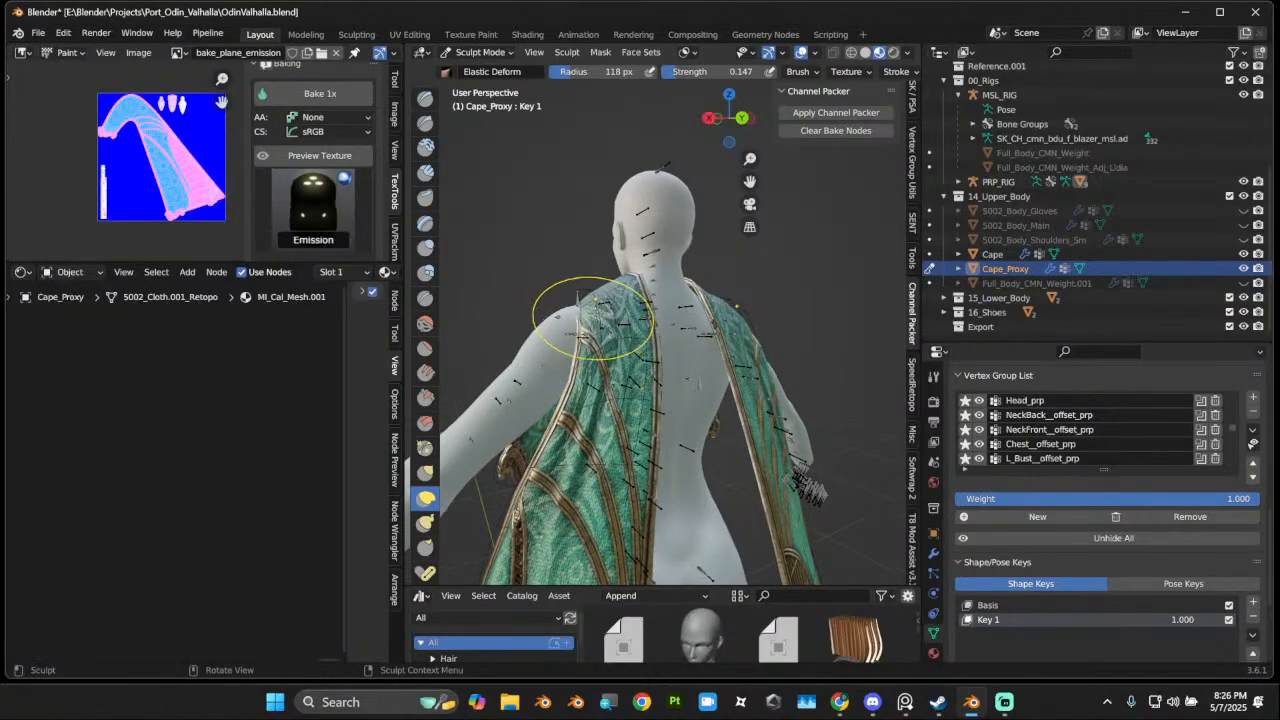
# Step: Reduce the brush radius to 93 px and nudge the top of the cape's shoulder from behind
pyautogui.press('f')
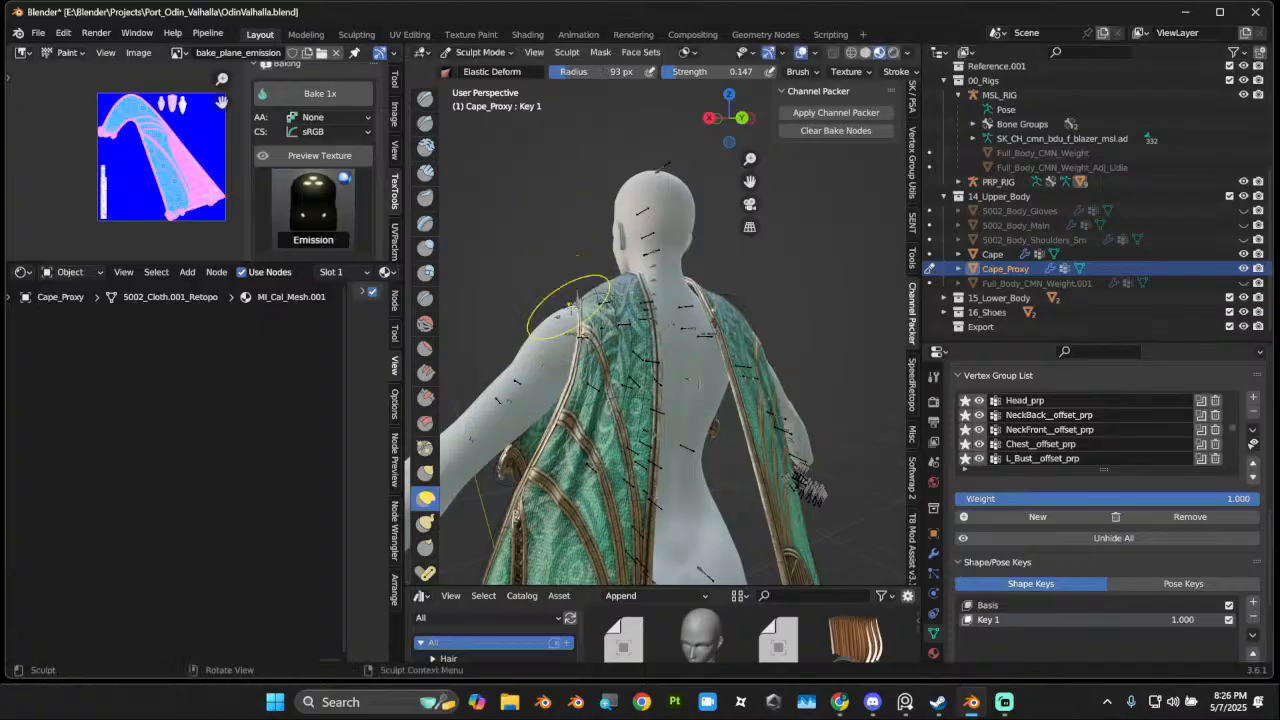
pyautogui.moveTo(587, 287); pyautogui.dragTo(592, 288)
pyautogui.scroll(1, 600, 289)
pyautogui.moveTo(600, 289); pyautogui.dragTo(612, 294, button='middle')
# Step: Set the brush radius to 65 px and reshape the cape's outer edge at the front of the shoulder
pyautogui.press('f')
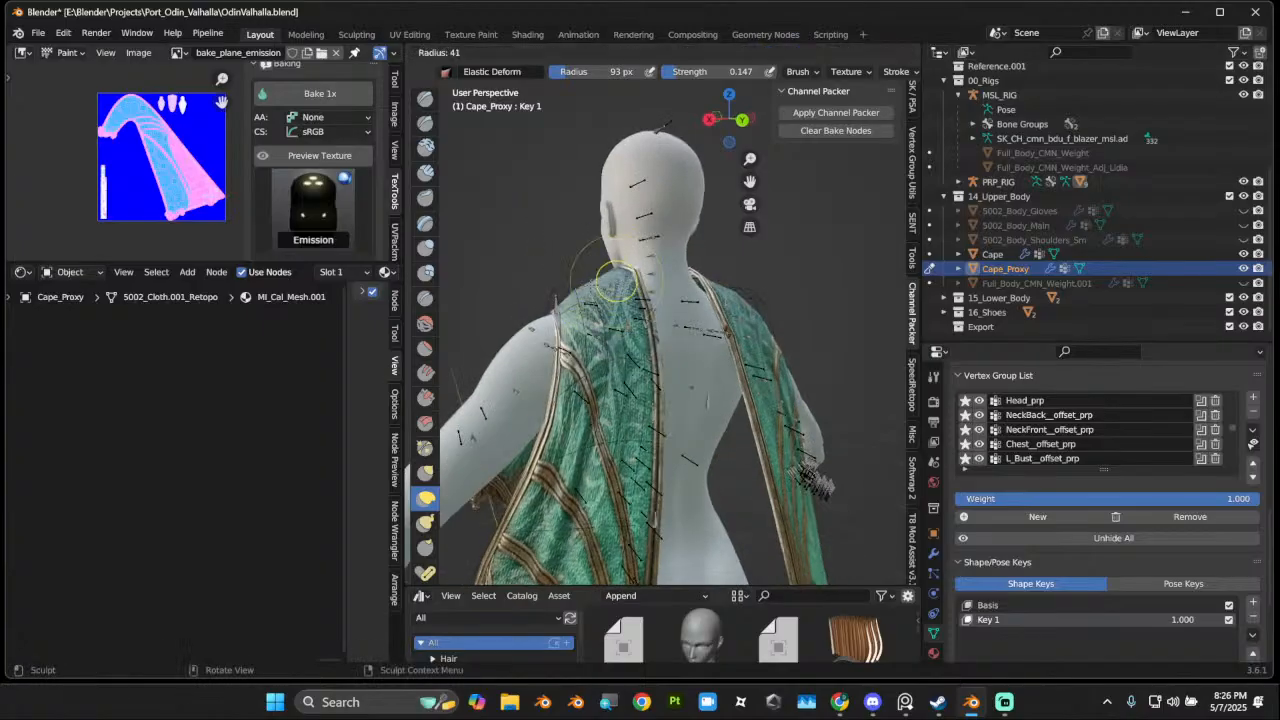
pyautogui.click(594, 278)
pyautogui.press('f')
pyautogui.click(600, 272)
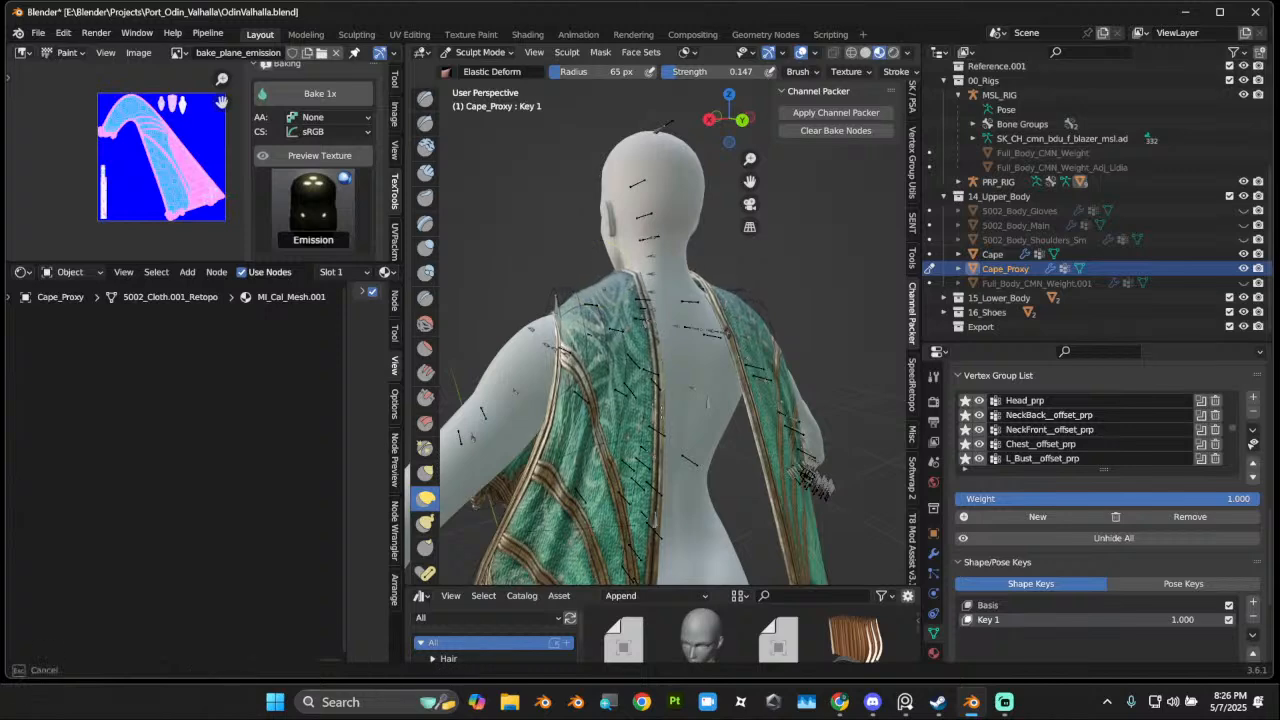
pyautogui.moveTo(583, 275); pyautogui.dragTo(776, 328, button='middle')
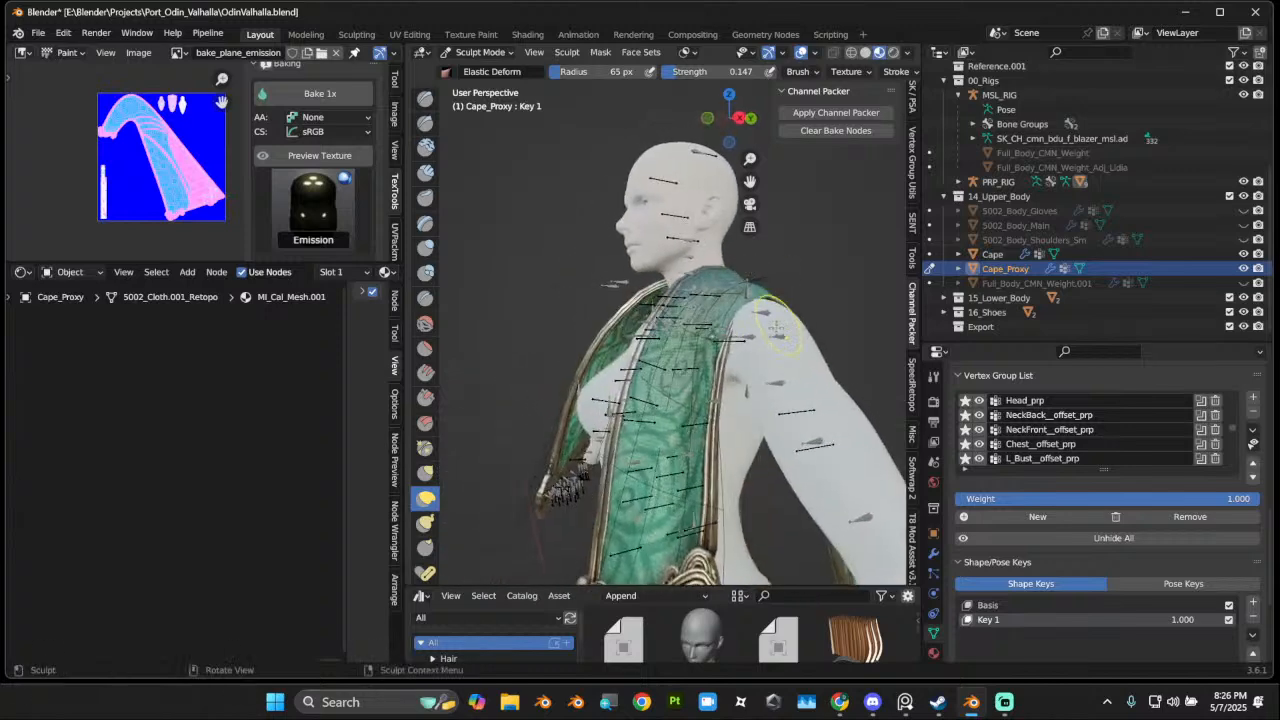
pyautogui.moveTo(735, 322)
pyautogui.mouseDown()
pyautogui.moveTo(748, 314)
pyautogui.moveTo(656, 237)
pyautogui.mouseUp()
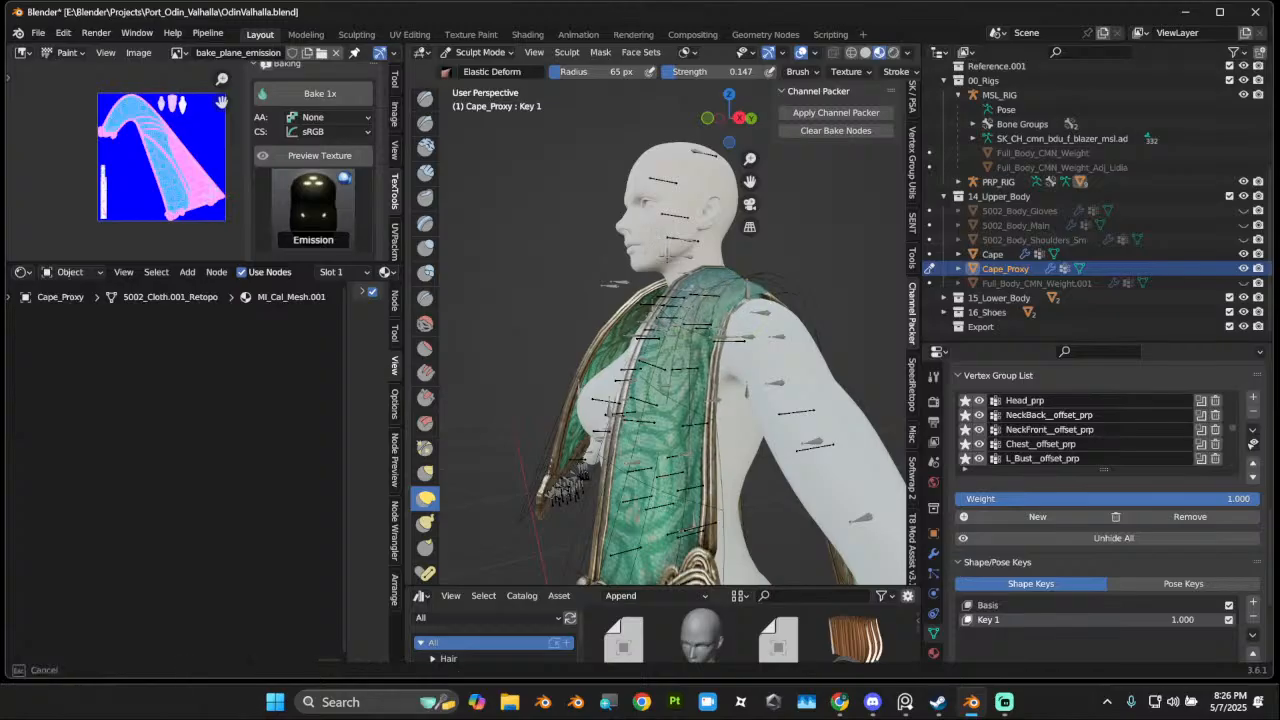
pyautogui.moveTo(665, 255); pyautogui.dragTo(743, 292, button='middle')
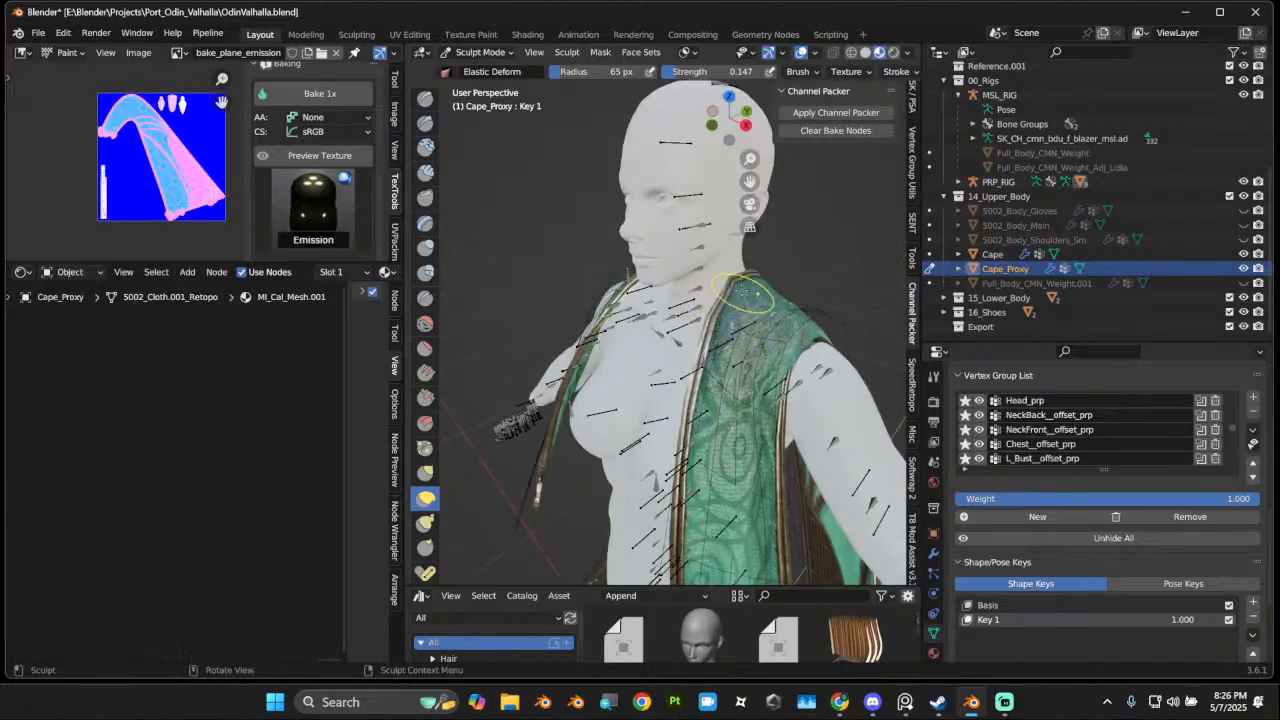
# Step: Set the brush radius to 74 px and sculpt the cape's upper back around the shoulders and neck edge
pyautogui.press('f')
pyautogui.click(735, 285)
pyautogui.press('f')
pyautogui.click(760, 290)
pyautogui.moveTo(735, 283)
pyautogui.mouseDown(button='middle')
pyautogui.moveTo(765, 285)
pyautogui.moveTo(609, 340)
pyautogui.mouseUp(button='middle')
pyautogui.moveTo(609, 340); pyautogui.dragTo(662, 390)
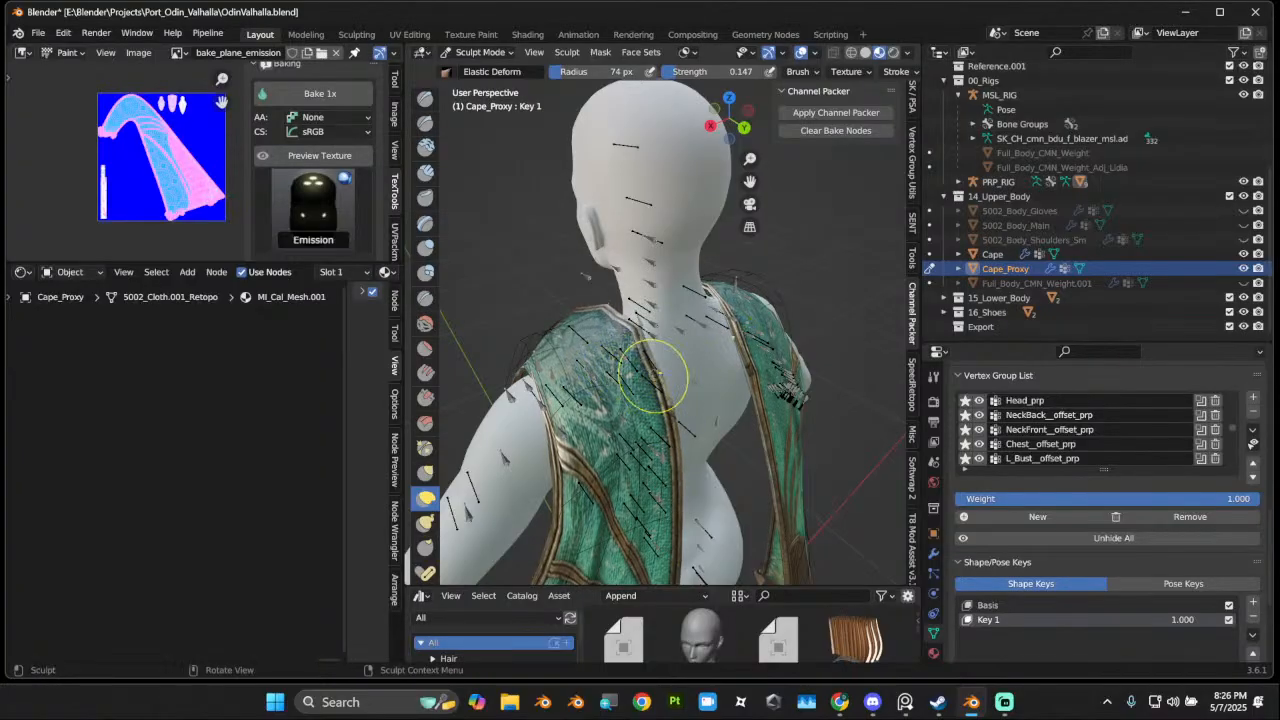
pyautogui.moveTo(680, 451); pyautogui.dragTo(578, 327, button='middle')
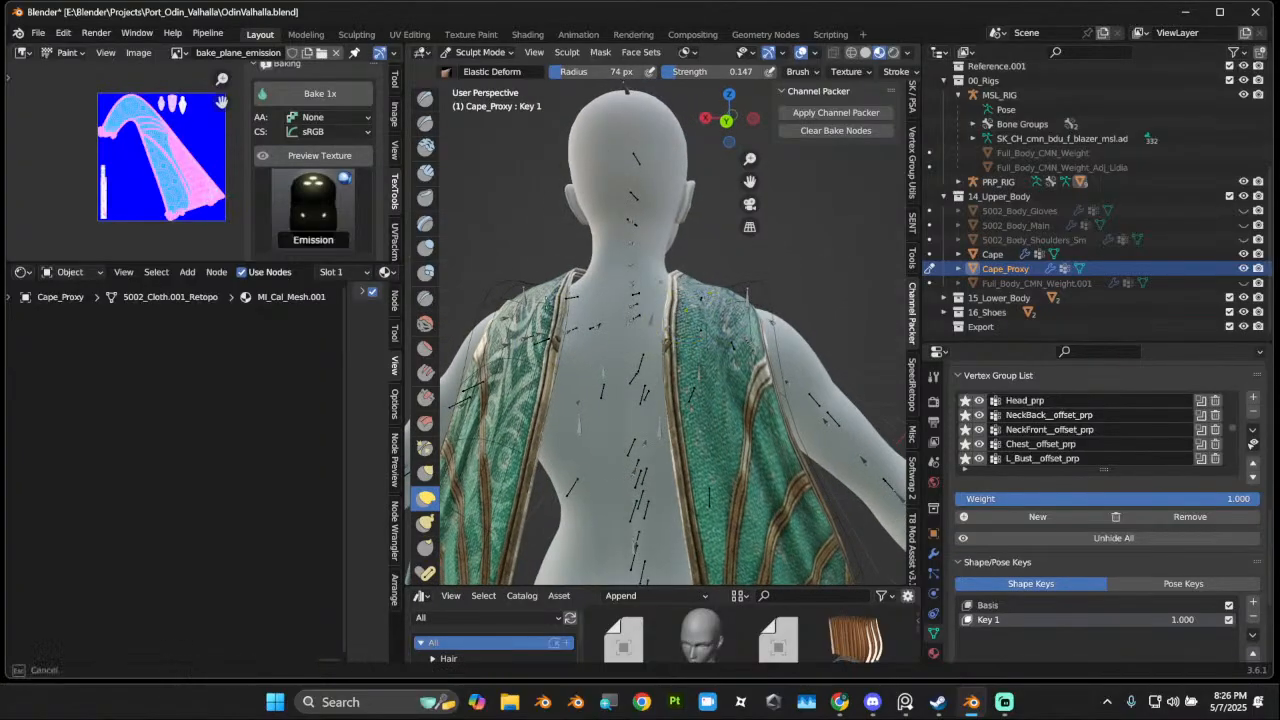
pyautogui.moveTo(535, 290); pyautogui.dragTo(564, 308)
pyautogui.moveTo(553, 297); pyautogui.dragTo(279, 320, button='middle')
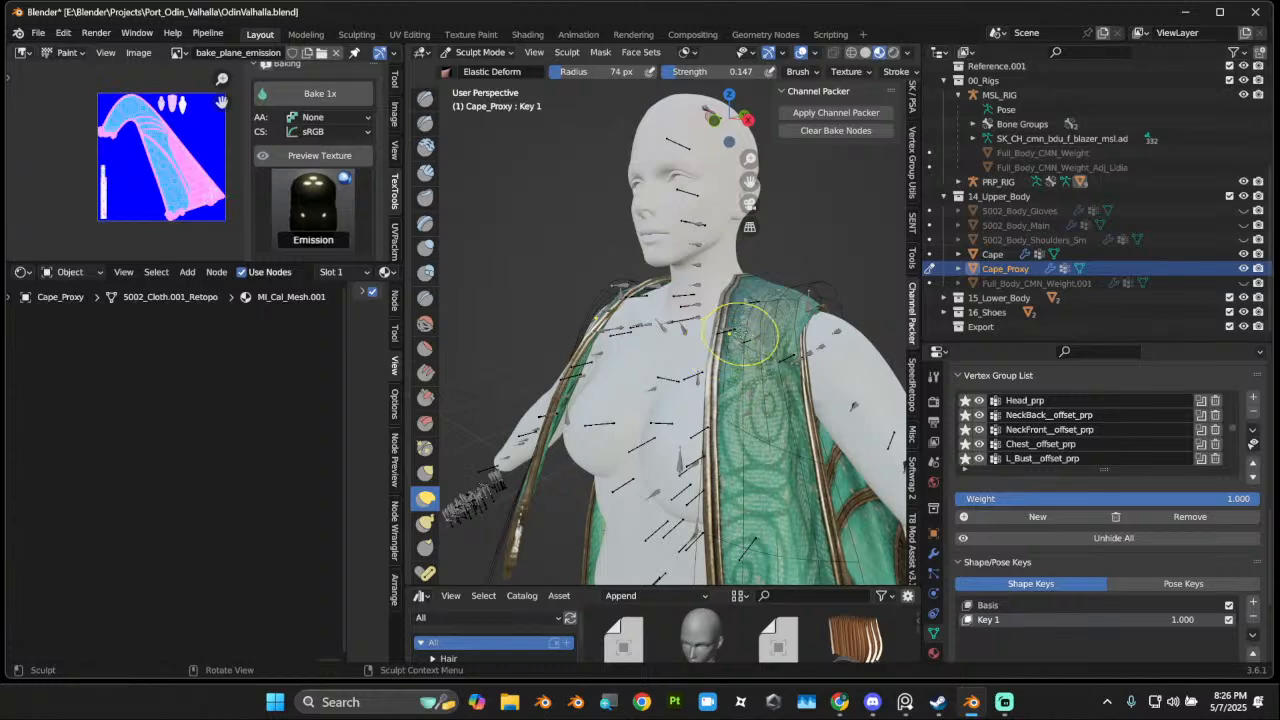
# Step: Unhide 5002_Body_Shoulders_Sm to compare the cape with the shoulder armour
pyautogui.press('/')
pyautogui.press('/')
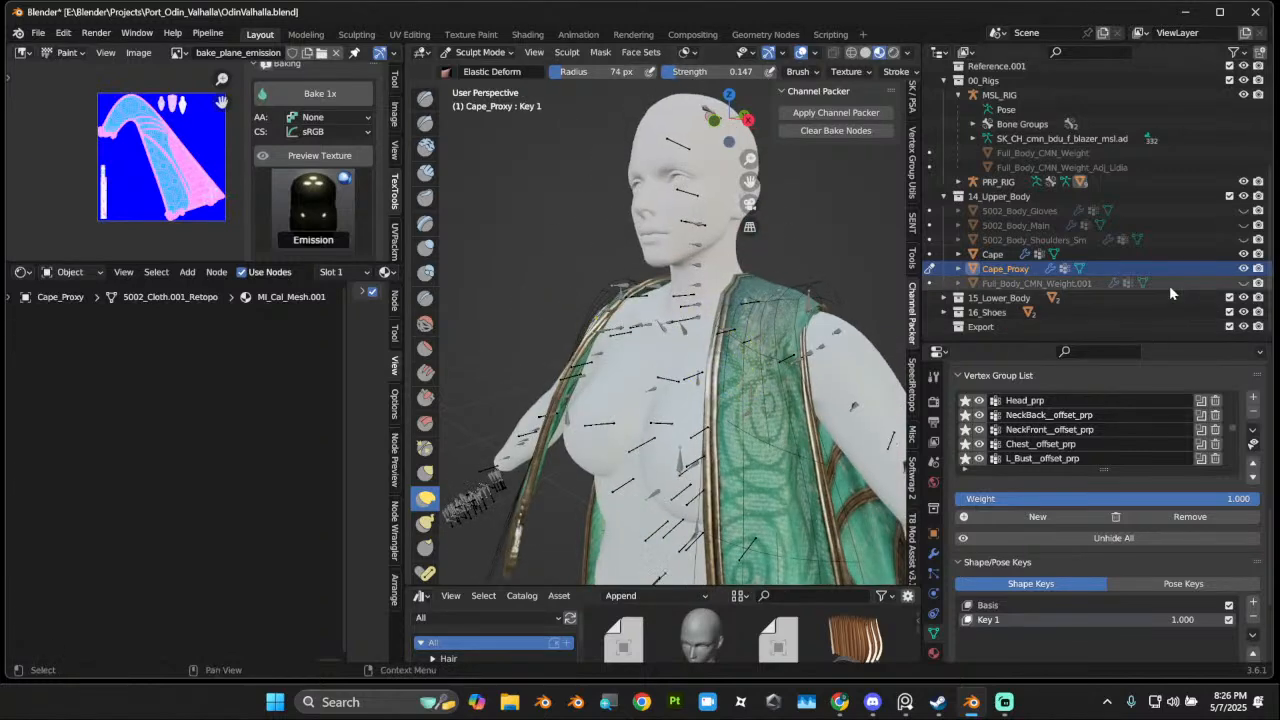
pyautogui.click(1243, 240)
pyautogui.moveTo(820, 300); pyautogui.dragTo(660, 290, button='middle')
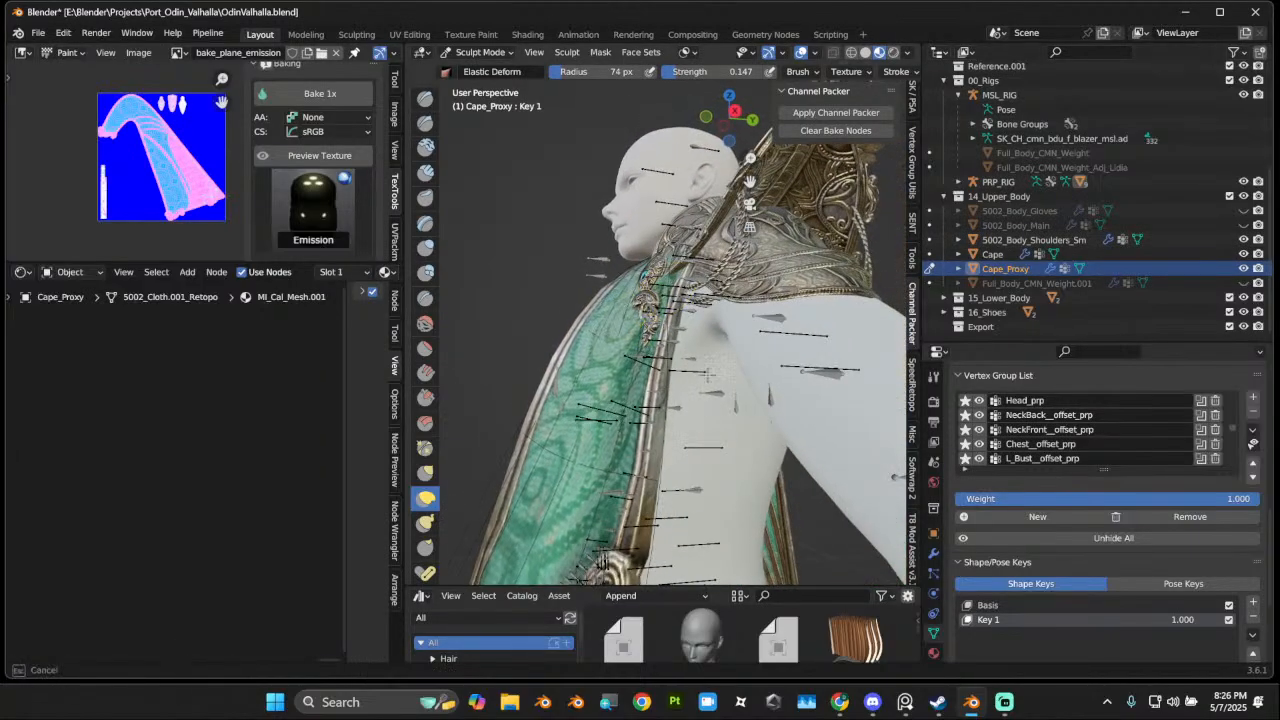
# Step: Sculpt the cape around the shoulder armour and along its front panel with Elastic Deform
pyautogui.moveTo(885, 457); pyautogui.dragTo(800, 330, button='middle')
pyautogui.moveTo(800, 345); pyautogui.dragTo(810, 335)
pyautogui.moveTo(762, 300)
pyautogui.mouseDown()
pyautogui.moveTo(771, 320)
pyautogui.moveTo(757, 310)
pyautogui.mouseUp()
pyautogui.moveTo(631, 519)
pyautogui.mouseDown()
pyautogui.moveTo(742, 328)
pyautogui.moveTo(730, 336)
pyautogui.mouseUp()
pyautogui.moveTo(672, 472)
pyautogui.mouseDown(button='middle')
pyautogui.moveTo(832, 359)
pyautogui.moveTo(719, 282)
pyautogui.mouseUp(button='middle')
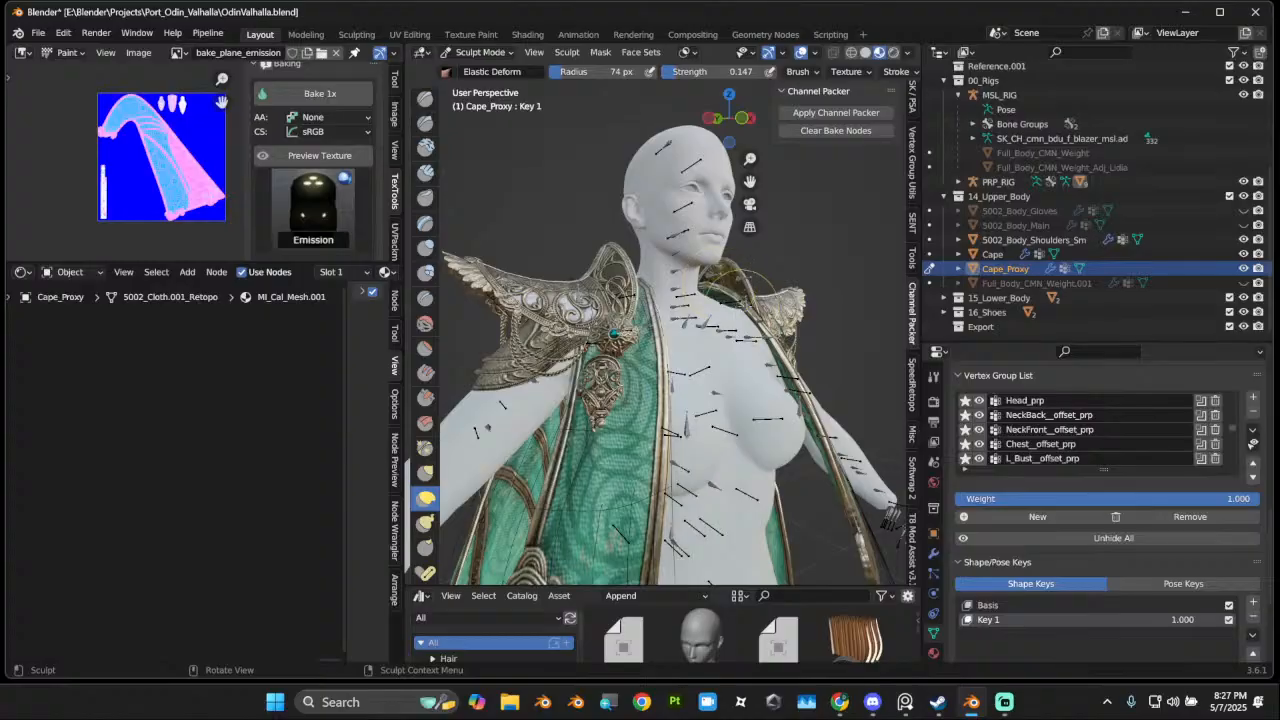
# Step: Set the brush radius to 104 px and adjust the cape's front panel beneath the shoulder armour
pyautogui.moveTo(678, 455); pyautogui.dragTo(620, 372, button='middle')
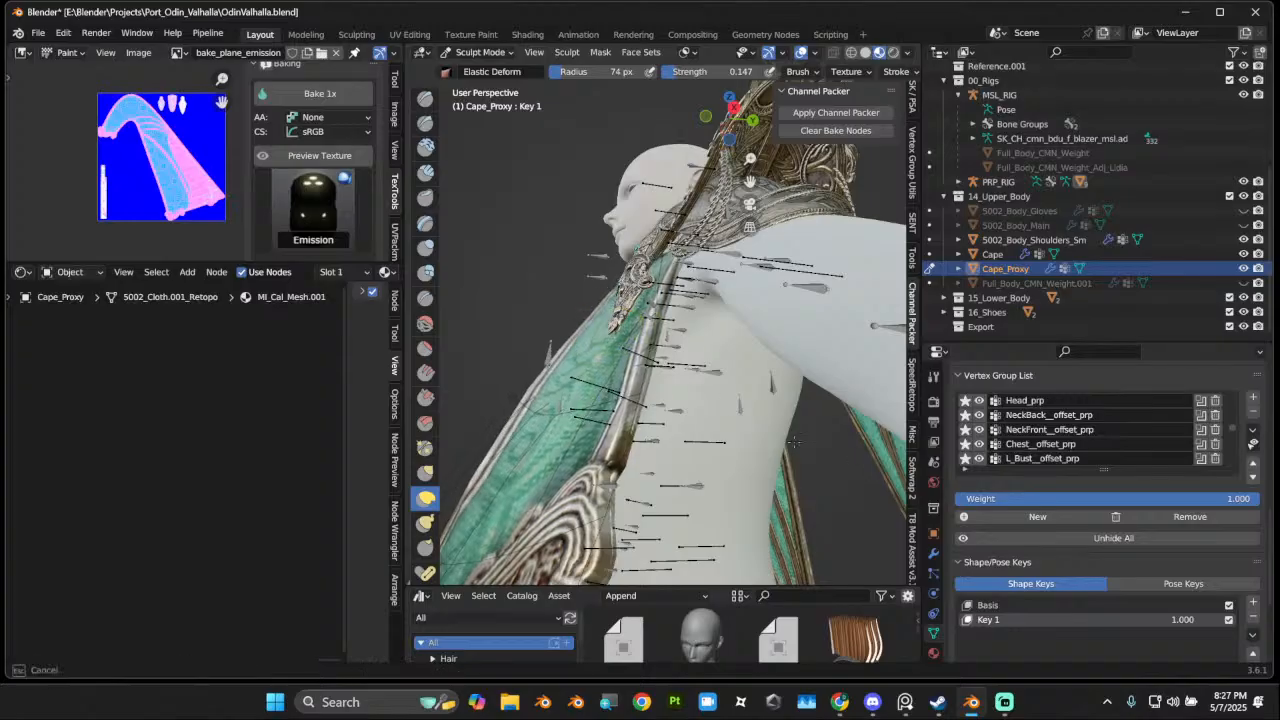
pyautogui.moveTo(793, 441); pyautogui.dragTo(647, 378, button='middle')
pyautogui.moveTo(826, 430)
pyautogui.mouseDown(button='middle')
pyautogui.moveTo(865, 346)
pyautogui.moveTo(868, 376)
pyautogui.moveTo(838, 384)
pyautogui.moveTo(745, 318)
pyautogui.mouseUp(button='middle')
pyautogui.scroll(4, 837, 388)
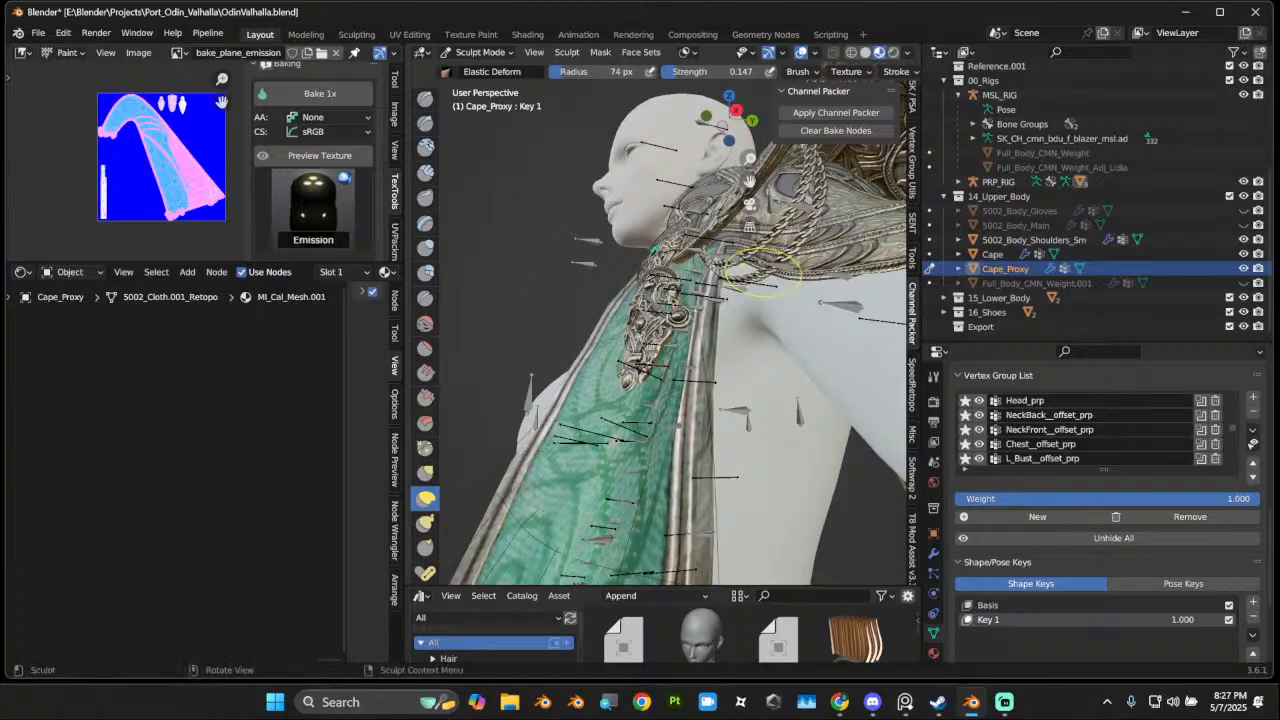
pyautogui.moveTo(760, 275)
pyautogui.mouseDown(button='middle')
pyautogui.moveTo(735, 265)
pyautogui.moveTo(810, 343)
pyautogui.mouseUp(button='middle')
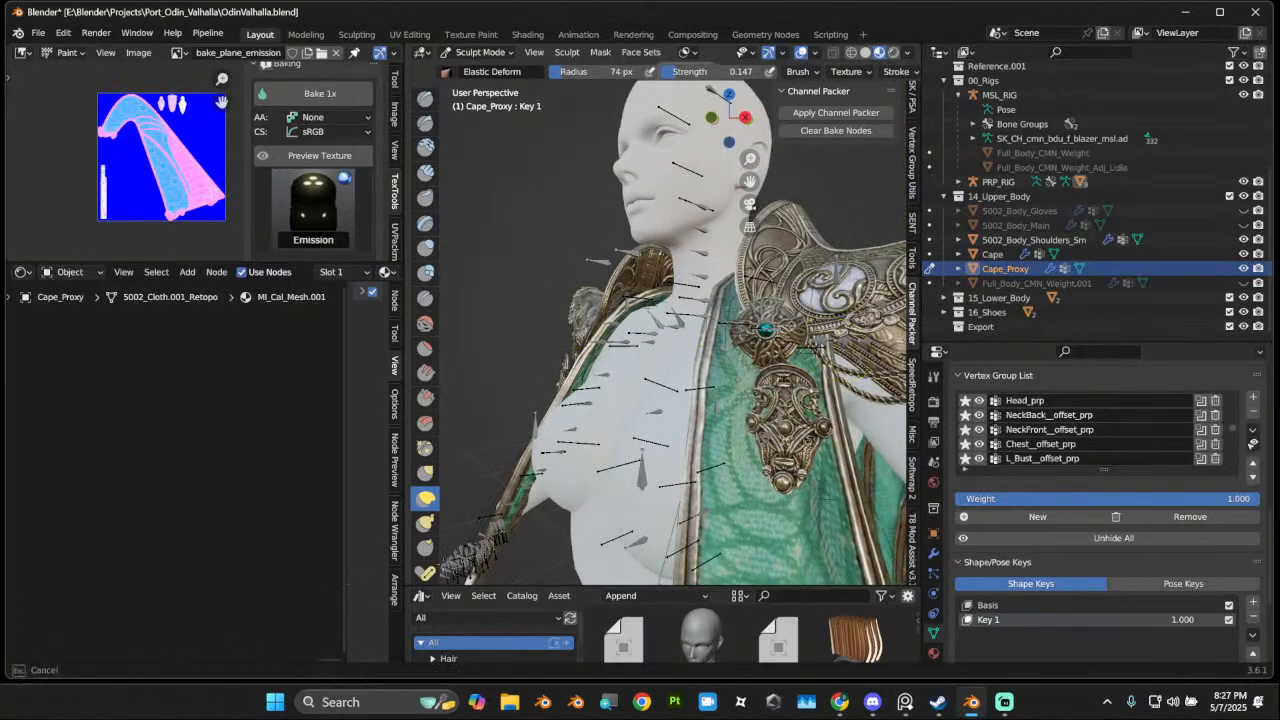
pyautogui.moveTo(748, 466); pyautogui.dragTo(752, 503, button='middle')
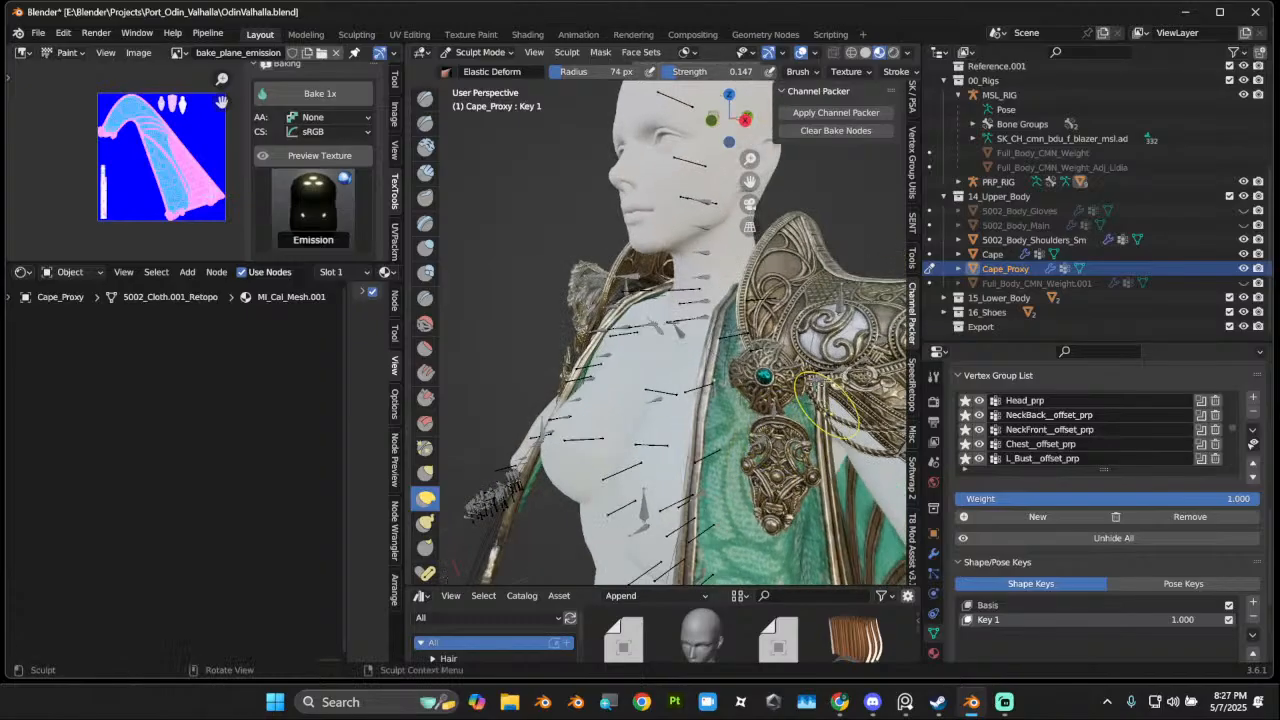
pyautogui.press('f')
pyautogui.click(848, 407)
pyautogui.moveTo(845, 430); pyautogui.dragTo(208, 508)
pyautogui.moveTo(805, 400)
pyautogui.mouseDown(button='middle')
pyautogui.moveTo(752, 385)
pyautogui.moveTo(690, 322)
pyautogui.mouseUp(button='middle')
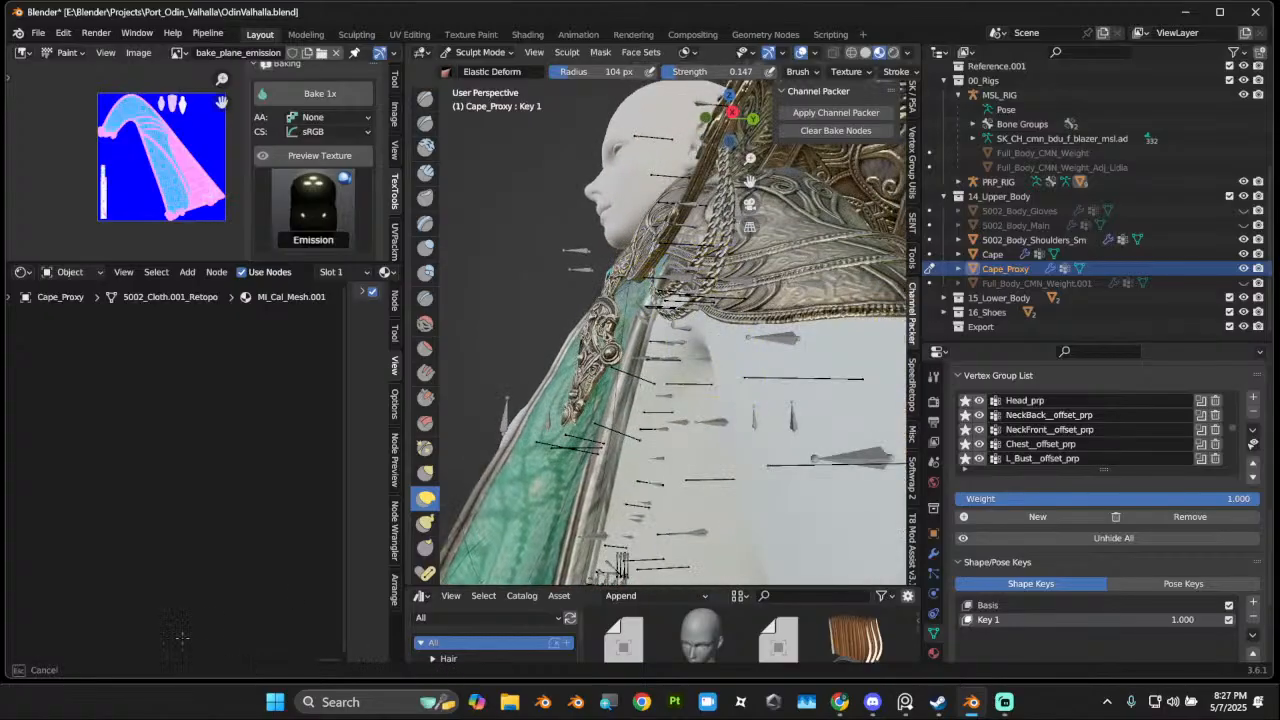
pyautogui.moveTo(690, 322)
pyautogui.mouseDown(button='middle')
pyautogui.moveTo(748, 385)
pyautogui.moveTo(800, 400)
pyautogui.mouseUp(button='middle')
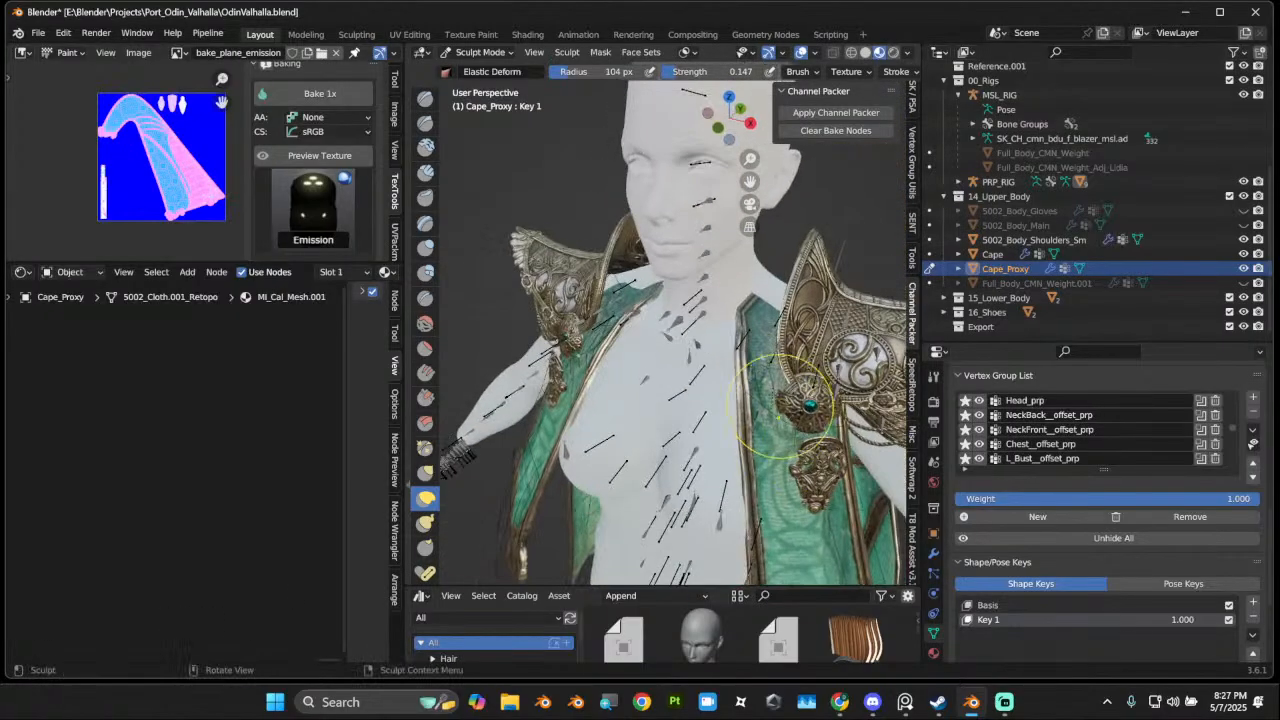
# Step: Set the brush radius to 138 px and raise the cape's back edge over the shoulders with Elastic Deform
pyautogui.press('f')
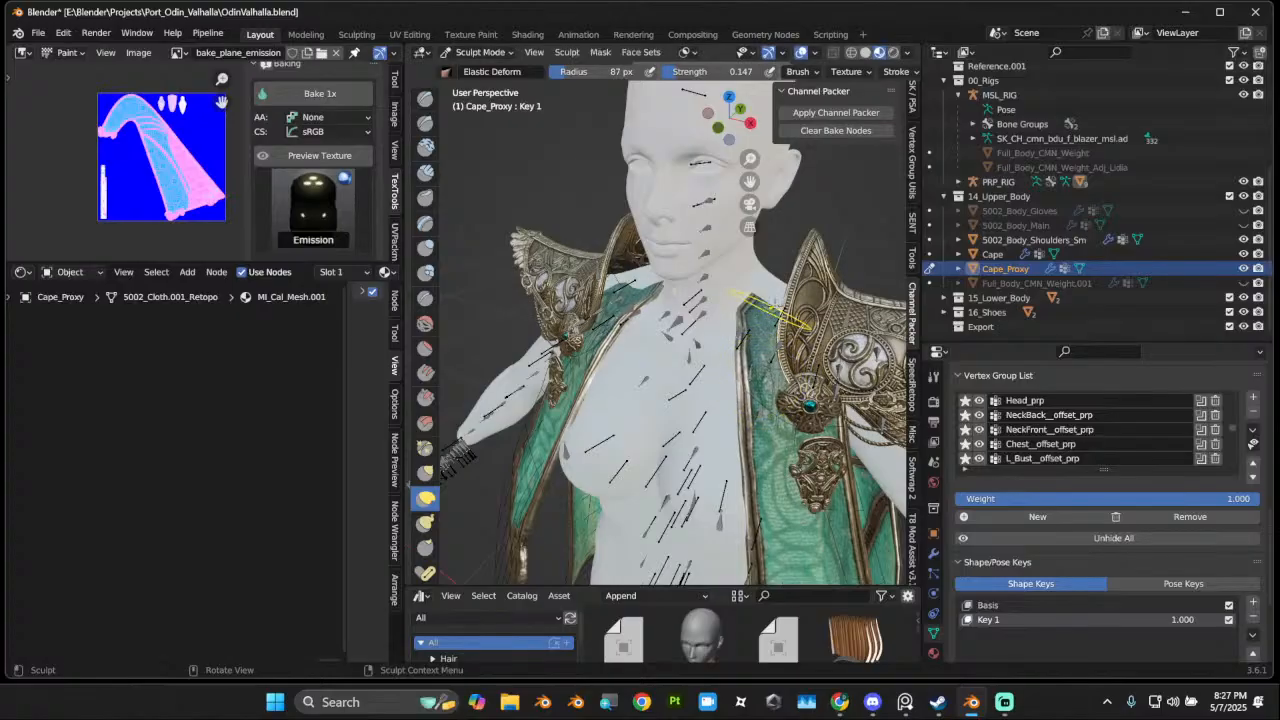
pyautogui.press('f')
pyautogui.click(800, 302)
pyautogui.moveTo(800, 302)
pyautogui.mouseDown(button='middle')
pyautogui.moveTo(830, 255)
pyautogui.moveTo(502, 373)
pyautogui.moveTo(569, 304)
pyautogui.mouseUp(button='middle')
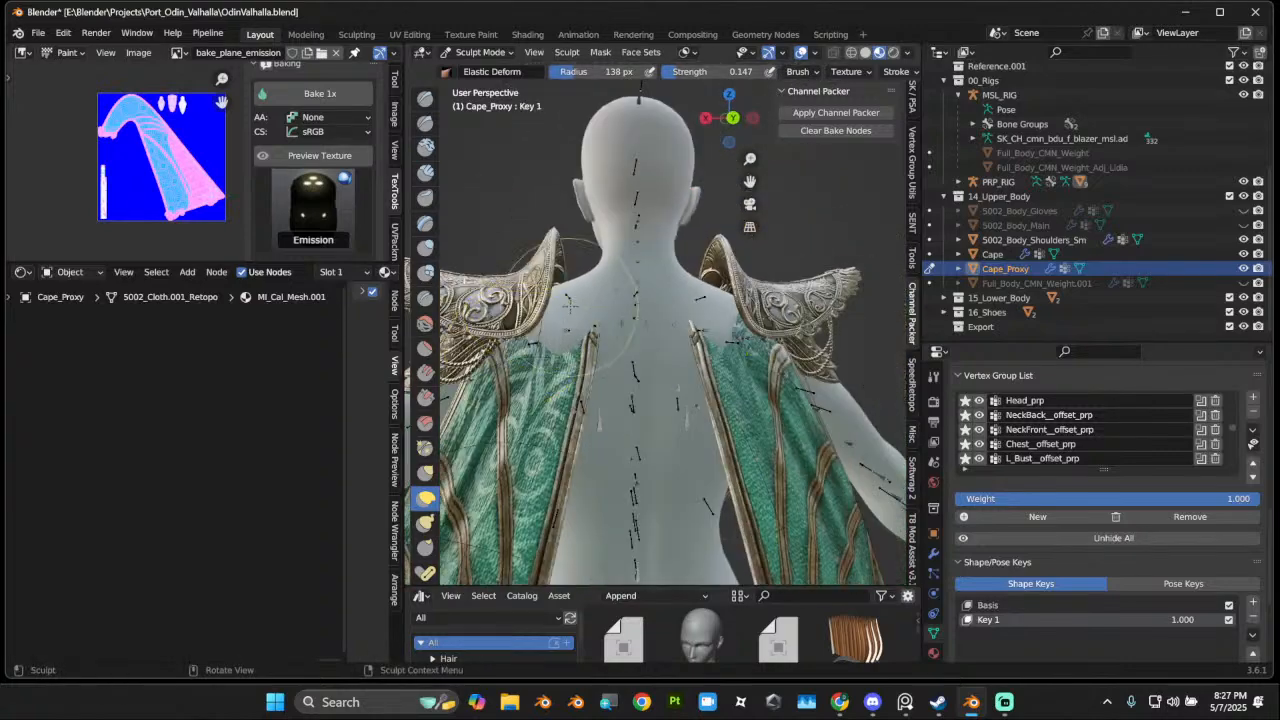
pyautogui.moveTo(592, 311); pyautogui.dragTo(587, 276)
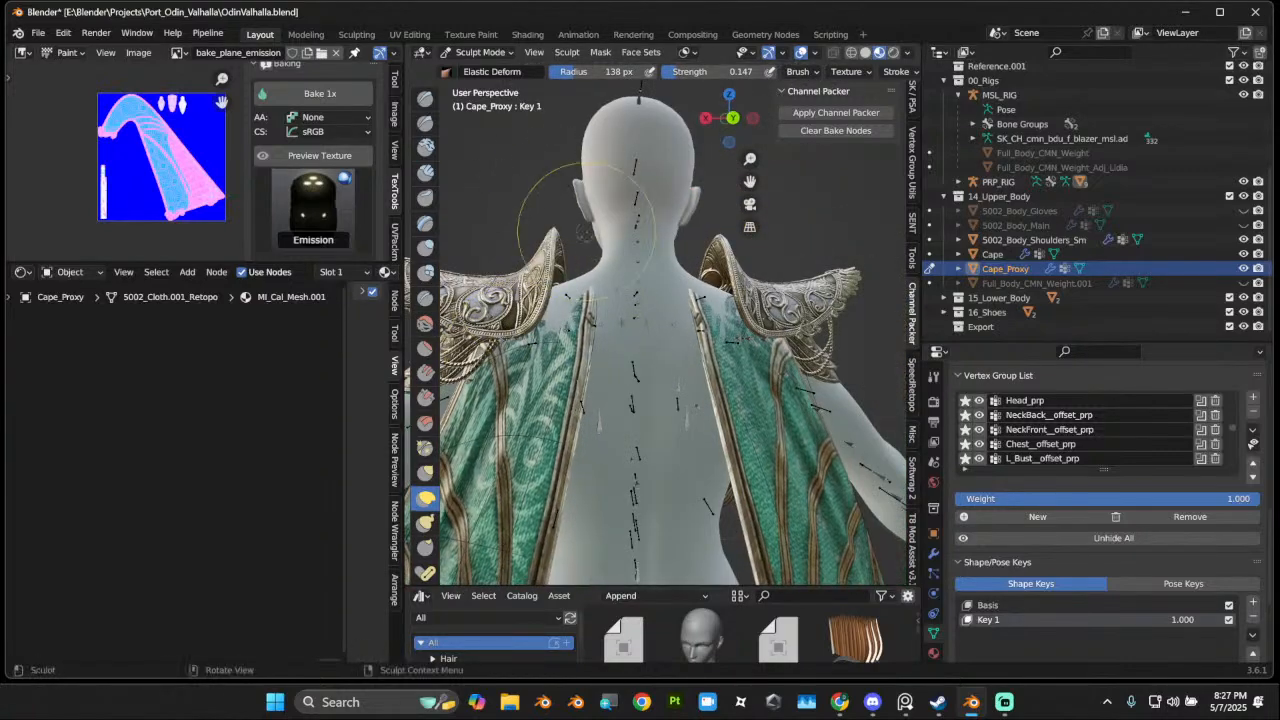
# Step: Set the brush radius to 115 px and reshape the cape's front panel beneath the shoulder armour
pyautogui.press('f')
pyautogui.click(645, 281)
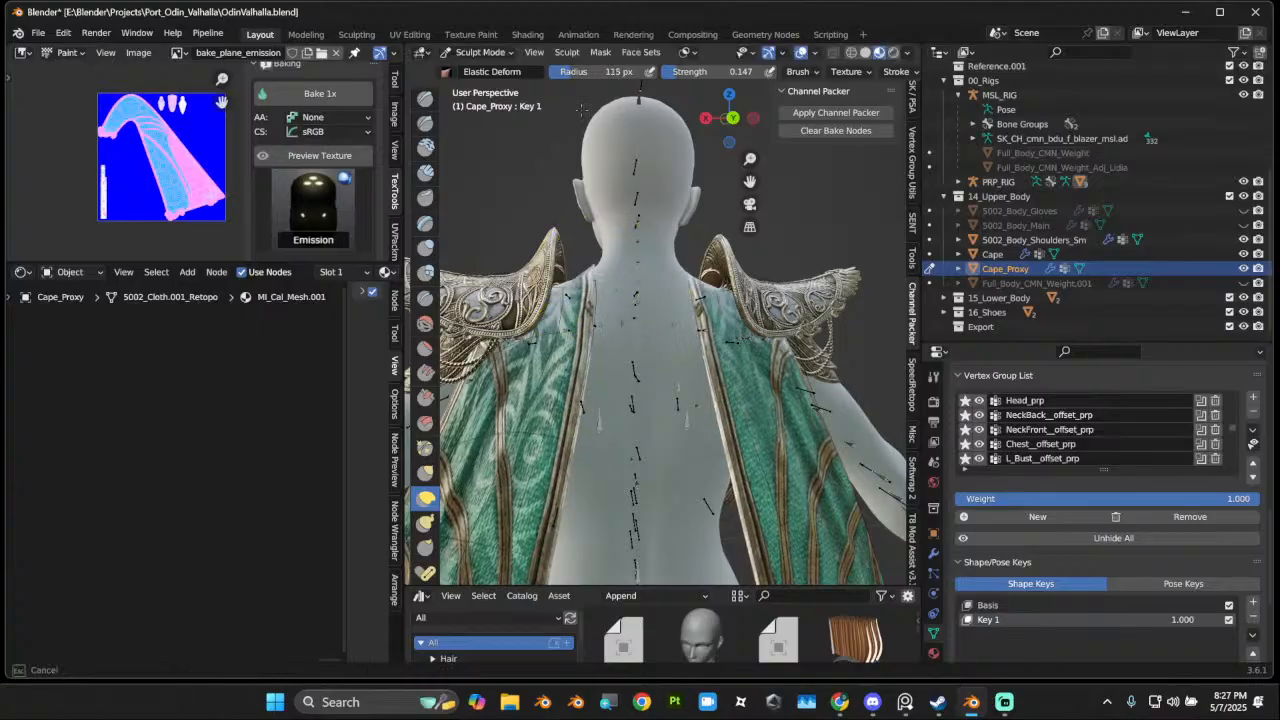
pyautogui.moveTo(600, 300)
pyautogui.mouseDown(button='middle')
pyautogui.moveTo(540, 300)
pyautogui.moveTo(628, 282)
pyautogui.moveTo(594, 214)
pyautogui.moveTo(625, 388)
pyautogui.moveTo(735, 372)
pyautogui.moveTo(776, 422)
pyautogui.mouseUp(button='middle')
pyautogui.scroll(-3, 735, 375)
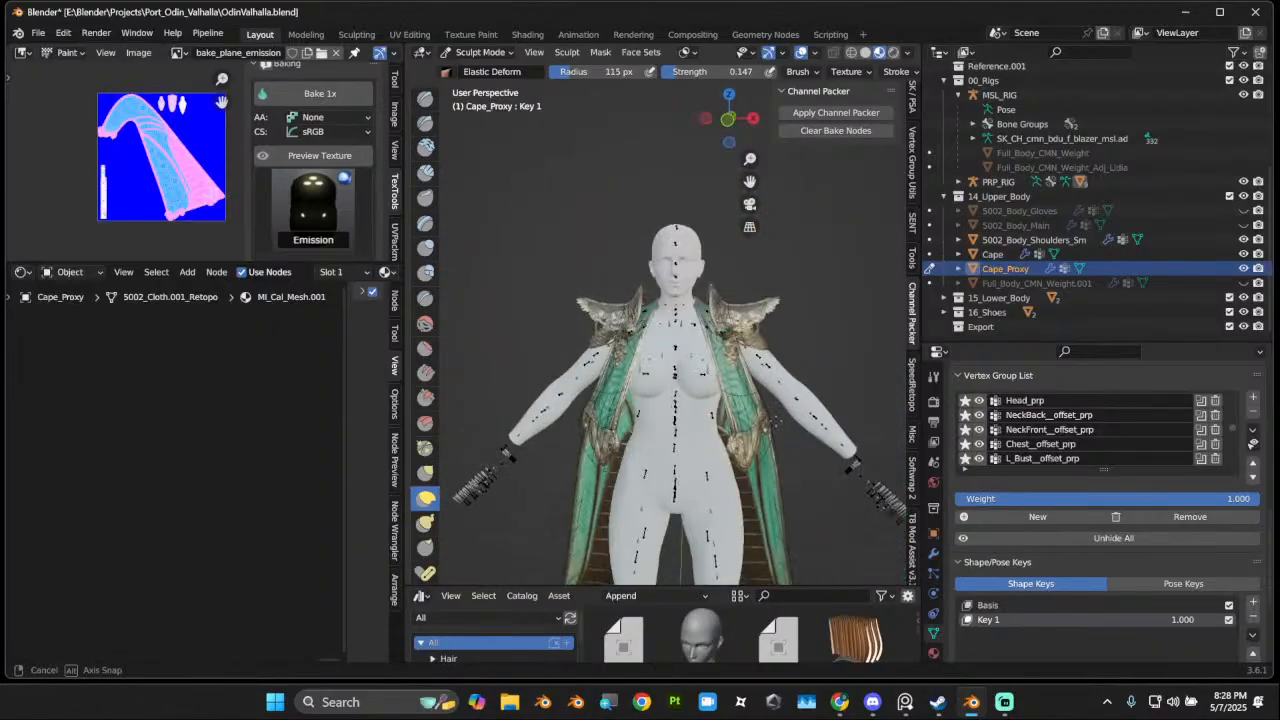
pyautogui.moveTo(869, 358)
pyautogui.mouseDown(button='middle')
pyautogui.moveTo(900, 430)
pyautogui.moveTo(885, 355)
pyautogui.moveTo(900, 435)
pyautogui.moveTo(764, 404)
pyautogui.mouseUp(button='middle')
pyautogui.scroll(1, 748, 403)
pyautogui.moveTo(768, 416)
pyautogui.mouseDown()
pyautogui.moveTo(783, 389)
pyautogui.moveTo(938, 308)
pyautogui.mouseUp()
pyautogui.moveTo(796, 384); pyautogui.dragTo(884, 334)
pyautogui.moveTo(881, 335)
pyautogui.mouseDown(button='middle')
pyautogui.moveTo(615, 420)
pyautogui.moveTo(735, 430)
pyautogui.moveTo(721, 435)
pyautogui.moveTo(757, 271)
pyautogui.moveTo(712, 368)
pyautogui.mouseUp(button='middle')
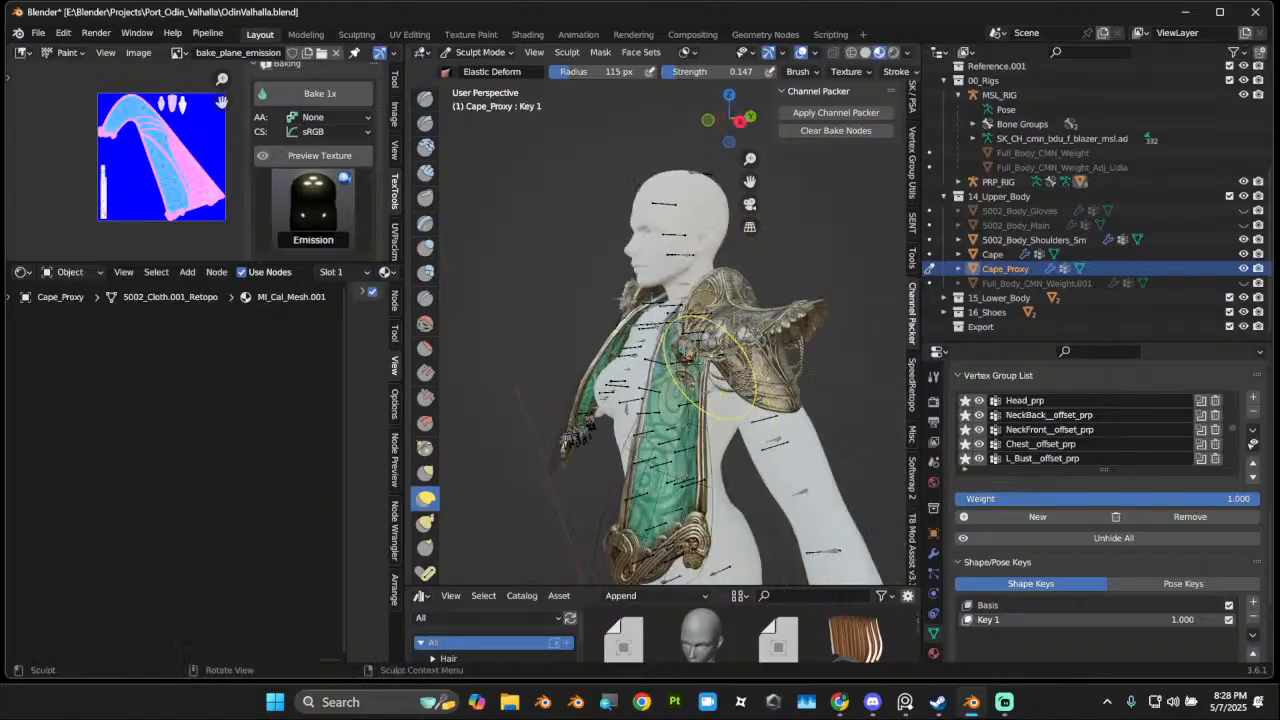
# Step: Return to Object Mode and apply all shape keys on Cape_Proxy
pyautogui.click(484, 56)
pyautogui.click(482, 69)
pyautogui.scroll(3, 692, 430)
pyautogui.moveTo(692, 448); pyautogui.dragTo(728, 422, button='middle')
pyautogui.scroll(-4, 687, 431)
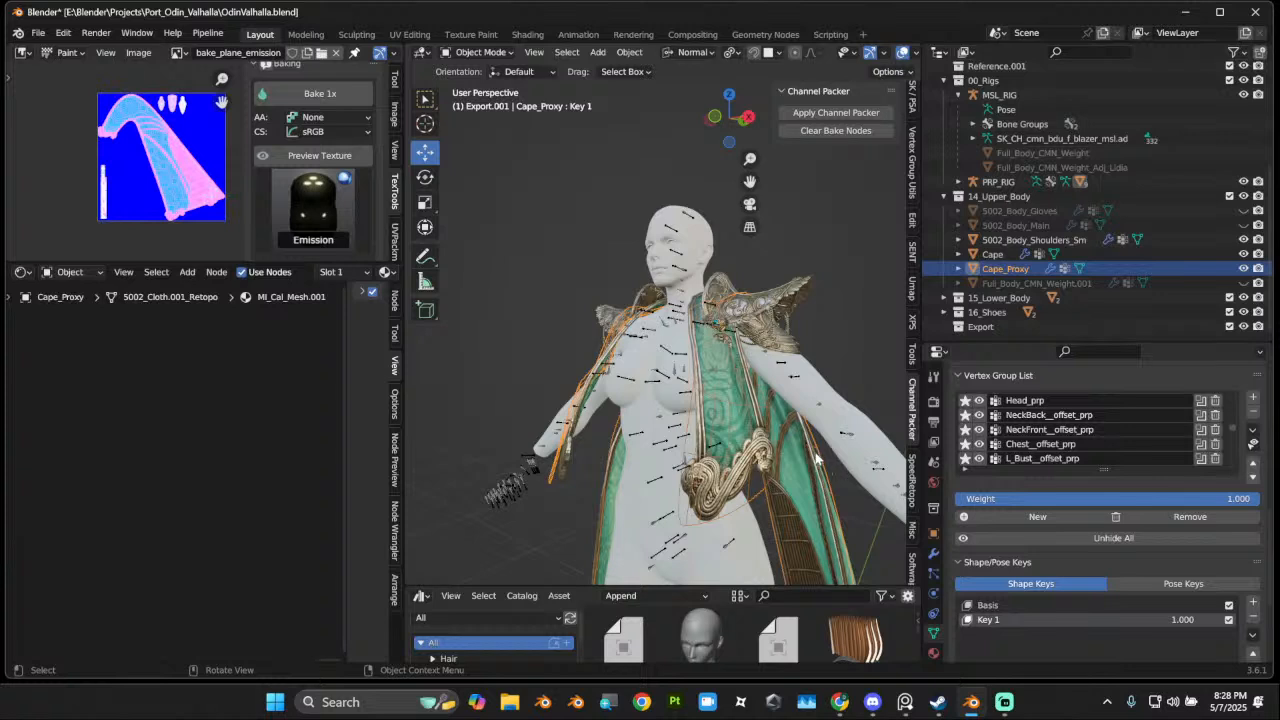
pyautogui.scroll(-5, 815, 458)
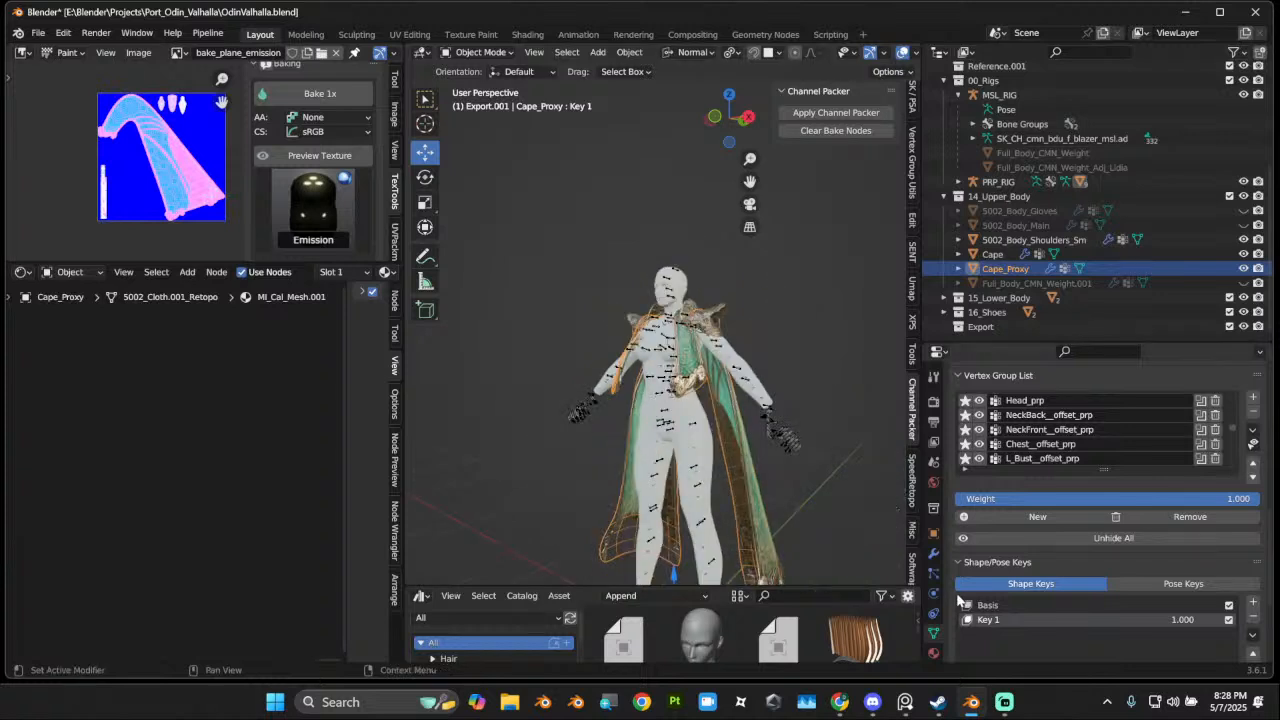
pyautogui.click(1251, 638)
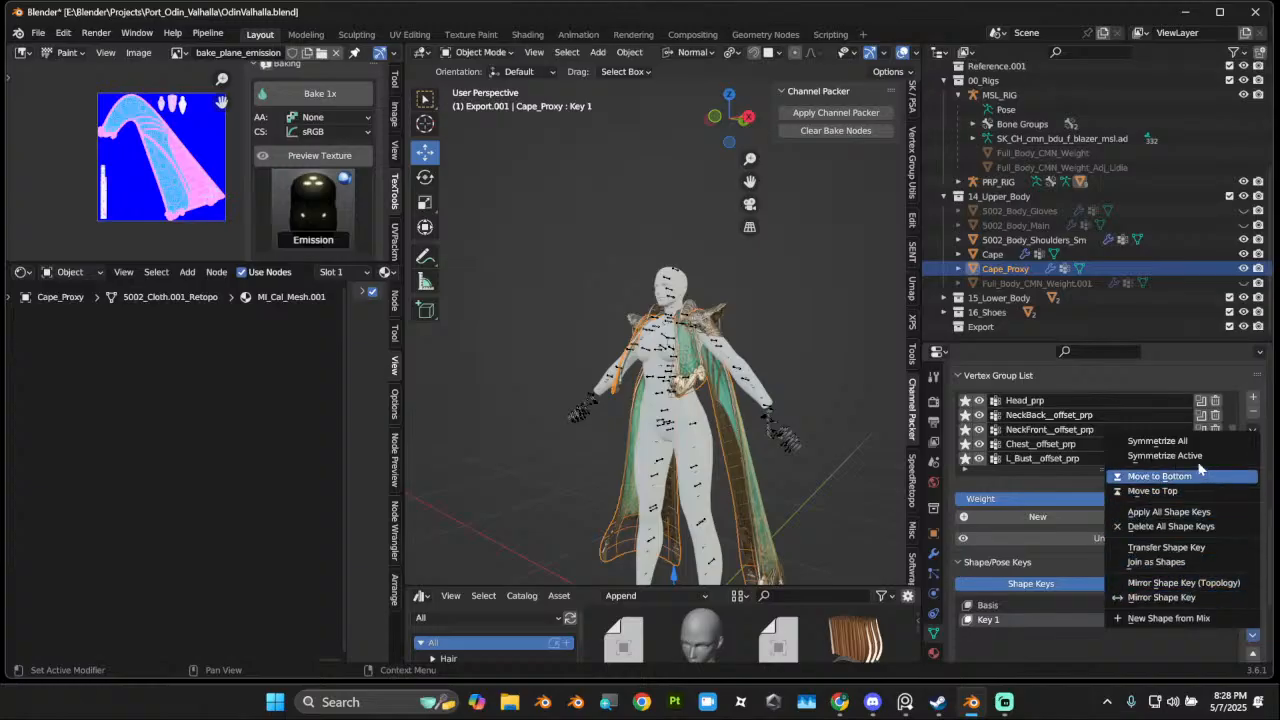
pyautogui.click(1196, 515)
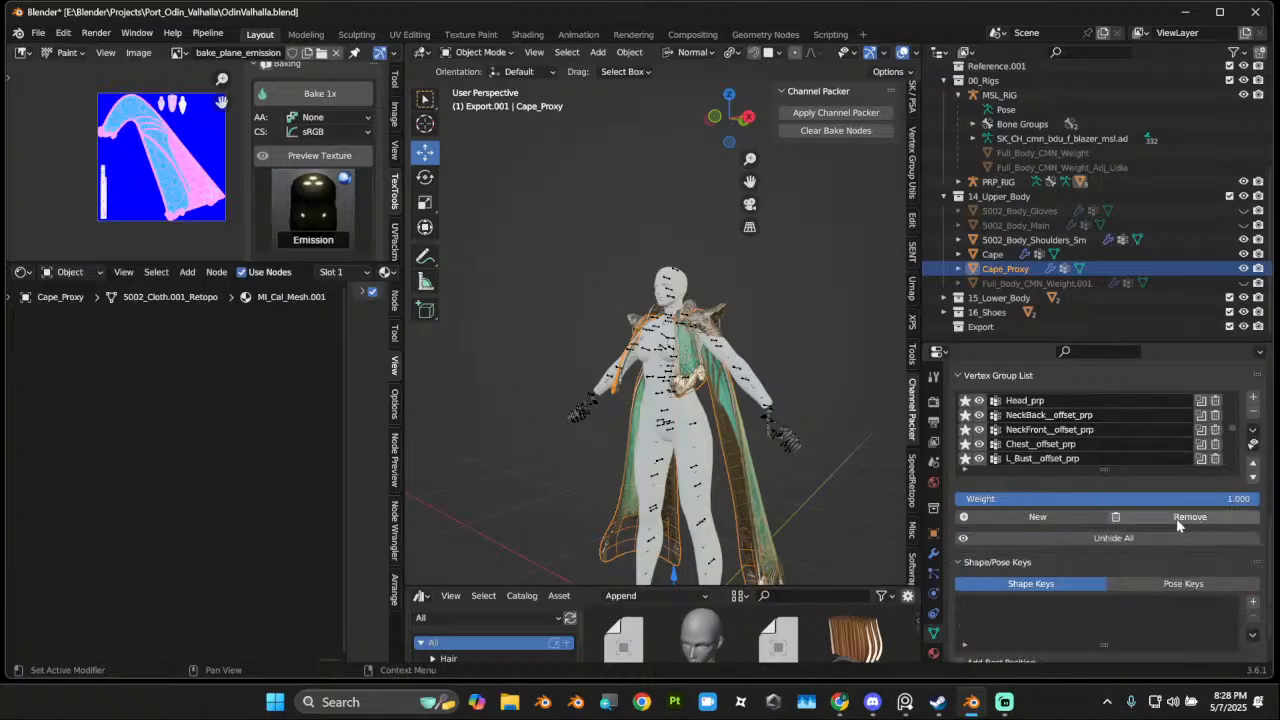
# Step: Select Cape and compare its shape with the SurfaceDeform modifier's viewport display off and on
pyautogui.moveTo(700, 420); pyautogui.dragTo(905, 553, button='middle')
pyautogui.click(791, 457)
pyautogui.scroll(-4, 791, 457)
pyautogui.click(934, 552)
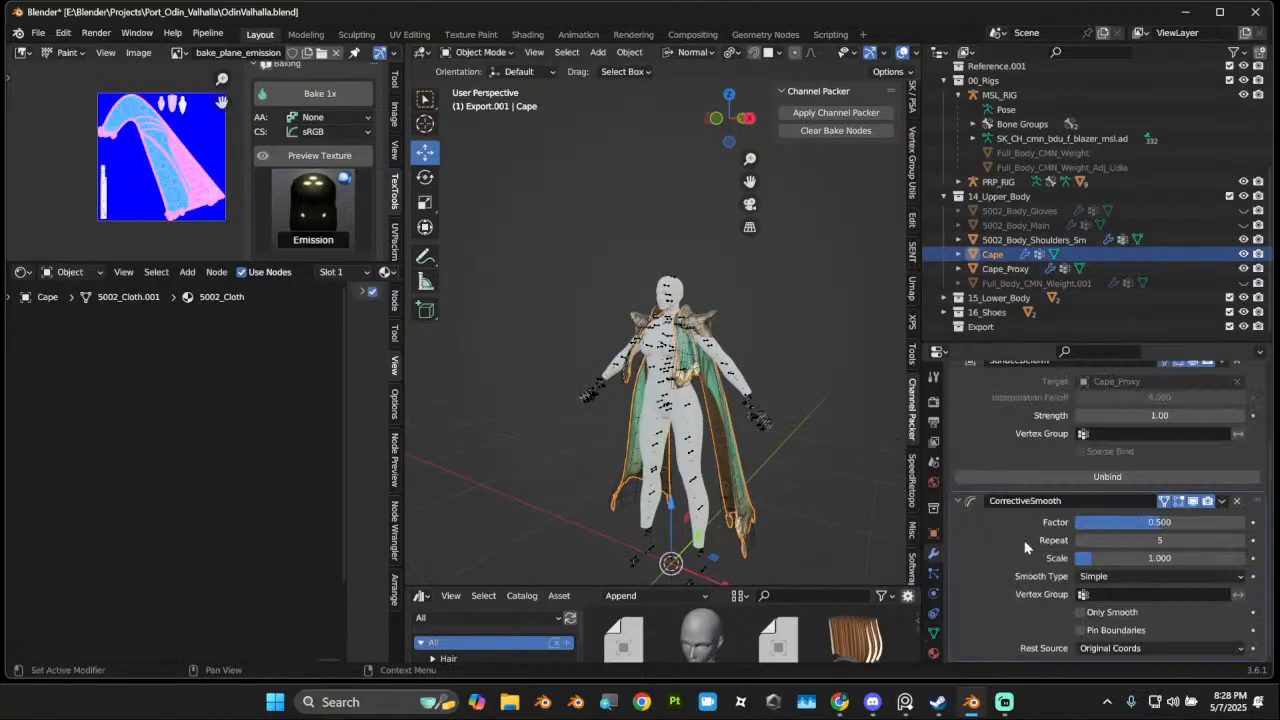
pyautogui.scroll(3, 1175, 508)
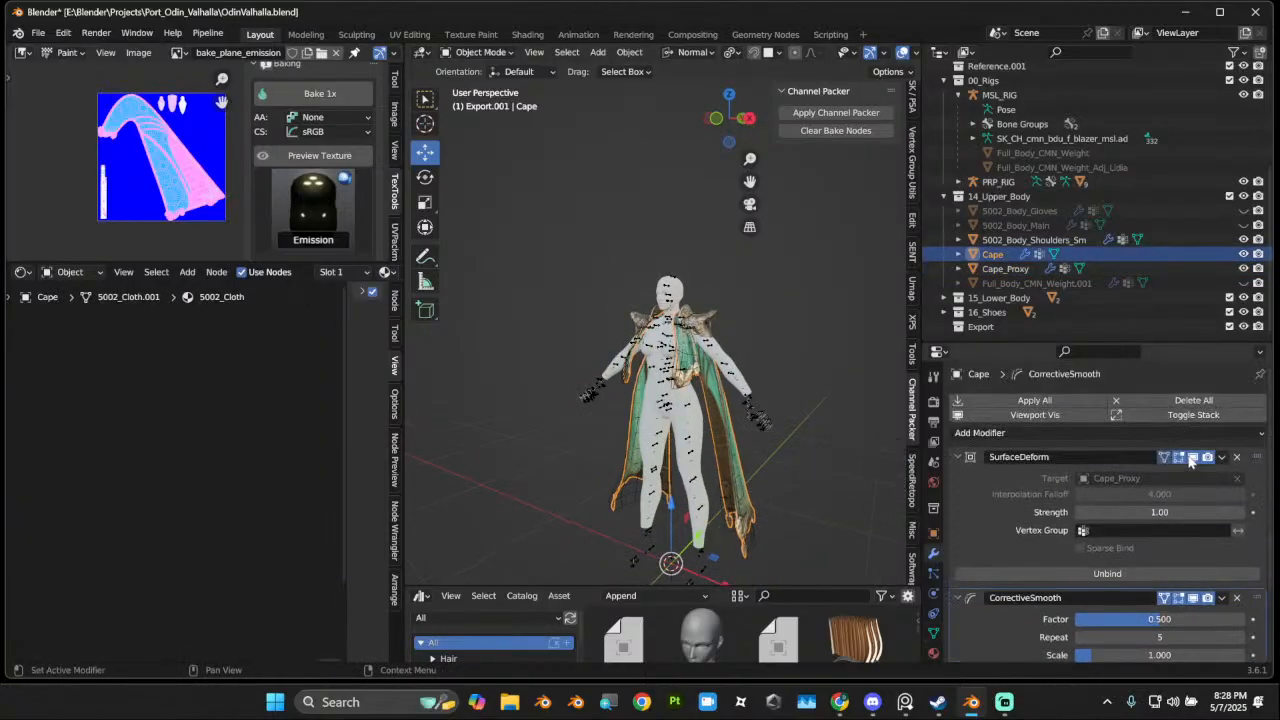
pyautogui.click(1192, 457)
pyautogui.click(1192, 458)
# Step: Compare the Cape from front and back with the CorrectiveSmooth modifier's viewport display off and on
pyautogui.scroll(4, 740, 447)
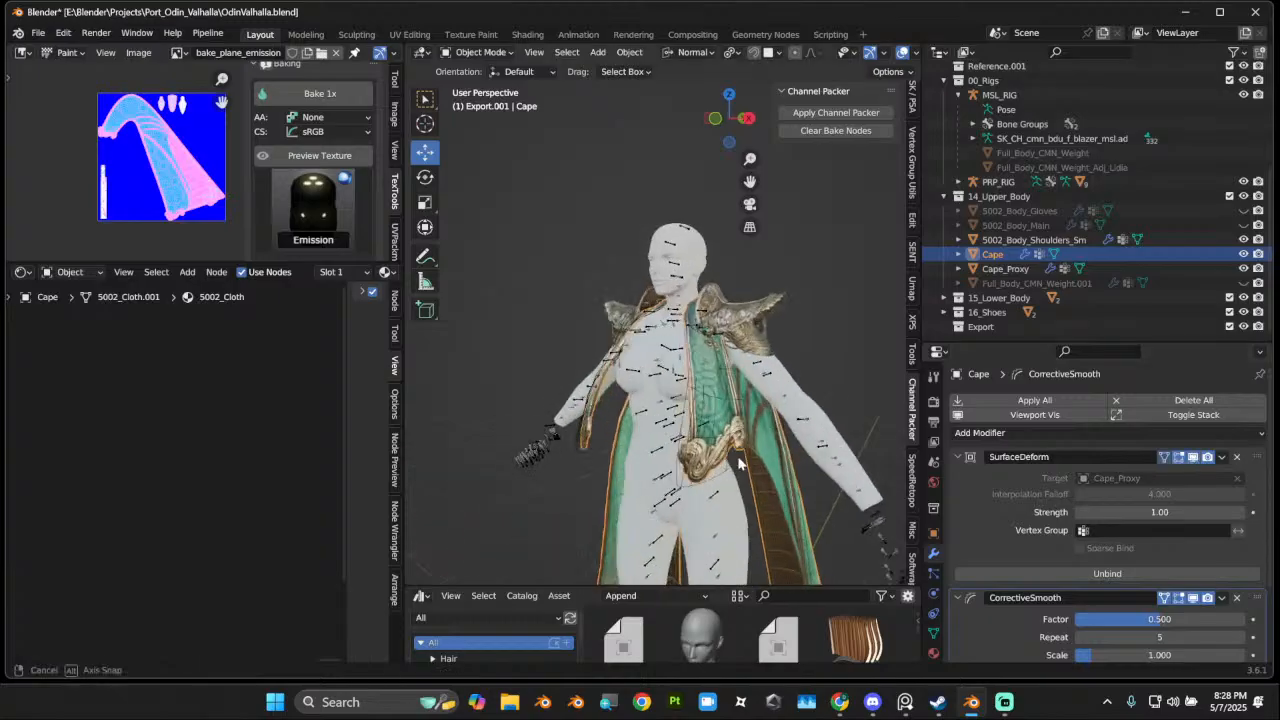
pyautogui.moveTo(732, 447); pyautogui.dragTo(753, 470, button='middle')
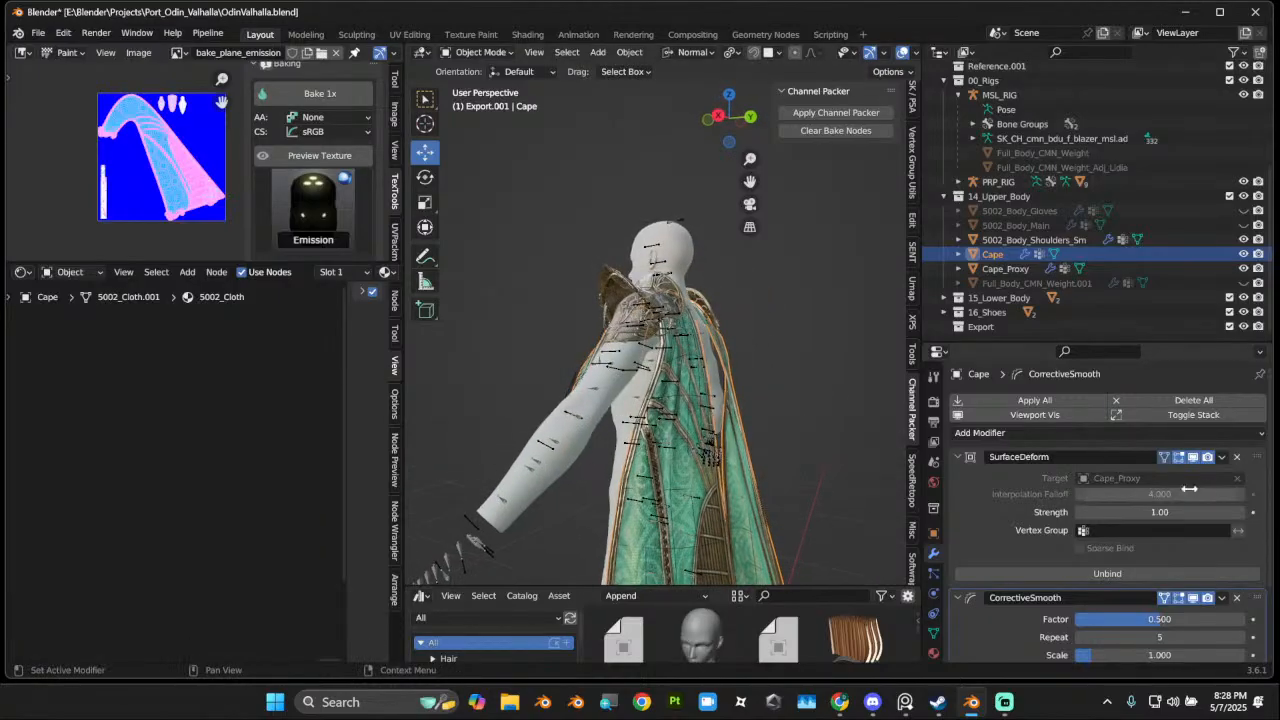
pyautogui.click(1193, 599)
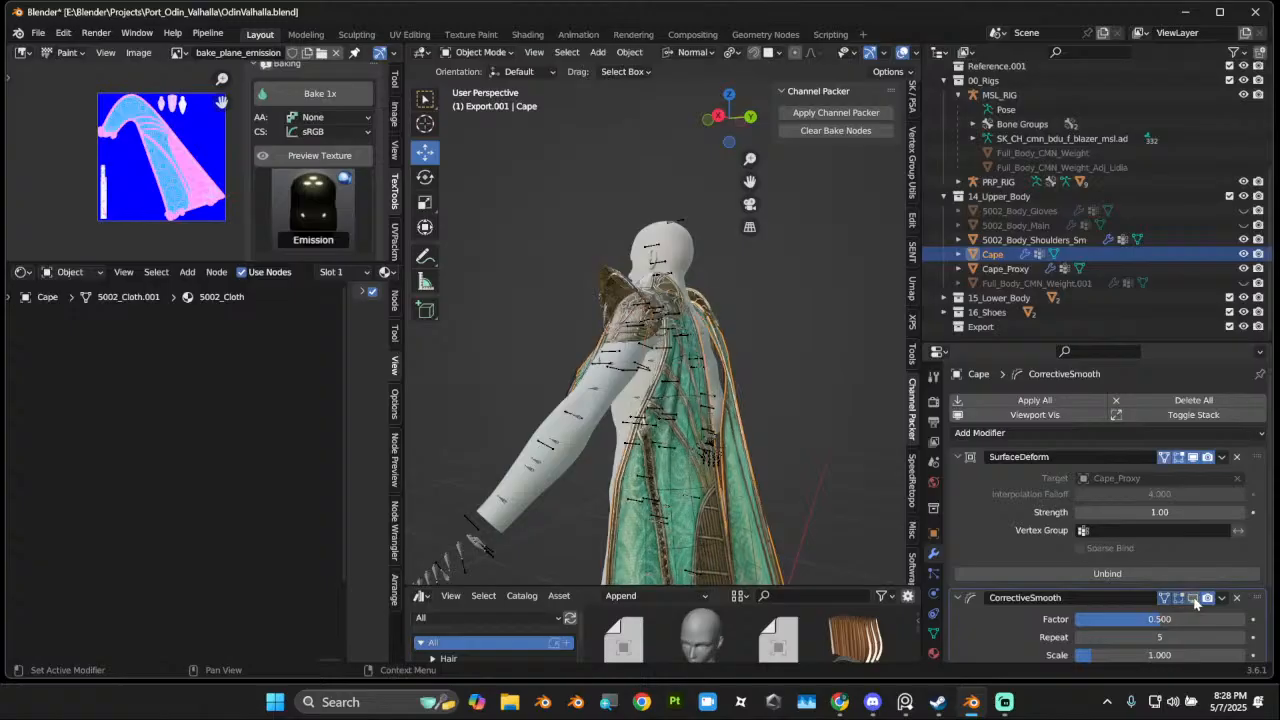
pyautogui.moveTo(680, 460); pyautogui.dragTo(875, 517, button='middle')
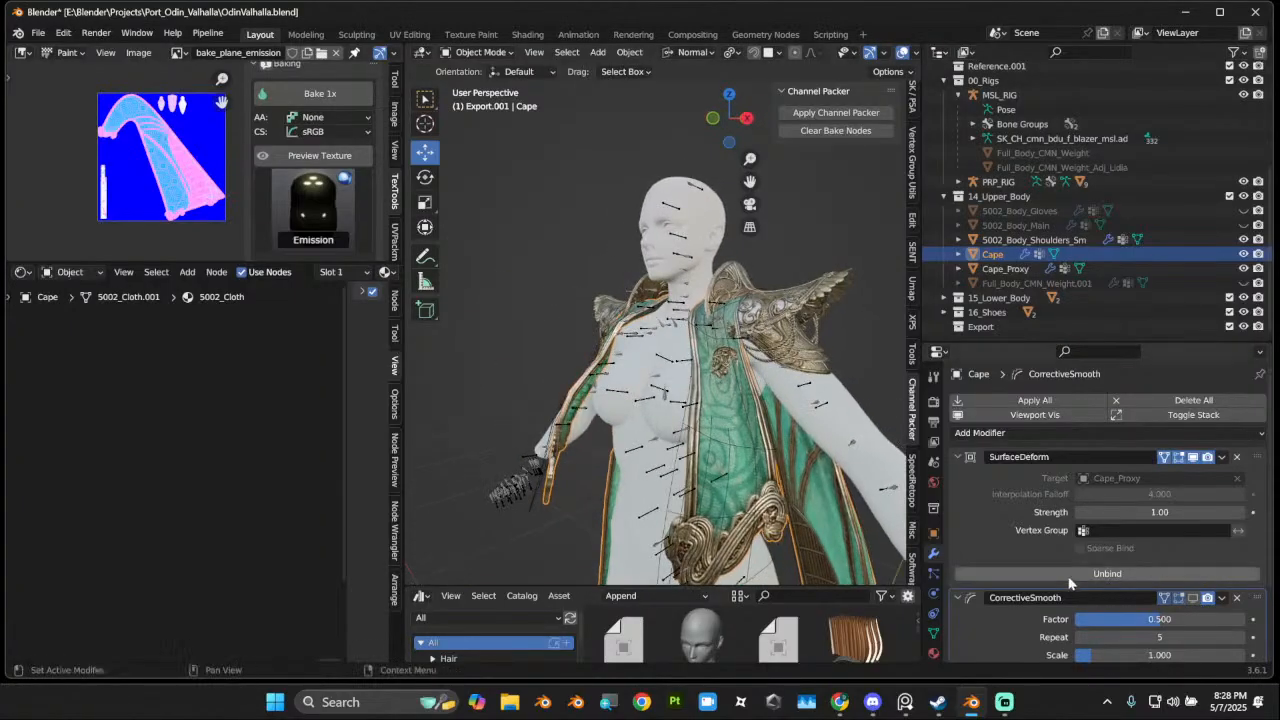
pyautogui.click(1193, 598)
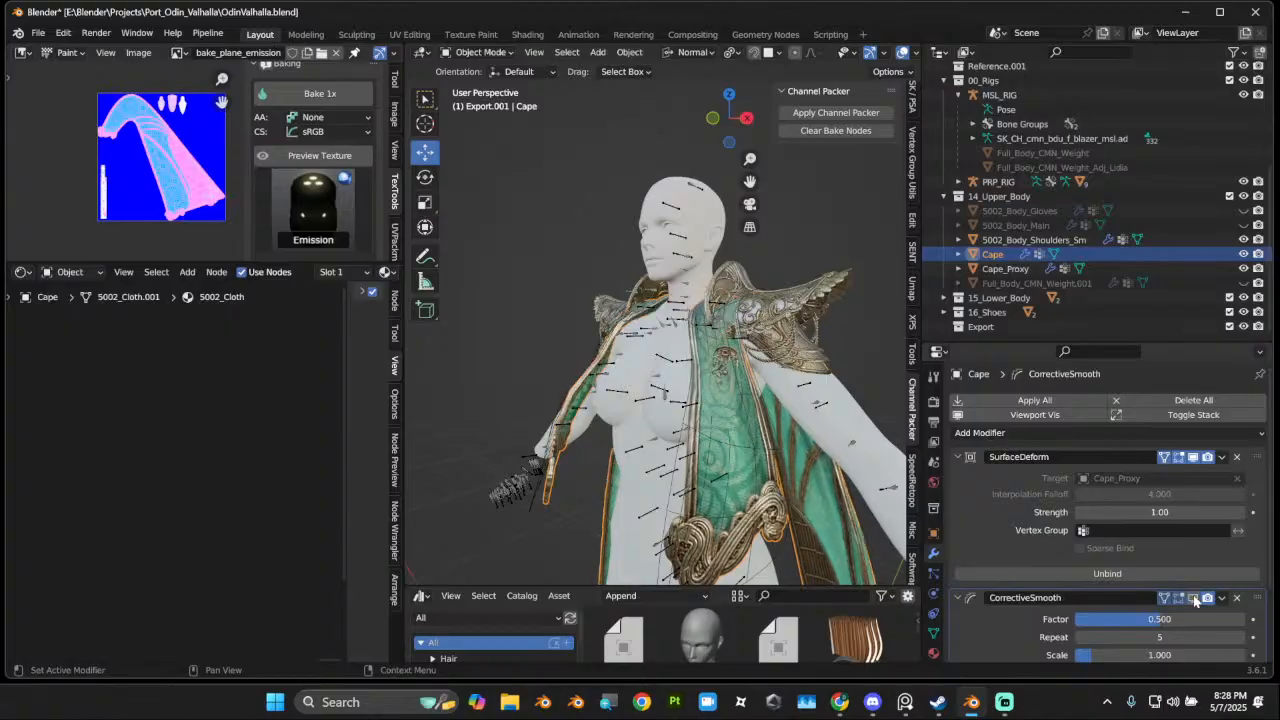
pyautogui.click(1193, 598)
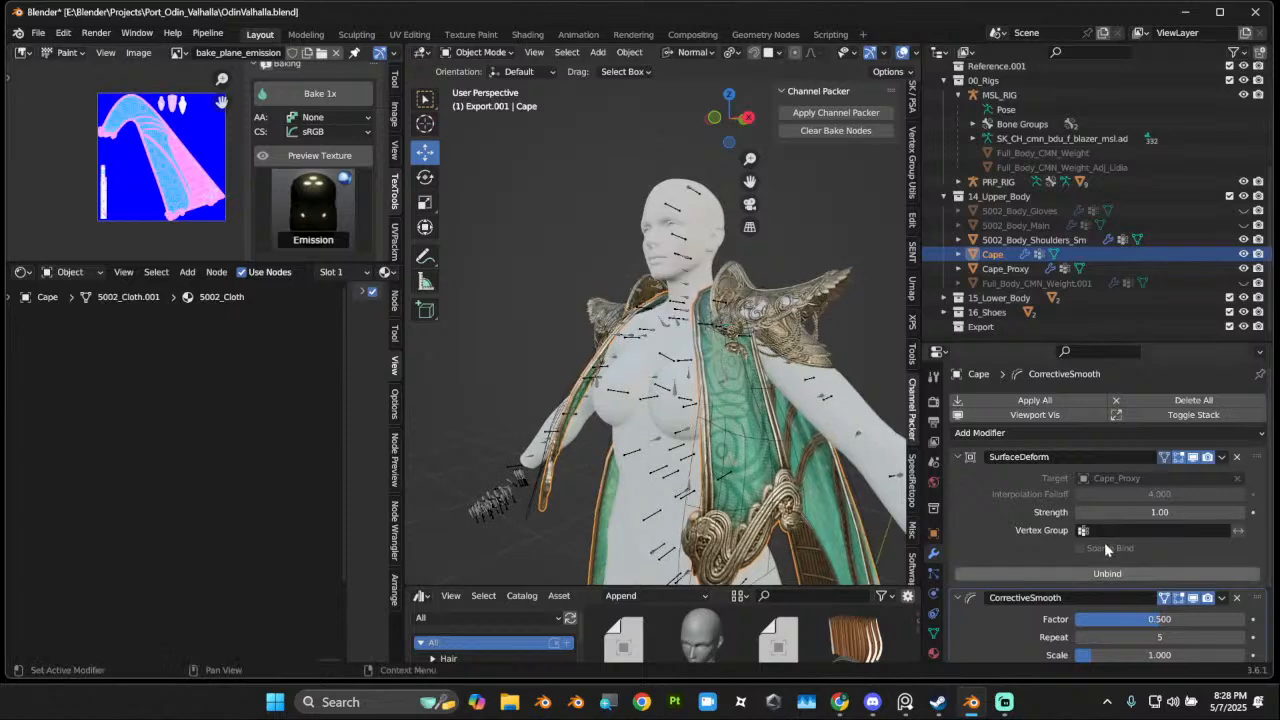
# Step: Convert the Cape to a mesh with its SurfaceDeform and CorrectiveSmooth modifiers baked in
pyautogui.scroll(-3, 1100, 540)
pyautogui.scroll(2, 1088, 534)
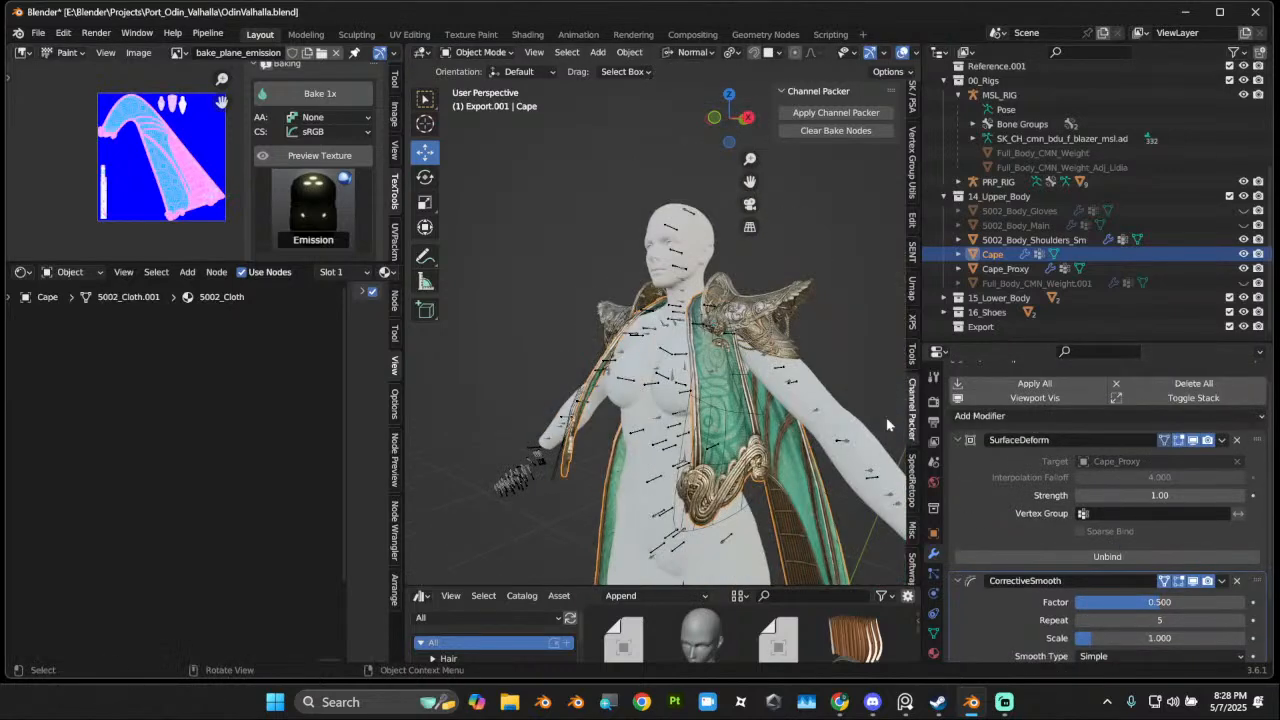
pyautogui.rightClick(562, 188)
pyautogui.moveTo(540, 234)
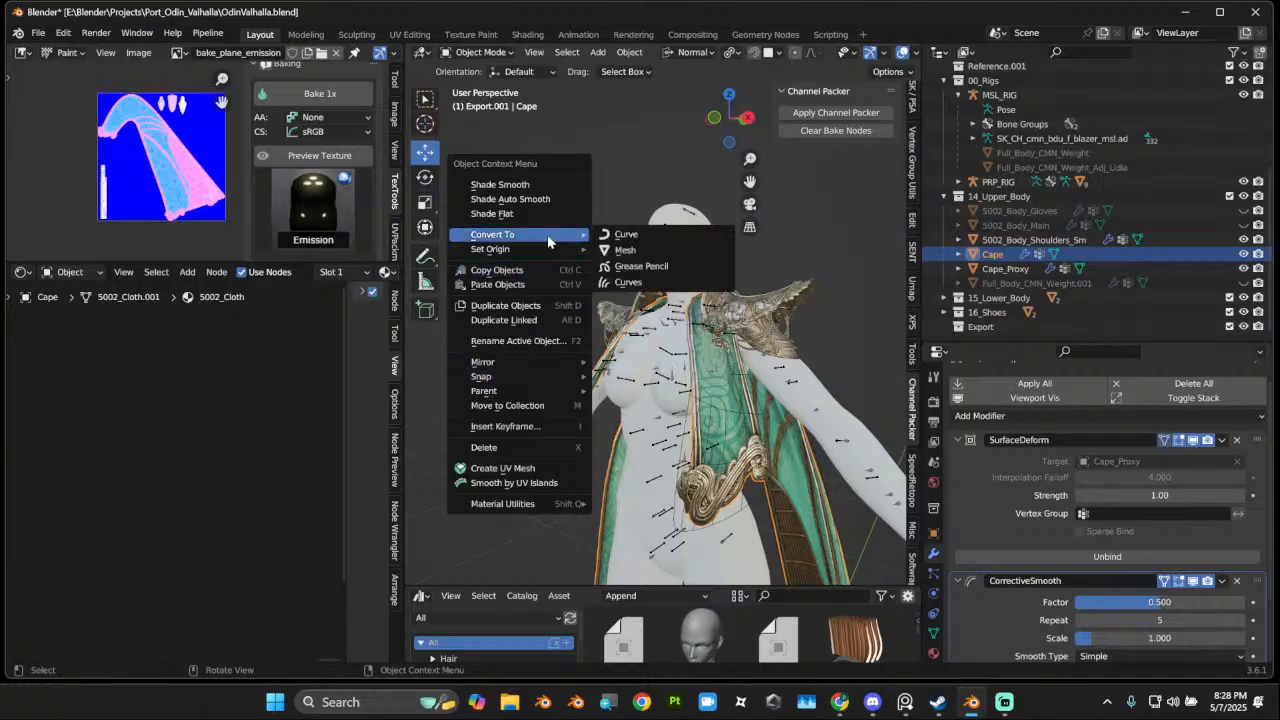
pyautogui.click(641, 252)
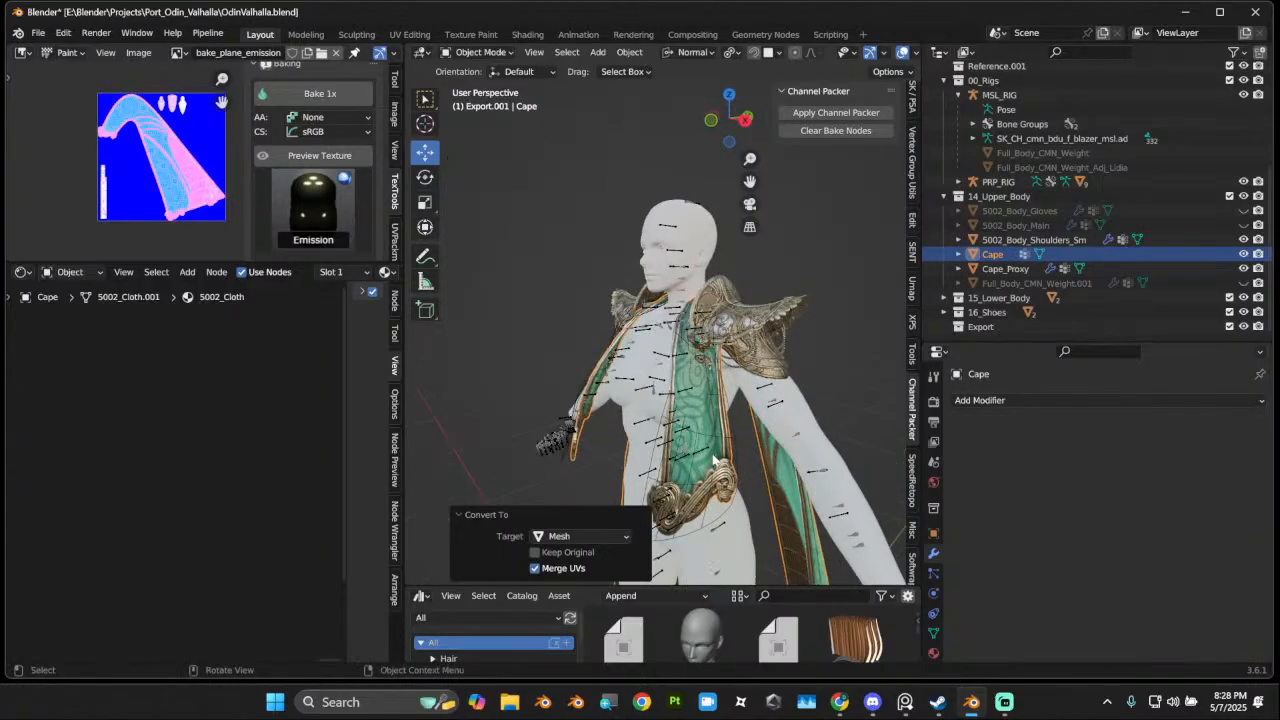
# Step: Switch the viewport to Solid shading to compare the cape meshes around the front of the body
pyautogui.click(652, 488)
pyautogui.moveTo(654, 487); pyautogui.dragTo(684, 481, button='middle')
pyautogui.click(684, 481)
pyautogui.moveTo(759, 448); pyautogui.dragTo(739, 473, button='middle')
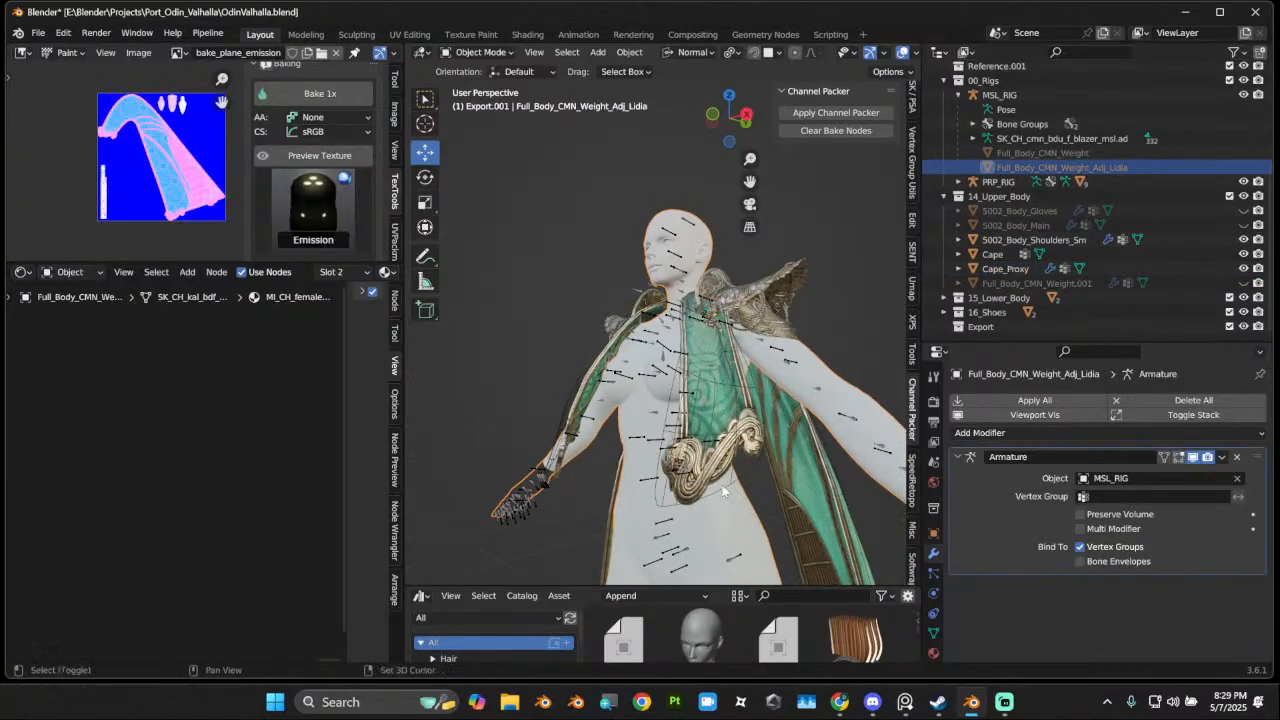
pyautogui.scroll(-3, 870, 58)
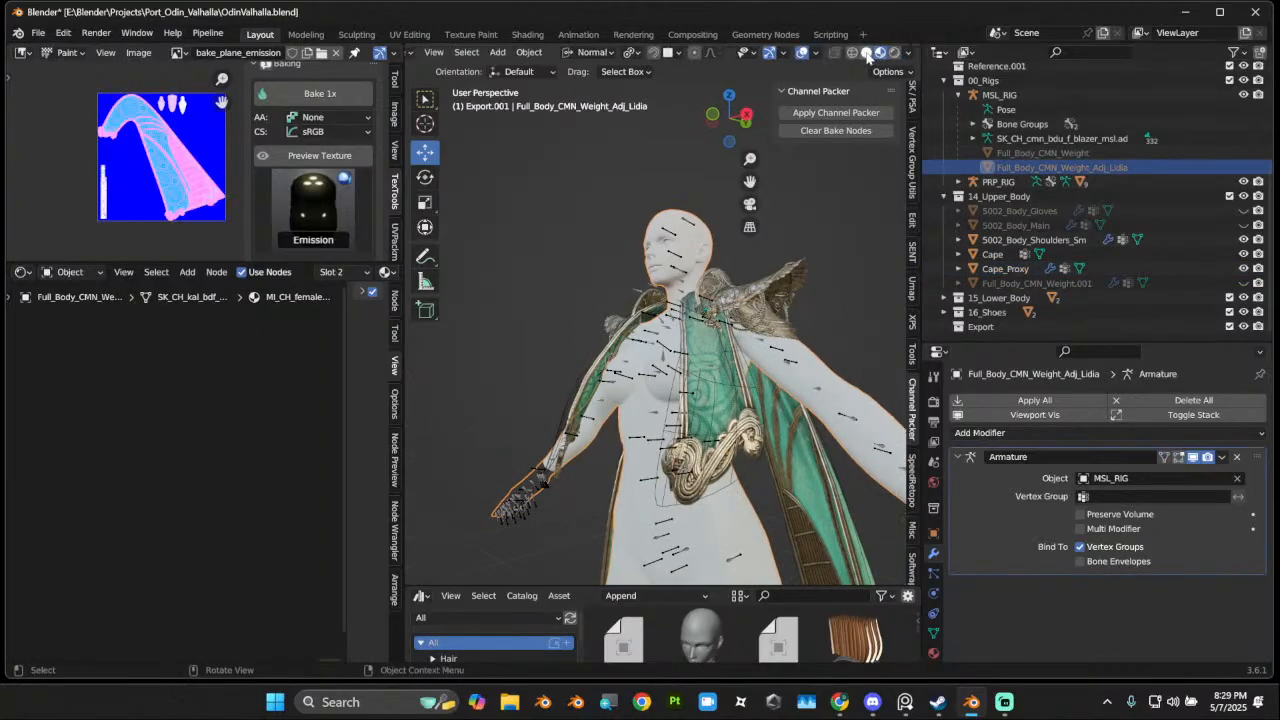
pyautogui.click(867, 54)
pyautogui.moveTo(830, 370)
pyautogui.mouseDown(button='middle')
pyautogui.moveTo(797, 392)
pyautogui.moveTo(645, 337)
pyautogui.moveTo(804, 326)
pyautogui.moveTo(782, 346)
pyautogui.moveTo(650, 370)
pyautogui.moveTo(690, 380)
pyautogui.moveTo(670, 387)
pyautogui.mouseUp(button='middle')
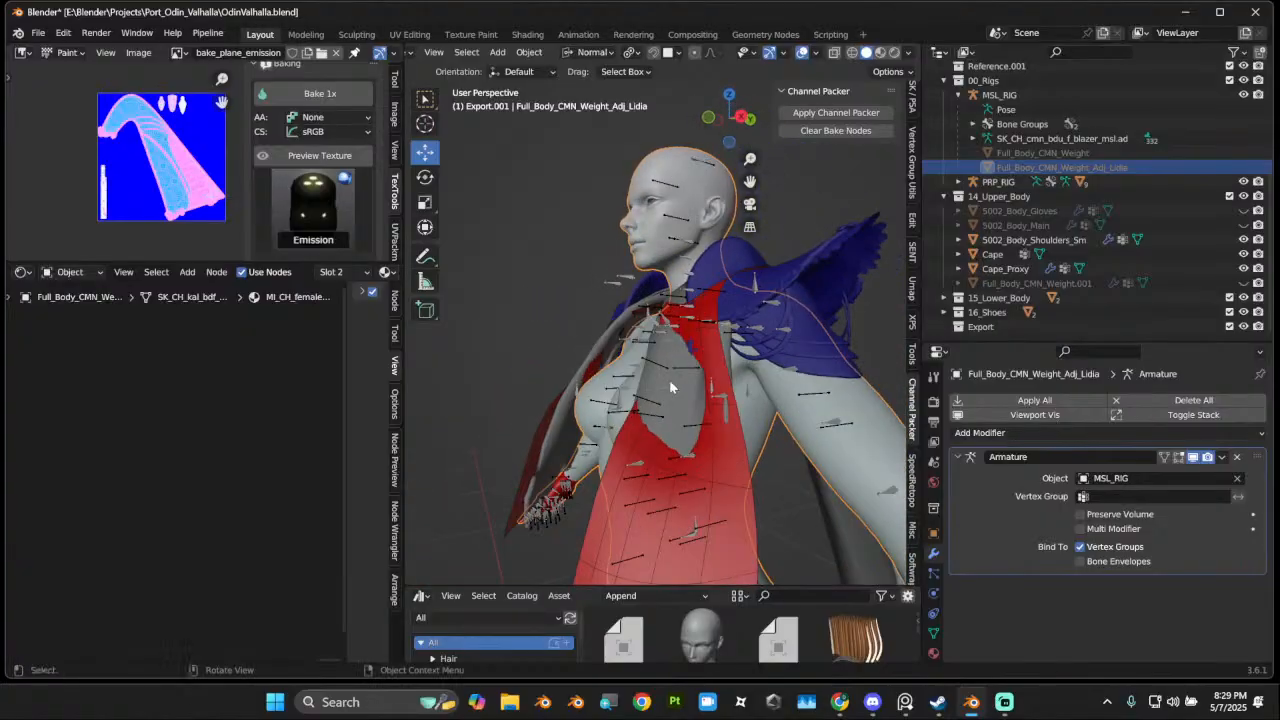
# Step: Select Cape and Cape_Proxy and isolate them in local view
pyautogui.click(668, 392)
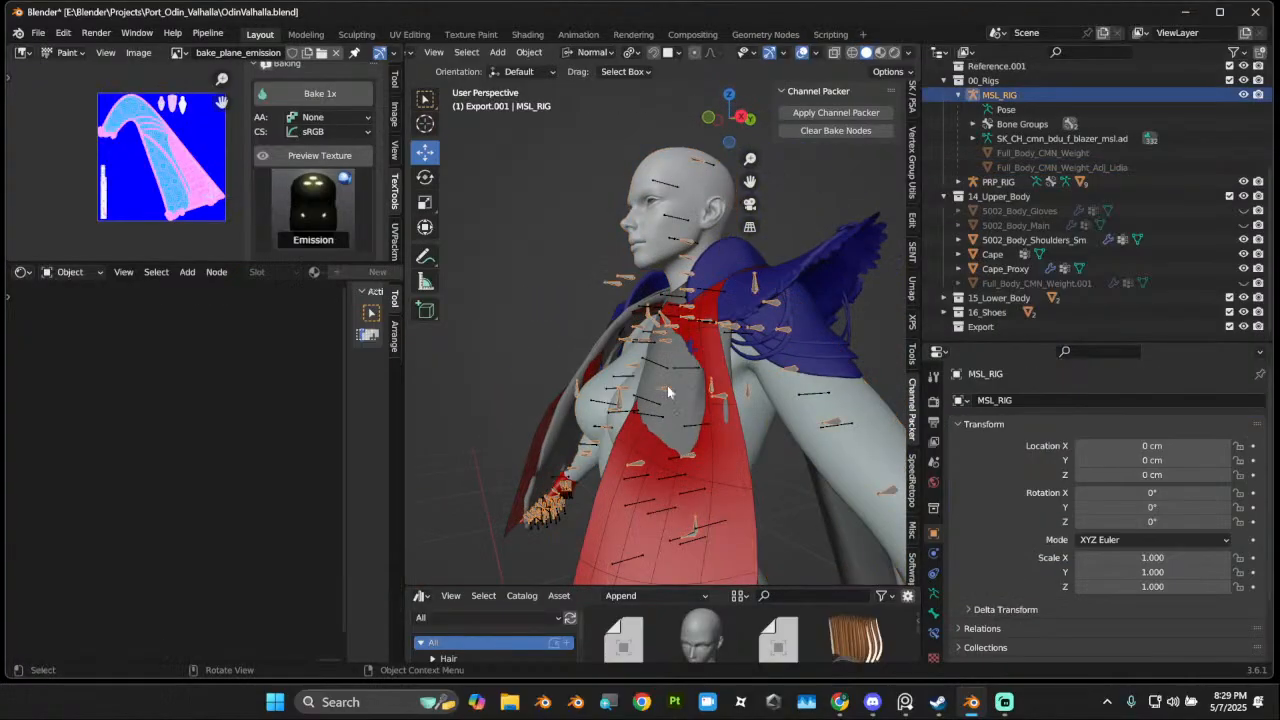
pyautogui.click(465, 52)
pyautogui.click(718, 398)
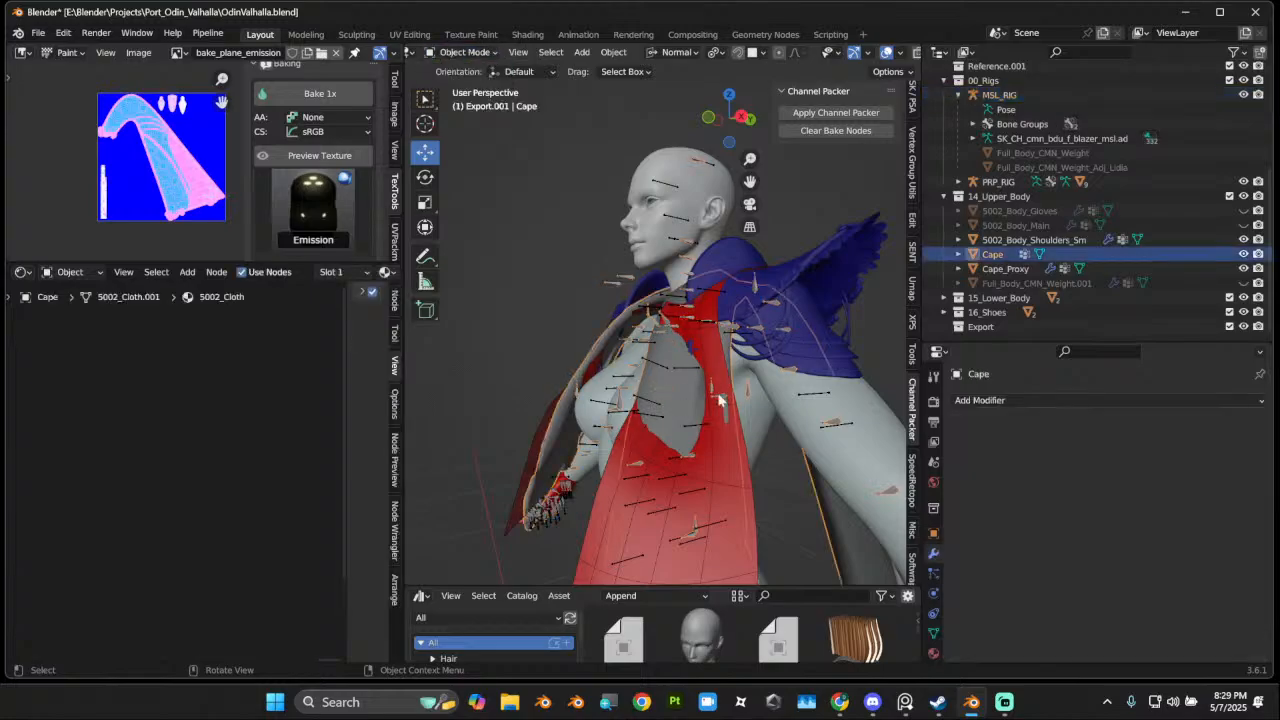
pyautogui.keyDown('shift'); pyautogui.click(707, 350); pyautogui.keyUp('shift')
pyautogui.press('KP_Divide')
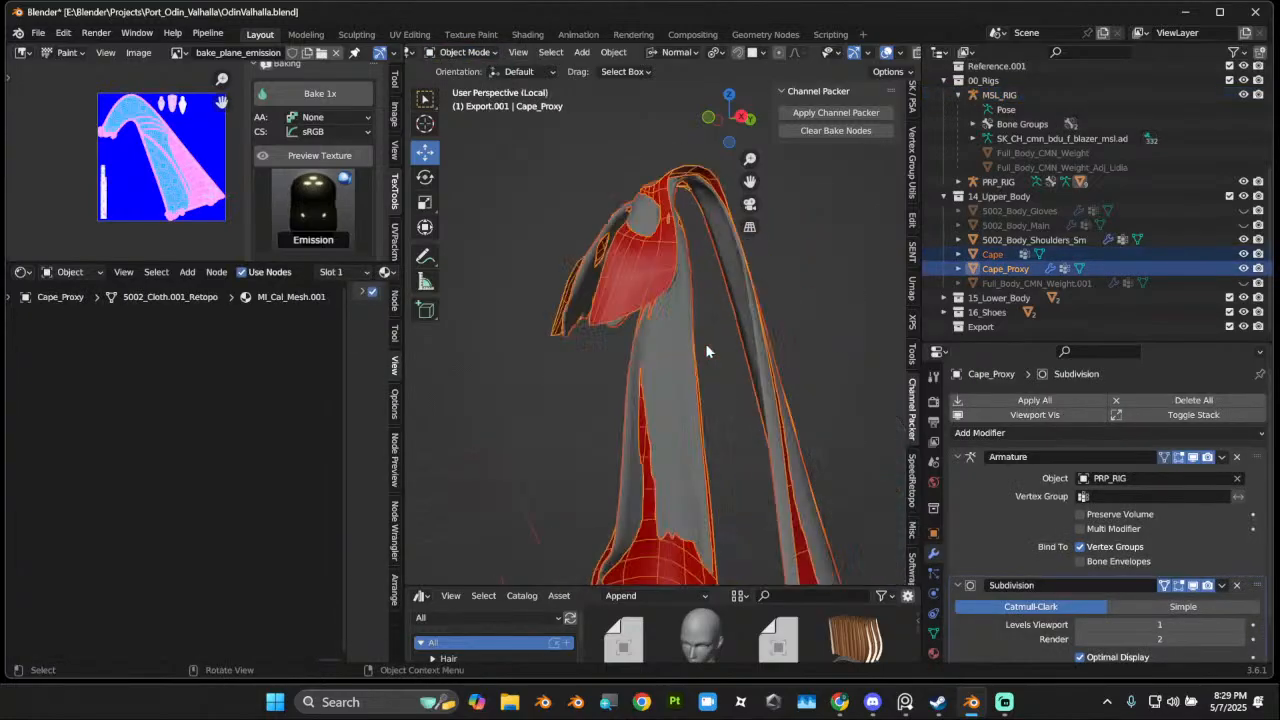
pyautogui.moveTo(705, 343); pyautogui.dragTo(590, 271, button='middle')
# Step: Enter Sculpt Mode on Cape_Proxy, set the brush radius to 79 px, and pull its shoulder area out over the Cape
pyautogui.click(466, 52)
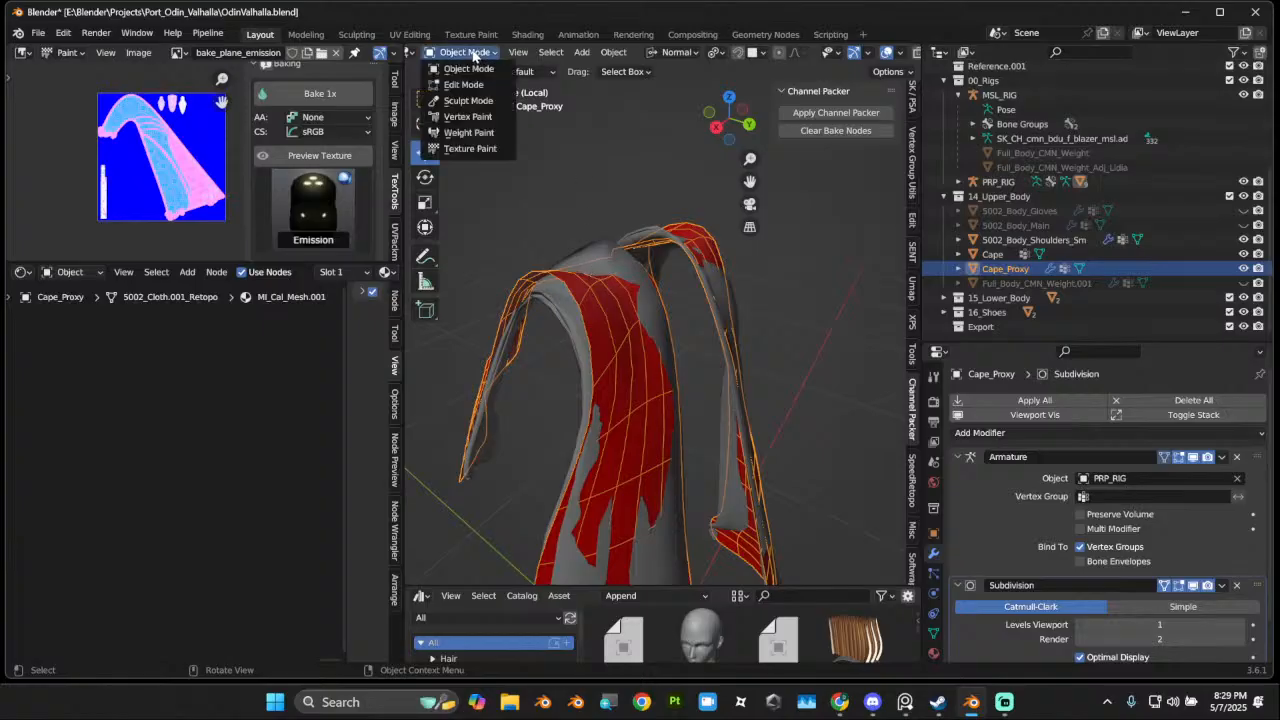
pyautogui.click(470, 101)
pyautogui.moveTo(548, 272)
pyautogui.mouseDown(button='middle')
pyautogui.moveTo(484, 212)
pyautogui.moveTo(470, 168)
pyautogui.mouseUp(button='middle')
pyautogui.moveTo(447, 118)
pyautogui.mouseDown(button='middle')
pyautogui.moveTo(543, 214)
pyautogui.moveTo(563, 286)
pyautogui.moveTo(665, 289)
pyautogui.moveTo(646, 329)
pyautogui.moveTo(533, 327)
pyautogui.mouseUp(button='middle')
pyautogui.press('f')
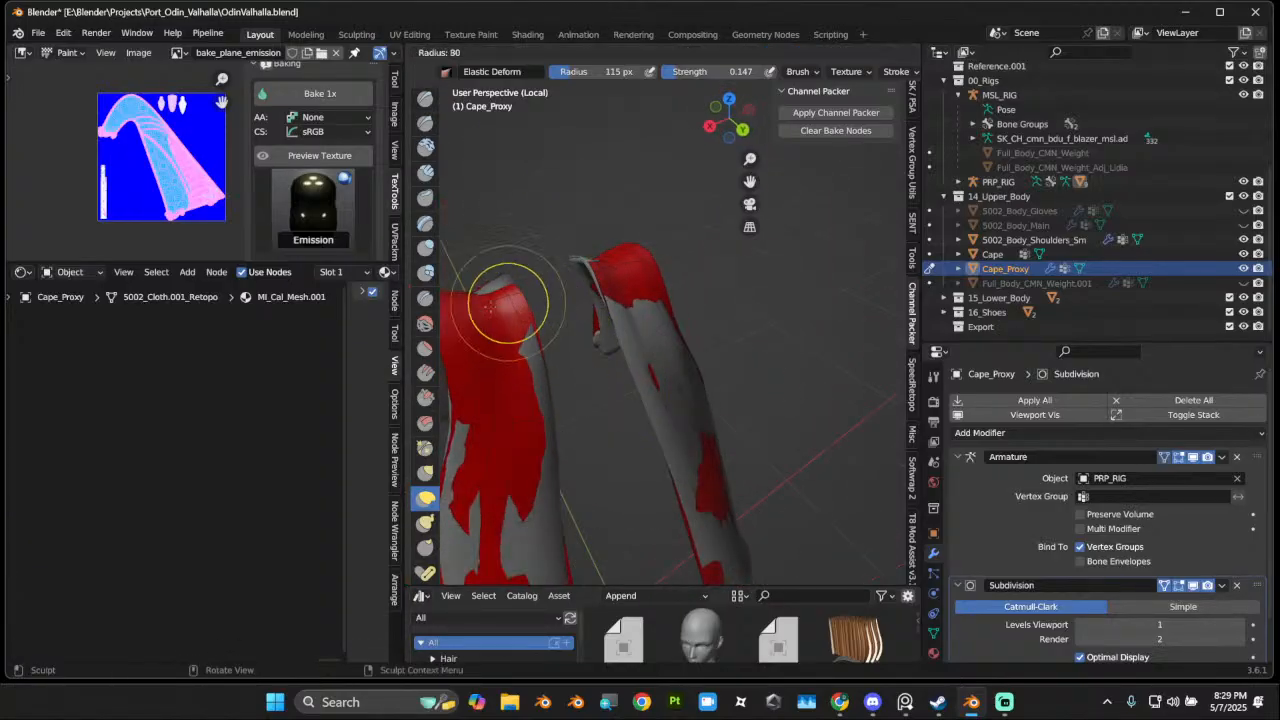
pyautogui.click(546, 301)
pyautogui.moveTo(497, 288); pyautogui.dragTo(491, 247)
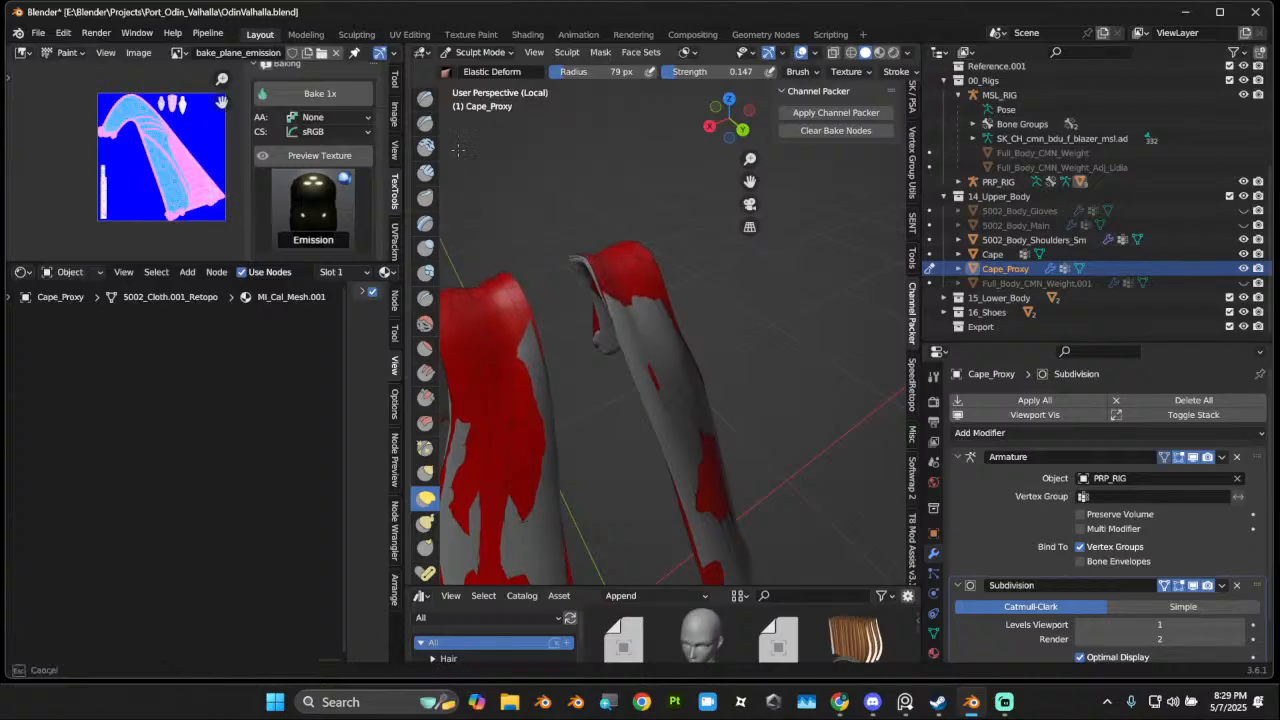
pyautogui.moveTo(458, 150); pyautogui.dragTo(450, 143)
pyautogui.moveTo(456, 152); pyautogui.dragTo(528, 158, button='middle')
pyautogui.moveTo(629, 312)
pyautogui.mouseDown()
pyautogui.moveTo(693, 330)
pyautogui.moveTo(672, 367)
pyautogui.mouseUp()
# Step: Pull Cape_Proxy's front flap and shoulder area outward over the Cape with the Elastic Deform brush
pyautogui.moveTo(635, 366); pyautogui.dragTo(790, 335, button='middle')
pyautogui.moveTo(803, 326)
pyautogui.mouseDown()
pyautogui.moveTo(782, 305)
pyautogui.moveTo(766, 337)
pyautogui.mouseUp()
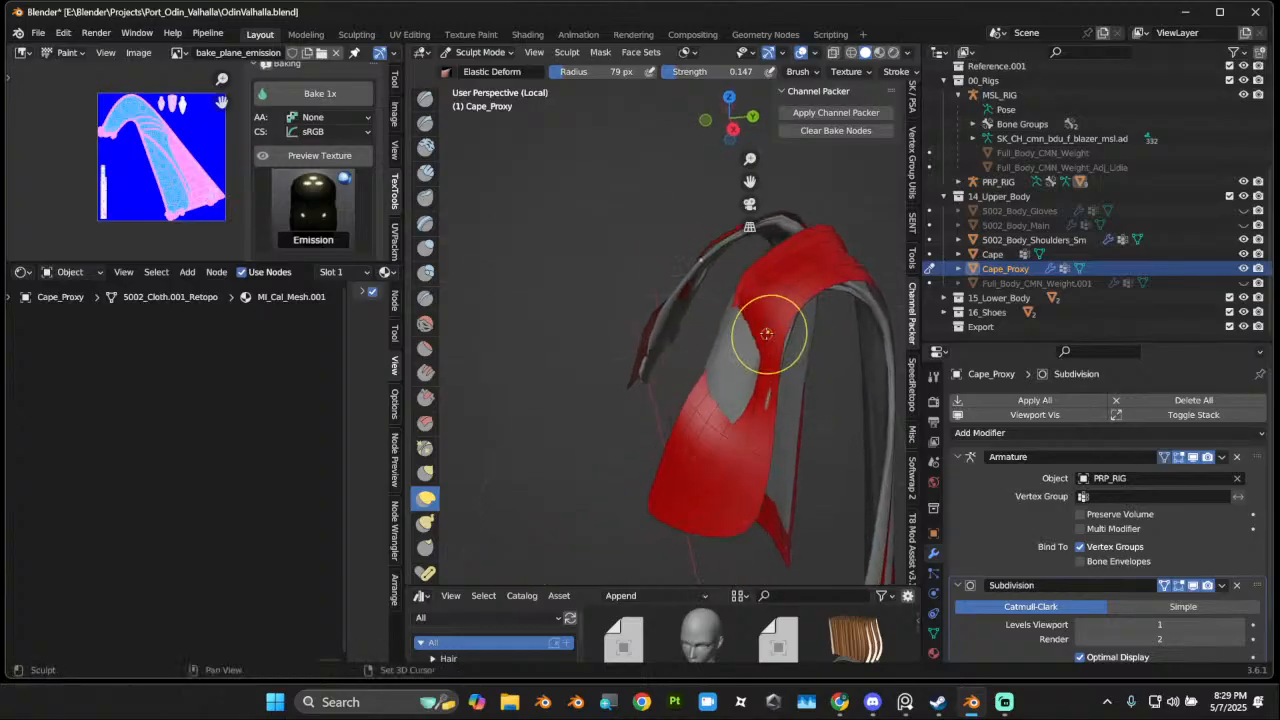
pyautogui.moveTo(766, 337); pyautogui.dragTo(644, 288, button='middle')
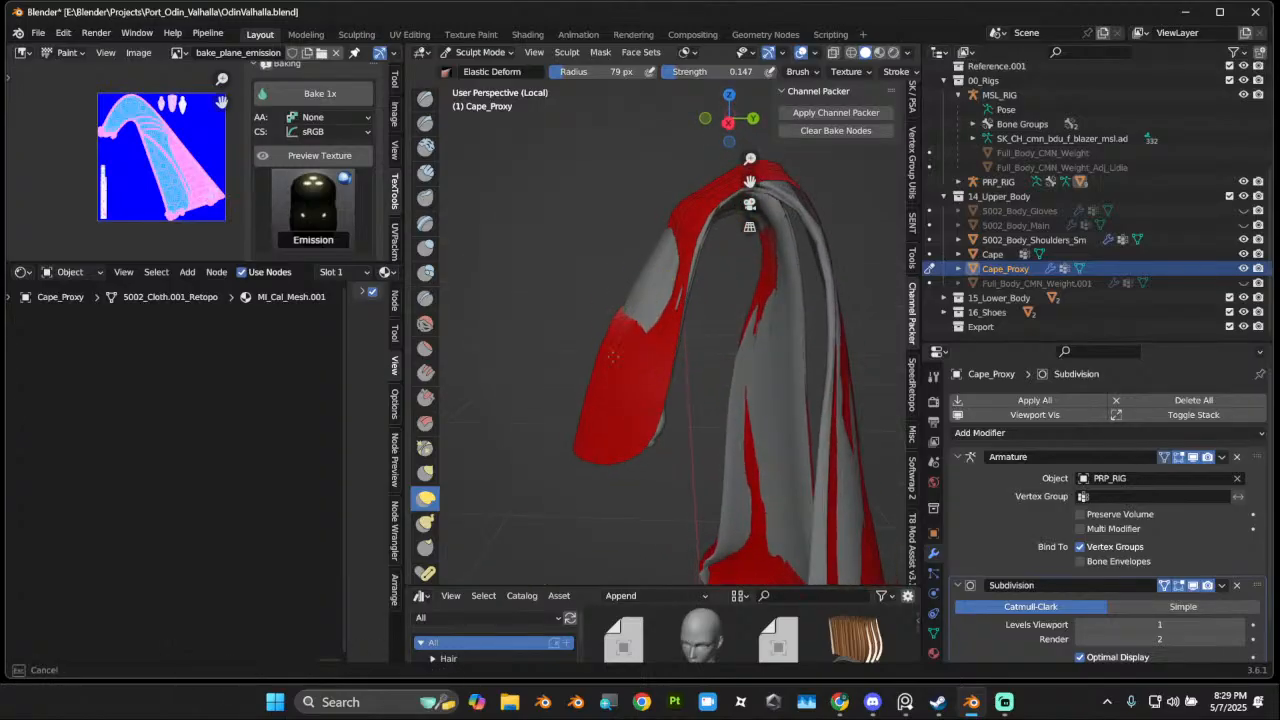
pyautogui.moveTo(661, 288); pyautogui.dragTo(506, 263)
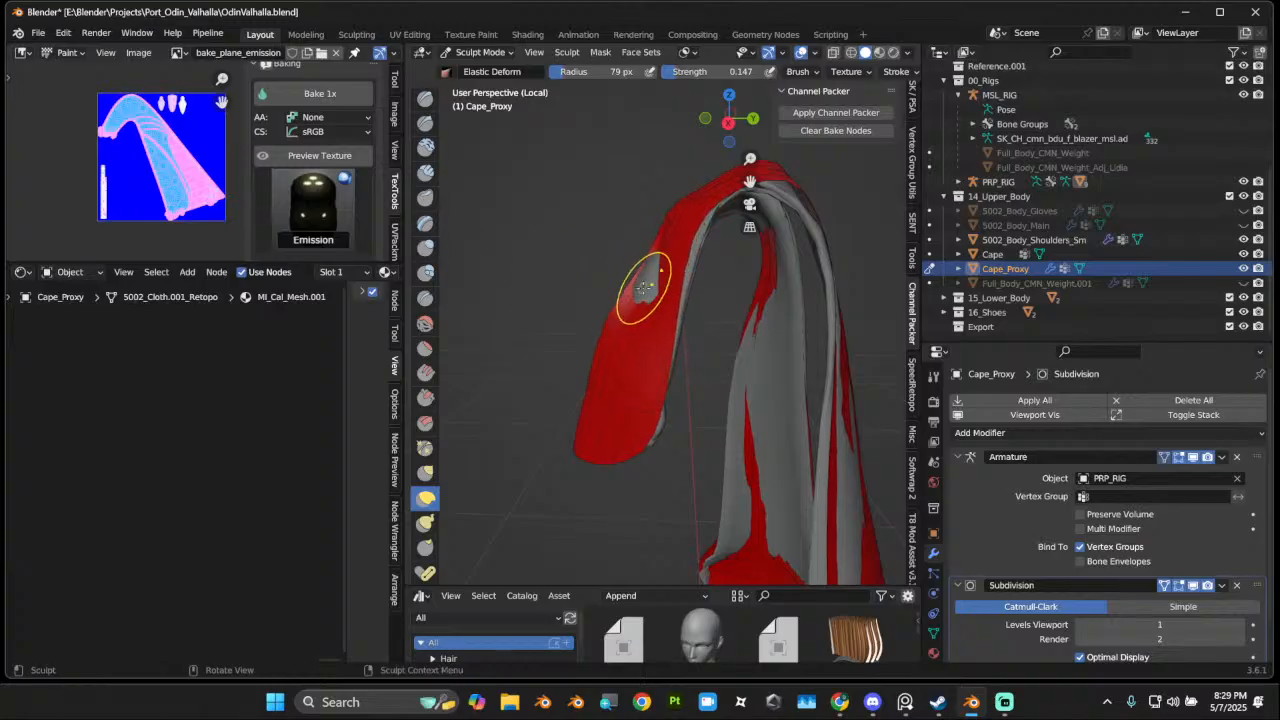
pyautogui.moveTo(651, 283)
pyautogui.mouseDown()
pyautogui.moveTo(535, 268)
pyautogui.moveTo(598, 311)
pyautogui.mouseUp()
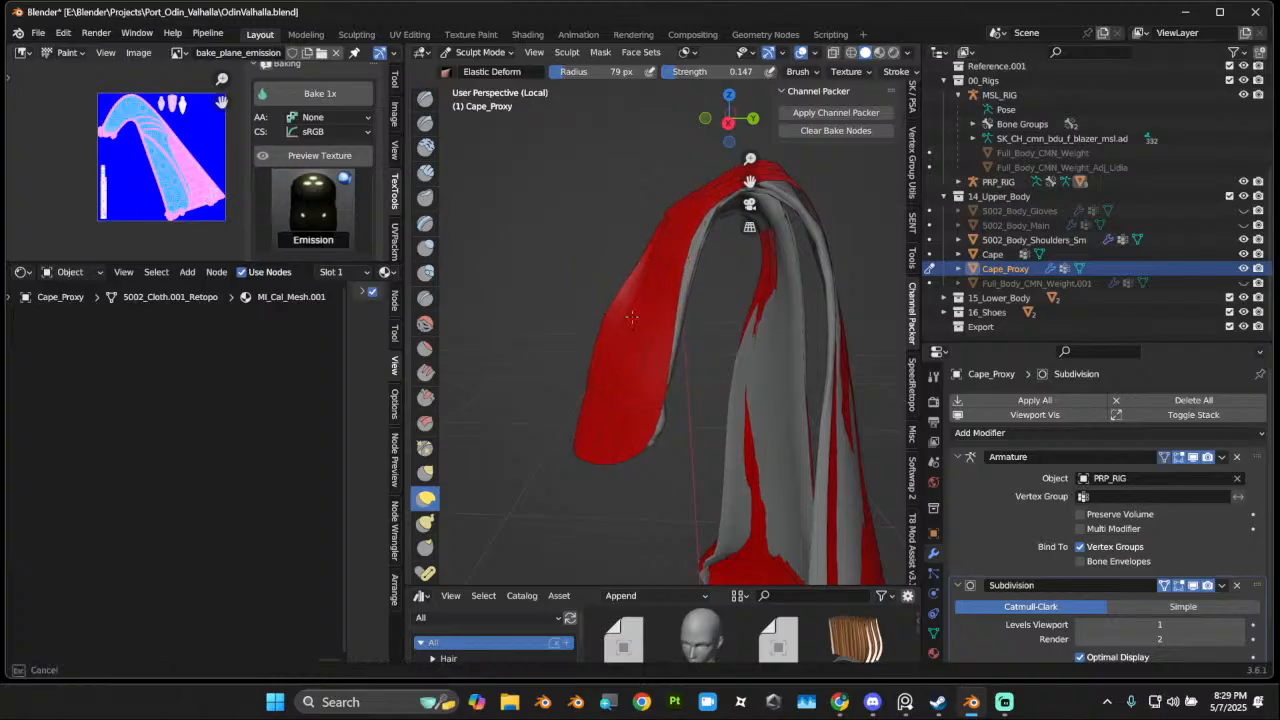
pyautogui.moveTo(631, 317); pyautogui.dragTo(773, 308, button='middle')
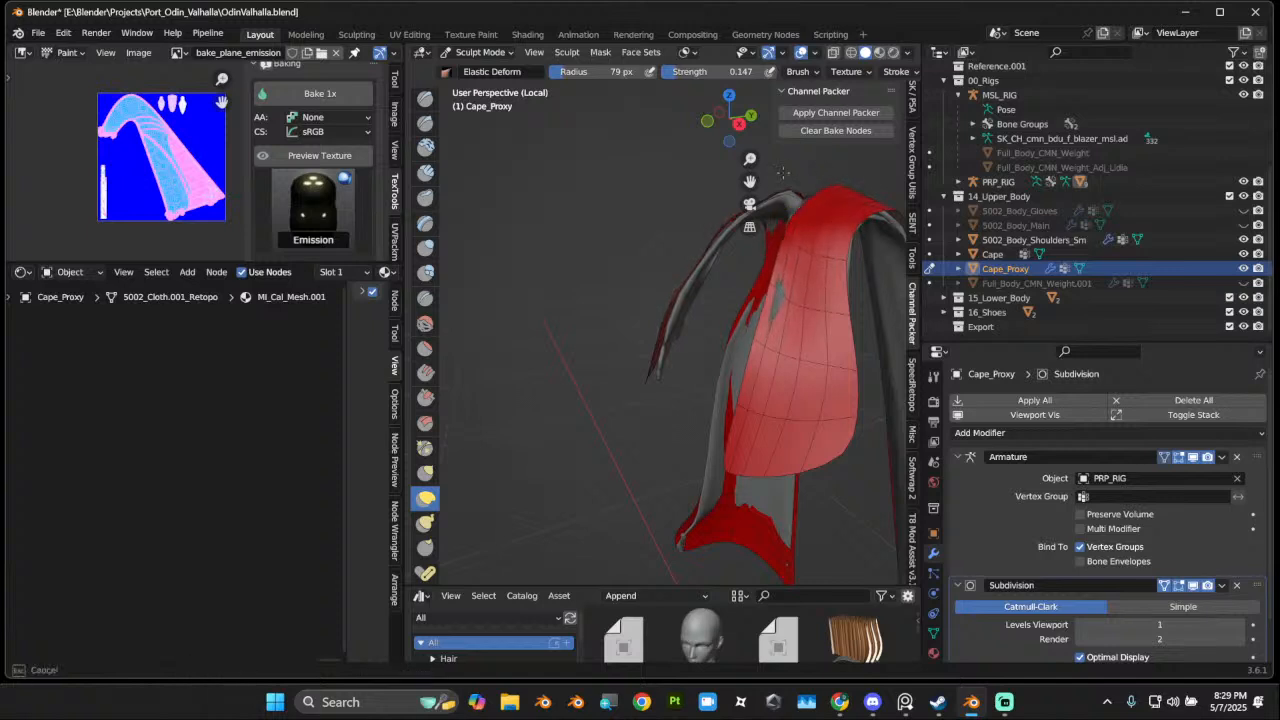
pyautogui.moveTo(814, 250); pyautogui.dragTo(728, 384, button='middle')
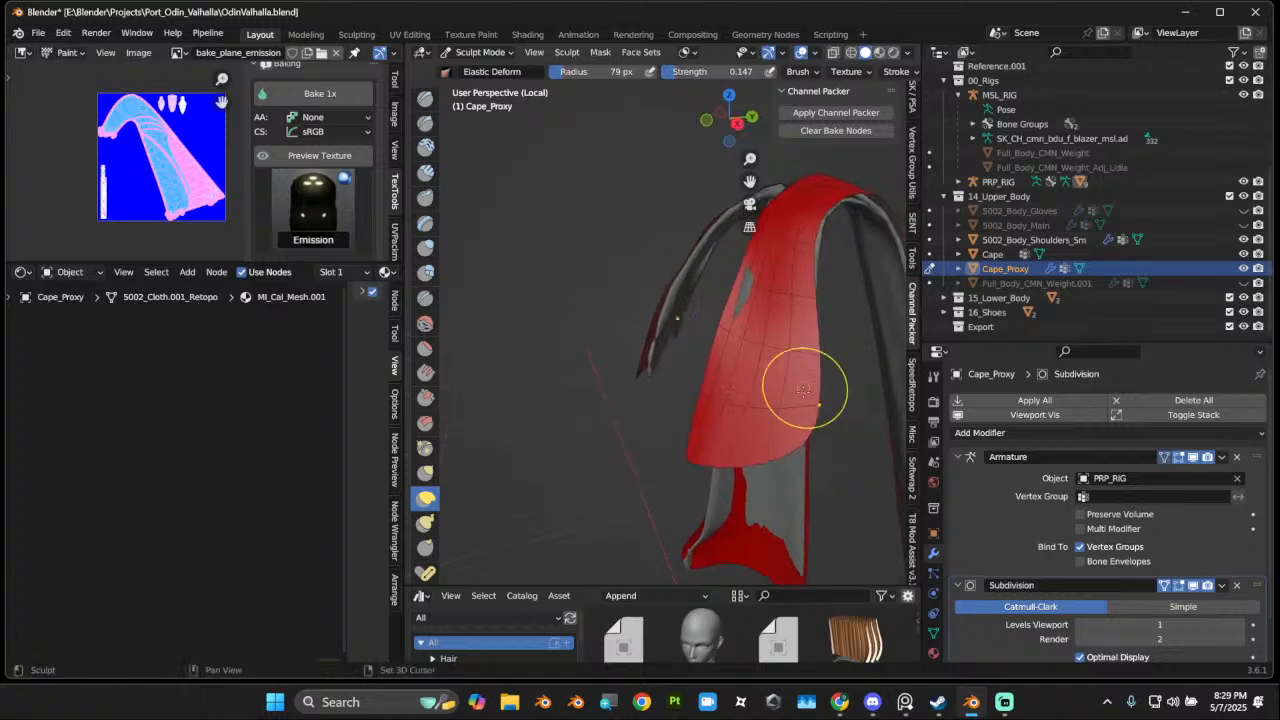
pyautogui.moveTo(843, 258)
pyautogui.mouseDown(button='middle')
pyautogui.moveTo(837, 357)
pyautogui.moveTo(852, 362)
pyautogui.moveTo(662, 126)
pyautogui.mouseUp(button='middle')
pyautogui.moveTo(620, 155); pyautogui.dragTo(600, 197)
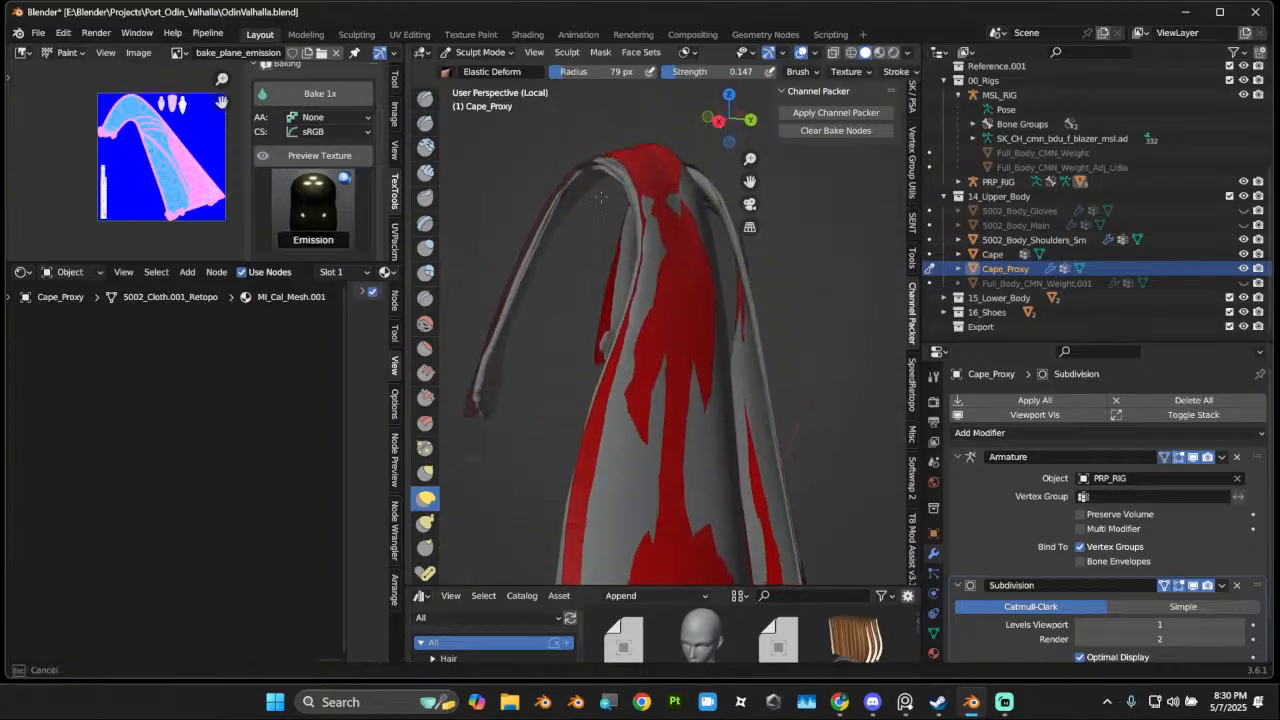
# Step: Return Cape_Proxy to Object Mode in the back orthographic view and apply all its transforms
pyautogui.moveTo(578, 298)
pyautogui.mouseDown(button='middle')
pyautogui.moveTo(651, 206)
pyautogui.moveTo(596, 210)
pyautogui.mouseUp(button='middle')
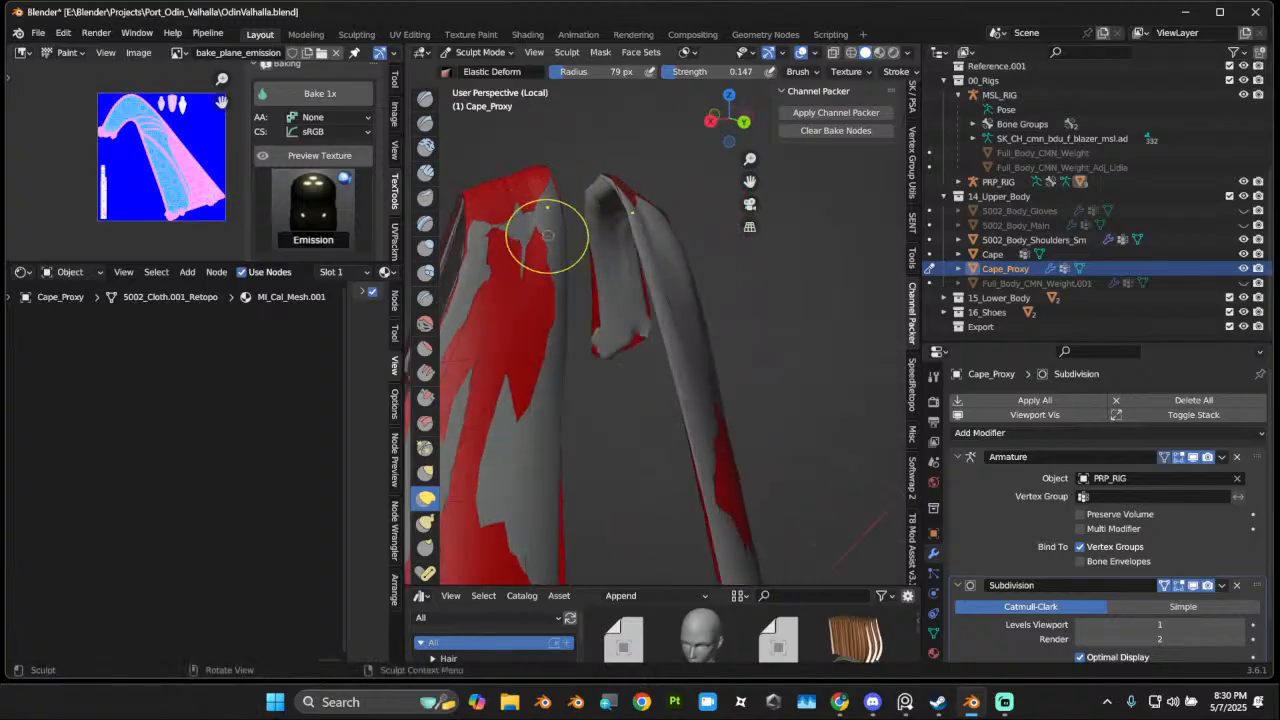
pyautogui.moveTo(543, 243)
pyautogui.mouseDown(button='middle')
pyautogui.moveTo(560, 244)
pyautogui.moveTo(572, 290)
pyautogui.moveTo(577, 268)
pyautogui.mouseUp(button='middle')
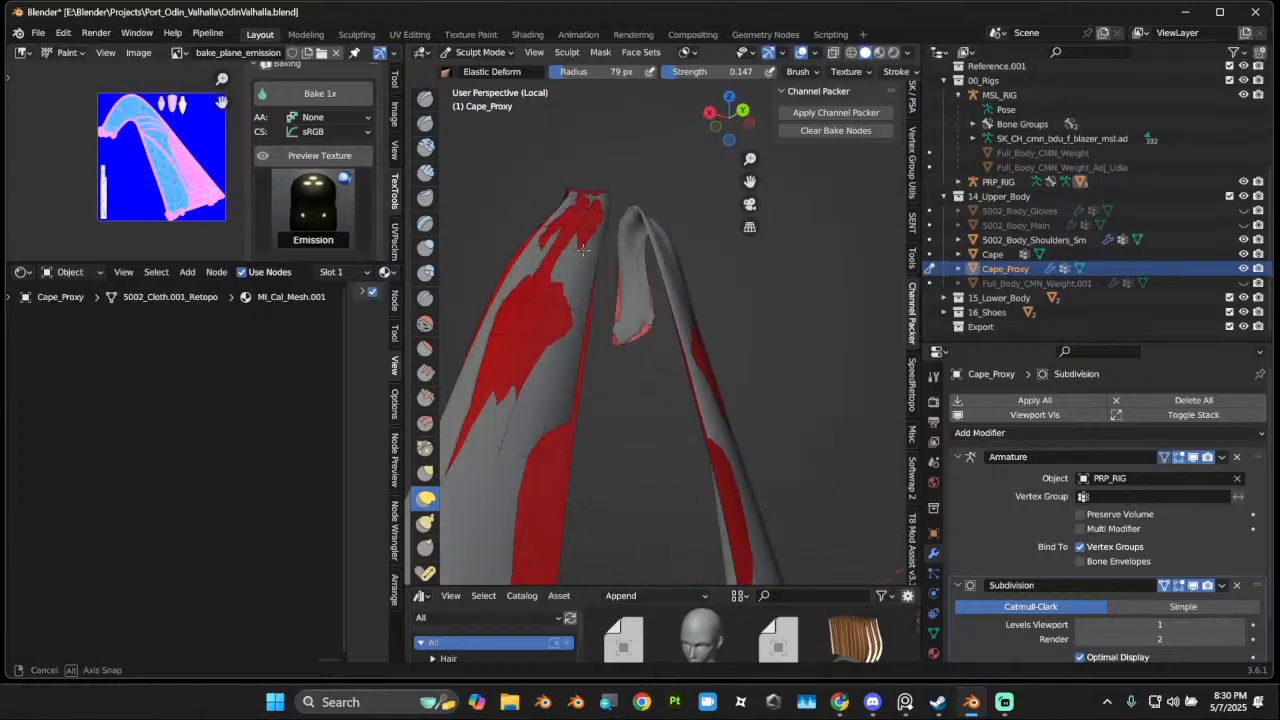
pyautogui.scroll(-2, 577, 267)
pyautogui.moveTo(638, 190); pyautogui.dragTo(638, 135, button='middle')
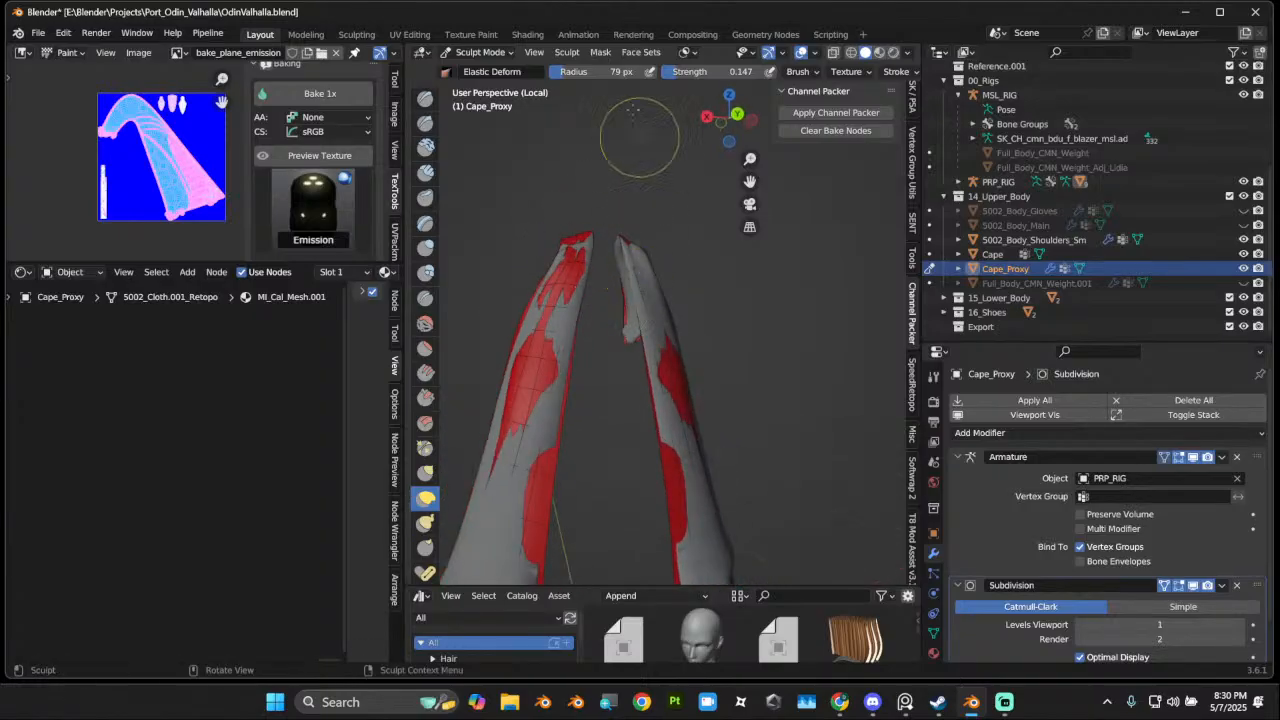
pyautogui.click(737, 113)
pyautogui.click(493, 53)
pyautogui.click(484, 68)
pyautogui.scroll(4, 647, 243)
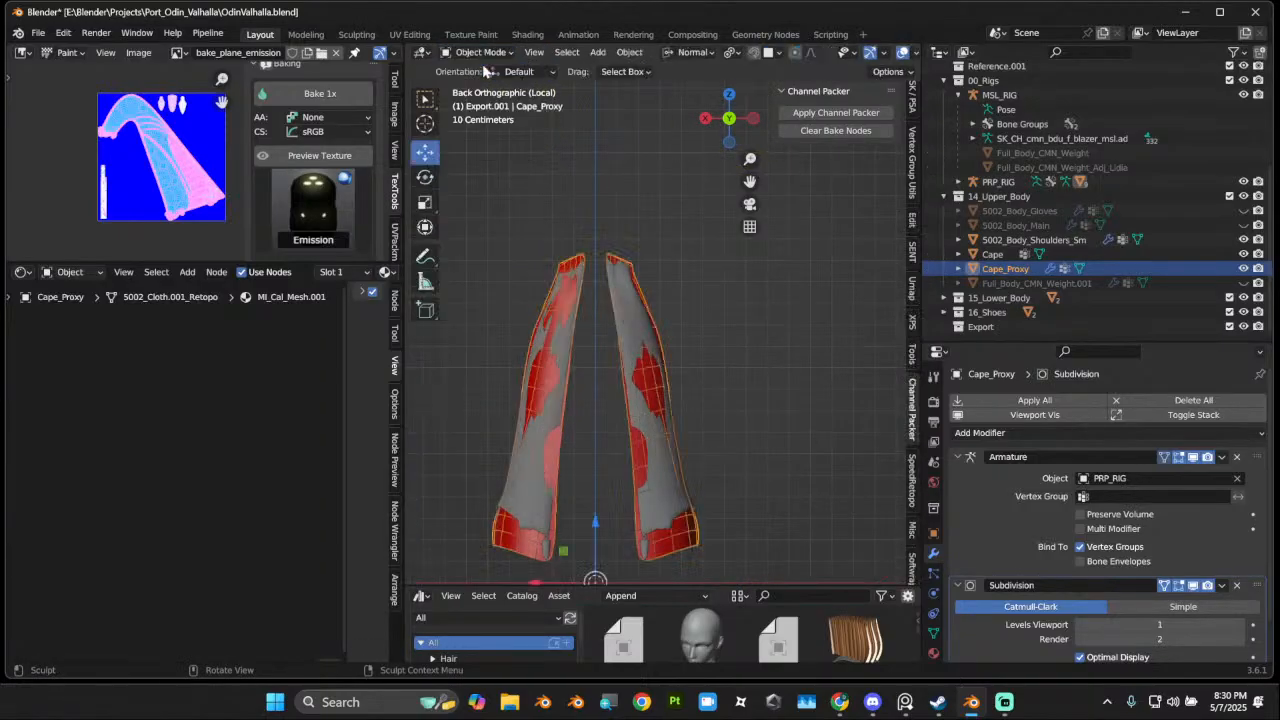
pyautogui.hotkey('ctrl', 'a')
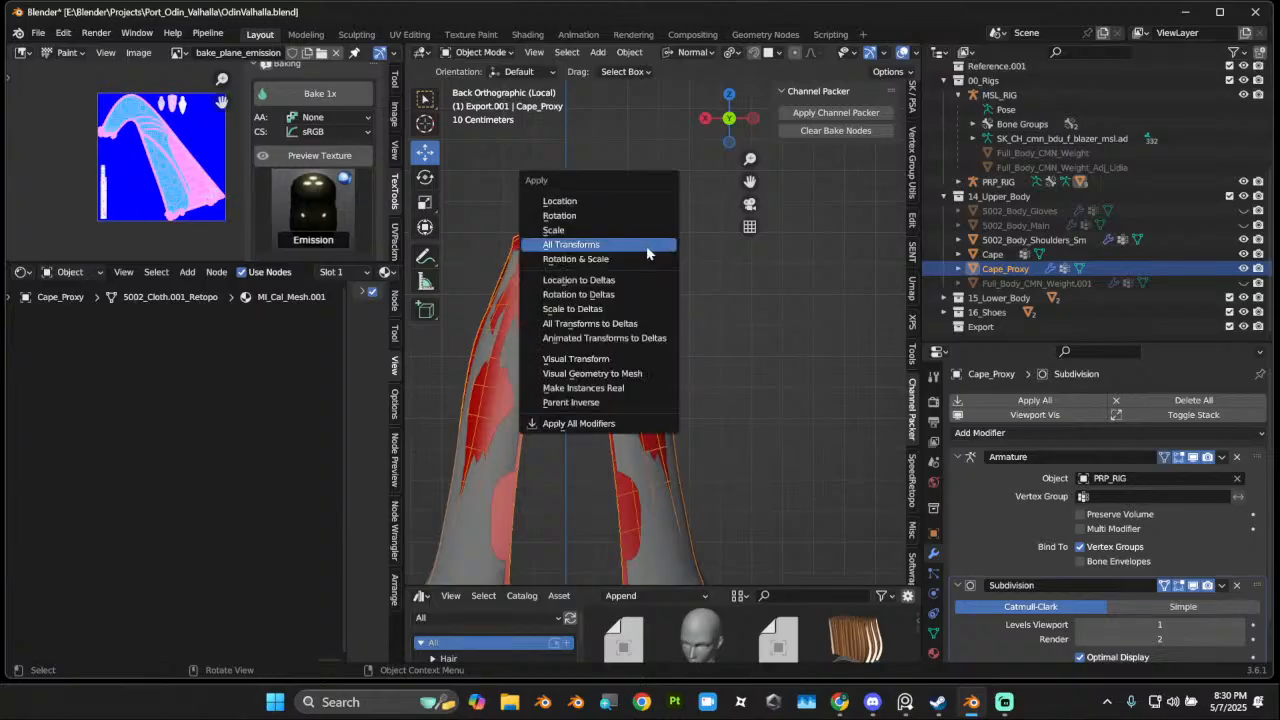
pyautogui.click(647, 247)
# Step: Enter Edit Mode on Cape_Proxy alone, set the transform orientation to Global, and turn on X-ray
pyautogui.scroll(-3, 650, 373)
pyautogui.press('a')
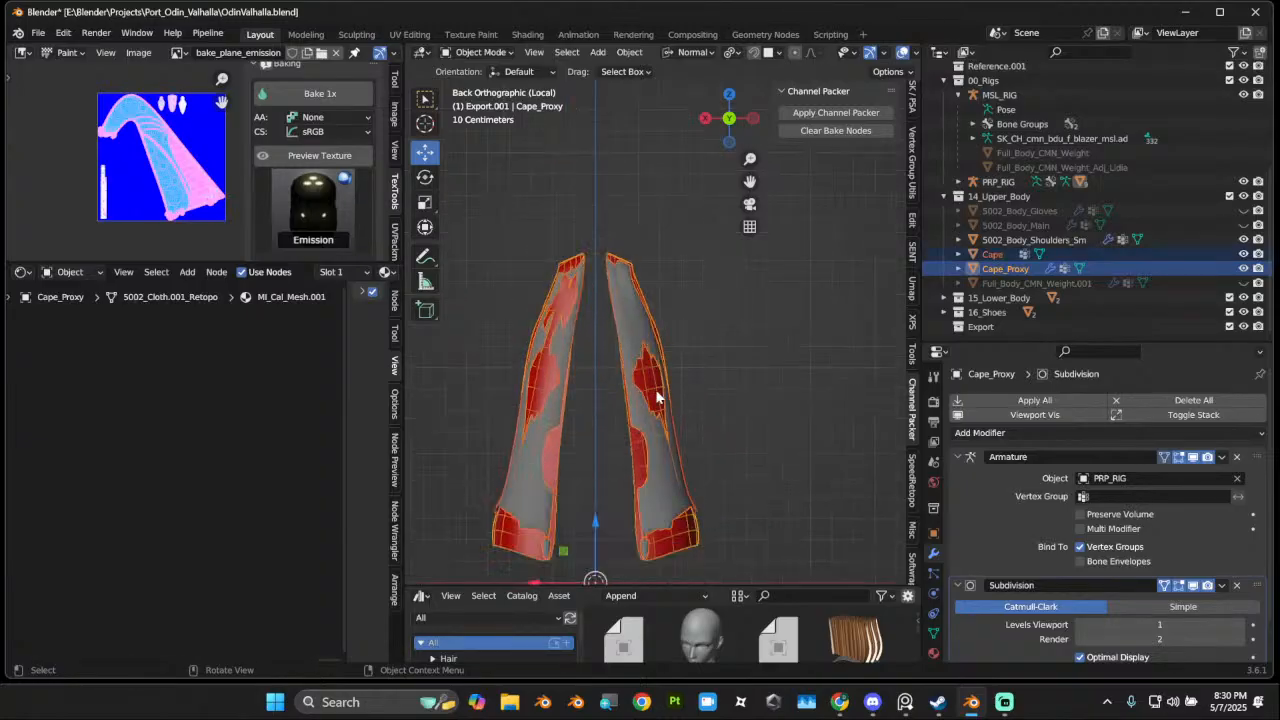
pyautogui.click(657, 397)
pyautogui.click(480, 52)
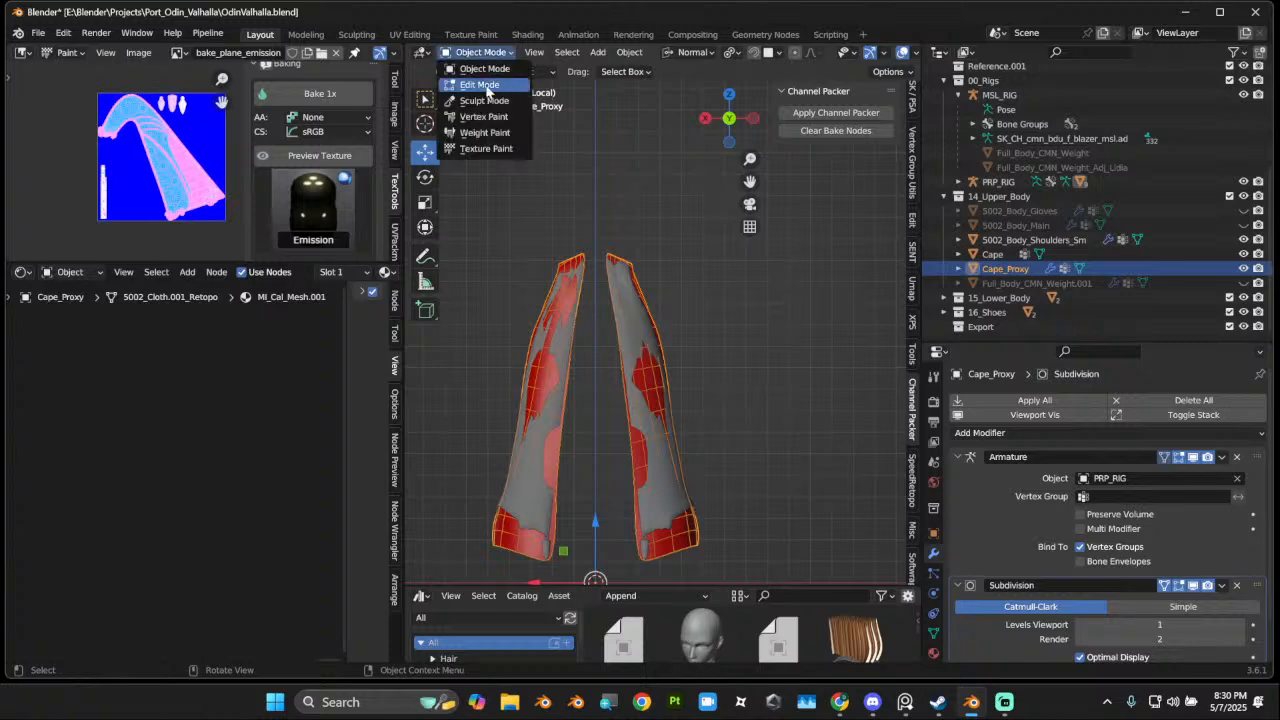
pyautogui.click(486, 86)
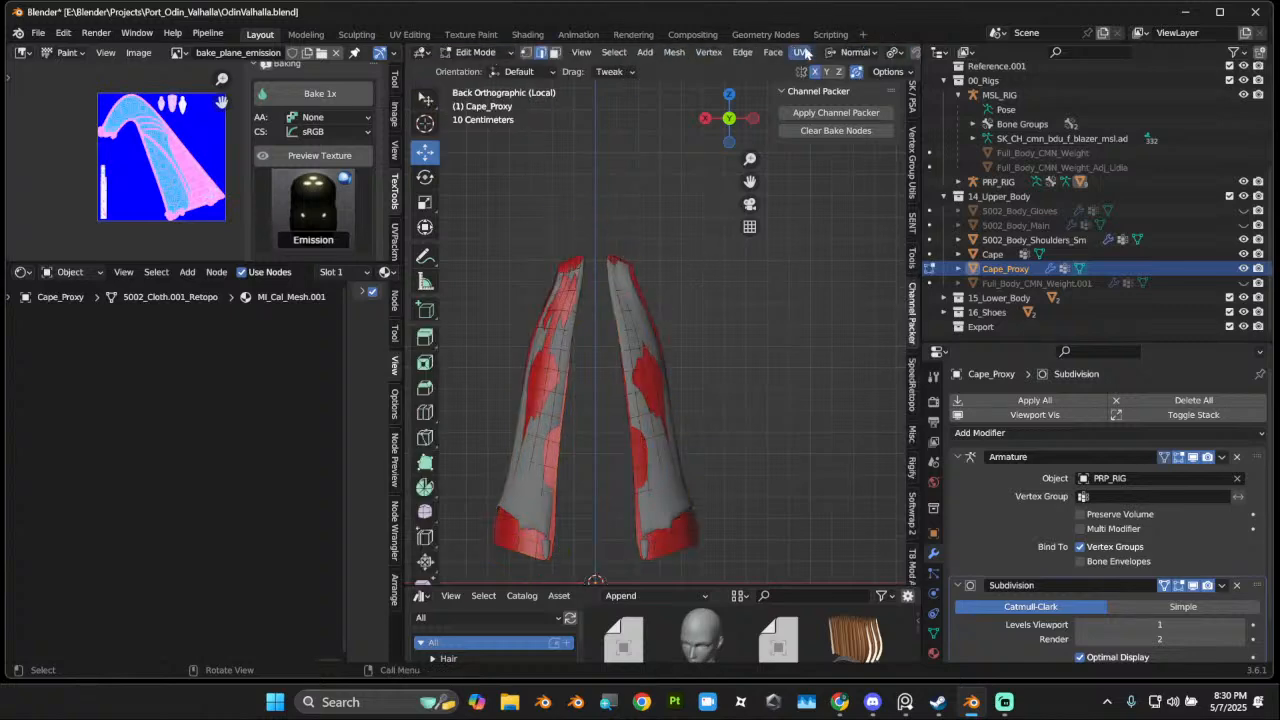
pyautogui.scroll(-5, 805, 52)
pyautogui.click(638, 53)
pyautogui.click(593, 99)
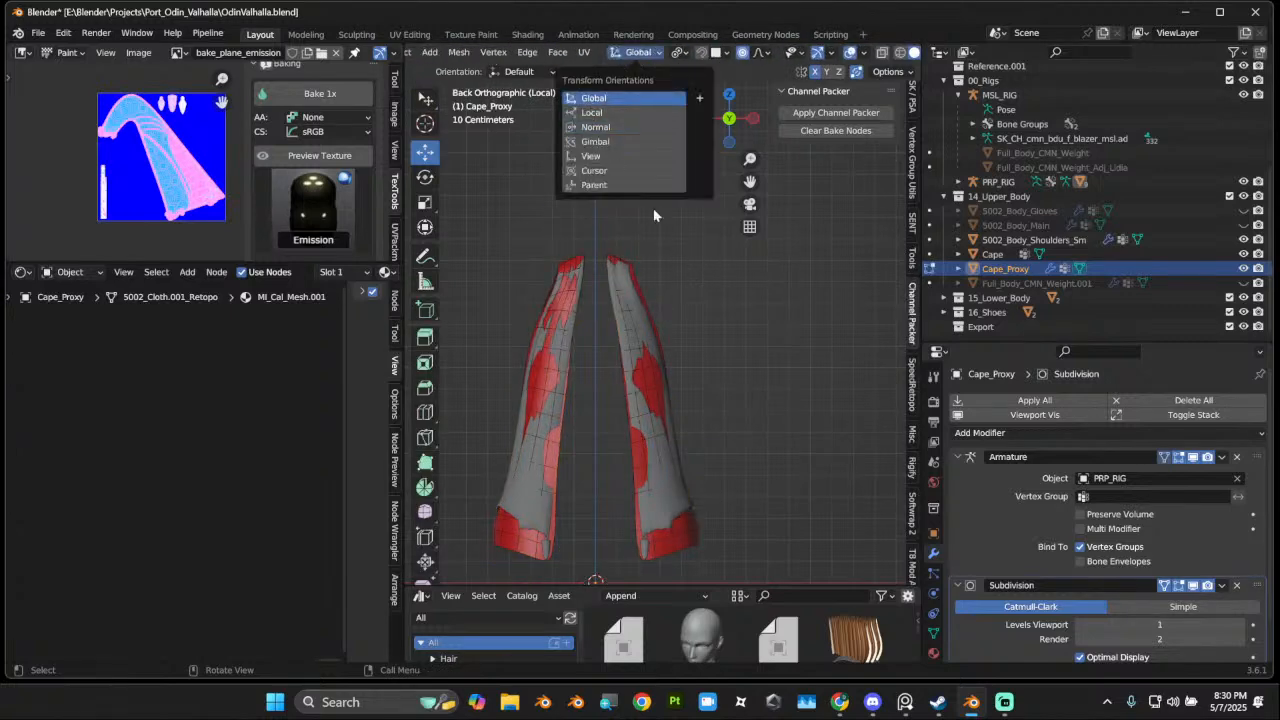
pyautogui.click(882, 53)
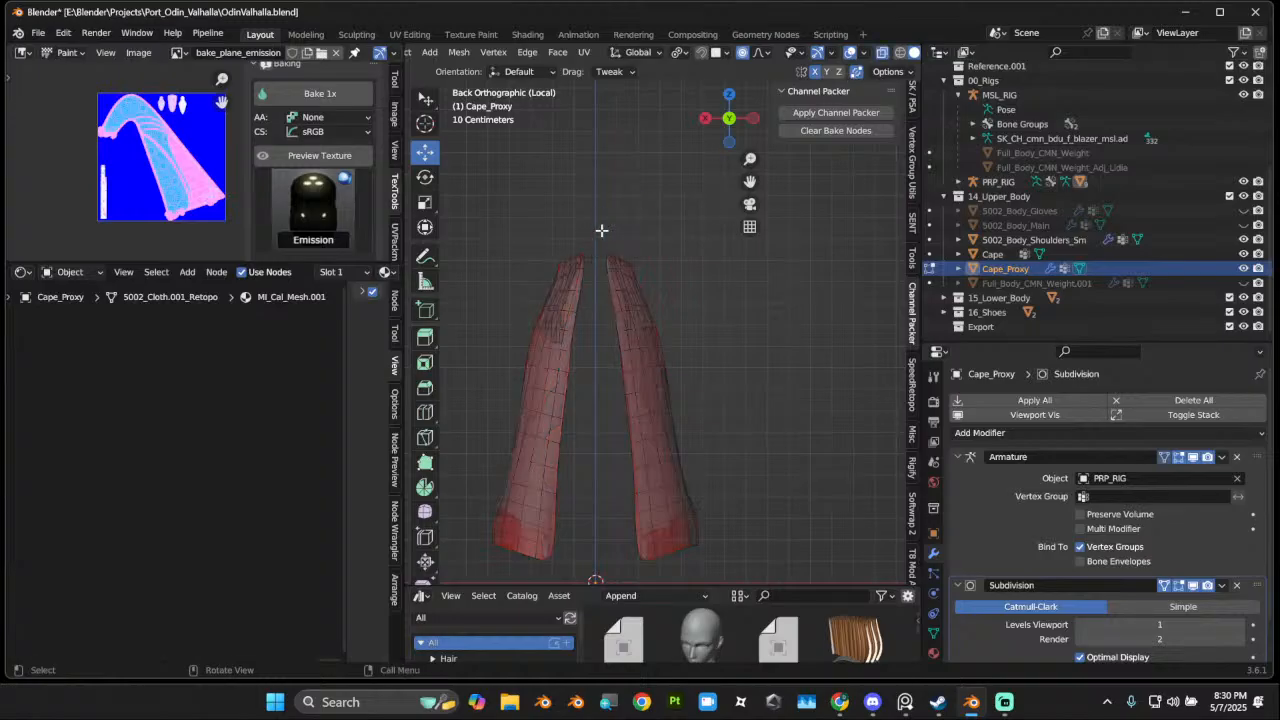
# Step: Box-select the half of Cape_Proxy on the negative X side and delete its faces
pyautogui.moveTo(607, 254); pyautogui.dragTo(808, 590)
pyautogui.hotkey('ctrl', 'z')
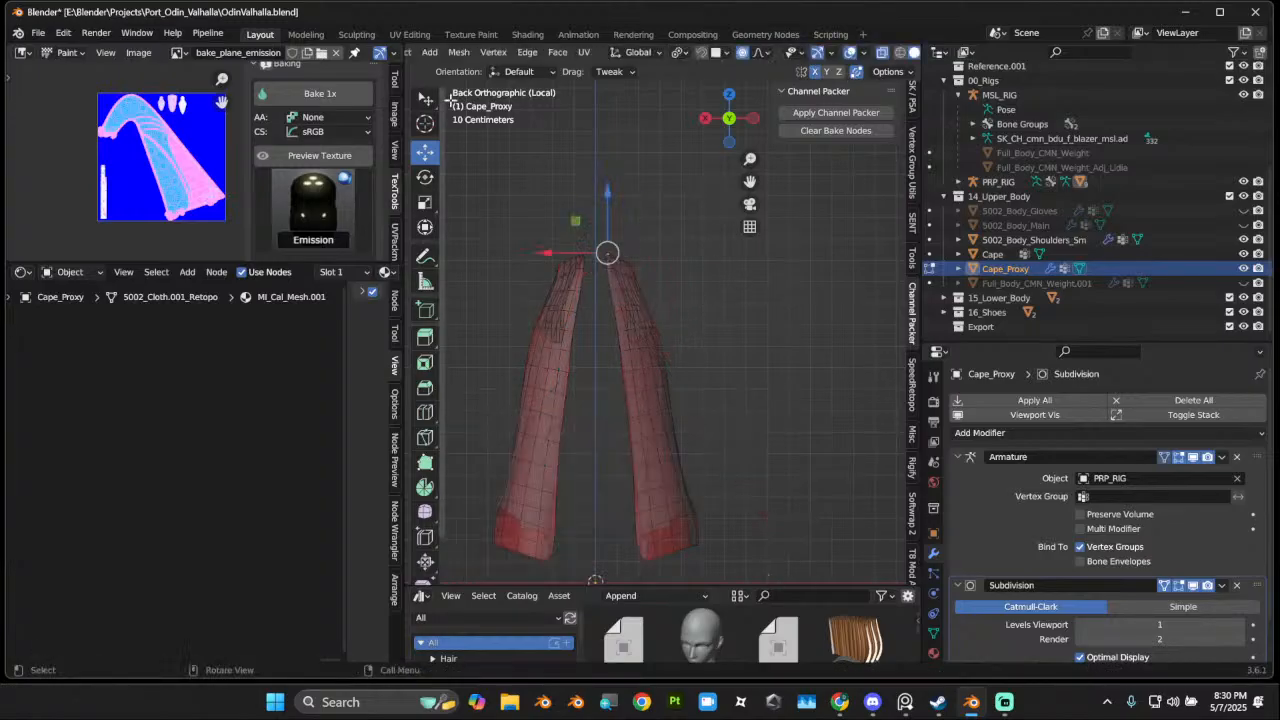
pyautogui.moveTo(432, 104); pyautogui.dragTo(505, 126)
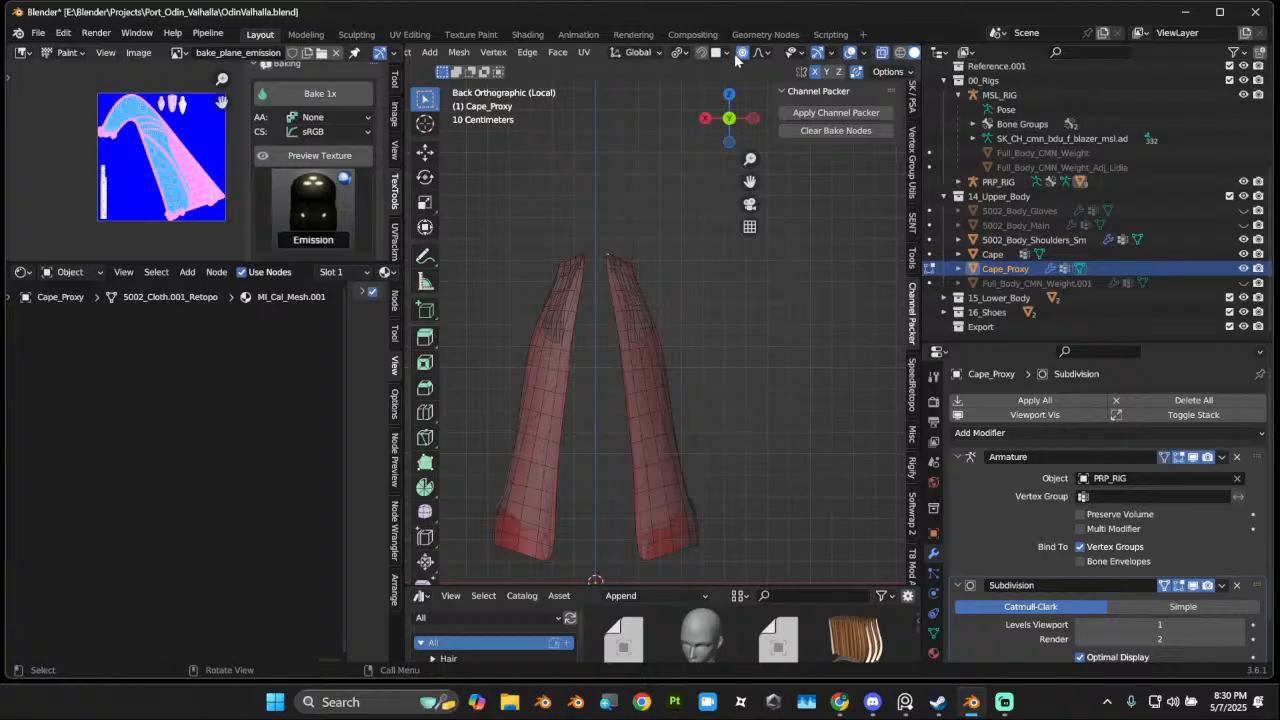
pyautogui.moveTo(607, 236); pyautogui.dragTo(742, 531)
pyautogui.press('x')
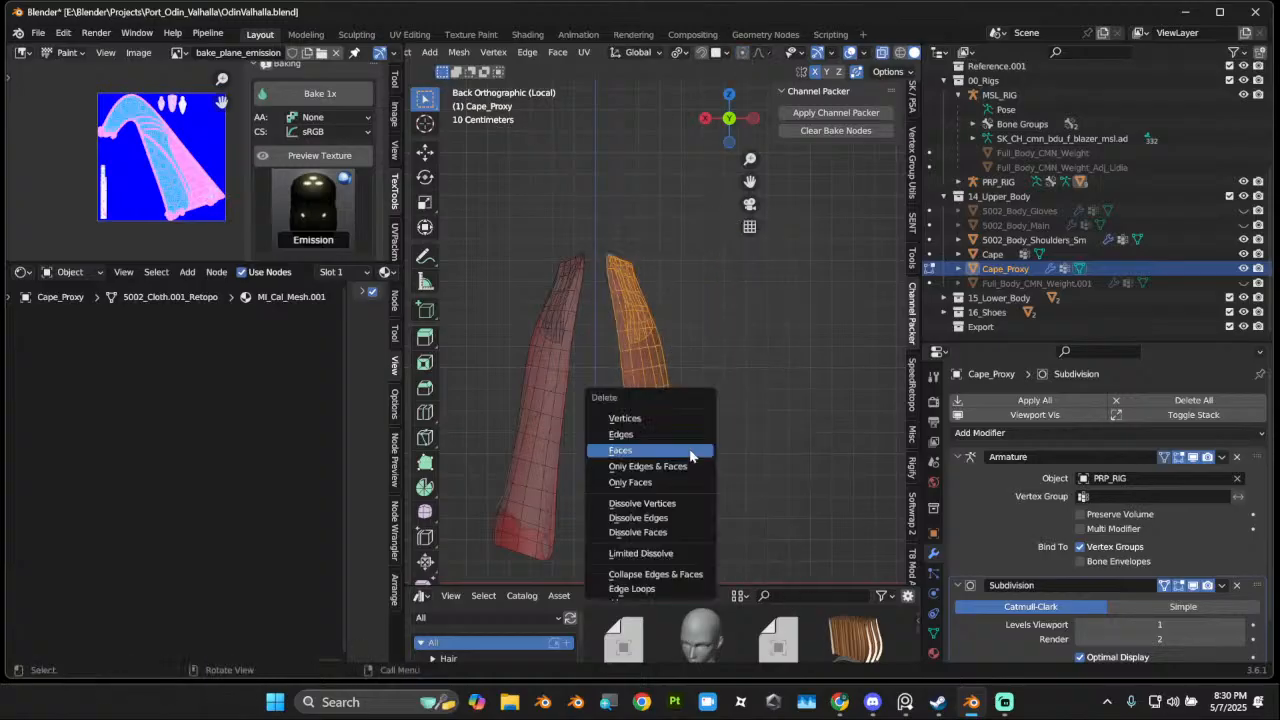
pyautogui.click(690, 454)
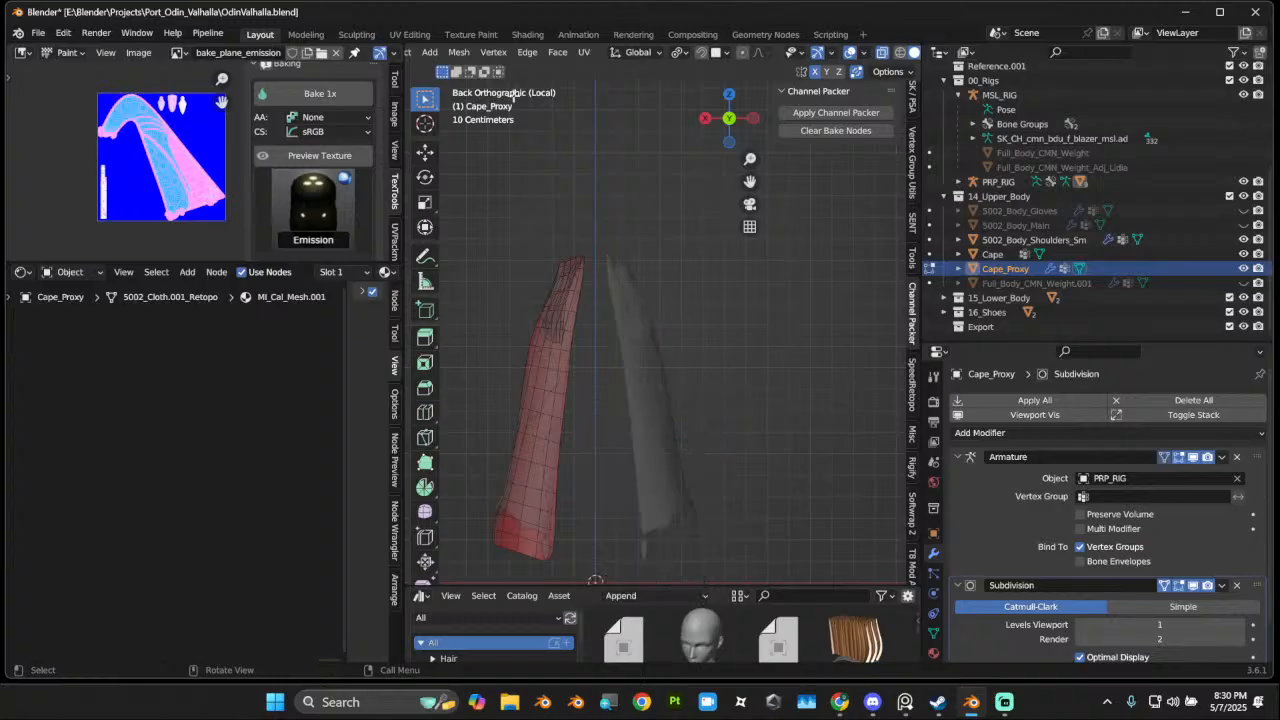
# Step: Return Cape_Proxy to Object Mode and apply its Subdivision modifier
pyautogui.click(464, 56)
pyautogui.hscroll(-3, 529, 52)
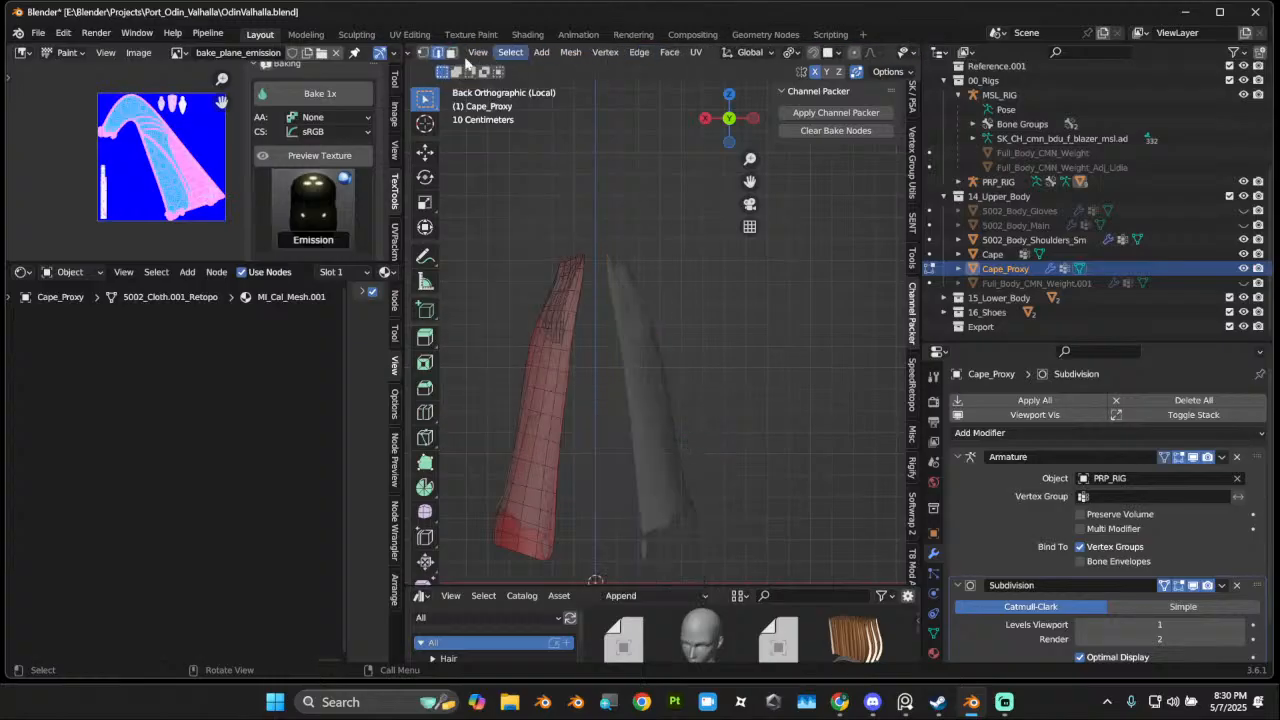
pyautogui.hscroll(-2, 529, 52)
pyautogui.click(465, 52)
pyautogui.click(470, 61)
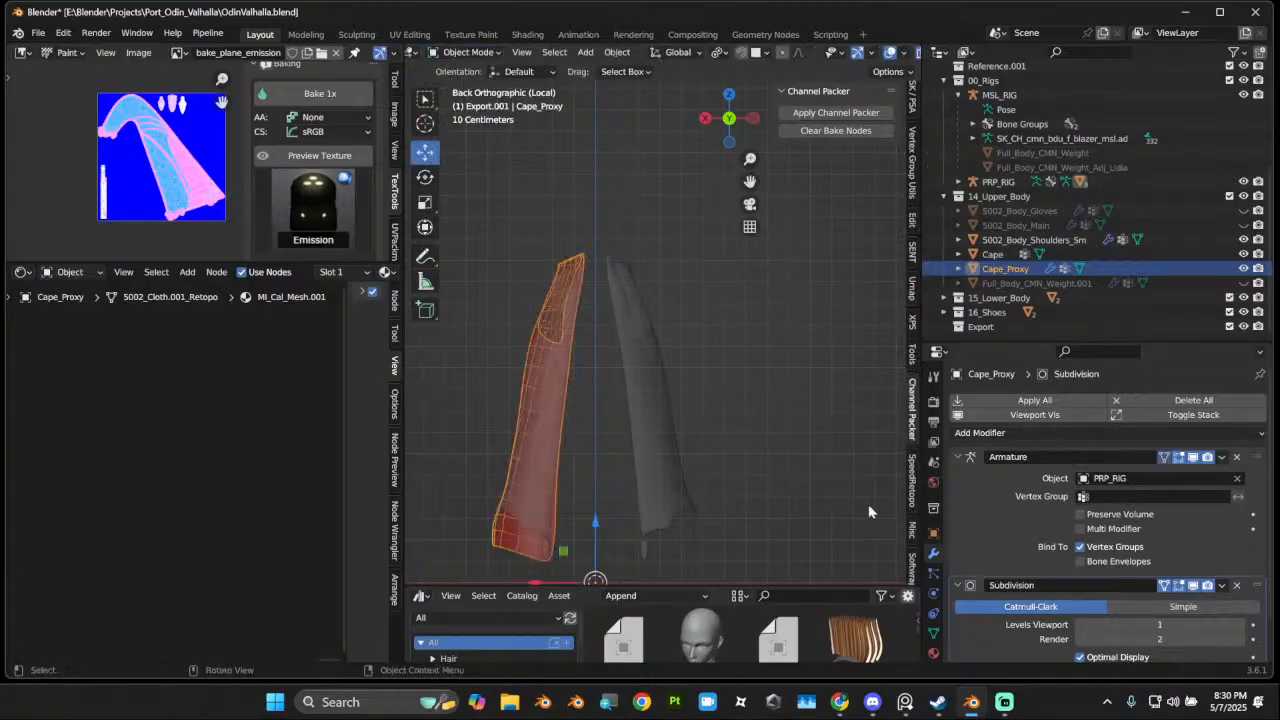
pyautogui.click(1222, 586)
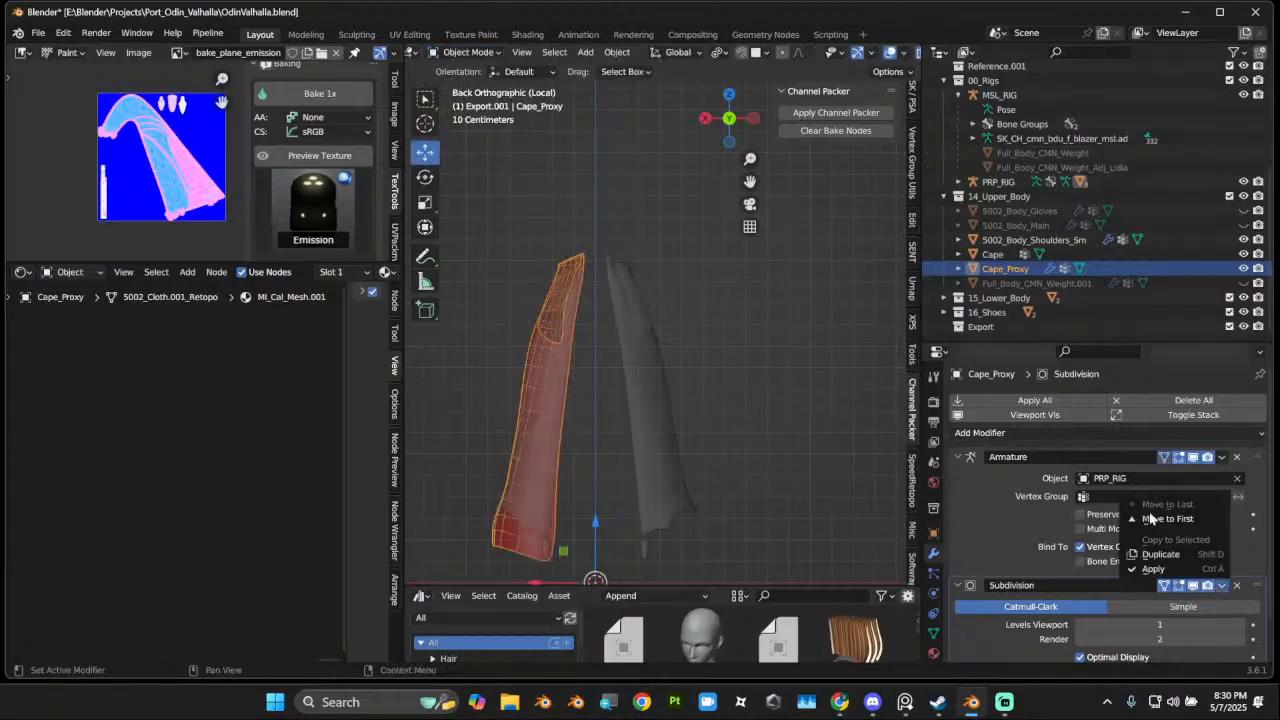
pyautogui.click(1193, 568)
# Step: Add a Mirror modifier on the X axis to Cape_Proxy and apply it
pyautogui.click(1030, 432)
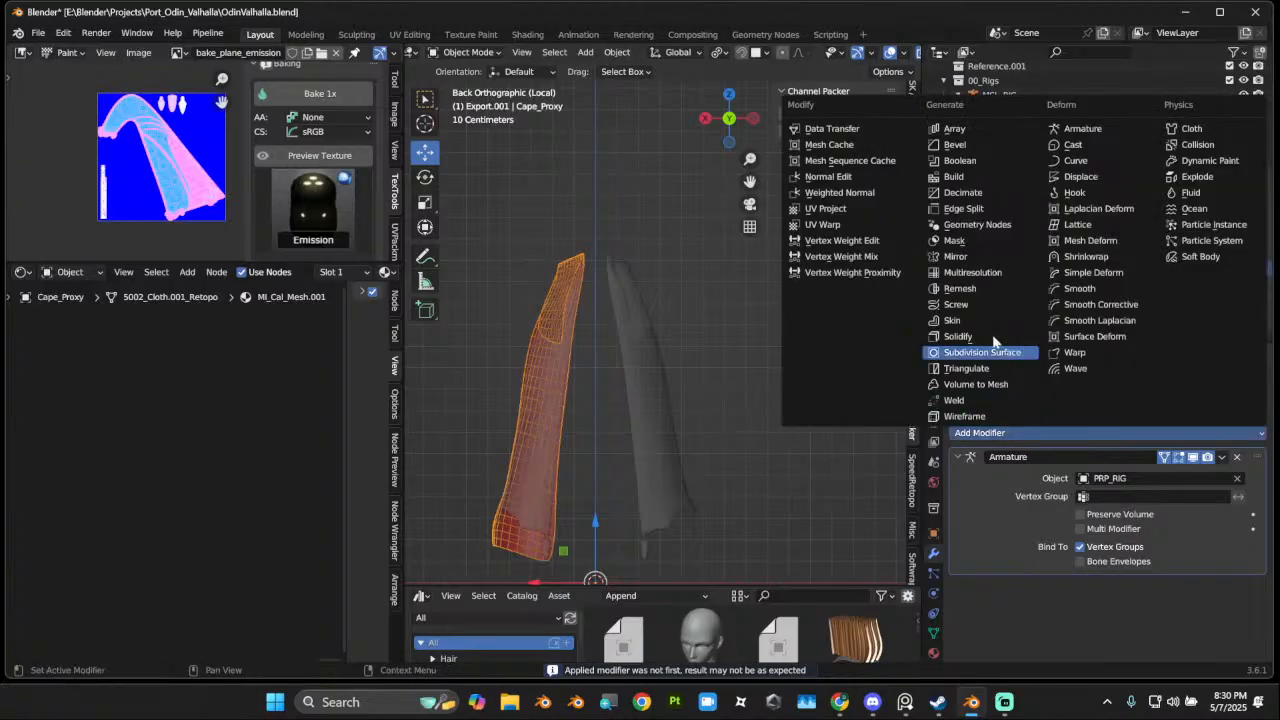
pyautogui.click(955, 256)
pyautogui.scroll(2, 795, 426)
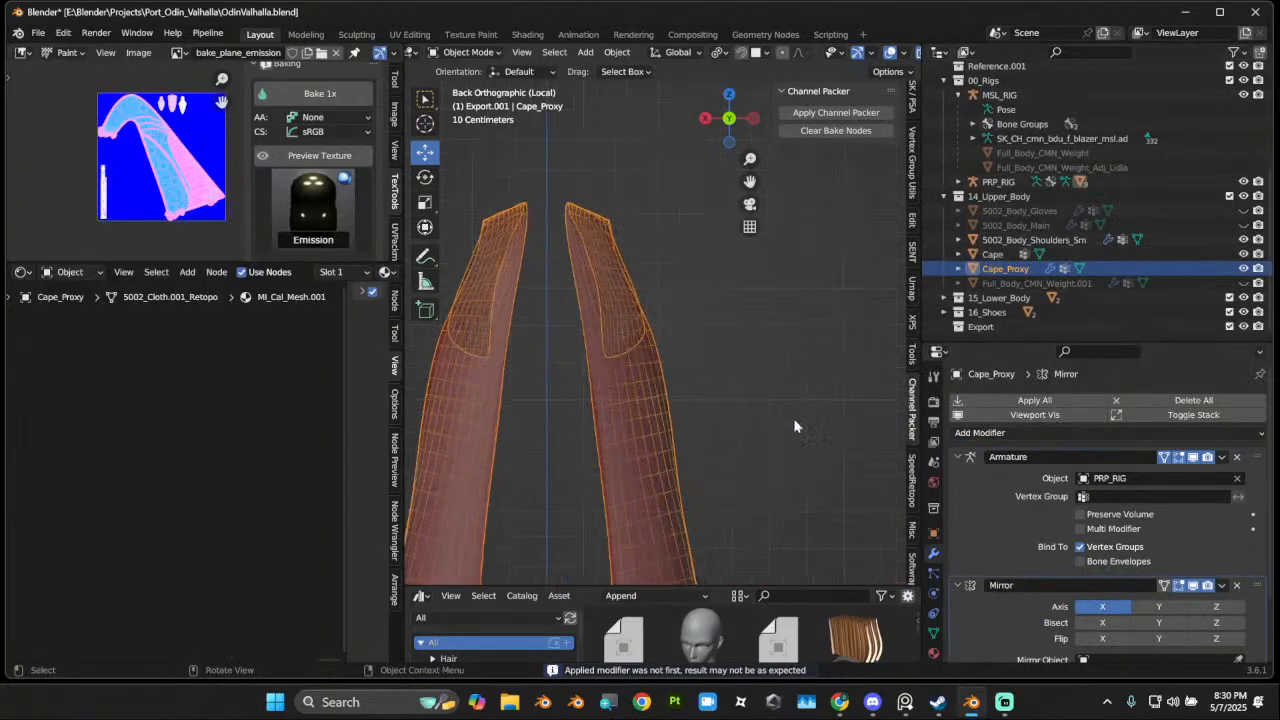
pyautogui.scroll(-2, 795, 426)
pyautogui.click(1221, 586)
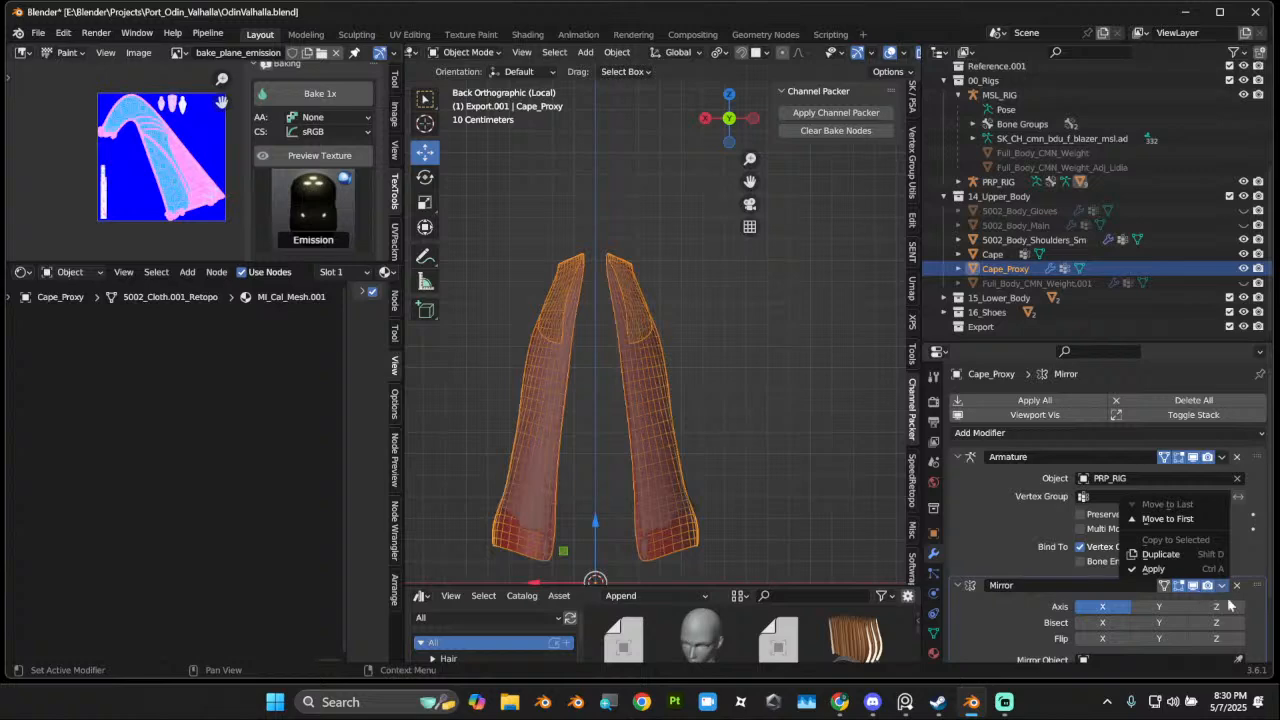
pyautogui.click(1195, 568)
# Step: Leave local view, turn off X-ray, and select Cape_Proxy on the full character
pyautogui.moveTo(873, 508)
pyautogui.mouseDown(button='middle')
pyautogui.moveTo(616, 440)
pyautogui.moveTo(684, 431)
pyautogui.moveTo(581, 434)
pyautogui.moveTo(711, 428)
pyautogui.moveTo(735, 447)
pyautogui.moveTo(676, 449)
pyautogui.mouseUp(button='middle')
pyautogui.press('KP_Divide')
pyautogui.click(711, 428)
pyautogui.scroll(-3, 712, 429)
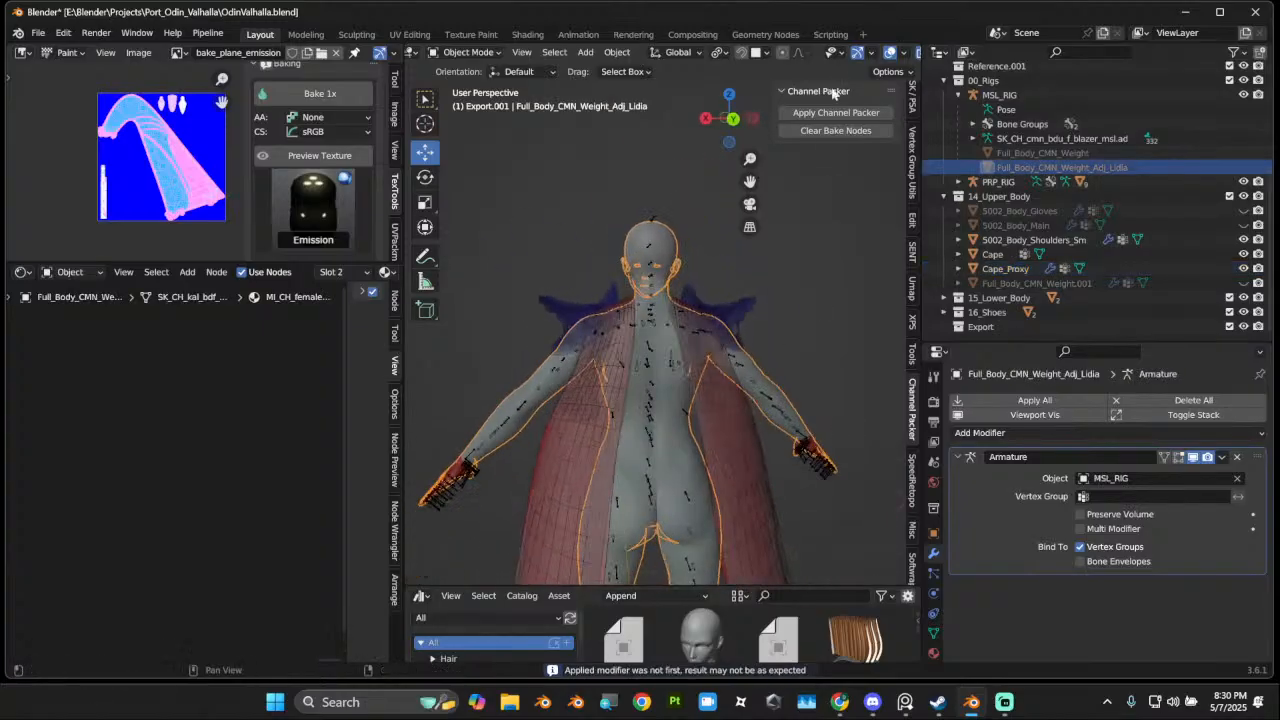
pyautogui.scroll(-4, 860, 58)
pyautogui.click(835, 56)
pyautogui.moveTo(760, 375); pyautogui.dragTo(677, 493, button='middle')
pyautogui.click(730, 488)
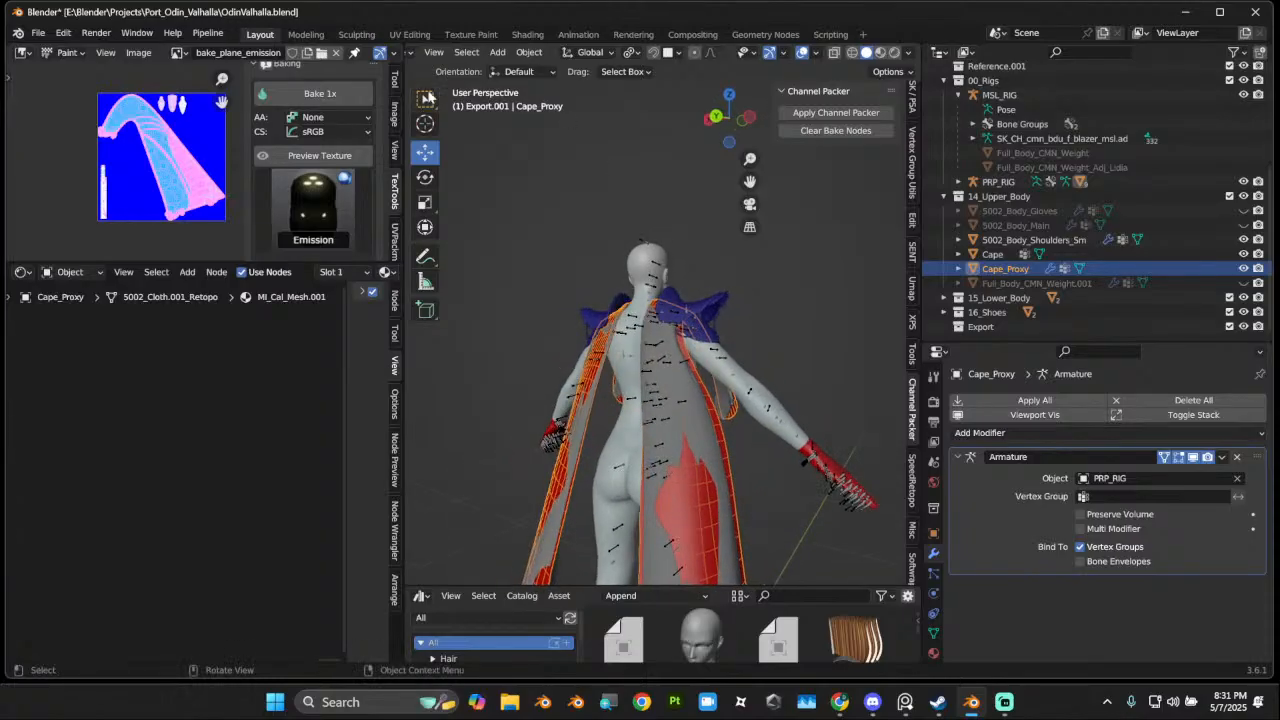
# Step: Enter Sculpt Mode on Cape_Proxy and choose the Inflate/Deflate brush with a 109 px radius
pyautogui.scroll(3, 465, 57)
pyautogui.click(470, 52)
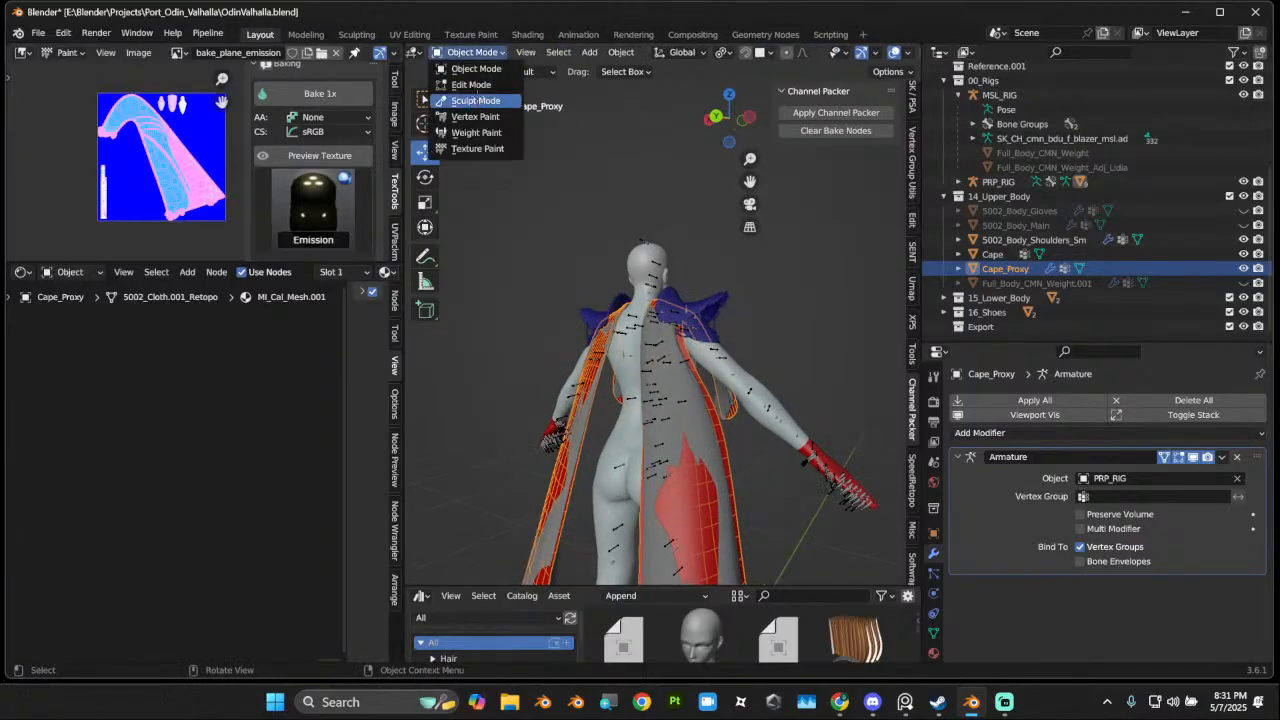
pyautogui.click(474, 91)
pyautogui.moveTo(678, 376)
pyautogui.mouseDown(button='middle')
pyautogui.moveTo(663, 358)
pyautogui.moveTo(692, 394)
pyautogui.mouseUp(button='middle')
pyautogui.click(424, 251)
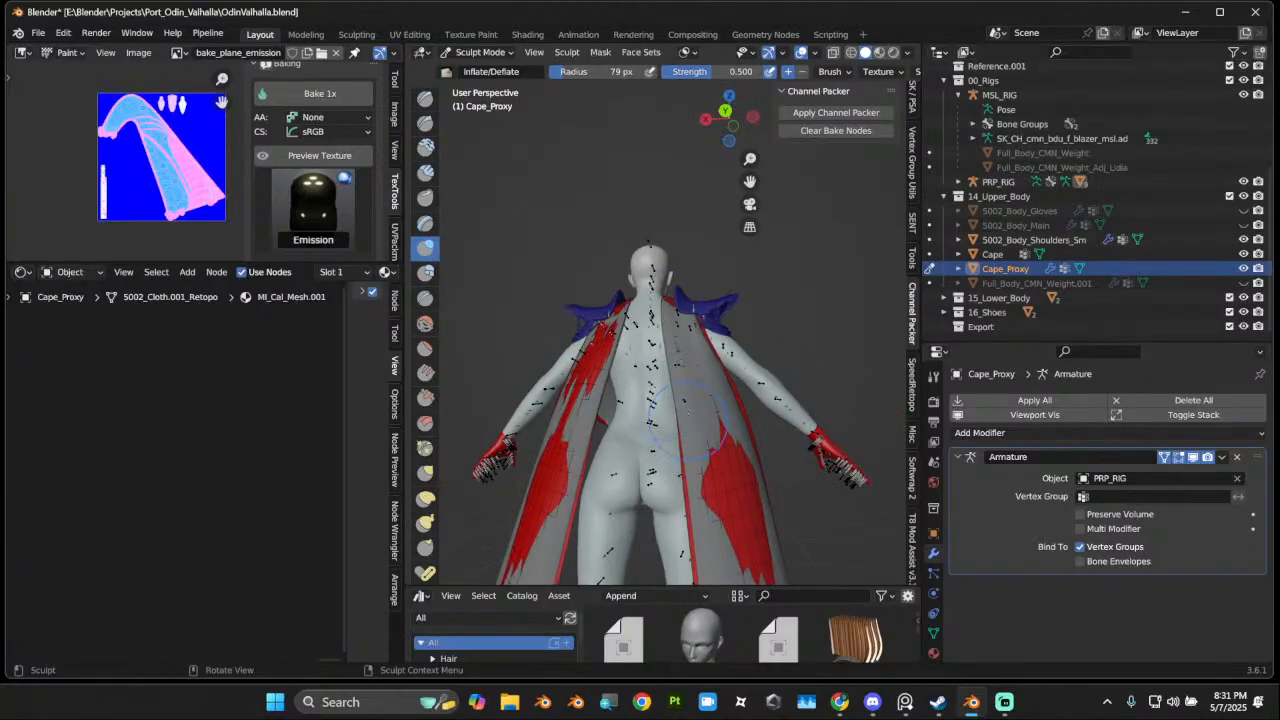
pyautogui.press('f')
pyautogui.click(708, 392)
# Step: Try inflate strokes on Cape_Proxy's upper back panel and turn off X symmetry for sculpting
pyautogui.moveTo(710, 394); pyautogui.dragTo(691, 358)
pyautogui.moveTo(691, 358); pyautogui.dragTo(690, 379, button='middle')
pyautogui.keyDown('ctrl'); pyautogui.moveTo(691, 400); pyautogui.dragTo(689, 377); pyautogui.keyUp('ctrl')
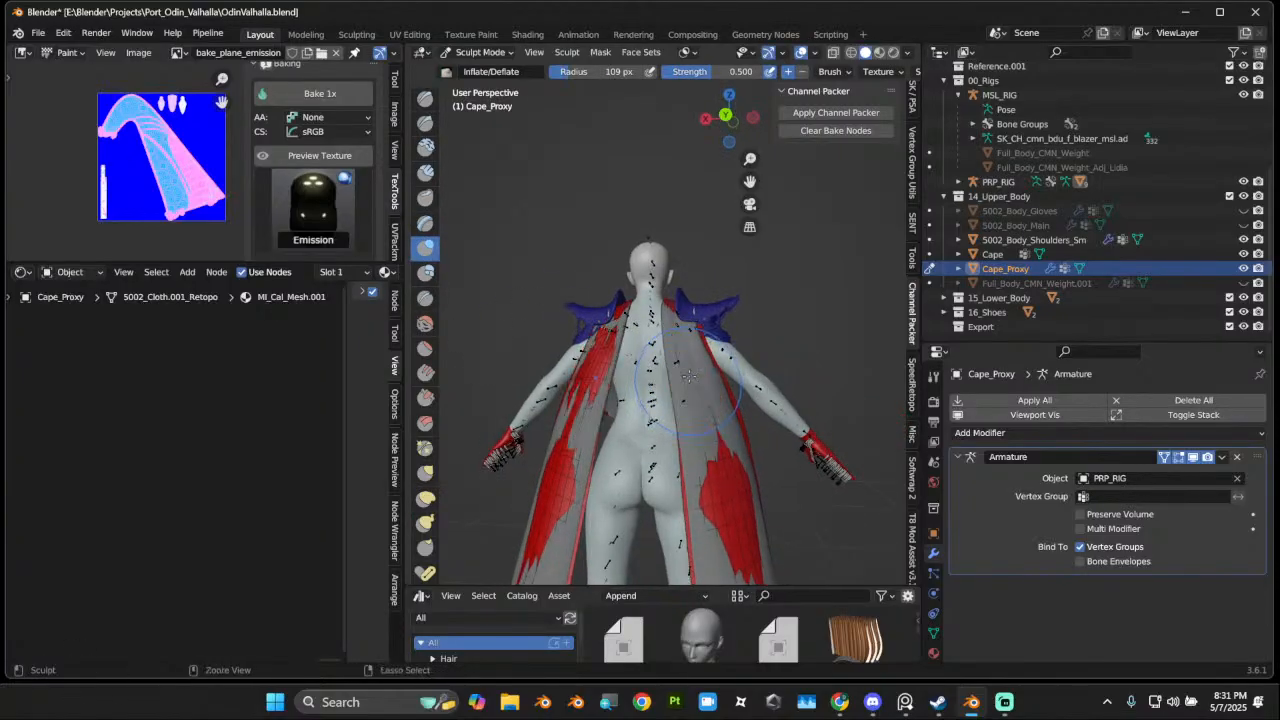
pyautogui.scroll(-3, 835, 72)
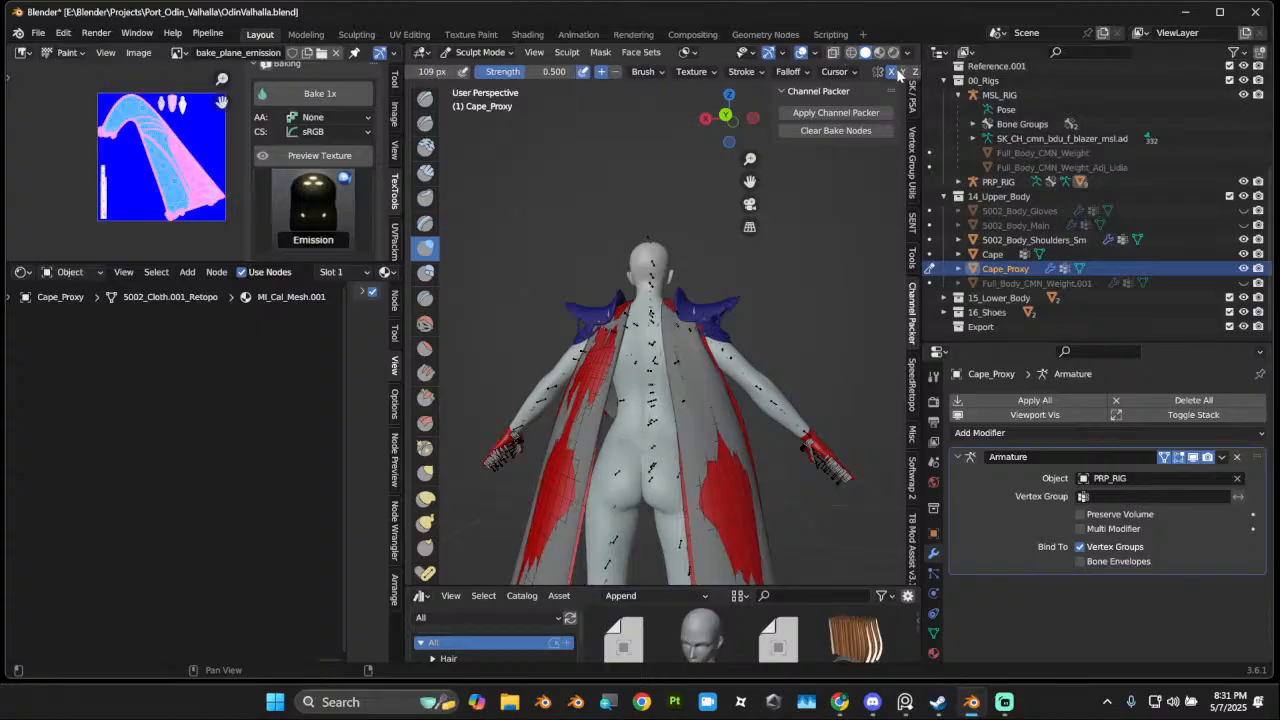
pyautogui.moveTo(830, 170); pyautogui.dragTo(790, 219, button='middle')
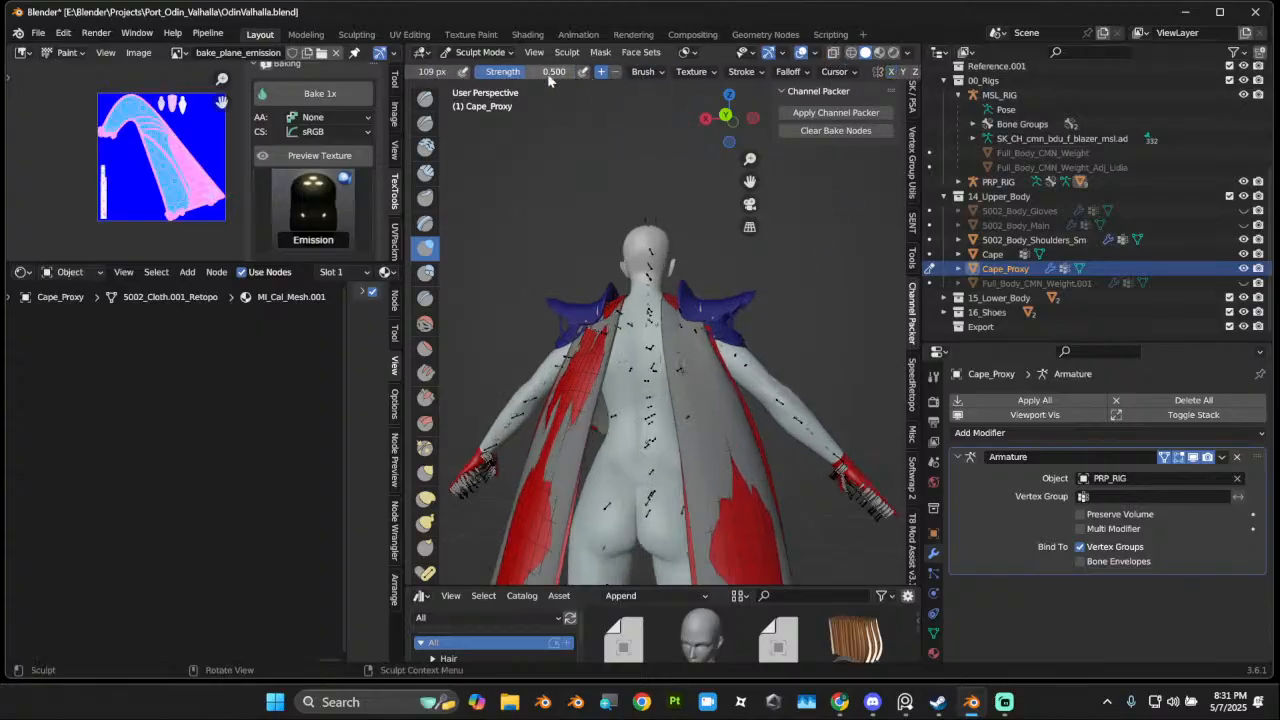
# Step: Set the brush strength to 0.211 and inflate Cape_Proxy's right back panel from the shoulder down to the hip
pyautogui.moveTo(708, 436); pyautogui.dragTo(706, 416)
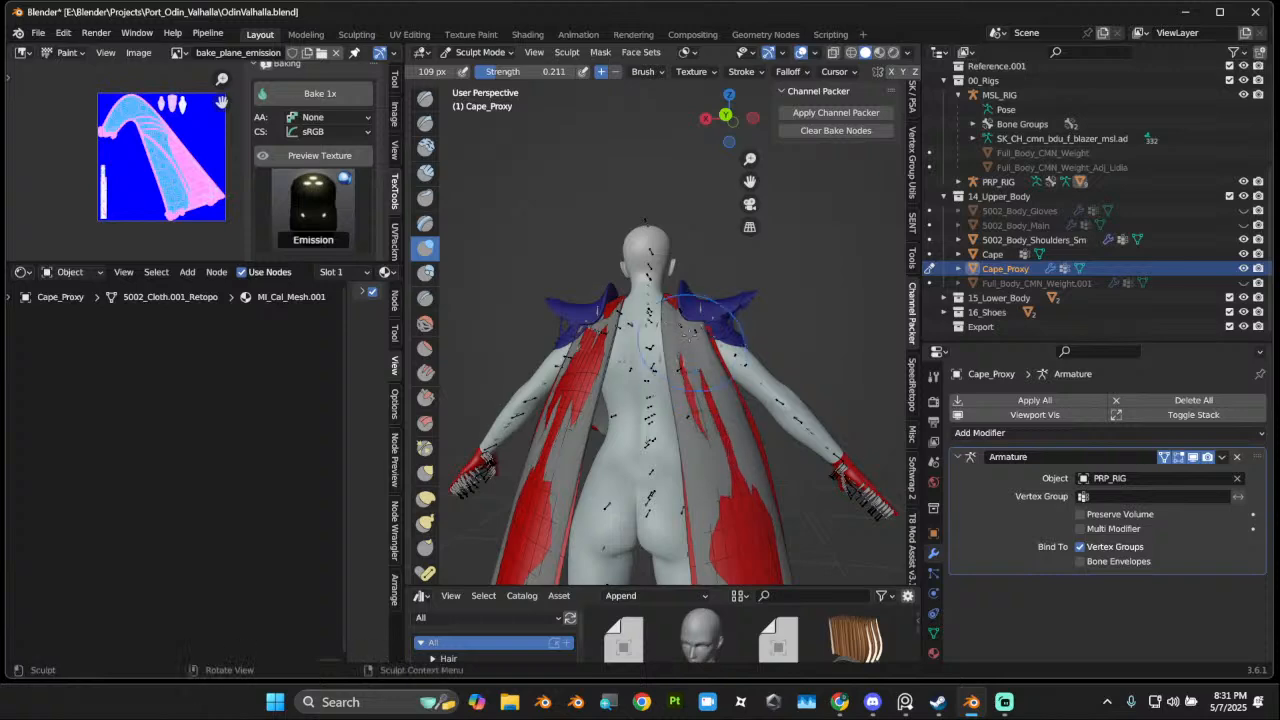
pyautogui.moveTo(706, 336); pyautogui.dragTo(688, 366)
pyautogui.moveTo(692, 331); pyautogui.dragTo(679, 349)
pyautogui.moveTo(714, 432); pyautogui.dragTo(707, 420)
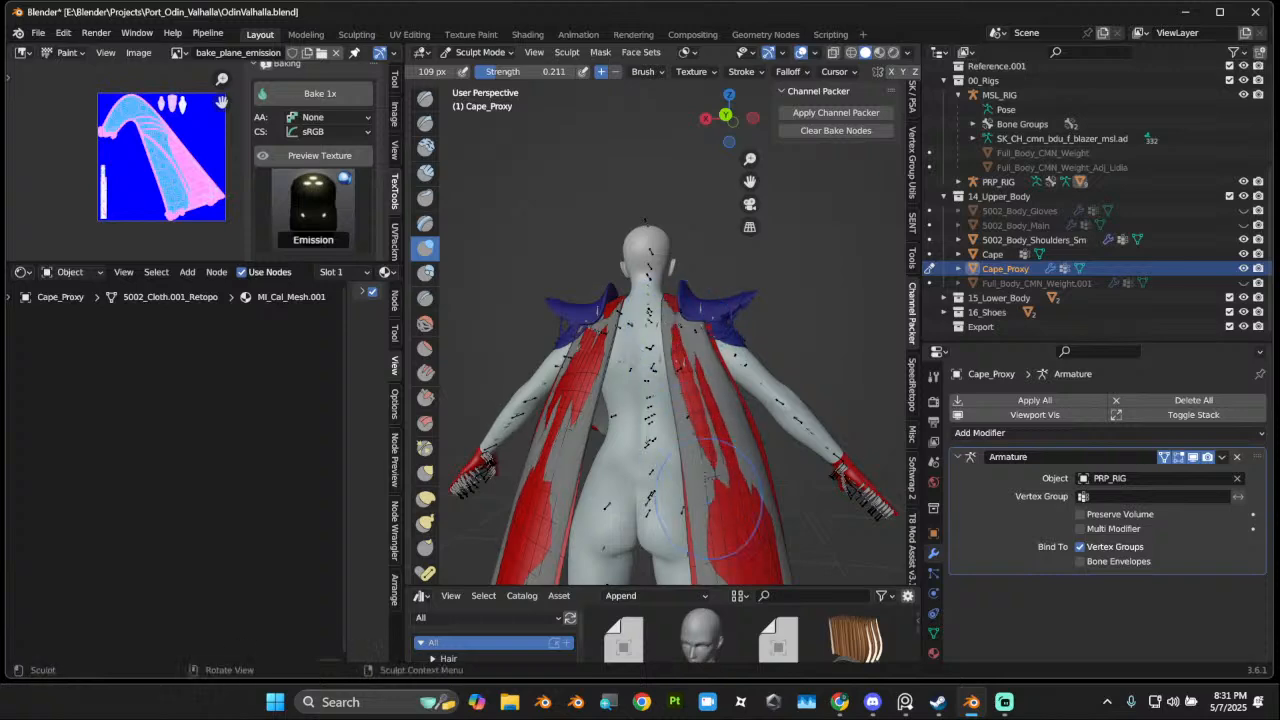
pyautogui.moveTo(734, 512); pyautogui.dragTo(708, 446)
# Step: Turn X symmetry back on and switch to the Elastic Deform brush for Cape_Proxy's front panels
pyautogui.moveTo(723, 373); pyautogui.dragTo(665, 428, button='middle')
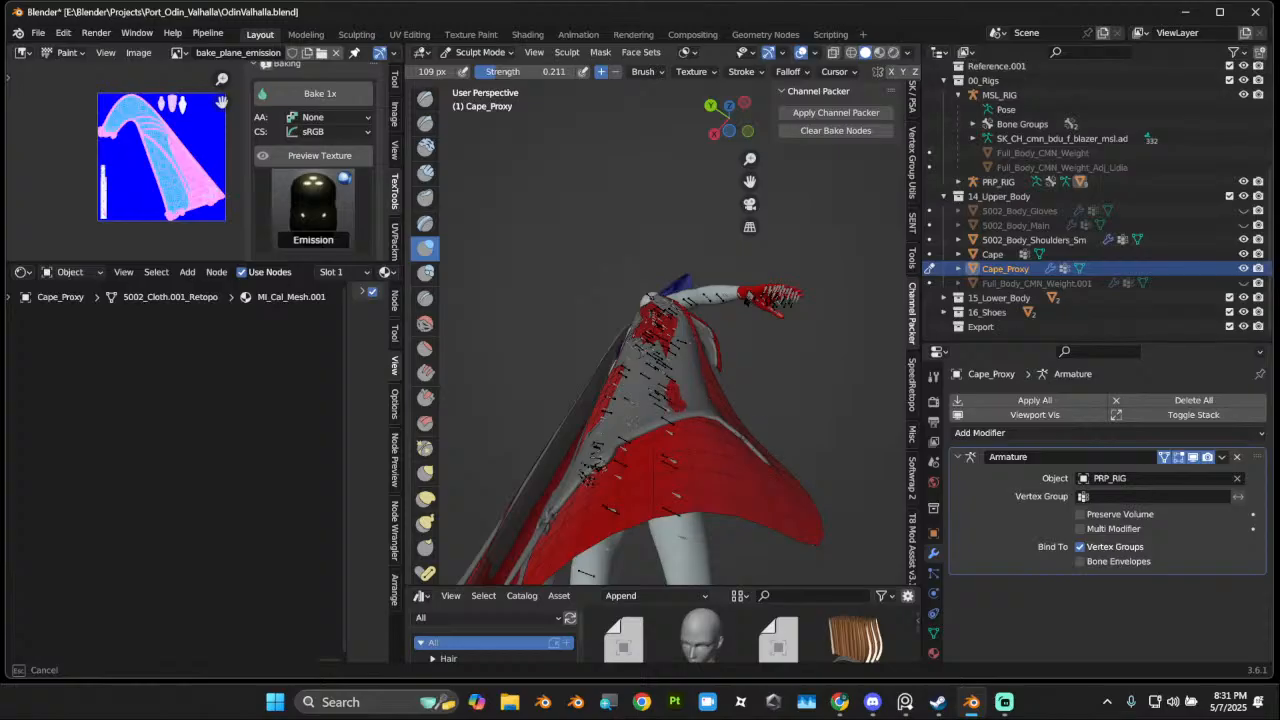
pyautogui.moveTo(661, 433); pyautogui.dragTo(726, 415, button='middle')
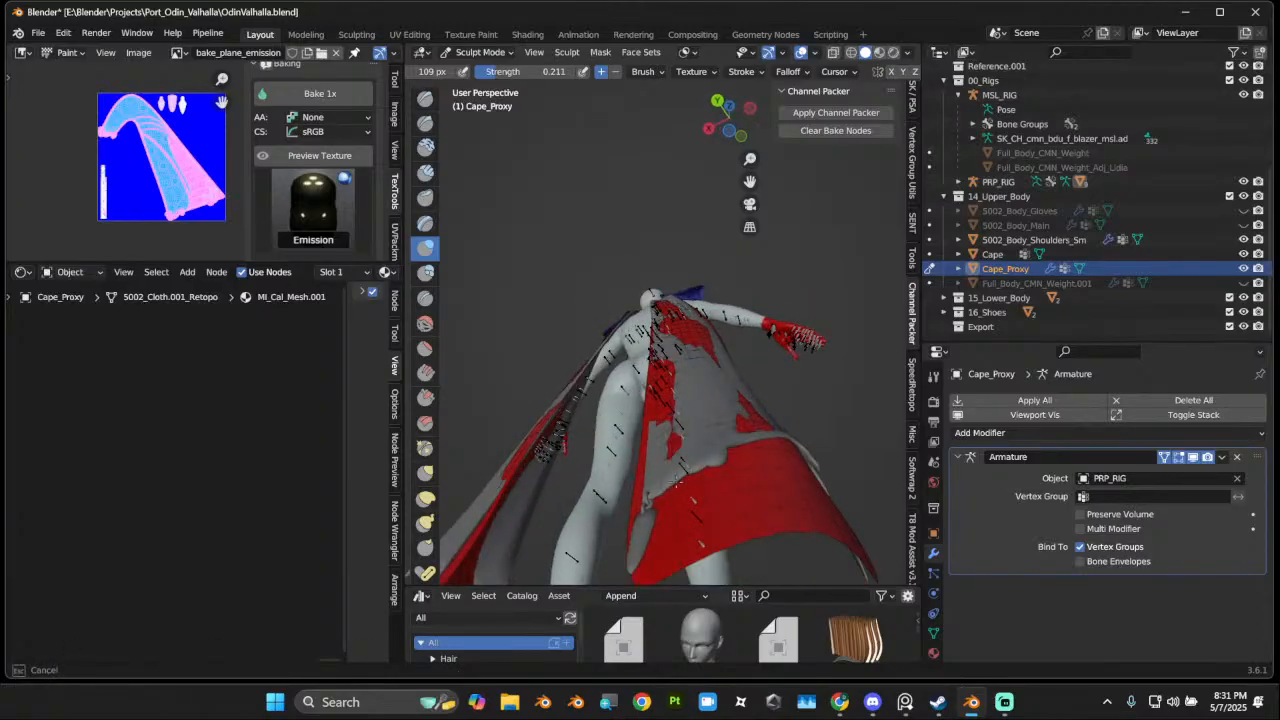
pyautogui.moveTo(678, 482); pyautogui.dragTo(583, 229, button='middle')
pyautogui.moveTo(597, 302); pyautogui.dragTo(615, 398, button='middle')
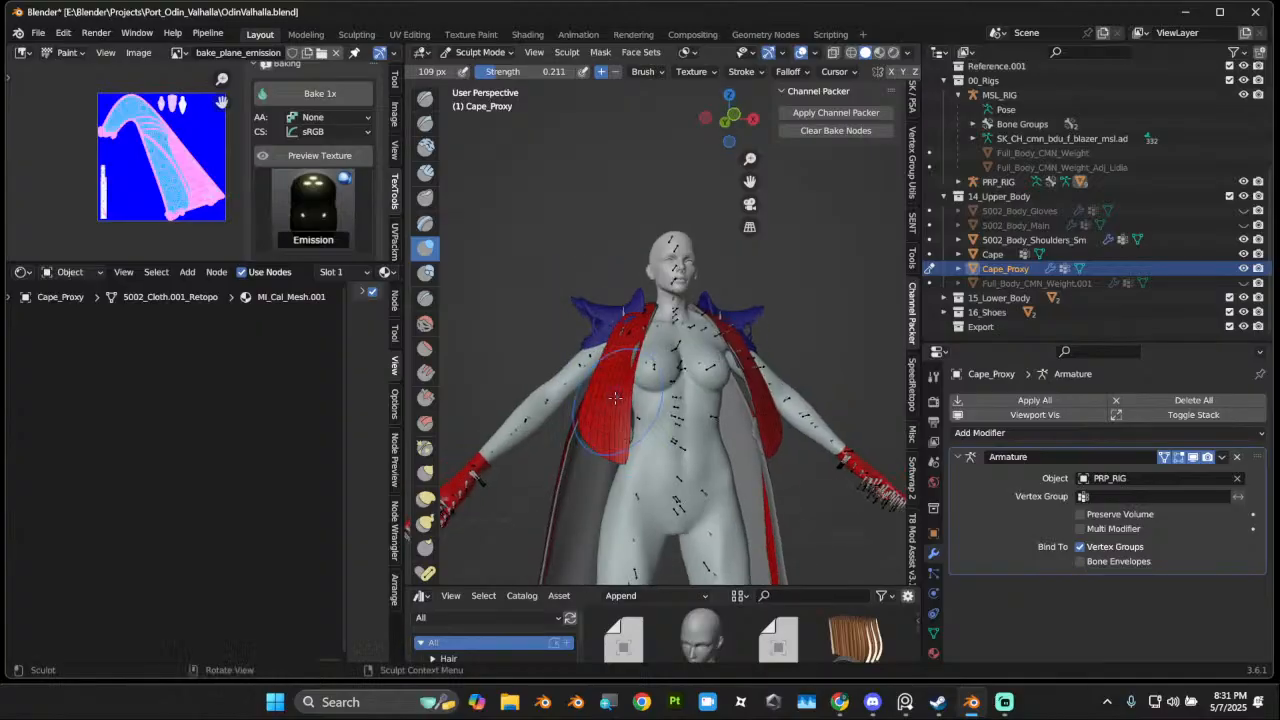
pyautogui.click(892, 75)
pyautogui.scroll(1, 600, 470)
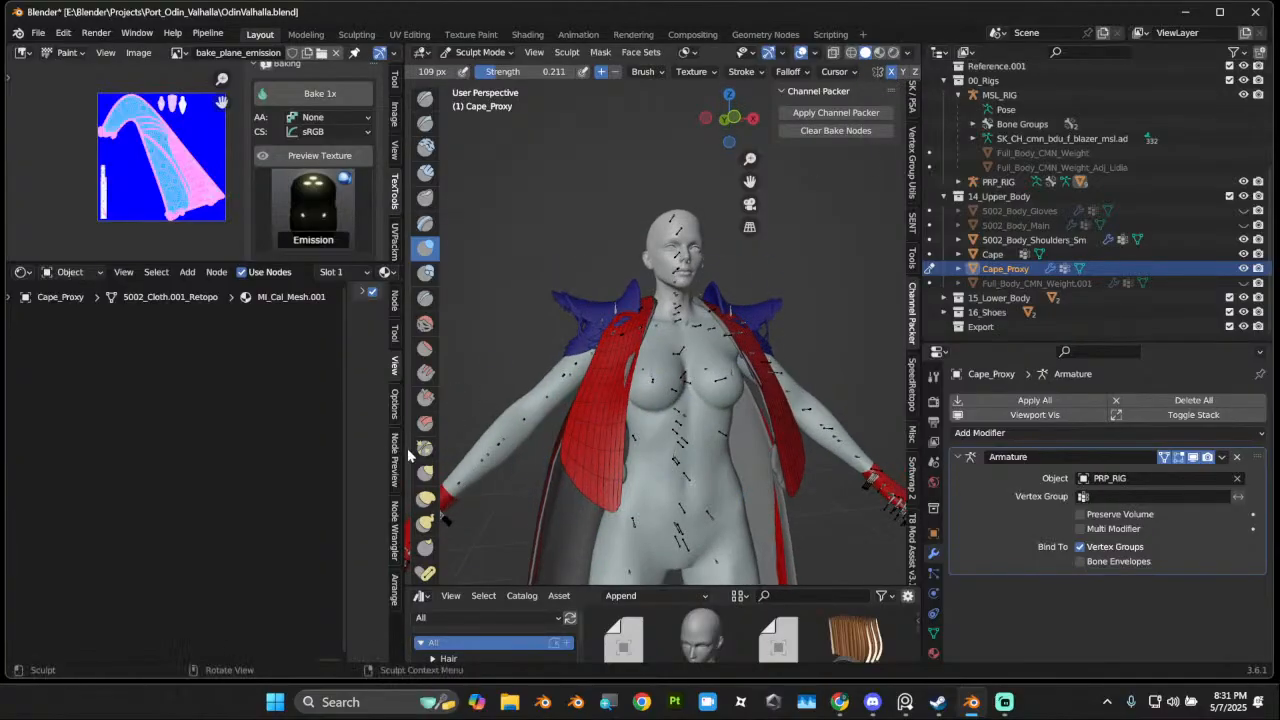
pyautogui.click(424, 499)
pyautogui.moveTo(500, 470); pyautogui.dragTo(549, 264, button='middle')
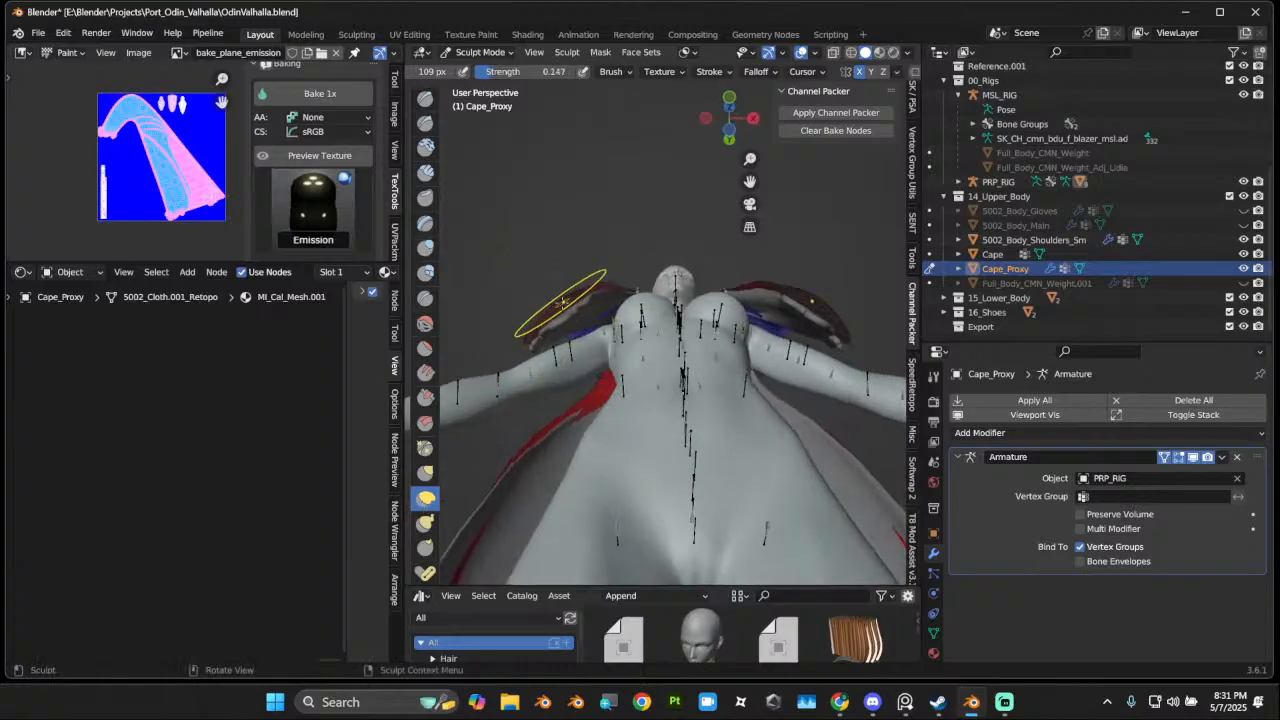
# Step: Pull Cape_Proxy's two front panels outward over the Cape at the chest with symmetric Elastic Deform strokes
pyautogui.moveTo(561, 303); pyautogui.dragTo(585, 305)
pyautogui.moveTo(635, 408); pyautogui.dragTo(637, 409)
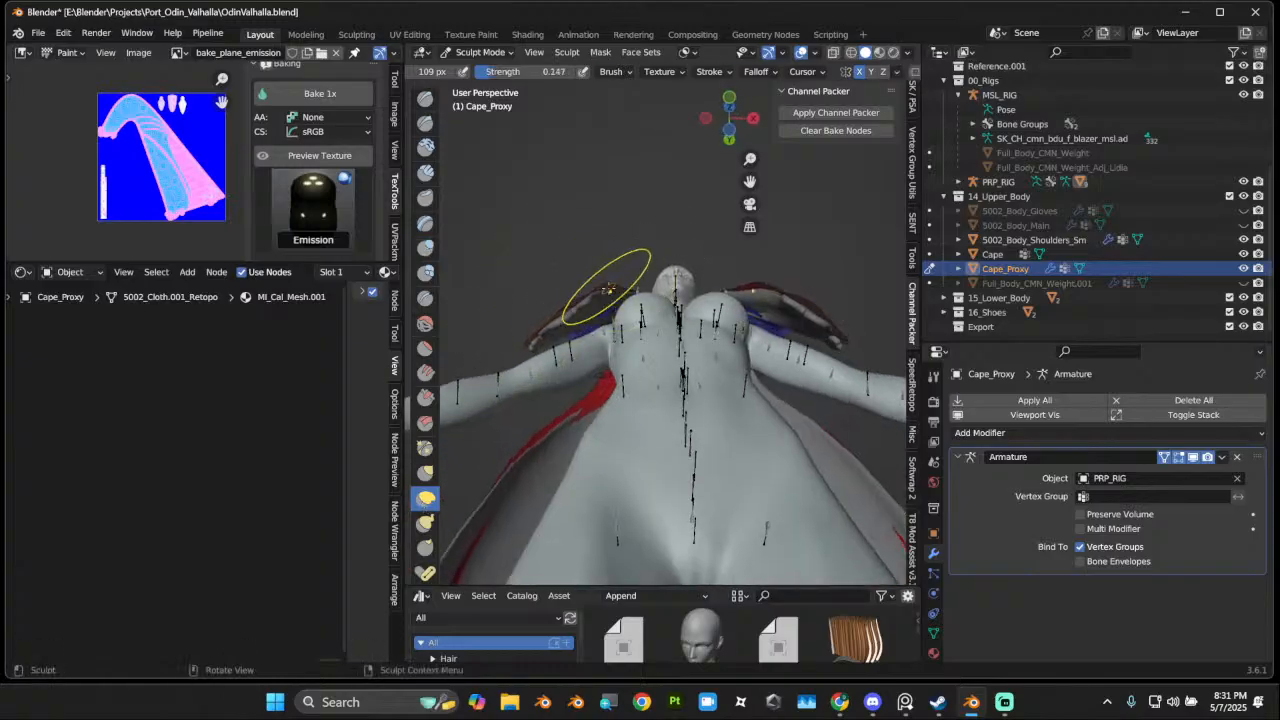
pyautogui.moveTo(607, 290); pyautogui.dragTo(627, 336)
pyautogui.moveTo(634, 345); pyautogui.dragTo(644, 405, button='middle')
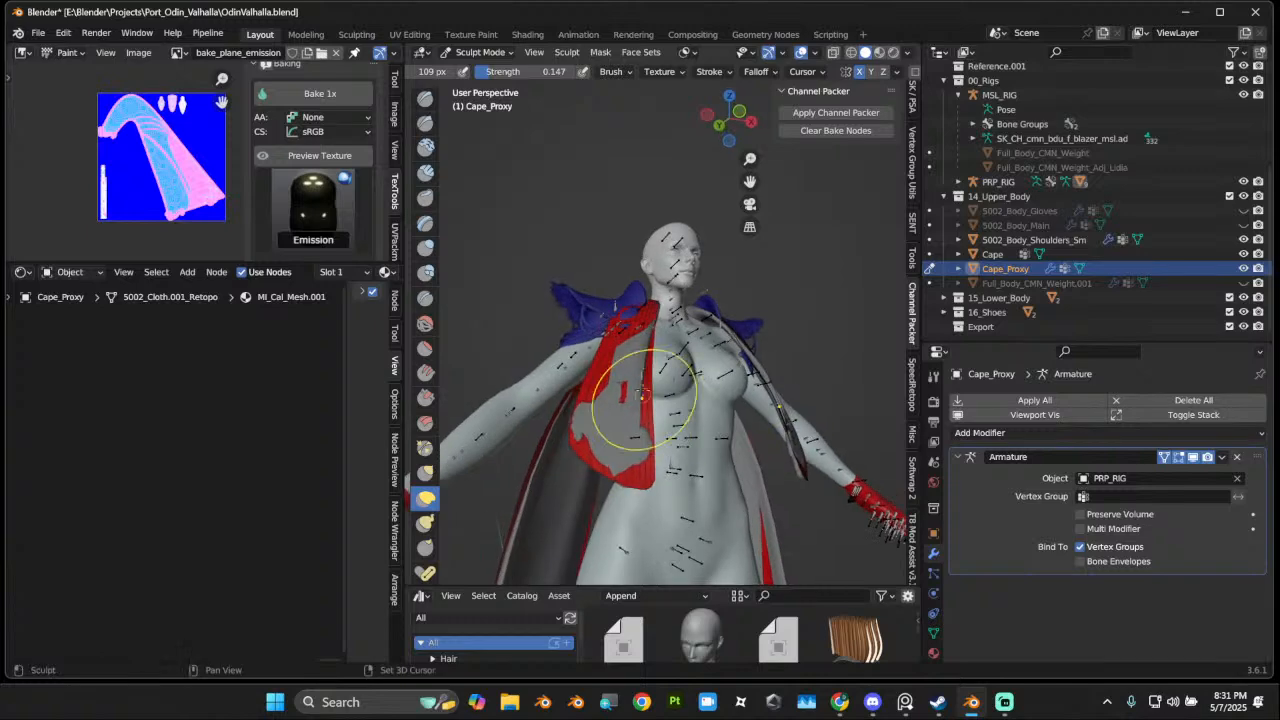
pyautogui.moveTo(644, 405)
pyautogui.mouseDown()
pyautogui.moveTo(645, 455)
pyautogui.moveTo(640, 440)
pyautogui.mouseUp()
pyautogui.moveTo(640, 440); pyautogui.dragTo(610, 430, button='middle')
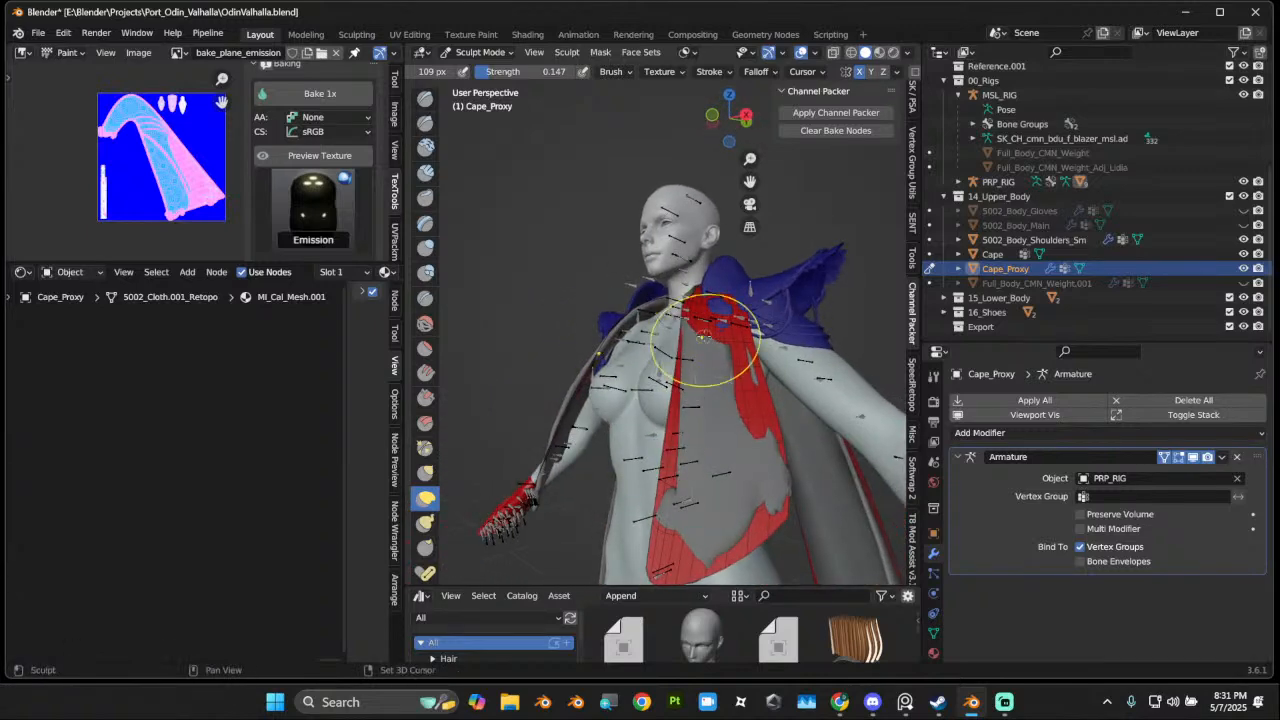
pyautogui.moveTo(704, 338); pyautogui.dragTo(759, 378, button='middle')
pyautogui.moveTo(759, 378); pyautogui.dragTo(762, 398)
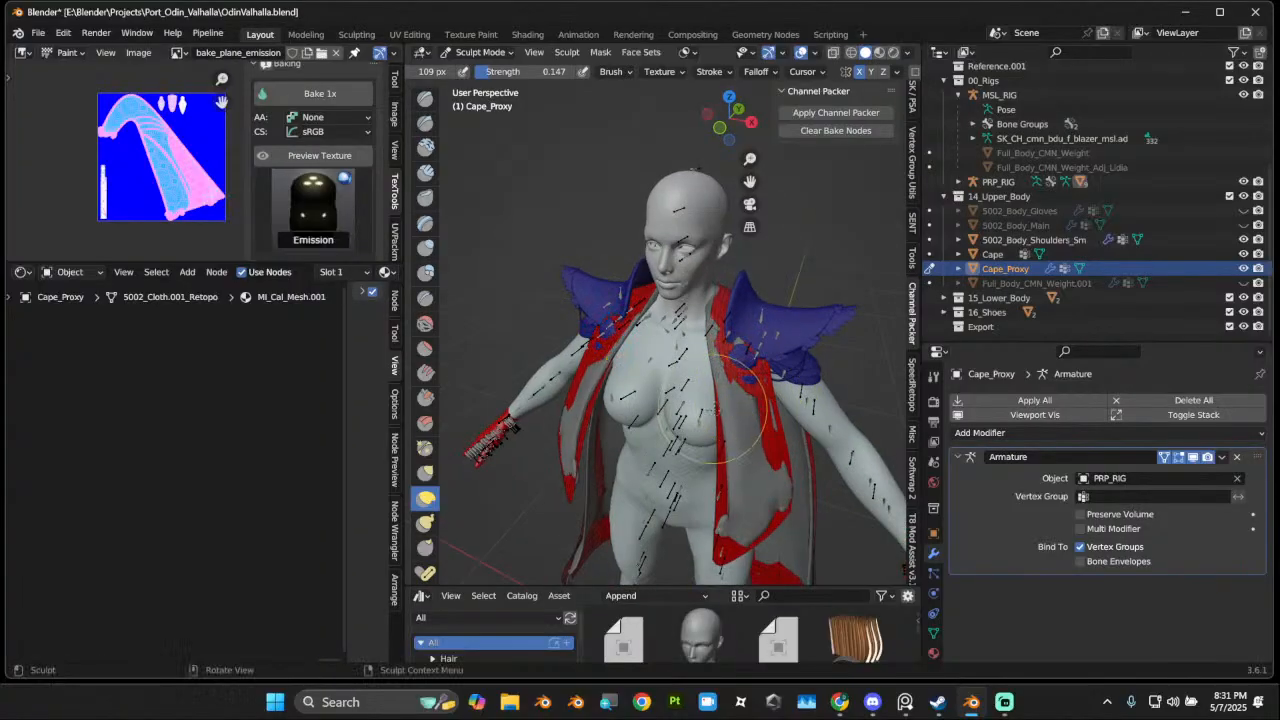
# Step: Shape Cape_Proxy's shoulder area and inner collar edges so they cover the Cape along the front opening
pyautogui.moveTo(715, 410); pyautogui.dragTo(786, 386, button='middle')
pyautogui.moveTo(786, 386); pyautogui.dragTo(797, 384)
pyautogui.moveTo(797, 384)
pyautogui.mouseDown(button='middle')
pyautogui.moveTo(660, 407)
pyautogui.moveTo(730, 376)
pyautogui.moveTo(704, 355)
pyautogui.mouseUp(button='middle')
pyautogui.scroll(2, 690, 395)
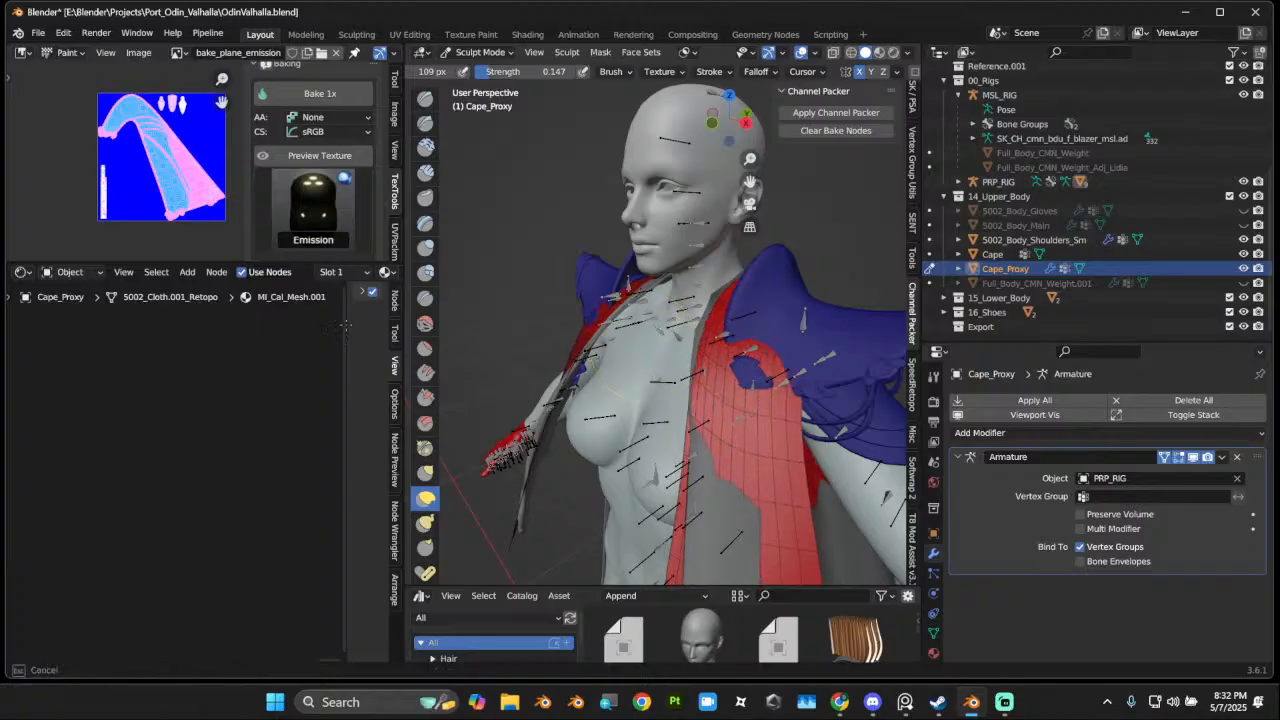
pyautogui.moveTo(660, 358)
pyautogui.mouseDown(button='middle')
pyautogui.moveTo(750, 295)
pyautogui.moveTo(730, 340)
pyautogui.mouseUp(button='middle')
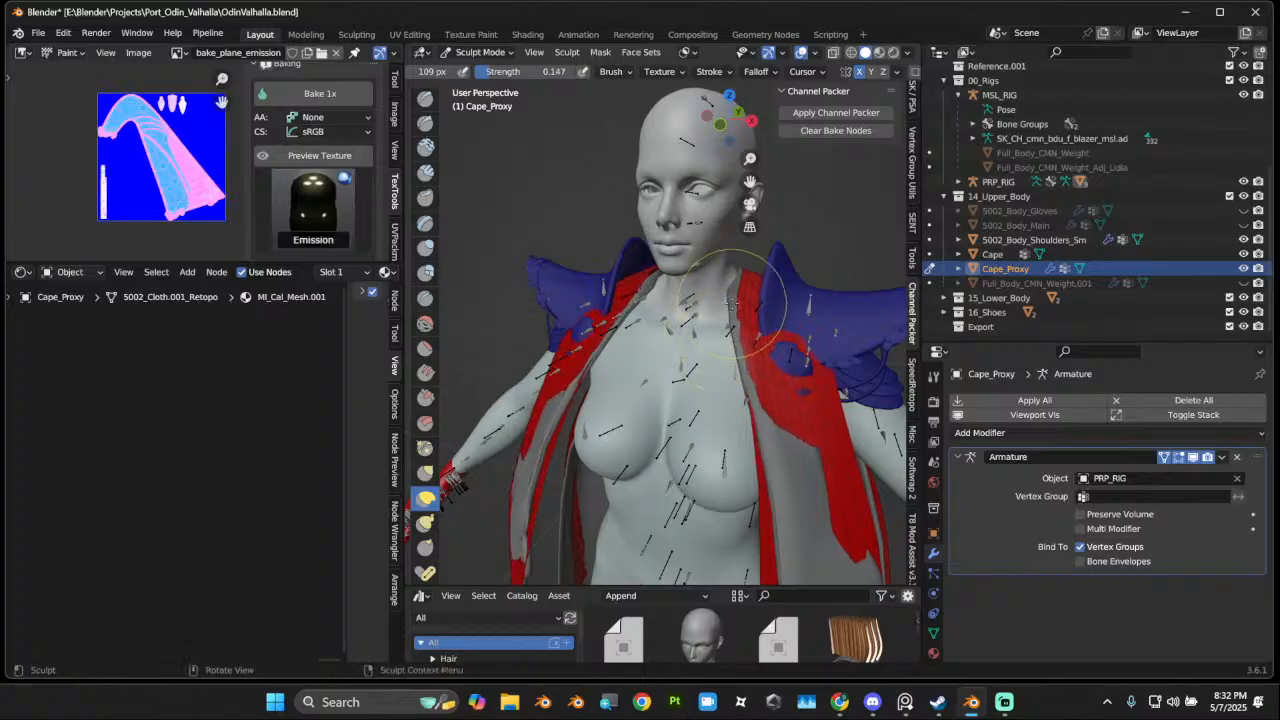
pyautogui.moveTo(743, 300); pyautogui.dragTo(566, 272)
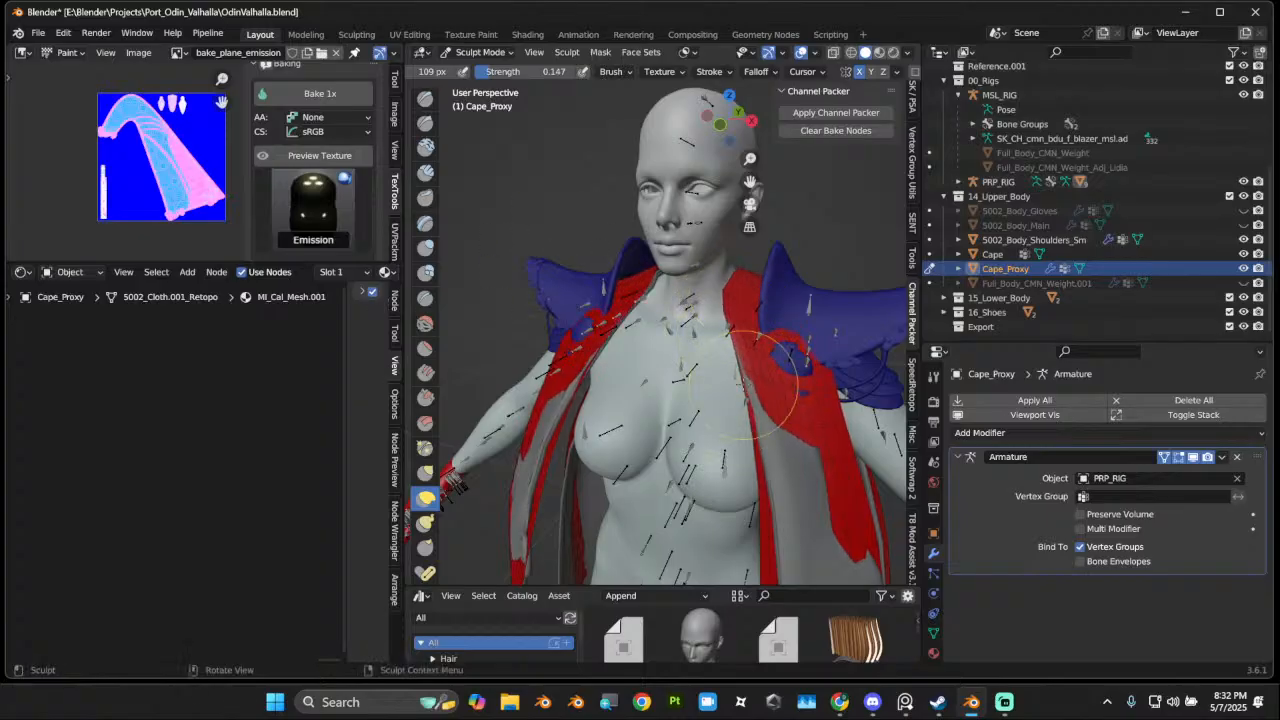
pyautogui.moveTo(748, 383); pyautogui.dragTo(615, 397)
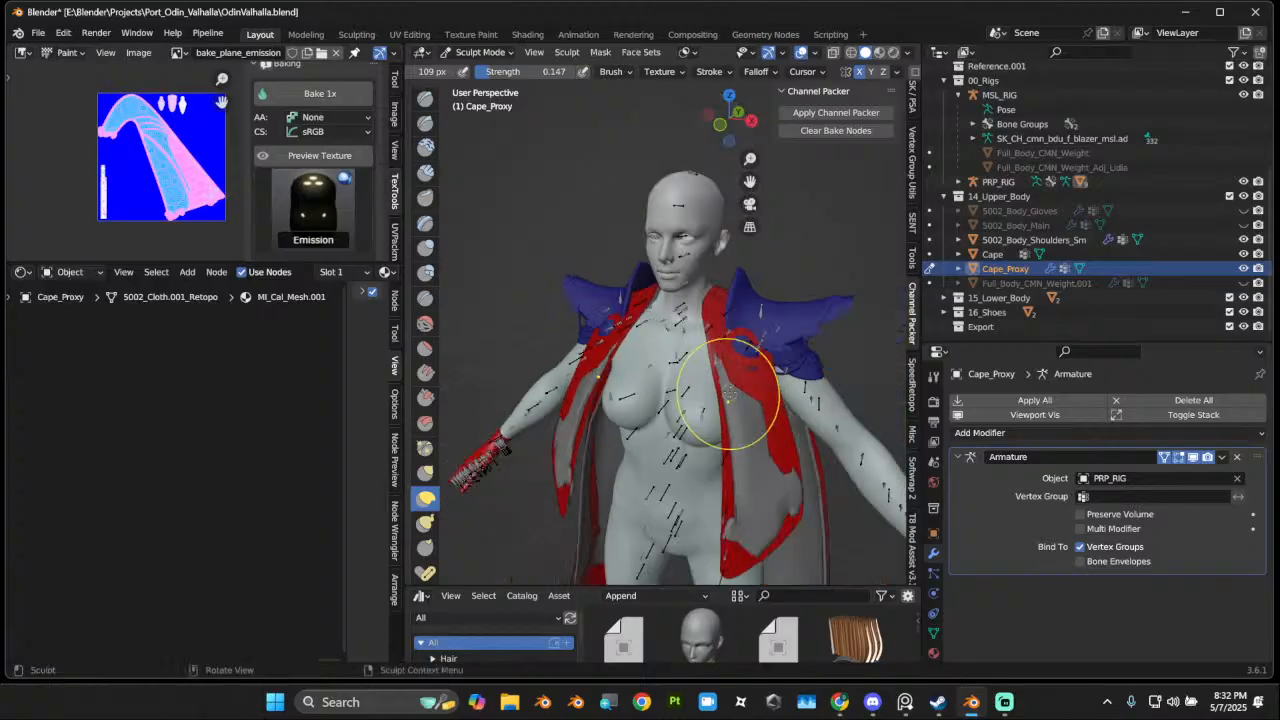
# Step: Pull the inner edges of Cape_Proxy's upper back panels toward the spine and adjust the outer side below the shoulder armour
pyautogui.moveTo(728, 451)
pyautogui.mouseDown(button='middle')
pyautogui.moveTo(550, 300)
pyautogui.moveTo(446, 237)
pyautogui.moveTo(540, 368)
pyautogui.mouseUp(button='middle')
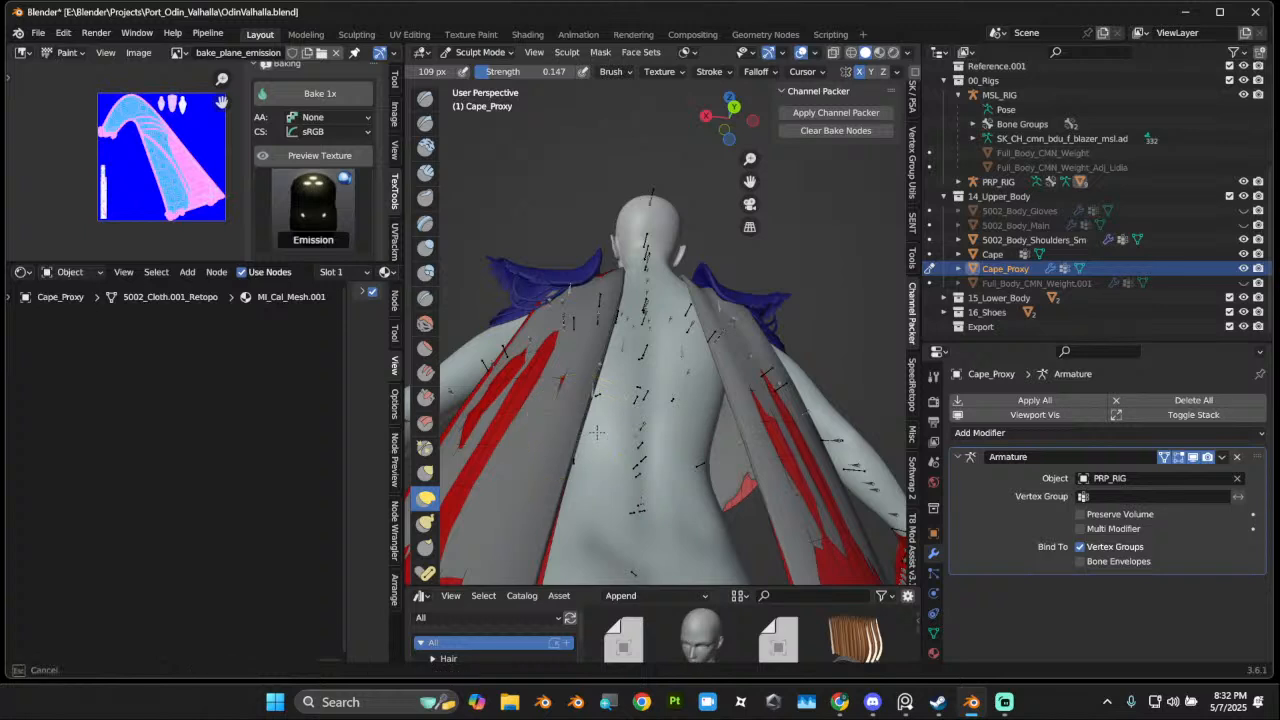
pyautogui.moveTo(596, 432); pyautogui.dragTo(700, 441)
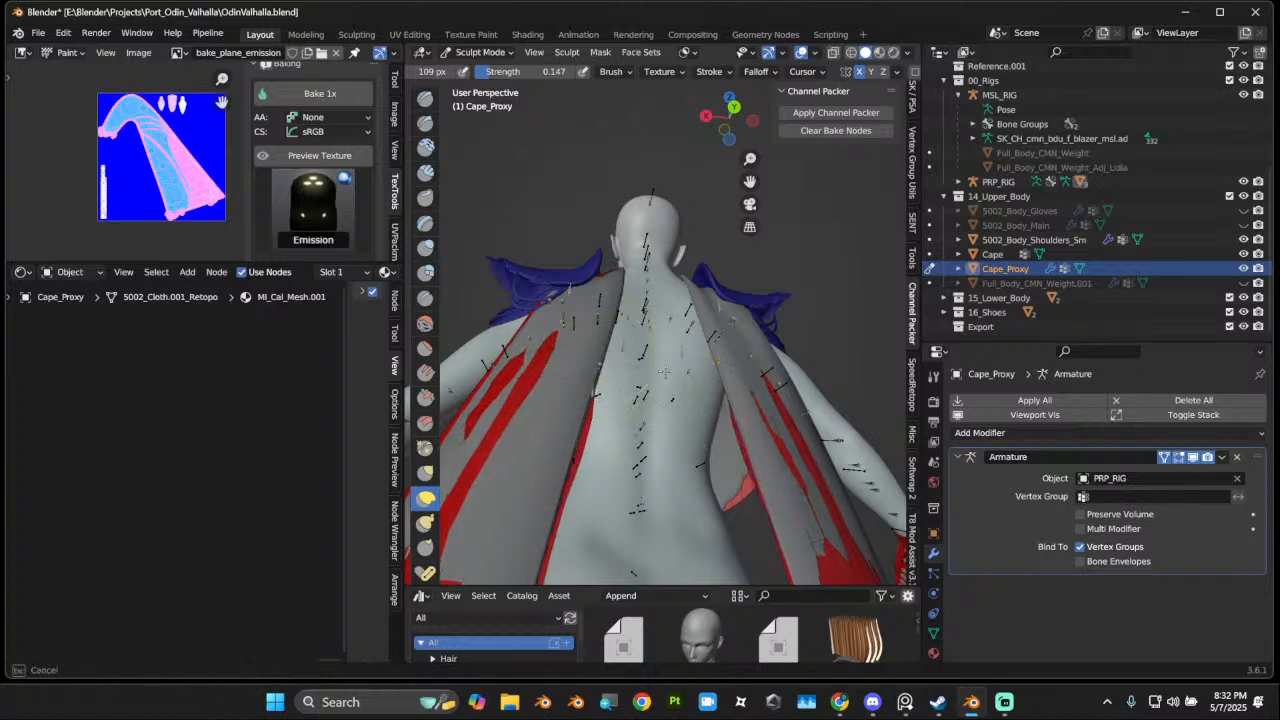
pyautogui.moveTo(665, 372)
pyautogui.mouseDown(button='middle')
pyautogui.moveTo(607, 419)
pyautogui.moveTo(581, 398)
pyautogui.mouseUp(button='middle')
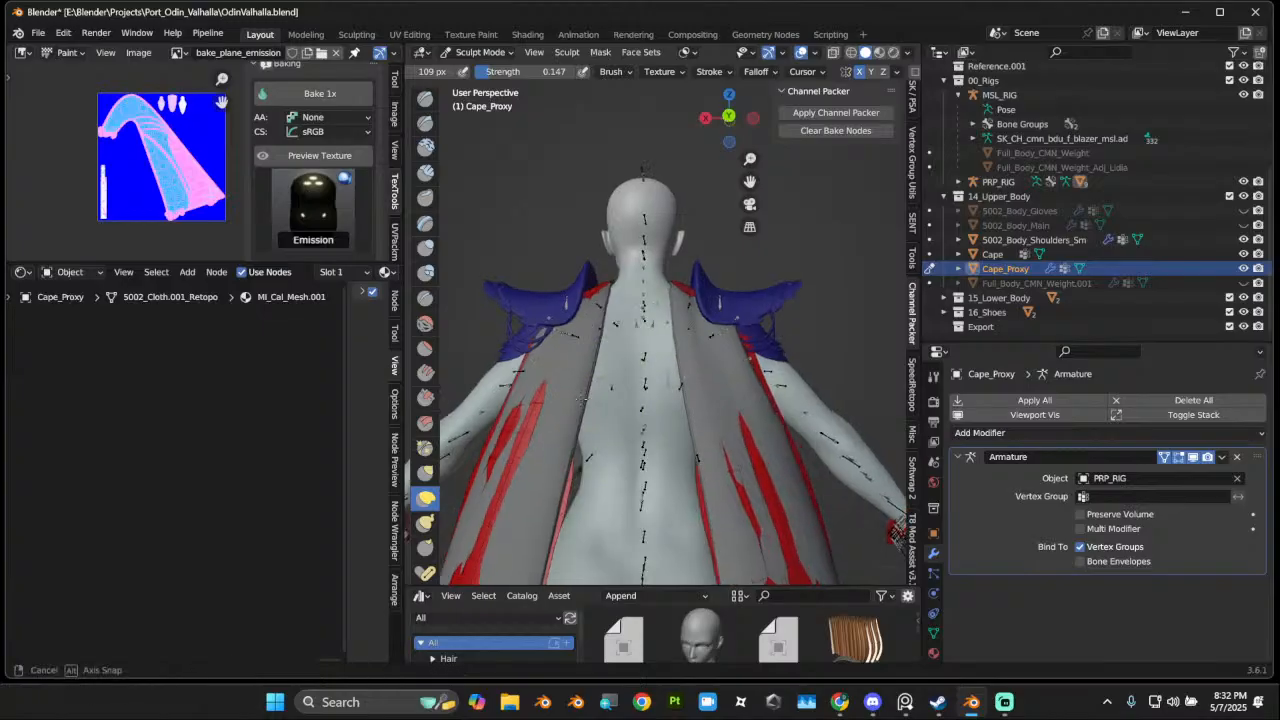
pyautogui.moveTo(579, 398); pyautogui.dragTo(655, 407)
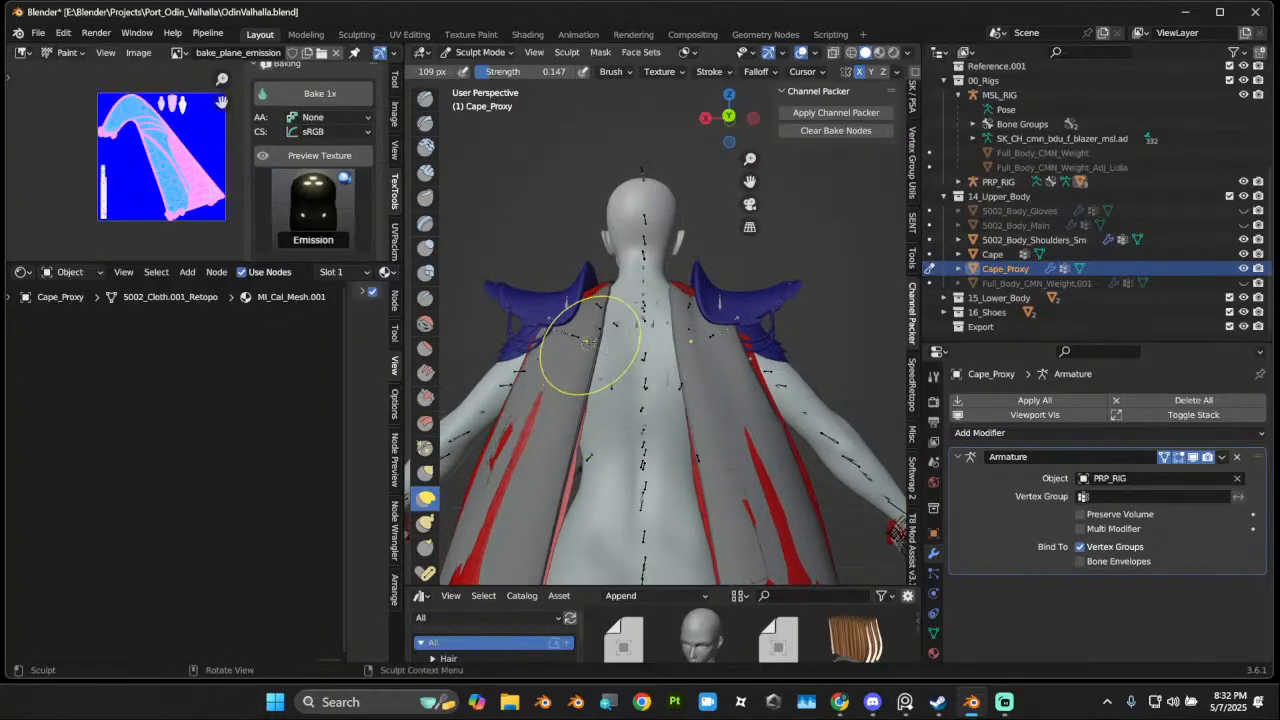
pyautogui.moveTo(591, 348)
pyautogui.mouseDown()
pyautogui.moveTo(637, 323)
pyautogui.moveTo(601, 340)
pyautogui.mouseUp()
pyautogui.scroll(-4, 597, 382)
pyautogui.moveTo(592, 432)
pyautogui.mouseDown(button='middle')
pyautogui.moveTo(628, 426)
pyautogui.moveTo(574, 408)
pyautogui.mouseUp(button='middle')
pyautogui.scroll(3, 628, 426)
pyautogui.moveTo(553, 397); pyautogui.dragTo(534, 401)
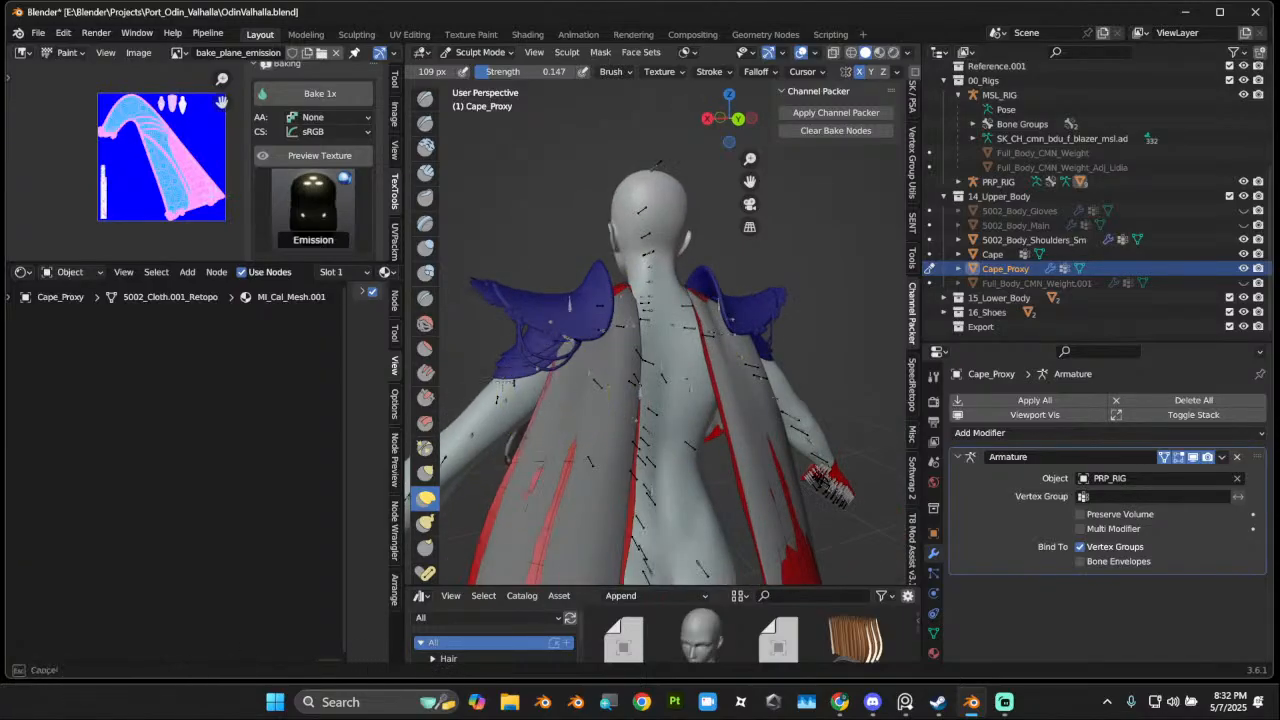
# Step: Return to Object Mode in front view and select the body mesh, adding Cape_Proxy as the active object
pyautogui.scroll(-4, 585, 394)
pyautogui.moveTo(600, 394)
pyautogui.mouseDown(button='middle')
pyautogui.moveTo(438, 363)
pyautogui.moveTo(335, 405)
pyautogui.mouseUp(button='middle')
pyautogui.scroll(2, 543, 371)
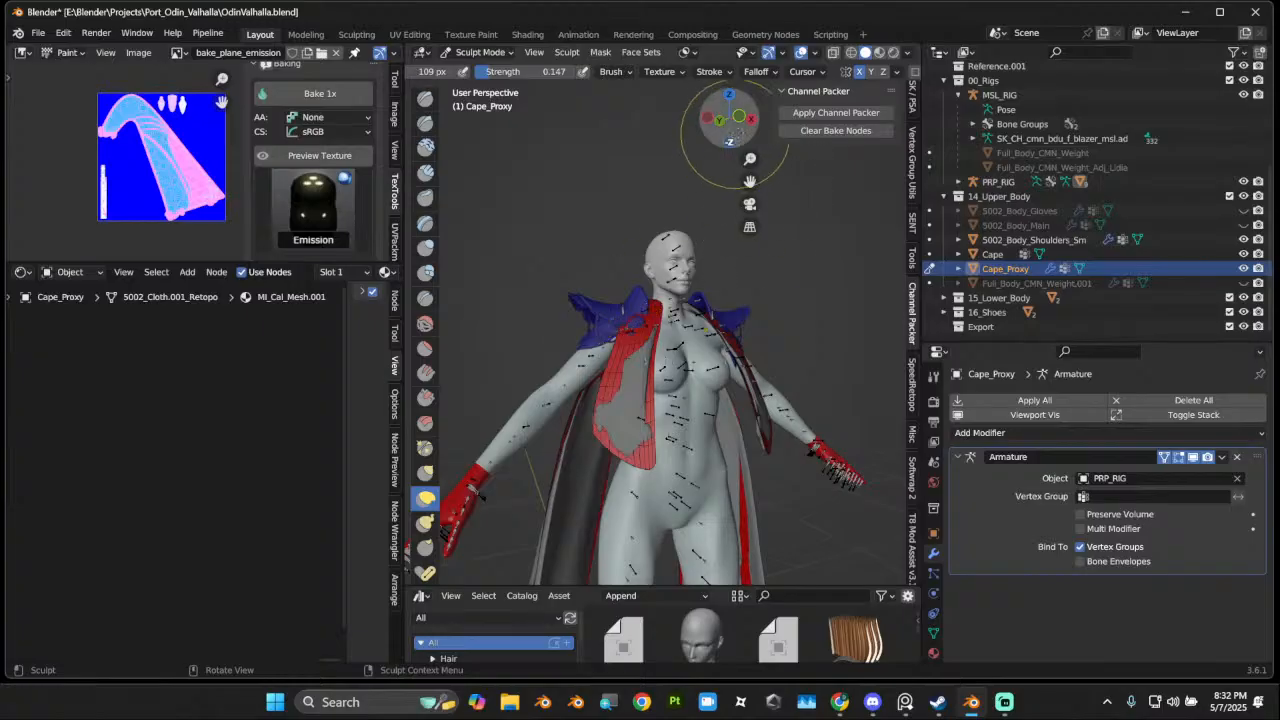
pyautogui.click(739, 116)
pyautogui.click(480, 52)
pyautogui.click(488, 70)
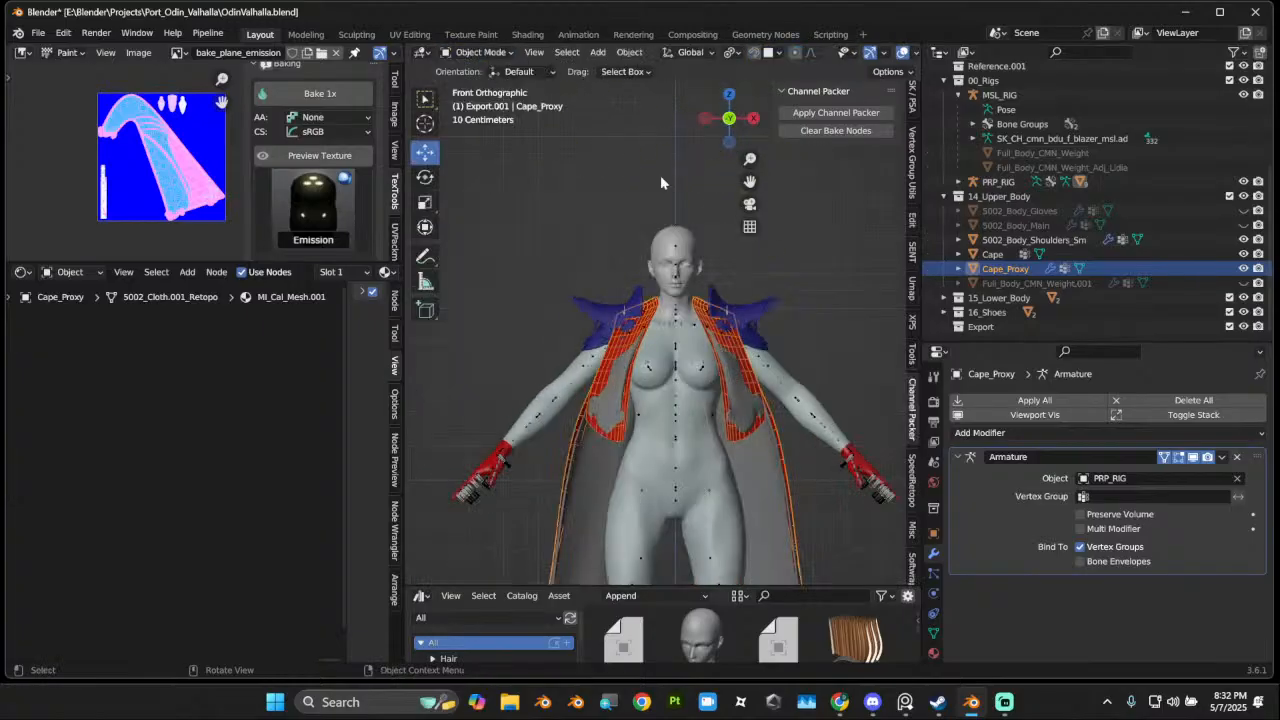
pyautogui.click(666, 345)
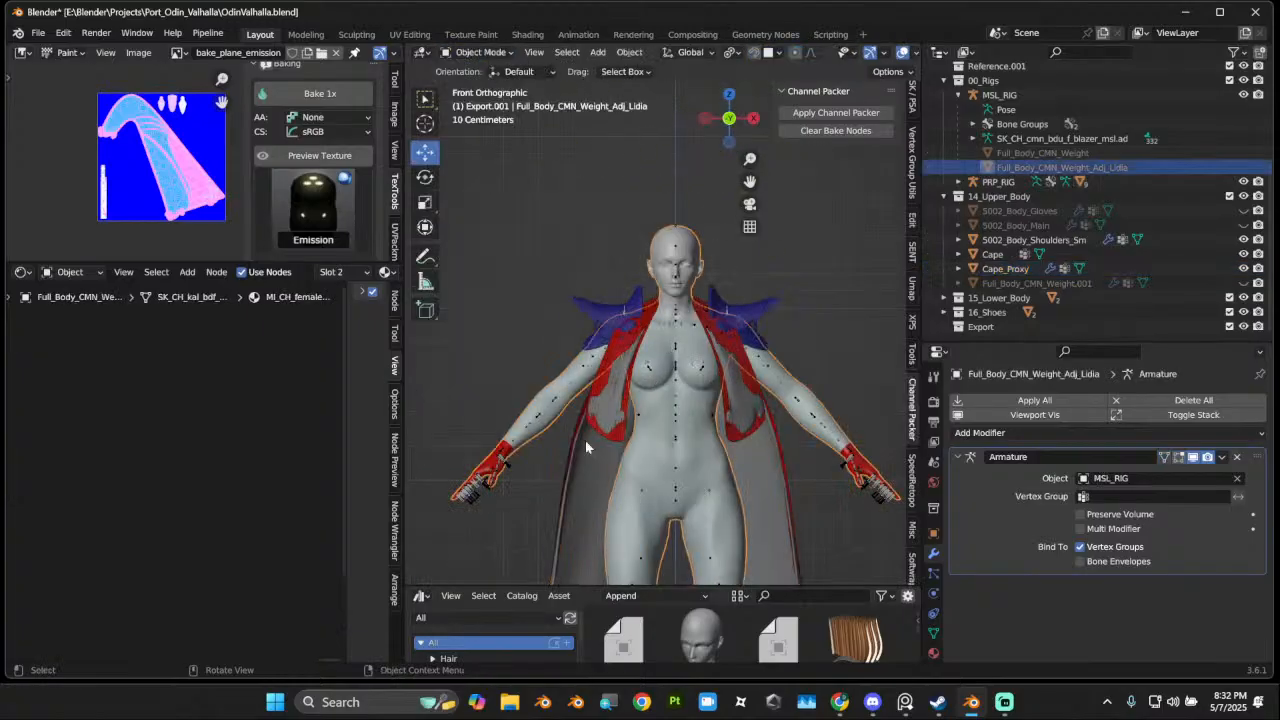
pyautogui.scroll(2, 640, 398)
pyautogui.click(597, 360)
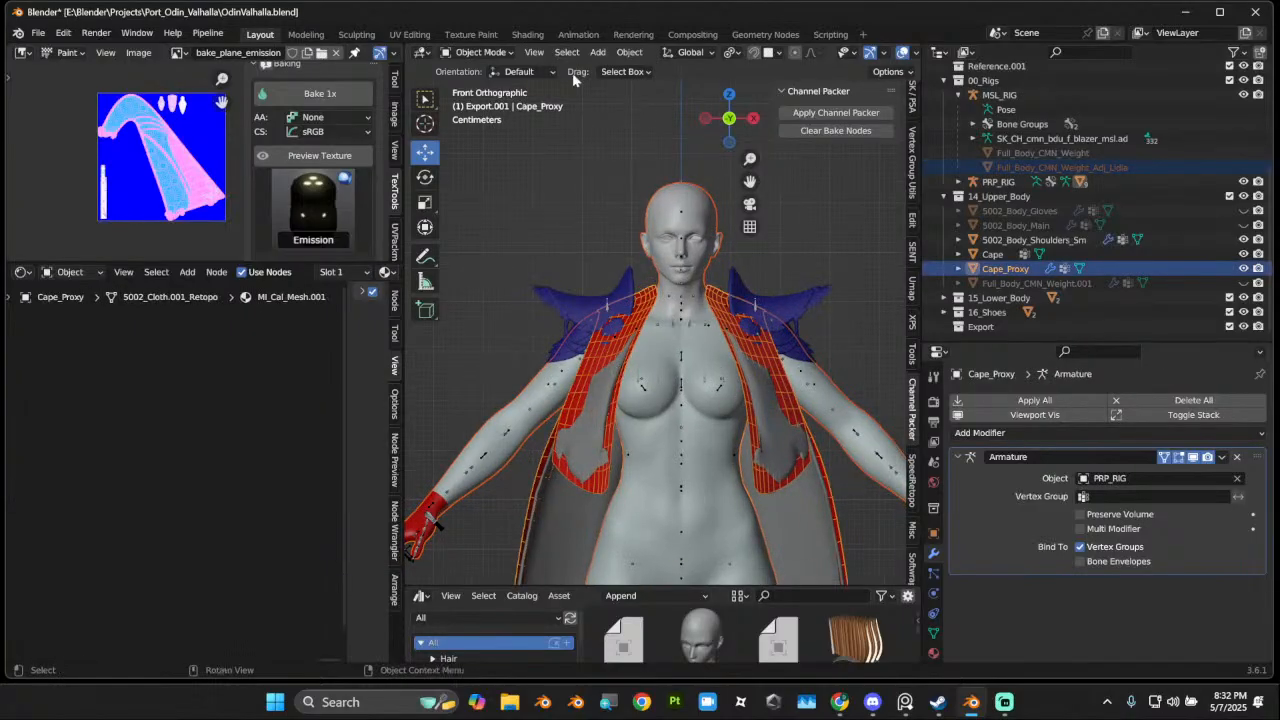
# Step: Transfer the body's vertex group weights to Cape_Proxy in Weight Paint mode, using Nearest Face Interpolated mapping and source layers By Name
pyautogui.click(476, 52)
pyautogui.click(476, 52)
pyautogui.click(477, 53)
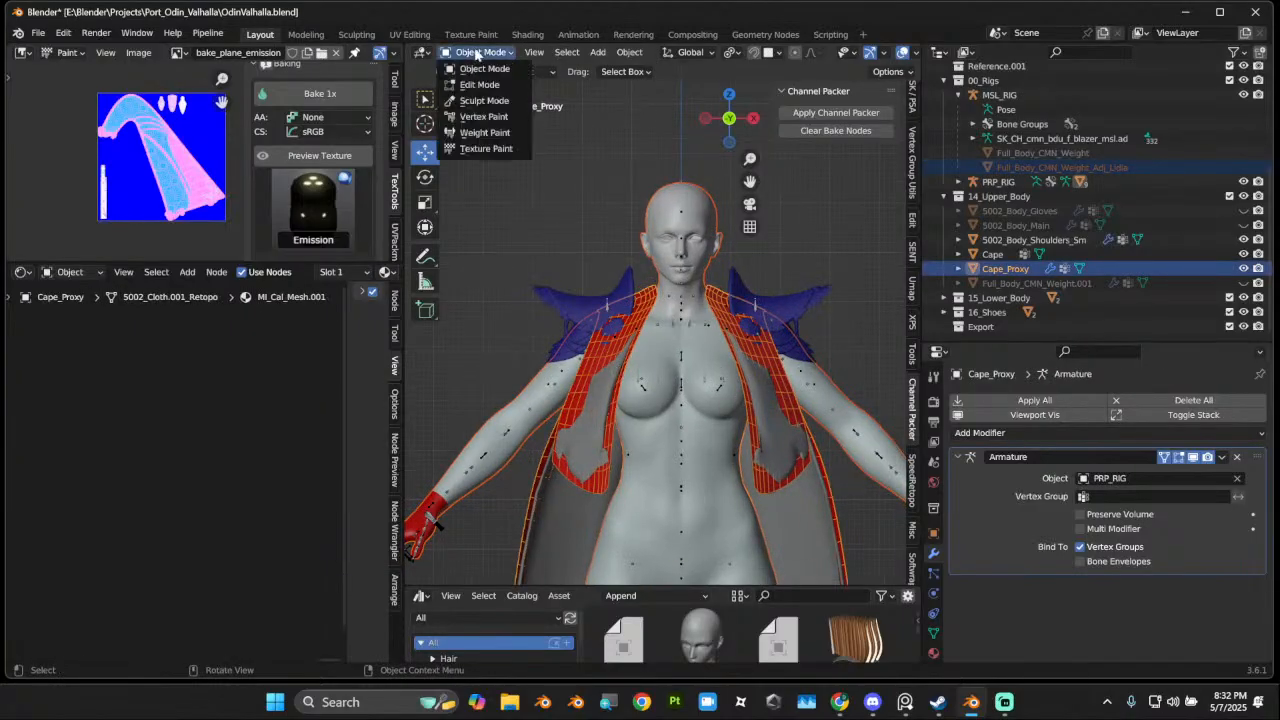
pyautogui.click(490, 133)
pyautogui.click(612, 54)
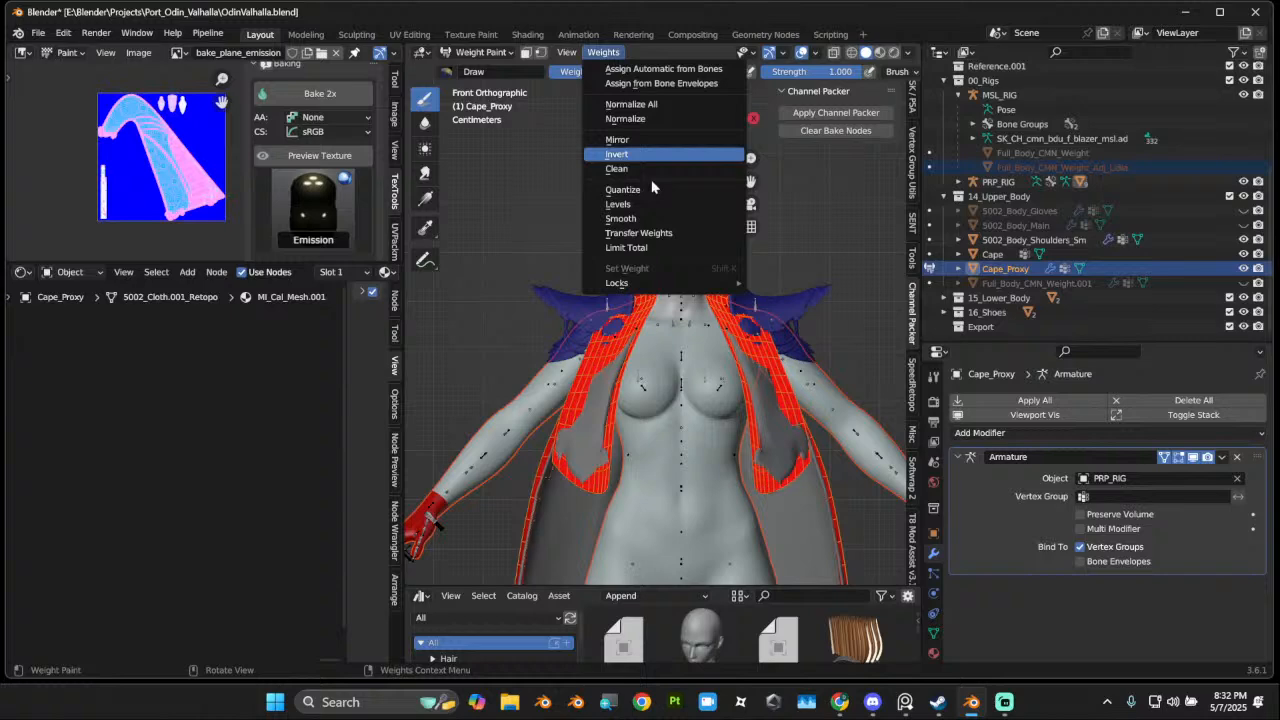
pyautogui.click(670, 234)
pyautogui.scroll(-3, 765, 350)
pyautogui.moveTo(765, 350); pyautogui.dragTo(650, 415, button='middle')
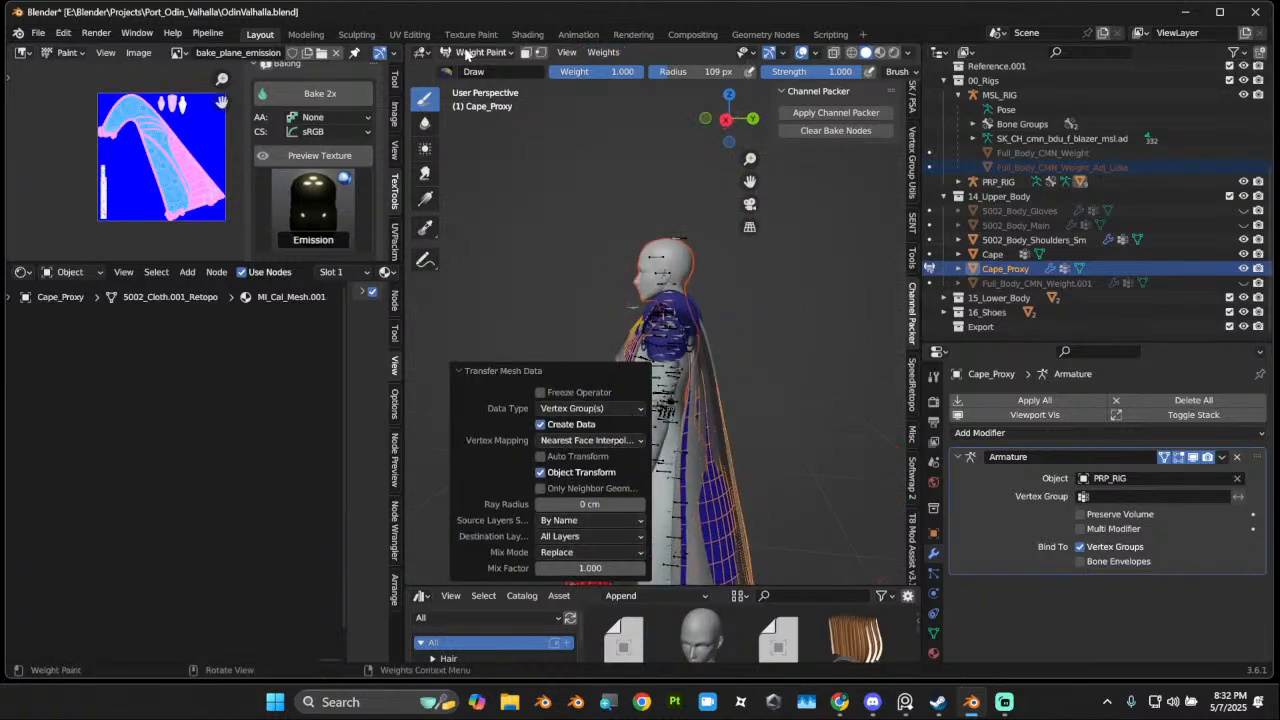
# Step: Return to Object Mode, select only Cape_Proxy, and enter Weight Paint mode on it again
pyautogui.click(465, 54)
pyautogui.click(480, 72)
pyautogui.moveTo(660, 420); pyautogui.dragTo(575, 440, button='middle')
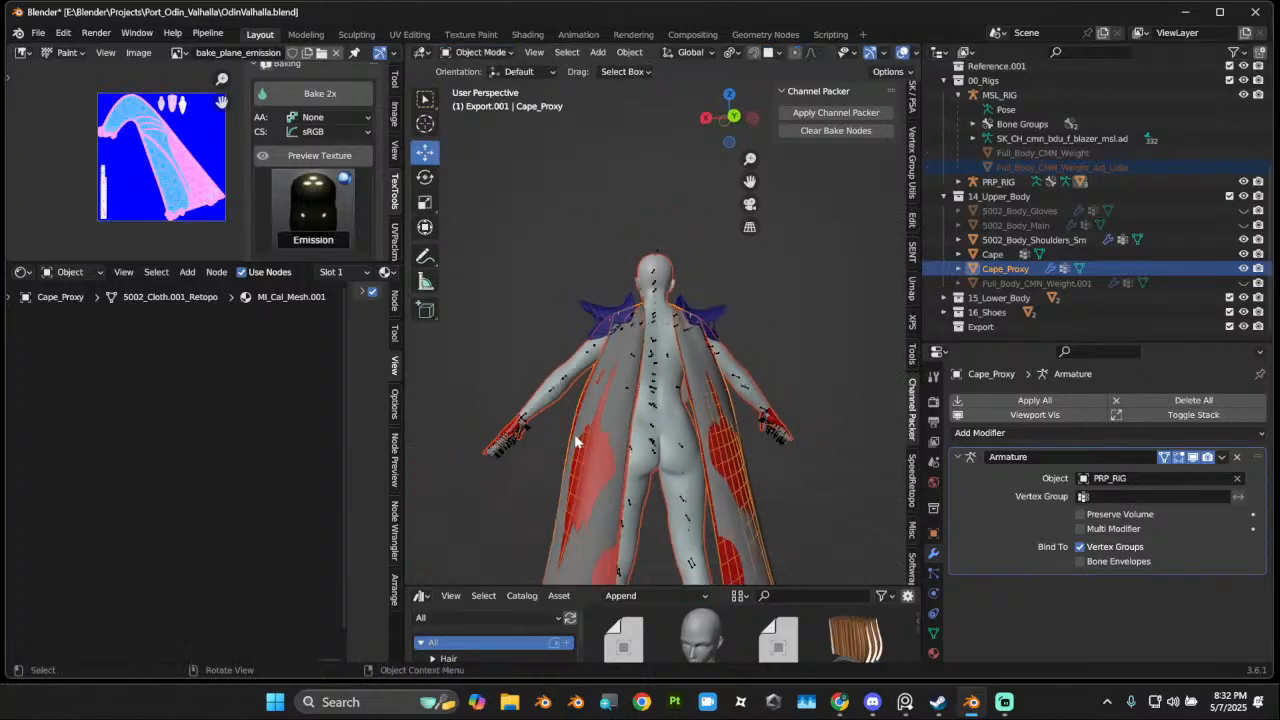
pyautogui.click(480, 52)
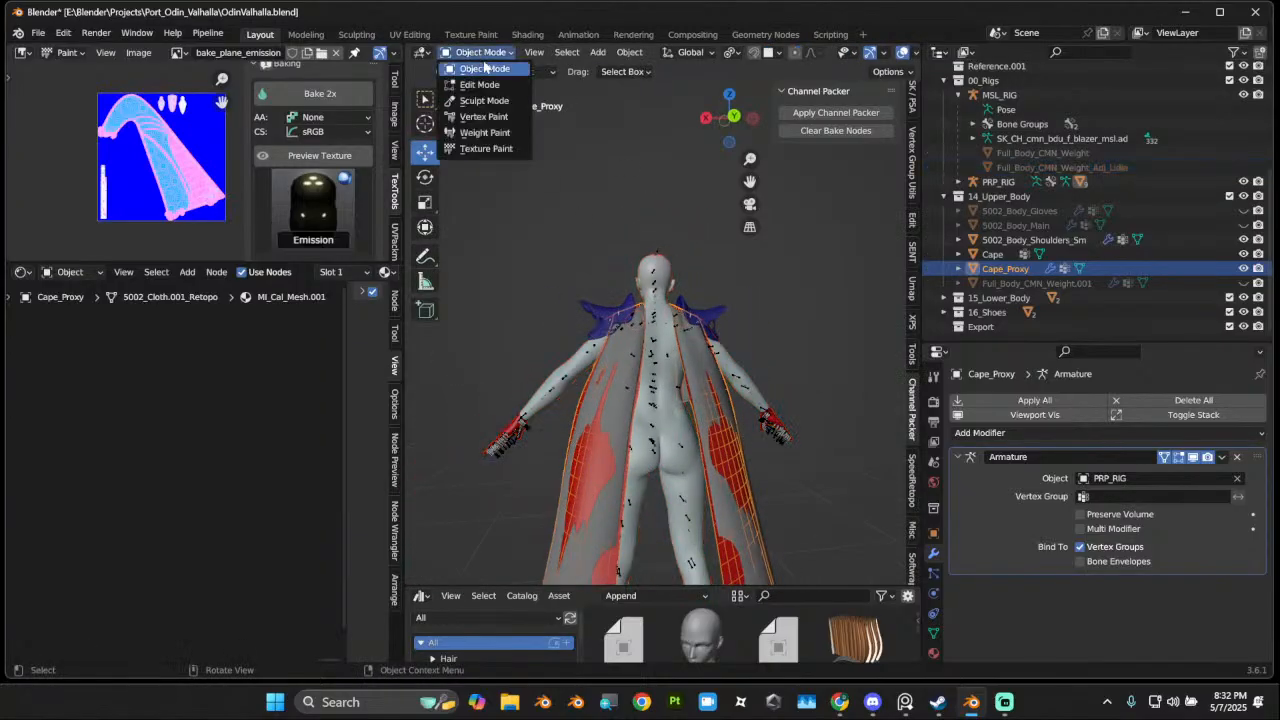
pyautogui.click(485, 132)
# Step: Display Cape_Proxy's vertex group list and examine the transferred weights from the front
pyautogui.moveTo(620, 400)
pyautogui.mouseDown(button='middle')
pyautogui.moveTo(380, 405)
pyautogui.moveTo(430, 405)
pyautogui.moveTo(428, 428)
pyautogui.mouseUp(button='middle')
pyautogui.scroll(1, 640, 400)
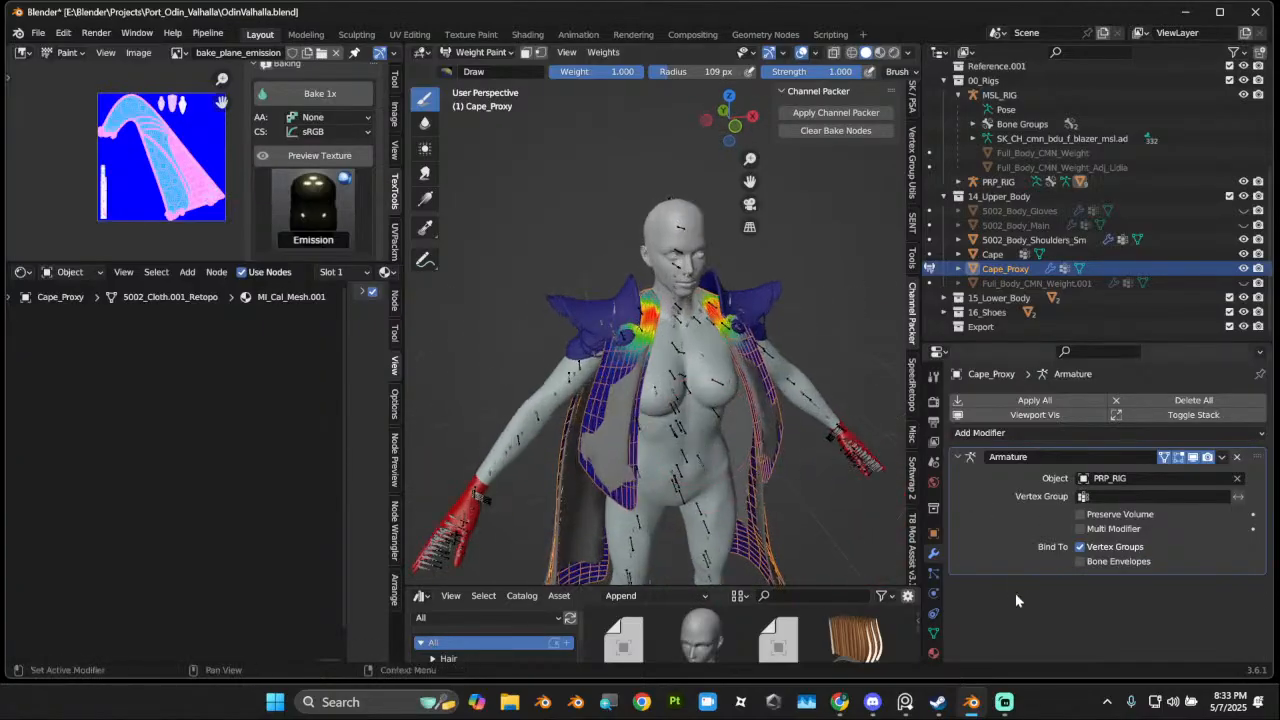
pyautogui.click(932, 633)
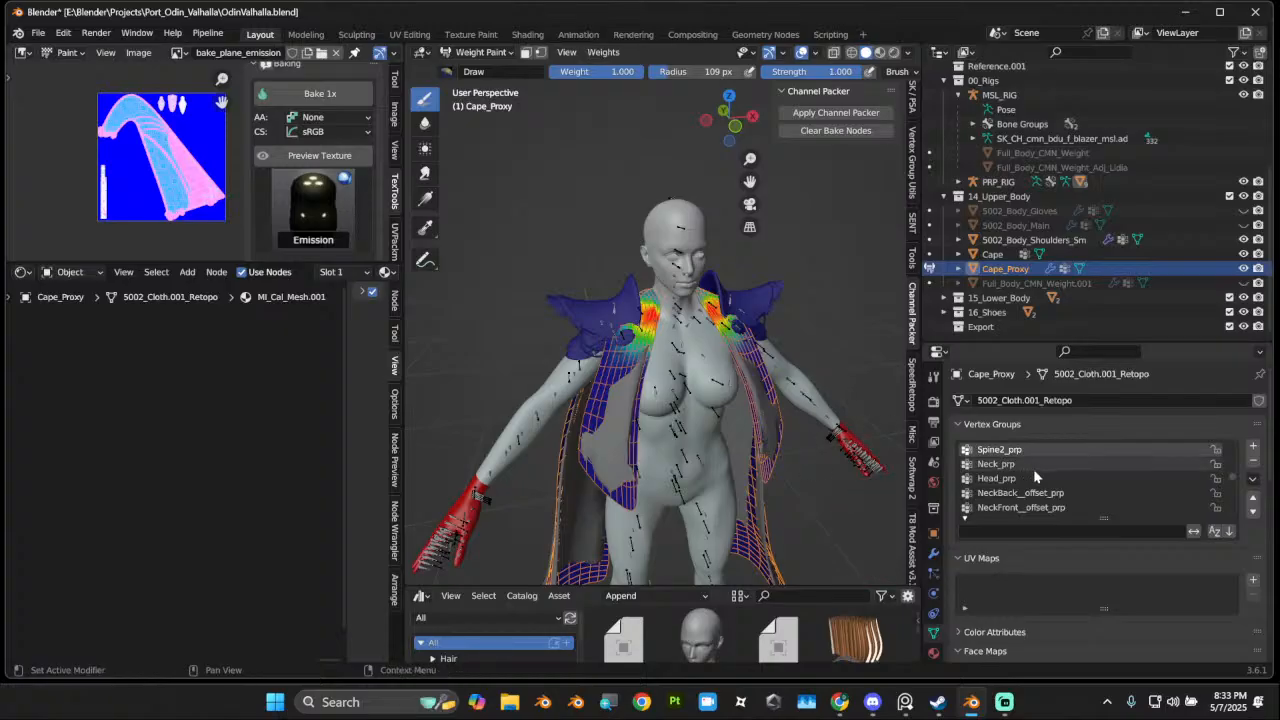
pyautogui.moveTo(668, 374); pyautogui.dragTo(650, 410, button='middle')
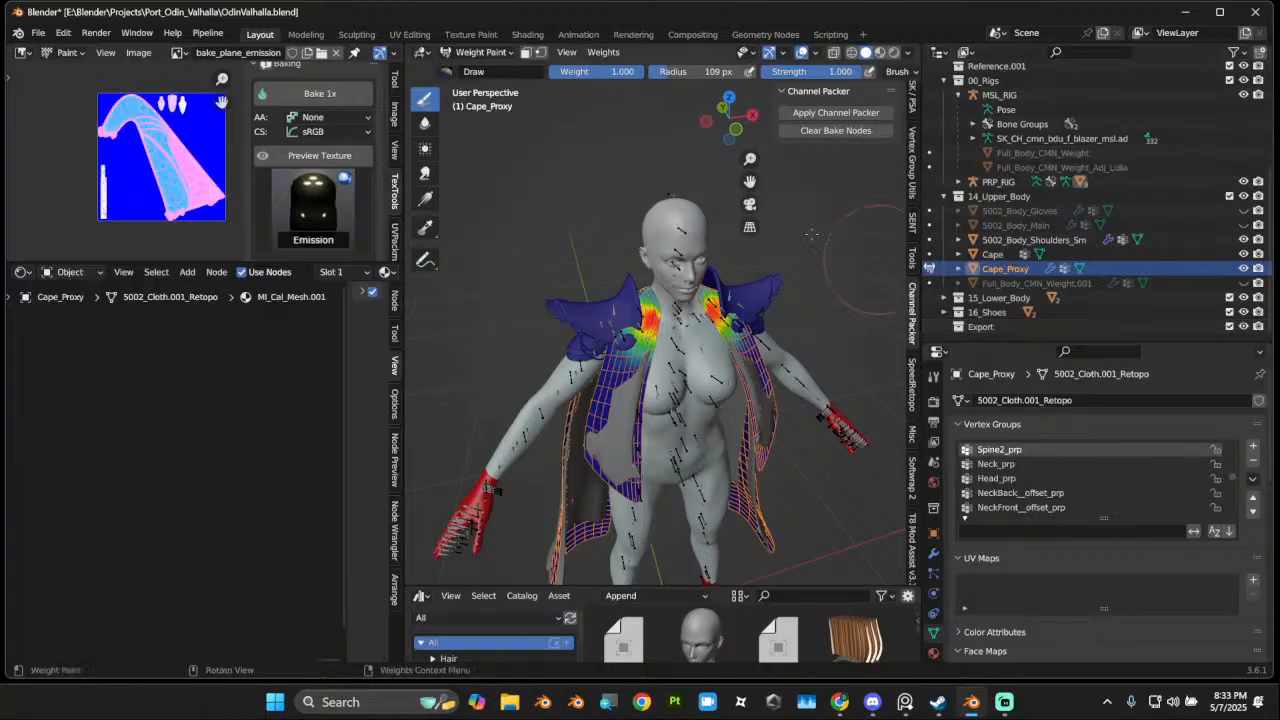
# Step: Return to Object Mode, add PRP_RIG to the selection as the active object, and parent Cape_Proxy to it with Armature Deform
pyautogui.click(480, 52)
pyautogui.click(490, 67)
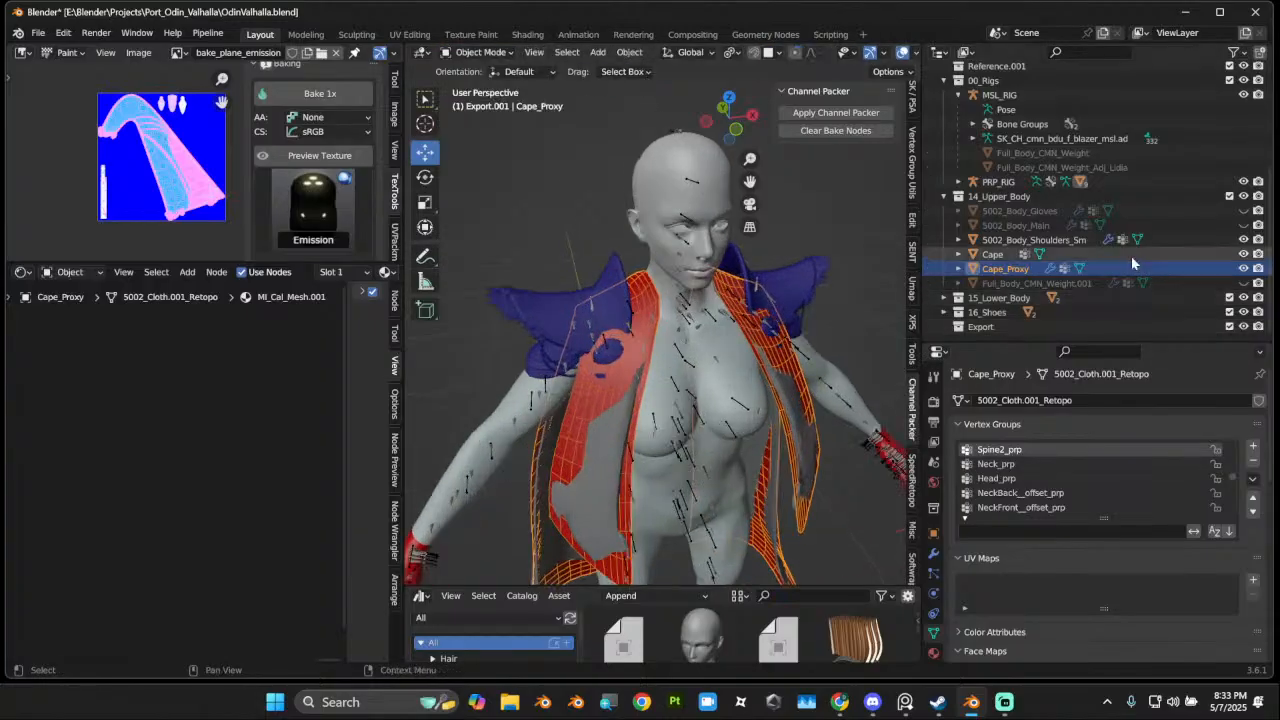
pyautogui.keyDown('ctrl'); pyautogui.click(1000, 182); pyautogui.keyUp('ctrl')
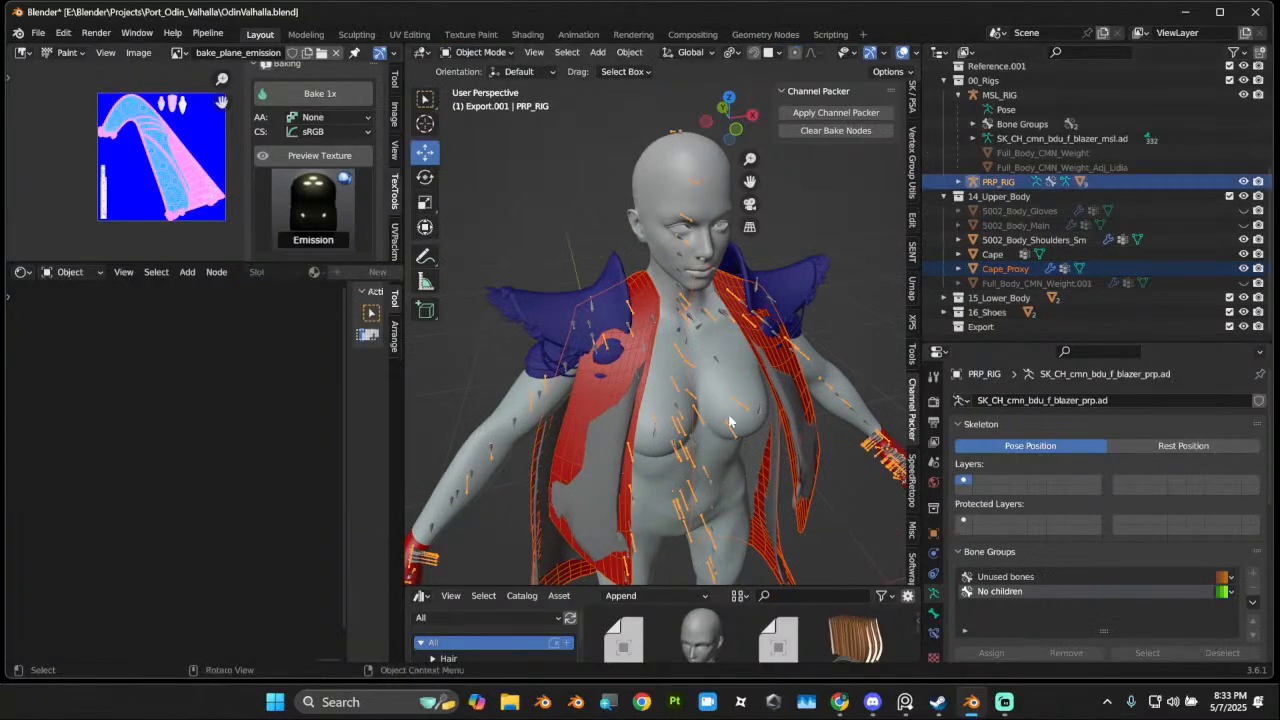
pyautogui.rightClick(712, 475)
pyautogui.moveTo(675, 549)
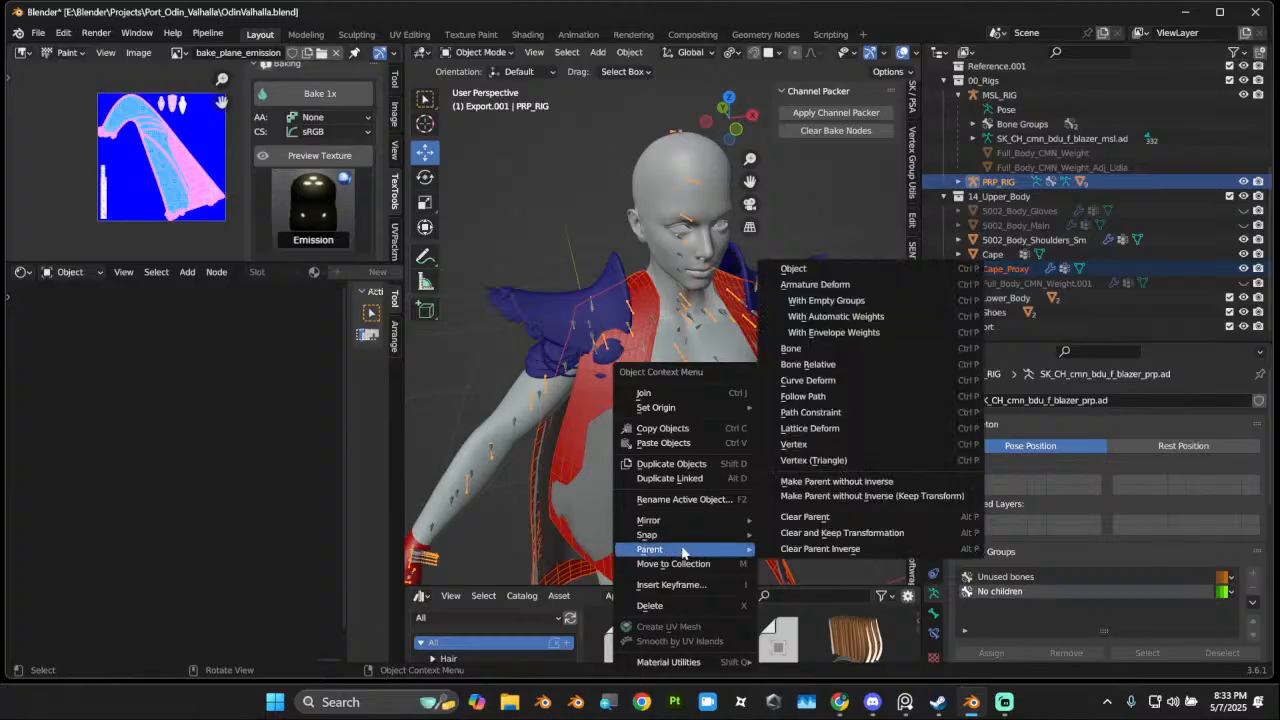
pyautogui.click(818, 284)
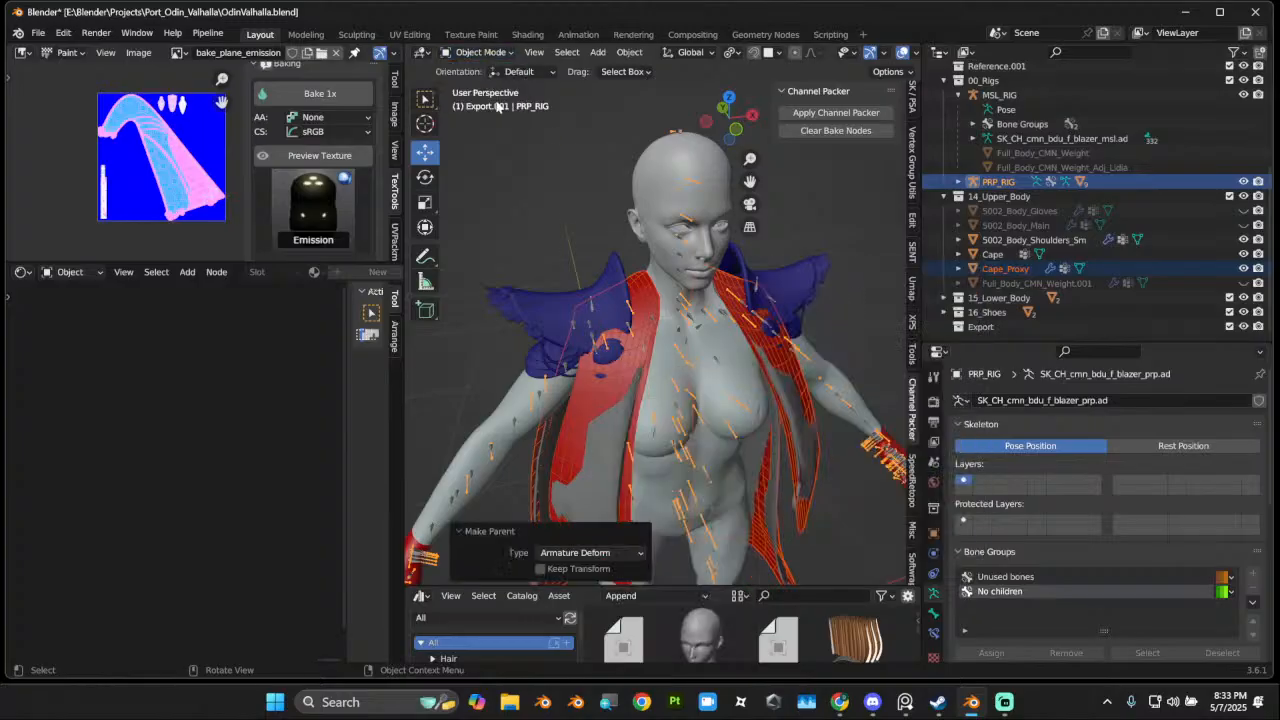
# Step: Select only Cape_Proxy, enter Weight Paint mode on it, and isolate it in local view
pyautogui.click(576, 410)
pyautogui.click(482, 52)
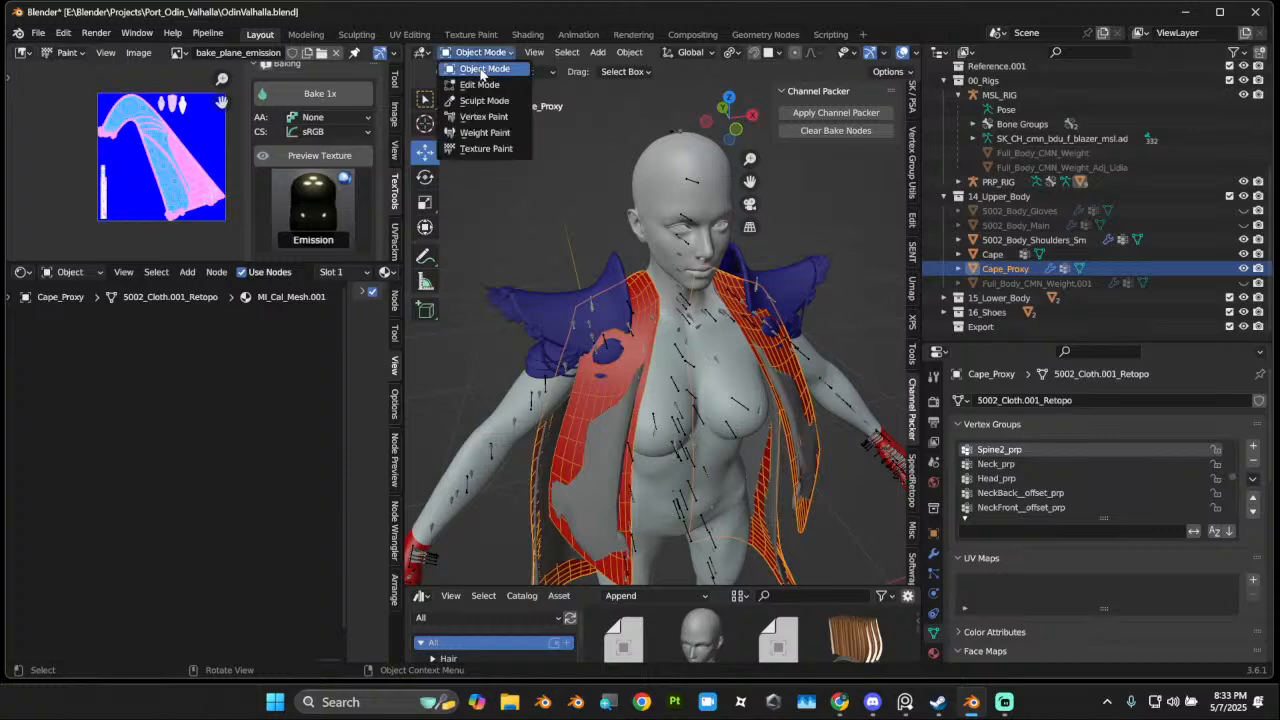
pyautogui.click(486, 131)
pyautogui.moveTo(540, 360); pyautogui.dragTo(840, 366, button='middle')
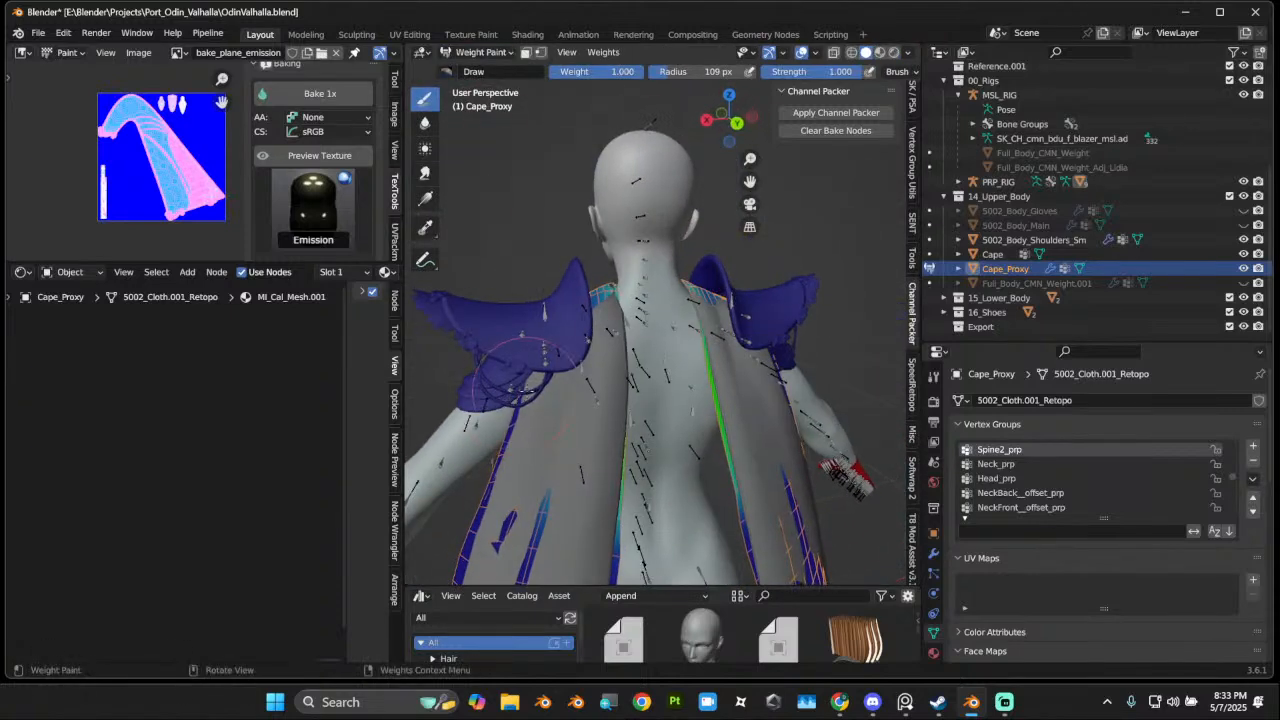
pyautogui.press('KP_Divide')
pyautogui.moveTo(540, 385); pyautogui.dragTo(860, 350, button='middle')
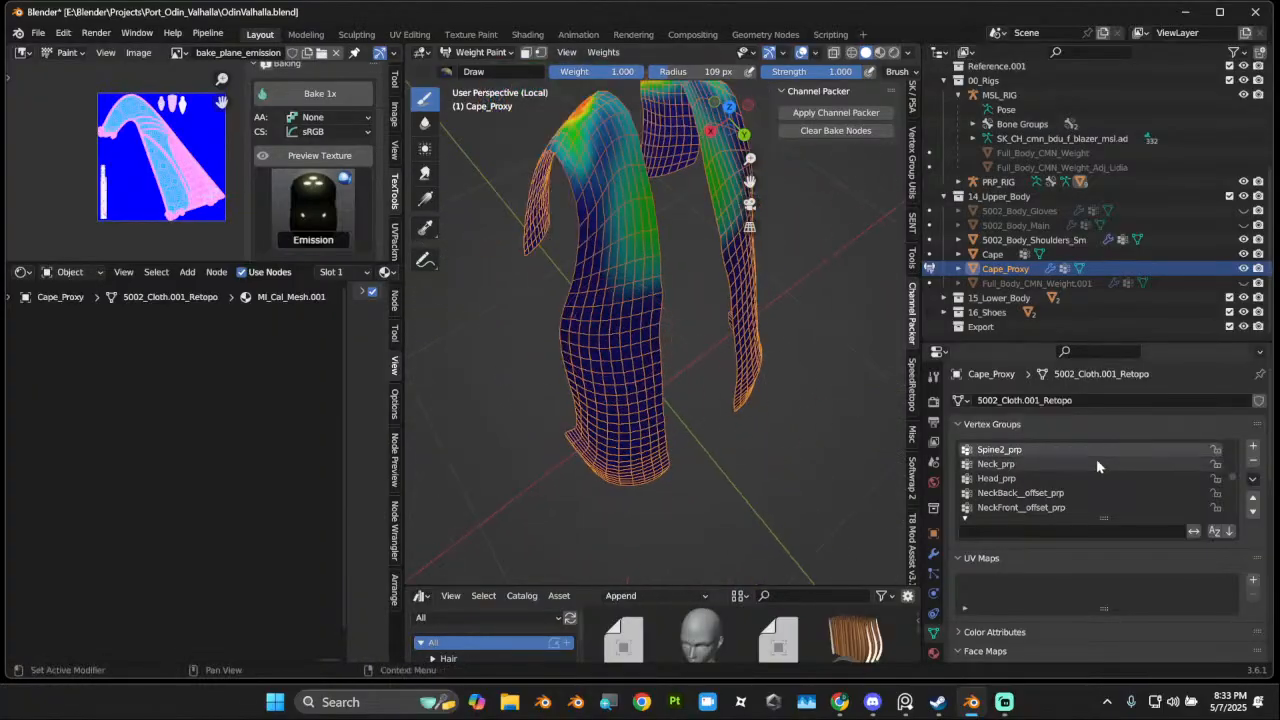
pyautogui.moveTo(510, 322)
pyautogui.mouseDown(button='middle')
pyautogui.moveTo(640, 338)
pyautogui.moveTo(664, 362)
pyautogui.moveTo(668, 347)
pyautogui.moveTo(610, 358)
pyautogui.mouseUp(button='middle')
pyautogui.moveTo(706, 330); pyautogui.dragTo(744, 304, button='middle')
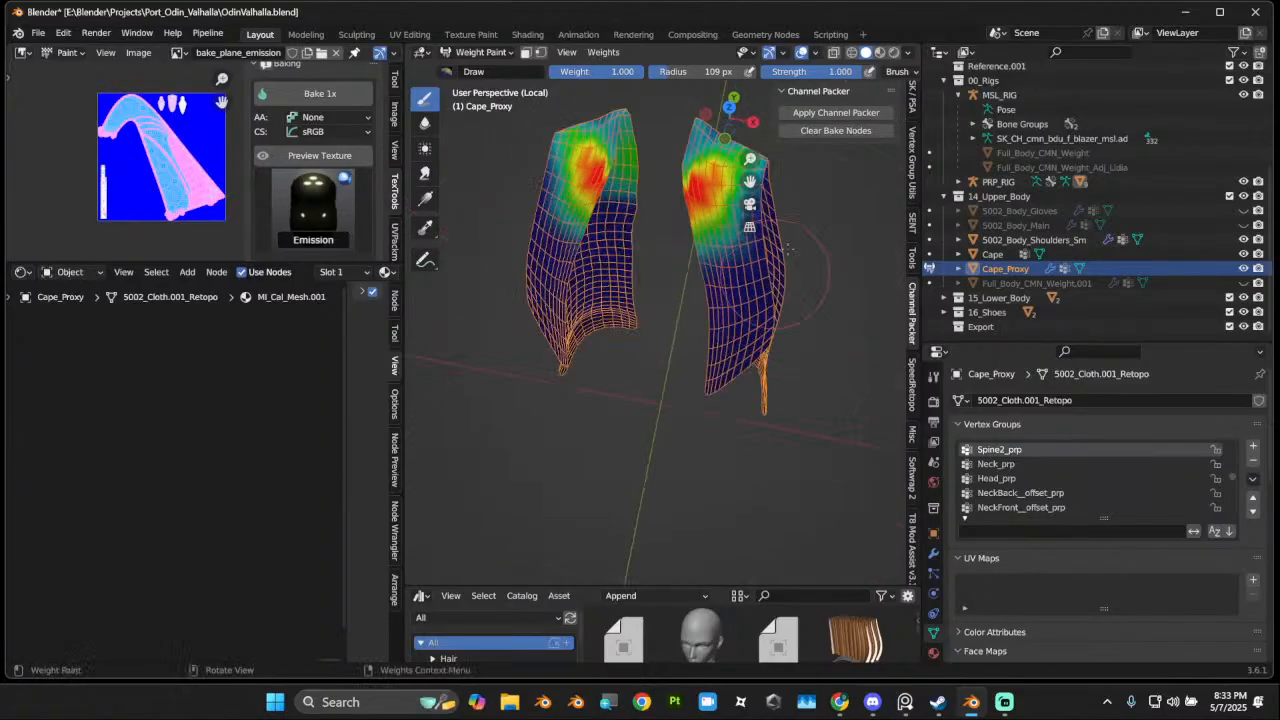
# Step: Paint Spine2_prp weight over the lower front and back of both cape halves with the Draw brush at weight 1.000 and strength 1.000
pyautogui.moveTo(853, 77); pyautogui.dragTo(585, 80, button='middle')
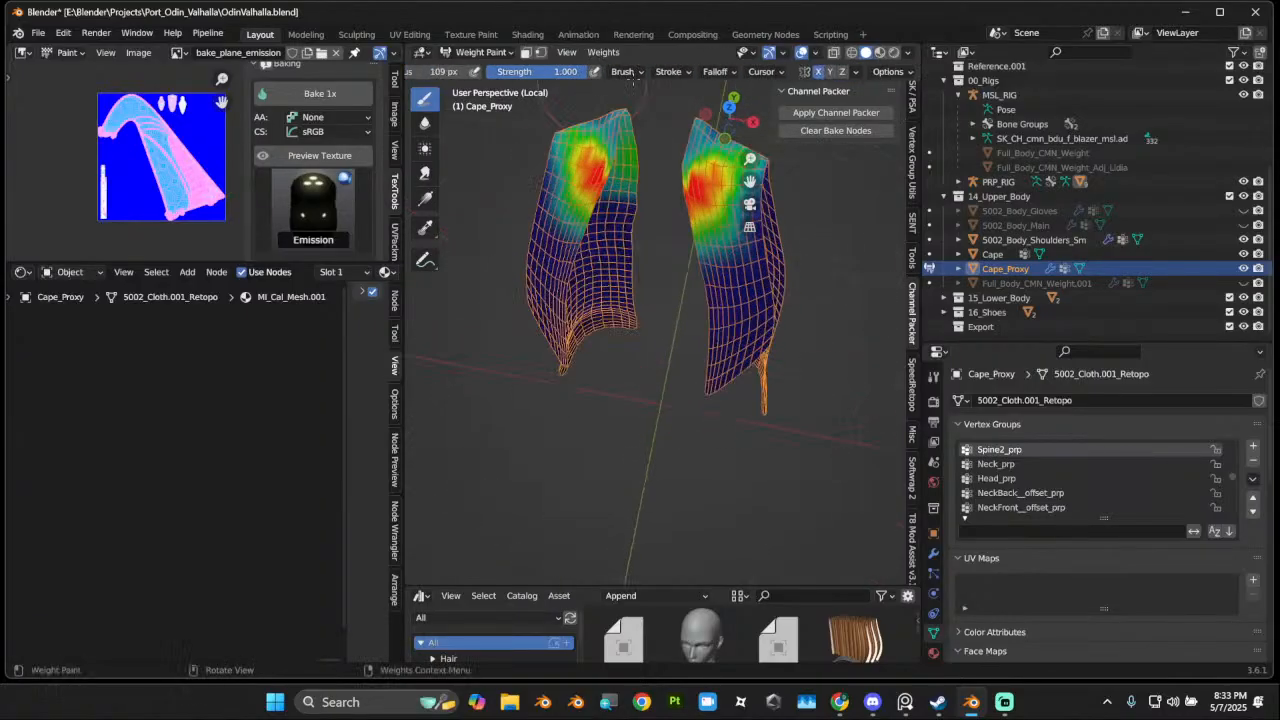
pyautogui.moveTo(760, 245); pyautogui.dragTo(755, 365, button='middle')
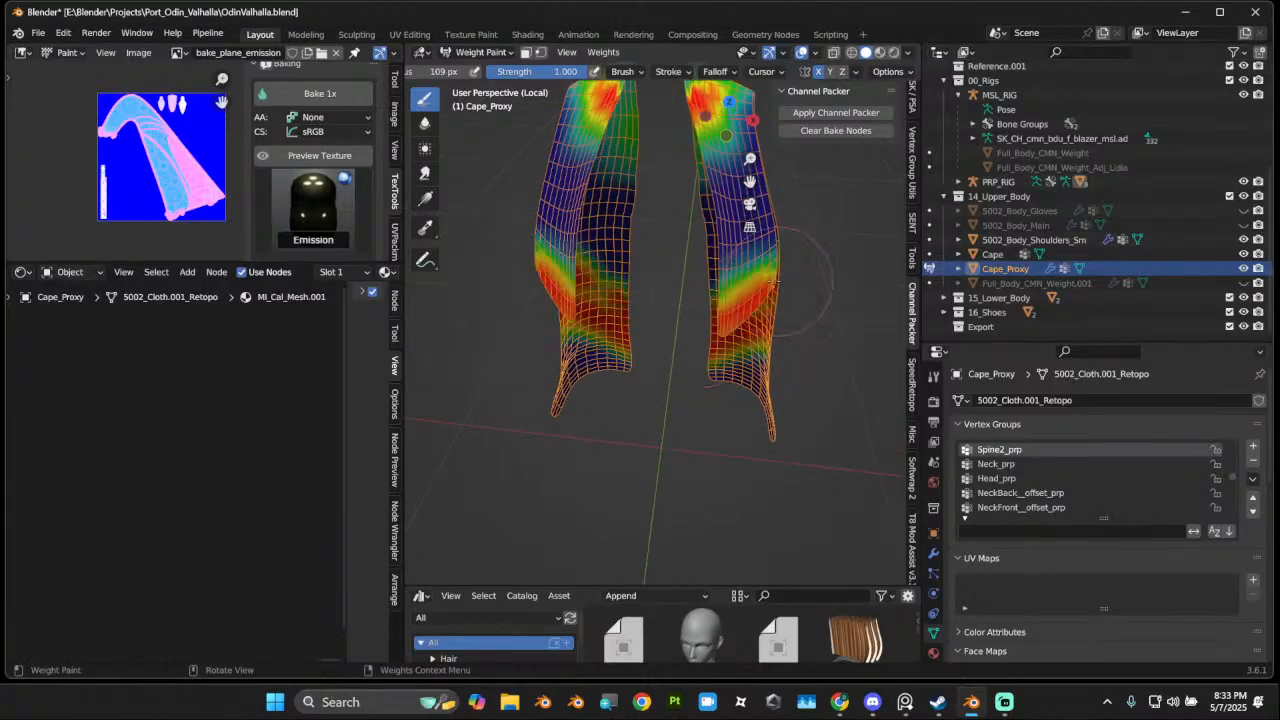
pyautogui.moveTo(772, 283); pyautogui.dragTo(787, 281)
pyautogui.moveTo(795, 390); pyautogui.dragTo(738, 370, button='middle')
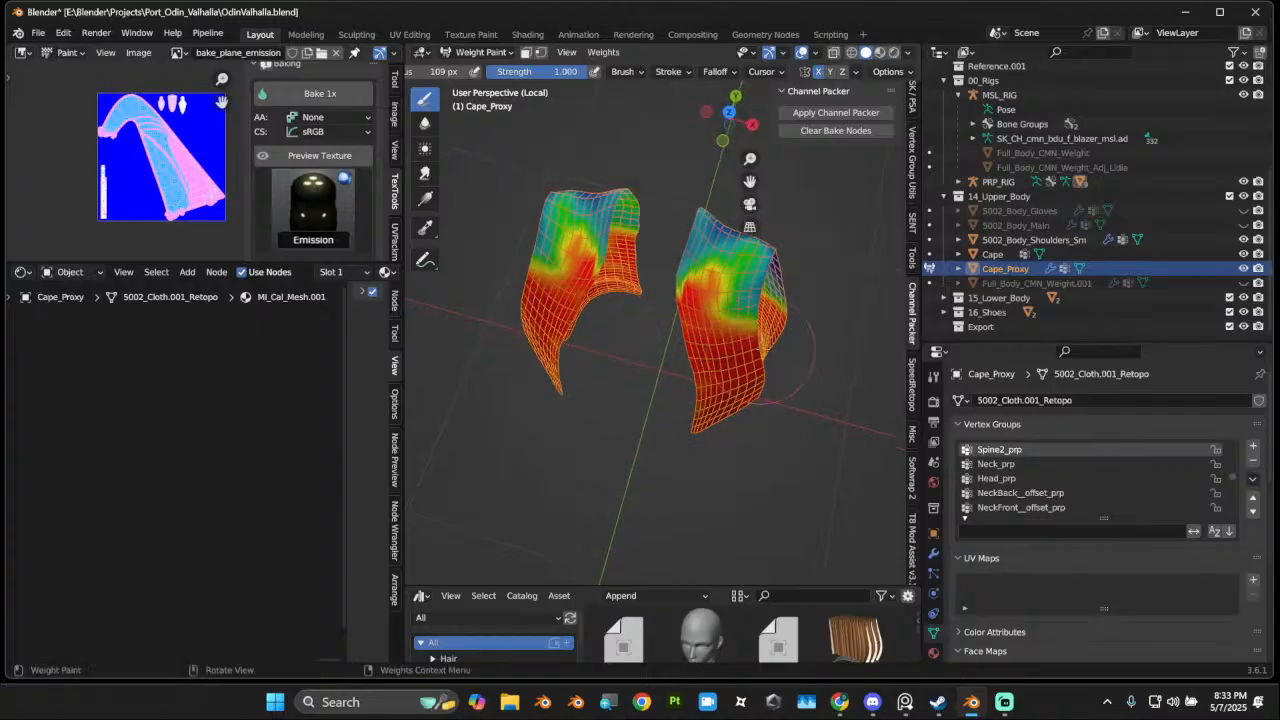
pyautogui.moveTo(729, 434); pyautogui.dragTo(625, 381, button='middle')
pyautogui.moveTo(655, 356)
pyautogui.mouseDown()
pyautogui.moveTo(615, 362)
pyautogui.moveTo(588, 336)
pyautogui.moveTo(624, 298)
pyautogui.mouseUp()
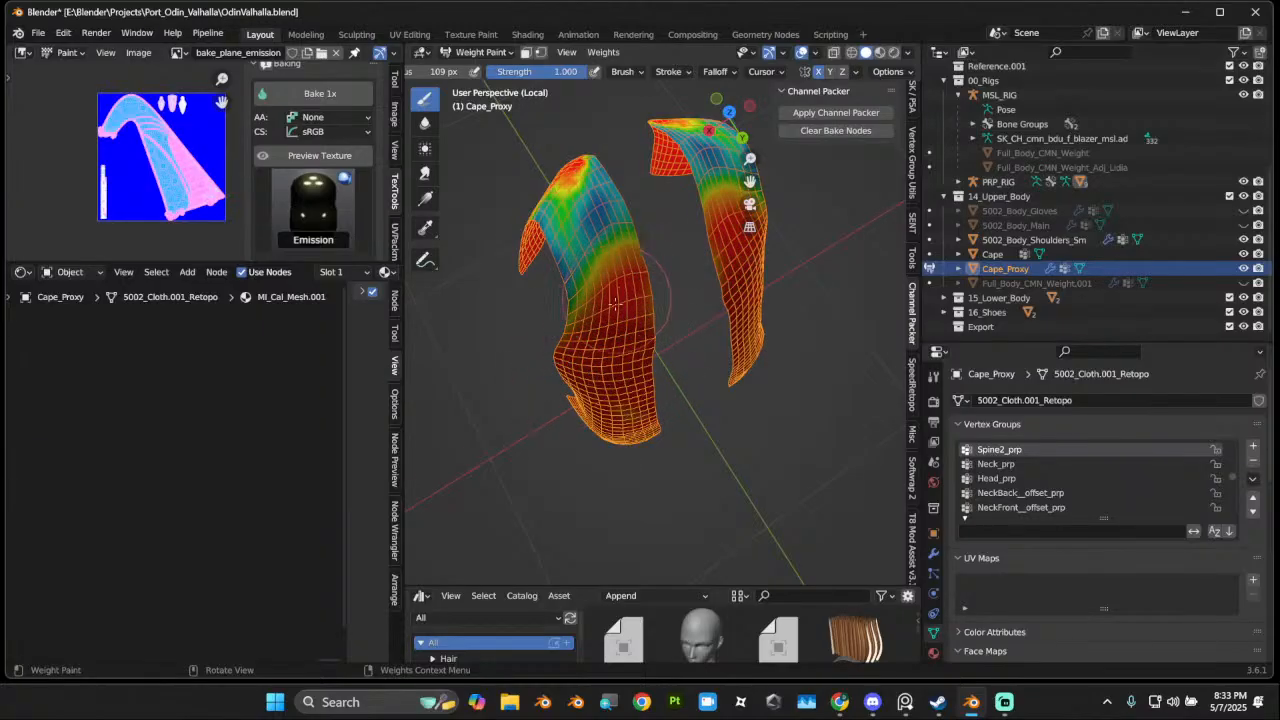
pyautogui.moveTo(628, 296); pyautogui.dragTo(624, 318, button='middle')
pyautogui.moveTo(606, 302); pyautogui.dragTo(623, 316)
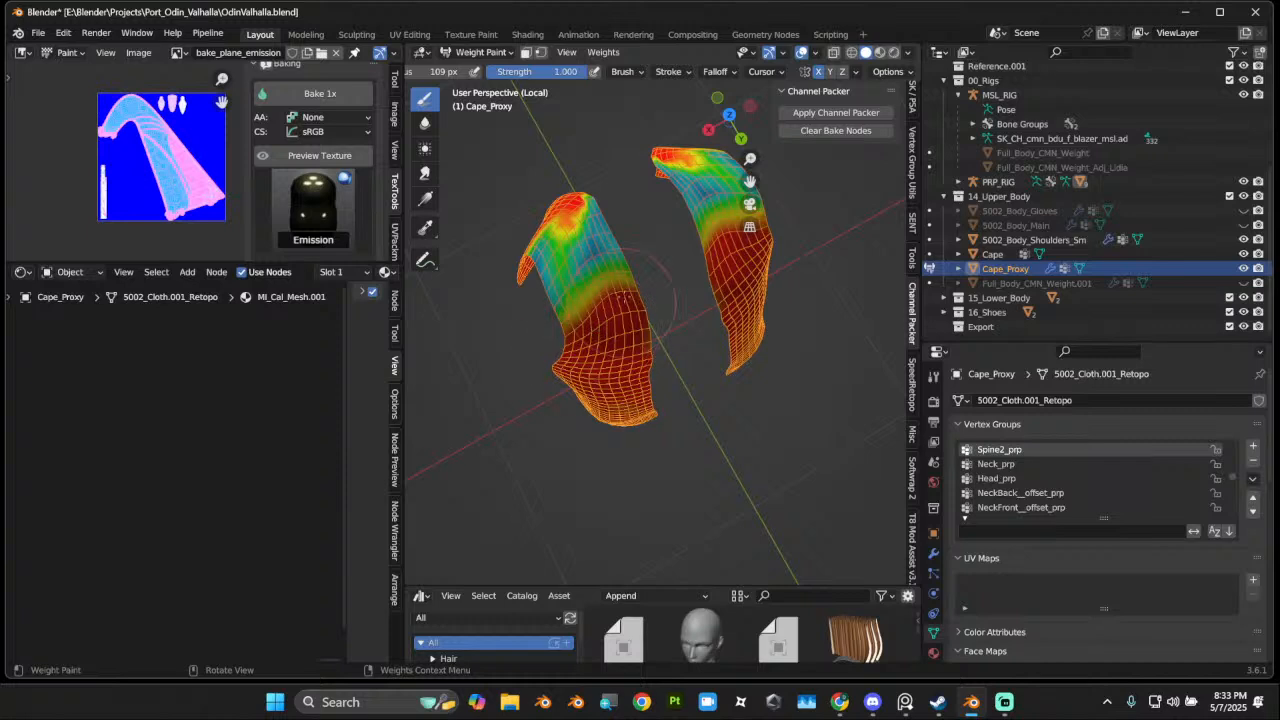
# Step: Smooth the Spine2_prp weight transition across the upper back and shoulders of Cape_Proxy with the Blur brush
pyautogui.click(427, 124)
pyautogui.moveTo(602, 252)
pyautogui.mouseDown()
pyautogui.moveTo(618, 257)
pyautogui.moveTo(553, 309)
pyautogui.moveTo(552, 265)
pyautogui.moveTo(571, 271)
pyautogui.moveTo(614, 214)
pyautogui.moveTo(606, 229)
pyautogui.mouseUp()
pyautogui.moveTo(606, 229)
pyautogui.mouseDown(button='middle')
pyautogui.moveTo(786, 247)
pyautogui.moveTo(726, 249)
pyautogui.mouseUp(button='middle')
pyautogui.moveTo(692, 153)
pyautogui.mouseDown()
pyautogui.moveTo(649, 134)
pyautogui.moveTo(723, 225)
pyautogui.mouseUp()
pyautogui.moveTo(723, 225); pyautogui.dragTo(623, 386, button='middle')
# Step: Filter Cape_Proxy's vertex group list by "spine"
pyautogui.scroll(8, 1020, 497)
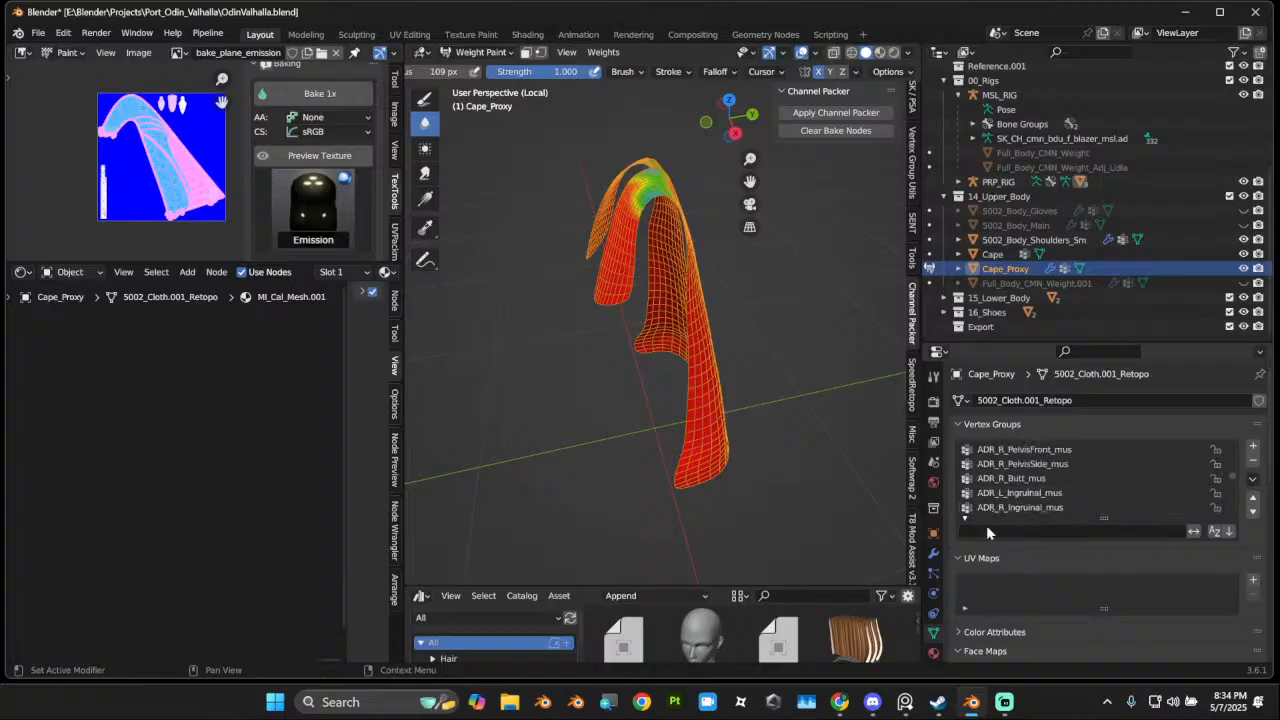
pyautogui.click(988, 531)
pyautogui.write('spine')
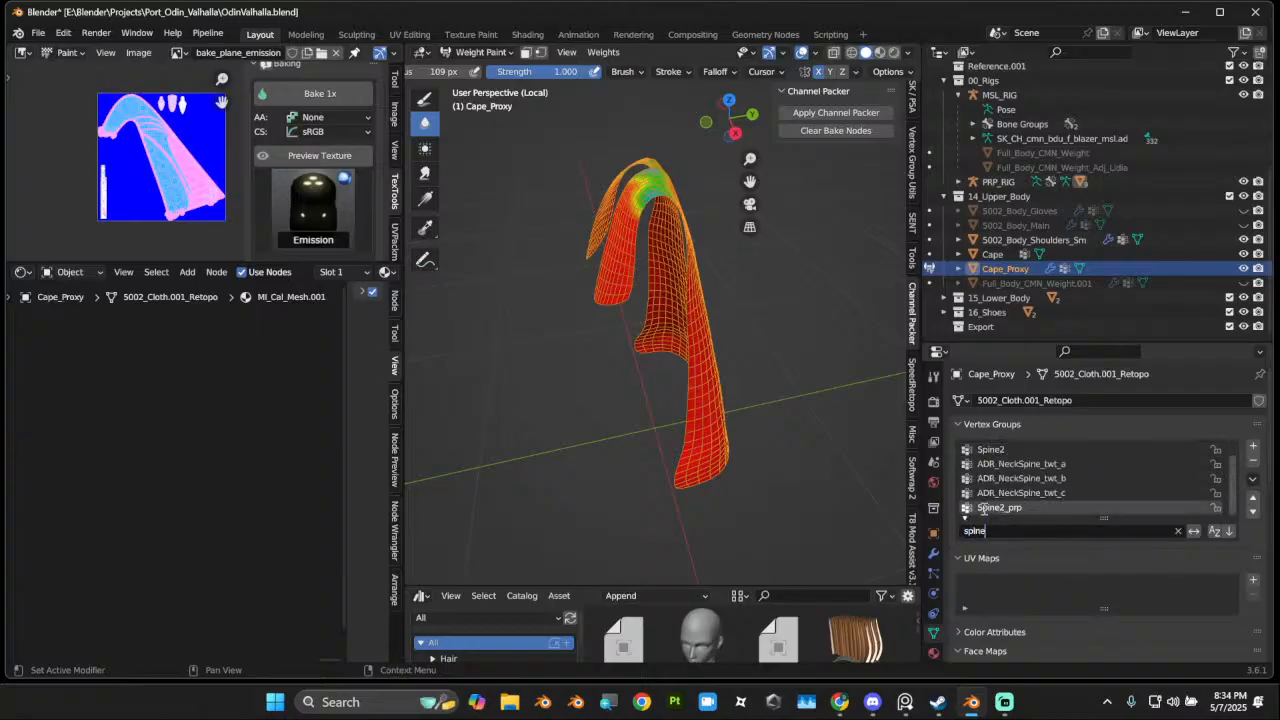
# Step: Make Spine2 the active vertex group of Cape_Proxy and choose the Draw brush for weight painting
pyautogui.click(1018, 450)
pyautogui.moveTo(720, 320); pyautogui.dragTo(663, 245, button='middle')
pyautogui.click(425, 99)
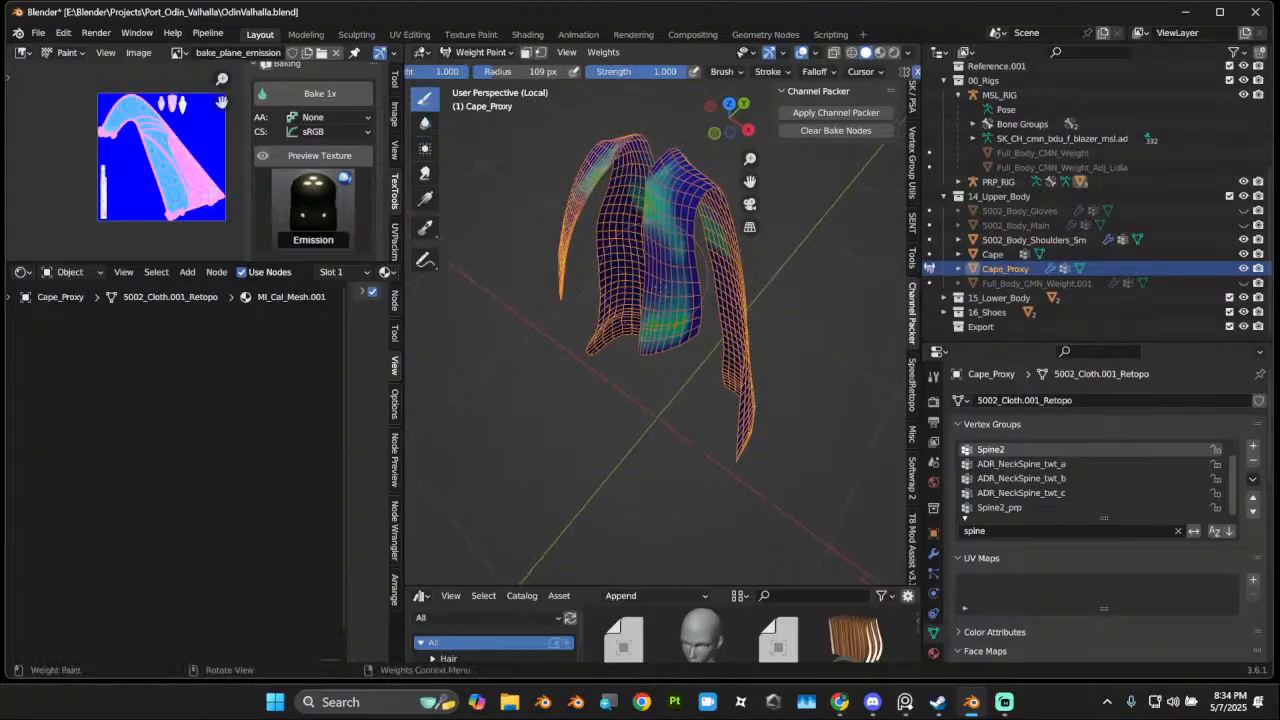
# Step: Switch Cape_Proxy to Object Mode and clear its parent
pyautogui.moveTo(650, 290)
pyautogui.mouseDown(button='middle')
pyautogui.moveTo(789, 289)
pyautogui.moveTo(787, 315)
pyautogui.mouseUp(button='middle')
pyautogui.click(469, 52)
pyautogui.click(478, 70)
pyautogui.rightClick(729, 291)
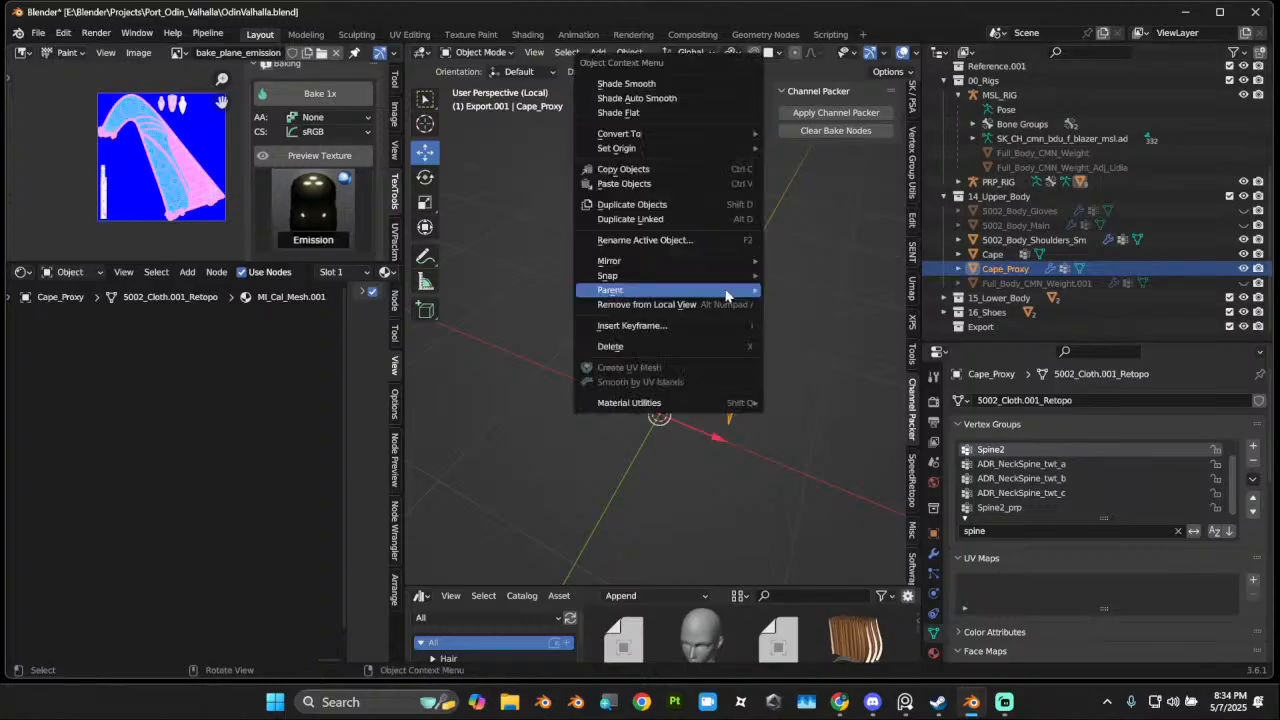
pyautogui.moveTo(740, 290)
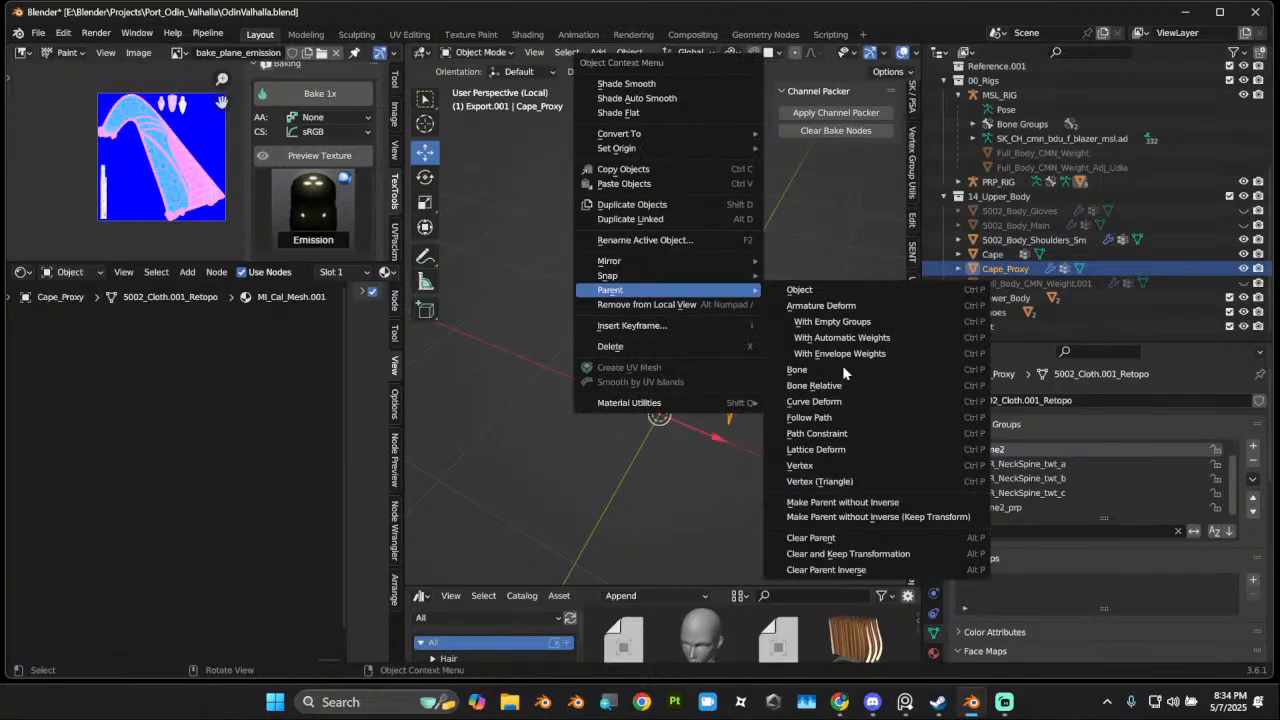
pyautogui.click(826, 538)
# Step: Leave the isolated view and parent Cape_Proxy to MSL_RIG with Armature Deform
pyautogui.keyDown('ctrl'); pyautogui.click(1105, 93); pyautogui.keyUp('ctrl')
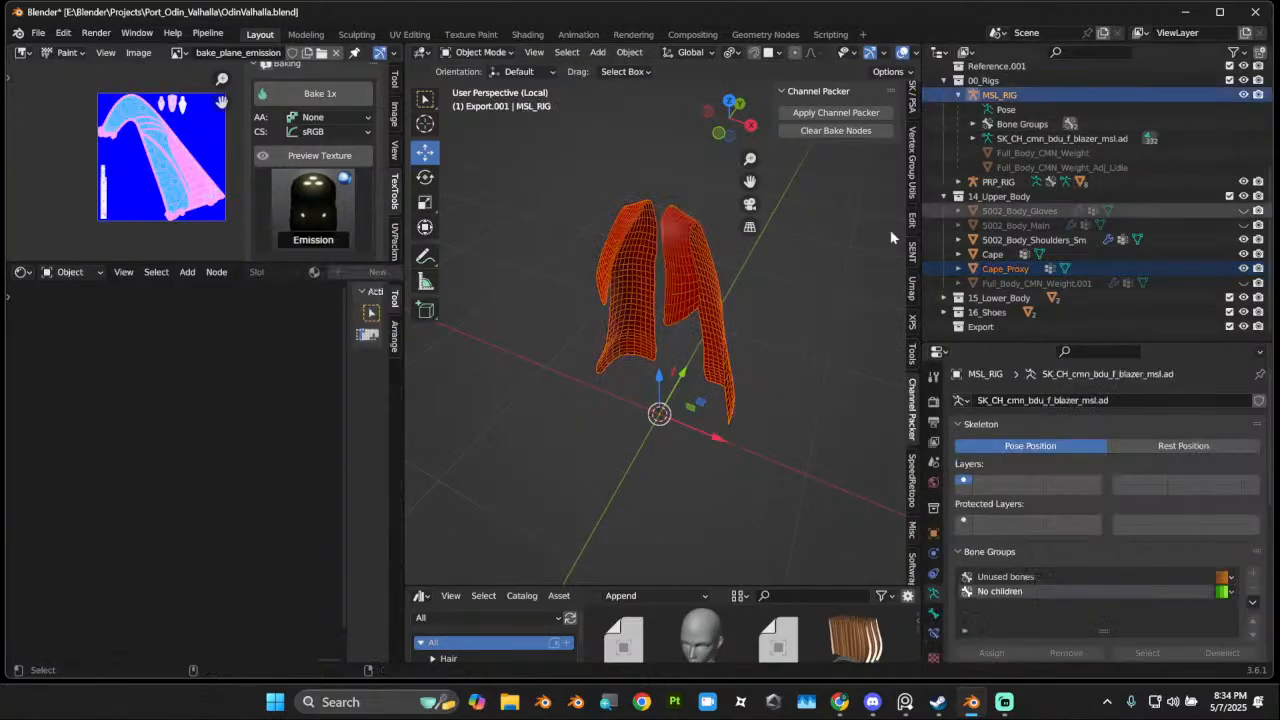
pyautogui.press('KP_Divide')
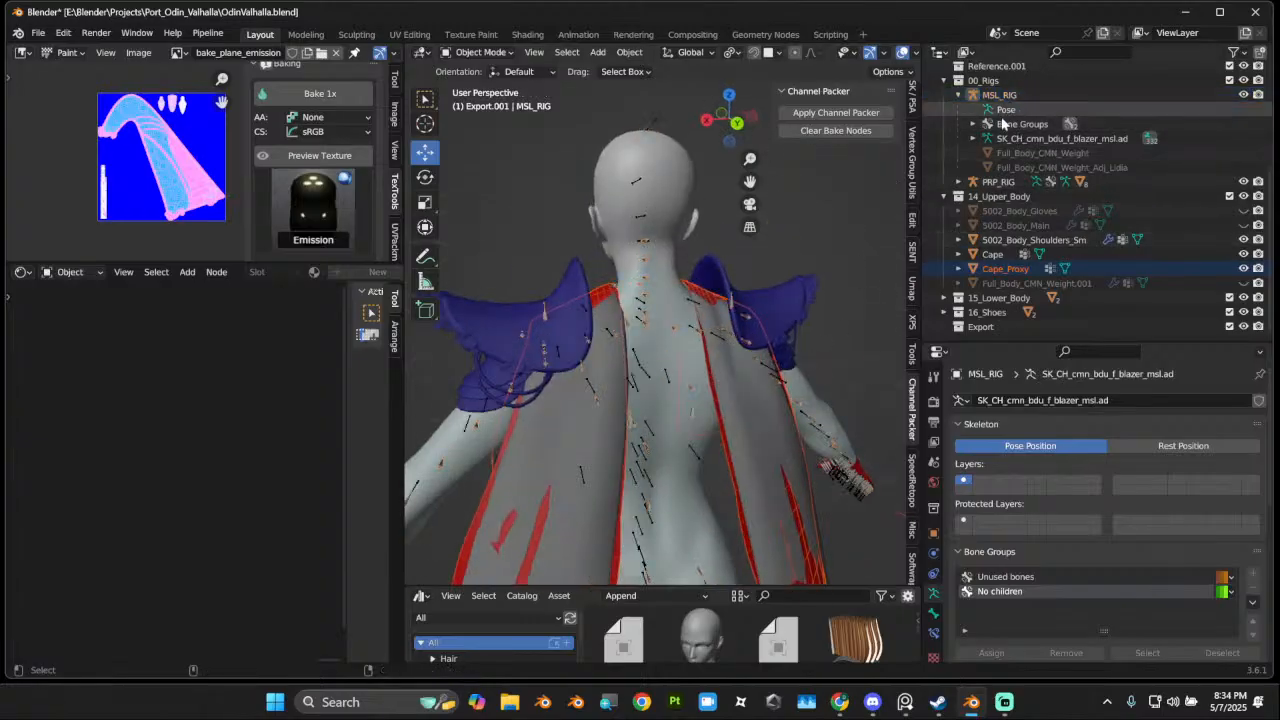
pyautogui.rightClick(690, 340)
pyautogui.moveTo(700, 340)
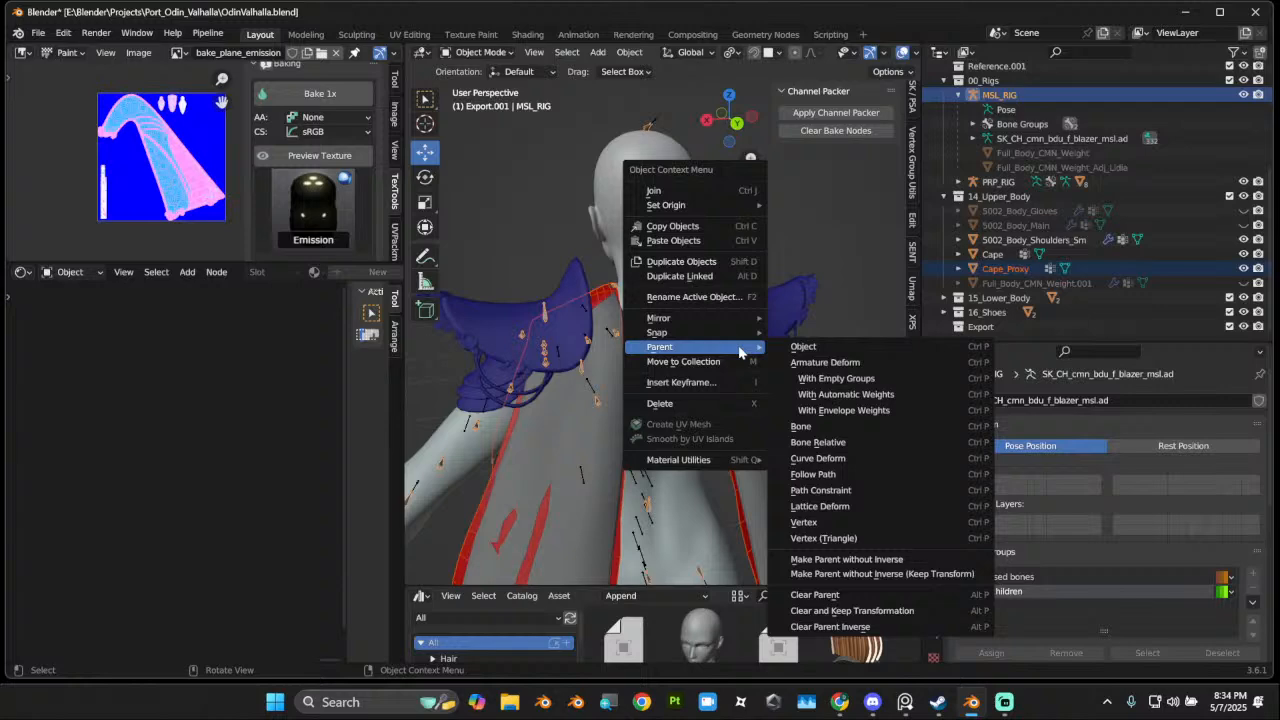
pyautogui.click(858, 366)
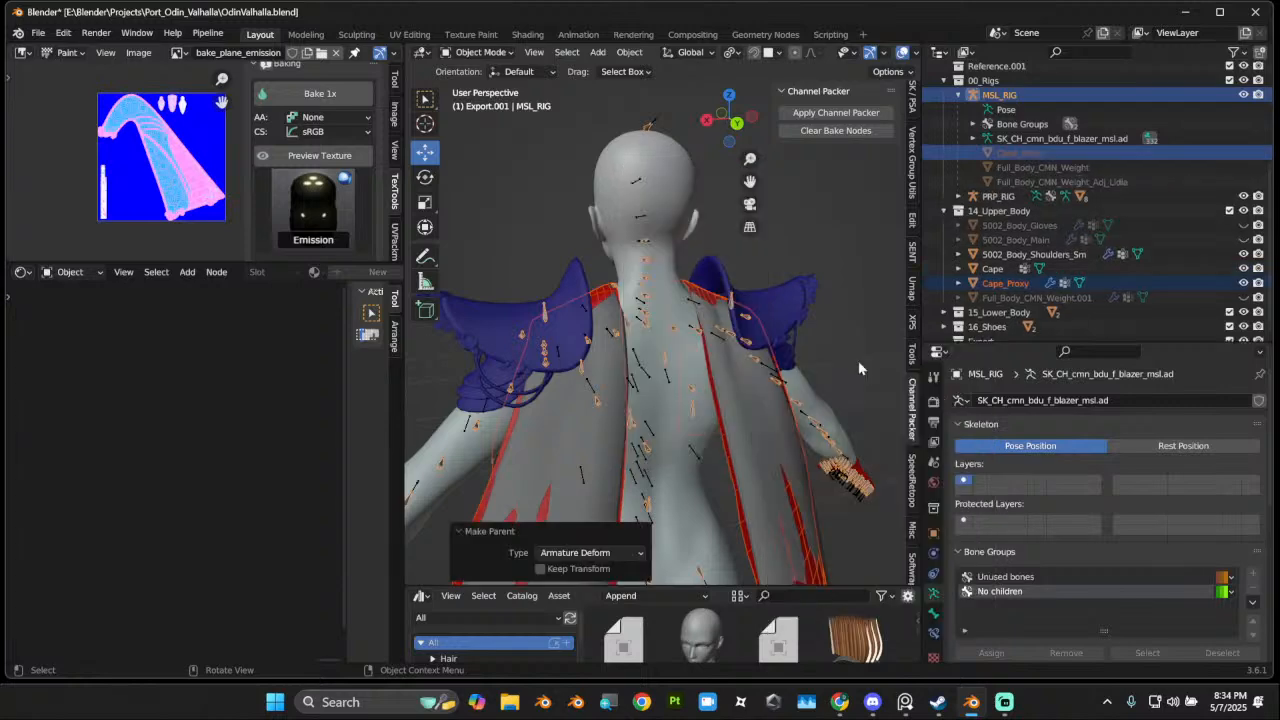
# Step: Isolate the cape with its rig, select only Cape_Proxy and return it to Weight Paint mode
pyautogui.press('KP_Divide')
pyautogui.click(648, 322)
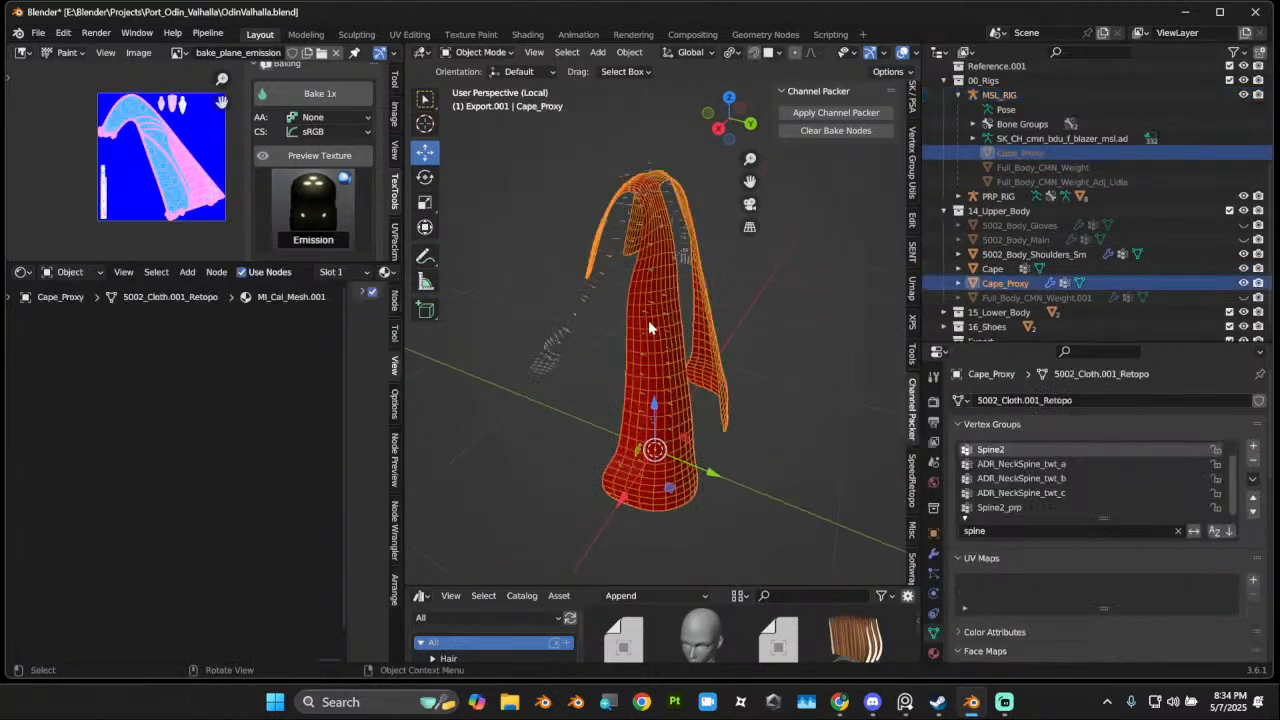
pyautogui.click(503, 50)
pyautogui.click(486, 131)
# Step: Paint Spine2 weights at 1.000 over the lower ends of the cape's front flaps and down its back panels
pyautogui.moveTo(600, 190)
pyautogui.mouseDown(button='middle')
pyautogui.moveTo(815, 237)
pyautogui.moveTo(812, 256)
pyautogui.mouseUp(button='middle')
pyautogui.scroll(4, 745, 330)
pyautogui.moveTo(745, 330); pyautogui.dragTo(726, 376, button='middle')
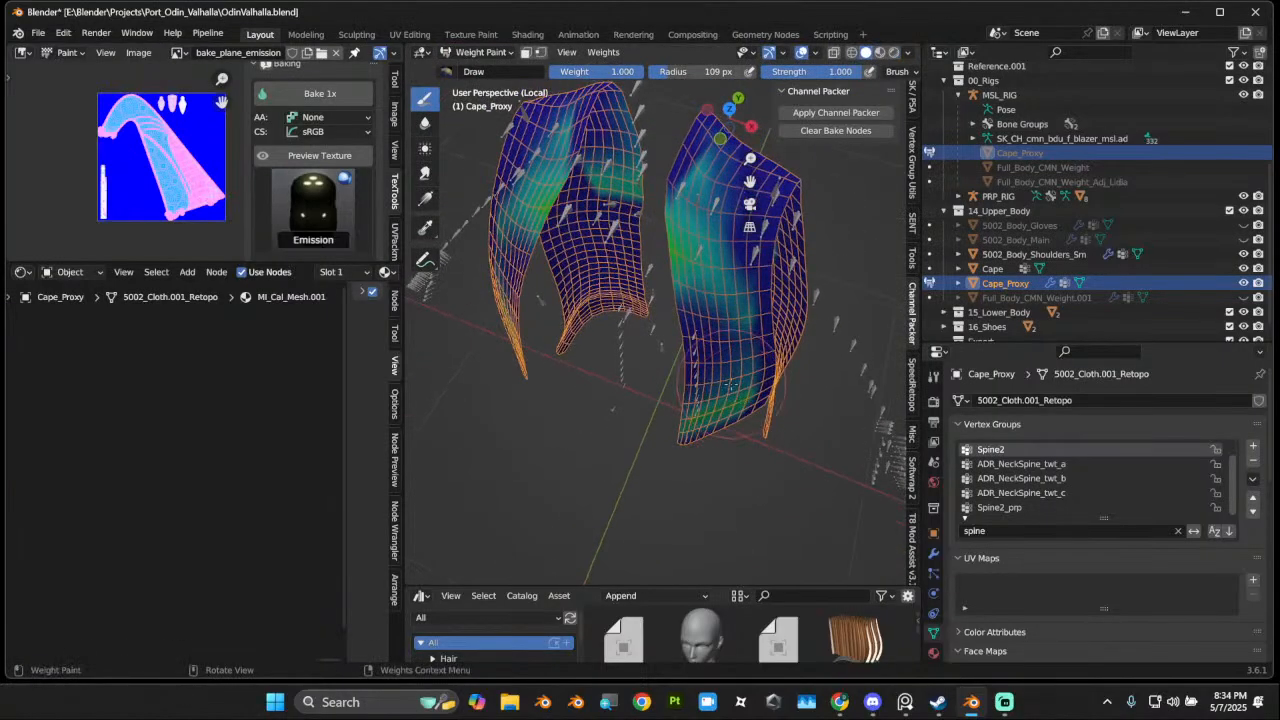
pyautogui.moveTo(725, 368)
pyautogui.mouseDown()
pyautogui.moveTo(697, 341)
pyautogui.moveTo(730, 345)
pyautogui.moveTo(680, 380)
pyautogui.moveTo(705, 410)
pyautogui.mouseUp()
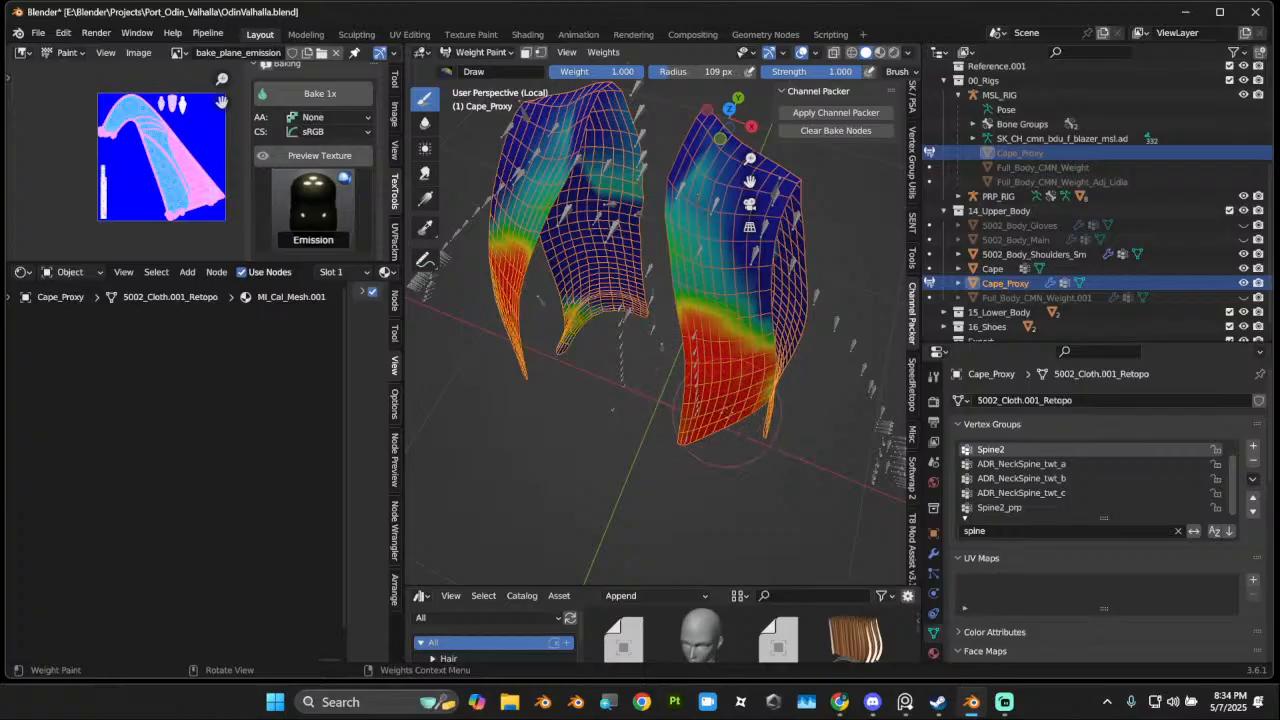
pyautogui.moveTo(728, 415)
pyautogui.mouseDown(button='middle')
pyautogui.moveTo(560, 325)
pyautogui.moveTo(598, 262)
pyautogui.moveTo(642, 240)
pyautogui.mouseUp(button='middle')
pyautogui.moveTo(628, 249)
pyautogui.mouseDown()
pyautogui.moveTo(531, 329)
pyautogui.moveTo(575, 330)
pyautogui.moveTo(590, 365)
pyautogui.moveTo(560, 375)
pyautogui.moveTo(545, 350)
pyautogui.moveTo(620, 382)
pyautogui.mouseUp()
pyautogui.moveTo(620, 382); pyautogui.dragTo(640, 330, button='middle')
pyautogui.moveTo(640, 332)
pyautogui.mouseDown()
pyautogui.moveTo(651, 403)
pyautogui.moveTo(528, 475)
pyautogui.moveTo(630, 465)
pyautogui.moveTo(672, 505)
pyautogui.moveTo(665, 455)
pyautogui.moveTo(718, 515)
pyautogui.mouseUp()
pyautogui.scroll(-1, 645, 445)
pyautogui.moveTo(497, 536)
pyautogui.mouseDown(button='middle')
pyautogui.moveTo(716, 376)
pyautogui.moveTo(718, 414)
pyautogui.mouseUp(button='middle')
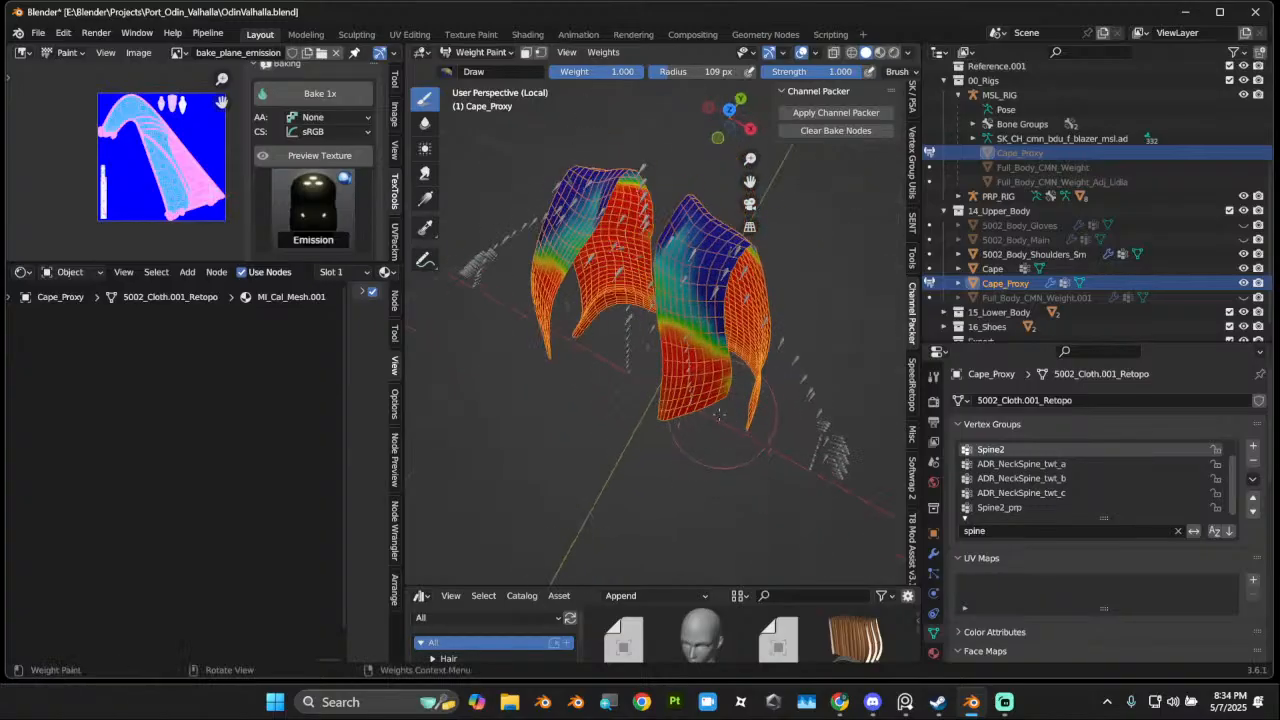
# Step: Soften the Spine2 weight transition on the cape's upper back with the Blur brush, then reselect the Draw brush and check the weights
pyautogui.click(425, 122)
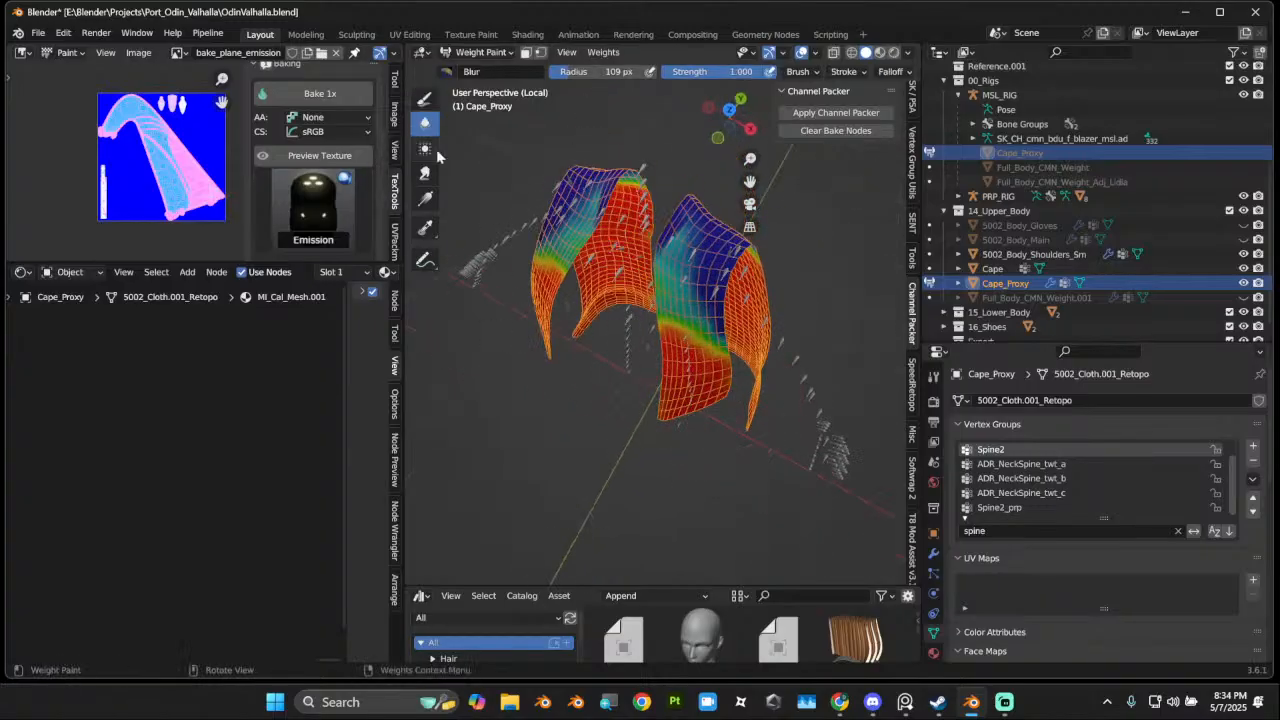
pyautogui.moveTo(777, 333); pyautogui.dragTo(560, 250, button='middle')
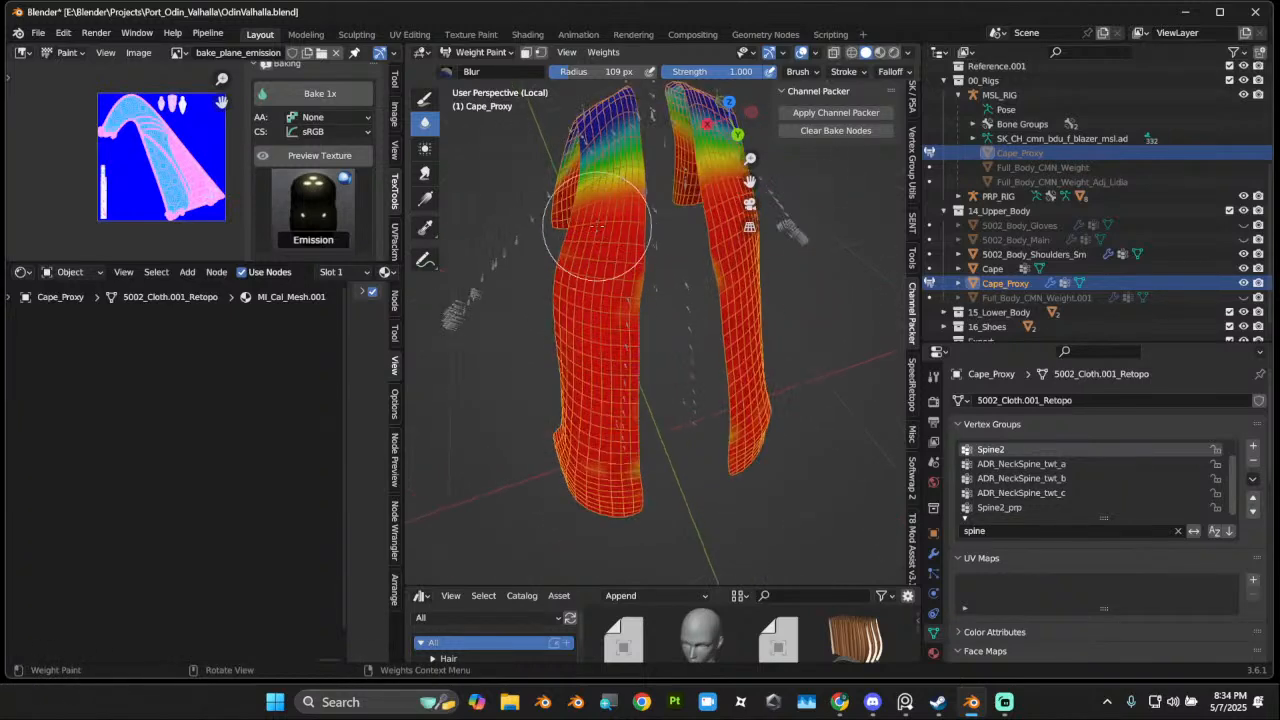
pyautogui.click(424, 100)
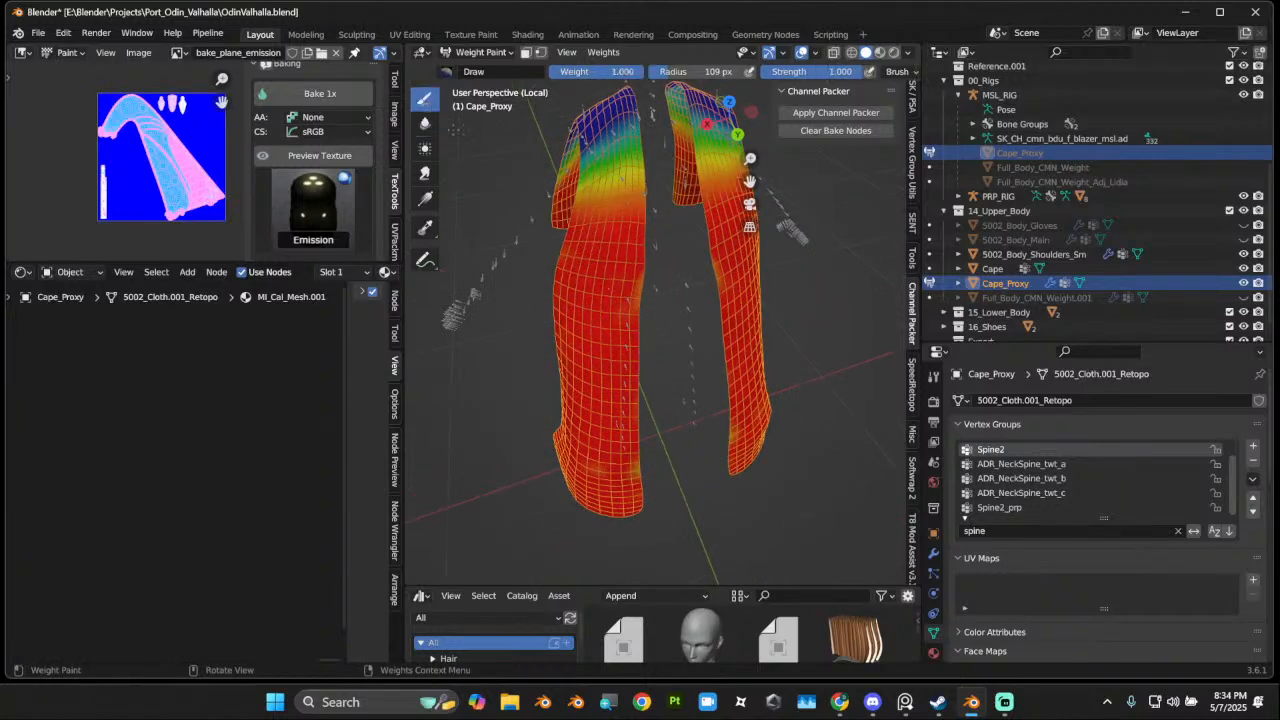
pyautogui.moveTo(610, 320); pyautogui.dragTo(632, 343, button='middle')
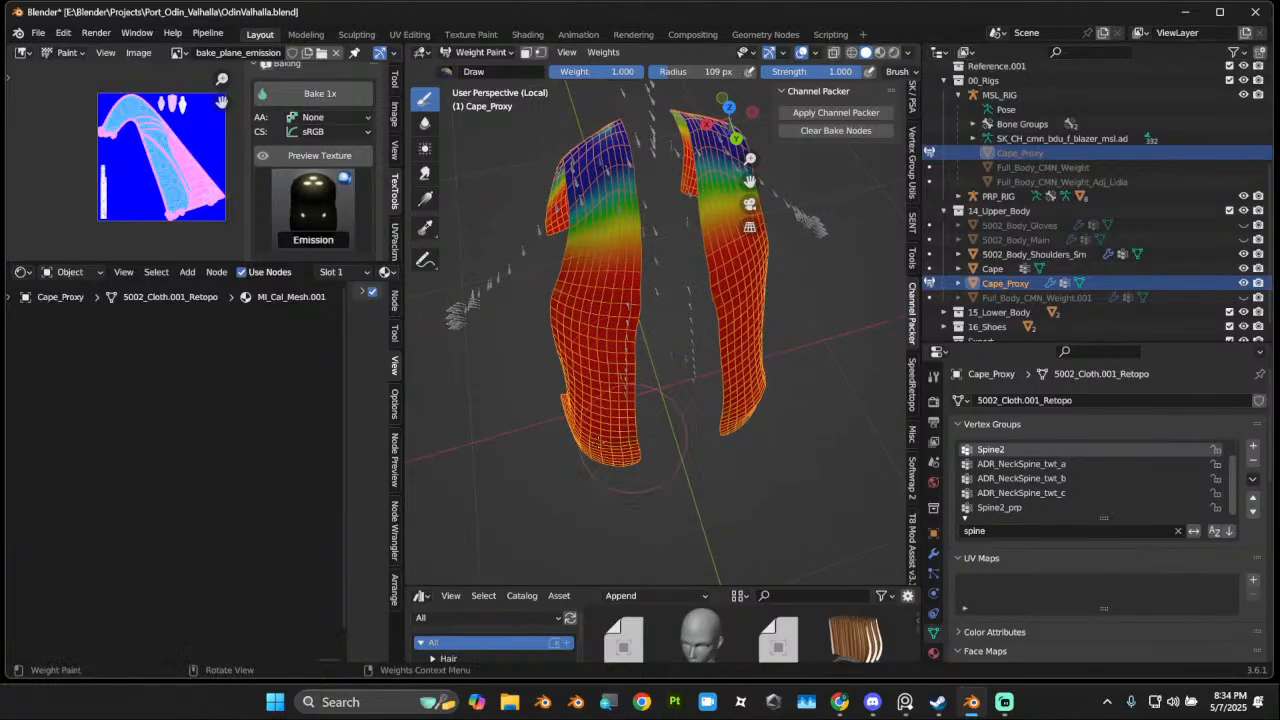
pyautogui.moveTo(678, 396); pyautogui.dragTo(726, 500, button='middle')
pyautogui.moveTo(697, 378); pyautogui.dragTo(806, 131, button='middle')
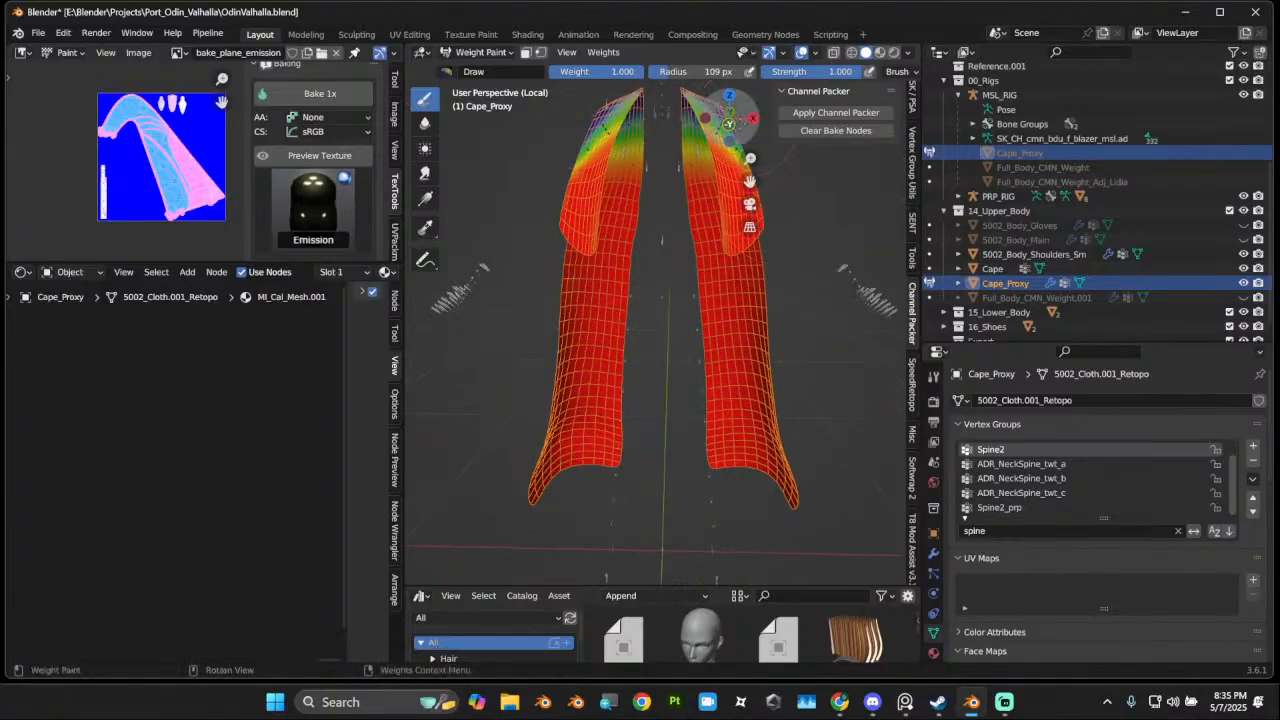
pyautogui.click(730, 121)
pyautogui.click(730, 120)
# Step: Return Cape_Proxy to Object Mode, leave the isolated view and inspect the cape on the full character from the front
pyautogui.click(481, 52)
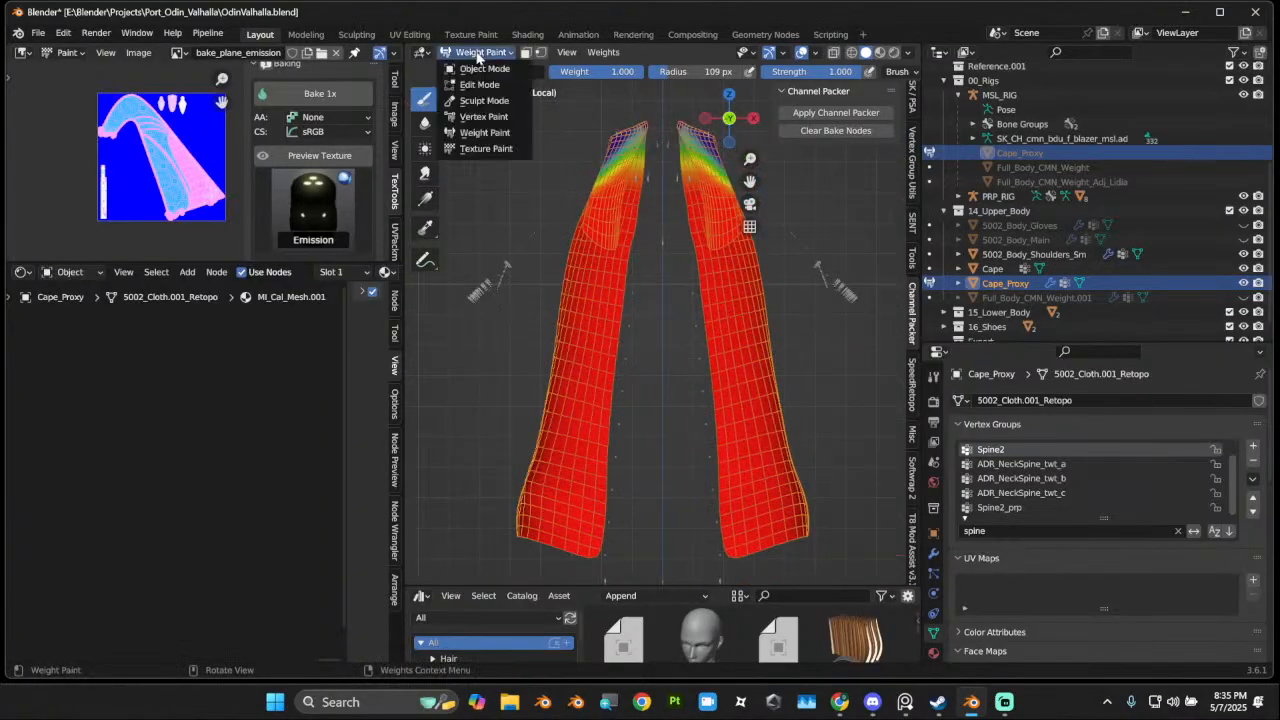
pyautogui.click(478, 66)
pyautogui.scroll(-3, 671, 302)
pyautogui.press('/')
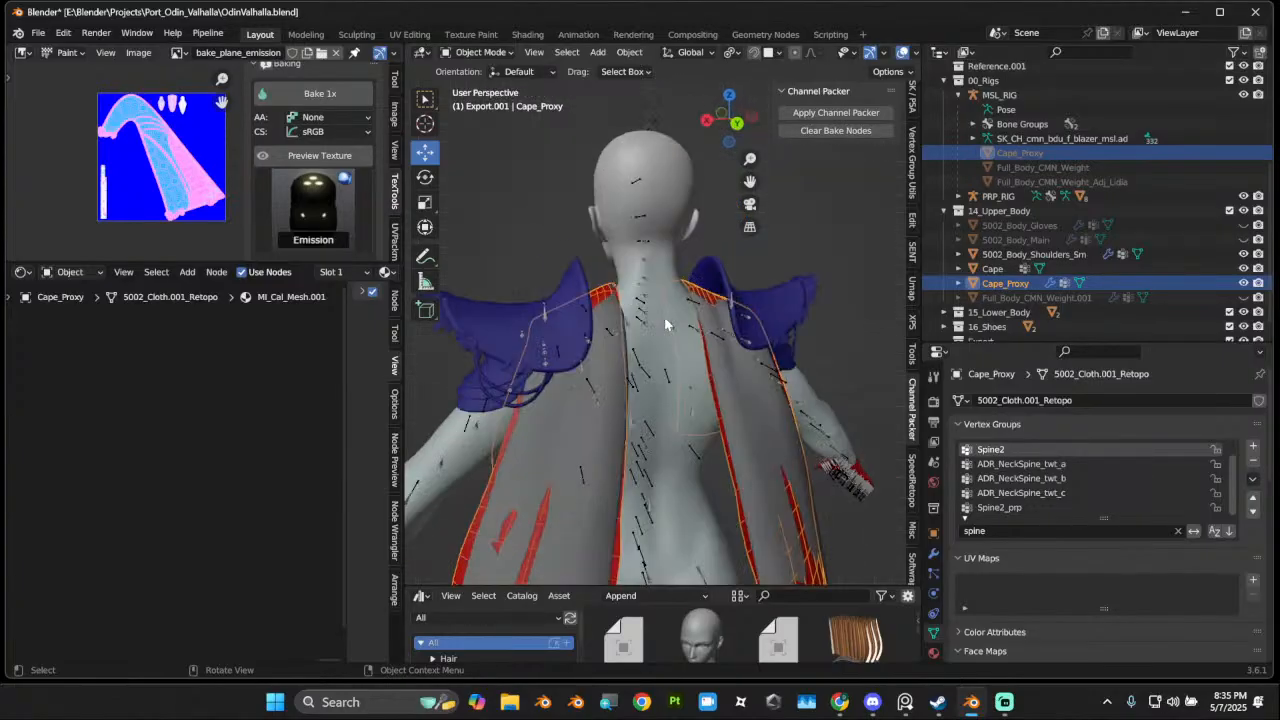
pyautogui.scroll(-3, 670, 335)
pyautogui.moveTo(675, 409); pyautogui.dragTo(754, 409, button='middle')
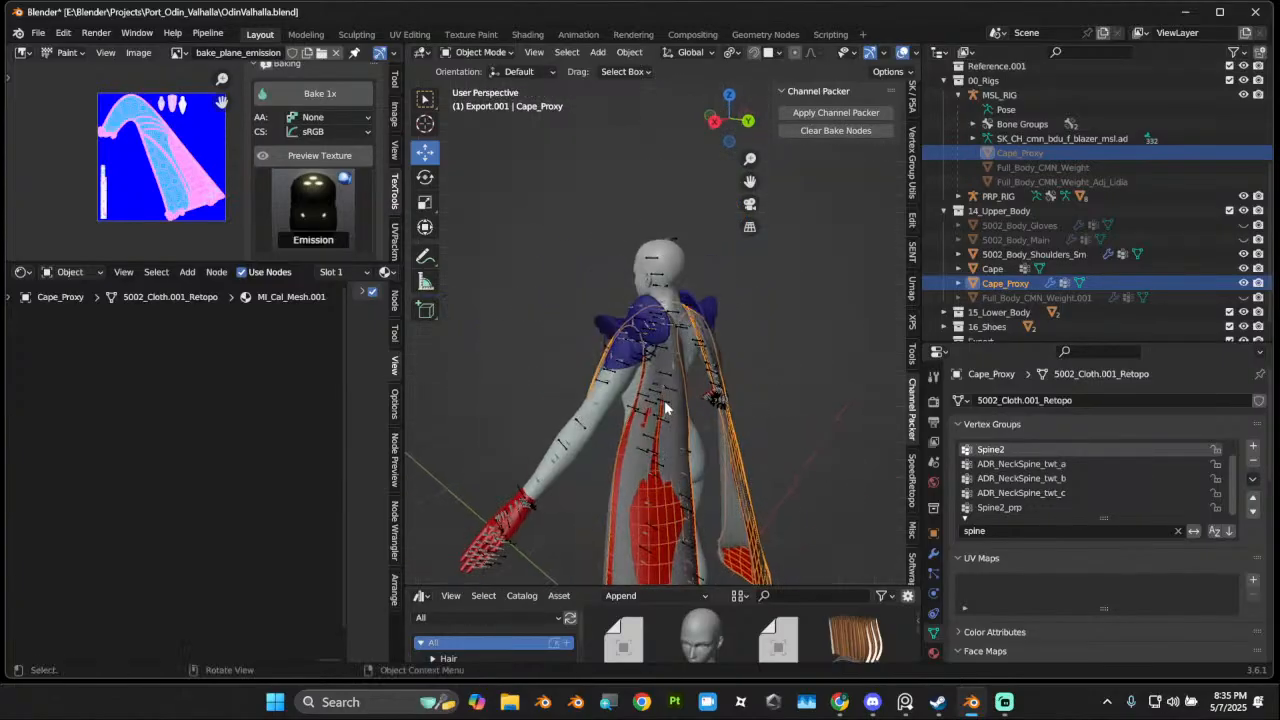
pyautogui.moveTo(665, 408); pyautogui.dragTo(745, 412, button='middle')
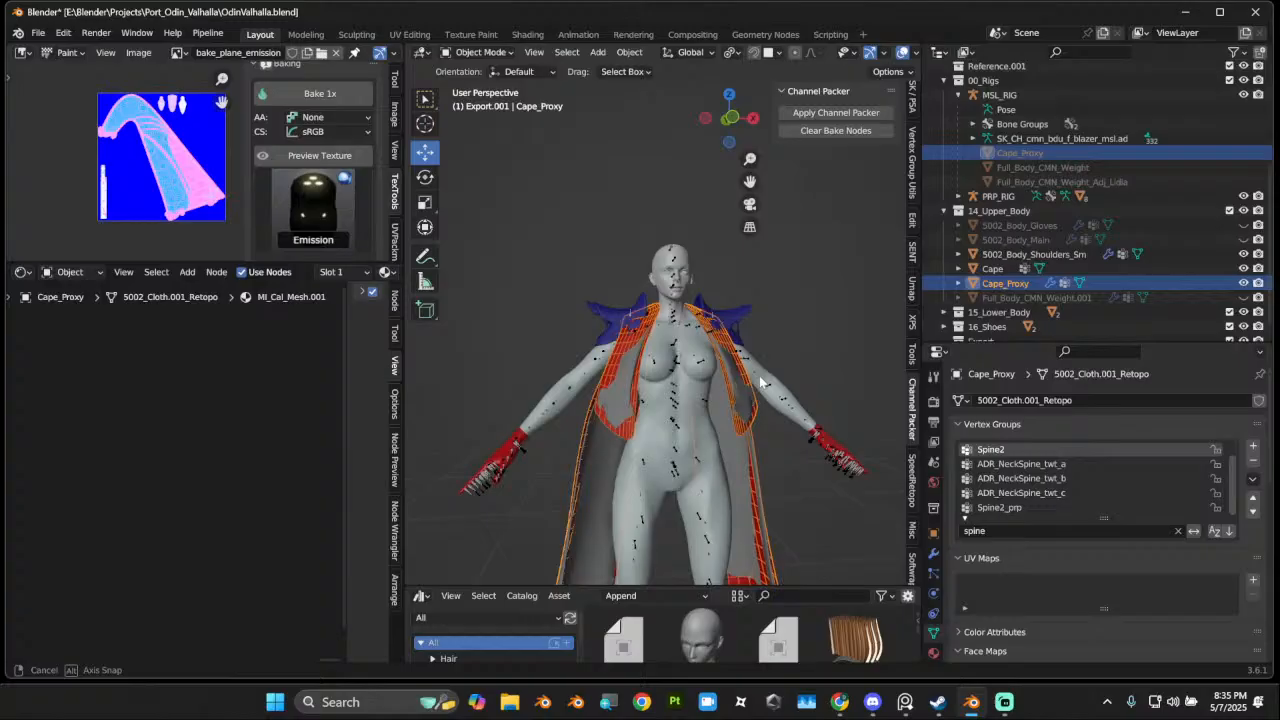
pyautogui.click(731, 121)
pyautogui.scroll(1, 728, 338)
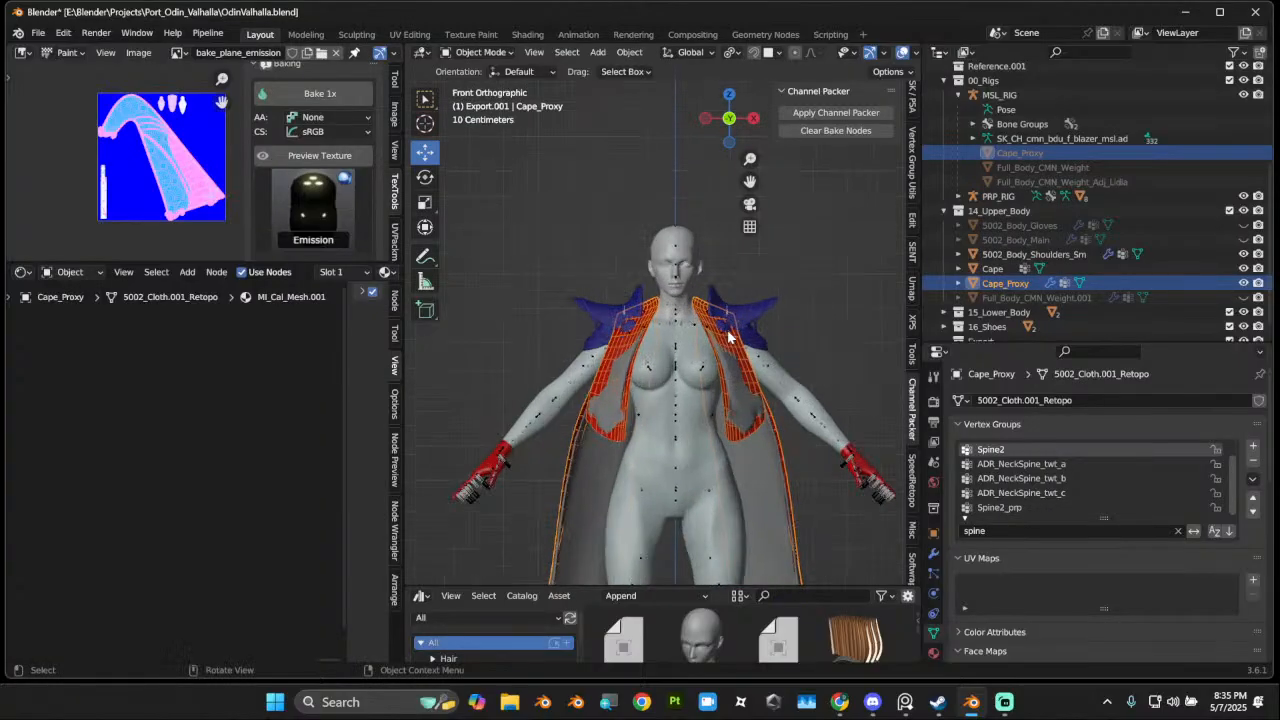
pyautogui.scroll(-4, 760, 400)
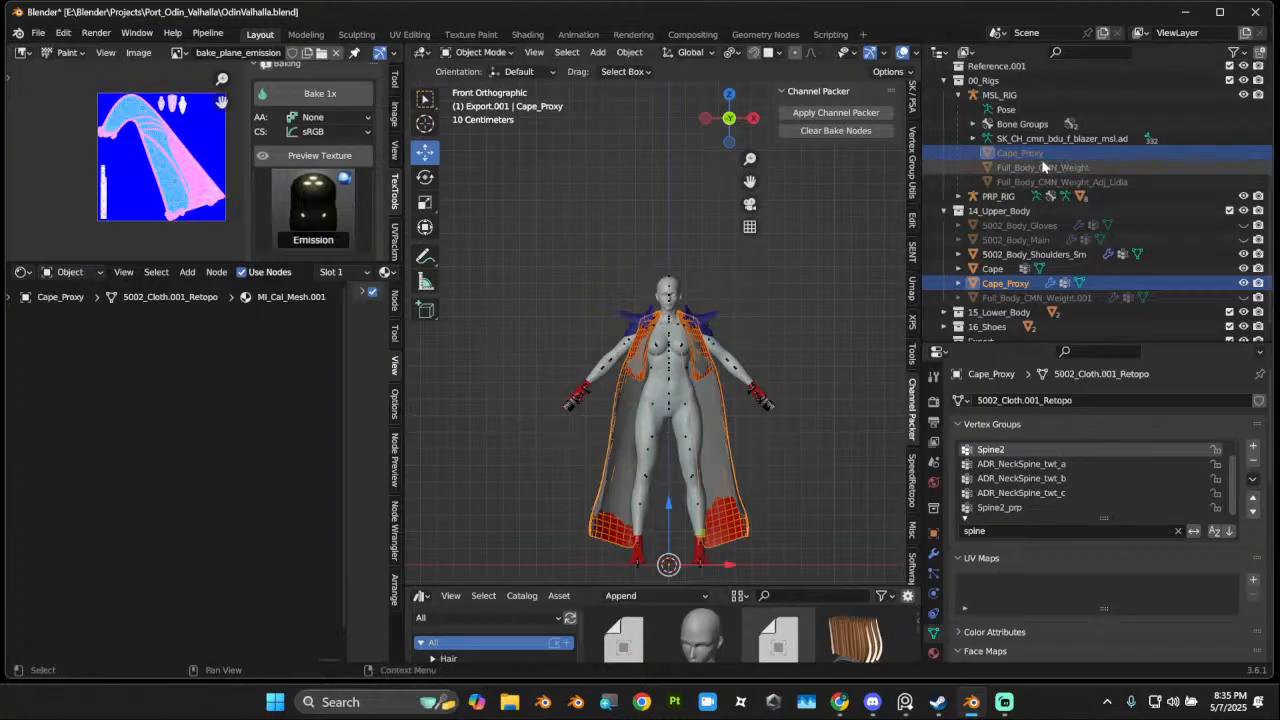
# Step: Make Reference.001 the active collection, start a skeleton-only PSK import and browse to the recent cmn_bdu_f_tropical meshes folder
pyautogui.click(1041, 65)
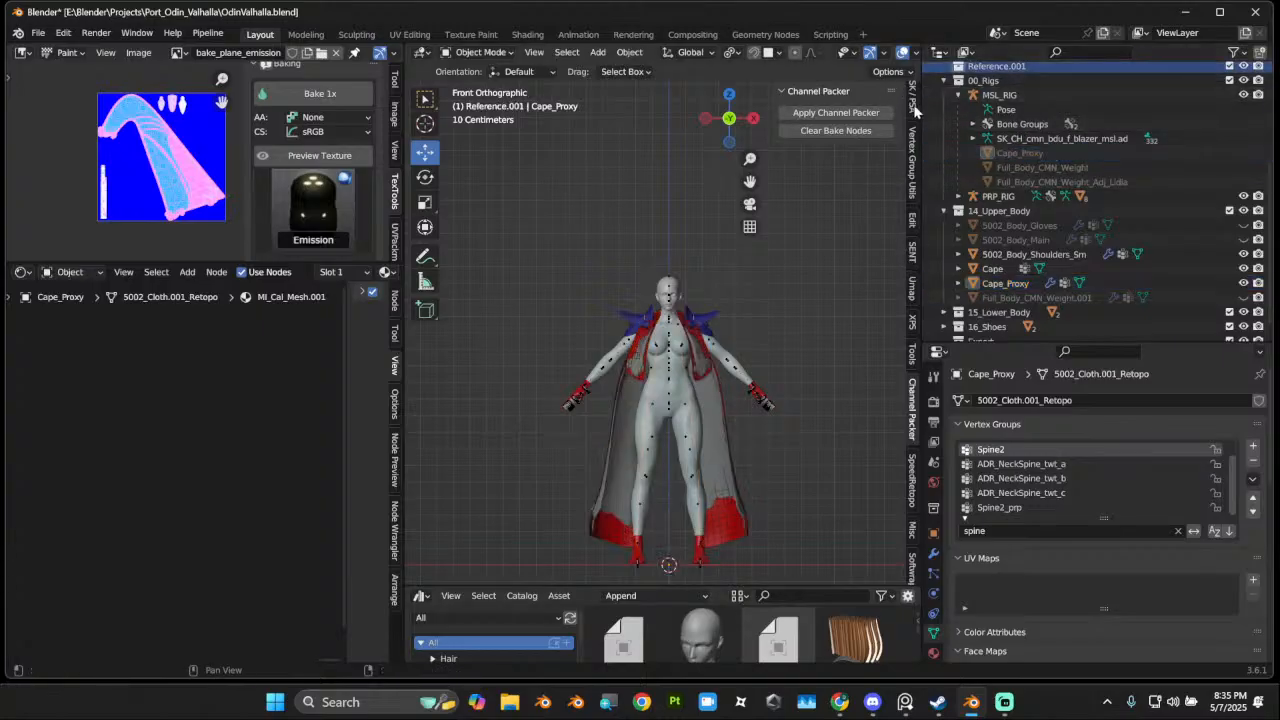
pyautogui.click(912, 96)
pyautogui.click(849, 117)
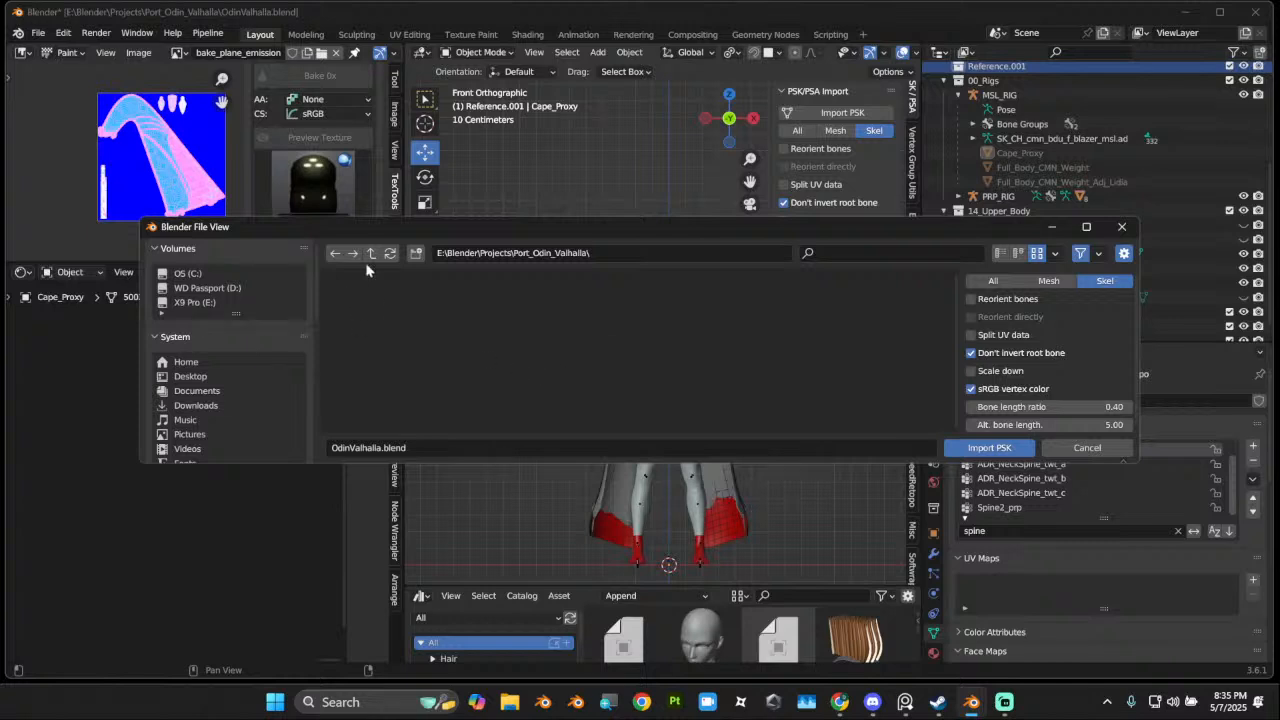
pyautogui.click(369, 257)
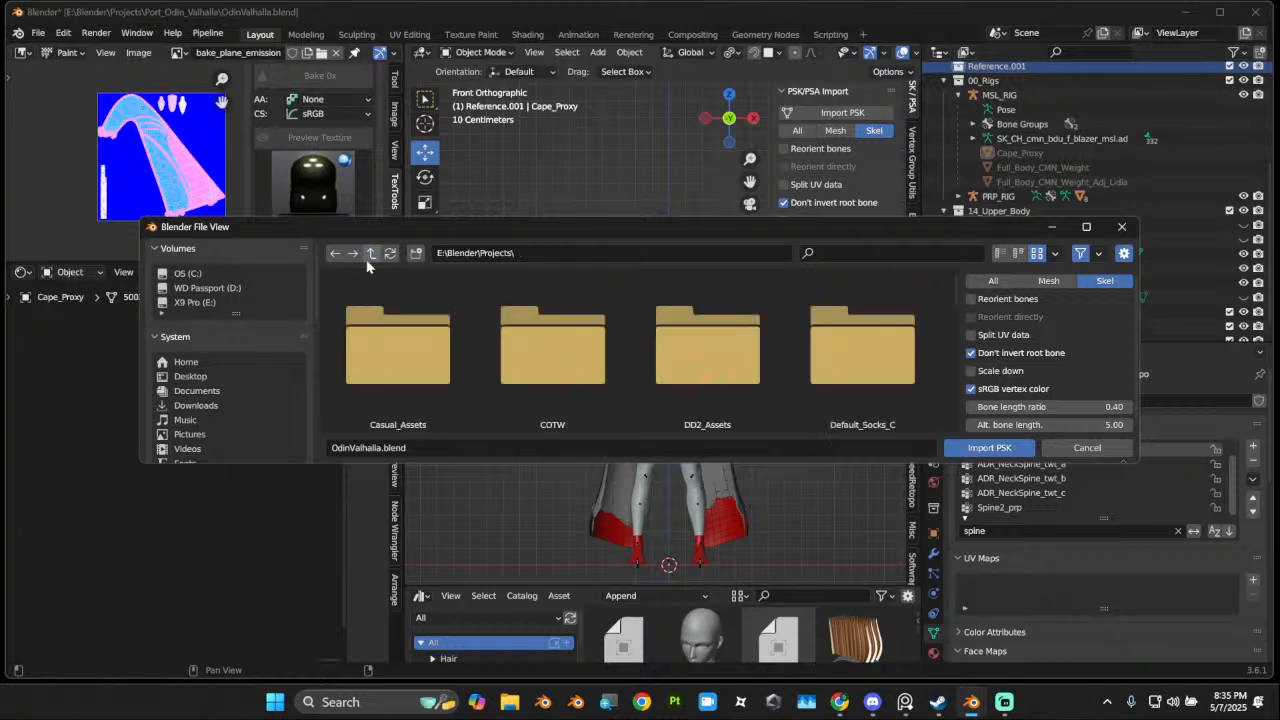
pyautogui.scroll(-8, 284, 379)
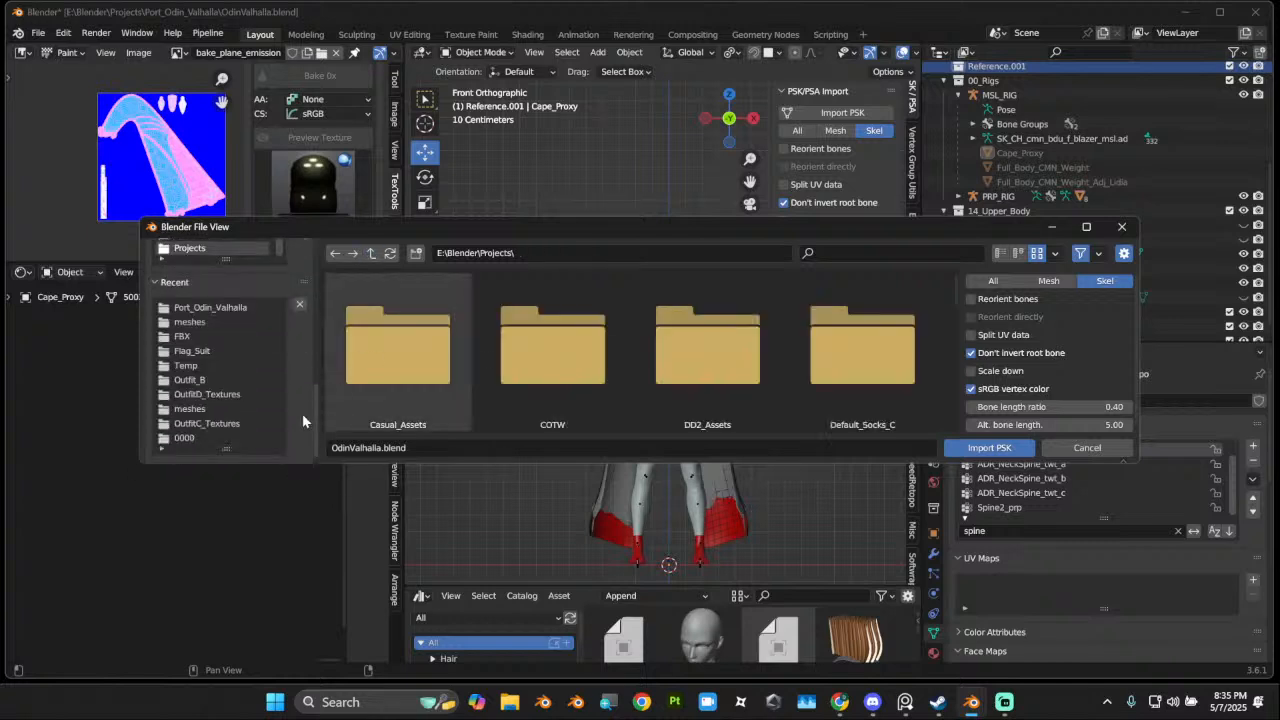
pyautogui.click(189, 408)
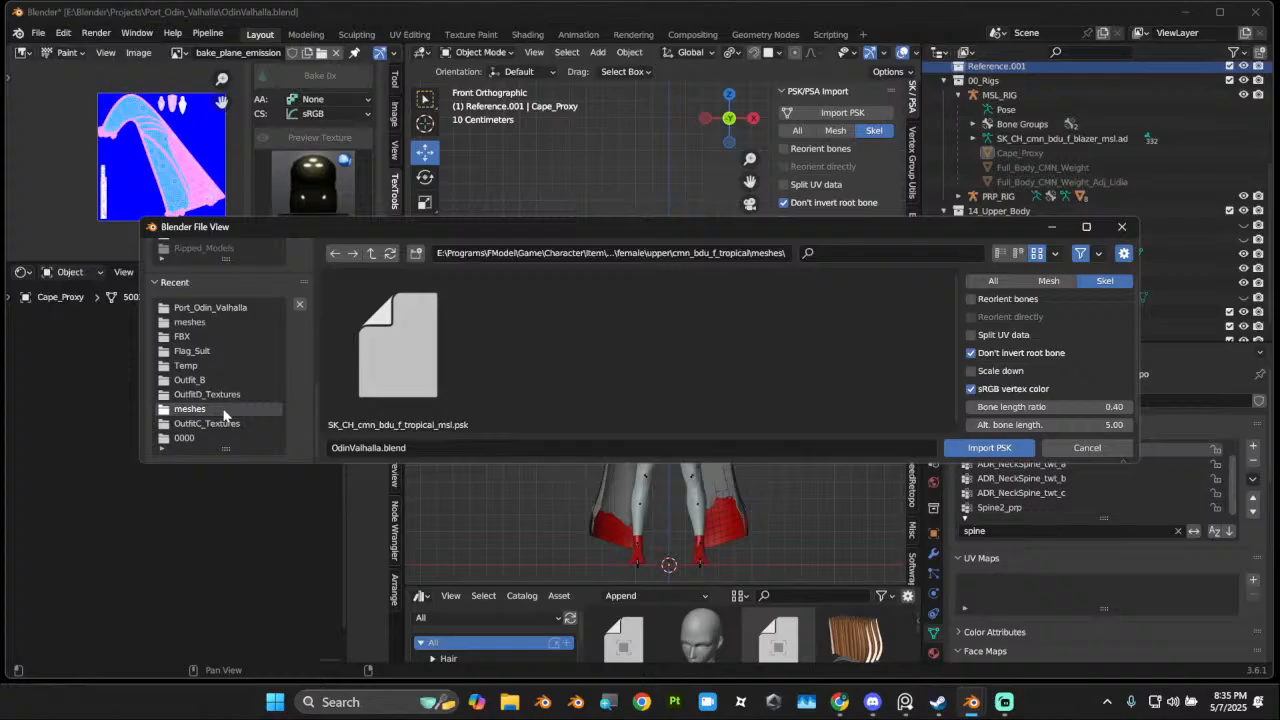
# Step: Browse to the unique cbr full_body model folder and import the skeleton from SK_CH_cbr_bdf_1p_p_msl.psk
pyautogui.click(371, 254)
pyautogui.click(371, 254)
pyautogui.click(371, 254)
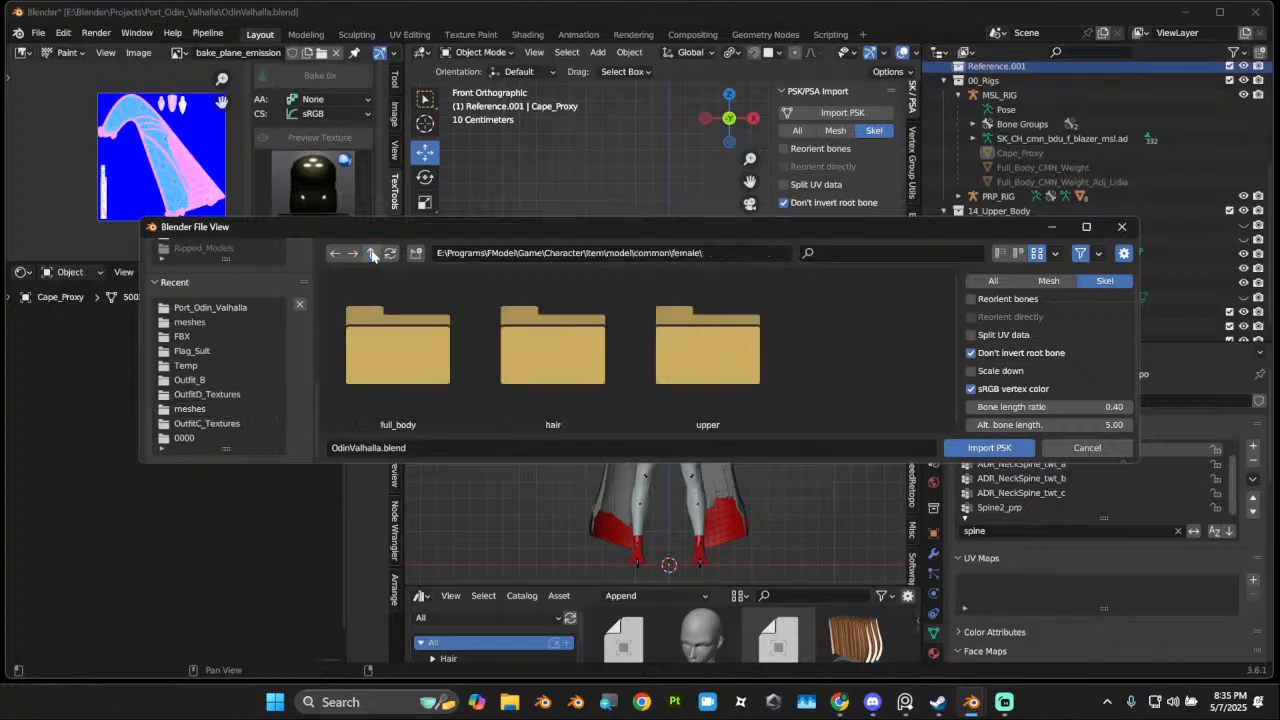
pyautogui.click(371, 254)
pyautogui.click(371, 254)
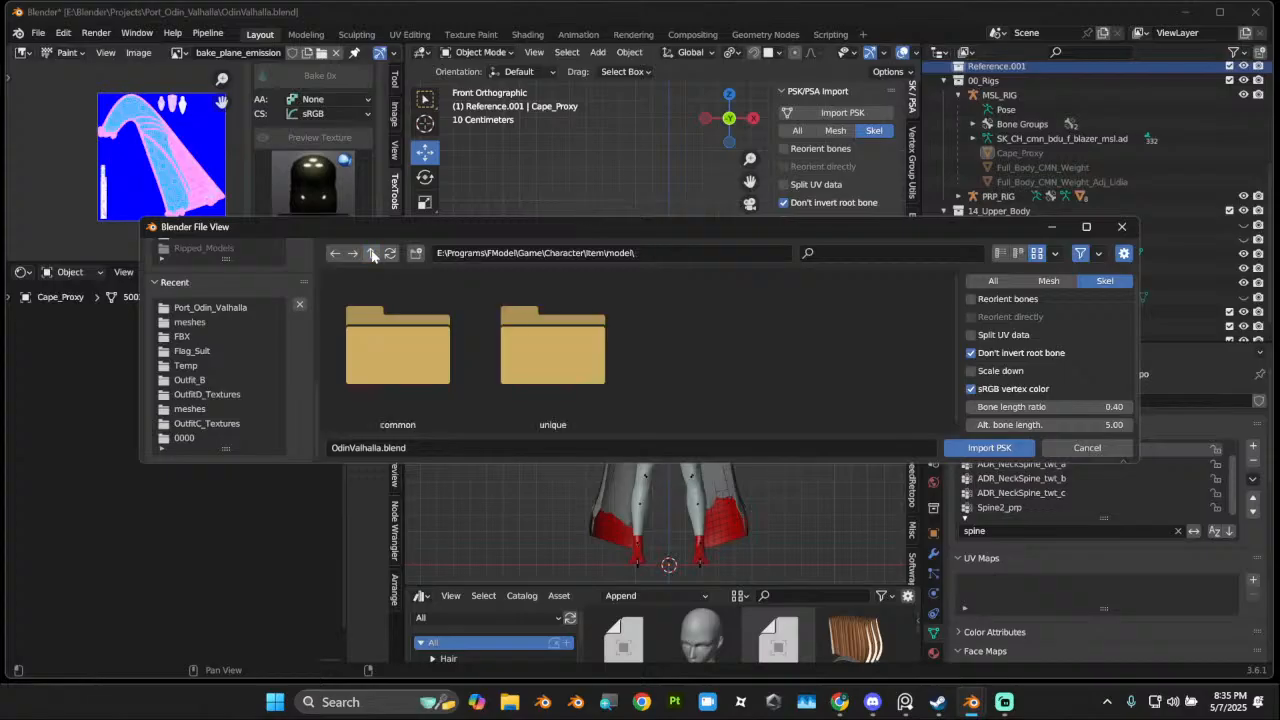
pyautogui.doubleClick(575, 372)
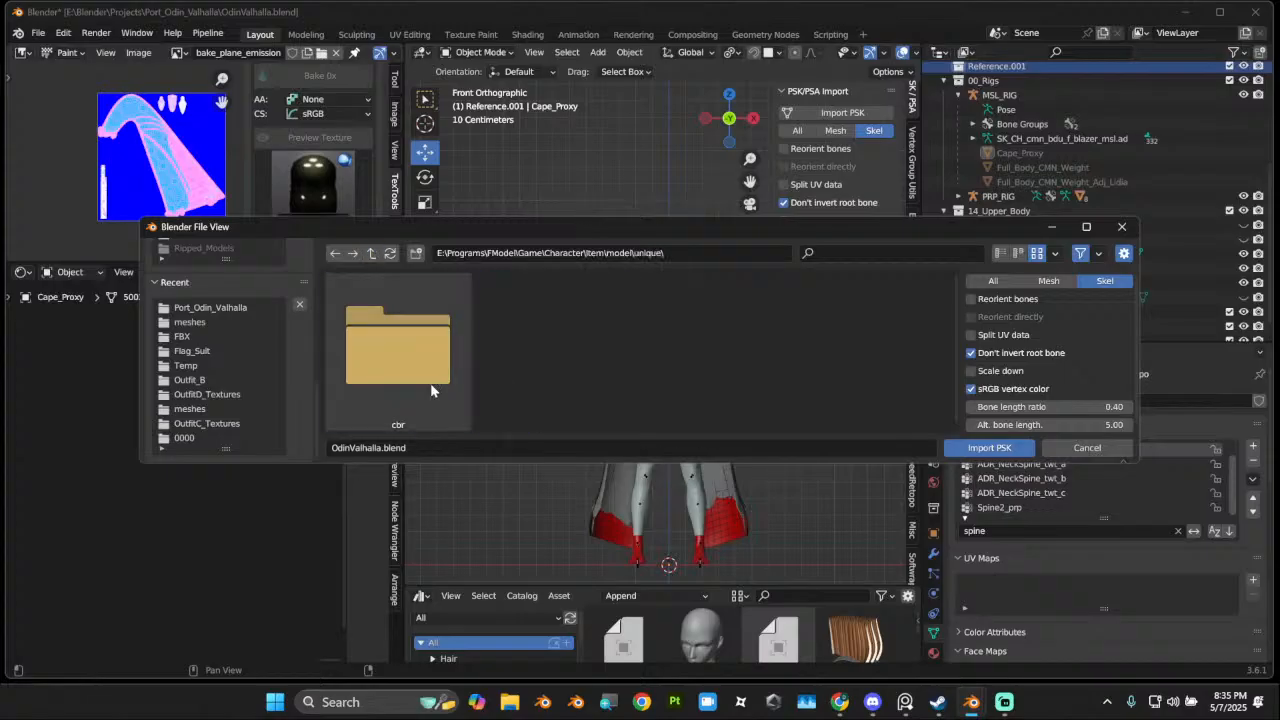
pyautogui.doubleClick(431, 390)
pyautogui.doubleClick(571, 371)
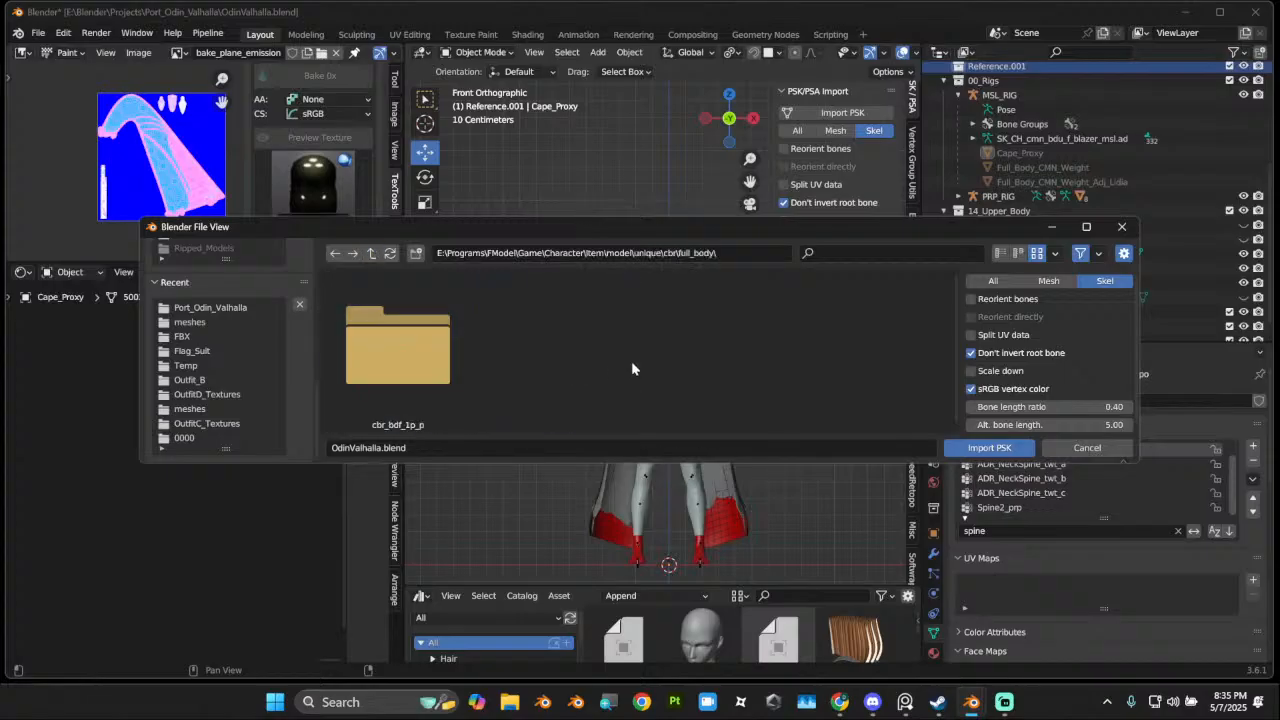
pyautogui.doubleClick(418, 359)
pyautogui.doubleClick(400, 361)
pyautogui.click(400, 358)
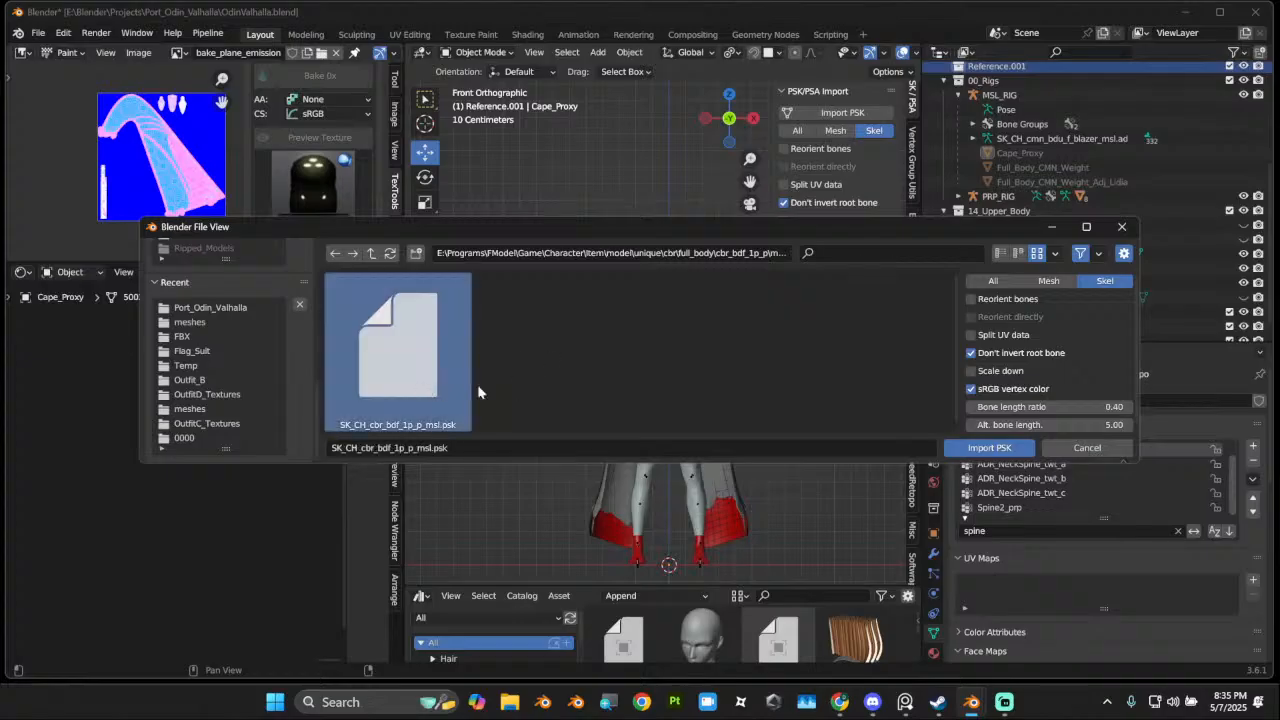
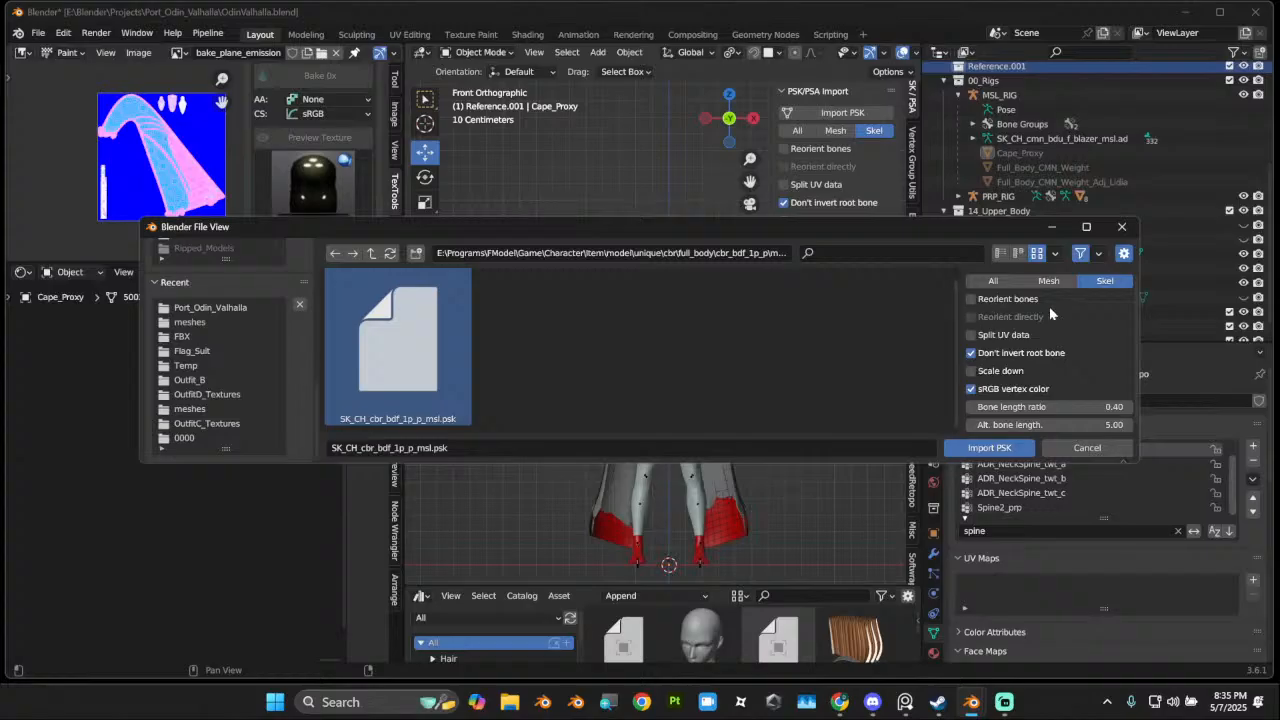
pyautogui.click(989, 448)
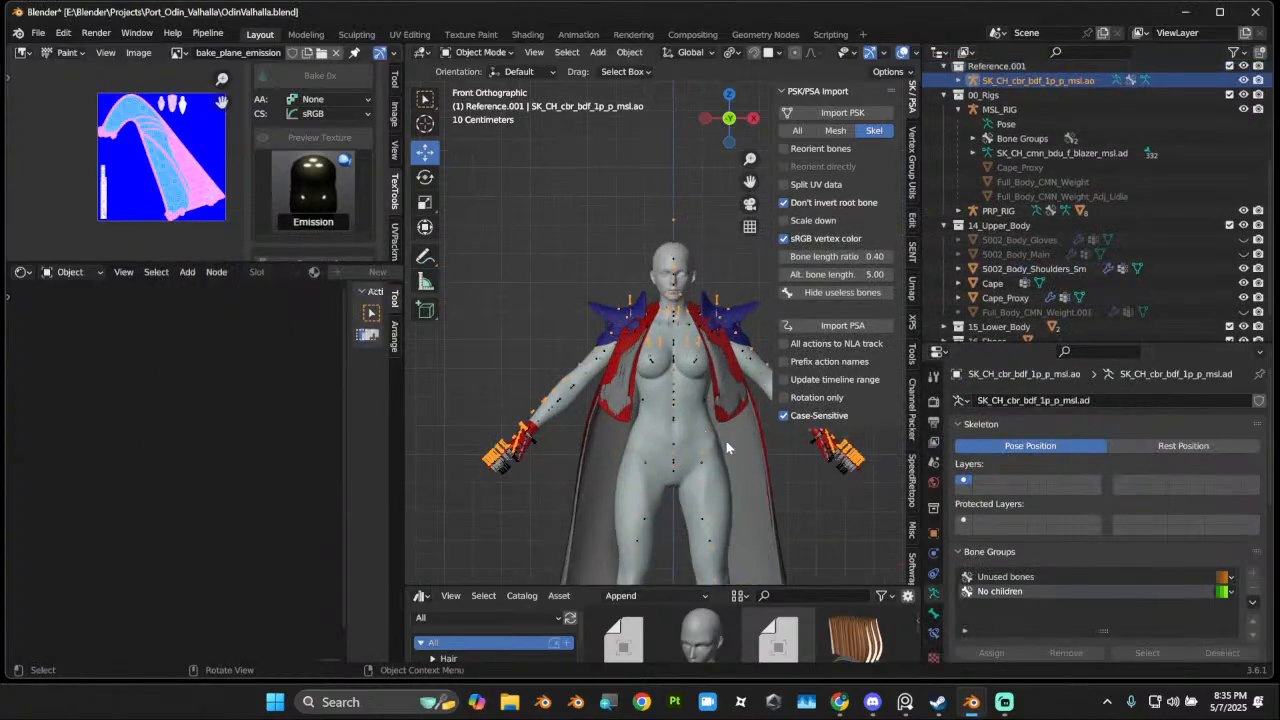
# Step: Widen the 3D viewport and save OdinValhalla.blend
pyautogui.moveTo(404, 354); pyautogui.dragTo(183, 354)
pyautogui.click(37, 32)
pyautogui.click(73, 129)
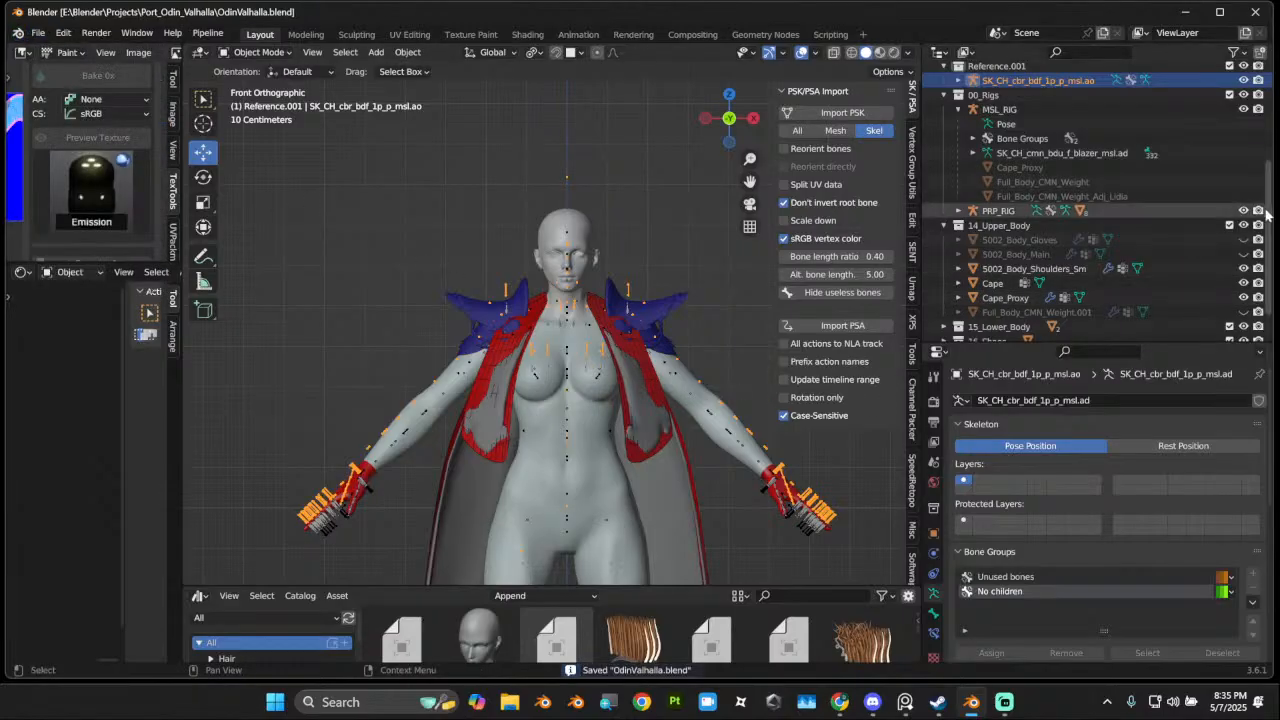
# Step: Hide the PRP_RIG armature and bring up the TB Mod Assist tools
pyautogui.click(1245, 211)
pyautogui.scroll(-5, 913, 450)
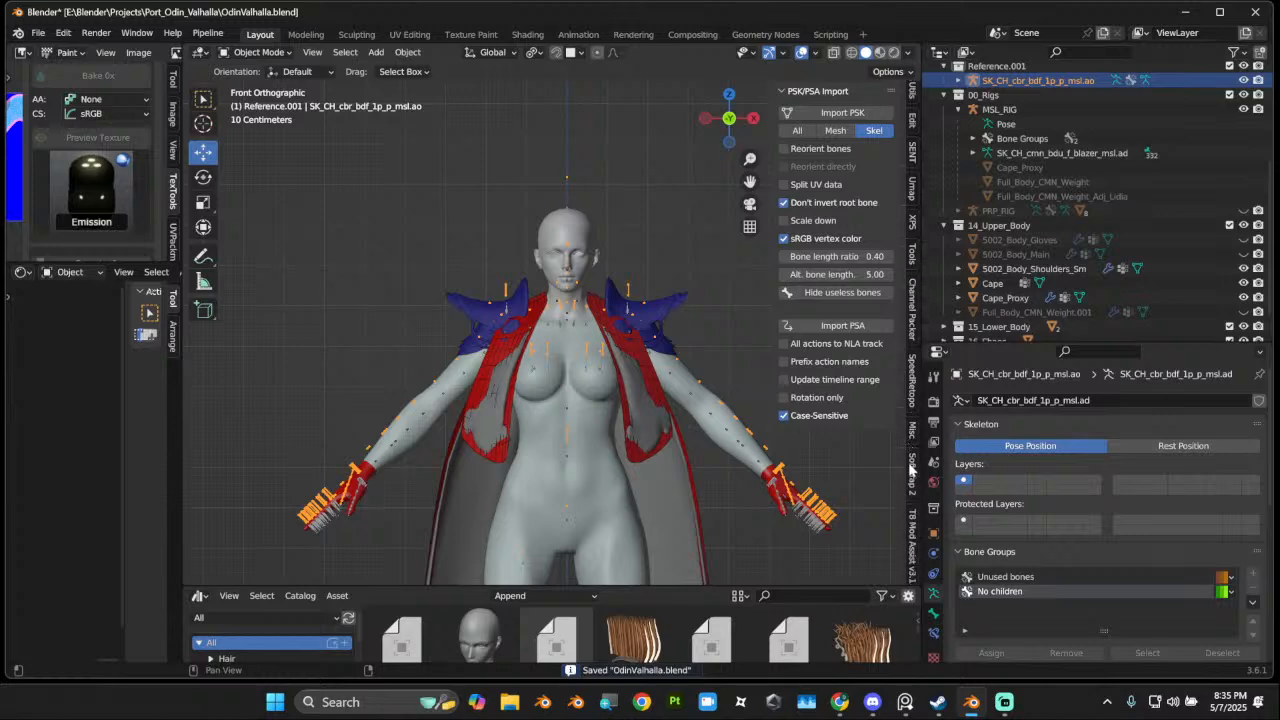
pyautogui.click(913, 508)
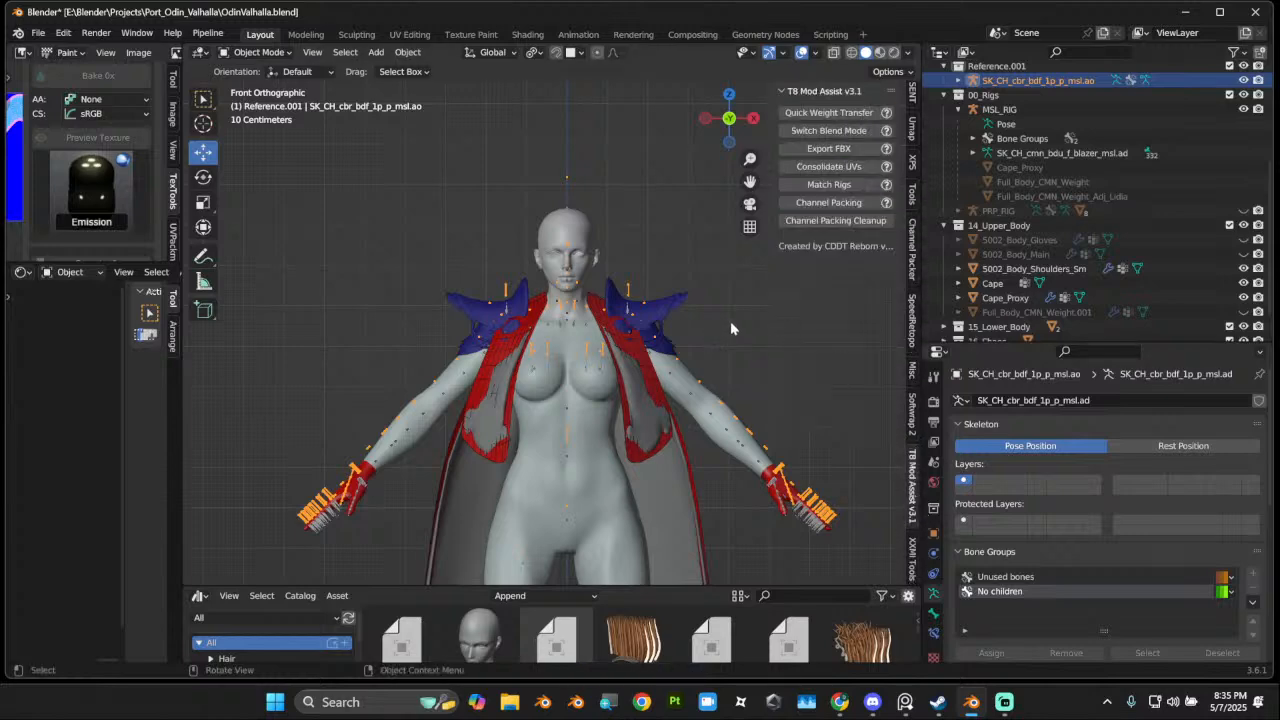
pyautogui.scroll(1, 608, 341)
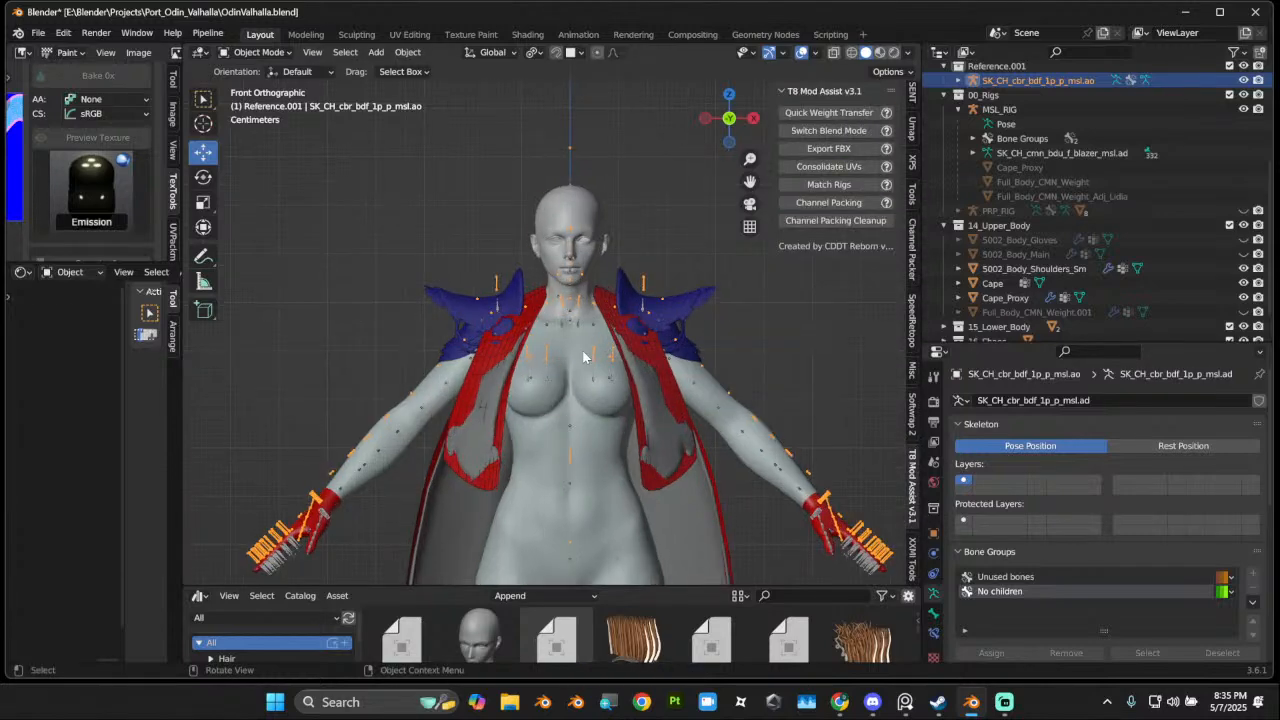
# Step: Parent the Full_Body_CMN_Weight_Adj_Lidia mesh to MSL_RIG with Armature Deform
pyautogui.click(583, 357)
pyautogui.moveTo(590, 358); pyautogui.dragTo(709, 398, button='middle')
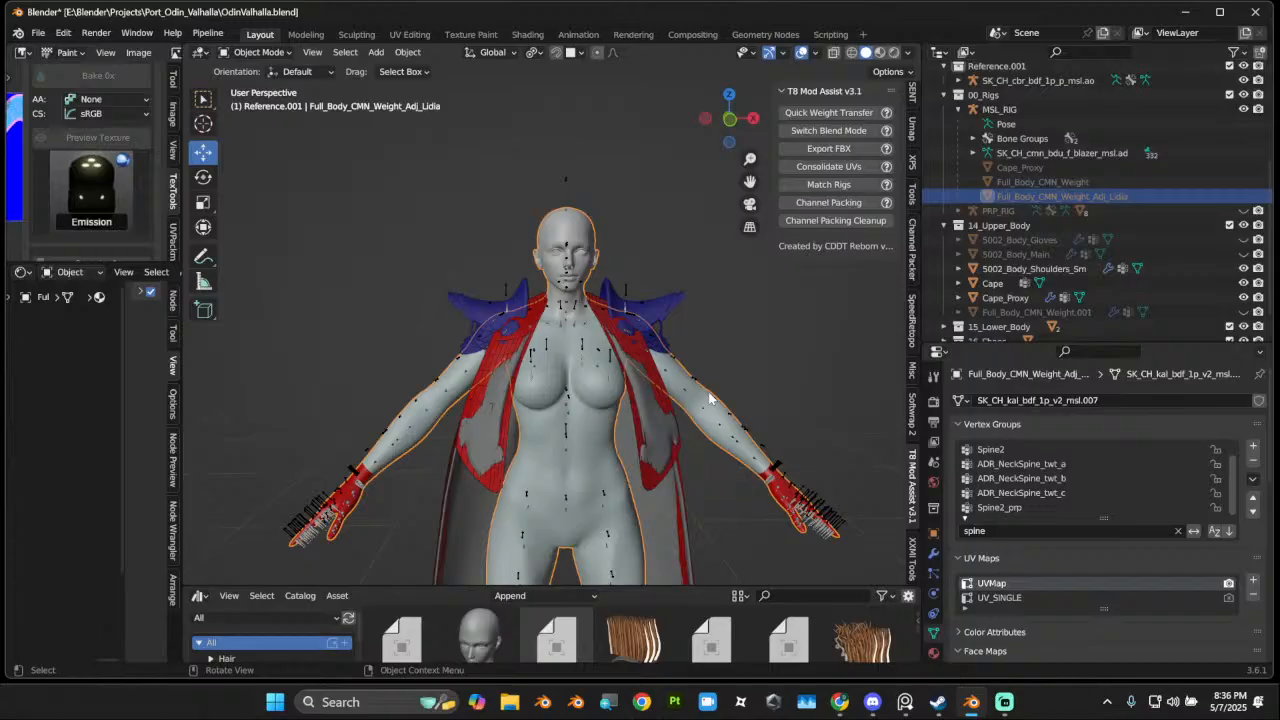
pyautogui.scroll(1, 555, 317)
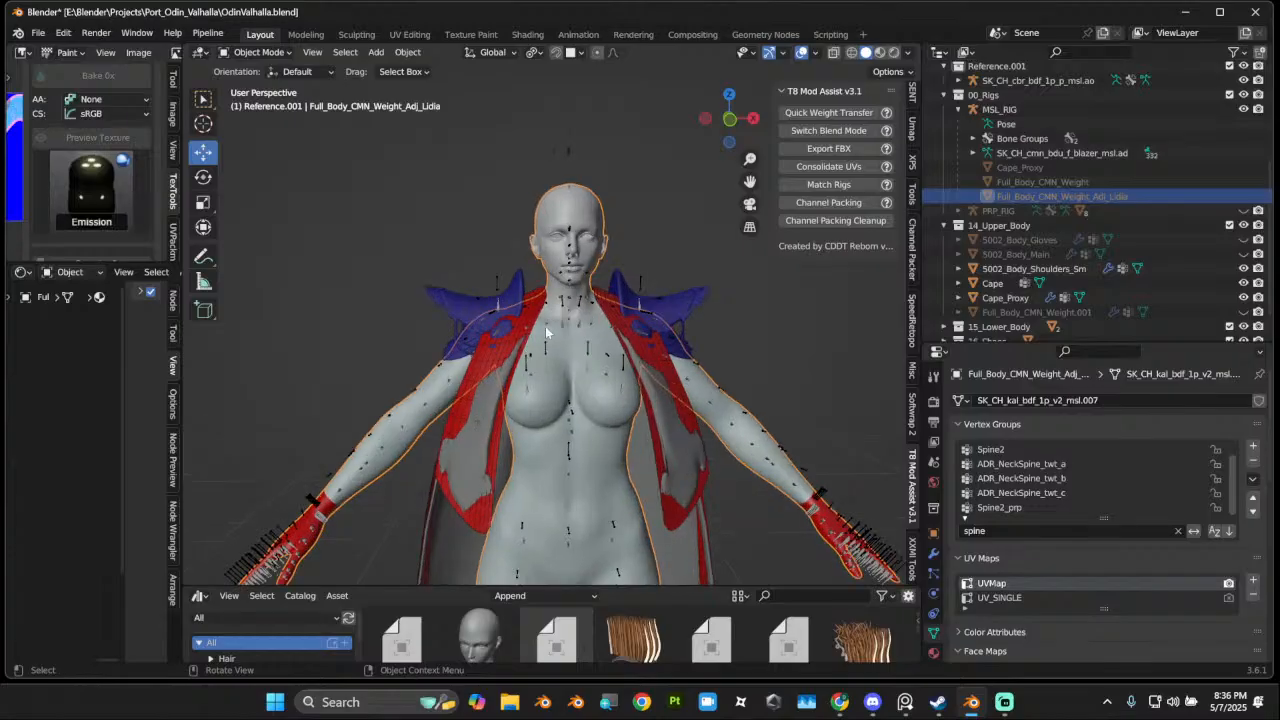
pyautogui.scroll(5, 1167, 273)
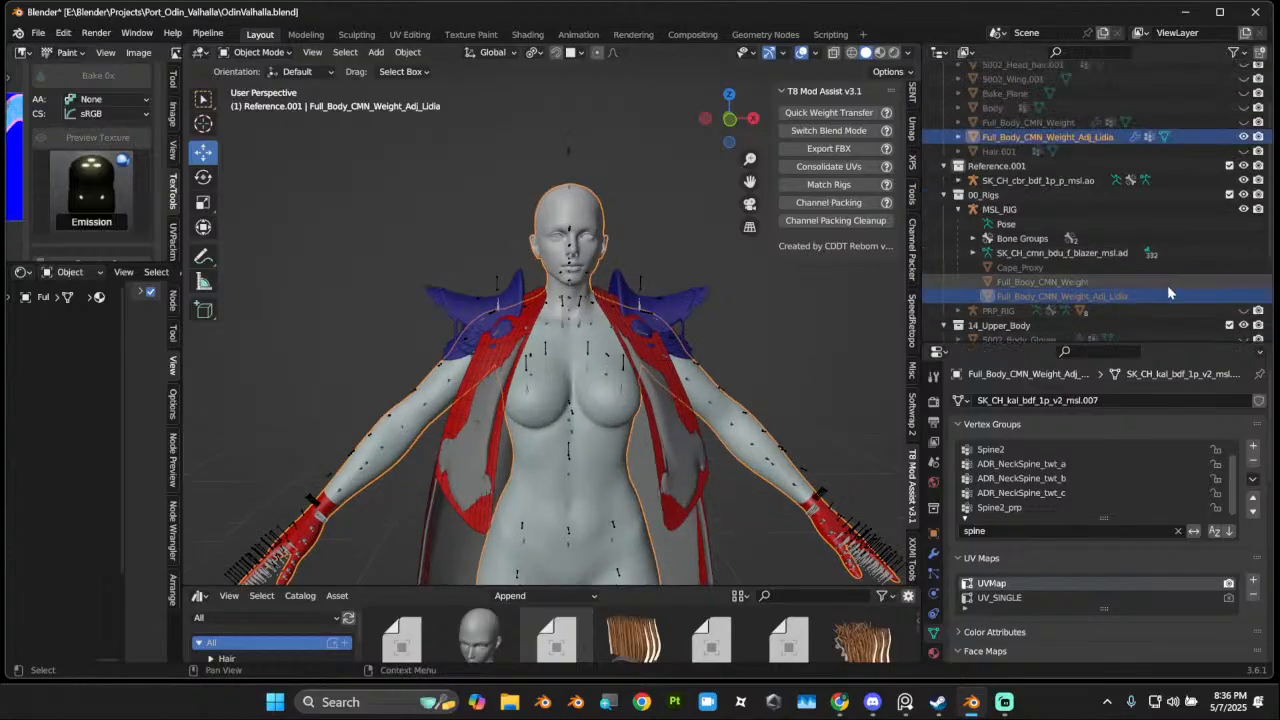
pyautogui.scroll(3, 1167, 285)
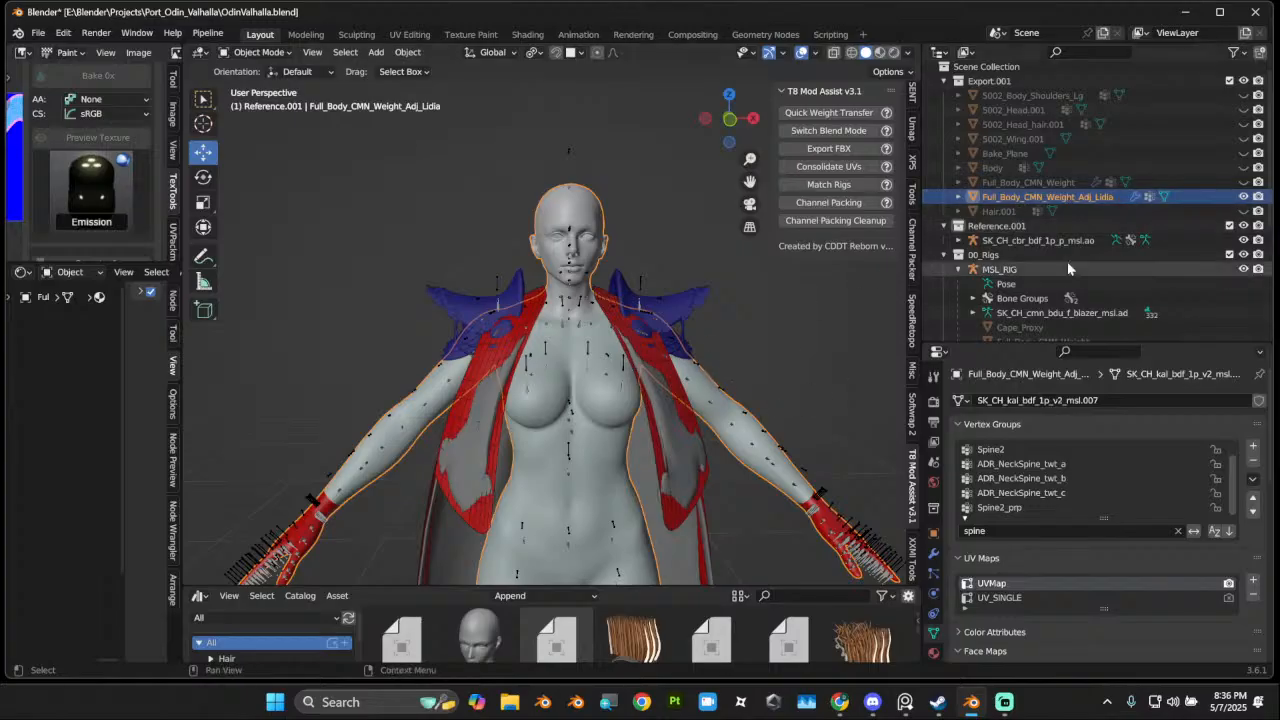
pyautogui.scroll(-3, 1067, 268)
pyautogui.click(1067, 209)
pyautogui.rightClick(719, 390)
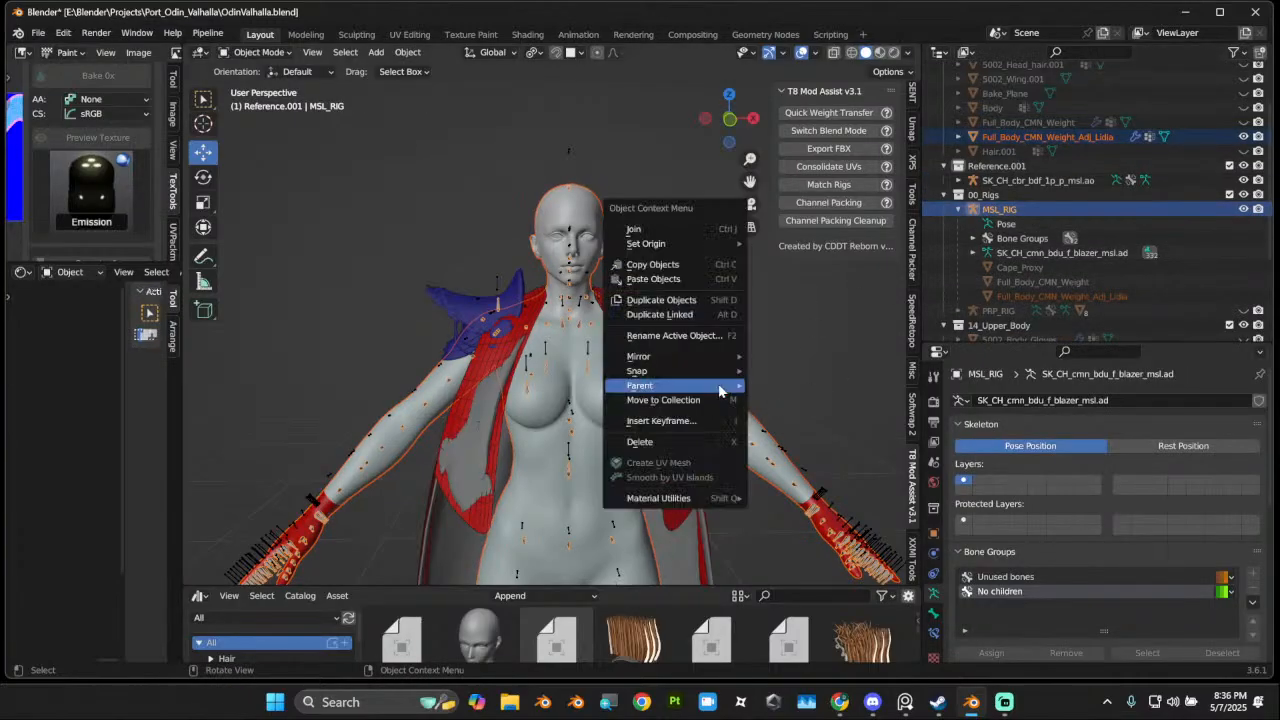
pyautogui.moveTo(719, 390)
pyautogui.click(880, 121)
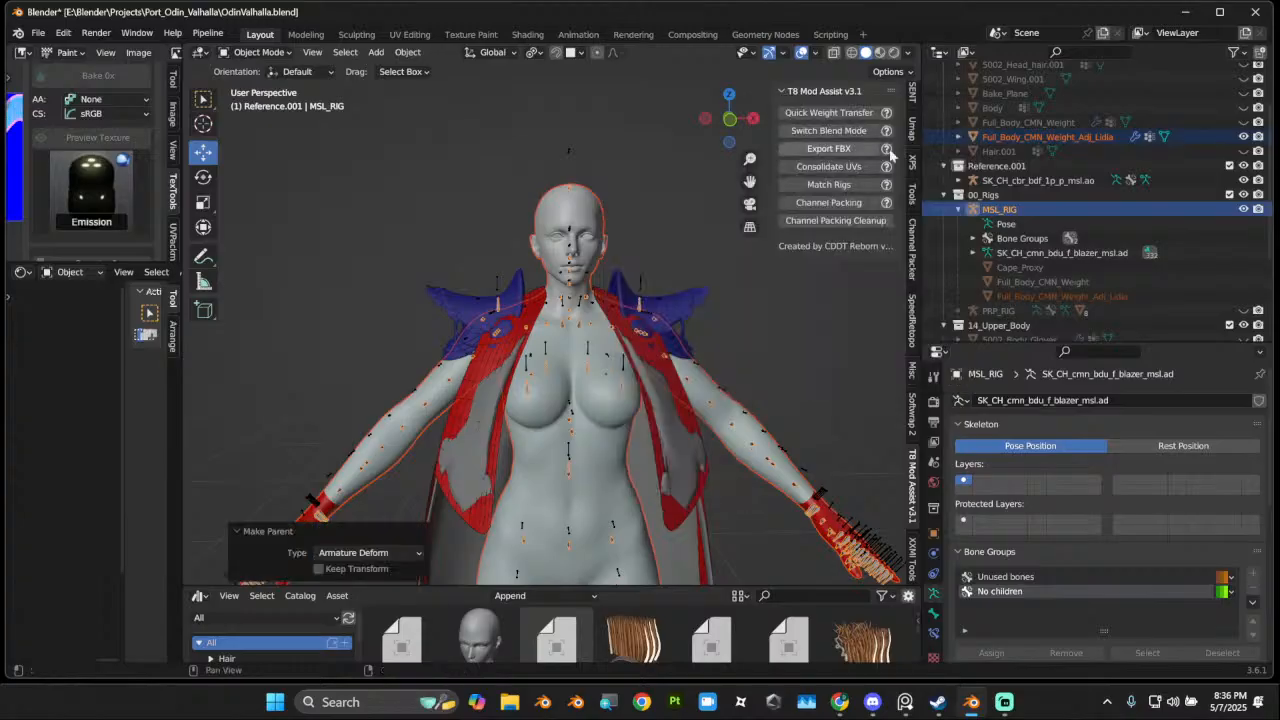
pyautogui.click(1020, 210)
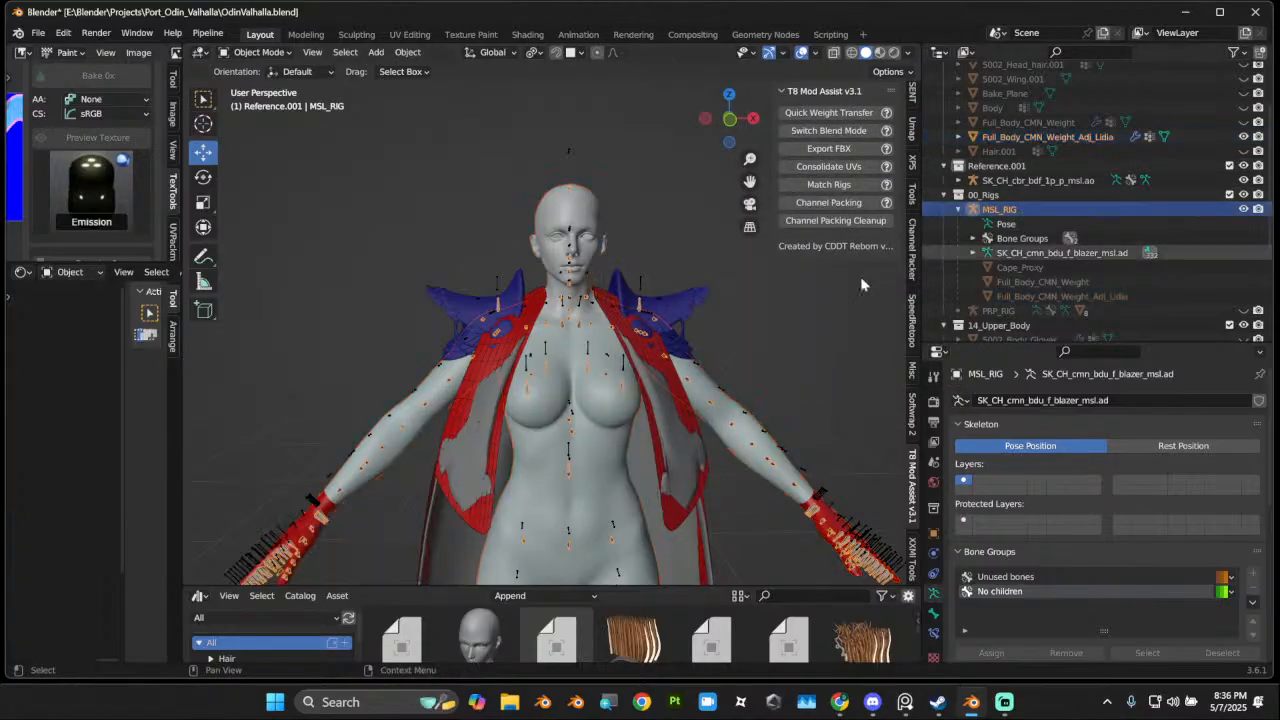
# Step: Parent the Cape and Cape_Proxy meshes together to MSL_RIG with Armature Deform
pyautogui.click(673, 386)
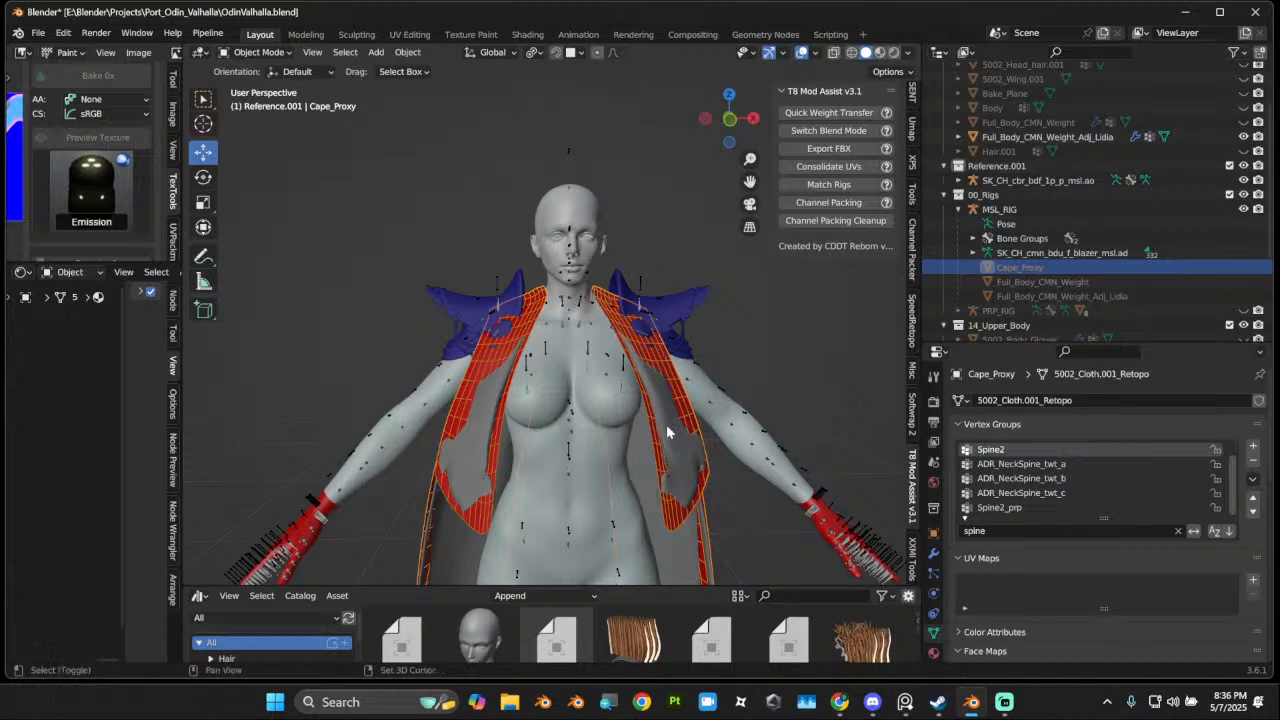
pyautogui.keyDown('shift'); pyautogui.click(667, 428); pyautogui.keyUp('shift')
pyautogui.scroll(-5, 1153, 300)
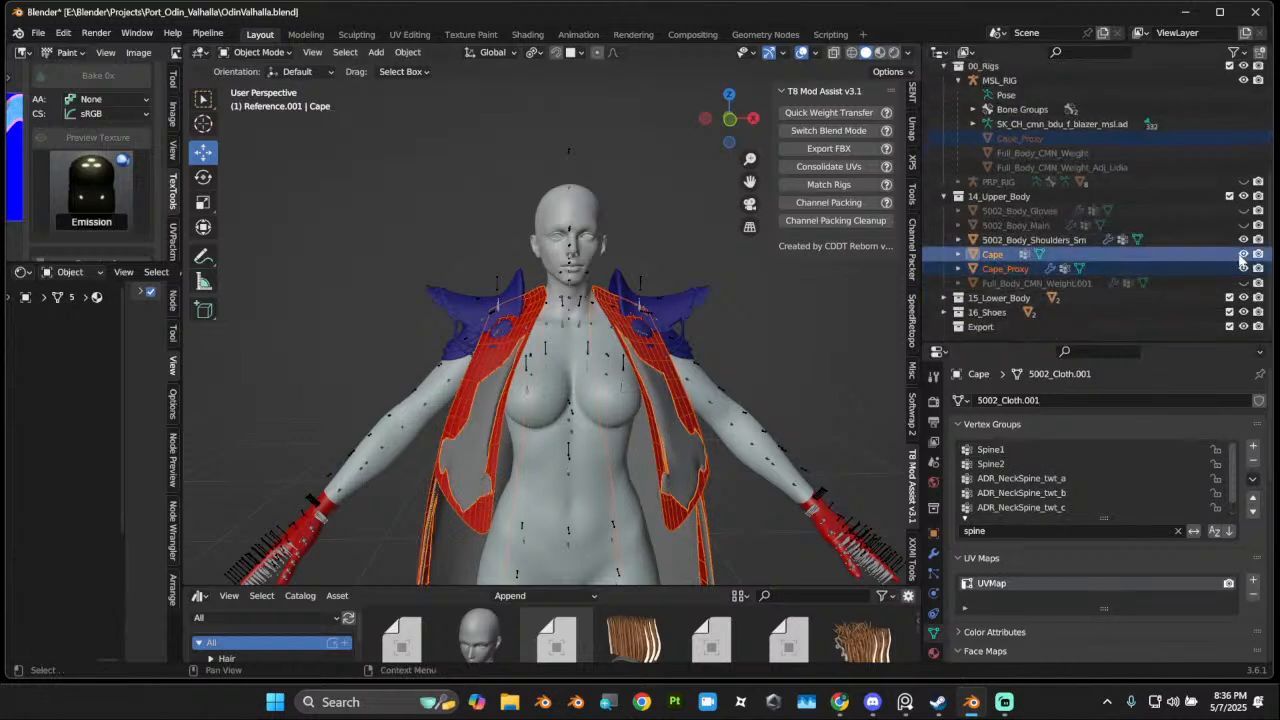
pyautogui.click(997, 268)
pyautogui.keyDown('ctrl'); pyautogui.click(993, 254); pyautogui.keyUp('ctrl')
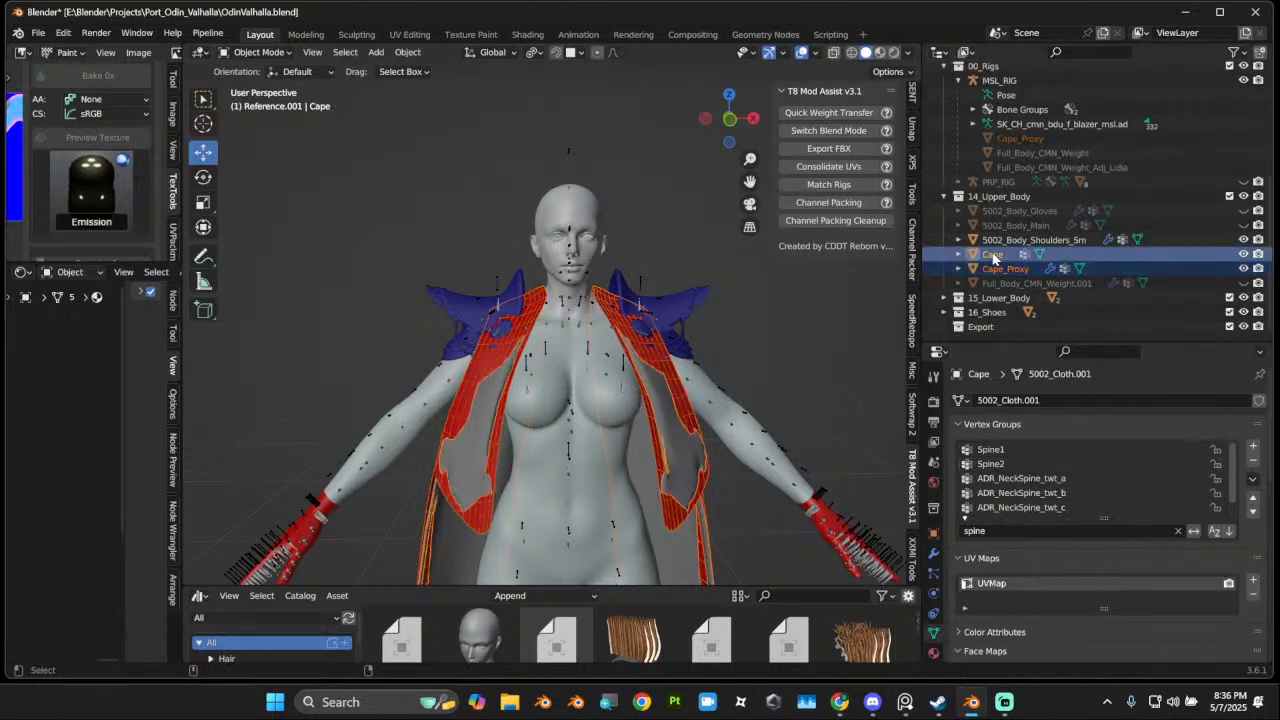
pyautogui.keyDown('ctrl'); pyautogui.click(1020, 81); pyautogui.keyUp('ctrl')
pyautogui.rightClick(715, 347)
pyautogui.moveTo(715, 347)
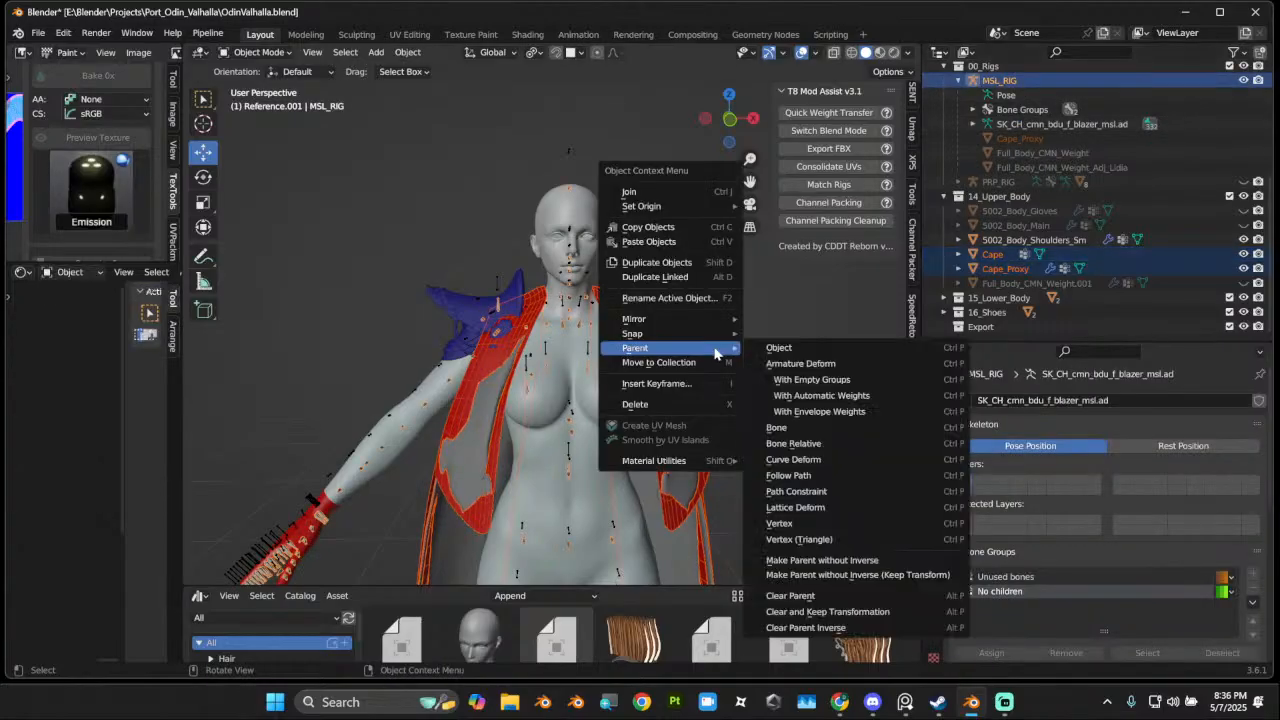
pyautogui.click(820, 365)
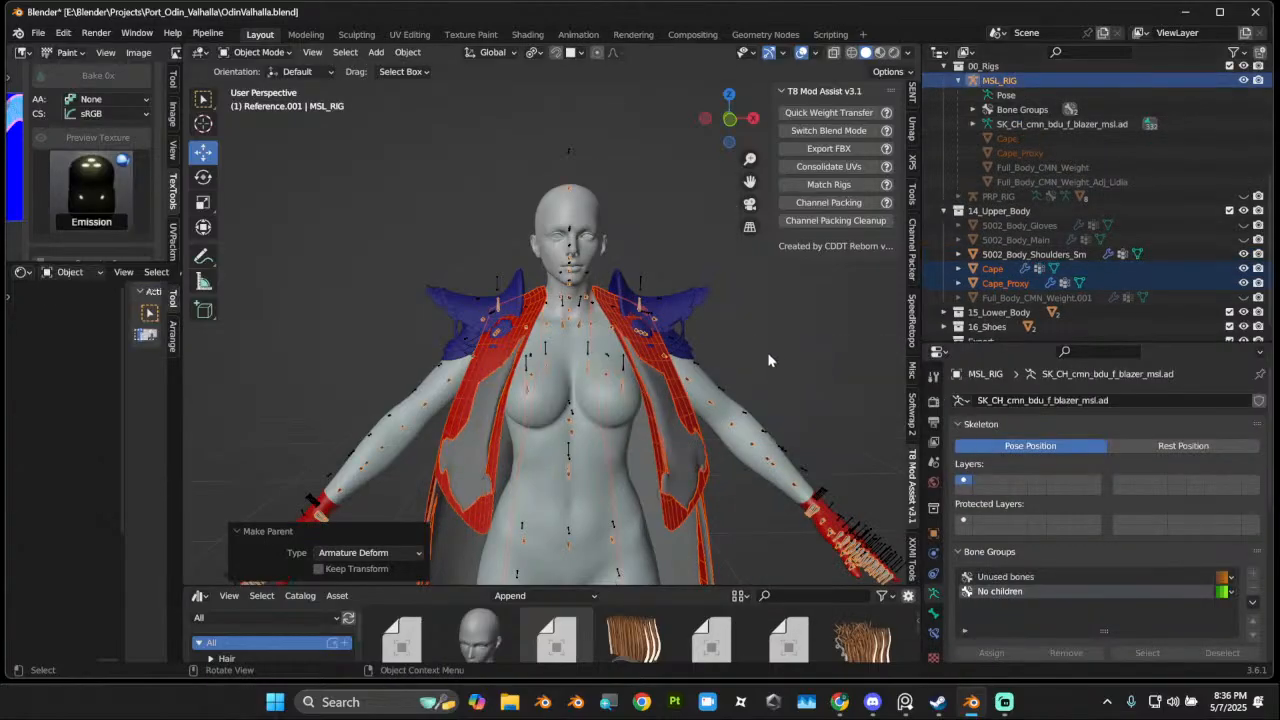
# Step: Hide the 5002_Body_Shoulders_Sm shoulder armor mesh so the cape's shoulder area is exposed
pyautogui.scroll(-3, 684, 354)
pyautogui.scroll(1, 637, 318)
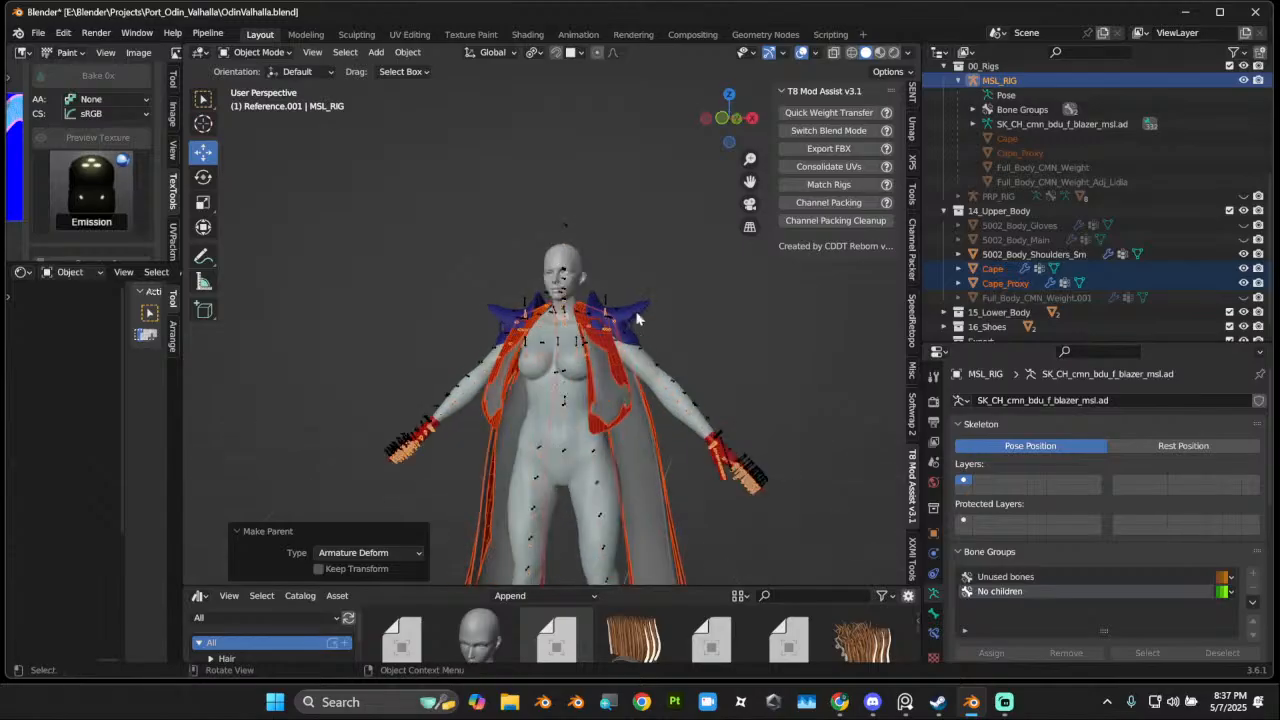
pyautogui.click(640, 307)
pyautogui.press('h')
pyautogui.moveTo(642, 311); pyautogui.dragTo(612, 433, button='middle')
pyautogui.scroll(3, 611, 430)
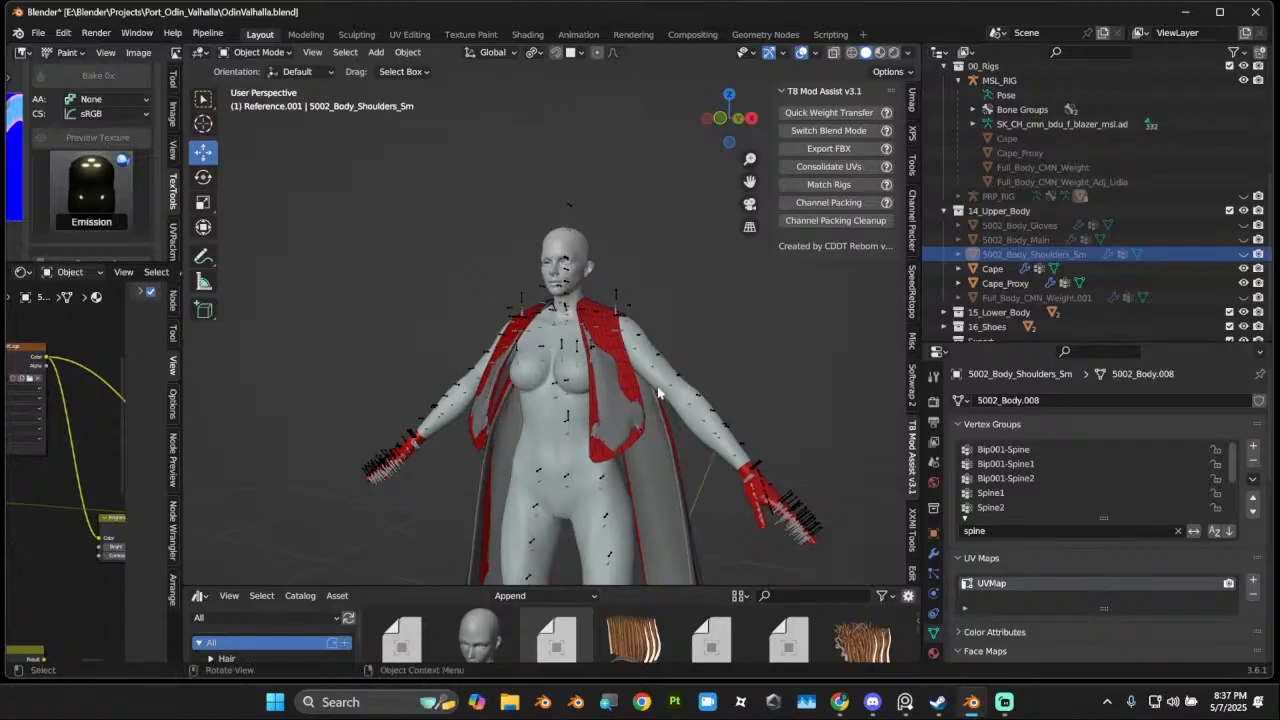
# Step: Match the MSL_RIG armature to the reference skeleton SK_CH_cbr_bdf_1p_p_msl.ao with Match Rigs
pyautogui.scroll(6, 985, 218)
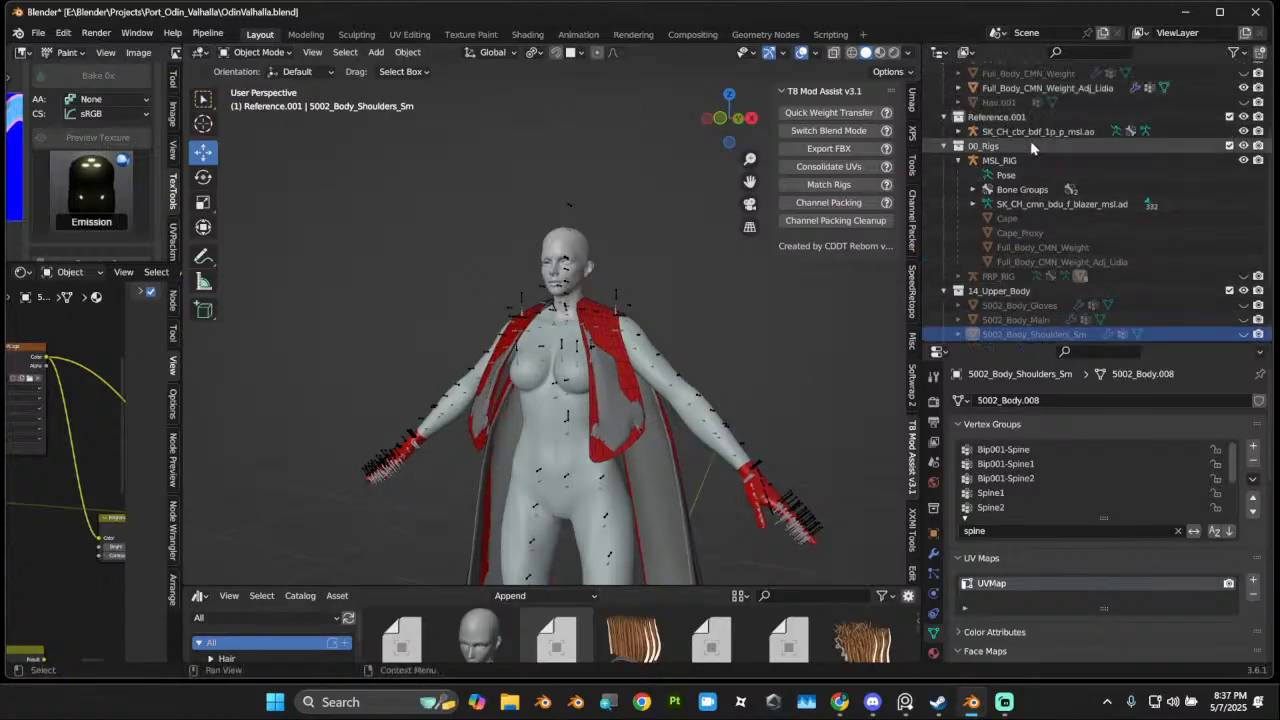
pyautogui.scroll(-5, 1030, 230)
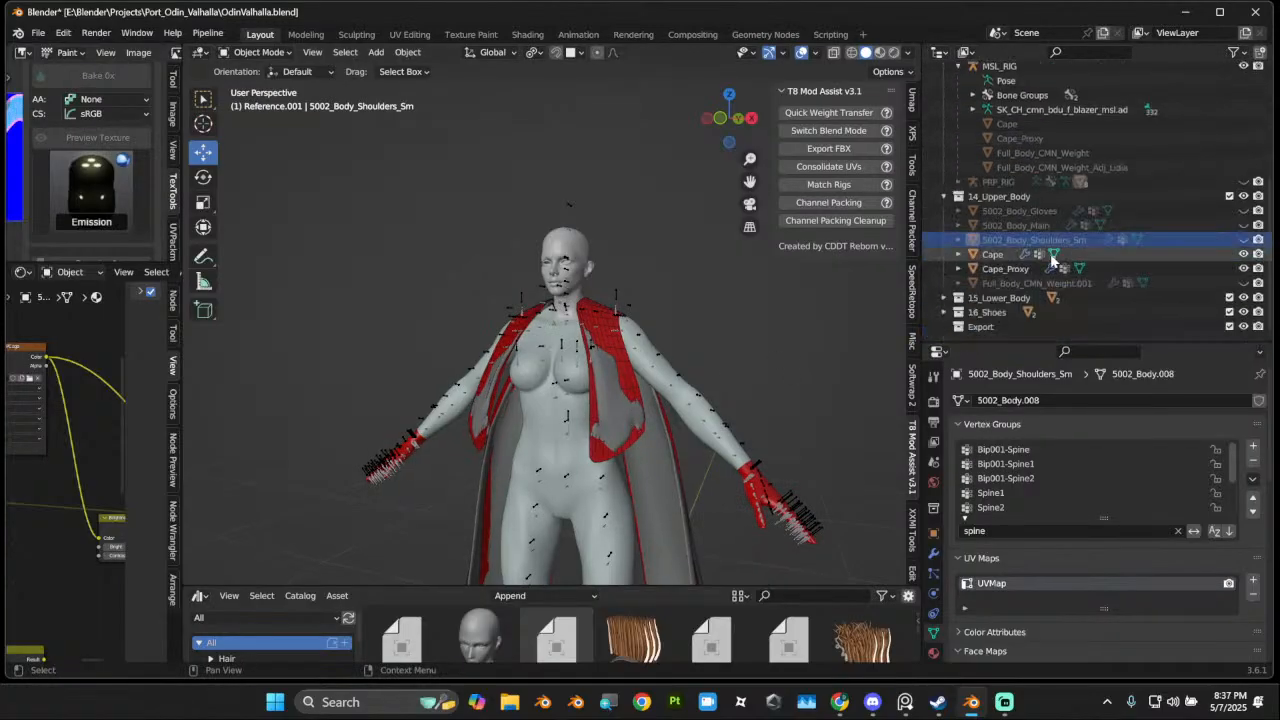
pyautogui.scroll(4, 1050, 240)
pyautogui.click(1012, 206)
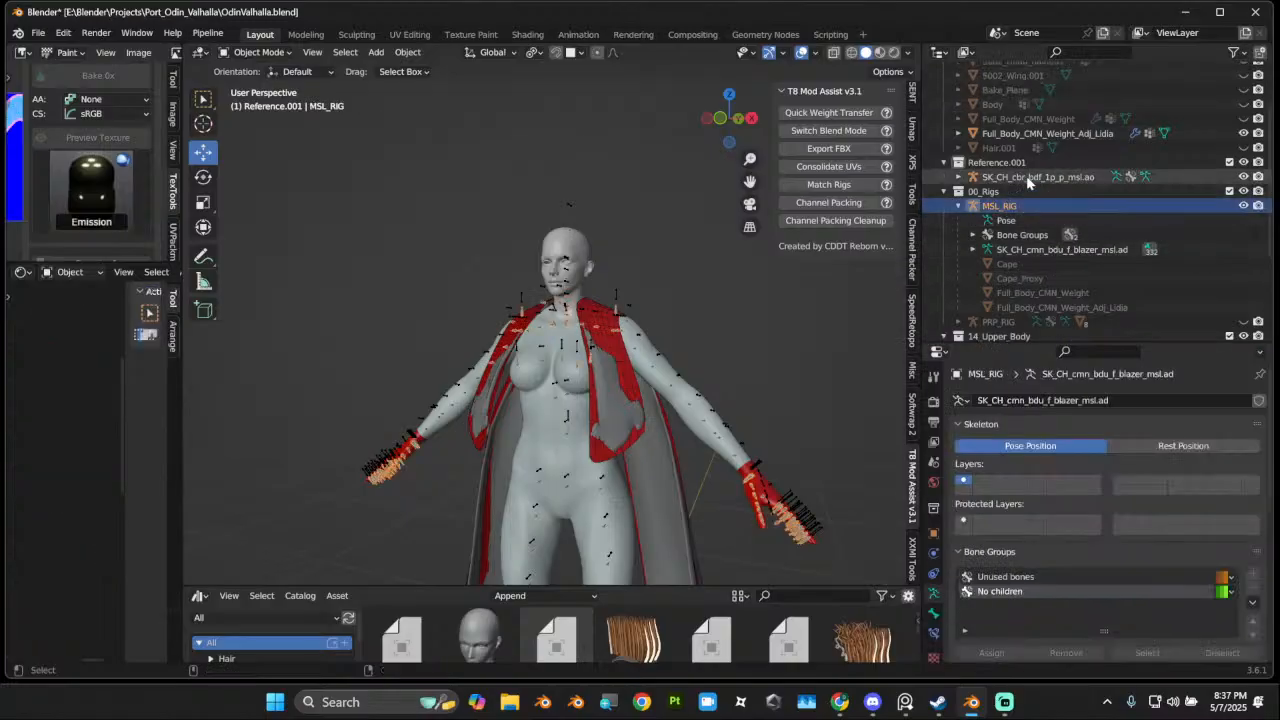
pyautogui.click(1030, 177)
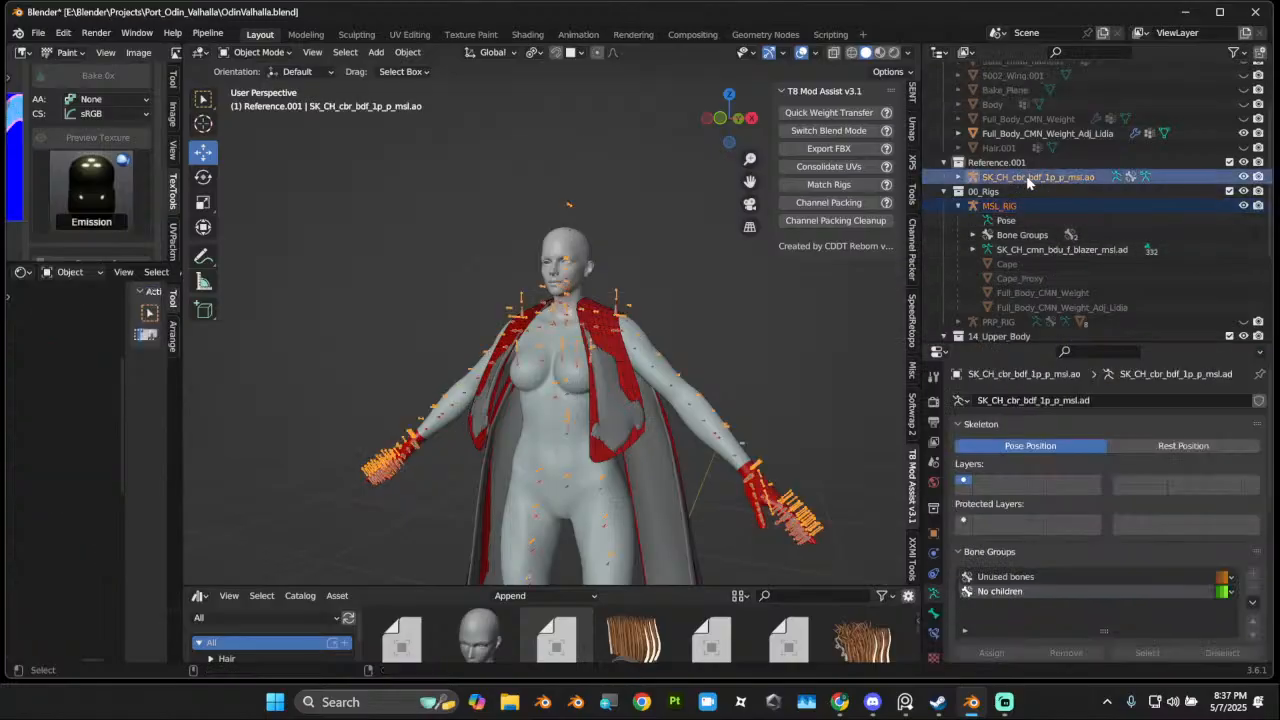
pyautogui.click(842, 186)
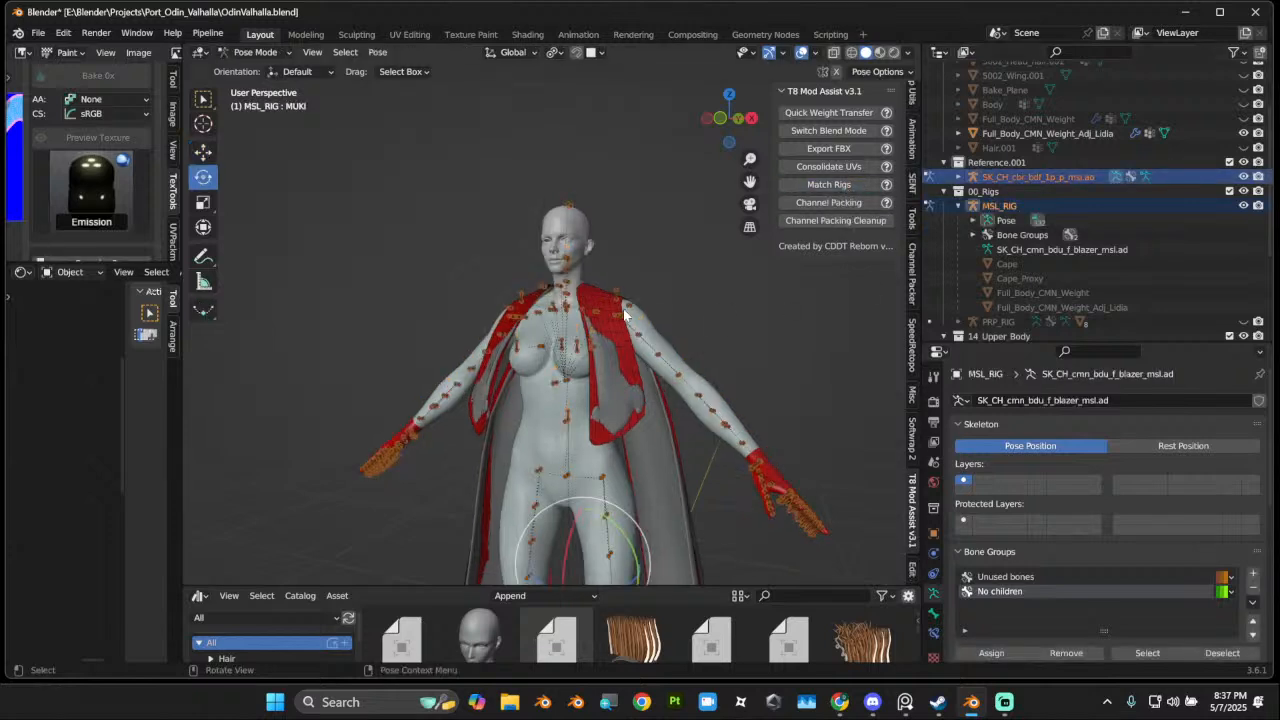
# Step: Examine how the body and cape deform in the matched pose from the front, sides and back
pyautogui.moveTo(564, 272); pyautogui.dragTo(718, 138, button='middle')
pyautogui.click(720, 120)
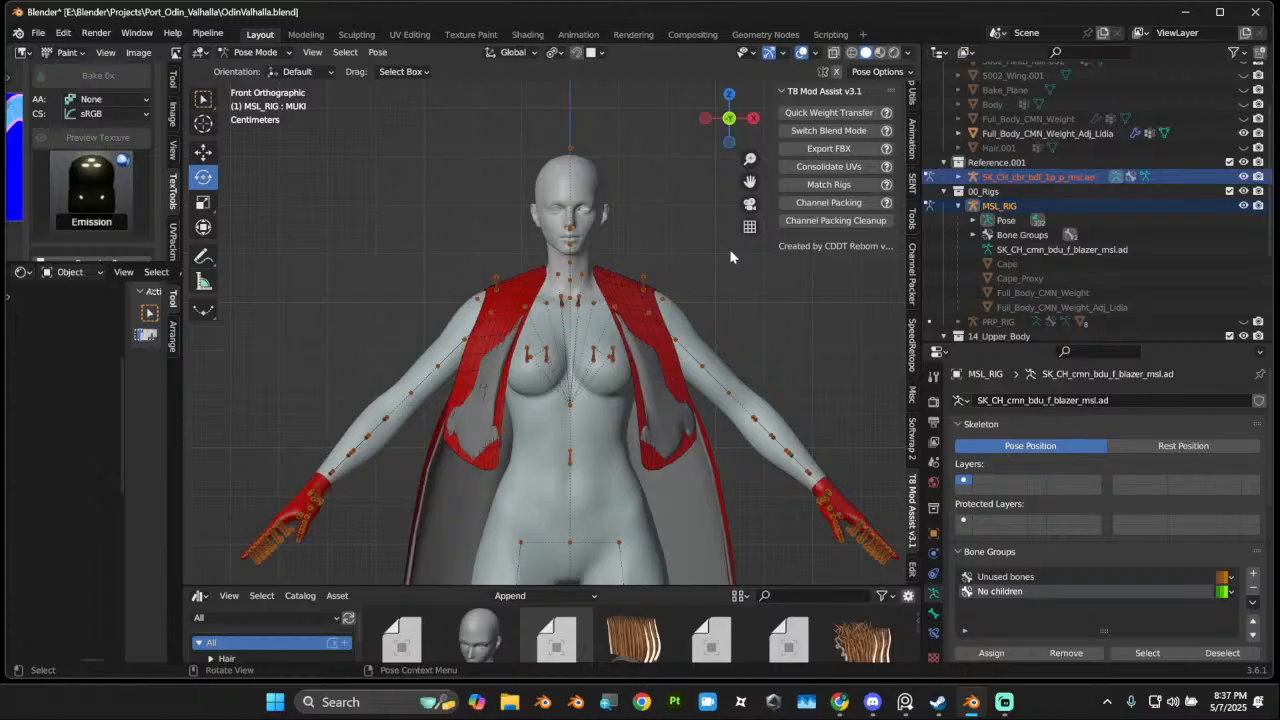
pyautogui.scroll(-3, 680, 297)
pyautogui.moveTo(673, 313)
pyautogui.mouseDown(button='middle')
pyautogui.moveTo(603, 395)
pyautogui.moveTo(675, 290)
pyautogui.mouseUp(button='middle')
pyautogui.click(740, 118)
pyautogui.scroll(-2, 660, 385)
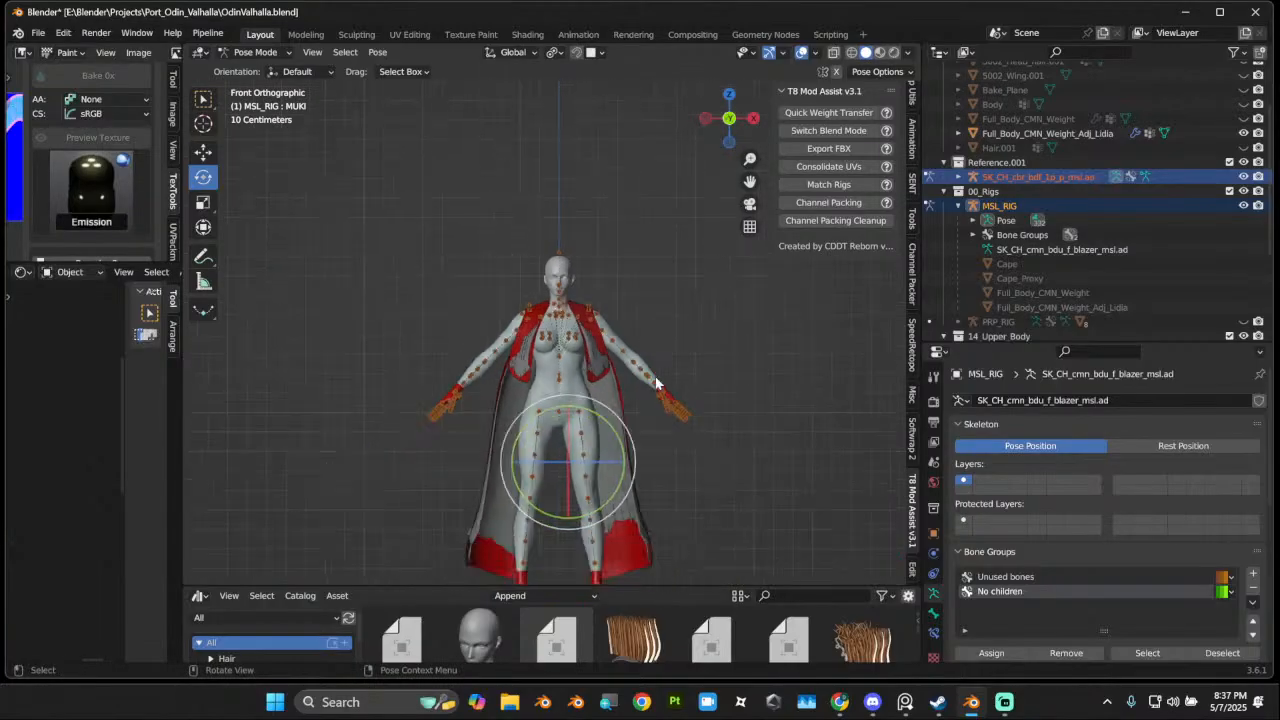
pyautogui.moveTo(690, 445); pyautogui.dragTo(650, 250, button='middle')
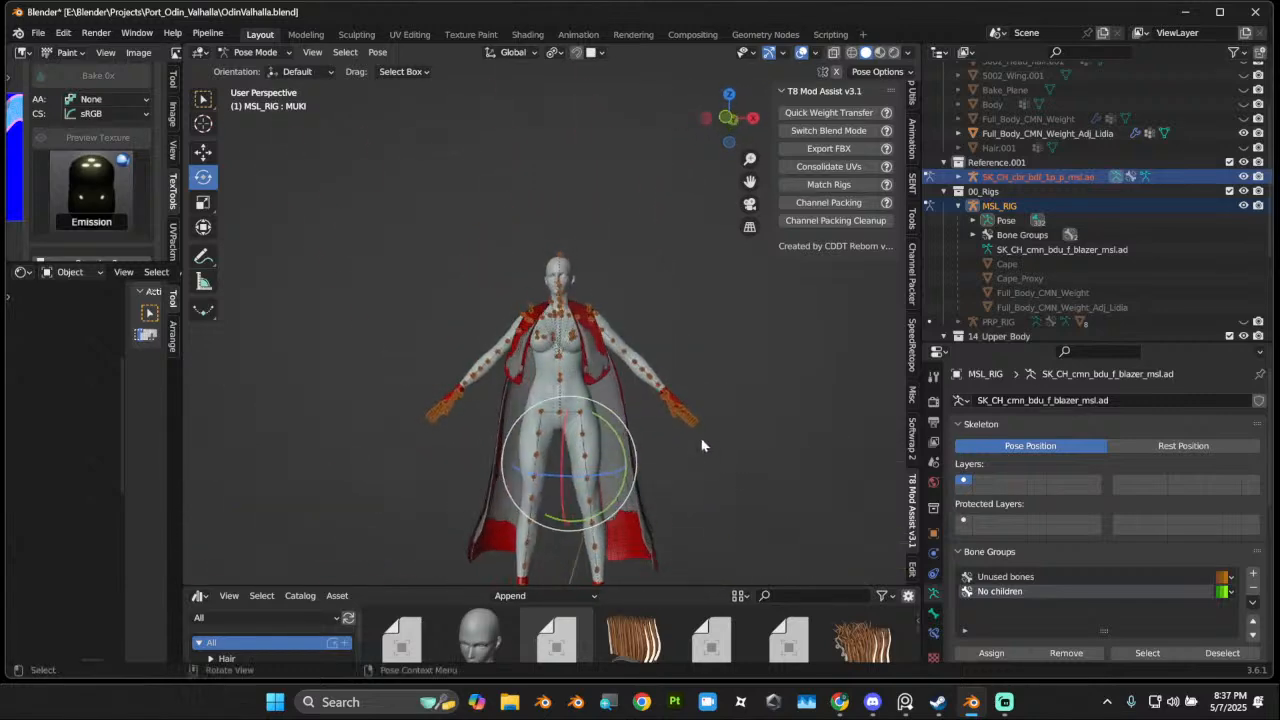
pyautogui.click(730, 119)
pyautogui.scroll(5, 675, 306)
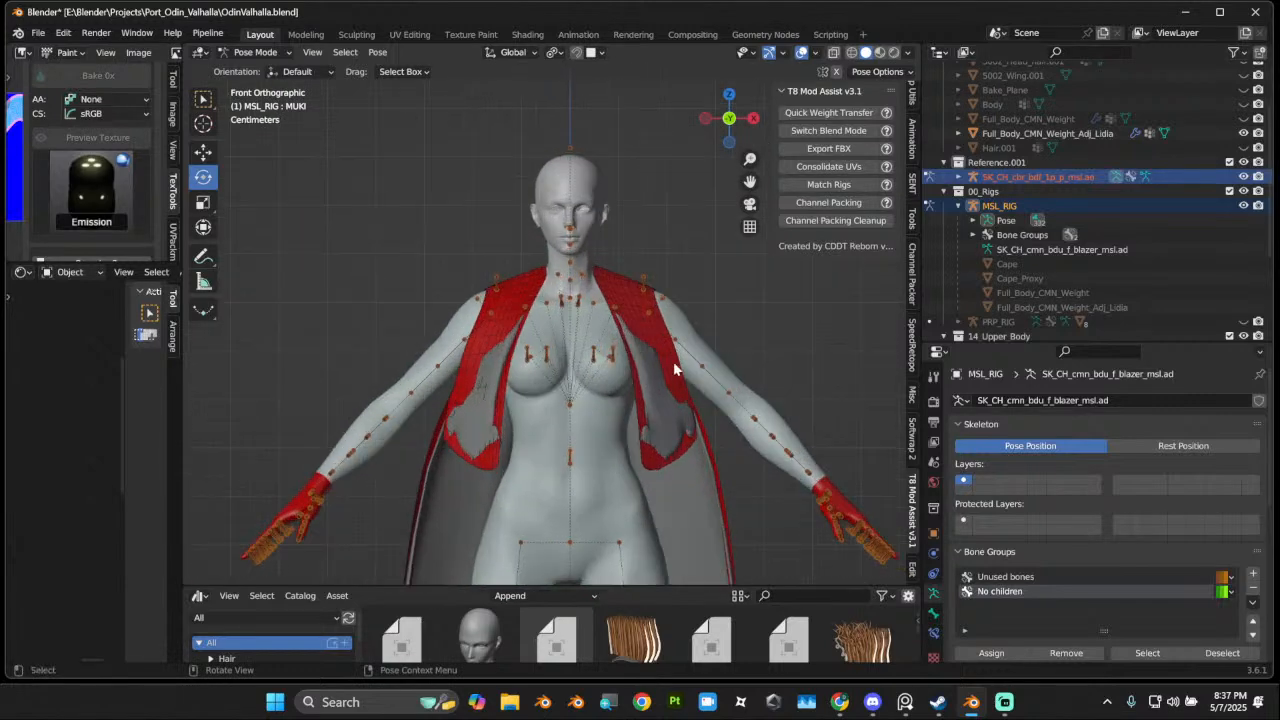
pyautogui.scroll(-3, 680, 382)
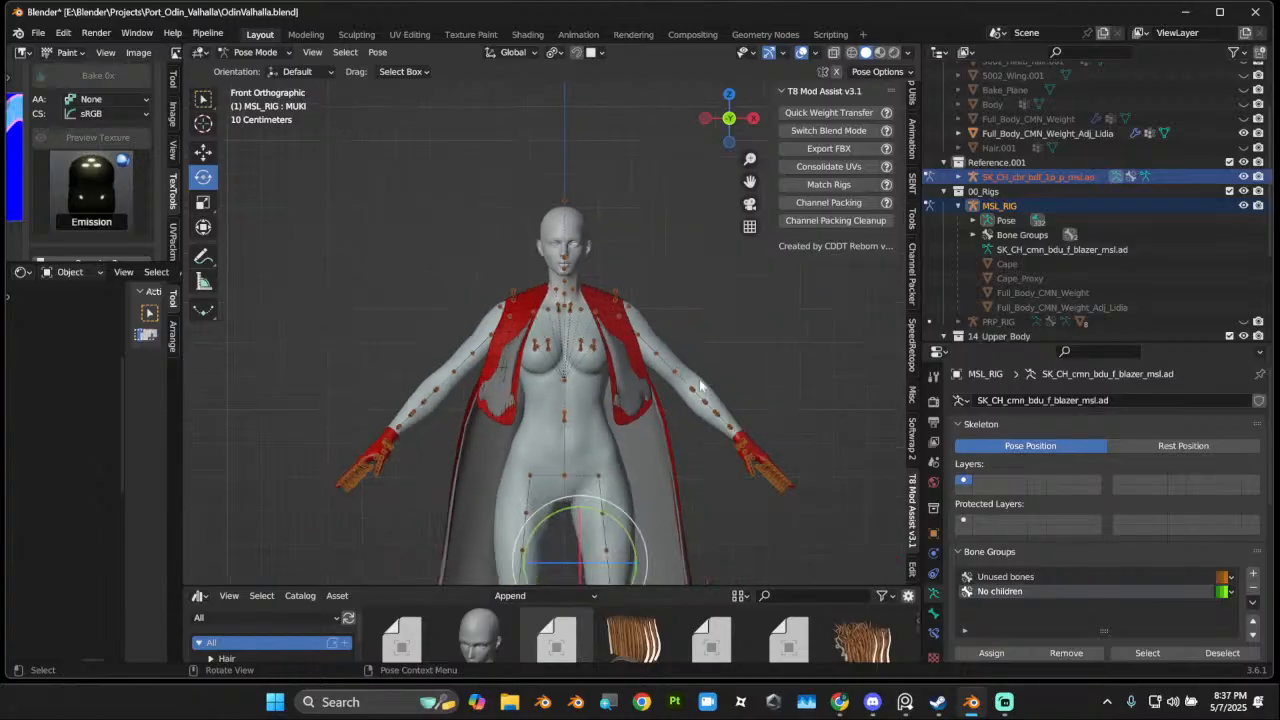
pyautogui.moveTo(710, 393); pyautogui.dragTo(465, 358, button='middle')
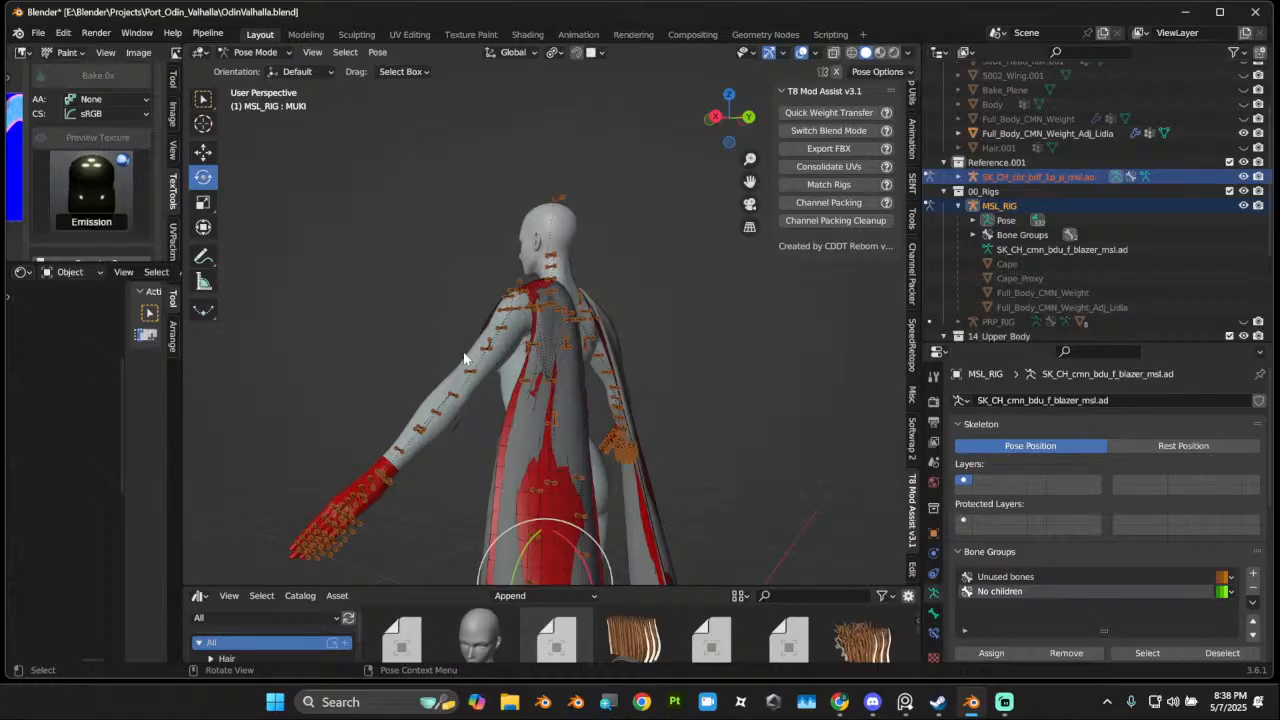
pyautogui.moveTo(645, 330); pyautogui.dragTo(710, 344, button='middle')
pyautogui.click(728, 119)
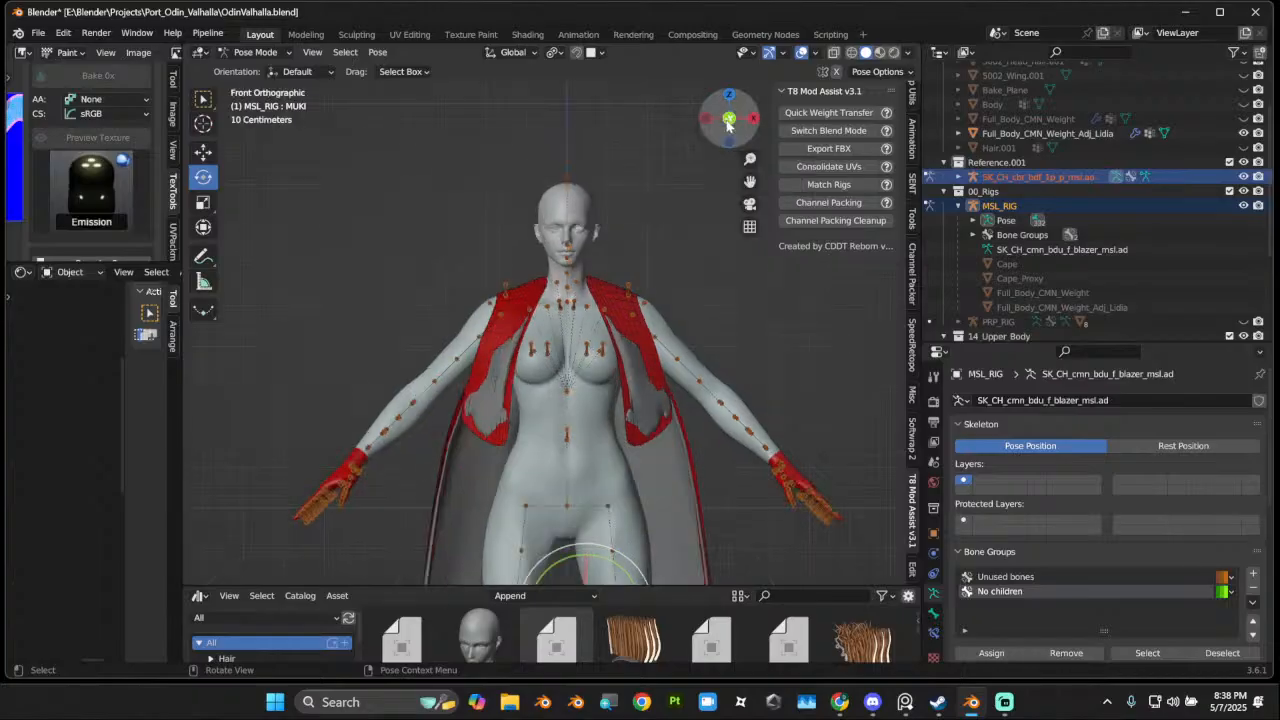
pyautogui.moveTo(705, 410); pyautogui.dragTo(500, 420, button='middle')
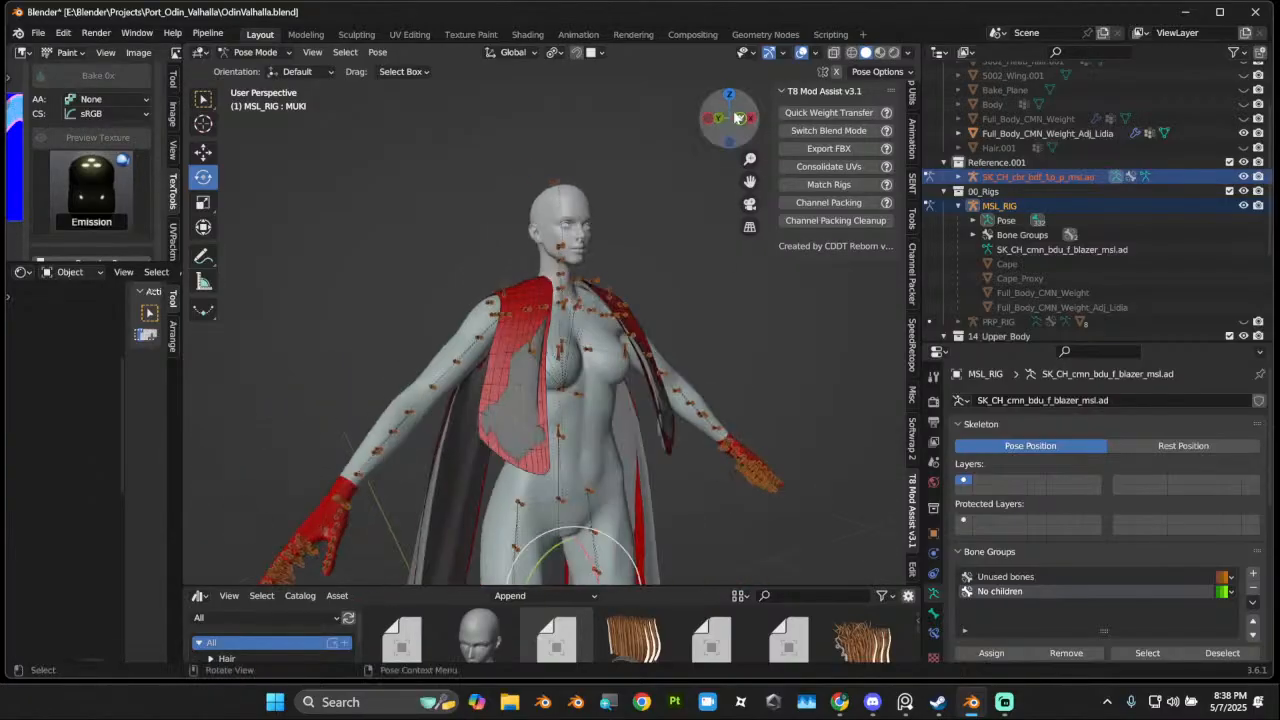
pyautogui.click(732, 117)
pyautogui.scroll(-2, 660, 400)
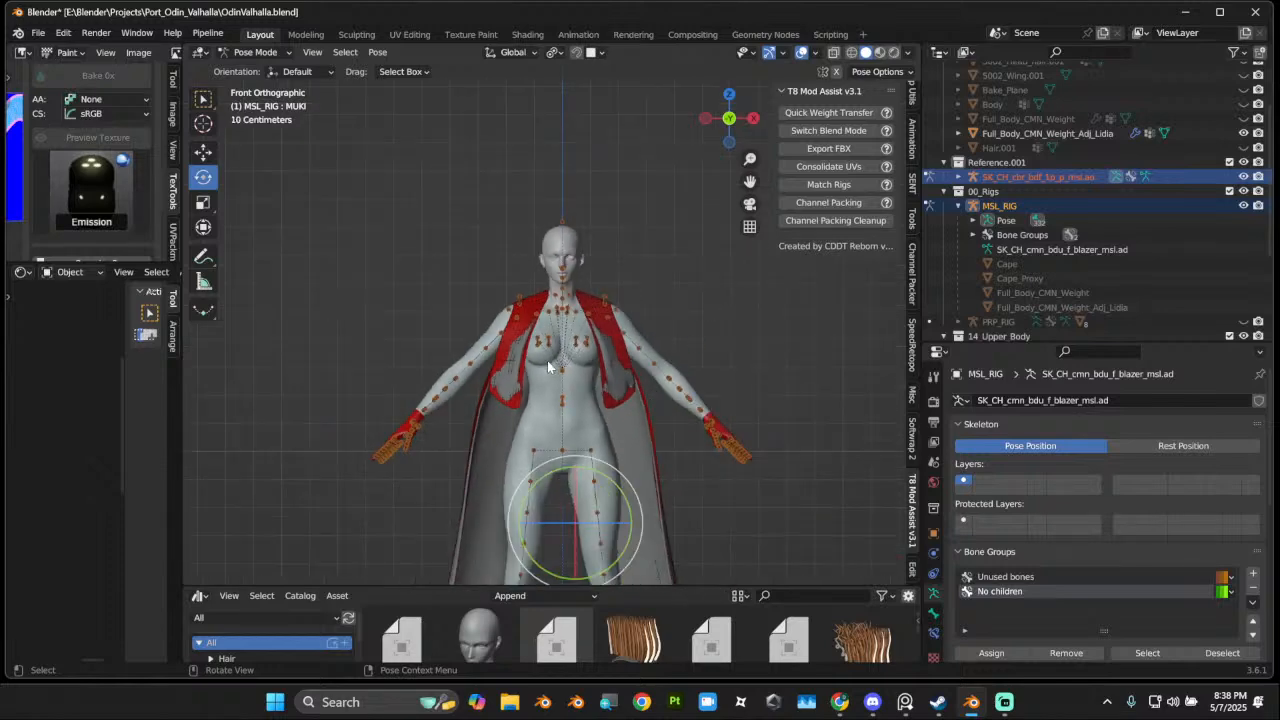
# Step: Deselect all bones and return the two armatures from Pose Mode to Object Mode
pyautogui.hotkey('alt', 'a')
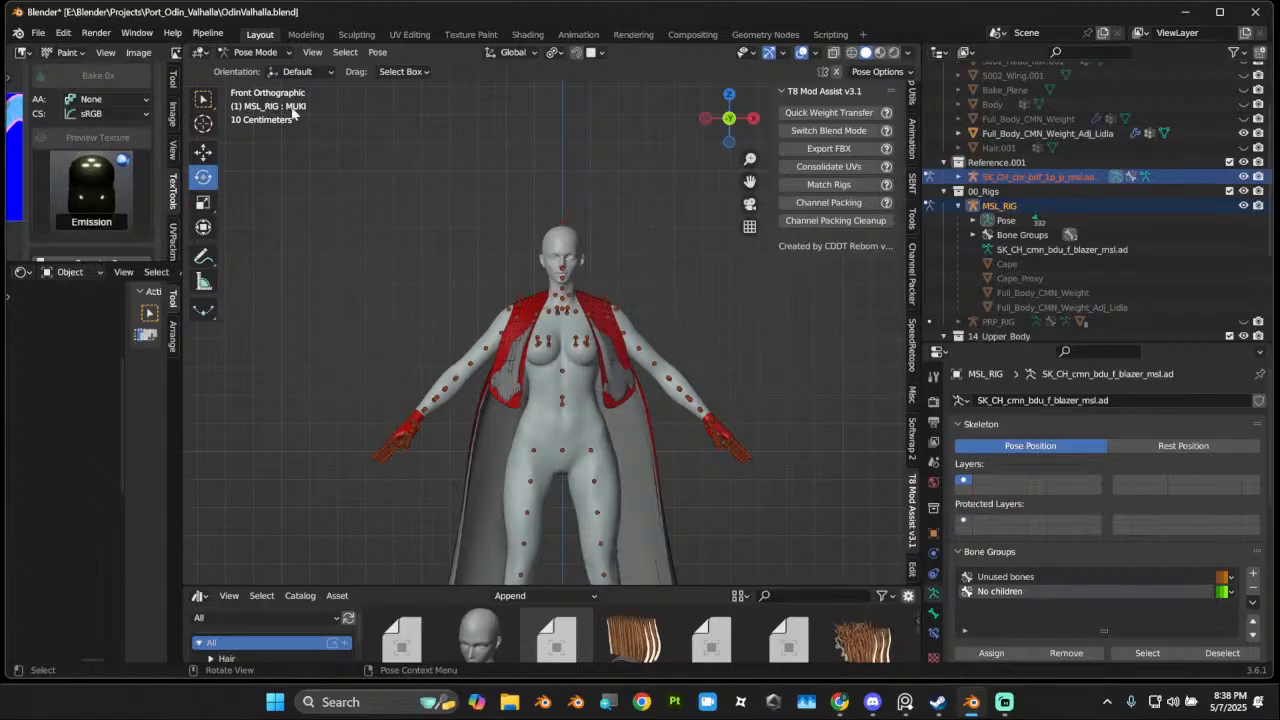
pyautogui.click(251, 52)
pyautogui.click(293, 82)
pyautogui.scroll(2, 569, 358)
pyautogui.scroll(-4, 569, 358)
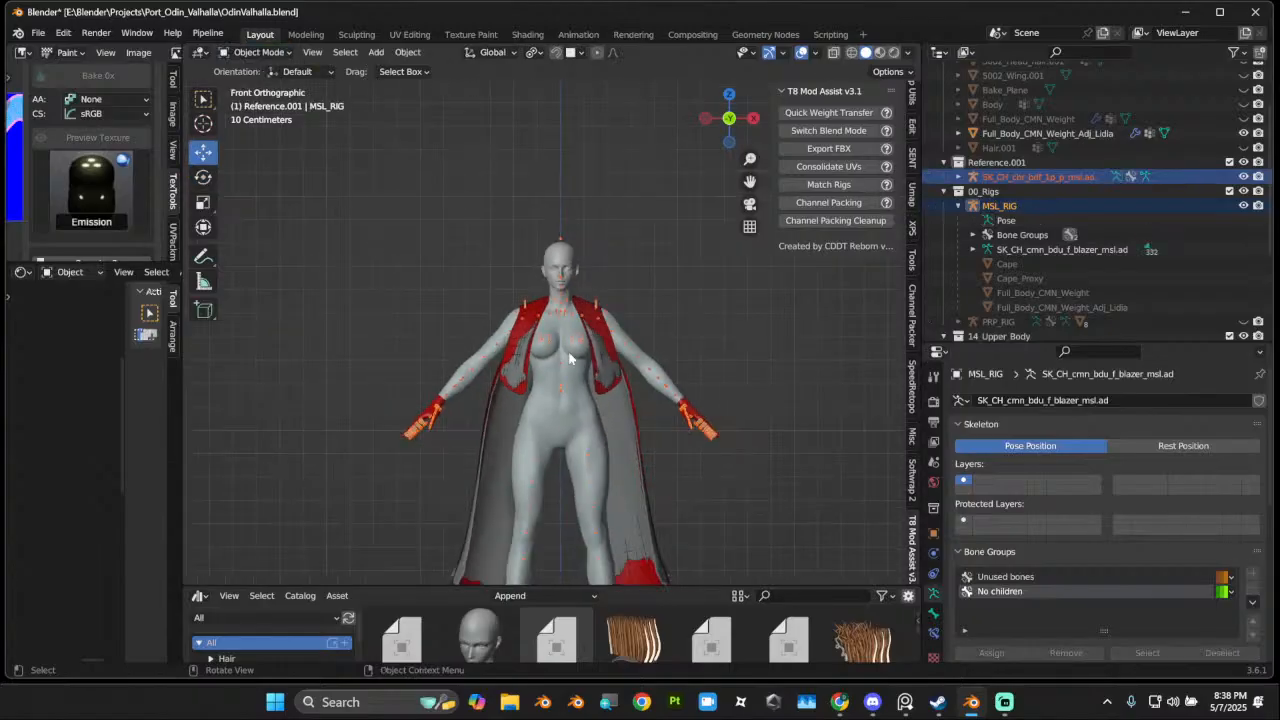
# Step: Select the Full_Body_CMN_Weight_Adj_Lidia body mesh together with MSL_RIG, keeping the armature active
pyautogui.click(549, 356)
pyautogui.scroll(1, 555, 368)
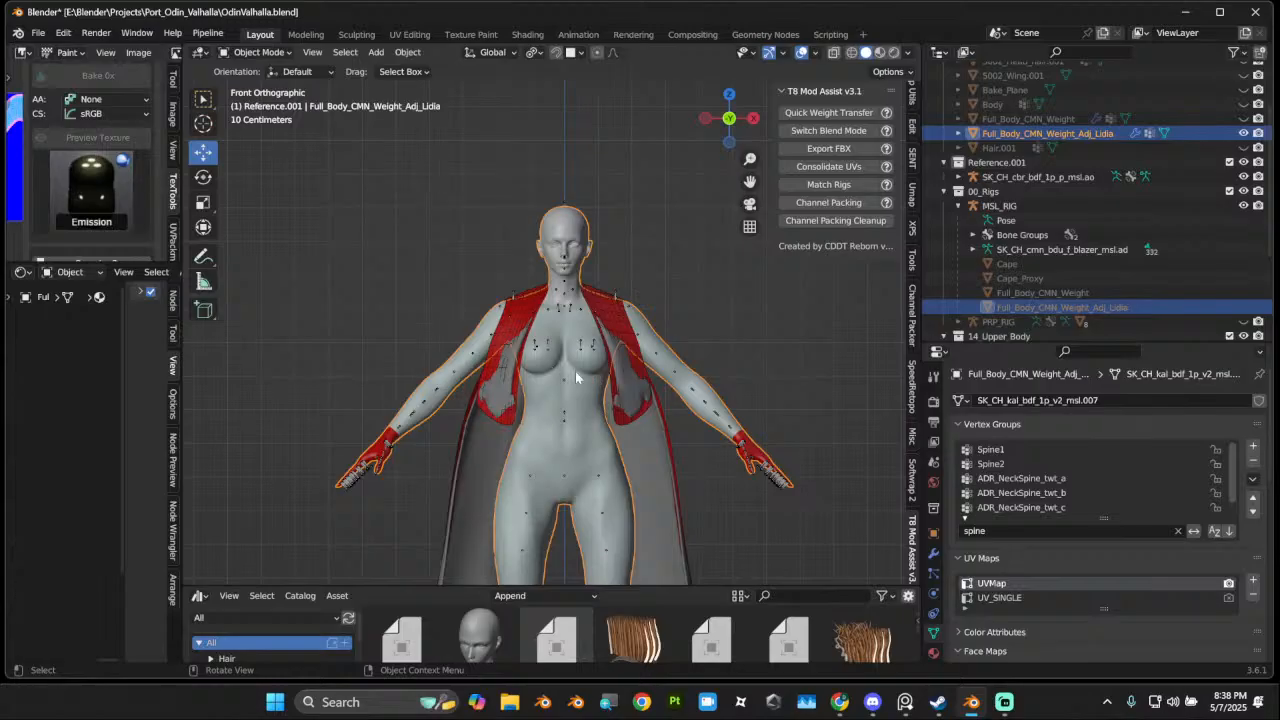
pyautogui.scroll(1, 548, 354)
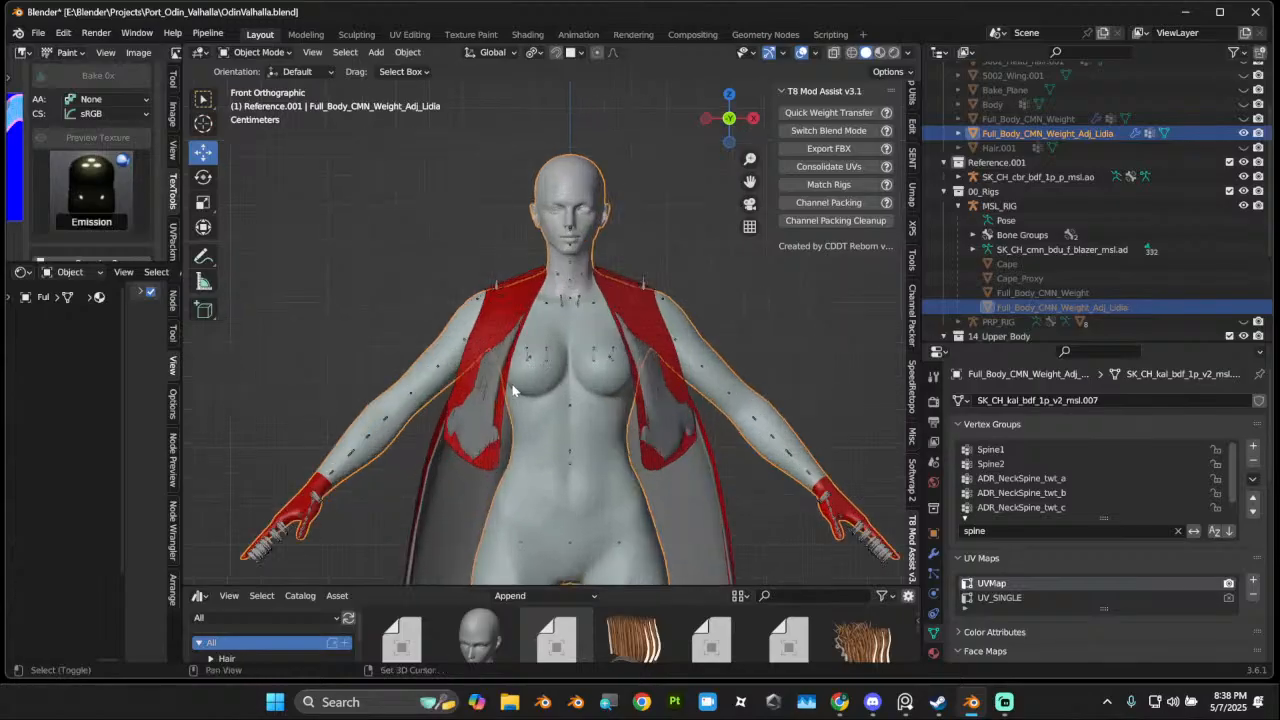
pyautogui.click(1010, 207)
pyautogui.scroll(-1, 497, 258)
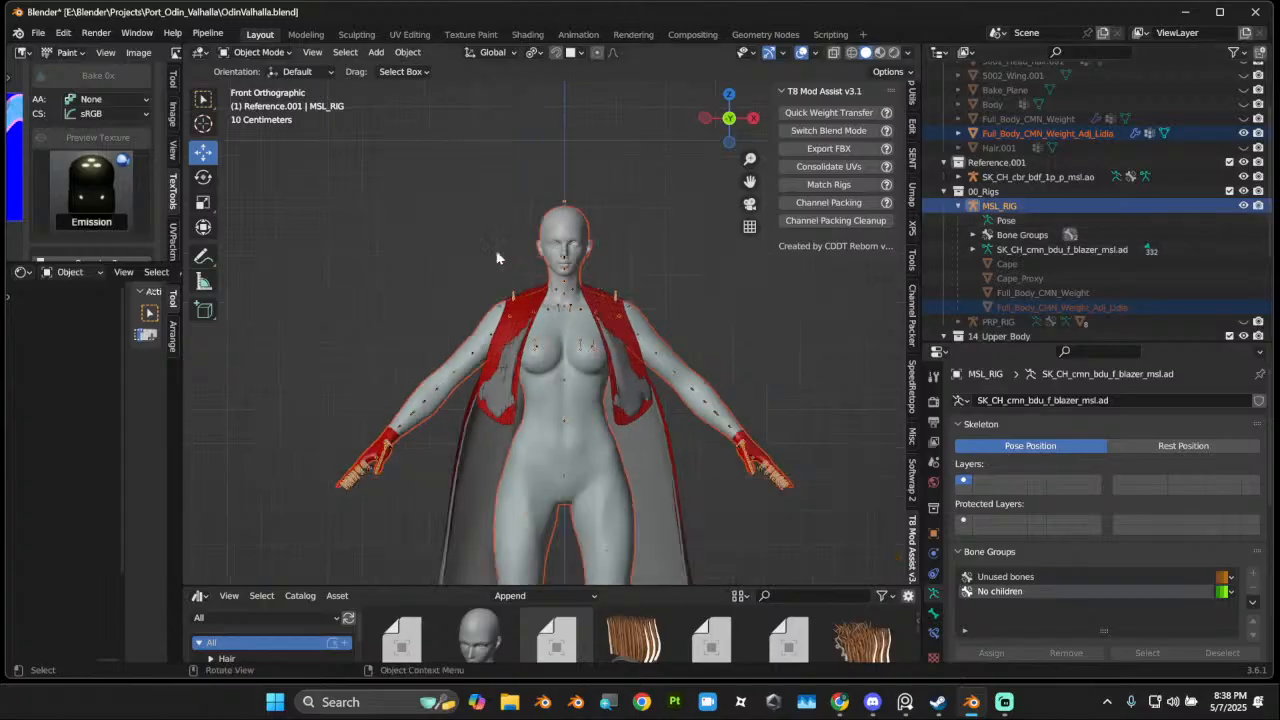
# Step: Set up an FBX export of the selection with the file name SK_CH_CMN_Adj_Lidia_MSL_PA_Ref
pyautogui.click(37, 32)
pyautogui.moveTo(92, 242)
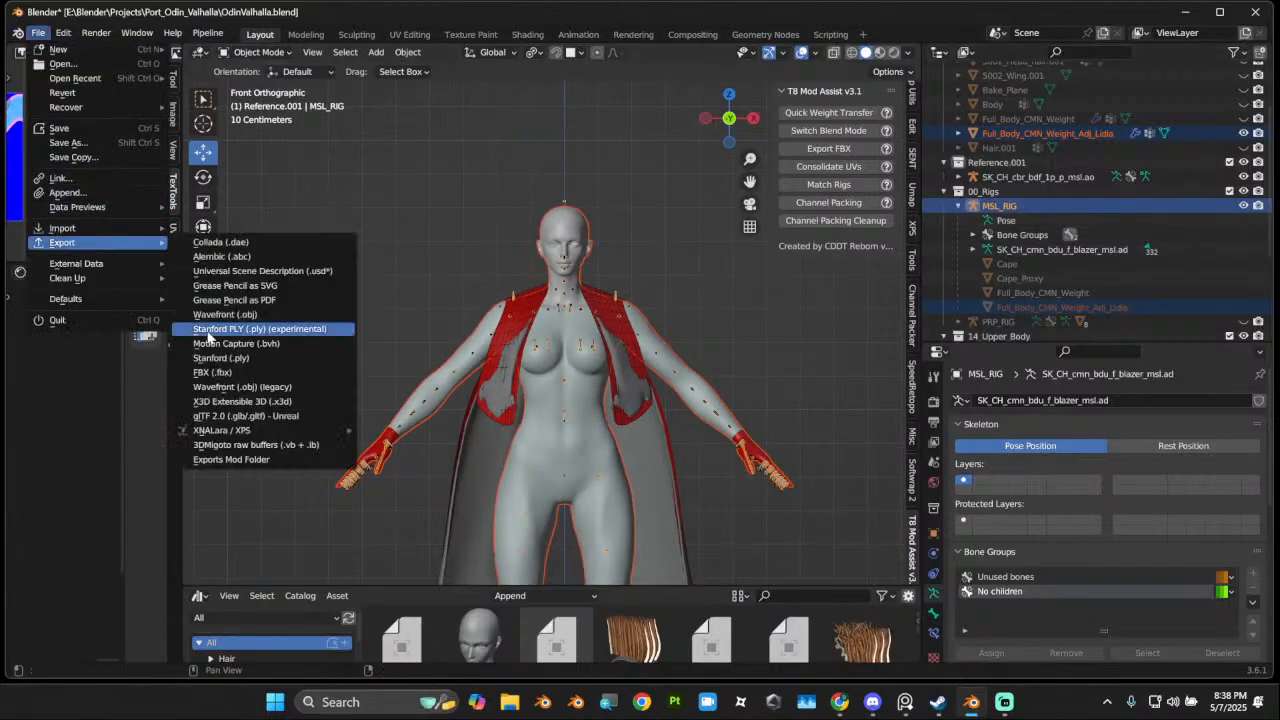
pyautogui.click(212, 372)
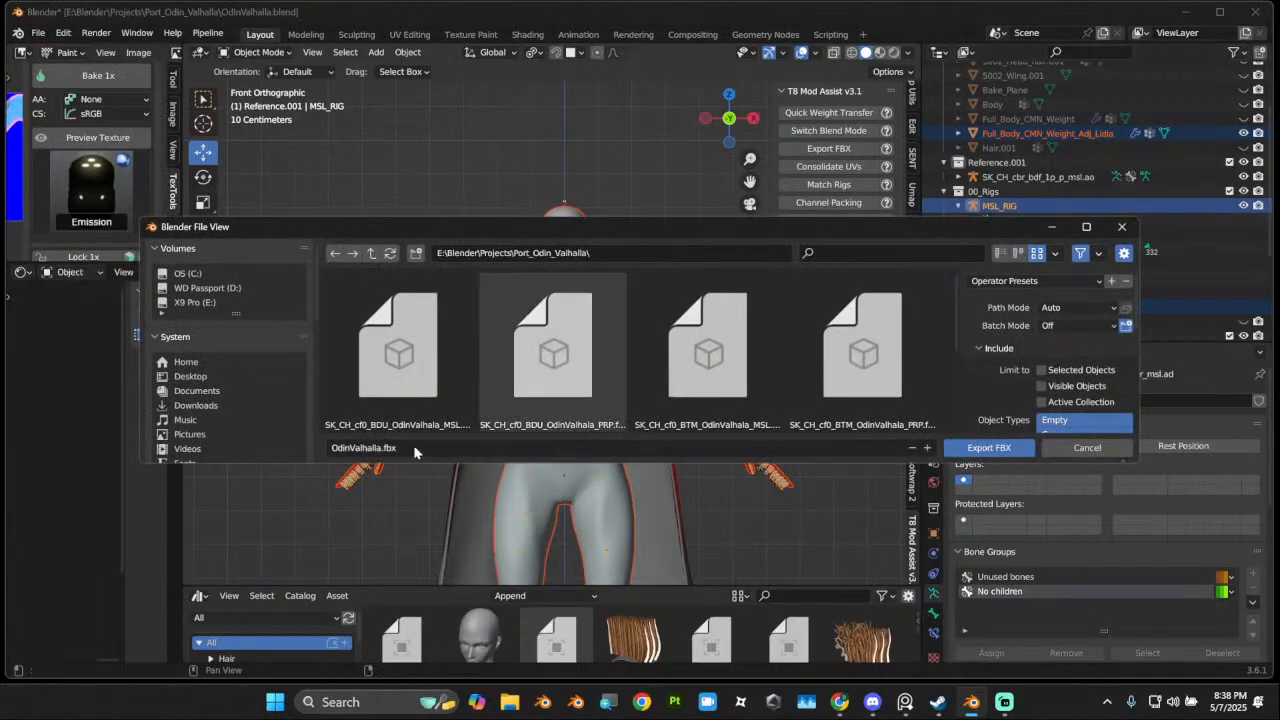
pyautogui.click(386, 449)
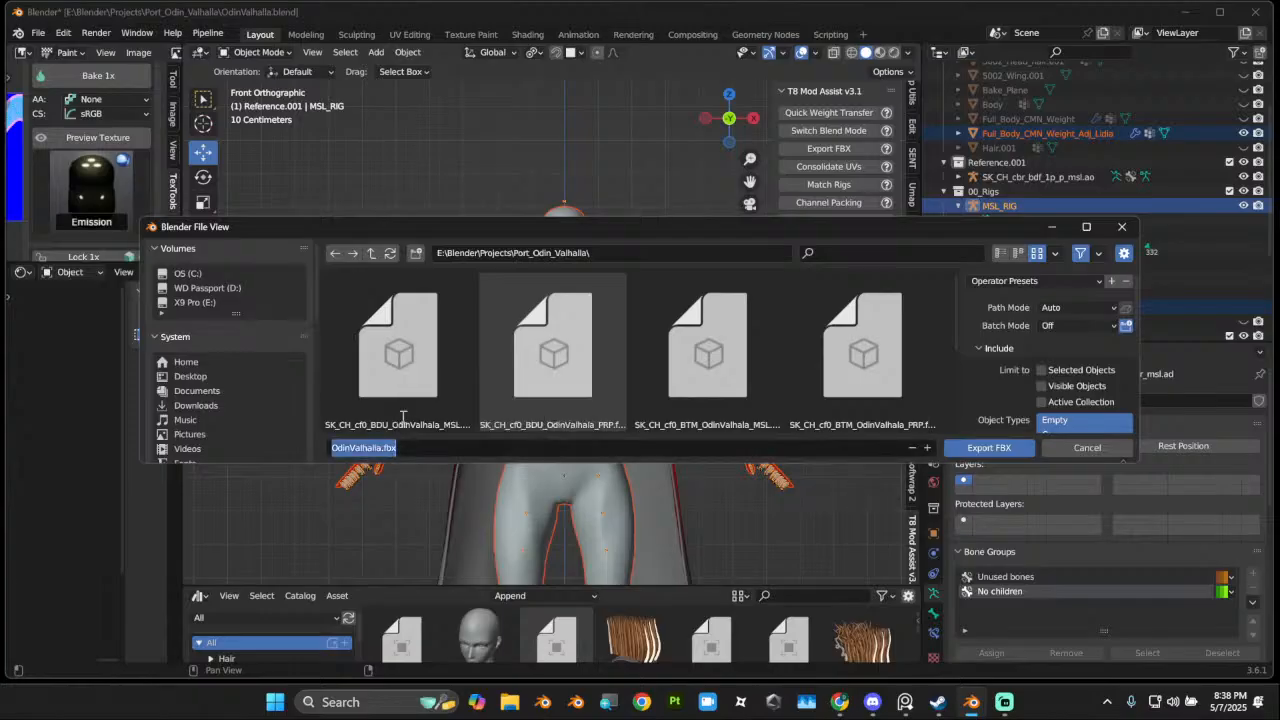
pyautogui.write('SK_CH_CMN_Adj_Lidia_MSL_PA_Ref')
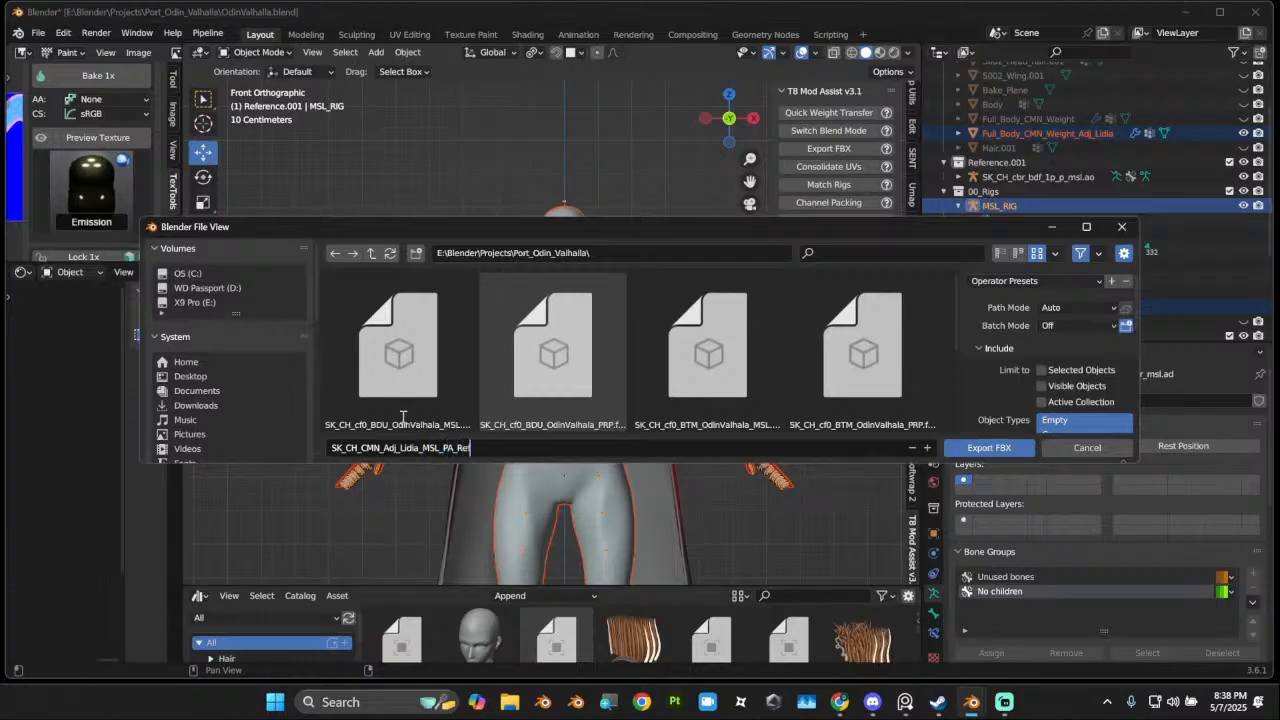
pyautogui.press('Return')
# Step: Apply the T8 Update 3 export preset and export the FBX into the Port_Odin_Valhalla folder
pyautogui.click(1045, 280)
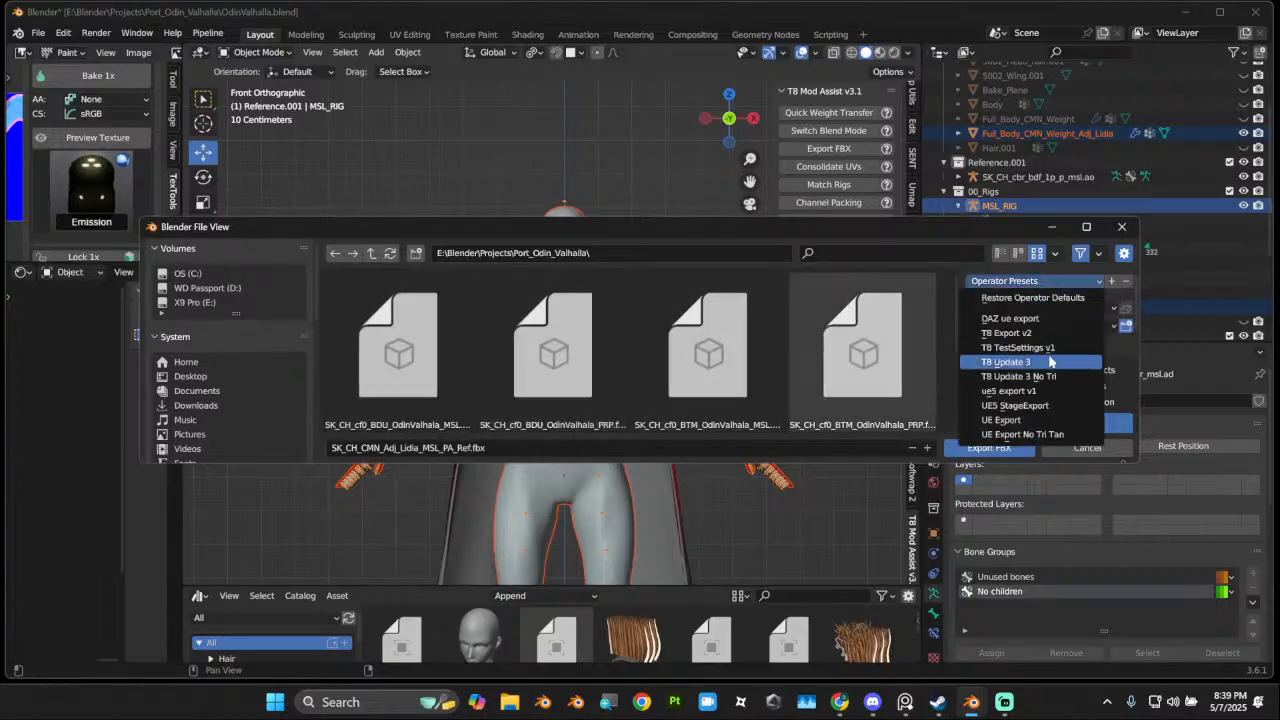
pyautogui.click(1060, 360)
pyautogui.scroll(-2, 1085, 400)
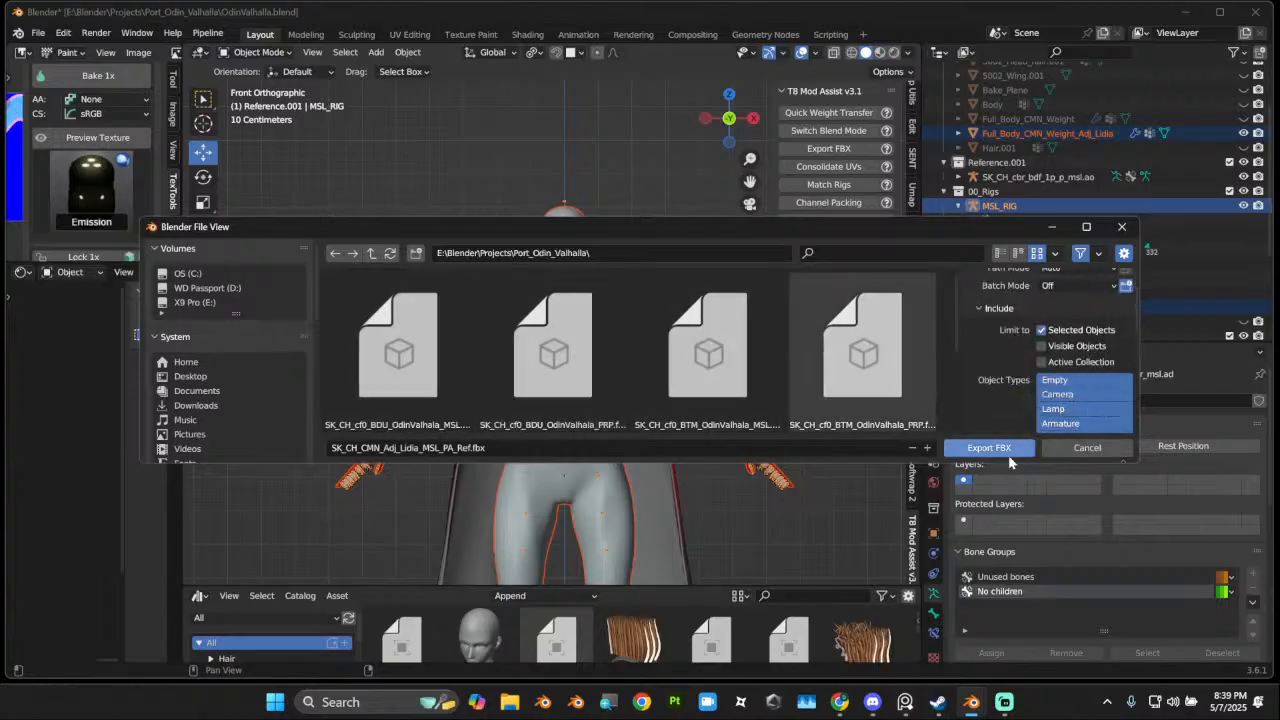
pyautogui.click(983, 447)
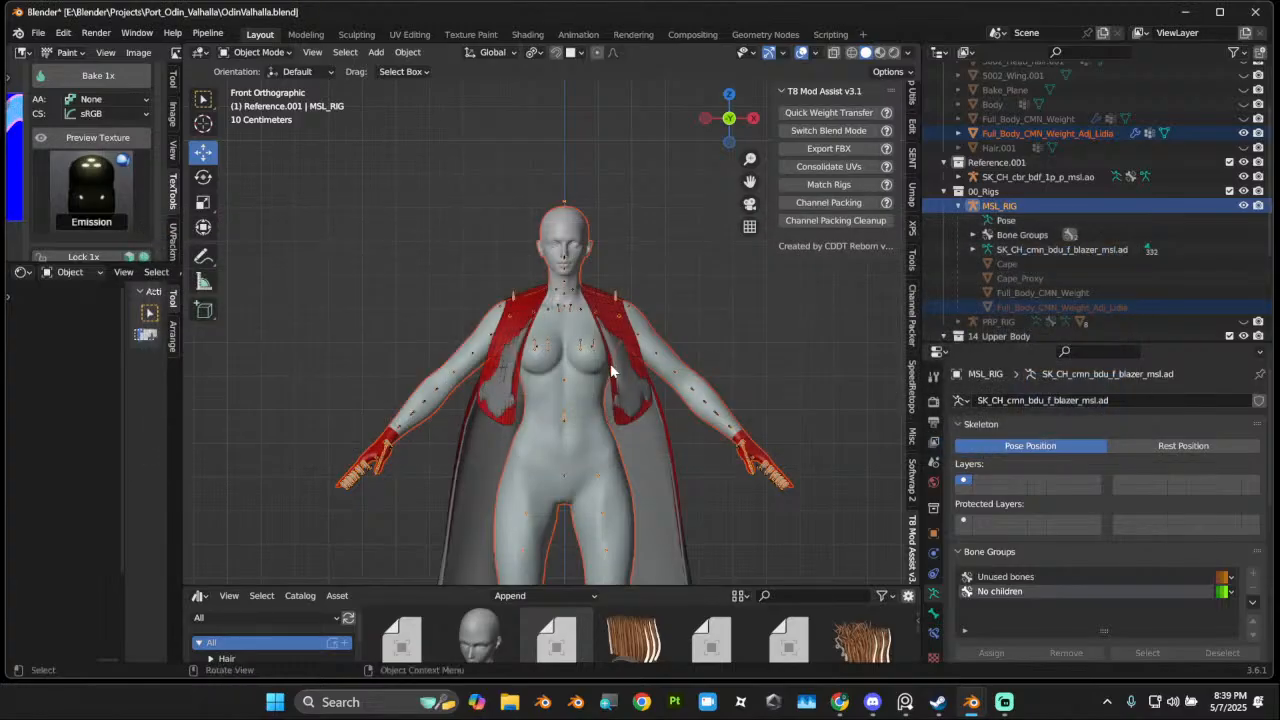
# Step: Remove every material slot from the Full_Body_CMN_Weight_Adj_Lidia body mesh
pyautogui.click(578, 421)
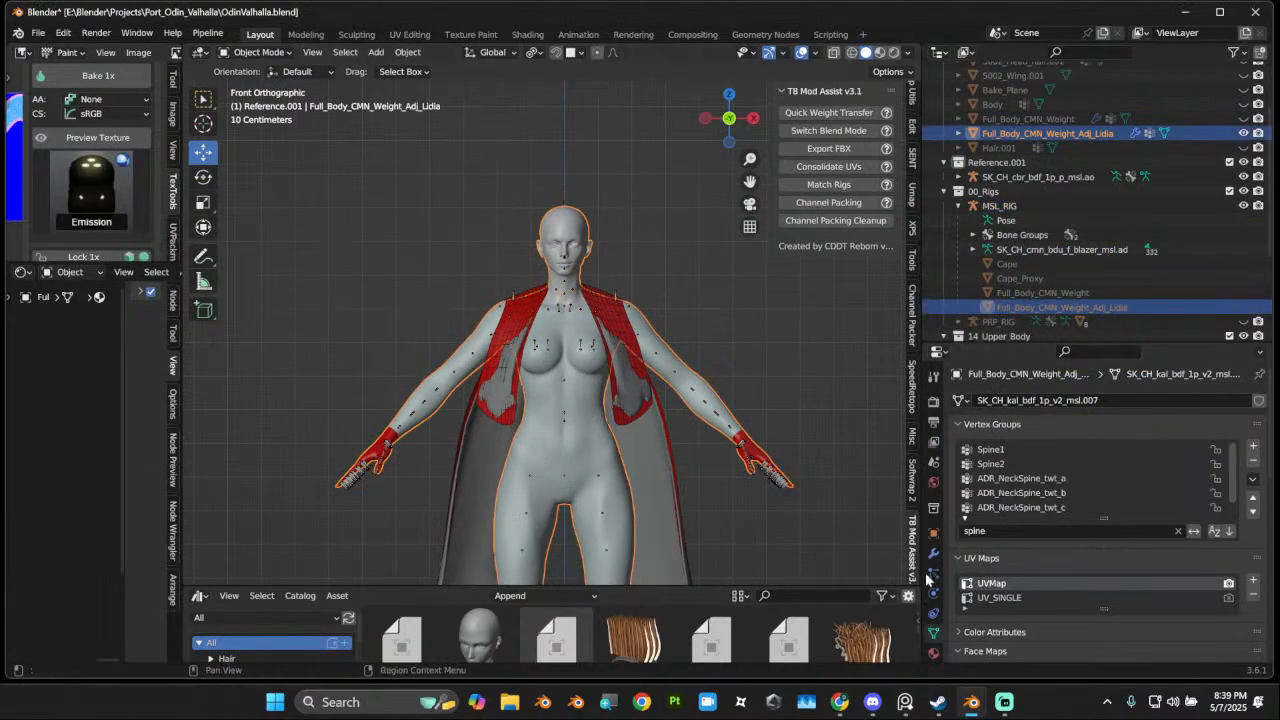
pyautogui.click(933, 652)
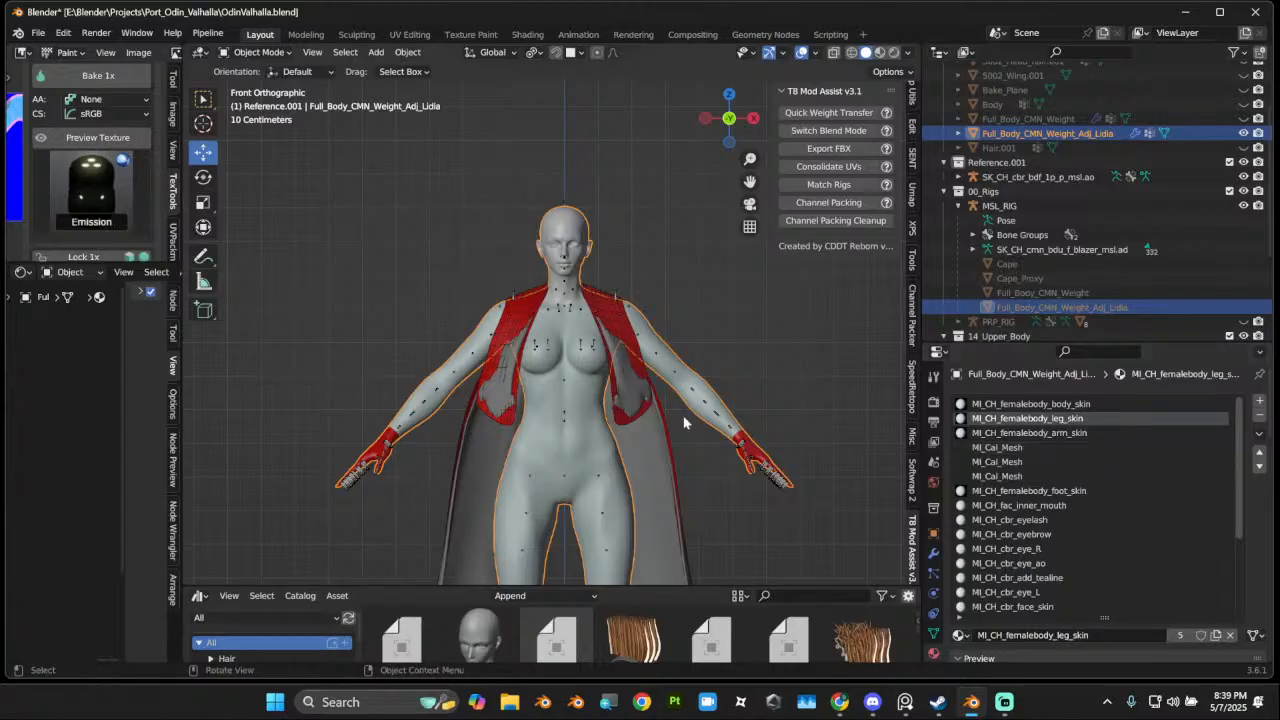
pyautogui.scroll(-3, 668, 421)
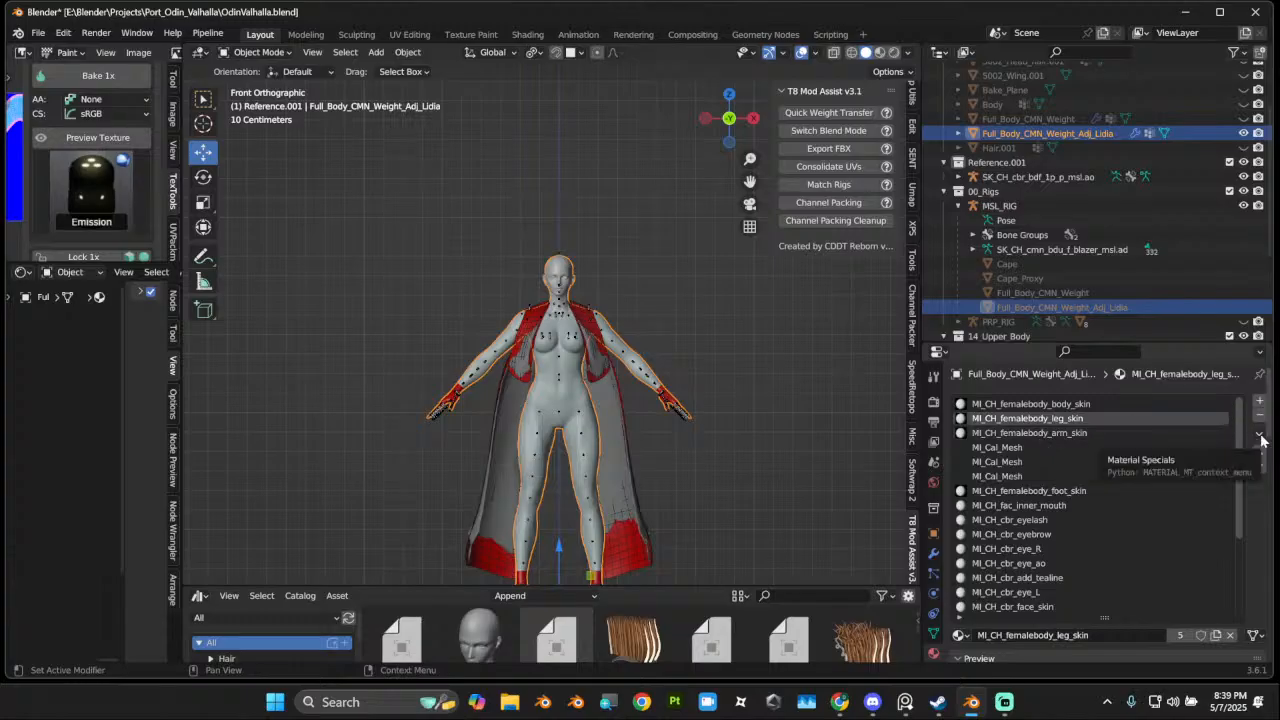
pyautogui.click(1086, 405)
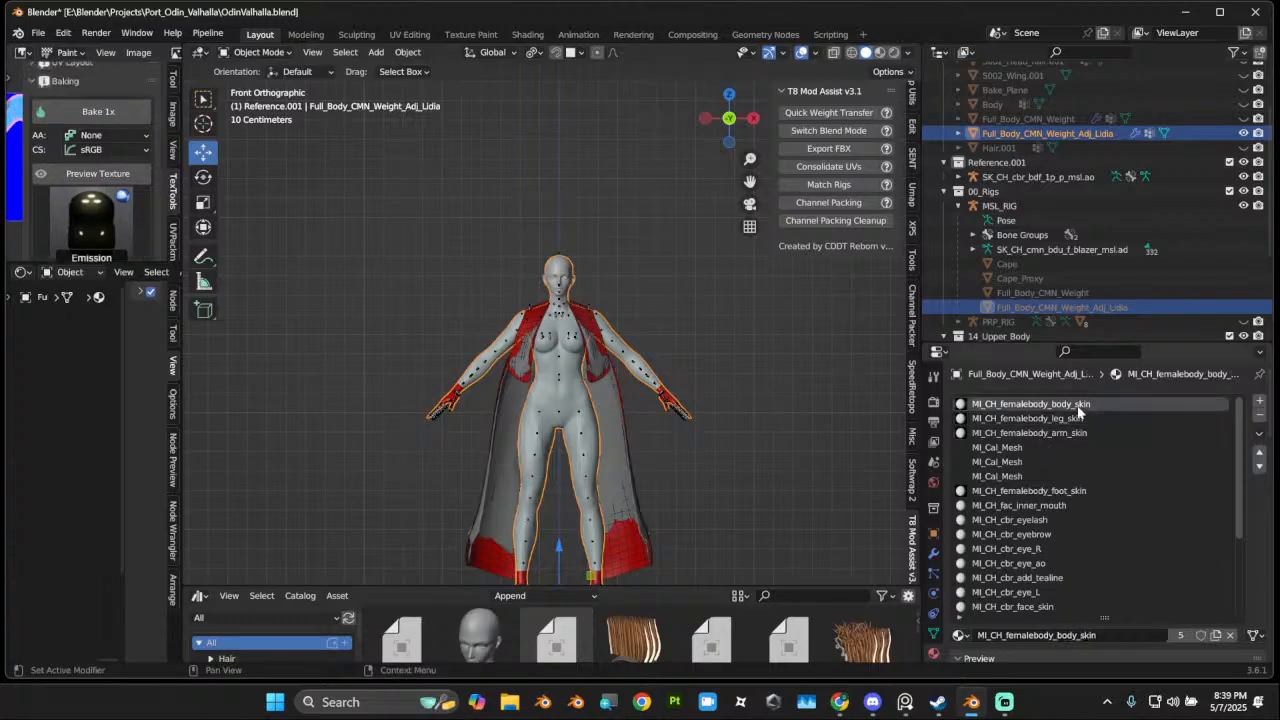
pyautogui.click(1258, 418)
pyautogui.click(1258, 418)
pyautogui.click(1258, 418)
pyautogui.click(1258, 418)
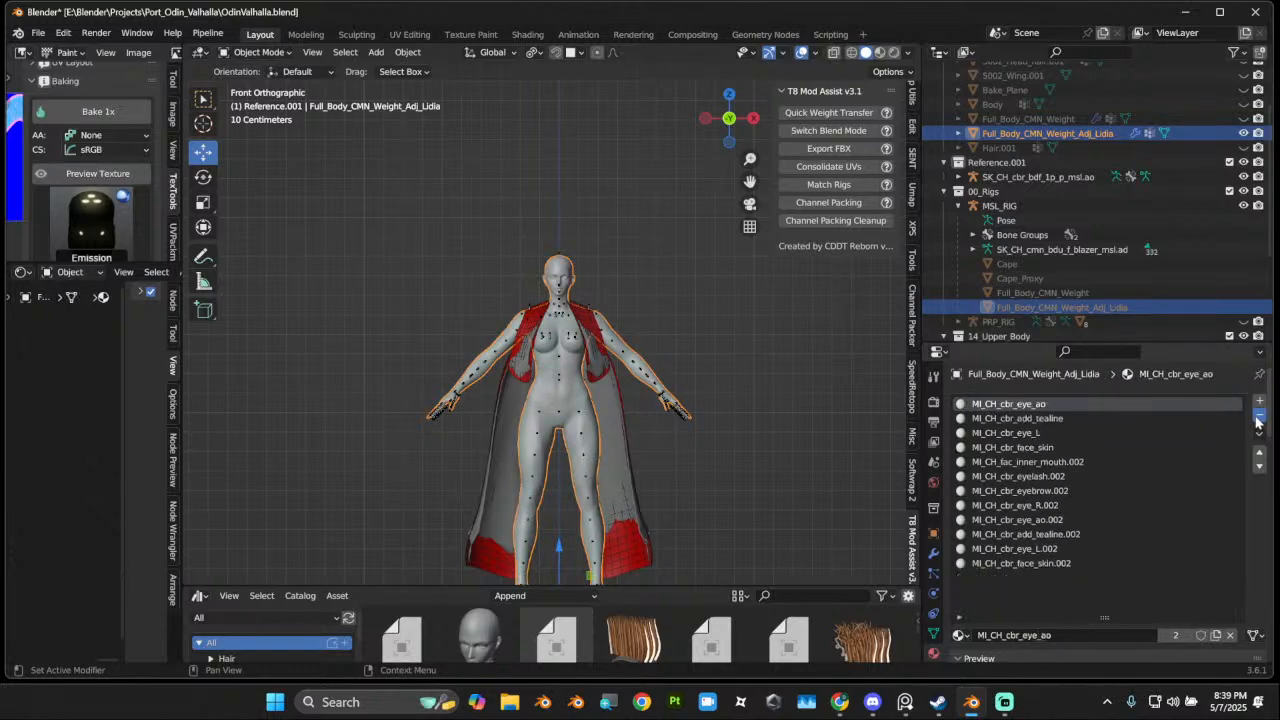
pyautogui.click(1258, 418)
pyautogui.click(1258, 418)
pyautogui.click(1258, 418)
pyautogui.click(1258, 418)
pyautogui.click(1258, 418)
pyautogui.click(1258, 418)
pyautogui.click(1258, 418)
pyautogui.click(1258, 418)
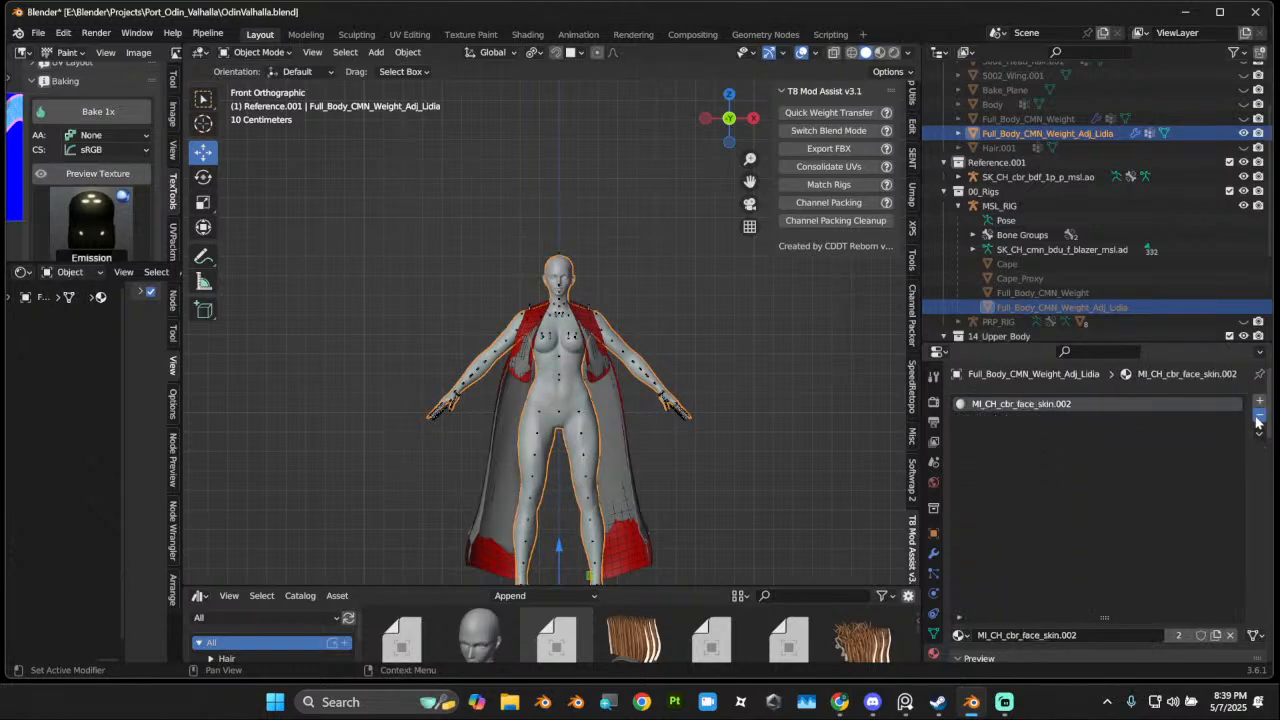
pyautogui.click(1258, 418)
# Step: Assign the existing MI_Cal_Mesh material to the body mesh as its only material
pyautogui.click(958, 635)
pyautogui.write('ca')
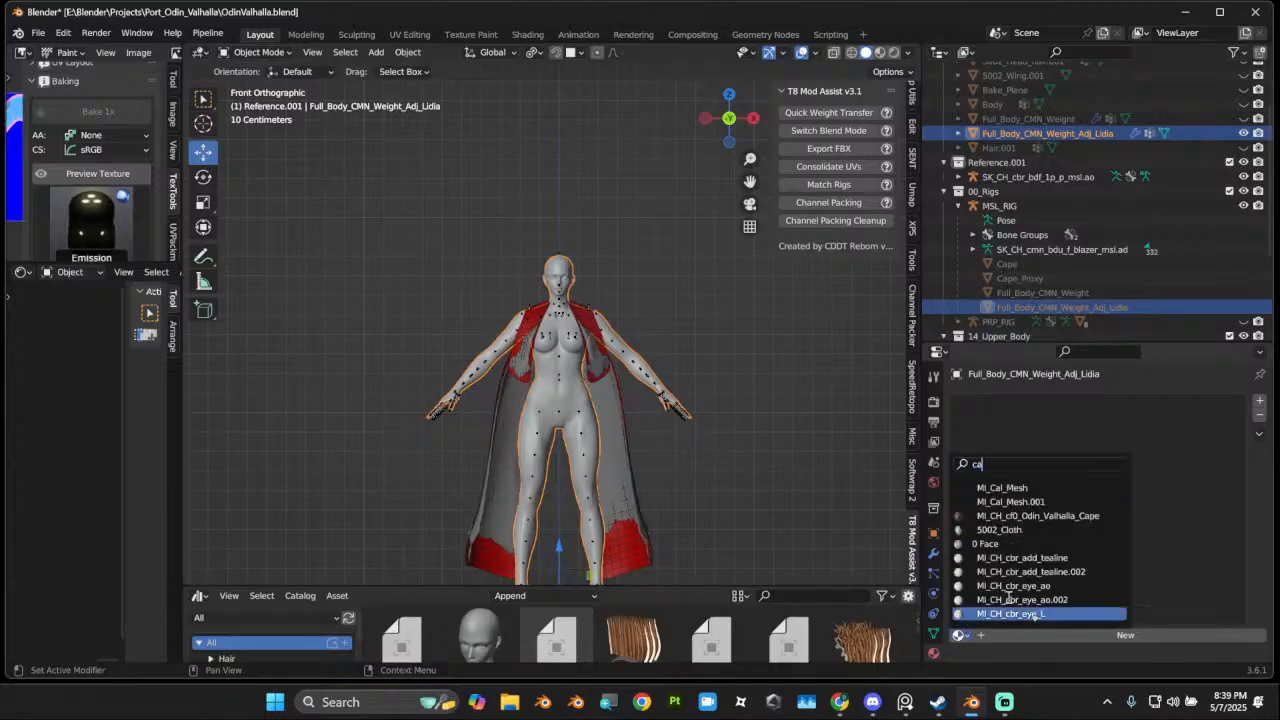
pyautogui.click(1046, 488)
pyautogui.scroll(2, 624, 440)
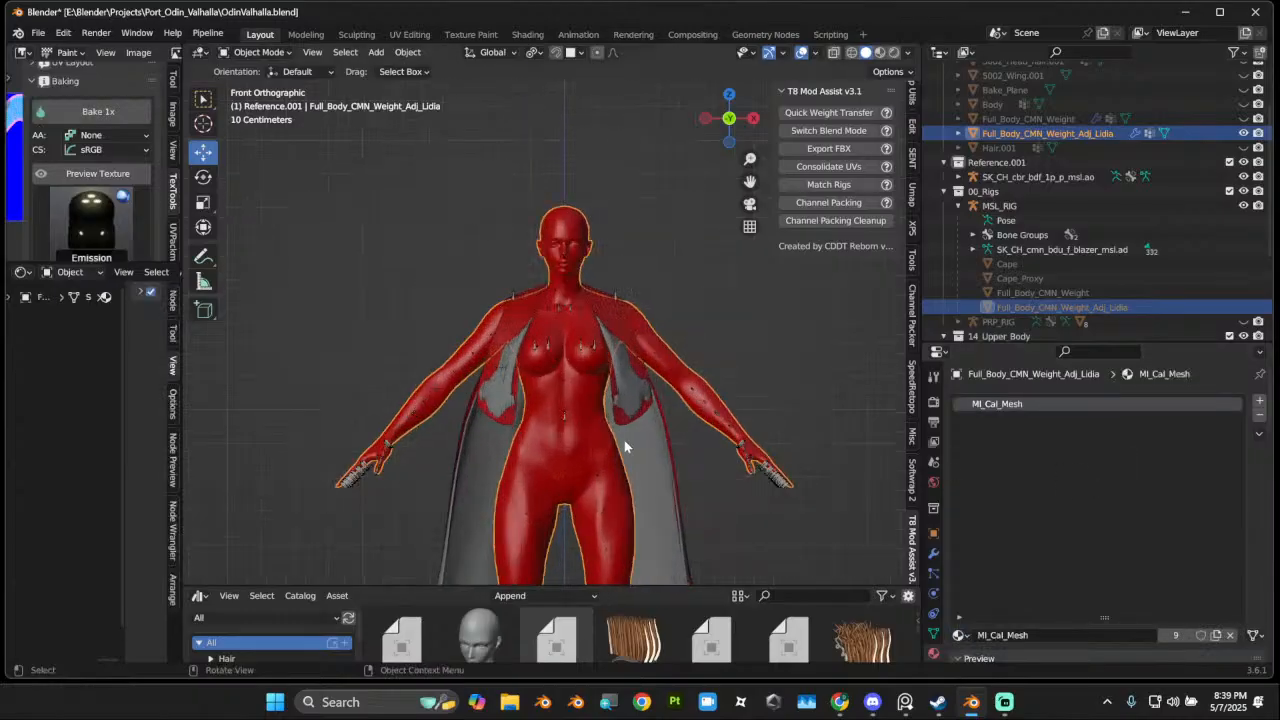
# Step: Rename the Cape_Proxy mesh's material to MI_Cal_Mesh_Cape
pyautogui.moveTo(624, 440); pyautogui.dragTo(652, 385, button='middle')
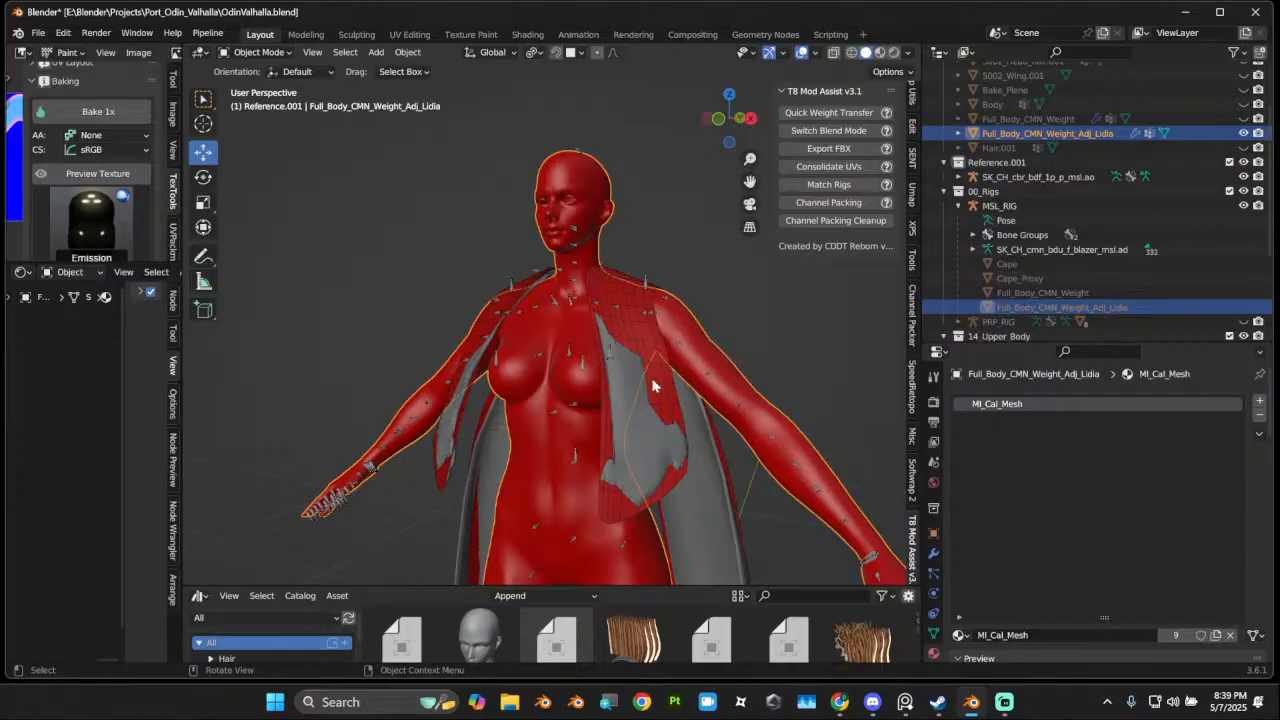
pyautogui.click(652, 385)
pyautogui.doubleClick(1030, 404)
pyautogui.click(1065, 404)
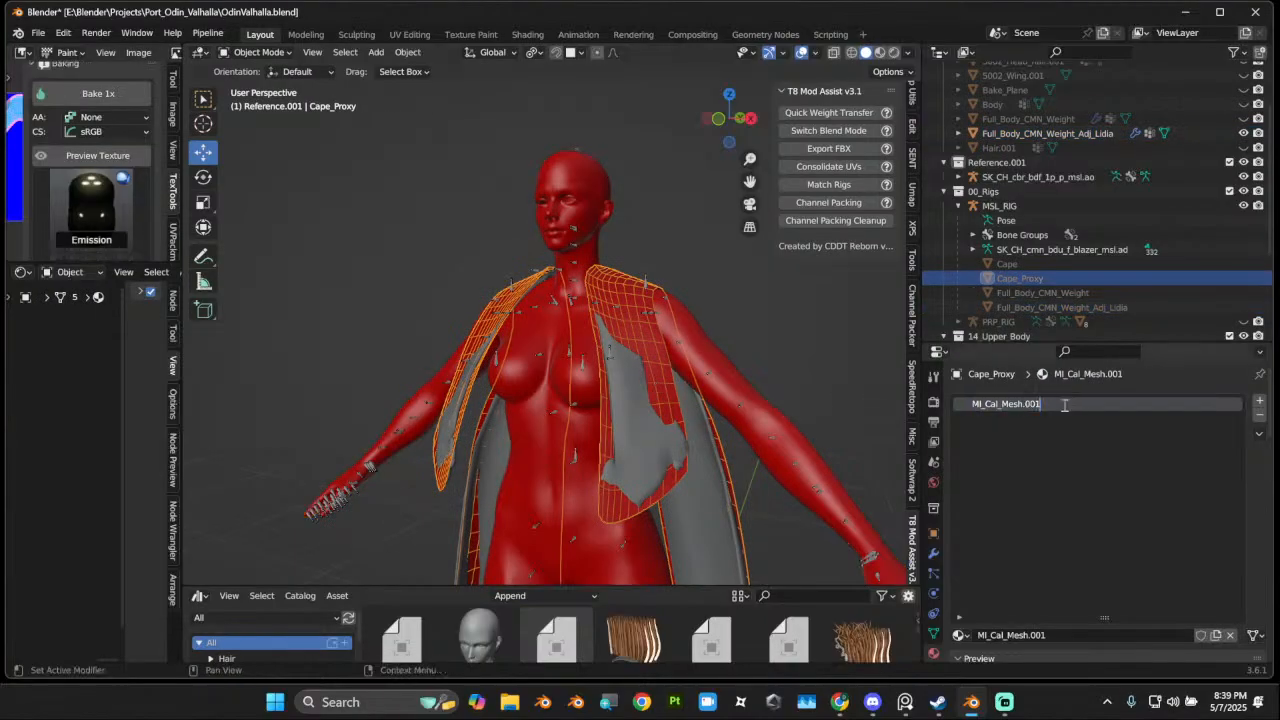
pyautogui.write('_Cape')
pyautogui.press('Return')
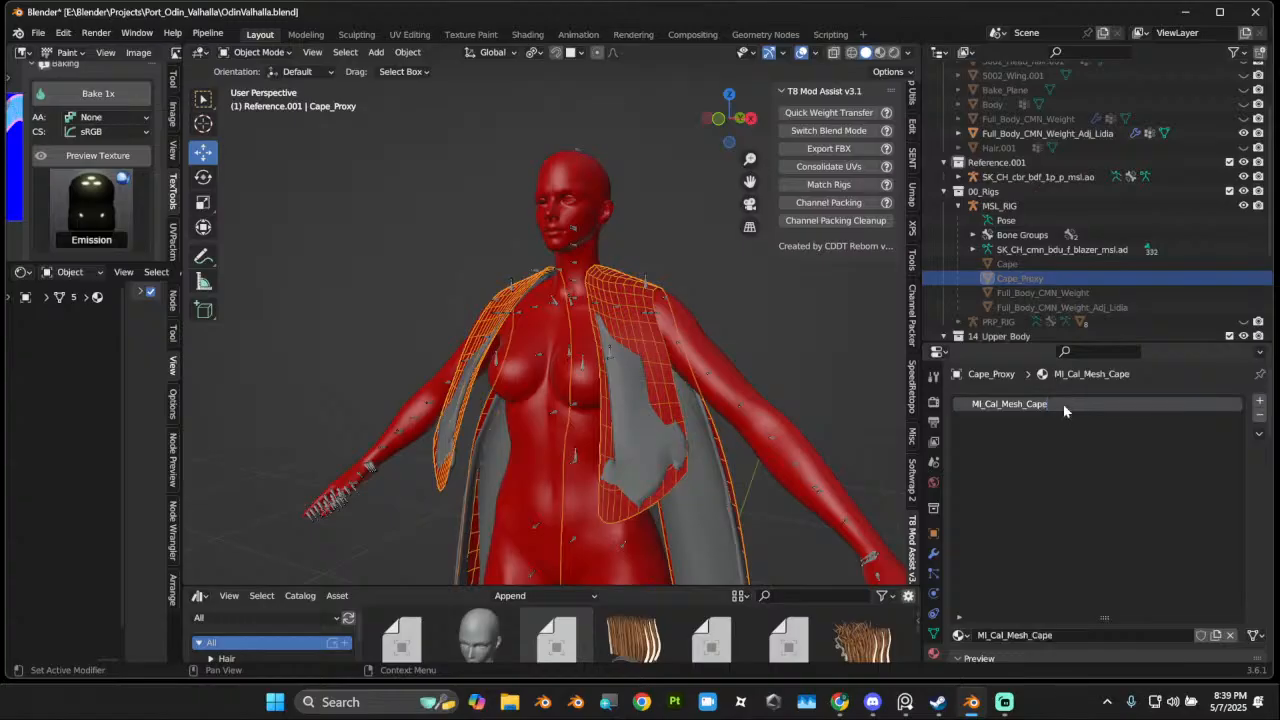
# Step: Check the two material slots on the Cape mesh and copy the name MI_CH_cf0_Odin_Valhalla_Cape
pyautogui.click(628, 452)
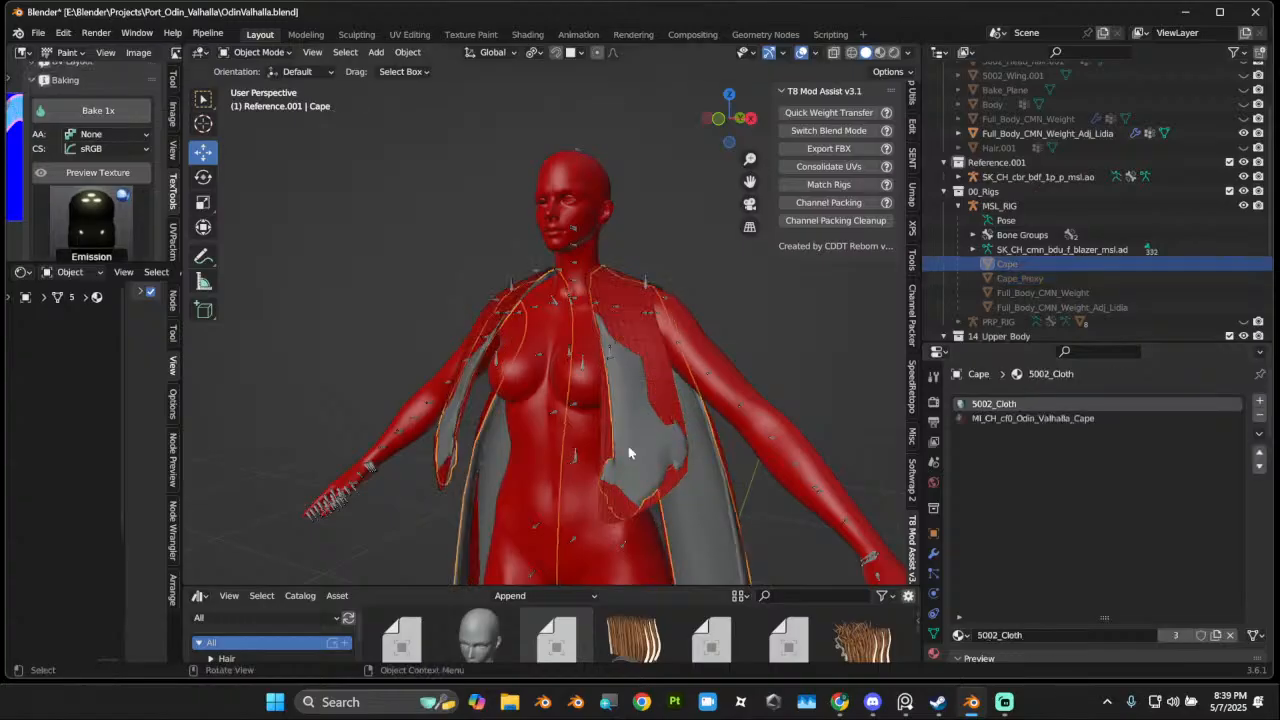
pyautogui.click(1041, 419)
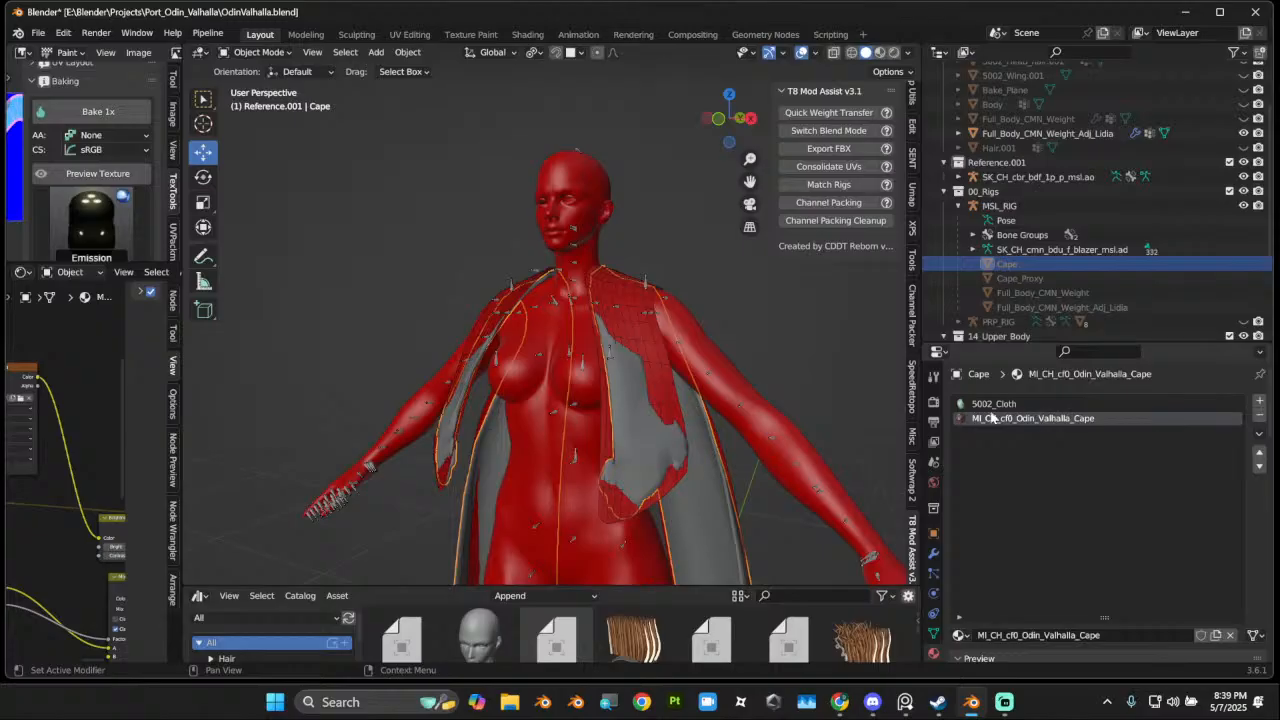
pyautogui.click(993, 404)
pyautogui.click(1030, 420)
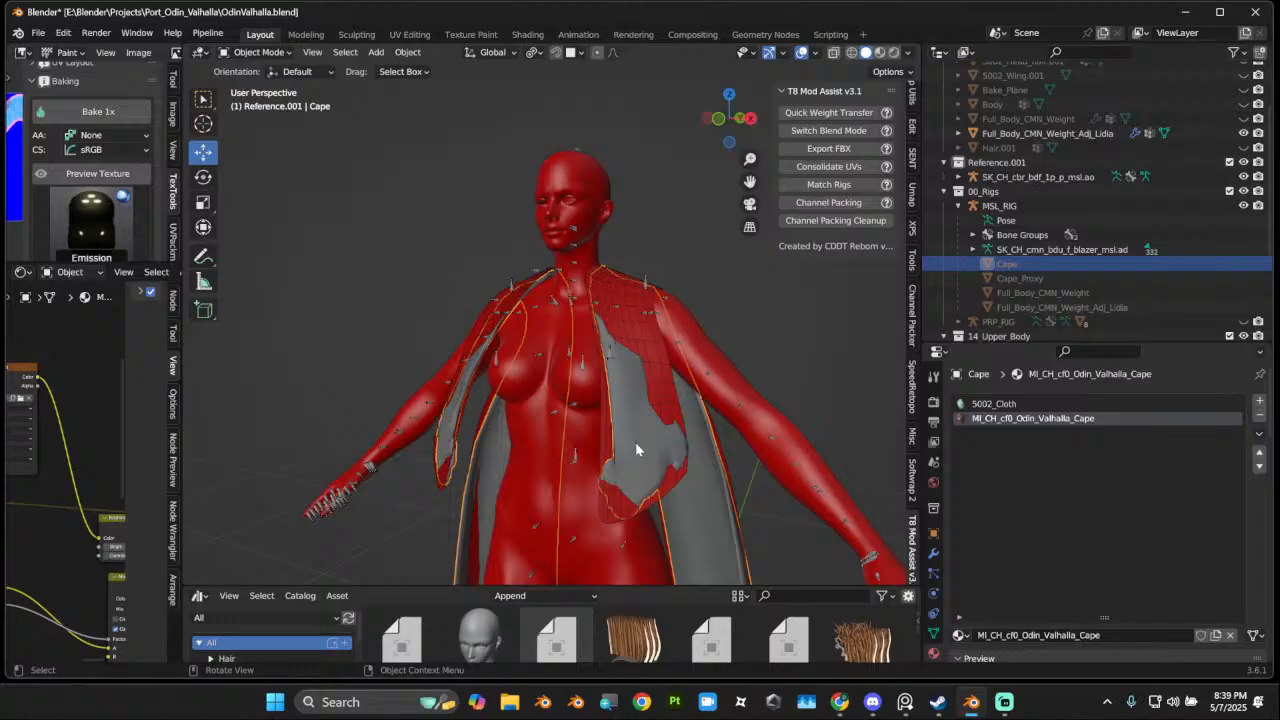
pyautogui.click(1012, 405)
pyautogui.doubleClick(1017, 421)
pyautogui.hotkey('ctrl', 'c')
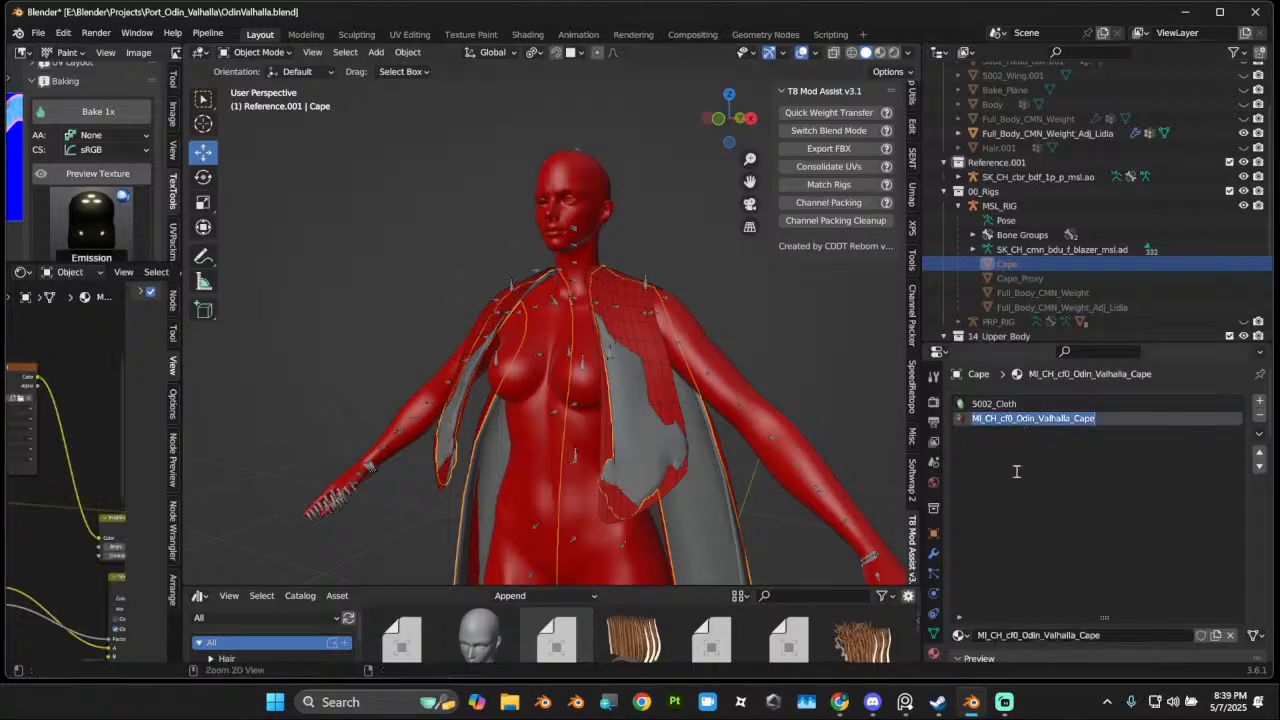
# Step: Make the Cape's 5002_Cloth material single-user and rename it with the copied name MI_CH_cf0_Odin_Valhalla_Cape
pyautogui.click(1040, 406)
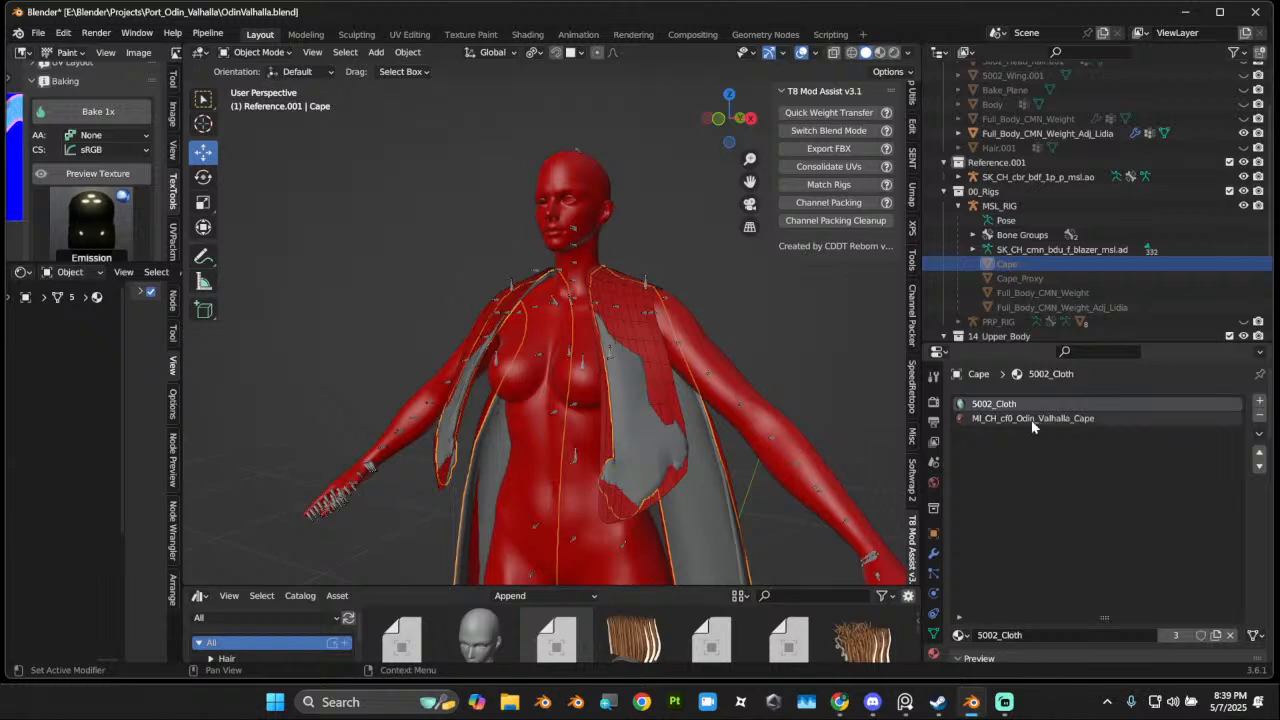
pyautogui.click(1033, 421)
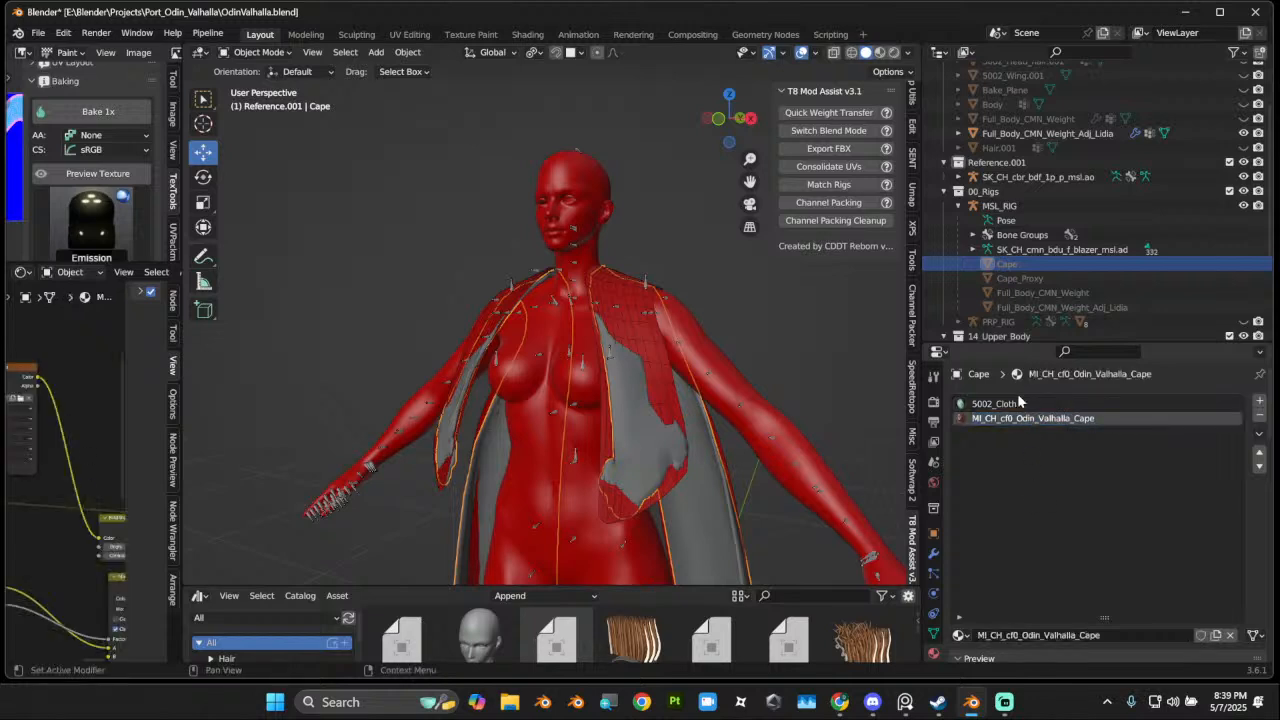
pyautogui.click(1019, 403)
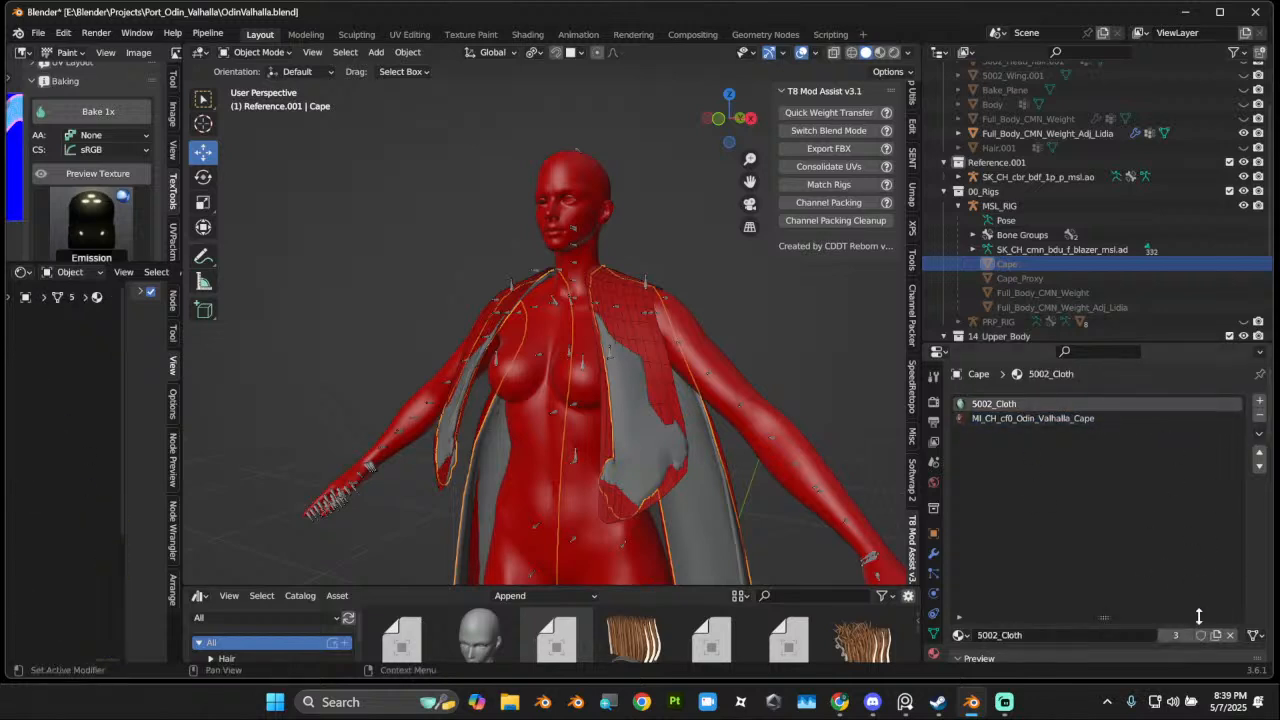
pyautogui.click(1175, 635)
pyautogui.doubleClick(1058, 403)
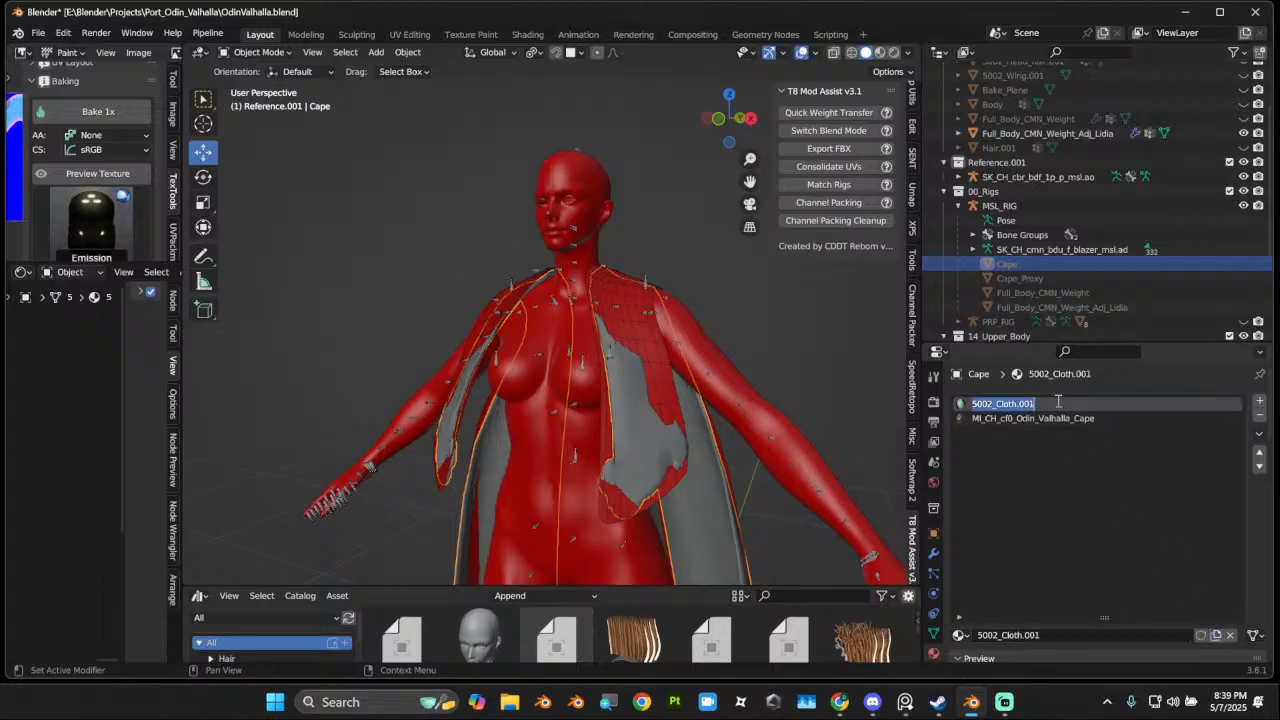
pyautogui.hotkey('ctrl', 'v')
pyautogui.press('Return')
# Step: Remove the Cape's second material slot and rename the remaining material exactly MI_CH_cf0_Odin_Valhalla_Cape
pyautogui.click(1103, 420)
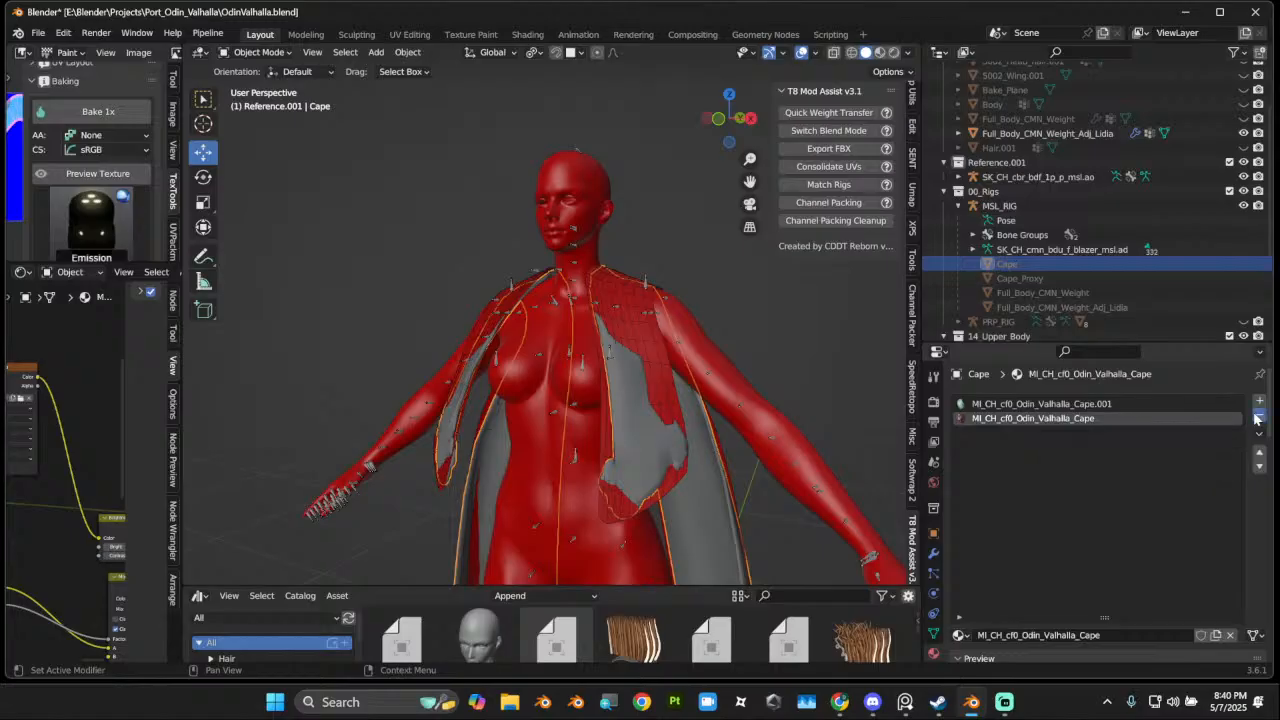
pyautogui.click(1257, 418)
pyautogui.doubleClick(1130, 407)
pyautogui.click(1130, 407)
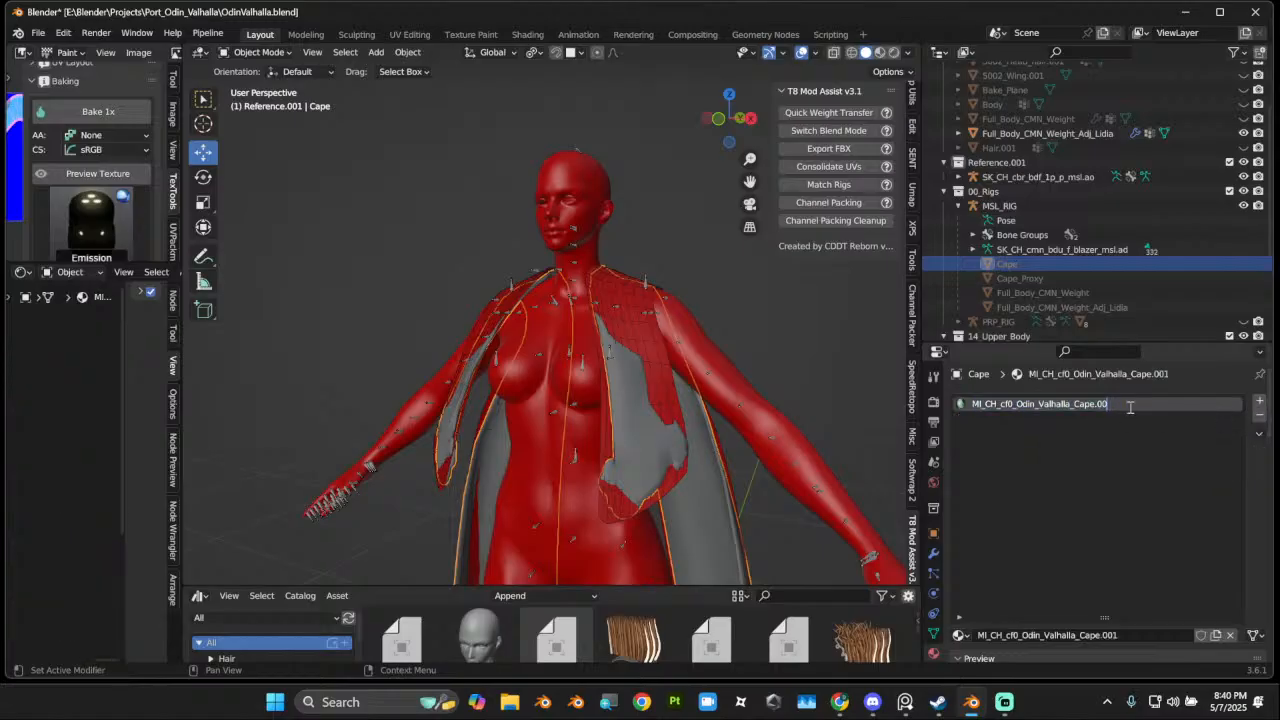
pyautogui.press('Return')
# Step: Examine the Cape_Proxy mesh in Vertex Paint mode, then return it to Object Mode
pyautogui.moveTo(760, 400); pyautogui.dragTo(551, 363, button='middle')
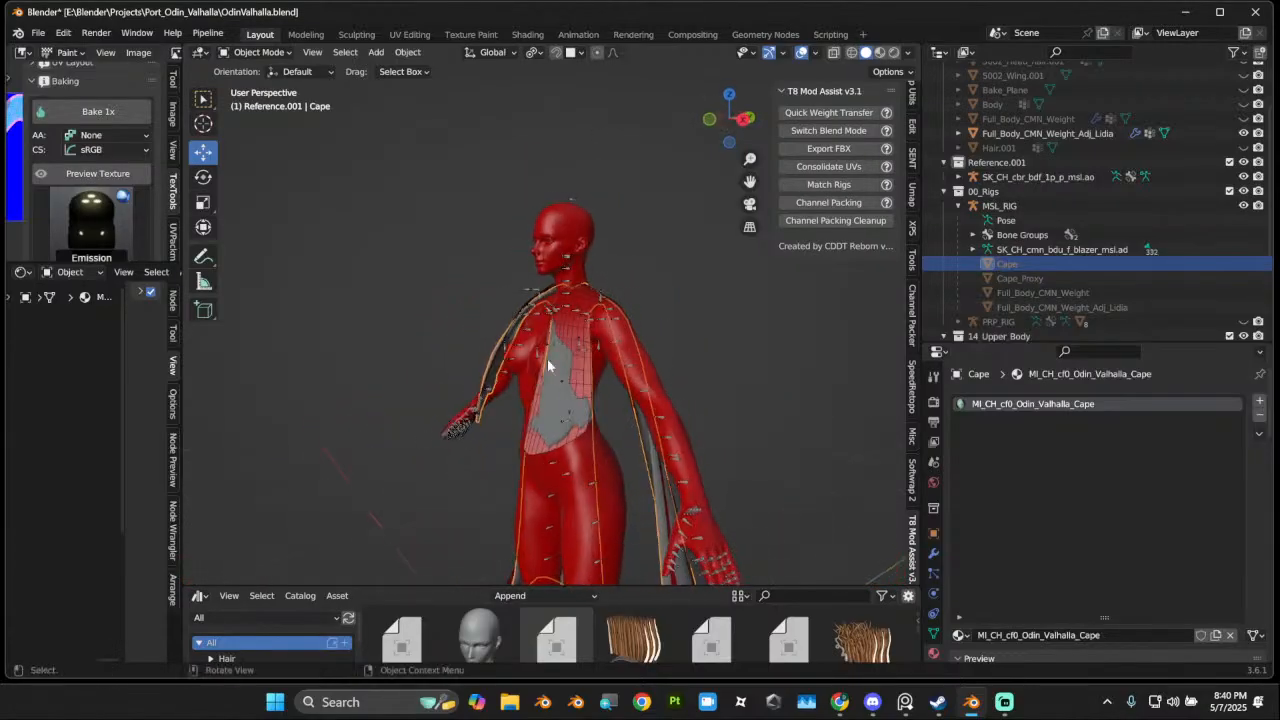
pyautogui.click(573, 344)
pyautogui.click(258, 56)
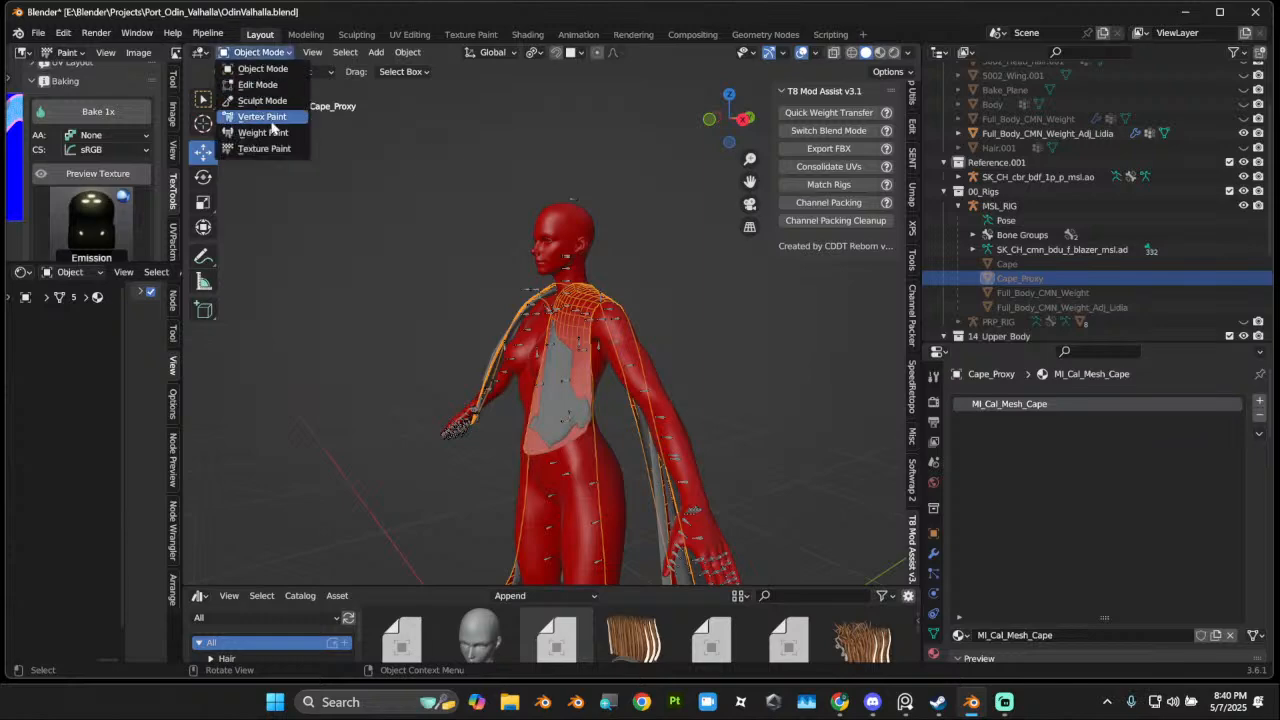
pyautogui.click(276, 122)
pyautogui.moveTo(572, 328)
pyautogui.mouseDown(button='middle')
pyautogui.moveTo(581, 371)
pyautogui.moveTo(540, 380)
pyautogui.moveTo(600, 395)
pyautogui.moveTo(570, 405)
pyautogui.moveTo(612, 425)
pyautogui.moveTo(603, 410)
pyautogui.moveTo(632, 365)
pyautogui.moveTo(655, 375)
pyautogui.moveTo(605, 343)
pyautogui.moveTo(629, 378)
pyautogui.mouseUp(button='middle')
pyautogui.scroll(4, 581, 371)
pyautogui.click(260, 53)
pyautogui.click(262, 68)
pyautogui.scroll(-3, 511, 273)
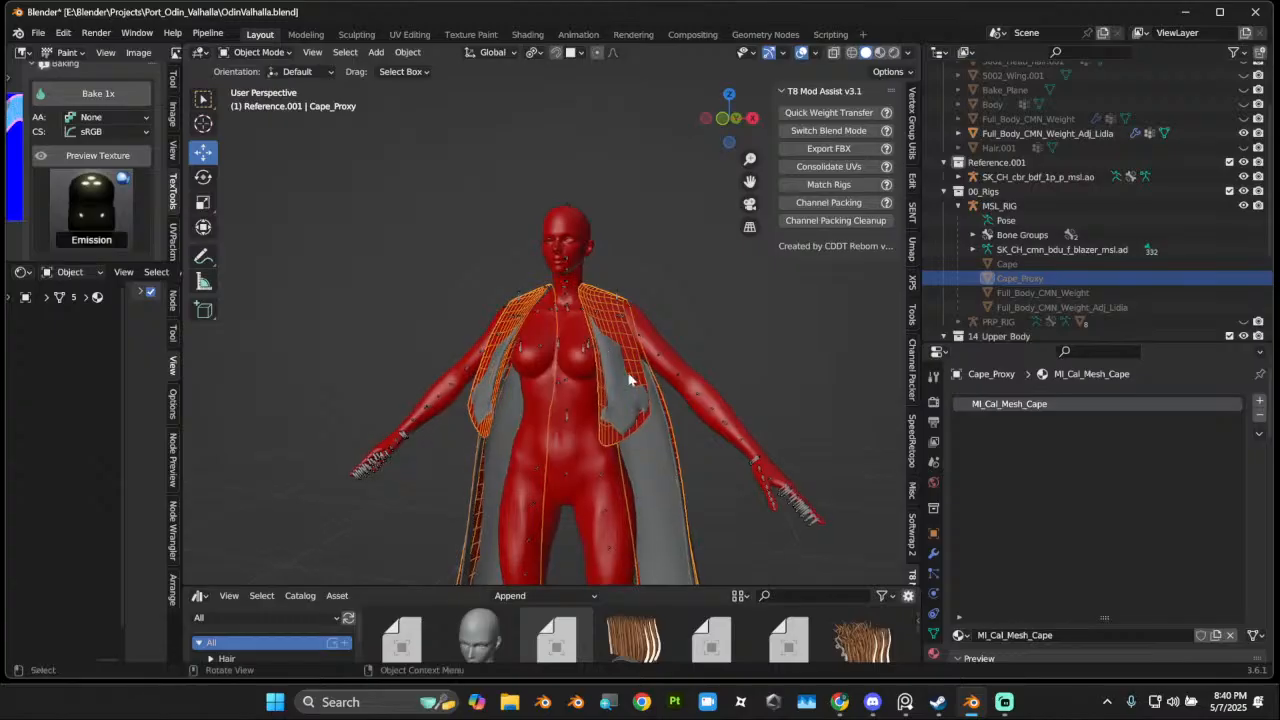
pyautogui.scroll(-2, 626, 415)
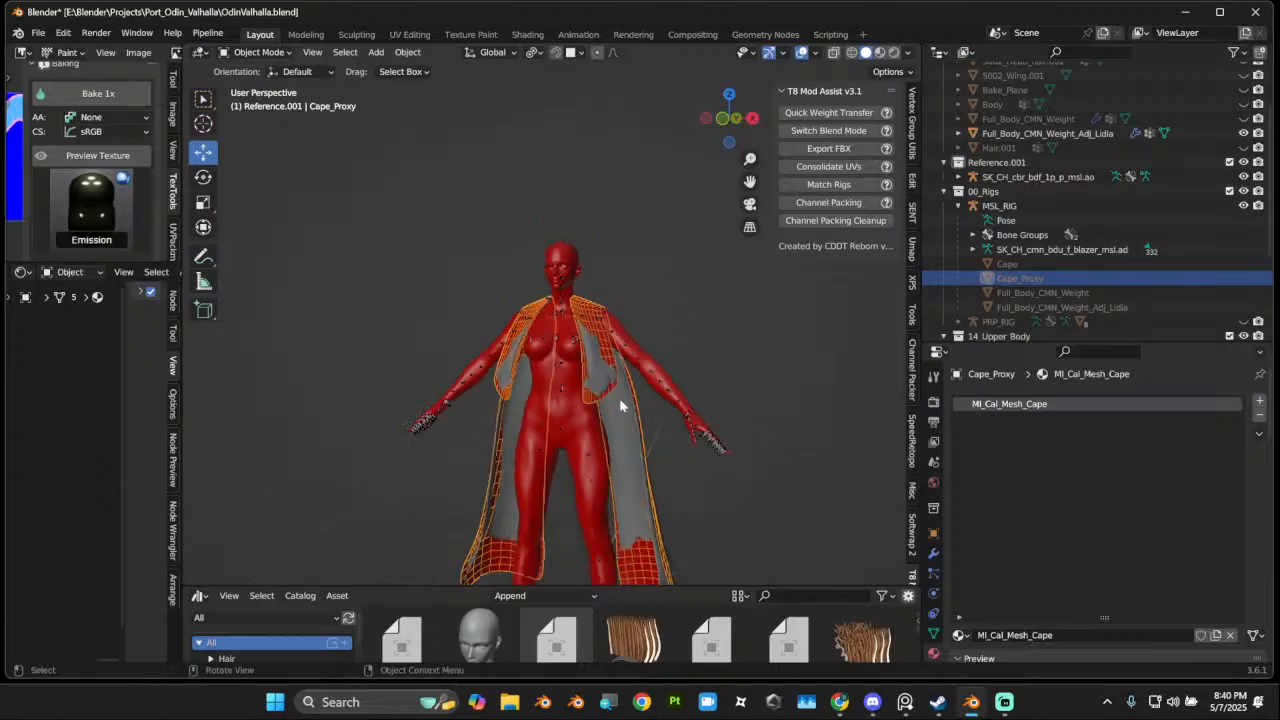
# Step: Hide the reference armature SK_CH_cbr_bdf_1p_p_msl.ao and select MSL_RIG, Cape, Cape_Proxy and Full_Body_CMN_Weight_Adj_Lidia, making the body mesh active
pyautogui.press('a')
pyautogui.moveTo(569, 391); pyautogui.dragTo(640, 350, button='middle')
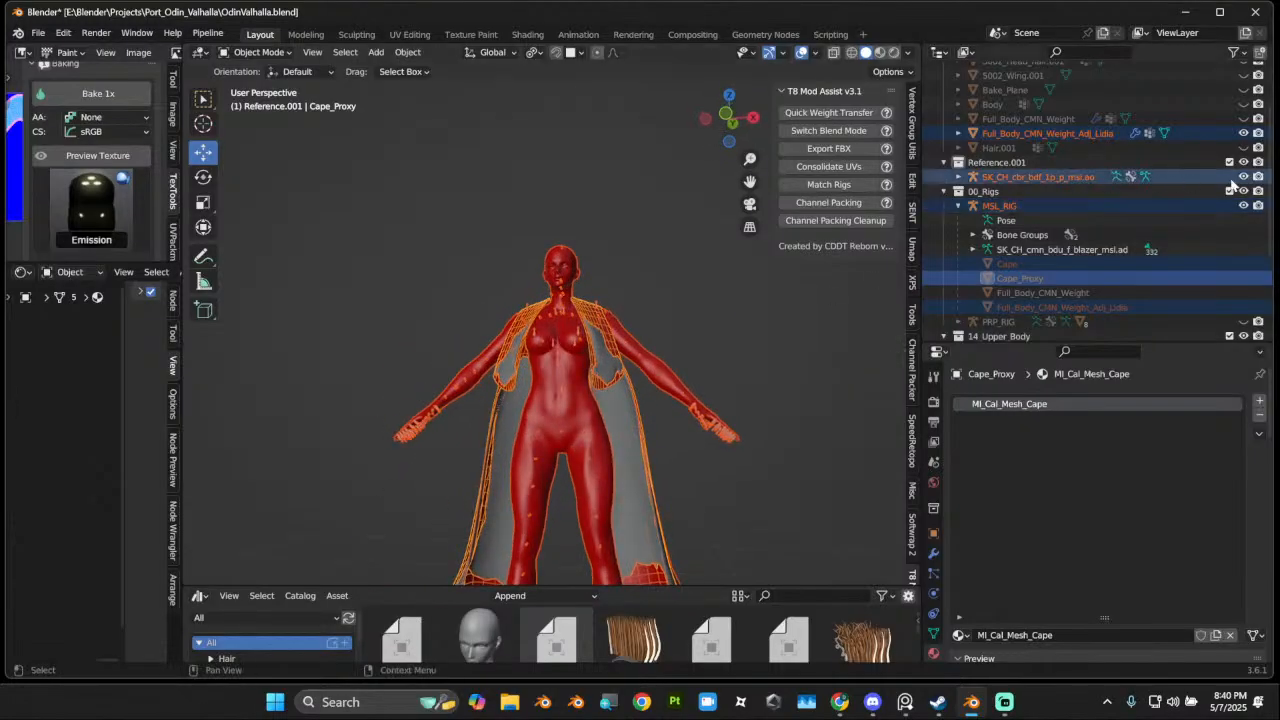
pyautogui.click(643, 291)
pyautogui.press('a')
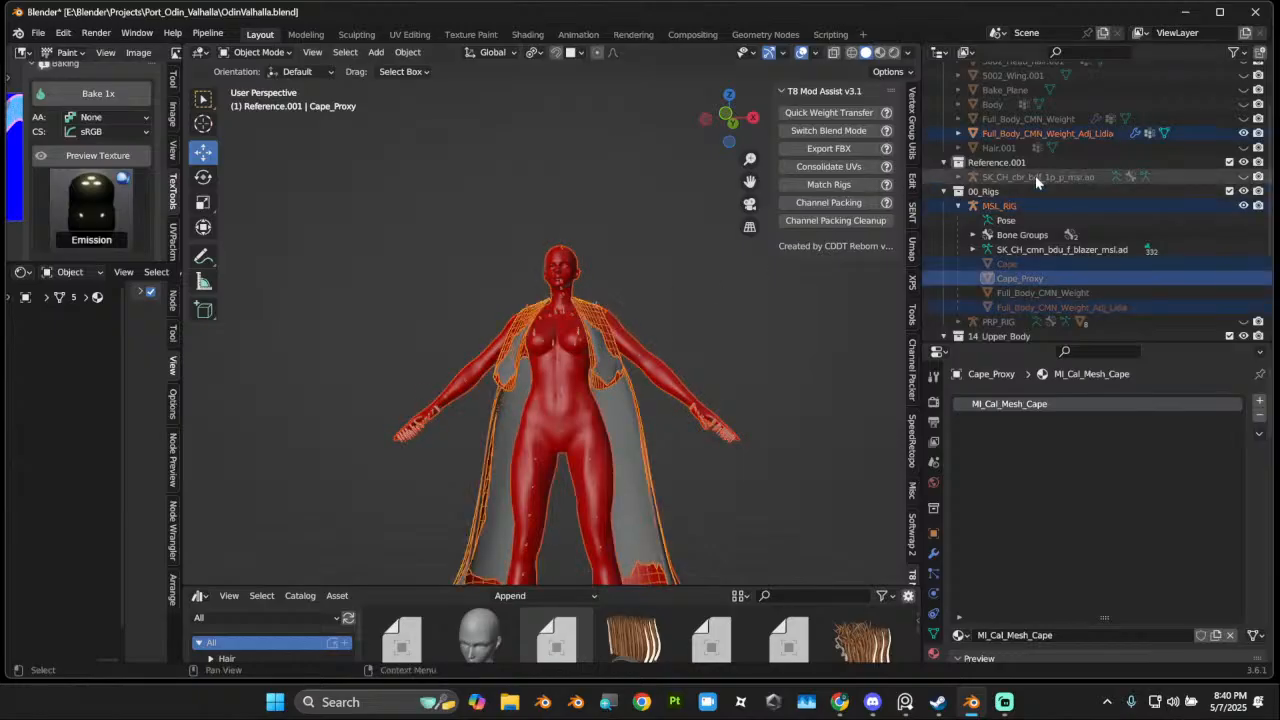
pyautogui.scroll(2, 1042, 158)
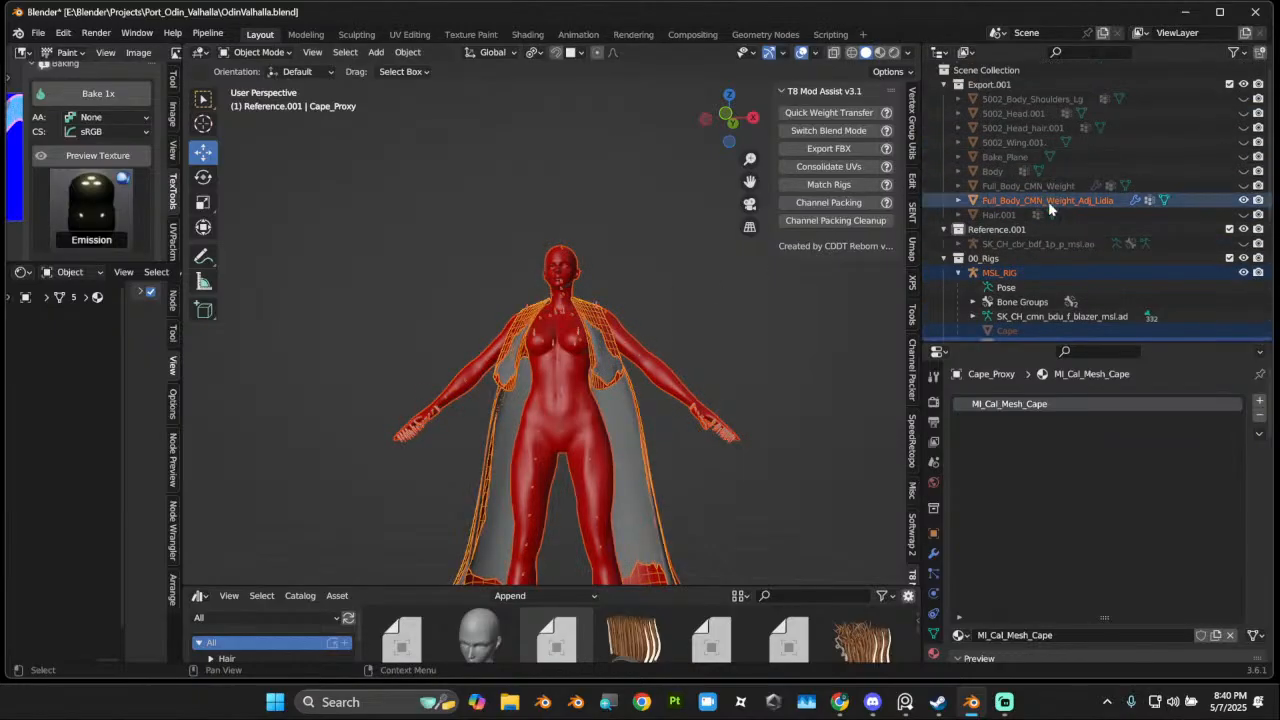
pyautogui.click(1045, 193)
pyautogui.scroll(-3, 1047, 220)
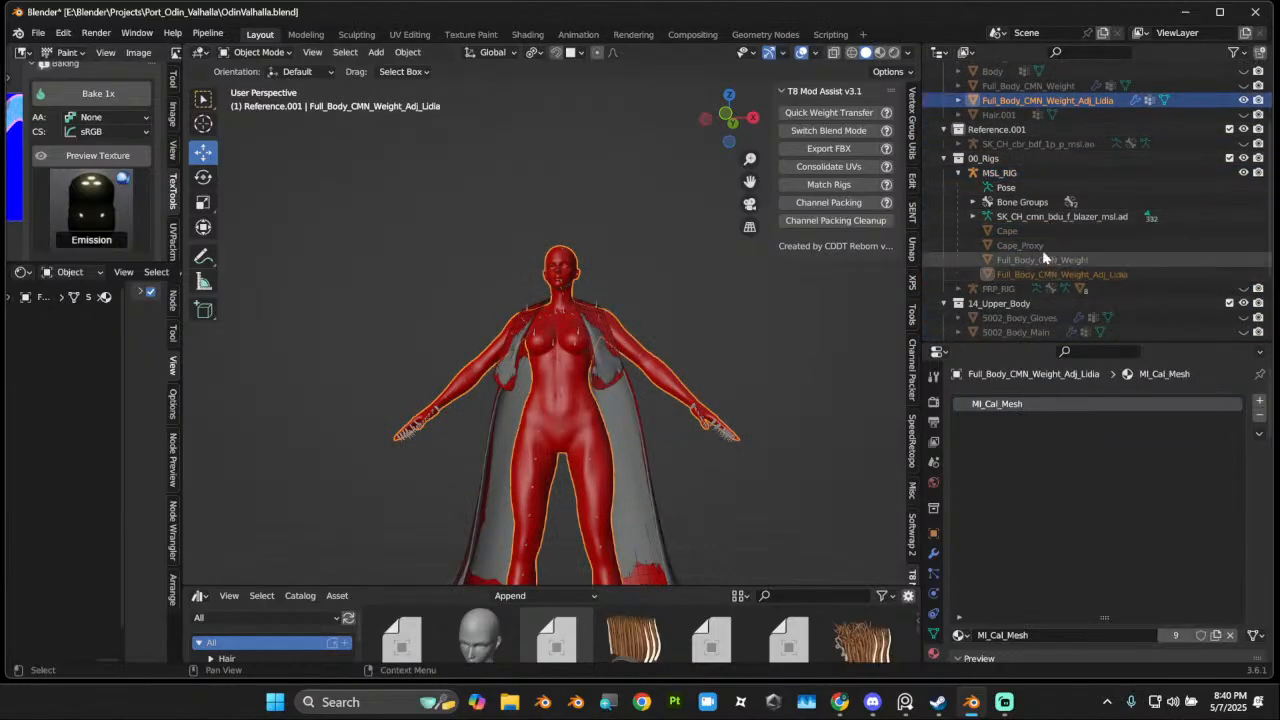
pyautogui.press('a')
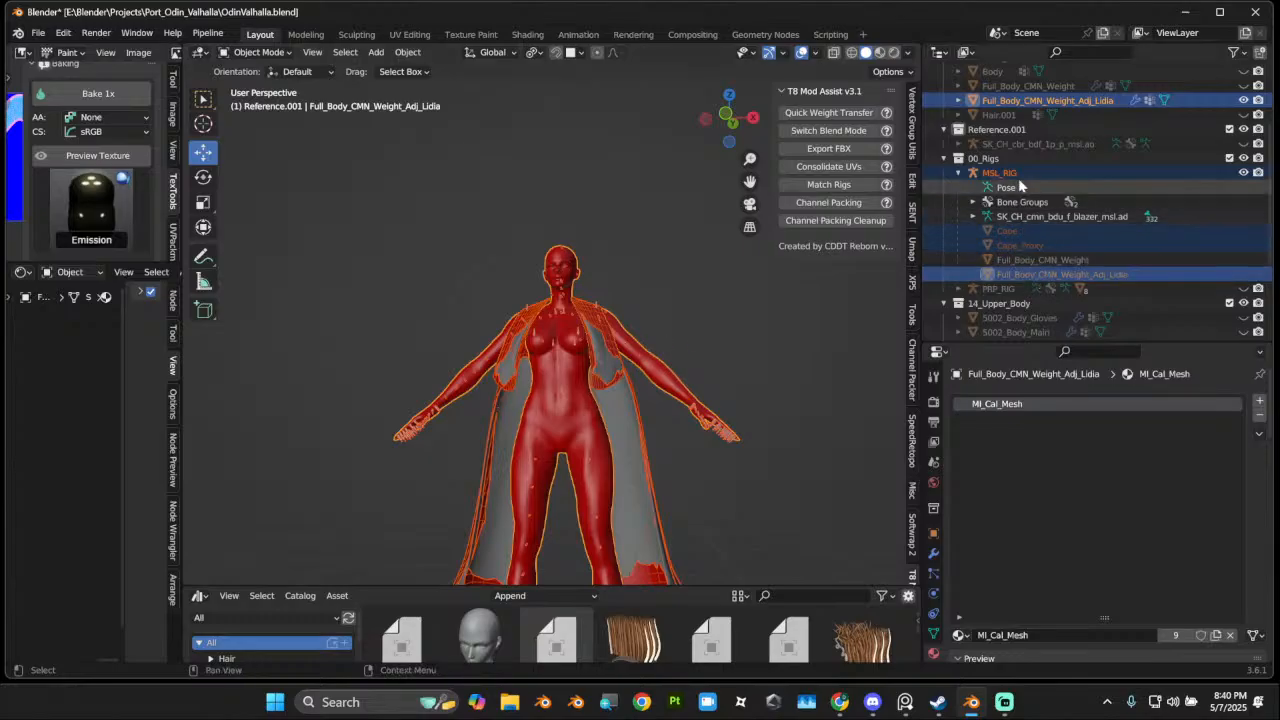
pyautogui.moveTo(730, 262); pyautogui.dragTo(700, 317, button='middle')
pyautogui.scroll(-2, 700, 317)
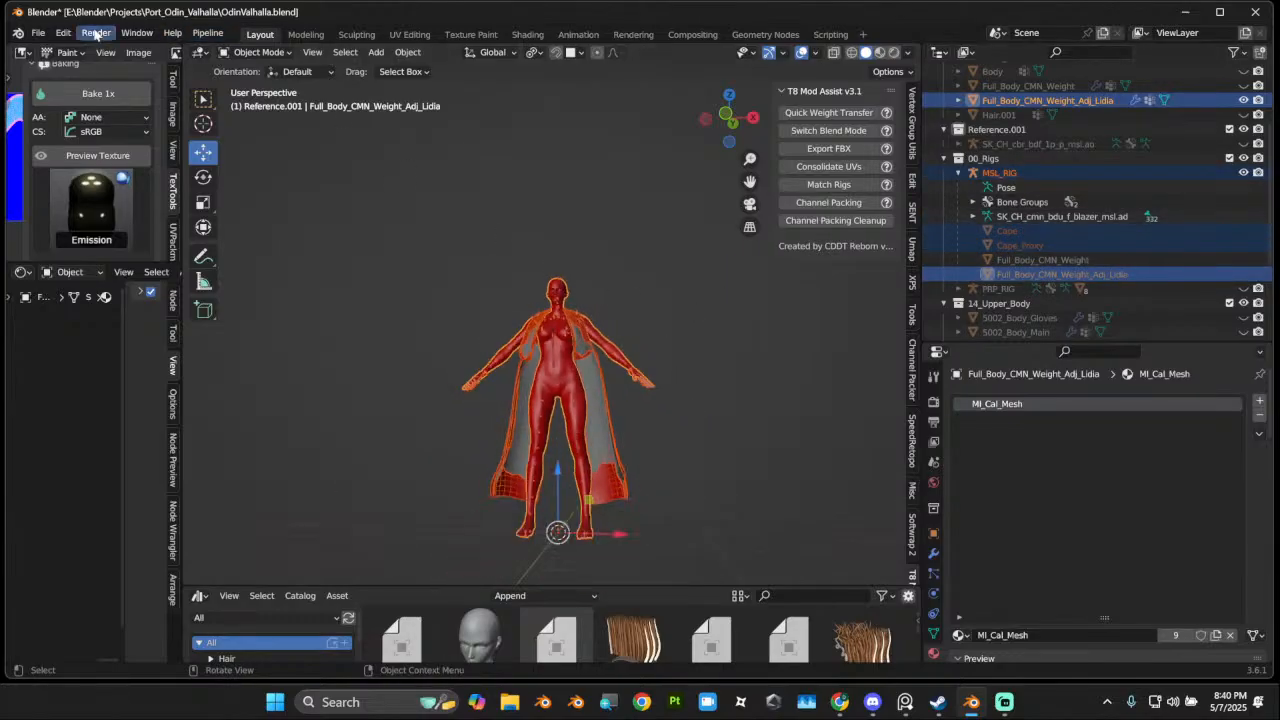
# Step: Export the selected objects as SK_CH_CMN_Adj_Lidia_MSL_PA_Cape_Transfer.fbx in the Port_Odin_Valhalla project folder
pyautogui.click(38, 32)
pyautogui.moveTo(93, 243)
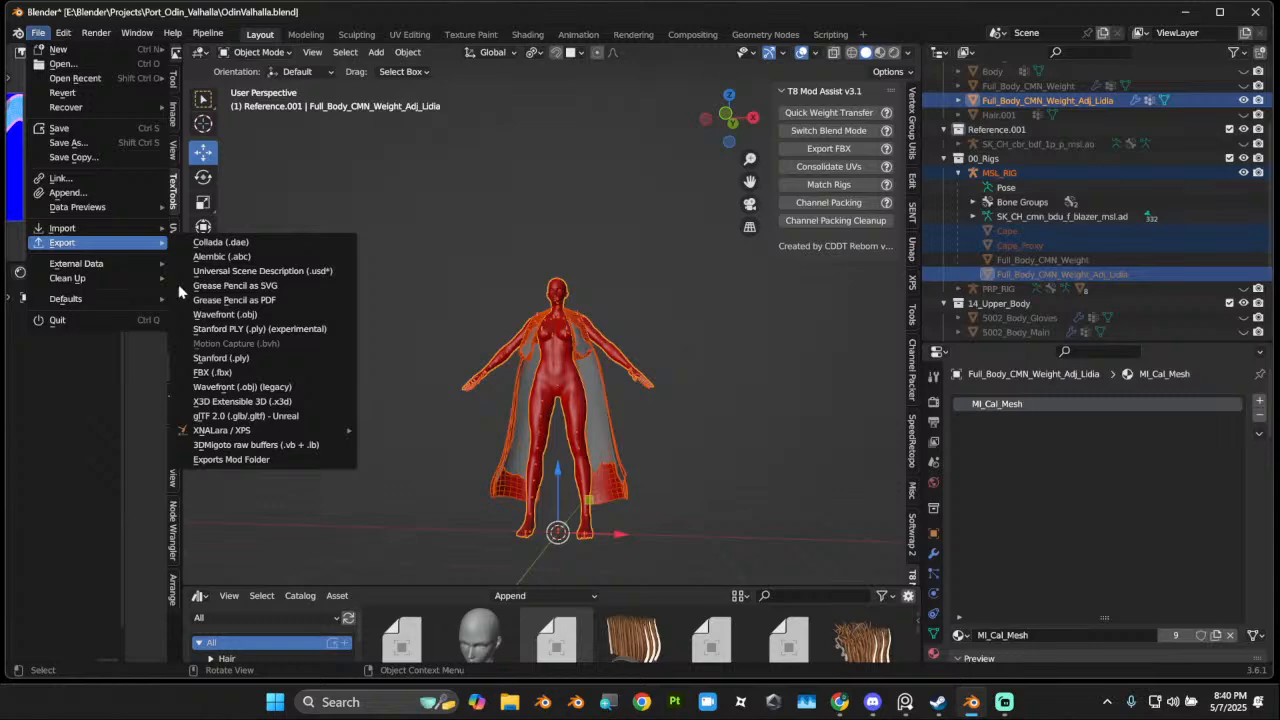
pyautogui.click(242, 372)
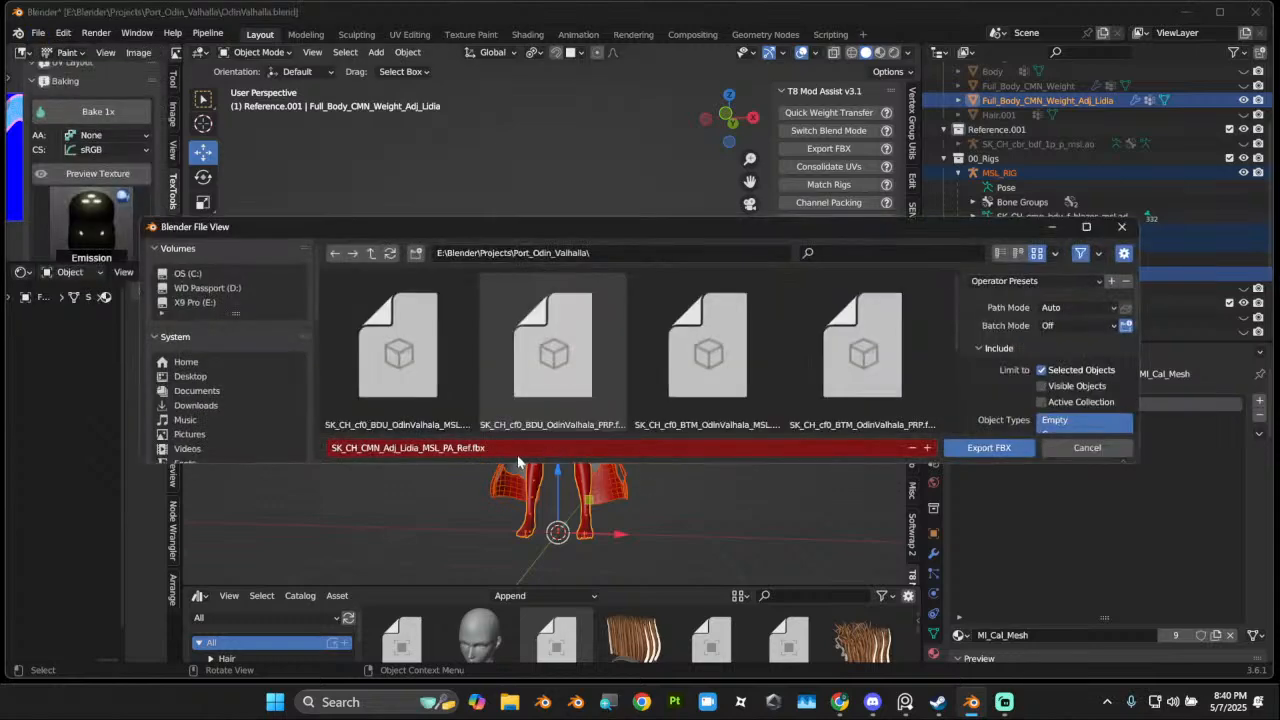
pyautogui.click(486, 451)
pyautogui.click(475, 451)
pyautogui.press('Left')
pyautogui.press('Left')
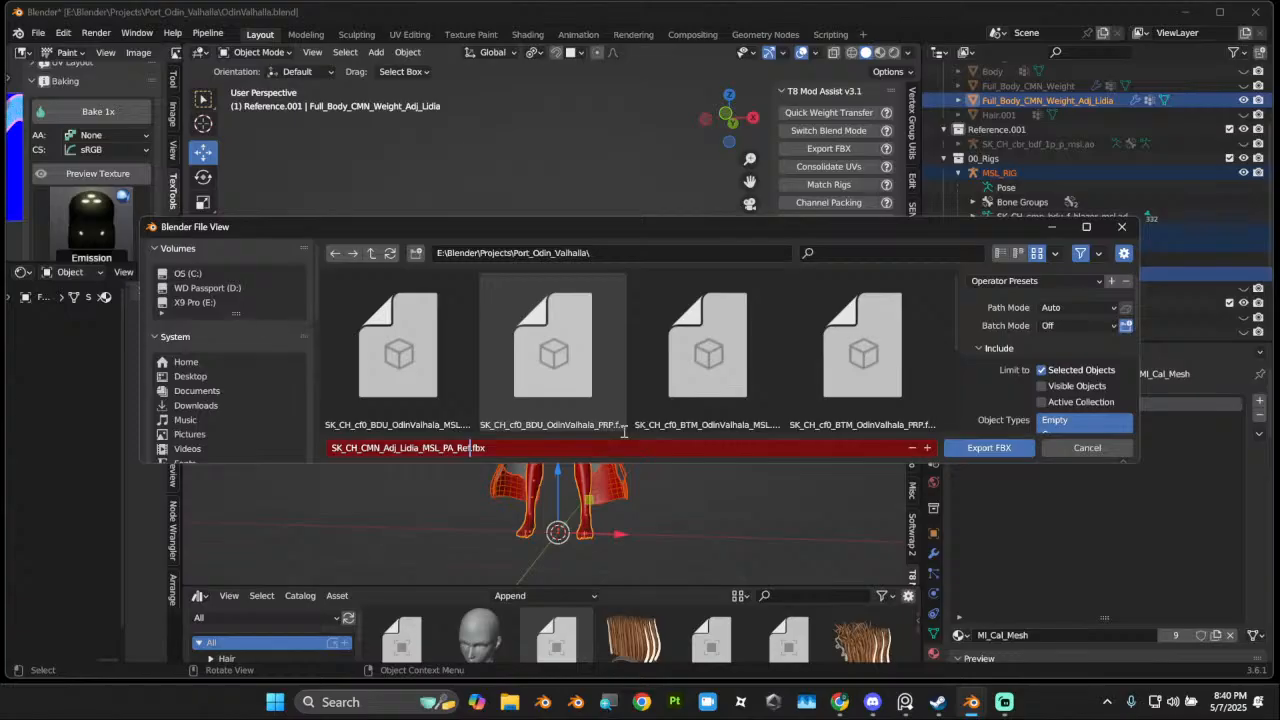
pyautogui.press('BackSpace')
pyautogui.press('BackSpace')
pyautogui.press('Delete')
pyautogui.write('Cape_Transfer')
pyautogui.press('Return')
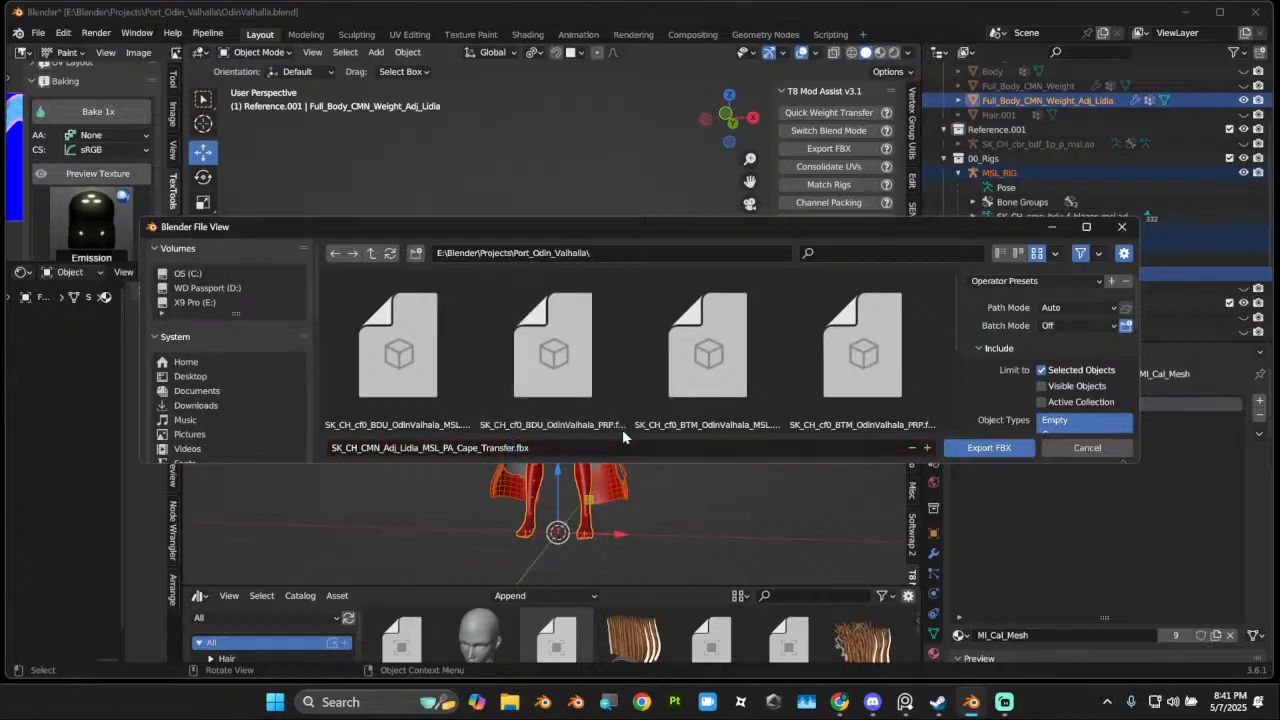
pyautogui.click(980, 442)
# Step: Launch the Polaris.uproject shortcut from the Launchers folder on the X9 Pro (E:) drive
pyautogui.click(508, 704)
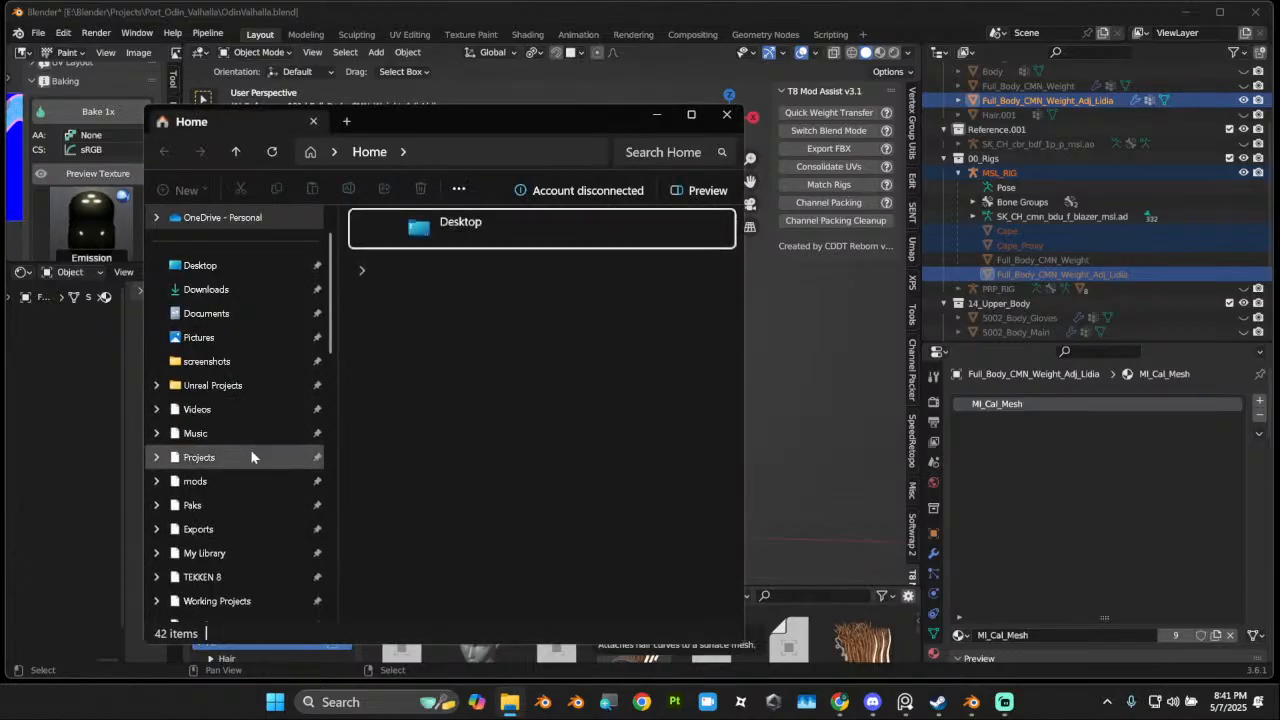
pyautogui.click(241, 469)
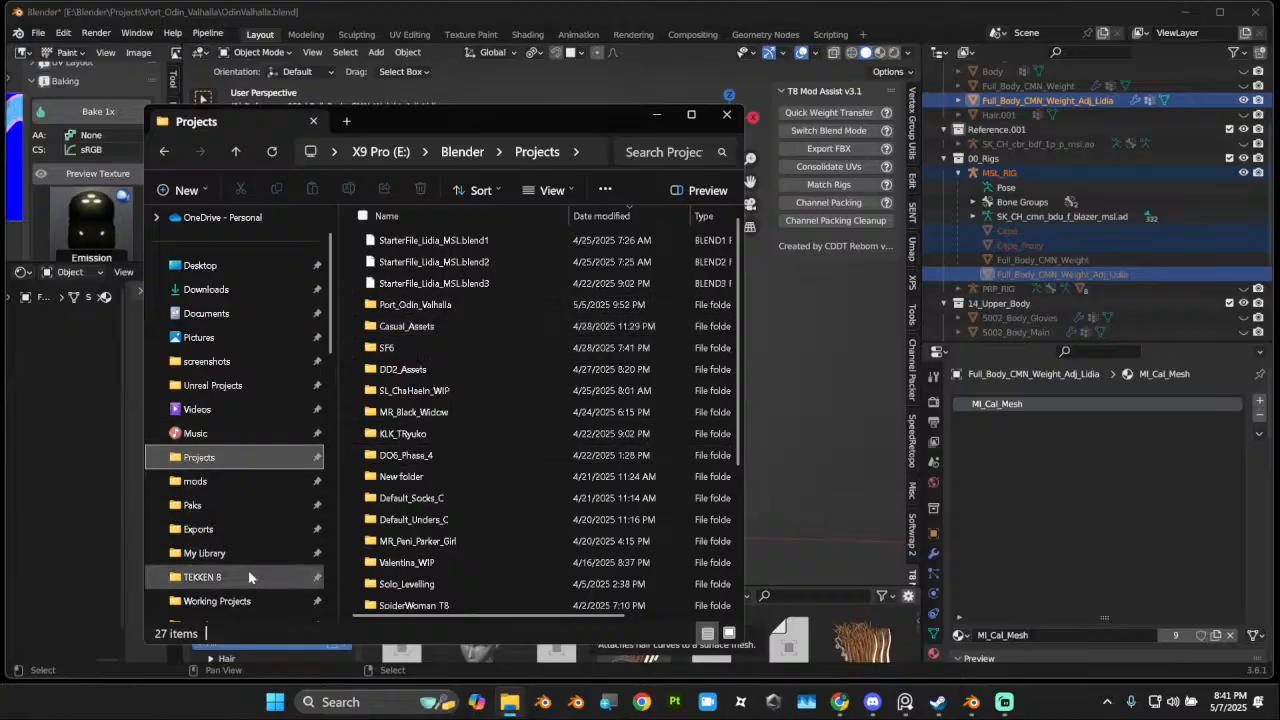
pyautogui.scroll(-2, 246, 594)
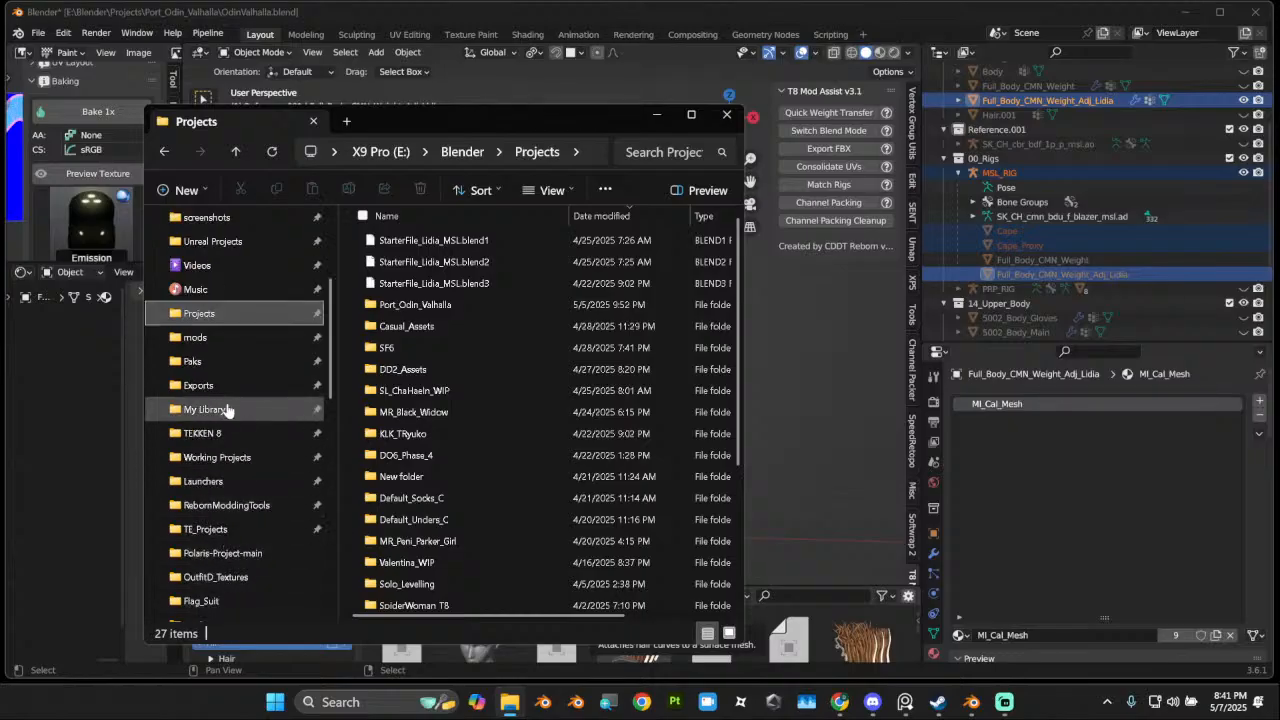
pyautogui.scroll(2, 265, 374)
pyautogui.scroll(-5, 260, 420)
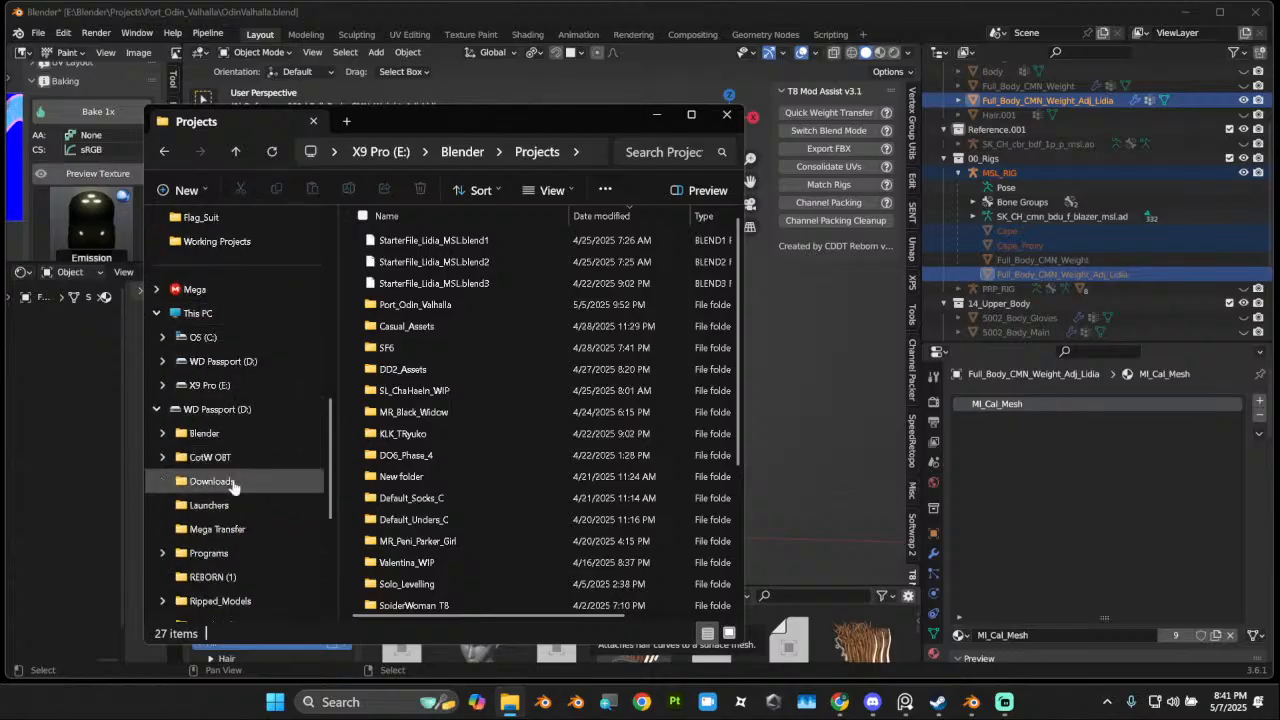
pyautogui.click(240, 498)
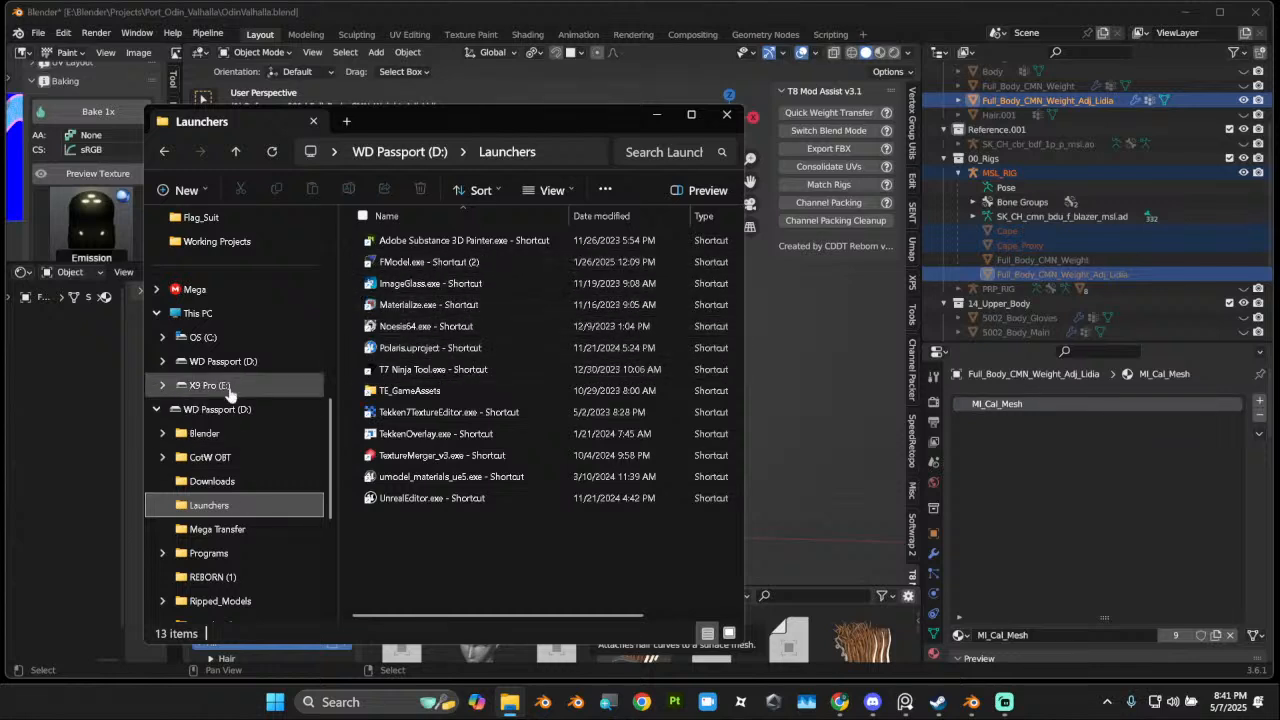
pyautogui.click(195, 385)
pyautogui.doubleClick(457, 262)
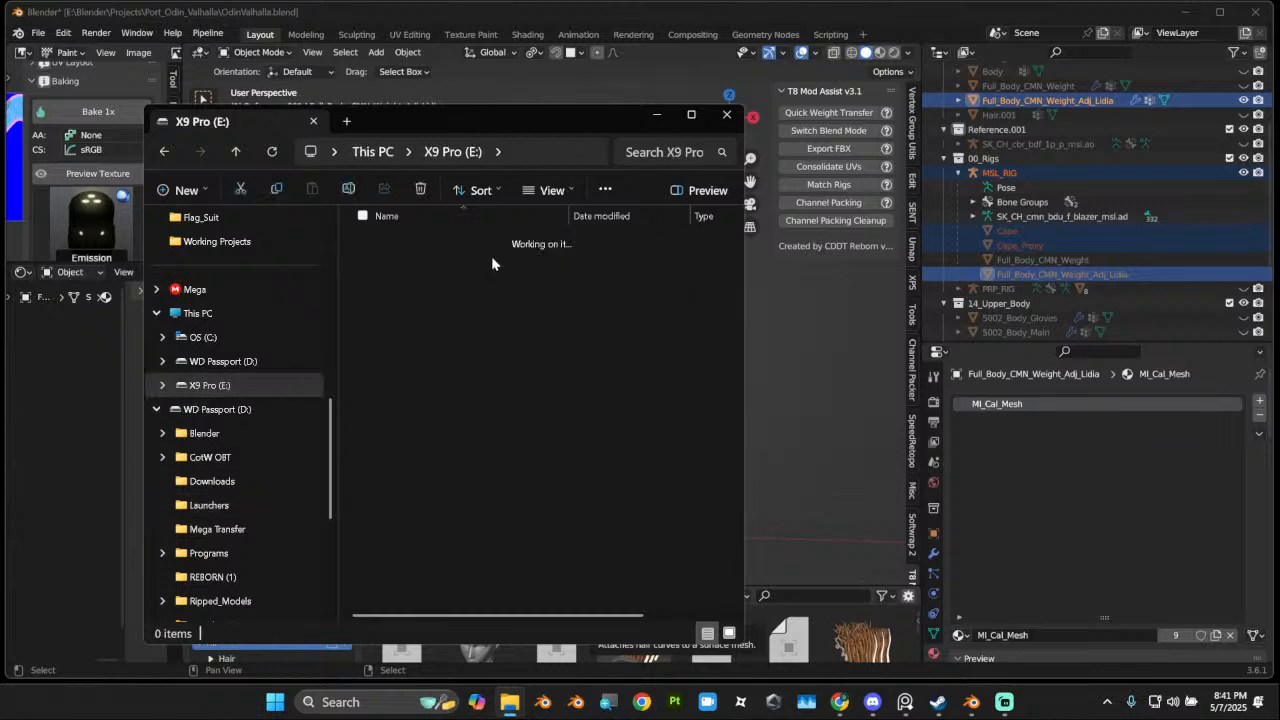
pyautogui.doubleClick(502, 262)
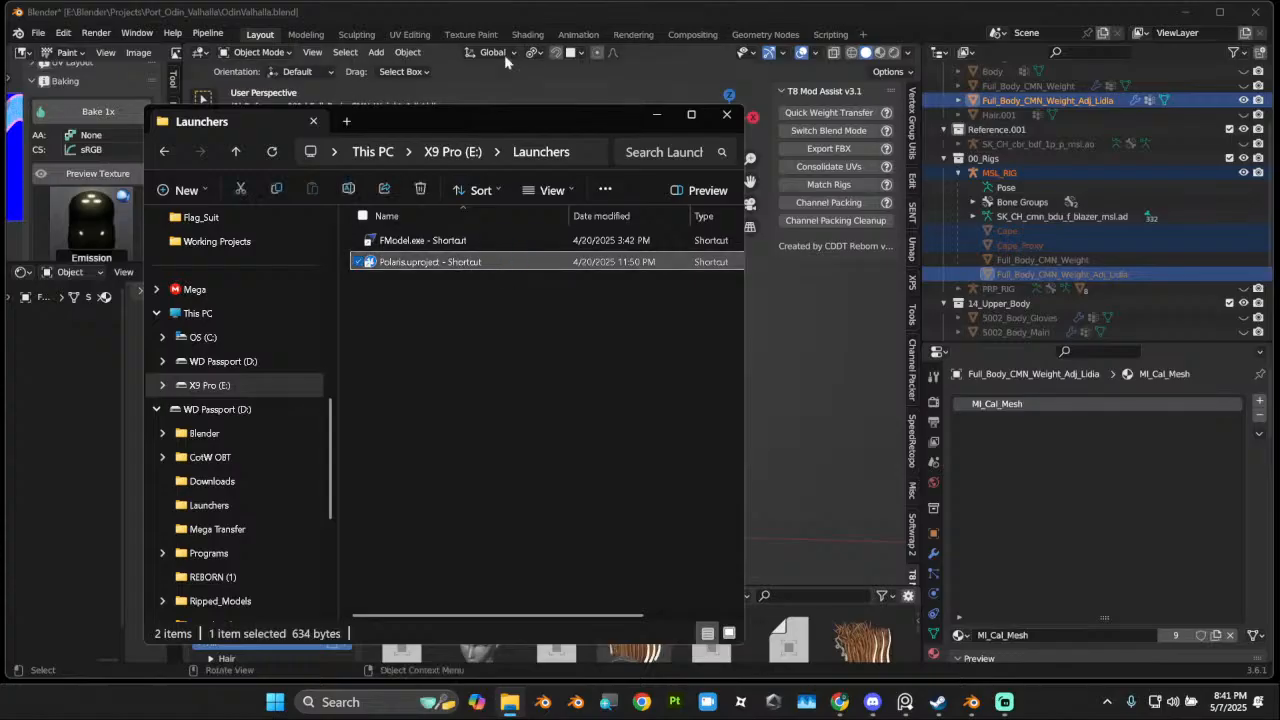
pyautogui.click(778, 378)
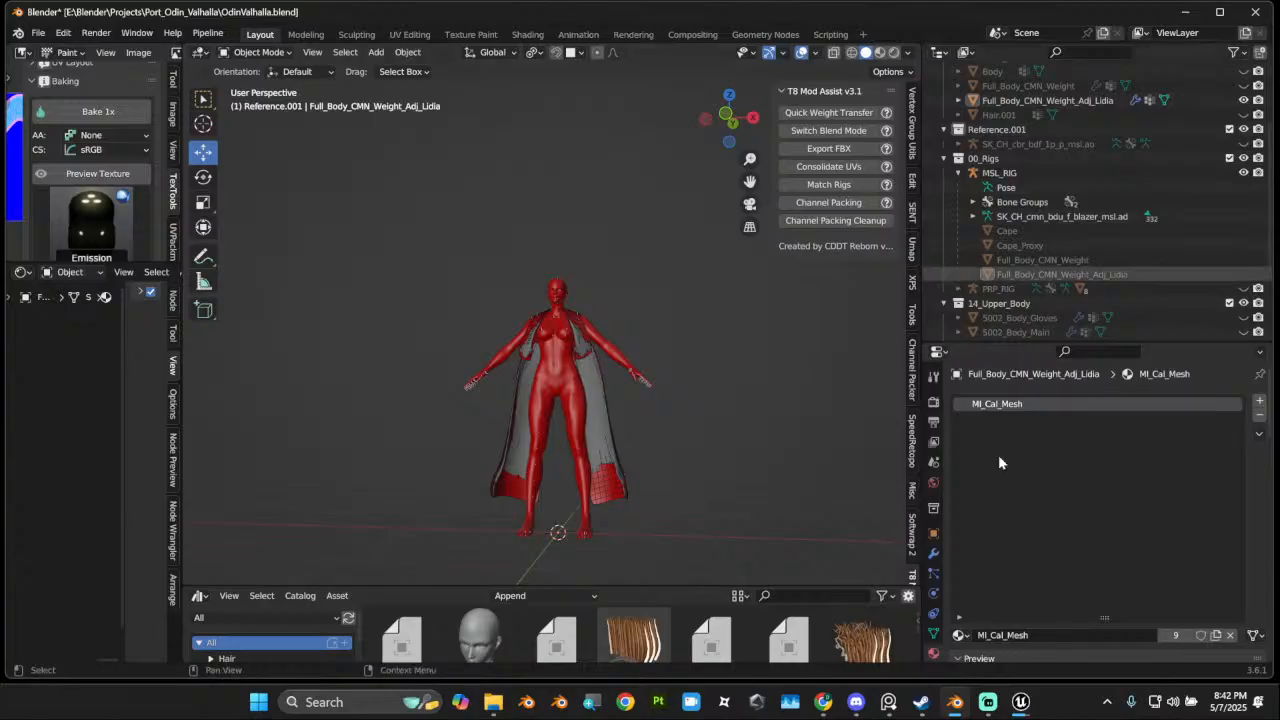
# Step: Check the Unreal Editor's loading progress, return to Blender and save OdinValhalla.blend
pyautogui.moveTo(1021, 702)
pyautogui.click(1020, 628)
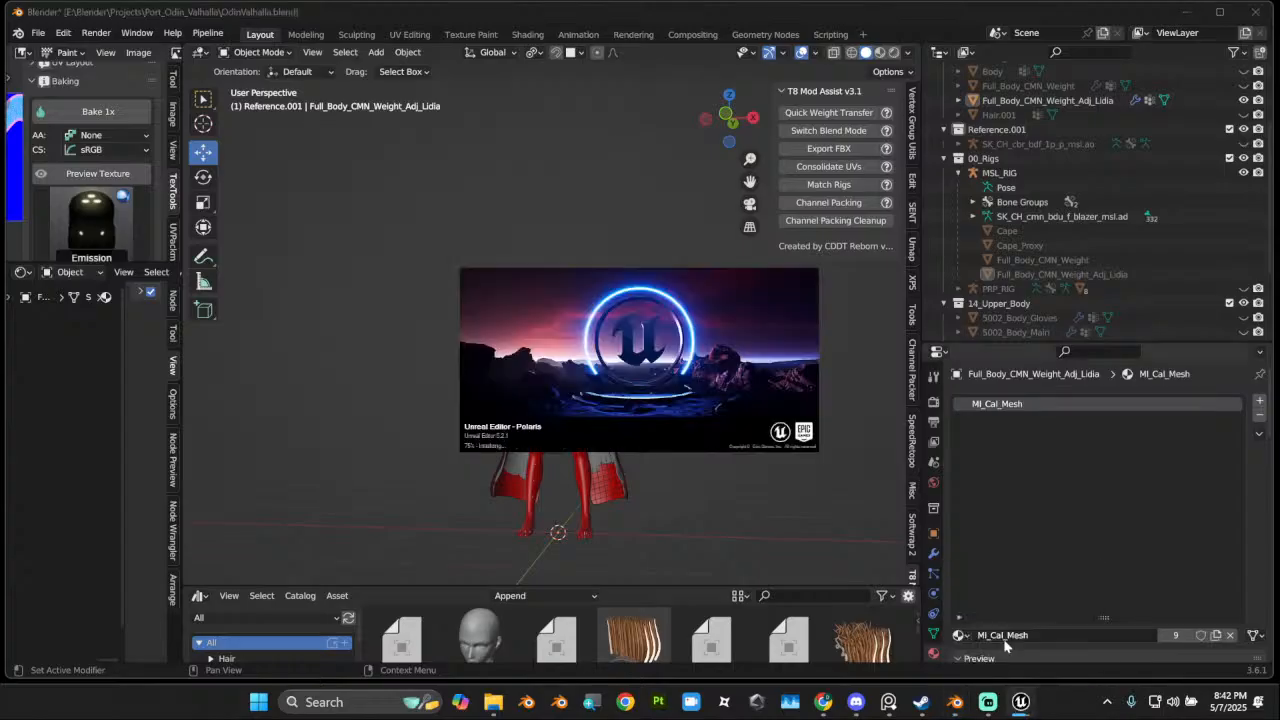
pyautogui.click(716, 494)
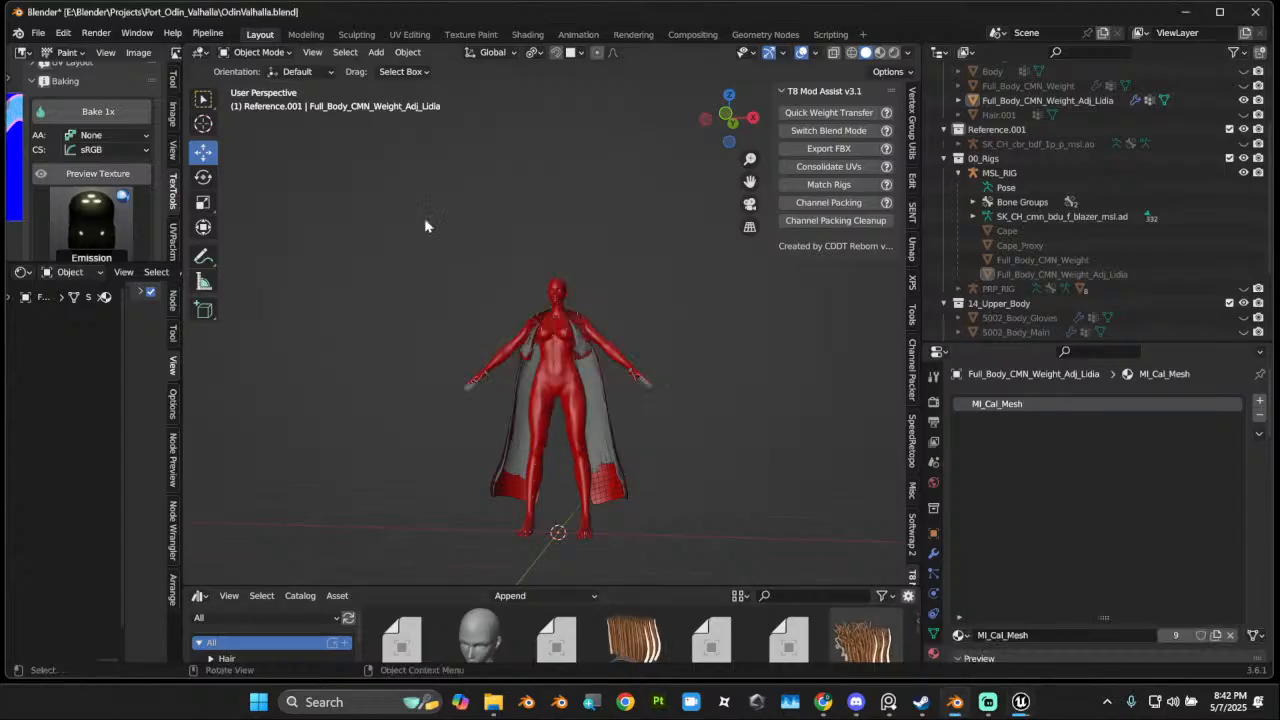
pyautogui.click(37, 32)
pyautogui.click(78, 134)
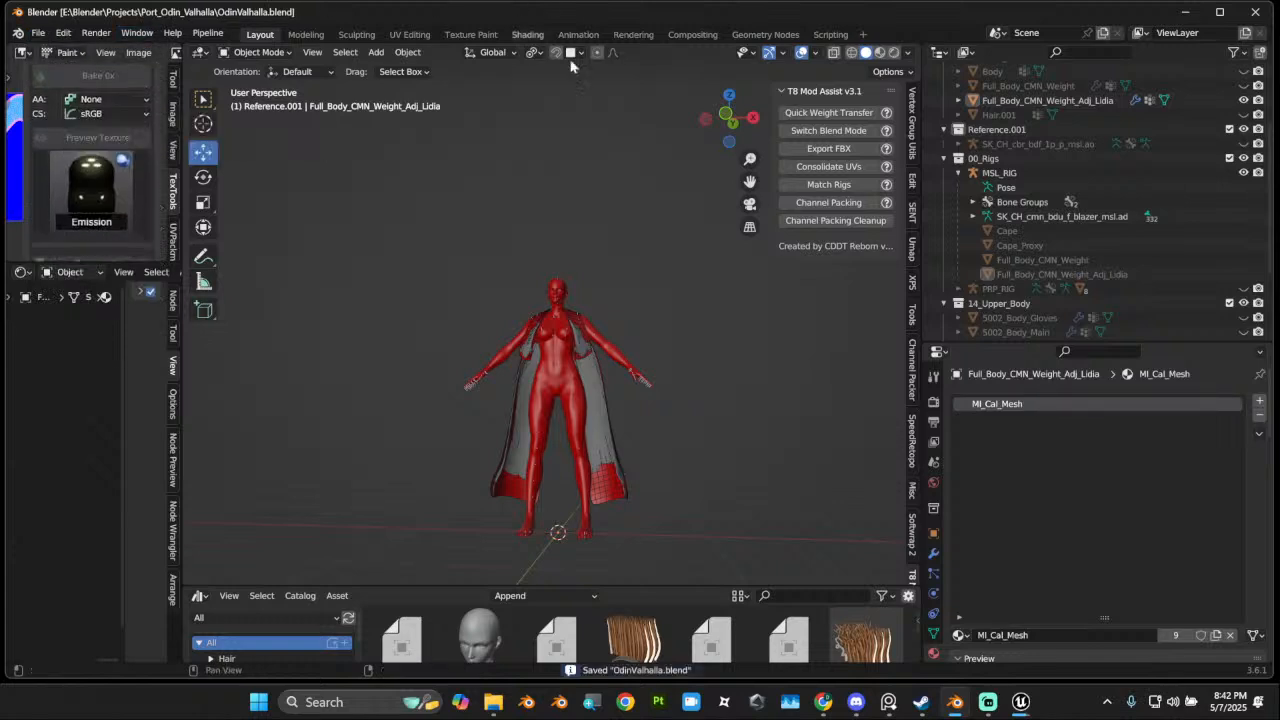
pyautogui.click(729, 120)
pyautogui.scroll(4, 628, 295)
pyautogui.scroll(2, 615, 285)
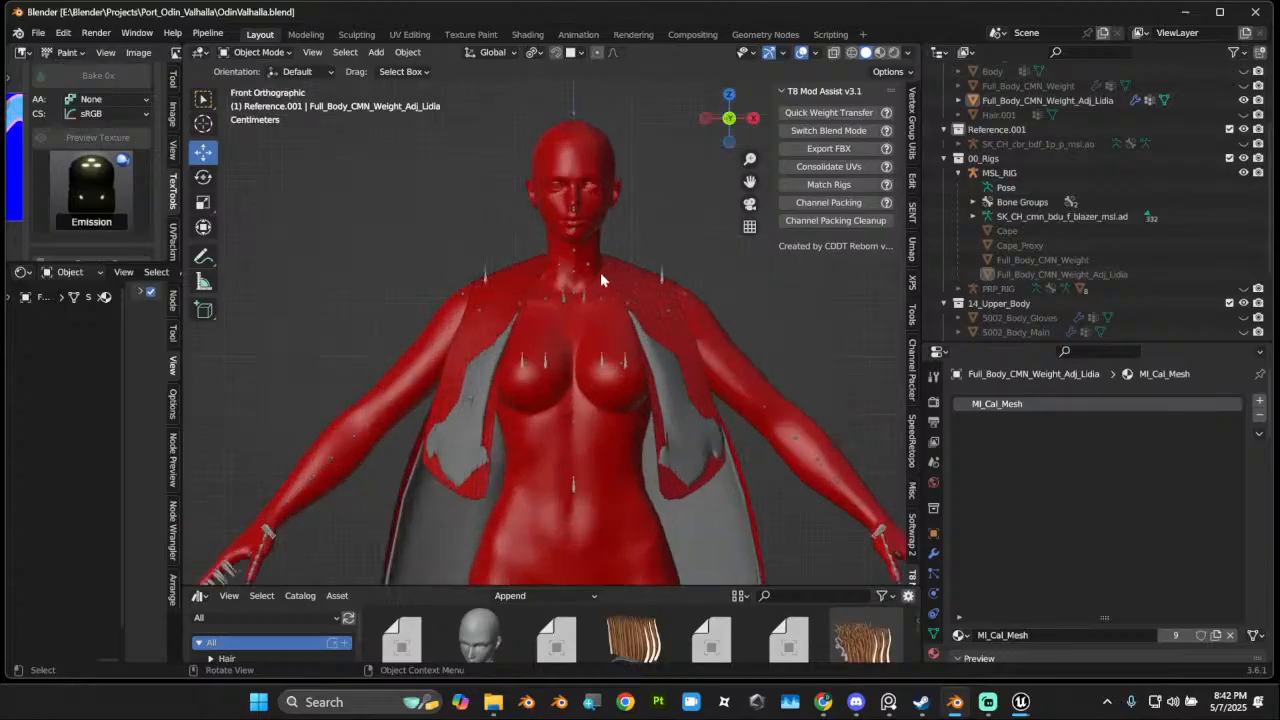
pyautogui.click(600, 272)
pyautogui.moveTo(600, 272); pyautogui.dragTo(670, 240, button='middle')
pyautogui.click(716, 124)
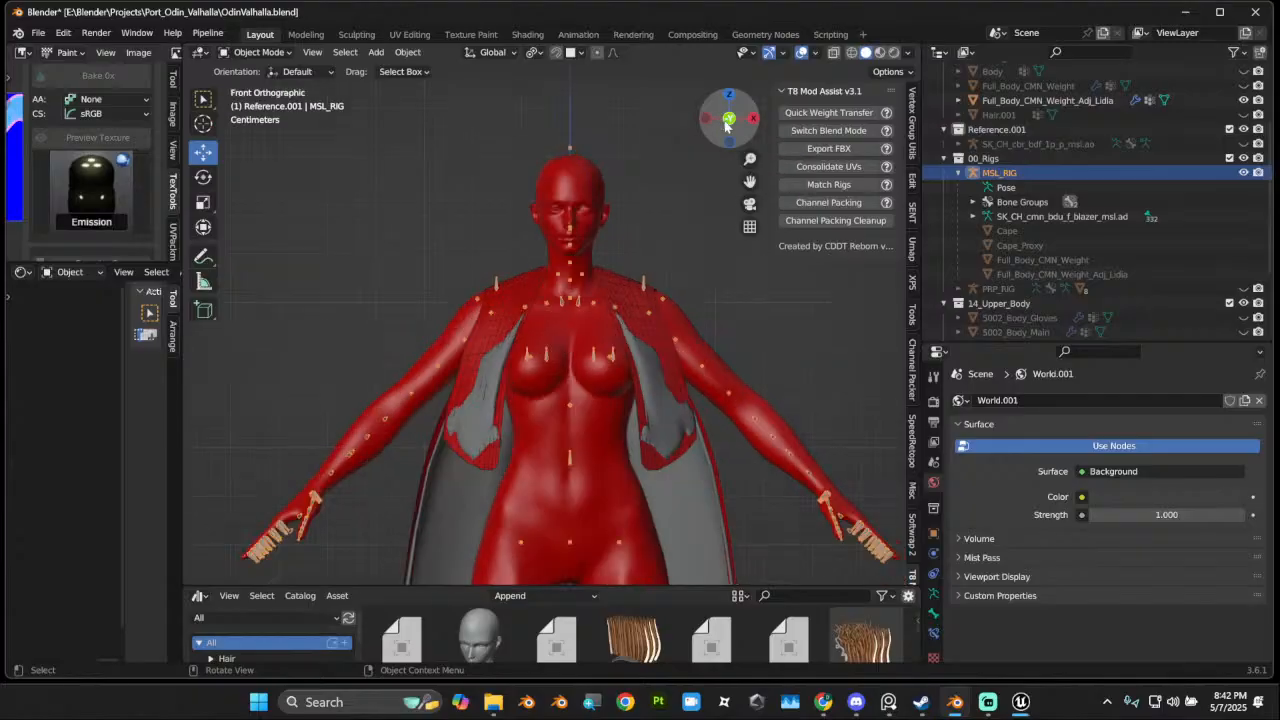
# Step: Switch to the Unreal Editor, dismiss the Message Log and open the meshes folder of 7120_cf0_Odin_Valhalla
pyautogui.click(1021, 704)
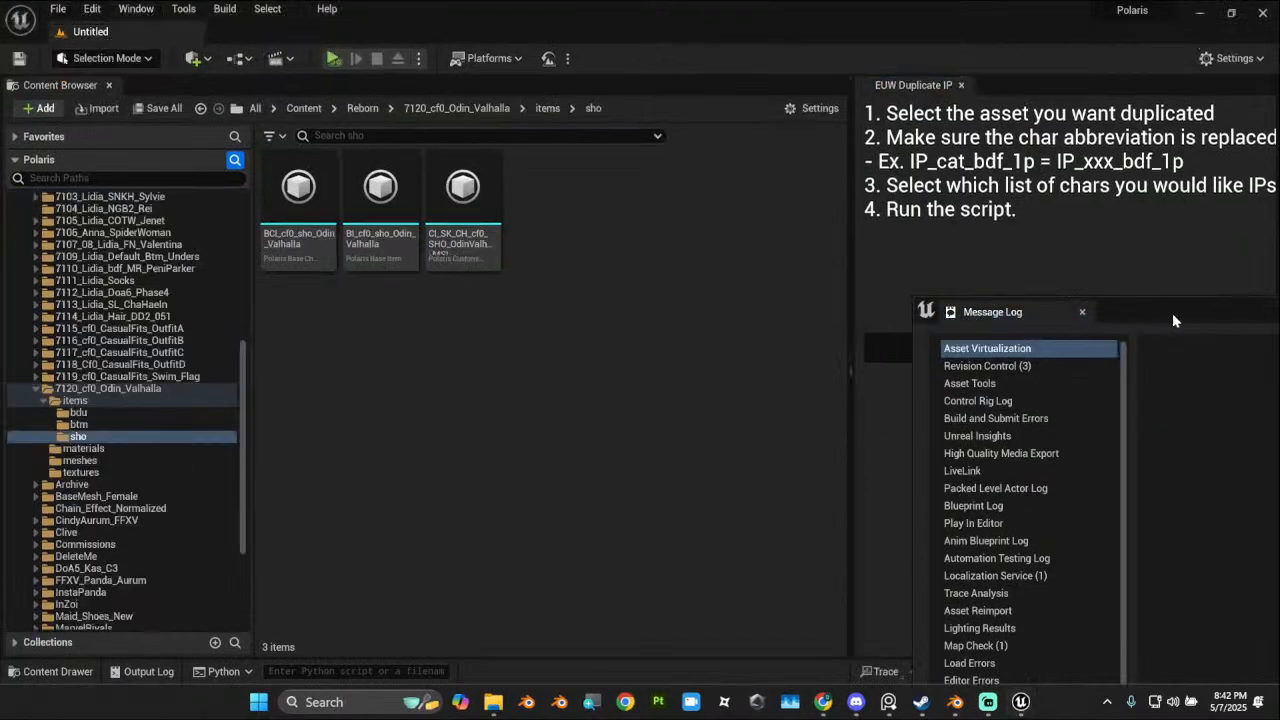
pyautogui.moveTo(1172, 313); pyautogui.dragTo(583, 277)
pyautogui.click(1060, 275)
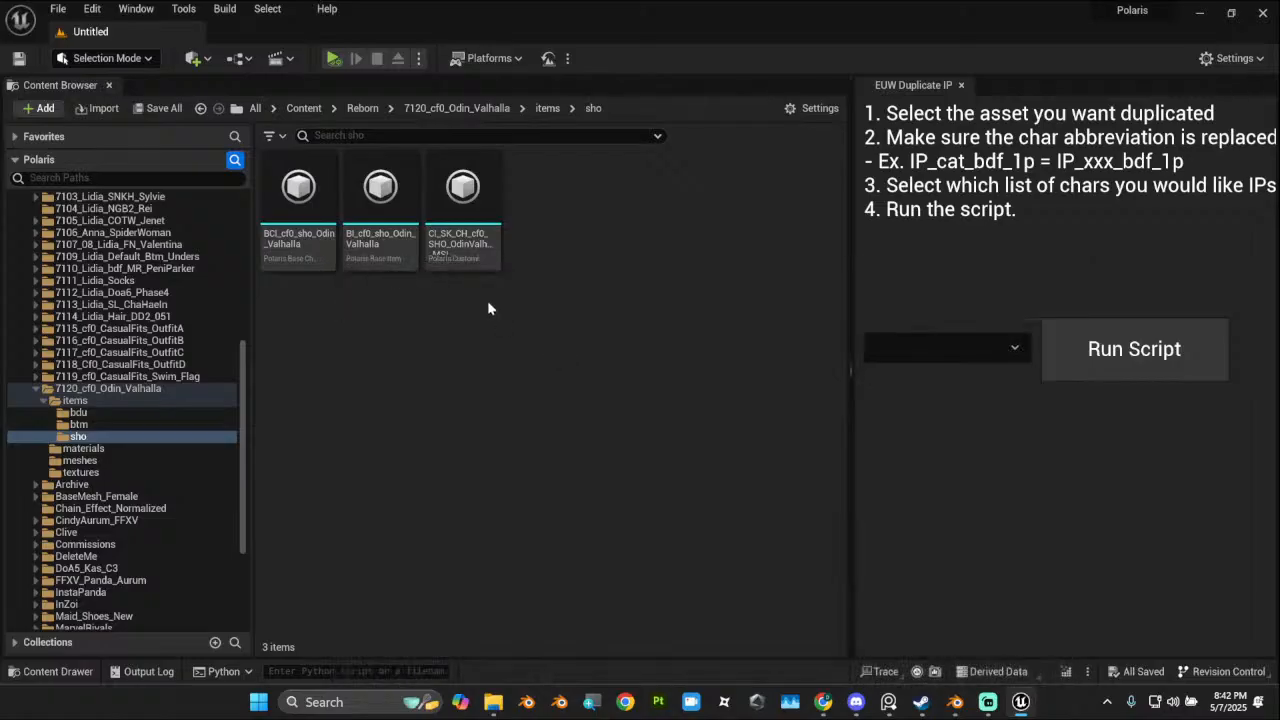
pyautogui.click(114, 401)
pyautogui.click(80, 461)
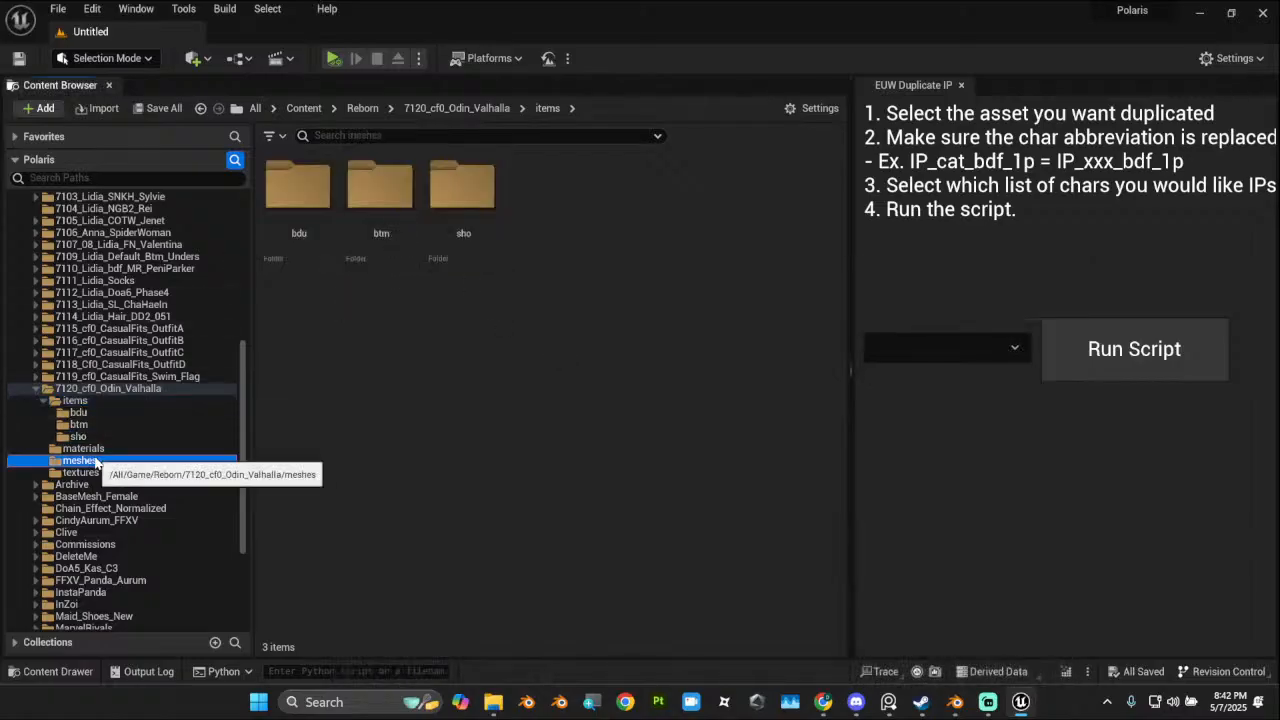
pyautogui.click(502, 325)
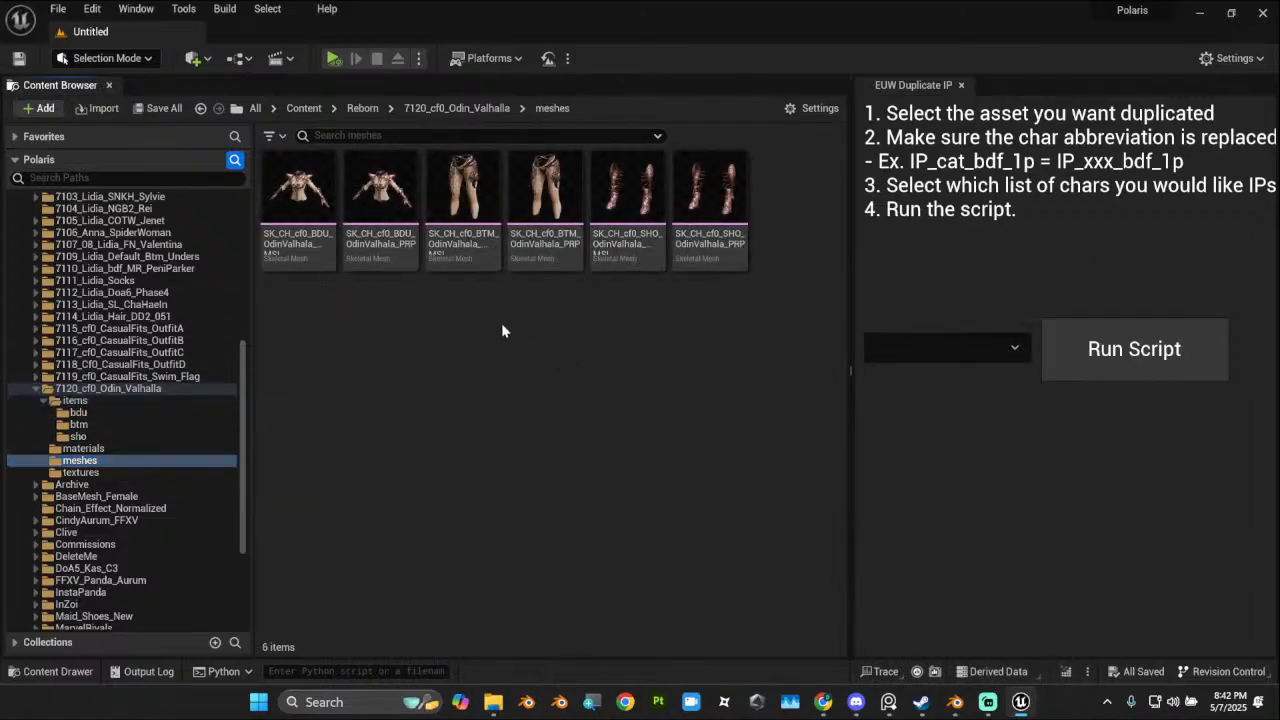
# Step: Create a new folder named phys inside the meshes folder and open it
pyautogui.rightClick(379, 347)
pyautogui.click(478, 215)
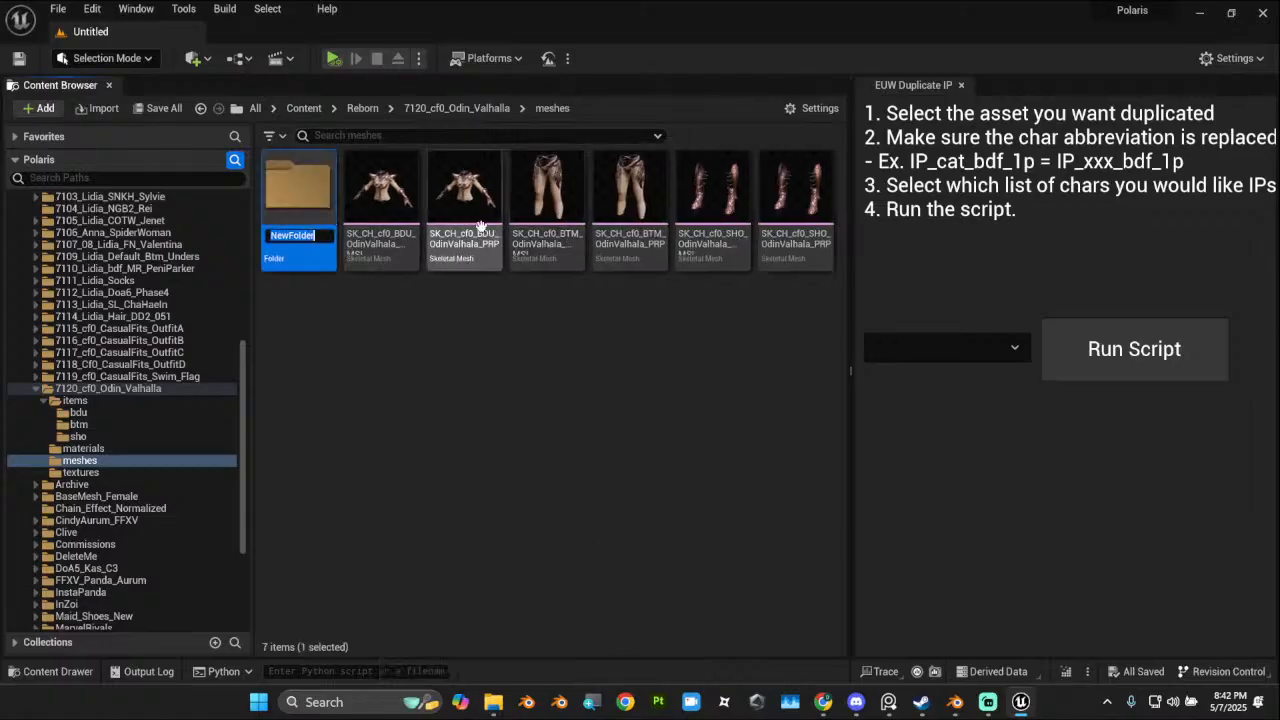
pyautogui.write('phys')
pyautogui.press('Return')
pyautogui.doubleClick(300, 200)
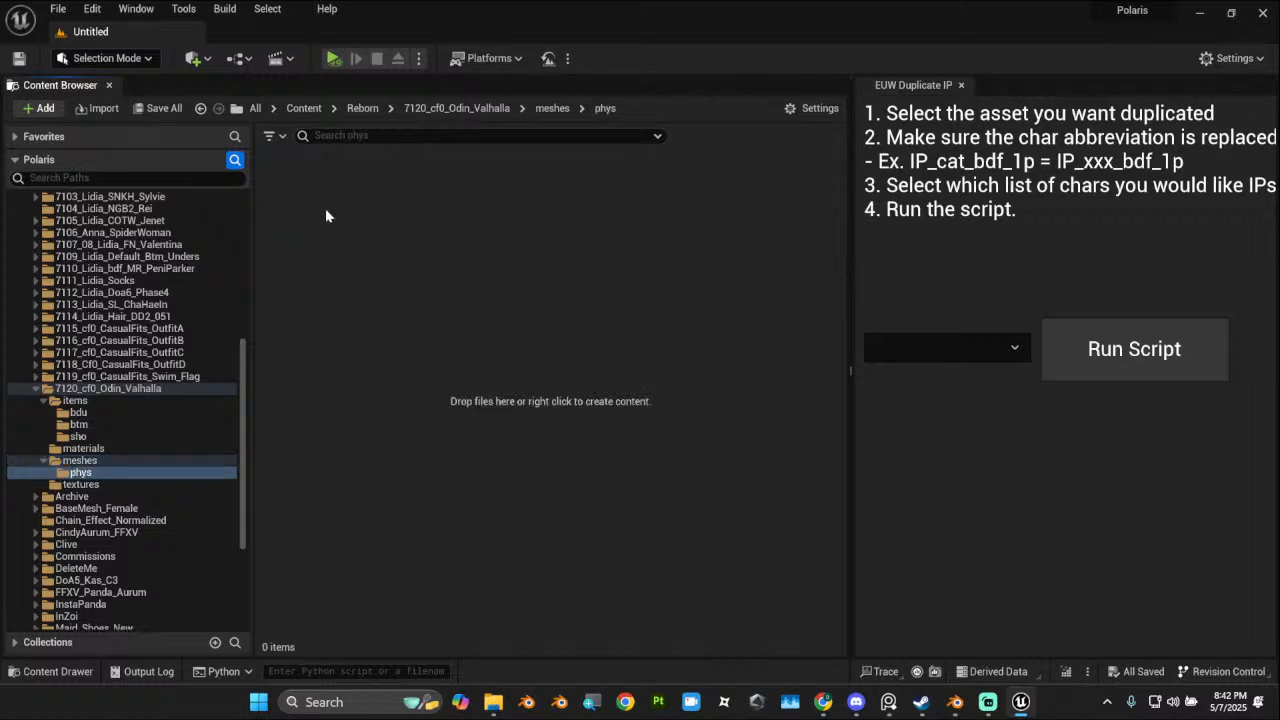
# Step: Choose SK_CH_CMN_Adj_Lidia_MSL_PA_Cape_Transfer.fbx and SK_CH_CMN_Adj_Lidia_MSL_PA_Ref.fbx for import from Blender > Projects > Port_Odin_Valhalla on the X9 Pro (E:) drive
pyautogui.click(100, 108)
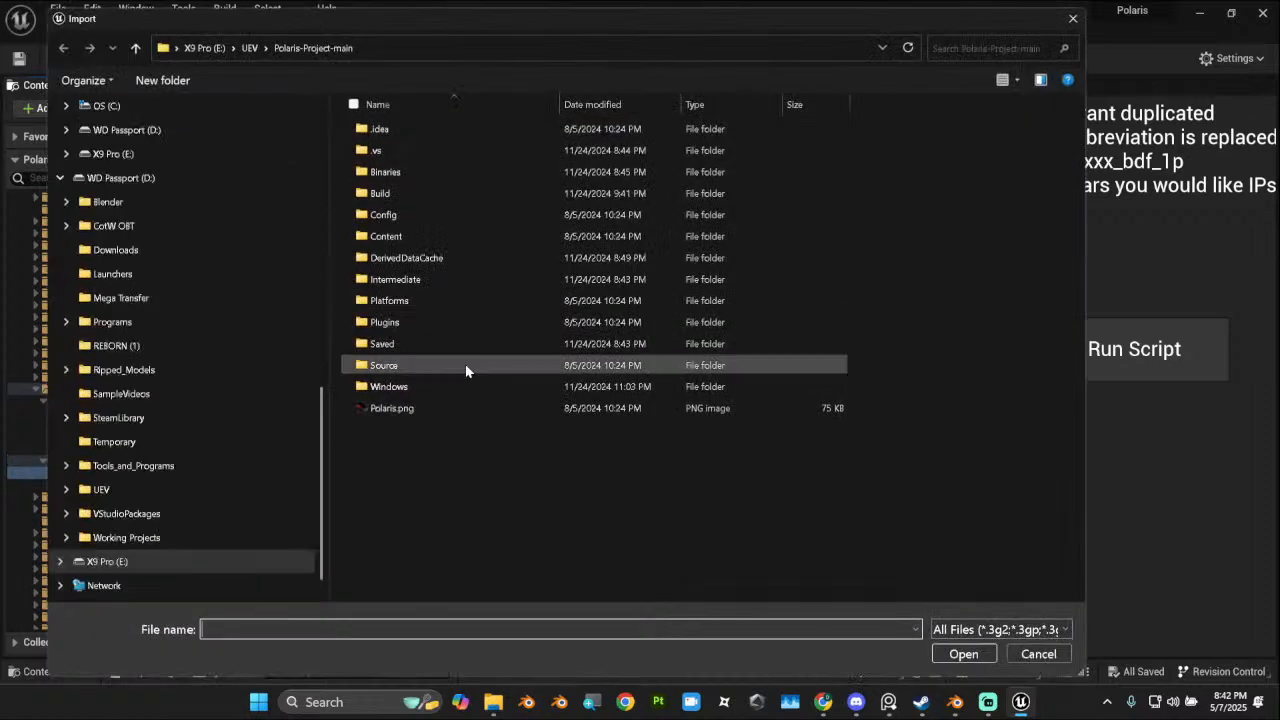
pyautogui.scroll(5, 193, 289)
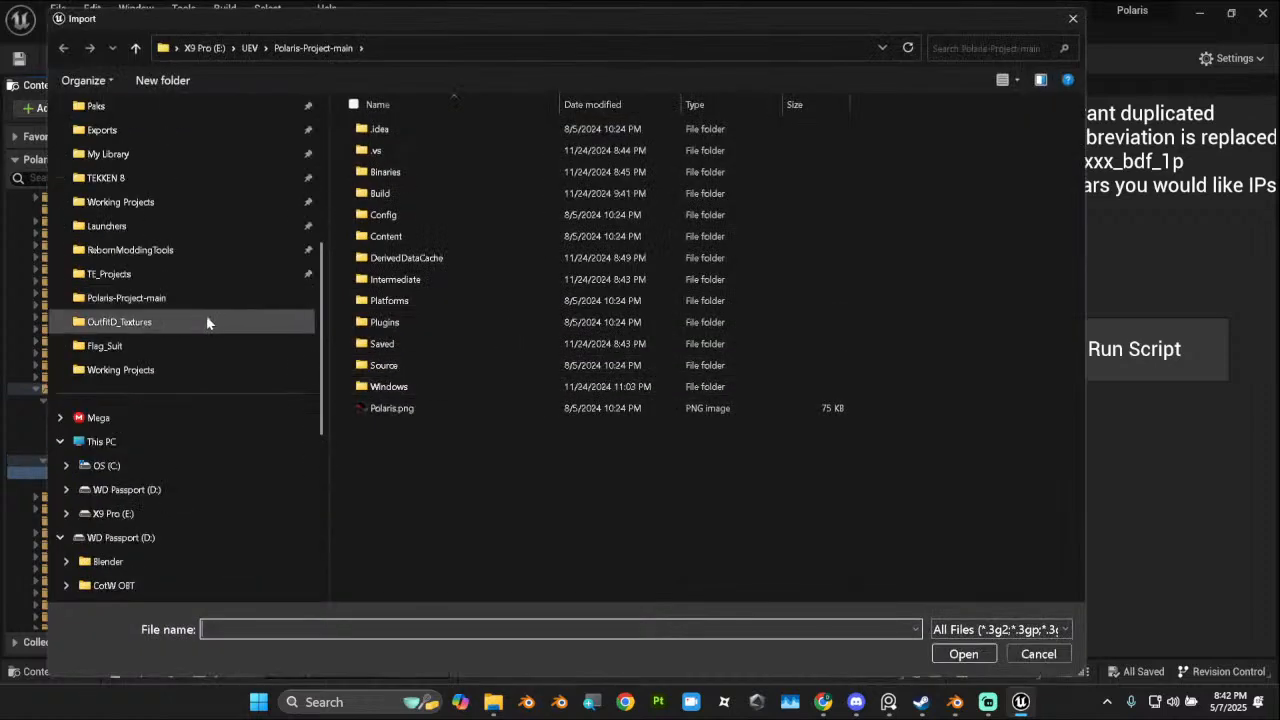
pyautogui.click(166, 513)
pyautogui.doubleClick(416, 128)
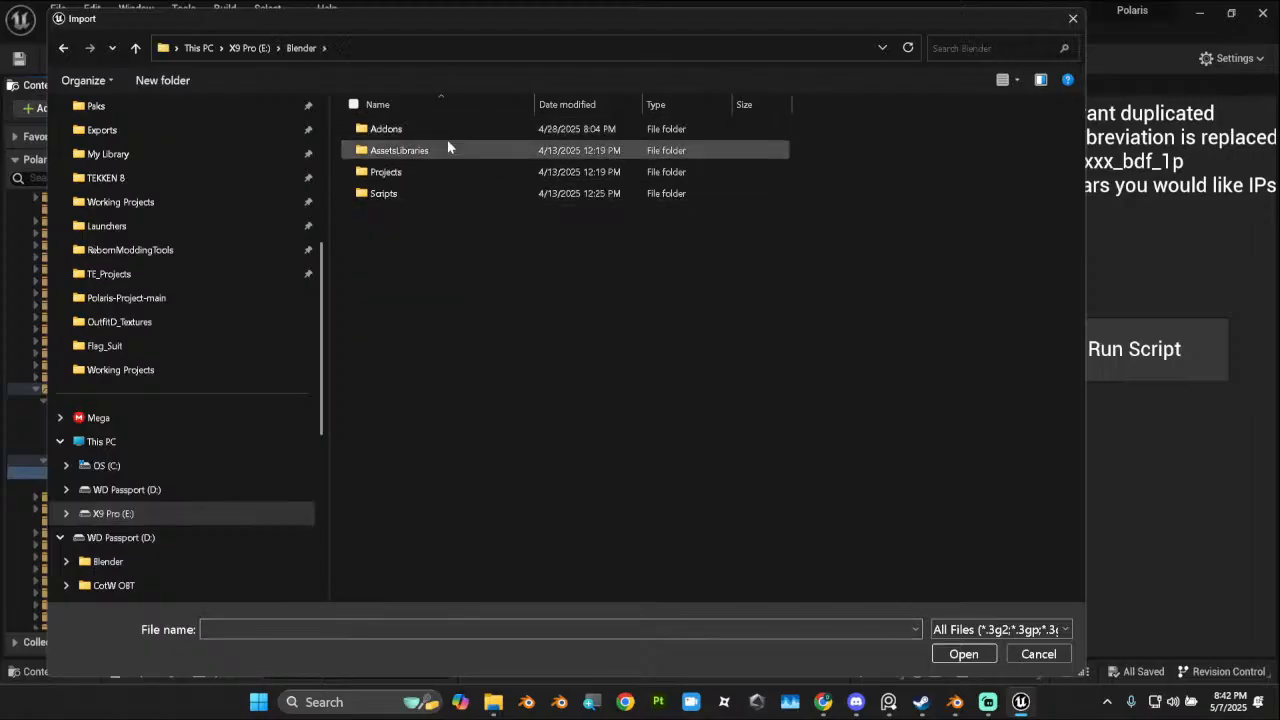
pyautogui.doubleClick(437, 174)
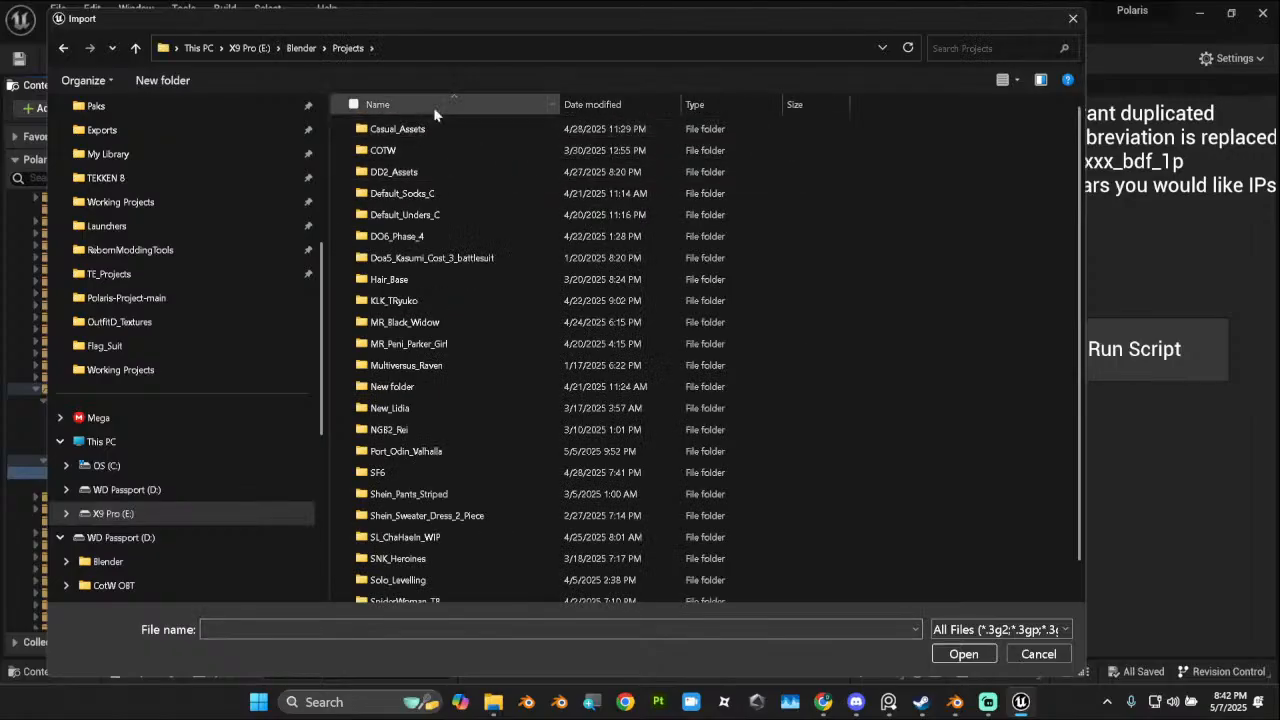
pyautogui.click(600, 104)
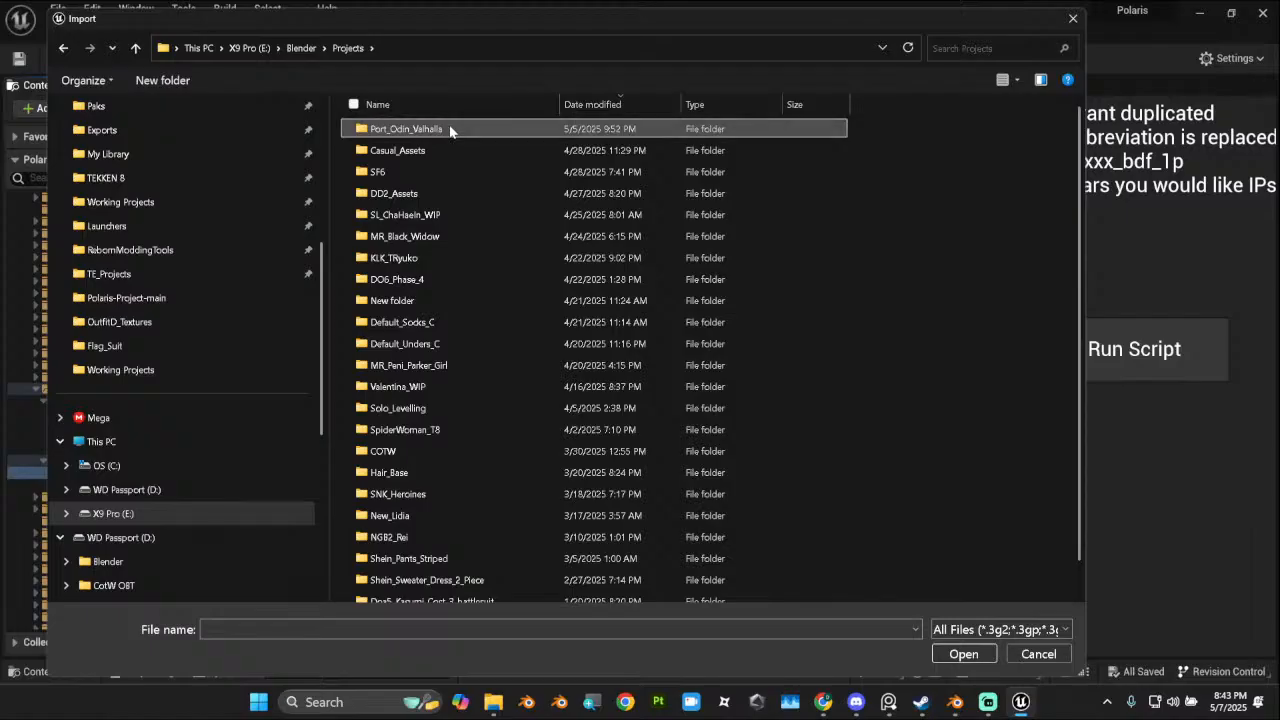
pyautogui.doubleClick(453, 130)
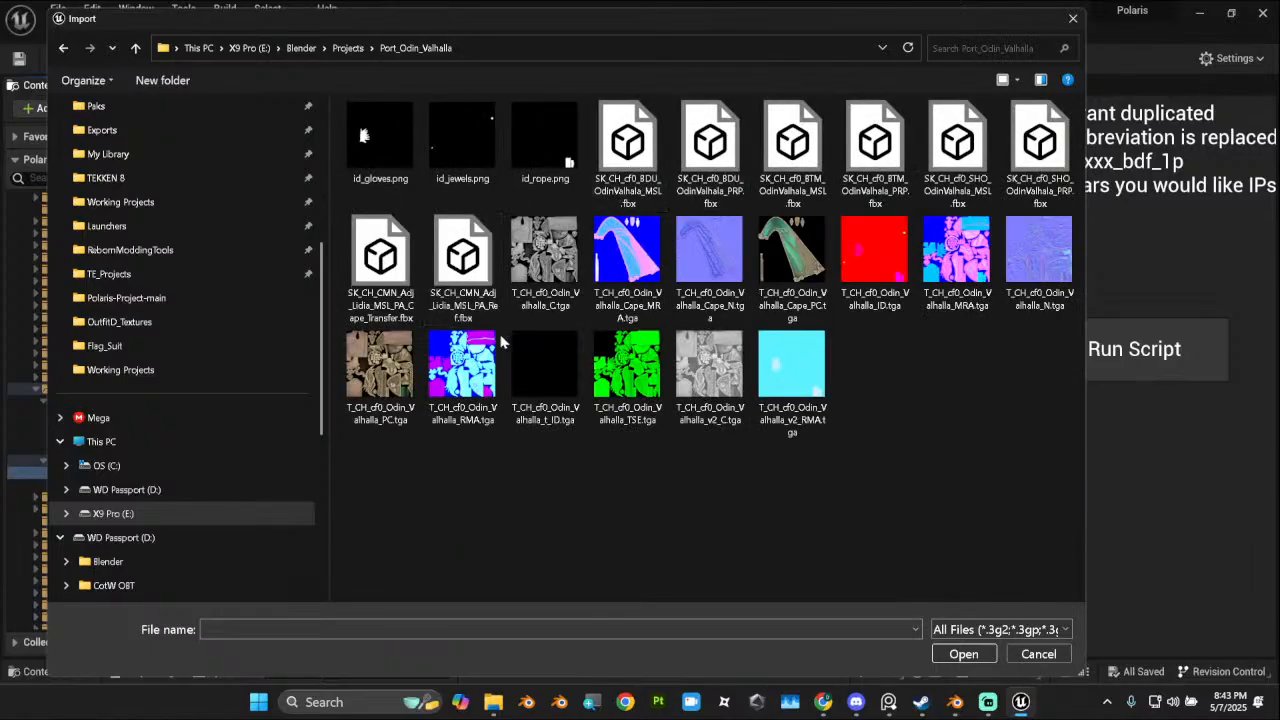
pyautogui.click(497, 288)
pyautogui.keyDown('ctrl'); pyautogui.click(380, 262); pyautogui.keyUp('ctrl')
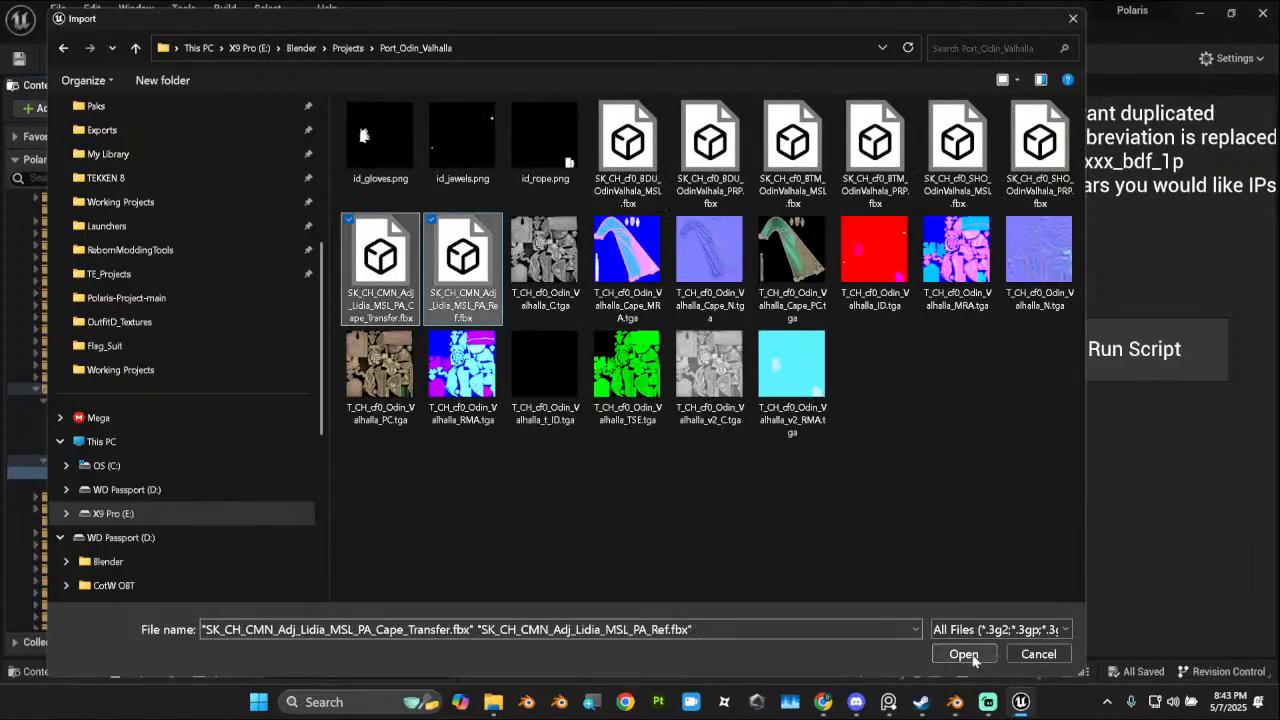
pyautogui.click(963, 654)
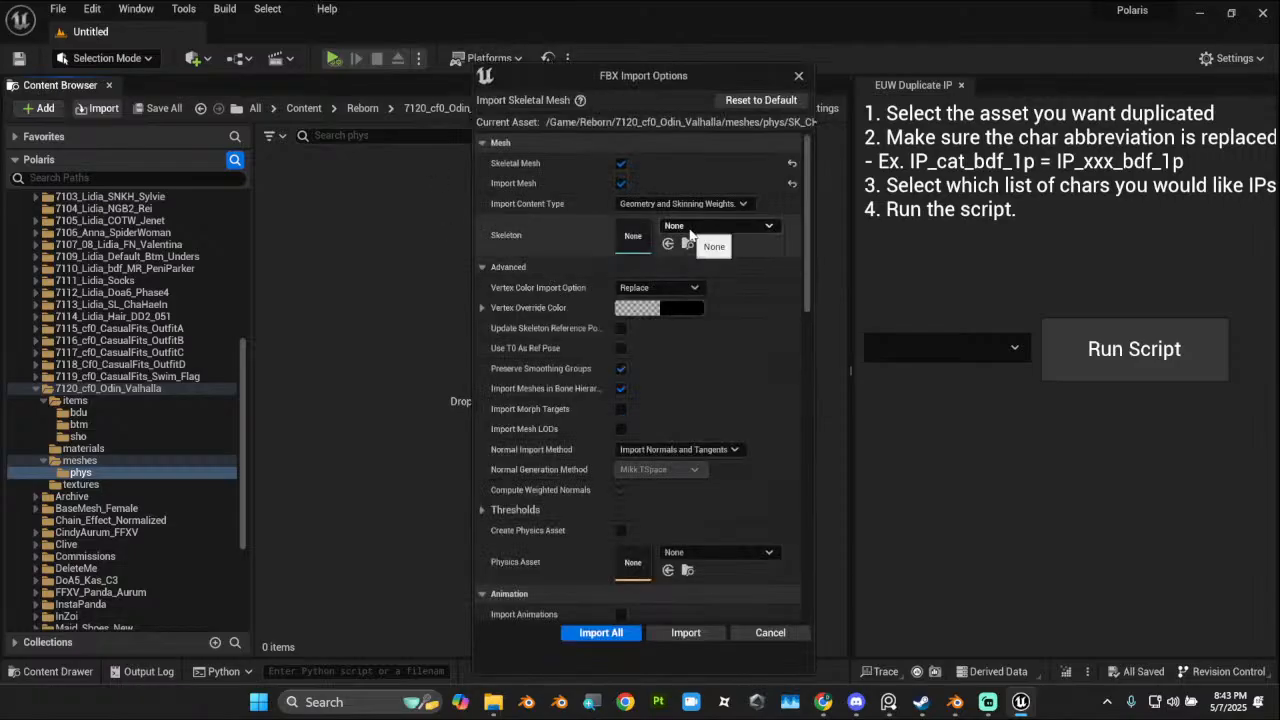
# Step: Import both FBX files as skeletal meshes using the SKT_CH_base_msl skeleton, dismiss the Message Log and save all new assets
pyautogui.click(700, 226)
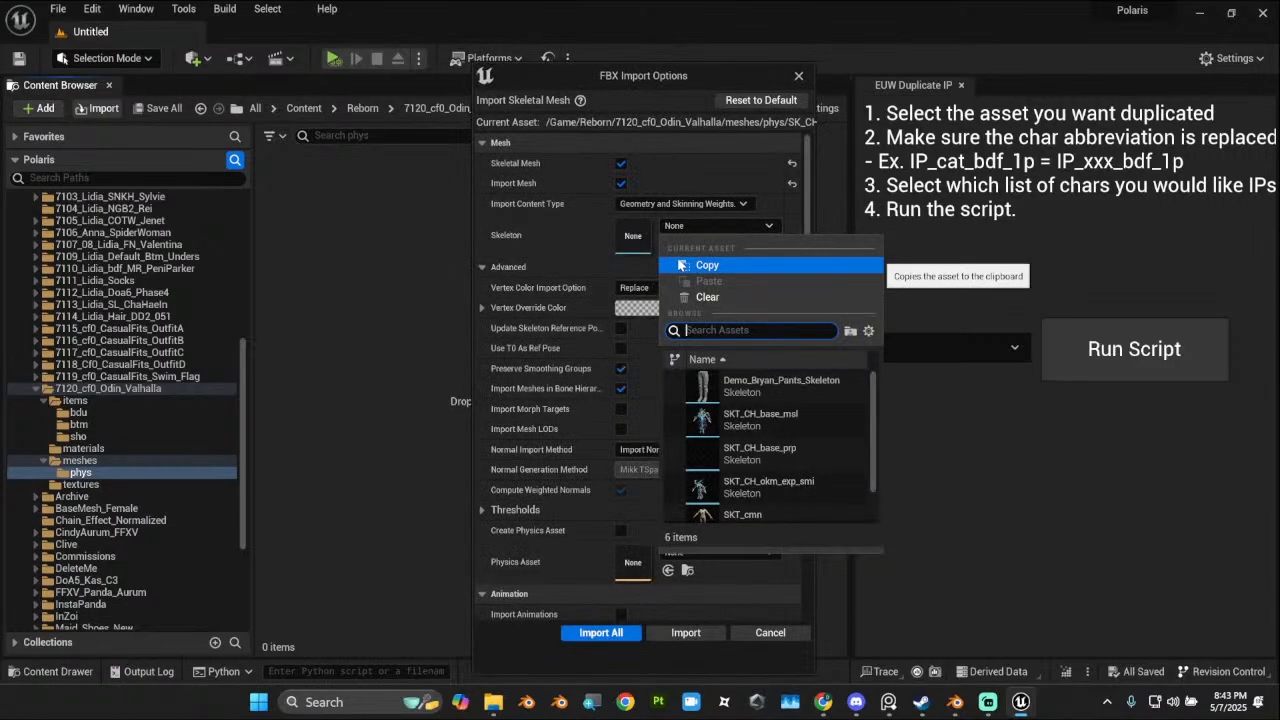
pyautogui.write('msl')
pyautogui.click(760, 386)
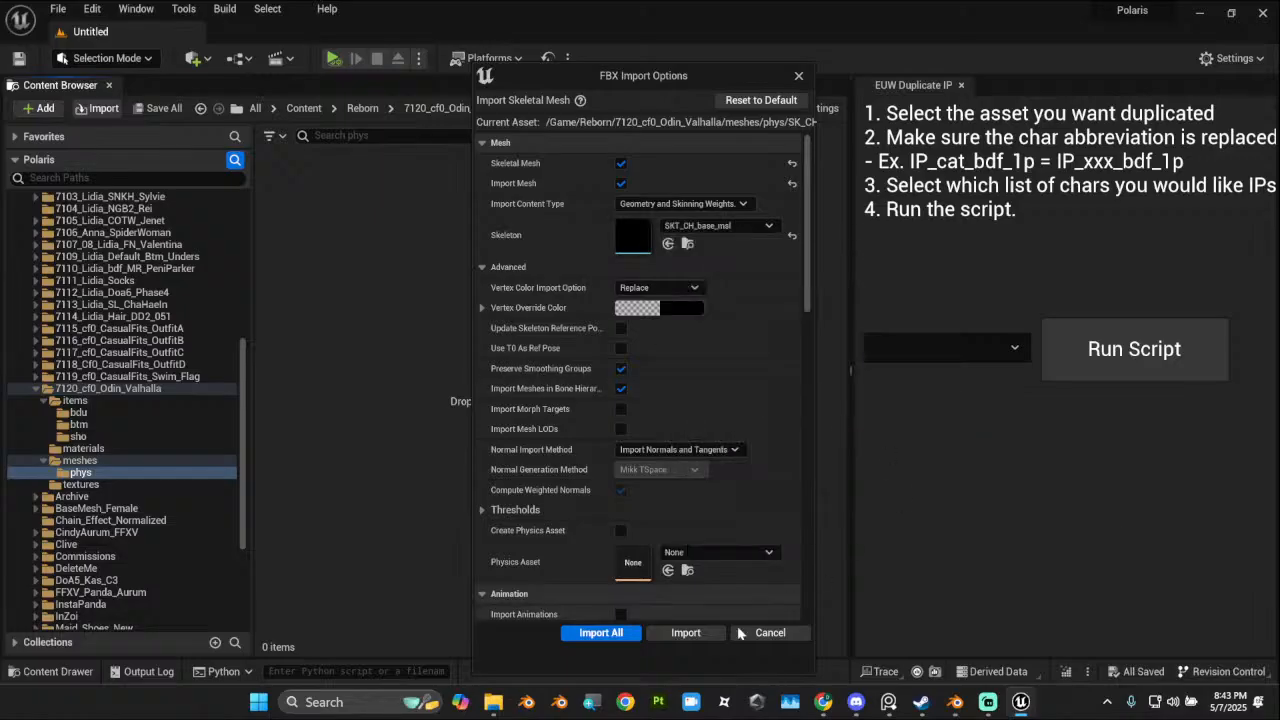
pyautogui.click(686, 633)
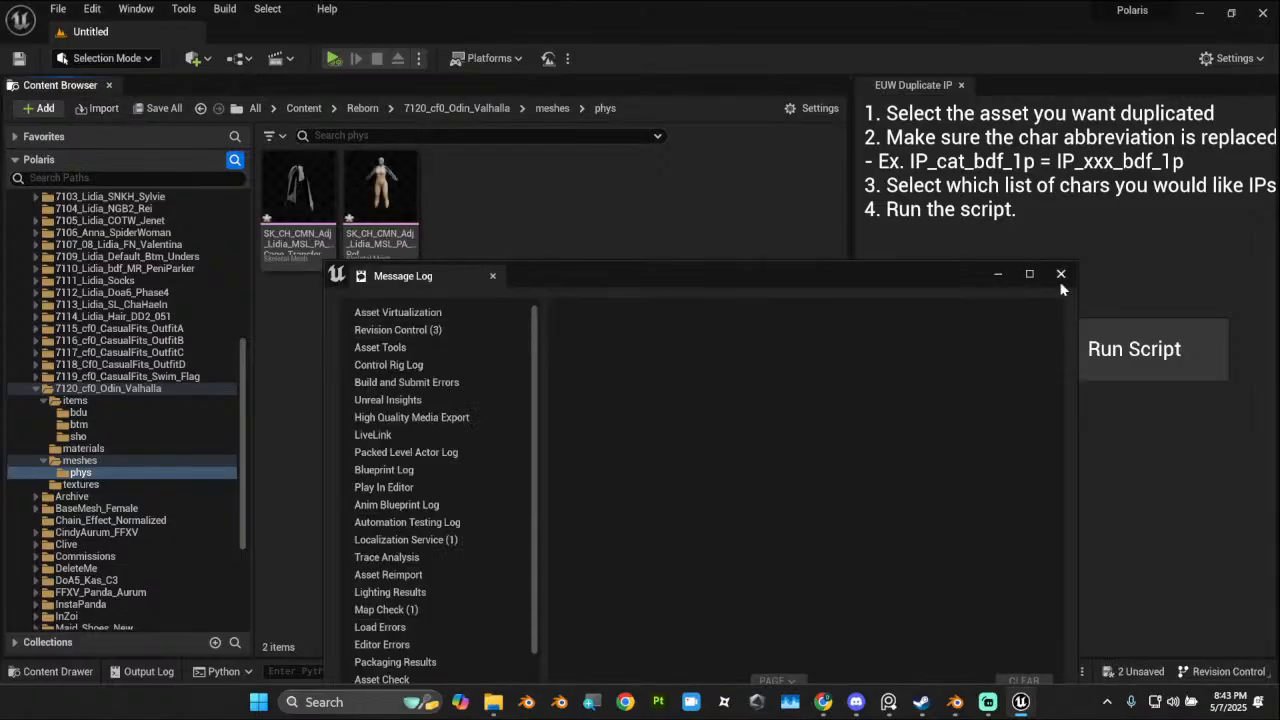
pyautogui.click(1061, 275)
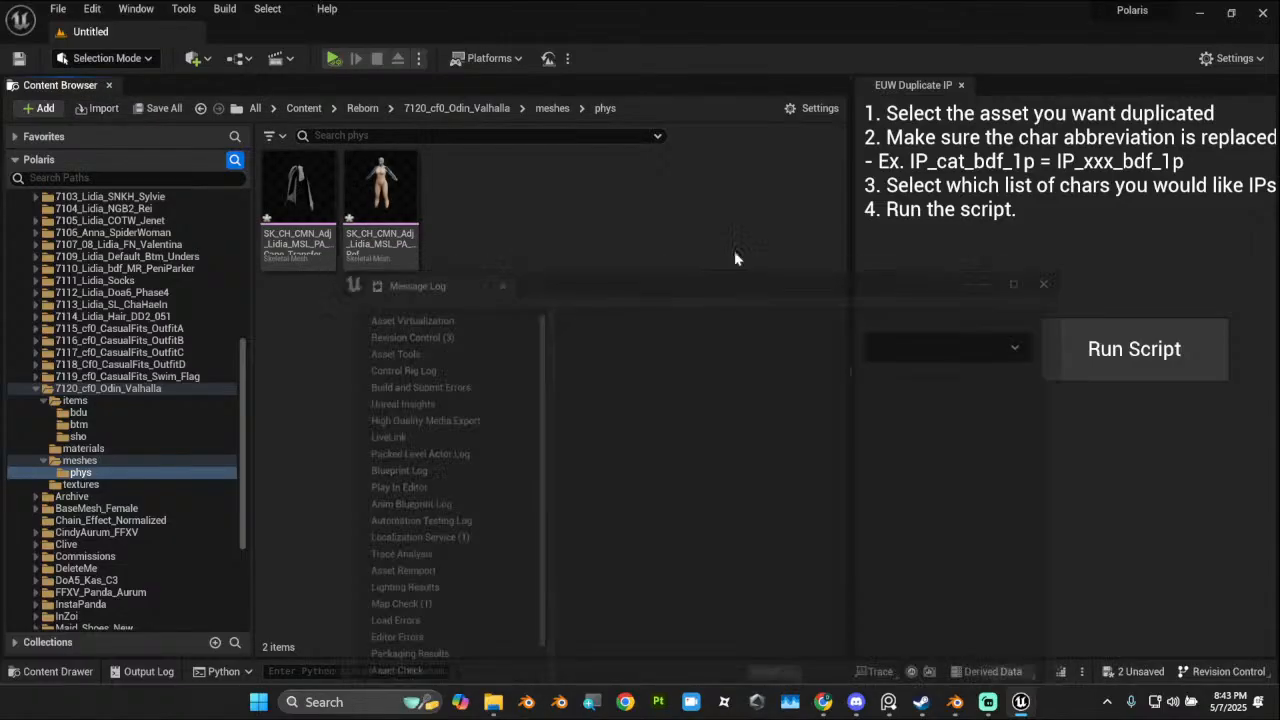
pyautogui.click(168, 117)
pyautogui.click(759, 520)
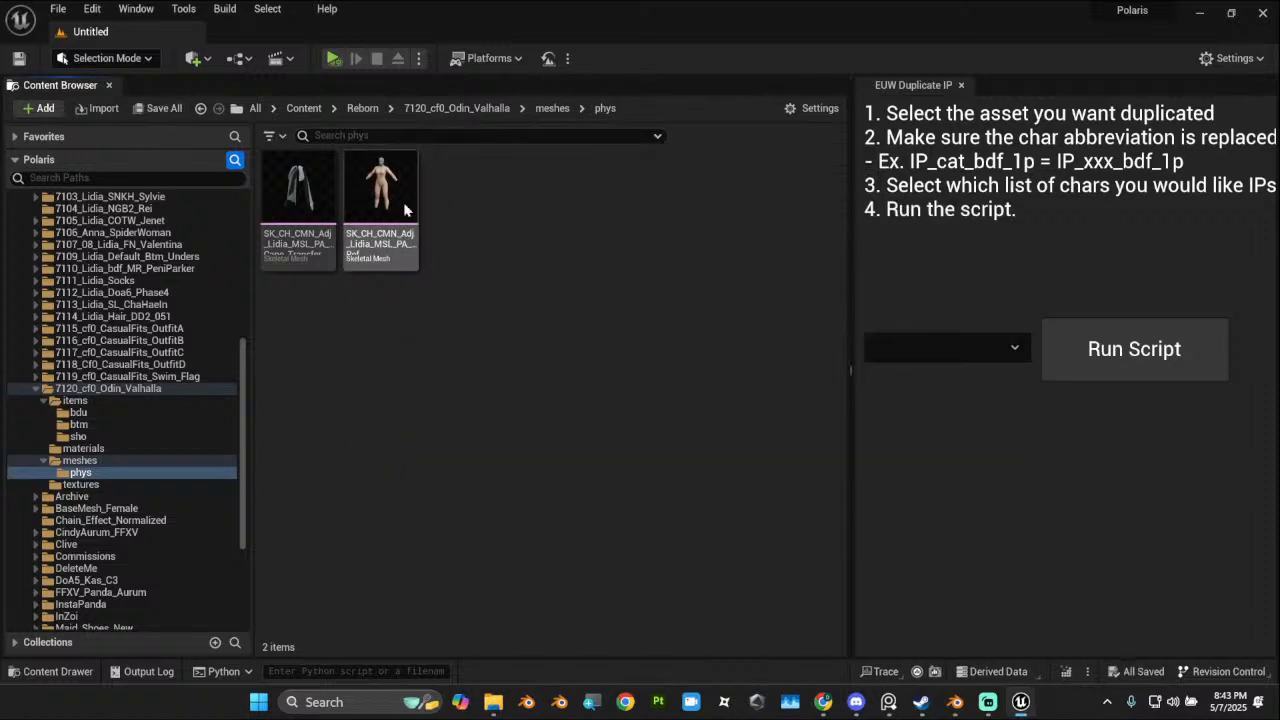
# Step: Create a physics asset from the SK_CH_CMN_Adj_Lidia_MSL_PA_Ref mesh without assigning it, keep the default options and maximize its editor window
pyautogui.click(393, 245)
pyautogui.rightClick(393, 245)
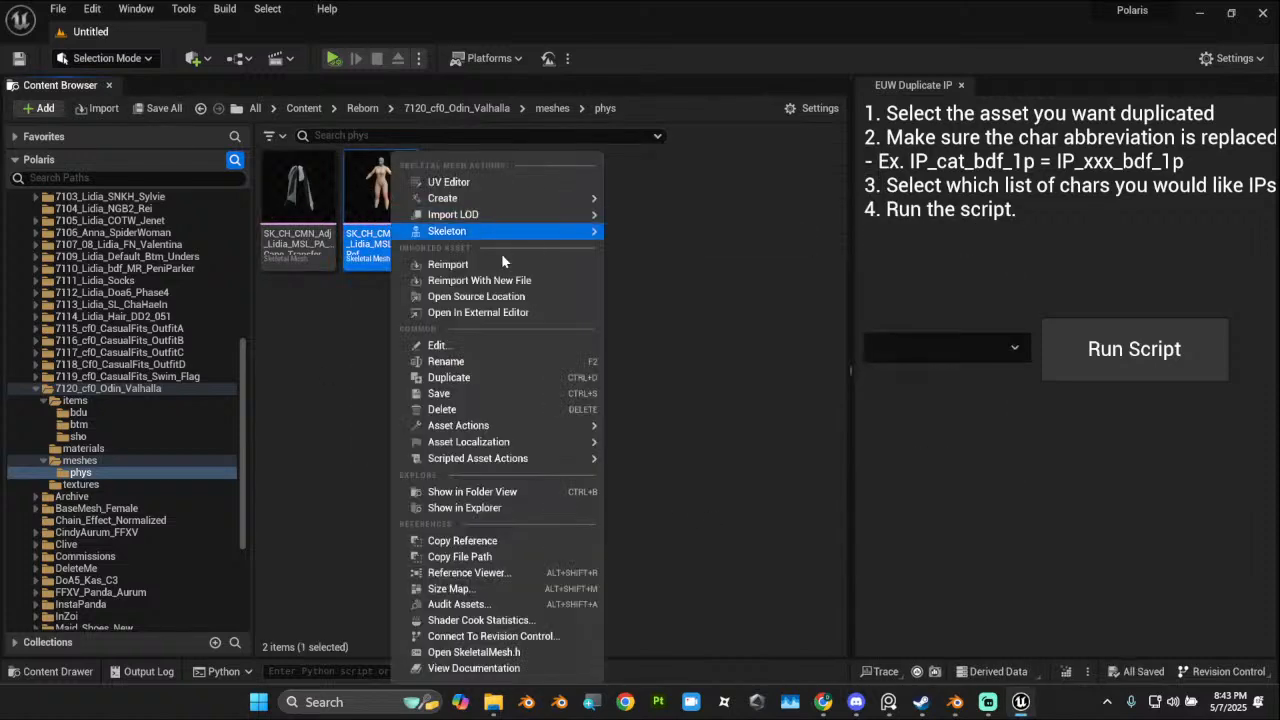
pyautogui.moveTo(520, 198)
pyautogui.moveTo(670, 221)
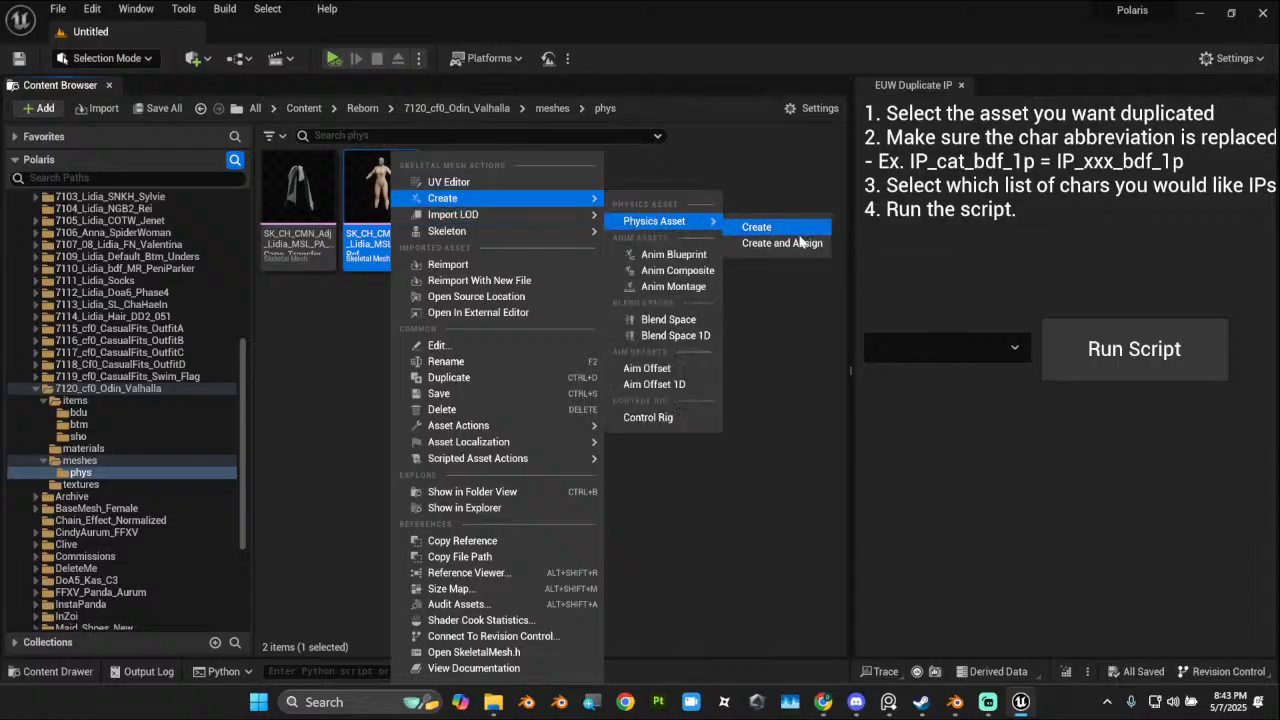
pyautogui.click(799, 229)
pyautogui.click(634, 236)
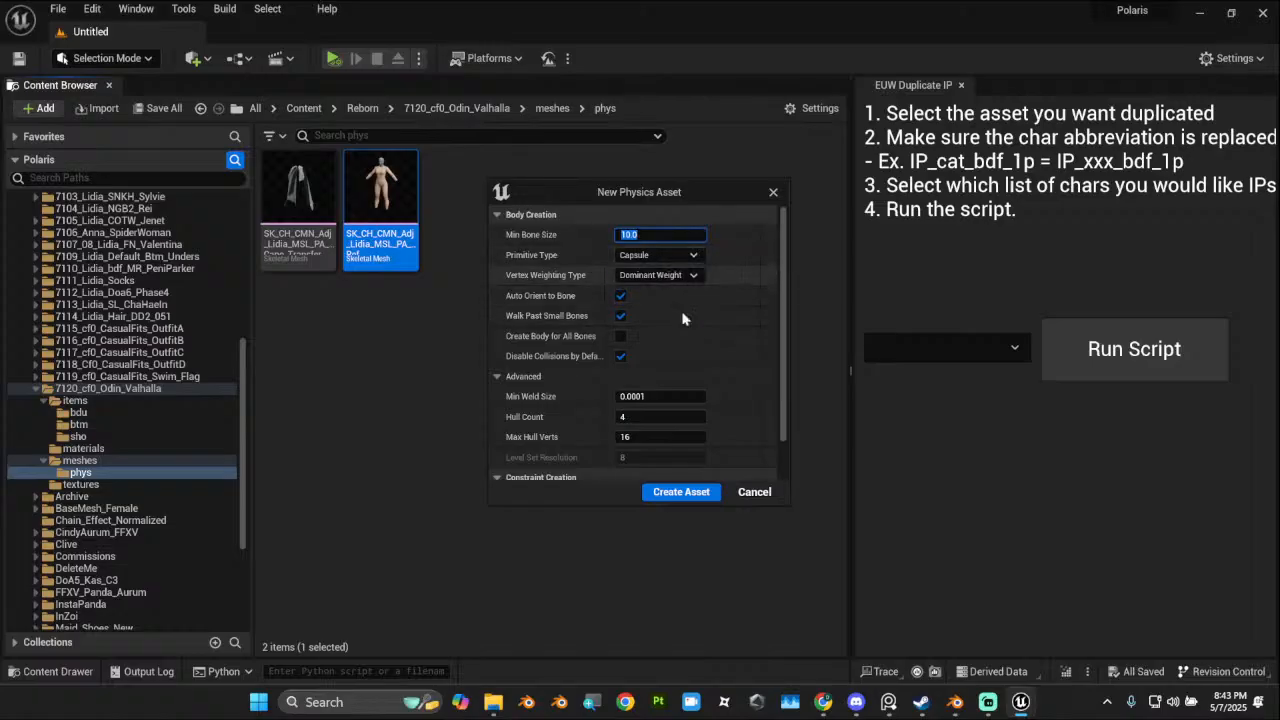
pyautogui.click(677, 494)
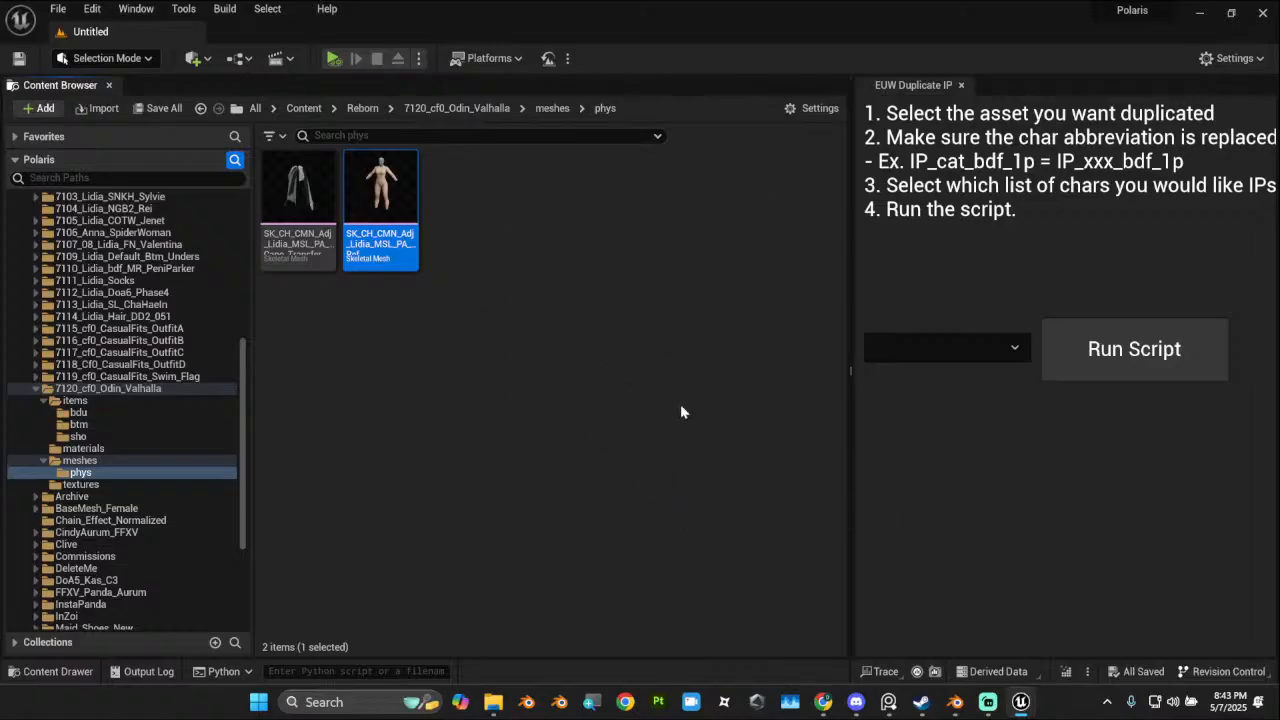
pyautogui.moveTo(950, 172); pyautogui.dragTo(782, 139)
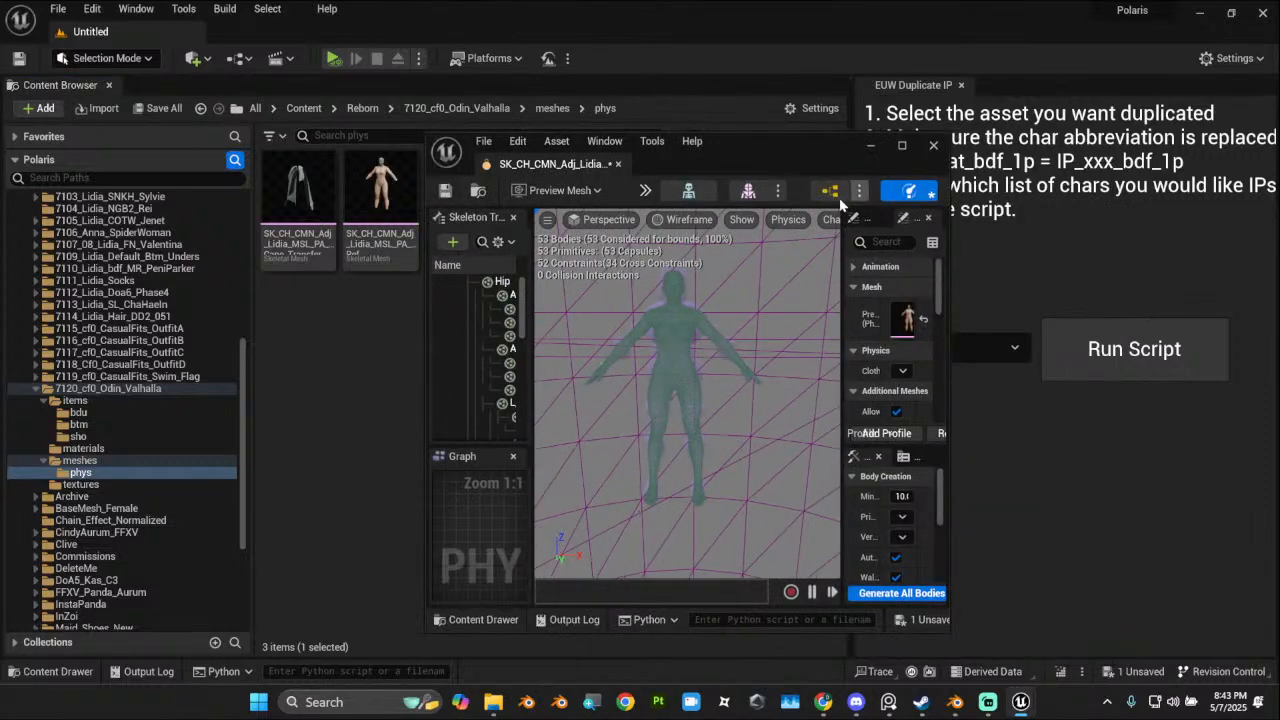
pyautogui.click(898, 146)
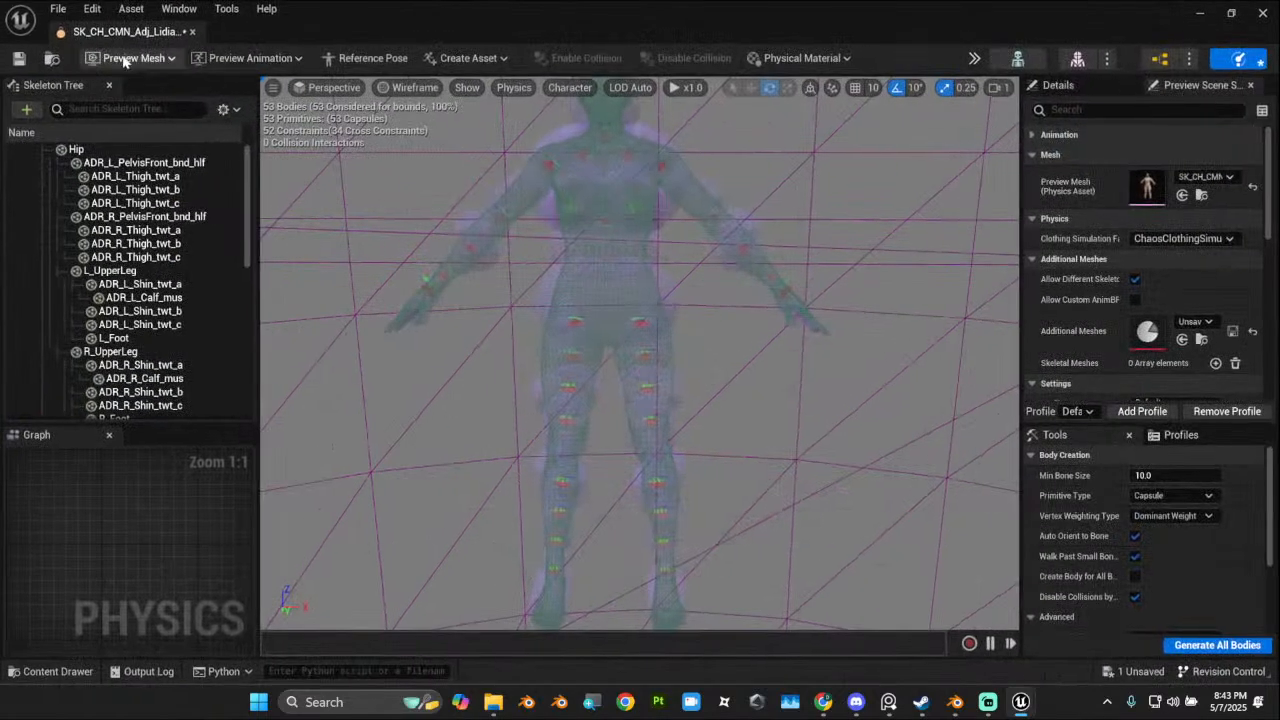
# Step: Switch the physics asset viewport to Lit shading and frame the whole body with its capsules
pyautogui.click(320, 88)
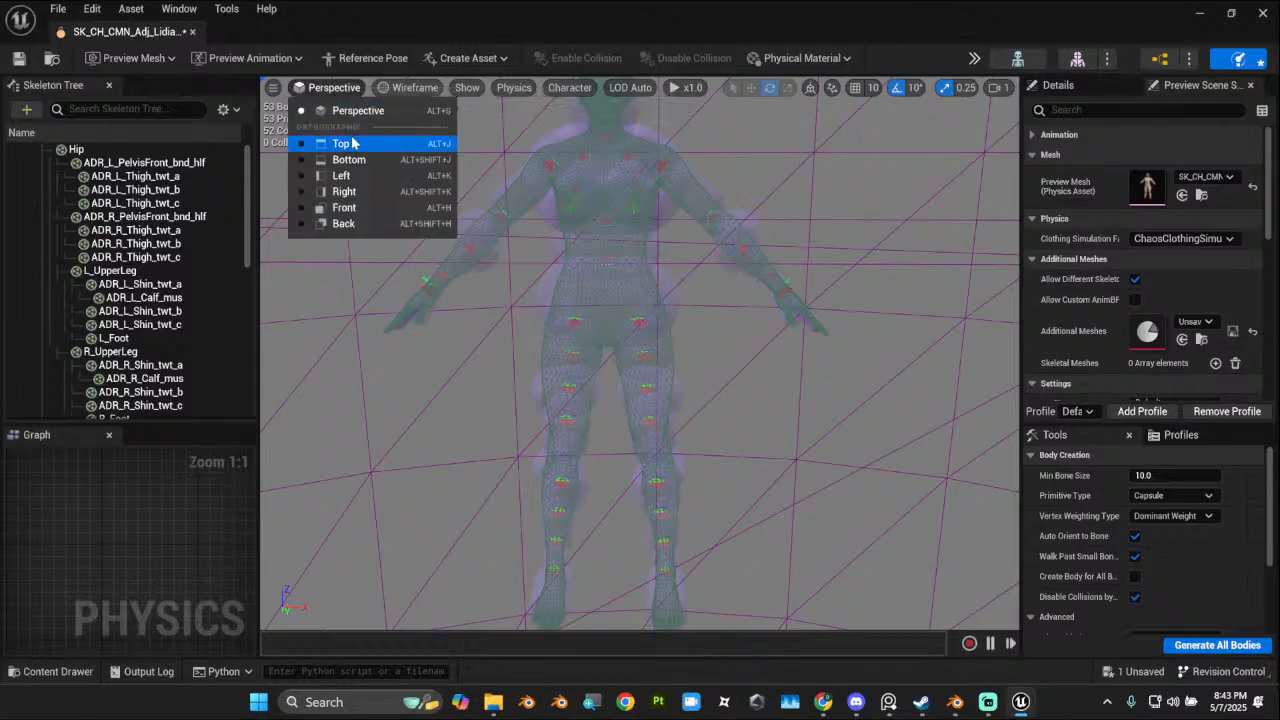
pyautogui.click(280, 92)
pyautogui.click(274, 88)
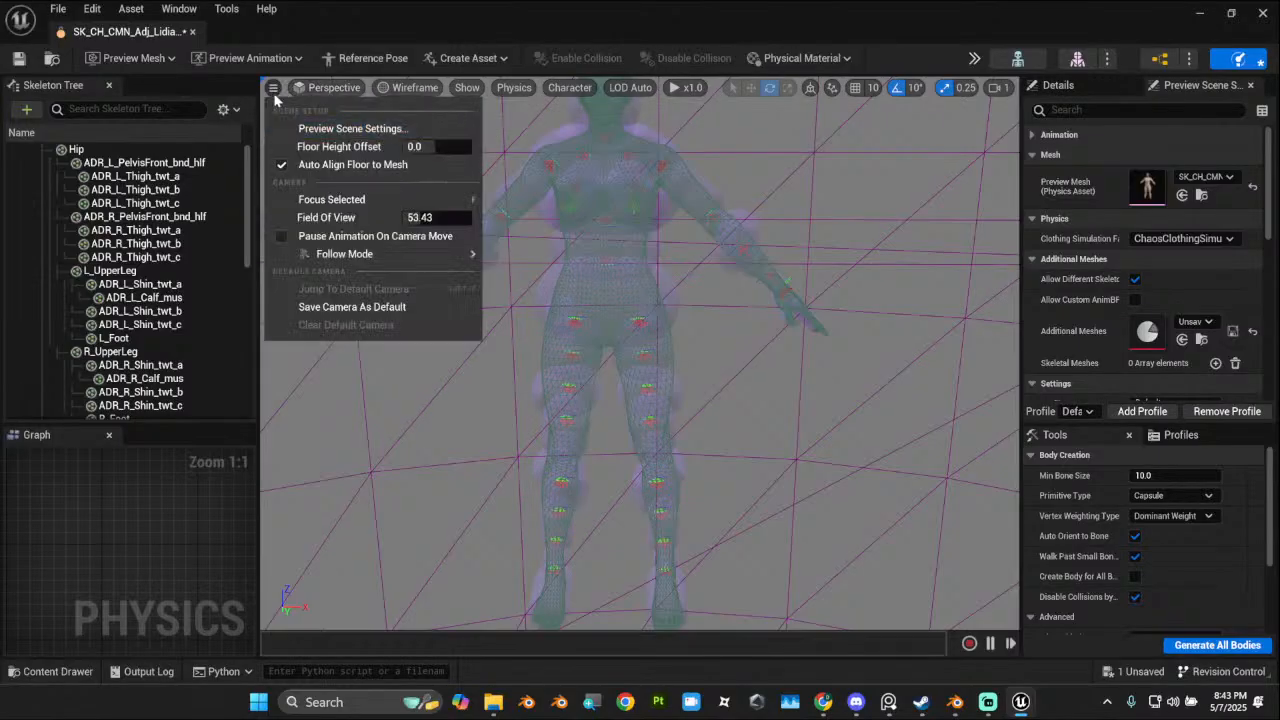
pyautogui.click(354, 97)
pyautogui.click(410, 88)
pyautogui.click(426, 126)
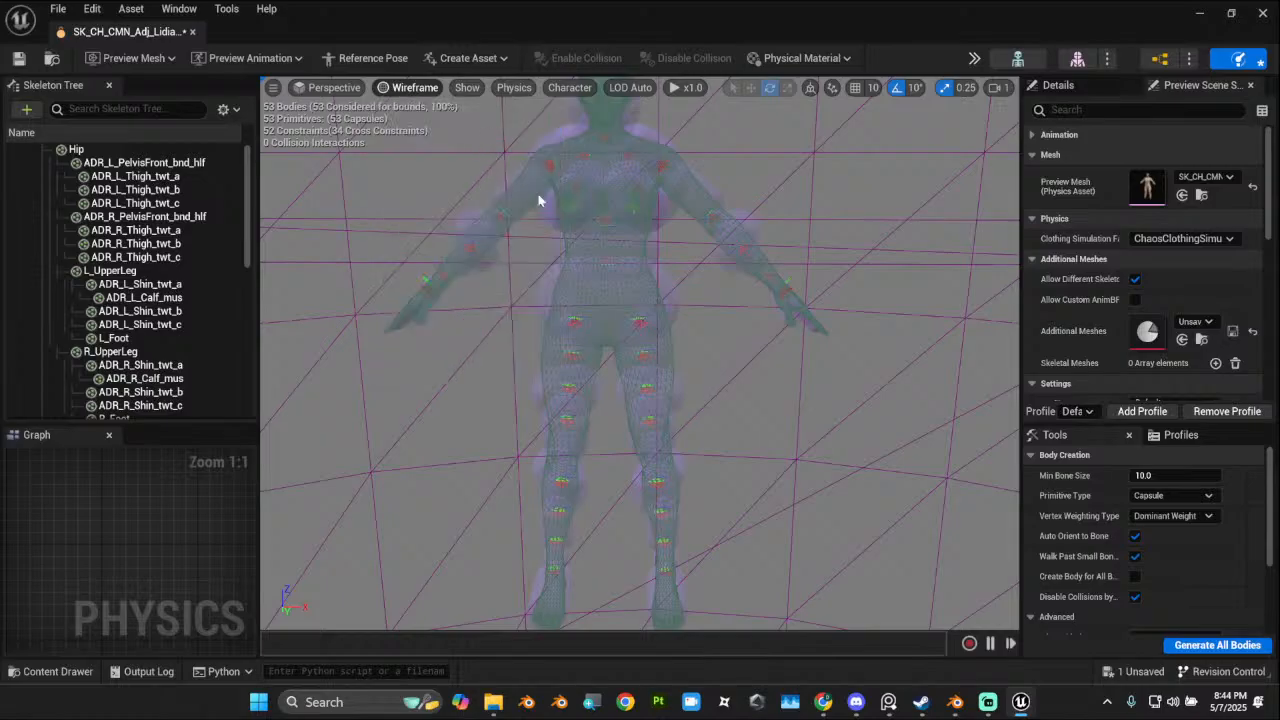
pyautogui.scroll(-5, 640, 352)
pyautogui.keyDown('alt'); pyautogui.moveTo(500, 400); pyautogui.dragTo(900, 355); pyautogui.keyUp('alt')
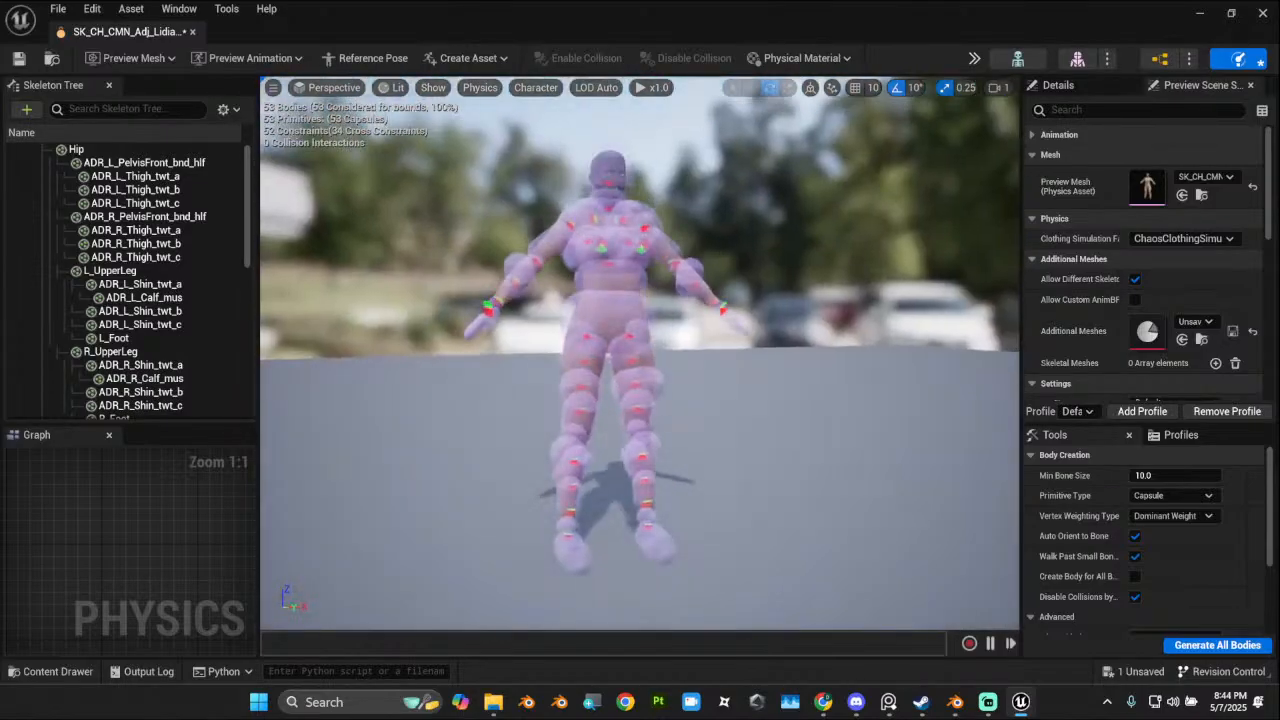
pyautogui.keyDown('alt'); pyautogui.moveTo(400, 348); pyautogui.dragTo(418, 346); pyautogui.keyUp('alt')
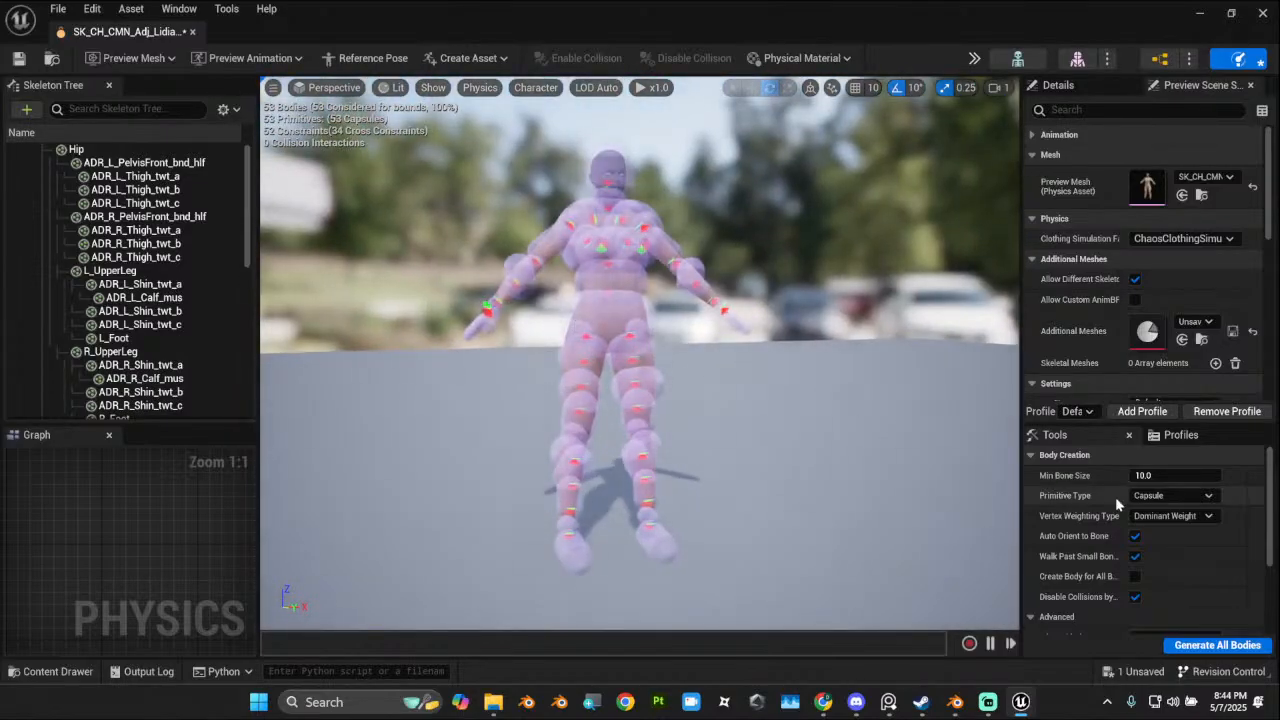
# Step: Set the body creation options to Any Weight vertex weighting, Min Bone Size 1.0, Single Convex Hull primitives and Max Hull Verts 64
pyautogui.click(1193, 516)
pyautogui.click(1155, 531)
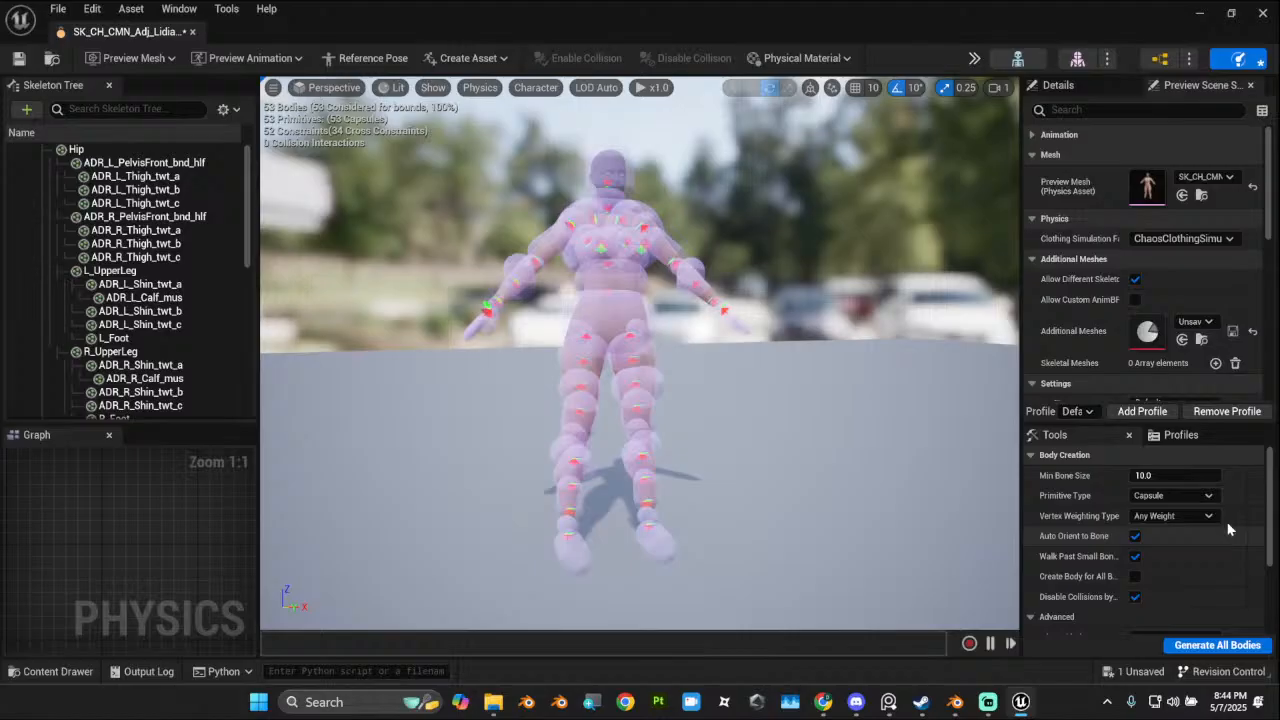
pyautogui.click(1169, 475)
pyautogui.write('1.0')
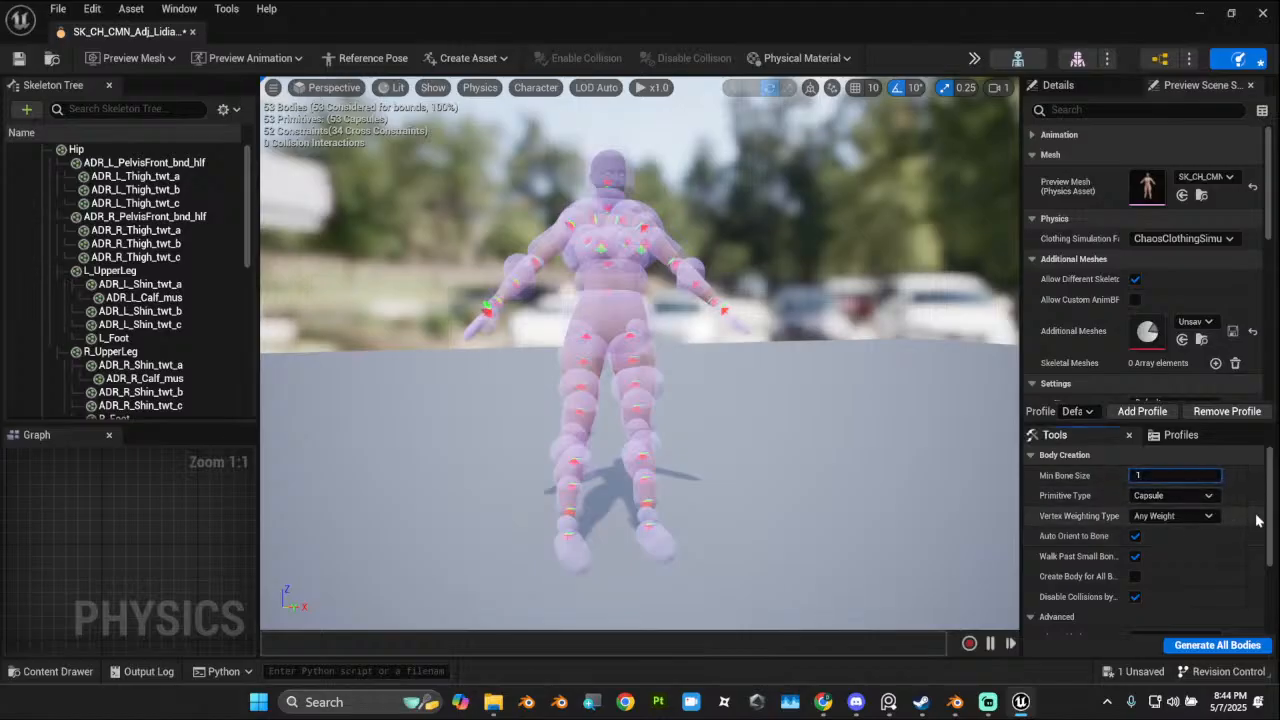
pyautogui.click(1172, 495)
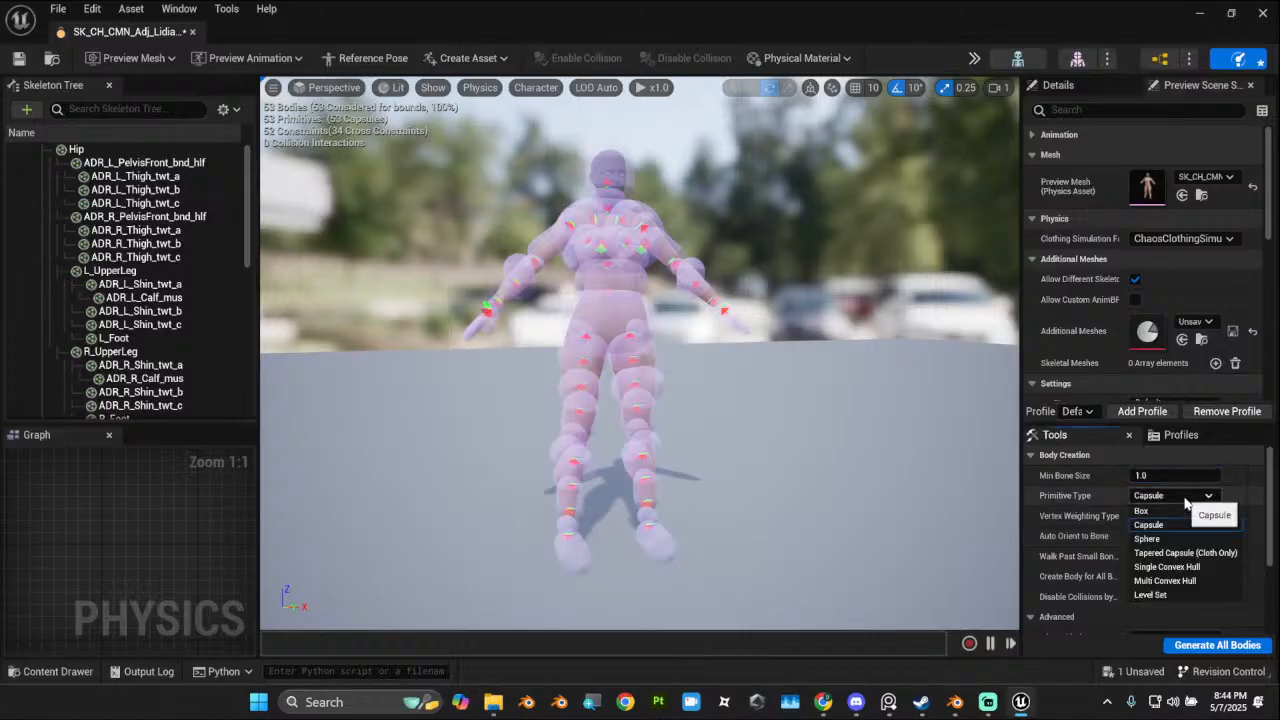
pyautogui.click(1185, 567)
pyautogui.scroll(-3, 1160, 556)
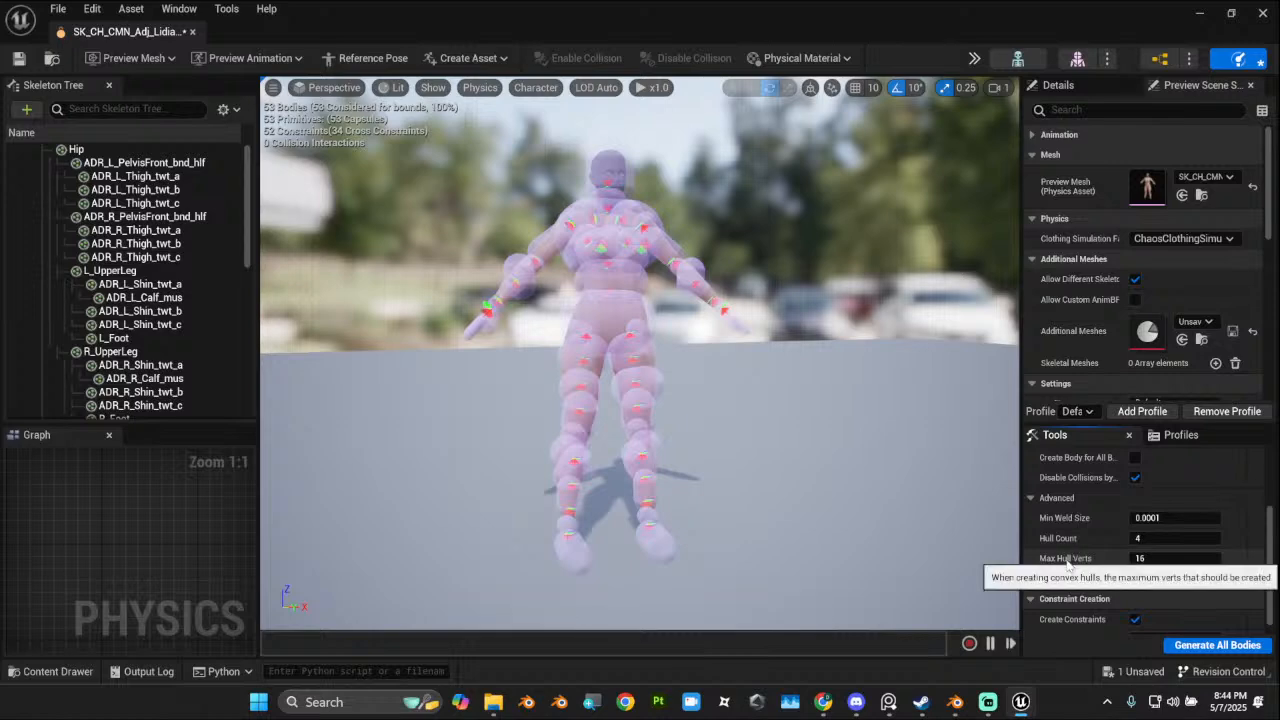
pyautogui.click(1165, 558)
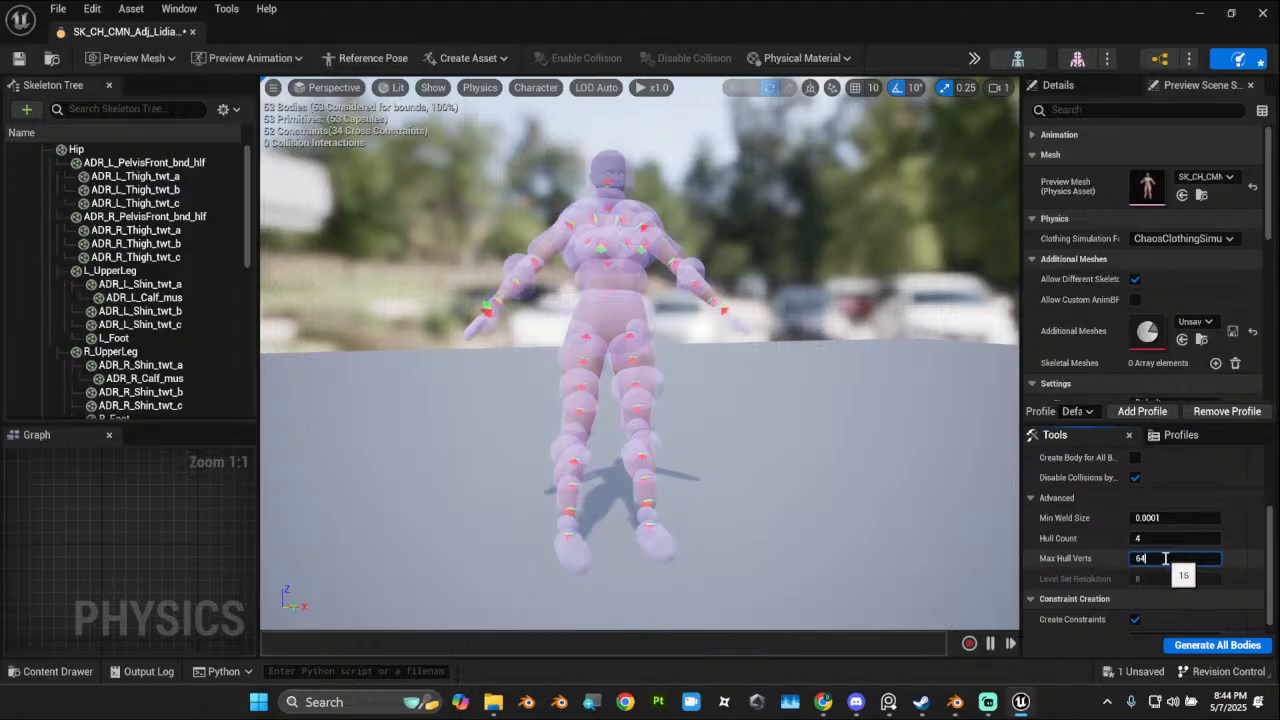
pyautogui.press('Return')
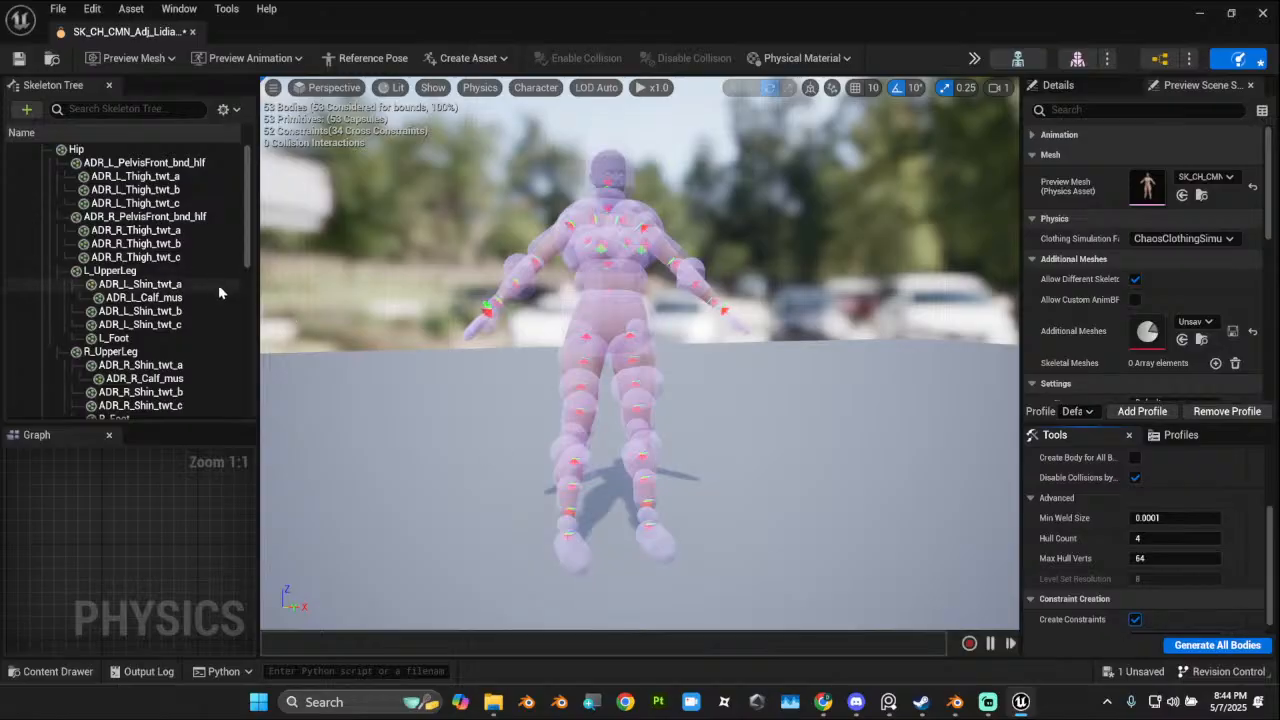
# Step: Re-generate the physics bodies from Hip through ADR_L_Thigh_twt_c in the skeleton tree with the new body creation settings
pyautogui.click(98, 152)
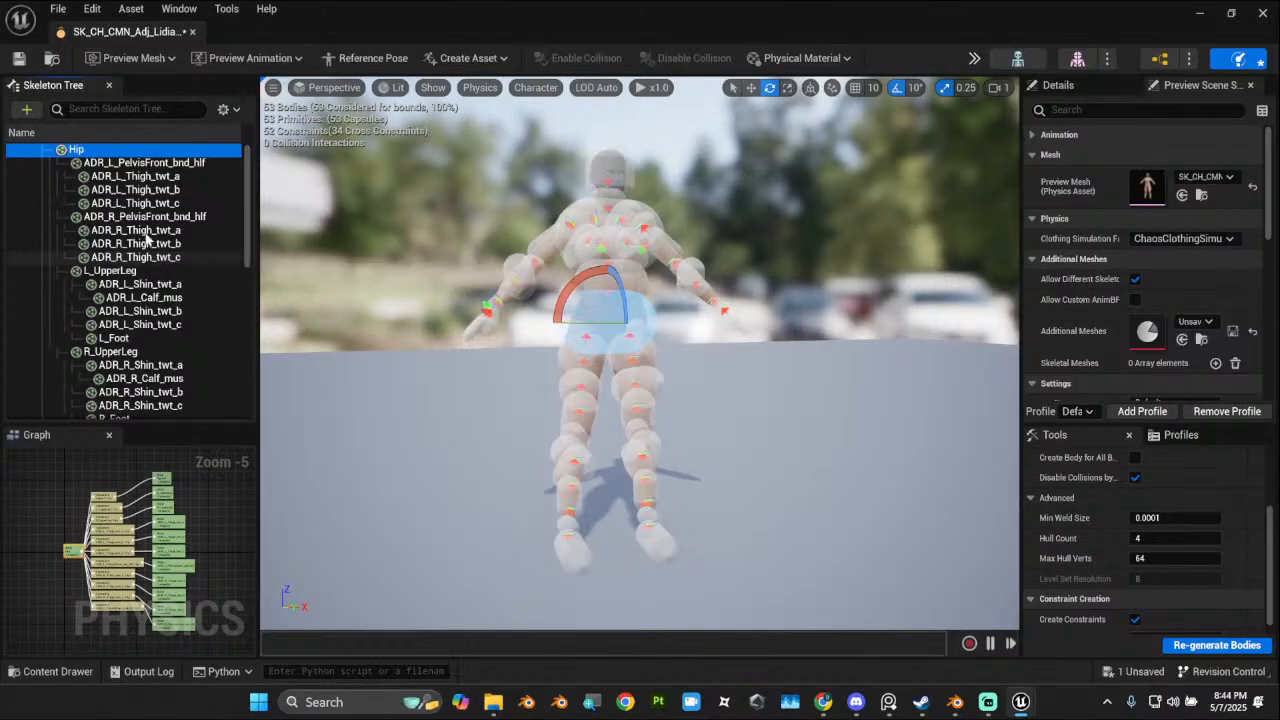
pyautogui.click(143, 204)
pyautogui.click(95, 150)
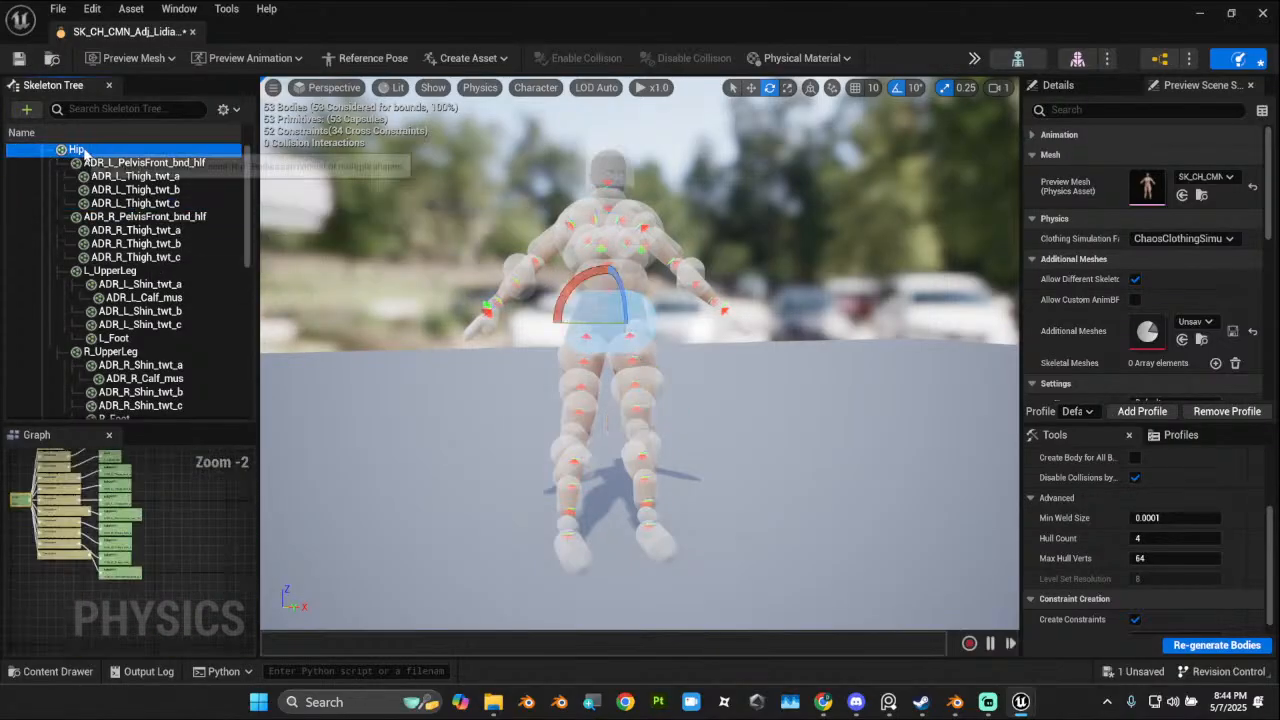
pyautogui.keyDown('shift'); pyautogui.click(140, 203); pyautogui.keyUp('shift')
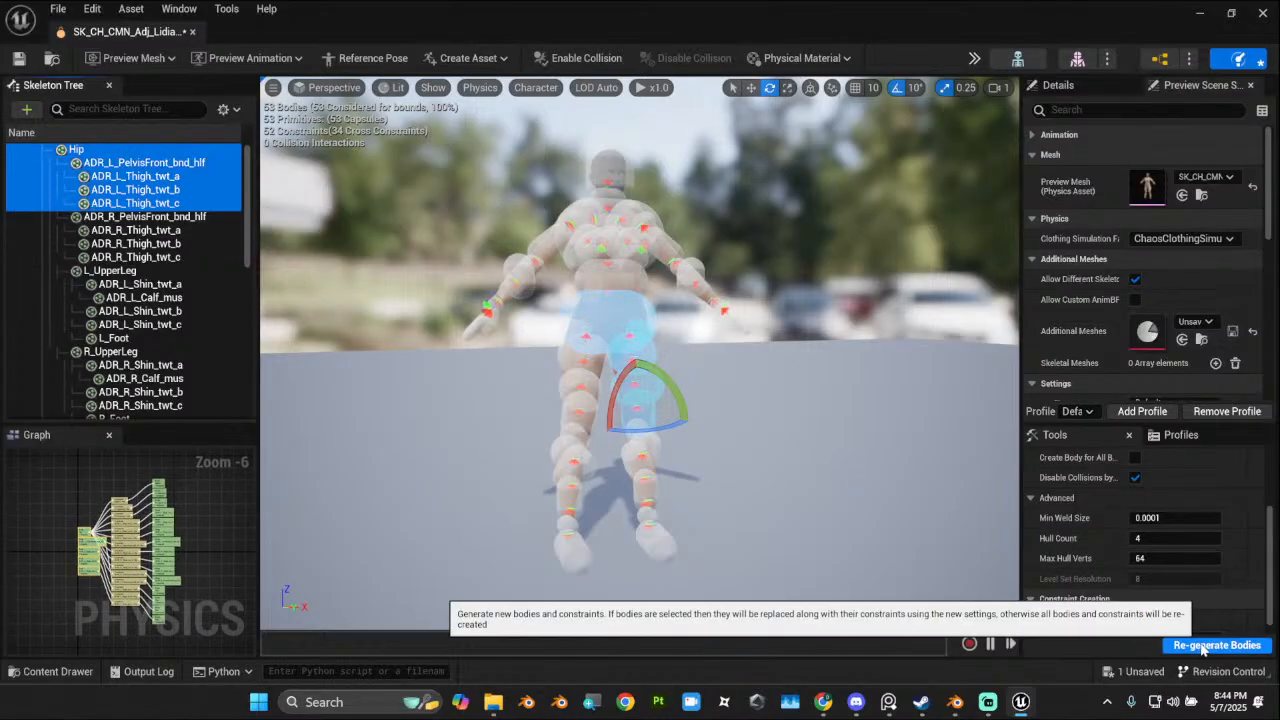
pyautogui.scroll(3, 1178, 513)
pyautogui.scroll(2, 1190, 511)
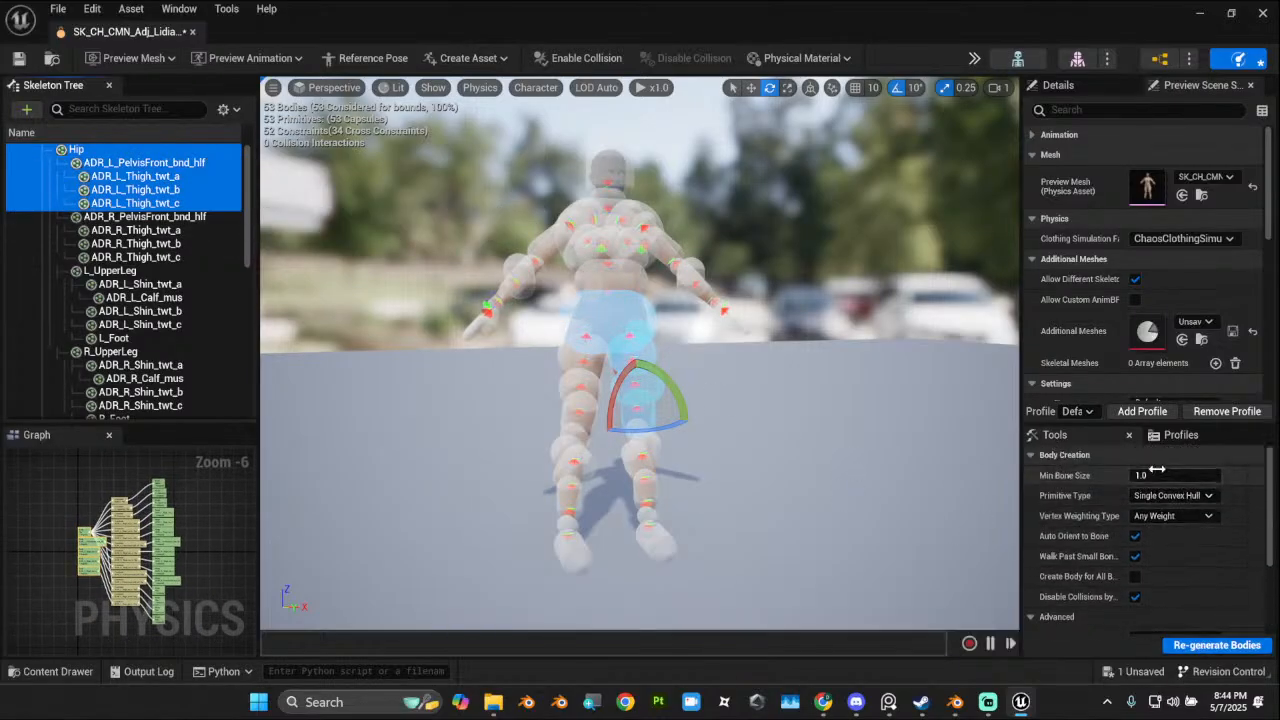
pyautogui.click(1205, 646)
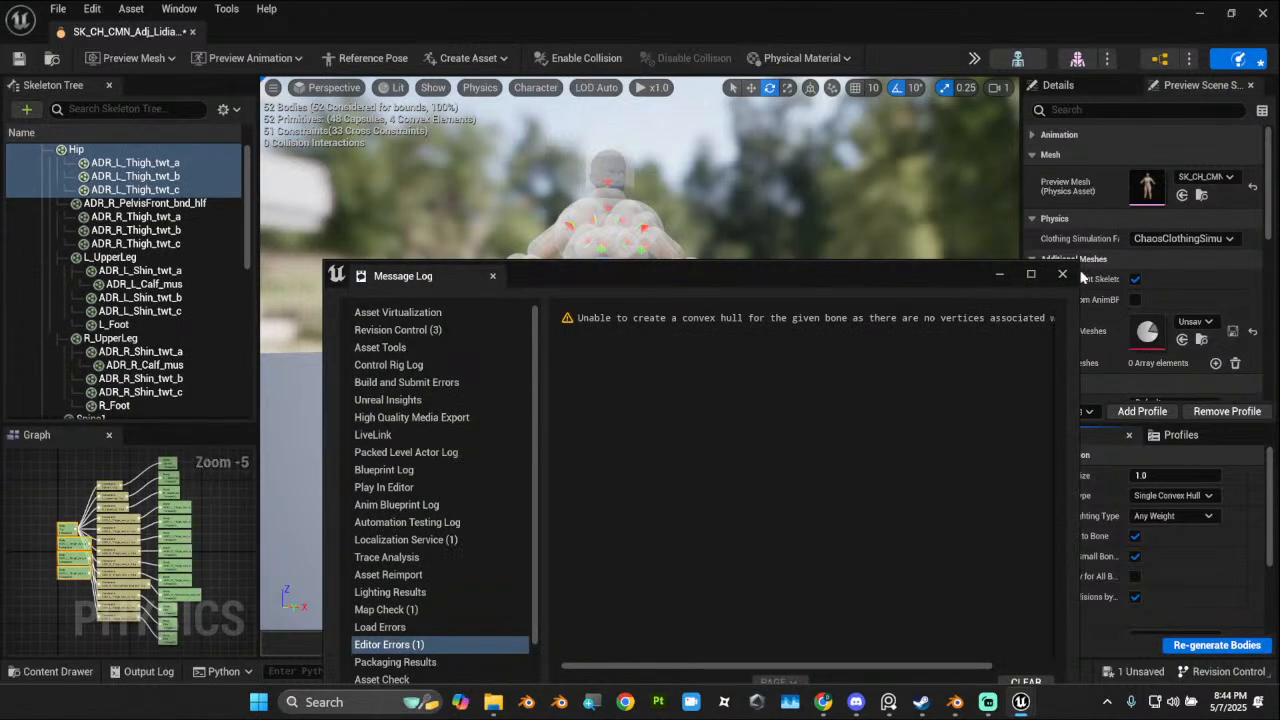
# Step: Re-generate only the Hip body with the vertex weighting type set to Dominant Weight
pyautogui.click(1062, 275)
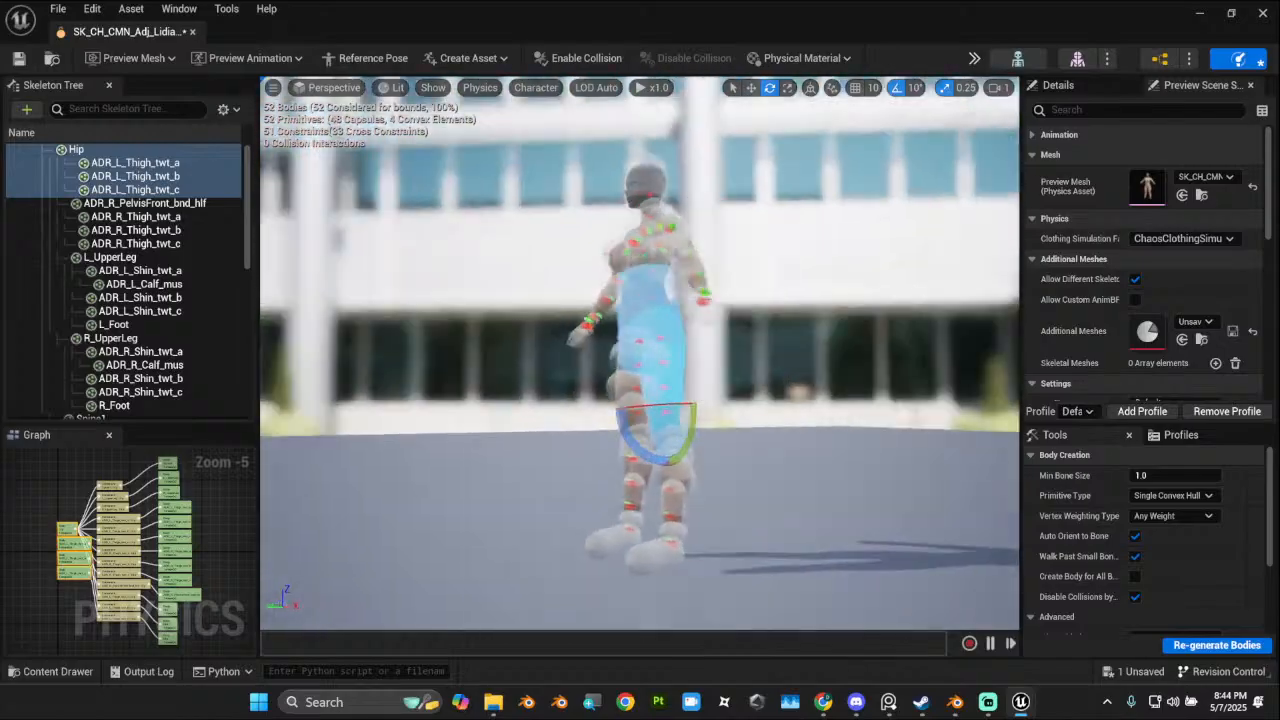
pyautogui.keyDown('alt'); pyautogui.moveTo(640, 353); pyautogui.dragTo(775, 375); pyautogui.keyUp('alt')
pyautogui.scroll(8, 640, 353)
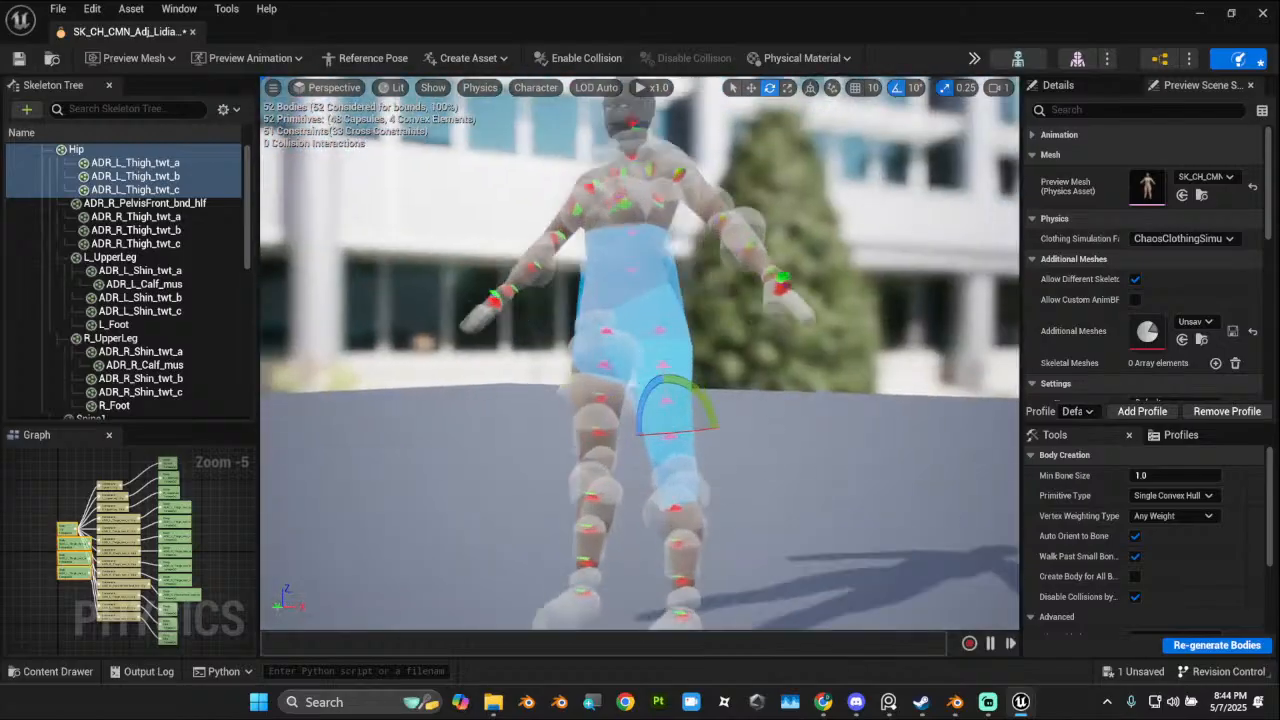
pyautogui.keyDown('alt'); pyautogui.moveTo(640, 353); pyautogui.dragTo(375, 358); pyautogui.keyUp('alt')
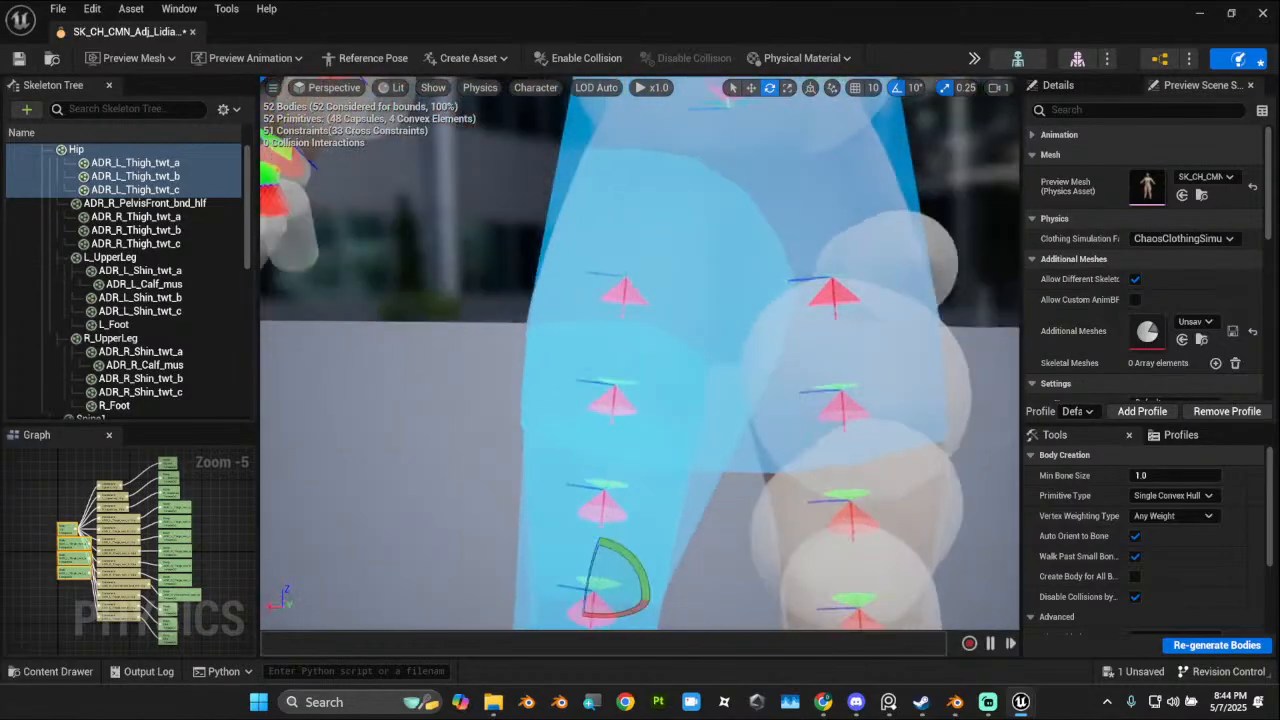
pyautogui.scroll(-8, 640, 353)
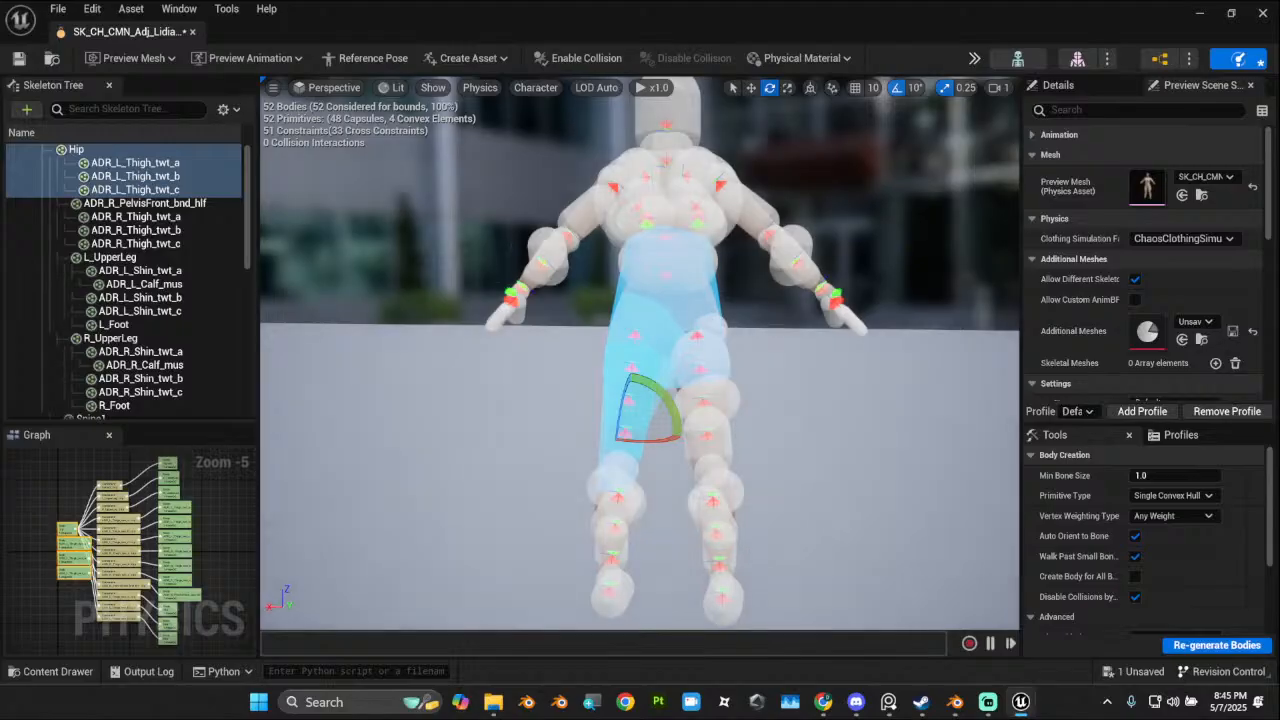
pyautogui.moveTo(682, 308)
pyautogui.keyDown('alt'); pyautogui.mouseDown(button='right')
pyautogui.moveTo(655, 308)
pyautogui.moveTo(682, 308)
pyautogui.mouseUp(button='right'); pyautogui.keyUp('alt')
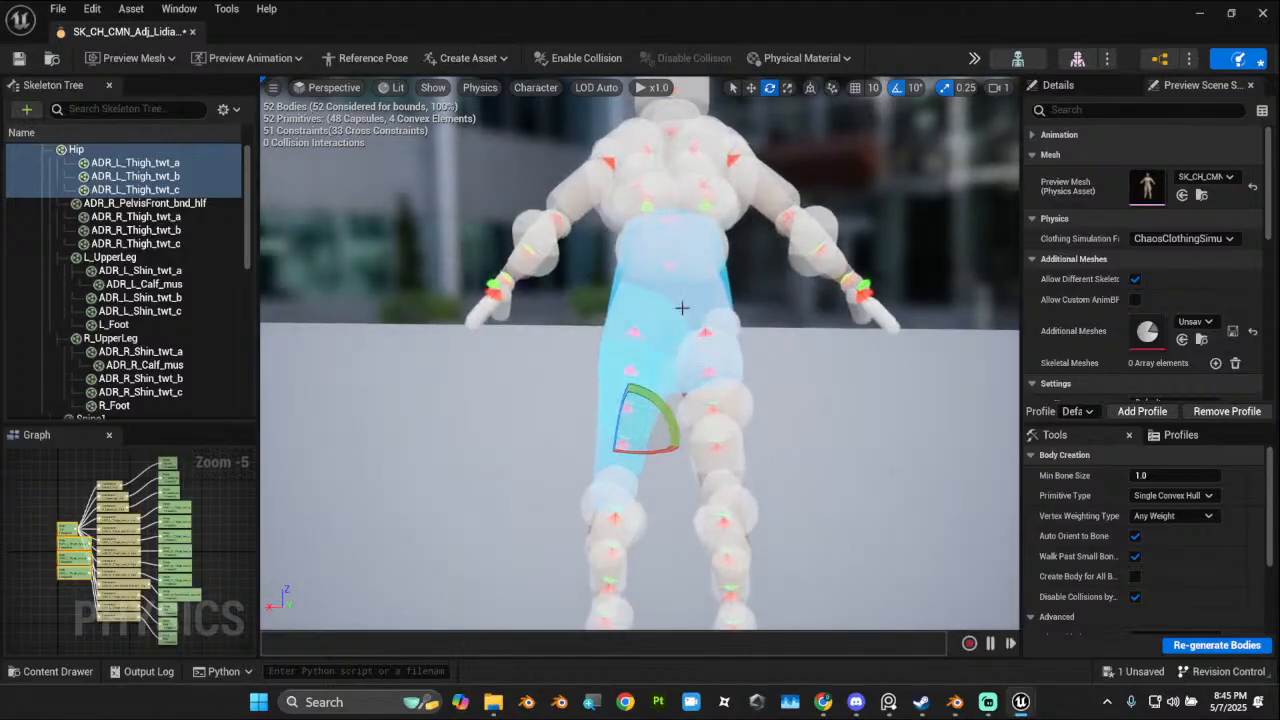
pyautogui.click(612, 281)
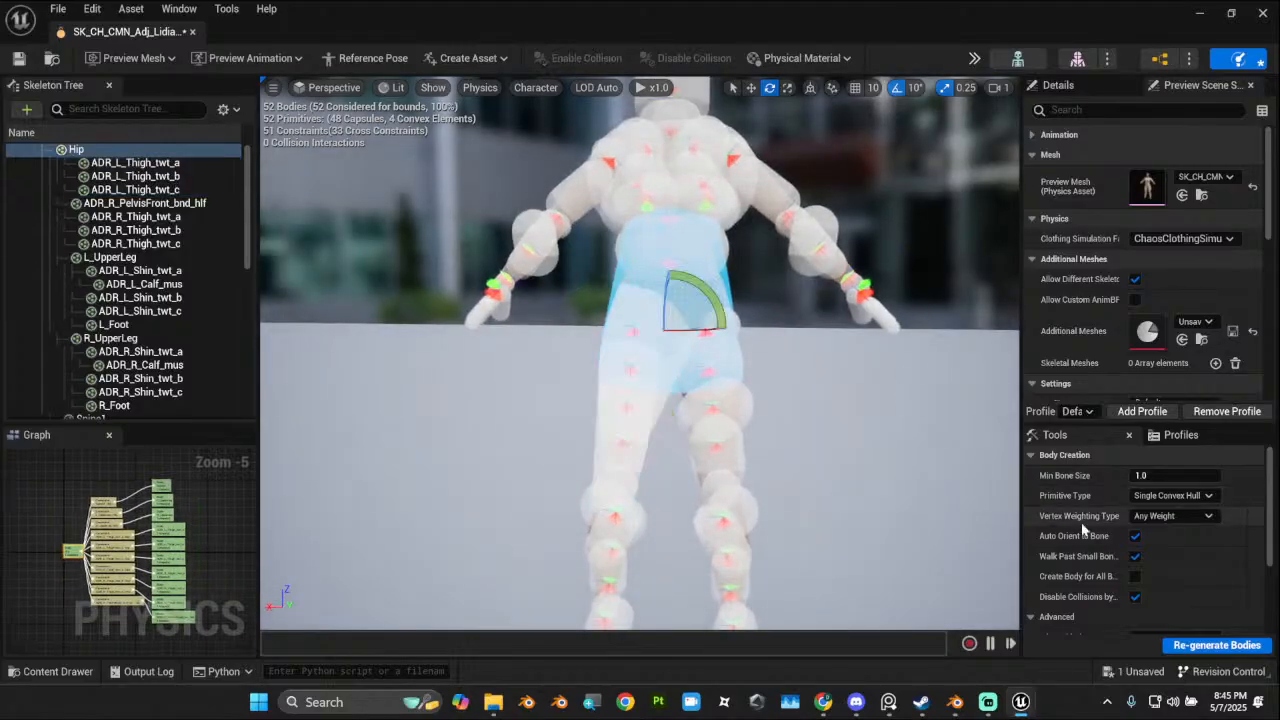
pyautogui.click(1170, 516)
pyautogui.click(1163, 545)
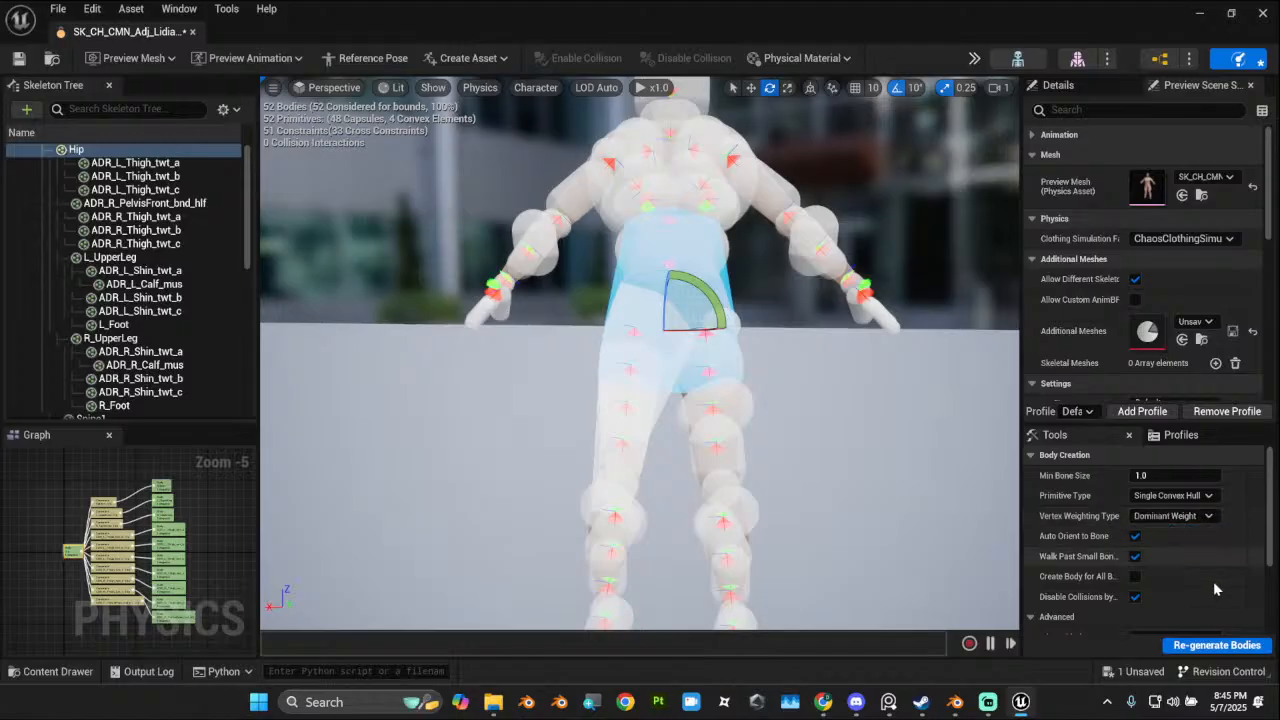
pyautogui.click(1217, 645)
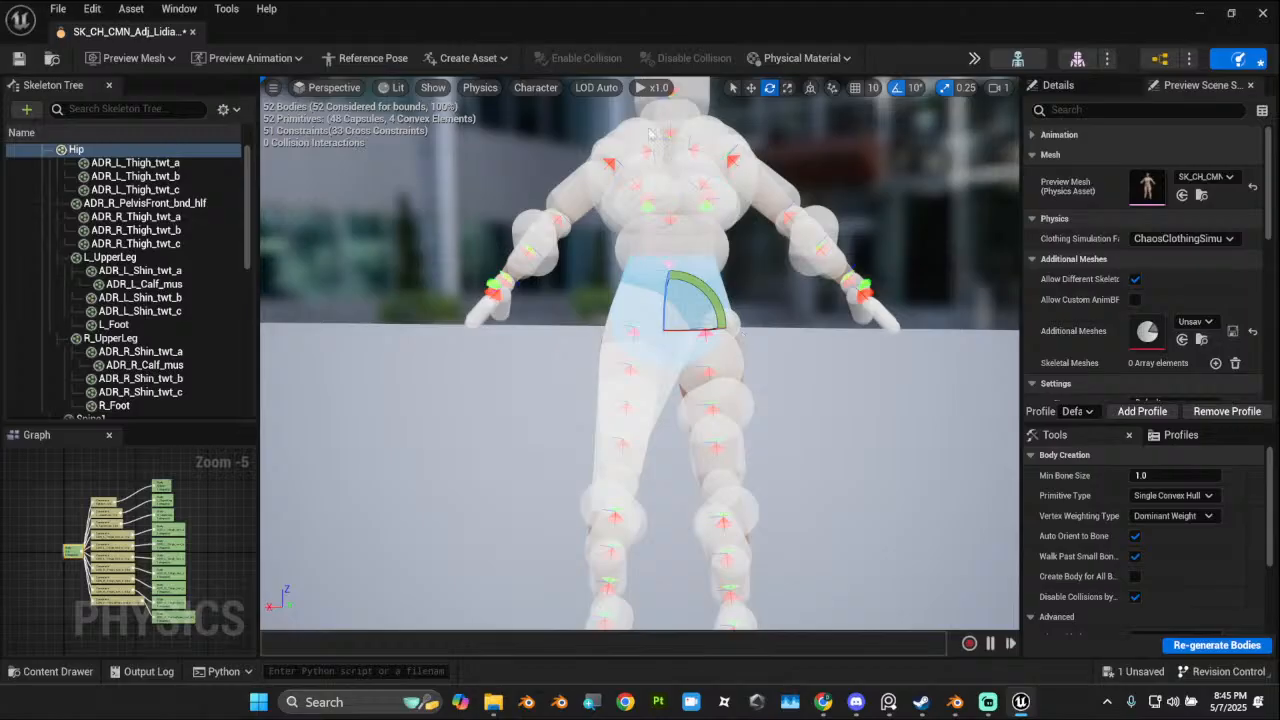
pyautogui.keyDown('alt'); pyautogui.moveTo(791, 378); pyautogui.dragTo(790, 338); pyautogui.keyUp('alt')
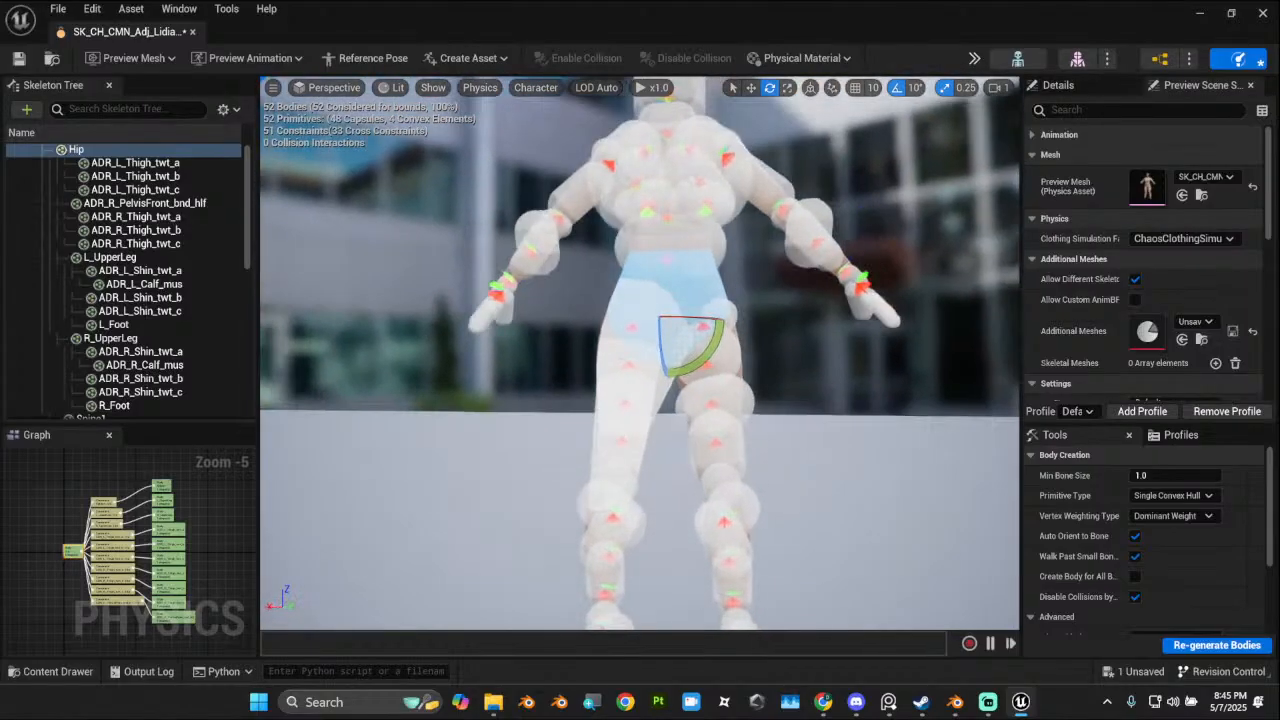
# Step: Re-generate the bodies from ADR_R_PelvisFront_bnd_hlf through ADR_R_Thigh_twt_c with Any Weight vertex weighting and check the thighs from front and back
pyautogui.click(135, 162)
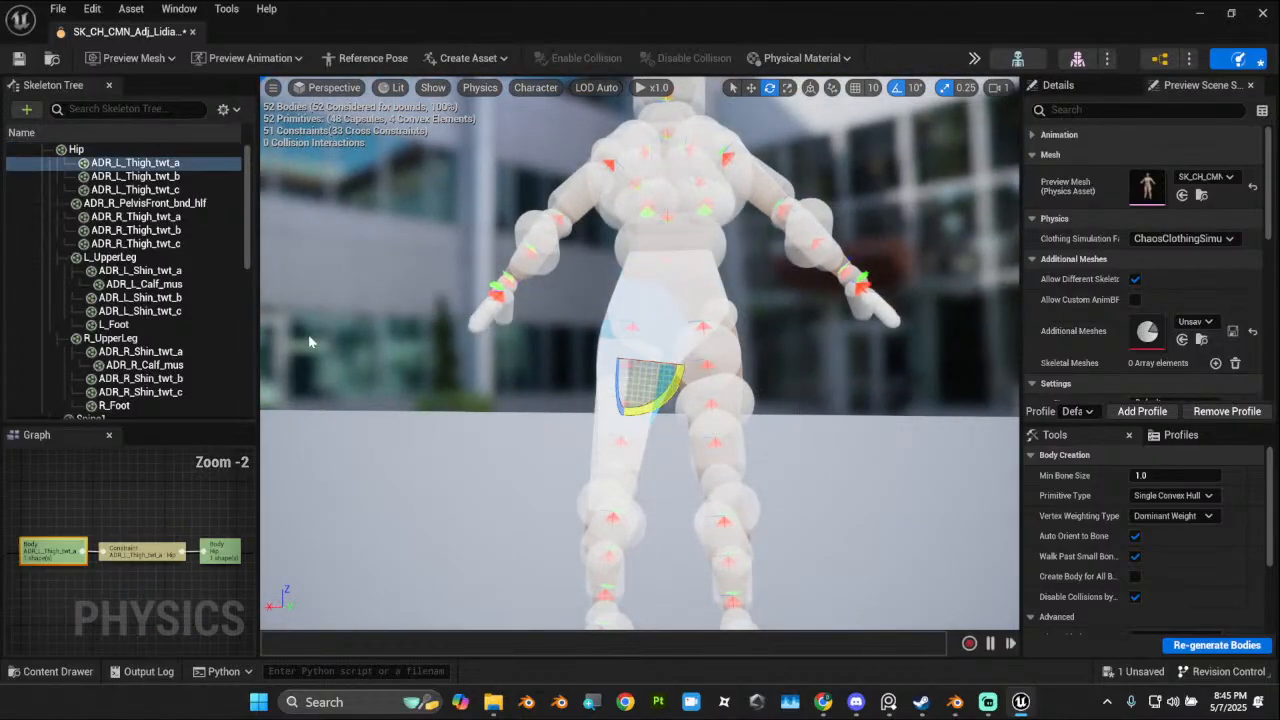
pyautogui.click(140, 203)
pyautogui.keyDown('shift'); pyautogui.click(136, 243); pyautogui.keyUp('shift')
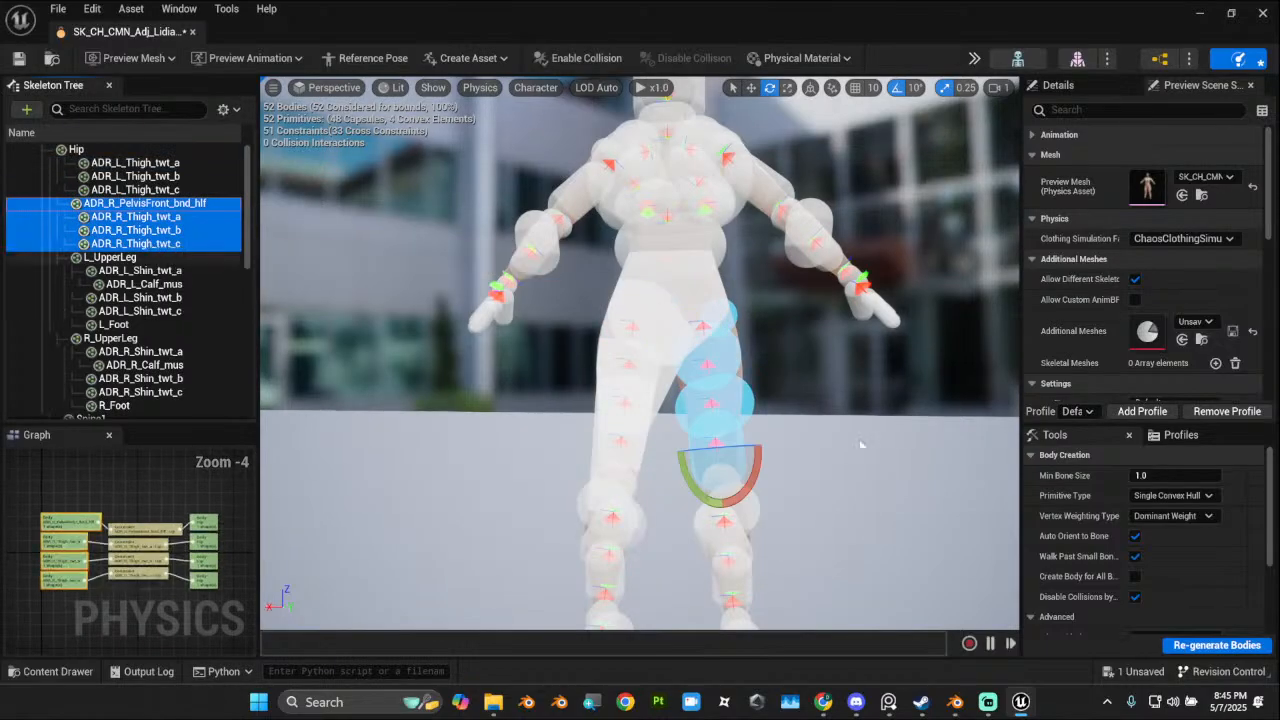
pyautogui.click(1170, 516)
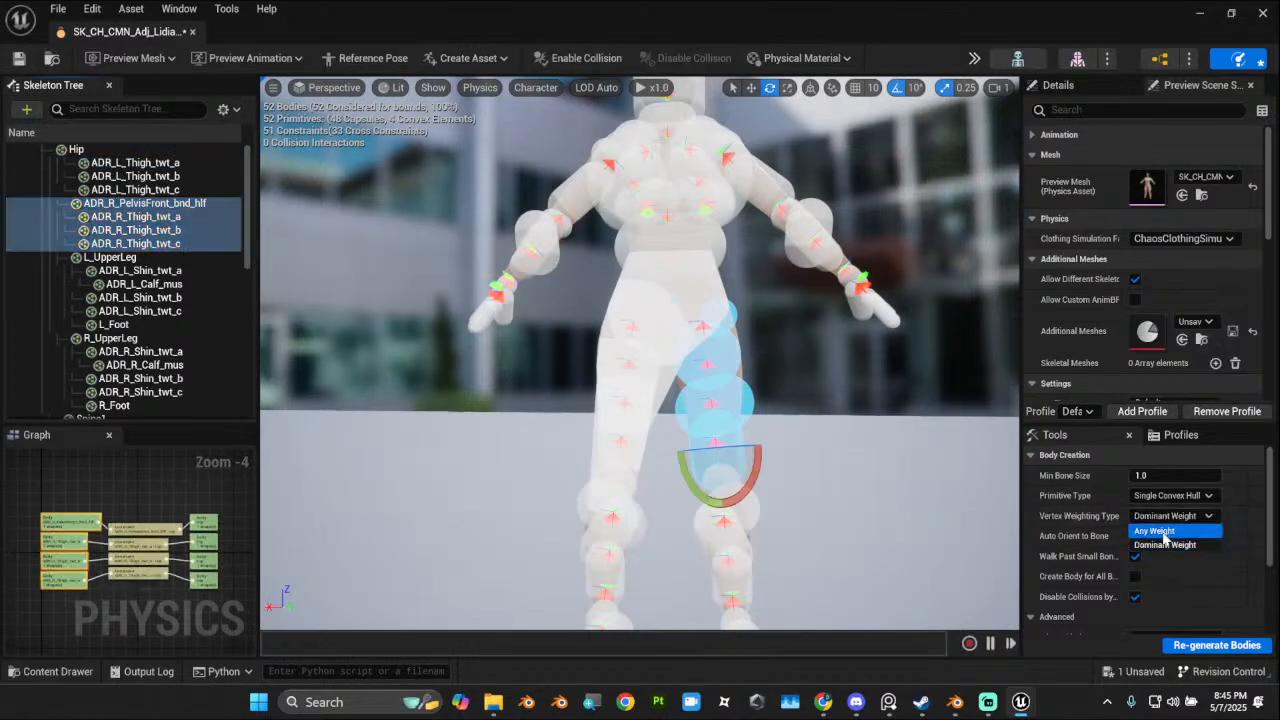
pyautogui.click(1160, 532)
pyautogui.click(1217, 645)
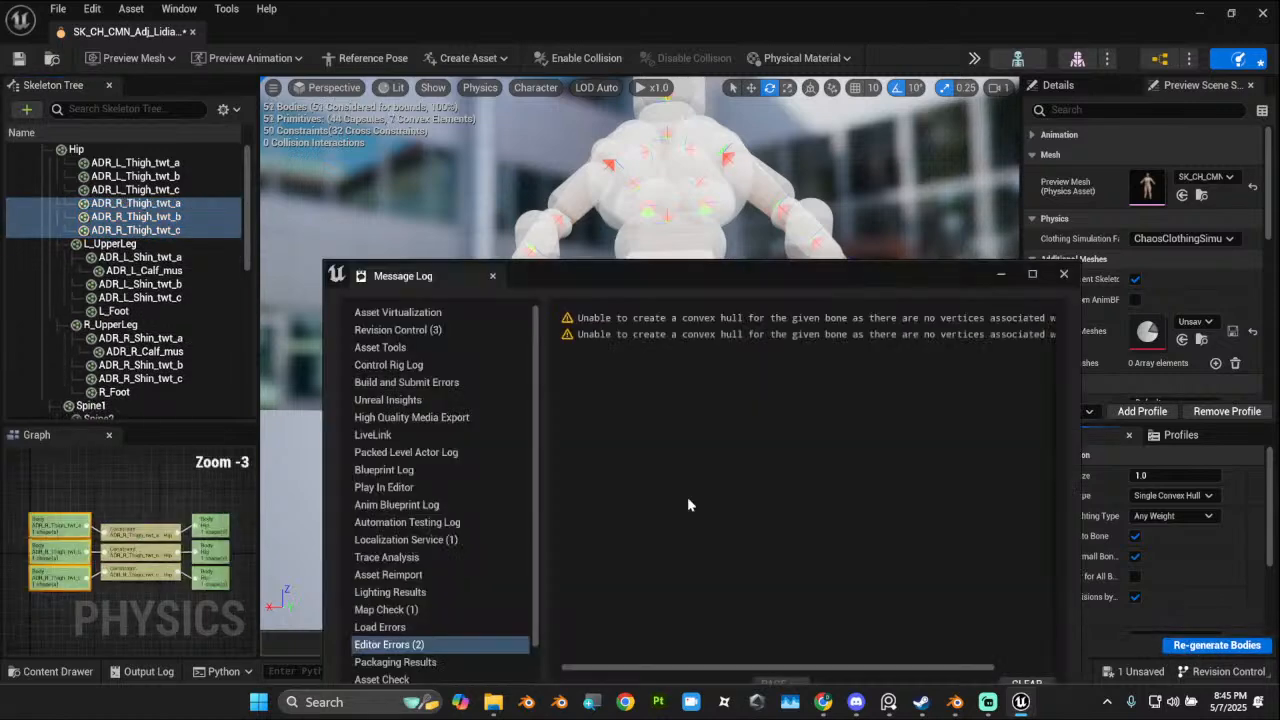
pyautogui.click(1061, 277)
pyautogui.keyDown('alt'); pyautogui.moveTo(840, 418); pyautogui.dragTo(390, 426); pyautogui.keyUp('alt')
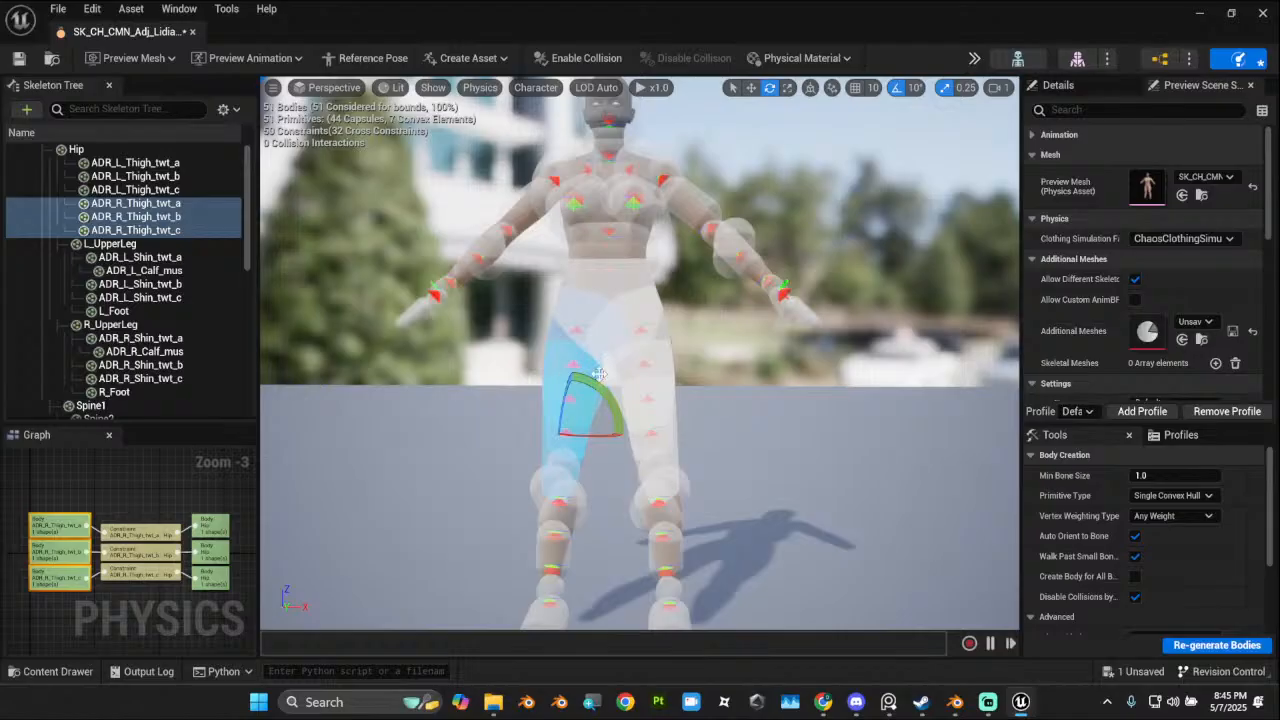
pyautogui.keyDown('alt'); pyautogui.moveTo(698, 428); pyautogui.dragTo(800, 436); pyautogui.keyUp('alt')
pyautogui.keyDown('alt'); pyautogui.moveTo(500, 430); pyautogui.dragTo(930, 432); pyautogui.keyUp('alt')
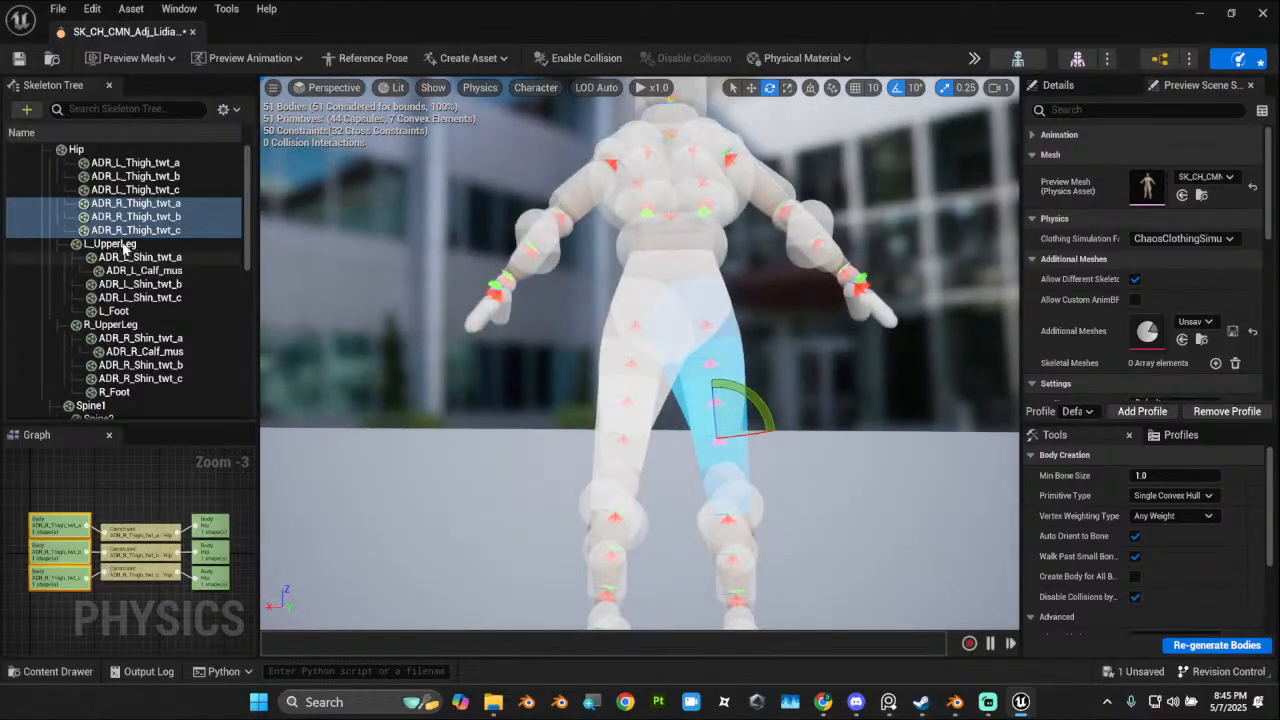
# Step: Re-generate the left lower-leg bodies, from L_UpperLeg through the ADR_L_Shin bones, with the current convex hull settings
pyautogui.click(110, 244)
pyautogui.keyDown('shift'); pyautogui.click(114, 311); pyautogui.keyUp('shift')
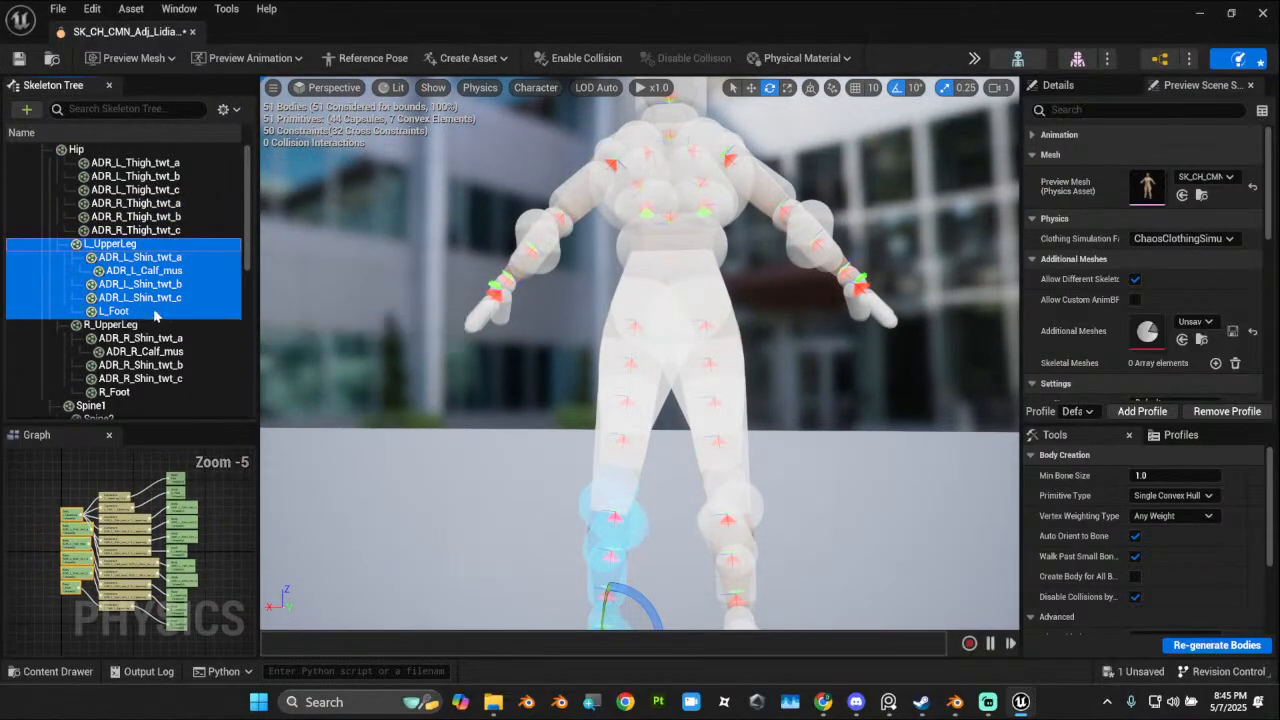
pyautogui.click(1224, 646)
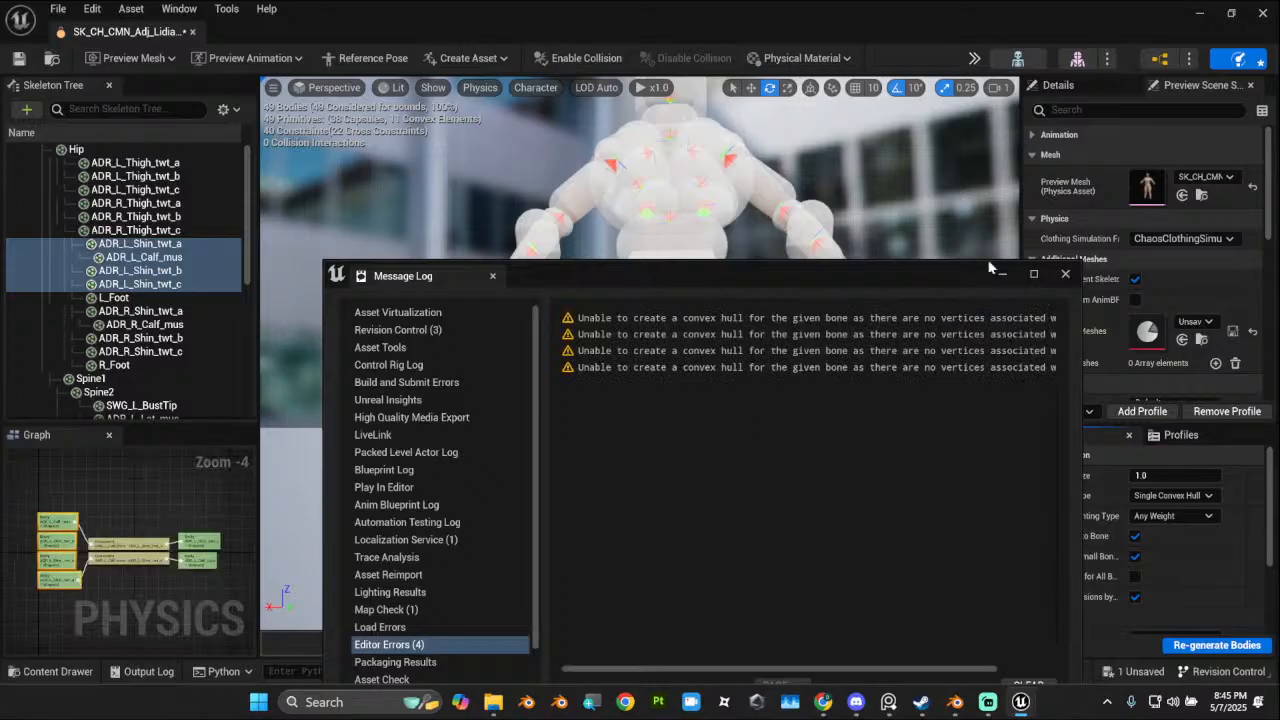
pyautogui.click(1066, 275)
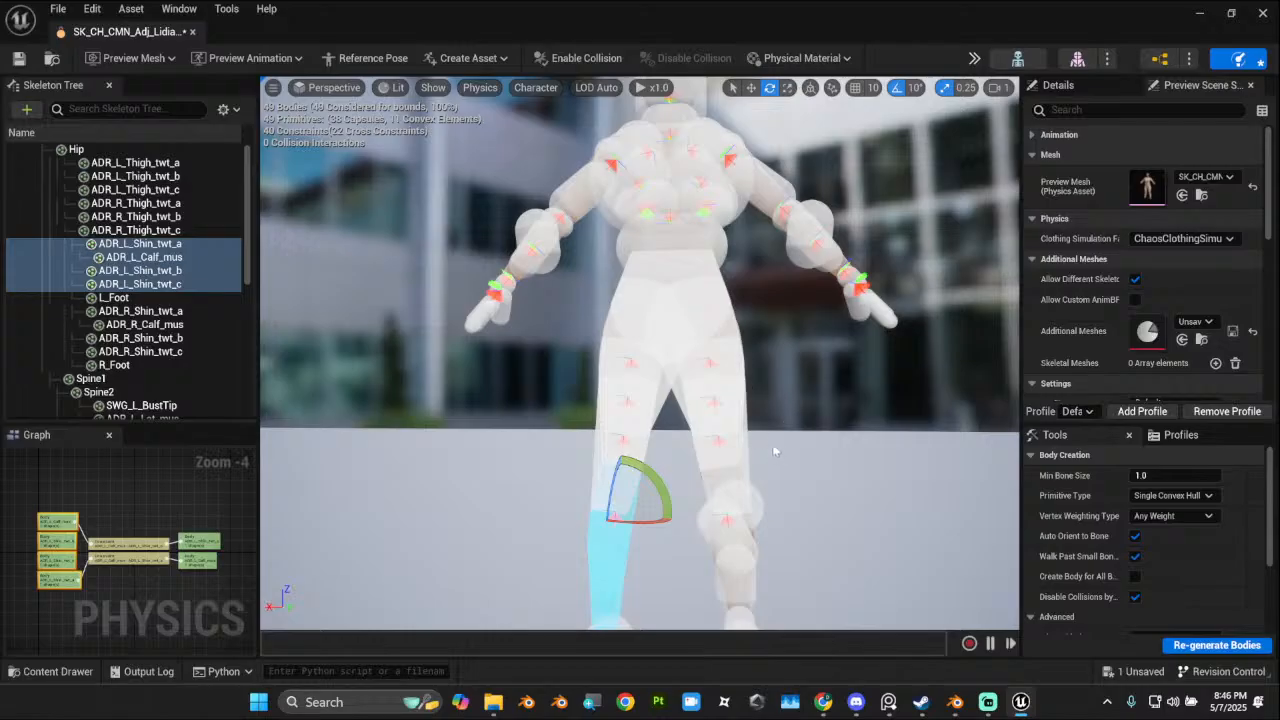
# Step: Re-generate the right shin bodies from ADR_R_Shin_twt_a through ADR_R_Shin_twt_c, including ADR_R_Calf_mus, with the current convex hull settings
pyautogui.click(205, 297)
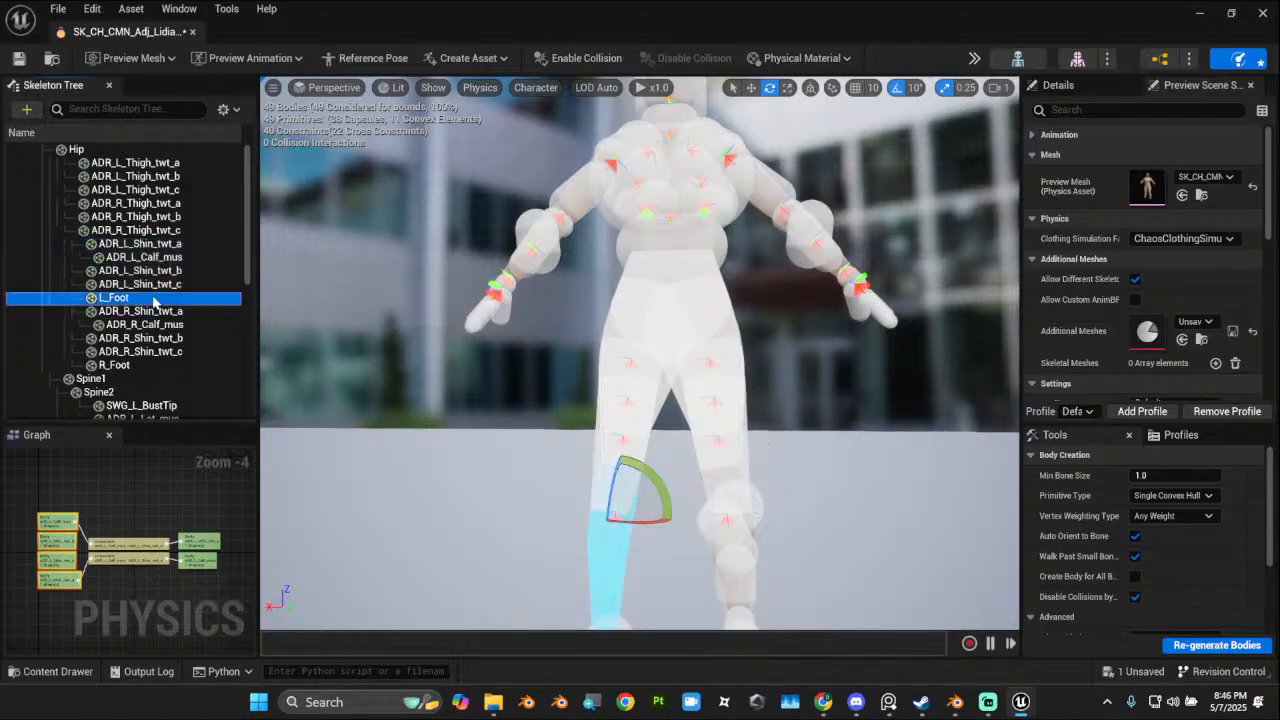
pyautogui.scroll(-4, 748, 443)
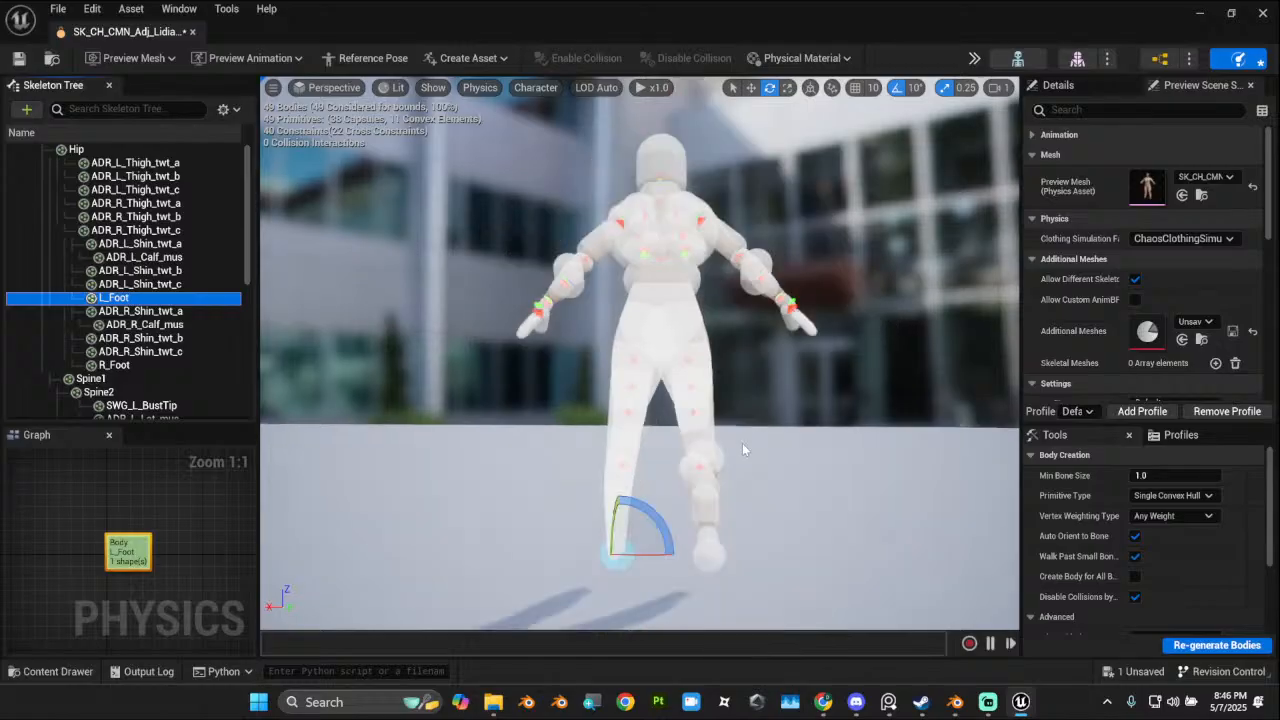
pyautogui.click(146, 312)
pyautogui.keyDown('shift'); pyautogui.click(140, 351); pyautogui.keyUp('shift')
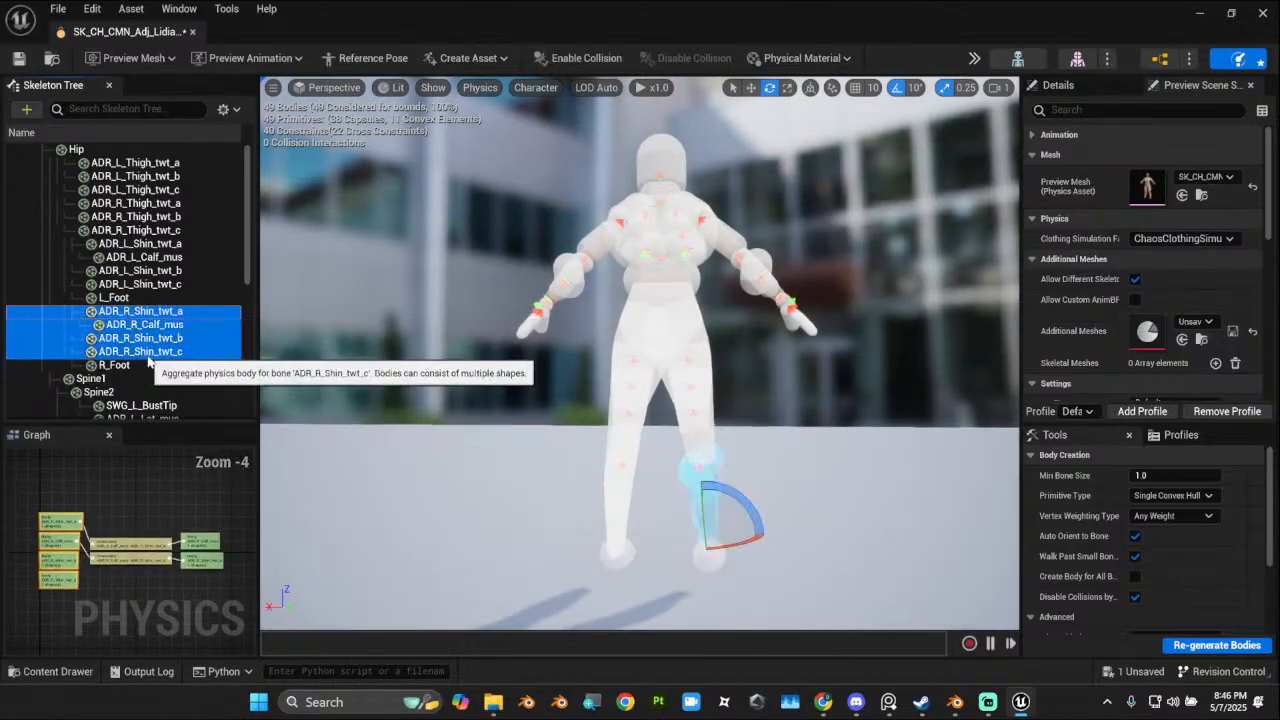
pyautogui.click(1250, 645)
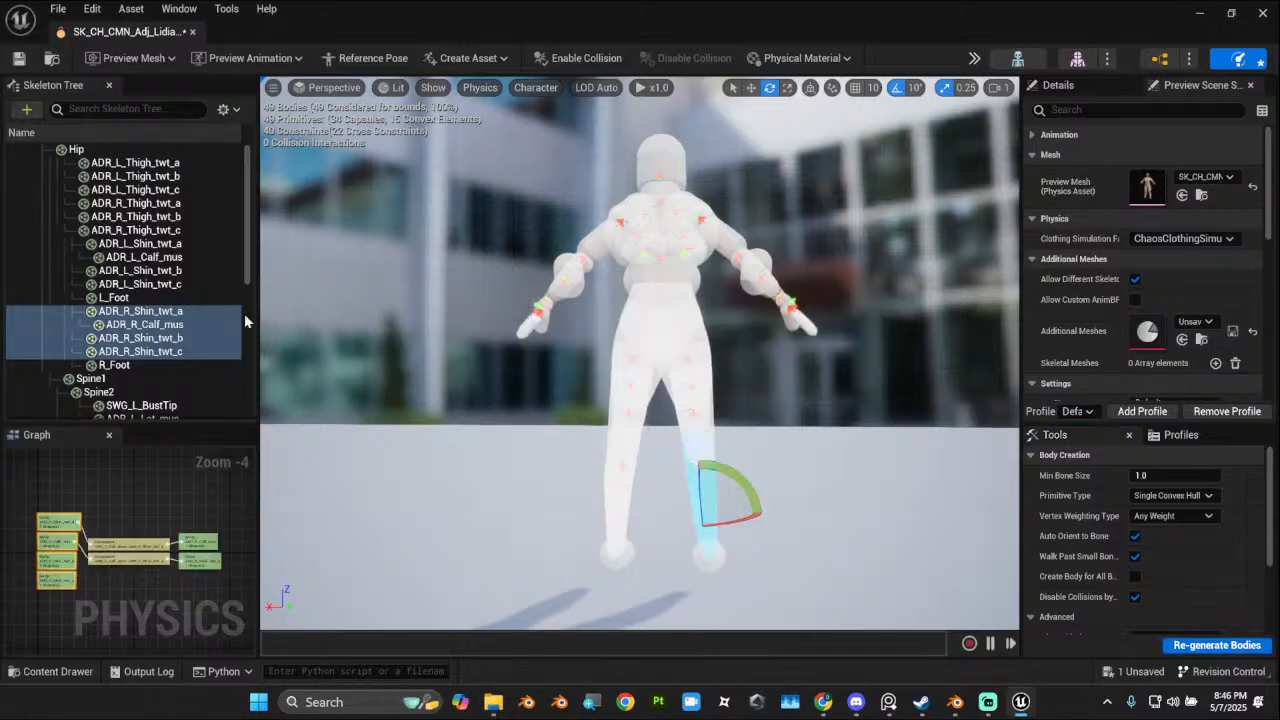
# Step: Re-generate the Spine1 and Spine2 bodies with Dominant Weight vertex weighting and inspect the torso hulls from the front
pyautogui.scroll(-2, 130, 340)
pyautogui.click(125, 346)
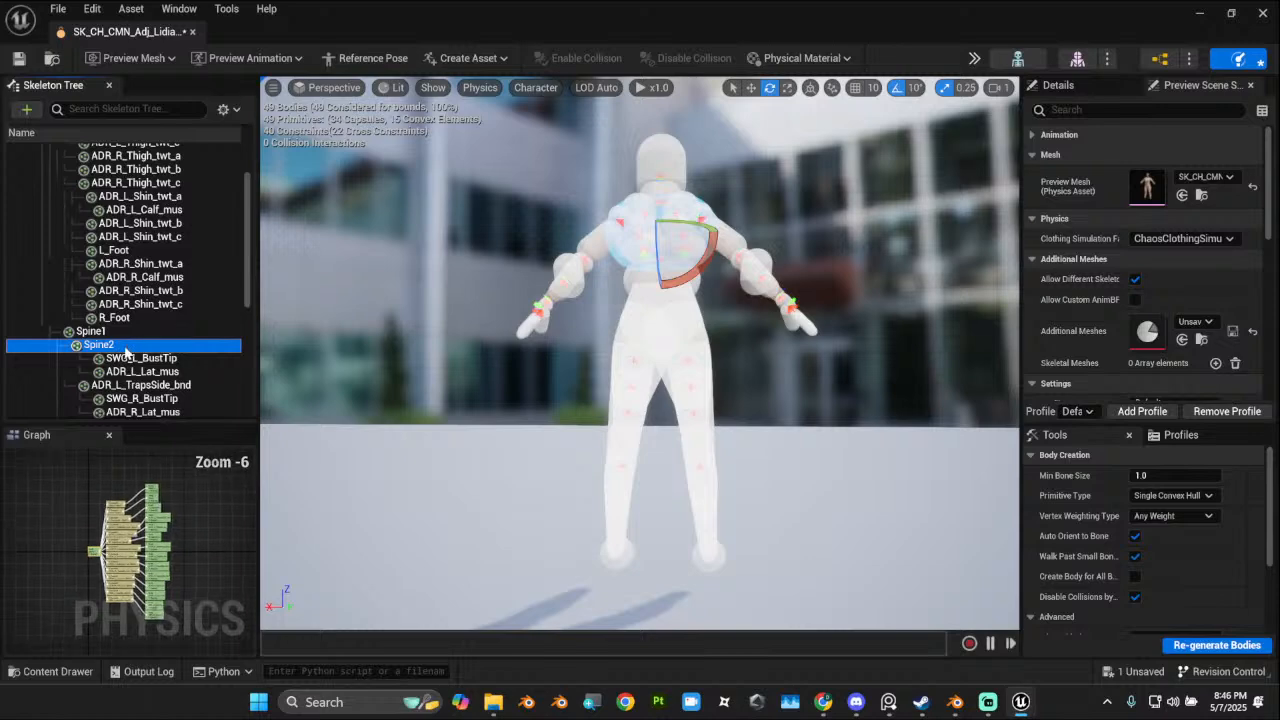
pyautogui.keyDown('ctrl'); pyautogui.click(110, 331); pyautogui.keyUp('ctrl')
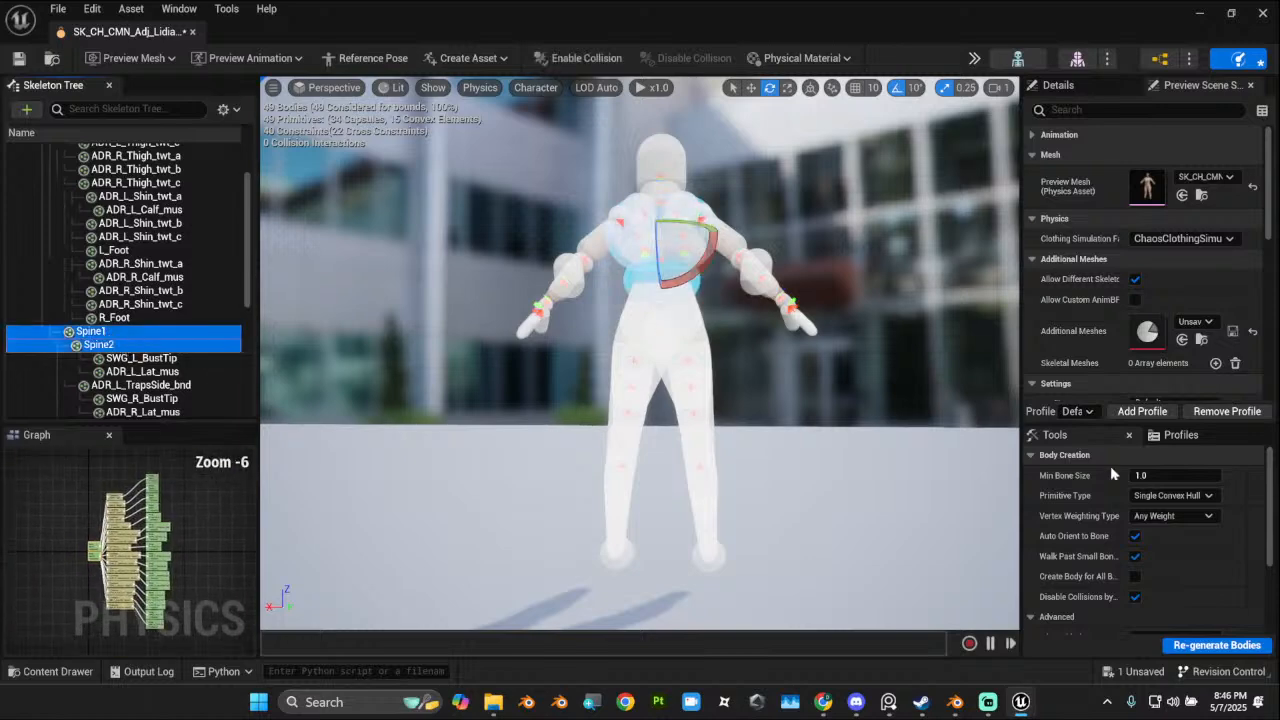
pyautogui.click(1175, 516)
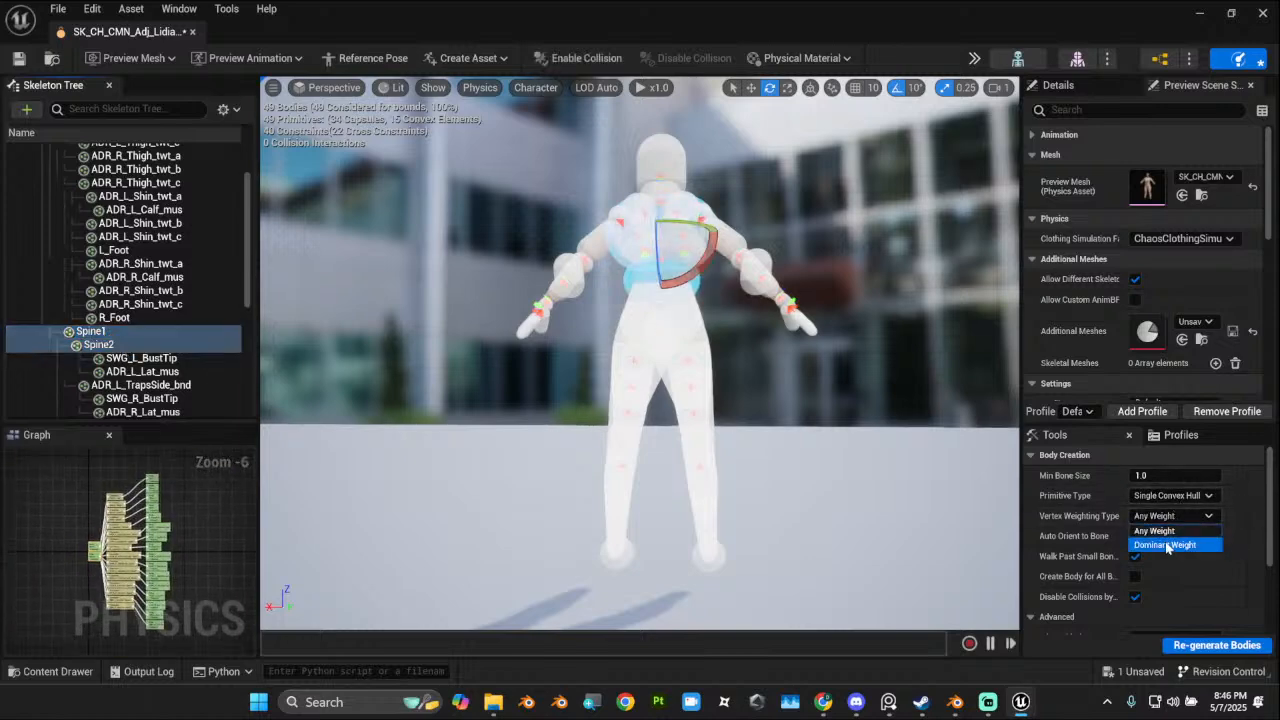
pyautogui.click(1166, 545)
pyautogui.click(1216, 645)
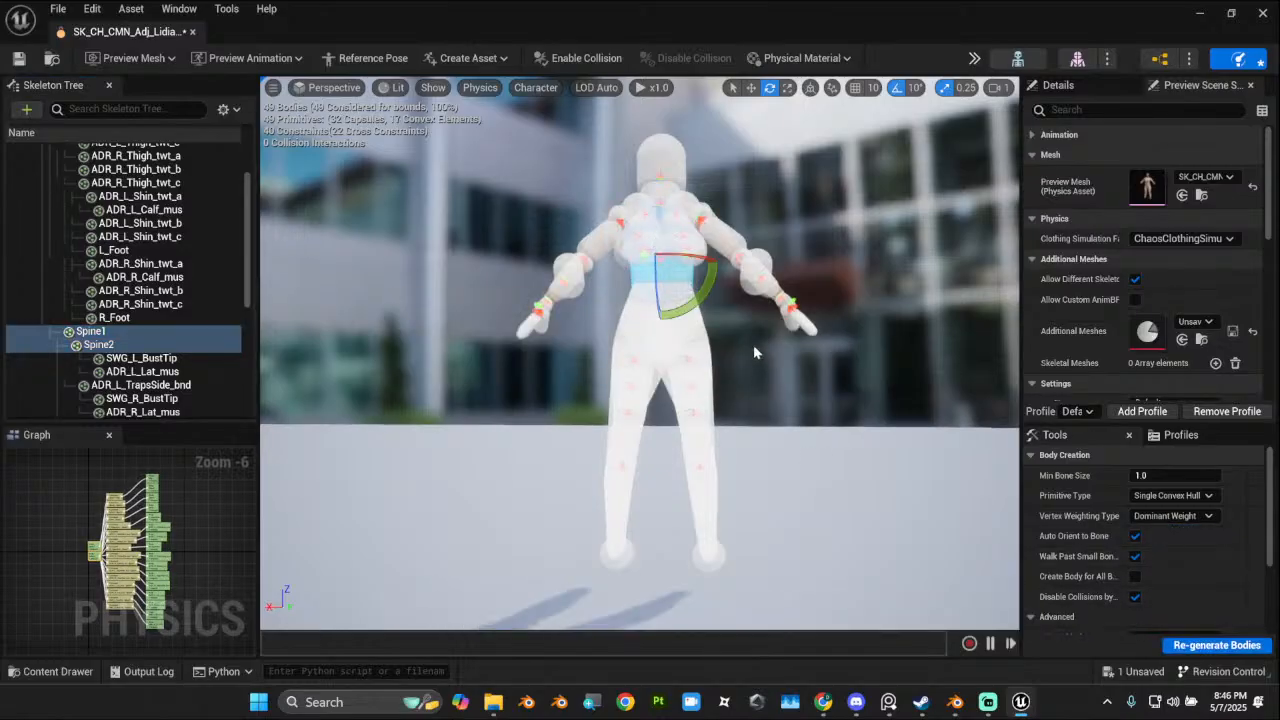
pyautogui.keyDown('alt'); pyautogui.moveTo(755, 347); pyautogui.dragTo(350, 350); pyautogui.keyUp('alt')
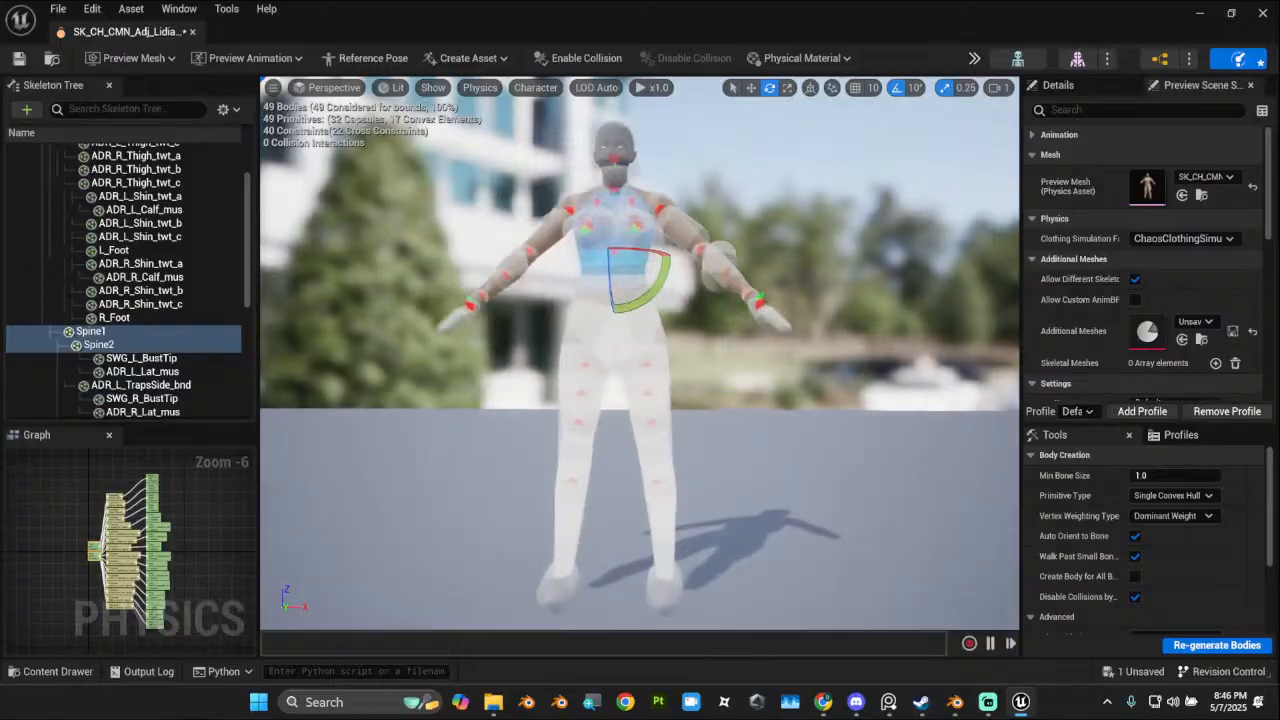
pyautogui.scroll(4, 703, 334)
pyautogui.moveTo(703, 334); pyautogui.dragTo(695, 230, button='middle')
pyautogui.scroll(6, 703, 334)
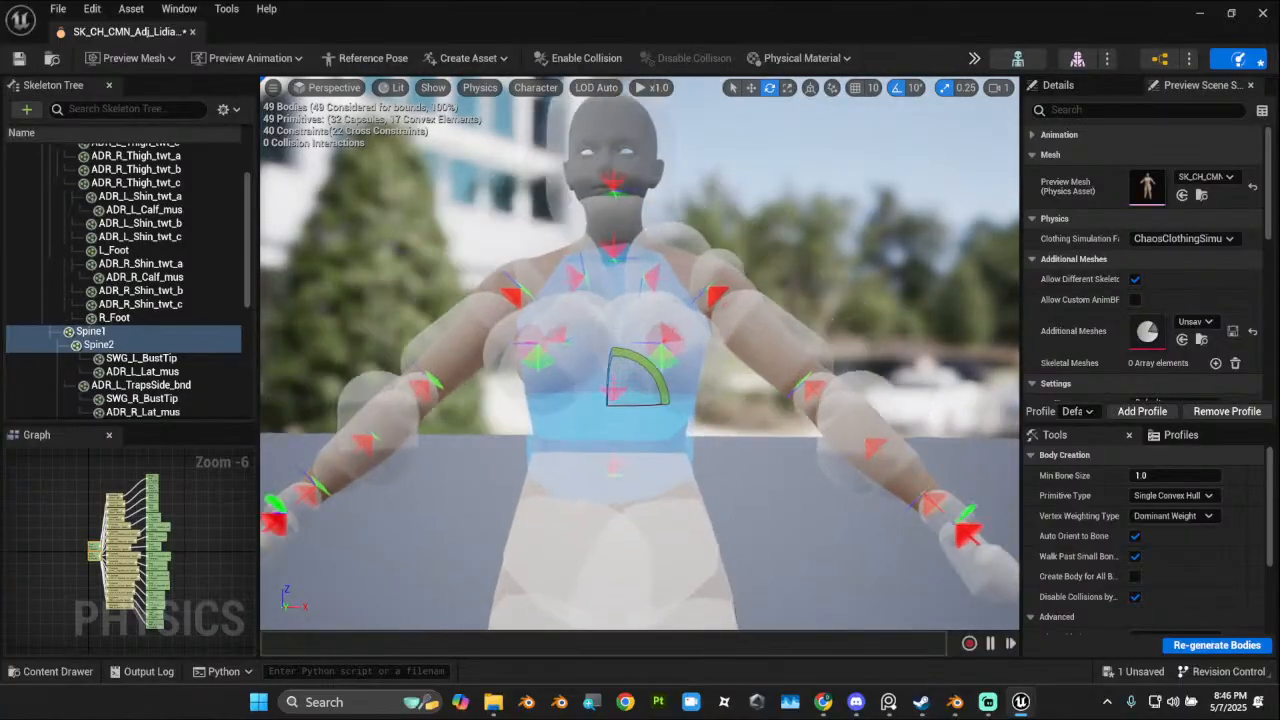
pyautogui.moveTo(703, 334)
pyautogui.keyDown('alt'); pyautogui.mouseDown()
pyautogui.moveTo(540, 345)
pyautogui.moveTo(718, 352)
pyautogui.mouseUp(); pyautogui.keyUp('alt')
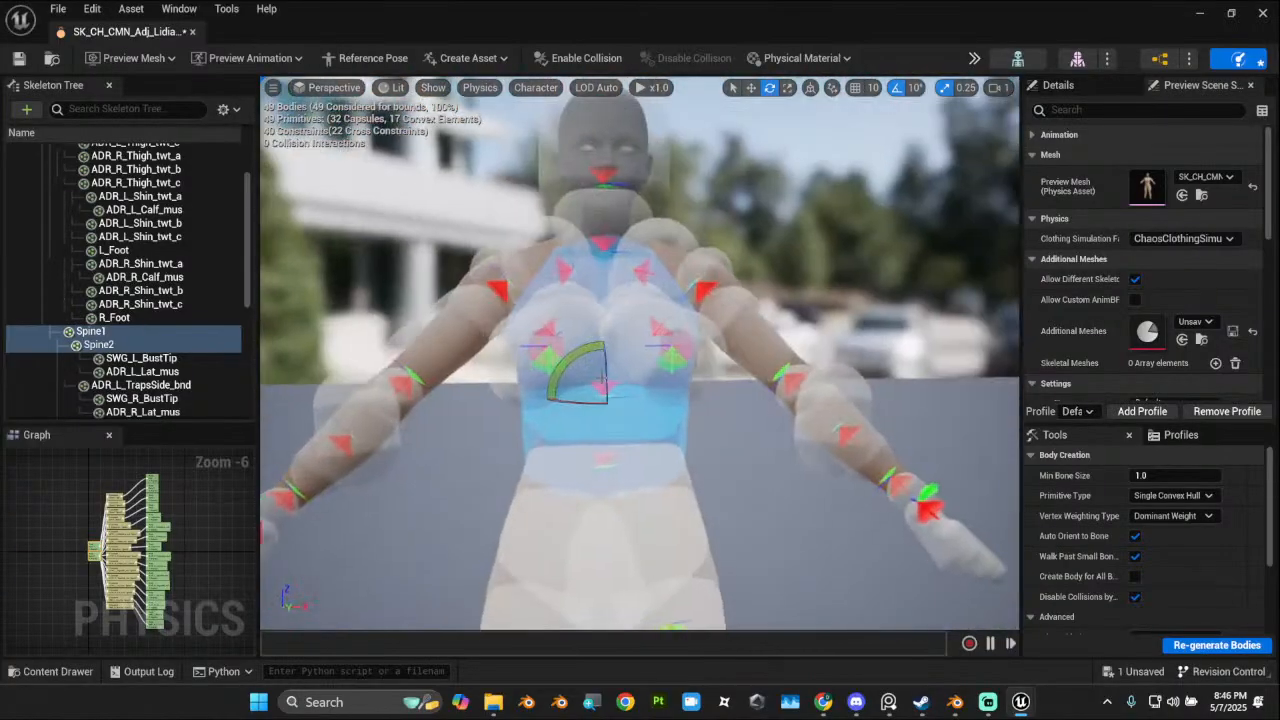
# Step: Re-generate the chest and left upper-arm bodies from SWG_L_BustTip through L_UpperArm, excluding ADR_L_Deltoid_drv, as single convex hulls with Dominant Weight
pyautogui.click(166, 358)
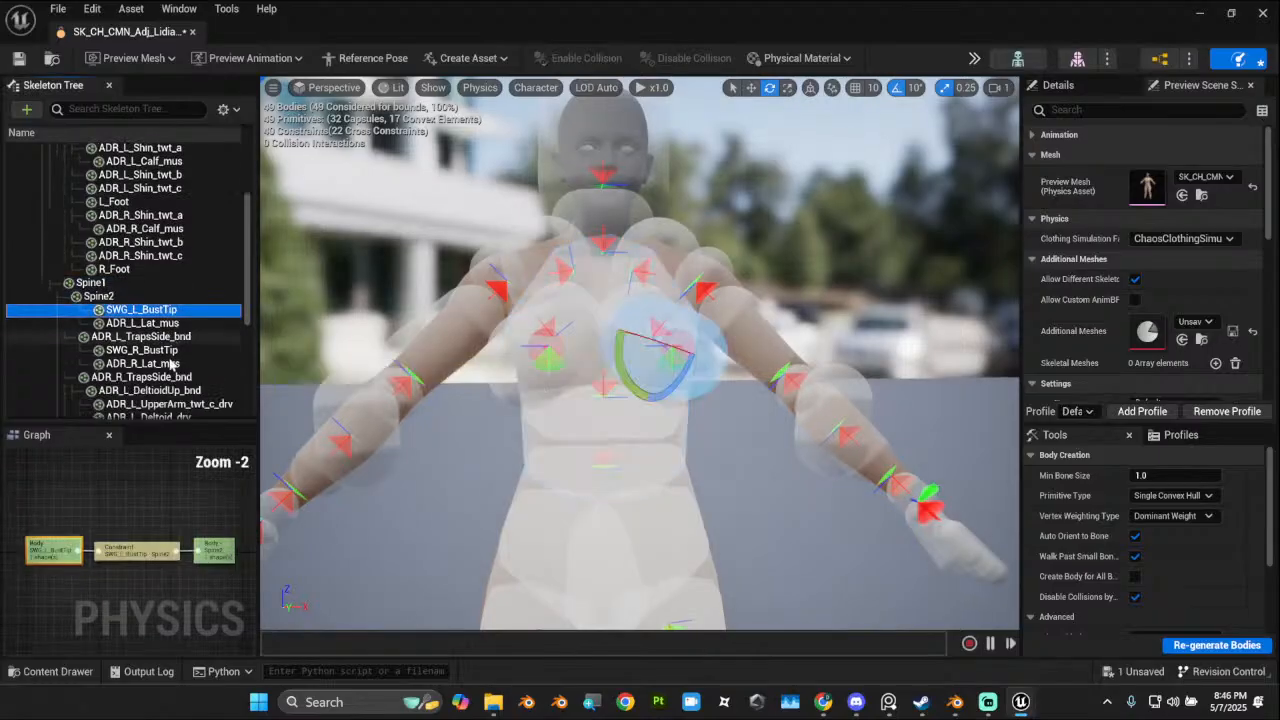
pyautogui.scroll(-2, 170, 365)
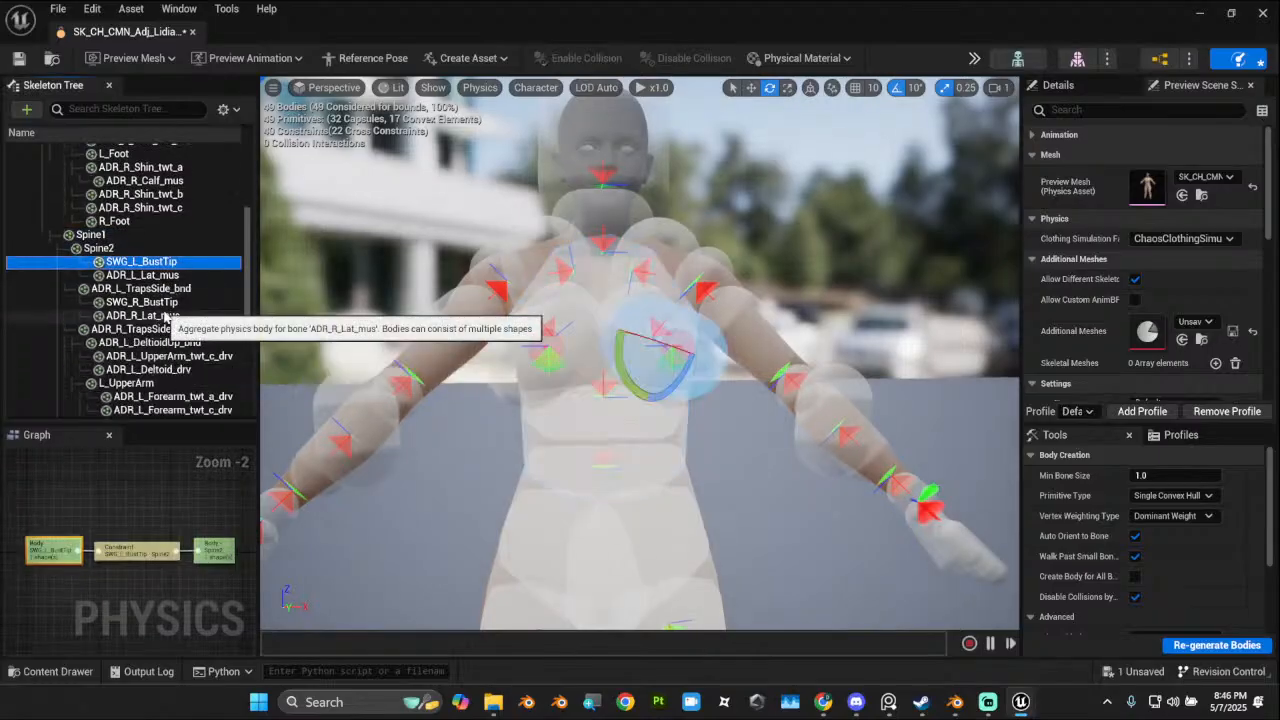
pyautogui.keyDown('shift'); pyautogui.click(175, 316); pyautogui.keyUp('shift')
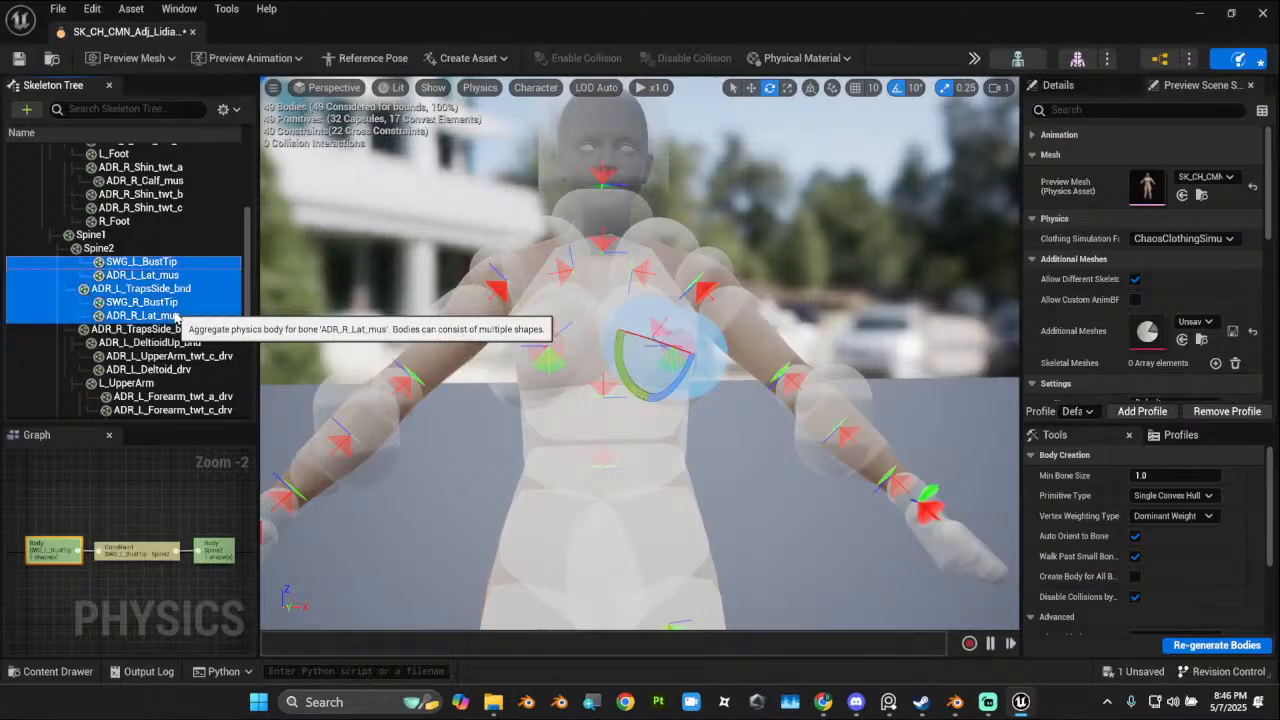
pyautogui.click(716, 254)
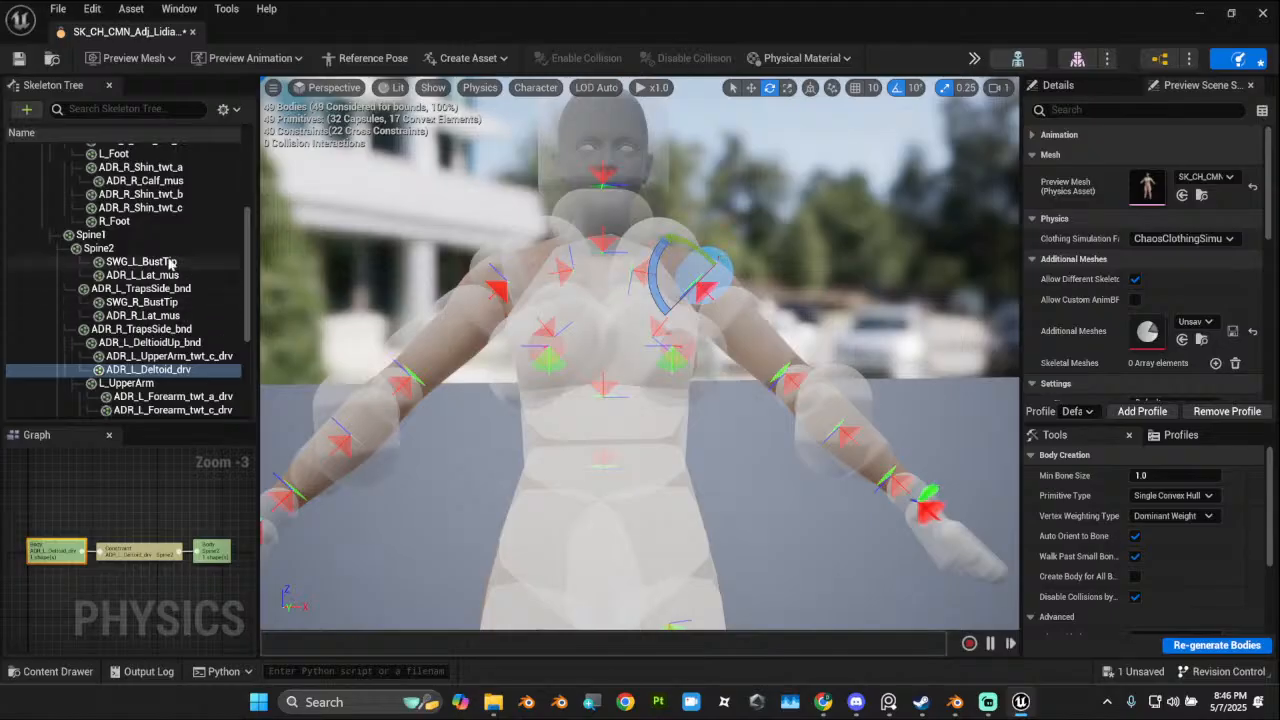
pyautogui.click(142, 262)
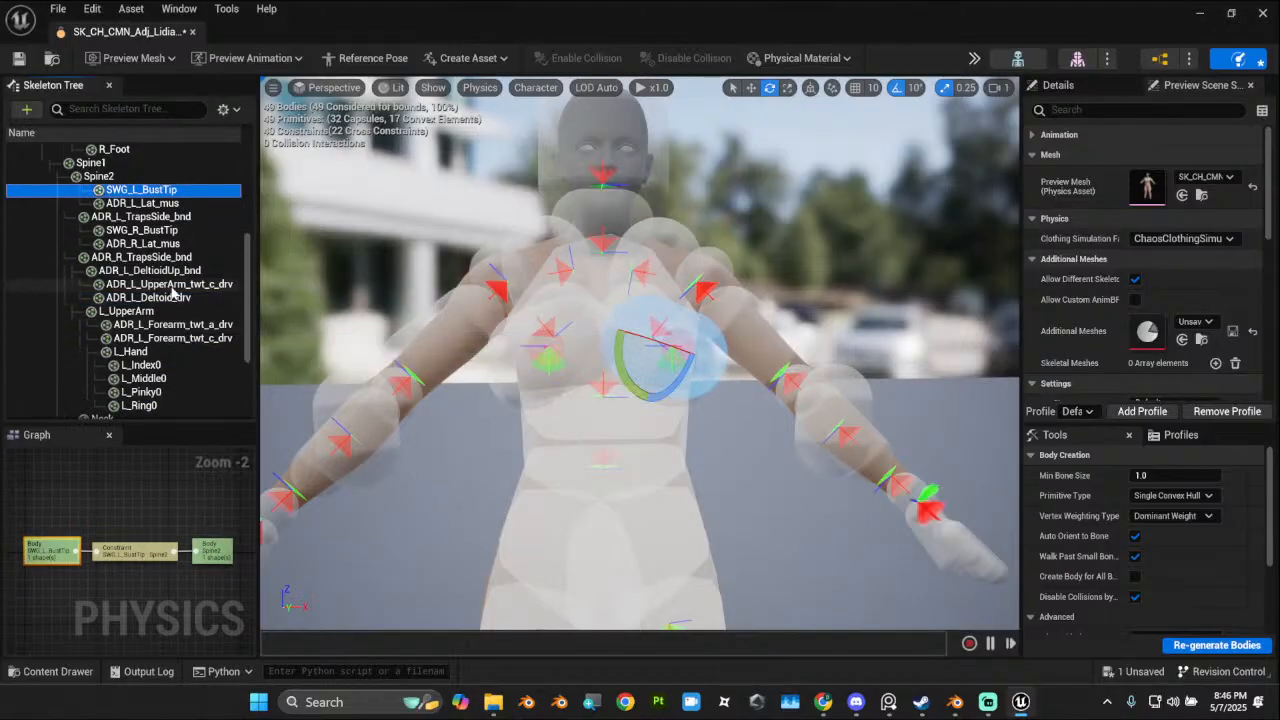
pyautogui.keyDown('shift'); pyautogui.click(171, 304); pyautogui.keyUp('shift')
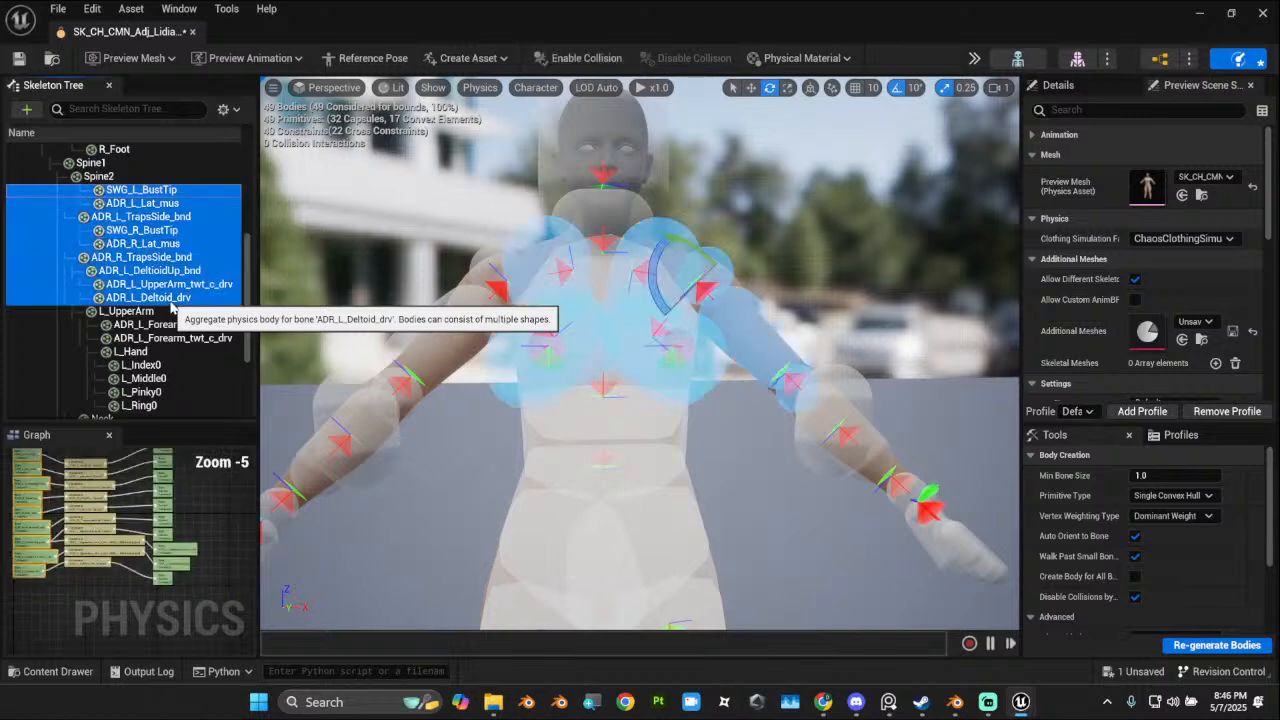
pyautogui.keyDown('shift'); pyautogui.click(165, 312); pyautogui.keyUp('shift')
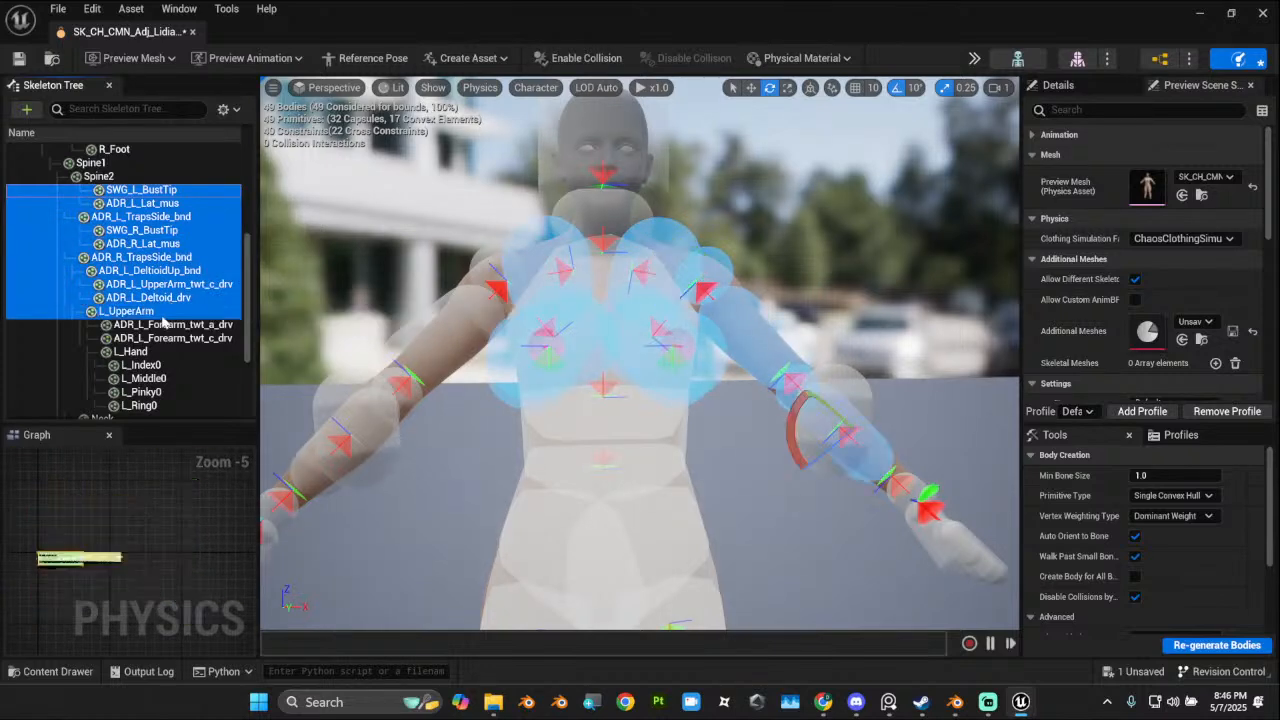
pyautogui.keyDown('ctrl'); pyautogui.click(196, 298); pyautogui.keyUp('ctrl')
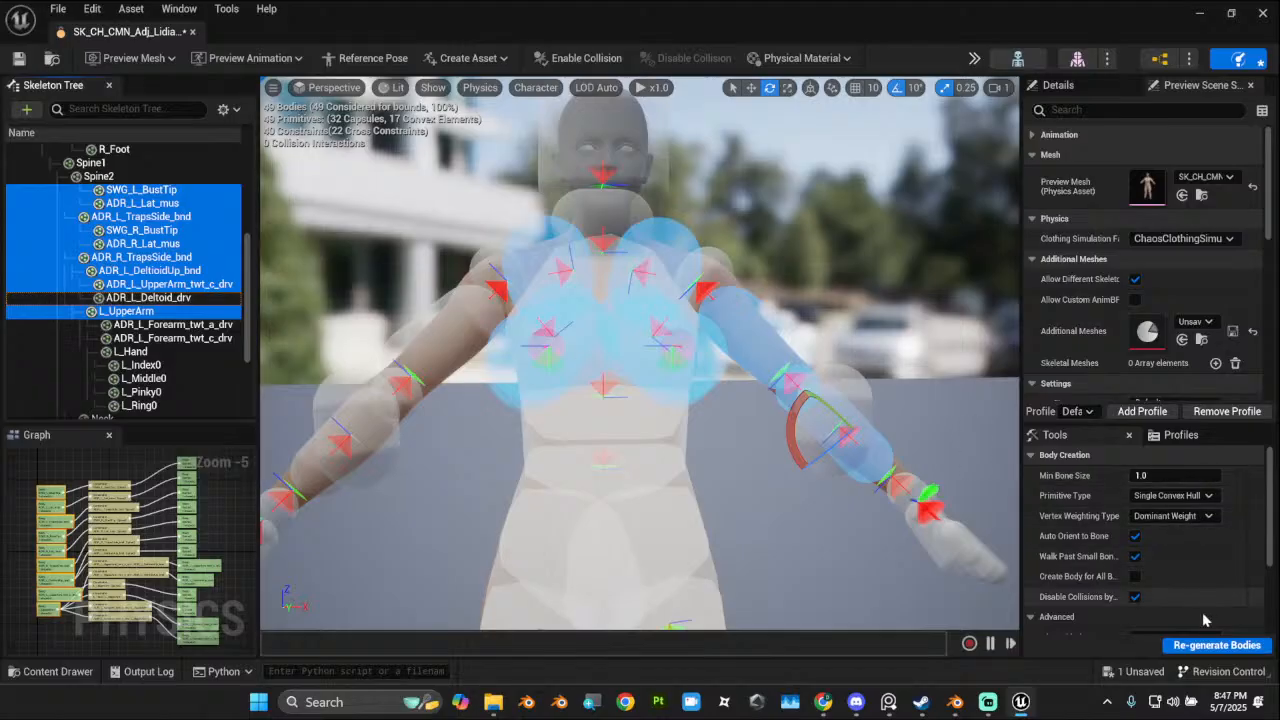
pyautogui.click(1216, 645)
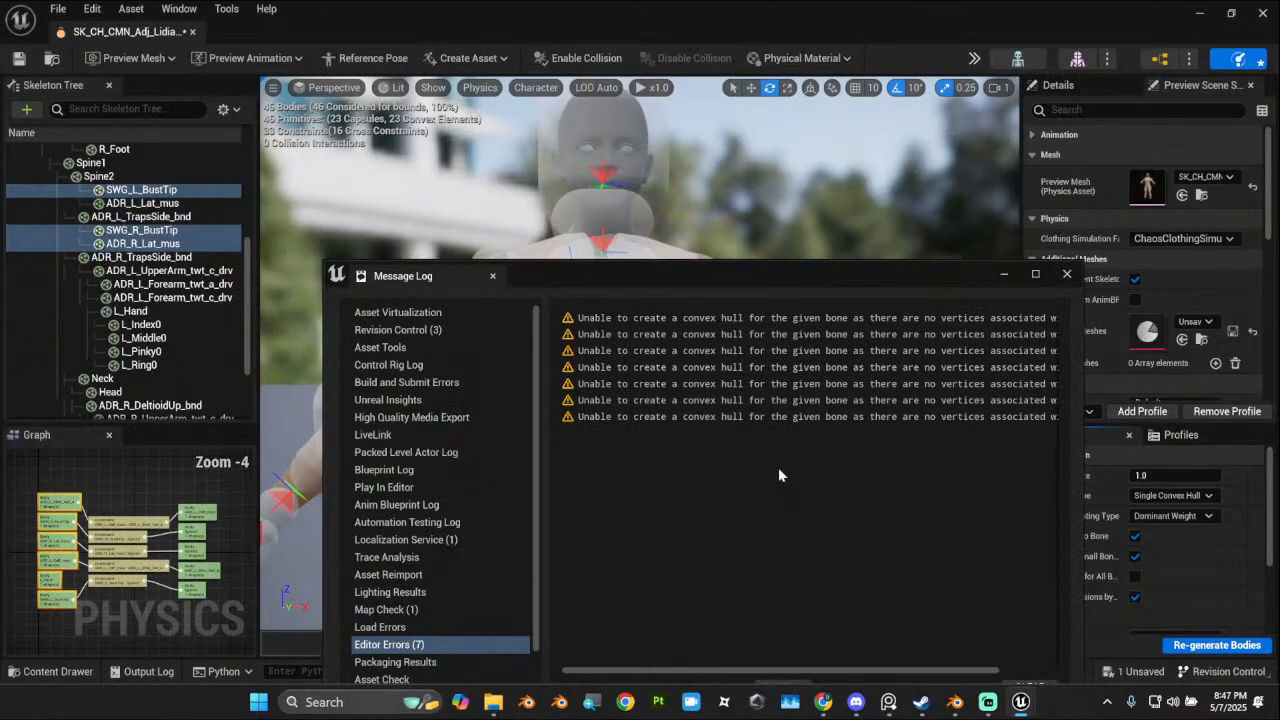
pyautogui.click(1067, 276)
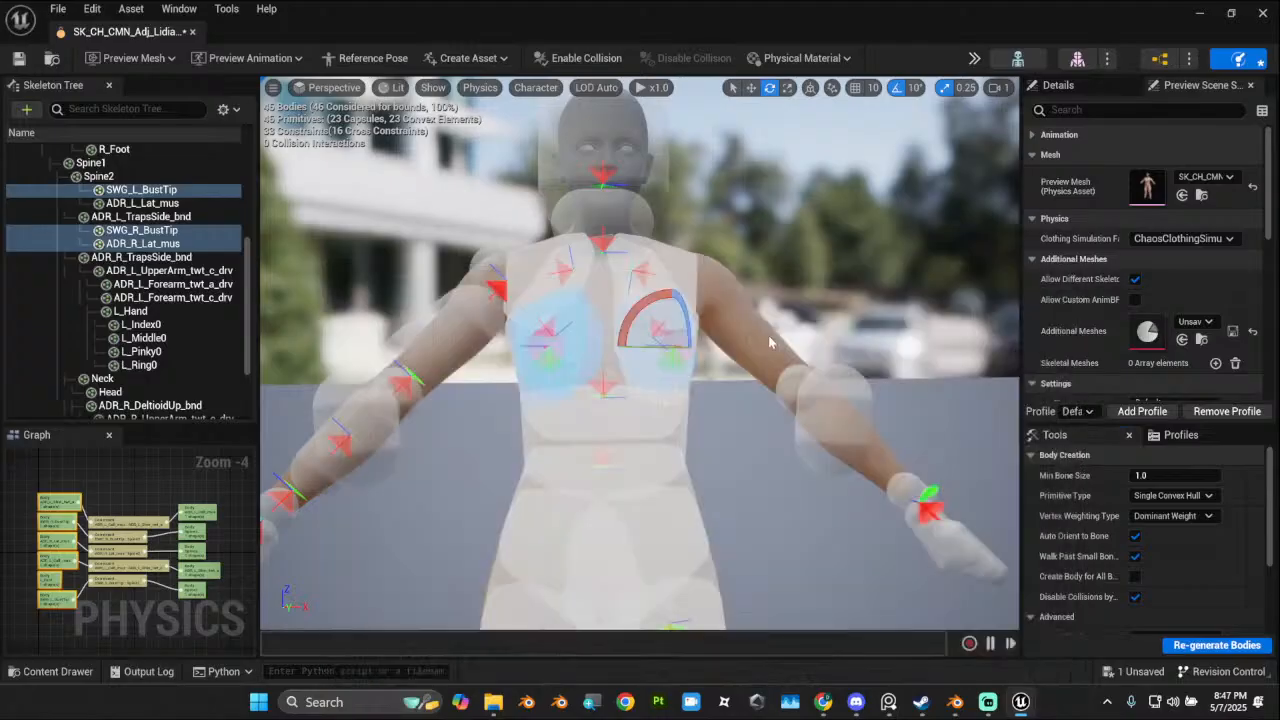
# Step: Compare the left shoulder with the right deltoid and upper-arm bodies
pyautogui.click(728, 287)
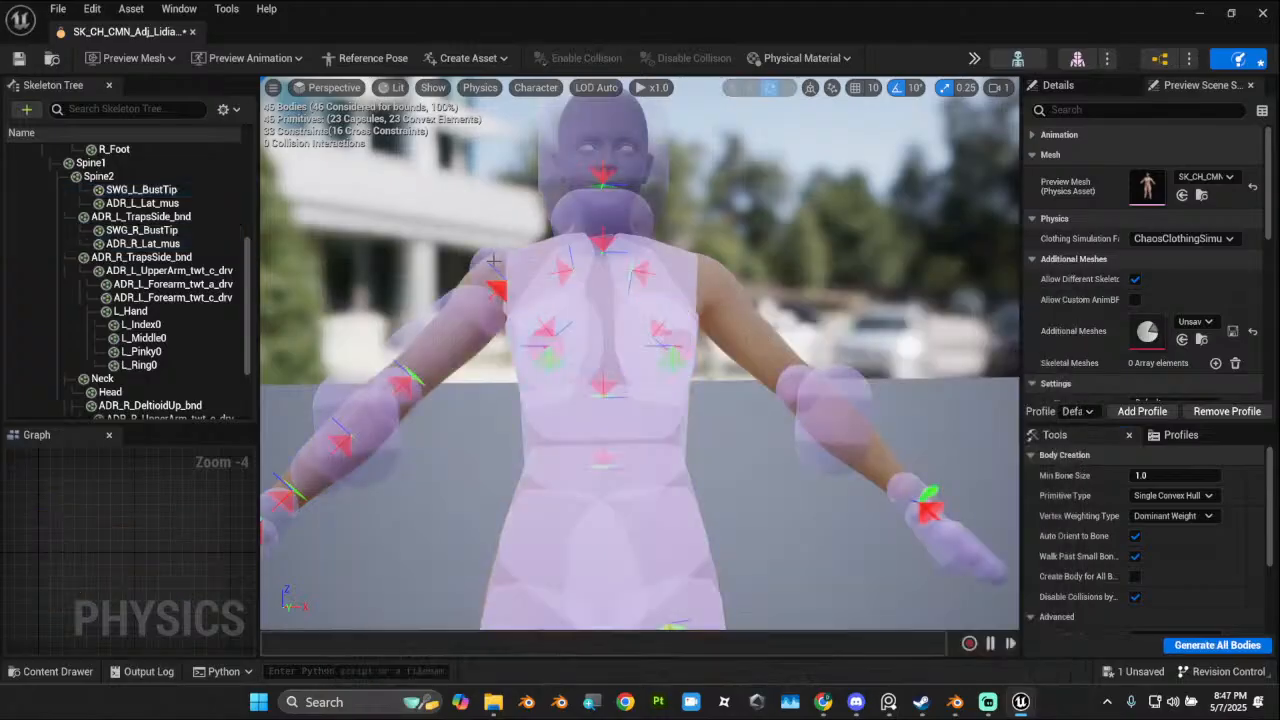
pyautogui.click(485, 261)
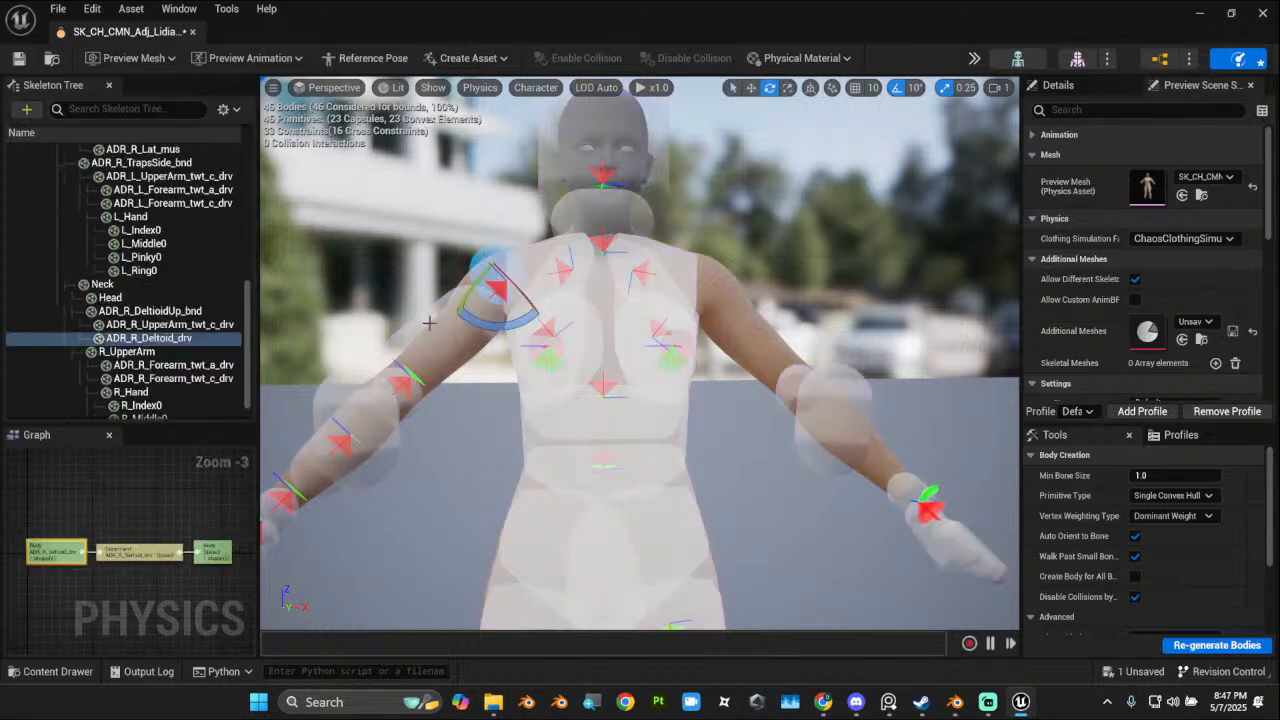
pyautogui.click(429, 322)
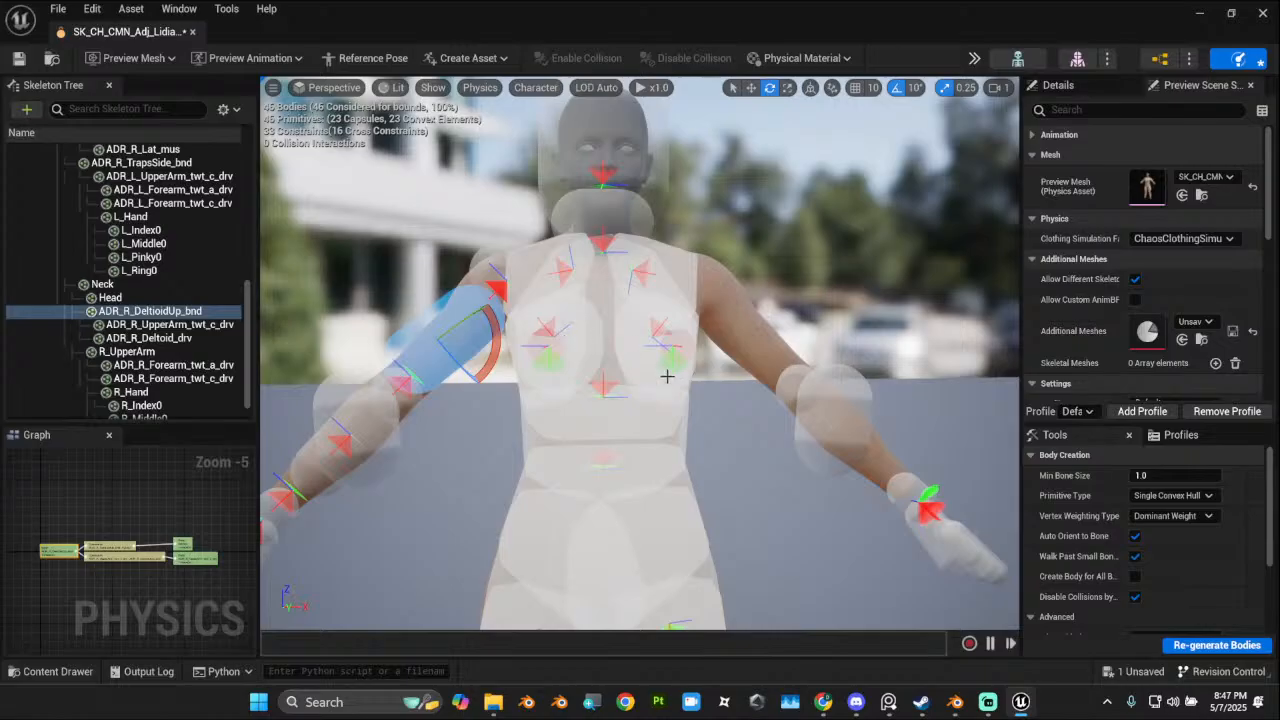
pyautogui.keyDown('alt'); pyautogui.moveTo(667, 376); pyautogui.dragTo(1215, 374); pyautogui.keyUp('alt')
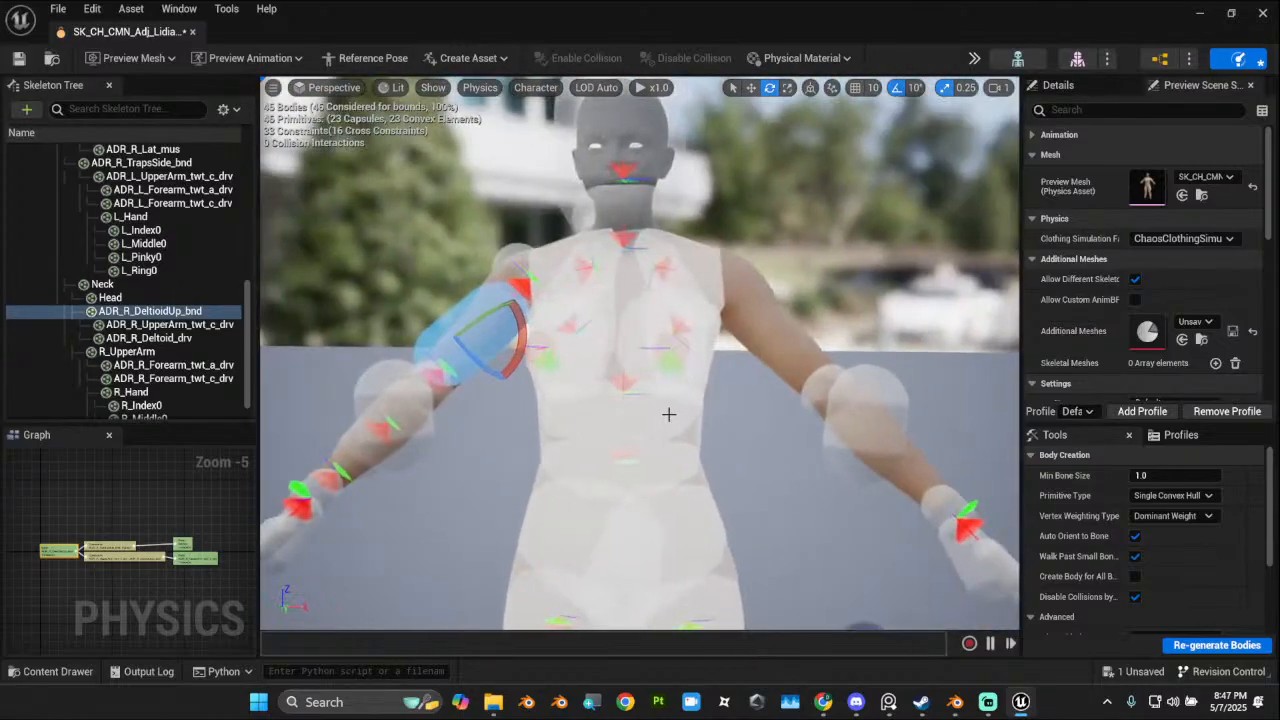
# Step: Undo the last three body re-generations and clear the body selection
pyautogui.hotkey('ctrl', 'z')
pyautogui.scroll(-3, 683, 417)
pyautogui.scroll(2, 683, 417)
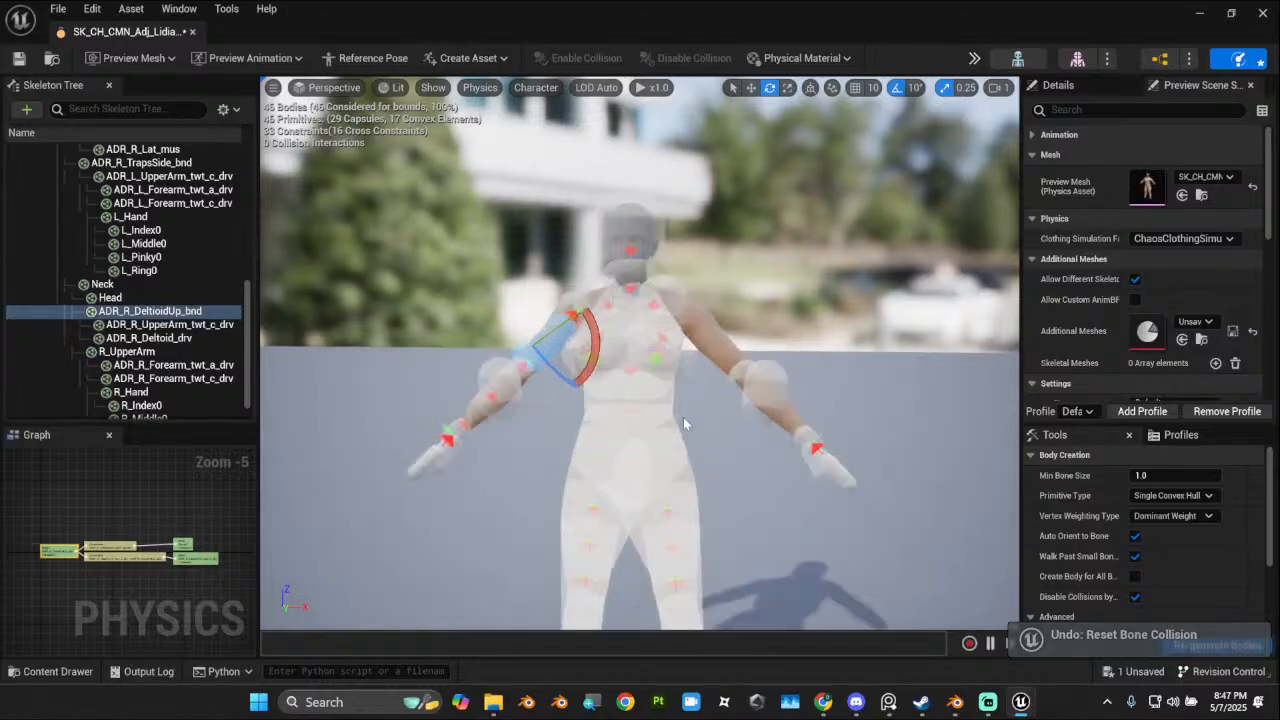
pyautogui.hotkey('ctrl', 'z')
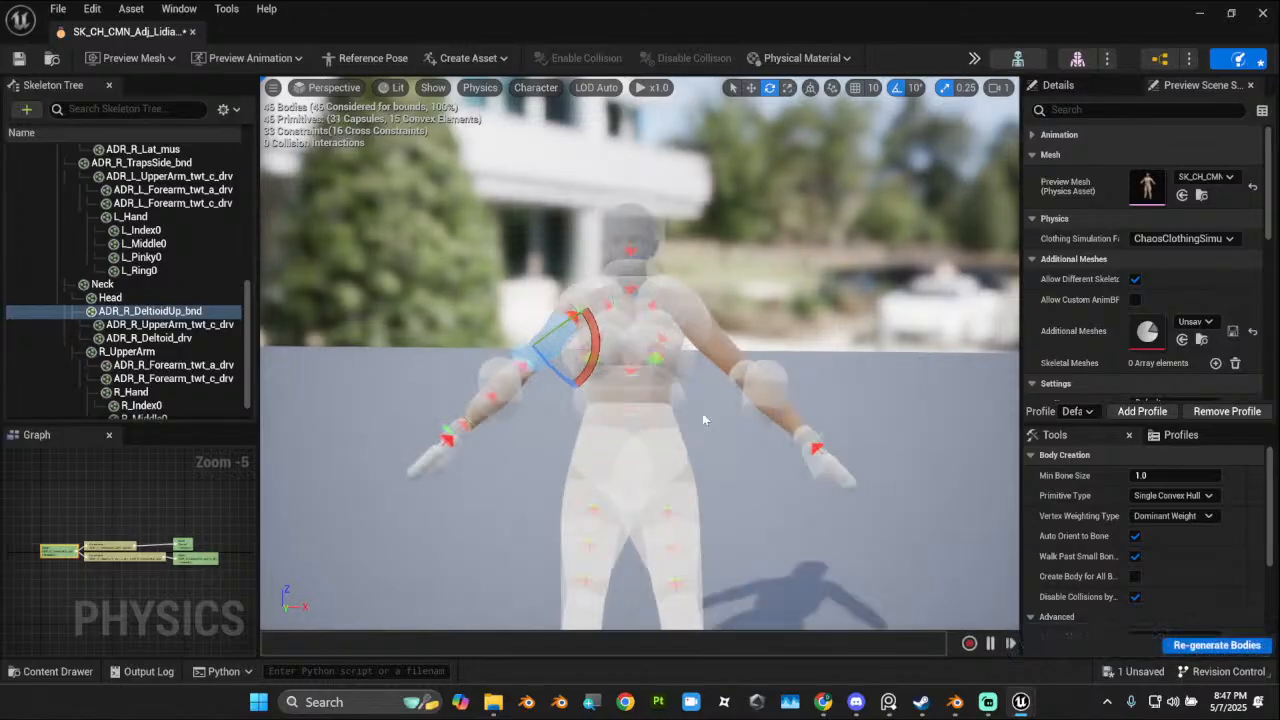
pyautogui.hotkey('ctrl', 'z')
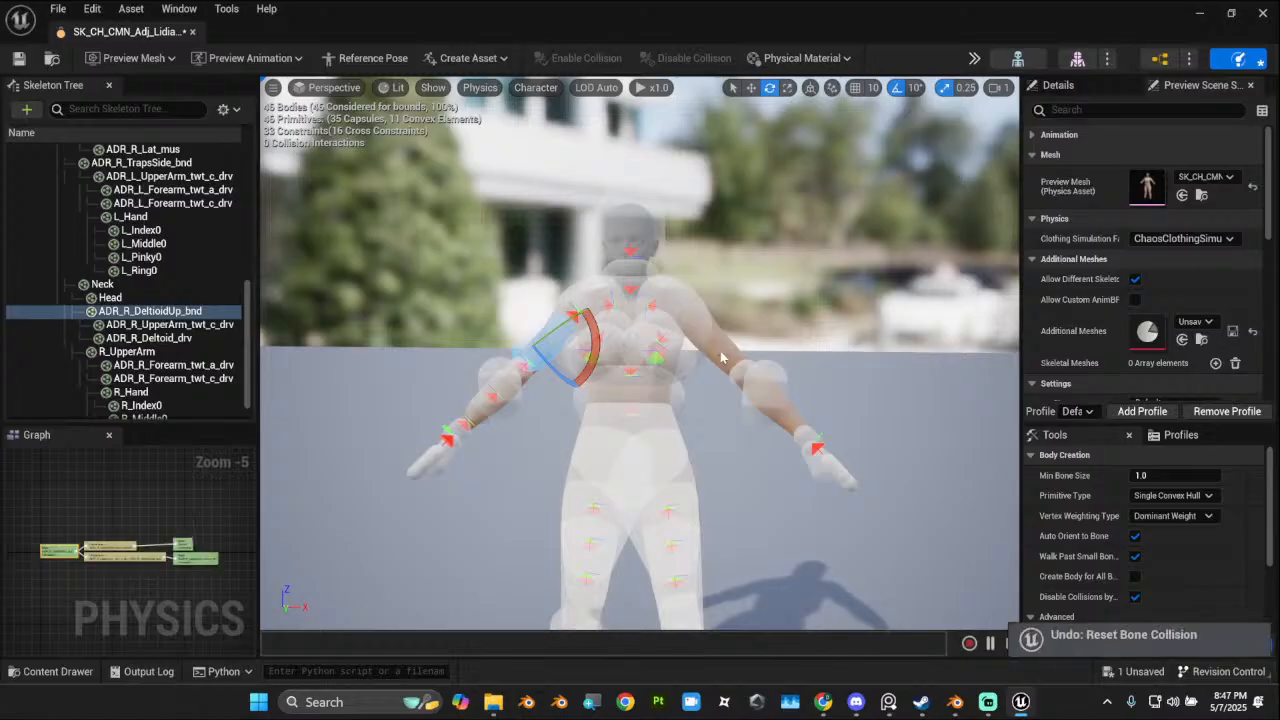
pyautogui.moveTo(730, 361)
pyautogui.keyDown('alt'); pyautogui.mouseDown()
pyautogui.moveTo(600, 430)
pyautogui.moveTo(400, 400)
pyautogui.moveTo(700, 400)
pyautogui.moveTo(728, 358)
pyautogui.moveTo(712, 351)
pyautogui.mouseUp(); pyautogui.keyUp('alt')
pyautogui.click(551, 294)
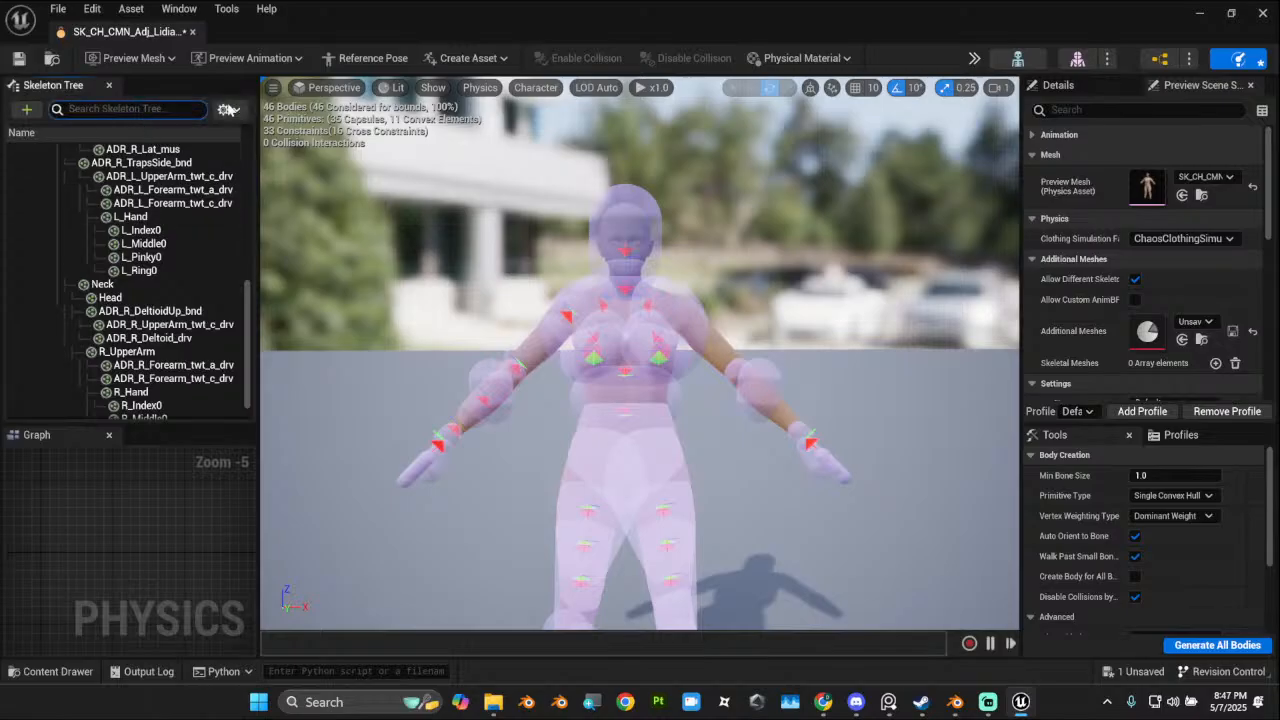
# Step: Show all bones in the skeleton hierarchy and filter it for "deltoi"
pyautogui.click(231, 110)
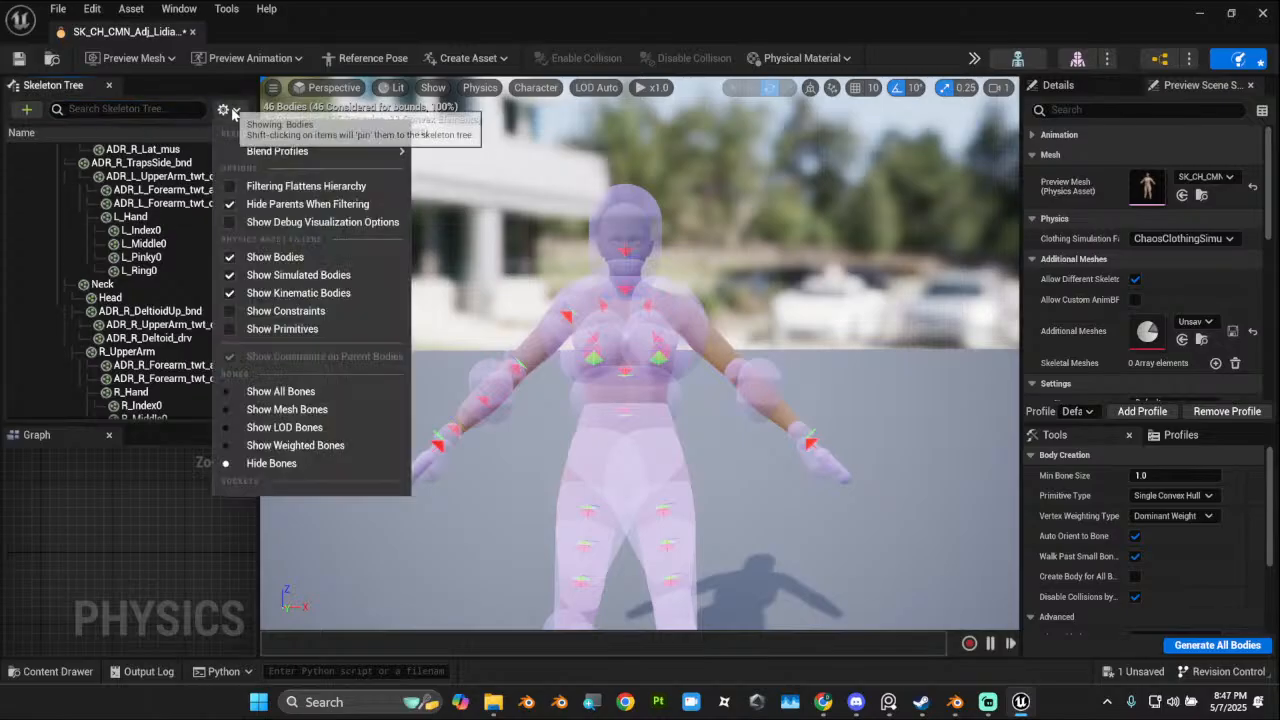
pyautogui.click(229, 391)
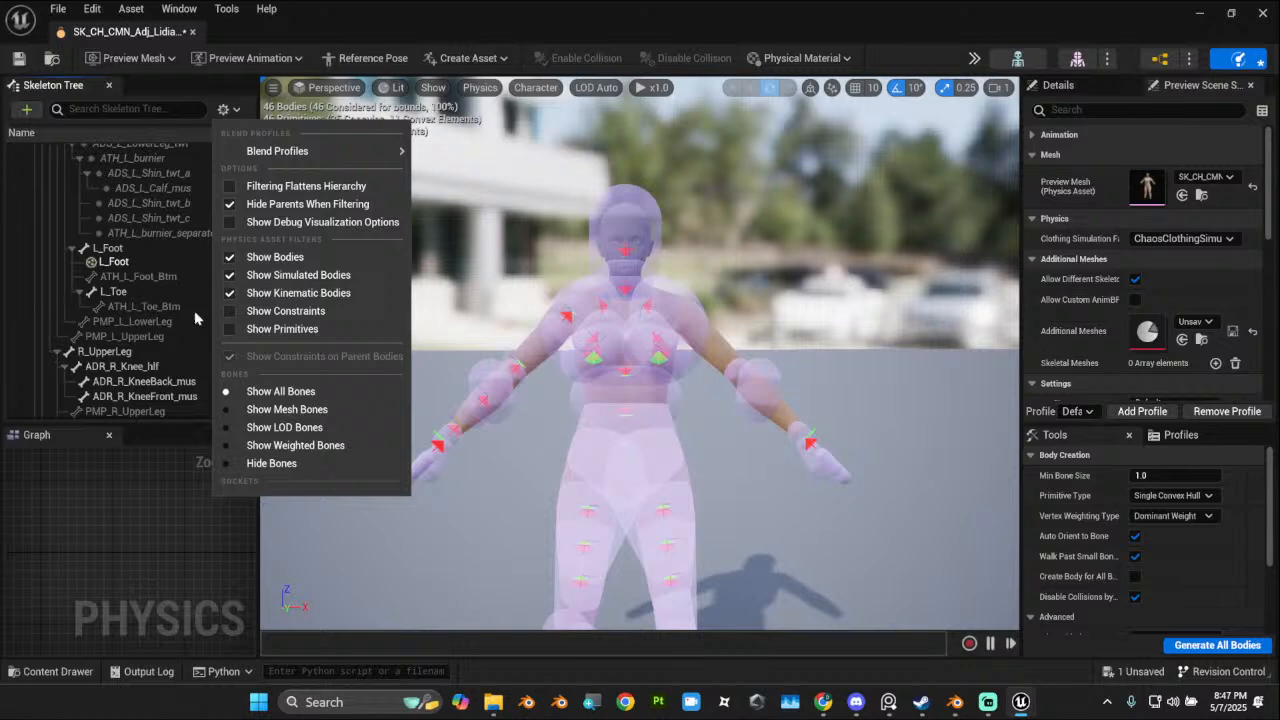
pyautogui.click(127, 110)
pyautogui.write('deltoi')
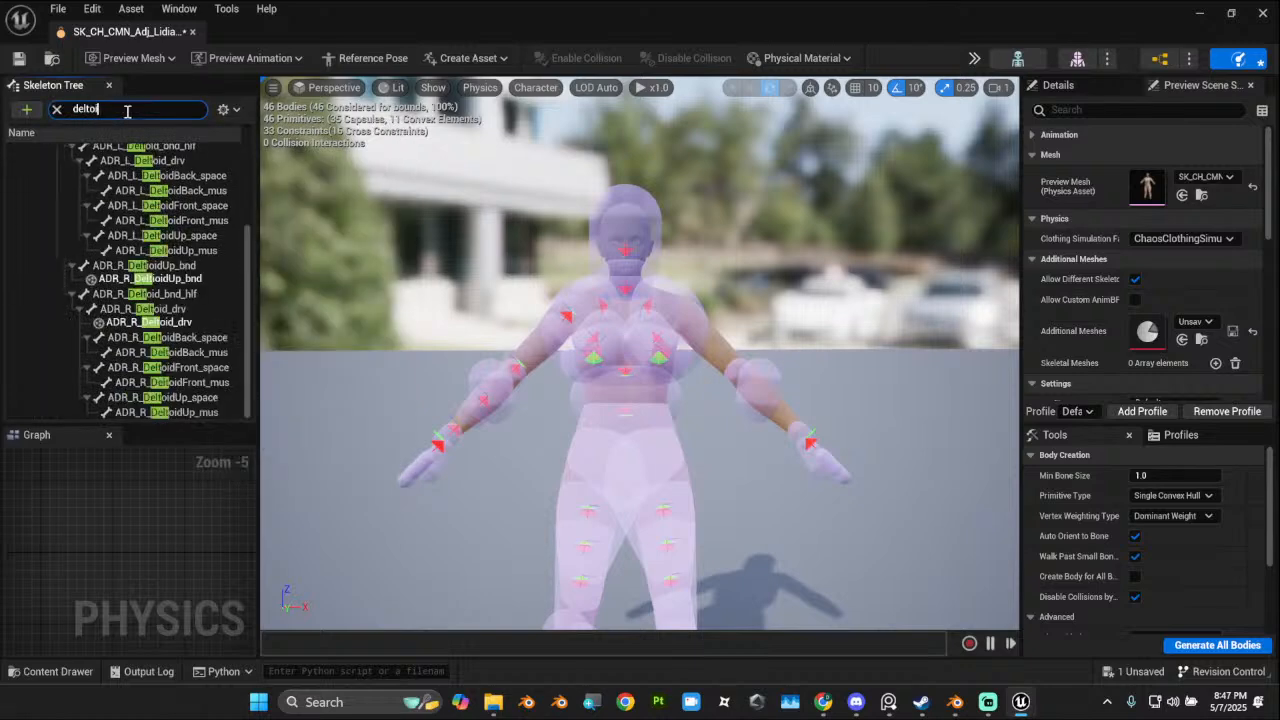
# Step: Try to add a single convex hull body with Dominant Weight to ADR_L_Deltoid_drv and inspect the model from behind and the side
pyautogui.click(168, 167)
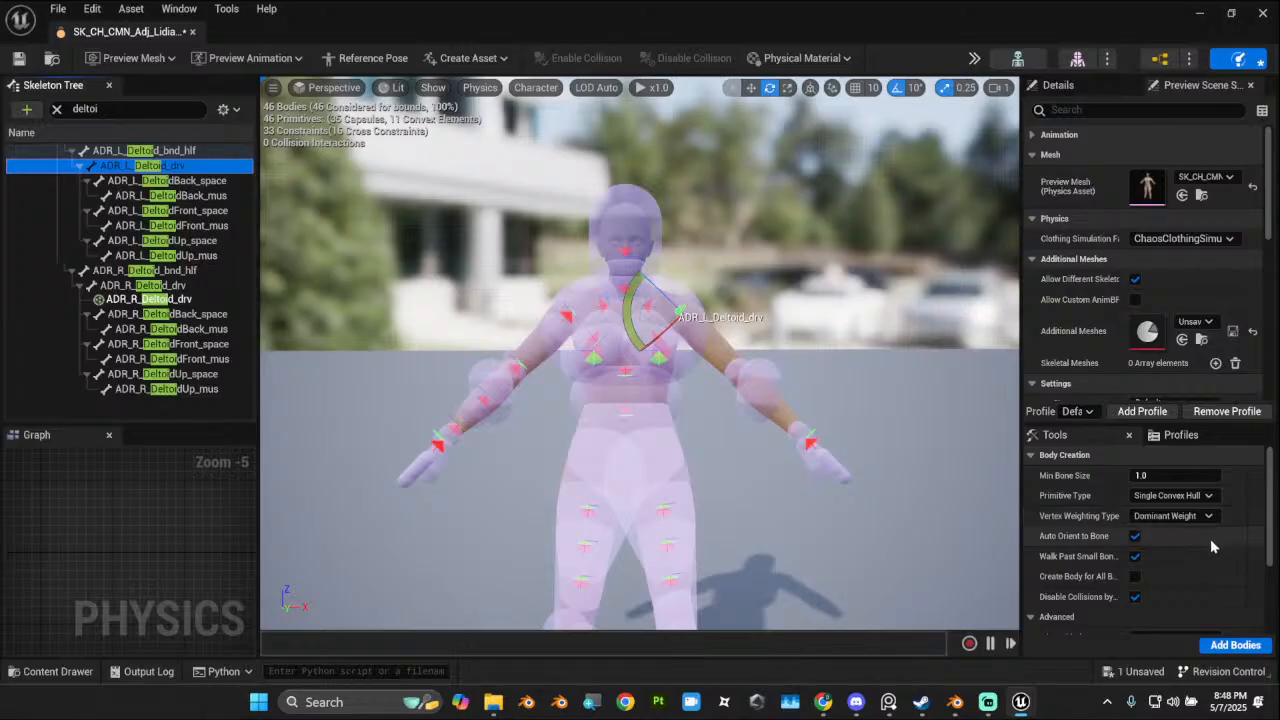
pyautogui.click(1234, 646)
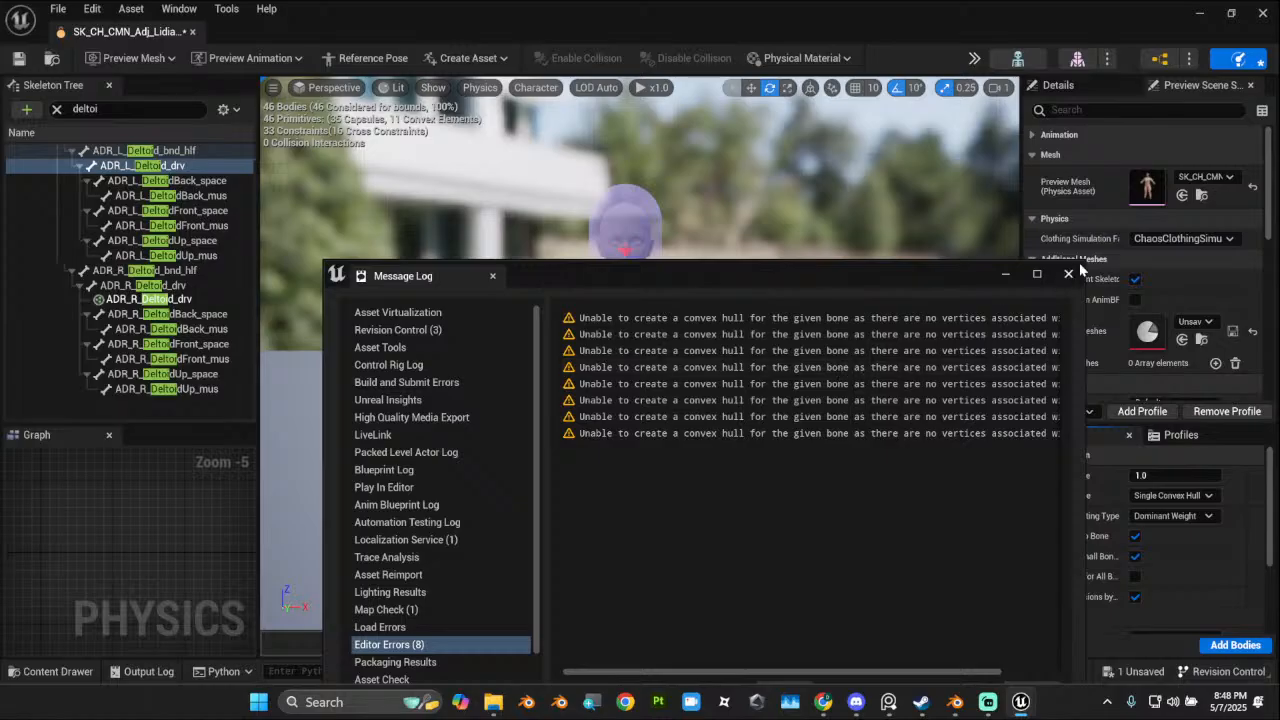
pyautogui.click(1070, 276)
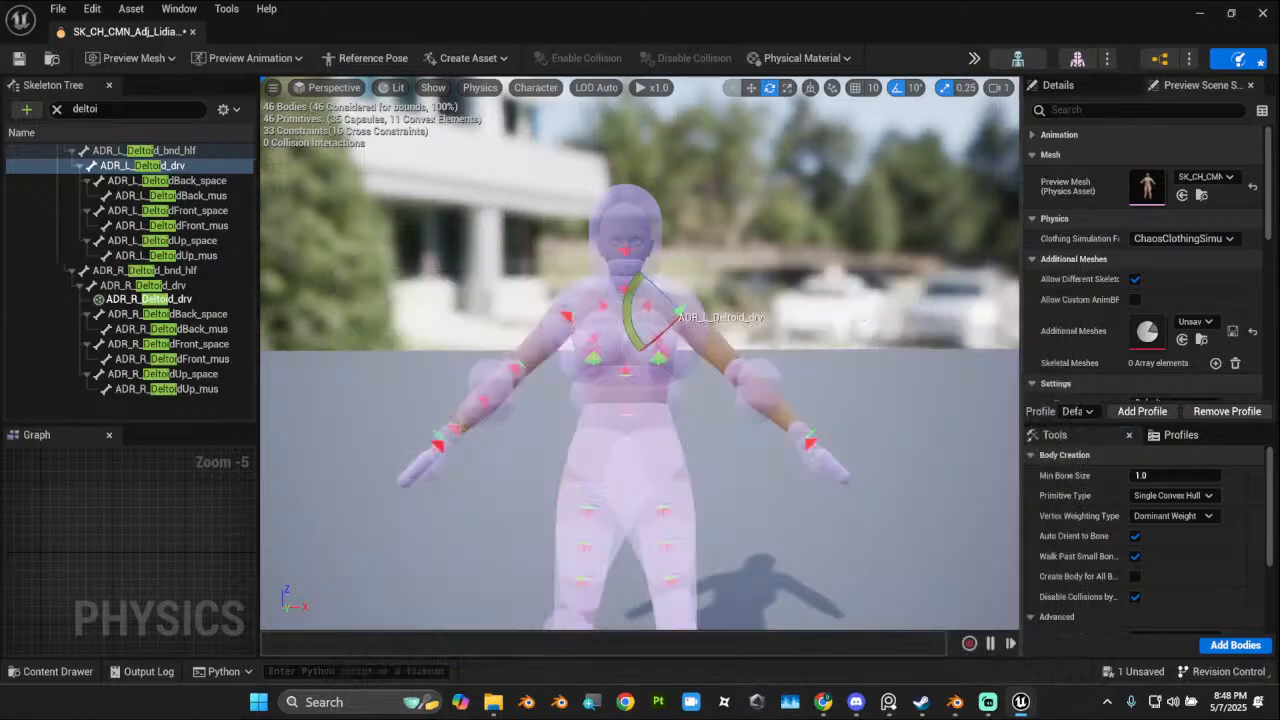
pyautogui.keyDown('alt'); pyautogui.moveTo(640, 350); pyautogui.dragTo(915, 345); pyautogui.keyUp('alt')
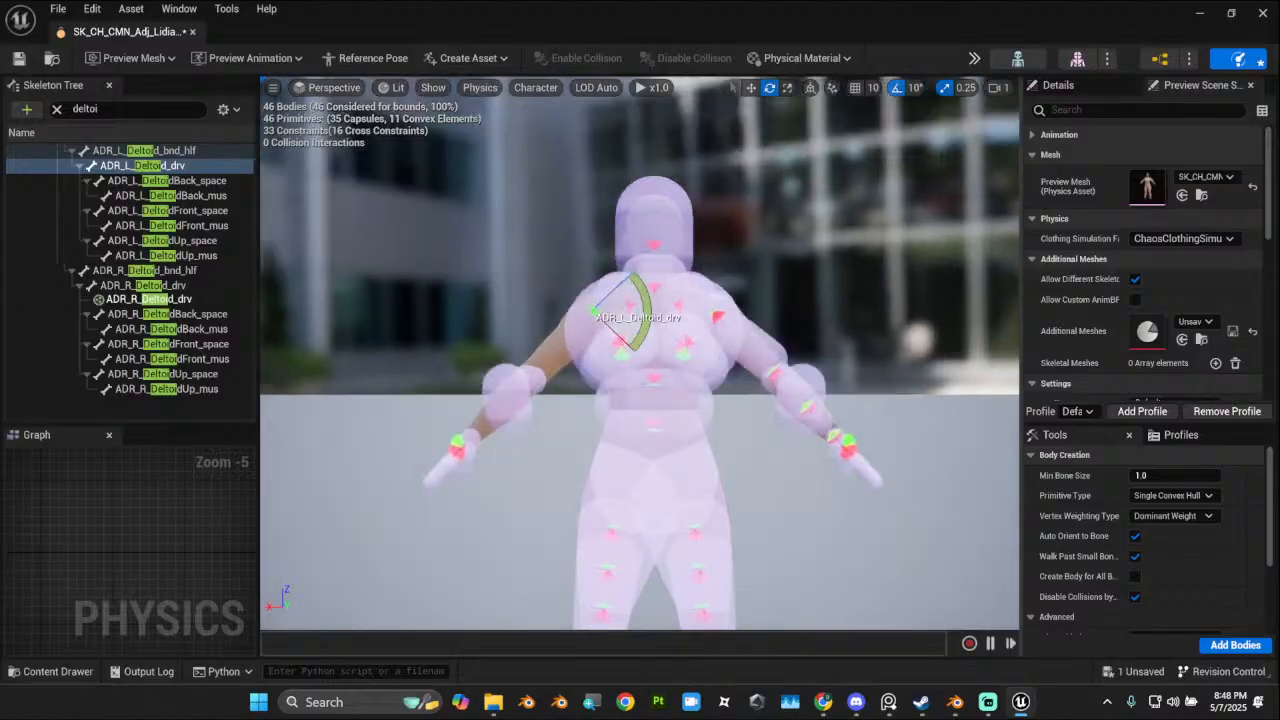
pyautogui.keyDown('alt'); pyautogui.moveTo(766, 418); pyautogui.dragTo(1037, 495); pyautogui.keyUp('alt')
# Step: Try to add a single convex hull body to ADR_L_Deltoid_drv with Any Weight vertex weighting
pyautogui.click(1172, 516)
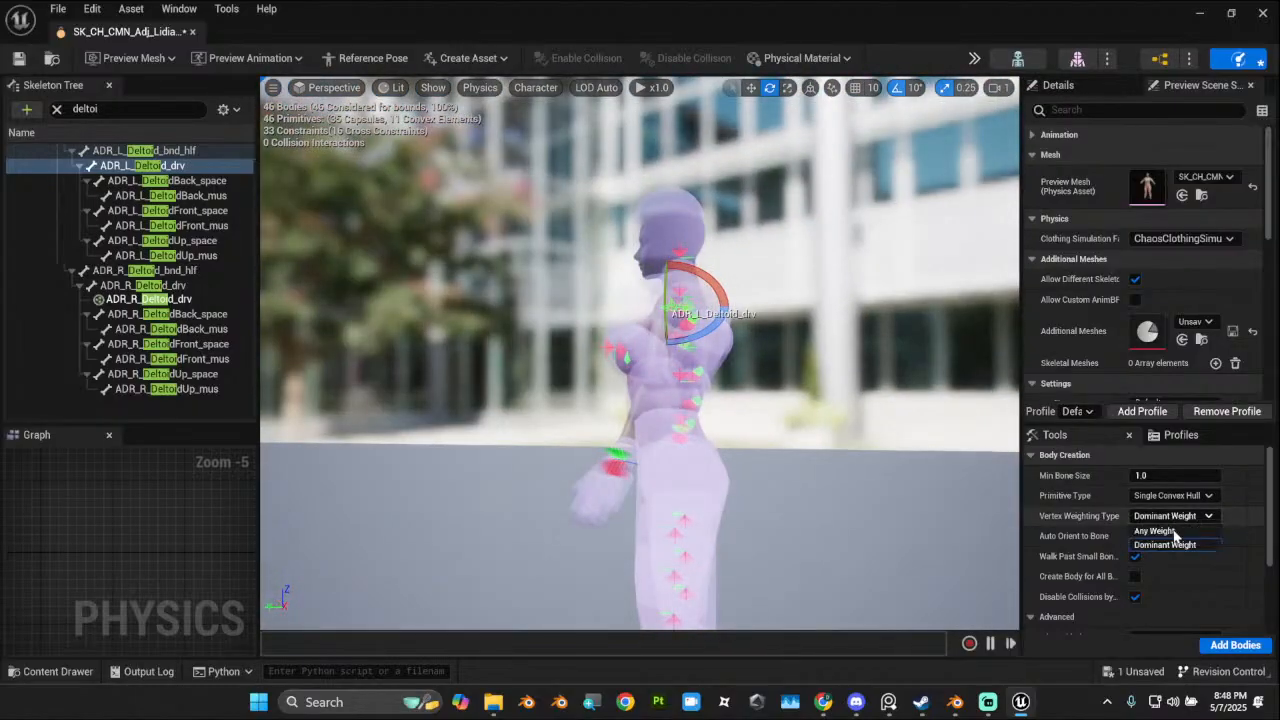
pyautogui.click(1150, 528)
pyautogui.click(1218, 652)
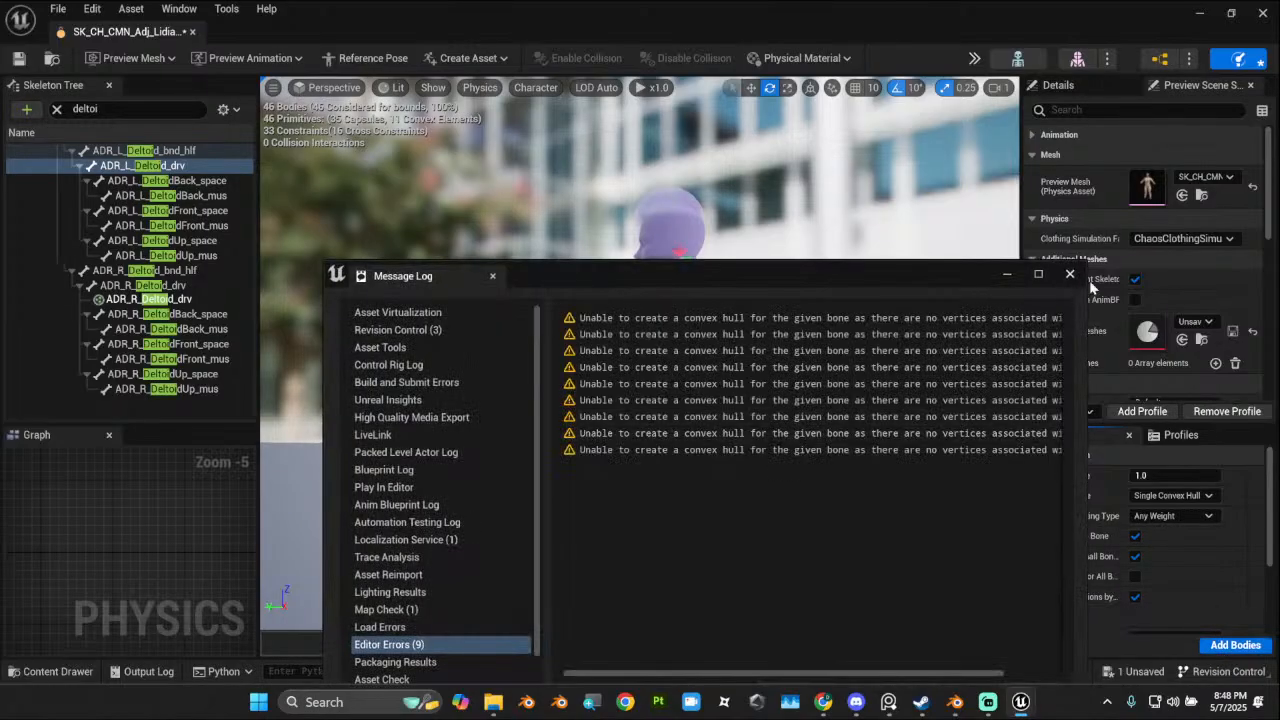
pyautogui.click(1075, 270)
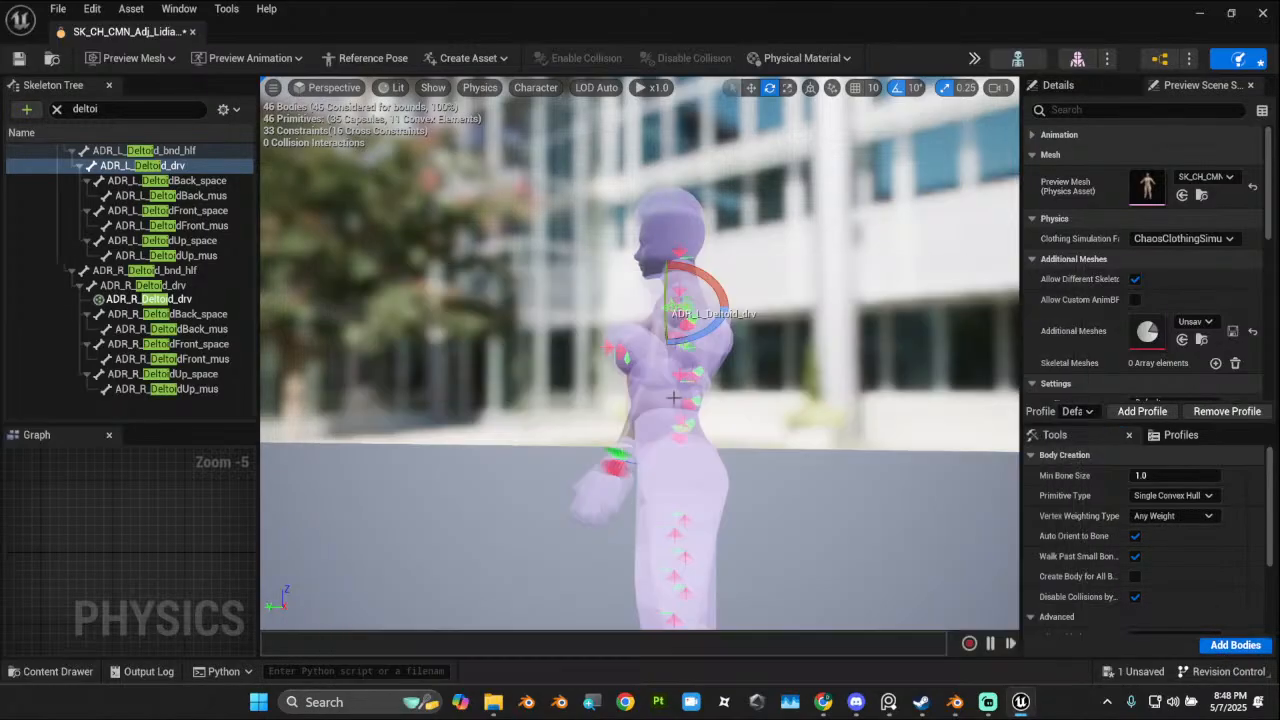
pyautogui.keyDown('alt'); pyautogui.moveTo(800, 350); pyautogui.dragTo(1000, 350); pyautogui.keyUp('alt')
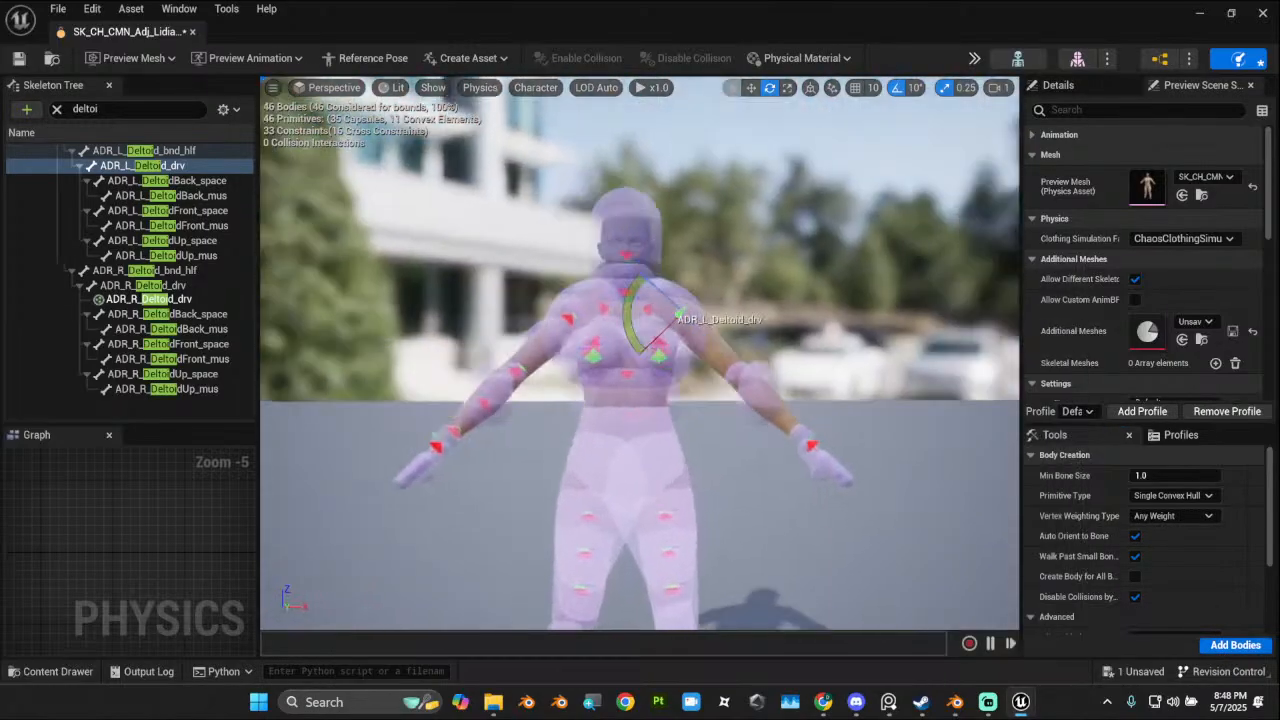
# Step: Set the primitive type to Capsule and add a body to the ADR_L_Deltoid_drv bone
pyautogui.click(1200, 495)
pyautogui.click(1180, 525)
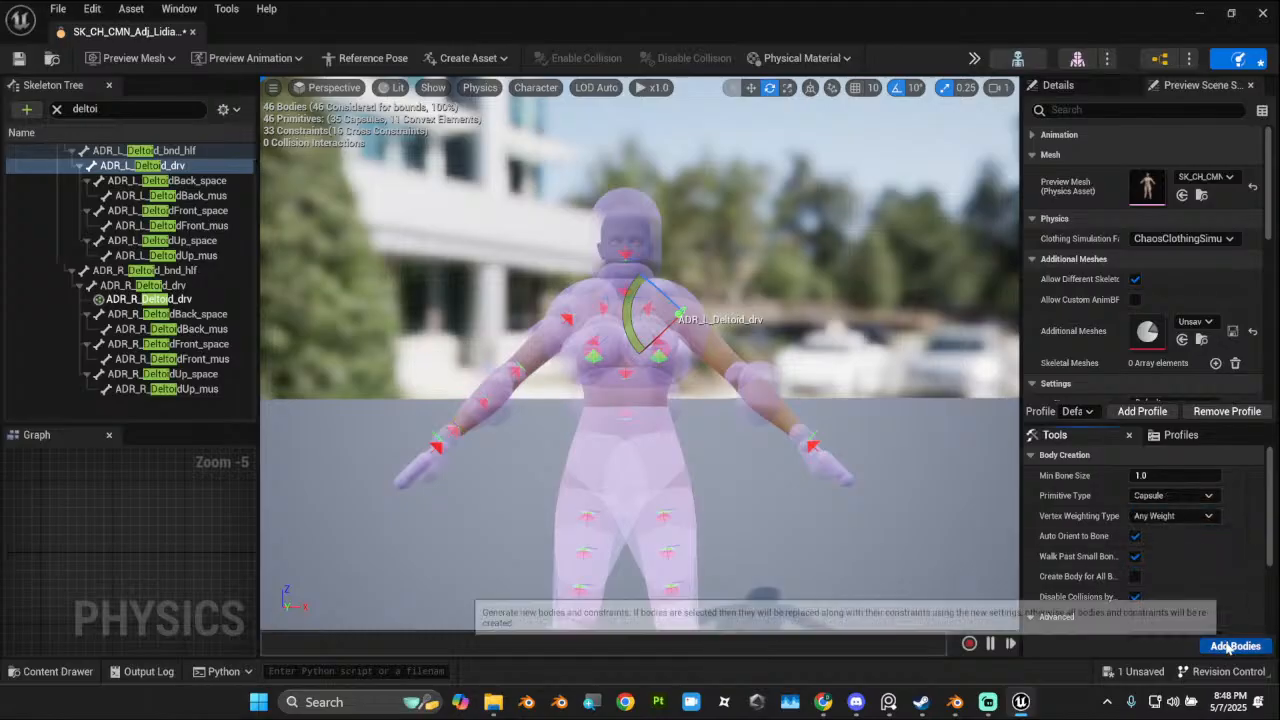
pyautogui.click(1228, 646)
pyautogui.press('f')
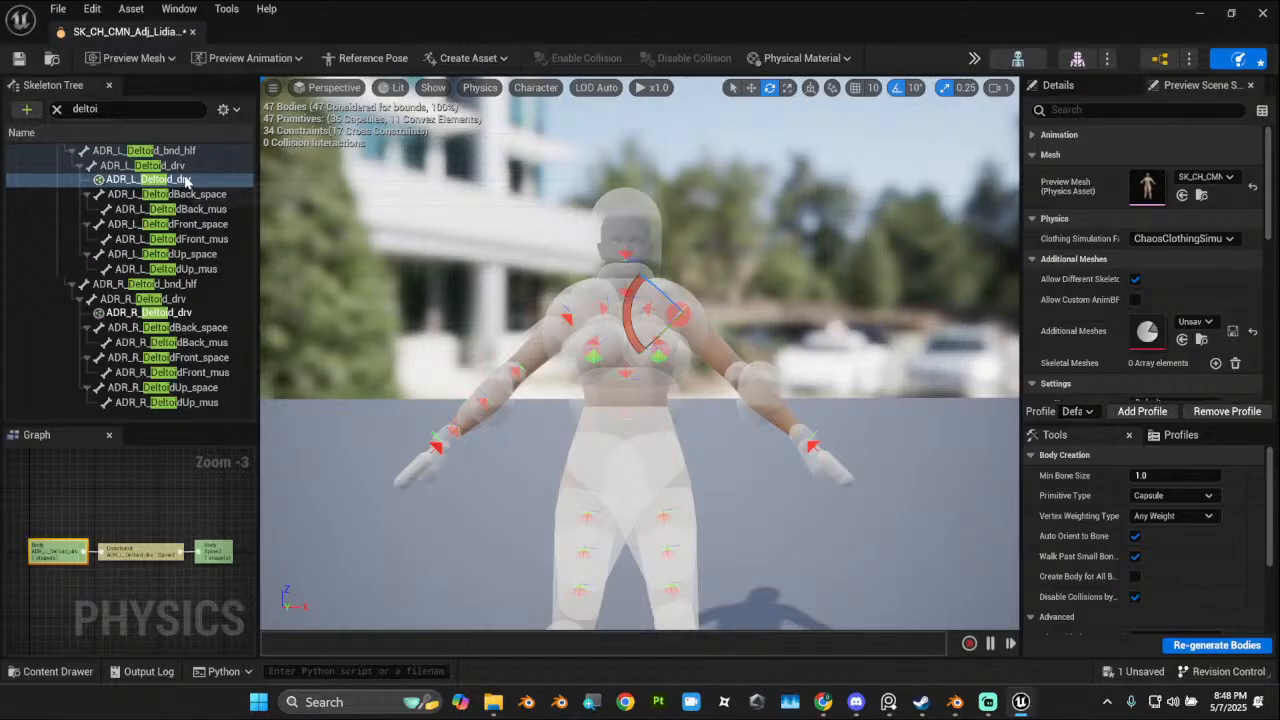
# Step: Try to move the ADR_L_Deltoid_drv capsule body at the left shoulder
pyautogui.click(187, 180)
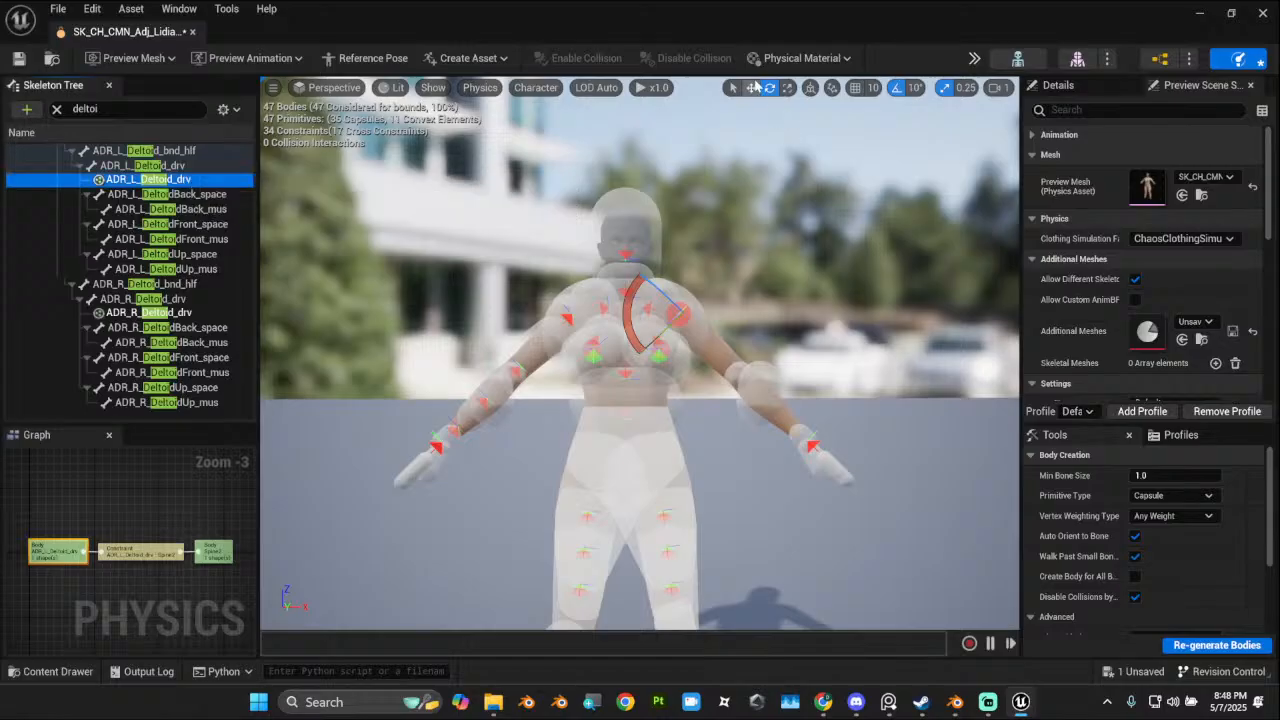
pyautogui.click(753, 87)
pyautogui.moveTo(660, 331); pyautogui.dragTo(712, 281)
pyautogui.hotkey('ctrl', 'z')
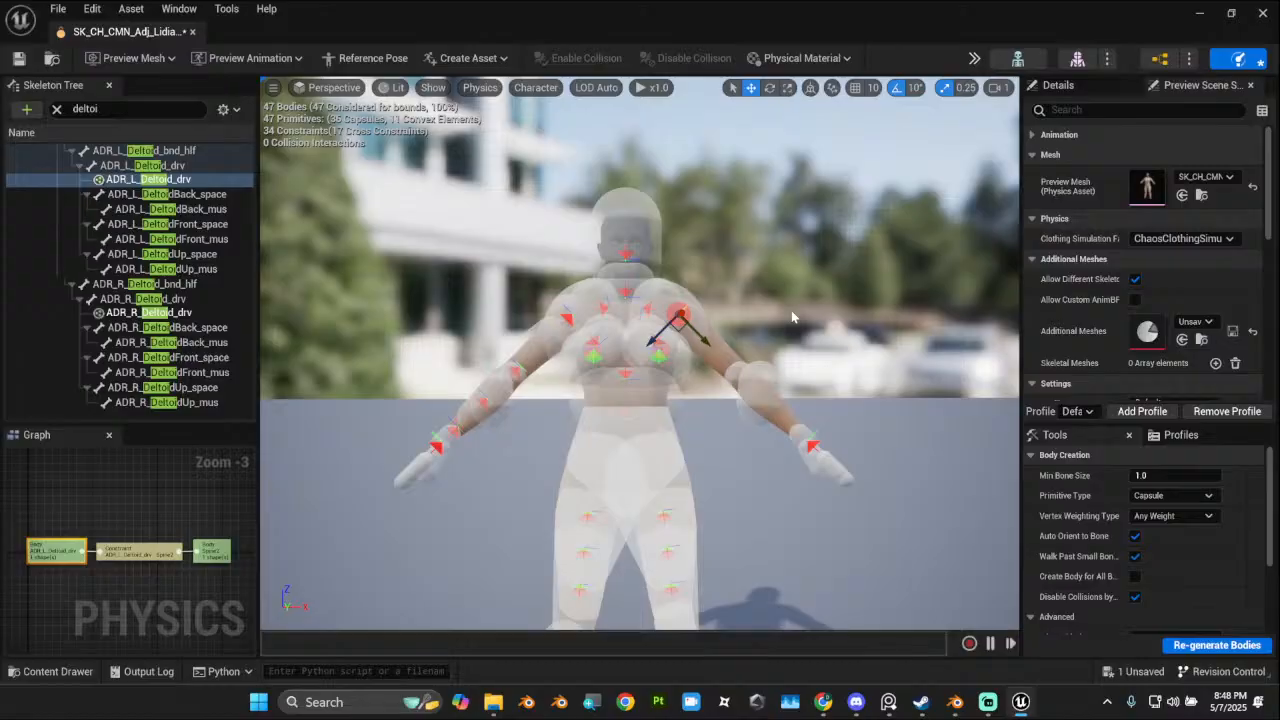
# Step: Re-generate the right upper-arm body as a capsule with Any Weight vertex weighting
pyautogui.click(527, 330)
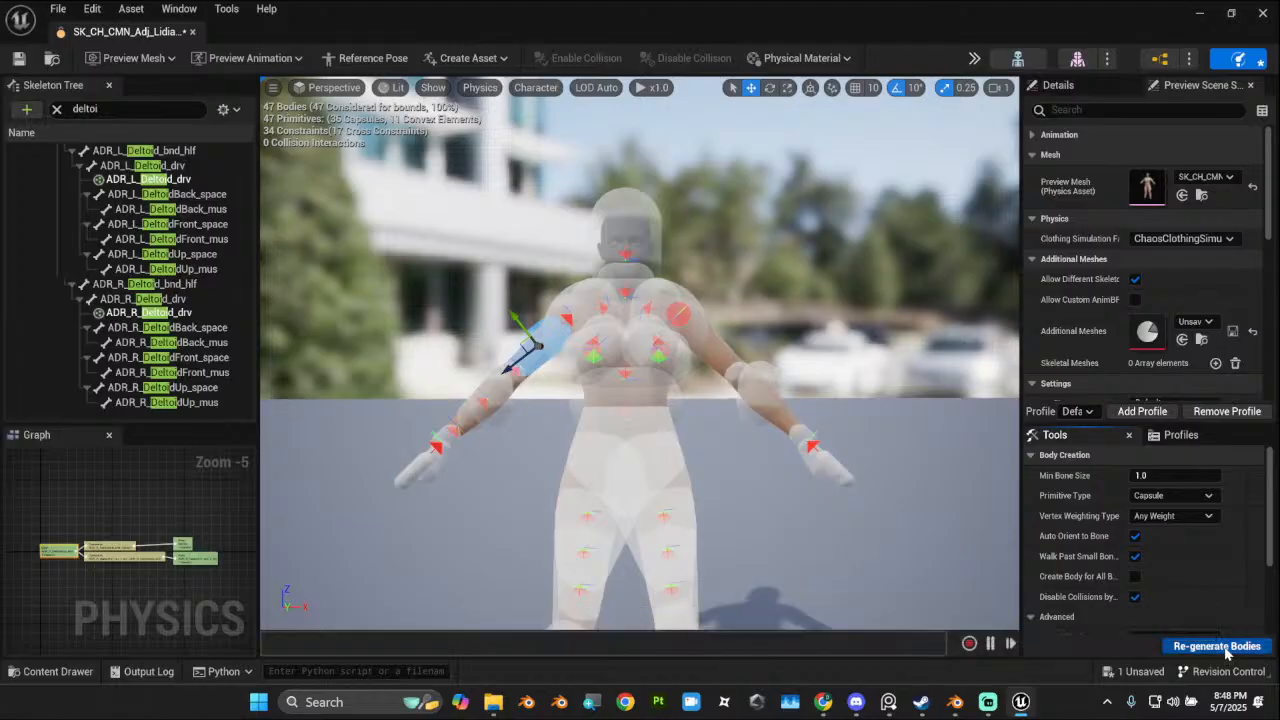
pyautogui.click(1220, 646)
pyautogui.click(524, 350)
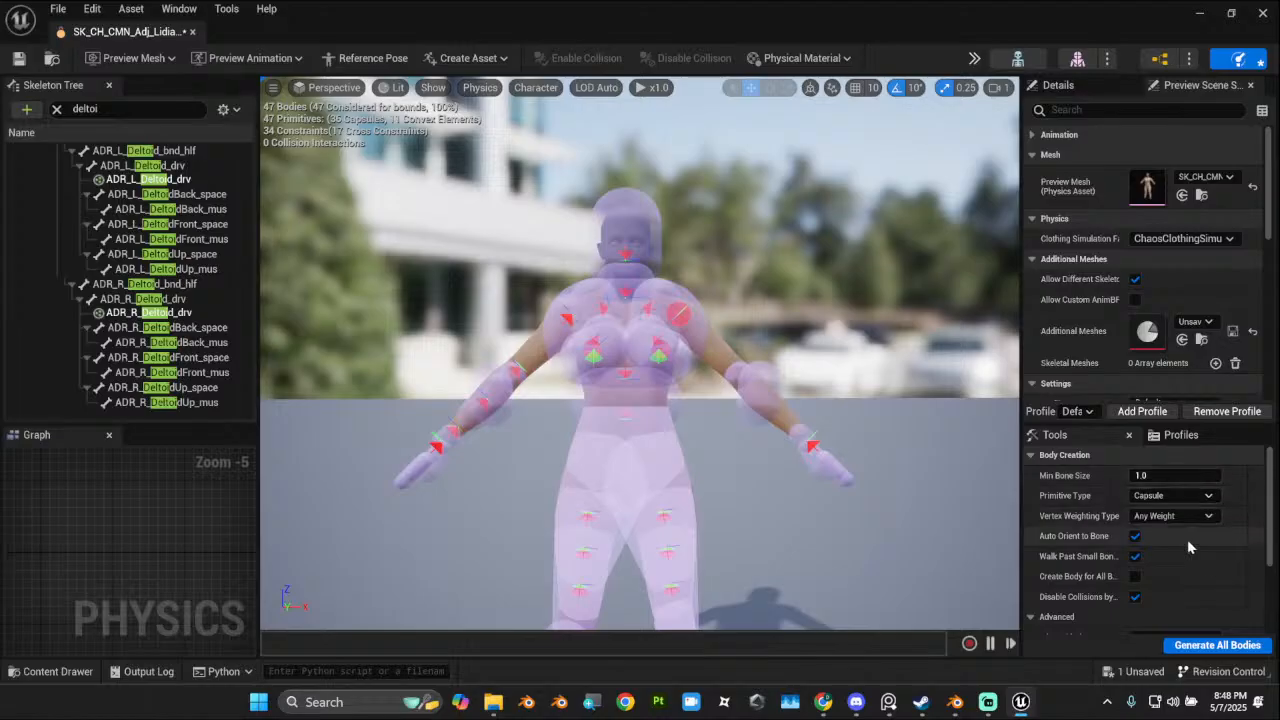
# Step: Enable Create Body for All Bones and delete the SK_CH_CMN_Adj_Lidia_MSL_PA_Ref_PhysicsAsset asset from the phys folder
pyautogui.click(1136, 577)
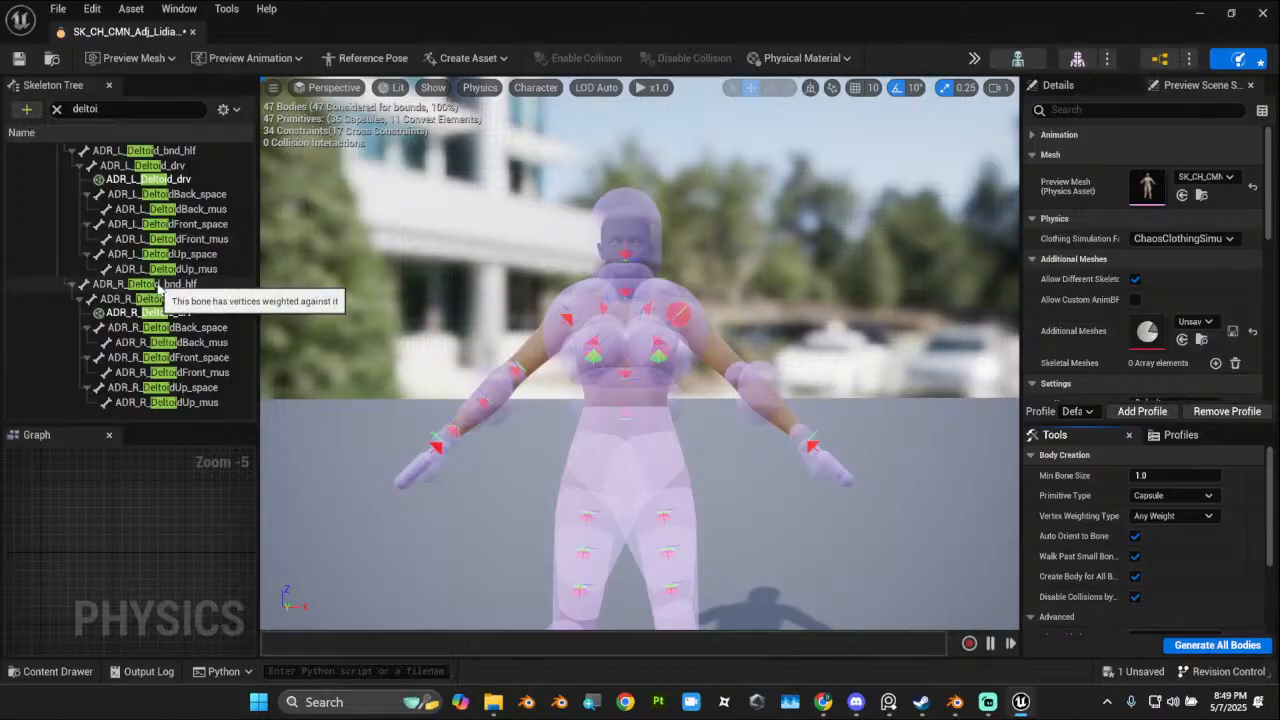
pyautogui.click(1263, 16)
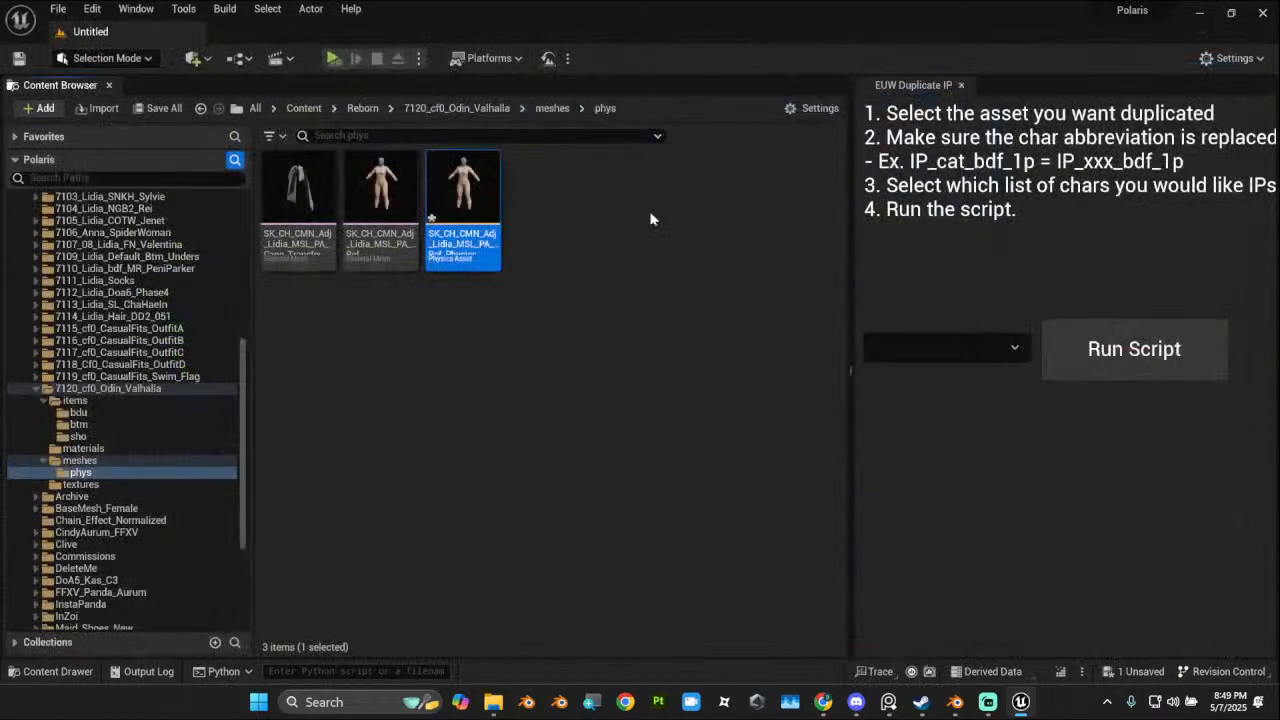
pyautogui.rightClick(455, 232)
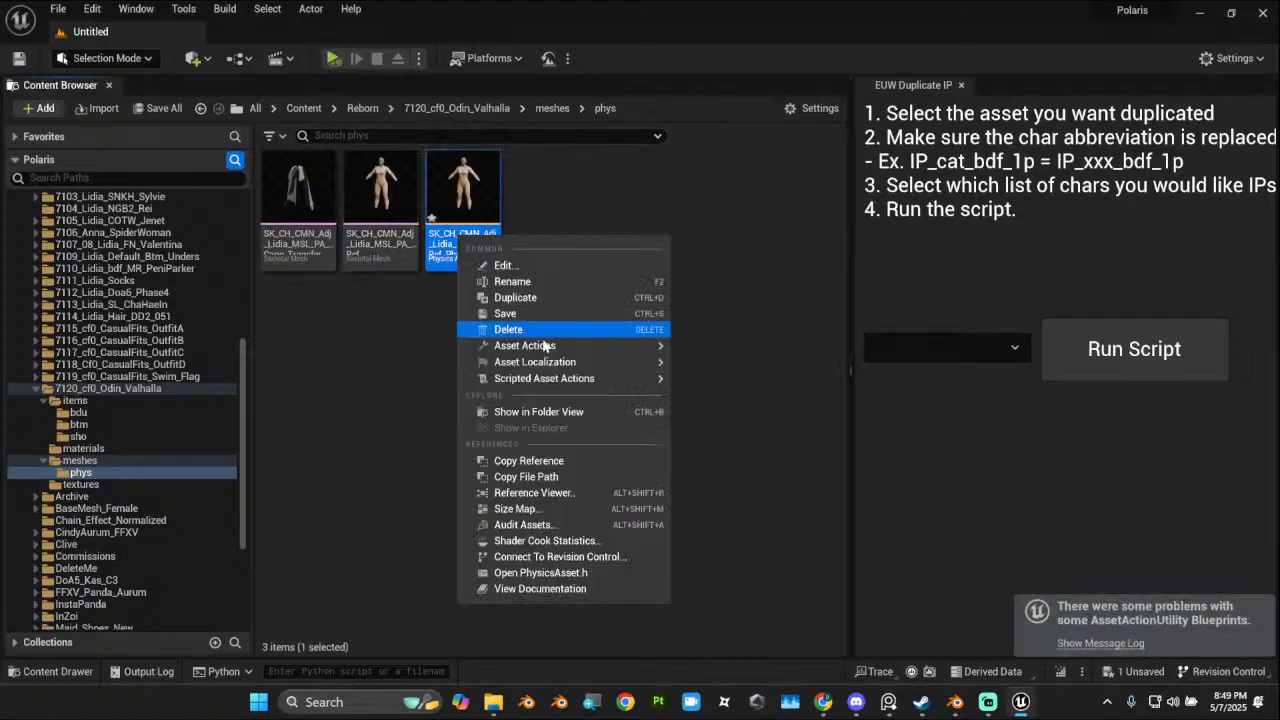
pyautogui.click(541, 333)
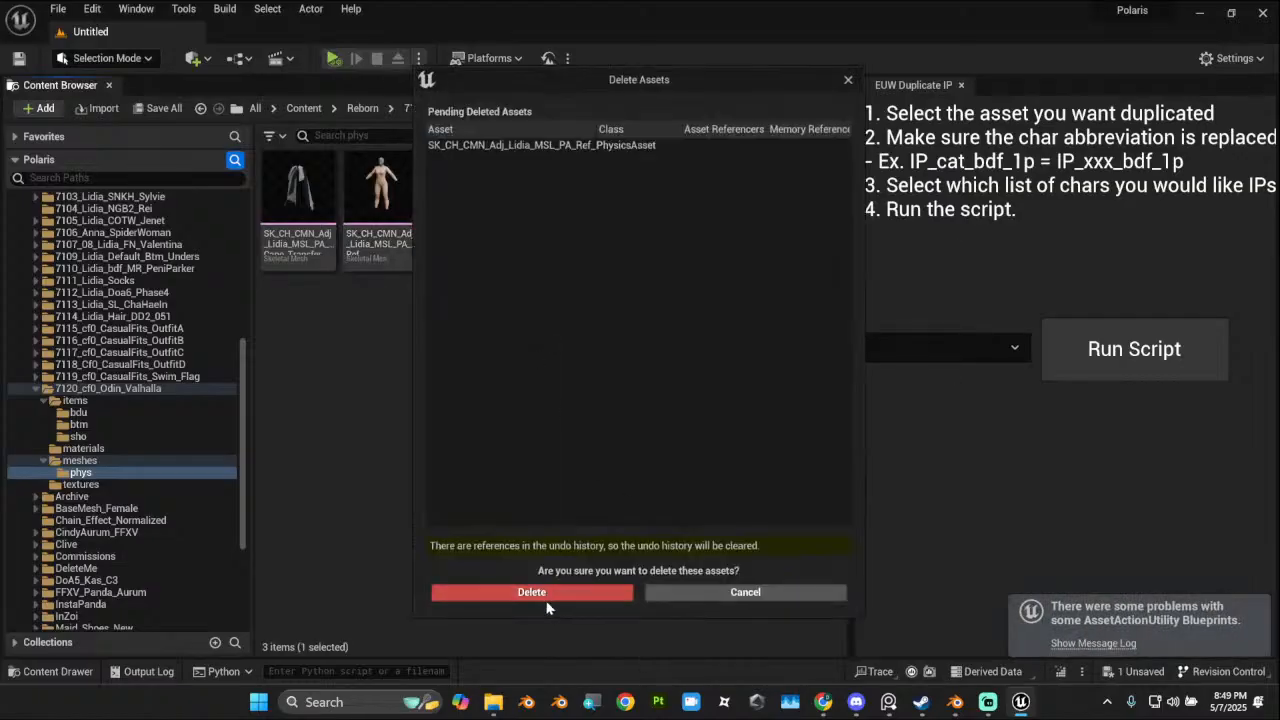
pyautogui.click(545, 596)
# Step: Create an unassigned physics asset from the reference body mesh with Any Weight capsules for all bones and minimum bone size 1.0
pyautogui.rightClick(388, 205)
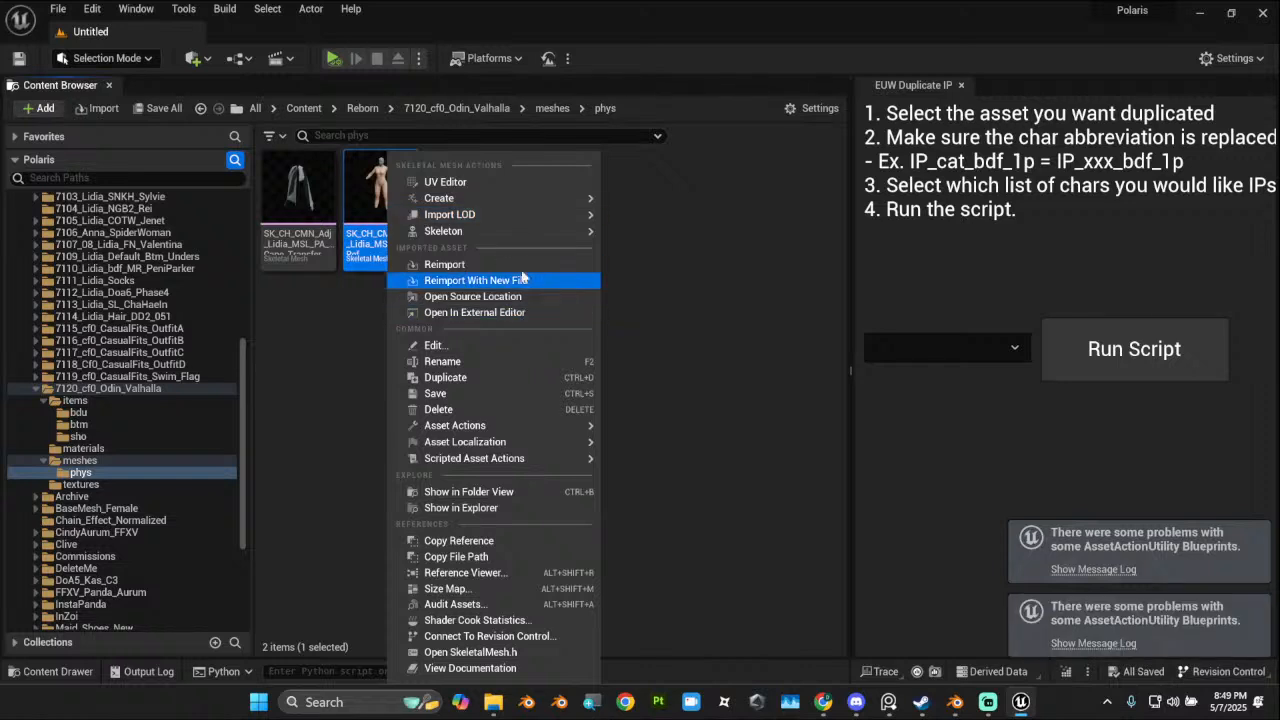
pyautogui.moveTo(540, 198)
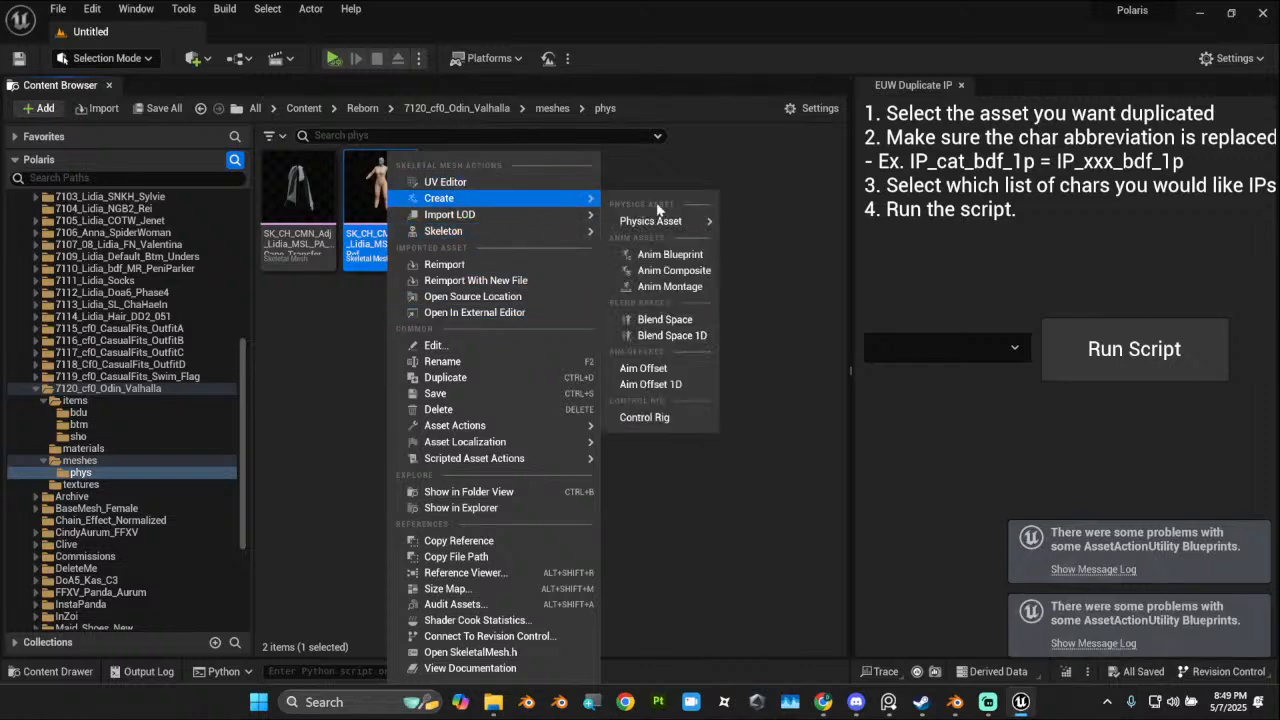
pyautogui.moveTo(655, 221)
pyautogui.click(788, 224)
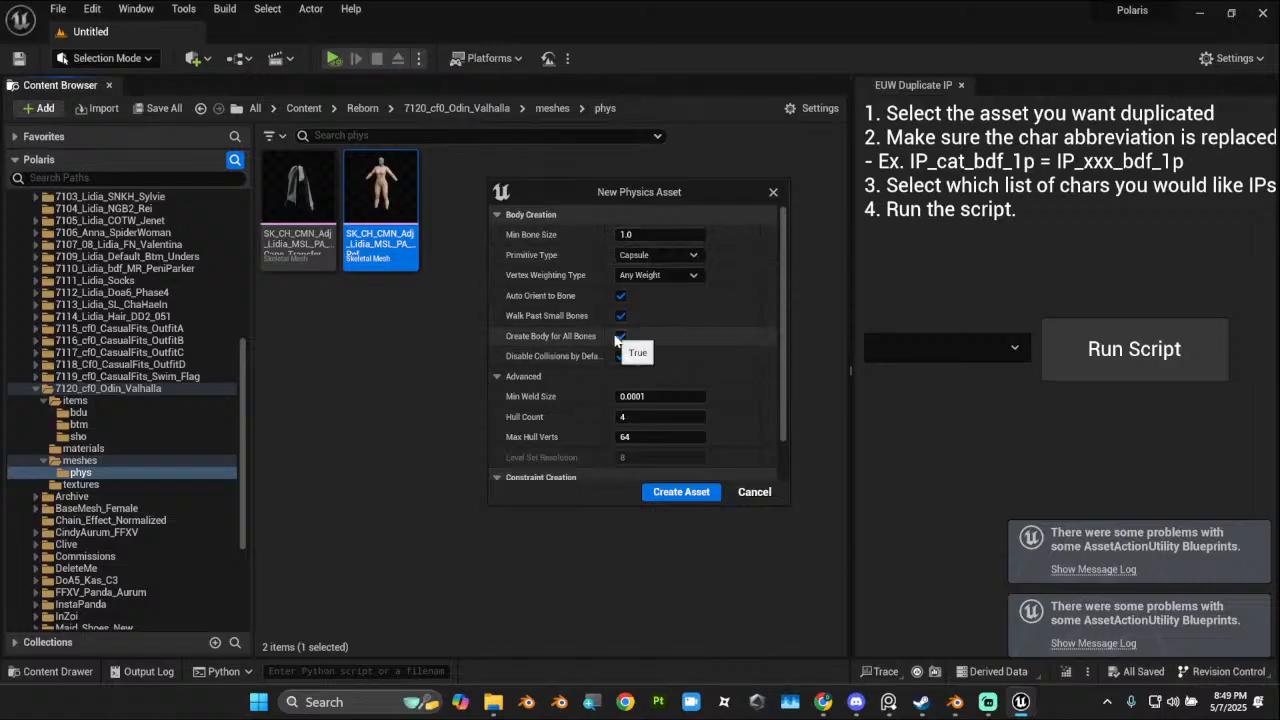
pyautogui.click(677, 492)
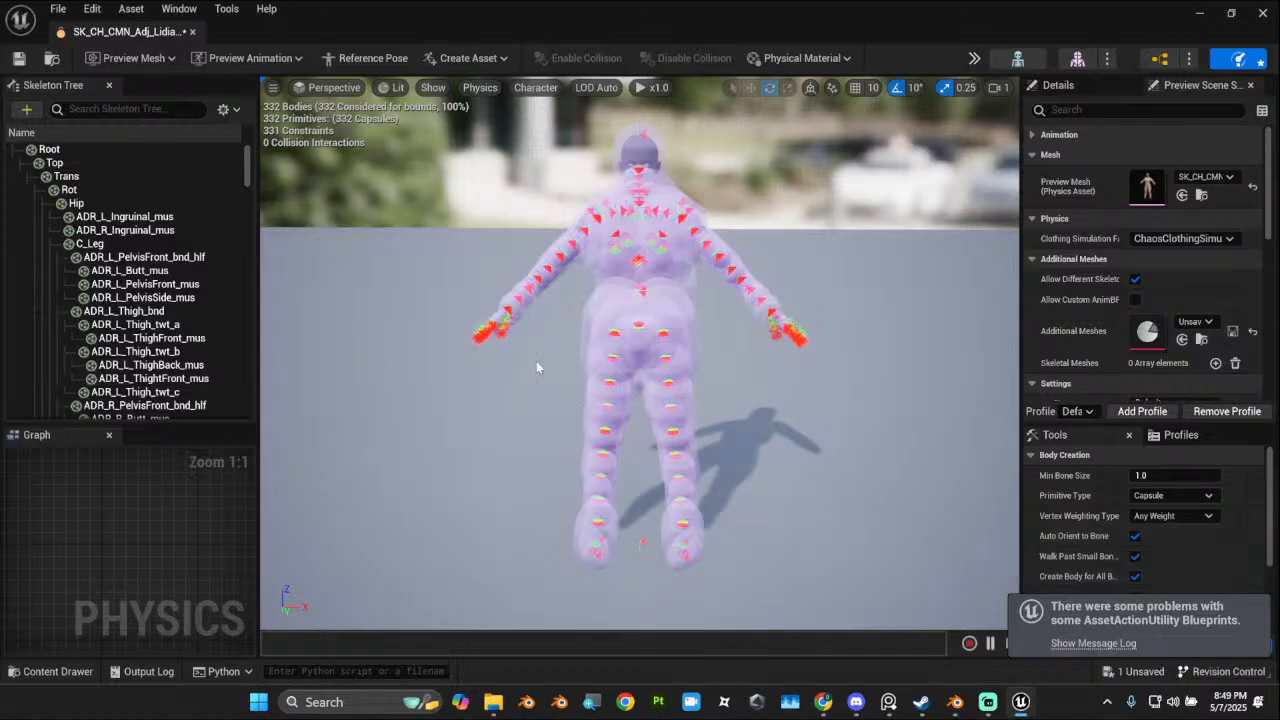
pyautogui.moveTo(634, 406); pyautogui.dragTo(680, 370, button='right')
pyautogui.moveTo(602, 391)
pyautogui.mouseDown(button='right')
pyautogui.moveTo(598, 360)
pyautogui.moveTo(640, 380)
pyautogui.moveTo(602, 391)
pyautogui.mouseUp(button='right')
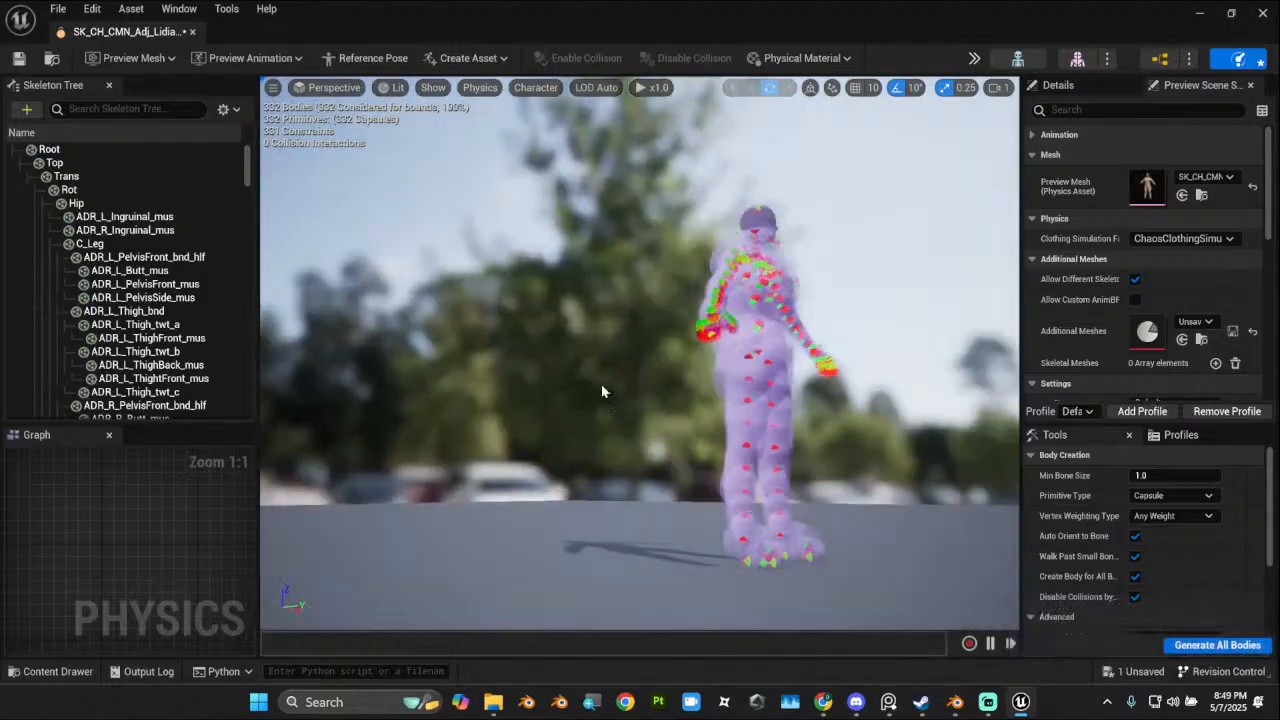
# Step: Close the all-bones capsule physics asset and try to delete it from the phys folder
pyautogui.click(1262, 13)
pyautogui.click(460, 205)
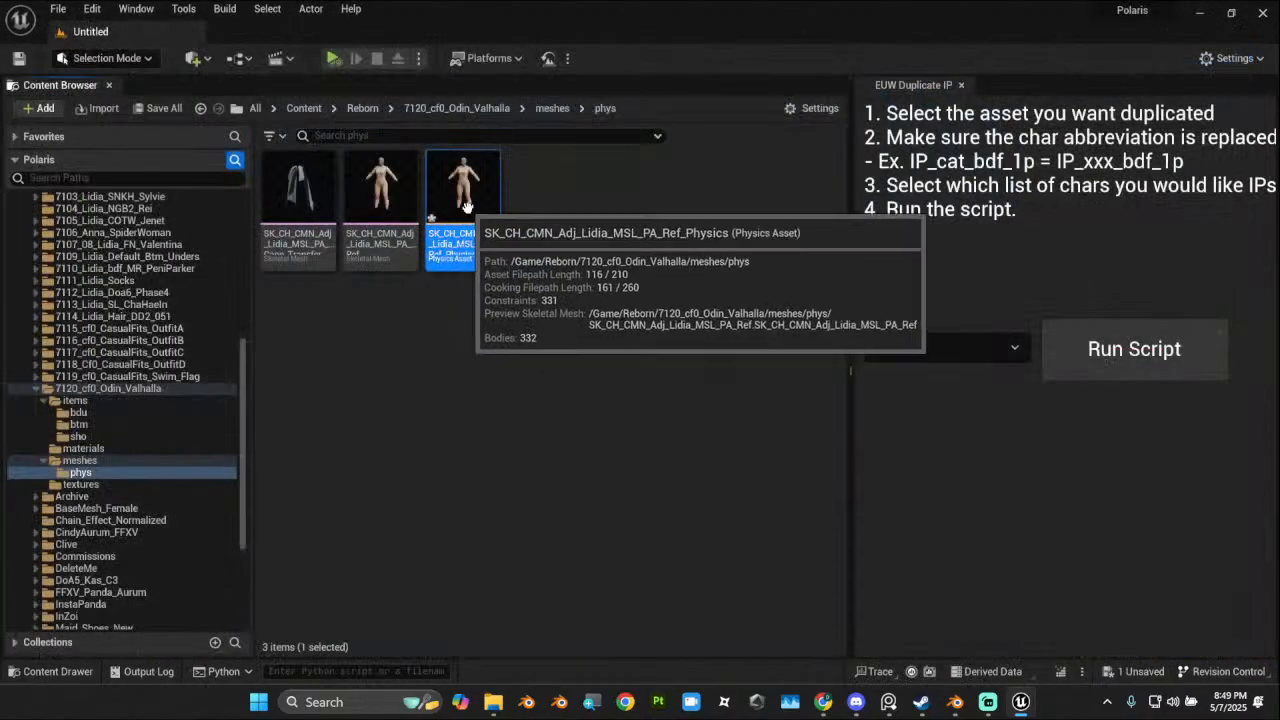
pyautogui.rightClick(468, 216)
pyautogui.click(544, 308)
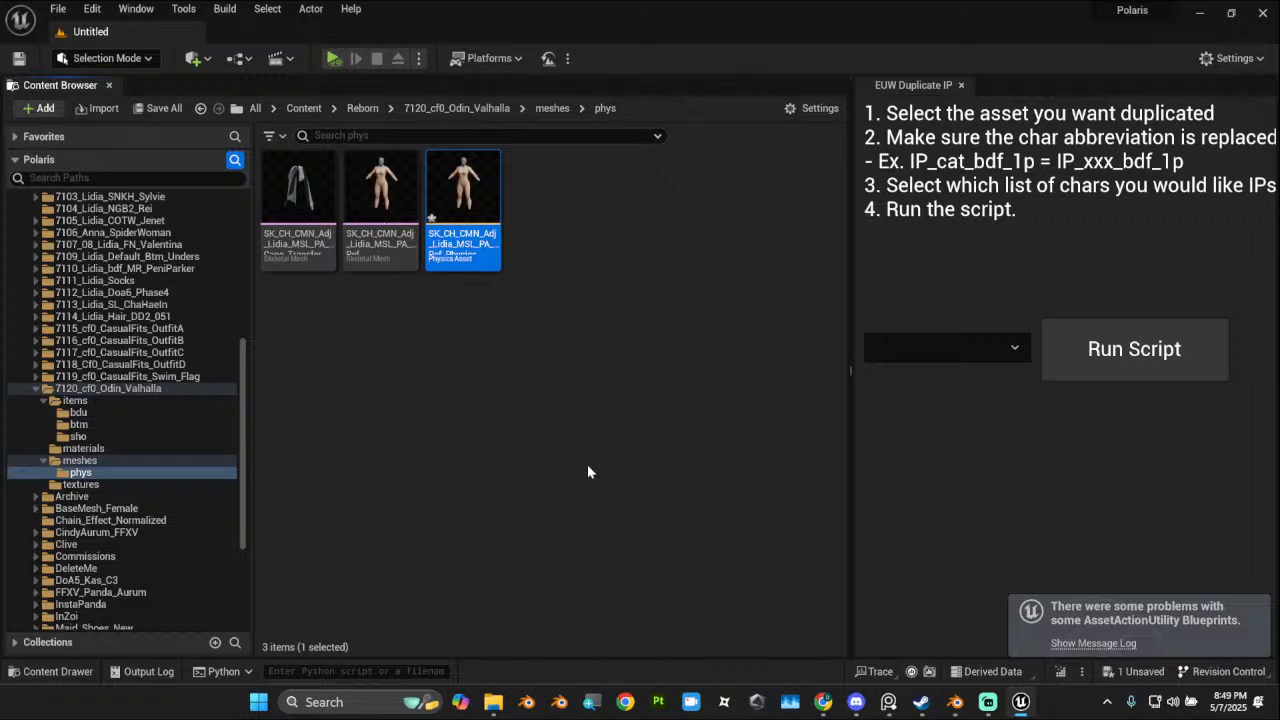
# Step: Switch to Task Manager and end the UnrealEditor task
pyautogui.click(790, 706)
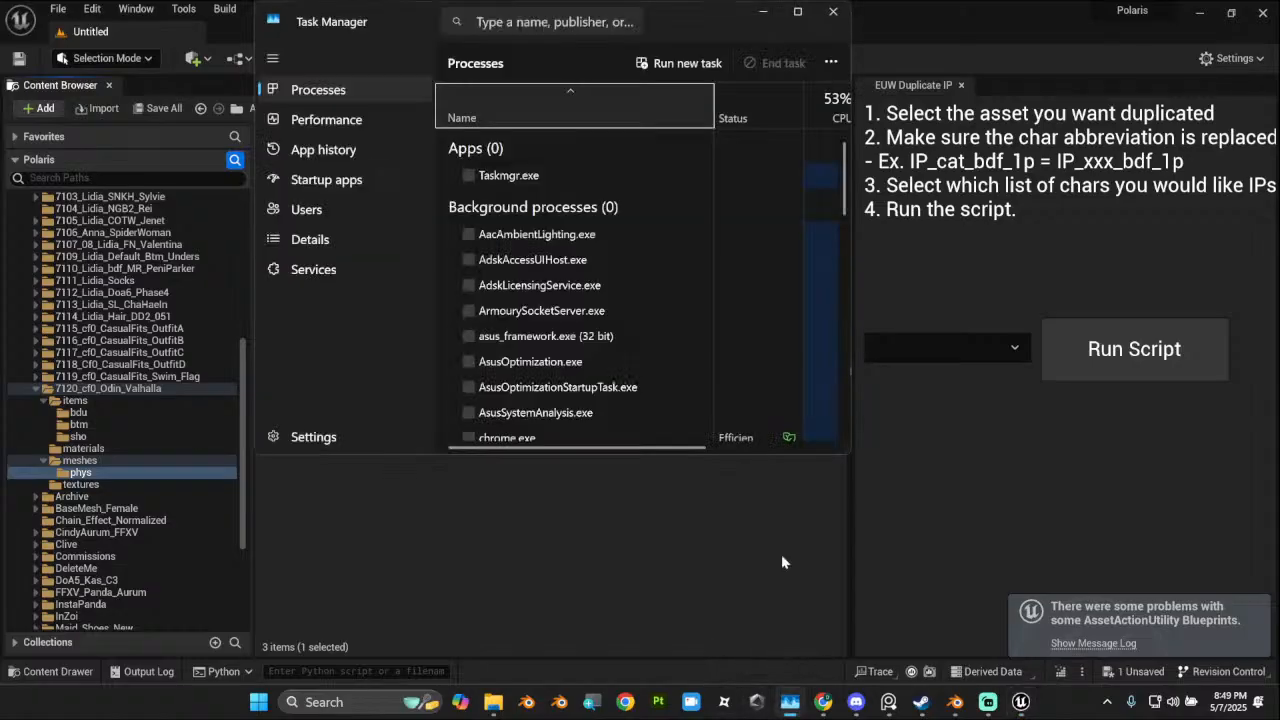
pyautogui.moveTo(671, 26); pyautogui.dragTo(1031, 276)
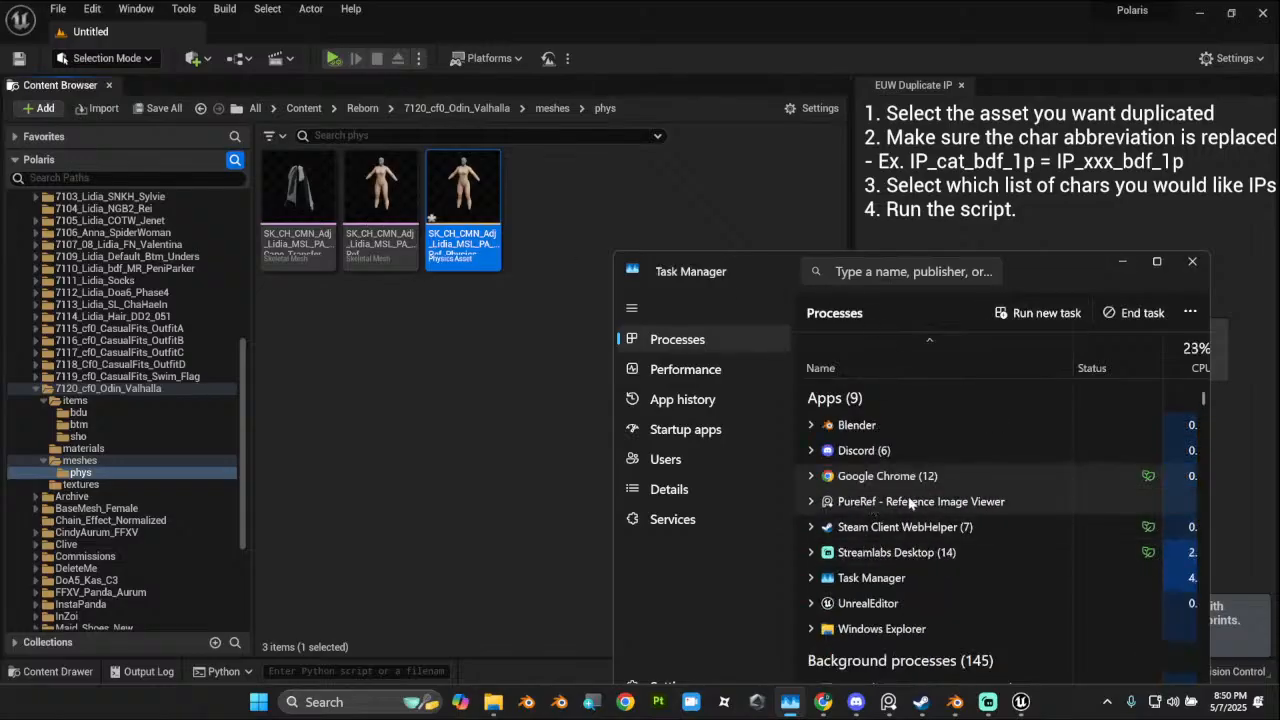
pyautogui.rightClick(880, 604)
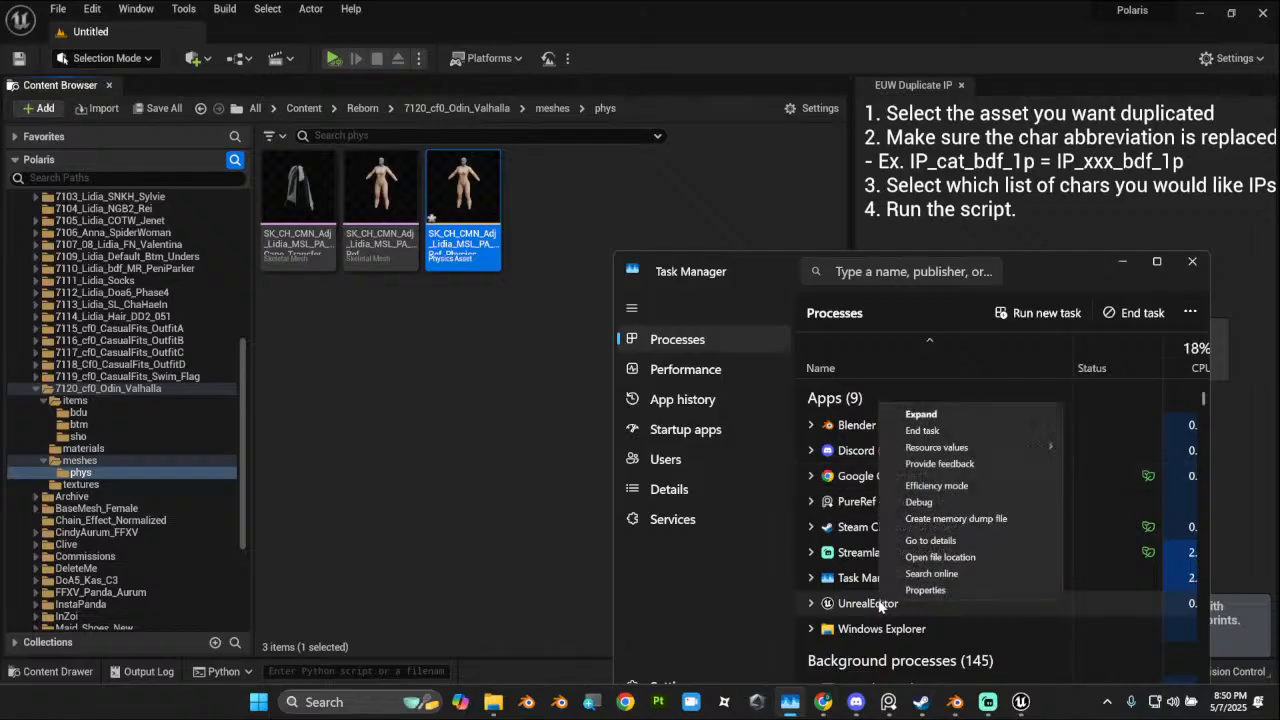
pyautogui.click(954, 428)
# Step: Reopen the Polaris project from its shortcut in the Launchers folder and return to the phys folder's assets
pyautogui.moveTo(510, 702)
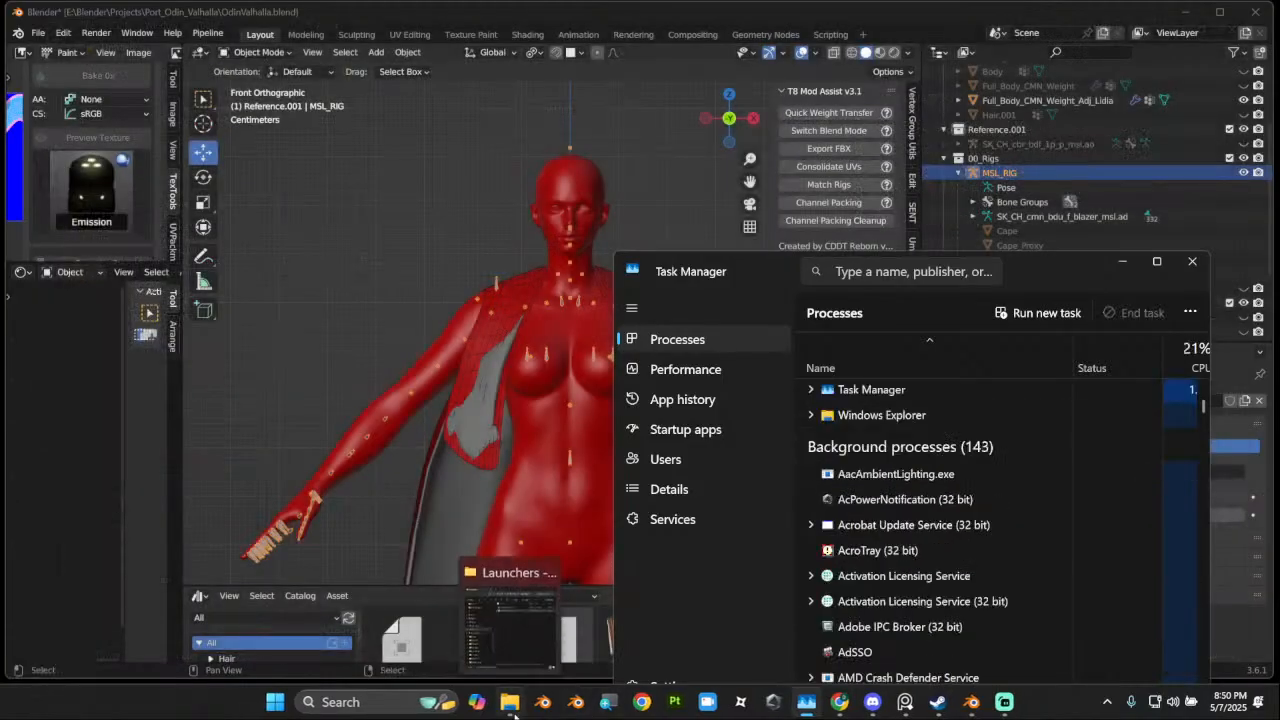
pyautogui.click(517, 638)
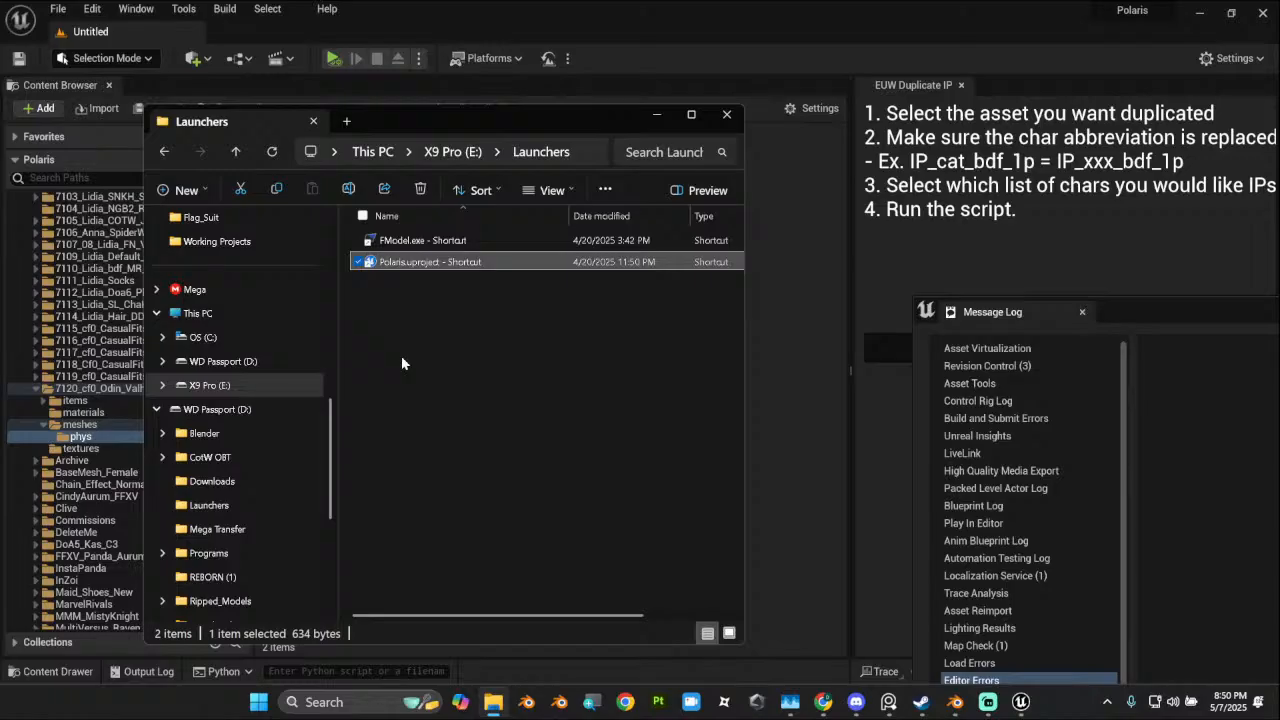
pyautogui.click(812, 237)
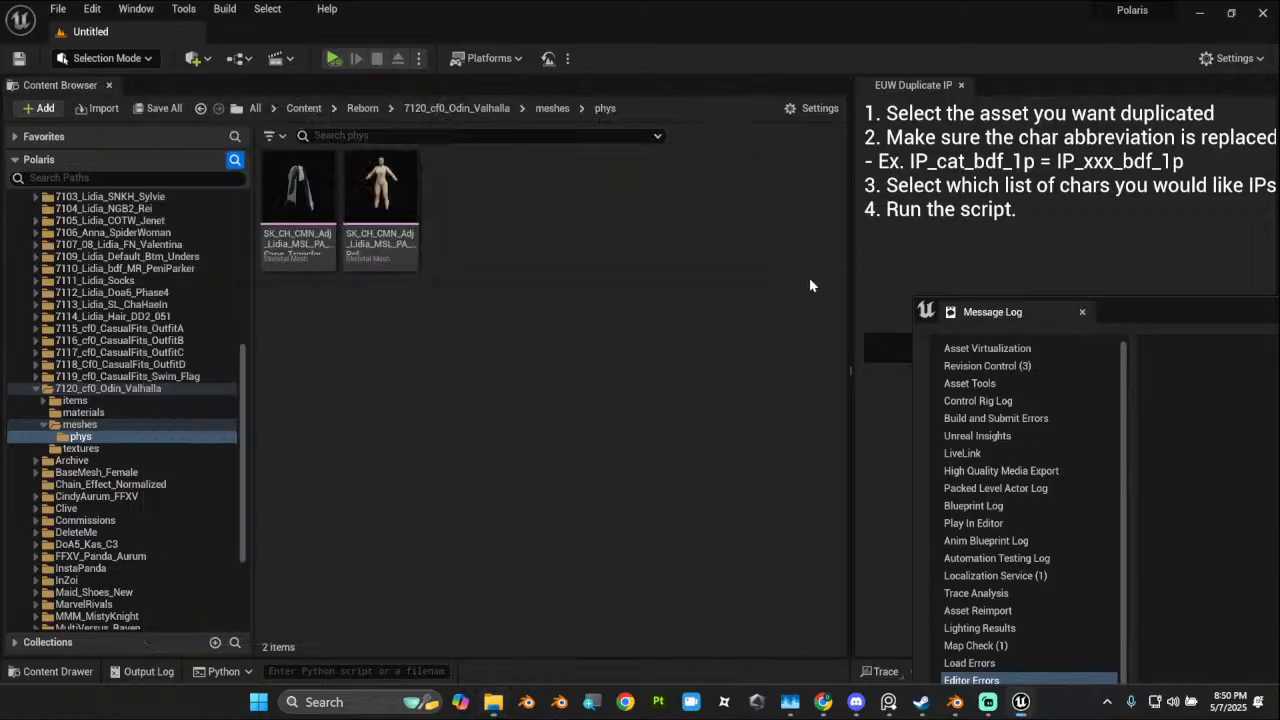
# Step: Start a new physics asset for the SK_CH_CMN_Adj_Lidia_MSL_PA_Ref skeletal mesh without assigning it to the mesh
pyautogui.click(390, 177)
pyautogui.rightClick(408, 215)
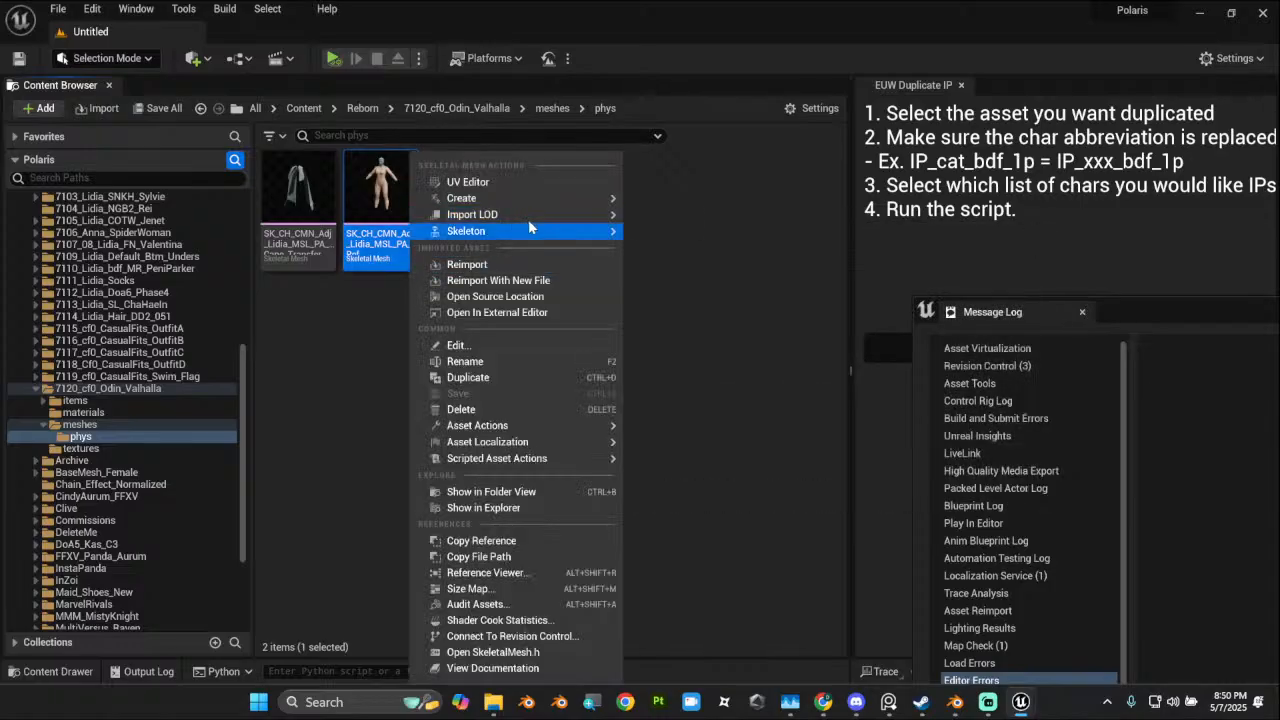
pyautogui.moveTo(557, 200)
pyautogui.moveTo(690, 220)
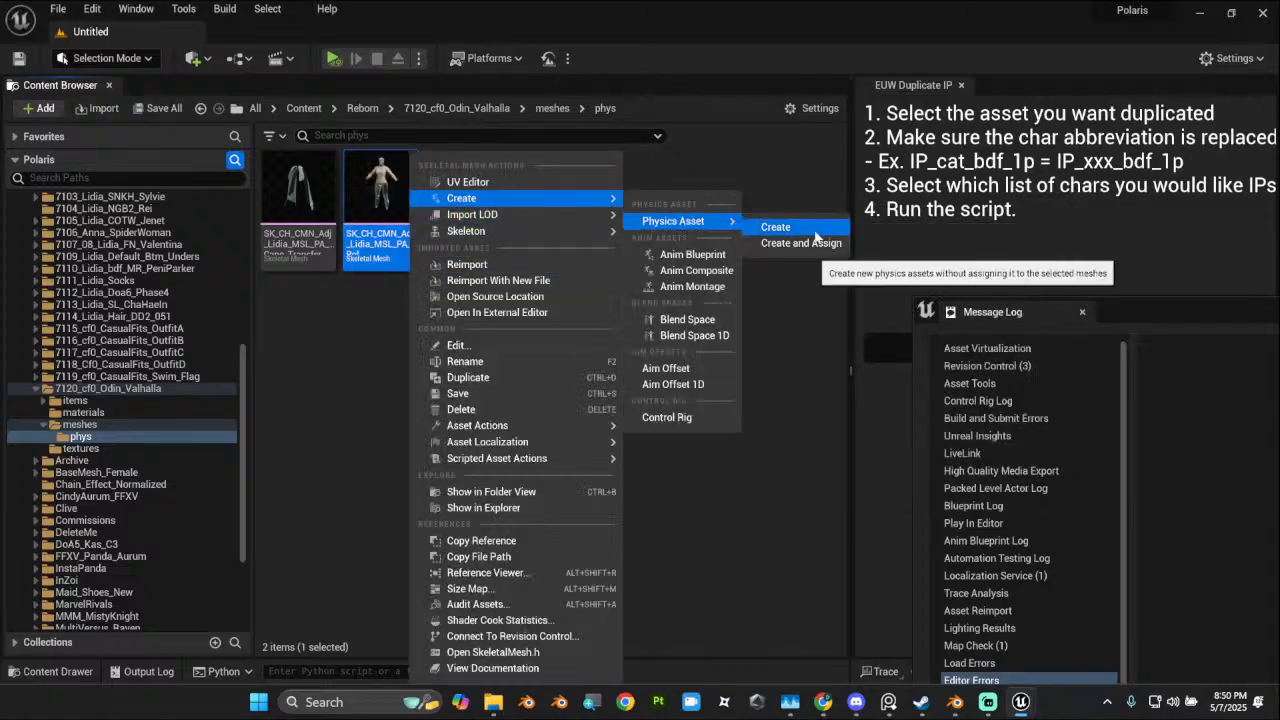
pyautogui.click(814, 229)
# Step: Create the physics asset with Single Convex Hull primitives, Any Weight vertex weighting and 128 maximum hull vertices
pyautogui.click(650, 234)
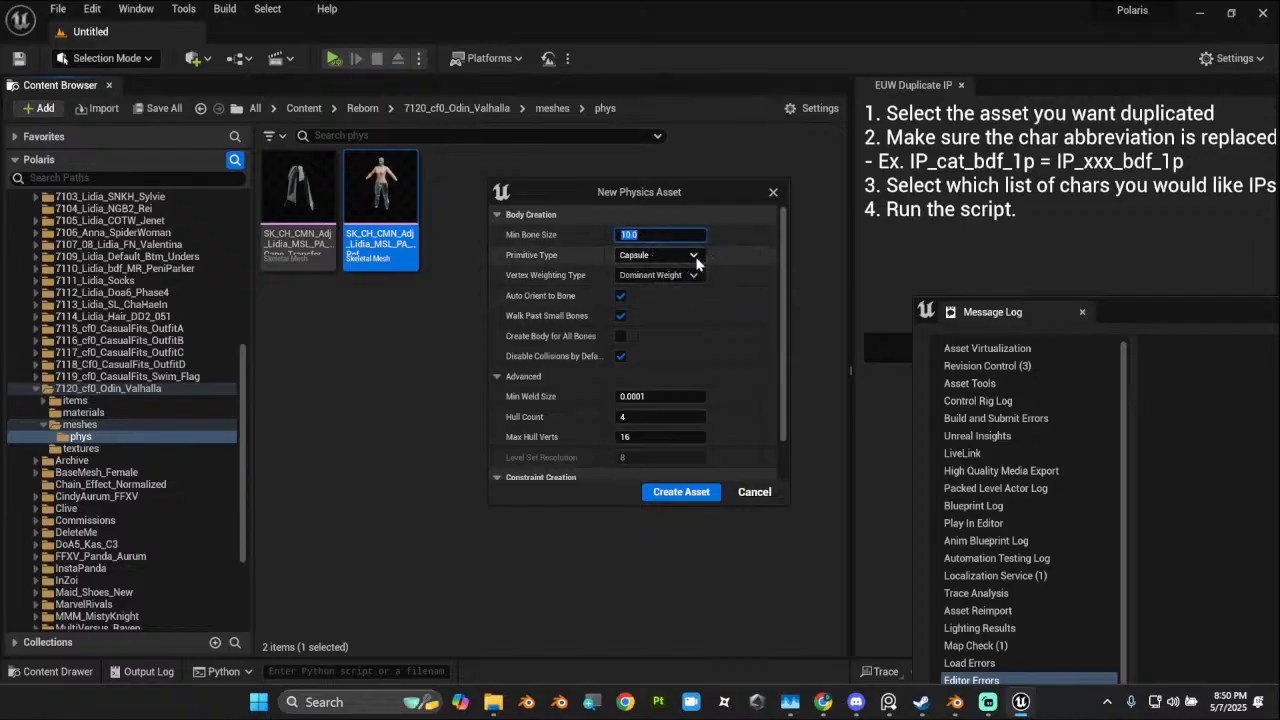
pyautogui.click(664, 277)
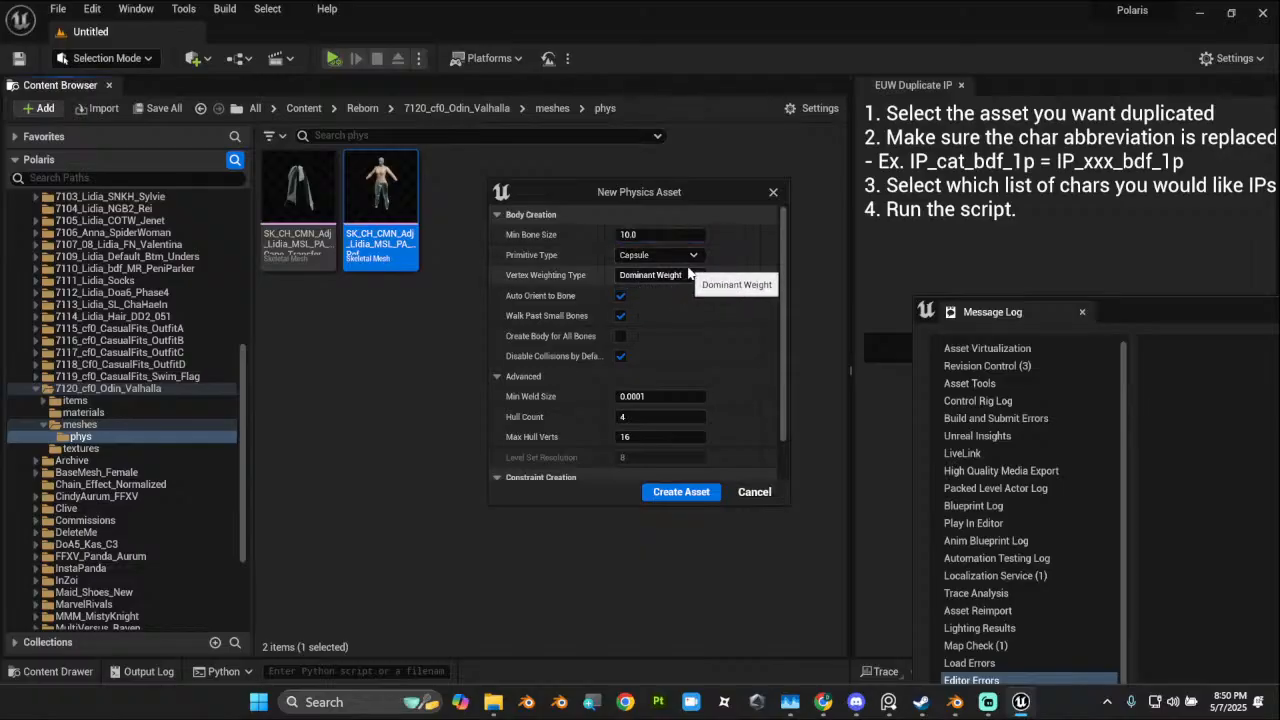
pyautogui.click(643, 290)
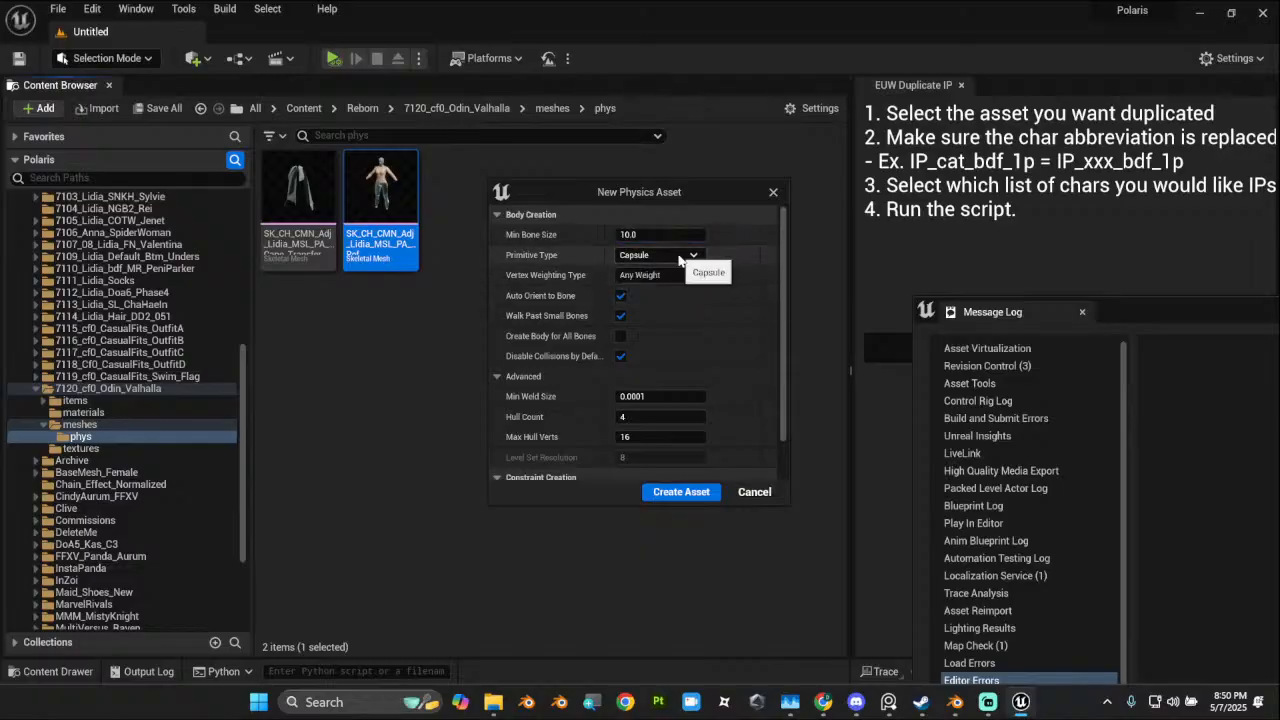
pyautogui.click(676, 256)
pyautogui.click(660, 330)
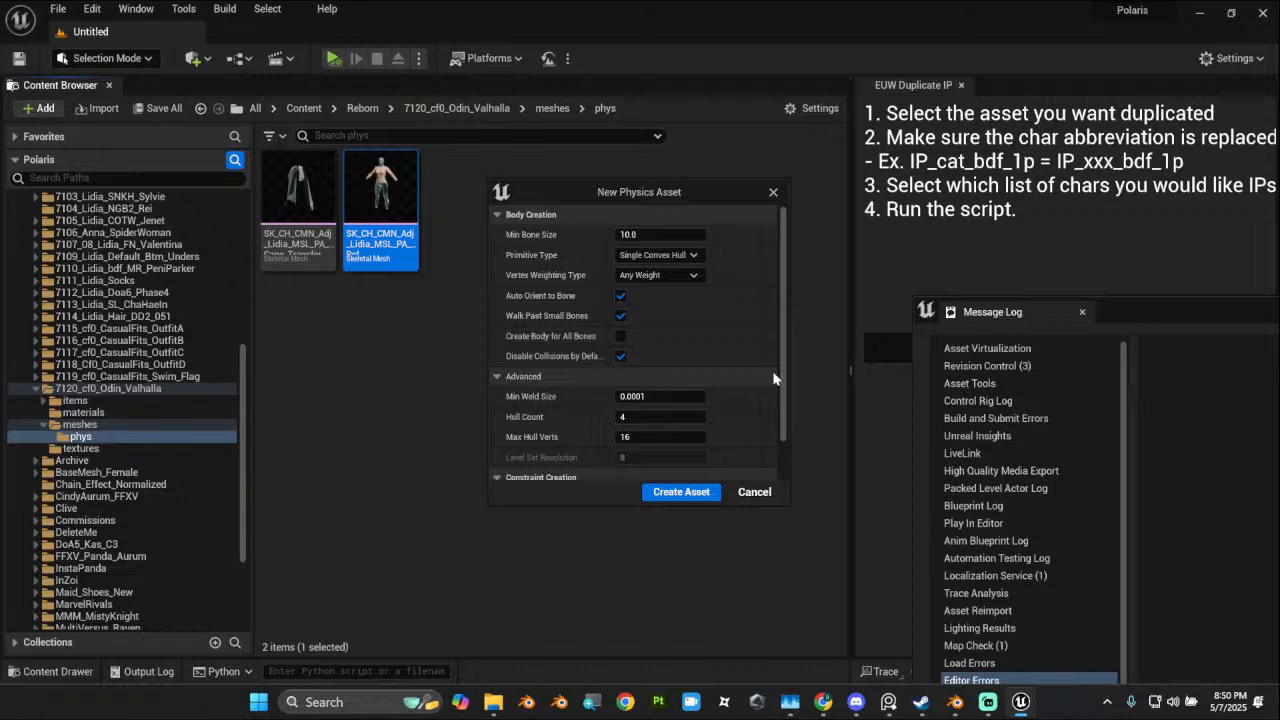
pyautogui.click(657, 437)
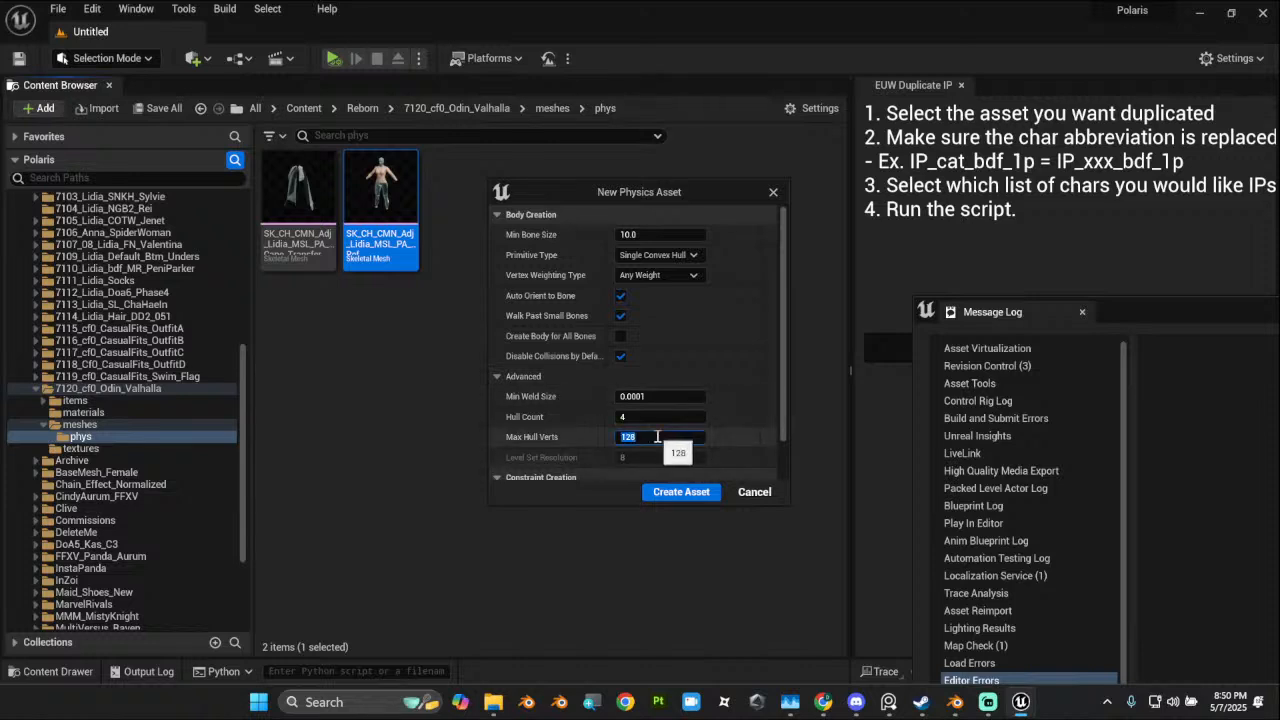
pyautogui.press('Return')
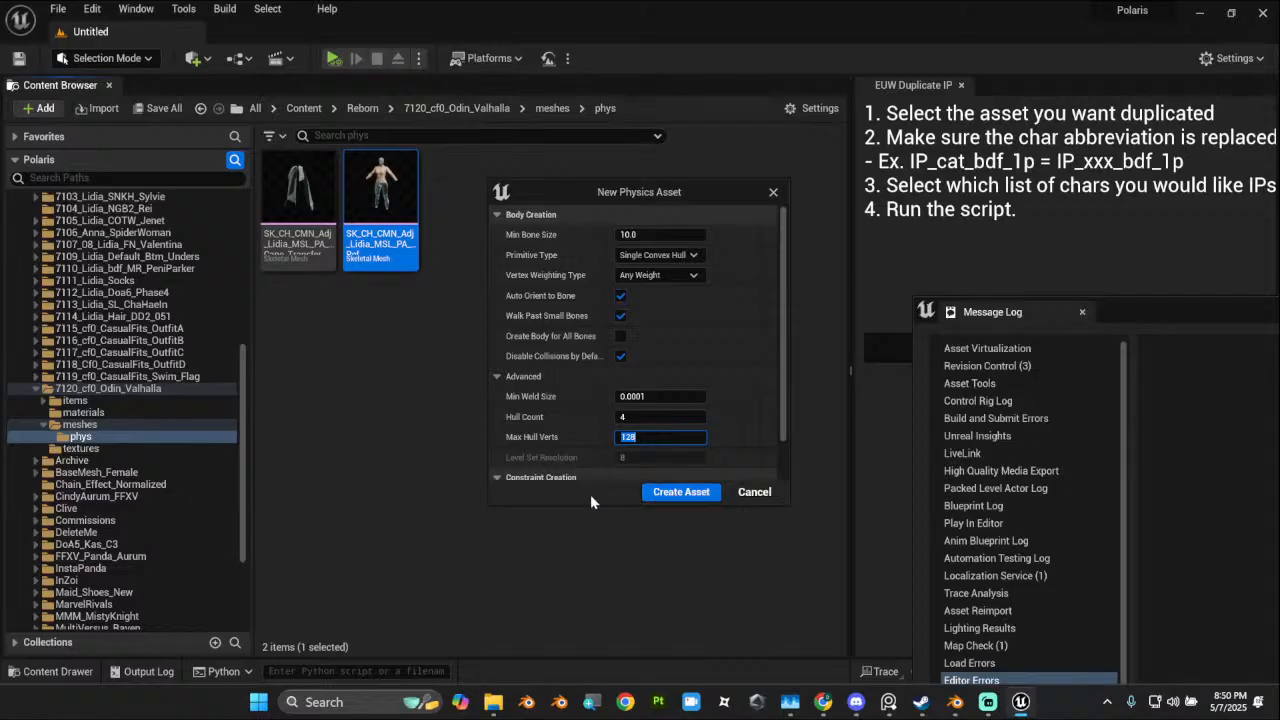
pyautogui.click(675, 493)
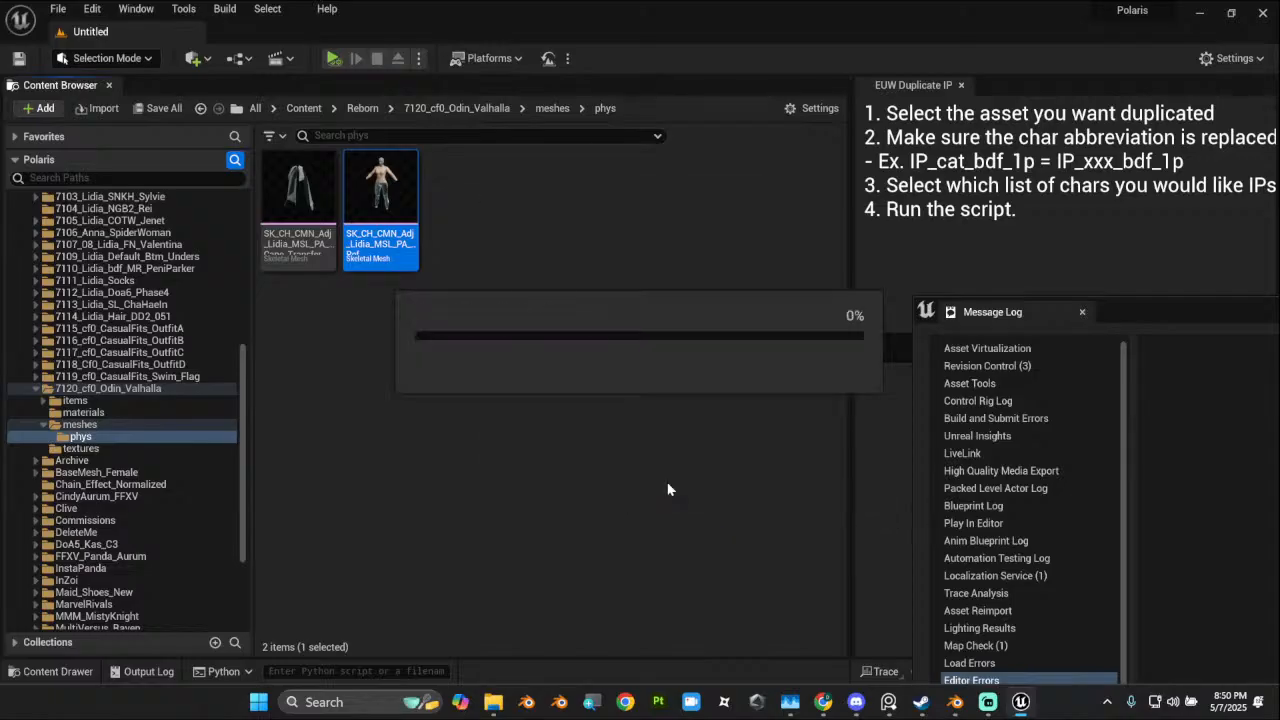
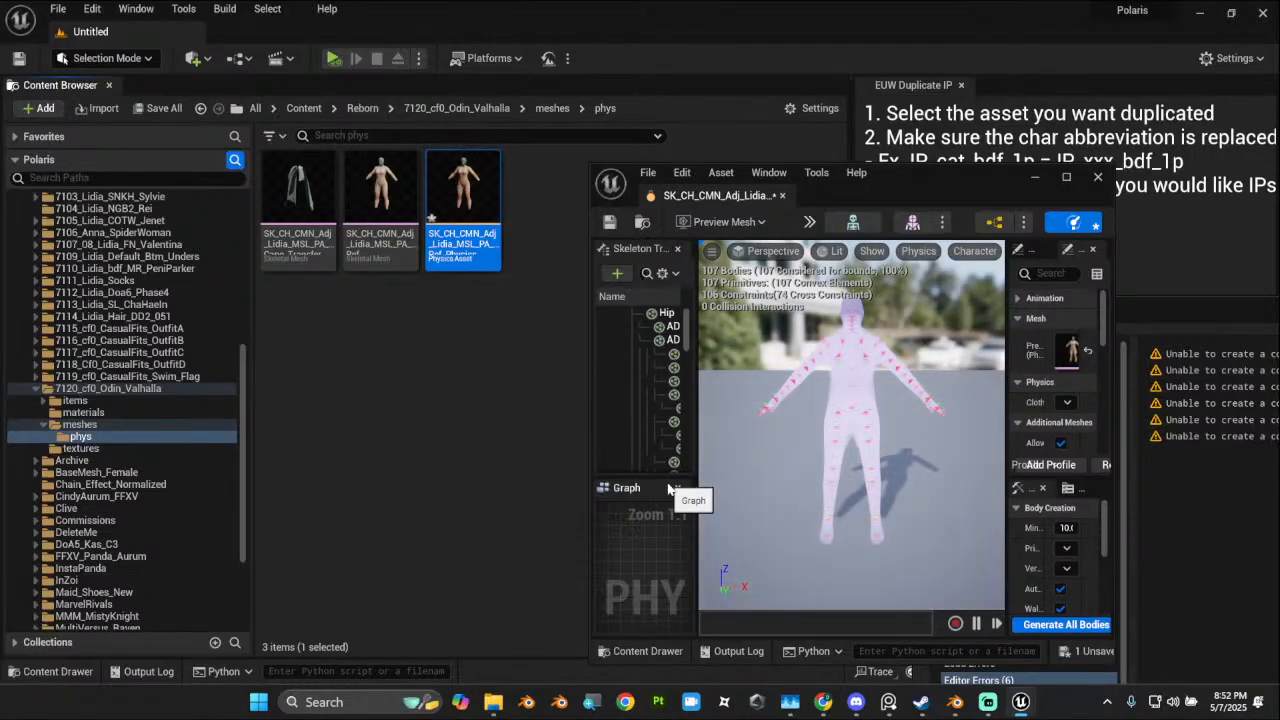
# Step: Maximize the physics asset editor and examine how the generated convex hulls fit the body
pyautogui.click(1066, 175)
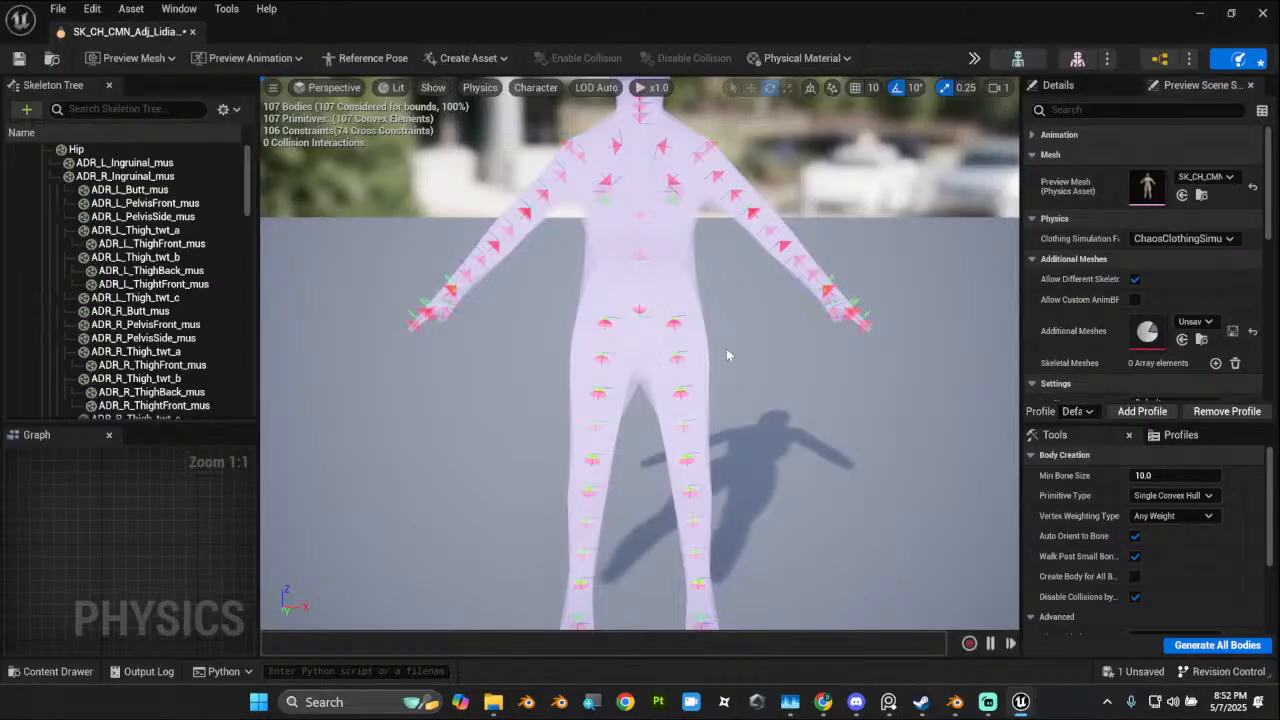
pyautogui.keyDown('alt'); pyautogui.moveTo(700, 383); pyautogui.dragTo(550, 362); pyautogui.keyUp('alt')
pyautogui.keyDown('alt'); pyautogui.moveTo(687, 385); pyautogui.dragTo(670, 385); pyautogui.keyUp('alt')
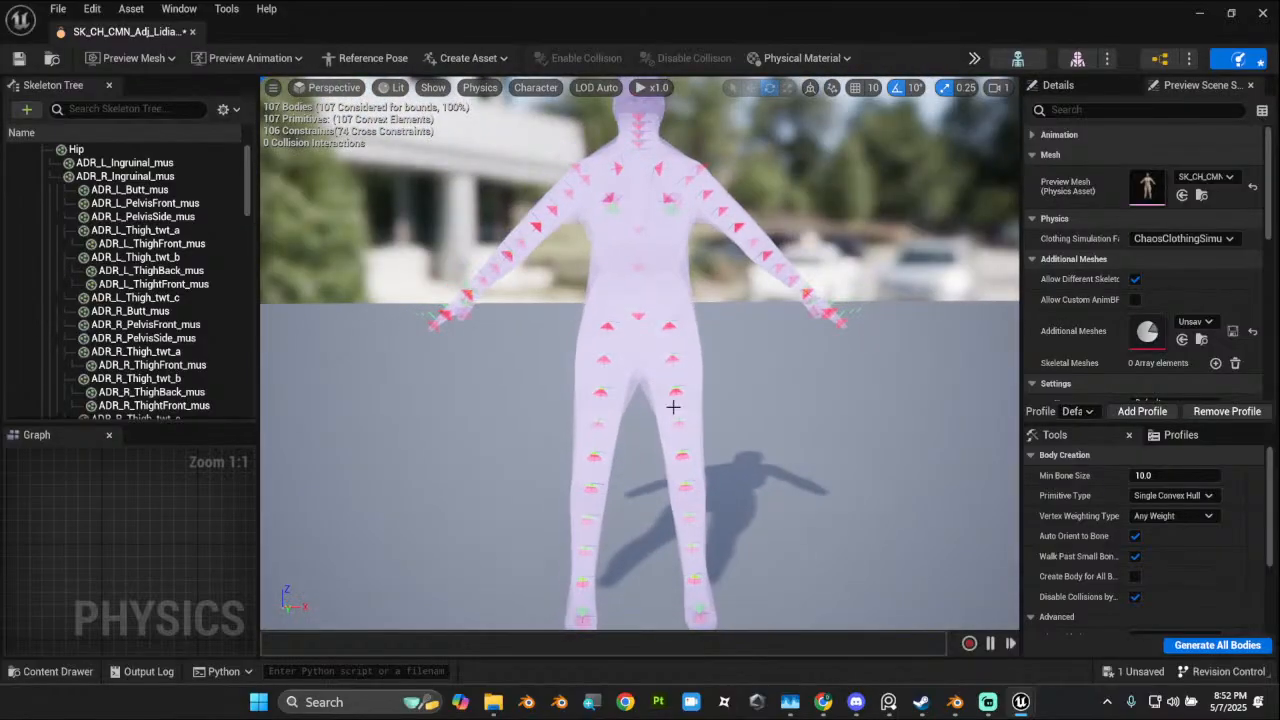
pyautogui.scroll(2, 680, 375)
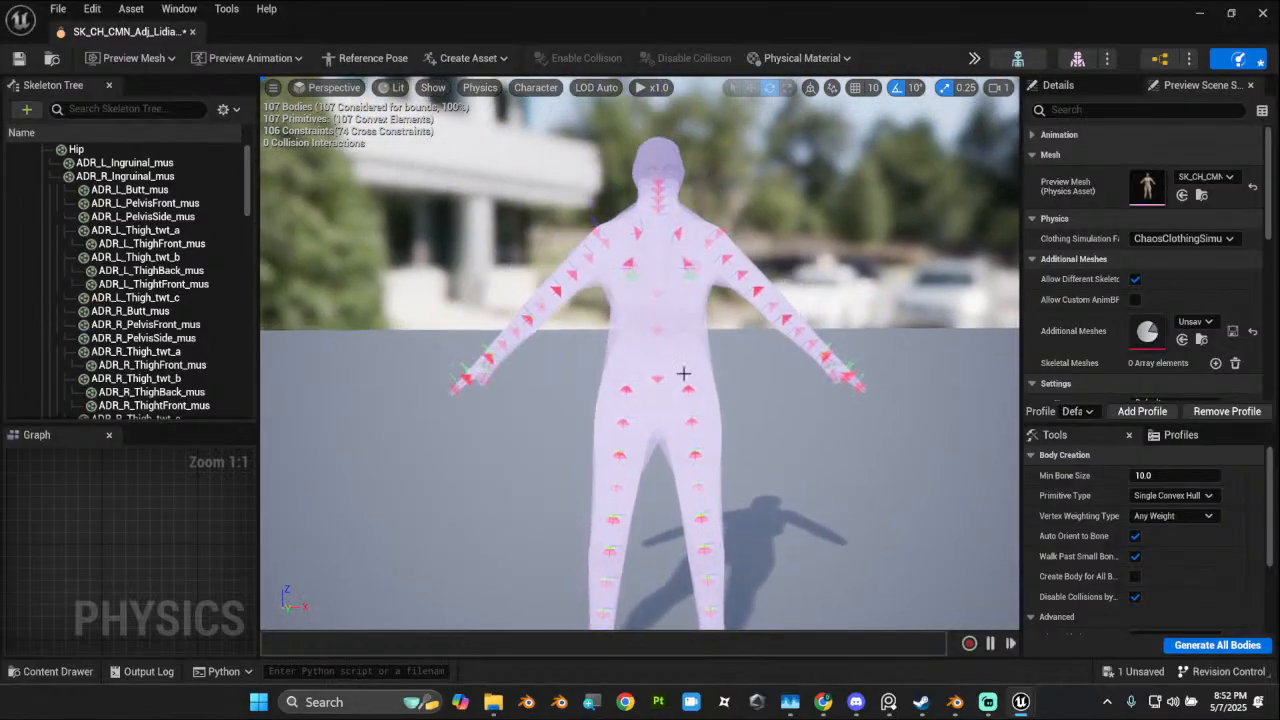
pyautogui.keyDown('alt'); pyautogui.moveTo(683, 373); pyautogui.dragTo(666, 347); pyautogui.keyUp('alt')
# Step: Re-generate the Spine1 and Spine2 bodies as single convex hulls with Dominant Weight vertex weighting
pyautogui.click(668, 345)
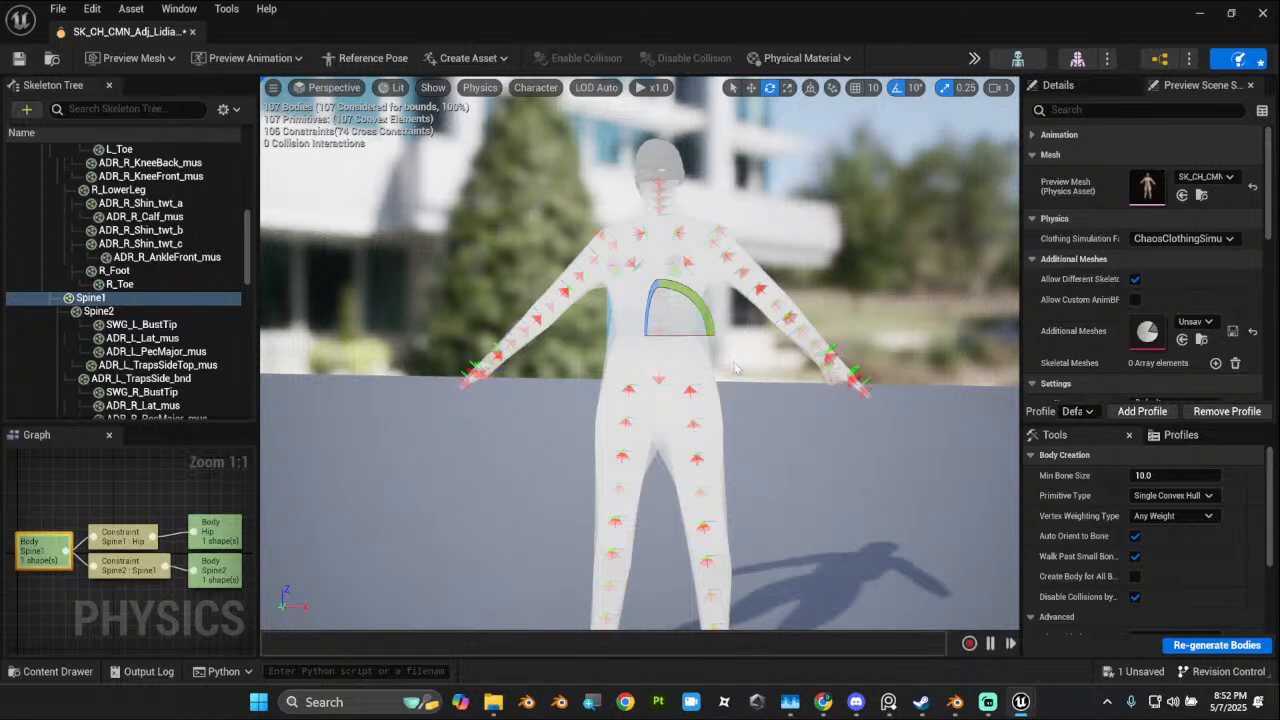
pyautogui.keyDown('alt'); pyautogui.moveTo(708, 438); pyautogui.dragTo(738, 474); pyautogui.keyUp('alt')
pyautogui.scroll(5, 760, 434)
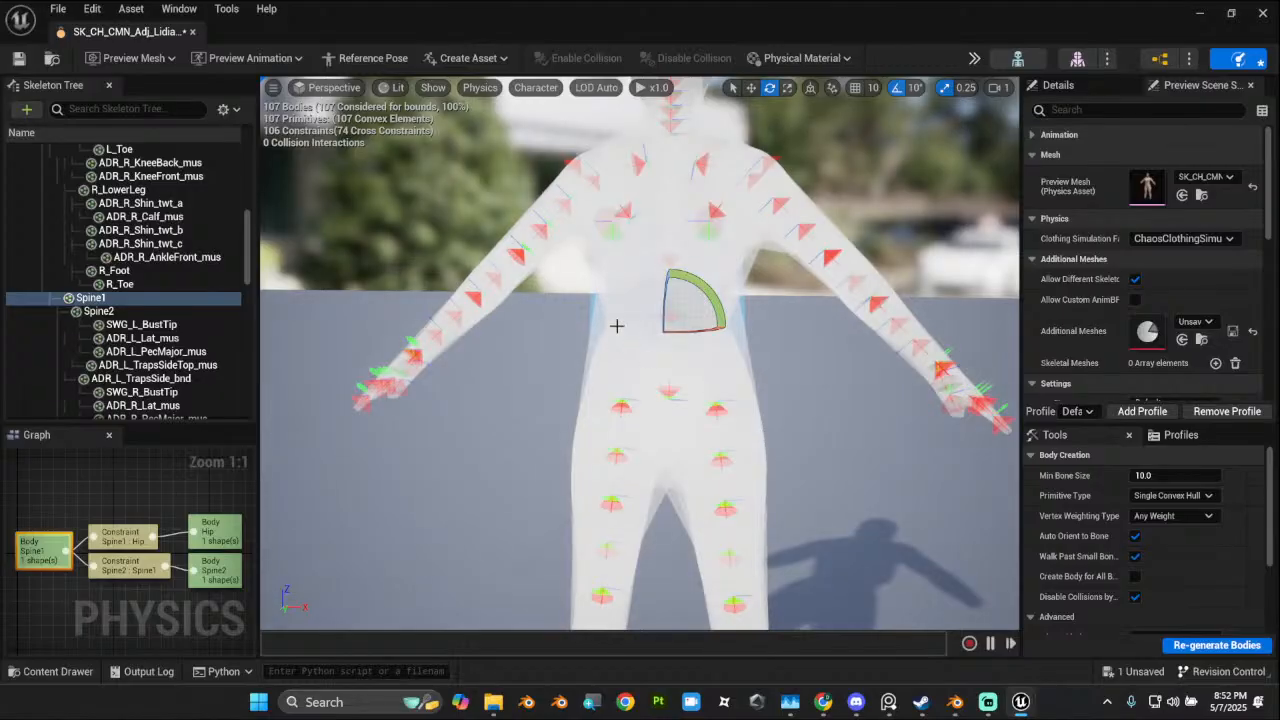
pyautogui.keyDown('ctrl'); pyautogui.click(98, 311); pyautogui.keyUp('ctrl')
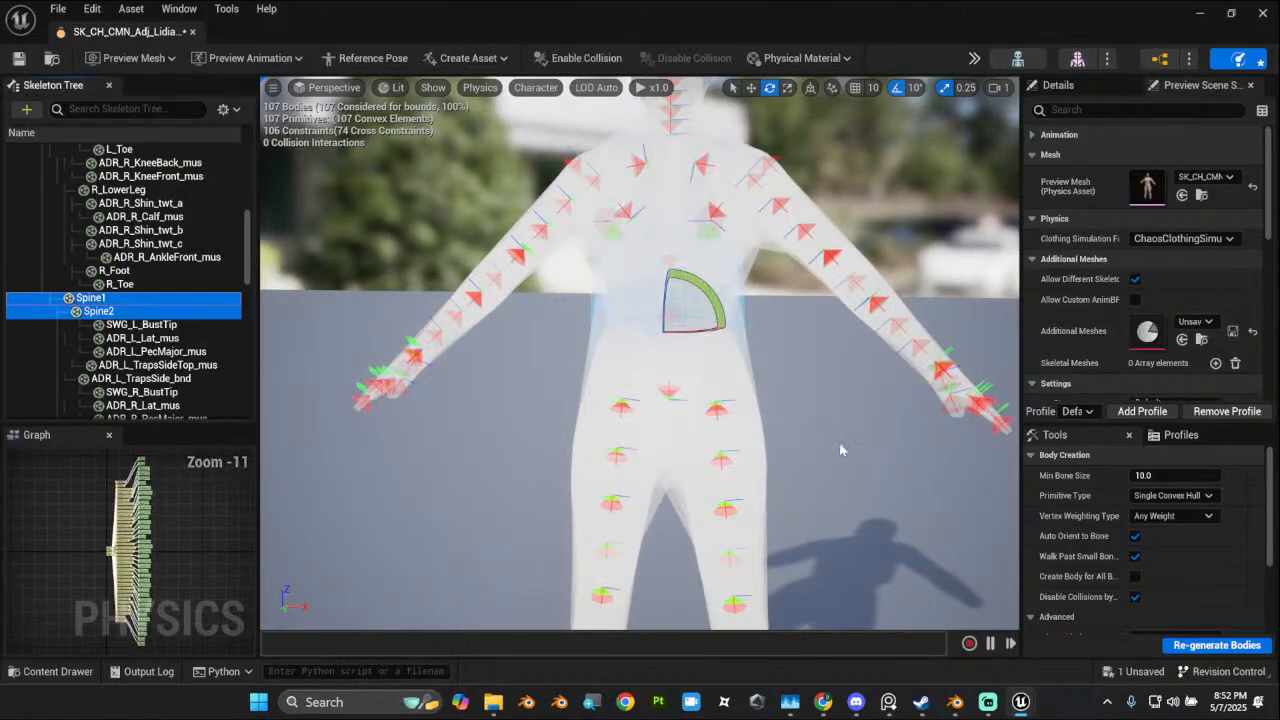
pyautogui.click(1187, 516)
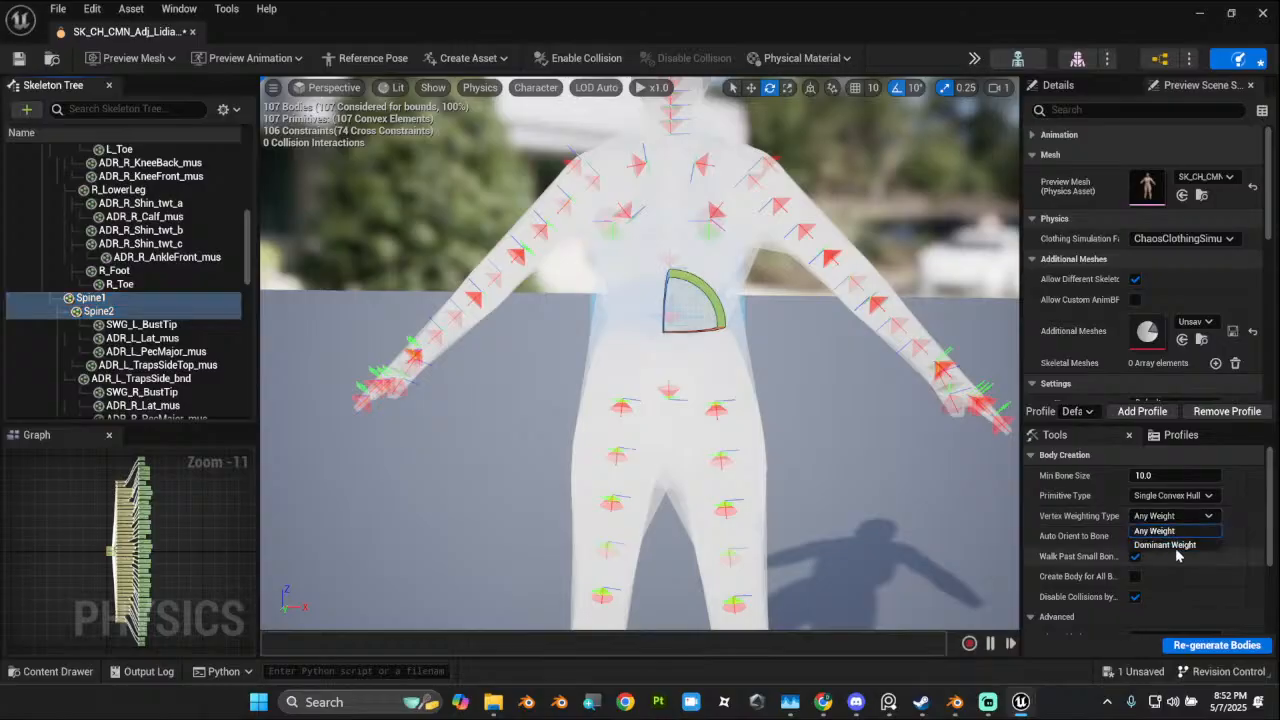
pyautogui.click(1165, 550)
pyautogui.click(1217, 645)
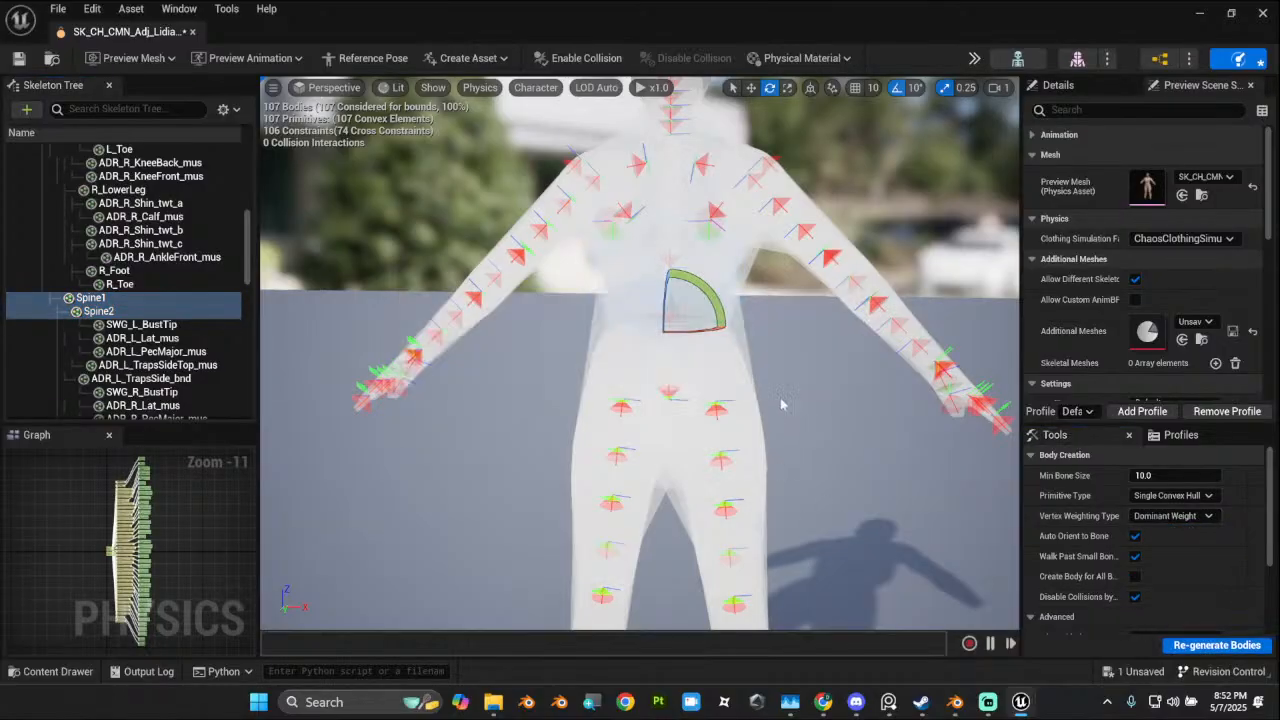
# Step: Re-generate the Hip body and the ADR_L_Lat_mus and ADR_R_Lat_mus bodies as single convex hulls with Dominant Weight vertex weighting
pyautogui.click(742, 330)
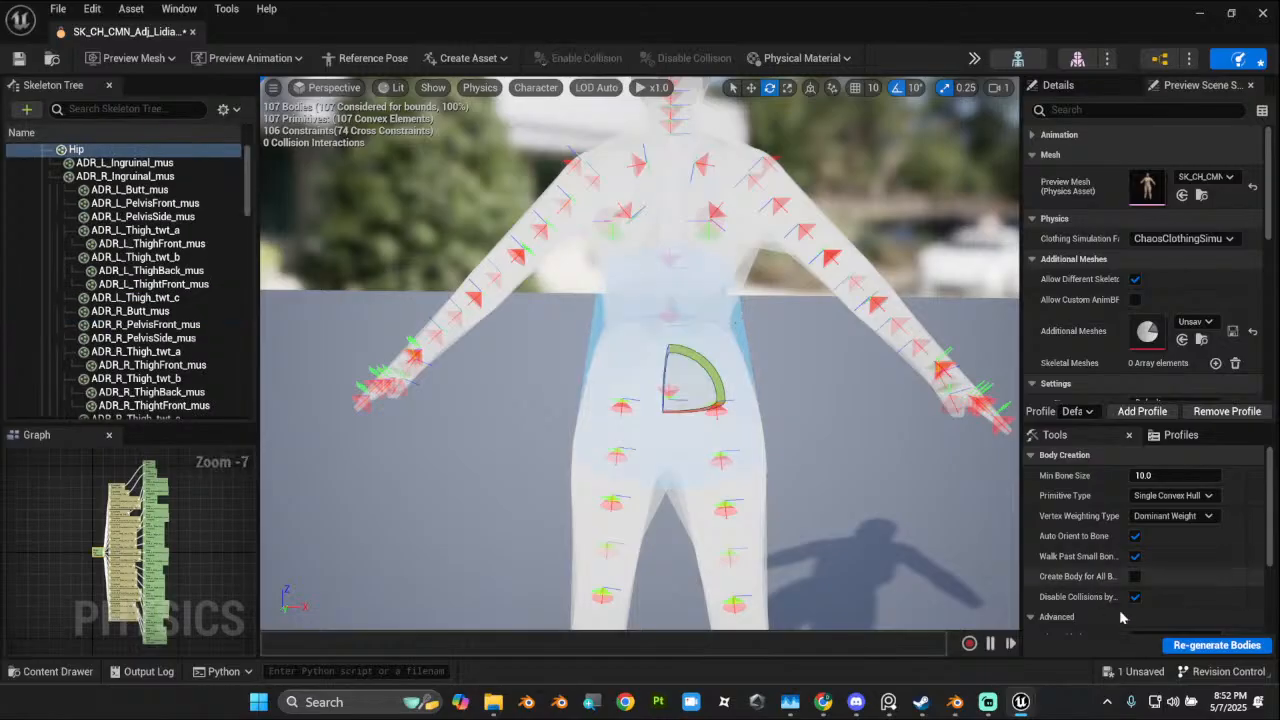
pyautogui.click(1203, 645)
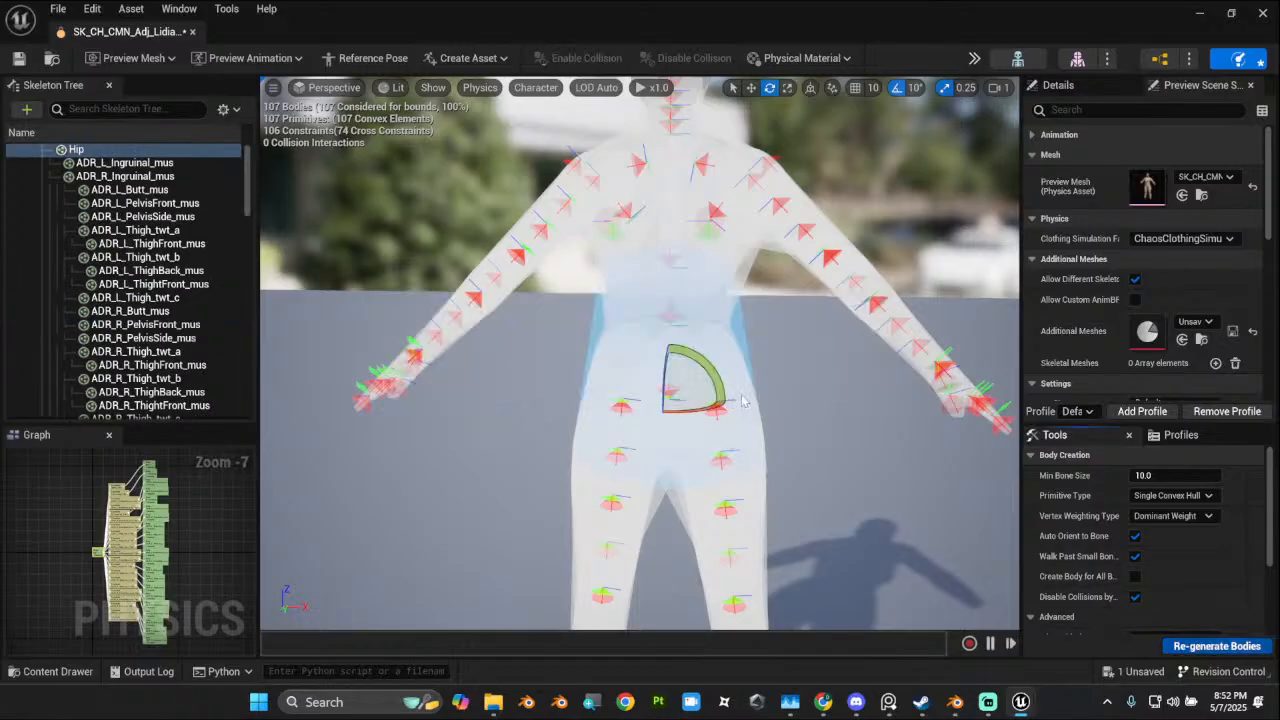
pyautogui.keyDown('alt'); pyautogui.moveTo(829, 477); pyautogui.dragTo(395, 477); pyautogui.keyUp('alt')
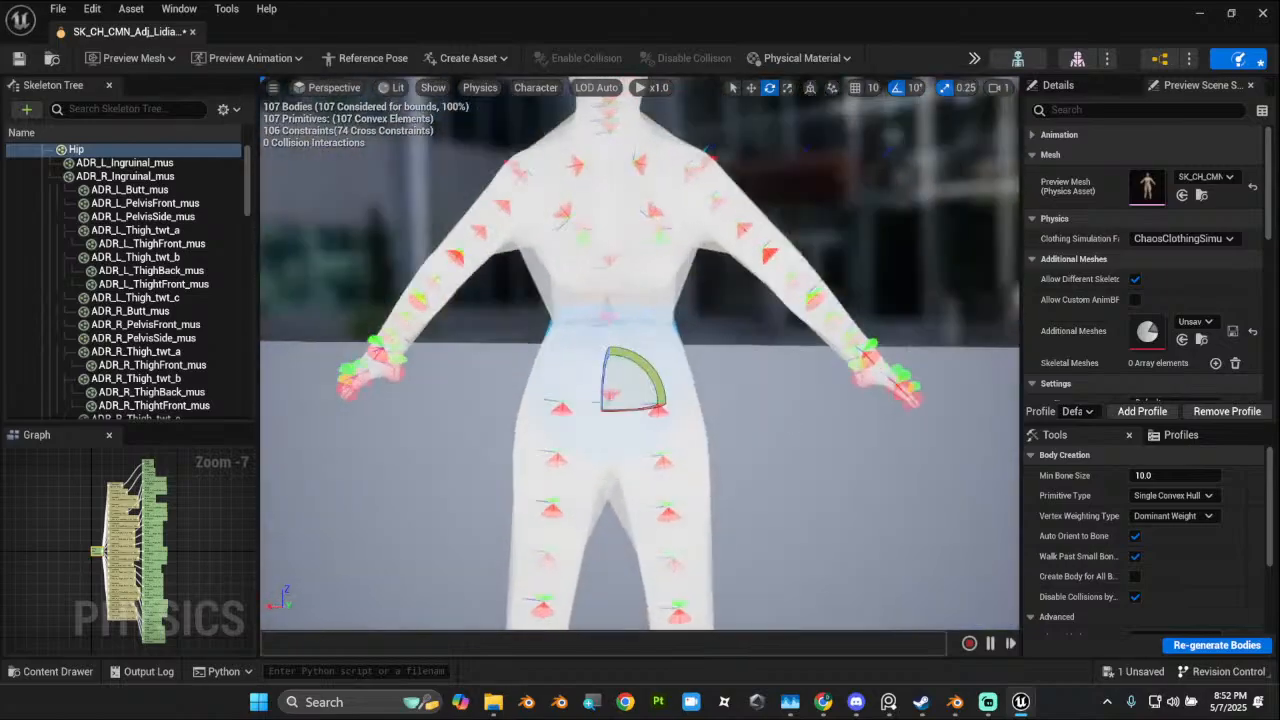
pyautogui.click(545, 276)
pyautogui.keyDown('ctrl'); pyautogui.click(689, 280); pyautogui.keyUp('ctrl')
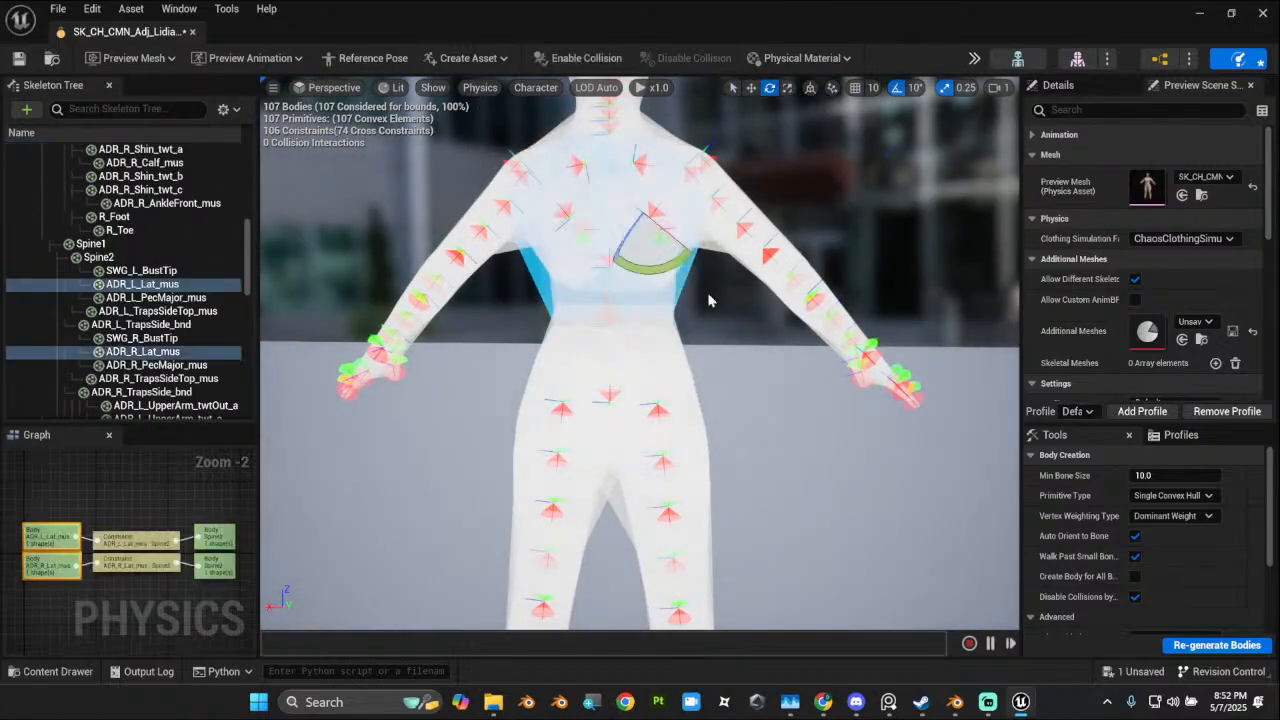
pyautogui.click(1218, 645)
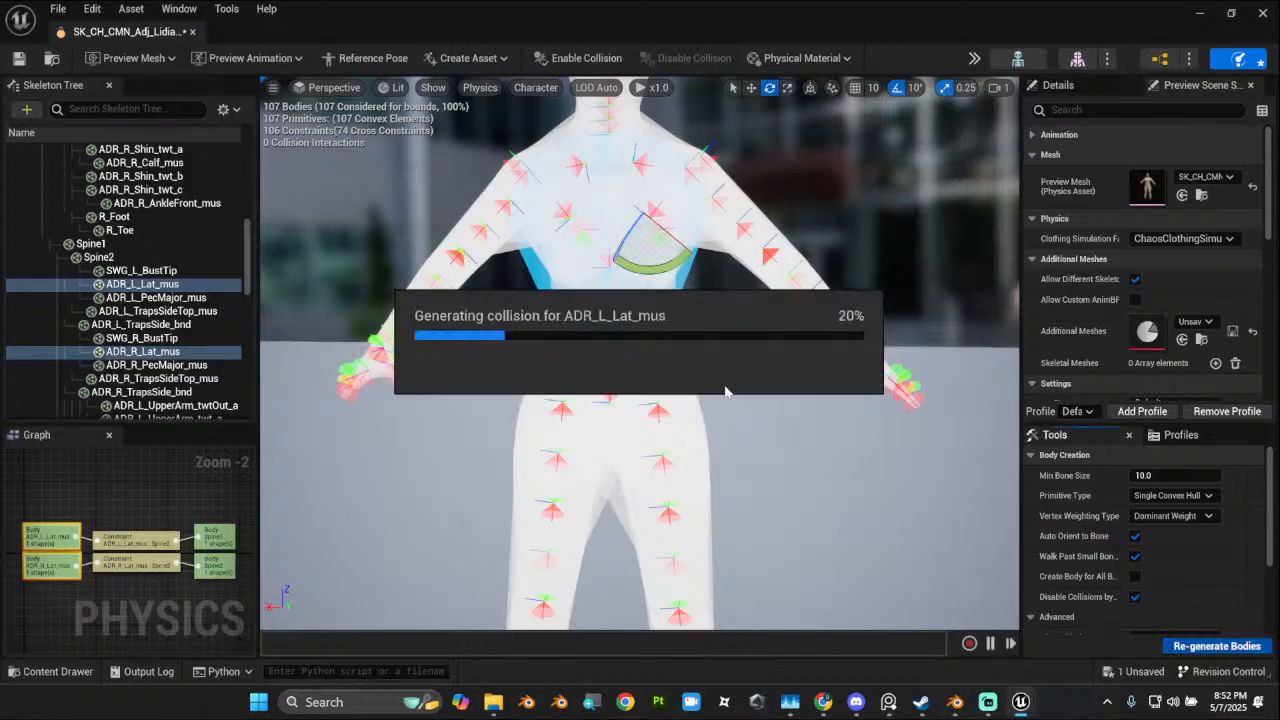
# Step: Re-generate the UpperArm_twt_a and UpperArm_twtOut_a bodies of both arms with the Dominant Weight convex hull settings
pyautogui.click(510, 252)
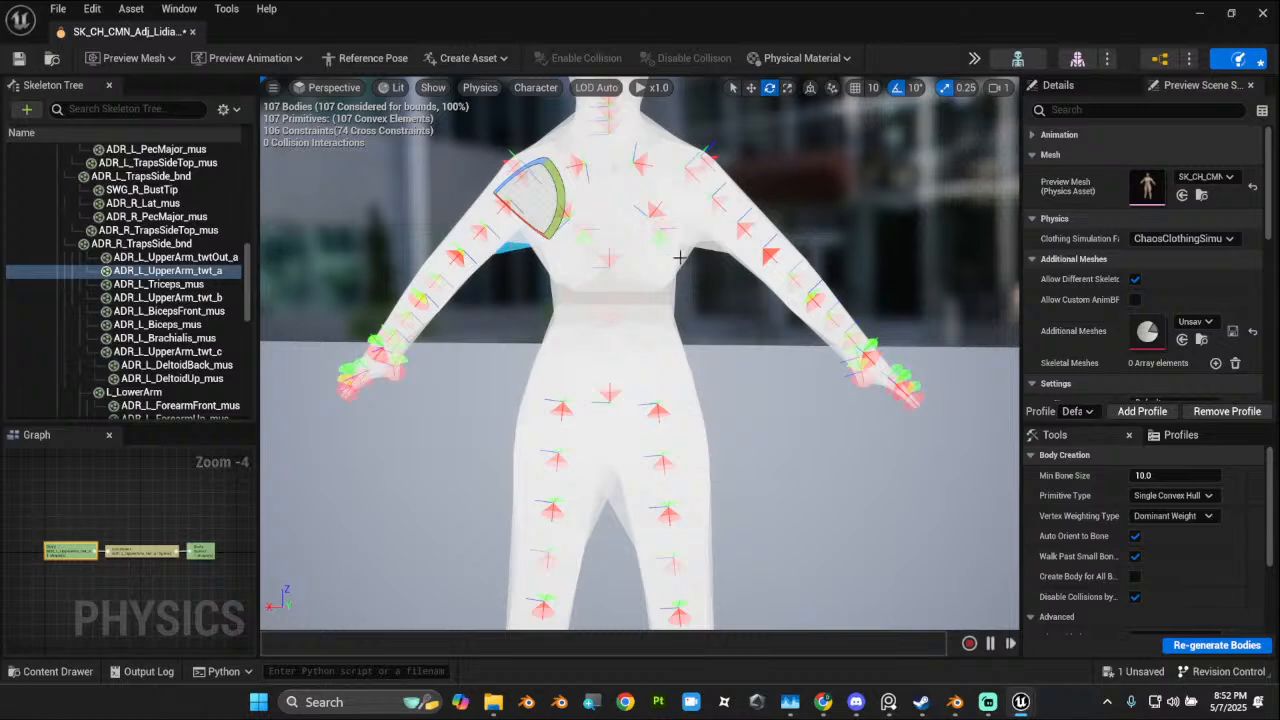
pyautogui.click(712, 248)
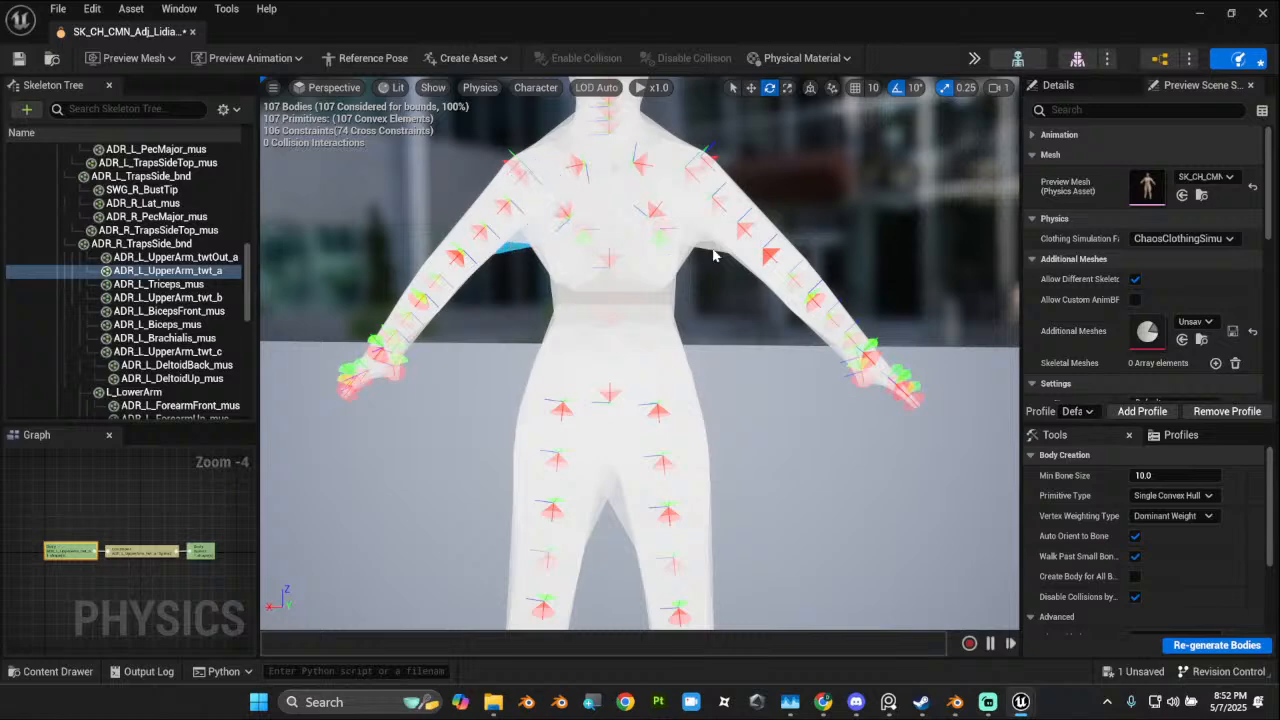
pyautogui.click(1207, 644)
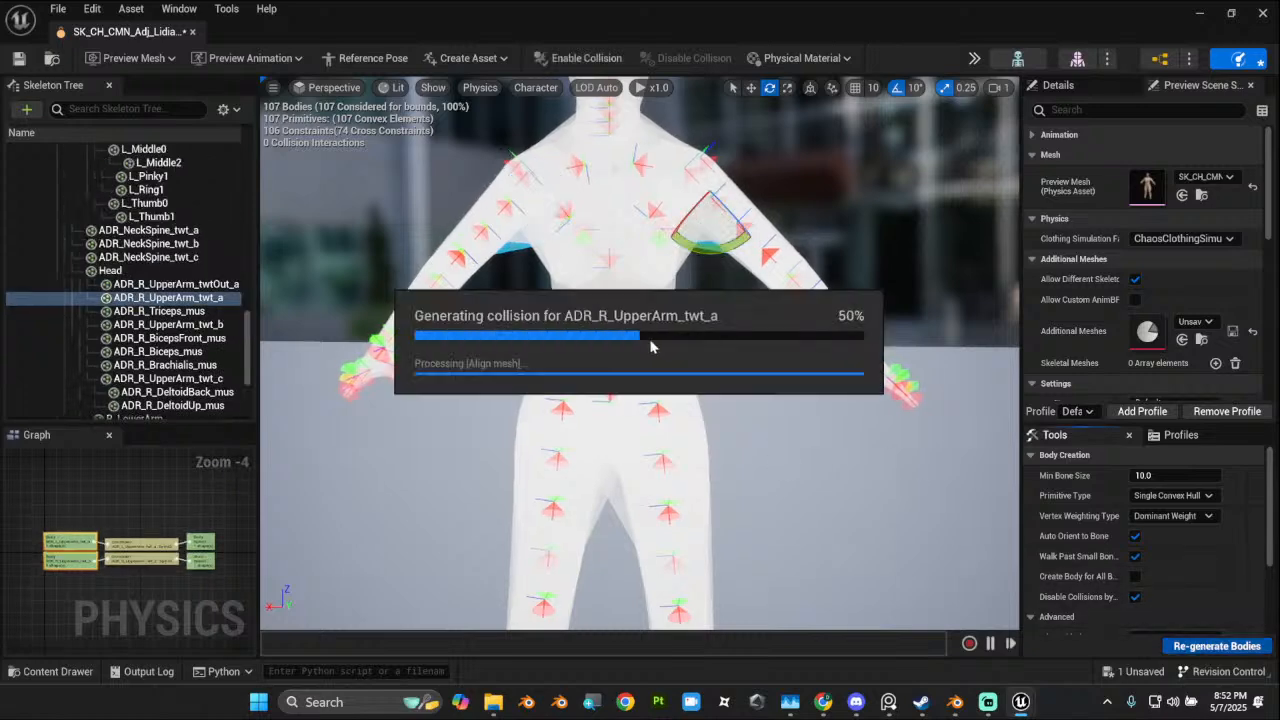
pyautogui.click(519, 238)
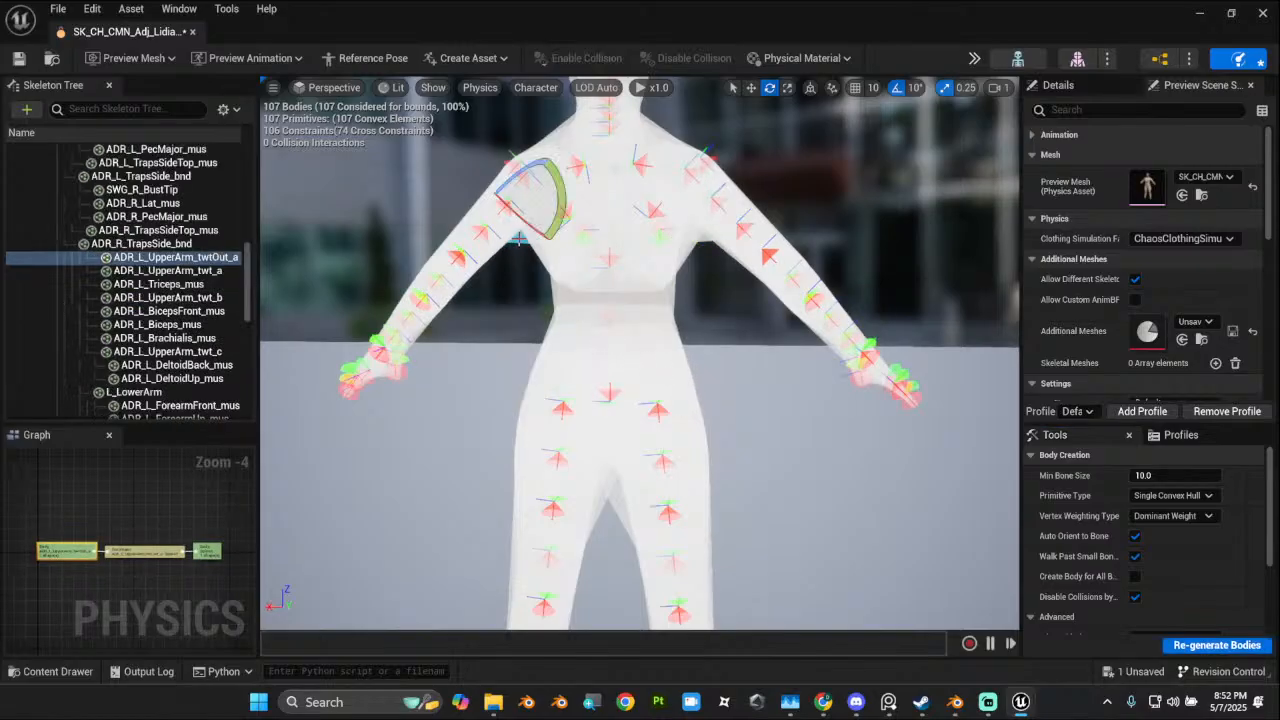
pyautogui.click(705, 242)
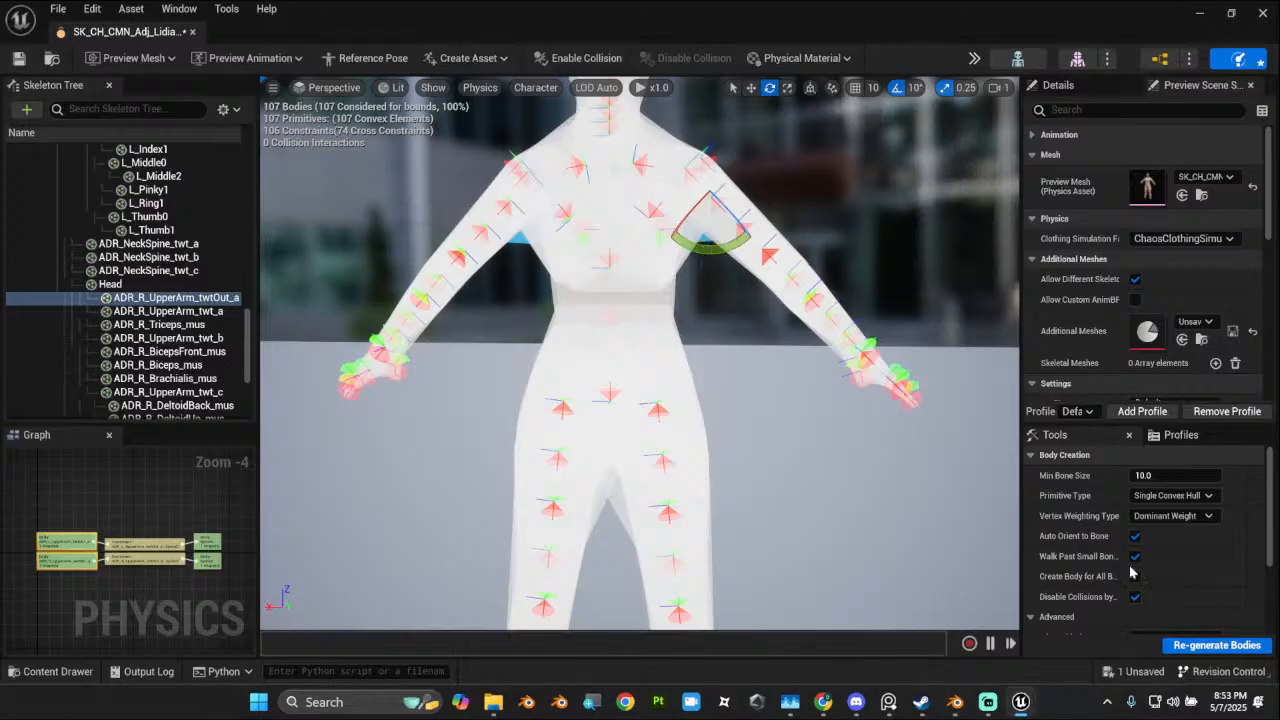
pyautogui.click(1216, 645)
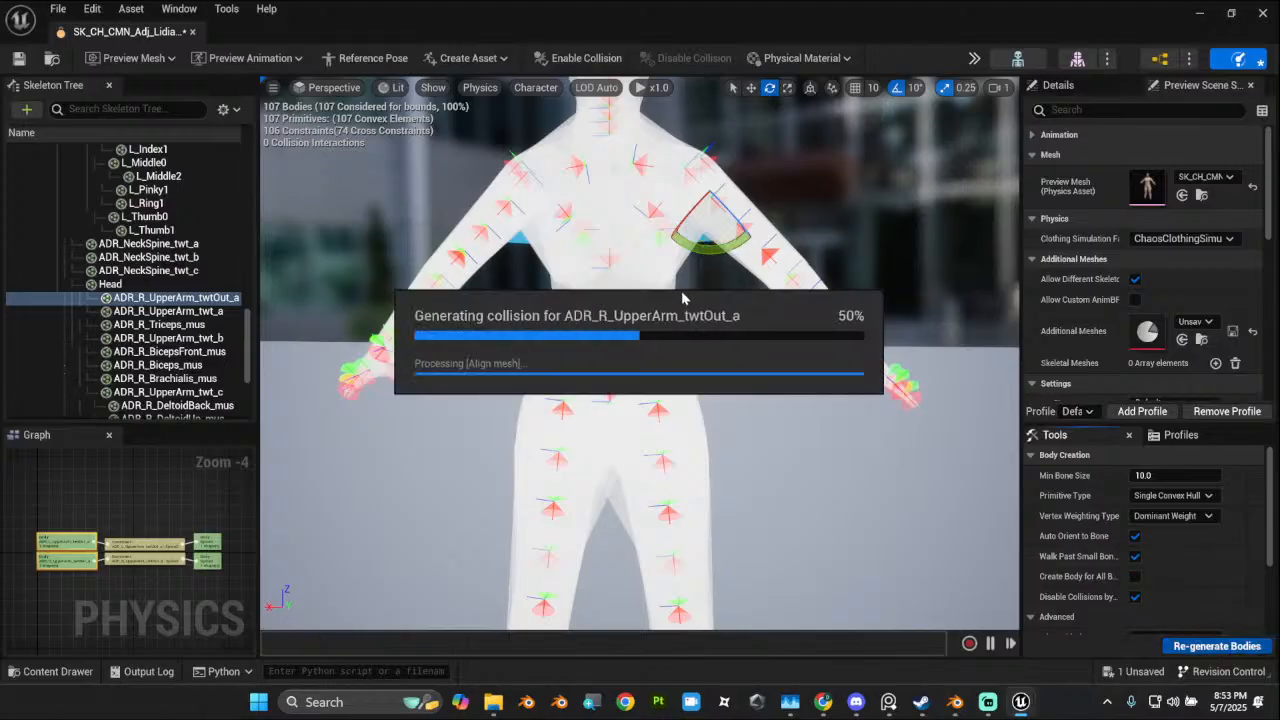
# Step: Re-generate the ADR_L_TrapsSide_bnd and ADR_L_PecMajor_mus bodies with the Dominant Weight convex hull settings
pyautogui.moveTo(649, 277)
pyautogui.keyDown('alt'); pyautogui.mouseDown()
pyautogui.moveTo(700, 285)
pyautogui.moveTo(649, 277)
pyautogui.mouseUp(); pyautogui.keyUp('alt')
pyautogui.click(606, 185)
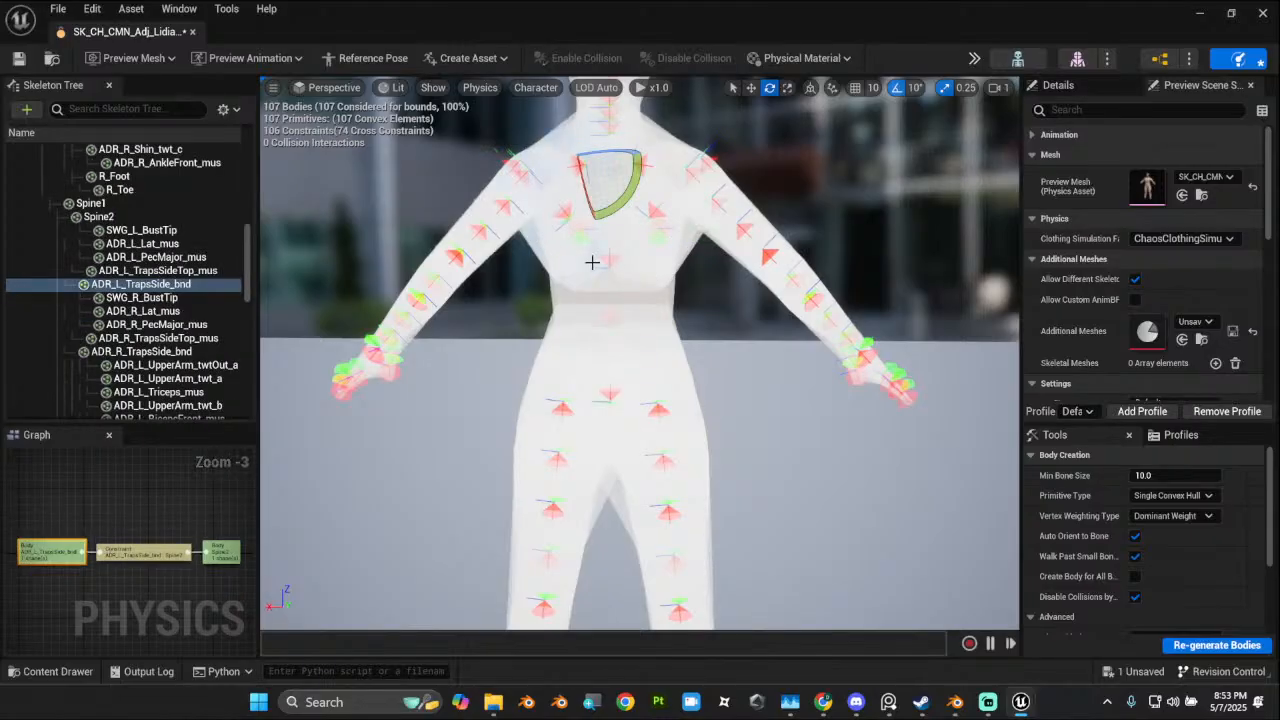
pyautogui.click(1222, 645)
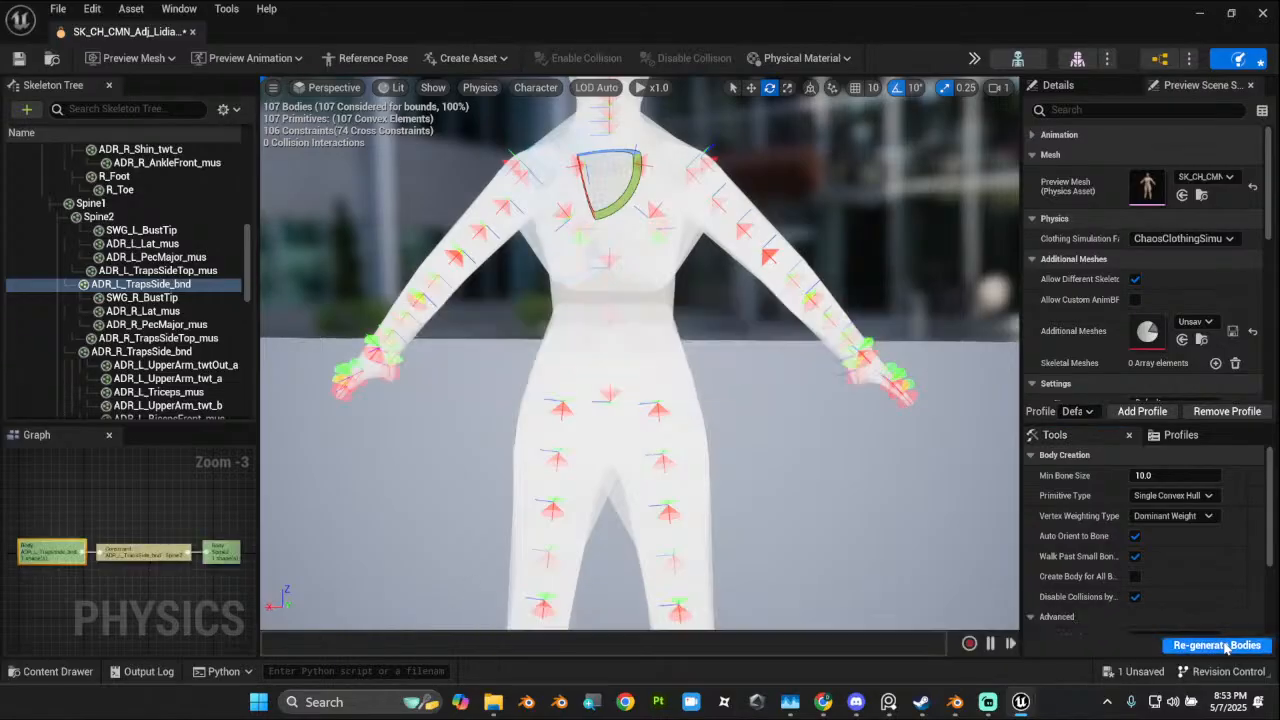
pyautogui.click(522, 236)
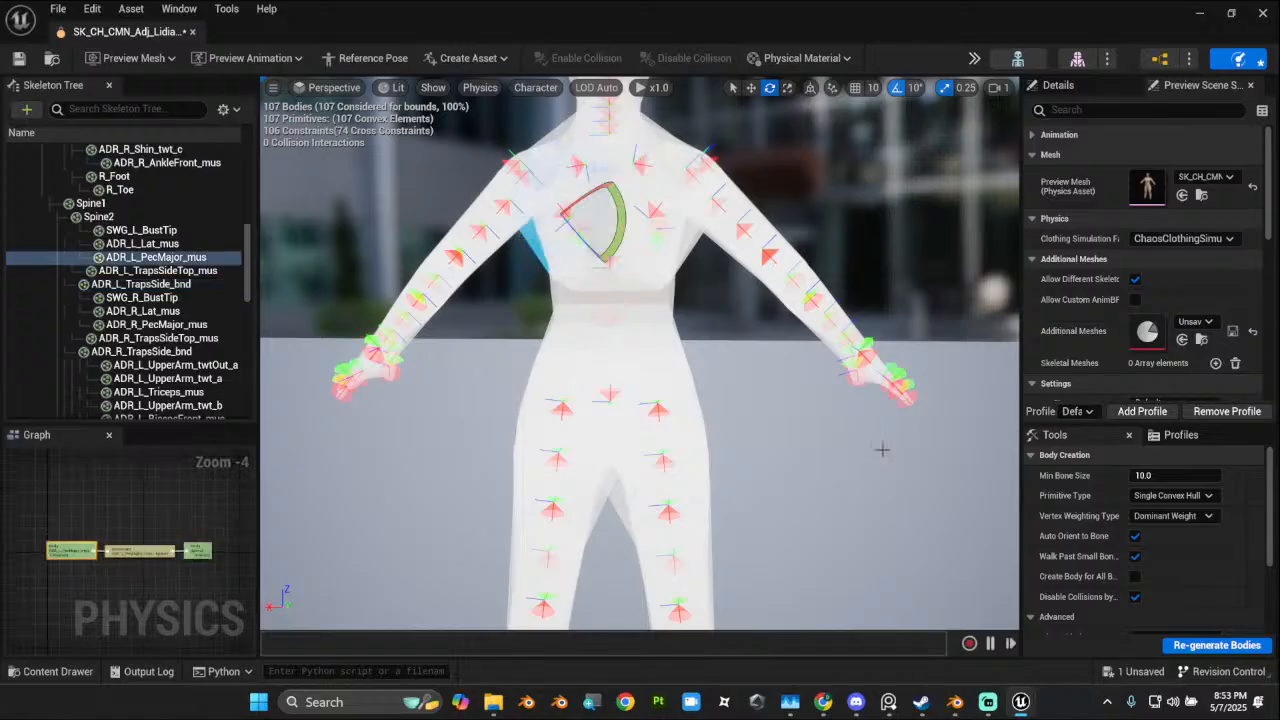
pyautogui.click(1216, 645)
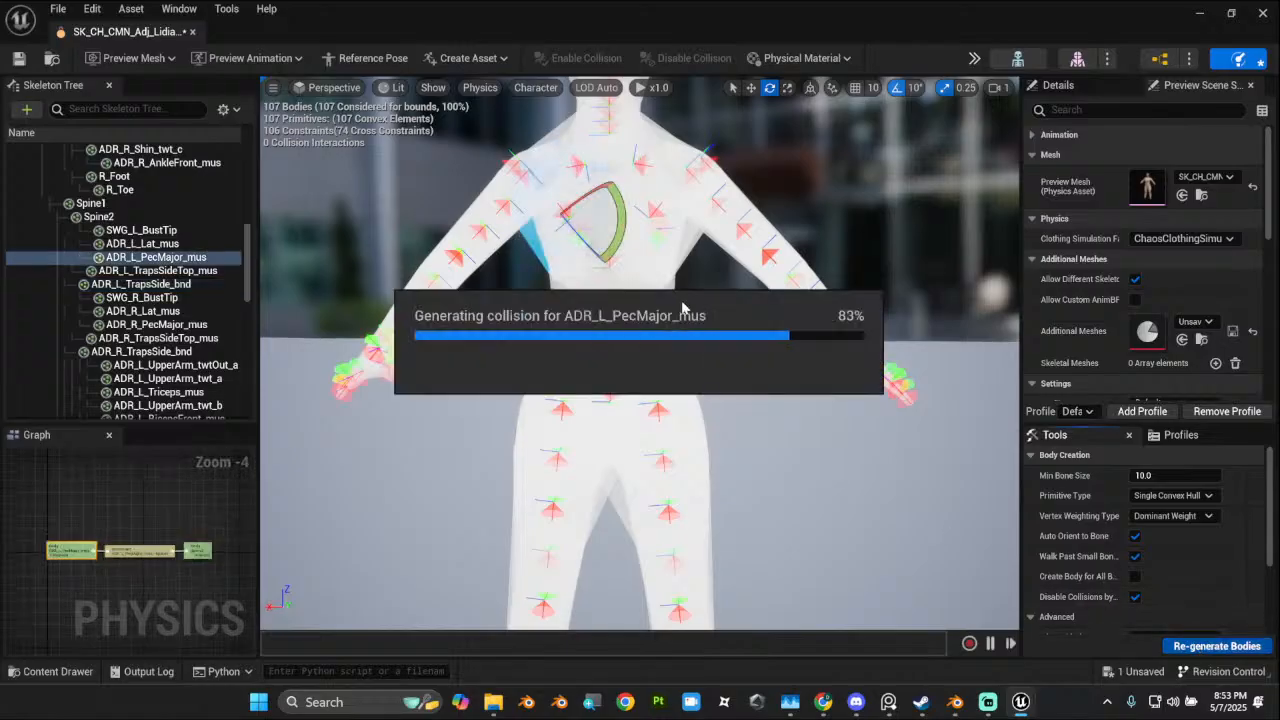
# Step: Re-generate the ADR_R_TrapsSide_bnd and ADR_R_PecMajor_mus bodies with the Dominant Weight convex hull settings
pyautogui.click(689, 240)
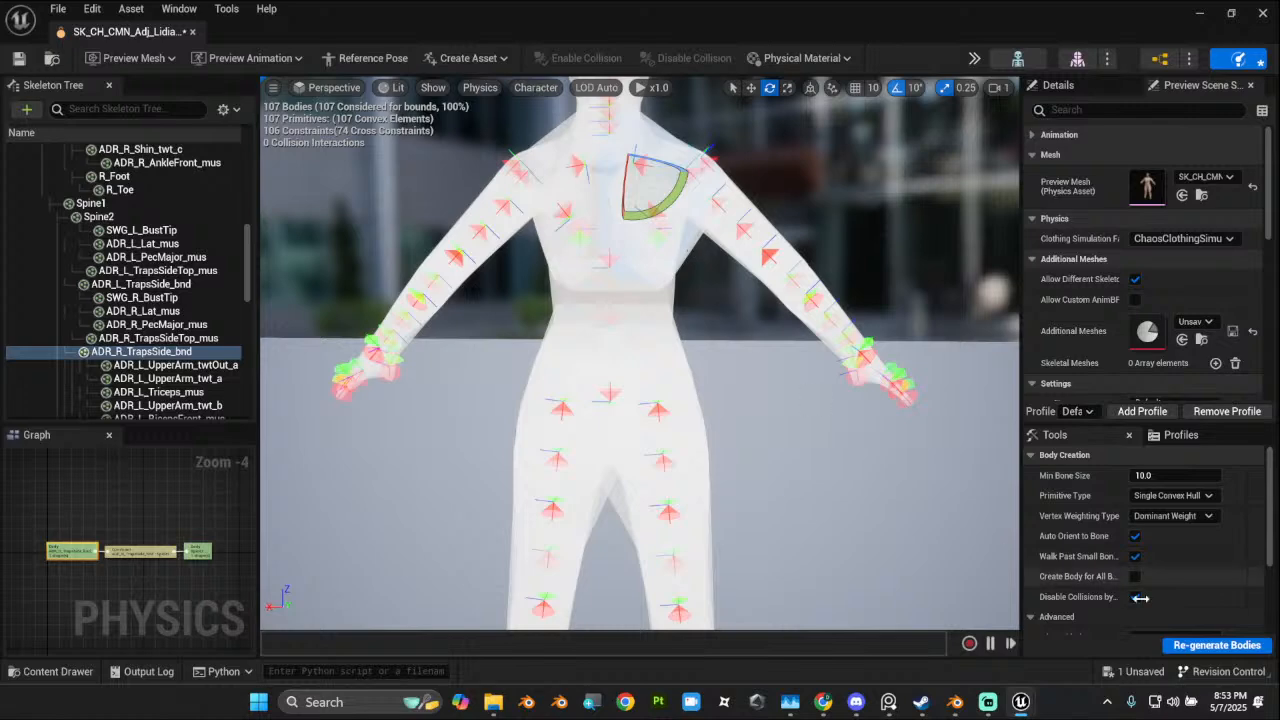
pyautogui.click(1216, 645)
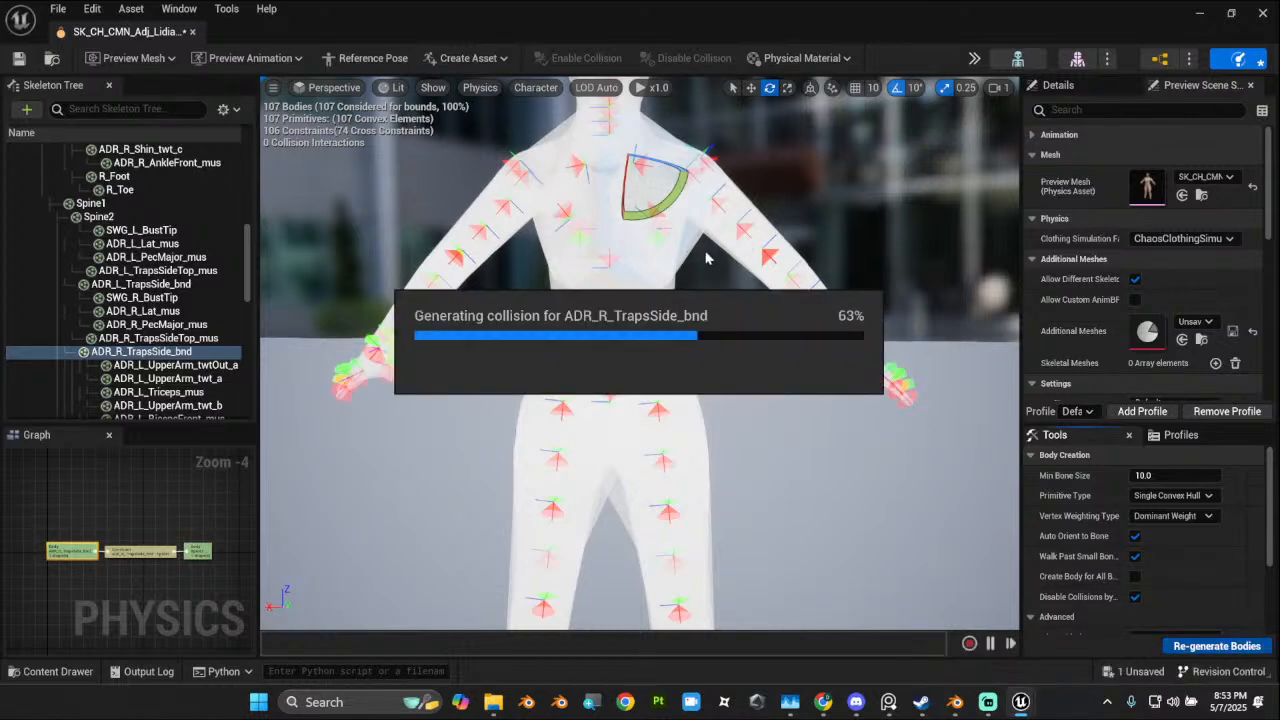
pyautogui.click(655, 245)
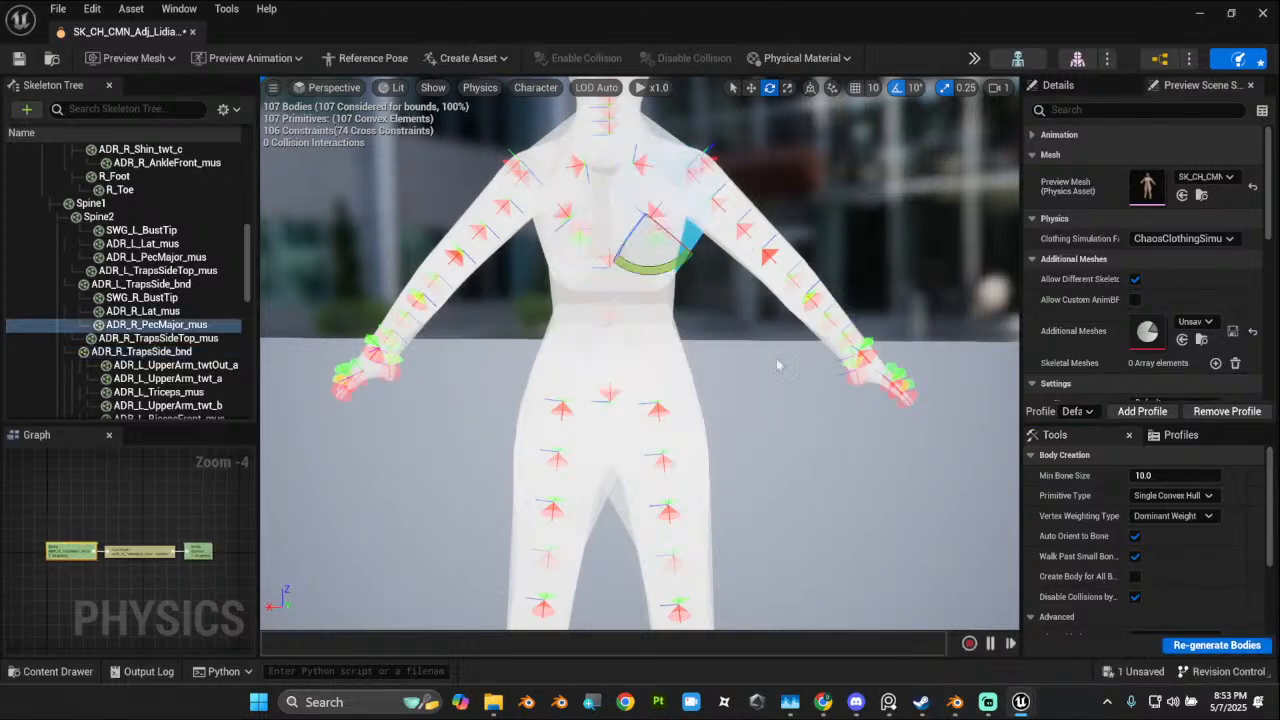
pyautogui.click(1216, 645)
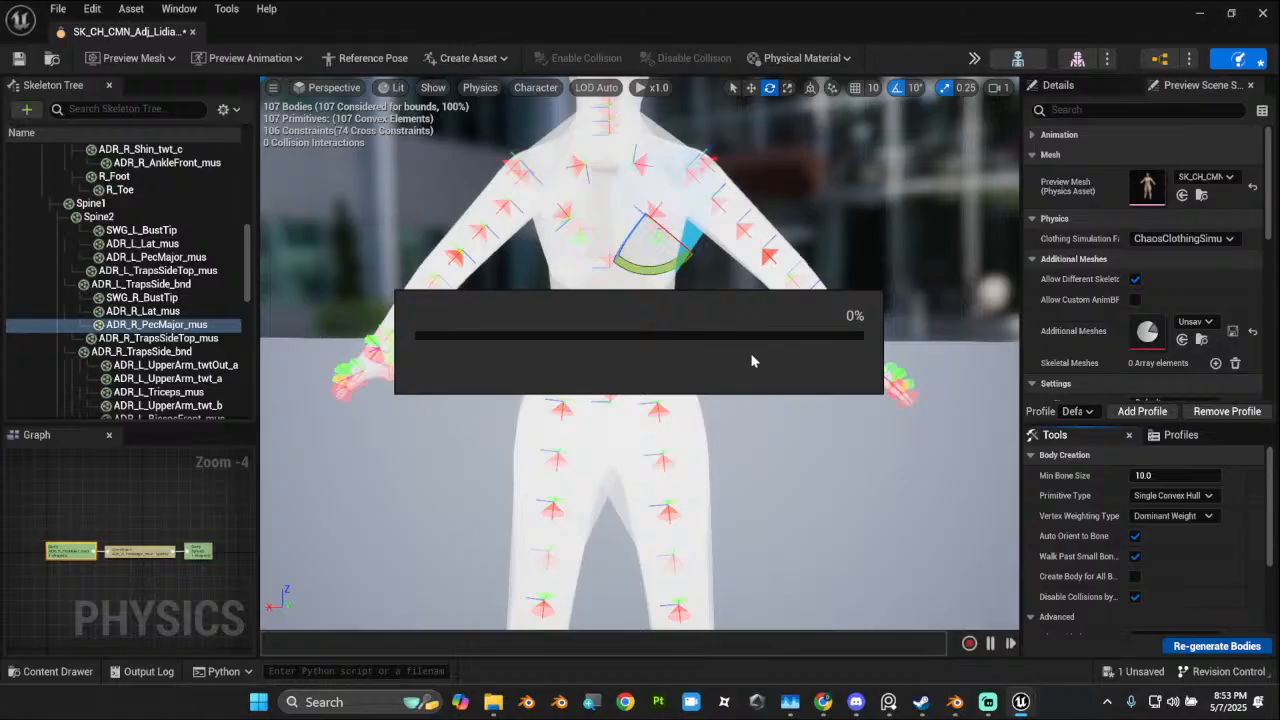
# Step: Re-generate the left and right TrapsSideTop_mus bodies and the ADR_NeckSpine_twt_a body with the Dominant Weight convex hull settings
pyautogui.click(655, 130)
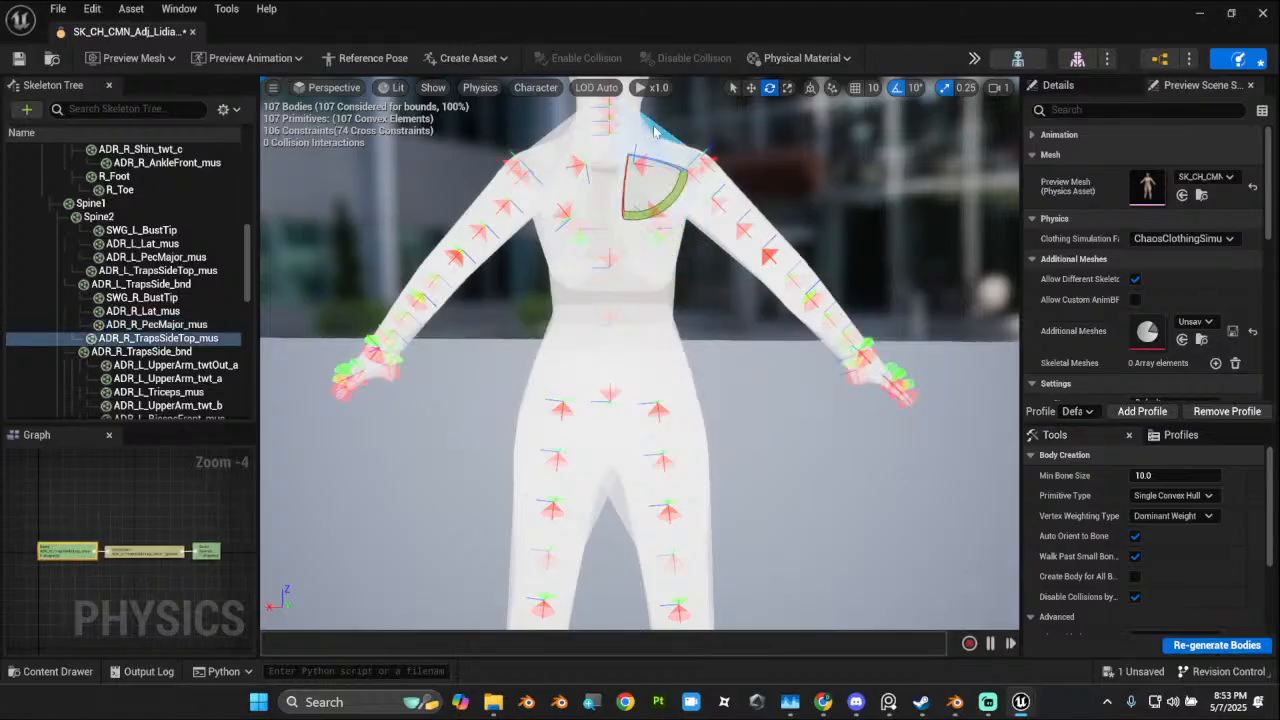
pyautogui.click(545, 135)
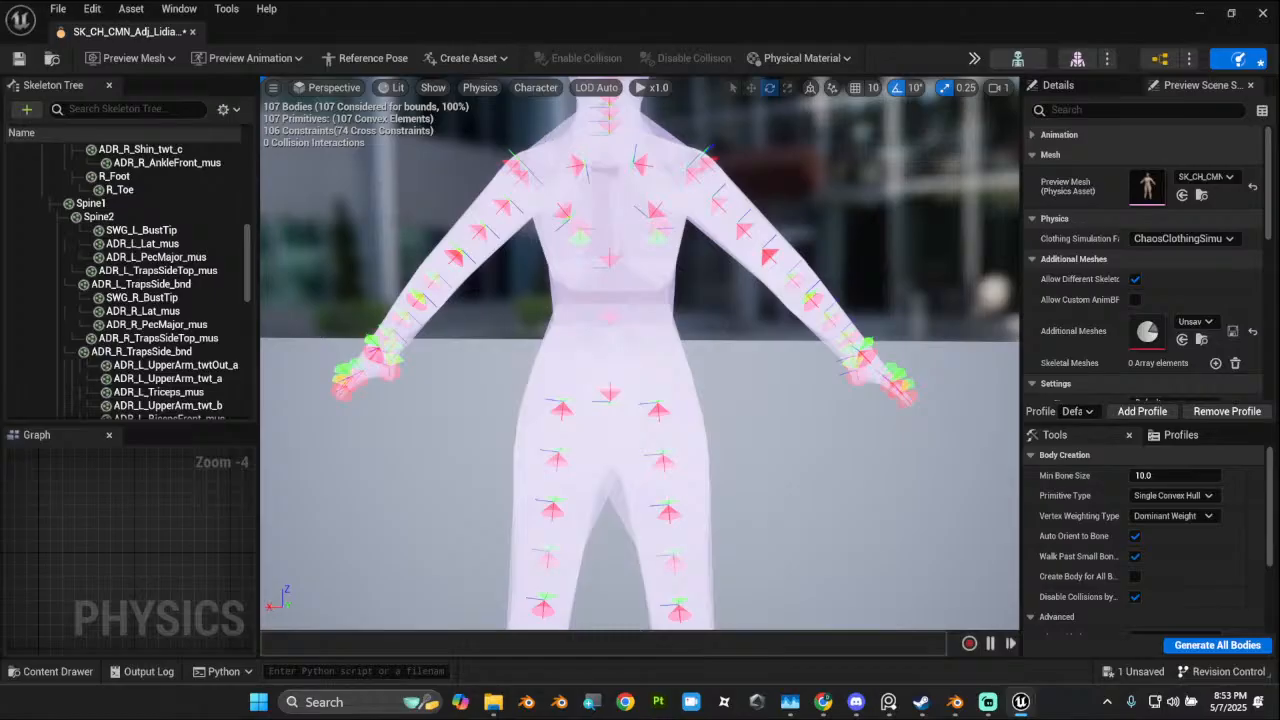
pyautogui.click(651, 136)
pyautogui.keyDown('ctrl'); pyautogui.click(651, 133); pyautogui.keyUp('ctrl')
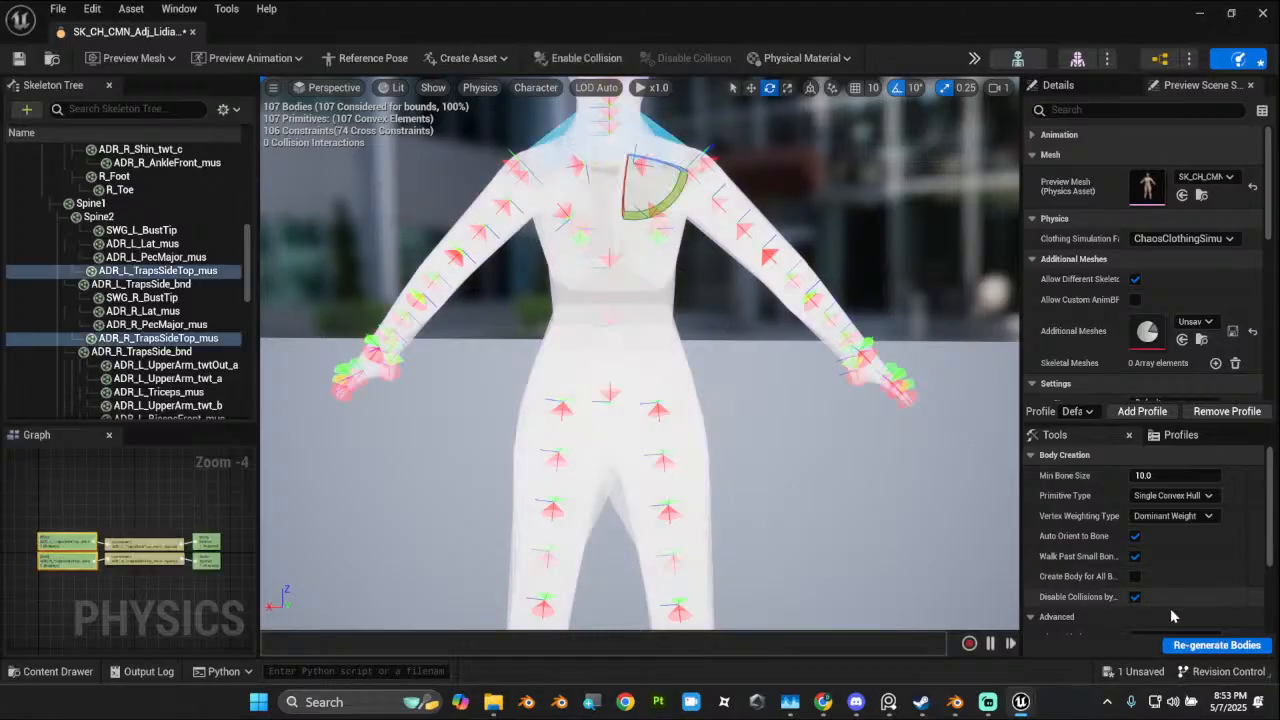
pyautogui.click(1217, 645)
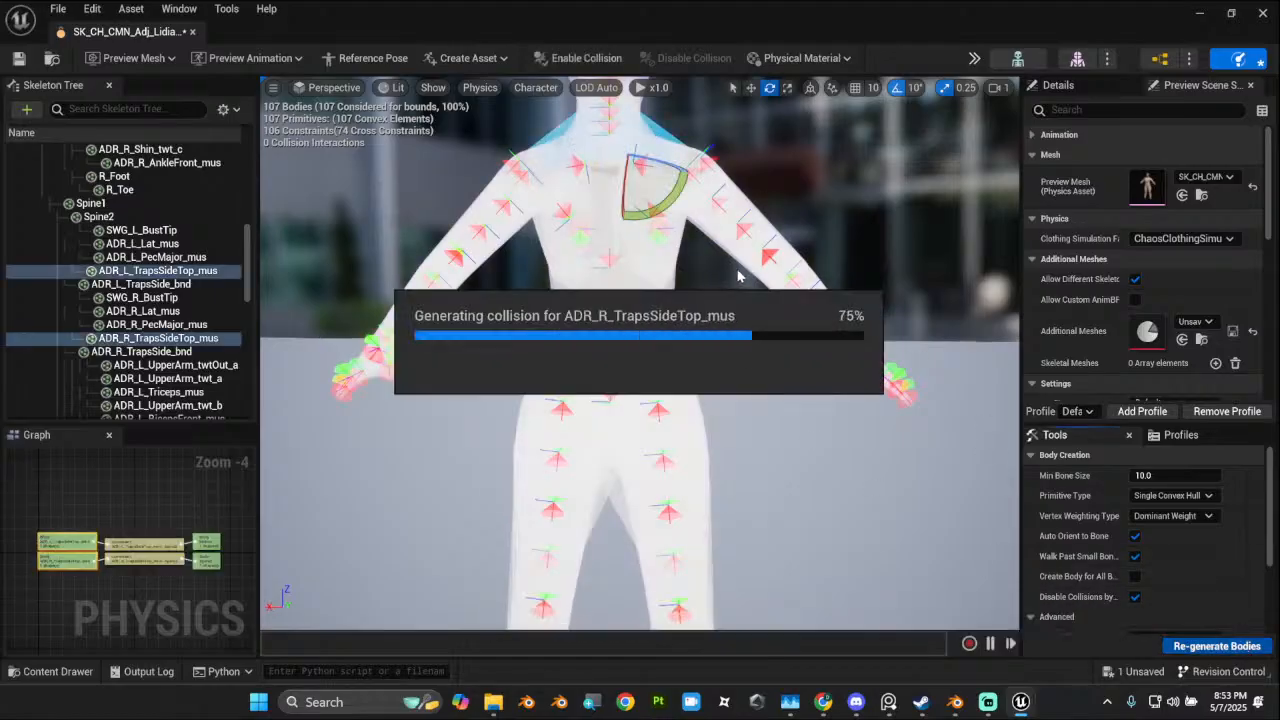
pyautogui.click(651, 134)
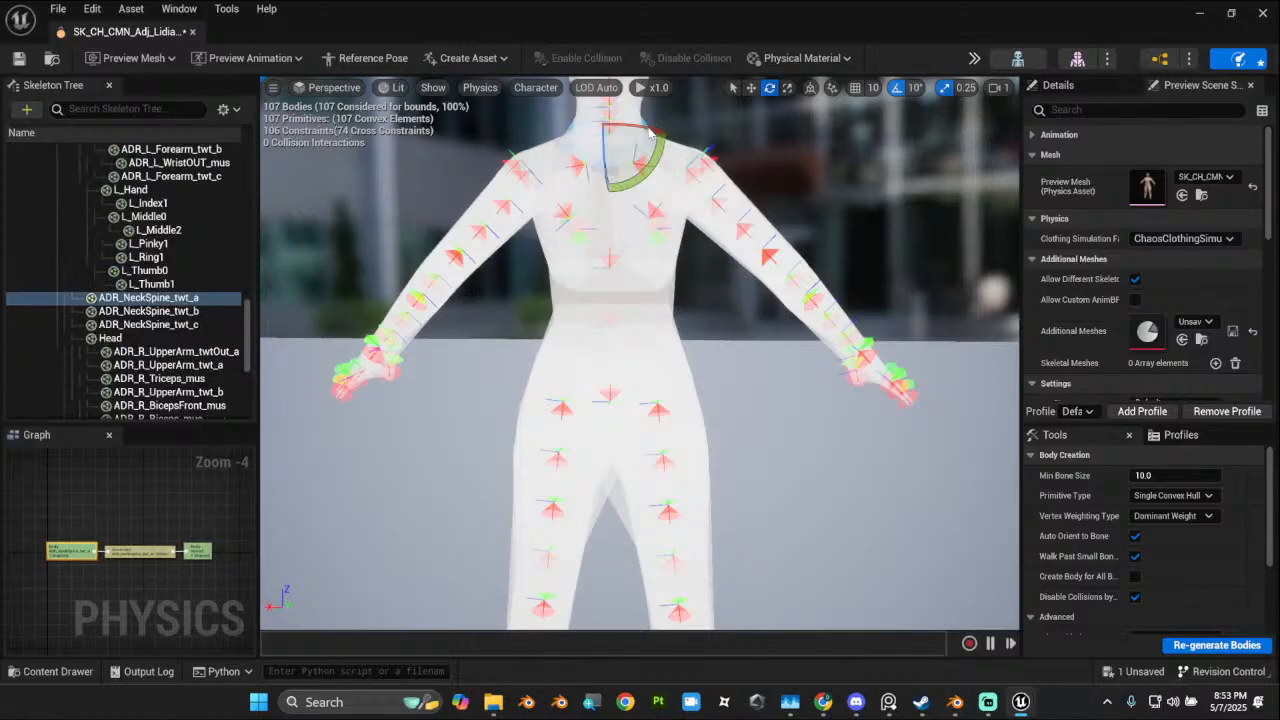
pyautogui.click(1217, 645)
# Step: Delete the left hand's physics bodies from L_Hand through L_Thumb1
pyautogui.keyDown('alt'); pyautogui.moveTo(783, 462); pyautogui.dragTo(405, 460); pyautogui.keyUp('alt')
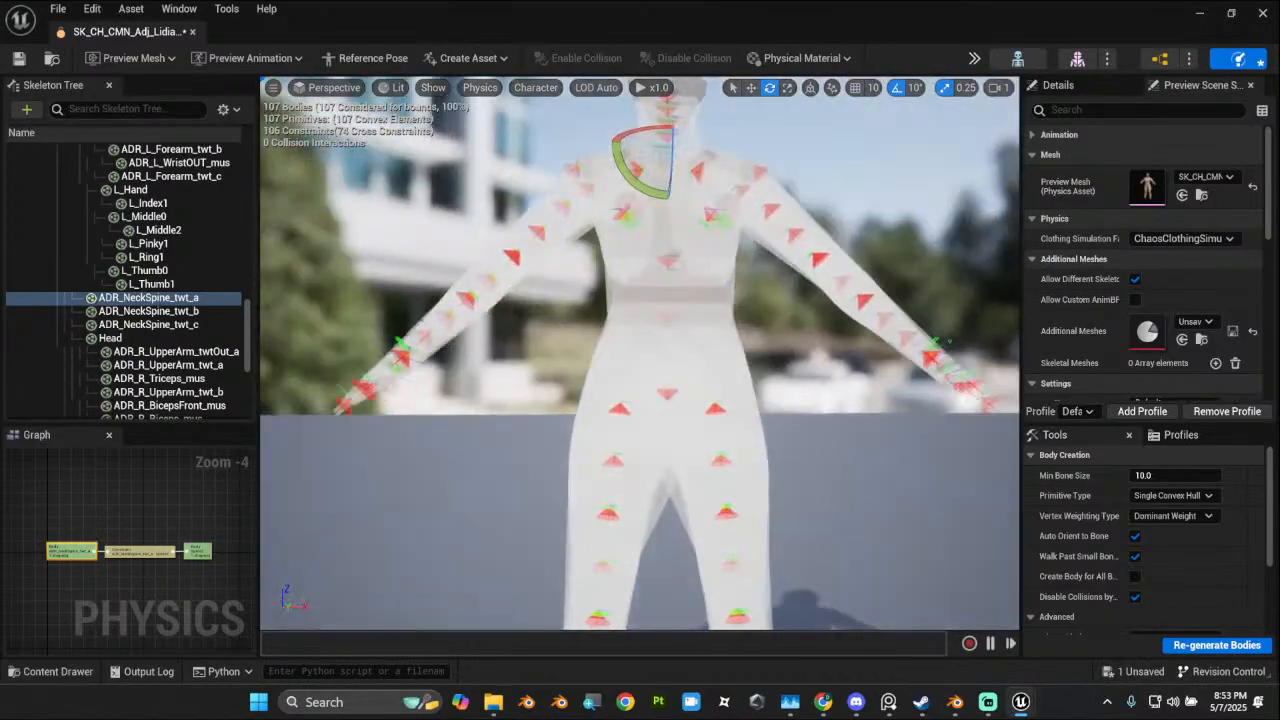
pyautogui.keyDown('alt'); pyautogui.moveTo(405, 363); pyautogui.dragTo(400, 363); pyautogui.keyUp('alt')
pyautogui.click(152, 284)
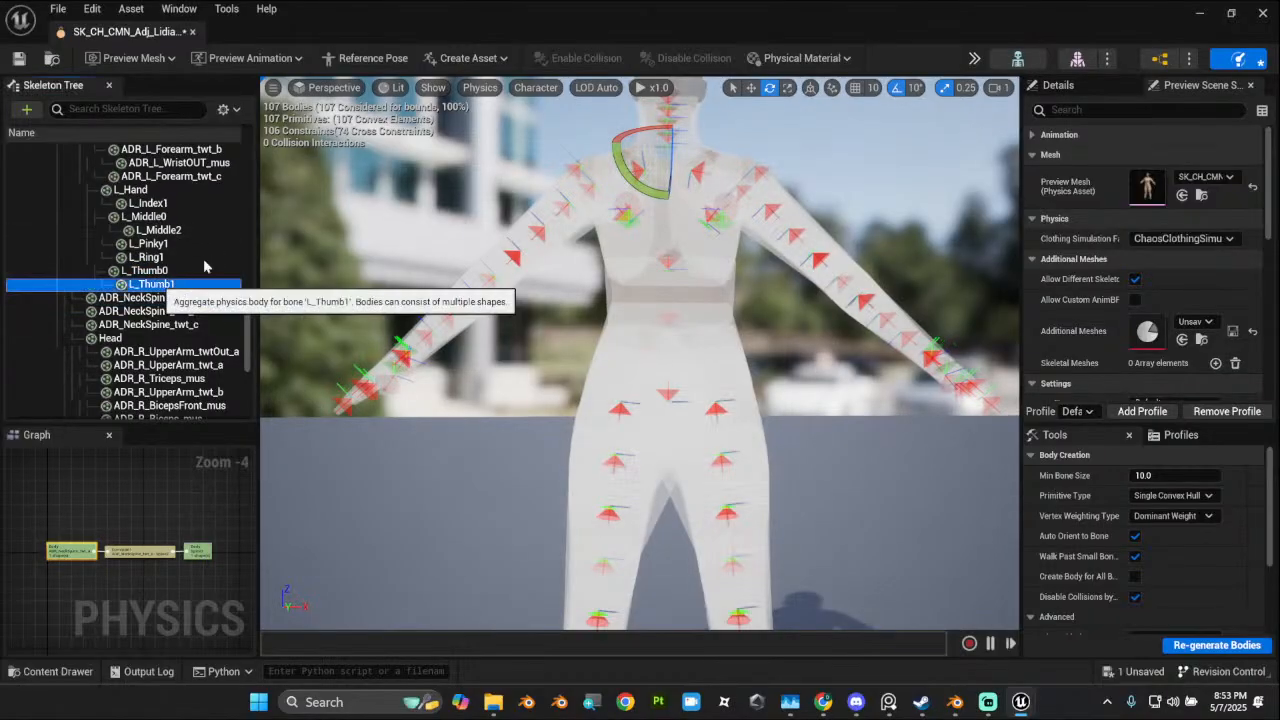
pyautogui.keyDown('shift'); pyautogui.click(155, 190); pyautogui.keyUp('shift')
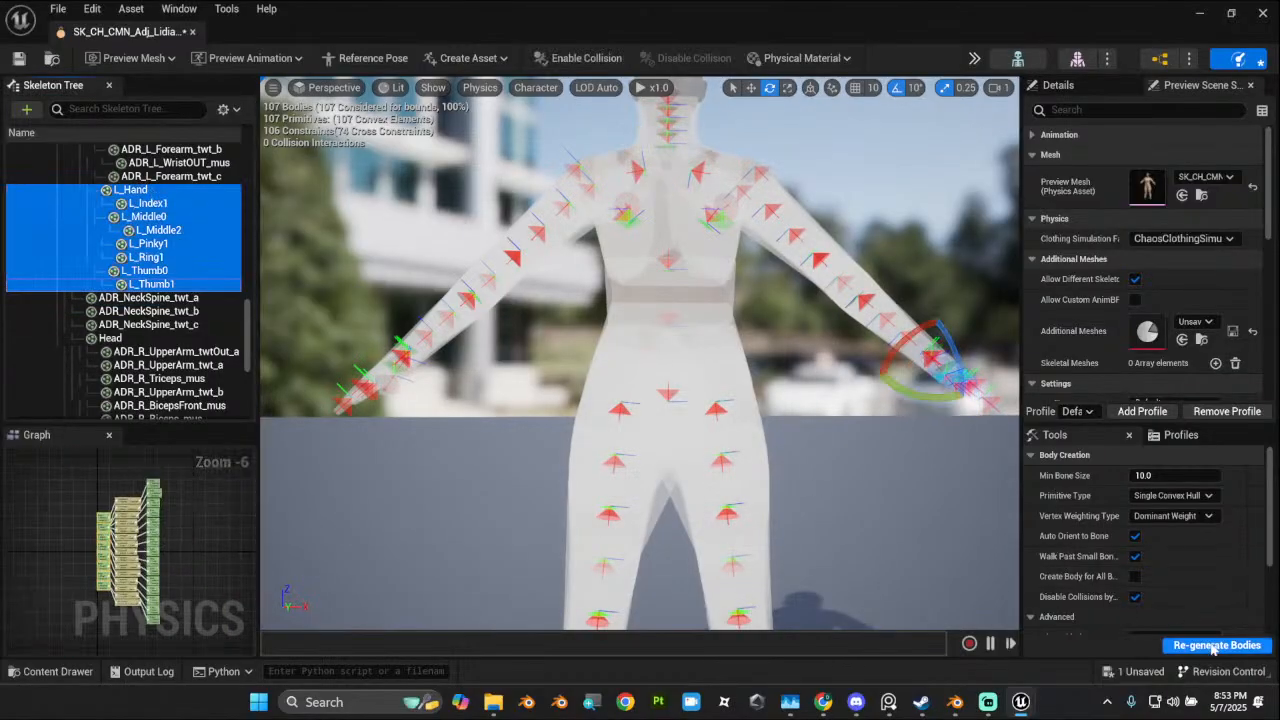
pyautogui.rightClick(175, 228)
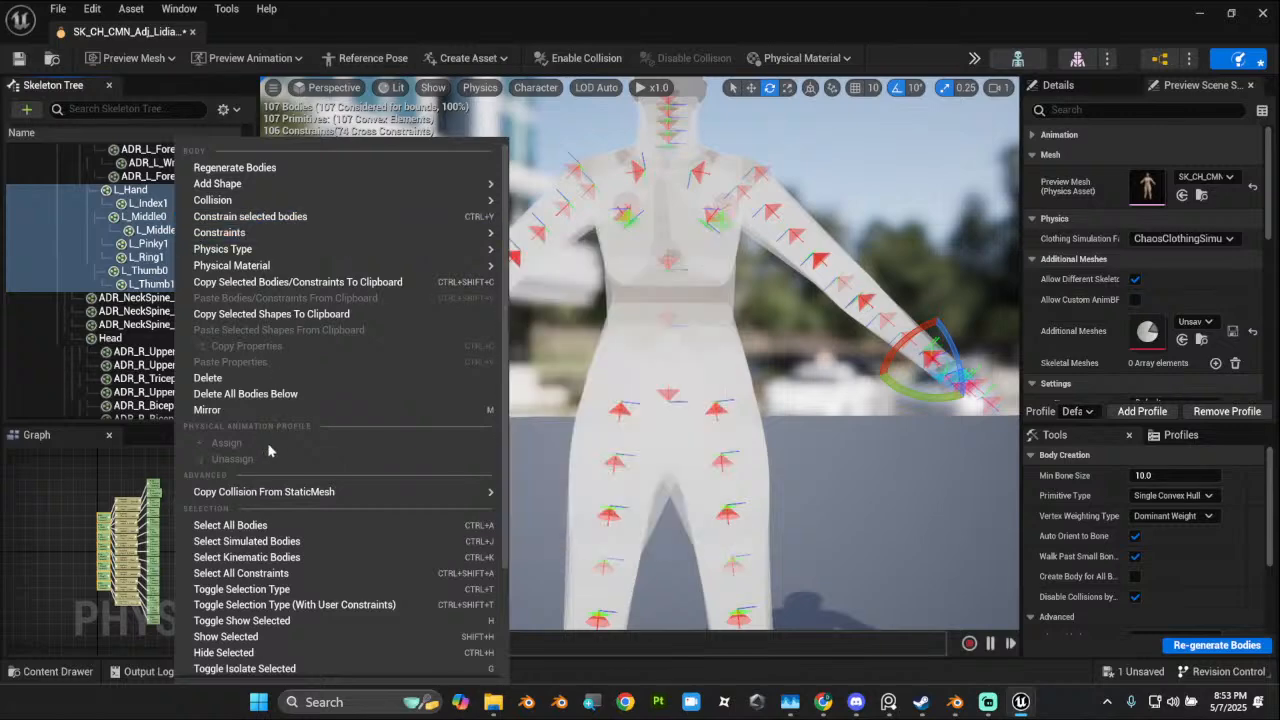
pyautogui.click(229, 377)
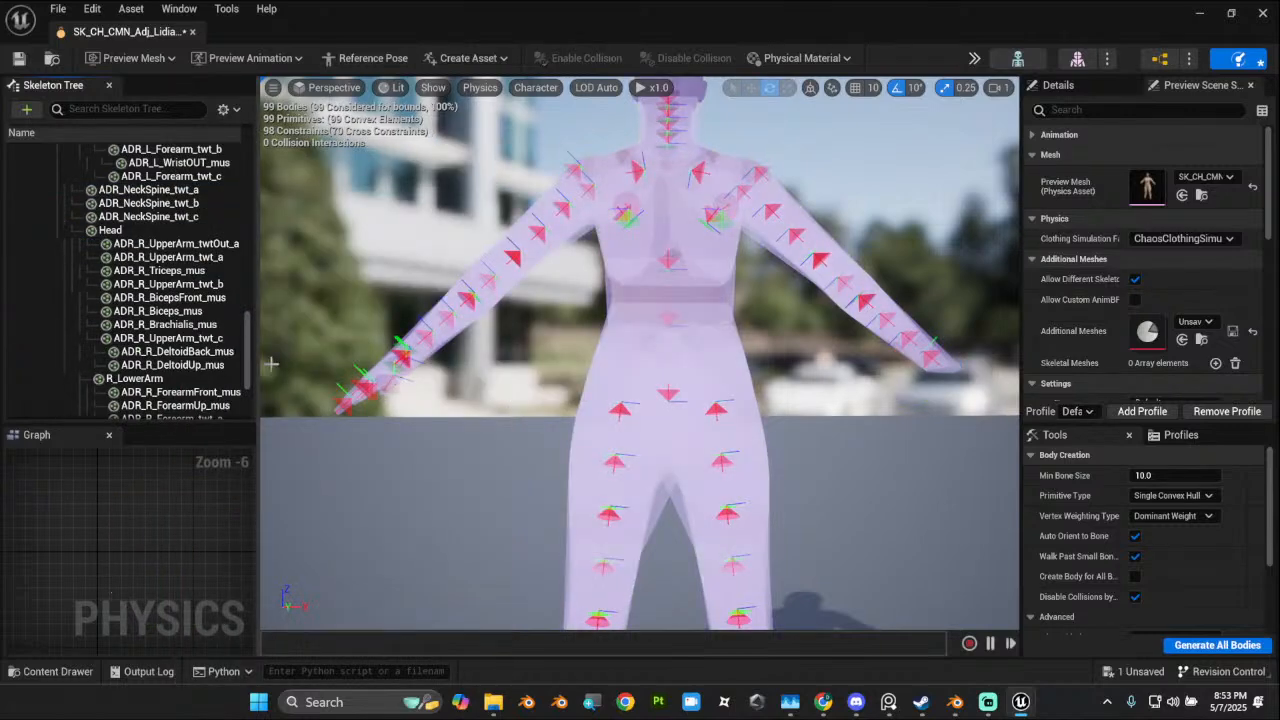
# Step: Delete the right hand's physics bodies from R_Hand through R_Thumb1
pyautogui.scroll(-5, 160, 322)
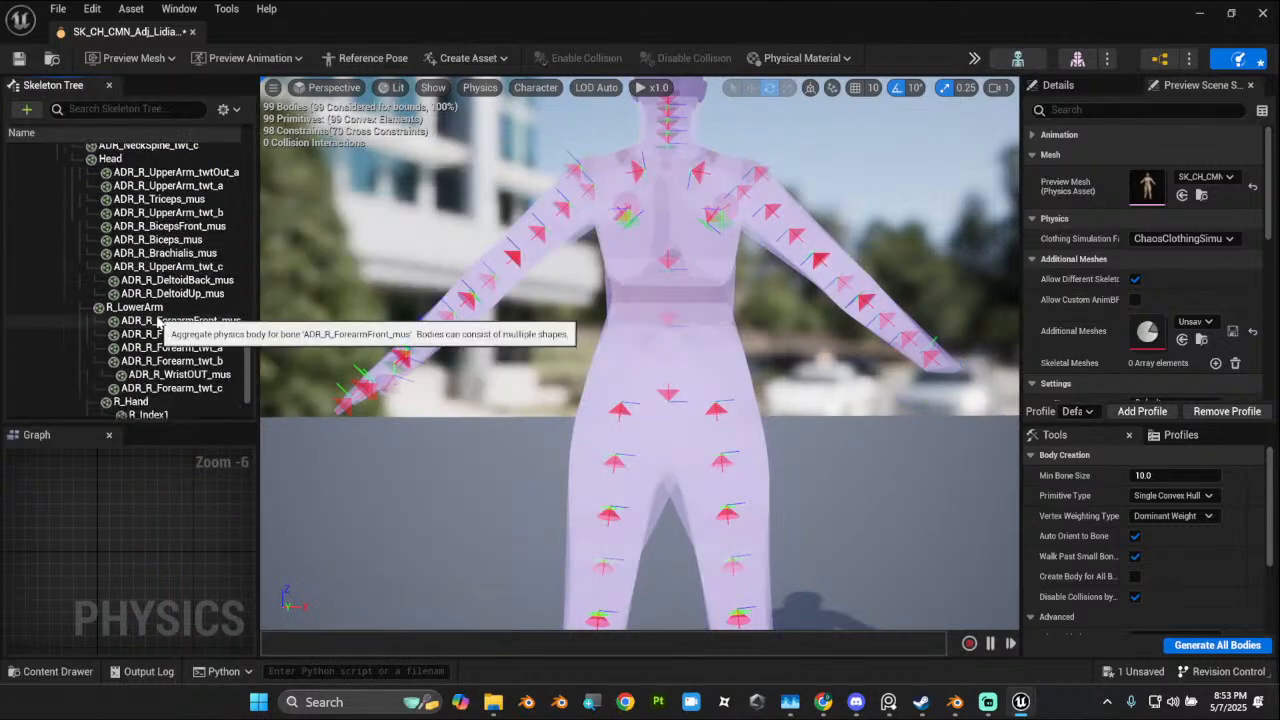
pyautogui.click(200, 318)
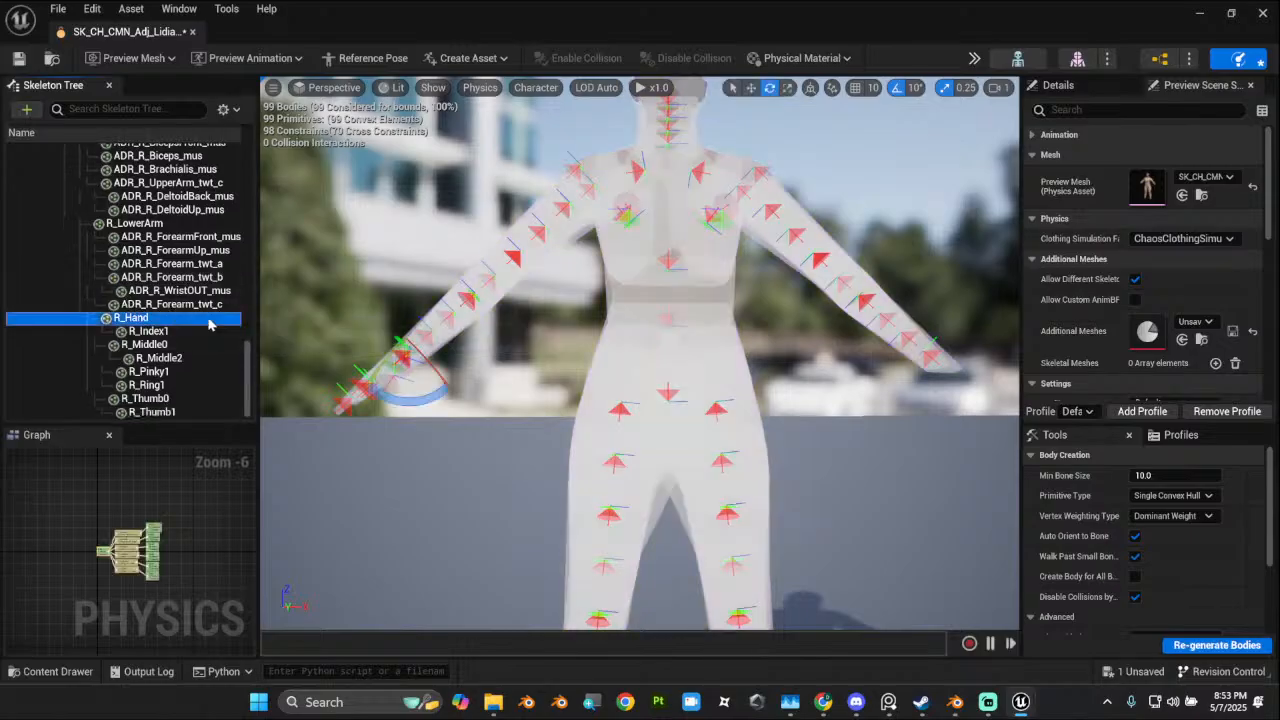
pyautogui.keyDown('shift'); pyautogui.click(170, 412); pyautogui.keyUp('shift')
pyautogui.rightClick(172, 412)
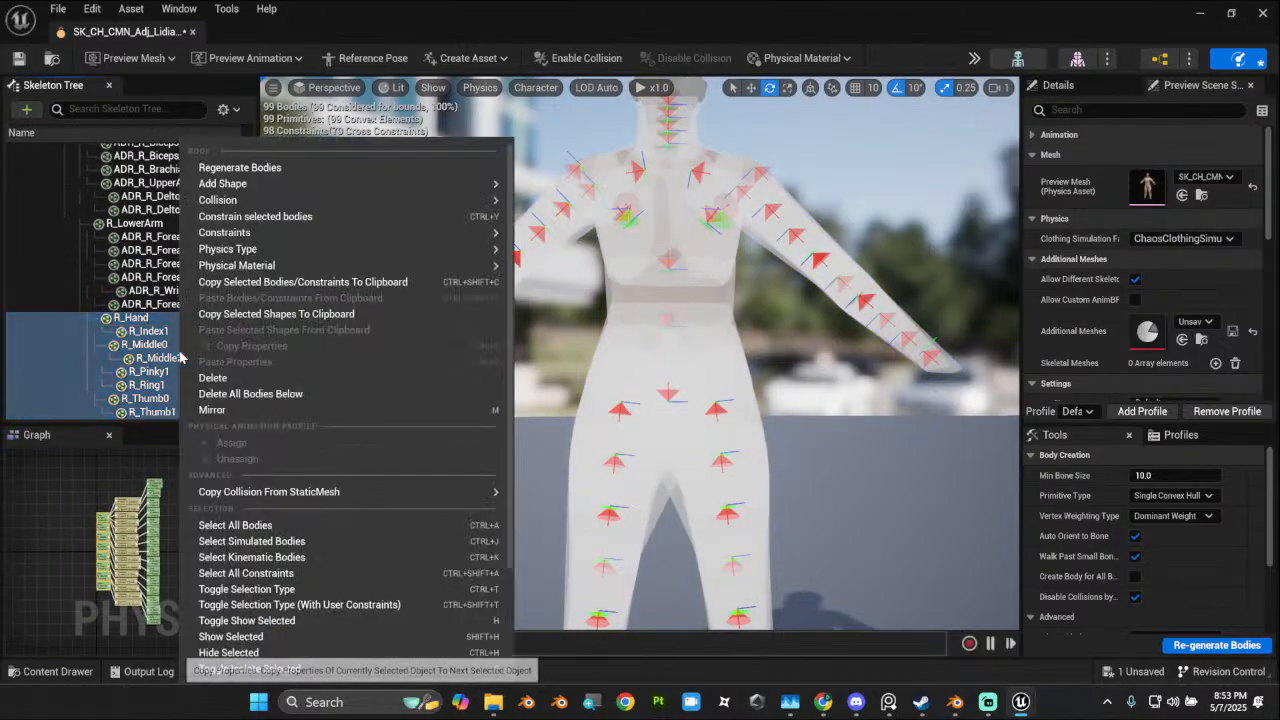
pyautogui.click(243, 379)
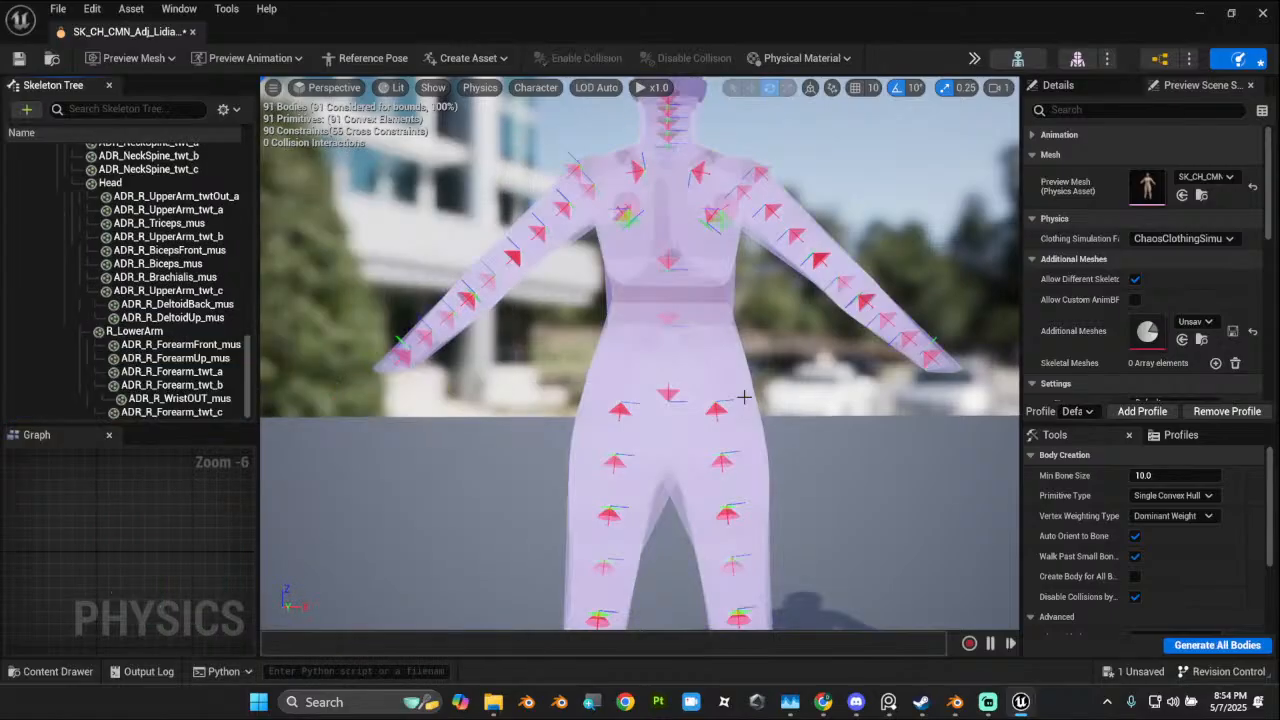
# Step: Re-generate the ADR_L_Thigh_twt_a, ADR_L_ThighFront_mus and ADR_R_Thigh_twt_a bodies with the Dominant Weight convex hull settings
pyautogui.click(606, 293)
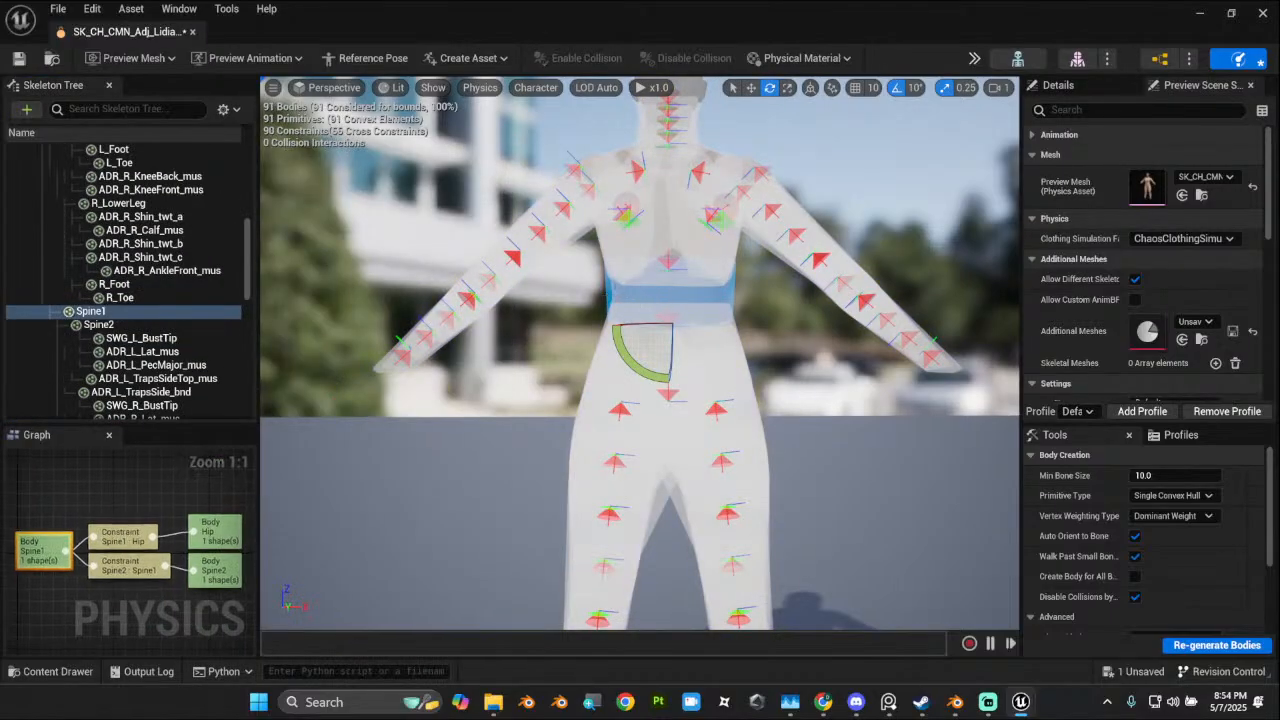
pyautogui.scroll(-2, 652, 516)
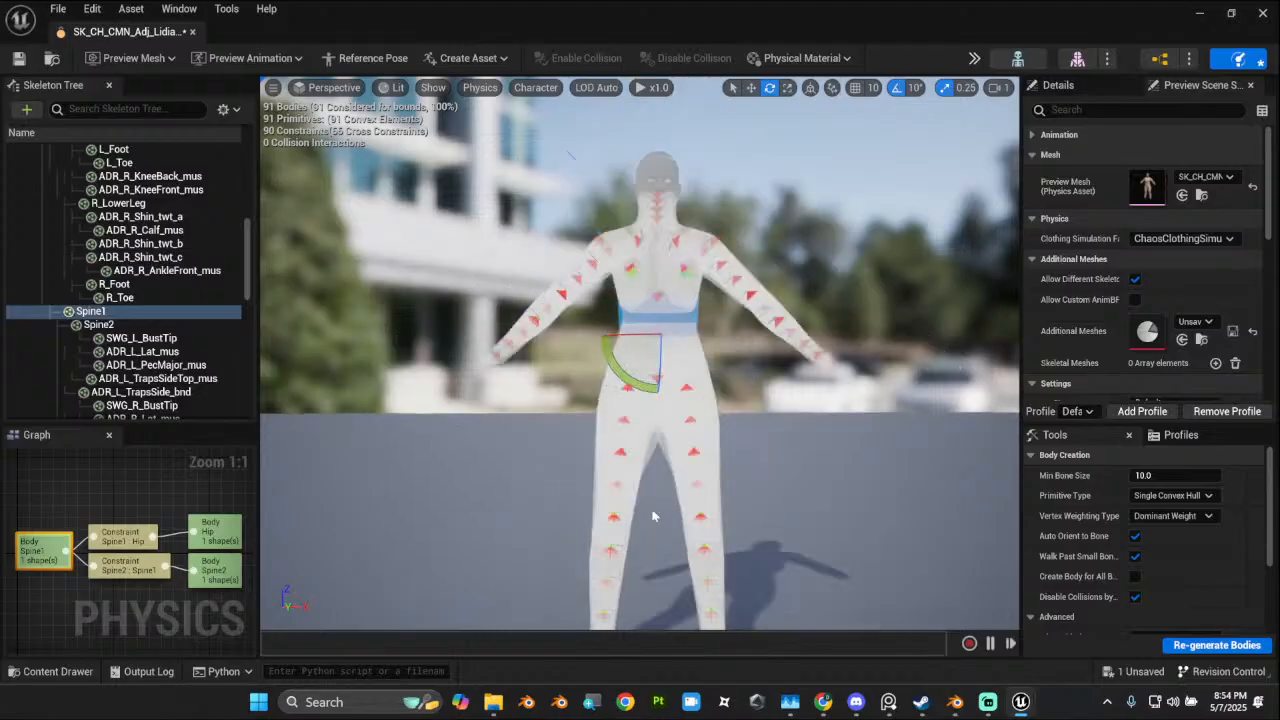
pyautogui.click(650, 447)
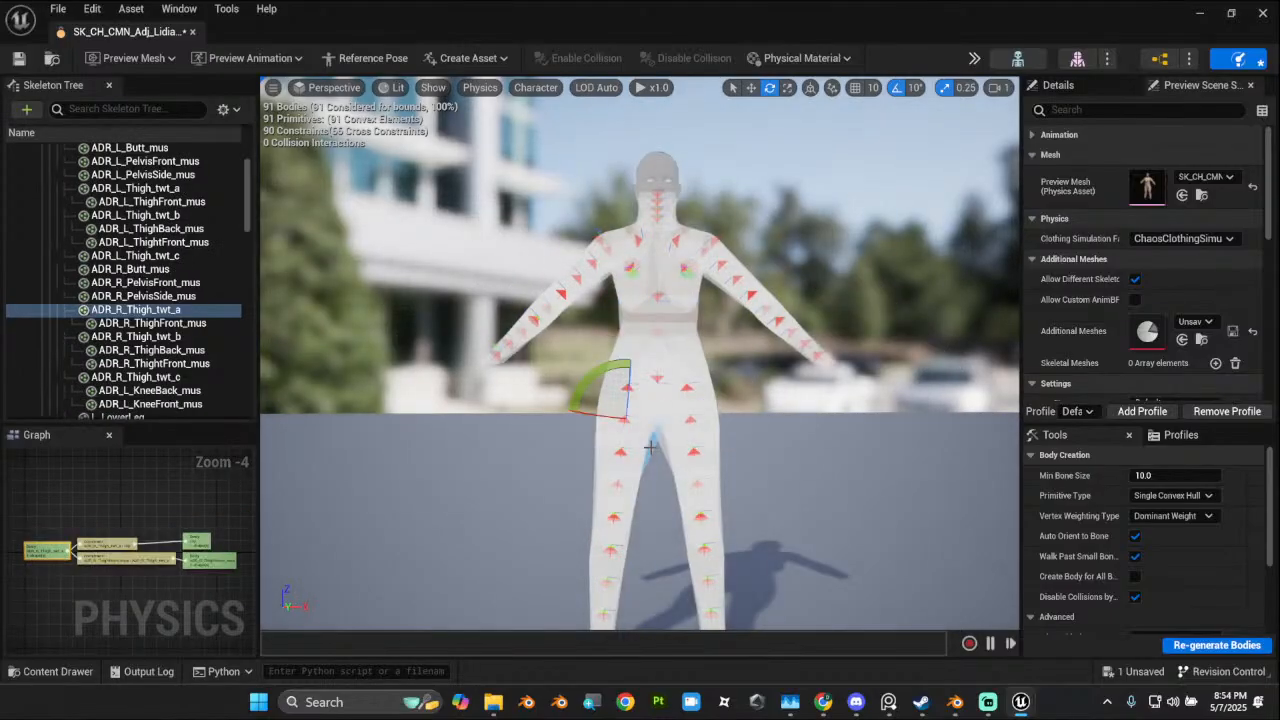
pyautogui.keyDown('ctrl'); pyautogui.click(666, 449); pyautogui.keyUp('ctrl')
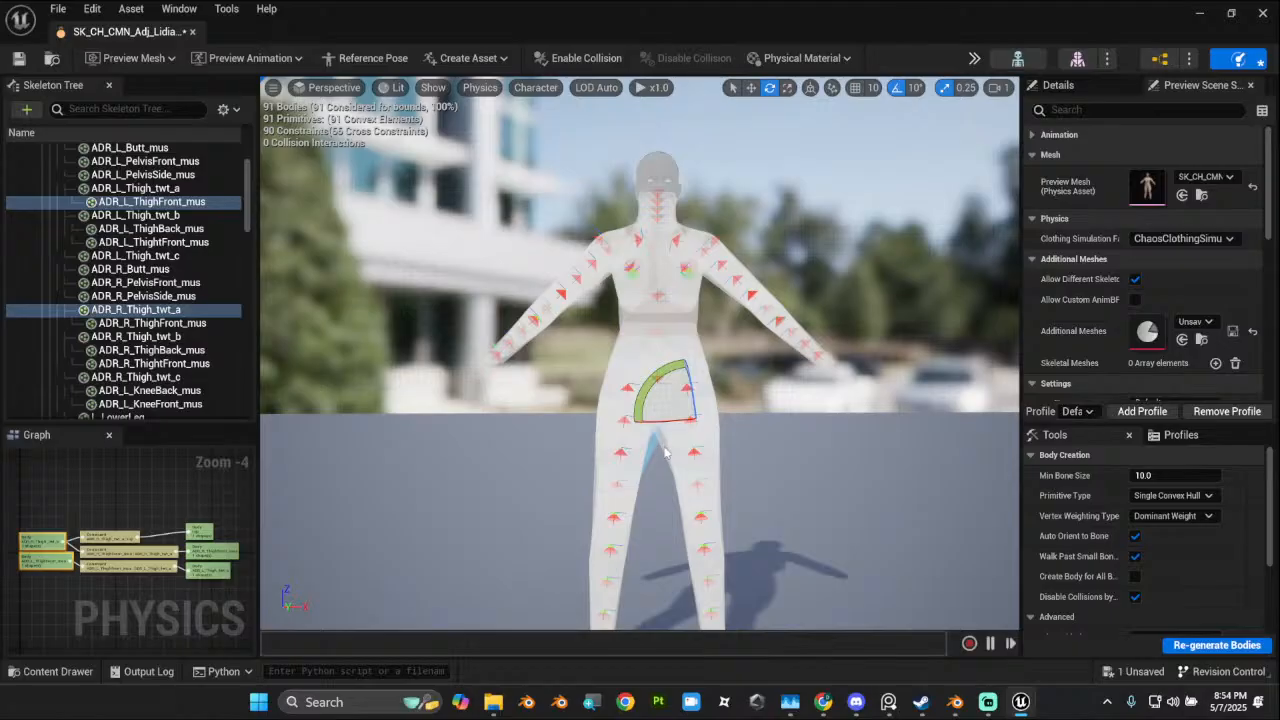
pyautogui.keyDown('ctrl'); pyautogui.click(665, 451); pyautogui.keyUp('ctrl')
pyautogui.keyDown('ctrl'); pyautogui.click(657, 455); pyautogui.keyUp('ctrl')
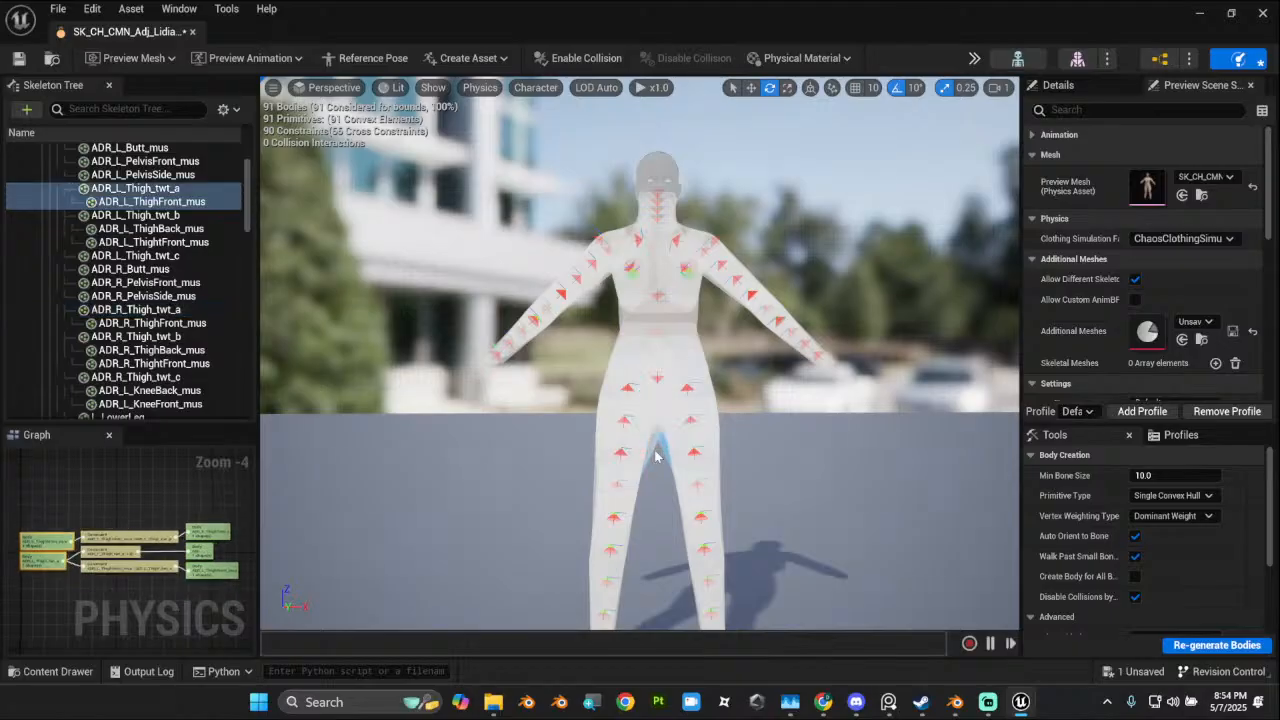
pyautogui.keyDown('ctrl'); pyautogui.click(655, 456); pyautogui.keyUp('ctrl')
pyautogui.click(1217, 645)
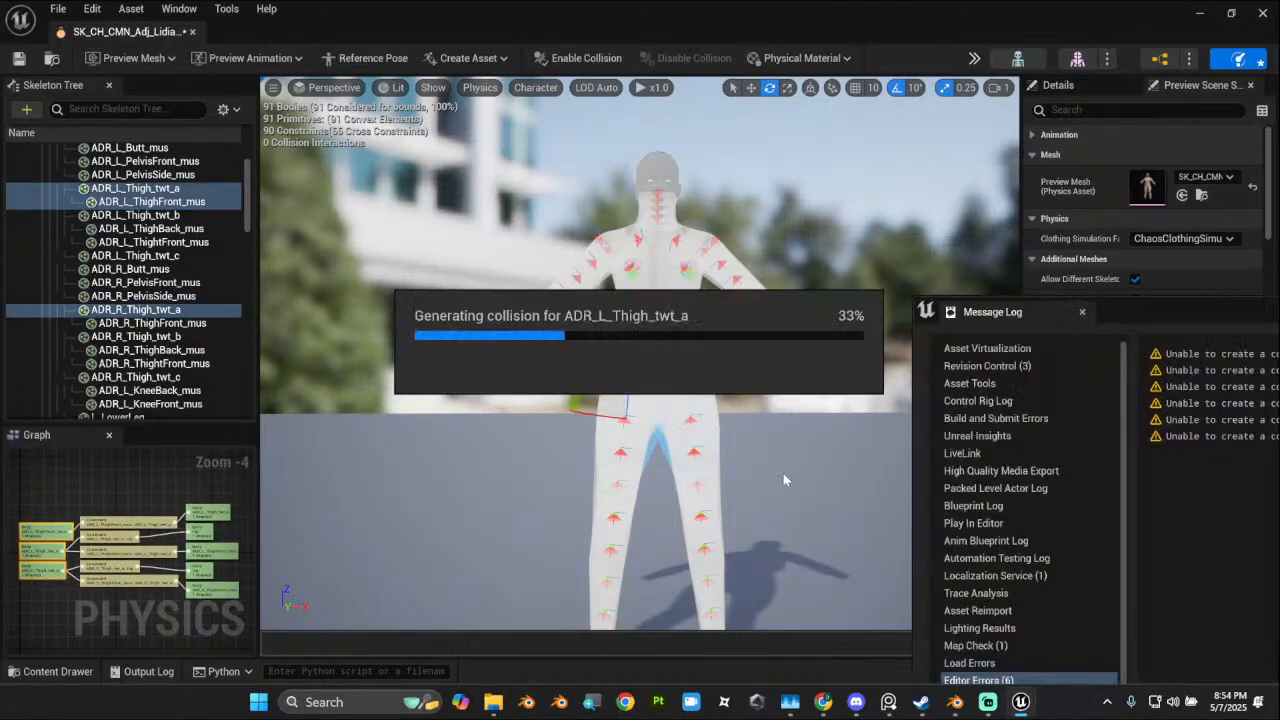
pyautogui.click(655, 447)
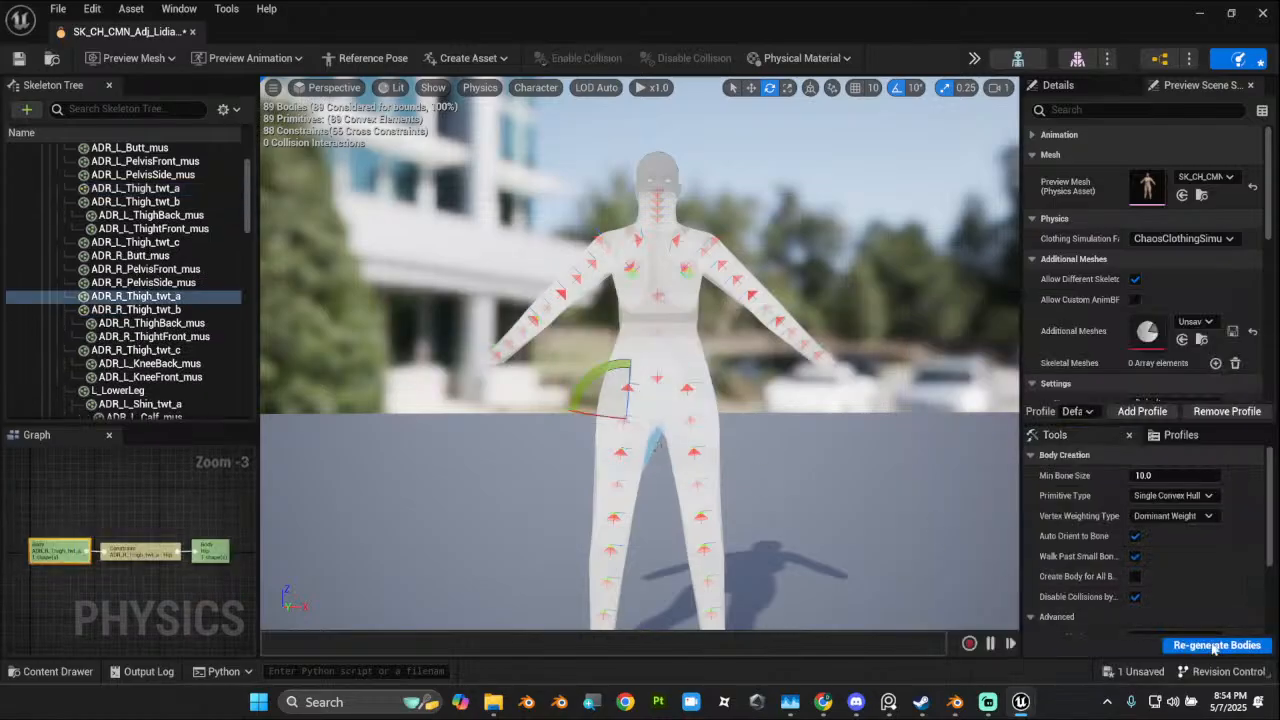
pyautogui.click(1165, 640)
# Step: Save the physics asset and close its editor
pyautogui.keyDown('alt'); pyautogui.moveTo(760, 473); pyautogui.dragTo(560, 473); pyautogui.keyUp('alt')
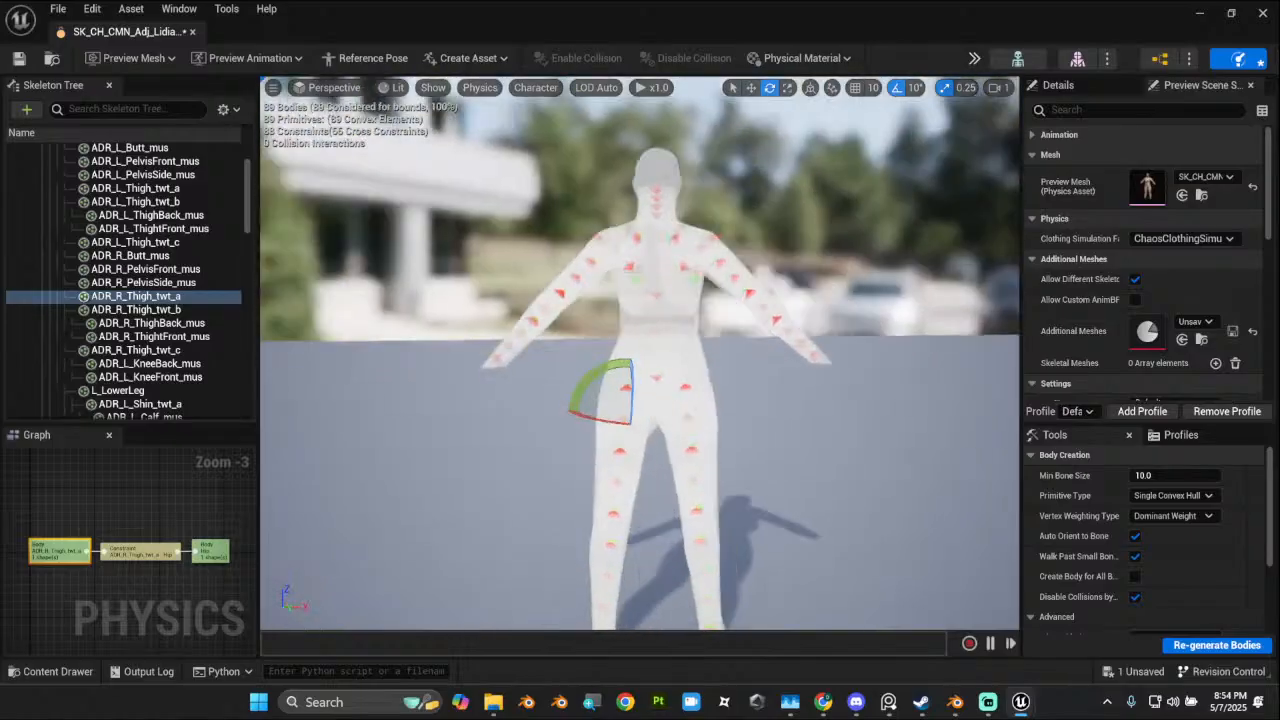
pyautogui.click(18, 58)
pyautogui.click(192, 33)
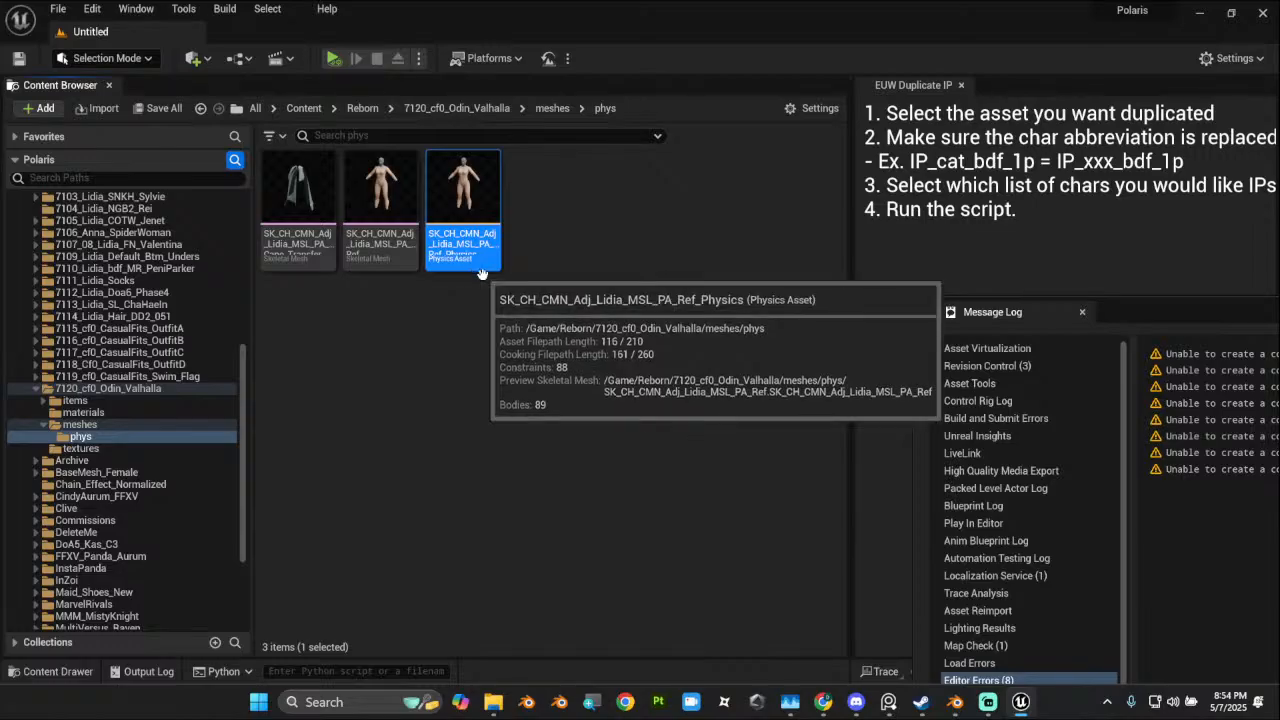
# Step: Open the cape skeletal mesh from the phys folder and show its asset details wide enough to read the material slot names
pyautogui.click(298, 240)
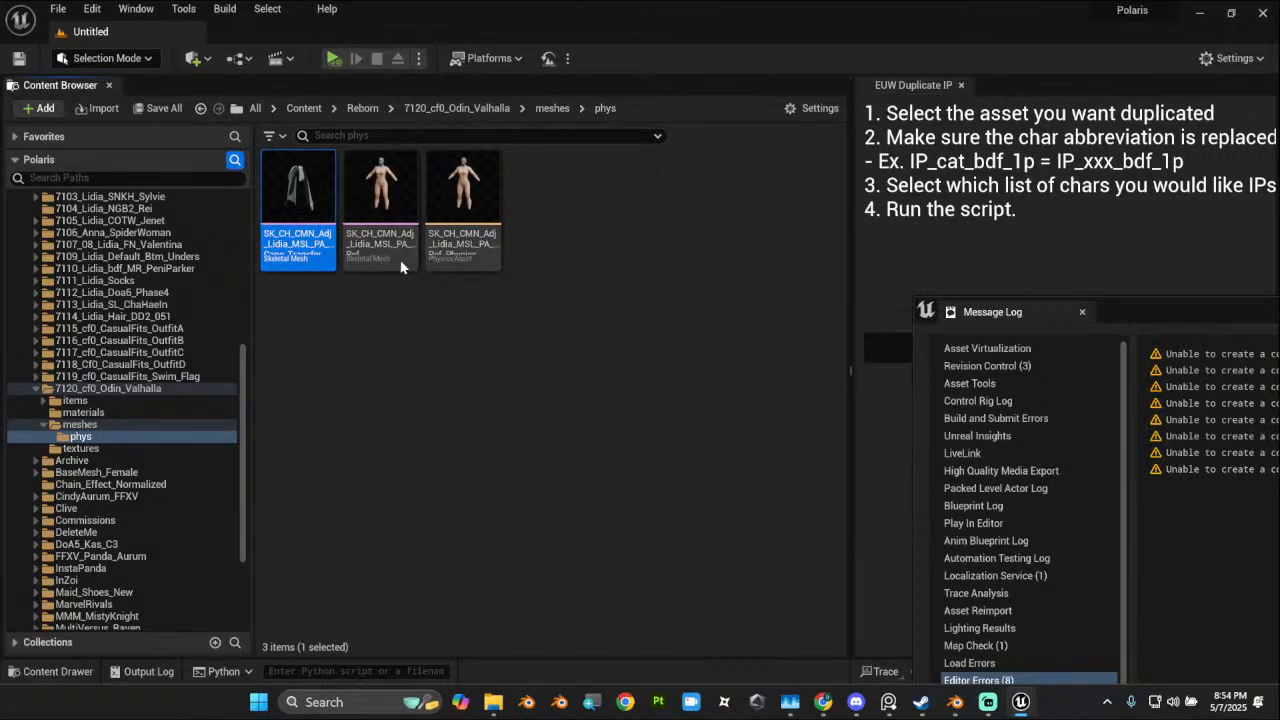
pyautogui.doubleClick(308, 234)
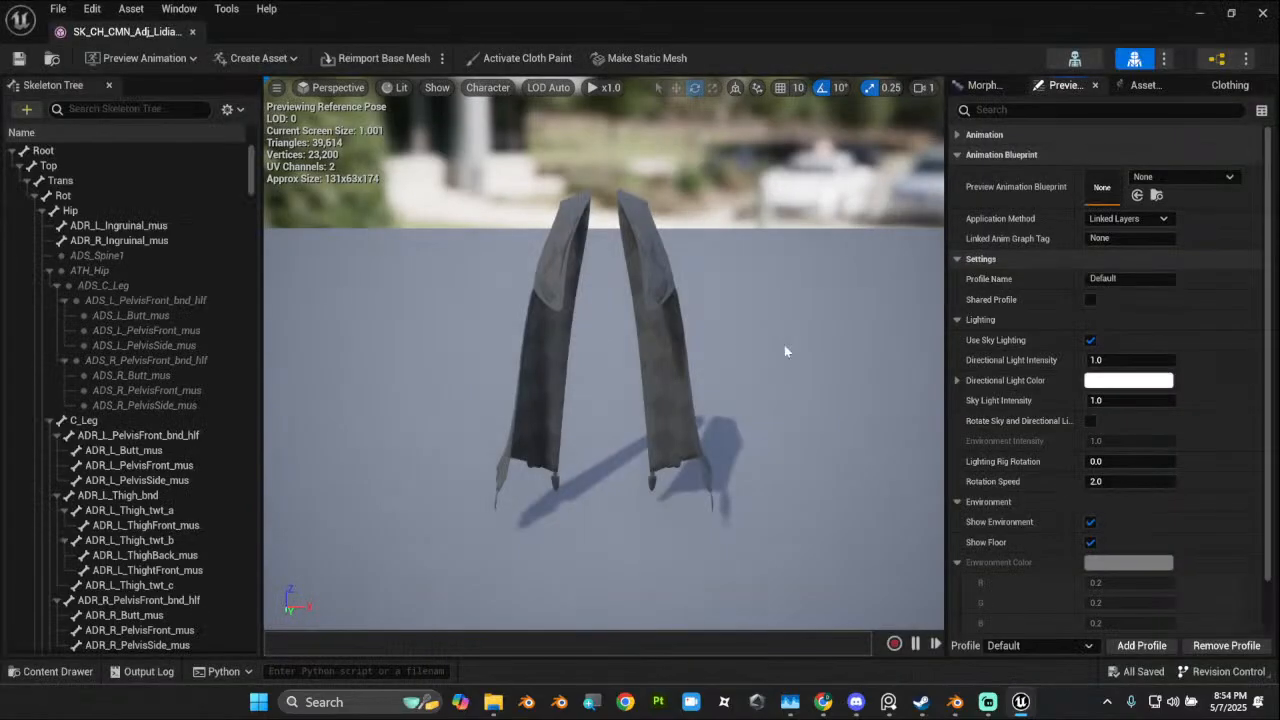
pyautogui.click(1130, 84)
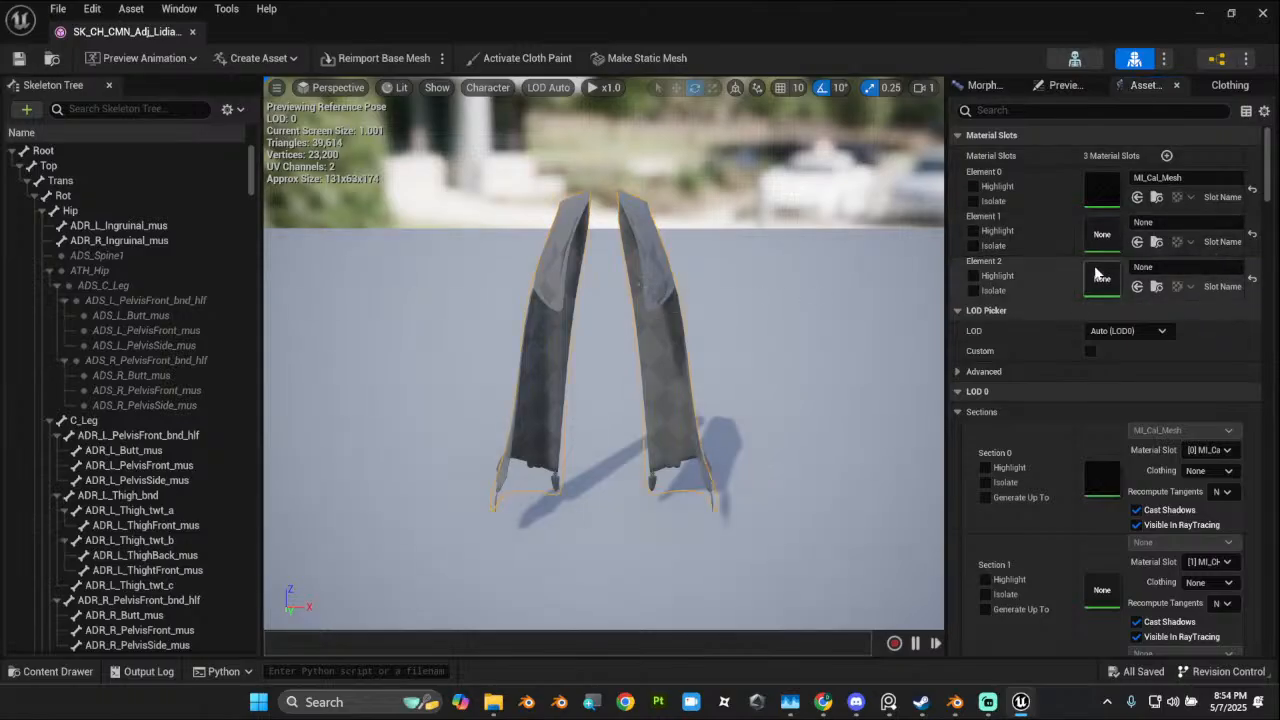
pyautogui.moveTo(946, 263); pyautogui.dragTo(712, 265)
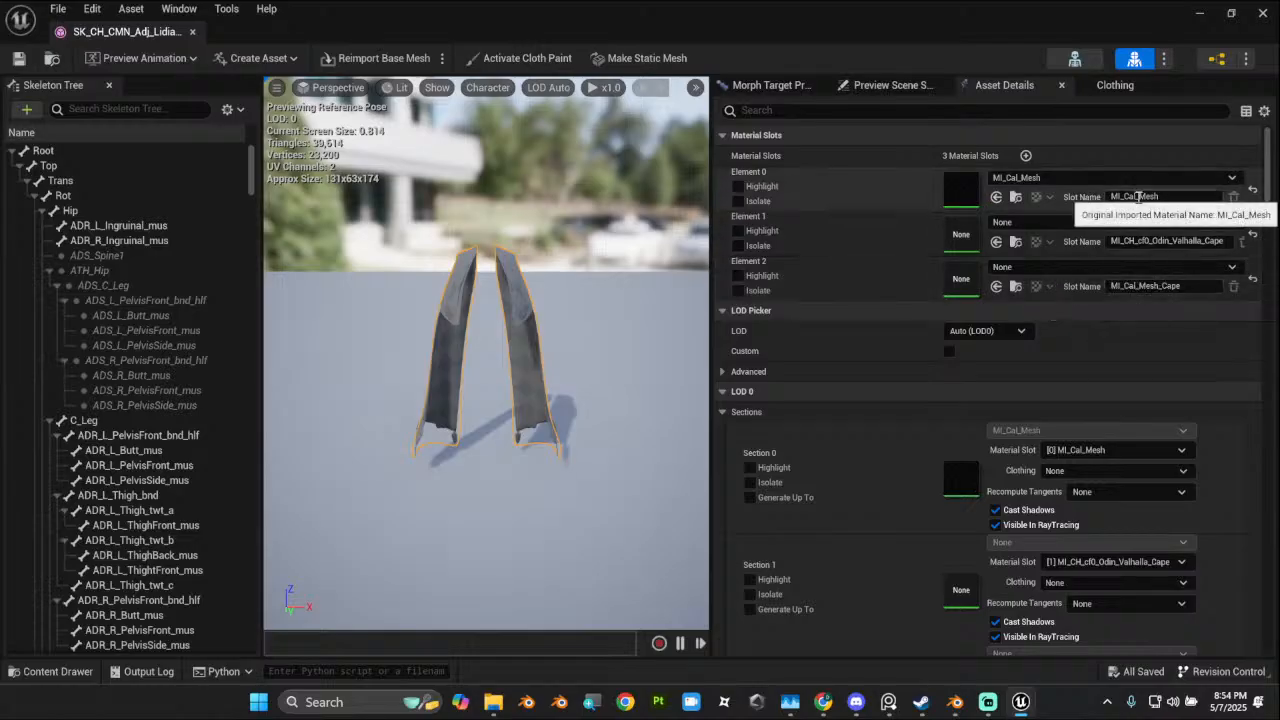
# Step: Examine the body and cape geometry in Wireframe view, then restore the Lit view
pyautogui.click(336, 90)
pyautogui.moveTo(336, 92)
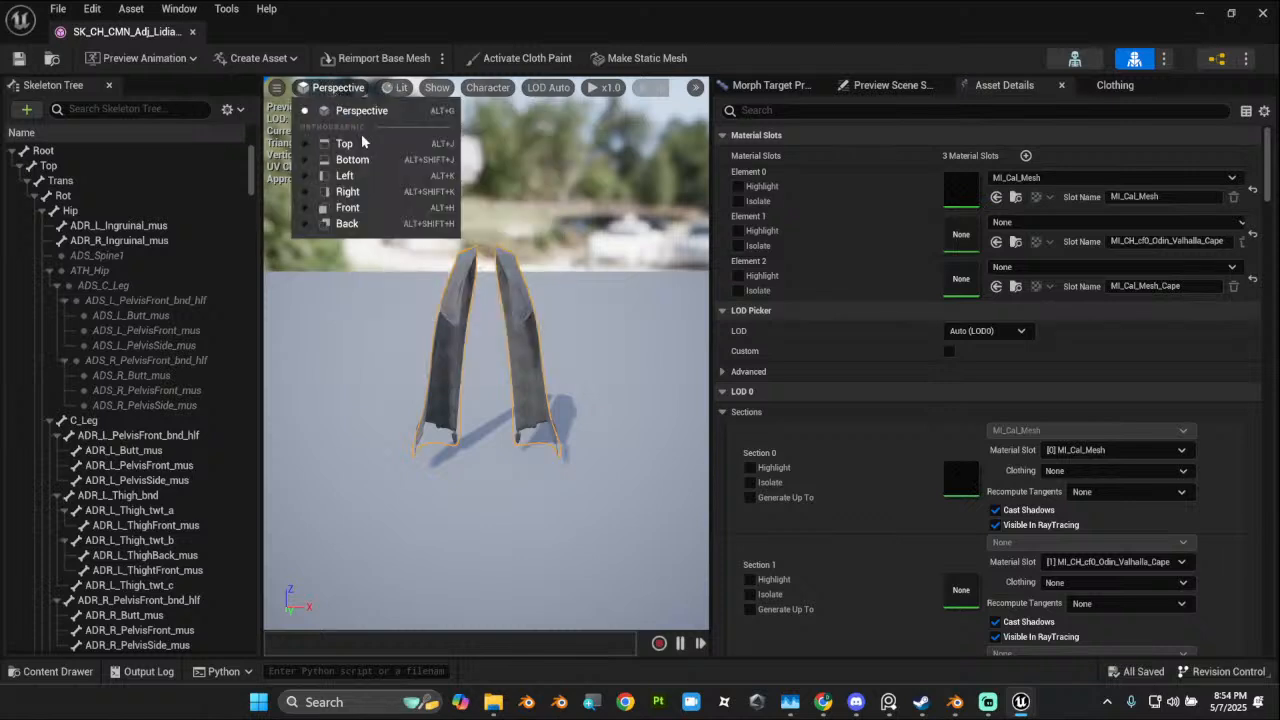
pyautogui.click(398, 87)
pyautogui.click(445, 165)
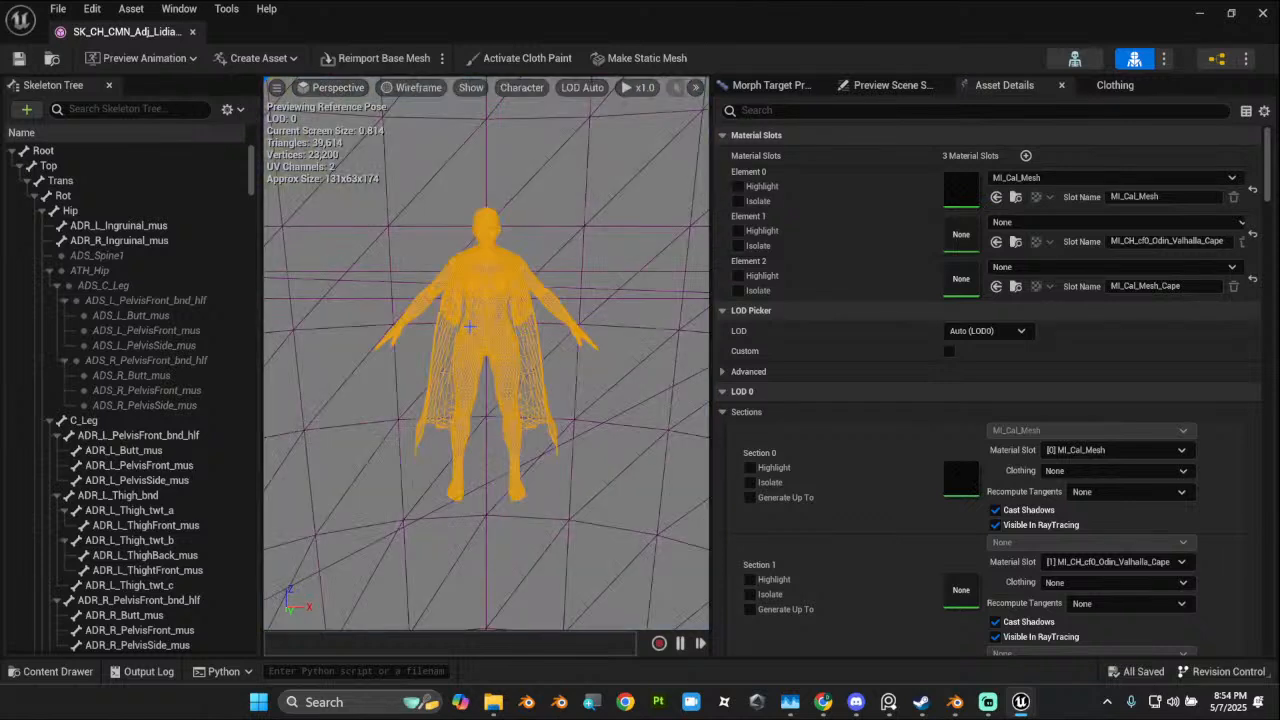
pyautogui.scroll(5, 481, 360)
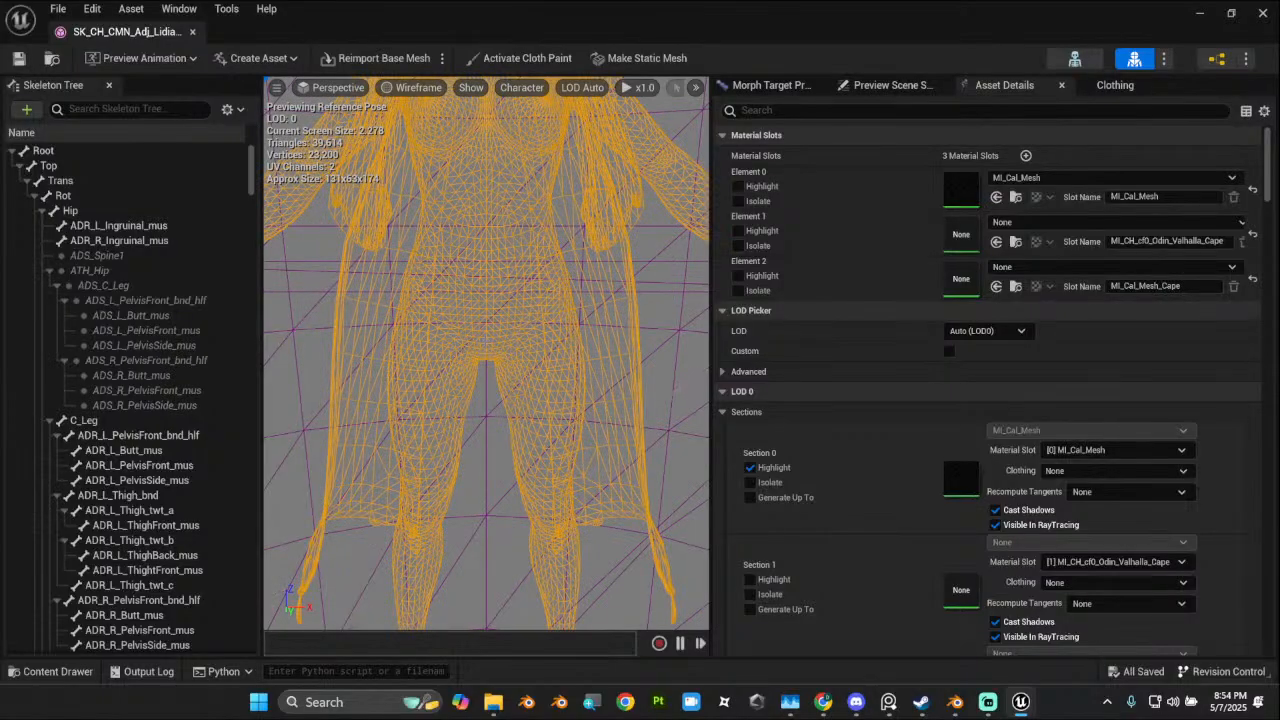
pyautogui.scroll(-4, 486, 343)
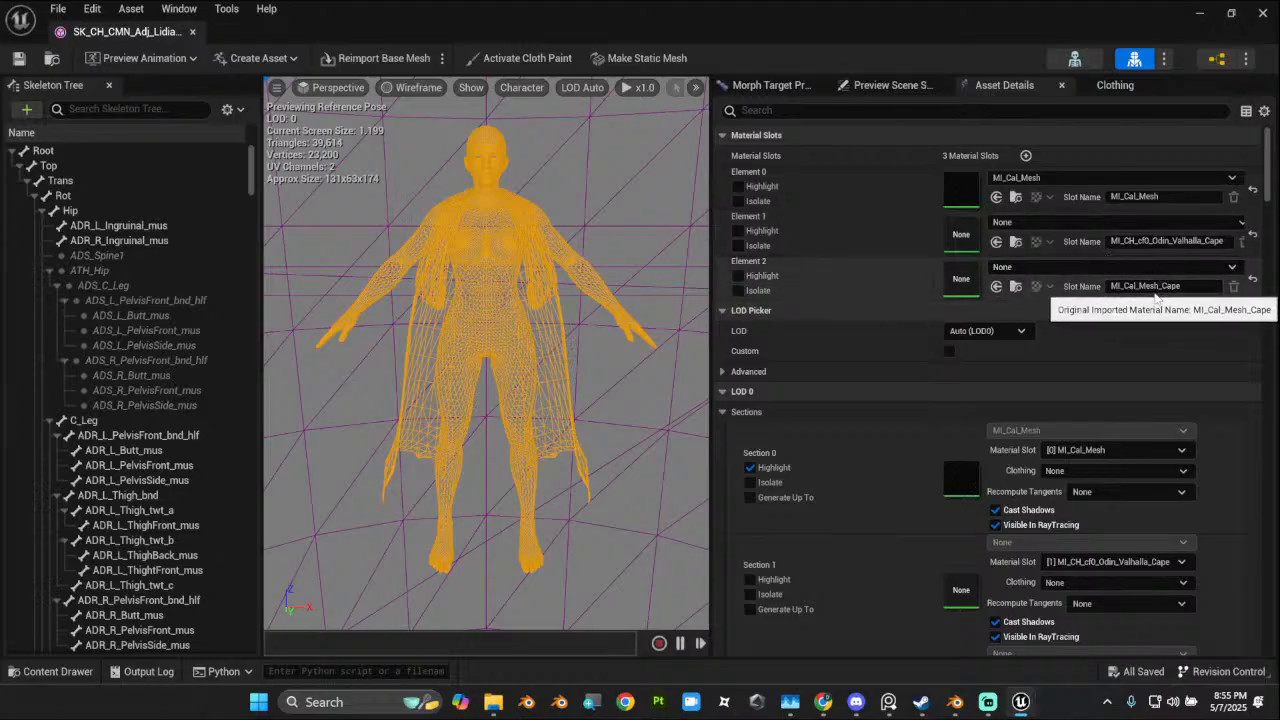
pyautogui.click(415, 87)
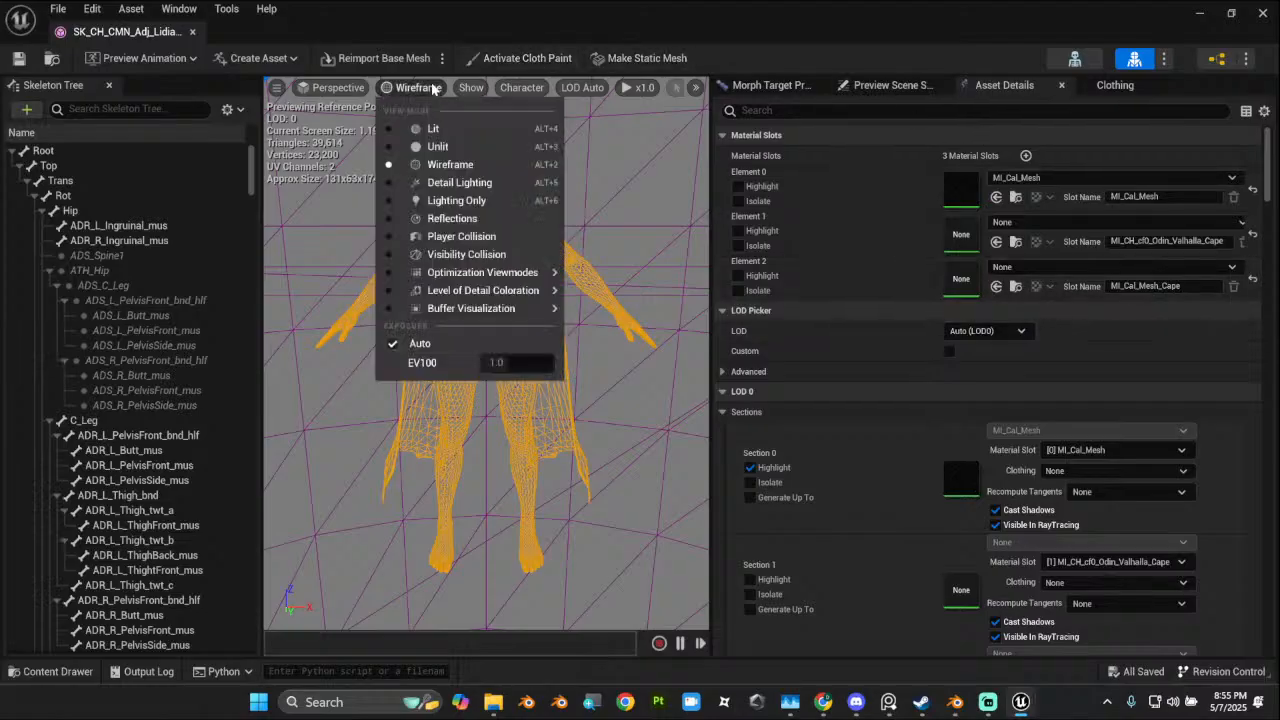
pyautogui.click(440, 128)
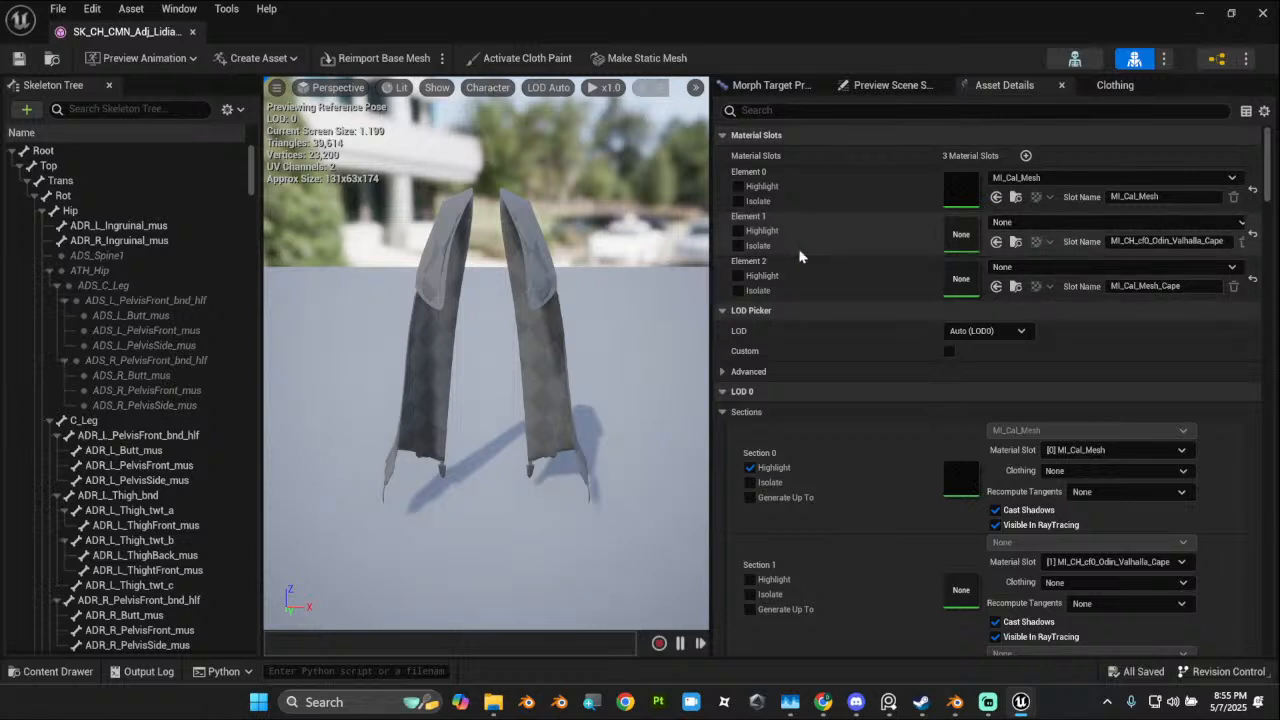
# Step: Compare the cape's mesh parts by temporarily isolating the MI_Cal_Mesh_Cape and MI_CH_cf0_Odin_Valhalla_Cape material slots in turn
pyautogui.click(740, 291)
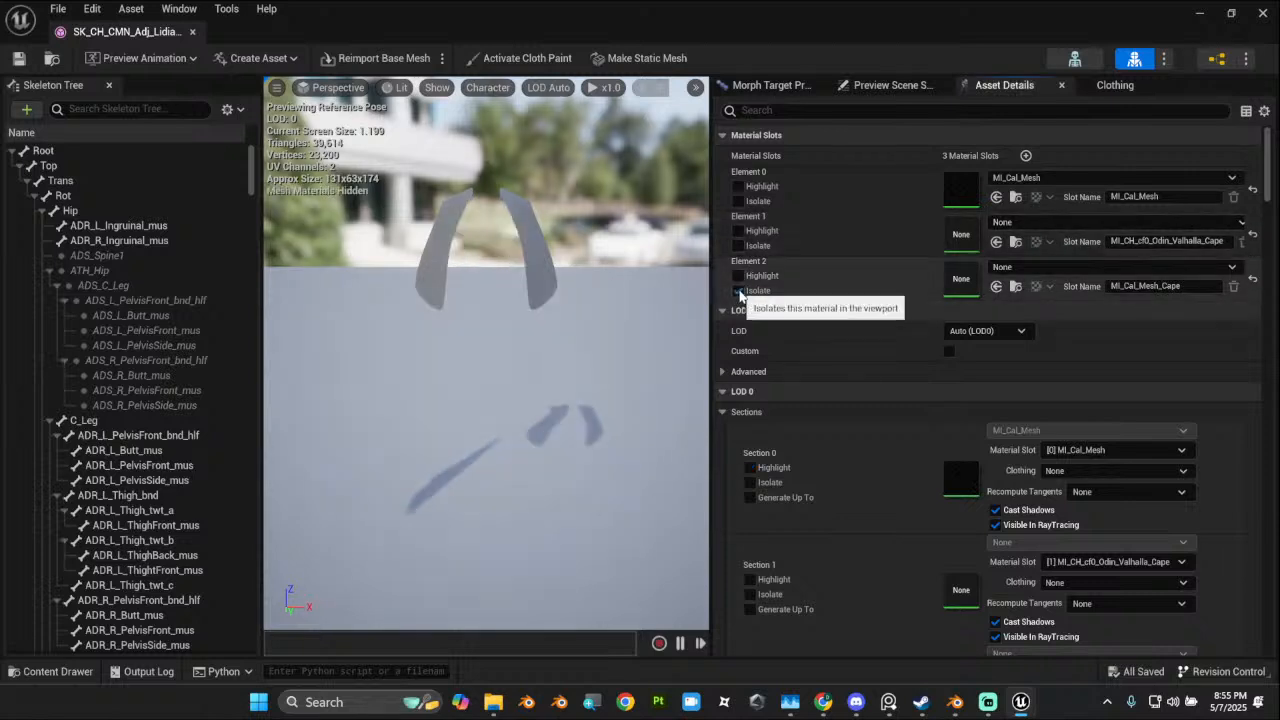
pyautogui.click(740, 291)
pyautogui.click(550, 343)
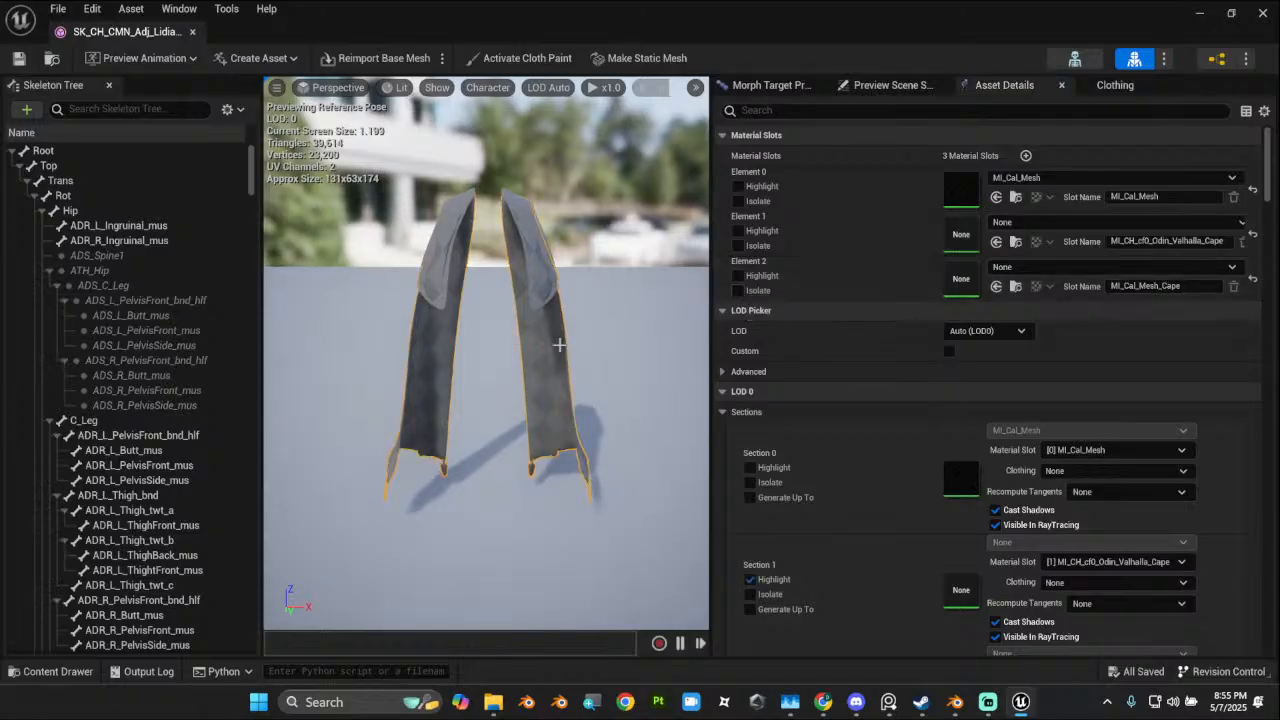
pyautogui.keyDown('alt'); pyautogui.moveTo(575, 387); pyautogui.dragTo(365, 358); pyautogui.keyUp('alt')
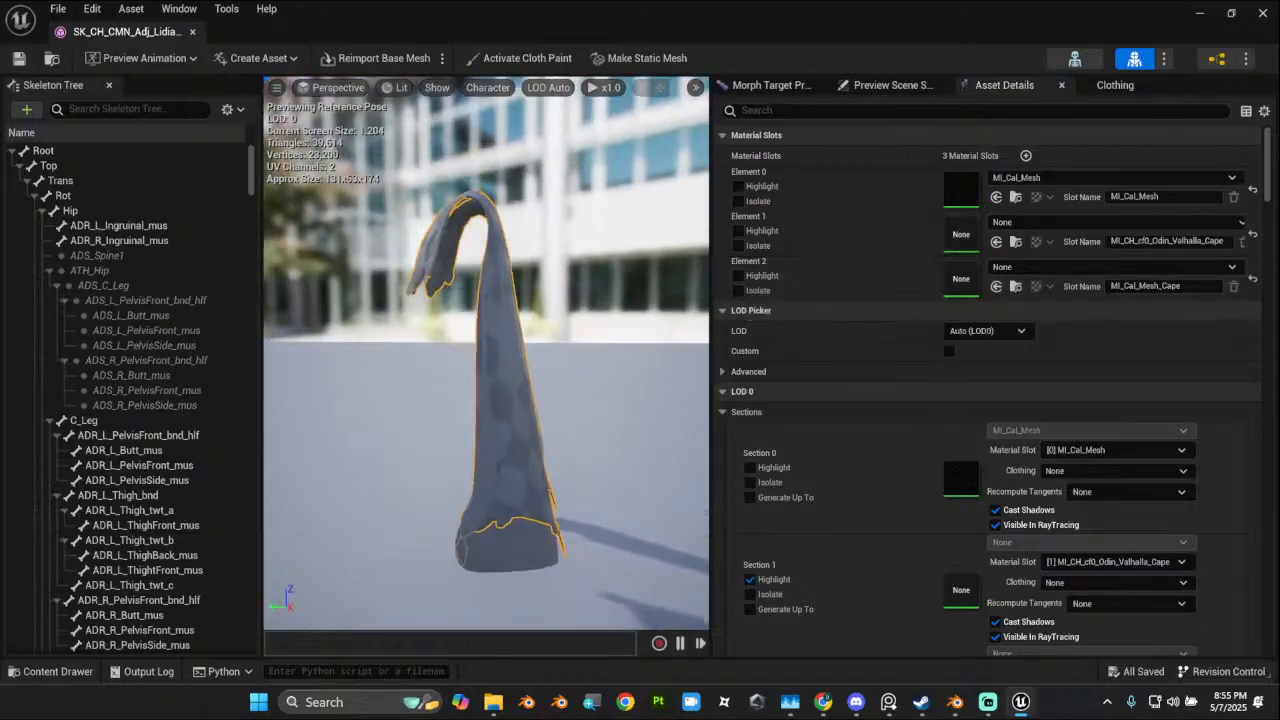
pyautogui.click(739, 245)
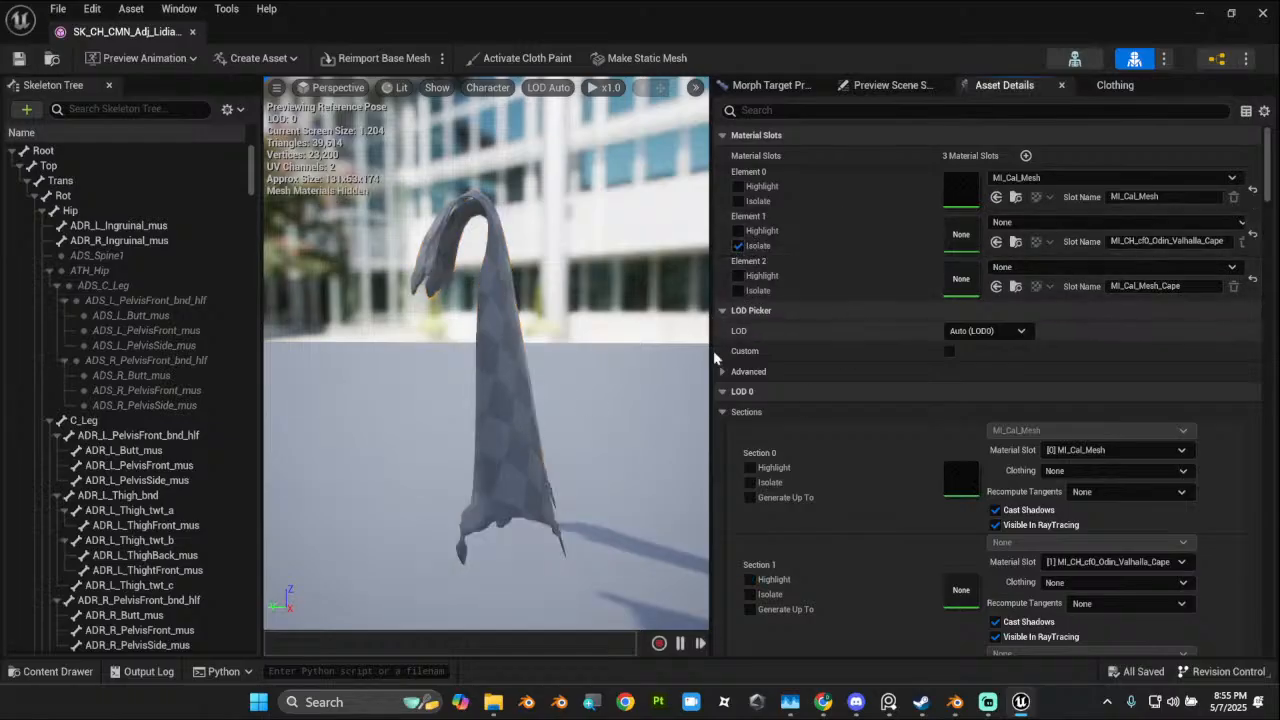
pyautogui.click(741, 246)
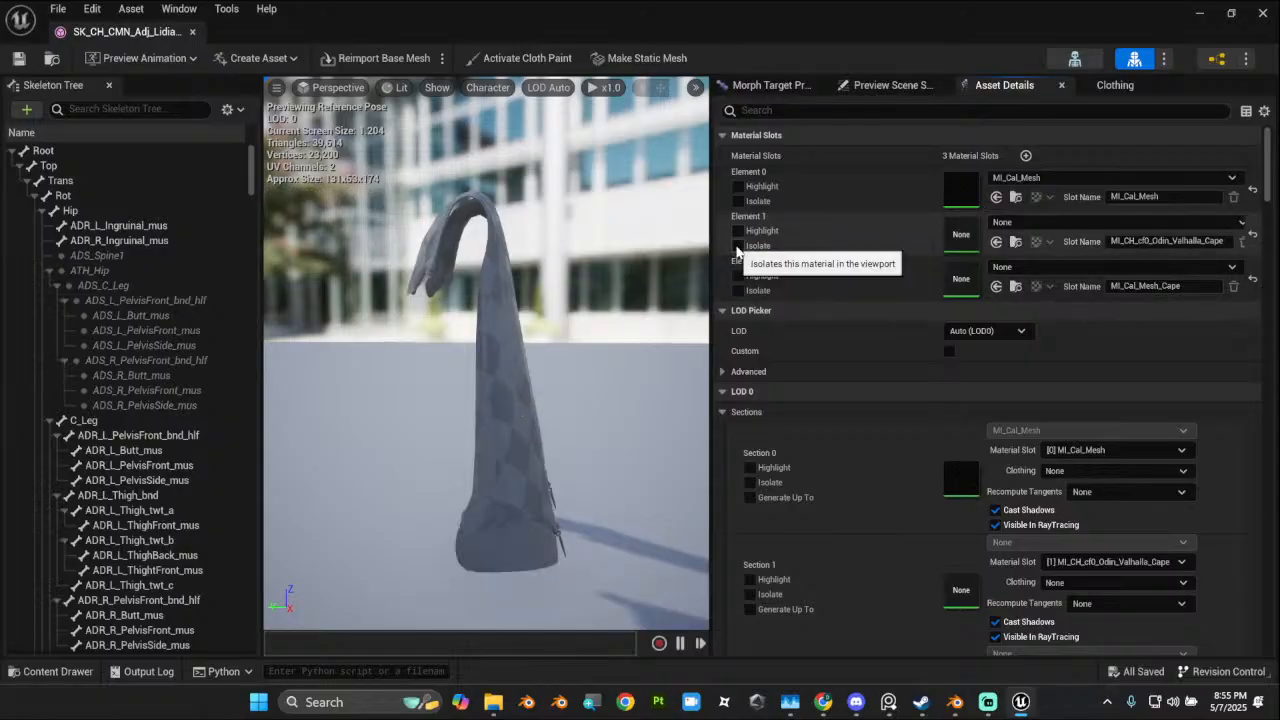
# Step: Isolate the MI_Cal_Mesh_Cape material slot and inspect its section from several sides, including the options for creating clothing data
pyautogui.click(739, 290)
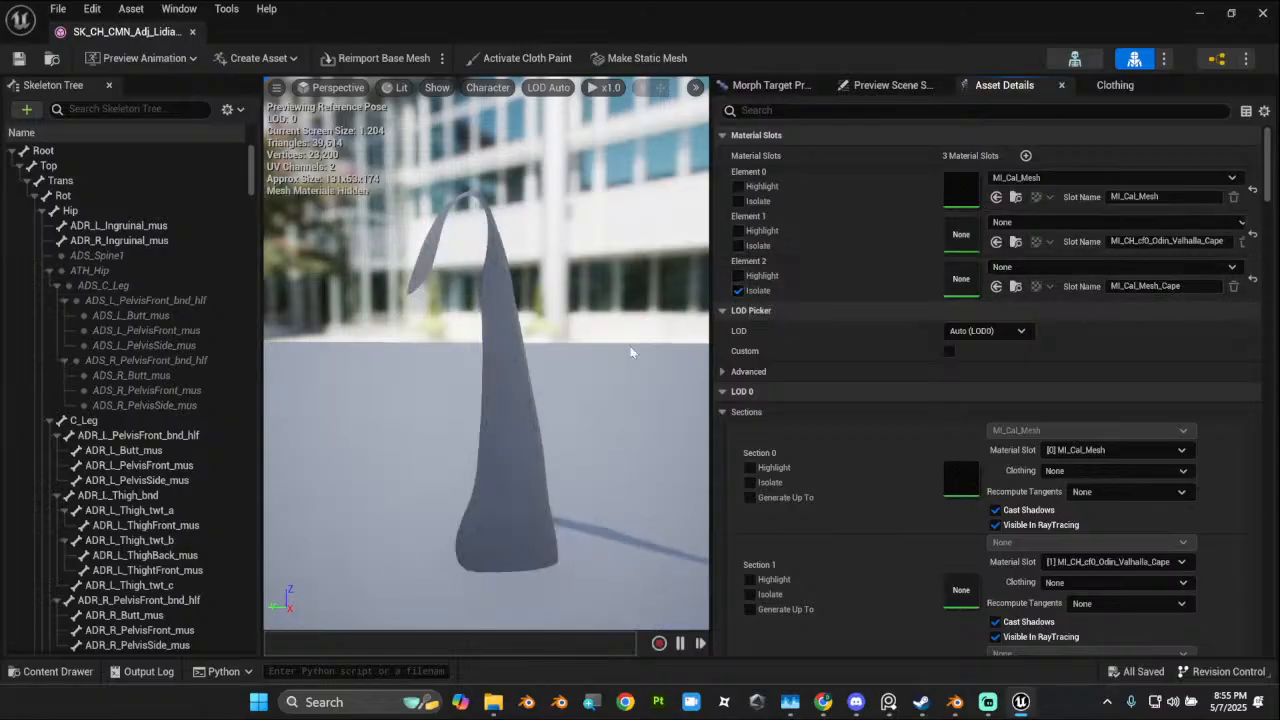
pyautogui.keyDown('alt'); pyautogui.moveTo(590, 330); pyautogui.dragTo(440, 334); pyautogui.keyUp('alt')
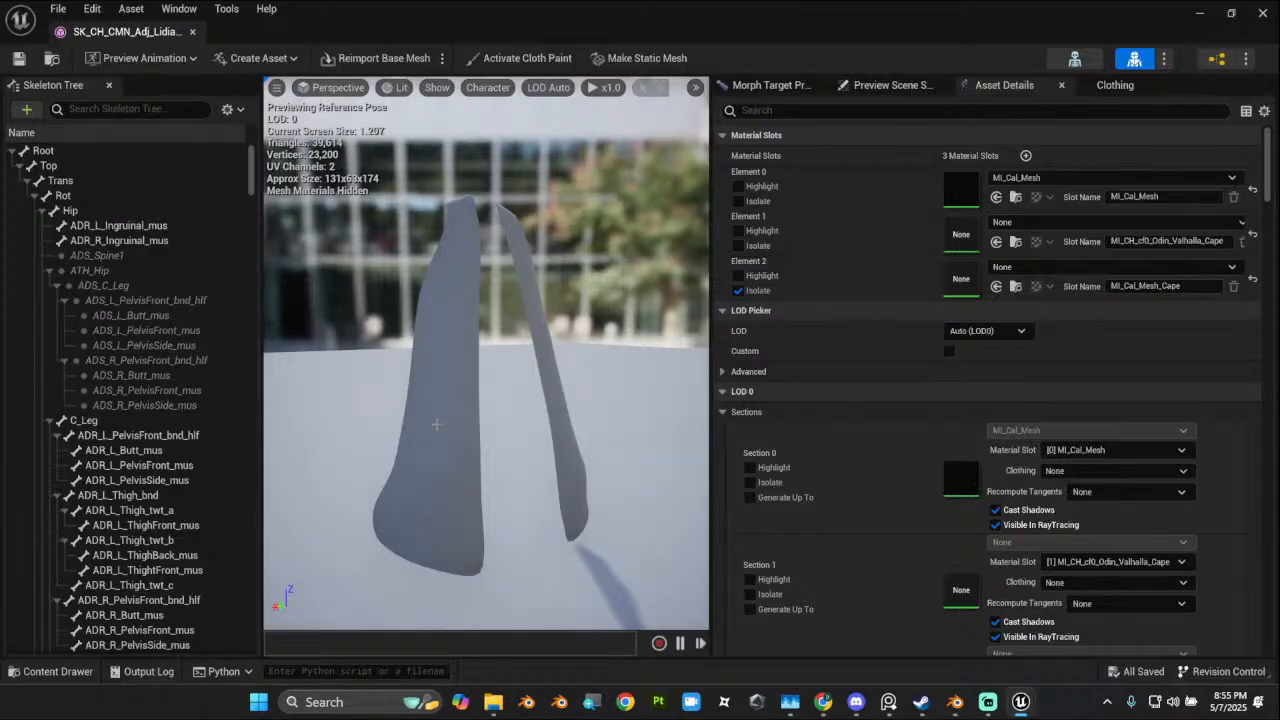
pyautogui.click(437, 424)
pyautogui.keyDown('alt'); pyautogui.moveTo(437, 424); pyautogui.dragTo(205, 440); pyautogui.keyUp('alt')
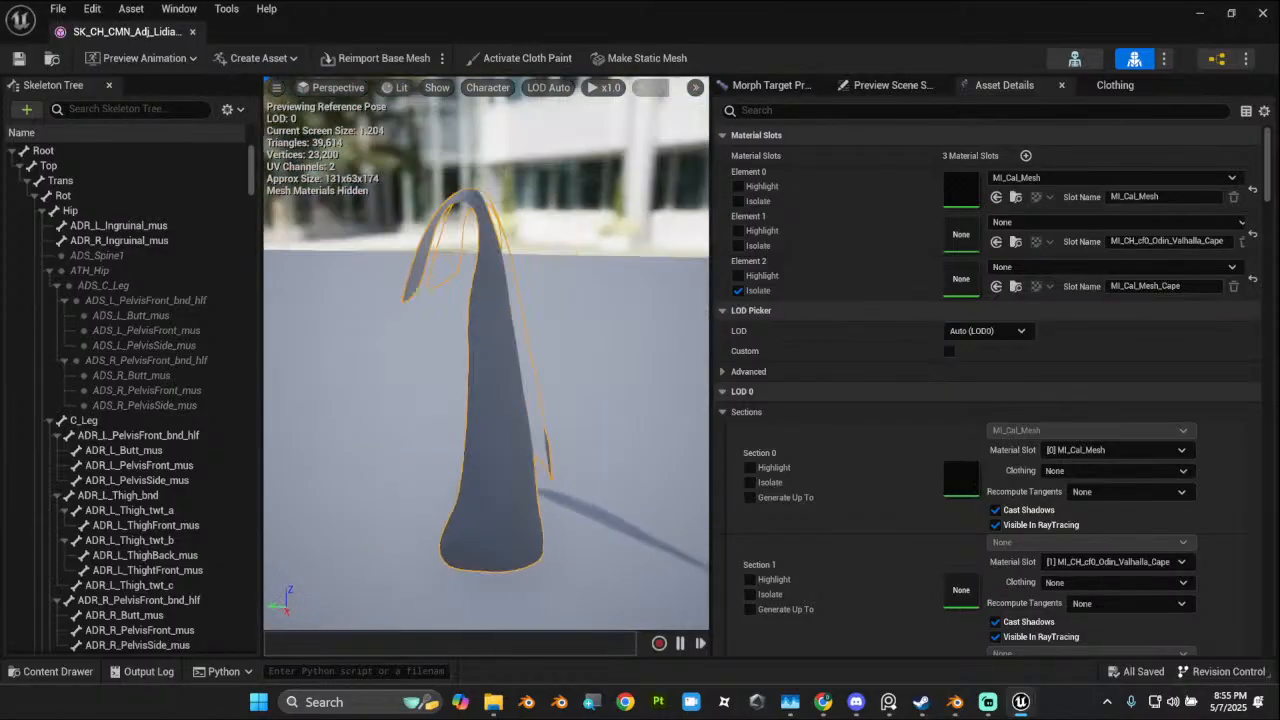
pyautogui.keyDown('alt'); pyautogui.moveTo(470, 540); pyautogui.dragTo(479, 498); pyautogui.keyUp('alt')
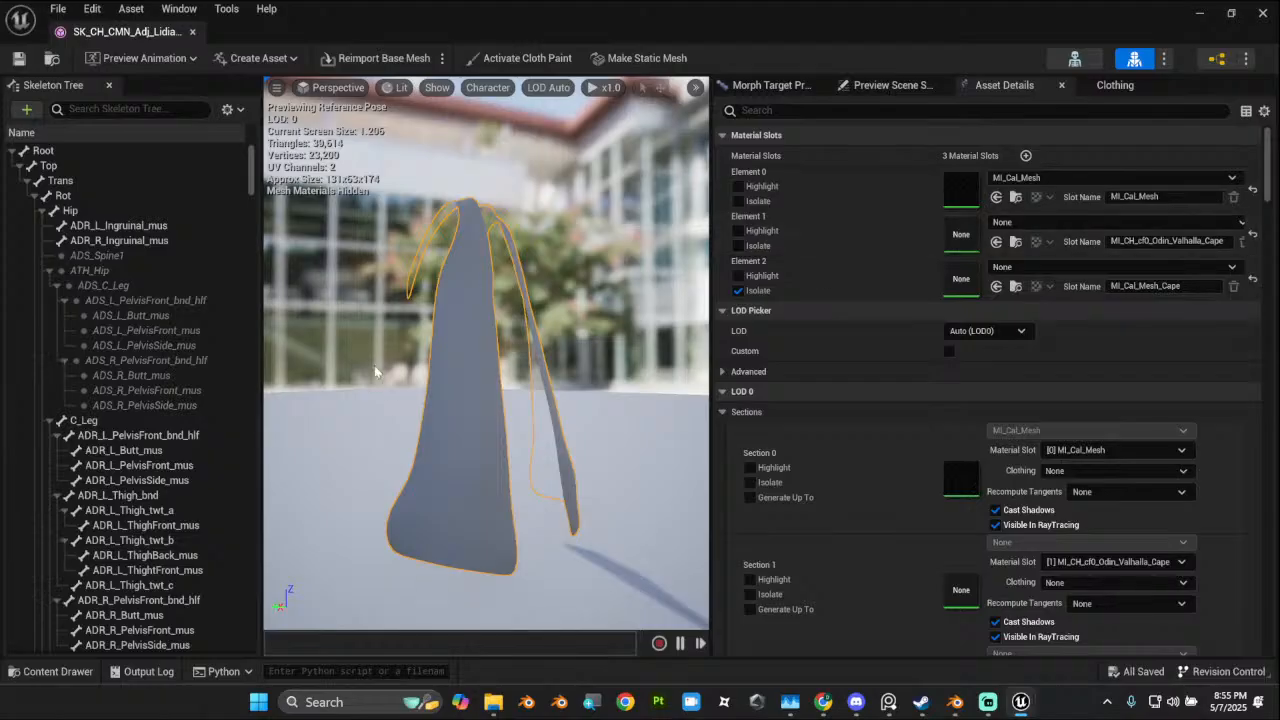
pyautogui.rightClick(479, 396)
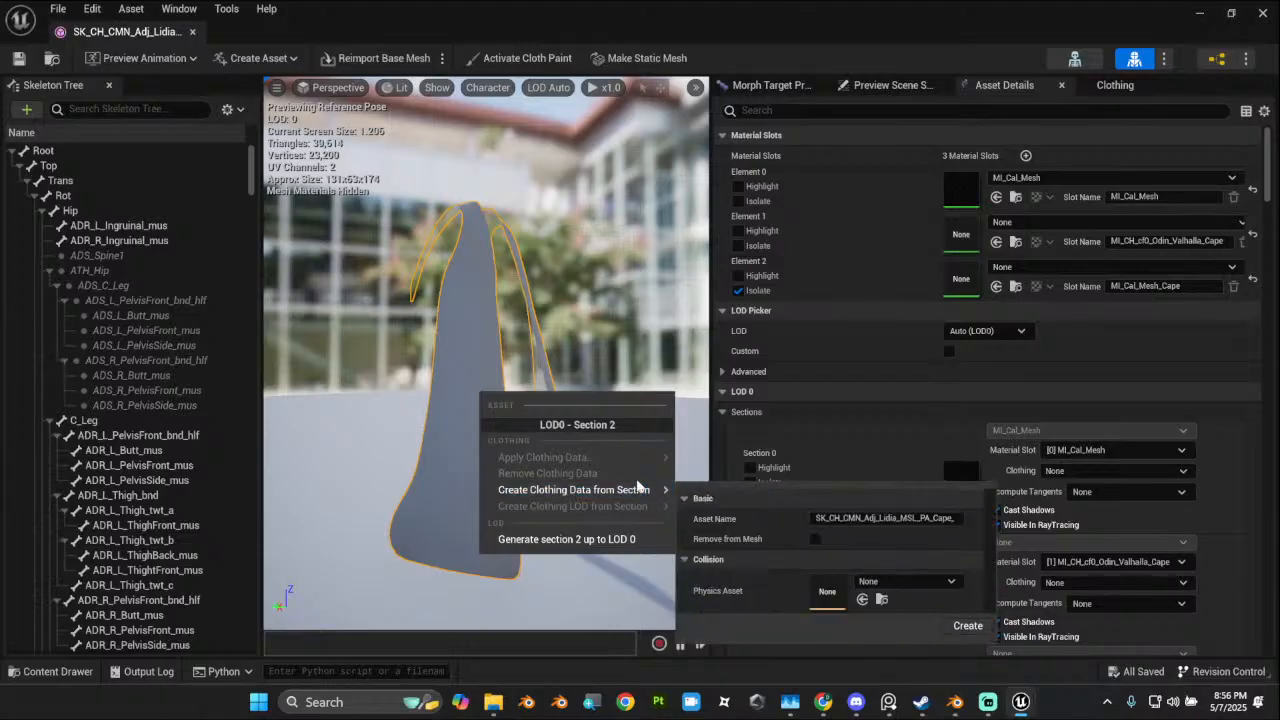
pyautogui.click(652, 322)
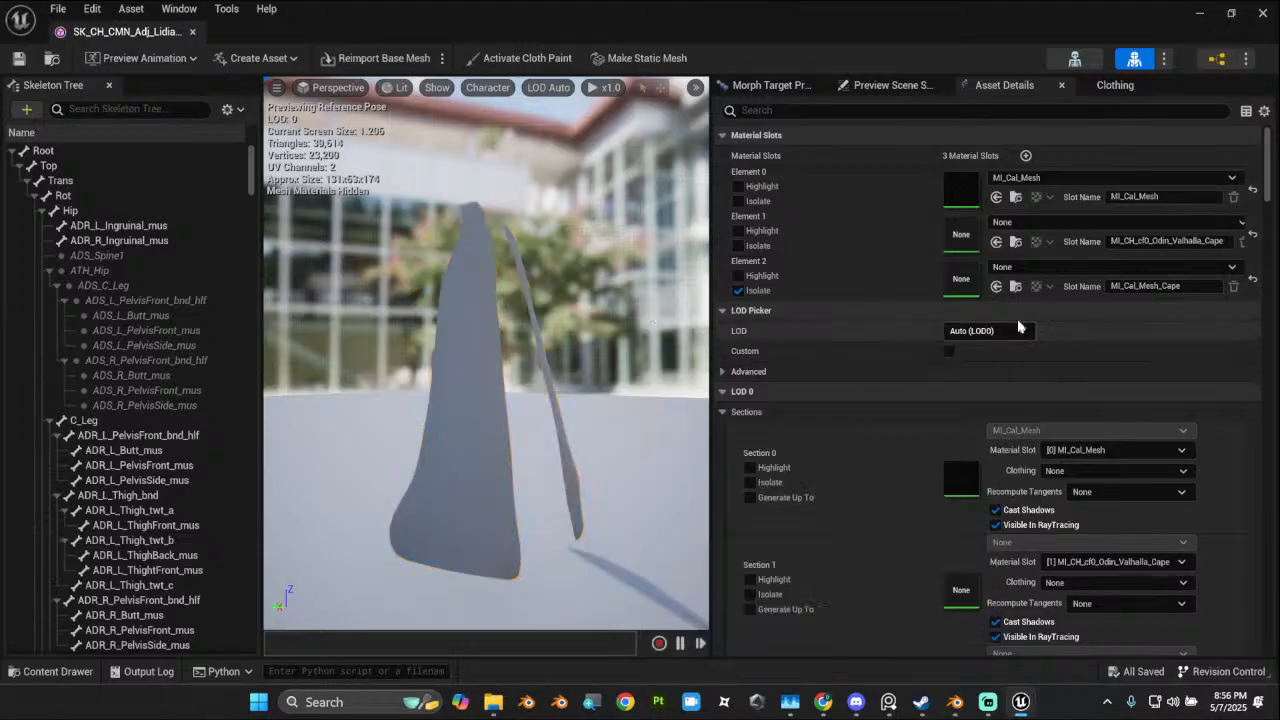
# Step: Assign the MI_Cal_Mesh material instance to the MI_Cal_Mesh_Cape slot, Element 2
pyautogui.click(1040, 268)
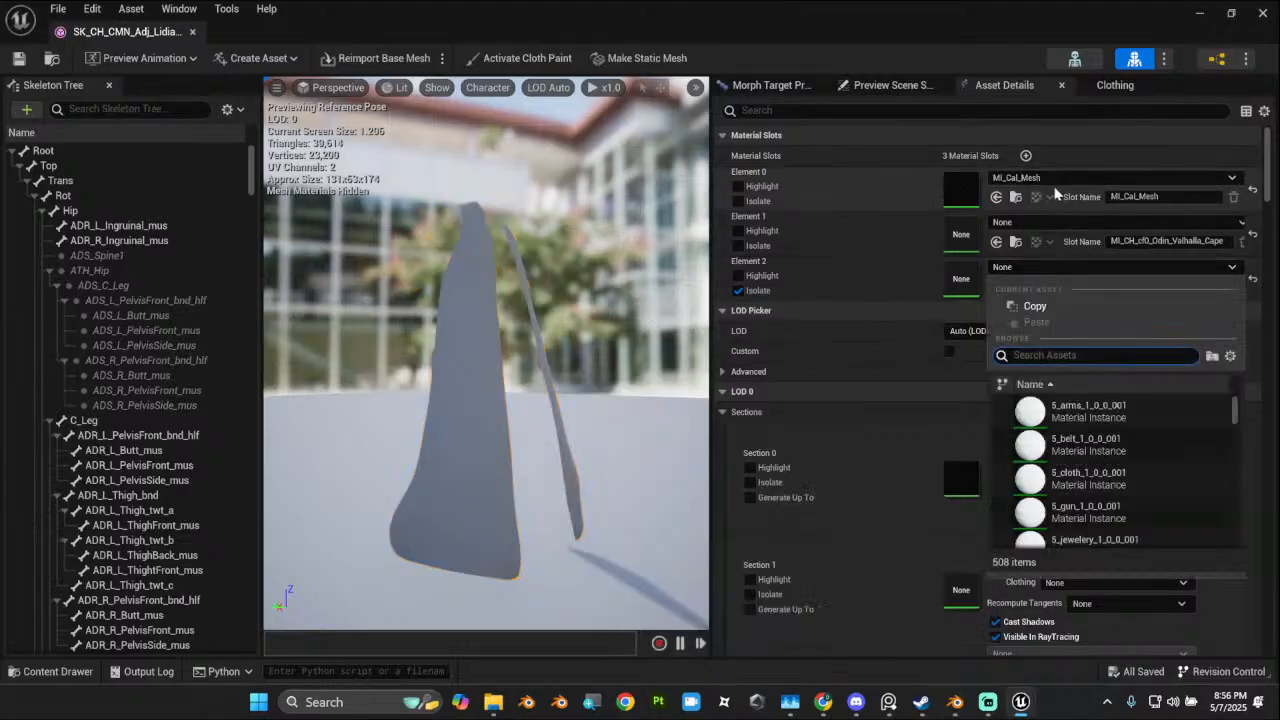
pyautogui.write('cal')
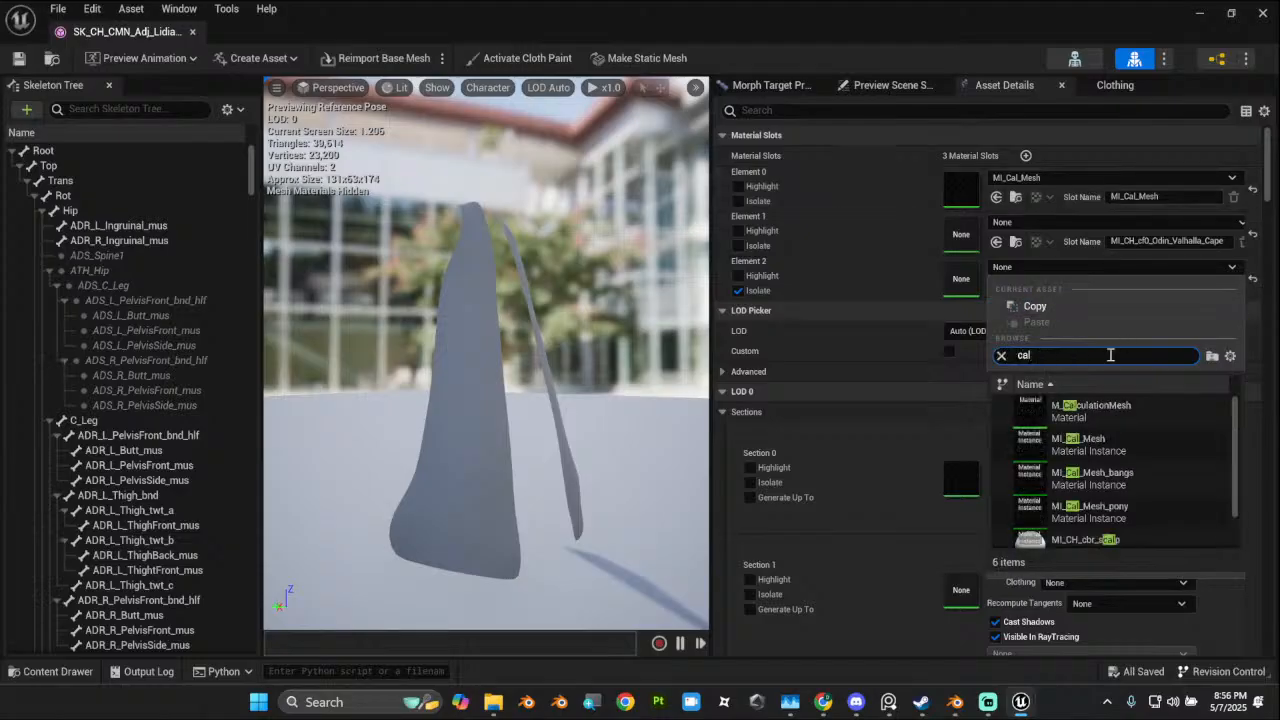
pyautogui.click(1105, 443)
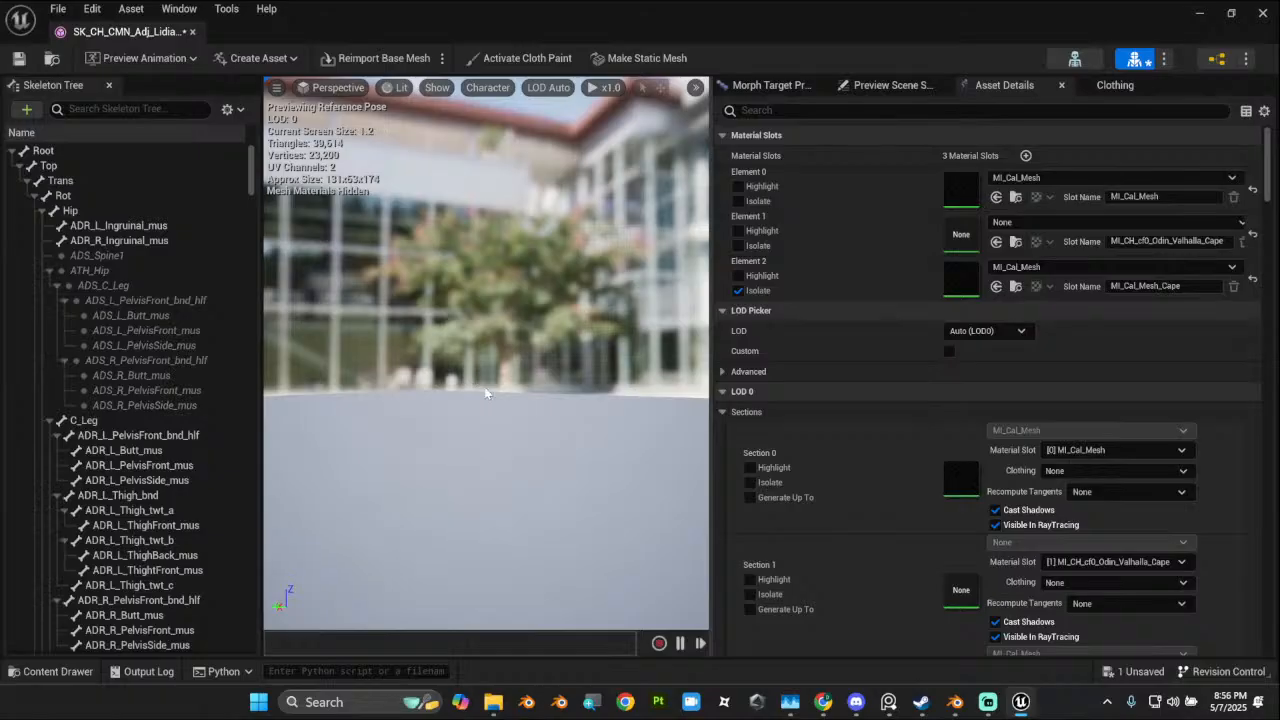
pyautogui.moveTo(417, 353)
pyautogui.mouseDown(button='right')
pyautogui.moveTo(428, 358)
pyautogui.moveTo(413, 334)
pyautogui.mouseUp(button='right')
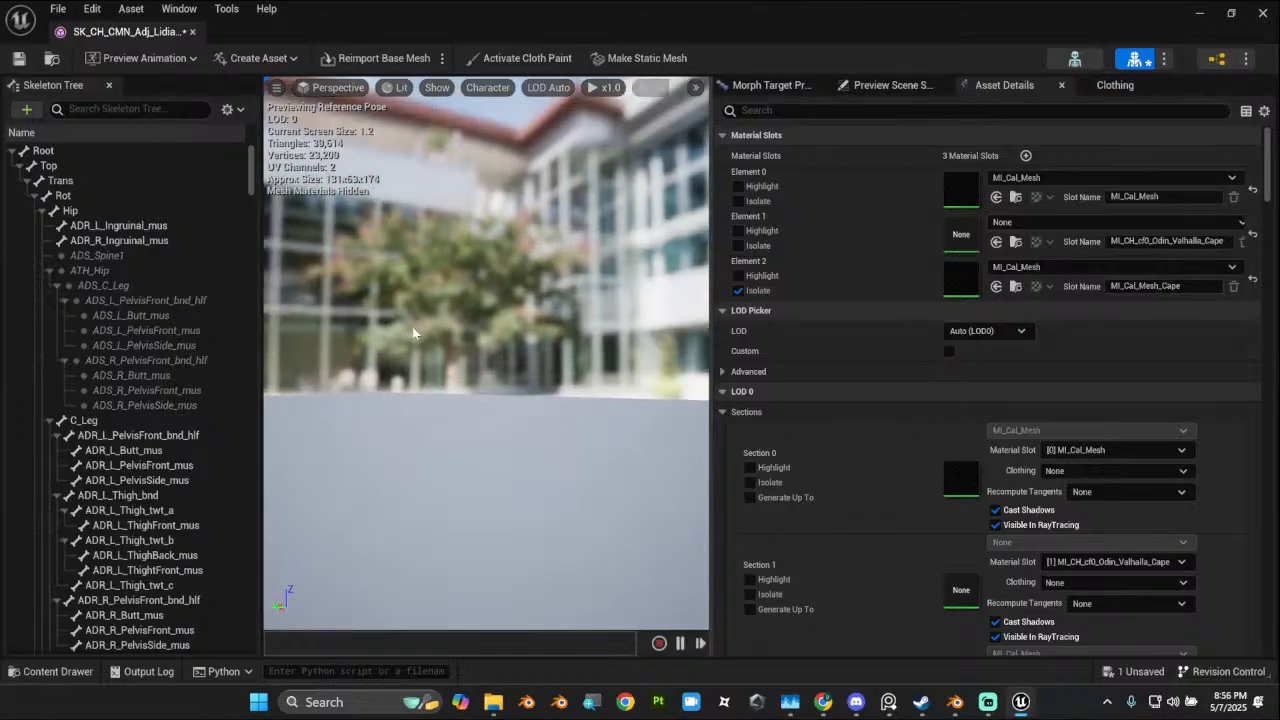
pyautogui.moveTo(391, 387); pyautogui.dragTo(560, 387, button='right')
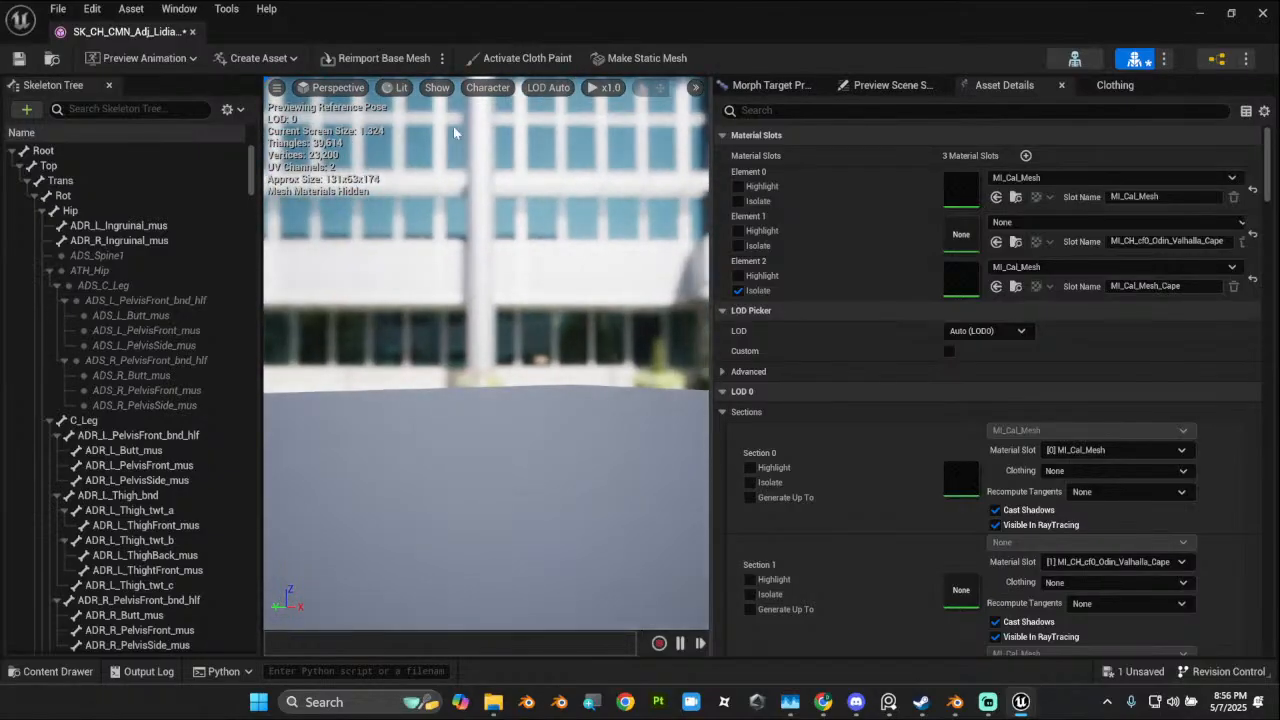
# Step: Switch the preview to Wireframe view and orbit around the isolated MI_Cal_Mesh_Cape section to expose its geometry
pyautogui.click(400, 88)
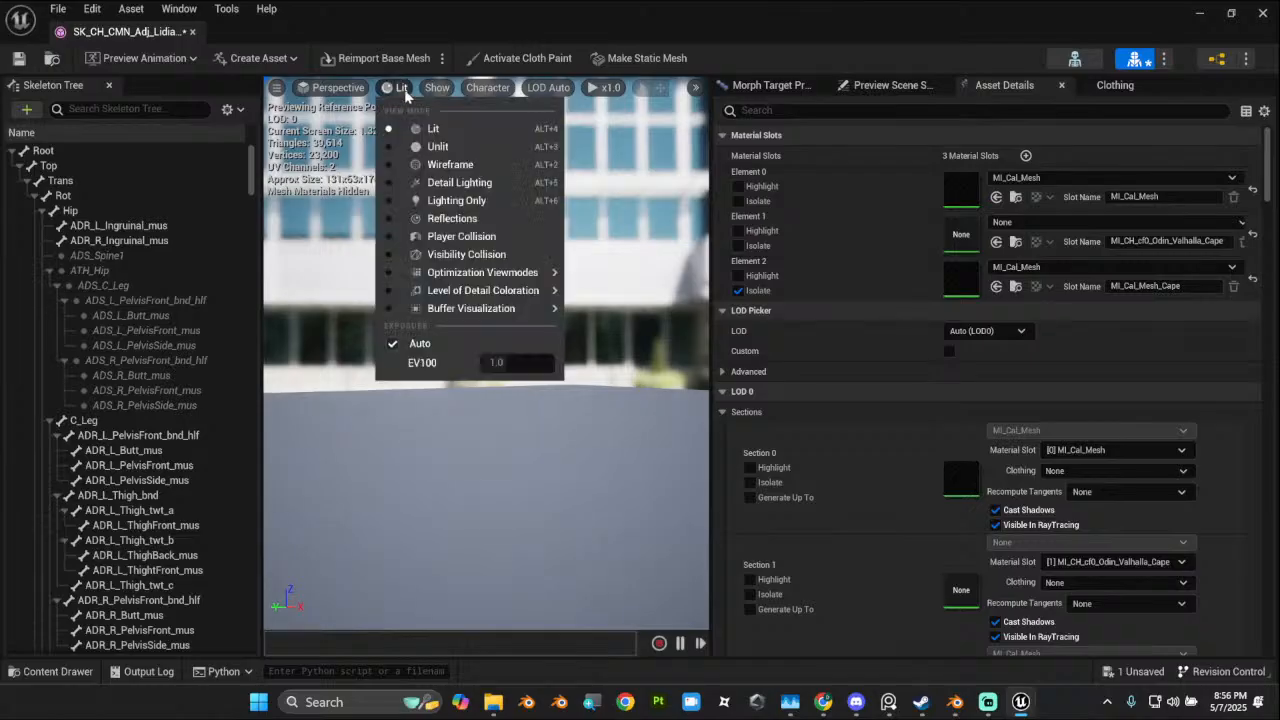
pyautogui.click(455, 163)
pyautogui.click(548, 408)
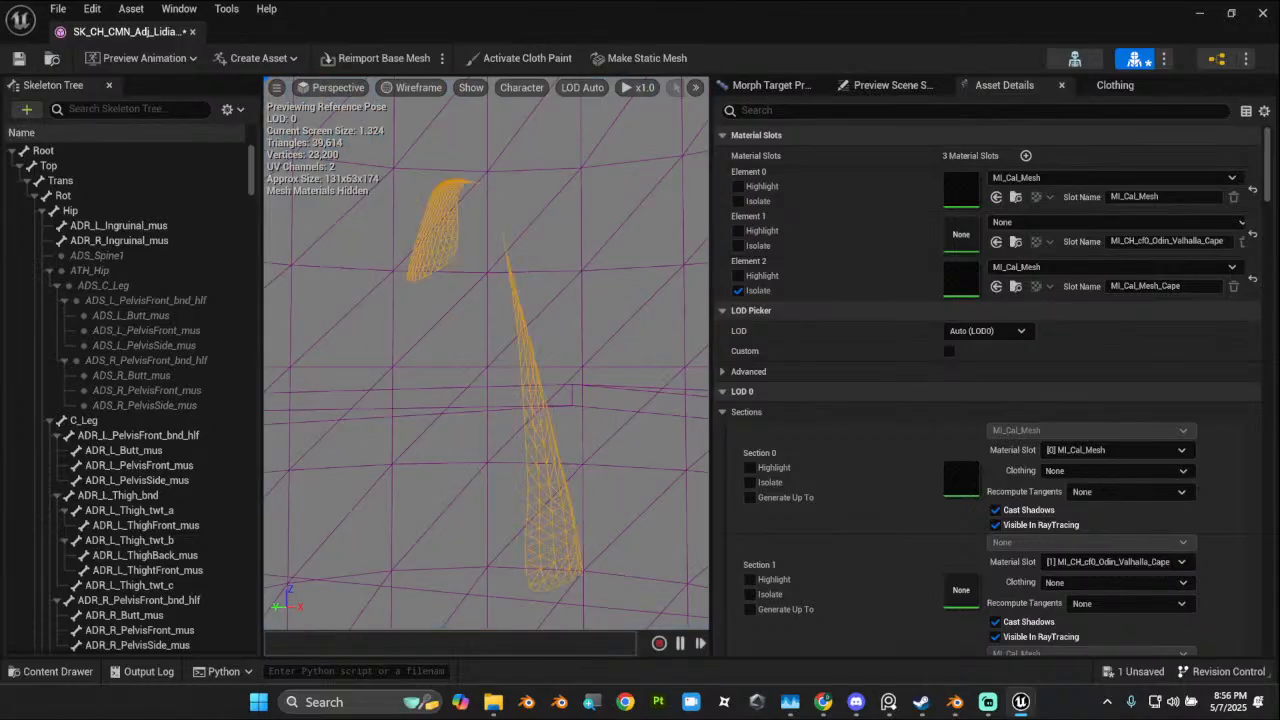
pyautogui.moveTo(591, 451); pyautogui.dragTo(611, 451, button='right')
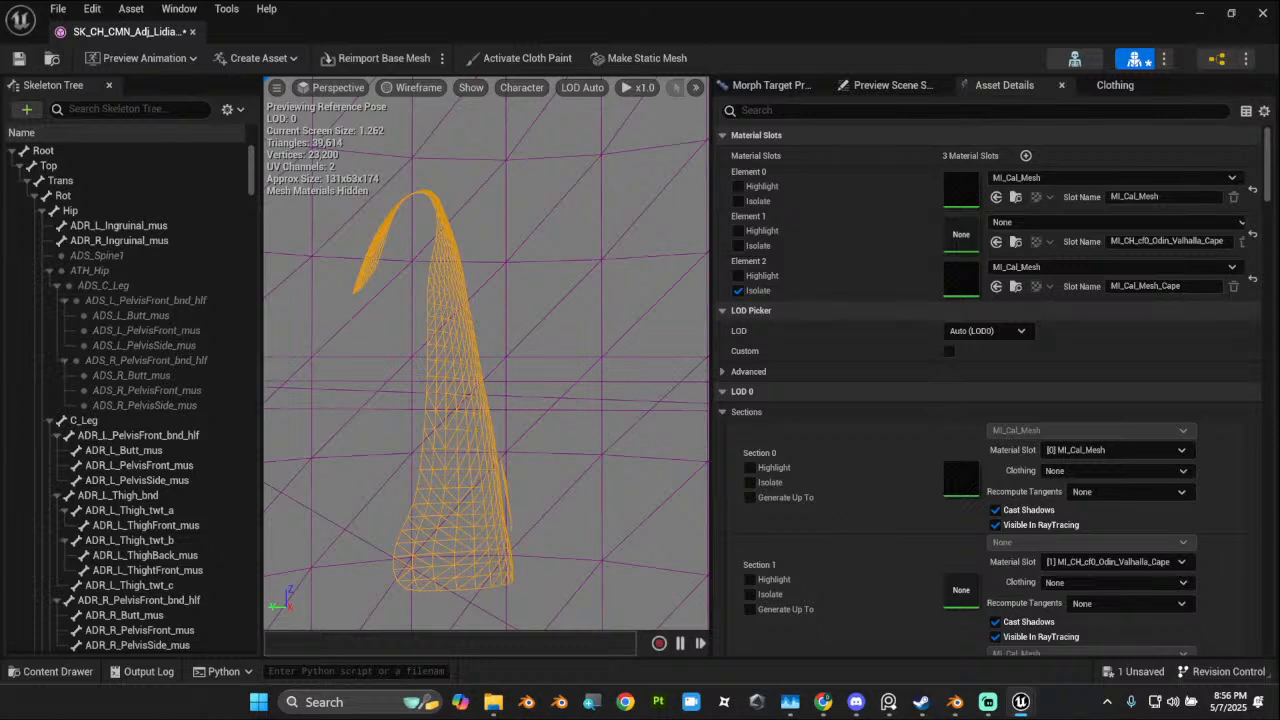
pyautogui.rightClick(457, 411)
pyautogui.moveTo(611, 508)
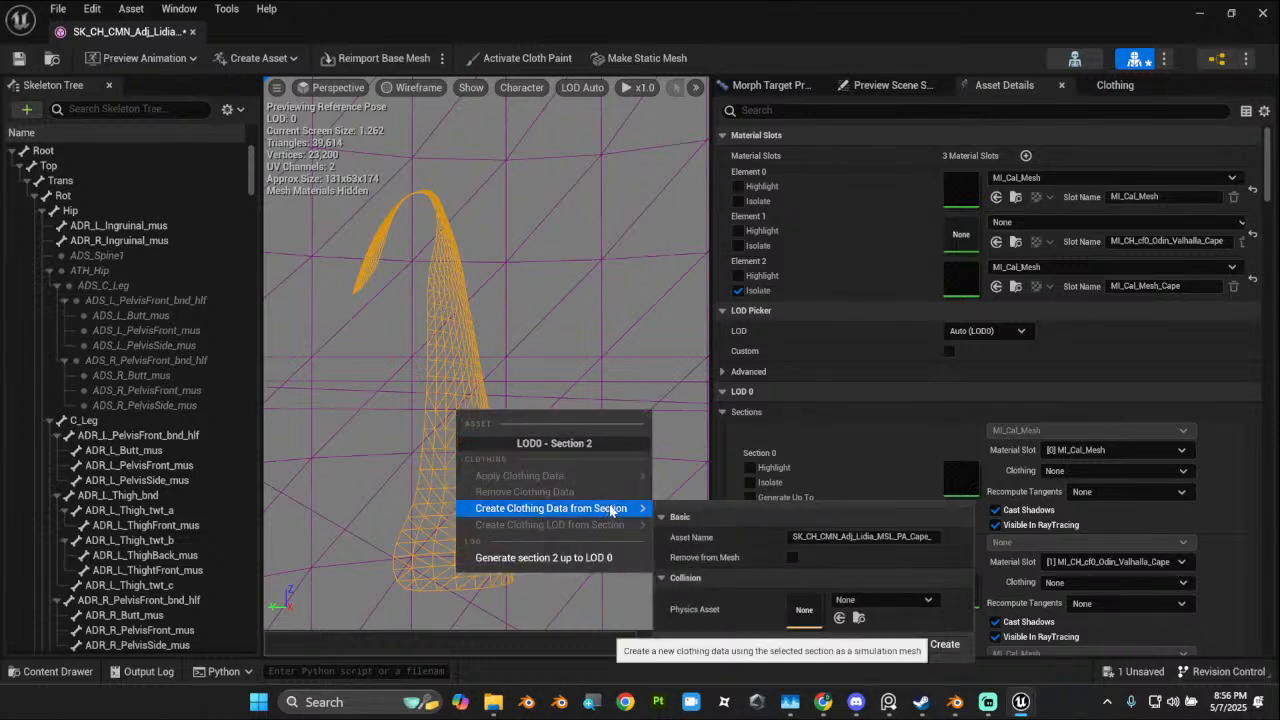
pyautogui.click(820, 538)
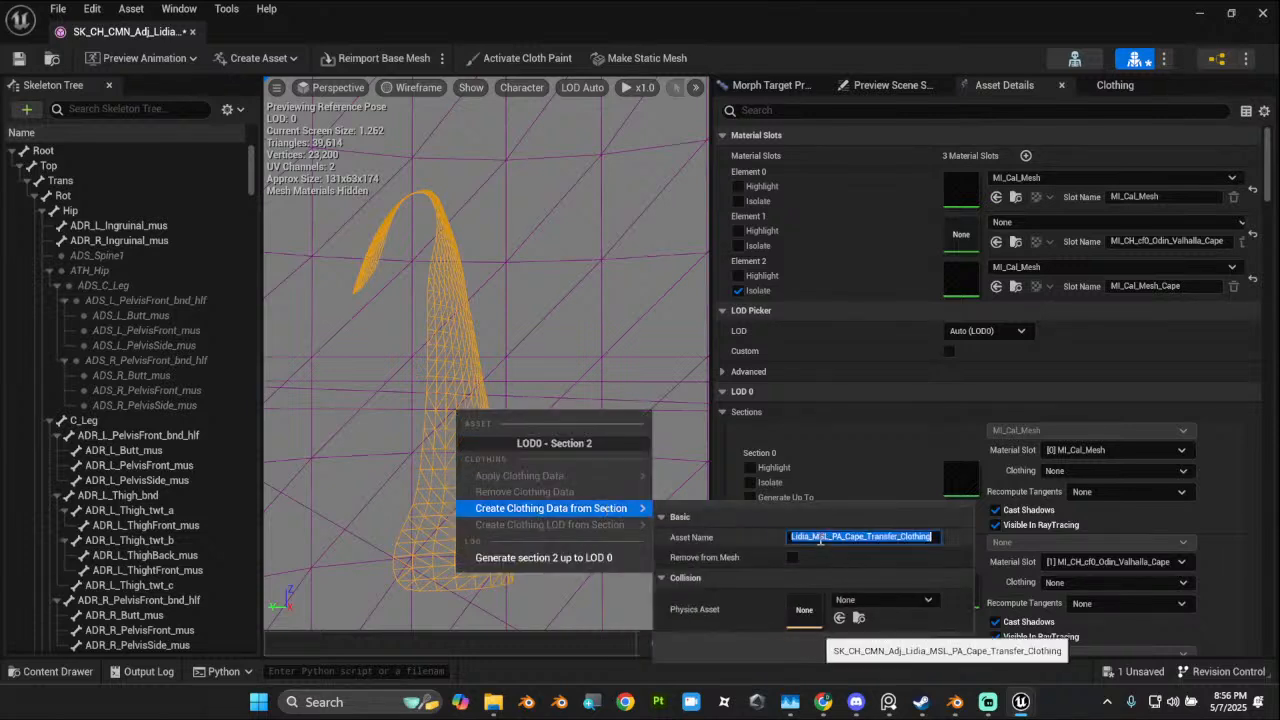
pyautogui.write('Cape_Transfer_Lidia')
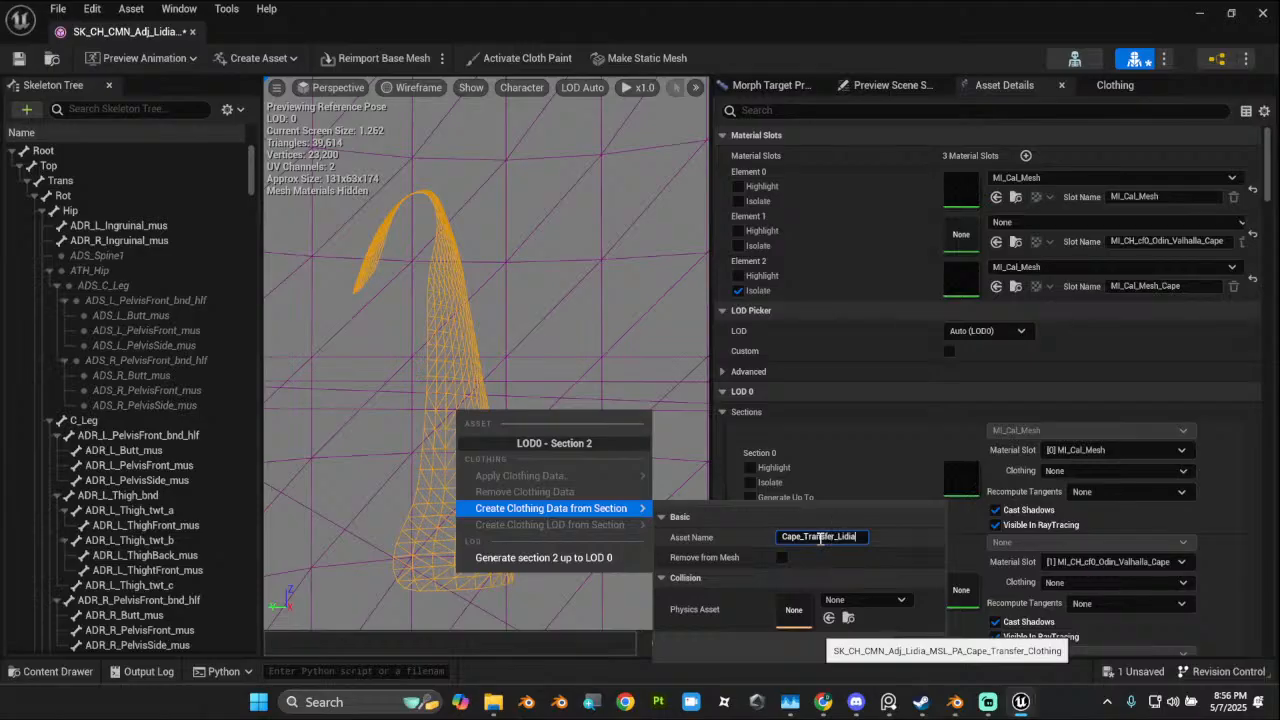
pyautogui.click(866, 577)
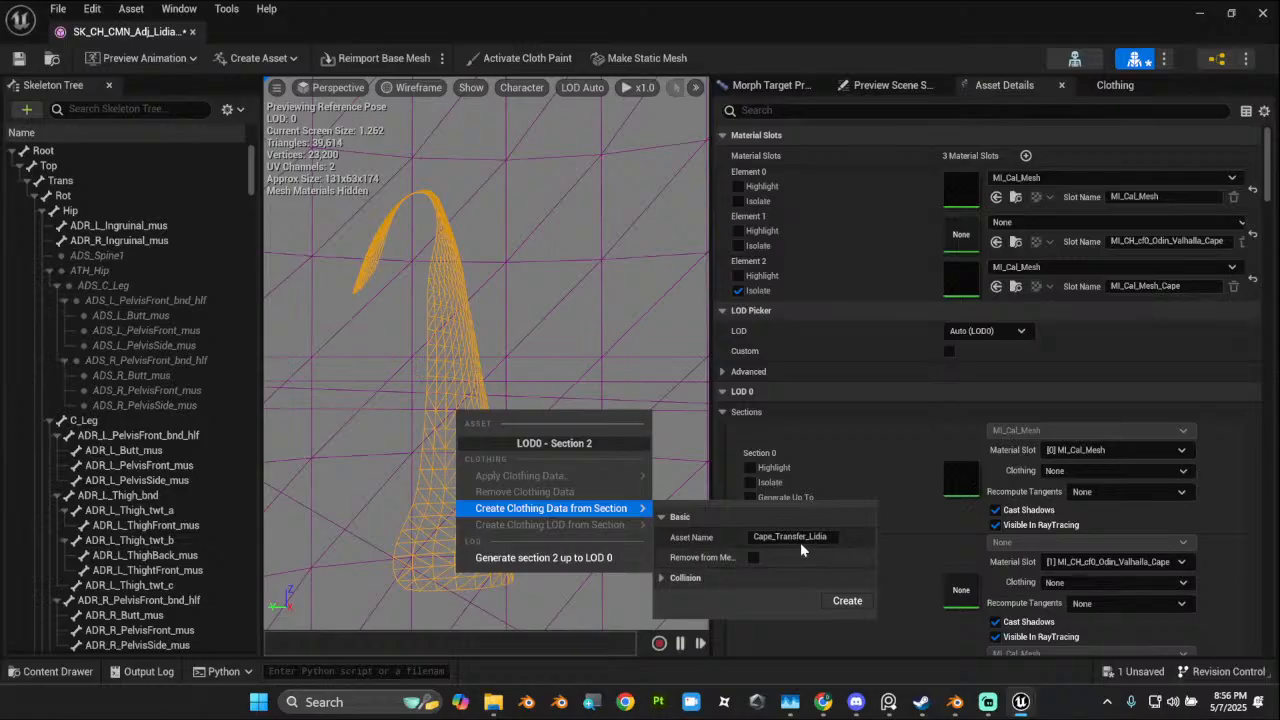
pyautogui.click(669, 579)
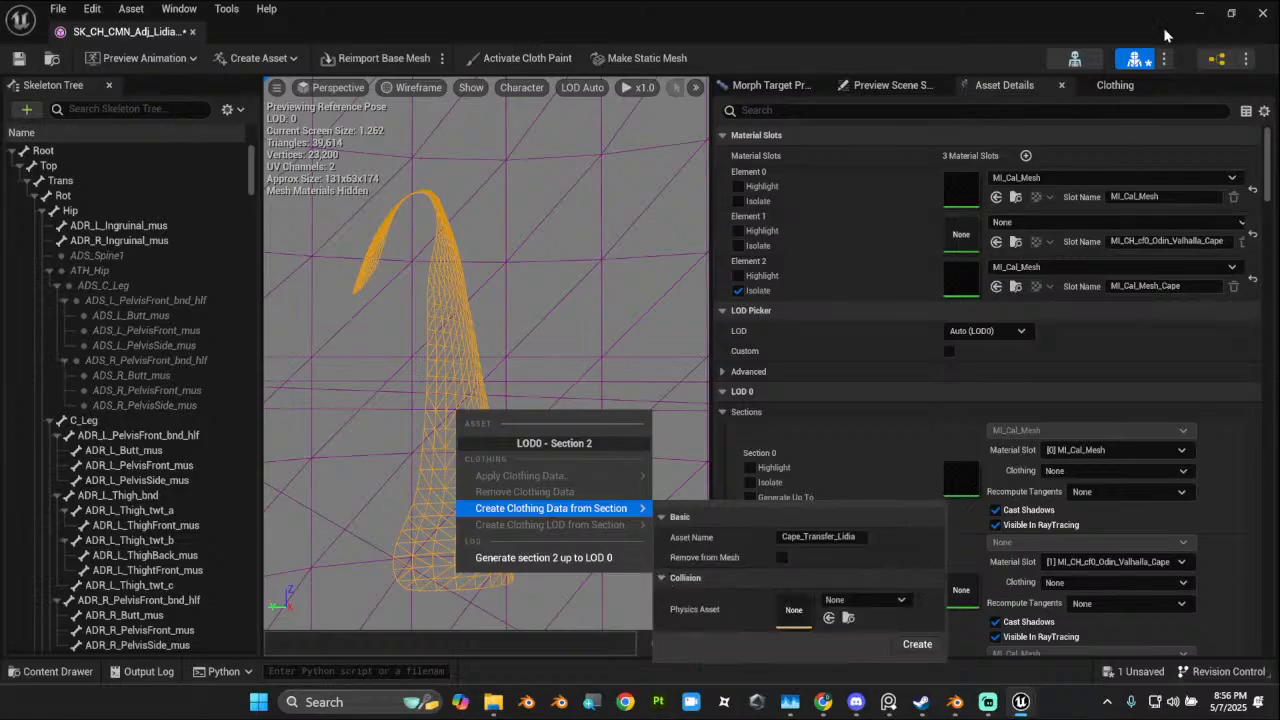
pyautogui.click(830, 537)
pyautogui.write('SK_CH_CMN_Adj_Lidia_MSL_PA_Cape_')
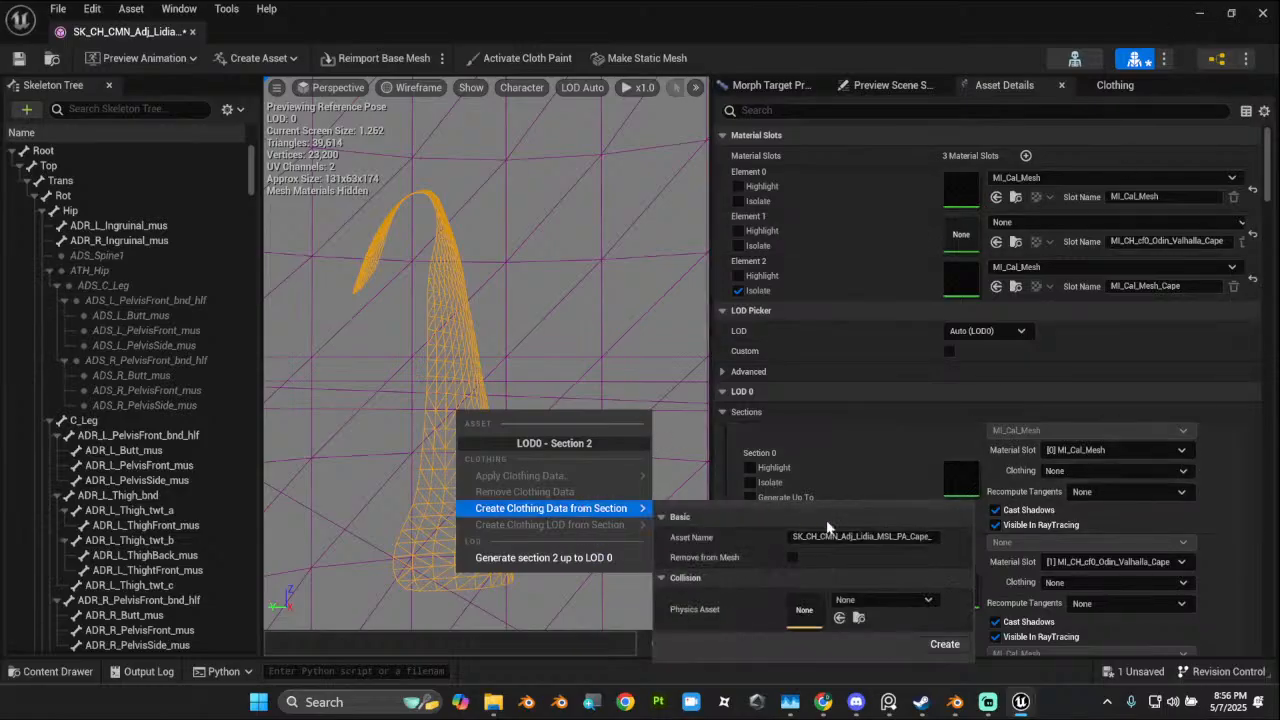
pyautogui.click(830, 537)
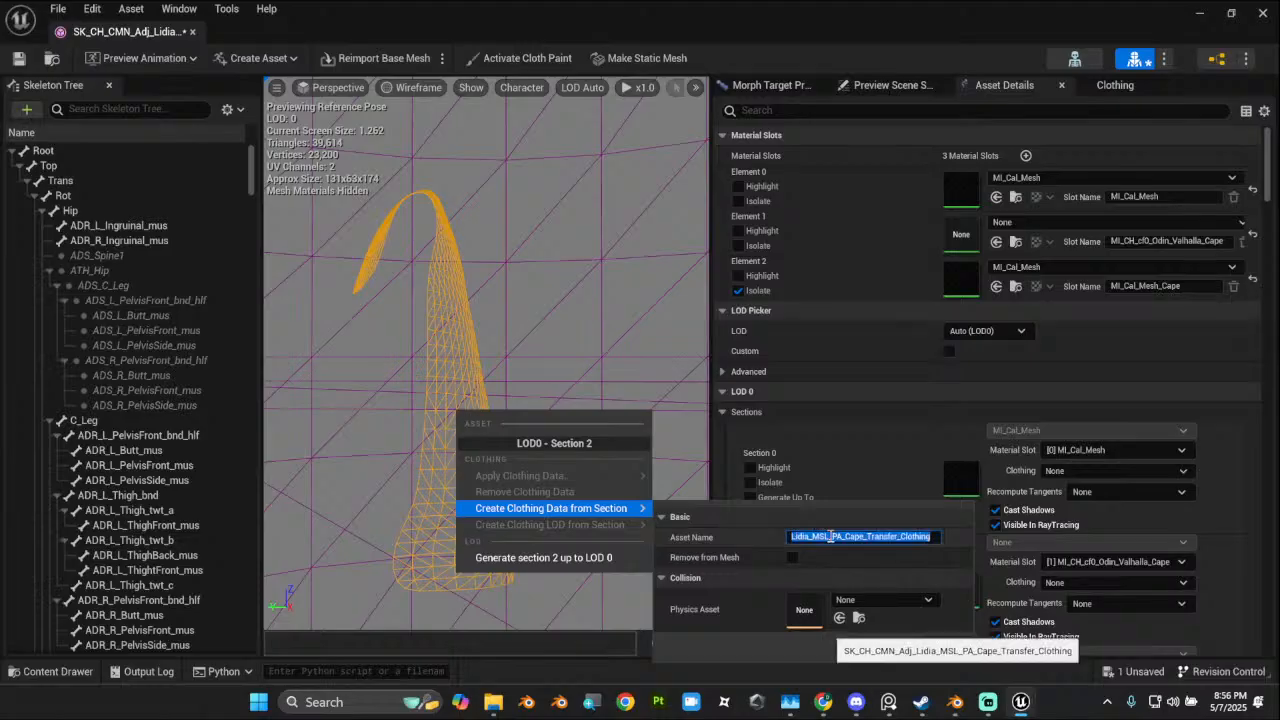
pyautogui.click(832, 543)
pyautogui.rightClick(832, 545)
pyautogui.click(945, 644)
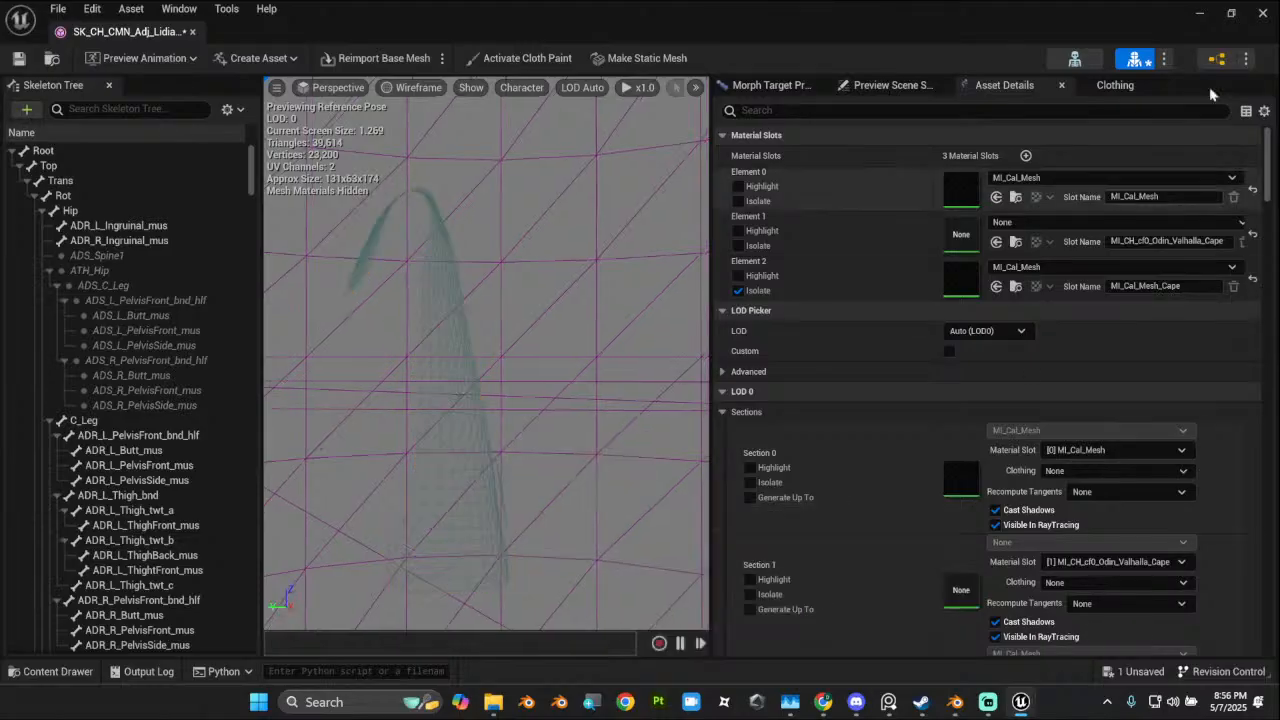
# Step: Create clothing data from cape Section 2 named Cape_Txfr_Lidia, using the body physics asset selected in the Content Browser for collision
pyautogui.click(1232, 13)
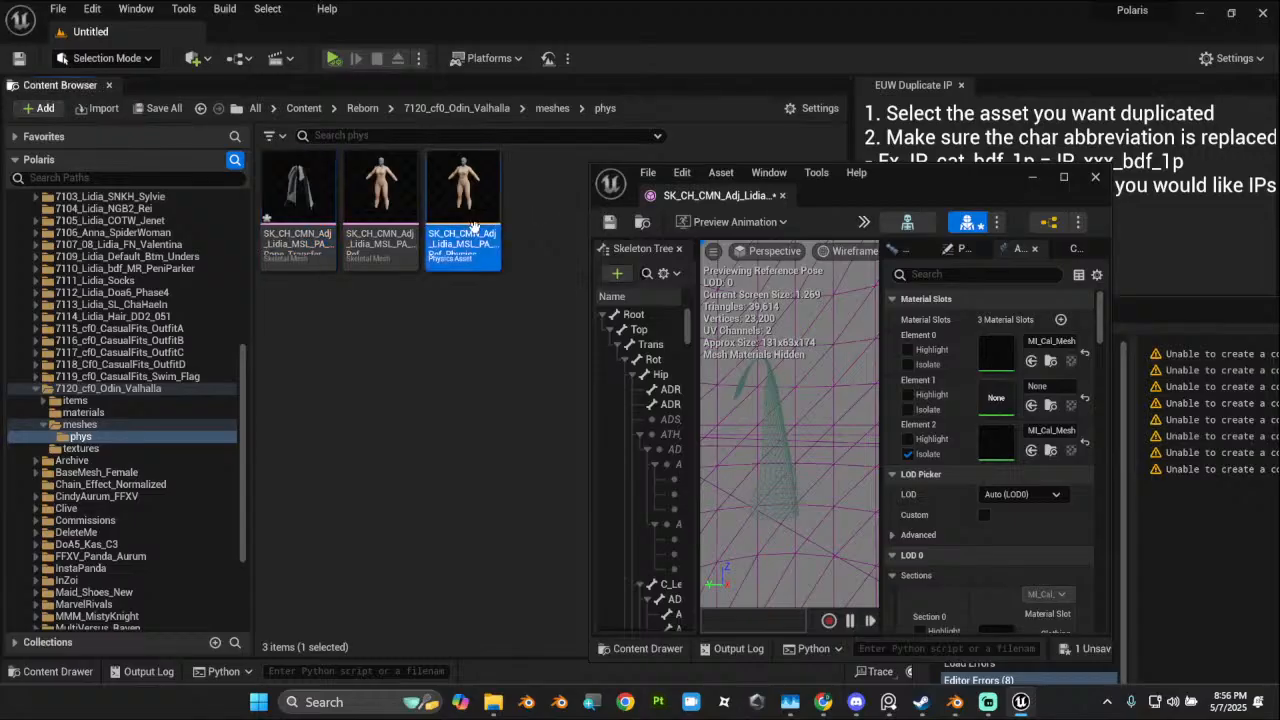
pyautogui.moveTo(919, 182); pyautogui.dragTo(942, 94)
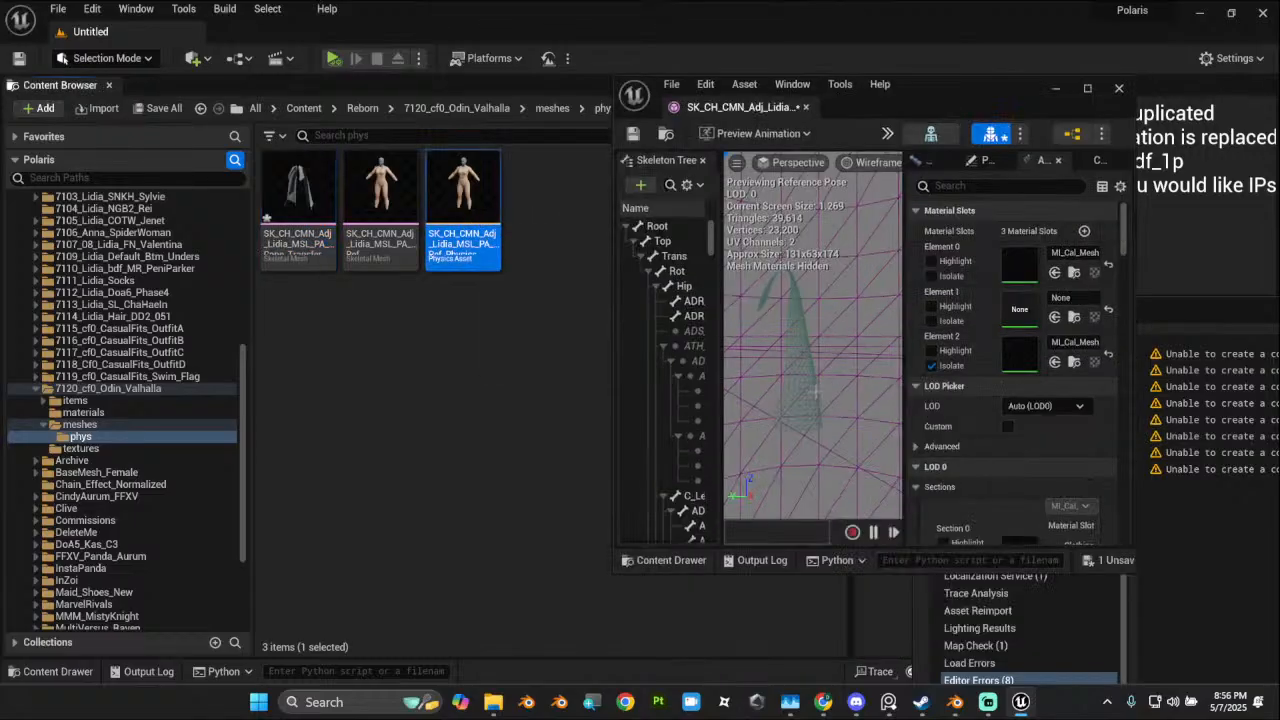
pyautogui.rightClick(810, 397)
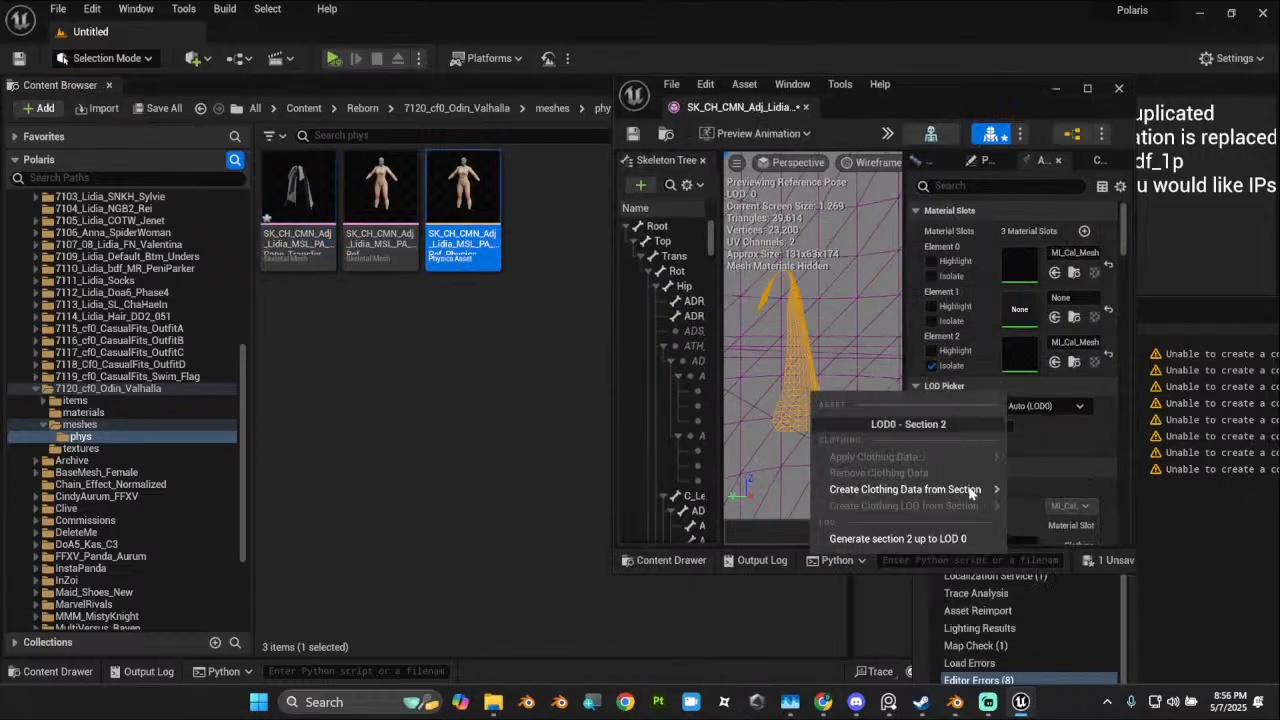
pyautogui.moveTo(971, 490)
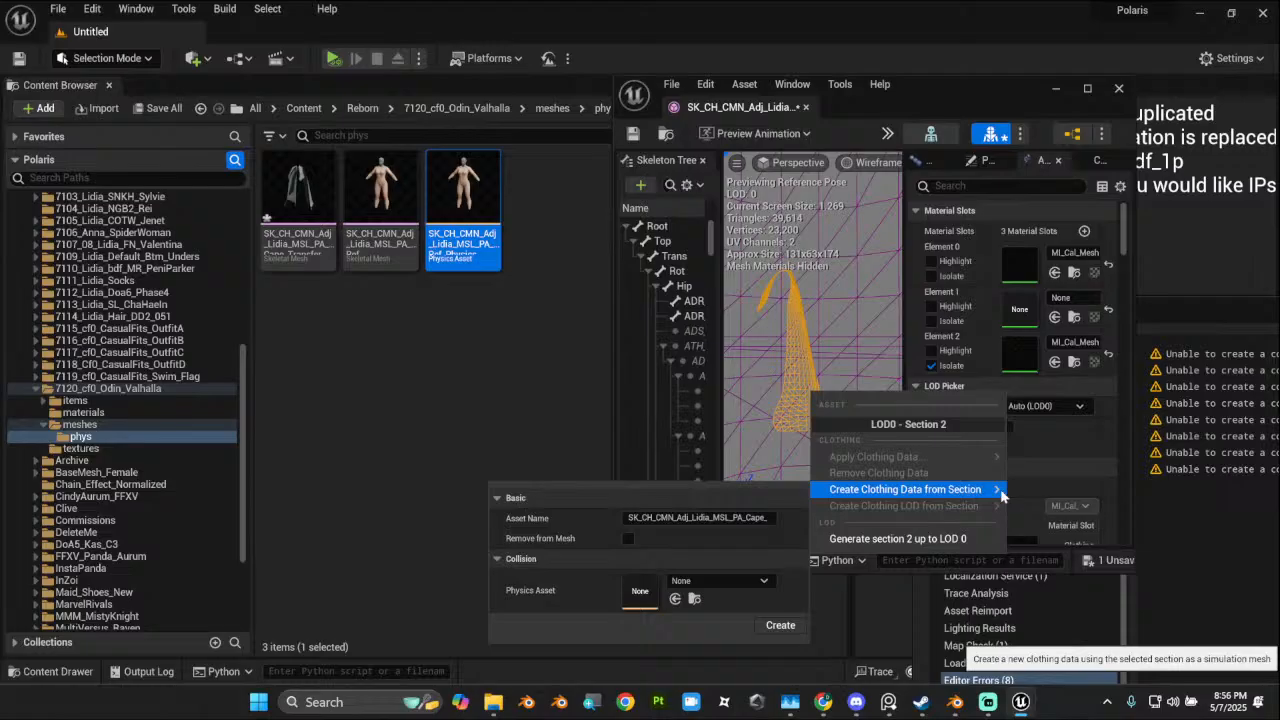
pyautogui.click(758, 520)
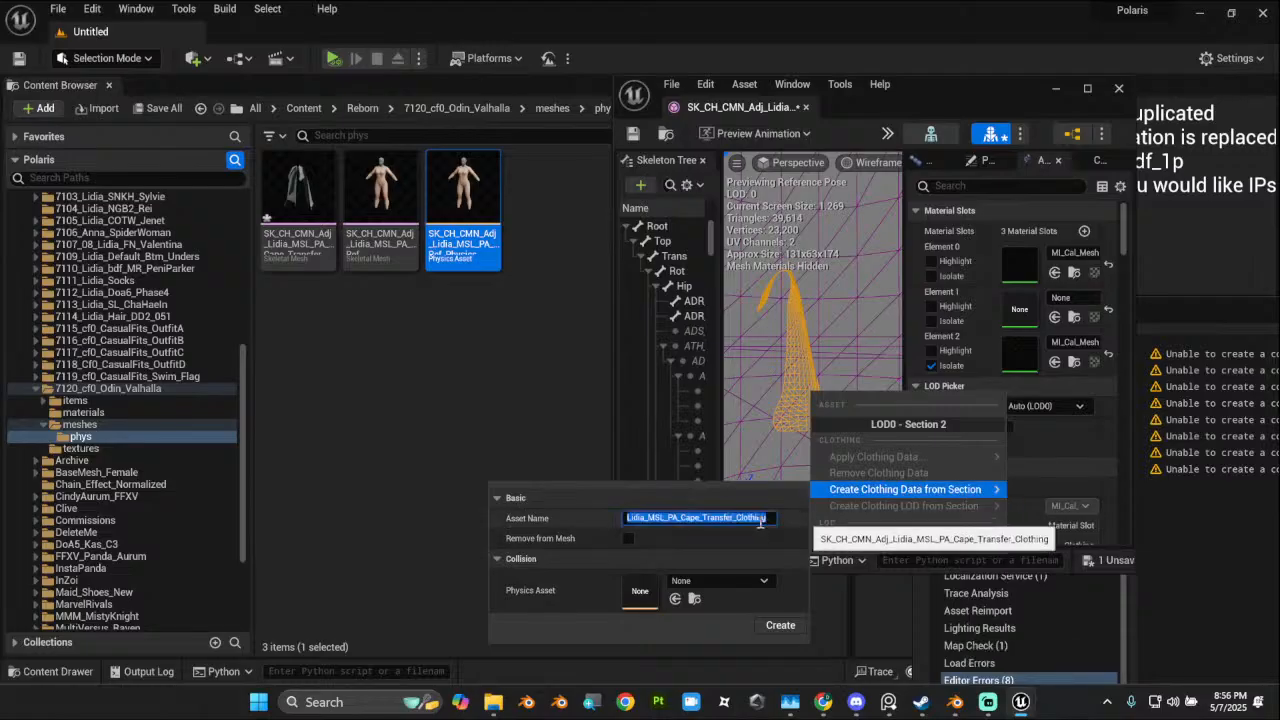
pyautogui.write('Cape_Txfr_Lidia')
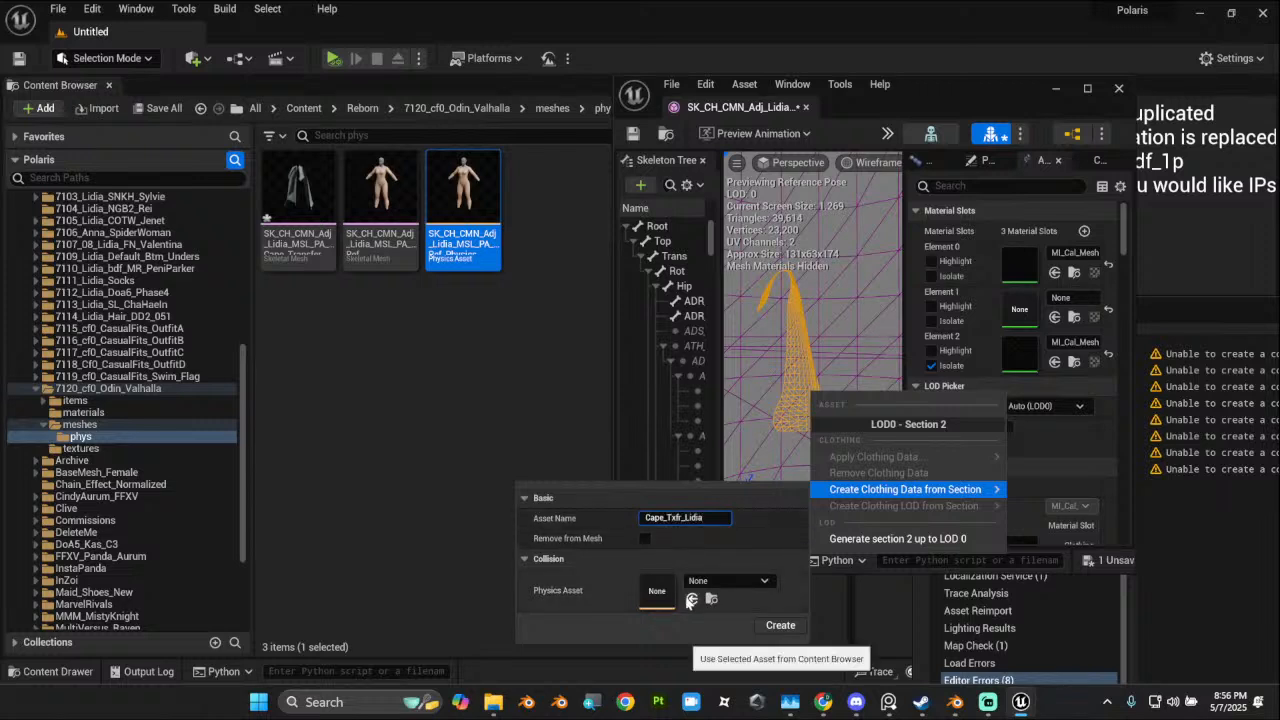
pyautogui.click(691, 598)
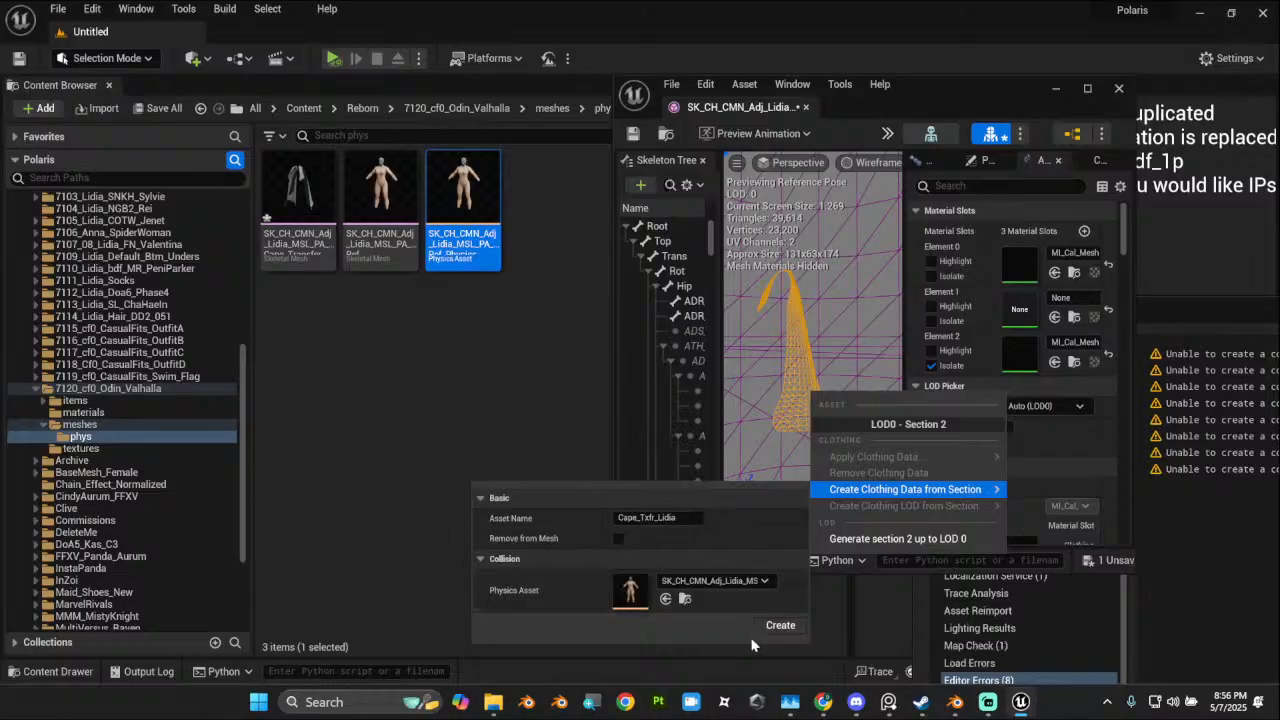
pyautogui.click(780, 626)
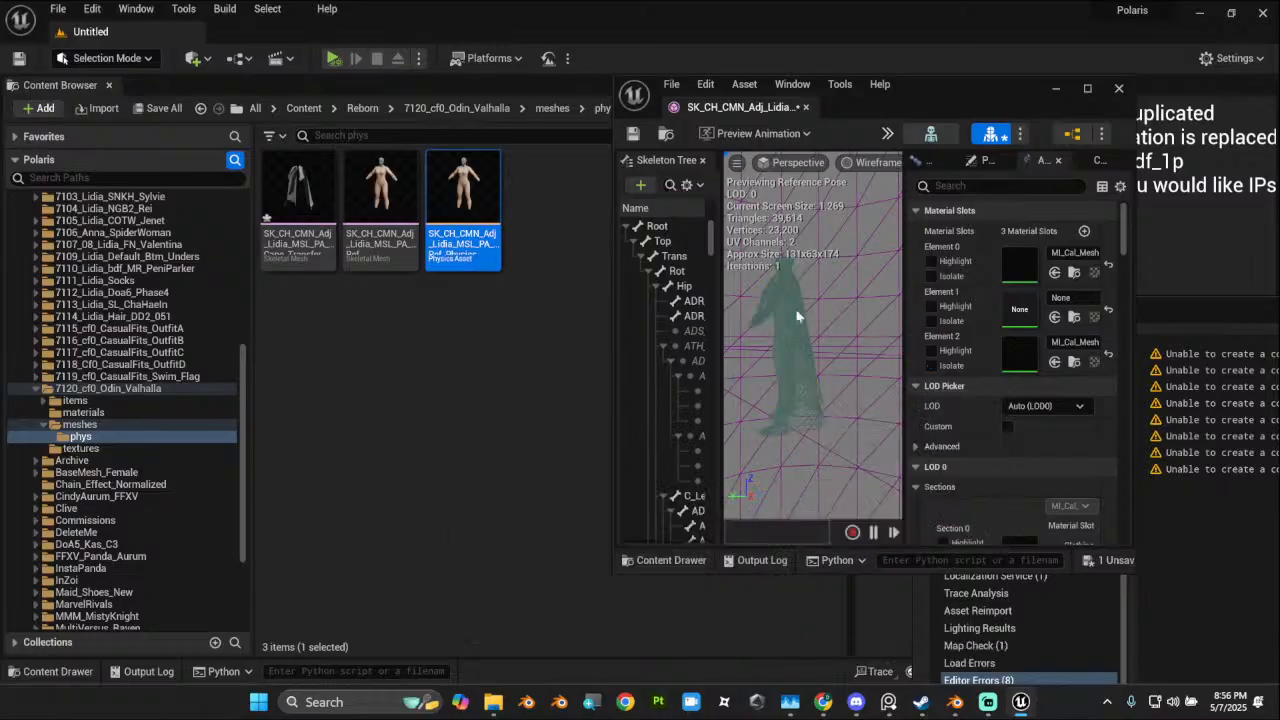
# Step: Maximize the mesh editor, save the cape skeletal mesh and restore the Lit view
pyautogui.click(808, 403)
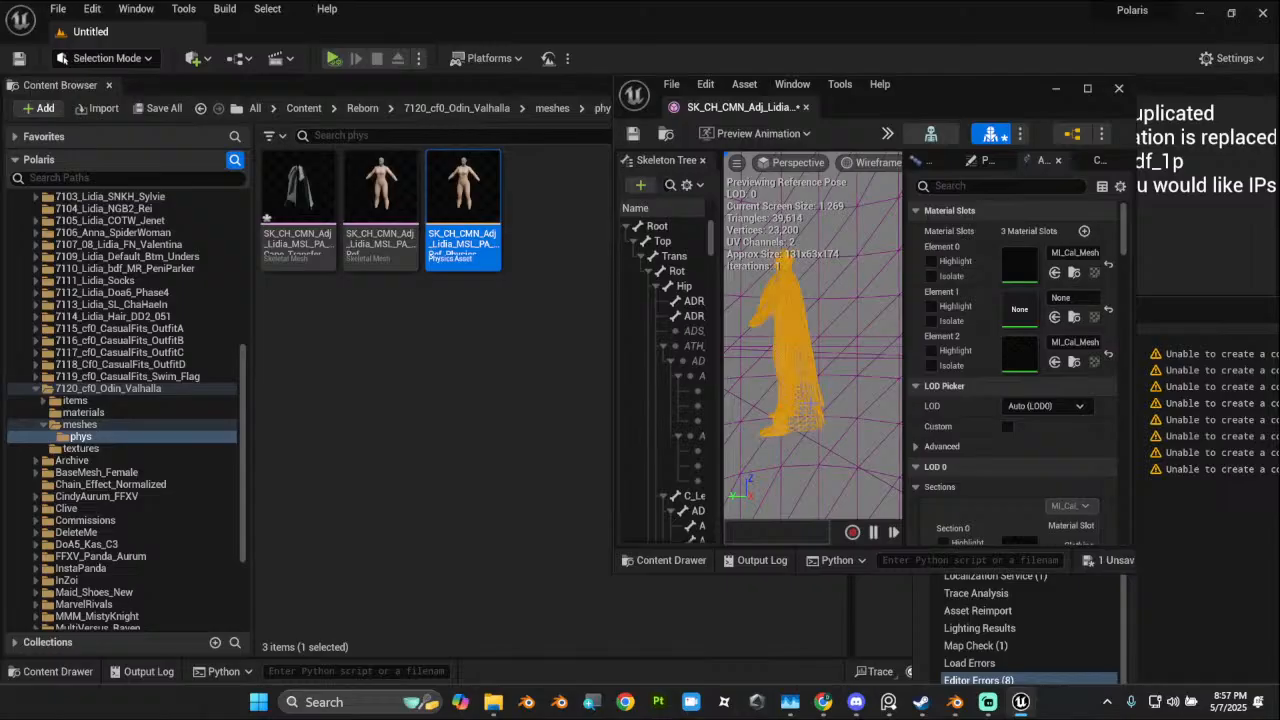
pyautogui.click(1087, 88)
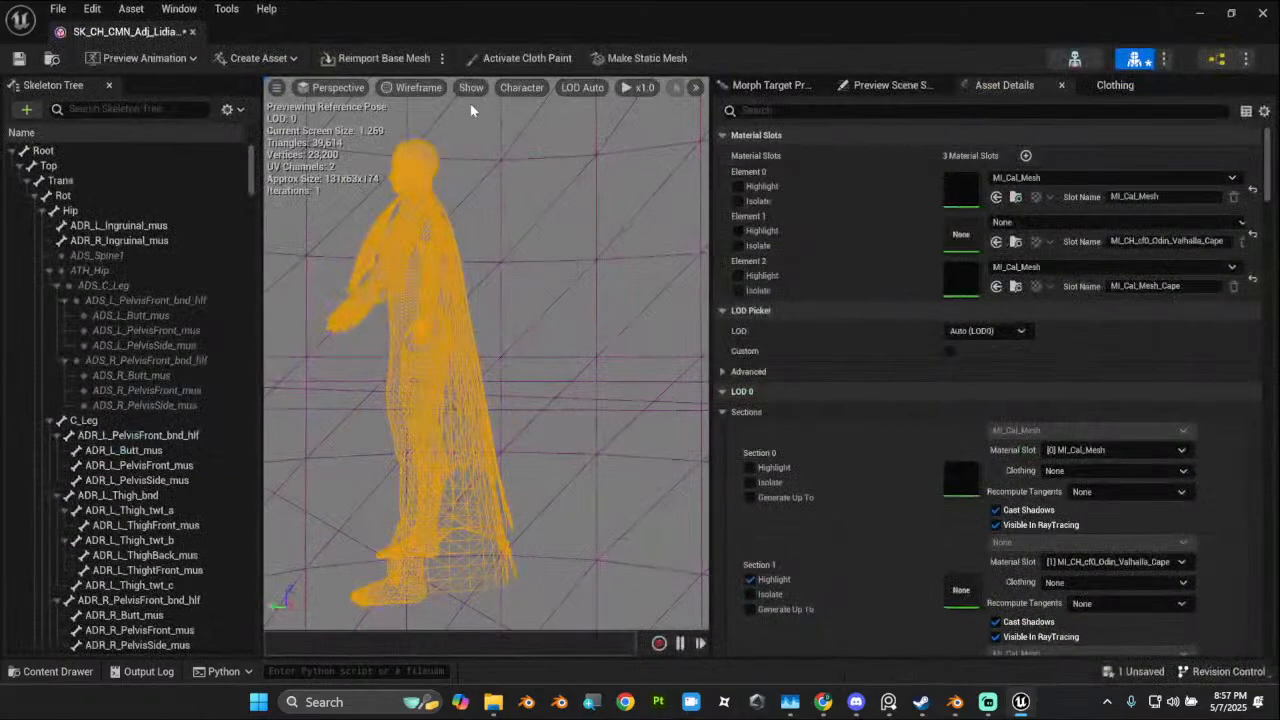
pyautogui.click(18, 57)
pyautogui.click(412, 88)
pyautogui.click(433, 129)
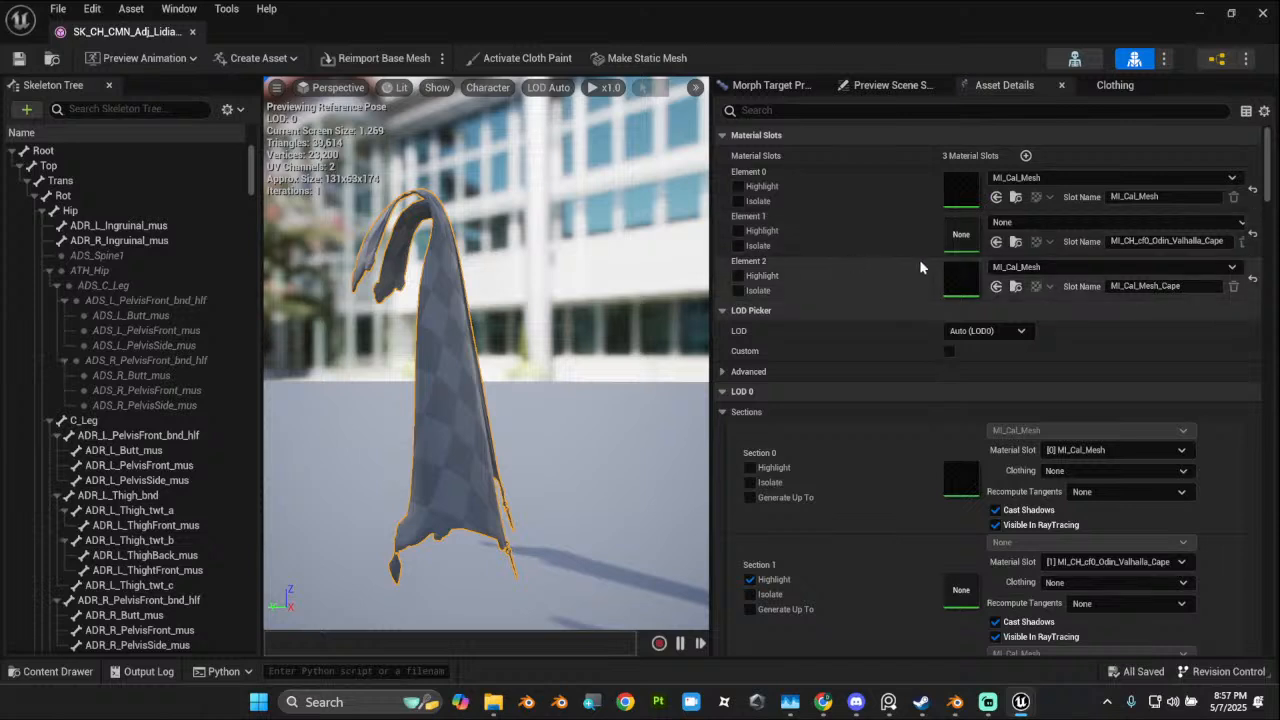
# Step: Try to apply the Cape_Txfr_Lidia_0 - LOD0 clothing data to Section 1, with the MI_CH_cf0_Odin_Valhalla_Cape slot isolated
pyautogui.click(739, 247)
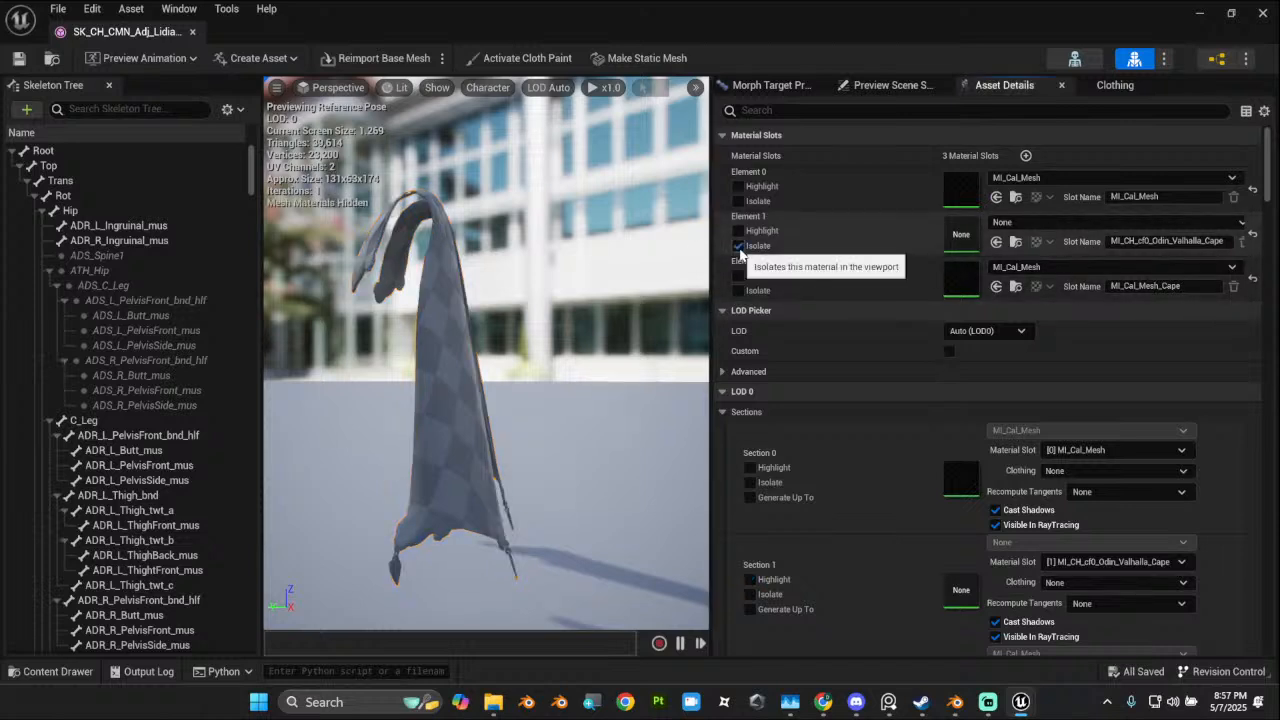
pyautogui.click(445, 396)
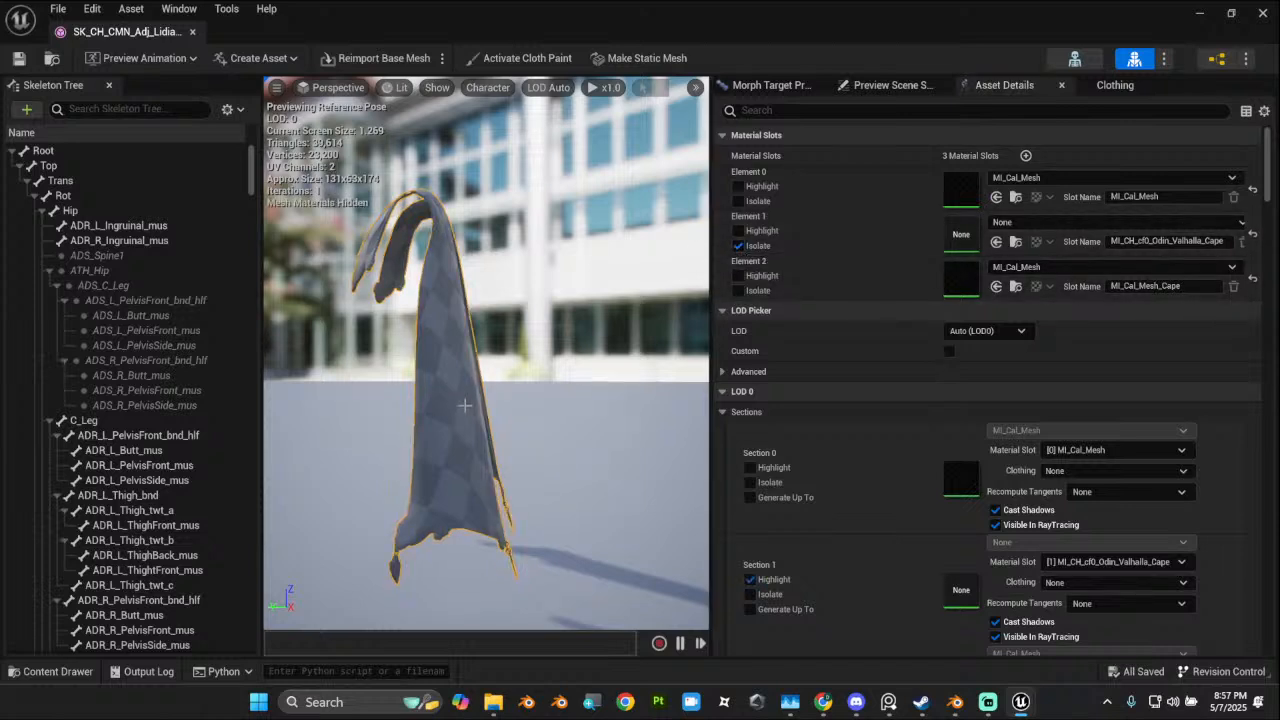
pyautogui.rightClick(465, 410)
pyautogui.moveTo(610, 476)
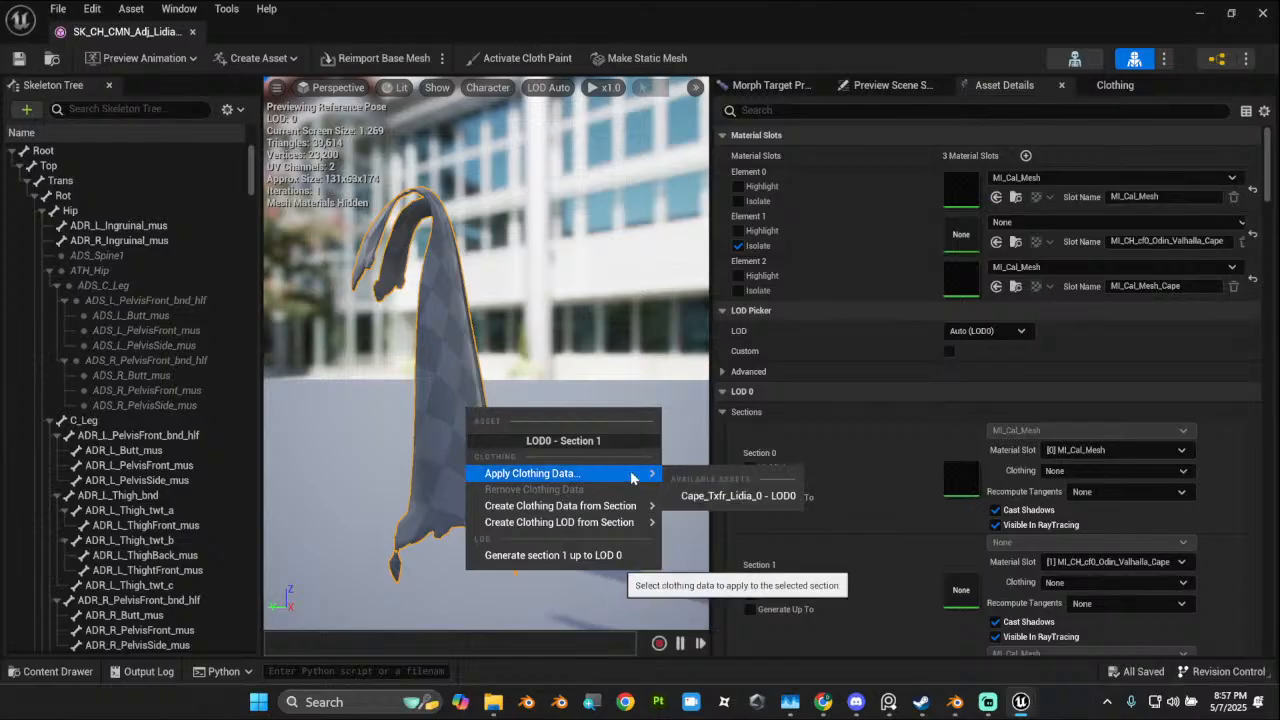
pyautogui.click(716, 497)
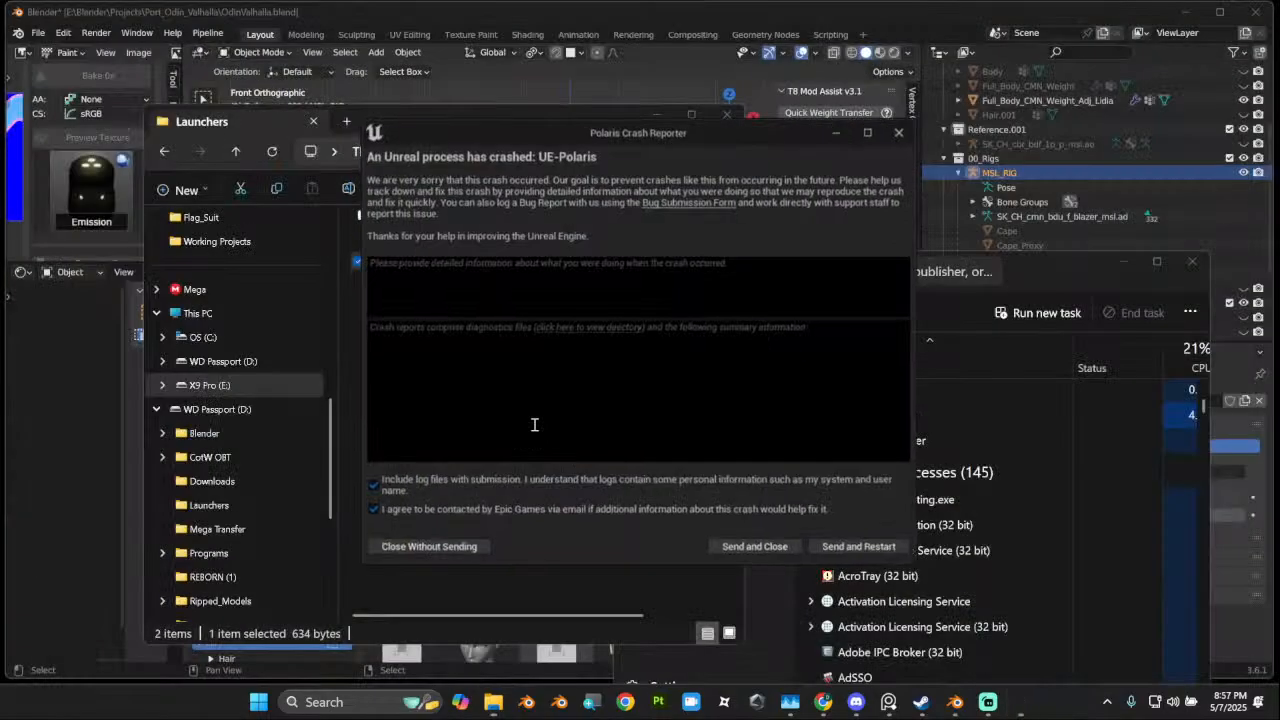
# Step: Send the crash report with a restart of the Polaris editor and reopen the cape transfer skeletal mesh in a maximized window
pyautogui.click(857, 548)
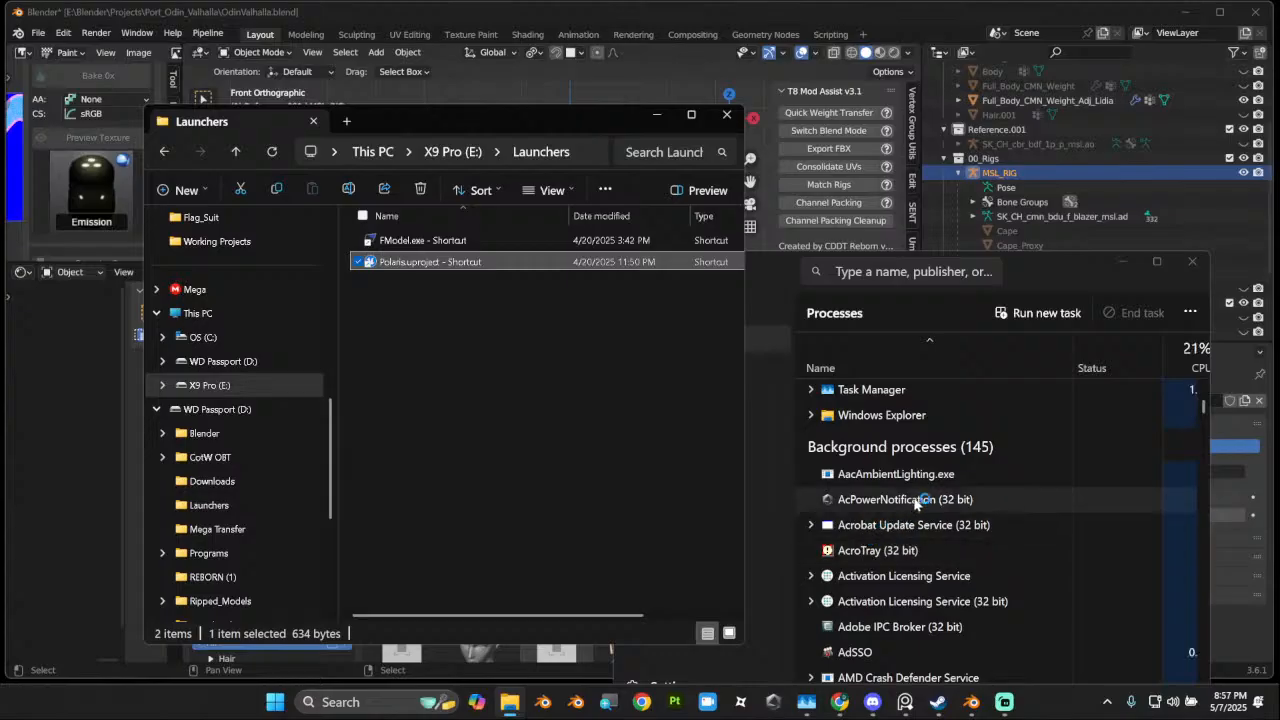
pyautogui.click(940, 470)
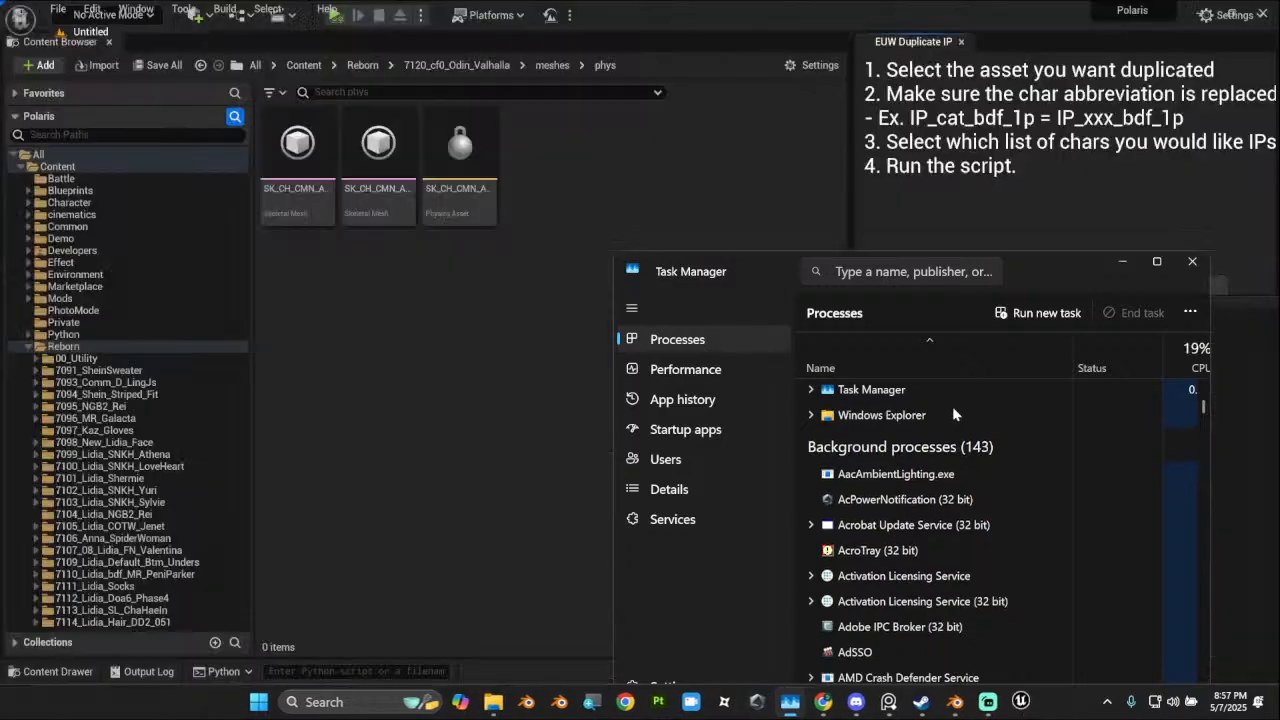
pyautogui.click(297, 188)
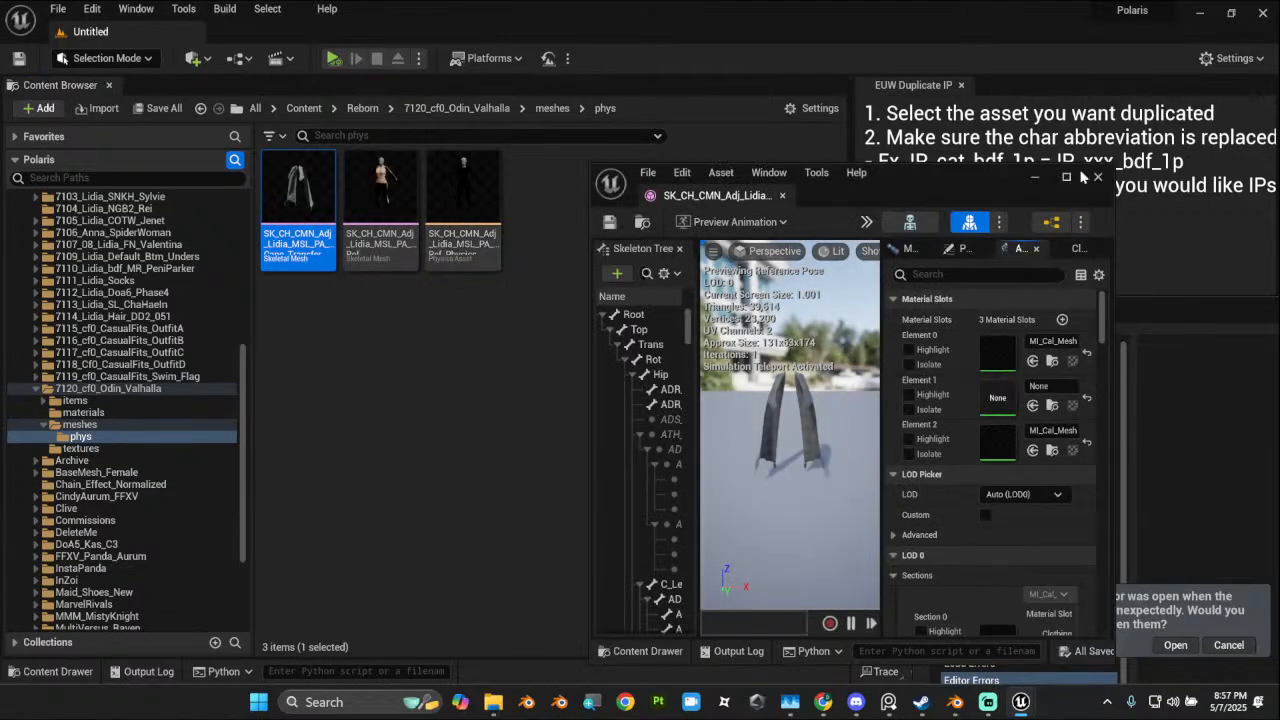
pyautogui.click(1068, 178)
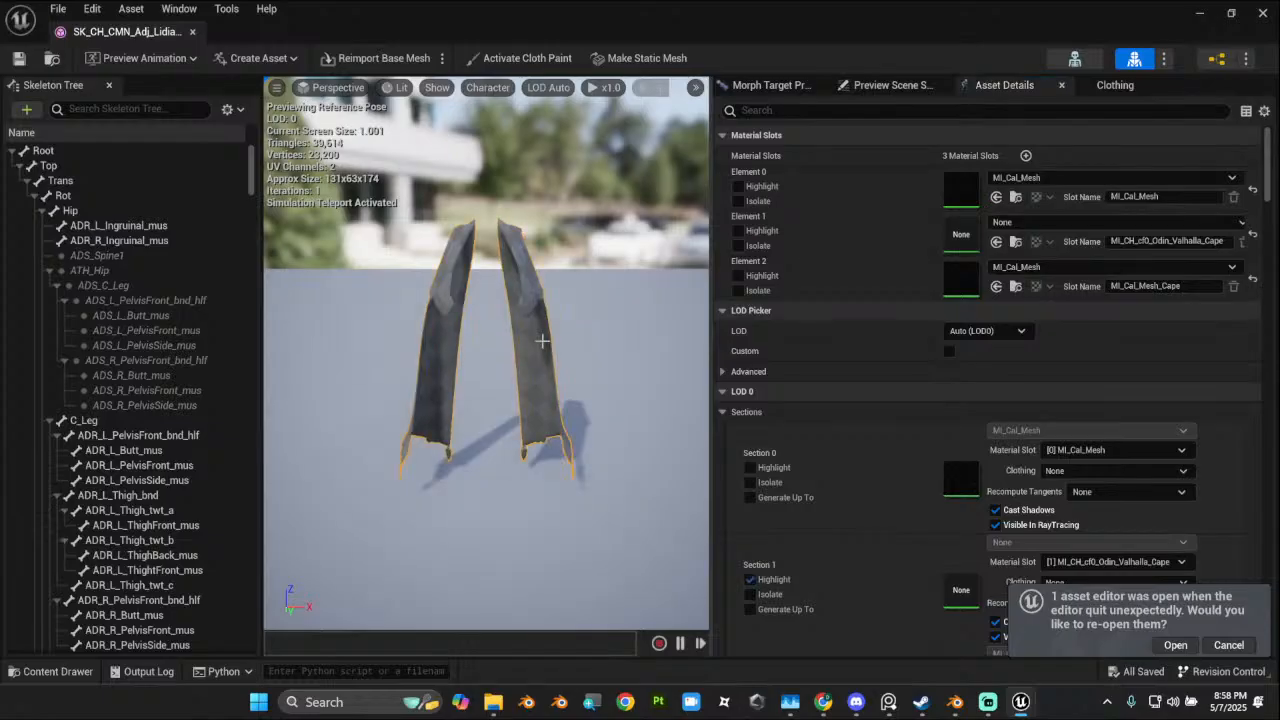
# Step: Isolate the MI_CH_cf0_Odin_Valhalla_Cape slot, apply the Cape_Txfr_Lidia_0 - LOD0 clothing data to Section 1, and save the mesh
pyautogui.click(740, 246)
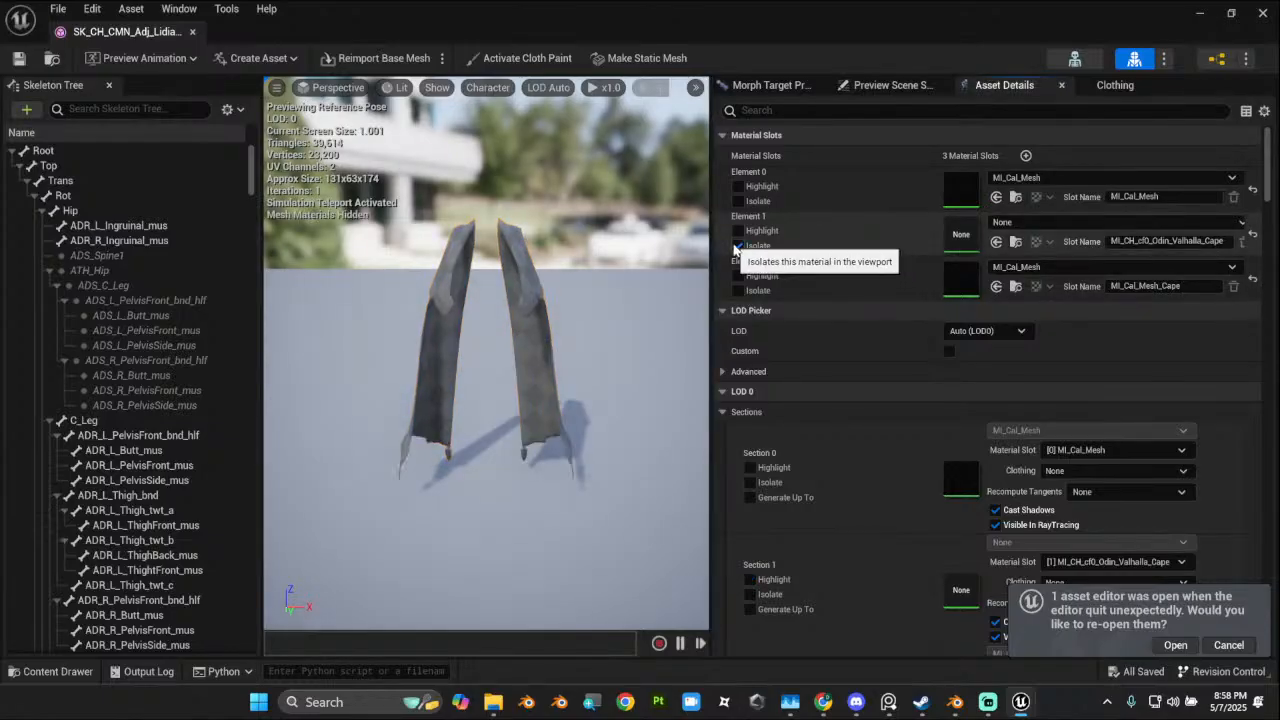
pyautogui.rightClick(538, 334)
pyautogui.moveTo(632, 402)
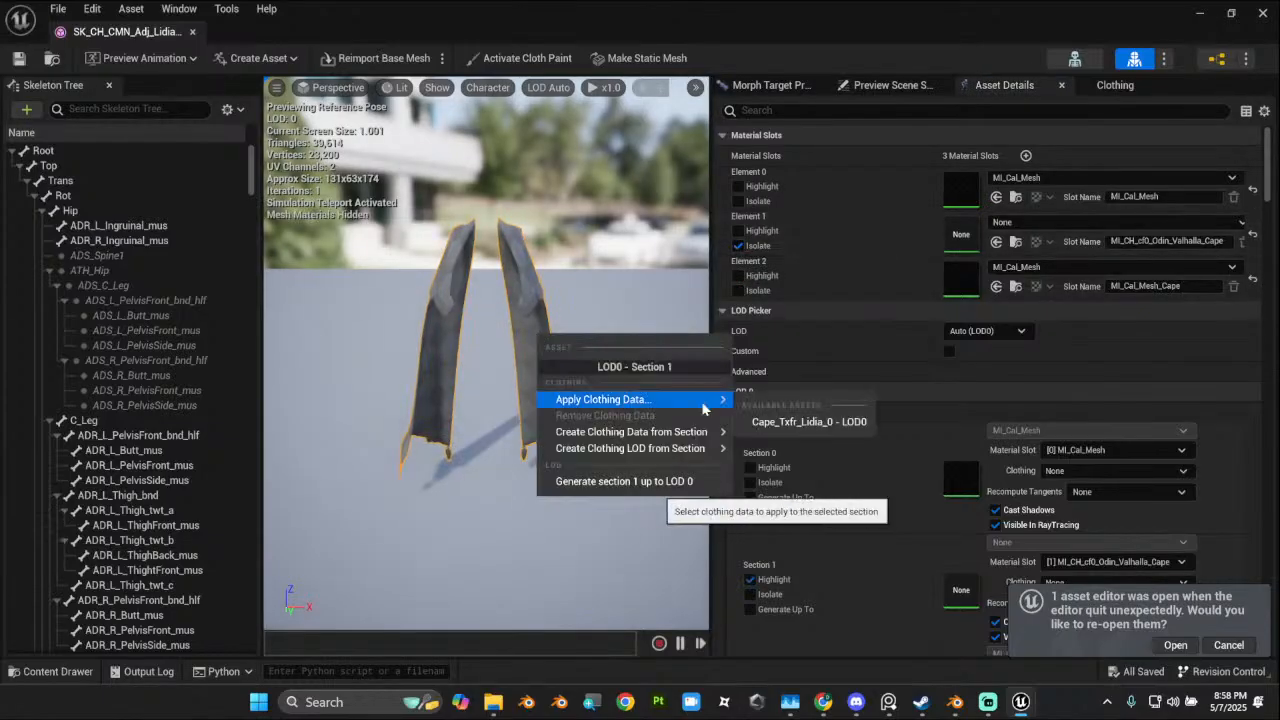
pyautogui.click(803, 428)
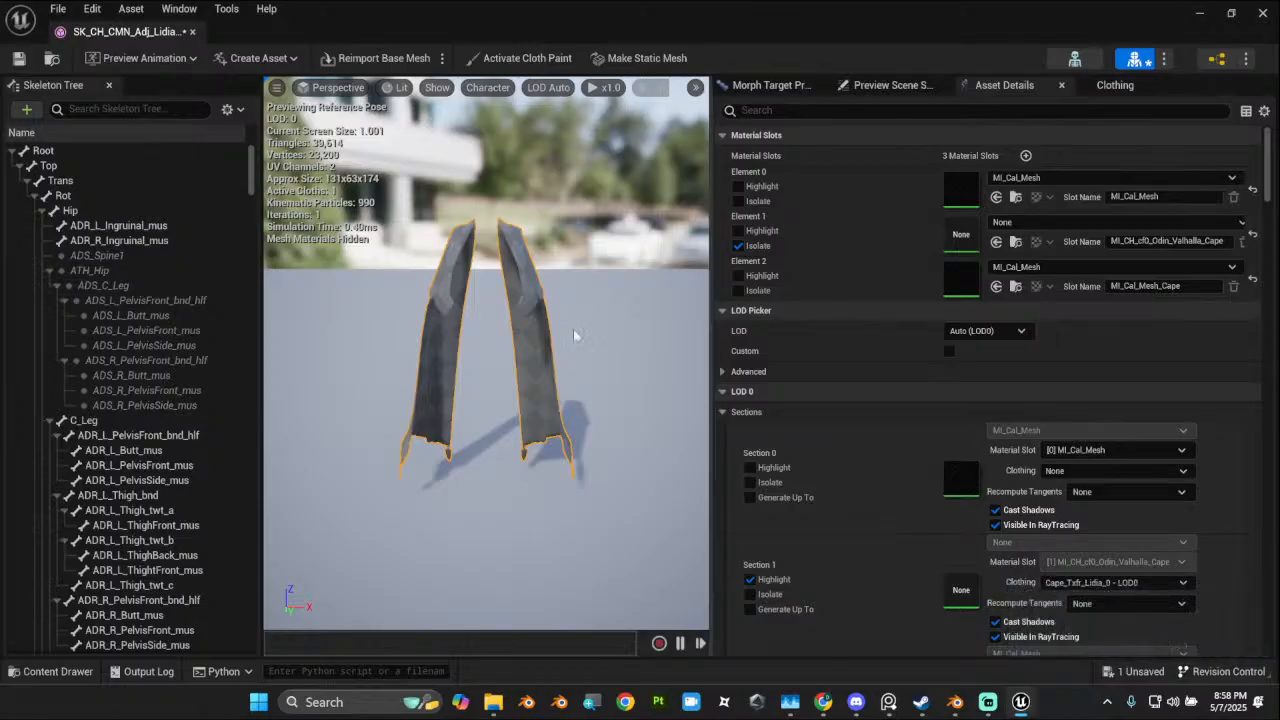
pyautogui.click(18, 58)
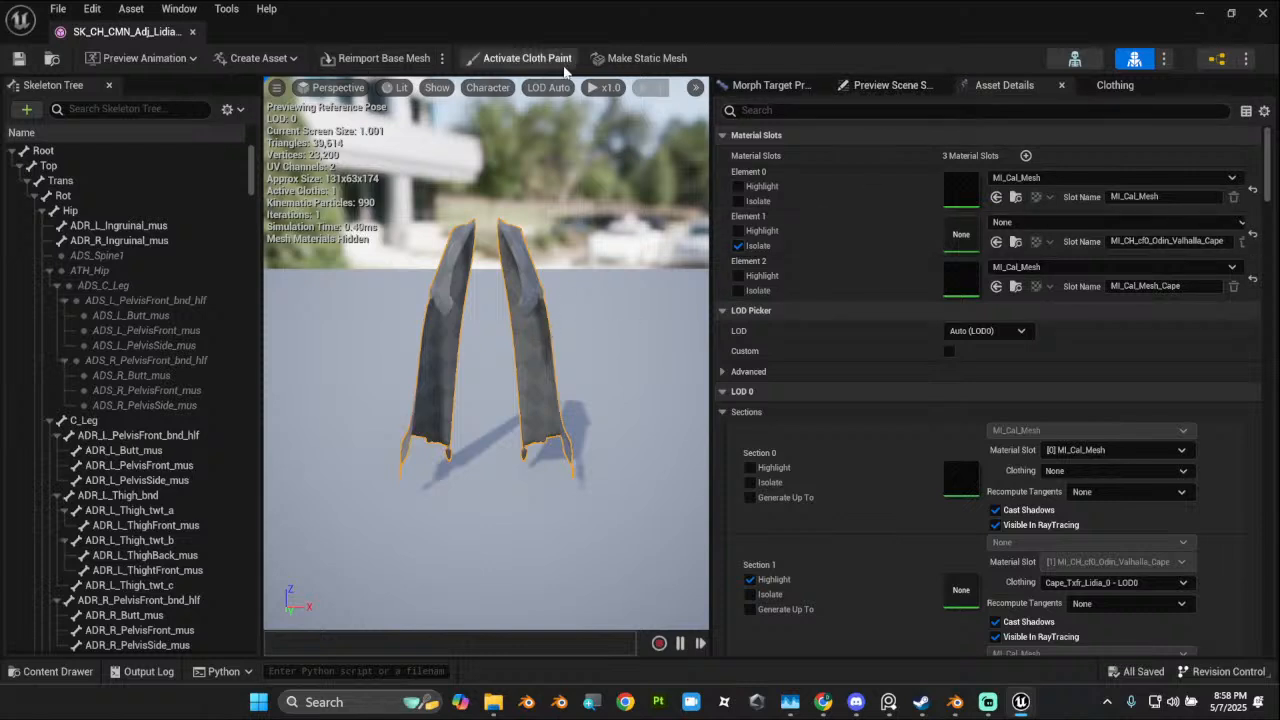
# Step: Activate cloth painting and turn off the isolation of the MI_CH_cf0_Odin_Valhalla_Cape material slot
pyautogui.click(527, 60)
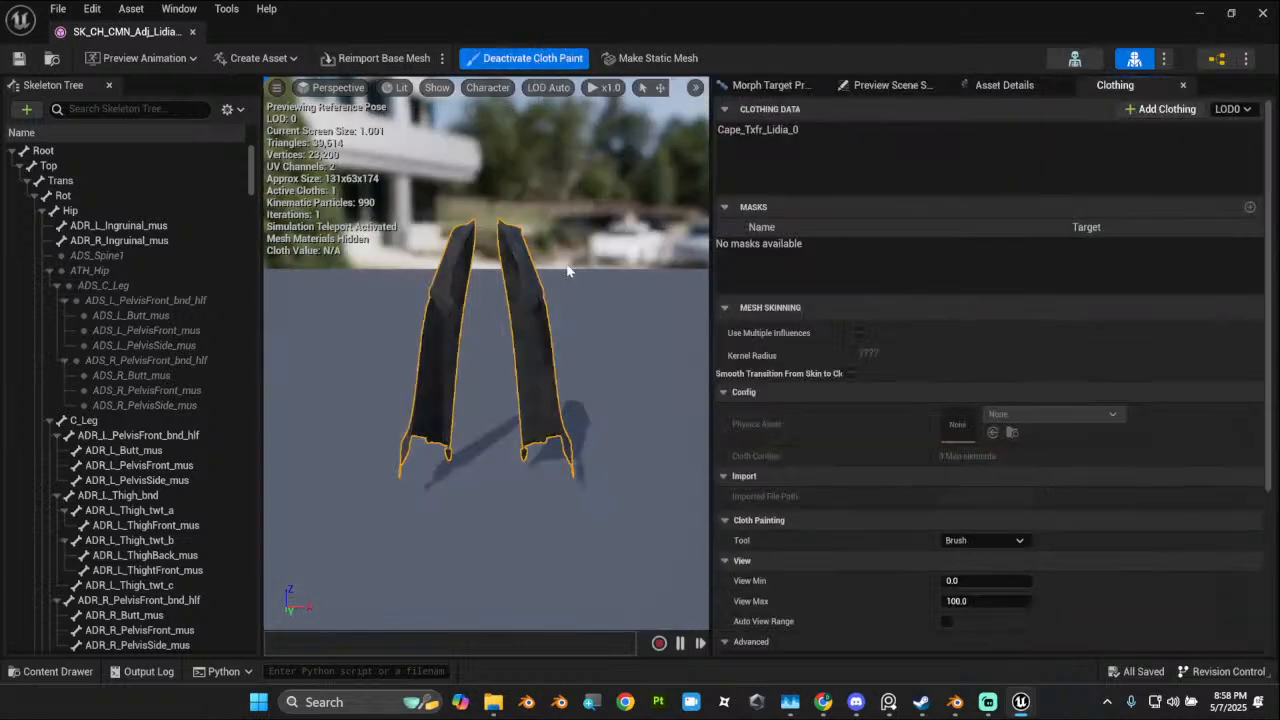
pyautogui.keyDown('alt'); pyautogui.moveTo(616, 346); pyautogui.dragTo(310, 334); pyautogui.keyUp('alt')
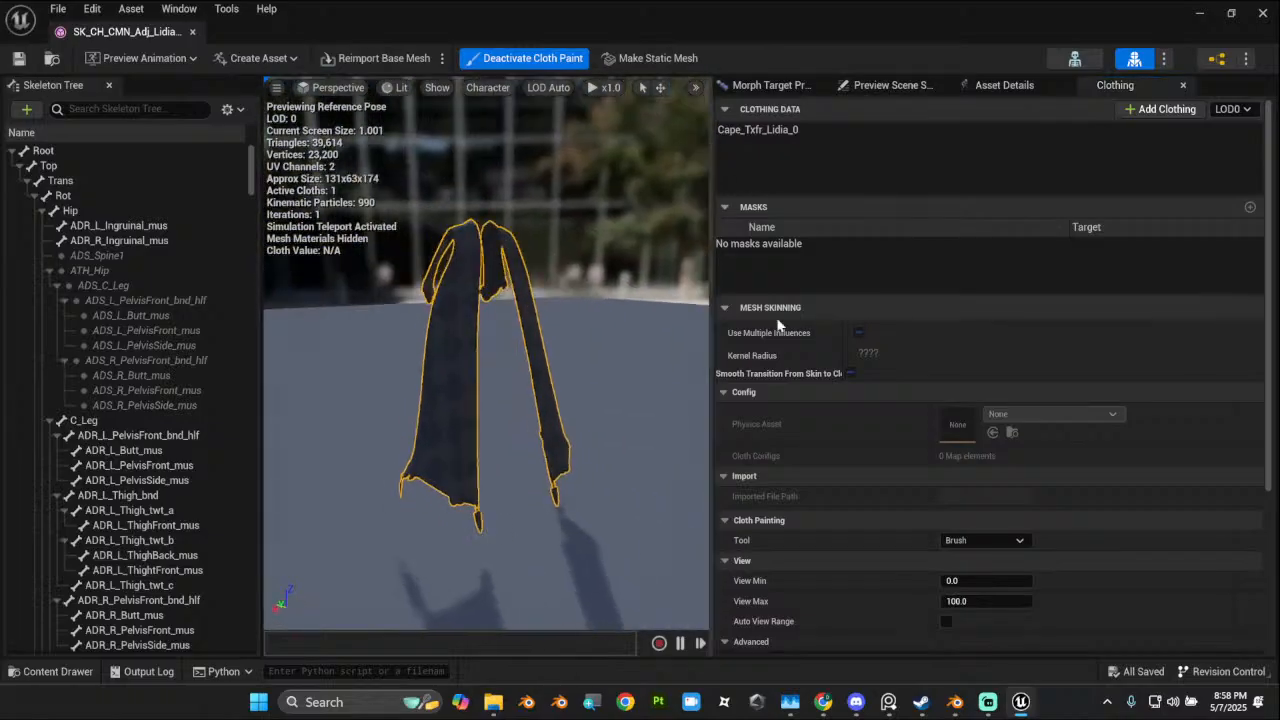
pyautogui.click(1004, 85)
pyautogui.click(739, 246)
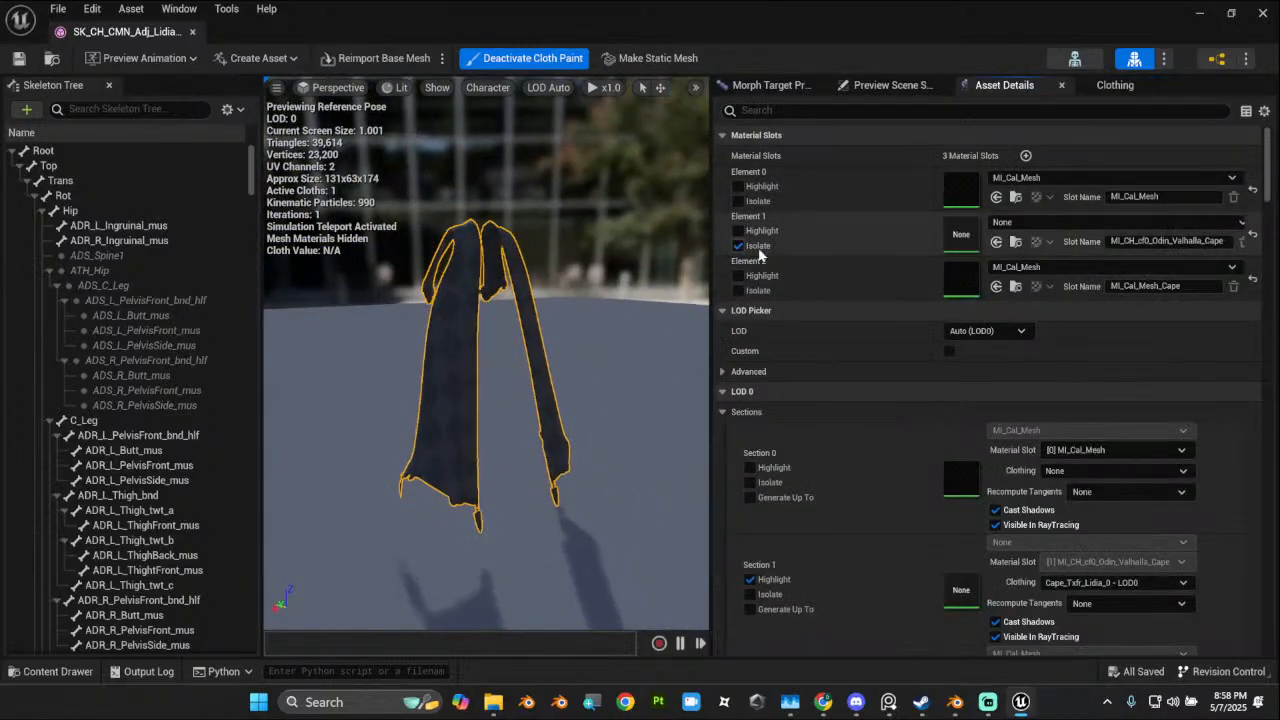
pyautogui.click(739, 246)
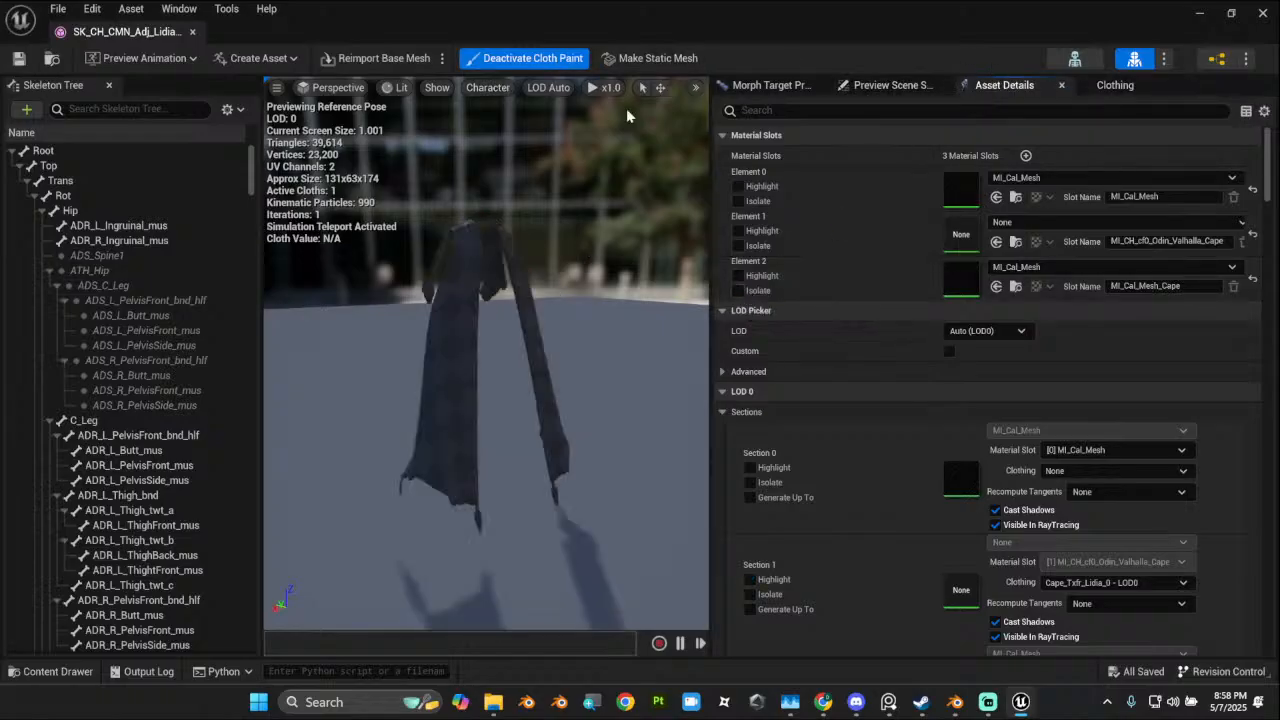
# Step: Select the Cape_Txfr_Lidia_0 clothing data and copy the Red vertex color channel into its Max Distance mask with scaling factor 1.0
pyautogui.click(1115, 85)
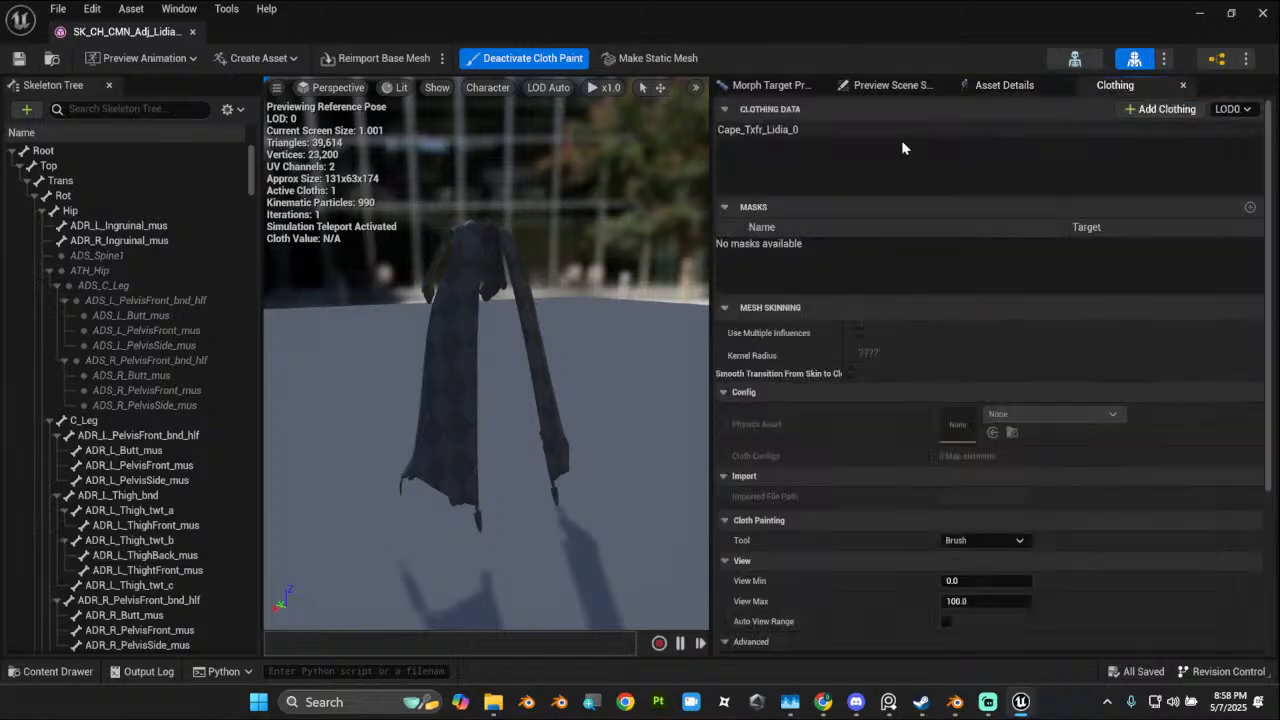
pyautogui.click(805, 130)
pyautogui.keyDown('alt'); pyautogui.moveTo(521, 357); pyautogui.dragTo(714, 350); pyautogui.keyUp('alt')
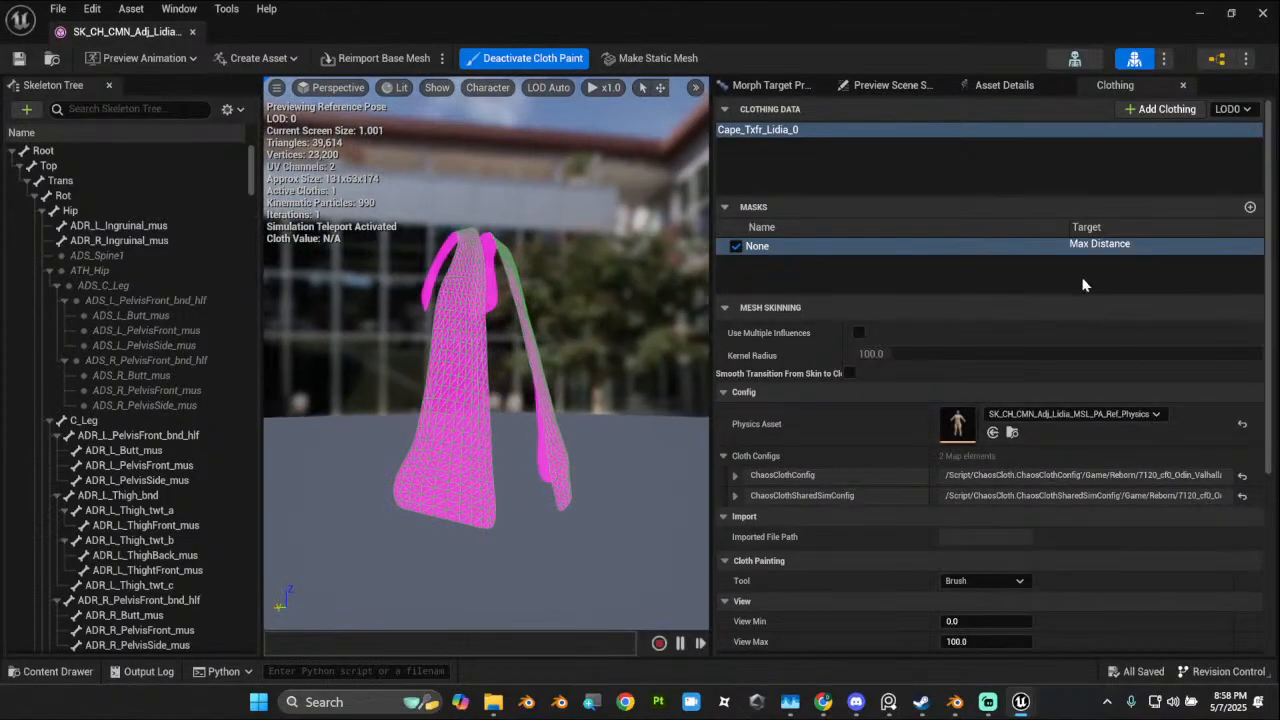
pyautogui.click(998, 252)
pyautogui.rightClick(999, 249)
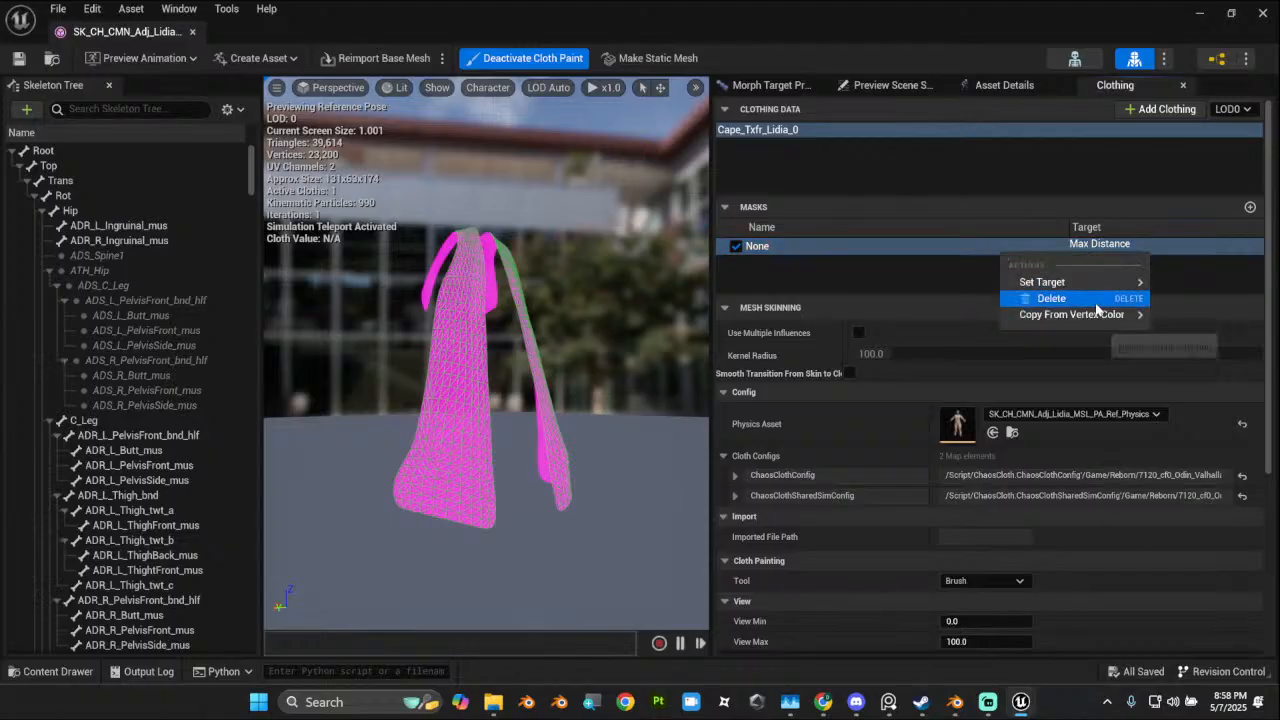
pyautogui.moveTo(1097, 315)
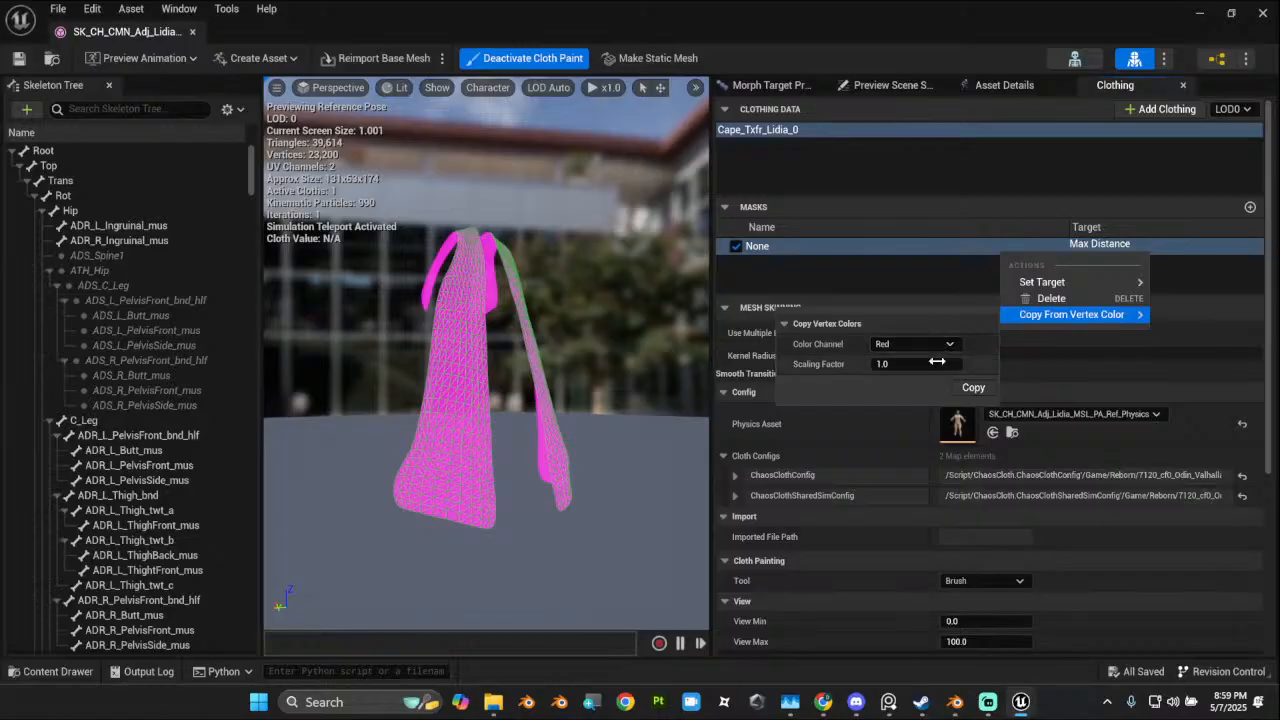
pyautogui.click(979, 389)
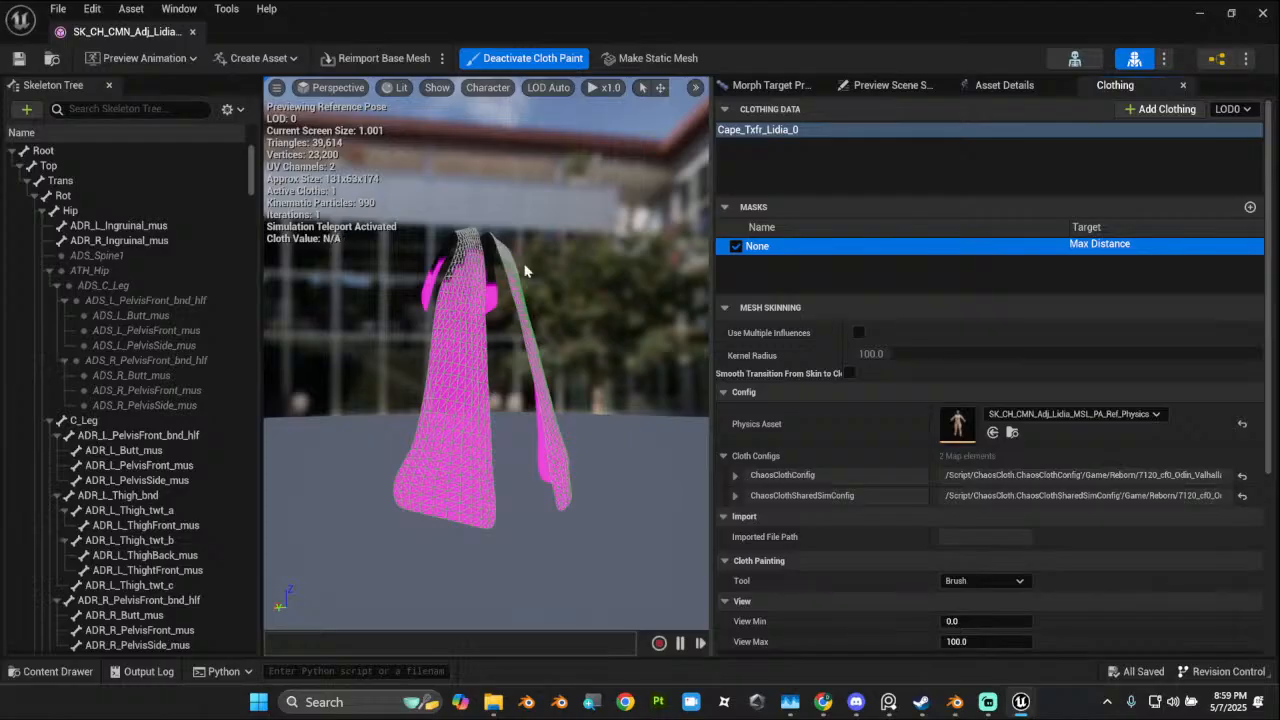
# Step: Paint the cape's shoulder straps and long front panel on the Max Distance mask using the Brush with paint value 100 and radius 8
pyautogui.keyDown('alt'); pyautogui.moveTo(537, 275); pyautogui.dragTo(630, 337); pyautogui.keyUp('alt')
pyautogui.moveTo(480, 262)
pyautogui.keyDown('alt'); pyautogui.mouseDown(button='right')
pyautogui.moveTo(570, 290)
pyautogui.moveTo(500, 270)
pyautogui.mouseUp(button='right'); pyautogui.keyUp('alt')
pyautogui.keyDown('alt'); pyautogui.moveTo(500, 300); pyautogui.dragTo(415, 278); pyautogui.keyUp('alt')
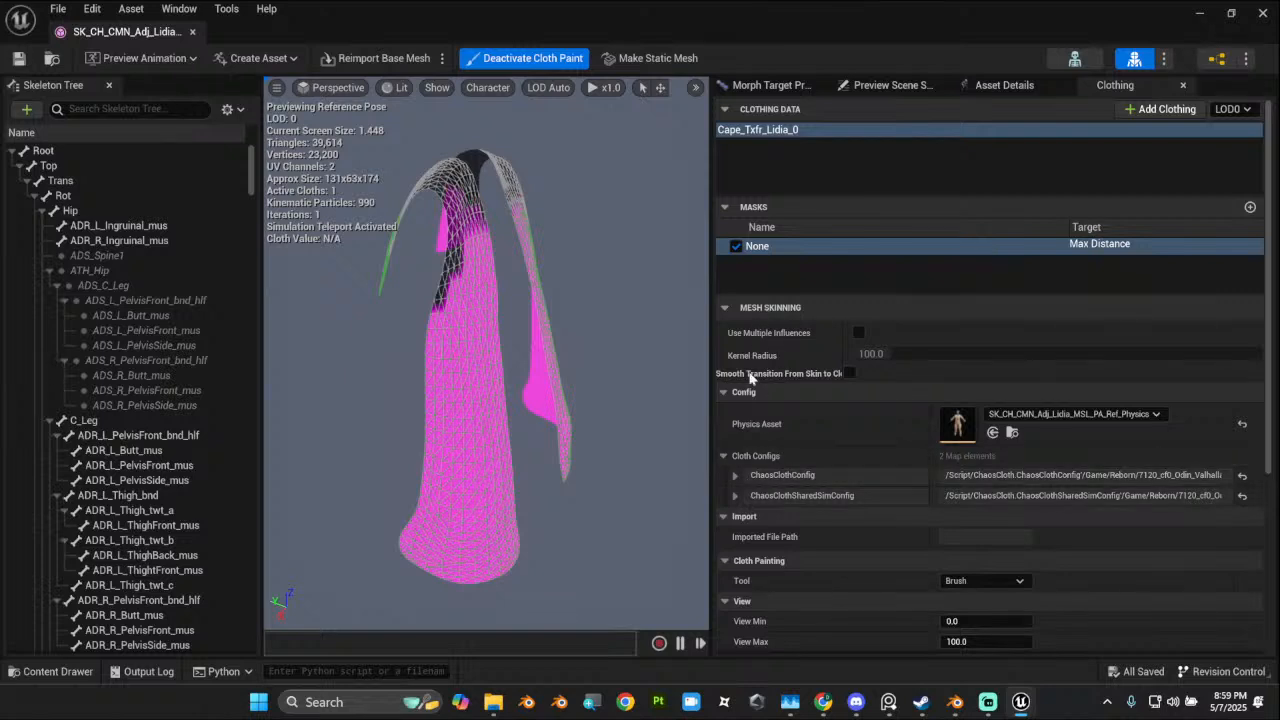
pyautogui.click(973, 581)
pyautogui.click(1103, 585)
pyautogui.scroll(-3, 1060, 590)
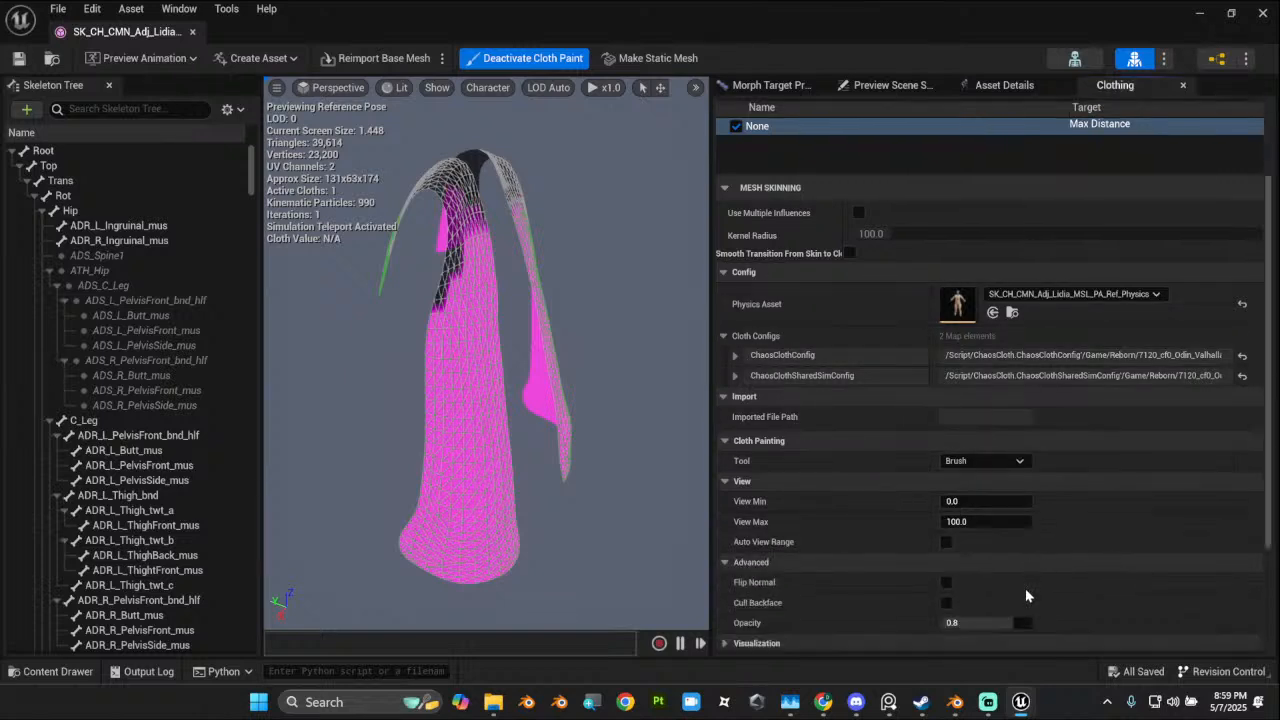
pyautogui.scroll(-2, 1025, 596)
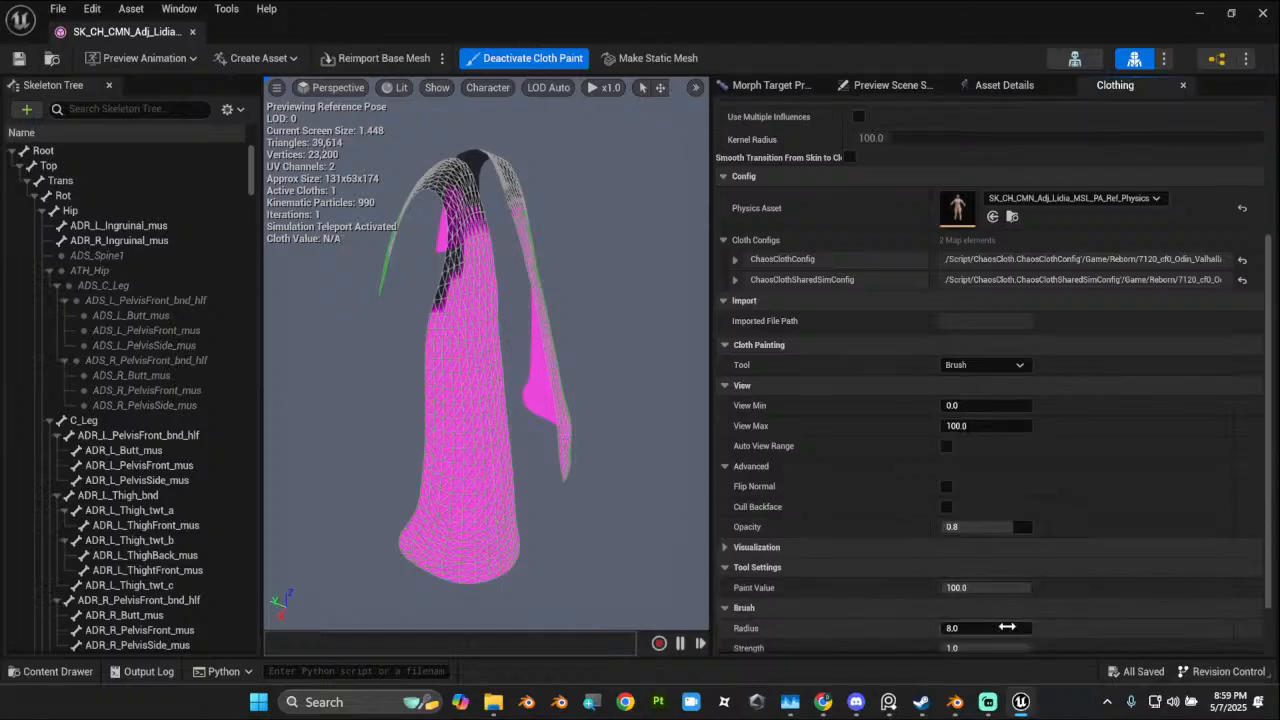
pyautogui.moveTo(471, 508)
pyautogui.mouseDown()
pyautogui.moveTo(462, 480)
pyautogui.moveTo(492, 388)
pyautogui.moveTo(470, 322)
pyautogui.moveTo(488, 278)
pyautogui.moveTo(458, 210)
pyautogui.moveTo(438, 310)
pyautogui.mouseUp()
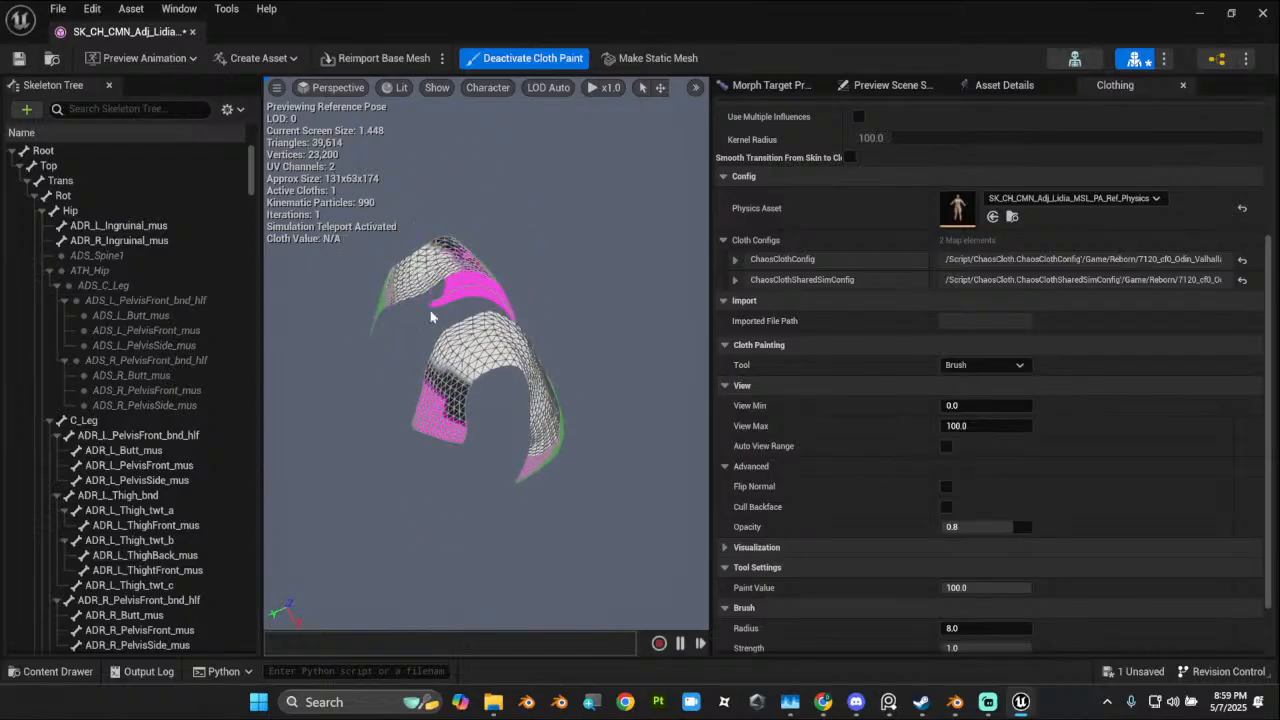
pyautogui.moveTo(445, 385)
pyautogui.mouseDown()
pyautogui.moveTo(443, 400)
pyautogui.moveTo(430, 388)
pyautogui.moveTo(432, 423)
pyautogui.moveTo(480, 407)
pyautogui.moveTo(385, 375)
pyautogui.mouseUp()
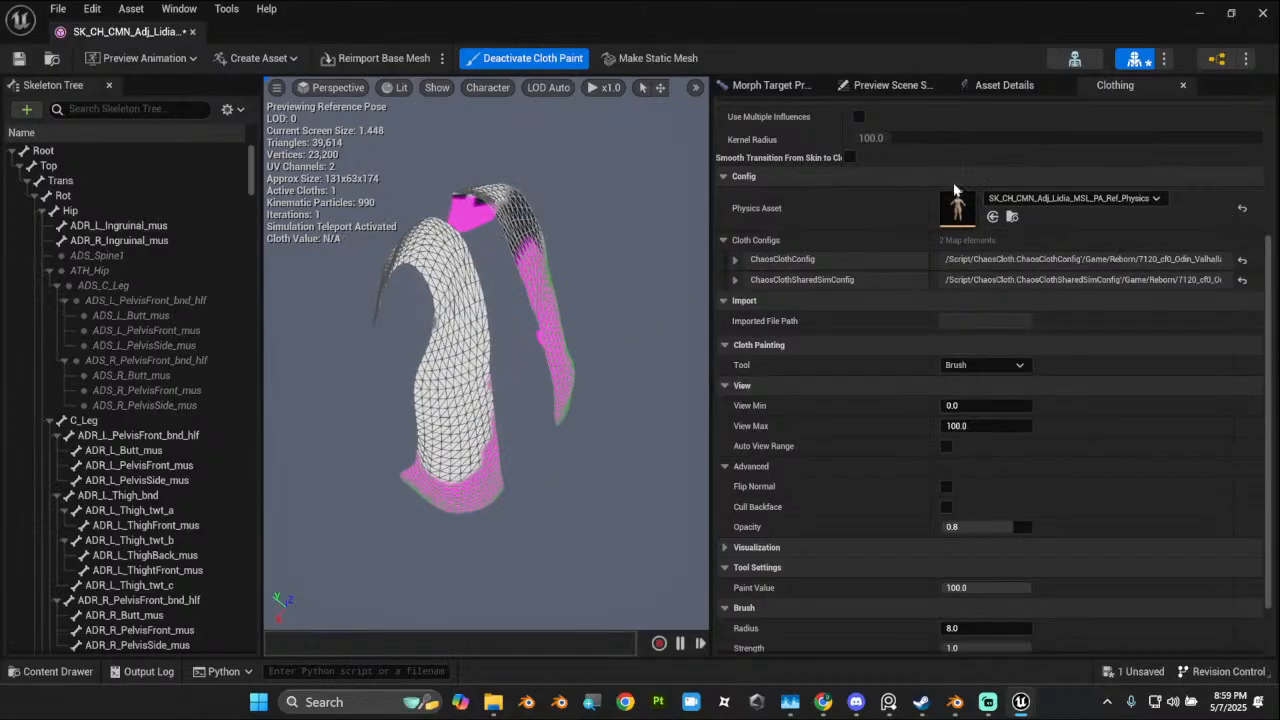
# Step: Set the scaling factor to 0.0 for copying the Red vertex color channel into the Max Distance mask
pyautogui.scroll(5, 960, 185)
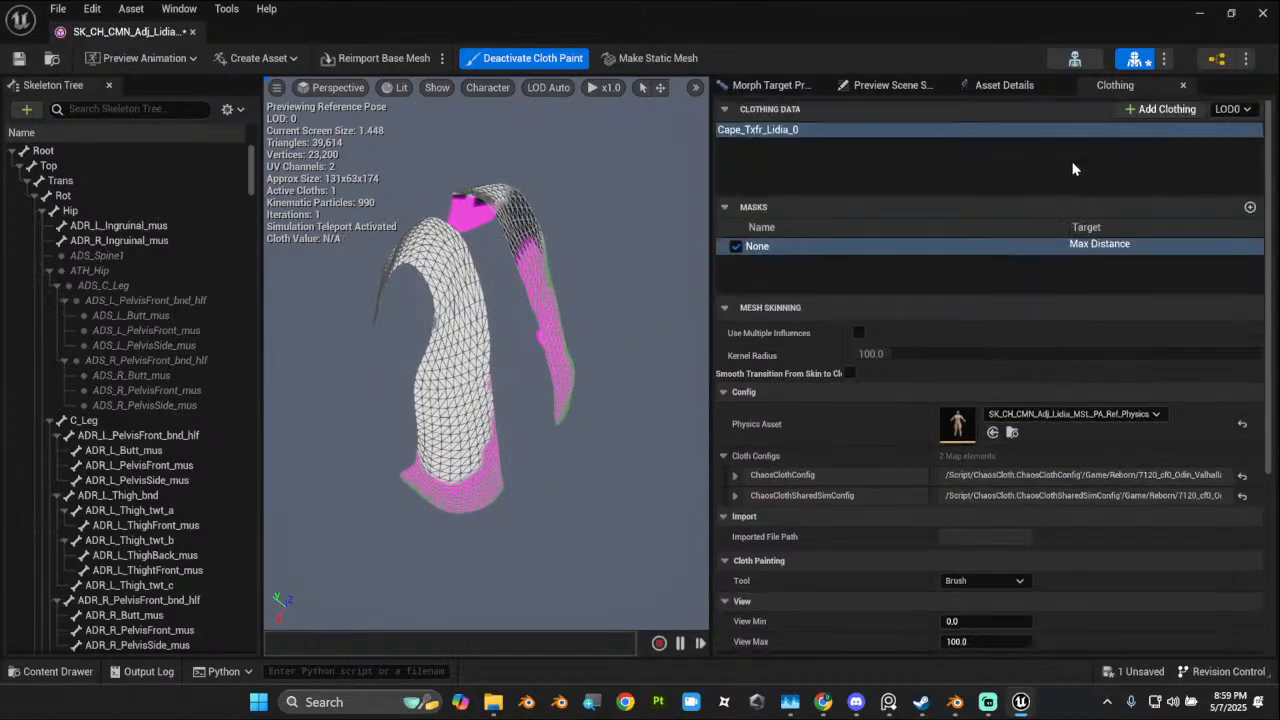
pyautogui.rightClick(1068, 247)
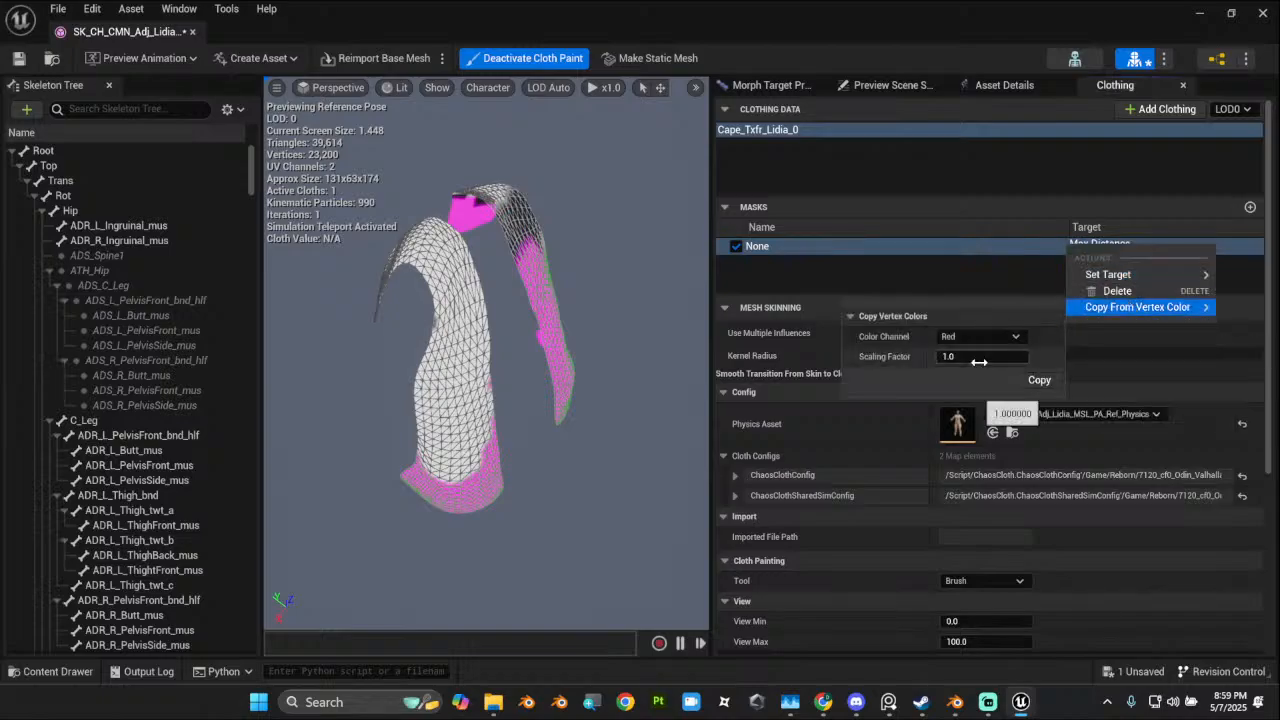
pyautogui.click(979, 360)
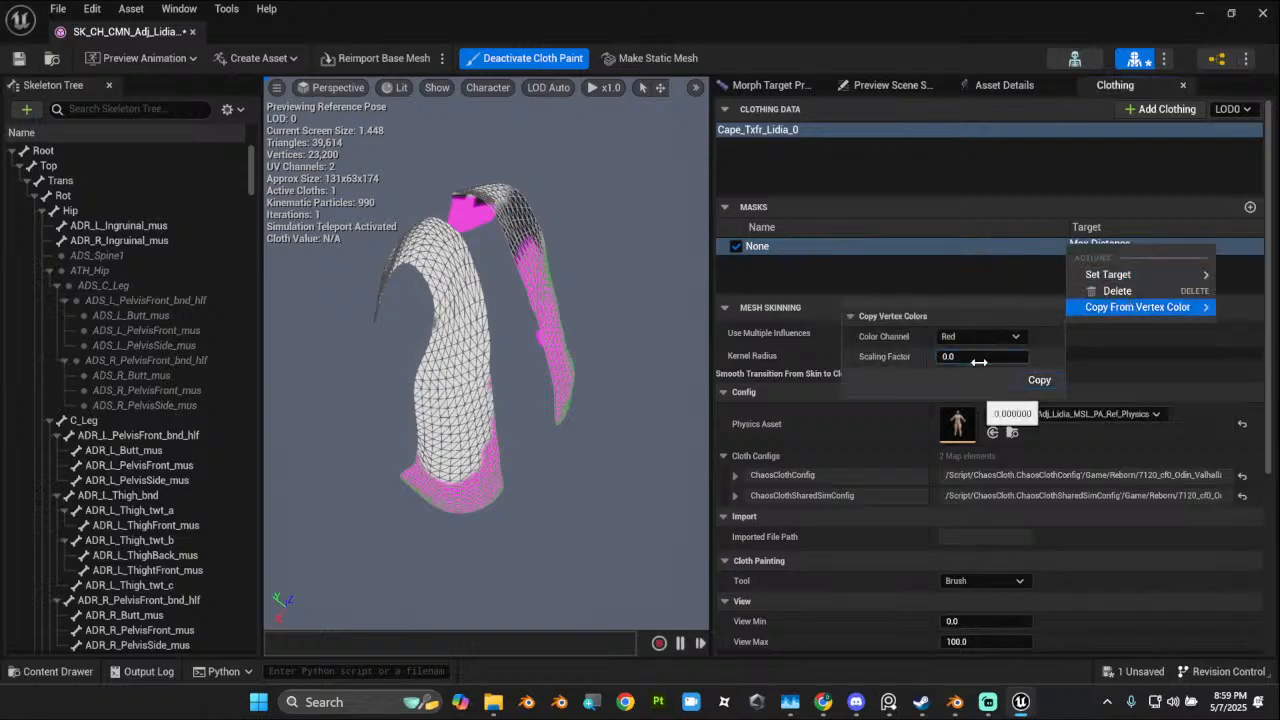
# Step: Copy the Red vertex color channel into the cape's Max Distance mask with a scaling factor of 0.0
pyautogui.click(1039, 380)
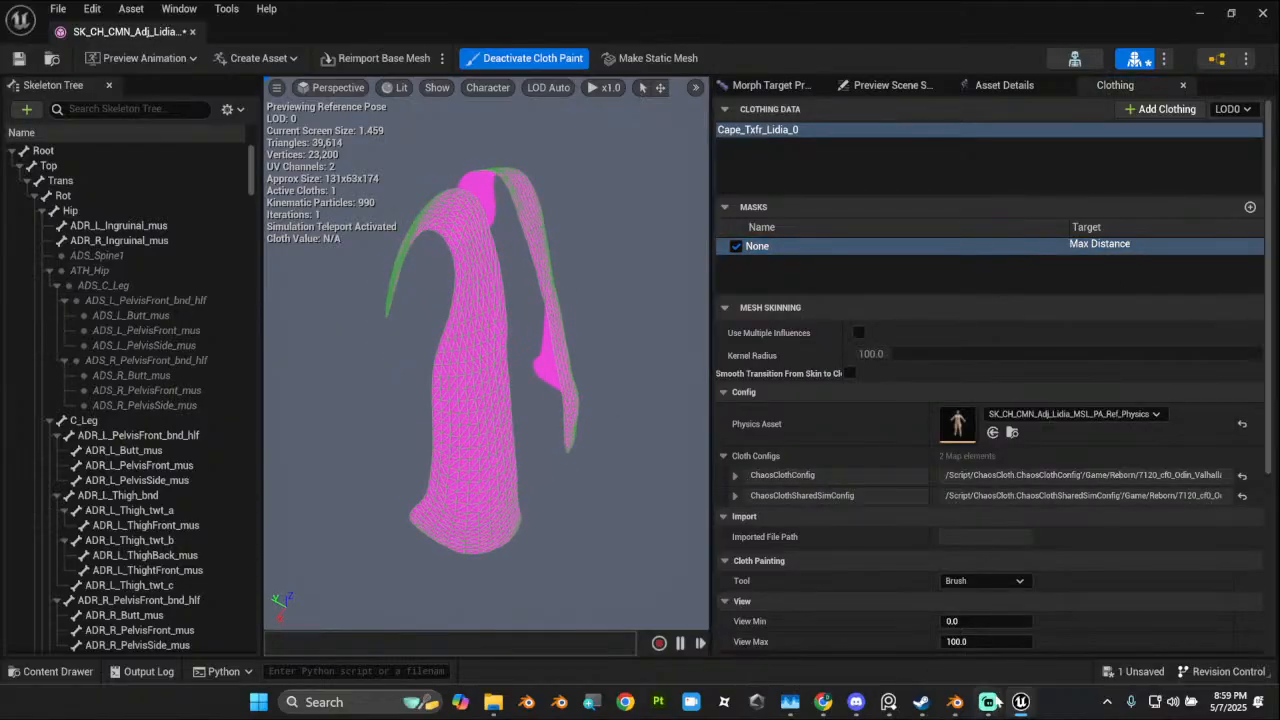
# Step: Switch to Blender, put the Cape_Proxy mesh into Vertex Paint mode and isolate it in local view
pyautogui.click(953, 706)
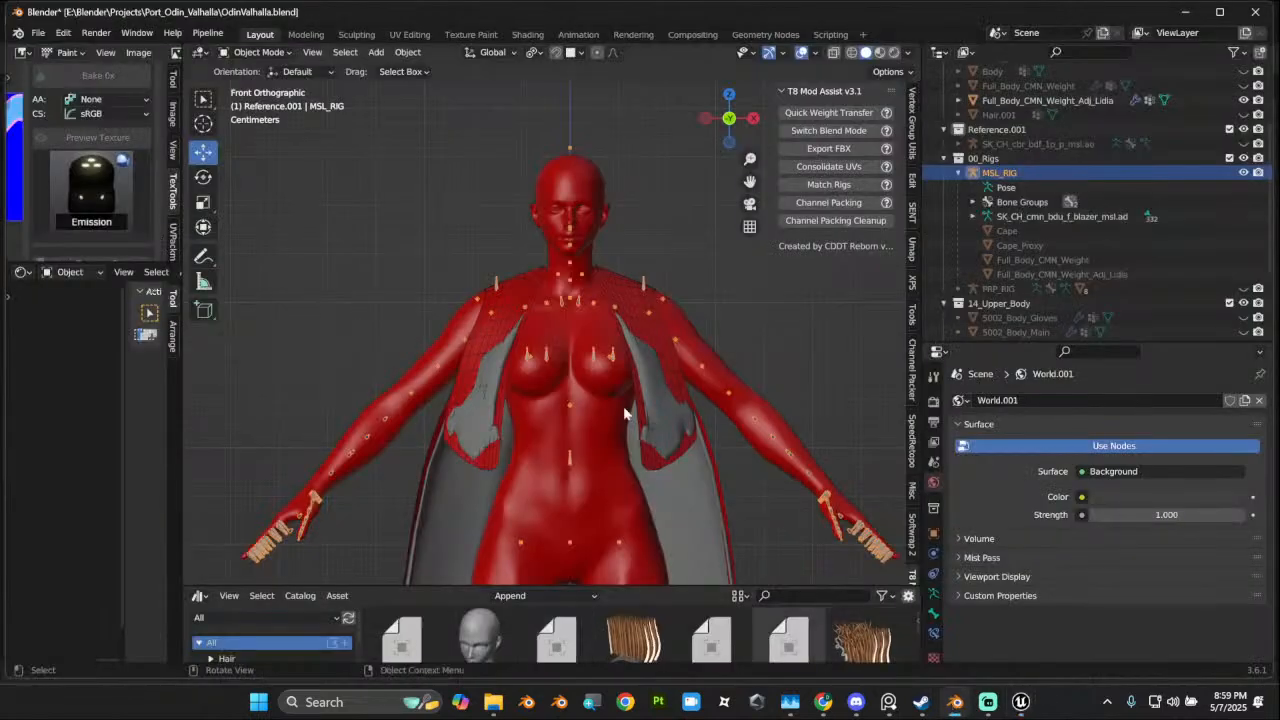
pyautogui.click(489, 337)
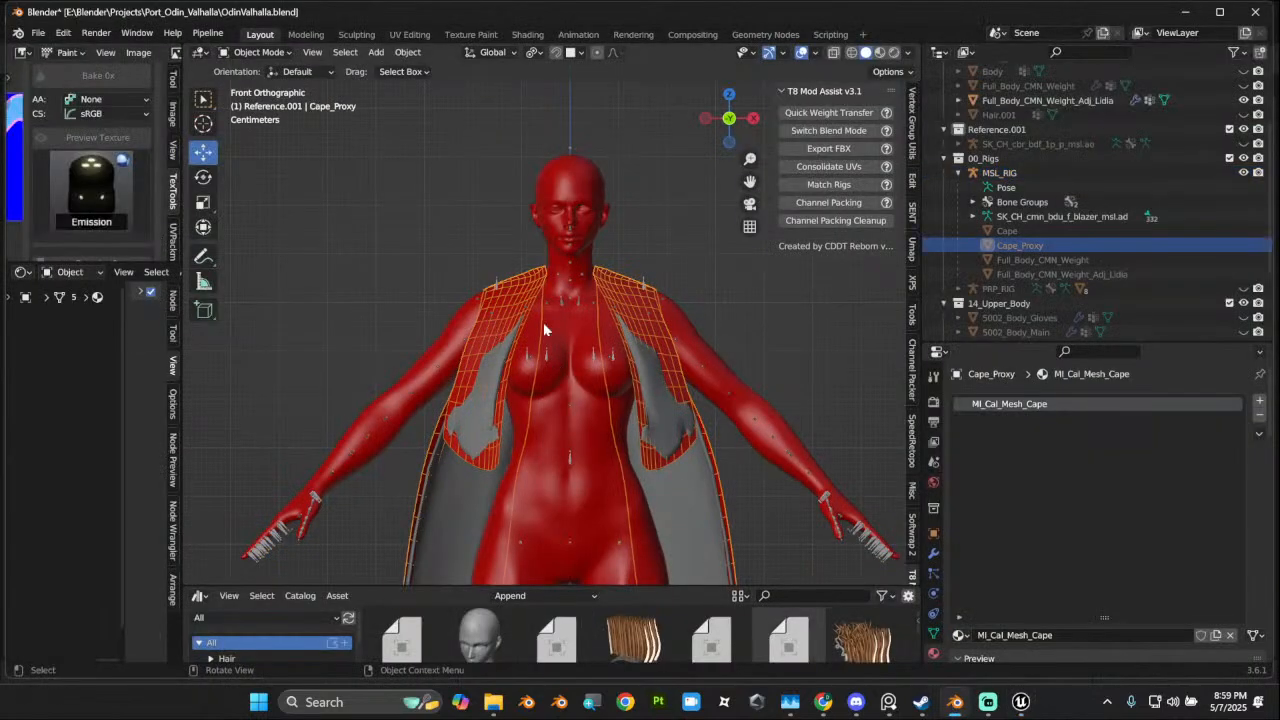
pyautogui.click(258, 52)
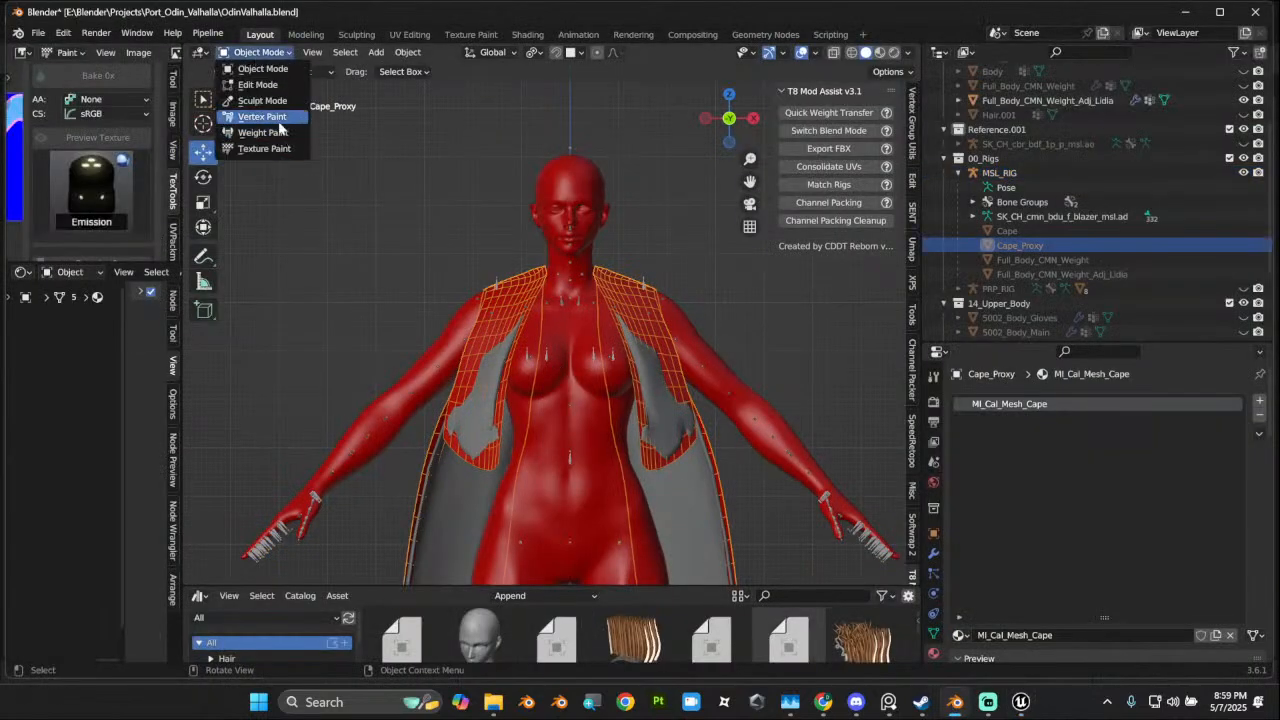
pyautogui.click(262, 107)
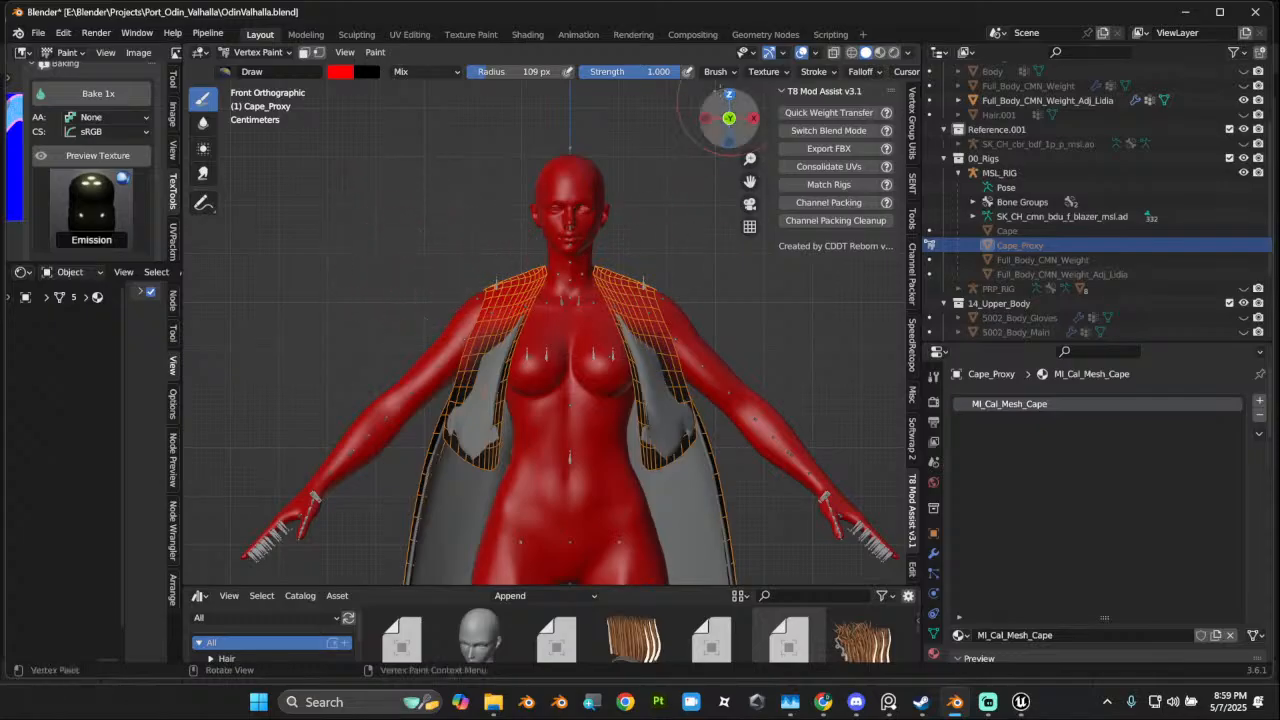
pyautogui.moveTo(718, 115); pyautogui.dragTo(752, 120)
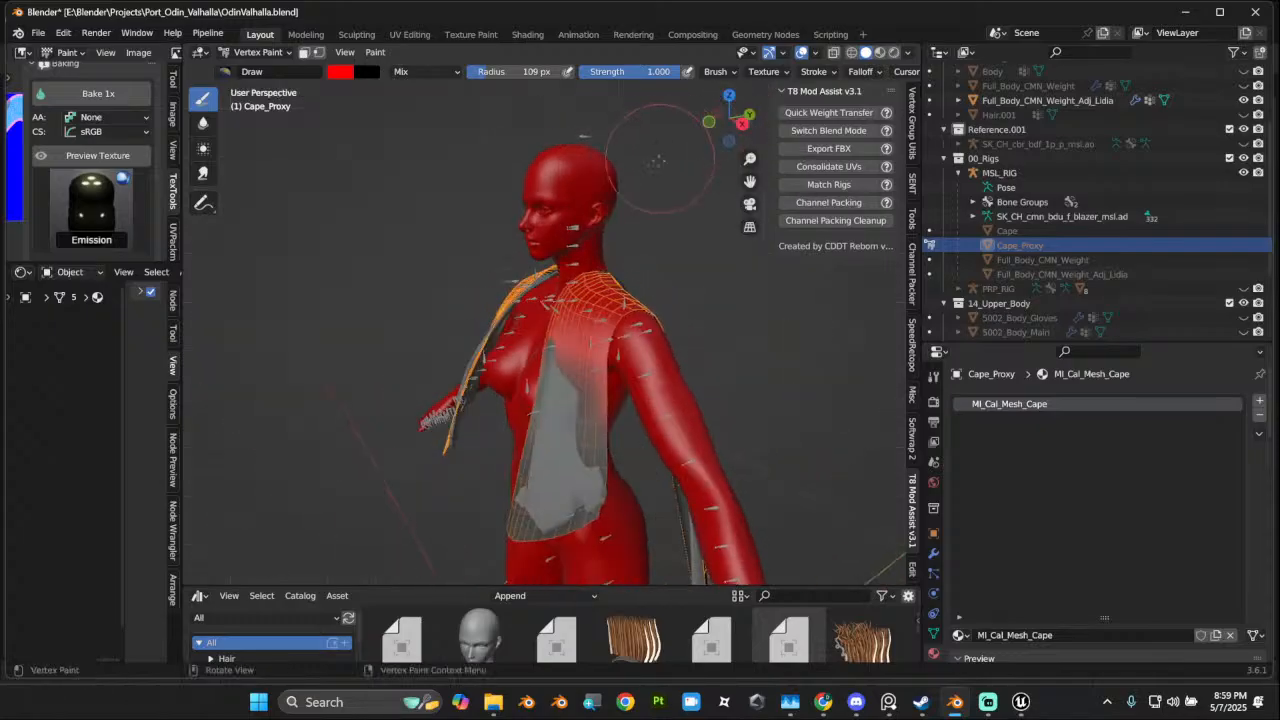
pyautogui.press('KP_Divide')
pyautogui.moveTo(666, 251); pyautogui.dragTo(506, 243, button='middle')
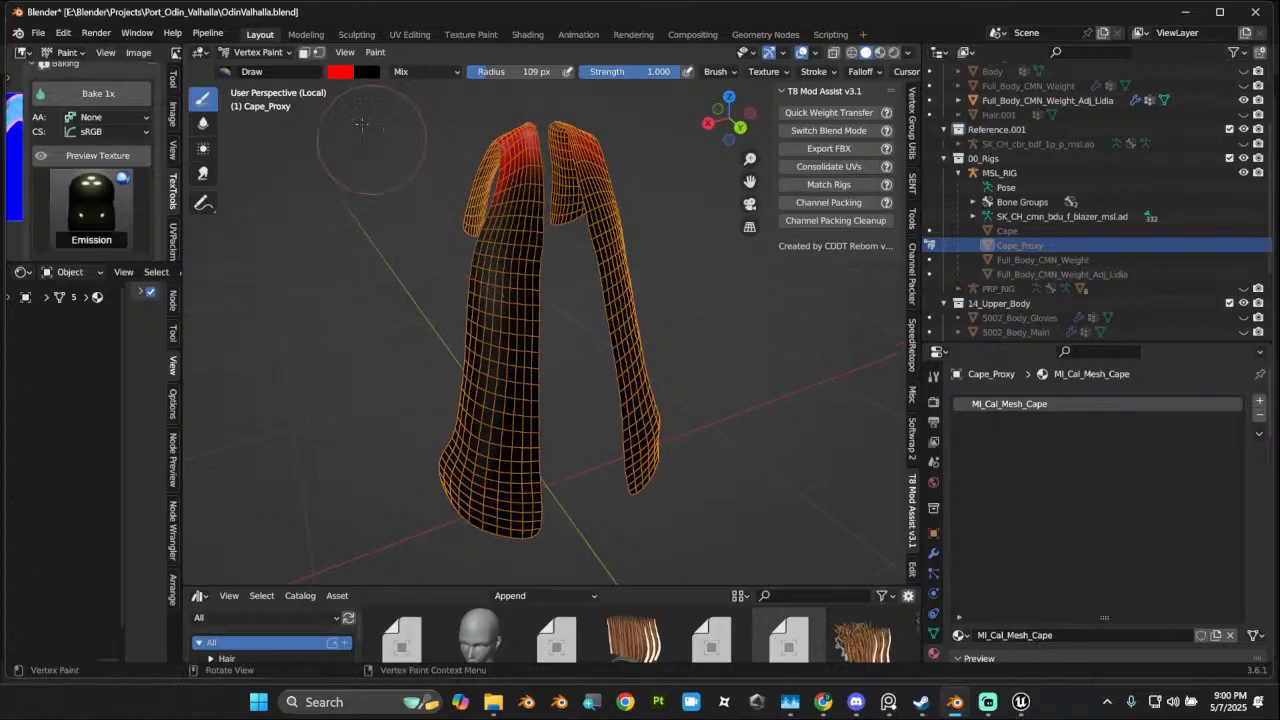
pyautogui.moveTo(498, 162)
pyautogui.mouseDown(button='middle')
pyautogui.moveTo(744, 231)
pyautogui.moveTo(640, 250)
pyautogui.mouseUp(button='middle')
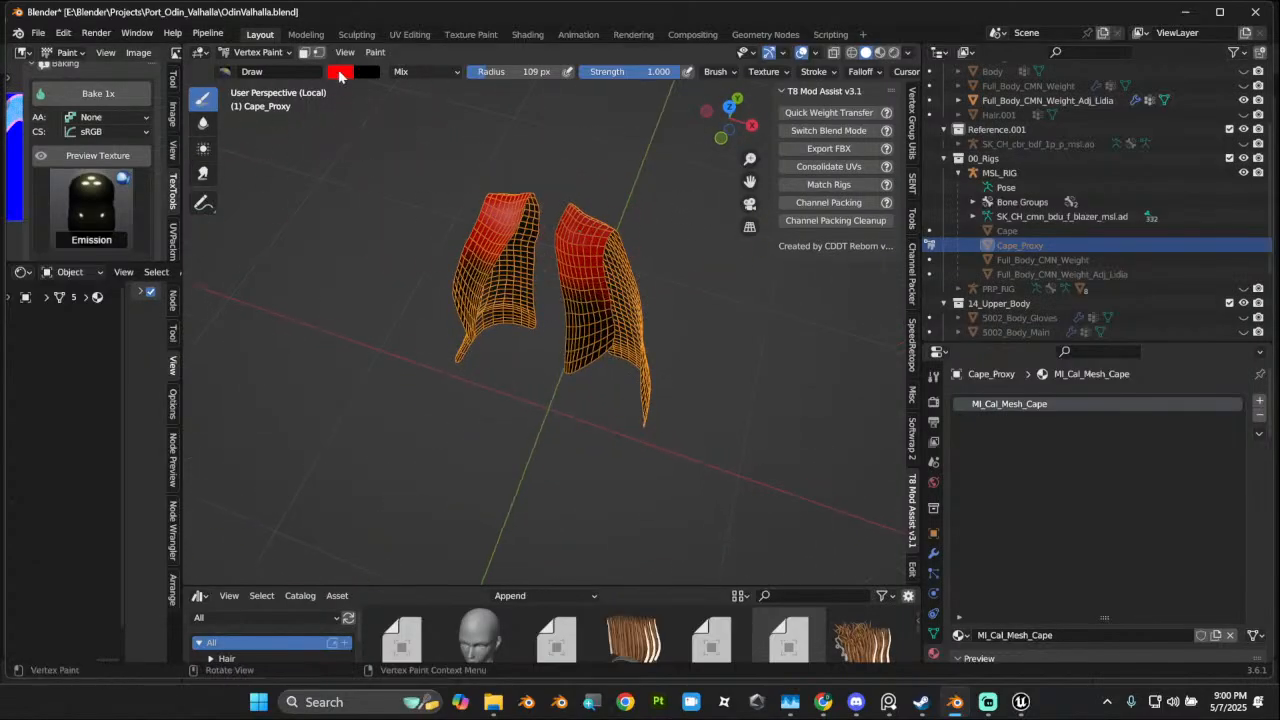
# Step: Set the brush color to black and paint over the red areas on the cape proxy's shoulders
pyautogui.click(340, 76)
pyautogui.moveTo(455, 142); pyautogui.dragTo(455, 202)
pyautogui.moveTo(560, 324); pyautogui.dragTo(538, 250)
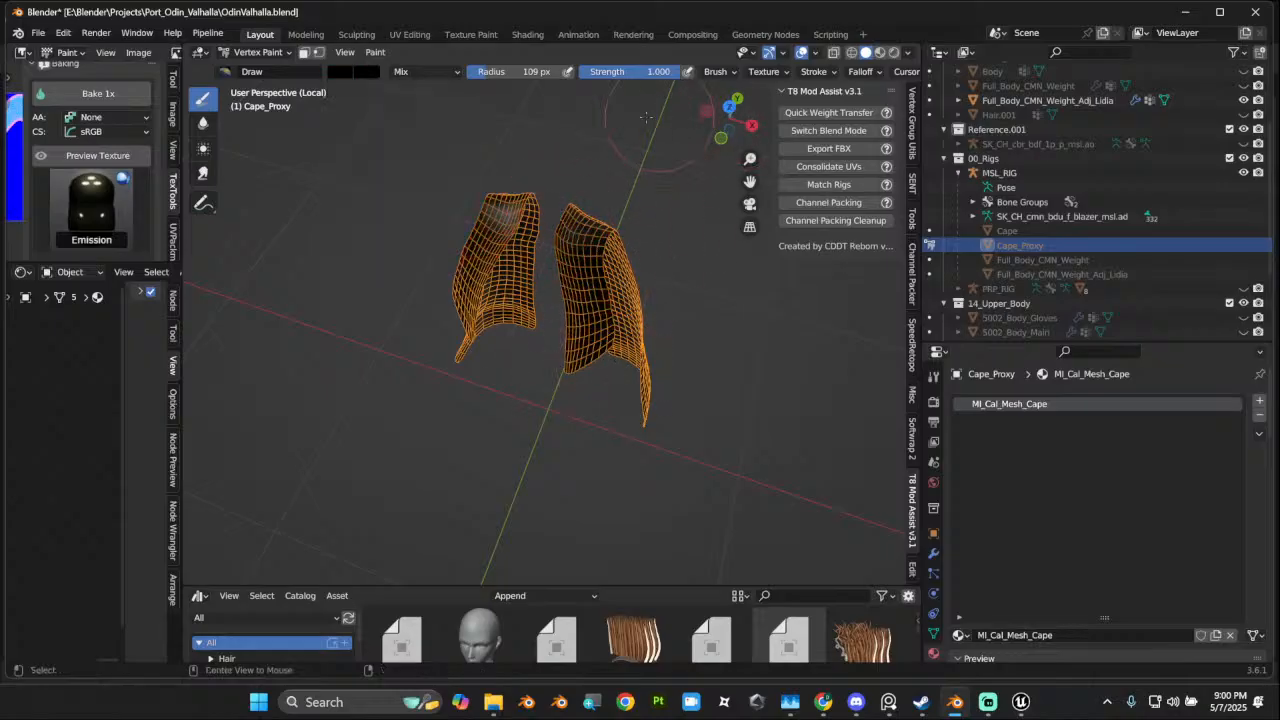
# Step: Set the brush color to red and paint the lower half of both long back panels of Cape_Proxy
pyautogui.moveTo(728, 116)
pyautogui.mouseDown()
pyautogui.moveTo(742, 124)
pyautogui.moveTo(548, 160)
pyautogui.mouseUp()
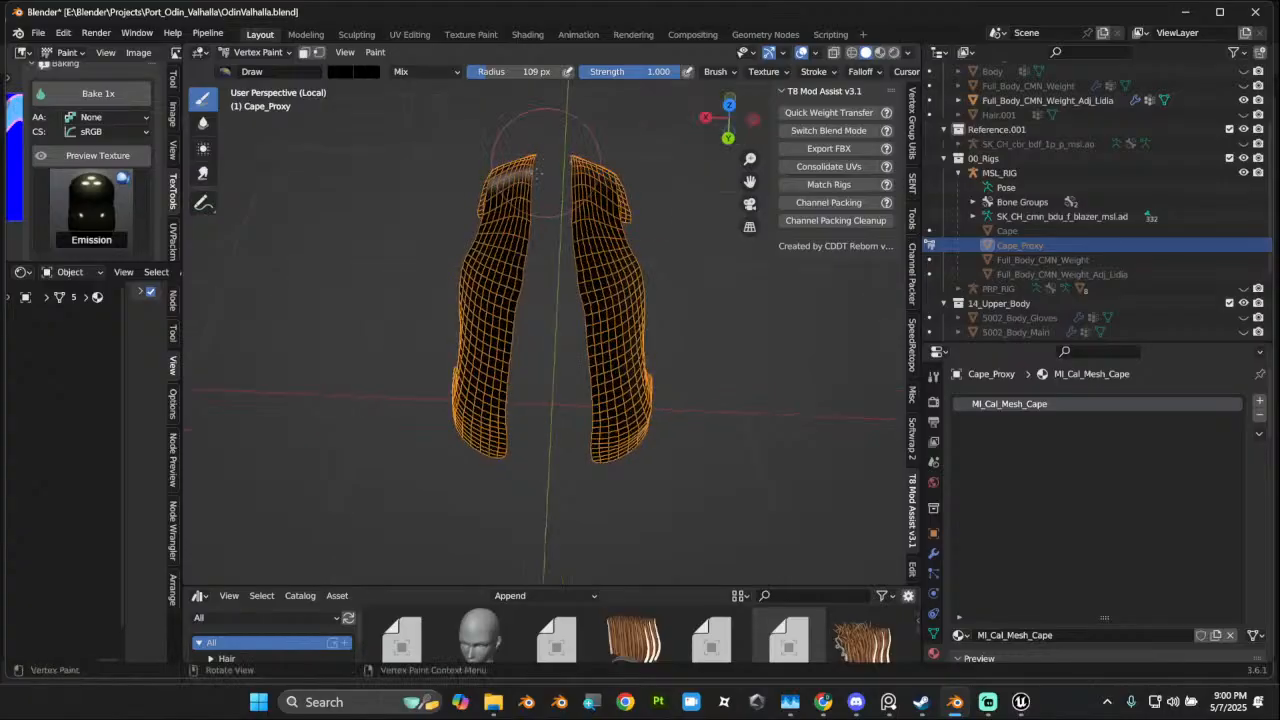
pyautogui.click(340, 73)
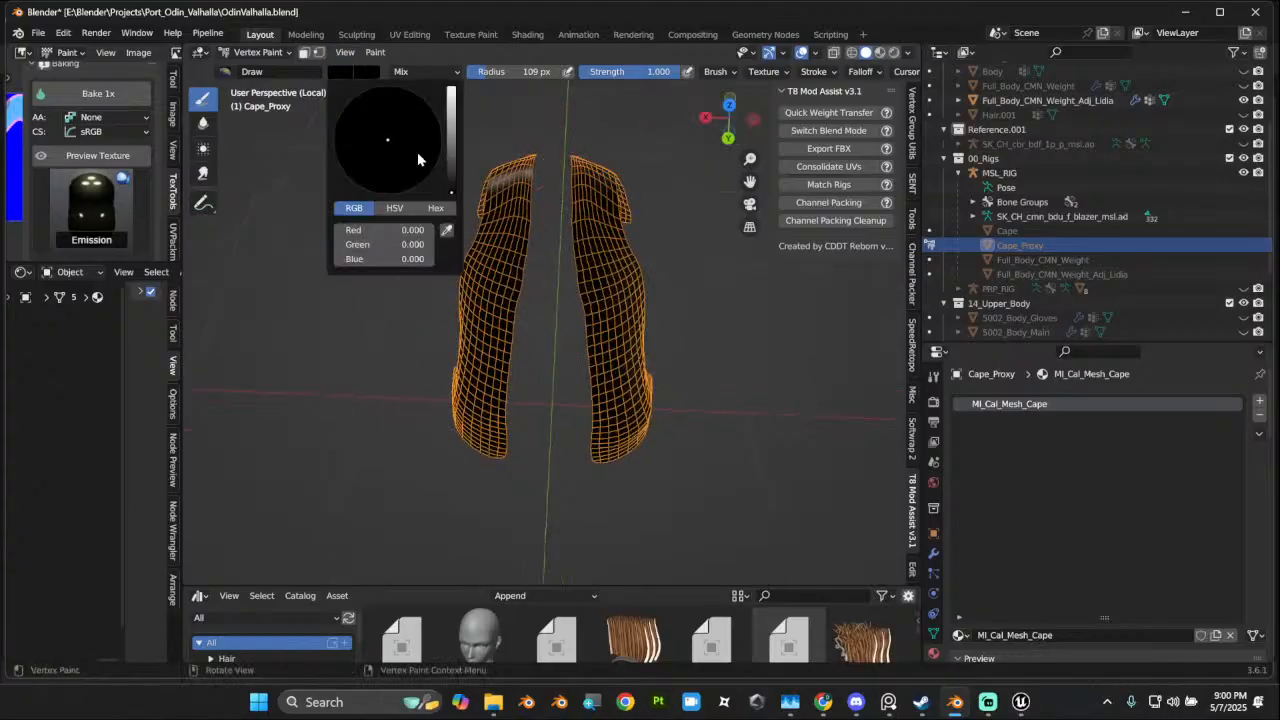
pyautogui.click(340, 73)
pyautogui.moveTo(362, 234); pyautogui.dragTo(452, 234)
pyautogui.moveTo(520, 455)
pyautogui.mouseDown()
pyautogui.moveTo(434, 407)
pyautogui.moveTo(497, 395)
pyautogui.moveTo(436, 346)
pyautogui.mouseUp()
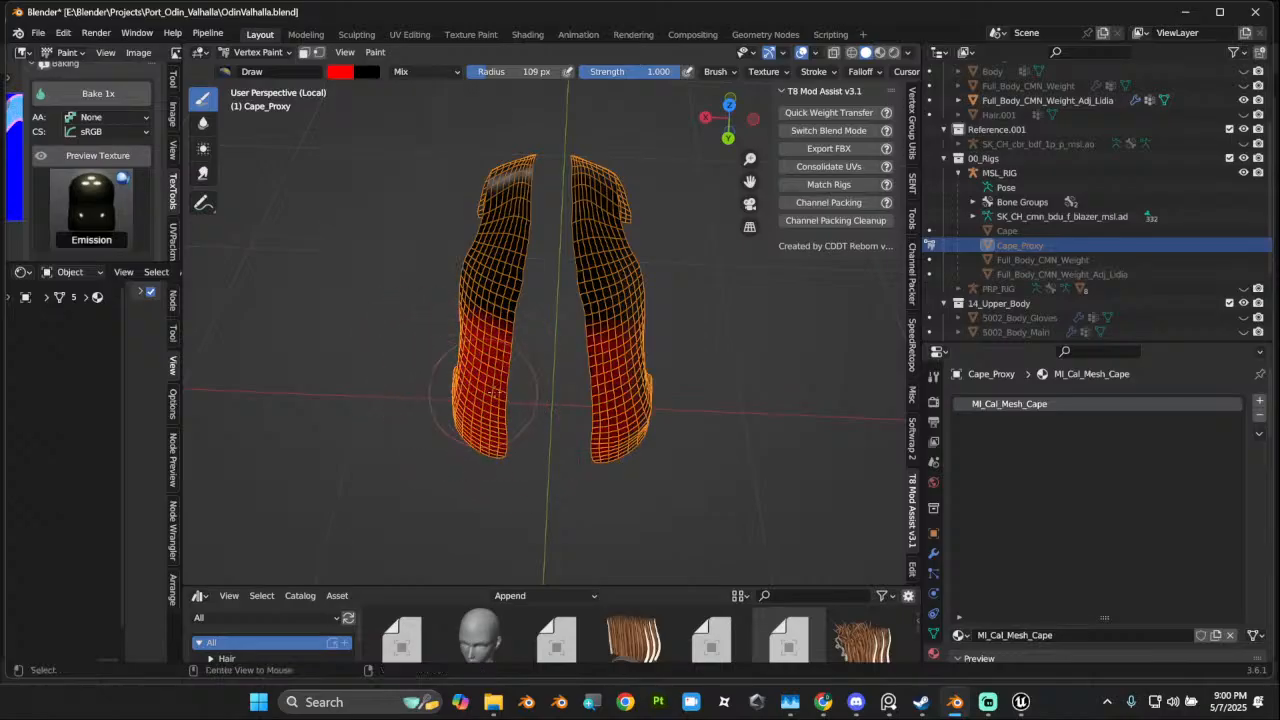
# Step: Undo the last paint stroke and fill the lower back panels down to the hem and the front flap ends with red
pyautogui.keyDown('alt'); pyautogui.moveTo(510, 385); pyautogui.dragTo(588, 363, button='middle'); pyautogui.keyUp('alt')
pyautogui.keyDown('alt'); pyautogui.moveTo(477, 373); pyautogui.dragTo(506, 330, button='middle'); pyautogui.keyUp('alt')
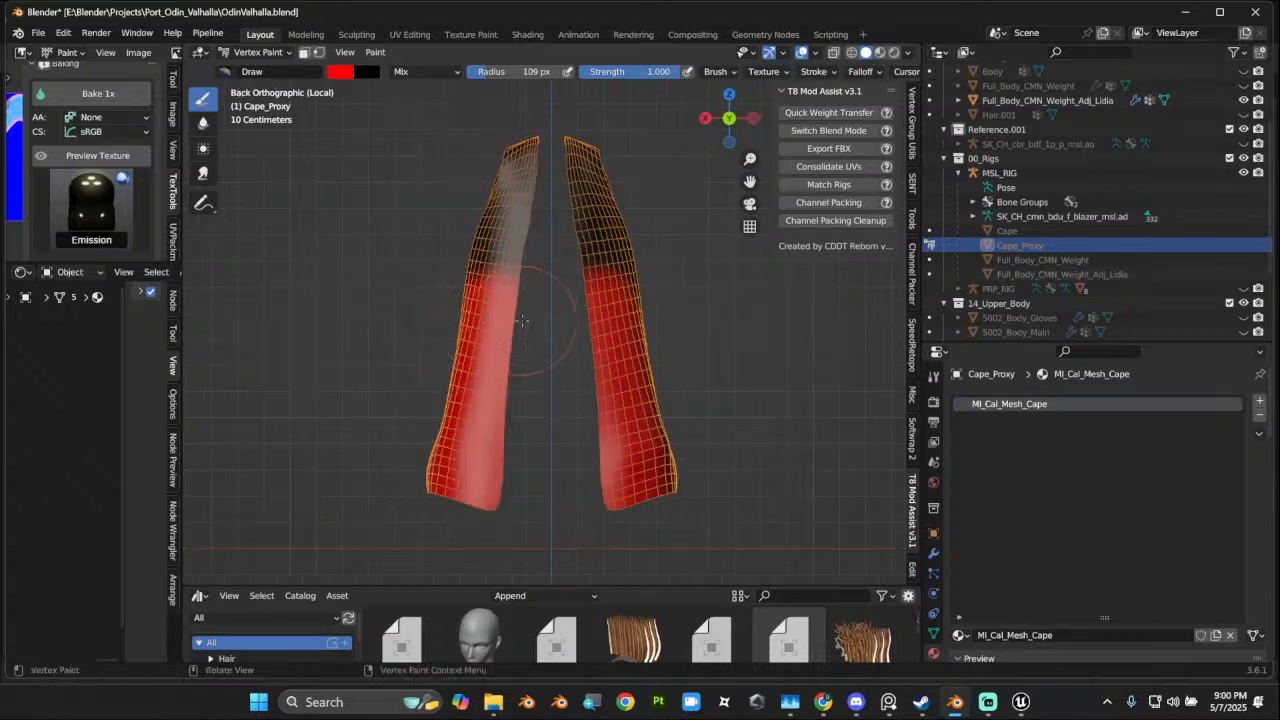
pyautogui.hotkey('ctrl', 'z')
pyautogui.moveTo(470, 357)
pyautogui.mouseDown()
pyautogui.moveTo(452, 333)
pyautogui.moveTo(468, 412)
pyautogui.moveTo(403, 487)
pyautogui.mouseUp()
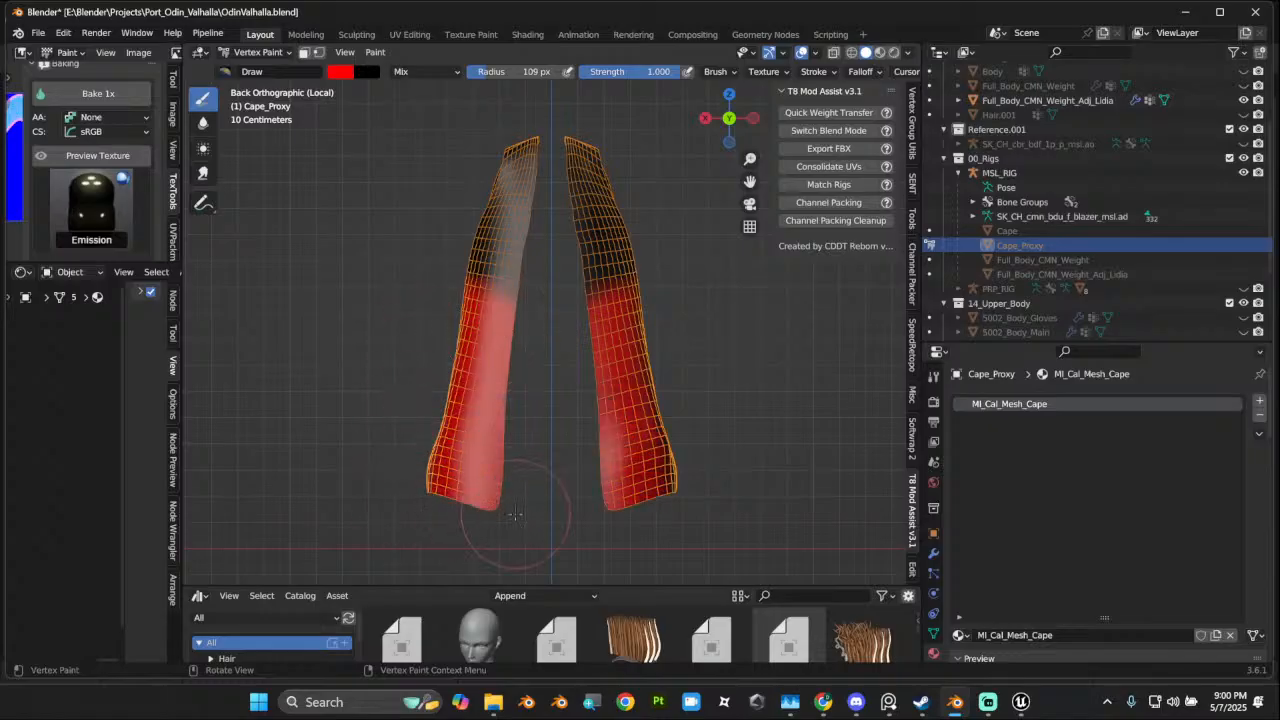
pyautogui.moveTo(737, 122)
pyautogui.mouseDown(button='middle')
pyautogui.moveTo(732, 222)
pyautogui.moveTo(669, 211)
pyautogui.moveTo(595, 395)
pyautogui.mouseUp(button='middle')
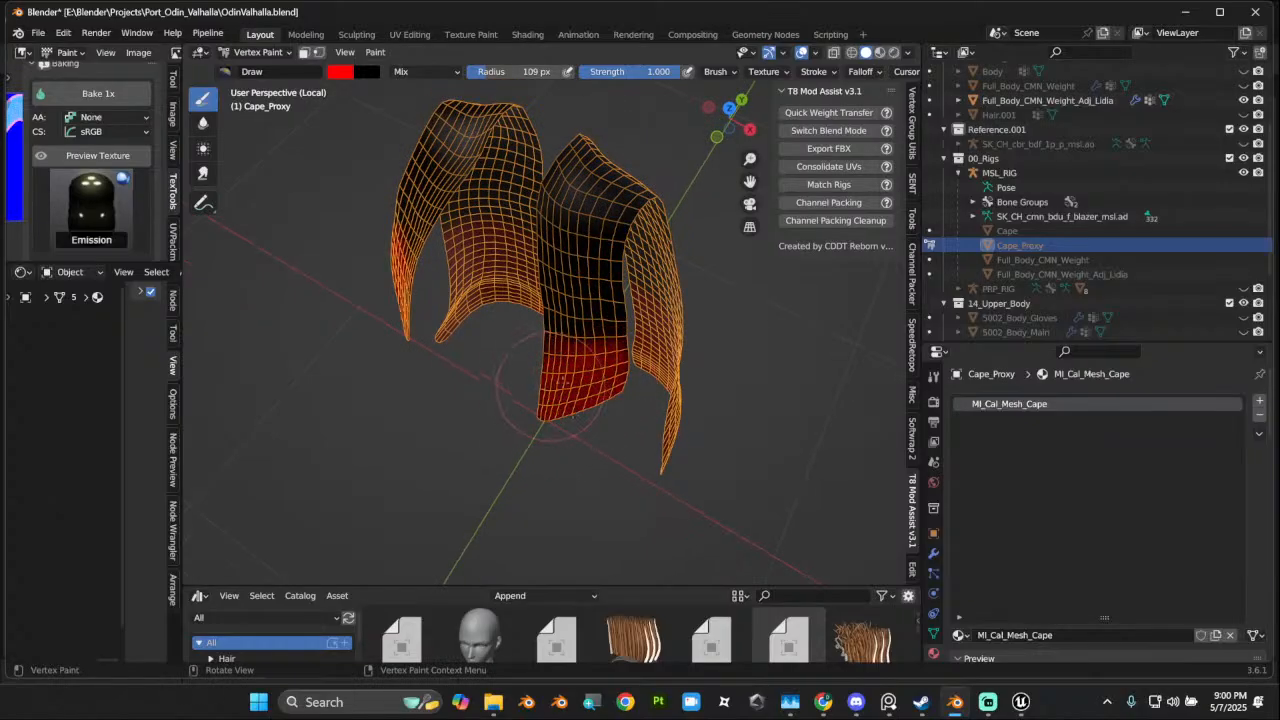
pyautogui.keyDown('alt'); pyautogui.moveTo(618, 402); pyautogui.dragTo(550, 407, button='middle'); pyautogui.keyUp('alt')
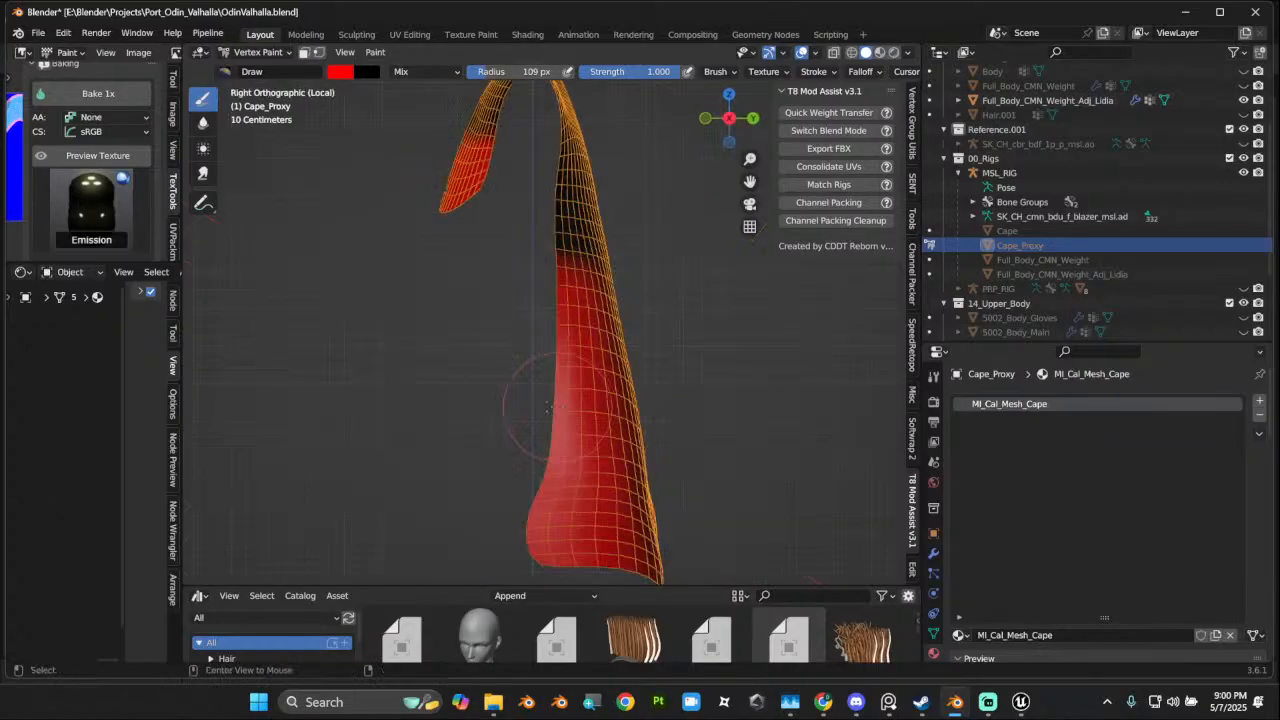
pyautogui.keyDown('alt'); pyautogui.moveTo(462, 381); pyautogui.dragTo(580, 379, button='middle'); pyautogui.keyUp('alt')
pyautogui.scroll(-1, 480, 240)
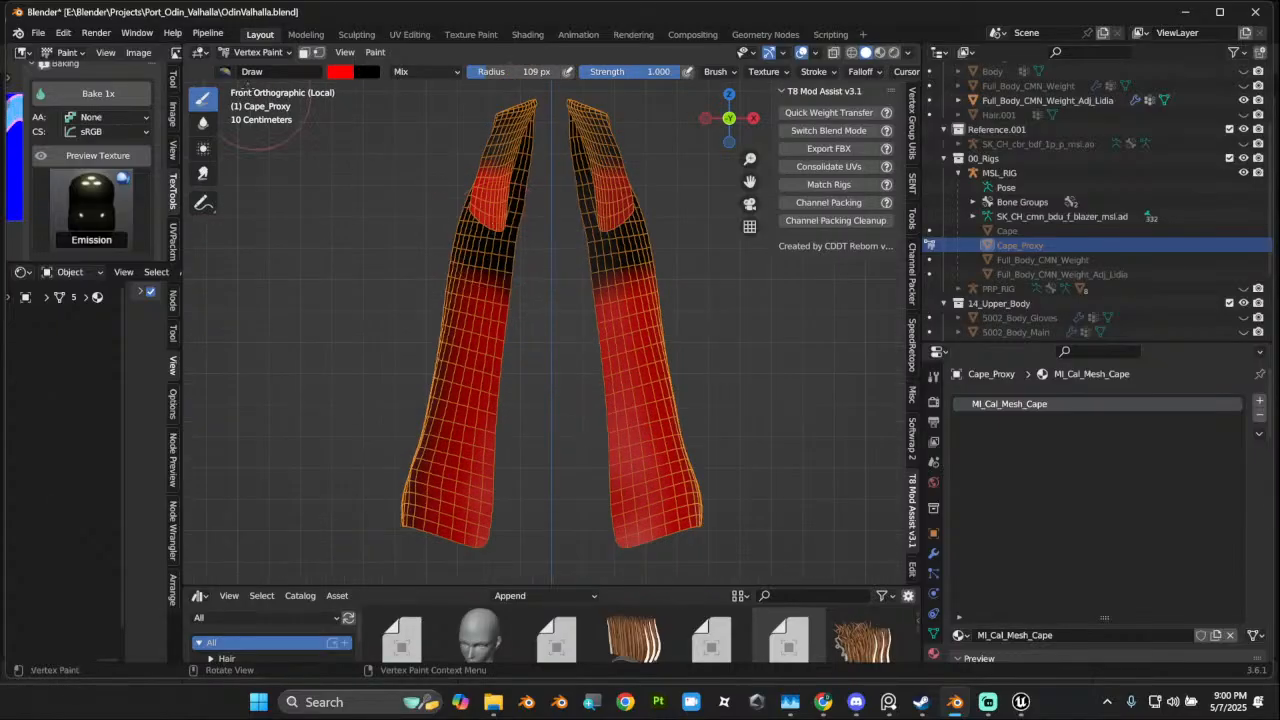
# Step: Return Cape_Proxy to Object Mode and leave local view to show the whole character
pyautogui.click(260, 52)
pyautogui.click(258, 77)
pyautogui.scroll(-1, 479, 247)
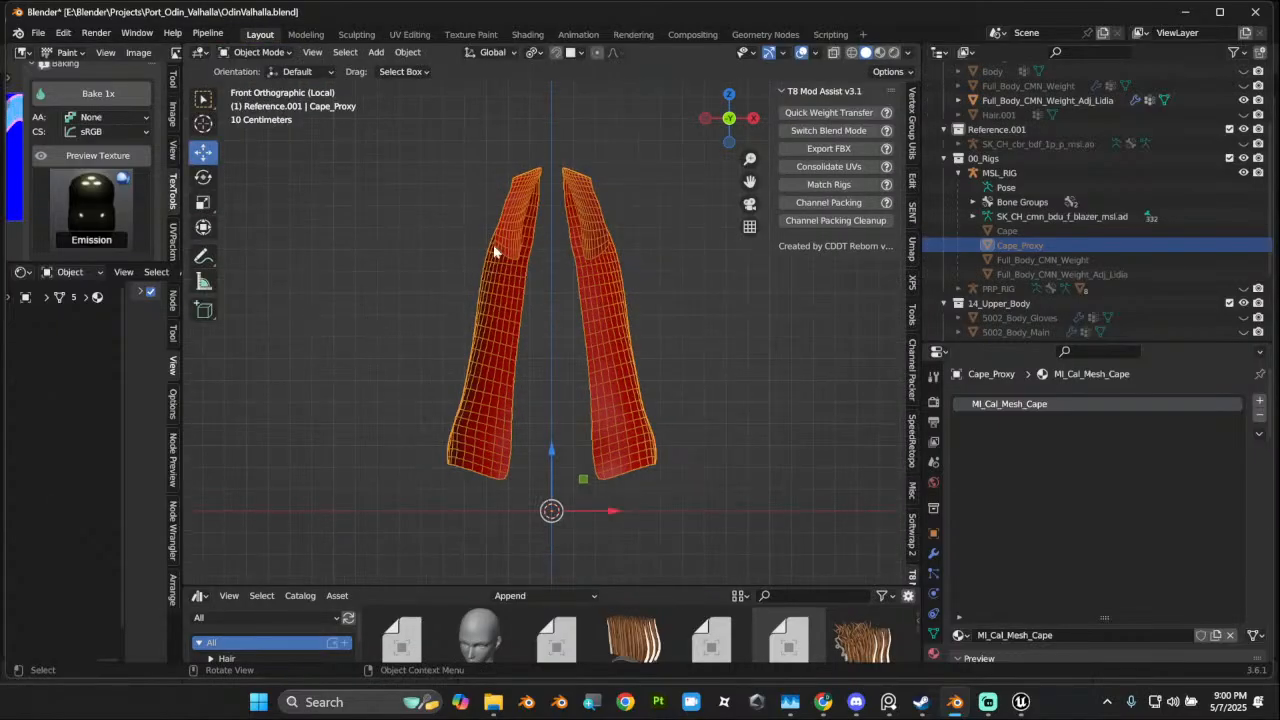
pyautogui.press('KP_Divide')
pyautogui.moveTo(620, 270); pyautogui.dragTo(711, 348, button='middle')
pyautogui.scroll(-2, 711, 348)
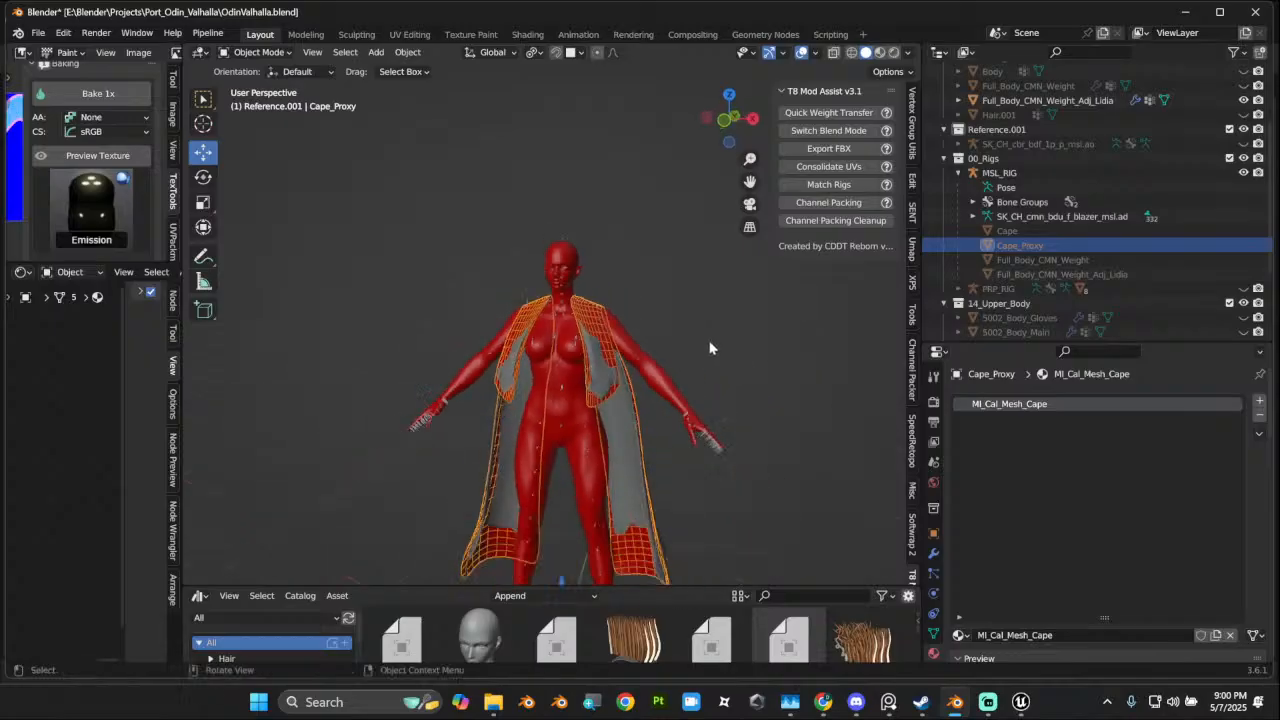
# Step: Select all visible objects and export the selection as FBX, overwriting SK_CH_CMN_Adj_Lidia_MSL_PA_Cape_Transfer.fbx
pyautogui.press('a')
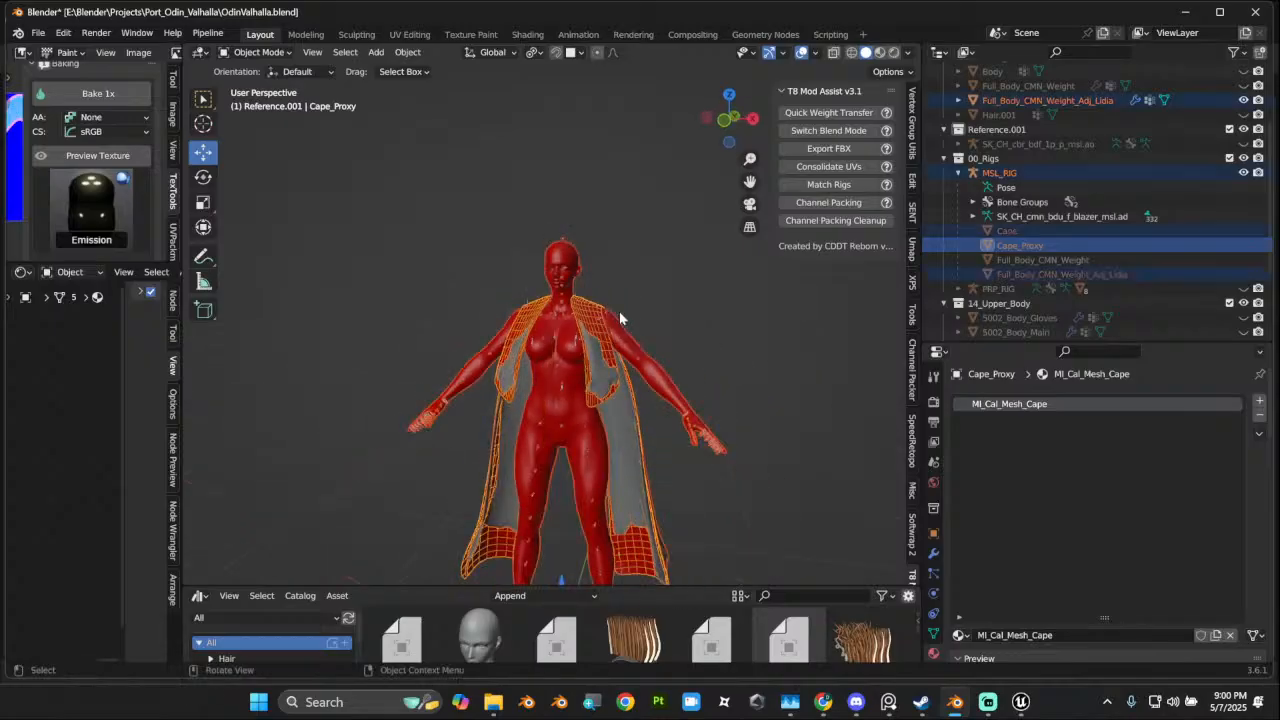
pyautogui.click(37, 32)
pyautogui.moveTo(86, 242)
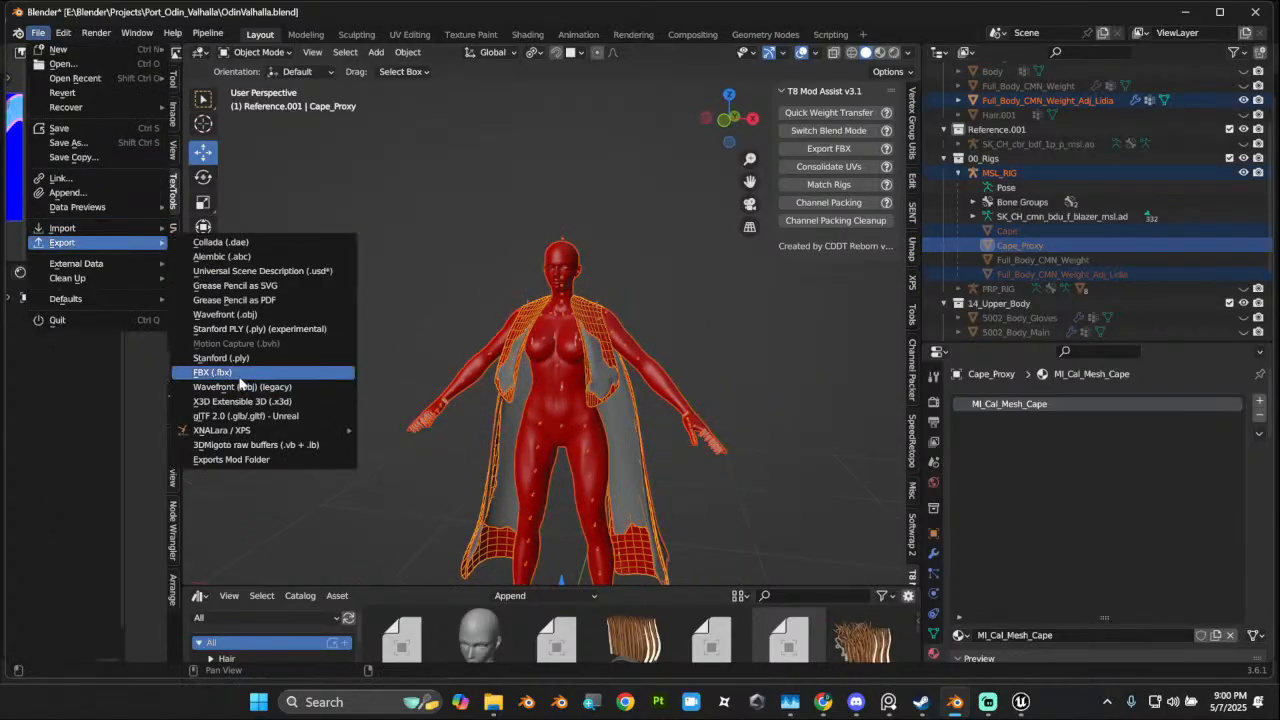
pyautogui.click(213, 372)
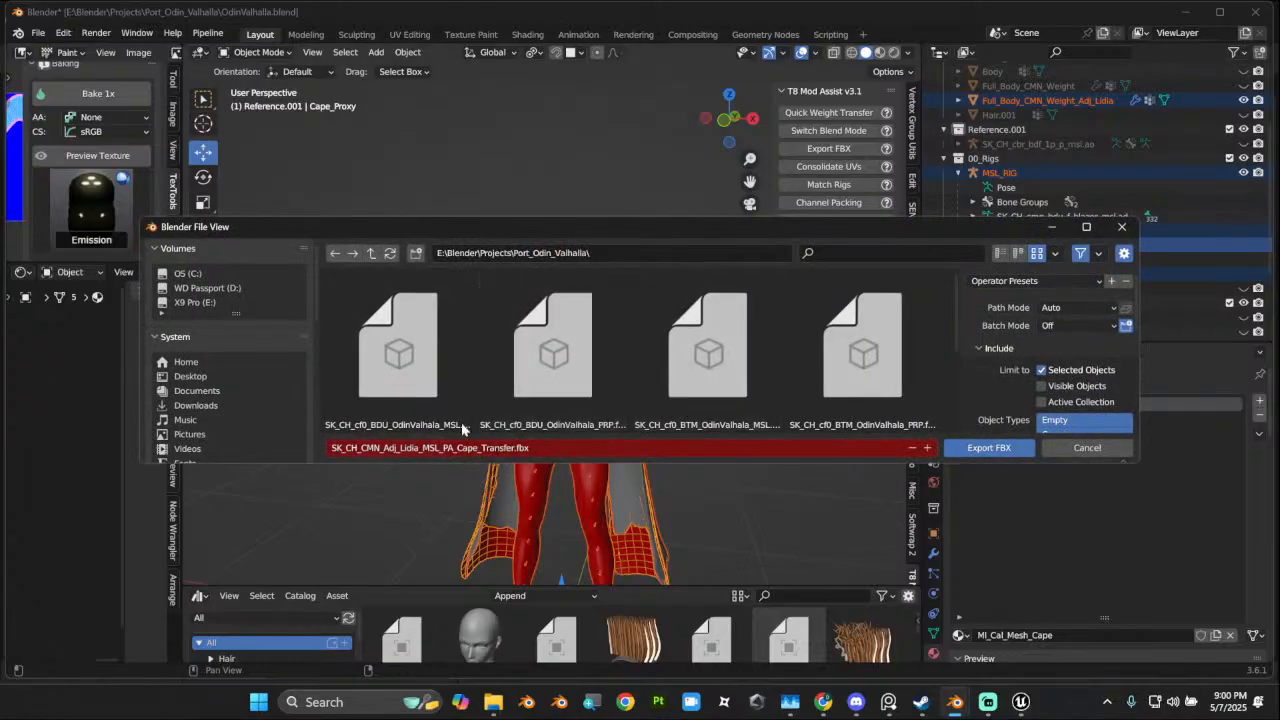
pyautogui.scroll(-2, 700, 430)
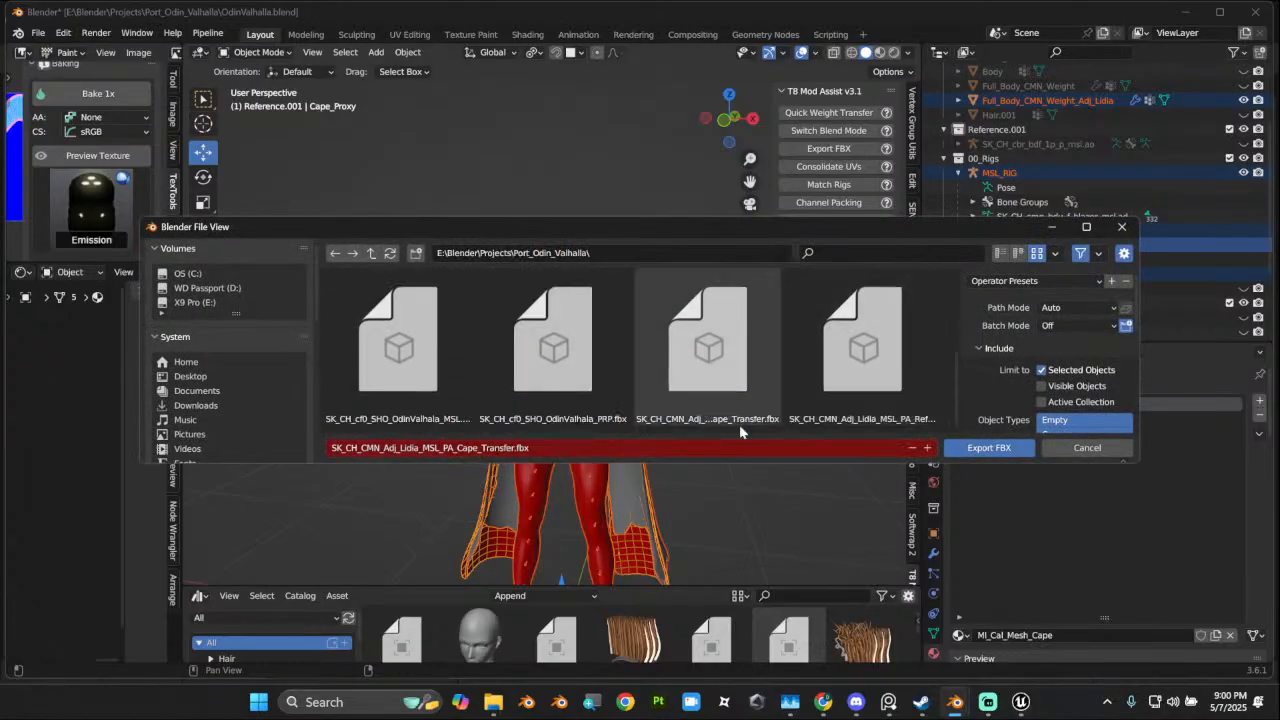
pyautogui.click(965, 448)
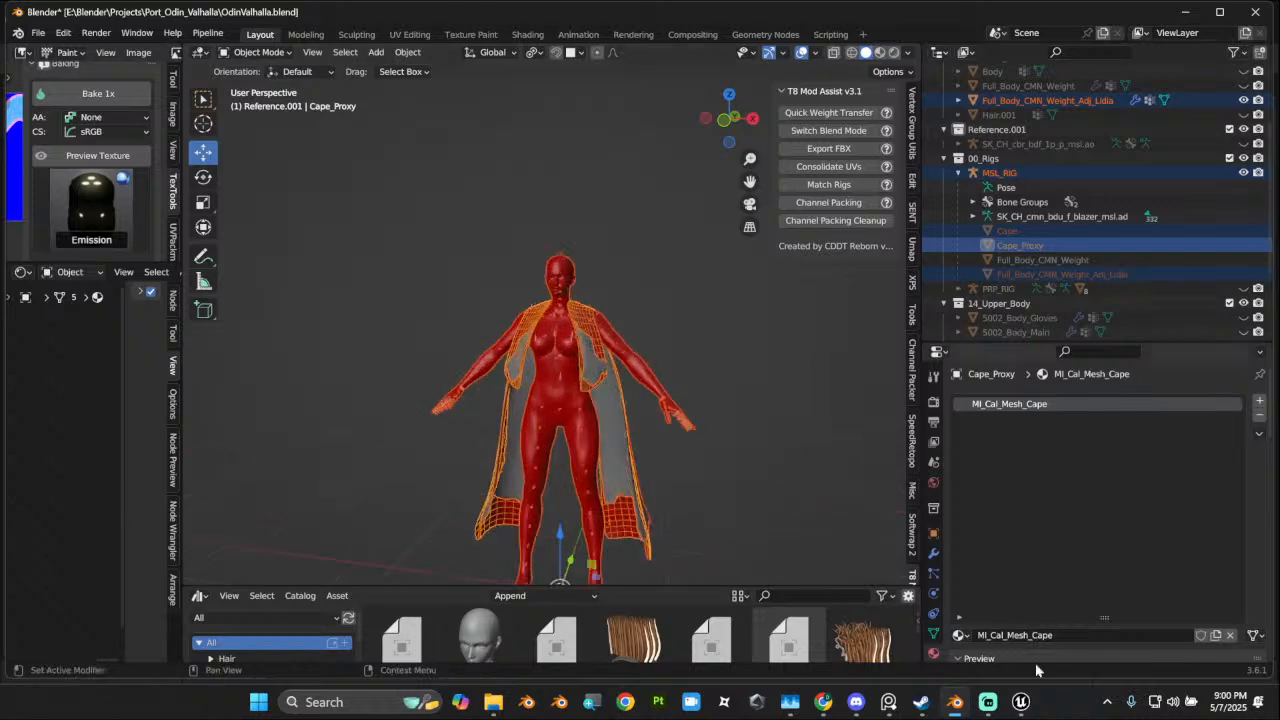
# Step: Switch to Unreal Engine, deactivate cloth painting to reimport the base mesh, and save the skeletal mesh asset
pyautogui.moveTo(1021, 708)
pyautogui.click(1160, 630)
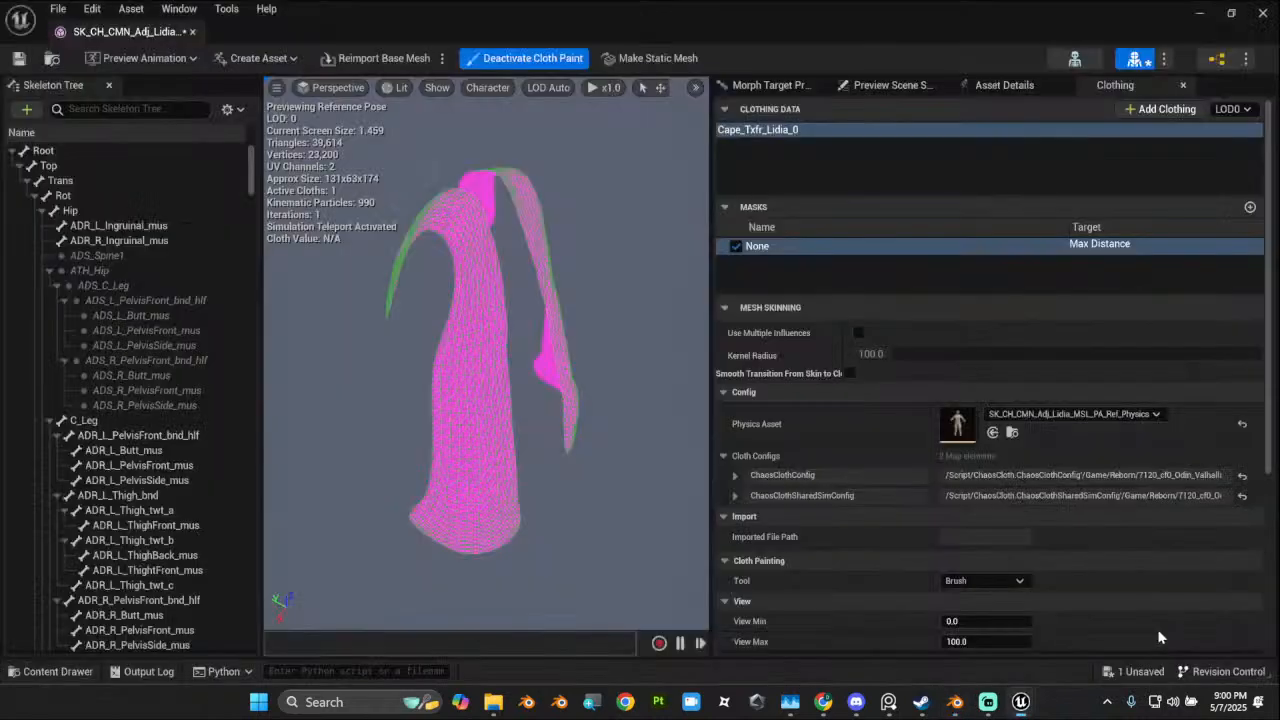
pyautogui.click(533, 58)
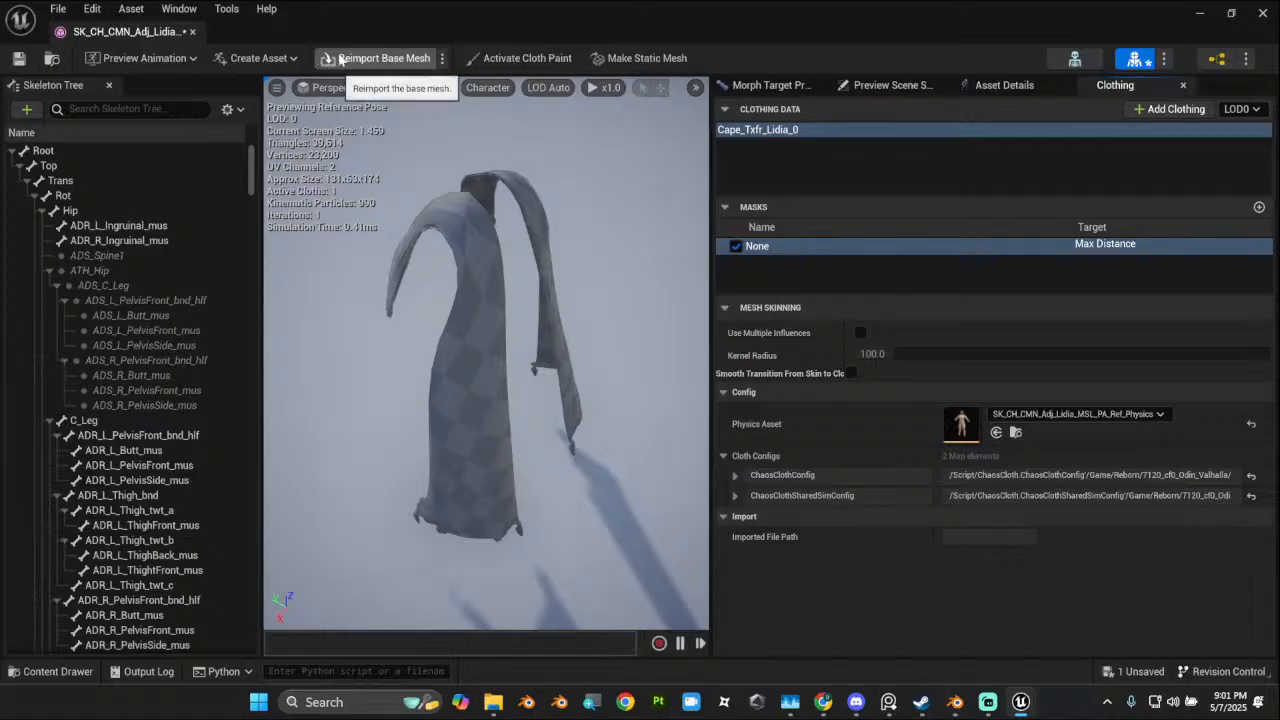
pyautogui.click(394, 60)
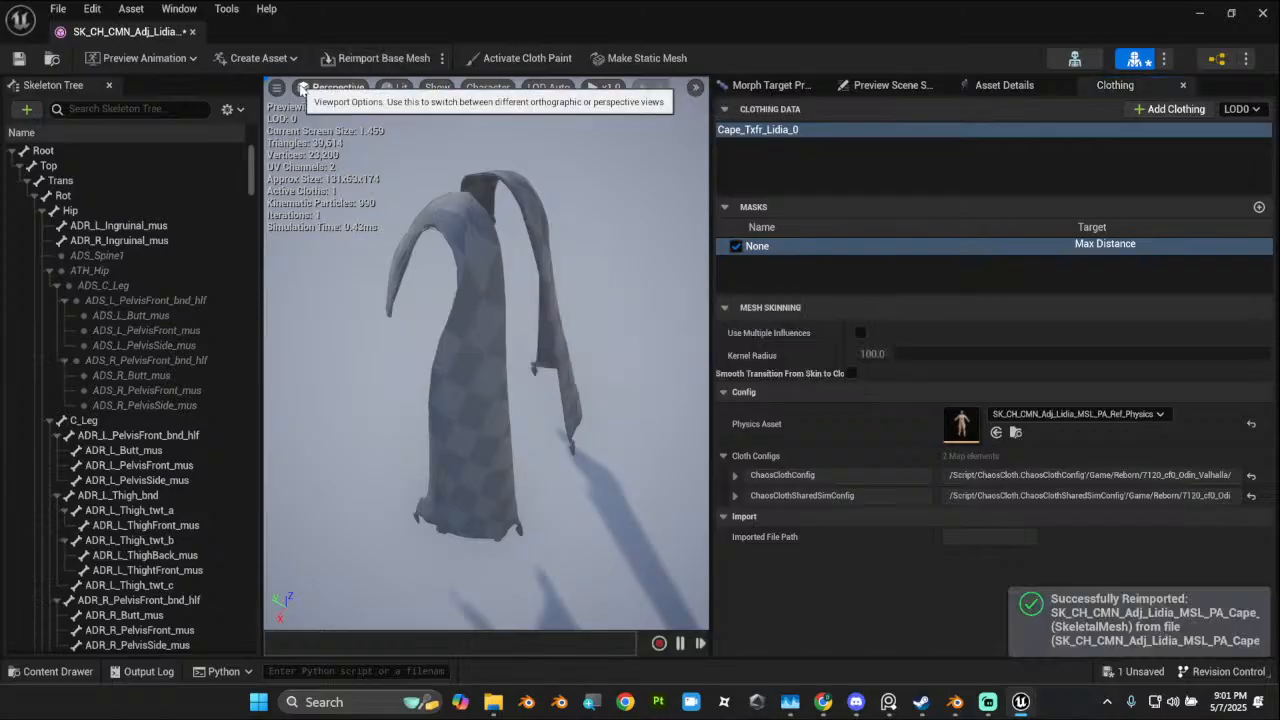
pyautogui.click(20, 60)
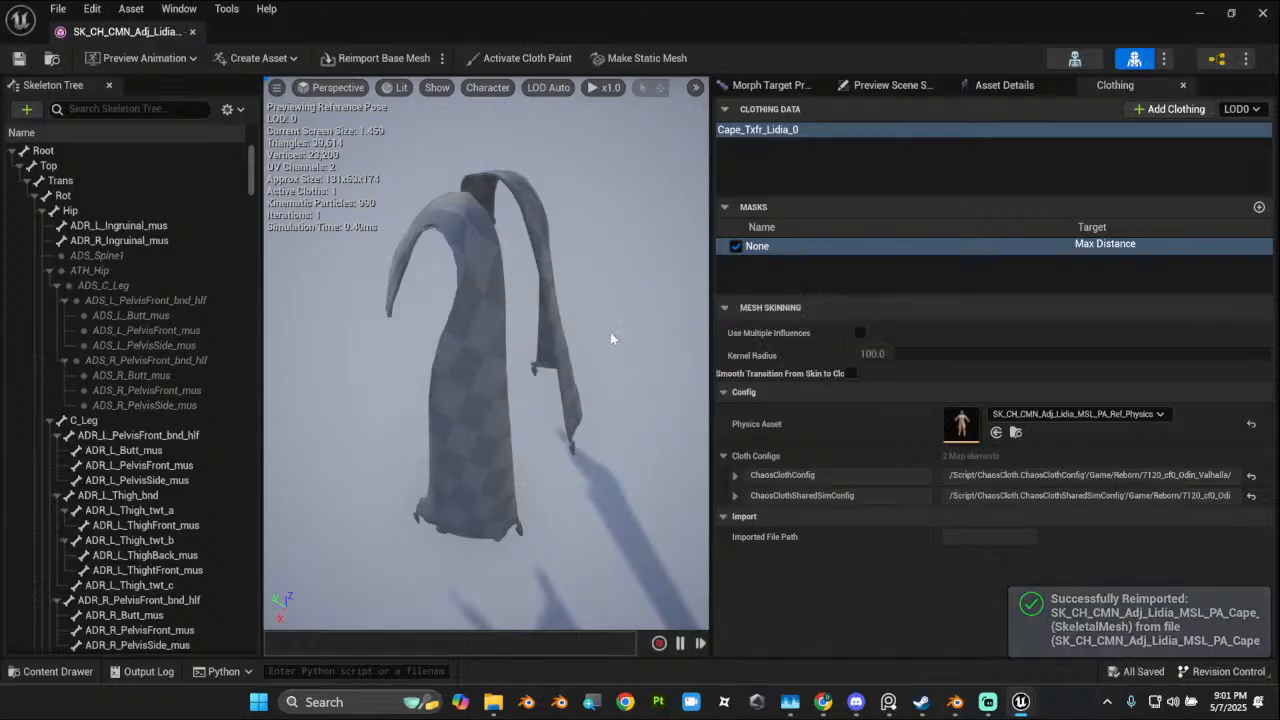
# Step: Activate cloth painting and copy the Red vertex color channel into the Max Distance mask with scaling factor 1.0
pyautogui.click(531, 58)
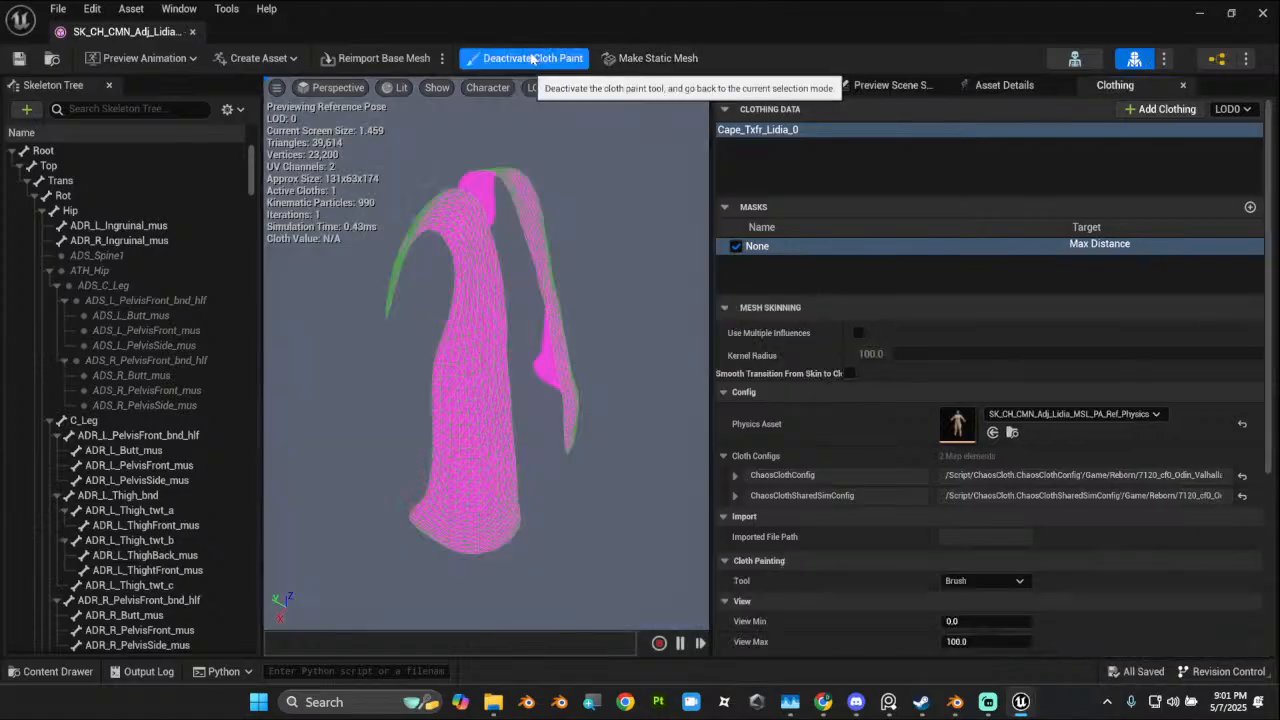
pyautogui.rightClick(1076, 252)
pyautogui.moveTo(1147, 312)
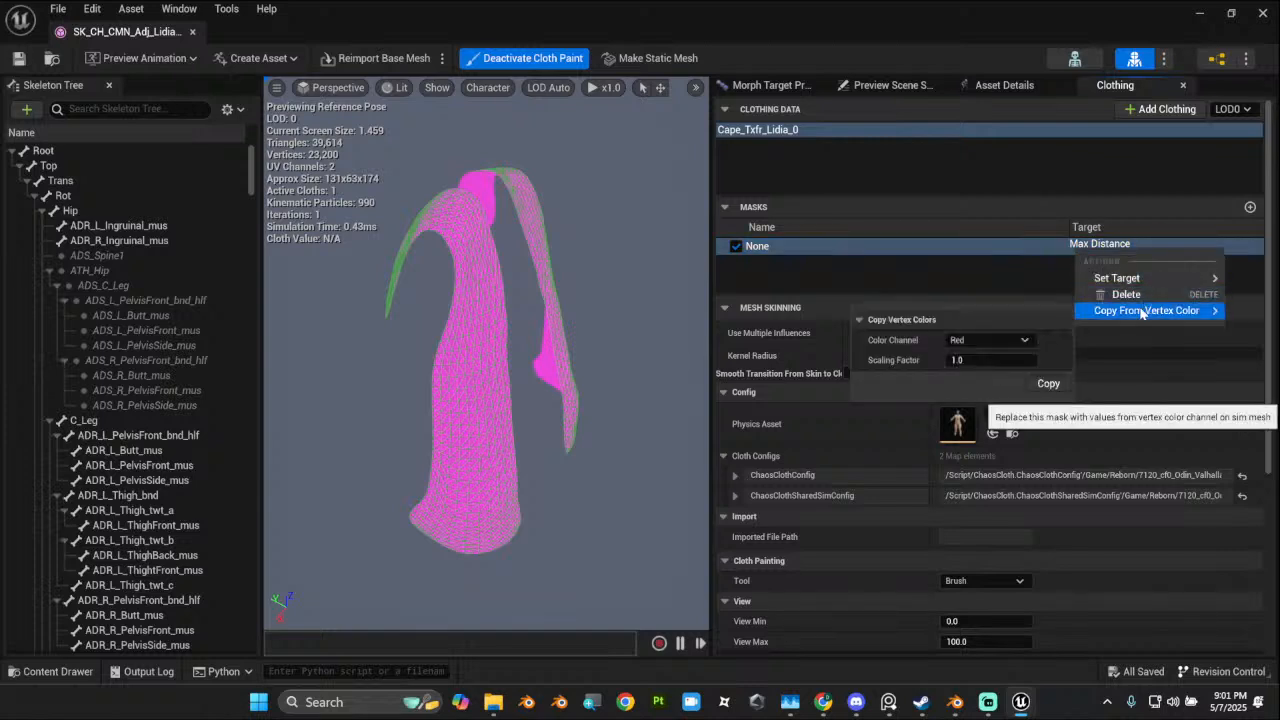
pyautogui.click(1061, 386)
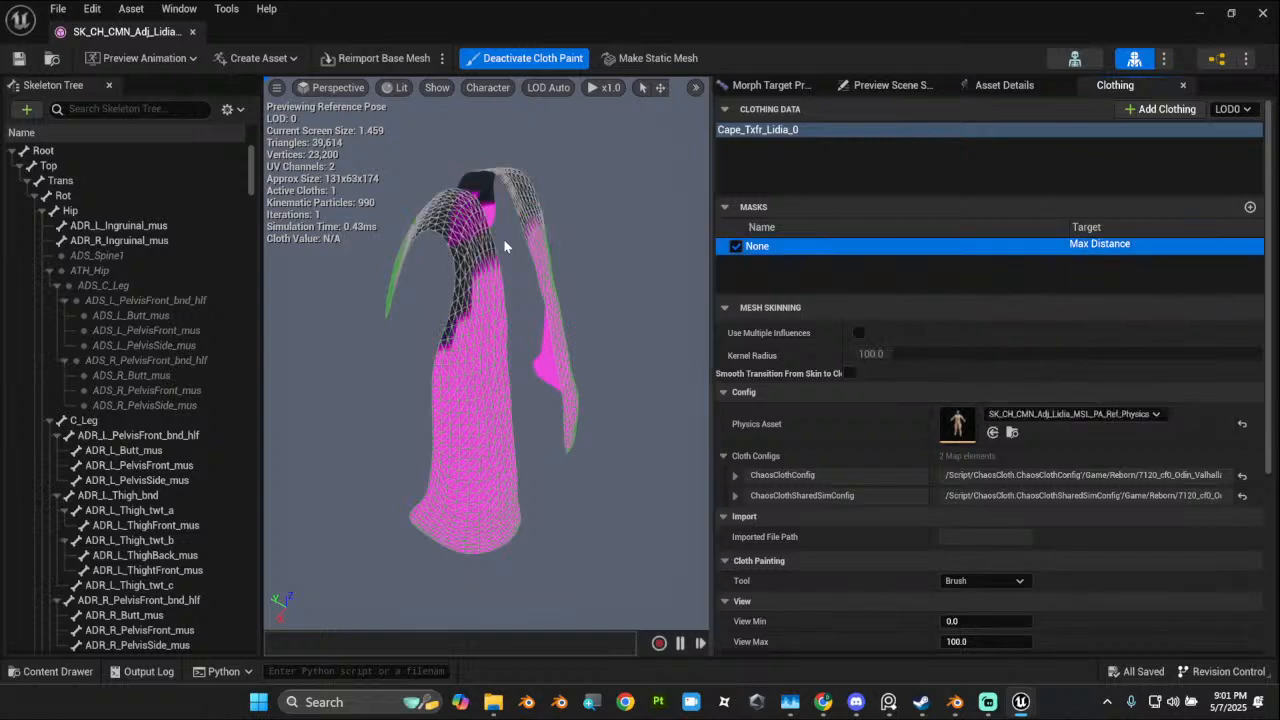
# Step: Examine the copied Max Distance mask on the cape's shoulders, back panels and front flaps from several angles
pyautogui.moveTo(489, 248)
pyautogui.mouseDown(button='right')
pyautogui.moveTo(520, 246)
pyautogui.moveTo(491, 248)
pyautogui.mouseUp(button='right')
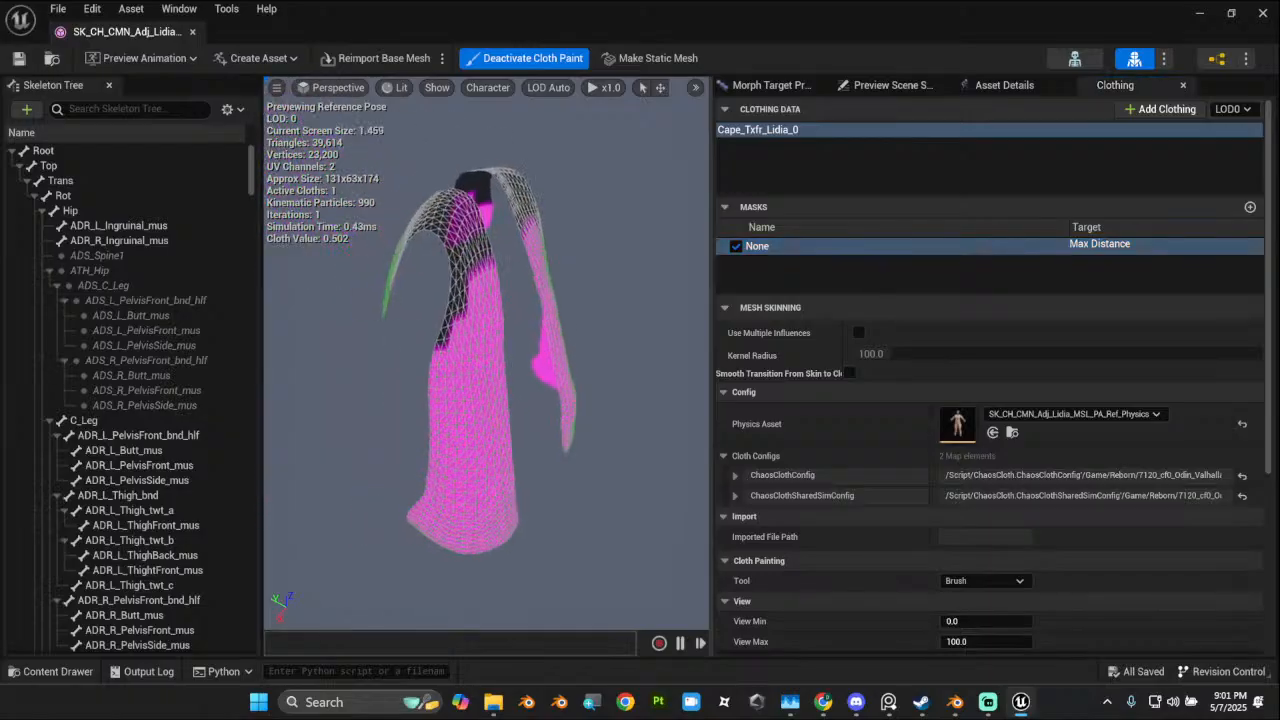
pyautogui.keyDown('alt'); pyautogui.moveTo(491, 248); pyautogui.dragTo(470, 252); pyautogui.keyUp('alt')
pyautogui.moveTo(557, 326)
pyautogui.keyDown('alt'); pyautogui.mouseDown()
pyautogui.moveTo(525, 332)
pyautogui.moveTo(565, 332)
pyautogui.moveTo(420, 290)
pyautogui.moveTo(385, 305)
pyautogui.moveTo(275, 308)
pyautogui.mouseUp(); pyautogui.keyUp('alt')
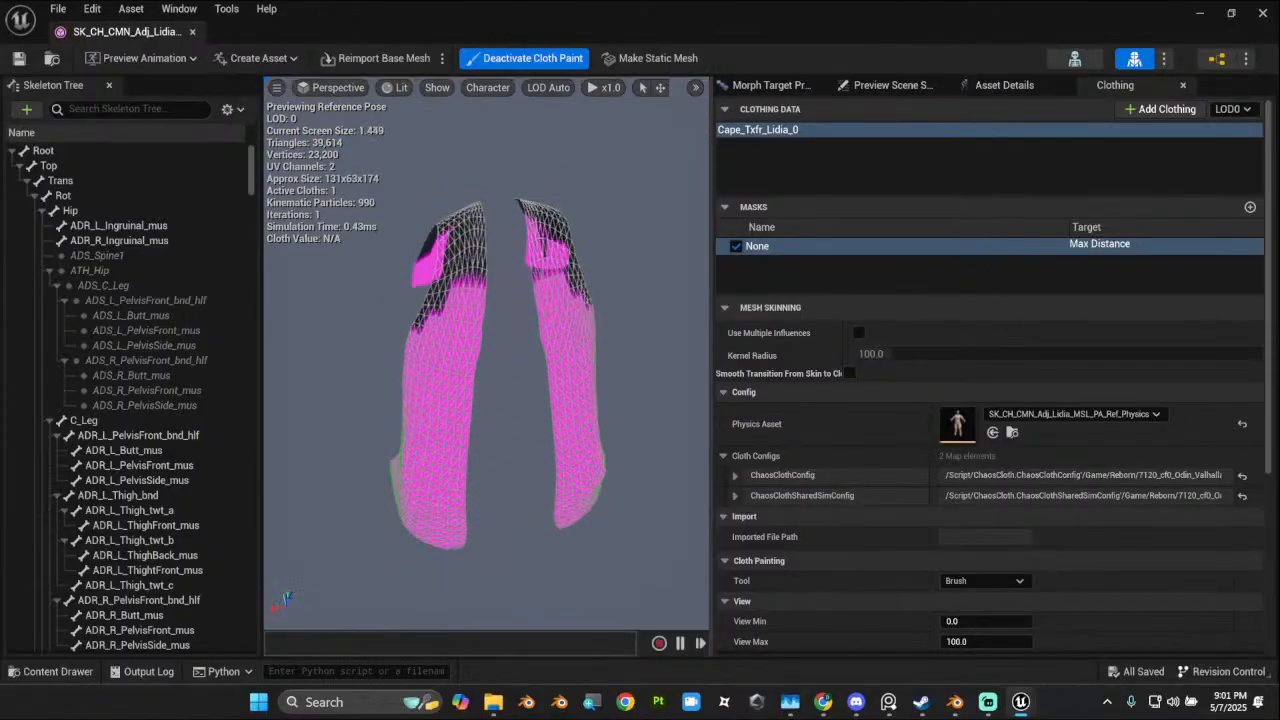
pyautogui.moveTo(491, 306)
pyautogui.keyDown('alt'); pyautogui.mouseDown()
pyautogui.moveTo(525, 300)
pyautogui.moveTo(450, 320)
pyautogui.moveTo(525, 350)
pyautogui.moveTo(535, 320)
pyautogui.mouseUp(); pyautogui.keyUp('alt')
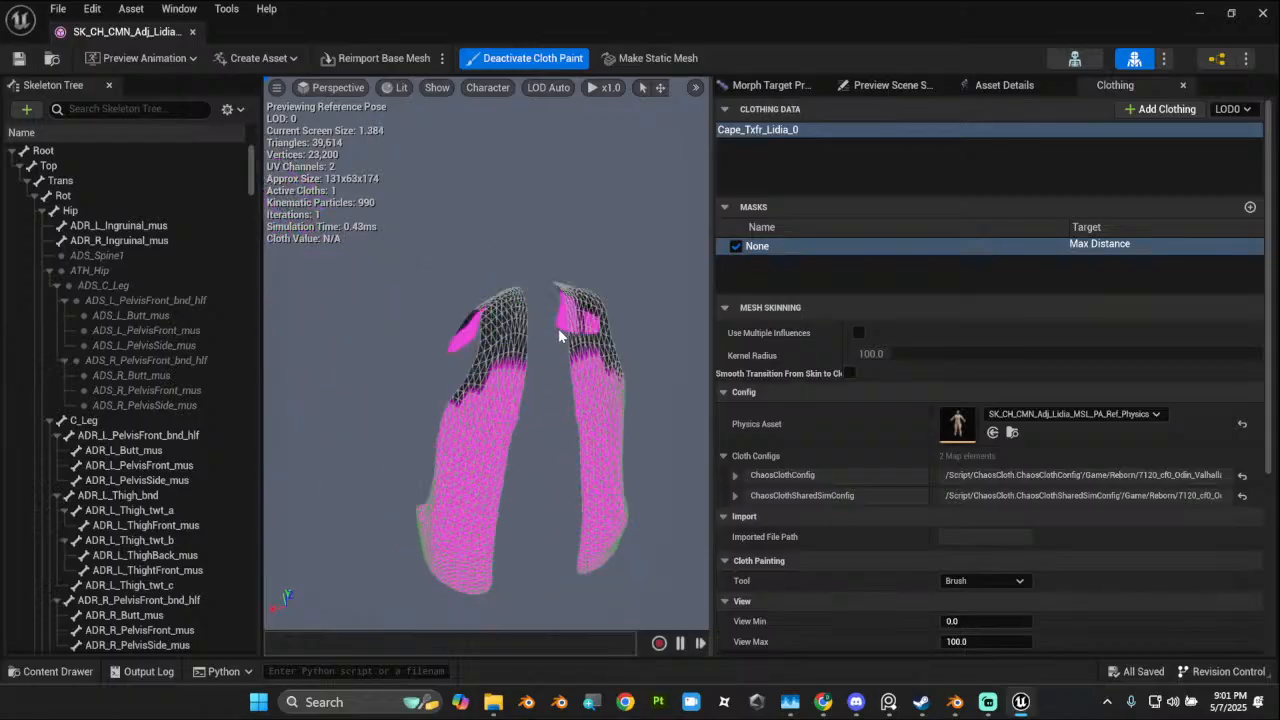
pyautogui.keyDown('alt'); pyautogui.moveTo(531, 429); pyautogui.dragTo(533, 400); pyautogui.keyUp('alt')
pyautogui.keyDown('alt'); pyautogui.moveTo(500, 300); pyautogui.dragTo(687, 294); pyautogui.keyUp('alt')
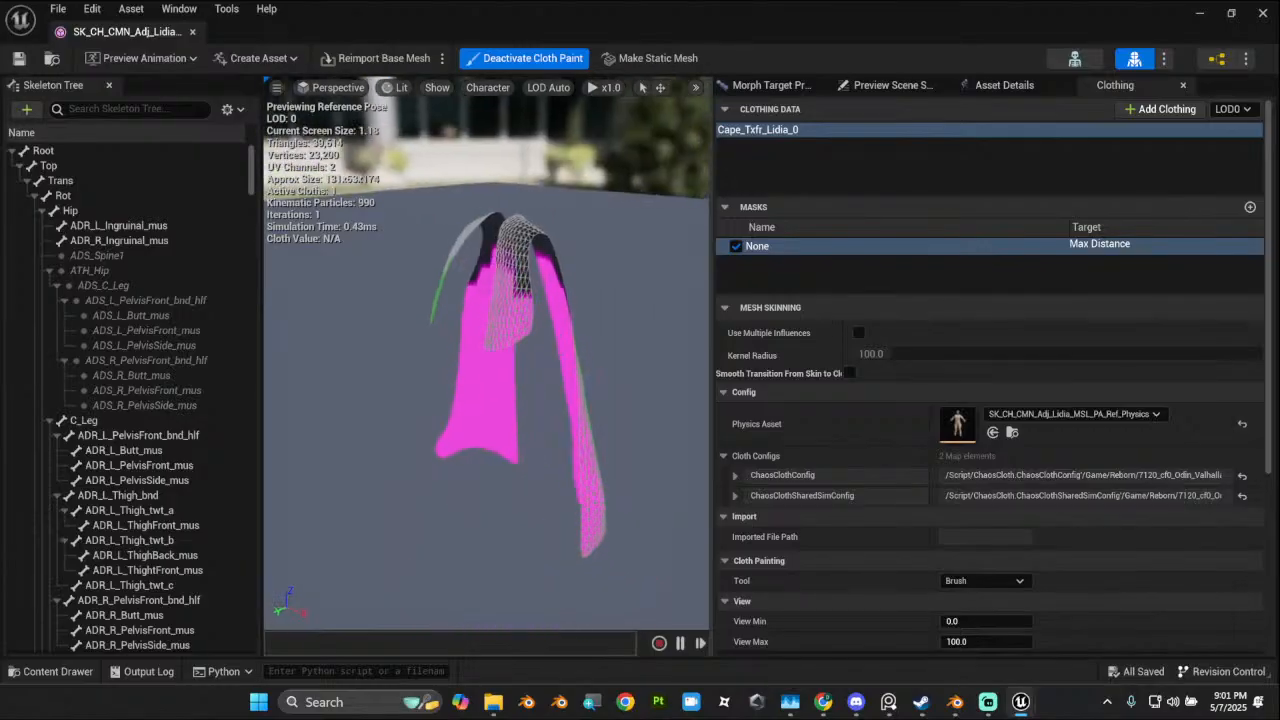
# Step: Delete the Cape_Txfr_Lidia_0 clothing data and deactivate cloth painting
pyautogui.rightClick(797, 138)
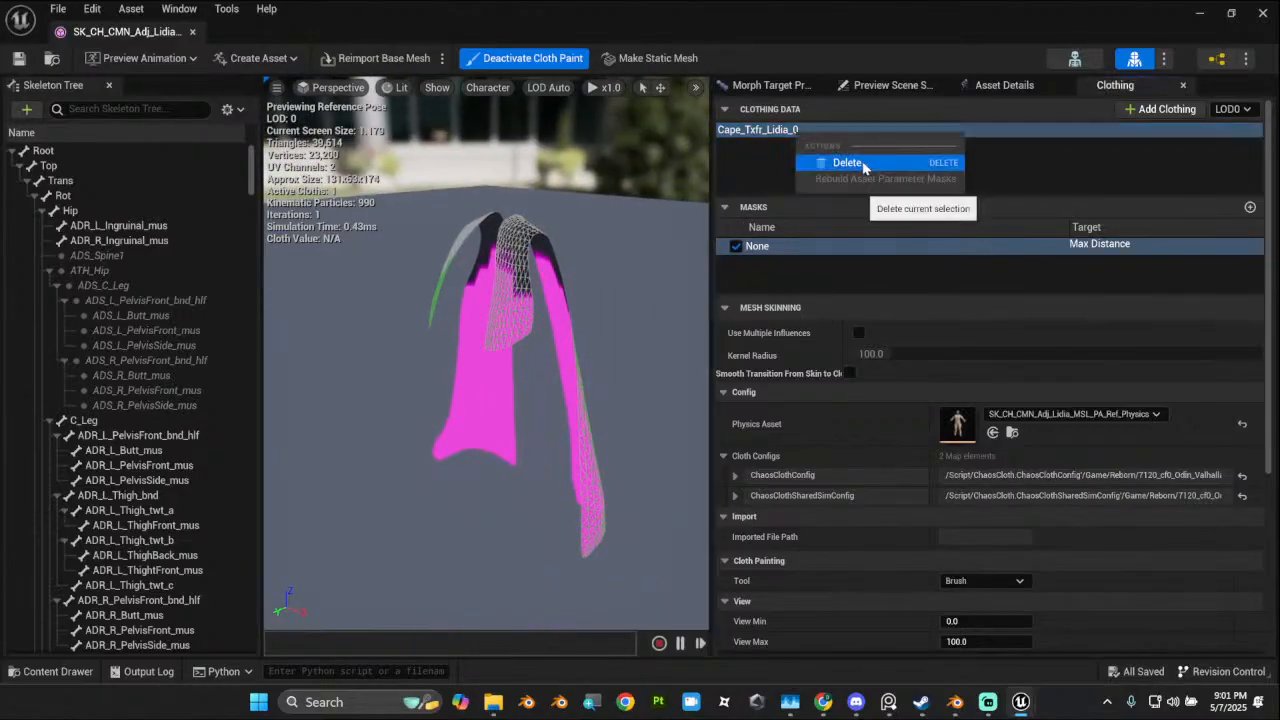
pyautogui.click(863, 163)
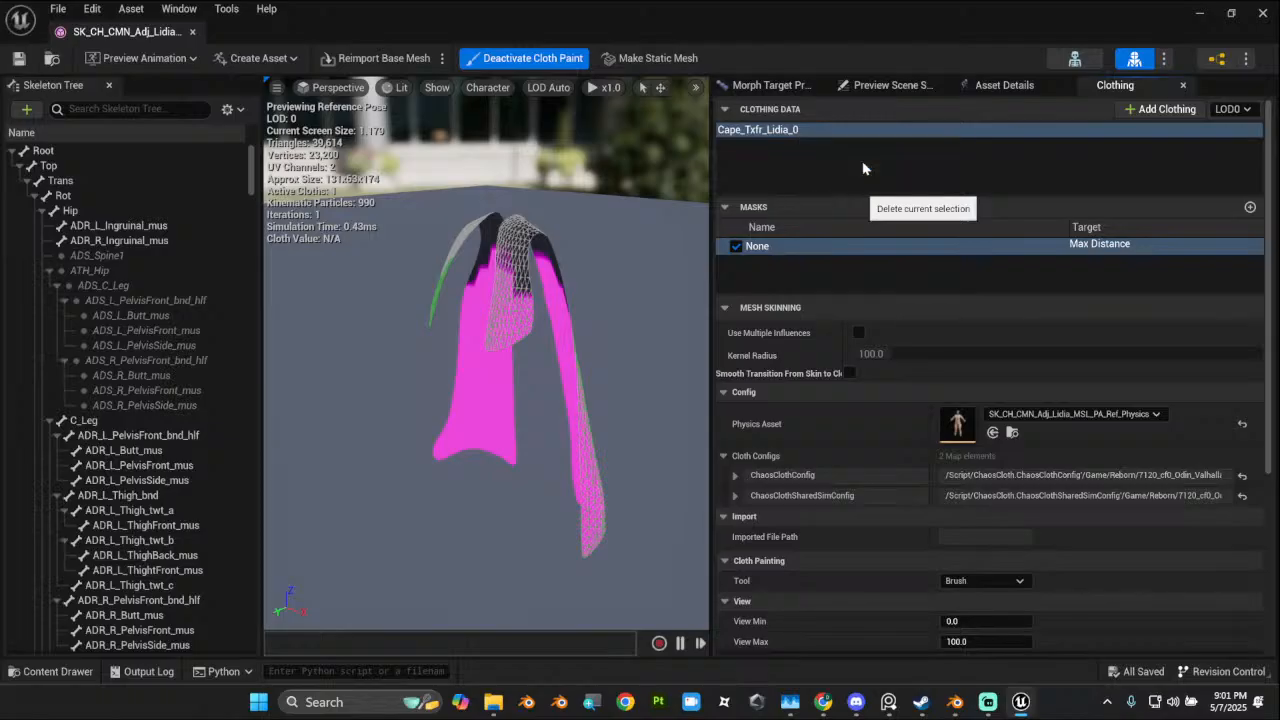
pyautogui.click(893, 87)
pyautogui.click(1010, 86)
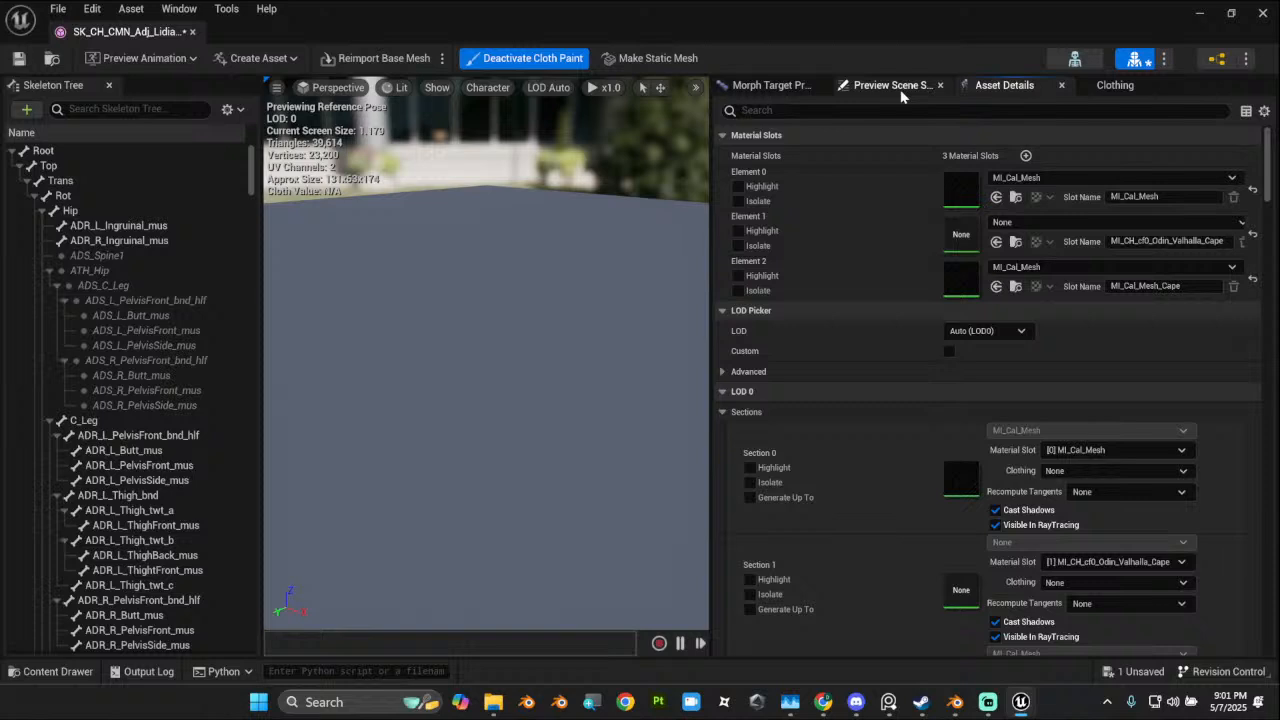
pyautogui.click(781, 88)
pyautogui.click(1006, 88)
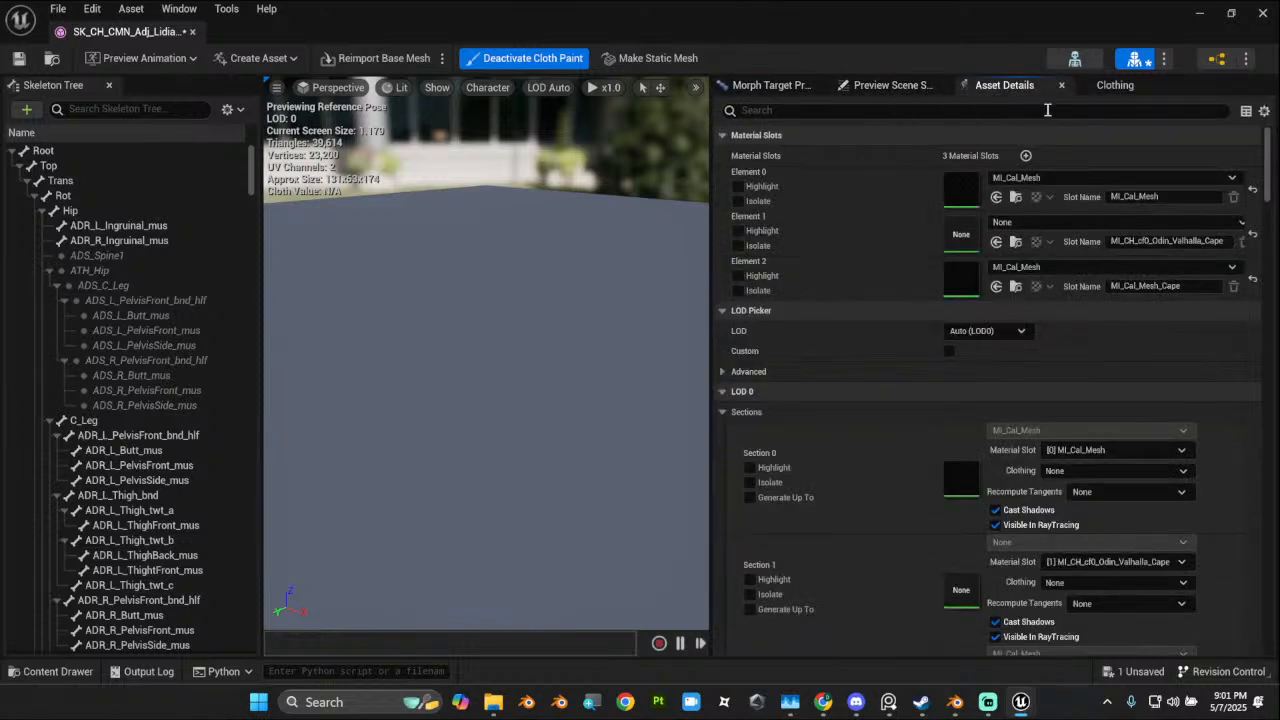
pyautogui.moveTo(517, 237)
pyautogui.mouseDown(button='right')
pyautogui.moveTo(517, 212)
pyautogui.moveTo(600, 238)
pyautogui.mouseUp(button='right')
pyautogui.click(533, 58)
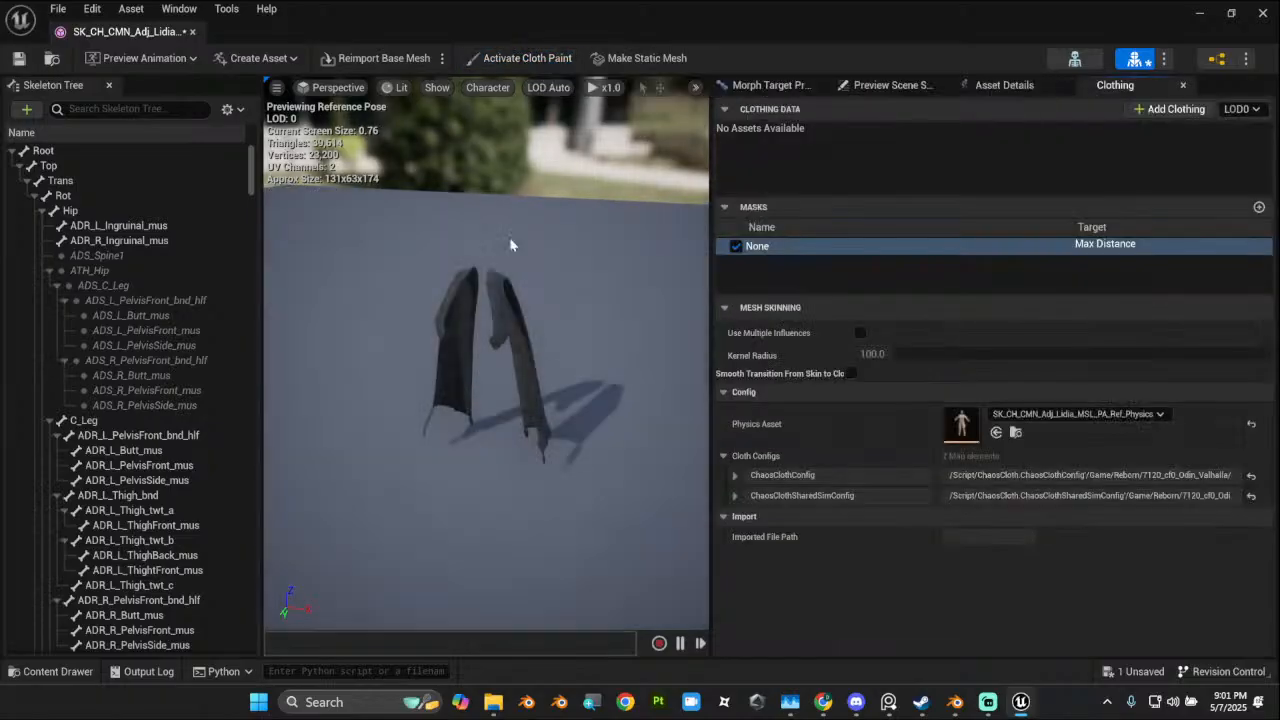
# Step: Select the cape mesh in the viewport and reset the clothing config's Physics Asset to None
pyautogui.keyDown('alt'); pyautogui.moveTo(478, 434); pyautogui.dragTo(478, 408); pyautogui.keyUp('alt')
pyautogui.scroll(5, 450, 432)
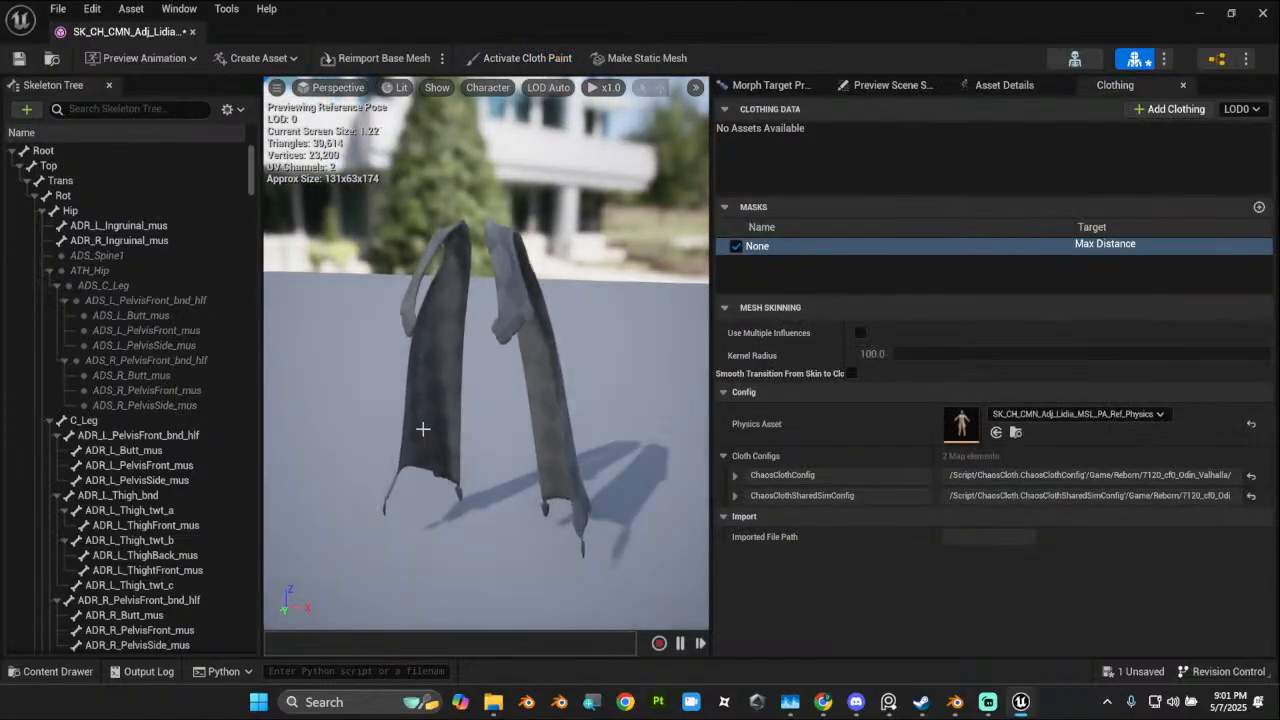
pyautogui.click(463, 396)
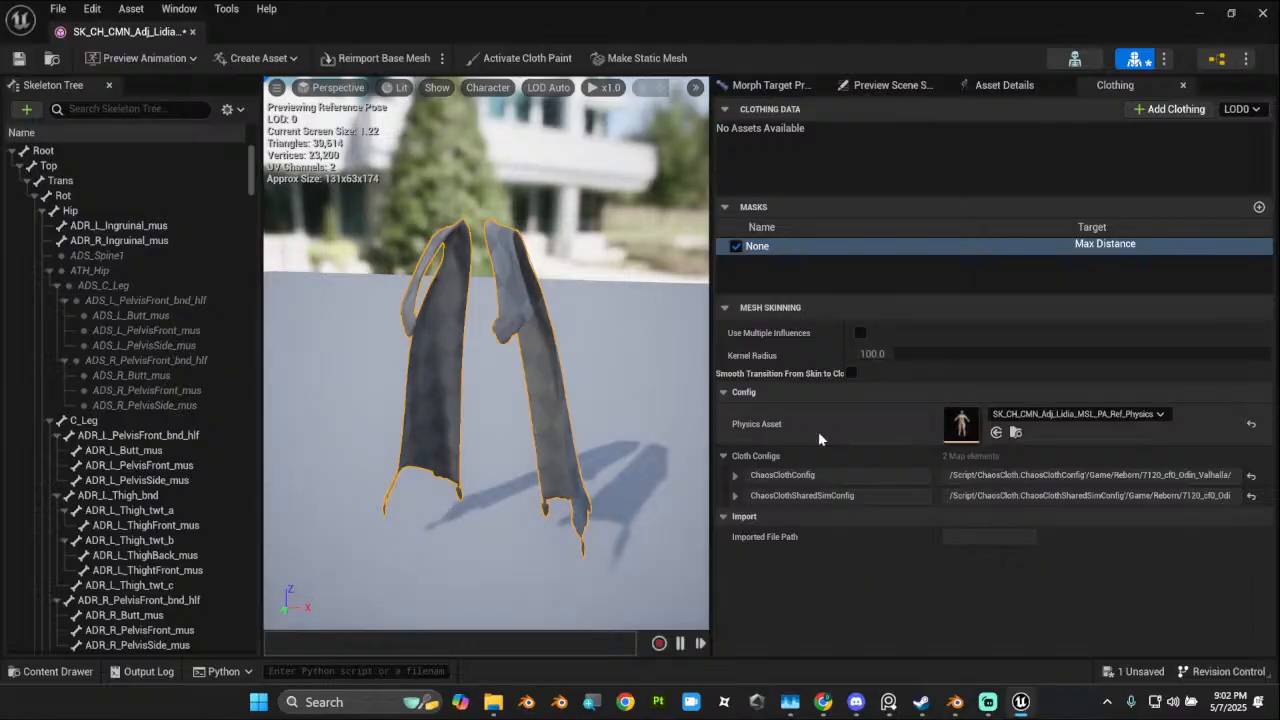
pyautogui.click(1000, 85)
pyautogui.click(1115, 85)
pyautogui.click(1035, 88)
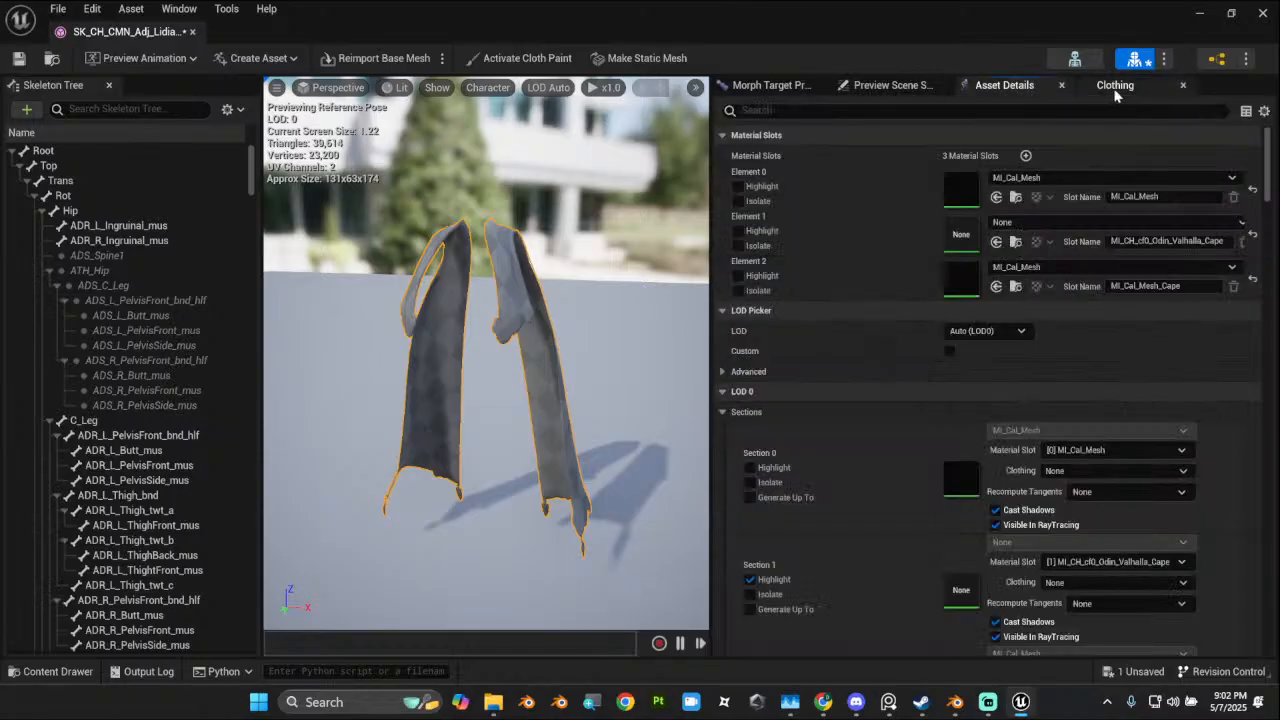
pyautogui.click(1115, 88)
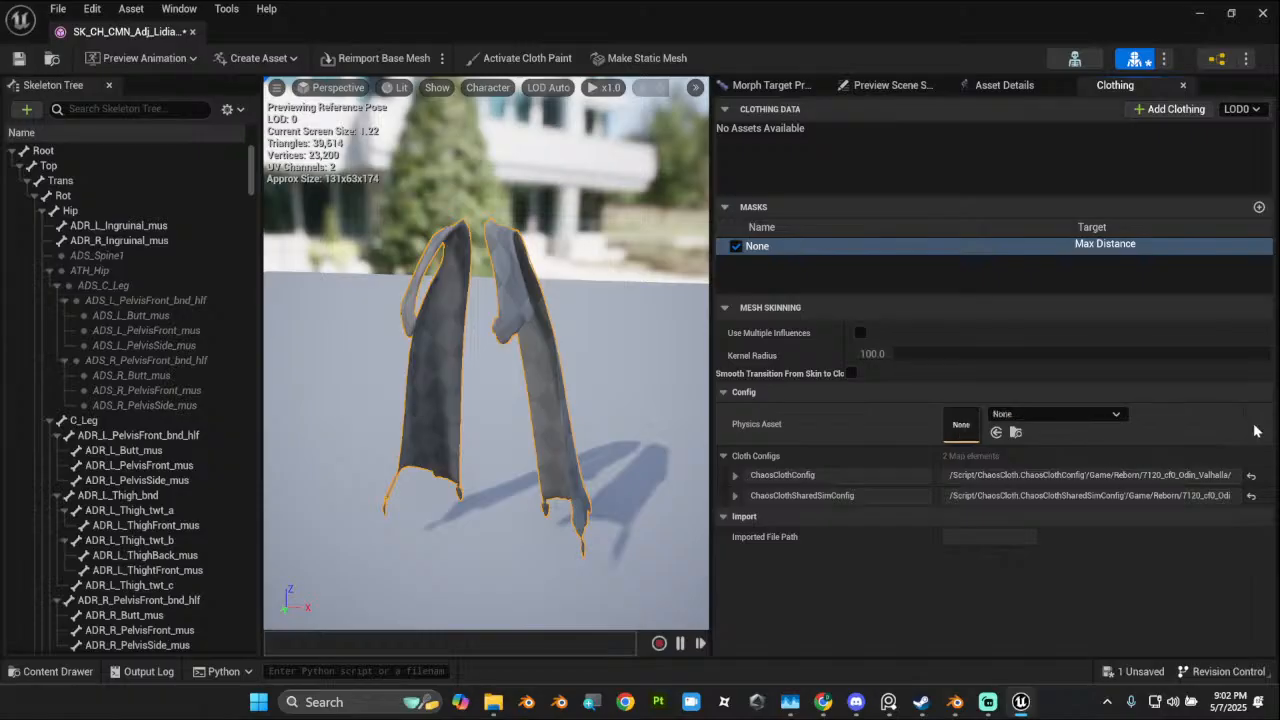
pyautogui.click(1251, 427)
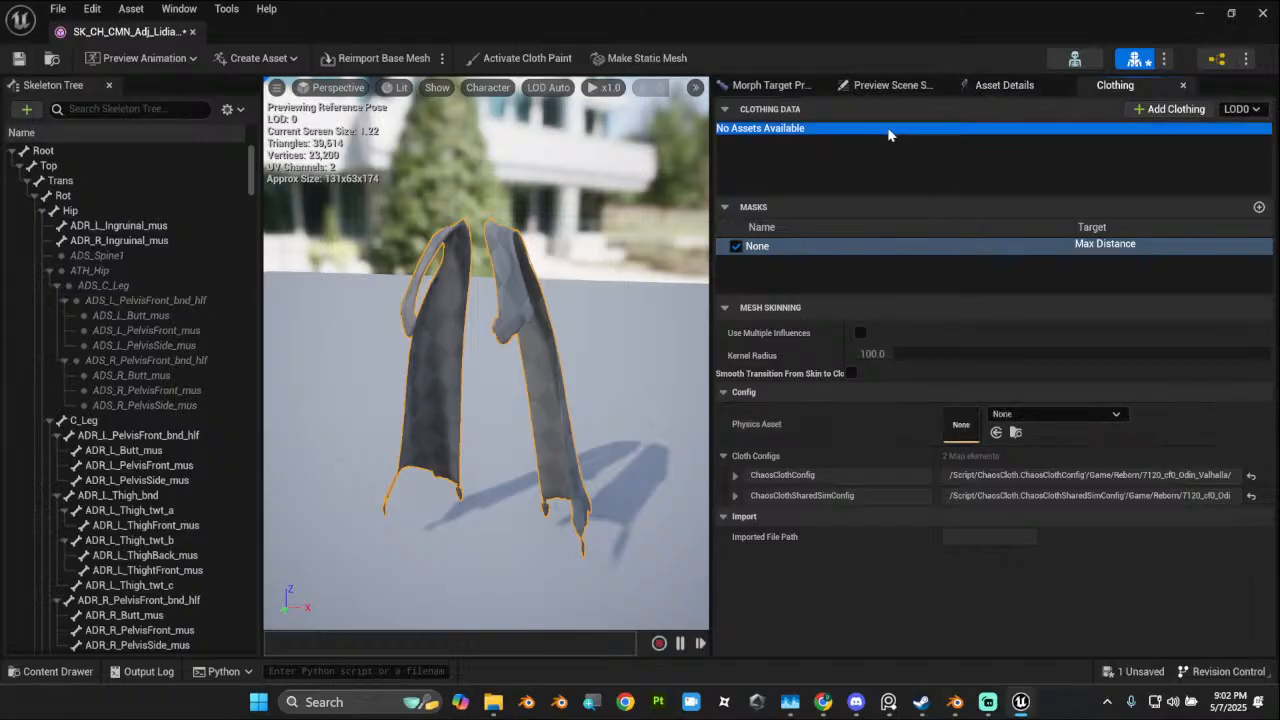
# Step: Display the mesh in Wireframe mode and isolate the Element 2 material slot, MI_Cal_Mesh_Cape
pyautogui.click(1008, 87)
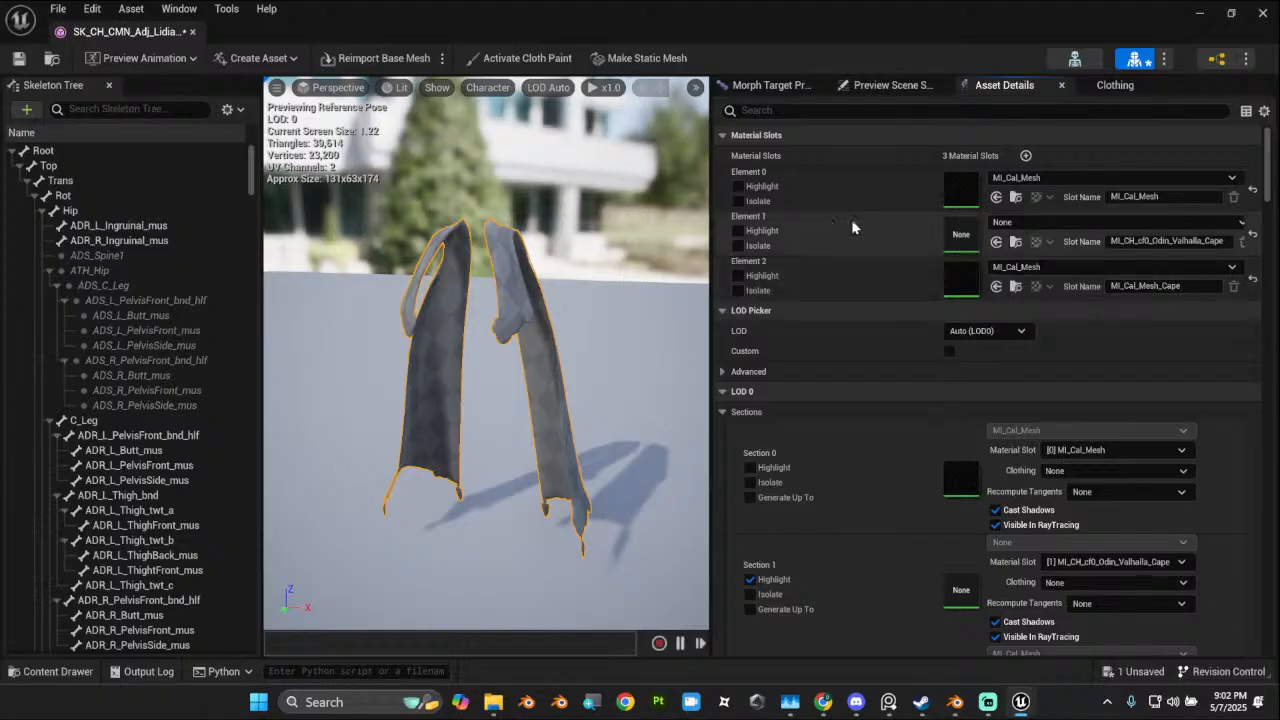
pyautogui.click(398, 87)
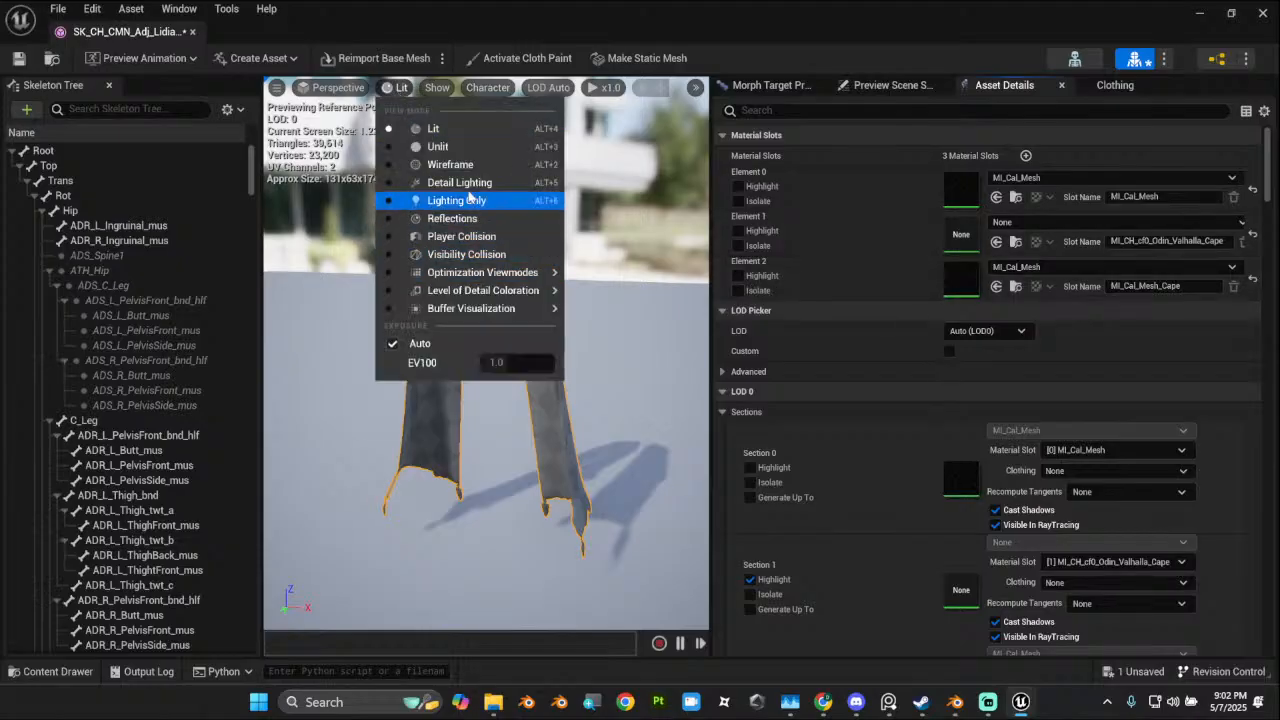
pyautogui.click(447, 164)
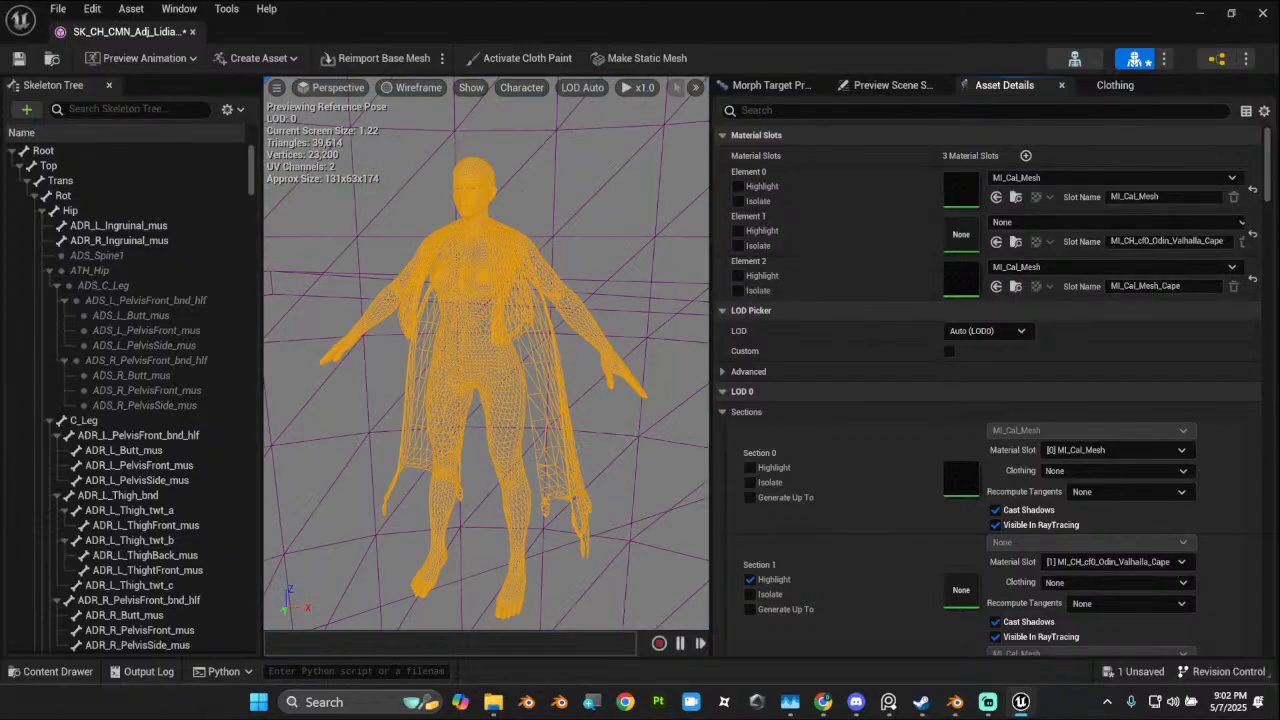
pyautogui.click(738, 290)
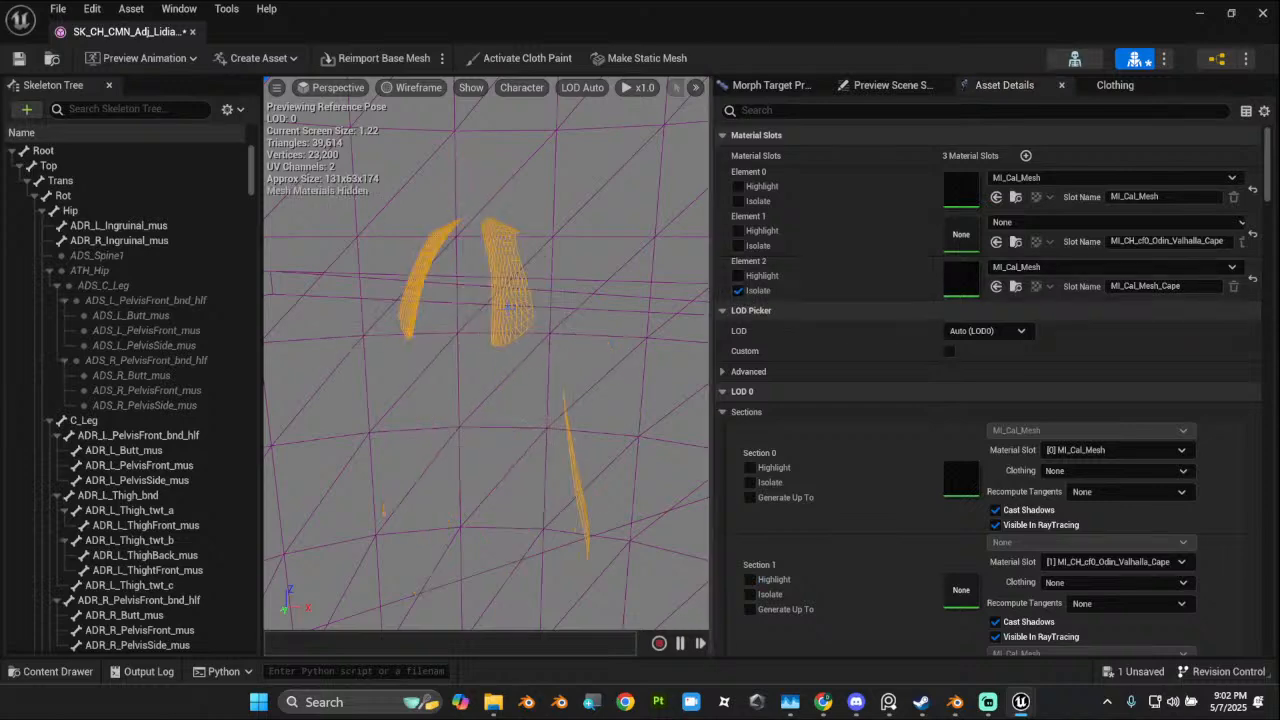
# Step: Create clothing data Cape_Txfr_Lidia from the isolated Section 2 with physics asset SK_CH_CMN_Adj_Lidia_MSL_PA_Ref_Physics, and save the skeletal mesh
pyautogui.click(1231, 13)
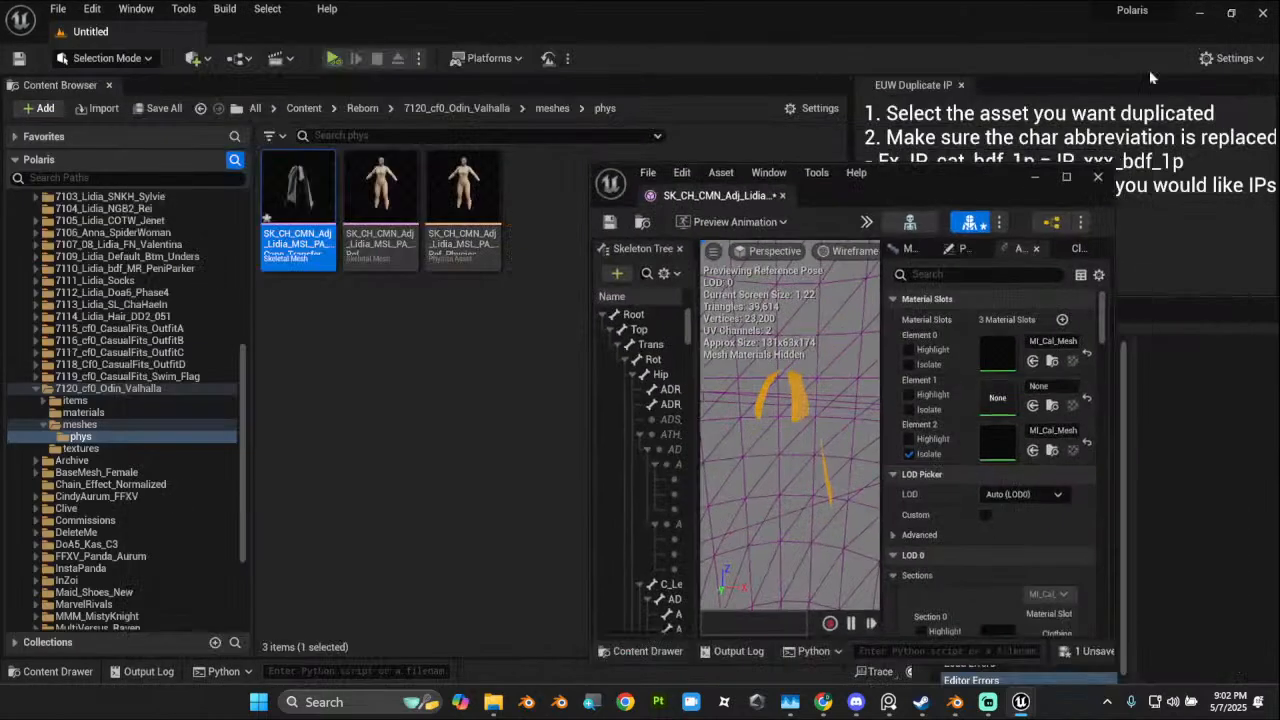
pyautogui.click(462, 200)
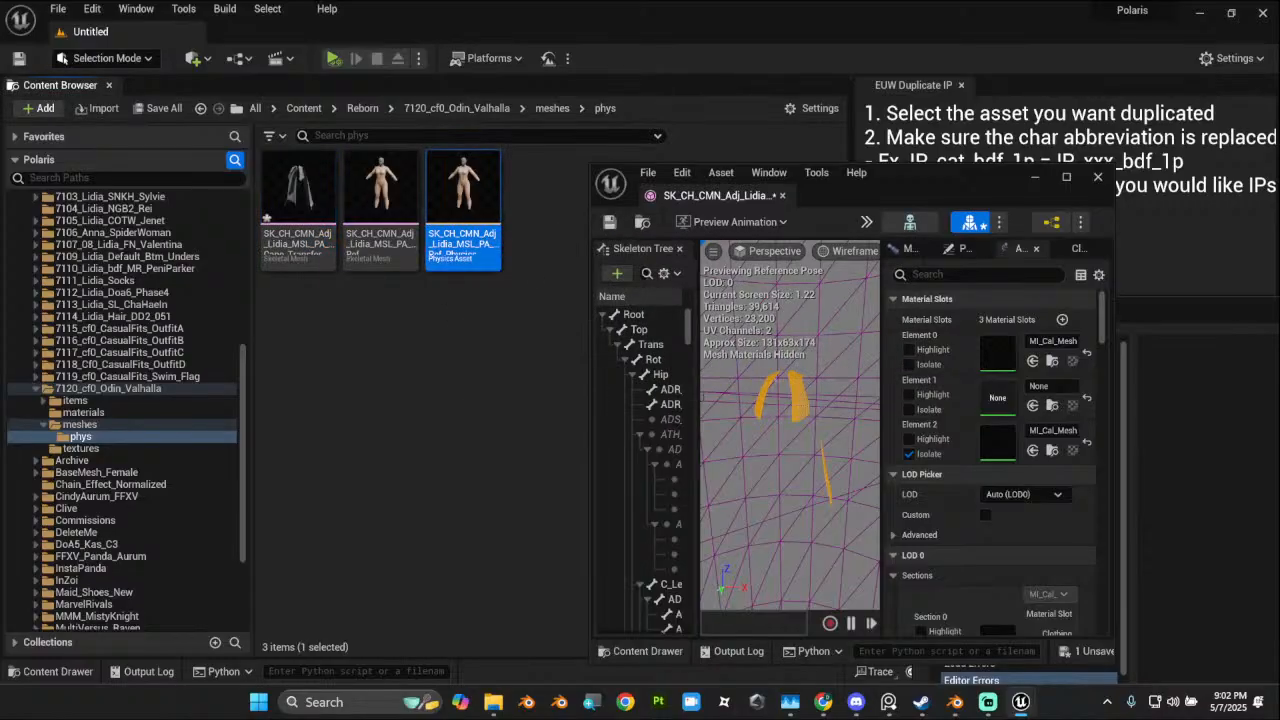
pyautogui.rightClick(798, 393)
pyautogui.moveTo(958, 494)
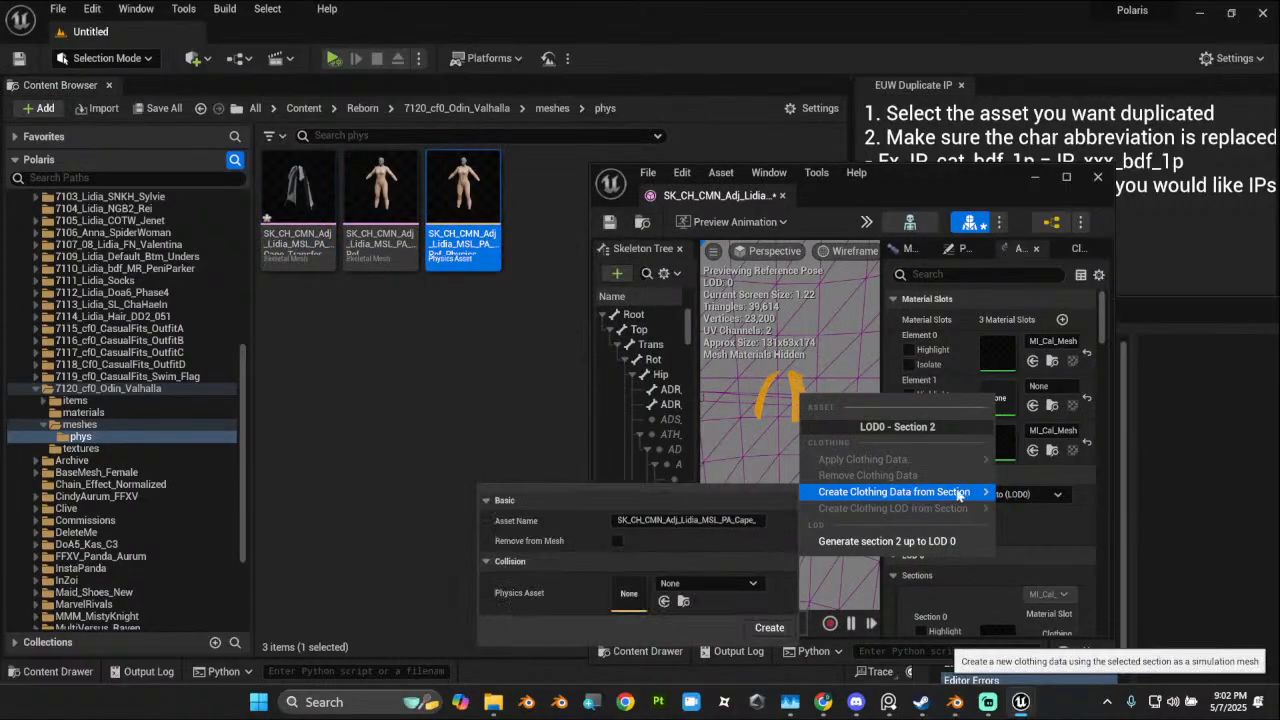
pyautogui.click(713, 519)
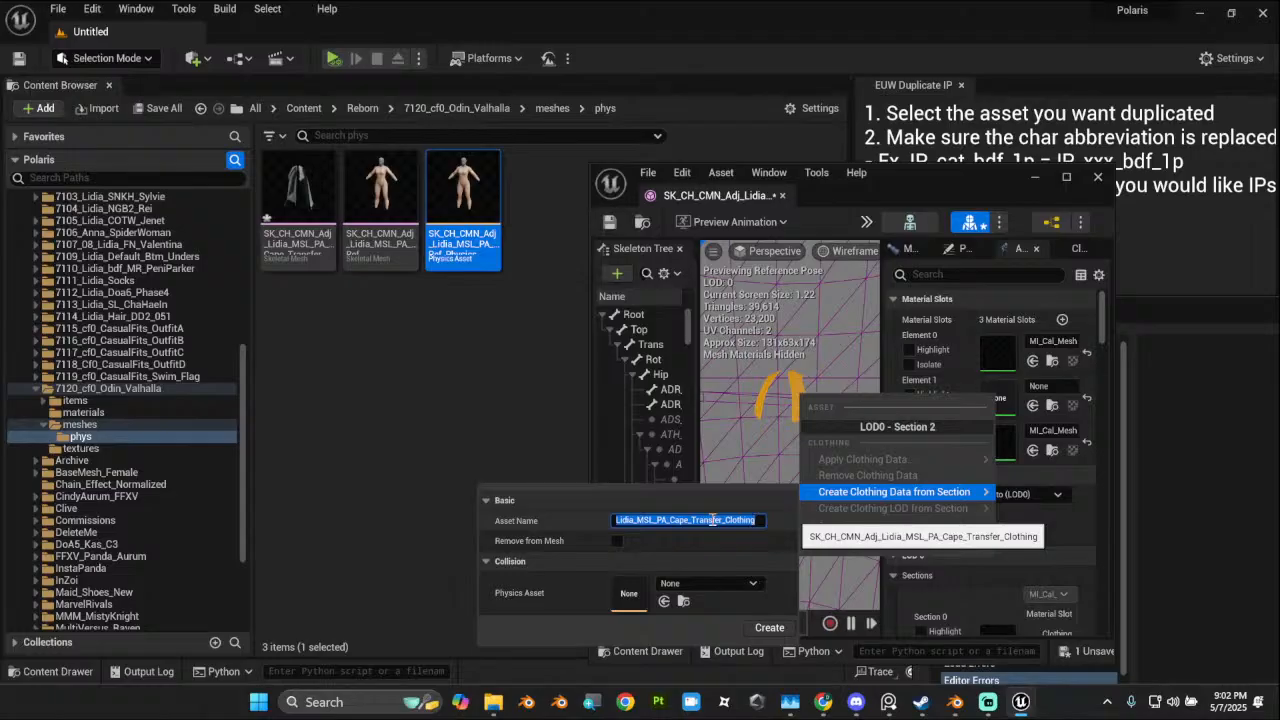
pyautogui.write('Cape_Txfr_Lidia')
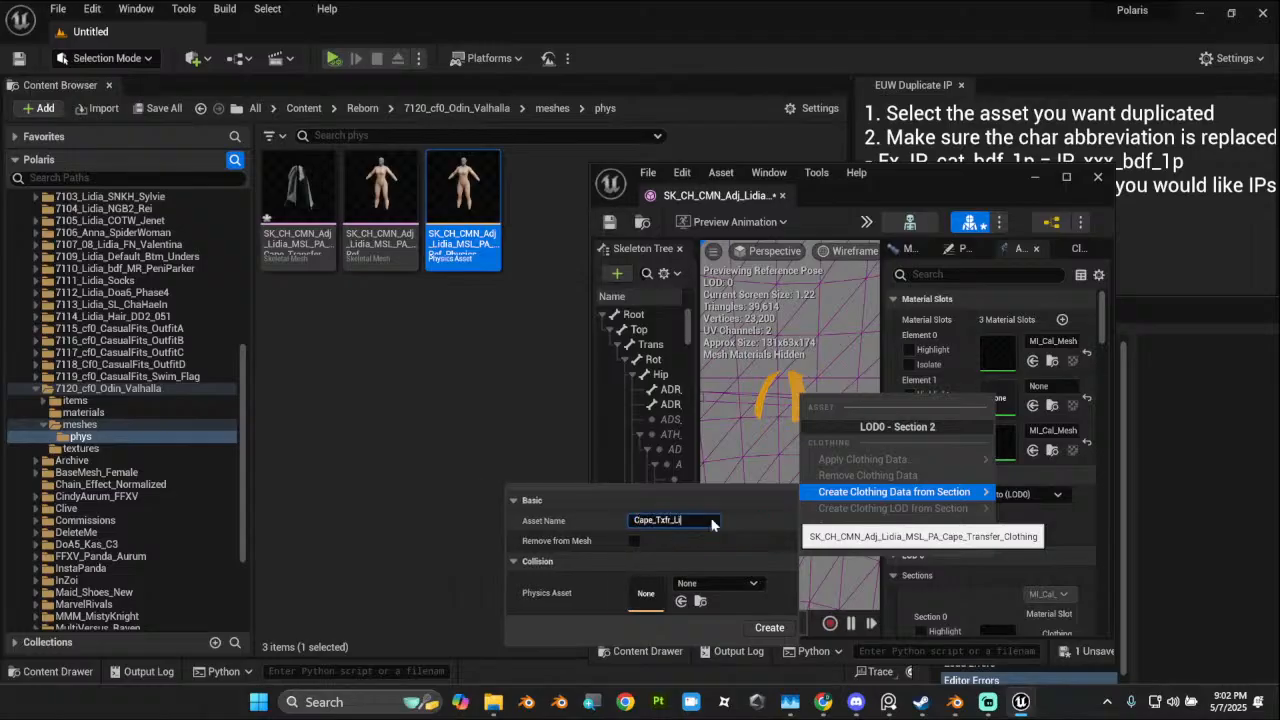
pyautogui.click(681, 600)
pyautogui.click(769, 629)
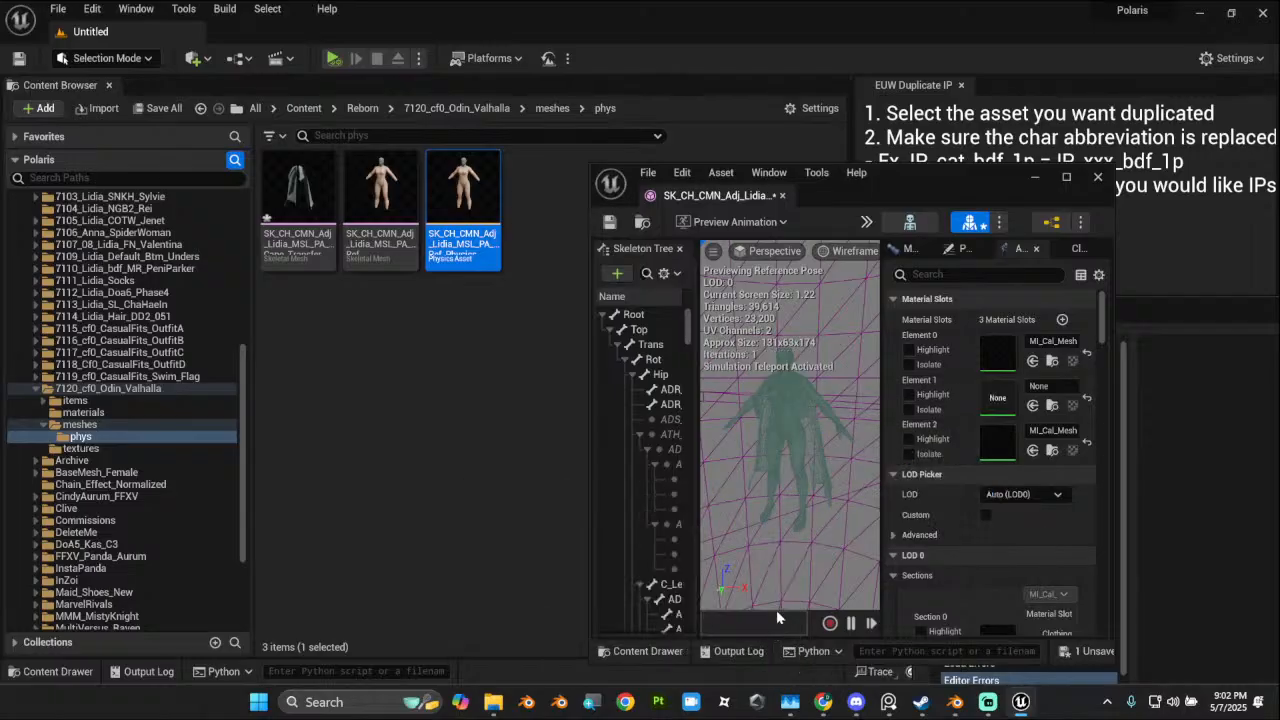
pyautogui.click(609, 222)
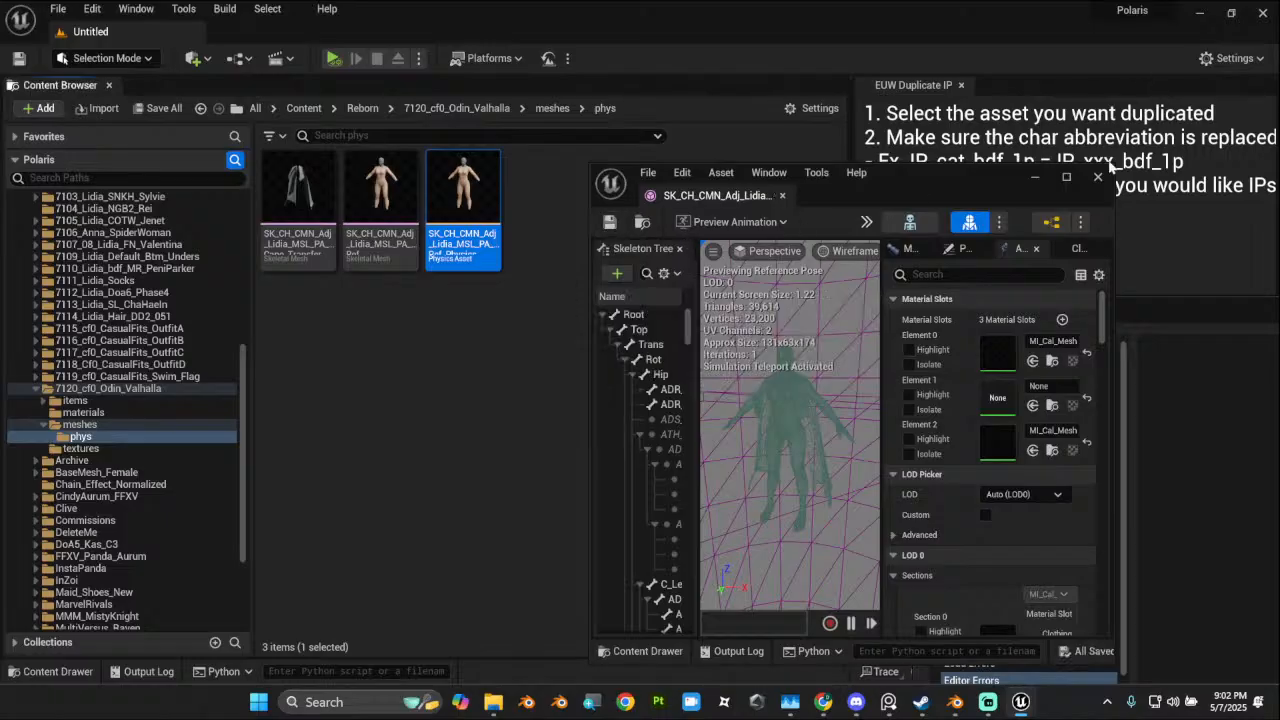
pyautogui.click(1067, 178)
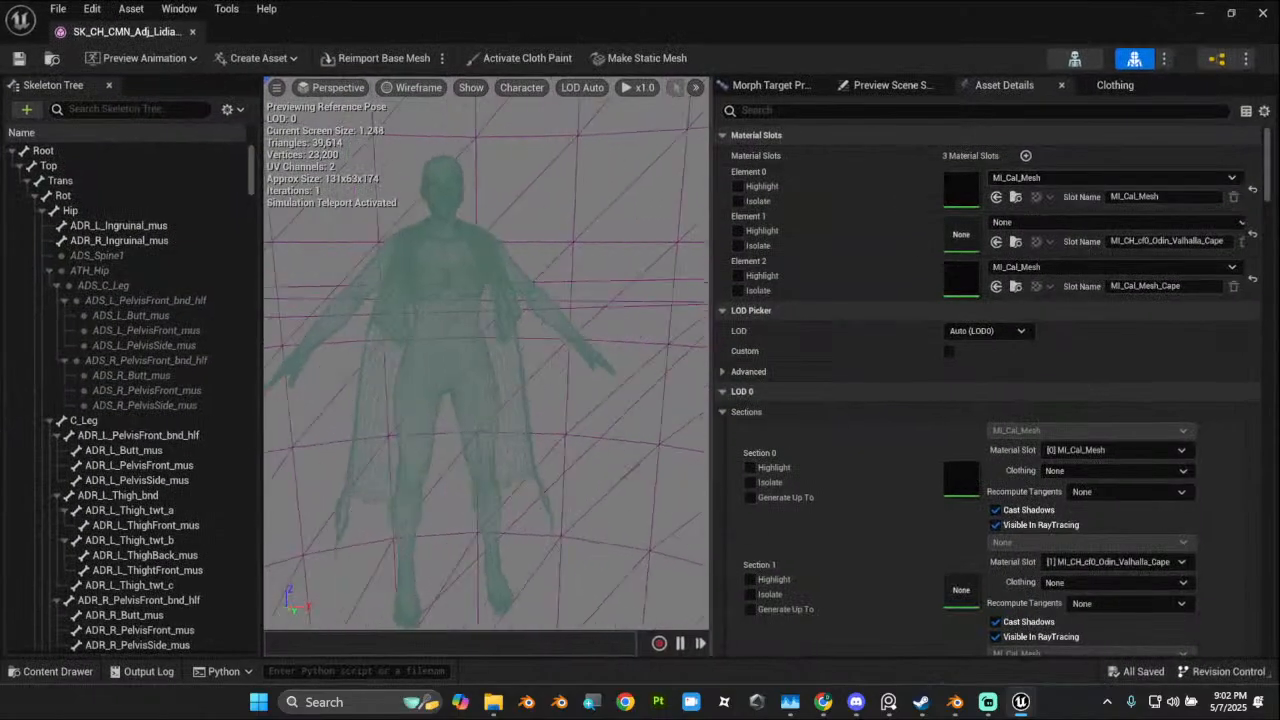
# Step: Check the clothing data list, isolate the Element 2 material slot and review Section 2's clothing options
pyautogui.click(604, 475)
pyautogui.keyDown('alt'); pyautogui.moveTo(639, 486); pyautogui.dragTo(400, 486); pyautogui.keyUp('alt')
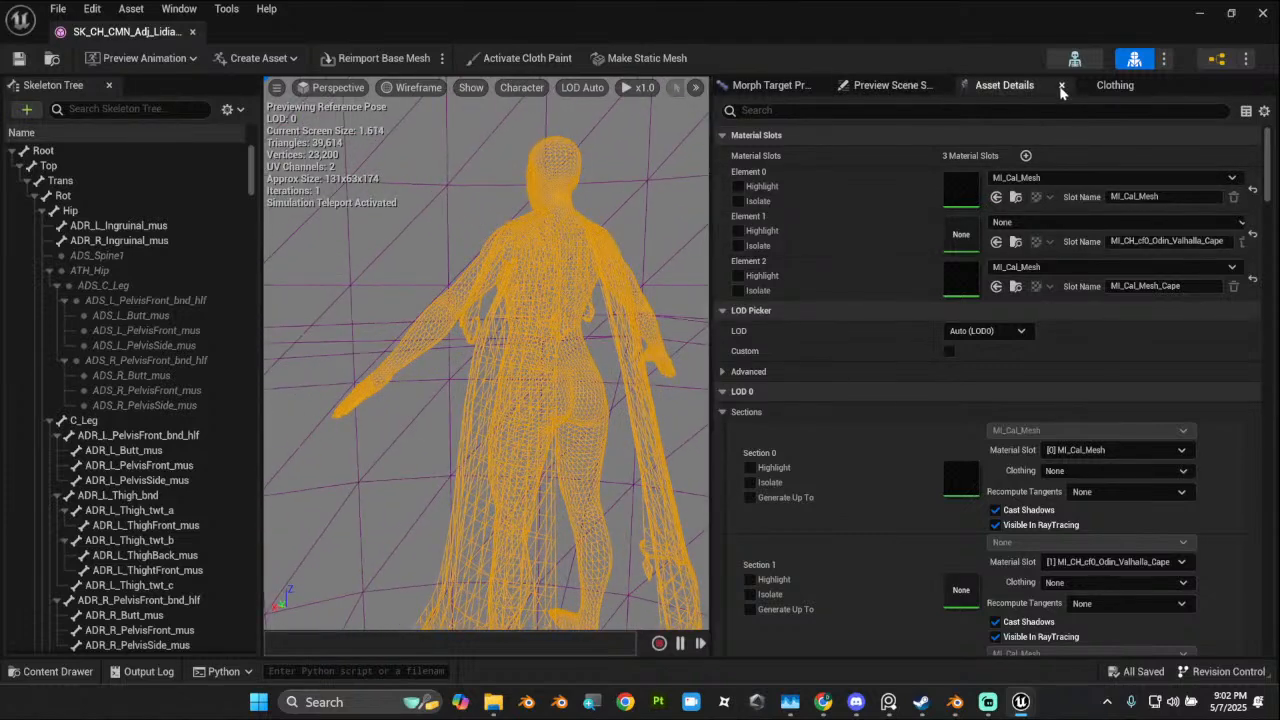
pyautogui.click(1113, 85)
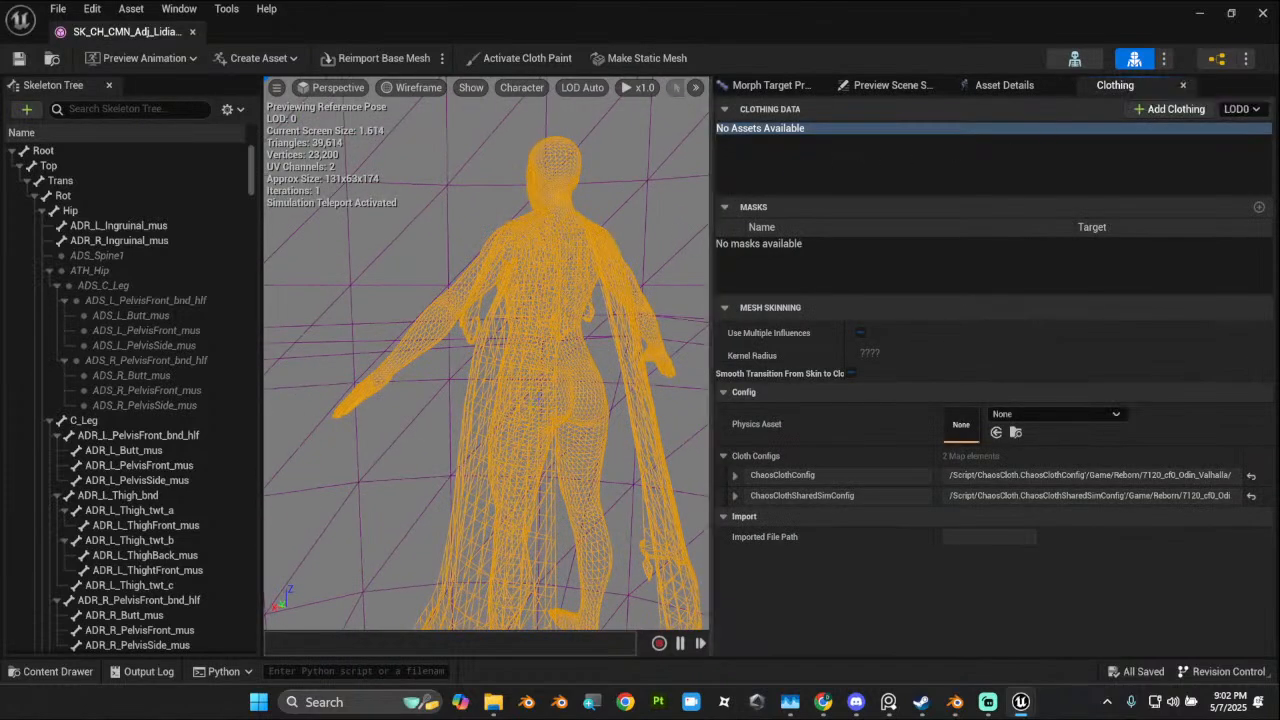
pyautogui.click(988, 85)
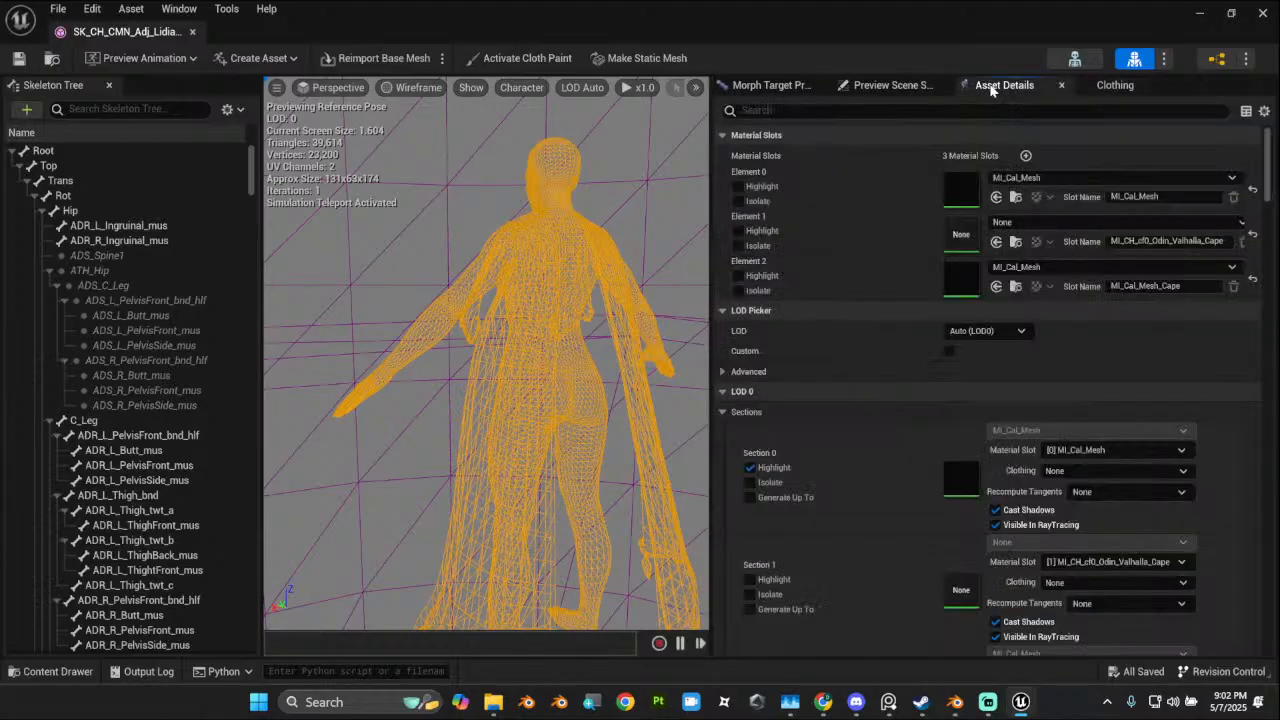
pyautogui.click(738, 290)
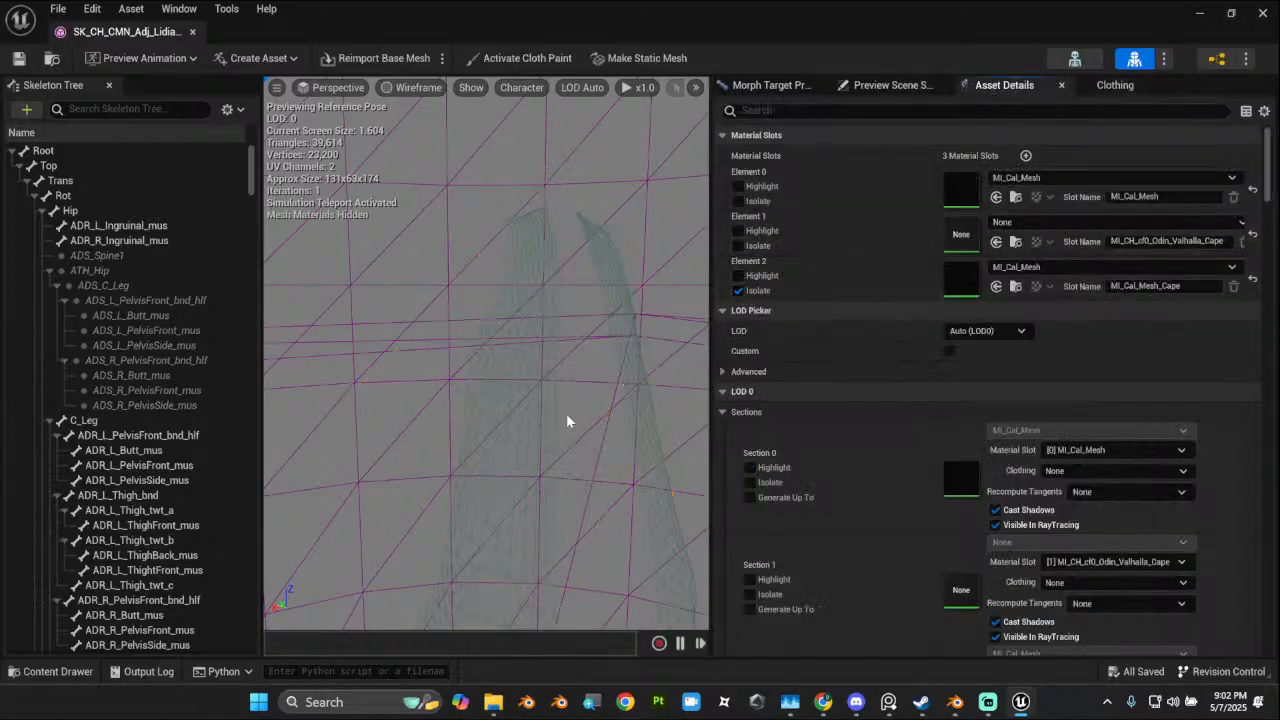
pyautogui.rightClick(509, 441)
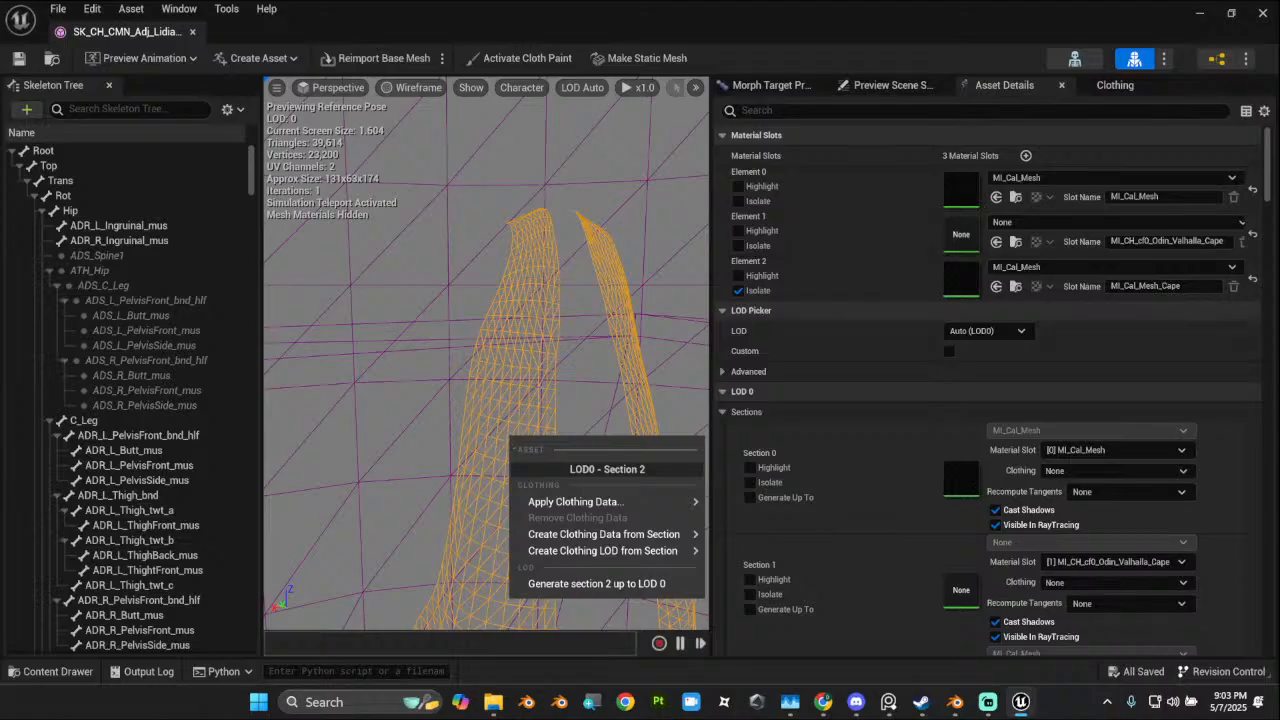
# Step: Activate cloth painting and switch the viewport back to Lit mode
pyautogui.click(527, 58)
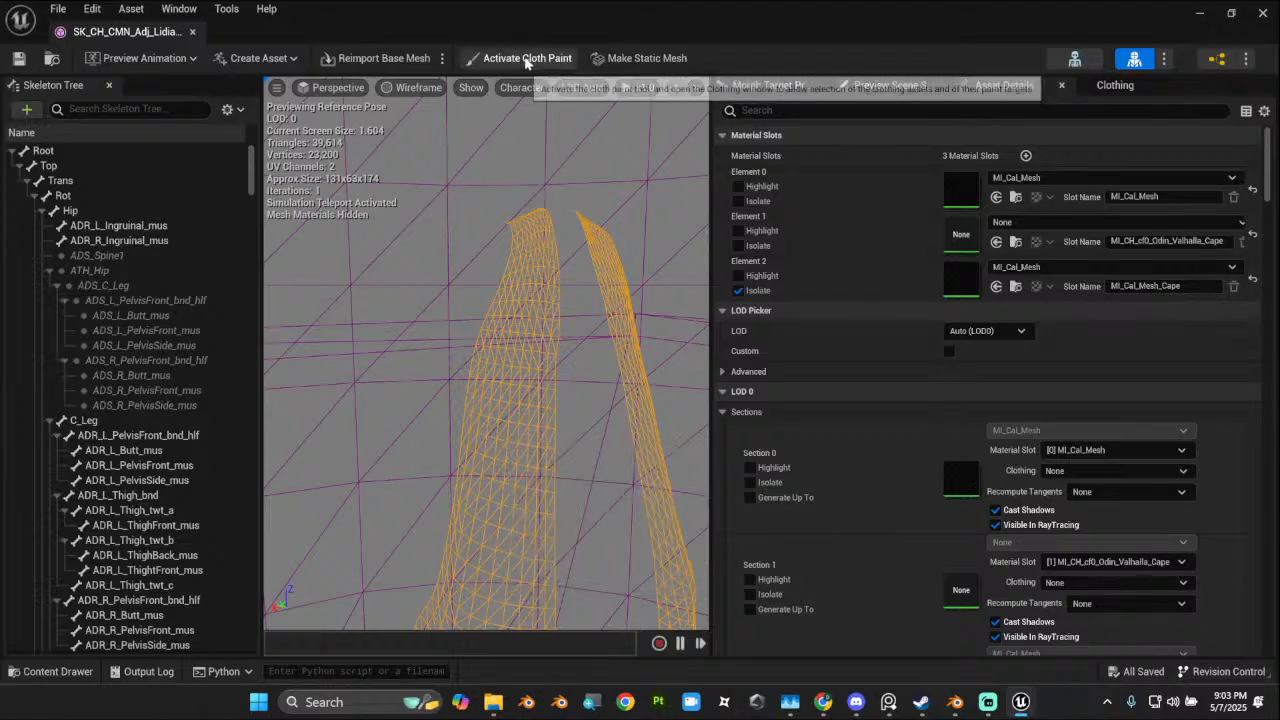
pyautogui.click(390, 89)
pyautogui.click(422, 126)
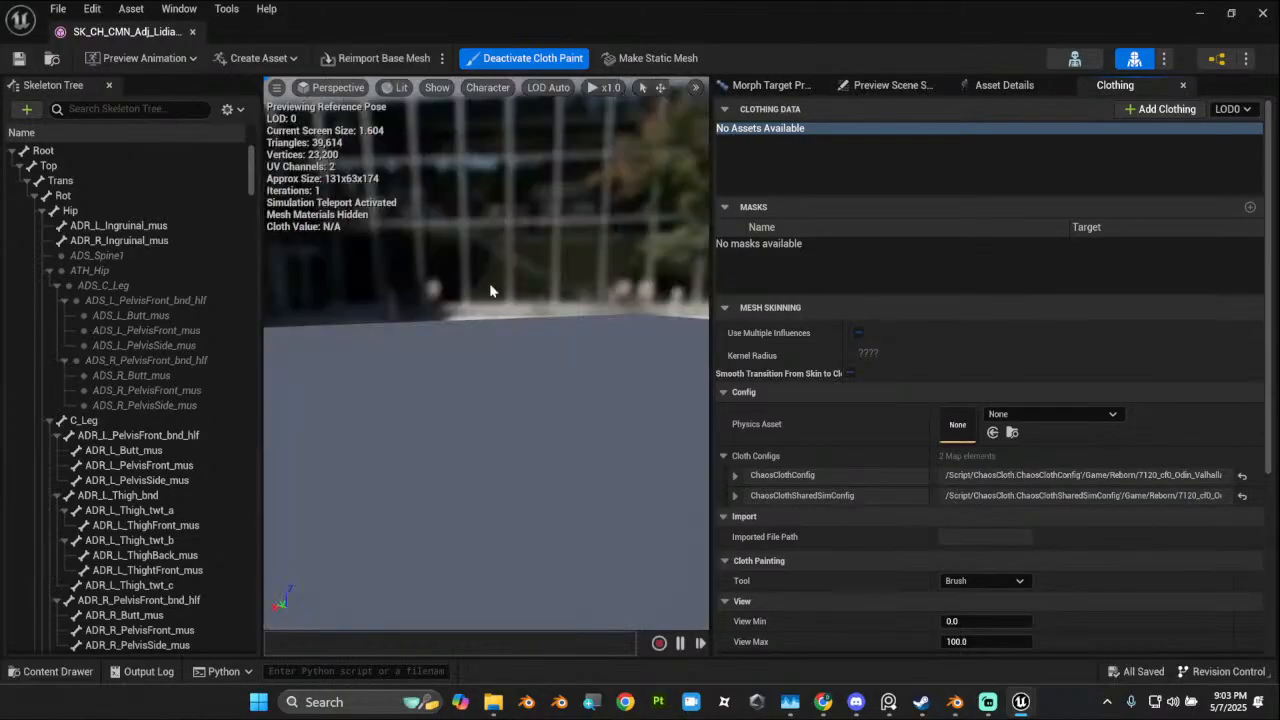
pyautogui.click(1010, 85)
pyautogui.click(1130, 86)
pyautogui.click(1004, 86)
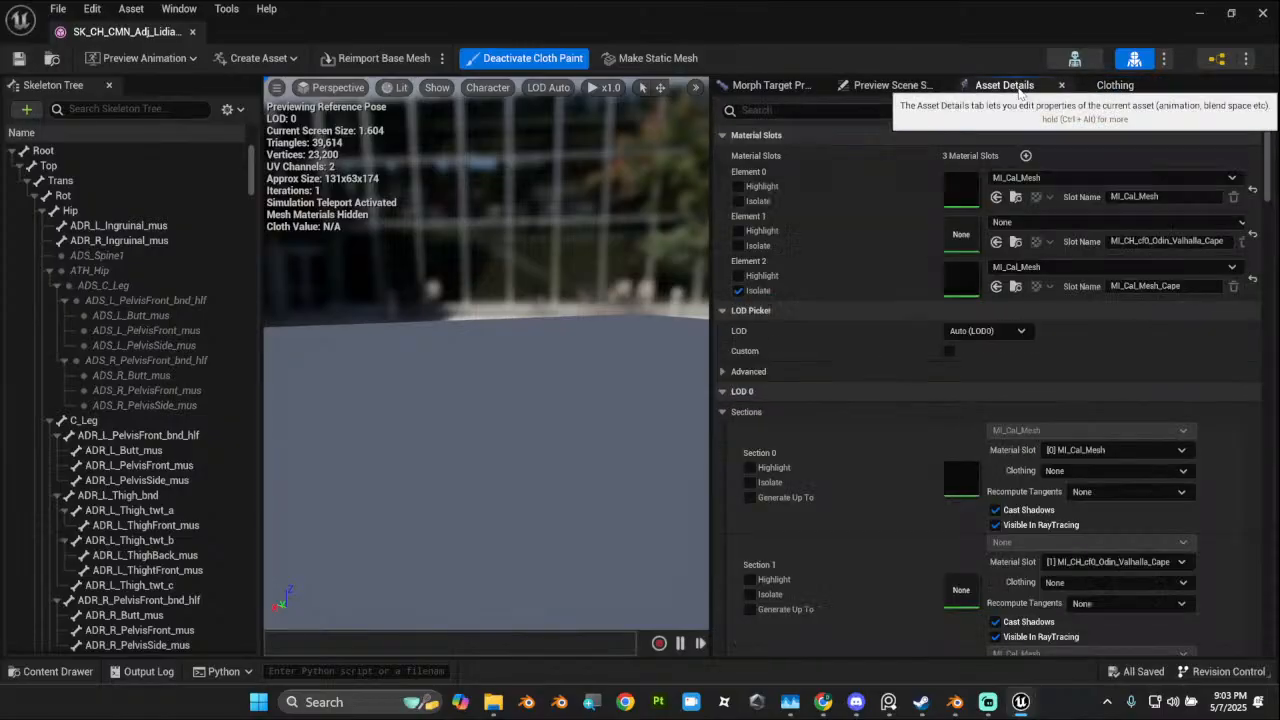
pyautogui.click(1108, 88)
pyautogui.click(1004, 86)
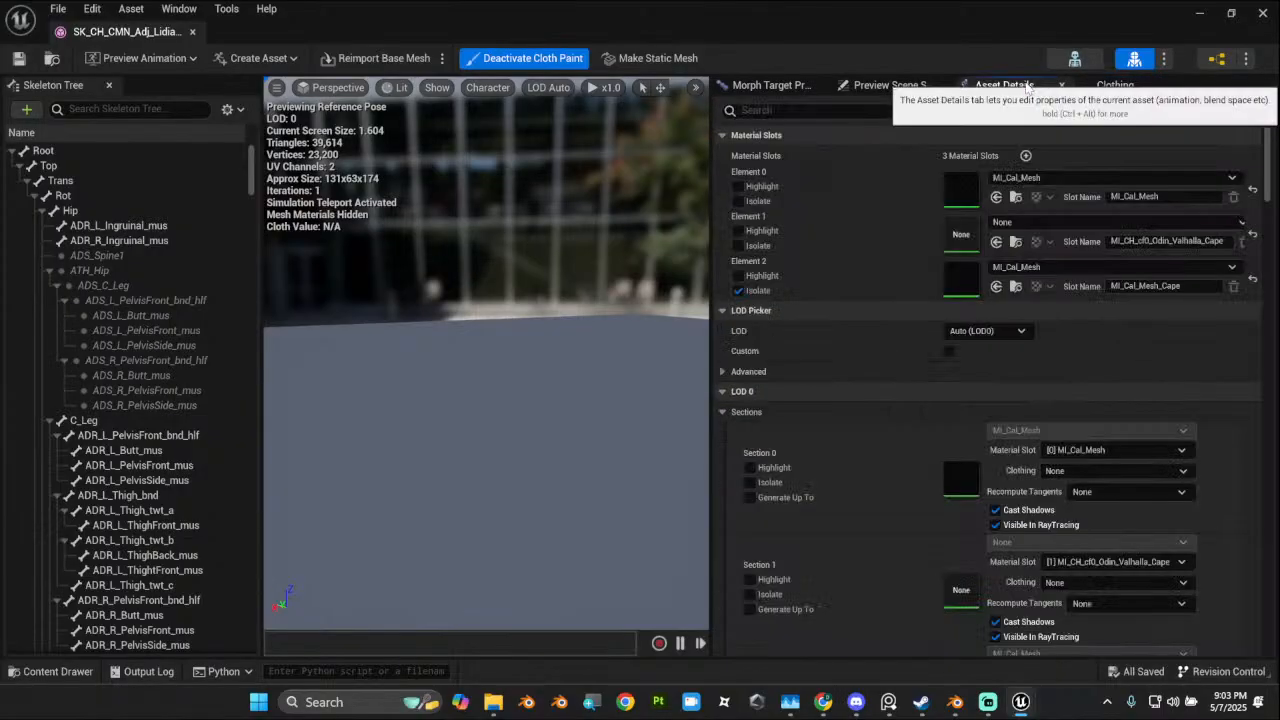
# Step: Turn off isolation of the Element 2 material slot and toggle isolation of Element 1 to check the cape's display
pyautogui.click(757, 290)
pyautogui.click(738, 291)
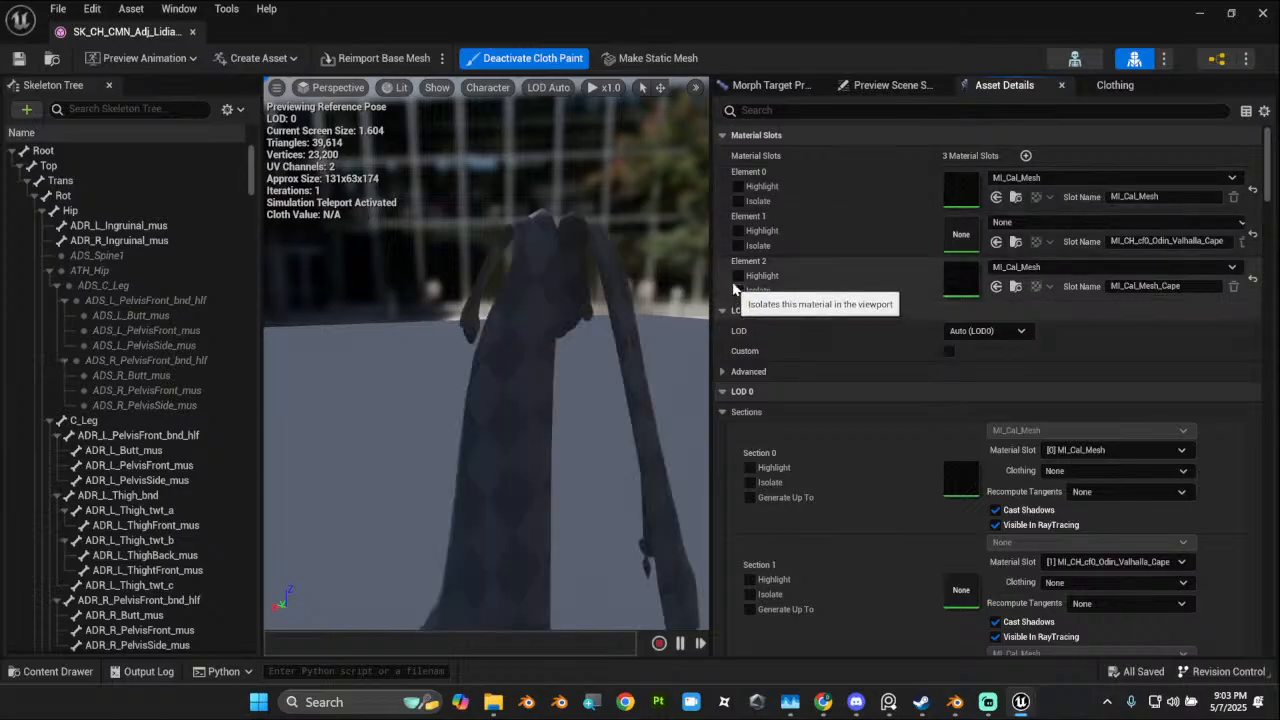
pyautogui.click(739, 246)
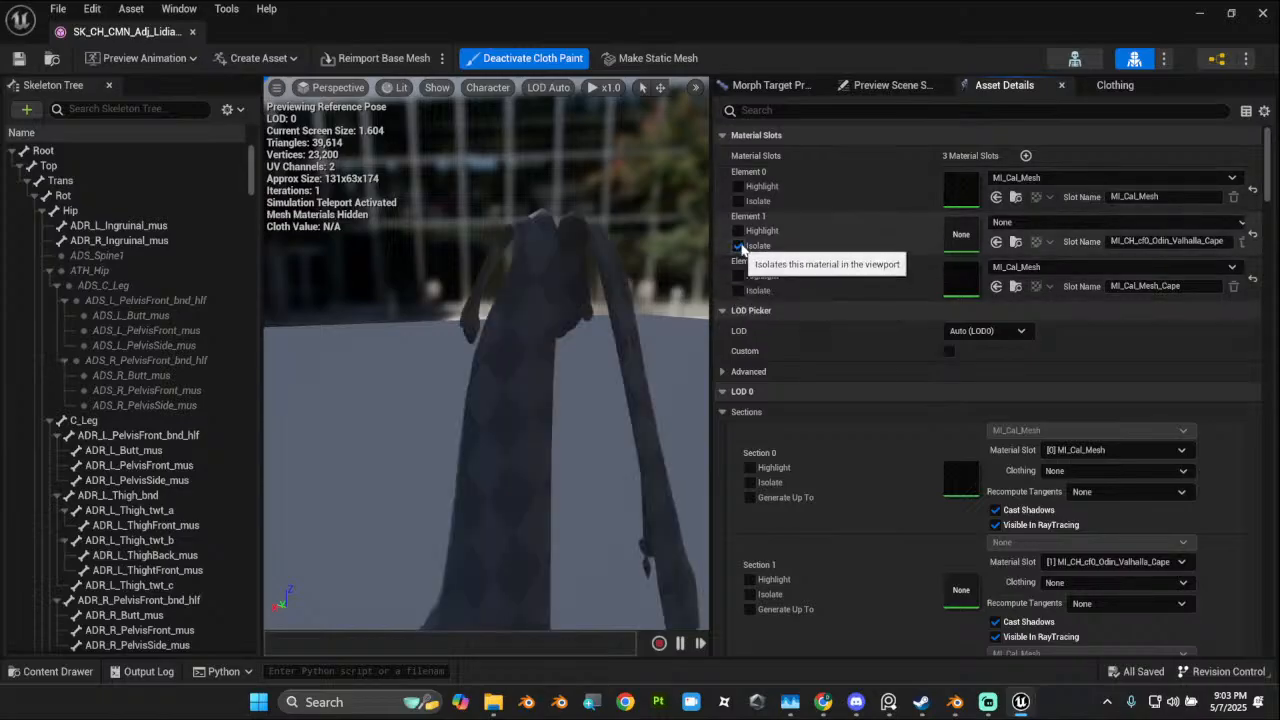
pyautogui.click(739, 246)
pyautogui.click(739, 246)
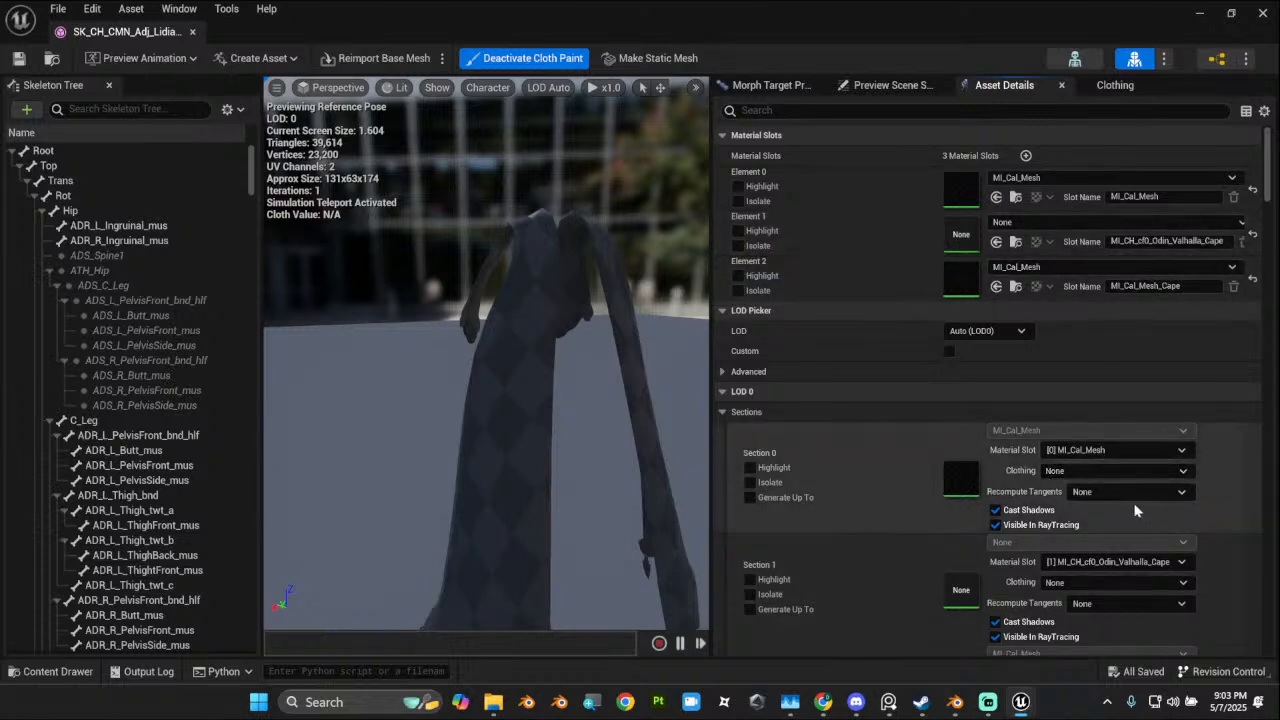
# Step: Assign the Cape_Txfr_Lidia_1 - LOD0 clothing to Section 1 and save the skeletal mesh
pyautogui.click(1107, 583)
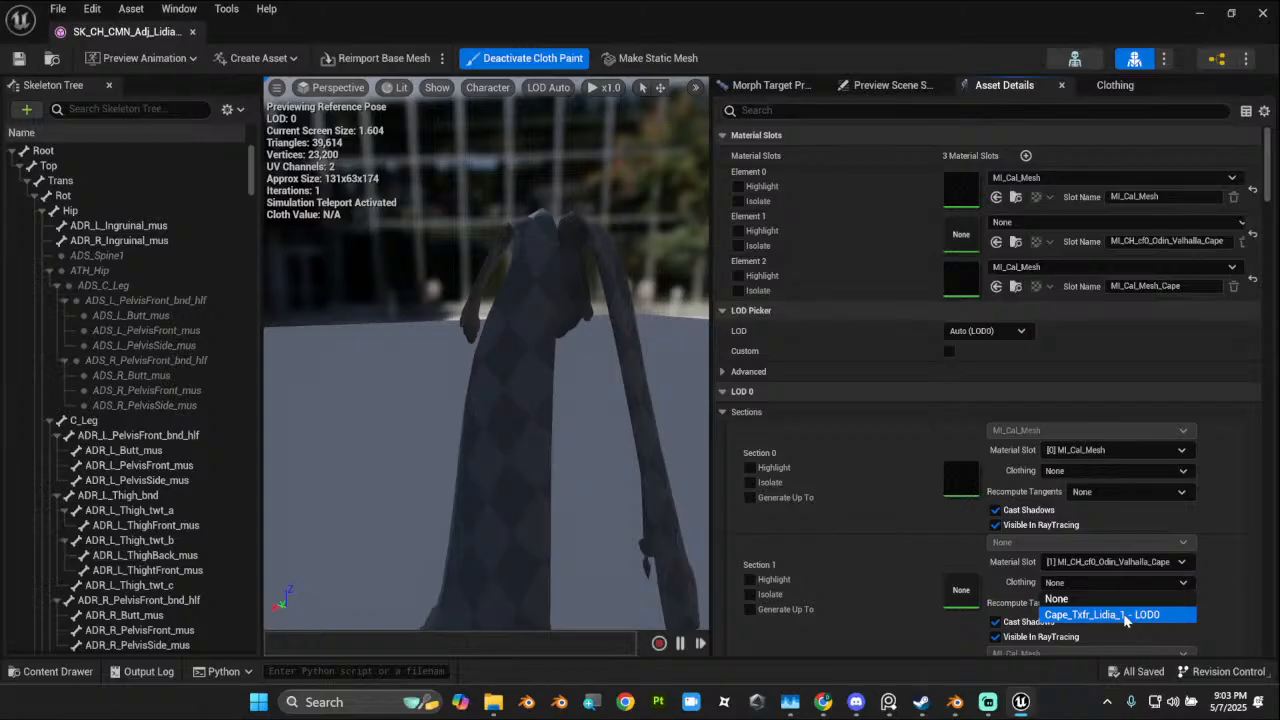
pyautogui.click(1170, 614)
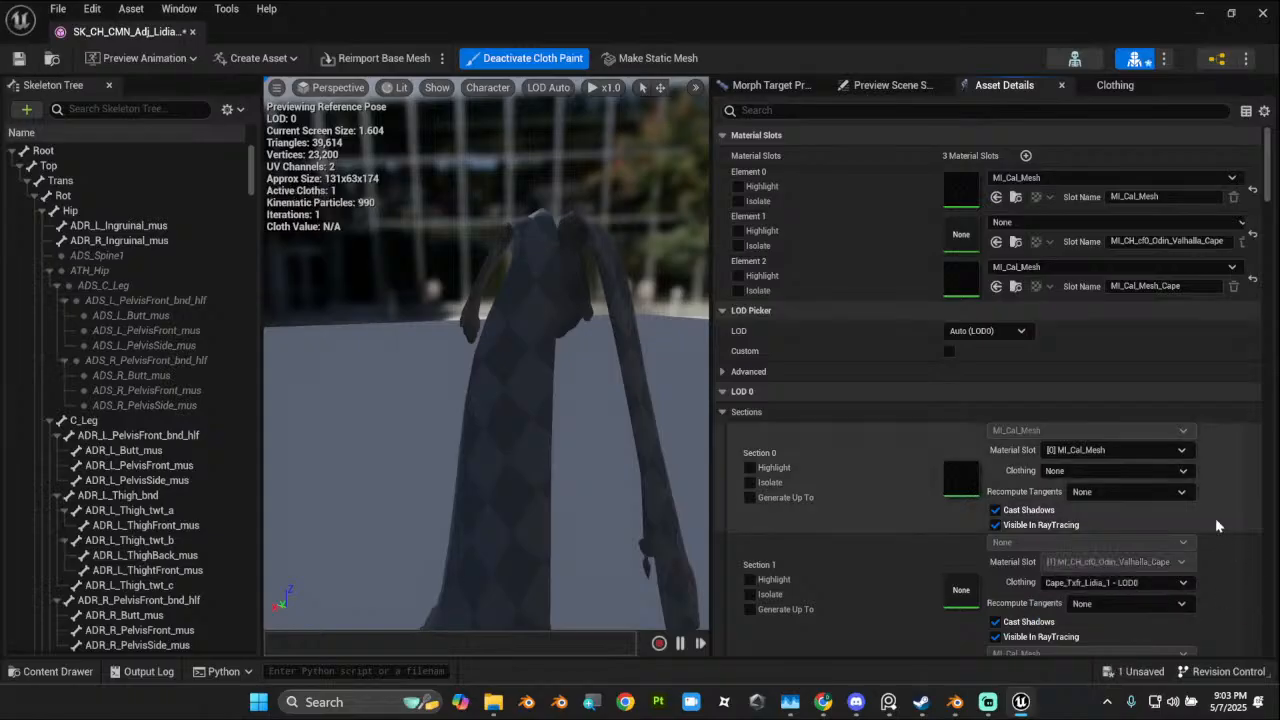
pyautogui.click(18, 58)
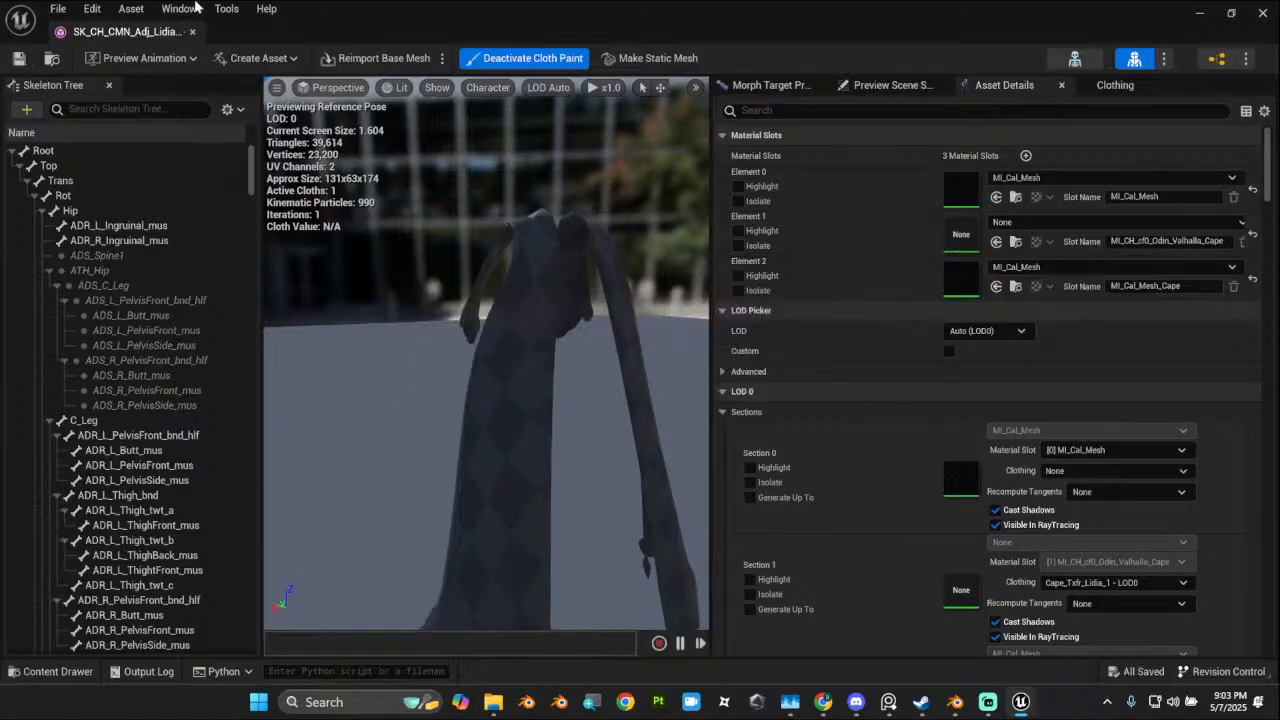
# Step: Check the clothing data list, close the mesh, save all changed content and reopen the SK_CH_CMN_Adj_Lidia_MSL_PA_Cape_Transfer skeletal mesh
pyautogui.click(1115, 85)
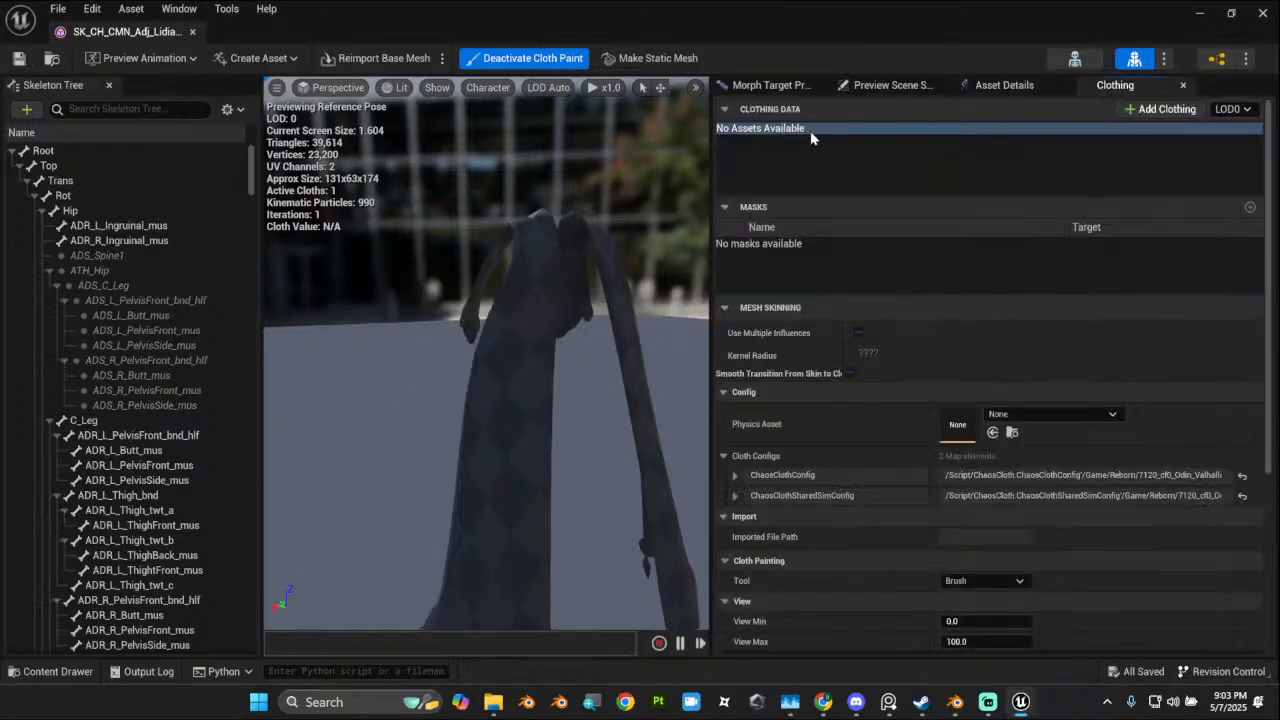
pyautogui.click(1004, 85)
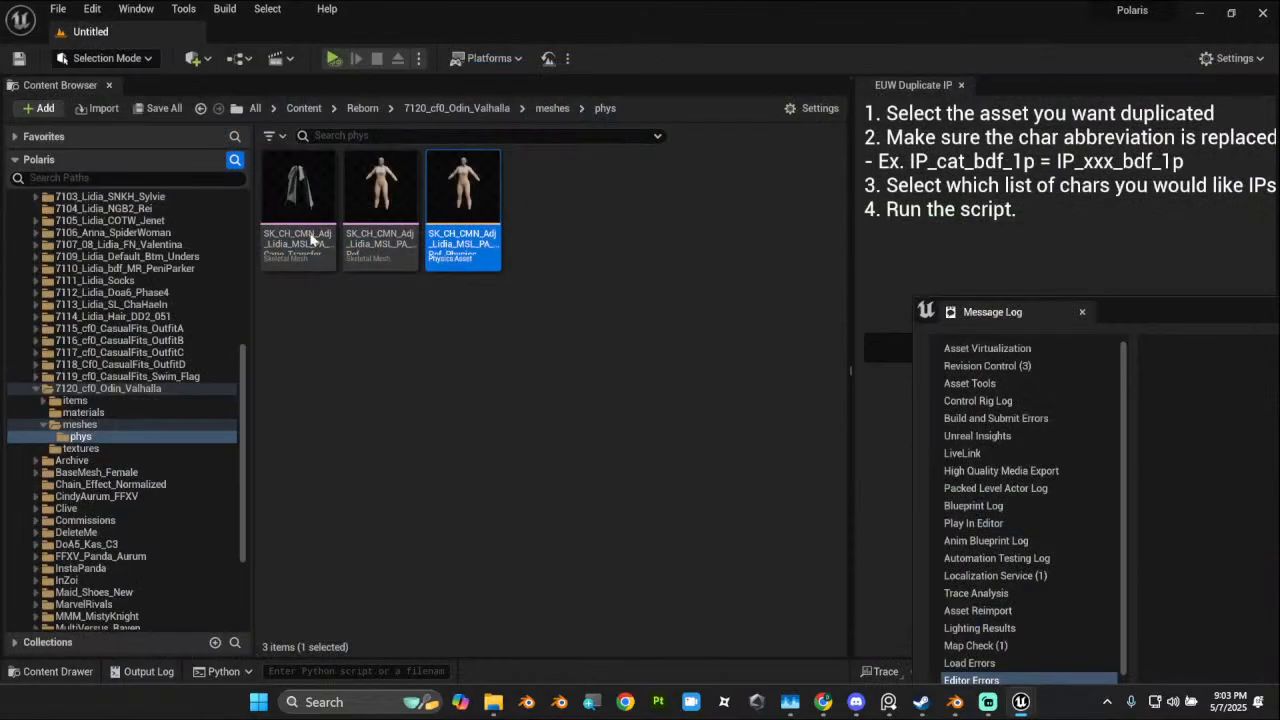
pyautogui.click(311, 238)
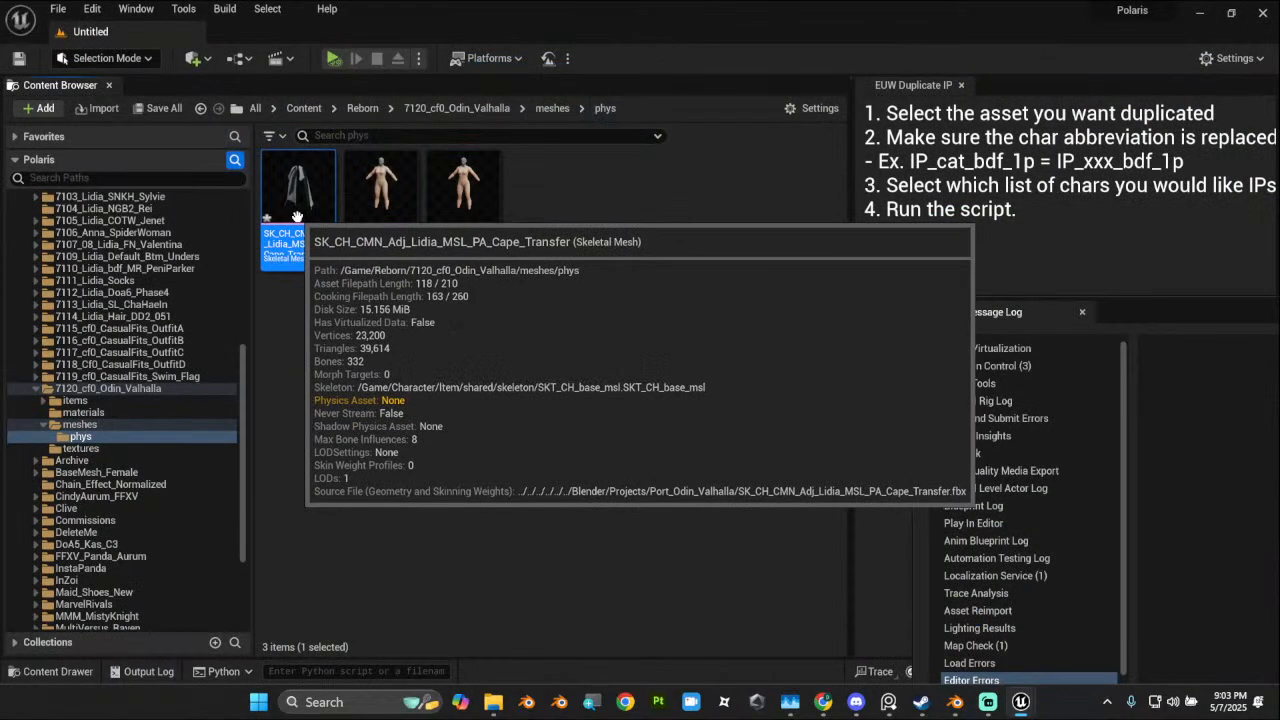
pyautogui.click(150, 110)
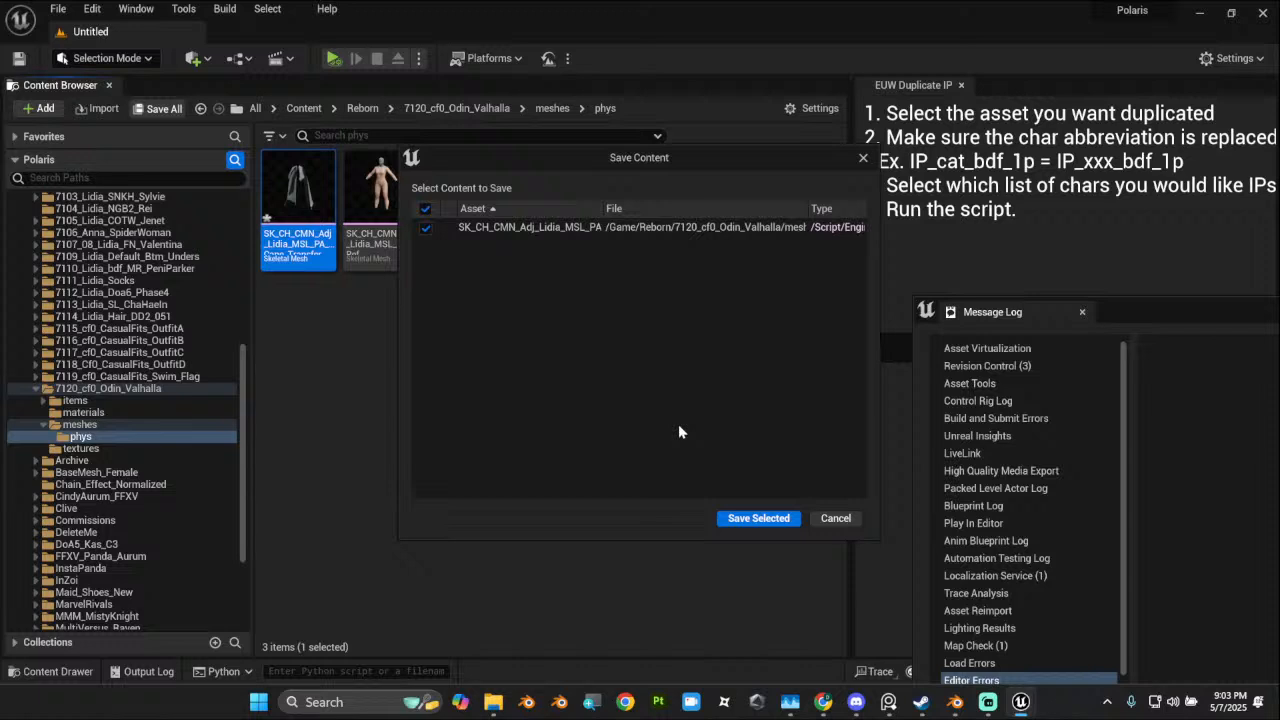
pyautogui.click(757, 517)
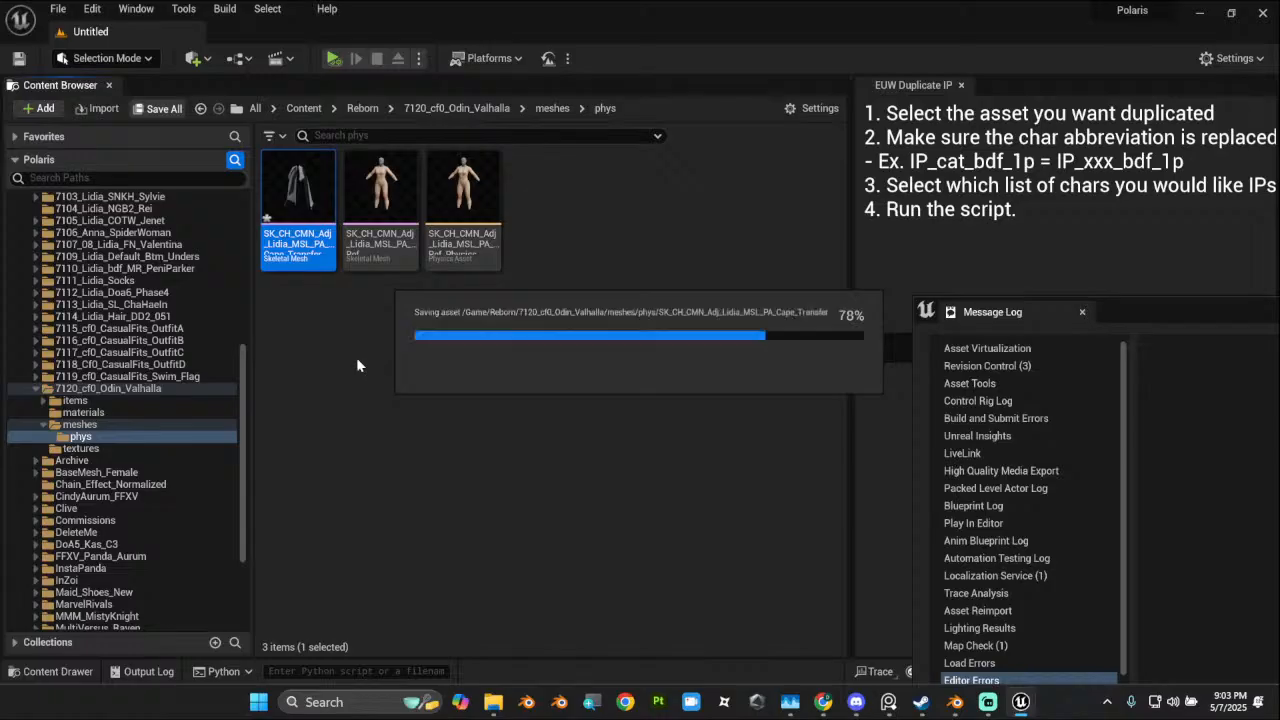
pyautogui.doubleClick(298, 197)
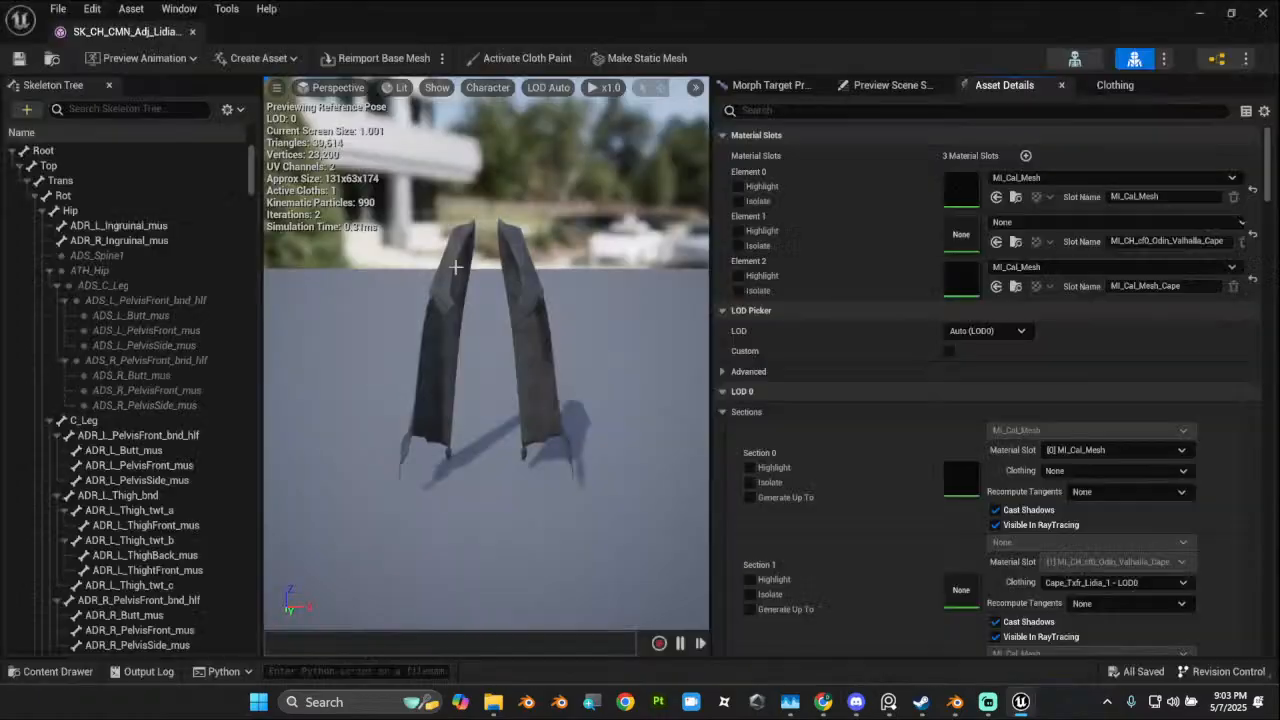
# Step: Select the Cape_Txfr_Lidia_1 clothing data, activate cloth painting and check Section 1's clothing assignment
pyautogui.click(1112, 86)
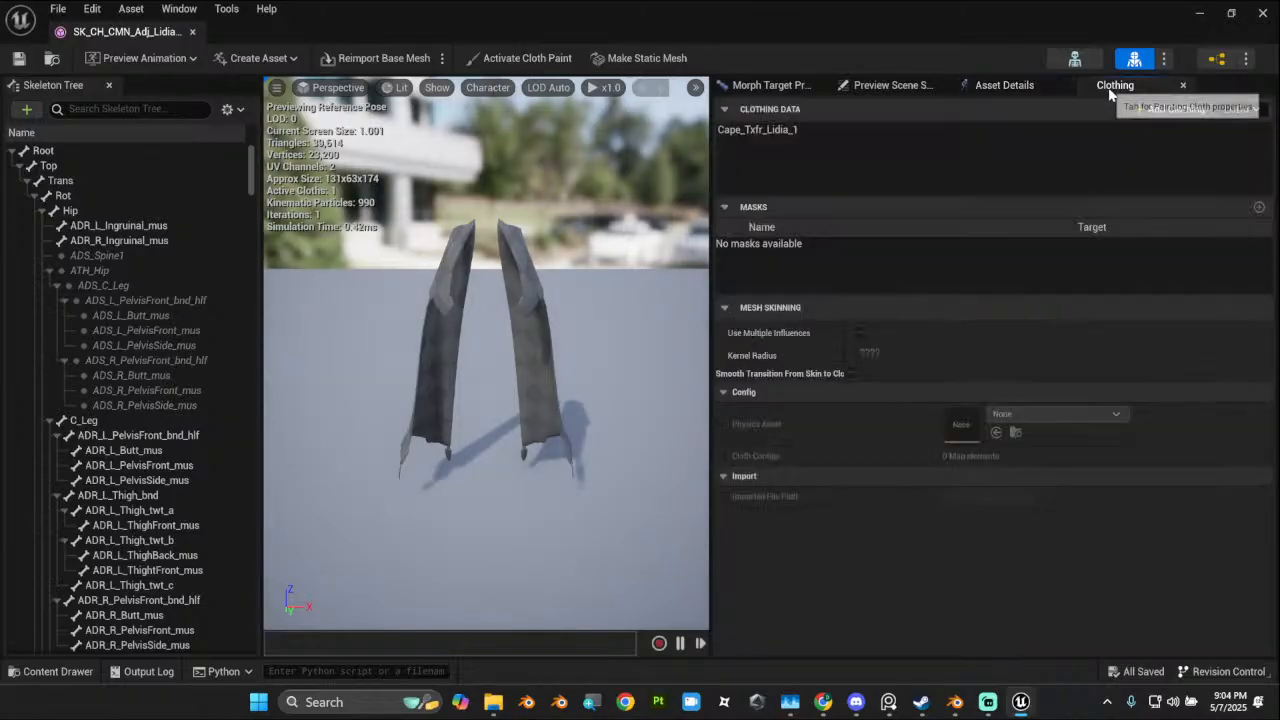
pyautogui.click(833, 133)
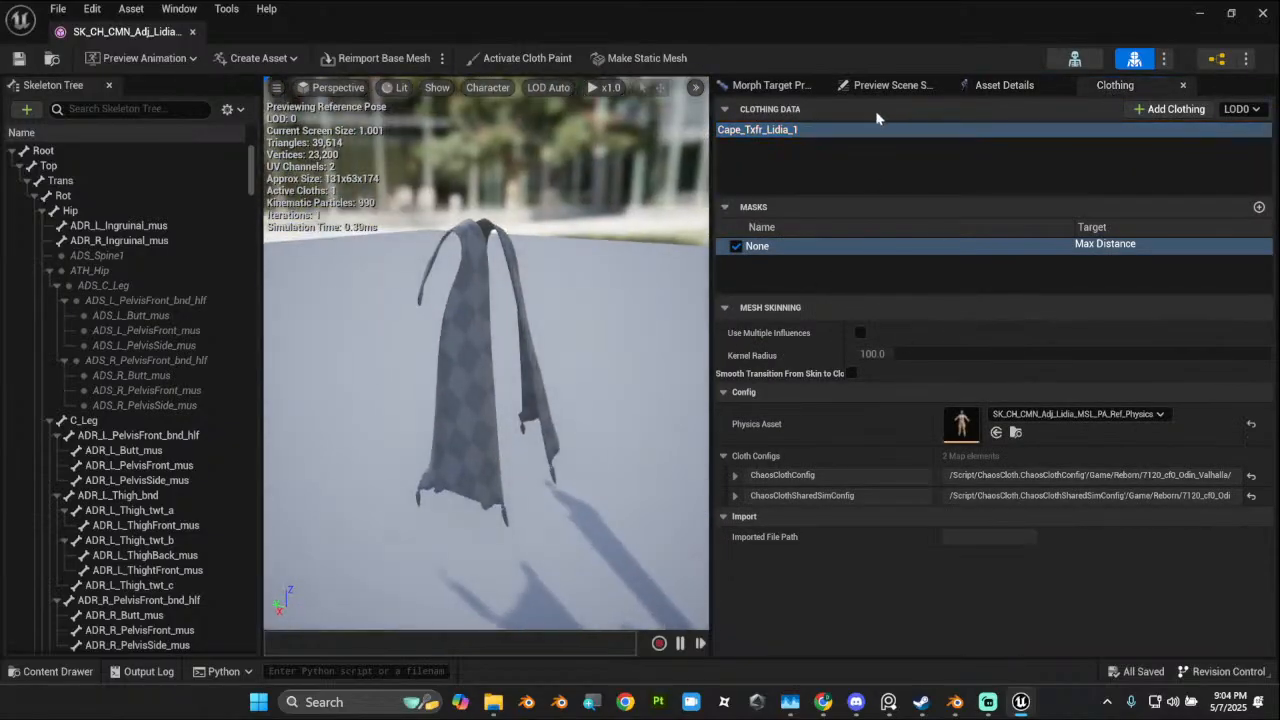
pyautogui.click(519, 57)
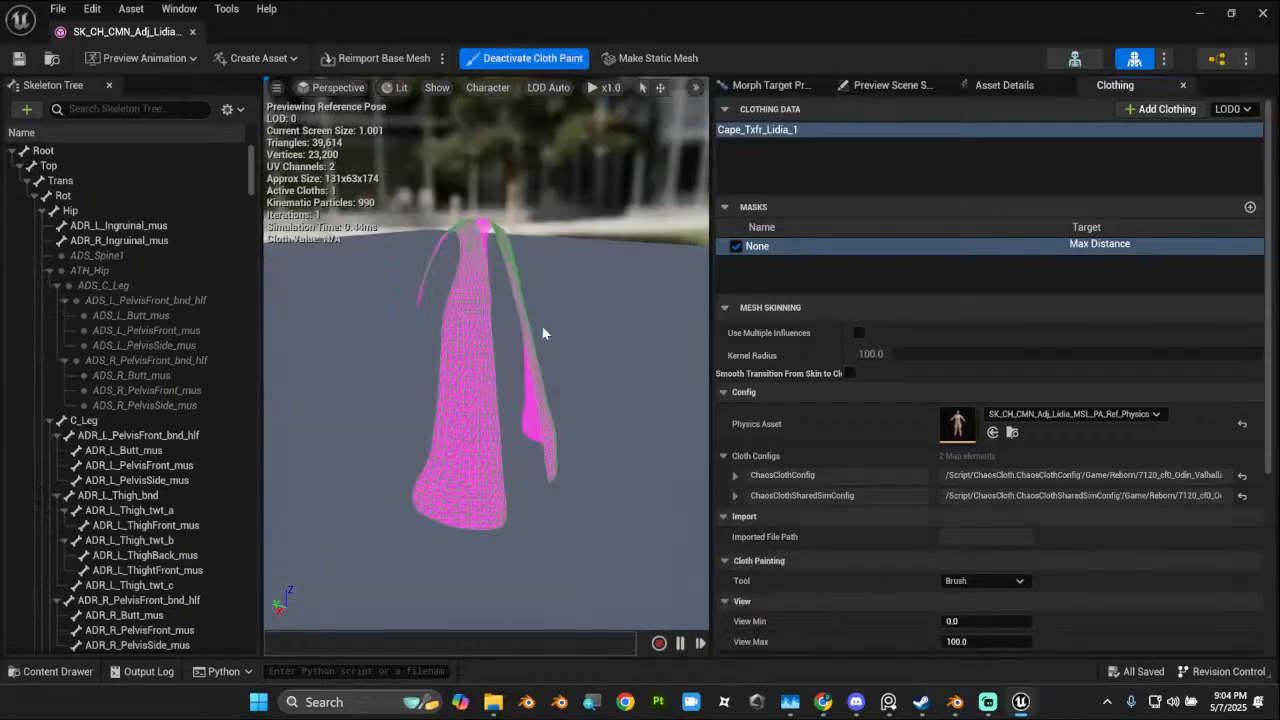
pyautogui.click(1004, 85)
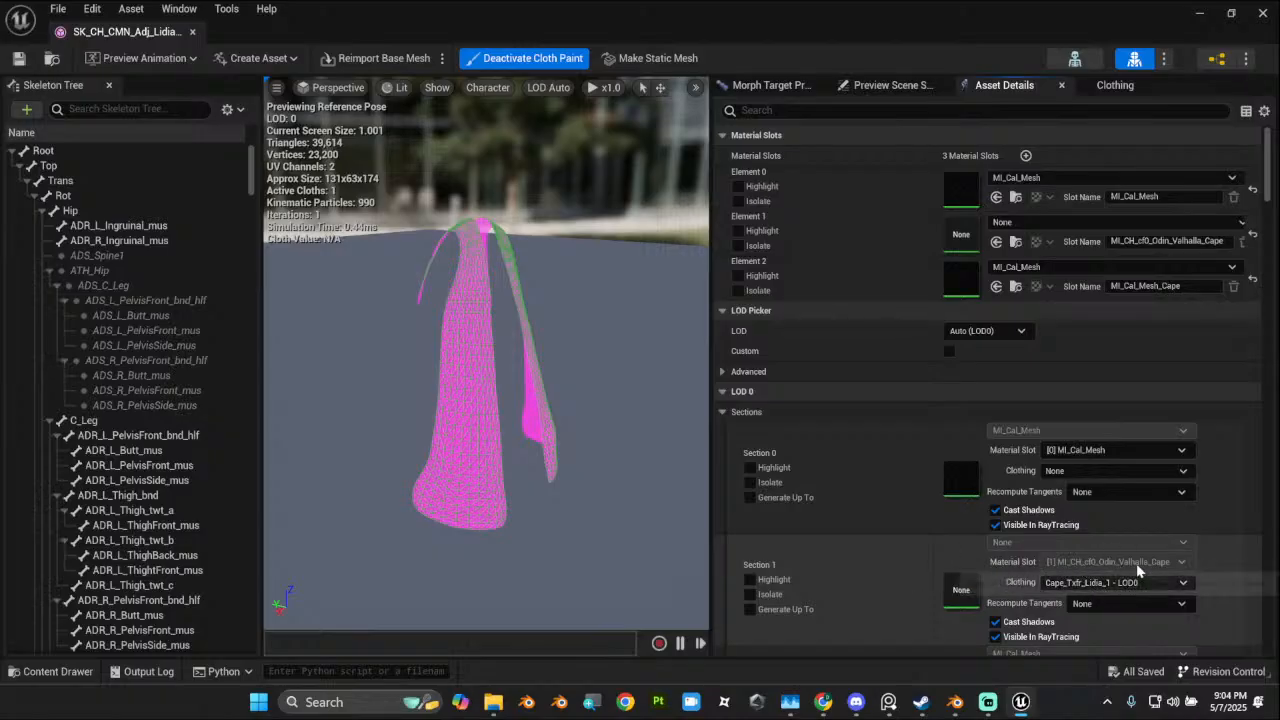
pyautogui.click(1117, 86)
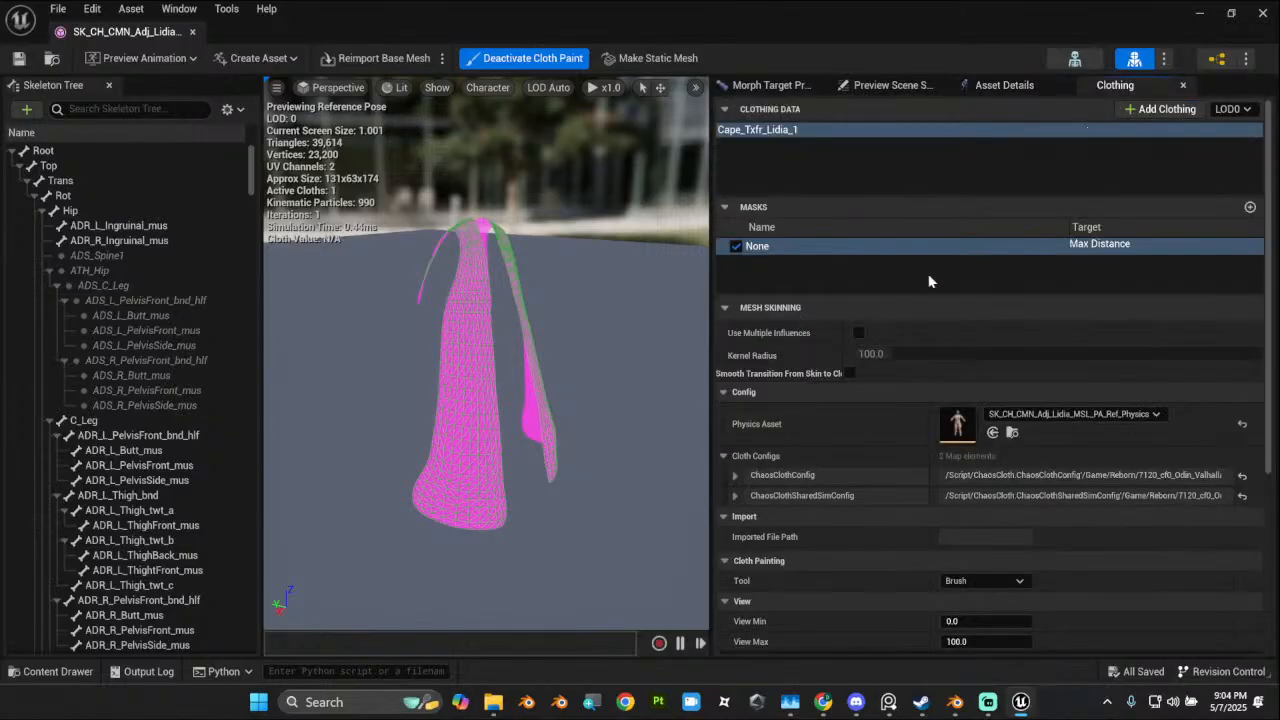
# Step: Copy the Red vertex color channel into the Max Distance mask with scaling factor 1.0 and inspect the cape
pyautogui.rightClick(1104, 251)
pyautogui.moveTo(1155, 308)
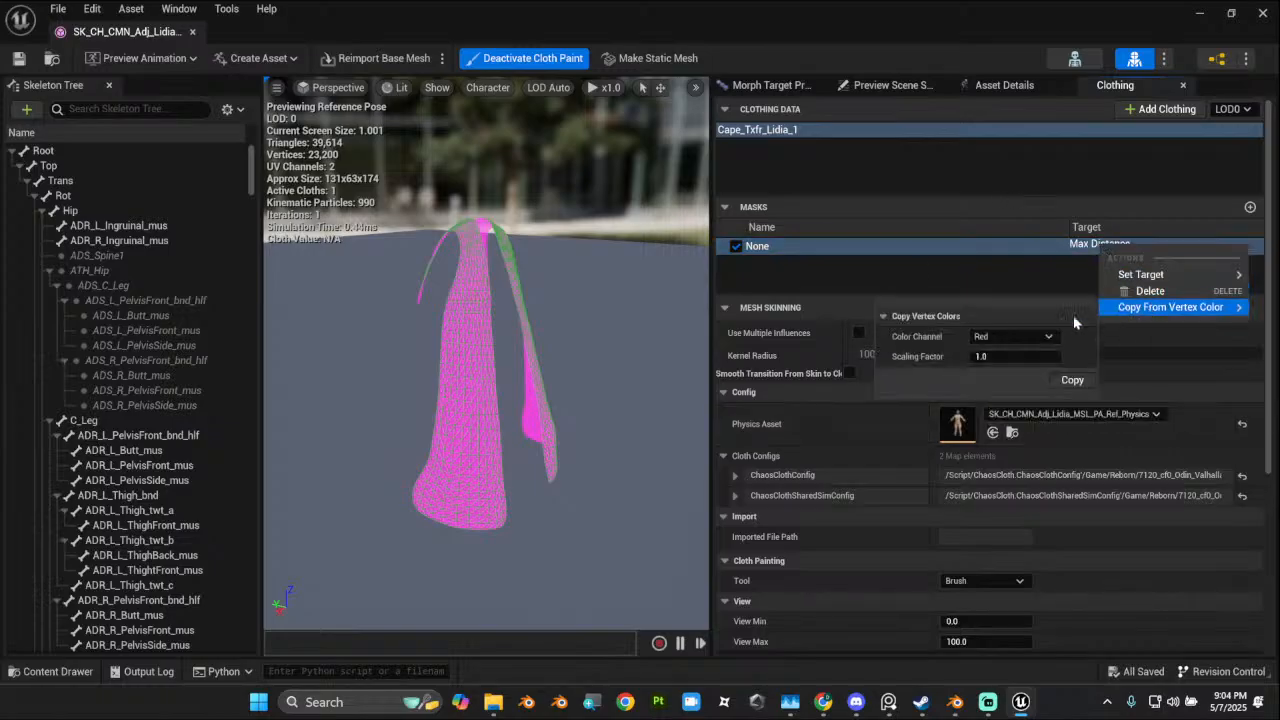
pyautogui.click(1078, 381)
pyautogui.keyDown('alt'); pyautogui.moveTo(602, 399); pyautogui.dragTo(915, 397); pyautogui.keyUp('alt')
pyautogui.keyDown('alt'); pyautogui.moveTo(602, 399); pyautogui.dragTo(684, 418, button='right'); pyautogui.keyUp('alt')
pyautogui.keyDown('alt'); pyautogui.moveTo(602, 399); pyautogui.dragTo(450, 408); pyautogui.keyUp('alt')
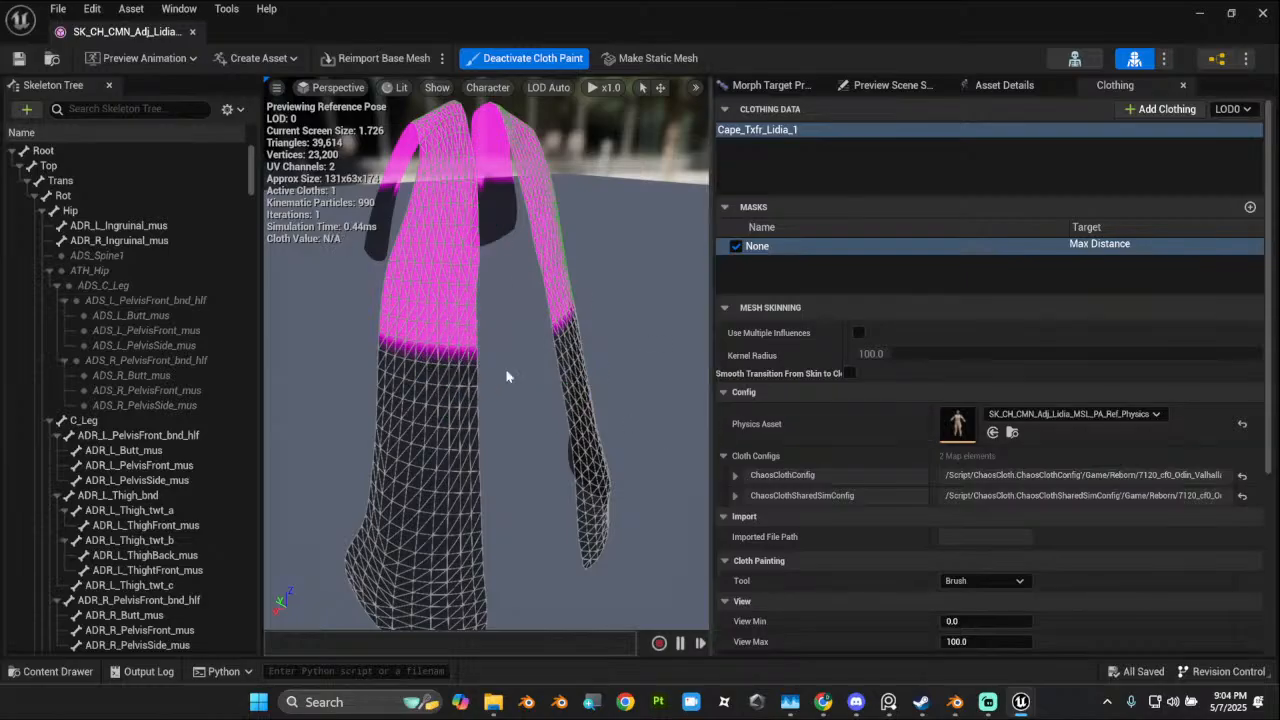
pyautogui.keyDown('alt'); pyautogui.moveTo(516, 424); pyautogui.dragTo(503, 404); pyautogui.keyUp('alt')
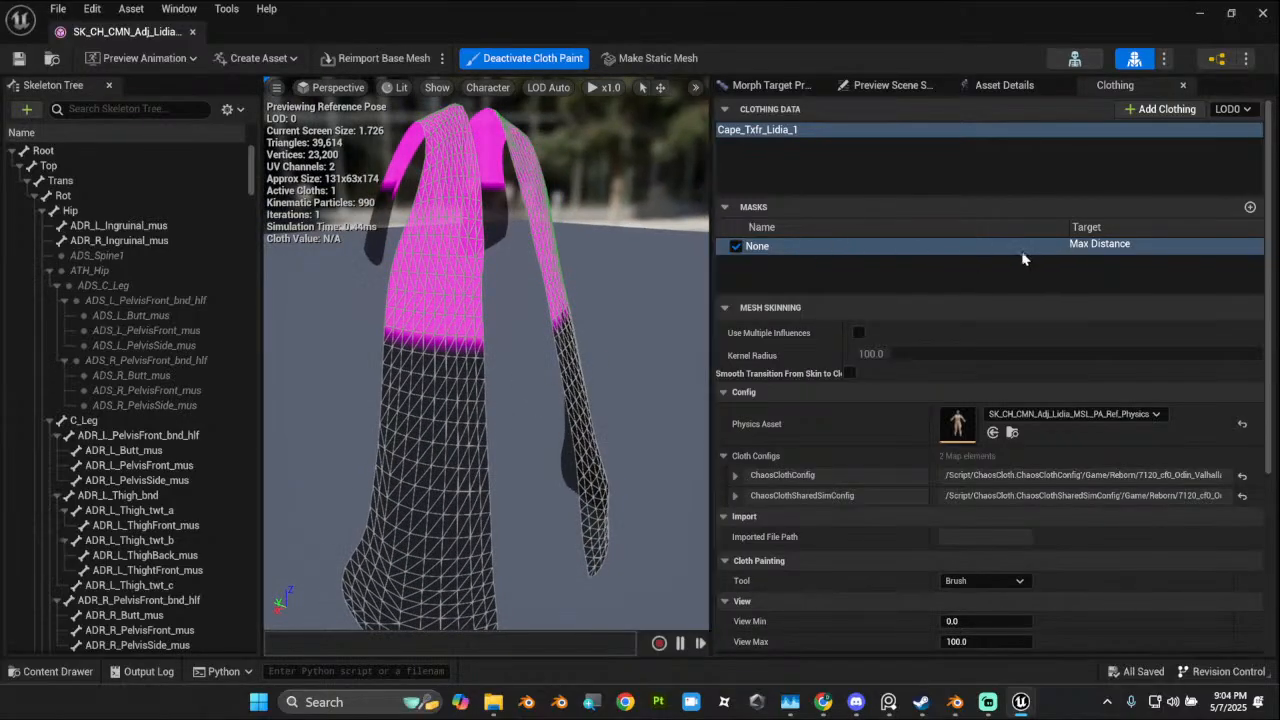
# Step: Copy the Red vertex color channel into the Max Distance mask with a scaling factor of 75
pyautogui.rightClick(1066, 250)
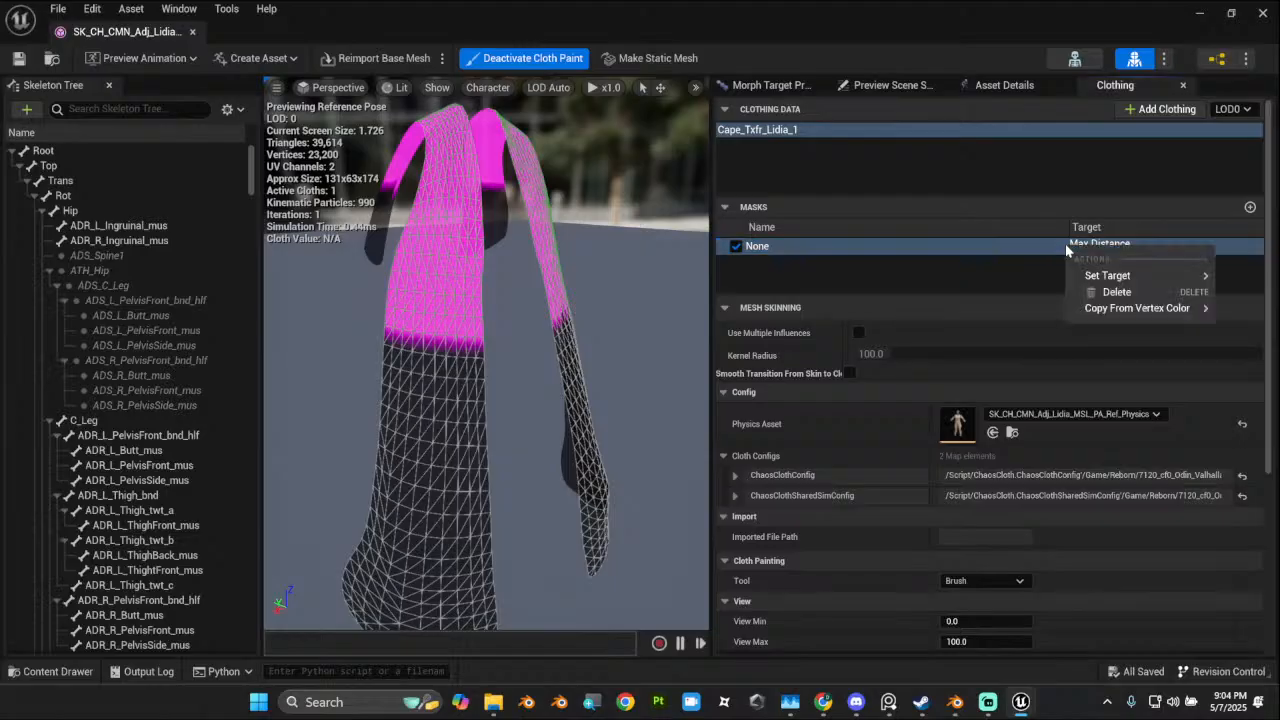
pyautogui.moveTo(1115, 308)
pyautogui.click(975, 355)
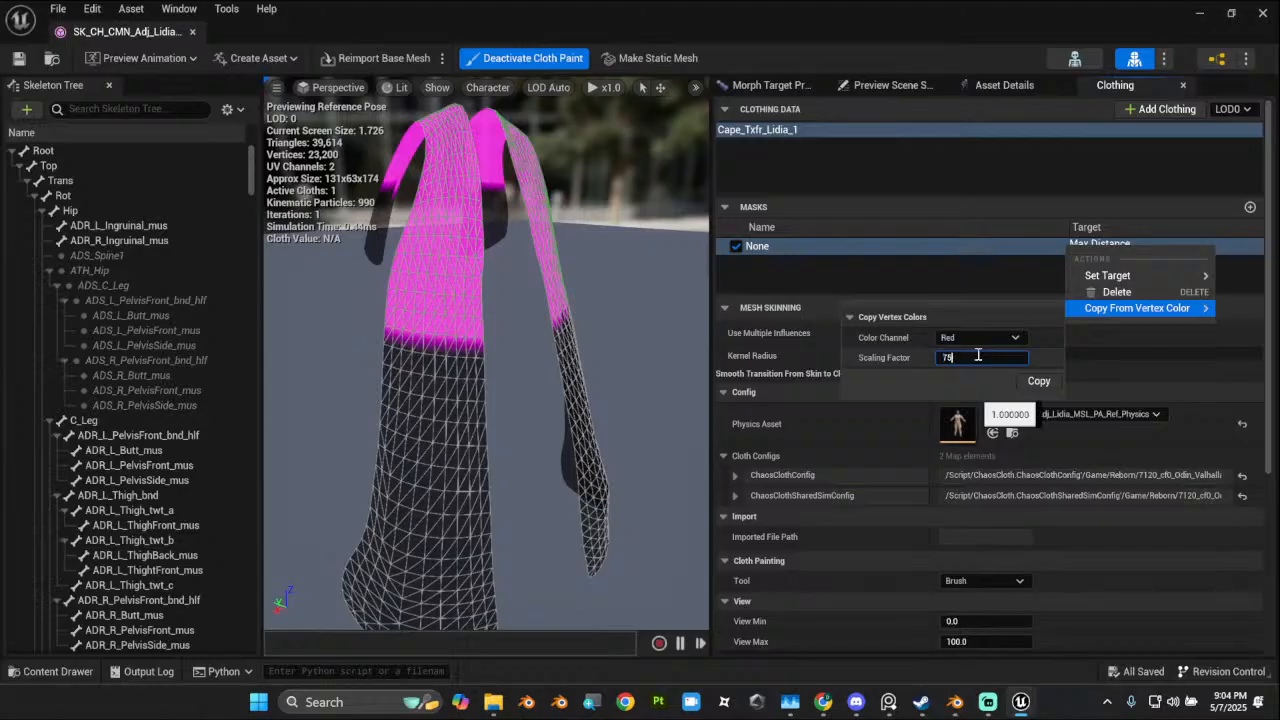
pyautogui.click(1038, 383)
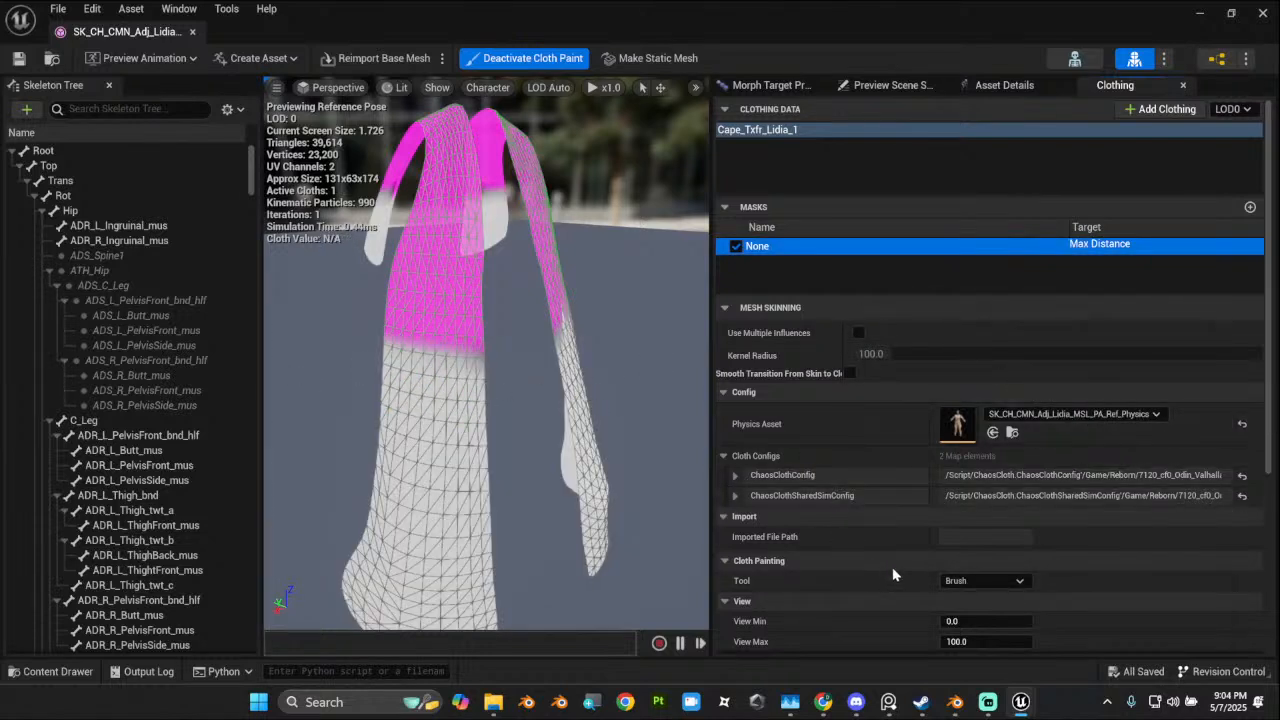
# Step: Switch the cloth painting tool to Smooth and set its brush radius to 10.0
pyautogui.click(968, 580)
pyautogui.click(962, 628)
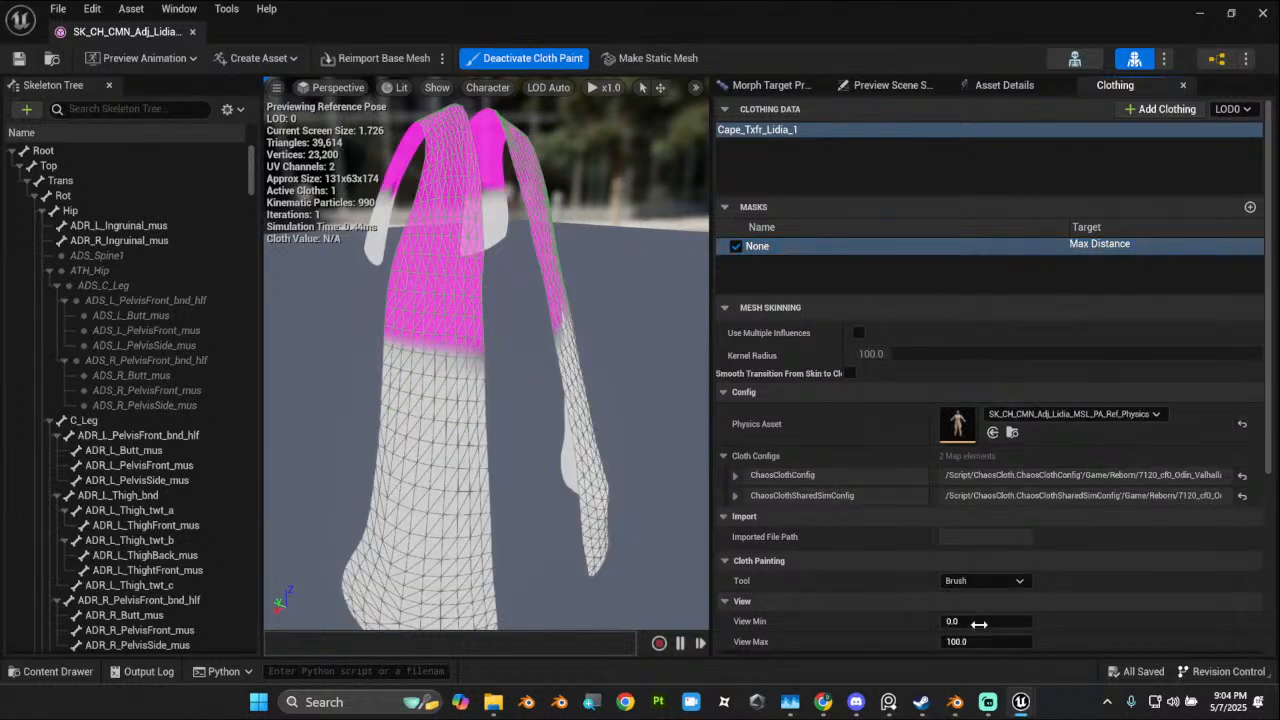
pyautogui.scroll(-1, 1118, 623)
pyautogui.scroll(-4, 1111, 614)
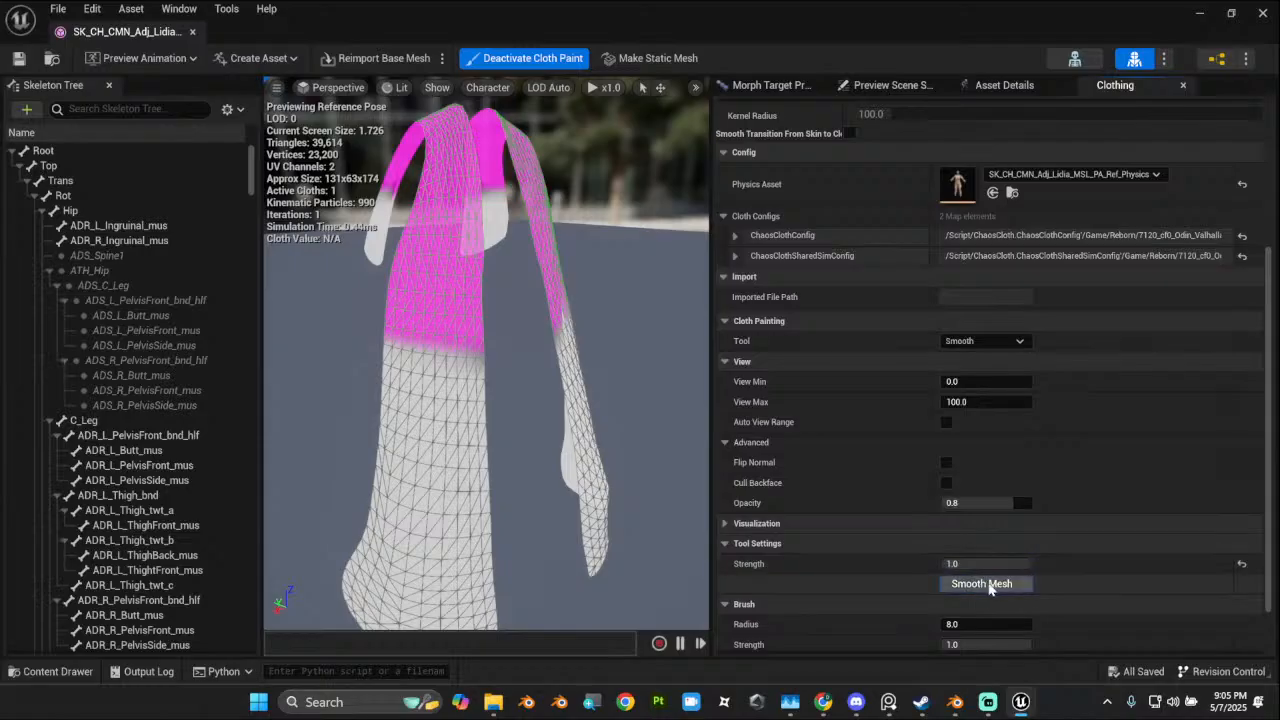
pyautogui.scroll(-2, 1069, 586)
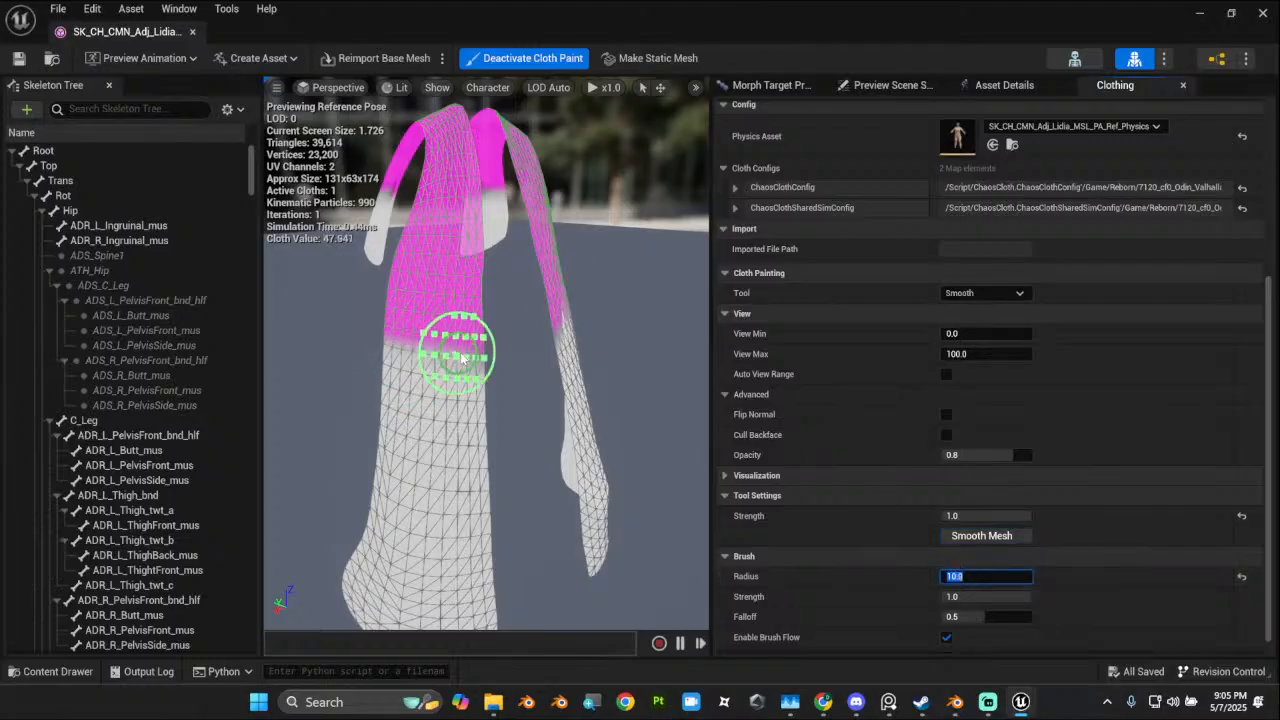
# Step: Smooth the Max Distance values across the boundary on both back panels and the front ends of the cape
pyautogui.moveTo(485, 385)
pyautogui.keyDown('alt'); pyautogui.mouseDown()
pyautogui.moveTo(440, 375)
pyautogui.moveTo(426, 340)
pyautogui.mouseUp(); pyautogui.keyUp('alt')
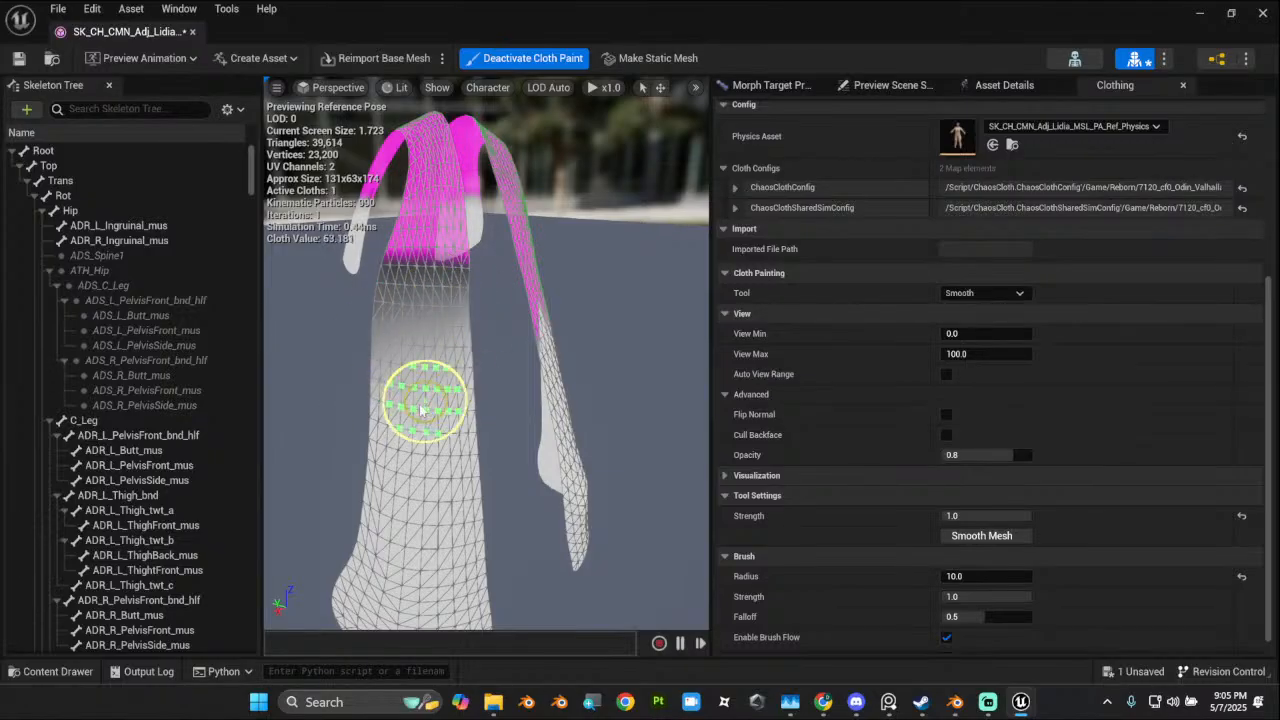
pyautogui.keyDown('alt'); pyautogui.moveTo(408, 420); pyautogui.dragTo(462, 418); pyautogui.keyUp('alt')
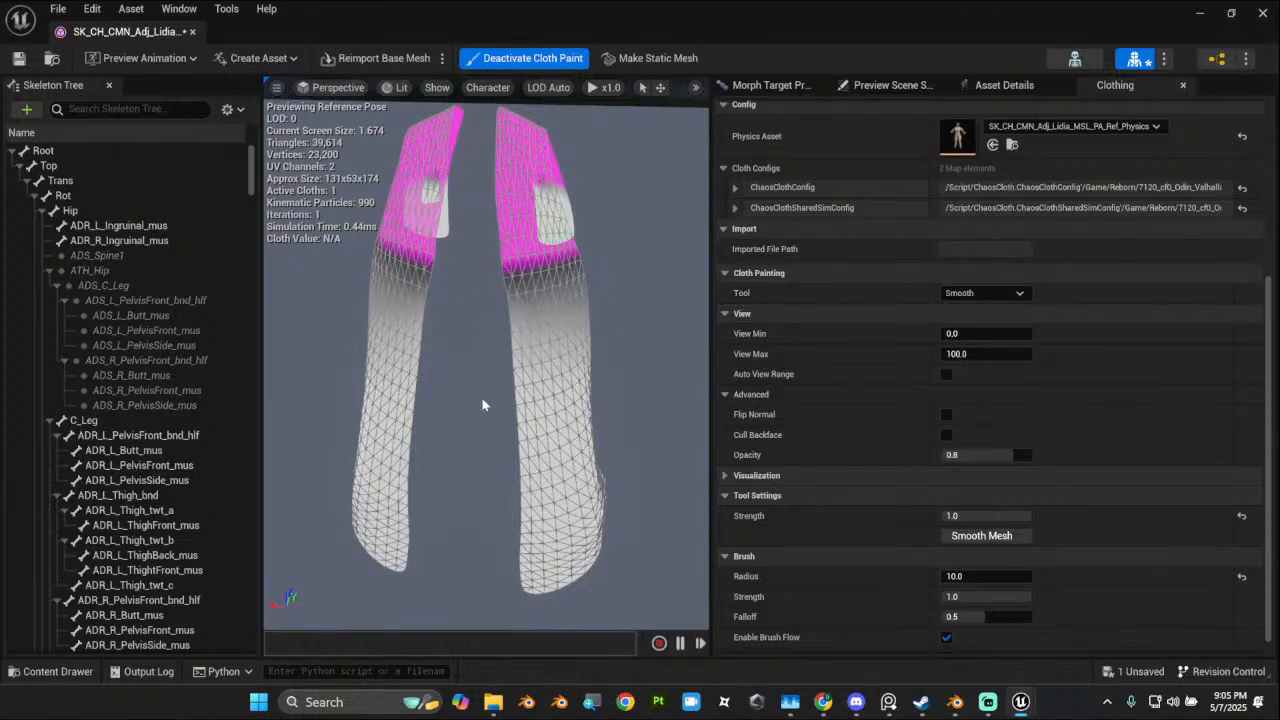
pyautogui.keyDown('alt'); pyautogui.moveTo(573, 412); pyautogui.dragTo(350, 455); pyautogui.keyUp('alt')
pyautogui.keyDown('alt'); pyautogui.moveTo(472, 436); pyautogui.dragTo(461, 437); pyautogui.keyUp('alt')
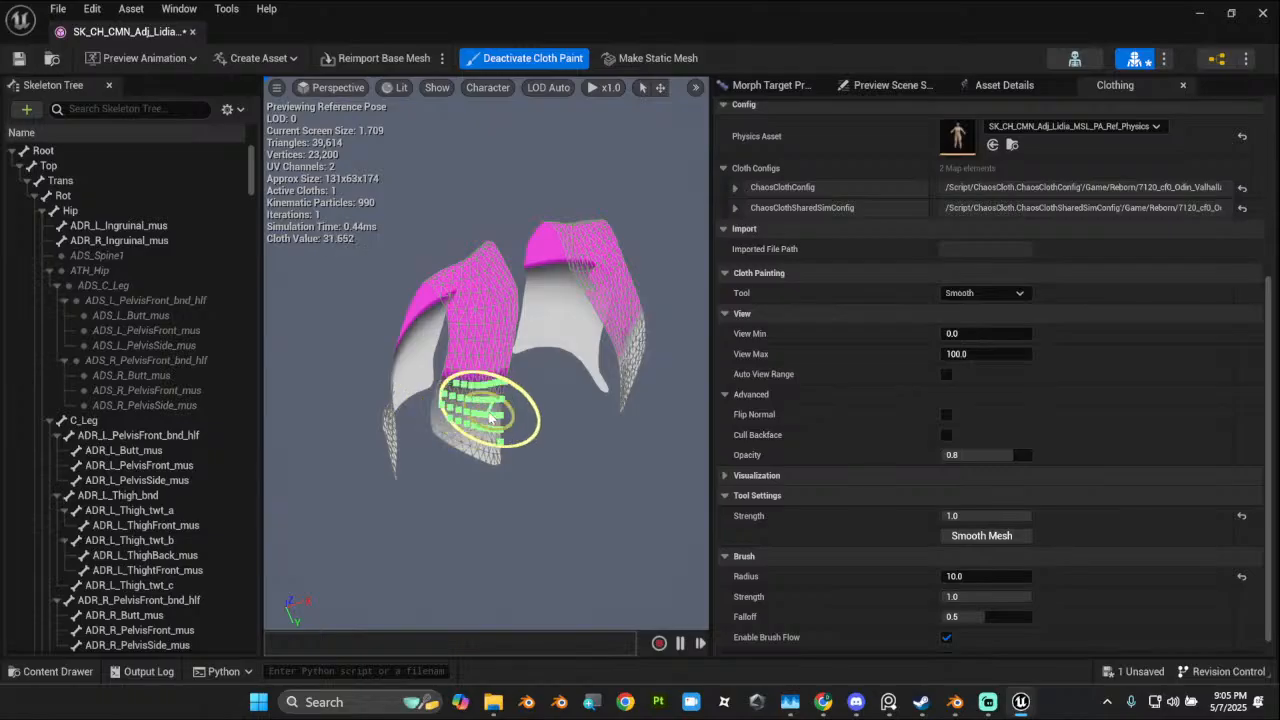
pyautogui.keyDown('alt'); pyautogui.moveTo(494, 453); pyautogui.dragTo(415, 460); pyautogui.keyUp('alt')
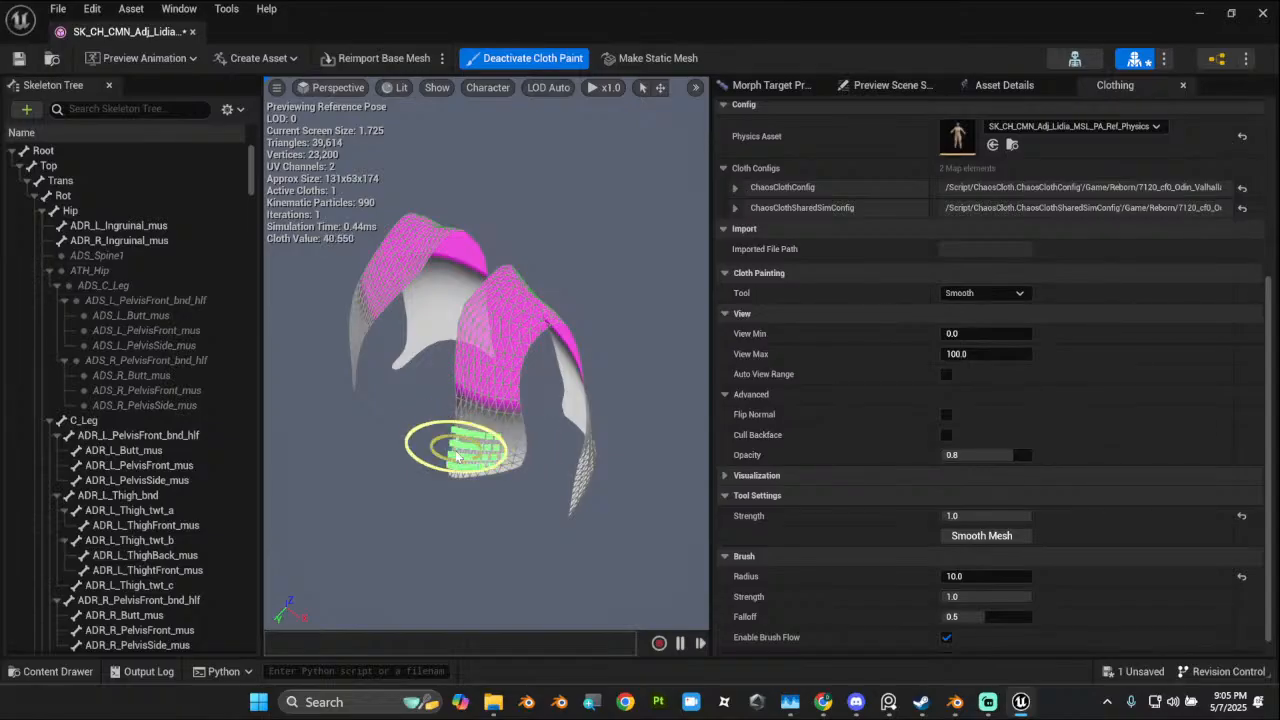
pyautogui.keyDown('alt'); pyautogui.moveTo(421, 484); pyautogui.dragTo(477, 453); pyautogui.keyUp('alt')
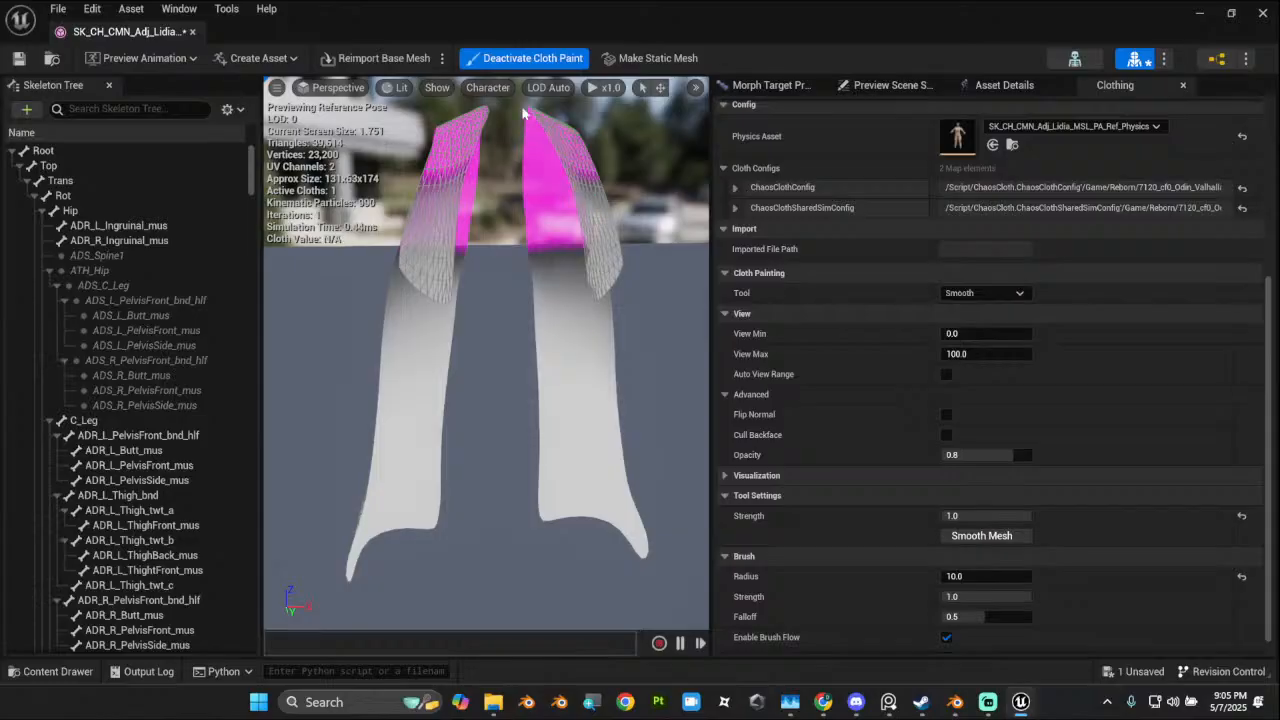
# Step: Deactivate cloth painting and review the cape's simulation from several sides along with Section 1's clothing assignment
pyautogui.click(538, 60)
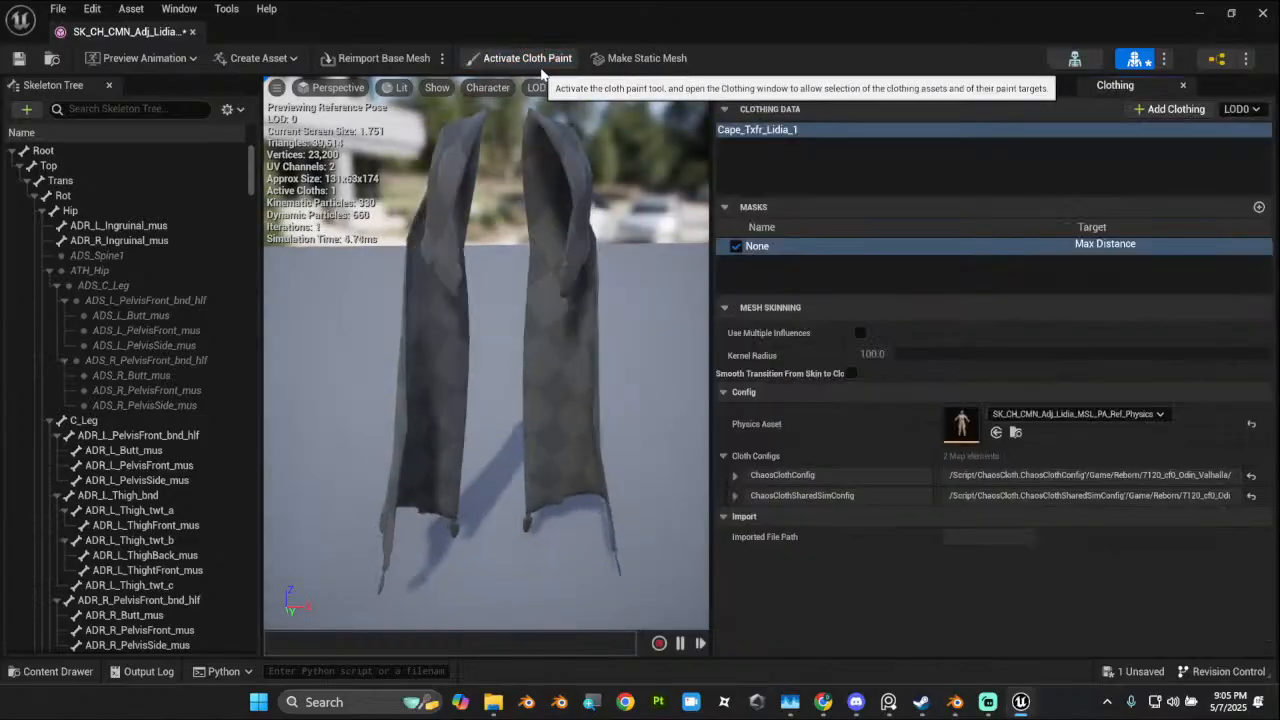
pyautogui.keyDown('alt'); pyautogui.moveTo(480, 430); pyautogui.dragTo(360, 408); pyautogui.keyUp('alt')
pyautogui.click(1005, 85)
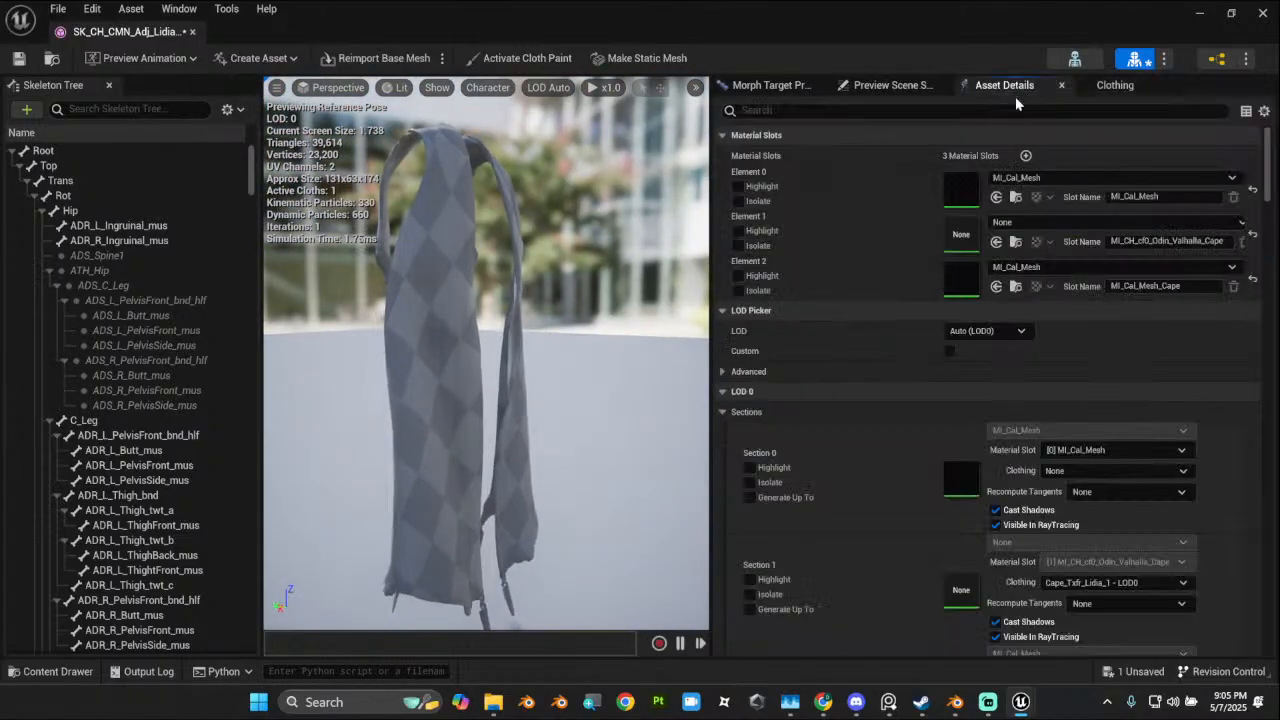
pyautogui.keyDown('alt'); pyautogui.moveTo(681, 292); pyautogui.dragTo(414, 386); pyautogui.keyUp('alt')
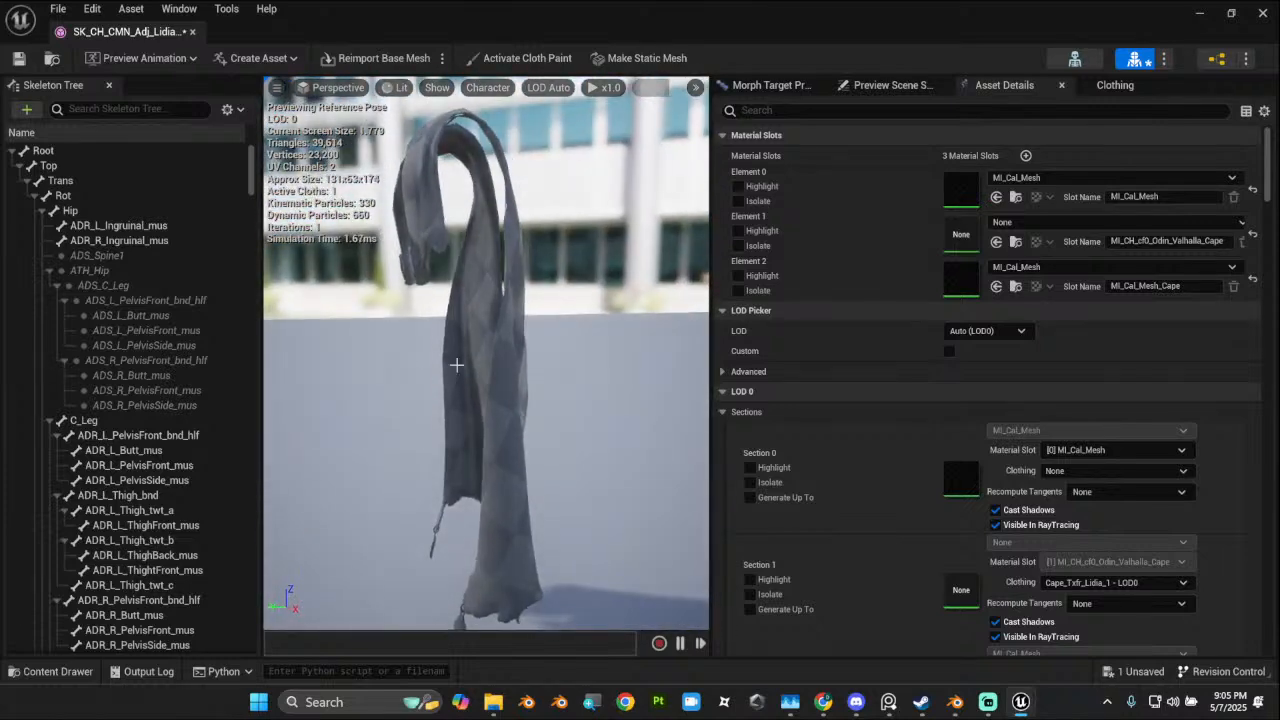
pyautogui.keyDown('alt'); pyautogui.moveTo(591, 414); pyautogui.dragTo(520, 410); pyautogui.keyUp('alt')
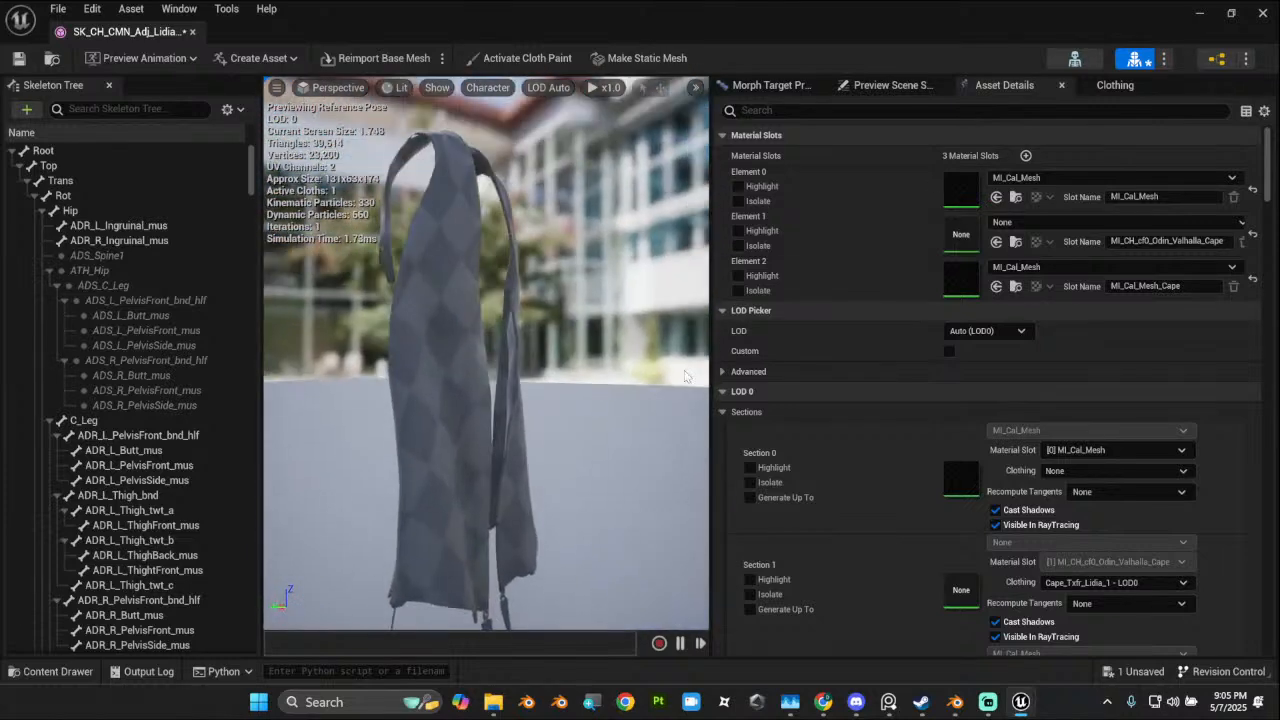
# Step: Bring up the preview scene settings, select the Rot bone and test how the cape's cloth reacts to movement
pyautogui.click(893, 86)
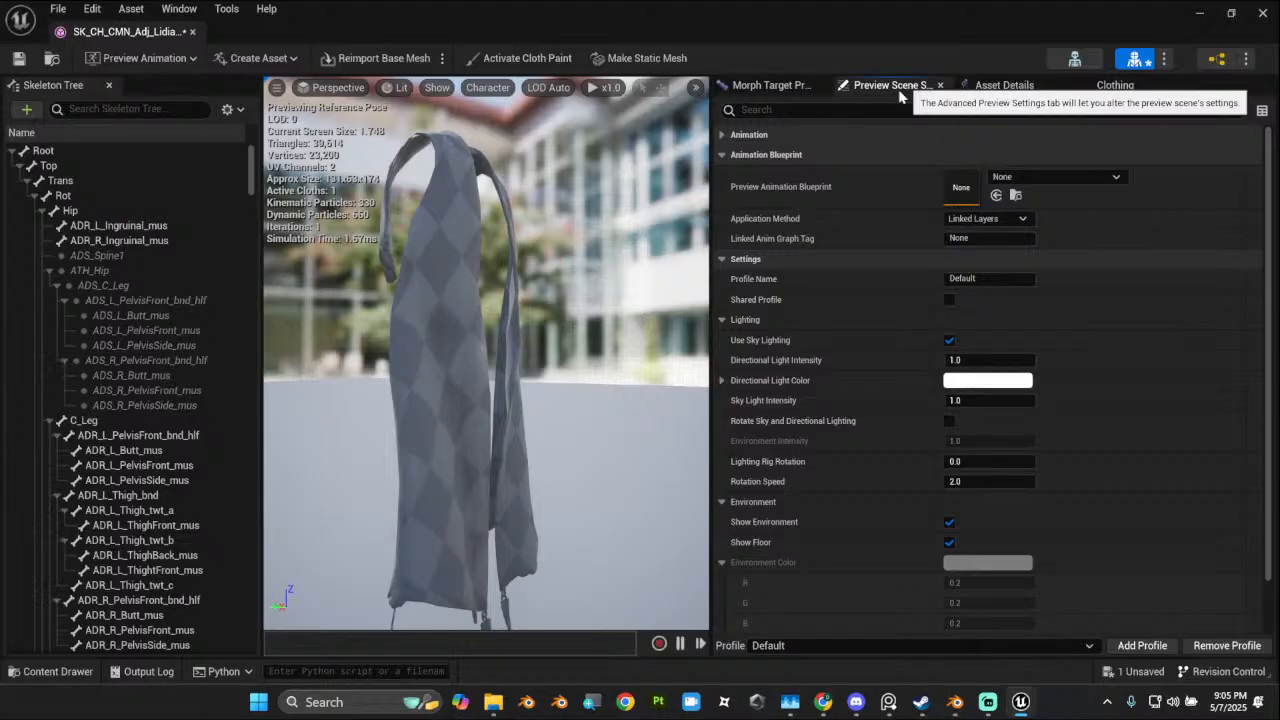
pyautogui.click(88, 198)
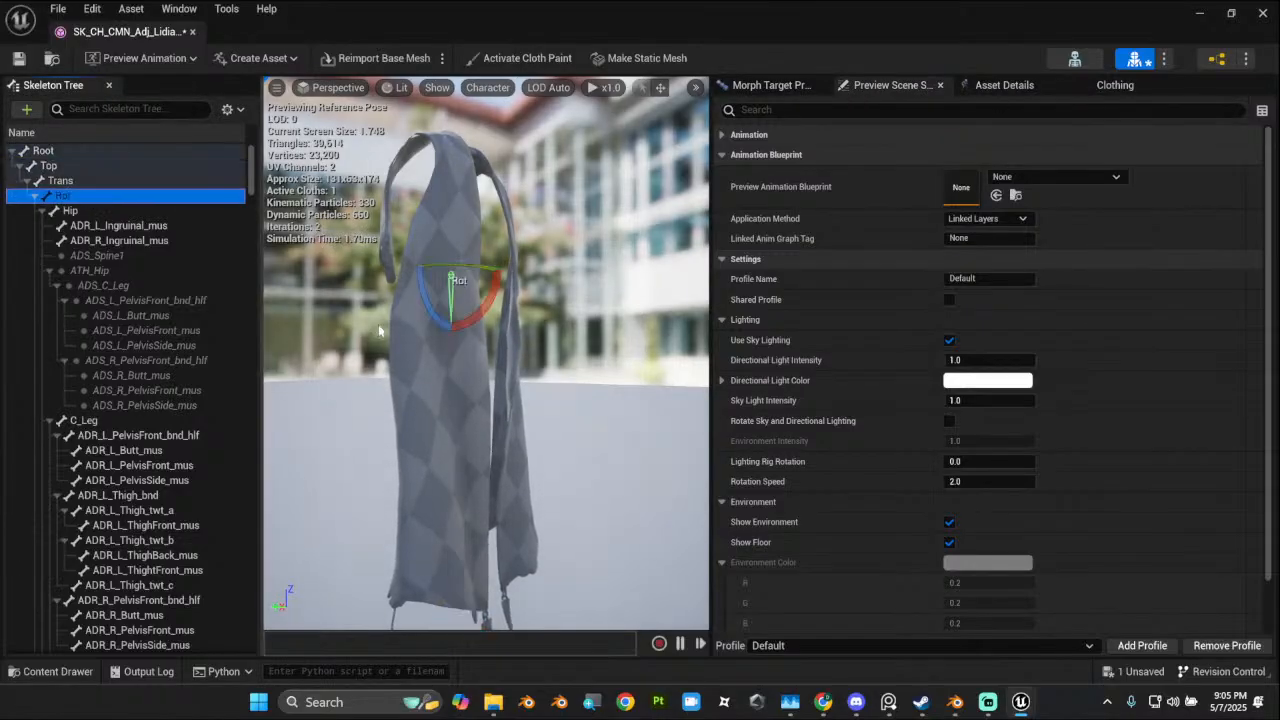
pyautogui.keyDown('alt'); pyautogui.moveTo(378, 330); pyautogui.dragTo(385, 286); pyautogui.keyUp('alt')
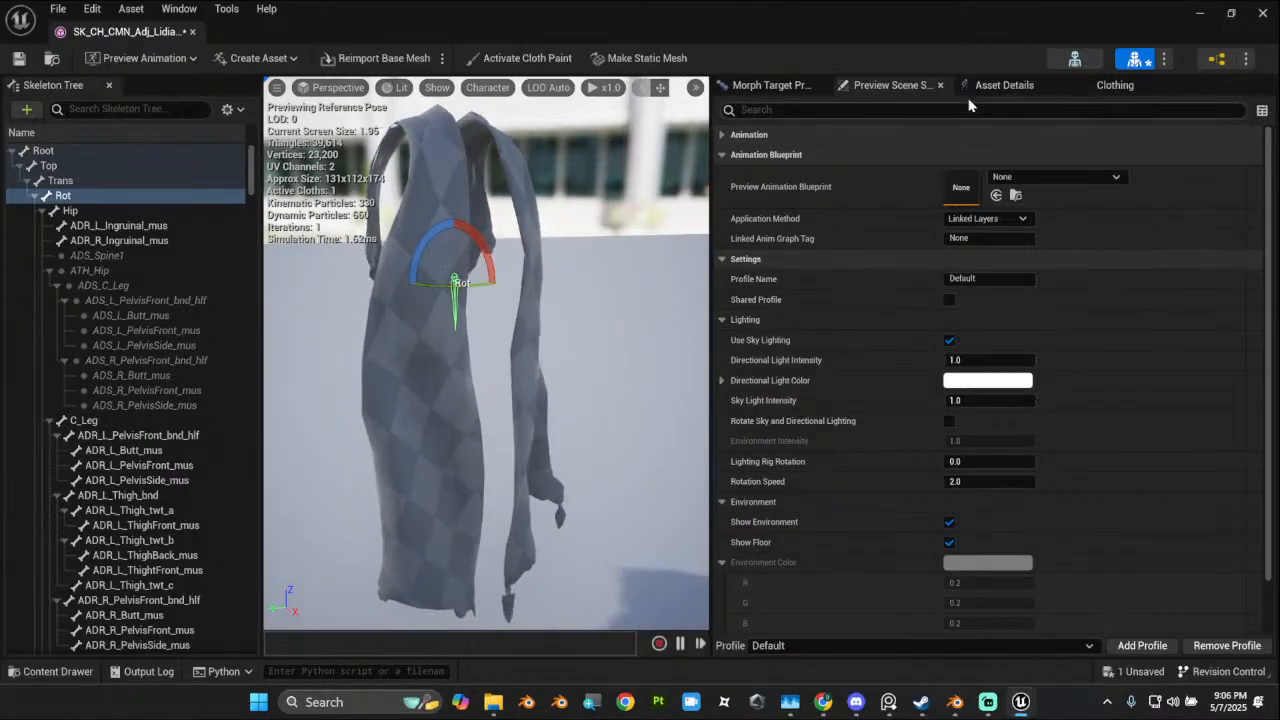
# Step: Set the cape's ChaosClothConfig mass mode to Total Mass with a total mass of 1.0 and test the cloth with the Rot bone
pyautogui.click(1115, 85)
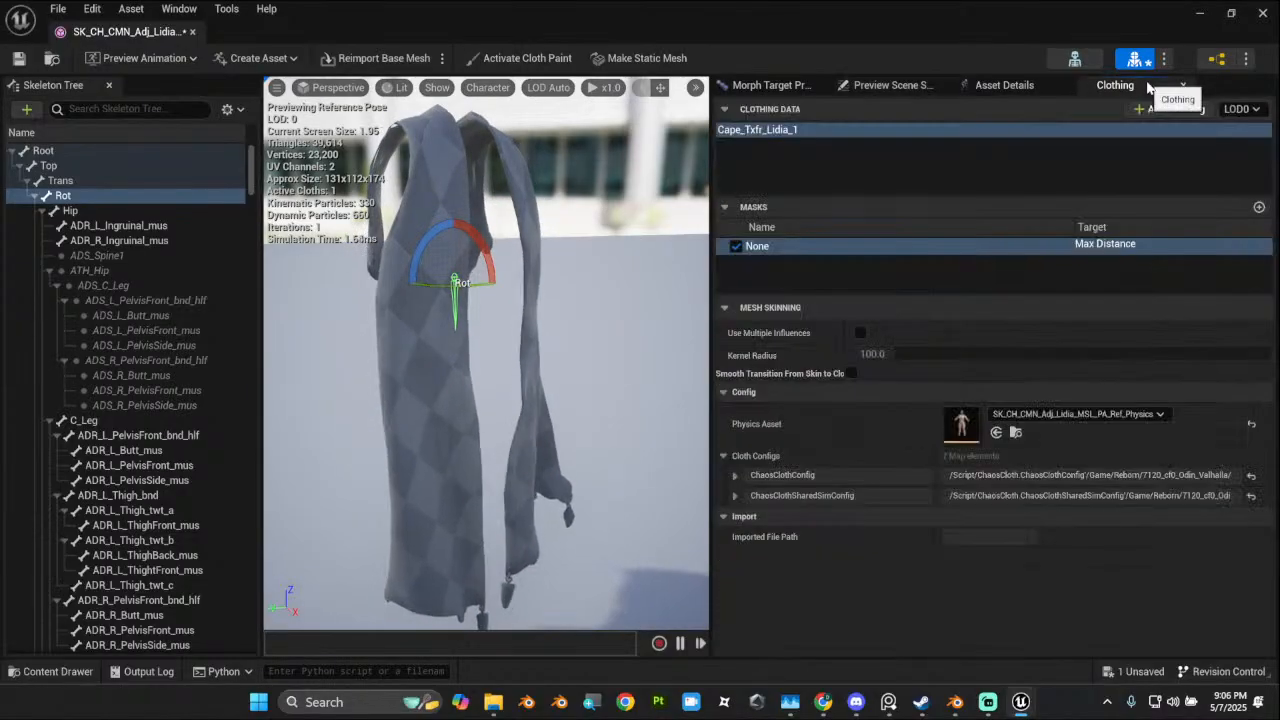
pyautogui.click(735, 475)
pyautogui.click(761, 482)
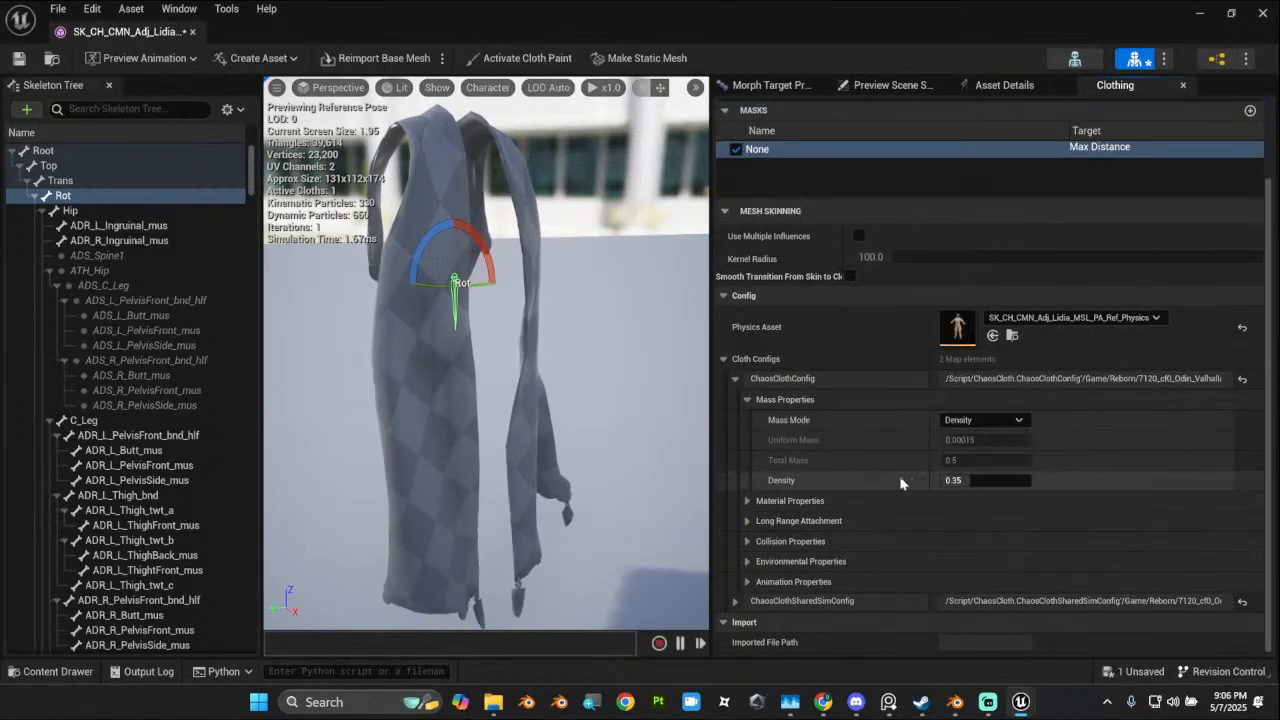
pyautogui.click(975, 419)
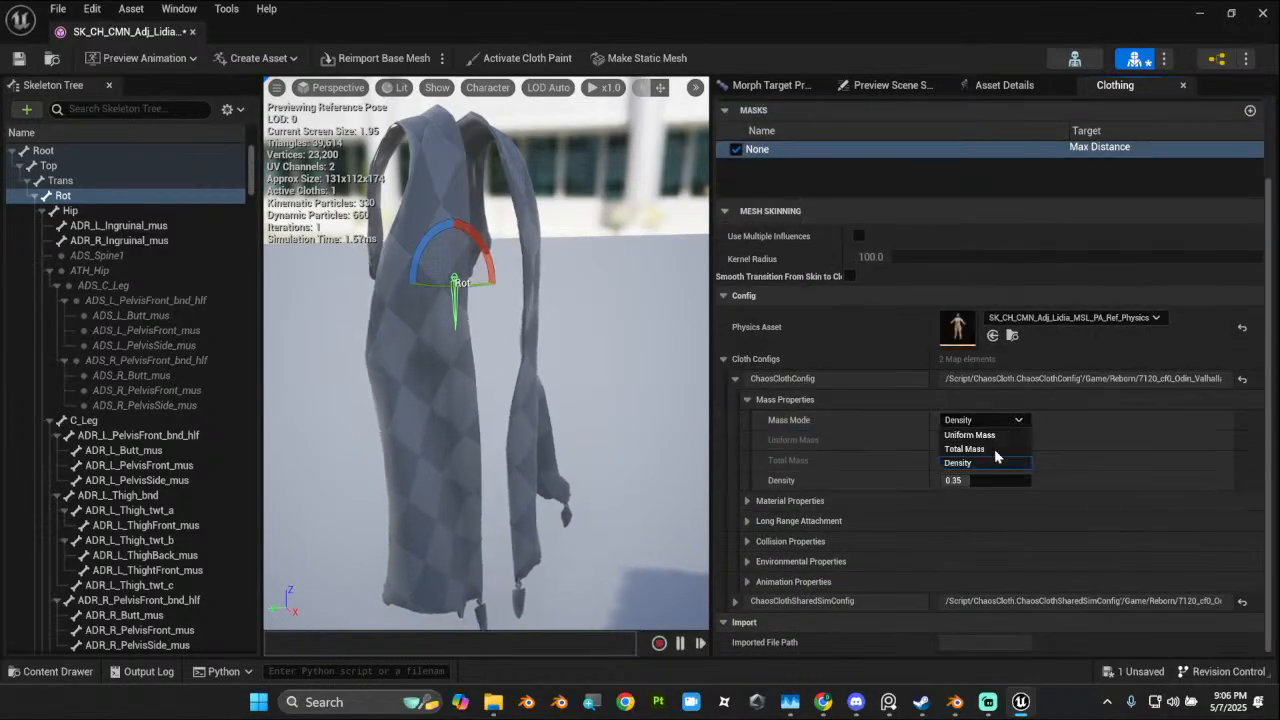
pyautogui.click(985, 449)
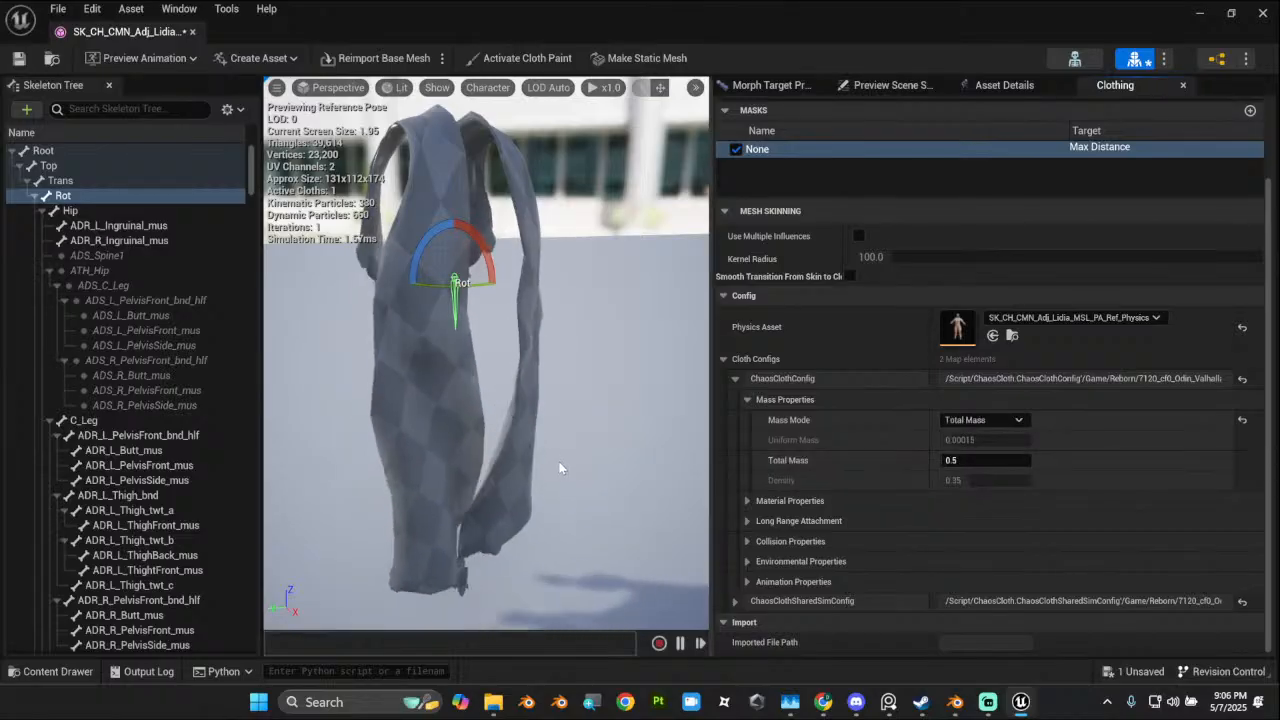
pyautogui.click(968, 461)
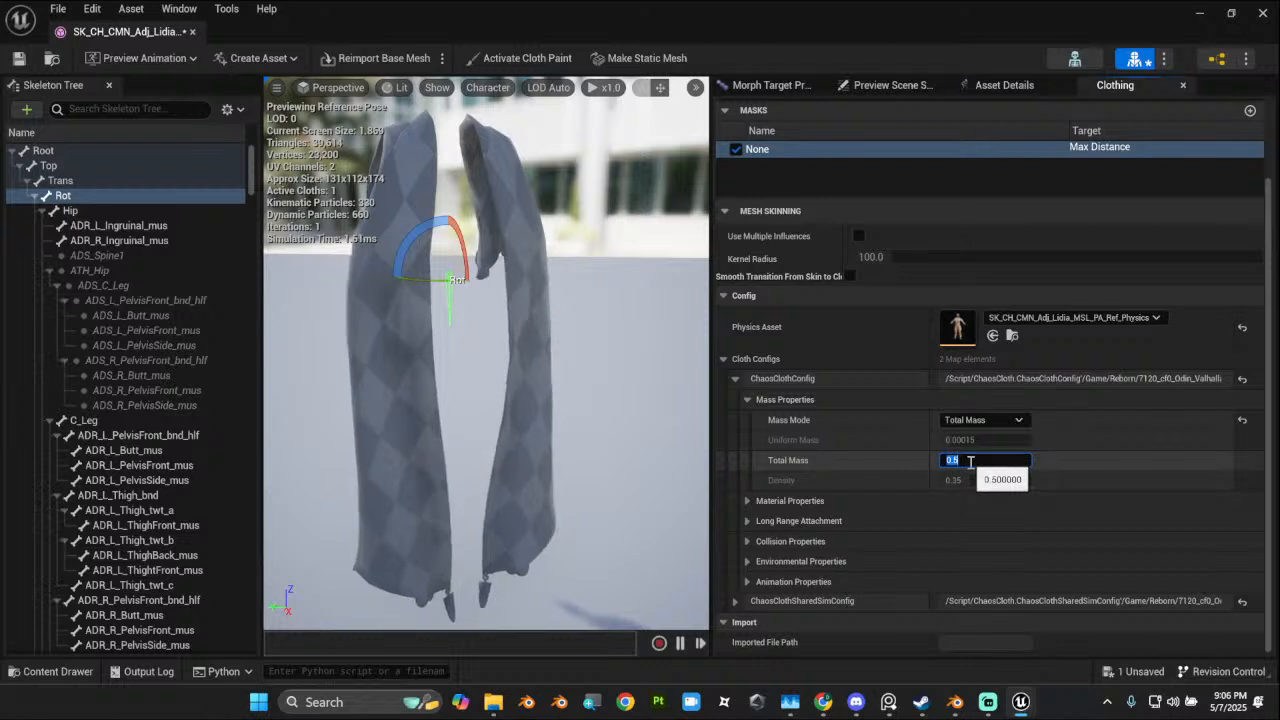
pyautogui.write('1')
pyautogui.press('Tab')
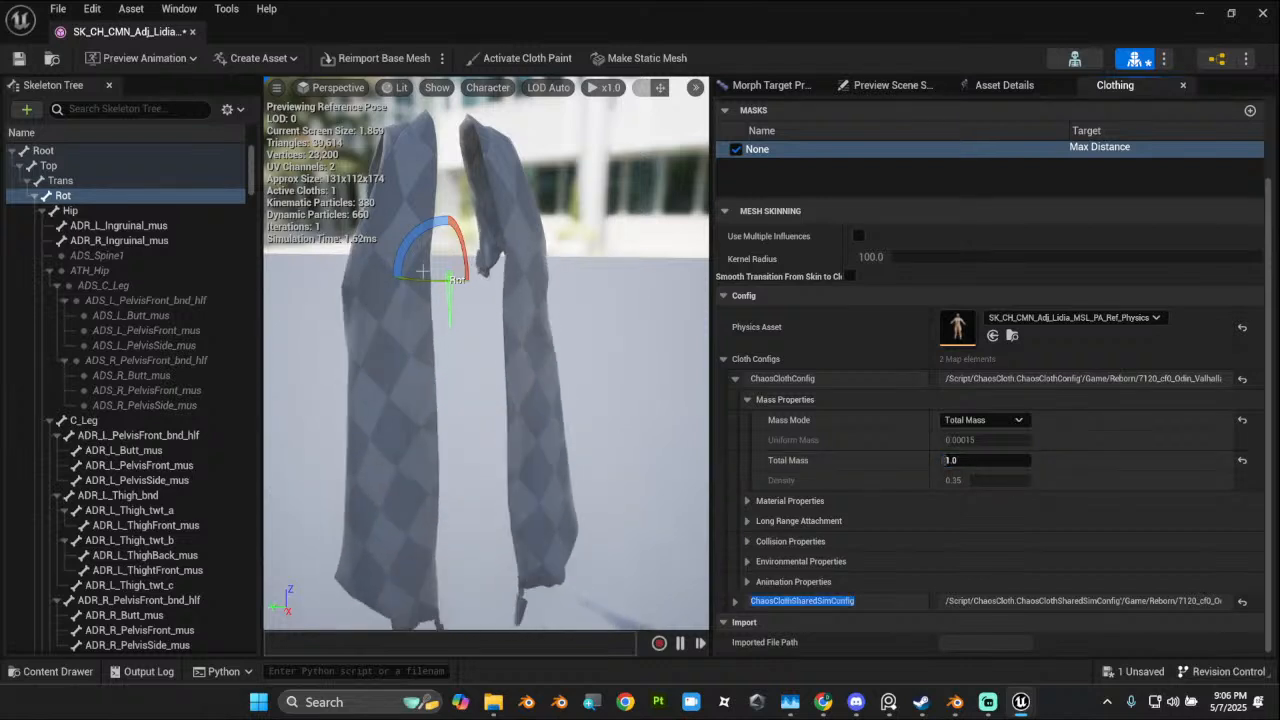
pyautogui.moveTo(415, 280)
pyautogui.mouseDown()
pyautogui.moveTo(510, 282)
pyautogui.moveTo(415, 280)
pyautogui.mouseUp()
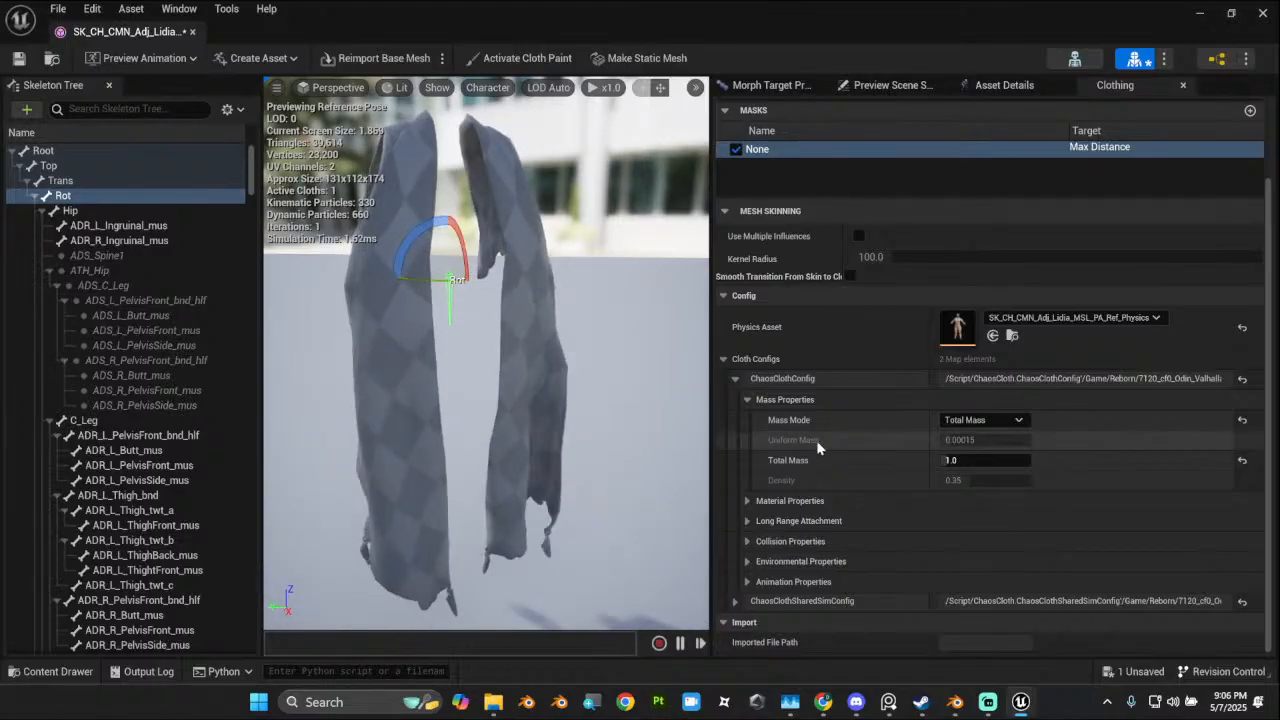
# Step: Set the shared simulation's iteration count to 6 and max iteration count to 4, and test the cape by rotating the Rot bone
pyautogui.click(735, 601)
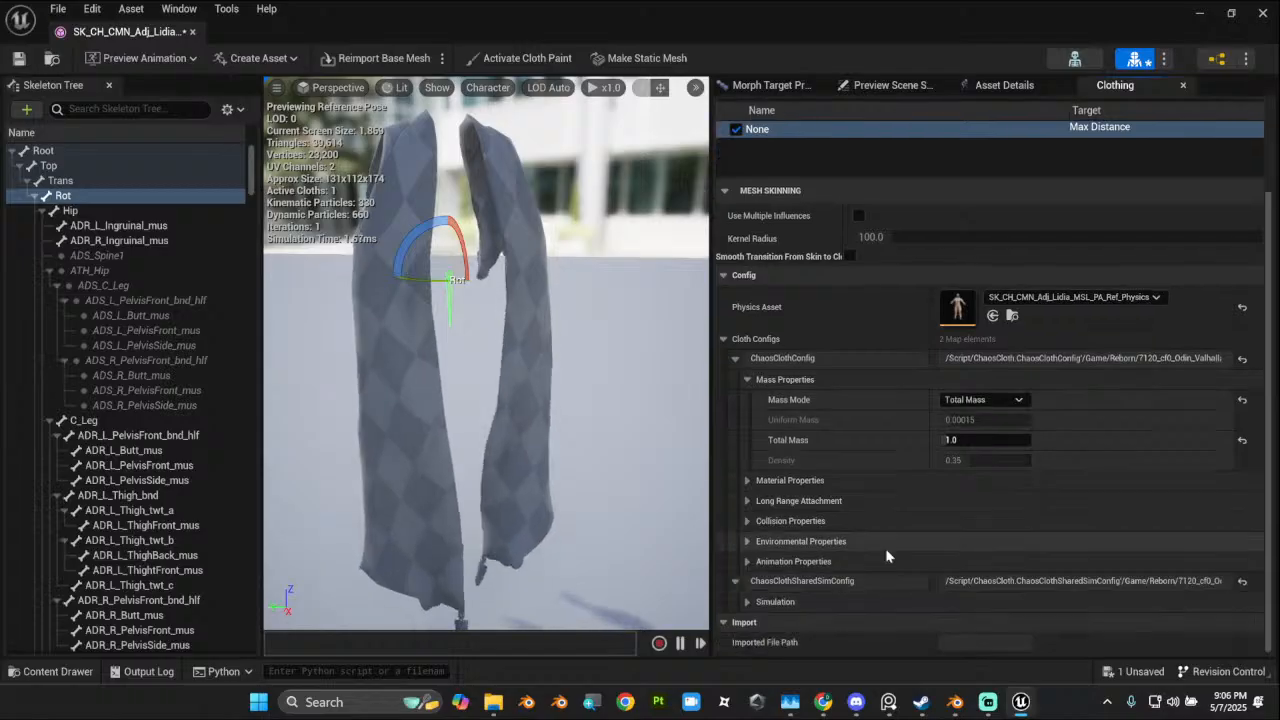
pyautogui.click(749, 601)
pyautogui.scroll(-2, 951, 534)
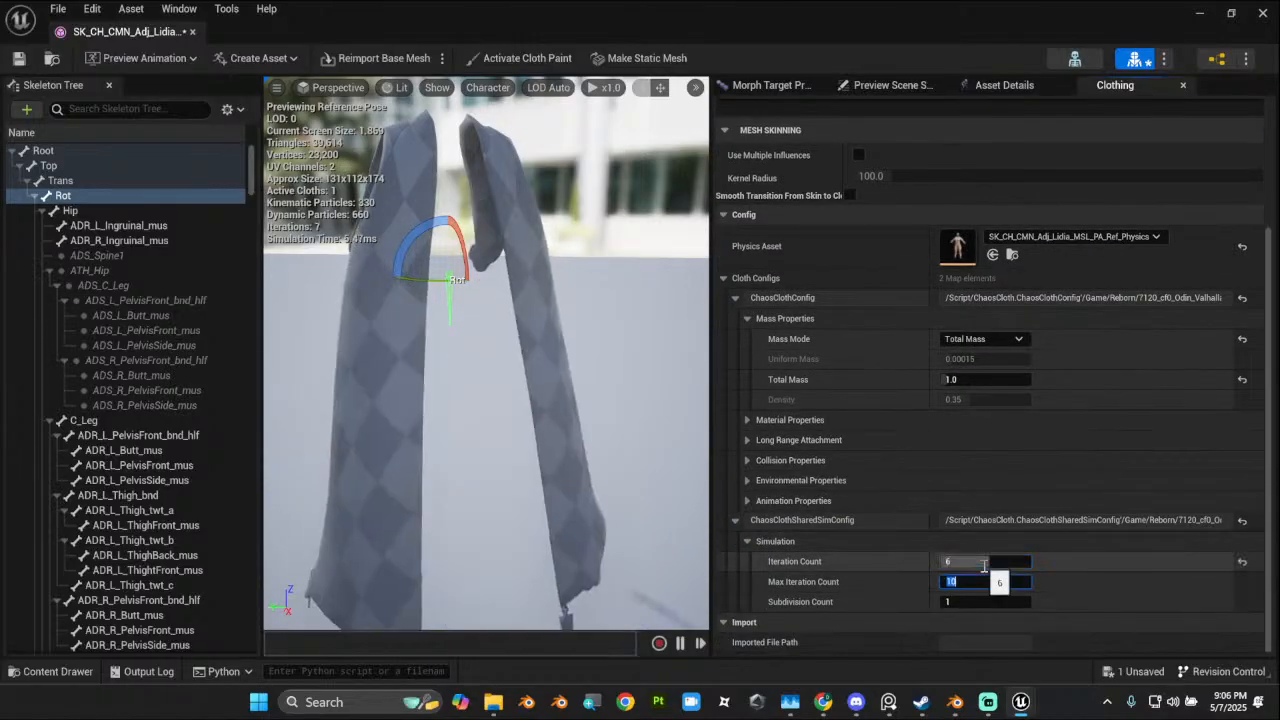
pyautogui.write('6')
pyautogui.press('Tab')
pyautogui.write('4')
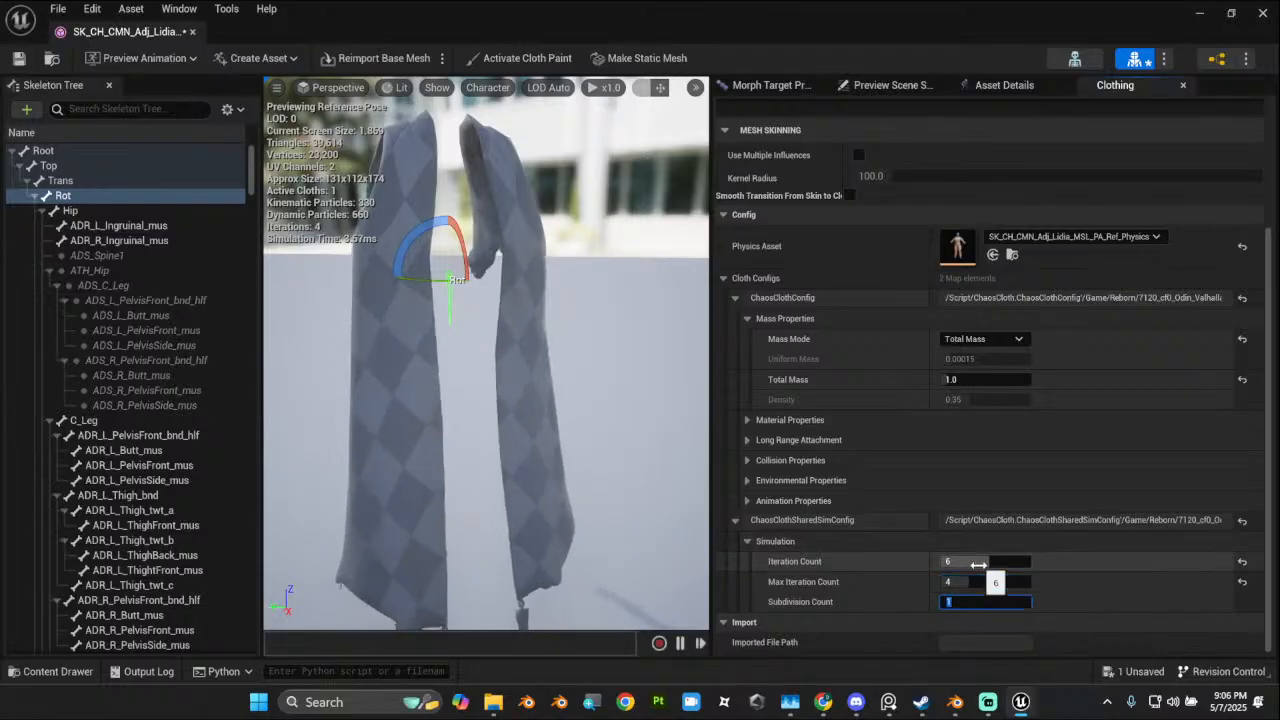
pyautogui.press('Return')
pyautogui.keyDown('alt'); pyautogui.moveTo(461, 300); pyautogui.dragTo(503, 272); pyautogui.keyUp('alt')
pyautogui.moveTo(380, 272); pyautogui.dragTo(432, 277)
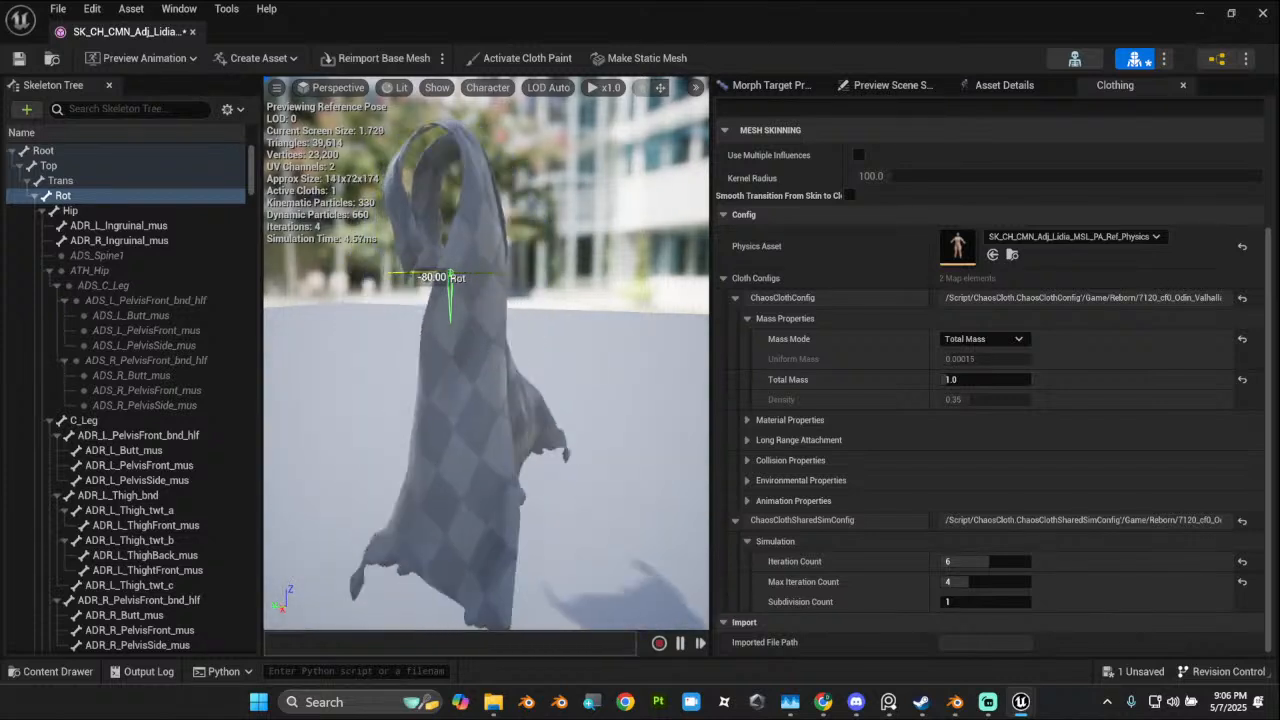
# Step: Reset the Element 0 material slot to None and rotate the Rot bone to check the cape against the body
pyautogui.click(1005, 88)
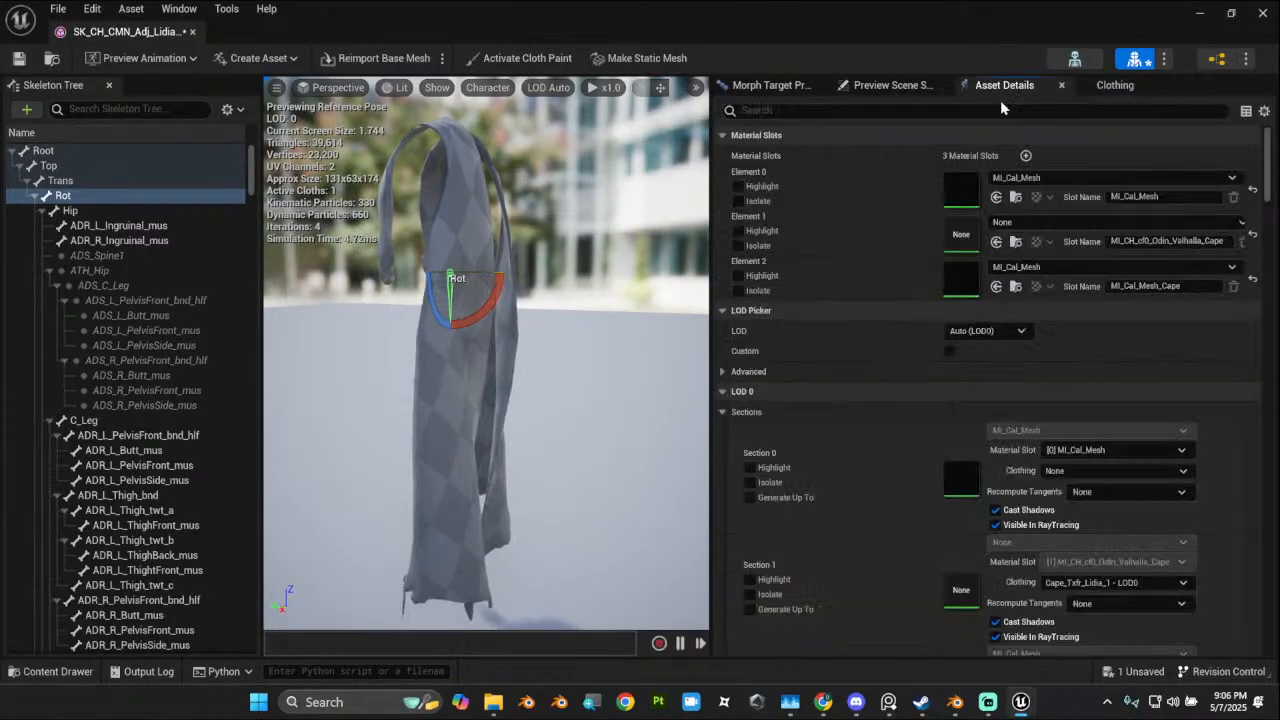
pyautogui.click(1253, 193)
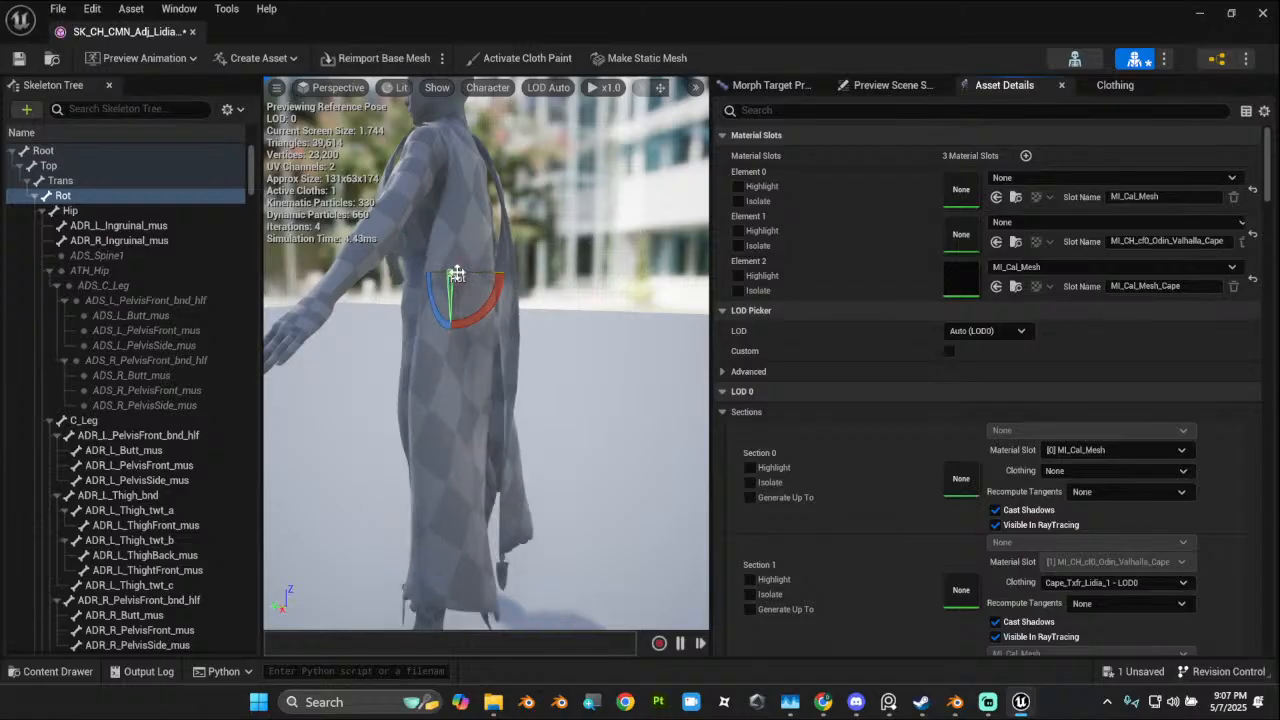
pyautogui.moveTo(455, 275); pyautogui.dragTo(372, 277)
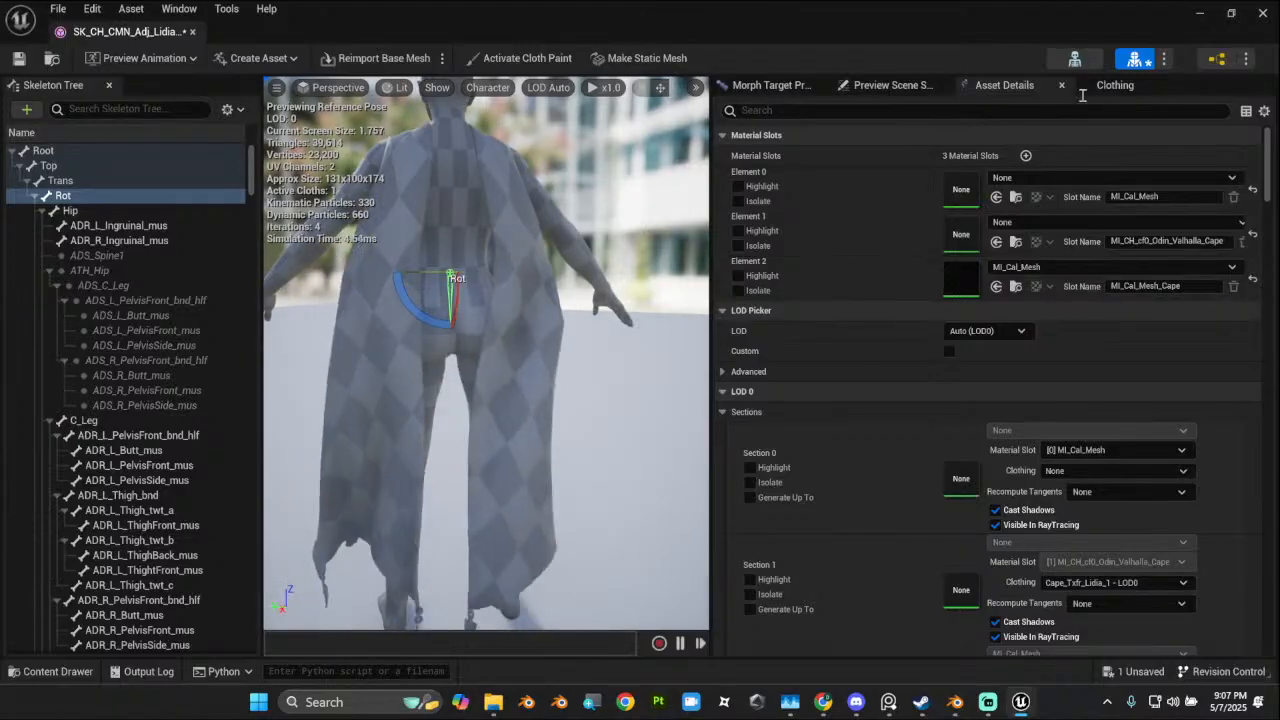
# Step: Enable Use Bending Elements in the cape's cloth material properties and test the cloth by rotating the Rot bone
pyautogui.click(1118, 85)
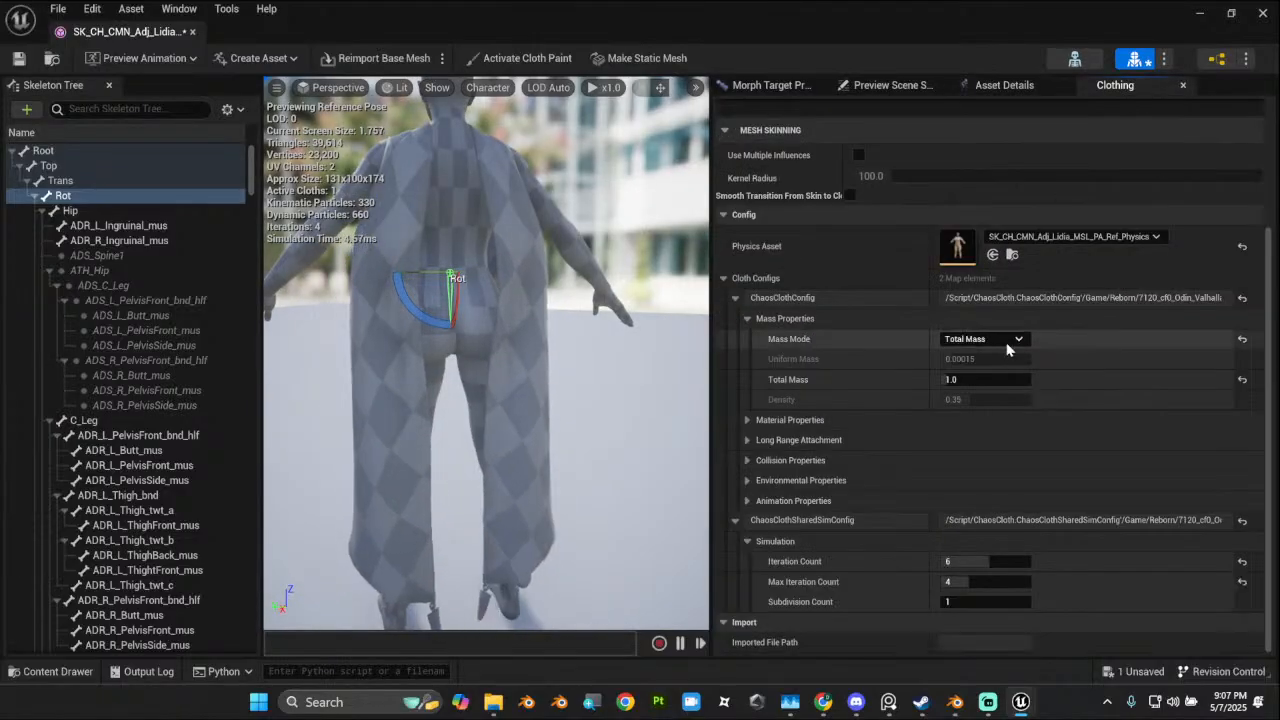
pyautogui.click(750, 420)
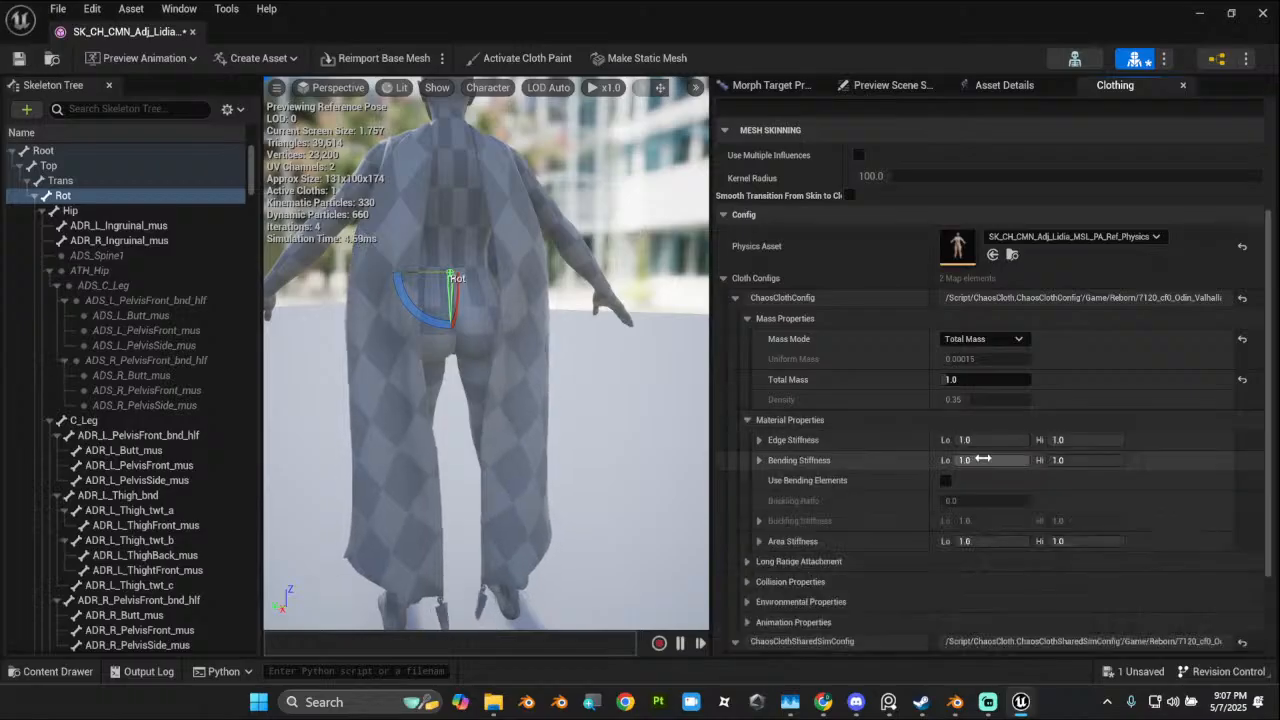
pyautogui.click(946, 480)
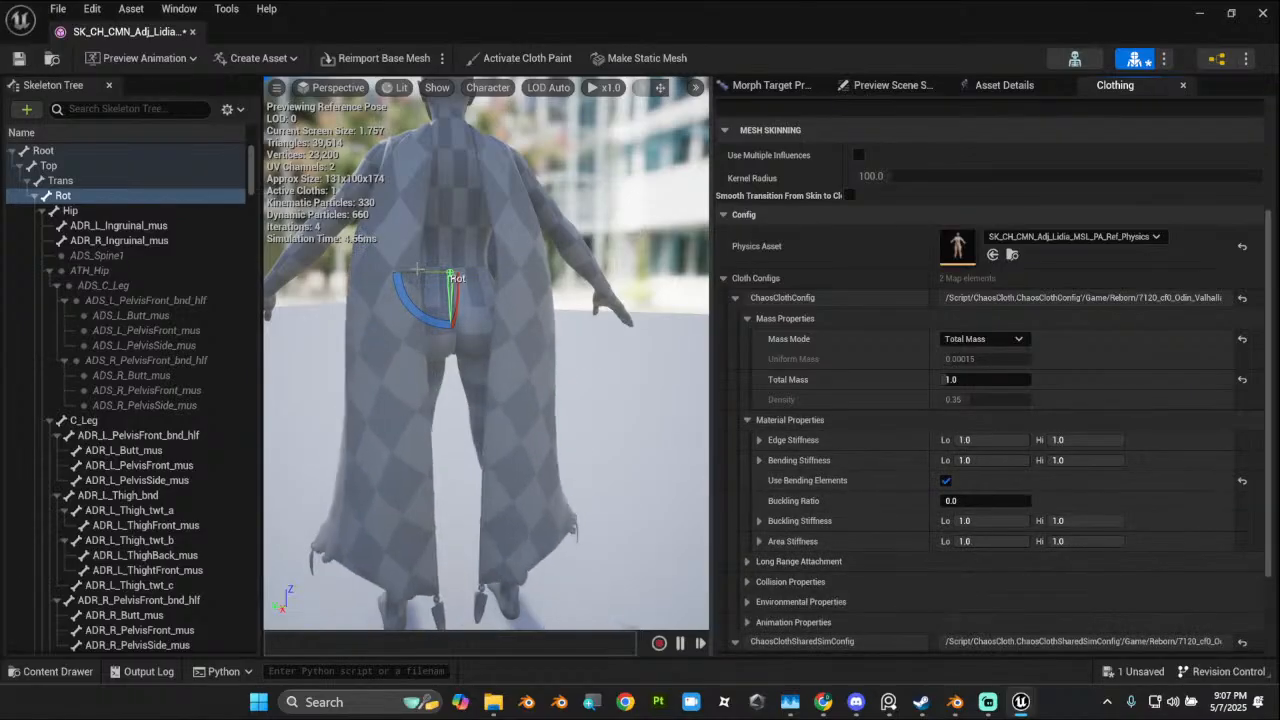
pyautogui.moveTo(417, 269); pyautogui.dragTo(628, 275, button='right')
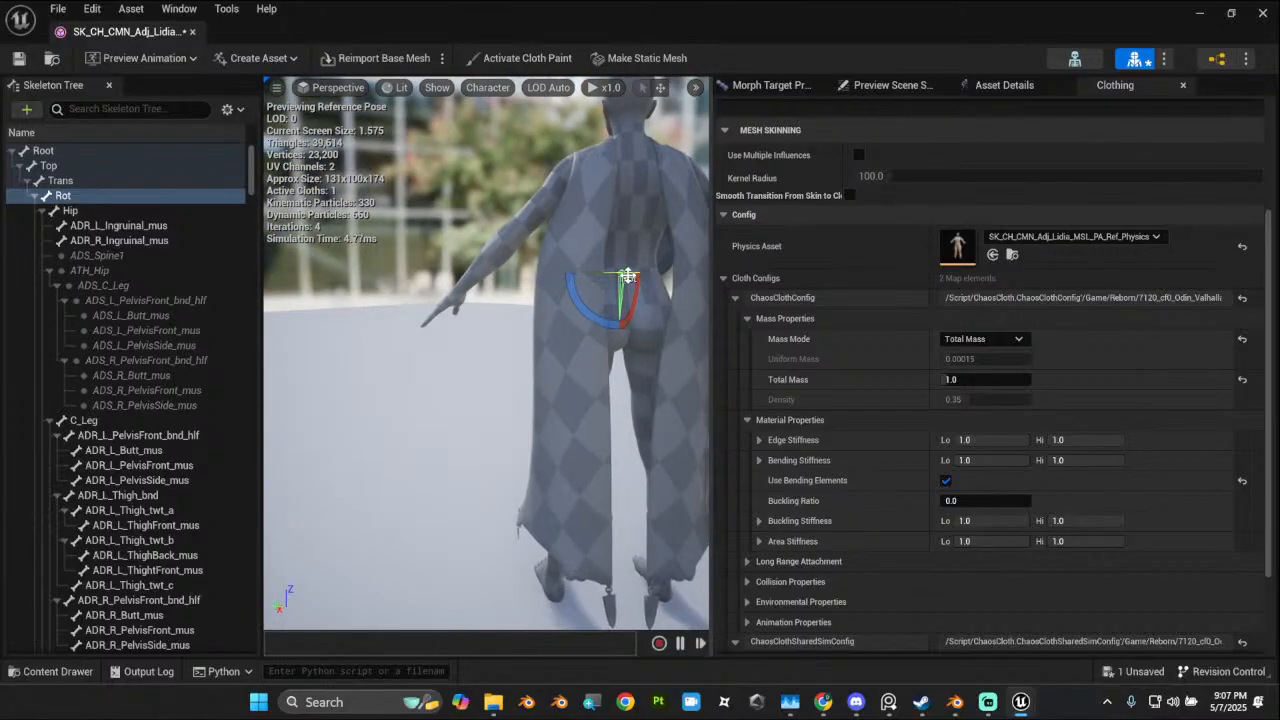
pyautogui.moveTo(613, 271); pyautogui.dragTo(680, 272)
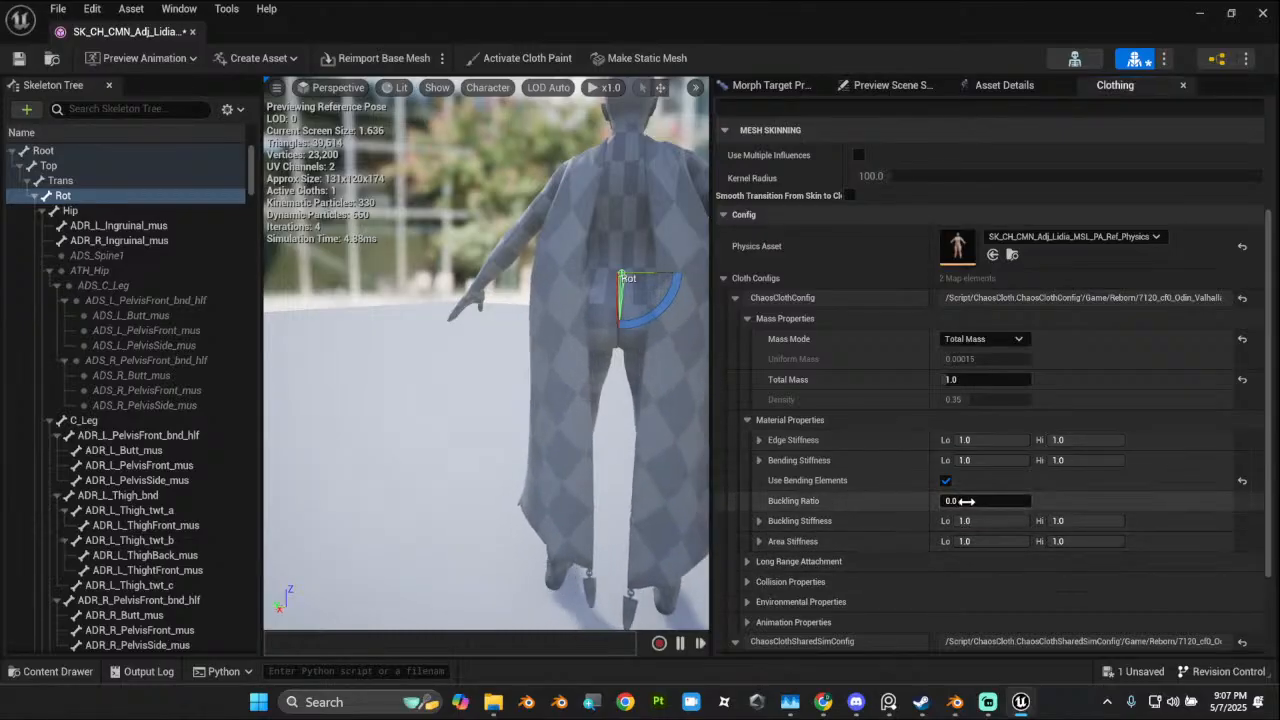
# Step: Set the buckling ratio to 1.0 and rotate the Rot bone back and forth to test the cape
pyautogui.write('1')
pyautogui.press('Tab')
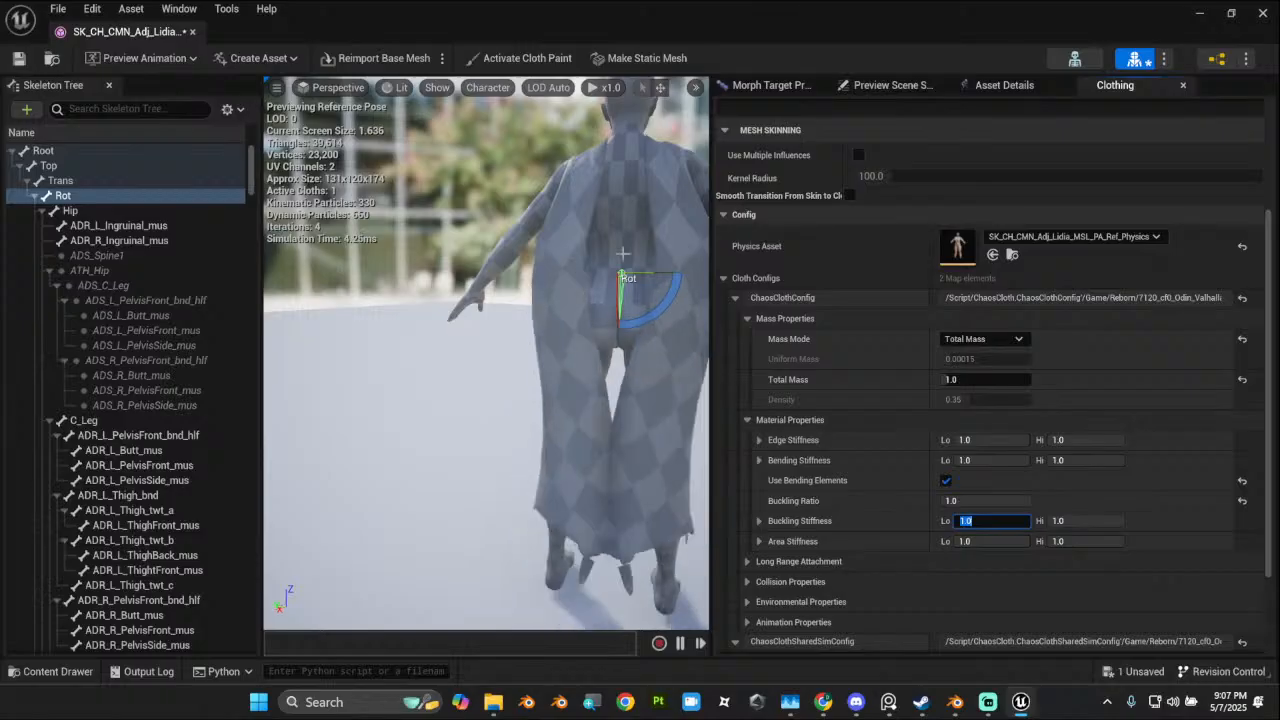
pyautogui.moveTo(641, 272)
pyautogui.mouseDown()
pyautogui.moveTo(680, 272)
pyautogui.moveTo(641, 272)
pyautogui.mouseUp()
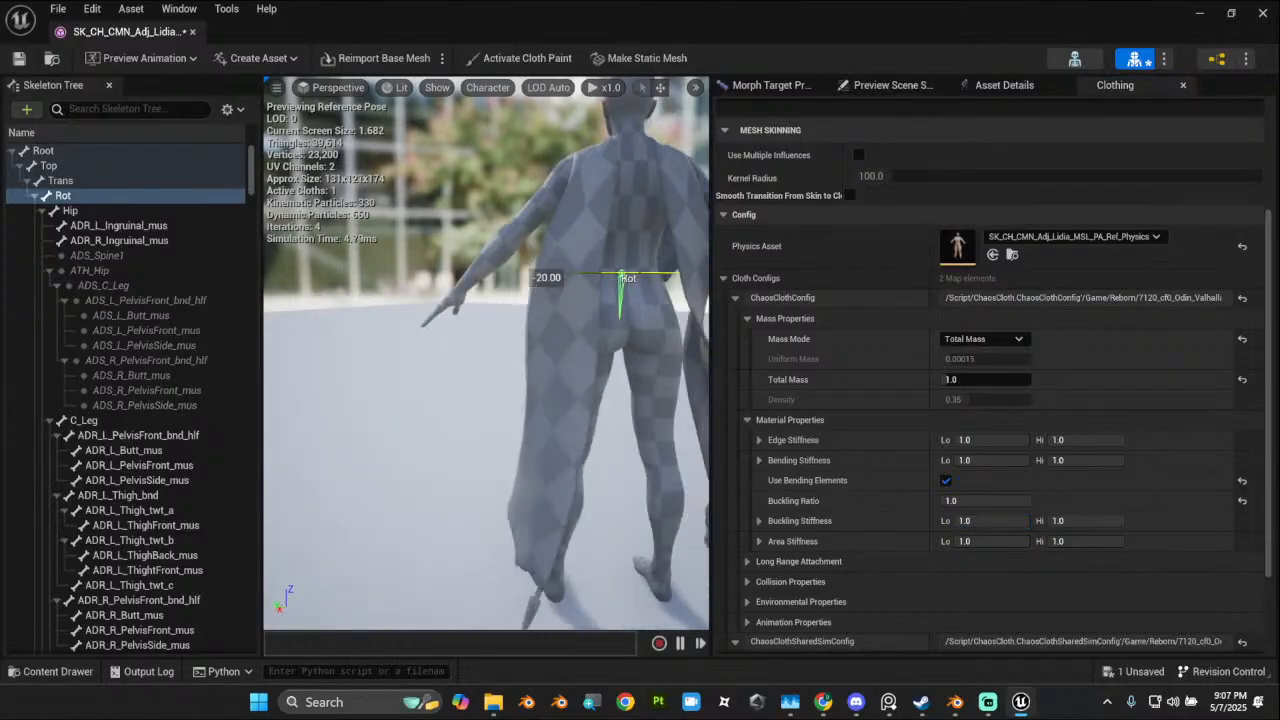
pyautogui.moveTo(540, 276)
pyautogui.mouseDown()
pyautogui.moveTo(688, 276)
pyautogui.moveTo(545, 277)
pyautogui.mouseUp()
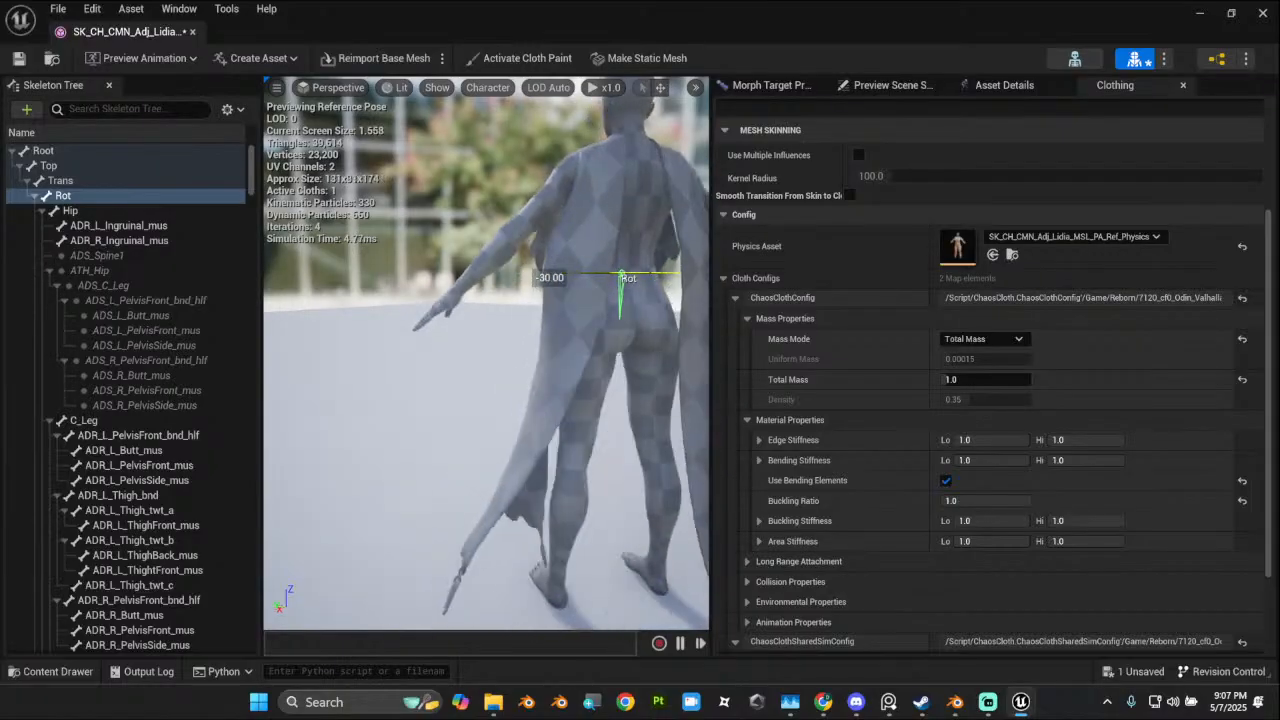
# Step: Try the Density and Uniform Mass modes for the cape's cloth and test the movement with the Rot bone
pyautogui.click(1000, 339)
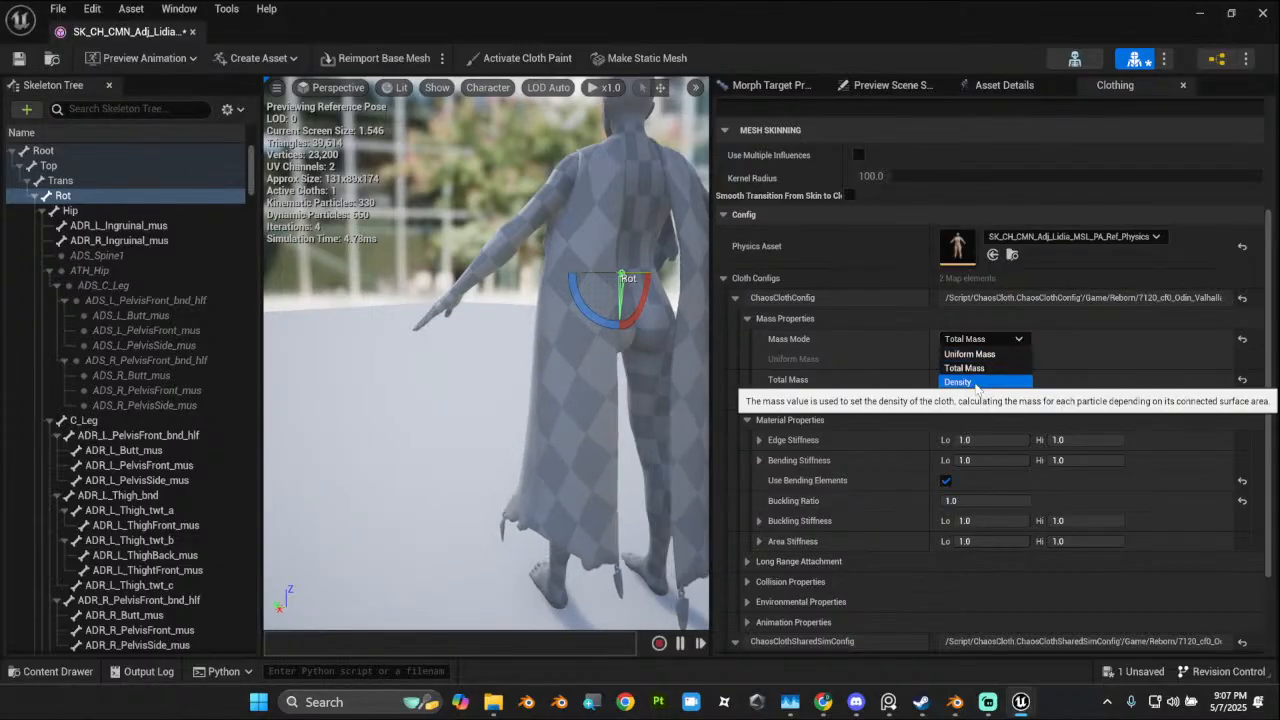
pyautogui.click(976, 383)
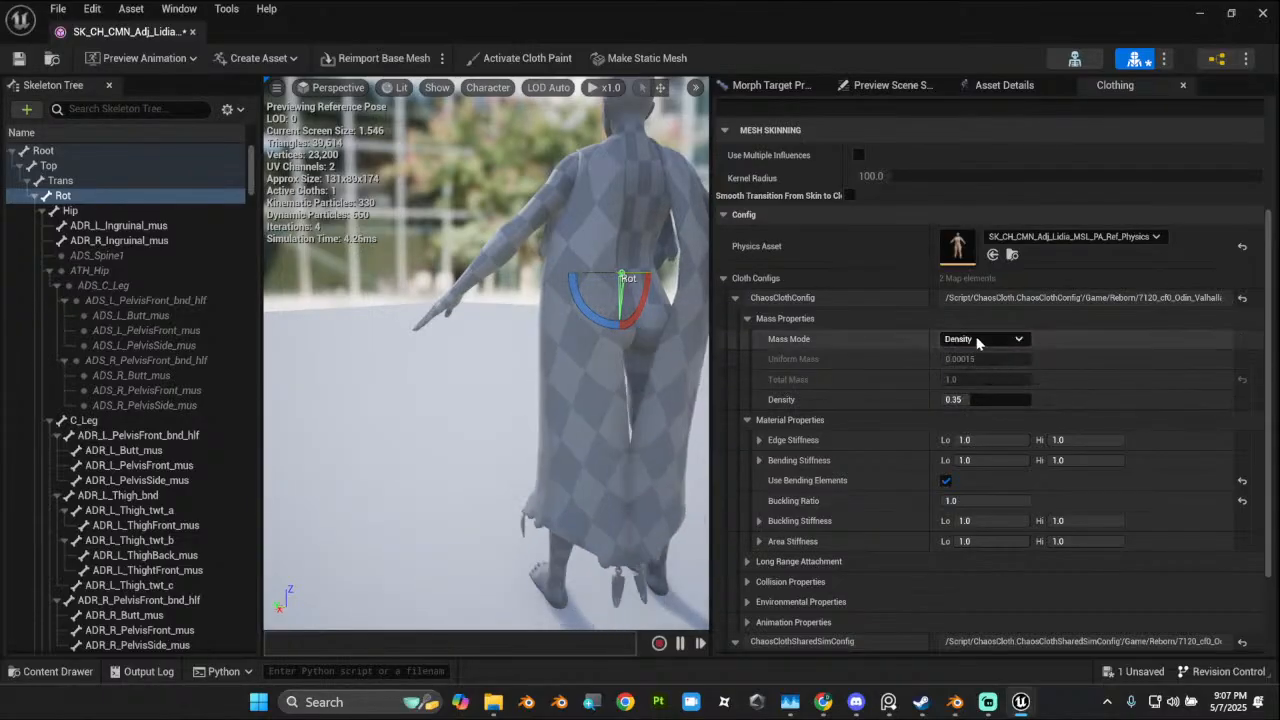
pyautogui.click(969, 354)
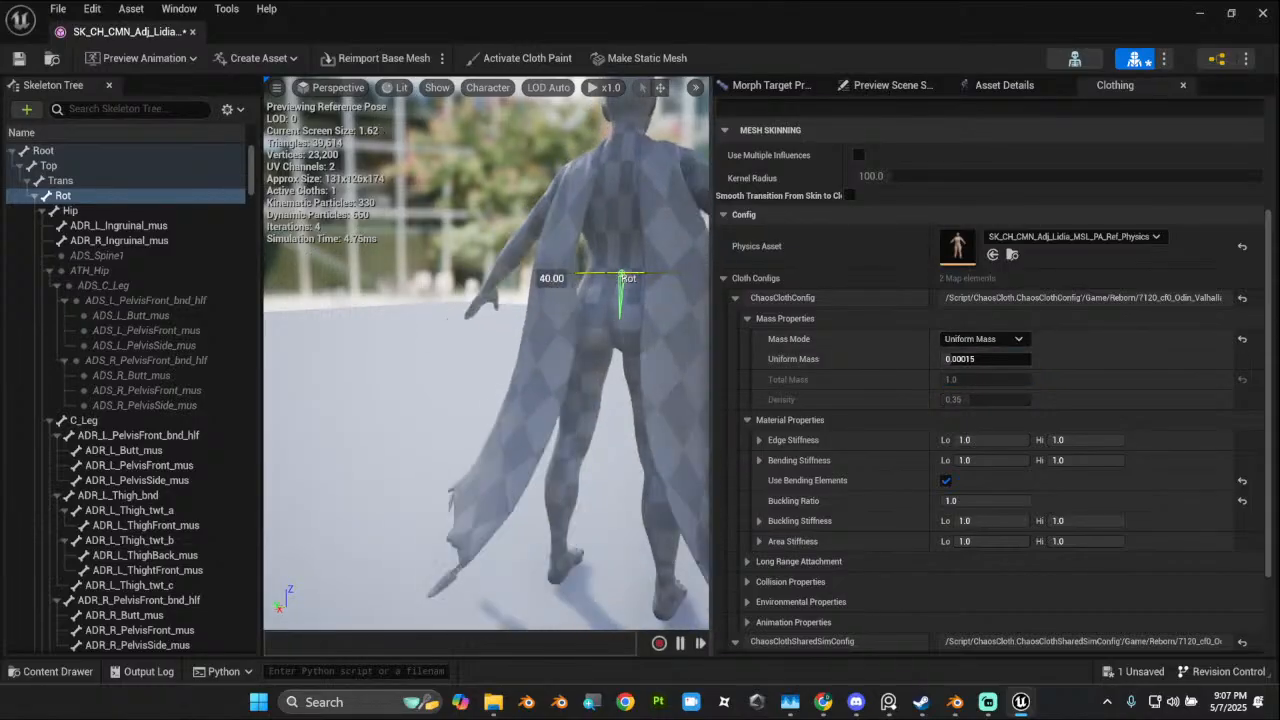
pyautogui.moveTo(600, 273); pyautogui.dragTo(546, 278)
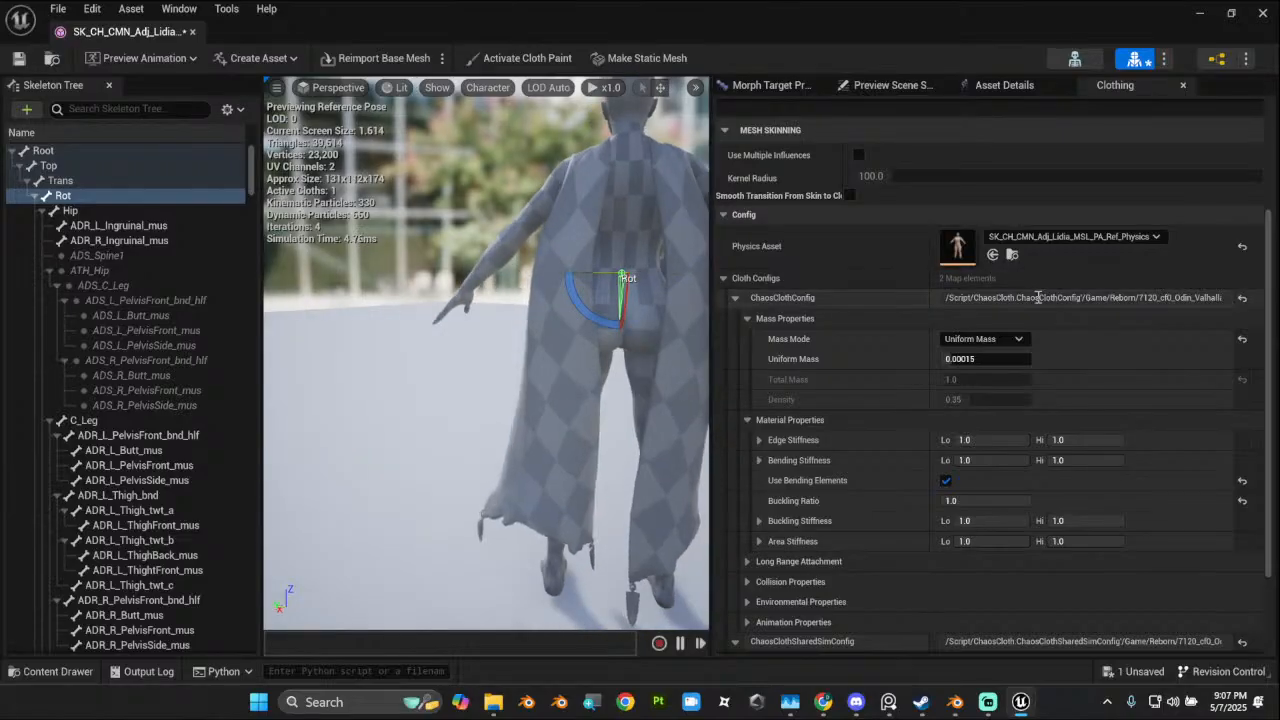
# Step: Set the mass mode to Density with a density of 1.0 and test the cape by rotating the Rot bone
pyautogui.click(993, 340)
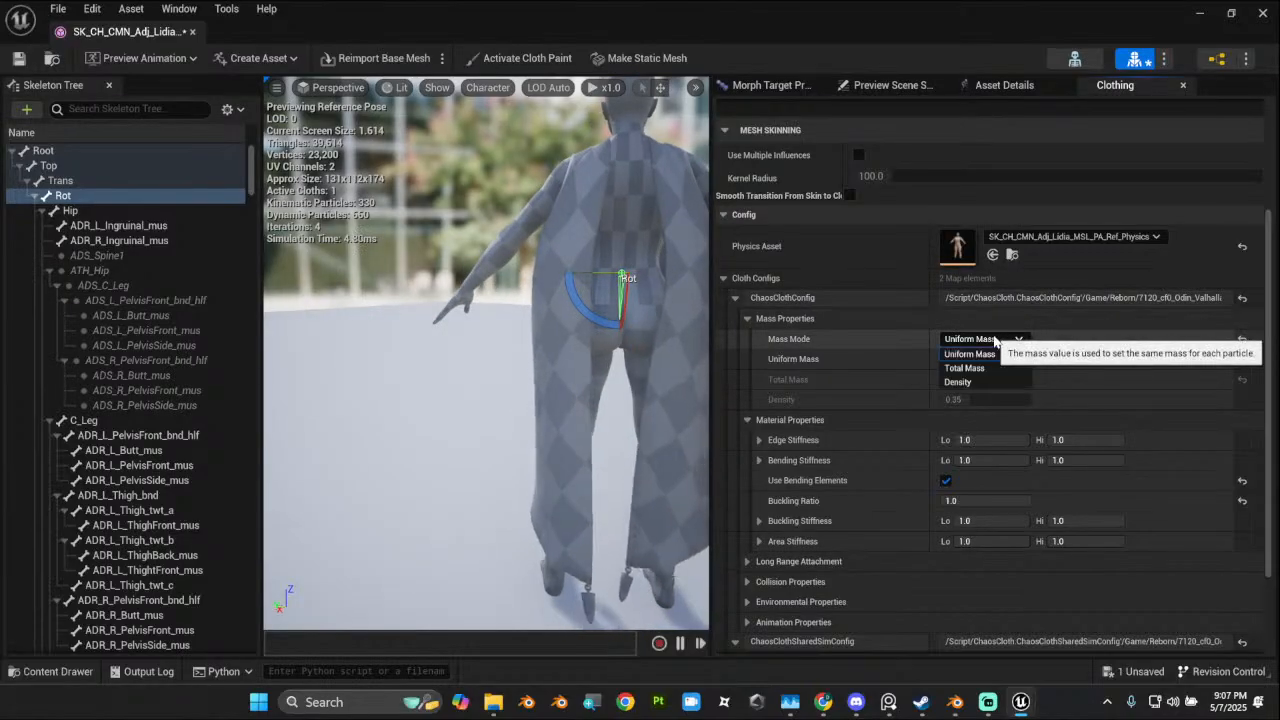
pyautogui.click(975, 382)
pyautogui.moveTo(970, 400); pyautogui.dragTo(1030, 400)
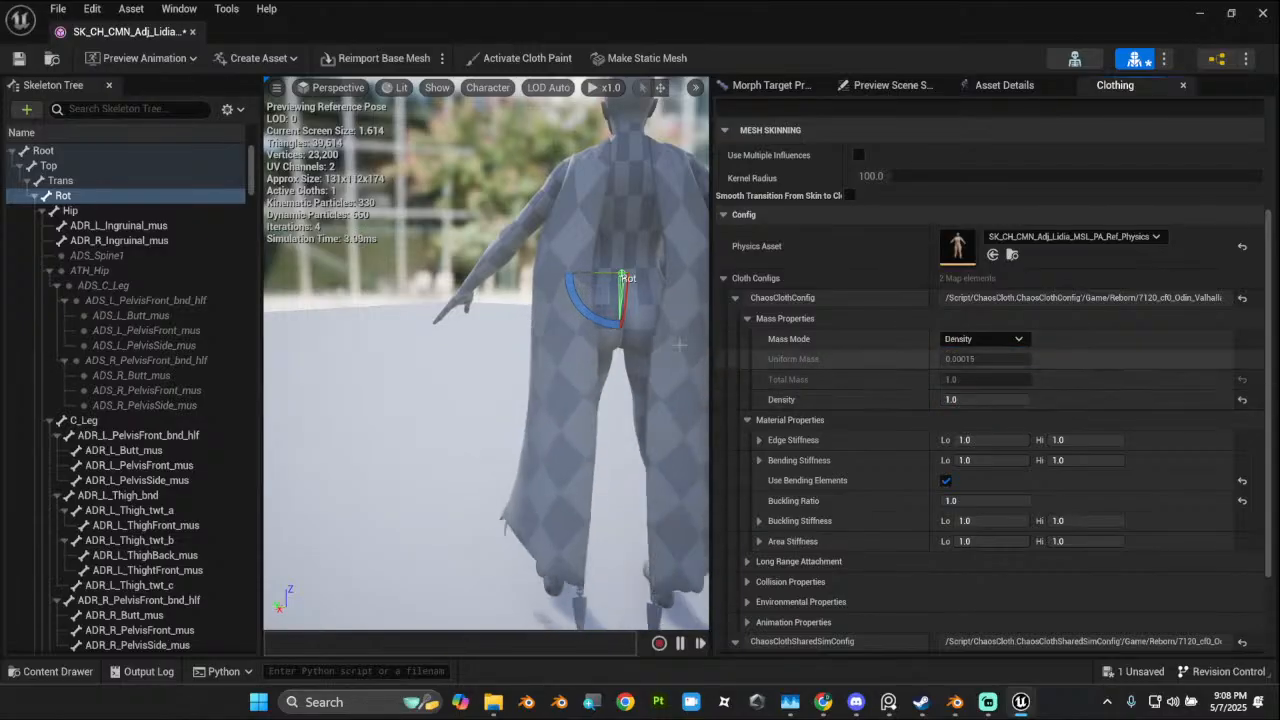
pyautogui.moveTo(580, 272)
pyautogui.mouseDown()
pyautogui.moveTo(640, 278)
pyautogui.moveTo(570, 278)
pyautogui.mouseUp()
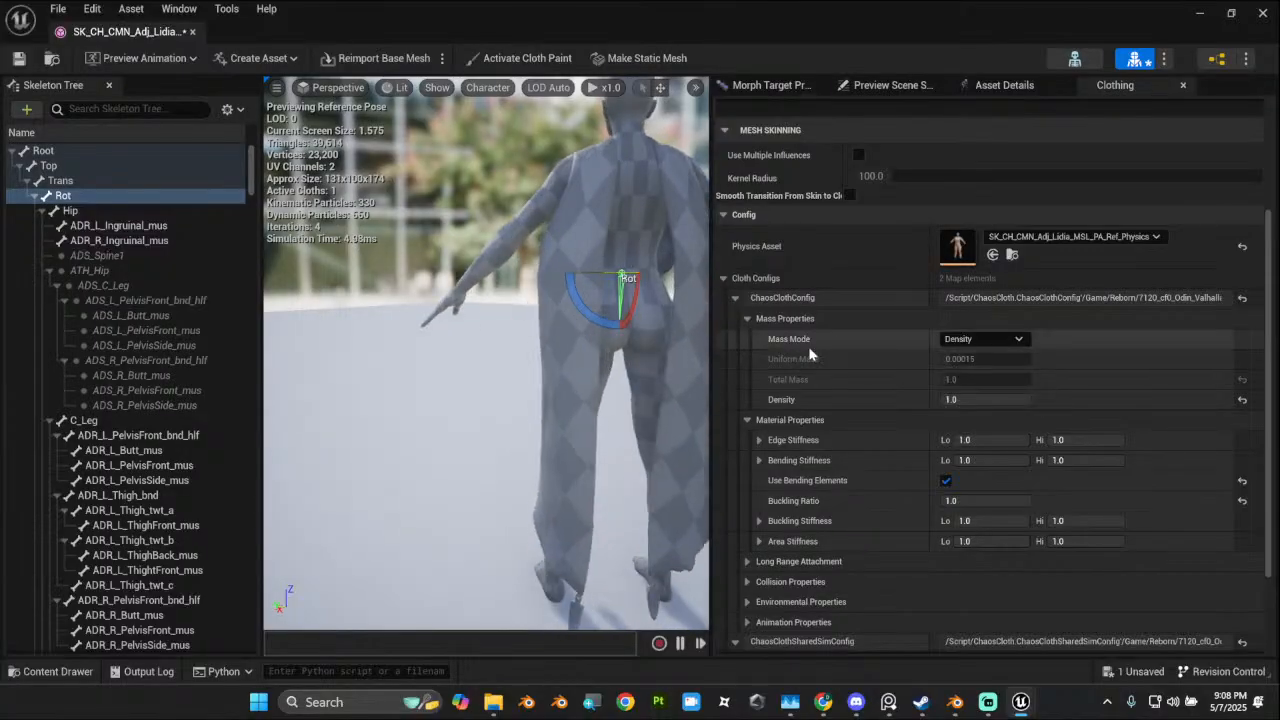
pyautogui.click(946, 480)
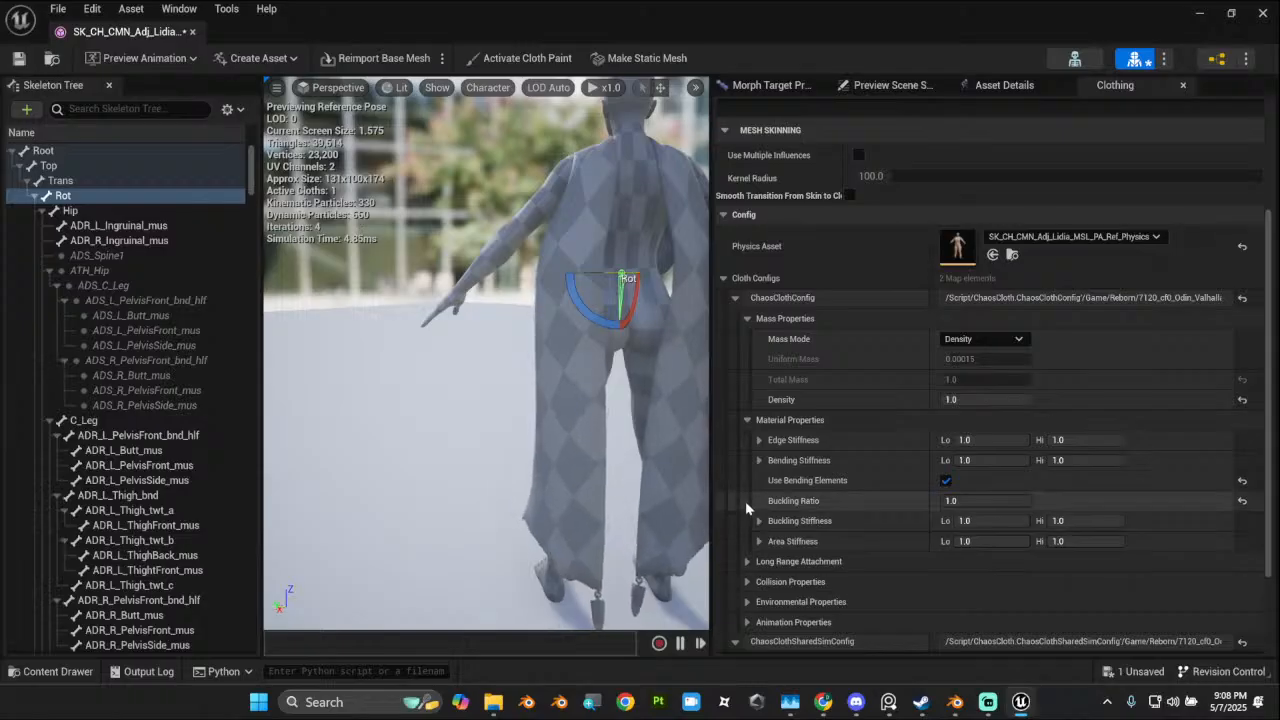
# Step: Try a collision thickness of 20 on the cape's cloth and inspect its distance from the body
pyautogui.scroll(-3, 748, 501)
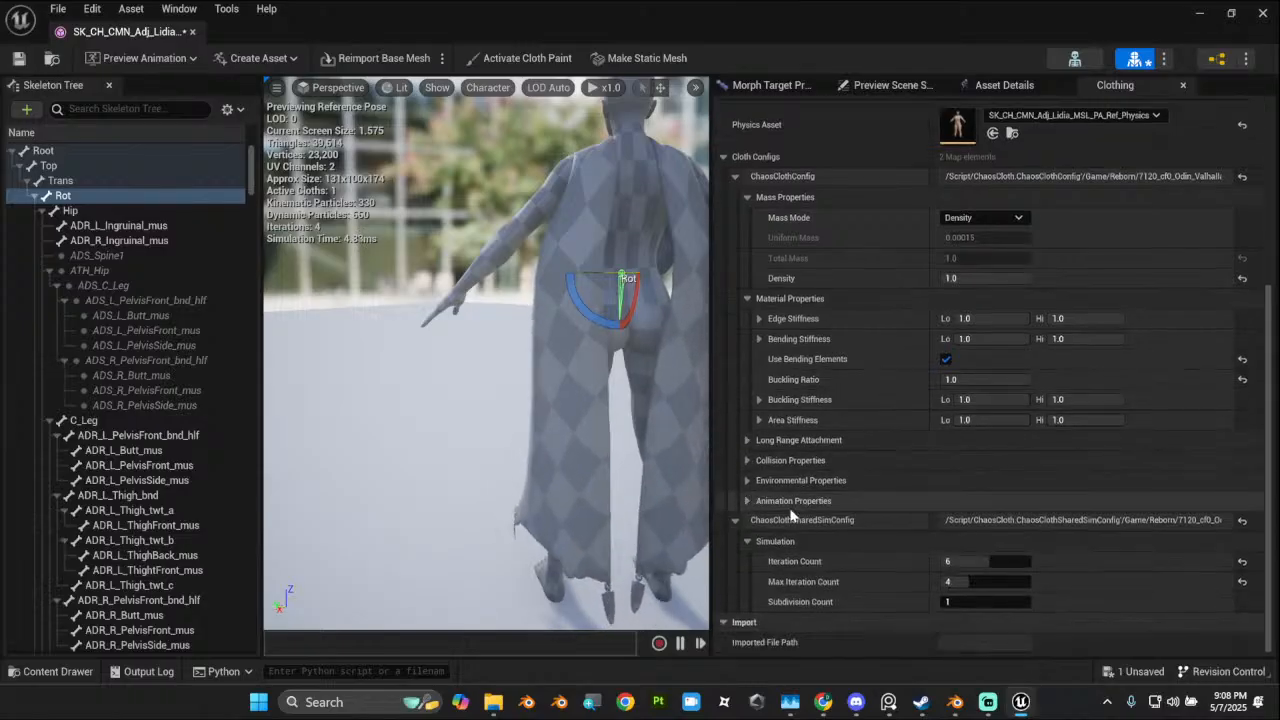
pyautogui.click(749, 460)
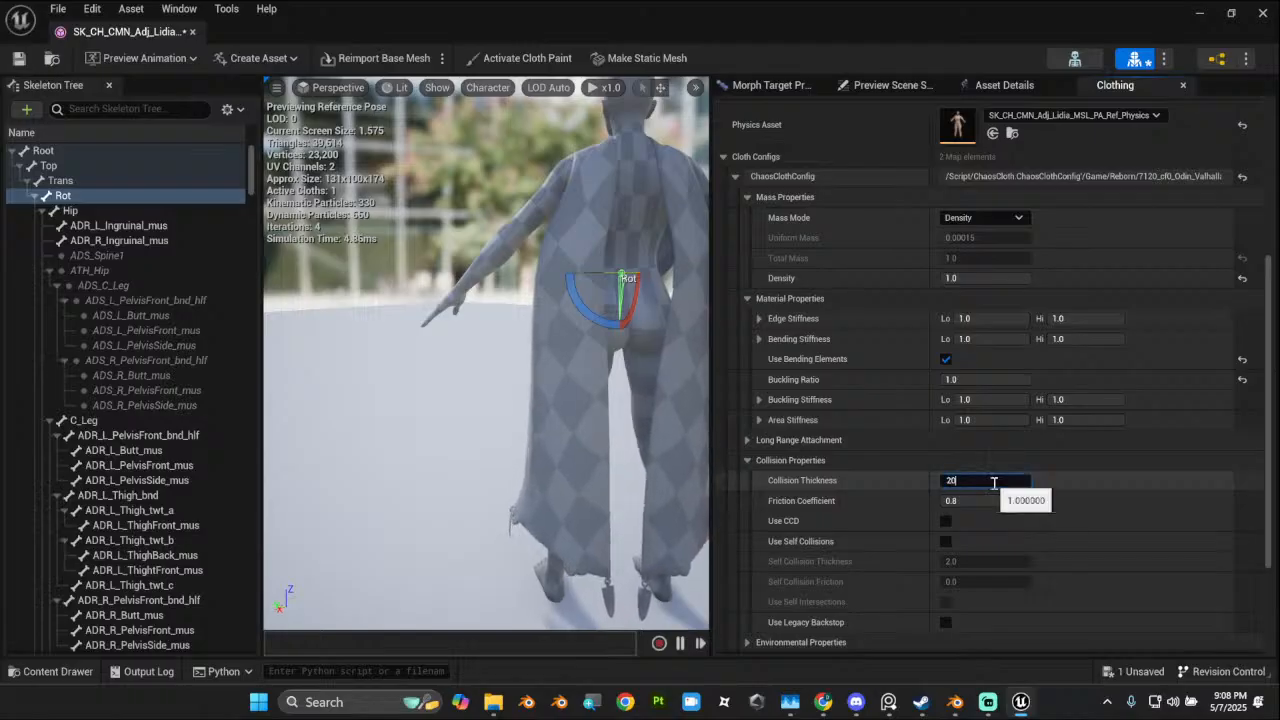
pyautogui.press('Return')
pyautogui.keyDown('alt'); pyautogui.moveTo(550, 428); pyautogui.dragTo(455, 428); pyautogui.keyUp('alt')
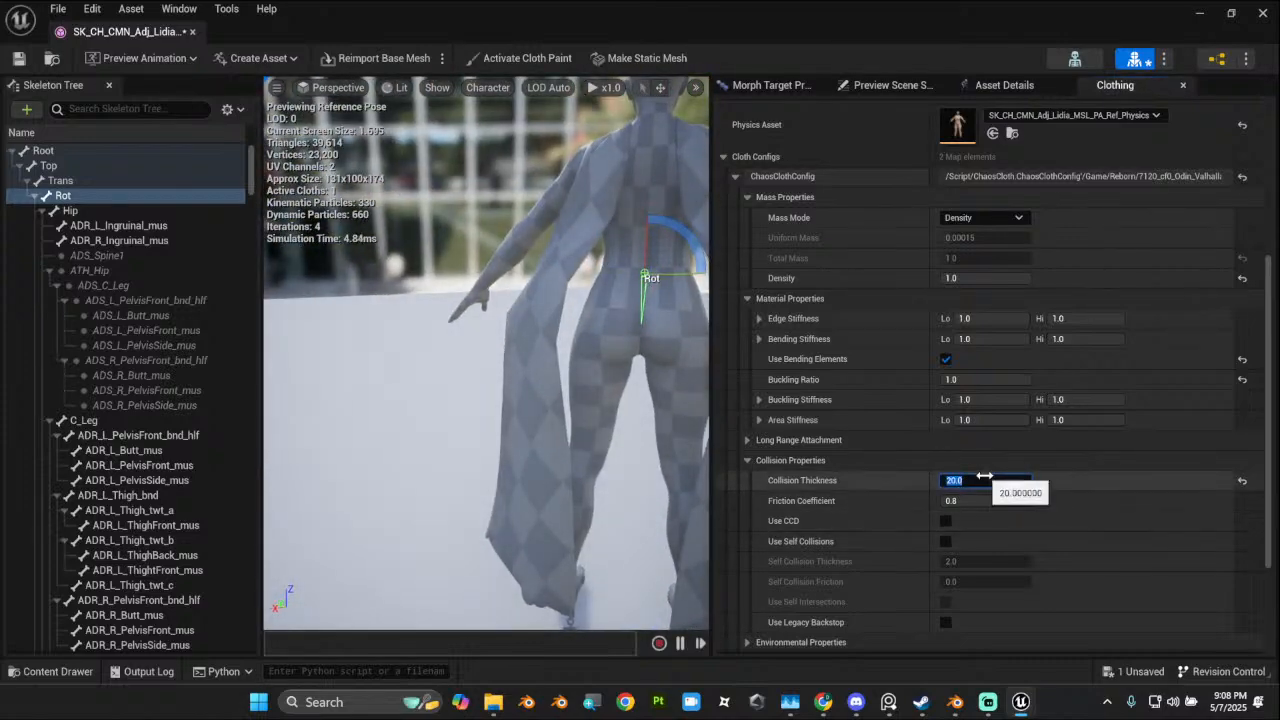
# Step: Return the collision thickness to 1.0, inspect the cape from the side, and set the thickness to 2.0
pyautogui.press('Tab')
pyautogui.keyDown('alt'); pyautogui.moveTo(500, 428); pyautogui.dragTo(600, 428); pyautogui.keyUp('alt')
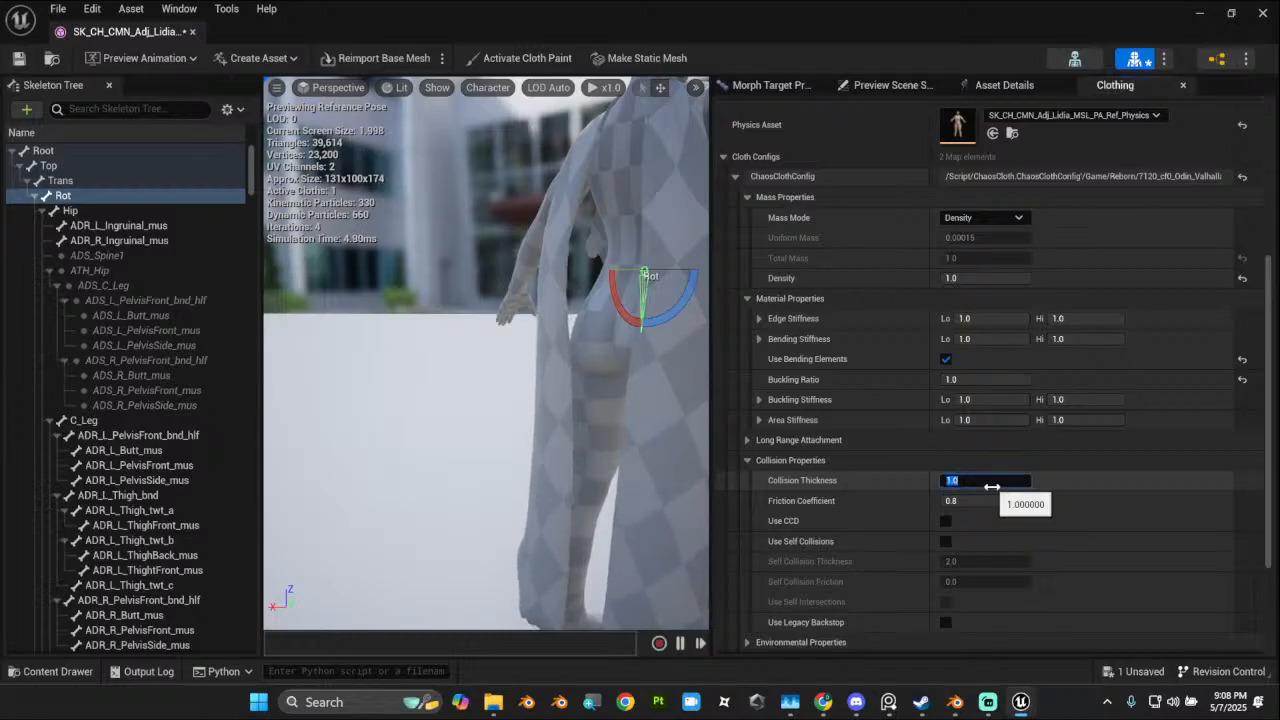
pyautogui.write('2')
pyautogui.press('Return')
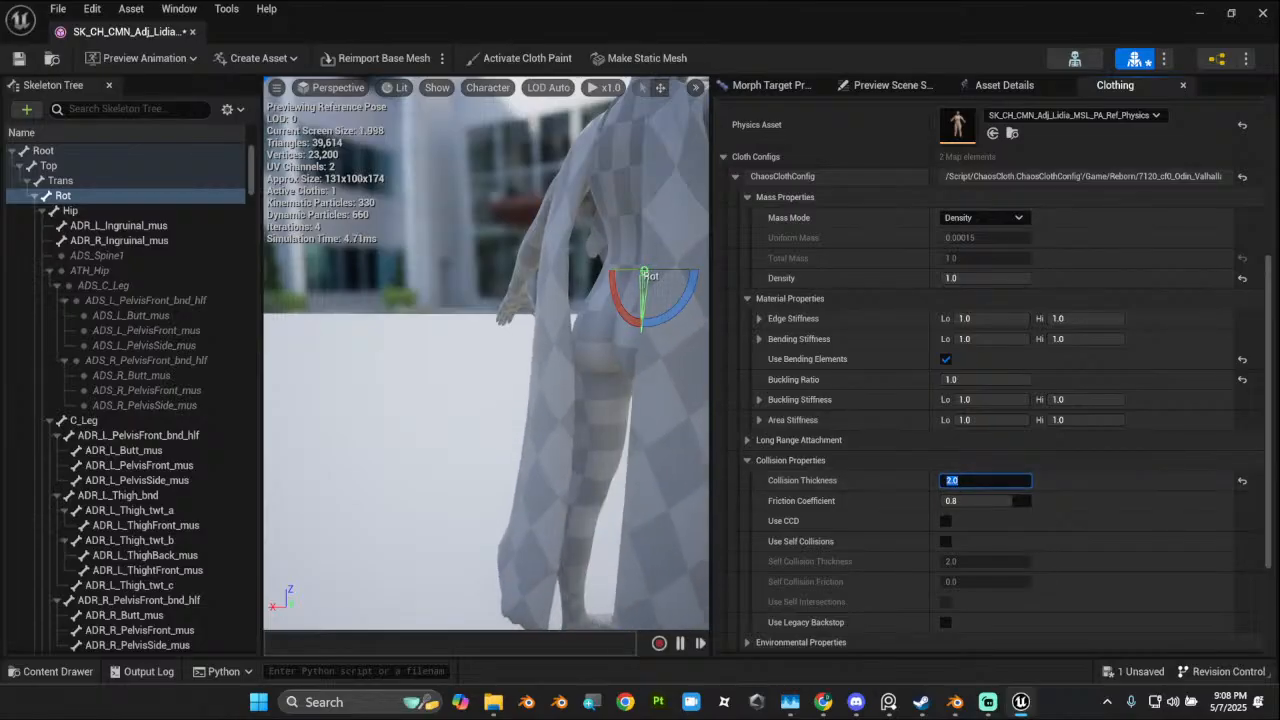
# Step: Set the friction coefficient of the cape's cloth to 0.0 and test its movement by rotating the Rot bone
pyautogui.moveTo(665, 270); pyautogui.dragTo(606, 270)
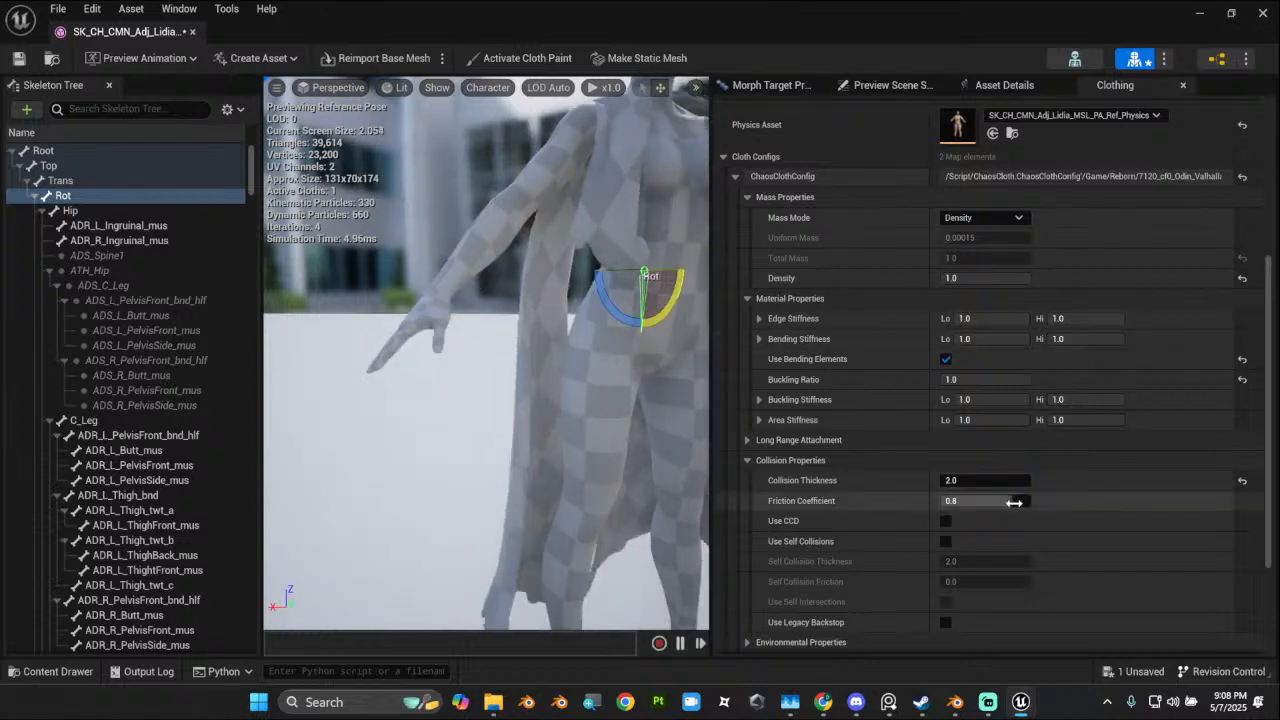
pyautogui.moveTo(1010, 503); pyautogui.dragTo(980, 503)
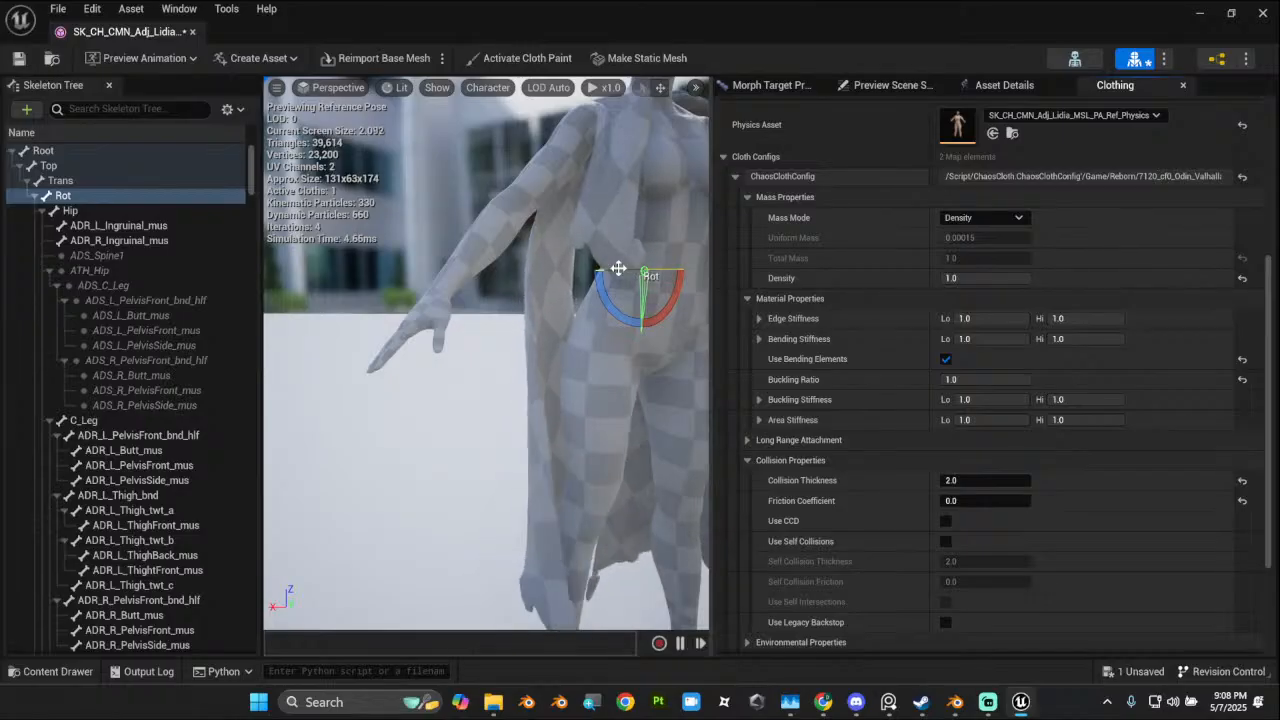
pyautogui.moveTo(618, 268)
pyautogui.mouseDown()
pyautogui.moveTo(540, 268)
pyautogui.moveTo(630, 266)
pyautogui.mouseUp()
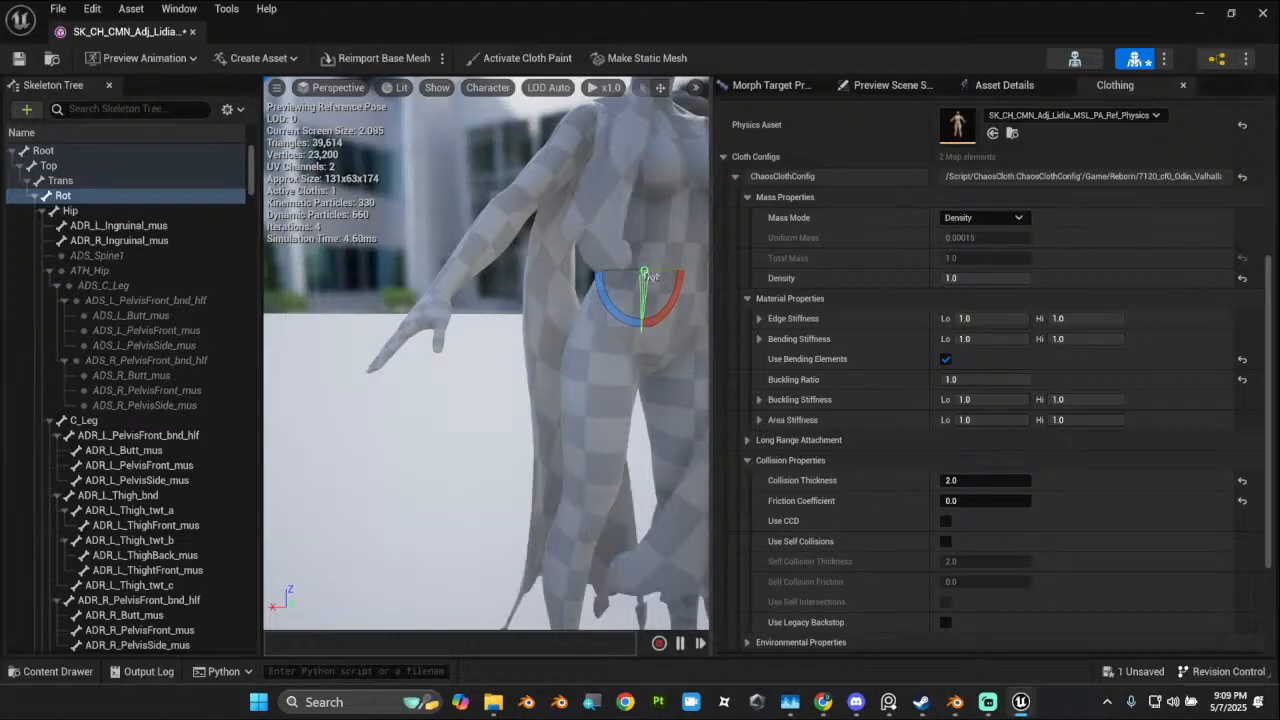
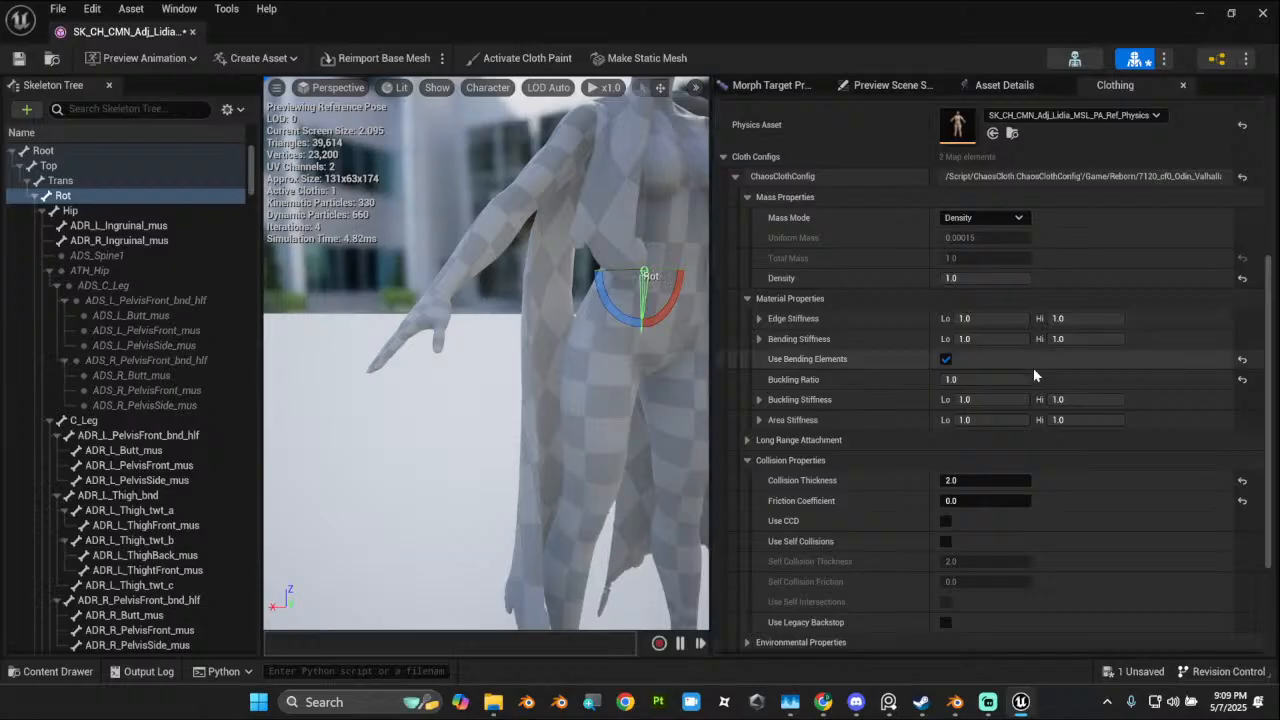
# Step: Expand the Environmental Properties of the cape's cloth config and widen the viewport to show the whole character
pyautogui.scroll(-1, 1105, 560)
pyautogui.scroll(-1, 1109, 563)
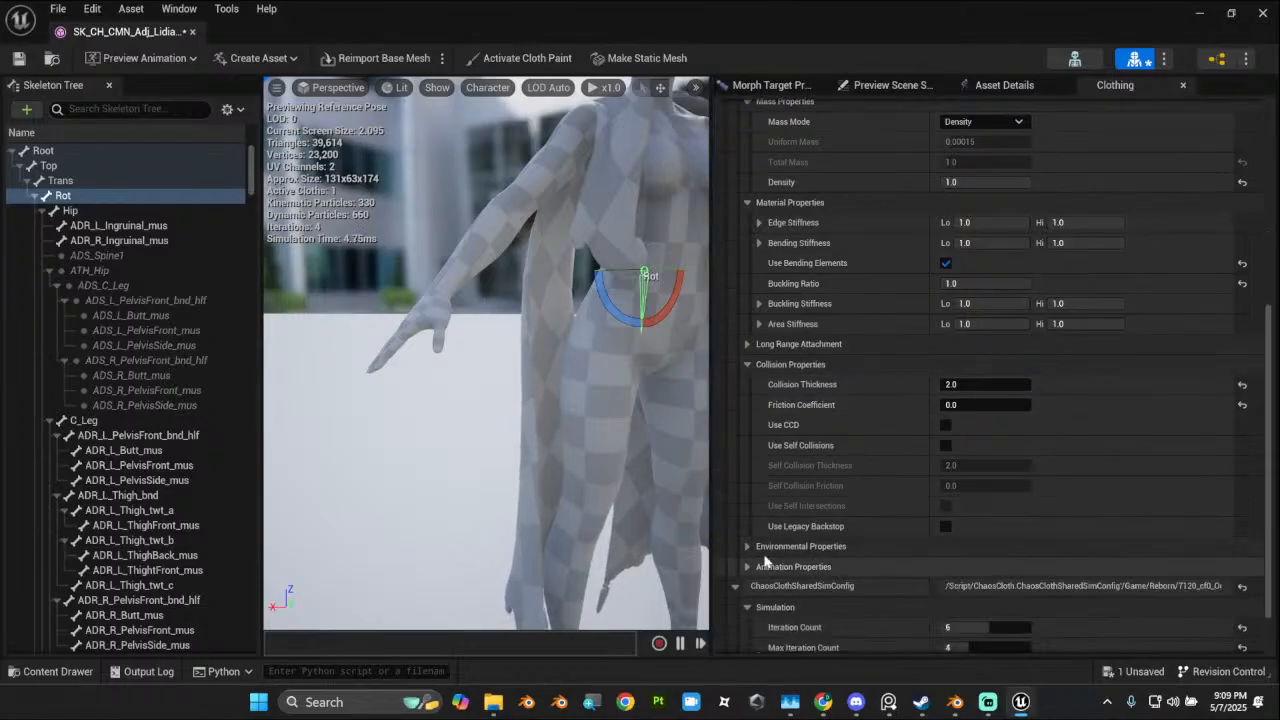
pyautogui.click(748, 546)
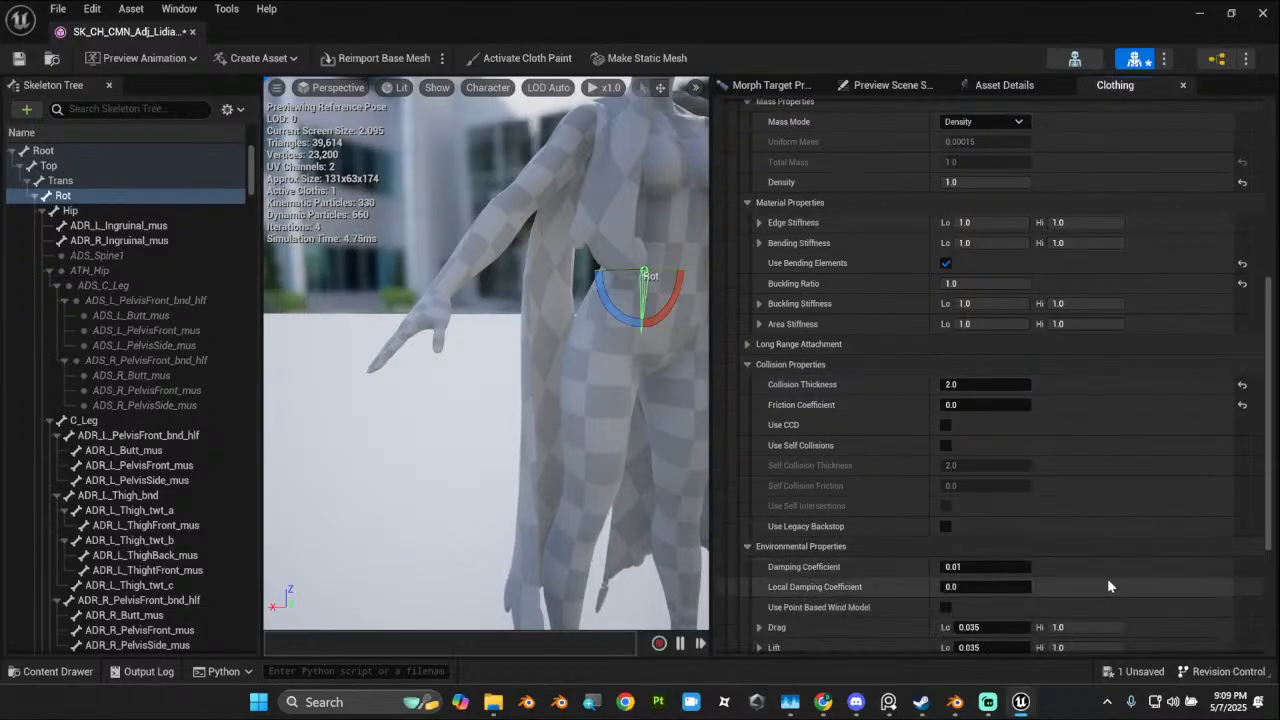
pyautogui.scroll(-2, 1126, 571)
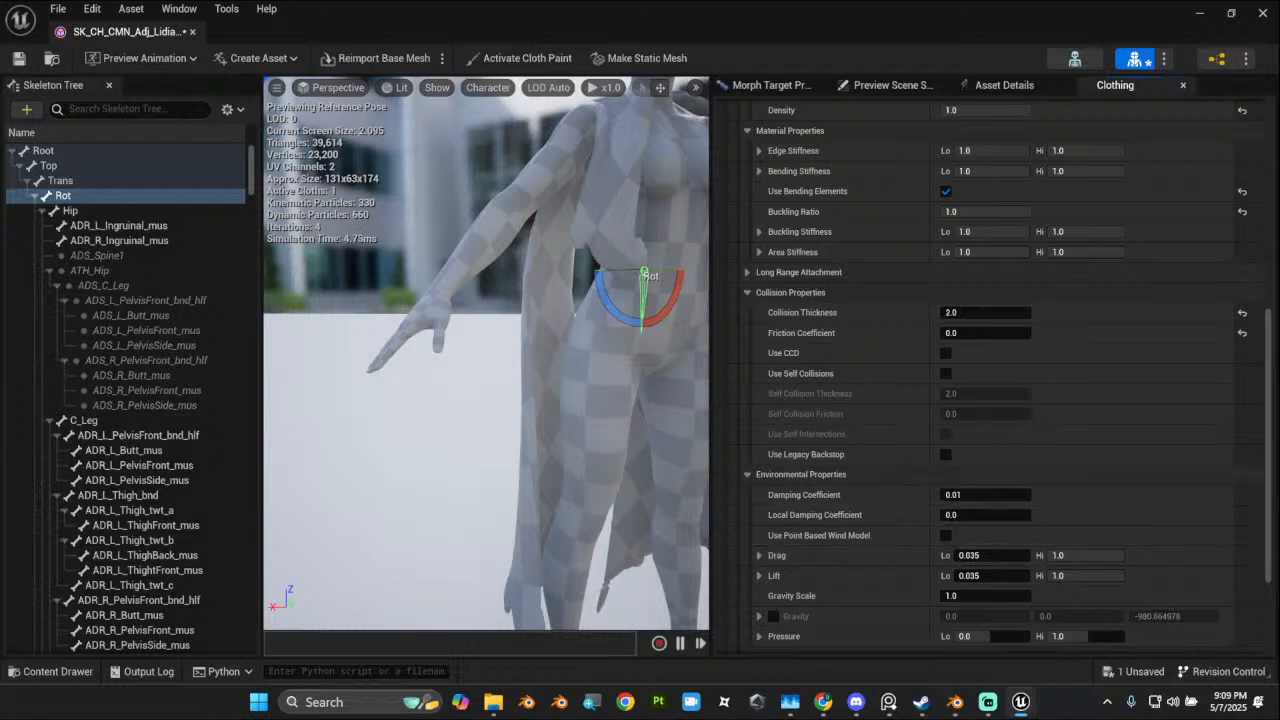
pyautogui.click(628, 522)
pyautogui.scroll(2, 597, 425)
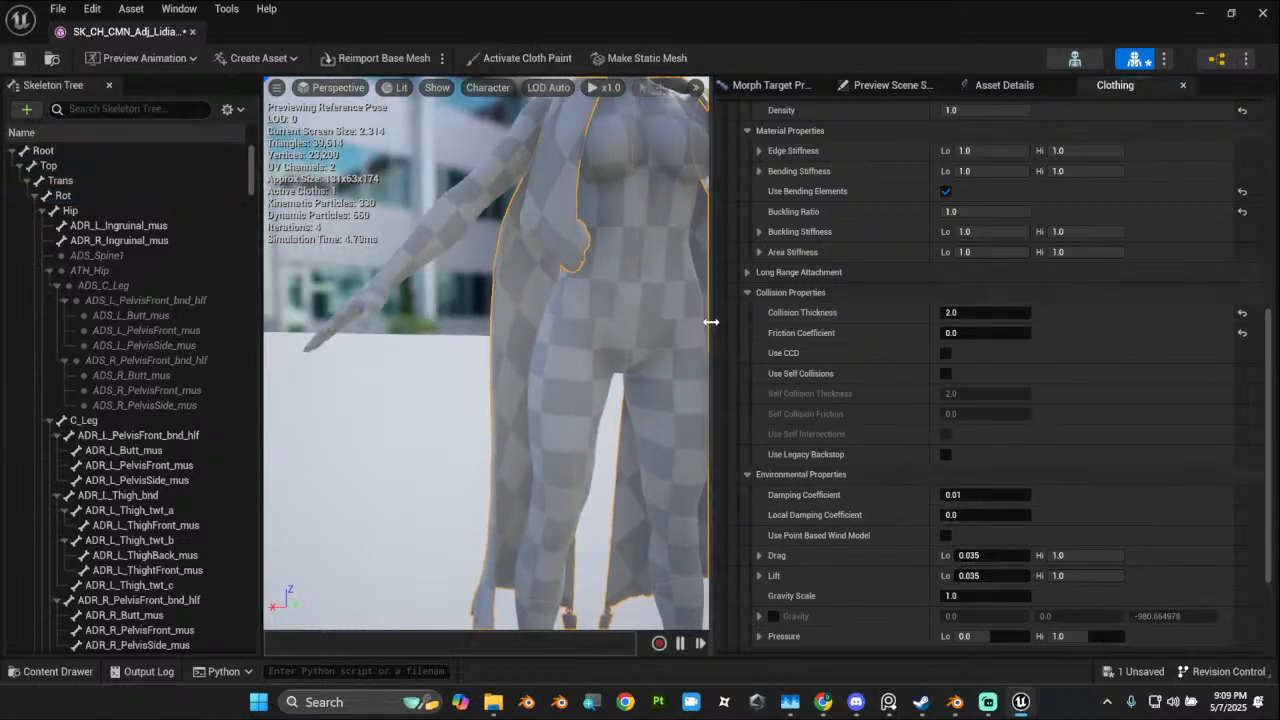
pyautogui.moveTo(710, 320); pyautogui.dragTo(853, 320)
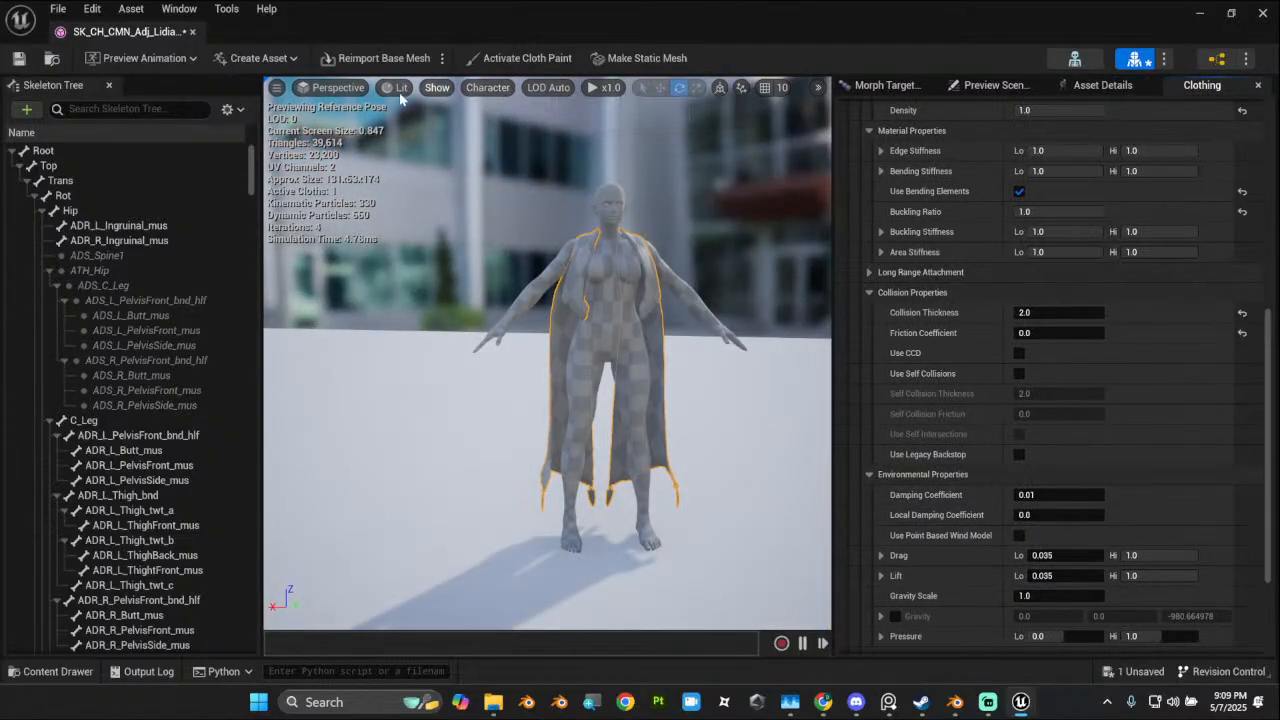
# Step: Set the preview's clothing wind strength to 160 and view the character with the blowing cape
pyautogui.click(488, 88)
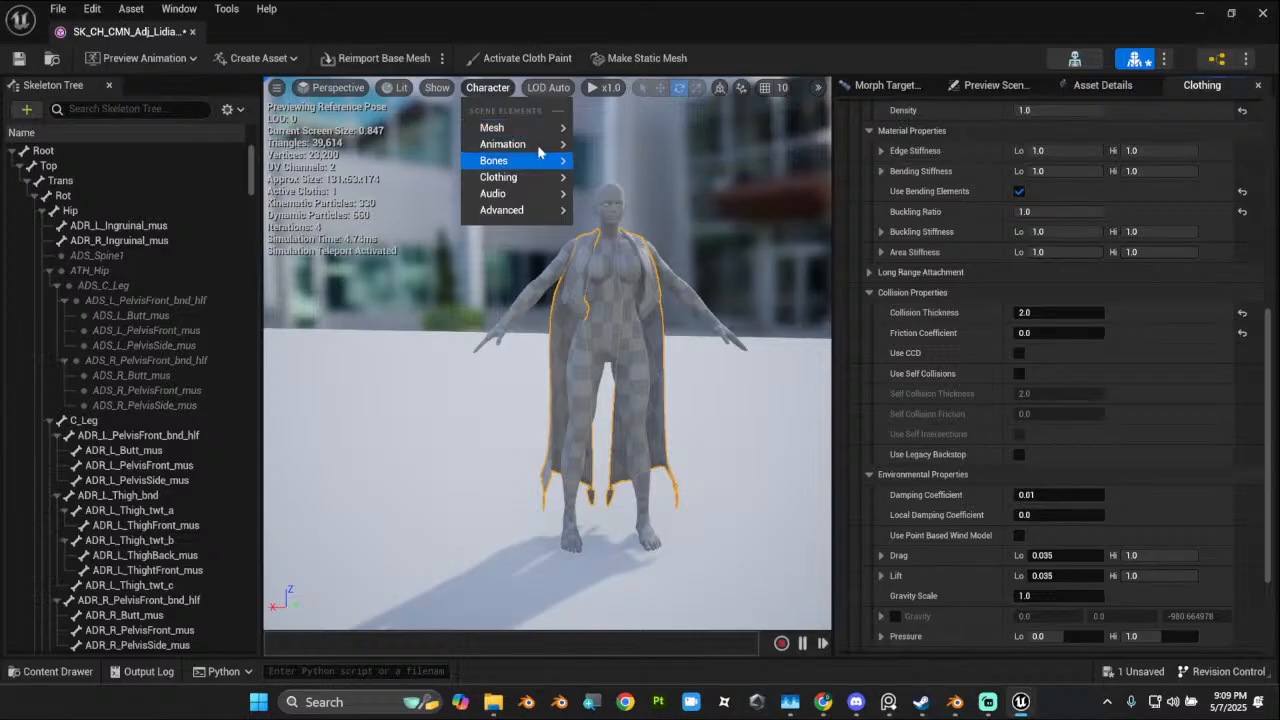
pyautogui.moveTo(576, 180)
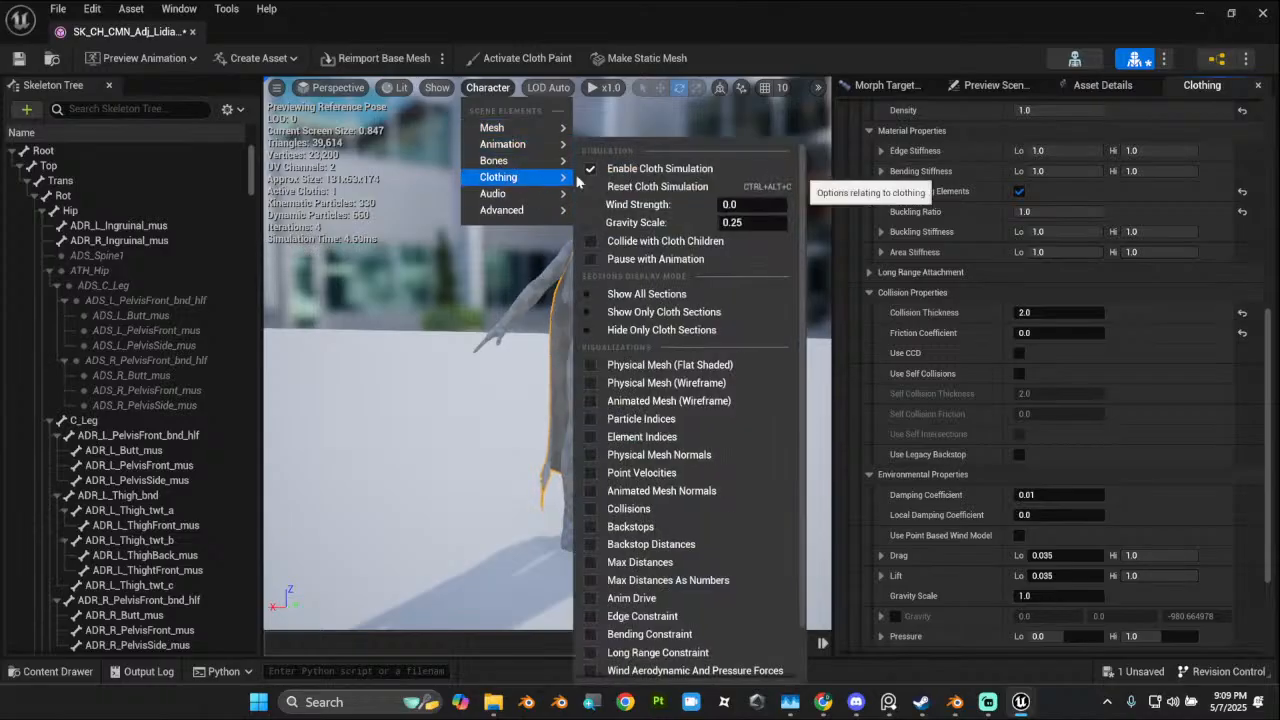
pyautogui.rightClick(748, 222)
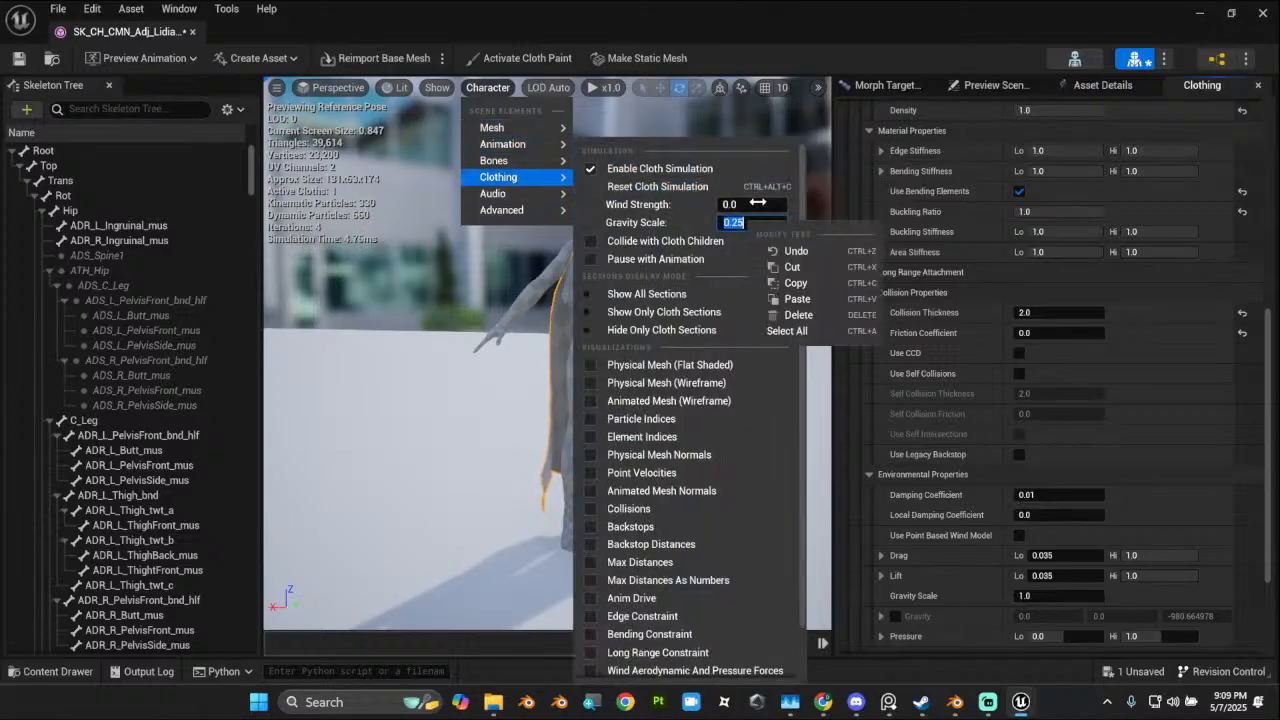
pyautogui.click(759, 204)
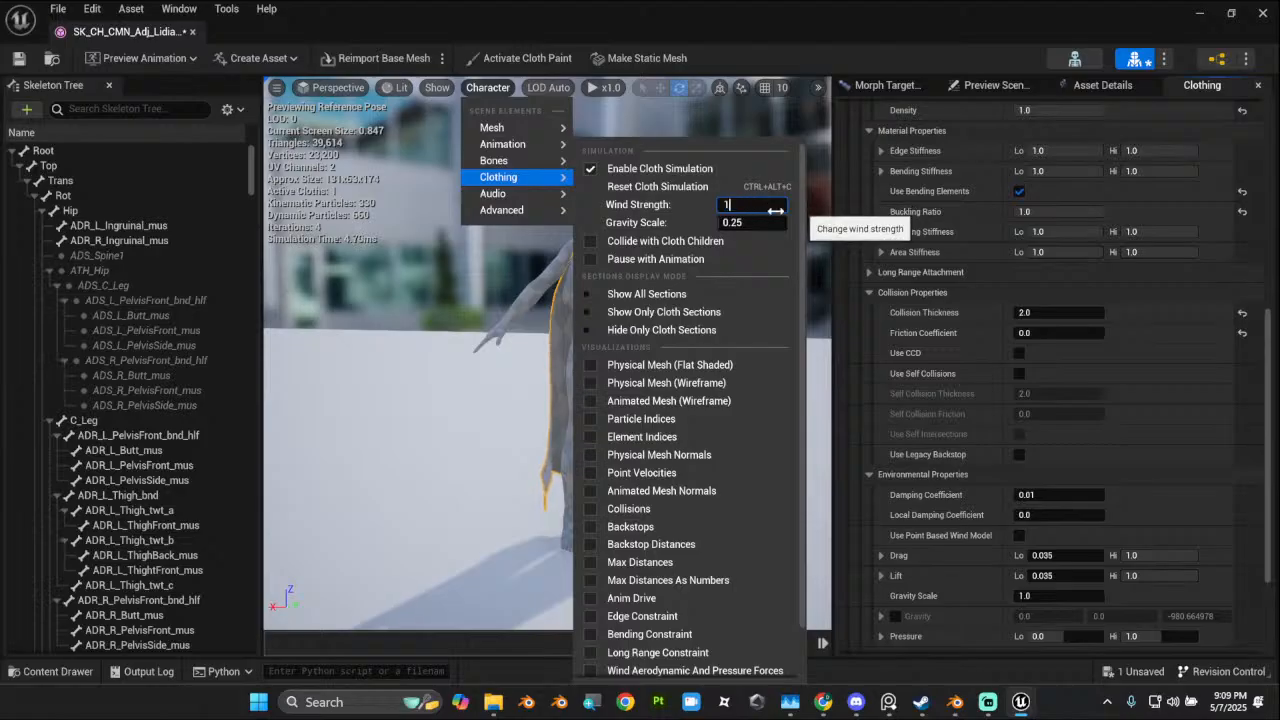
pyautogui.press('Return')
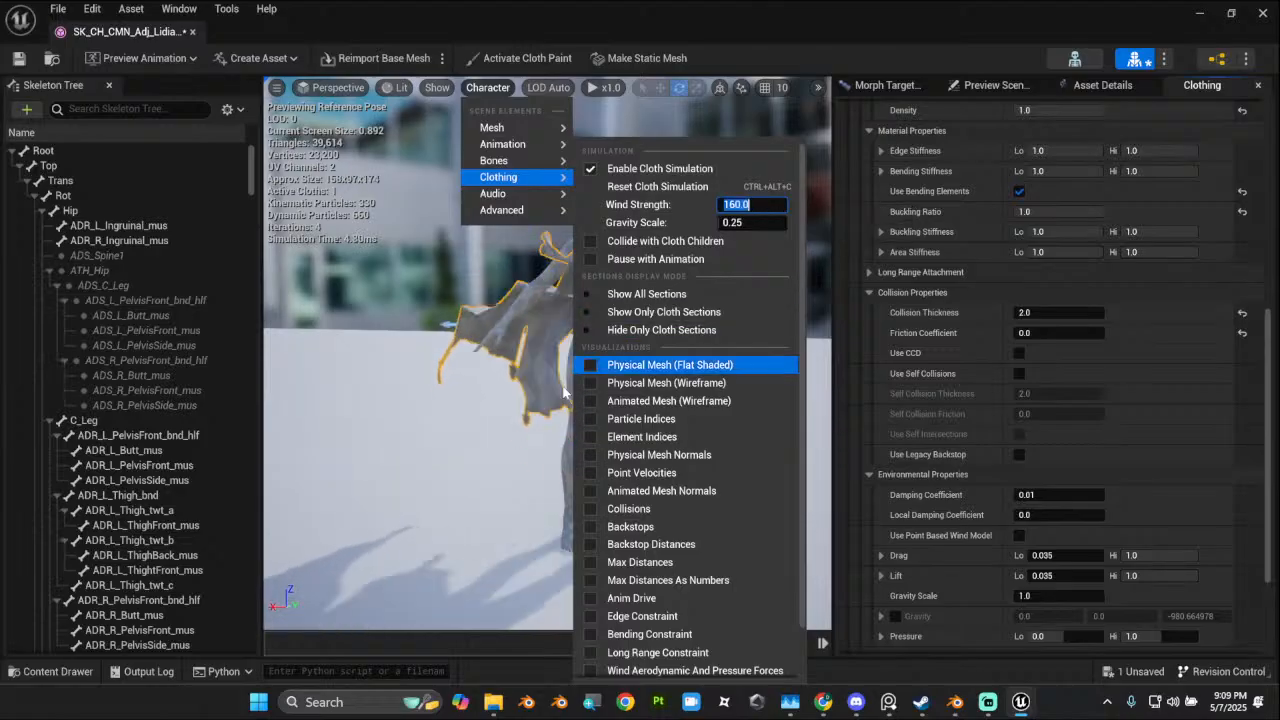
pyautogui.click(505, 431)
pyautogui.moveTo(504, 430); pyautogui.dragTo(556, 446)
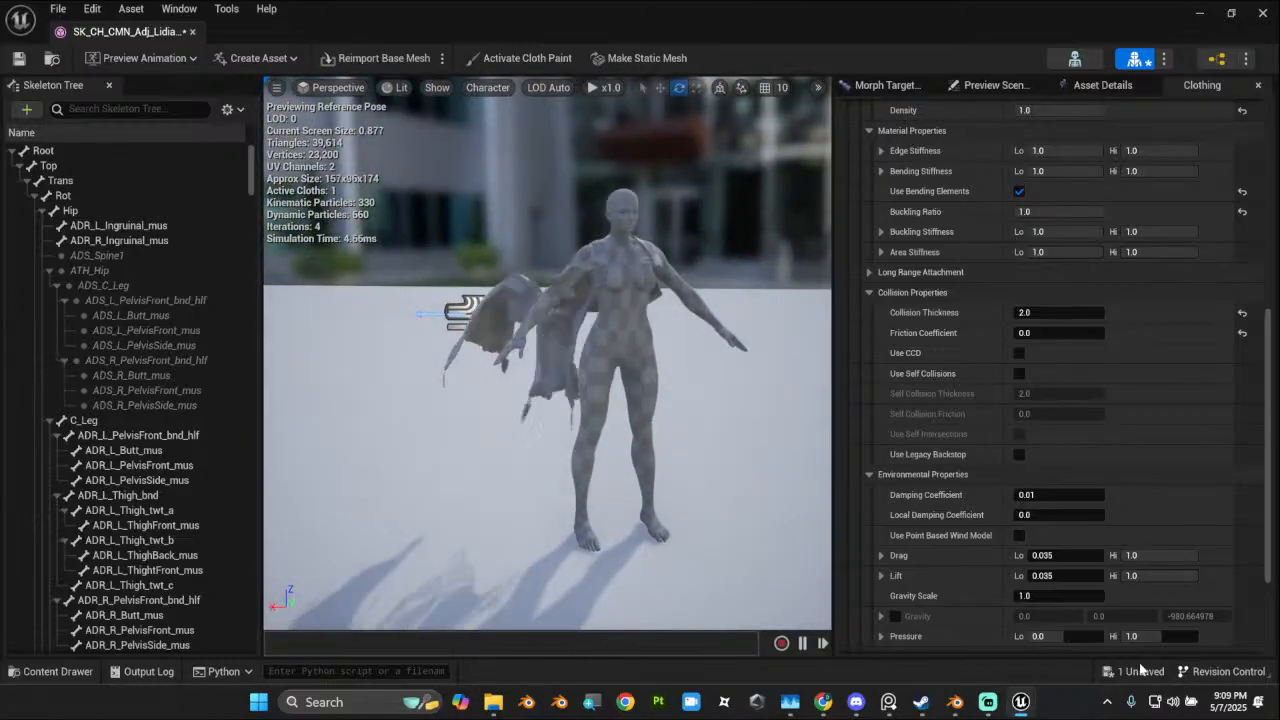
# Step: Set the low values of both Drag and Lift to 0.0001 for the cape's cloth
pyautogui.click(1062, 554)
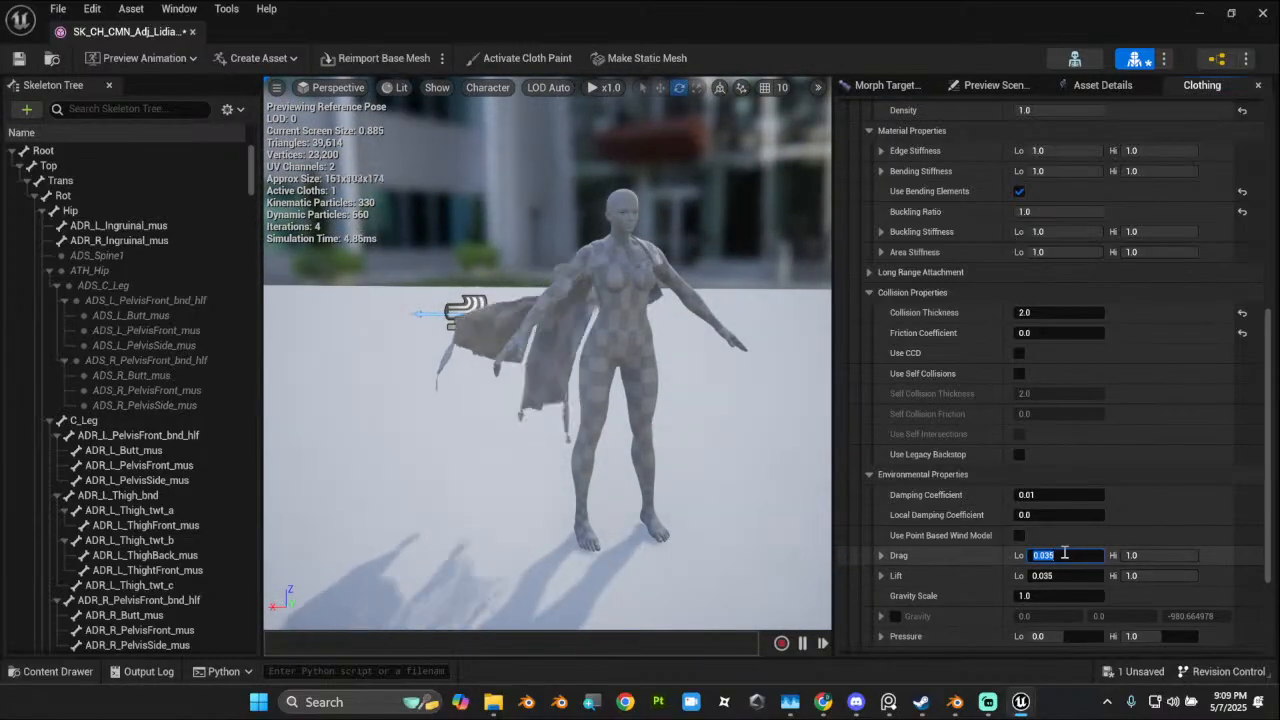
pyautogui.write('.0001')
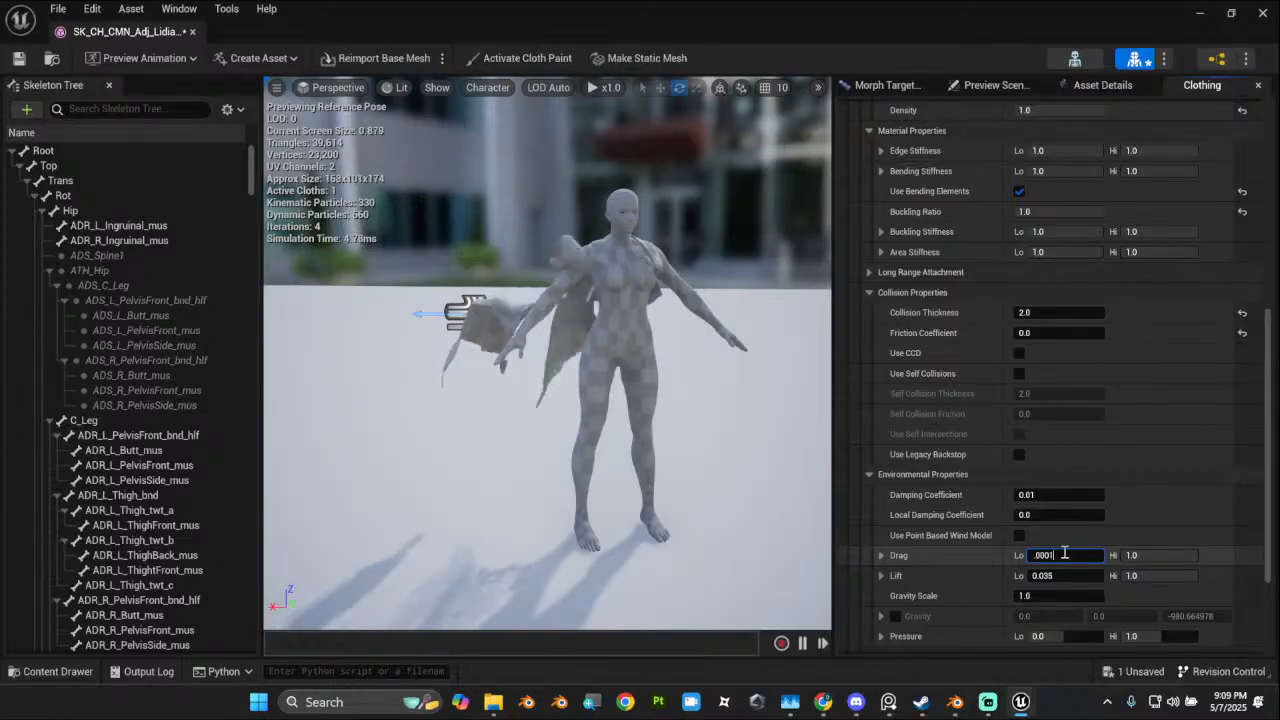
pyautogui.press('Return')
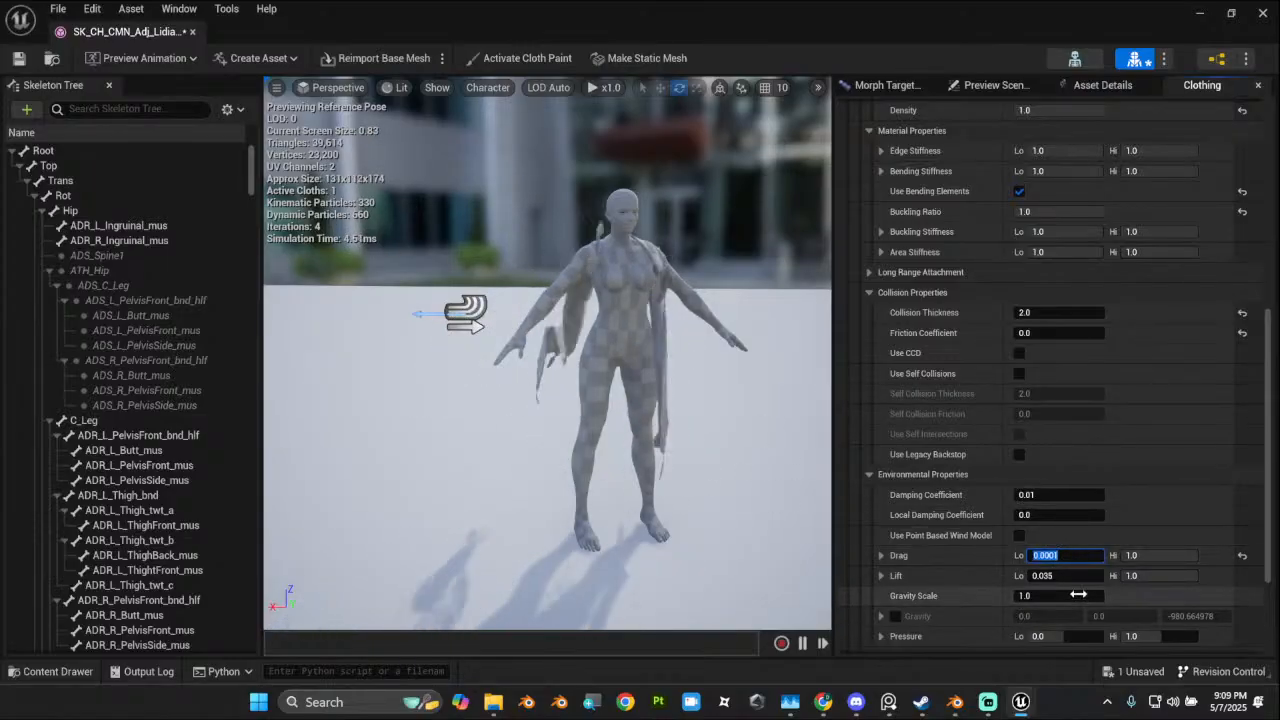
pyautogui.click(1070, 575)
pyautogui.write('.0001')
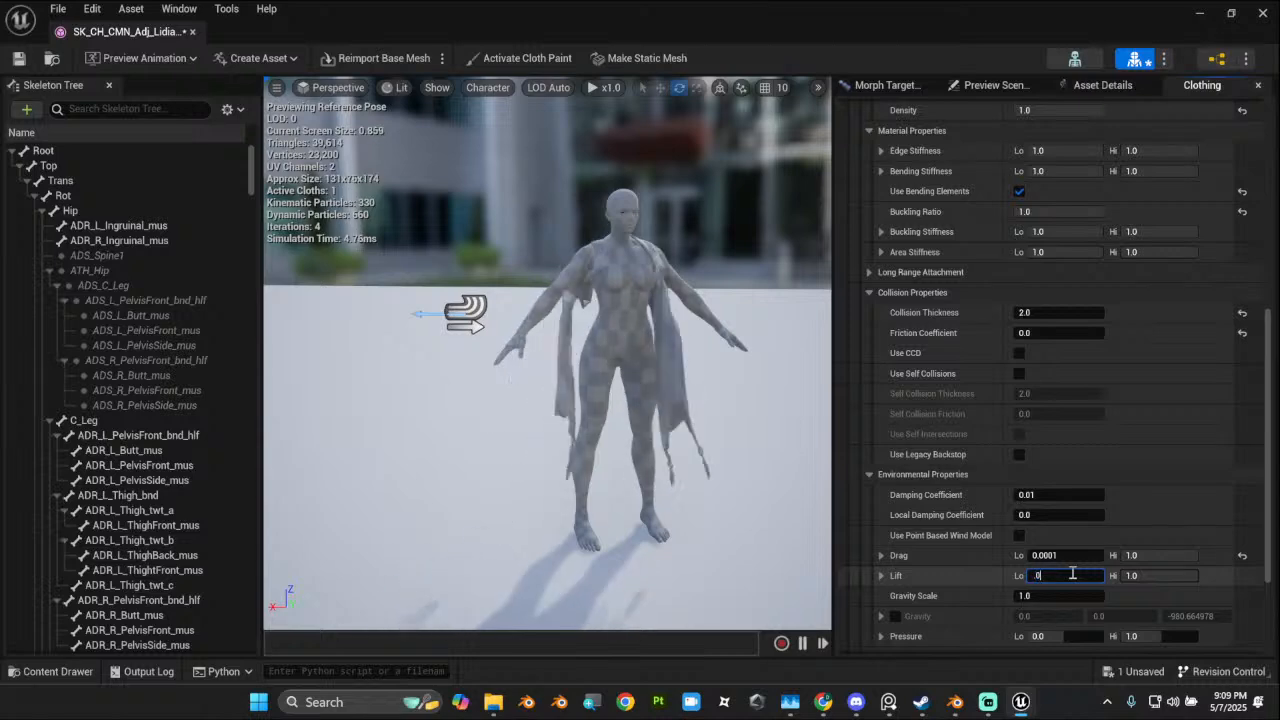
pyautogui.press('Return')
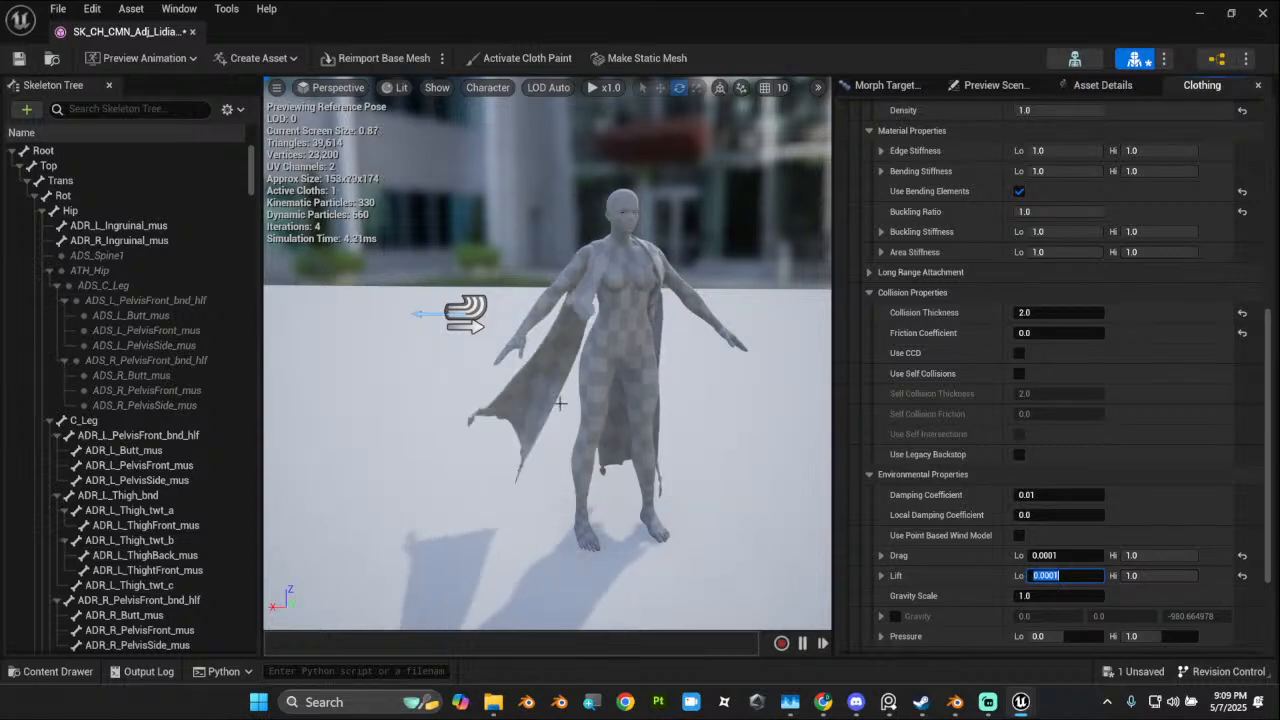
# Step: Inspect the cape from behind in the wind, and reduce the low values of Drag and Lift to 0.00001
pyautogui.keyDown('alt'); pyautogui.moveTo(700, 425); pyautogui.dragTo(820, 450); pyautogui.keyUp('alt')
pyautogui.keyDown('alt'); pyautogui.moveTo(646, 390); pyautogui.dragTo(620, 375); pyautogui.keyUp('alt')
pyautogui.press('w')
pyautogui.moveTo(620, 375); pyautogui.dragTo(765, 386, button='right')
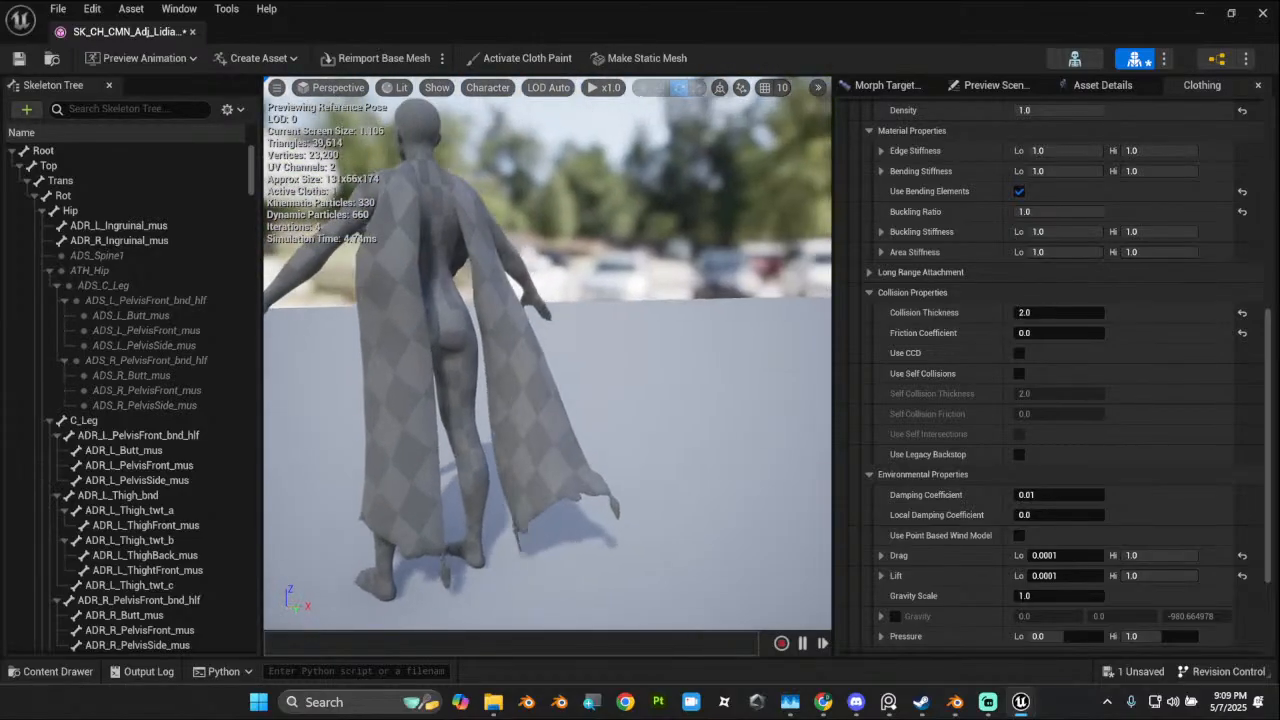
pyautogui.click(1052, 556)
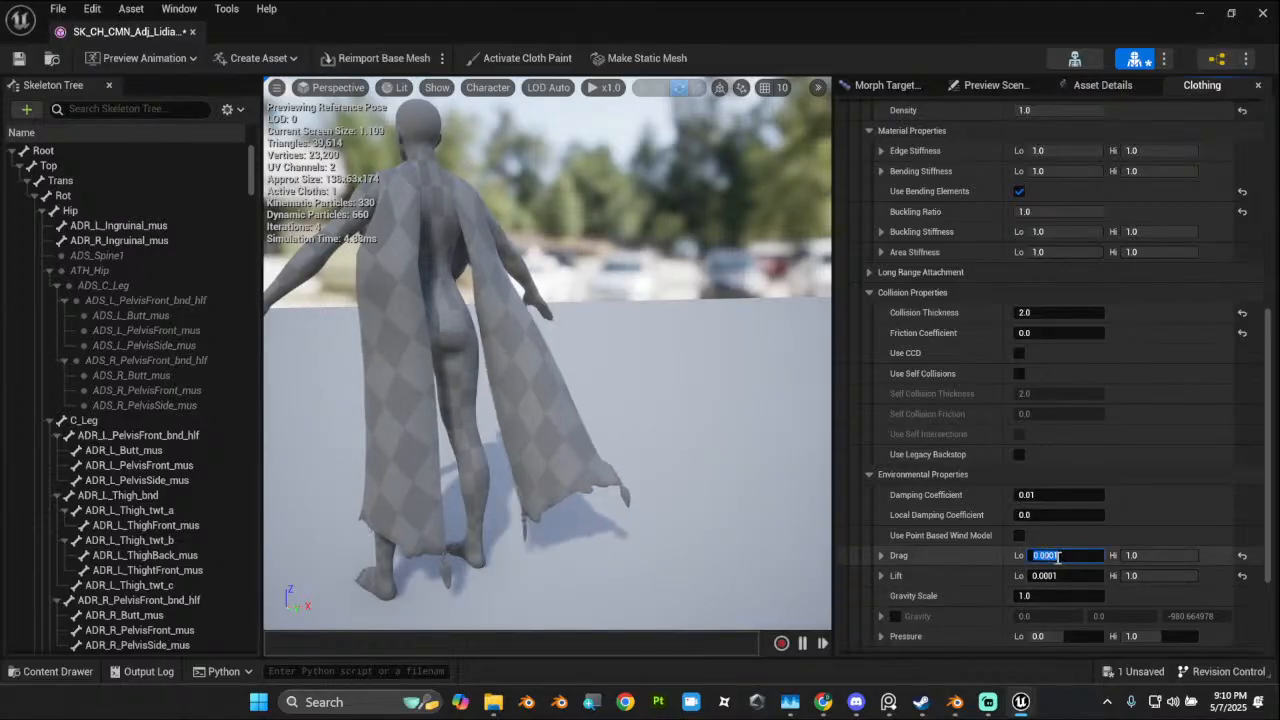
pyautogui.click(1048, 555)
pyautogui.write('0')
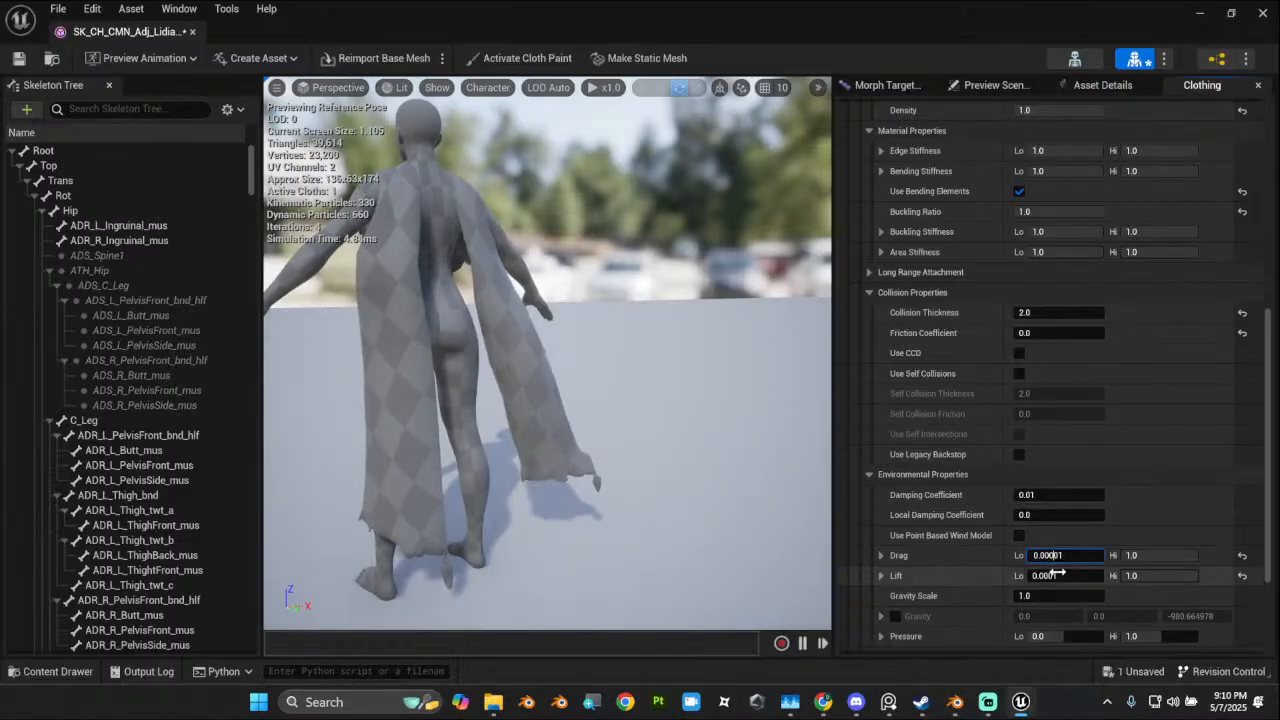
pyautogui.click(1047, 576)
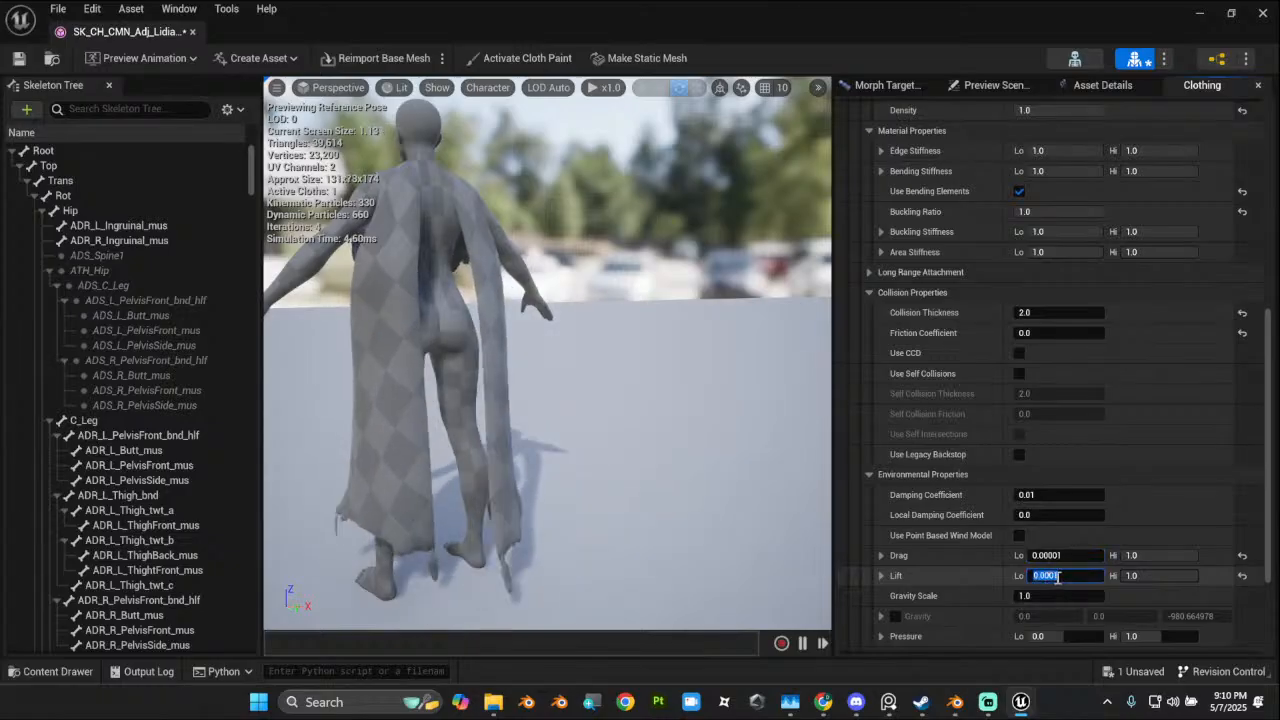
pyautogui.click(1057, 577)
pyautogui.write('0')
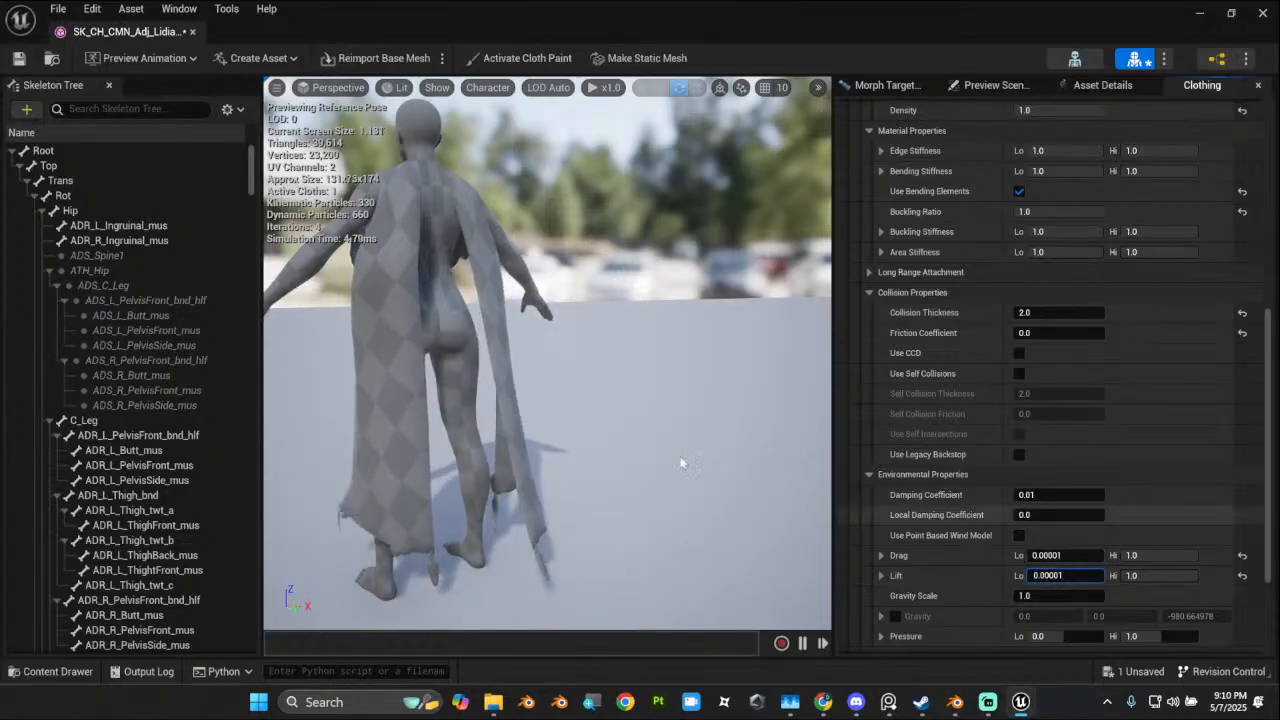
# Step: Highlight the cape's mesh section (Section 1) and test its movement in the wind by rotating the Rot bone
pyautogui.keyDown('alt'); pyautogui.moveTo(616, 478); pyautogui.dragTo(797, 418); pyautogui.keyUp('alt')
pyautogui.keyDown('alt'); pyautogui.moveTo(420, 468); pyautogui.dragTo(449, 463); pyautogui.keyUp('alt')
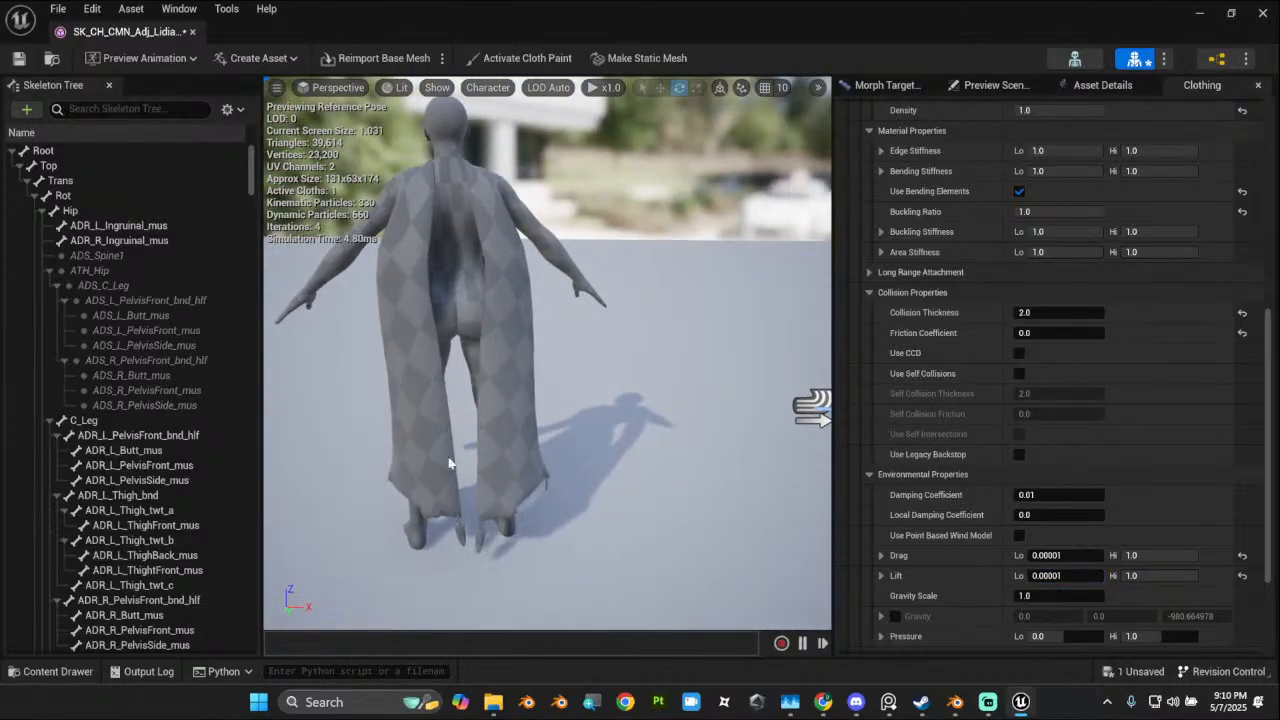
pyautogui.keyDown('alt'); pyautogui.moveTo(812, 405); pyautogui.dragTo(823, 370); pyautogui.keyUp('alt')
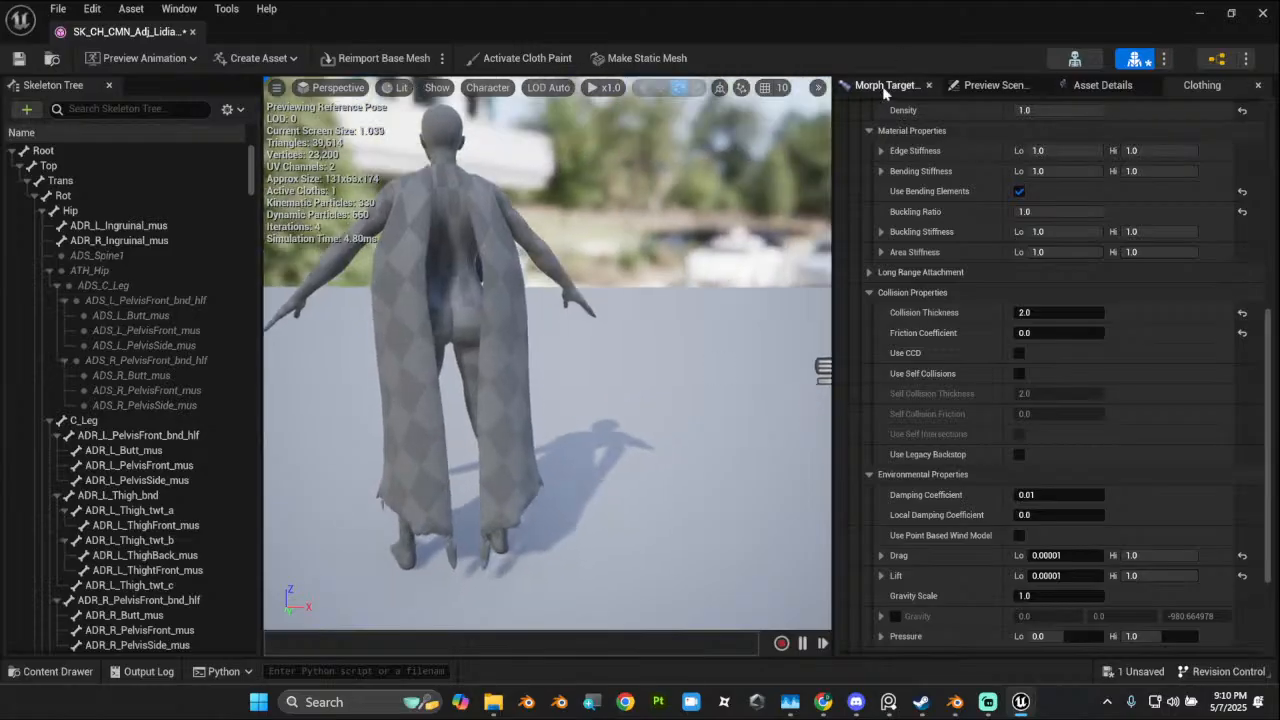
pyautogui.click(1110, 88)
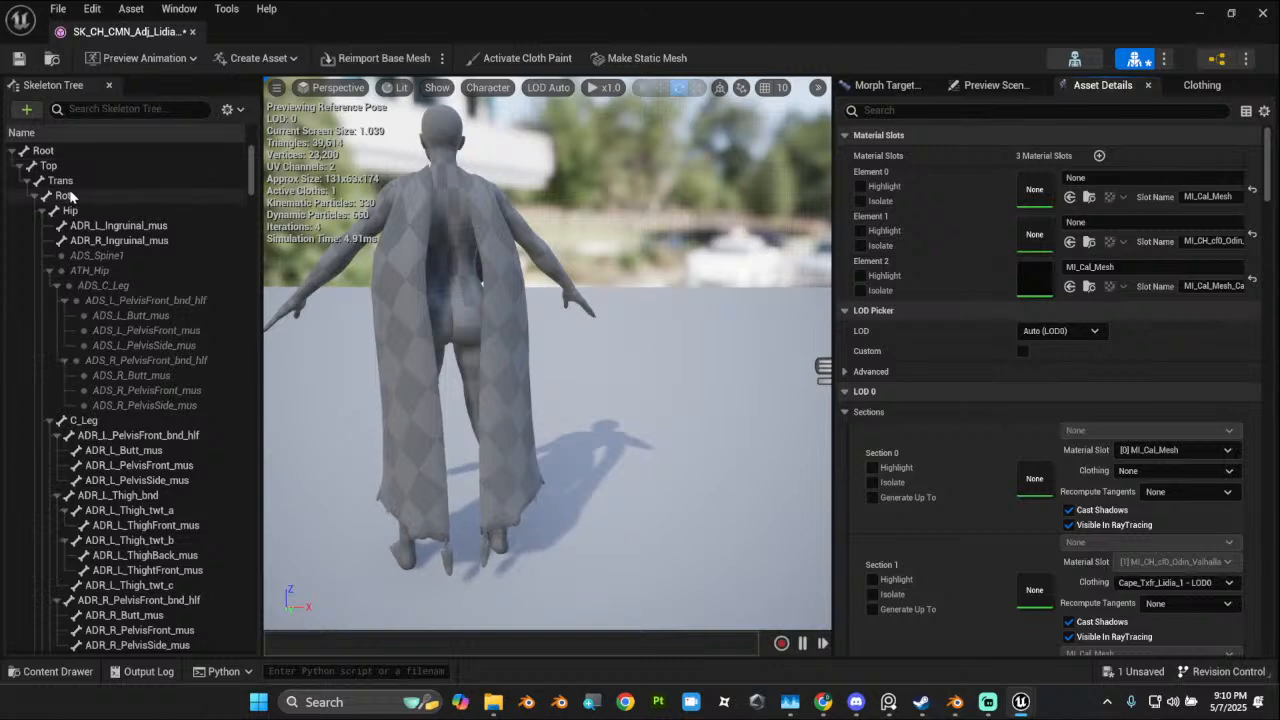
pyautogui.click(152, 197)
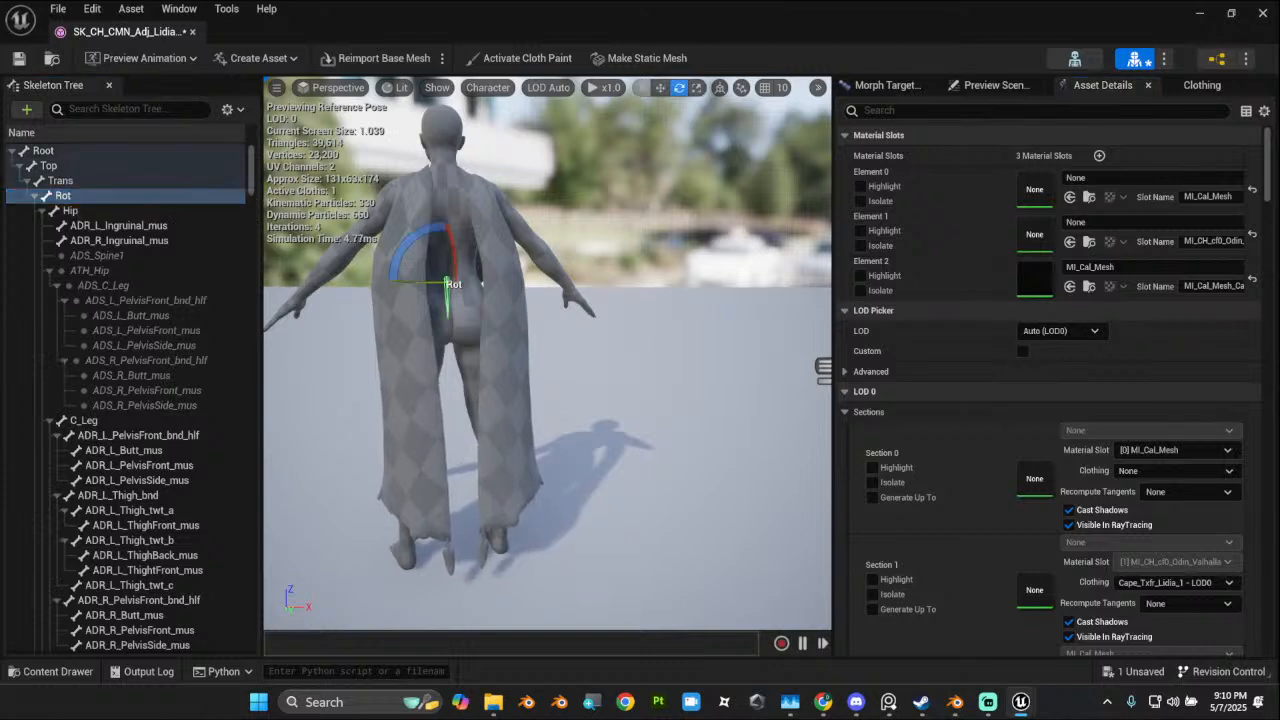
pyautogui.click(872, 579)
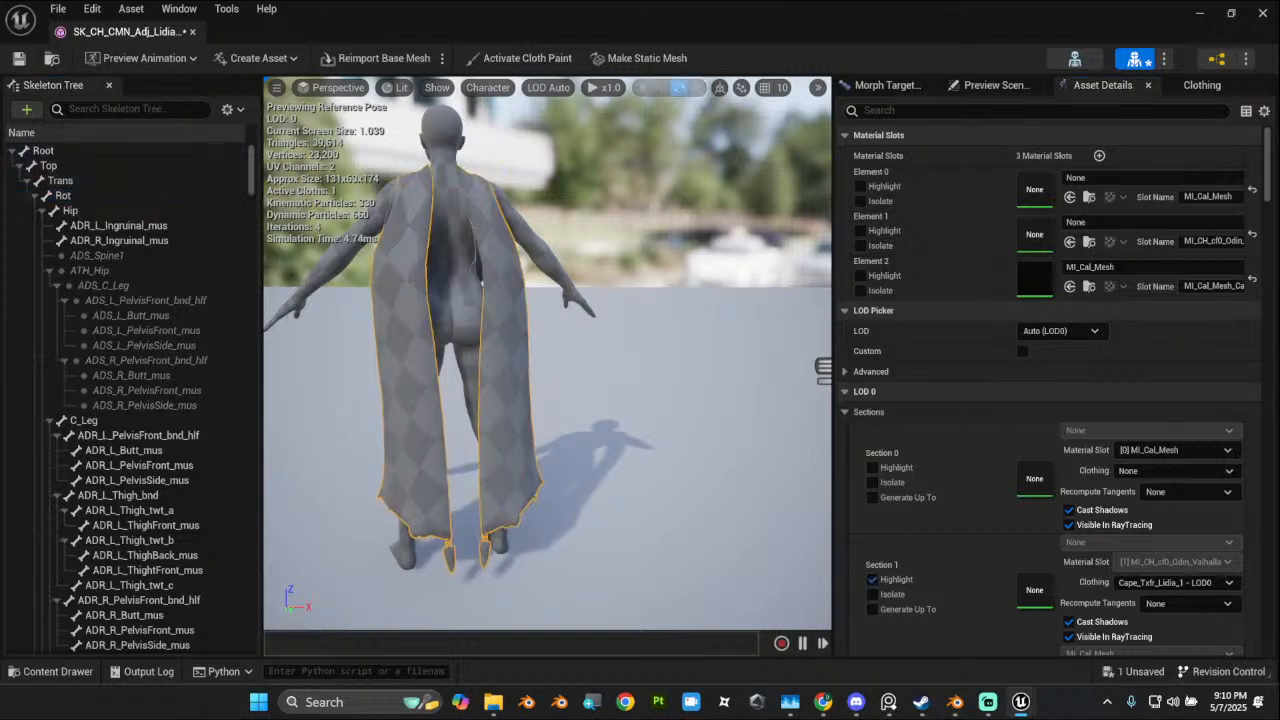
pyautogui.click(64, 196)
pyautogui.moveTo(441, 287)
pyautogui.mouseDown()
pyautogui.moveTo(520, 284)
pyautogui.moveTo(406, 286)
pyautogui.moveTo(496, 286)
pyautogui.moveTo(415, 286)
pyautogui.moveTo(450, 286)
pyautogui.mouseUp()
# Step: Expand the Animation Properties of the cape's cloth config and examine the Linear Velocity Scale setting
pyautogui.click(1193, 88)
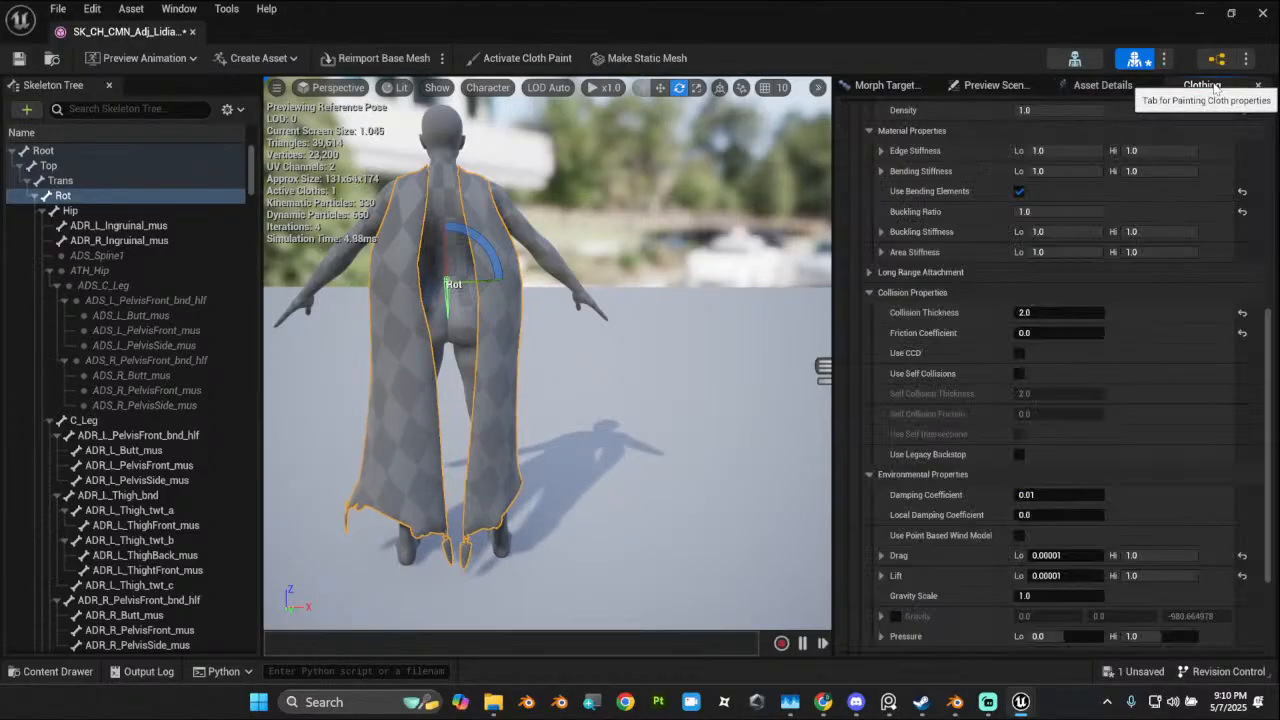
pyautogui.scroll(-10, 1020, 460)
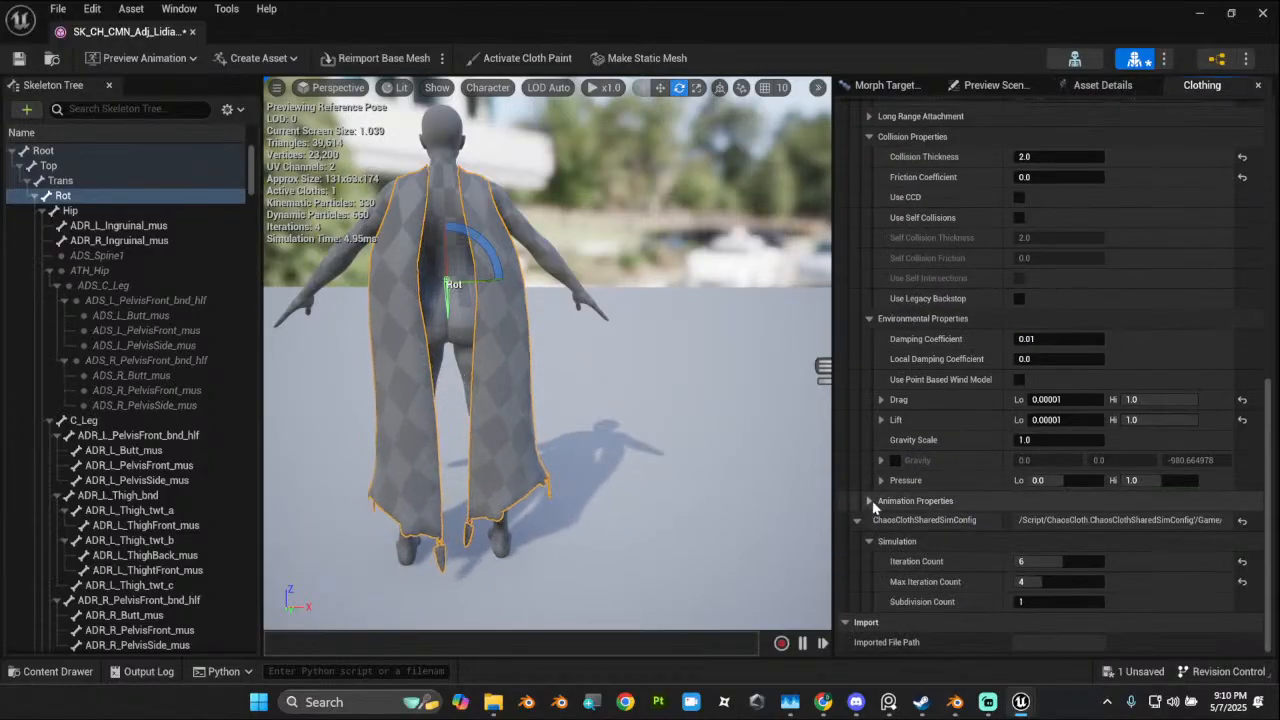
pyautogui.click(869, 501)
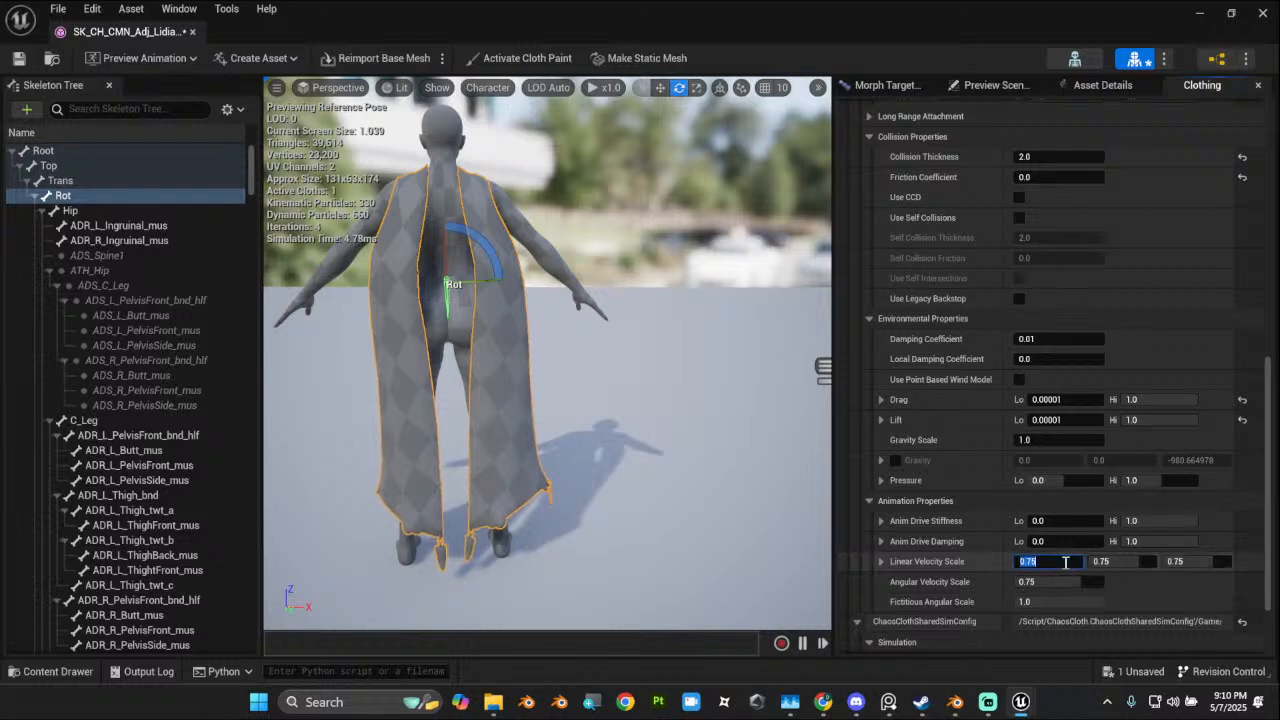
pyautogui.rightClick(1065, 564)
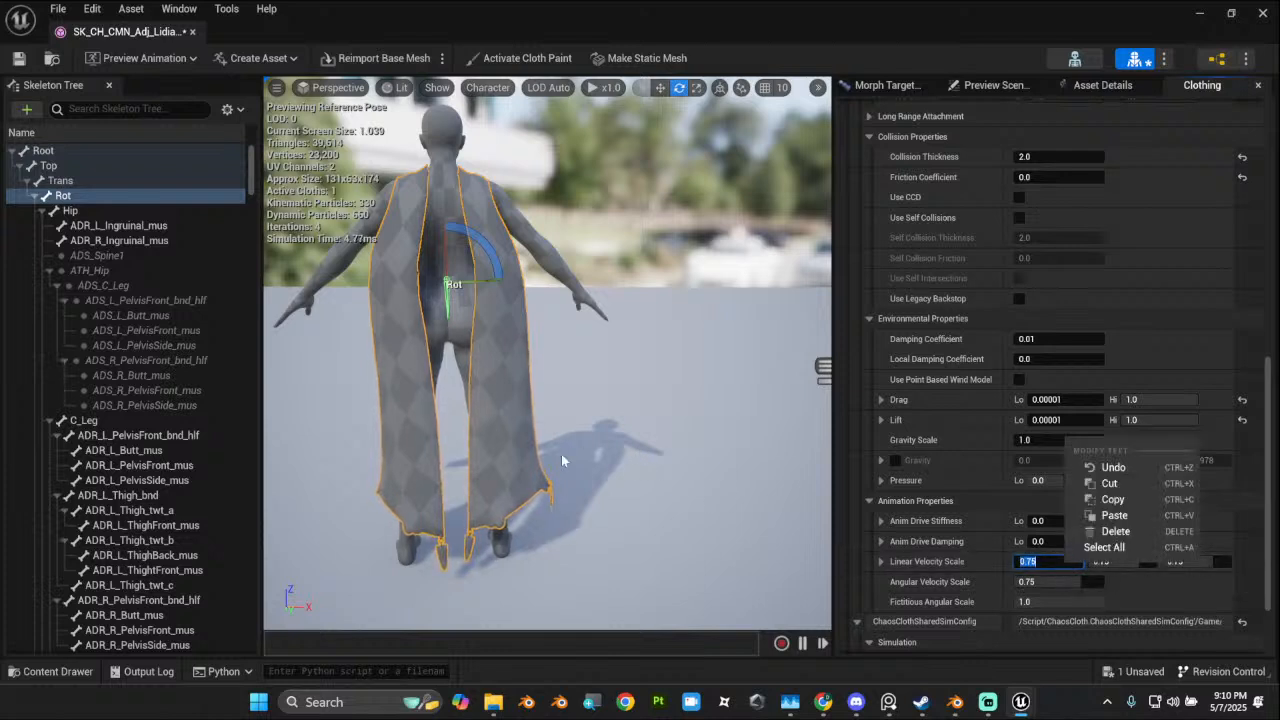
pyautogui.click(990, 558)
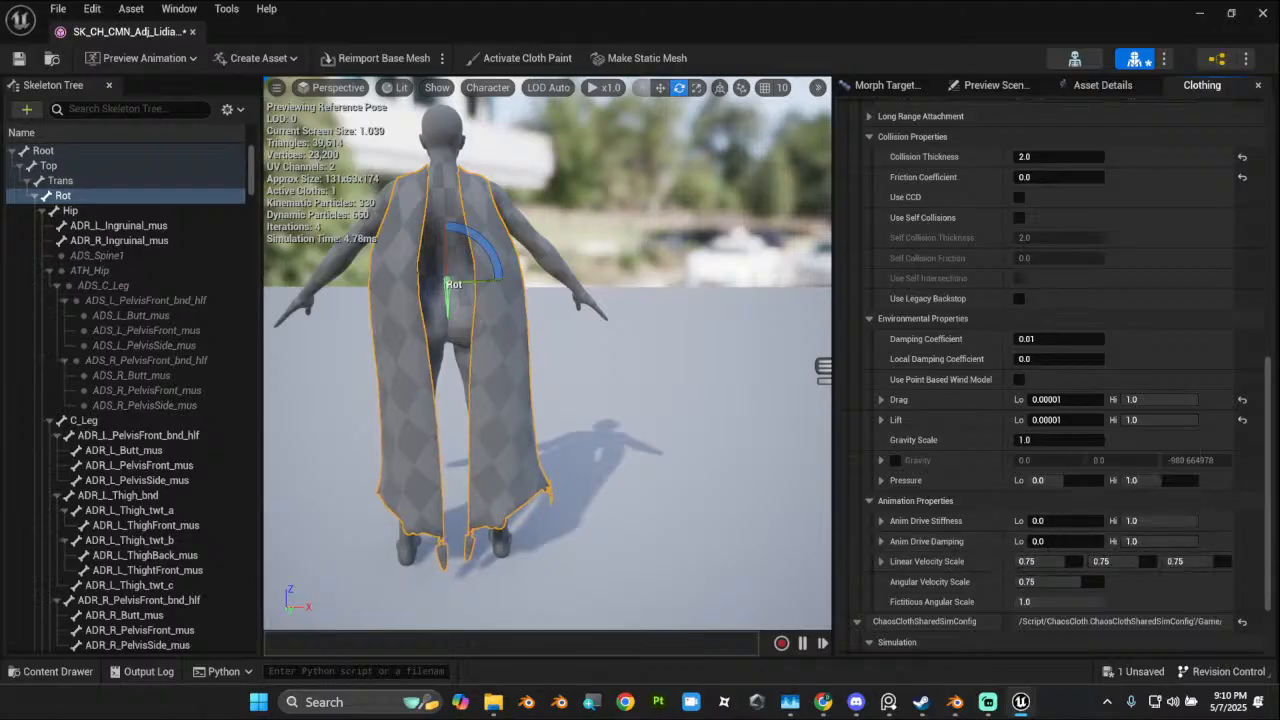
# Step: Try 0.0 and 1.0 as the X value of Linear Velocity Scale, testing the cape by moving the Rot bone
pyautogui.click(660, 88)
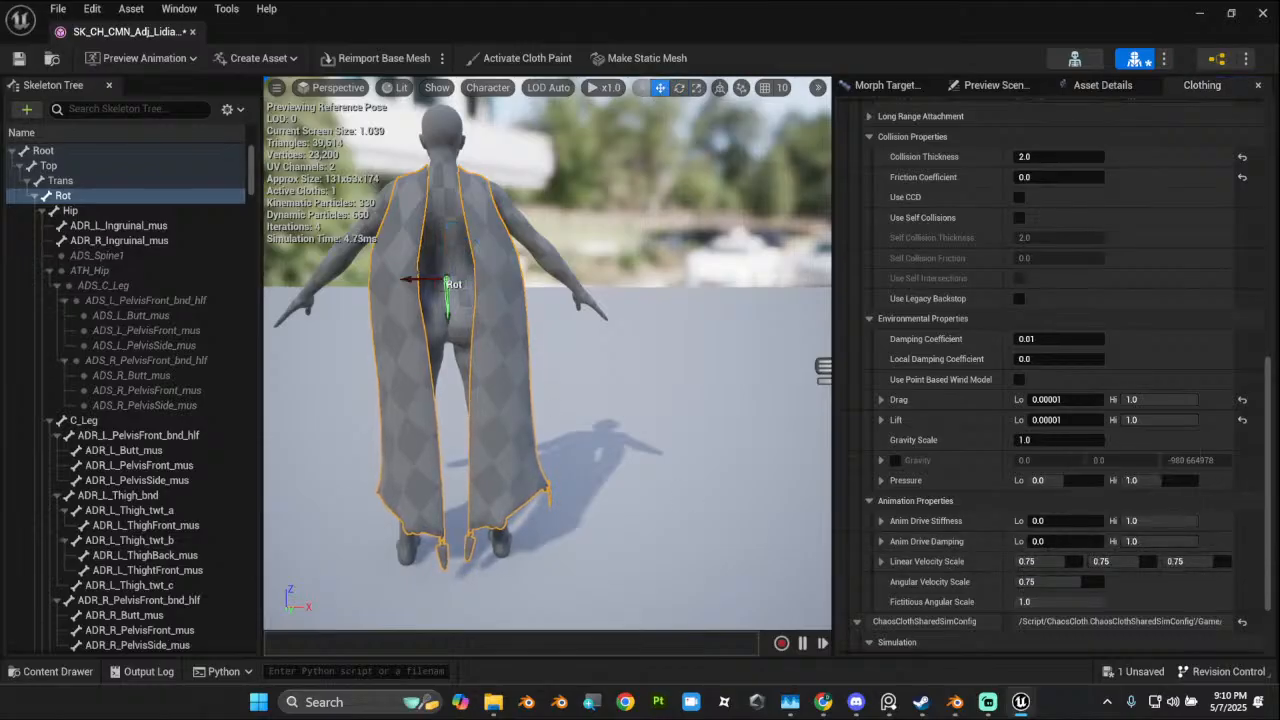
pyautogui.moveTo(409, 279); pyautogui.dragTo(491, 343)
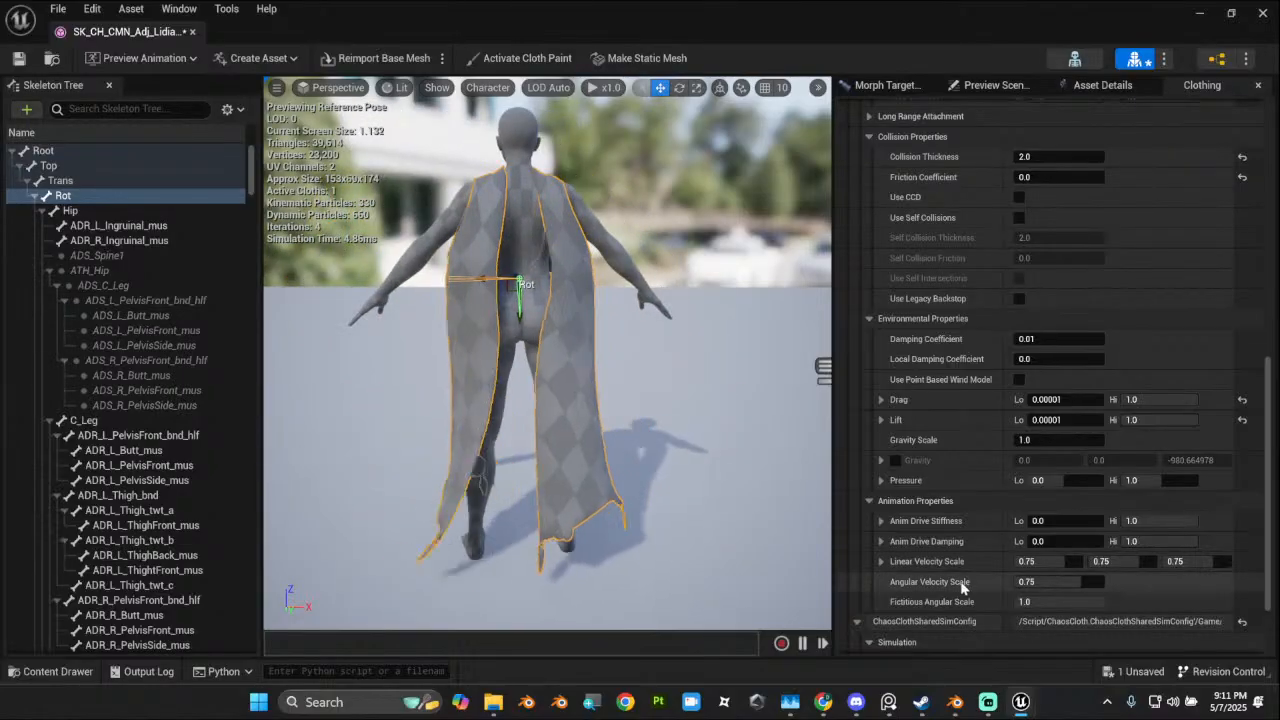
pyautogui.moveTo(1058, 563); pyautogui.dragTo(1016, 563)
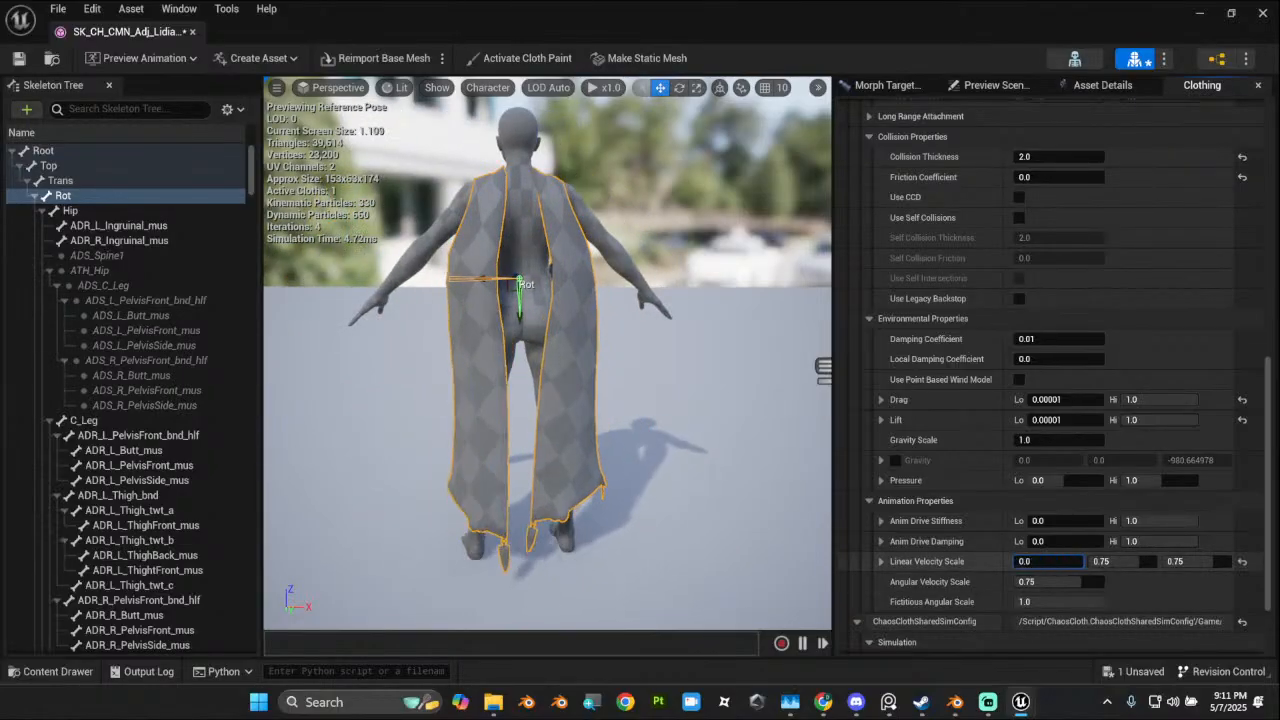
pyautogui.moveTo(494, 280); pyautogui.dragTo(498, 355)
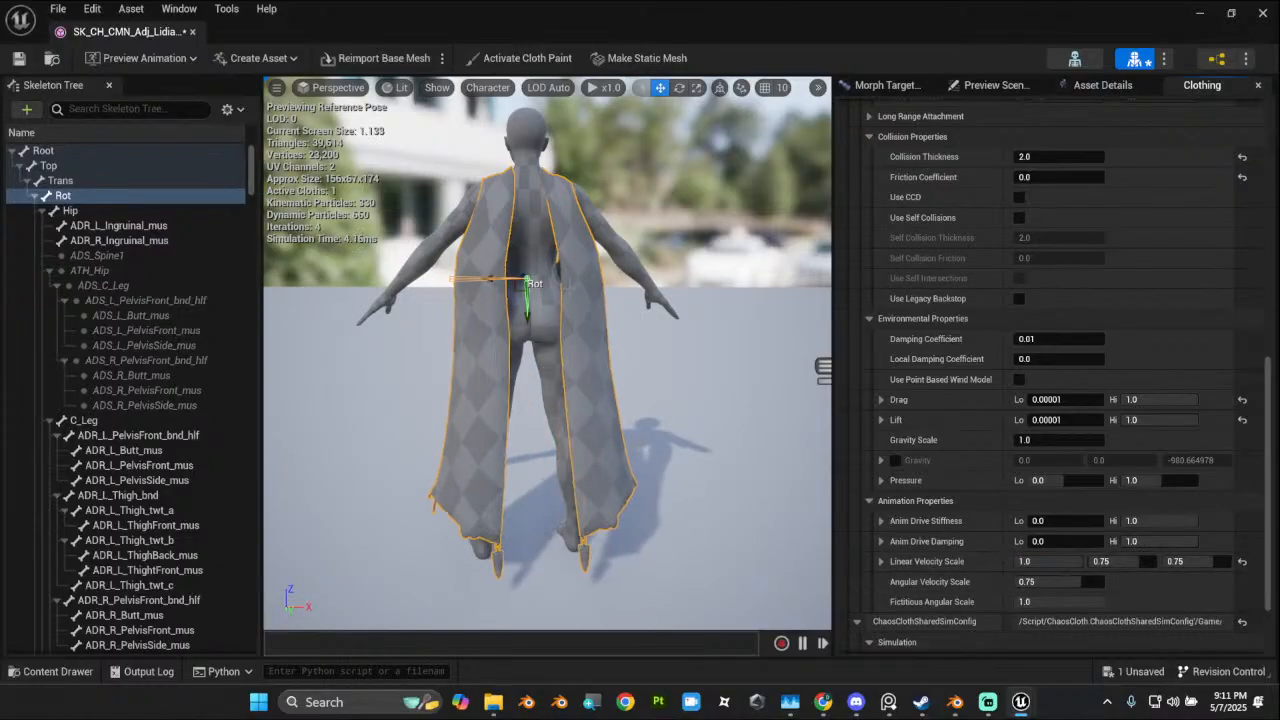
pyautogui.moveTo(492, 283); pyautogui.dragTo(444, 346)
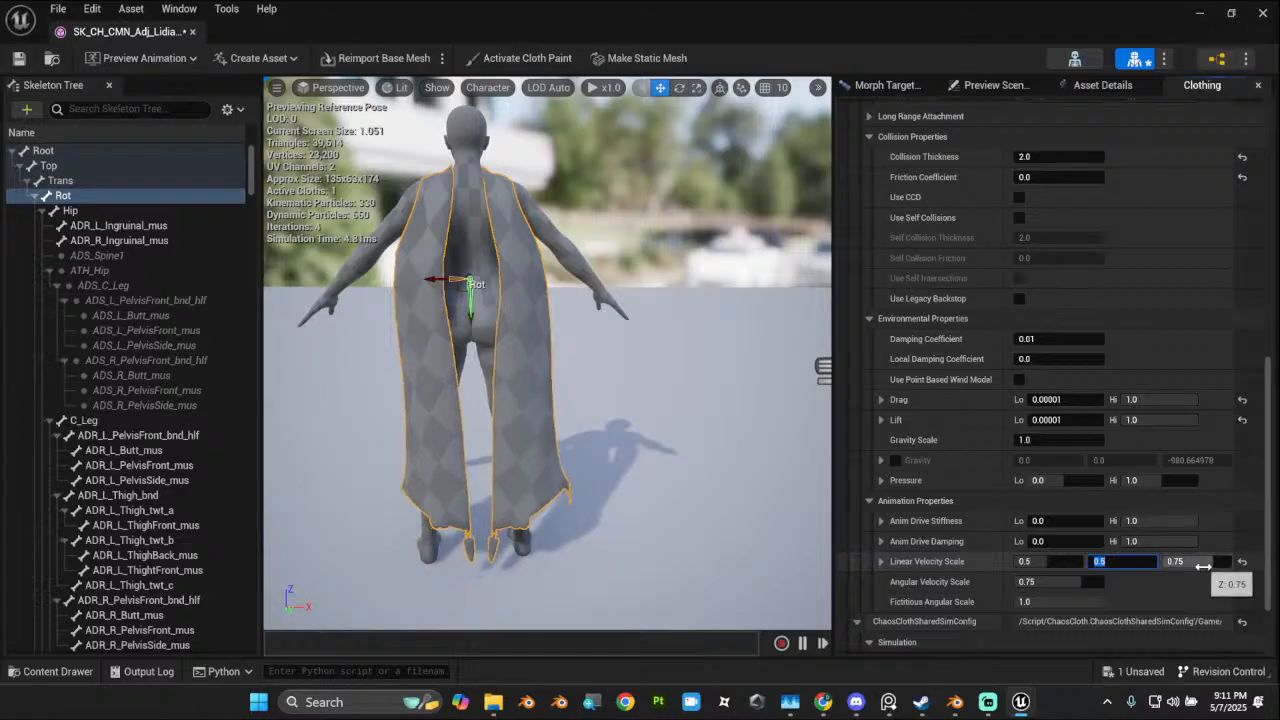
# Step: Set the cape's Linear Velocity Scale to 0.5 on X, Y and Z, testing the cloth by moving the Rot bone
pyautogui.moveTo(472, 313); pyautogui.dragTo(546, 272)
pyautogui.moveTo(1201, 566); pyautogui.dragTo(1120, 566)
pyautogui.moveTo(452, 273); pyautogui.dragTo(522, 318)
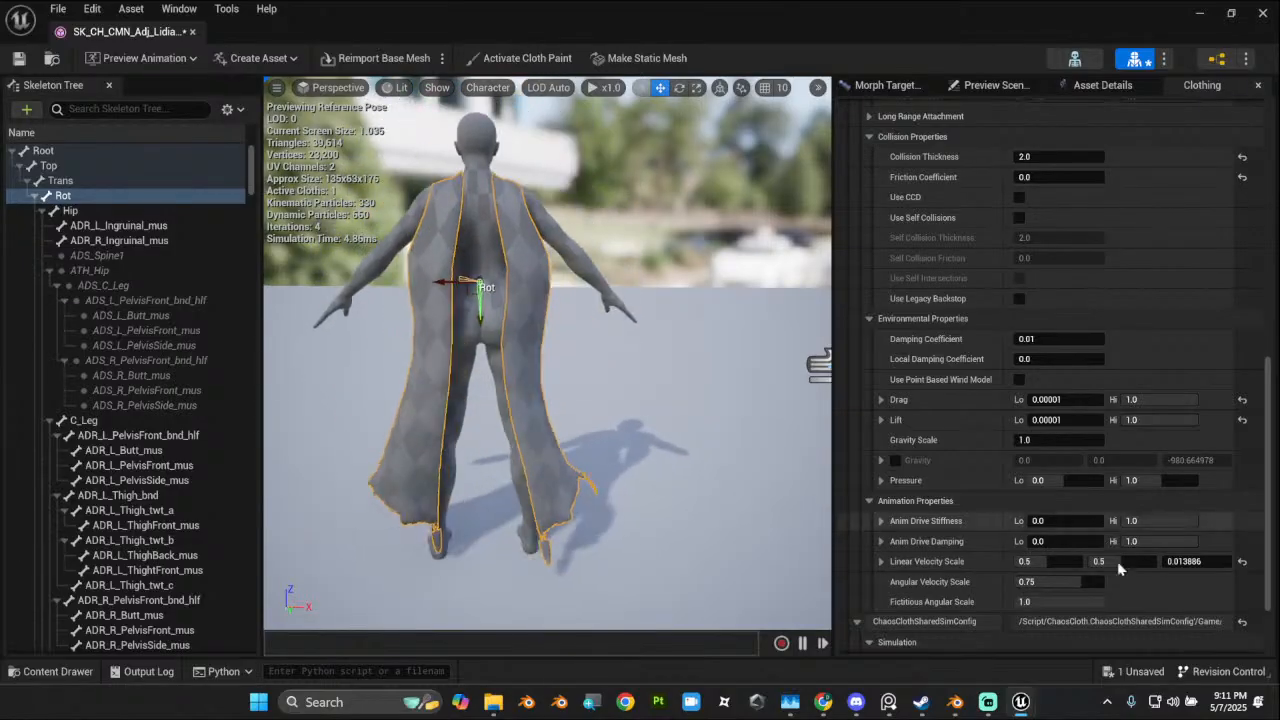
pyautogui.click(1196, 562)
pyautogui.write('0.5')
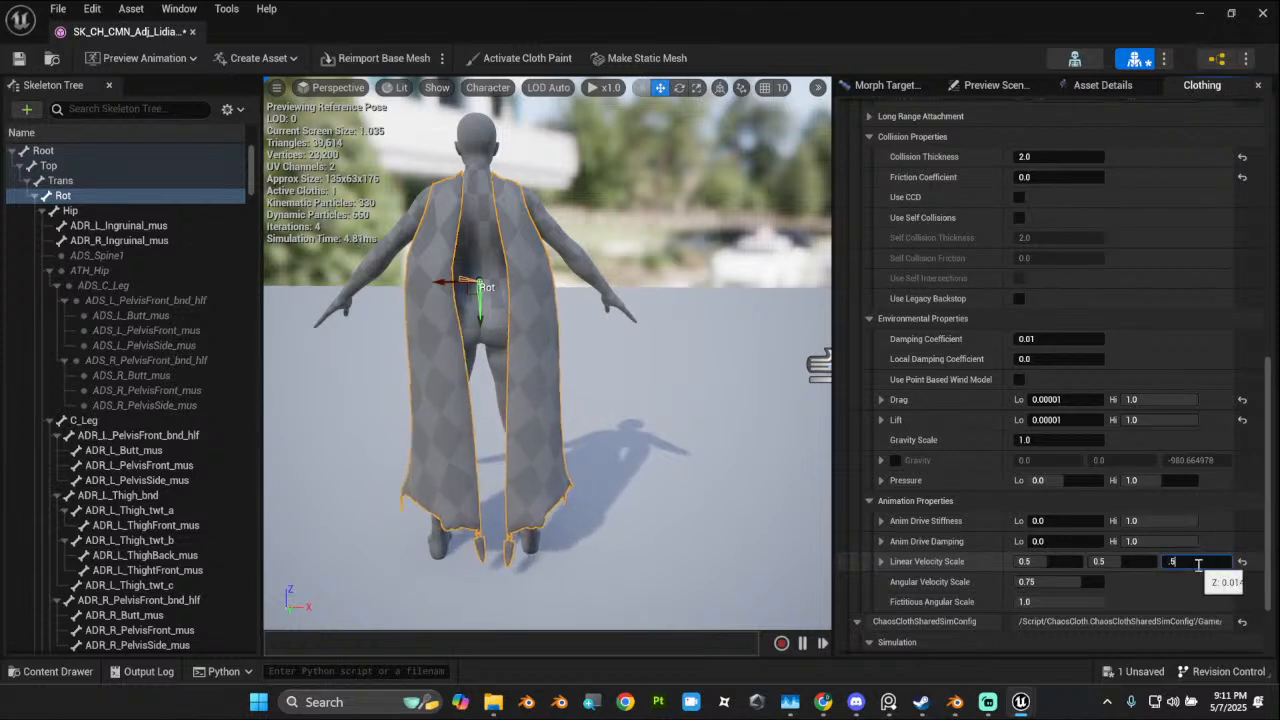
pyautogui.press('Return')
# Step: Set the Angular Velocity Scale to 0.4 and test the cape's response by rotating the Rot bone
pyautogui.click(1078, 582)
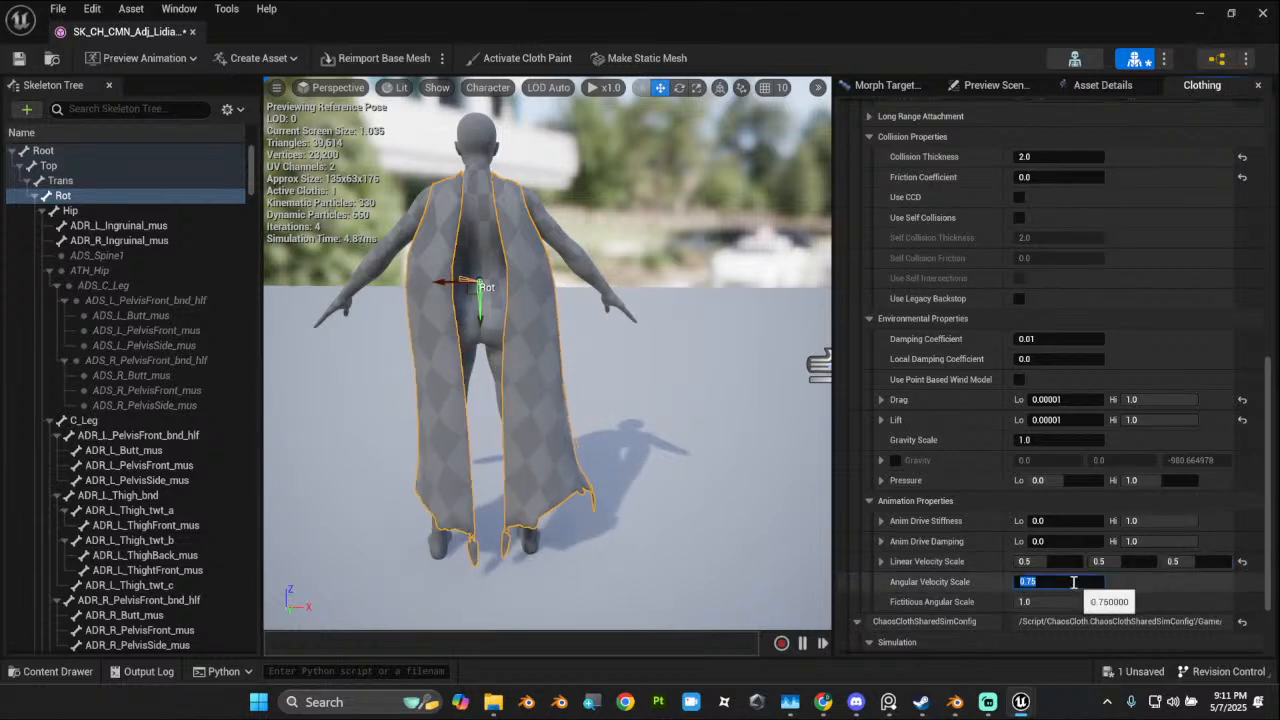
pyautogui.rightClick(1060, 584)
pyautogui.click(994, 572)
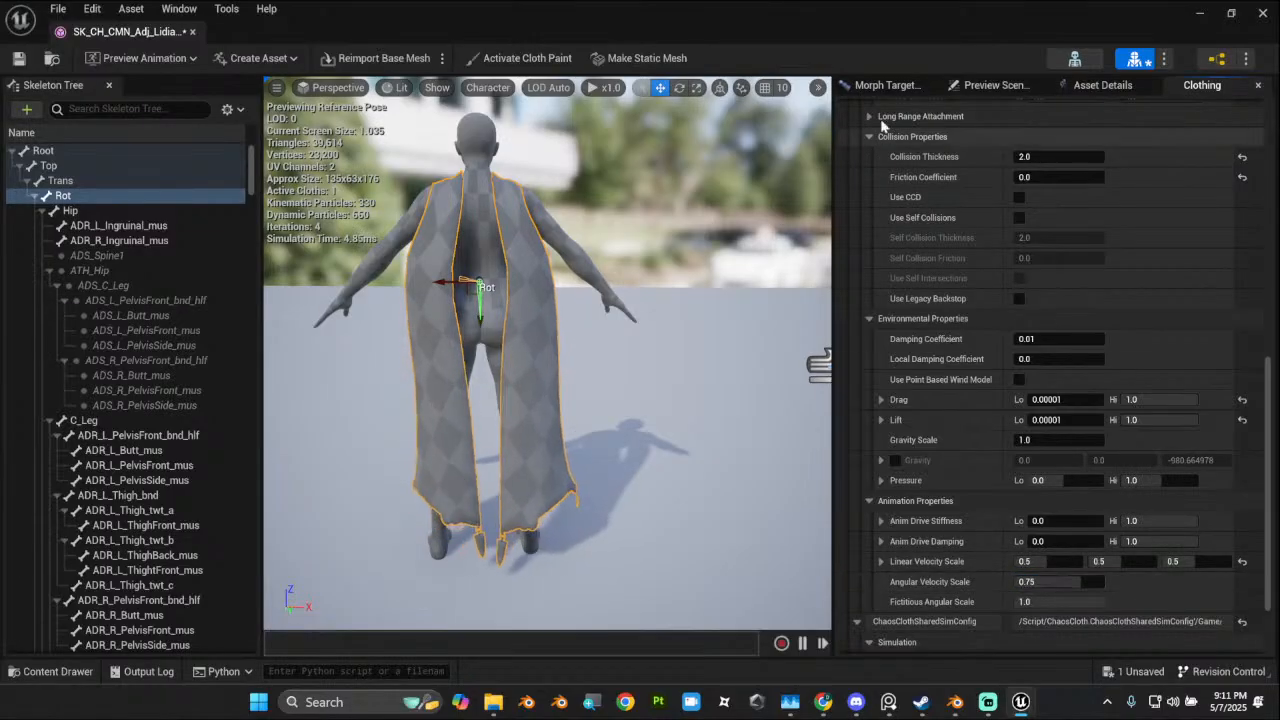
pyautogui.click(679, 88)
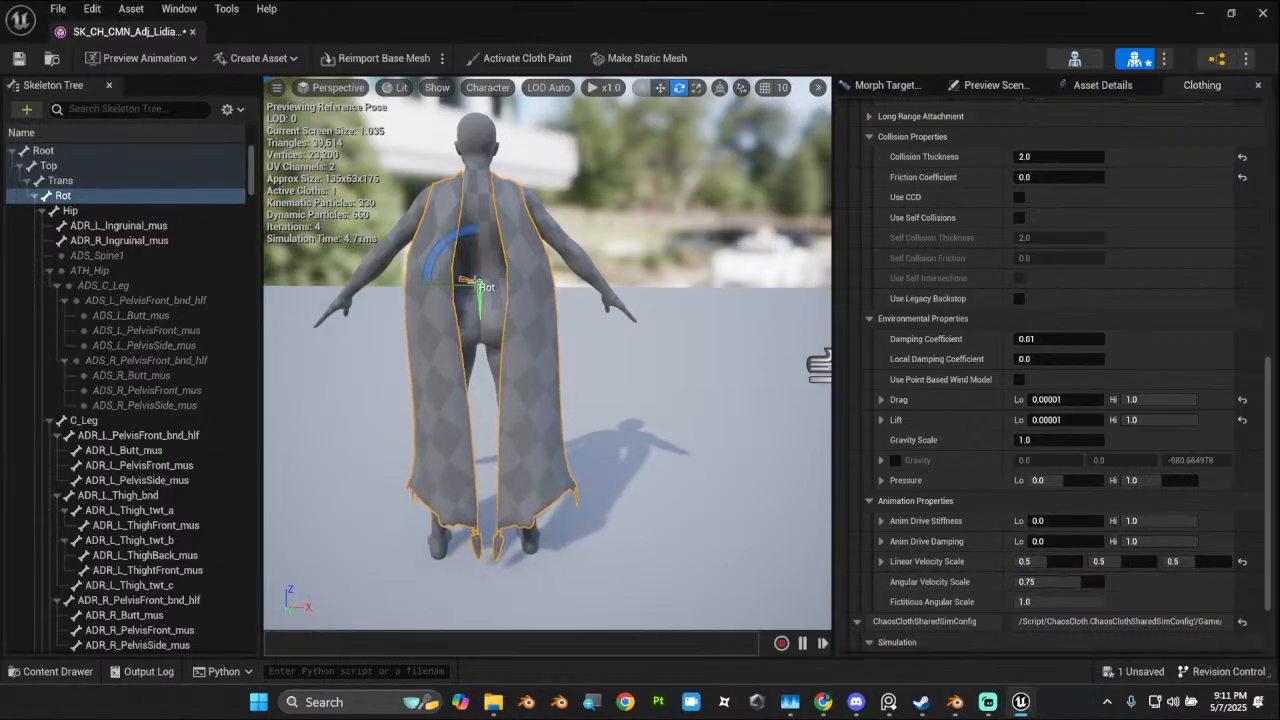
pyautogui.moveTo(447, 289); pyautogui.dragTo(537, 289)
pyautogui.click(1047, 581)
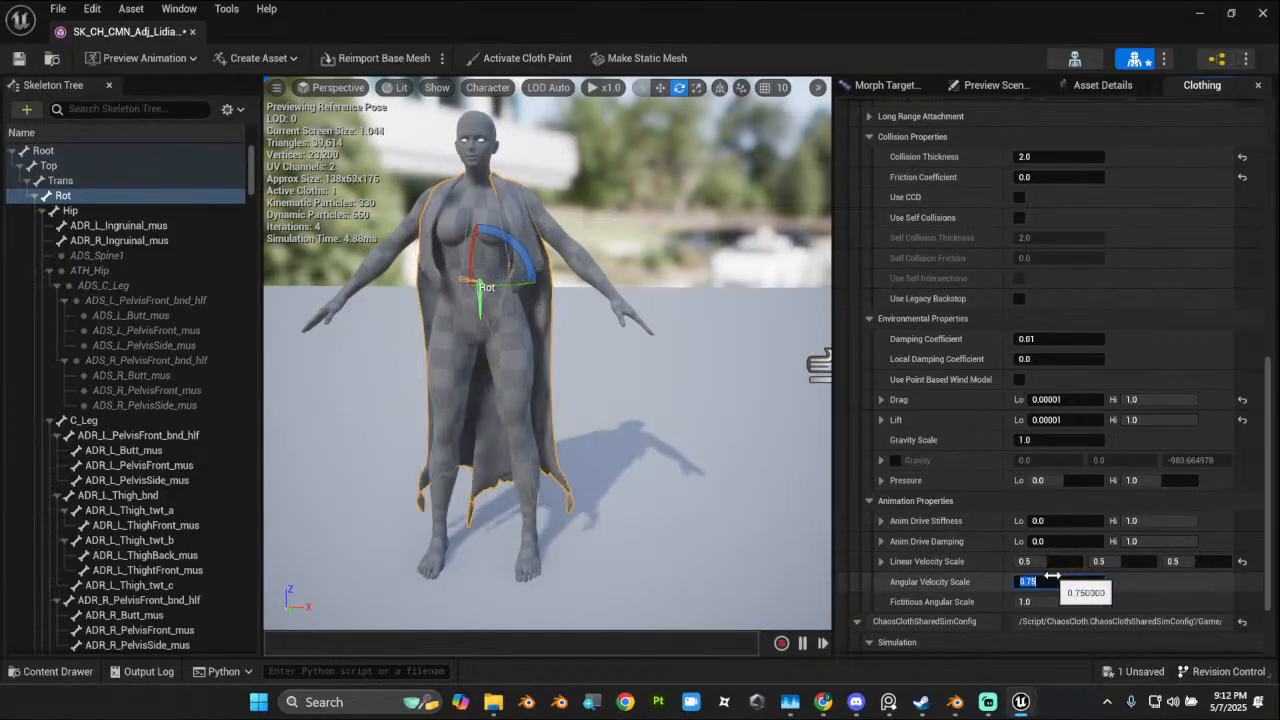
pyautogui.write('0.4')
pyautogui.press('Return')
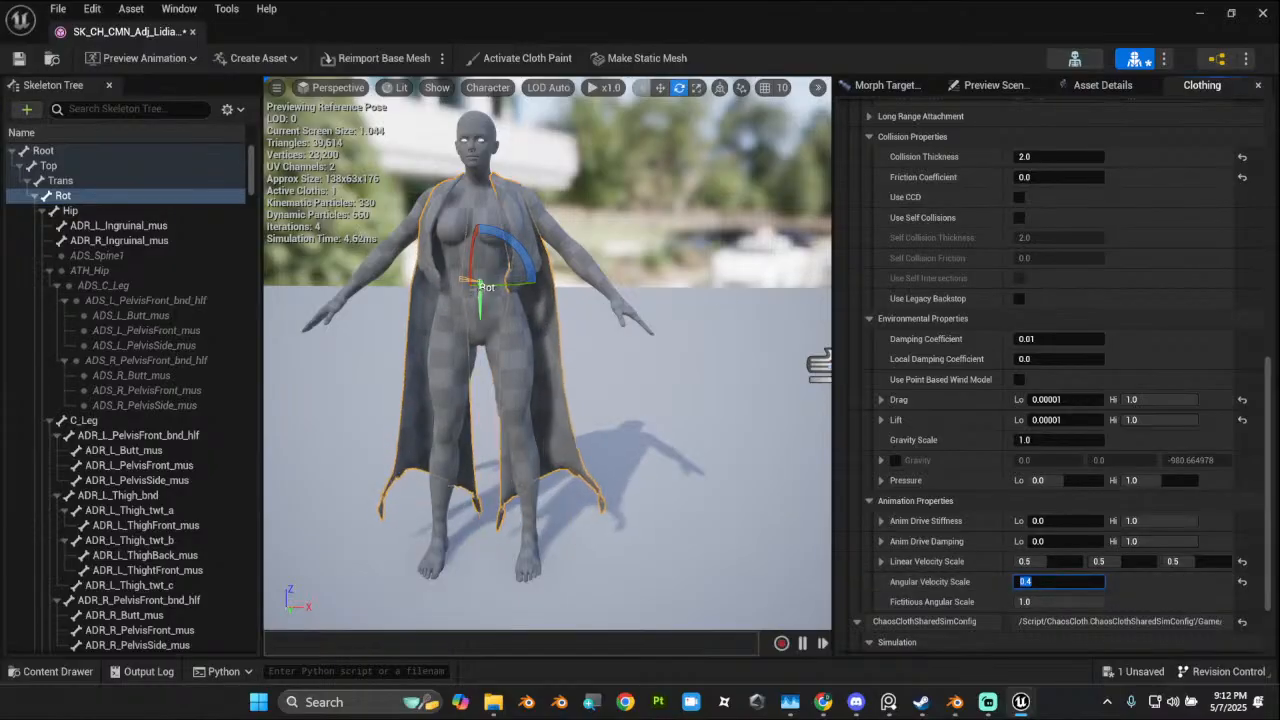
pyautogui.moveTo(499, 287); pyautogui.dragTo(553, 287)
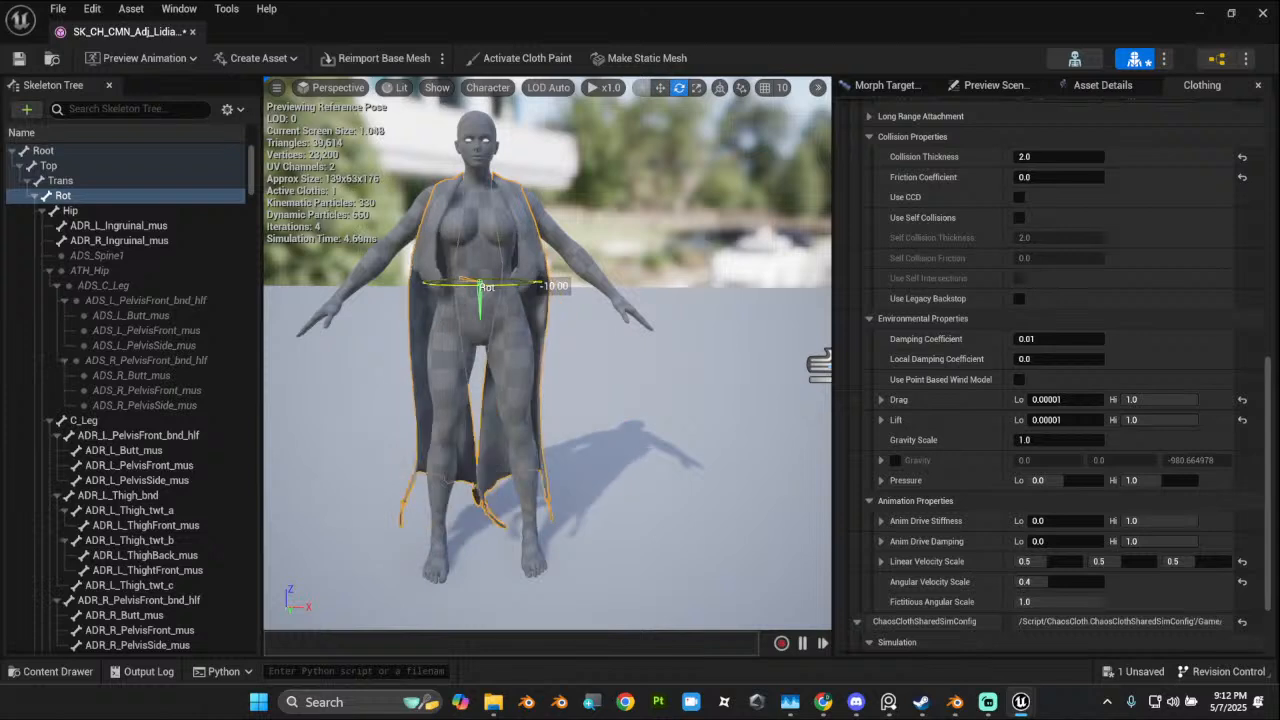
# Step: Save the cape's skeletal mesh asset and close its editor
pyautogui.click(17, 60)
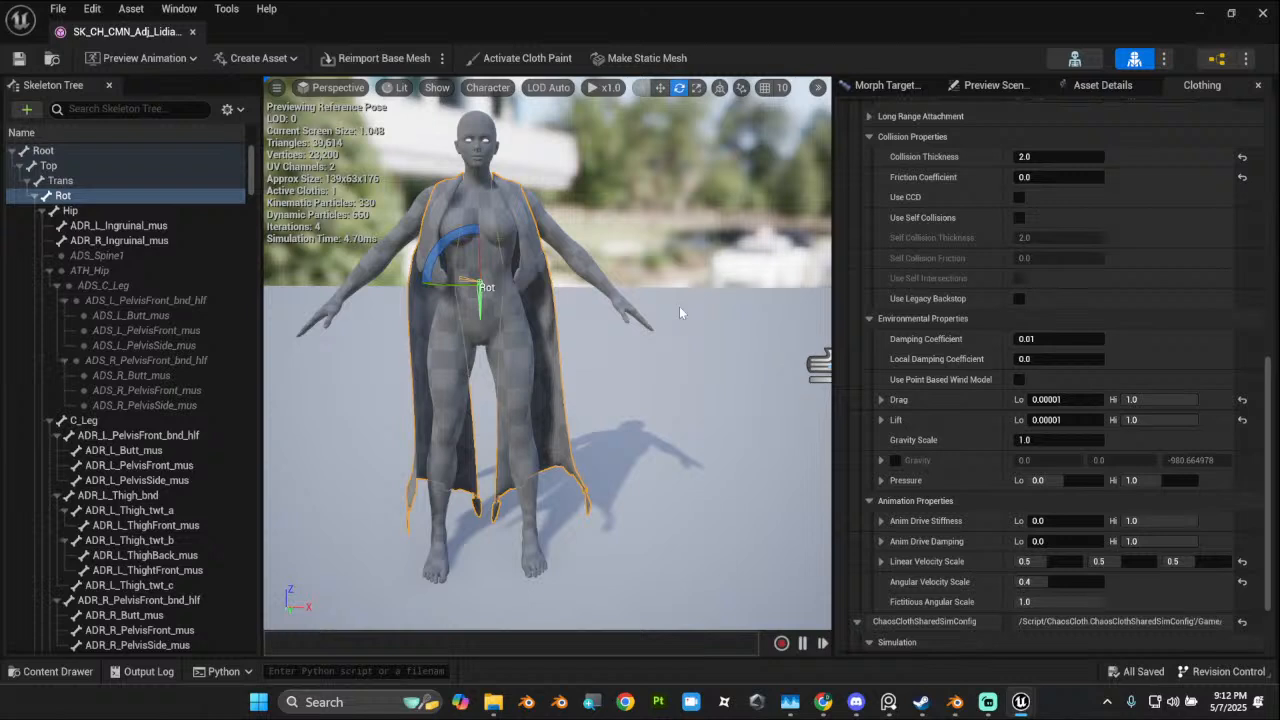
pyautogui.click(18, 59)
pyautogui.click(193, 32)
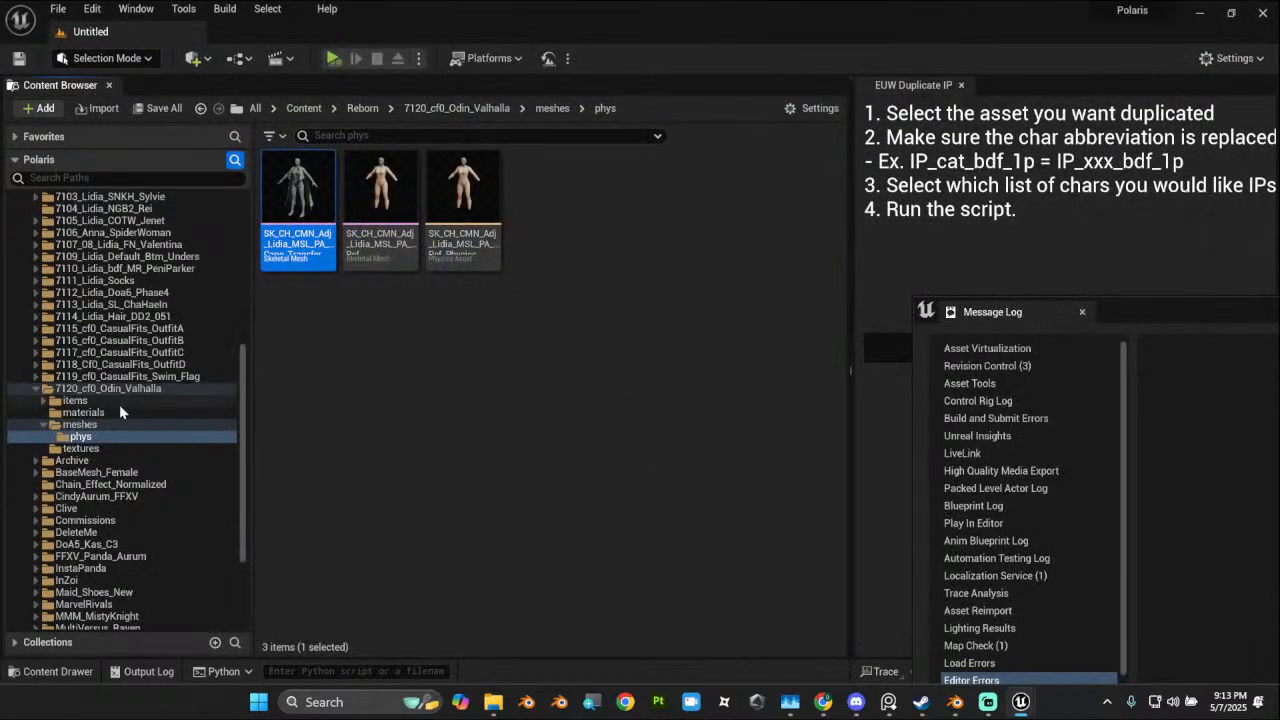
# Step: Open the meshes folder of 7120_cf0_Odin_Valhalla and examine the details of the BDU OdinValhalla MSL skeletal mesh
pyautogui.click(88, 424)
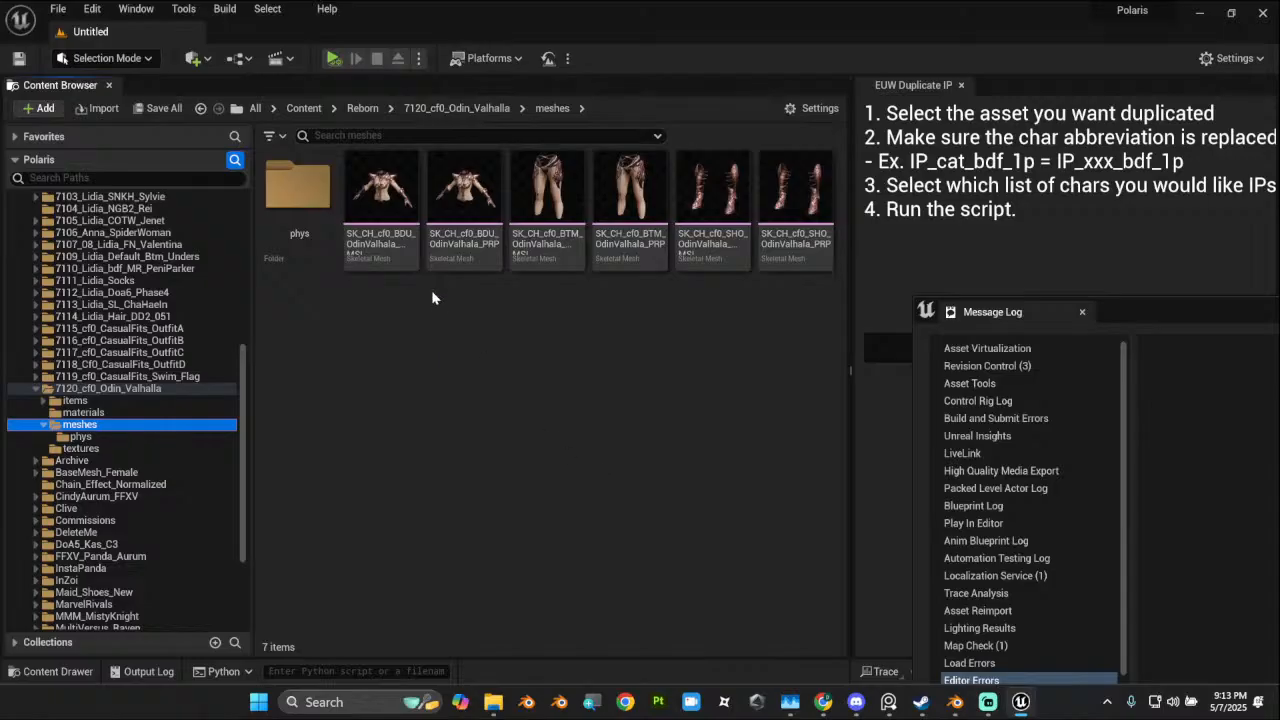
pyautogui.moveTo(362, 246)
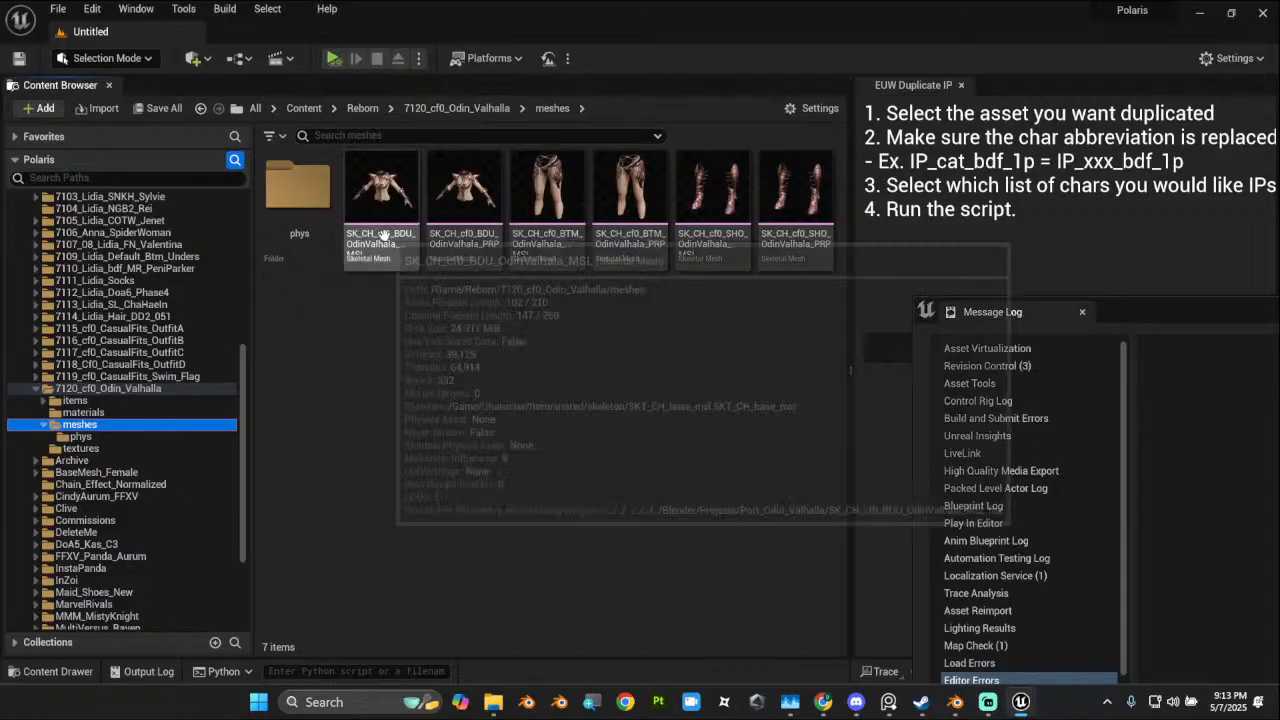
pyautogui.click(365, 240)
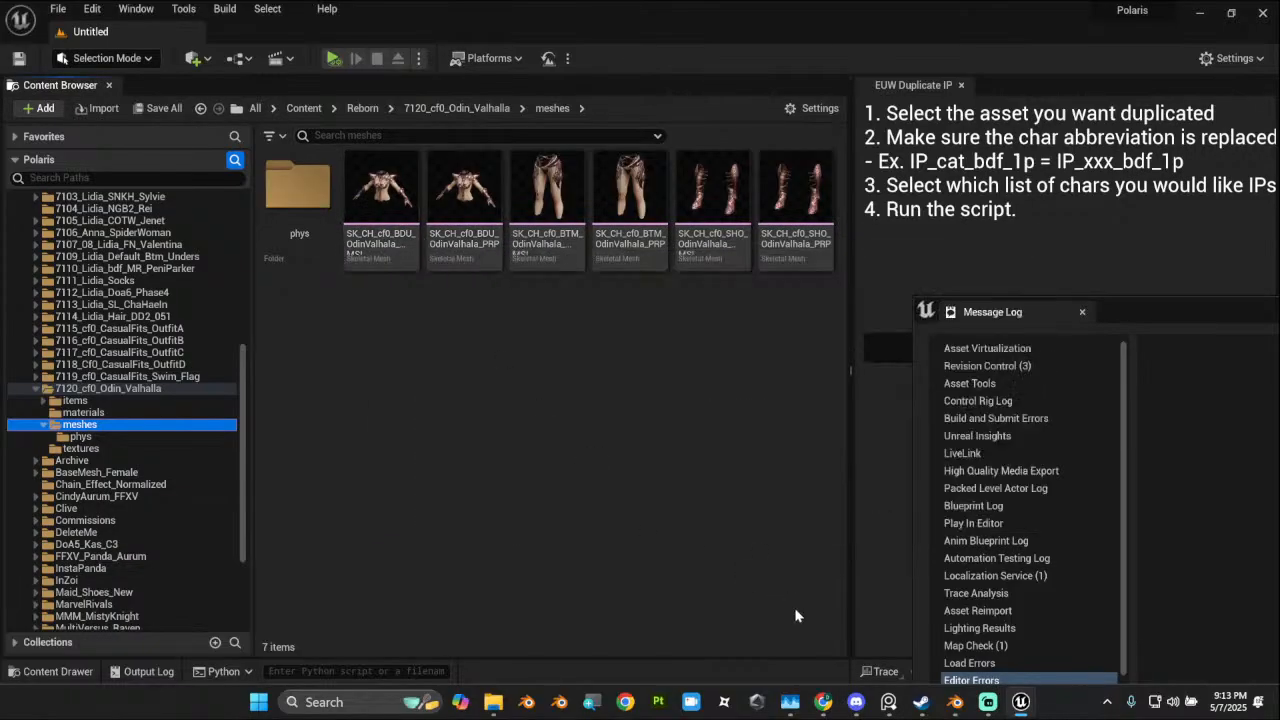
# Step: Switch to Blender, select MSL_RIG, and put it in Pose Mode in a front orthographic view
pyautogui.click(952, 703)
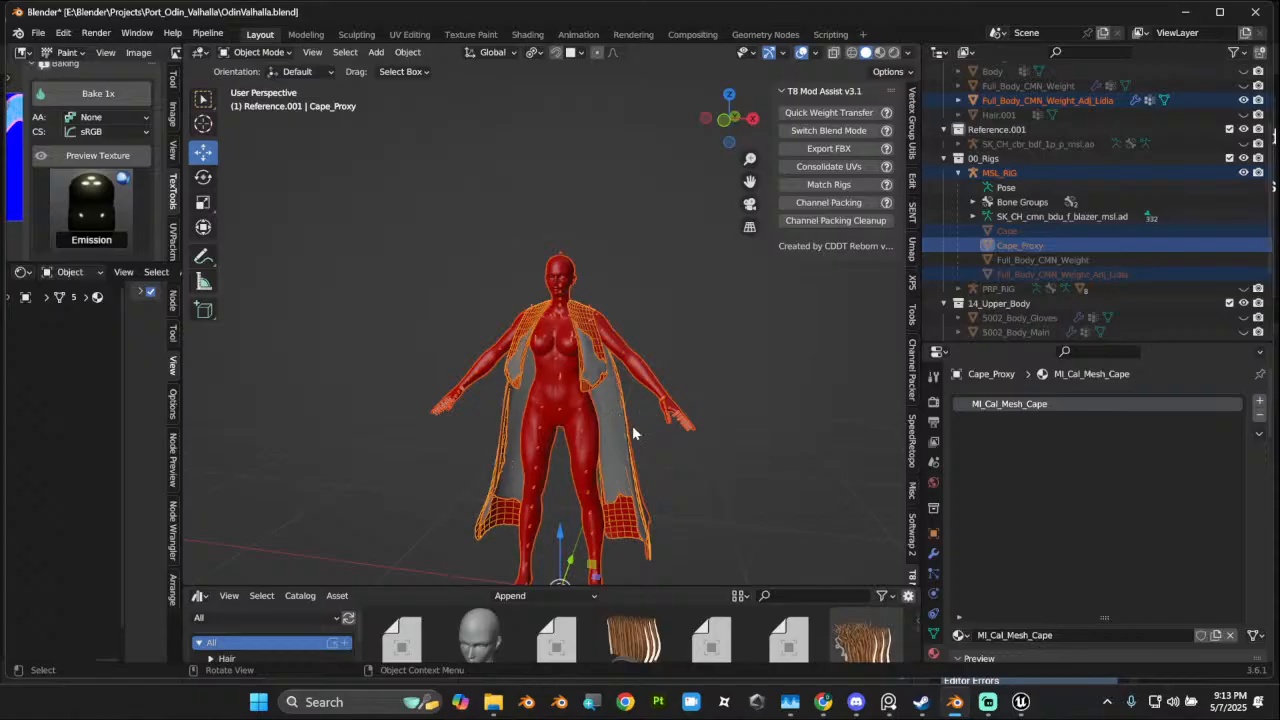
pyautogui.click(561, 312)
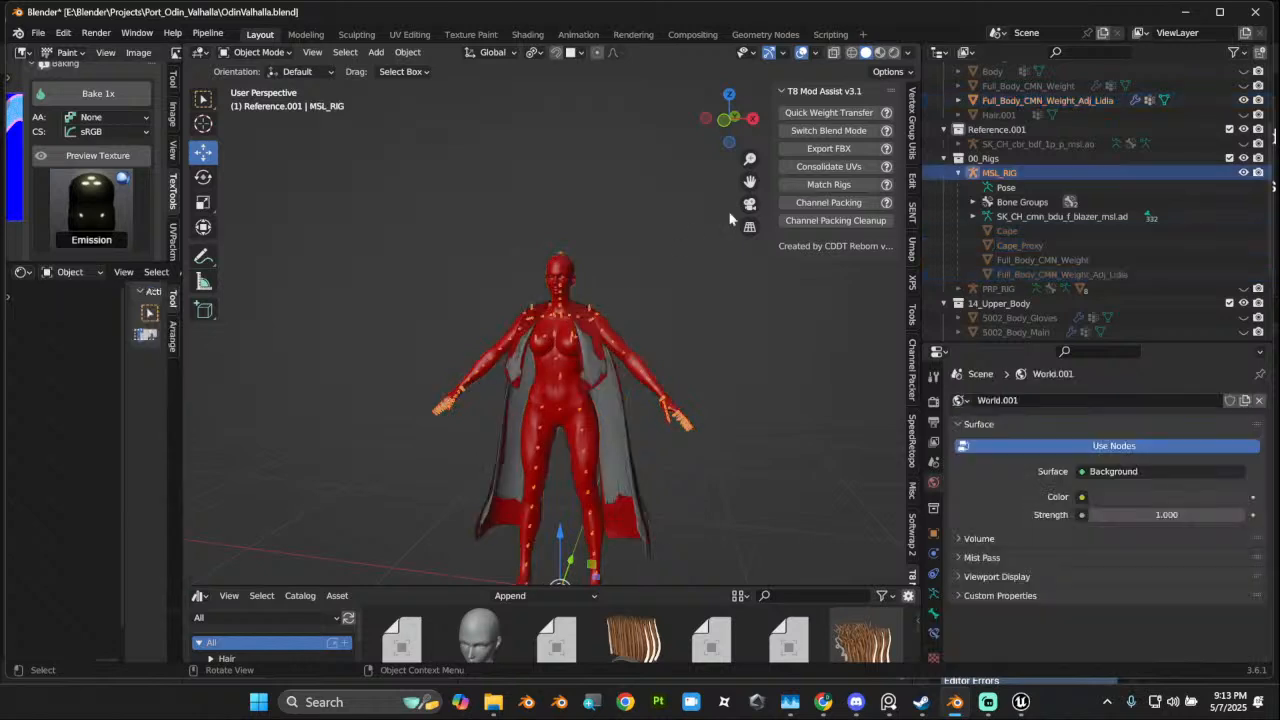
pyautogui.click(724, 122)
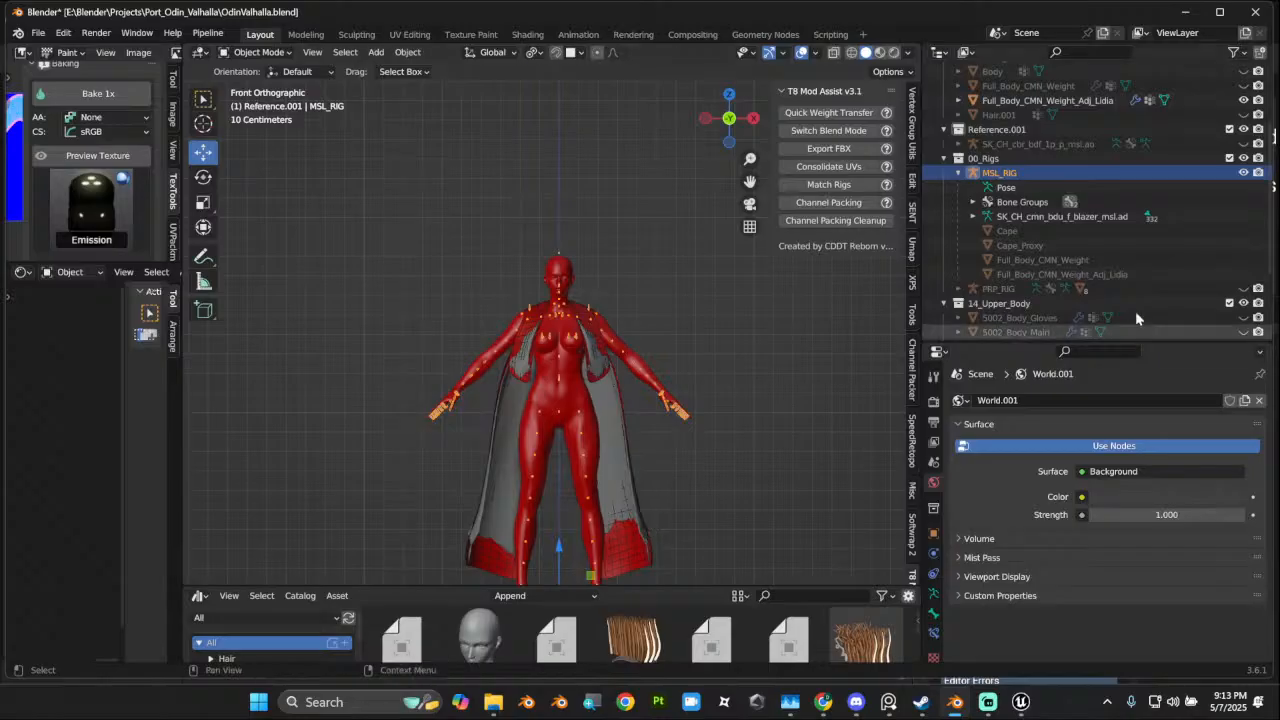
pyautogui.click(258, 52)
pyautogui.click(259, 101)
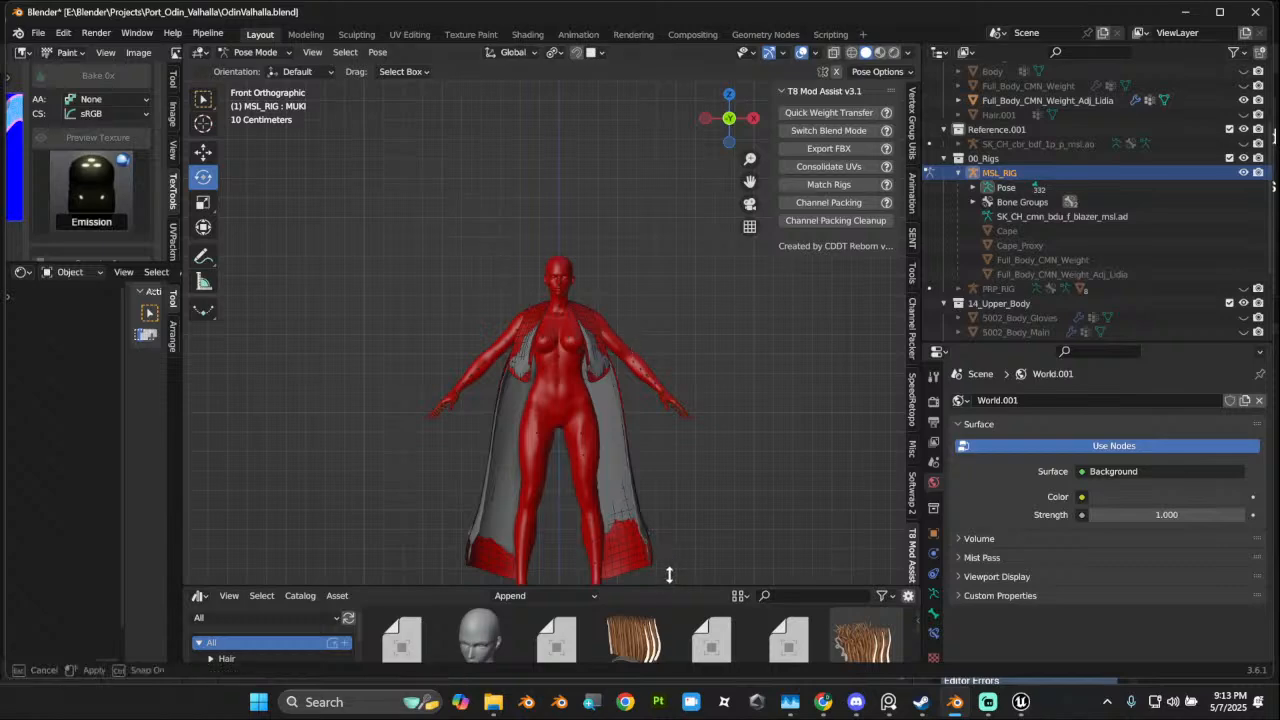
# Step: Enlarge the asset browser, show the Current File library, and create a pose asset from MSL_RIG's current pose
pyautogui.moveTo(668, 586); pyautogui.dragTo(520, 422)
pyautogui.click(289, 452)
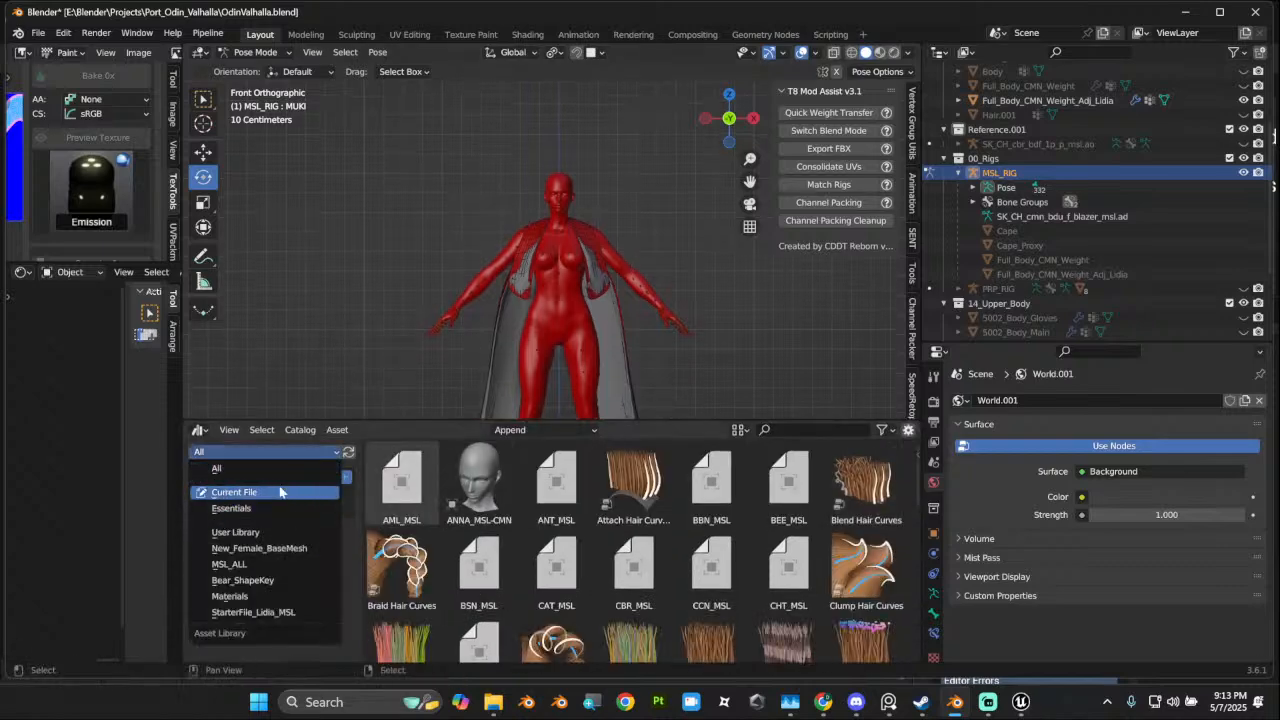
pyautogui.click(235, 490)
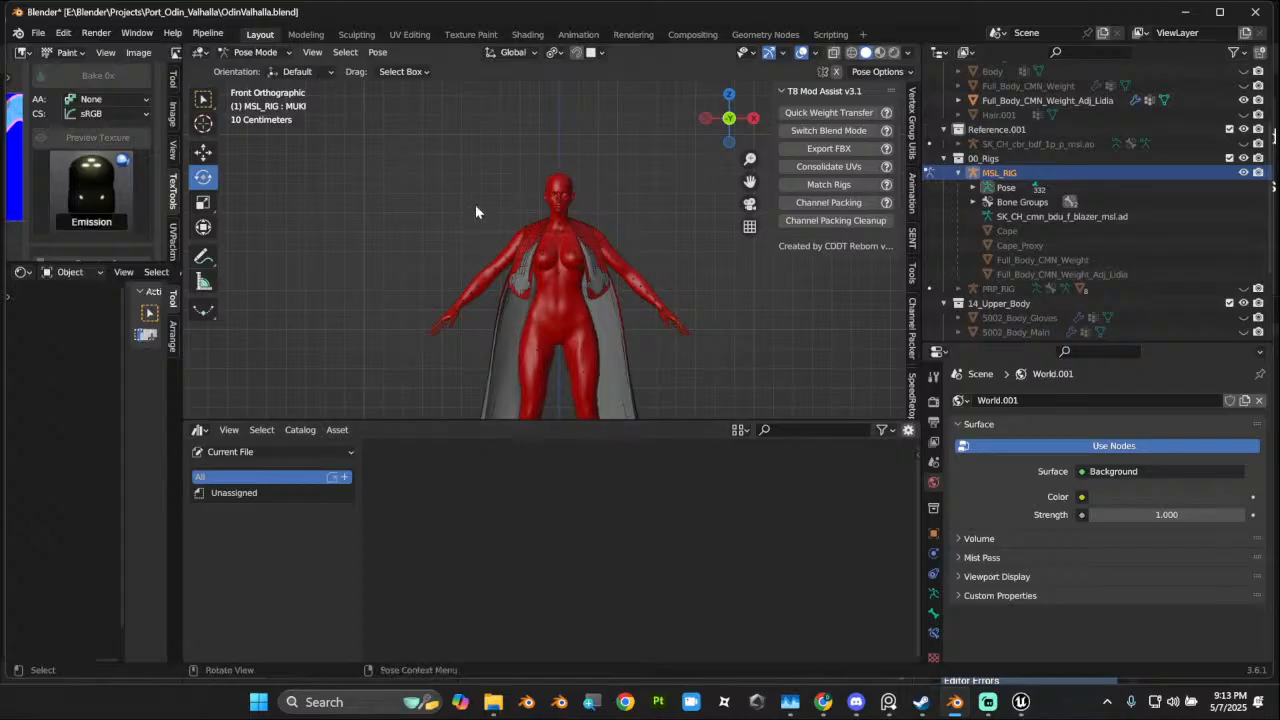
pyautogui.click(337, 431)
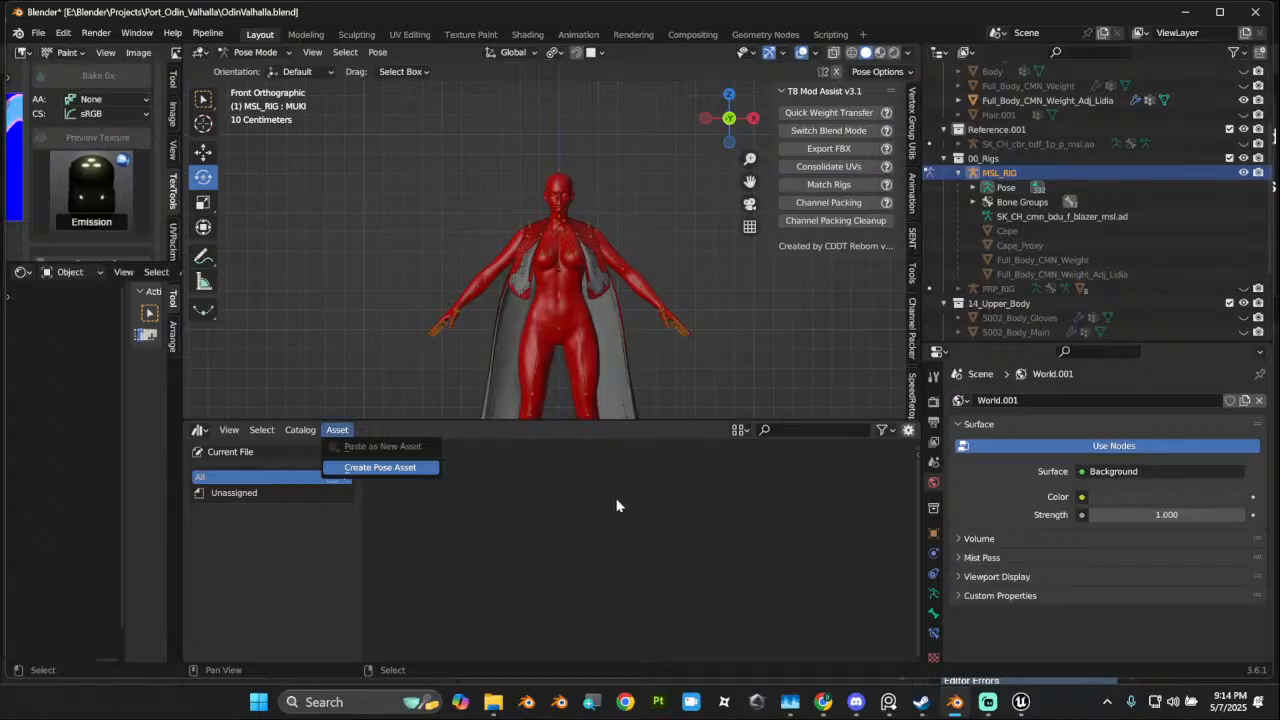
pyautogui.press('Return')
# Step: Clear the user transforms of the selected MSL_RIG bones
pyautogui.rightClick(630, 338)
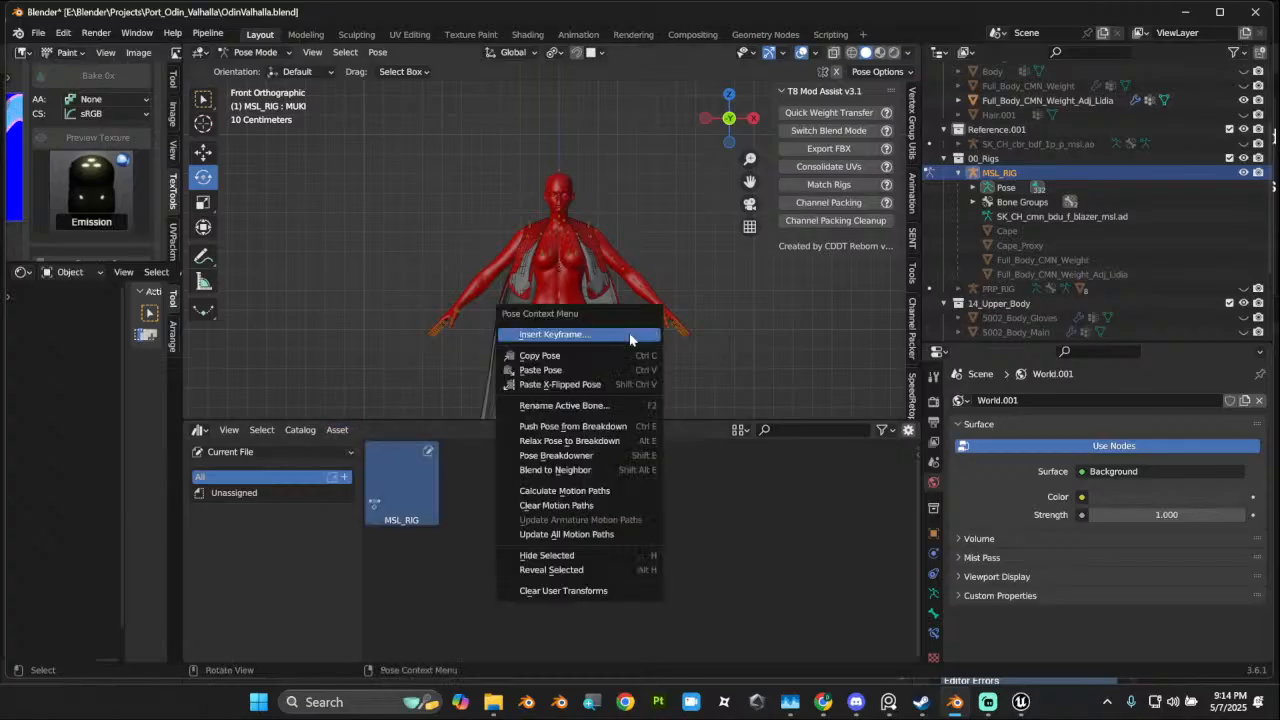
pyautogui.click(601, 591)
pyautogui.scroll(3, 597, 343)
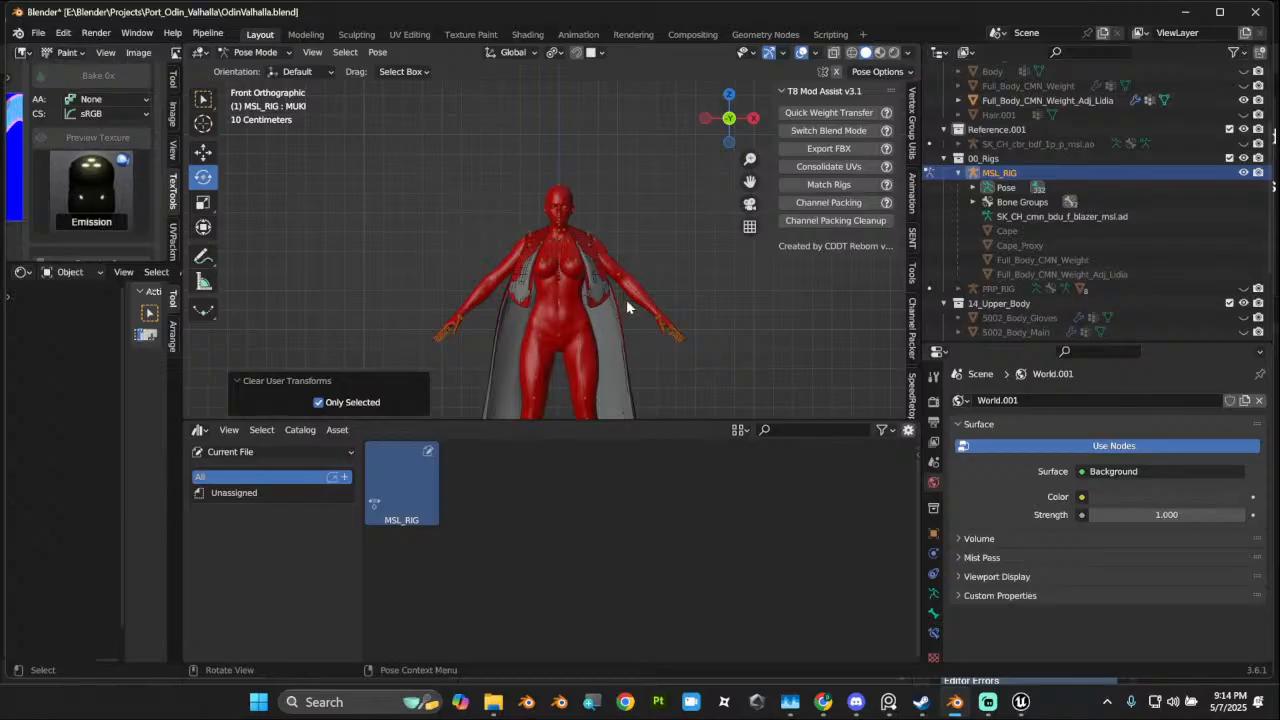
# Step: Switch back to Unreal Engine and close the Message Log and the EUW Duplicate IP utility
pyautogui.moveTo(1020, 702)
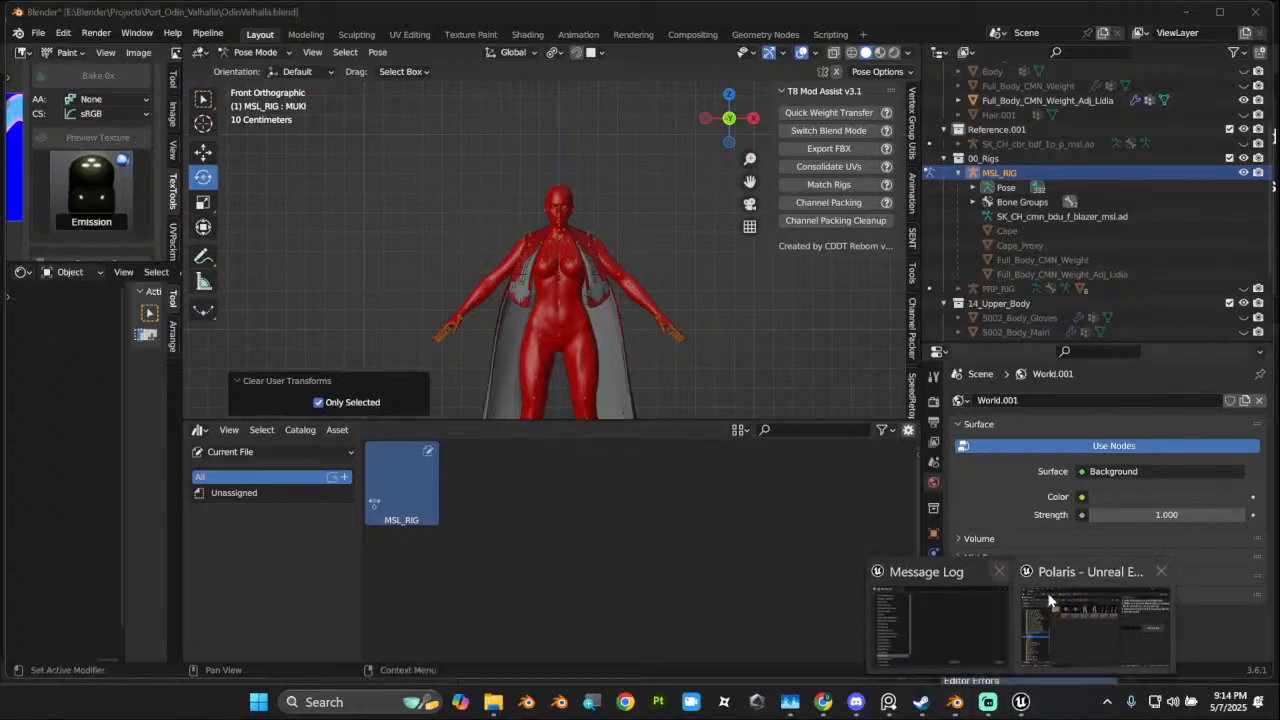
pyautogui.click(1081, 637)
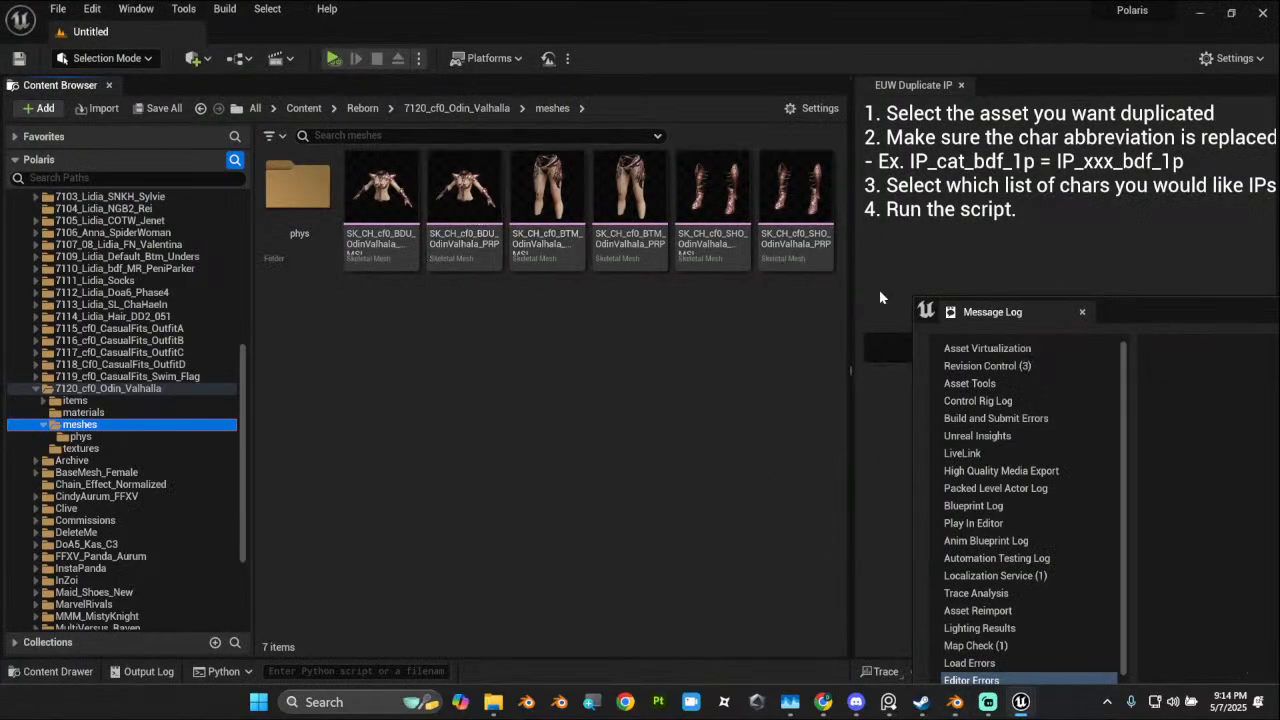
pyautogui.moveTo(850, 305); pyautogui.dragTo(622, 305)
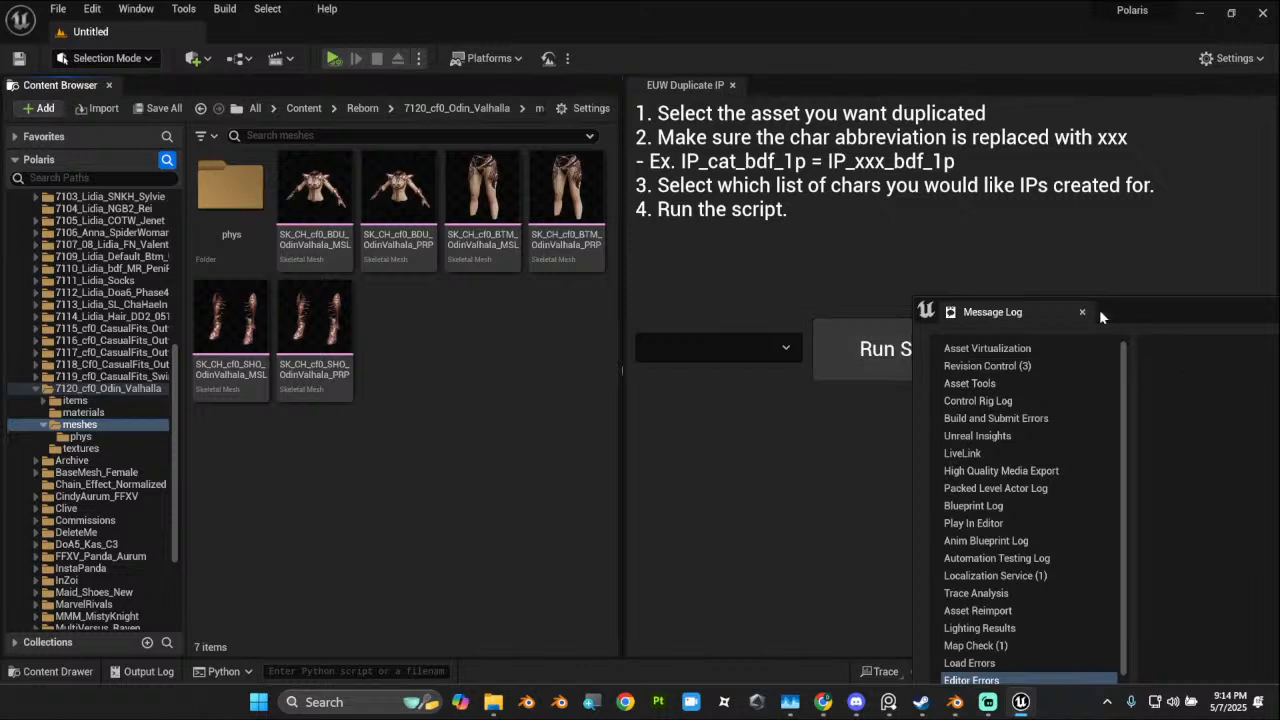
pyautogui.click(1081, 312)
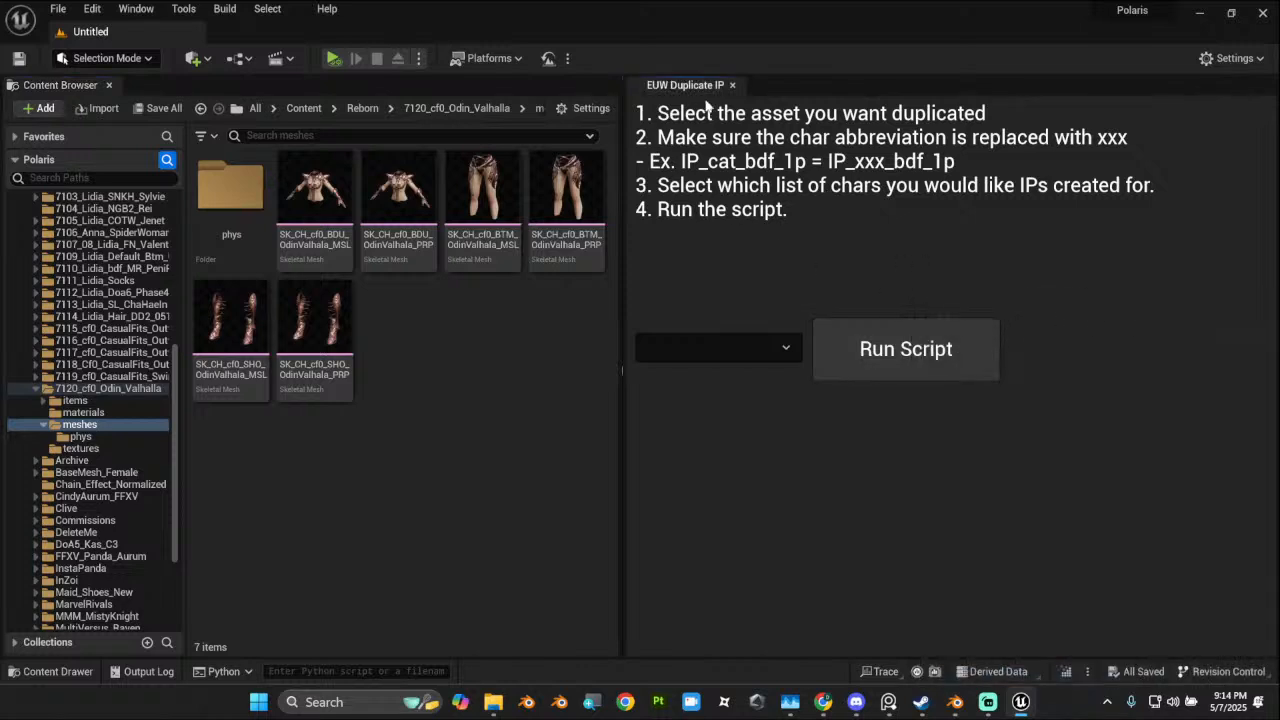
pyautogui.click(732, 86)
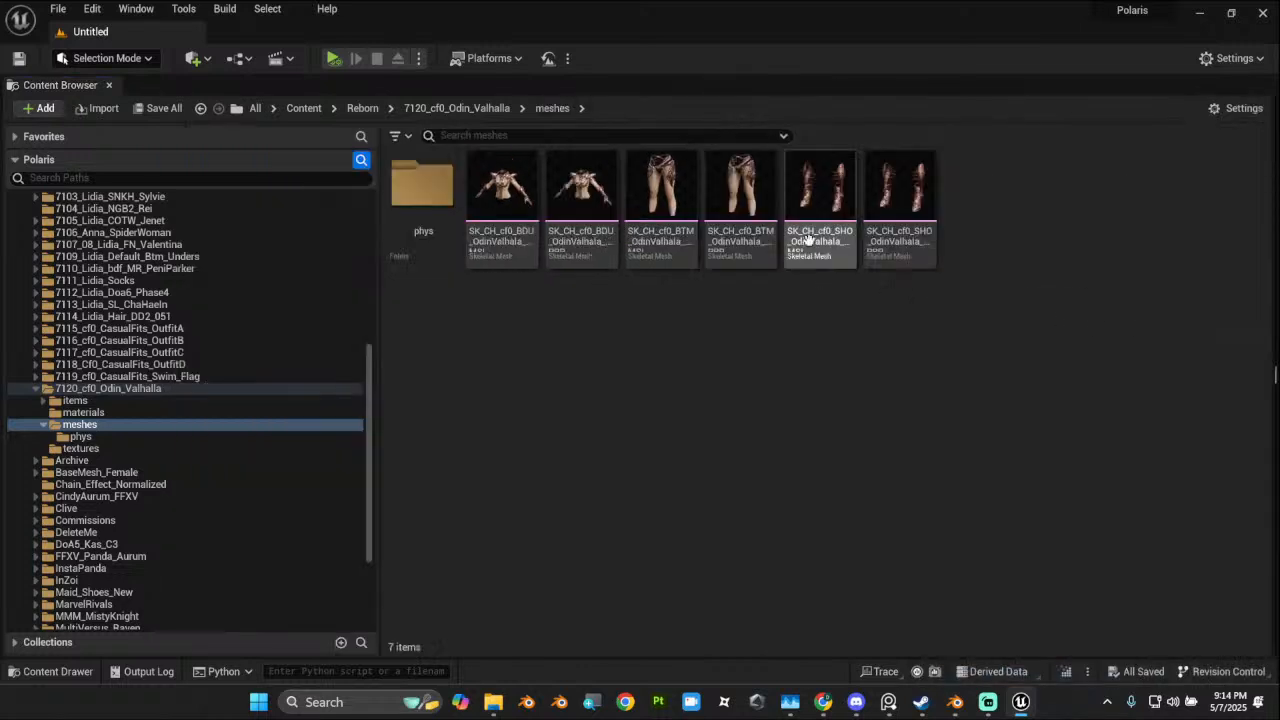
# Step: Open a second level viewport and dock it beside the Content Browser
pyautogui.click(137, 10)
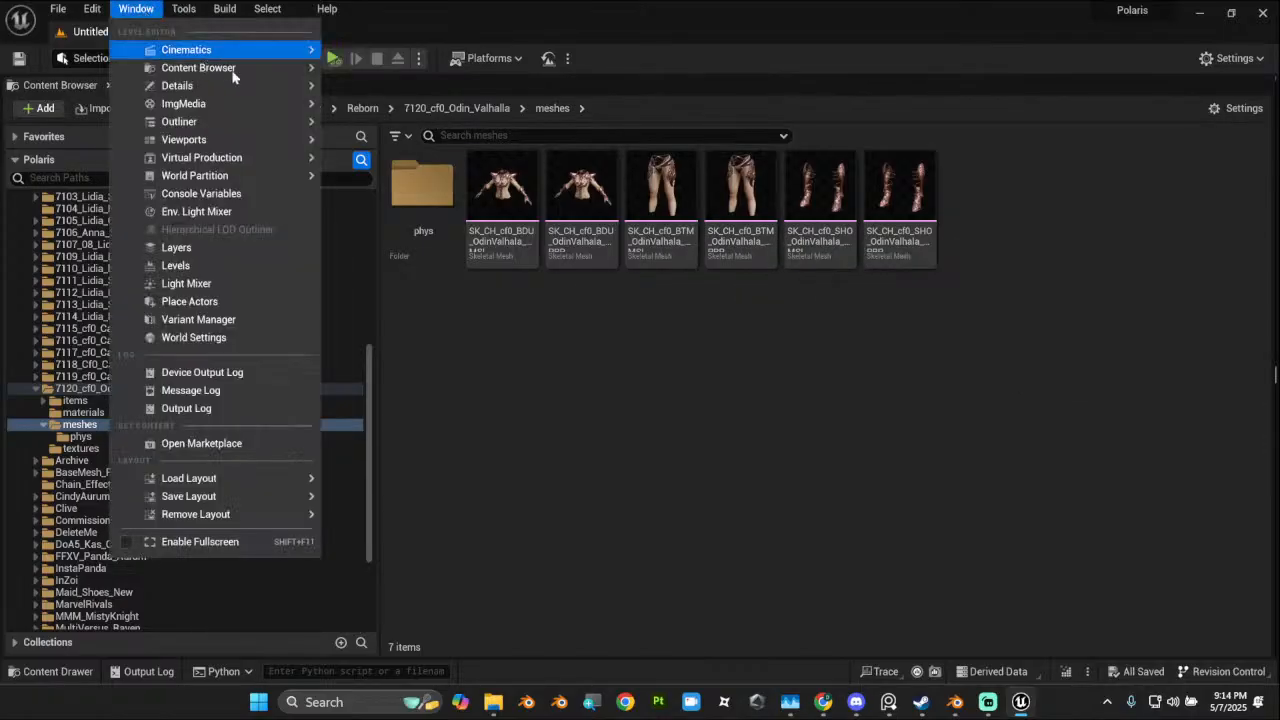
pyautogui.moveTo(238, 142)
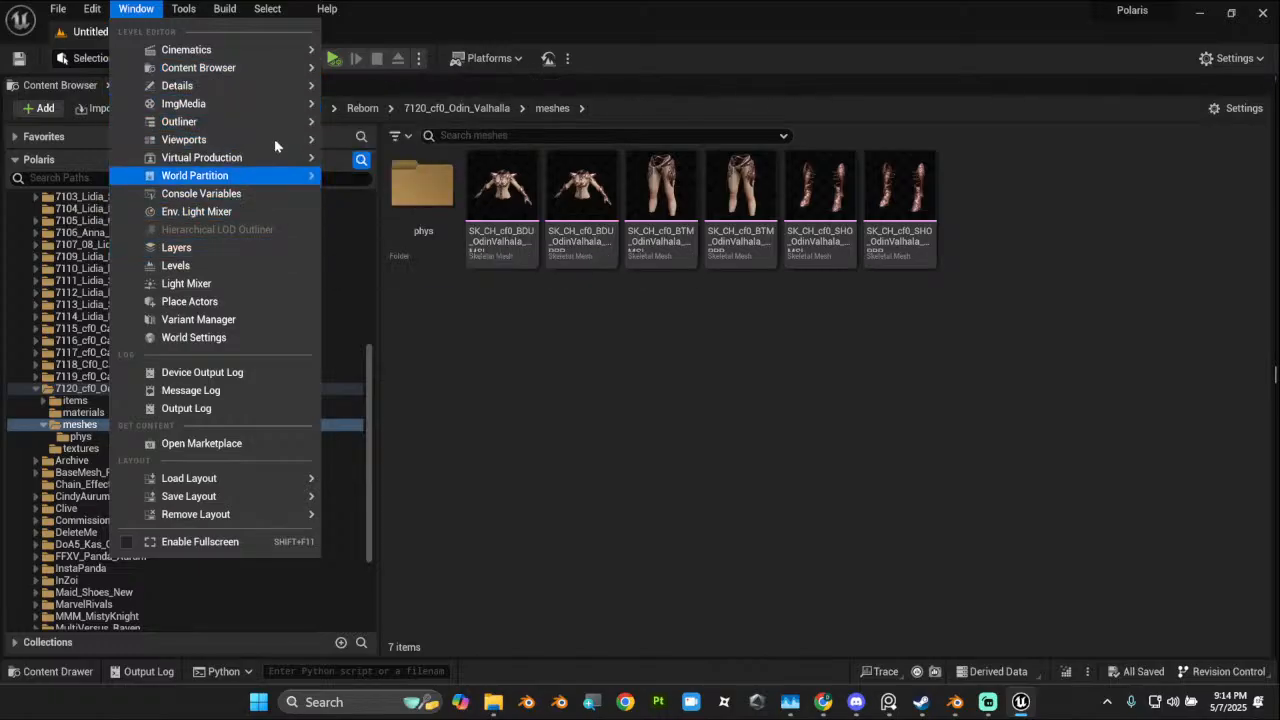
pyautogui.moveTo(277, 146)
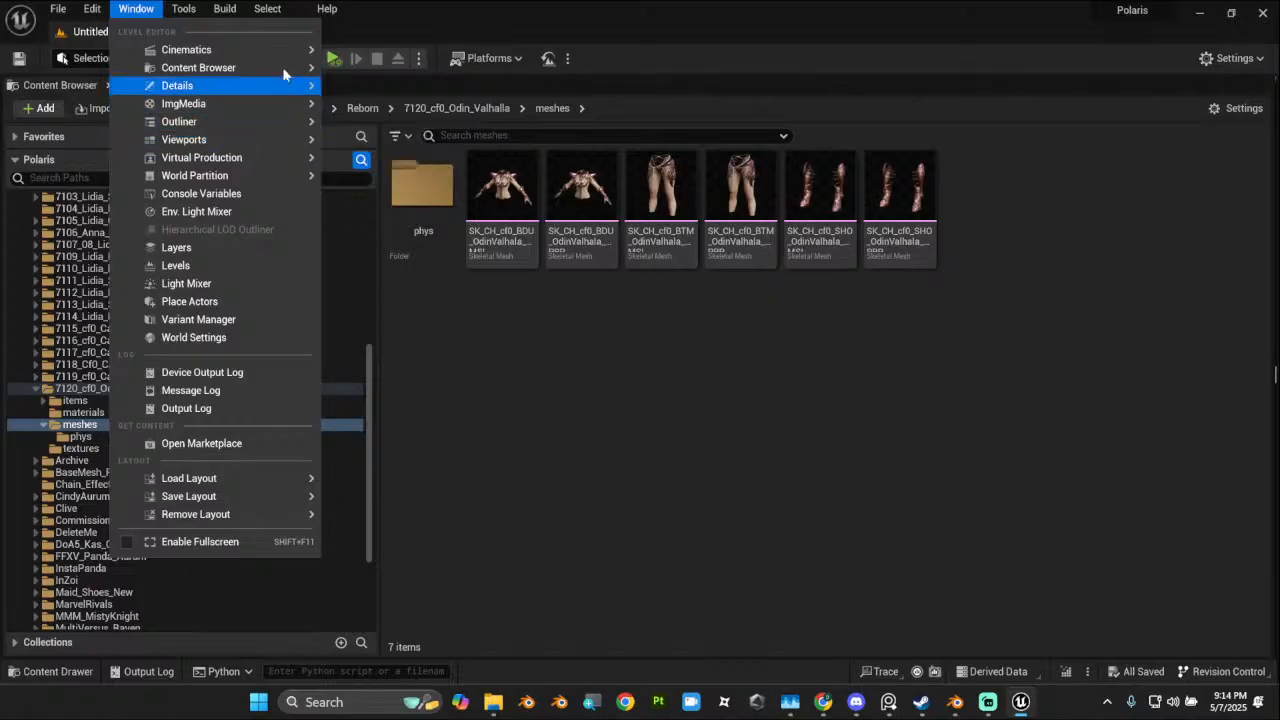
pyautogui.moveTo(285, 55)
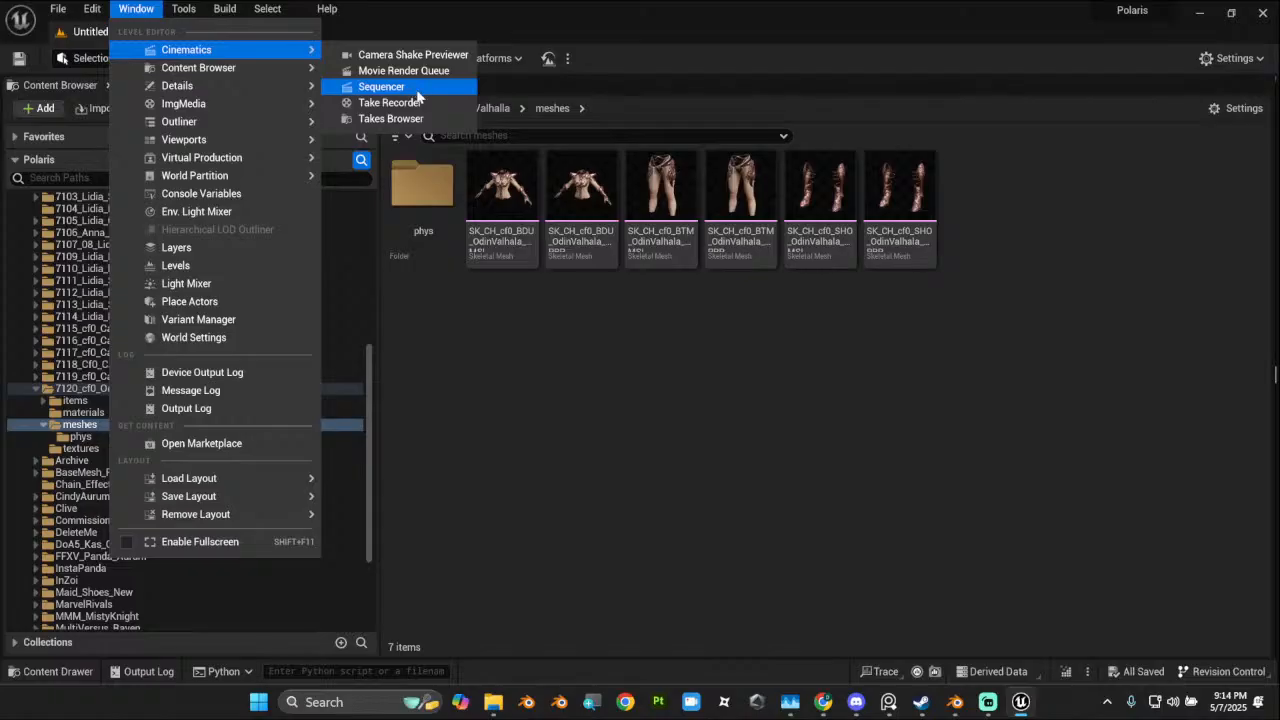
pyautogui.moveTo(288, 87)
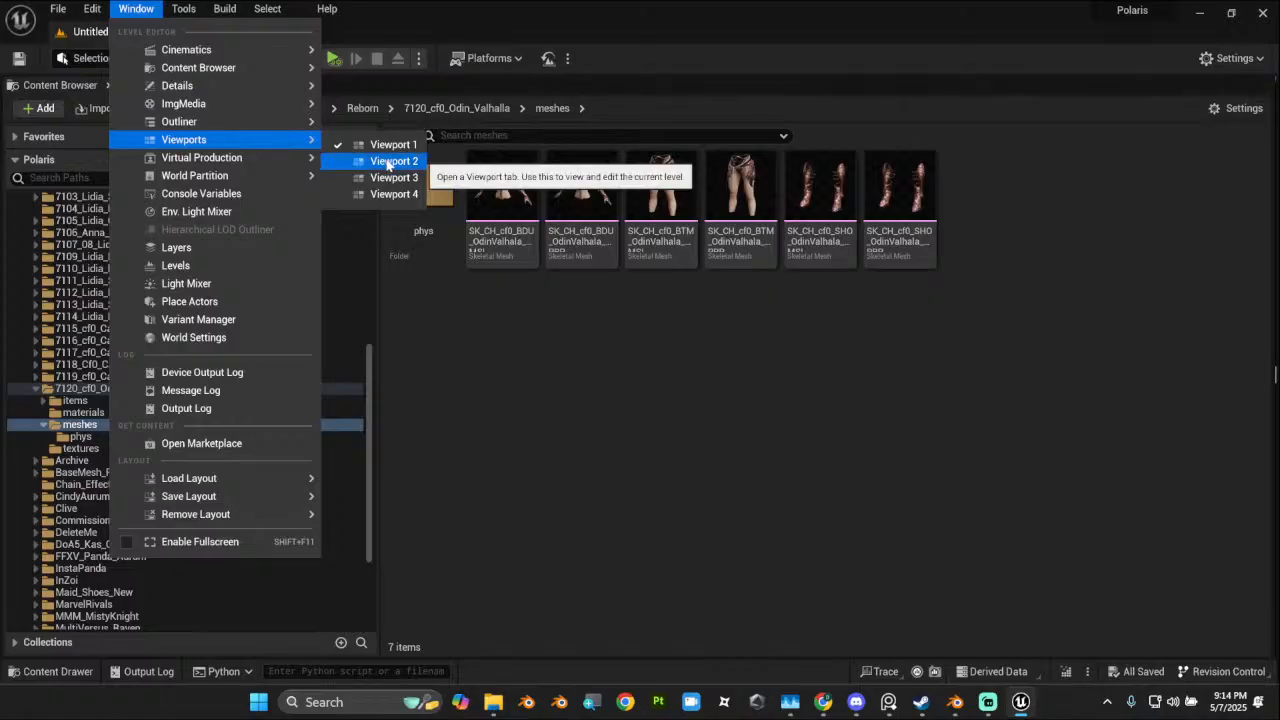
pyautogui.moveTo(278, 178)
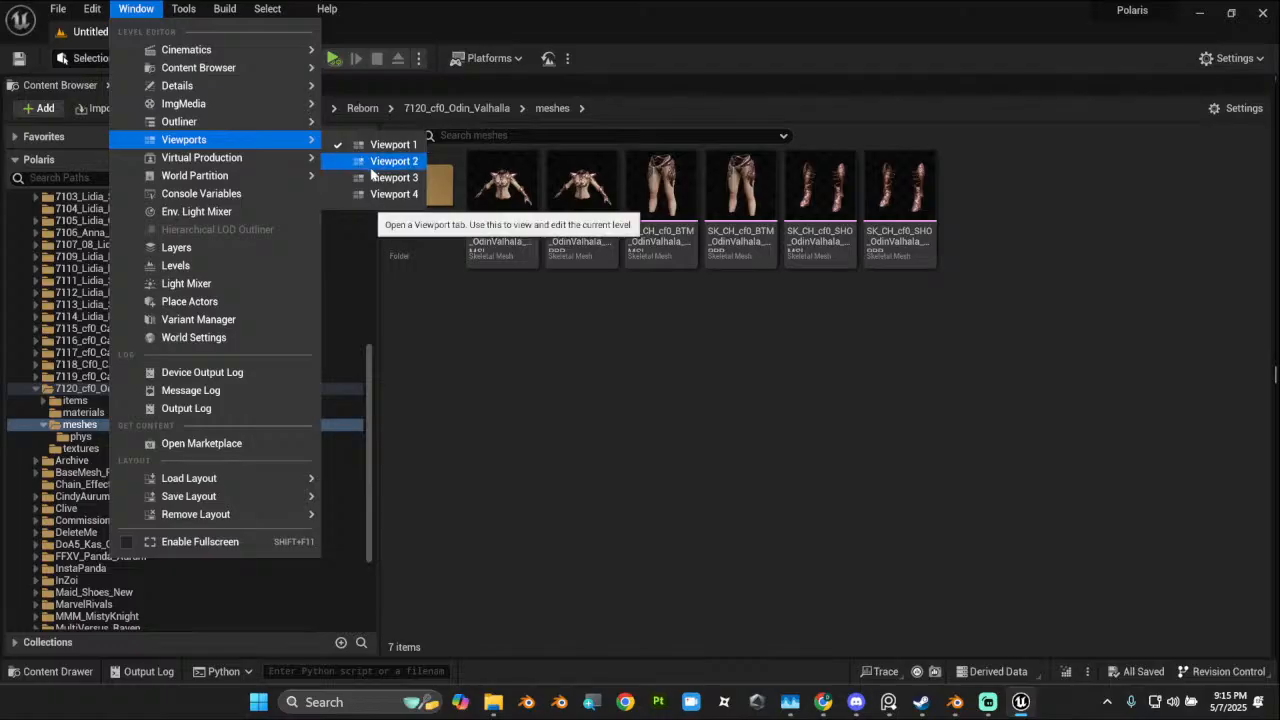
pyautogui.click(390, 161)
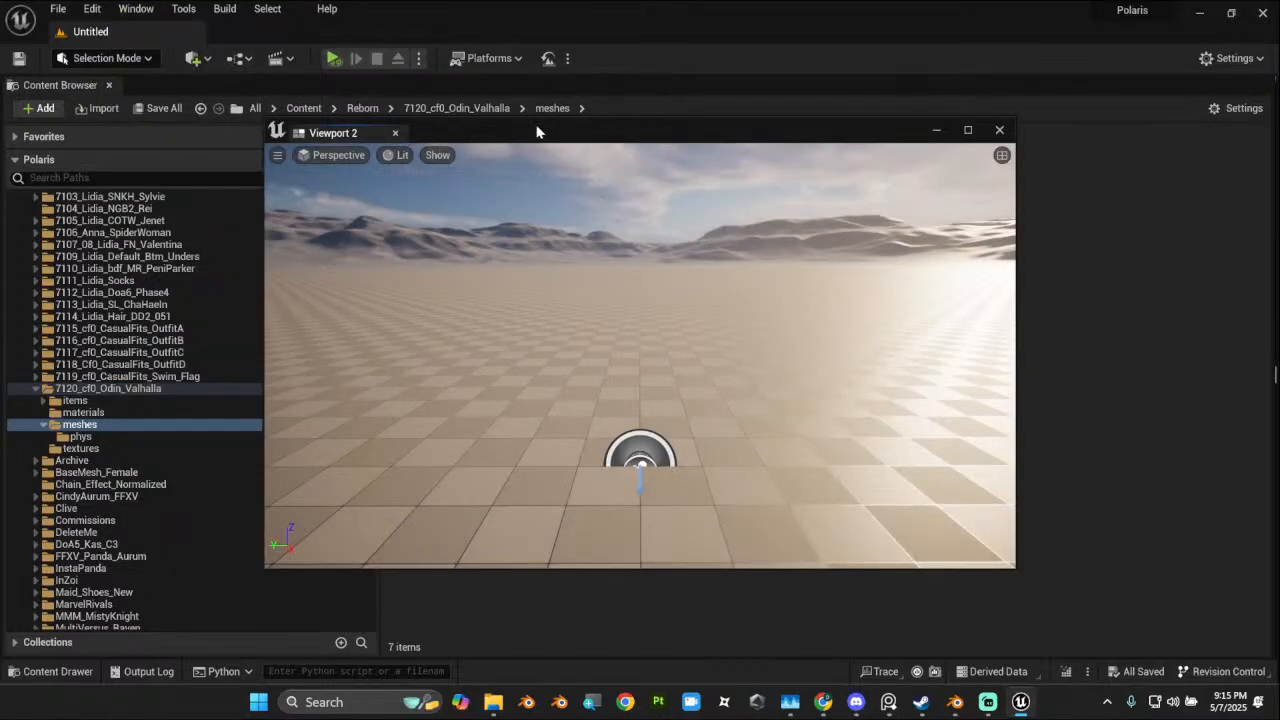
pyautogui.moveTo(575, 117); pyautogui.dragTo(684, 259)
pyautogui.moveTo(337, 277); pyautogui.dragTo(1272, 228)
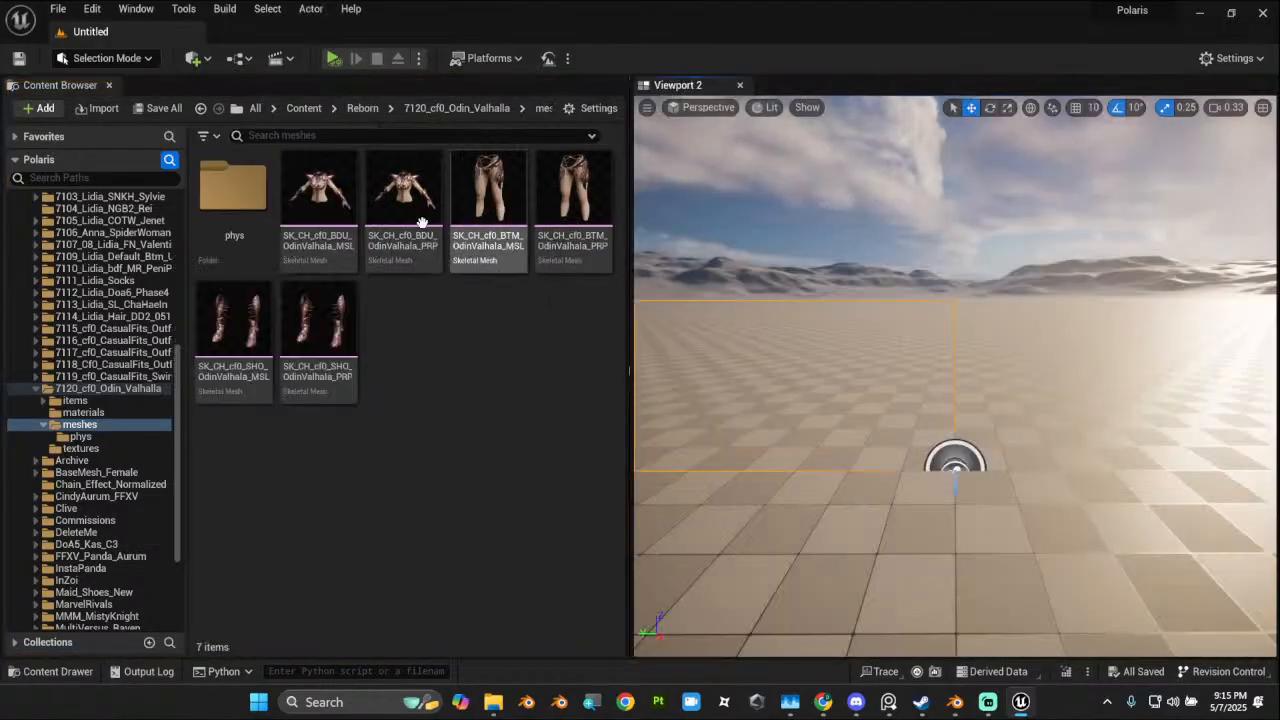
# Step: Place SK_CH_cf0_BDU_OdinValhalla_MSL in the level, and show a docked, widened Details panel for it
pyautogui.click(323, 192)
pyautogui.moveTo(325, 213); pyautogui.dragTo(903, 460)
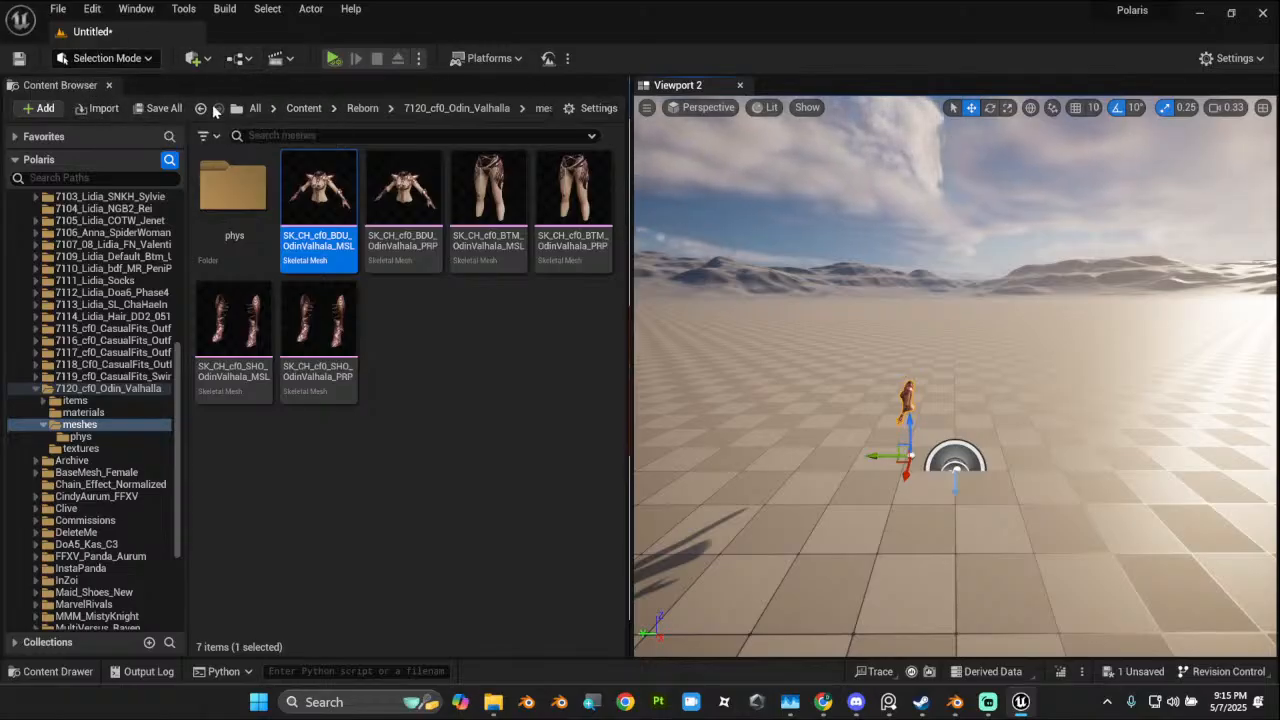
pyautogui.click(137, 9)
pyautogui.moveTo(230, 85)
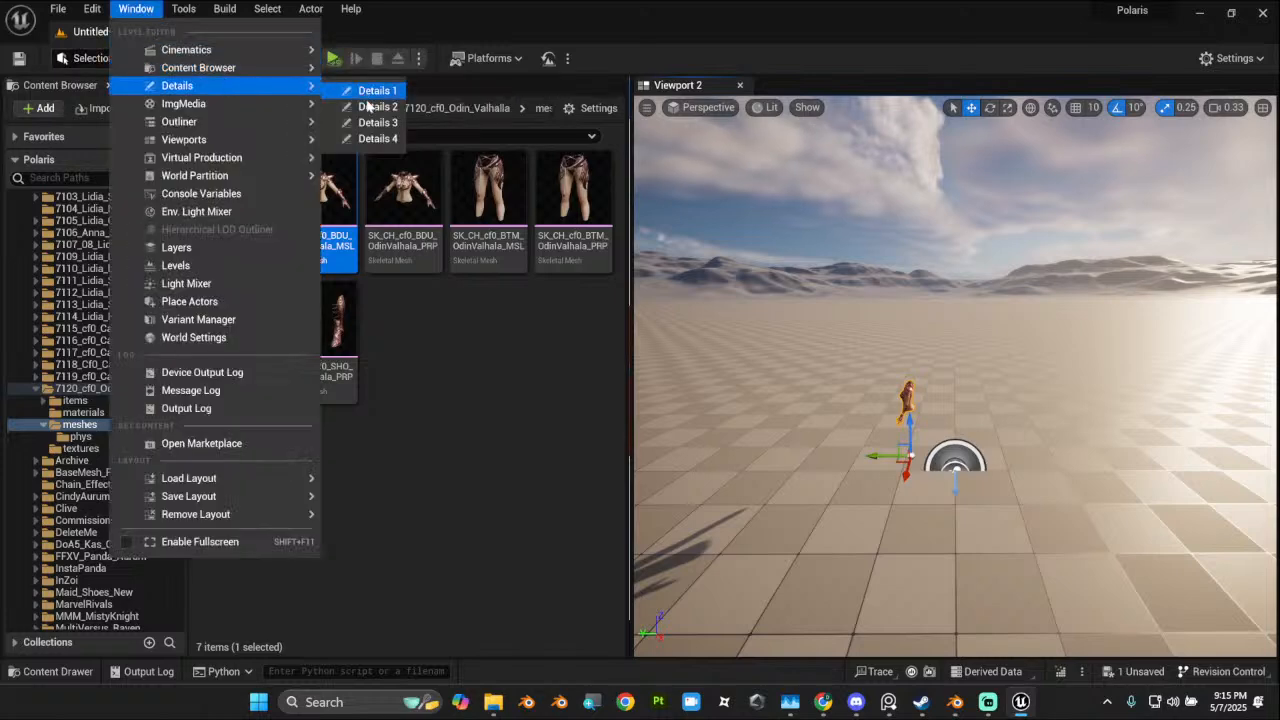
pyautogui.click(372, 91)
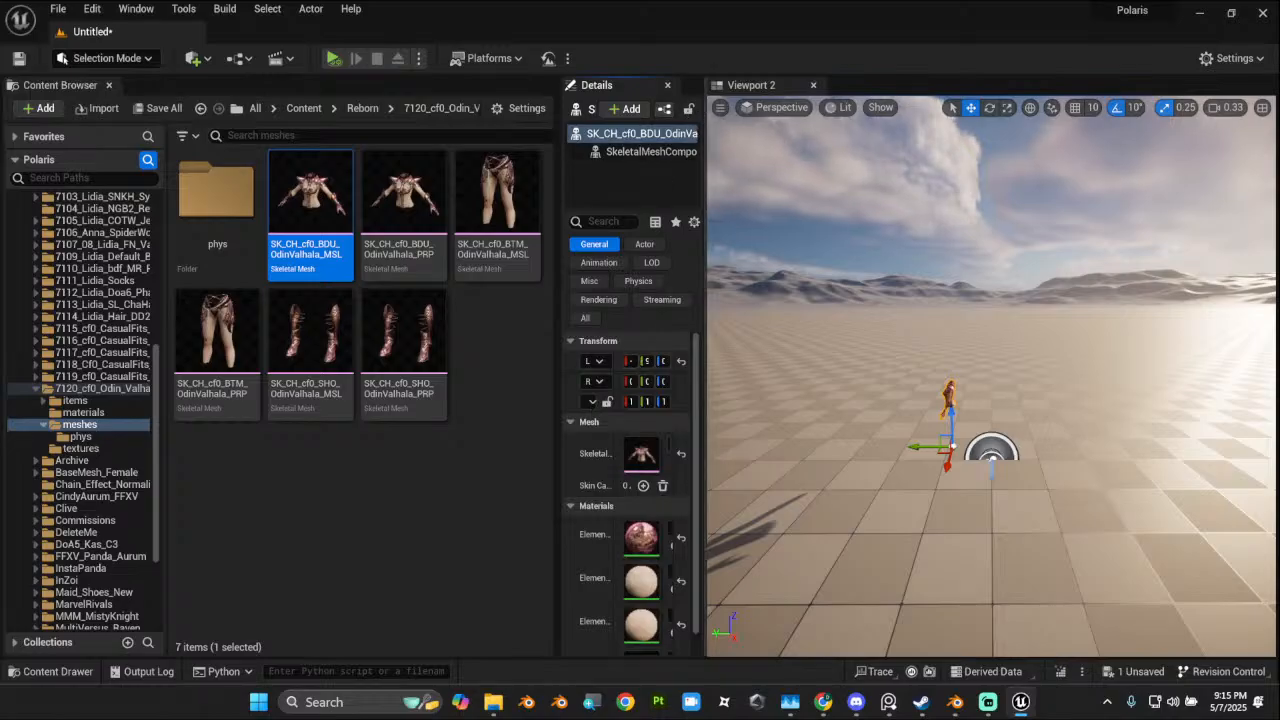
pyautogui.moveTo(704, 304); pyautogui.dragTo(797, 305)
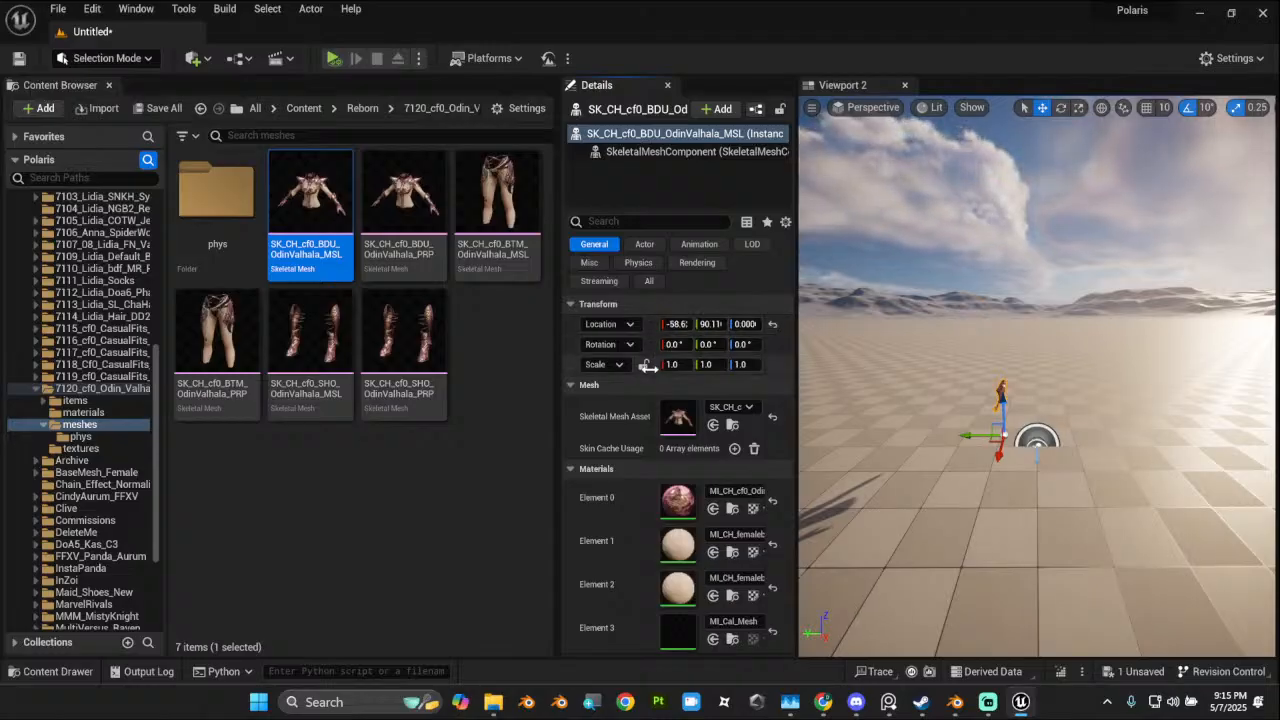
# Step: Set the placed torso mesh's location to 0, 0, 0
pyautogui.rightClick(649, 323)
pyautogui.click(646, 330)
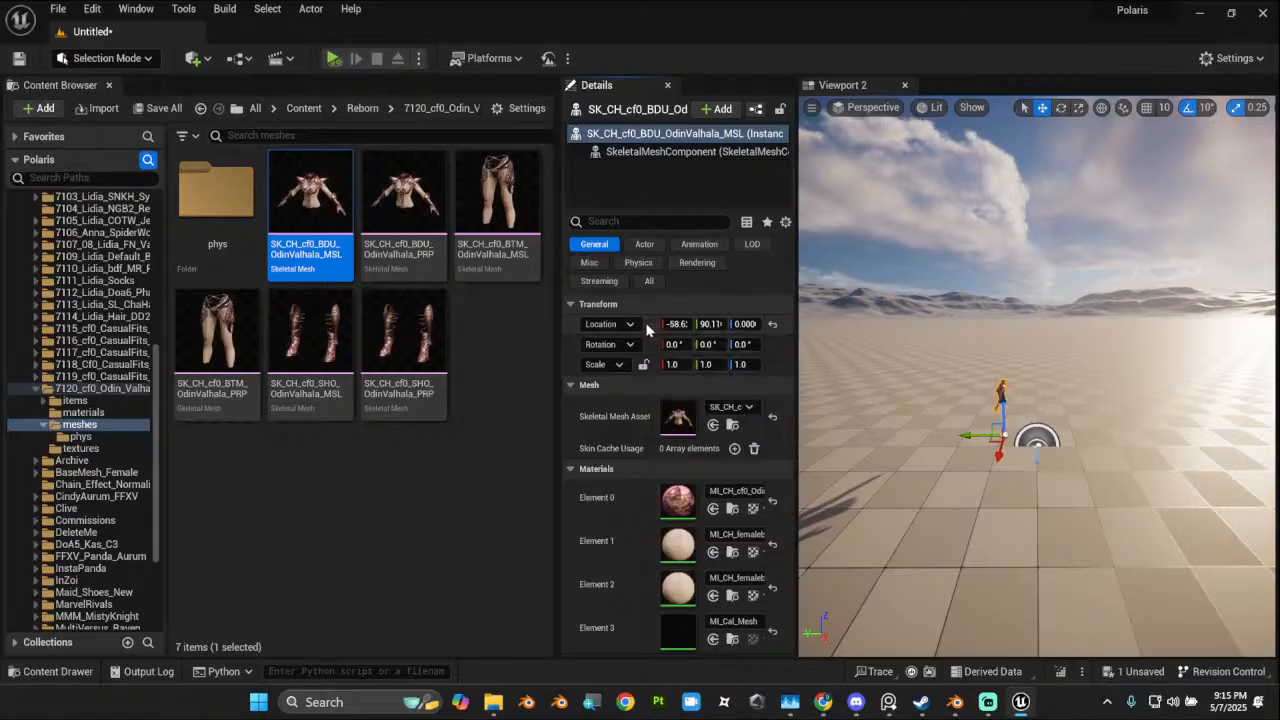
pyautogui.click(683, 325)
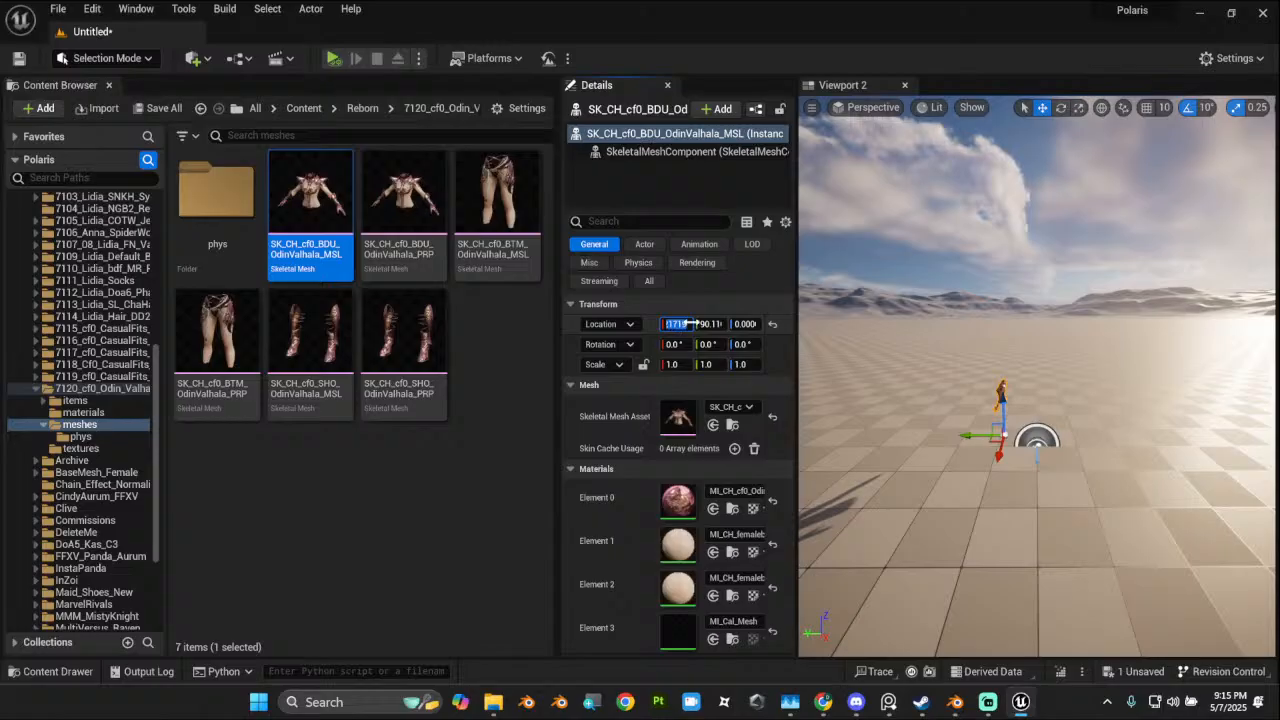
pyautogui.write('0')
pyautogui.press('Tab')
pyautogui.write('0')
pyautogui.press('Tab')
pyautogui.write('0')
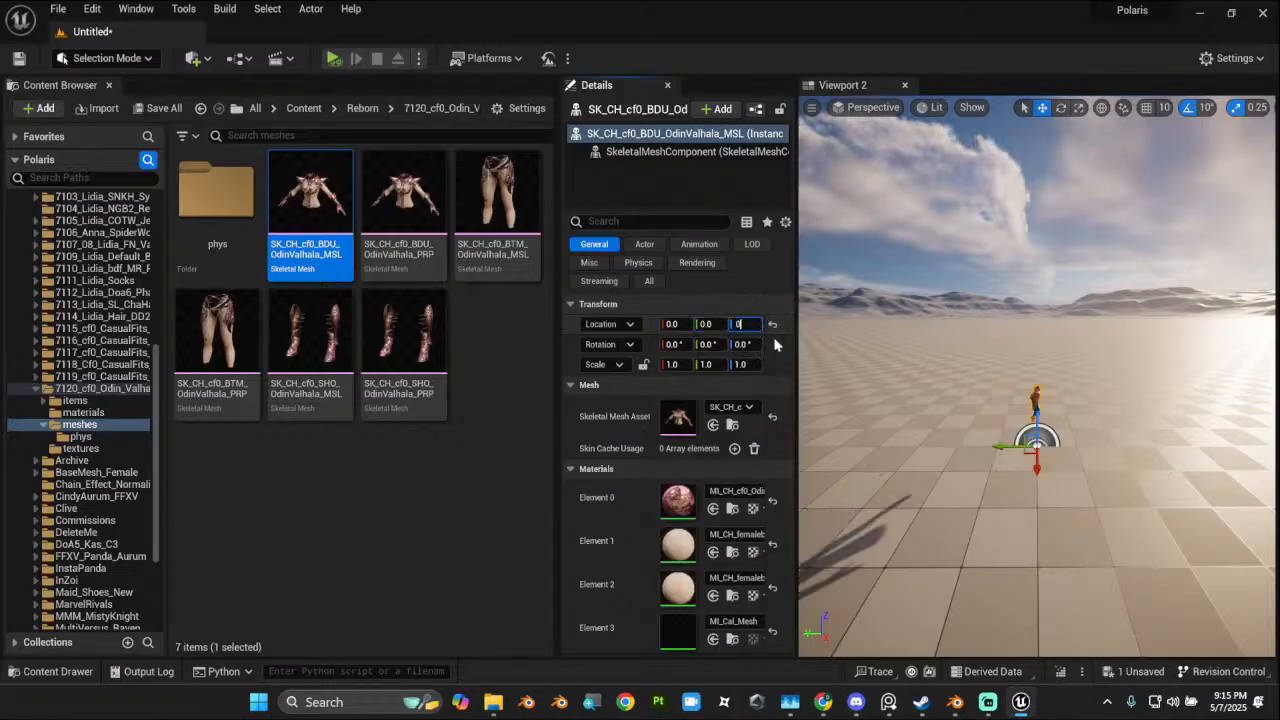
pyautogui.click(729, 407)
# Step: Examine the placed torso mesh up close from its front side in the level viewport
pyautogui.rightClick(995, 482)
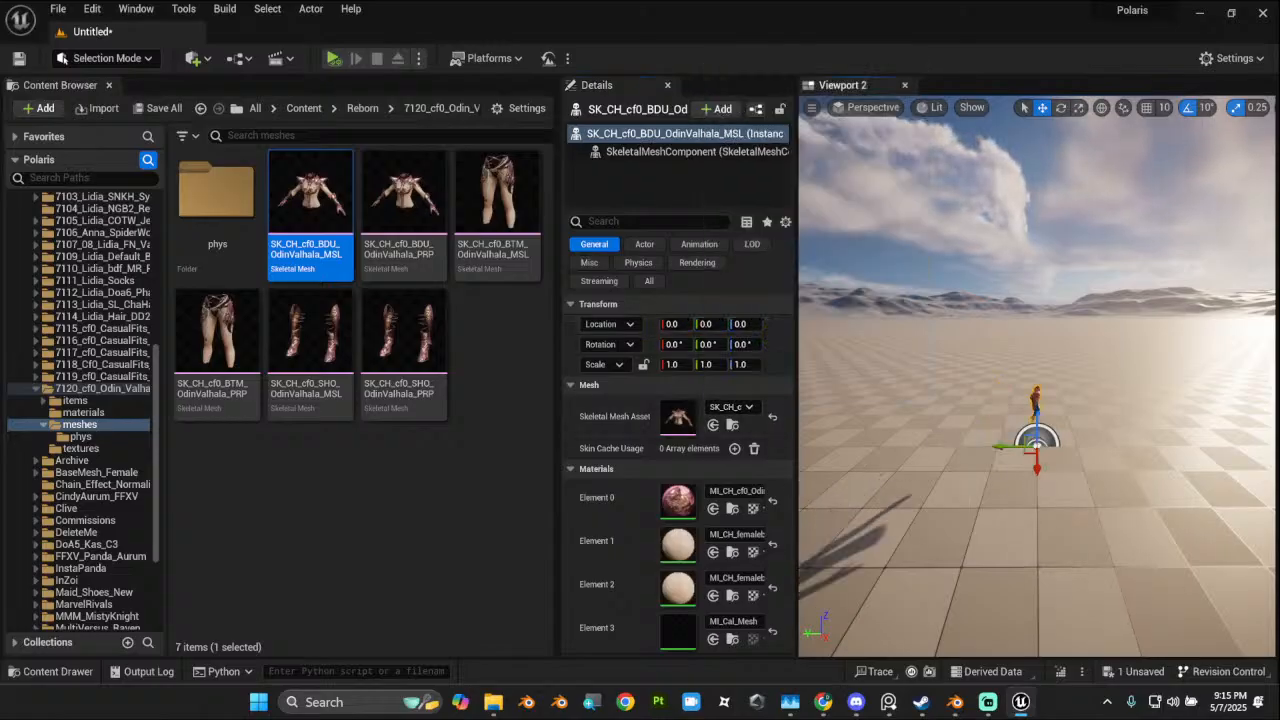
pyautogui.click(998, 473)
pyautogui.scroll(5, 1026, 480)
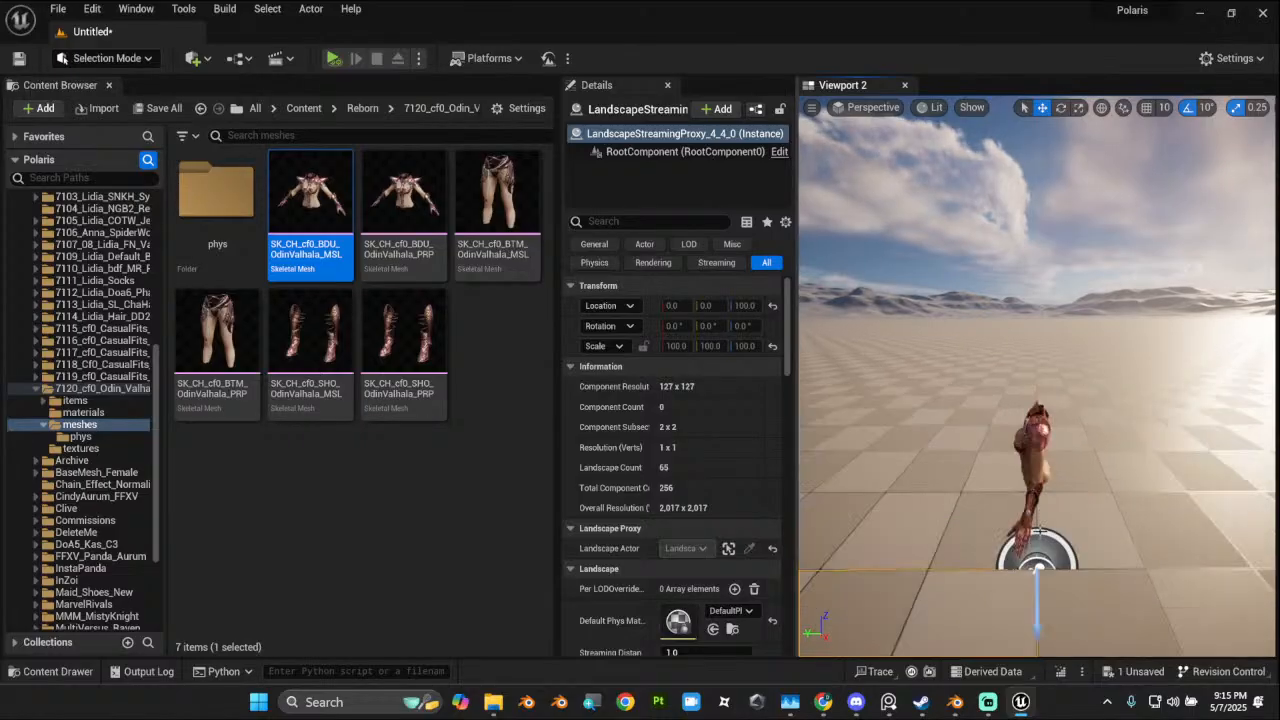
pyautogui.press('a')
pyautogui.moveTo(1039, 530); pyautogui.dragTo(1150, 515, button='right')
pyautogui.press('s')
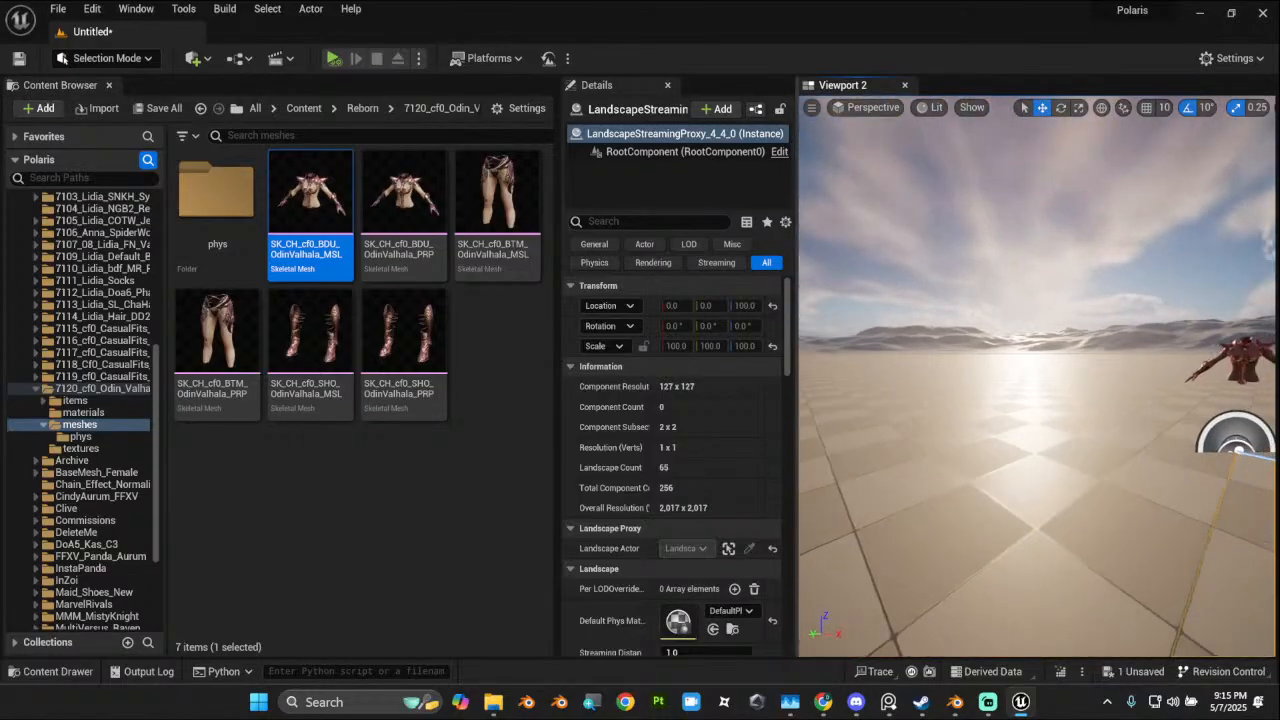
pyautogui.press('d')
pyautogui.press('e')
pyautogui.press('w')
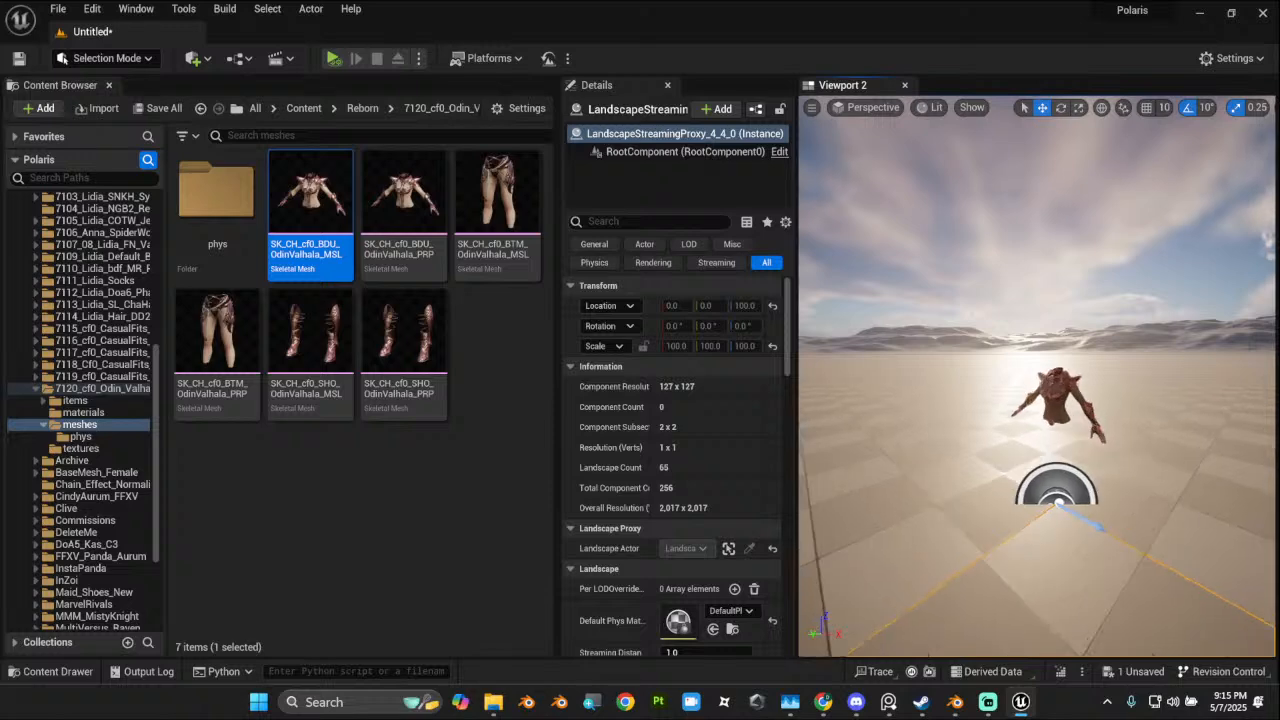
pyautogui.press('w')
pyautogui.press('a')
pyautogui.moveTo(1020, 533); pyautogui.dragTo(1048, 533, button='right')
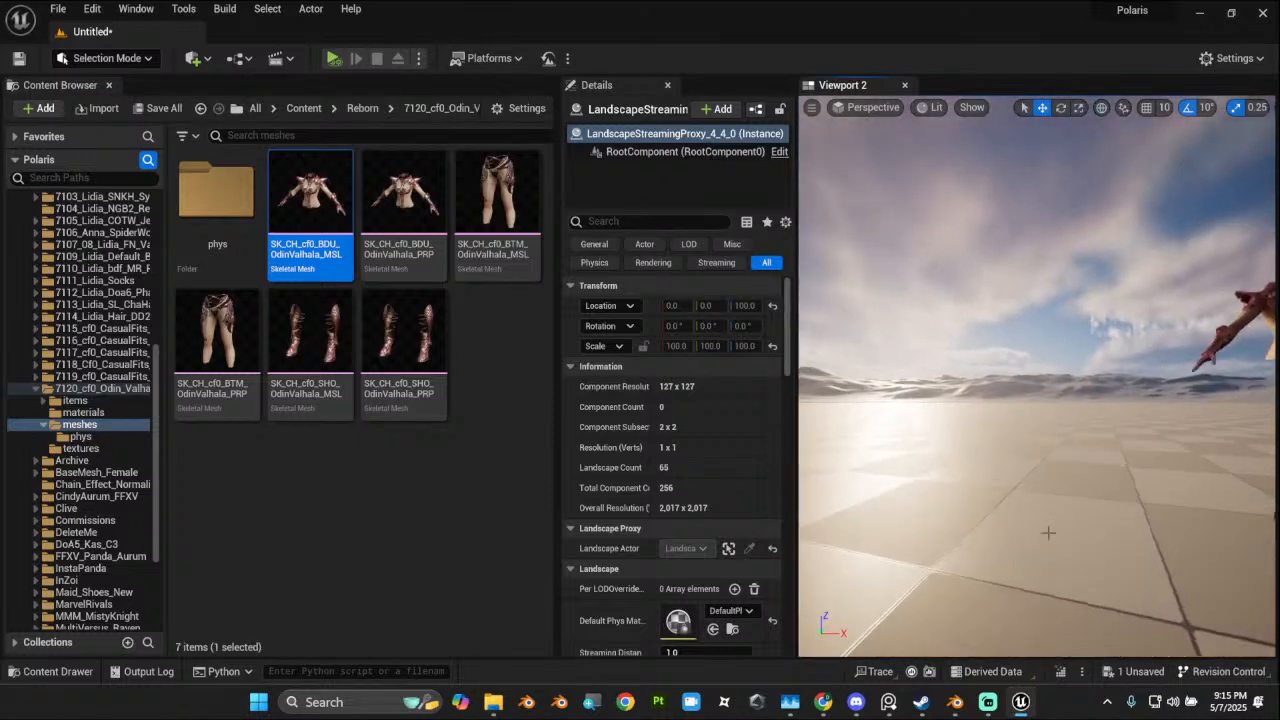
pyautogui.press('d')
pyautogui.press('q')
pyautogui.press('e')
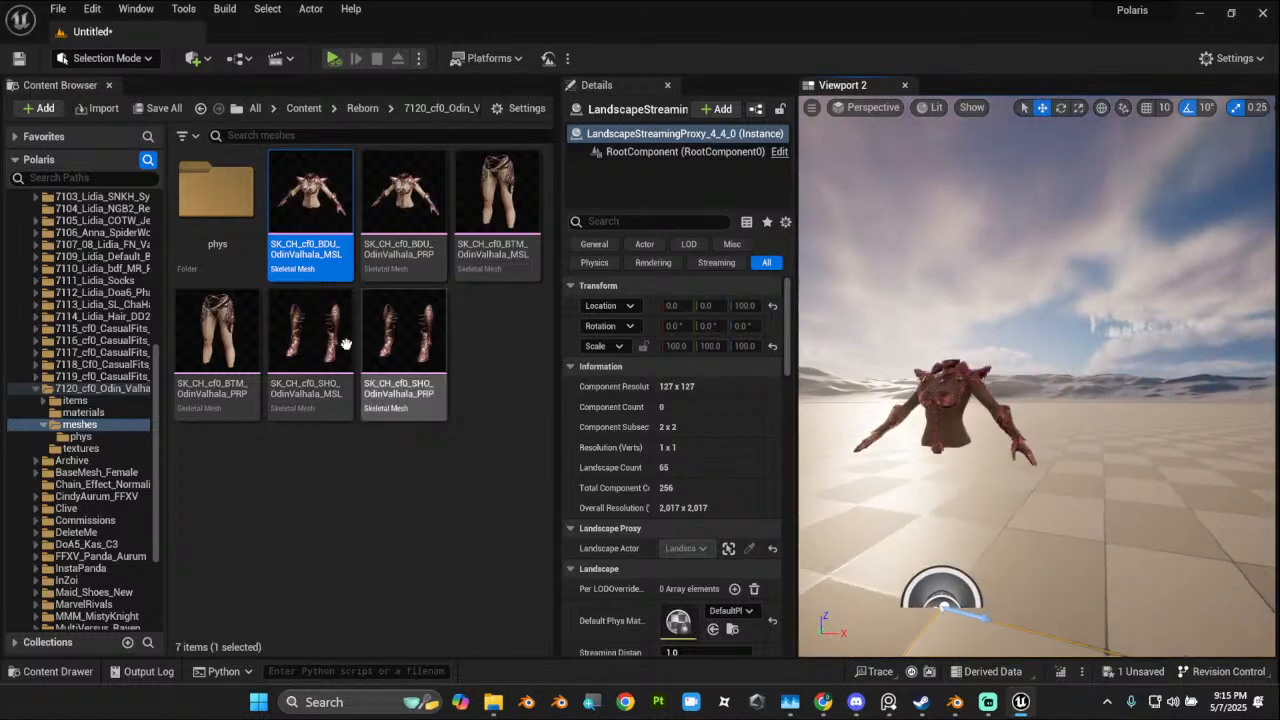
# Step: Place the cape transfer skeletal mesh from the phys folder in the level and set its location to 0, 0, 0
pyautogui.doubleClick(216, 195)
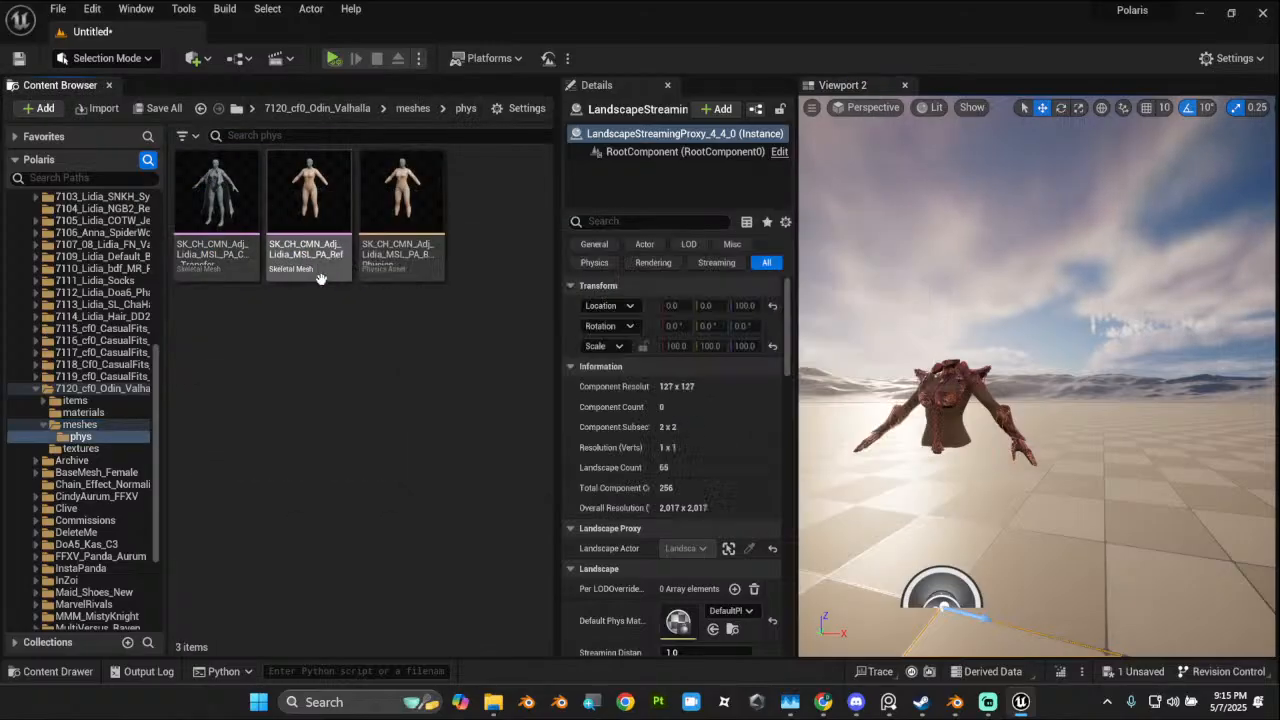
pyautogui.moveTo(215, 219); pyautogui.dragTo(1000, 605)
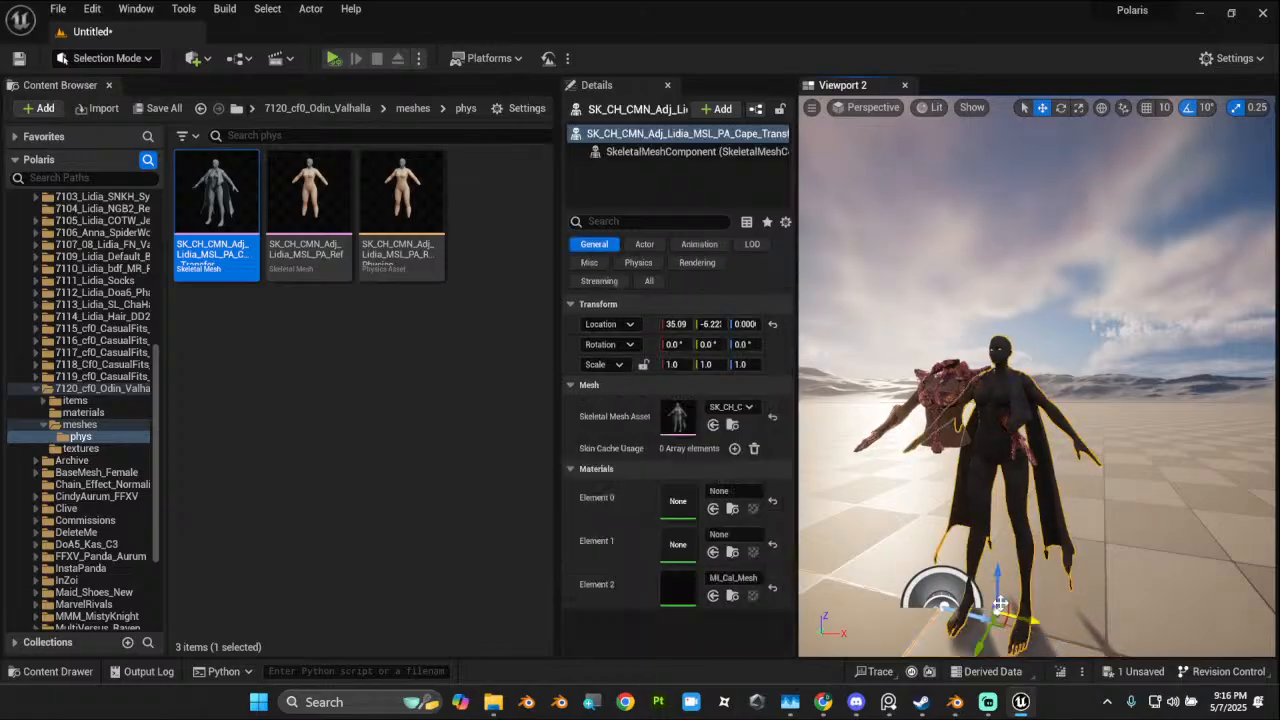
pyautogui.click(676, 323)
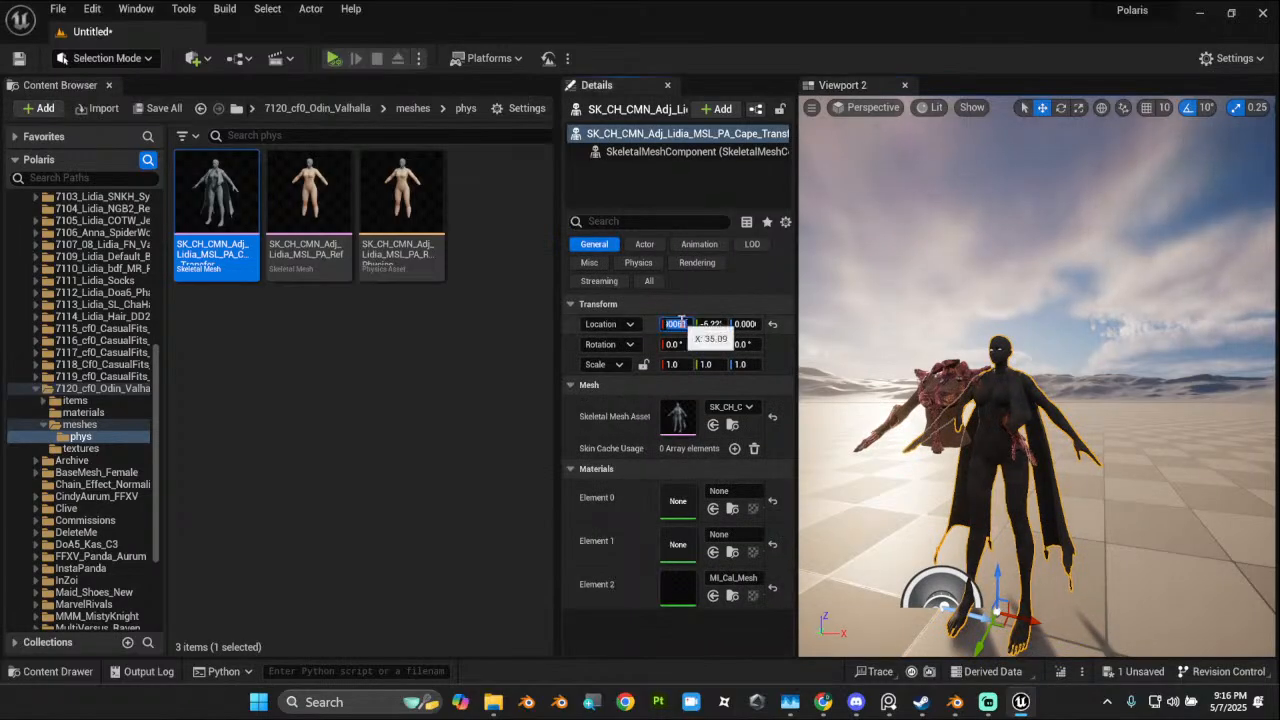
pyautogui.write('0')
pyautogui.press('Tab')
pyautogui.write('0')
pyautogui.press('Tab')
pyautogui.write('0')
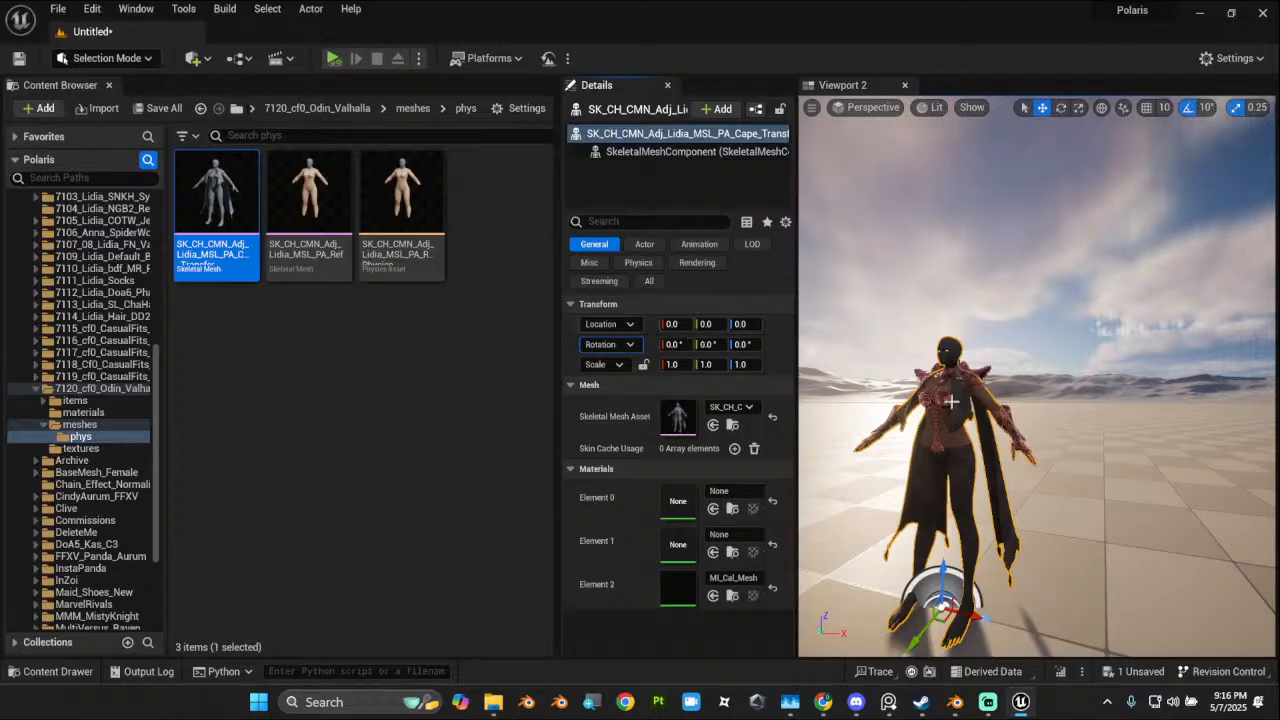
# Step: Examine how the caped body's arms and shoulders line up with the overlapping torso mesh
pyautogui.press('a')
pyautogui.moveTo(960, 452); pyautogui.dragTo(1004, 490, button='right')
pyautogui.press('w')
pyautogui.press('w')
pyautogui.press('s')
pyautogui.press('w')
pyautogui.press('s')
pyautogui.press('s')
pyautogui.press('e')
pyautogui.press('q')
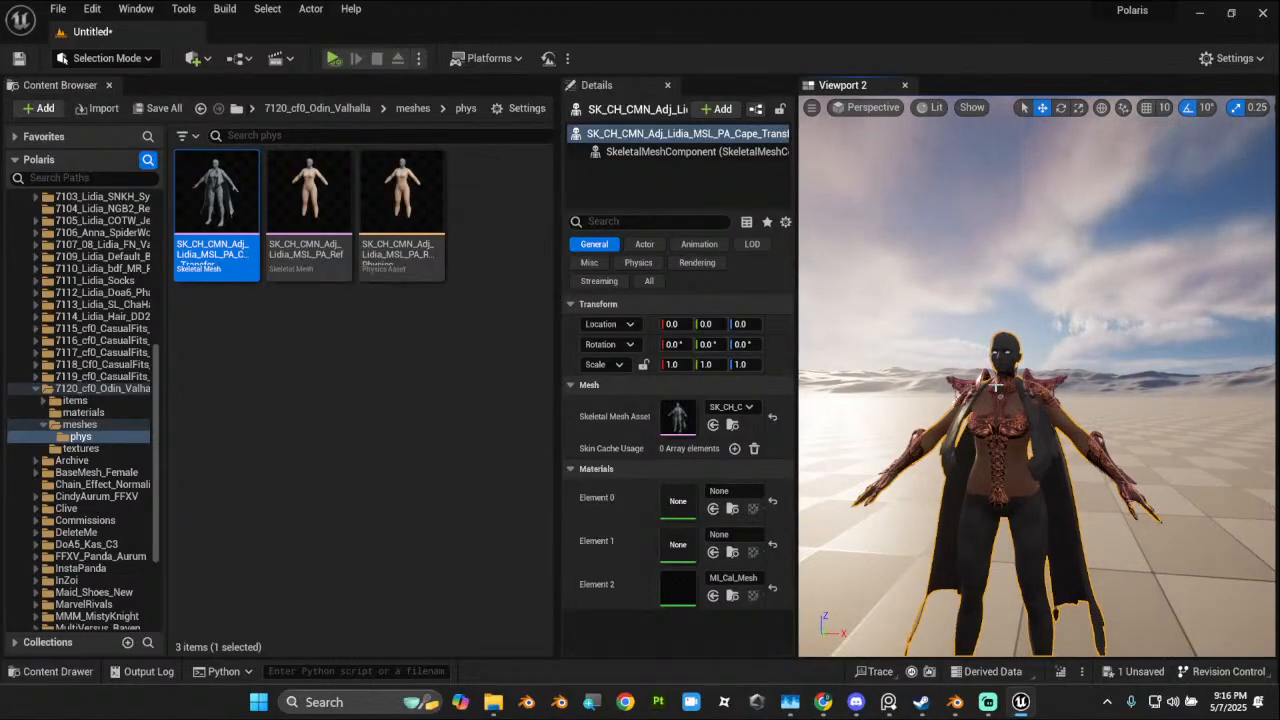
# Step: Delete the torso mesh and the caped body mesh from the level
pyautogui.click(1006, 419)
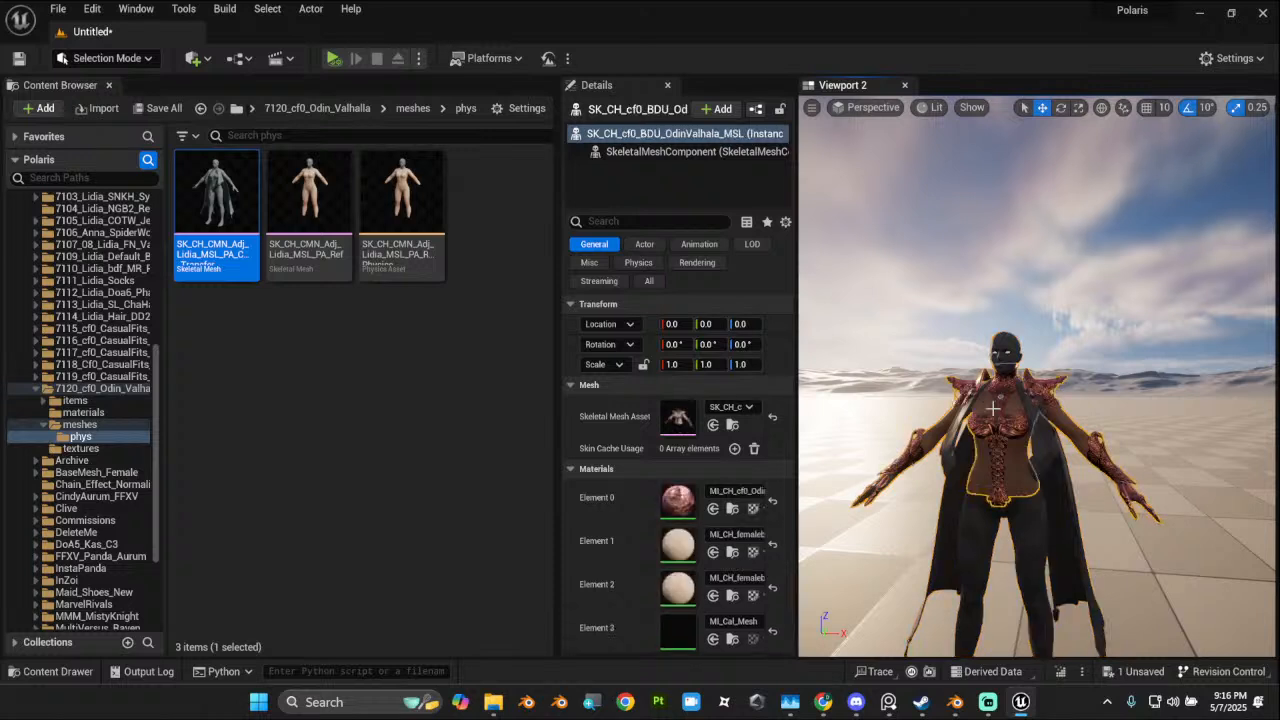
pyautogui.press('Delete')
pyautogui.click(1003, 425)
pyautogui.press('Delete')
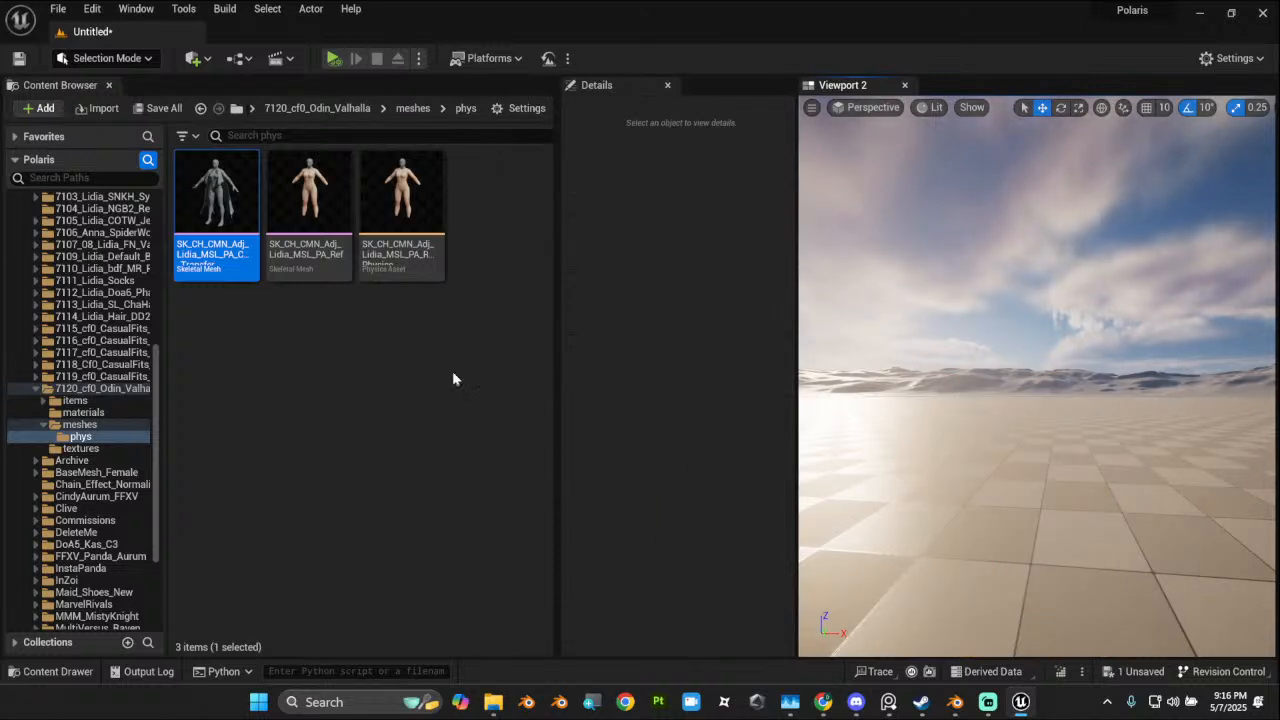
# Step: Switch to Blender and shrink the asset browser to give the 3D view more height, framing the whole caped body
pyautogui.click(957, 703)
pyautogui.moveTo(644, 419); pyautogui.dragTo(657, 607)
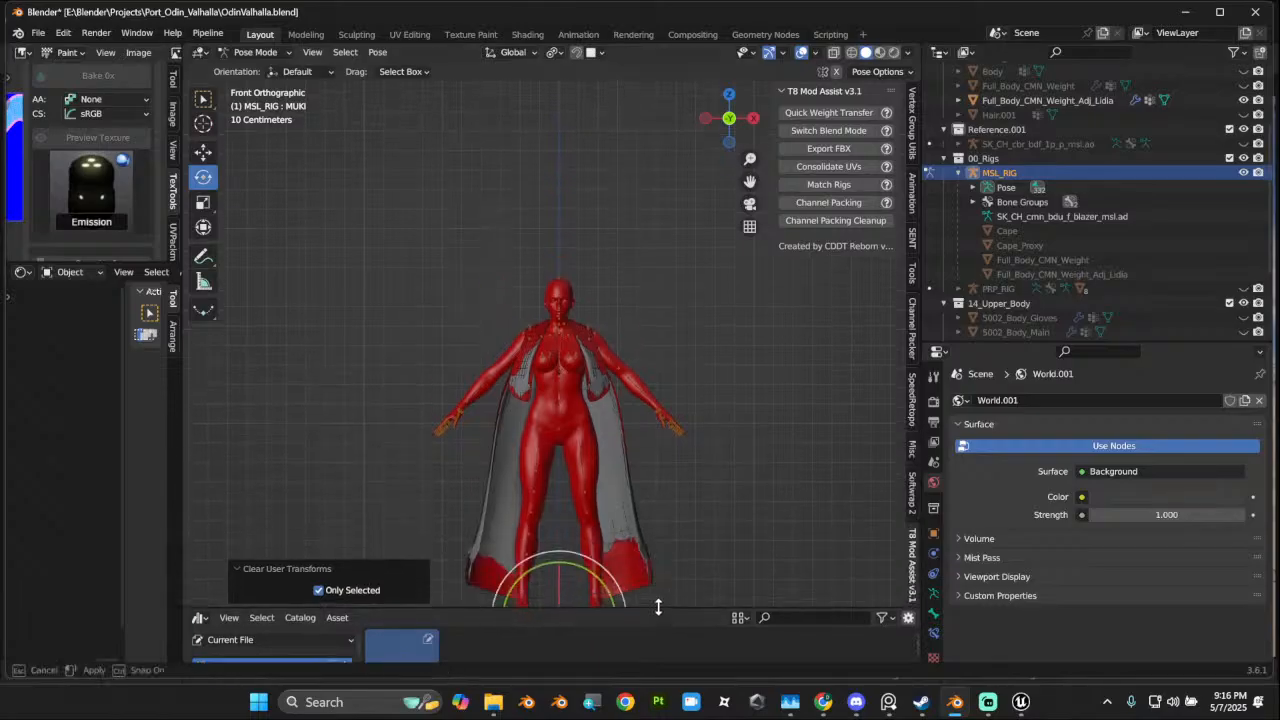
pyautogui.scroll(2, 702, 409)
pyautogui.moveTo(749, 182); pyautogui.dragTo(608, 320)
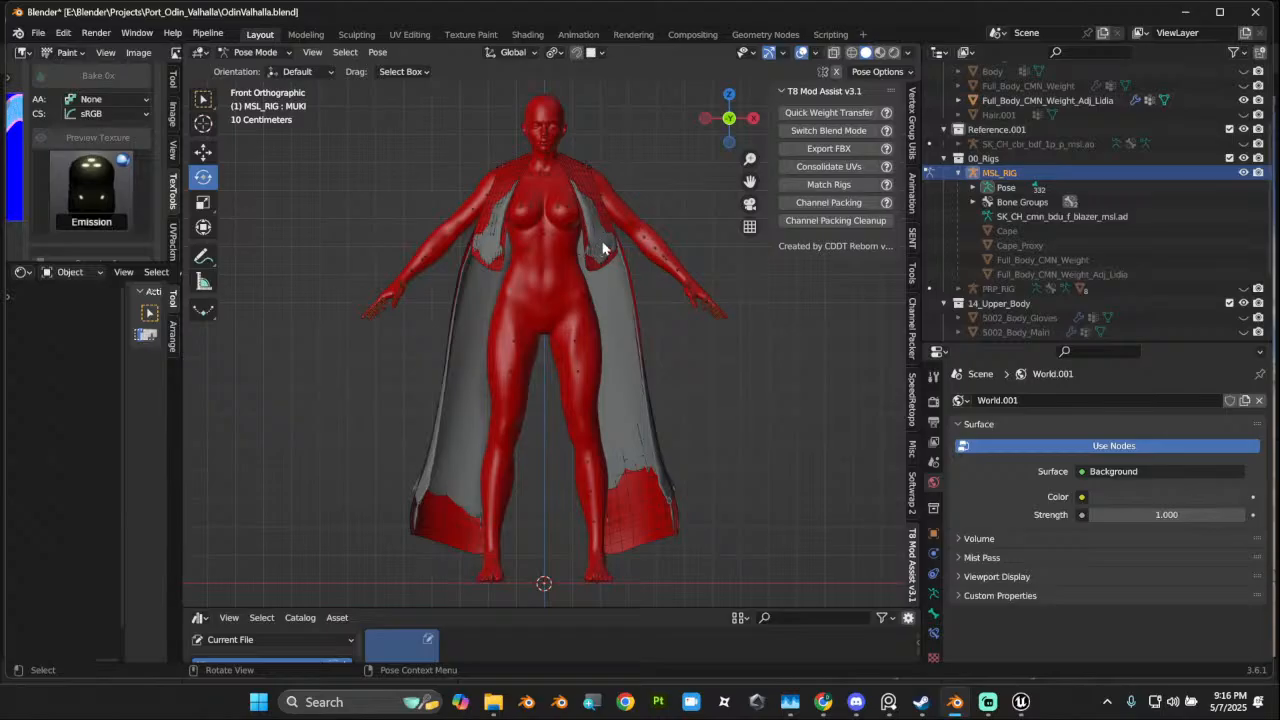
# Step: Take MSL_RIG out of Pose Mode and put it in Object Mode
pyautogui.click(603, 196)
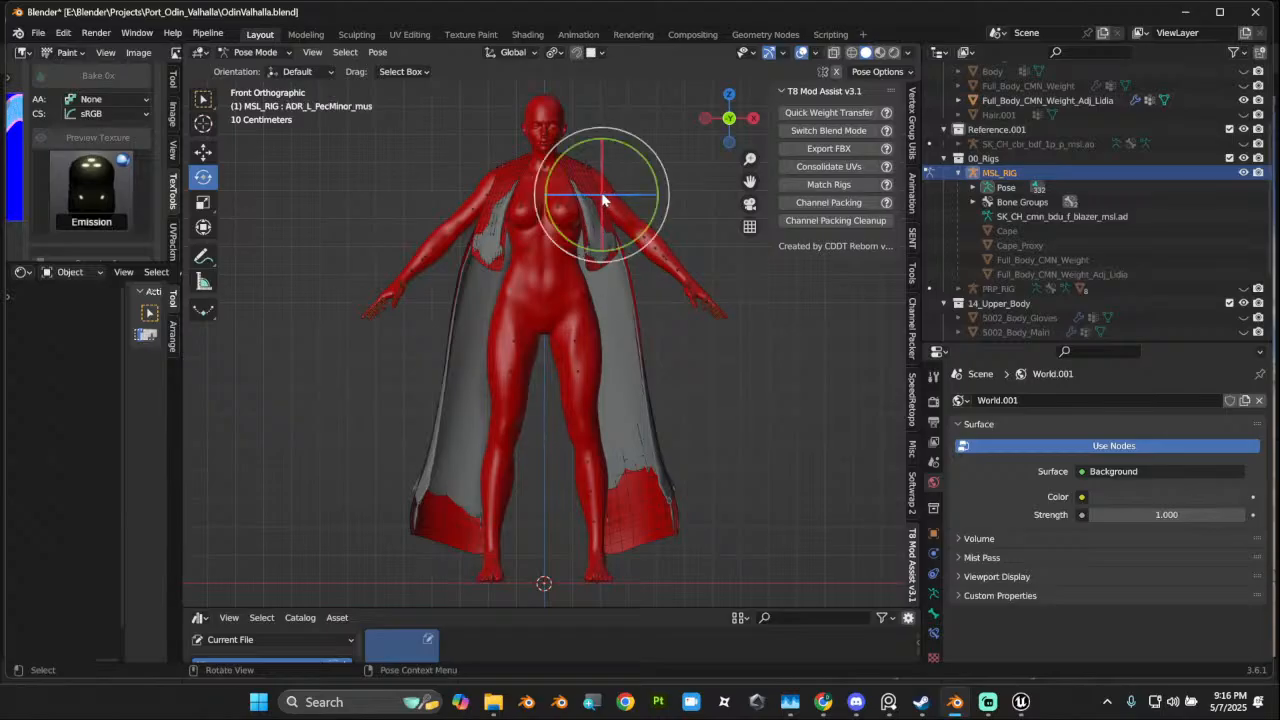
pyautogui.click(256, 52)
pyautogui.click(262, 68)
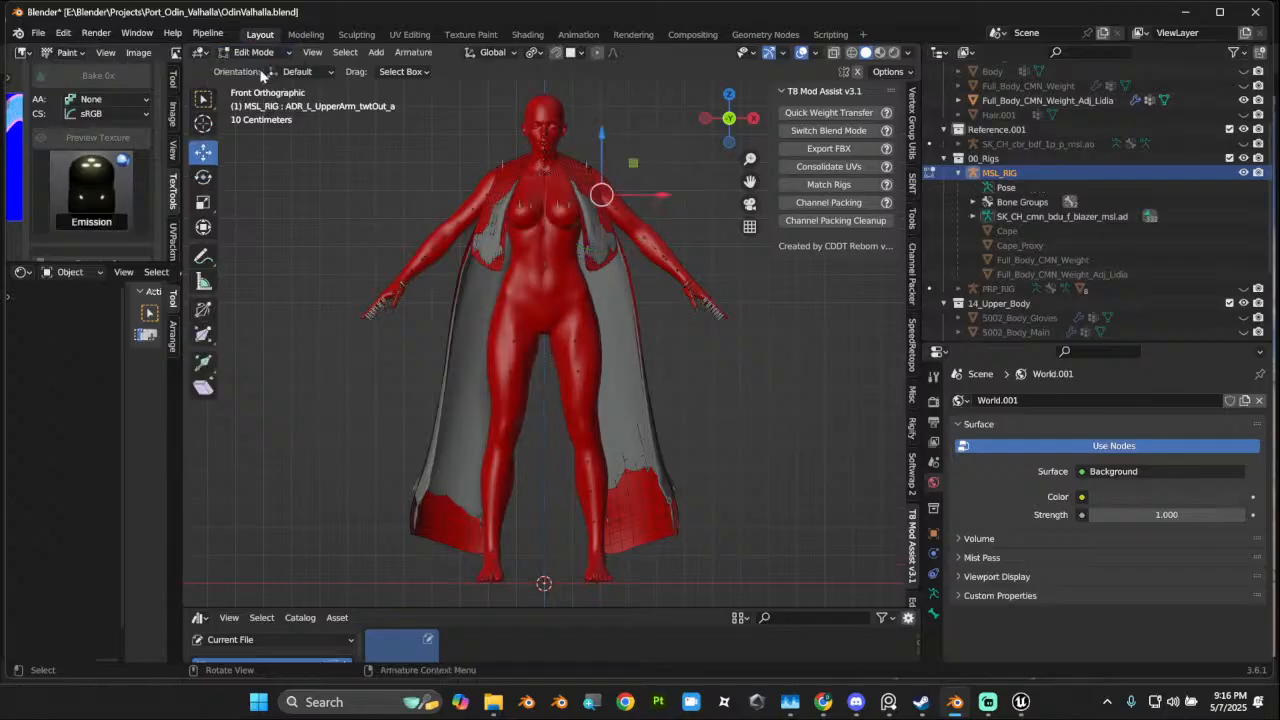
pyautogui.click(258, 52)
pyautogui.click(262, 66)
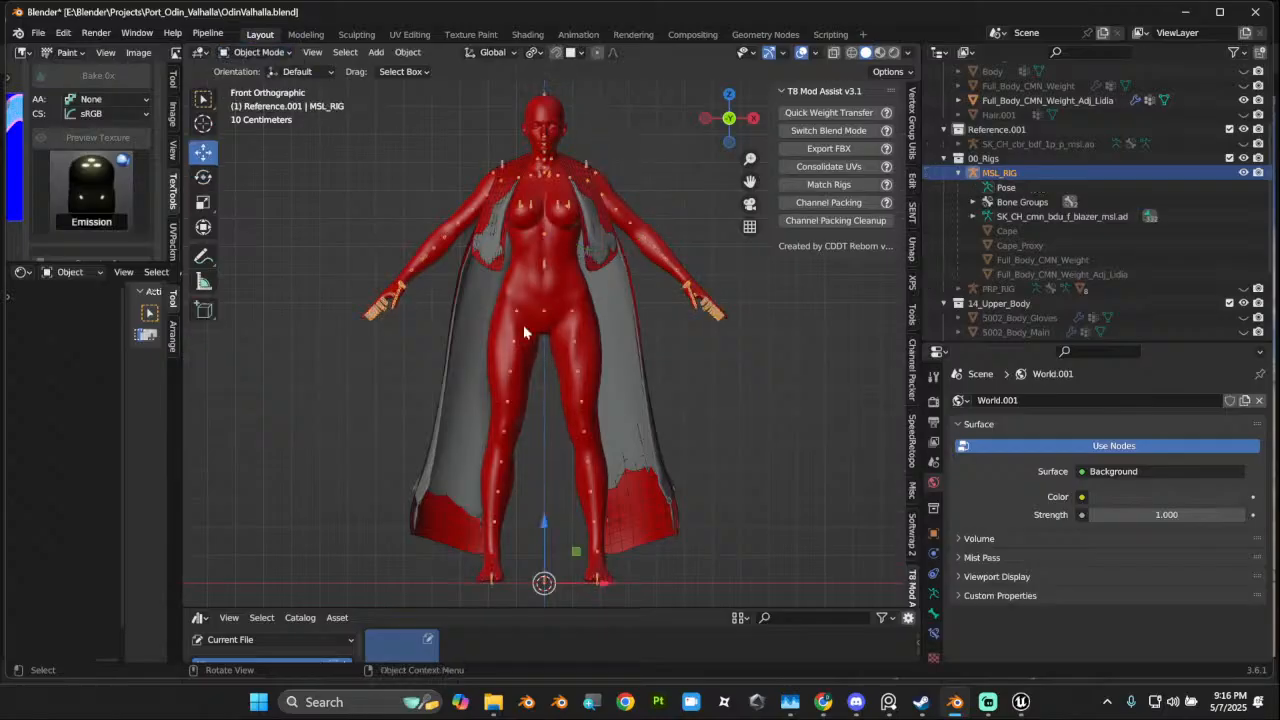
# Step: Duplicate MSL_RIG with its cape, cape proxy and adjusted body meshes in place, and move the copies to a new collection named cmn_to_msl
pyautogui.scroll(-2, 594, 335)
pyautogui.press('a')
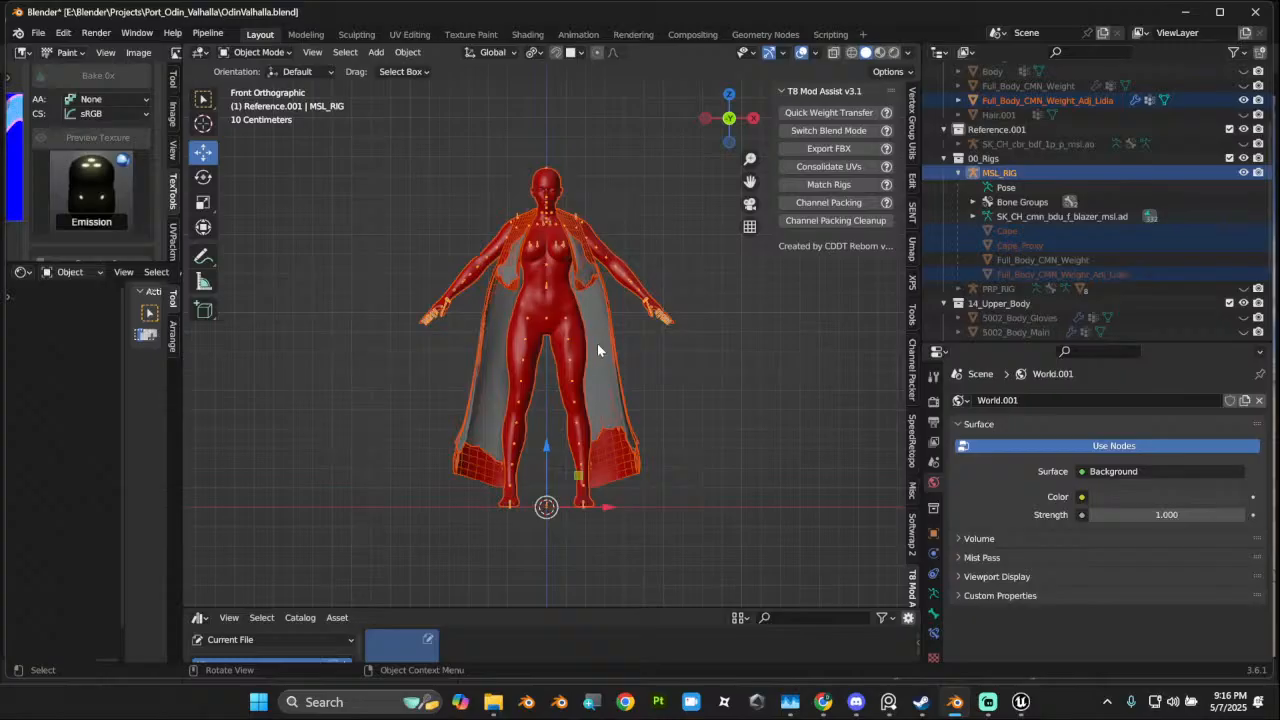
pyautogui.hotkey('shift', 'd')
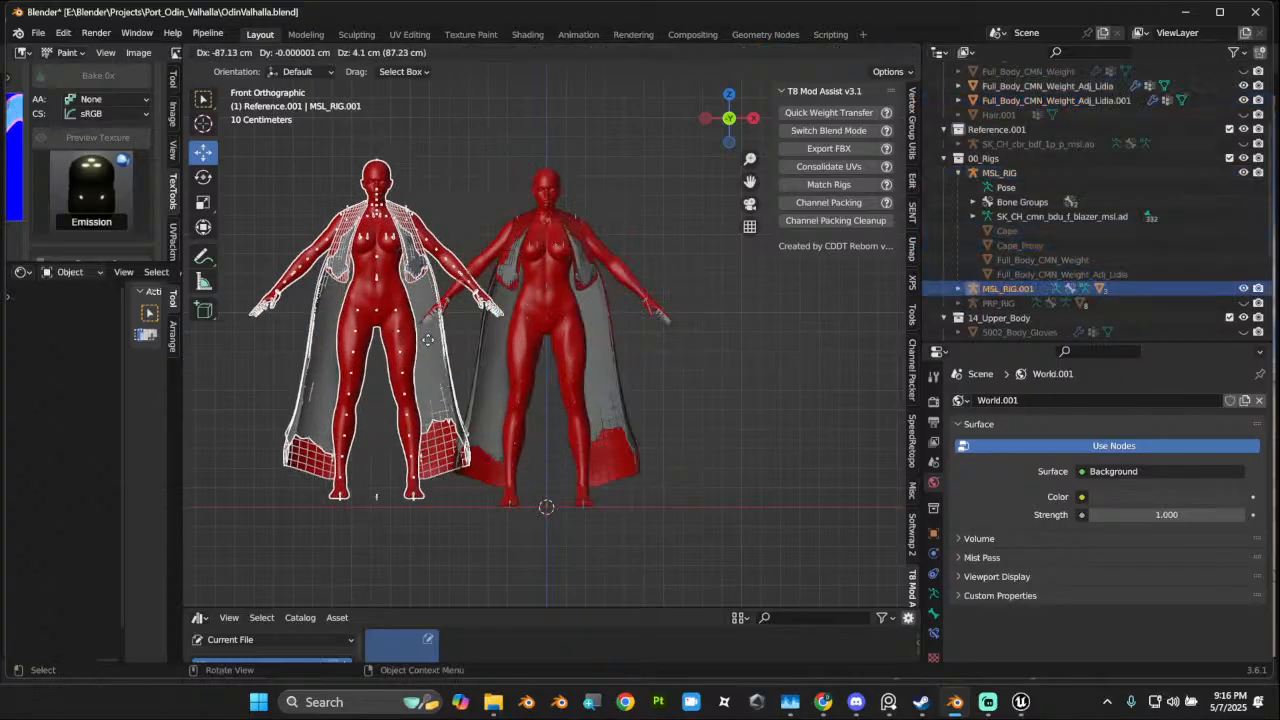
pyautogui.rightClick(430, 337)
pyautogui.press('m')
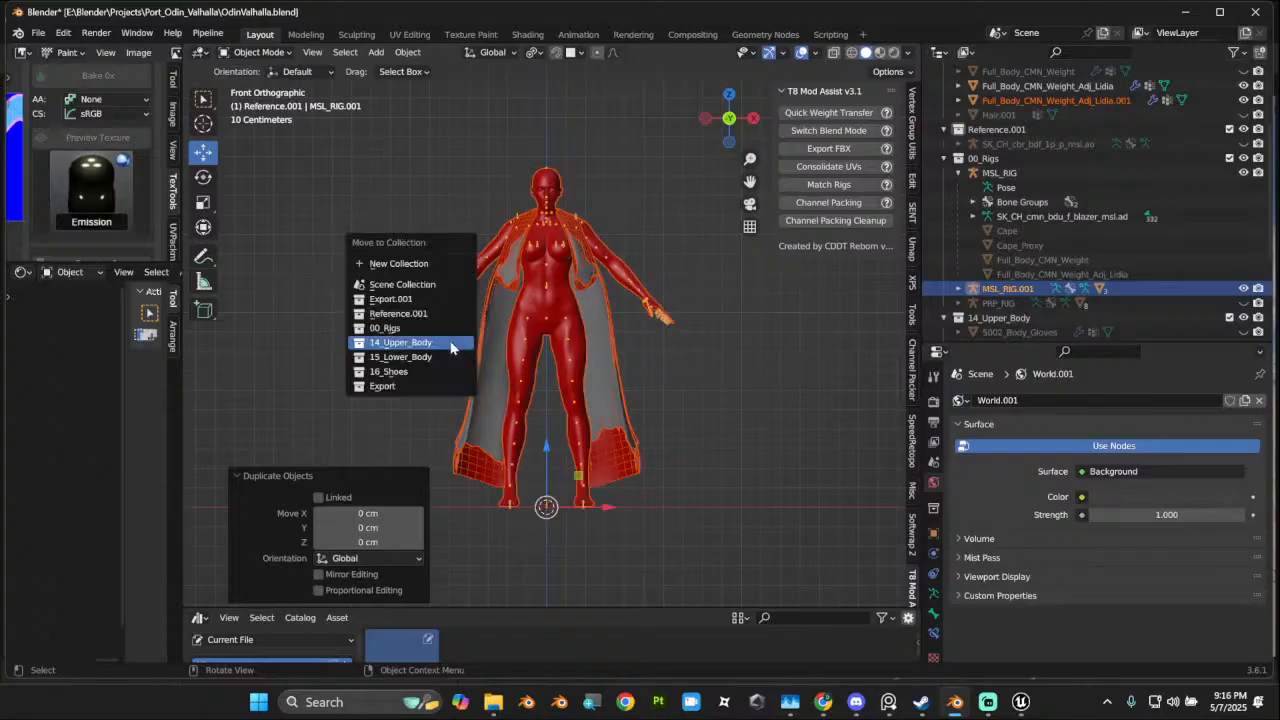
pyautogui.click(437, 264)
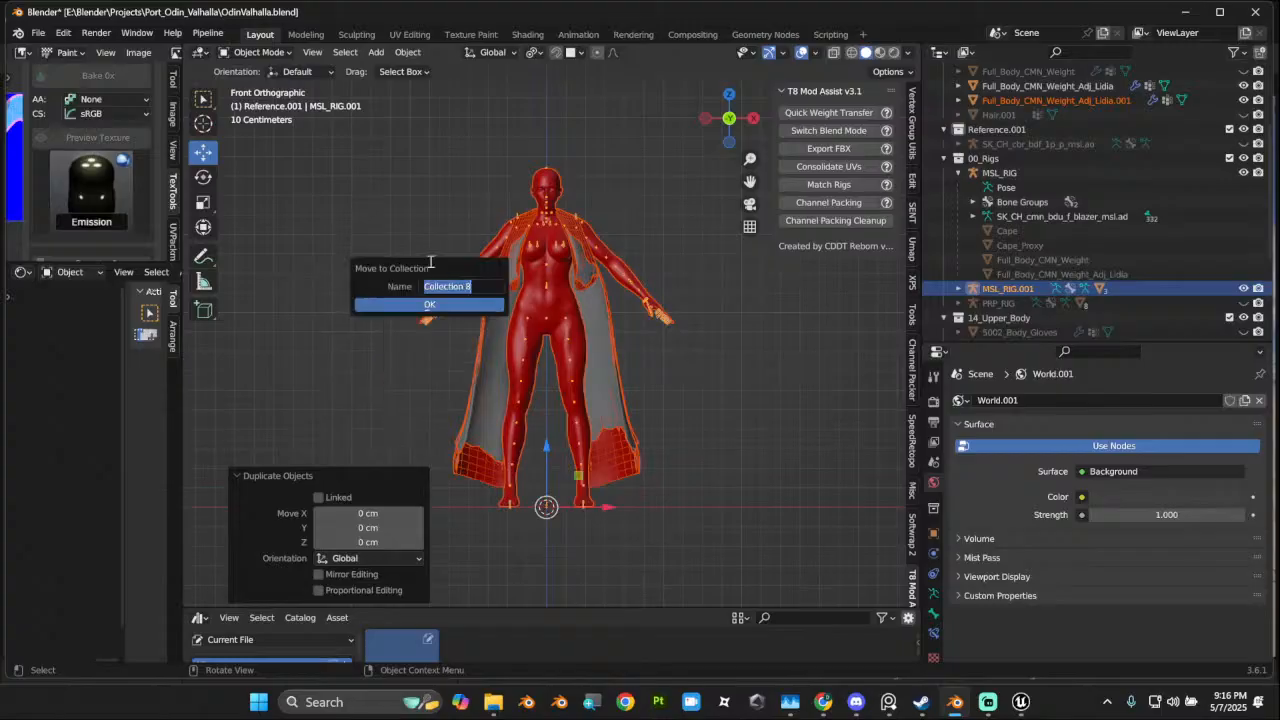
pyautogui.write('cmn_to_msl')
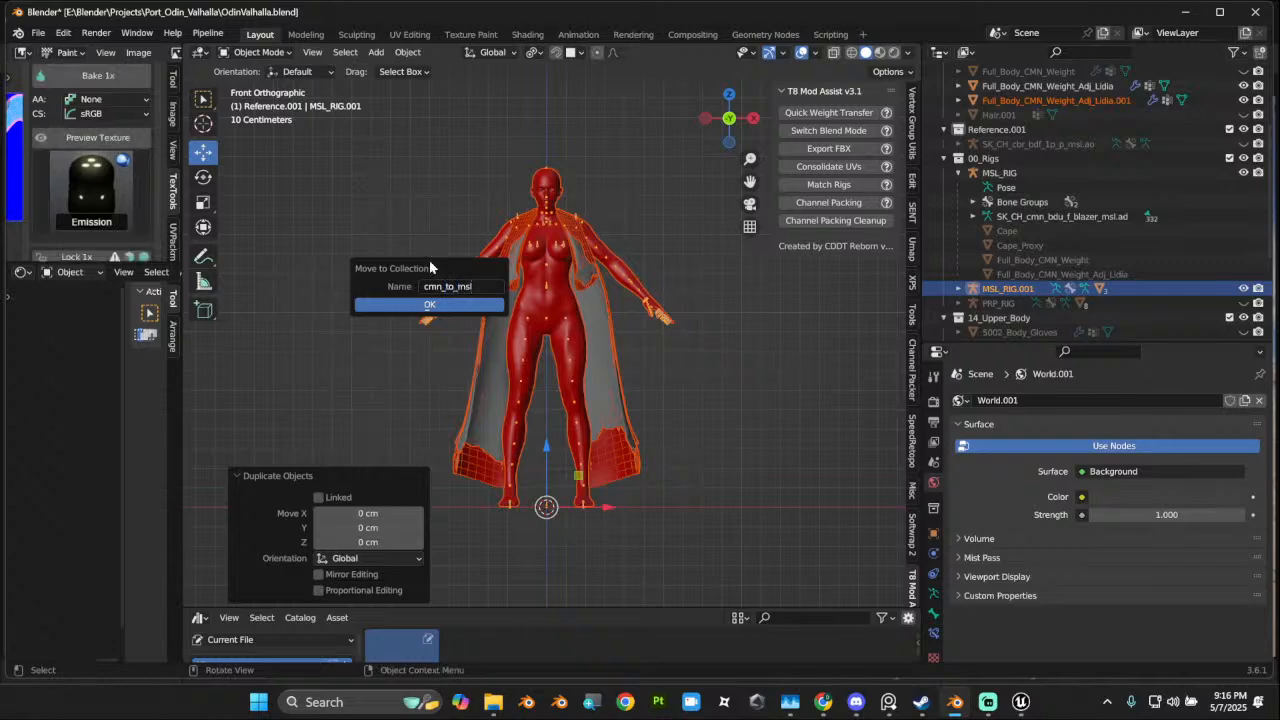
pyautogui.press('Return')
pyautogui.scroll(2, 752, 256)
pyautogui.scroll(1, 566, 291)
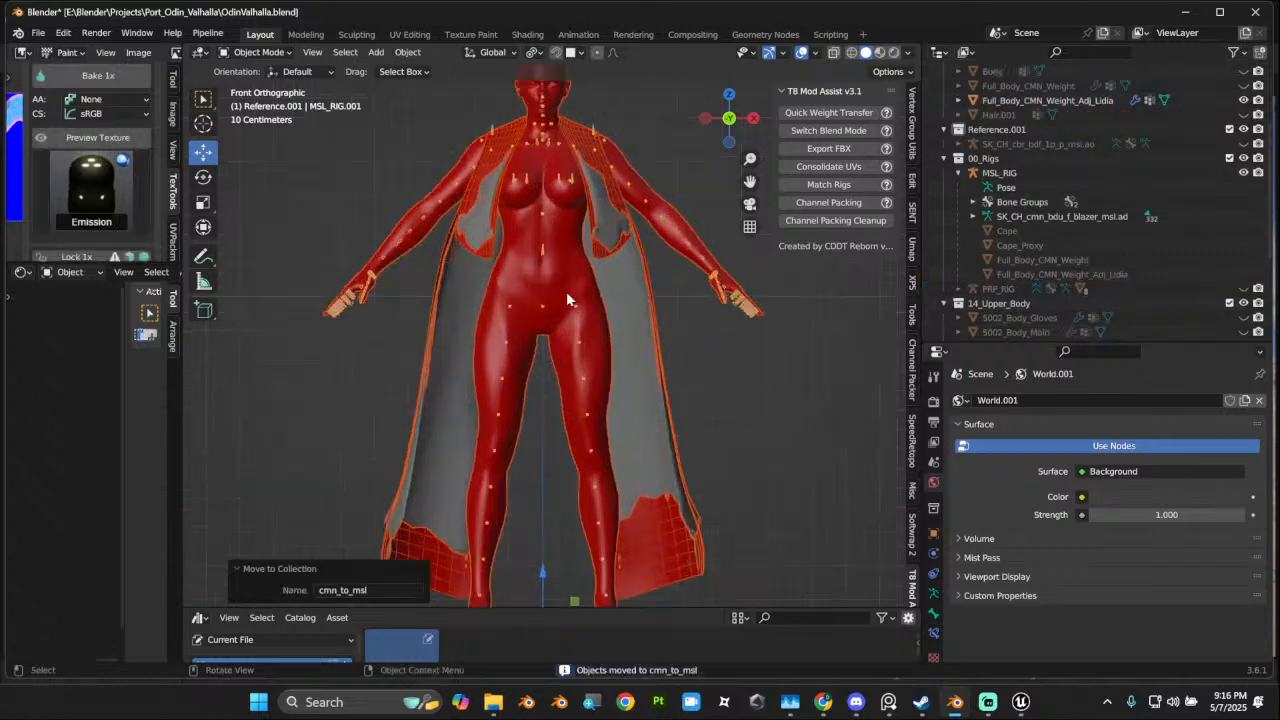
# Step: Hide the selected objects and show only MSL_RIG.001, Cape.001, Cape_Proxy.001 and Full_Body_CMN_Weight_Adj_Lidia.001 from the cmn_to_msl collection
pyautogui.scroll(-4, 600, 320)
pyautogui.press('h')
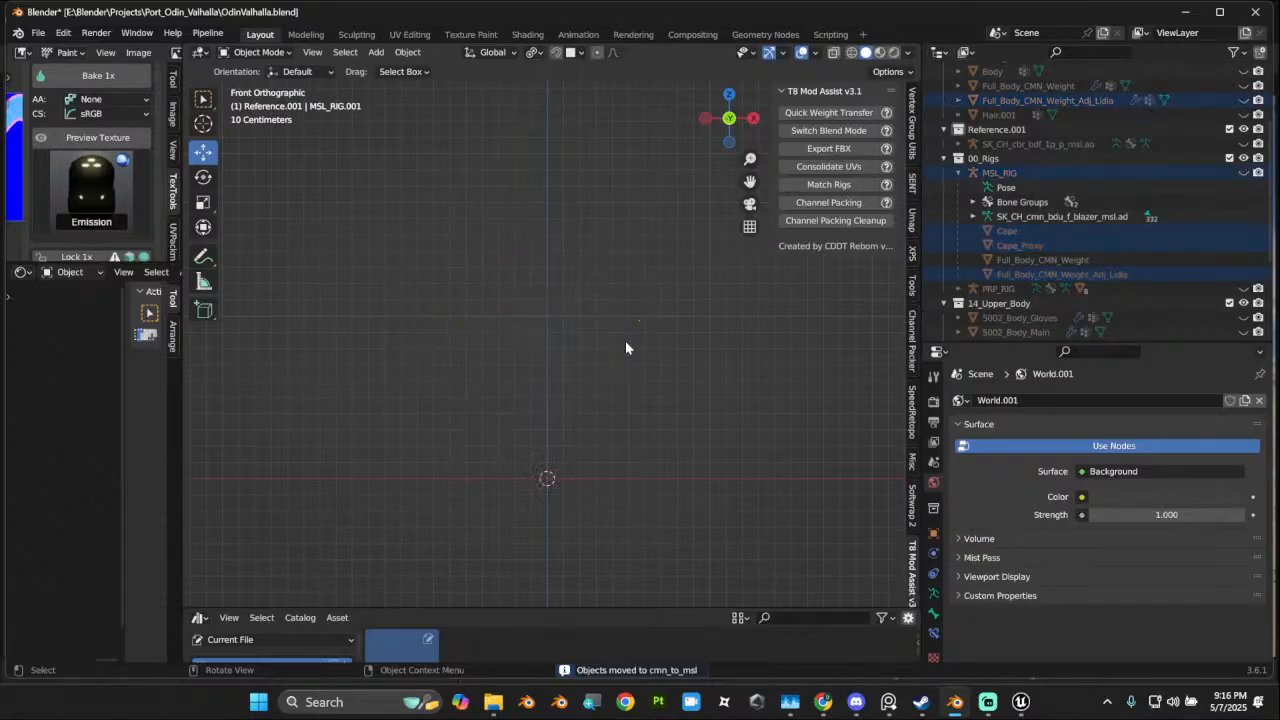
pyautogui.scroll(-3, 1179, 248)
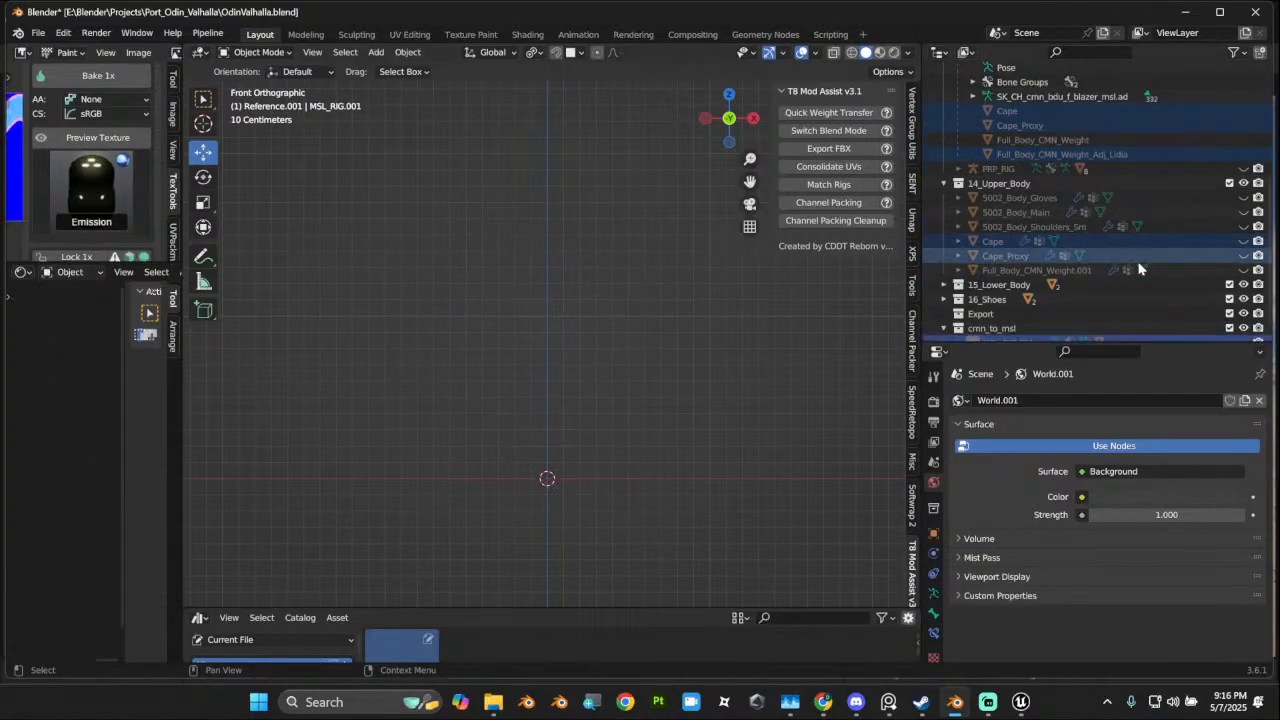
pyautogui.scroll(-1, 1138, 265)
pyautogui.click(1247, 325)
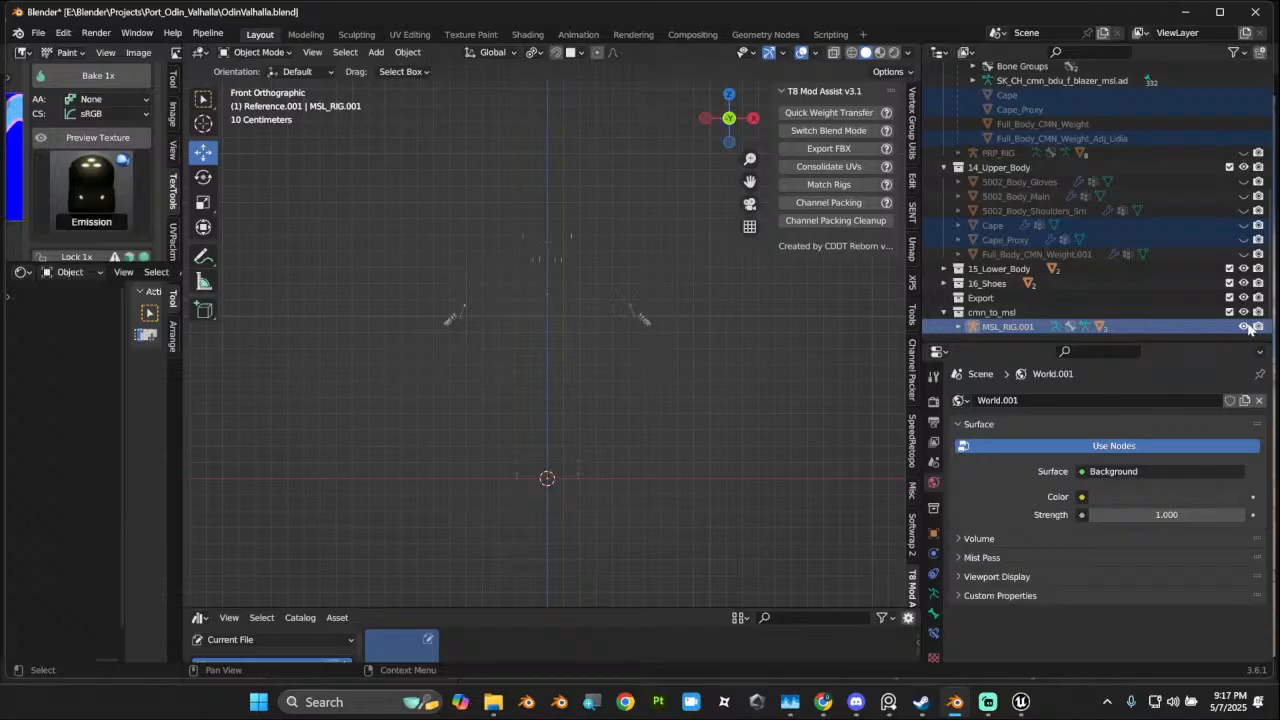
pyautogui.scroll(-2, 1053, 305)
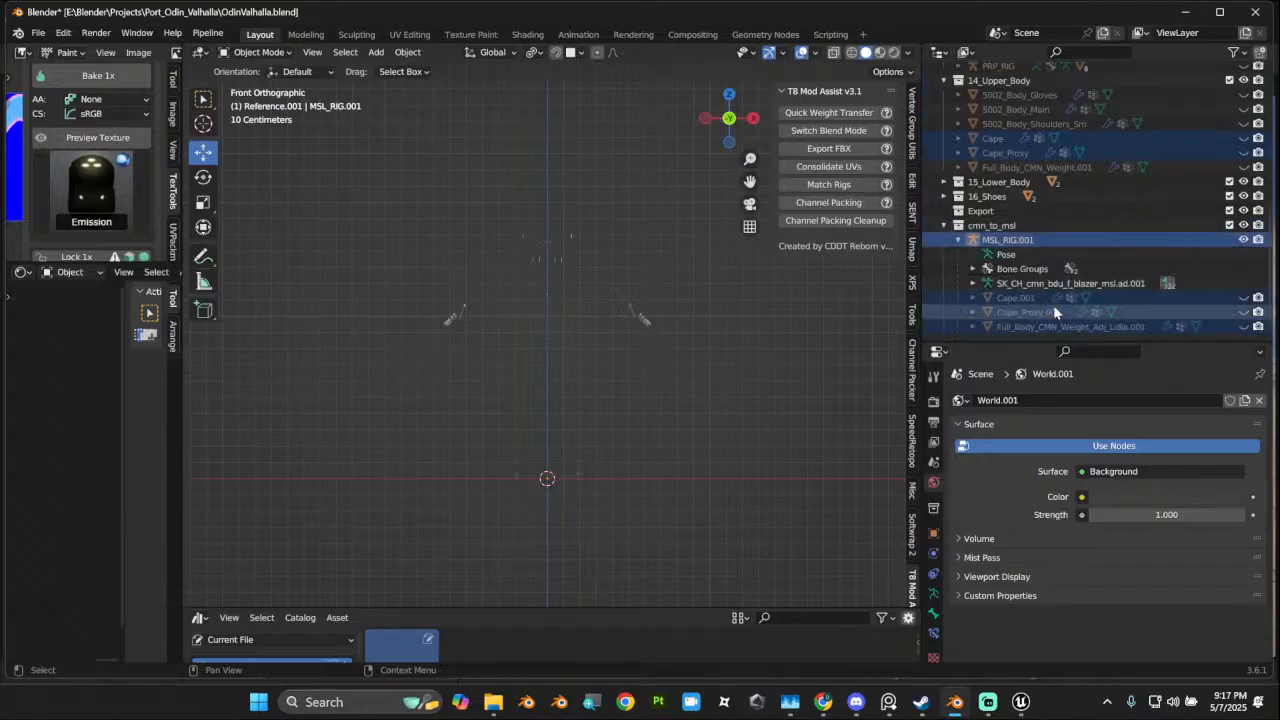
pyautogui.moveTo(1245, 298); pyautogui.dragTo(1245, 327)
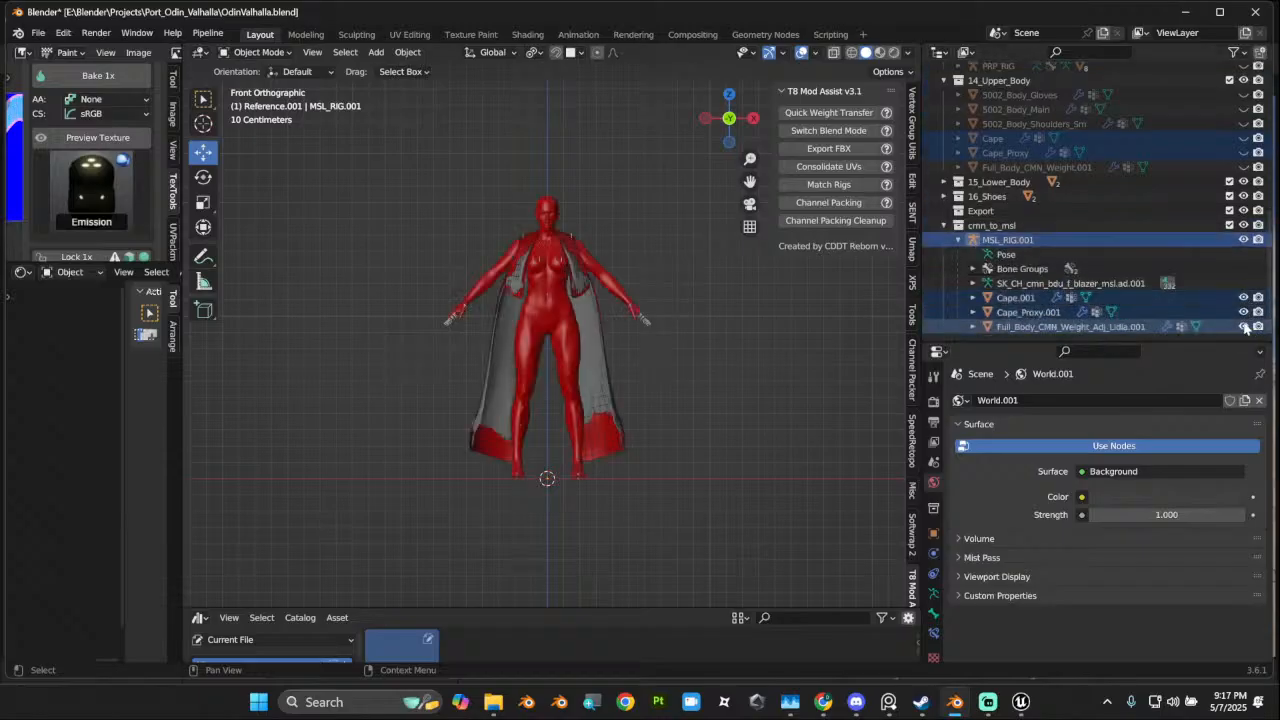
pyautogui.scroll(3, 609, 318)
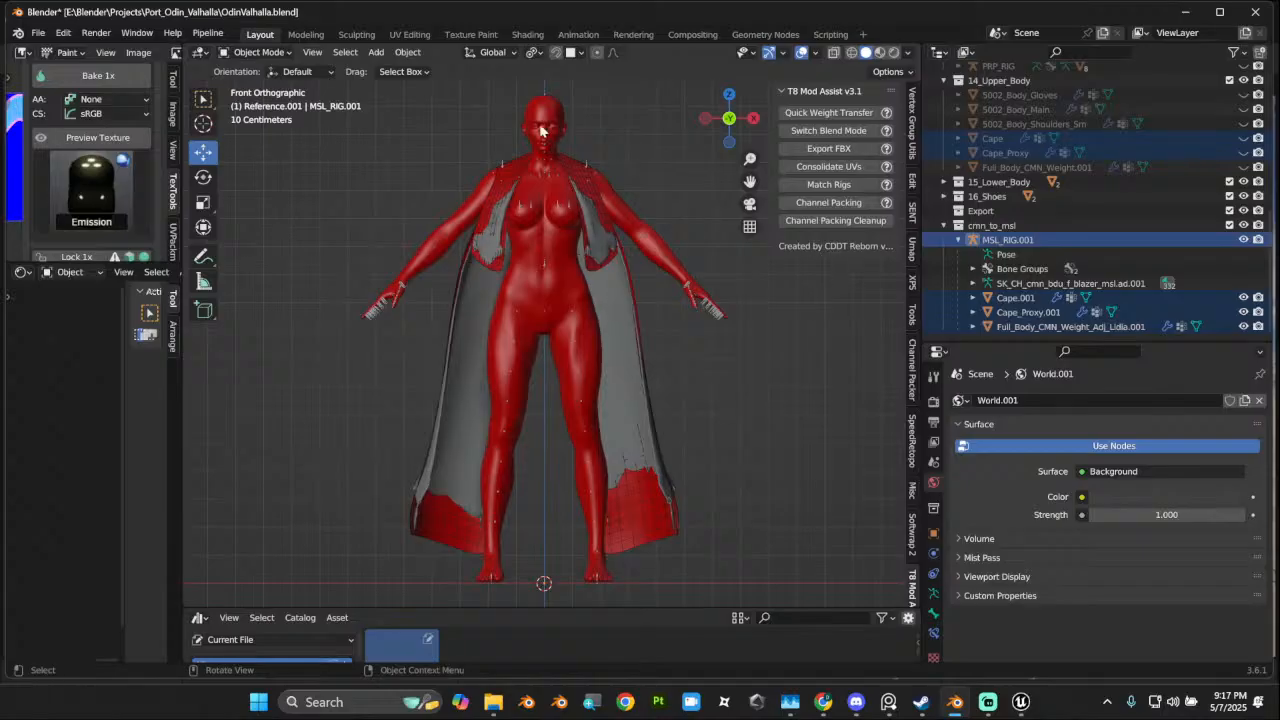
pyautogui.click(258, 52)
pyautogui.click(265, 105)
pyautogui.press('a')
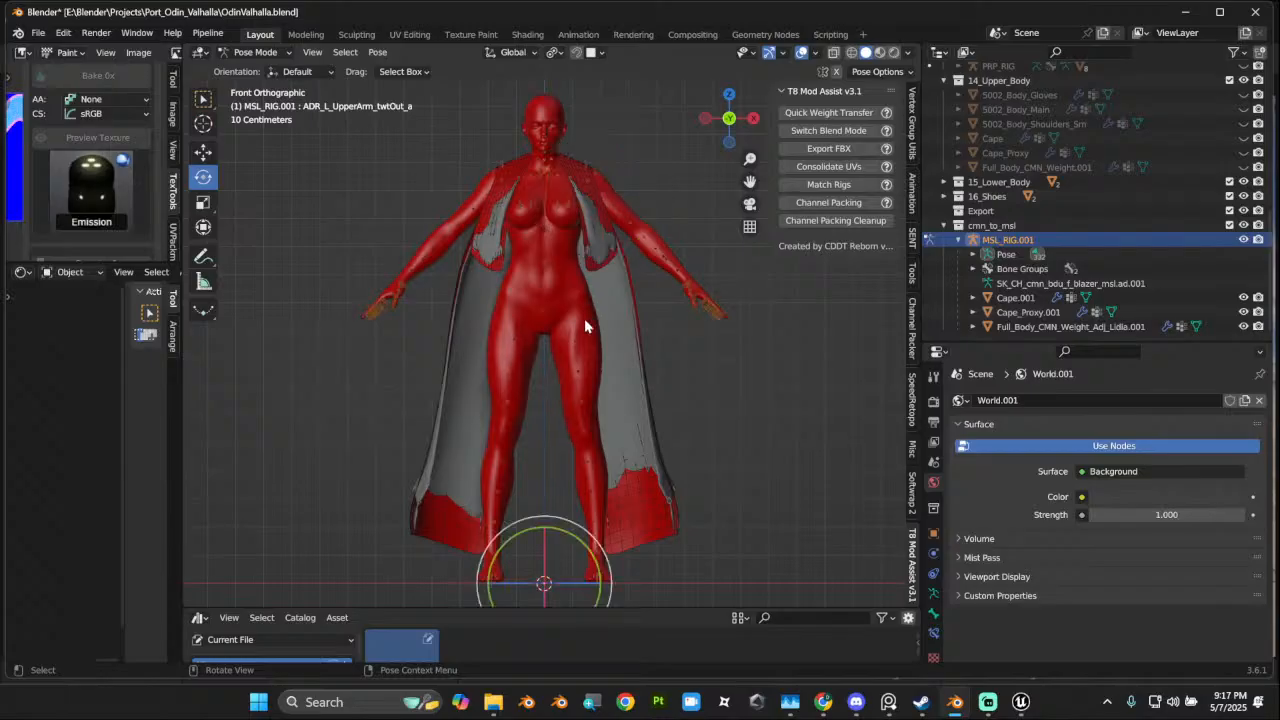
pyautogui.moveTo(672, 610); pyautogui.dragTo(678, 515)
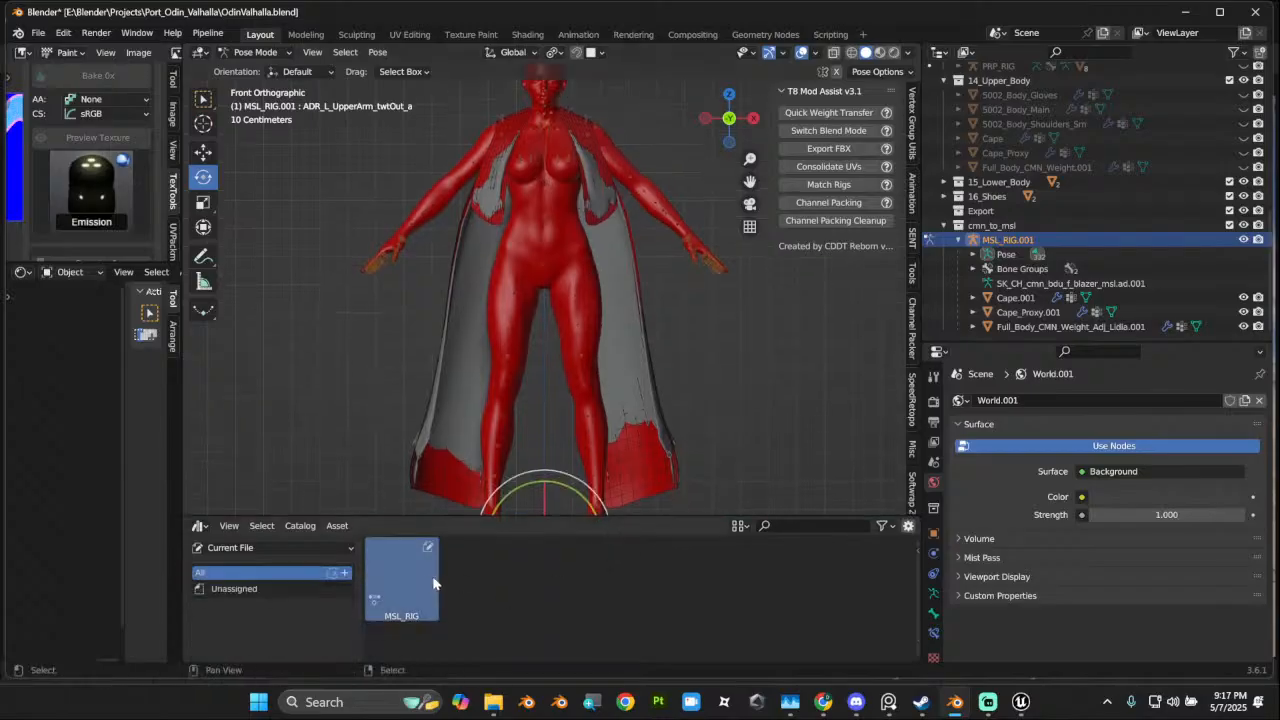
pyautogui.scroll(-3, 609, 314)
pyautogui.click(255, 52)
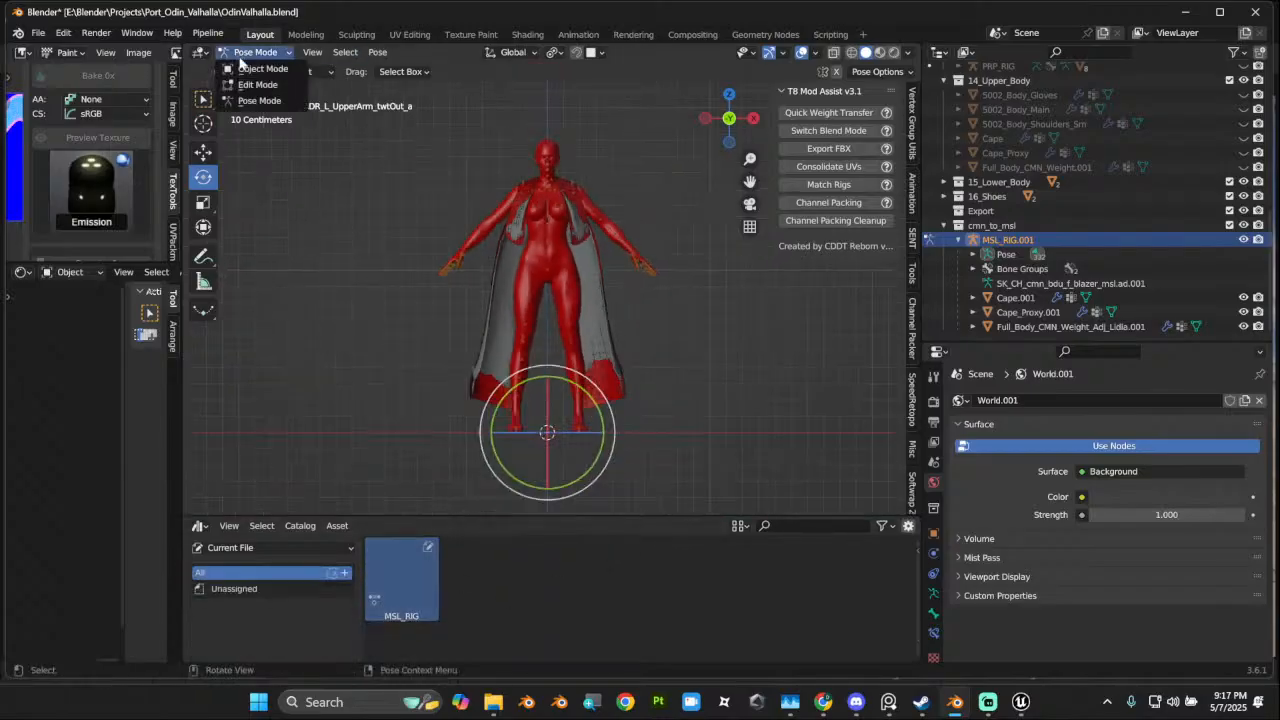
pyautogui.click(262, 68)
# Step: Apply the location, rotation and scale transforms of MSL_RIG.001 and its three meshes
pyautogui.scroll(2, 695, 303)
pyautogui.scroll(-2, 695, 298)
pyautogui.press('a')
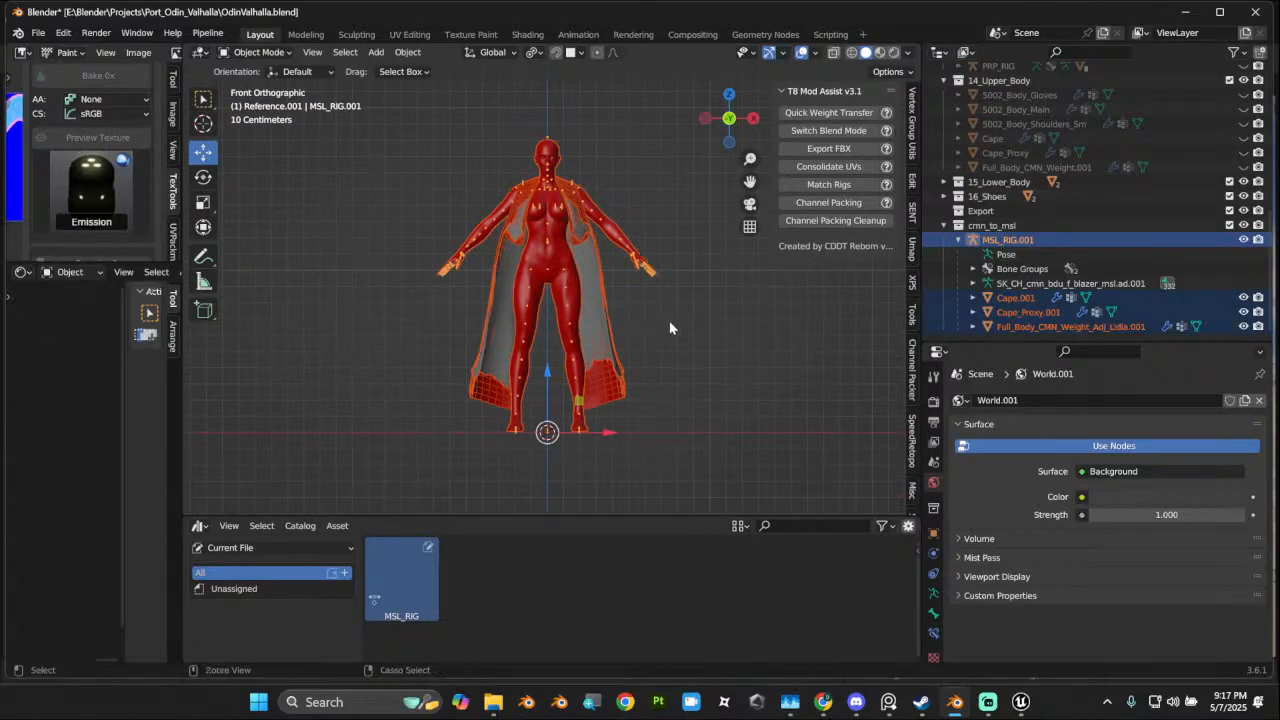
pyautogui.hotkey('ctrl', 'a')
pyautogui.click(670, 323)
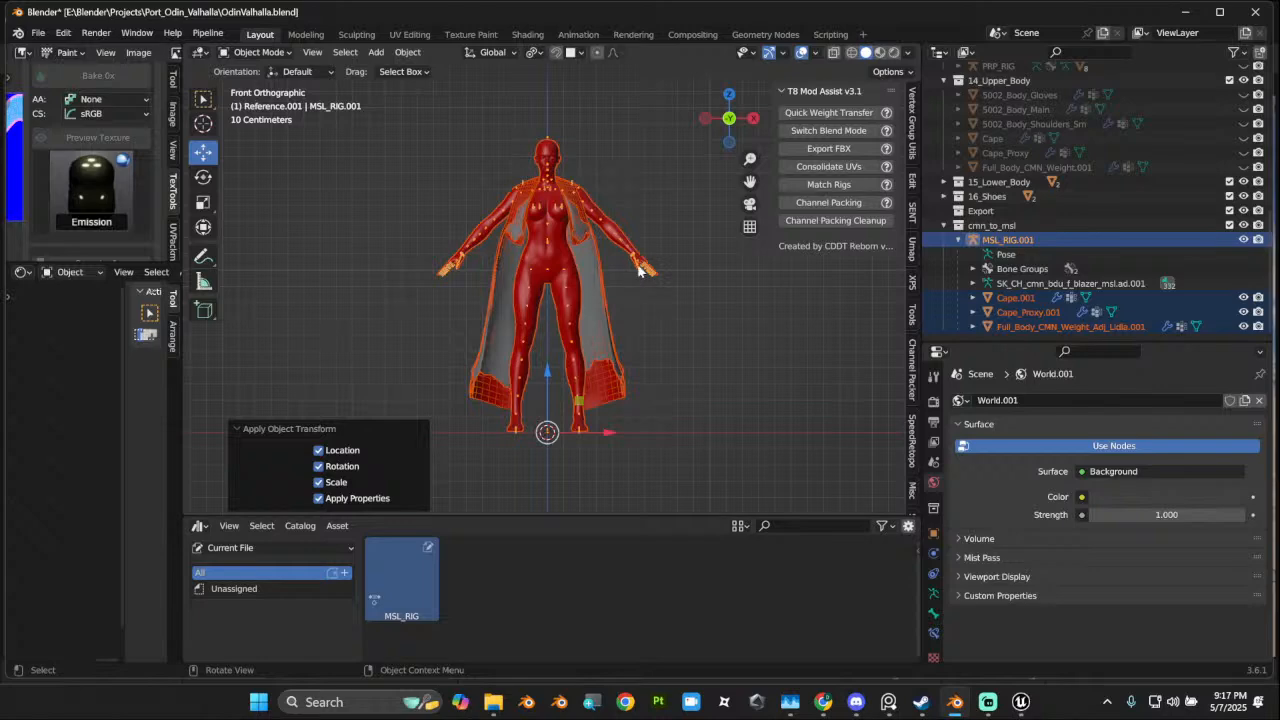
pyautogui.click(576, 186)
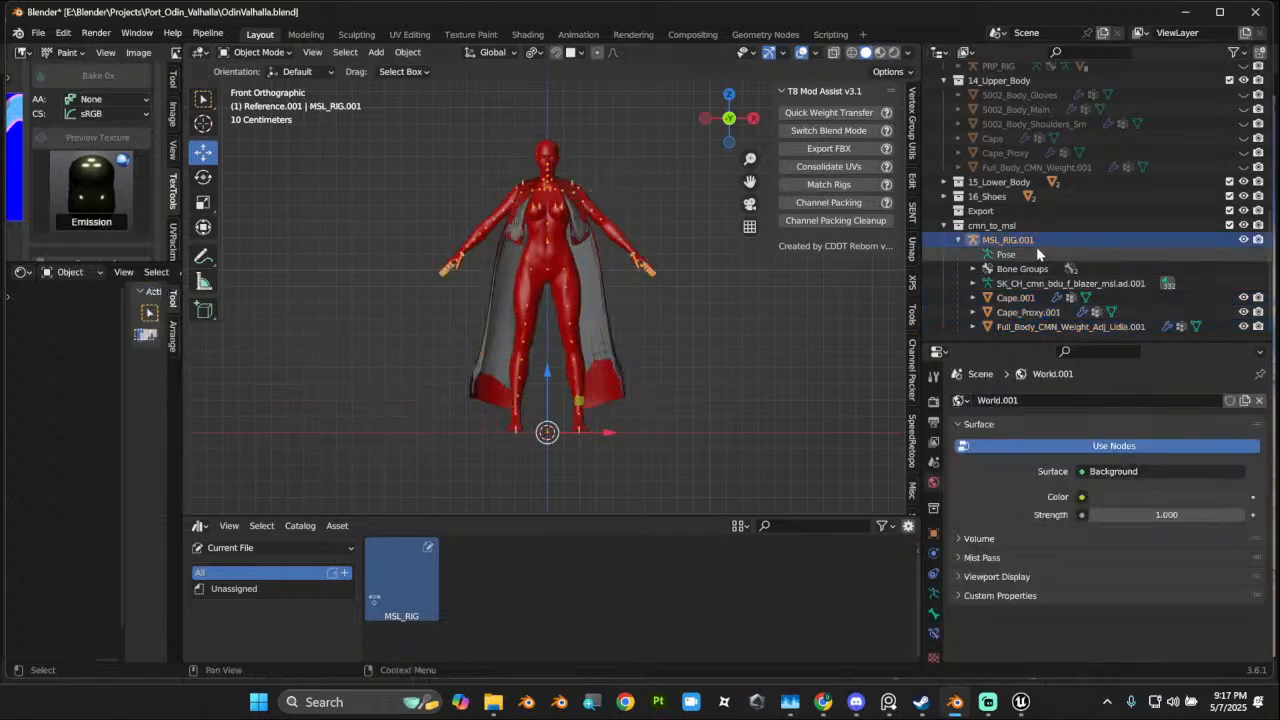
pyautogui.press('a')
pyautogui.rightClick(625, 271)
pyautogui.moveTo(625, 271)
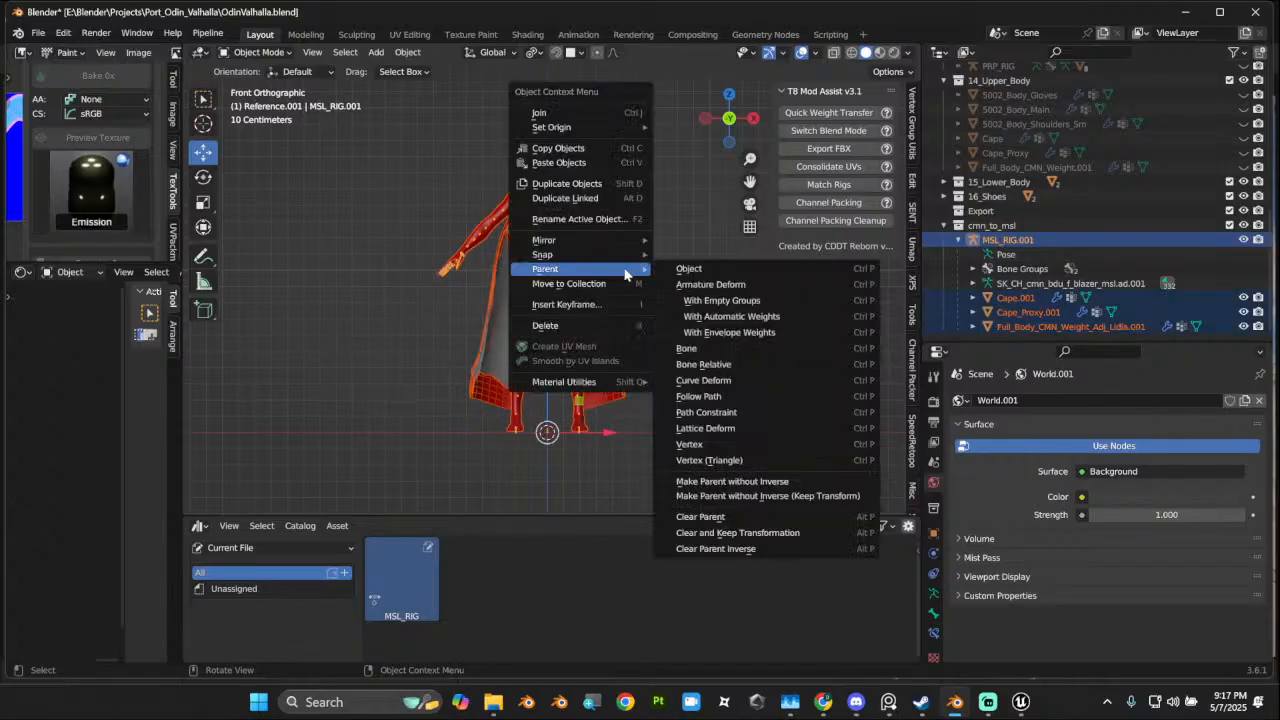
pyautogui.click(533, 402)
# Step: Check the armature modifiers on the cape meshes and convert all the duplicated meshes to Mesh with the body mesh active
pyautogui.click(596, 388)
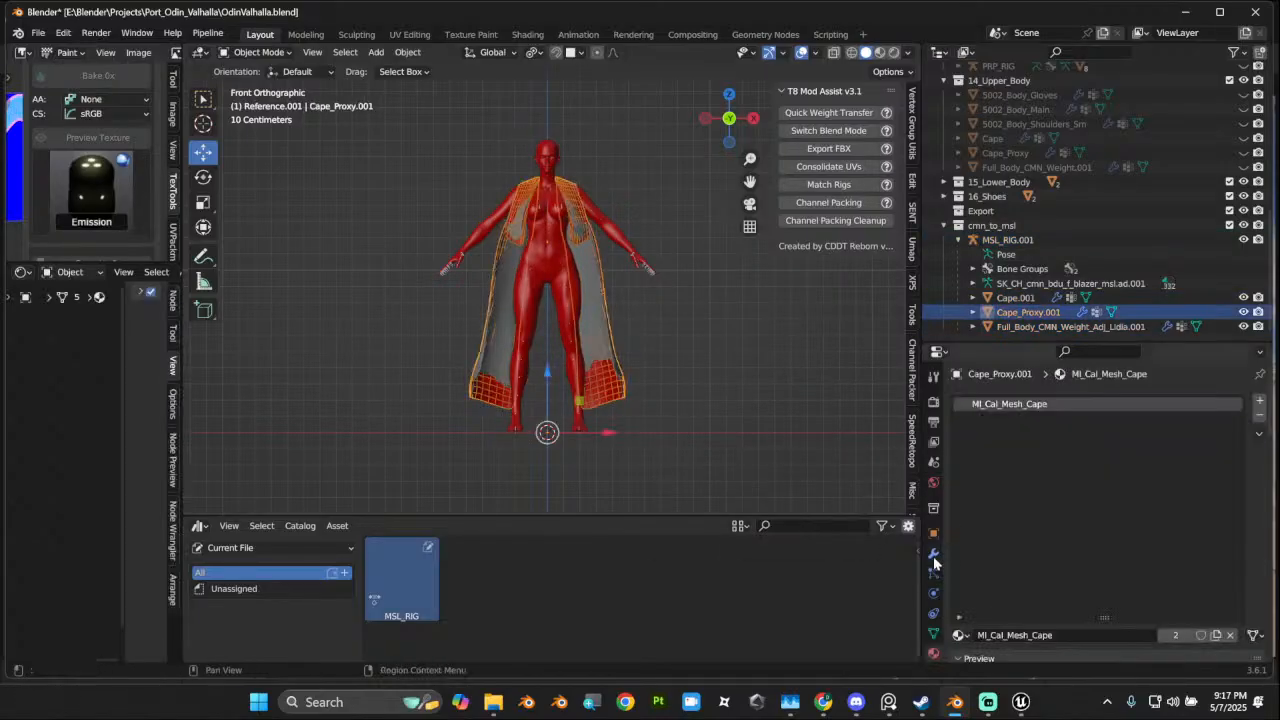
pyautogui.click(933, 556)
pyautogui.click(595, 350)
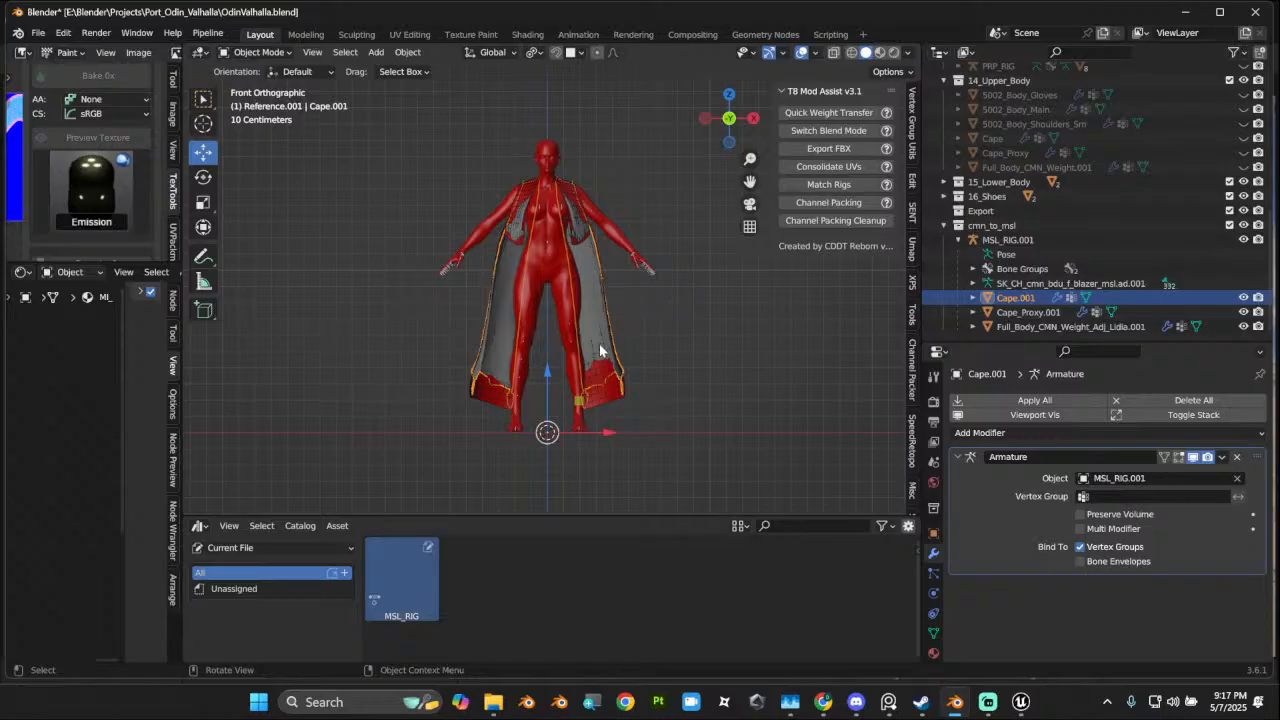
pyautogui.click(557, 280)
pyautogui.press('a')
pyautogui.rightClick(617, 296)
pyautogui.moveTo(617, 300)
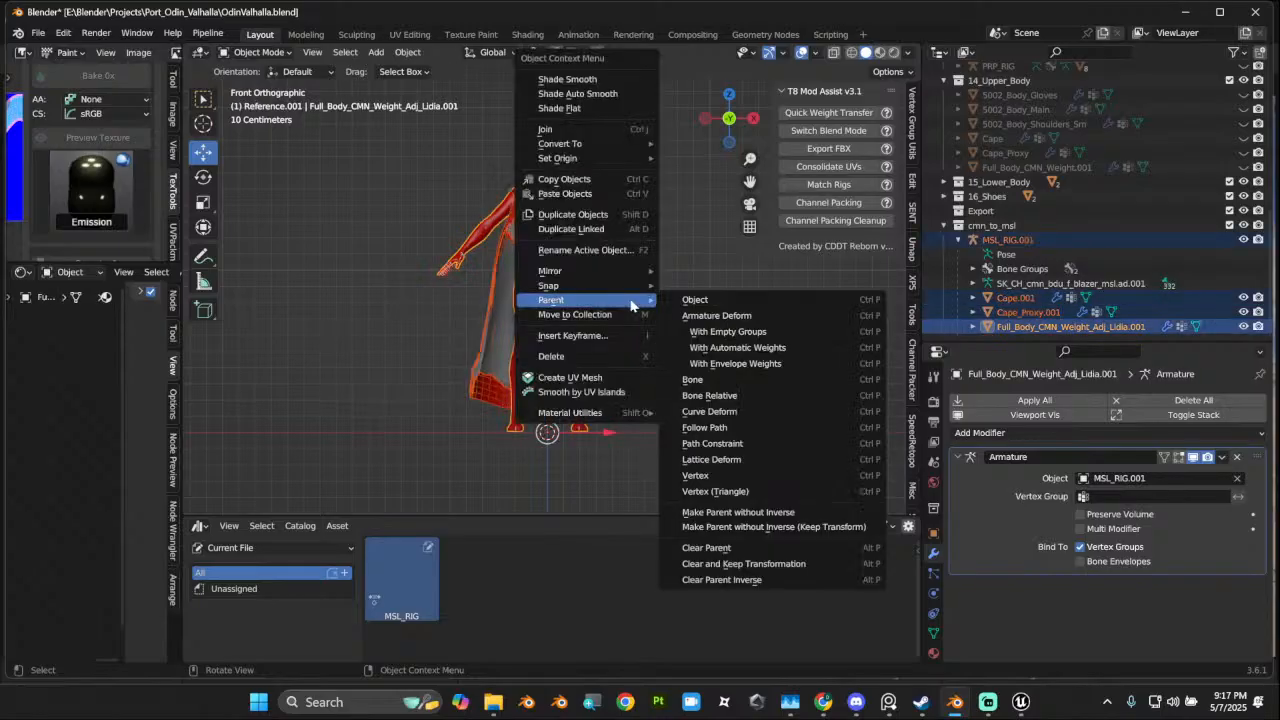
pyautogui.moveTo(630, 143)
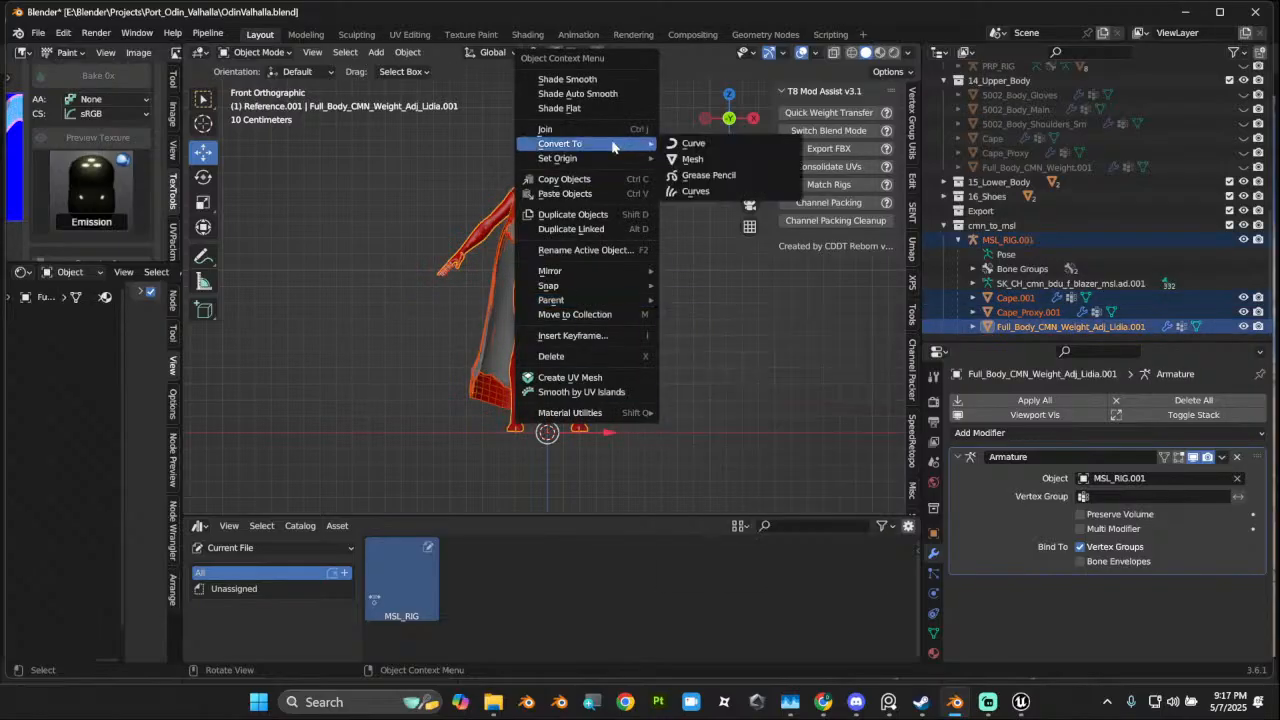
pyautogui.click(712, 160)
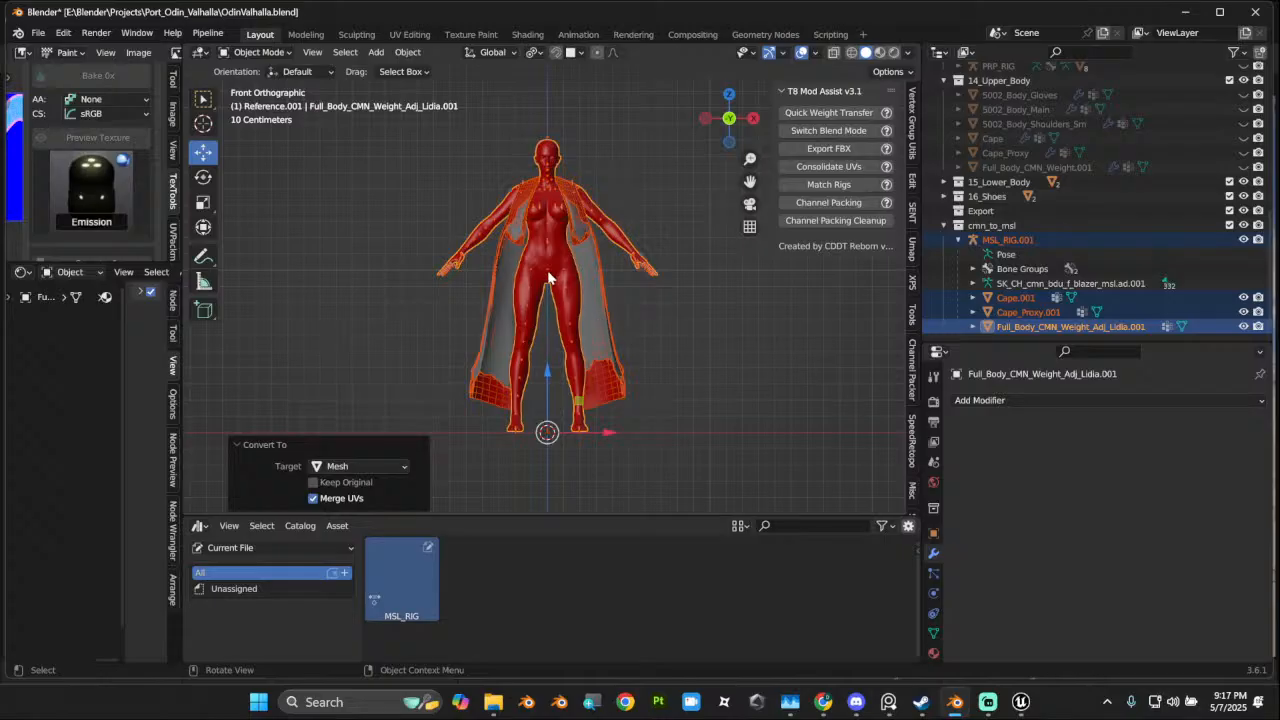
# Step: Put MSL_RIG.001 in Pose Mode and apply the selected bones' pose as the rest pose
pyautogui.click(627, 263)
pyautogui.click(262, 52)
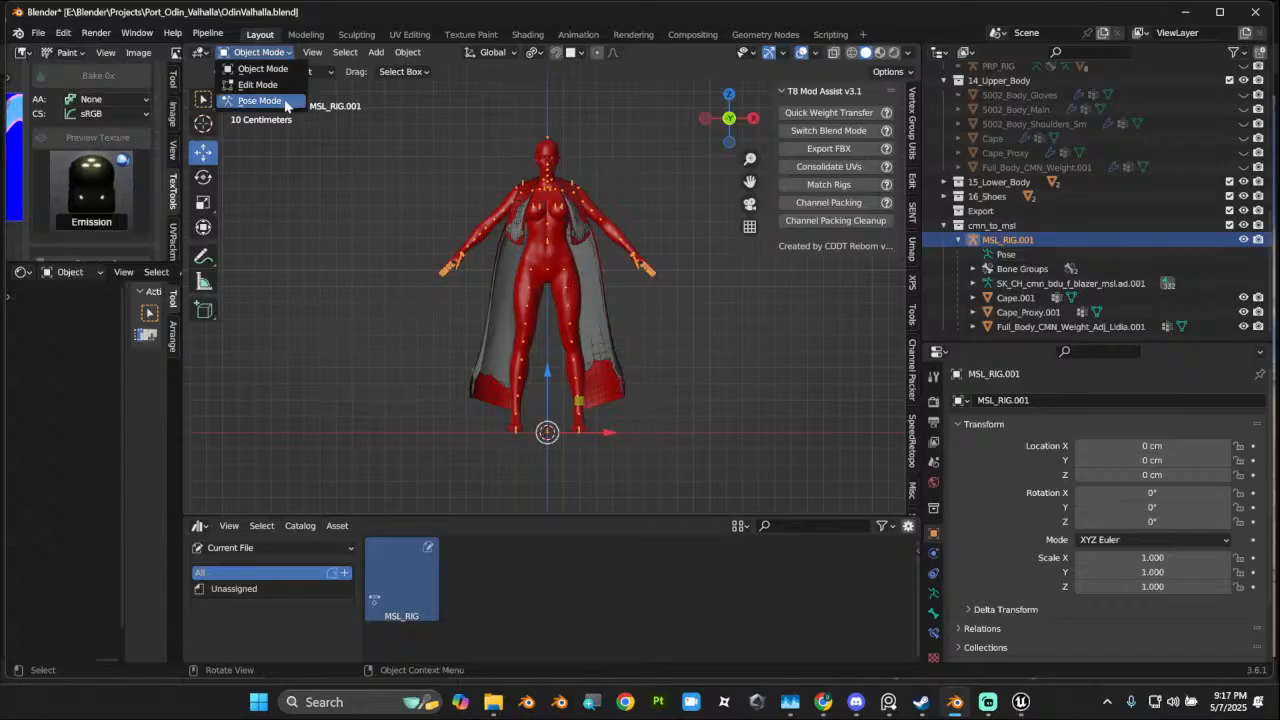
pyautogui.click(289, 101)
pyautogui.click(377, 52)
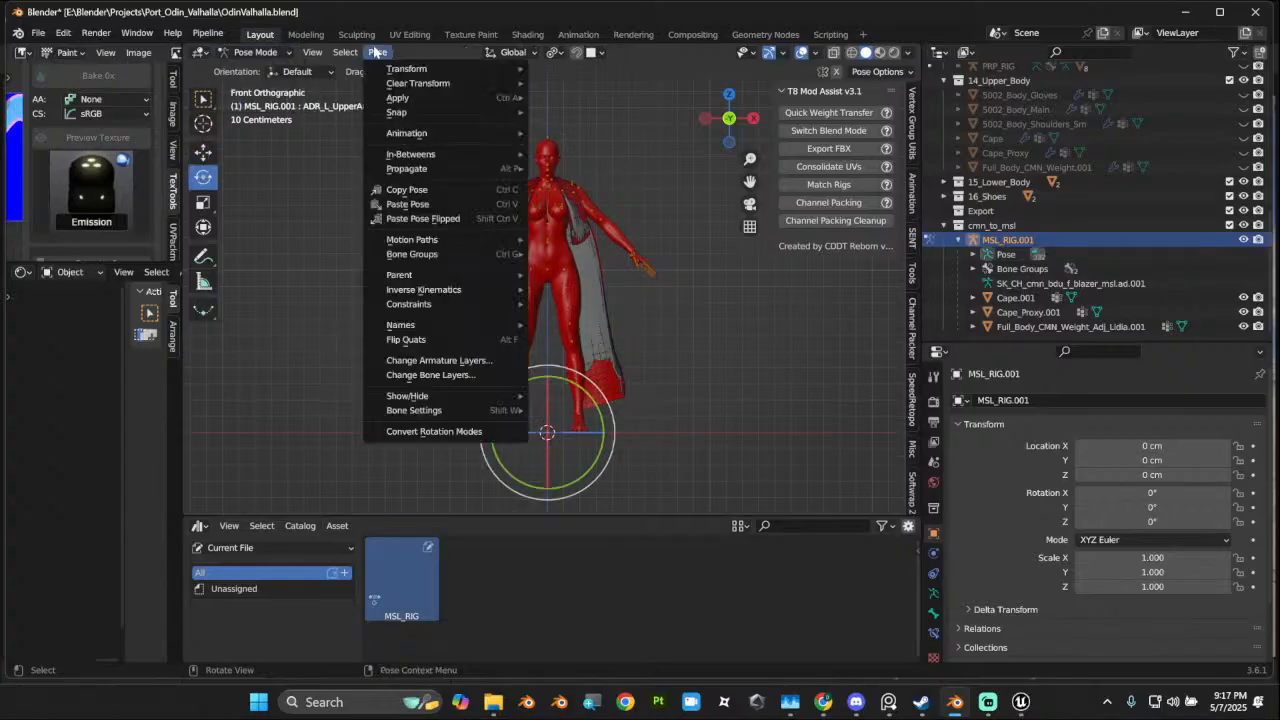
pyautogui.moveTo(415, 97)
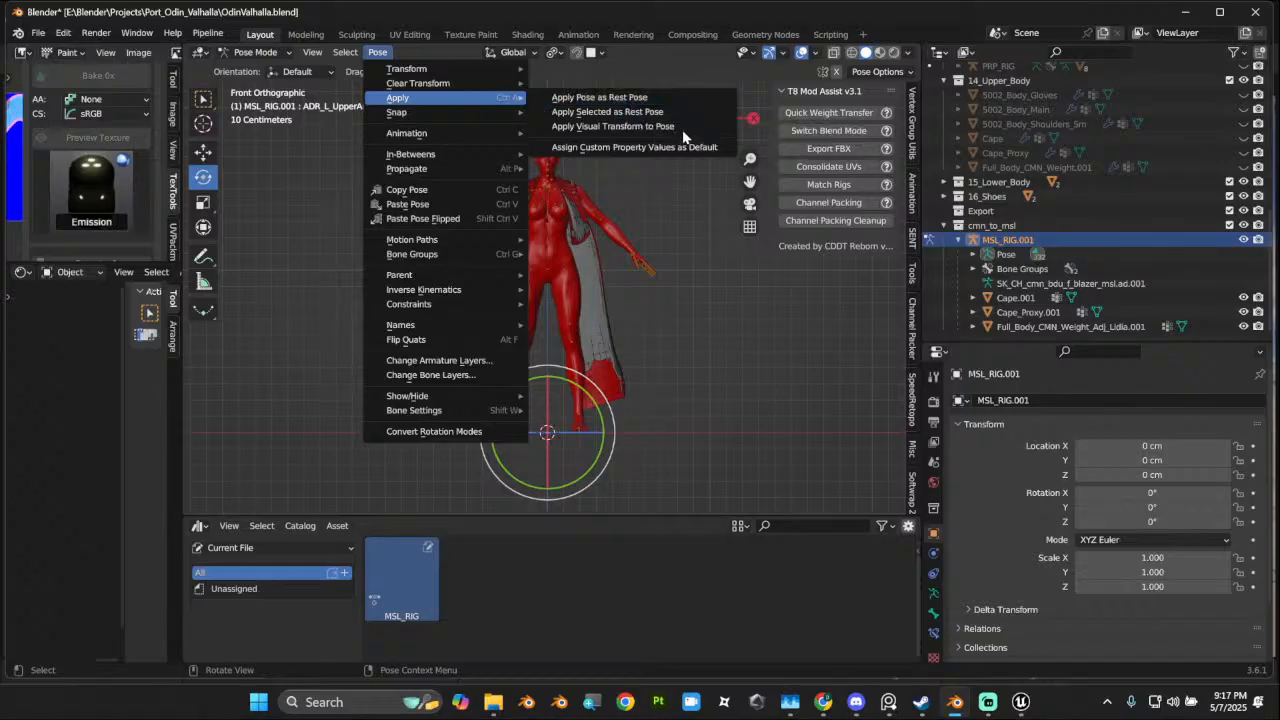
pyautogui.click(607, 112)
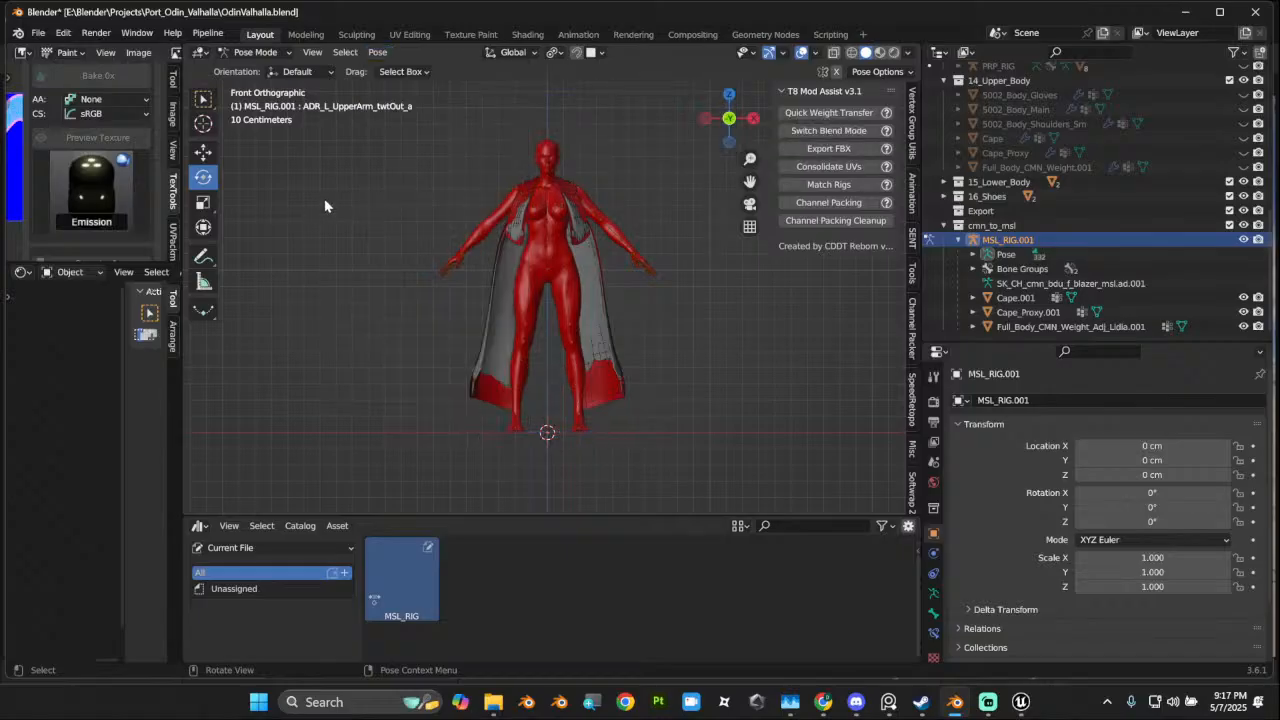
pyautogui.rightClick(579, 224)
pyautogui.press('Escape')
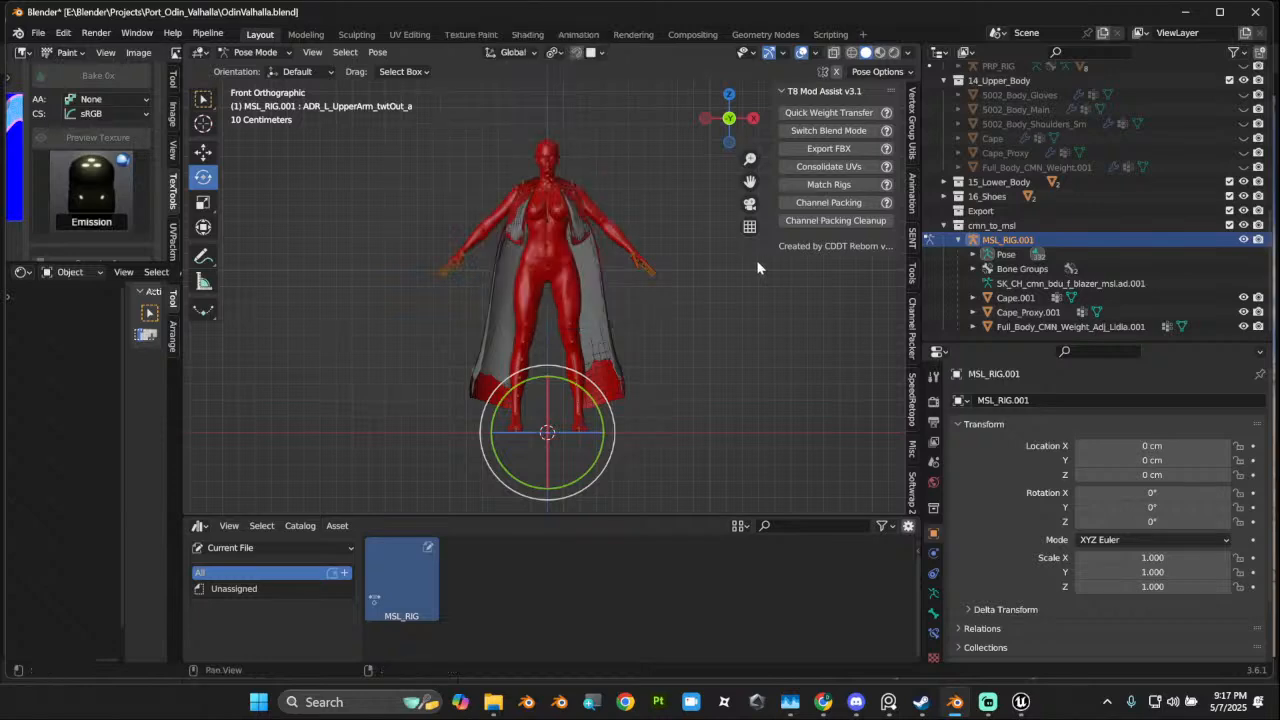
pyautogui.rightClick(611, 257)
# Step: Return to Object Mode and clear the parent of the cape, cape proxy and body meshes under MSL_RIG.001
pyautogui.click(254, 52)
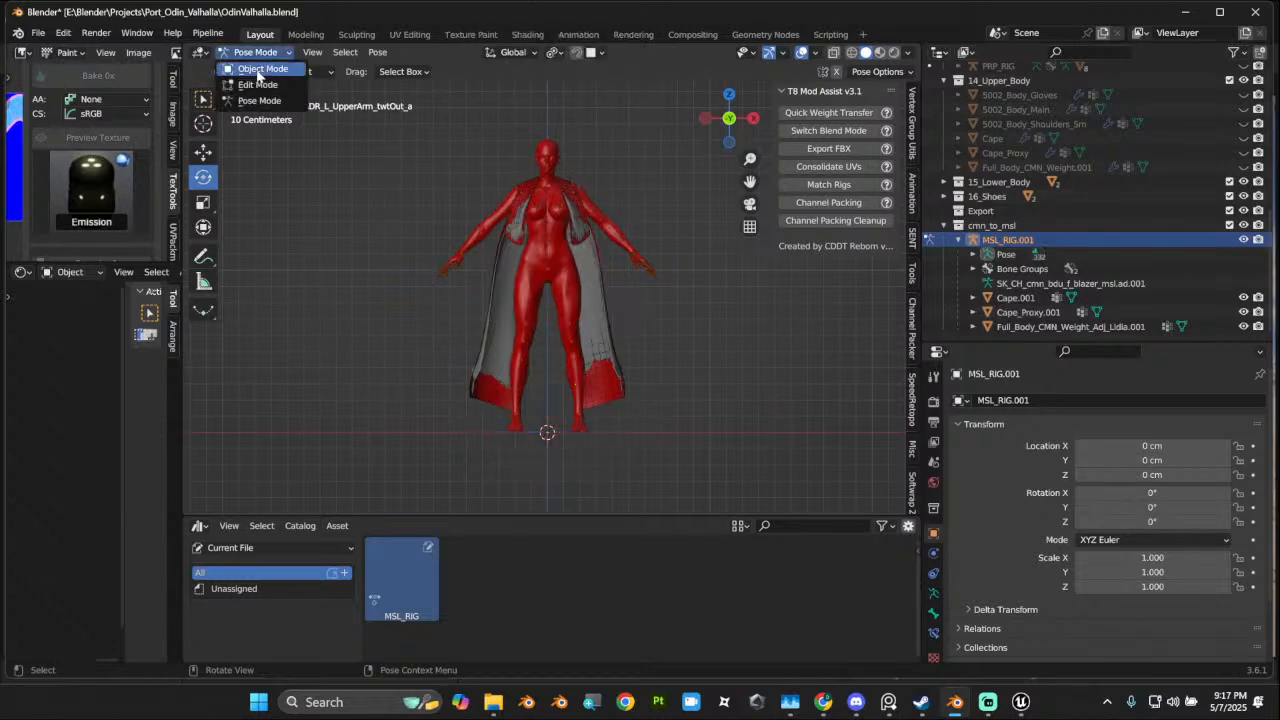
pyautogui.click(262, 78)
pyautogui.press('a')
pyautogui.rightClick(609, 328)
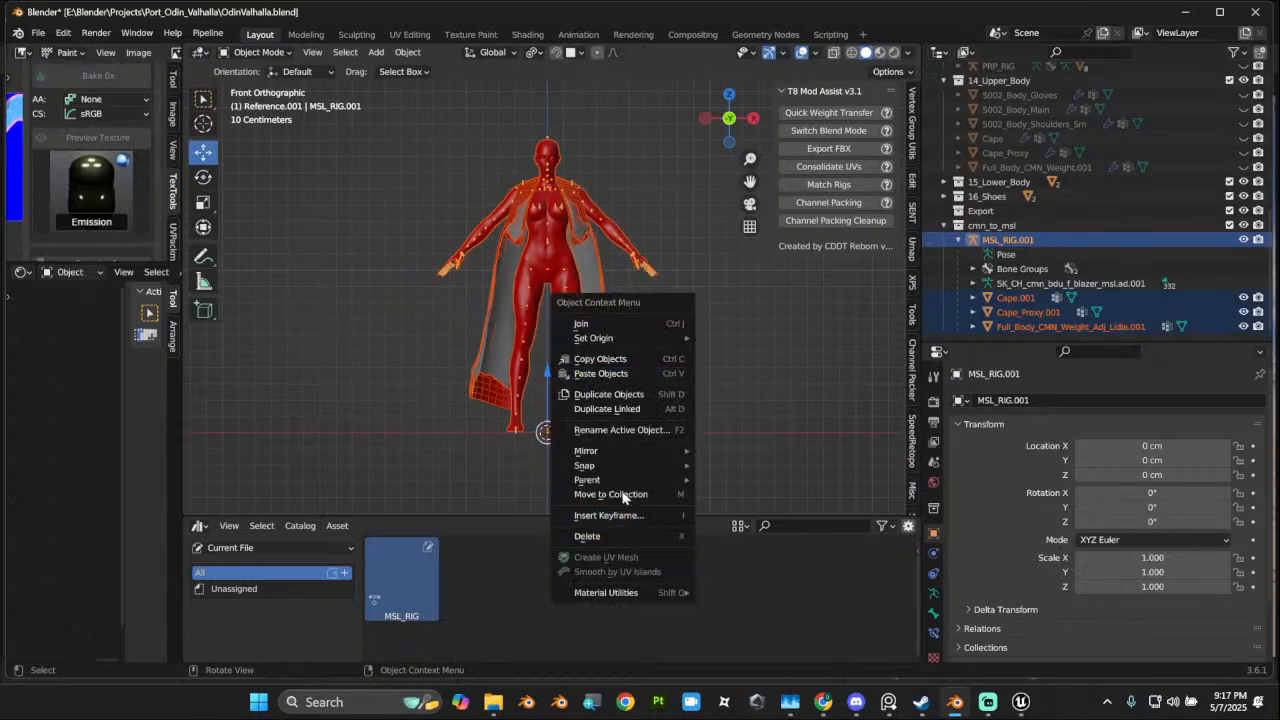
pyautogui.moveTo(630, 475)
pyautogui.click(793, 448)
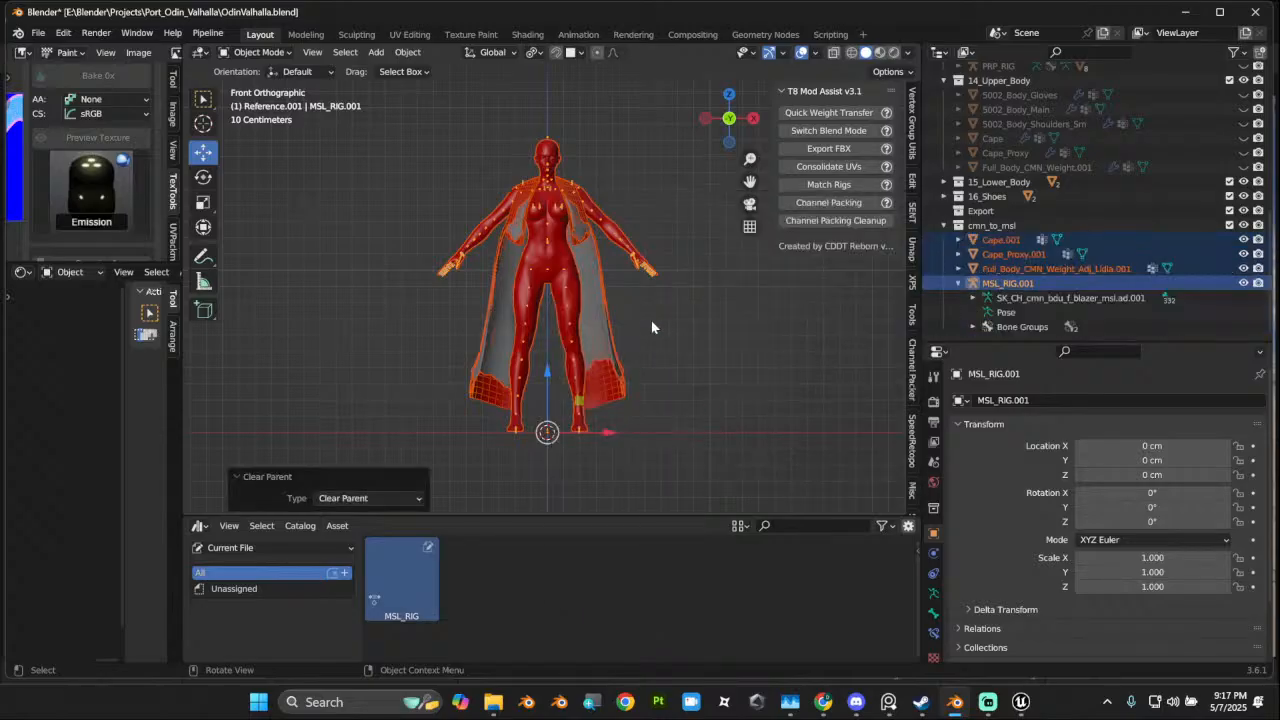
# Step: Delete MSL_RIG.001 and its hierarchy from the cmn_to_msl collection
pyautogui.click(1008, 283)
pyautogui.rightClick(1008, 286)
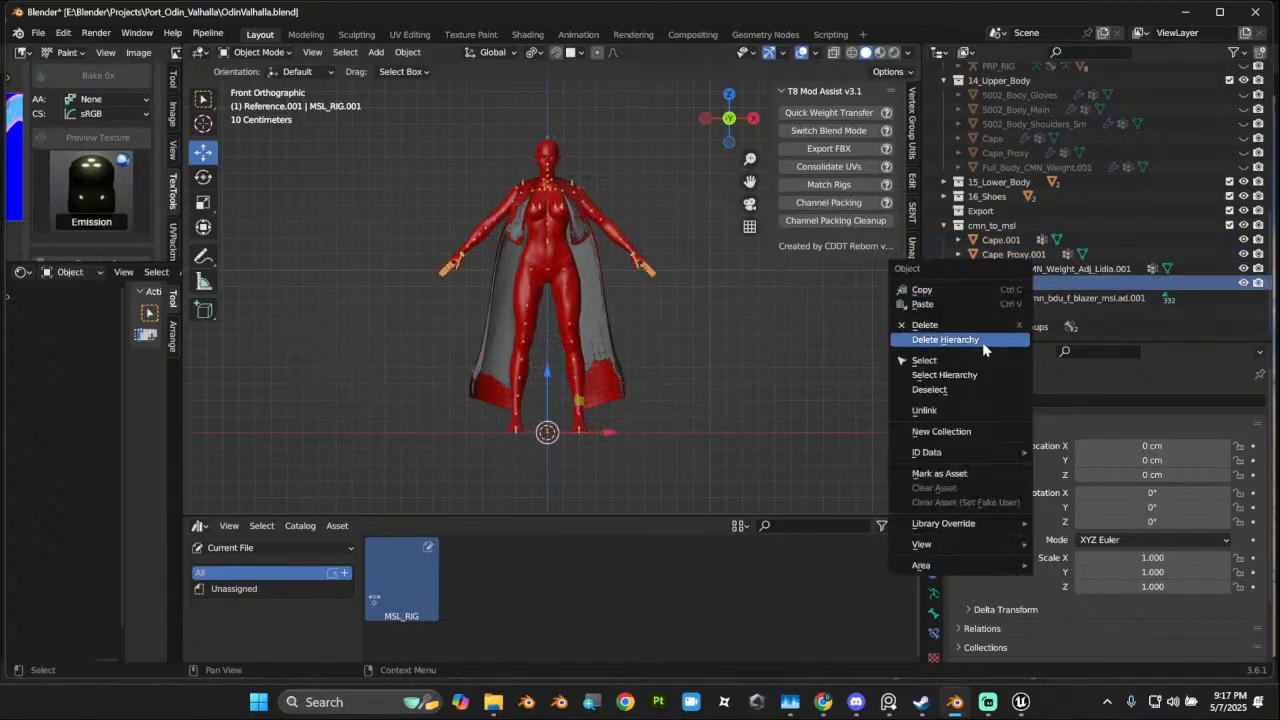
pyautogui.click(984, 340)
# Step: Unhide the SK_CH_cbr_bdf_1p_p_msl.ao armature in Reference.001 and move it into the cmn_to_msl collection
pyautogui.scroll(5, 1040, 240)
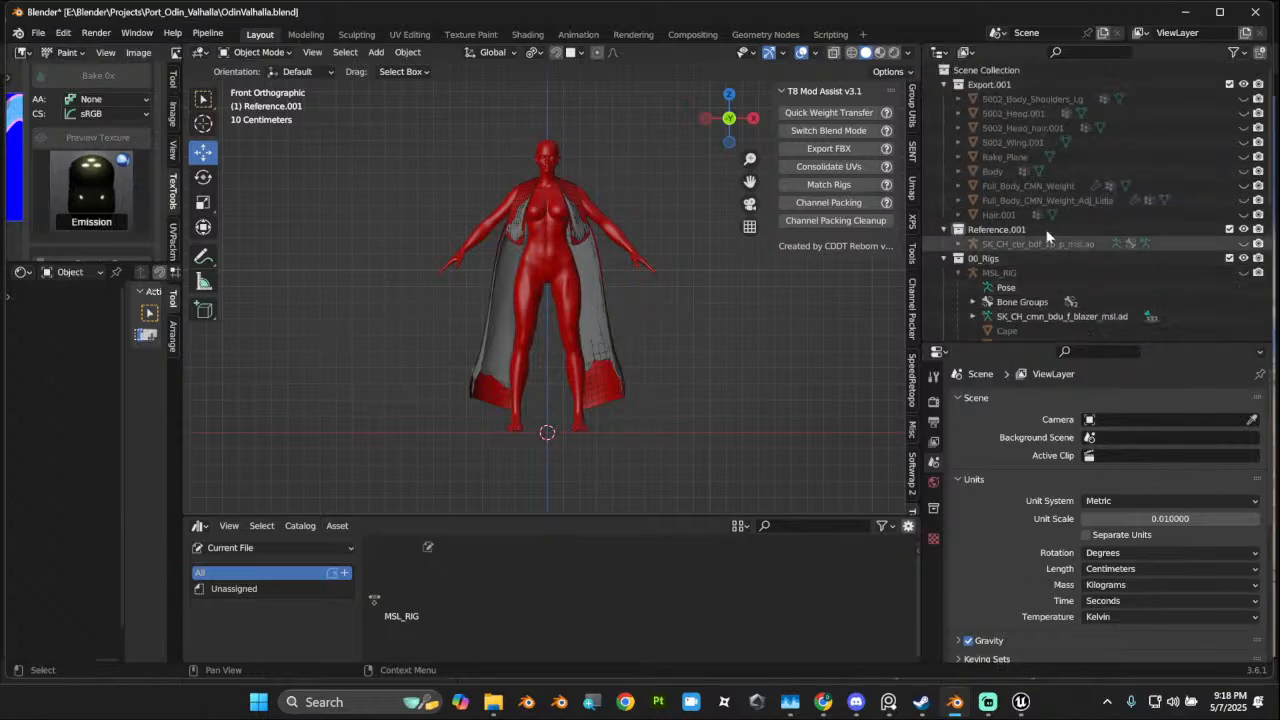
pyautogui.click(1035, 246)
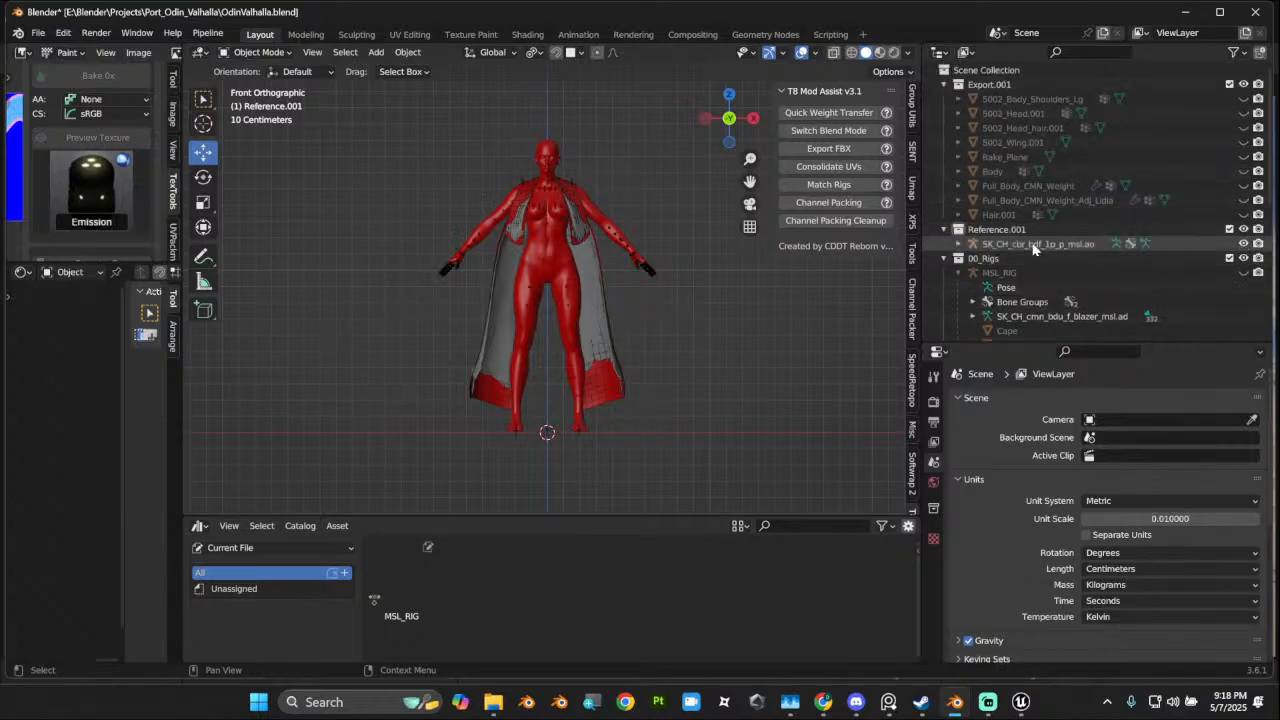
pyautogui.click(1028, 247)
pyautogui.scroll(-3, 1000, 250)
pyautogui.moveTo(998, 166); pyautogui.dragTo(1075, 318)
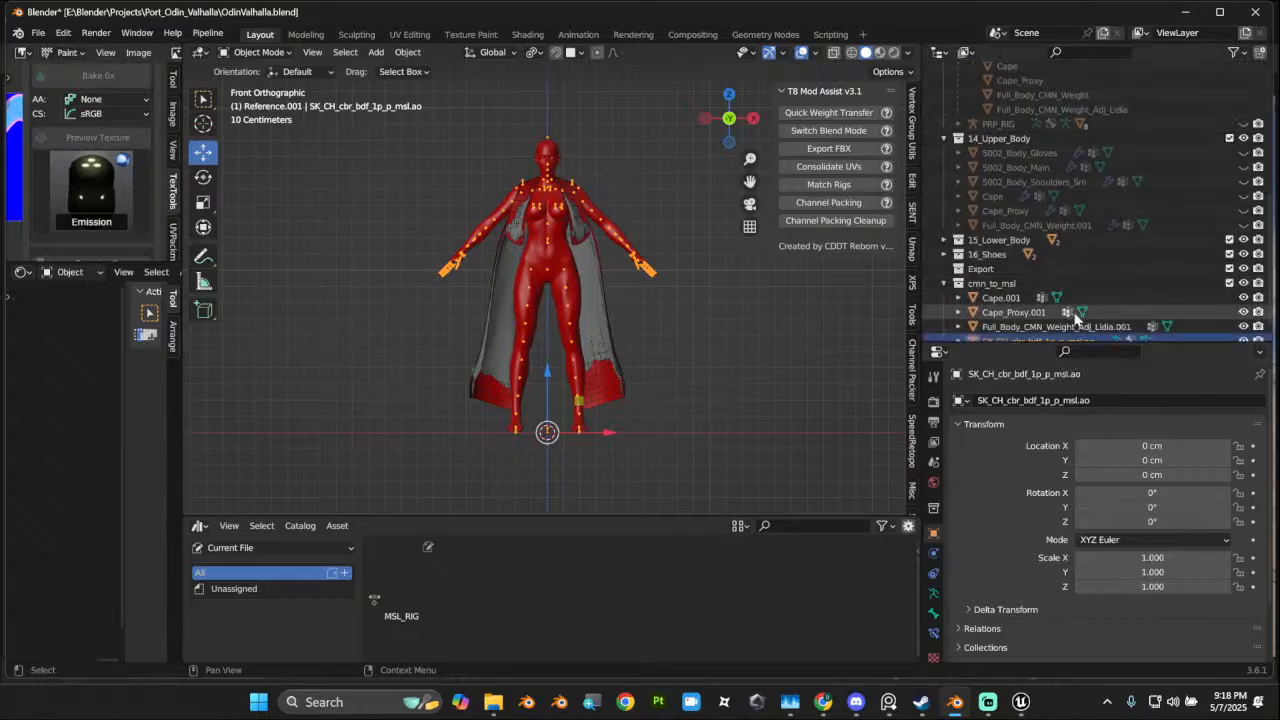
pyautogui.scroll(-1, 1020, 330)
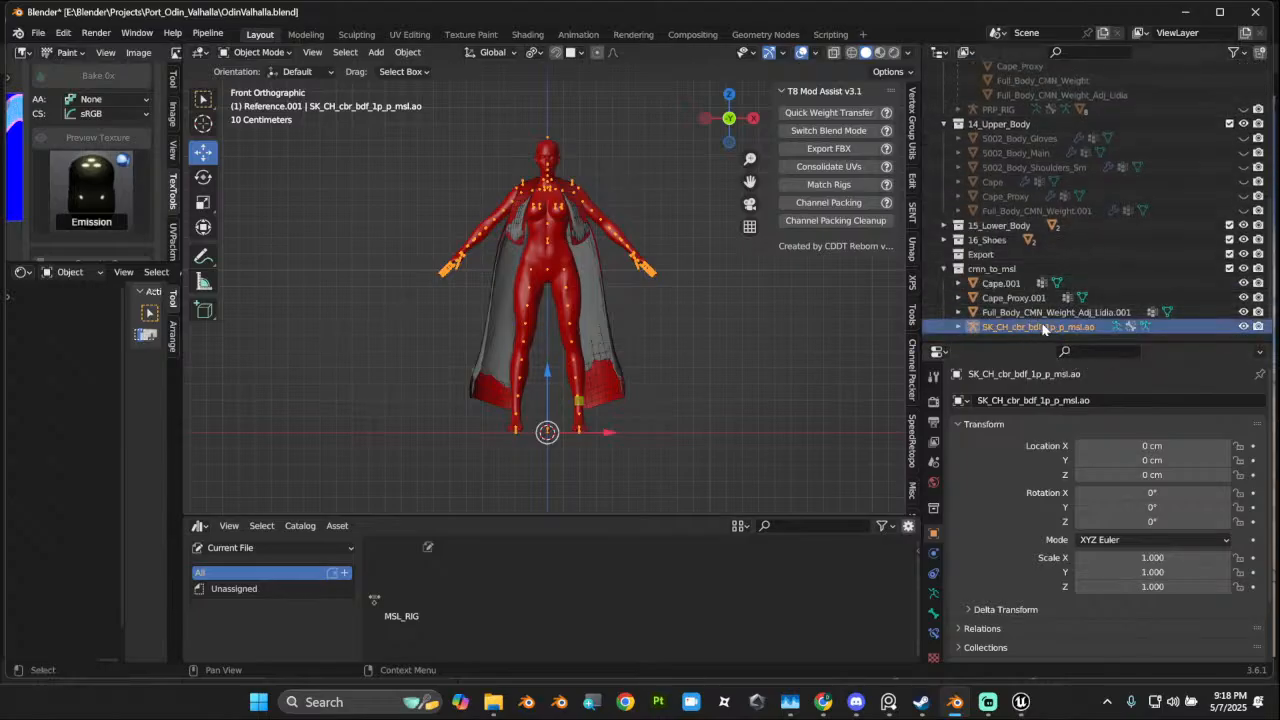
# Step: Parent Cape.001, Cape_Proxy.001 and the full body mesh to the SK_CH_cbr_bdf_1p_p_msl.ao armature with Armature Deform
pyautogui.press('a')
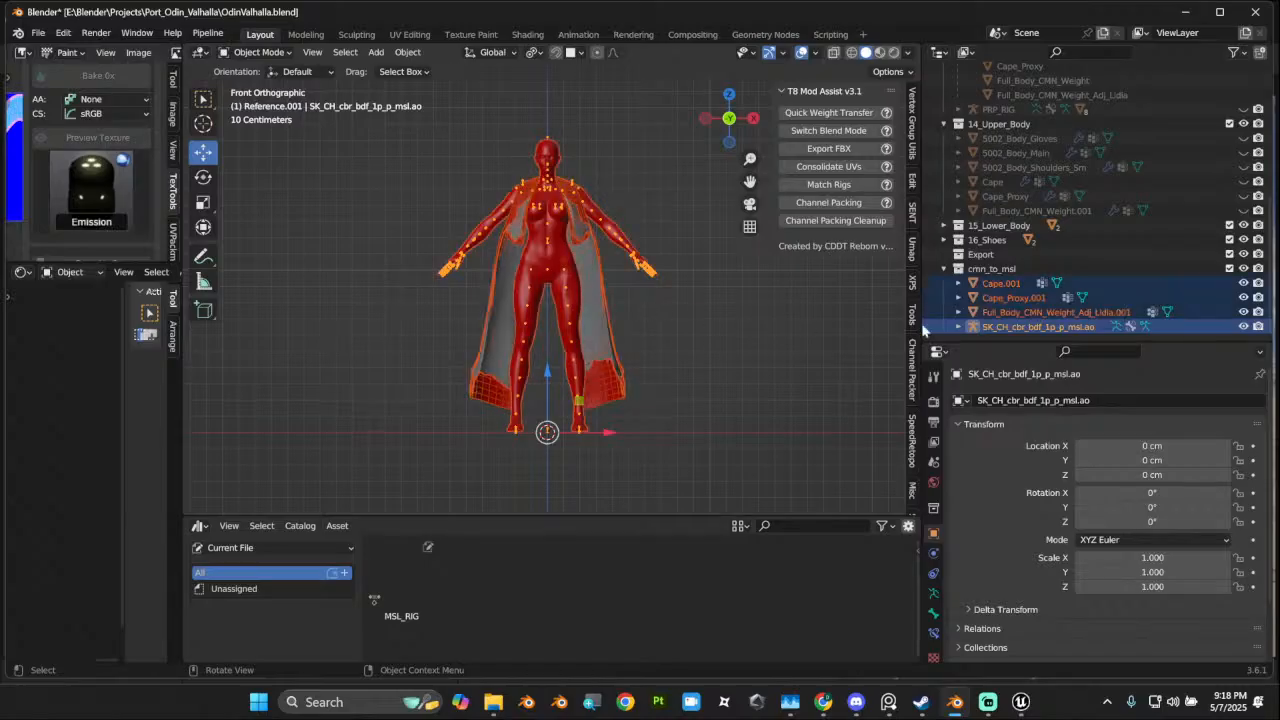
pyautogui.keyDown('ctrl'); pyautogui.click(1000, 327); pyautogui.keyUp('ctrl')
pyautogui.rightClick(687, 332)
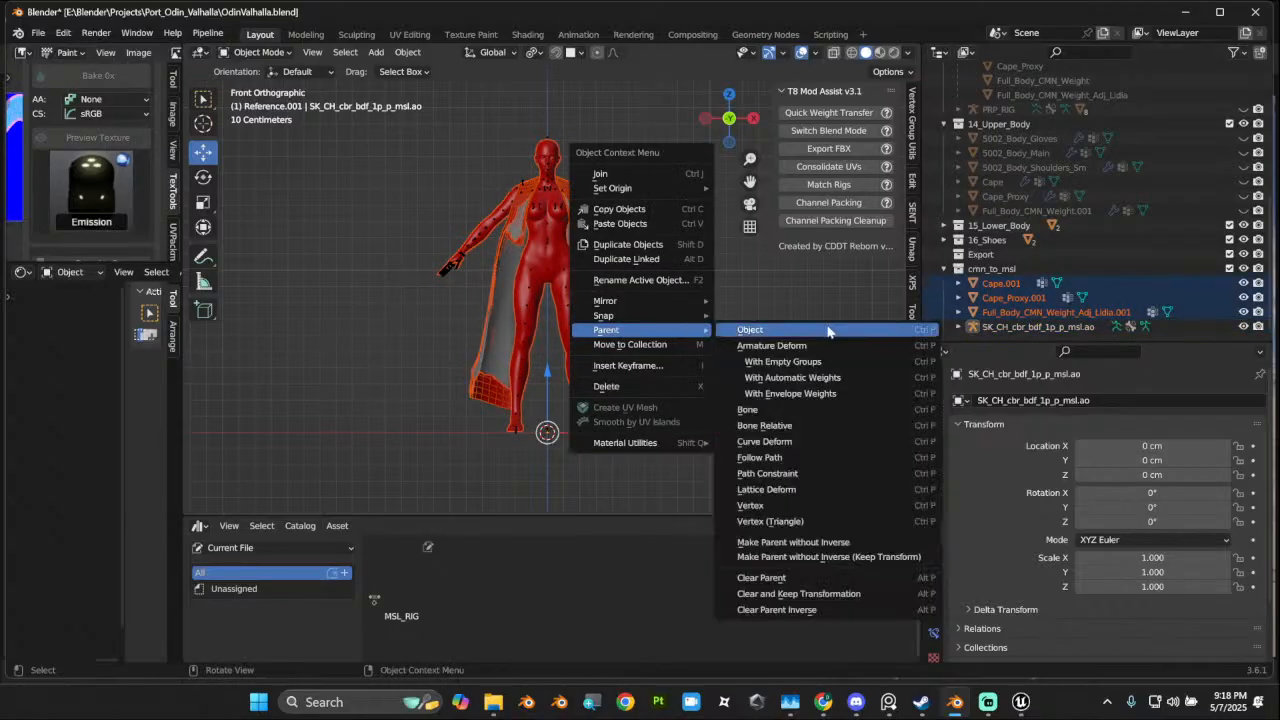
pyautogui.keyDown('ctrl'); pyautogui.click(998, 329); pyautogui.keyUp('ctrl')
pyautogui.rightClick(709, 336)
pyautogui.moveTo(709, 338)
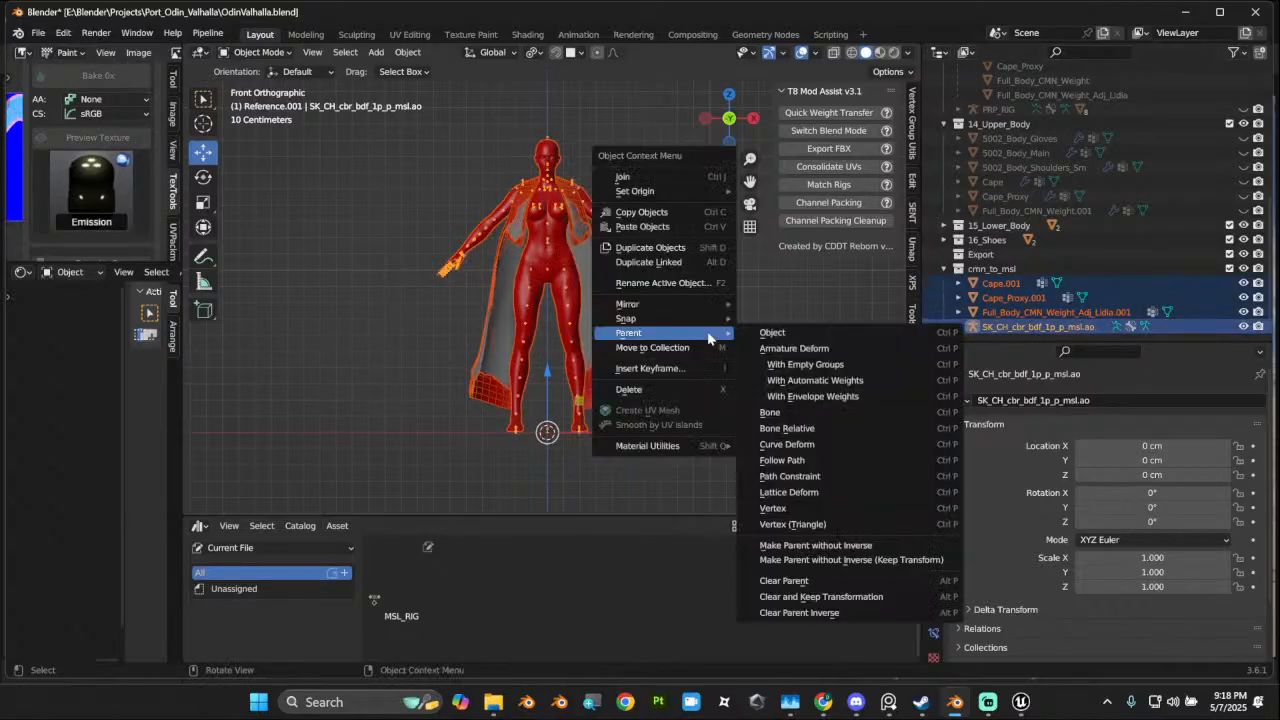
pyautogui.click(805, 348)
pyautogui.scroll(2, 965, 330)
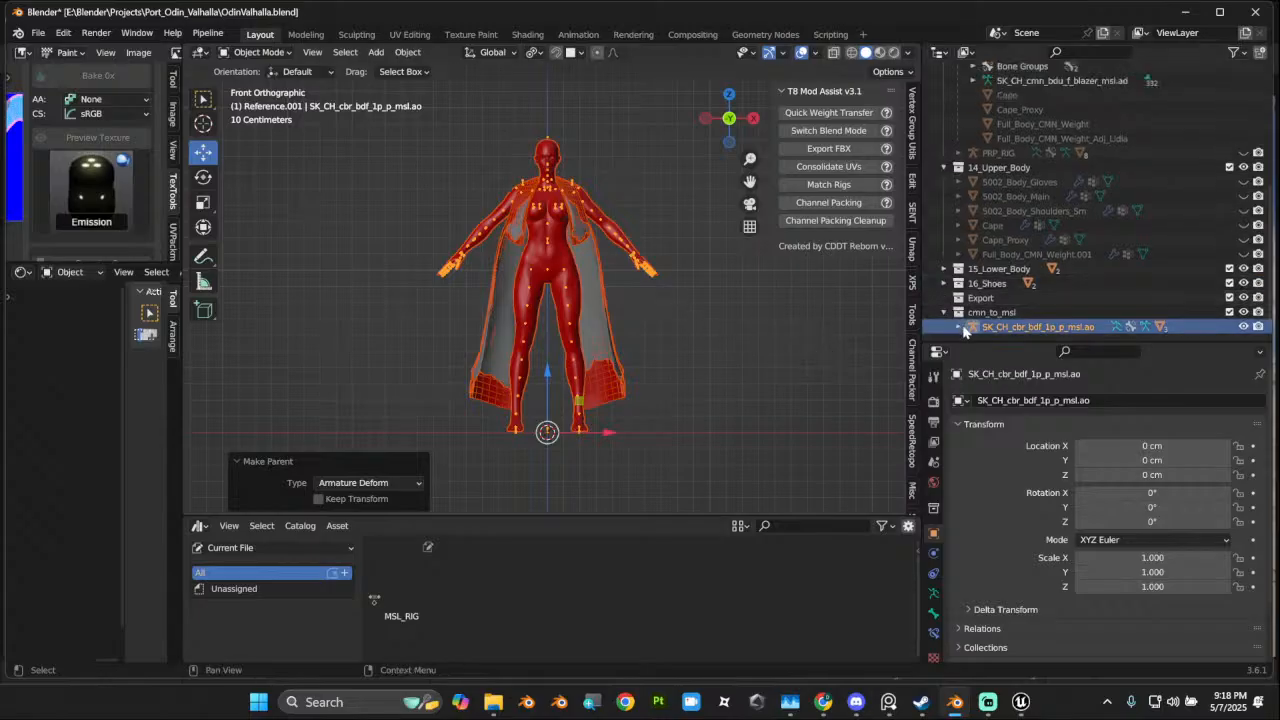
pyautogui.scroll(-8, 725, 320)
pyautogui.scroll(8, 640, 312)
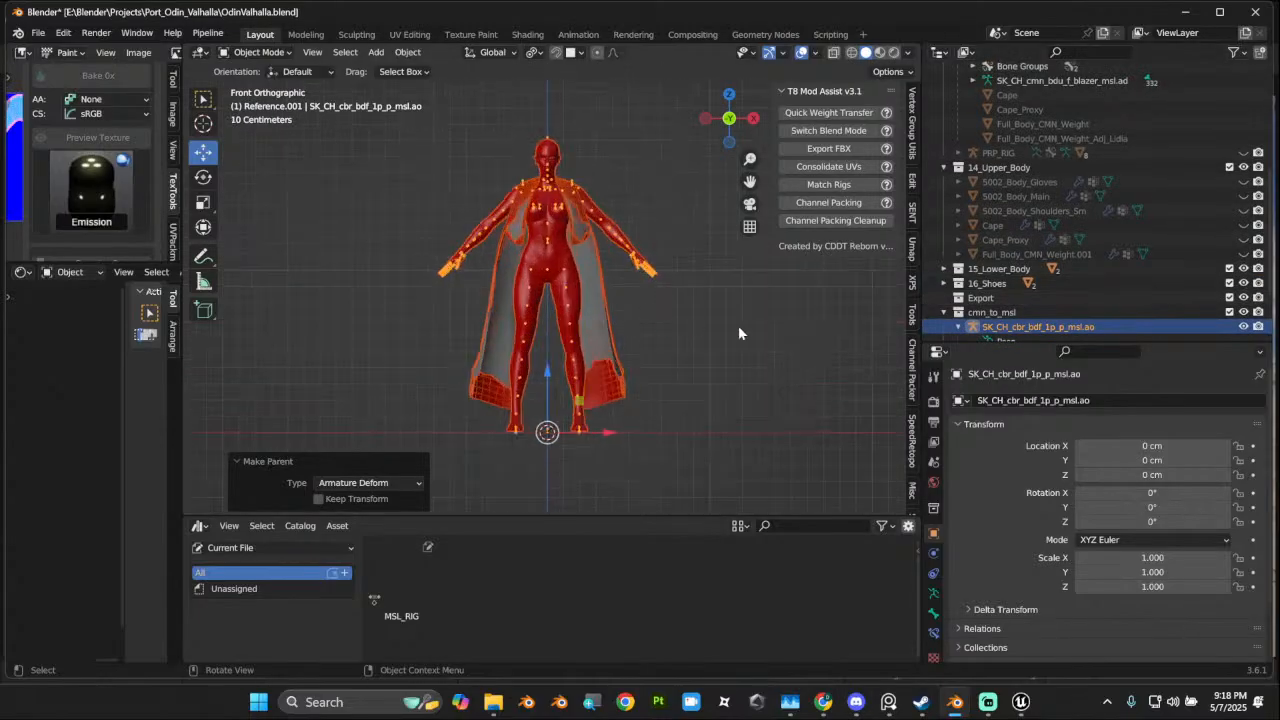
# Step: Export the visible armature and its meshes, limited to selected objects, as SK_CH_CMN_Adj_Lidia_MSL_PA_Cape_Transfer_v2.fbx
pyautogui.scroll(-2, 1064, 306)
pyautogui.scroll(-2, 1064, 306)
pyautogui.press('a')
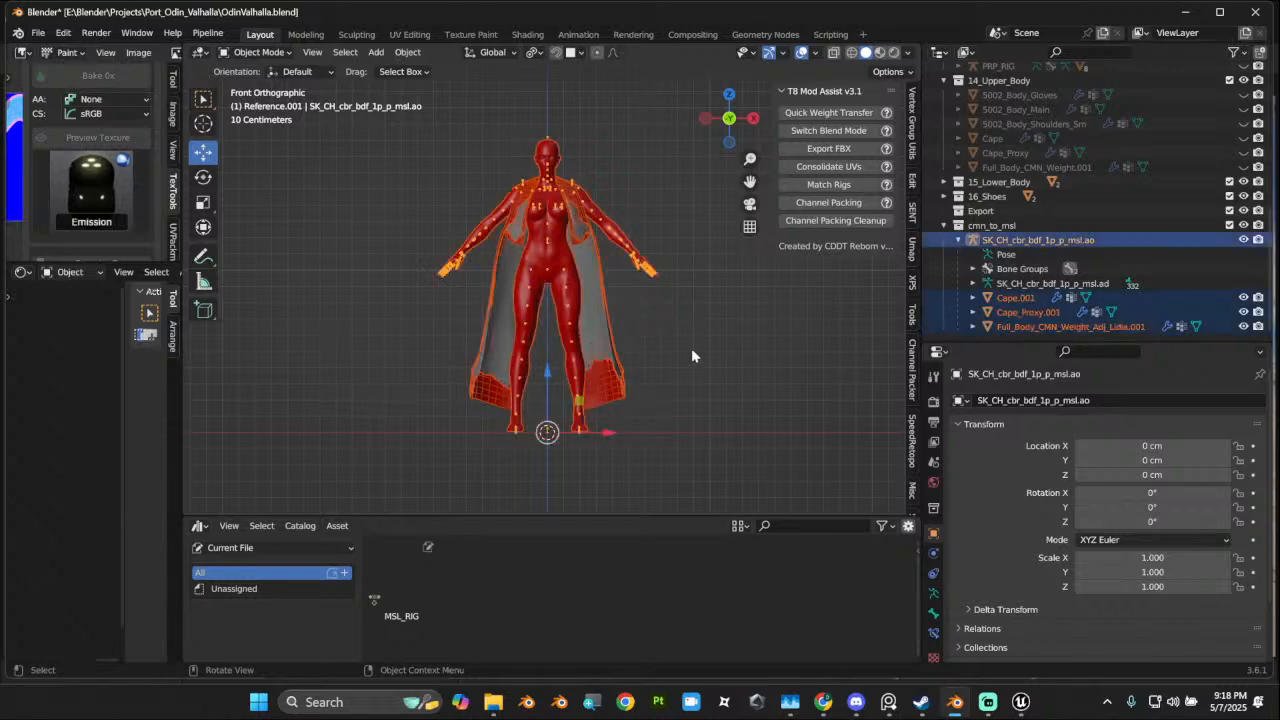
pyautogui.click(37, 33)
pyautogui.moveTo(90, 243)
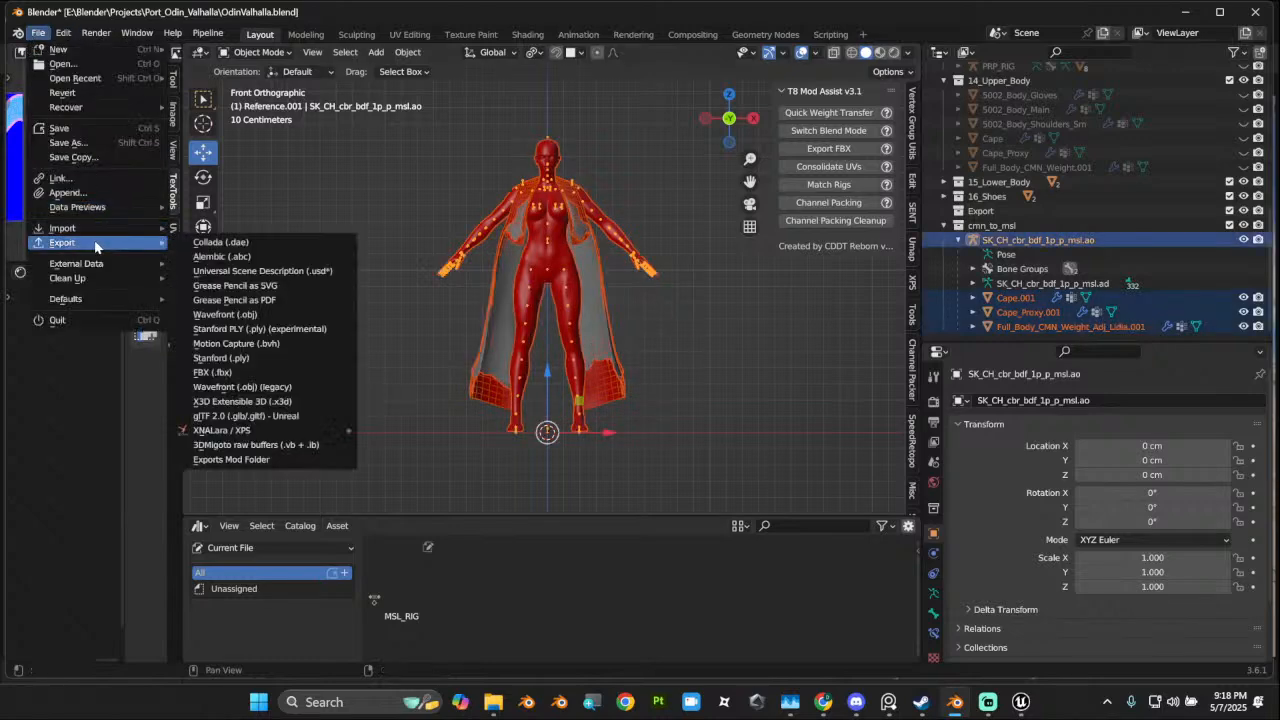
pyautogui.click(264, 374)
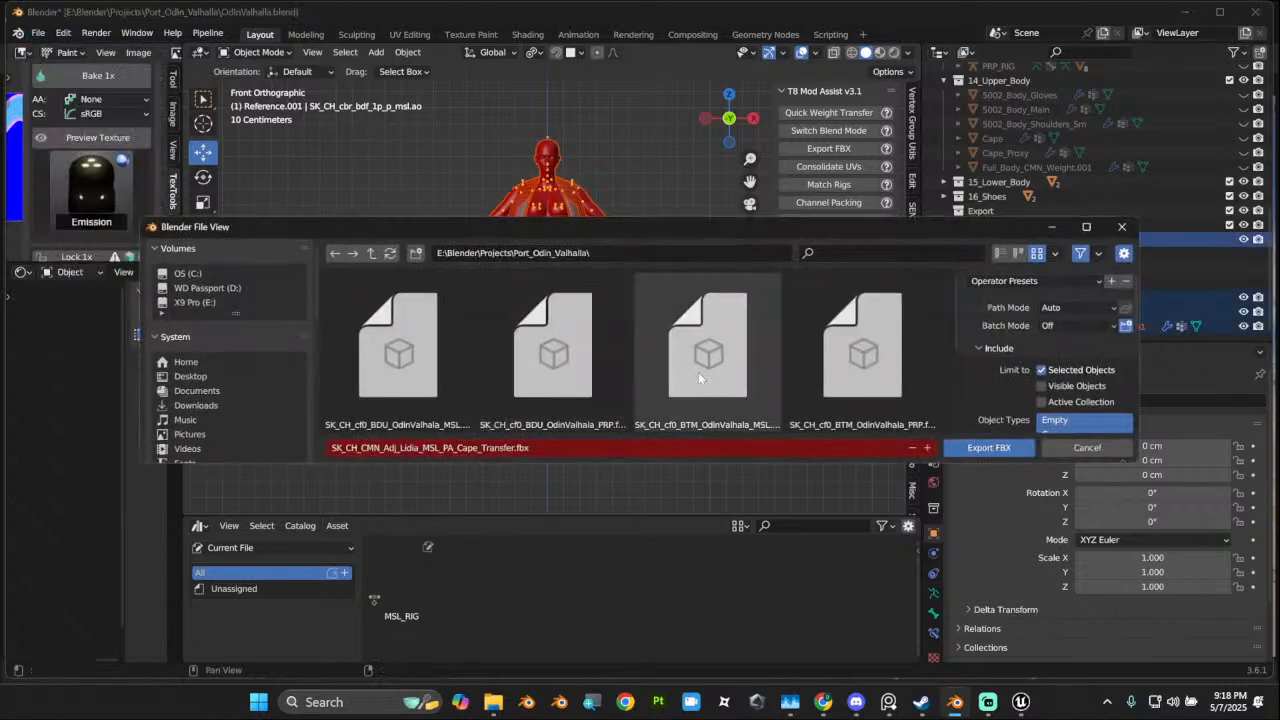
pyautogui.click(516, 451)
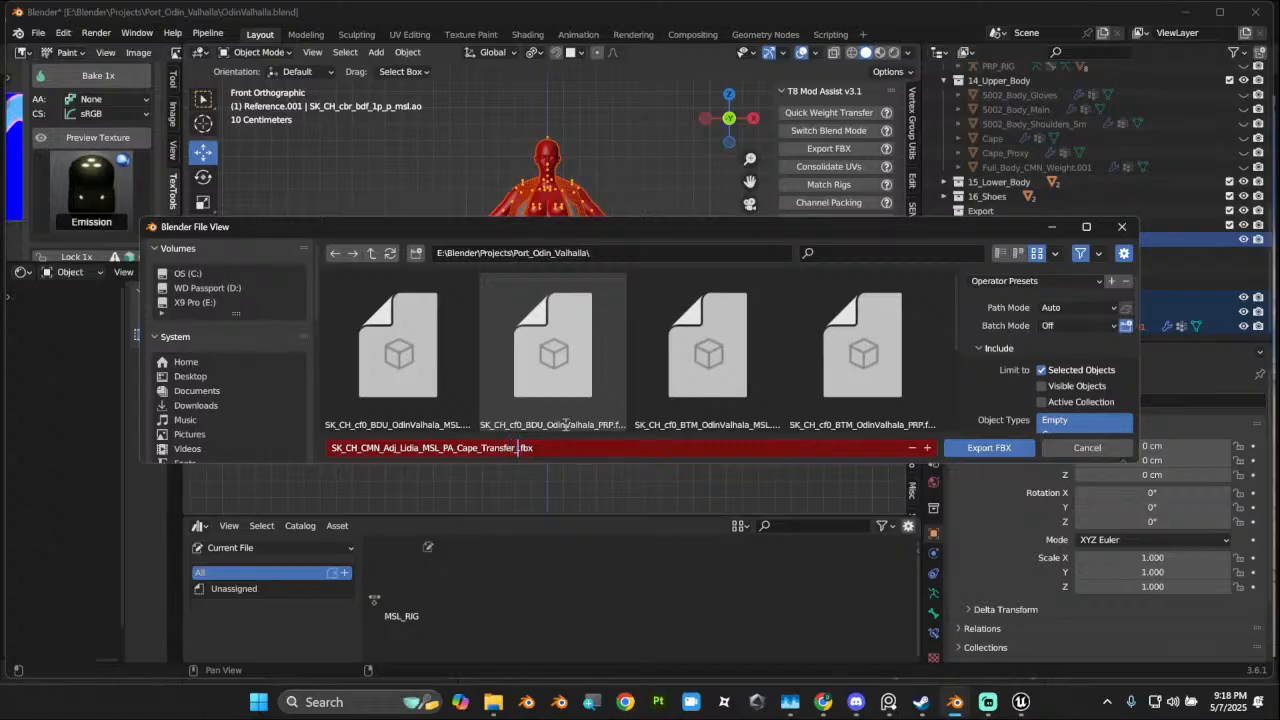
pyautogui.press('Return')
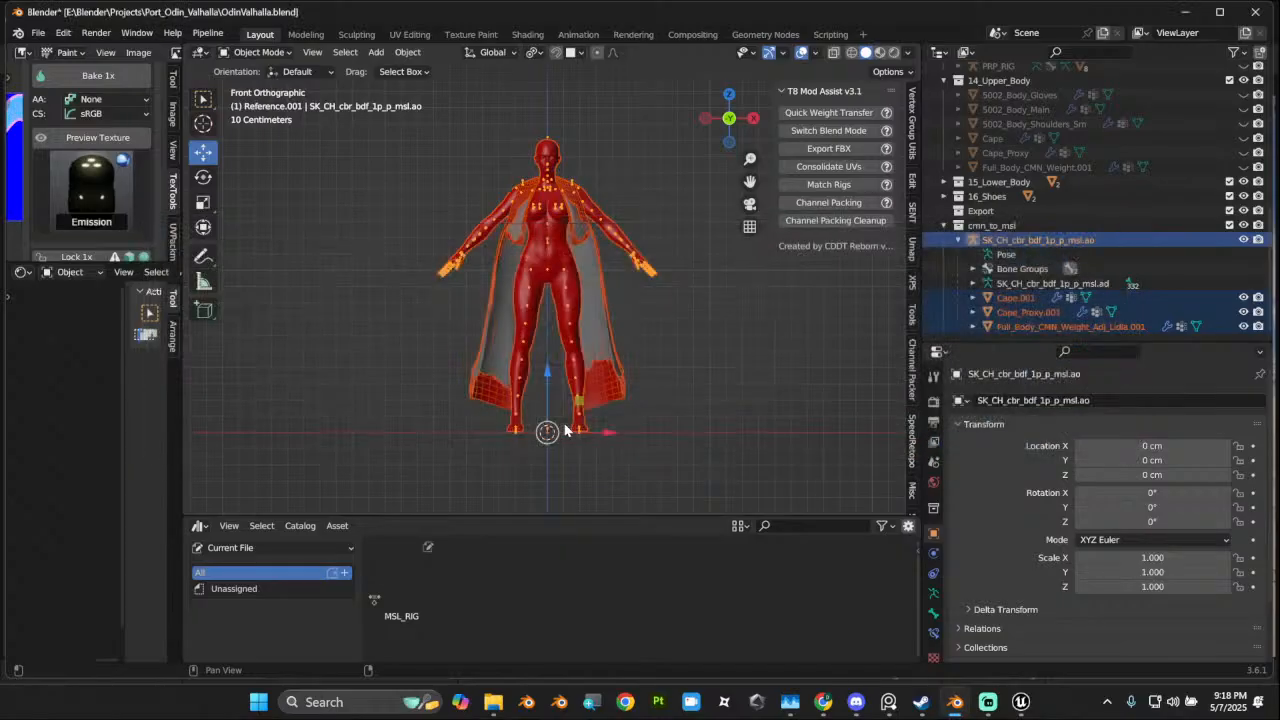
# Step: Switch to Unreal Engine and open the SK_CH_CMN_Adj_Lidia_MSL_PA_Cape_Transfer skeletal mesh from the phys folder
pyautogui.click(1020, 702)
pyautogui.click(395, 250)
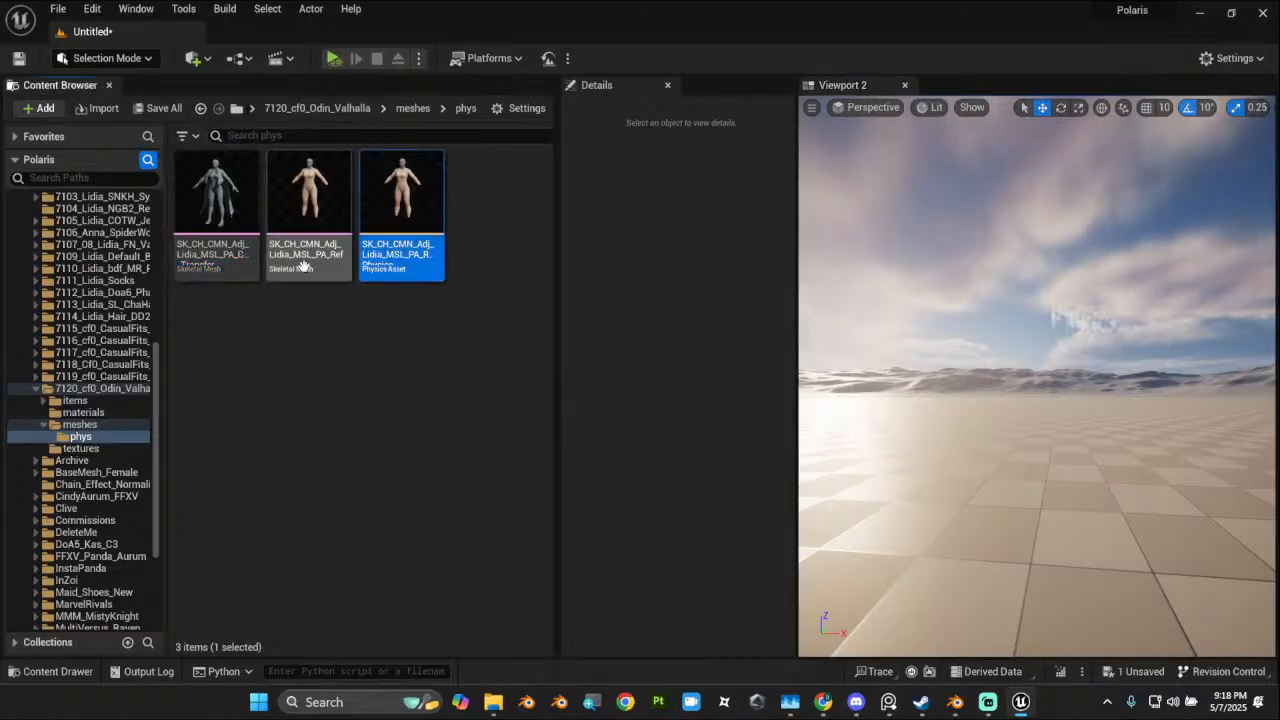
pyautogui.click(216, 205)
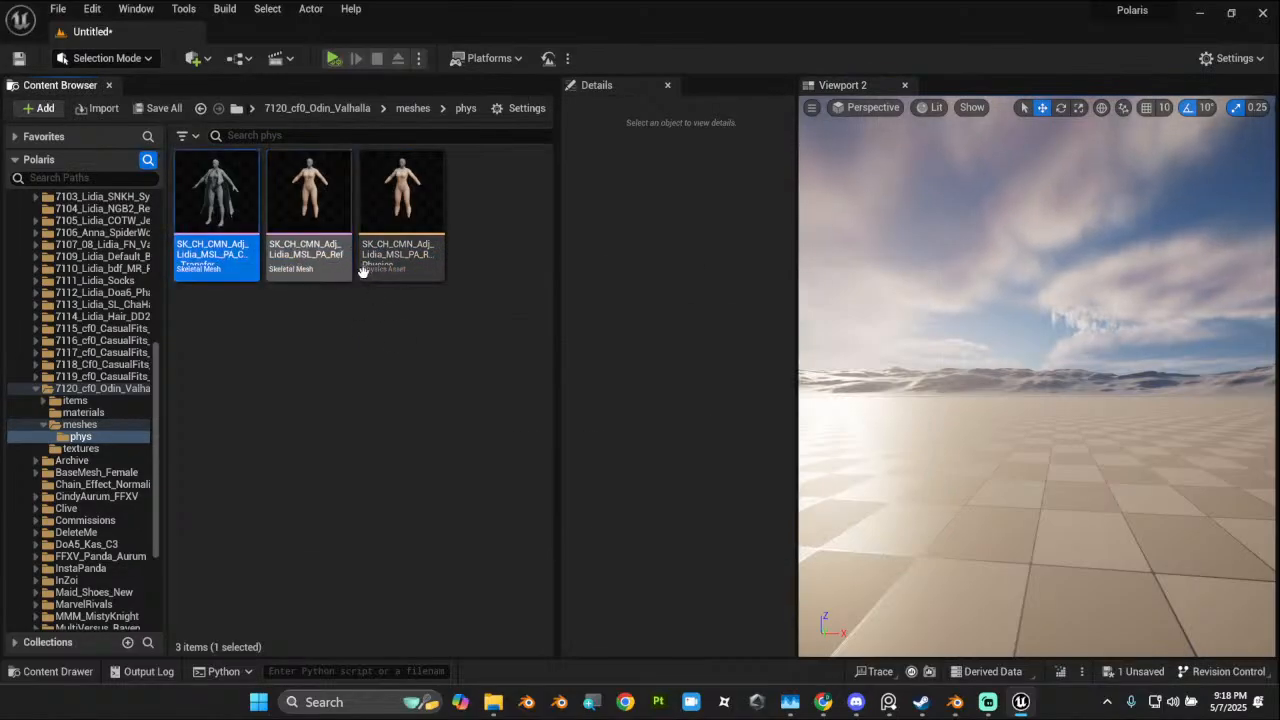
pyautogui.moveTo(241, 236)
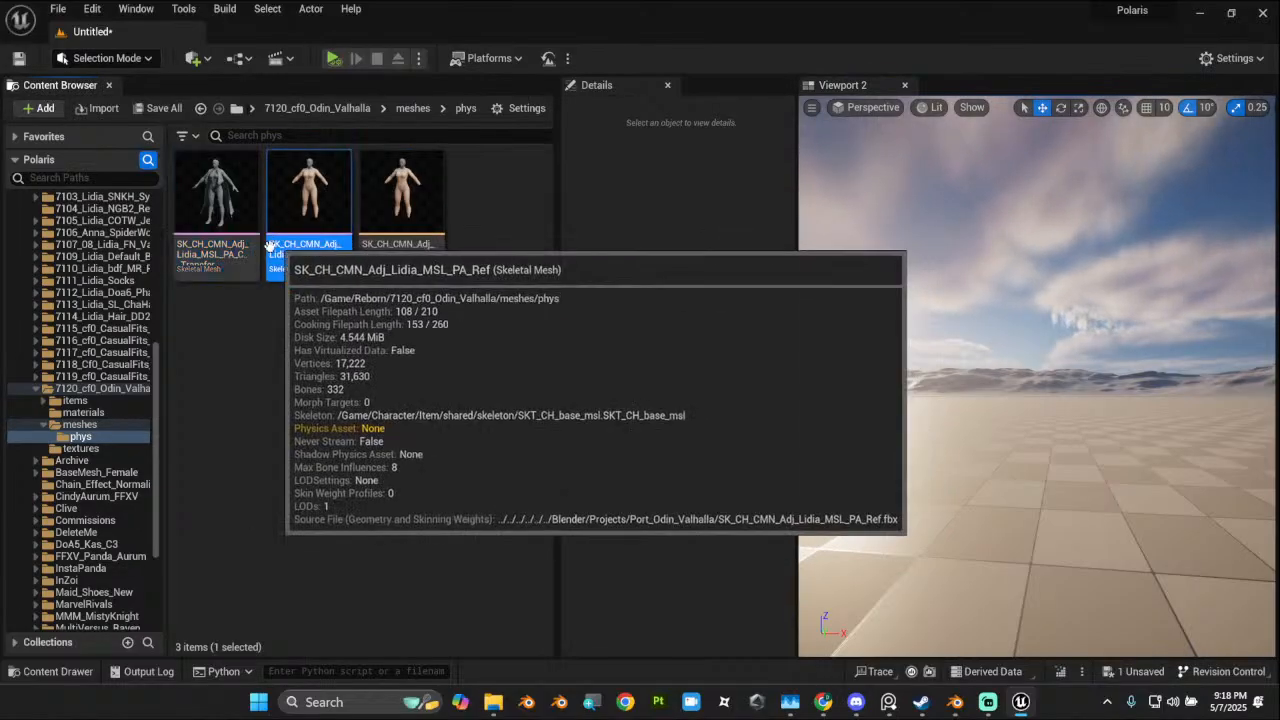
pyautogui.moveTo(297, 241)
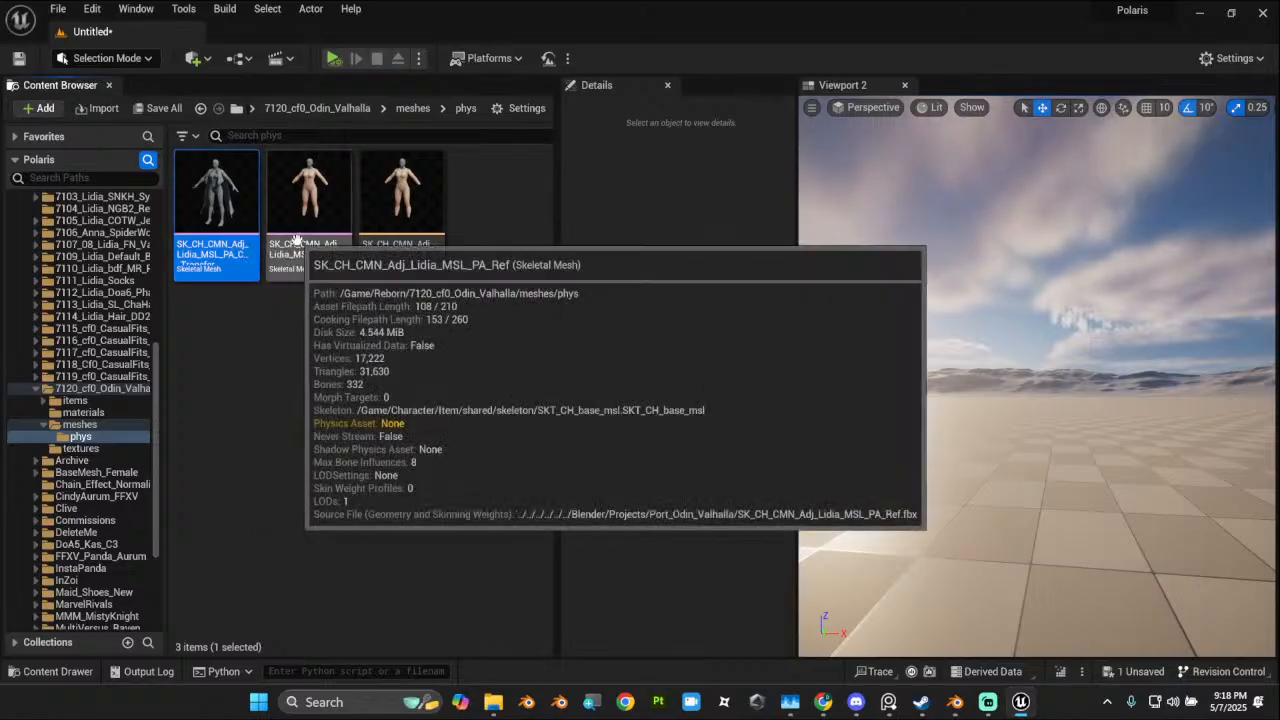
pyautogui.doubleClick(220, 200)
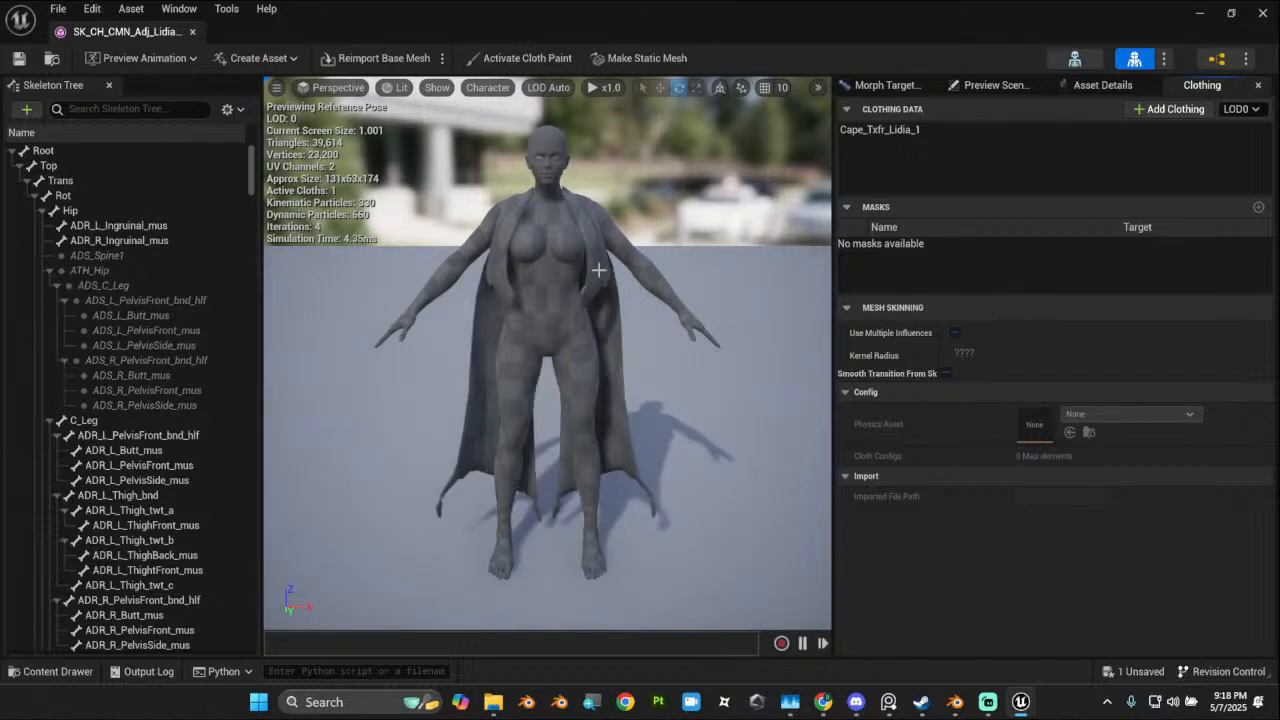
# Step: Set the clothing of the cape's Section 1 to None, save the skeletal mesh and close it
pyautogui.click(598, 270)
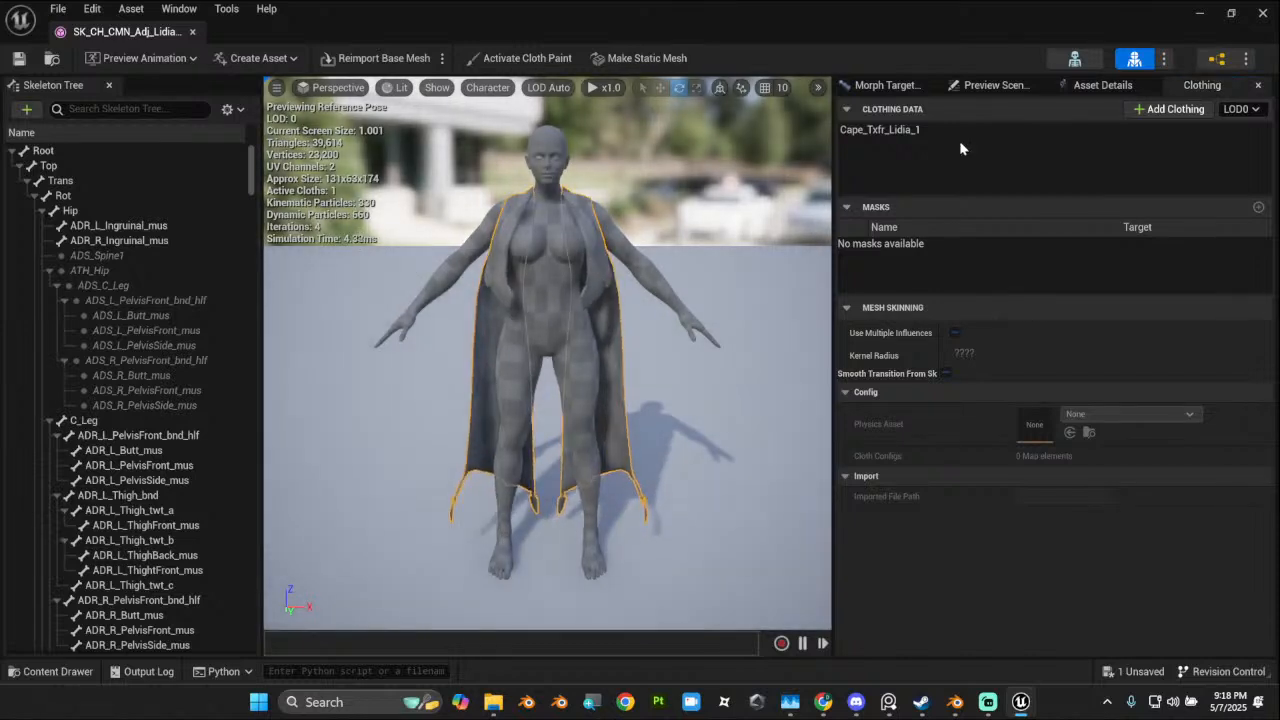
pyautogui.click(1097, 88)
pyautogui.click(1175, 582)
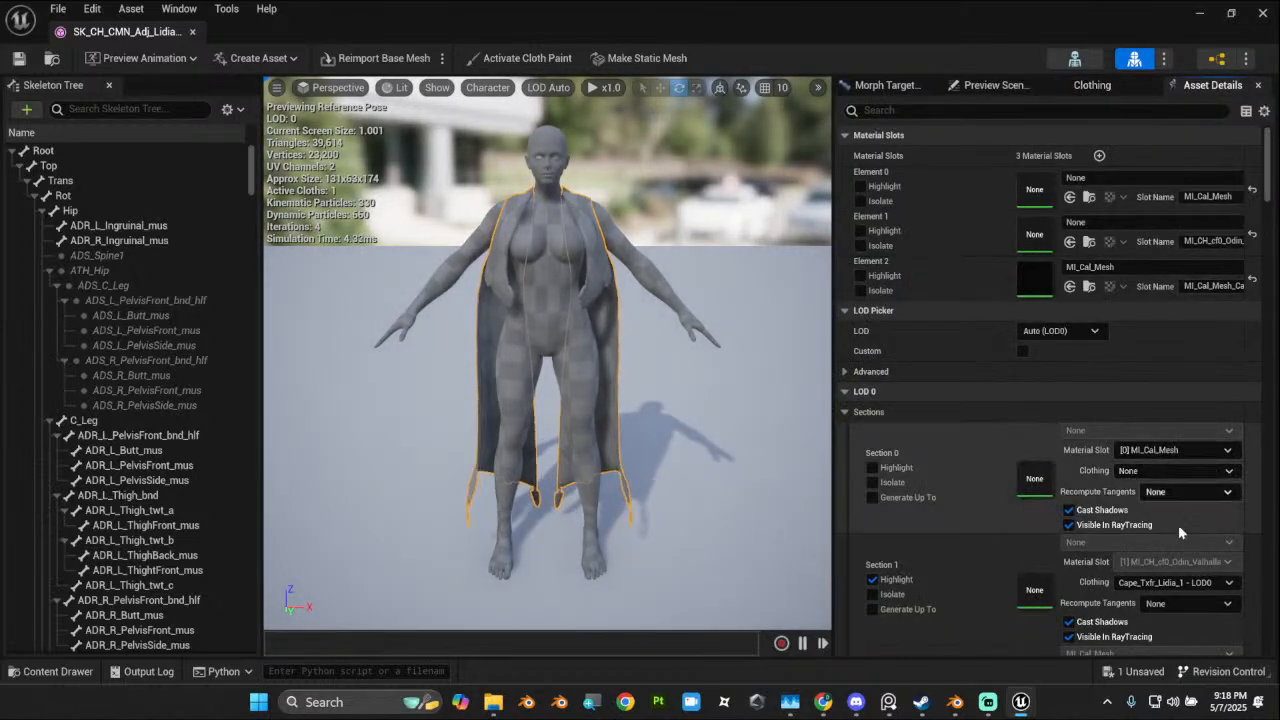
pyautogui.click(1154, 468)
pyautogui.click(1195, 586)
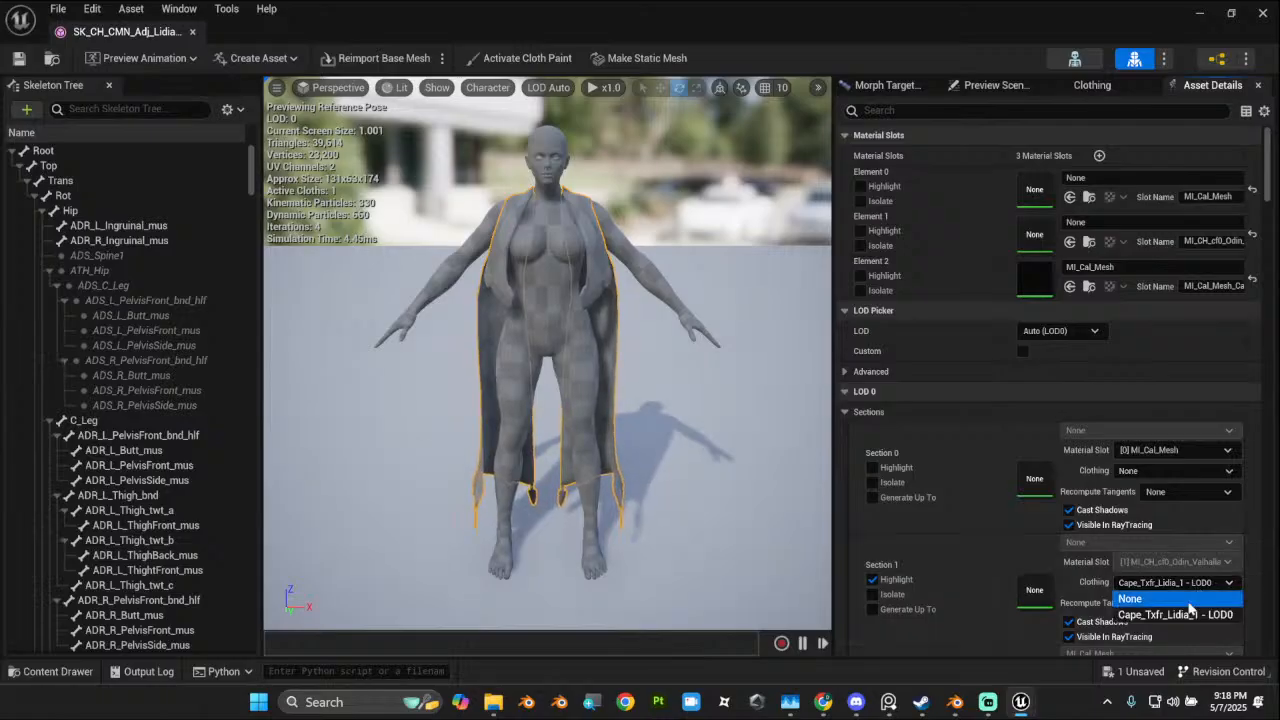
pyautogui.click(1213, 600)
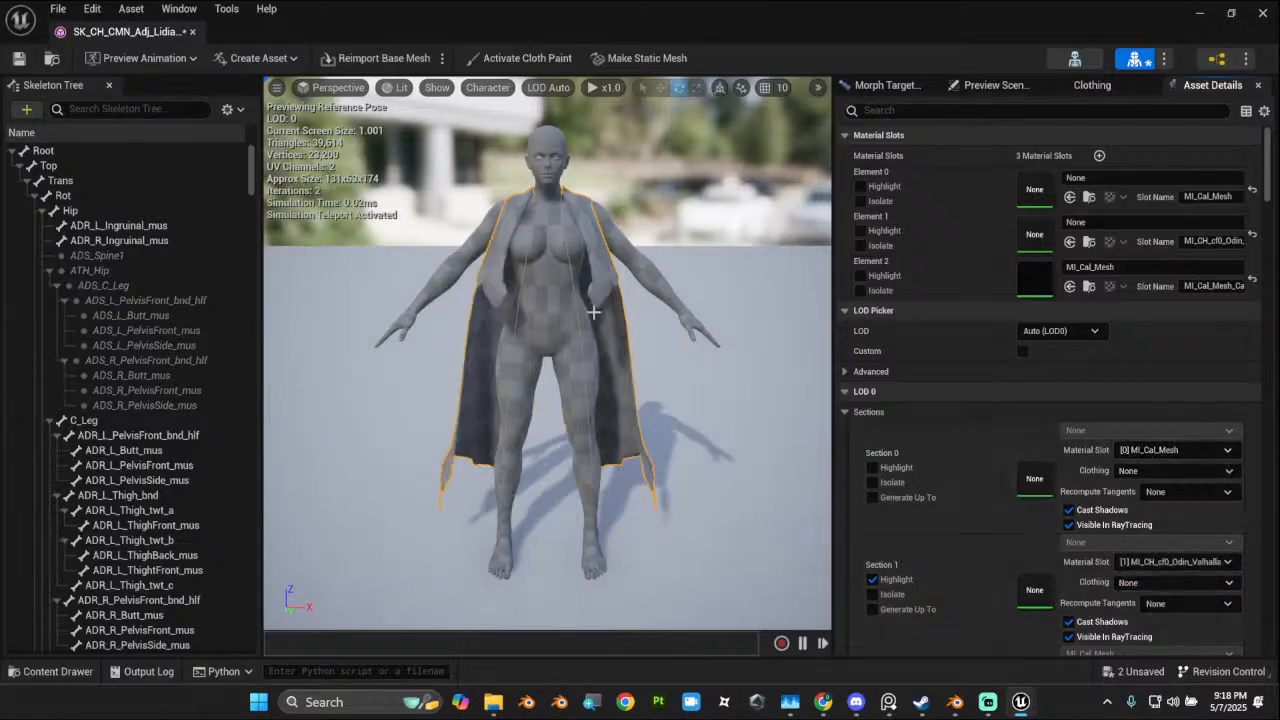
pyautogui.click(18, 59)
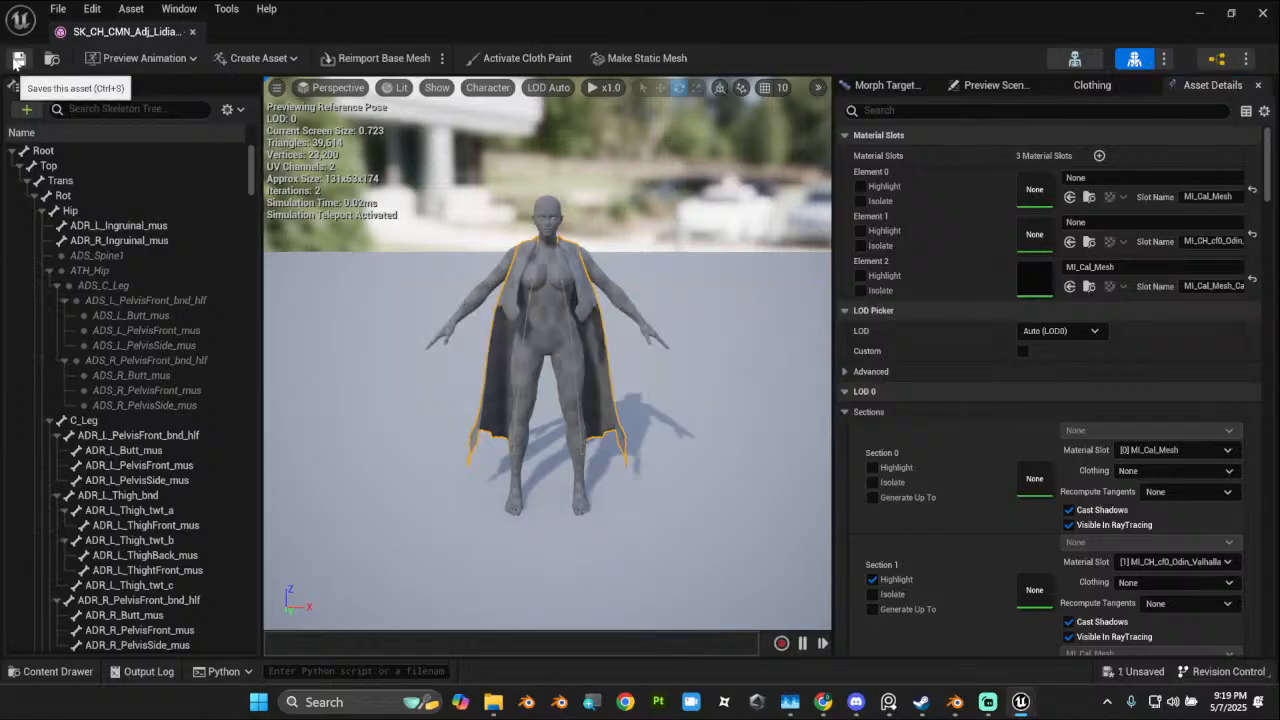
pyautogui.click(192, 31)
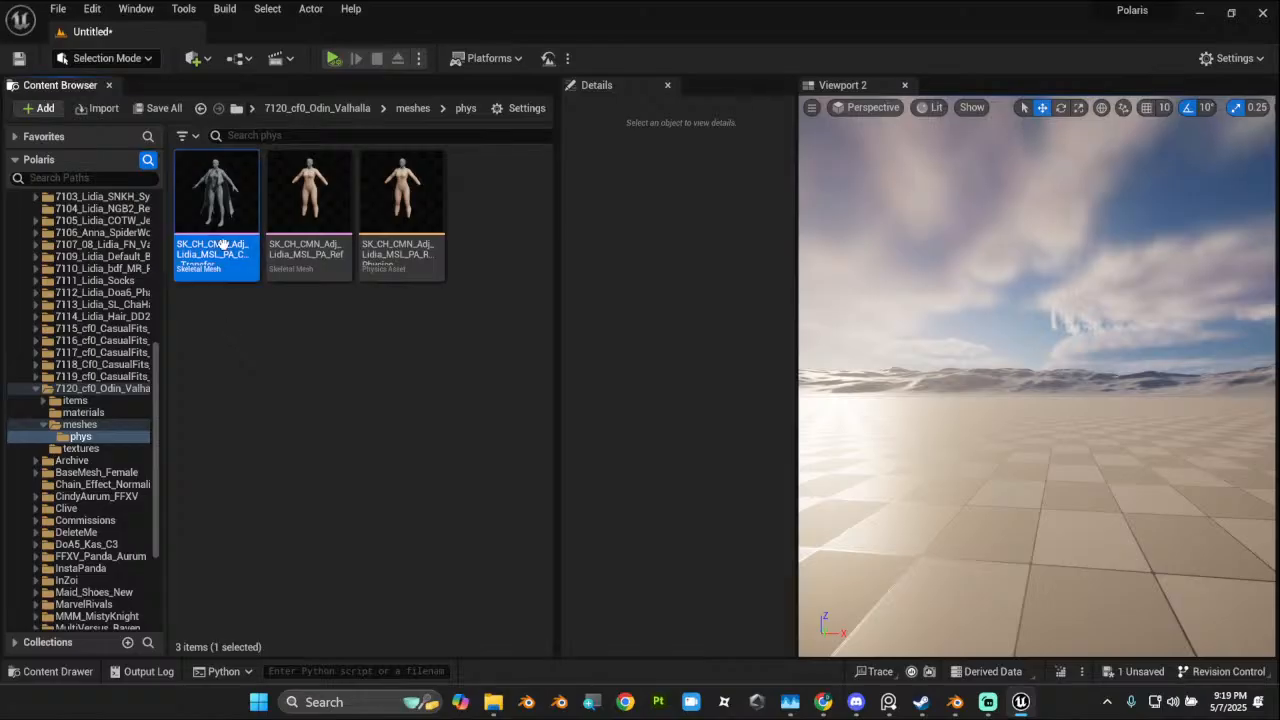
# Step: Reimport the cape transfer skeletal mesh from the new file SK_CH_CMN_Adj_Lidia_MSL_PA_Cape_Transfer_v2.fbx, reopen it and save it
pyautogui.rightClick(226, 160)
pyautogui.click(310, 280)
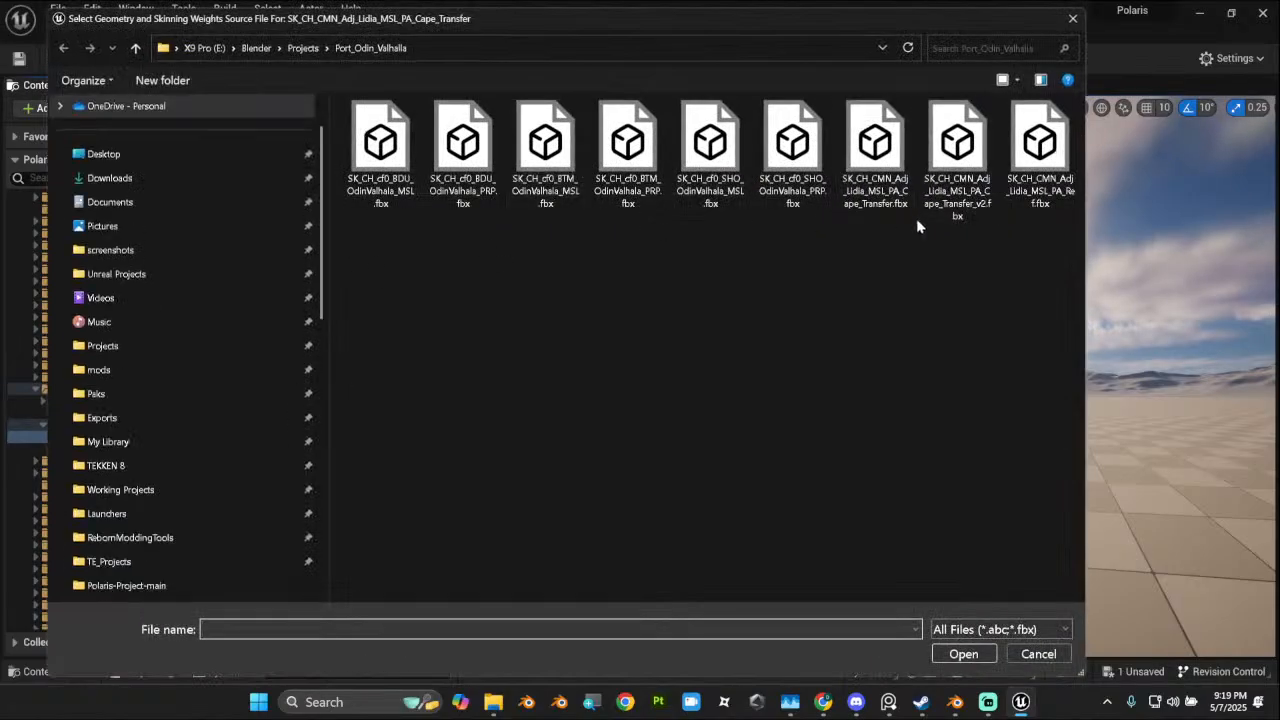
pyautogui.click(955, 205)
pyautogui.click(963, 654)
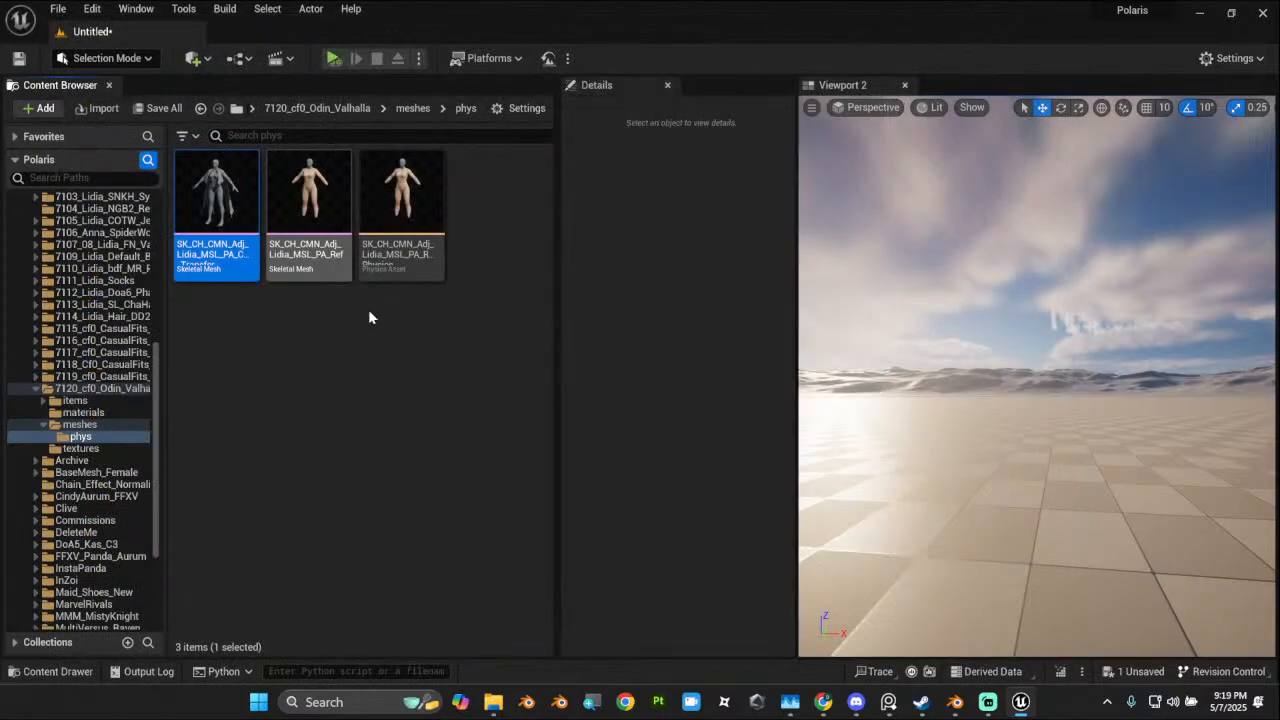
pyautogui.doubleClick(229, 207)
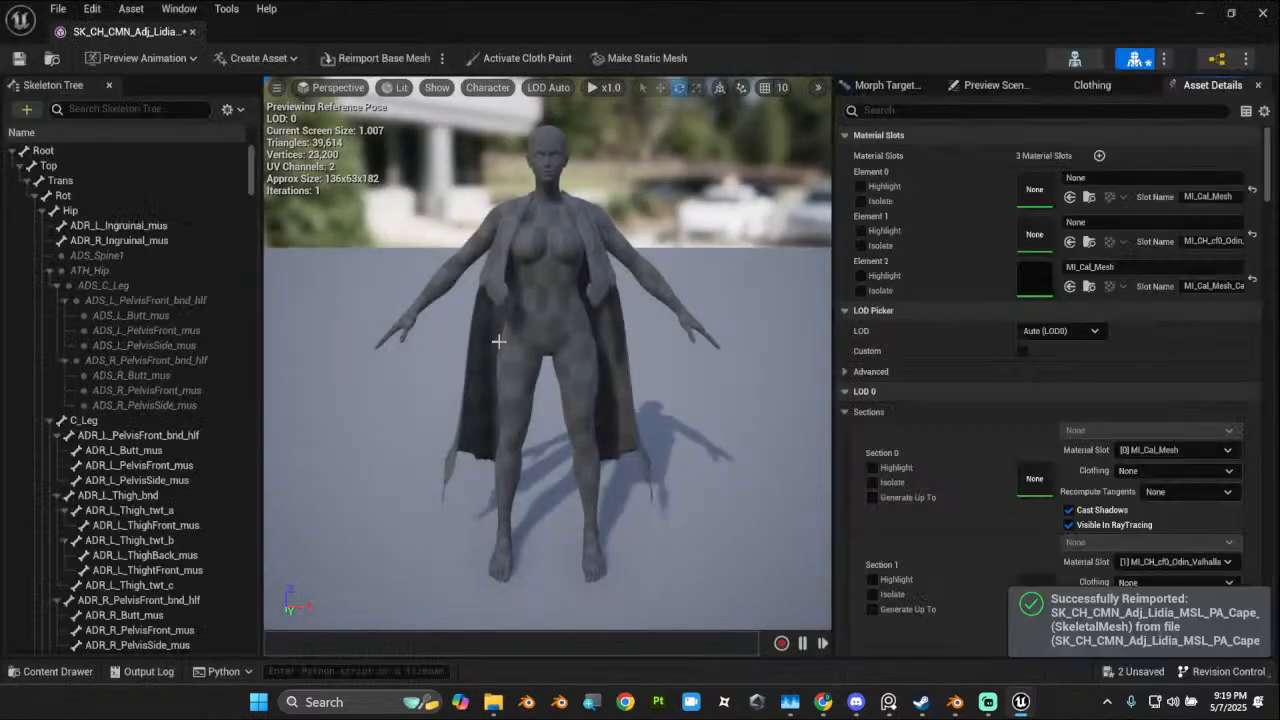
pyautogui.click(18, 60)
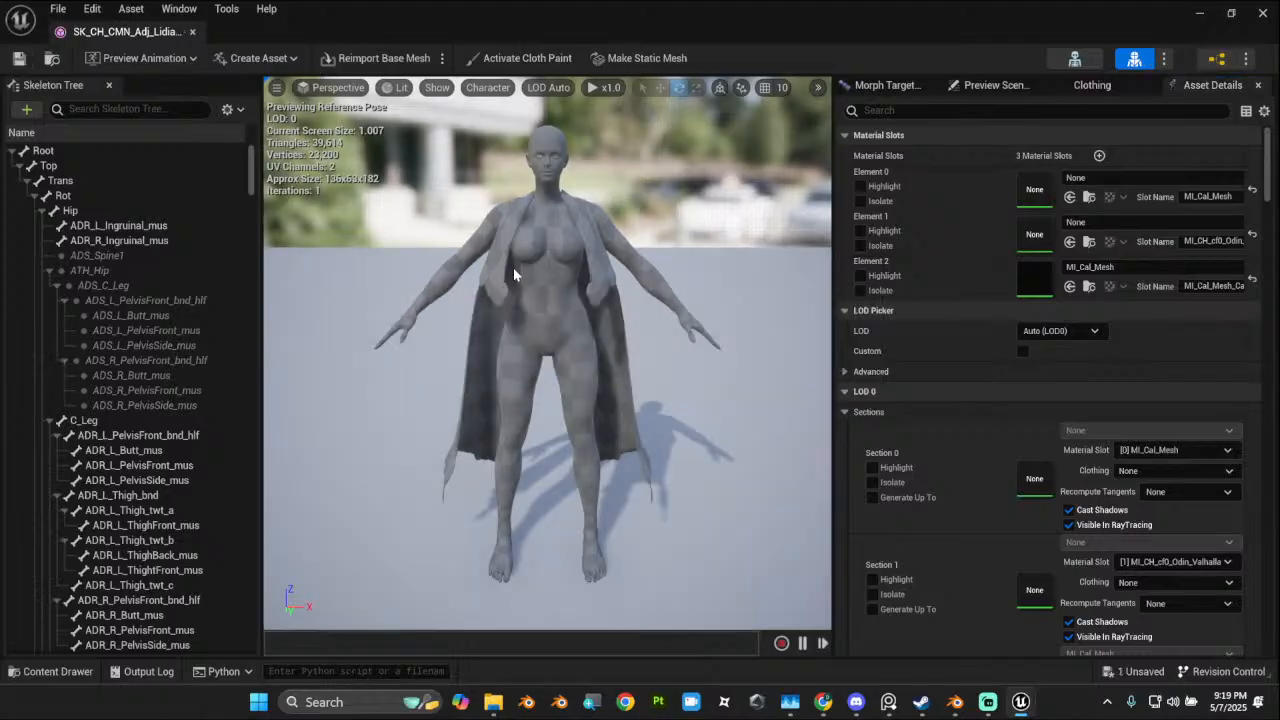
# Step: Review the Cape_Txfr_Lidia_1 clothing data and assign Cape_Txfr_Lidia_1 - LOD0 as the clothing of Section 1
pyautogui.click(1232, 14)
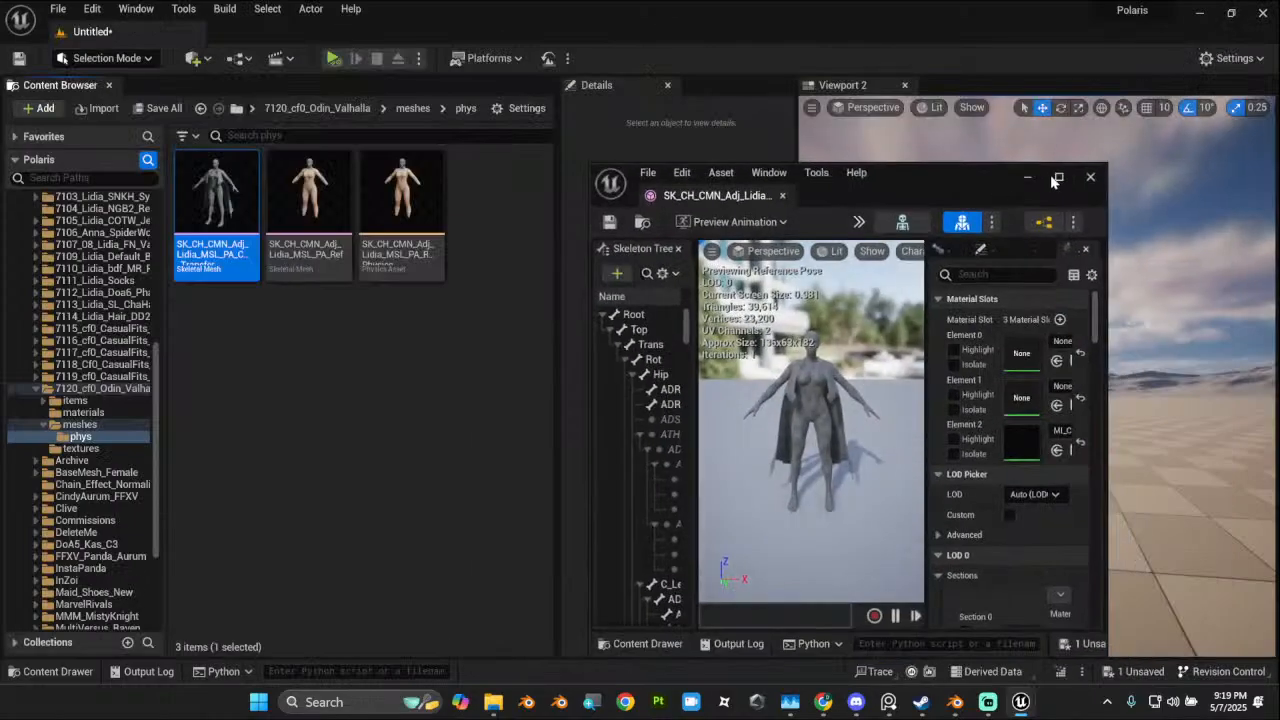
pyautogui.click(1057, 177)
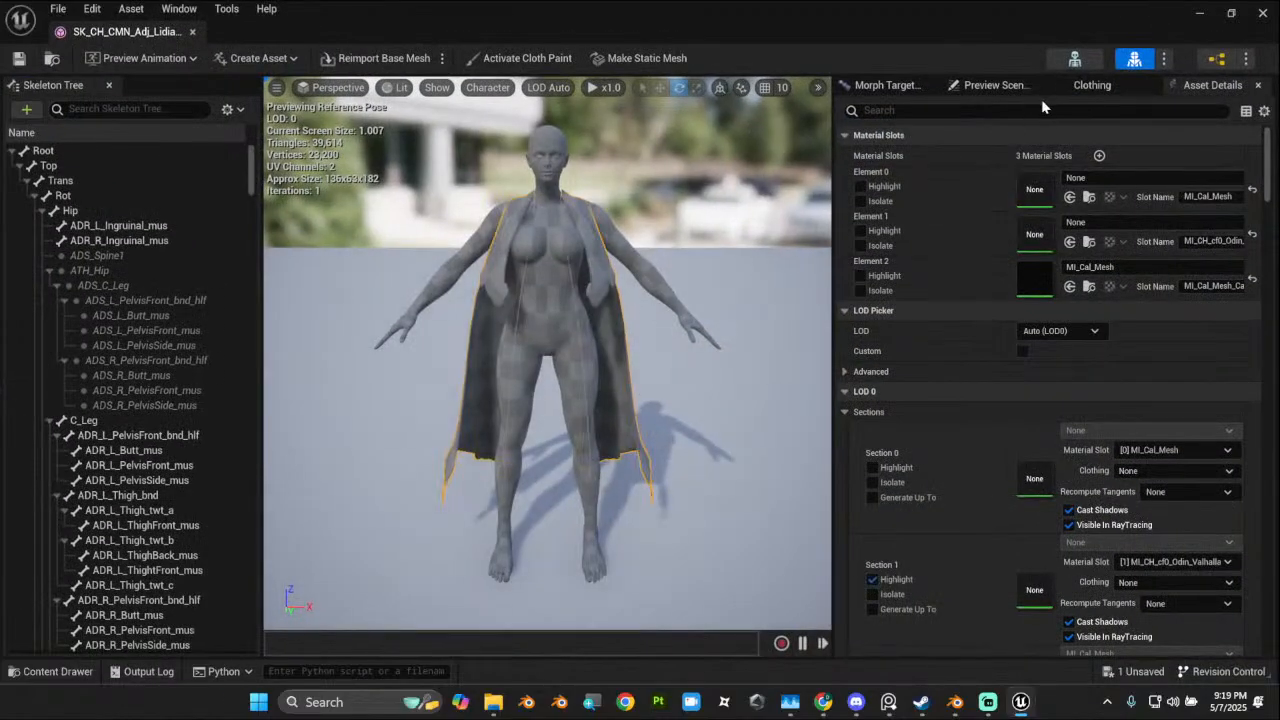
pyautogui.click(1092, 85)
pyautogui.click(916, 131)
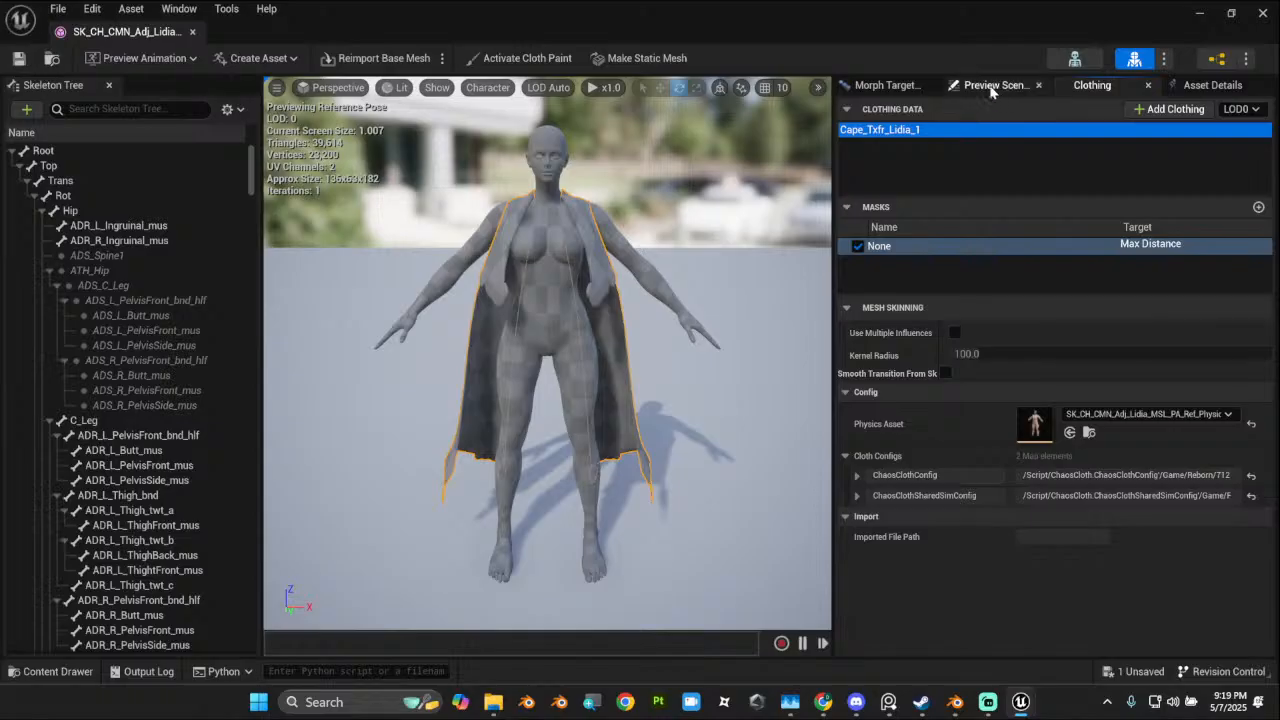
pyautogui.click(1210, 85)
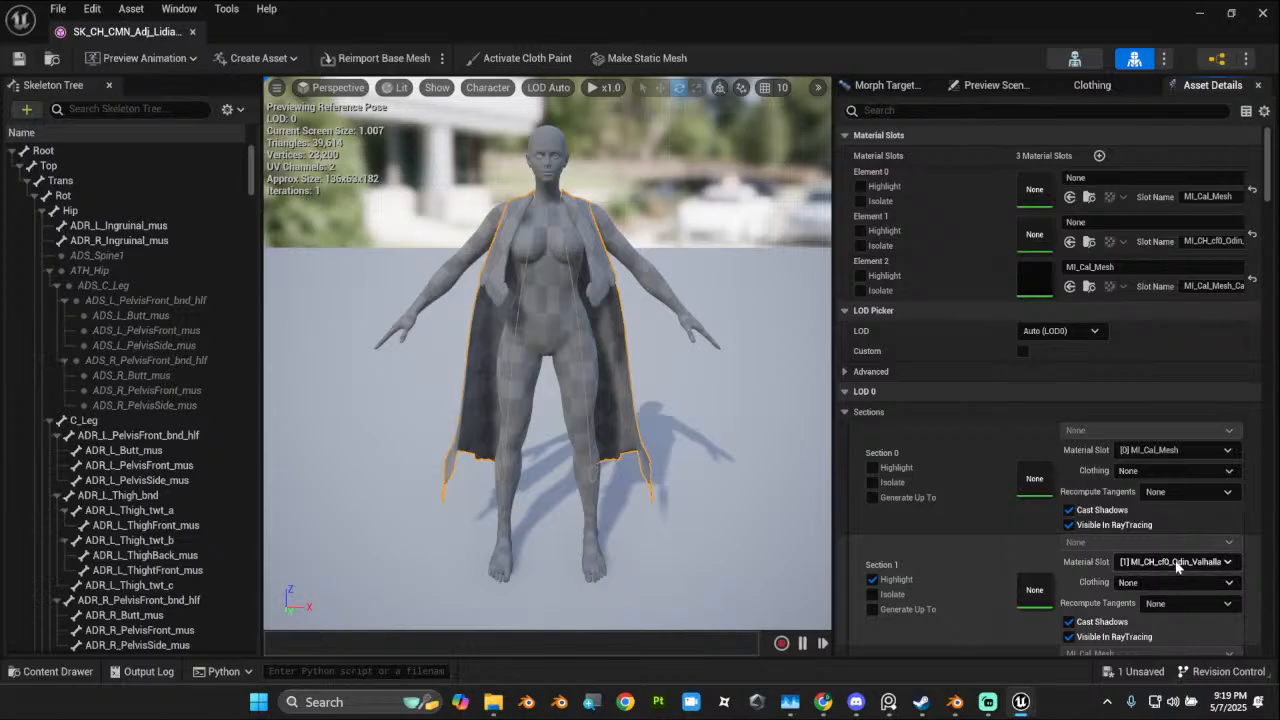
pyautogui.moveTo(835, 540); pyautogui.dragTo(709, 530)
pyautogui.click(1118, 580)
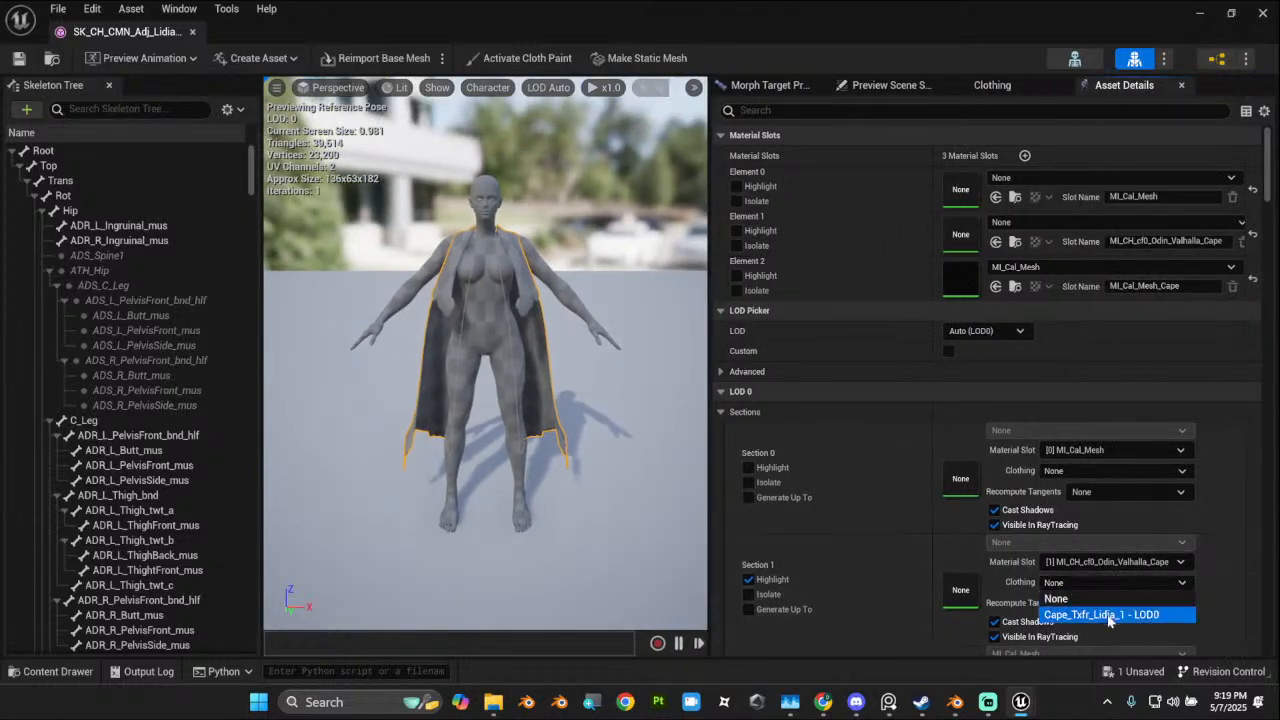
pyautogui.click(1177, 614)
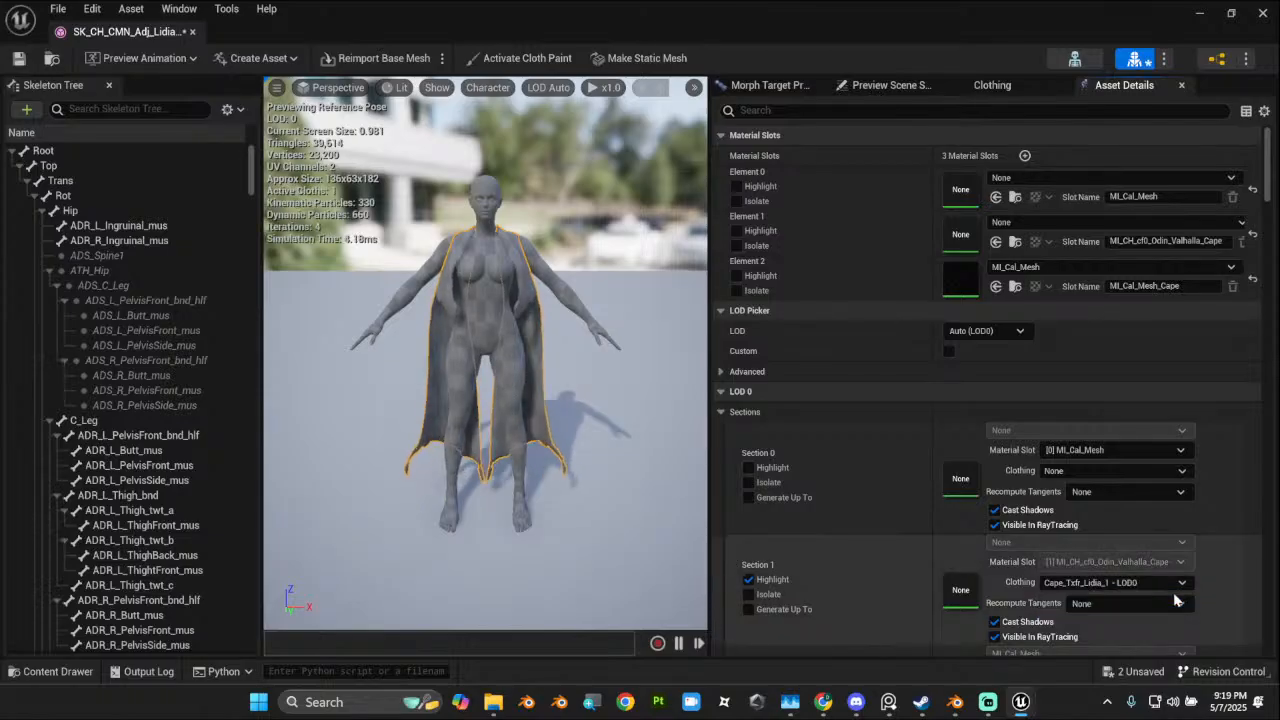
# Step: Examine the simulated cape on the body from the front, side and back, and check its clothing data
pyautogui.keyDown('alt'); pyautogui.moveTo(505, 359); pyautogui.dragTo(280, 374); pyautogui.keyUp('alt')
pyautogui.scroll(5, 505, 359)
pyautogui.keyDown('alt'); pyautogui.moveTo(505, 359); pyautogui.dragTo(720, 357); pyautogui.keyUp('alt')
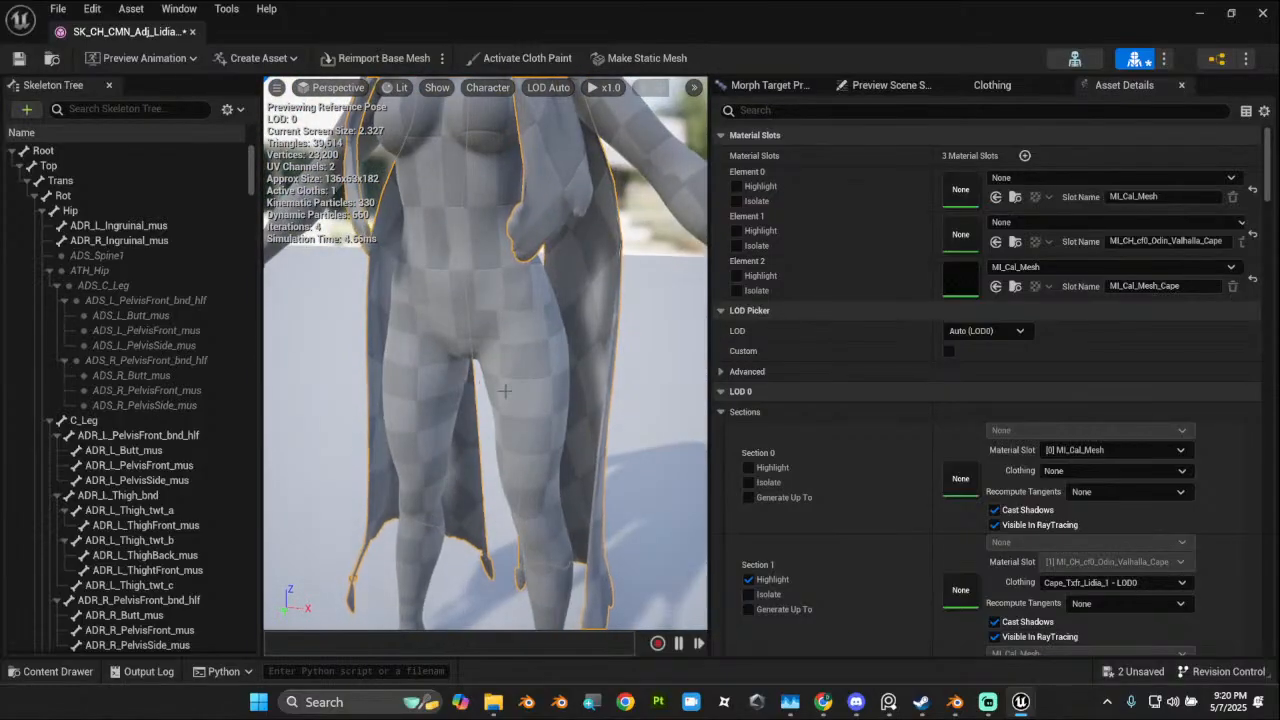
pyautogui.scroll(-5, 505, 359)
pyautogui.keyDown('alt'); pyautogui.moveTo(505, 359); pyautogui.dragTo(330, 360); pyautogui.keyUp('alt')
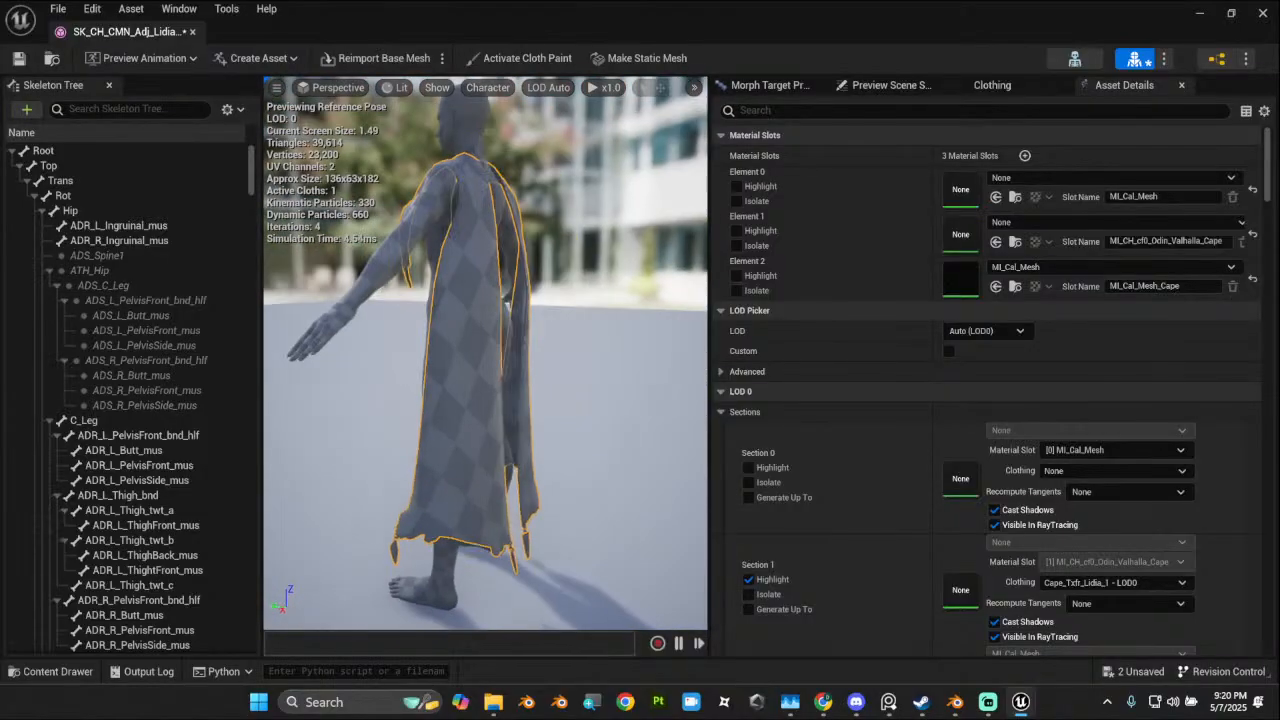
pyautogui.keyDown('alt'); pyautogui.moveTo(505, 359); pyautogui.dragTo(405, 359); pyautogui.keyUp('alt')
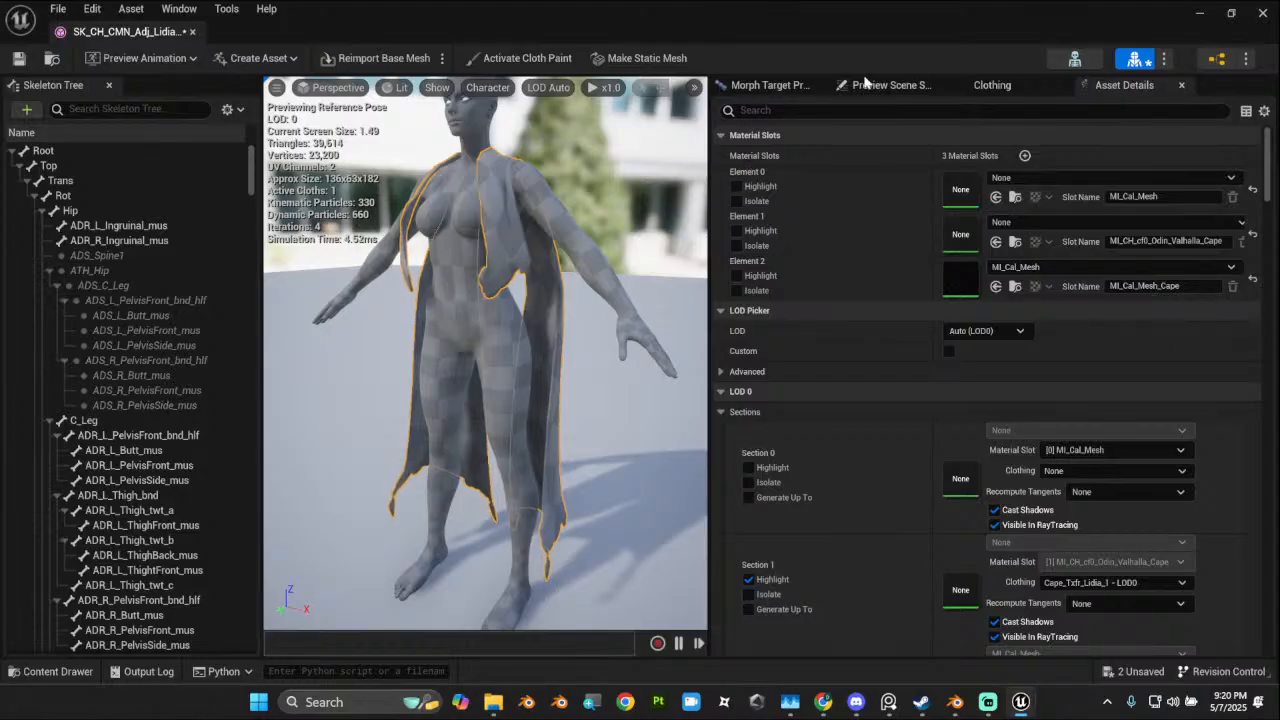
pyautogui.click(1000, 86)
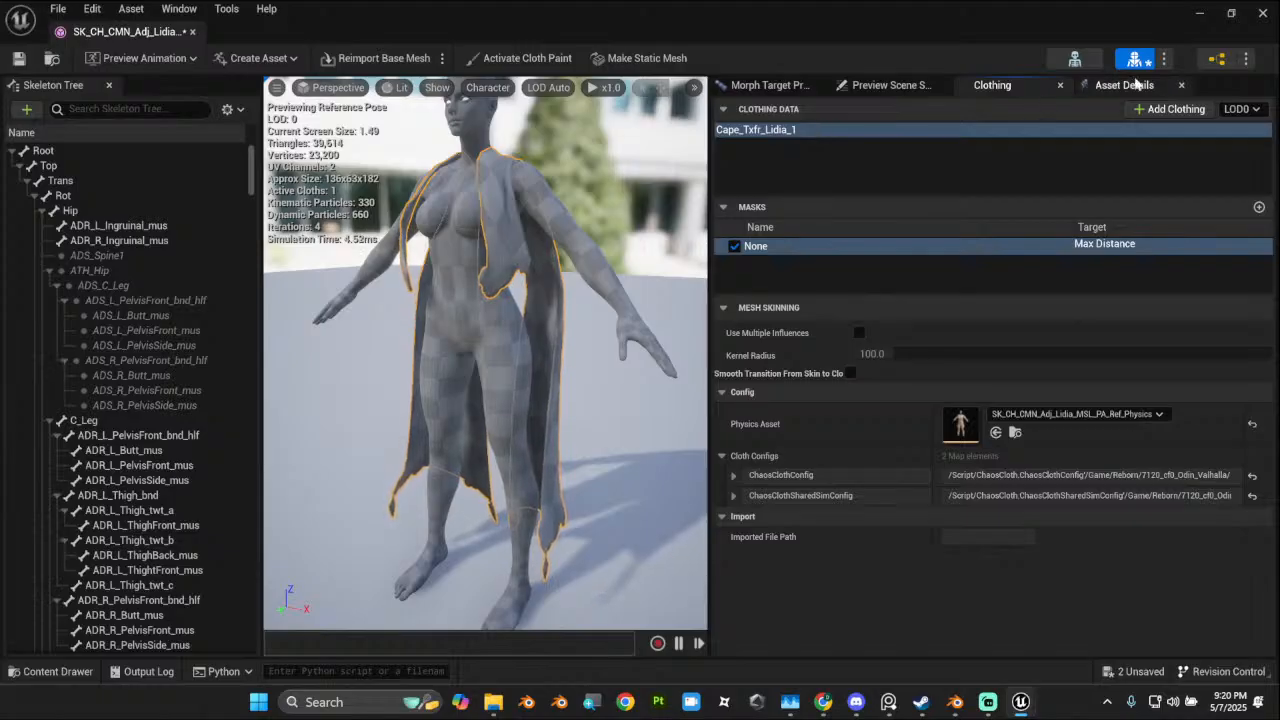
pyautogui.click(1168, 86)
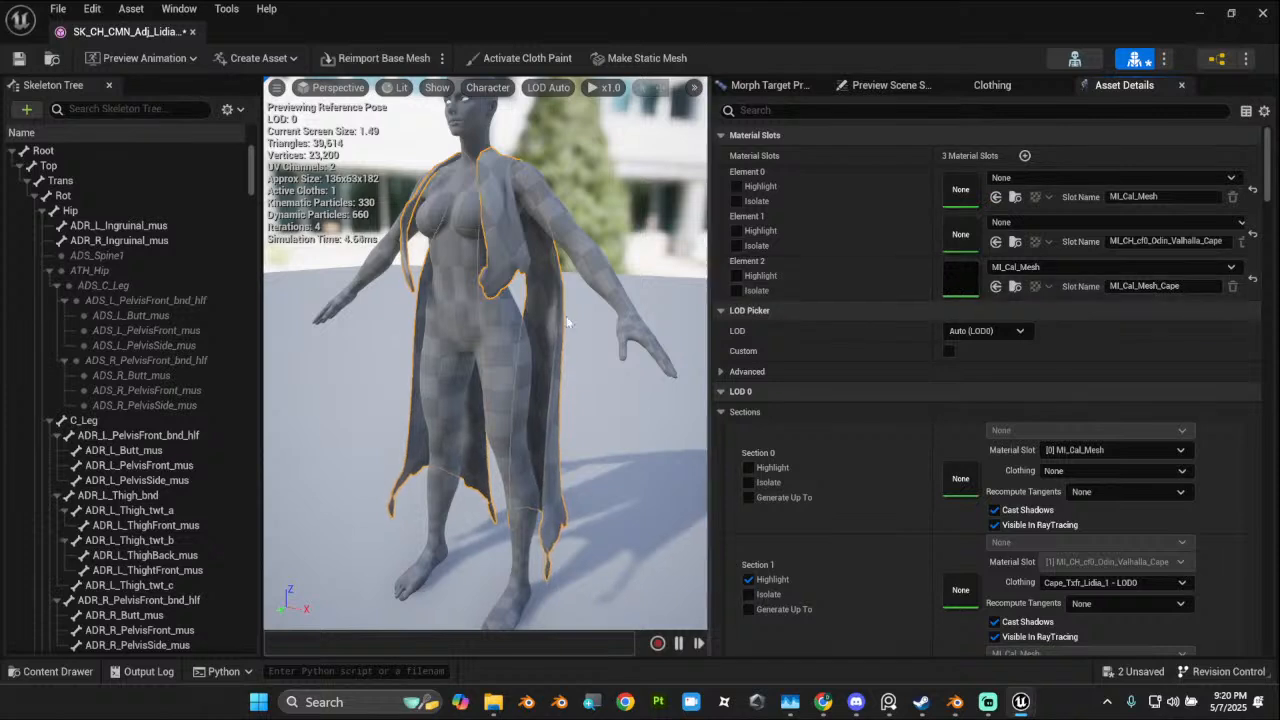
pyautogui.moveTo(545, 304); pyautogui.dragTo(541, 309)
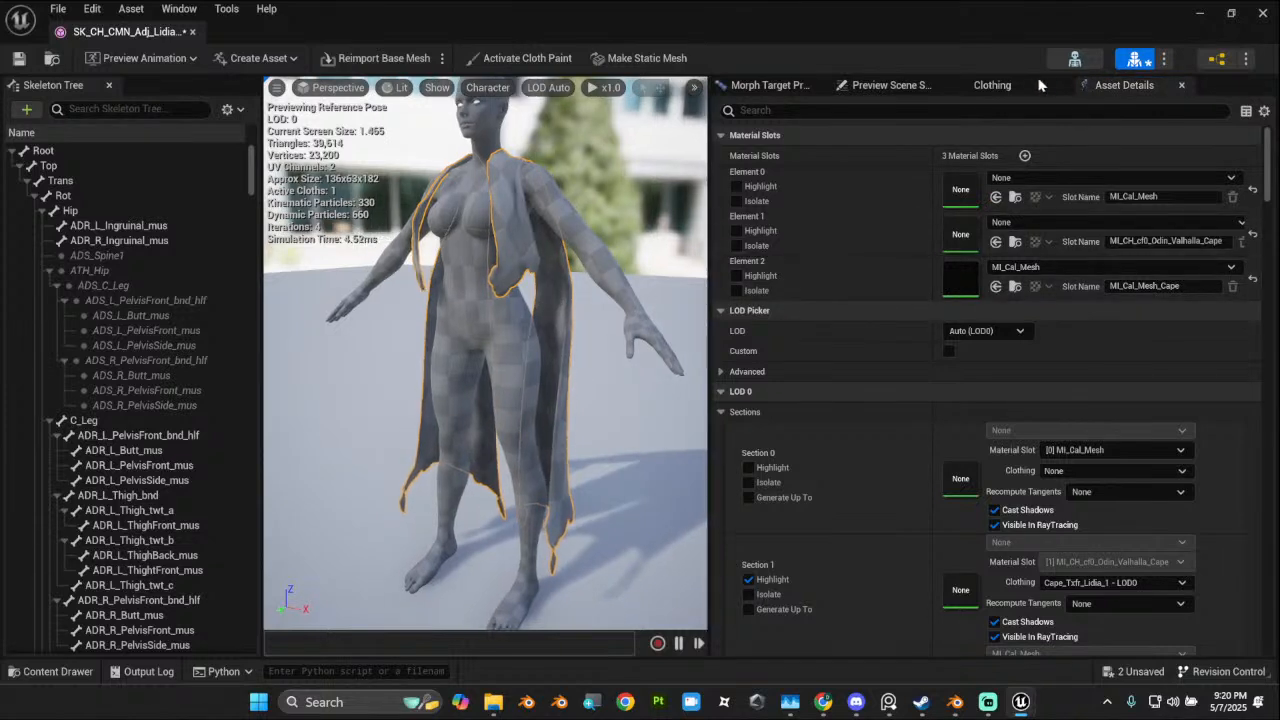
# Step: Set the clothing of Section 1 to None, isolate material Element 2 and inspect the cape proxy section in wireframe
pyautogui.click(1112, 583)
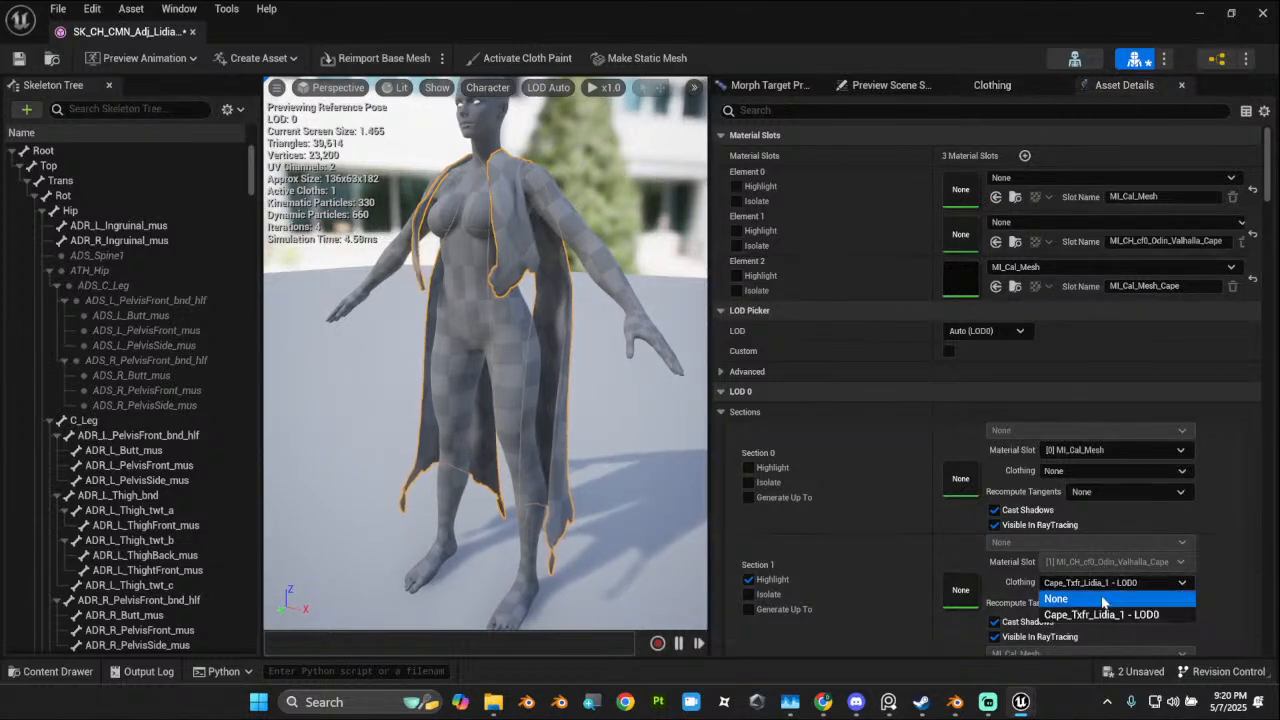
pyautogui.click(1103, 599)
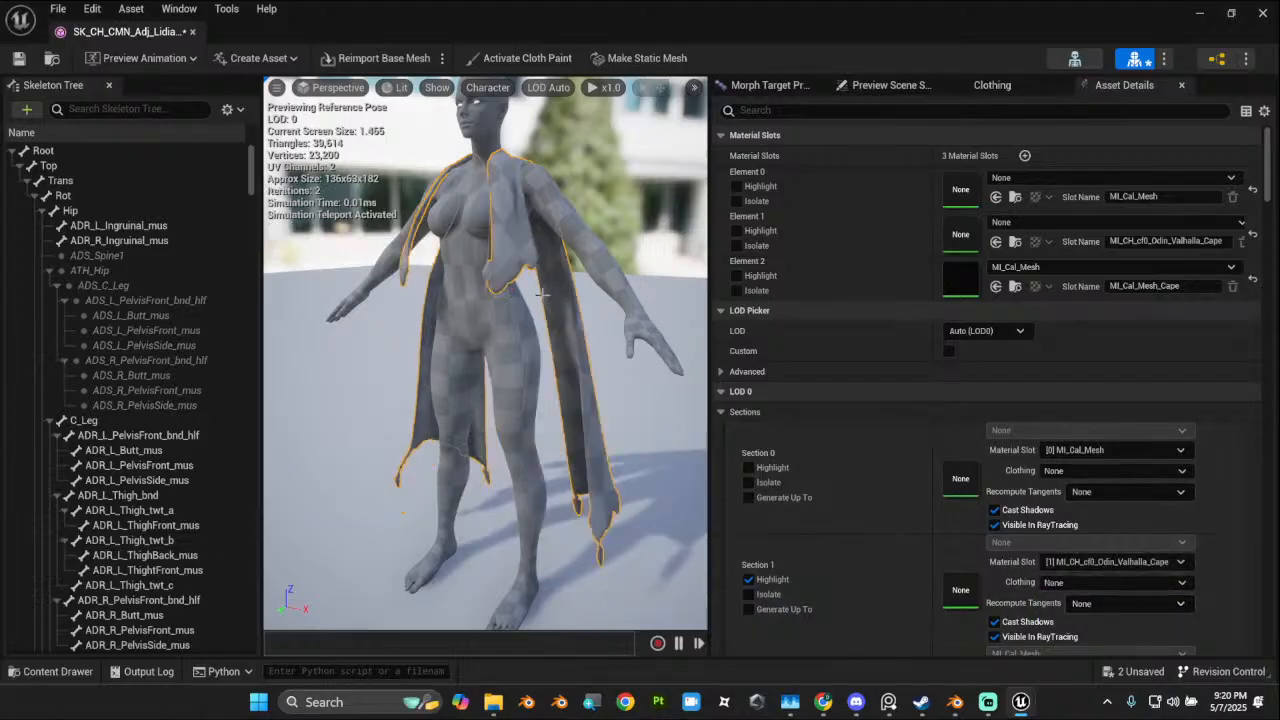
pyautogui.click(737, 290)
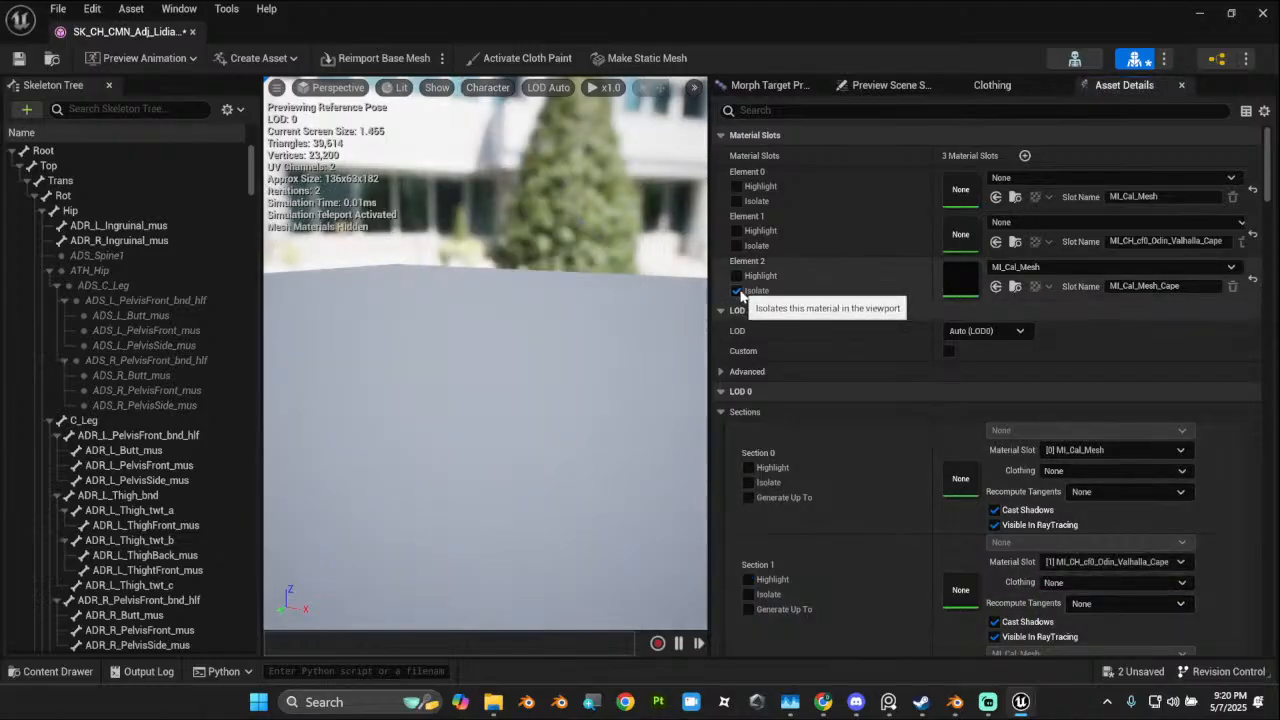
pyautogui.click(398, 88)
pyautogui.click(450, 164)
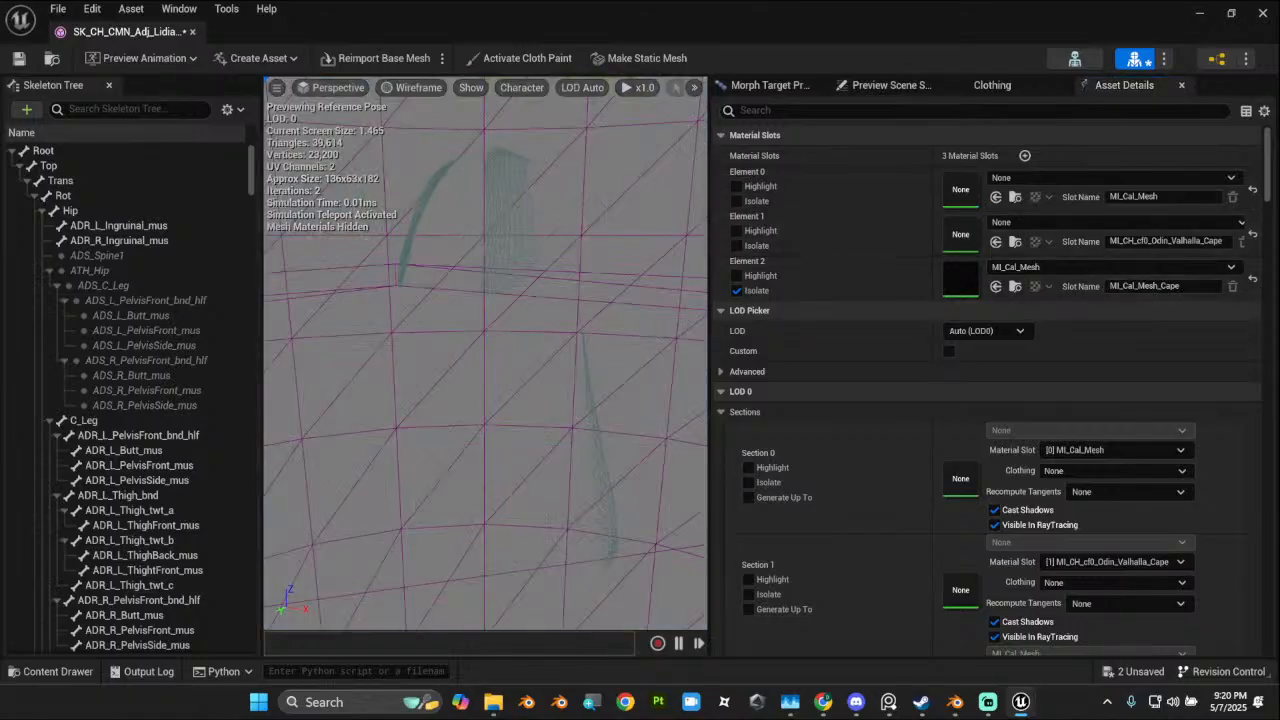
pyautogui.click(534, 309)
pyautogui.keyDown('alt'); pyautogui.moveTo(534, 309); pyautogui.dragTo(430, 309); pyautogui.keyUp('alt')
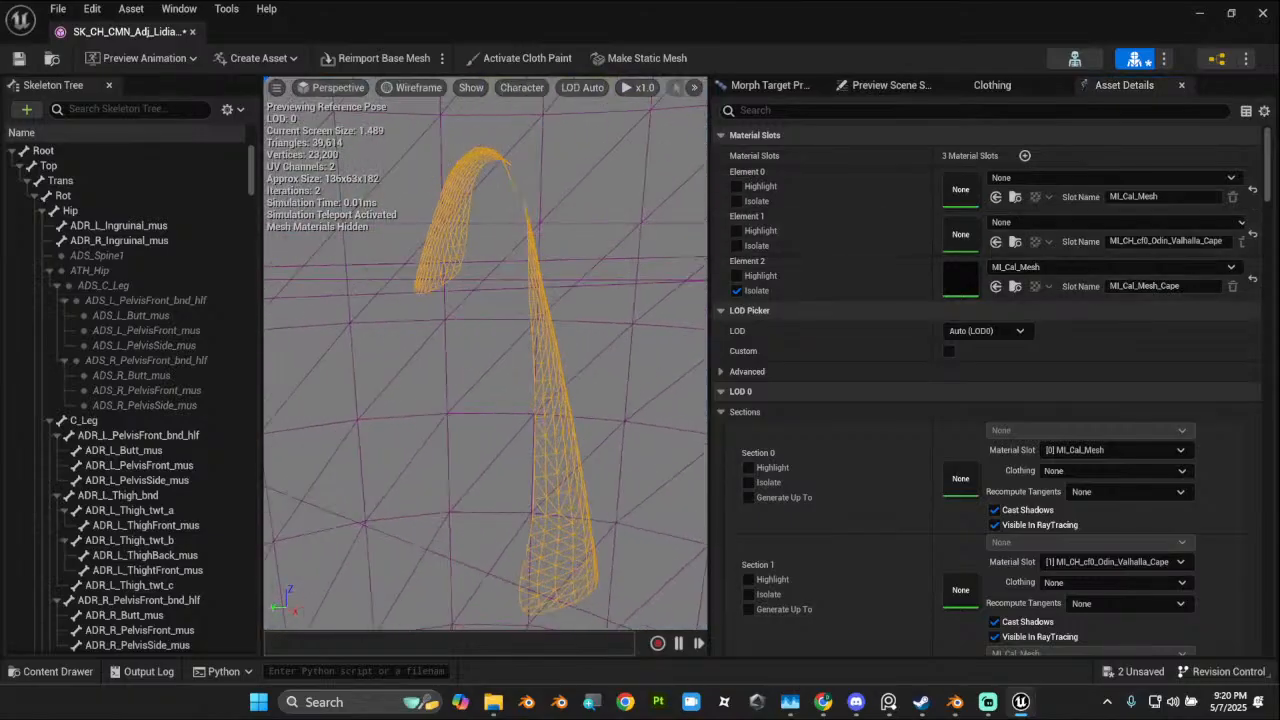
pyautogui.rightClick(566, 422)
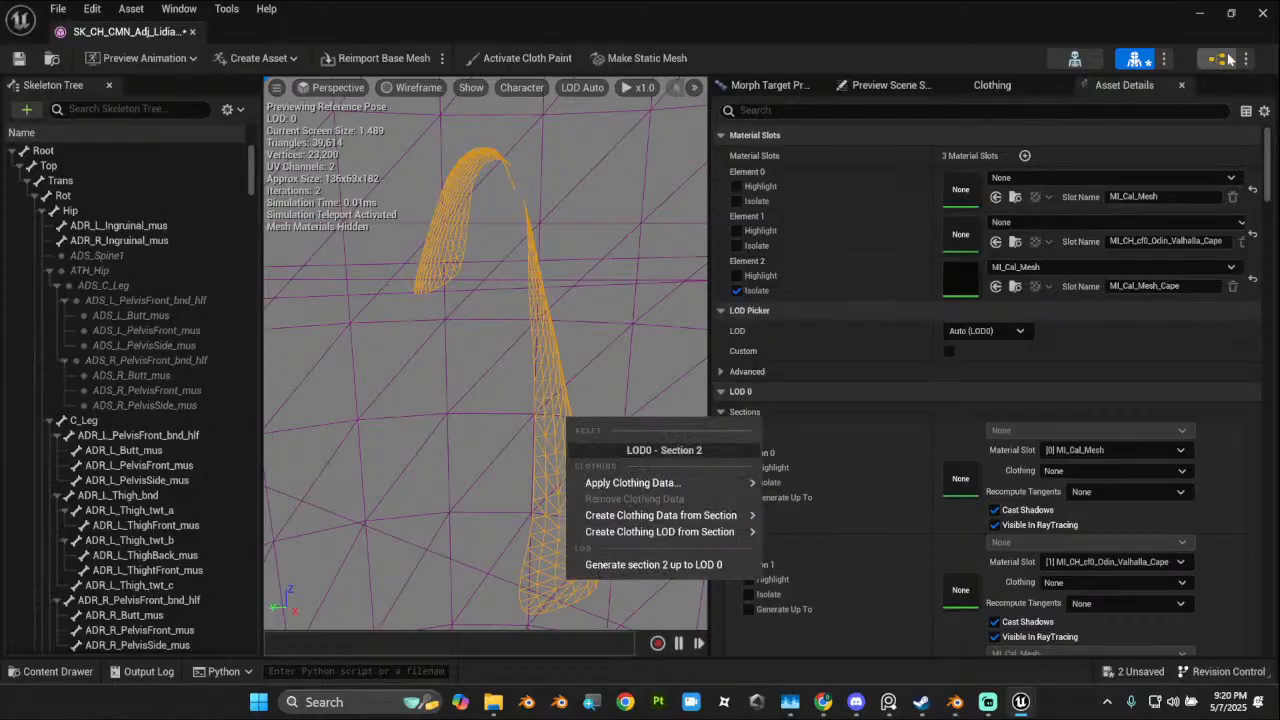
# Step: Restore the skeletal mesh editor to a smaller window and check the reference physics asset in the phys folder
pyautogui.click(1234, 13)
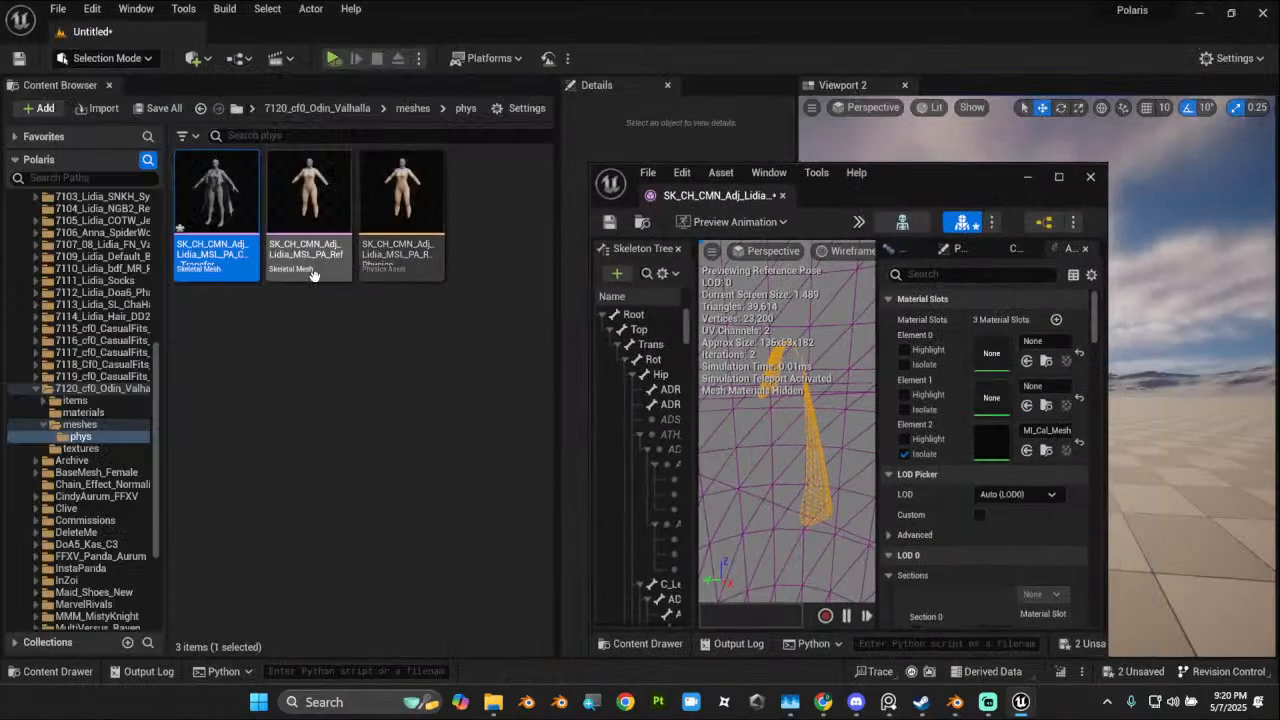
pyautogui.click(392, 250)
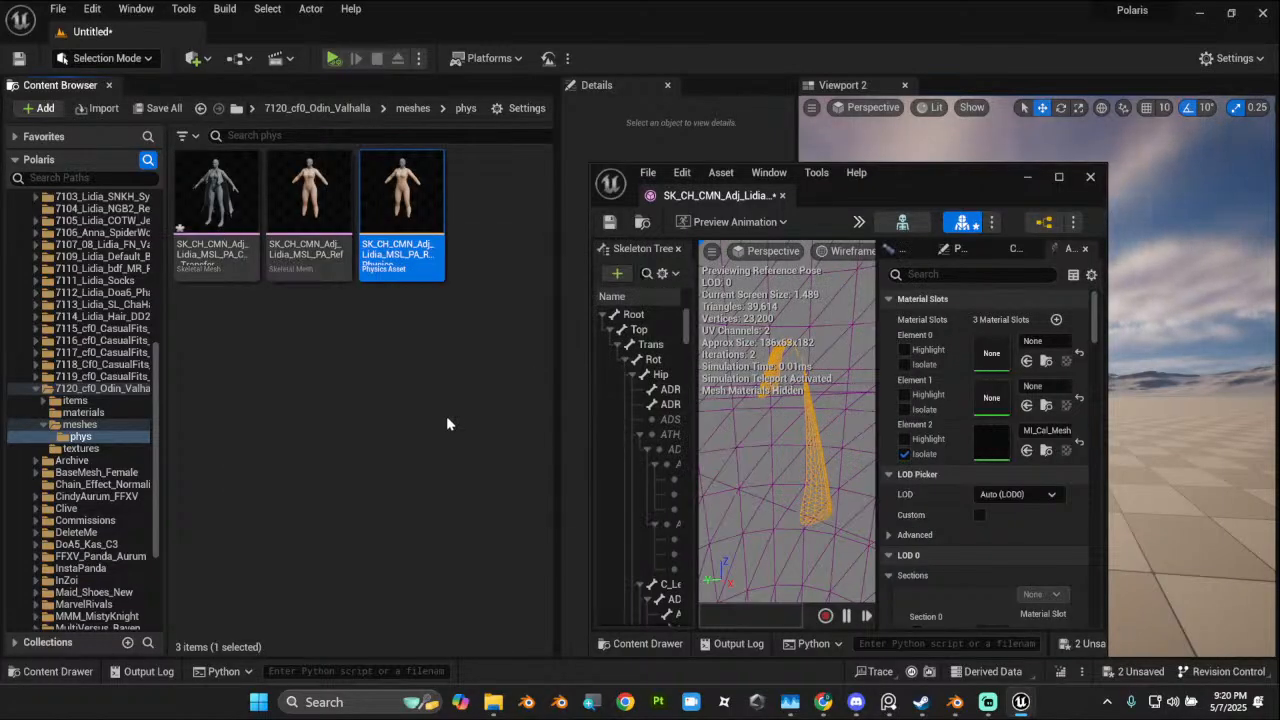
pyautogui.click(446, 416)
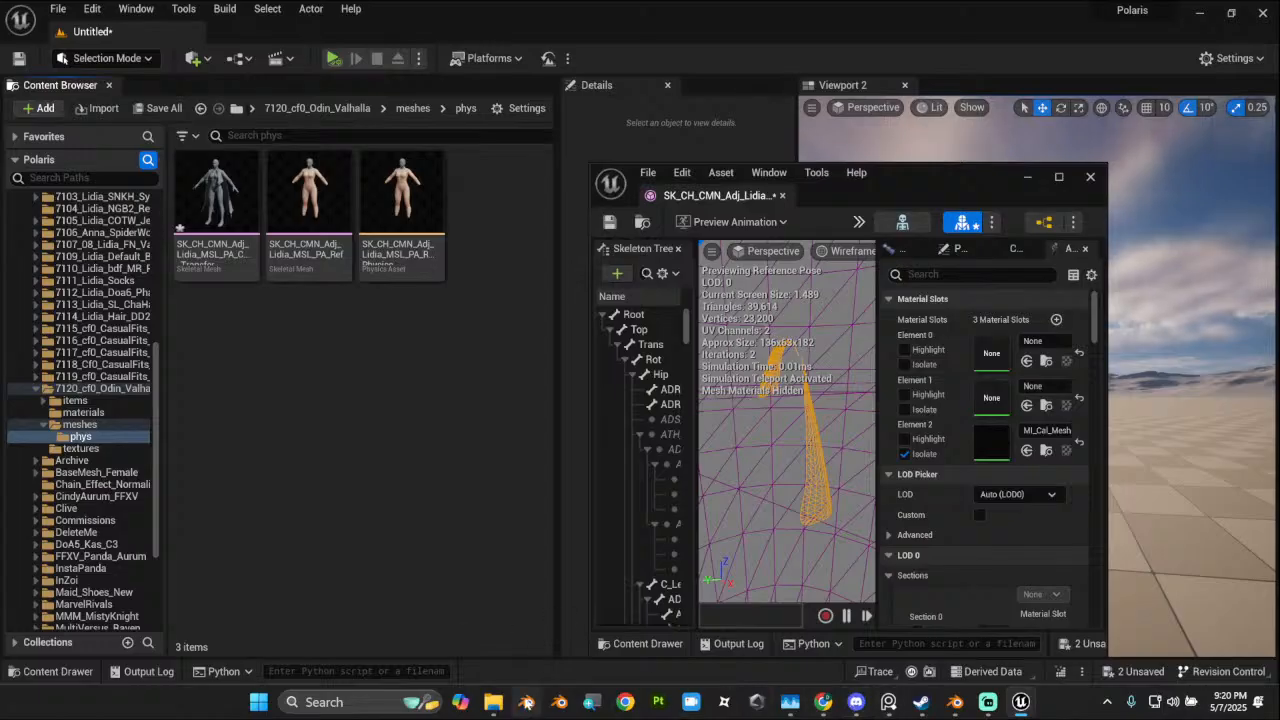
# Step: Switch to Blender and export the MSL armature with Full_Body_CMN_Weight_Adj_Lidia.001 as SK_CH_CMN_Adj_Lidia_MSL_PA_Ref_v2.fbx
pyautogui.click(955, 702)
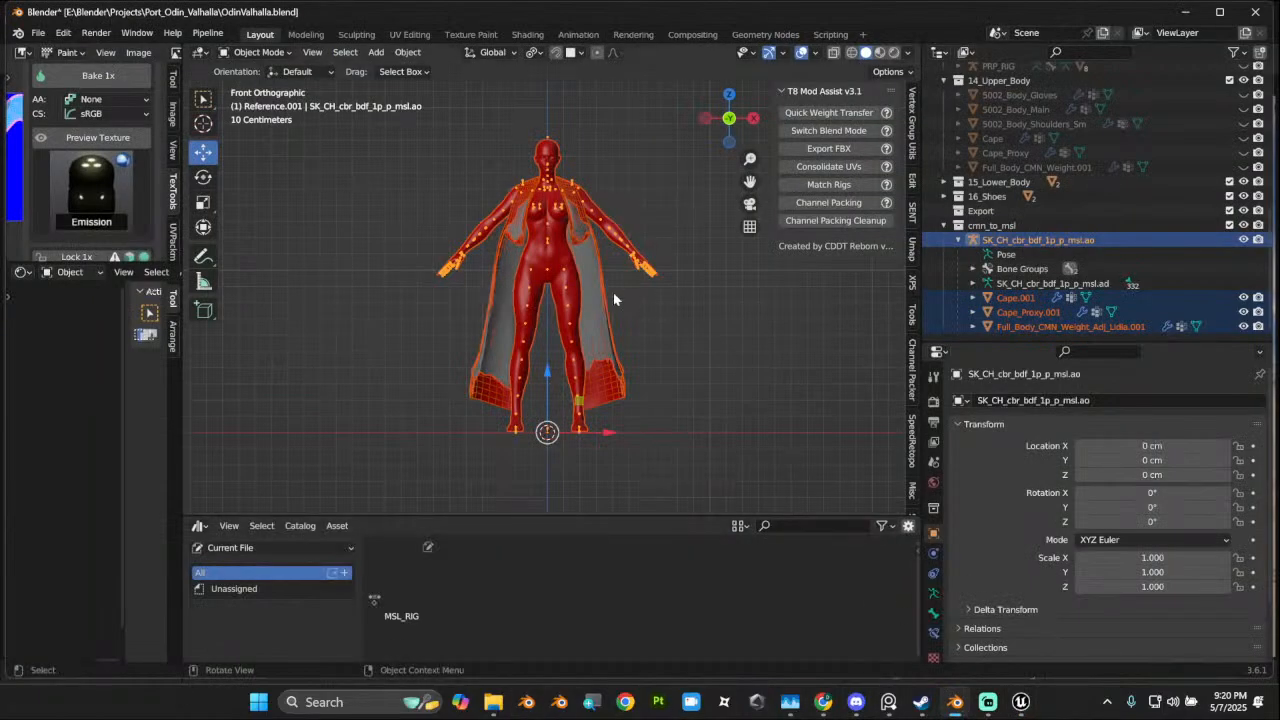
pyautogui.click(1038, 242)
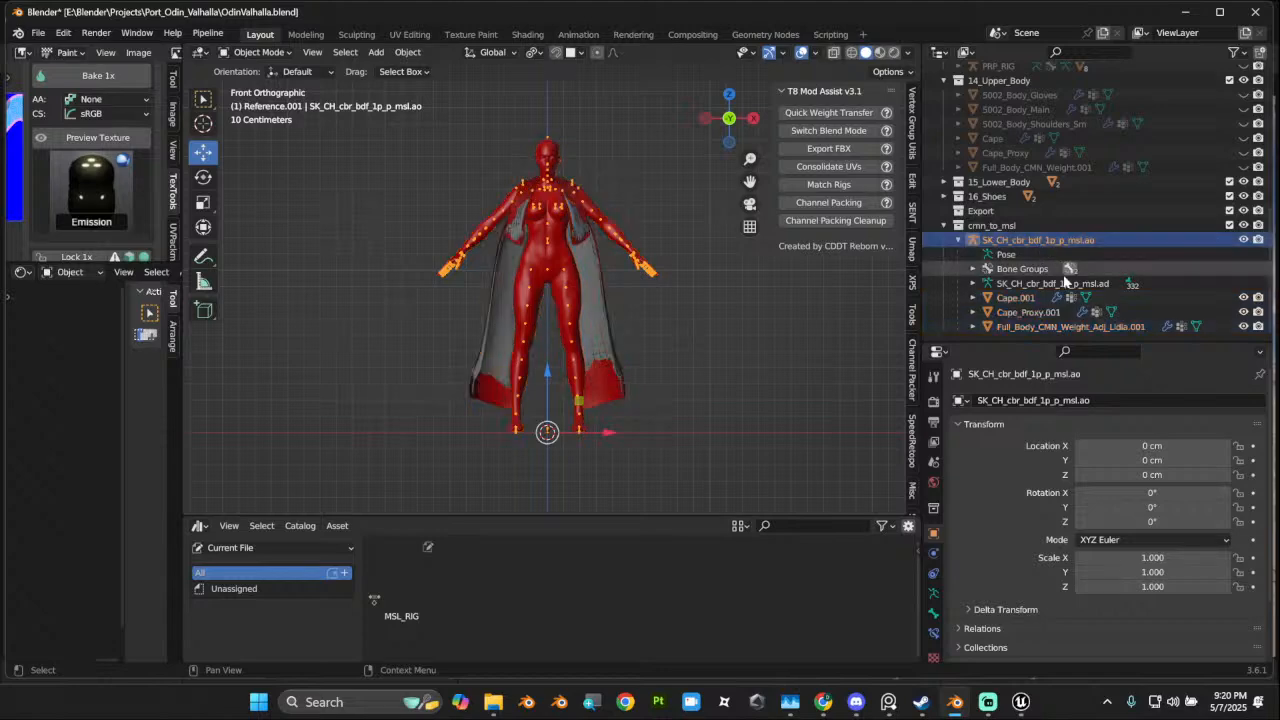
pyautogui.click(1058, 326)
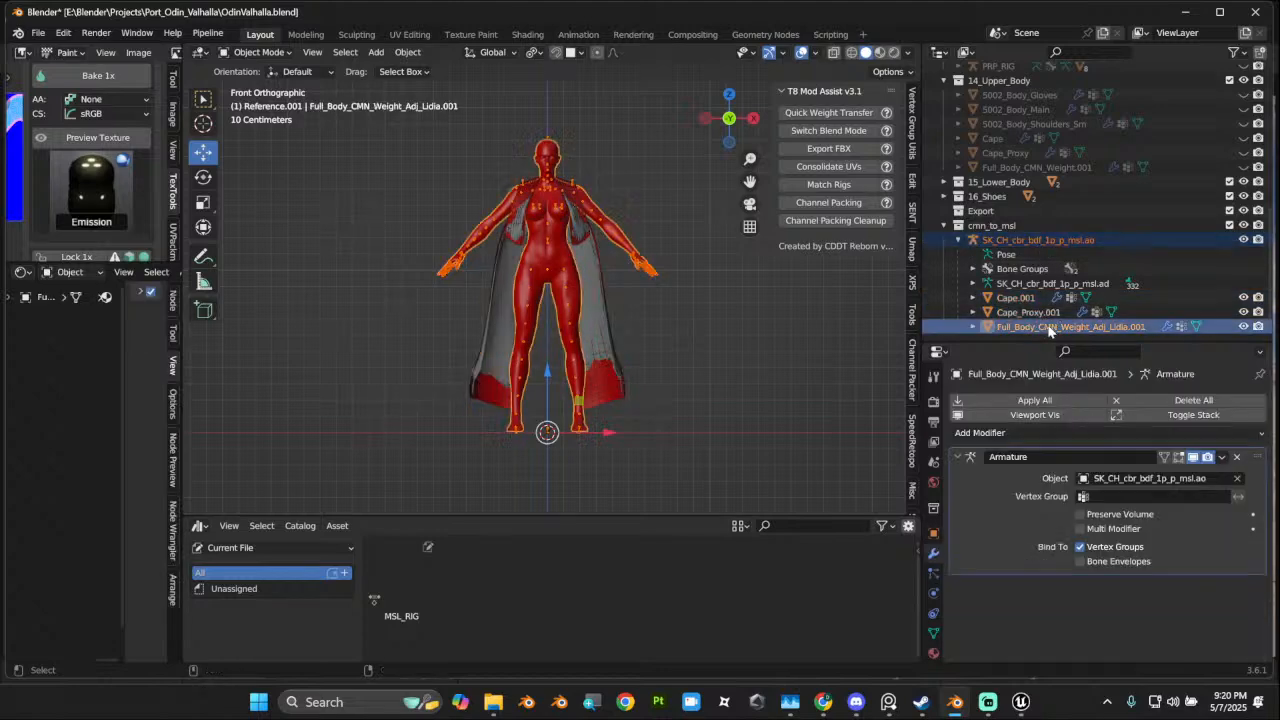
pyautogui.click(38, 32)
pyautogui.moveTo(100, 243)
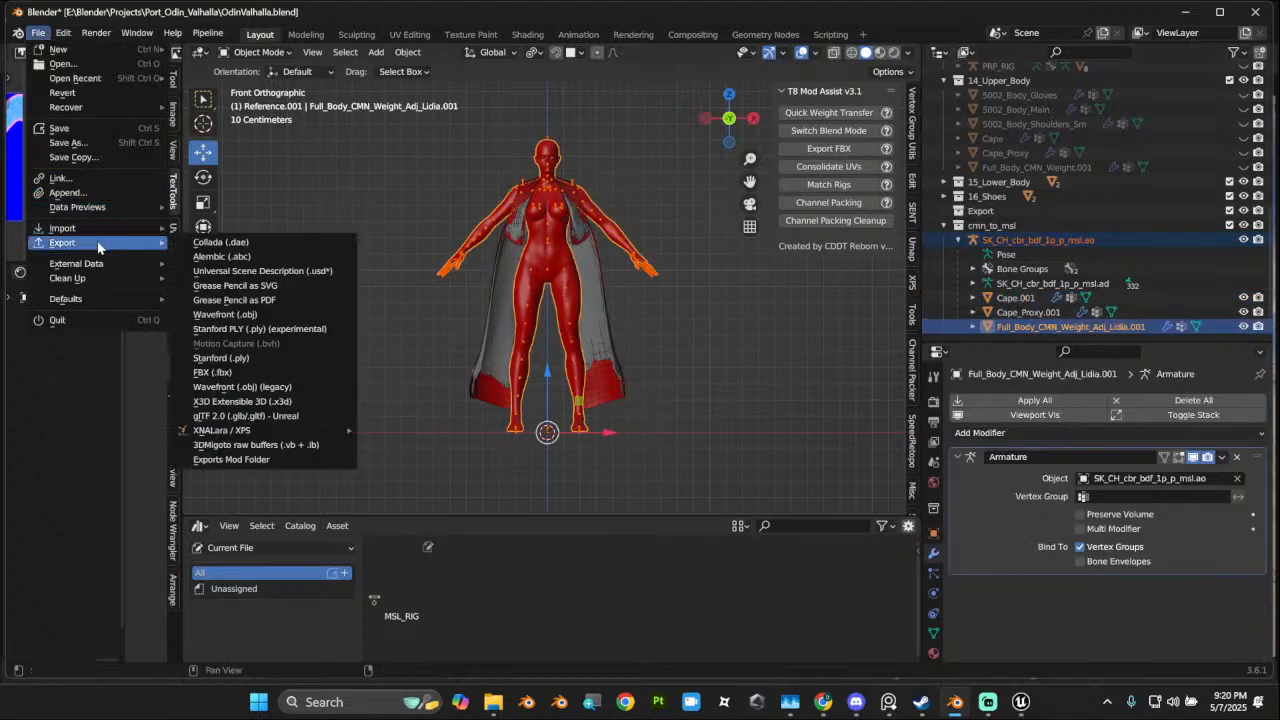
pyautogui.click(255, 377)
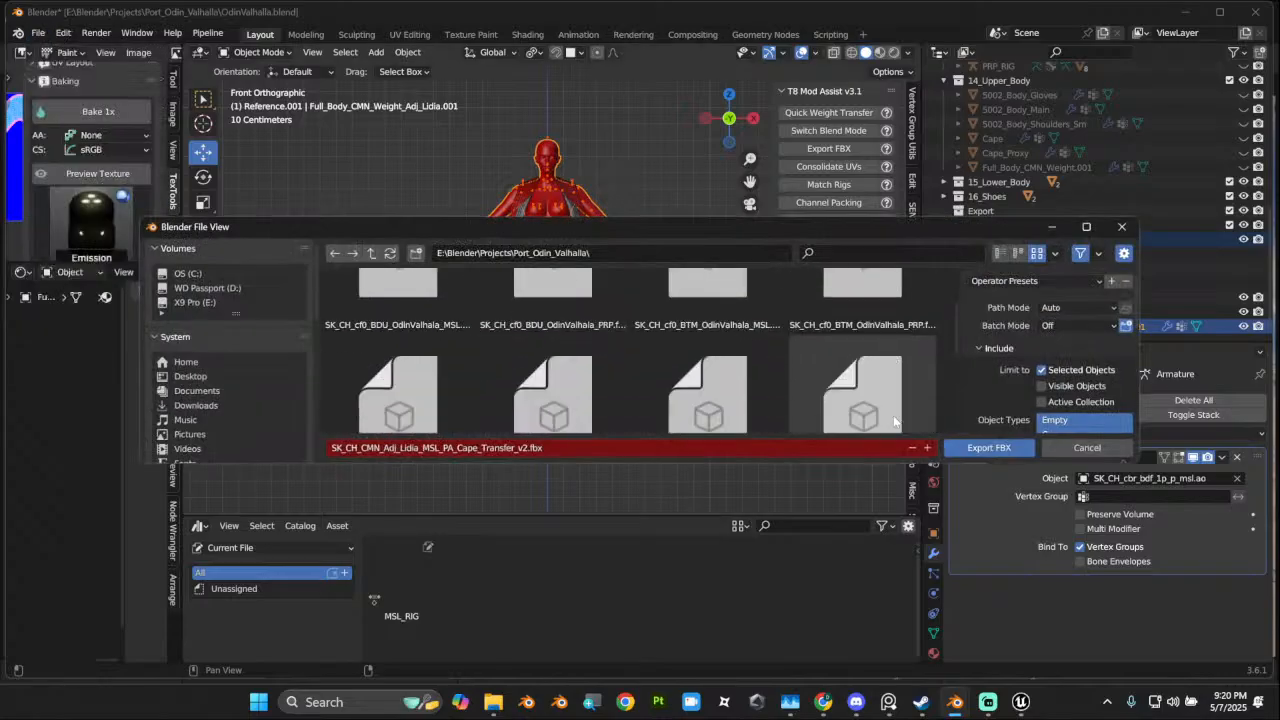
pyautogui.click(1001, 254)
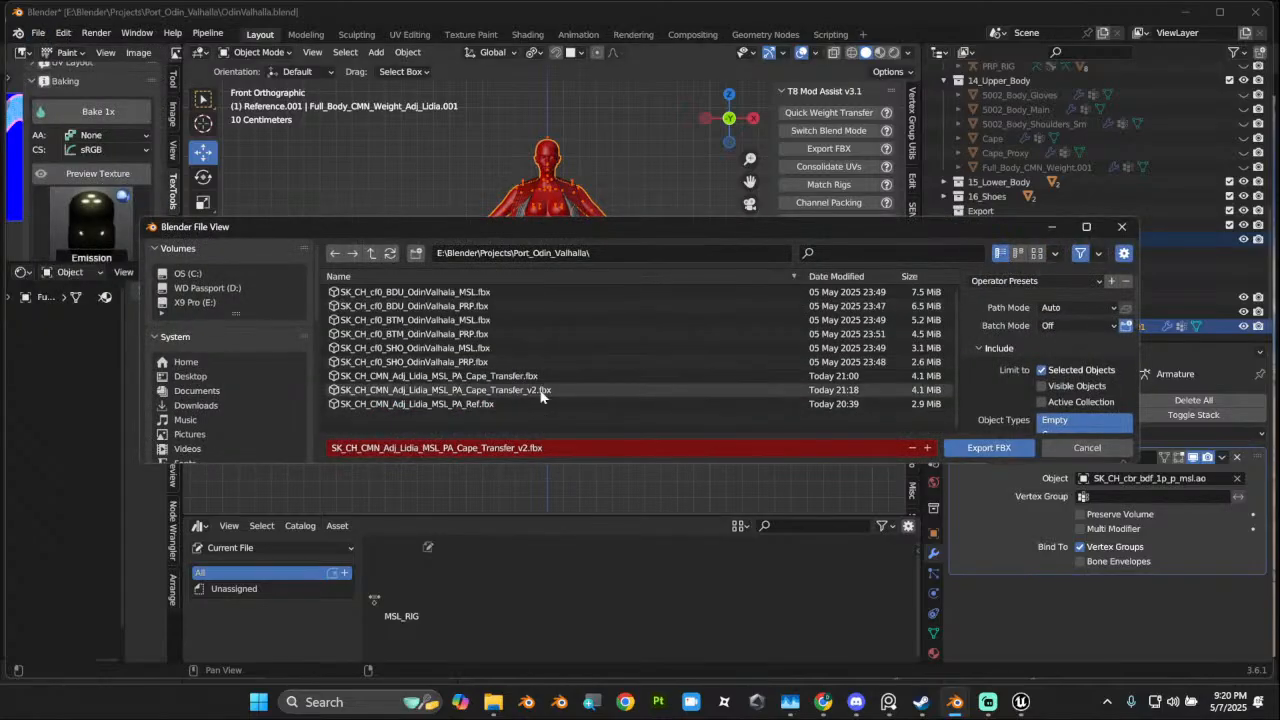
pyautogui.click(500, 405)
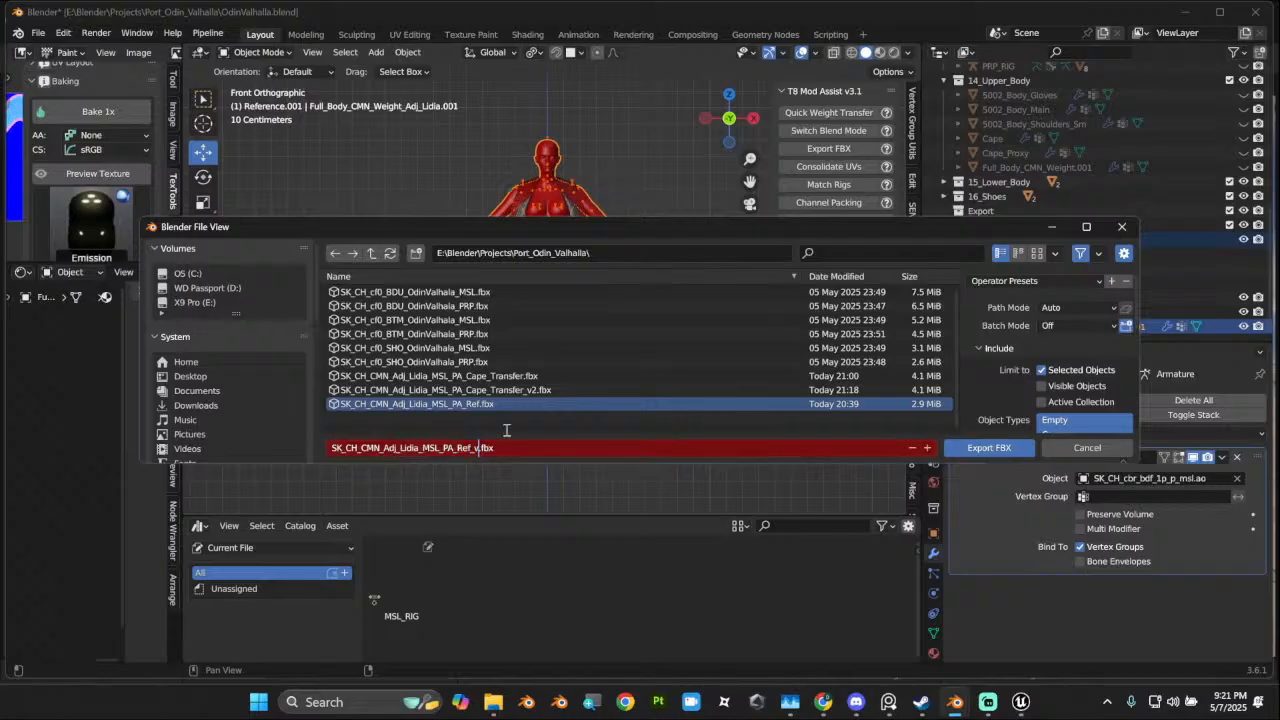
pyautogui.press('Return')
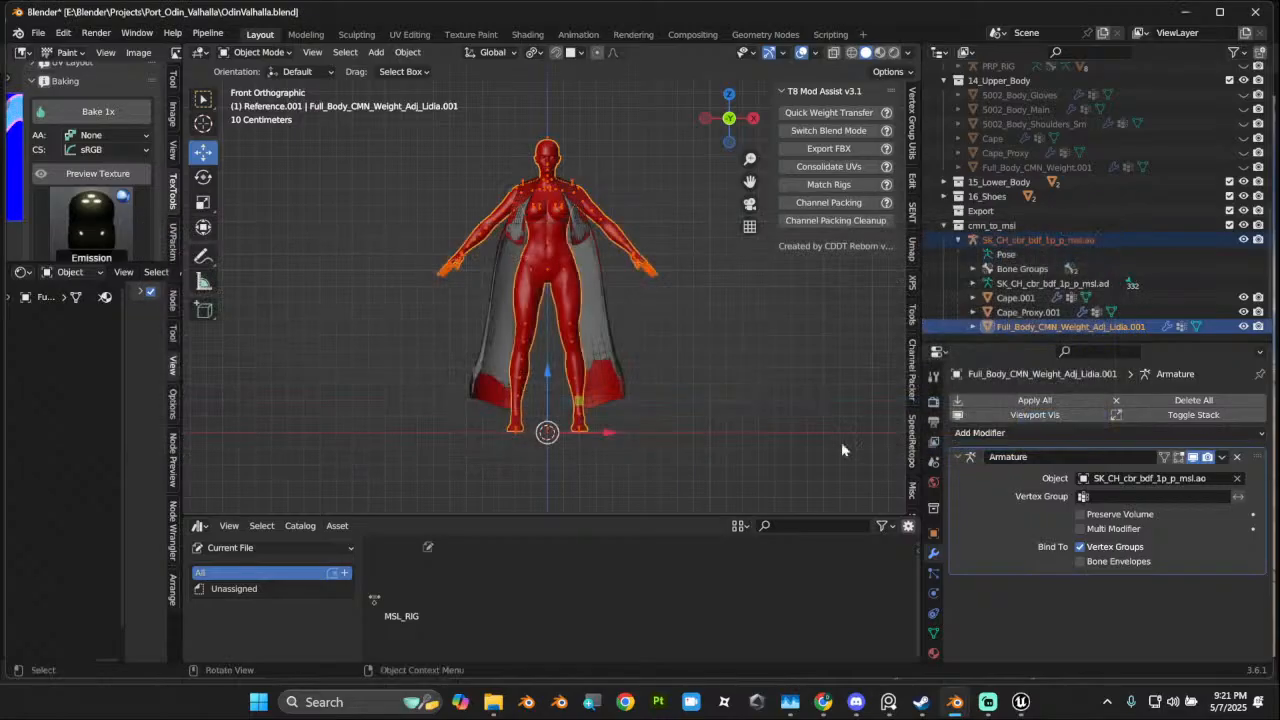
# Step: Switch to Unreal Engine, import SK_CH_CMN_Adj_Lidia_MSL_PA_Ref_v2.fbx into the phys folder with the SKT_CH_base_msl skeleton, and open the mesh
pyautogui.moveTo(1022, 712)
pyautogui.click(1000, 635)
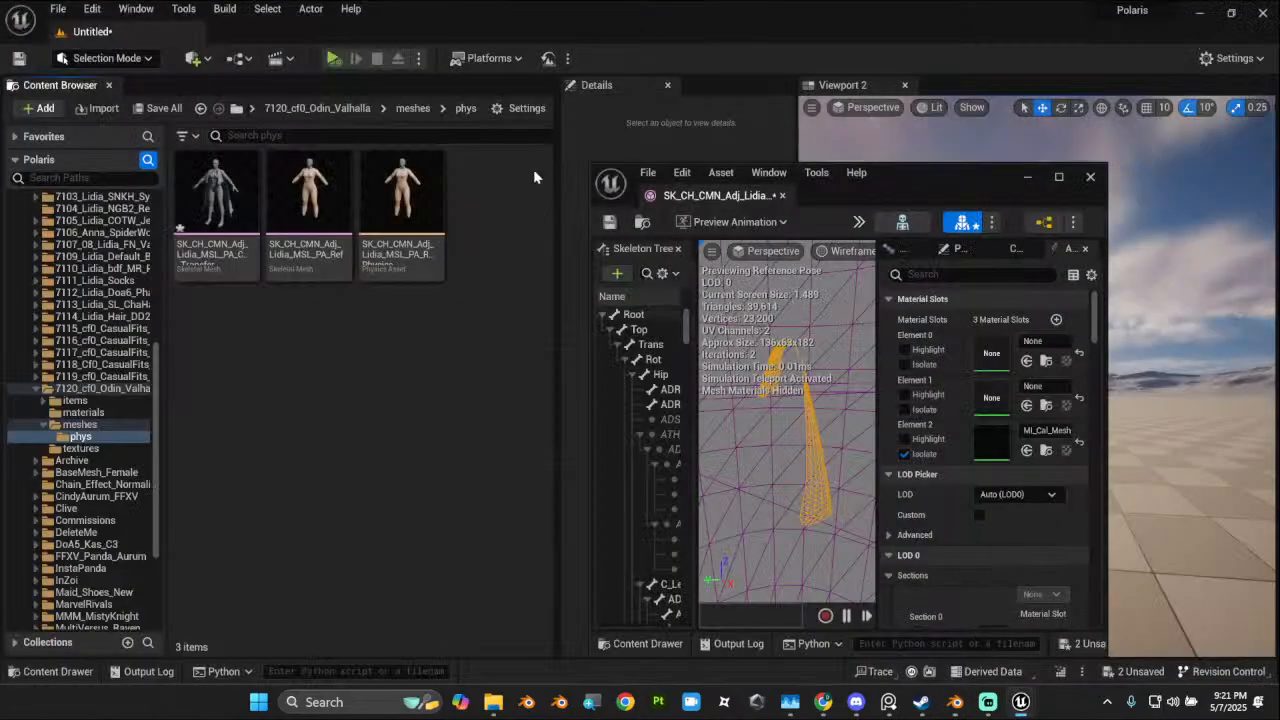
pyautogui.click(335, 262)
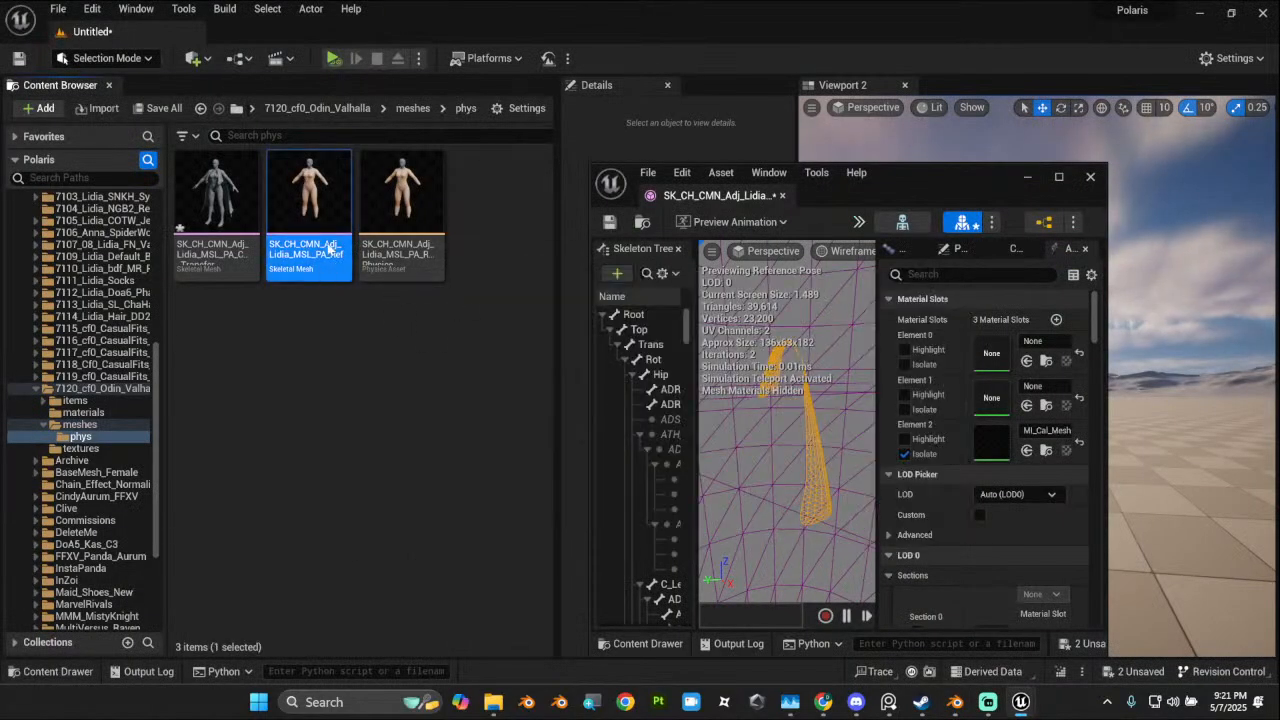
pyautogui.click(464, 325)
pyautogui.click(97, 108)
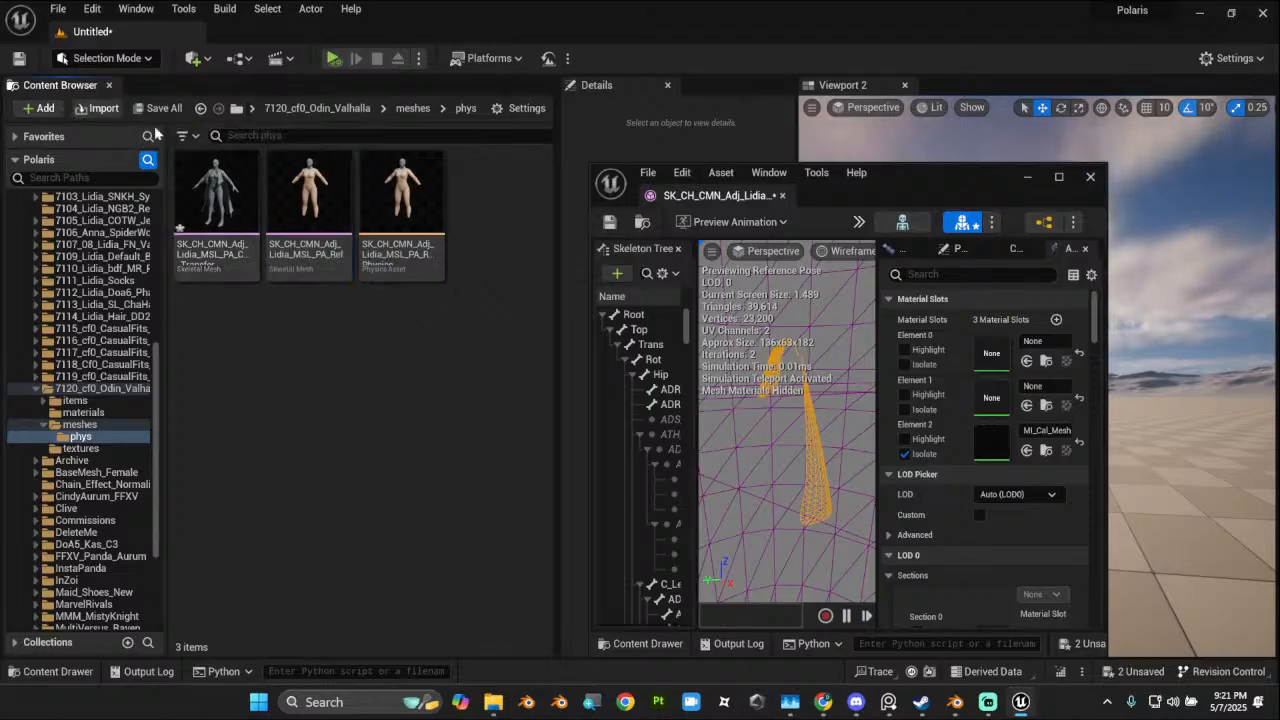
pyautogui.click(630, 283)
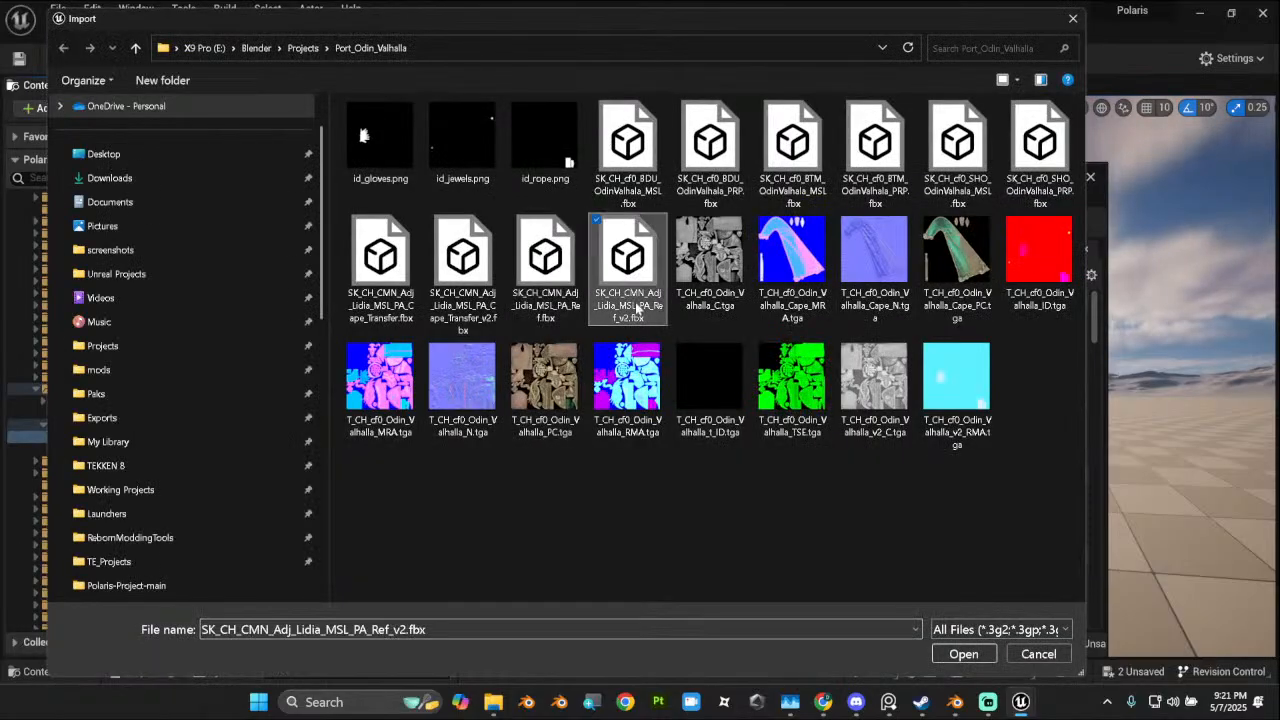
pyautogui.doubleClick(642, 320)
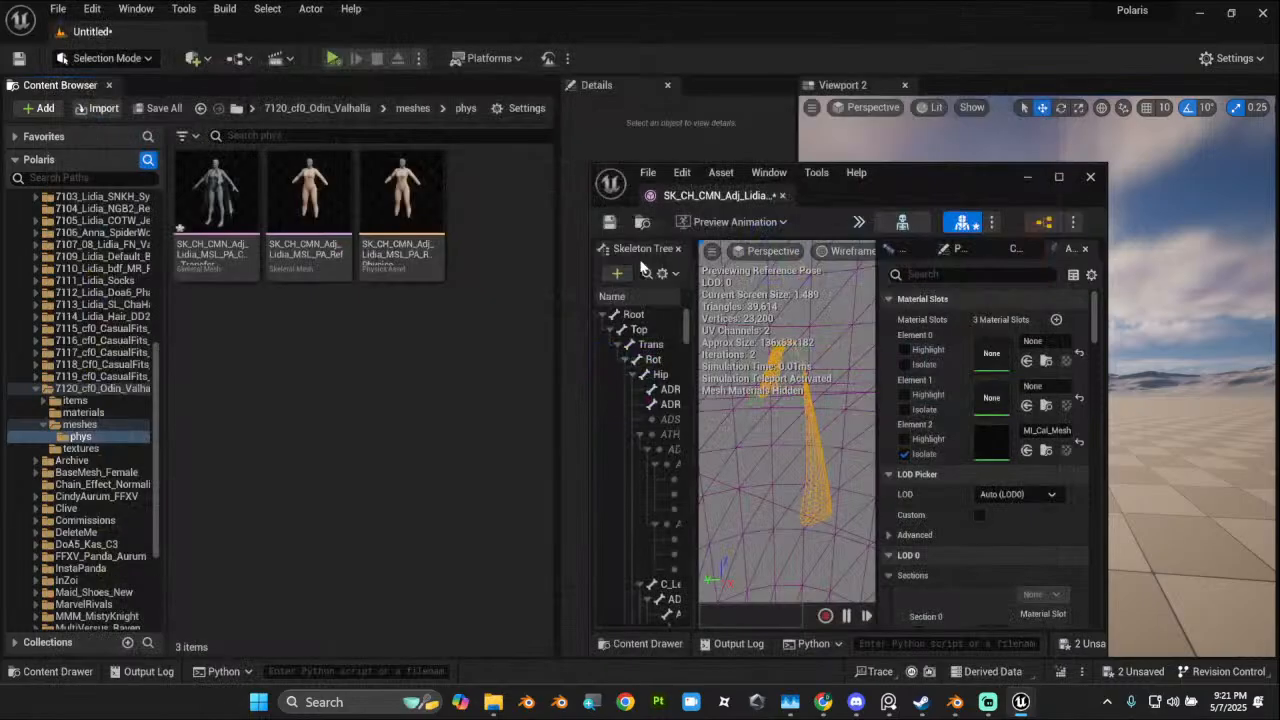
pyautogui.click(715, 226)
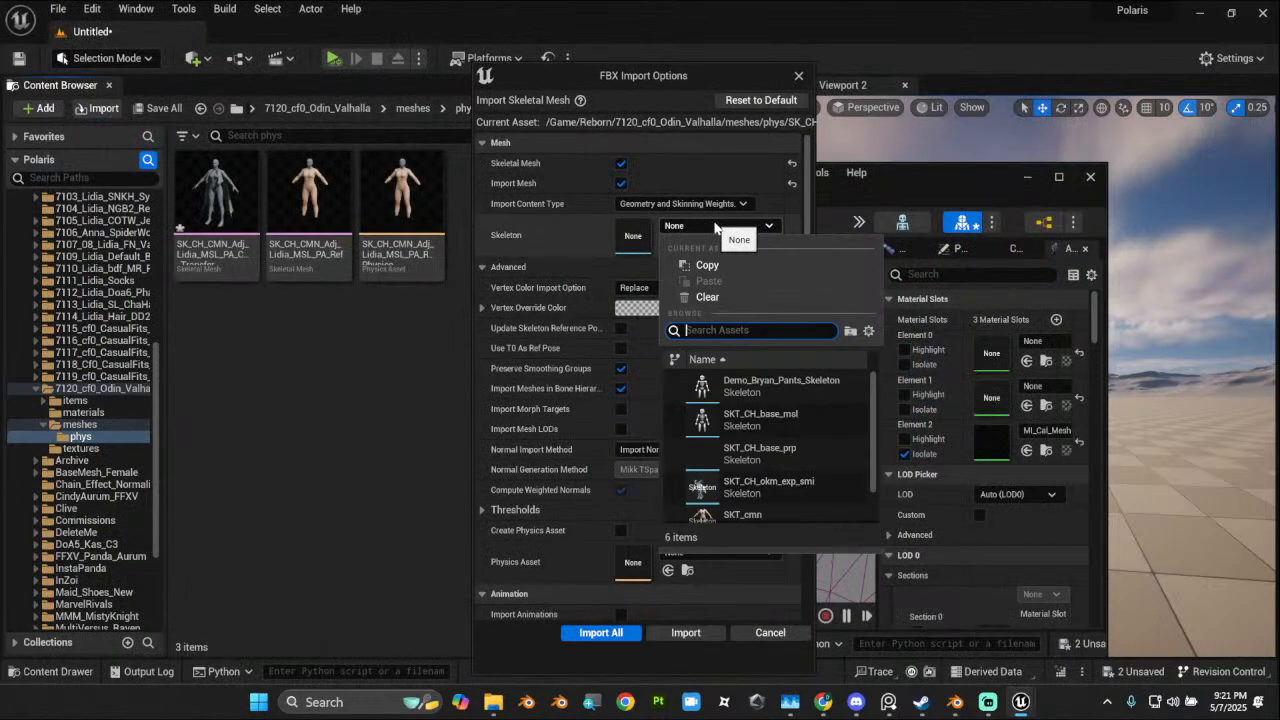
pyautogui.write('msl')
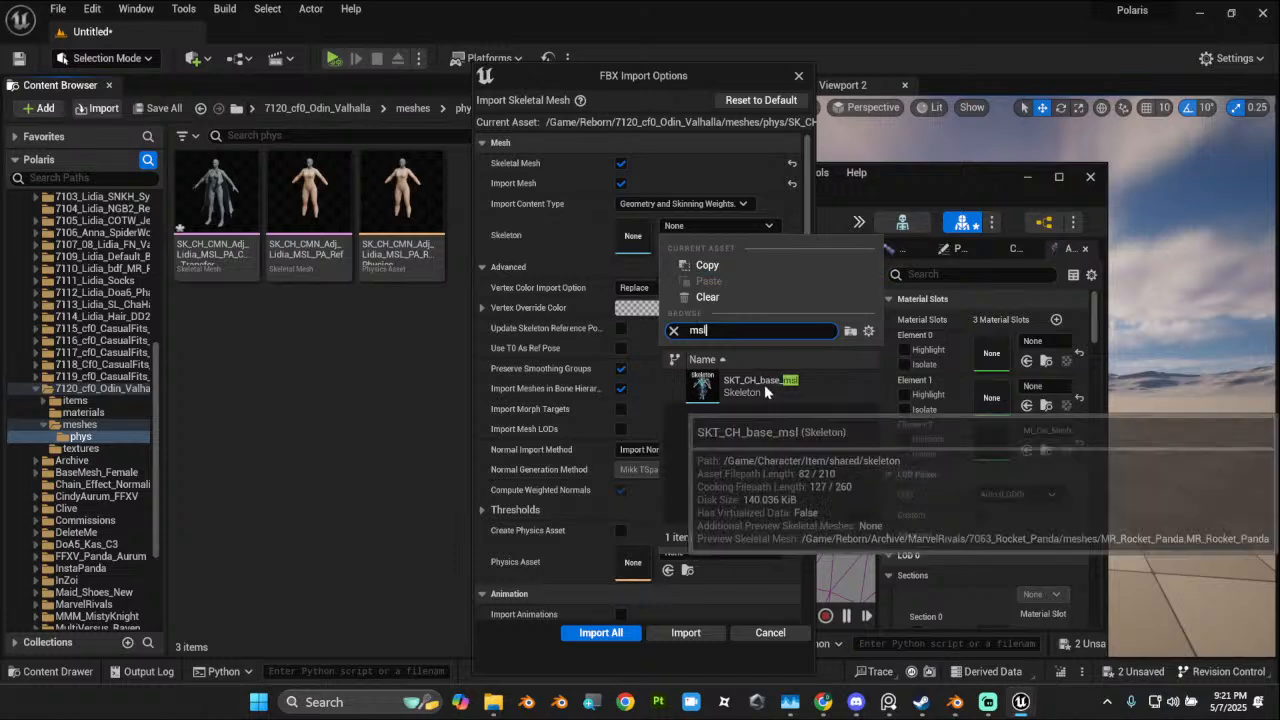
pyautogui.click(764, 384)
pyautogui.click(686, 632)
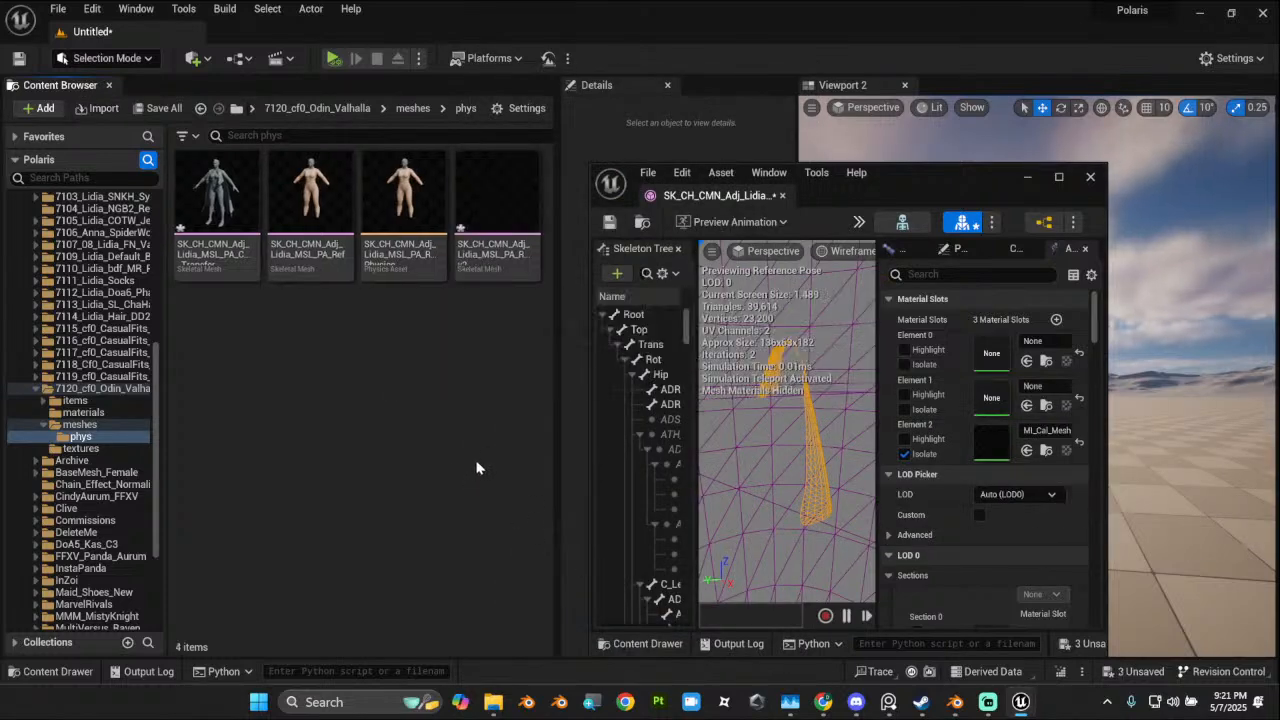
pyautogui.doubleClick(505, 242)
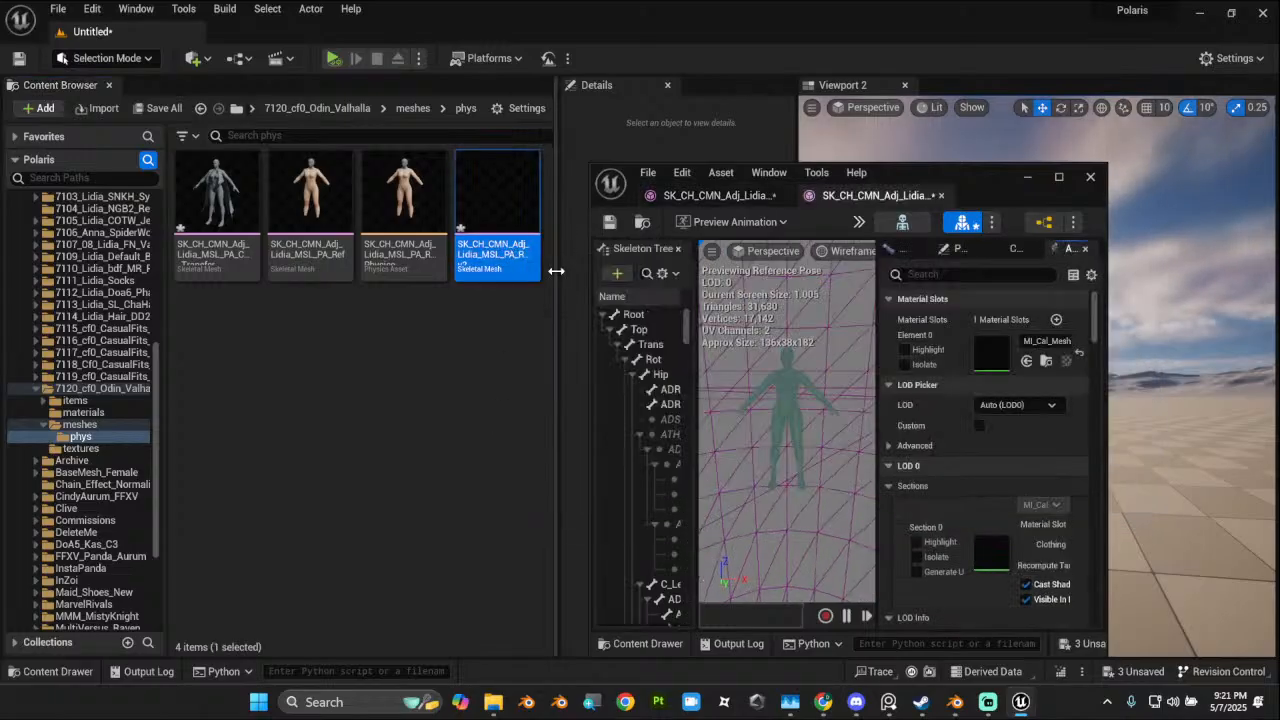
# Step: Start a new physics asset from SK_CH_CMN_Adj_Lidia_MSL_PA_Ref_v2 with Min Bone Size 10.0 and Single Convex Hull primitives
pyautogui.rightClick(497, 230)
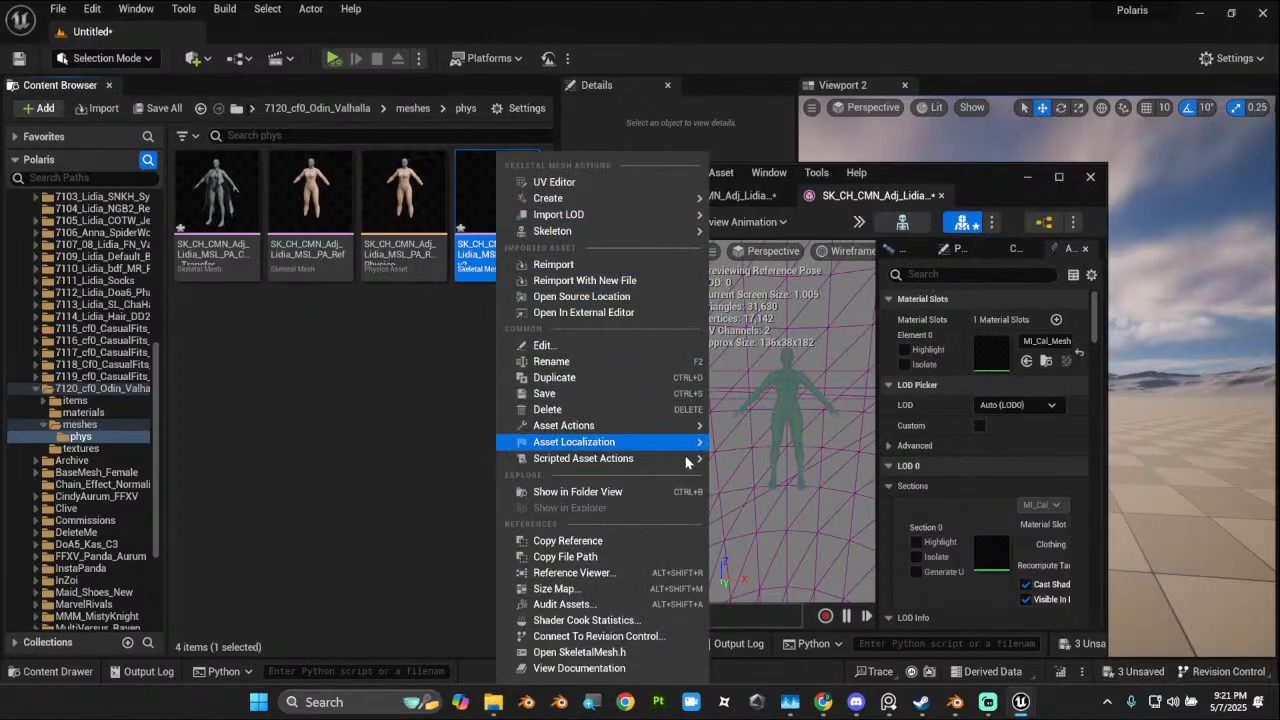
pyautogui.moveTo(560, 198)
pyautogui.moveTo(750, 215)
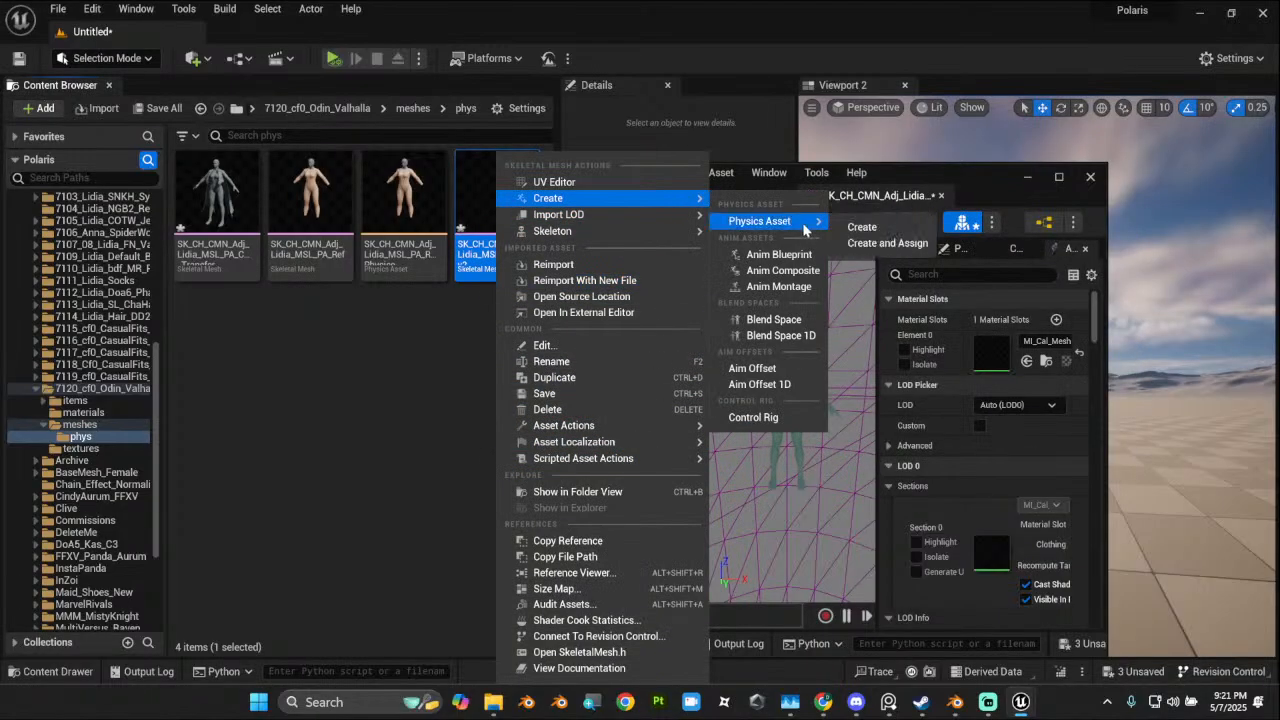
pyautogui.click(898, 224)
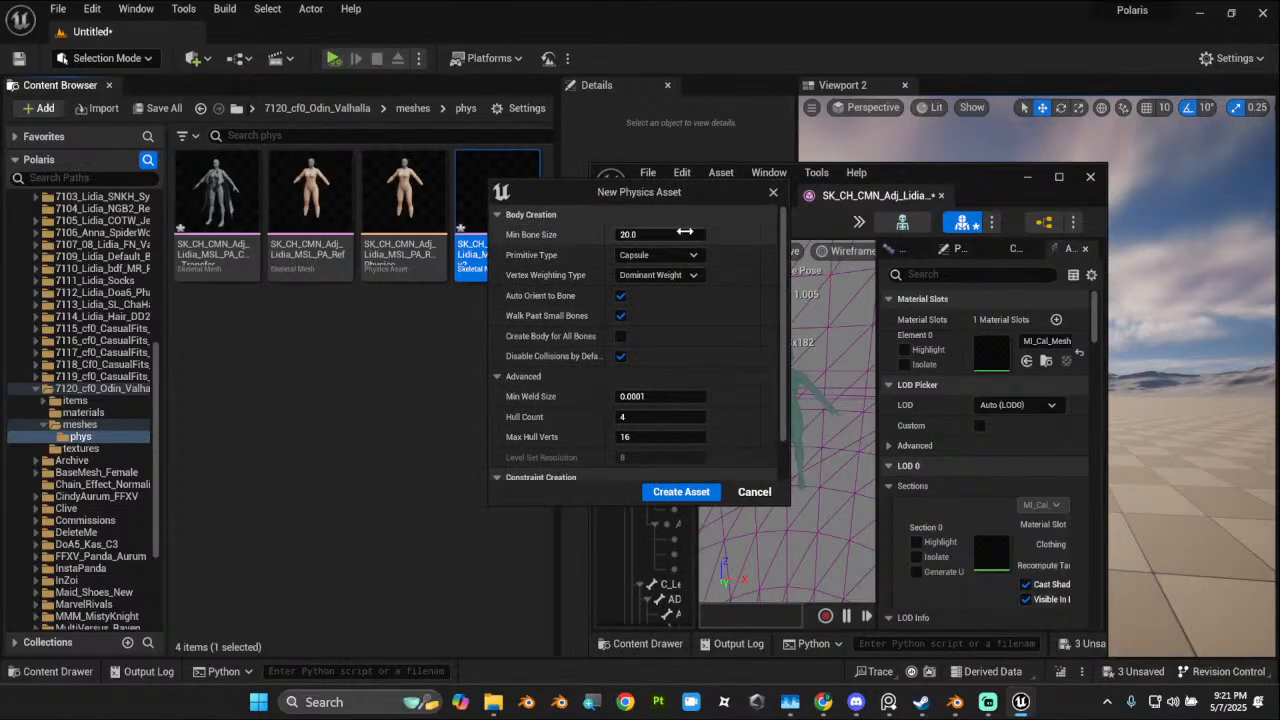
pyautogui.click(670, 234)
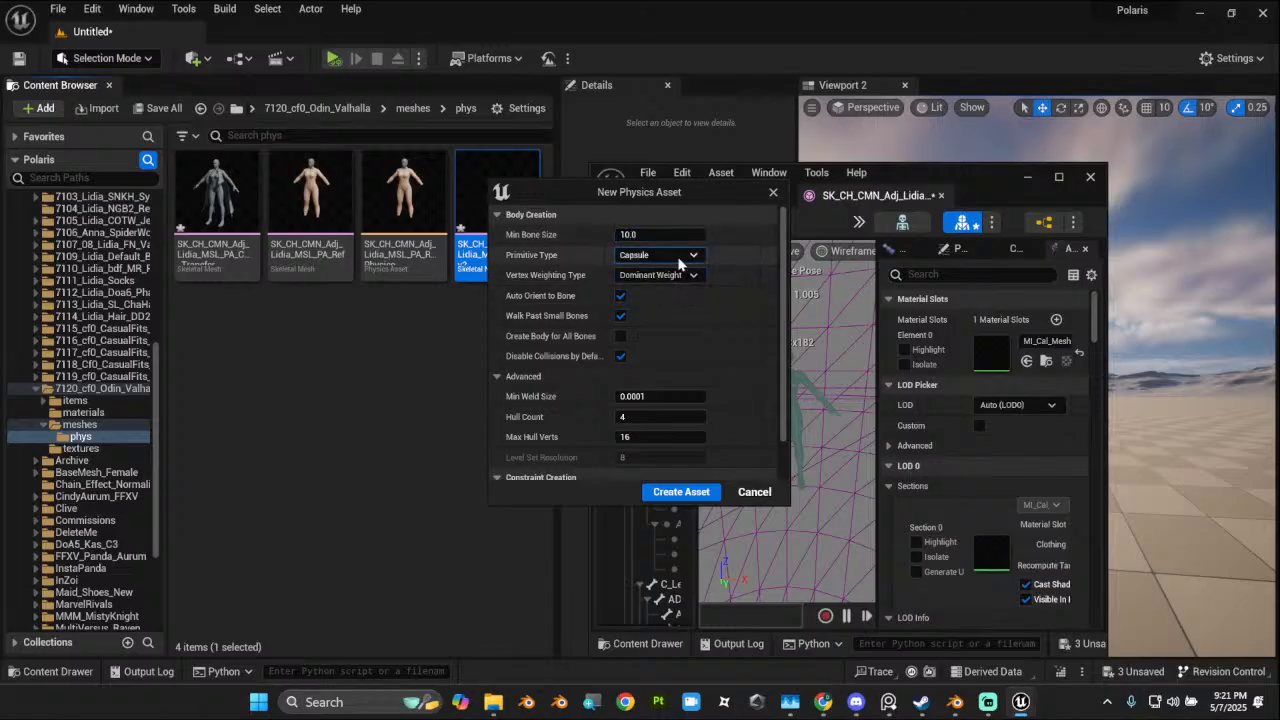
pyautogui.click(655, 255)
pyautogui.click(675, 327)
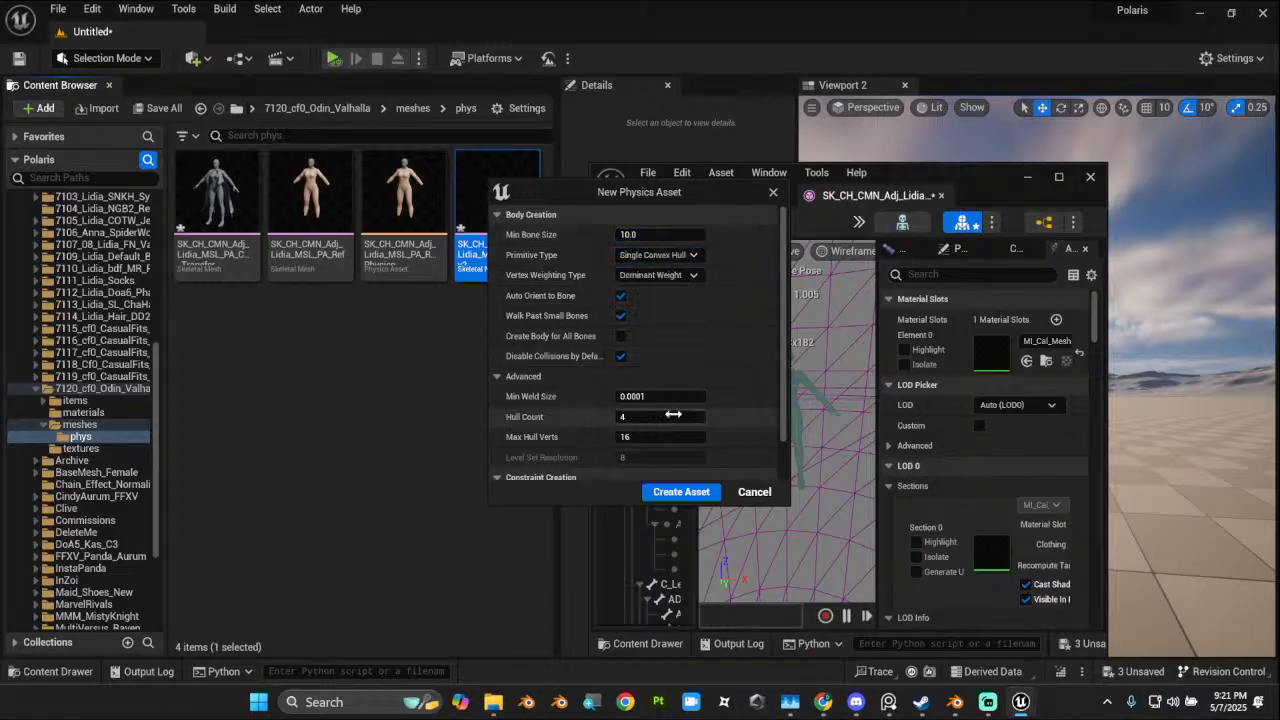
# Step: Set Max Hull Verts to 128 and Vertex Weighting Type to Any Weight, and create the physics asset
pyautogui.click(655, 436)
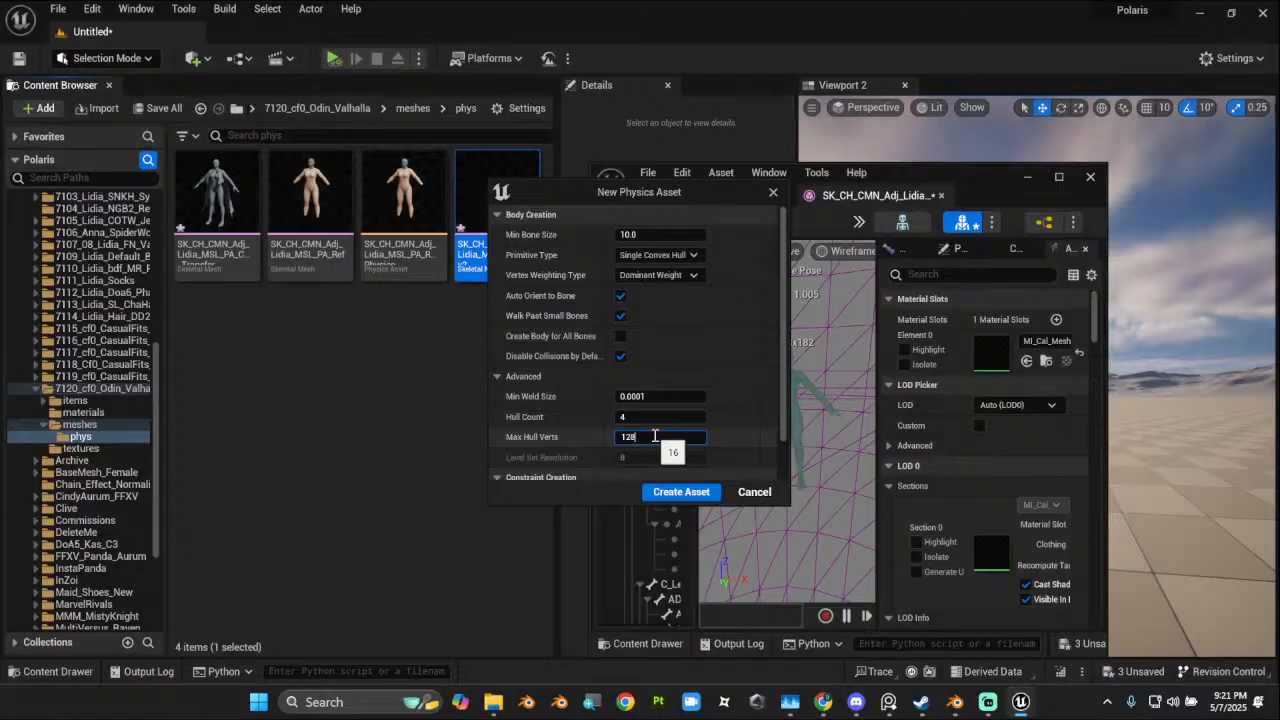
pyautogui.write('128')
pyautogui.press('Return')
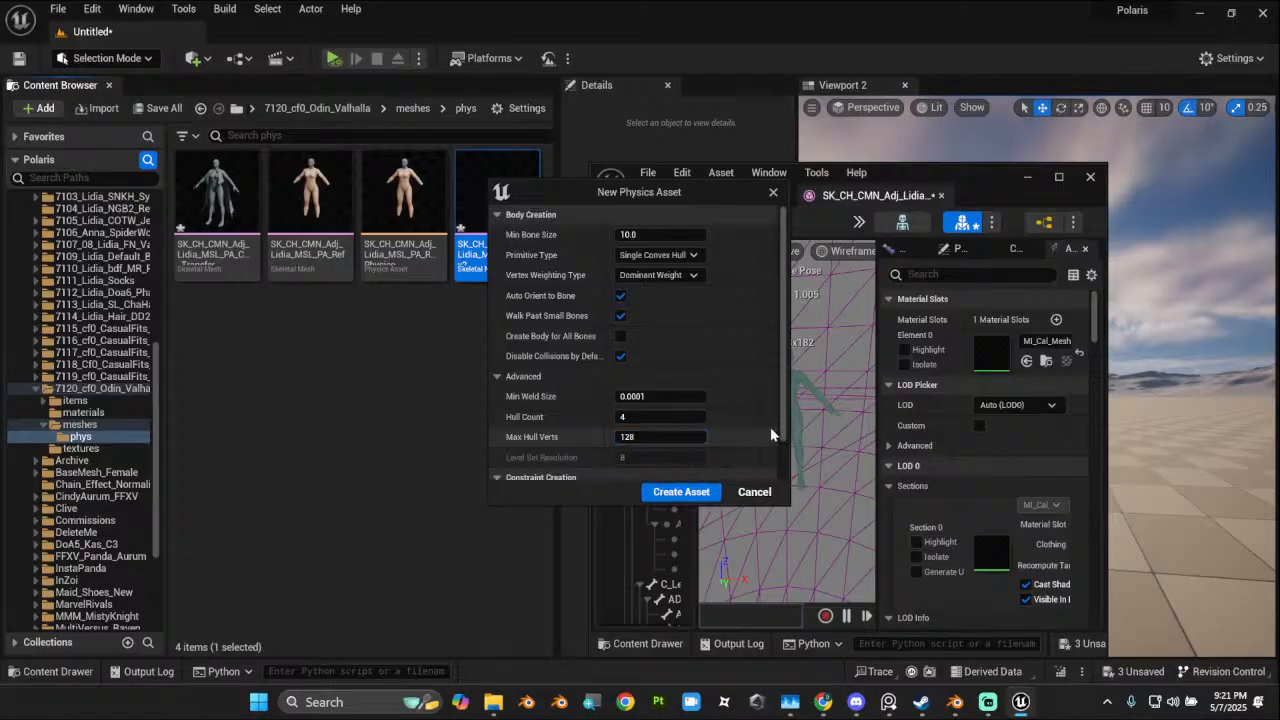
pyautogui.click(655, 275)
pyautogui.click(640, 287)
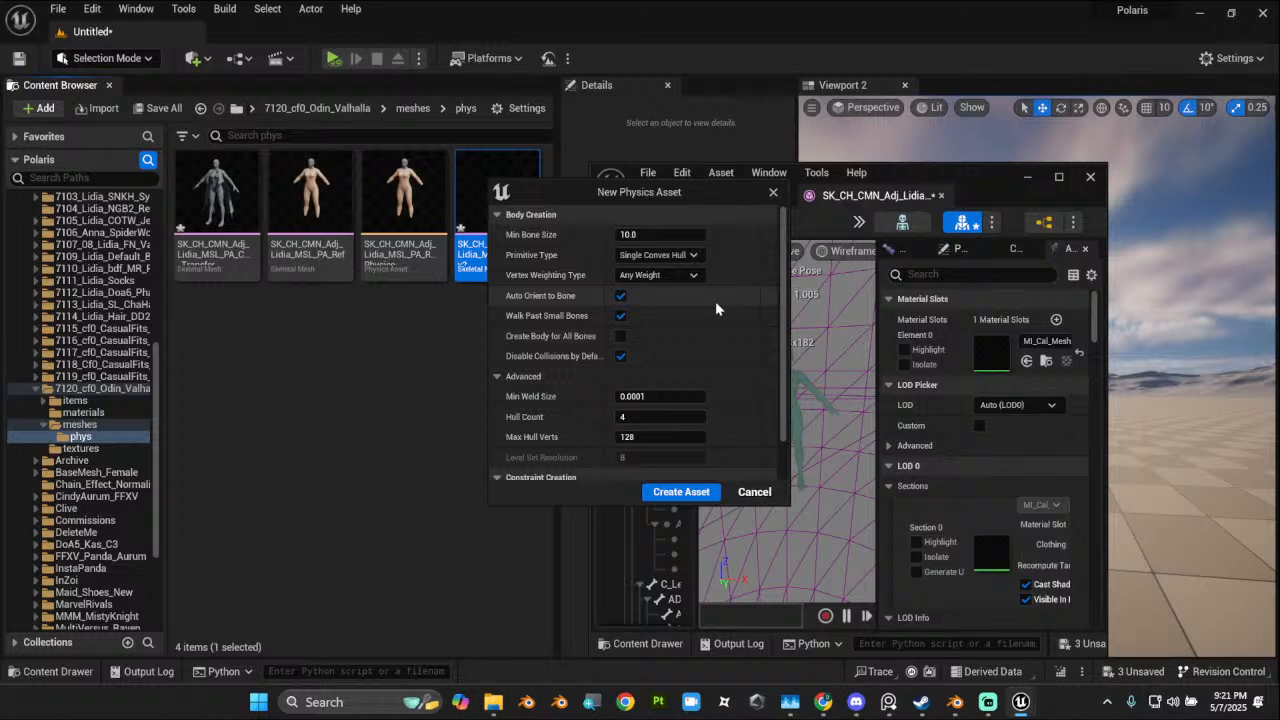
pyautogui.click(681, 493)
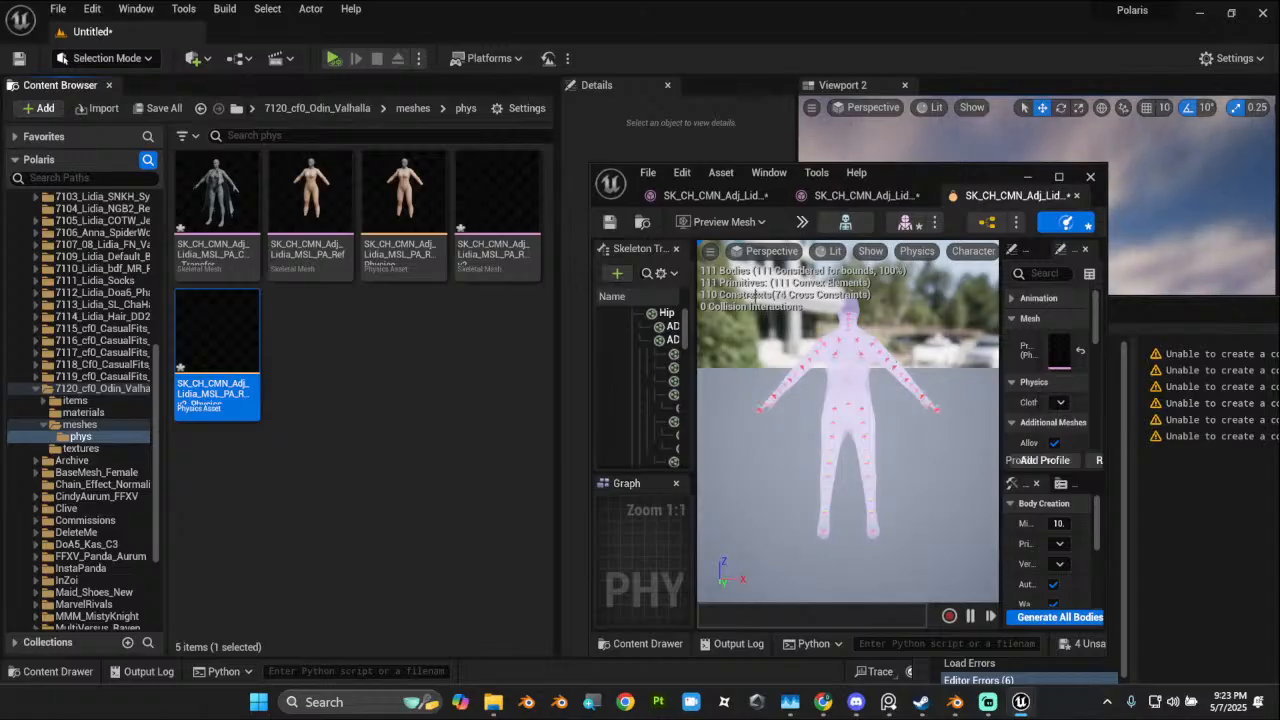
# Step: Save the new physics asset and the modified skeletal meshes, skipping the untitled level
pyautogui.click(609, 222)
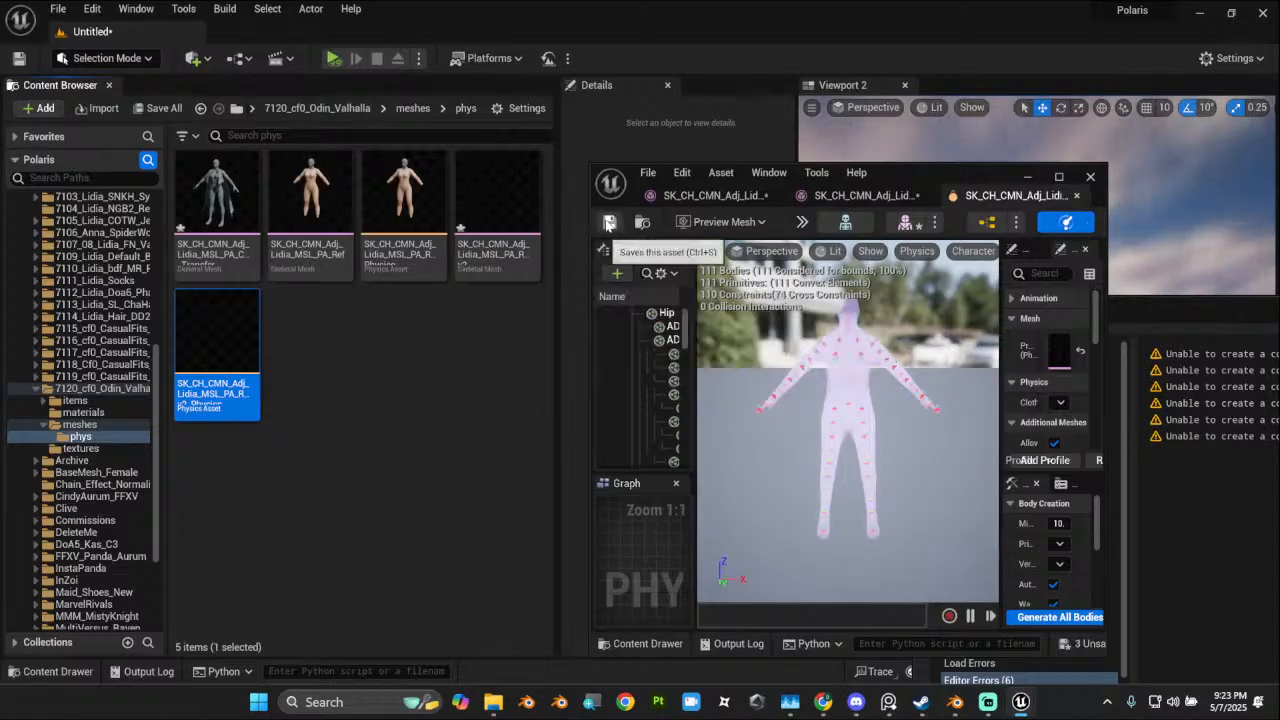
pyautogui.click(160, 108)
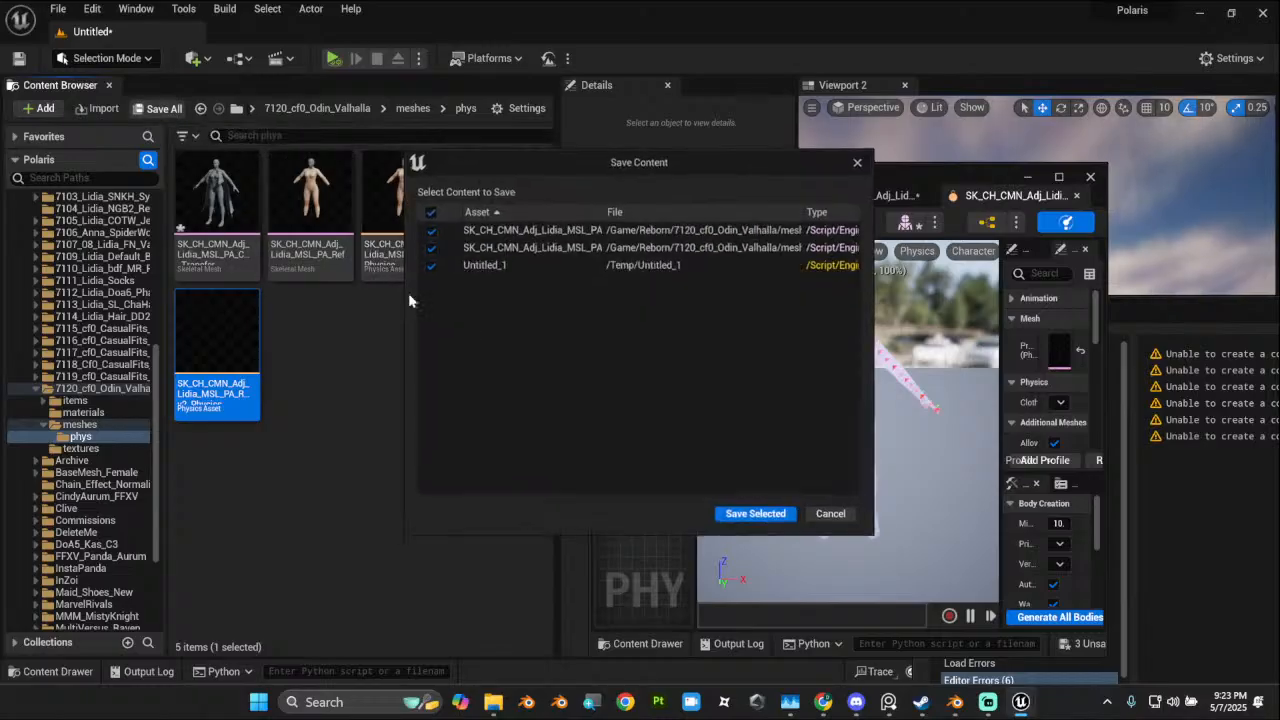
pyautogui.click(756, 513)
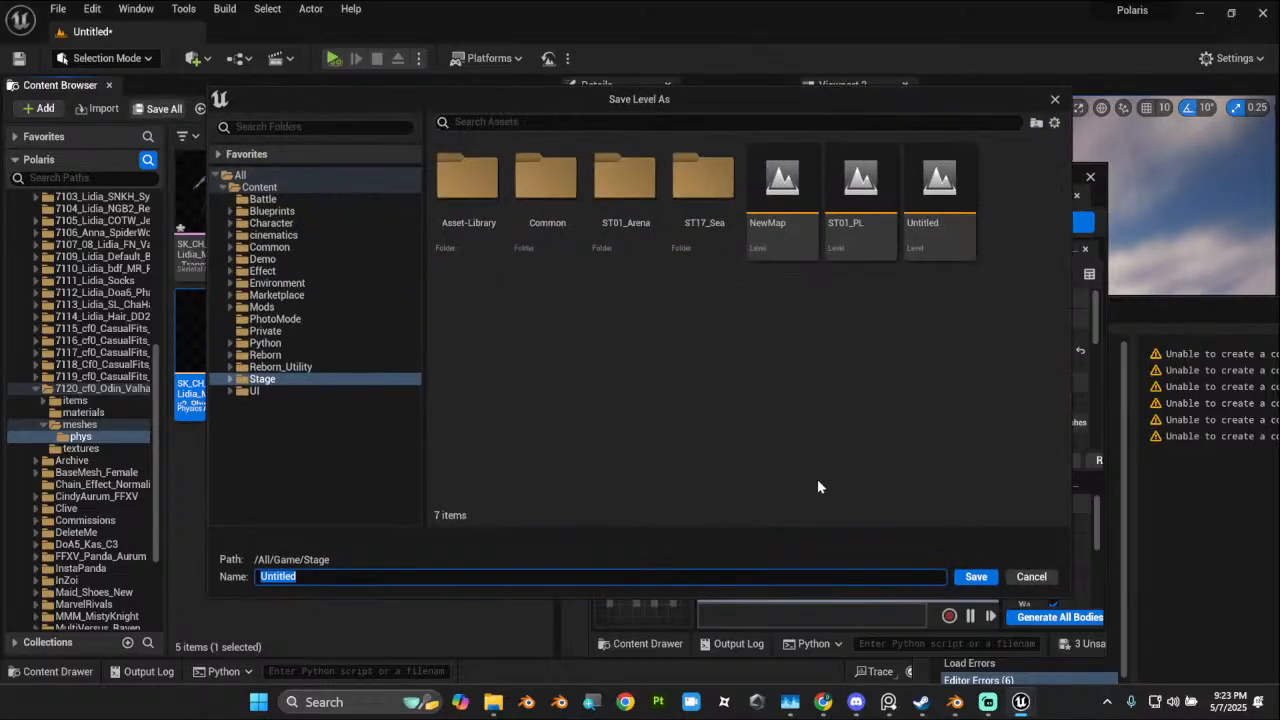
pyautogui.click(1032, 580)
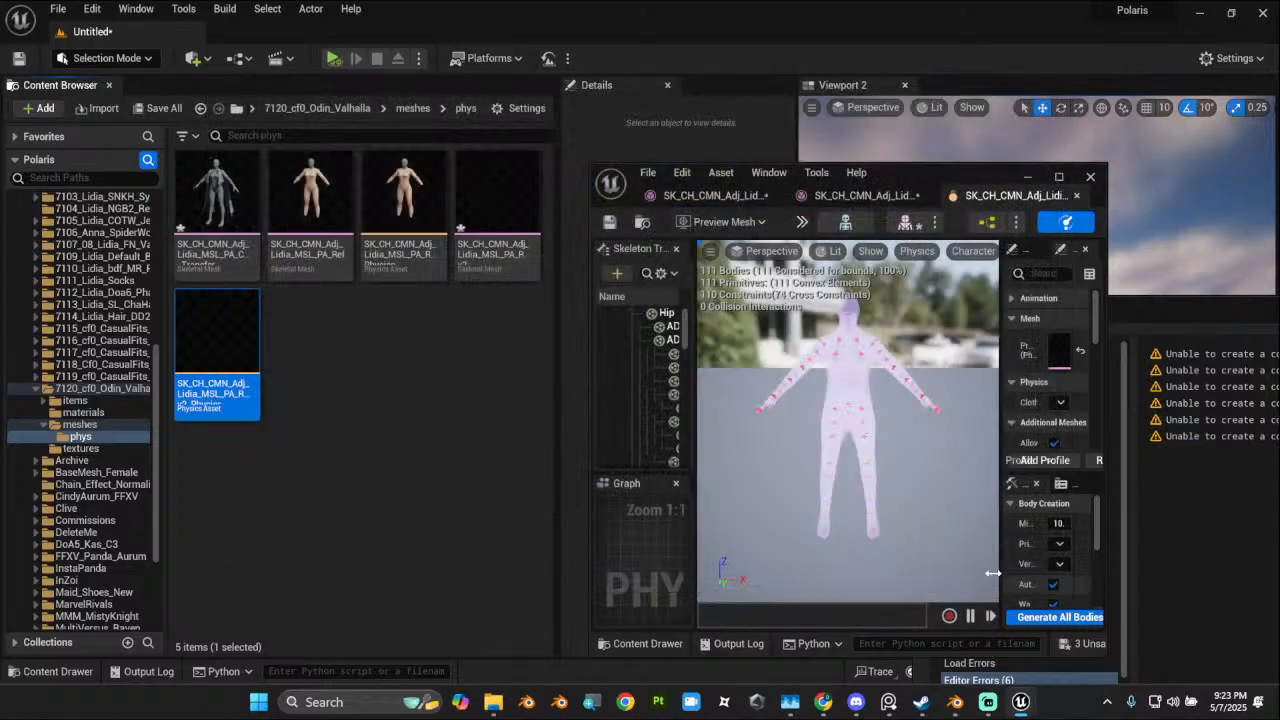
pyautogui.click(160, 108)
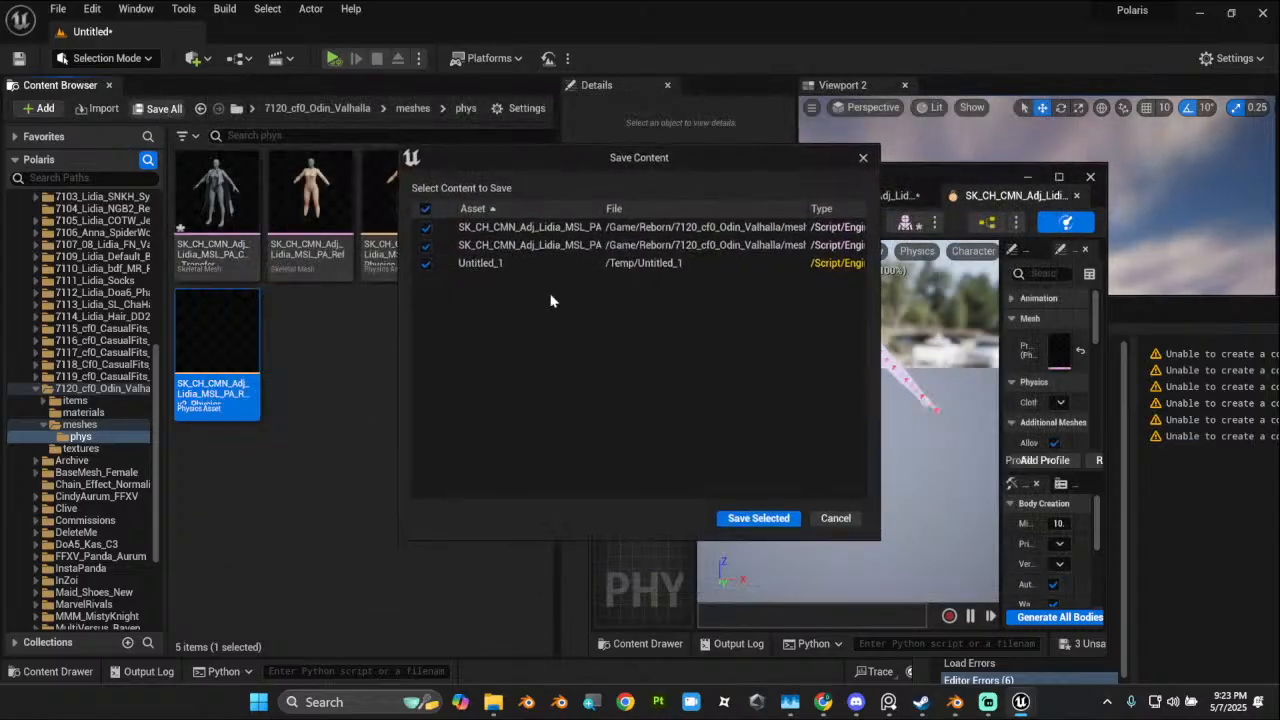
pyautogui.click(758, 518)
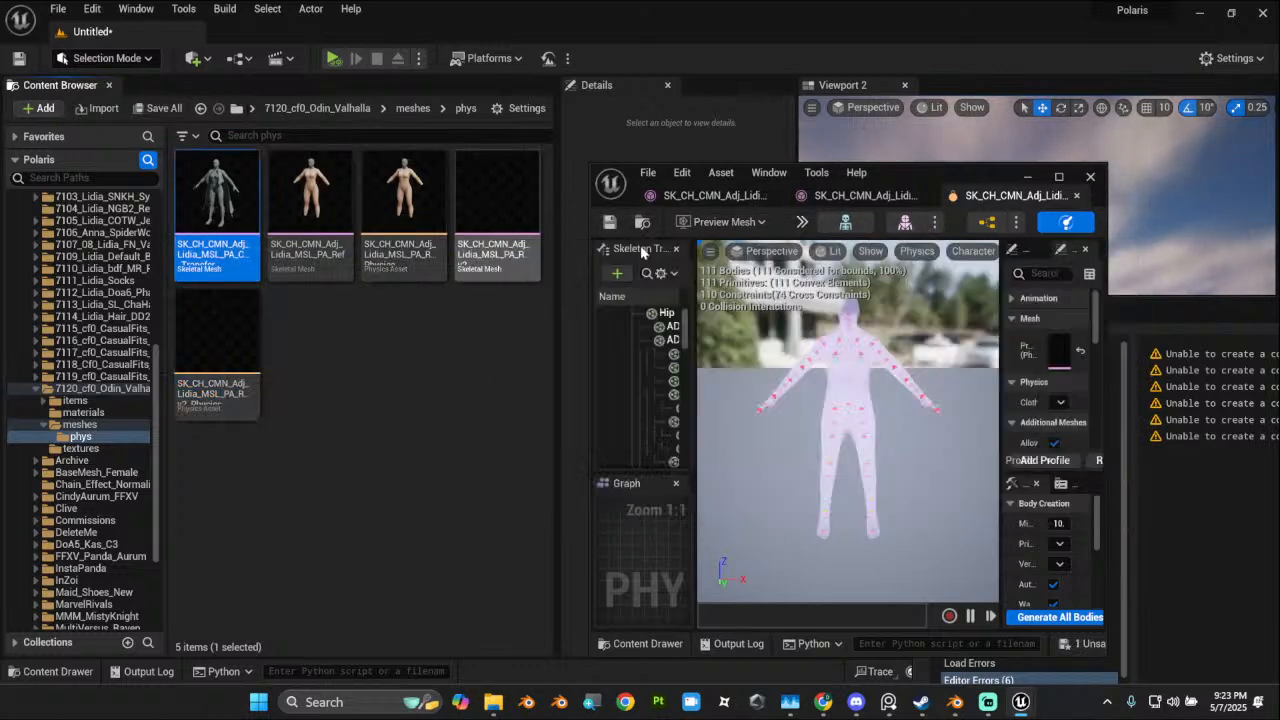
# Step: Close the physics asset editor, reset the Element 0 material of SK_CH_CMN_Adj_Lidia_MSL_PA_Ref_v2 to None, and close that mesh
pyautogui.click(1060, 178)
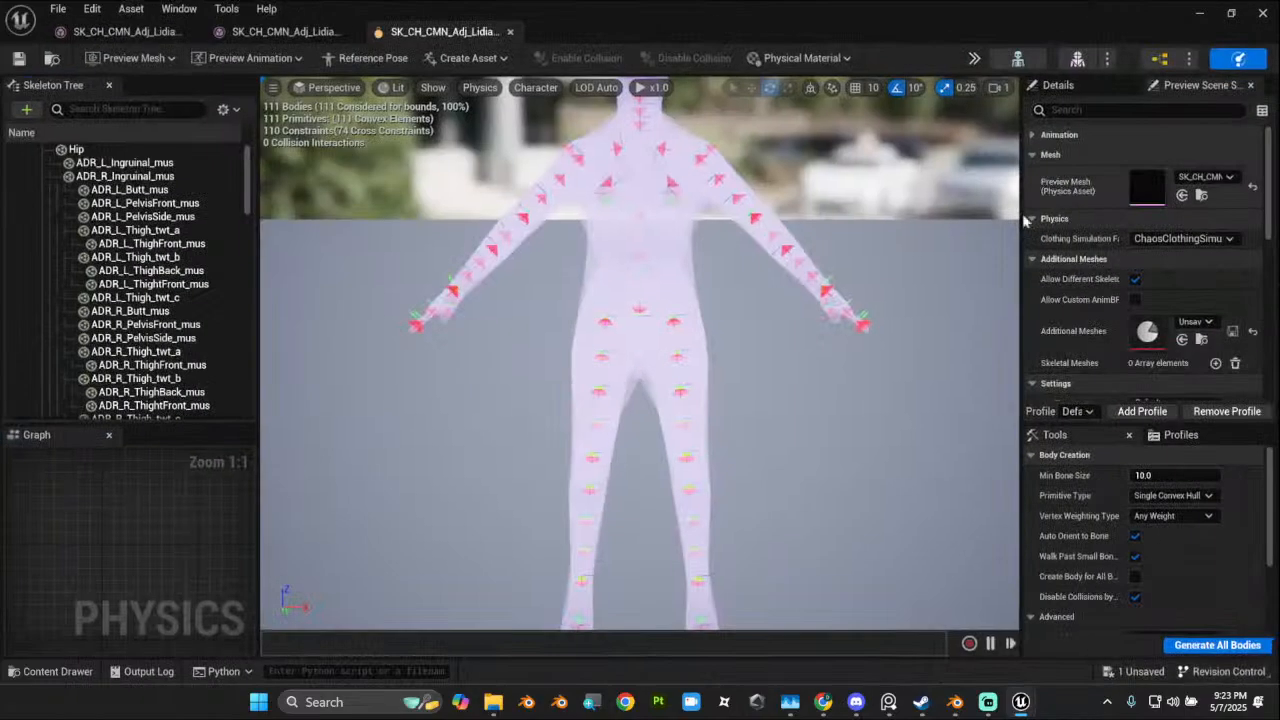
pyautogui.click(1250, 15)
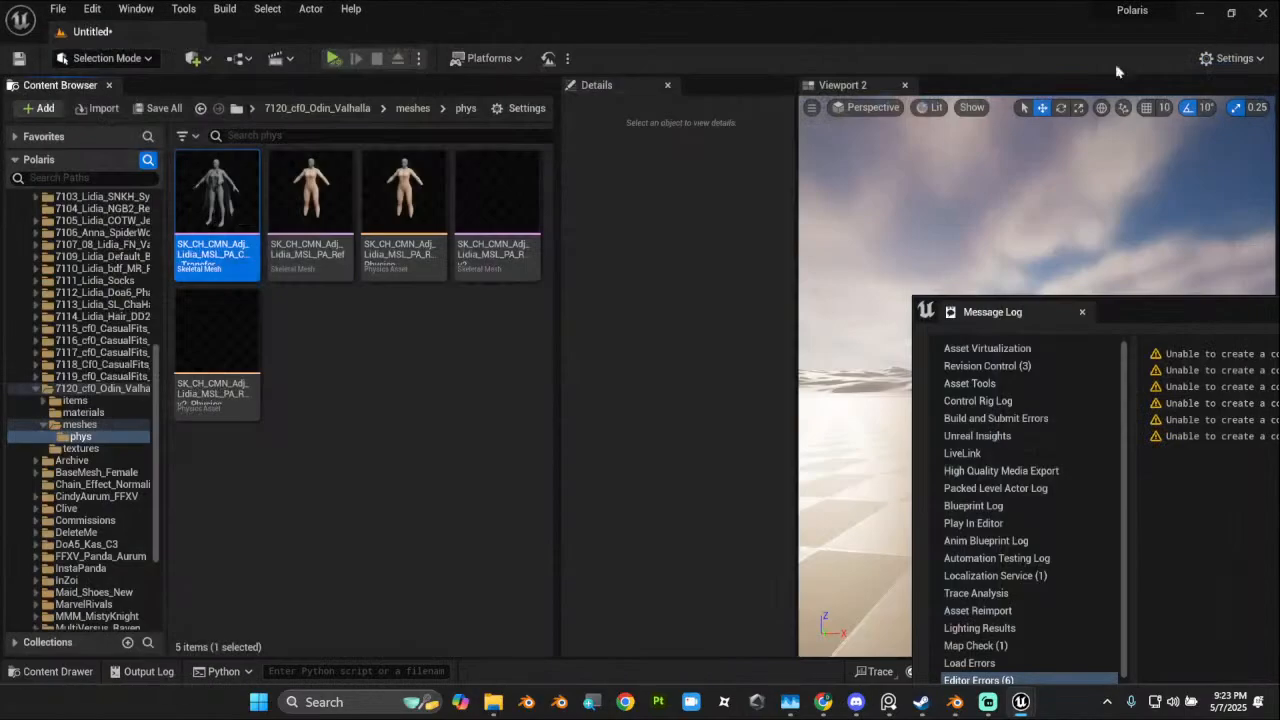
pyautogui.doubleClick(493, 215)
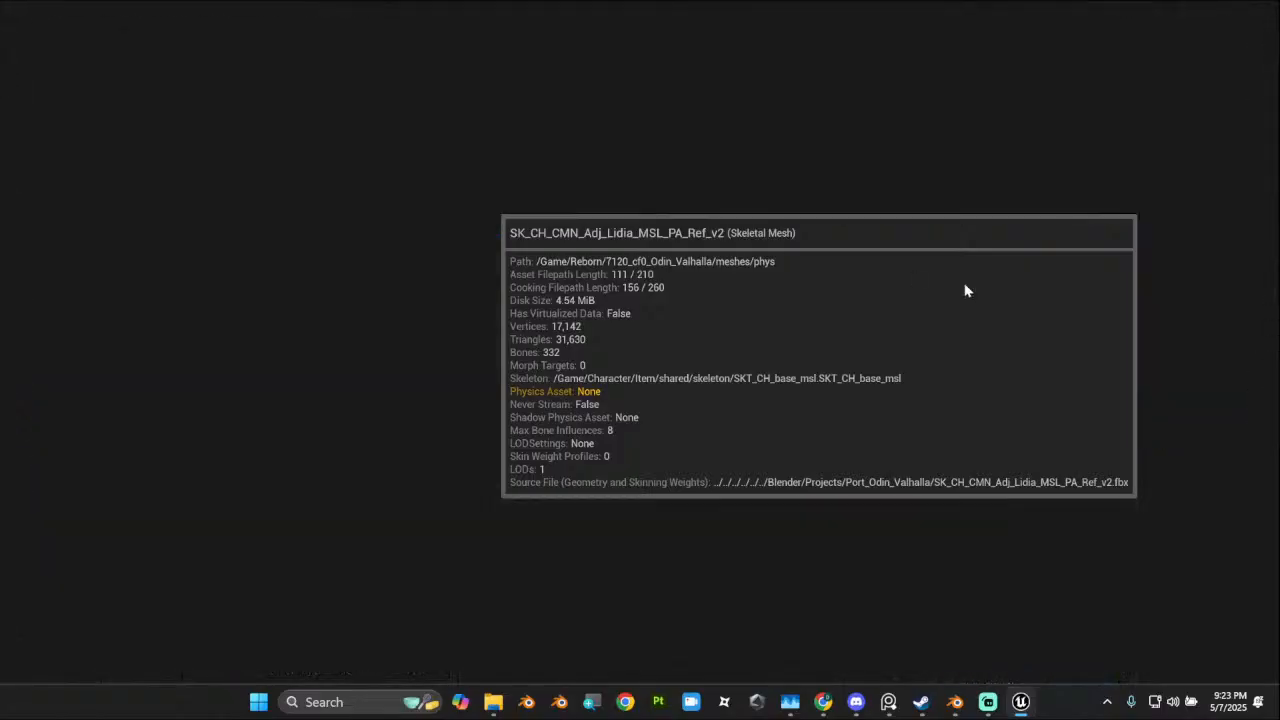
pyautogui.click(1256, 191)
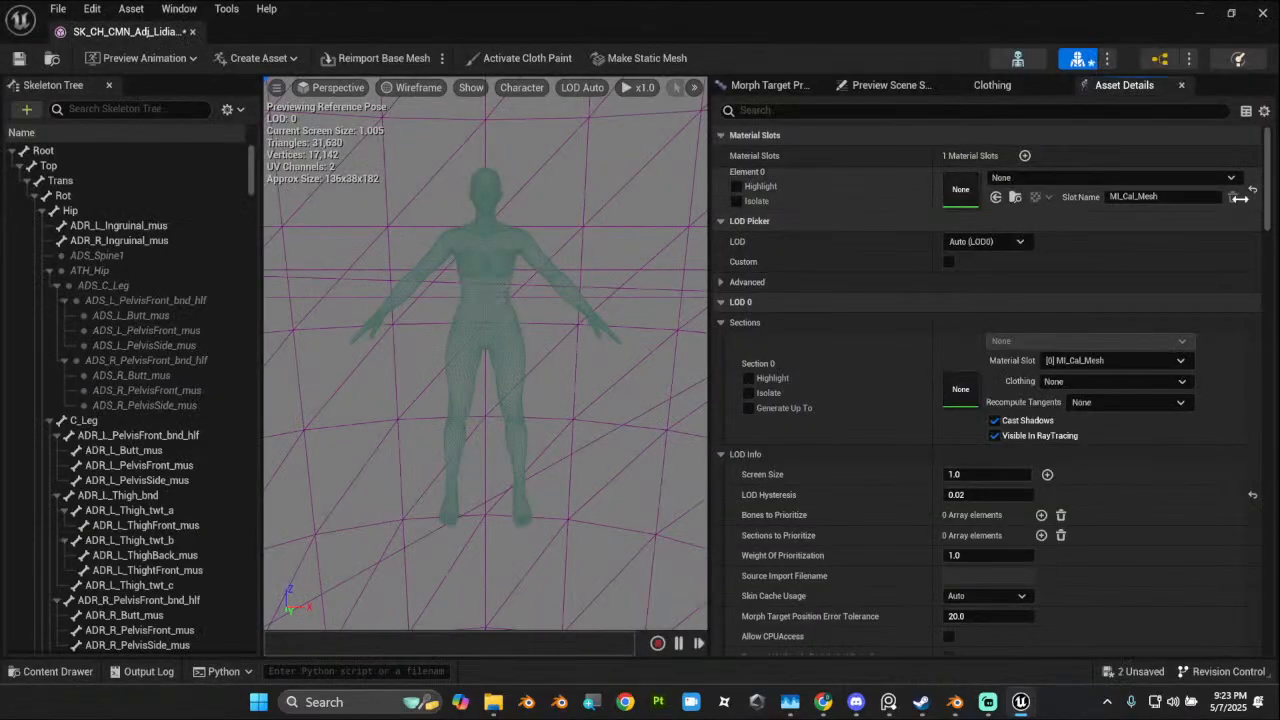
pyautogui.click(1258, 18)
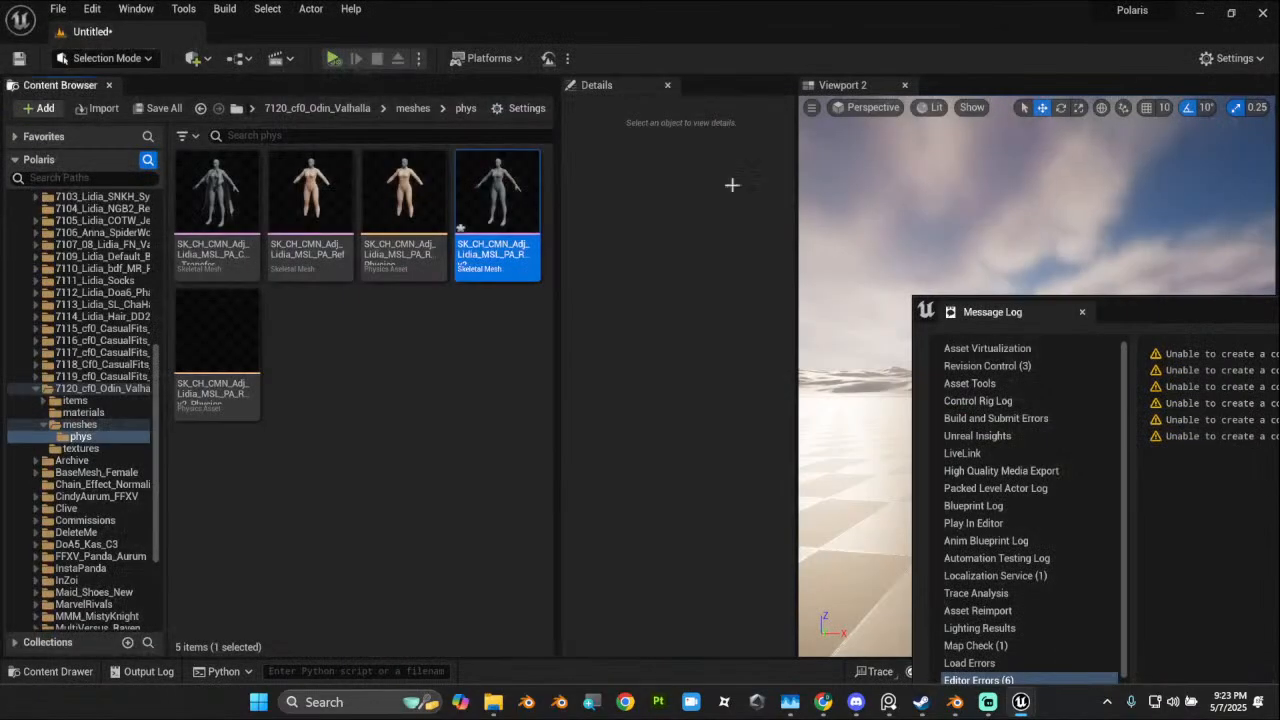
# Step: Check the SK_CH_CMN_Adj_Lidia_MSL_PA_Ref_v2_Physics asset's details, review the editor errors in the Message Log, and close the log
pyautogui.click(250, 315)
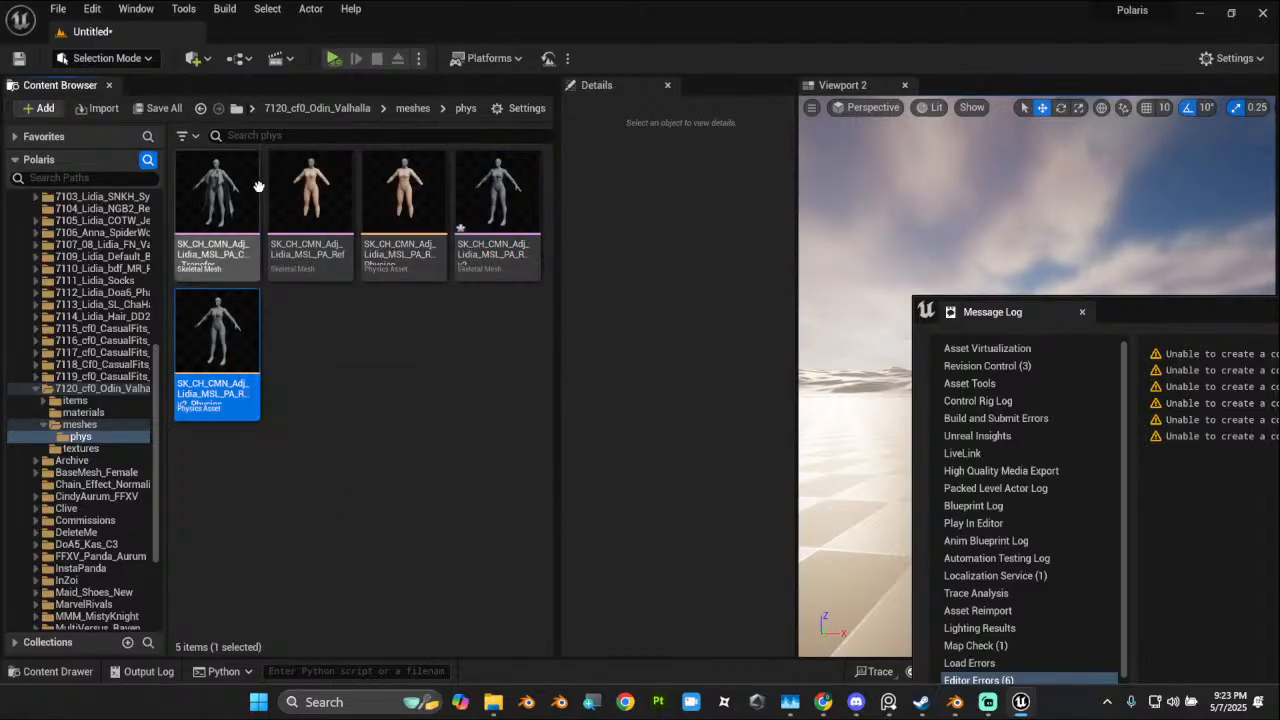
pyautogui.click(410, 215)
pyautogui.click(227, 372)
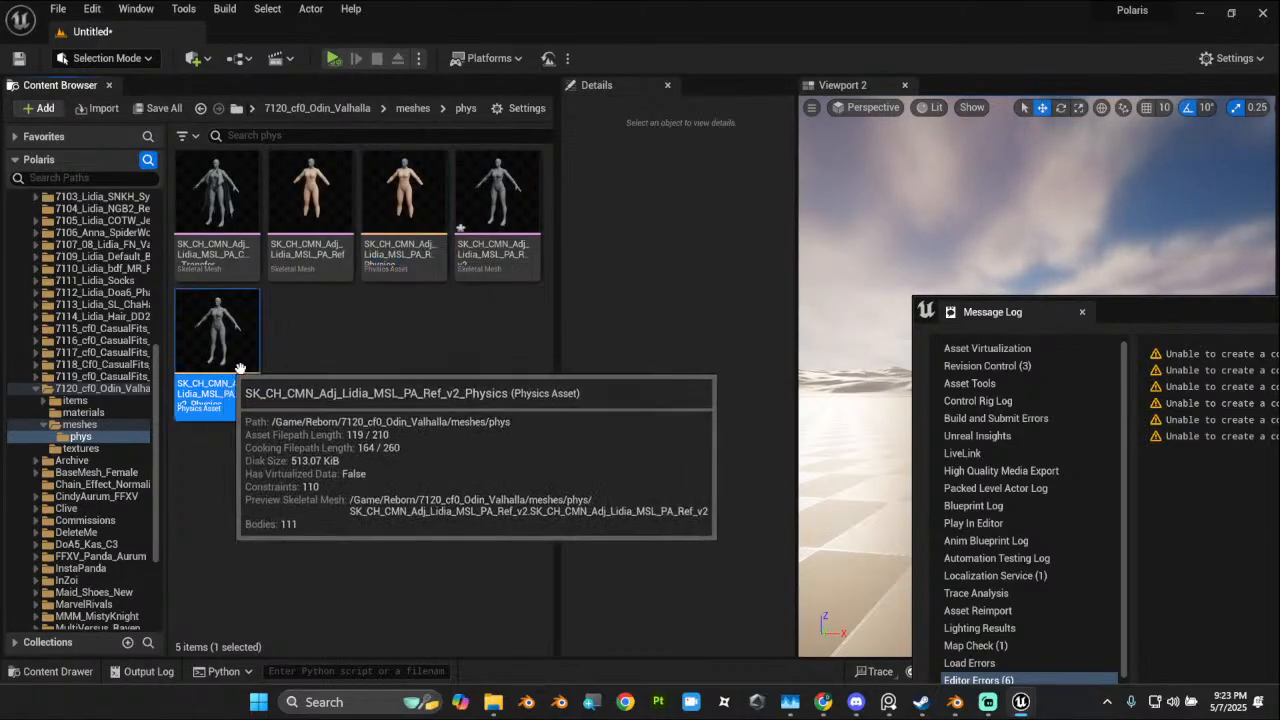
pyautogui.moveTo(1173, 314); pyautogui.dragTo(585, 329)
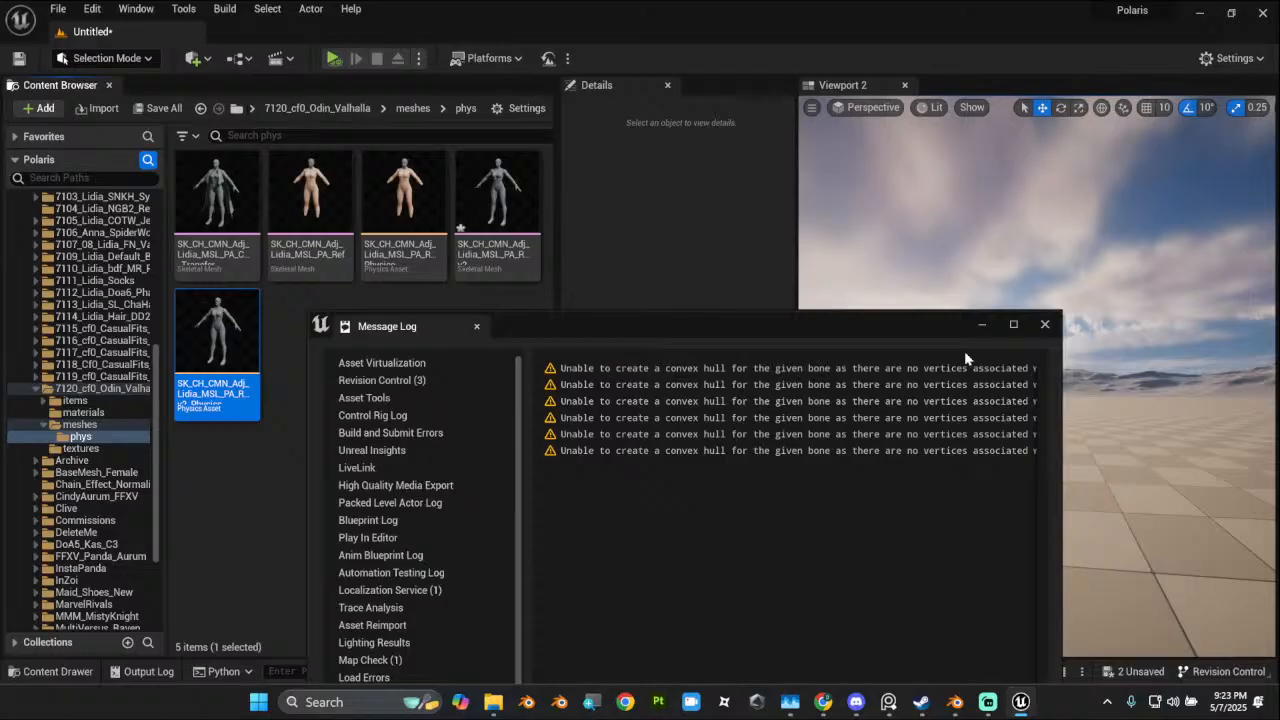
pyautogui.click(1046, 325)
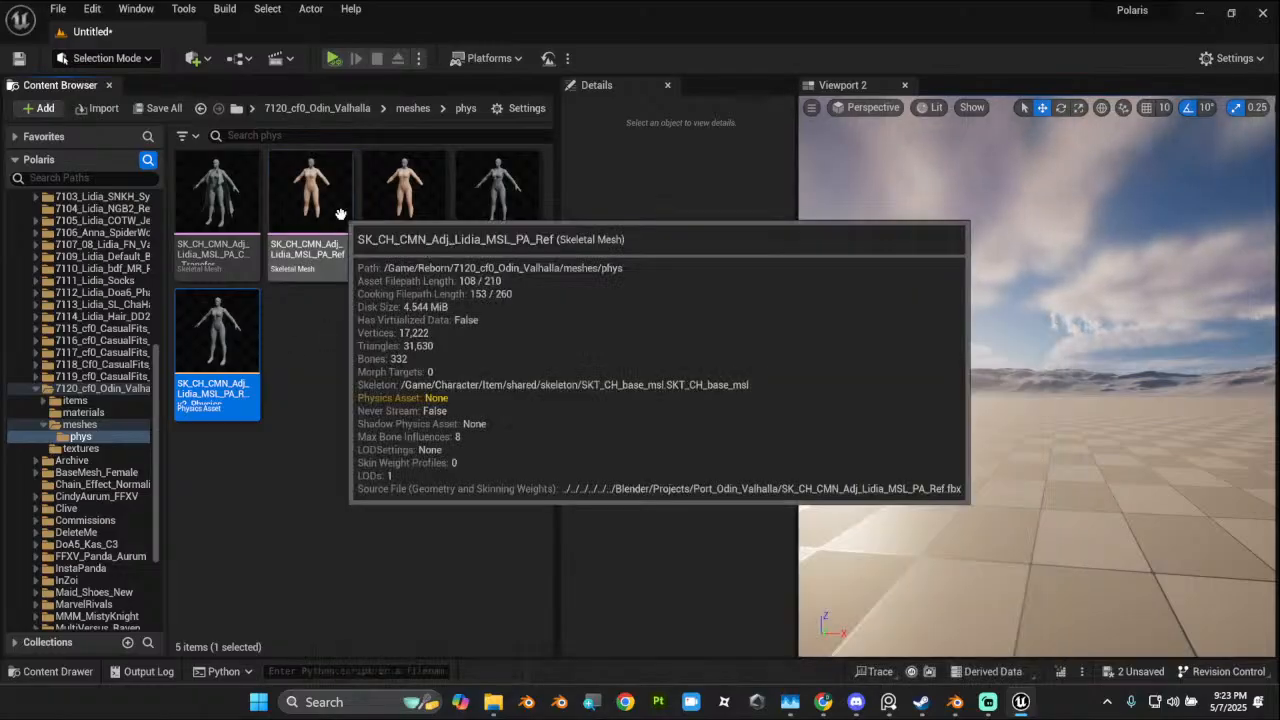
# Step: Place SK_CH_CMN_Adj_Lidia_MSL_PA_Ref and the v2 physics asset in the level, and set the v2 actor's X and Y location to 0
pyautogui.moveTo(340, 214); pyautogui.dragTo(940, 440)
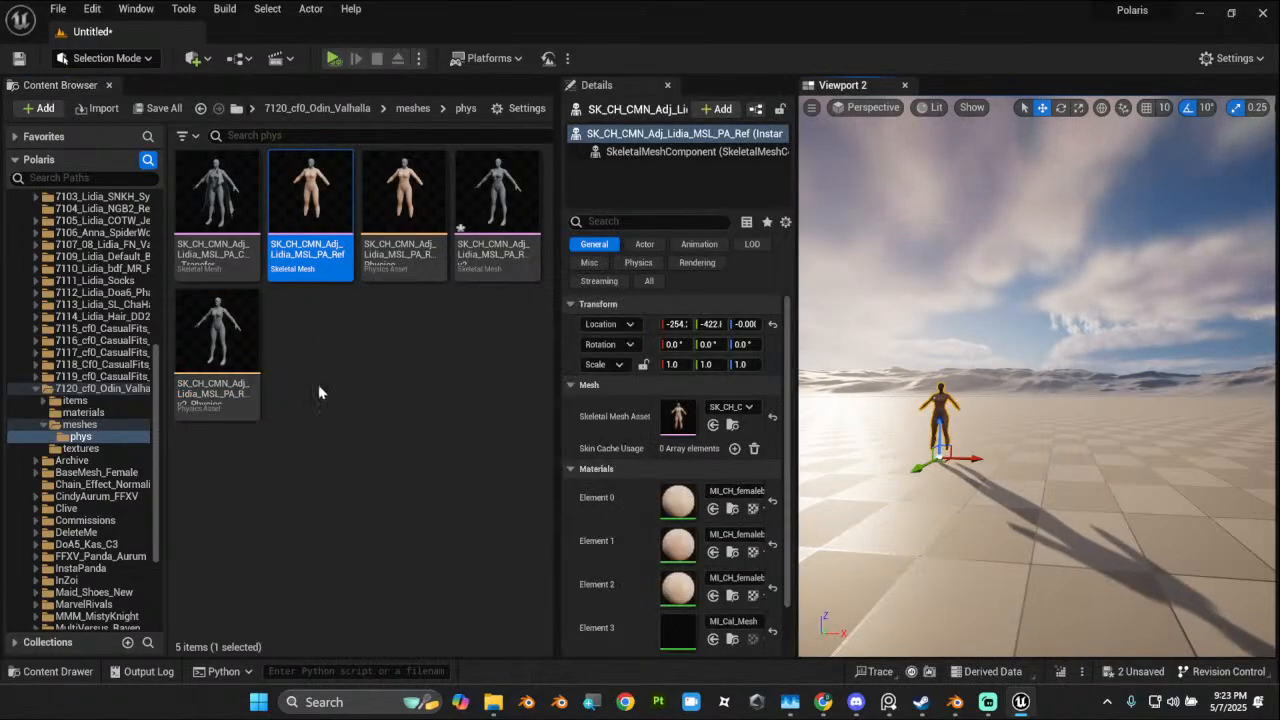
pyautogui.moveTo(217, 340); pyautogui.dragTo(1000, 472)
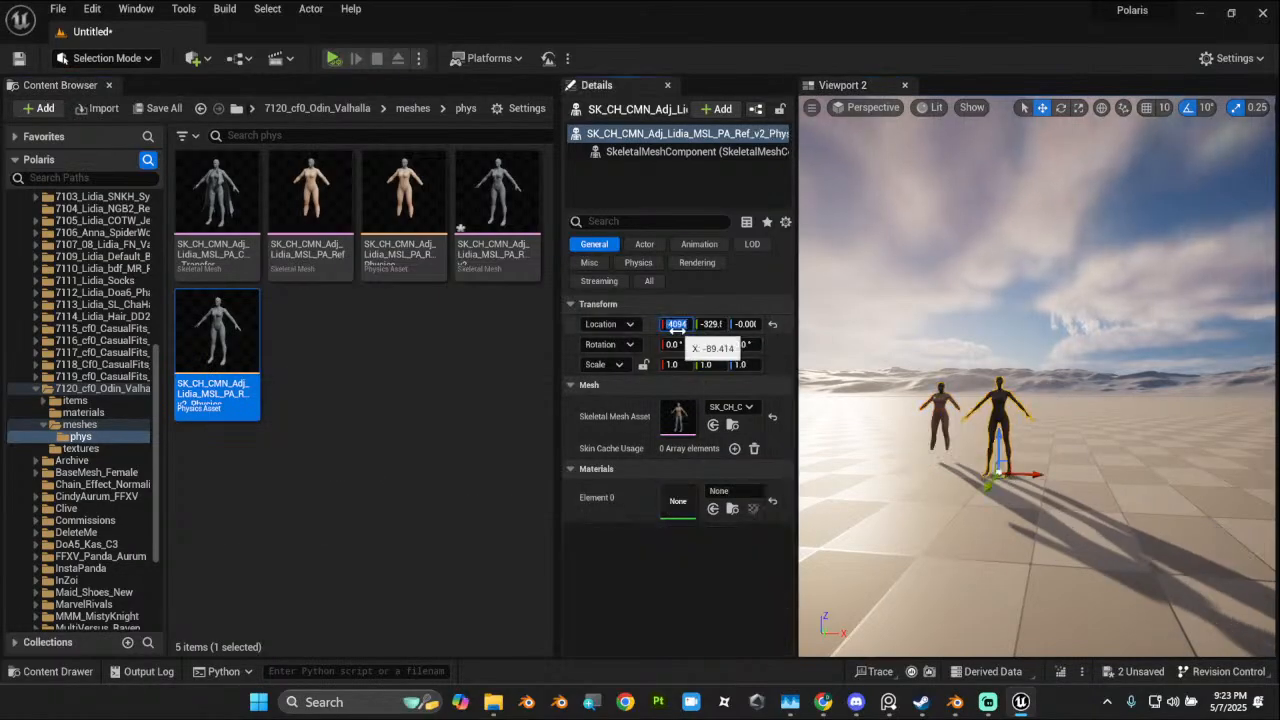
pyautogui.write('0')
pyautogui.press('Return')
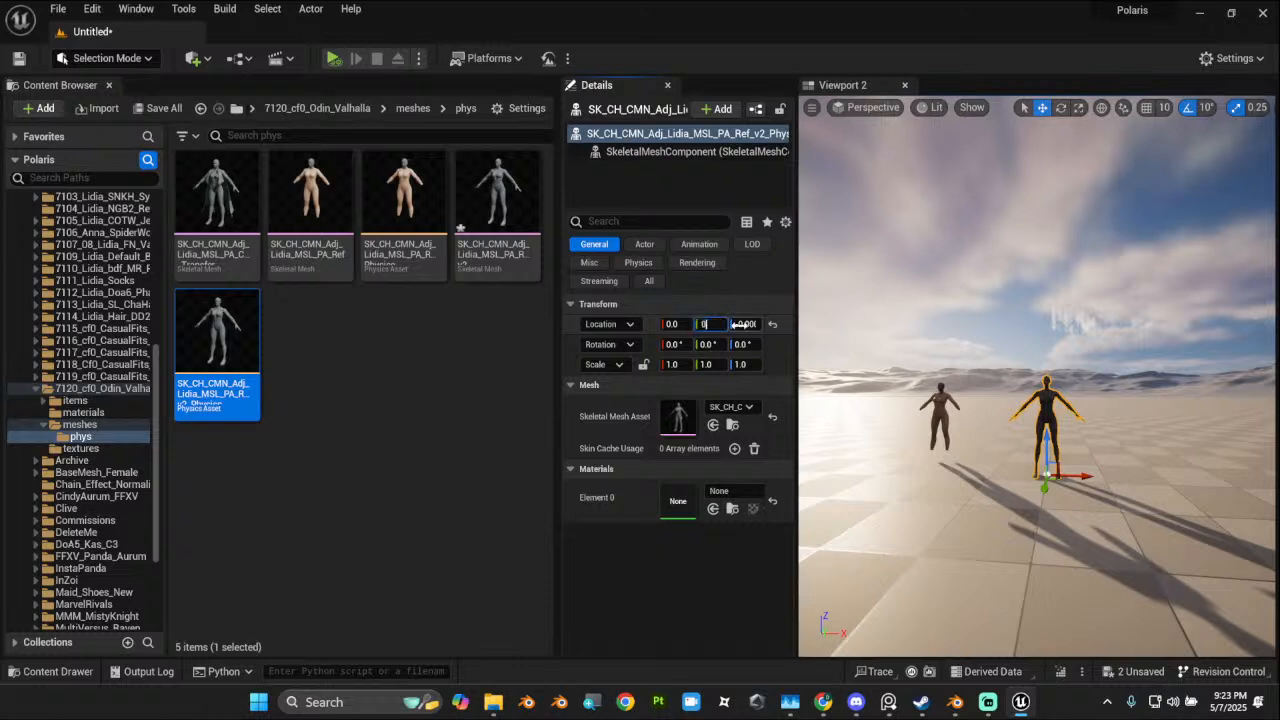
pyautogui.press('Tab')
pyautogui.click(869, 376)
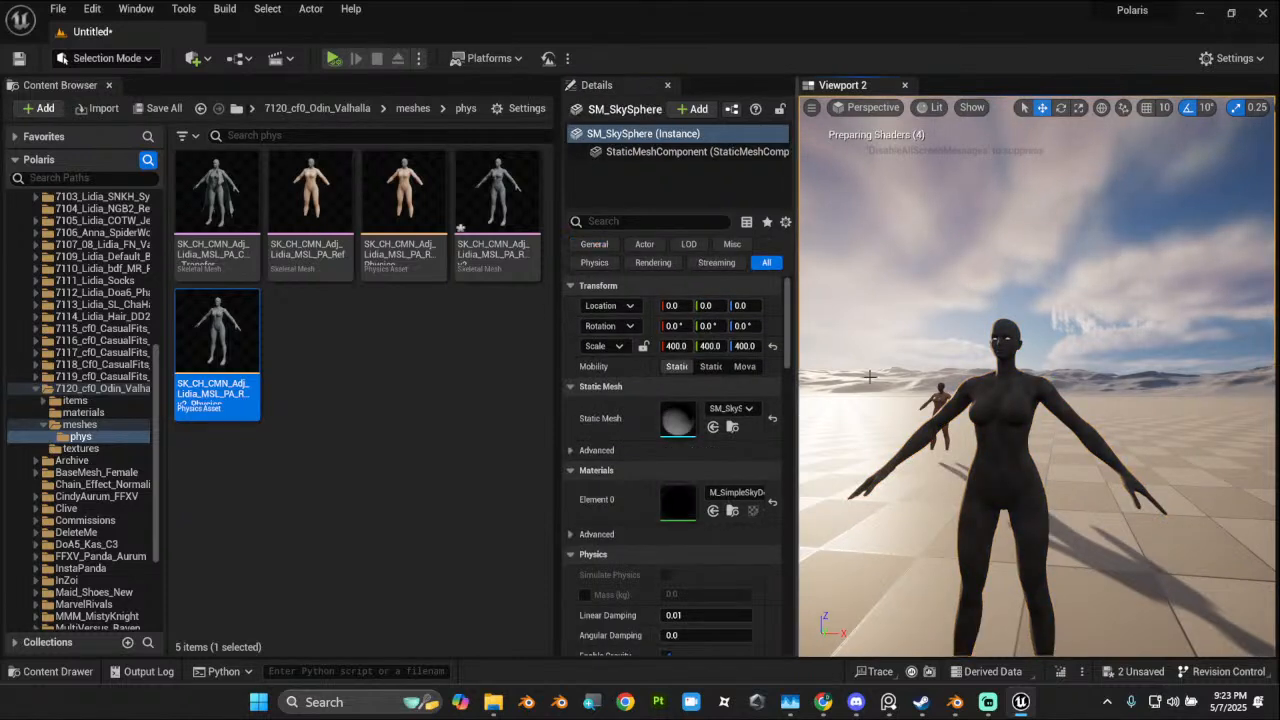
# Step: Set the location of the SK_CH_CMN_Adj_Lidia_MSL_PA_Ref actor in the level to 0, 0, 0
pyautogui.click(922, 394)
pyautogui.click(932, 398)
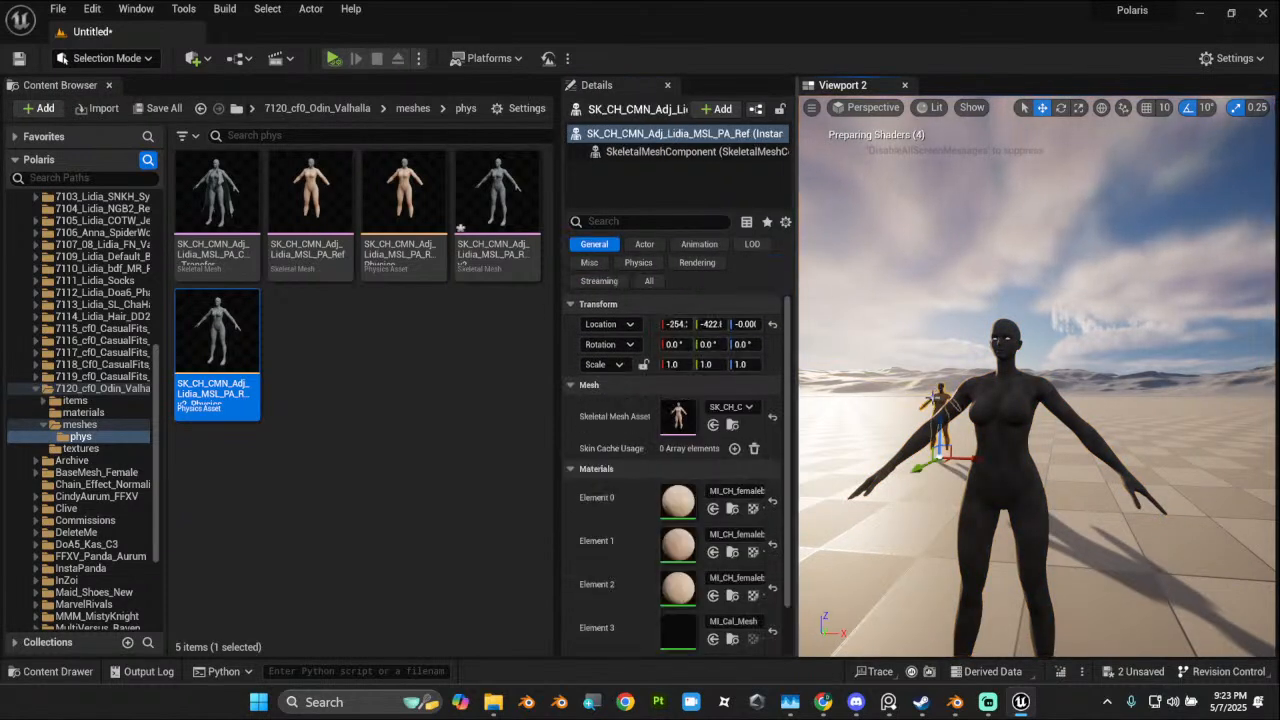
pyautogui.click(679, 324)
pyautogui.write('0')
pyautogui.press('Tab')
pyautogui.write('0')
pyautogui.press('Tab')
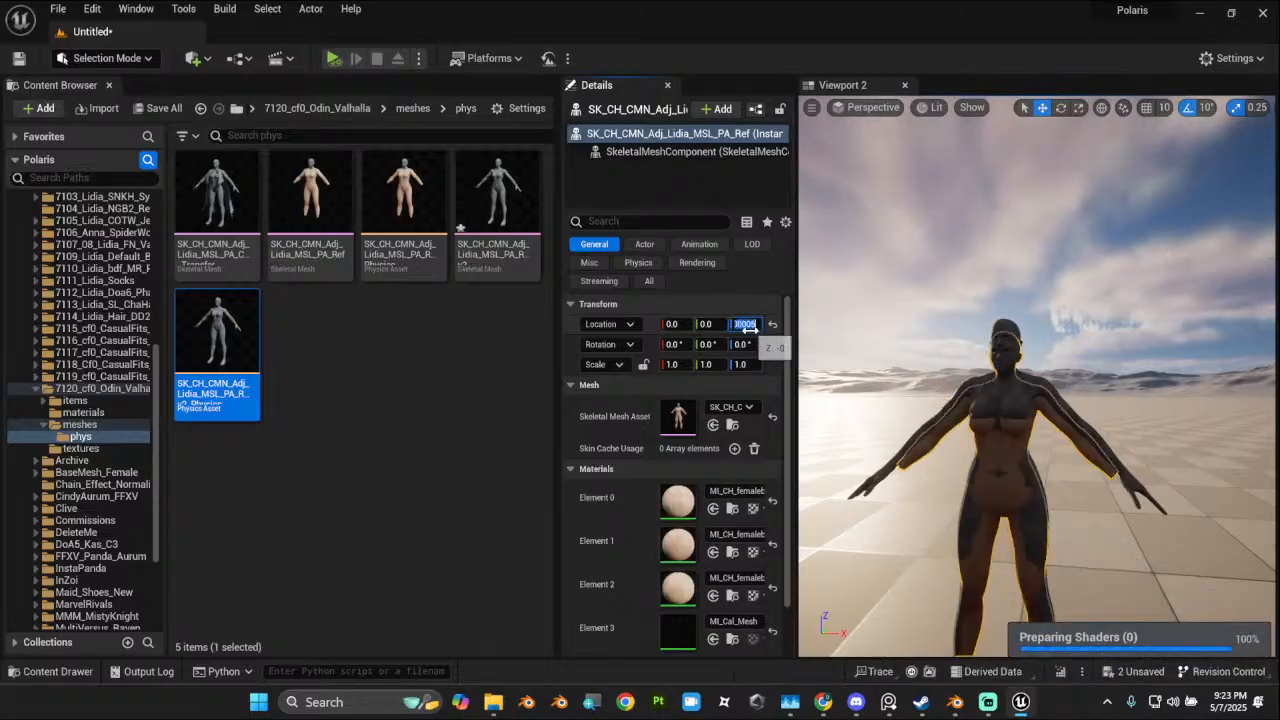
pyautogui.write('0')
# Step: Compare the overlapping reference bodies in the level and delete the placed actors
pyautogui.click(857, 337)
pyautogui.scroll(5, 974, 426)
pyautogui.scroll(-5, 974, 426)
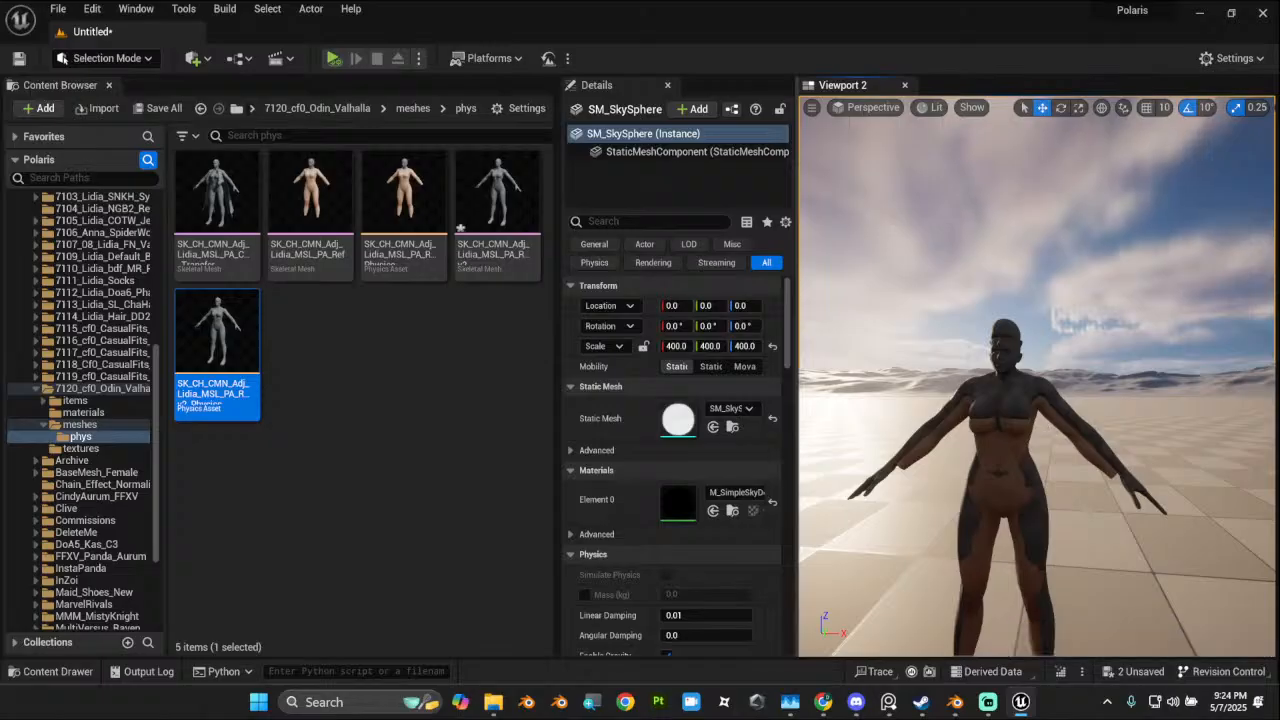
pyautogui.click(1018, 450)
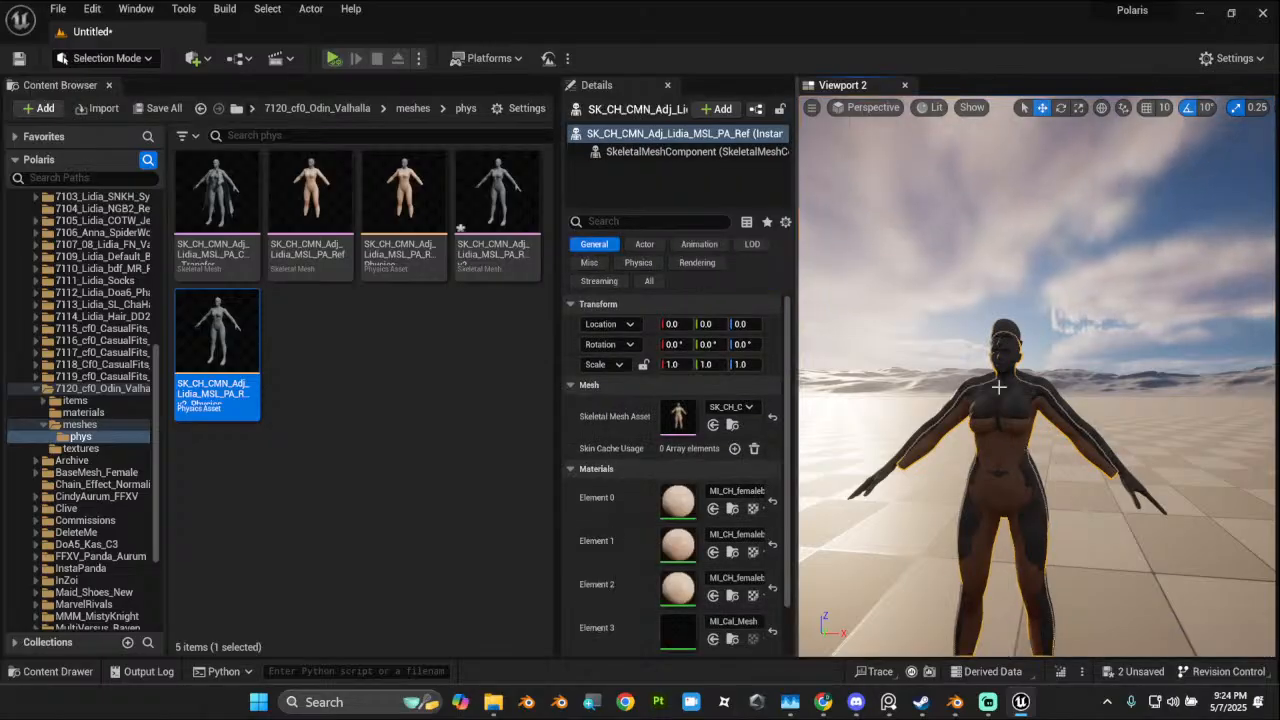
pyautogui.press('Delete')
# Step: Open the SK_CH_CMN_Adj_Lidia_MSL_PA_Cape_Transfer skeletal mesh and restore its editor to a smaller window
pyautogui.click(224, 218)
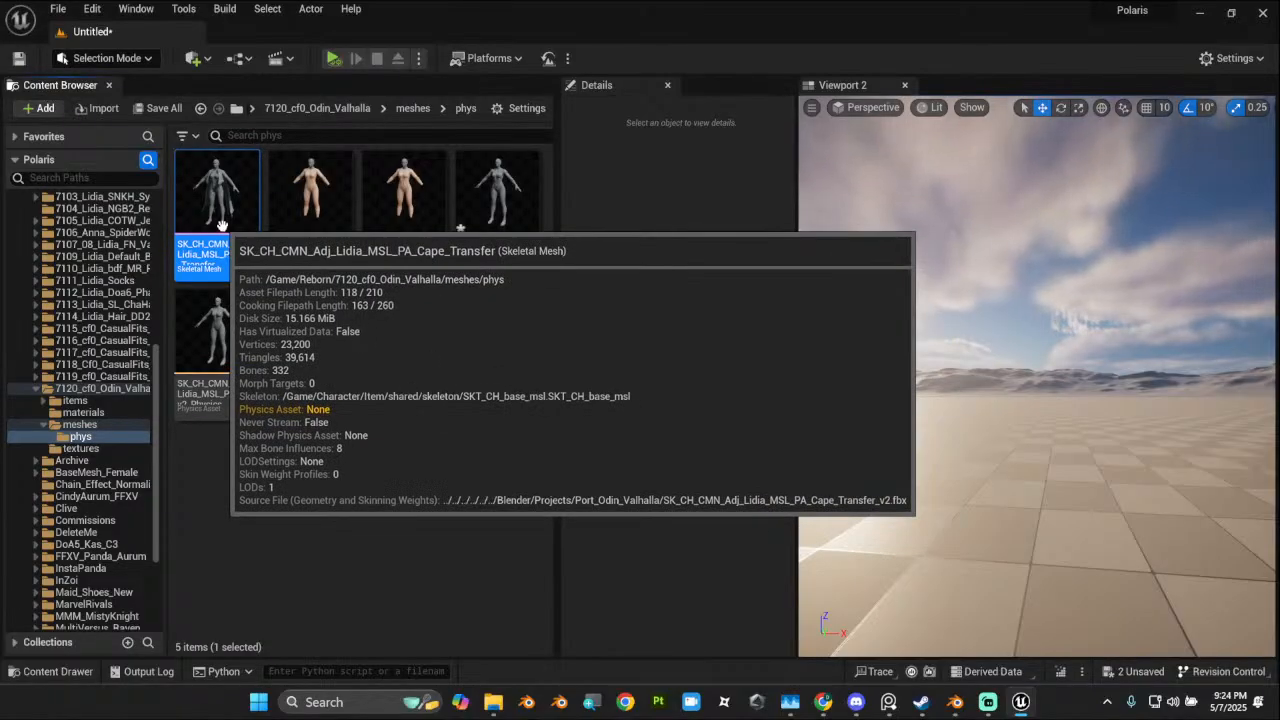
pyautogui.doubleClick(222, 228)
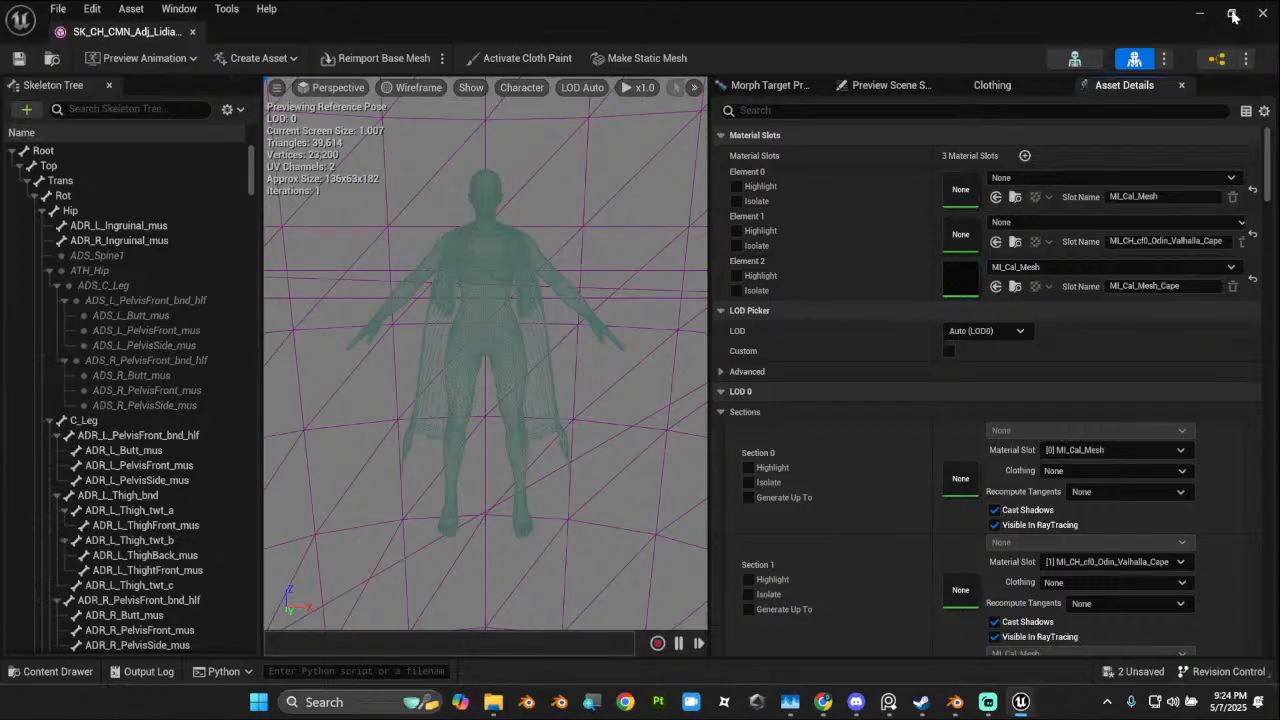
pyautogui.click(1232, 14)
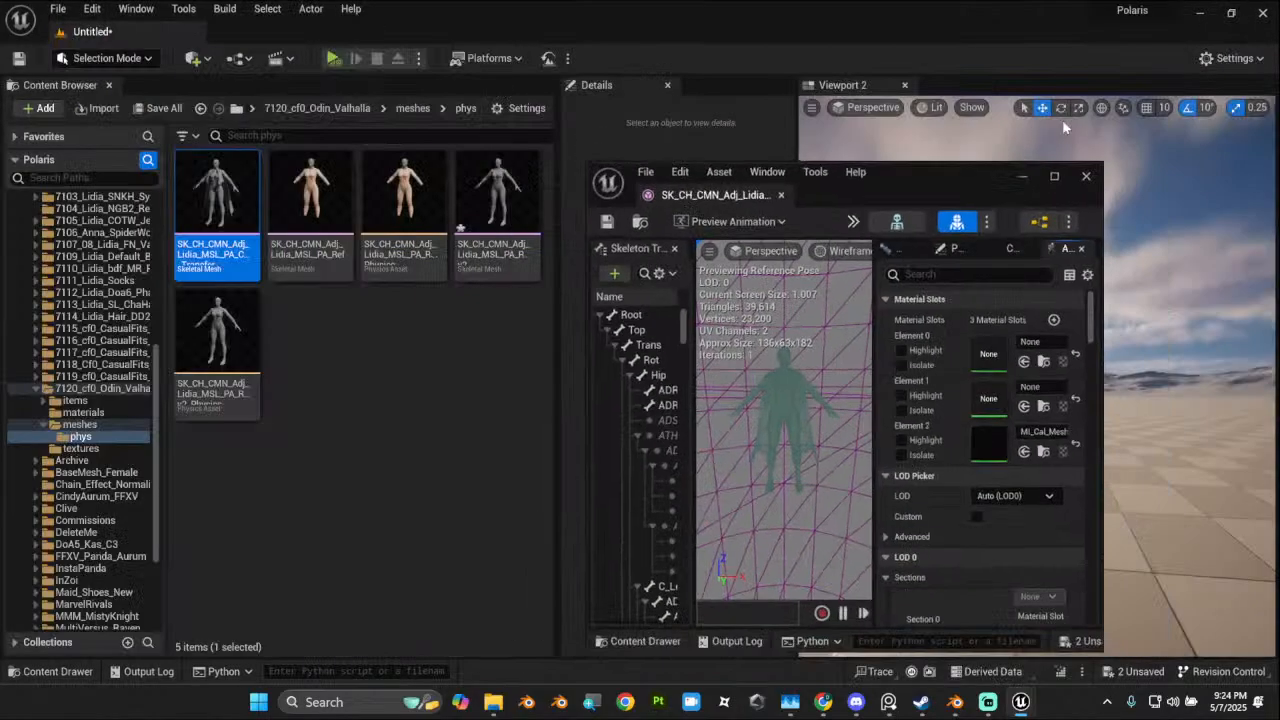
# Step: Isolate the MI_Cal_Mesh_Cape material slot in the maximized mesh editor and set up clothing data from its section with the v2 physics asset as collision
pyautogui.click(210, 376)
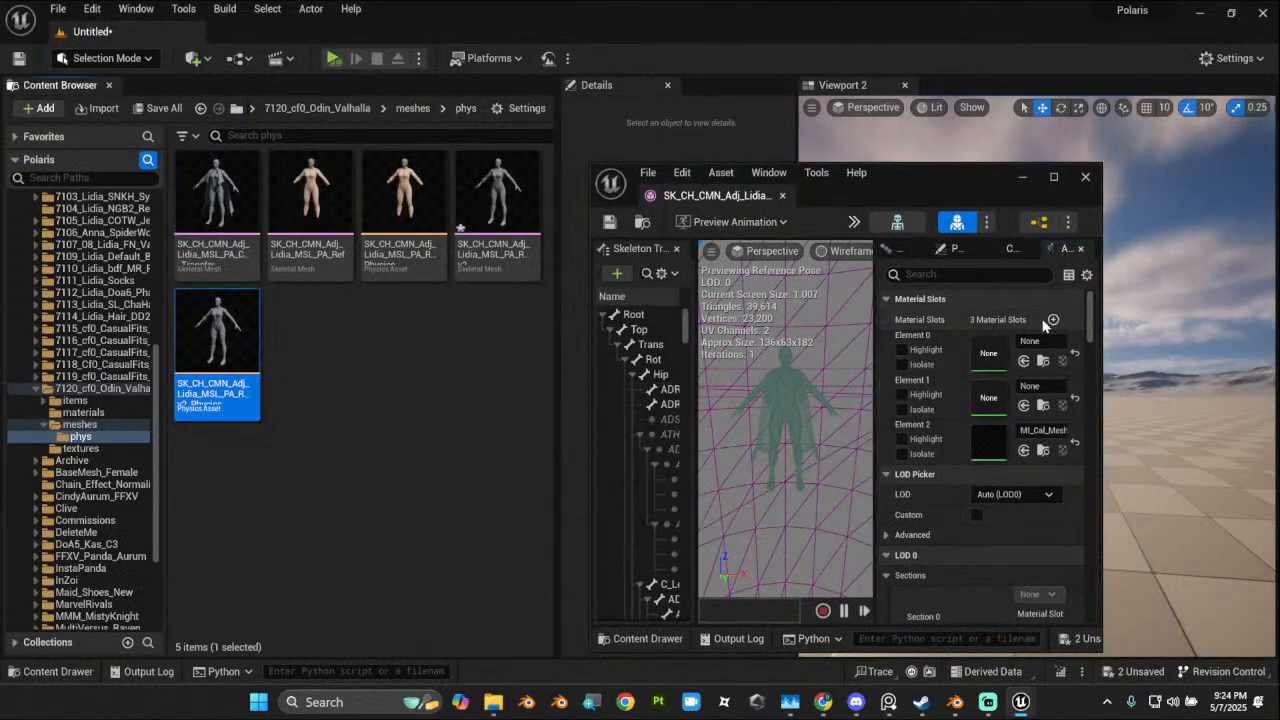
pyautogui.click(1053, 179)
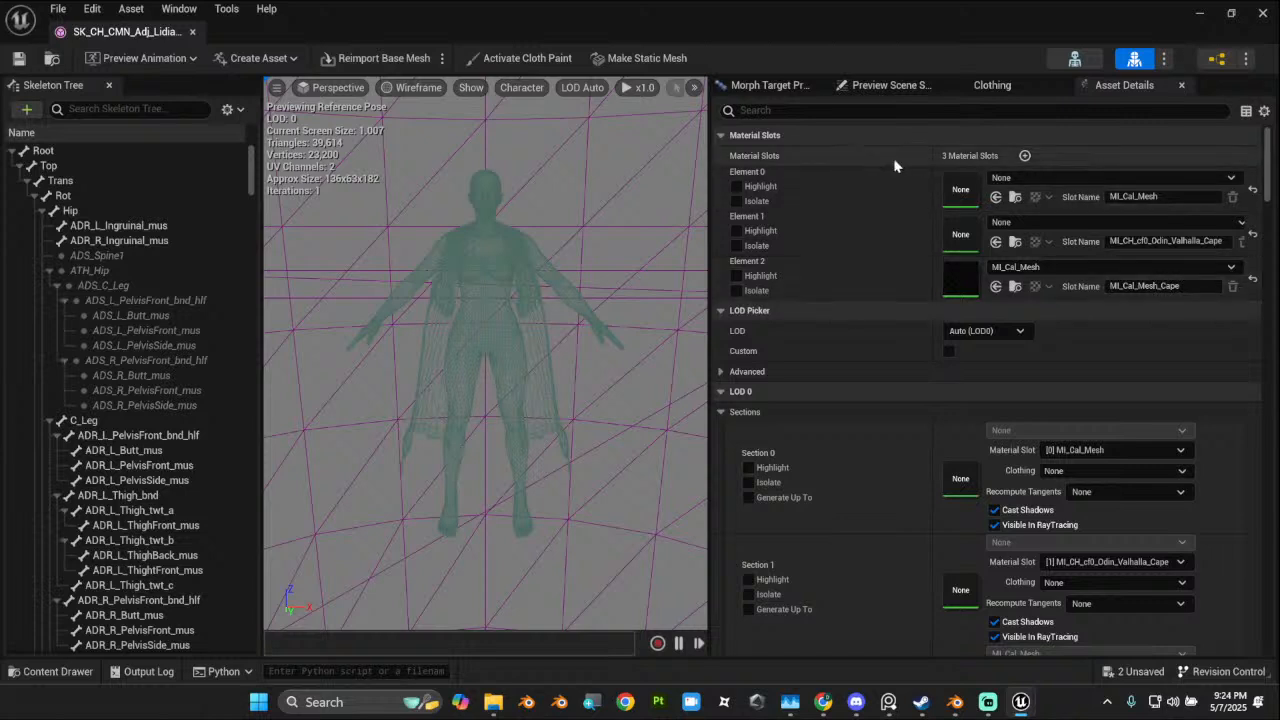
pyautogui.click(737, 291)
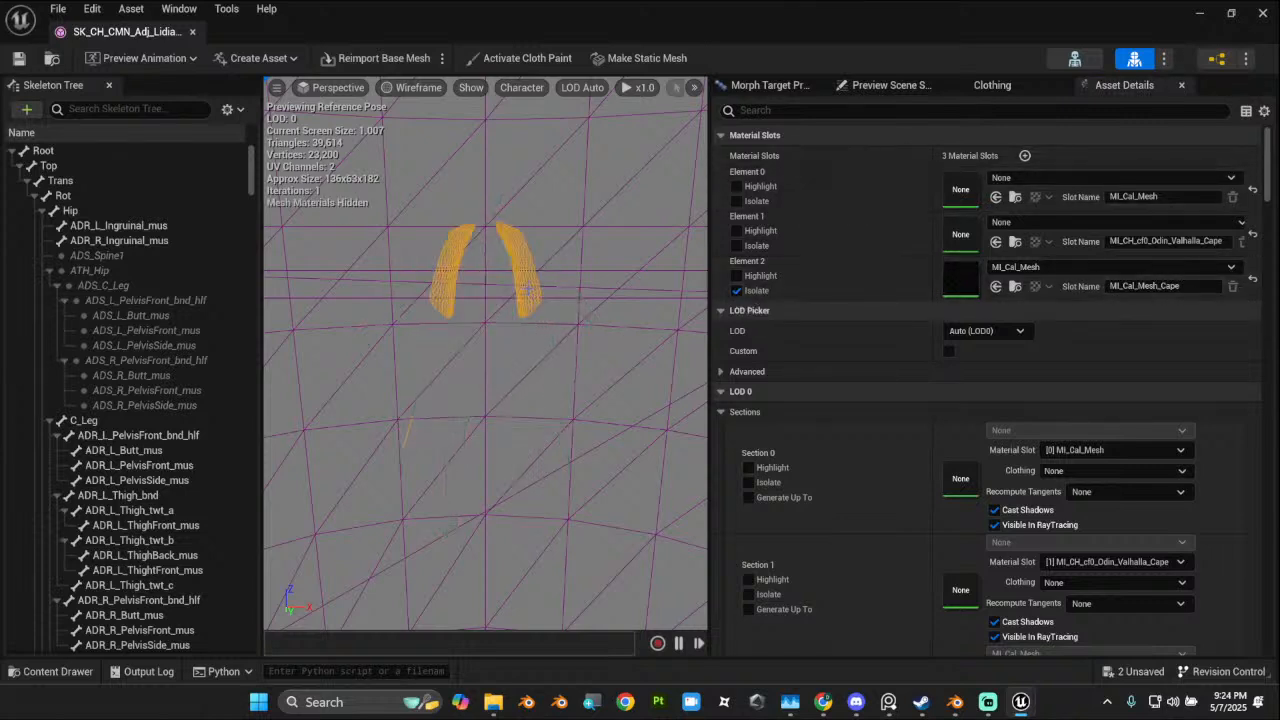
pyautogui.rightClick(529, 291)
pyautogui.moveTo(666, 362)
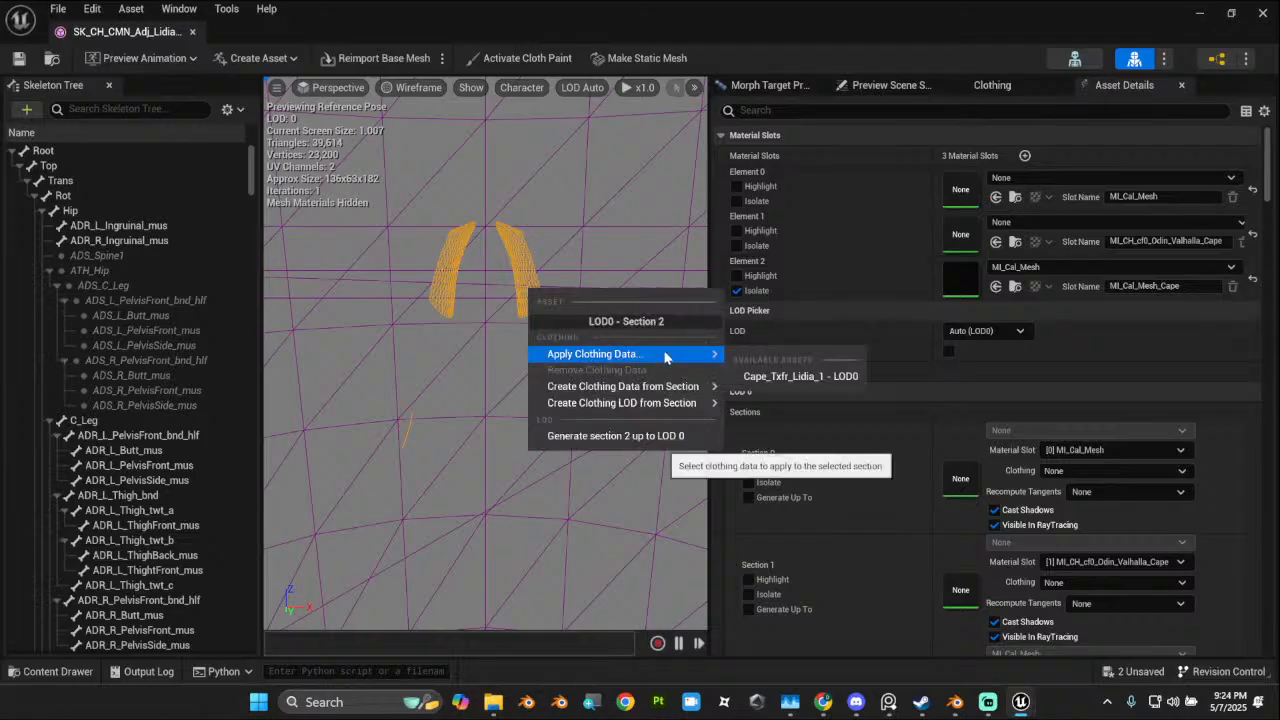
pyautogui.moveTo(700, 390)
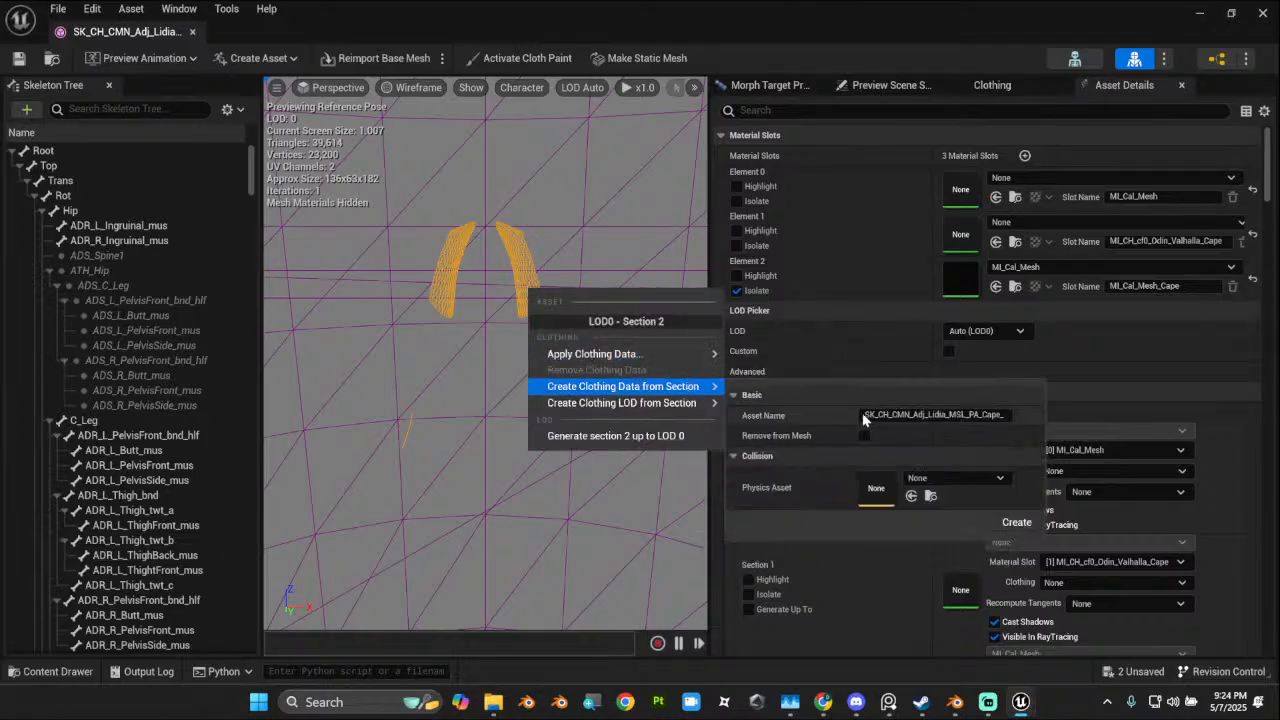
pyautogui.click(911, 496)
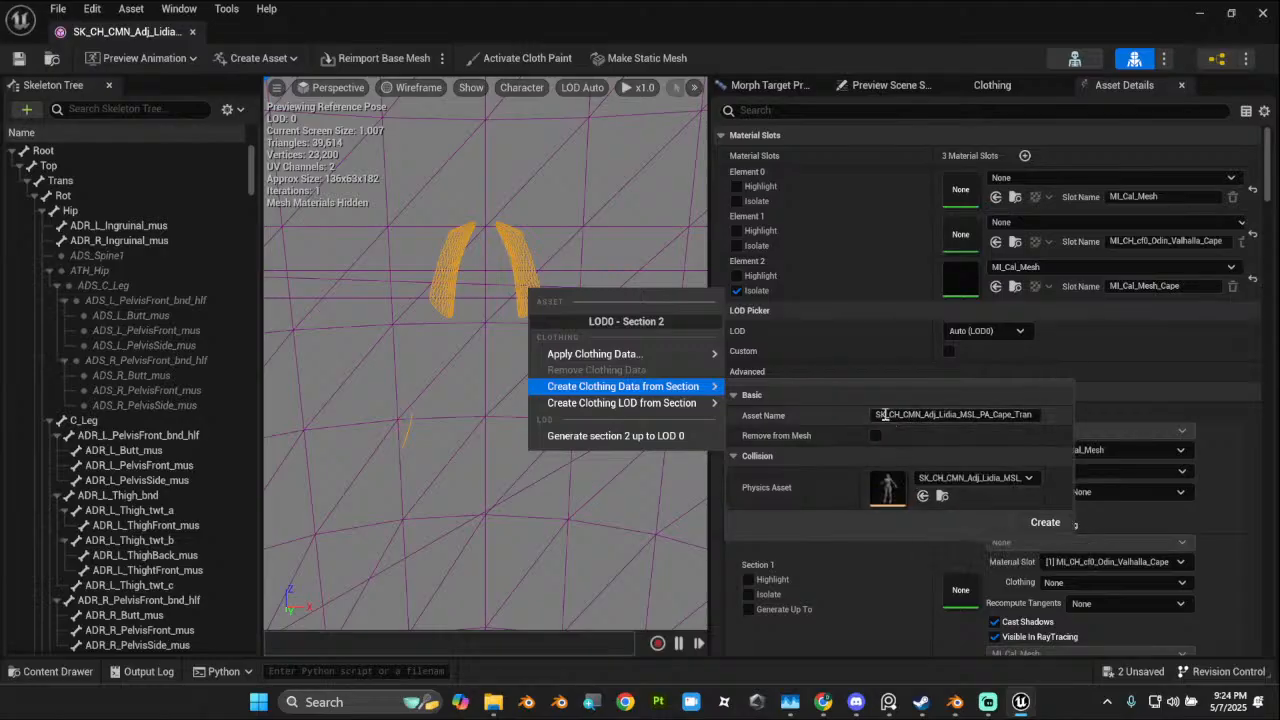
# Step: Name the clothing asset Cape_Txfr_Lidia_v2 and create the clothing data from the cape section
pyautogui.click(881, 415)
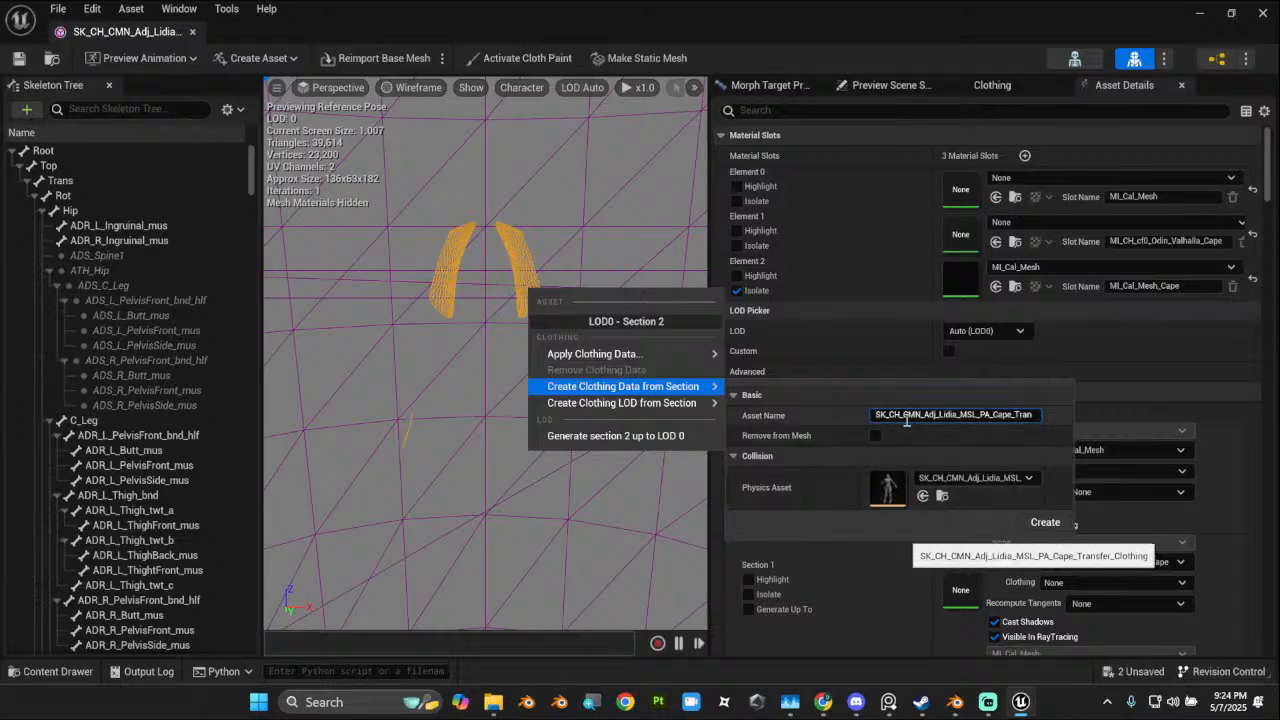
pyautogui.doubleClick(905, 415)
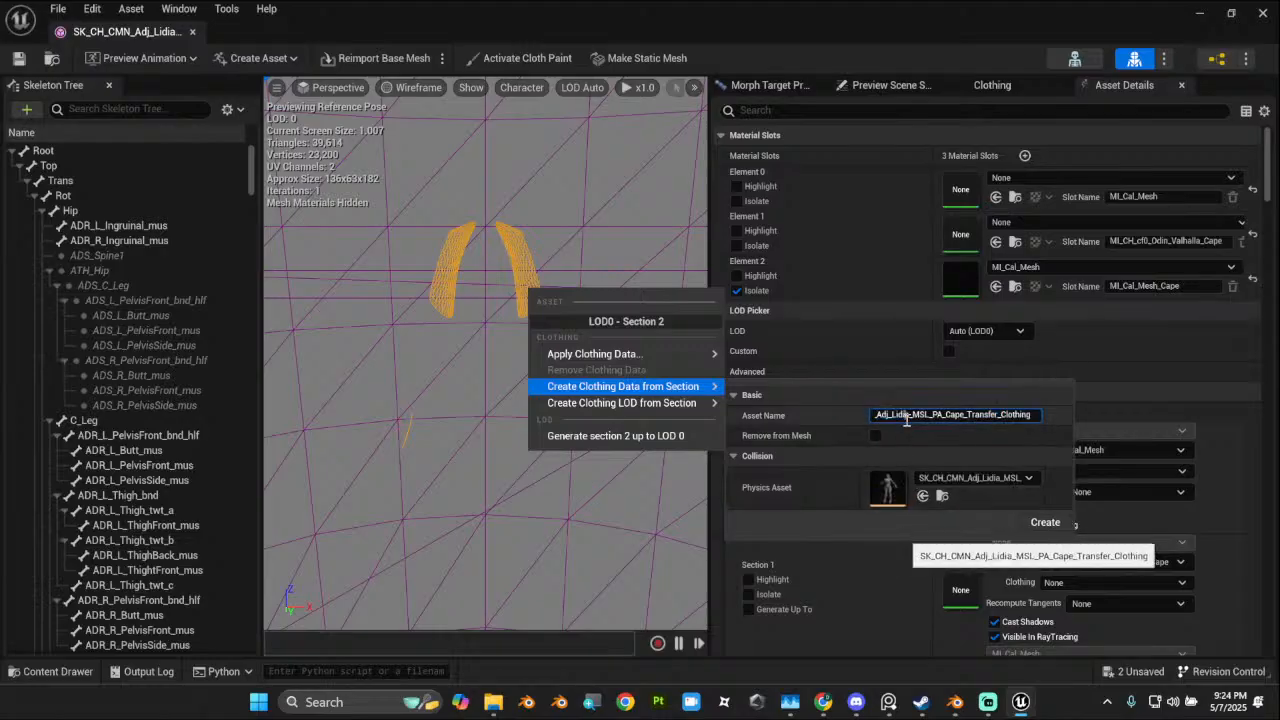
pyautogui.doubleClick(906, 415)
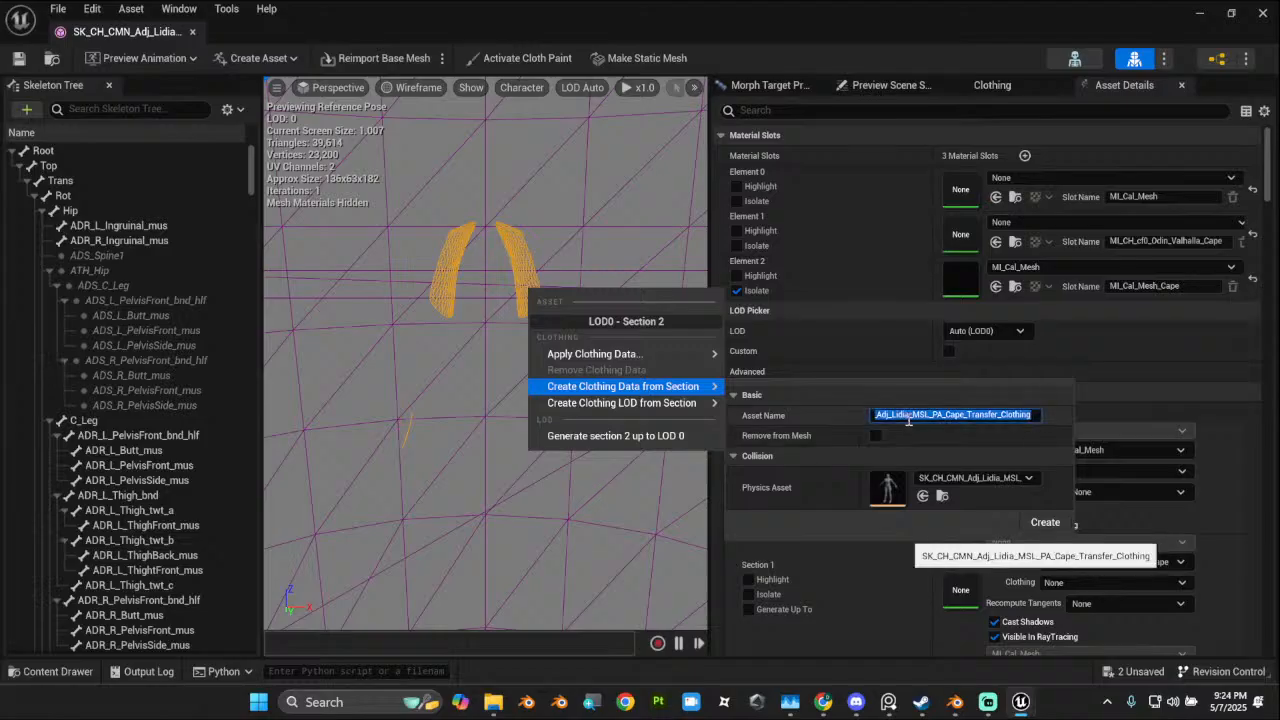
pyautogui.write('Cape_Txfr_Lidia_v2')
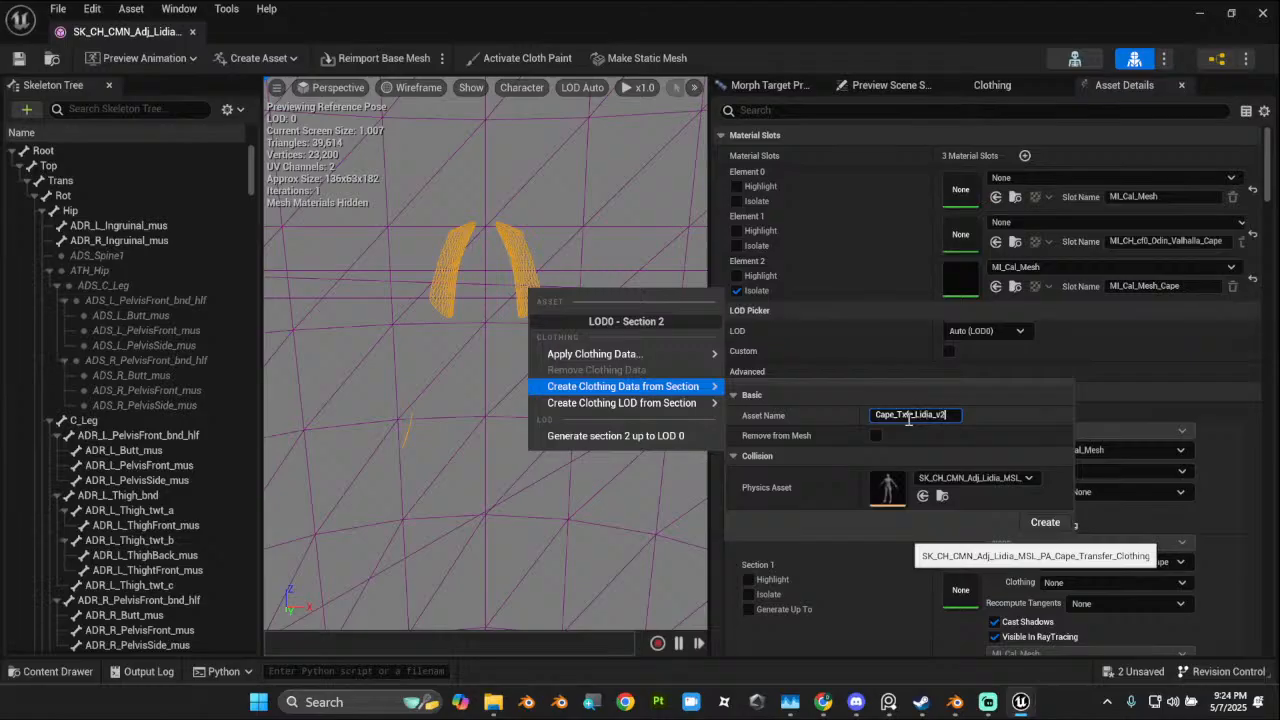
pyautogui.doubleClick(908, 415)
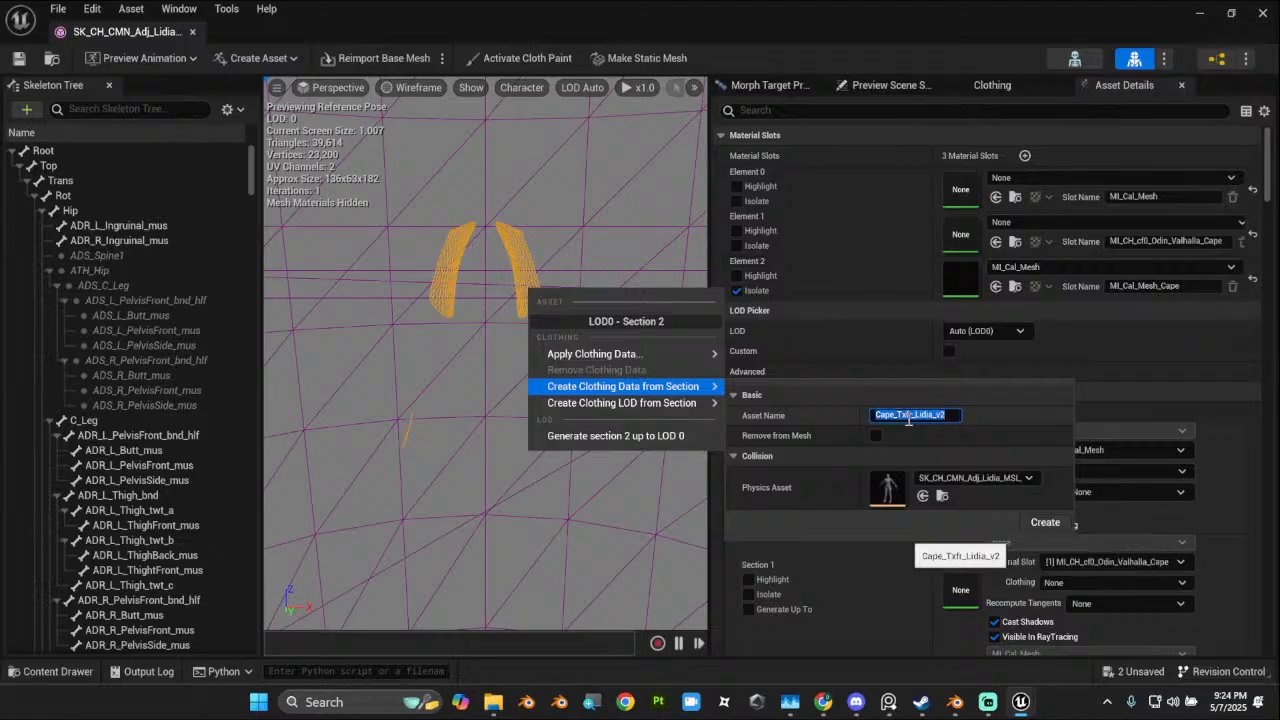
pyautogui.click(1045, 522)
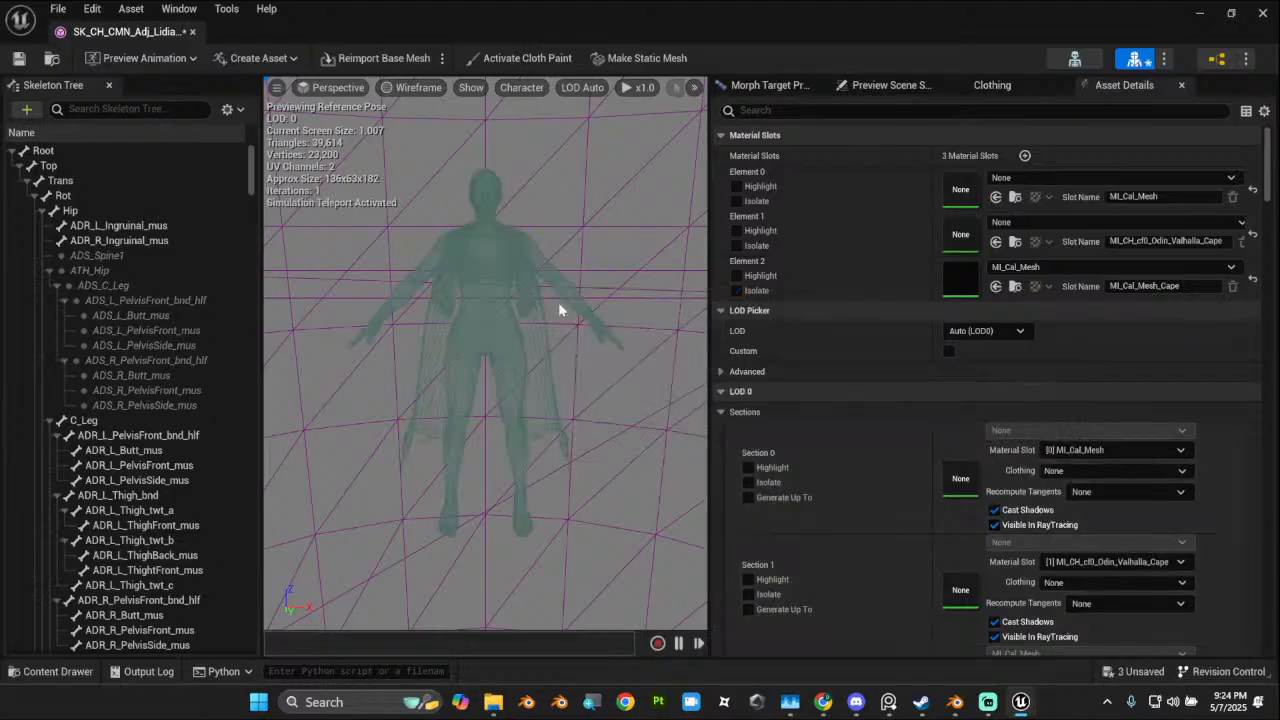
# Step: Save the skeletal mesh, assign the Cape_Txfr_Lidia_v2_0 - LOD0 clothing to Section 1, and save again
pyautogui.click(18, 57)
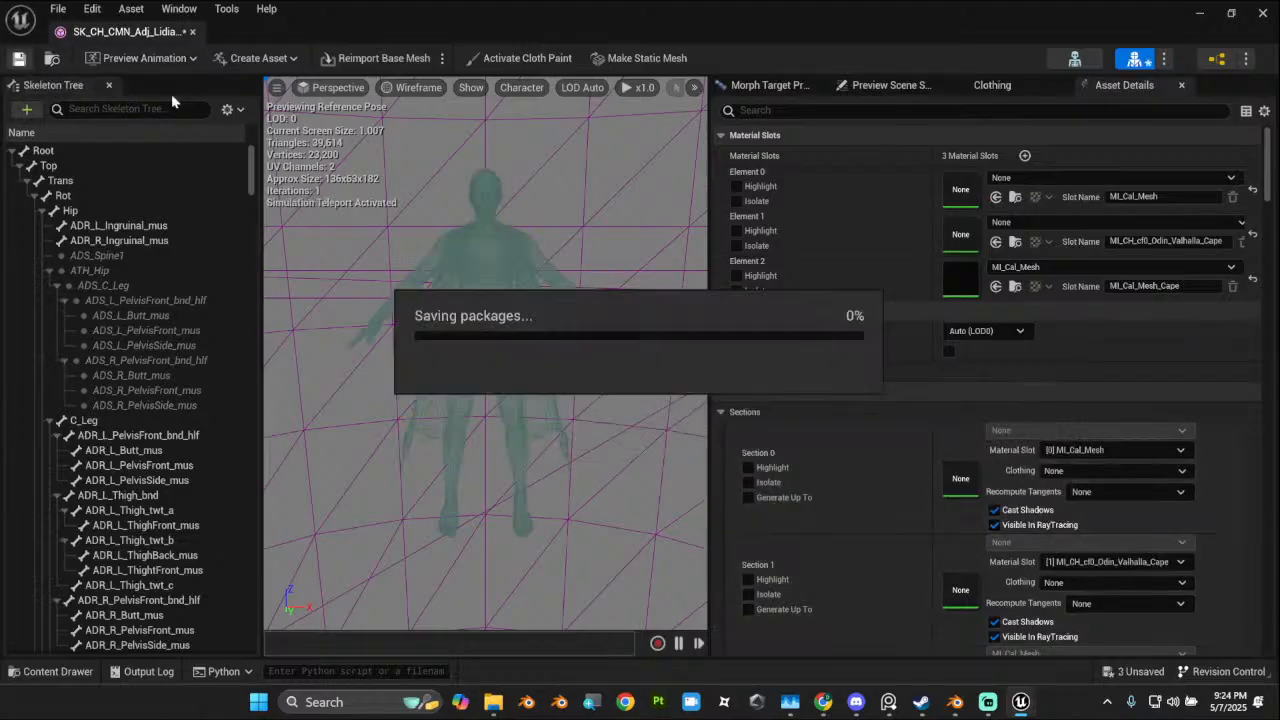
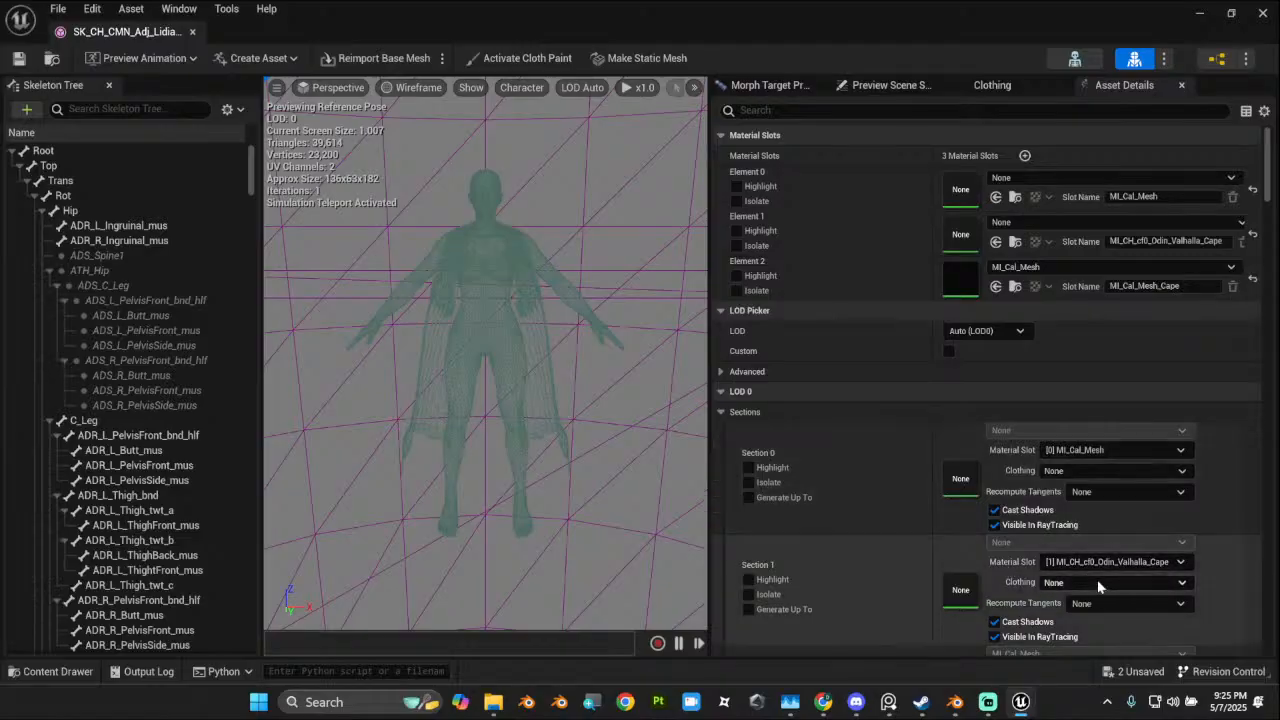
pyautogui.click(1097, 582)
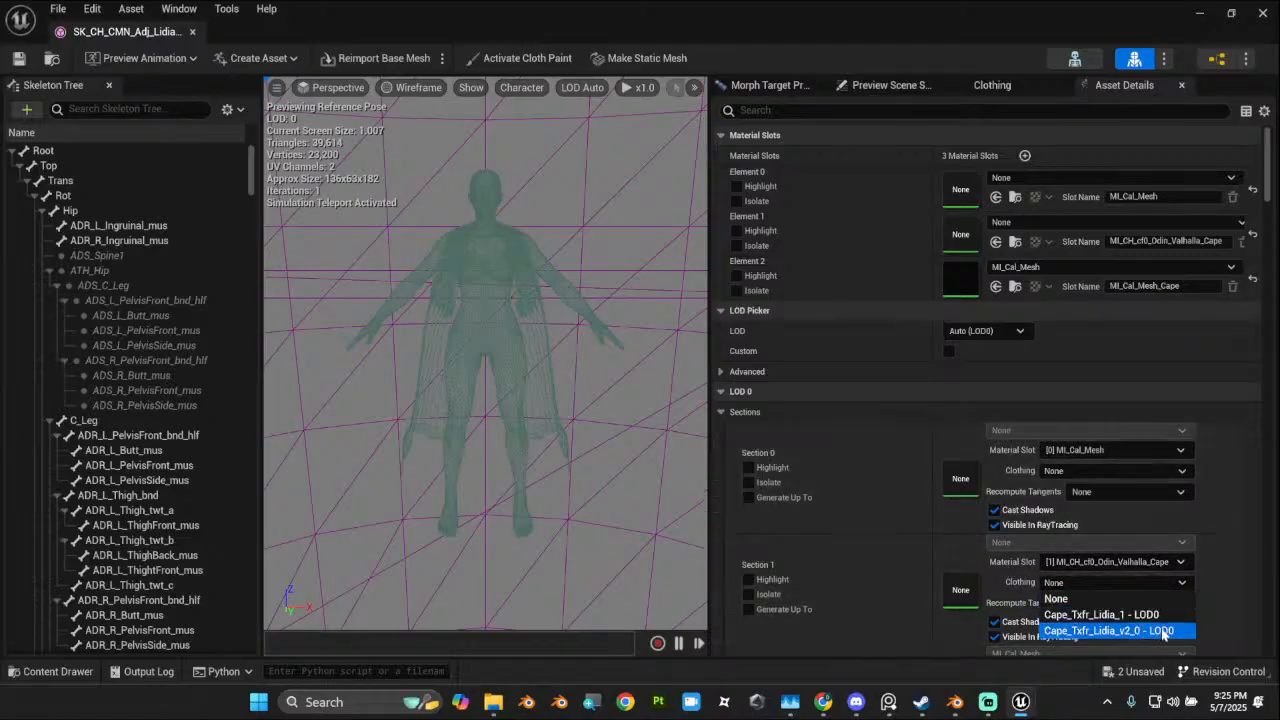
pyautogui.click(1198, 630)
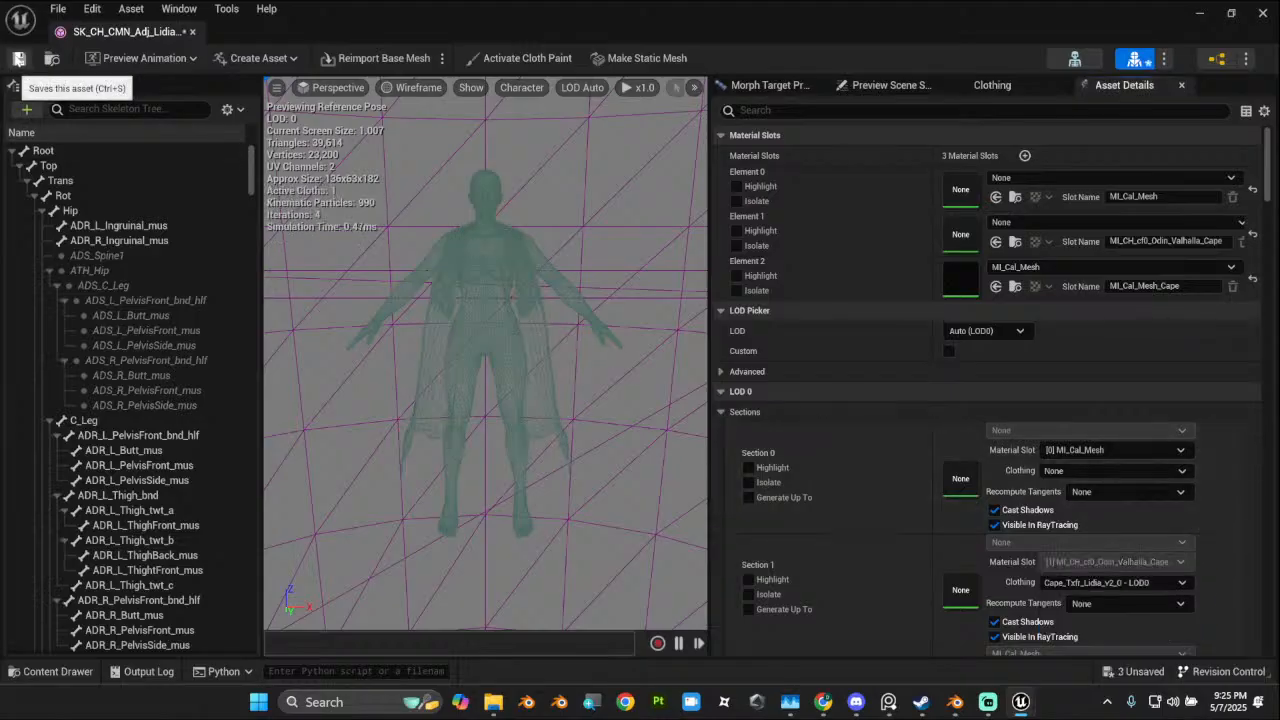
pyautogui.click(18, 58)
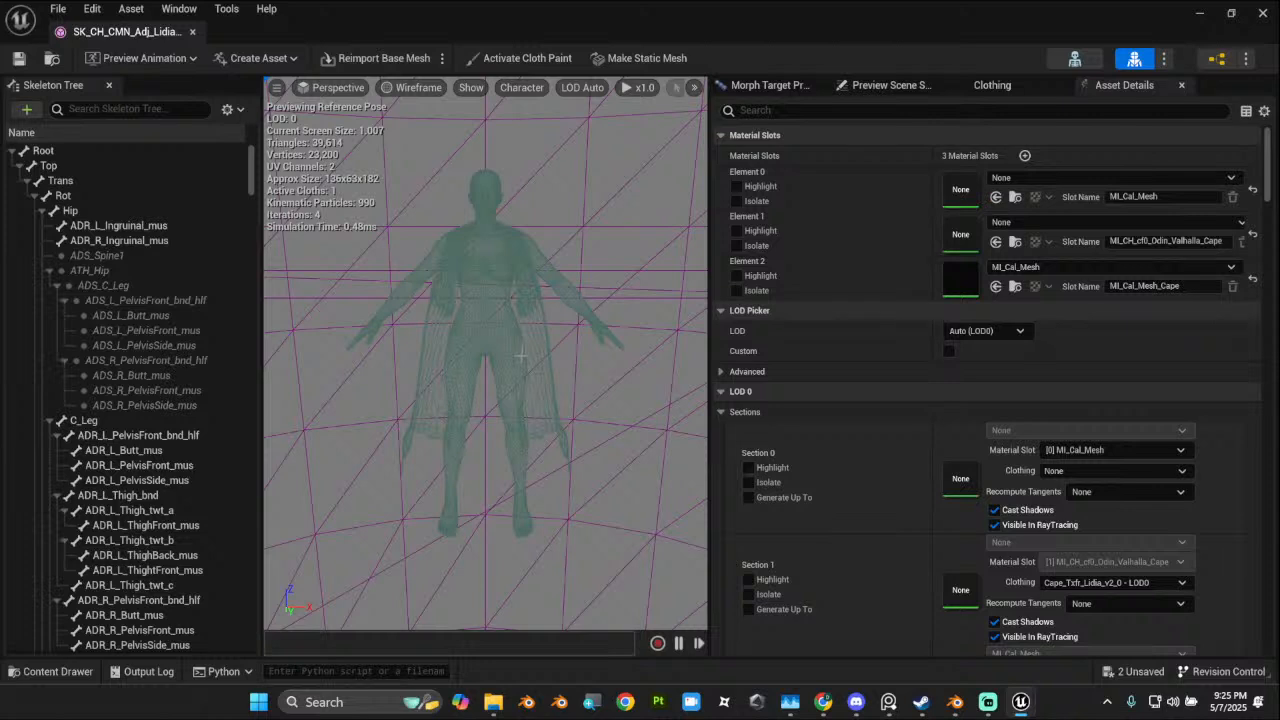
# Step: Switch the viewport to Lit shading and inspect the cape by highlighting Section 1 and temporarily isolating material Element 1
pyautogui.click(748, 580)
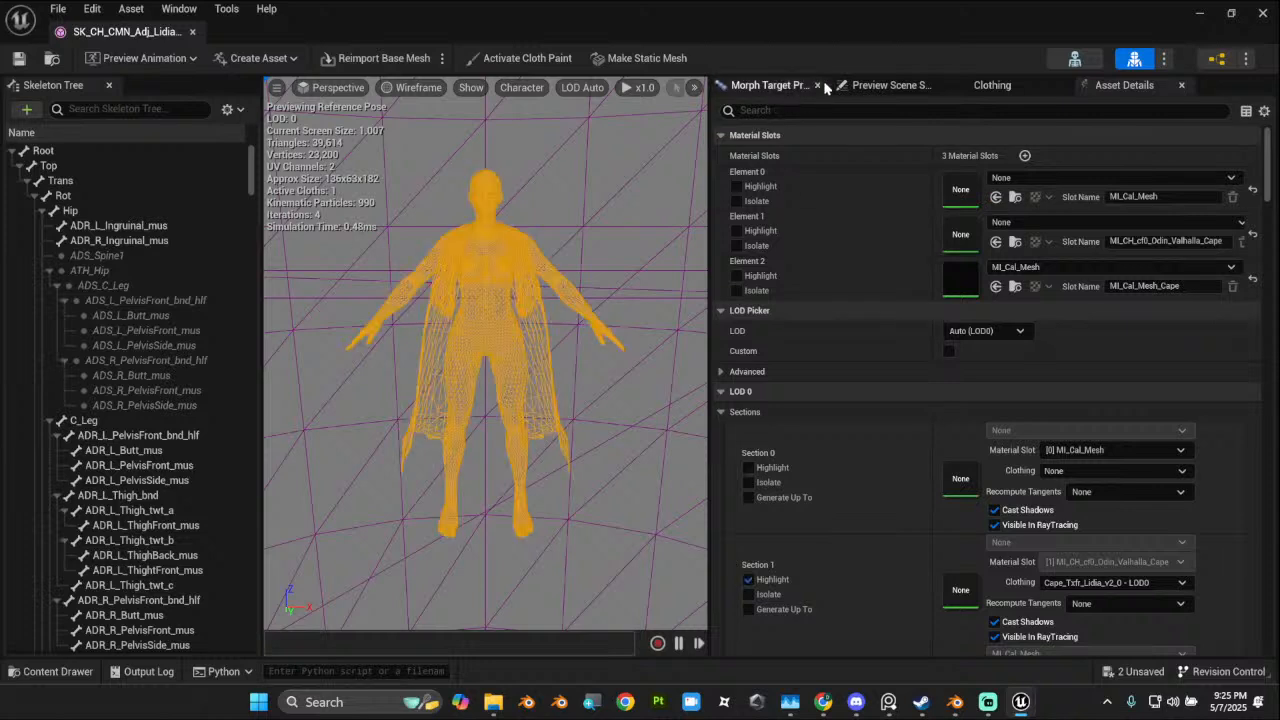
pyautogui.click(415, 88)
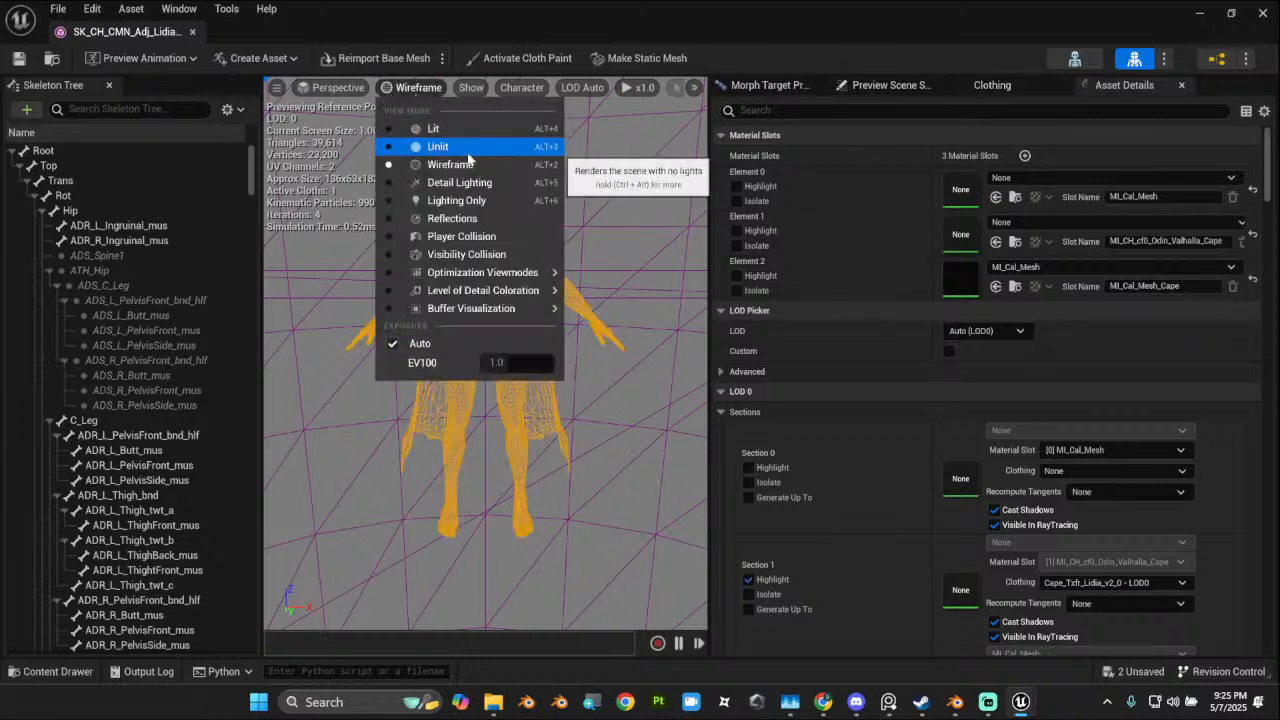
pyautogui.click(430, 128)
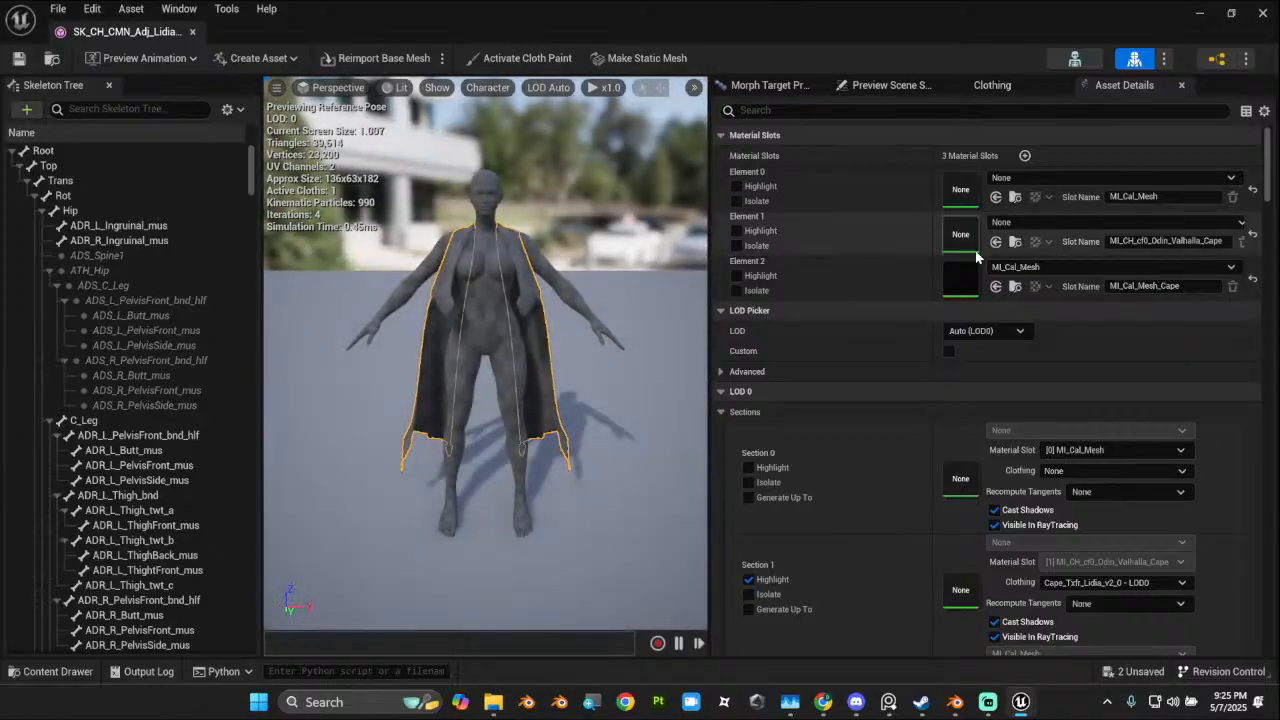
pyautogui.click(737, 245)
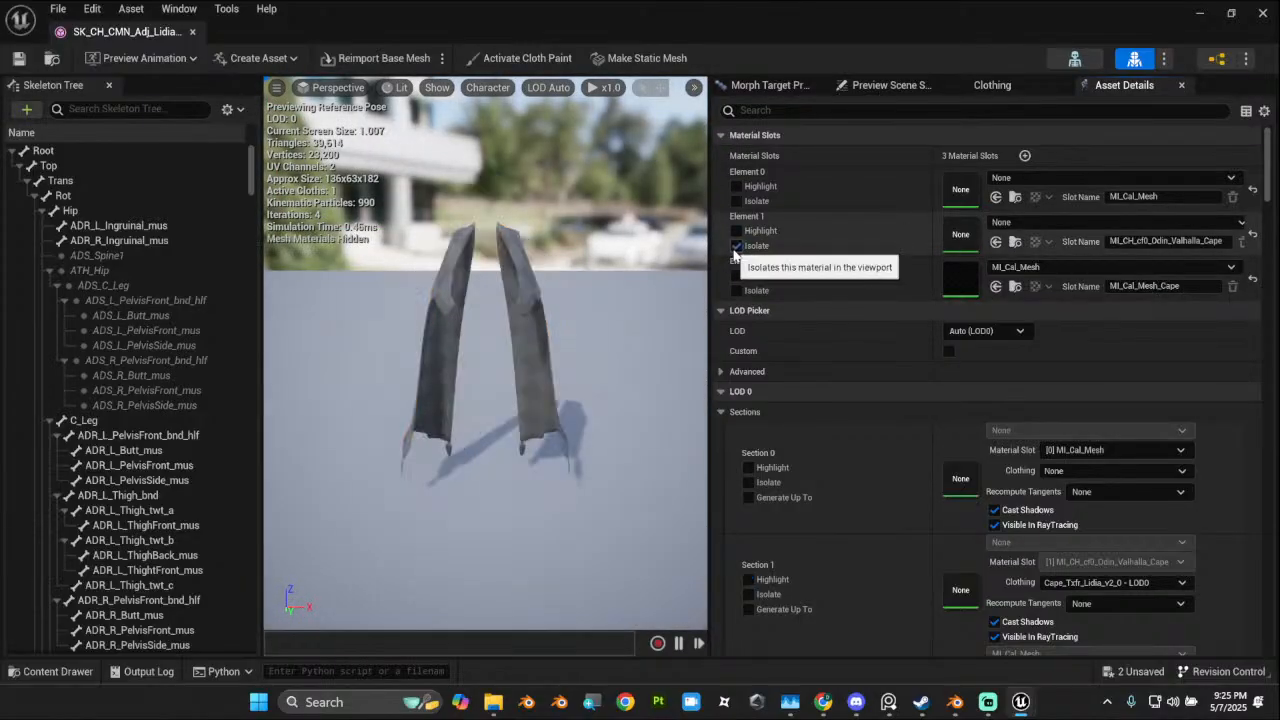
pyautogui.click(737, 245)
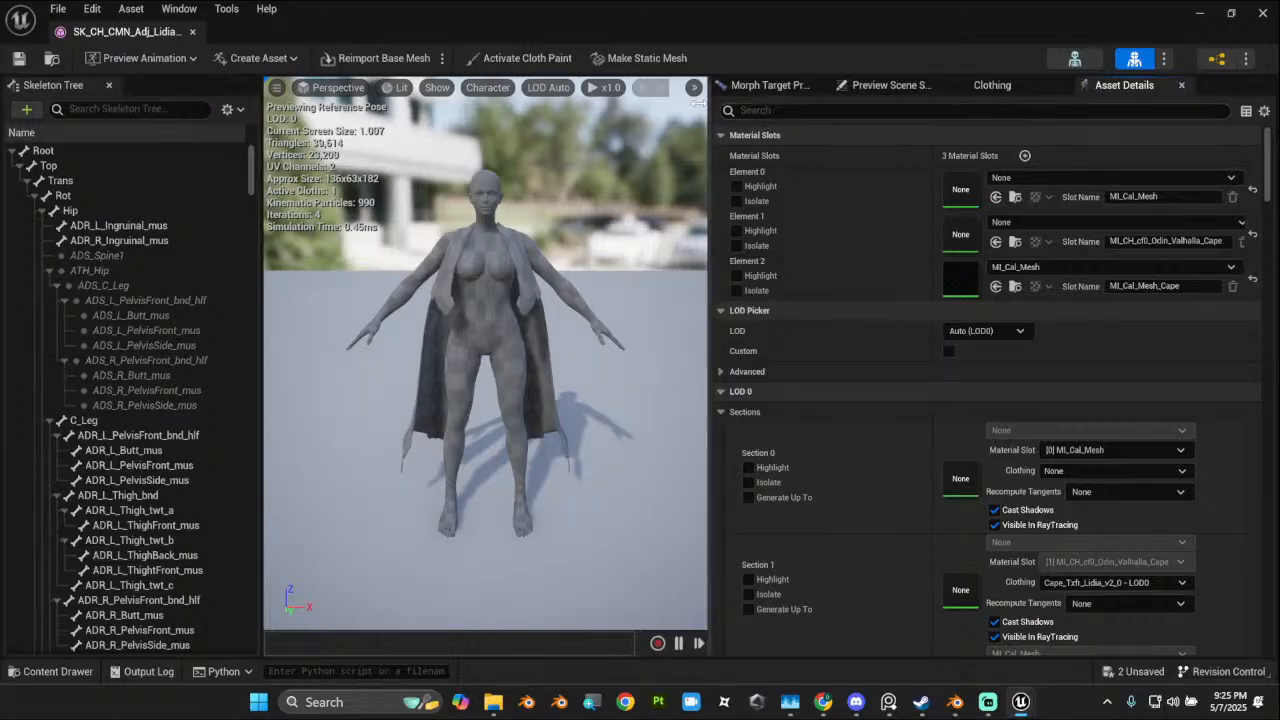
# Step: Activate cloth painting and select the Cape_Txfr_Lidia_v2_0 clothing data with its Max Distance mask
pyautogui.click(527, 58)
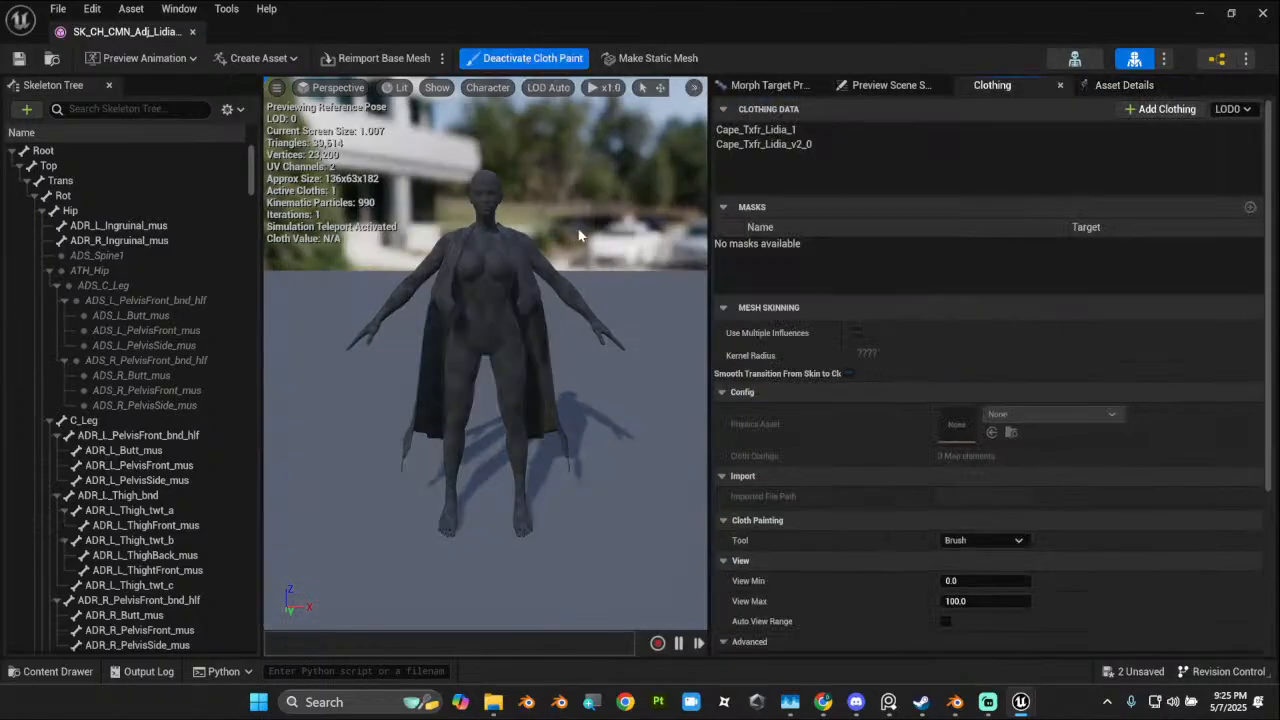
pyautogui.click(809, 145)
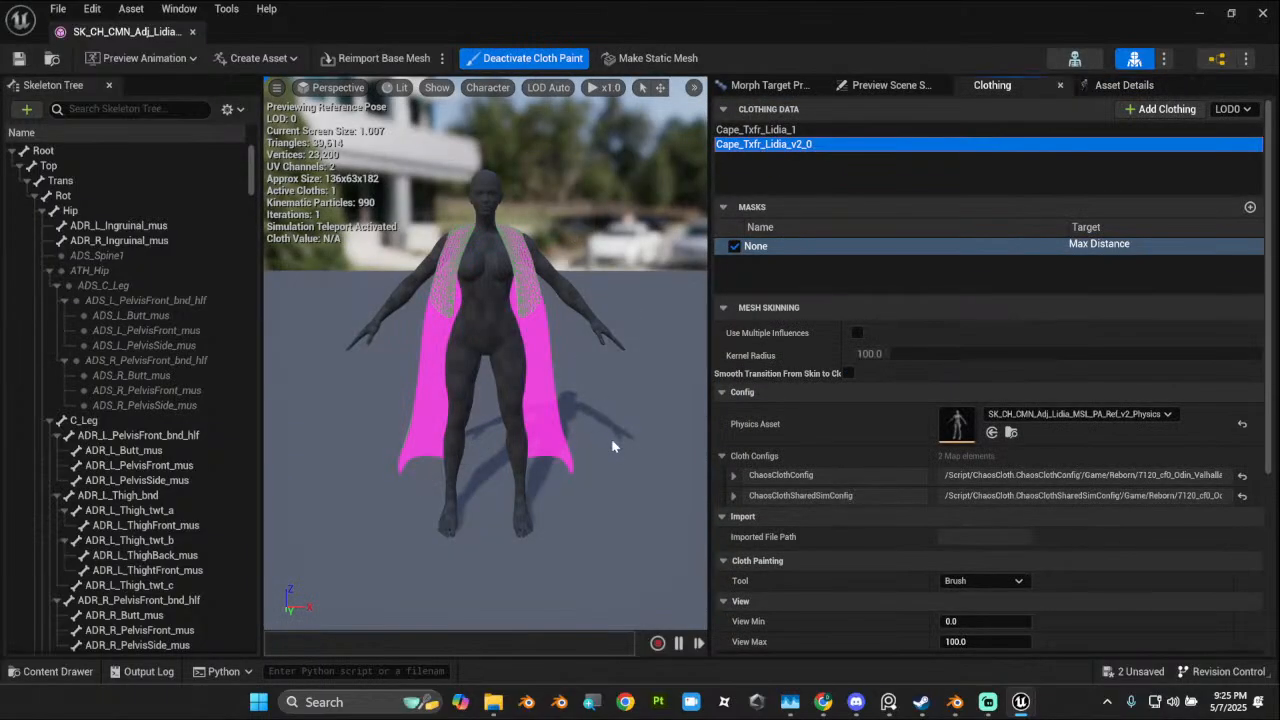
pyautogui.moveTo(646, 498); pyautogui.dragTo(660, 494)
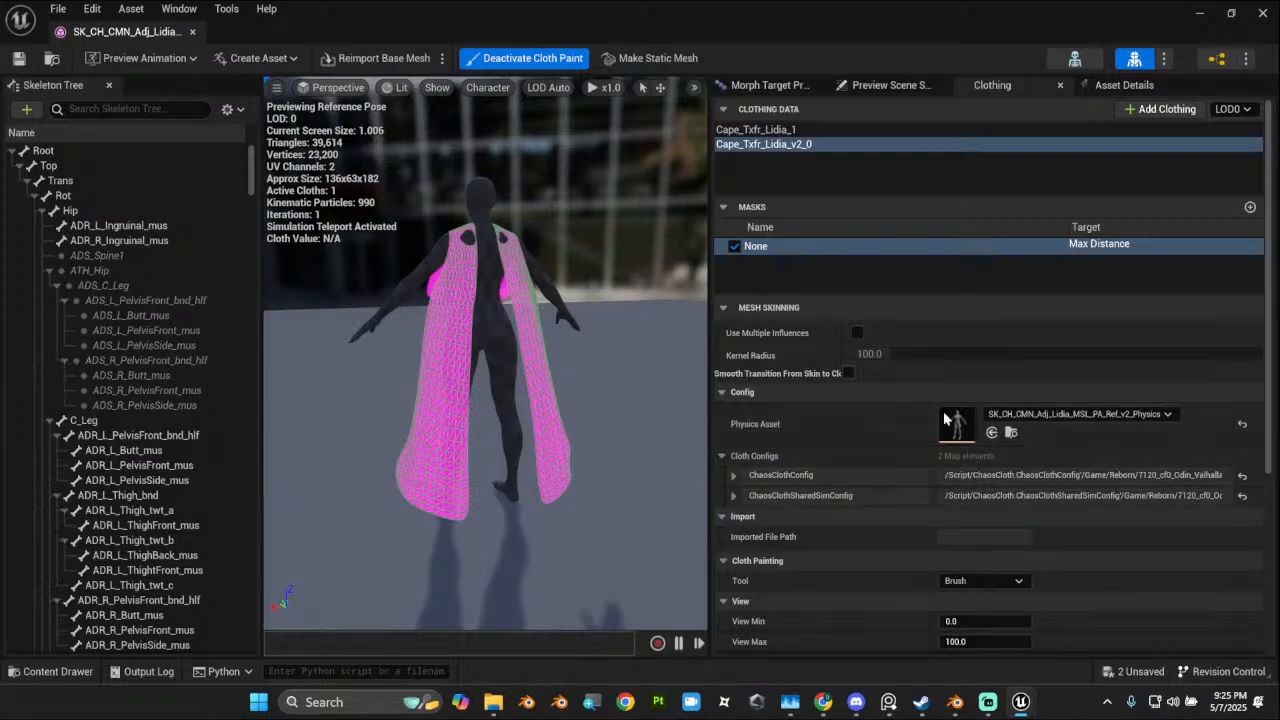
# Step: Expand the cloth's shared simulation and ChaosClothConfig settings, and set the mass Density to 1.0
pyautogui.click(734, 495)
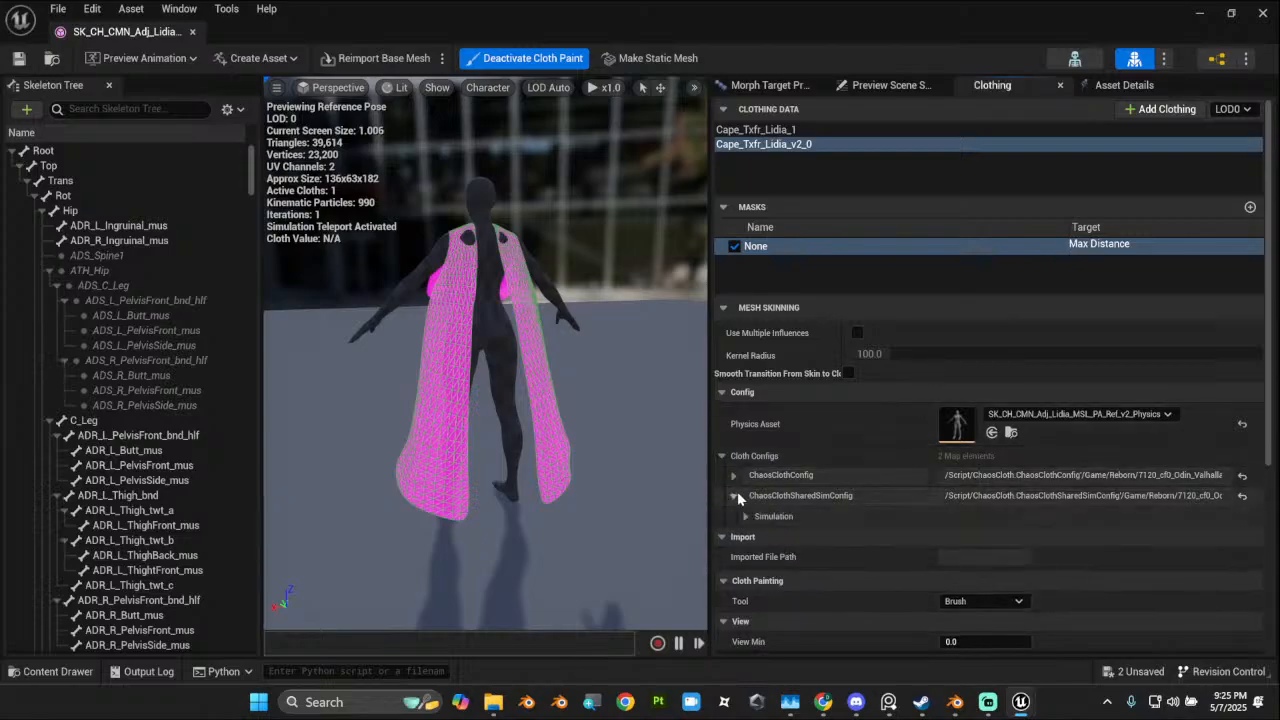
pyautogui.click(745, 516)
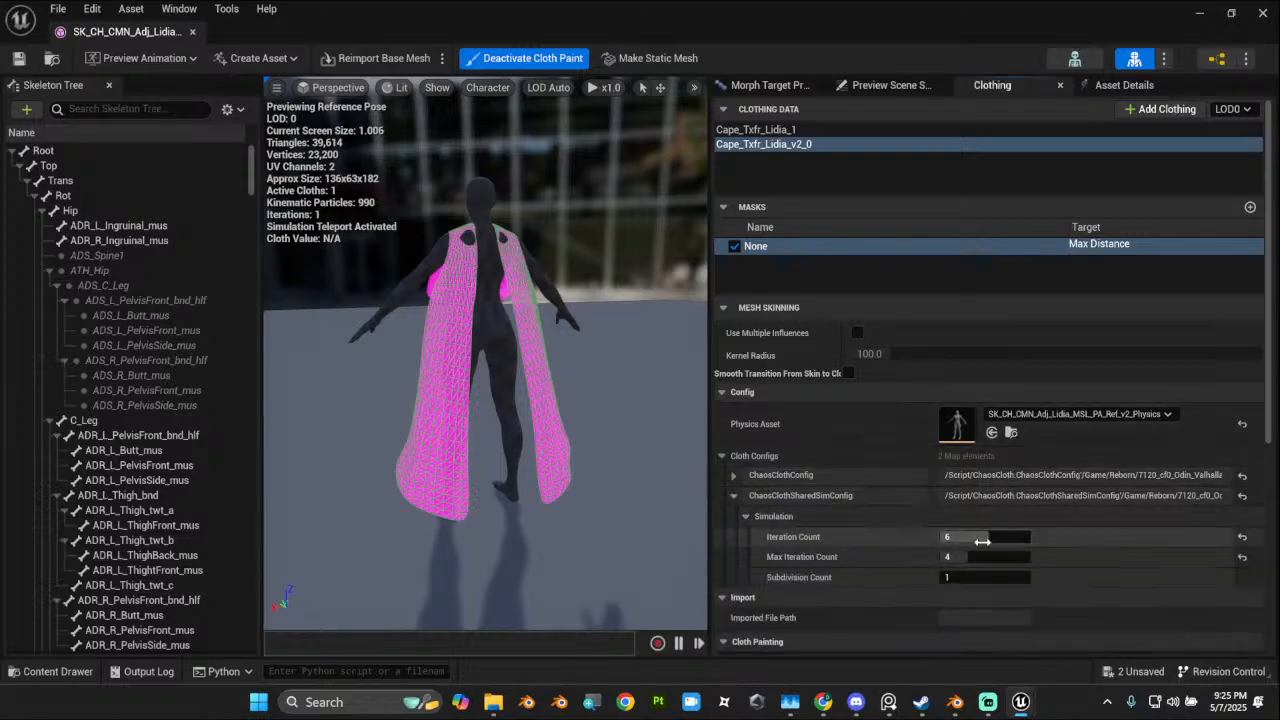
pyautogui.click(733, 476)
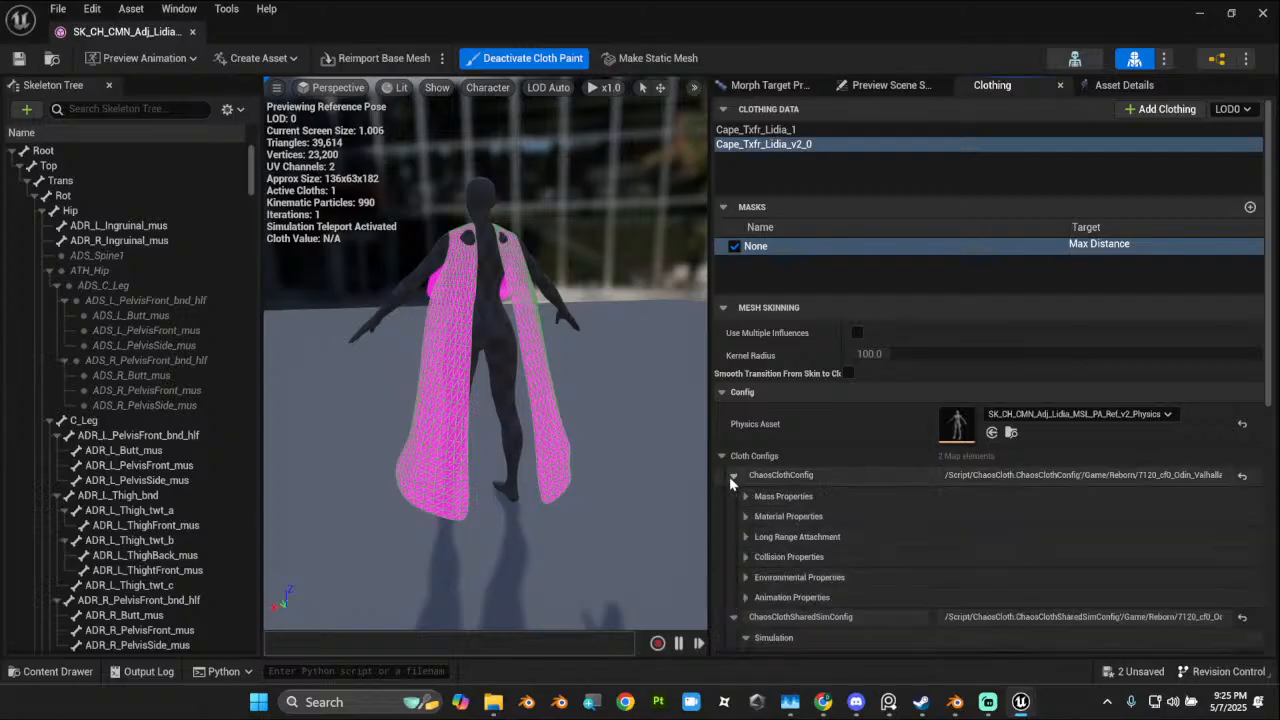
pyautogui.click(788, 496)
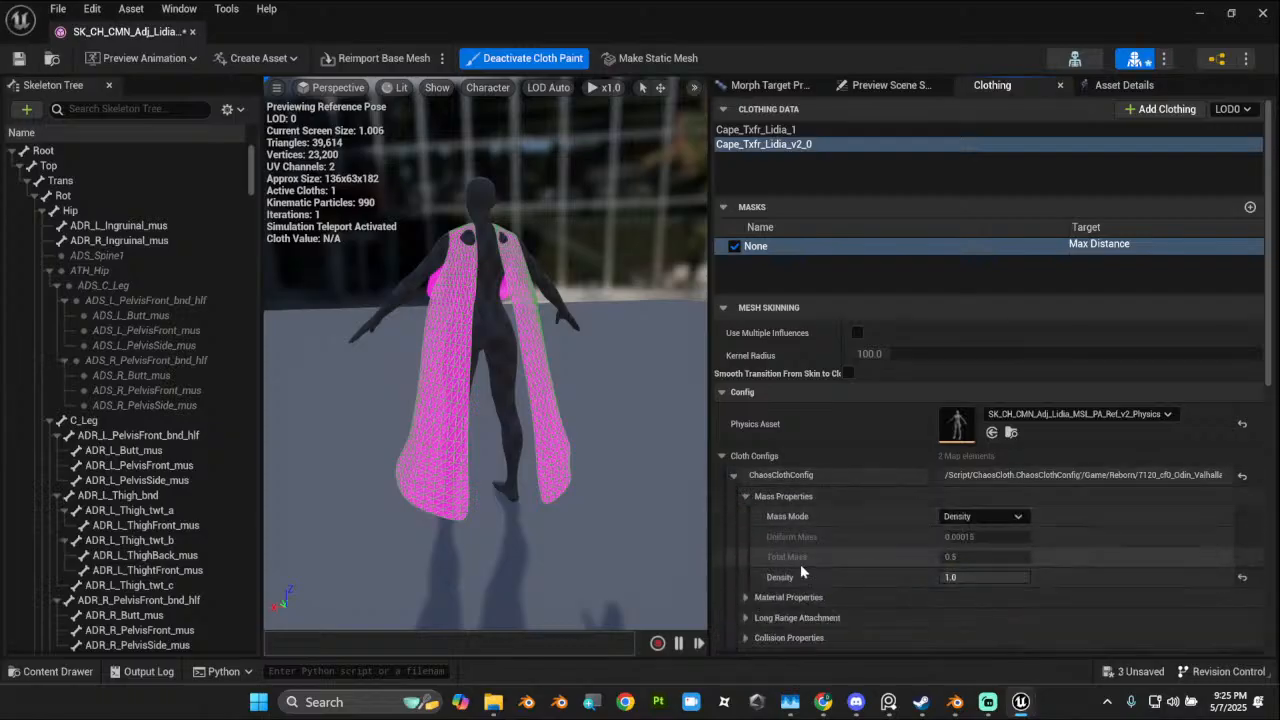
# Step: Enable Use Bending Elements in the material properties and set the Buckling Ratio to 1.0
pyautogui.click(748, 597)
pyautogui.scroll(-2, 966, 593)
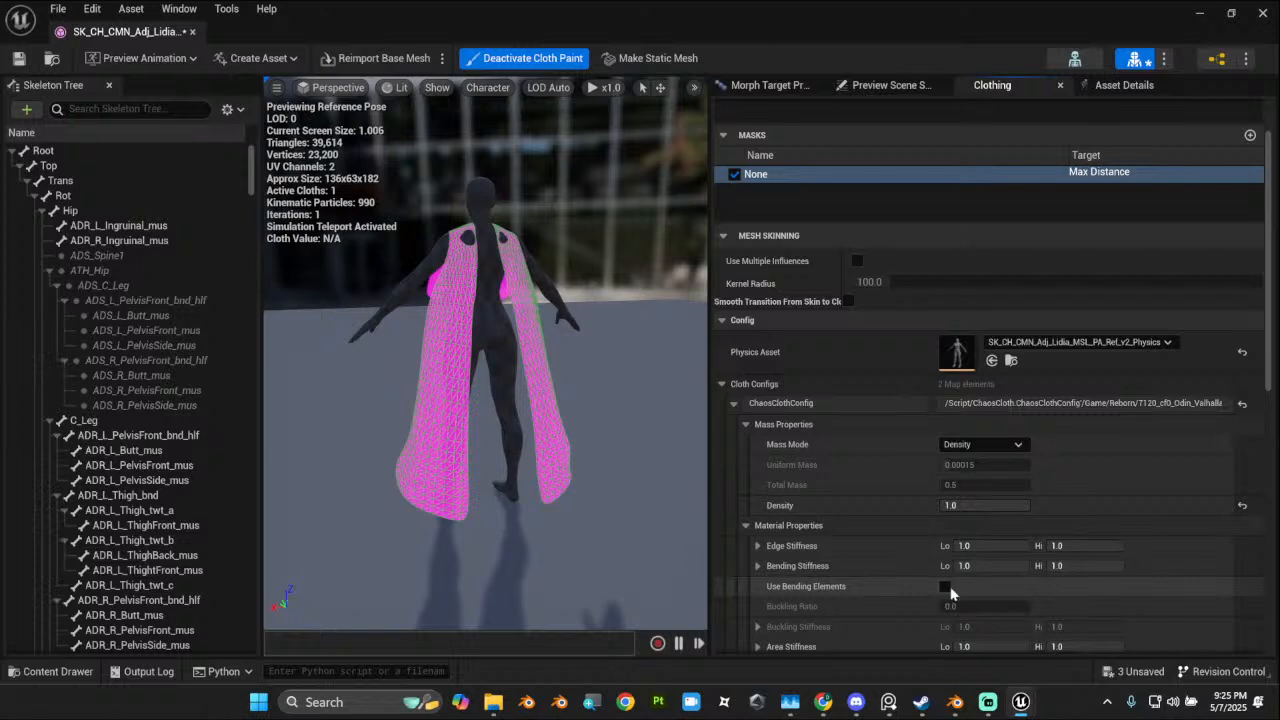
pyautogui.click(946, 587)
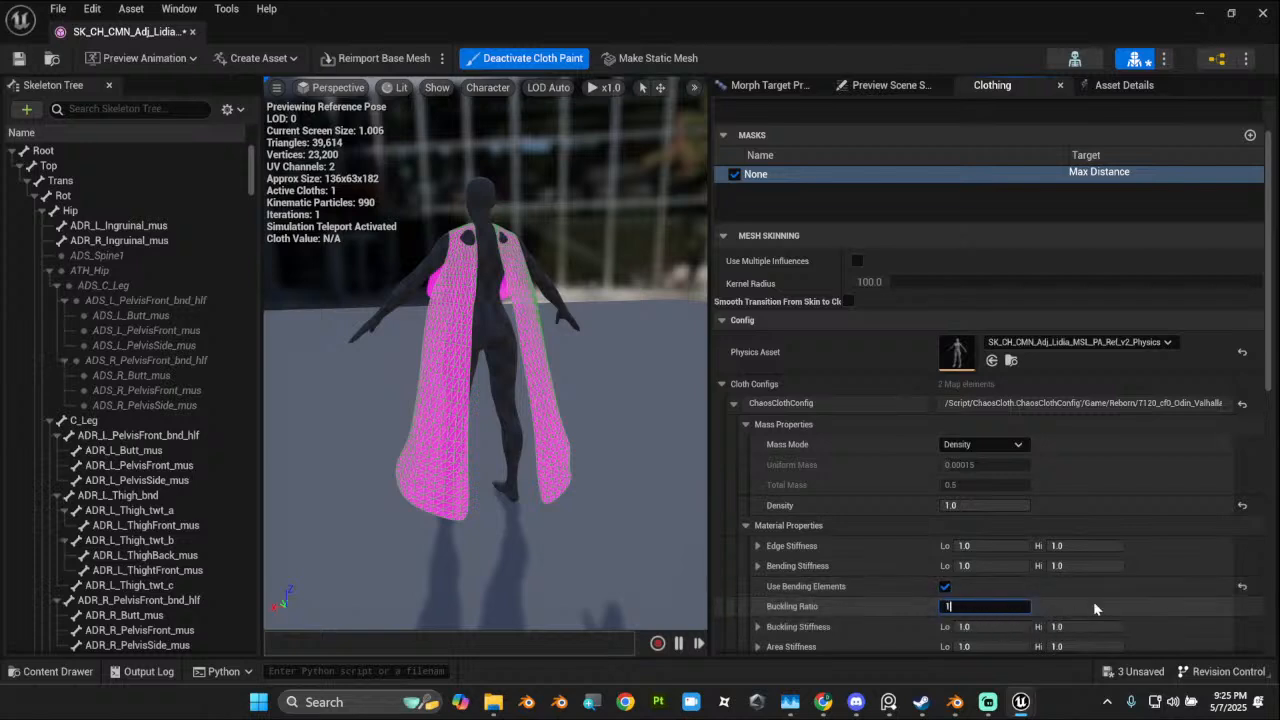
pyautogui.press('Return')
# Step: Set the cloth's Collision Thickness to 2.0 and its Friction Coefficient to 0
pyautogui.scroll(-5, 1115, 595)
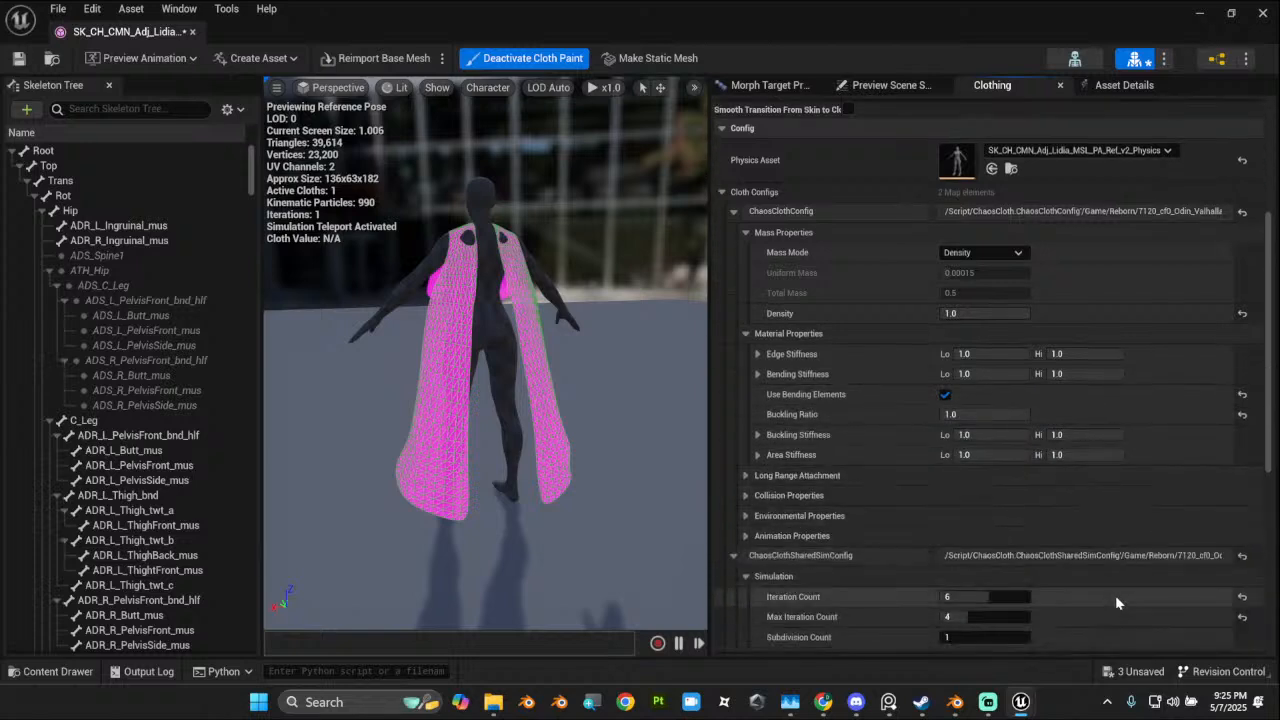
pyautogui.click(745, 495)
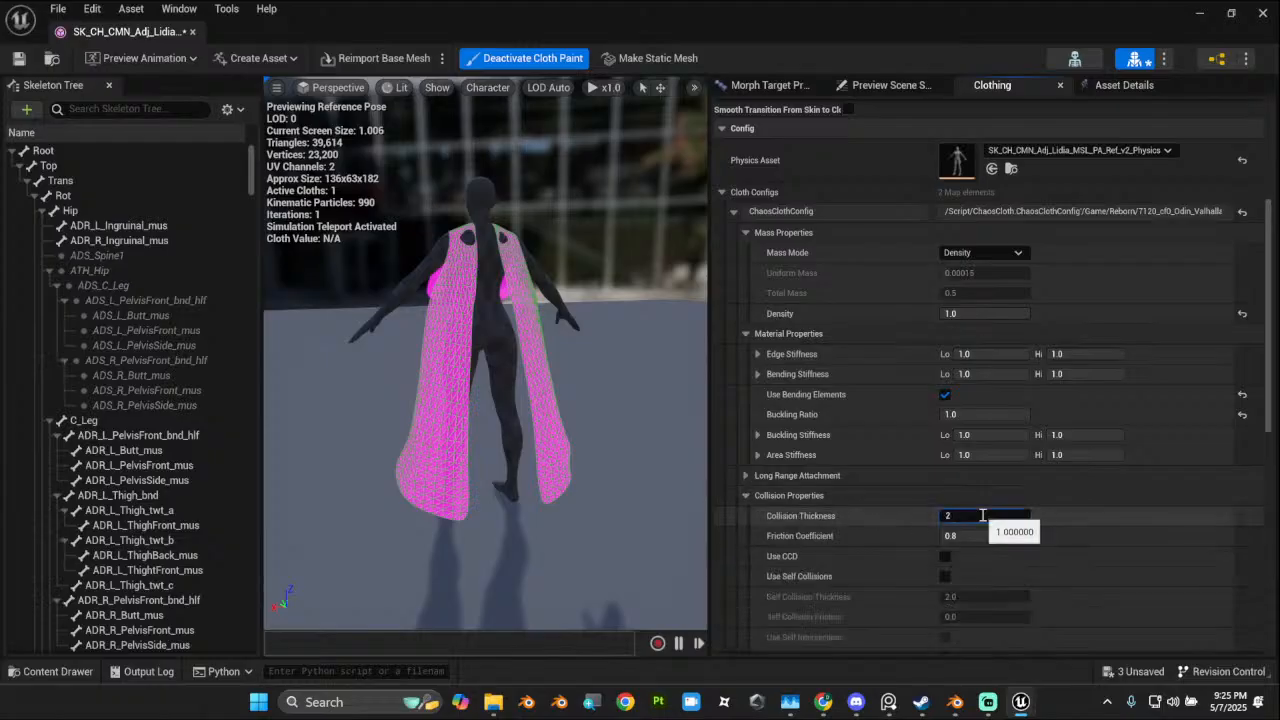
pyautogui.press('Return')
pyautogui.doubleClick(985, 535)
pyautogui.write('0')
pyautogui.press('Return')
# Step: In the environmental properties, set the low values of Drag and Lift to 0.00001 and the Gravity Scale to 1.5
pyautogui.scroll(-3, 922, 562)
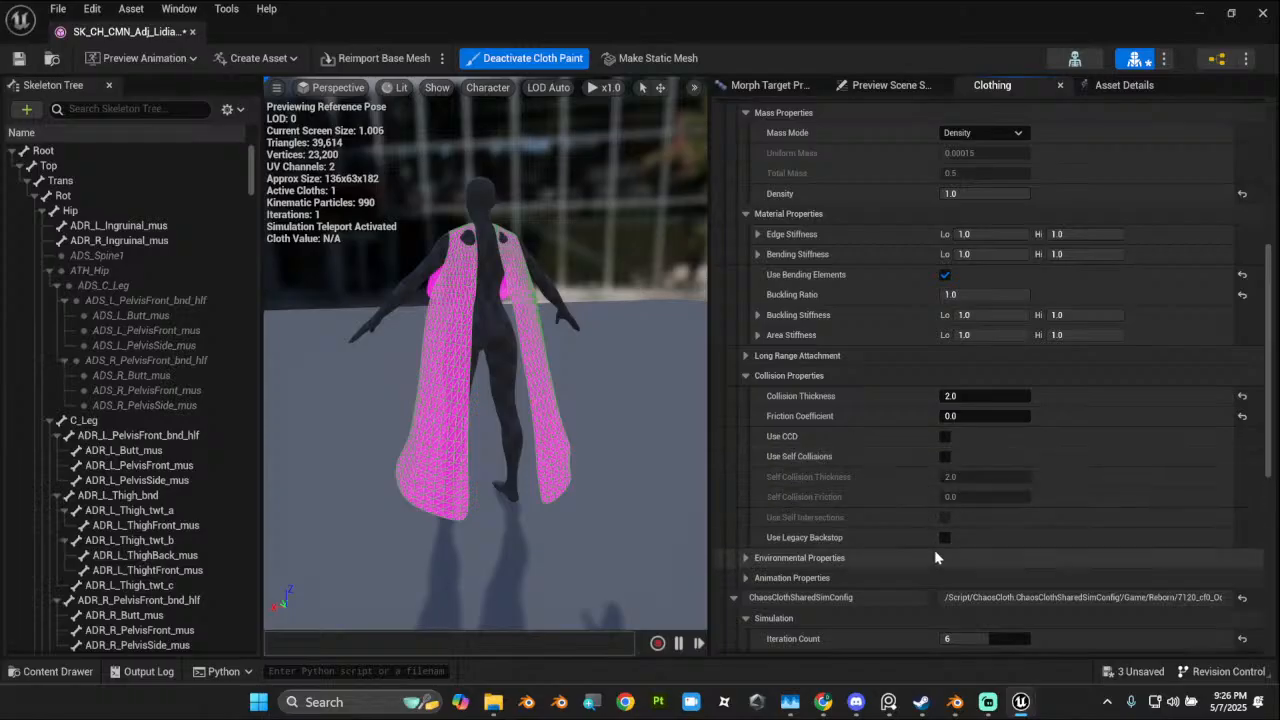
pyautogui.scroll(-1, 946, 538)
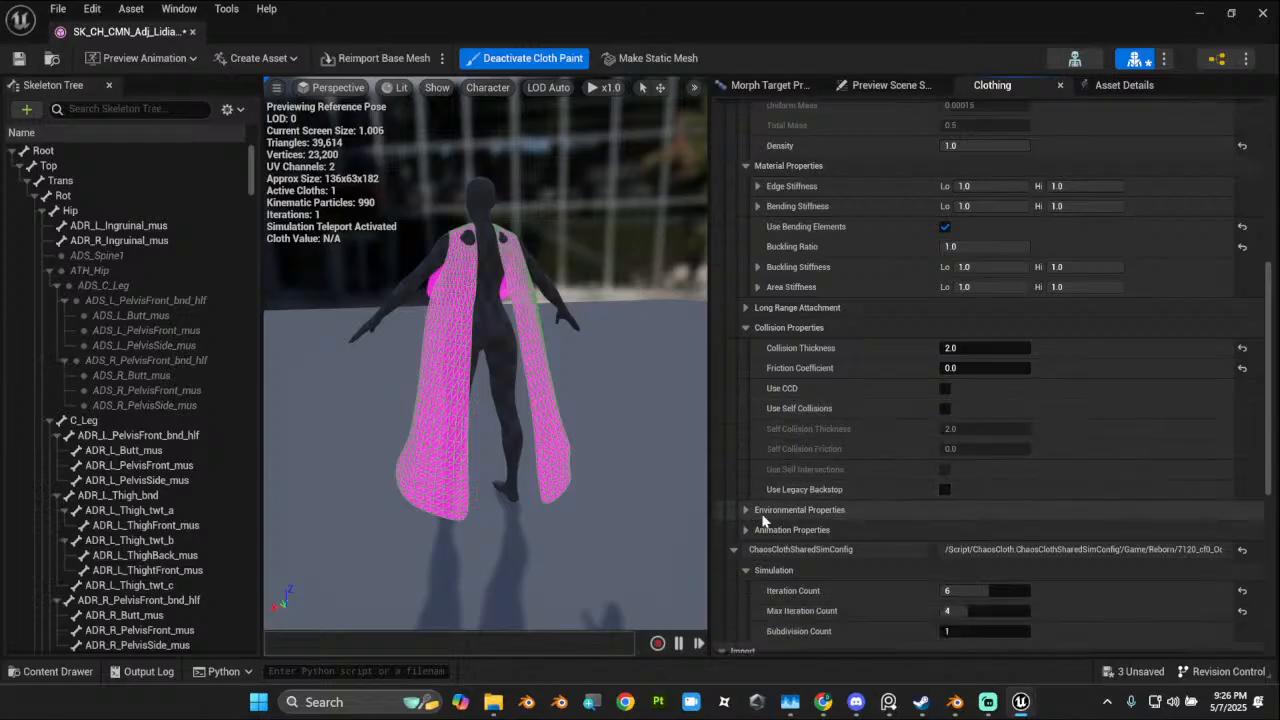
pyautogui.click(745, 512)
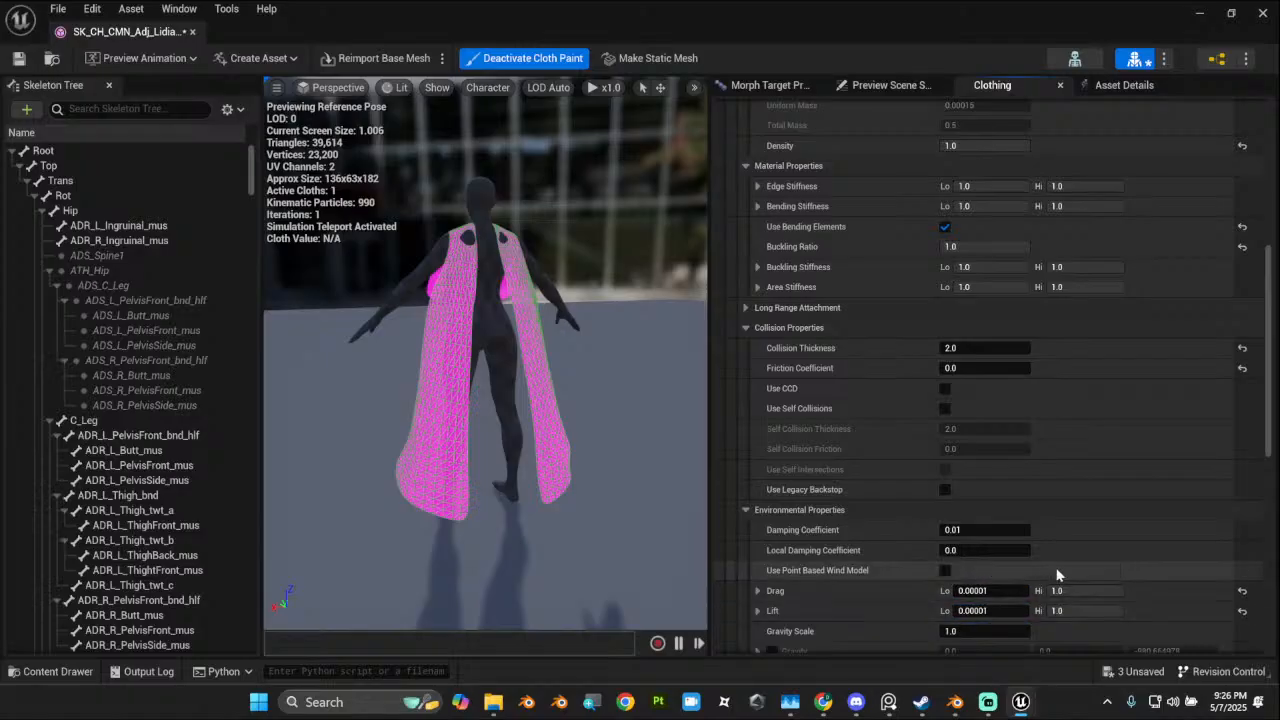
pyautogui.scroll(-4, 1060, 580)
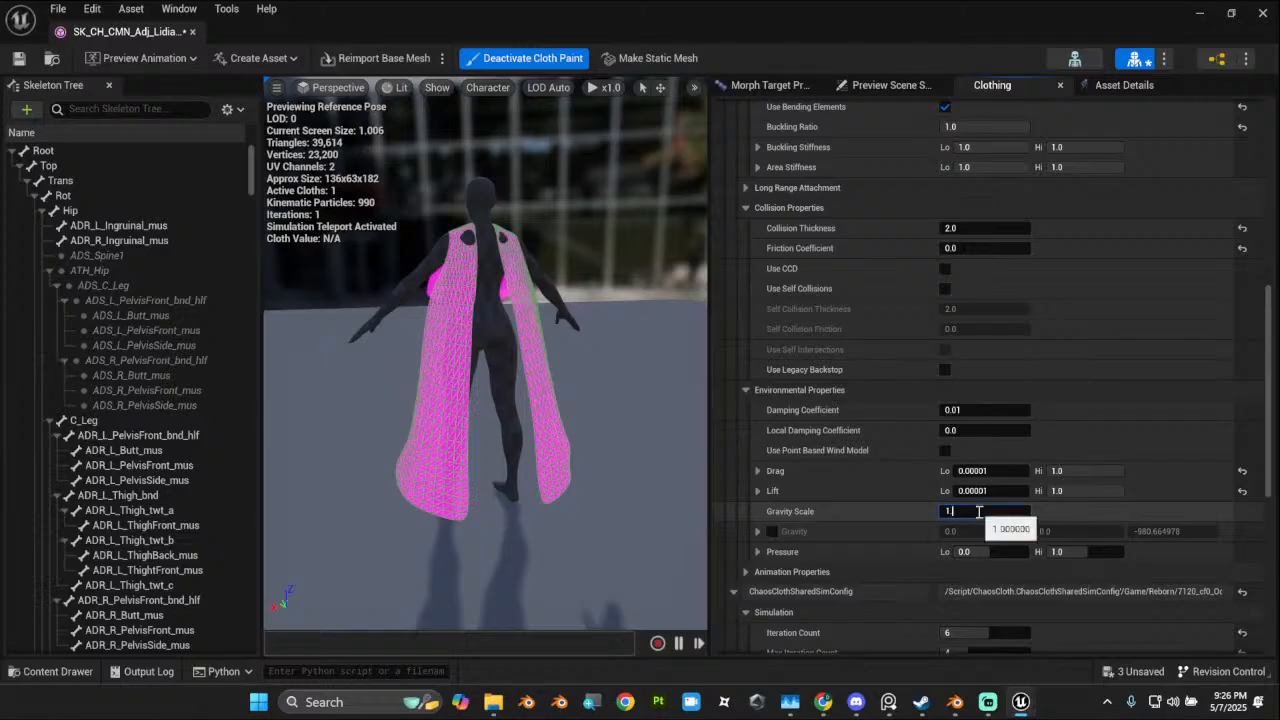
pyautogui.click(966, 571)
# Step: Set all three components of the Linear Velocity Scale to 0.5
pyautogui.scroll(-3, 966, 573)
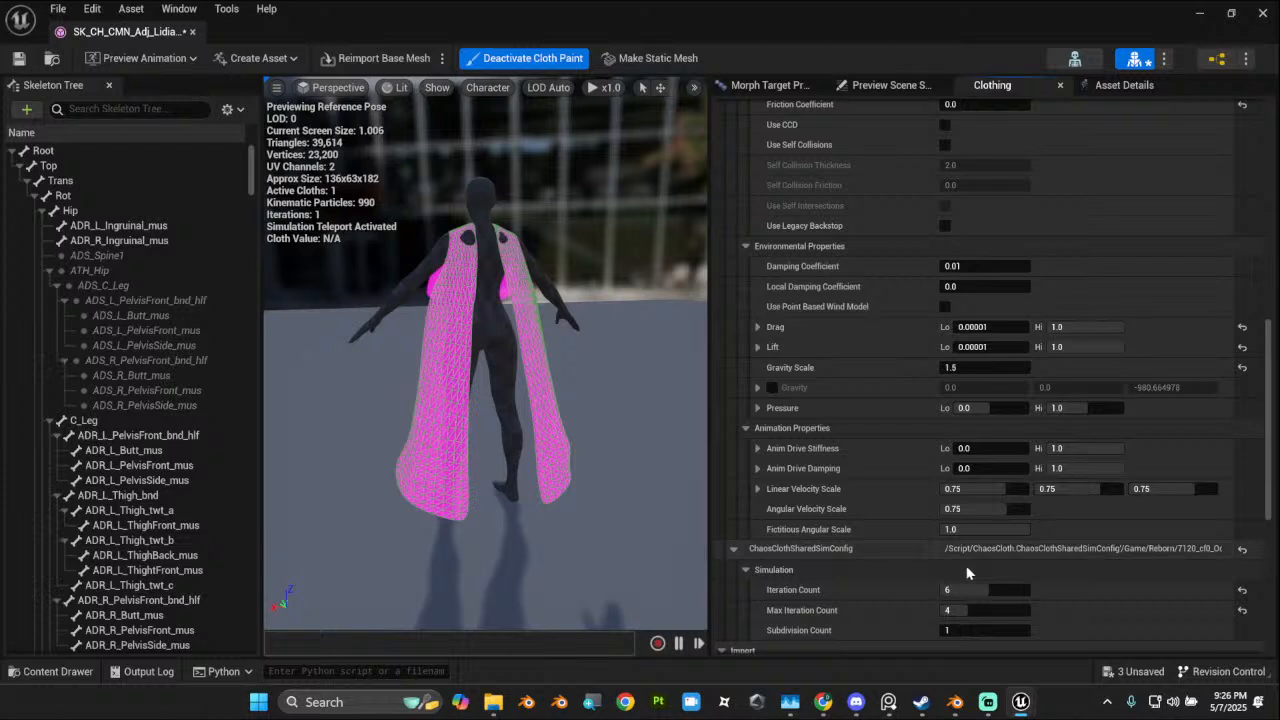
pyautogui.click(986, 482)
pyautogui.write('0.5')
pyautogui.press('Tab')
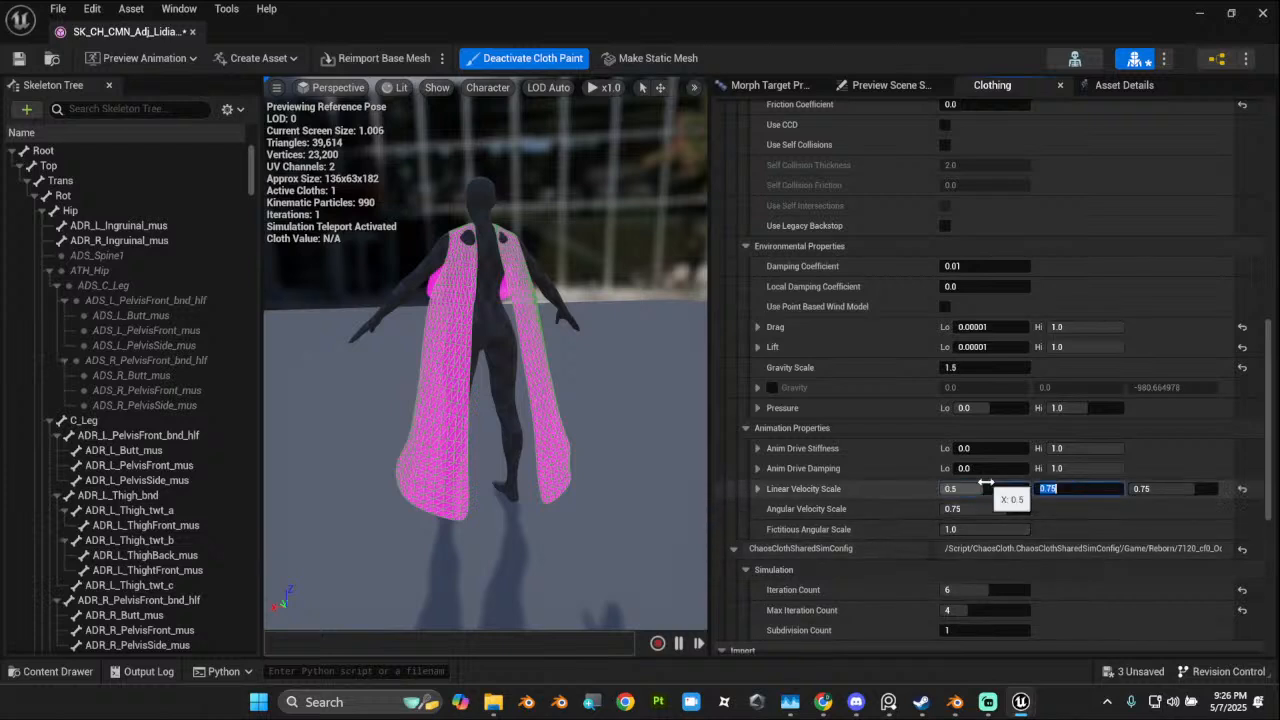
pyautogui.write('0.5')
pyautogui.press('Tab')
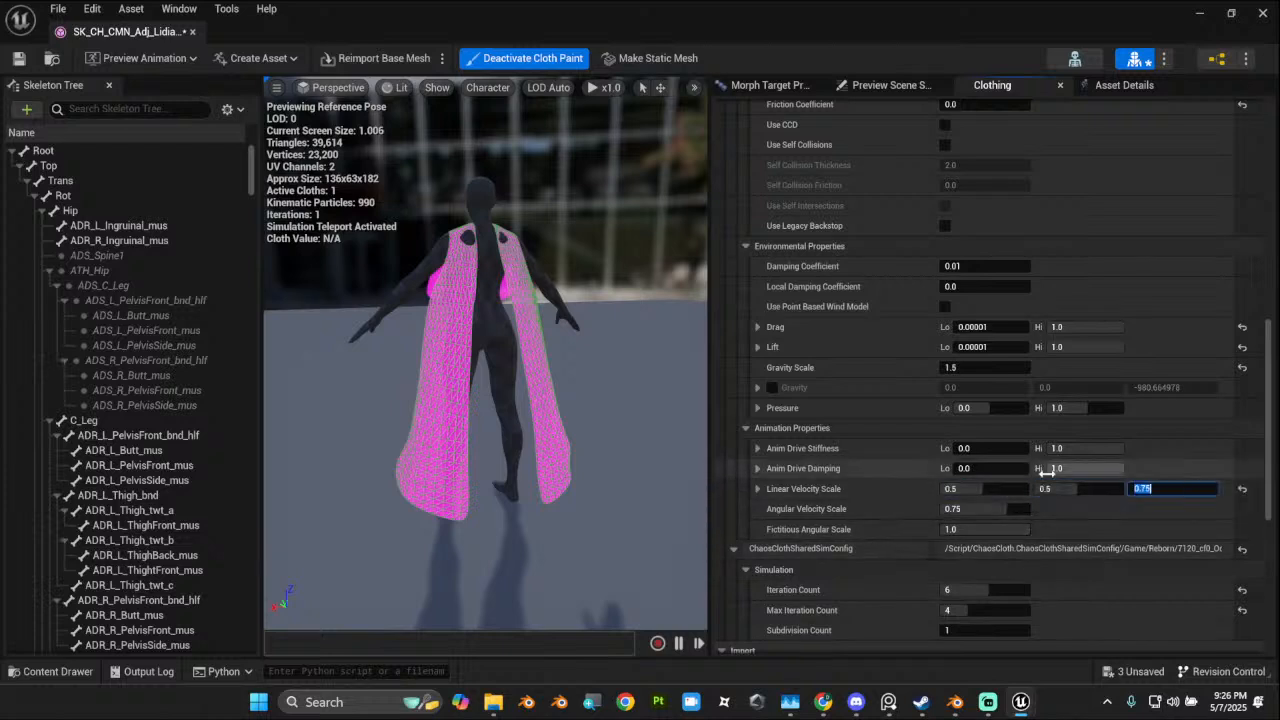
pyautogui.press('Tab')
# Step: Set the Angular Velocity Scale to 0.4 in the animation properties
pyautogui.press('BackSpace')
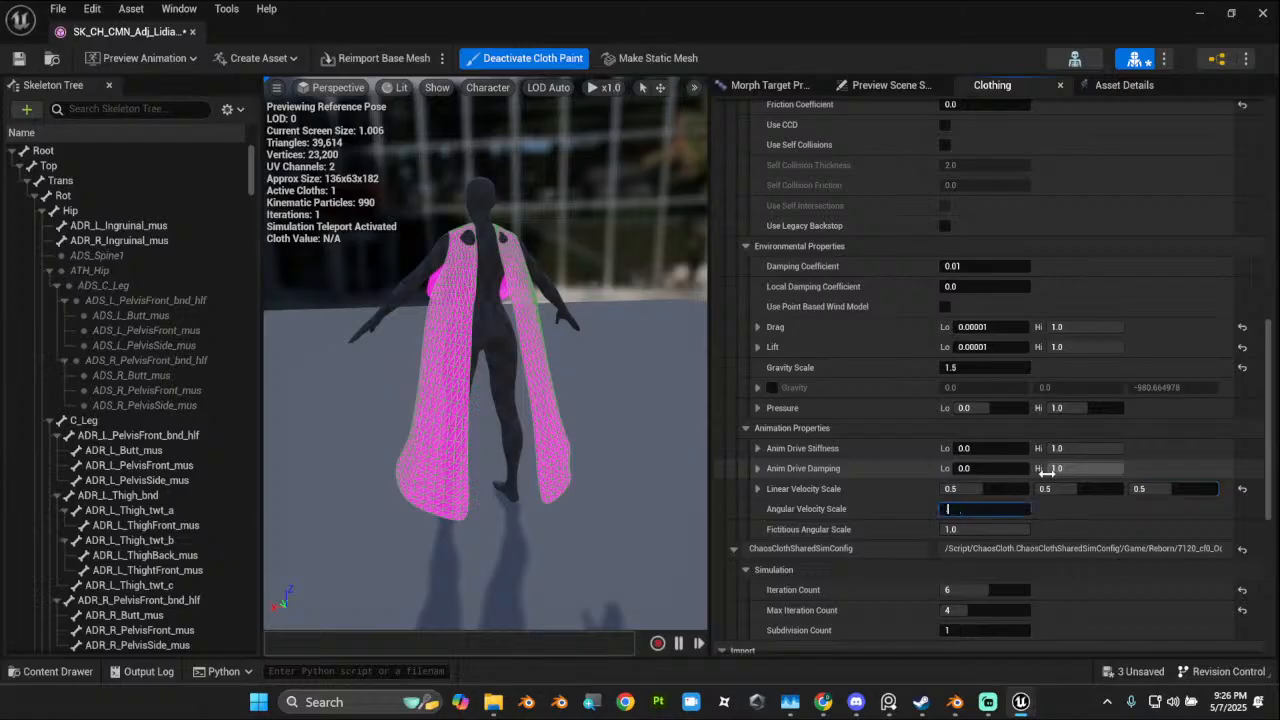
pyautogui.write('.5')
pyautogui.press('Tab')
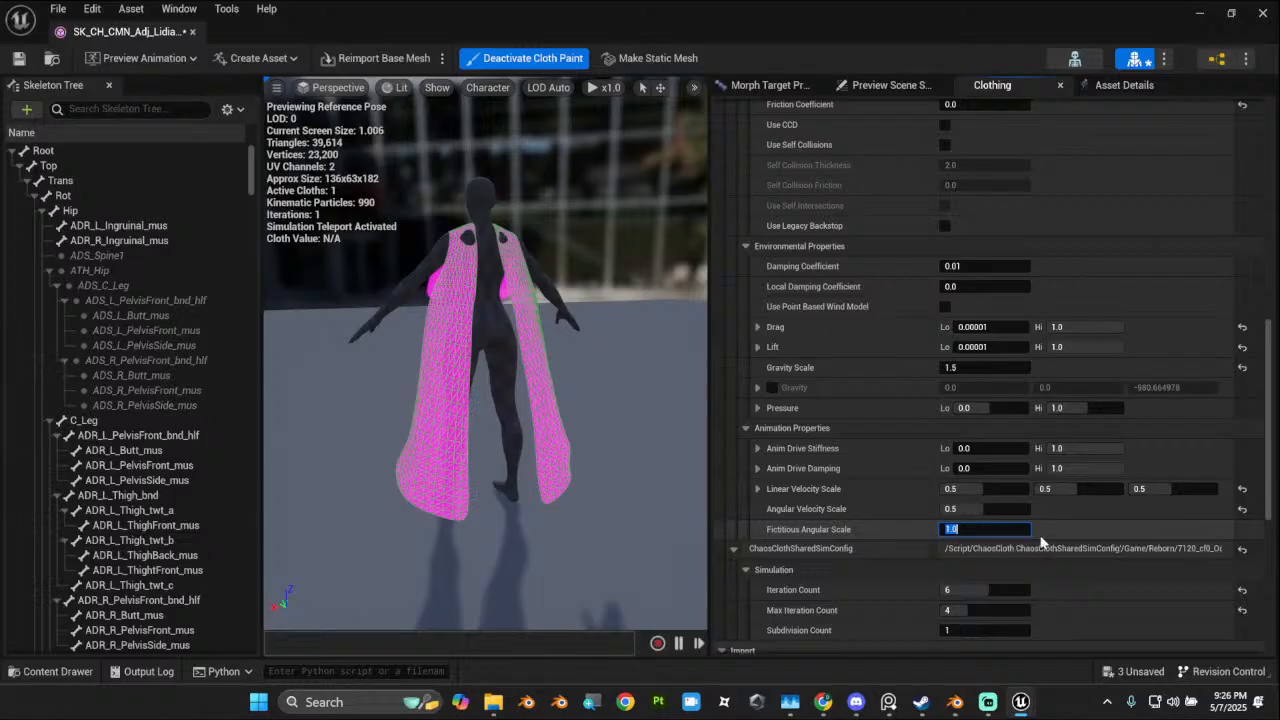
pyautogui.click(973, 509)
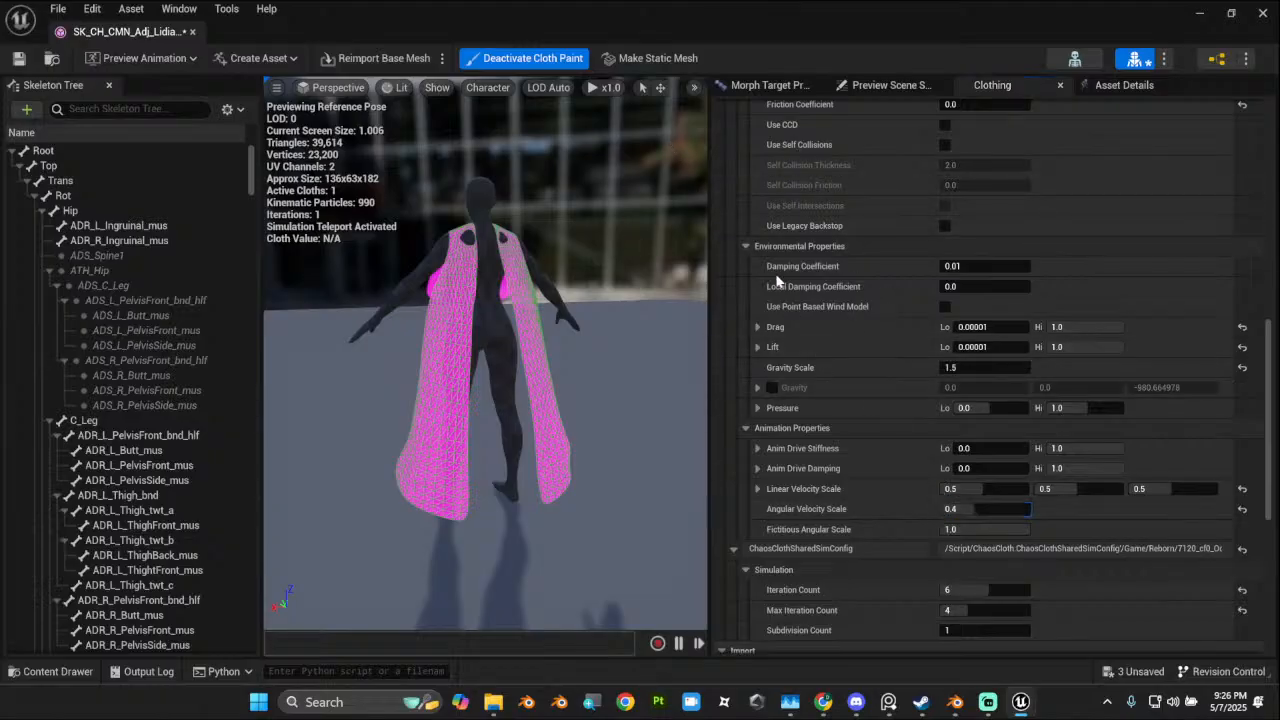
# Step: Look back over the cloth settings and collapse the ChaosClothConfig and ChaosClothSharedSimConfig groups
pyautogui.scroll(5, 856, 302)
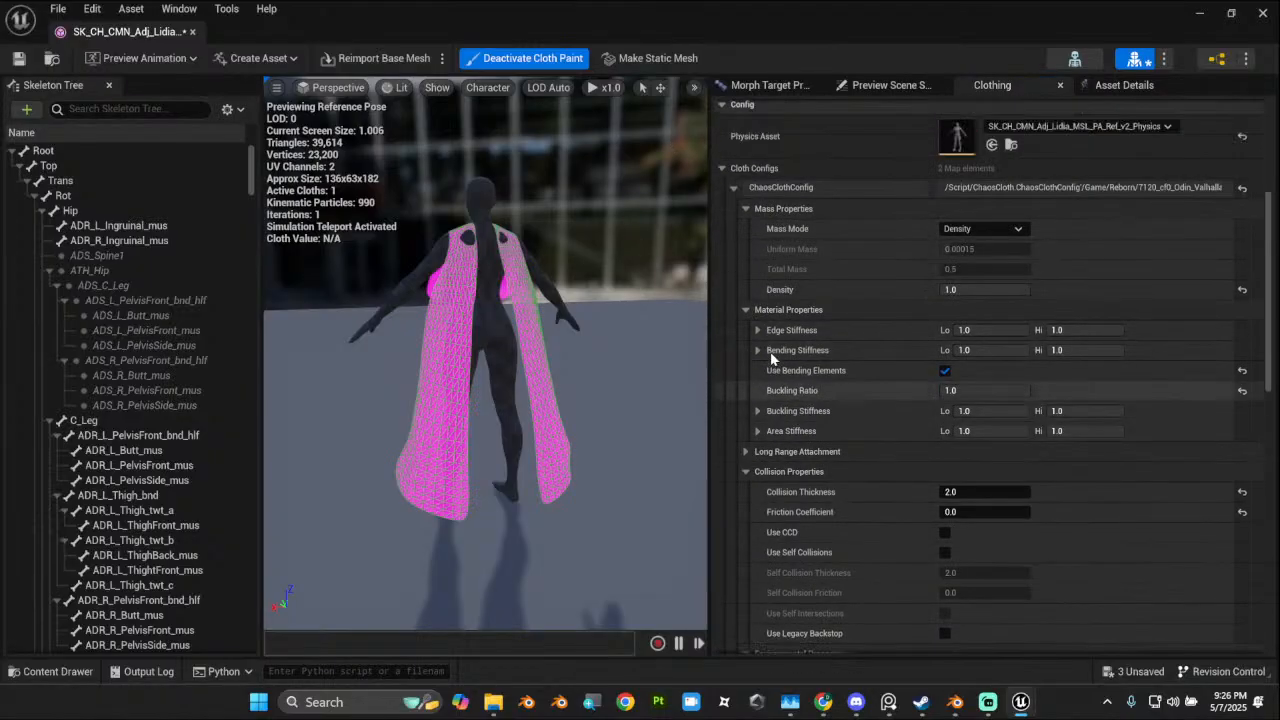
pyautogui.scroll(-3, 896, 413)
pyautogui.scroll(5, 814, 286)
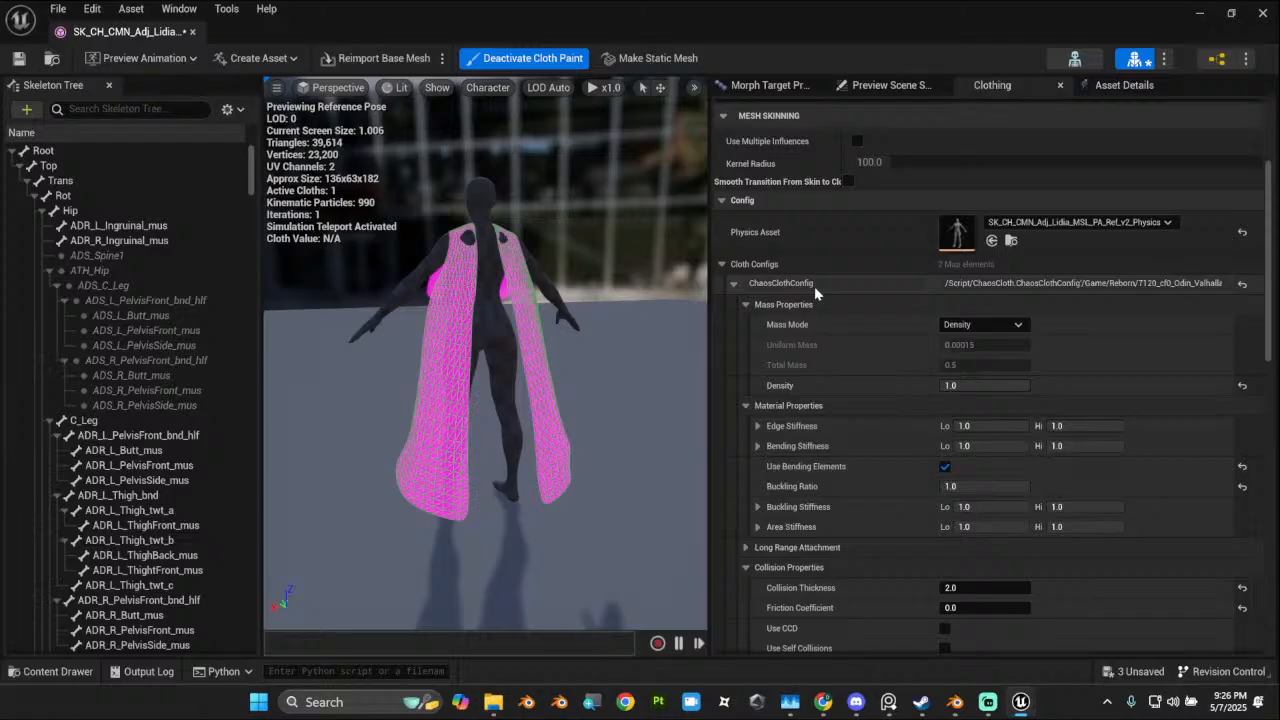
pyautogui.click(733, 284)
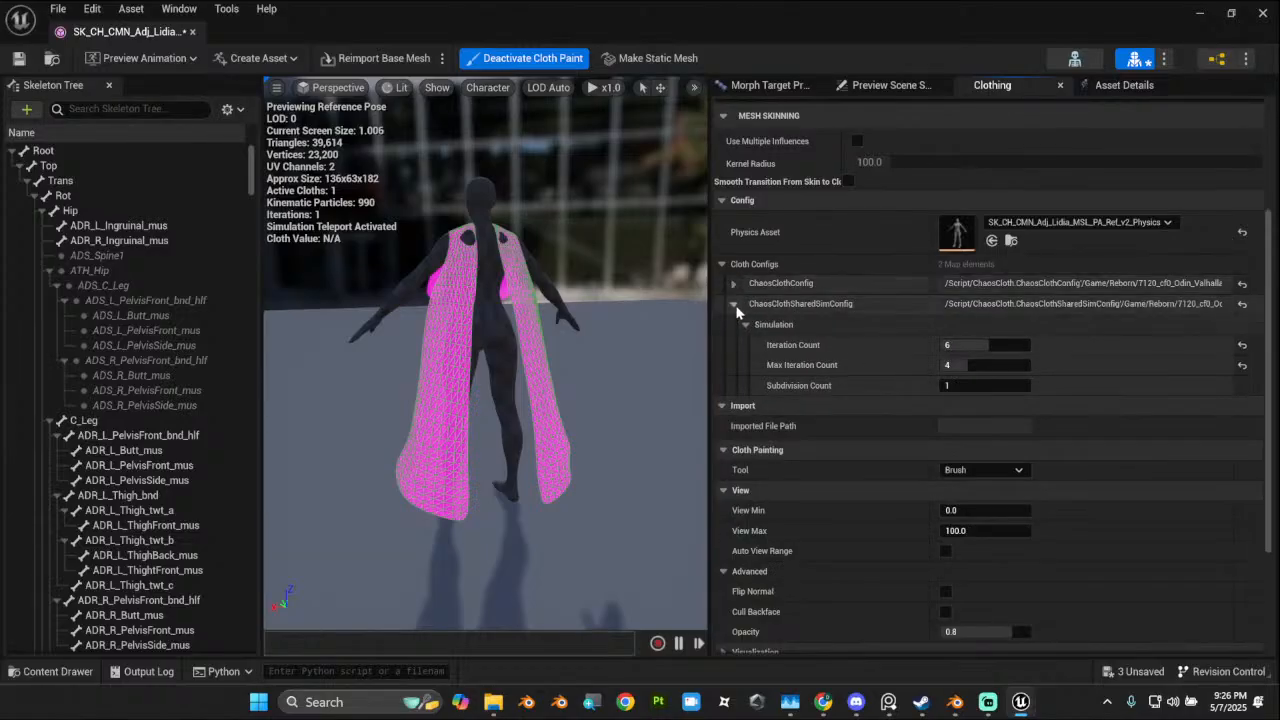
pyautogui.click(733, 304)
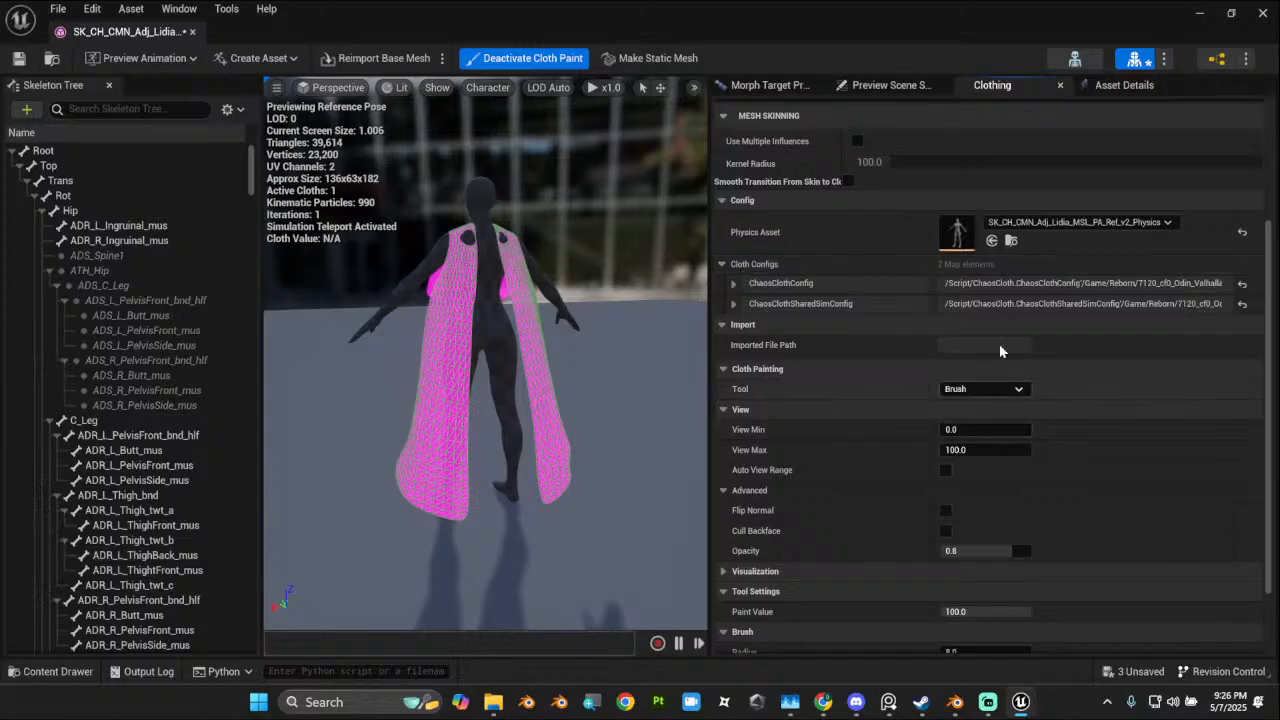
# Step: Copy the Red channel vertex colors into Cape_Txfr_Lidia_v2_0's Max Distance mask with a scaling factor of 100
pyautogui.scroll(5, 1021, 175)
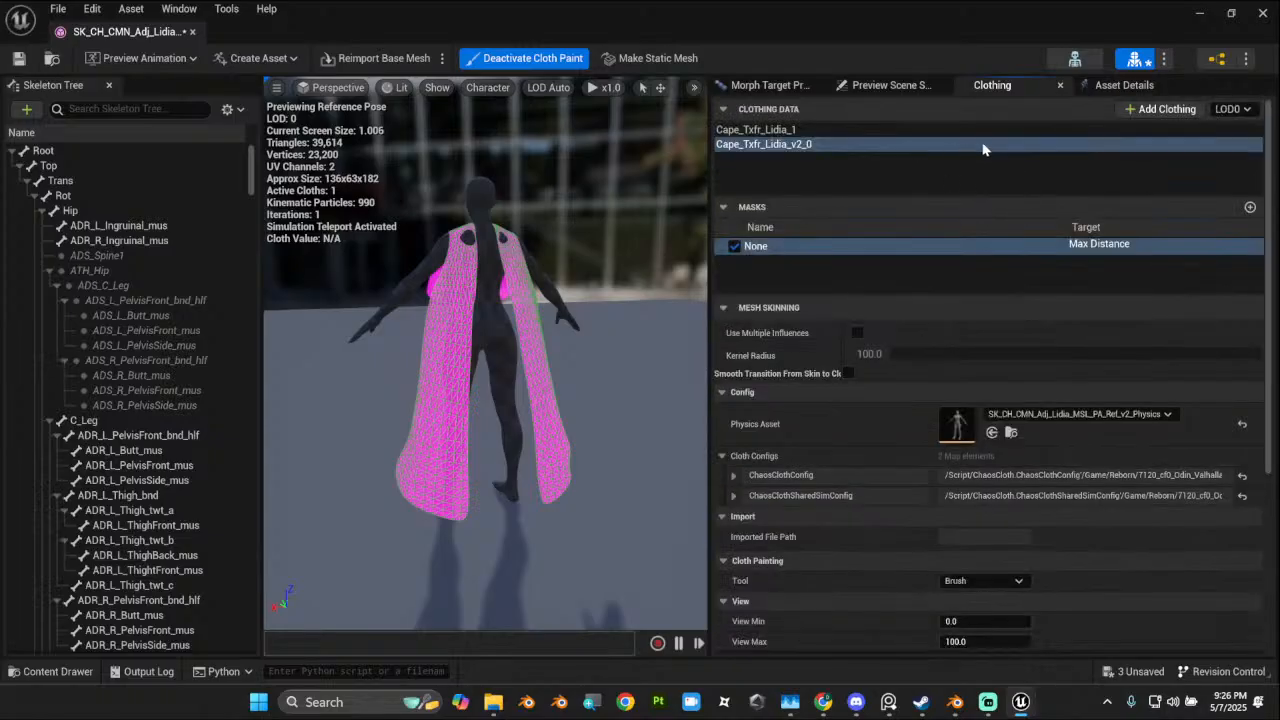
pyautogui.rightClick(985, 149)
pyautogui.click(956, 150)
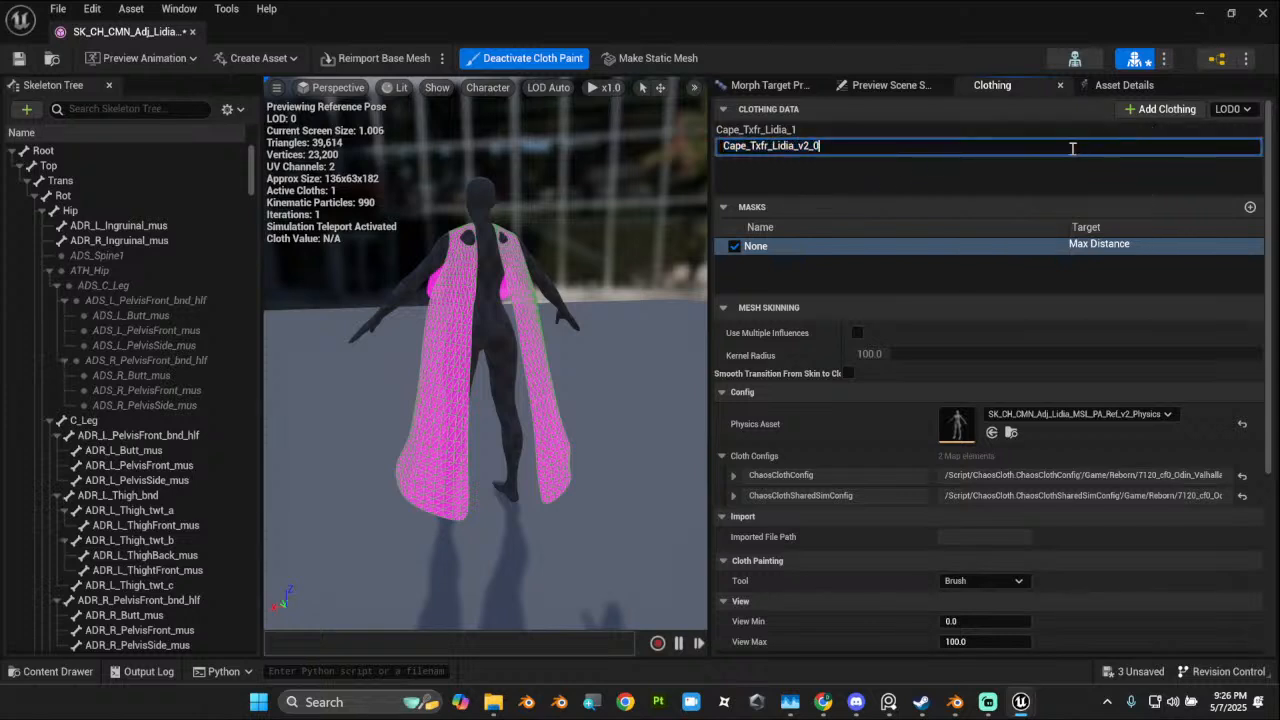
pyautogui.press('Return')
pyautogui.rightClick(973, 150)
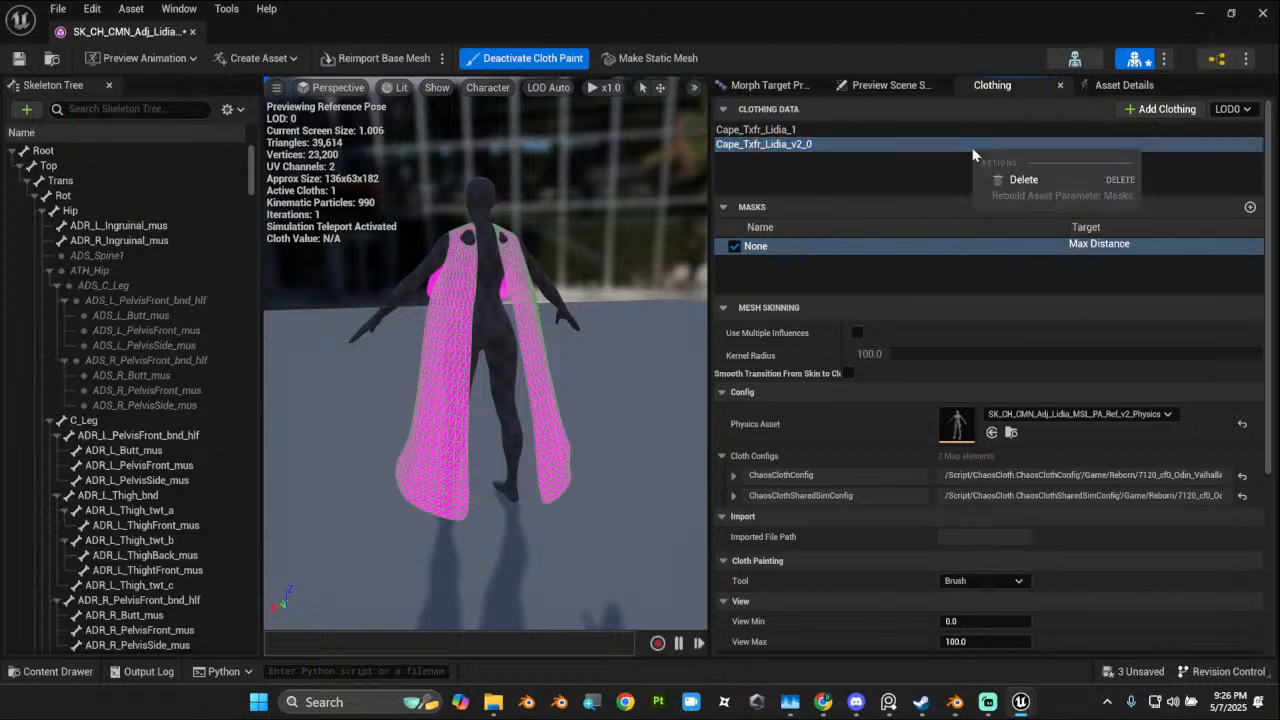
pyautogui.click(952, 164)
pyautogui.rightClick(1107, 247)
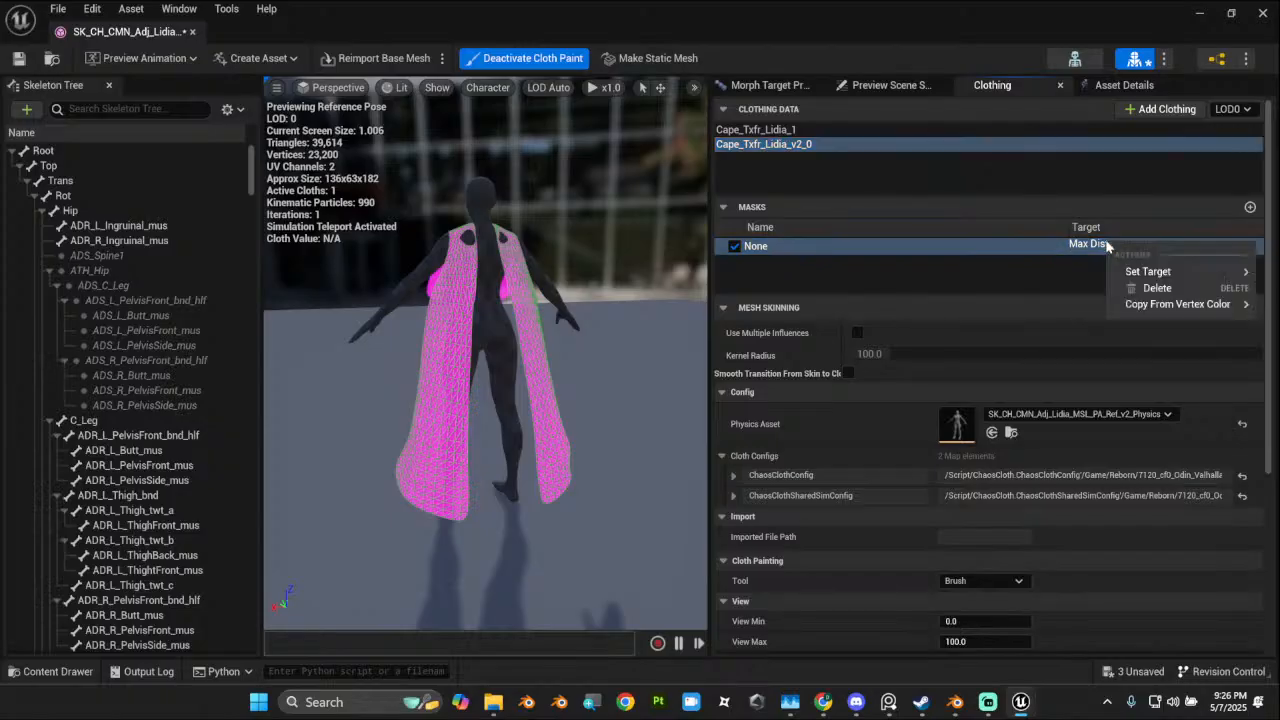
pyautogui.moveTo(1180, 304)
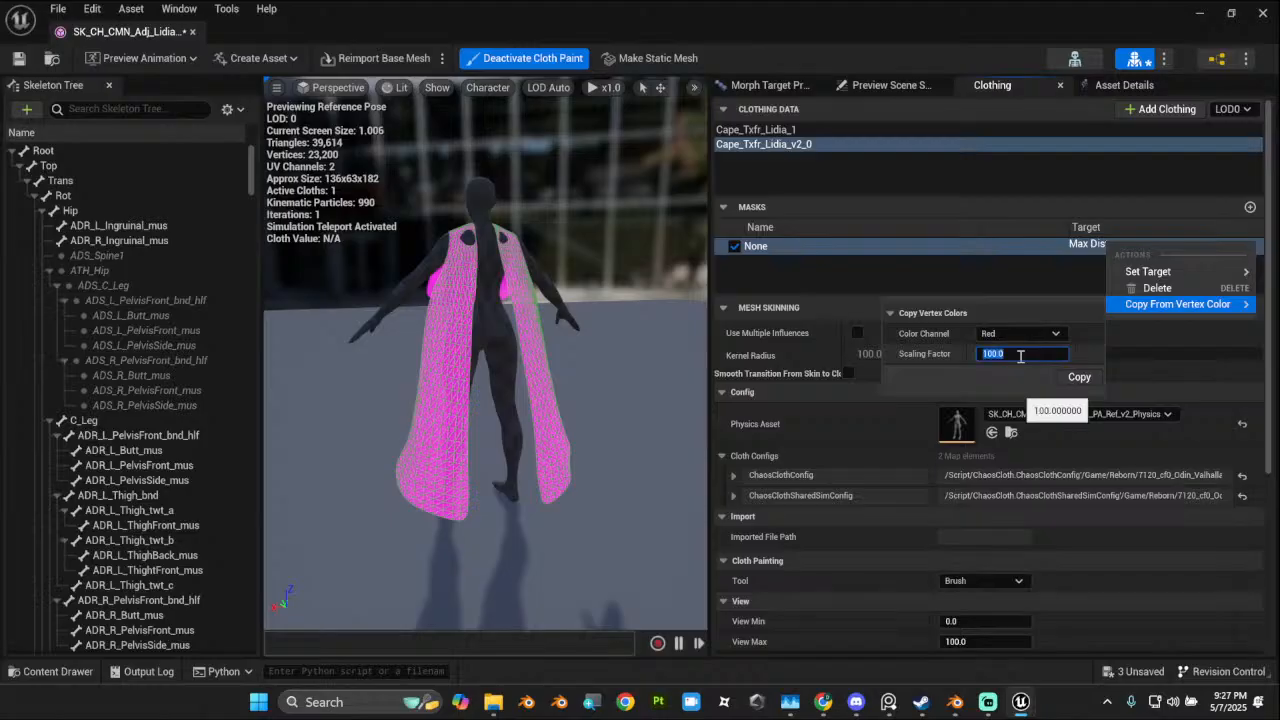
pyautogui.click(1079, 377)
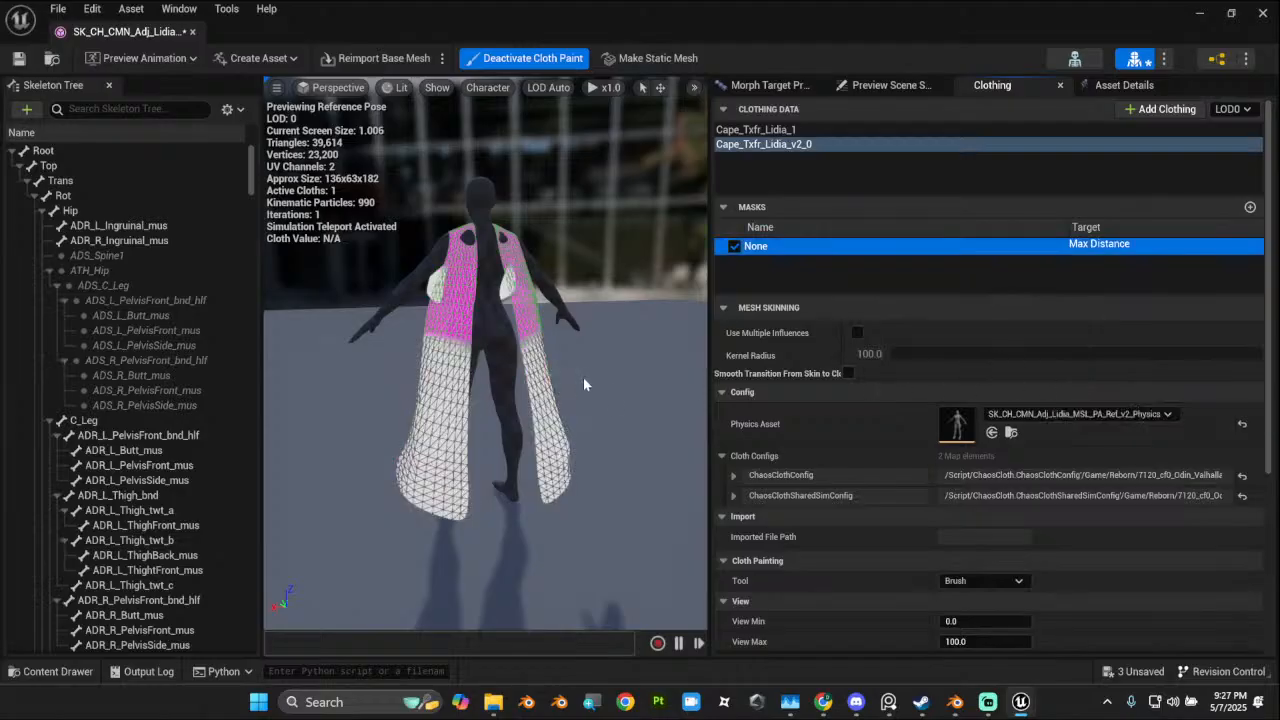
# Step: Set the cloth painting tool to Smooth and smooth the whole cape mask twice at strength 0.2
pyautogui.keyDown('alt'); pyautogui.moveTo(605, 391); pyautogui.dragTo(484, 408); pyautogui.keyUp('alt')
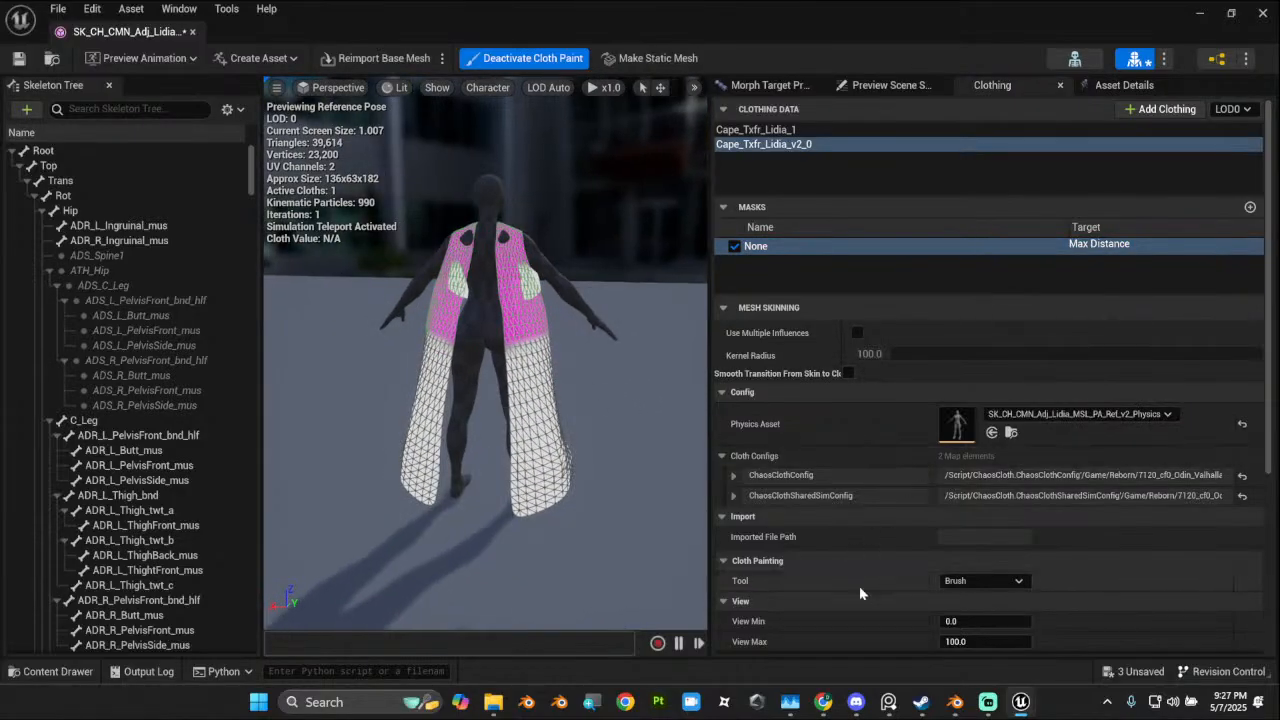
pyautogui.scroll(-1, 992, 590)
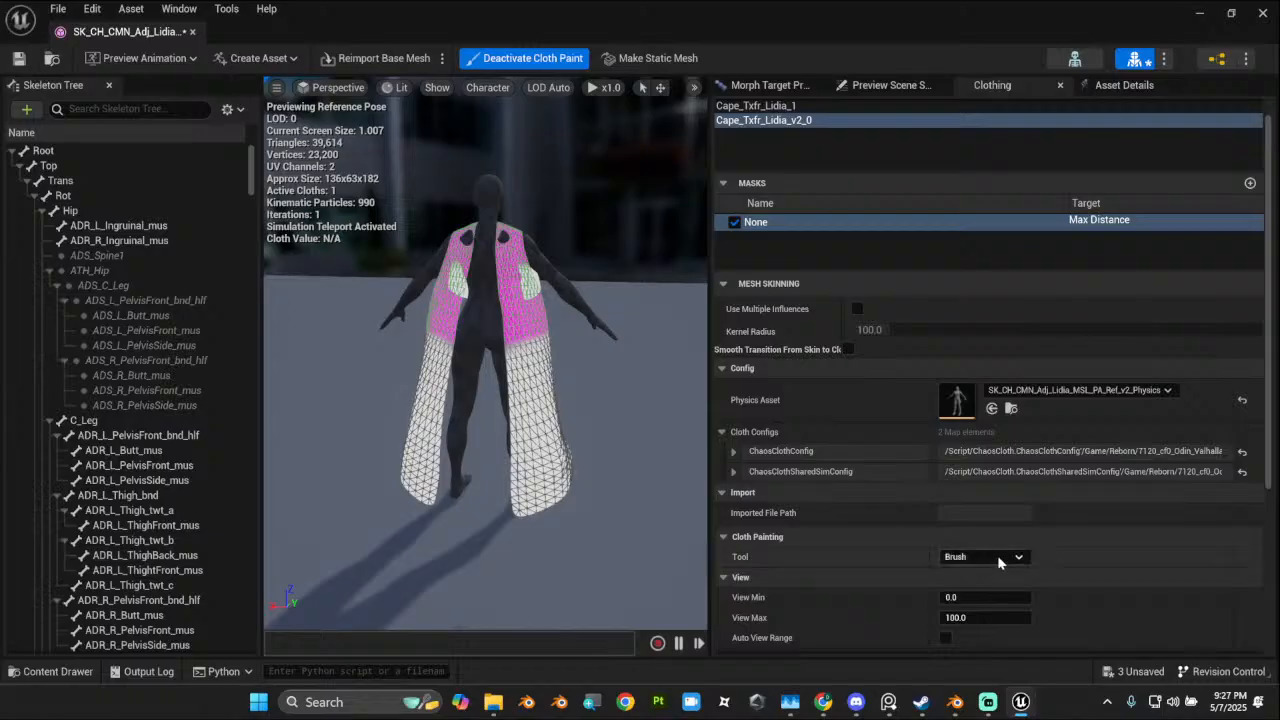
pyautogui.click(997, 557)
pyautogui.click(965, 601)
pyautogui.scroll(-5, 1075, 592)
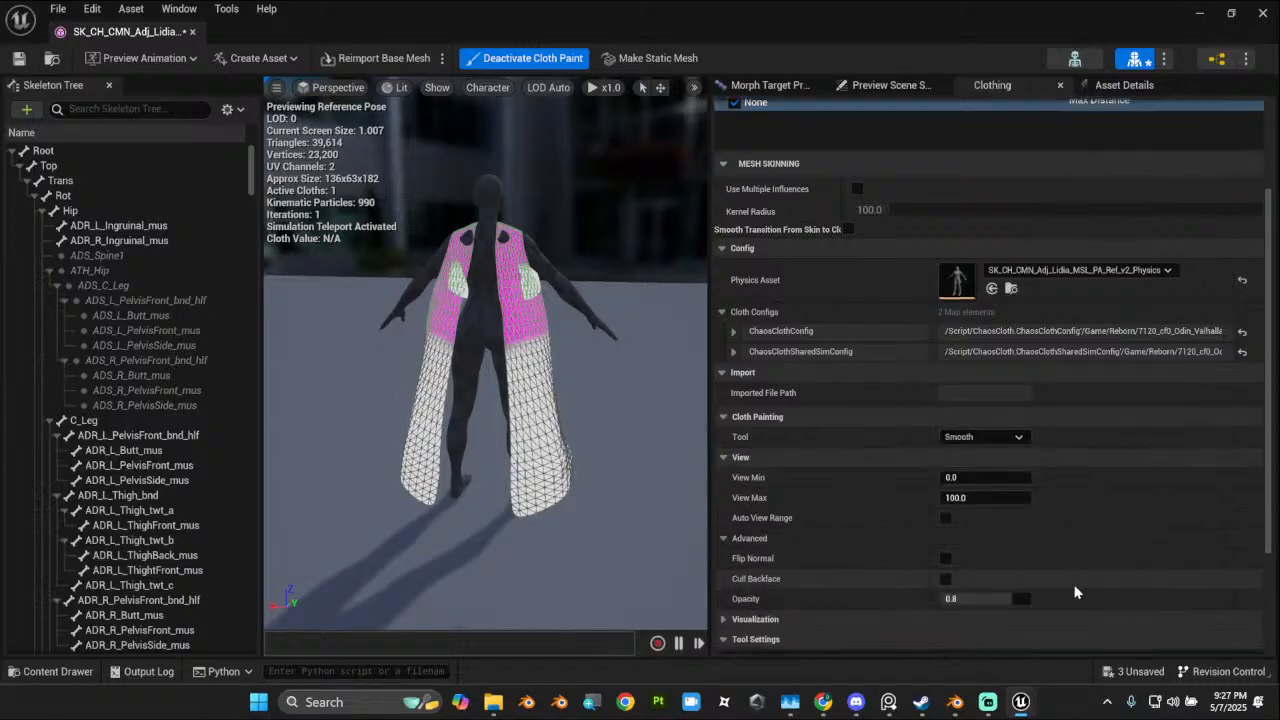
pyautogui.scroll(-3, 1075, 592)
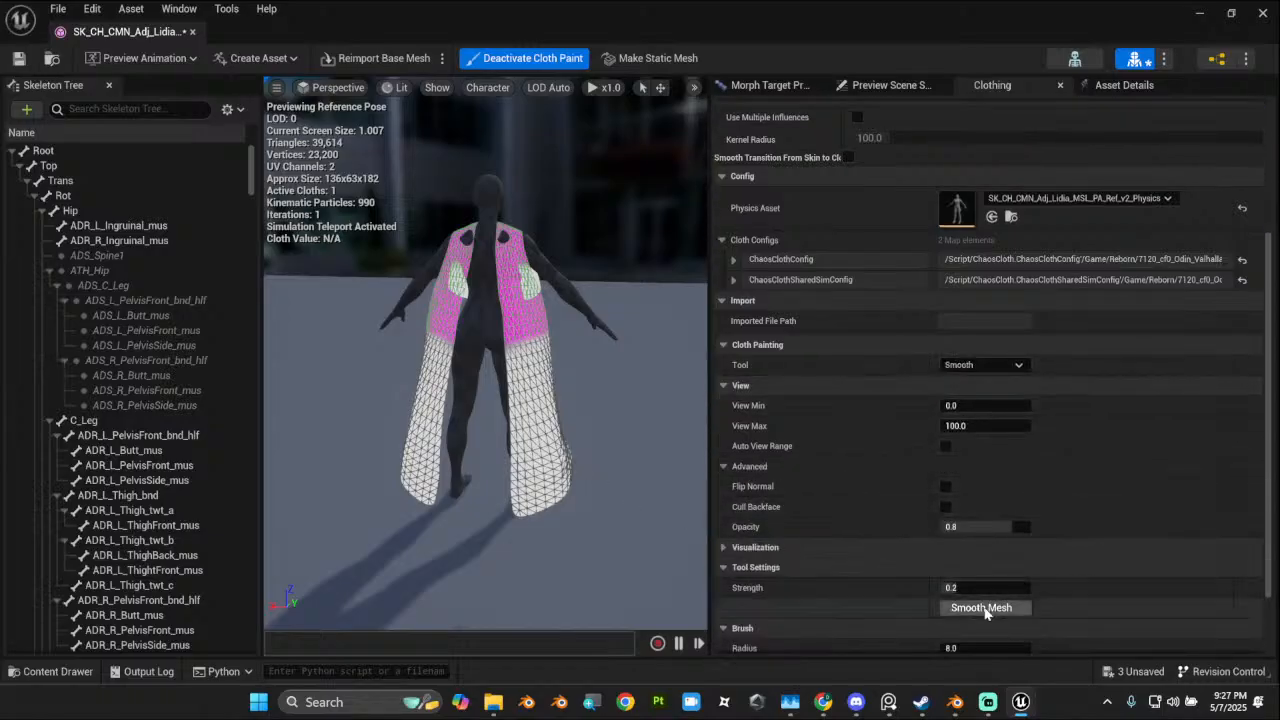
pyautogui.click(985, 610)
pyautogui.click(985, 610)
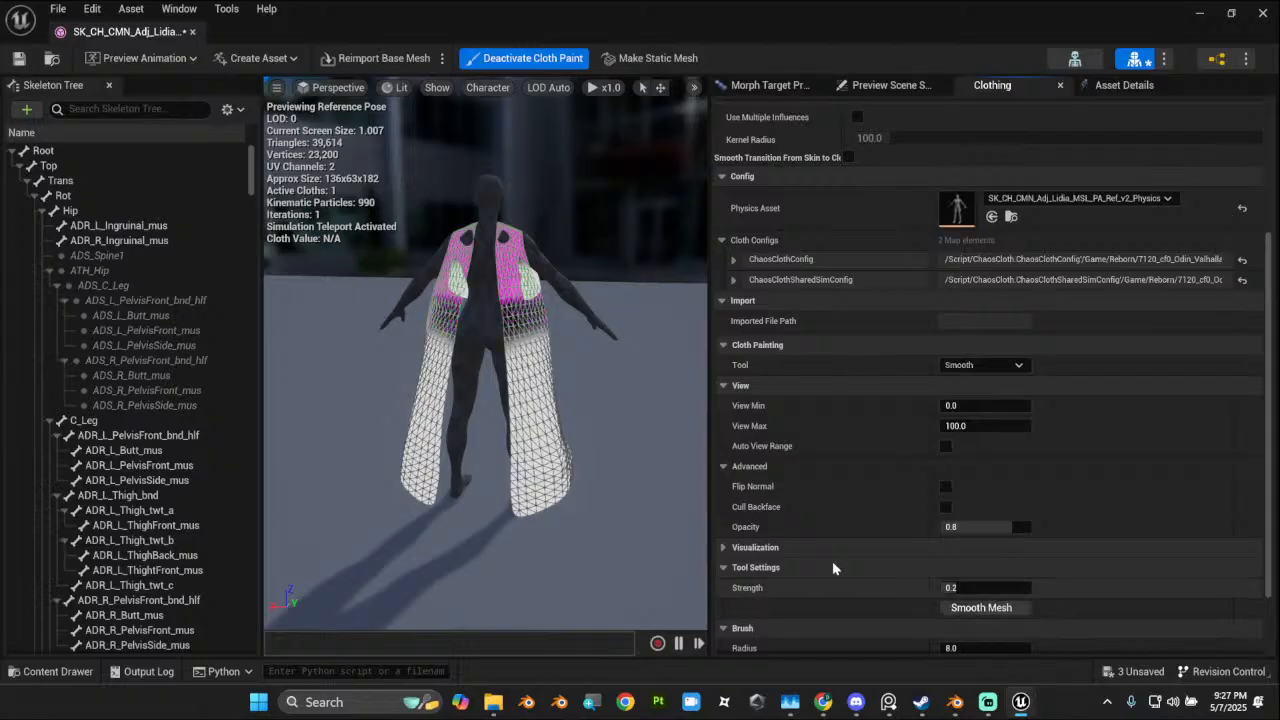
# Step: Inspect the smoothed mask, leave cloth painting, and test the cape simulation by rotating the Rot bone
pyautogui.moveTo(560, 420)
pyautogui.keyDown('alt'); pyautogui.mouseDown()
pyautogui.moveTo(880, 440)
pyautogui.moveTo(500, 430)
pyautogui.mouseUp(); pyautogui.keyUp('alt')
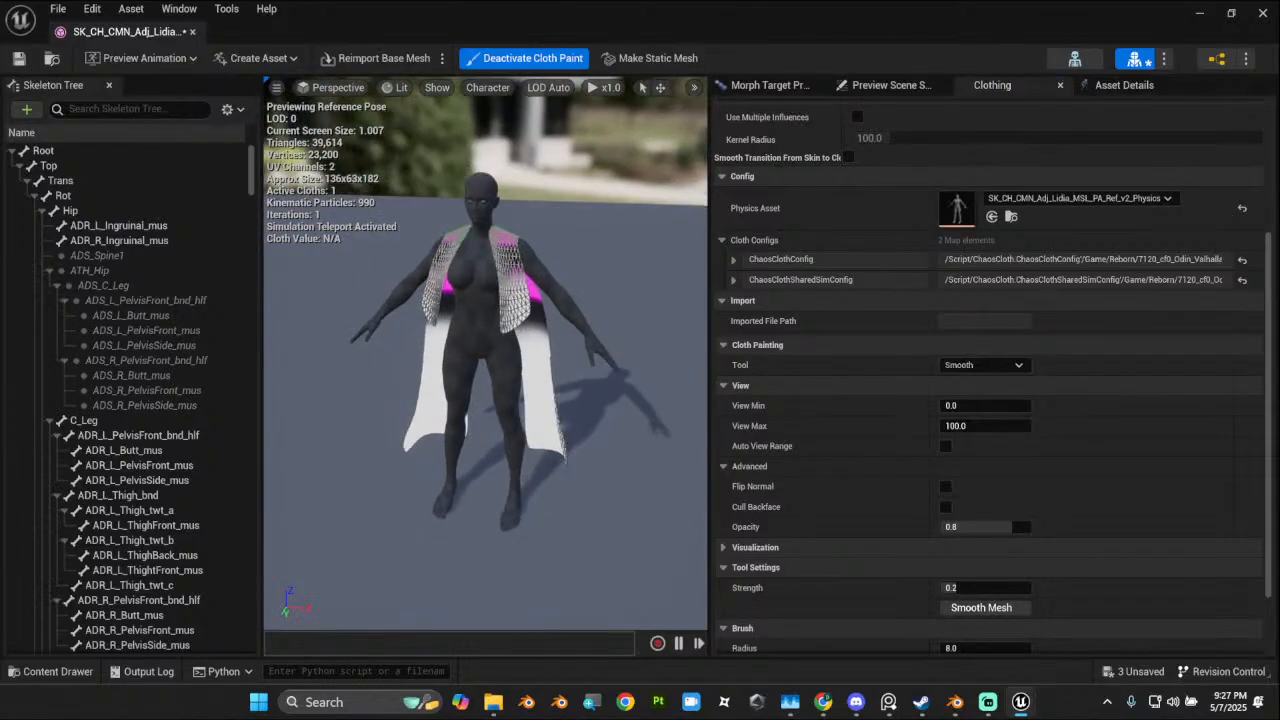
pyautogui.scroll(5, 521, 370)
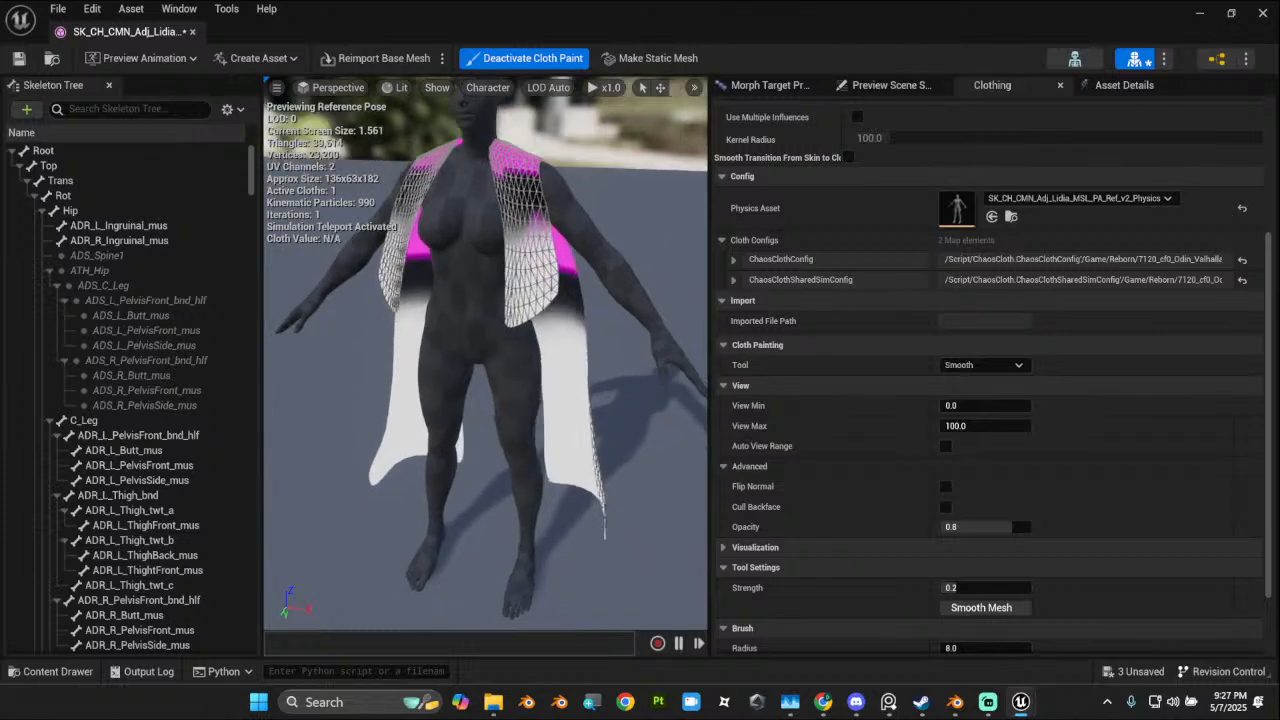
pyautogui.keyDown('alt'); pyautogui.moveTo(521, 370); pyautogui.dragTo(420, 374); pyautogui.keyUp('alt')
pyautogui.click(540, 60)
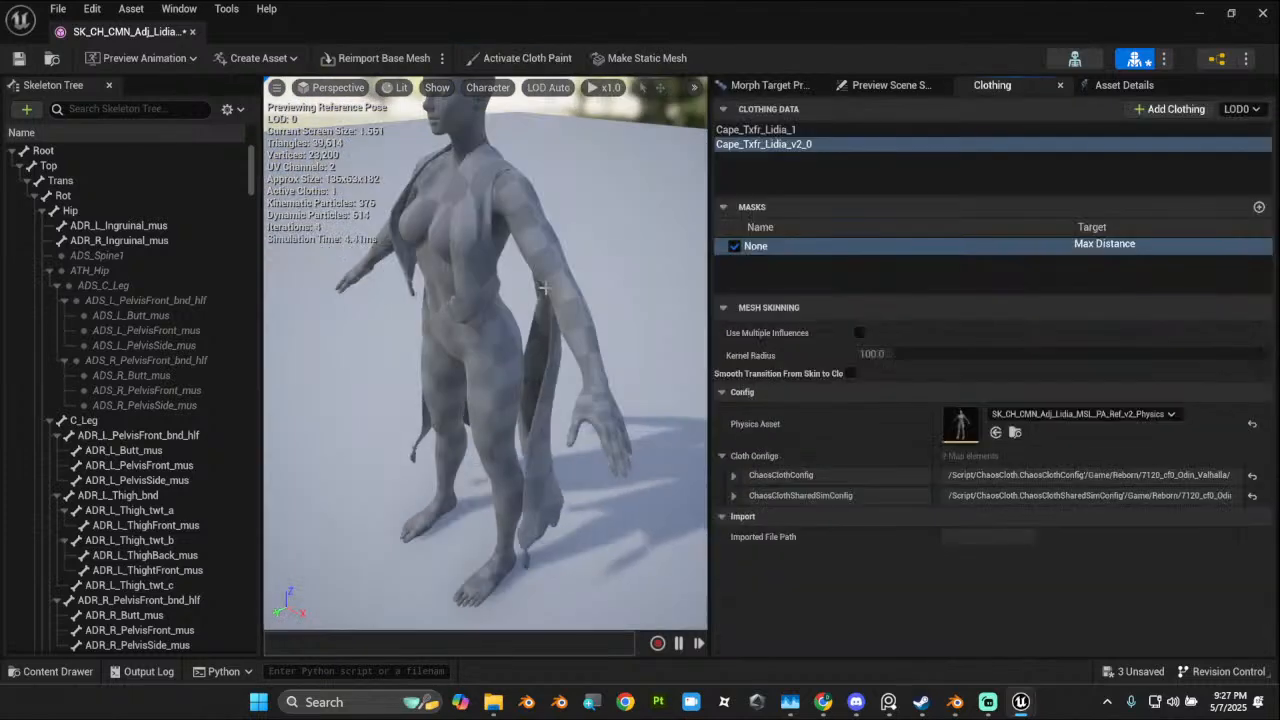
pyautogui.keyDown('alt'); pyautogui.moveTo(682, 381); pyautogui.dragTo(440, 345); pyautogui.keyUp('alt')
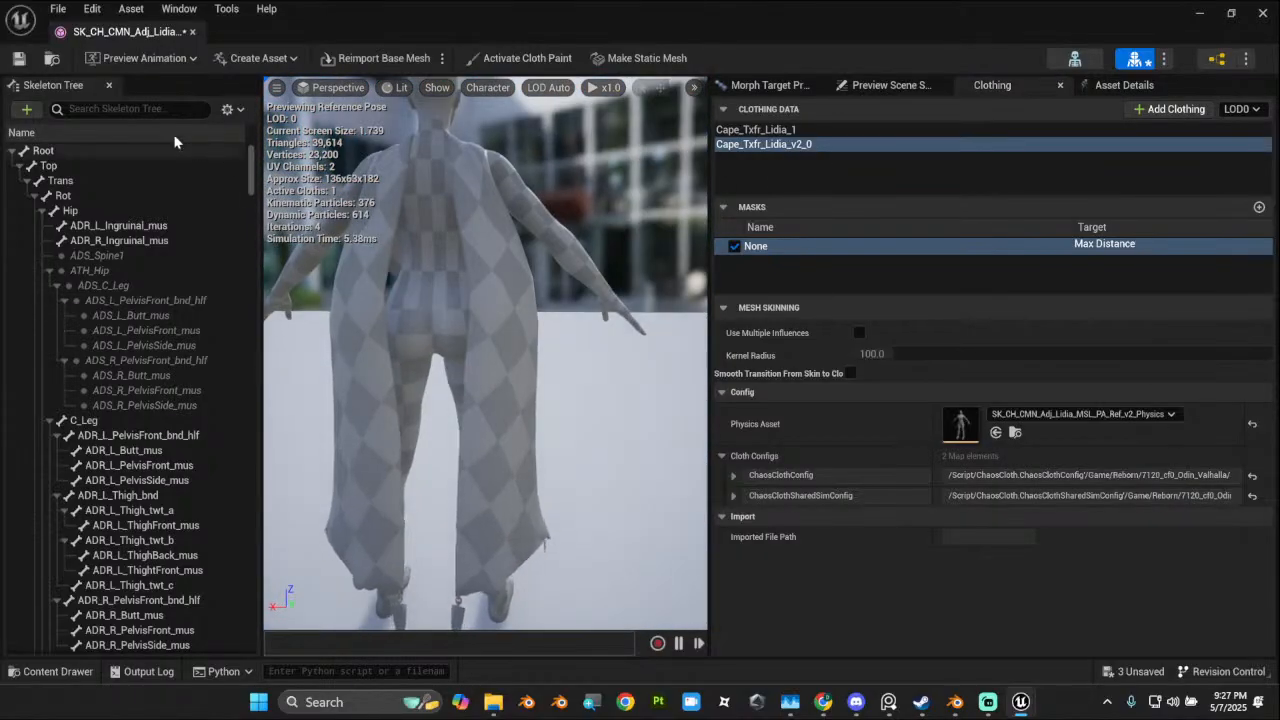
pyautogui.click(72, 197)
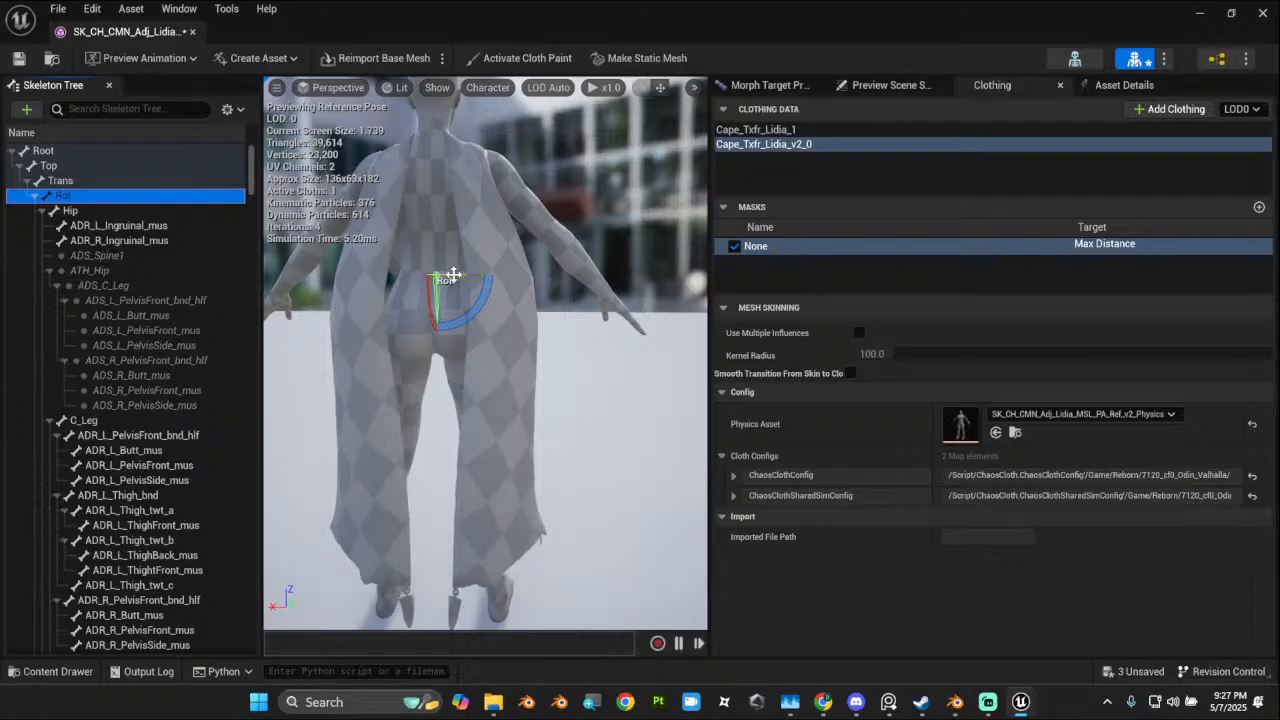
pyautogui.moveTo(453, 274)
pyautogui.mouseDown()
pyautogui.moveTo(580, 276)
pyautogui.moveTo(300, 276)
pyautogui.moveTo(520, 276)
pyautogui.mouseUp()
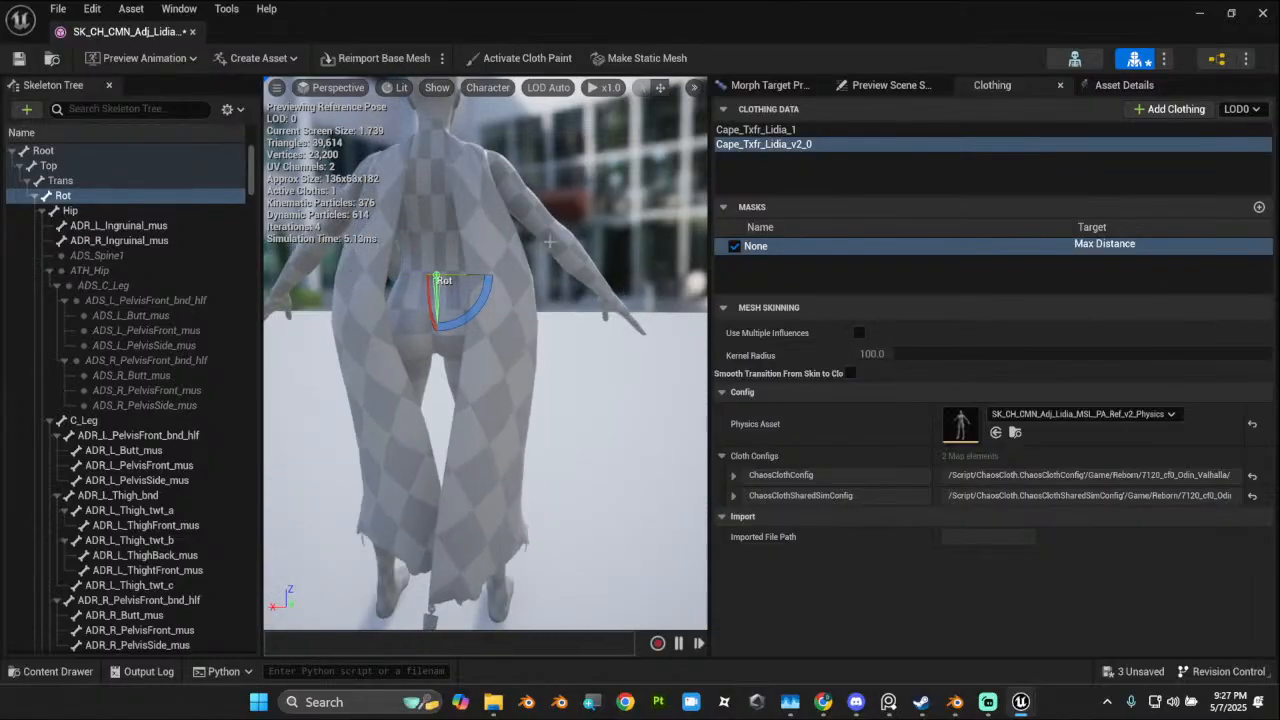
# Step: Activate cloth painting and brush-smooth the Max Distance transition across both back panels of the cape below the shoulder holes
pyautogui.click(527, 58)
pyautogui.moveTo(583, 350)
pyautogui.keyDown('alt'); pyautogui.mouseDown()
pyautogui.moveTo(538, 367)
pyautogui.moveTo(528, 349)
pyautogui.moveTo(531, 384)
pyautogui.moveTo(539, 398)
pyautogui.moveTo(604, 398)
pyautogui.mouseUp(); pyautogui.keyUp('alt')
pyautogui.keyDown('alt'); pyautogui.moveTo(505, 390); pyautogui.dragTo(524, 388); pyautogui.keyUp('alt')
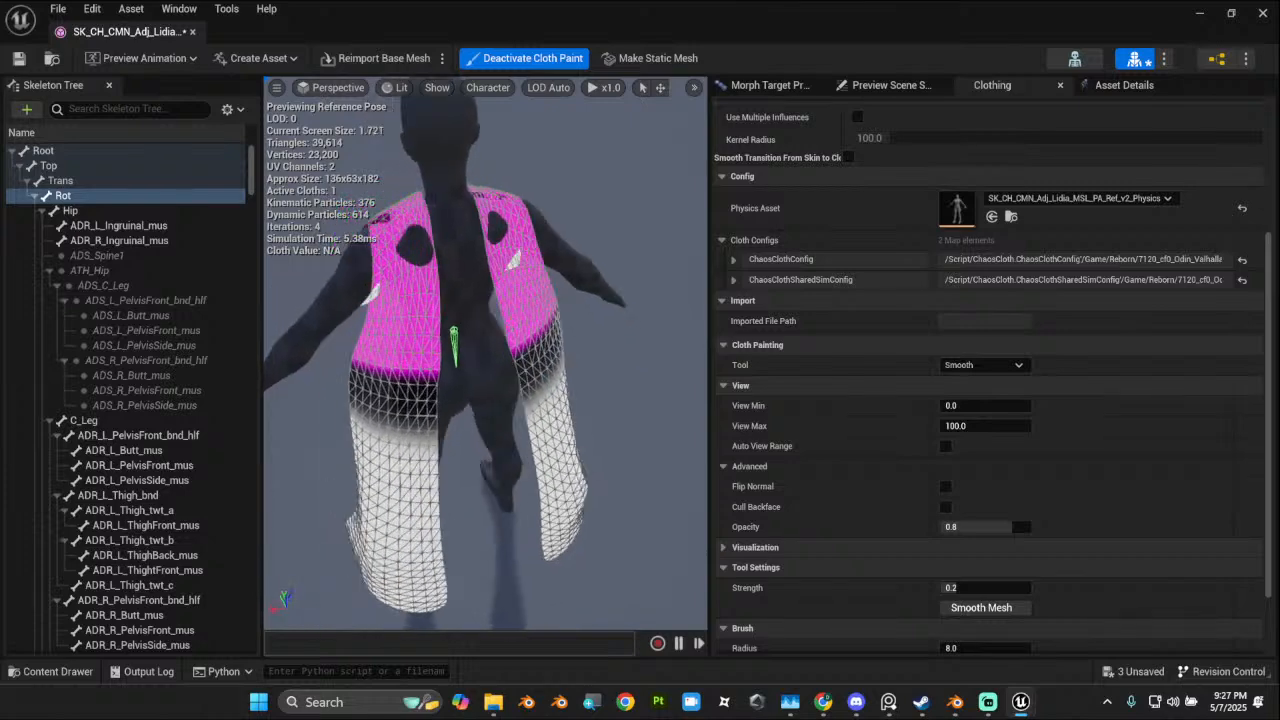
pyautogui.moveTo(386, 409)
pyautogui.keyDown('alt'); pyautogui.mouseDown()
pyautogui.moveTo(432, 406)
pyautogui.moveTo(410, 409)
pyautogui.mouseUp(); pyautogui.keyUp('alt')
pyautogui.moveTo(600, 380)
pyautogui.keyDown('alt'); pyautogui.mouseDown()
pyautogui.moveTo(468, 374)
pyautogui.moveTo(437, 348)
pyautogui.moveTo(457, 337)
pyautogui.moveTo(427, 322)
pyautogui.moveTo(556, 308)
pyautogui.mouseUp(); pyautogui.keyUp('alt')
pyautogui.moveTo(380, 396)
pyautogui.mouseDown()
pyautogui.moveTo(400, 328)
pyautogui.moveTo(338, 352)
pyautogui.moveTo(328, 445)
pyautogui.moveTo(400, 400)
pyautogui.moveTo(337, 366)
pyautogui.moveTo(388, 418)
pyautogui.moveTo(440, 432)
pyautogui.moveTo(488, 400)
pyautogui.moveTo(486, 352)
pyautogui.moveTo(506, 386)
pyautogui.moveTo(455, 398)
pyautogui.mouseUp()
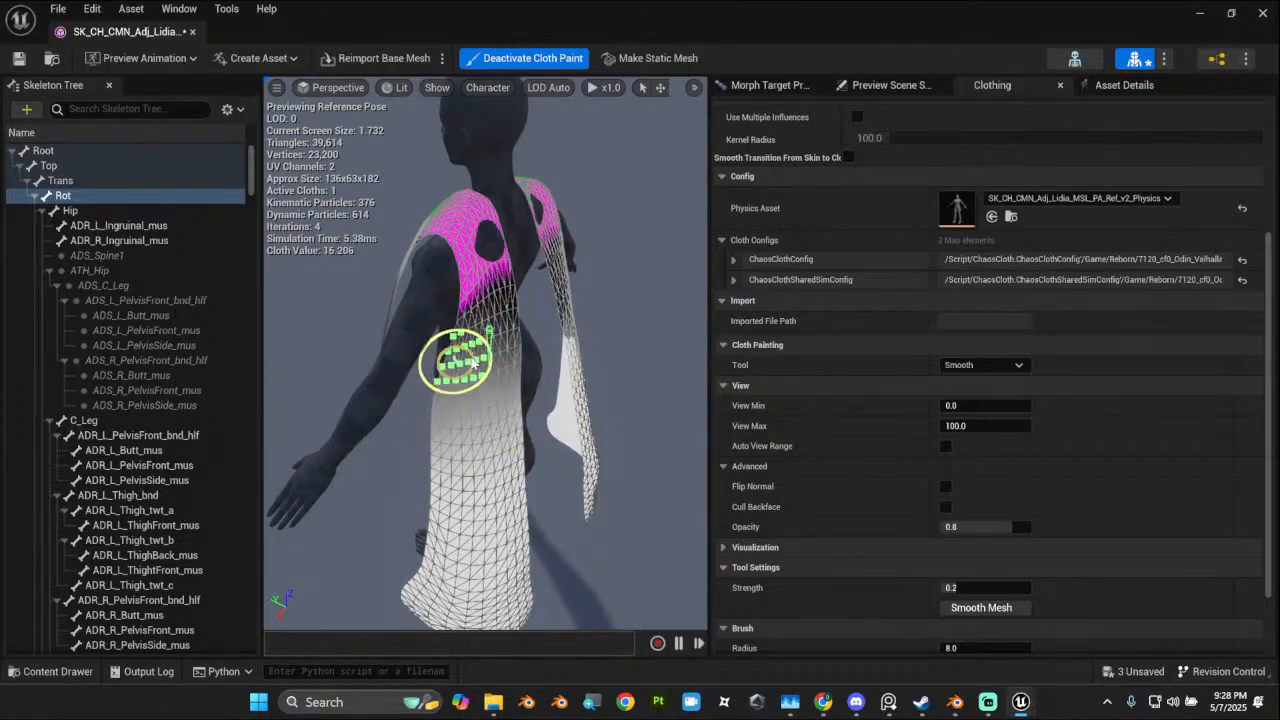
pyautogui.moveTo(544, 430)
pyautogui.keyDown('alt'); pyautogui.mouseDown()
pyautogui.moveTo(450, 445)
pyautogui.moveTo(420, 465)
pyautogui.mouseUp(); pyautogui.keyUp('alt')
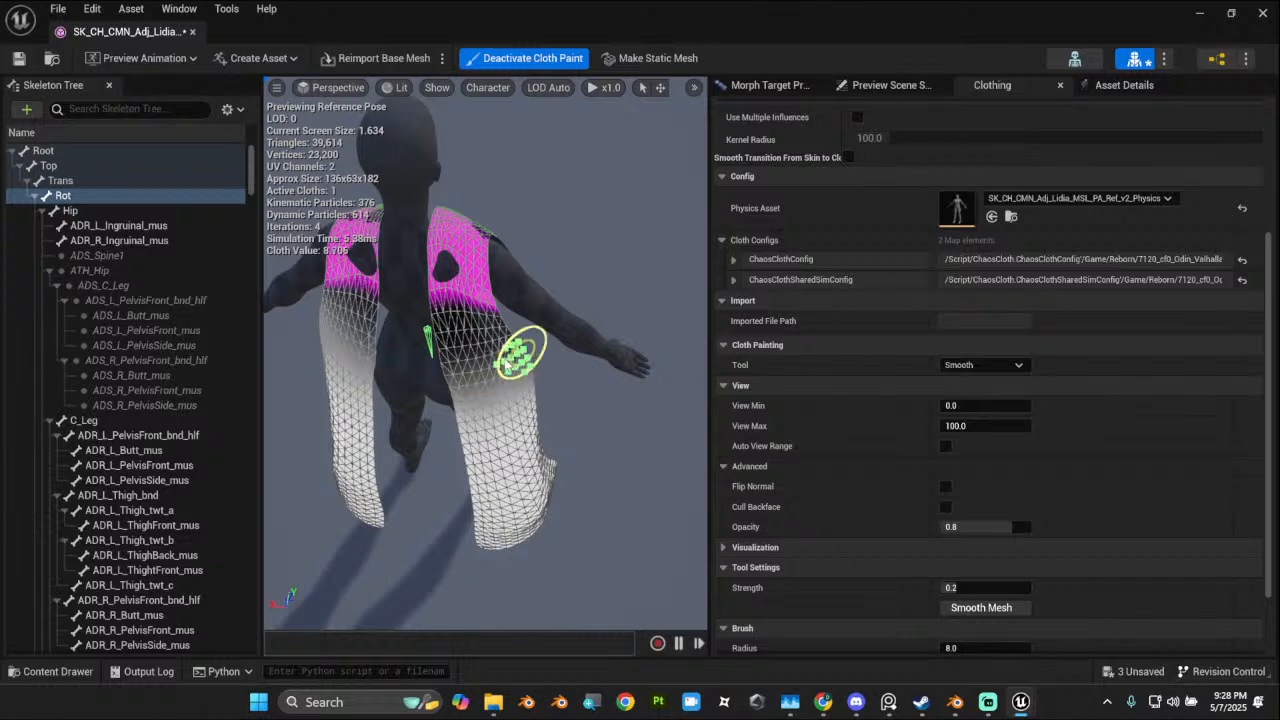
pyautogui.moveTo(506, 364)
pyautogui.mouseDown()
pyautogui.moveTo(513, 349)
pyautogui.moveTo(521, 365)
pyautogui.mouseUp()
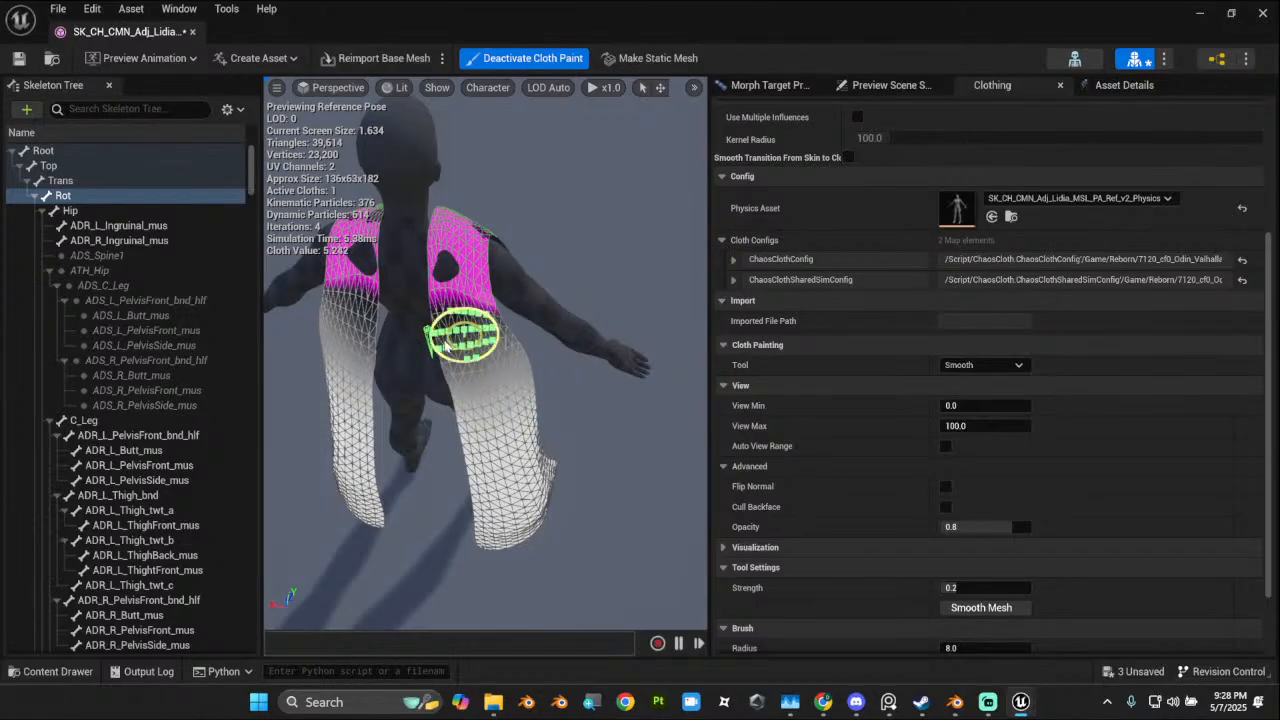
# Step: Leave cloth painting, test the cape by rotating the Rot bone 40 degrees, and undo the rotation
pyautogui.keyDown('alt'); pyautogui.moveTo(510, 450); pyautogui.dragTo(476, 260); pyautogui.keyUp('alt')
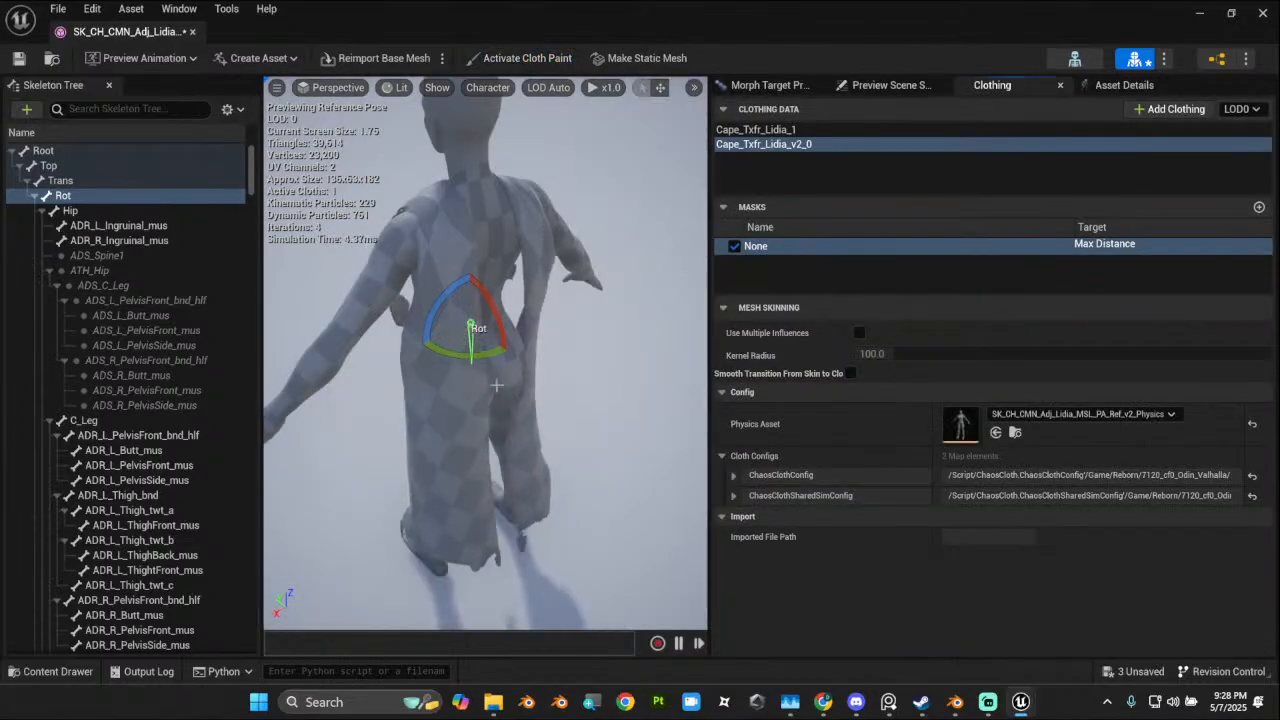
pyautogui.moveTo(468, 358); pyautogui.dragTo(420, 332)
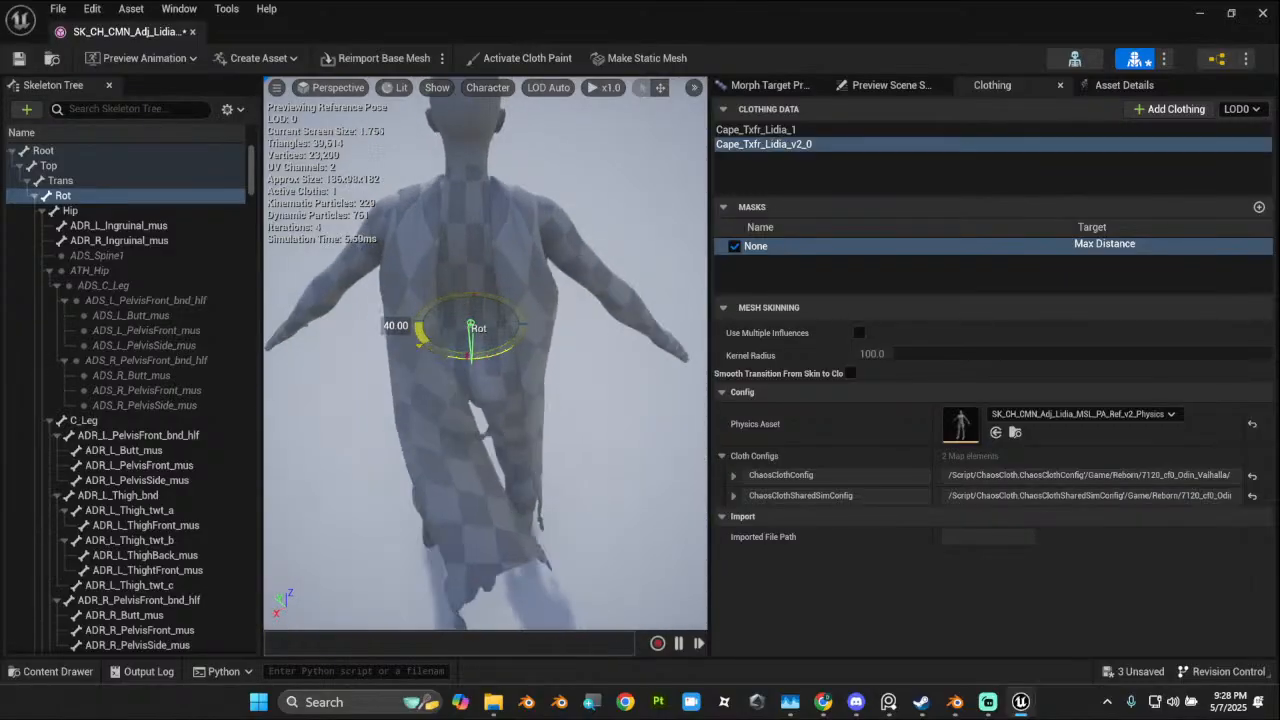
pyautogui.hotkey('ctrl', 'z')
# Step: Reactivate cloth painting and smooth the remaining mask transitions around the cape's arm openings and front flaps
pyautogui.click(524, 57)
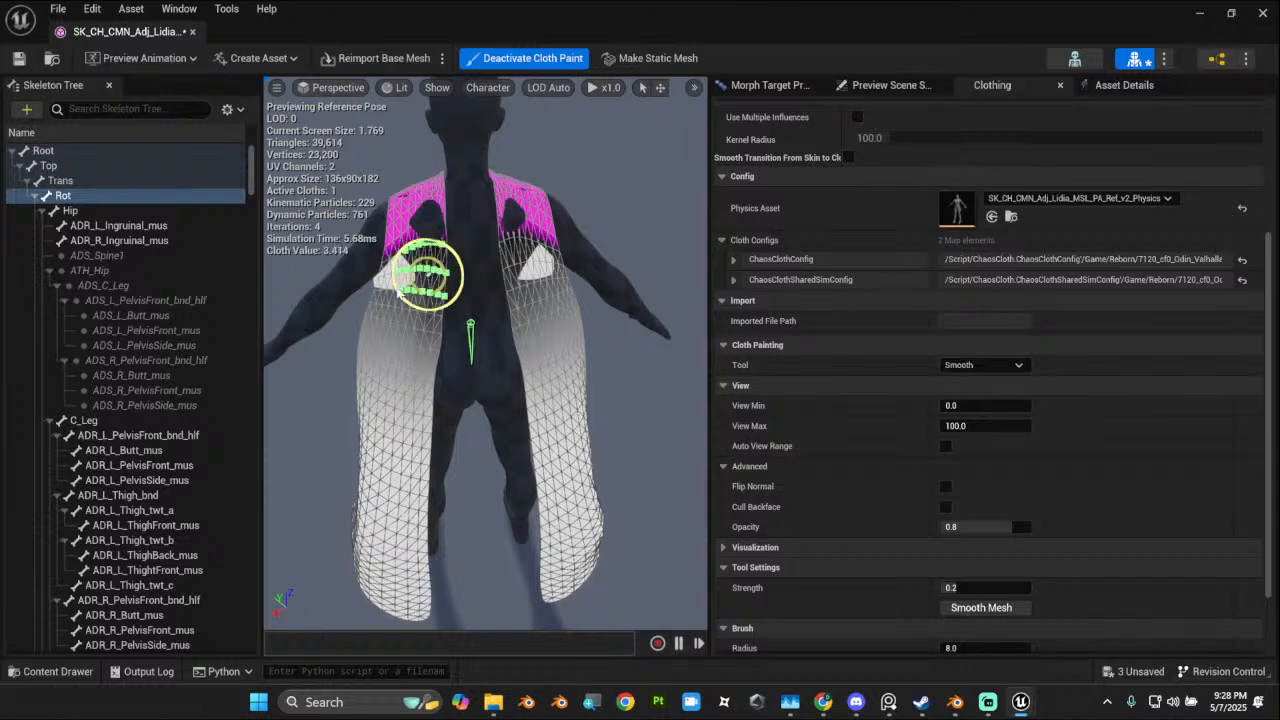
pyautogui.keyDown('alt'); pyautogui.moveTo(390, 323); pyautogui.dragTo(550, 332); pyautogui.keyUp('alt')
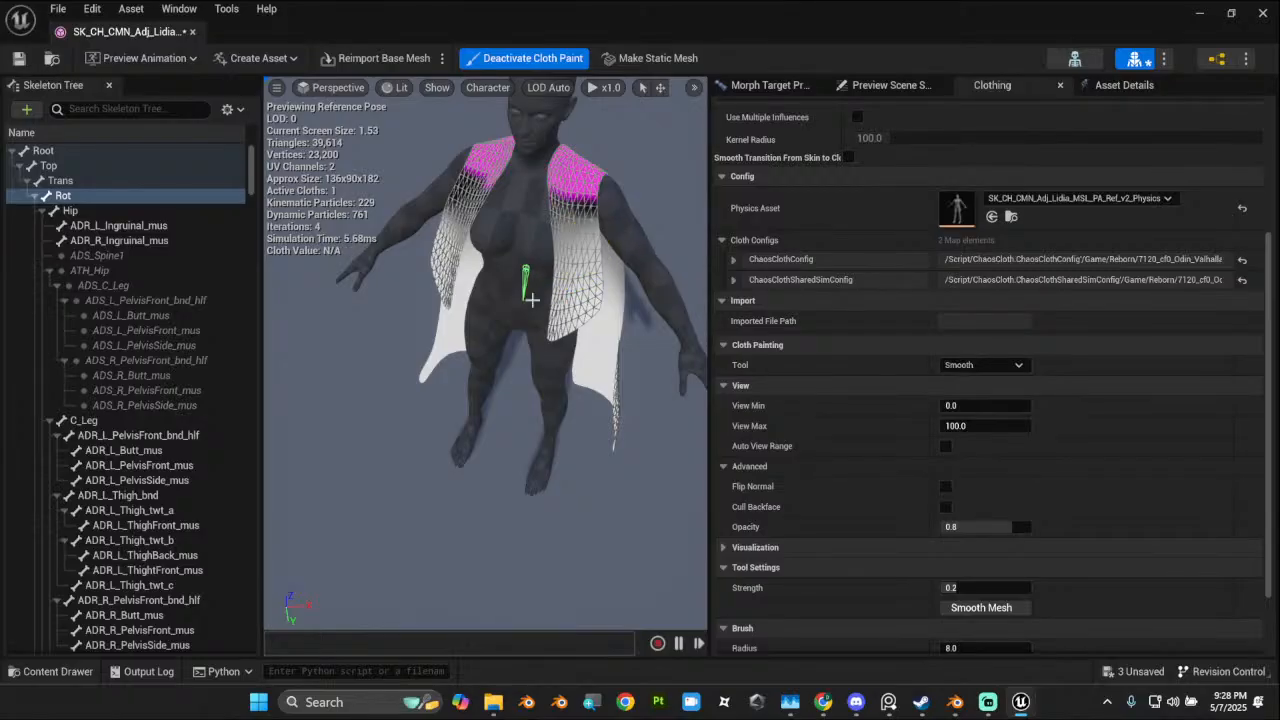
pyautogui.keyDown('alt'); pyautogui.moveTo(584, 256); pyautogui.dragTo(572, 312); pyautogui.keyUp('alt')
pyautogui.moveTo(432, 284)
pyautogui.mouseDown()
pyautogui.moveTo(463, 260)
pyautogui.moveTo(448, 258)
pyautogui.moveTo(440, 322)
pyautogui.moveTo(467, 340)
pyautogui.moveTo(440, 285)
pyautogui.moveTo(390, 260)
pyautogui.mouseUp()
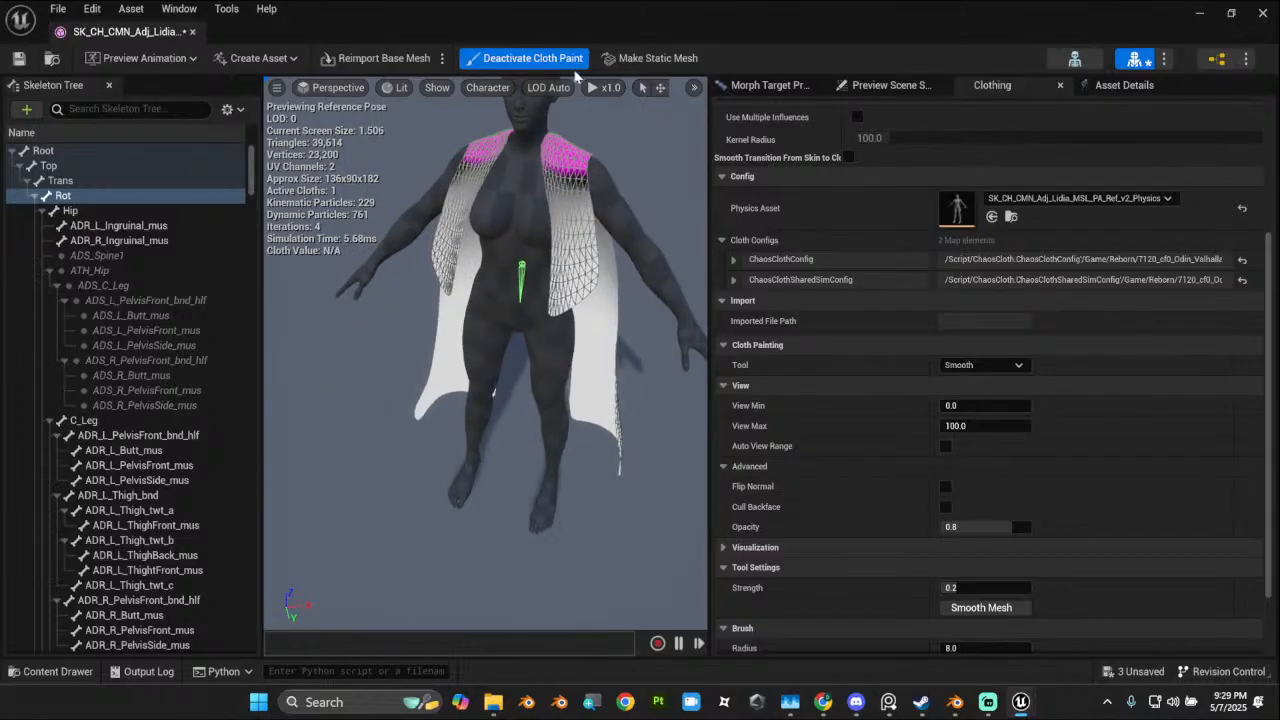
# Step: Leave cloth painting, check the simulated cape from behind, and save the skeletal mesh
pyautogui.click(552, 66)
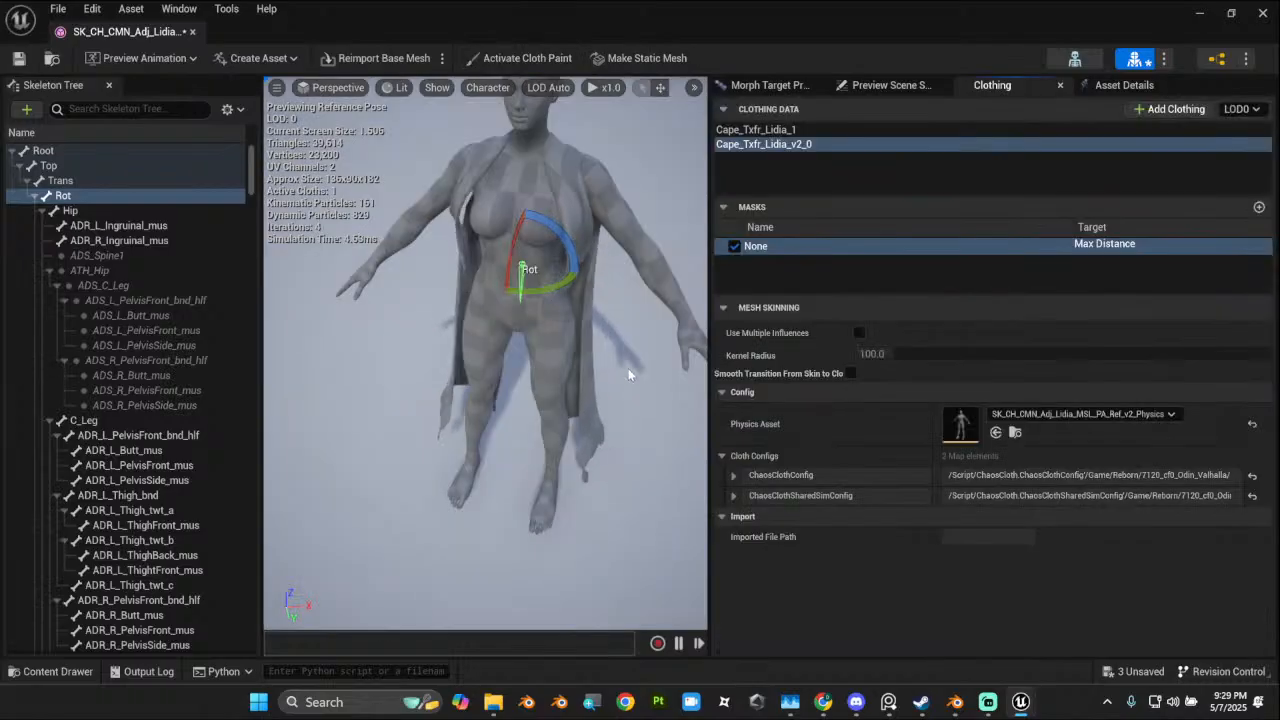
pyautogui.keyDown('alt'); pyautogui.moveTo(628, 368); pyautogui.dragTo(330, 336); pyautogui.keyUp('alt')
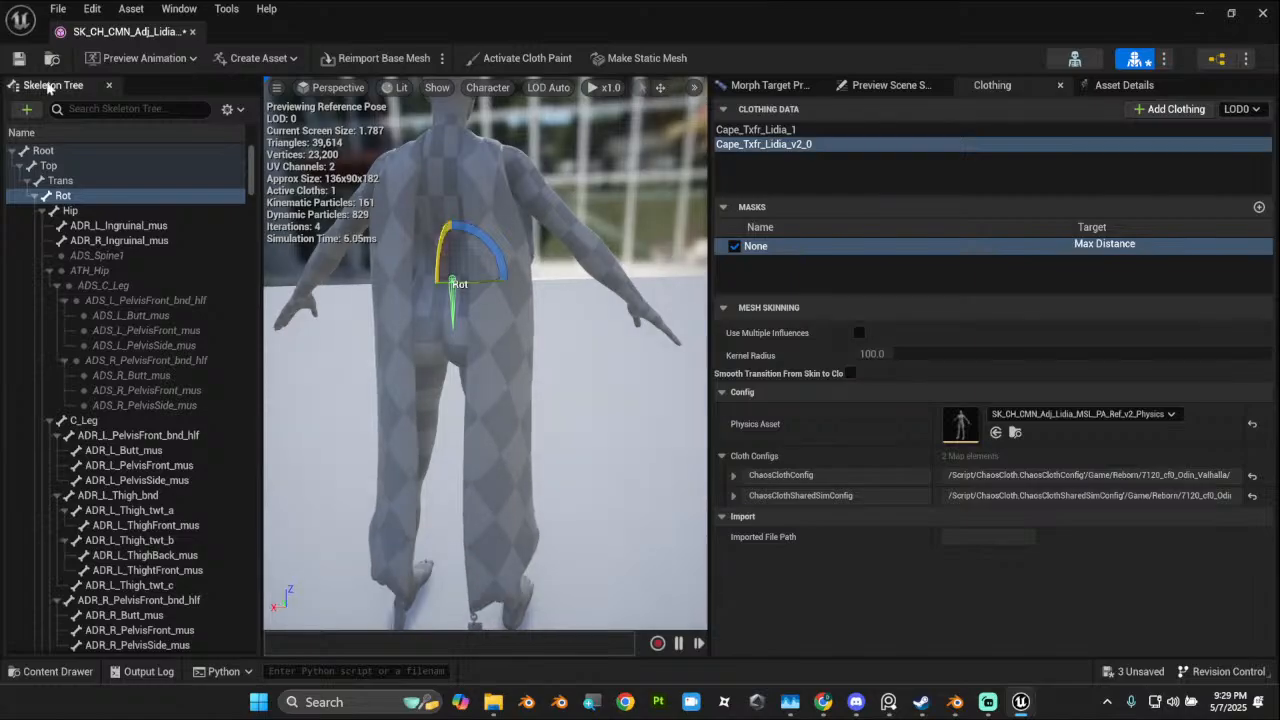
pyautogui.click(16, 60)
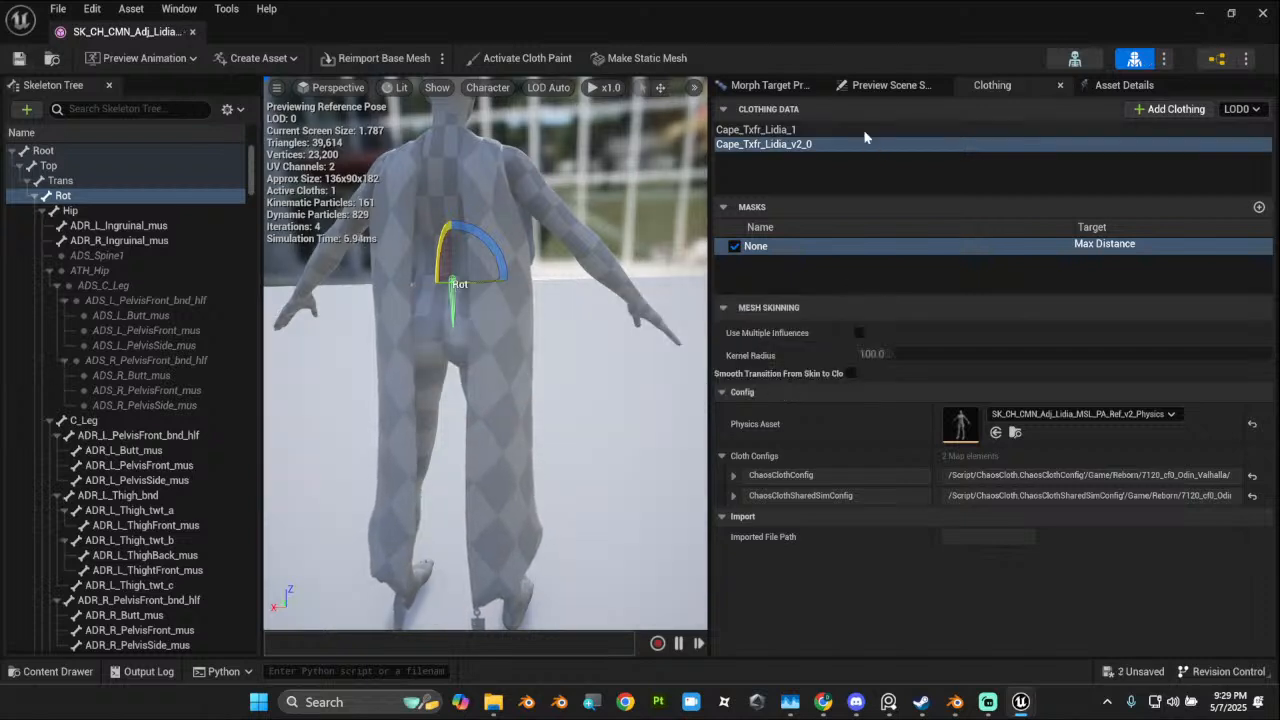
# Step: Close the mesh editor and save the modified SK_CH_CMN_Adj_Lidia_MSL_PA asset, leaving the Untitled_1 level out
pyautogui.click(830, 130)
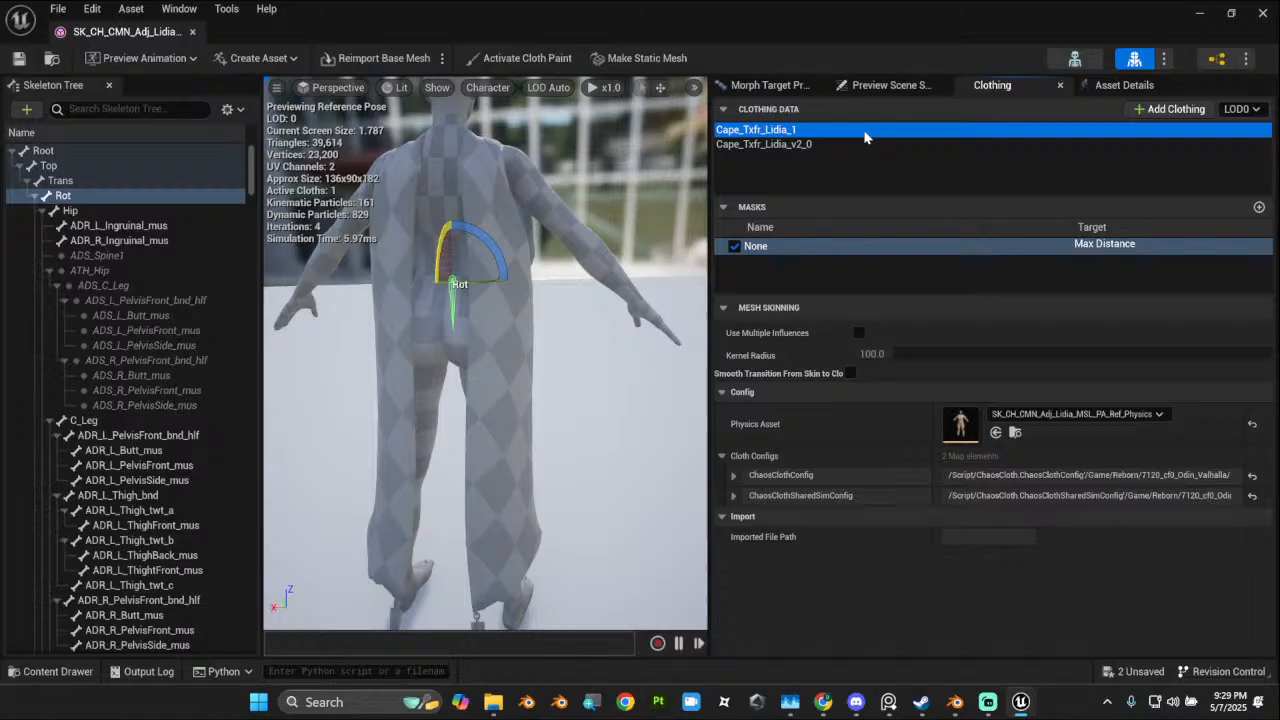
pyautogui.click(1262, 14)
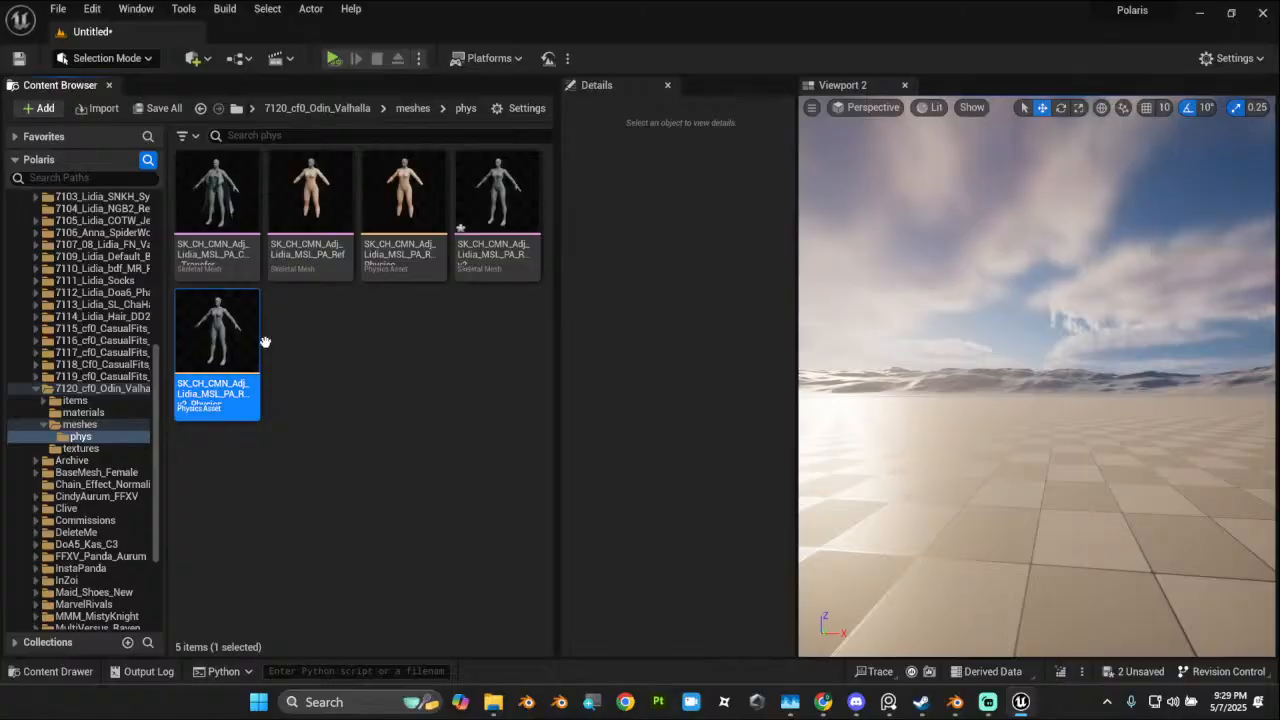
pyautogui.click(226, 231)
pyautogui.click(310, 200)
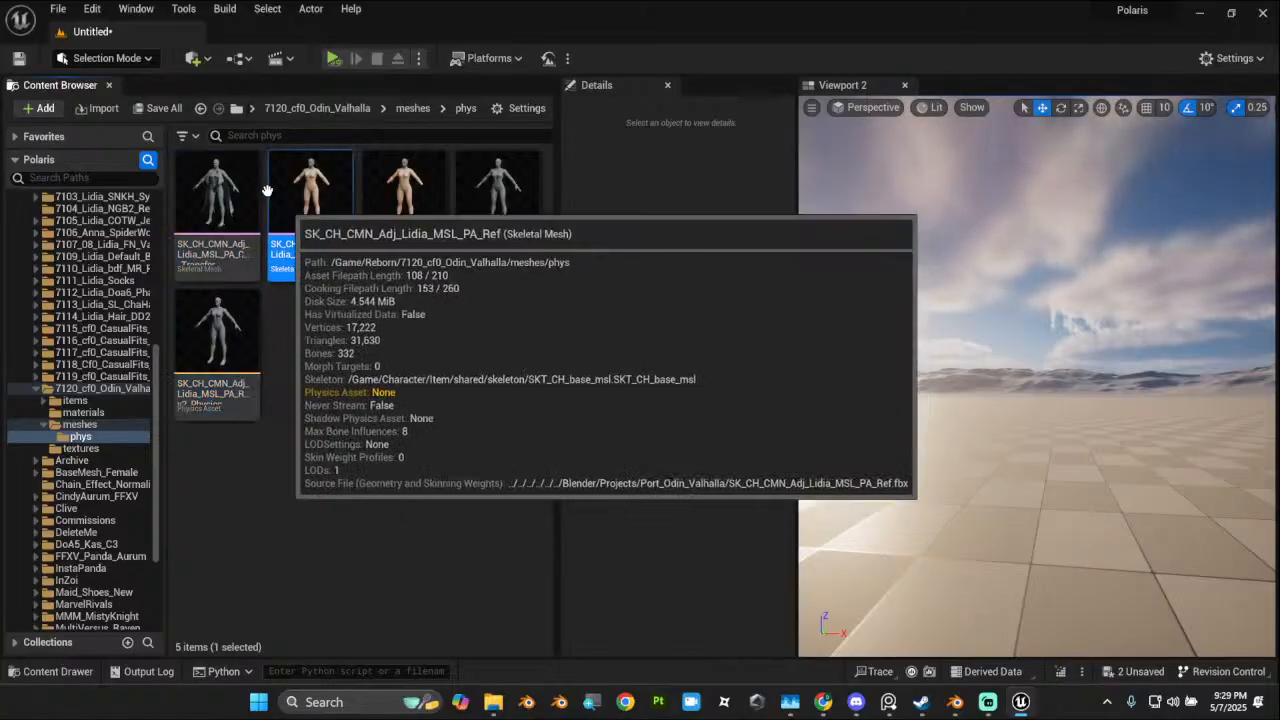
pyautogui.click(158, 108)
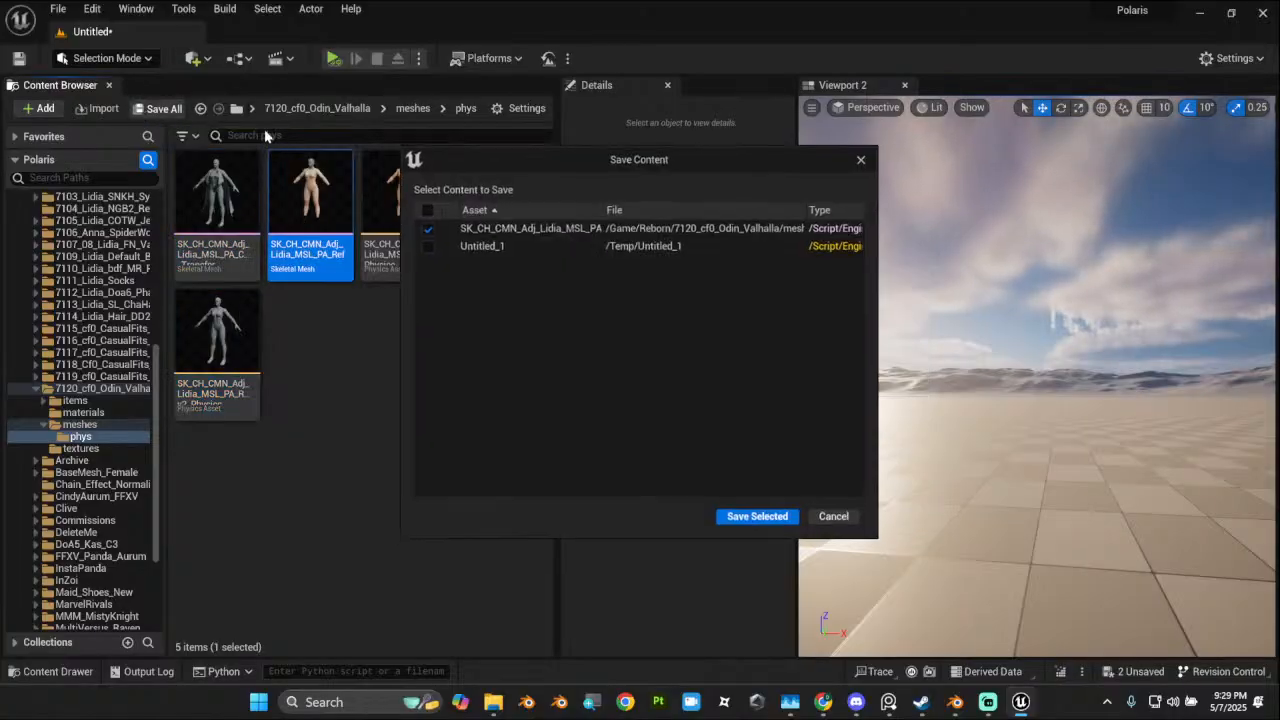
pyautogui.click(744, 521)
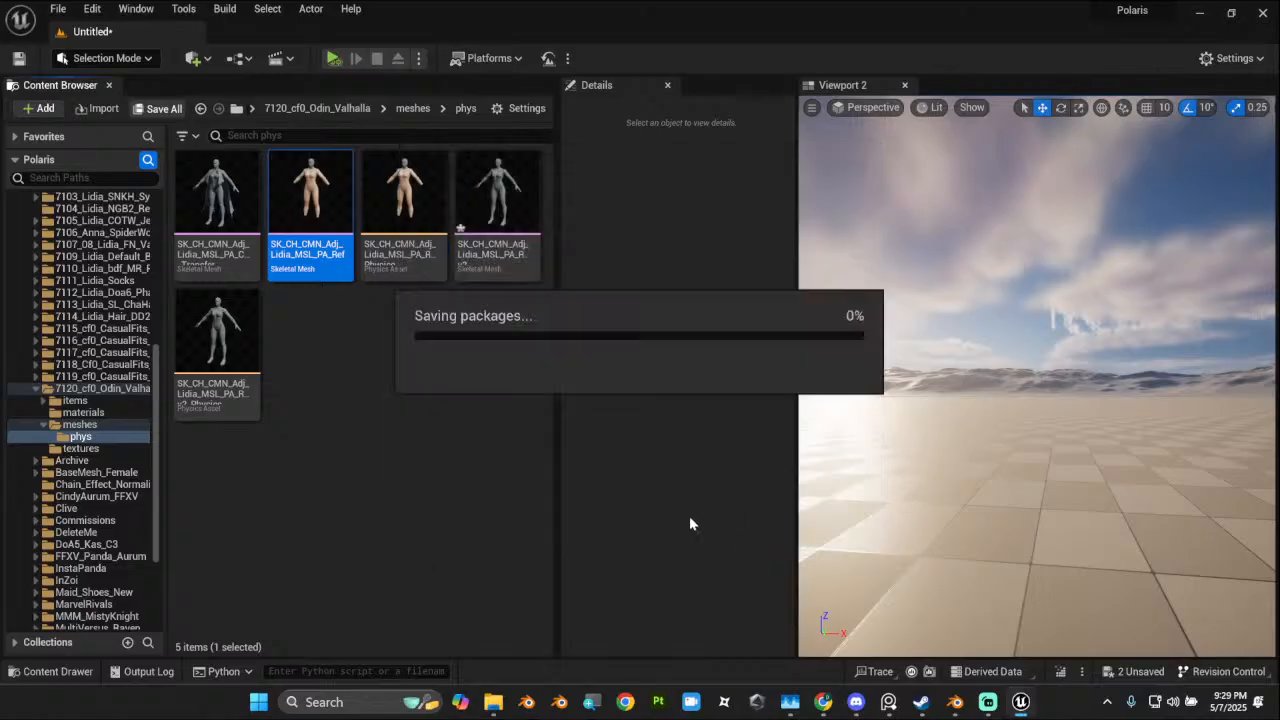
# Step: Switch to Blender with the OdinValhalla.blend project open
pyautogui.click(471, 414)
pyautogui.click(952, 706)
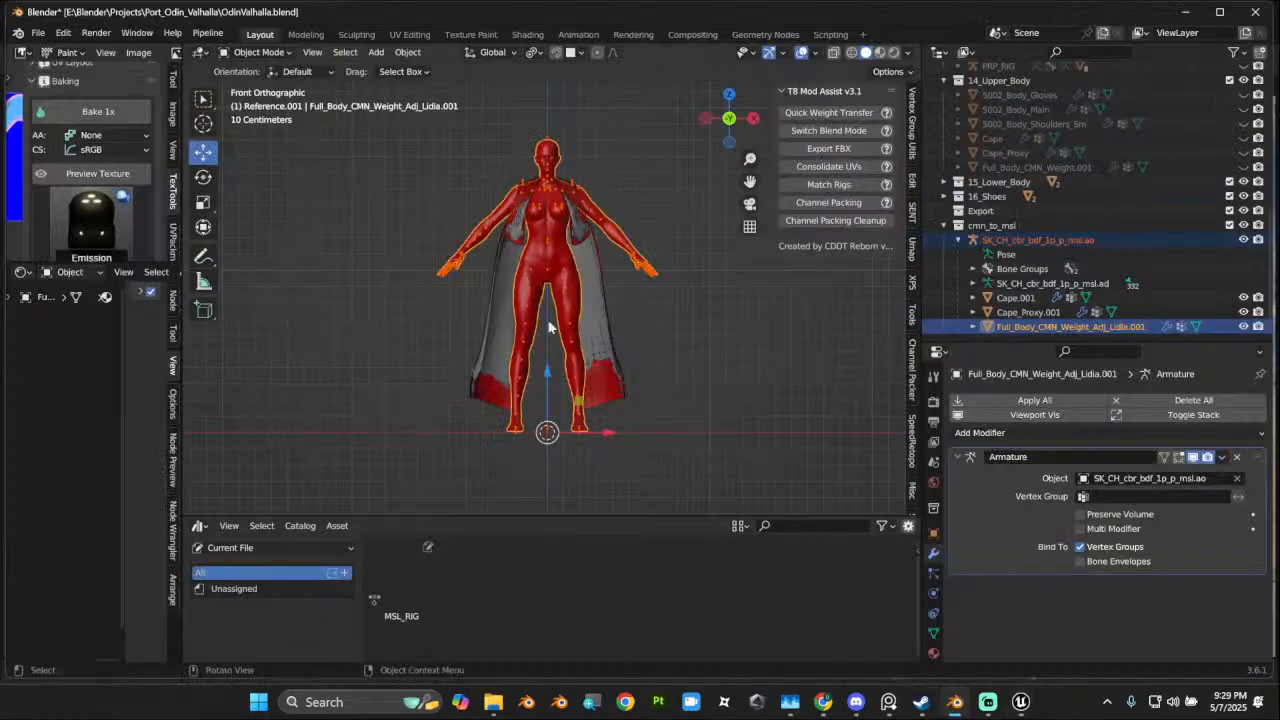
# Step: Hide the cmn_to_msl collection and show all the gloves, main body, shoulders, cape, cape proxy and body weight meshes in 14_Upper_Body
pyautogui.scroll(2, 628, 311)
pyautogui.moveTo(675, 352); pyautogui.dragTo(700, 340, button='middle')
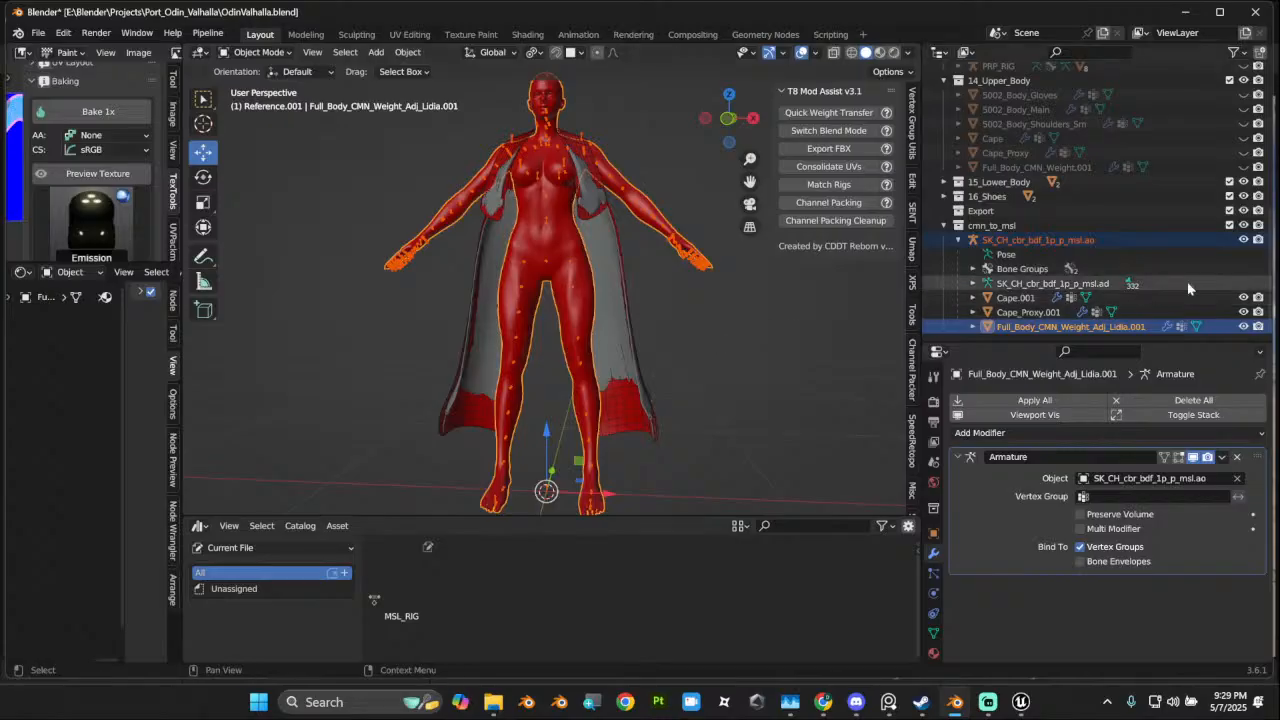
pyautogui.click(1243, 225)
pyautogui.scroll(4, 995, 216)
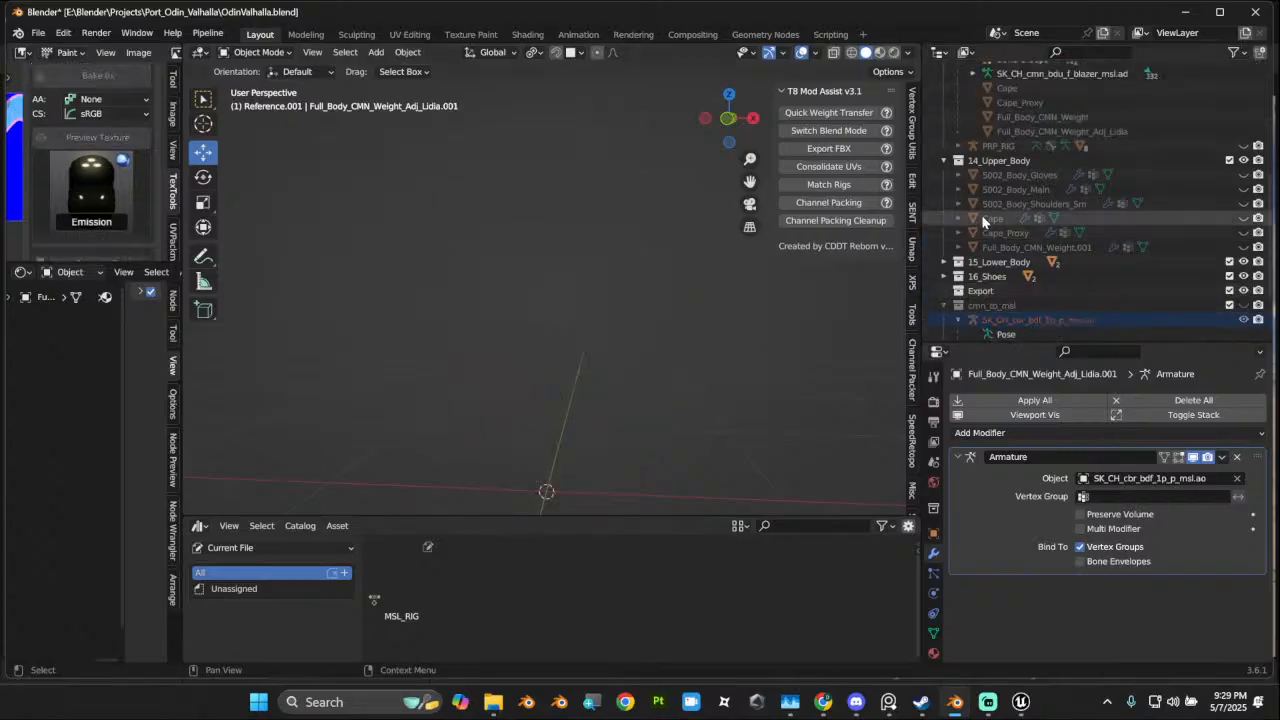
pyautogui.click(1243, 174)
pyautogui.click(1243, 189)
pyautogui.click(1243, 203)
pyautogui.click(1243, 232)
pyautogui.click(1243, 247)
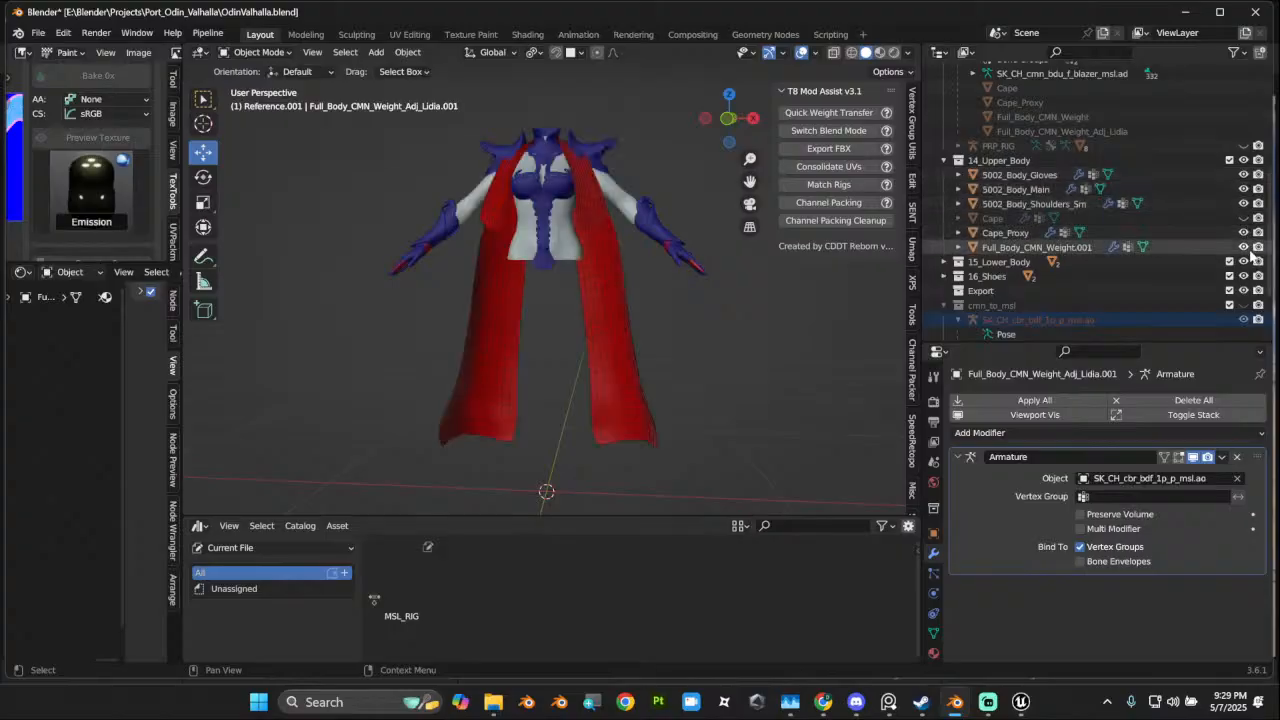
pyautogui.click(1243, 218)
# Step: Select the Cape and display the textured outfit with Material Preview shading in the front view
pyautogui.moveTo(729, 118); pyautogui.dragTo(370, 165)
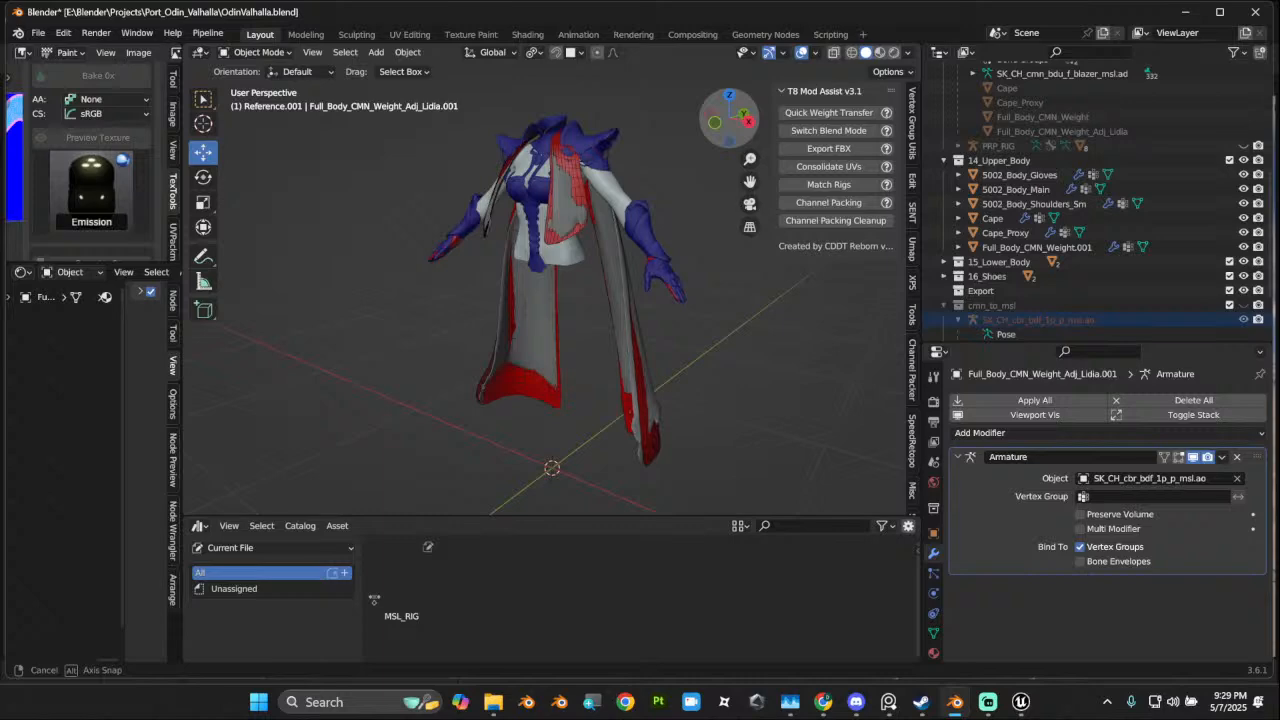
pyautogui.click(554, 215)
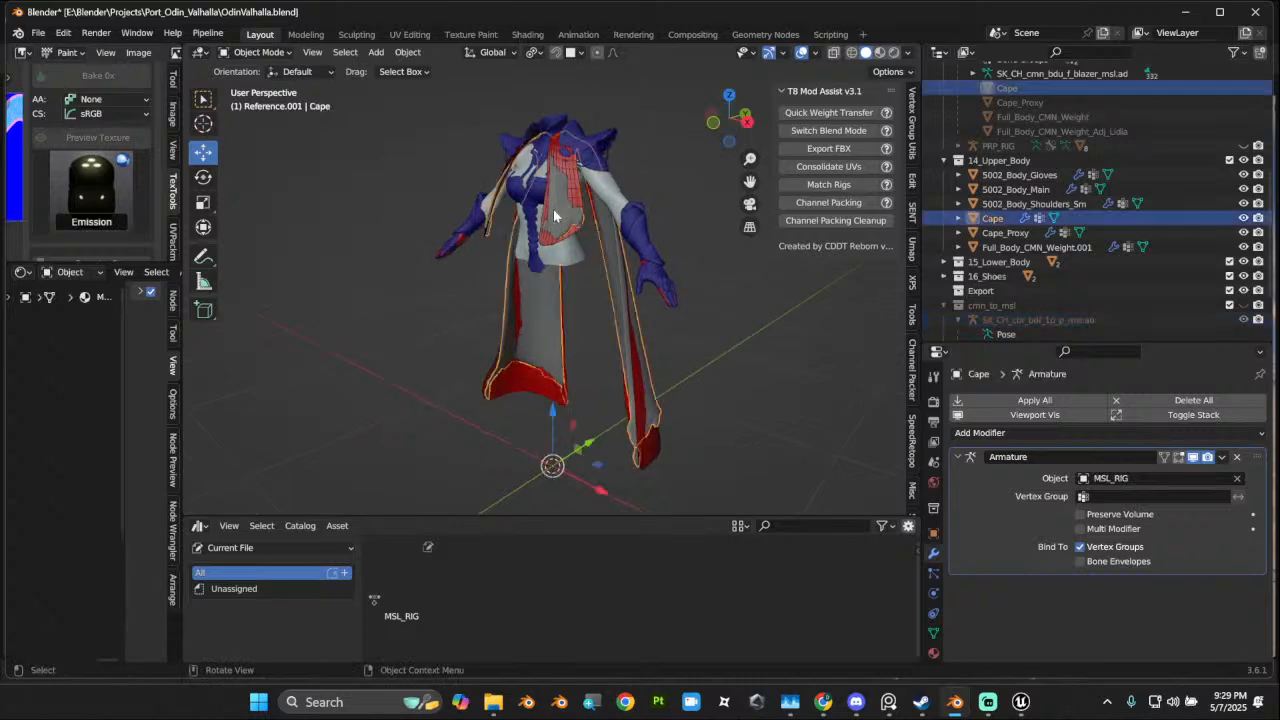
pyautogui.click(879, 52)
pyautogui.moveTo(630, 209); pyautogui.dragTo(720, 180, button='middle')
pyautogui.click(723, 116)
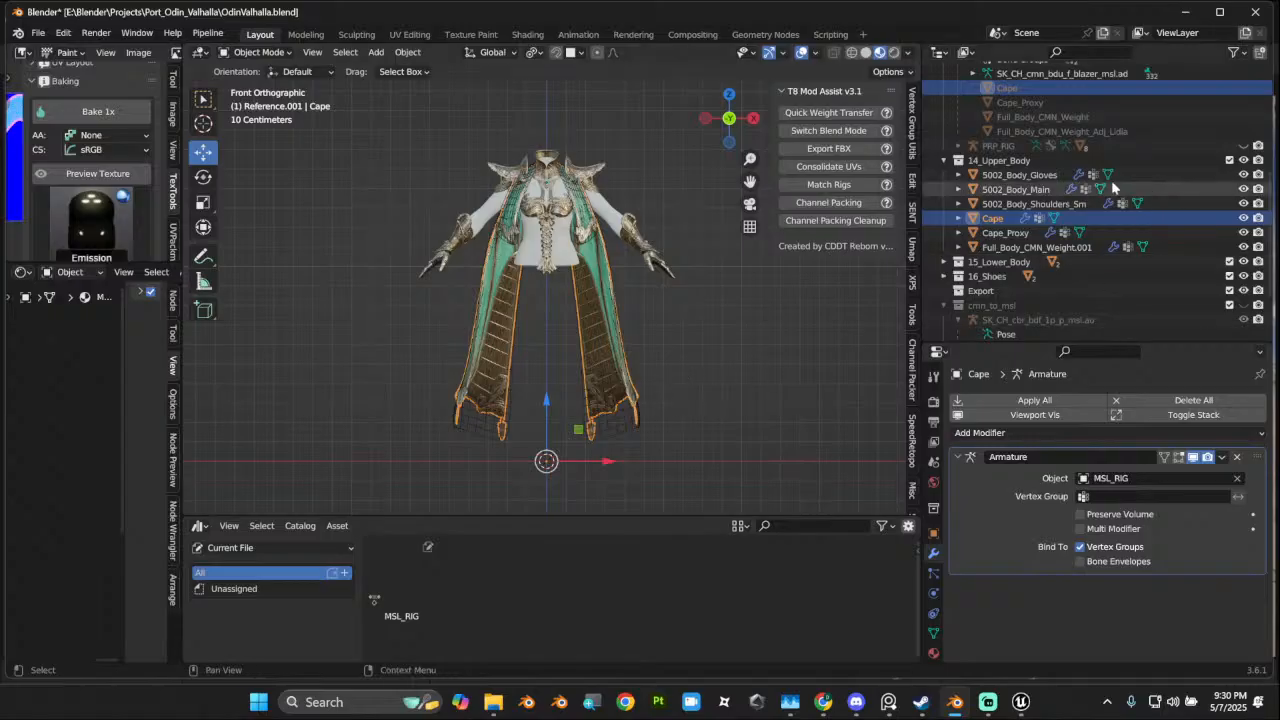
# Step: Show MSL_RIG, select all visible upper-body meshes with the rig active, and parent them to it with Armature Deform
pyautogui.scroll(3, 1134, 180)
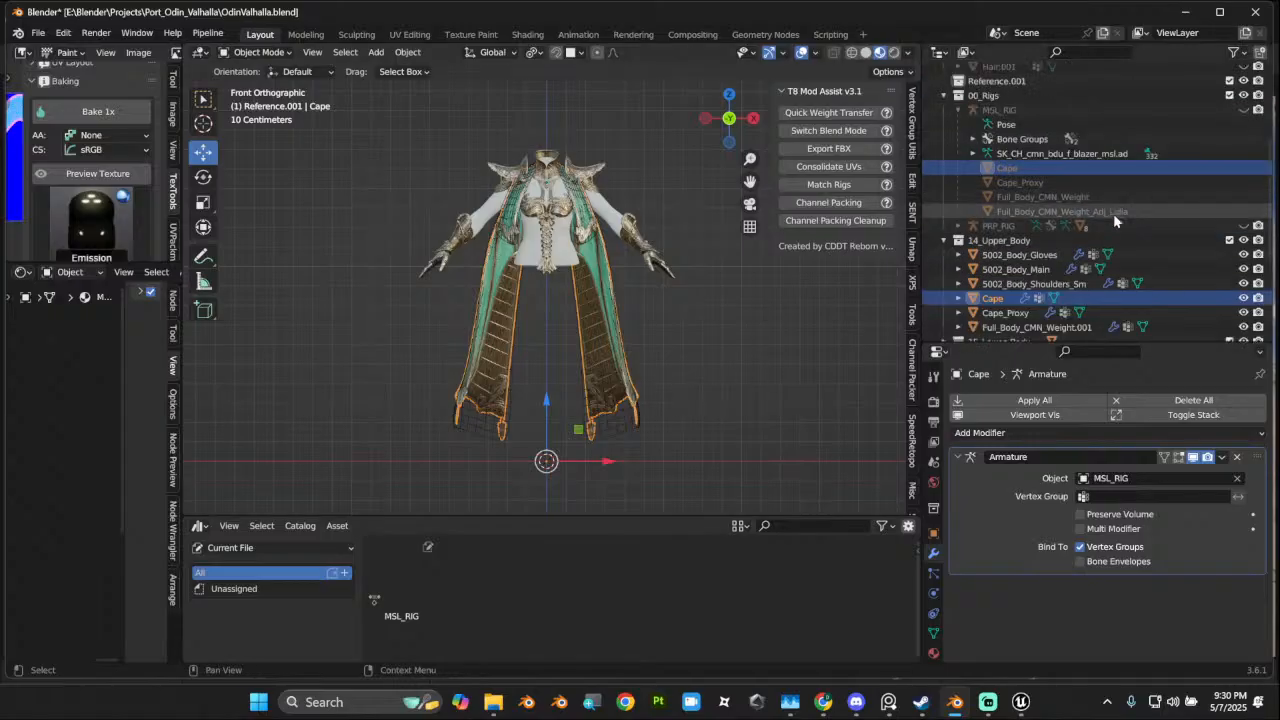
pyautogui.click(1243, 110)
pyautogui.scroll(-3, 571, 286)
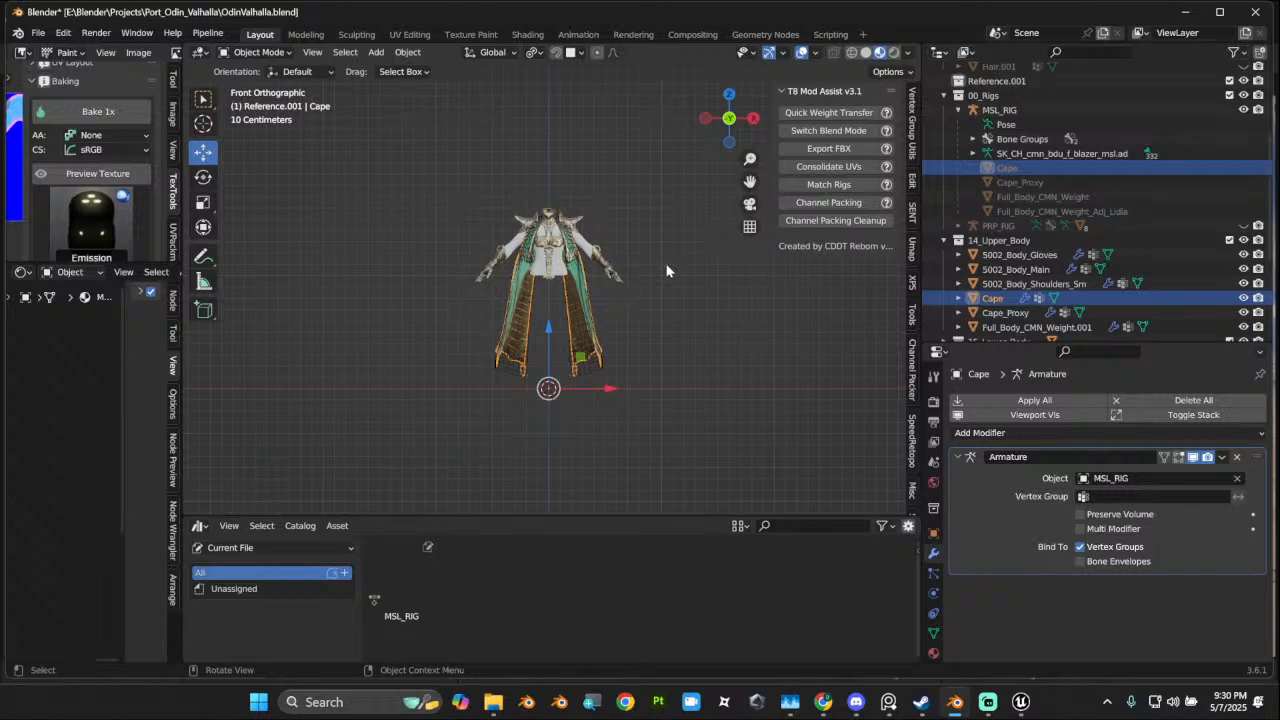
pyautogui.press('KP_Divide')
pyautogui.press('KP_Divide')
pyautogui.click(655, 290)
pyautogui.press('a')
pyautogui.scroll(3, 662, 290)
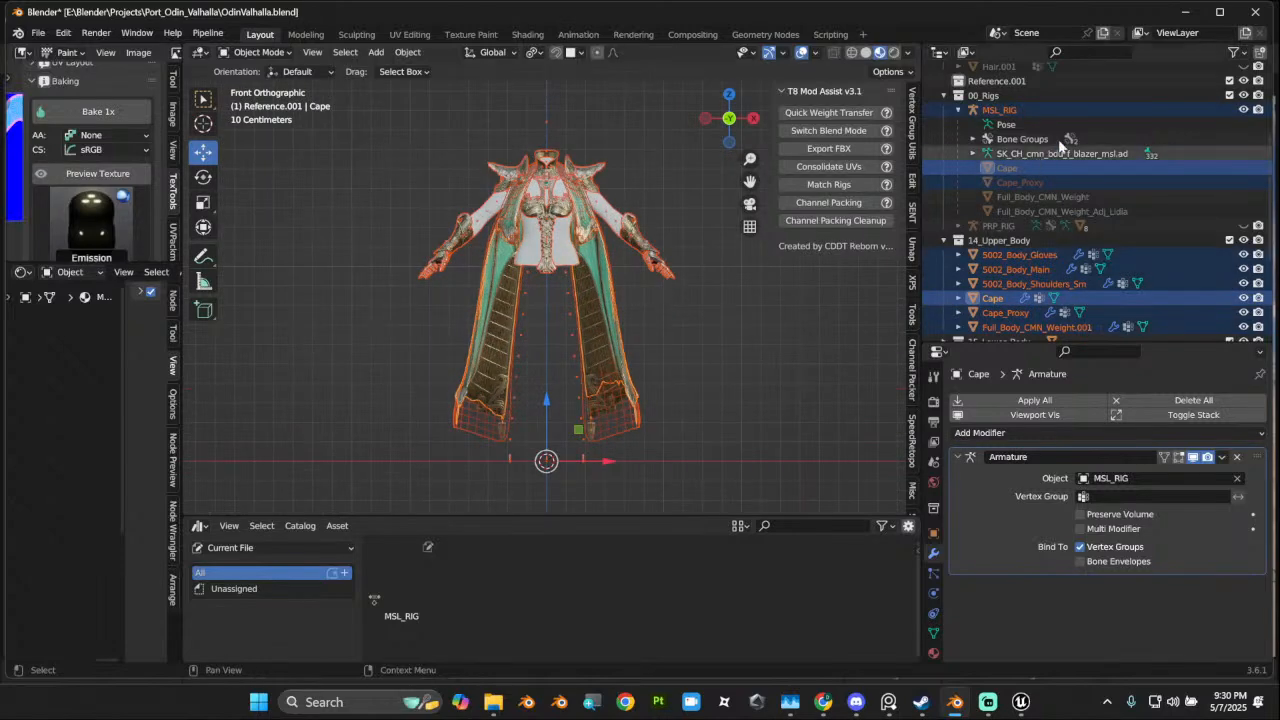
pyautogui.keyDown('ctrl'); pyautogui.click(1020, 112); pyautogui.keyUp('ctrl')
pyautogui.rightClick(690, 272)
pyautogui.moveTo(693, 276)
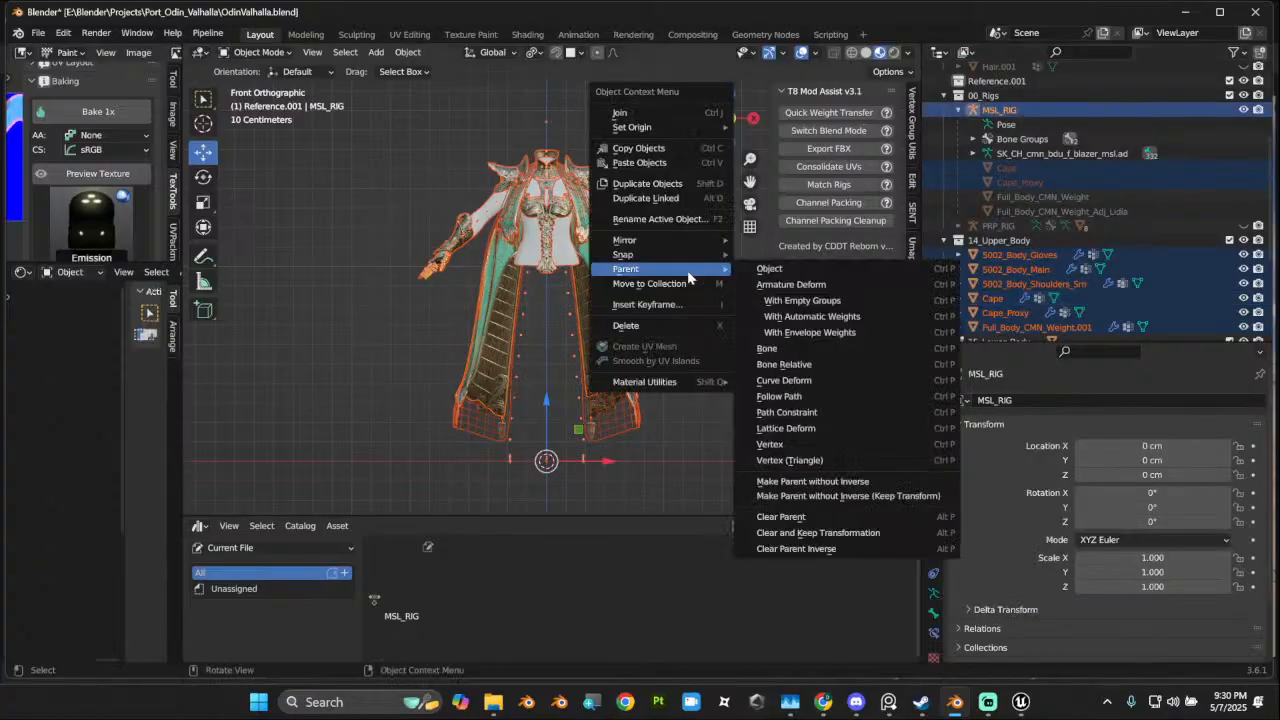
pyautogui.click(791, 284)
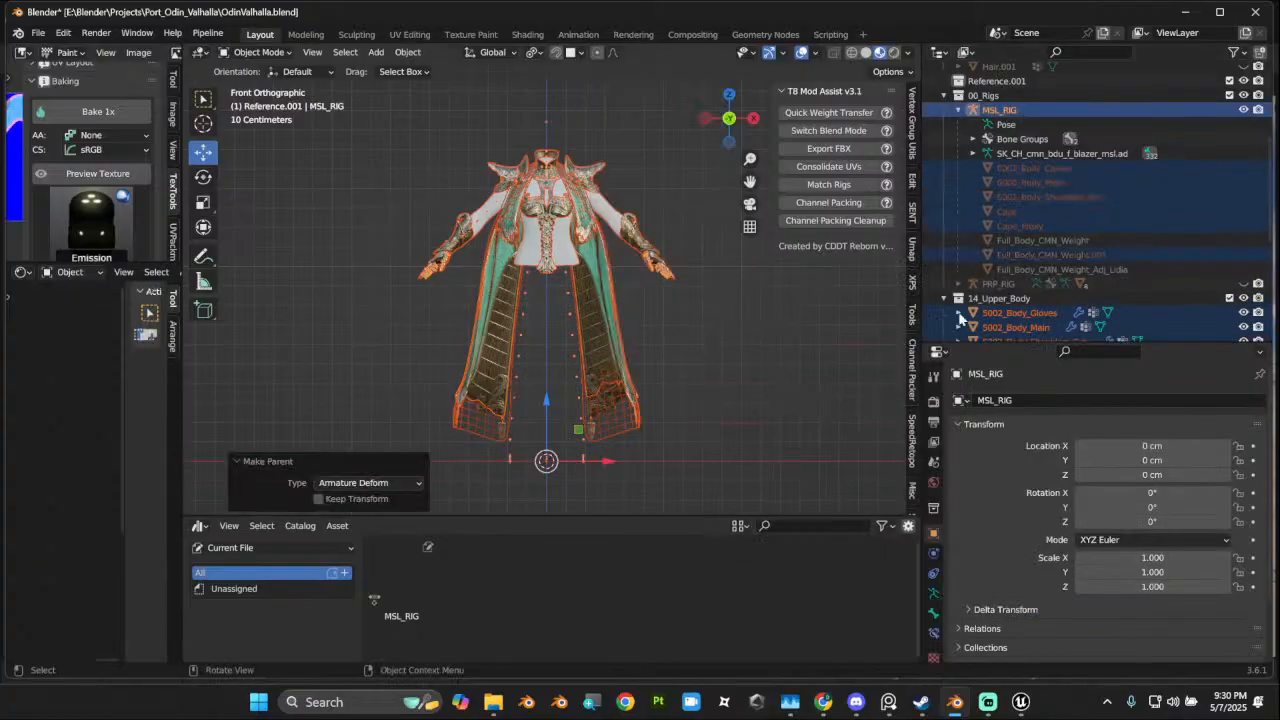
# Step: Export the selected meshes and MSL_RIG as the FBX file SK_CH_cf0_BDU_OdinValhala_v2_MSL.fbx in the Port_Odin_Valhalla folder
pyautogui.scroll(-4, 961, 318)
pyautogui.click(705, 357)
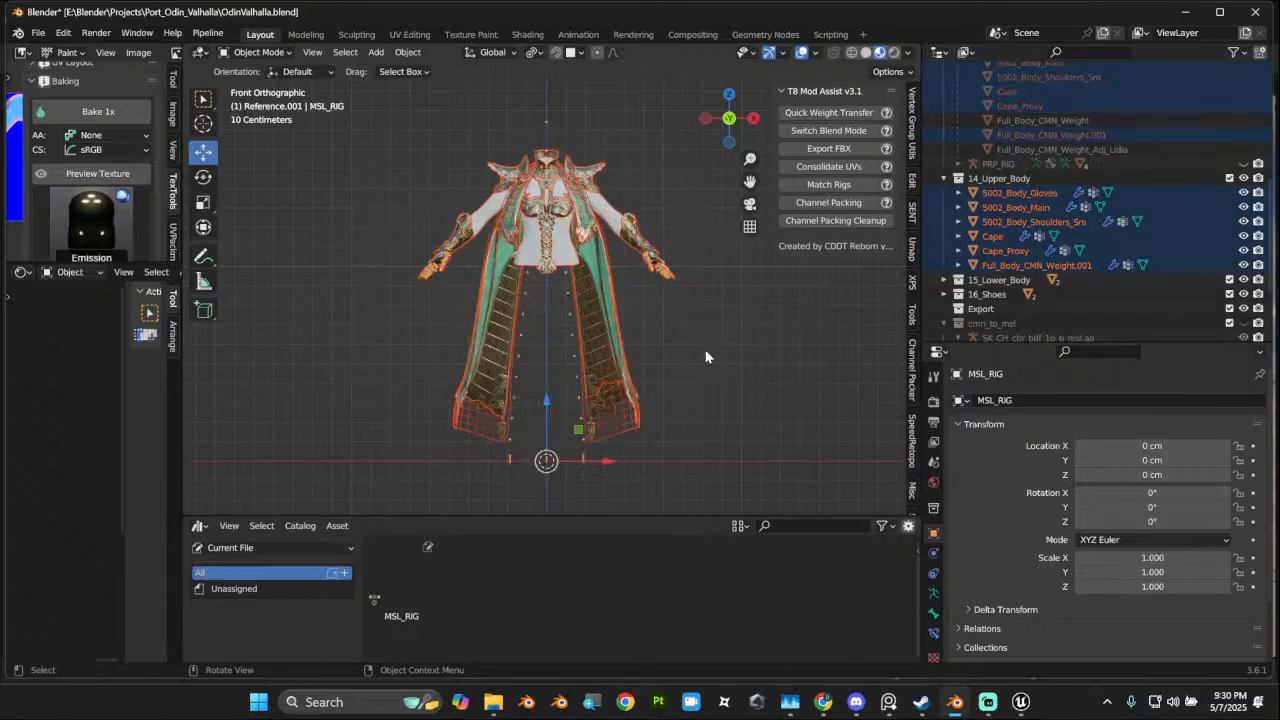
pyautogui.scroll(3, 641, 310)
pyautogui.moveTo(641, 310); pyautogui.dragTo(497, 307, button='middle')
pyautogui.scroll(-1, 70, 120)
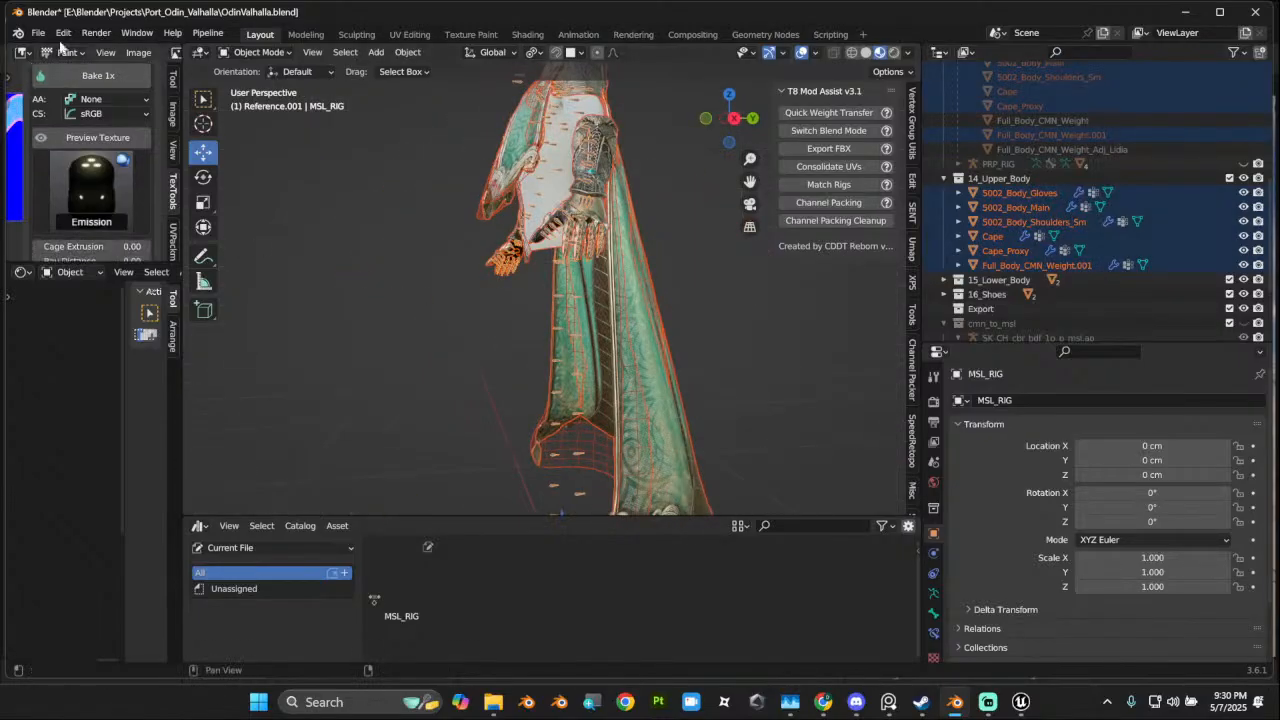
pyautogui.click(37, 34)
pyautogui.moveTo(70, 242)
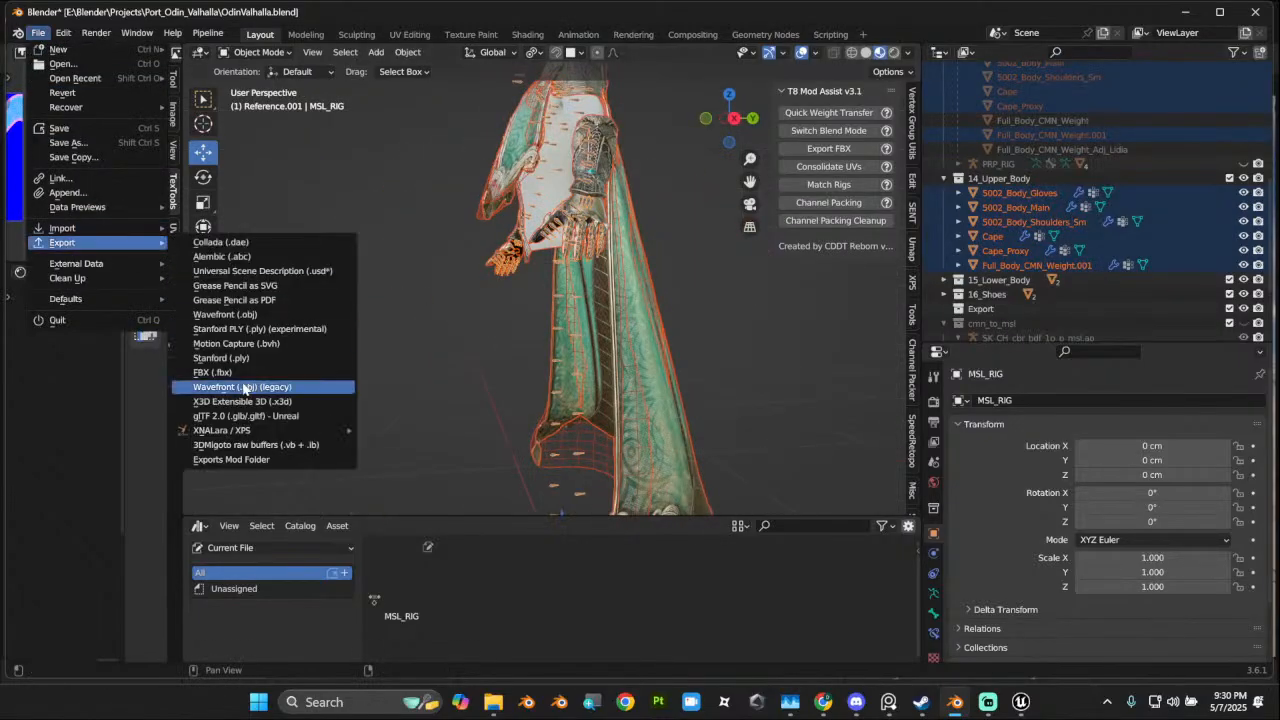
pyautogui.click(249, 372)
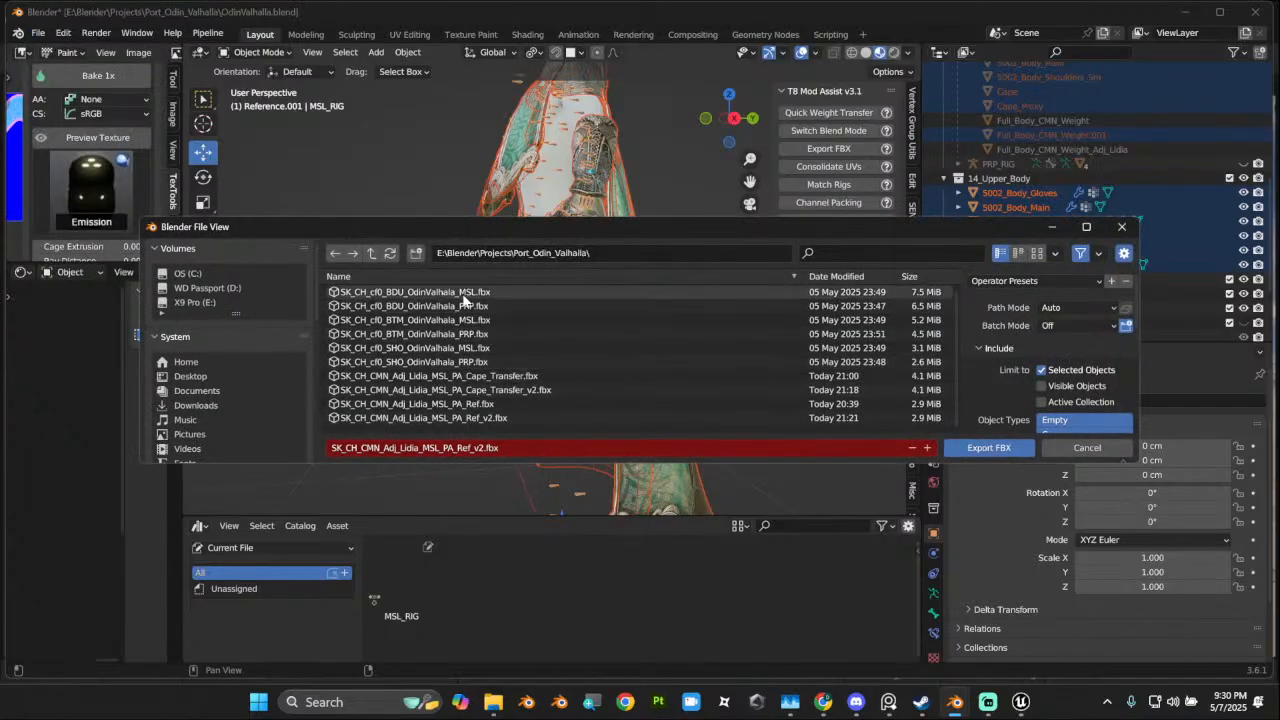
pyautogui.click(461, 293)
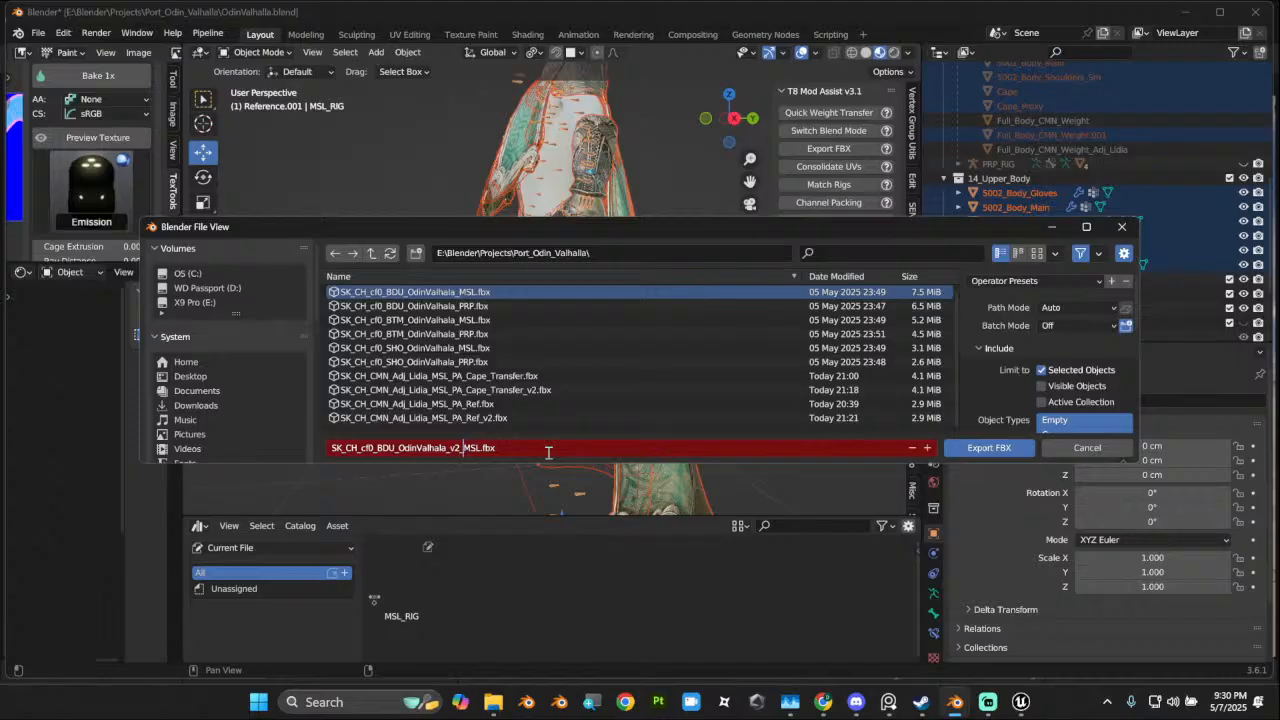
pyautogui.click(987, 447)
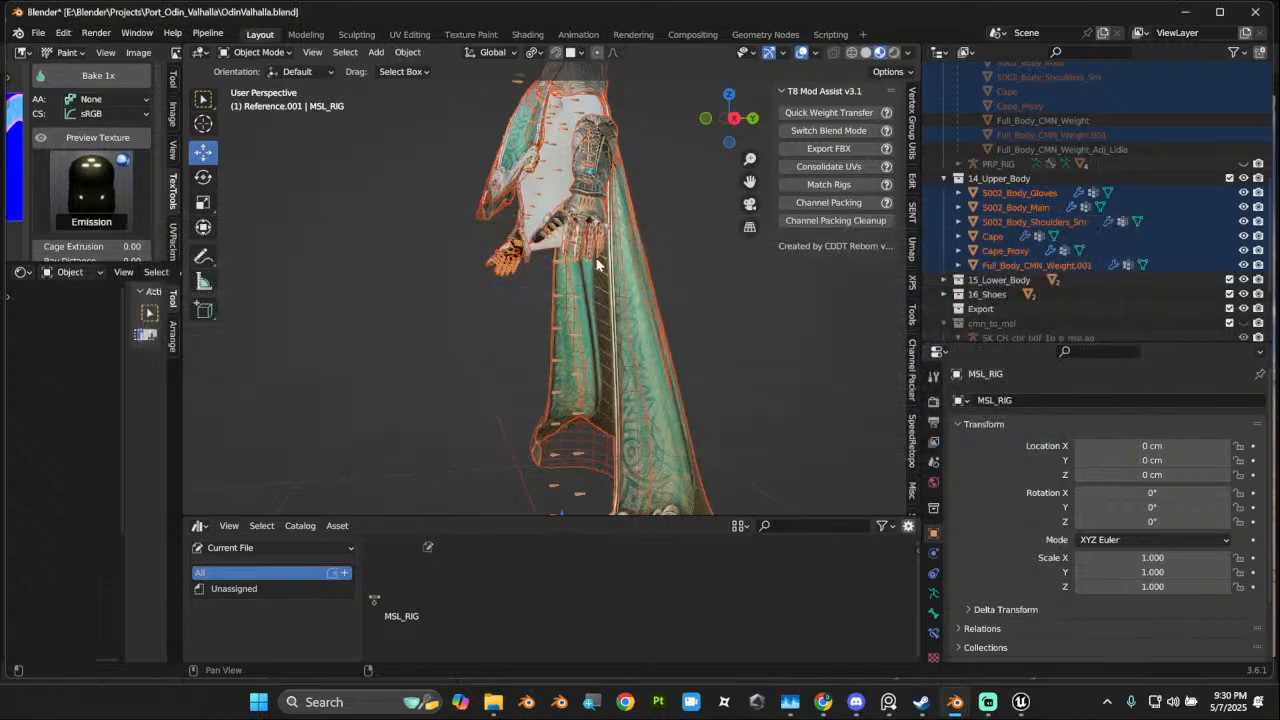
# Step: Clear the parent of the selected upper-body meshes to detach them from MSL_RIG
pyautogui.scroll(-3, 596, 262)
pyautogui.moveTo(596, 258); pyautogui.dragTo(706, 212, button='middle')
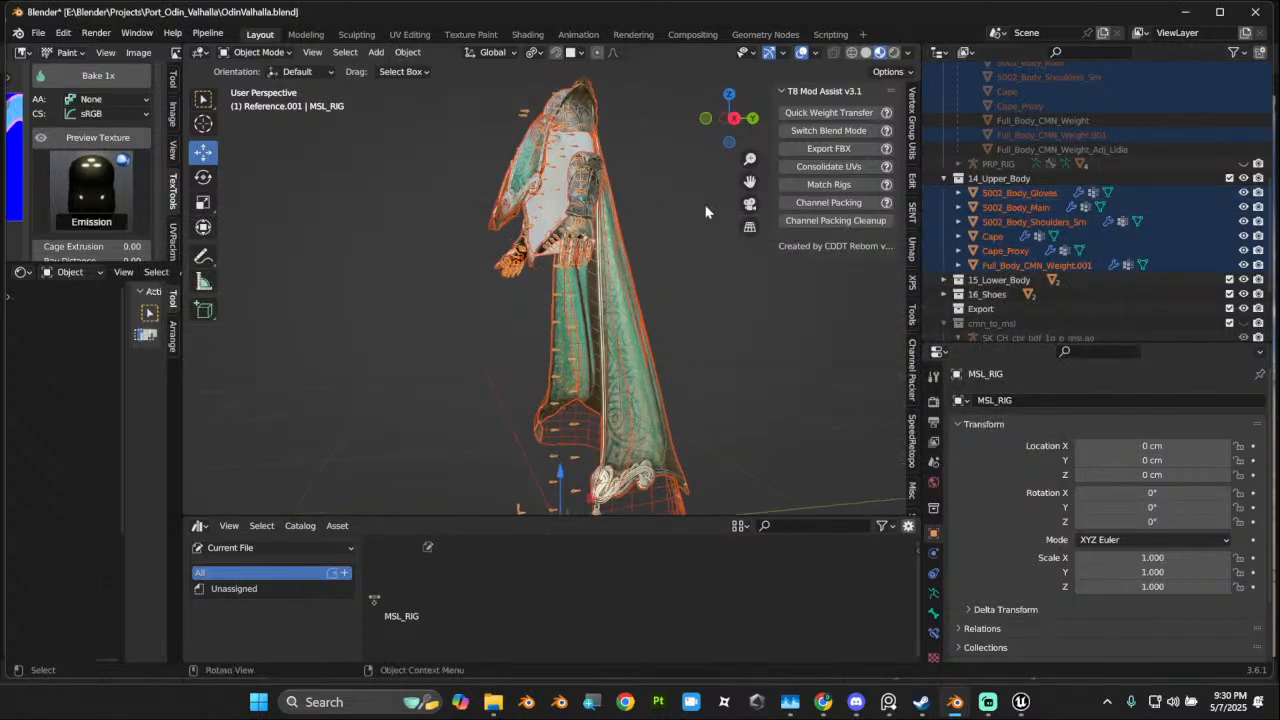
pyautogui.rightClick(571, 251)
pyautogui.moveTo(571, 251)
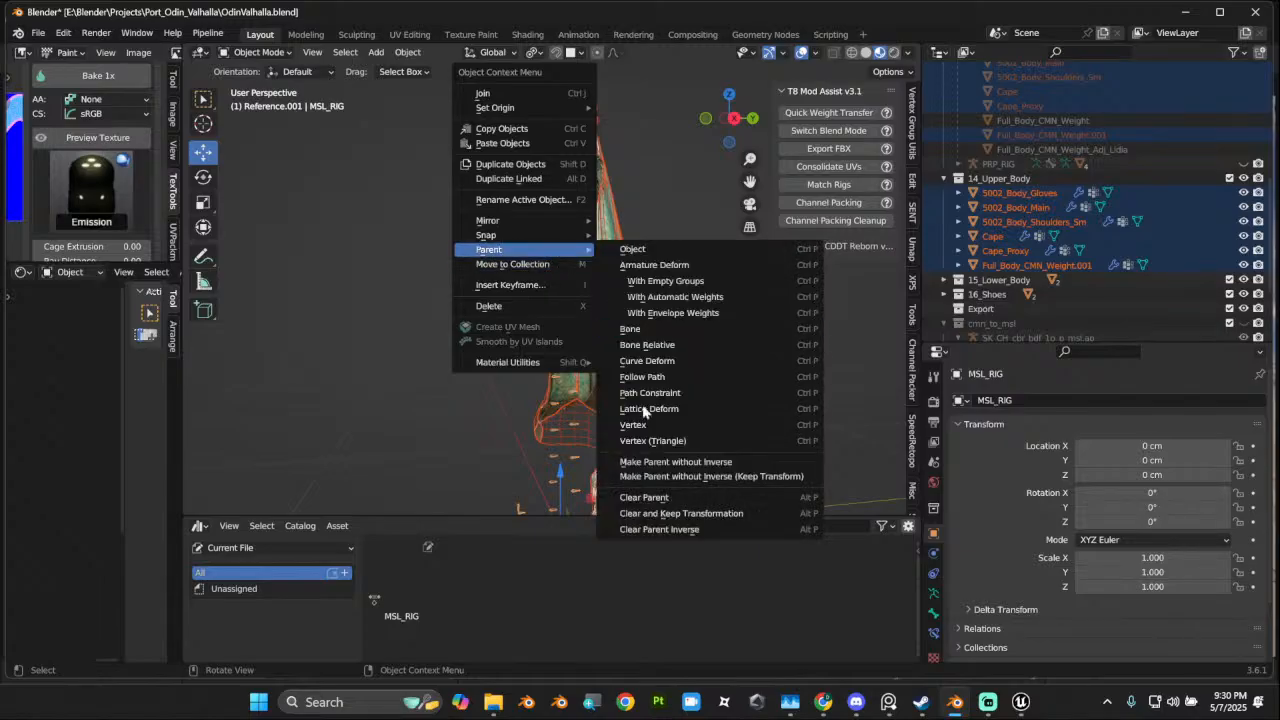
pyautogui.click(690, 497)
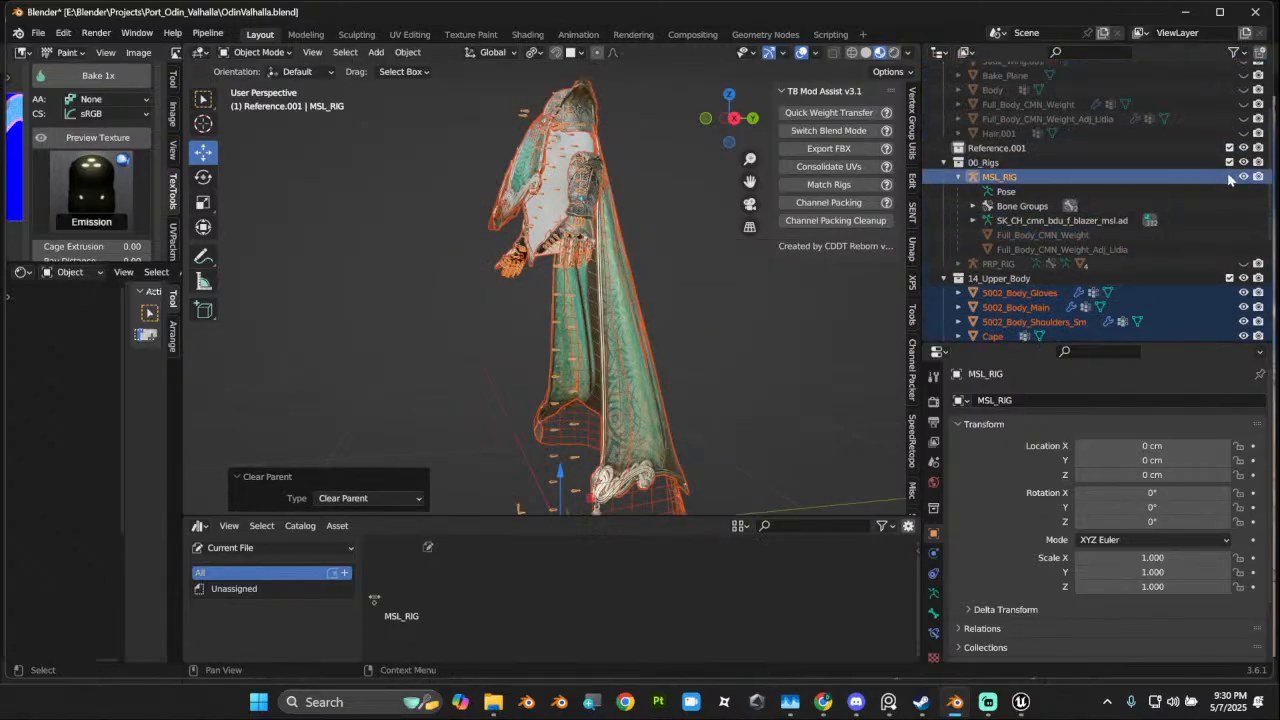
# Step: Hide MSL_RIG, show PRP_RIG, and parent the upper-body meshes to PRP_RIG with Armature Deform
pyautogui.click(1243, 263)
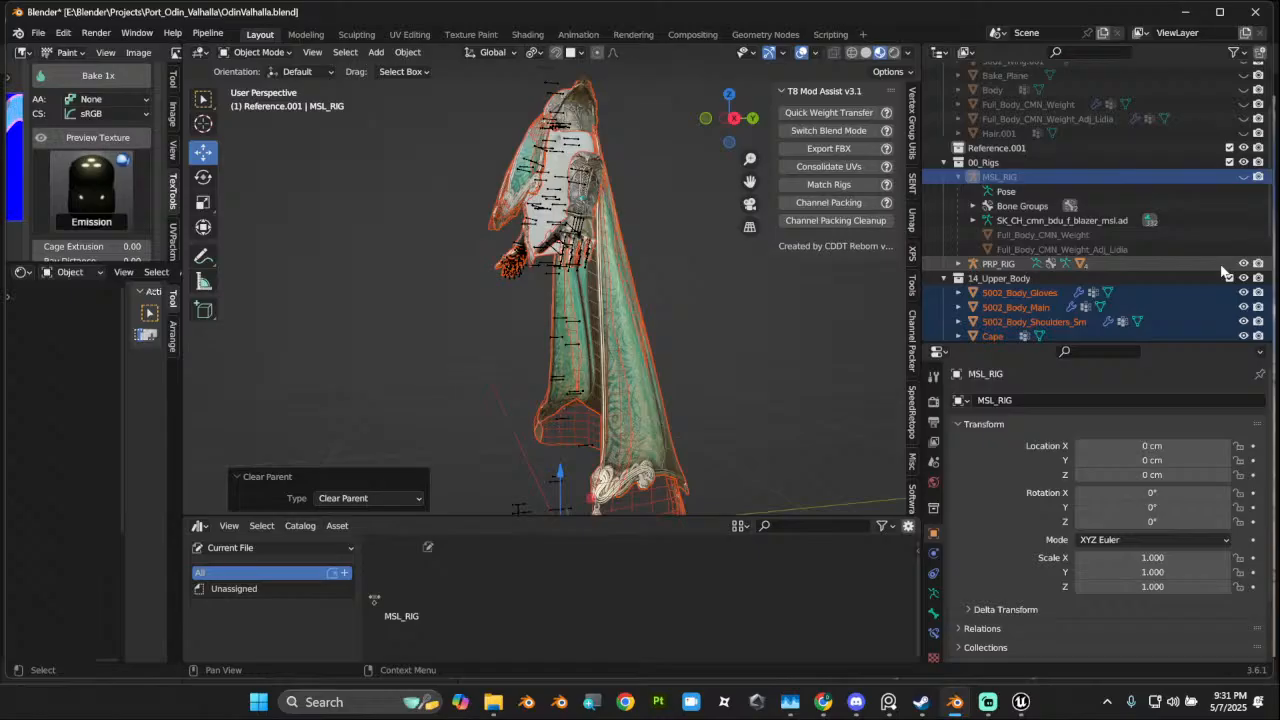
pyautogui.keyDown('ctrl'); pyautogui.click(1000, 263); pyautogui.keyUp('ctrl')
pyautogui.rightClick(630, 321)
pyautogui.moveTo(650, 321)
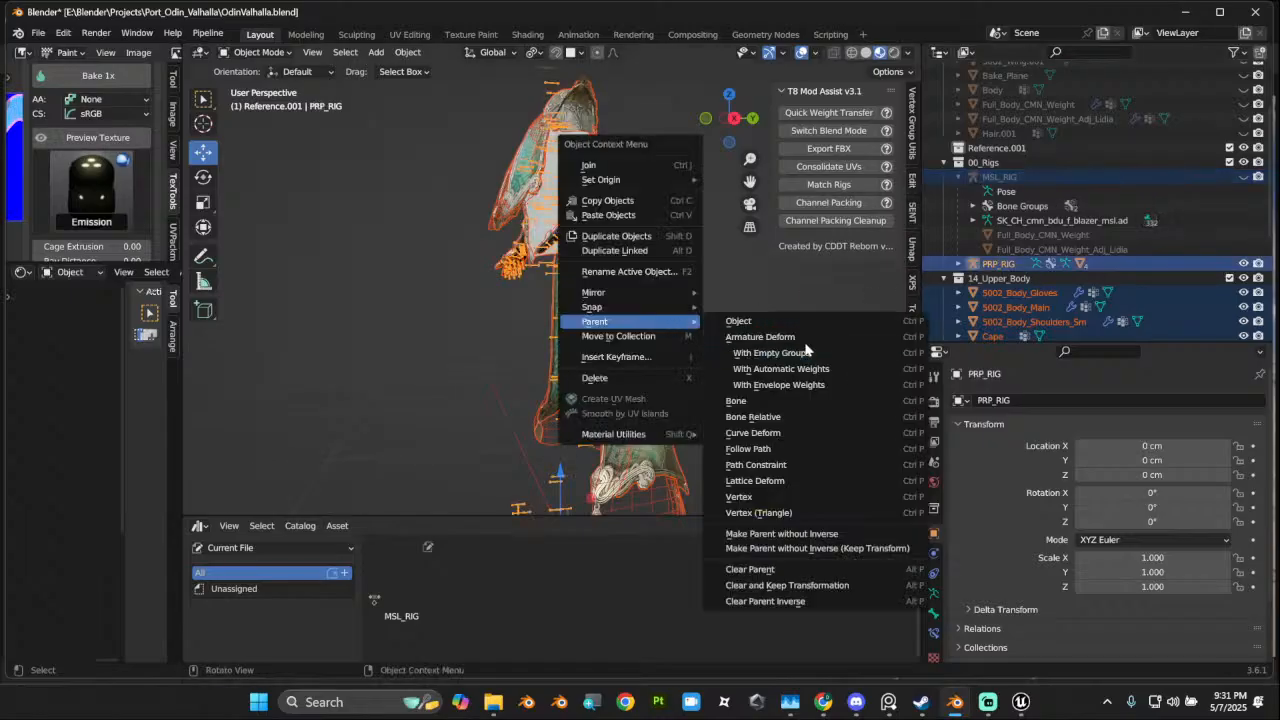
pyautogui.click(762, 337)
pyautogui.scroll(-3, 665, 323)
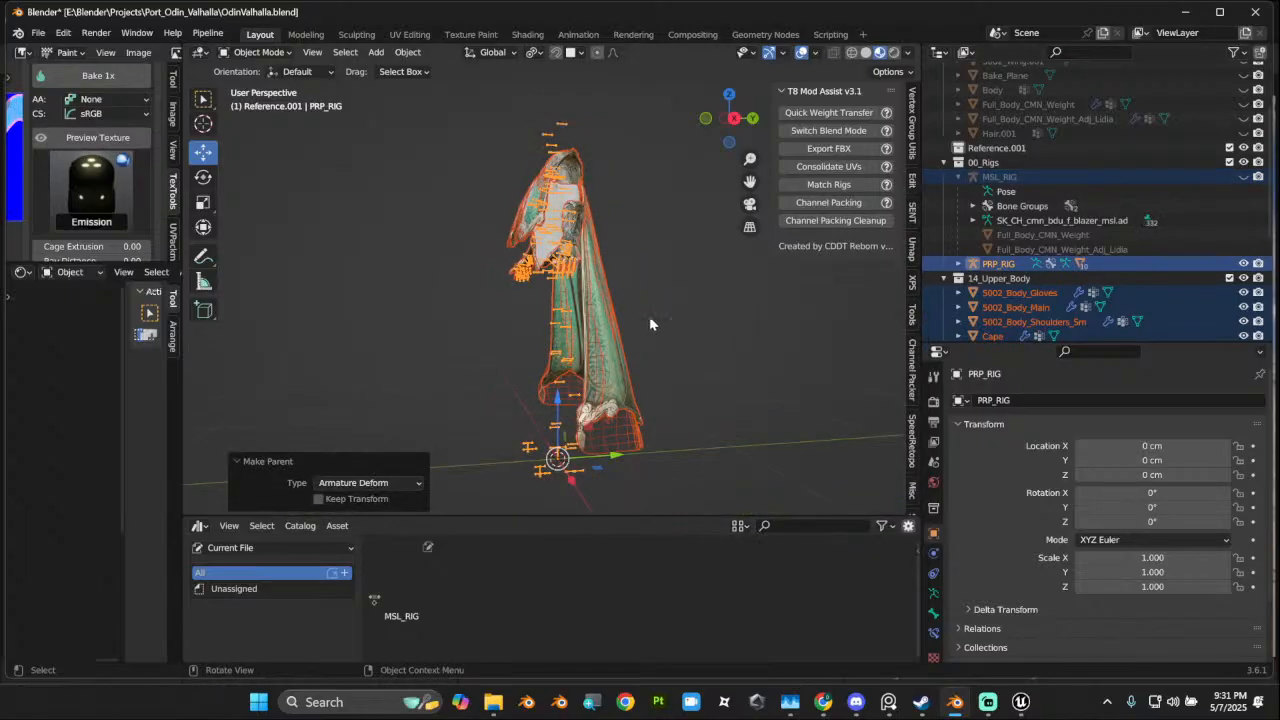
# Step: Export the selected meshes and PRP_RIG as the FBX file SK_CH_cf0_BDU_OdinValhala_v2_PRP.fbx
pyautogui.click(680, 331)
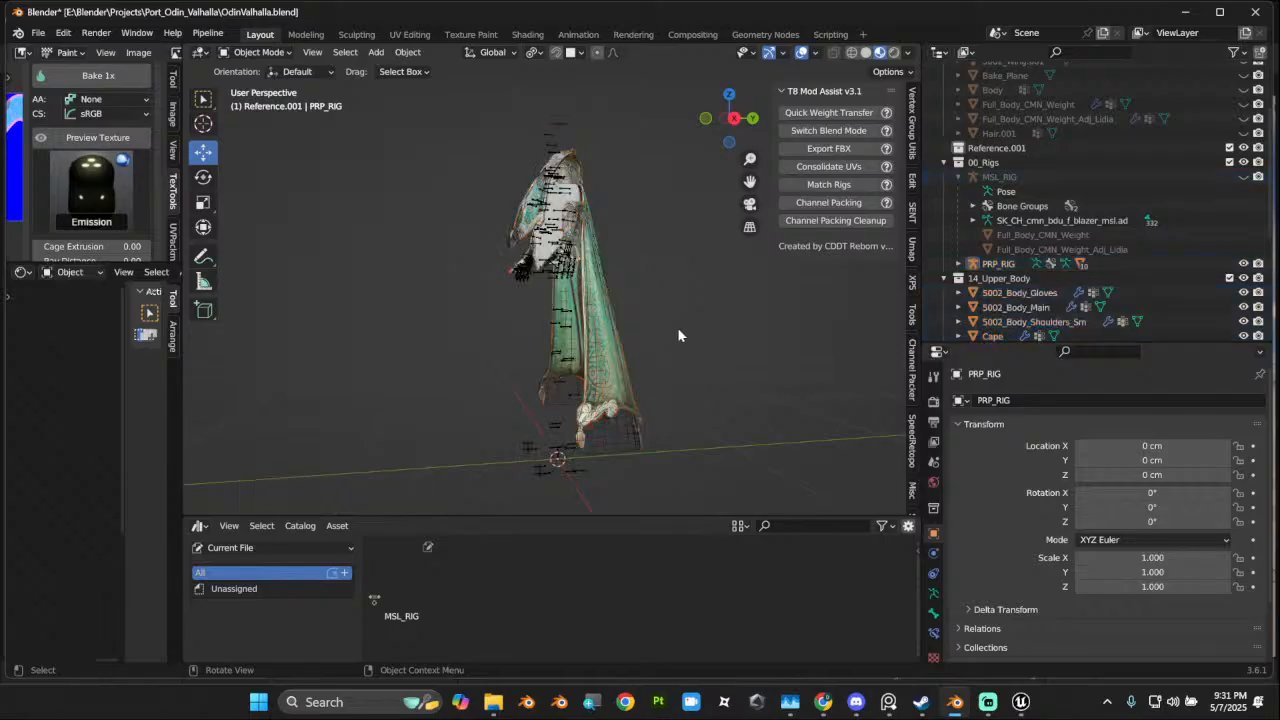
pyautogui.hotkey('ctrl', 'z')
pyautogui.click(46, 33)
pyautogui.moveTo(104, 246)
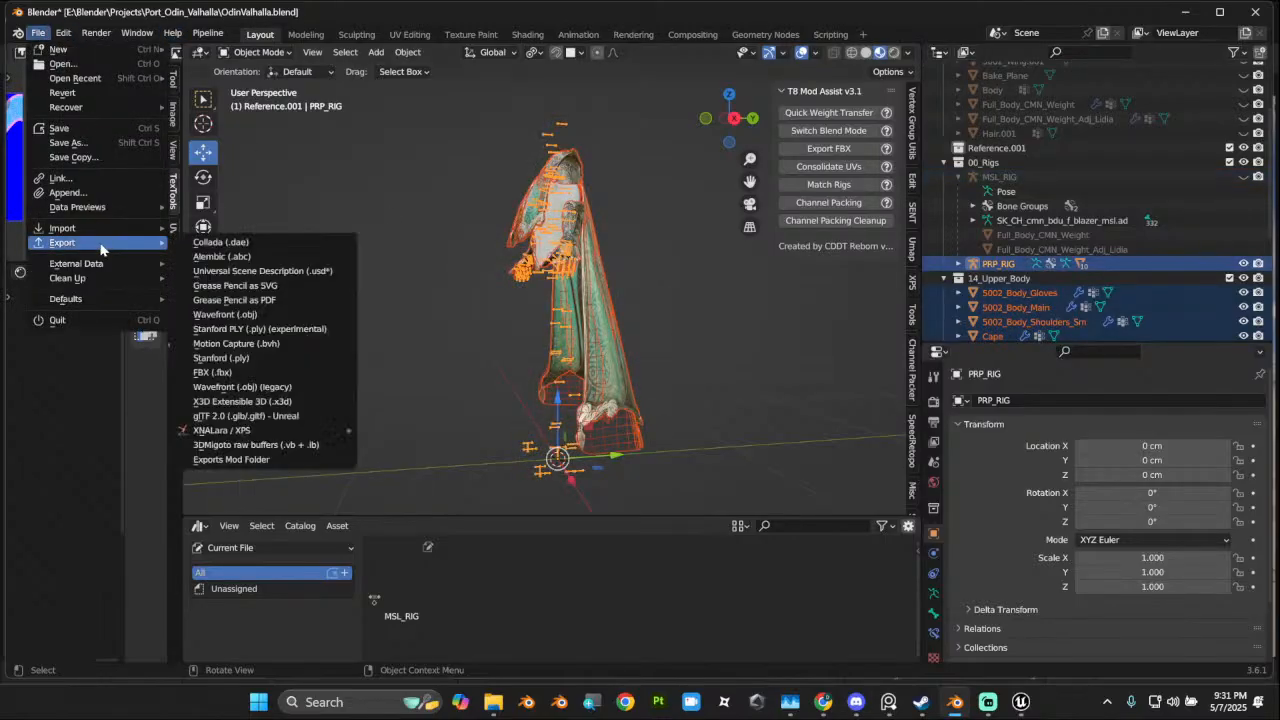
pyautogui.click(244, 376)
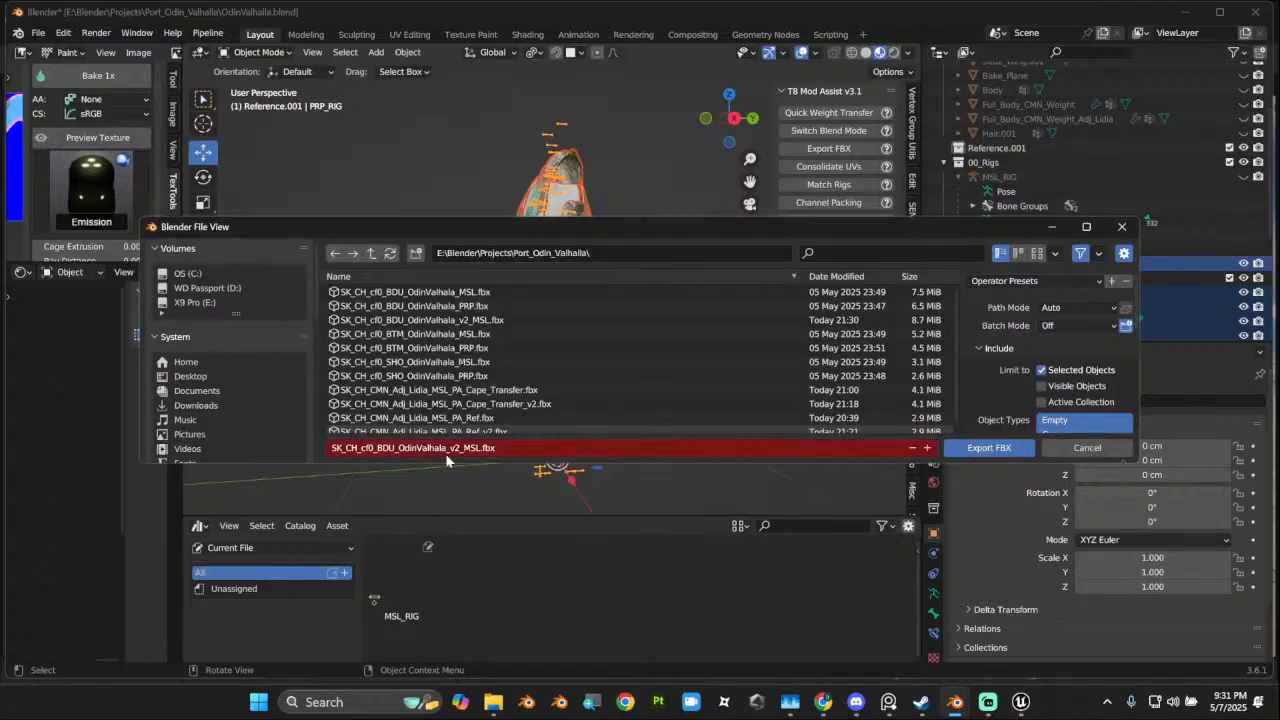
pyautogui.click(472, 449)
pyautogui.click(476, 448)
pyautogui.write('PRP')
pyautogui.click(988, 447)
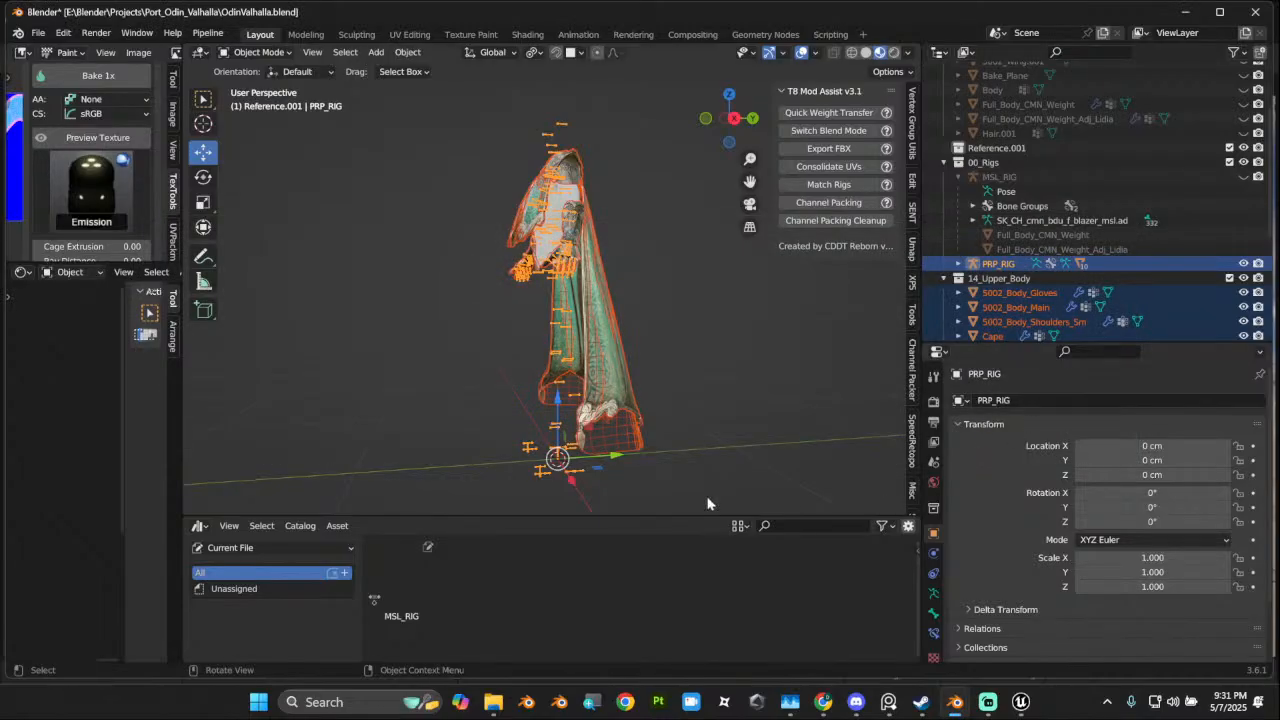
# Step: Switch to Unreal Editor and choose the v2_MSL and v2_PRP BDU_OdinValhala FBX files for import into the meshes folder
pyautogui.click(706, 120)
pyautogui.click(1020, 701)
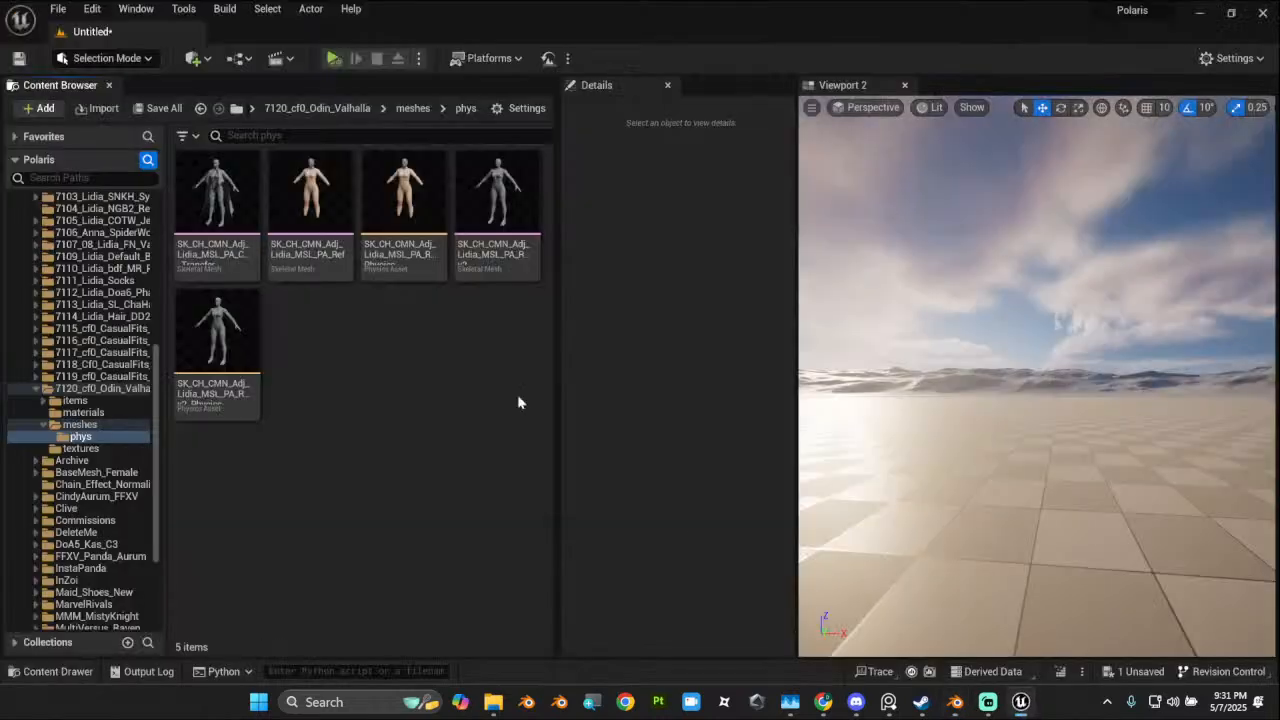
pyautogui.click(103, 428)
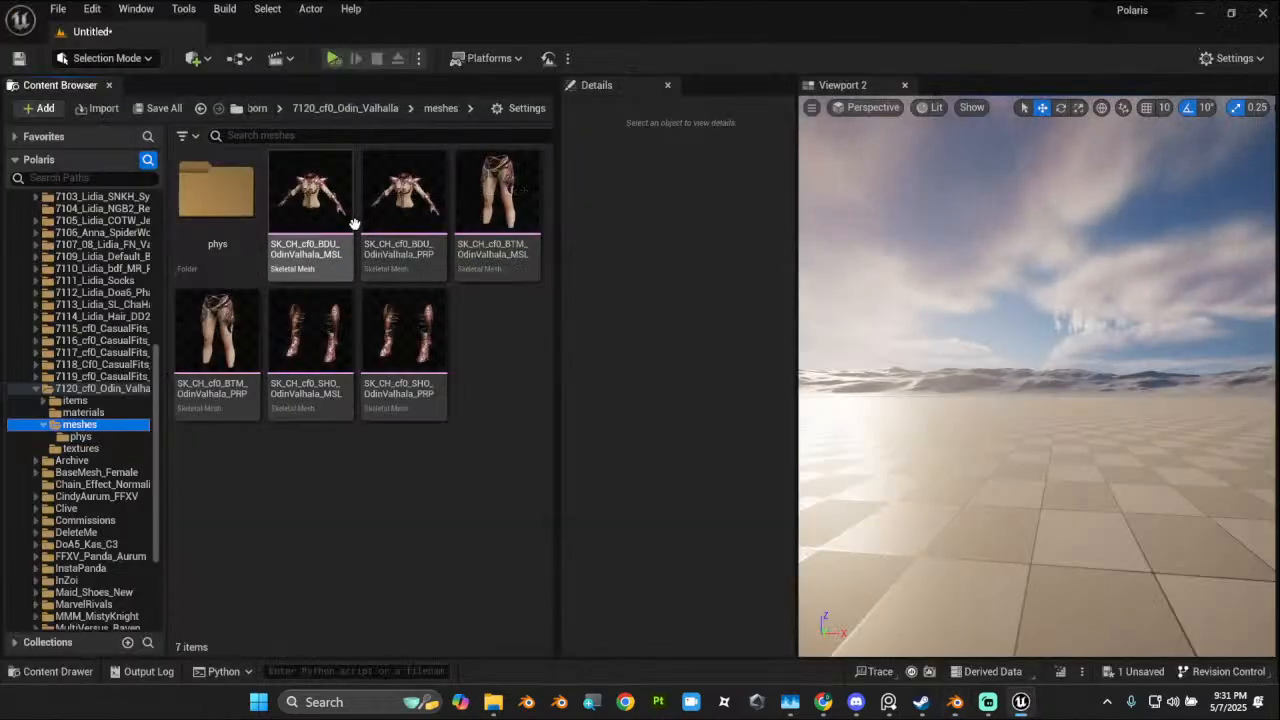
pyautogui.click(333, 493)
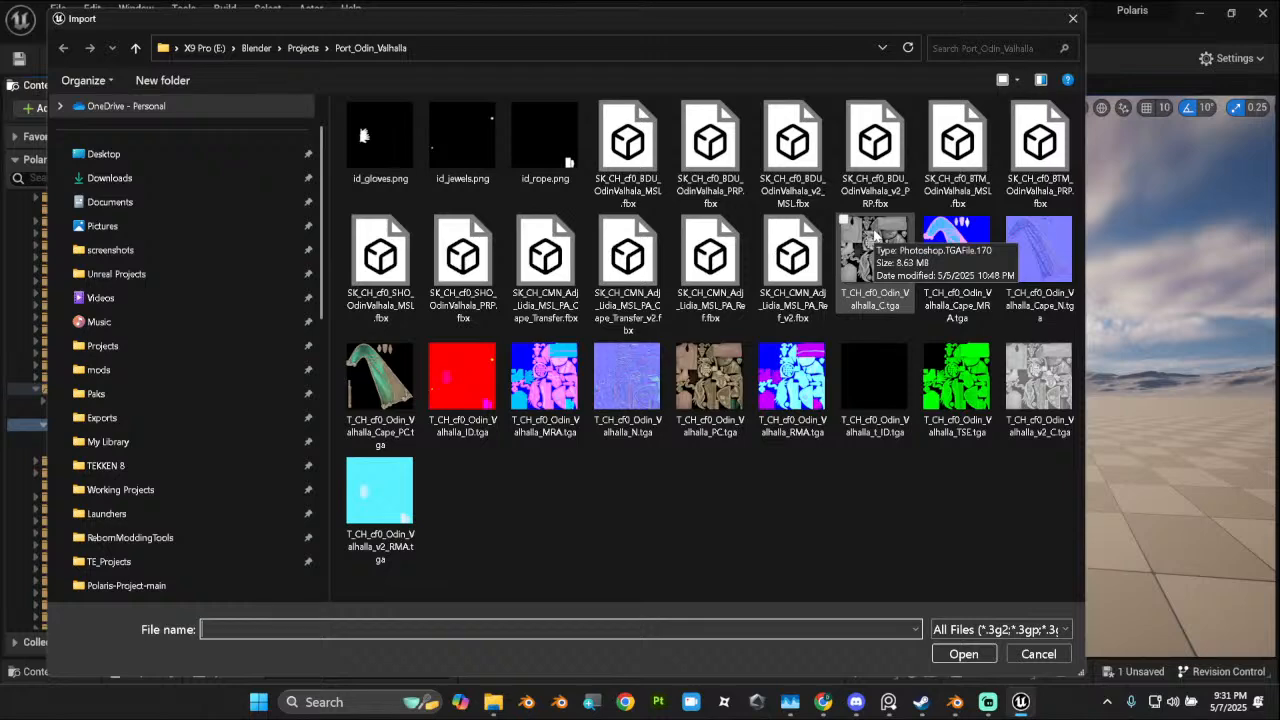
pyautogui.click(792, 160)
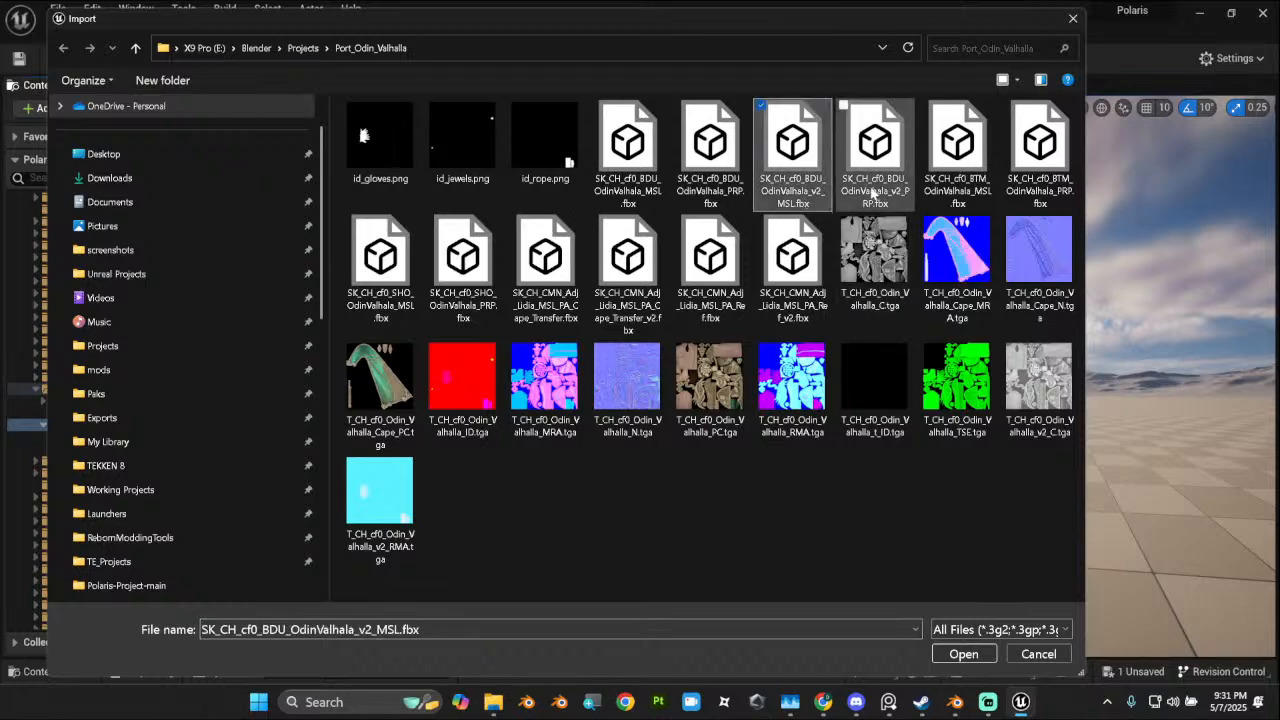
pyautogui.keyDown('ctrl'); pyautogui.click(875, 185); pyautogui.keyUp('ctrl')
pyautogui.click(960, 654)
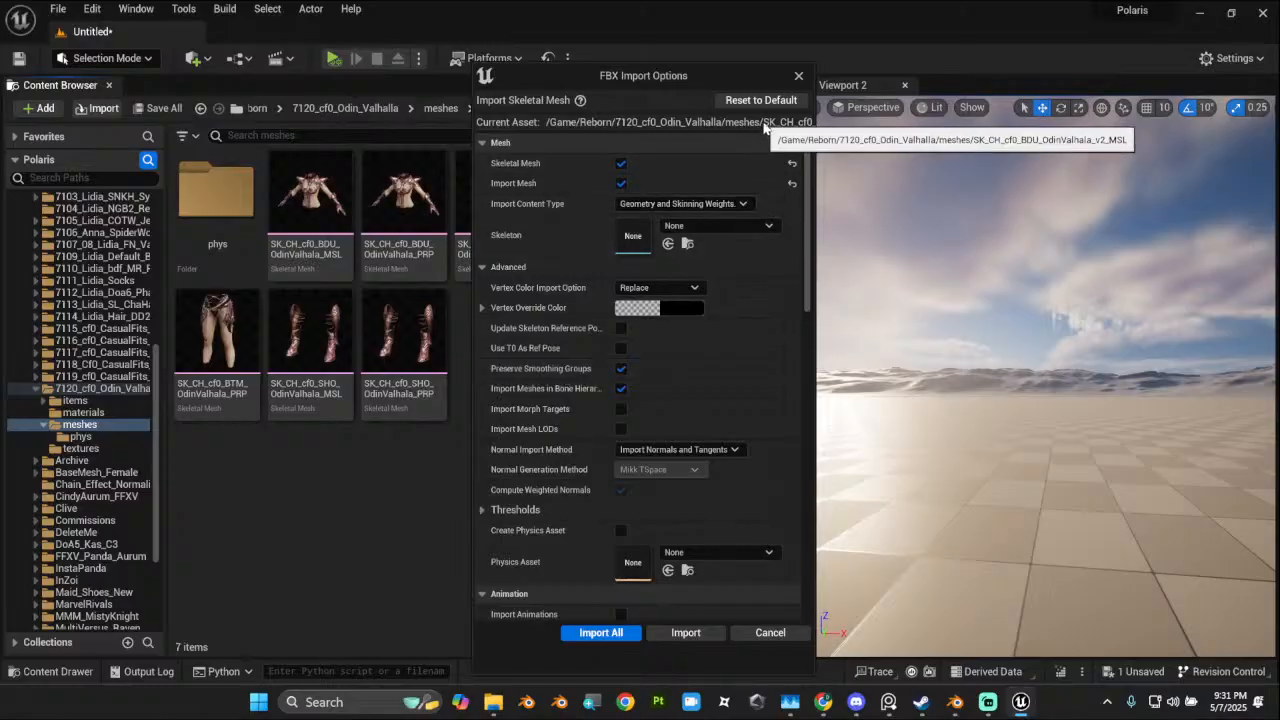
# Step: Assign the SKT_CH_base_msl skeleton to the v2_MSL mesh and import it
pyautogui.click(714, 228)
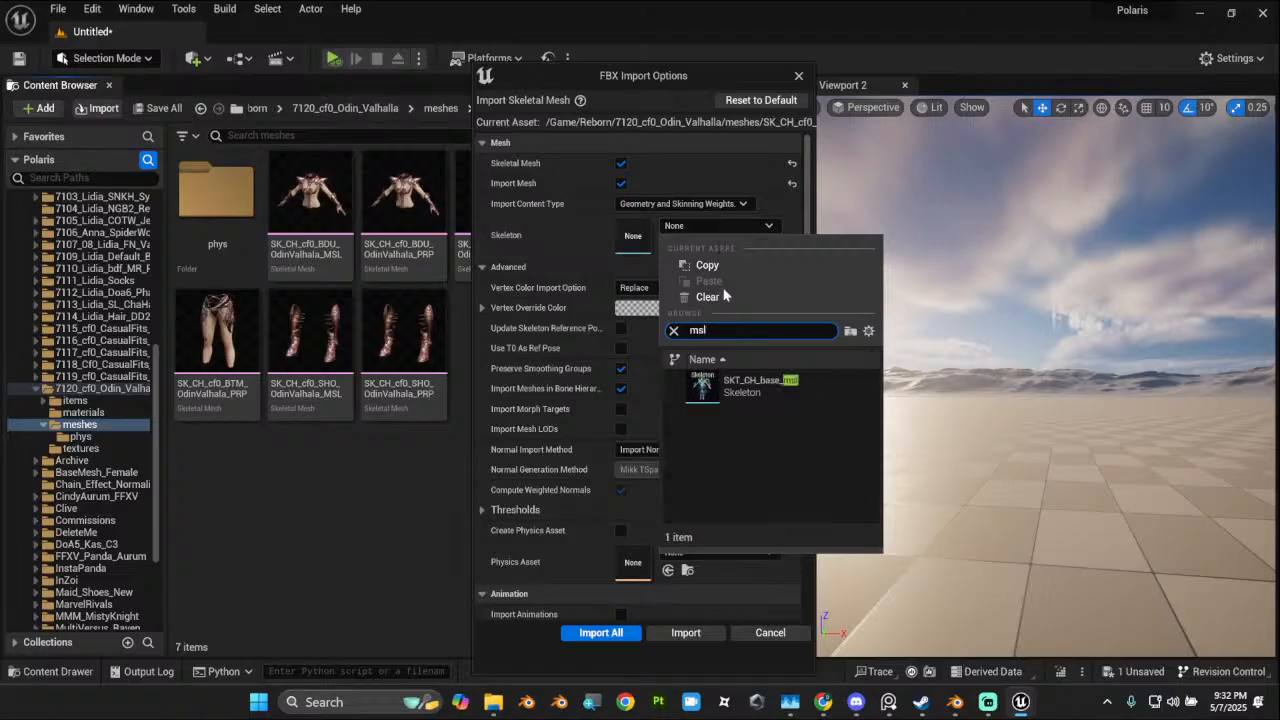
pyautogui.click(745, 385)
pyautogui.click(687, 634)
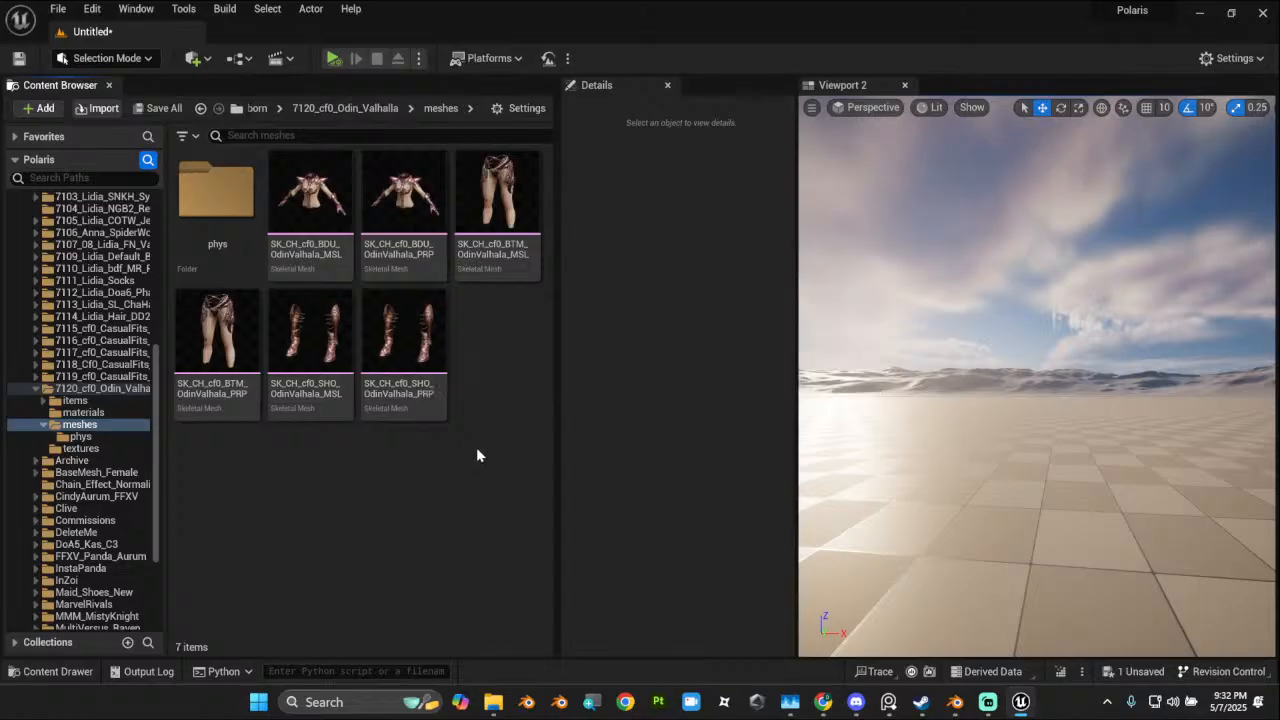
# Step: Assign the SKT_CH_base_prp skeleton to the v2_PRP upper-body mesh and import it
pyautogui.click(686, 227)
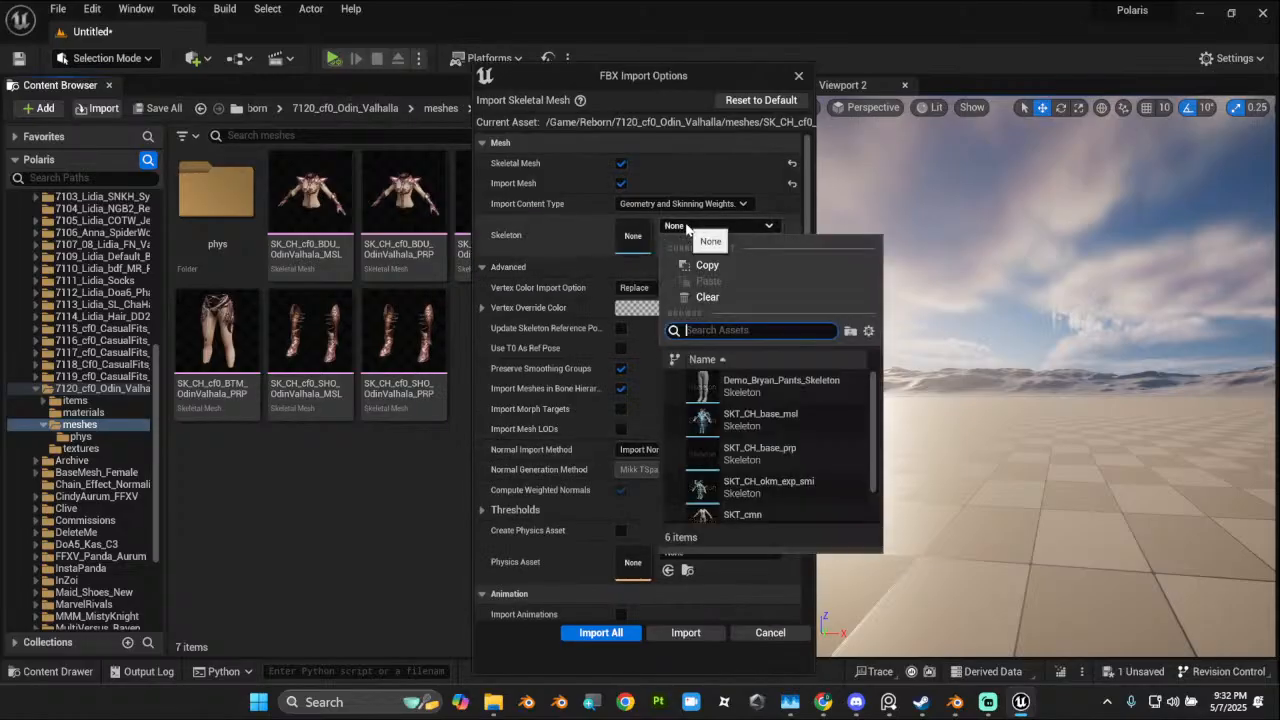
pyautogui.write('prp')
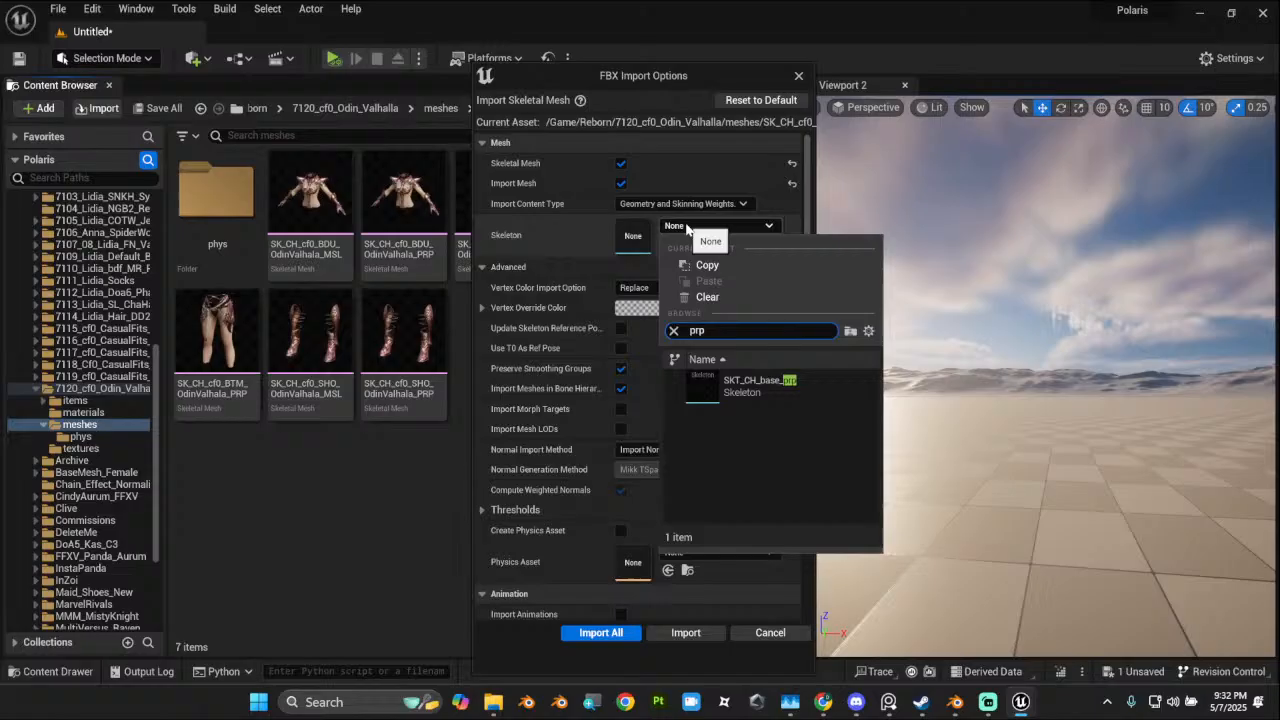
pyautogui.click(742, 382)
pyautogui.click(686, 632)
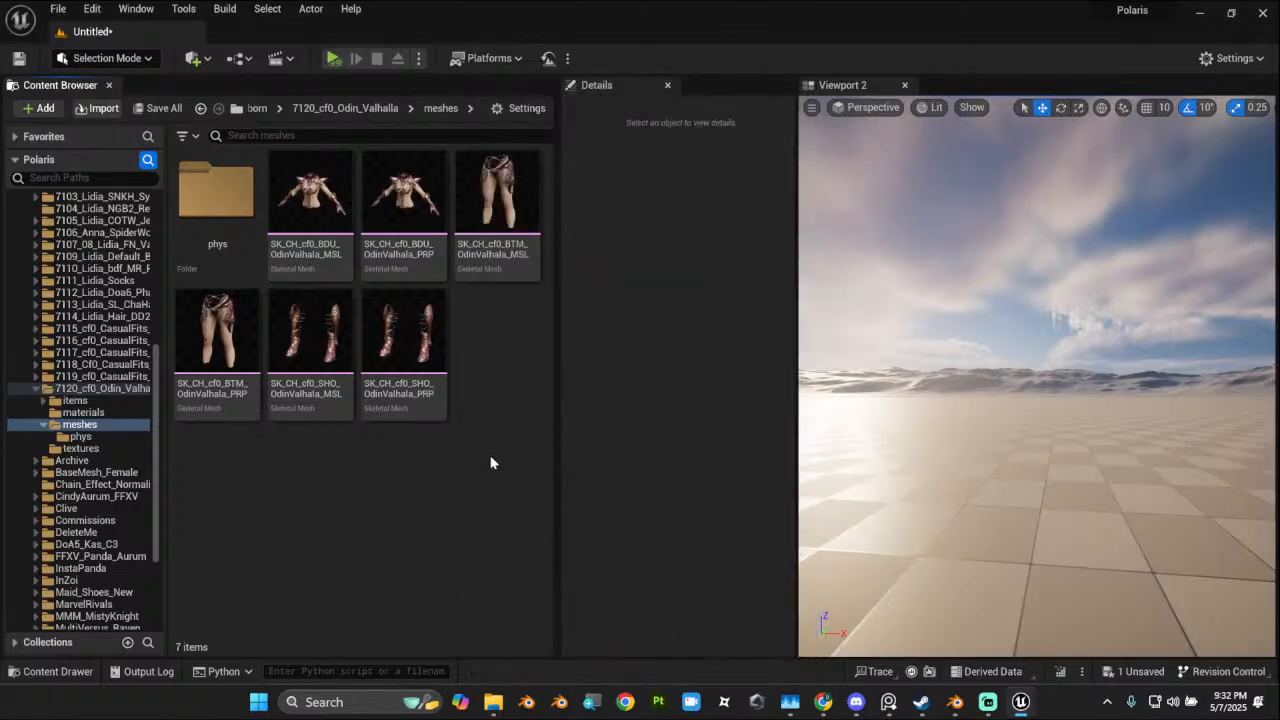
# Step: Save the imported v2_MSL and v2_PRP BDU_OdinValhala meshes and dismiss the Message Log
pyautogui.click(416, 246)
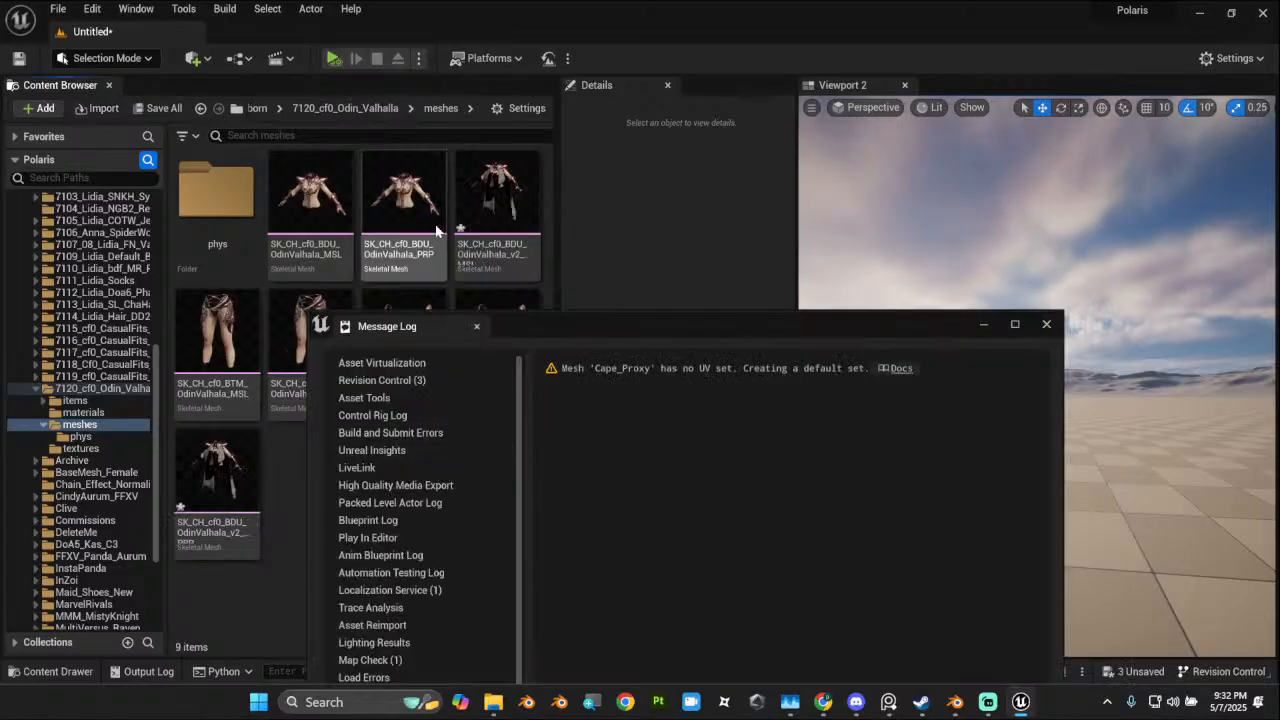
pyautogui.click(500, 200)
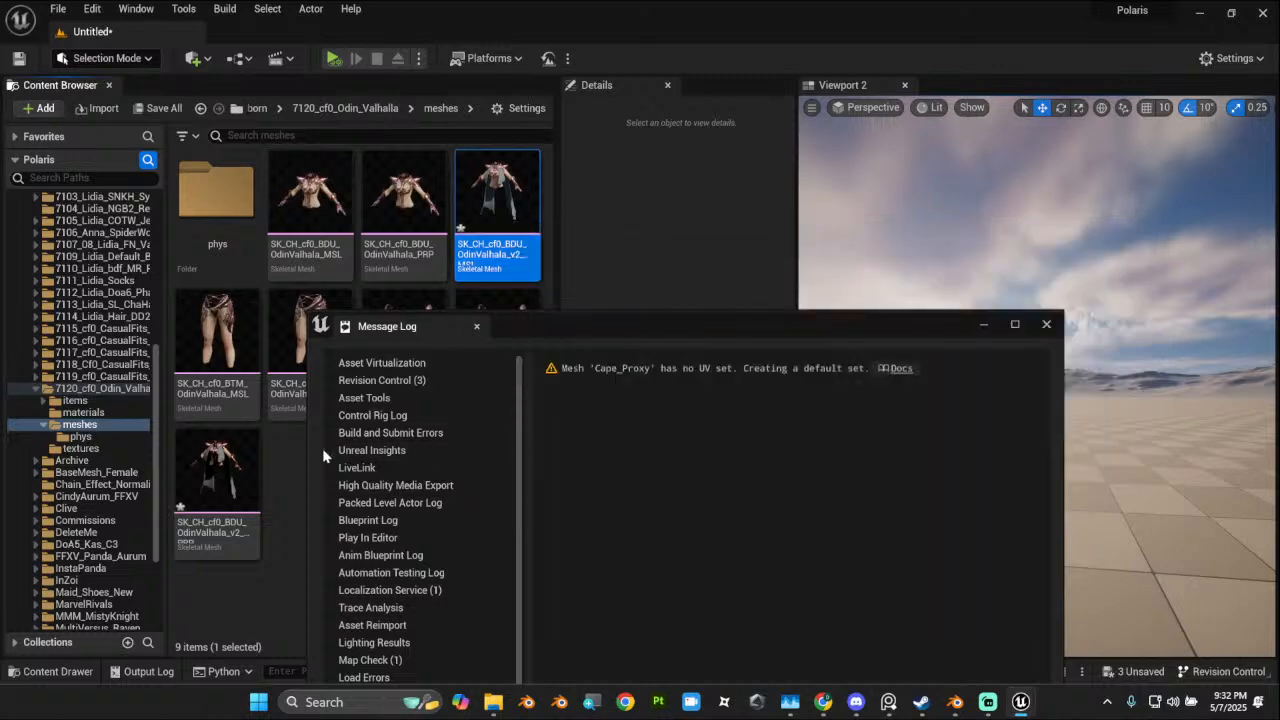
pyautogui.click(218, 480)
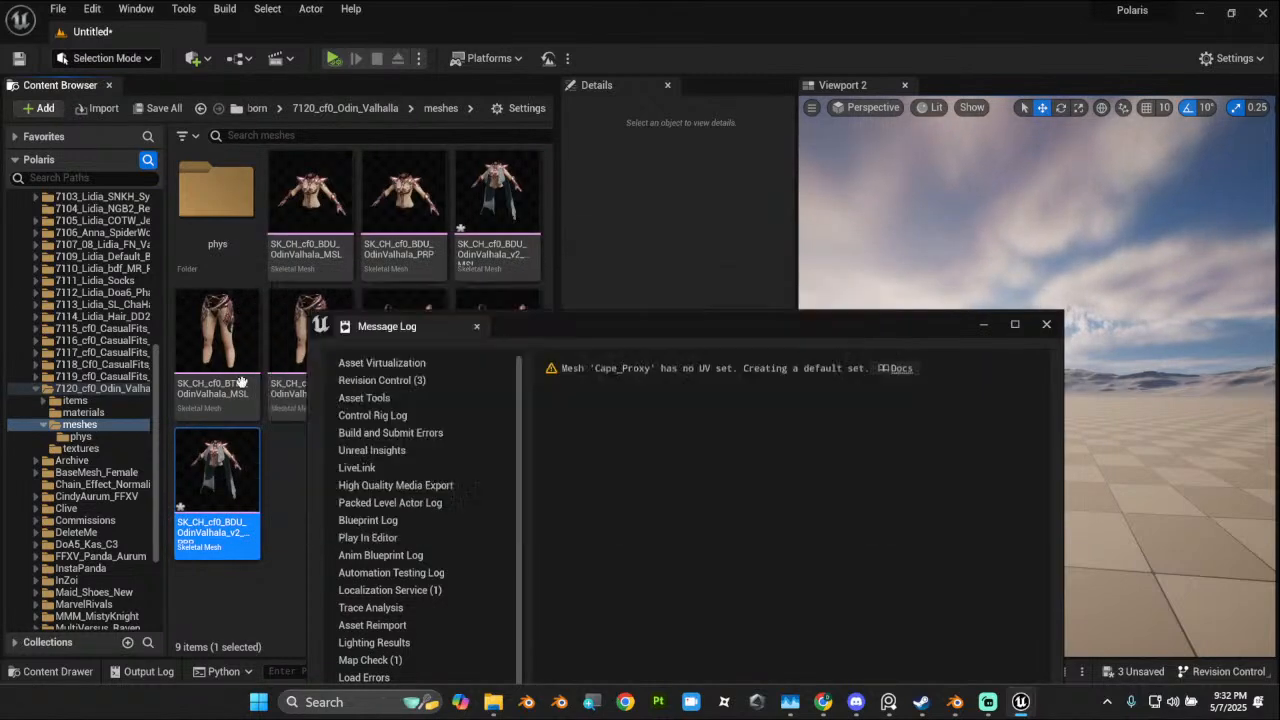
pyautogui.click(166, 109)
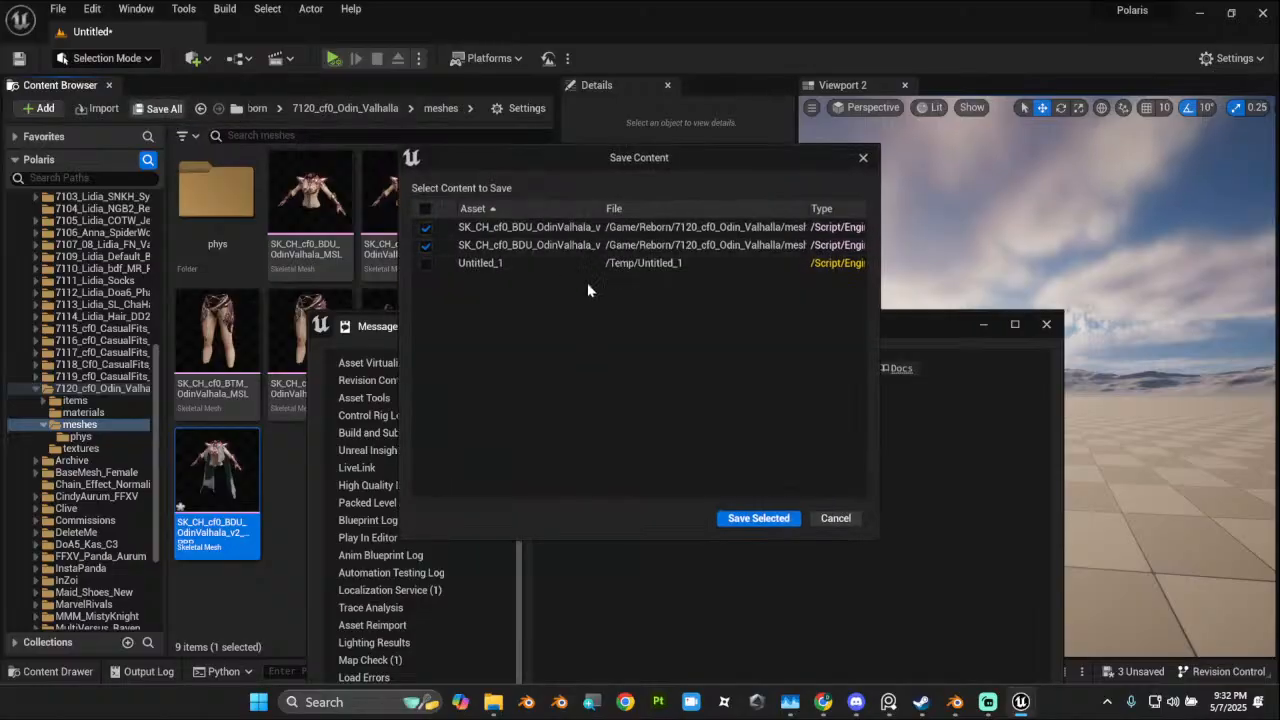
pyautogui.click(740, 515)
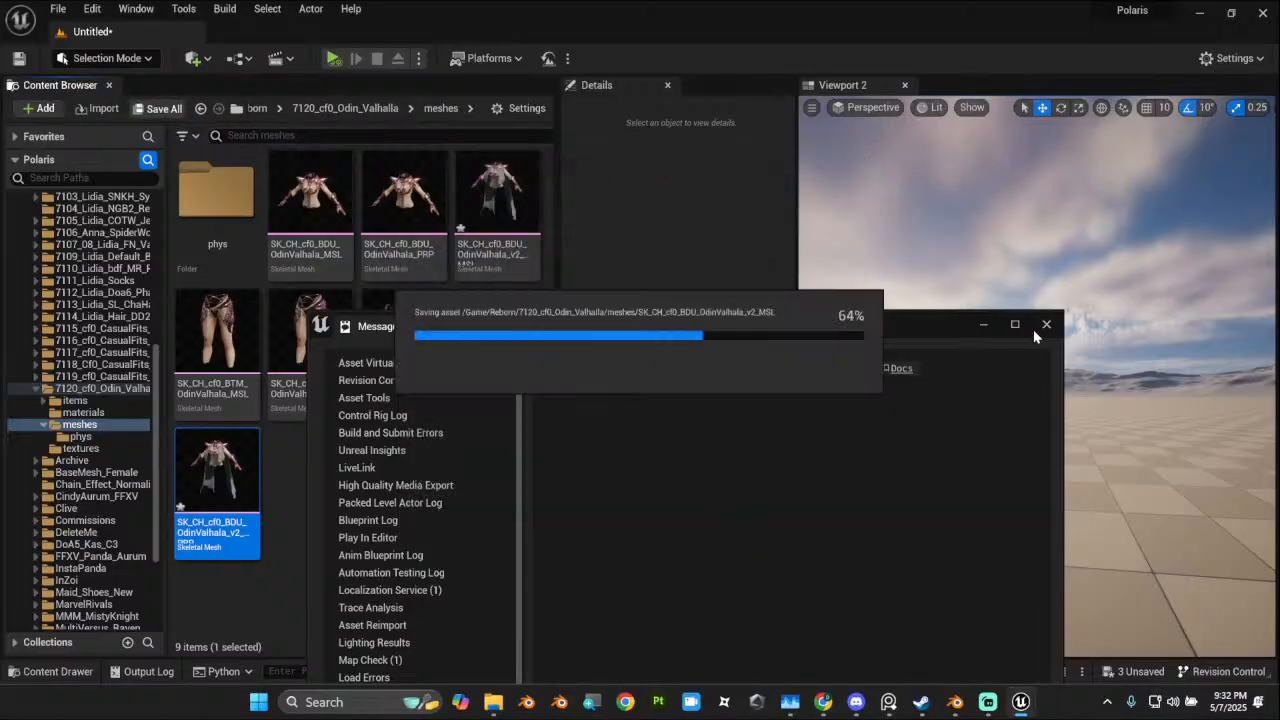
pyautogui.click(1047, 326)
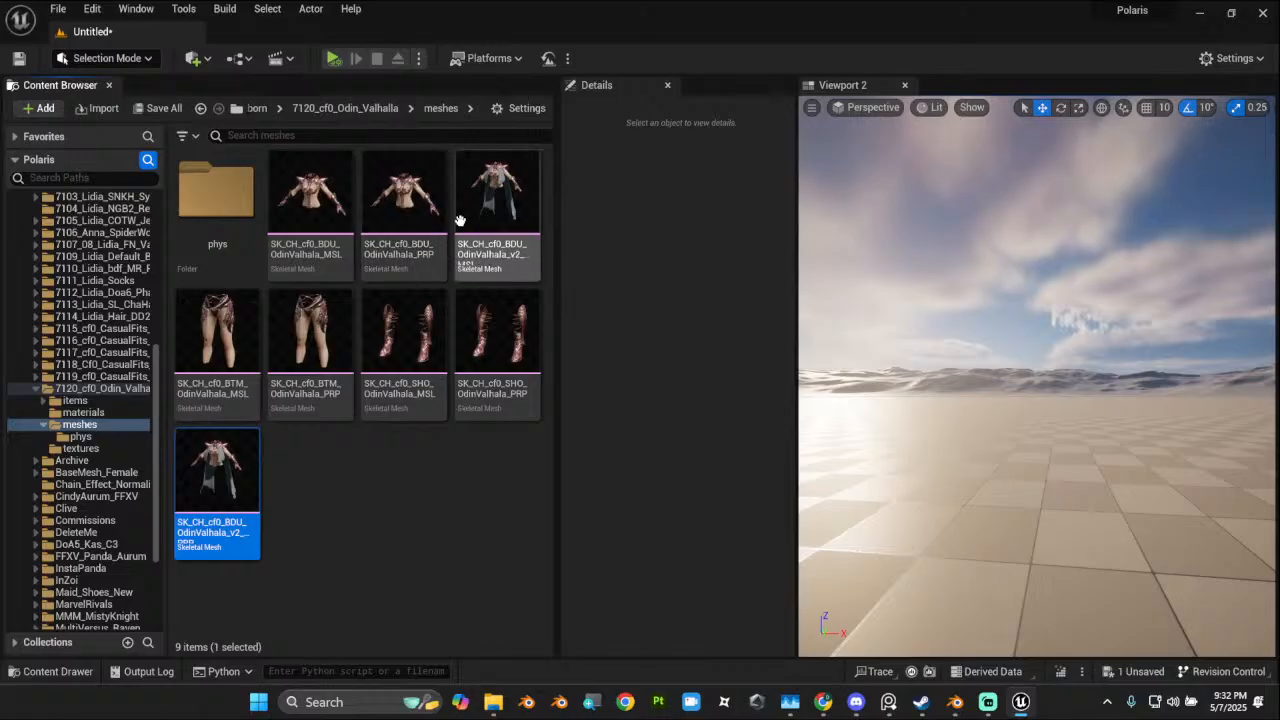
# Step: Open the SK_CH_cf0_BDU_OdinValhala_v2_MSL mesh in its editor and shrink the window so the Content Browser remains accessible
pyautogui.moveTo(513, 230)
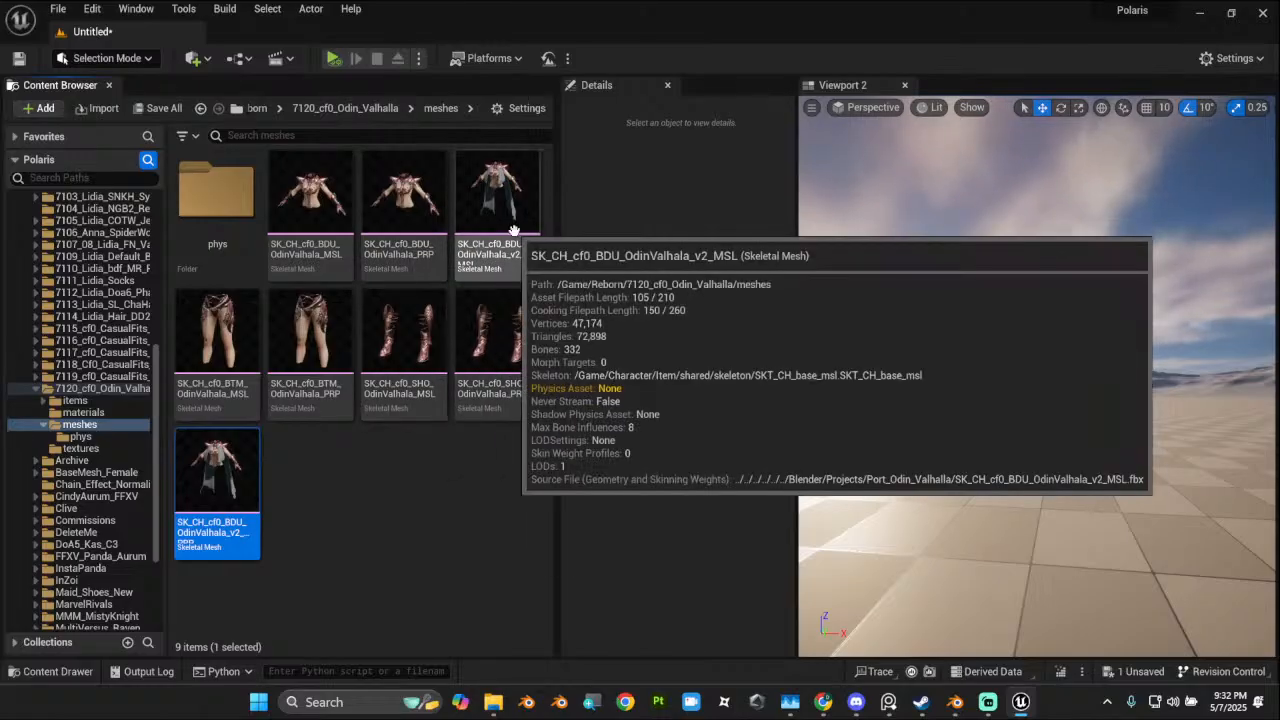
pyautogui.doubleClick(510, 220)
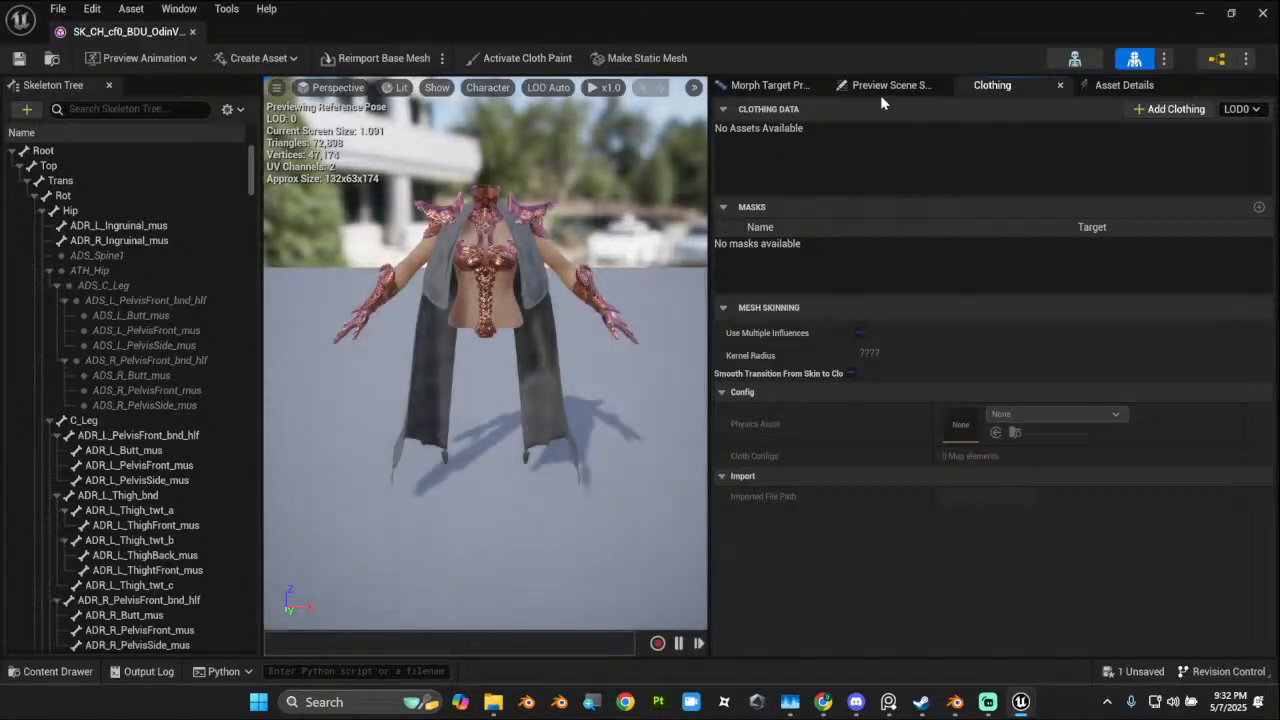
pyautogui.click(1231, 13)
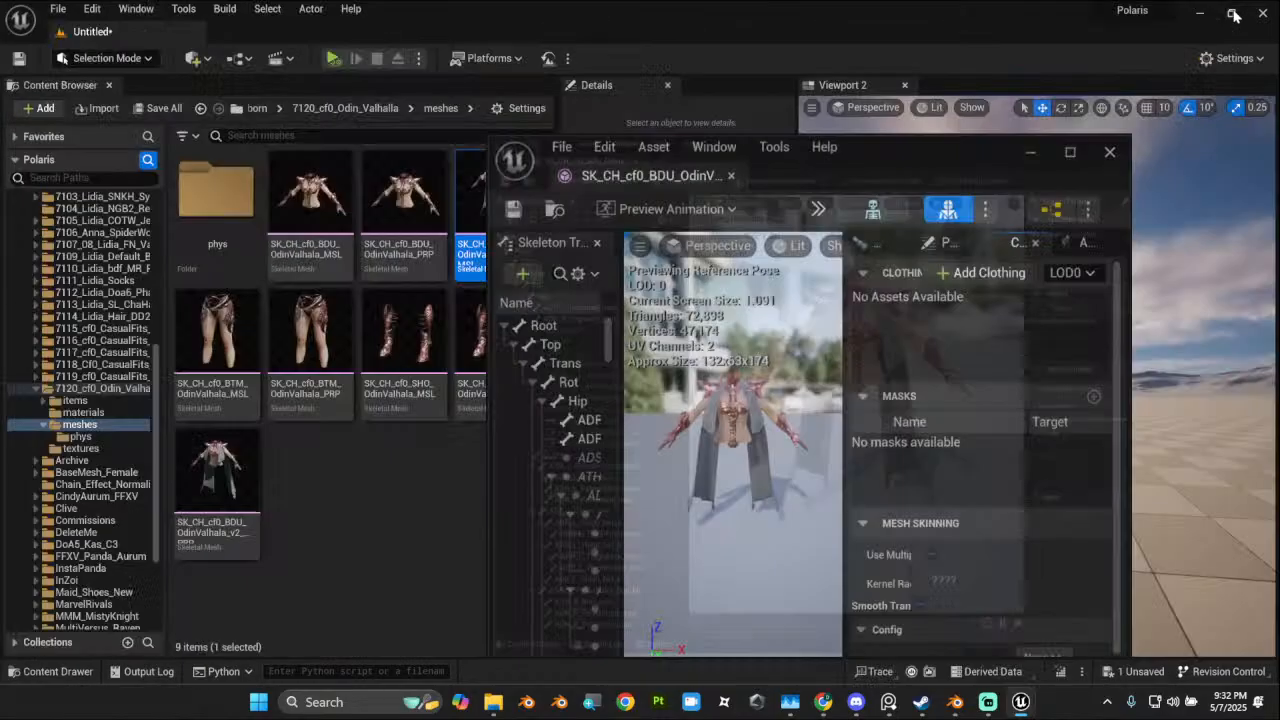
# Step: Add clothing to the v2_MSL mesh from the SK_CH_CMN_Adj_Lidia_MSL_PA_Cape_Transfer mesh in the phys folder
pyautogui.doubleClick(216, 200)
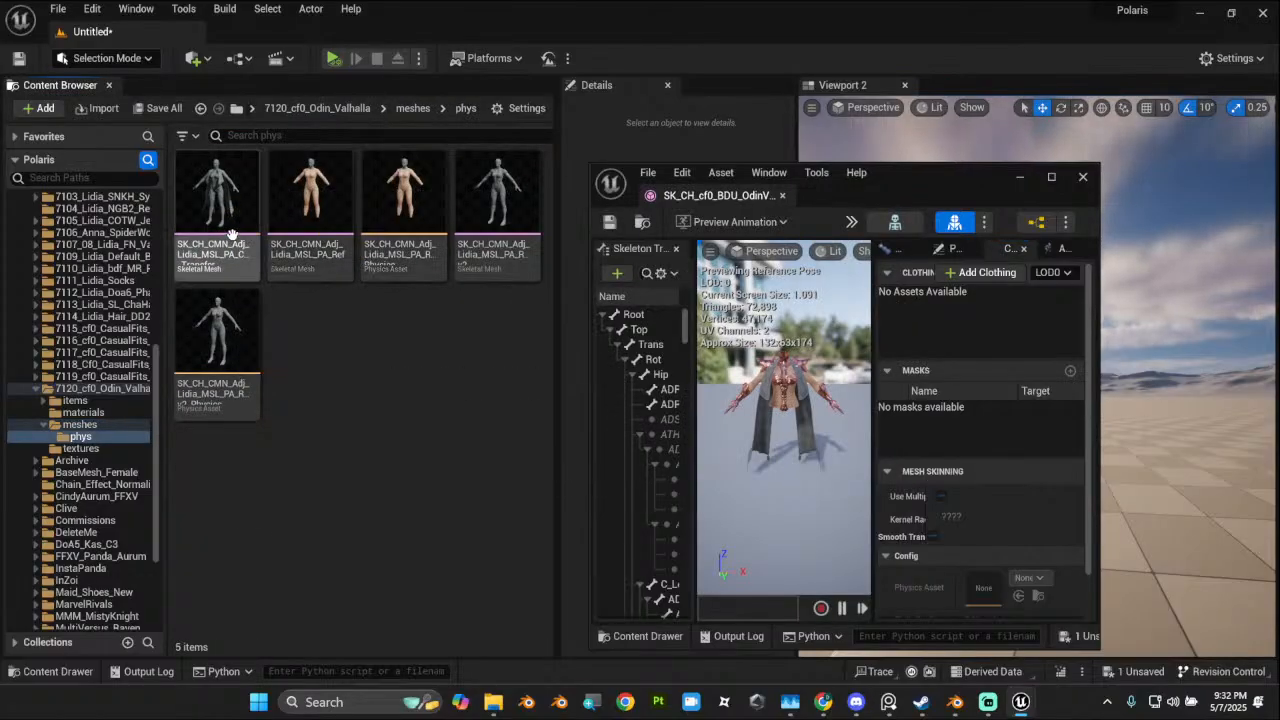
pyautogui.click(230, 235)
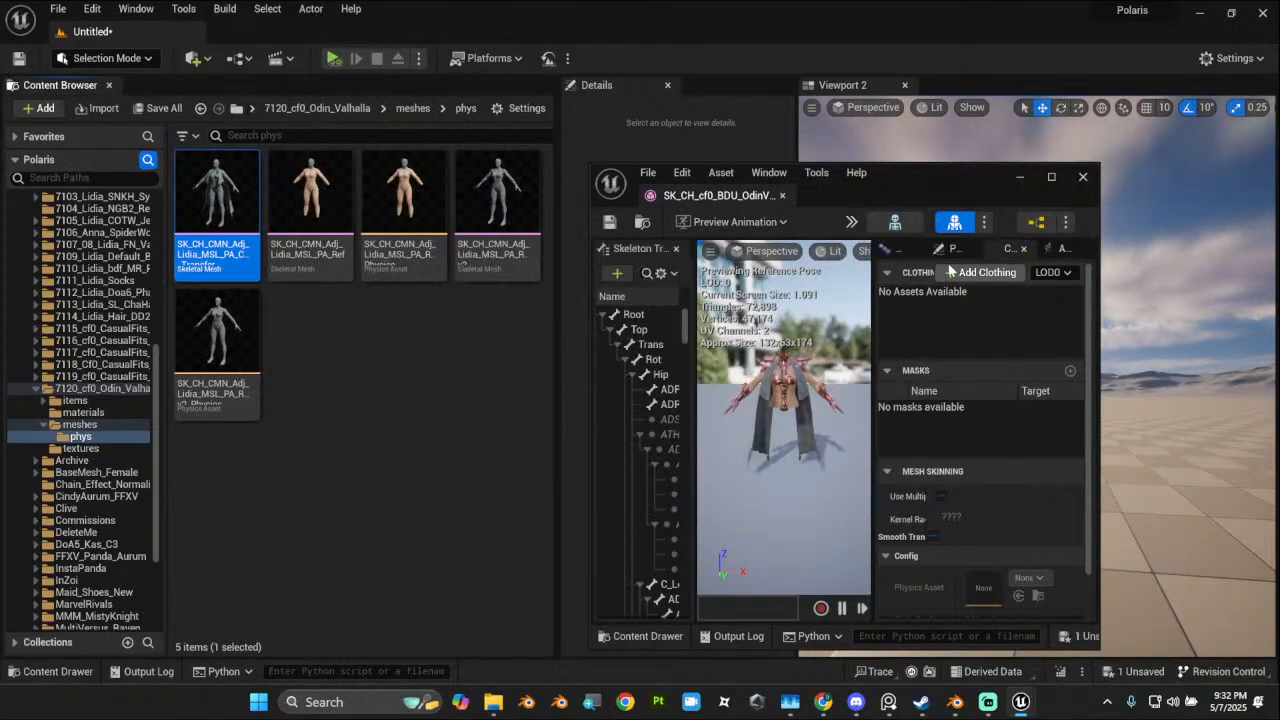
pyautogui.click(228, 251)
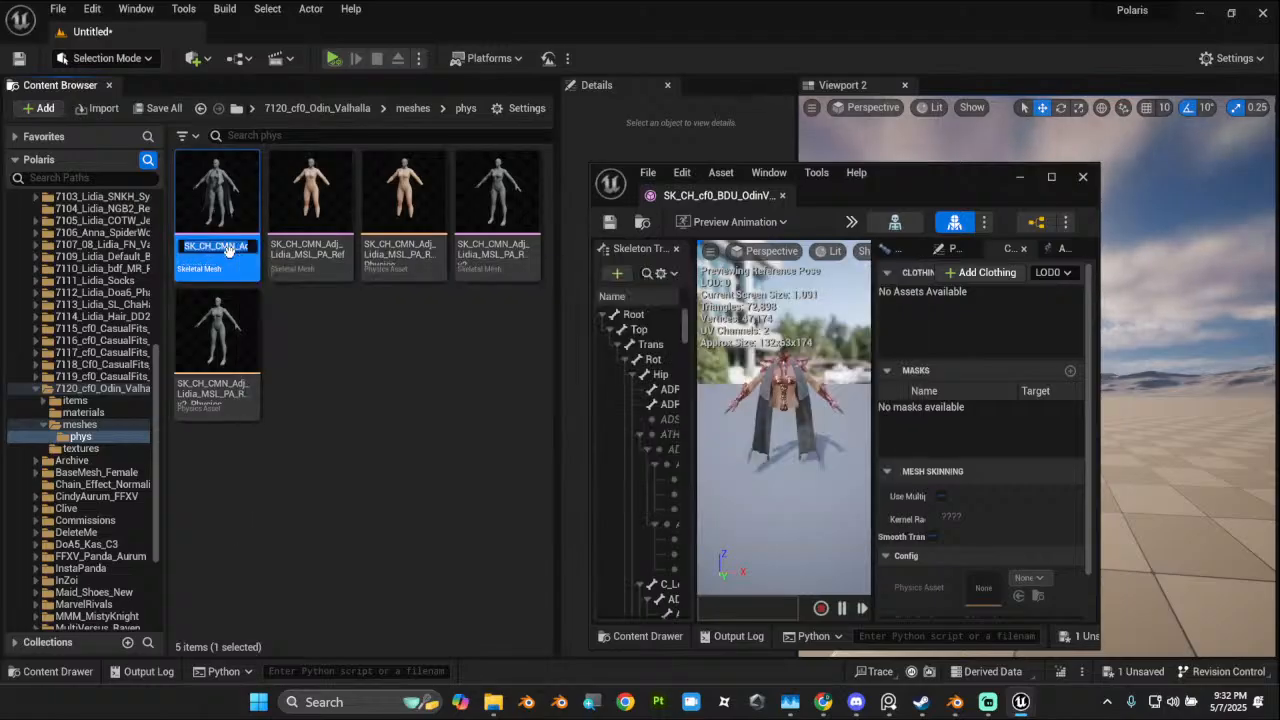
pyautogui.click(357, 386)
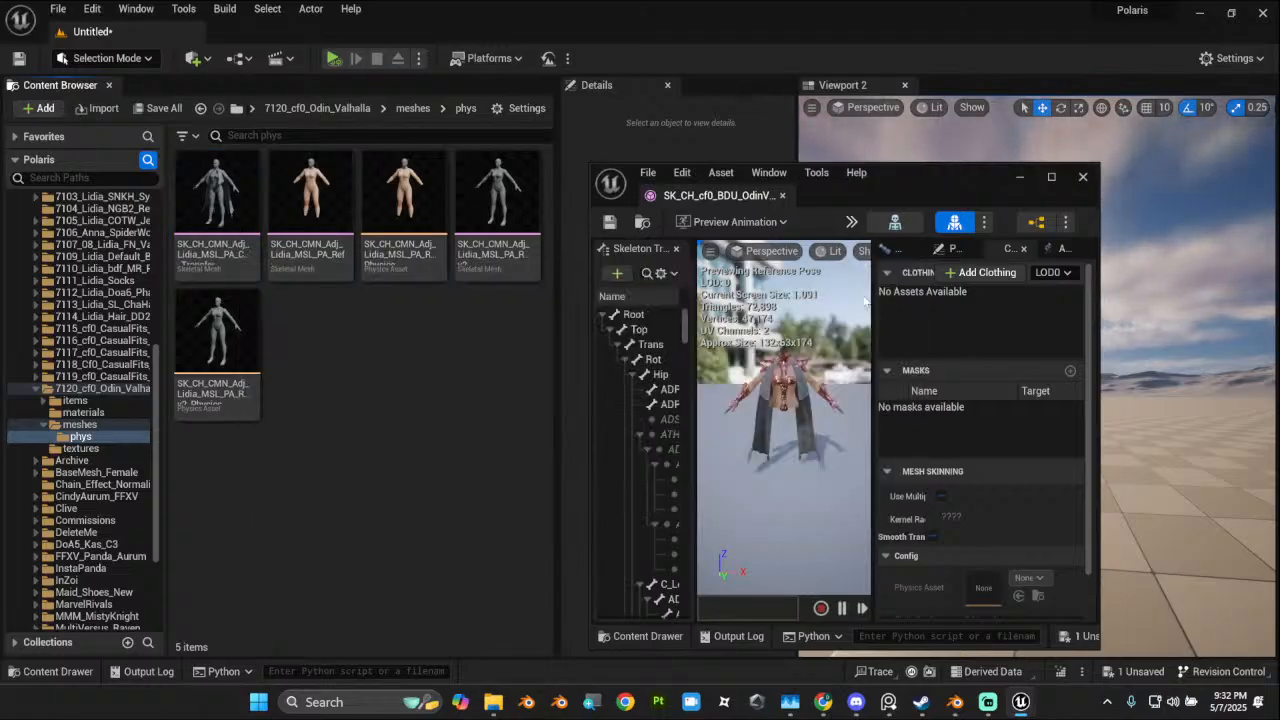
pyautogui.click(986, 275)
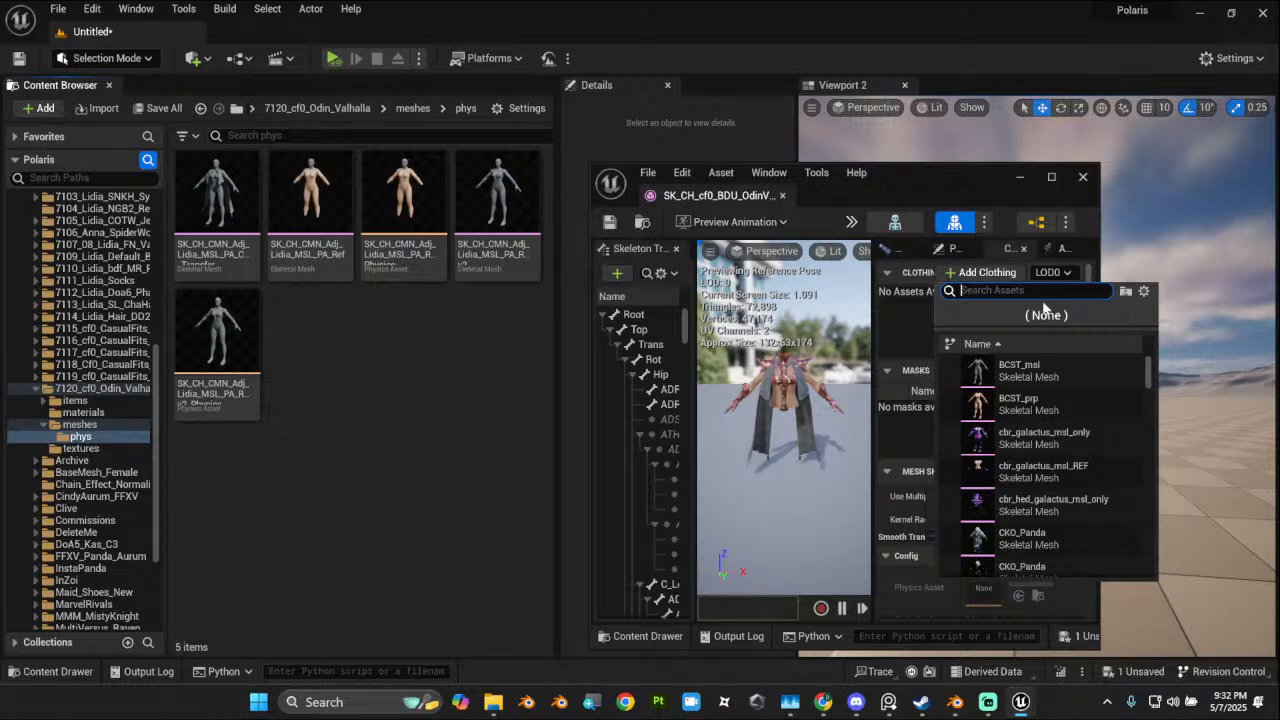
pyautogui.write('SK_CH_CMN_Adj_Lidia_MSL_PA_Cape_Transfer')
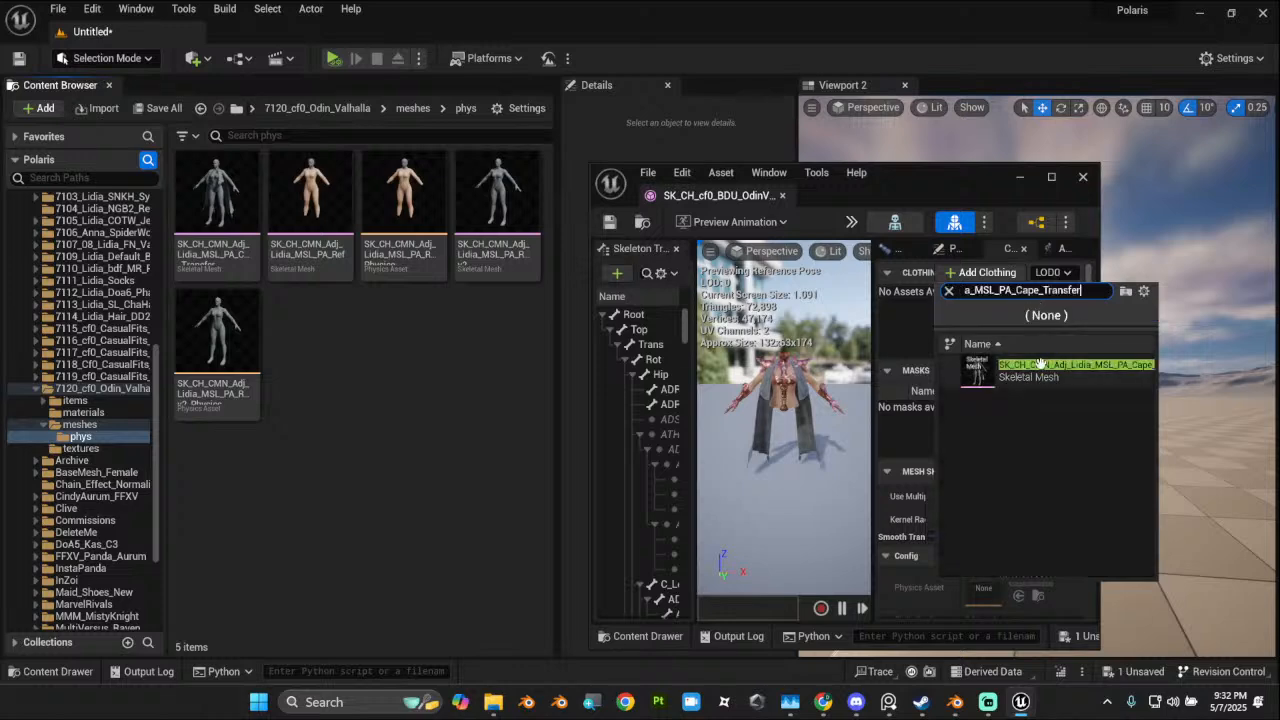
pyautogui.click(1040, 365)
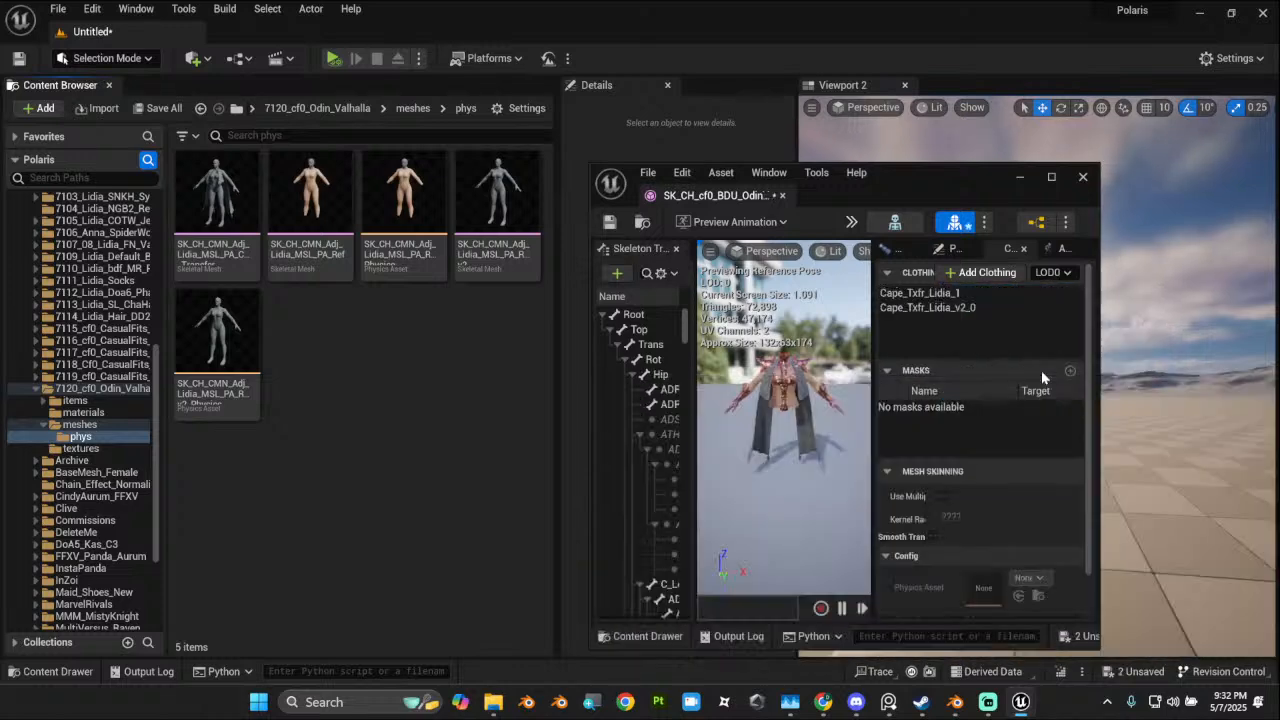
pyautogui.click(1051, 176)
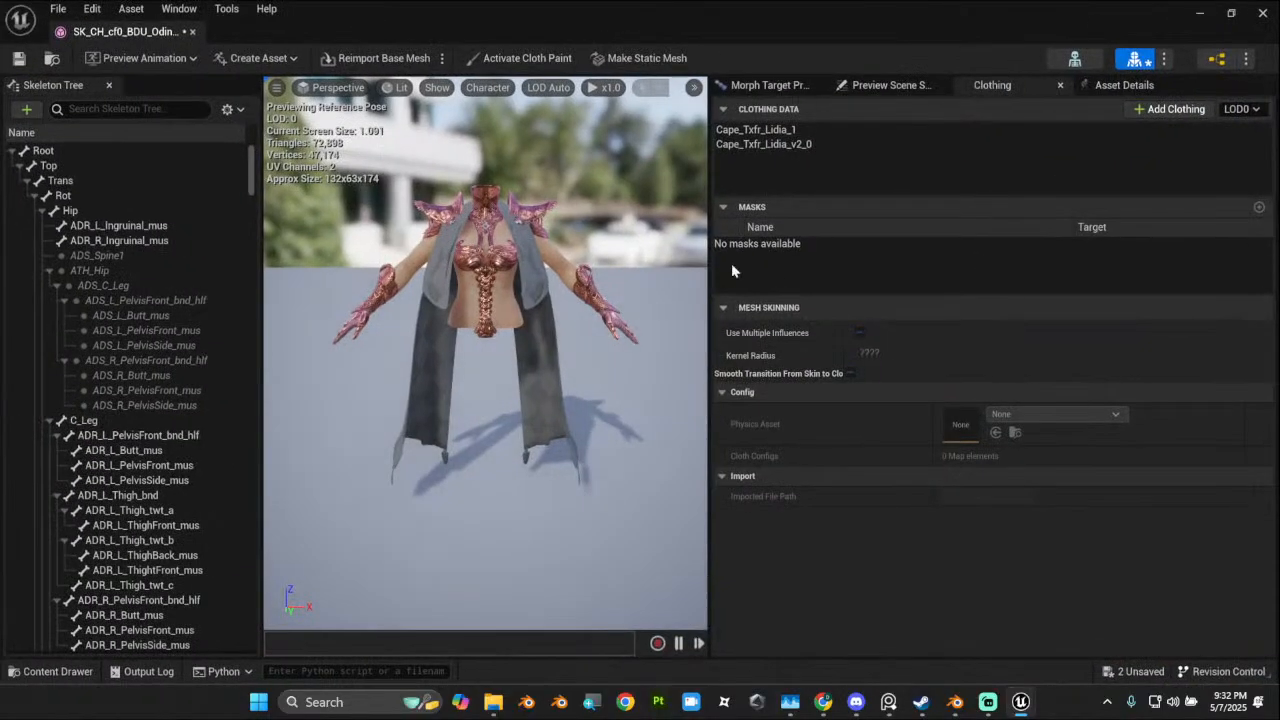
# Step: Check the settings of the Cape_Txfr_Lidia_v2_0 clothing and save the v2_MSL mesh
pyautogui.moveTo(570, 341)
pyautogui.mouseDown()
pyautogui.moveTo(640, 335)
pyautogui.moveTo(574, 340)
pyautogui.mouseUp()
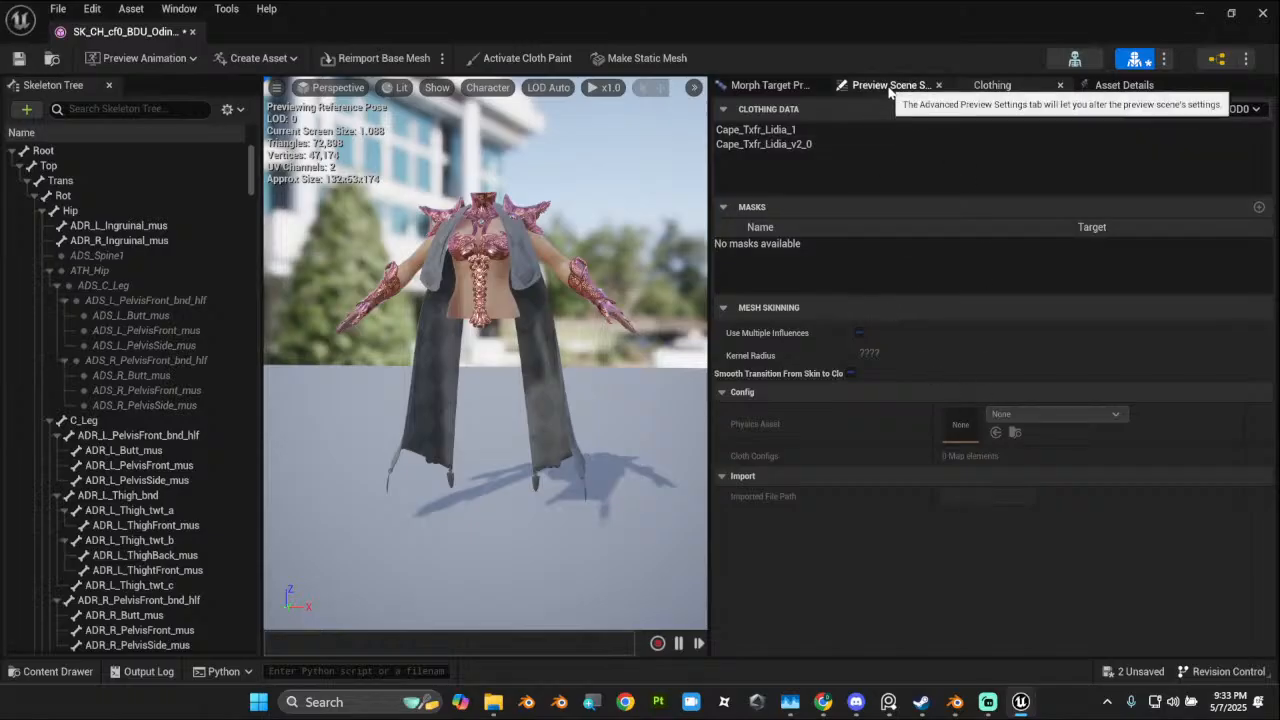
pyautogui.click(828, 145)
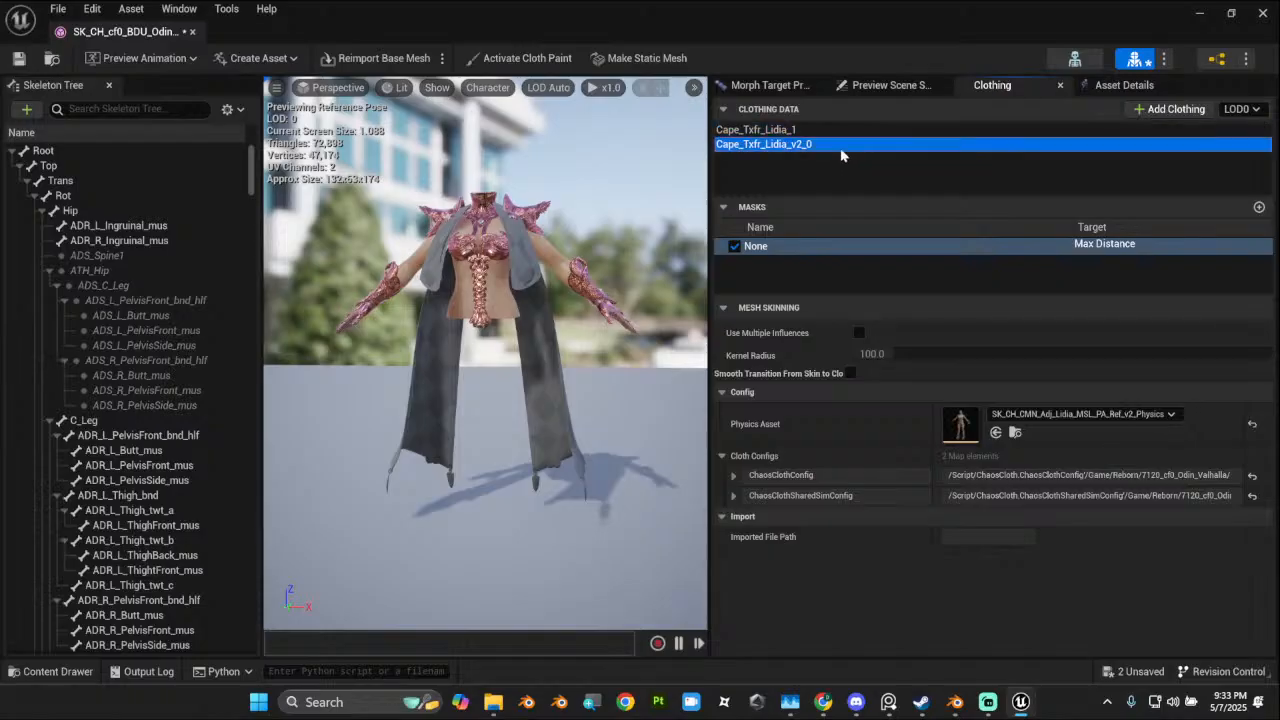
pyautogui.click(19, 58)
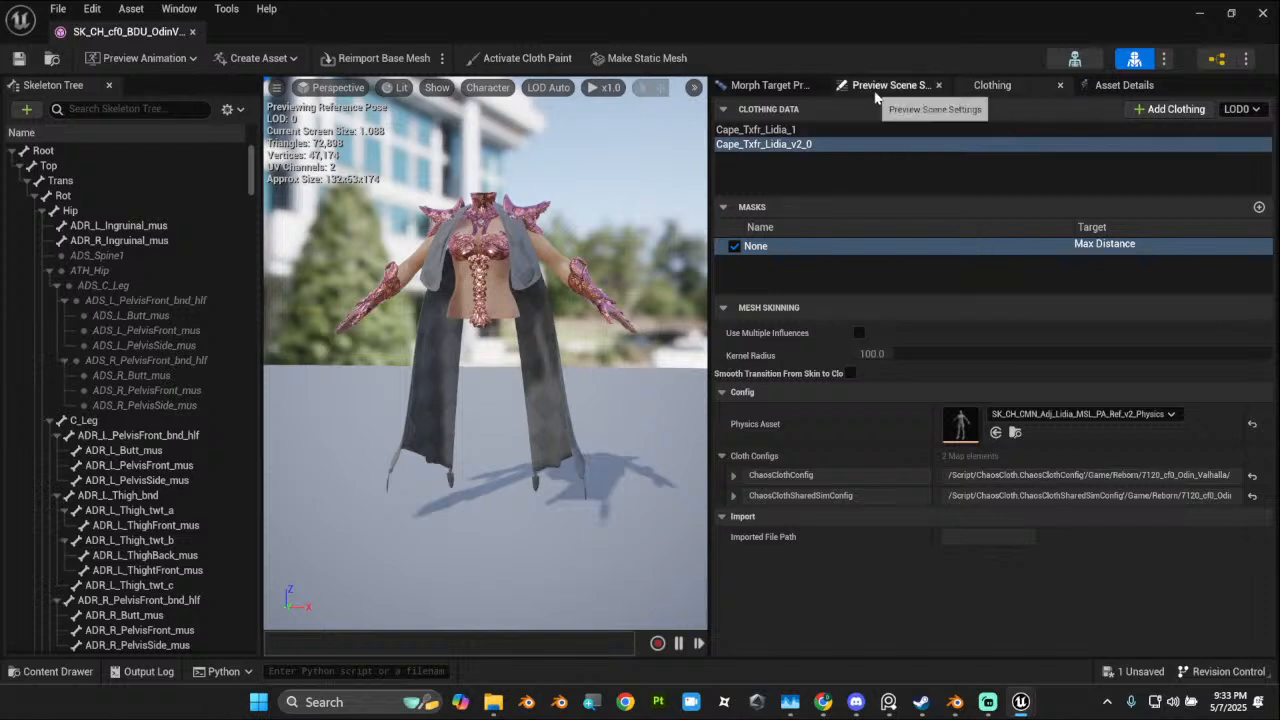
# Step: Assign the MI_Cal_Mesh material to the MI_Cal_Mesh_Cape slot of the v2_MSL mesh
pyautogui.click(1113, 89)
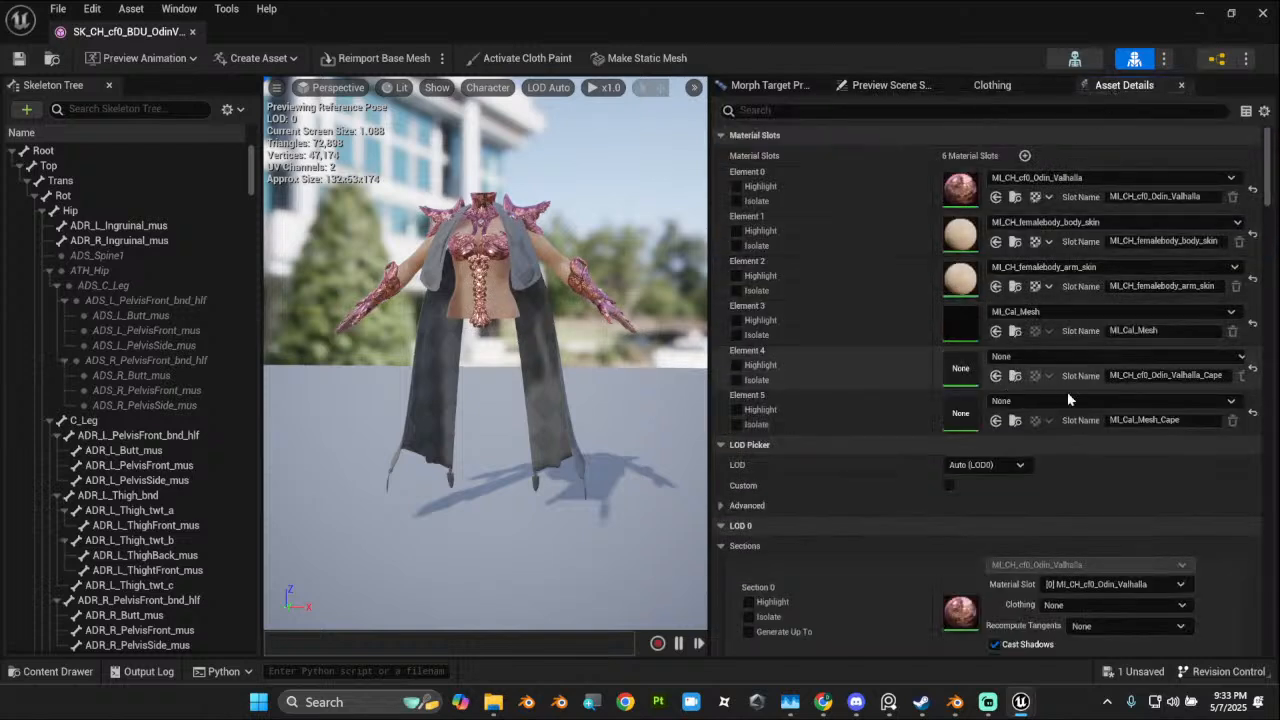
pyautogui.click(1095, 408)
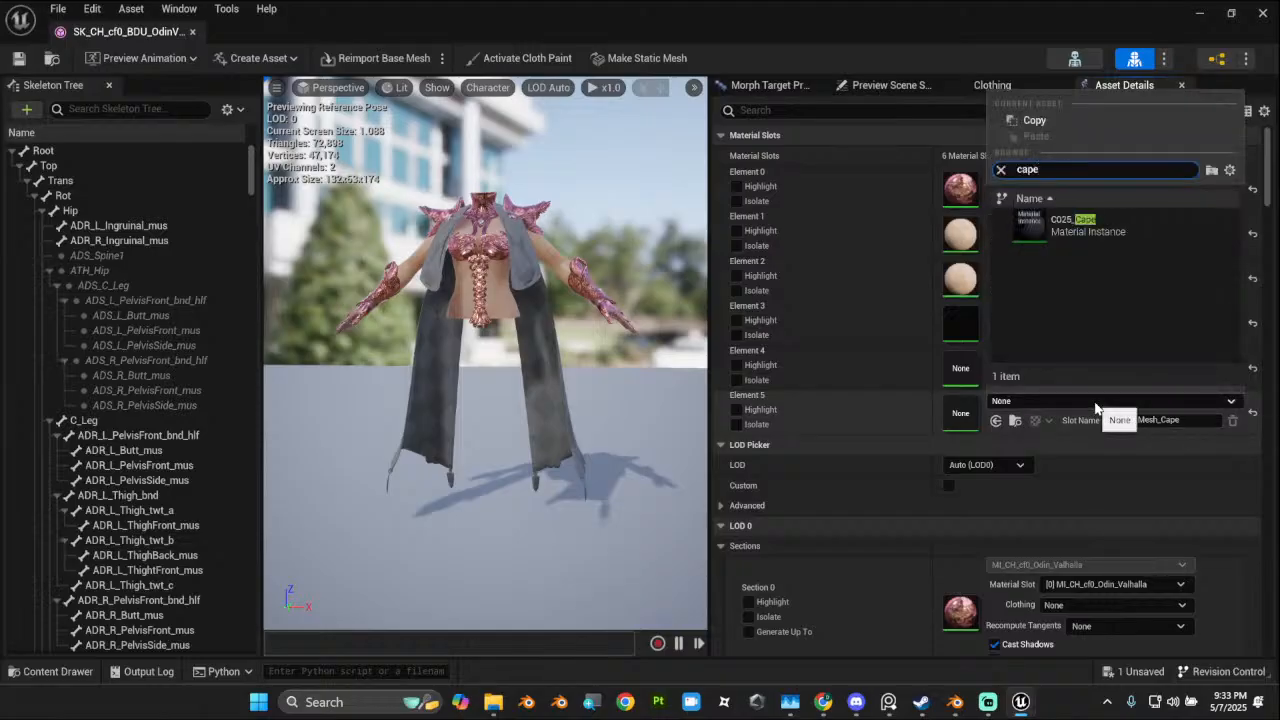
pyautogui.click(998, 443)
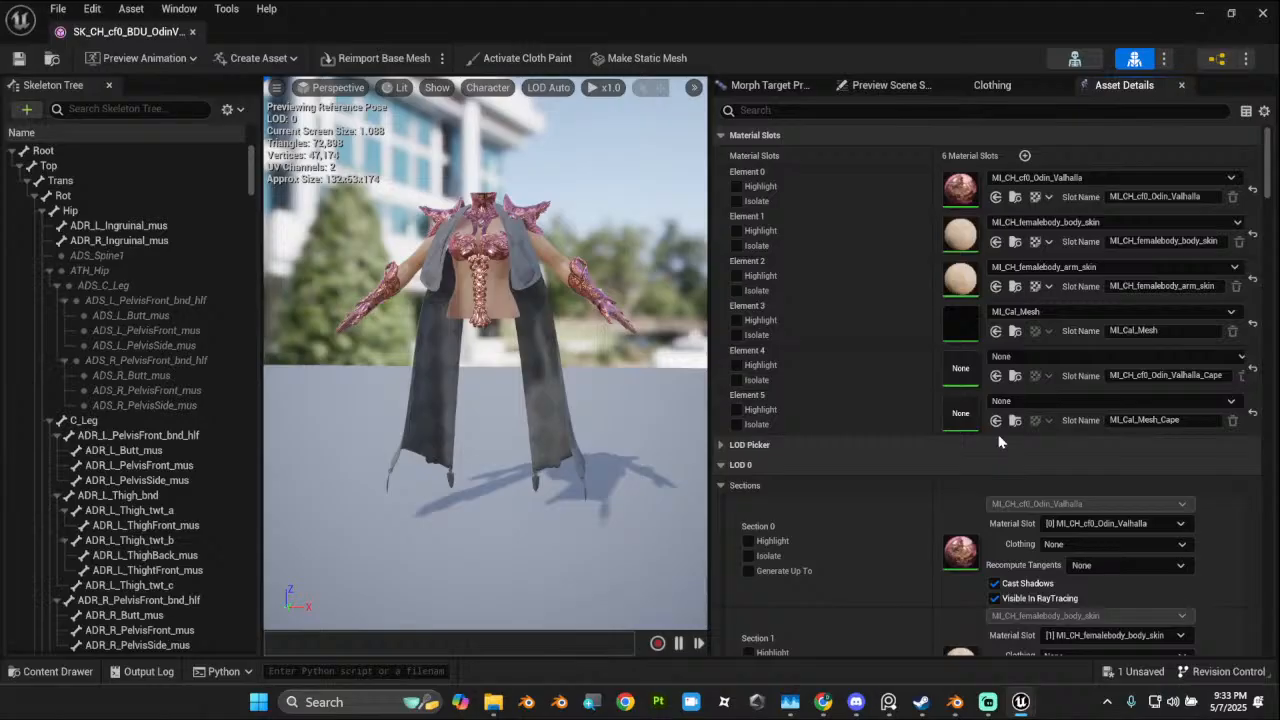
pyautogui.click(1076, 396)
pyautogui.write('cal_')
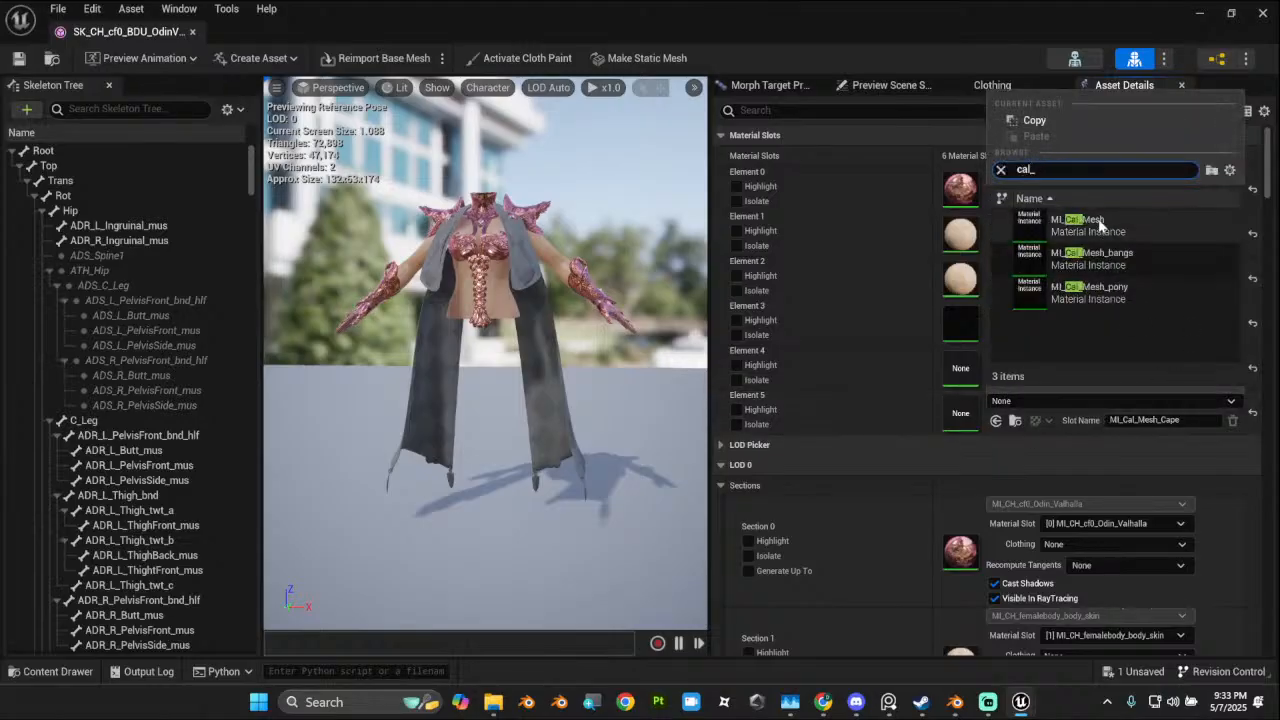
pyautogui.click(1090, 222)
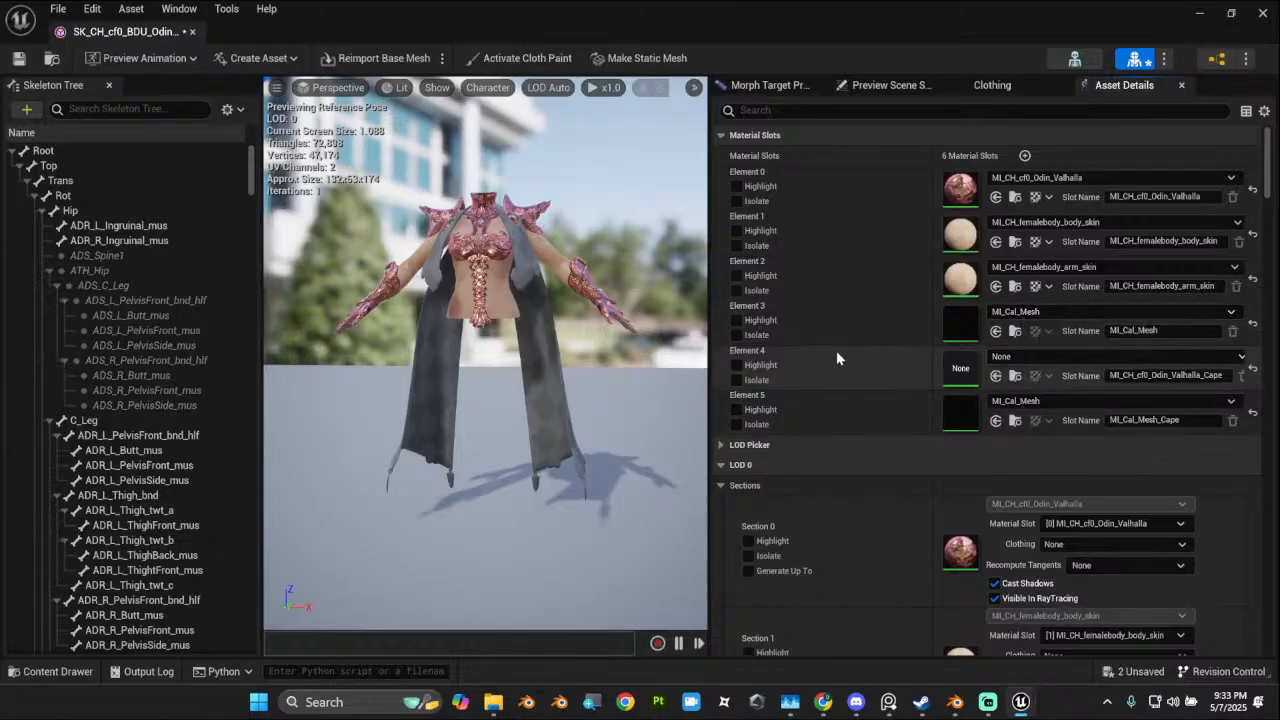
# Step: Isolate the MI_CH_cf0_Odin_Valhalla_Cape slot and apply the transferred cape clothing data to its section
pyautogui.click(754, 338)
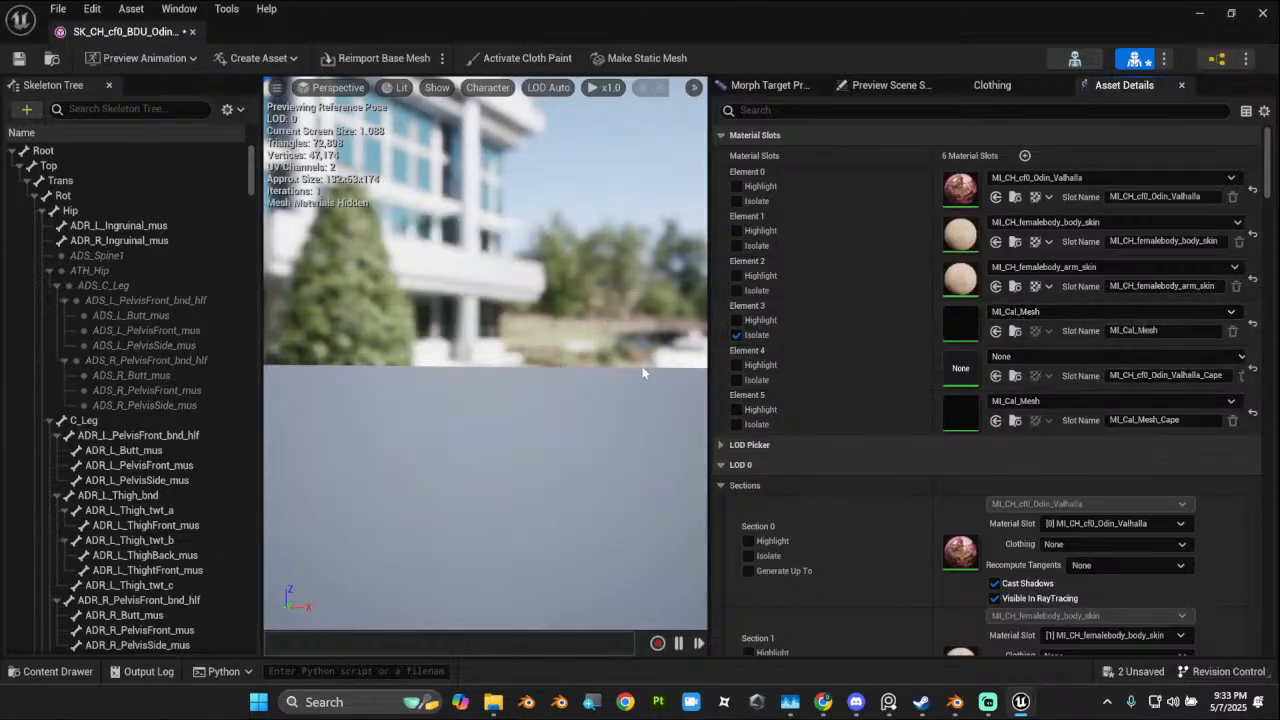
pyautogui.click(754, 338)
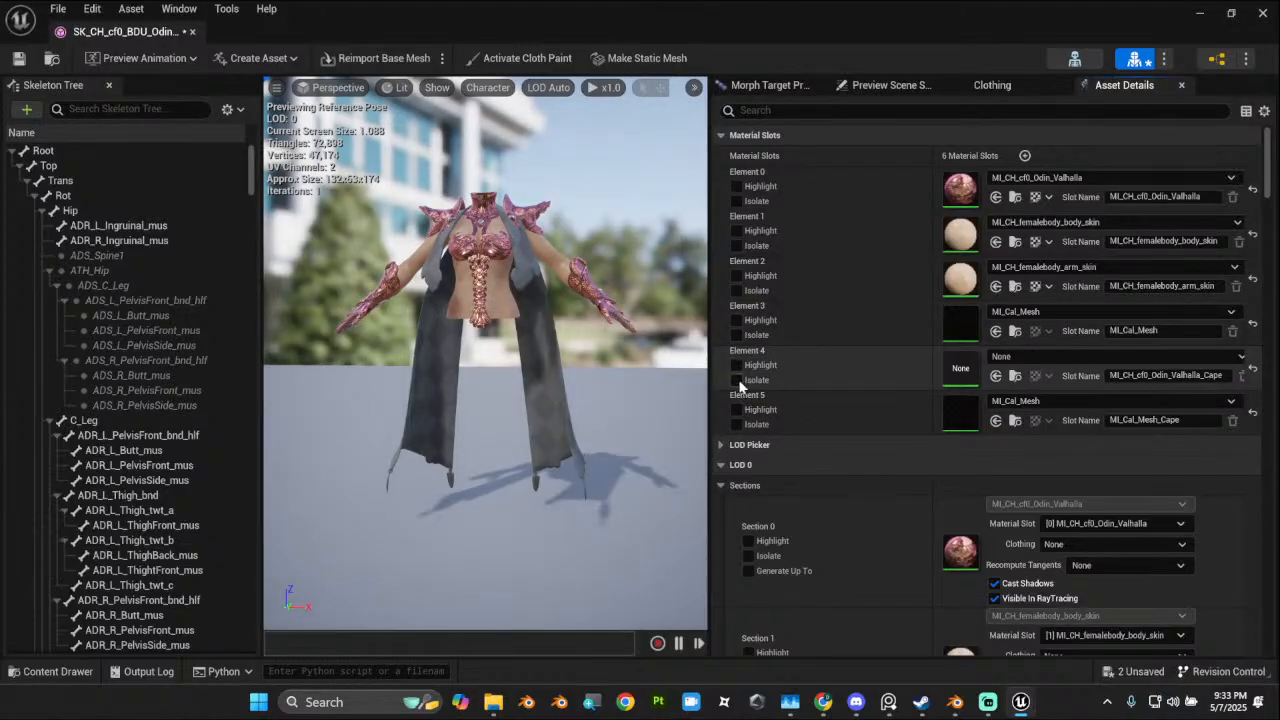
pyautogui.click(740, 380)
pyautogui.rightClick(557, 376)
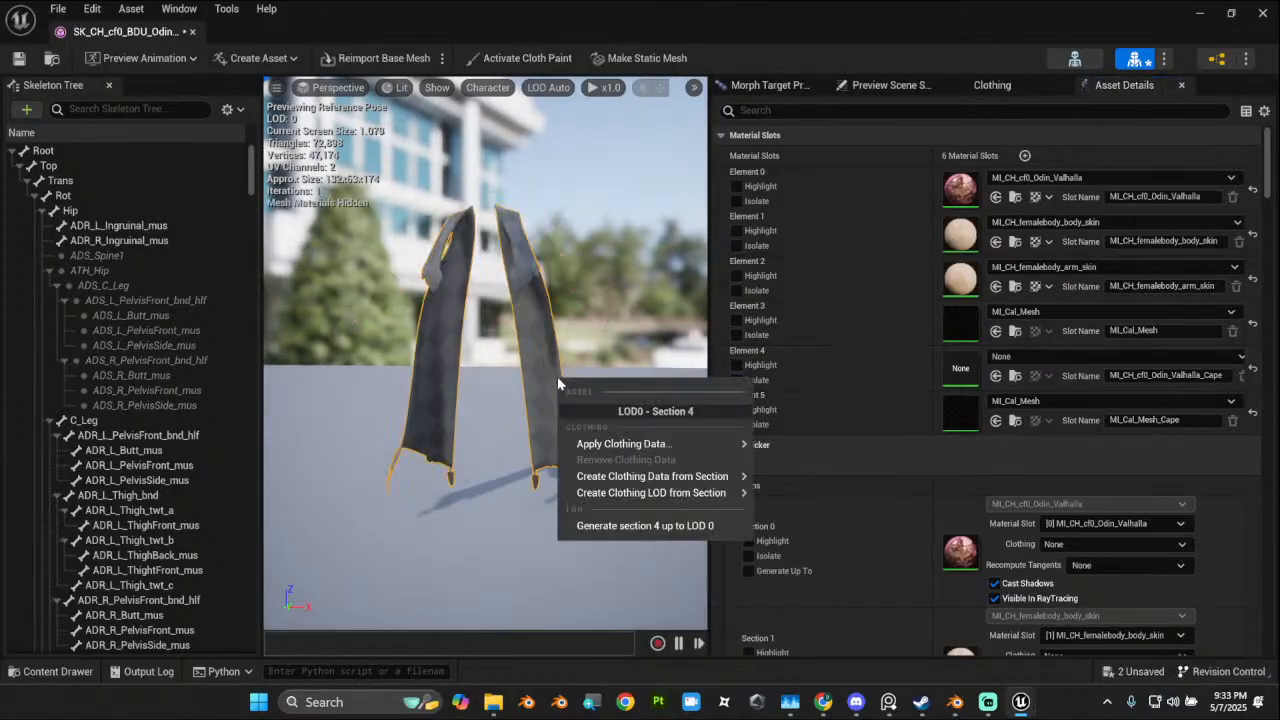
pyautogui.moveTo(668, 443)
pyautogui.click(812, 480)
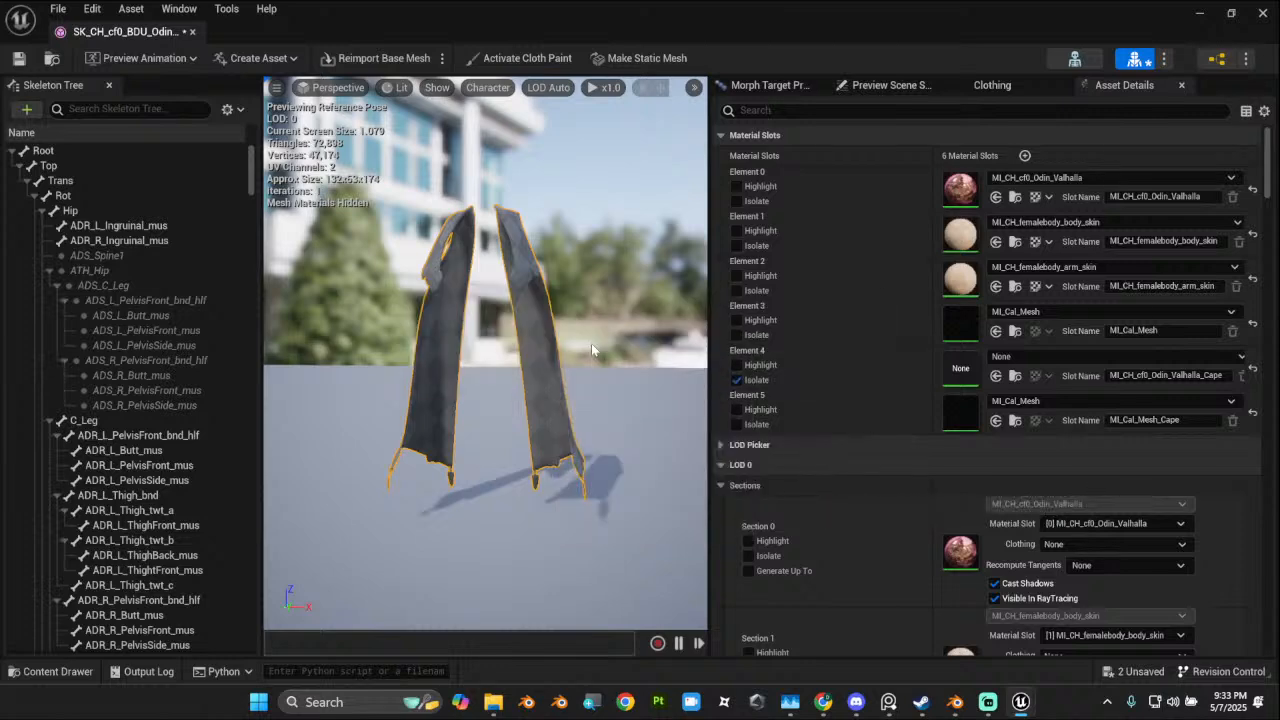
# Step: Check the cape's cloth simulation in the preview, and save and close the v2_MSL mesh
pyautogui.keyDown('alt'); pyautogui.moveTo(553, 378); pyautogui.dragTo(260, 392); pyautogui.keyUp('alt')
pyautogui.keyDown('alt'); pyautogui.moveTo(485, 380); pyautogui.dragTo(655, 362); pyautogui.keyUp('alt')
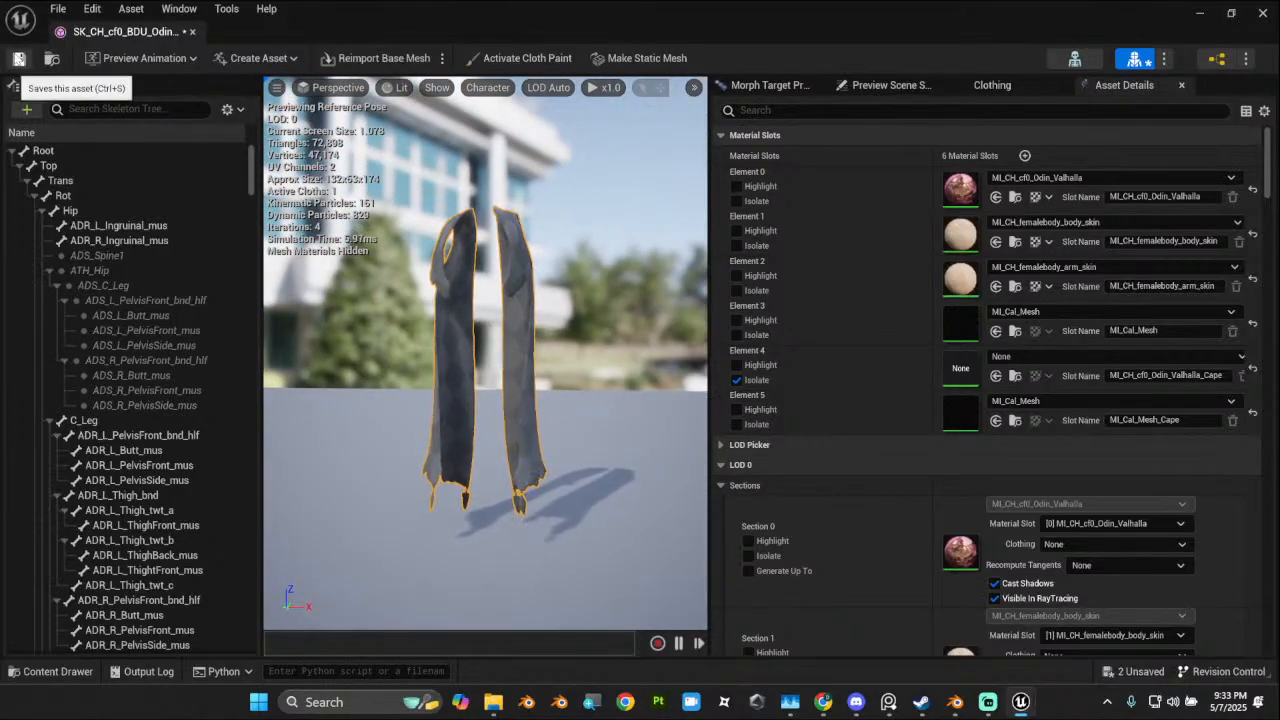
pyautogui.click(19, 58)
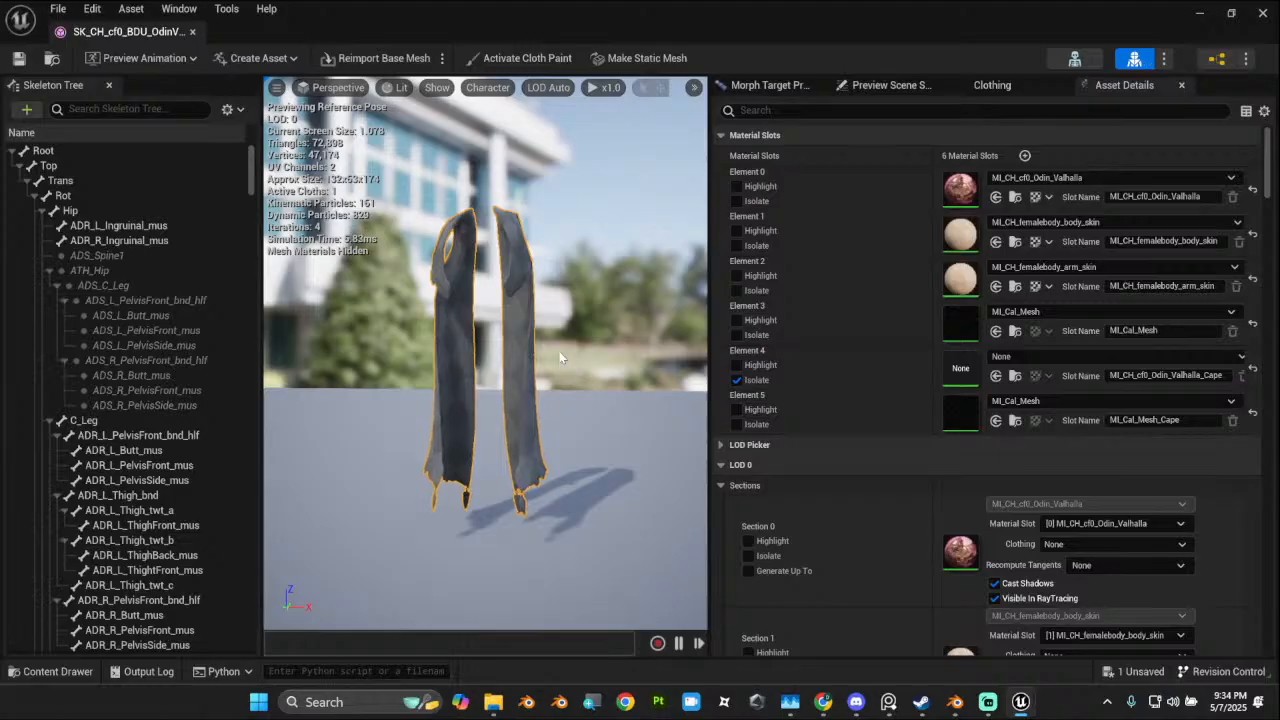
pyautogui.click(193, 32)
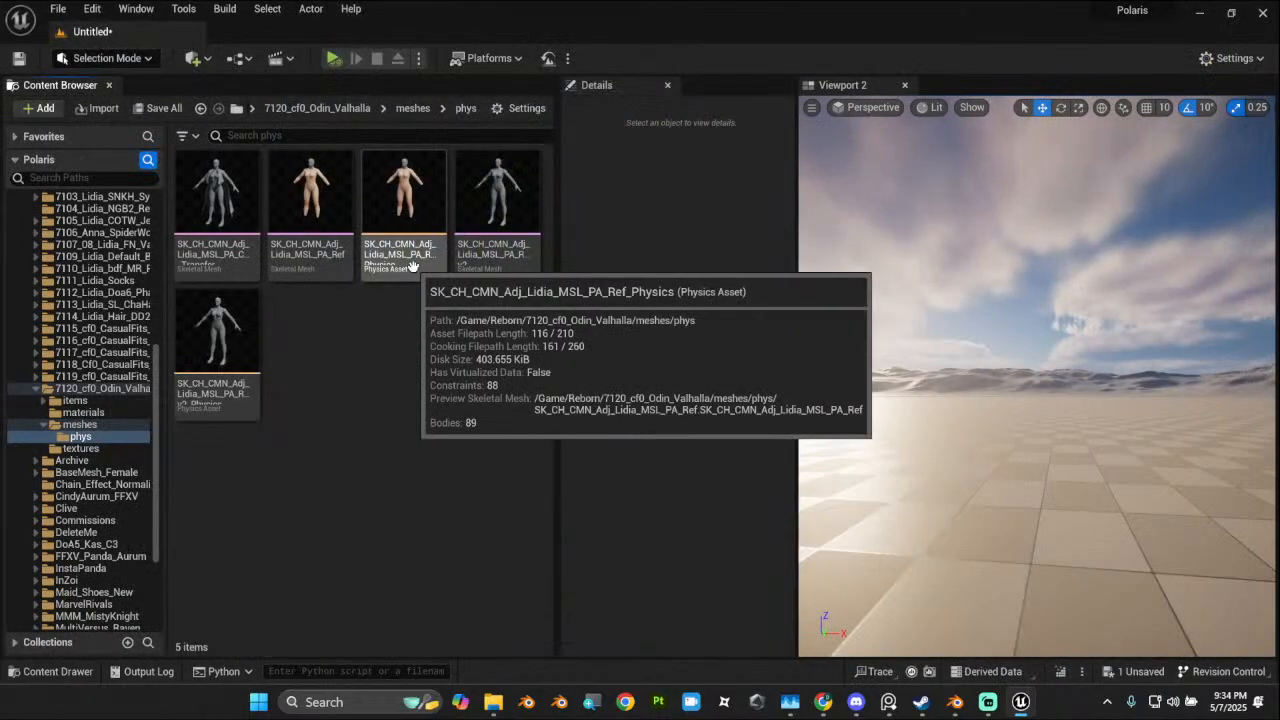
# Step: Browse to the materials folder of 7120_cf0_Odin_Valhalla
pyautogui.click(116, 427)
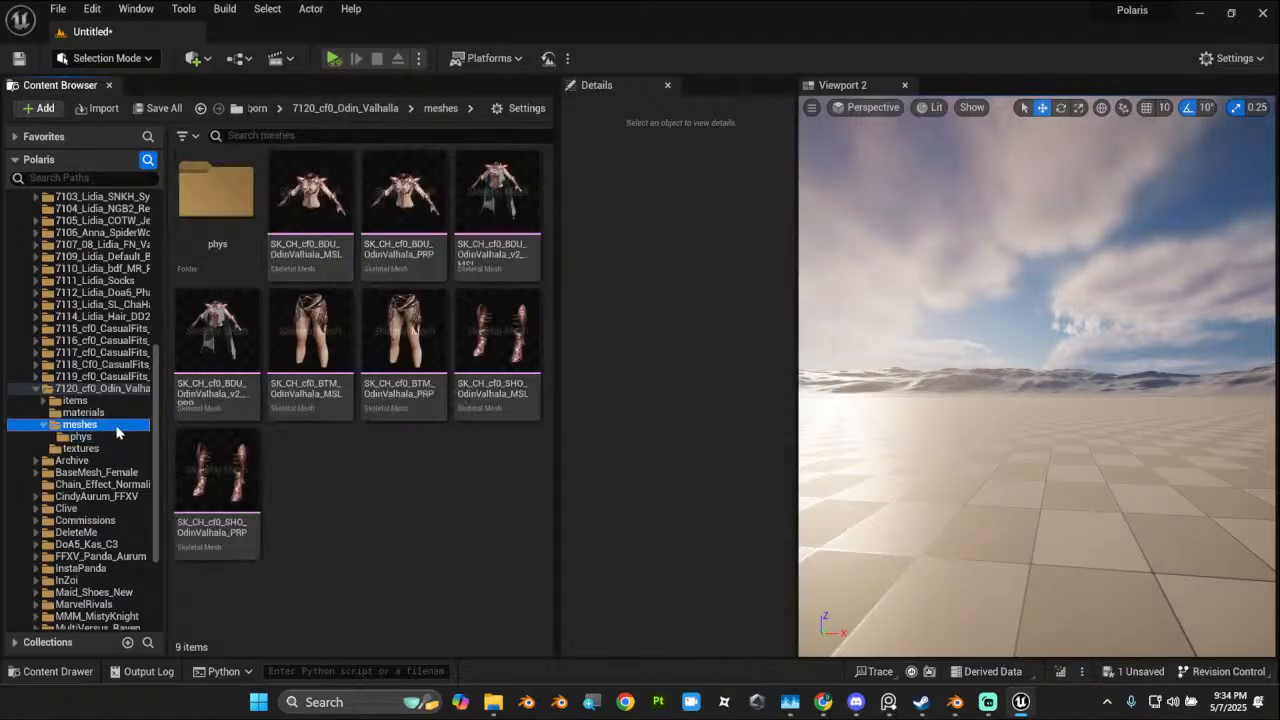
pyautogui.click(305, 375)
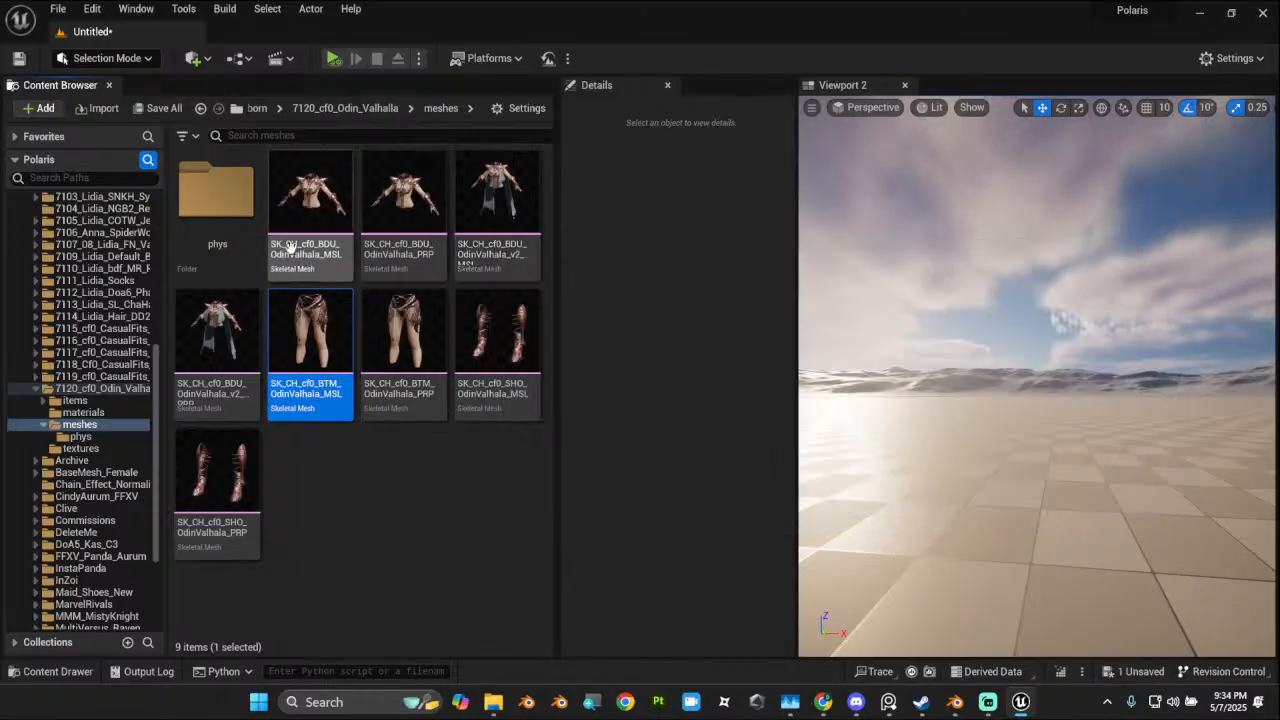
pyautogui.click(100, 412)
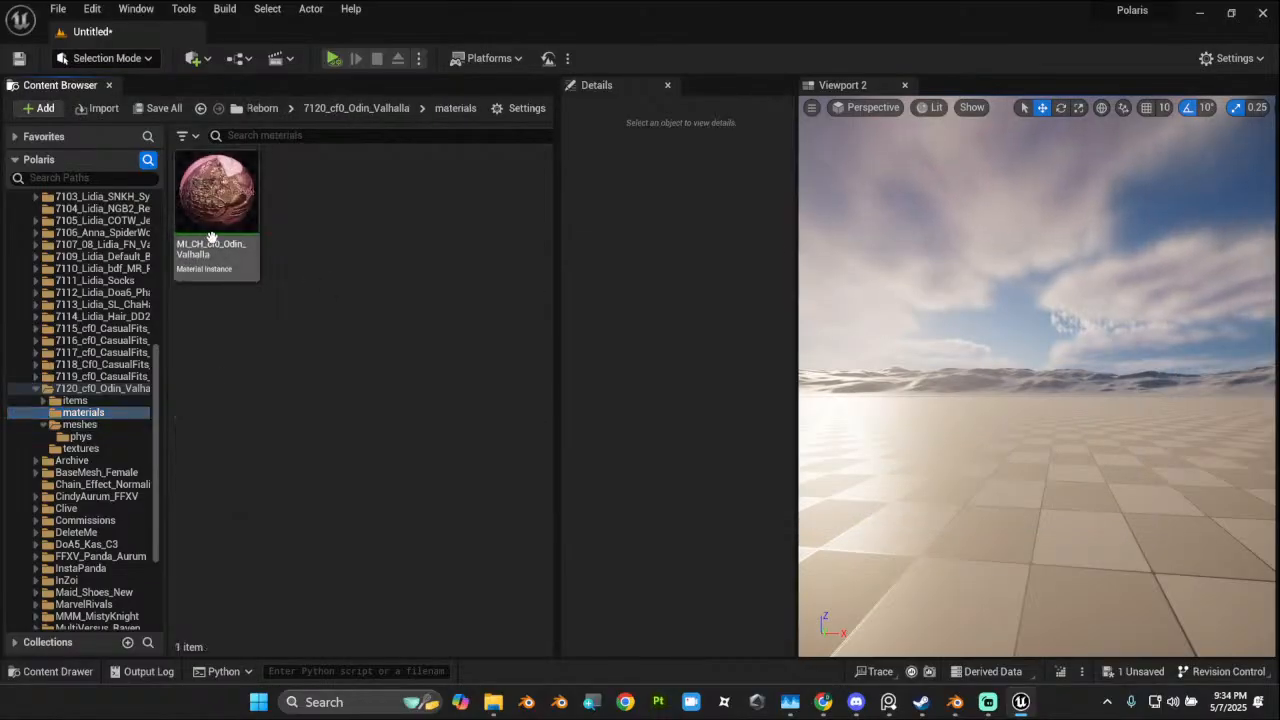
pyautogui.rightClick(213, 236)
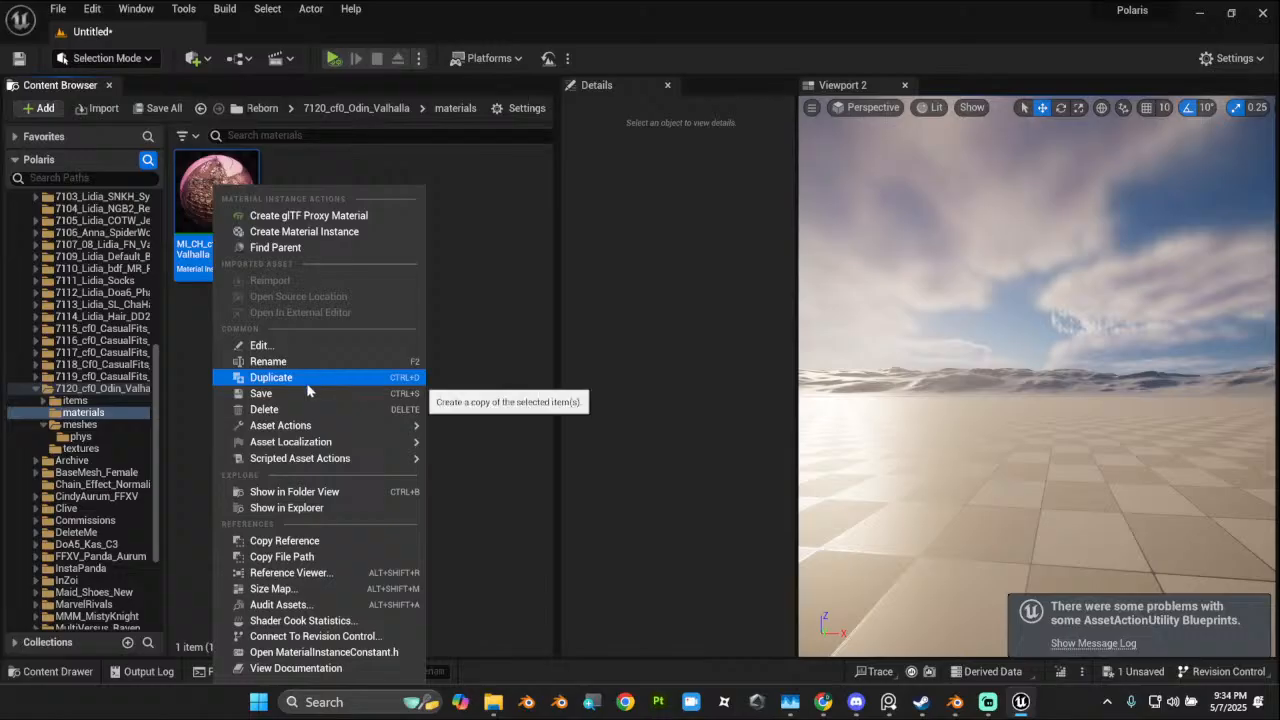
pyautogui.click(500, 329)
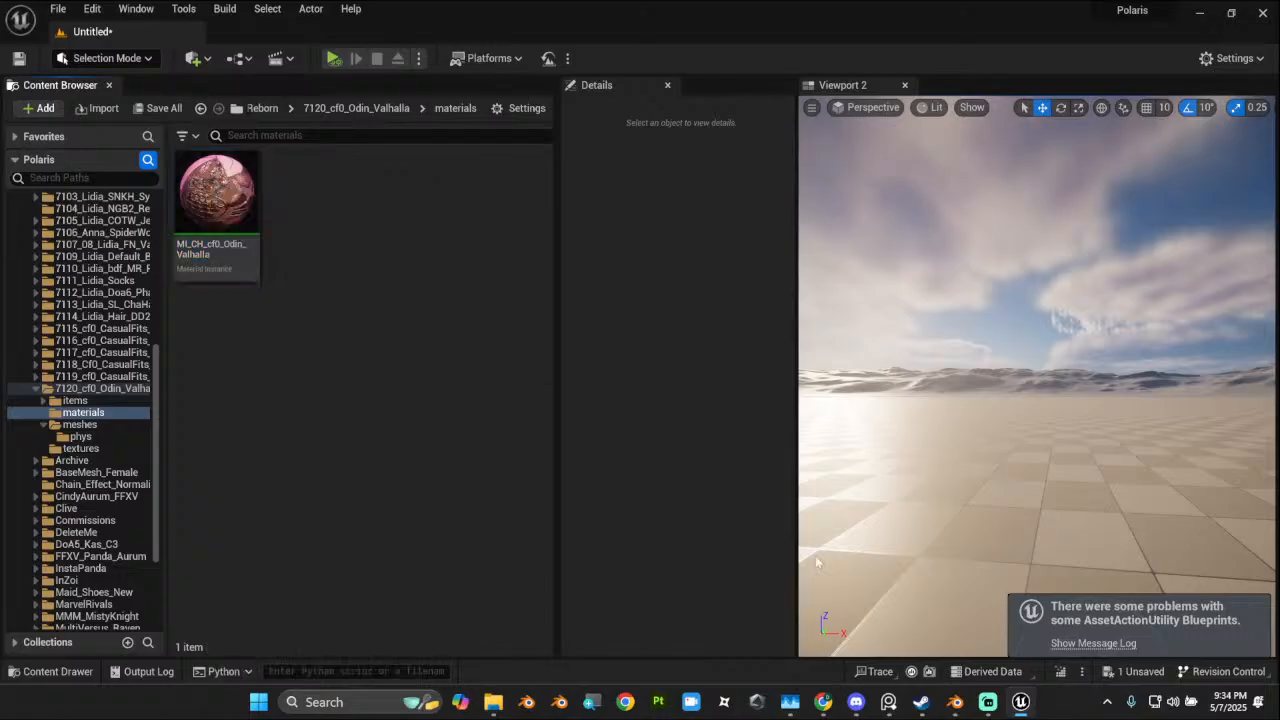
# Step: Switch to Blender, copy the name of the Cape object's material, and return to Unreal
pyautogui.click(956, 704)
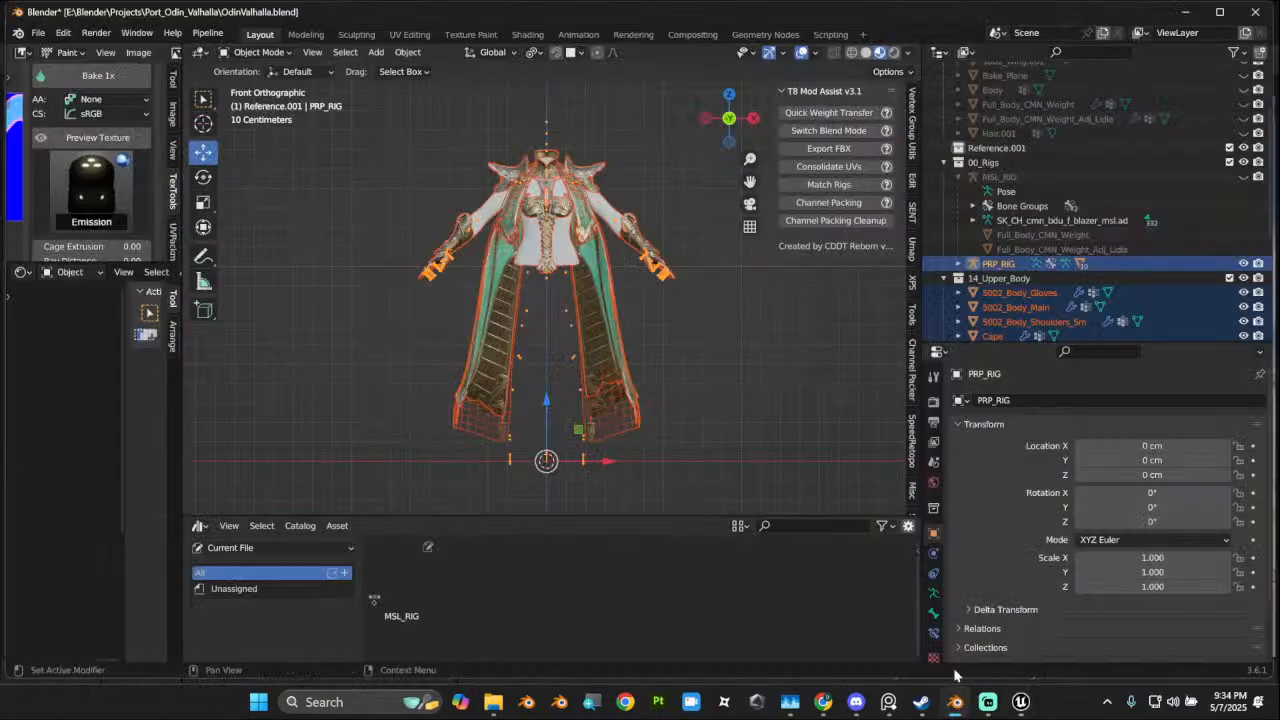
pyautogui.click(614, 288)
pyautogui.click(933, 653)
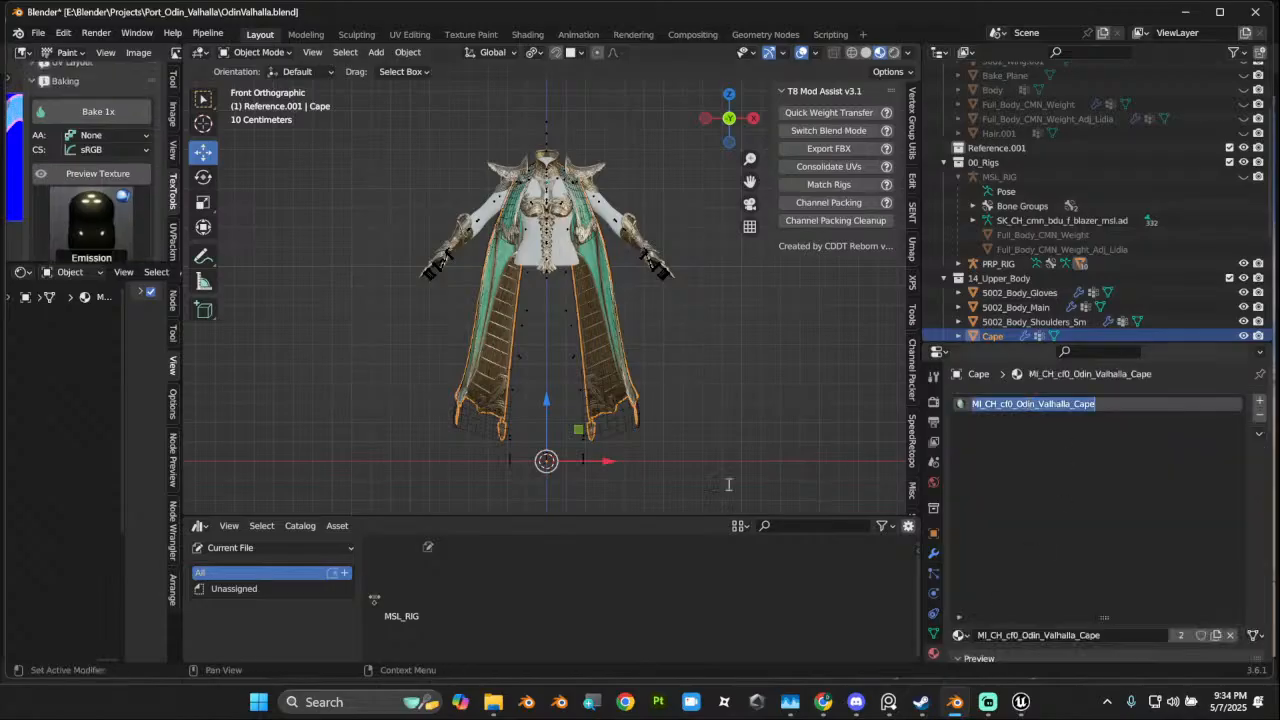
pyautogui.click(1185, 12)
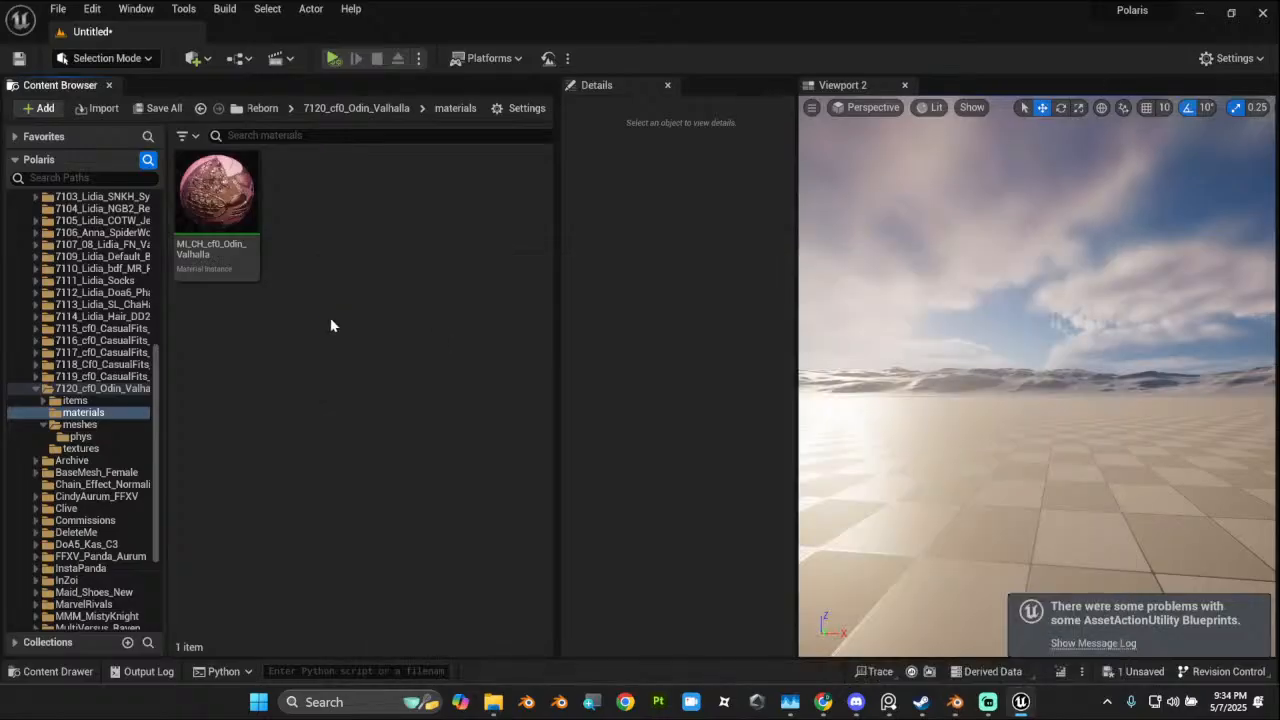
# Step: Create a material instance named MI_CH_cf0_Odin_Valhalla_Cape in the materials folder
pyautogui.rightClick(430, 362)
pyautogui.scroll(-3, 490, 620)
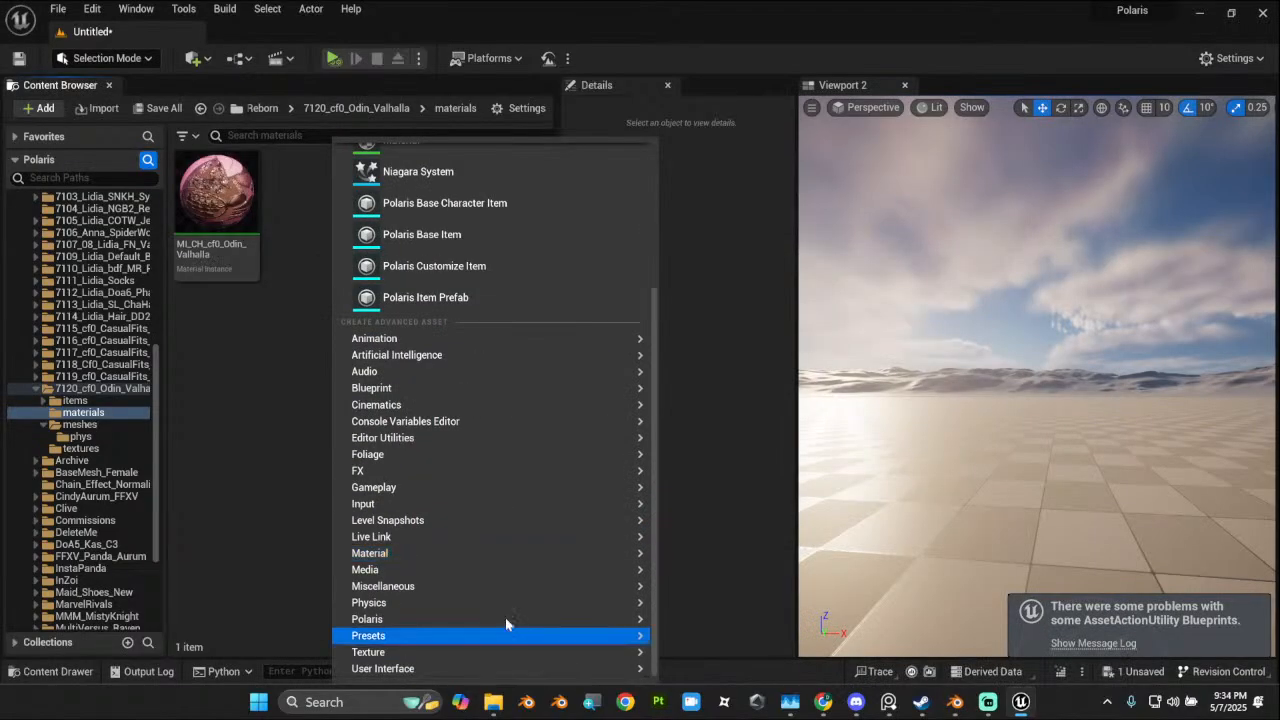
pyautogui.moveTo(577, 556)
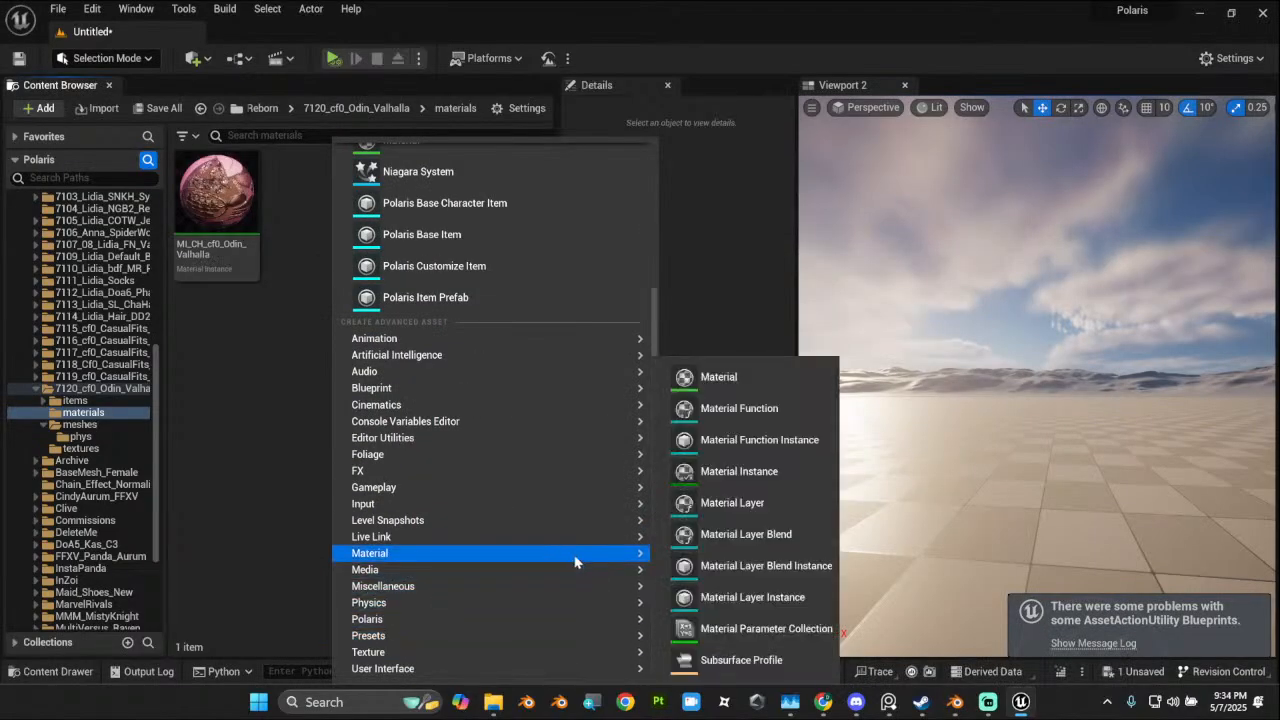
pyautogui.click(790, 477)
pyautogui.write('MI_CH_cf0_Odin_Valhalla_Cape')
pyautogui.press('Return')
pyautogui.click(430, 310)
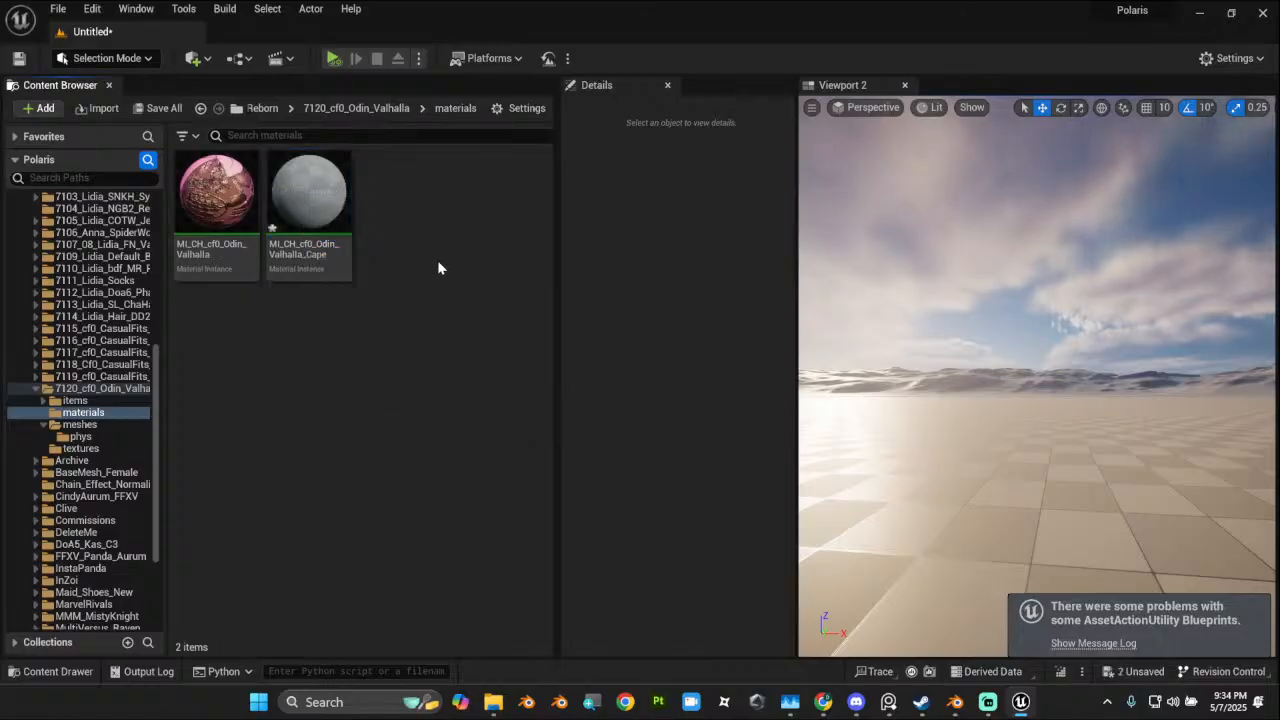
# Step: Open the MI_CH_cf0_Odin_Valhalla_Cape instance and set its parent to the M_ENV_Base material matching _CF
pyautogui.doubleClick(310, 195)
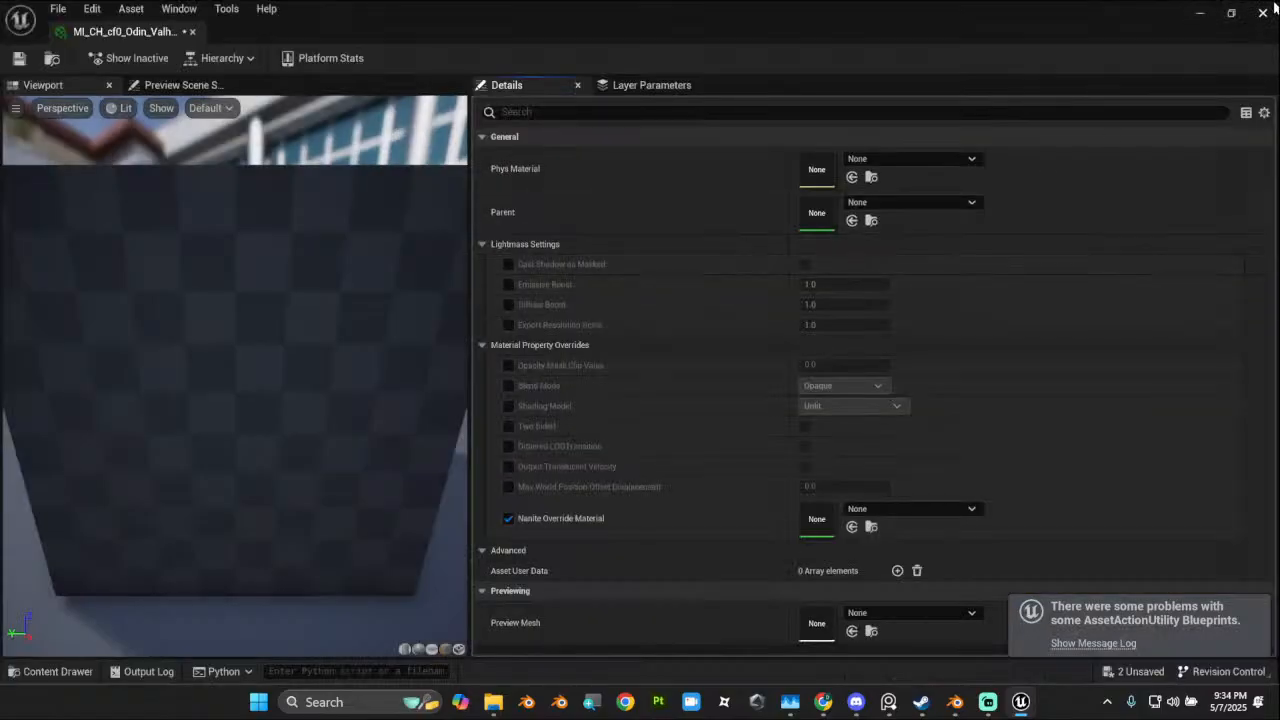
pyautogui.moveTo(1104, 30); pyautogui.dragTo(930, 134)
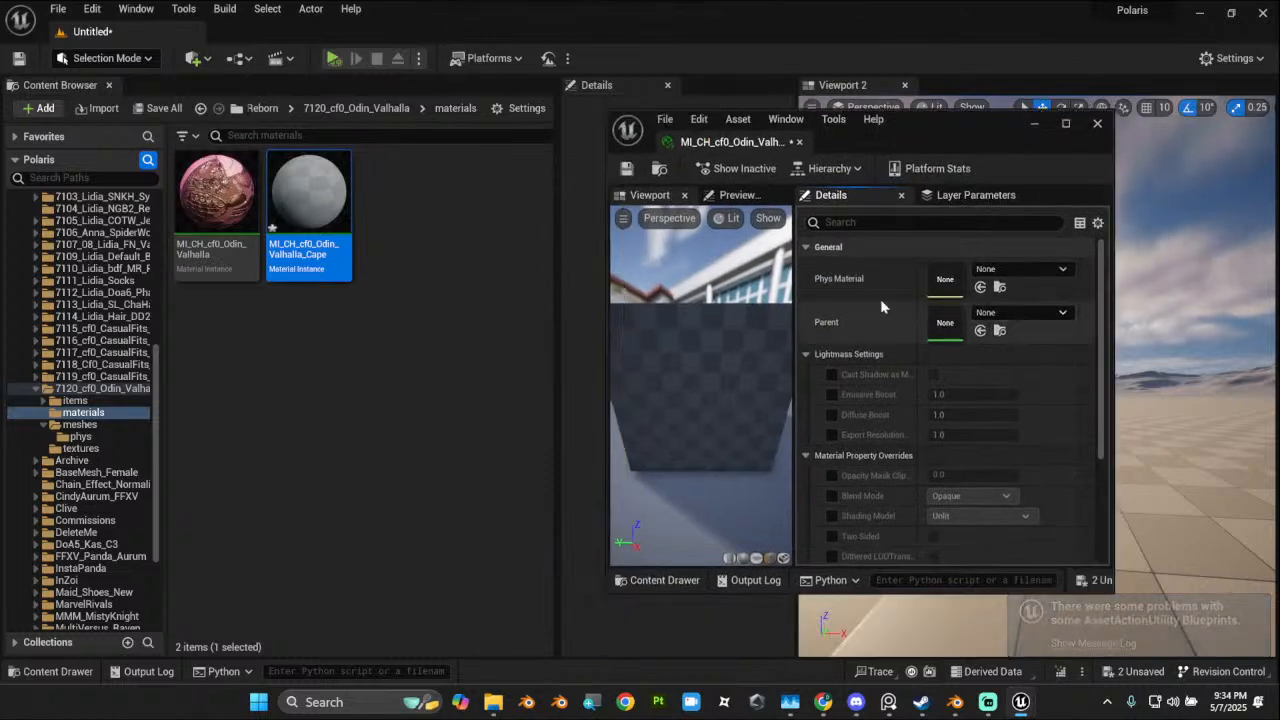
pyautogui.click(1016, 313)
pyautogui.write('_CF')
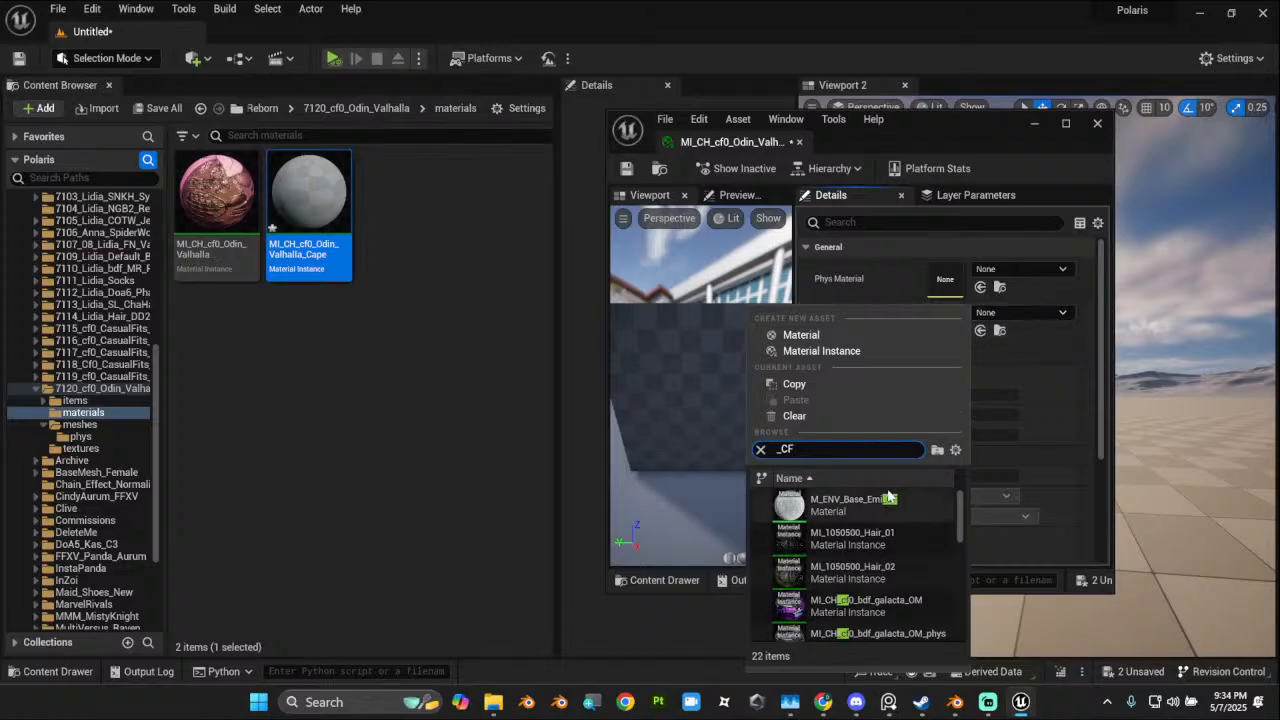
pyautogui.click(855, 505)
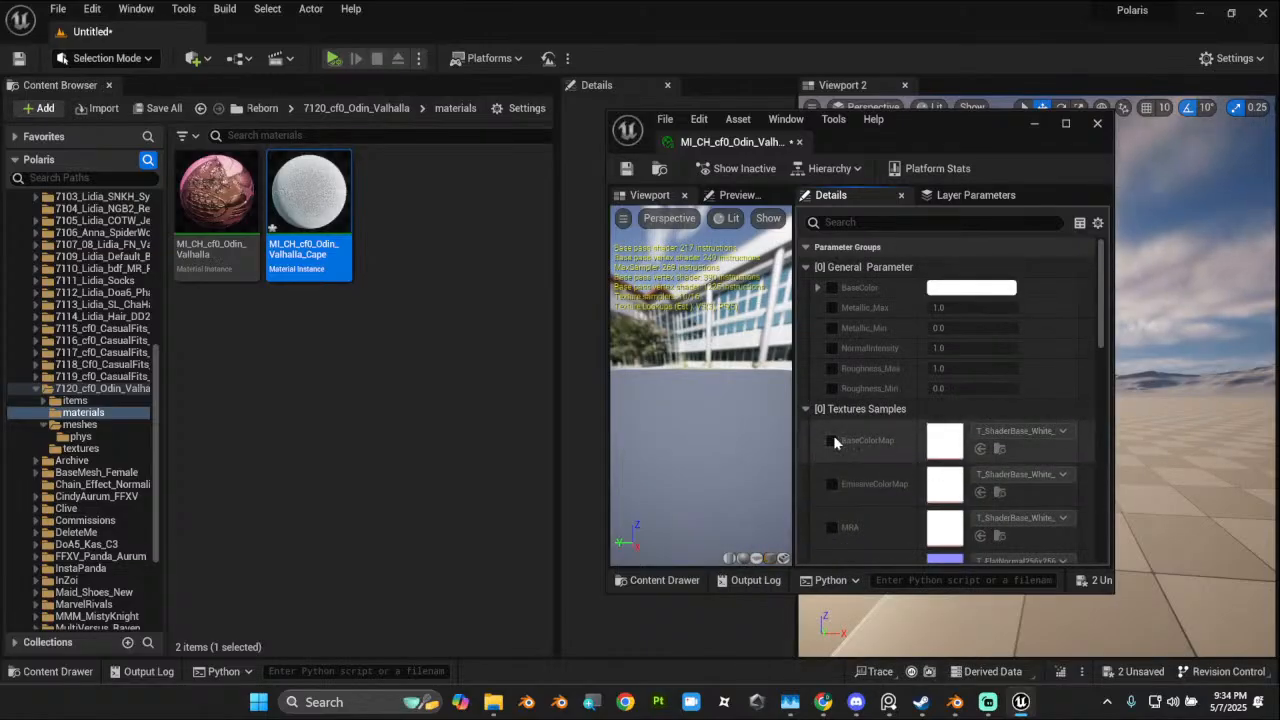
# Step: Enable the BaseColorMap, MRA and NormalMap texture overrides in the cape material instance
pyautogui.click(832, 440)
pyautogui.click(832, 527)
pyautogui.scroll(-1, 860, 510)
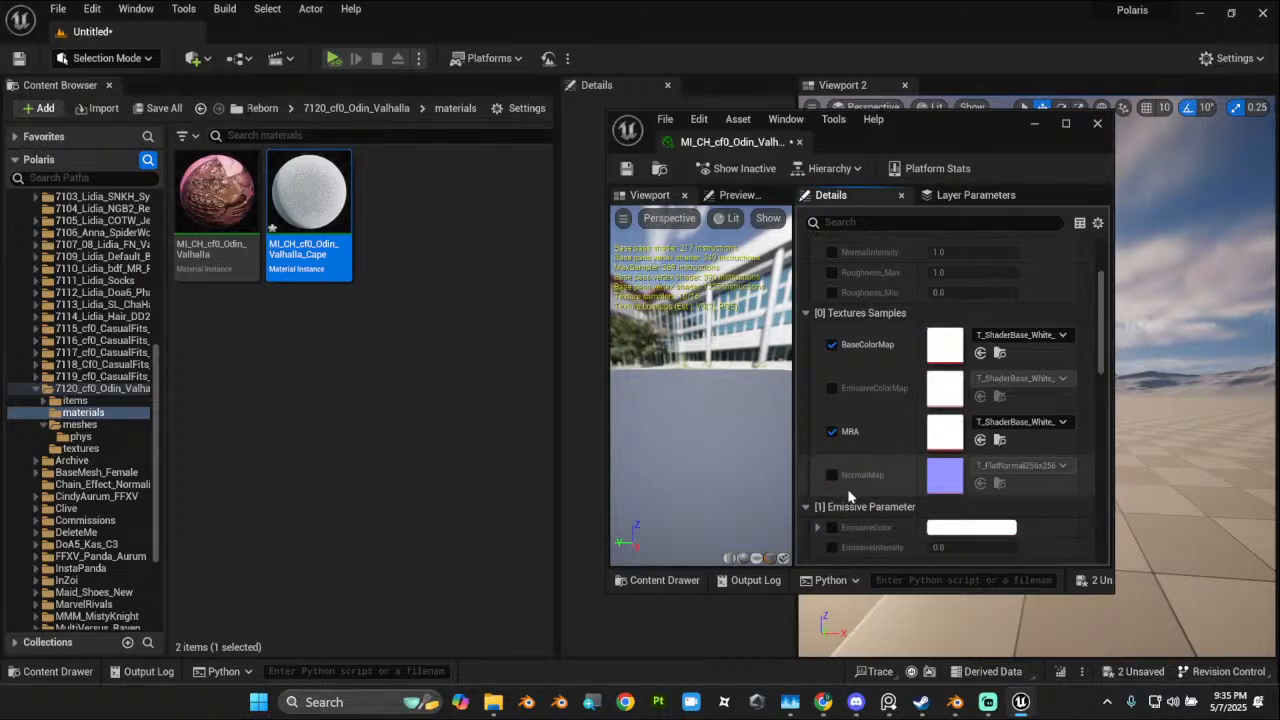
pyautogui.click(832, 475)
# Step: Enable the camera fade and tiling overrides of the cape material, and set TileScale_U and TileScale_V to 1
pyautogui.scroll(-3, 835, 470)
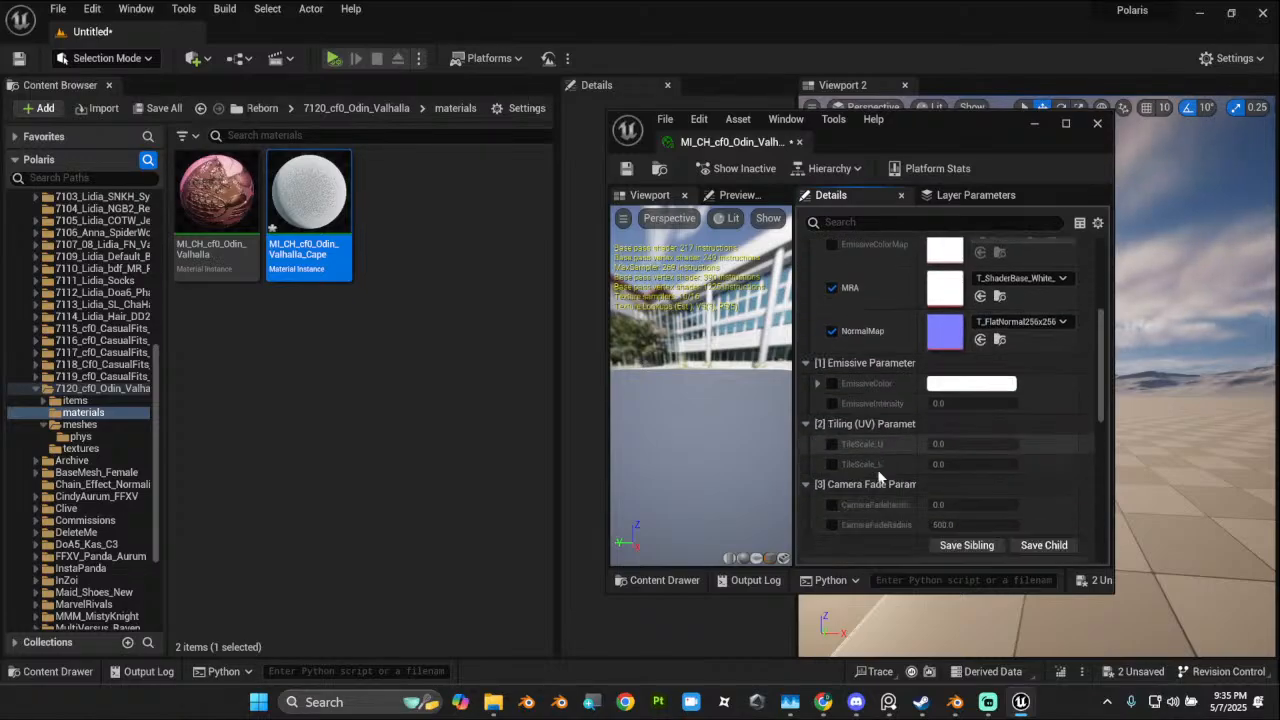
pyautogui.click(832, 524)
pyautogui.click(832, 504)
pyautogui.click(832, 443)
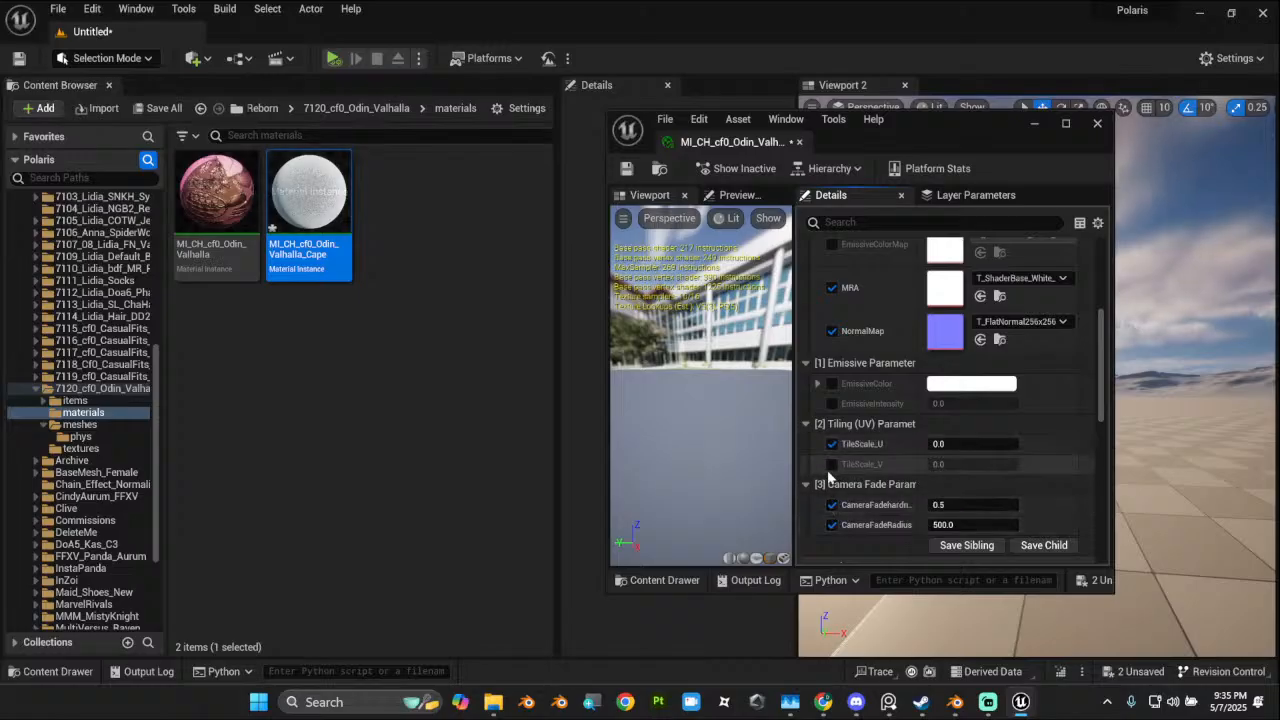
pyautogui.click(975, 443)
pyautogui.write('1')
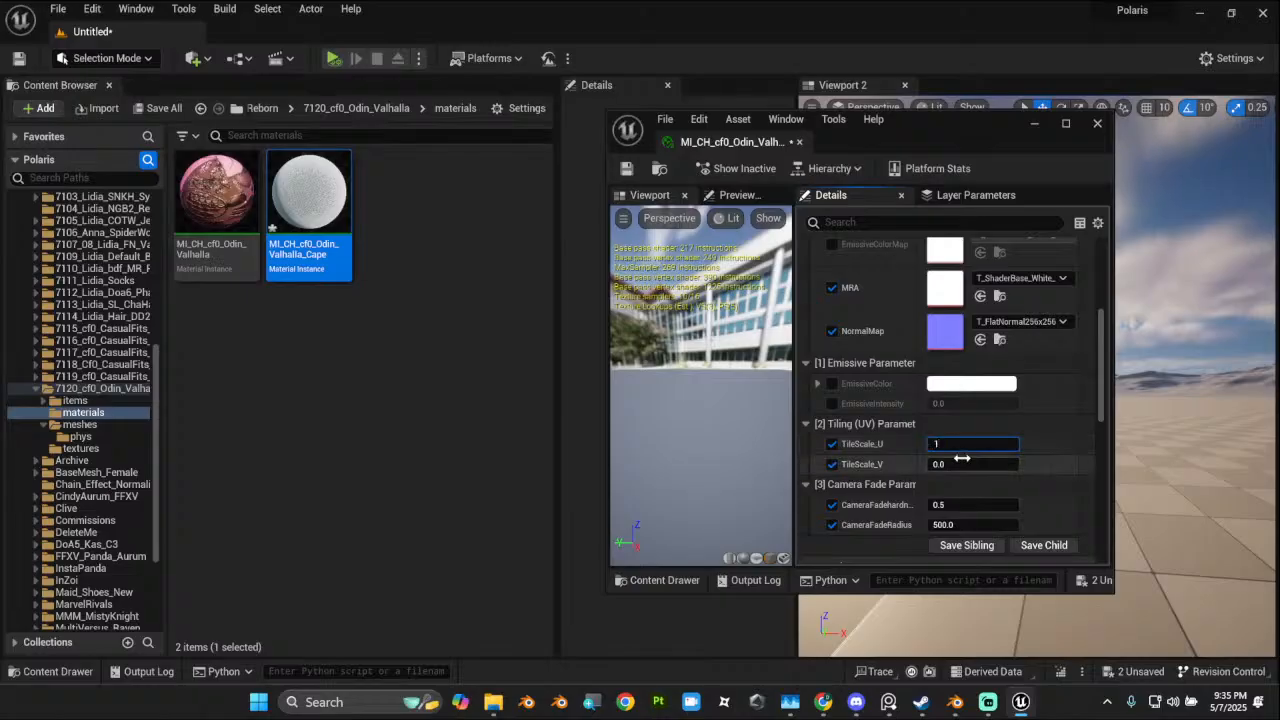
pyautogui.click(963, 466)
pyautogui.write('1')
pyautogui.press('Return')
# Step: Set the camera fade hardness and radius of the cape material to 0 and save the instance
pyautogui.click(959, 505)
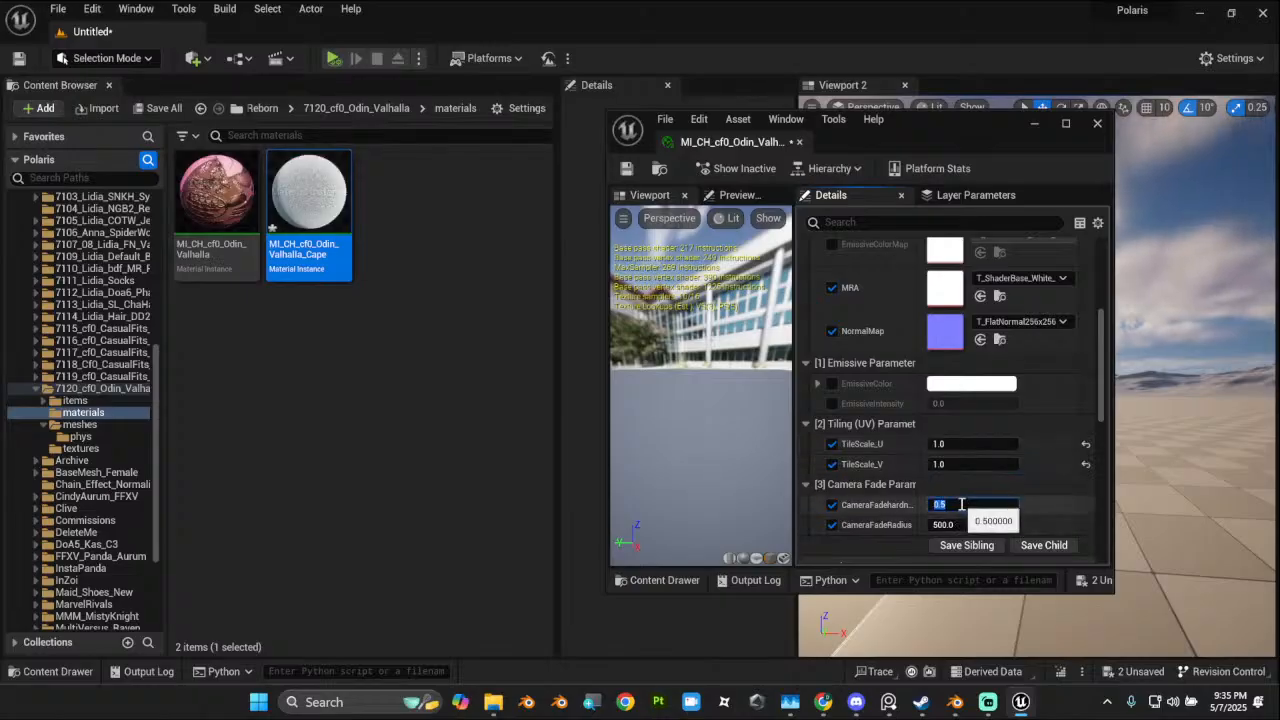
pyautogui.write('0')
pyautogui.click(960, 524)
pyautogui.write('0')
pyautogui.press('Return')
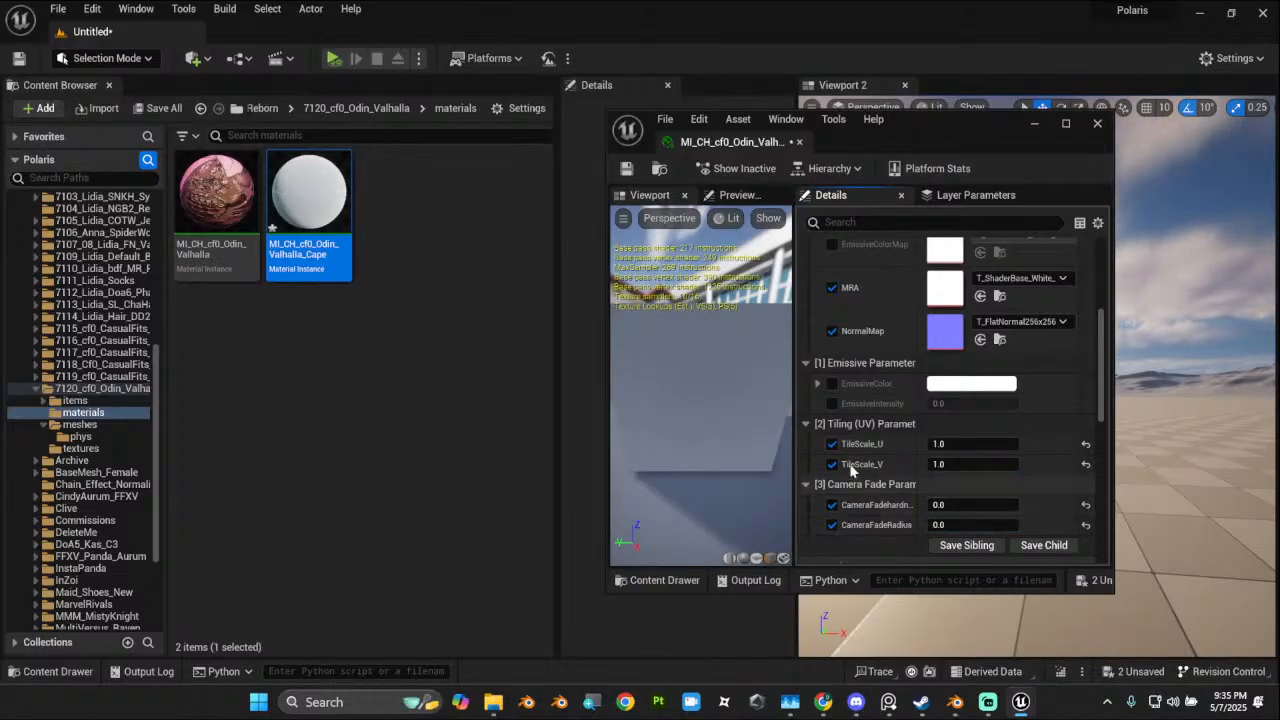
pyautogui.moveTo(708, 448)
pyautogui.mouseDown()
pyautogui.moveTo(740, 440)
pyautogui.moveTo(690, 445)
pyautogui.mouseUp()
pyautogui.click(627, 170)
# Step: Import the T_CH_cf0_Odin_Valhalla_Cape_MRA, Cape_N and Cape_PC TGA files into the textures folder
pyautogui.scroll(4, 916, 403)
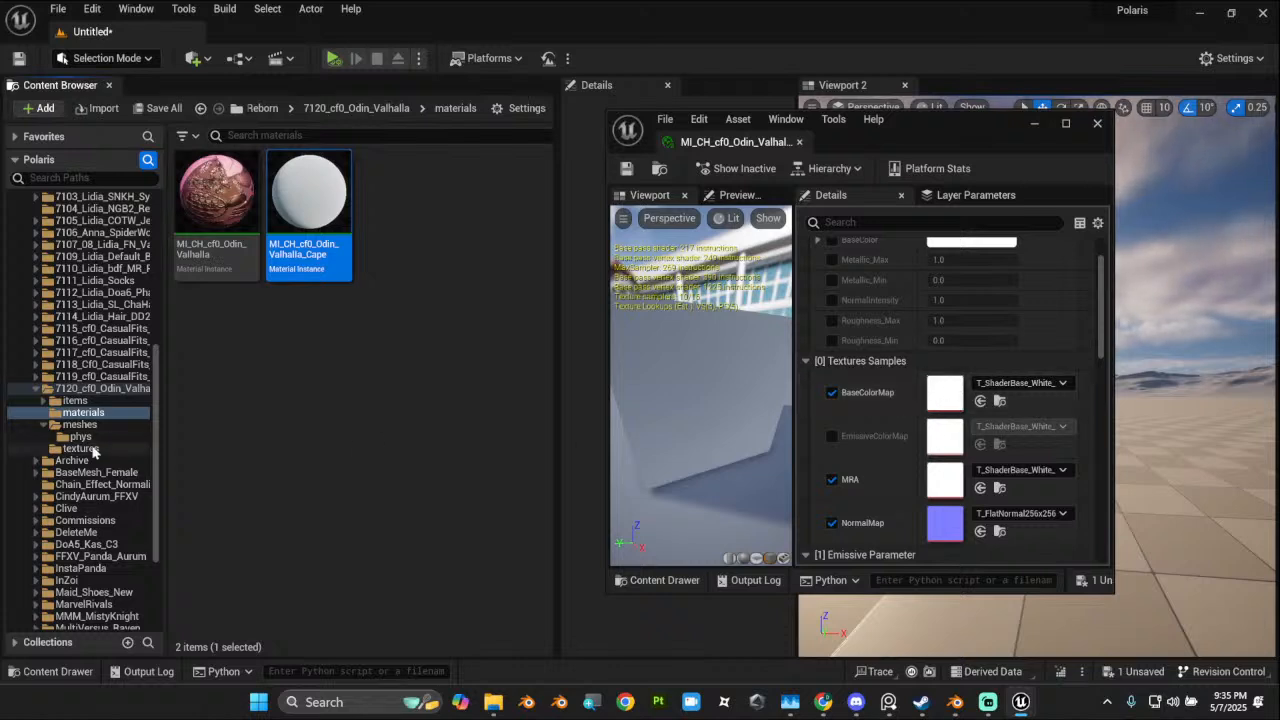
pyautogui.click(92, 449)
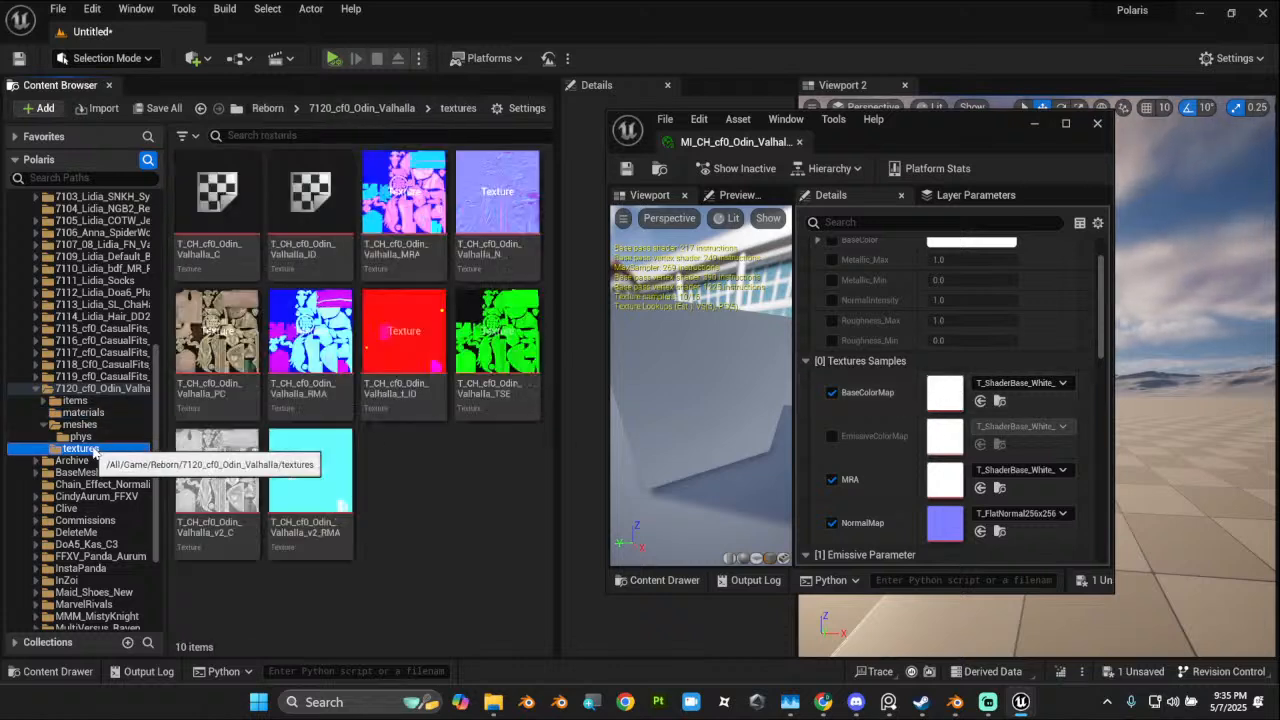
pyautogui.click(103, 108)
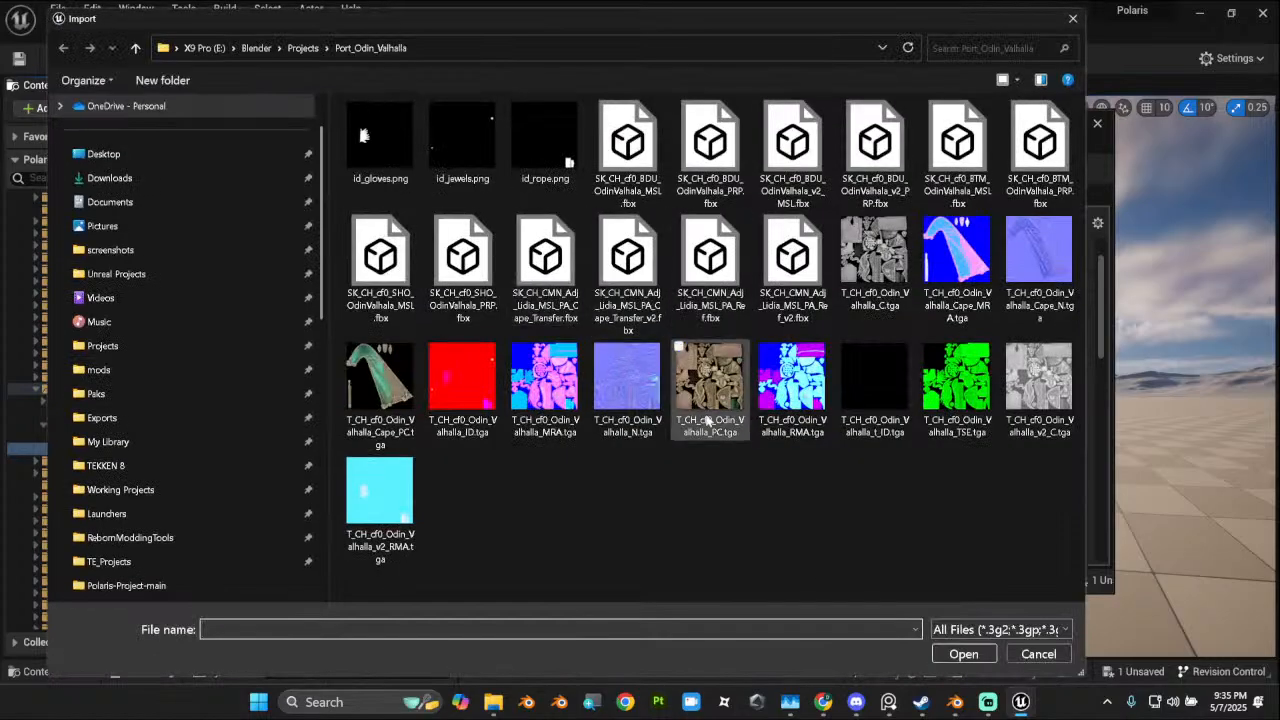
pyautogui.click(960, 268)
pyautogui.keyDown('ctrl'); pyautogui.click(1040, 272); pyautogui.keyUp('ctrl')
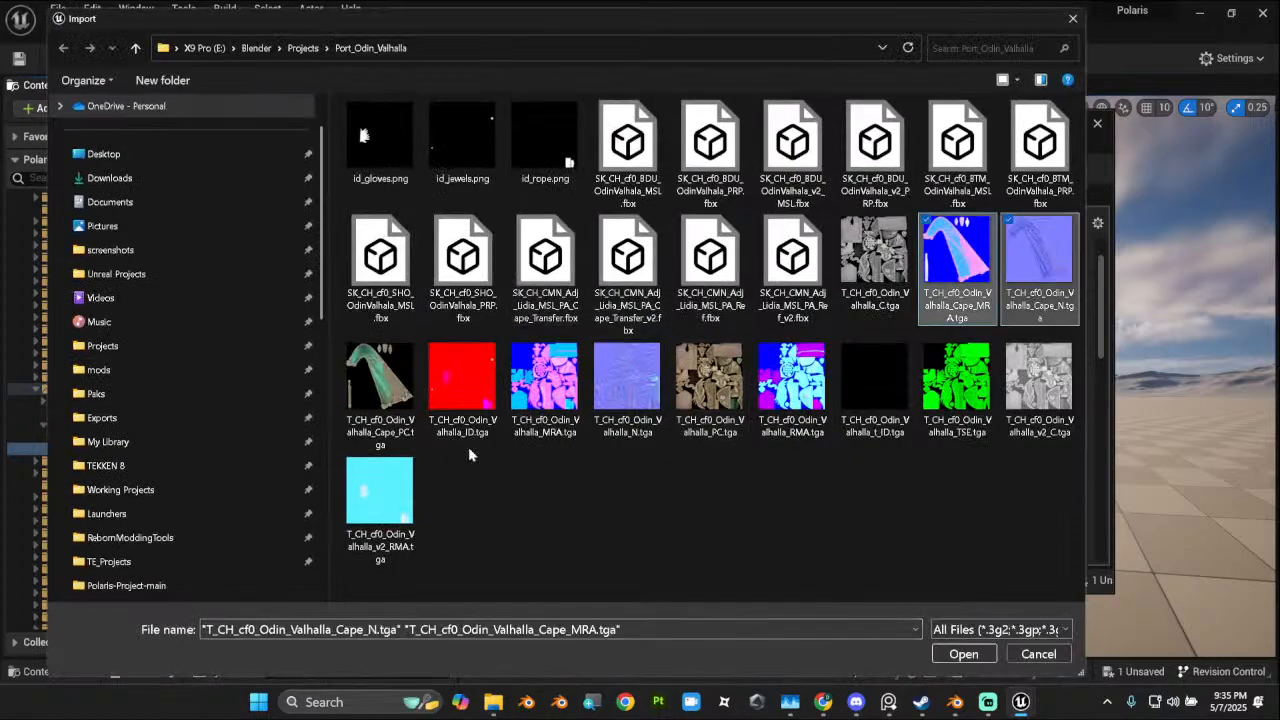
pyautogui.keyDown('ctrl'); pyautogui.click(400, 405); pyautogui.keyUp('ctrl')
pyautogui.click(963, 654)
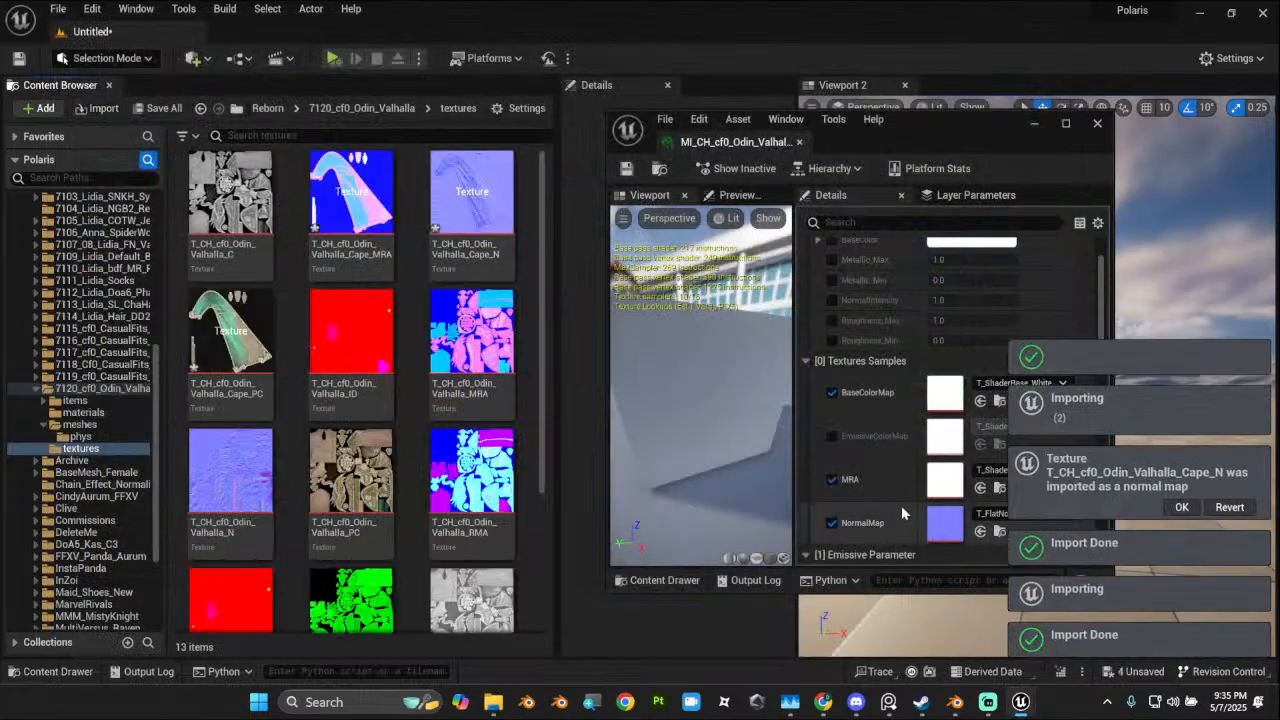
# Step: Assign T_CH_cf0_Odin_Valhalla_Cape_N to the cape material's NormalMap, then flip that texture's green channel and save it
pyautogui.moveTo(463, 275); pyautogui.dragTo(968, 541)
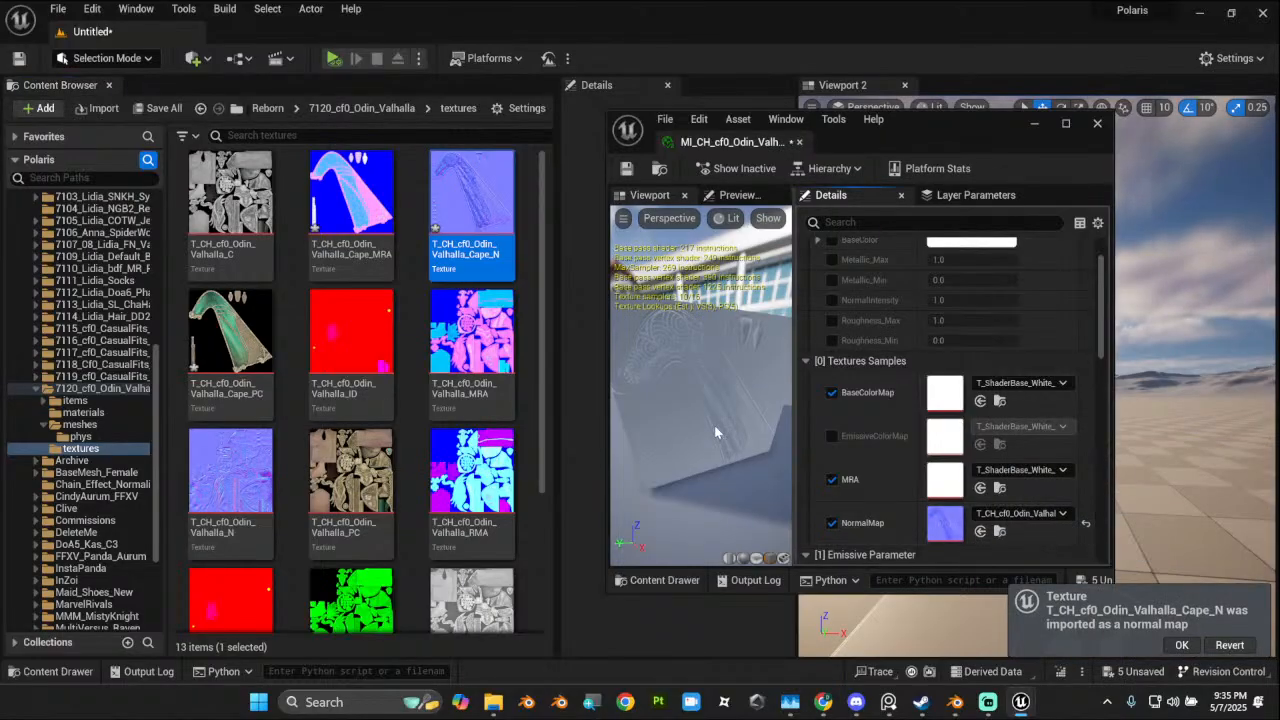
pyautogui.moveTo(715, 430)
pyautogui.mouseDown()
pyautogui.moveTo(745, 455)
pyautogui.moveTo(745, 425)
pyautogui.moveTo(735, 440)
pyautogui.mouseUp()
pyautogui.doubleClick(490, 222)
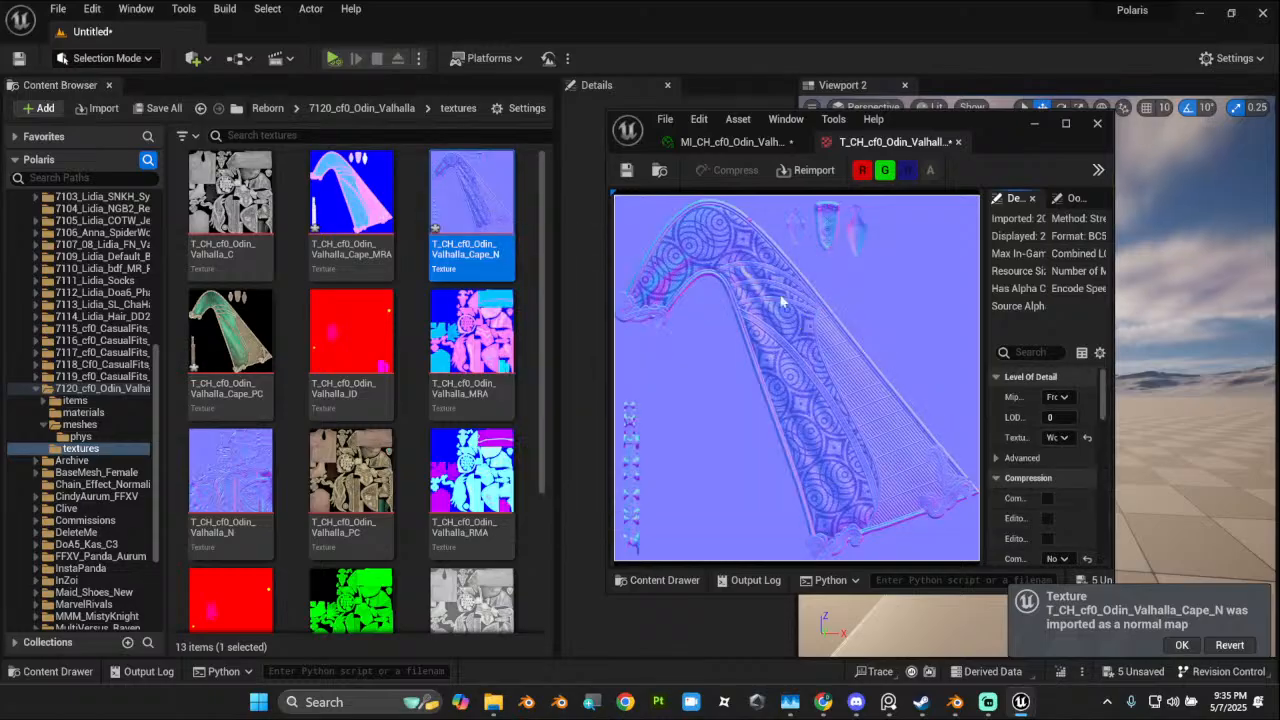
pyautogui.write('FLIP')
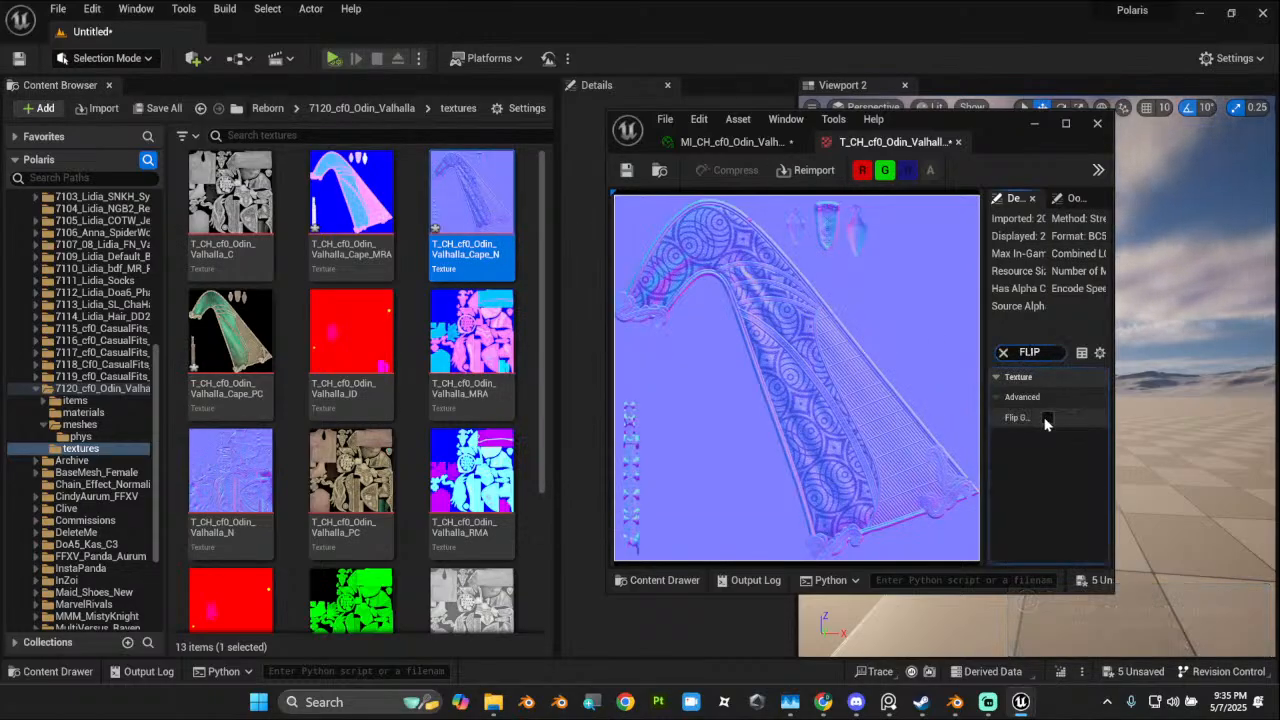
pyautogui.click(1047, 417)
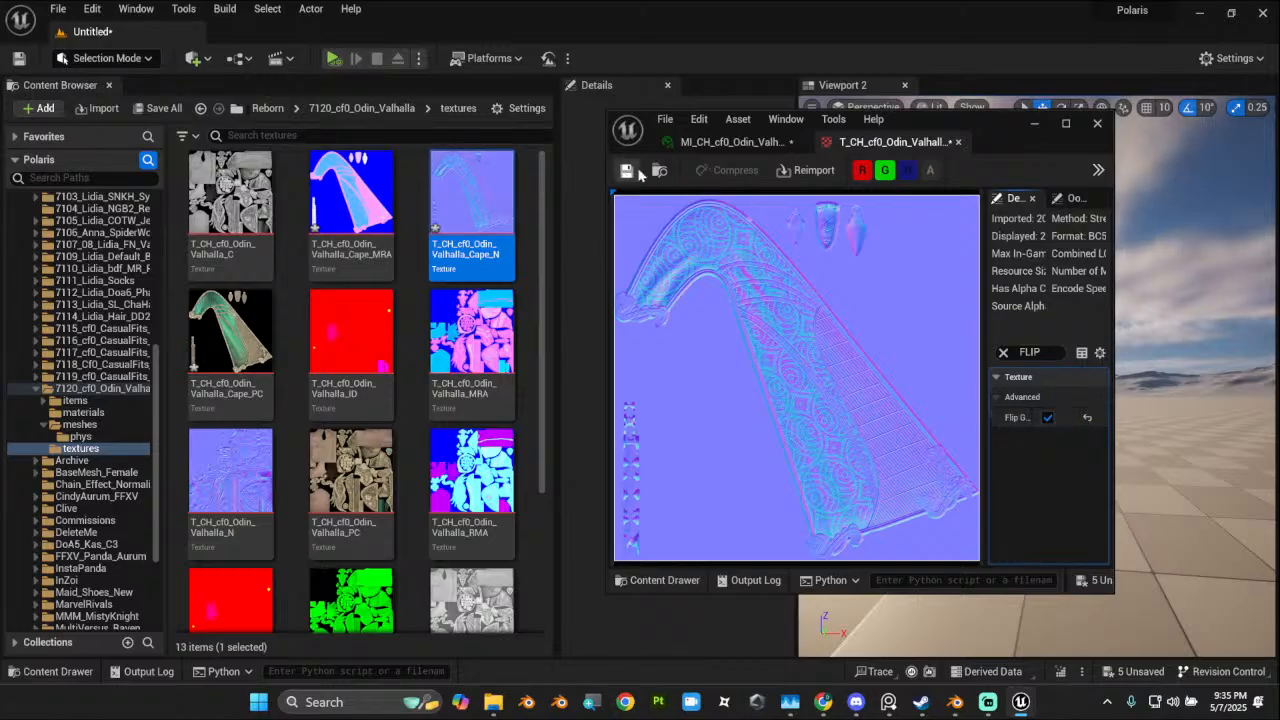
pyautogui.click(724, 147)
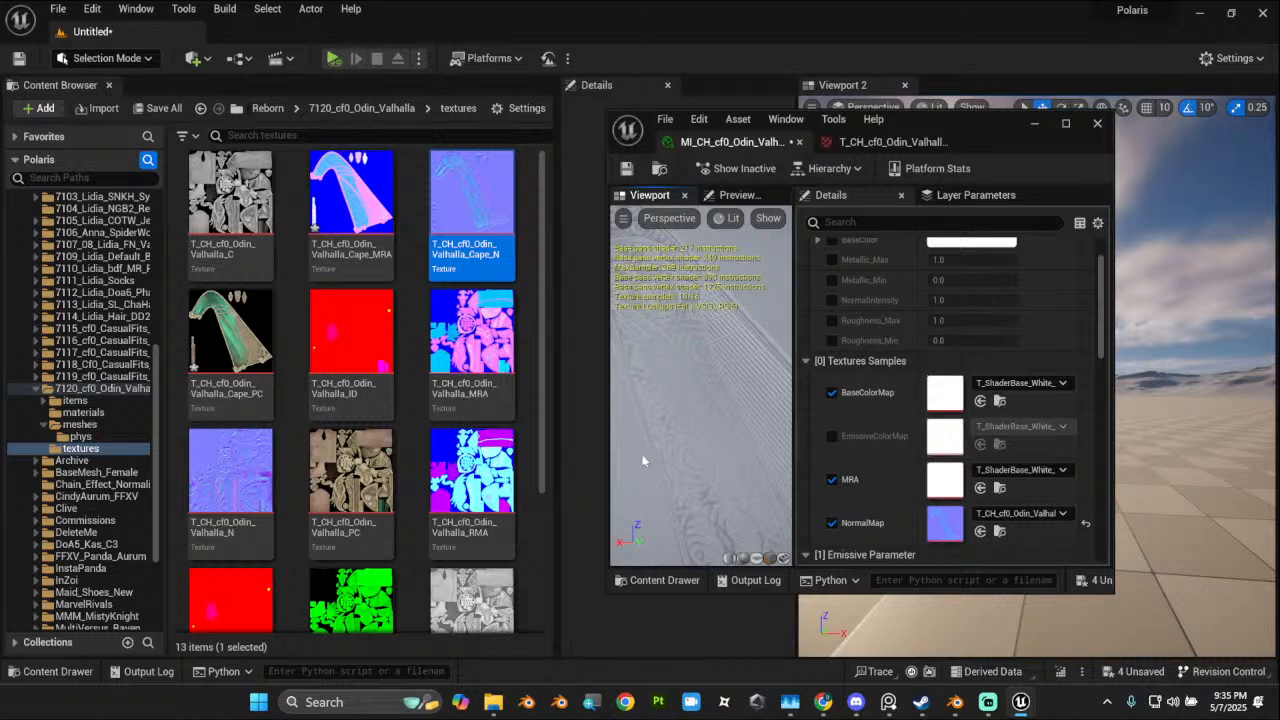
# Step: Assign the Cape_MRA texture to MRA and Cape_PC to BaseColorMap in the cape material, and save the instance
pyautogui.moveTo(392, 218); pyautogui.dragTo(945, 480)
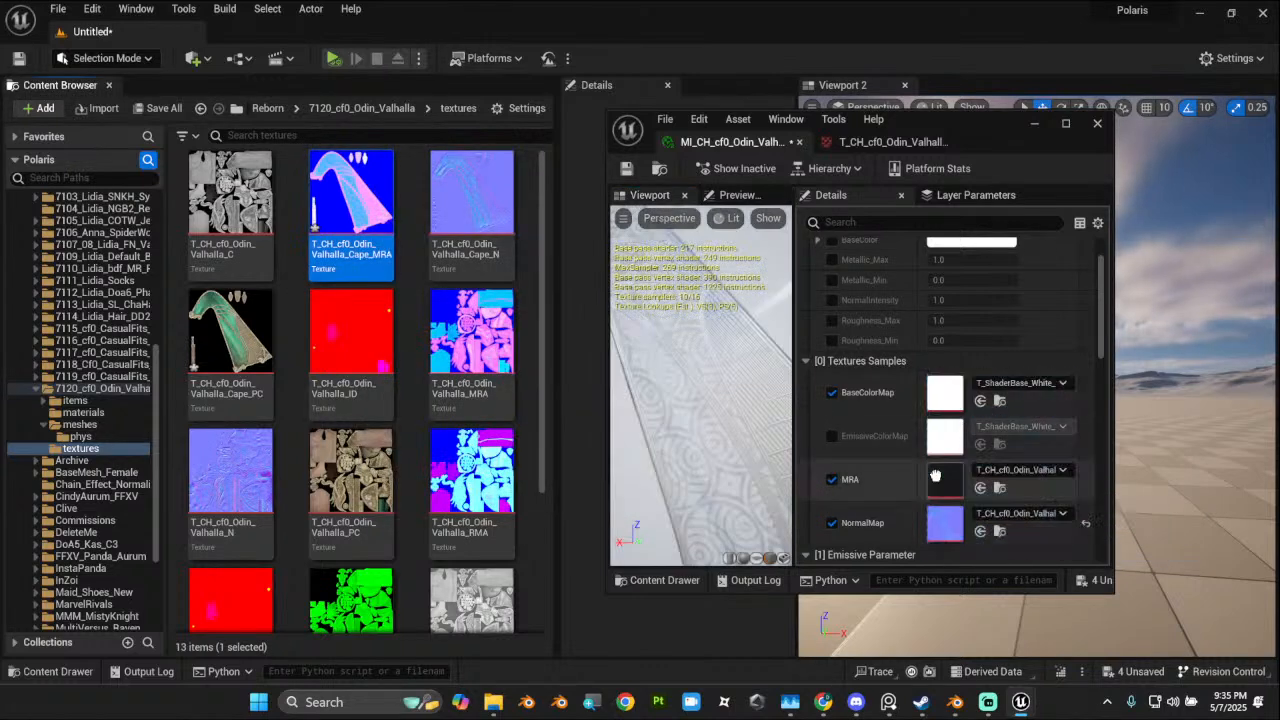
pyautogui.moveTo(719, 440); pyautogui.dragTo(690, 440)
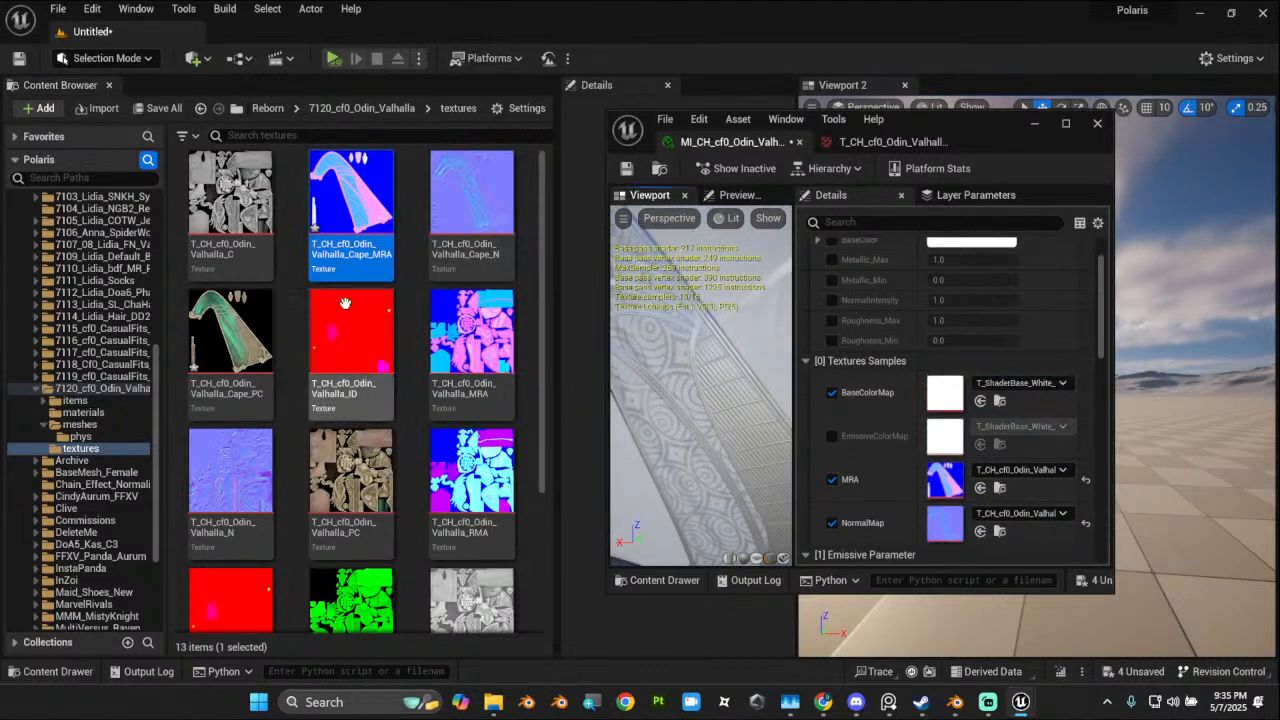
pyautogui.moveTo(218, 335); pyautogui.dragTo(945, 392)
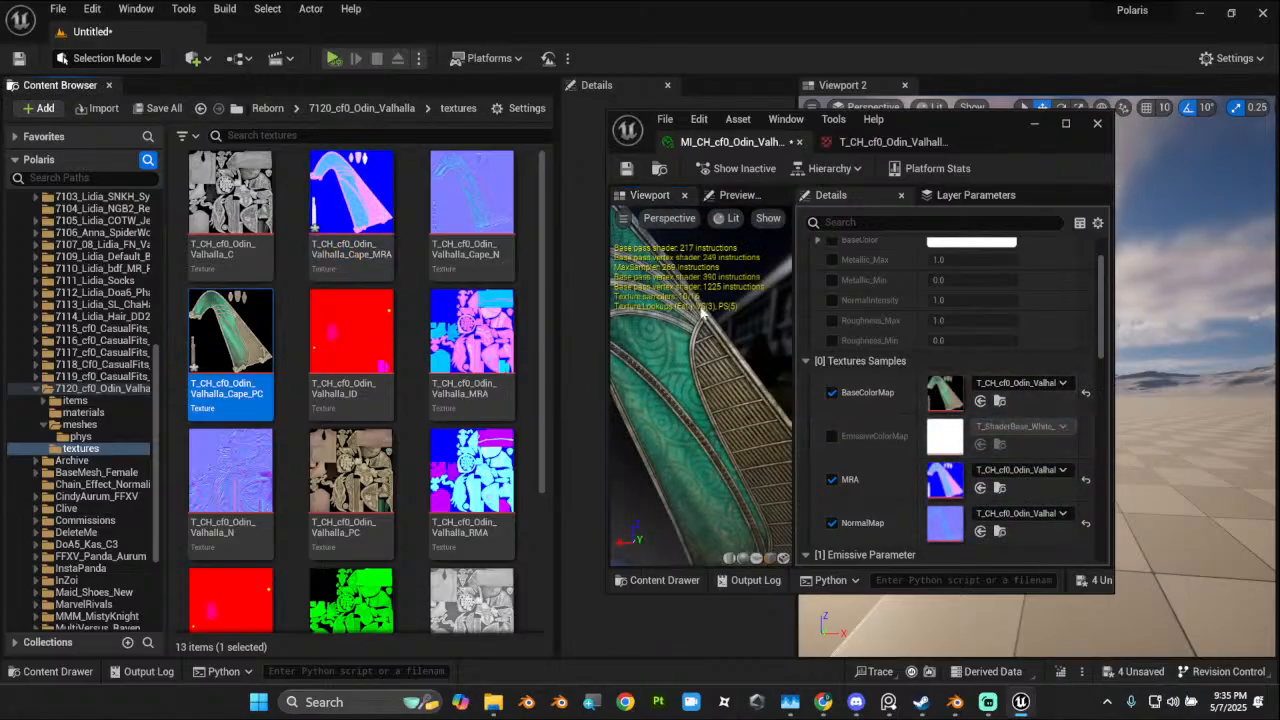
pyautogui.moveTo(700, 350); pyautogui.dragTo(755, 365)
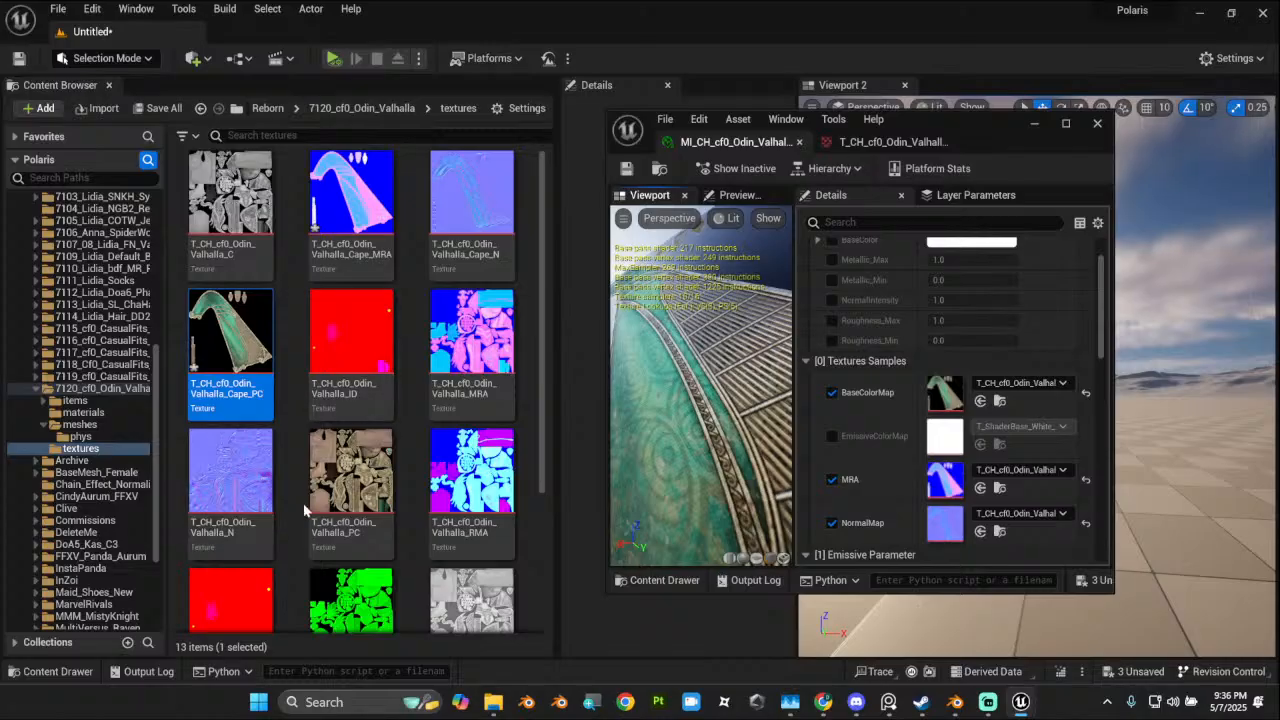
# Step: Open the MI_CH_cf0_Odin_Valhalla material instance from the materials folder and copy its asset name
pyautogui.click(83, 426)
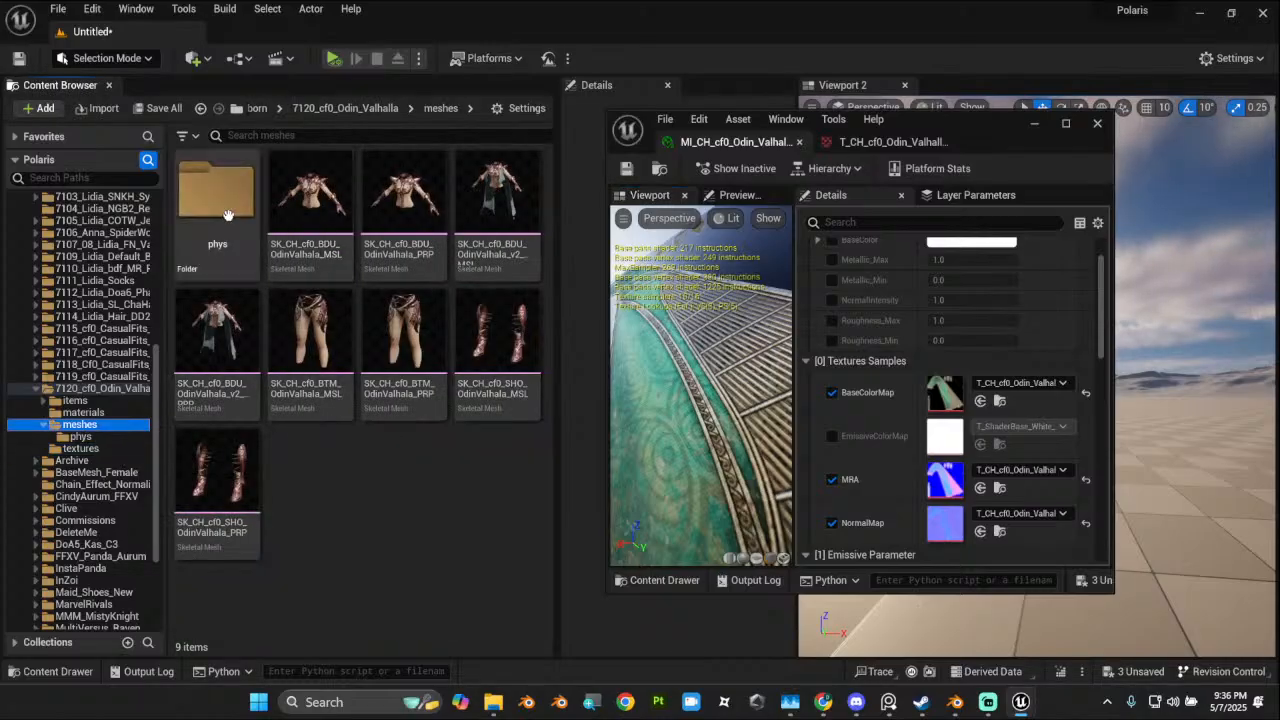
pyautogui.click(83, 412)
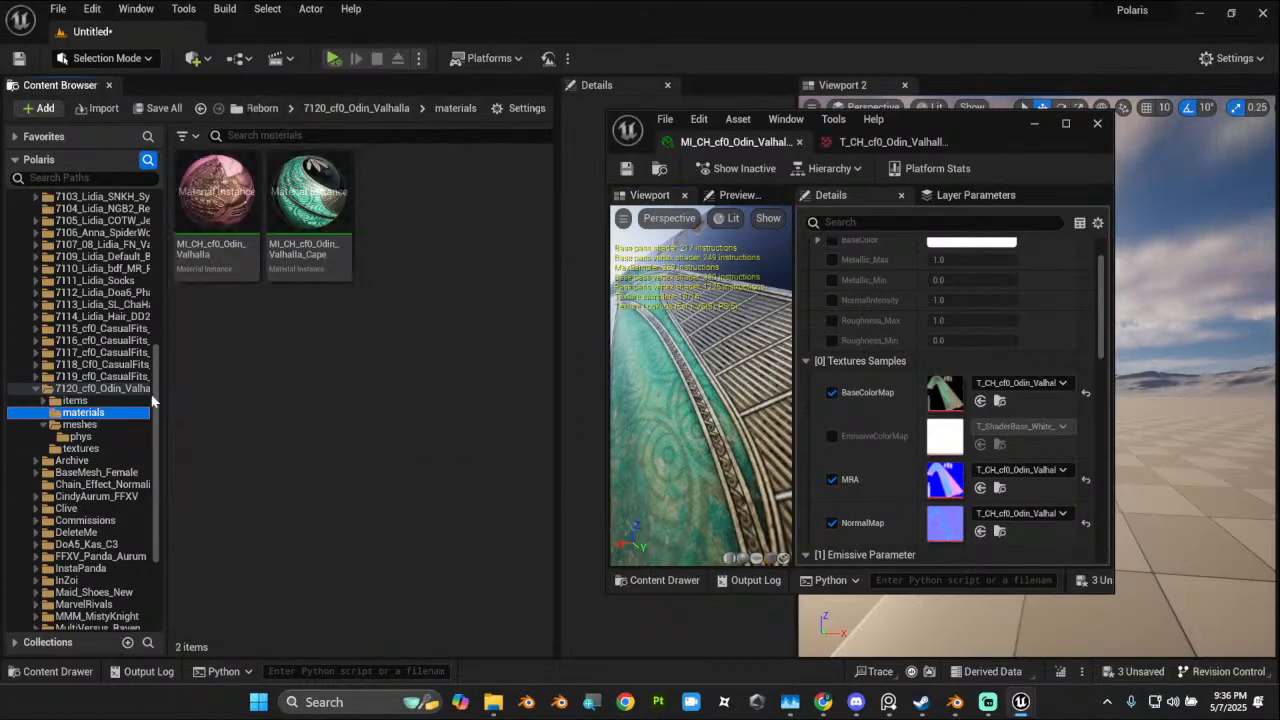
pyautogui.doubleClick(216, 195)
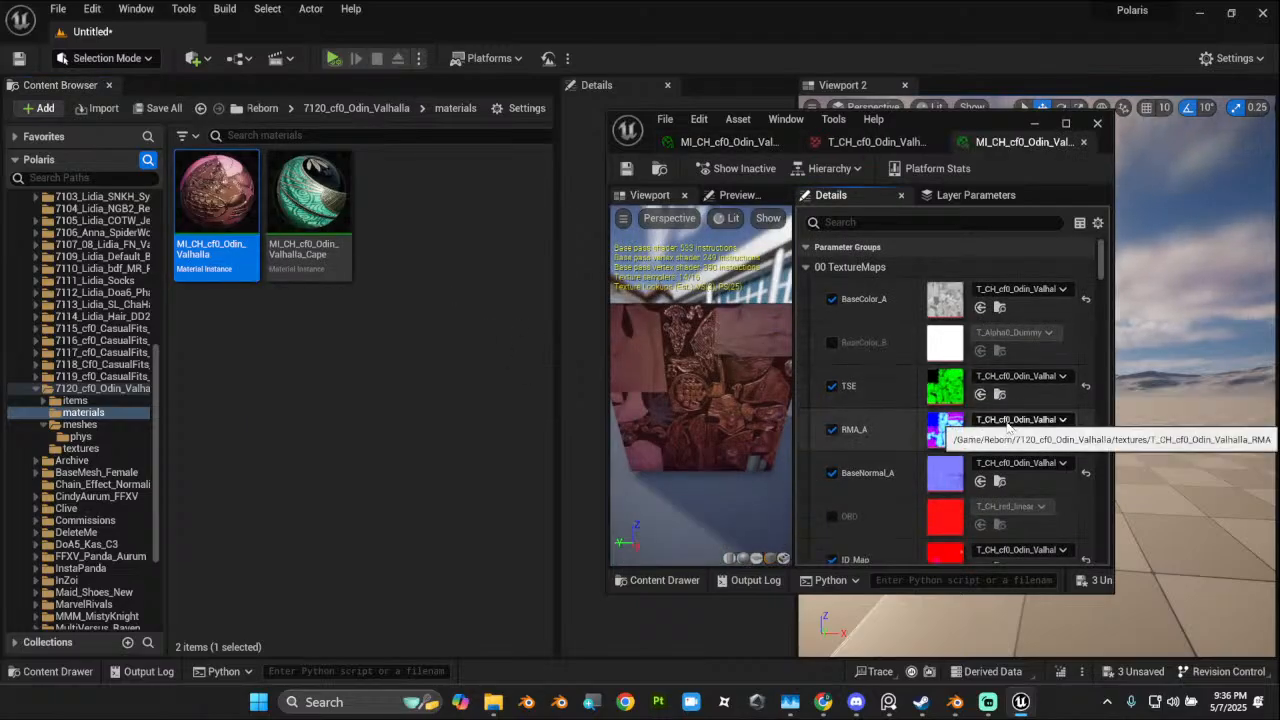
pyautogui.click(215, 247)
pyautogui.rightClick(220, 250)
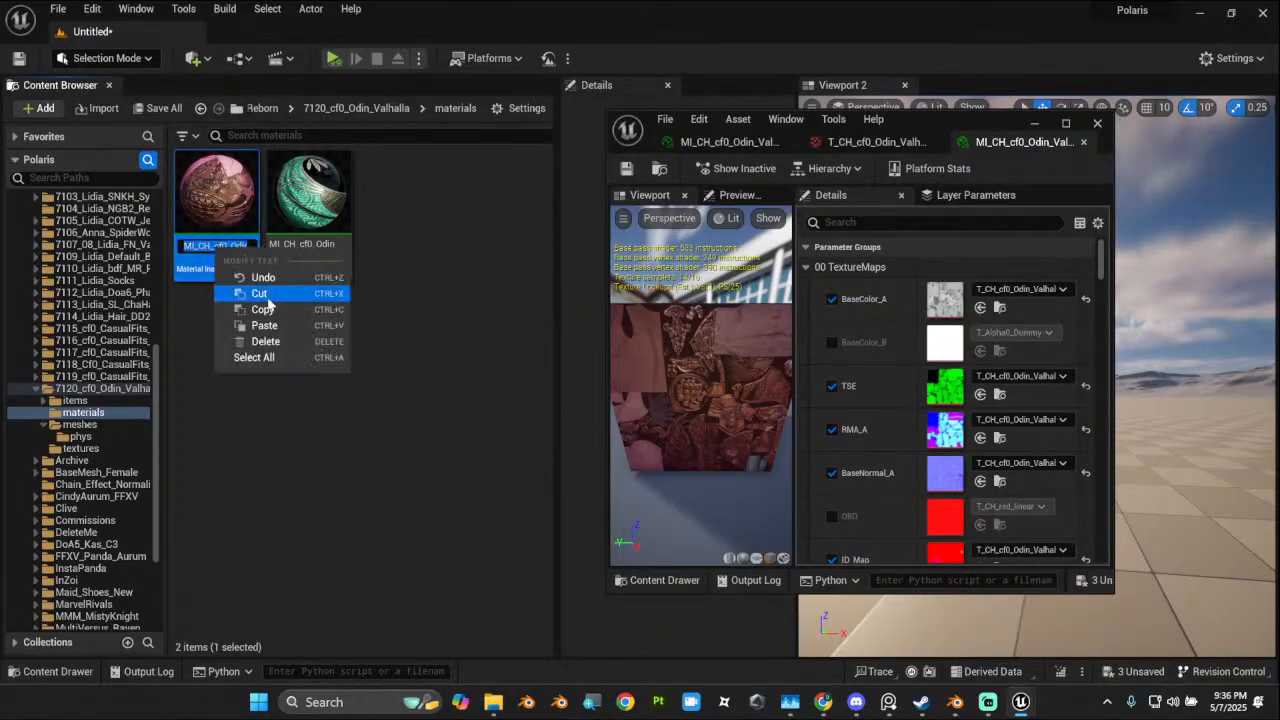
pyautogui.click(262, 309)
# Step: Duplicate the MI_CH_cf0_Odin_Valhalla_Cape material instance and name the copy MI_CH_cf0_Odin_Valhalla_v2
pyautogui.click(310, 215)
pyautogui.rightClick(325, 195)
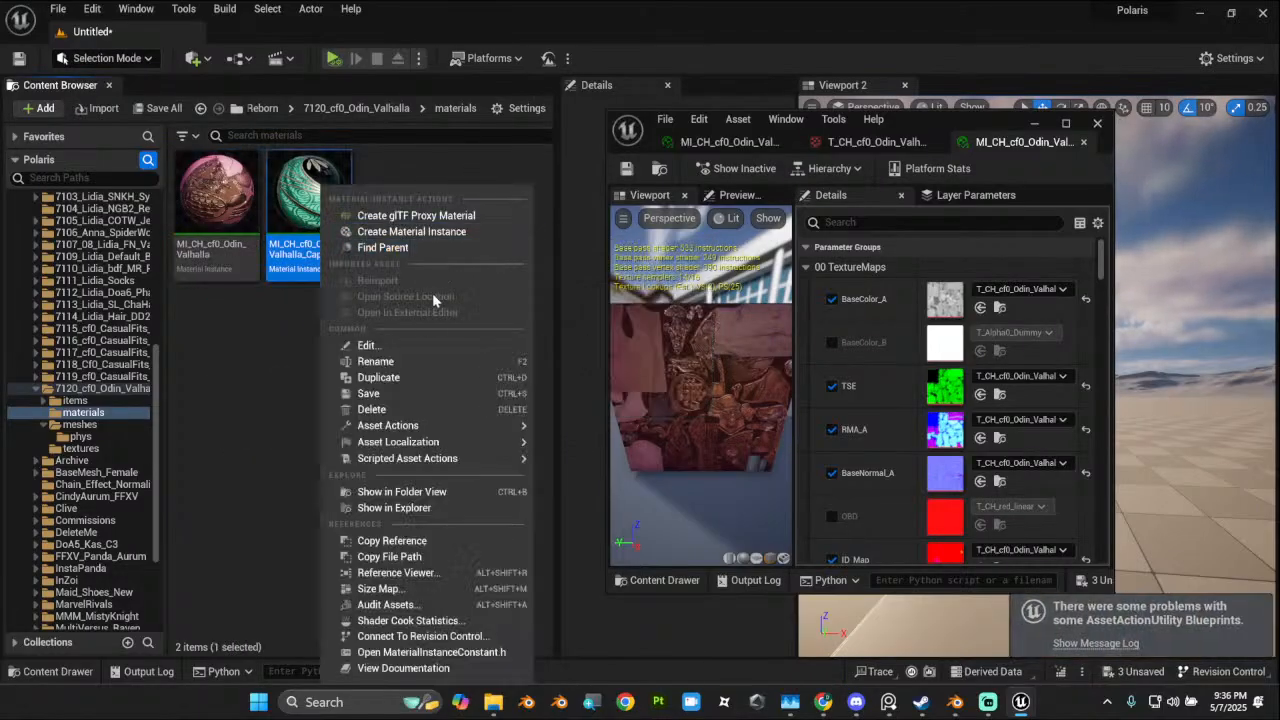
pyautogui.click(410, 377)
pyautogui.hotkey('ctrl', 'v')
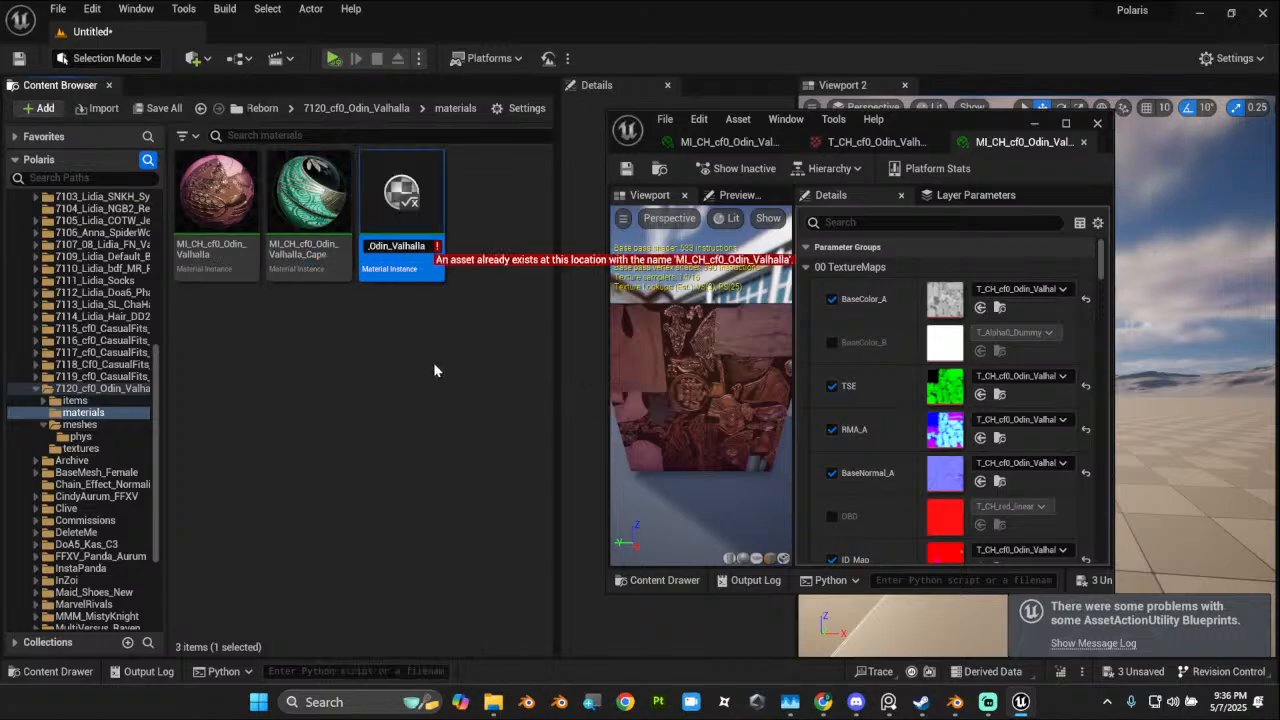
pyautogui.write('_V')
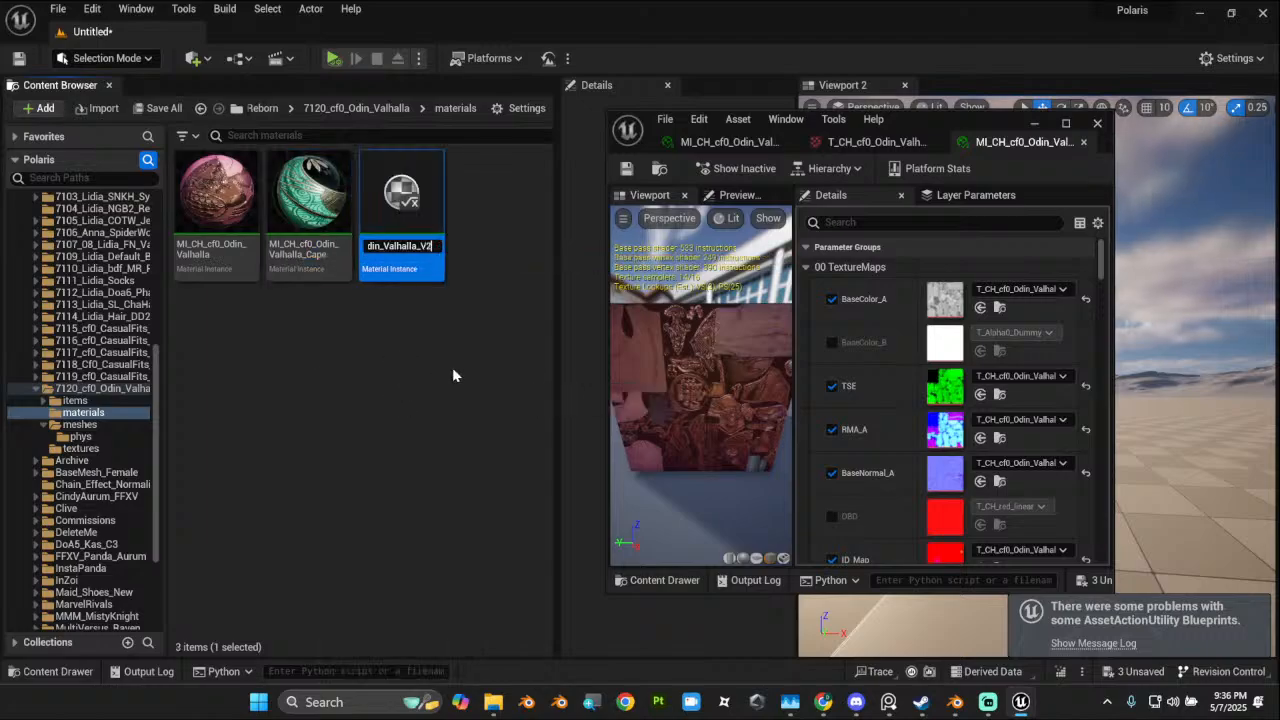
pyautogui.write('2')
pyautogui.press('Return')
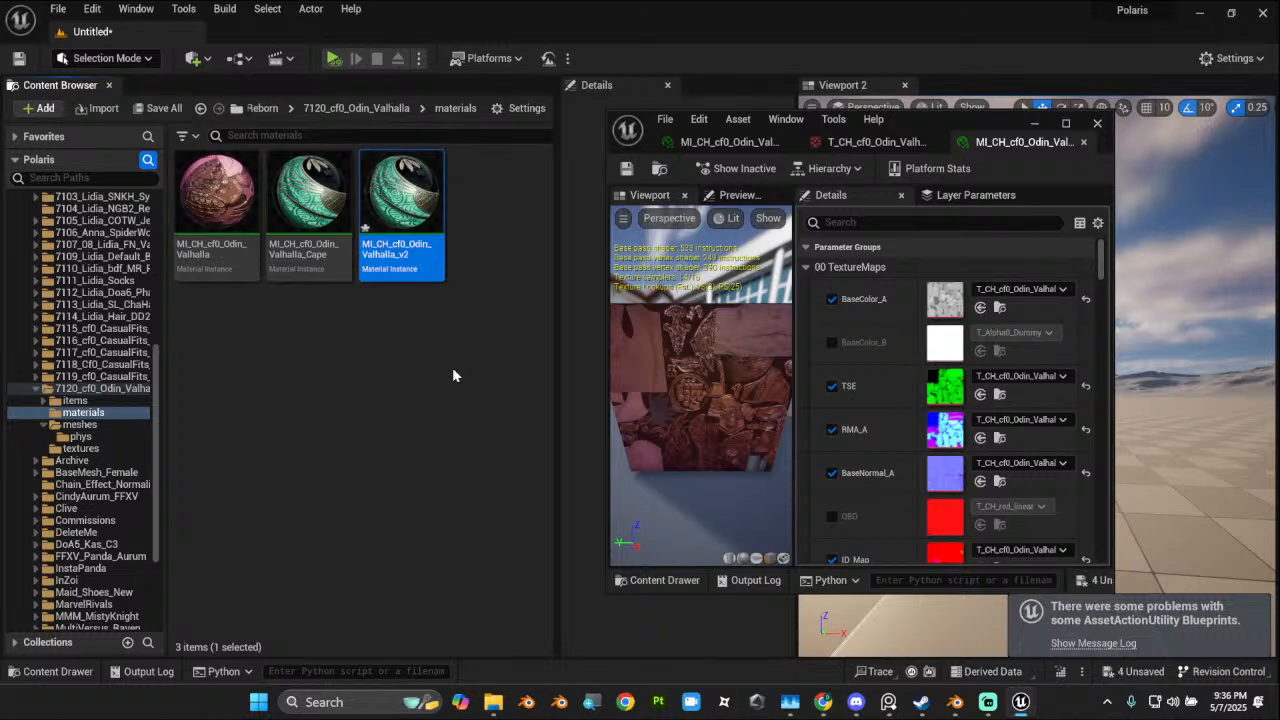
# Step: In MI_CH_cf0_Odin_Valhalla_v2, assign T_CH_cf0_Odin_Valhalla_MRA to MRA and T_CH_cf0_Odin_Valhalla_PC to BaseColorMap
pyautogui.click(452, 367)
pyautogui.click(410, 215)
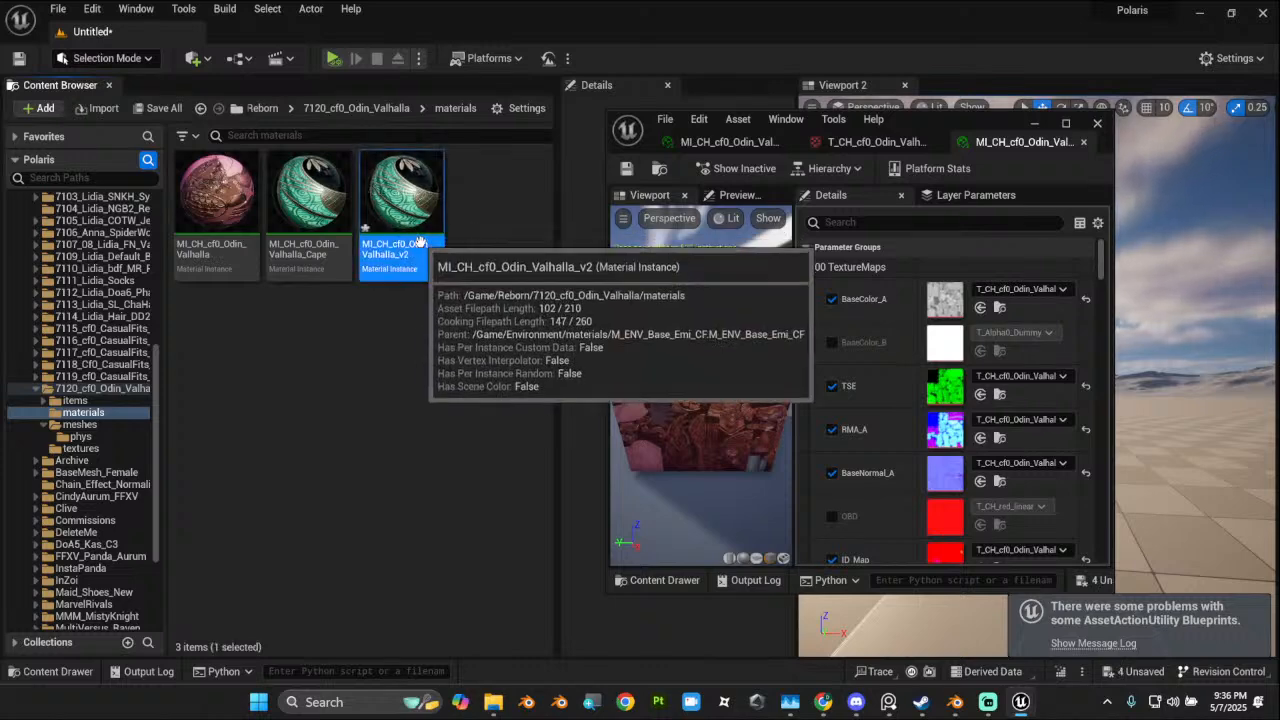
pyautogui.doubleClick(438, 222)
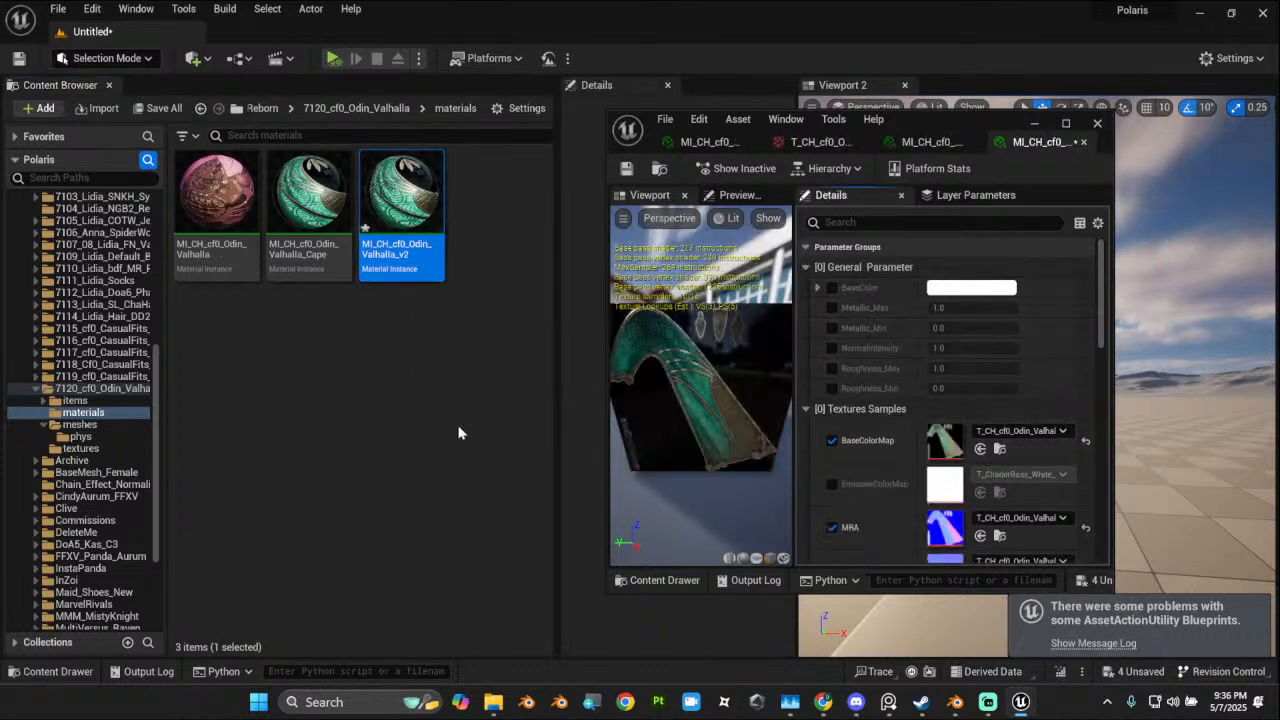
pyautogui.click(80, 448)
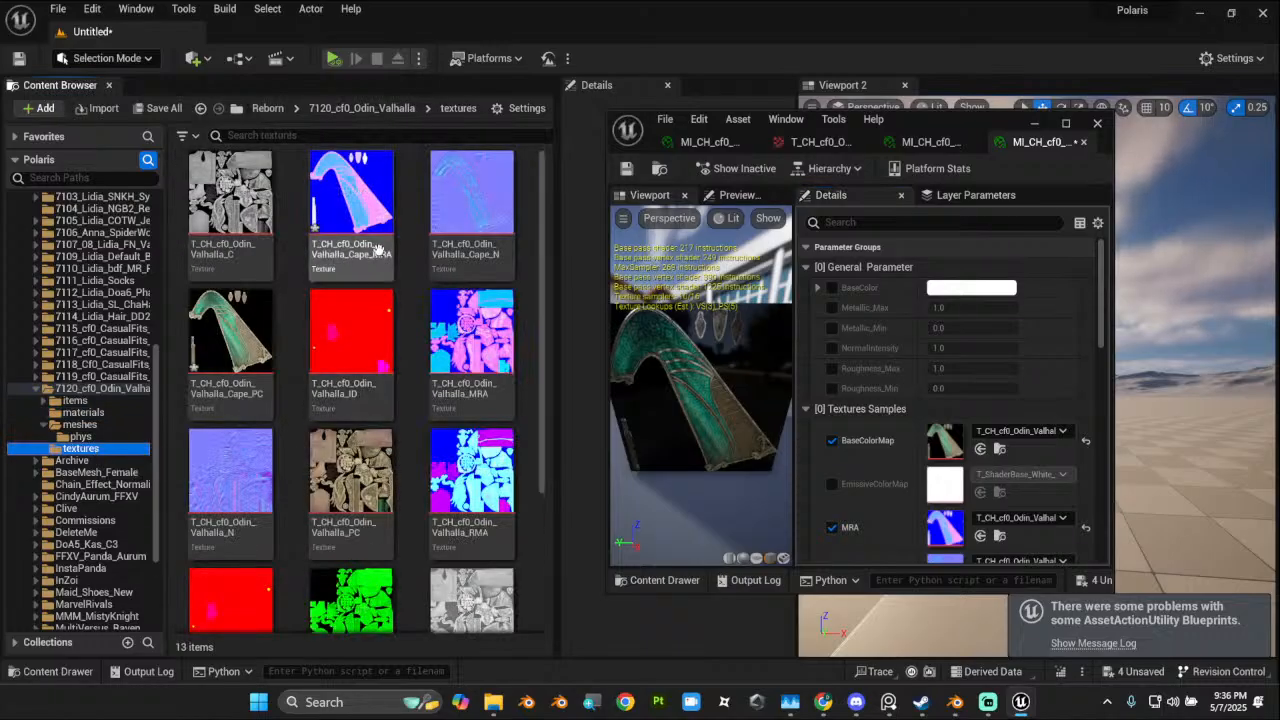
pyautogui.click(472, 350)
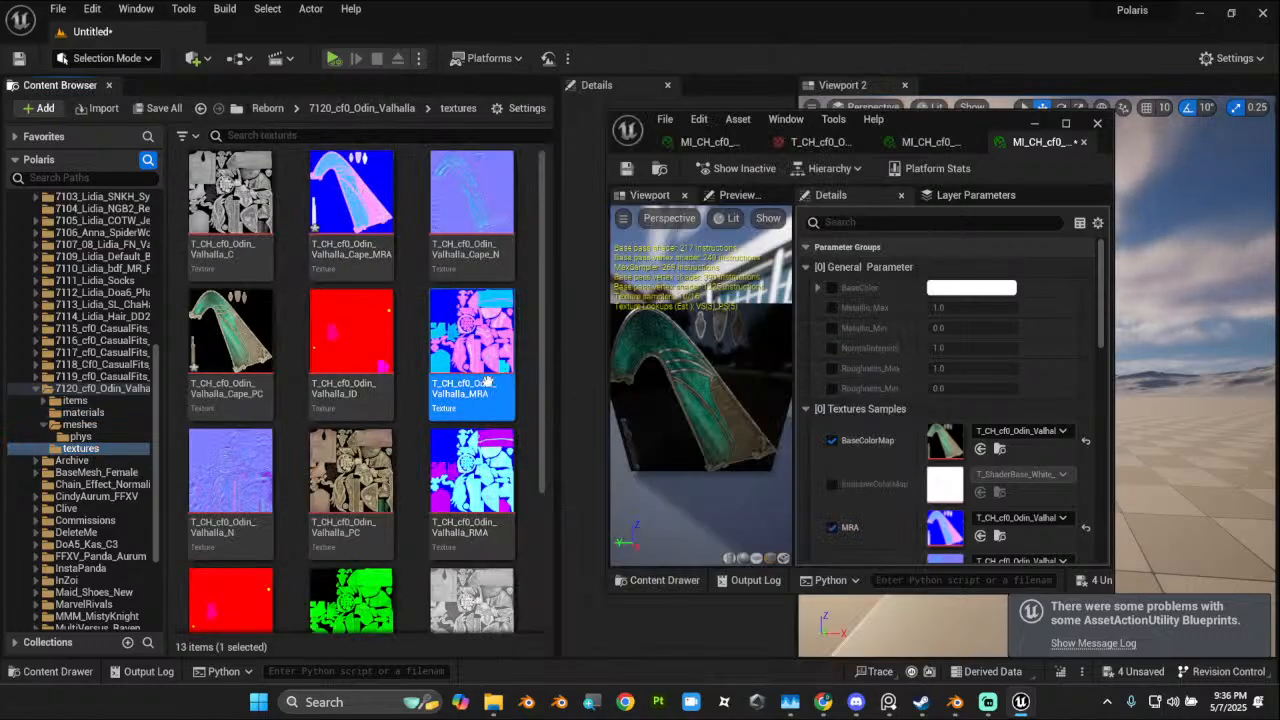
pyautogui.click(981, 536)
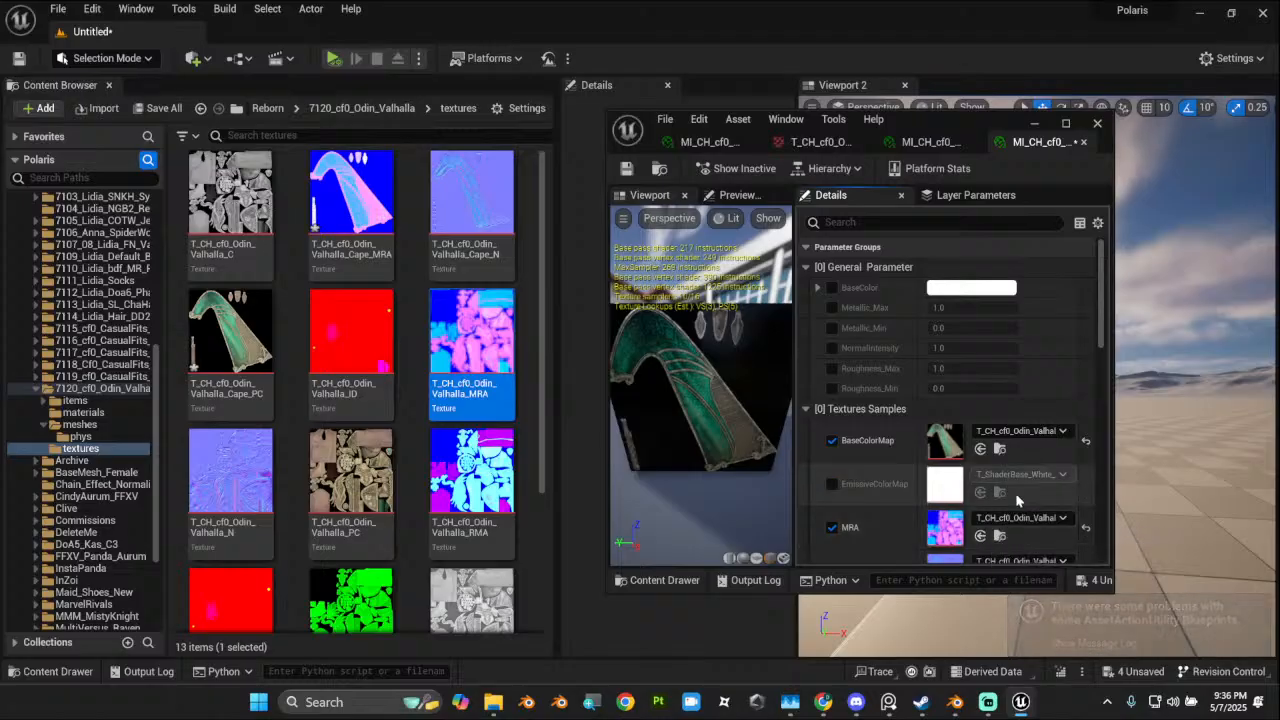
pyautogui.scroll(-3, 318, 375)
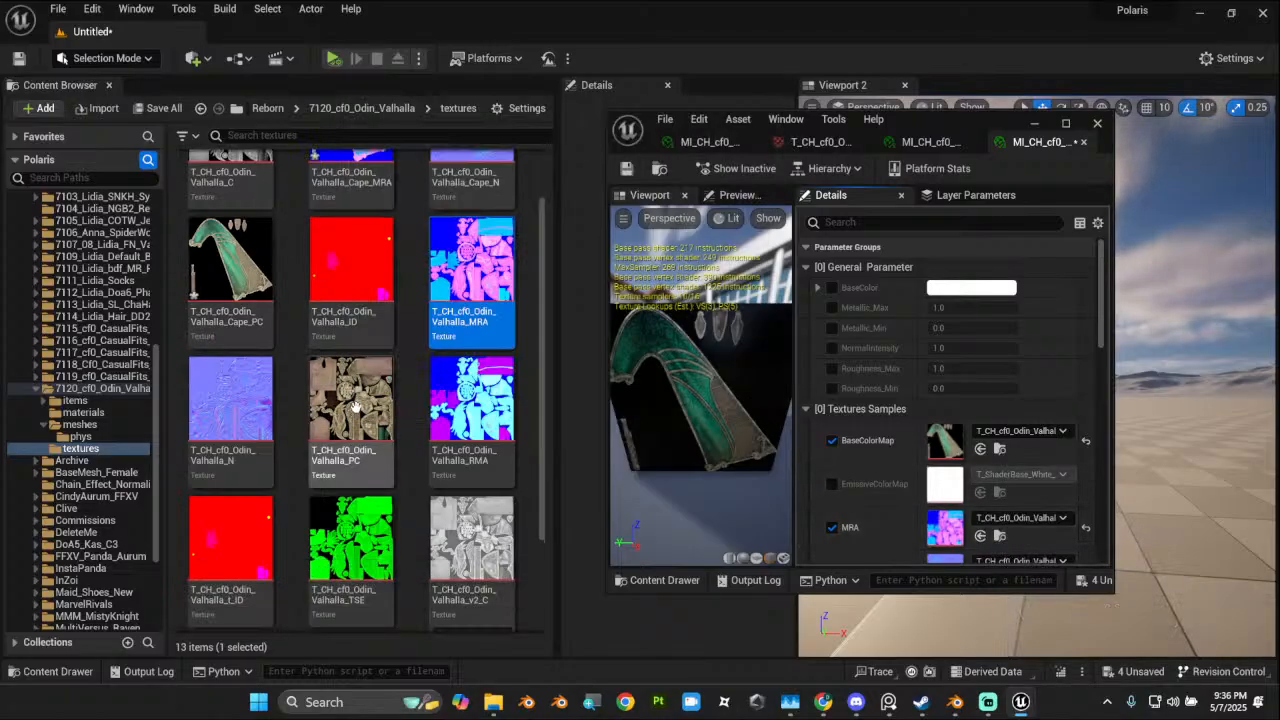
pyautogui.click(354, 407)
pyautogui.click(980, 450)
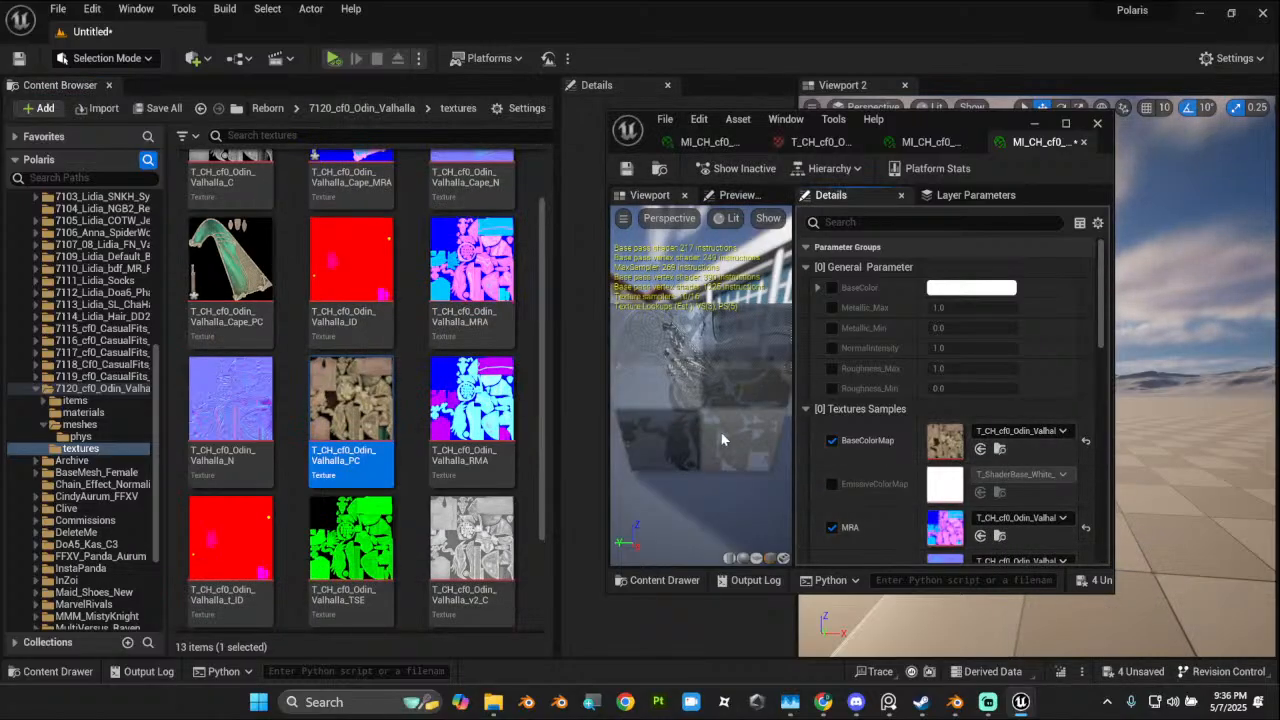
# Step: Assign T_CH_cf0_Odin_Valhalla_N to the v2 material's NormalMap, then save the instance and close the asset editor
pyautogui.click(230, 400)
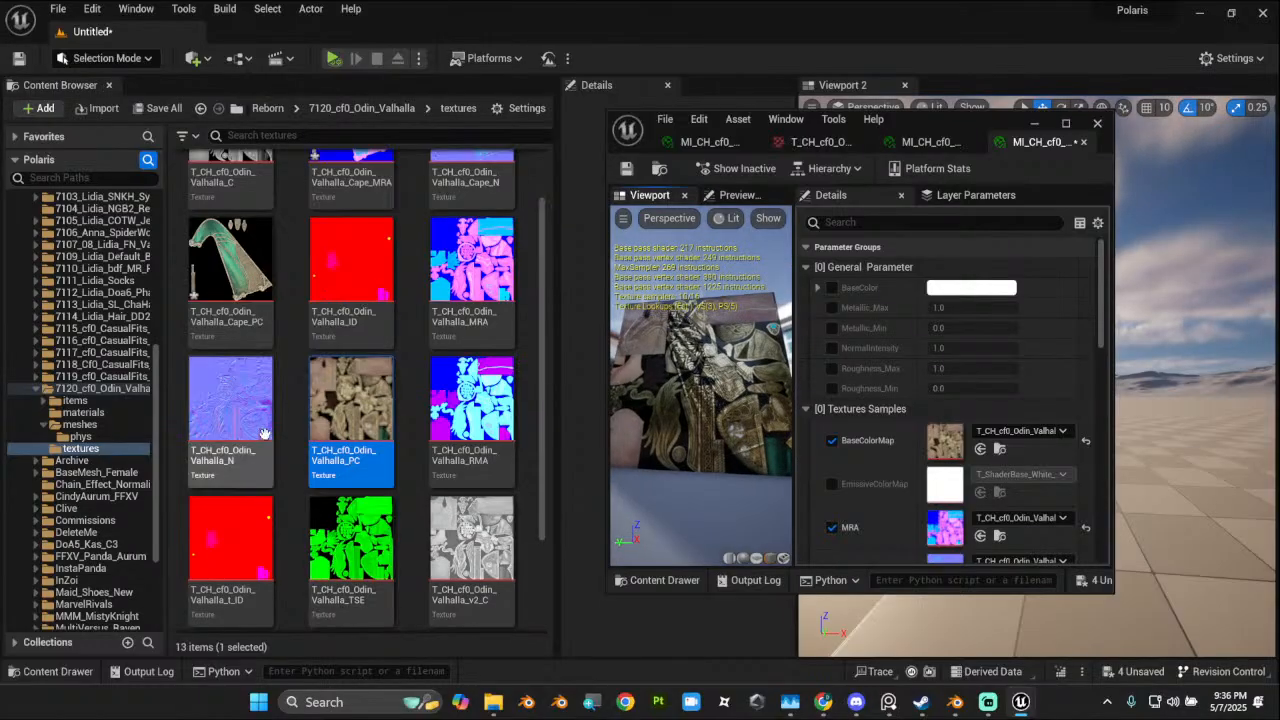
pyautogui.scroll(-2, 958, 553)
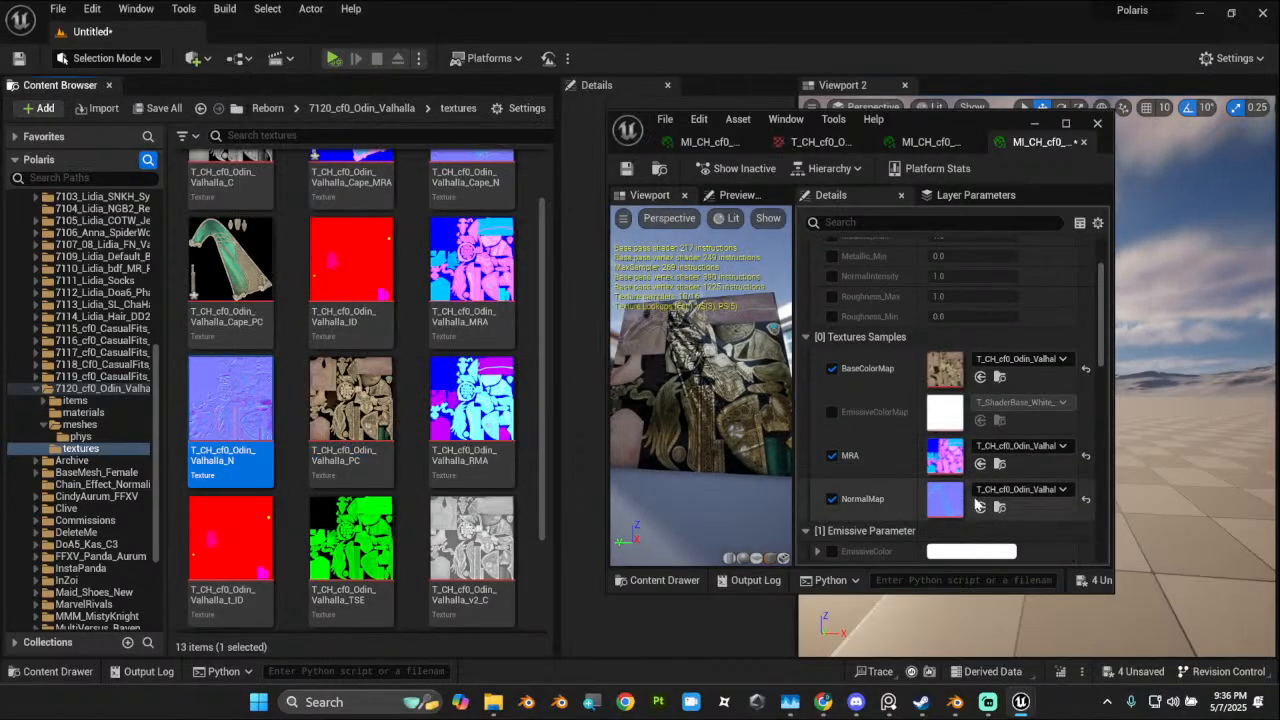
pyautogui.click(980, 507)
pyautogui.moveTo(740, 440); pyautogui.dragTo(685, 400)
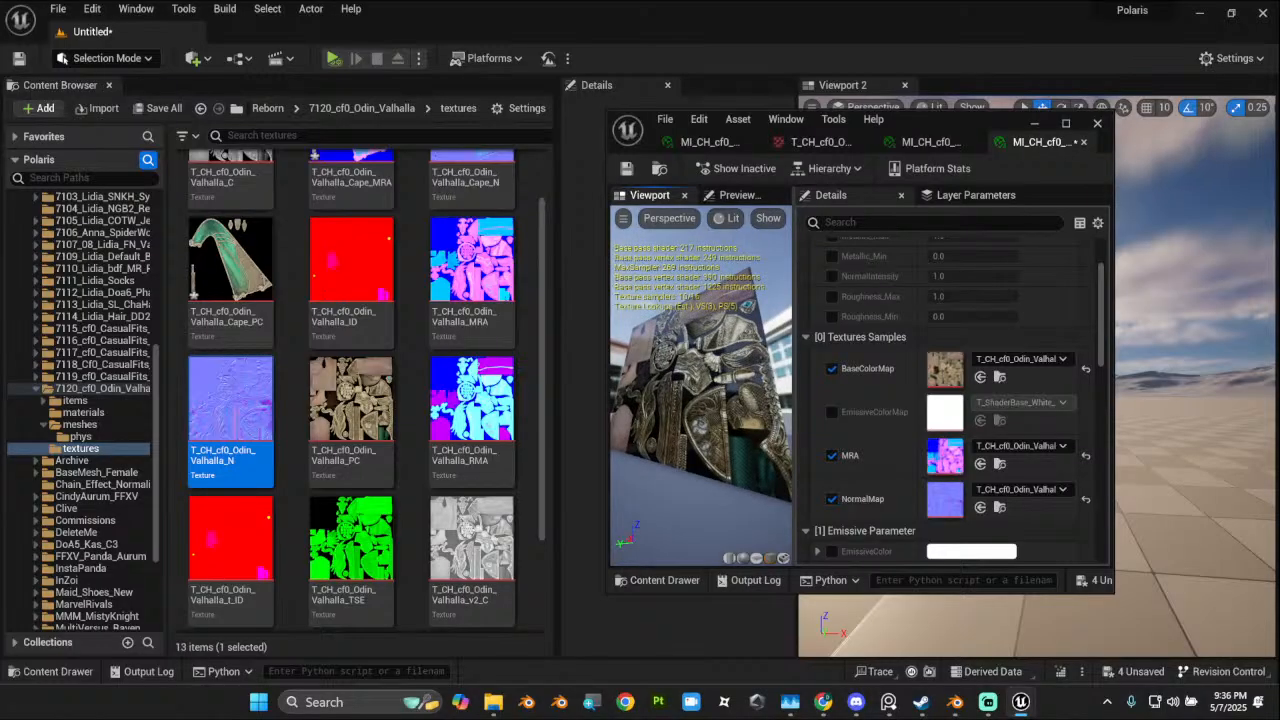
pyautogui.moveTo(685, 400); pyautogui.dragTo(634, 192, button='right')
pyautogui.click(626, 170)
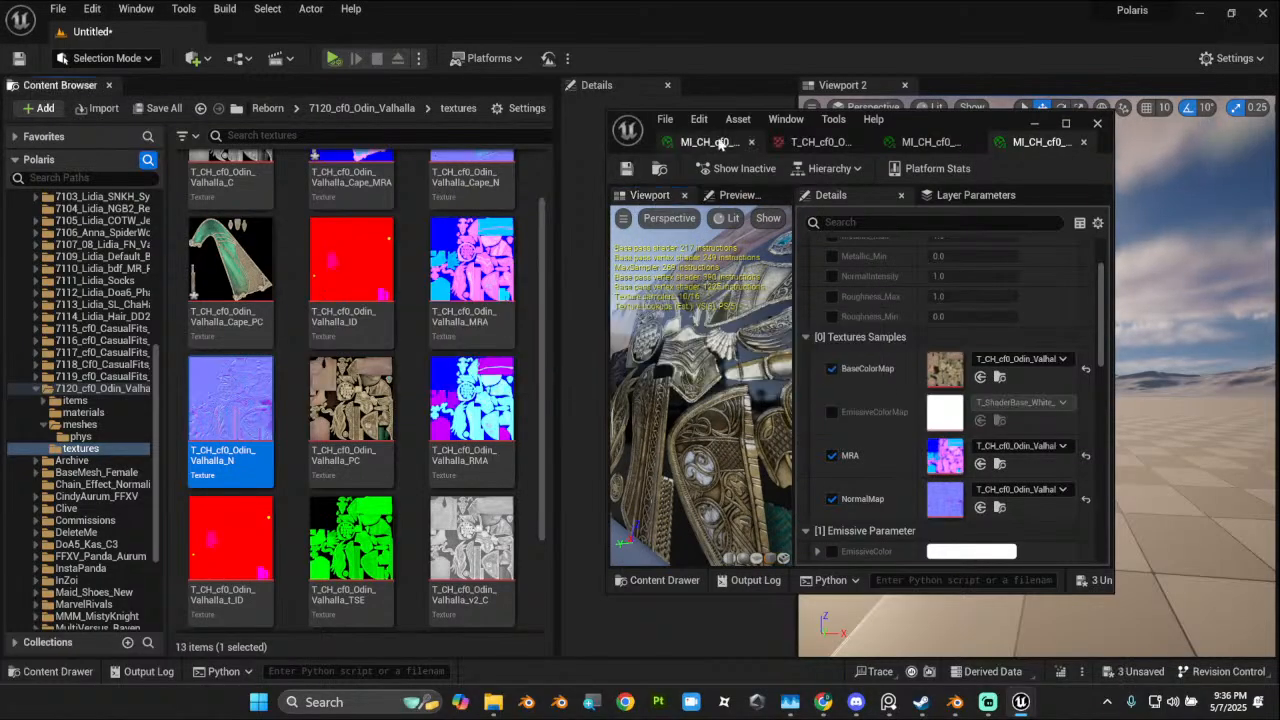
pyautogui.click(1097, 124)
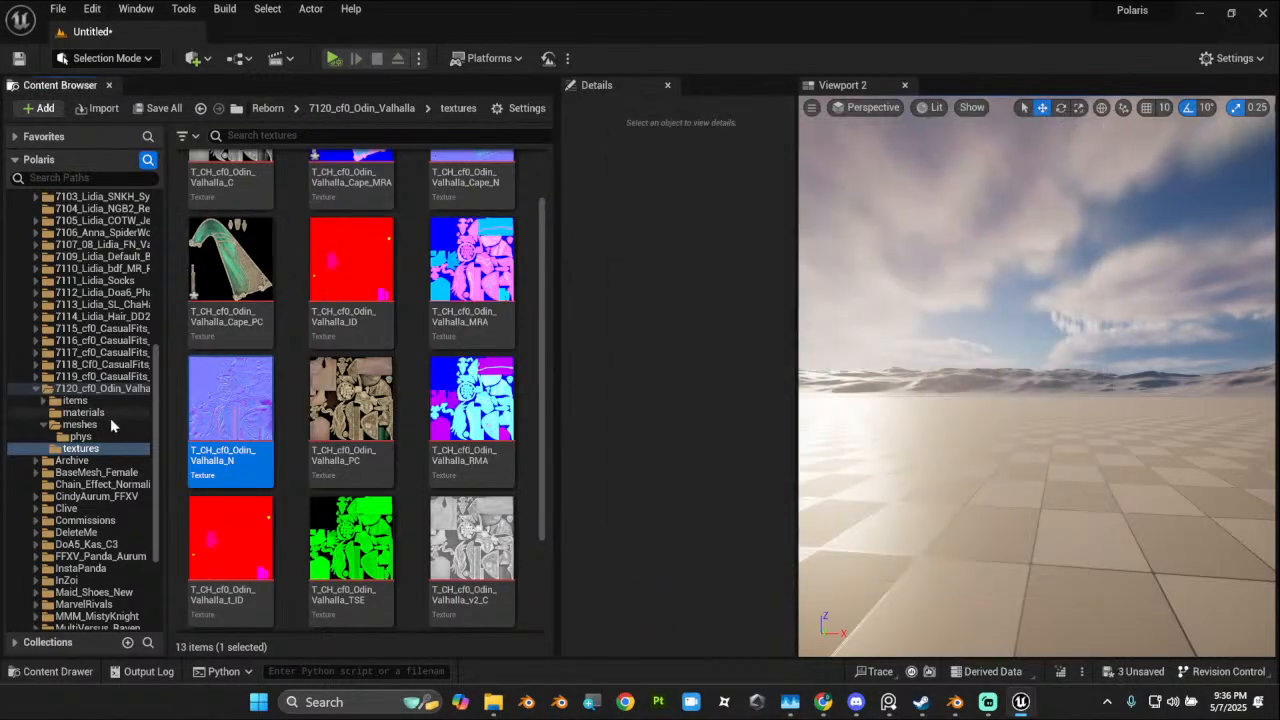
# Step: Set Element 0 of the SK_CH_cf0_BDU_OdinValhala_MSL mesh to MI_CH_cf0_Odin_Valhalla_v2 and save the mesh
pyautogui.click(80, 424)
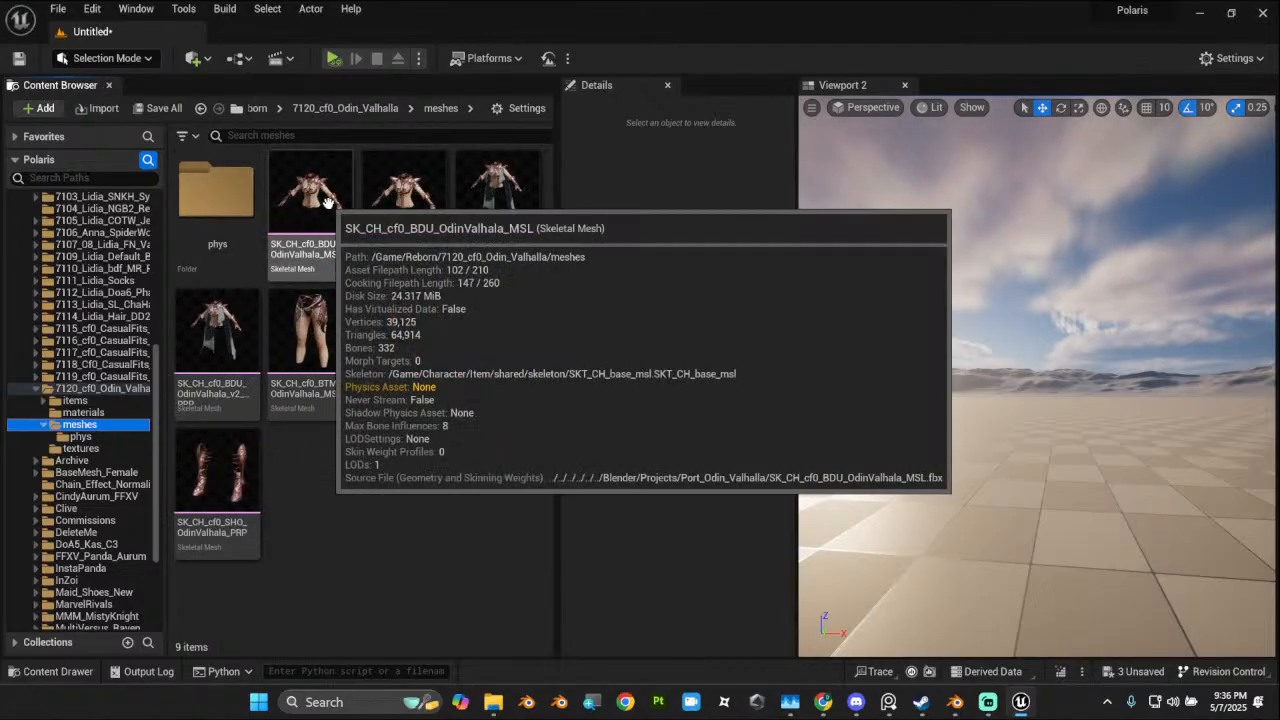
pyautogui.doubleClick(330, 210)
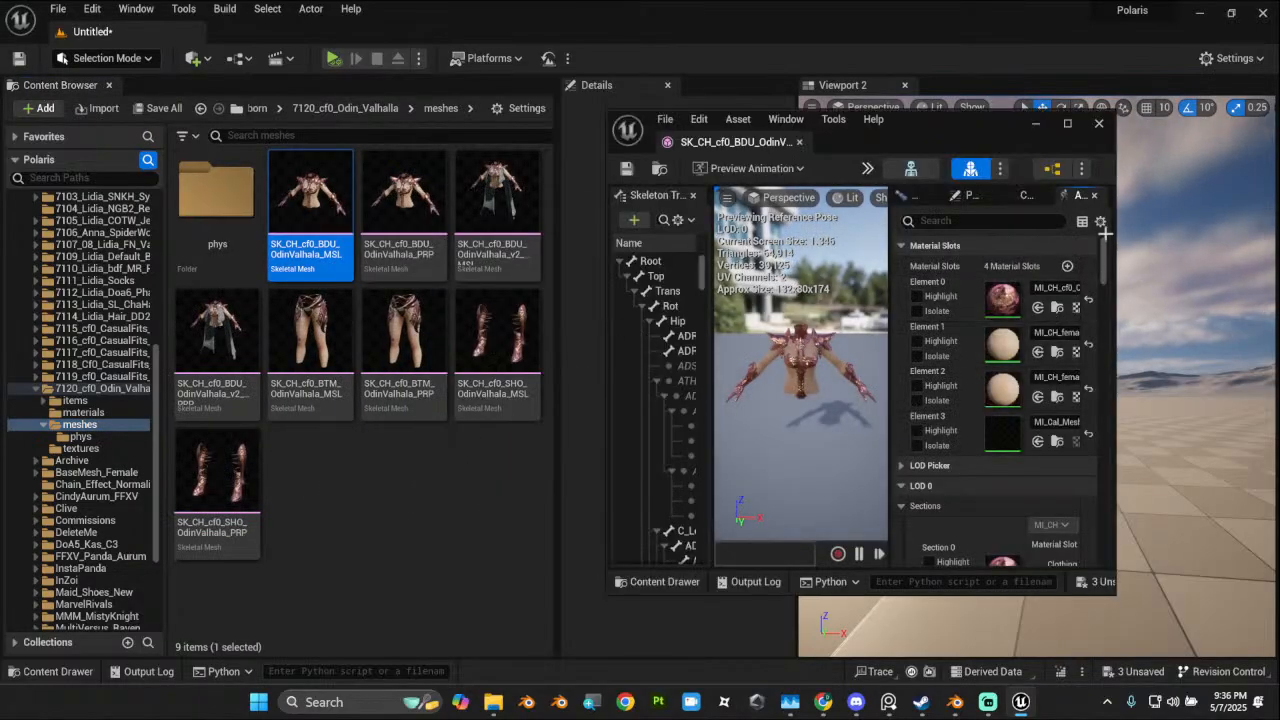
pyautogui.click(1068, 125)
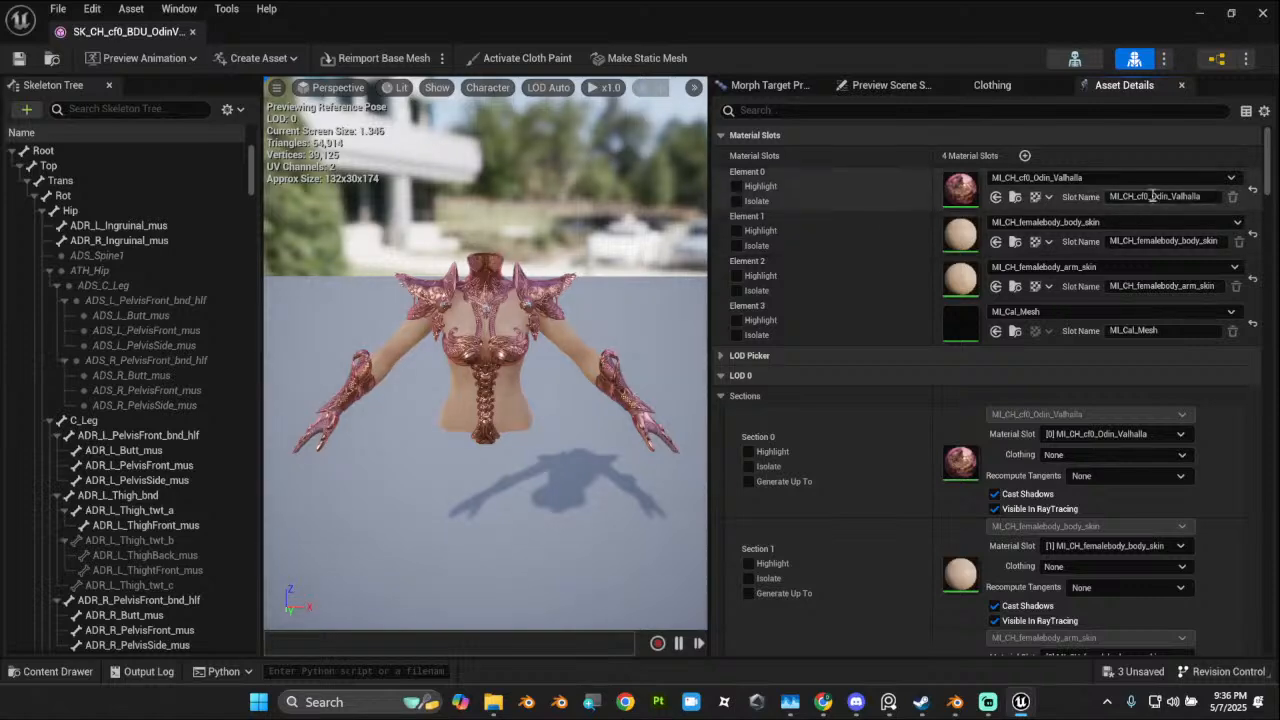
pyautogui.click(1095, 178)
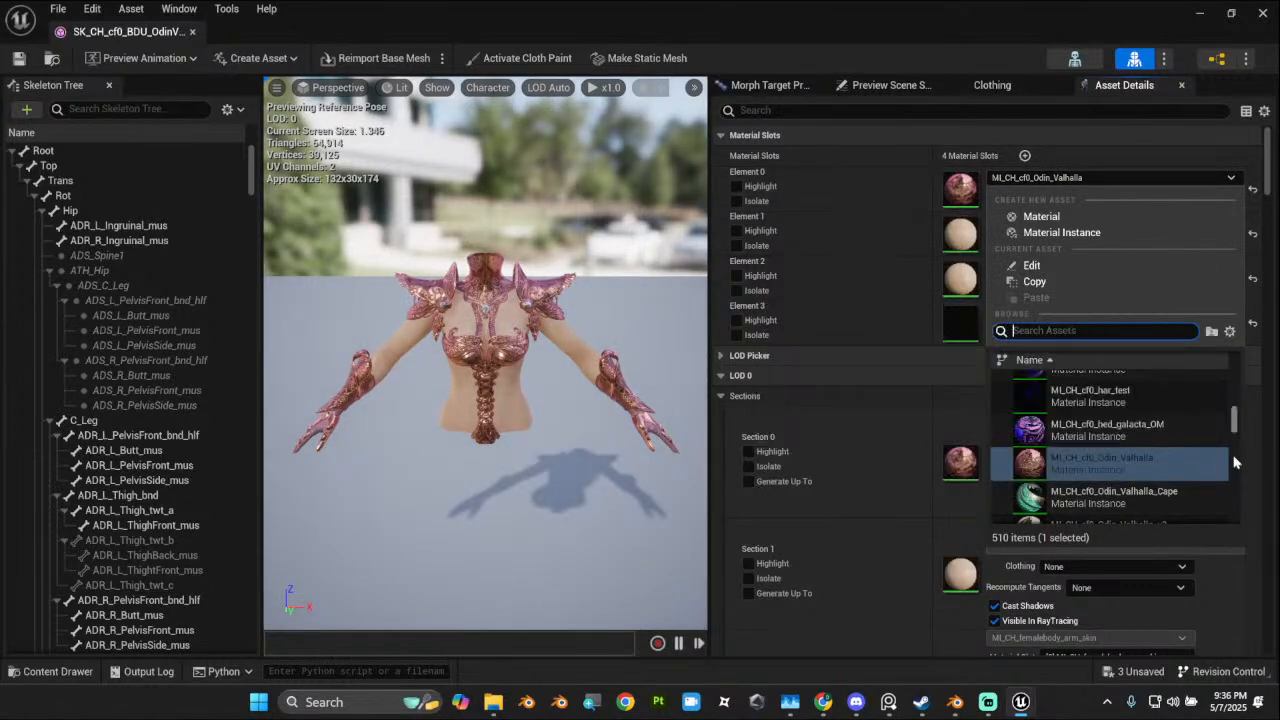
pyautogui.scroll(-1, 1167, 457)
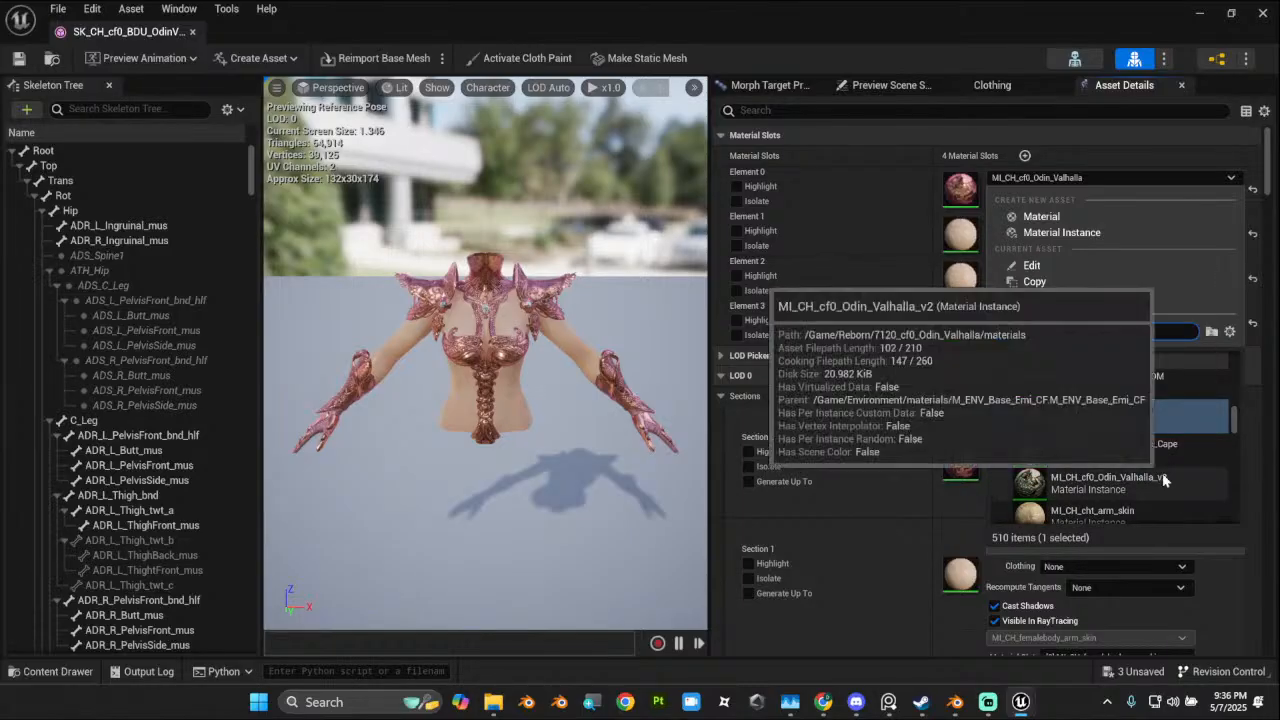
pyautogui.click(1163, 481)
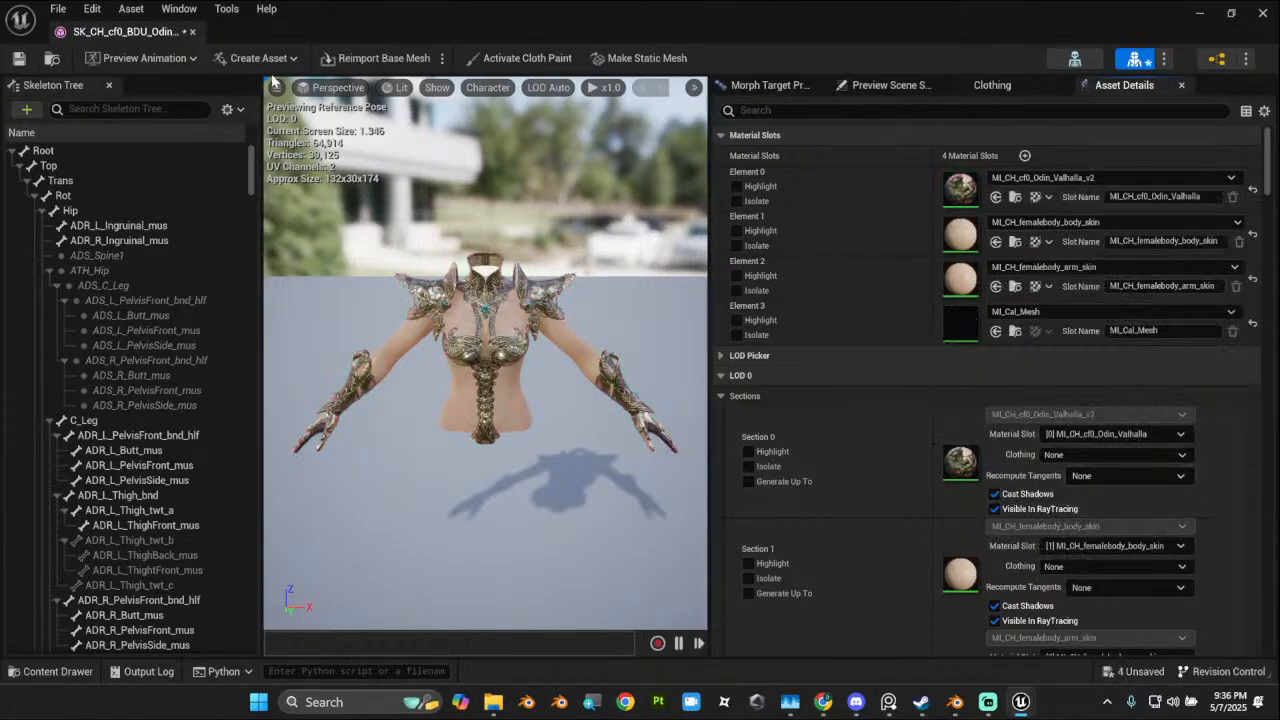
pyautogui.click(18, 58)
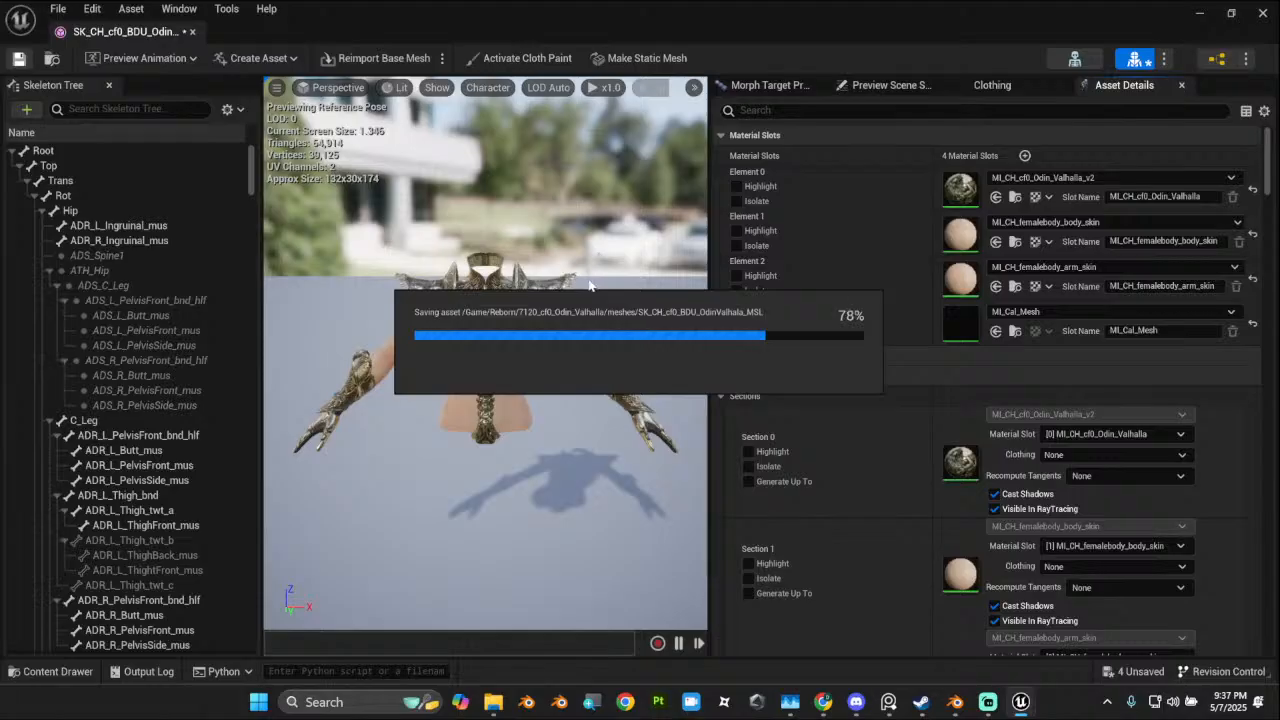
# Step: Return Element 0 of the capeless MSL upper body to MI_CH_cf0_Odin_Valhalla, then save and close the mesh
pyautogui.click(1100, 178)
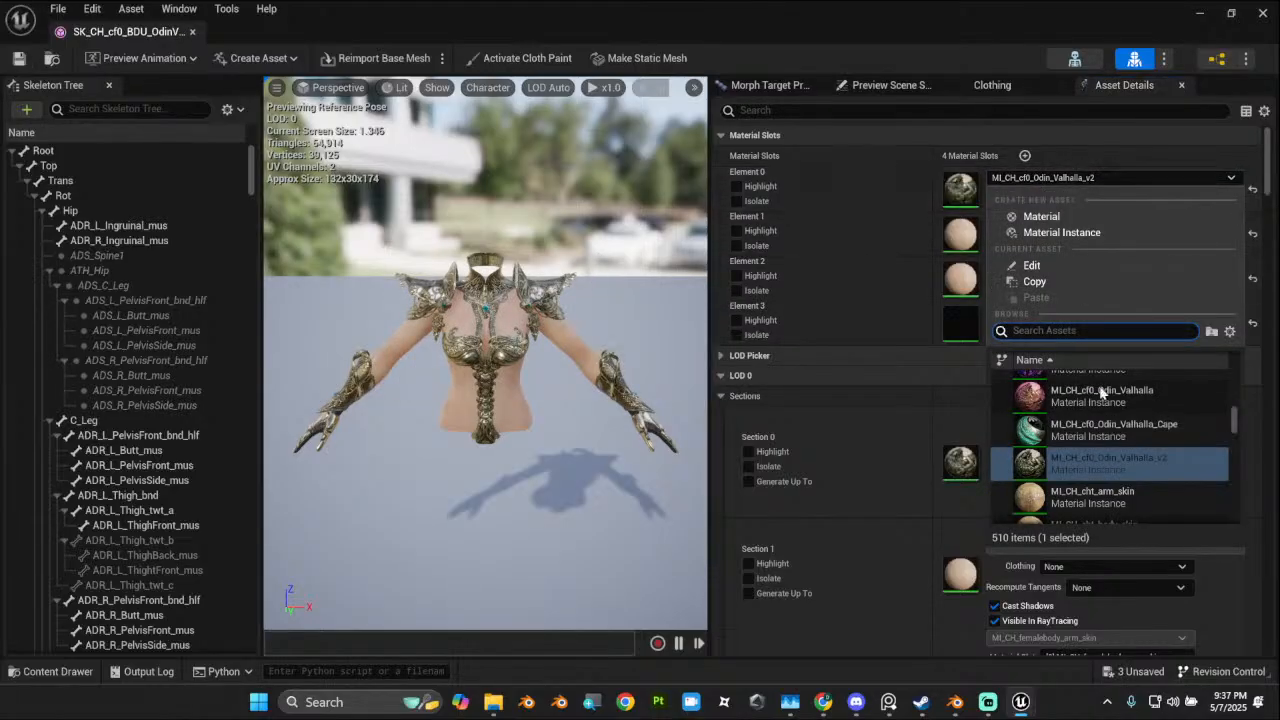
pyautogui.click(1100, 392)
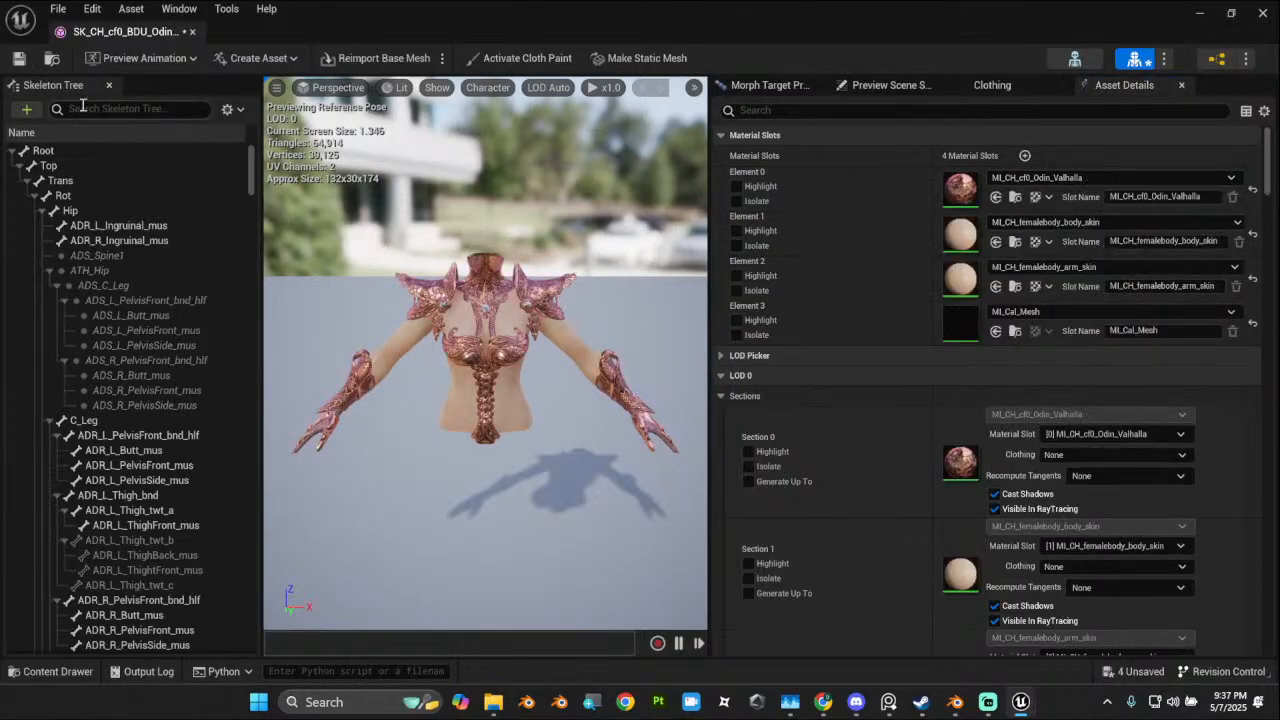
pyautogui.click(18, 58)
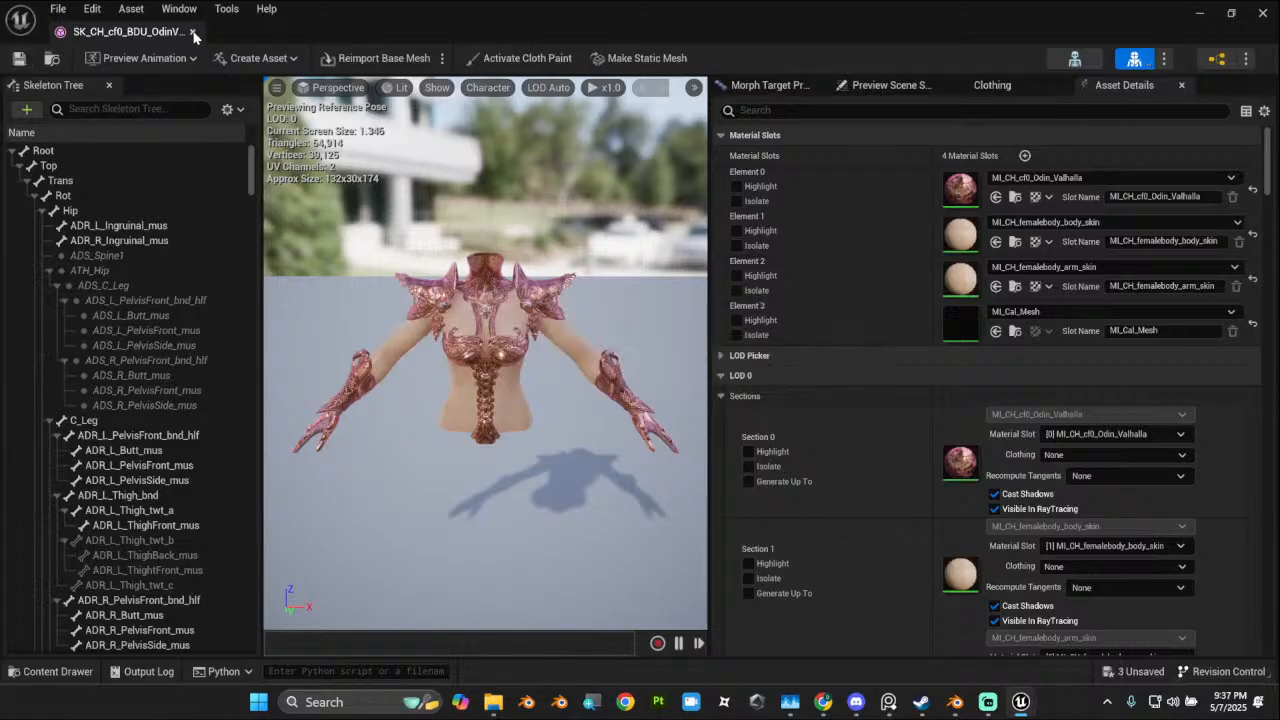
pyautogui.click(192, 31)
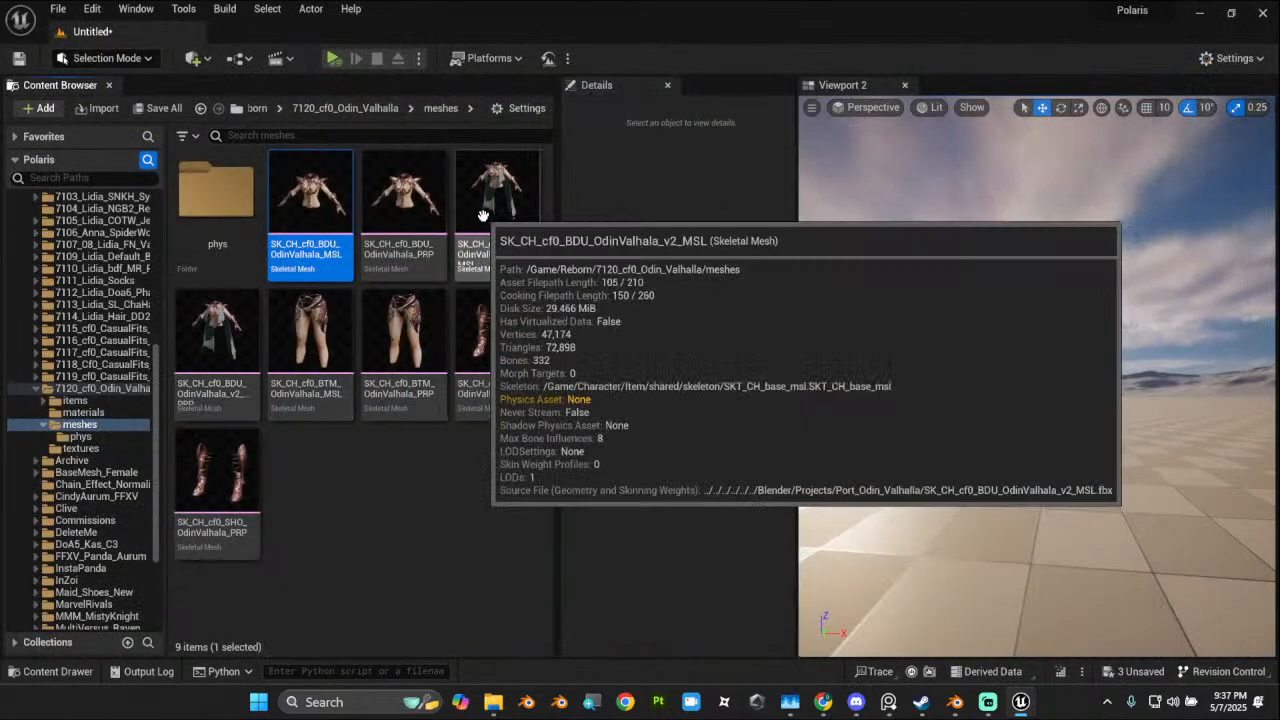
# Step: Open the caped SK_CH_cf0_BDU_OdinValhala_v2_MSL mesh and assign MI_CH_cf0_Odin_Valhalla_v2 to Element 0
pyautogui.doubleClick(483, 211)
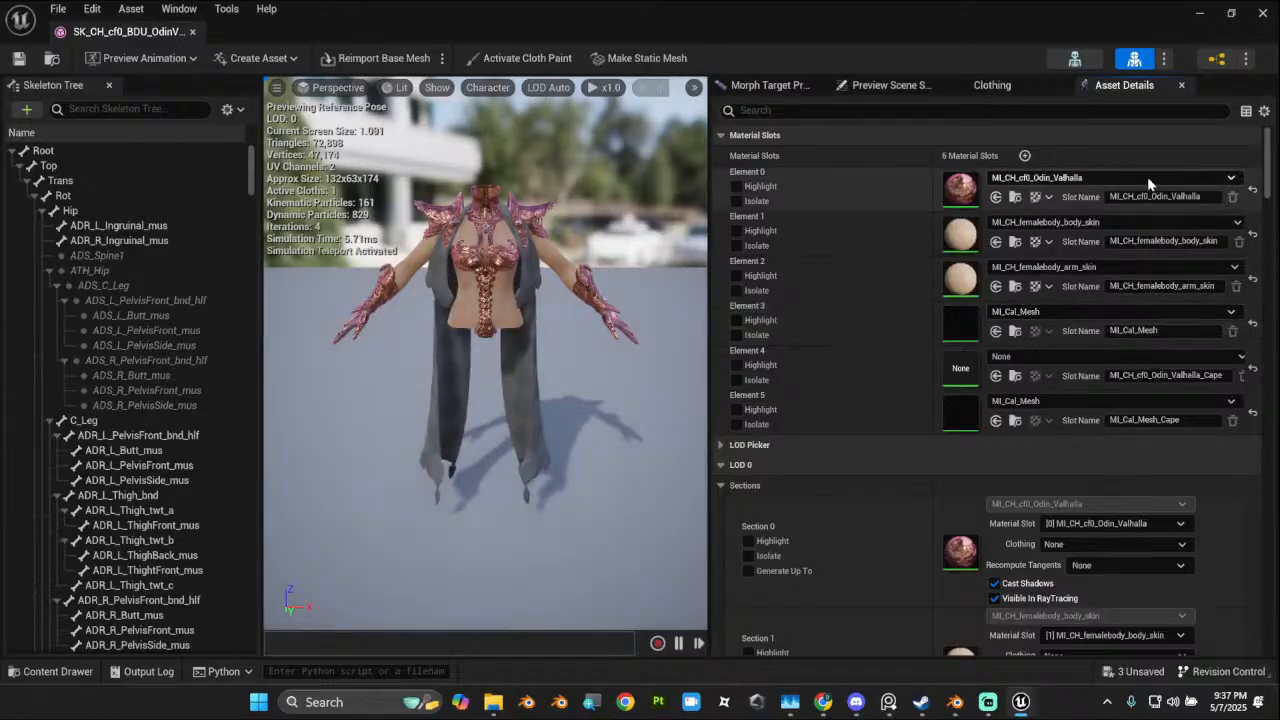
pyautogui.click(1198, 178)
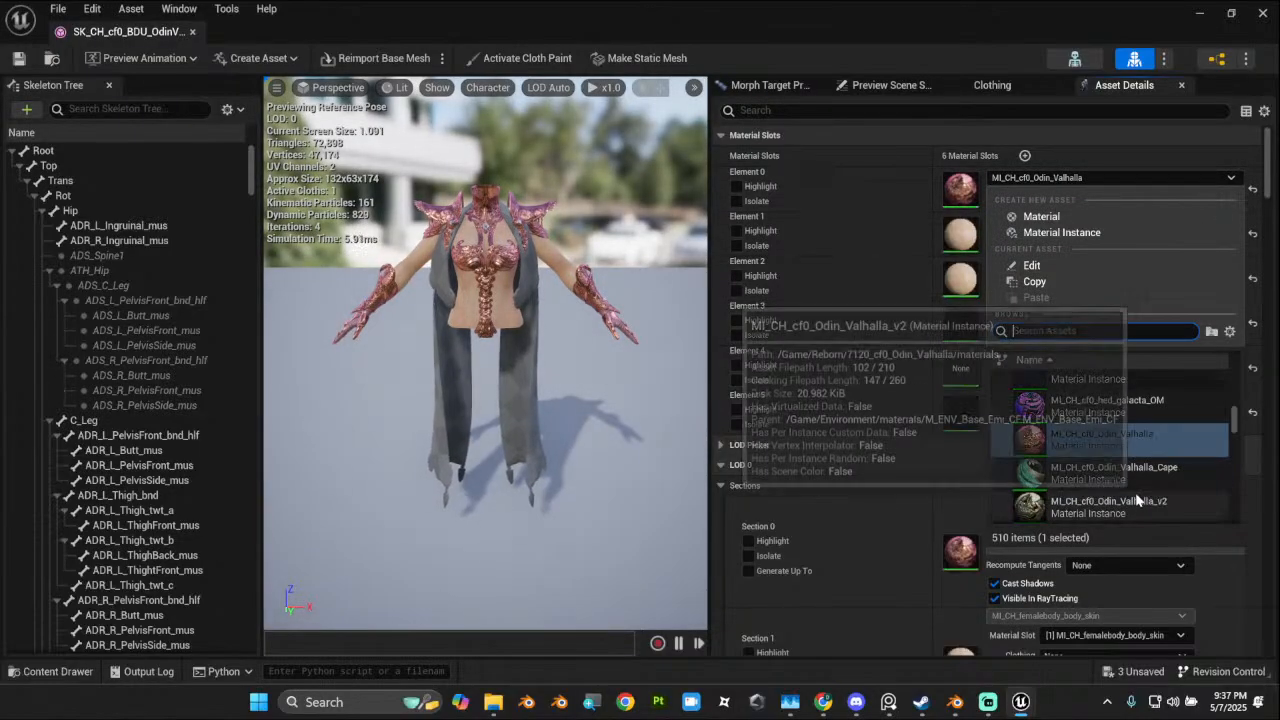
pyautogui.click(1138, 501)
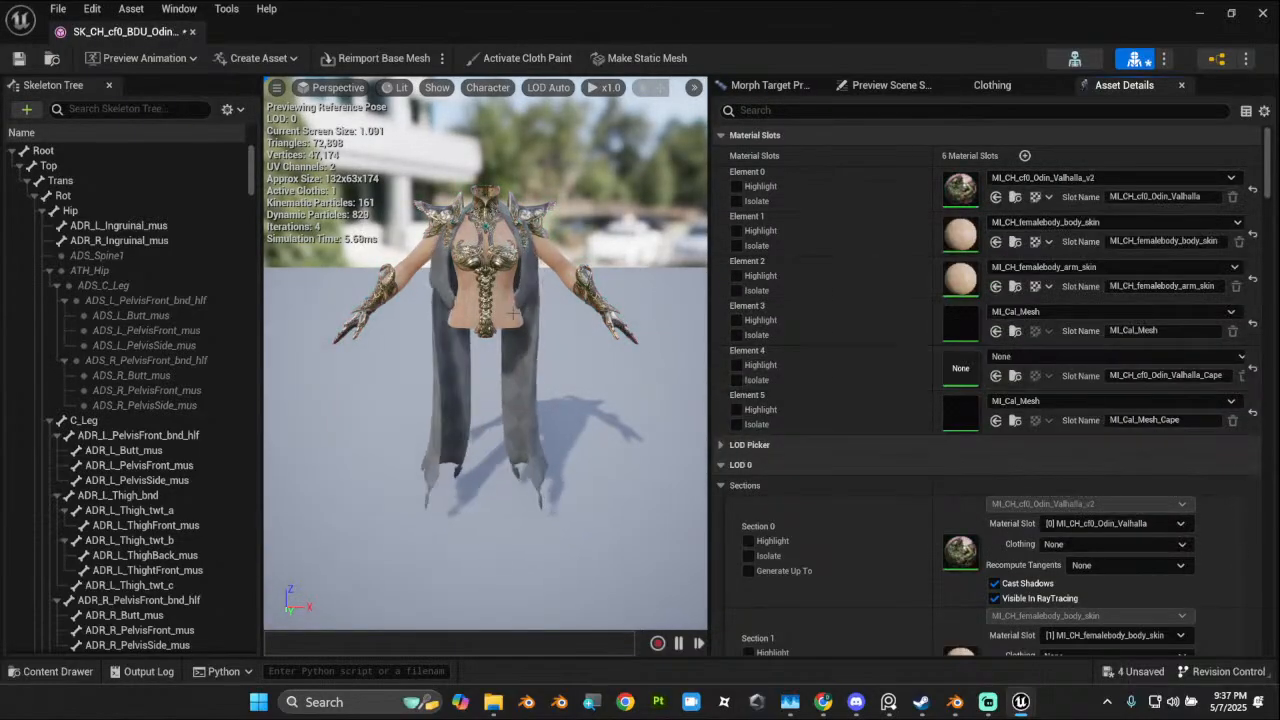
pyautogui.click(1148, 360)
pyautogui.click(908, 366)
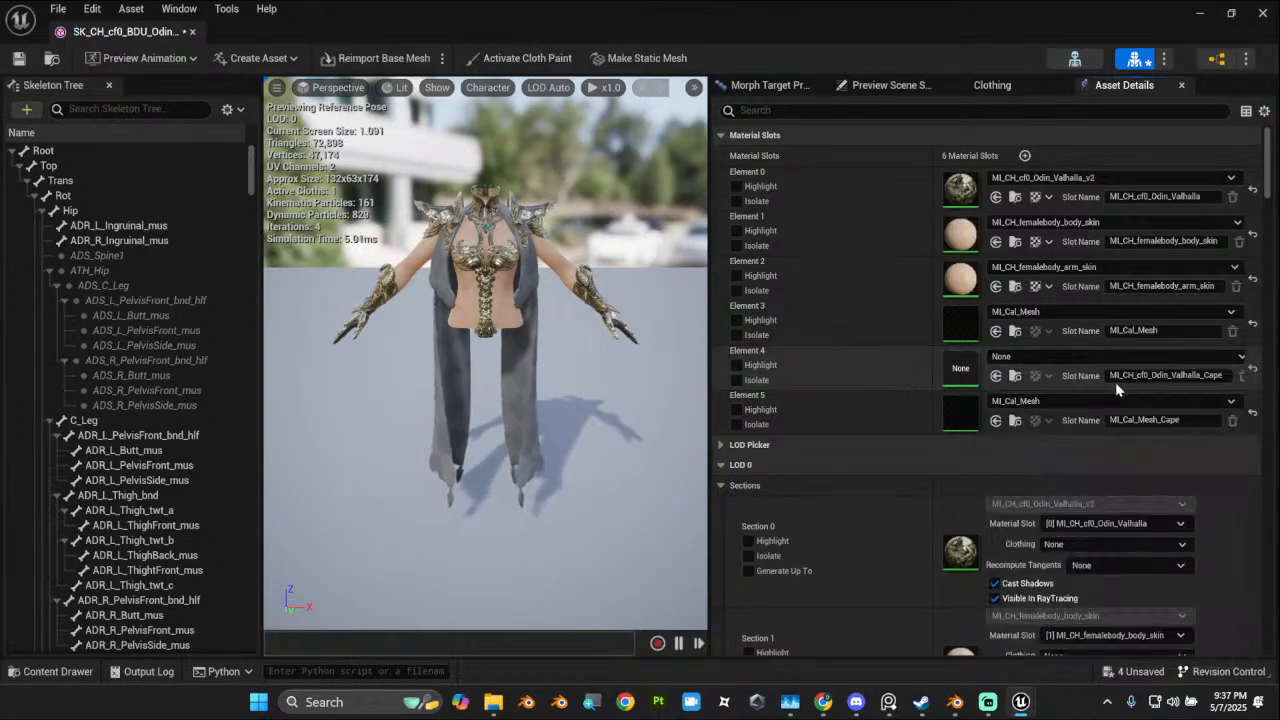
# Step: Assign MI_CH_cf0_Odin_Valhalla_Cape to Element 4 of the caped MSL upper body, then save and close the mesh
pyautogui.hotkey('ctrl', 'c')
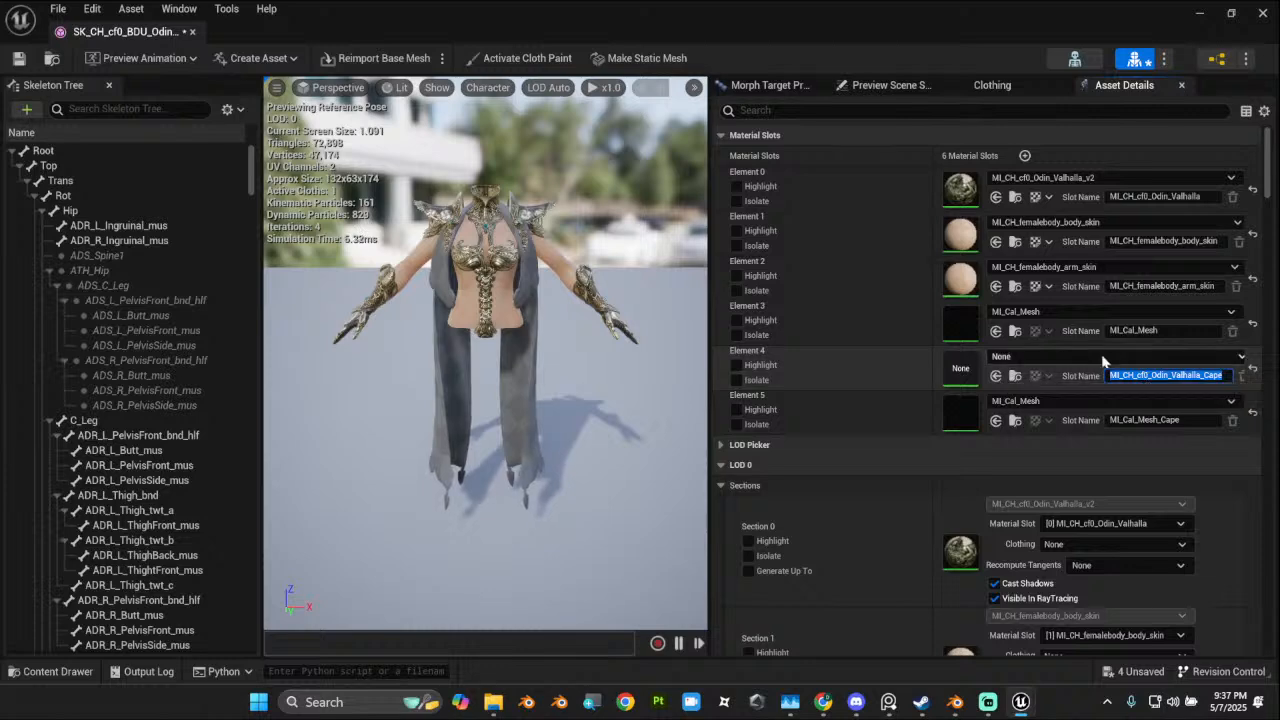
pyautogui.click(1083, 352)
pyautogui.hotkey('ctrl', 'v')
pyautogui.click(1140, 500)
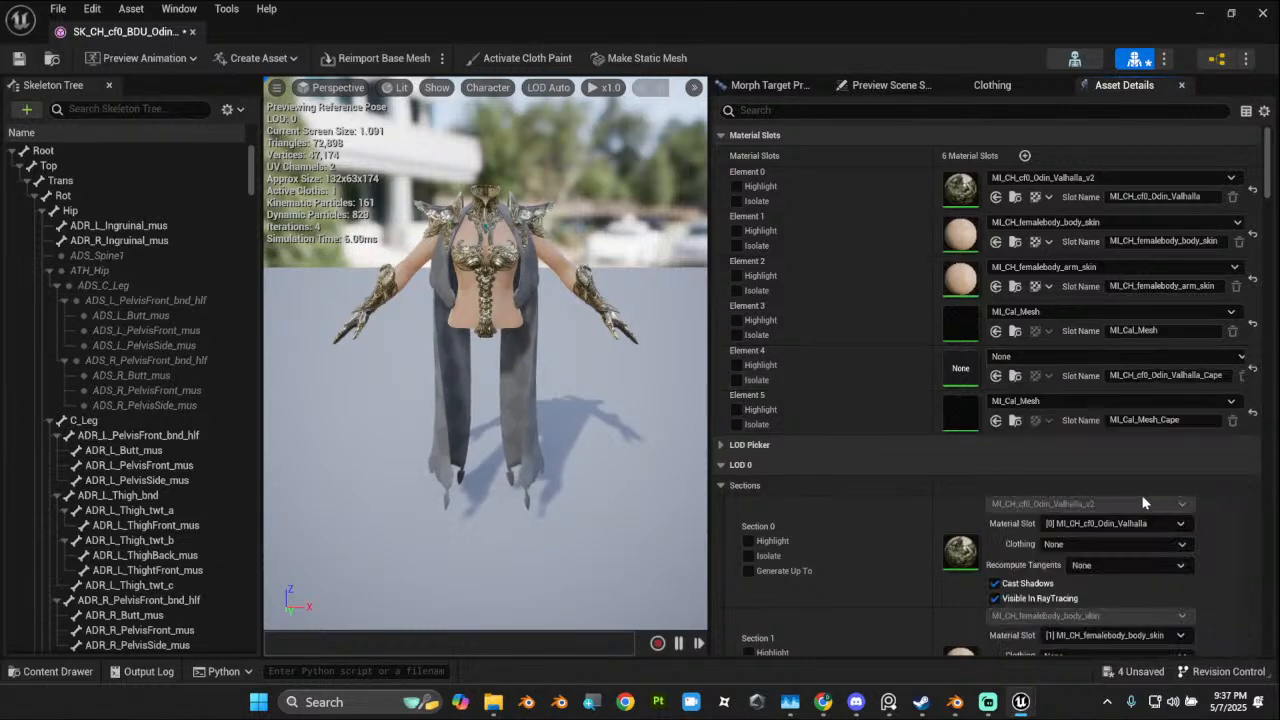
pyautogui.keyDown('alt'); pyautogui.moveTo(548, 384); pyautogui.dragTo(480, 350); pyautogui.keyUp('alt')
pyautogui.click(18, 57)
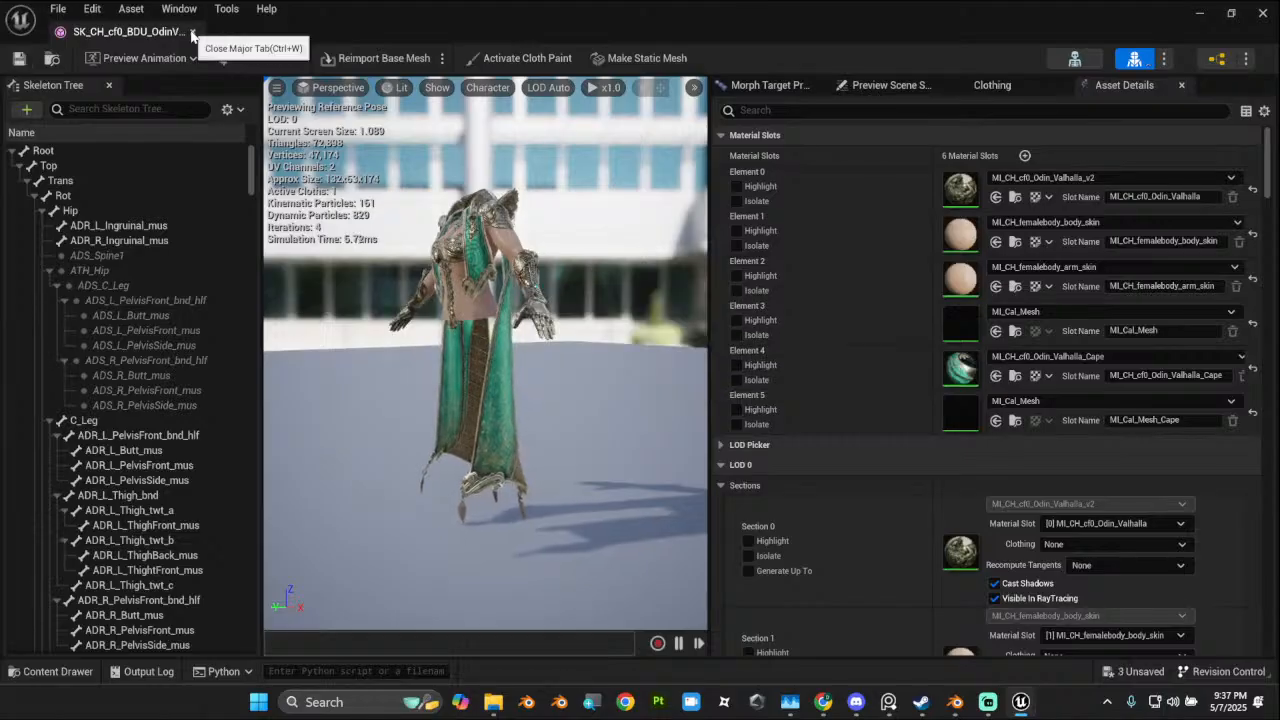
pyautogui.click(189, 34)
# Step: Open the caped SK_CH_cf0_BDU_OdinValhala_v2_PRP mesh and set Element 0 to MI_CH_cf0_Odin_Valhalla_v2
pyautogui.doubleClick(217, 330)
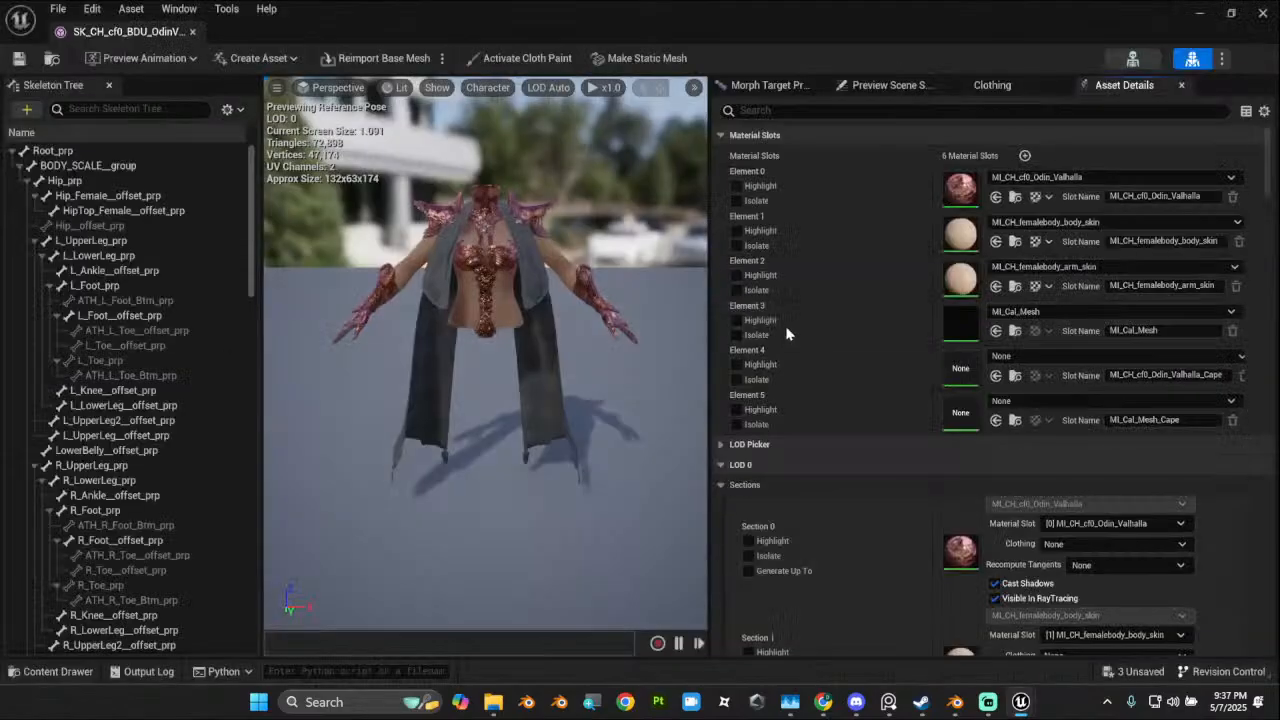
pyautogui.click(1107, 177)
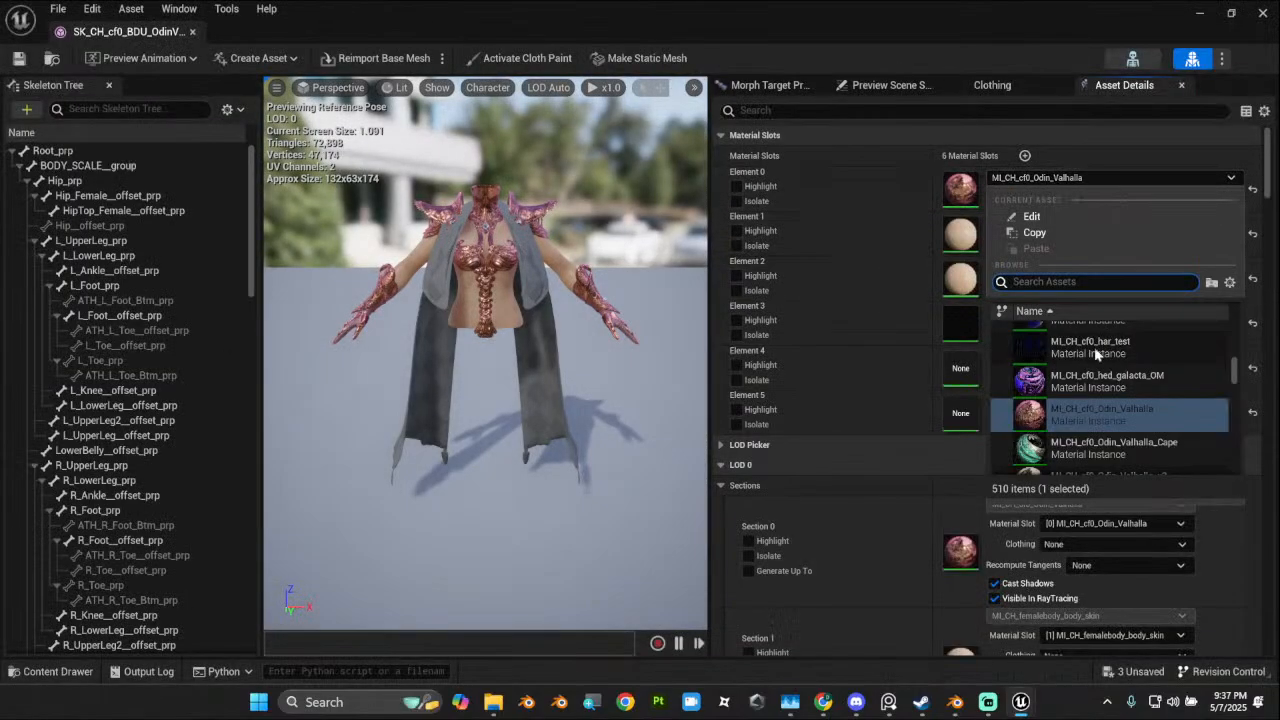
pyautogui.scroll(-1, 1150, 443)
pyautogui.click(1152, 453)
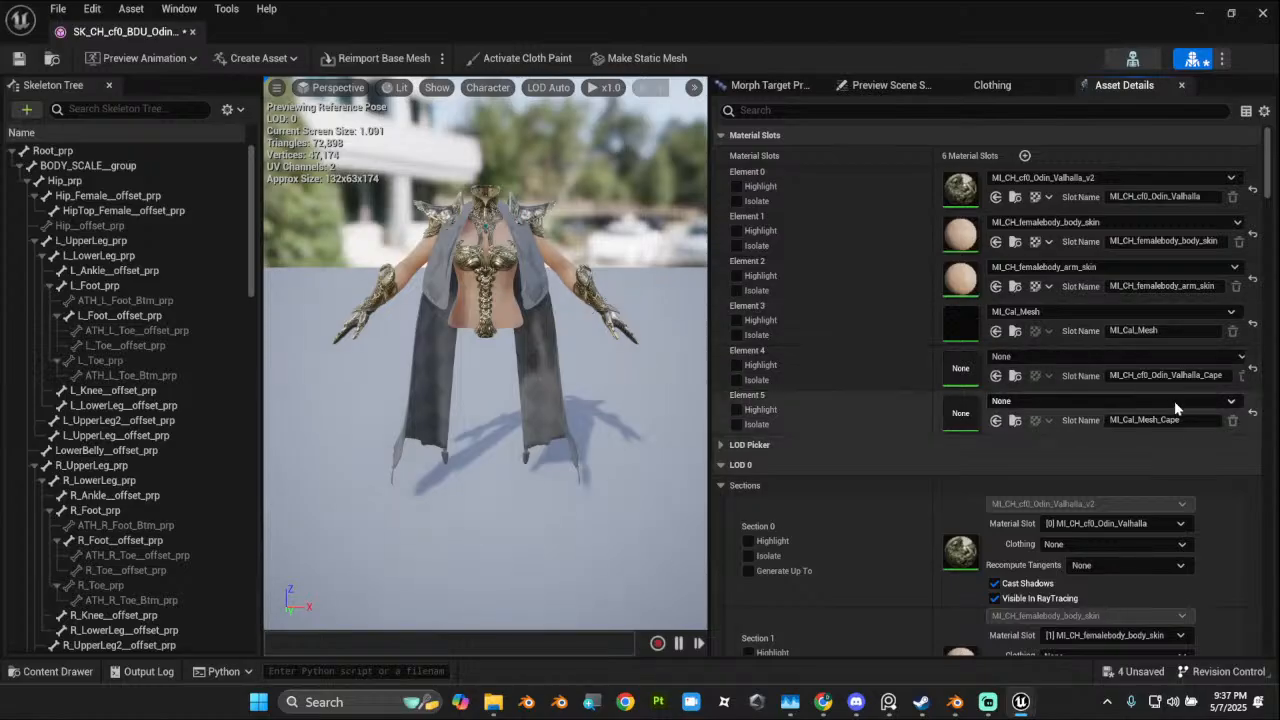
# Step: Assign MI_CH_cf0_Odin_Valhalla_Cape to Element 4 and MI_Cal_Mesh to Element 5, then save and close the PRP mesh
pyautogui.click(1092, 356)
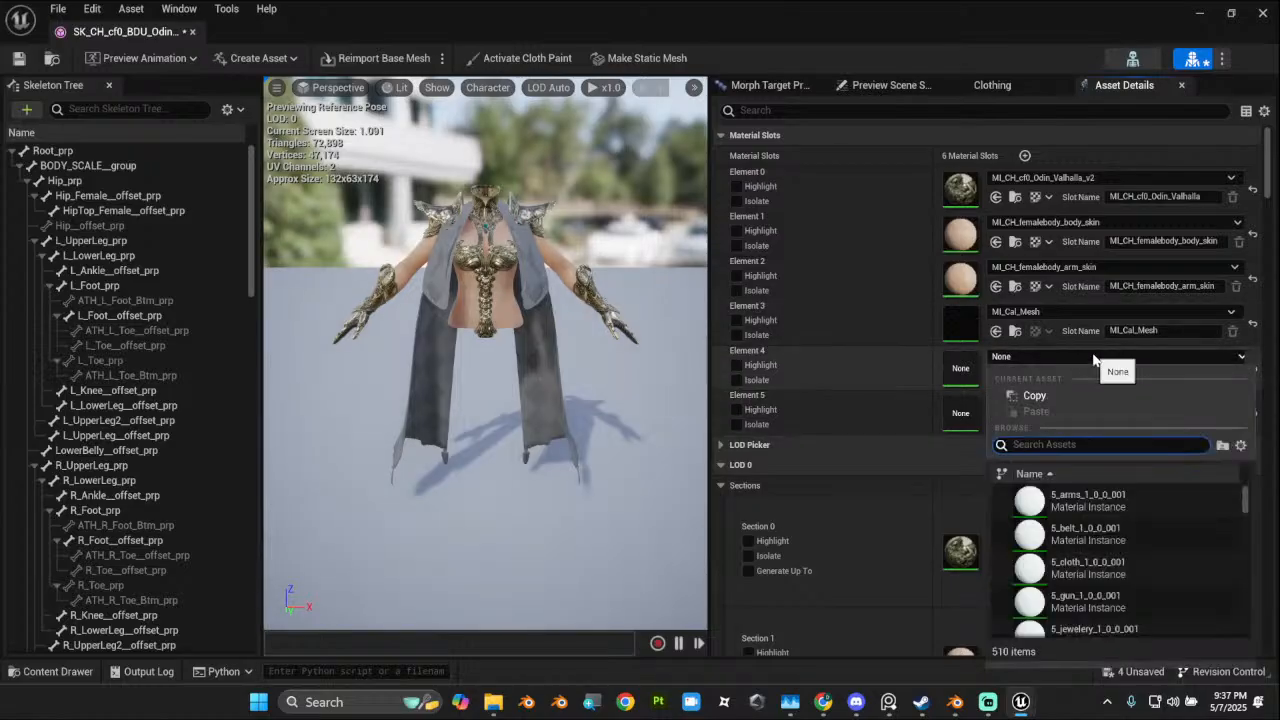
pyautogui.click(1090, 505)
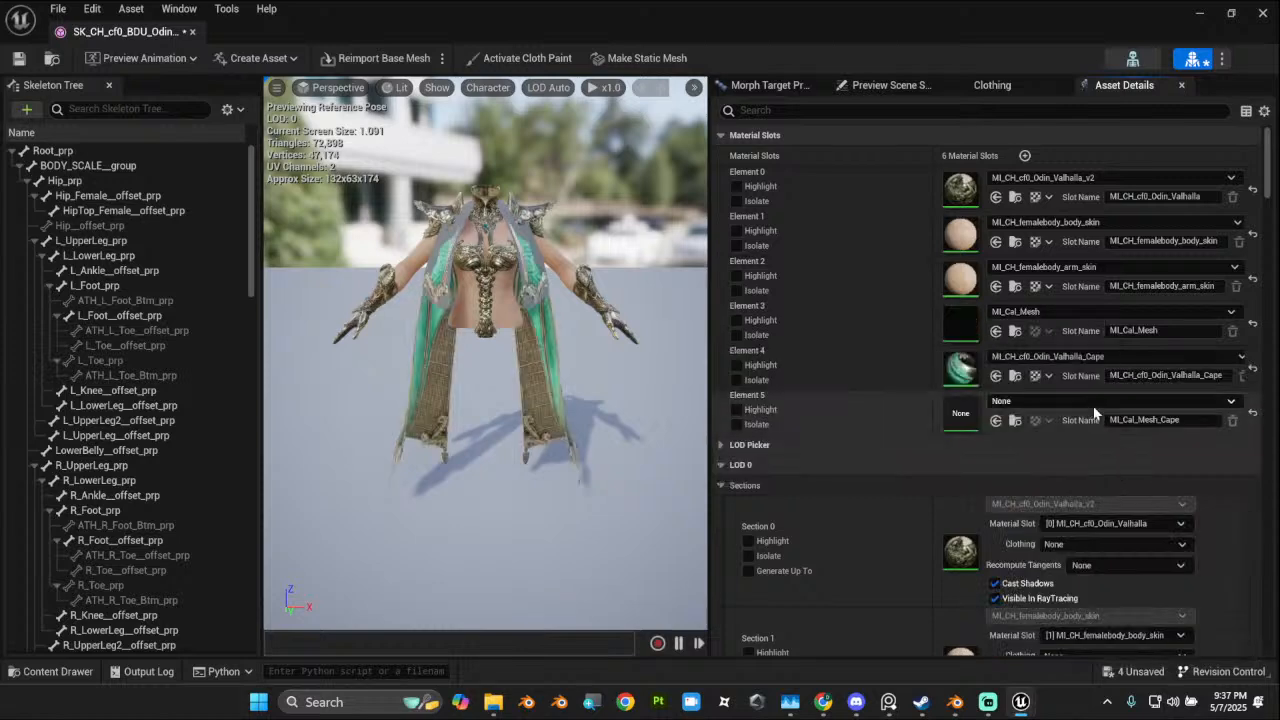
pyautogui.click(1090, 400)
pyautogui.write('cal_mesh')
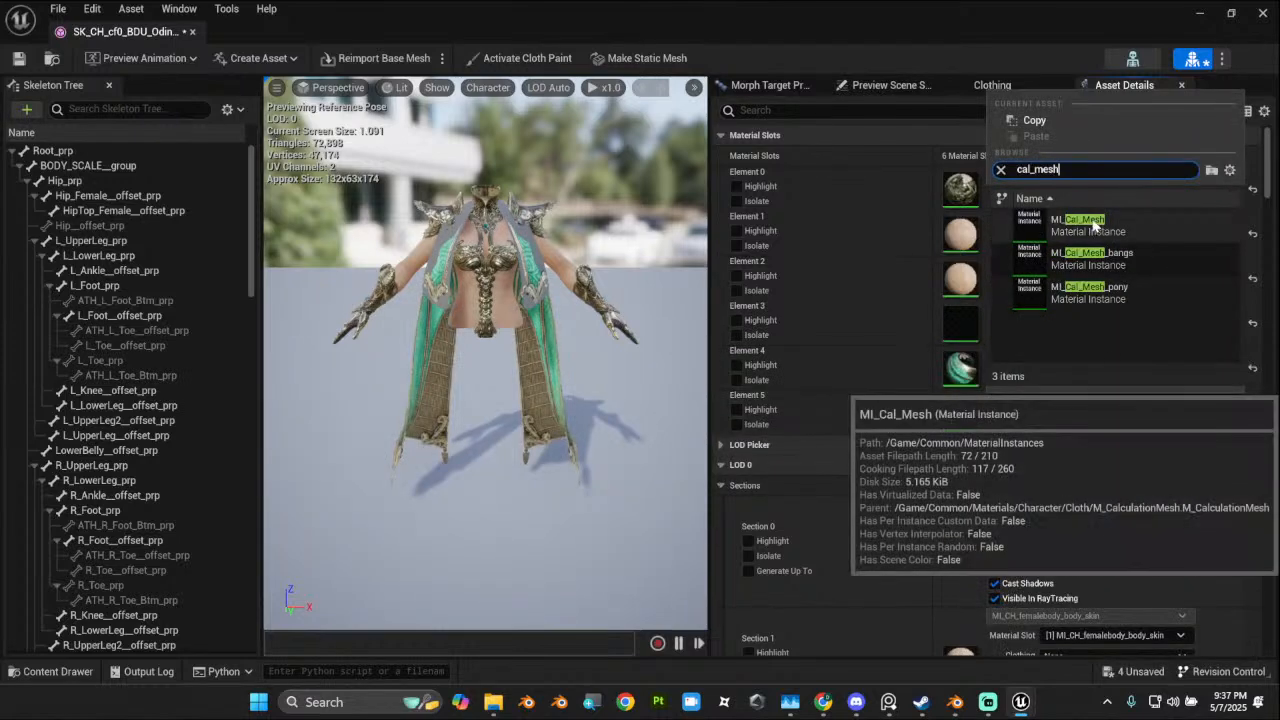
pyautogui.click(1085, 222)
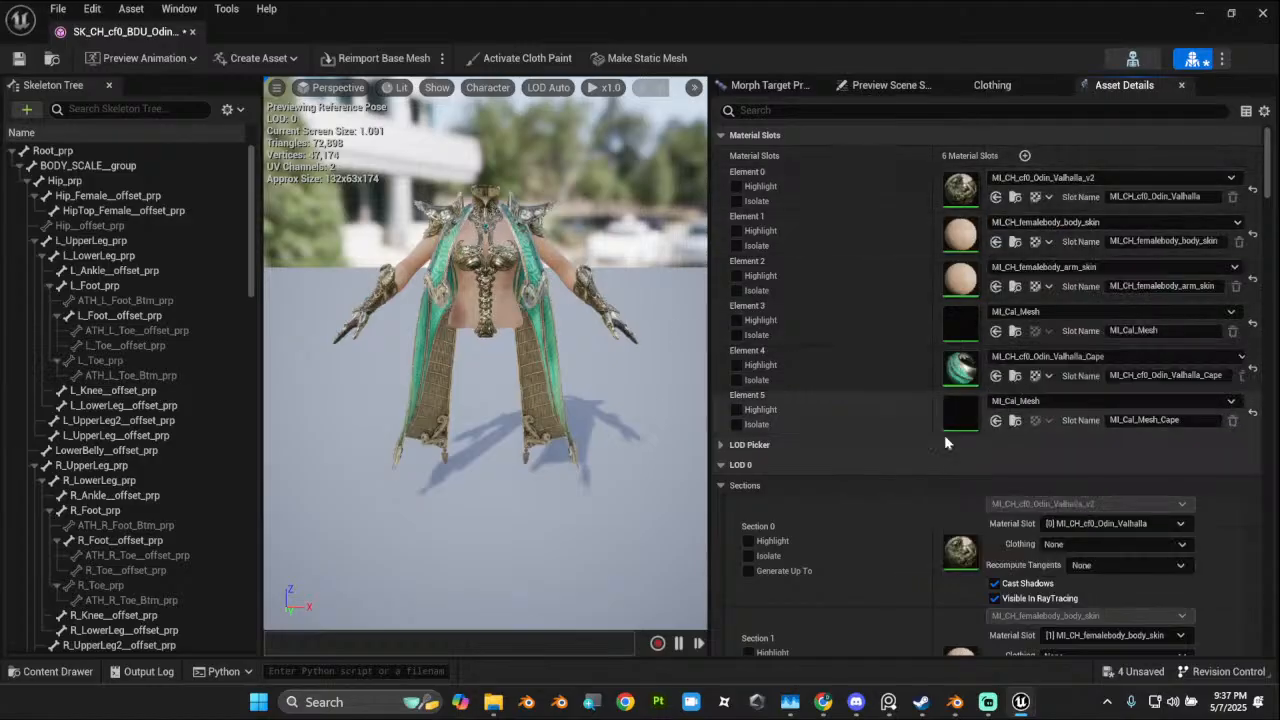
pyautogui.click(18, 57)
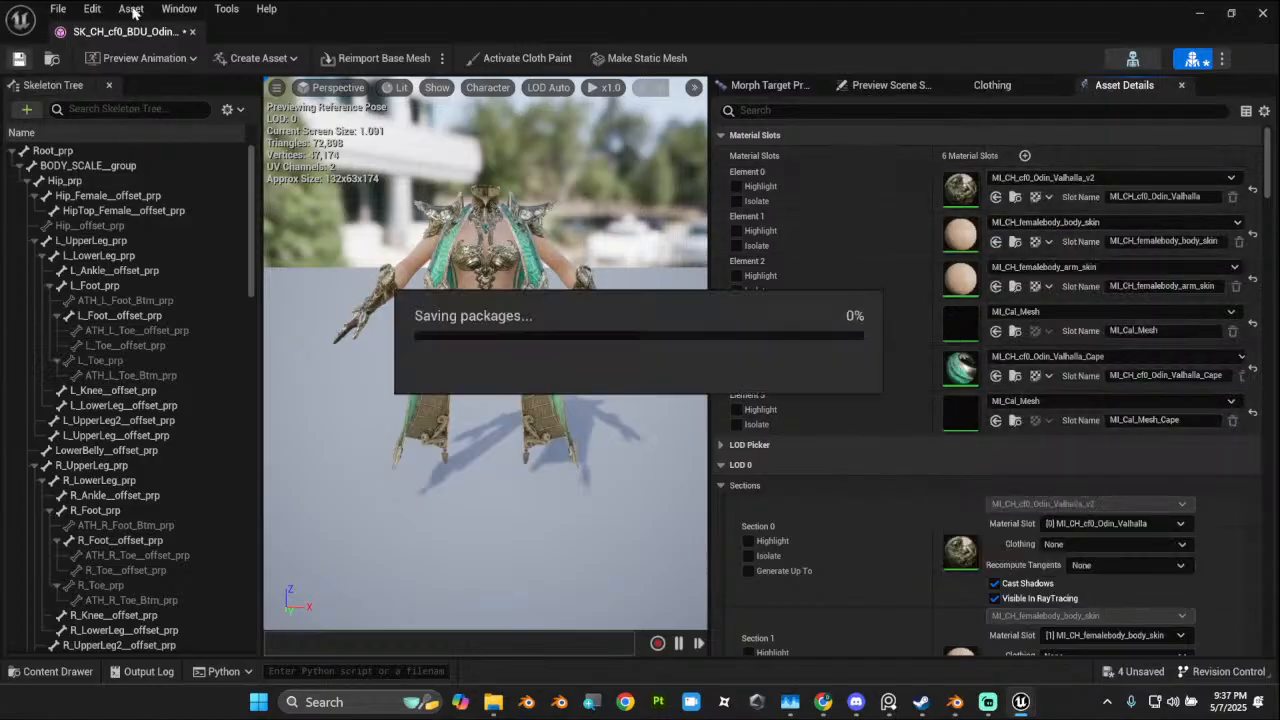
pyautogui.click(192, 31)
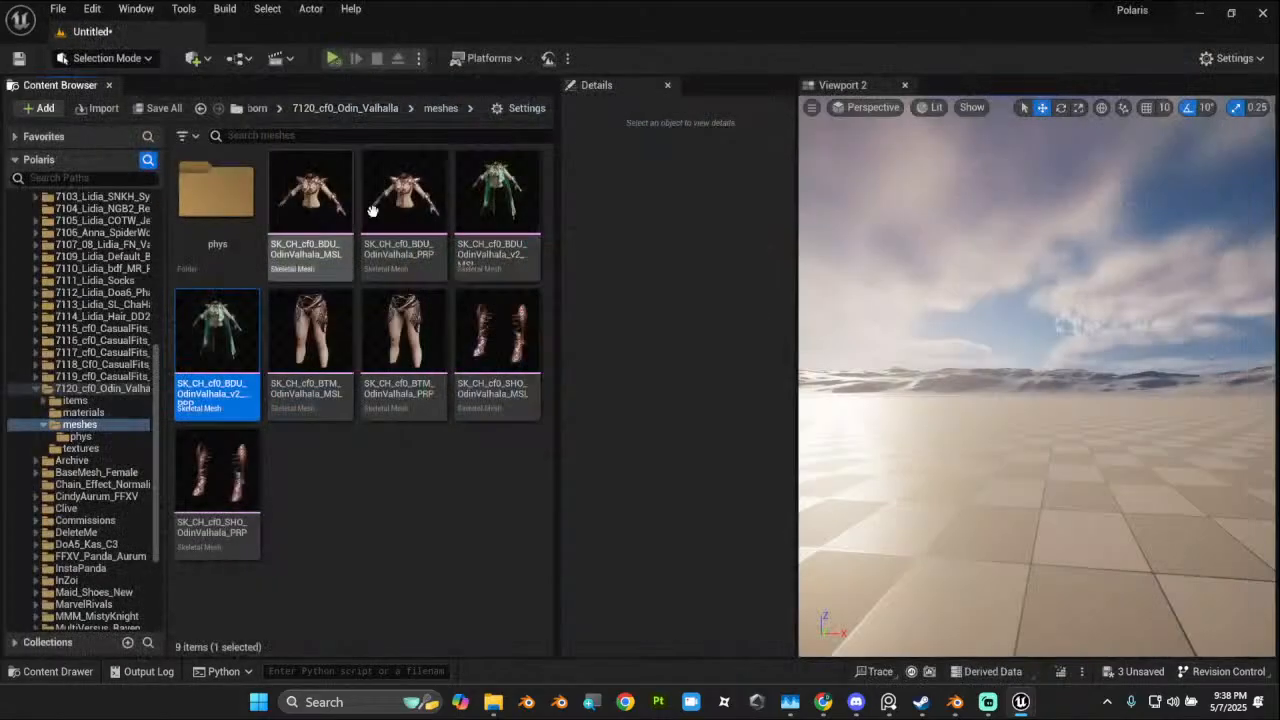
# Step: Save the modified T_CH_cf0_Odin_Valhalla_Cape textures, leaving the Untitled_1 level out of the save
pyautogui.click(160, 108)
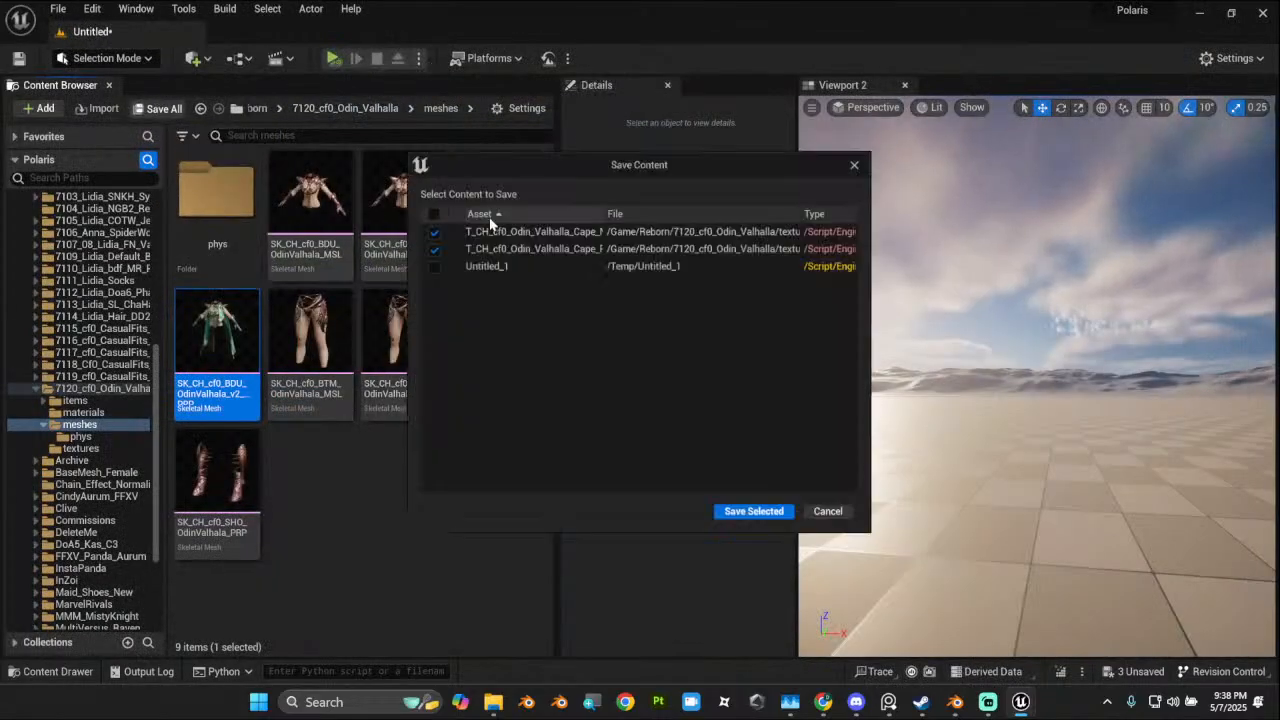
pyautogui.click(740, 518)
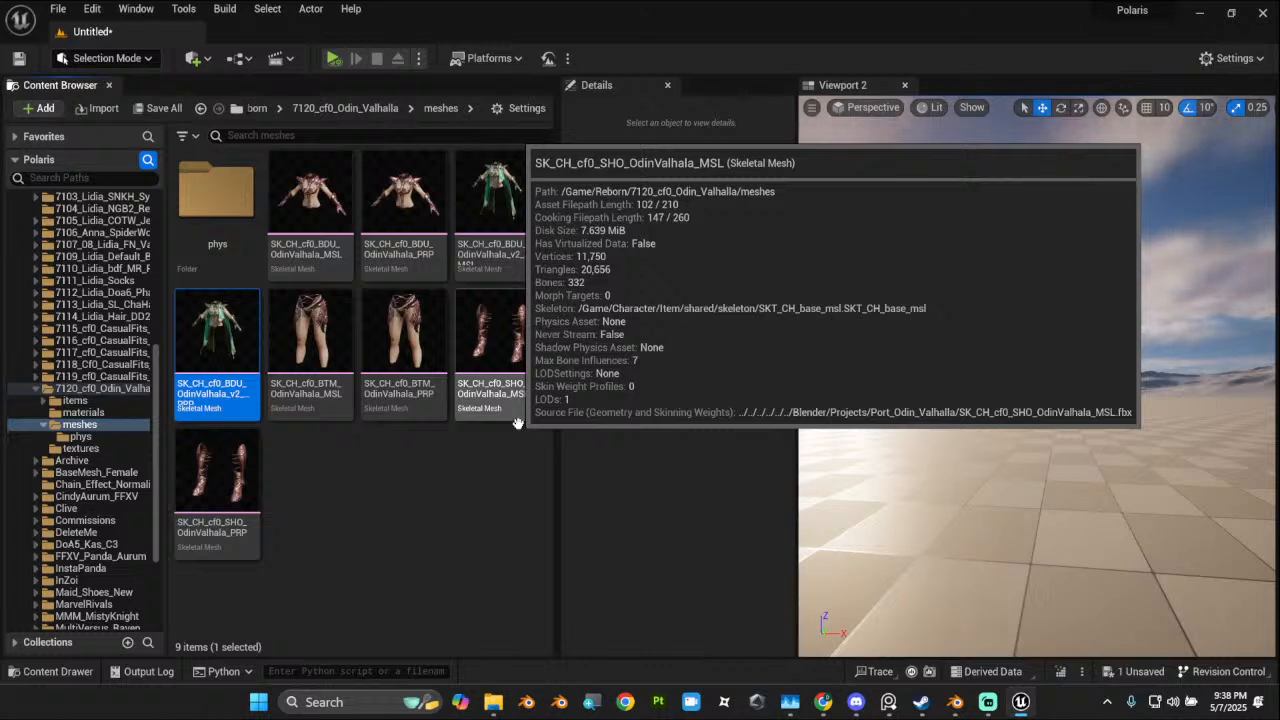
pyautogui.click(475, 571)
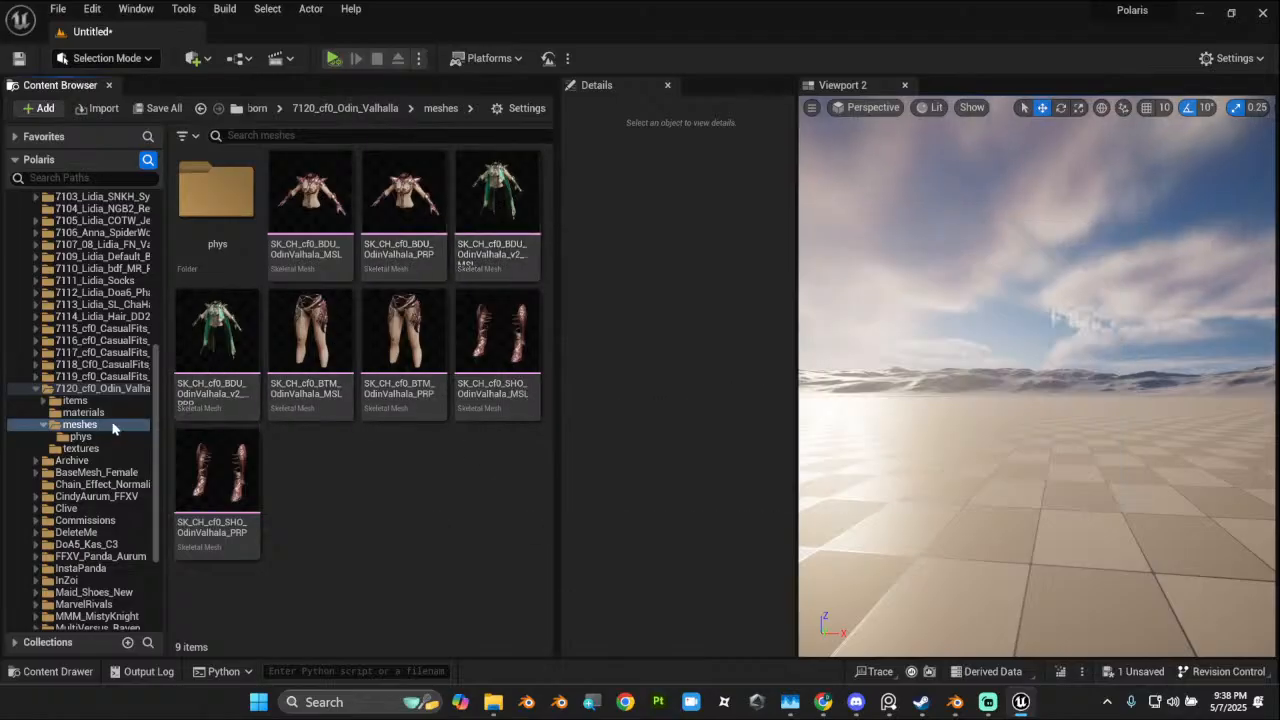
# Step: Open the BI_cf0_bdu_Odin_Valhalla base item from items/bdu in a floating window beside the content browser
pyautogui.click(76, 401)
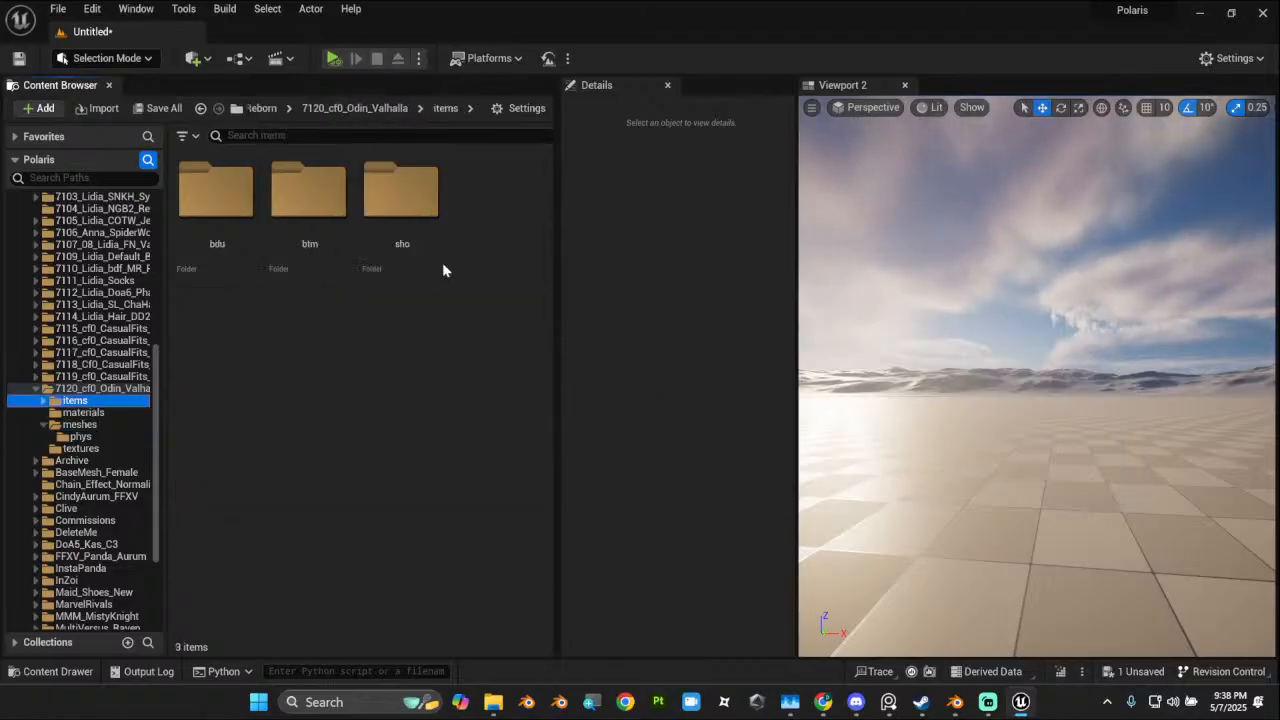
pyautogui.doubleClick(210, 185)
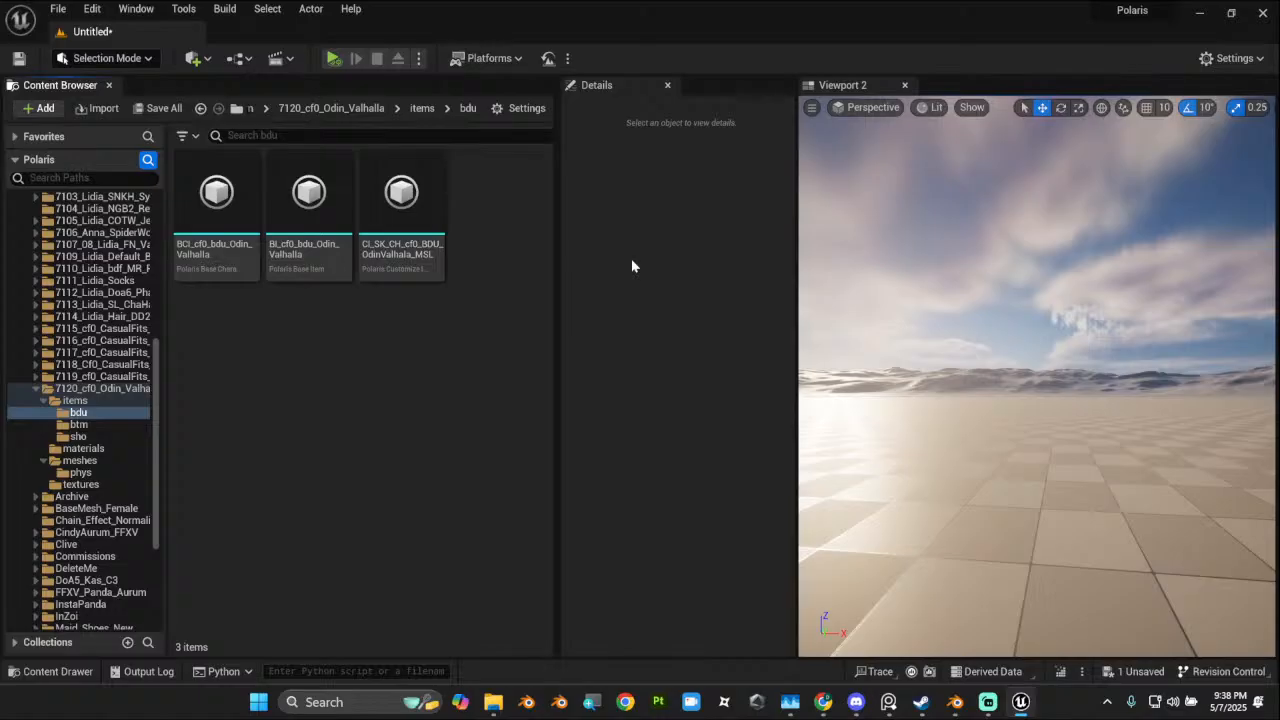
pyautogui.doubleClick(280, 258)
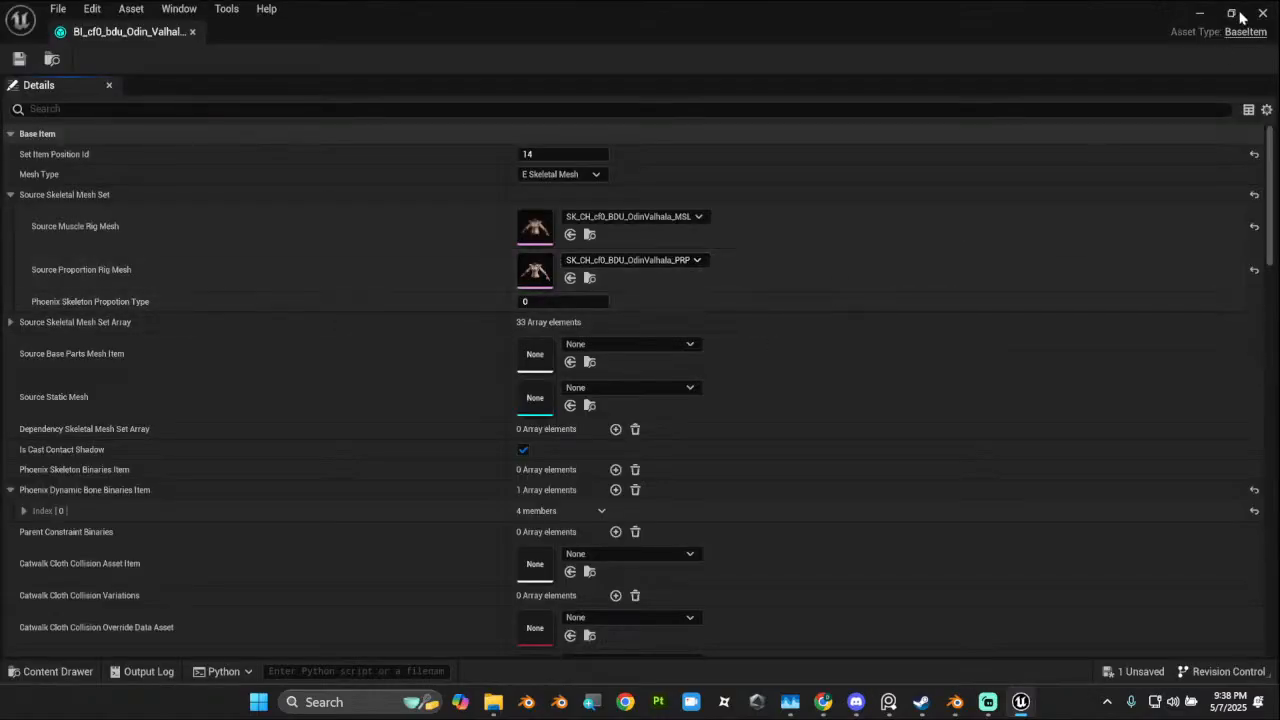
pyautogui.click(1233, 13)
pyautogui.moveTo(930, 128); pyautogui.dragTo(948, 102)
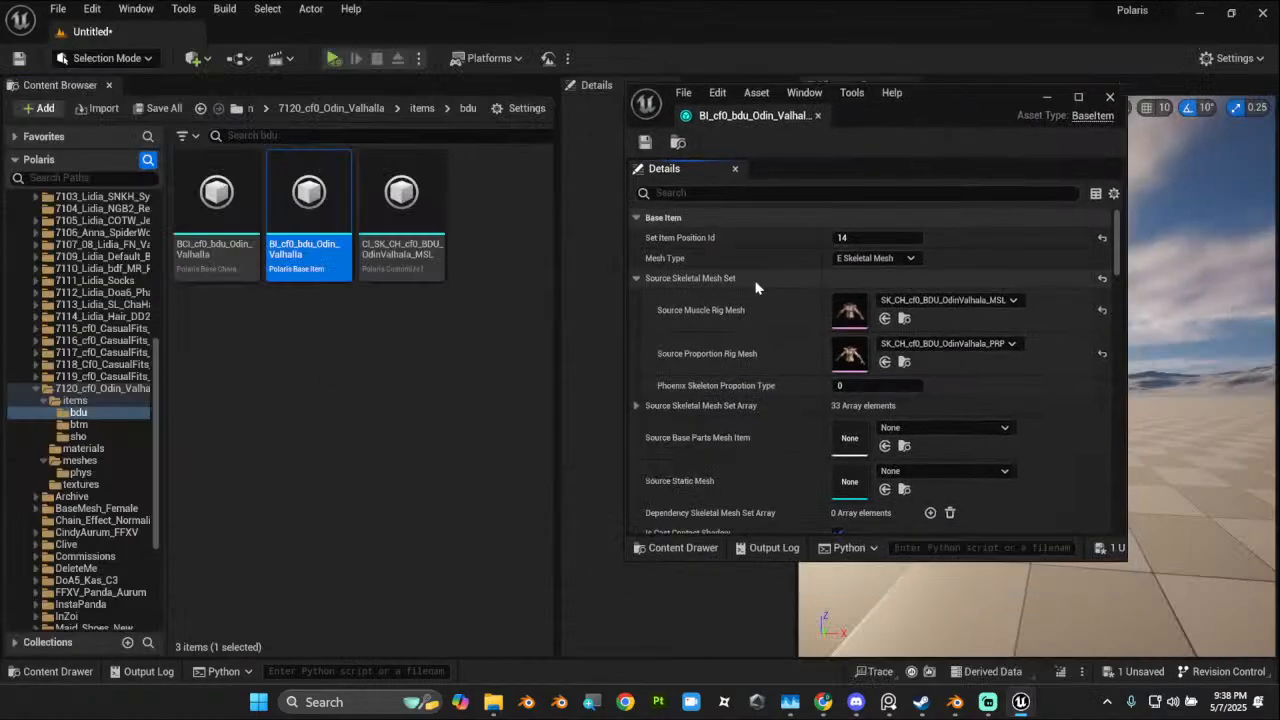
# Step: Set the item's muscle and proportion rig meshes to SK_CH_cf0_BDU_OdinValhala_v2_MSL and SK_CH_cf0_BDU_OdinValhala_v2_PRP, then save and close it
pyautogui.click(84, 462)
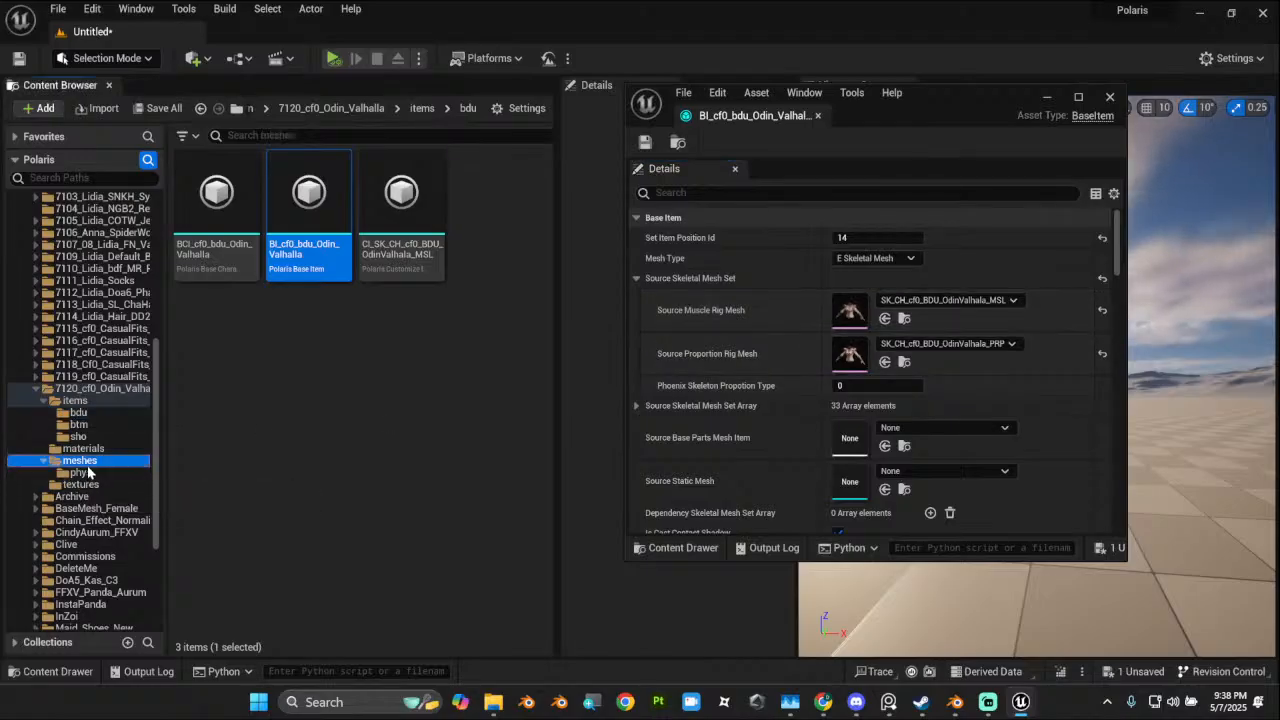
pyautogui.click(490, 205)
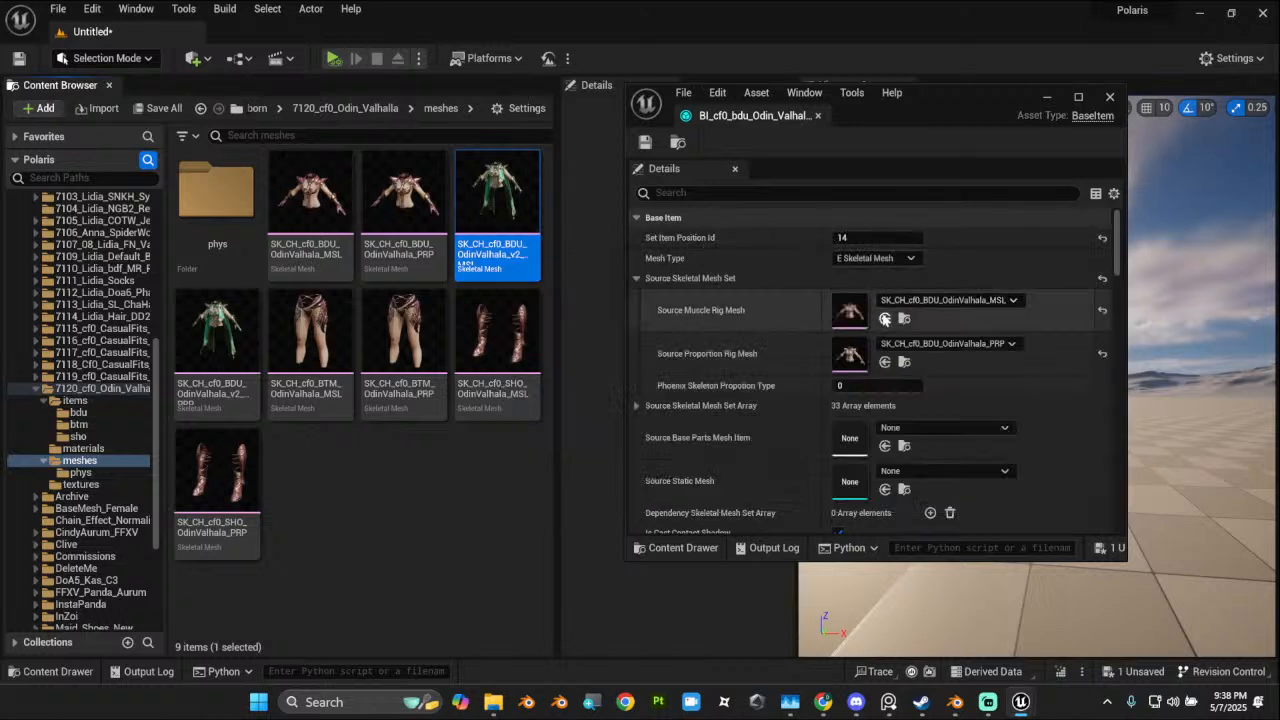
pyautogui.click(885, 318)
pyautogui.click(196, 345)
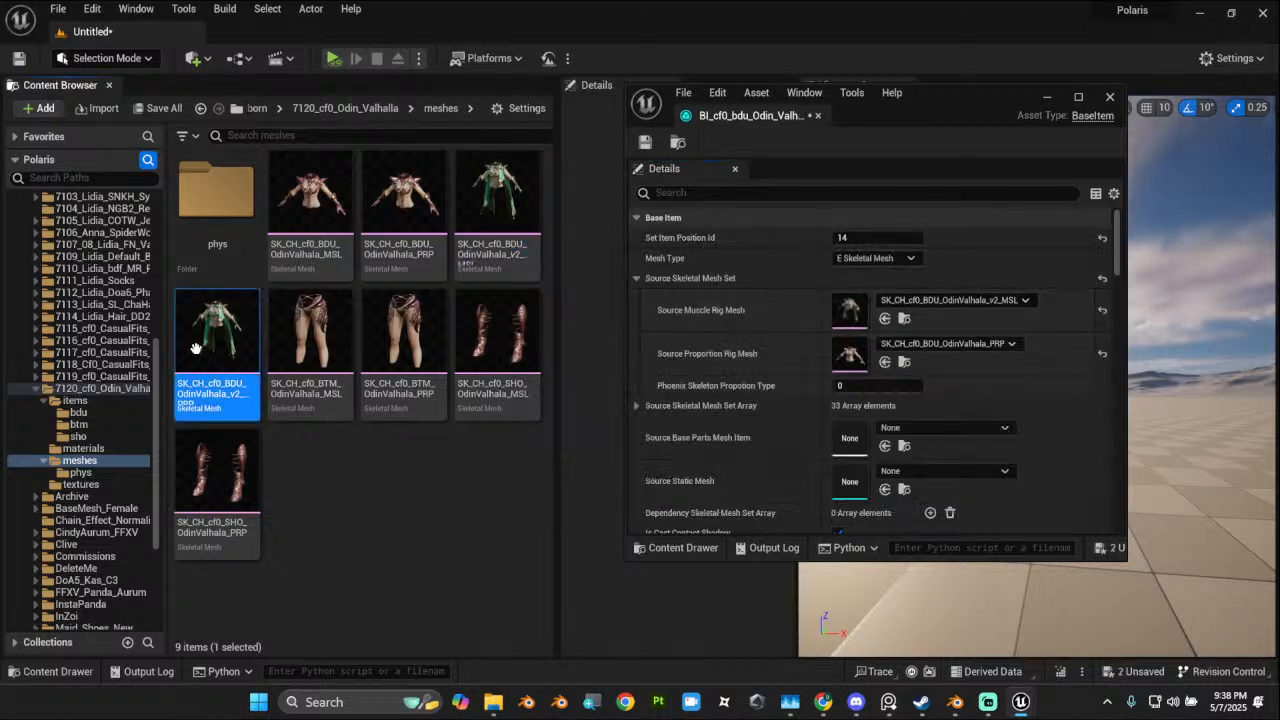
pyautogui.click(885, 363)
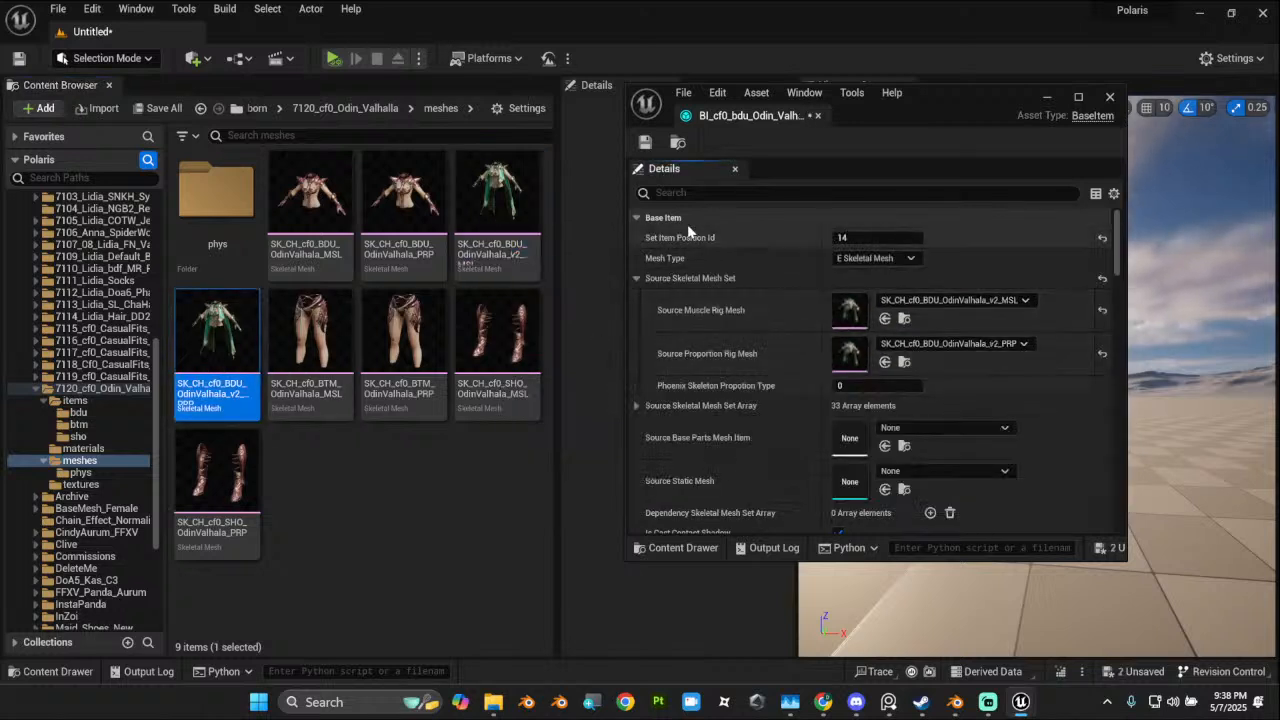
pyautogui.click(647, 143)
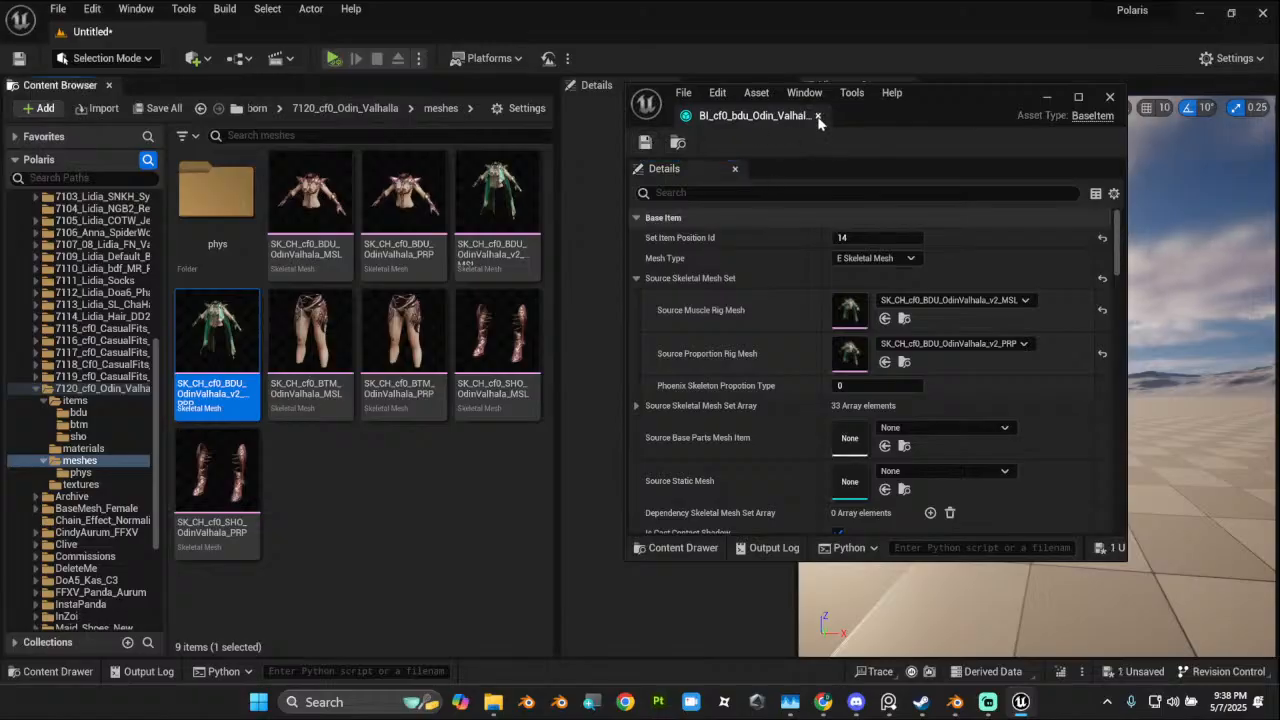
pyautogui.click(818, 116)
# Step: Open SK_CH_cf0_BTM_OdinValhala_MSL and set Element 0 to MI_CH_cf0_Odin_Valhalla_v2
pyautogui.click(310, 345)
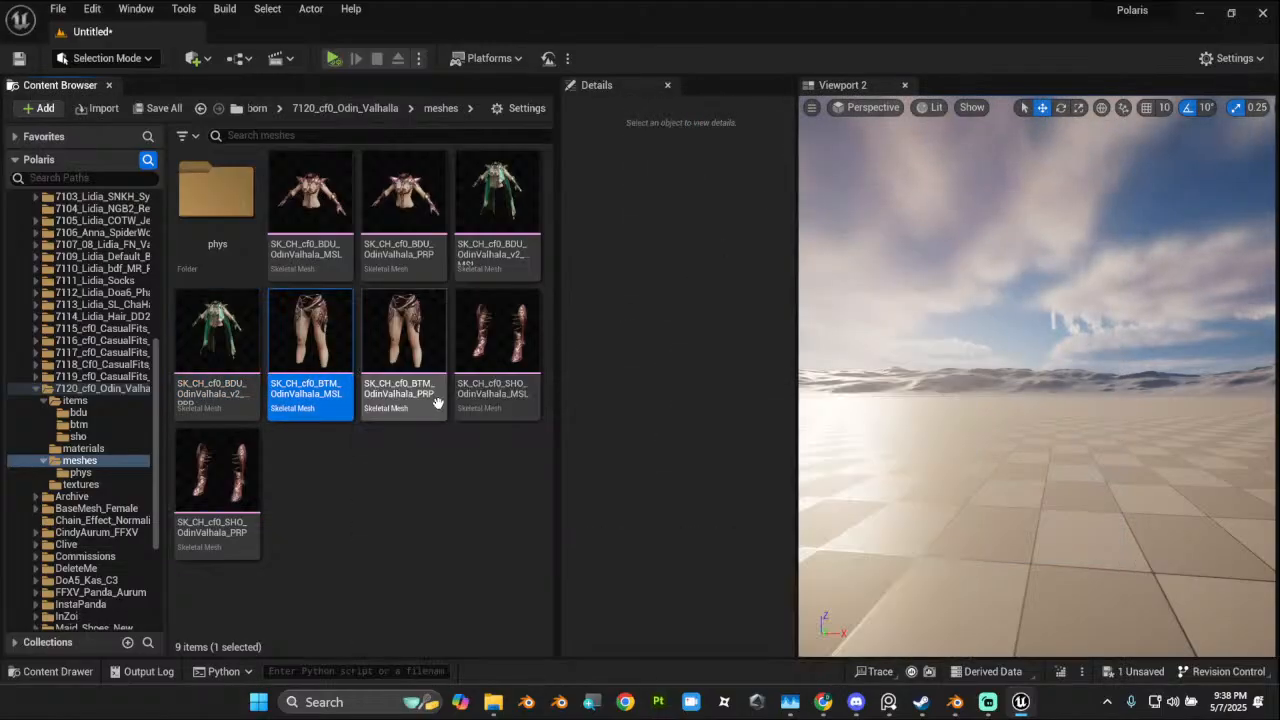
pyautogui.click(408, 390)
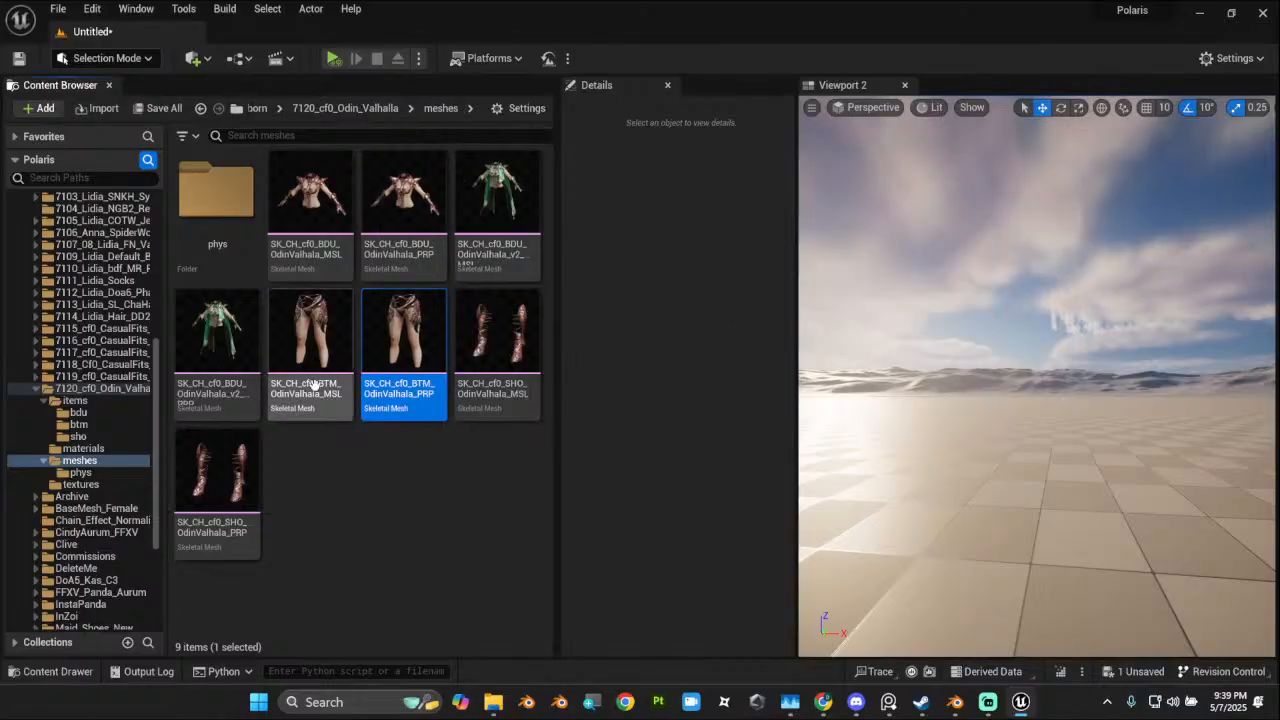
pyautogui.doubleClick(310, 340)
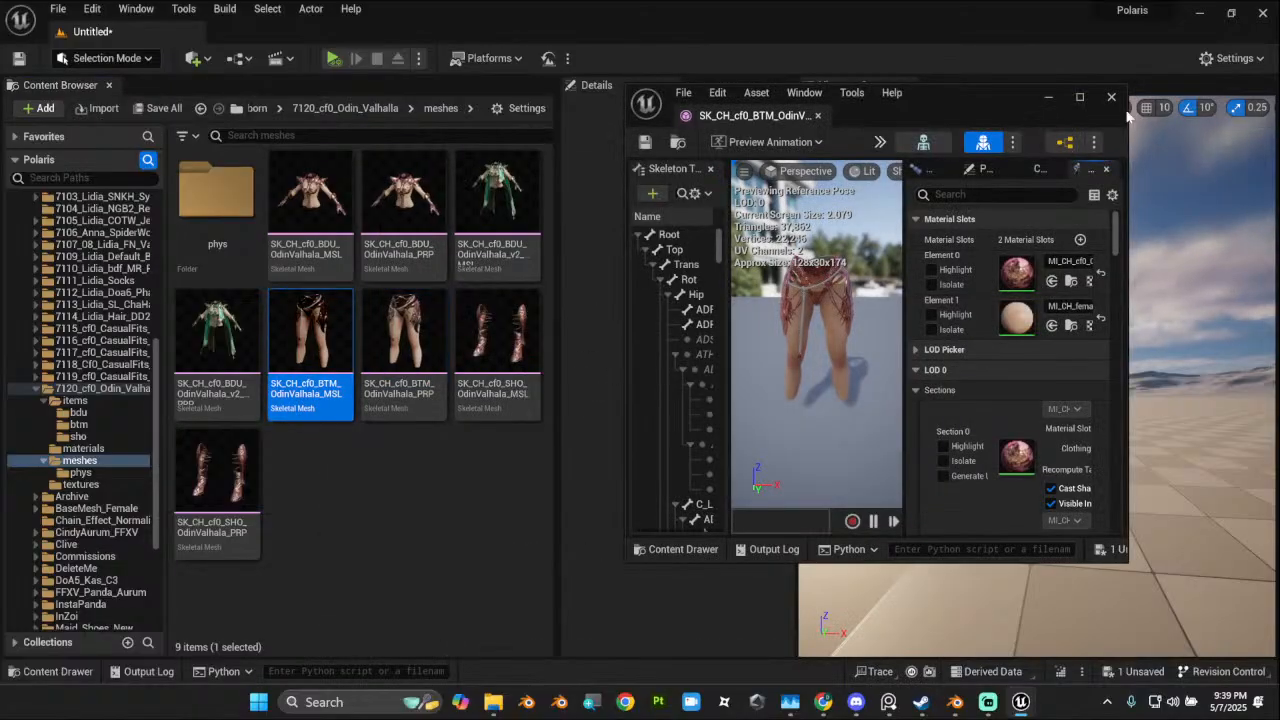
pyautogui.moveTo(1127, 172); pyautogui.dragTo(1214, 172)
pyautogui.click(1142, 263)
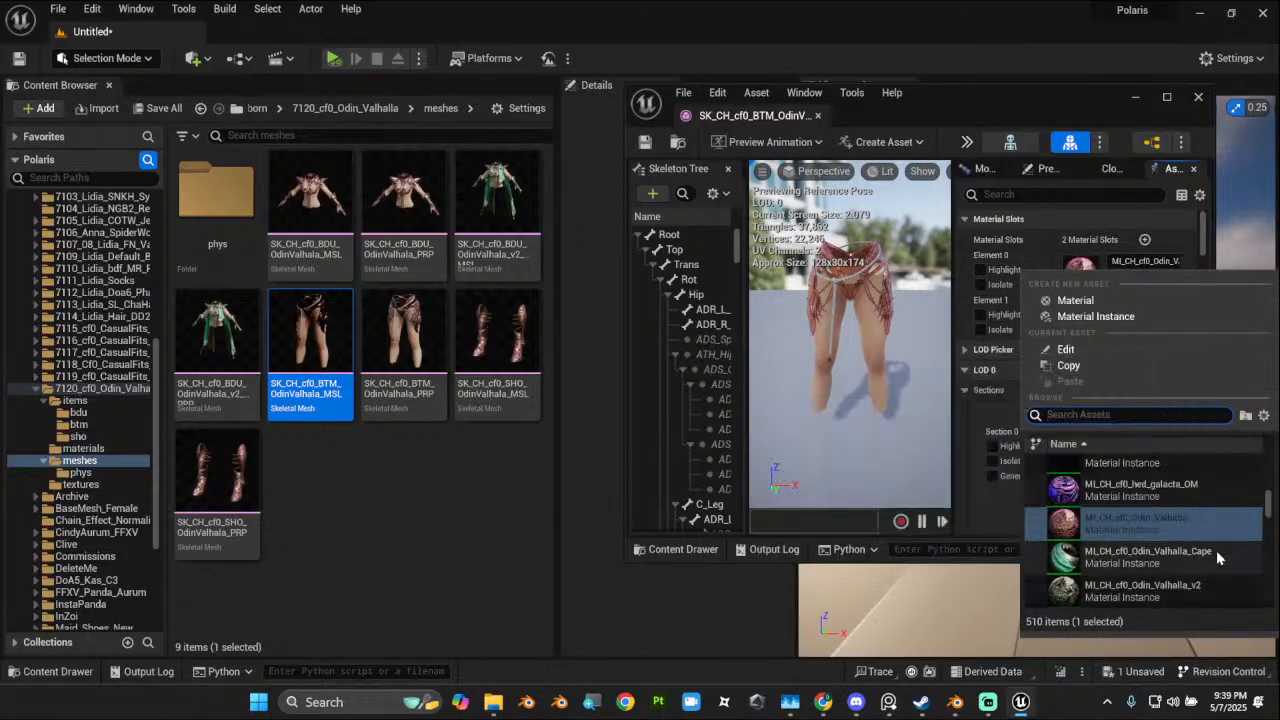
pyautogui.click(1120, 590)
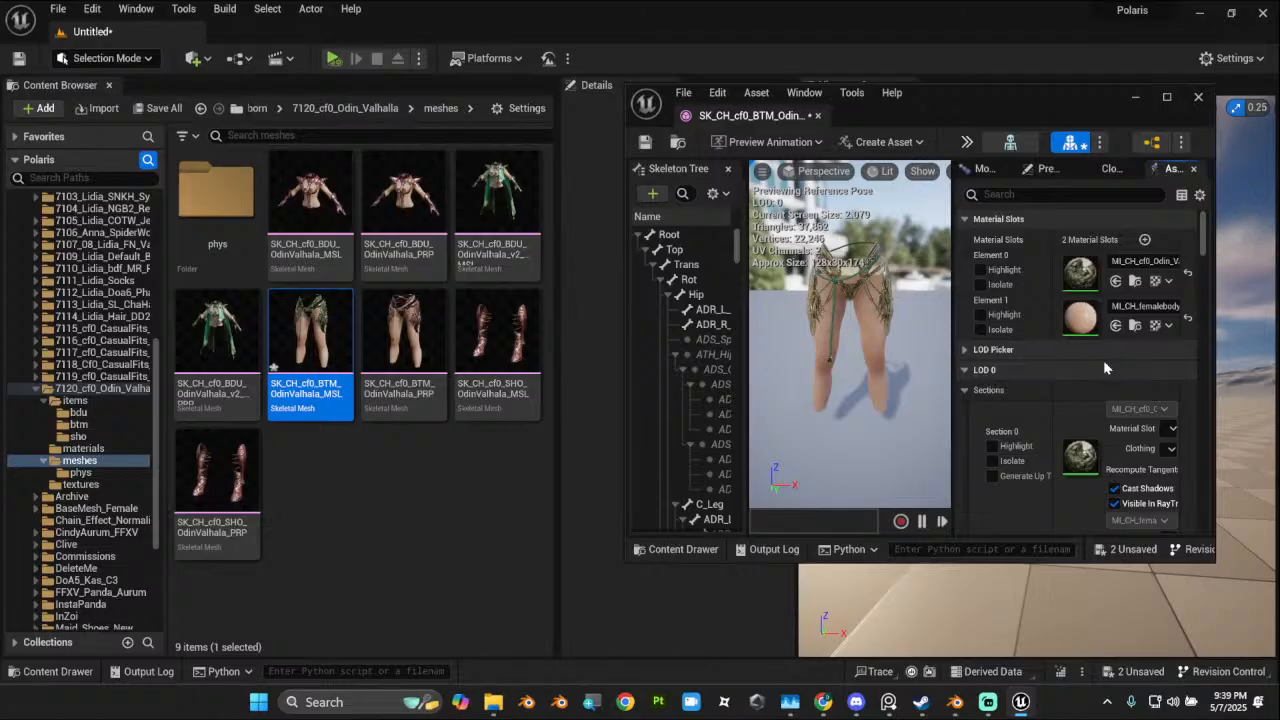
# Step: Open SK_CH_cf0_BTM_OdinValhala_PRP and set Element 0 to MI_CH_cf0_Odin_Valhalla_v2
pyautogui.doubleClick(403, 335)
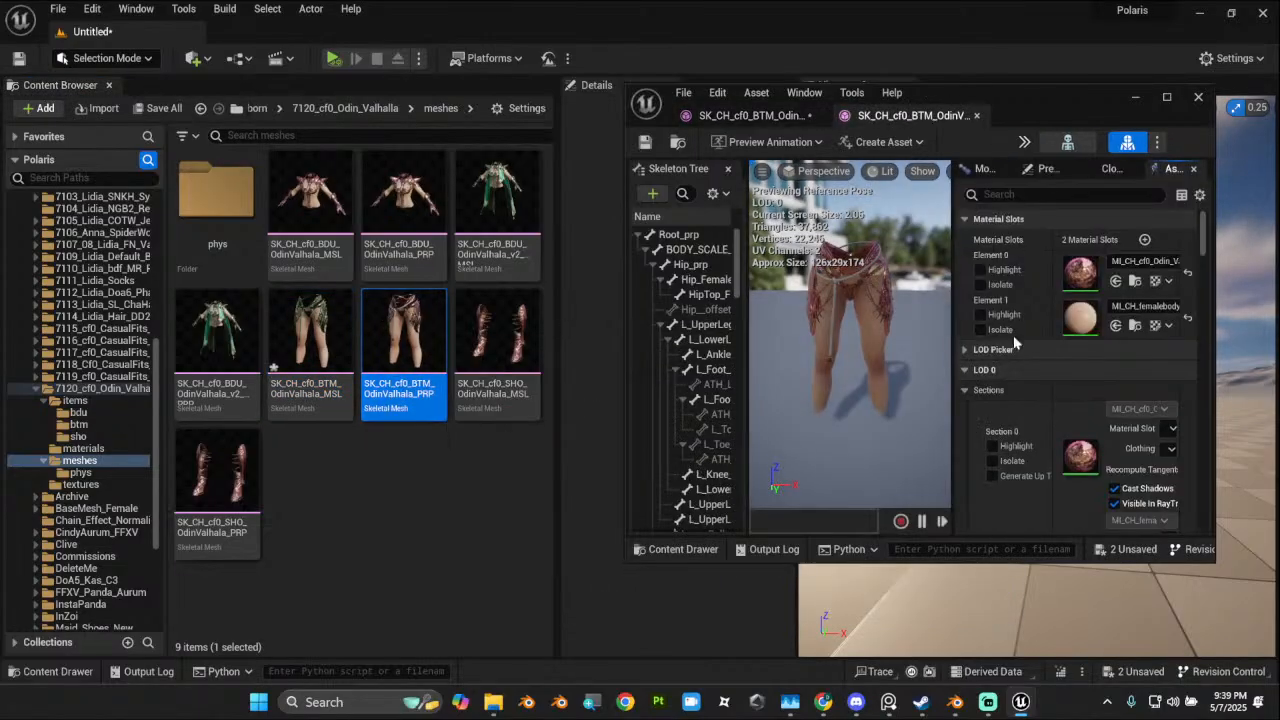
pyautogui.click(1145, 263)
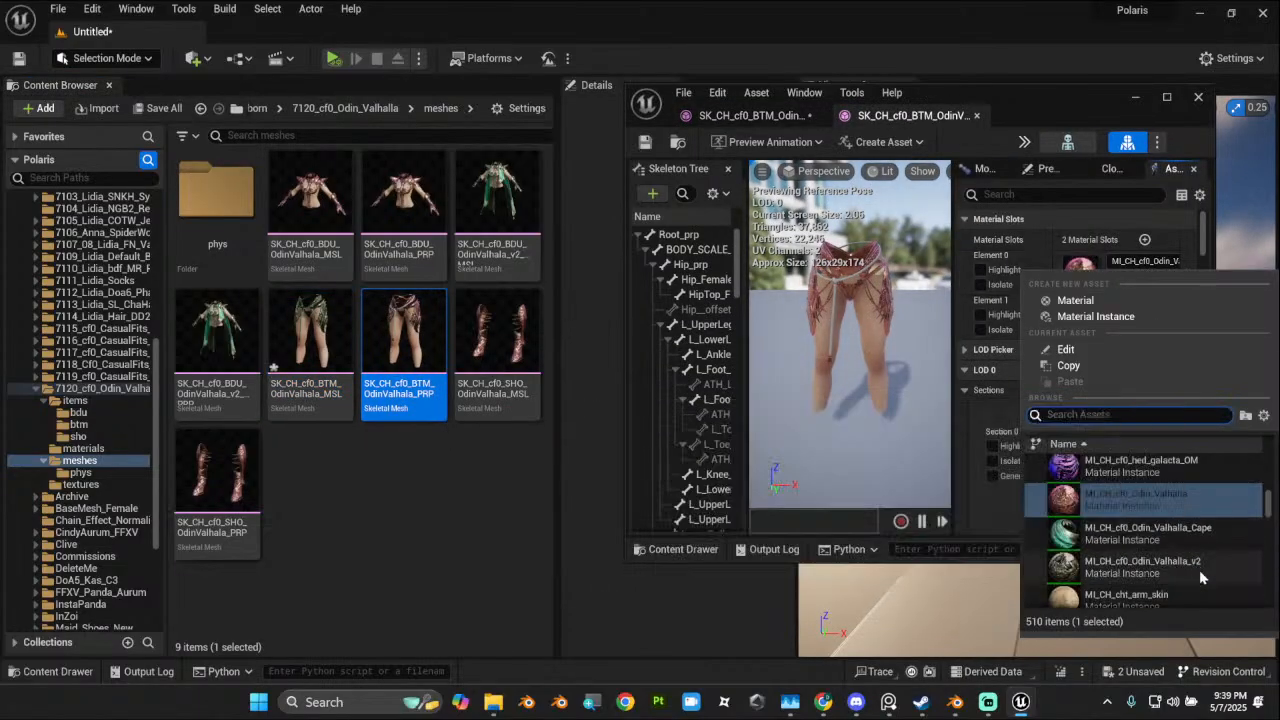
pyautogui.click(1200, 568)
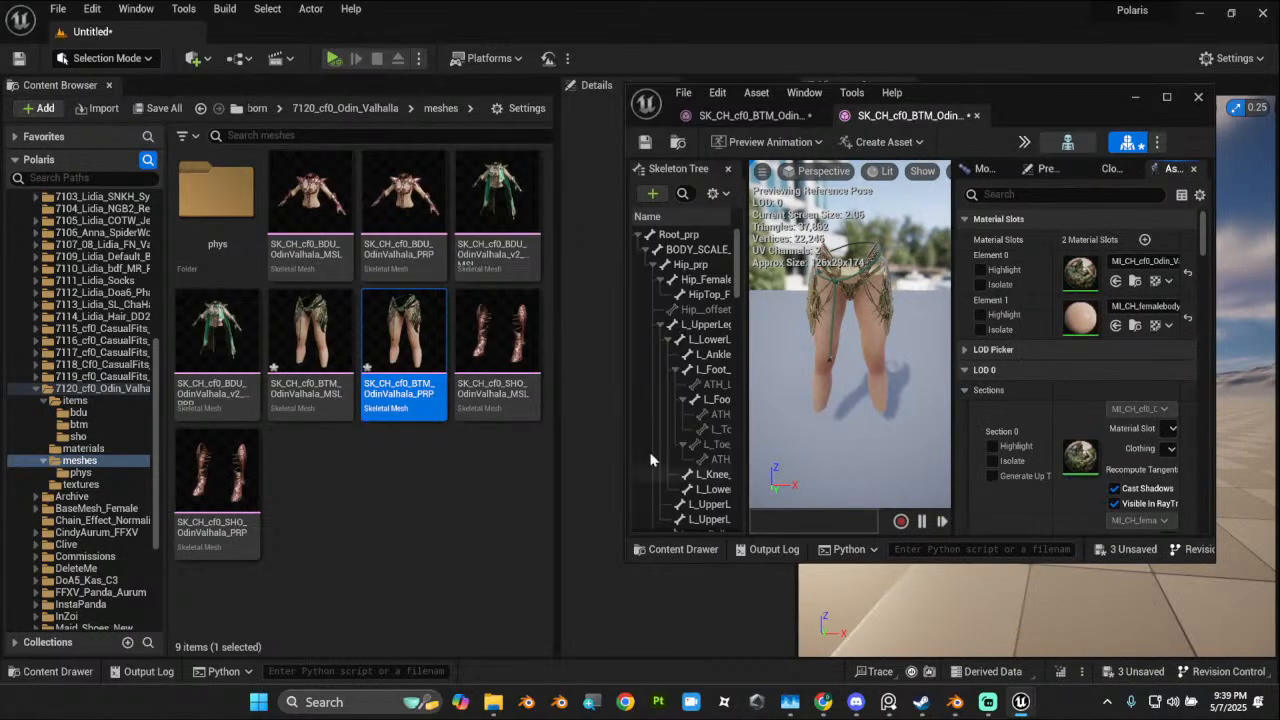
# Step: Open the SK_CH_cf0_SHO_OdinValhala_MSL boots mesh and set Element 0 to MI_CH_cf0_Odin_Valhalla_v2
pyautogui.doubleClick(497, 340)
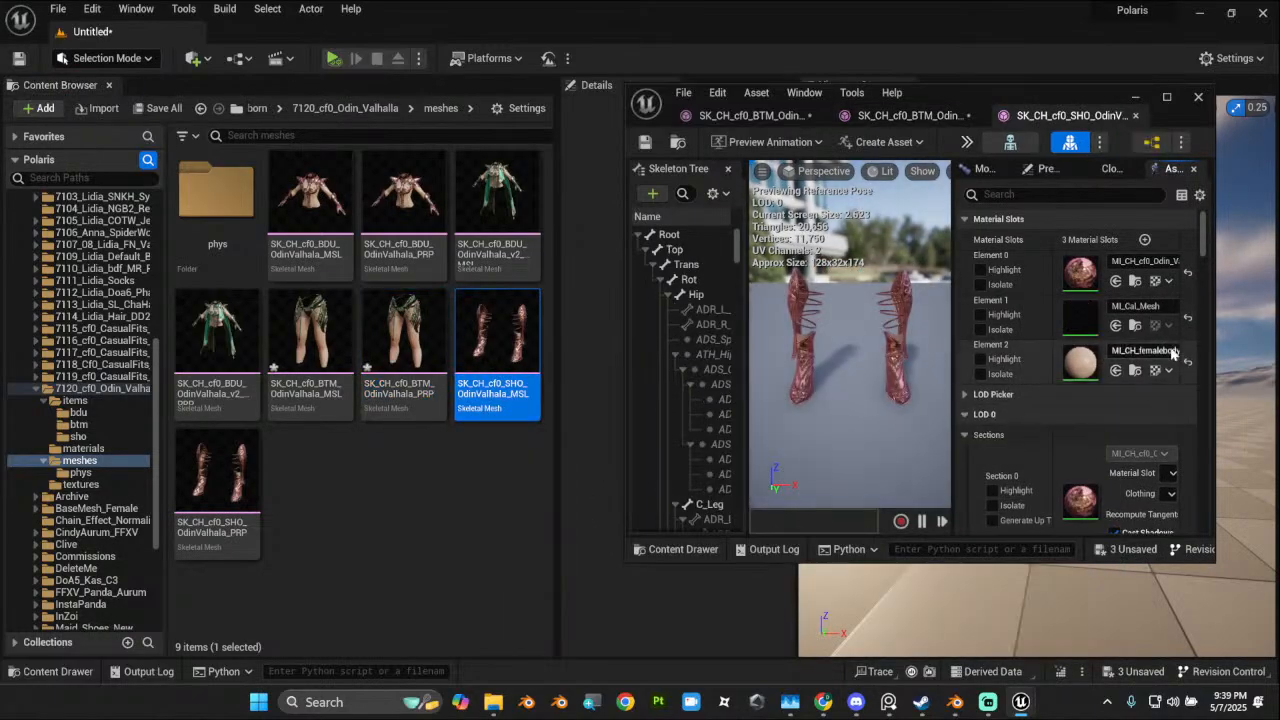
pyautogui.click(1127, 262)
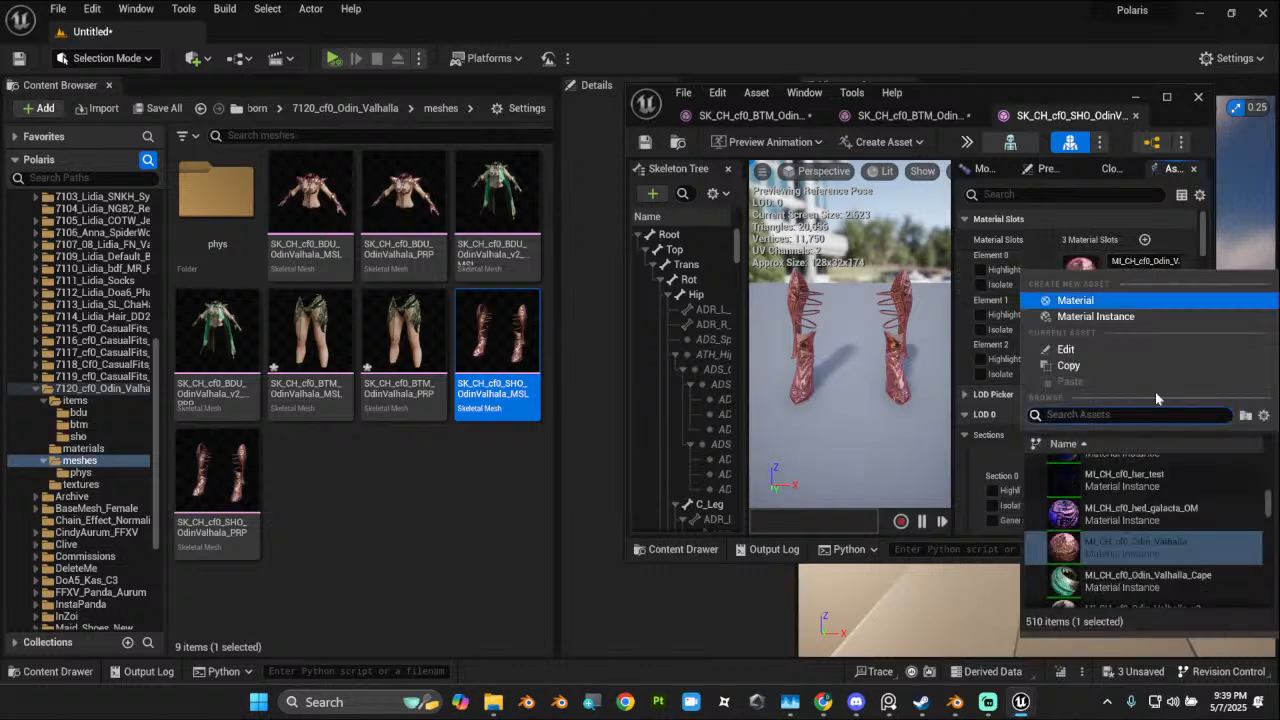
pyautogui.scroll(-1, 1160, 525)
pyautogui.click(1128, 572)
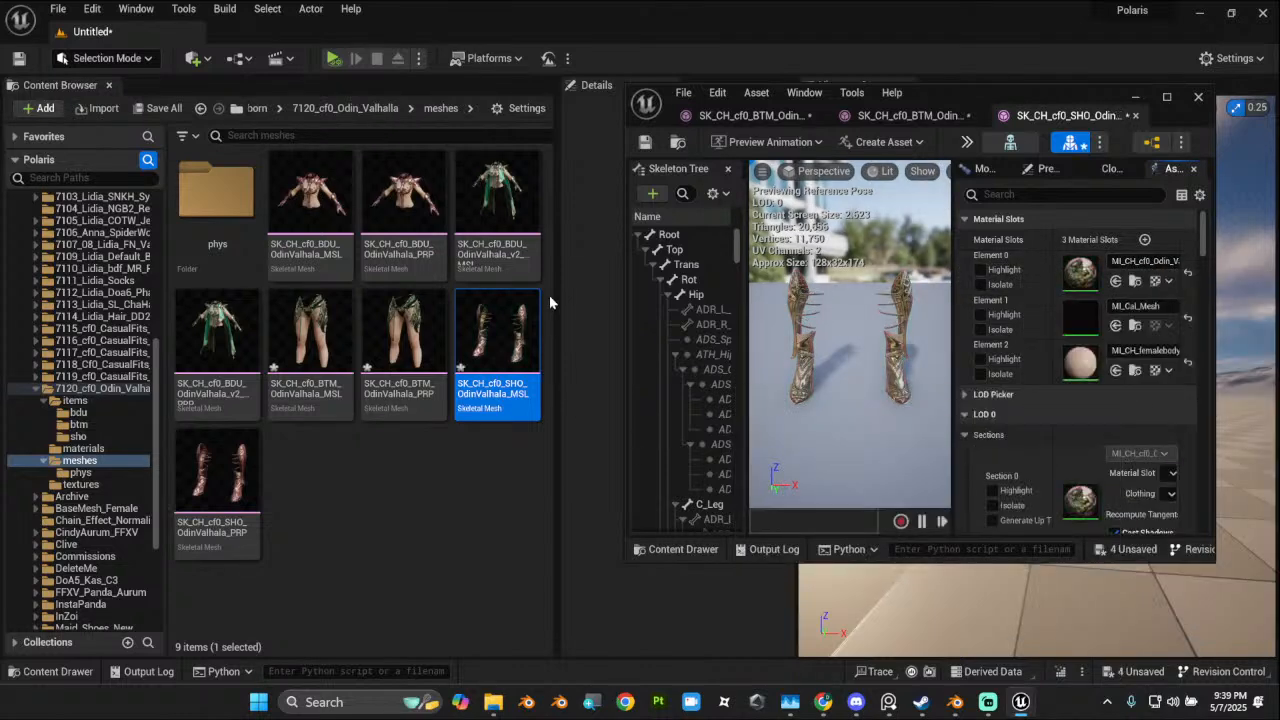
# Step: Open the SK_CH_cf0_SHO_OdinValhala_PRP boots mesh, set Element 0 to MI_CH_cf0_Odin_Valhalla_v2 and save it
pyautogui.click(235, 455)
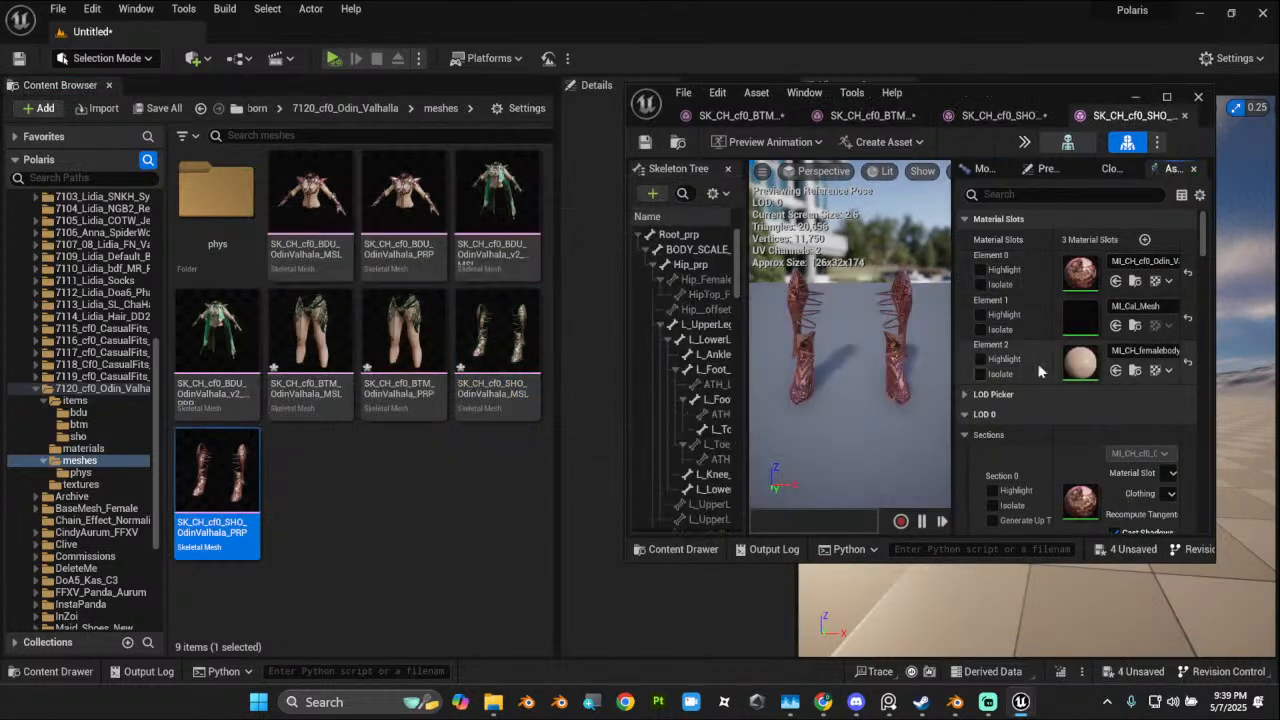
pyautogui.click(1140, 262)
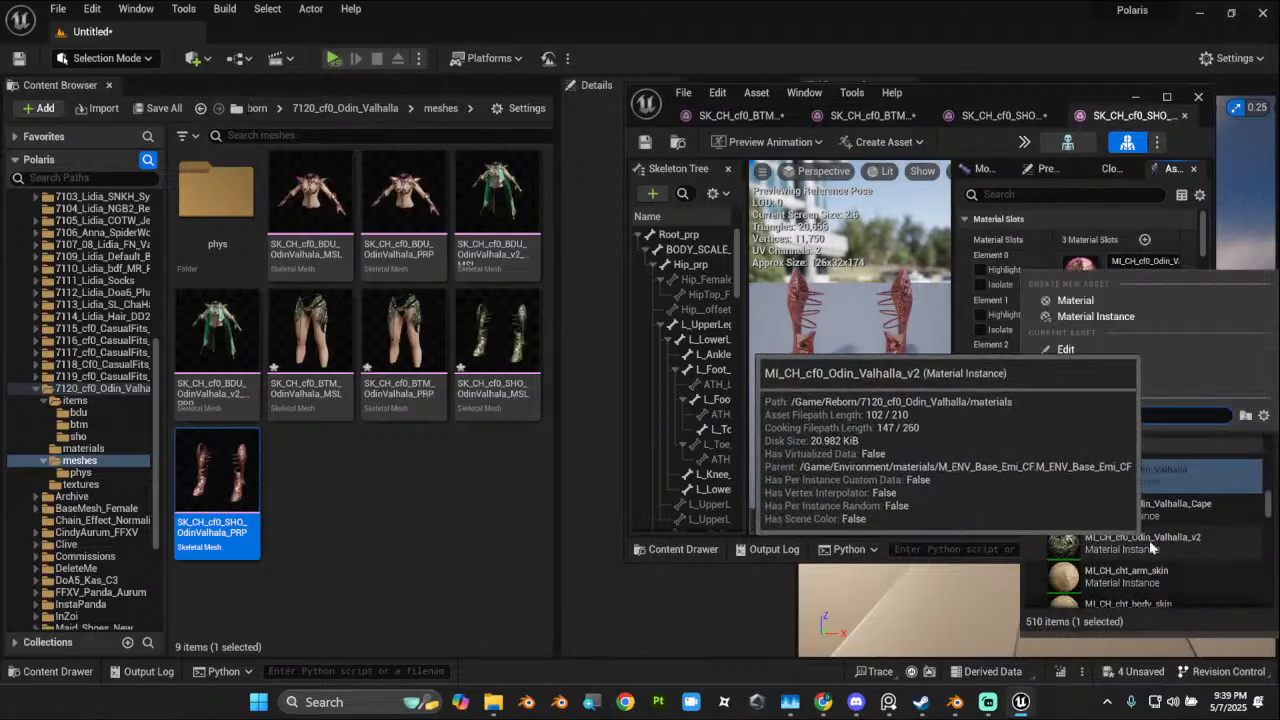
pyautogui.click(1150, 600)
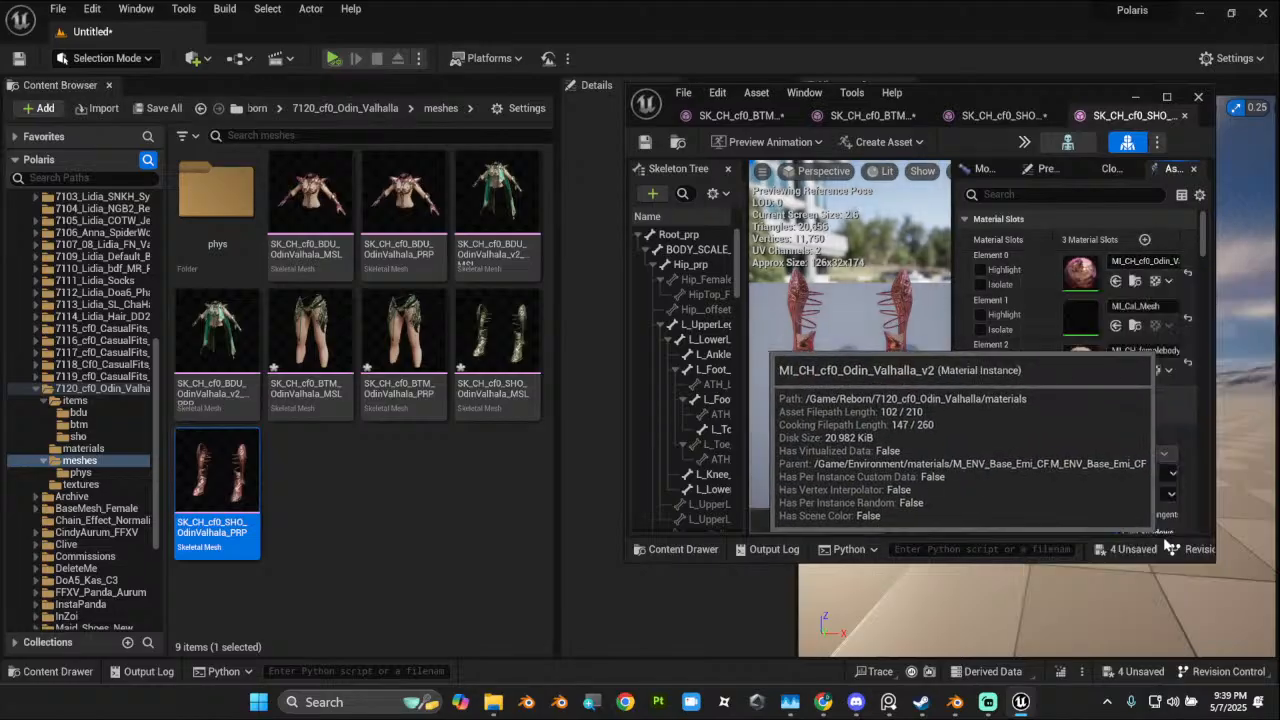
pyautogui.click(646, 143)
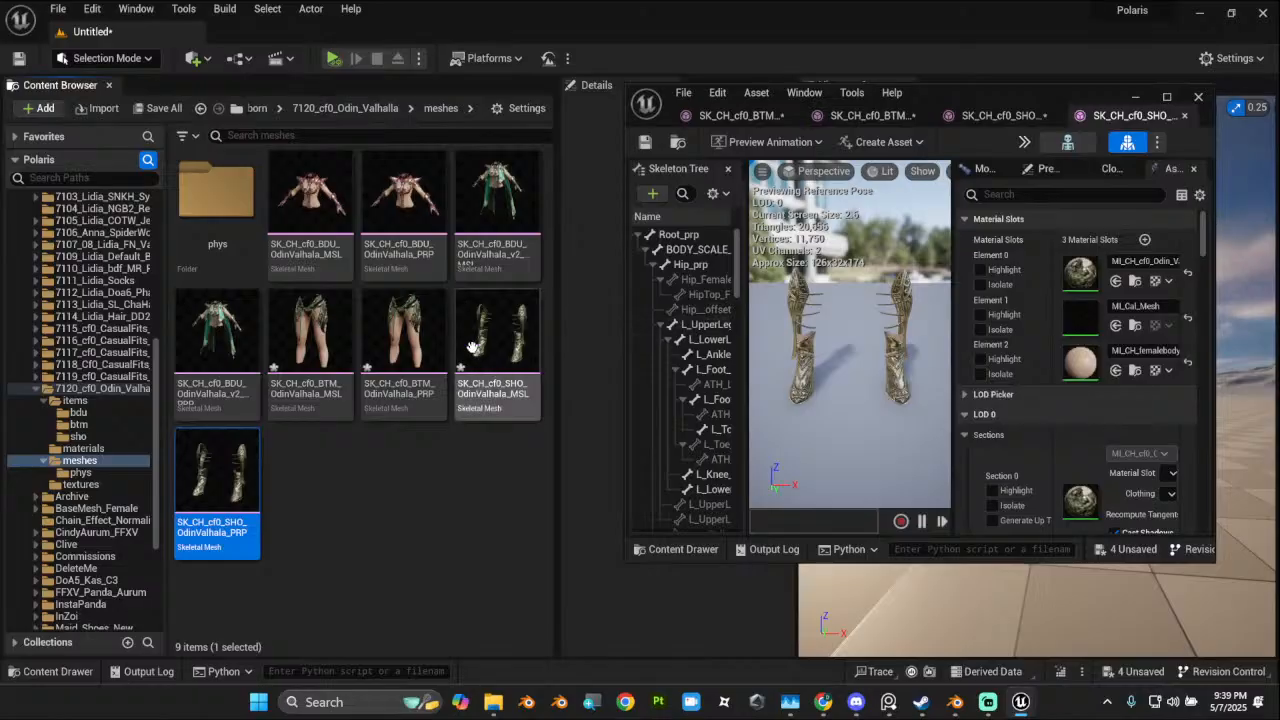
# Step: Save the remaining modified BTM and SHO meshes without the untitled level, and close the mesh editor window
pyautogui.click(139, 112)
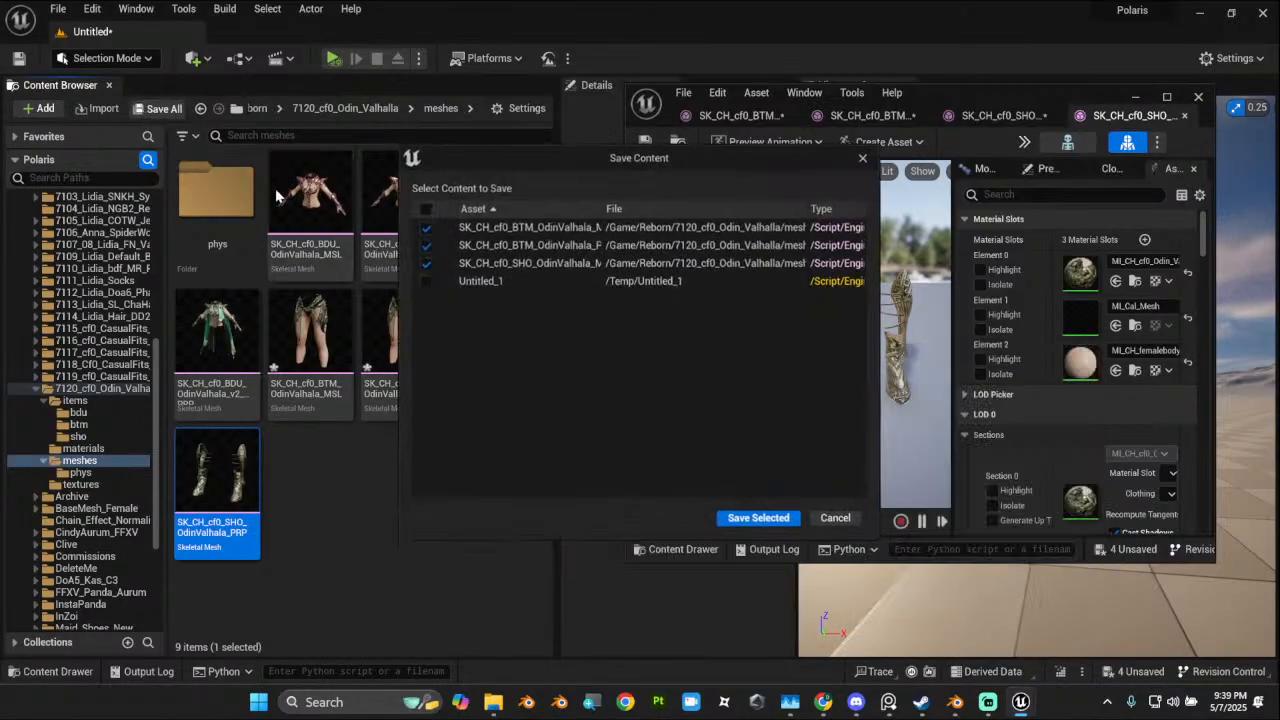
pyautogui.click(757, 518)
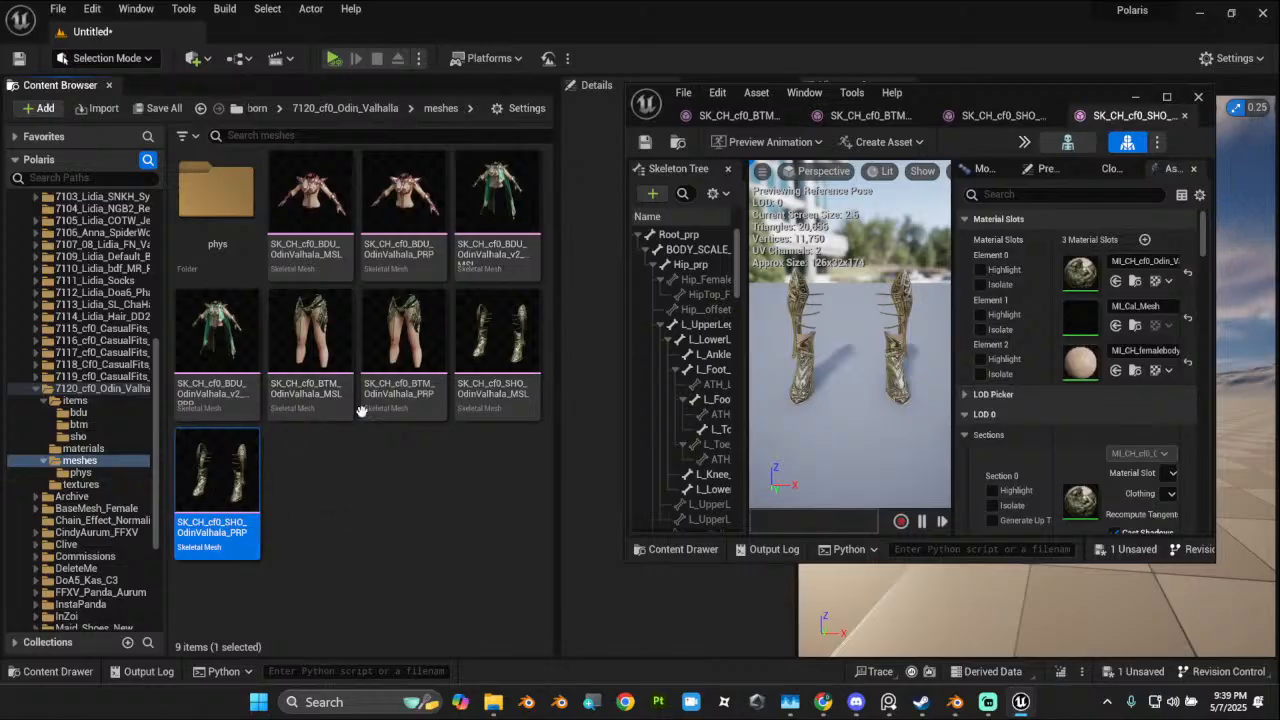
pyautogui.click(1198, 97)
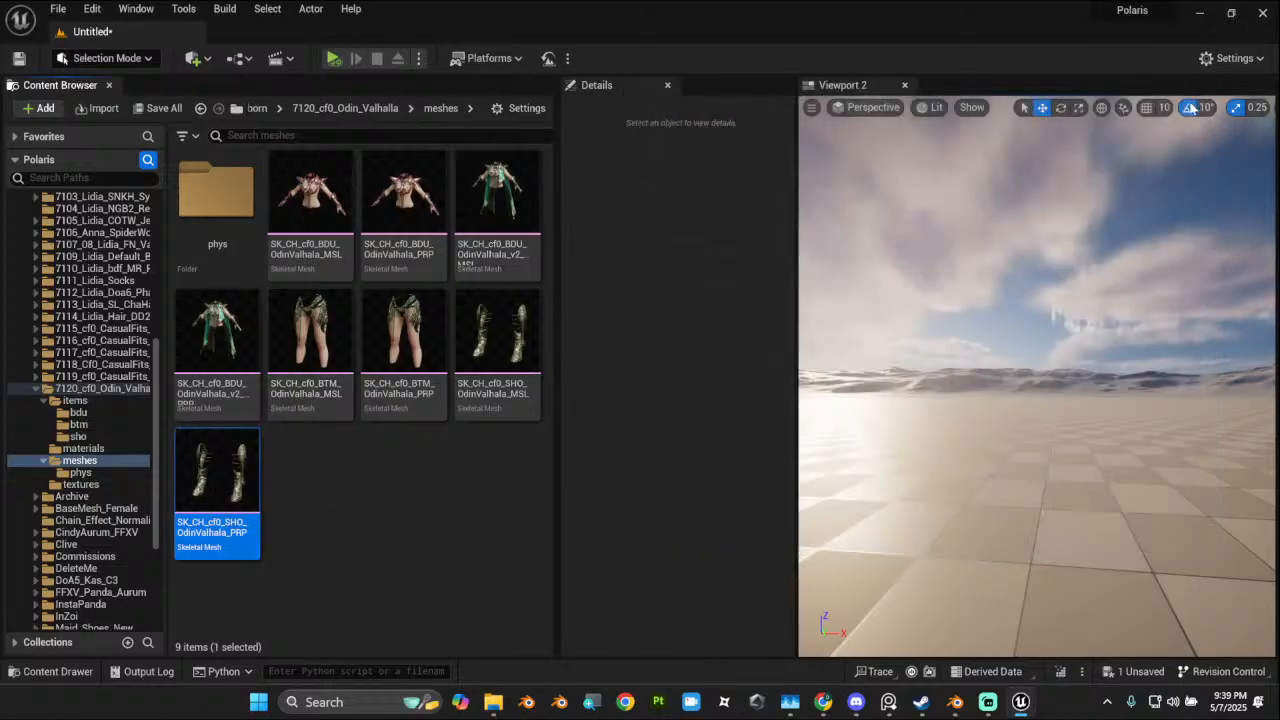
# Step: Create a Polaris Customize Item named CI_cf0_btm_Odin_Valhalla in the btm items folder, basing its name on the existing base item
pyautogui.click(78, 425)
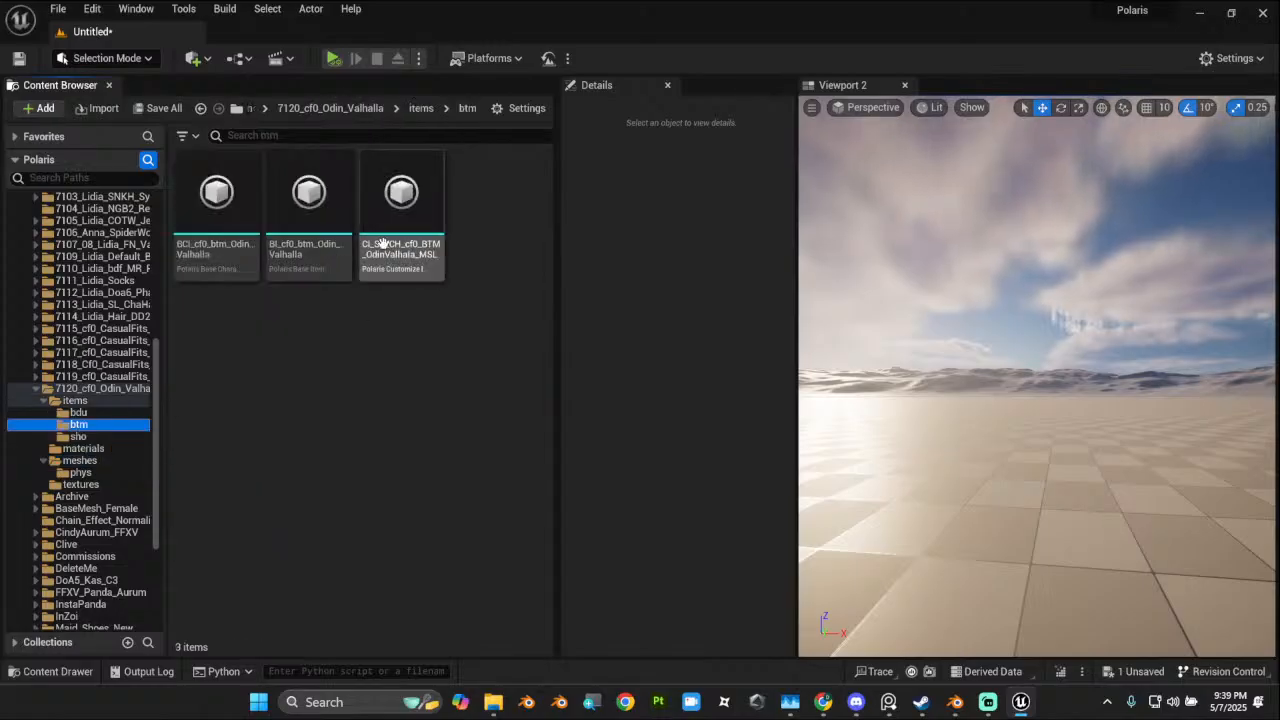
pyautogui.click(415, 245)
pyautogui.click(315, 260)
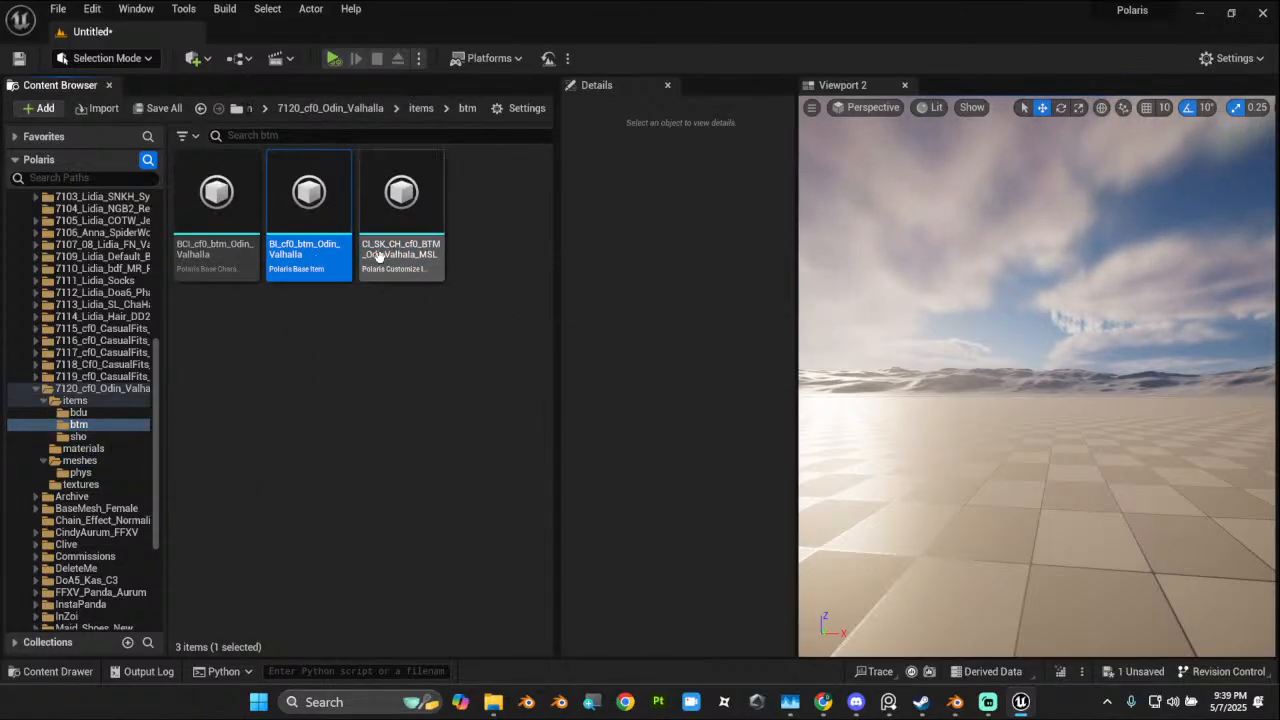
pyautogui.click(350, 247)
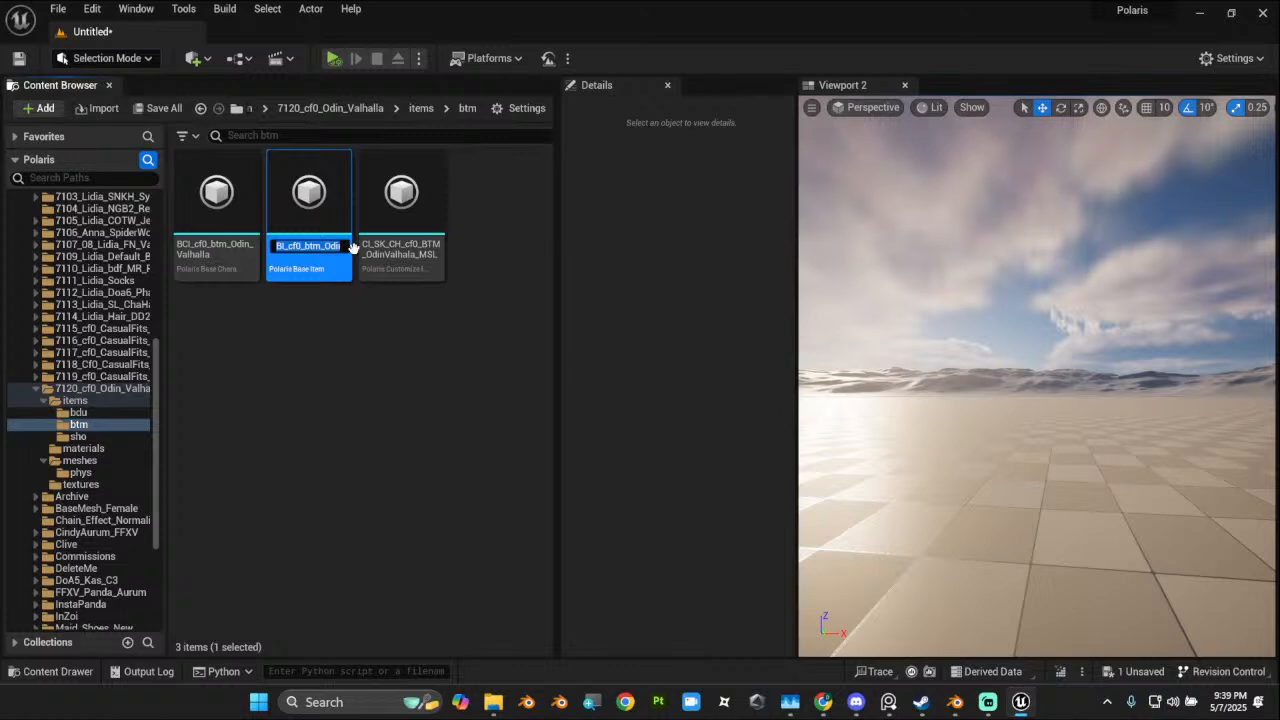
pyautogui.click(309, 406)
pyautogui.rightClick(309, 406)
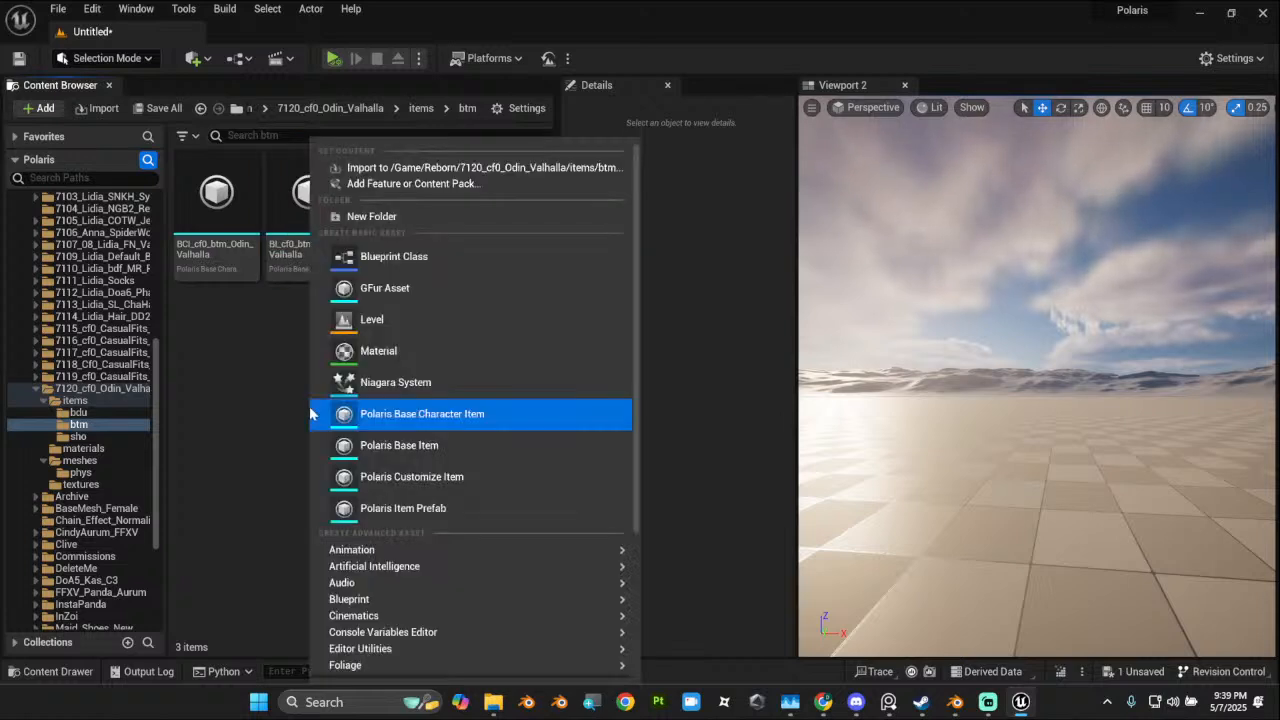
pyautogui.click(448, 478)
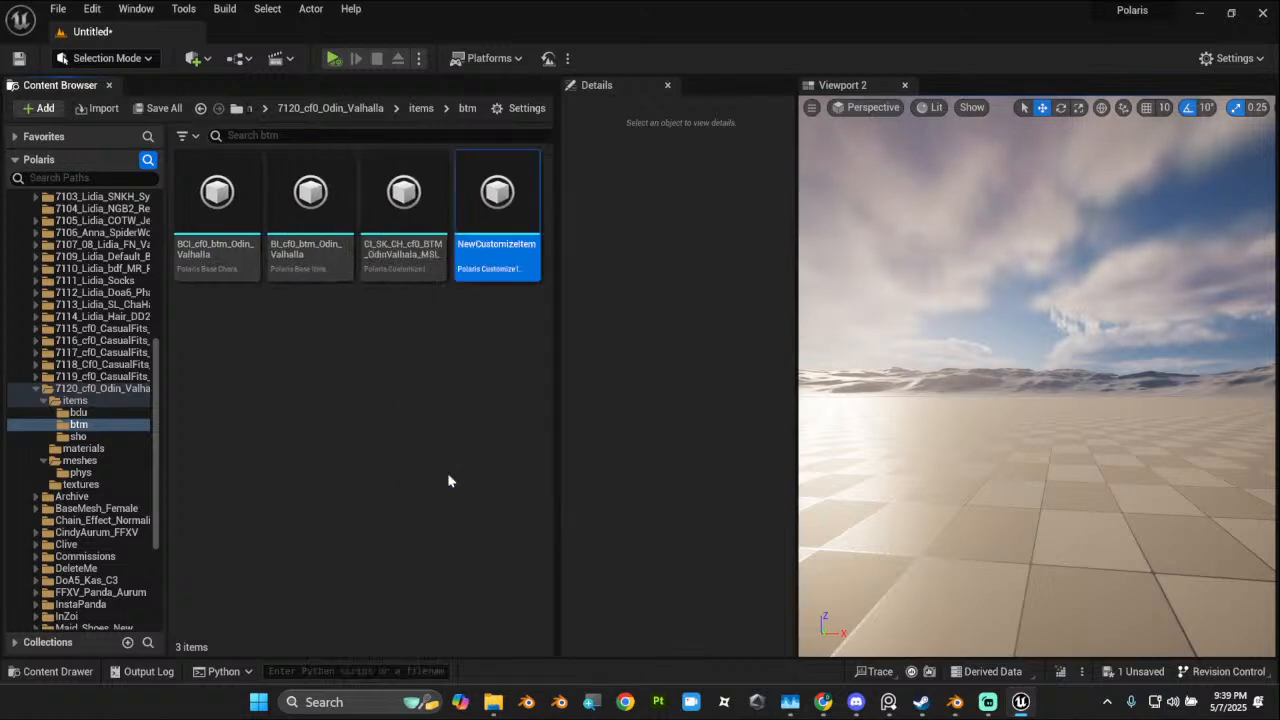
pyautogui.hotkey('ctrl', 'v')
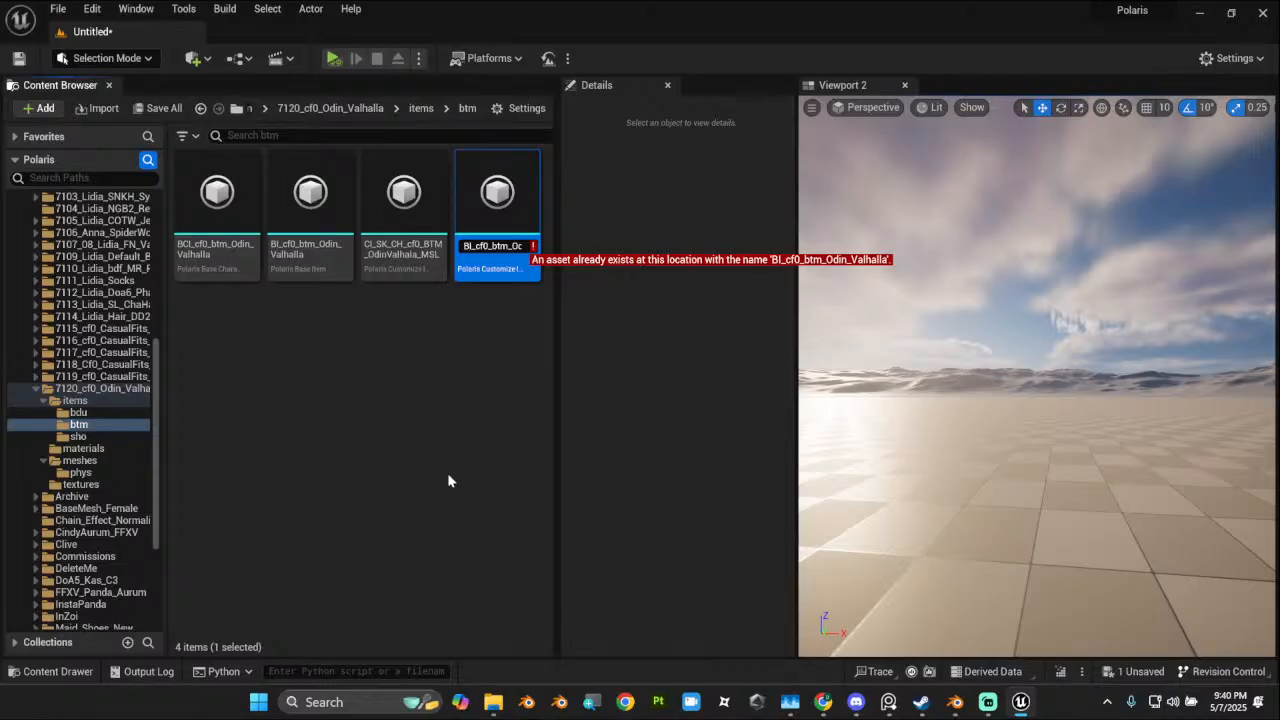
pyautogui.press('Delete')
pyautogui.write('C')
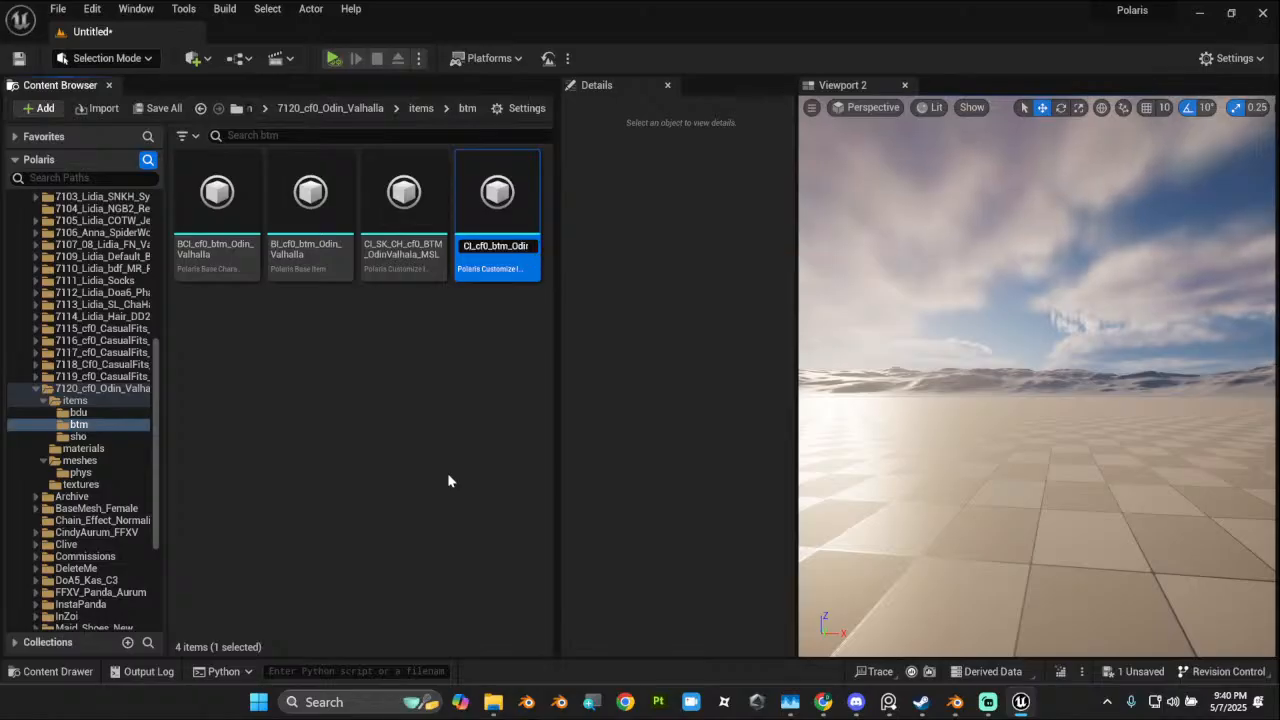
pyautogui.press('Return')
pyautogui.click(450, 478)
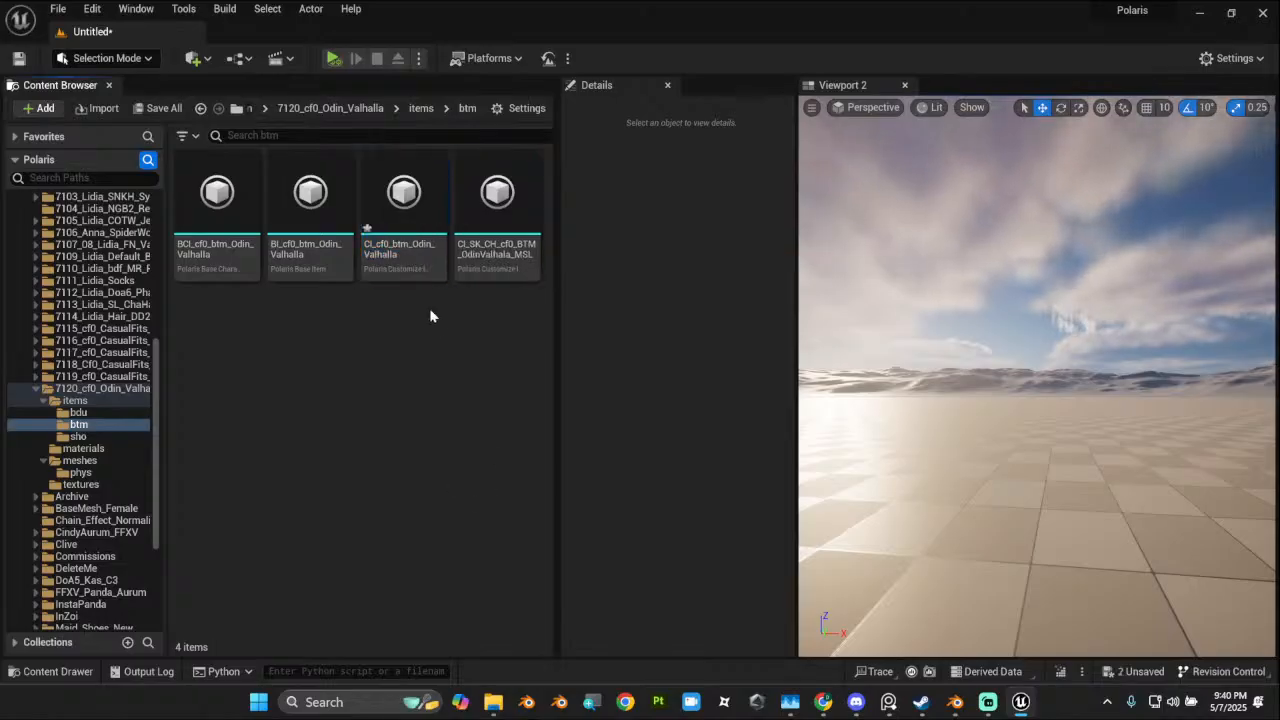
pyautogui.click(468, 262)
pyautogui.click(404, 255)
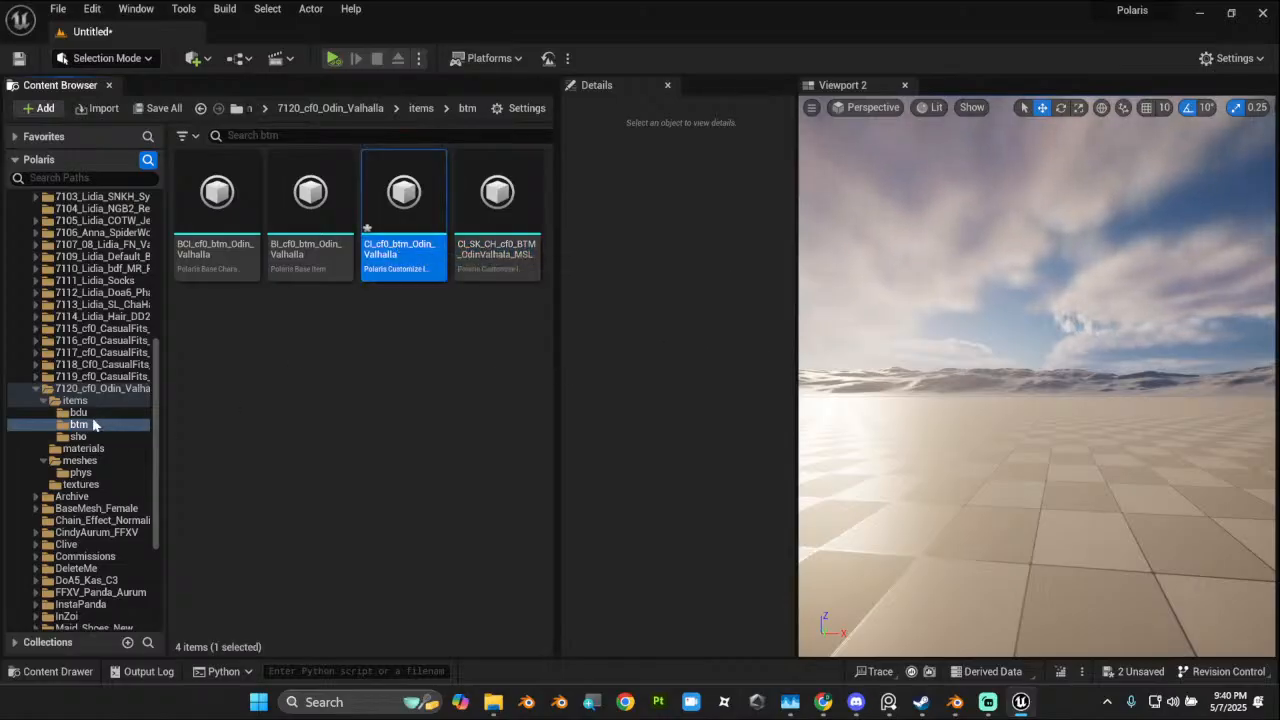
# Step: Create a Polaris Customize Item named CI_cf0_bdu_Odin_Valhalla in the bdu items folder, basing its name on the existing base item
pyautogui.click(91, 413)
pyautogui.click(312, 250)
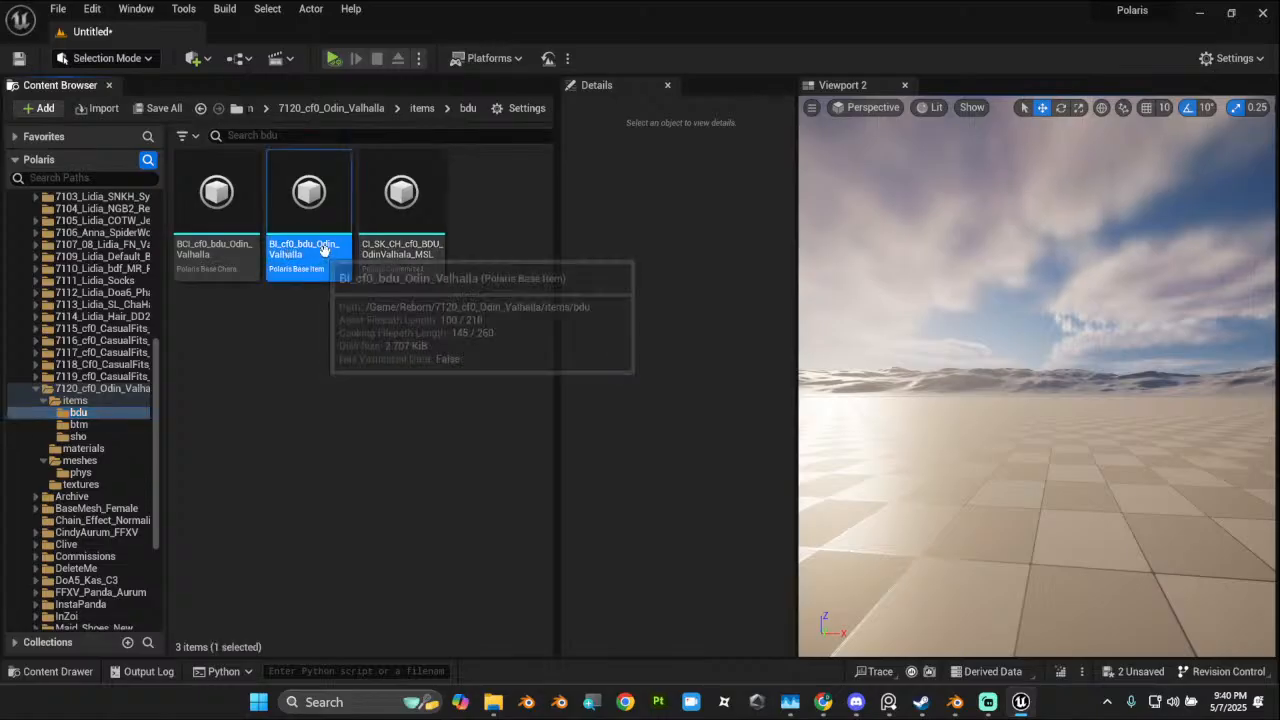
pyautogui.click(313, 248)
pyautogui.hotkey('ctrl', 'c')
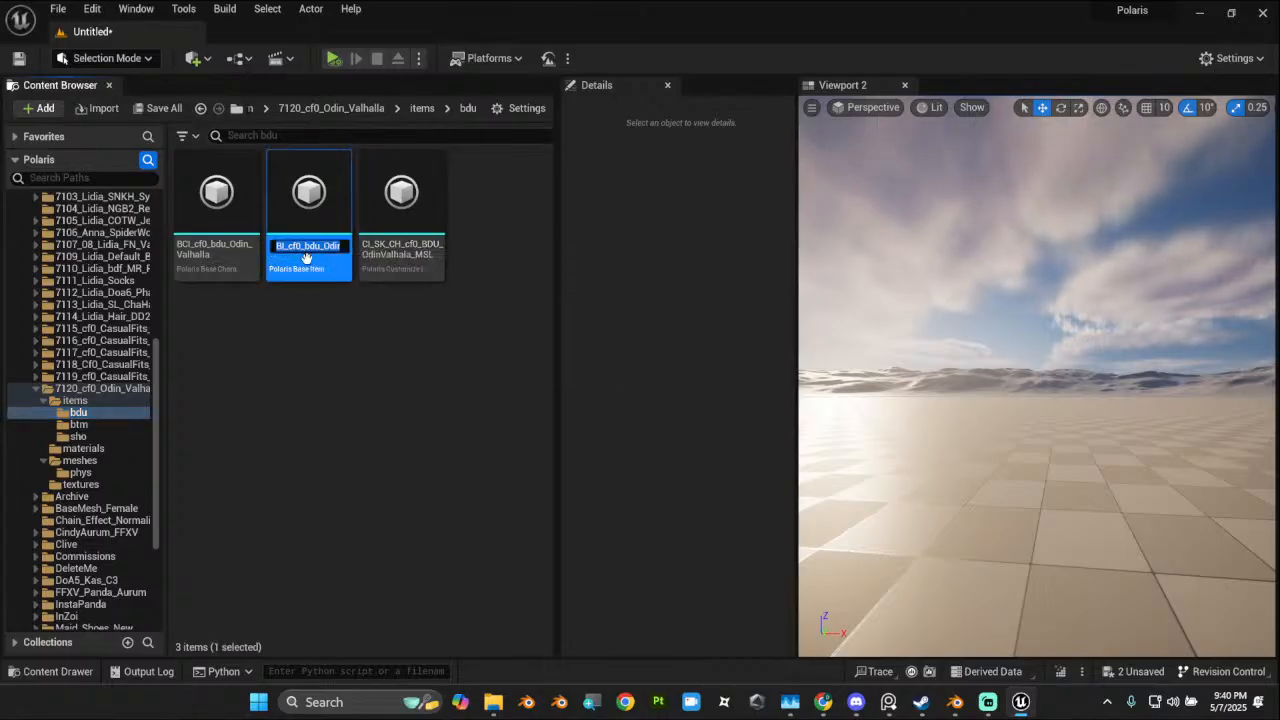
pyautogui.click(323, 340)
pyautogui.rightClick(380, 372)
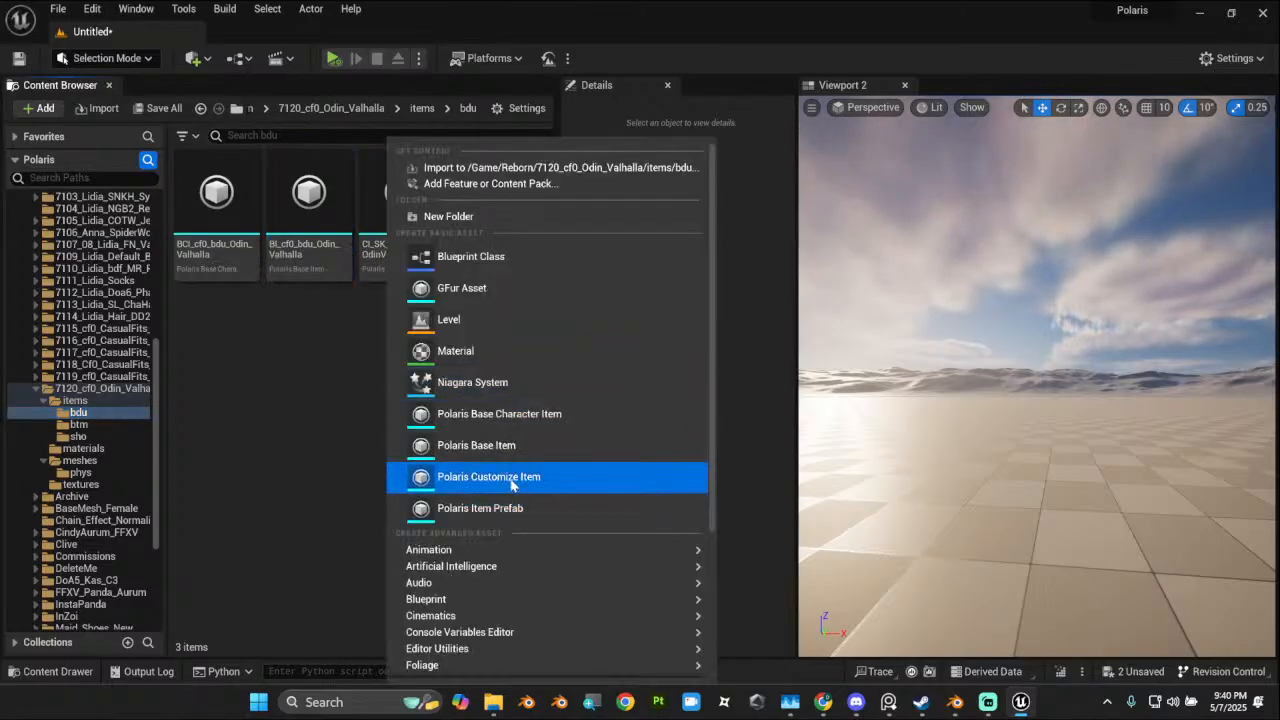
pyautogui.click(460, 477)
pyautogui.hotkey('ctrl', 'v')
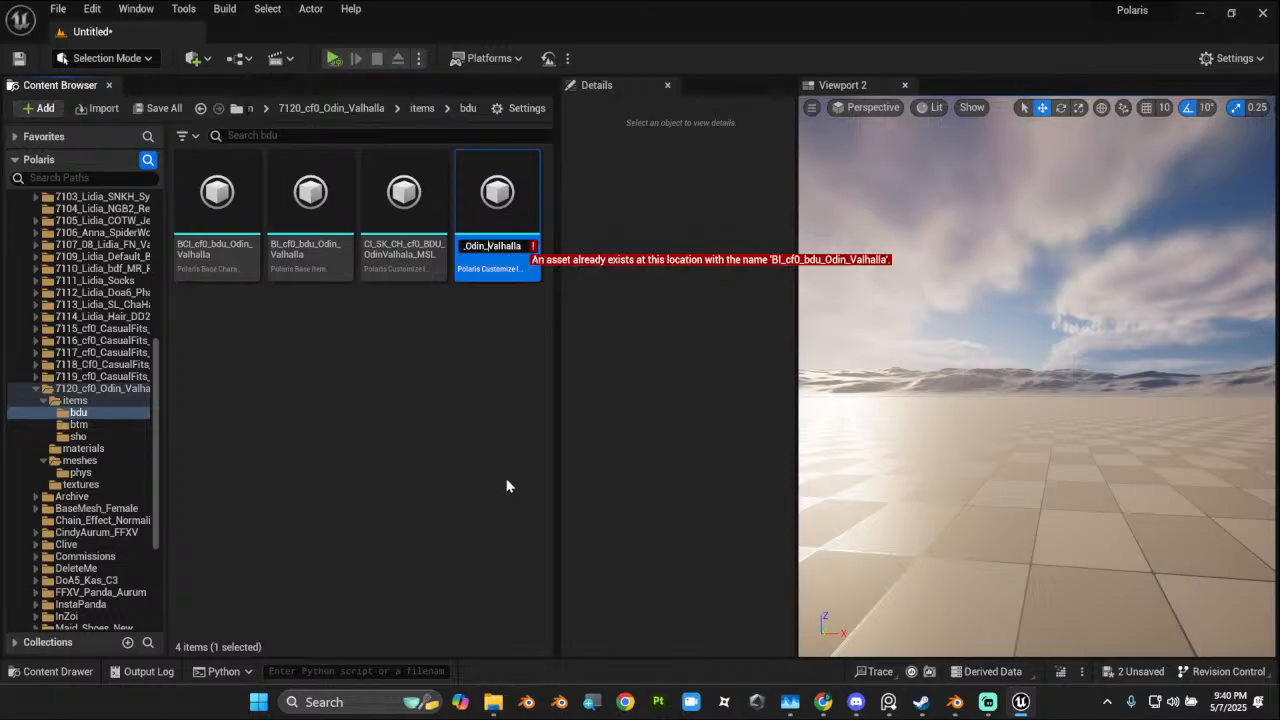
pyautogui.press('Home')
pyautogui.press('Delete')
pyautogui.press('Delete')
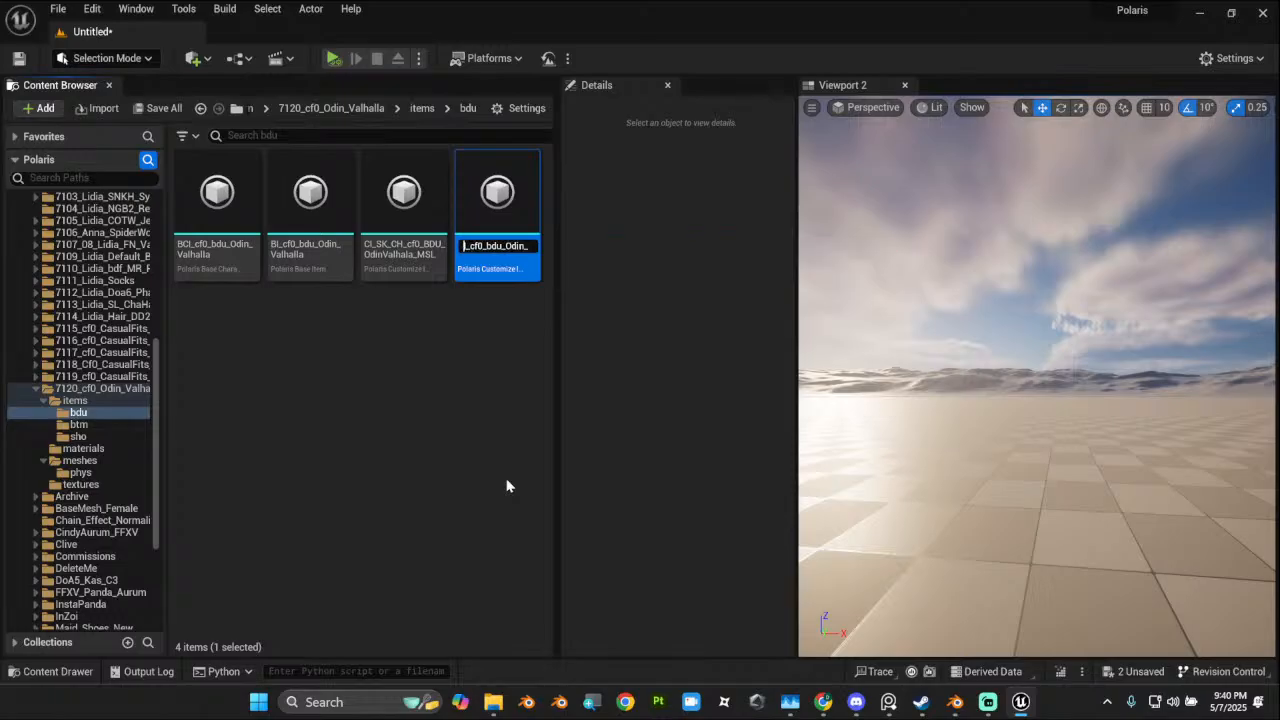
pyautogui.press('Return')
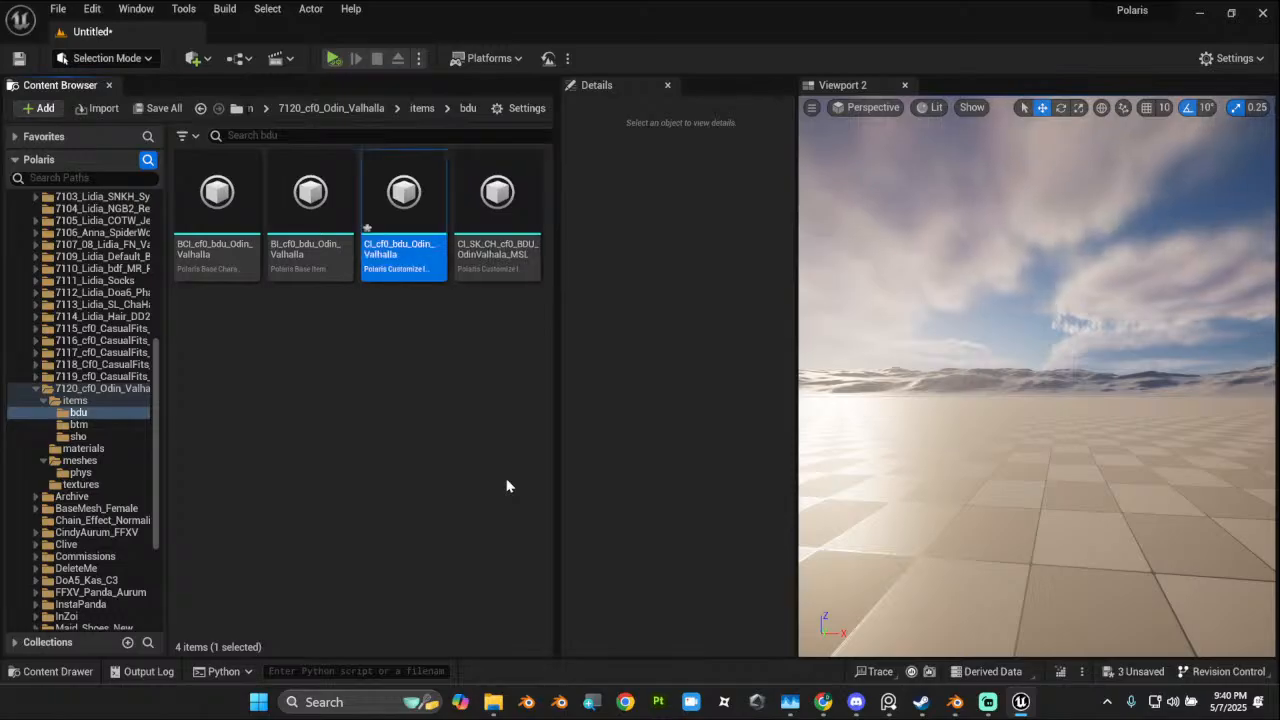
# Step: Create a Polaris Customize Item named CI_cf0_bdu_Odin_Valhalla in the sho items folder and save all new customize items
pyautogui.click(90, 437)
pyautogui.click(401, 240)
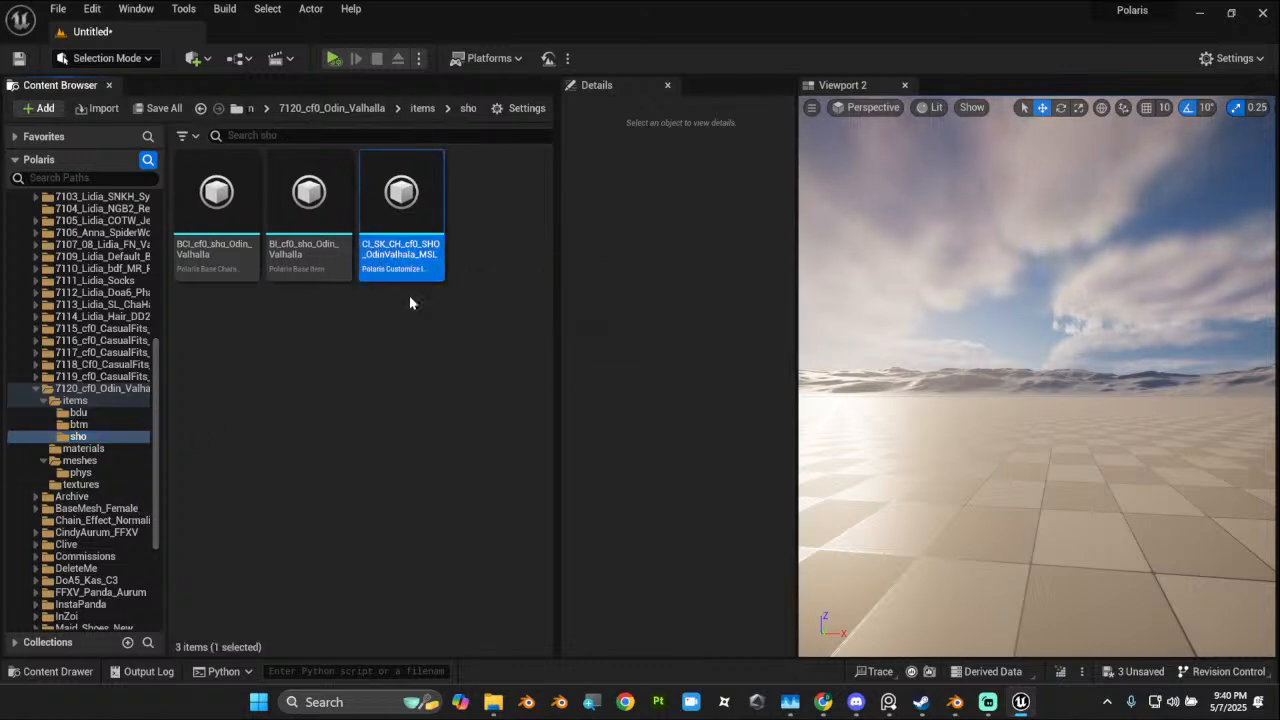
pyautogui.rightClick(401, 297)
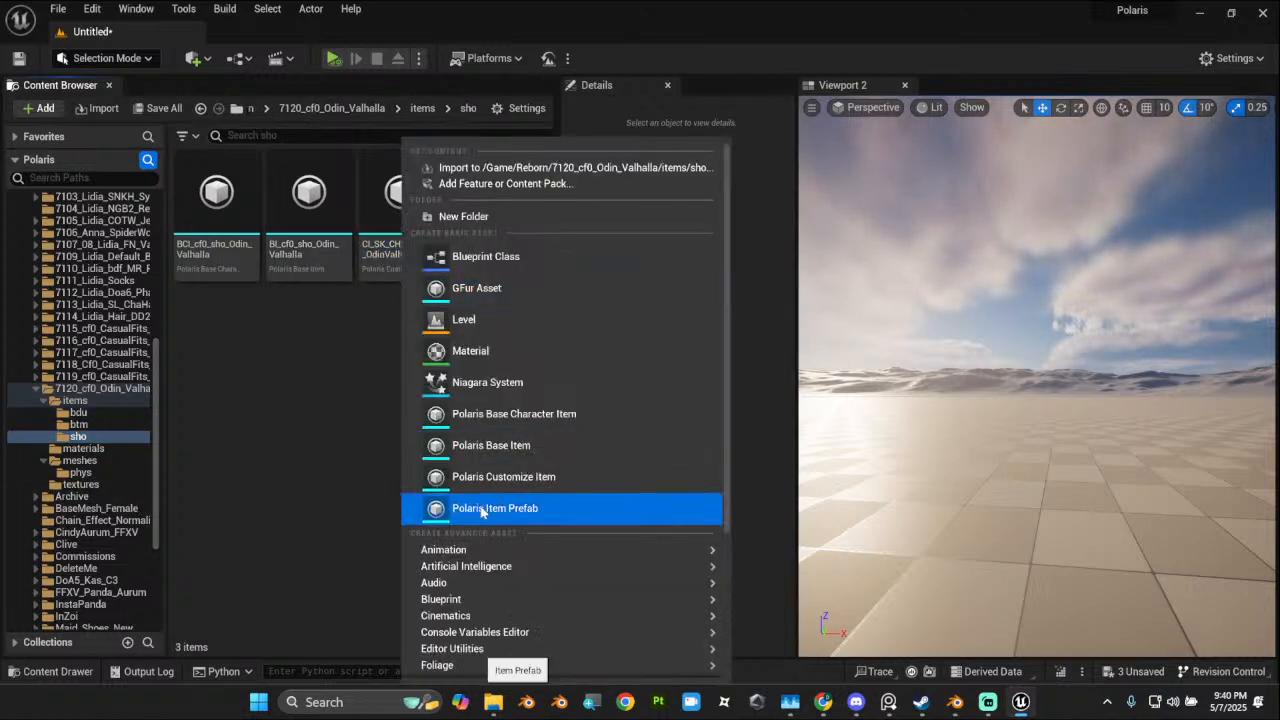
pyautogui.click(513, 480)
pyautogui.write('CI_cf0_bdu_Odin_Valhalla')
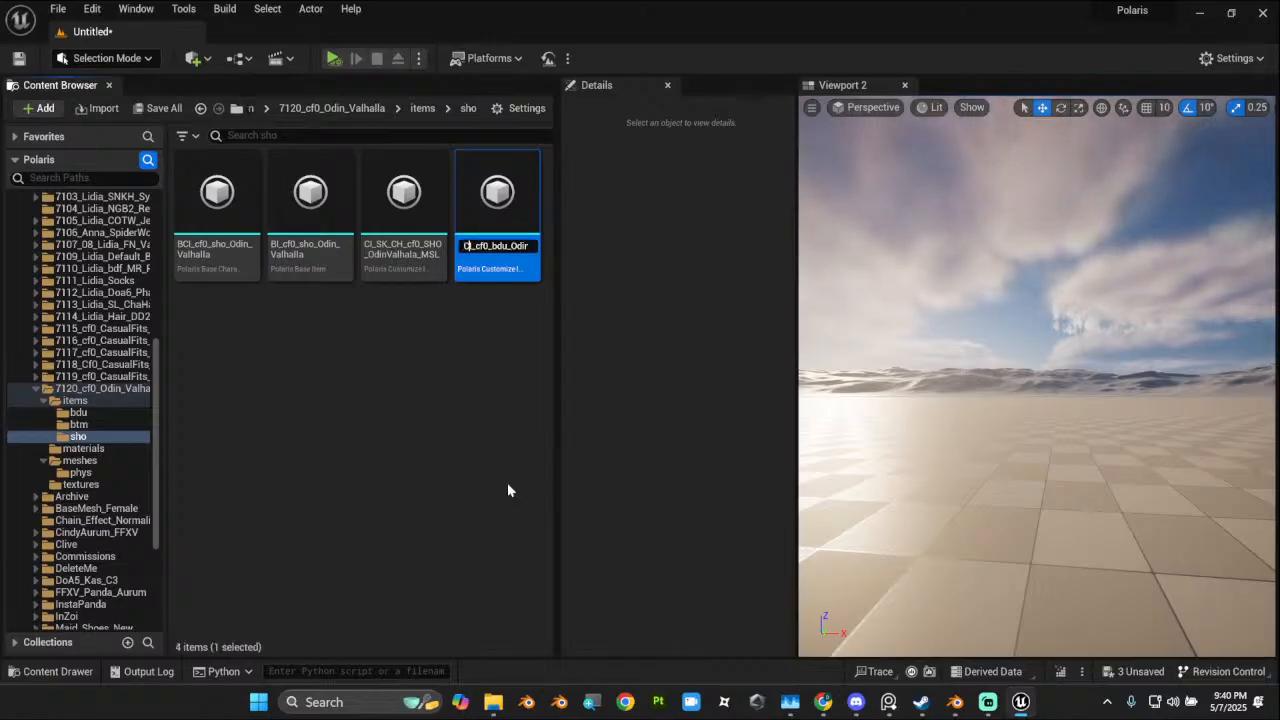
pyautogui.press('Return')
pyautogui.click(160, 108)
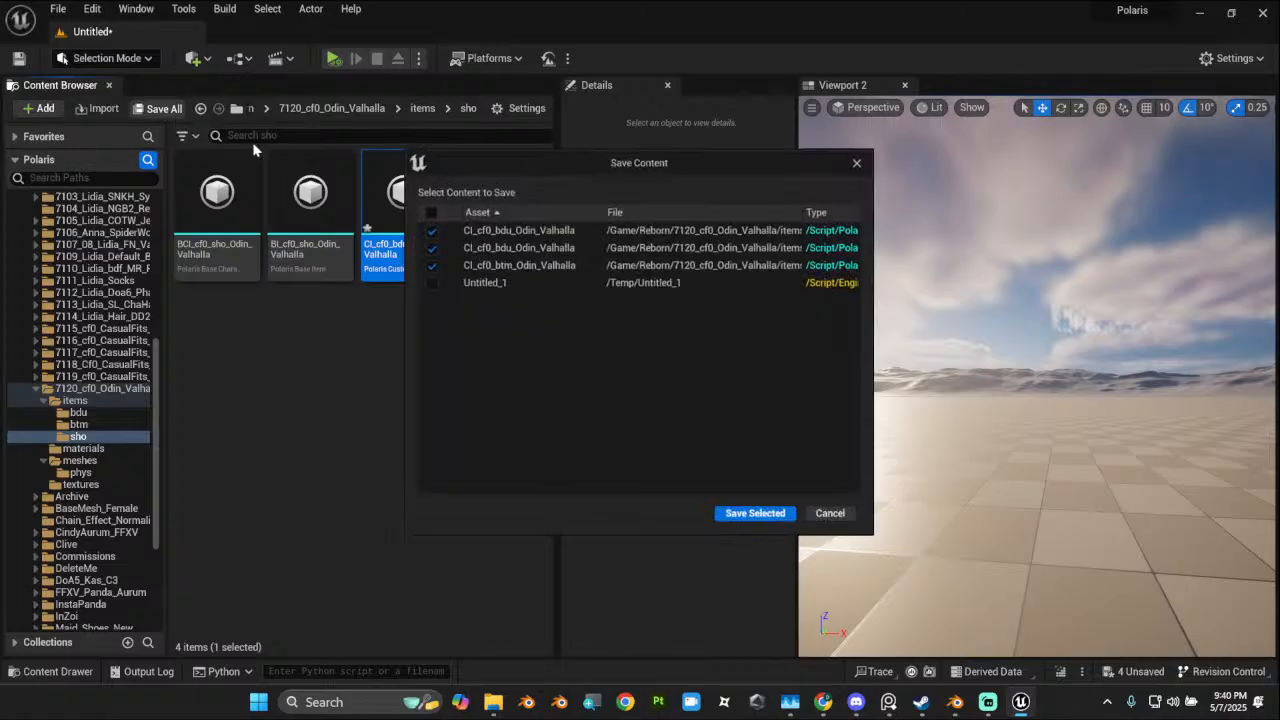
pyautogui.click(757, 513)
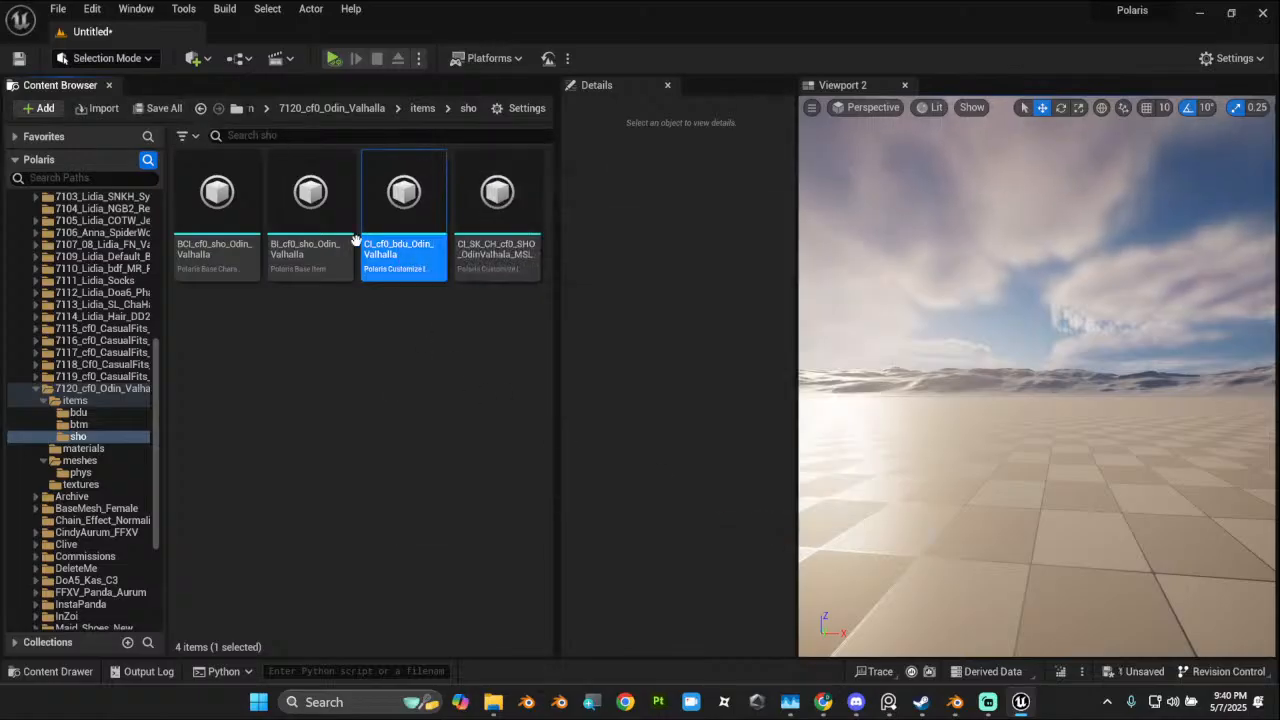
# Step: Open the 7120_cf0_Odin_Valhalla asset label and, from its explicit assets, open the IP_cbr_bdu_f_blousefrill_seethrough item prefab
pyautogui.click(100, 389)
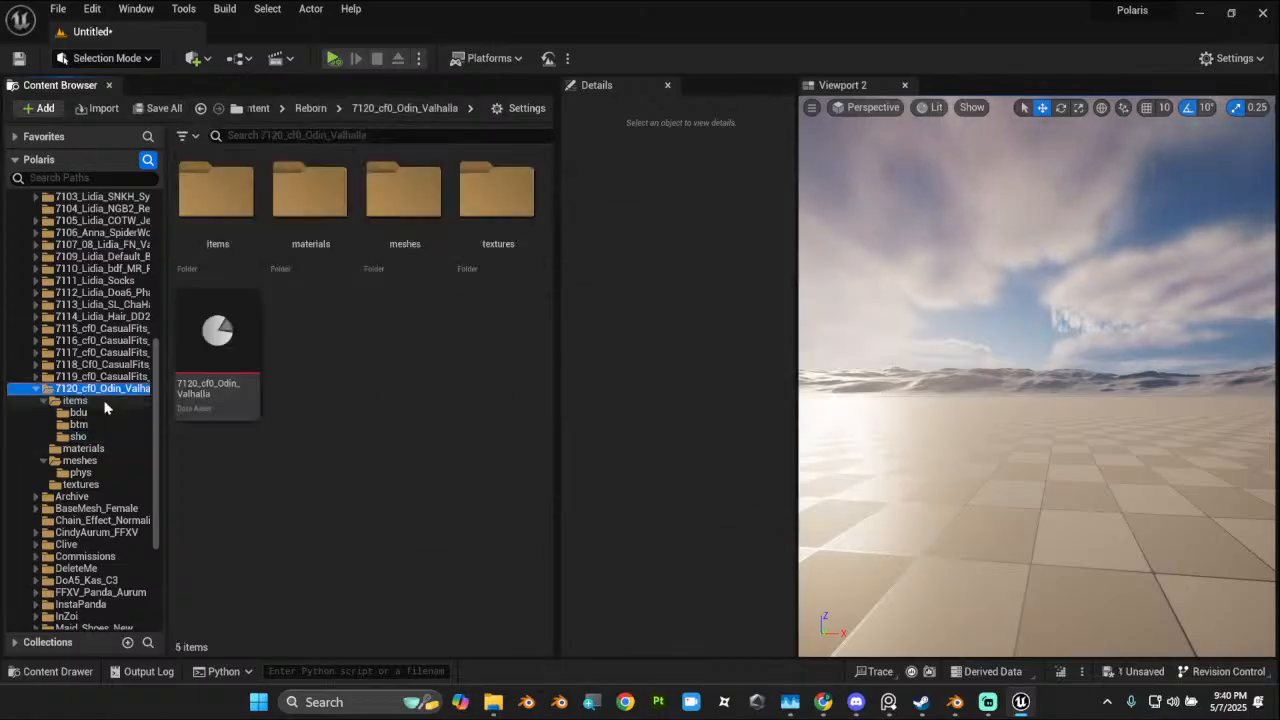
pyautogui.doubleClick(217, 335)
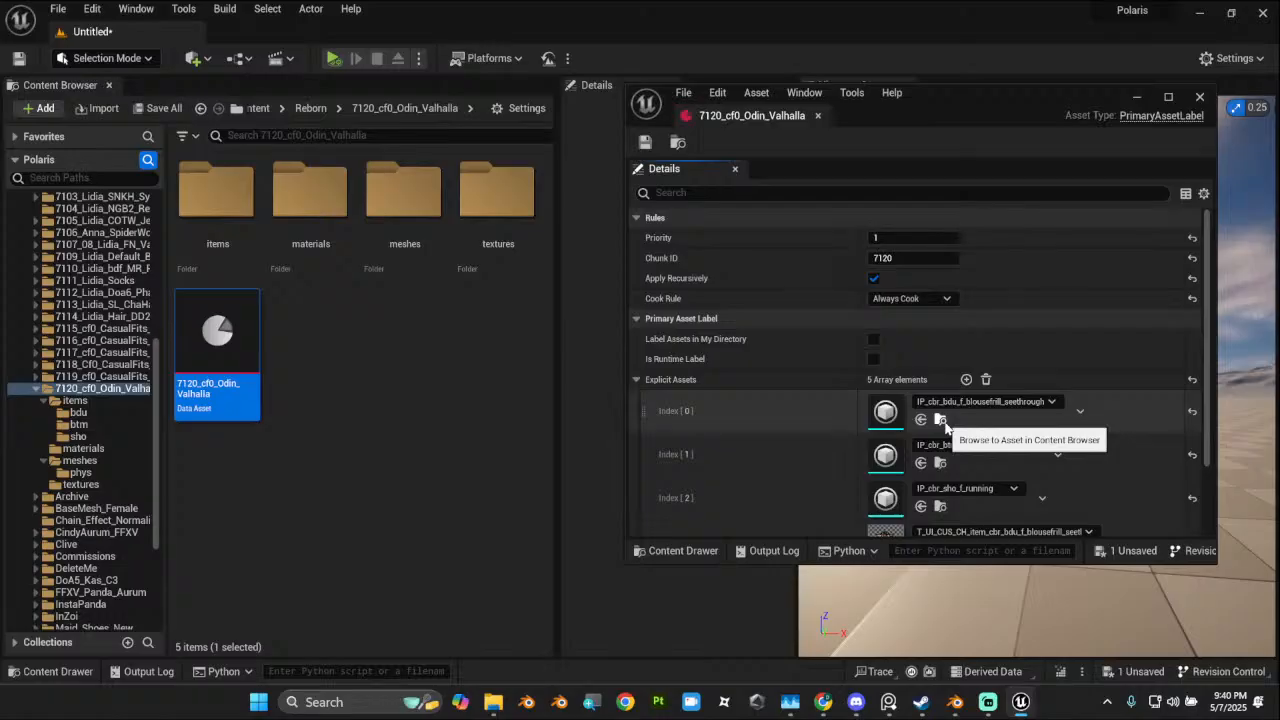
pyautogui.click(940, 419)
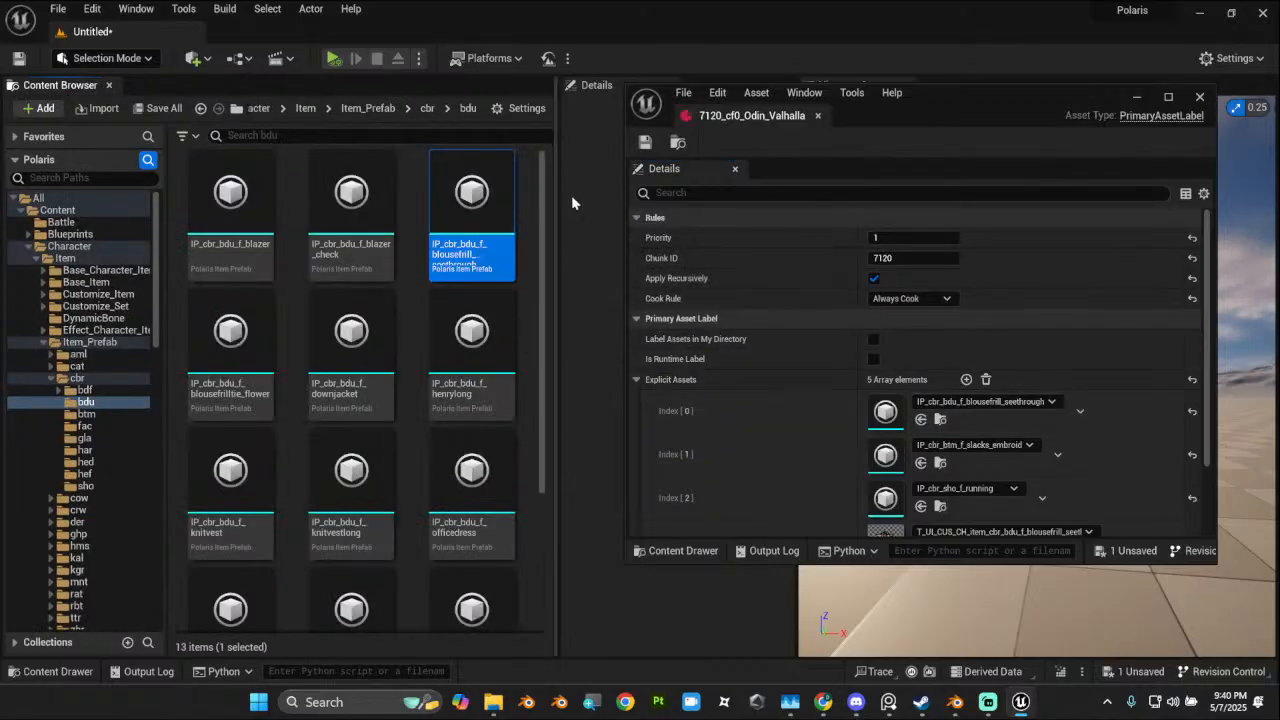
pyautogui.doubleClick(898, 424)
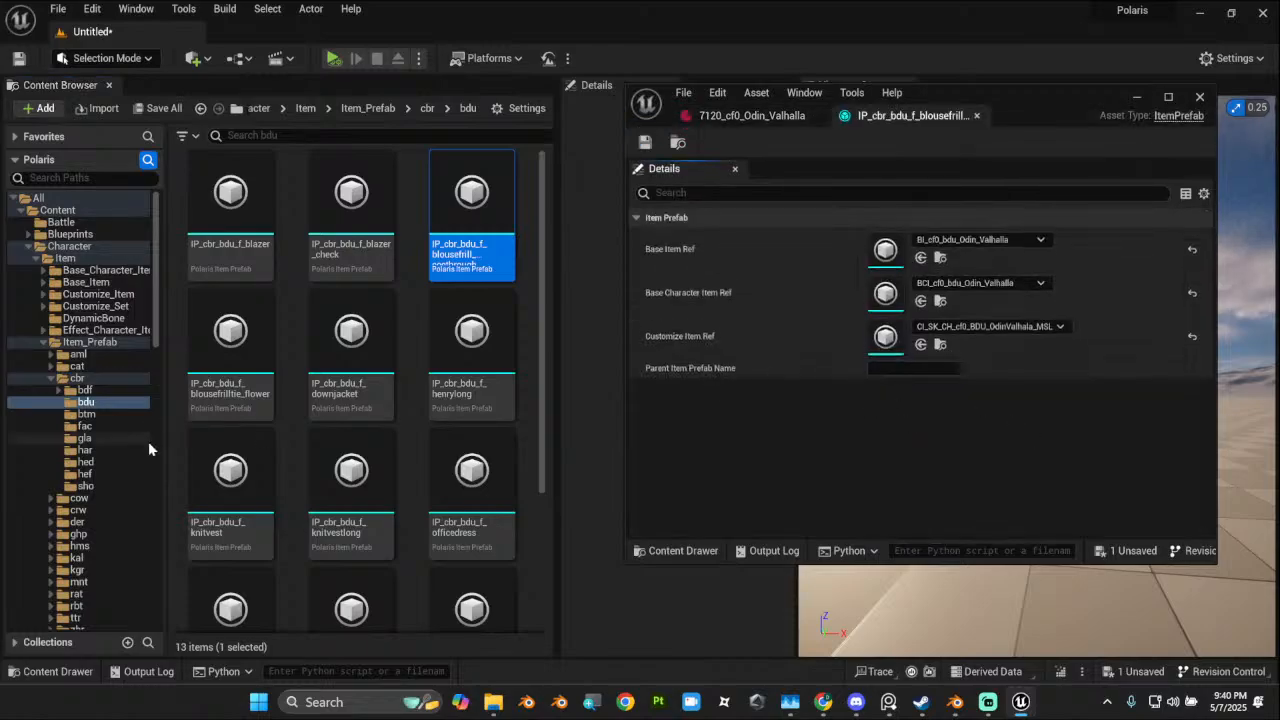
# Step: Set the blousefrill prefab's Customize Item Ref to CI_cf0_bdu_Odin_Valhalla from the 7120_cf0_Odin_Valhalla bdu items folder
pyautogui.scroll(-10, 81, 496)
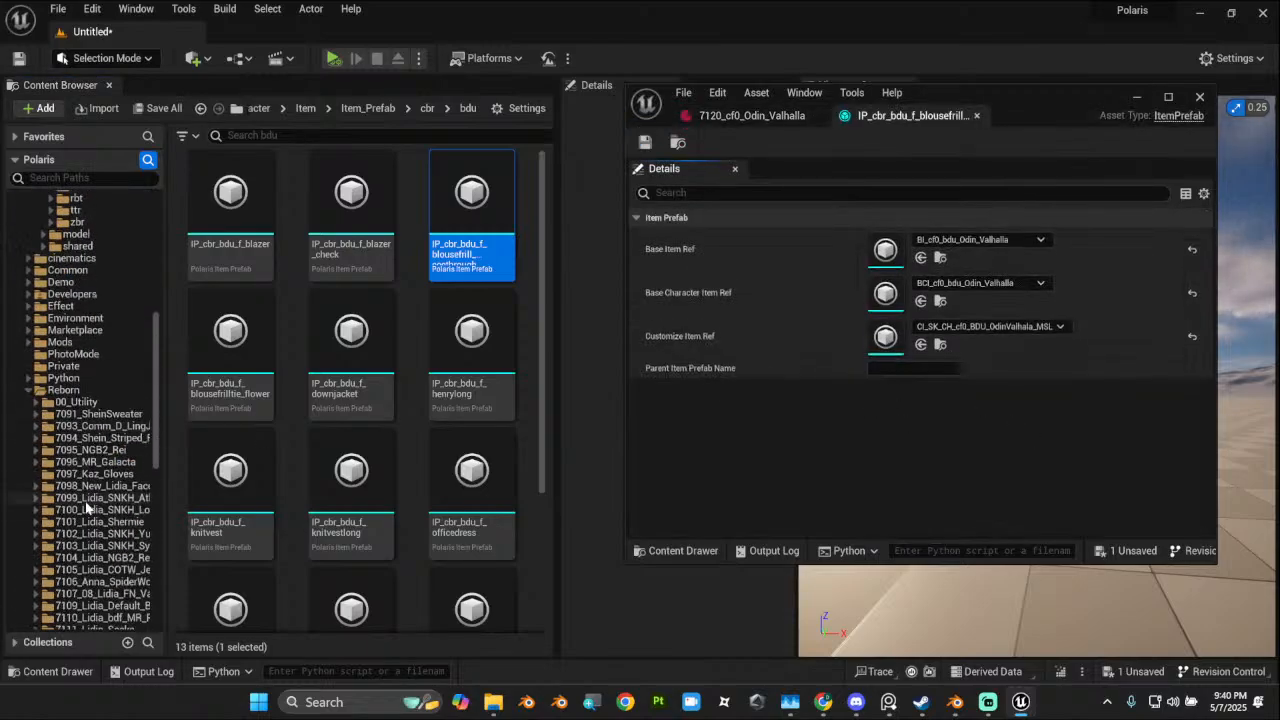
pyautogui.scroll(-8, 87, 509)
pyautogui.click(76, 450)
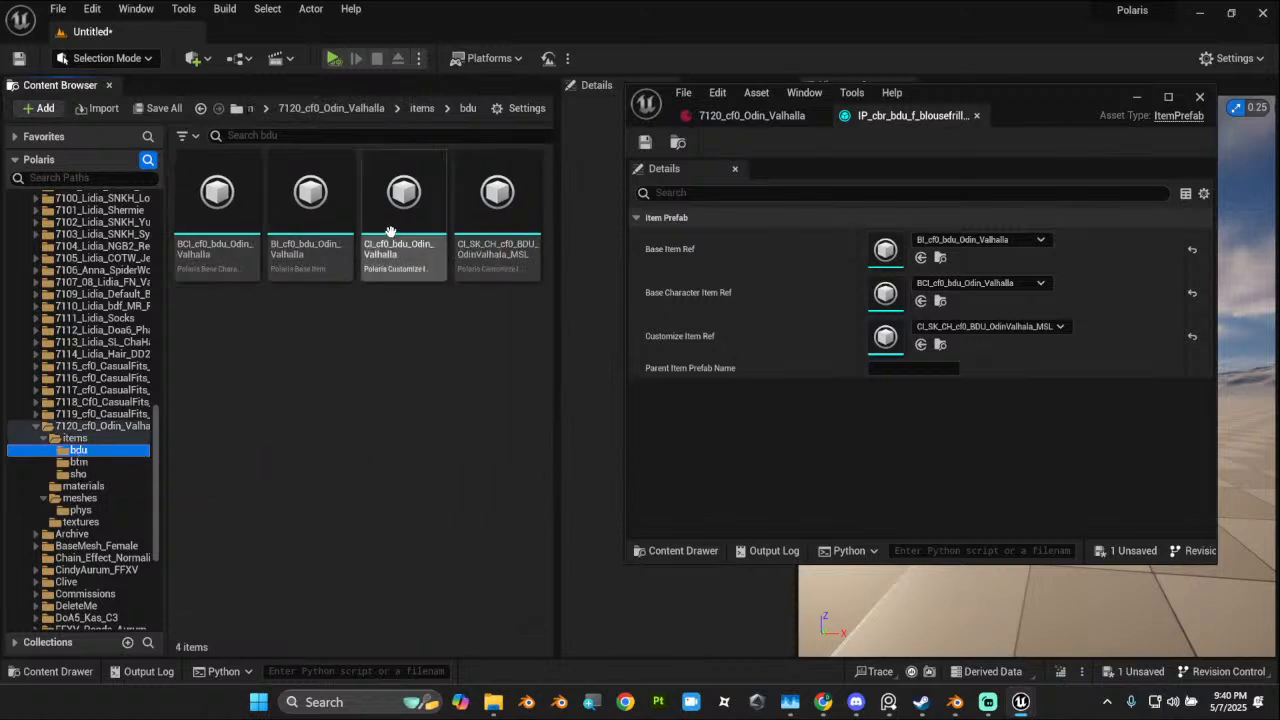
pyautogui.click(413, 226)
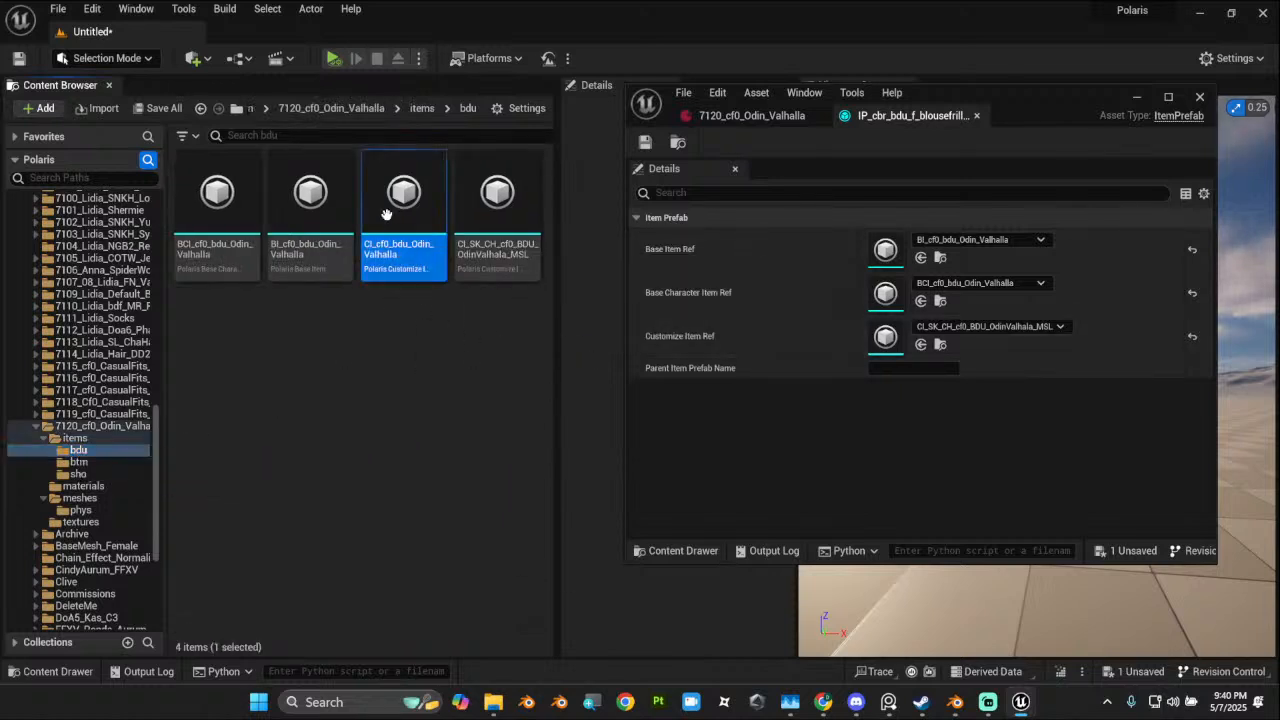
pyautogui.moveTo(390, 212); pyautogui.dragTo(905, 343)
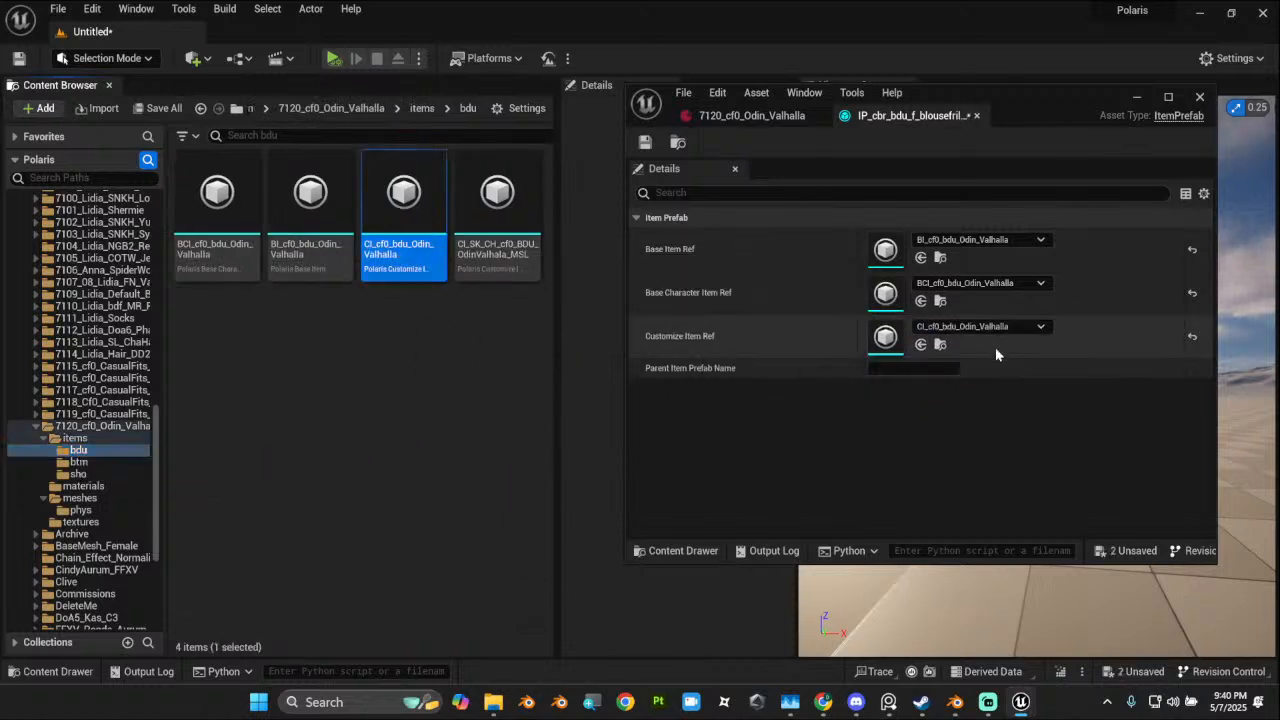
# Step: Save the blousefrill prefab, and set the IP_cbr_btm_f_slacks_embroid prefab's Customize Item Ref to CI_cf0_btm_Odin_Valhalla and save it
pyautogui.click(645, 142)
pyautogui.click(750, 115)
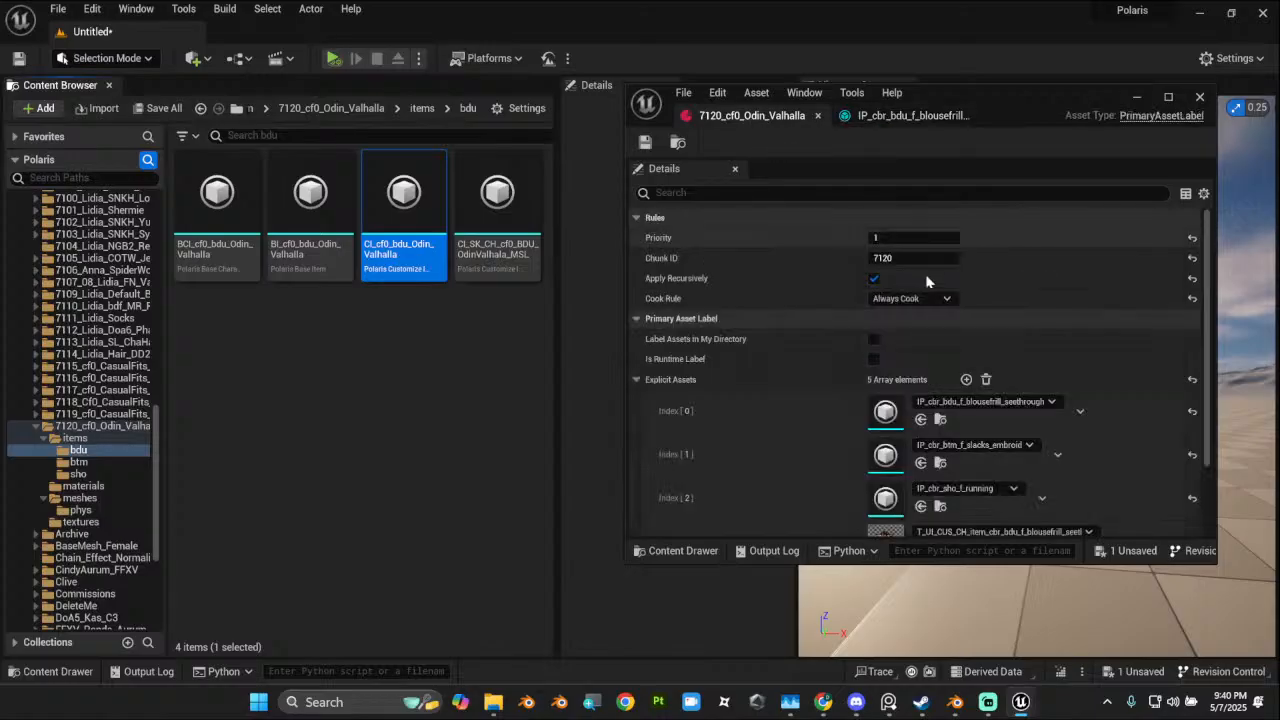
pyautogui.doubleClick(885, 455)
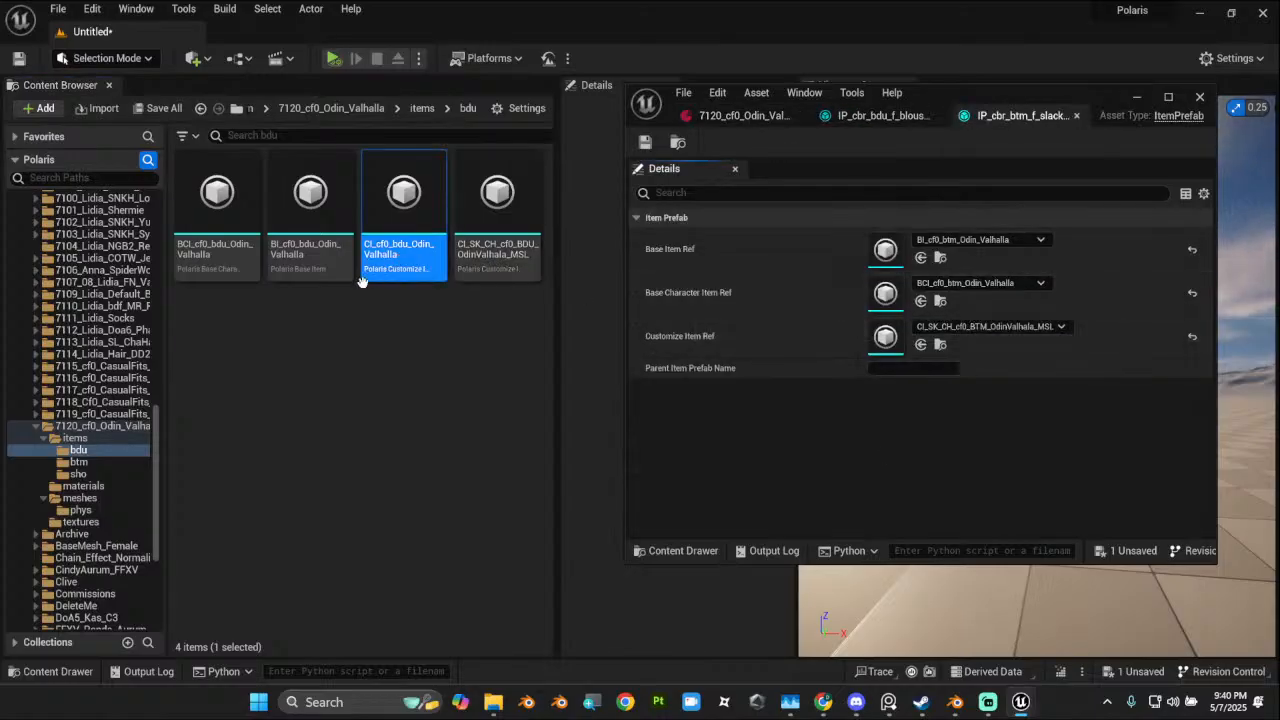
pyautogui.click(77, 462)
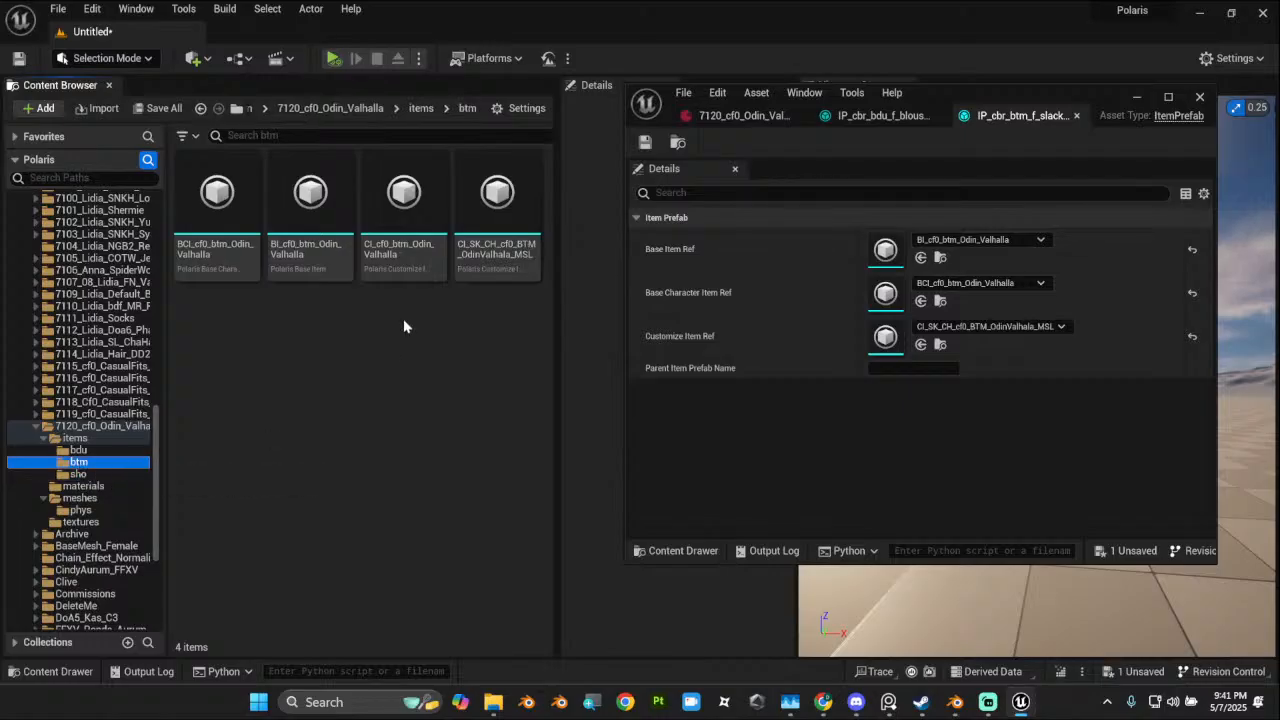
pyautogui.click(403, 196)
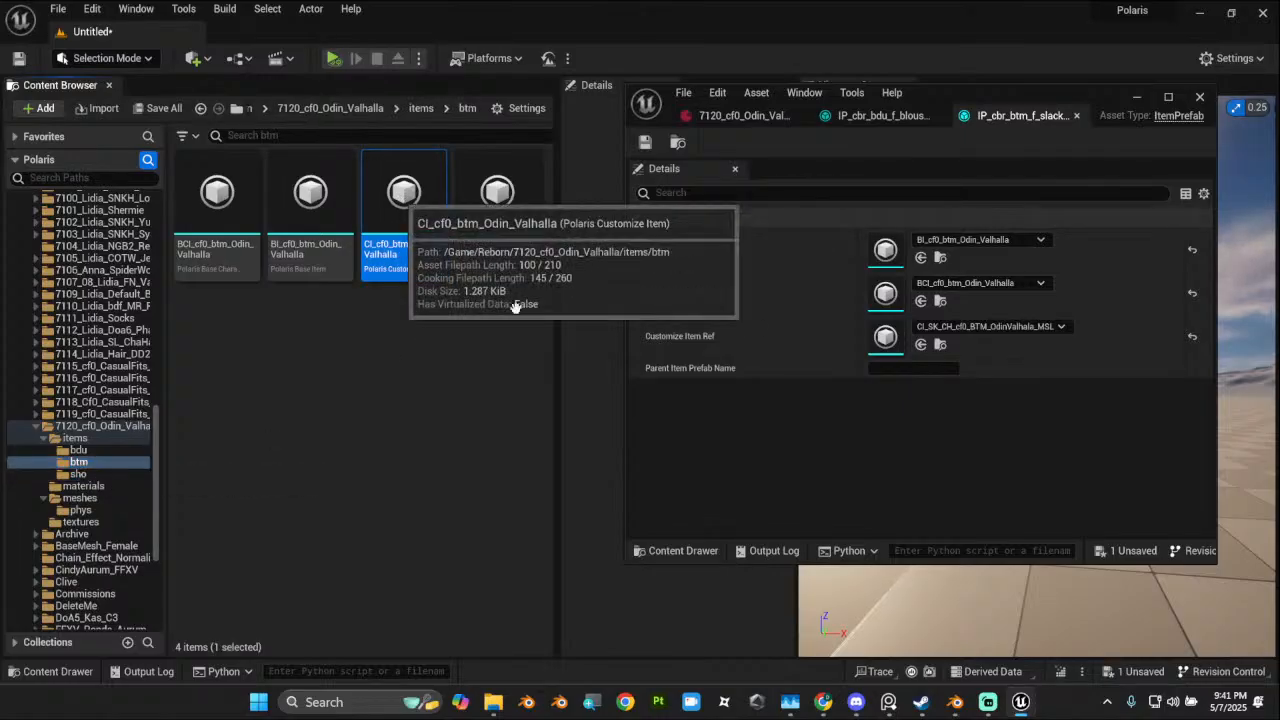
pyautogui.moveTo(402, 200); pyautogui.dragTo(918, 345)
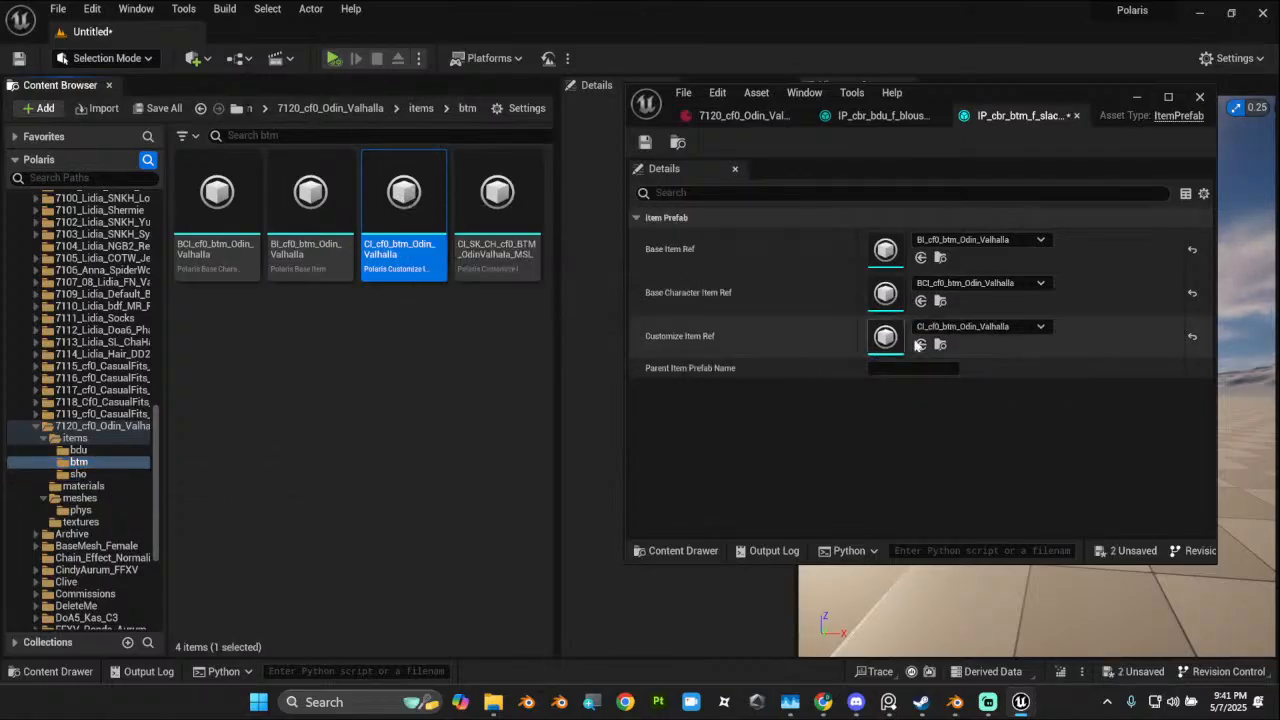
pyautogui.click(645, 142)
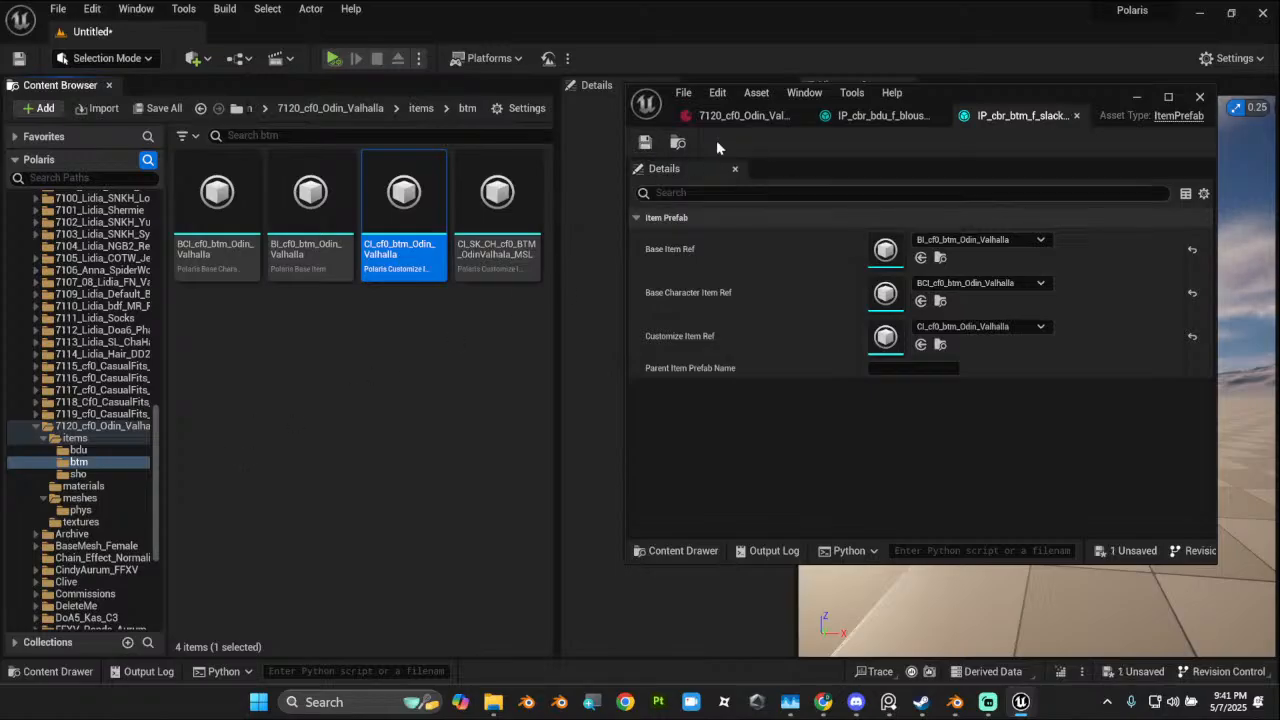
# Step: Set the IP_cbr_sho_f_running prefab's Customize Item Ref to CI_cf0_bdu_Odin_Valhalla from the sho items folder and save the prefab
pyautogui.click(738, 116)
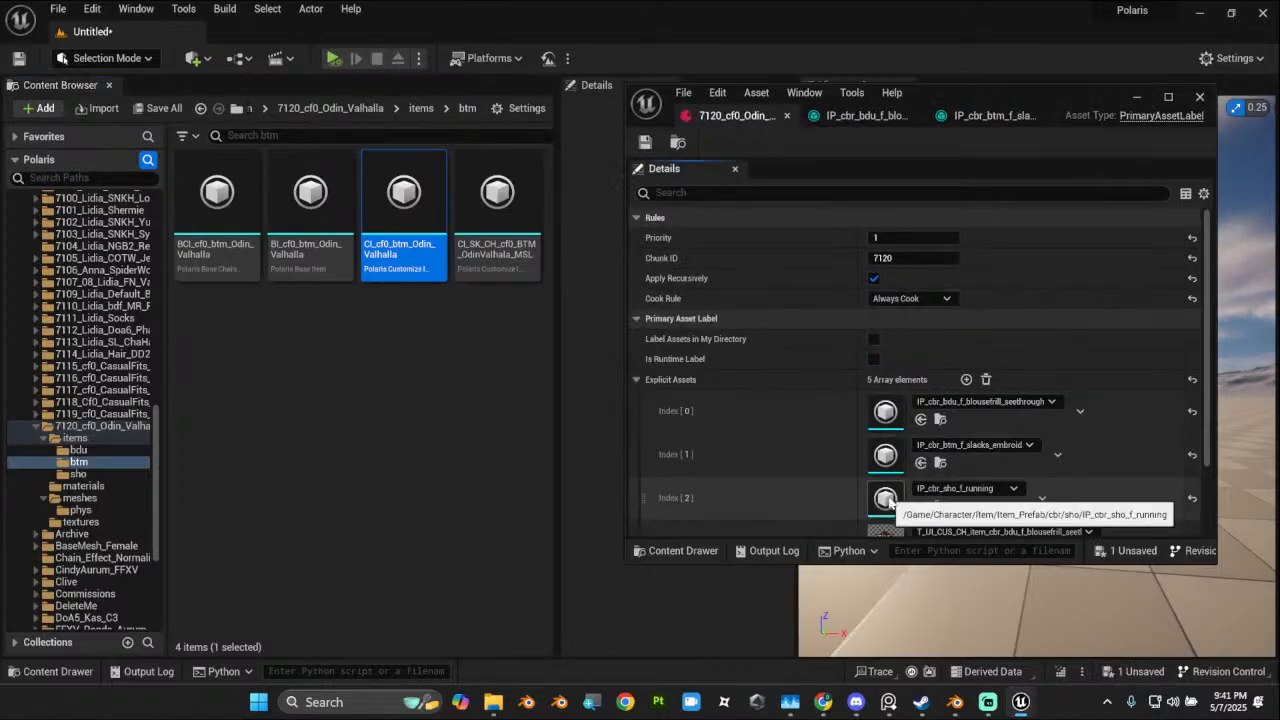
pyautogui.doubleClick(887, 497)
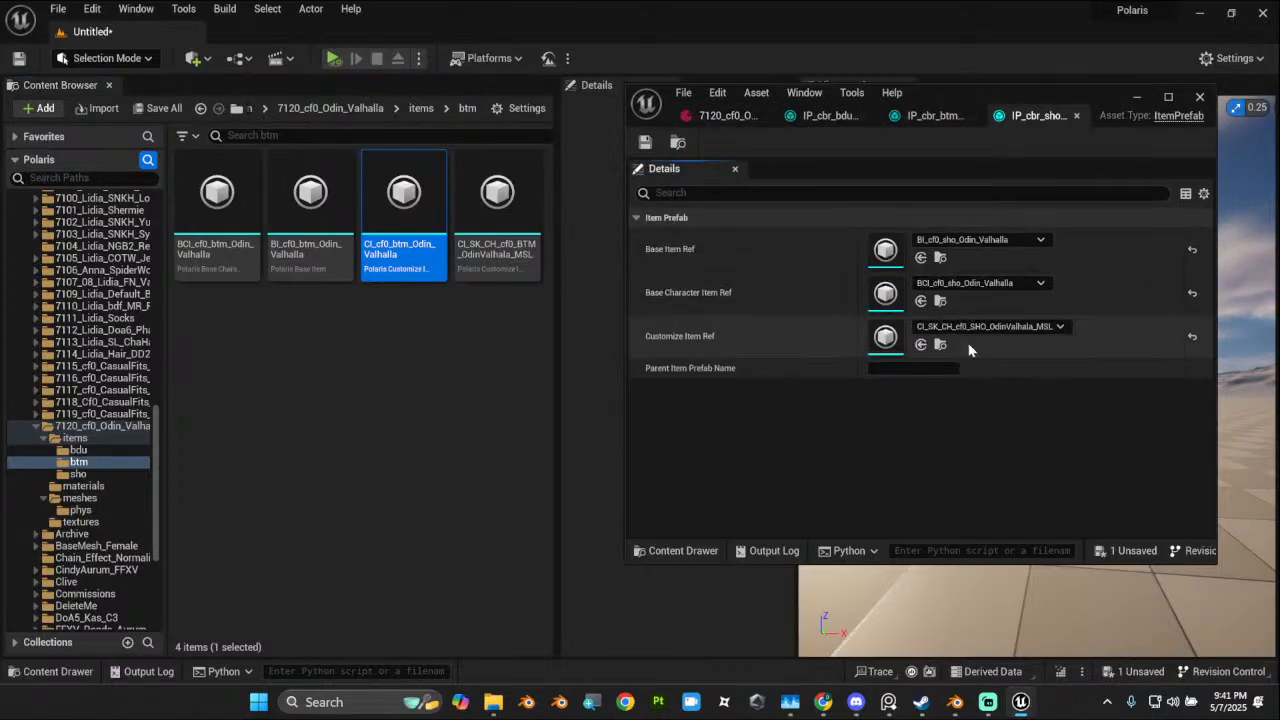
pyautogui.click(78, 474)
pyautogui.moveTo(402, 198); pyautogui.dragTo(857, 346)
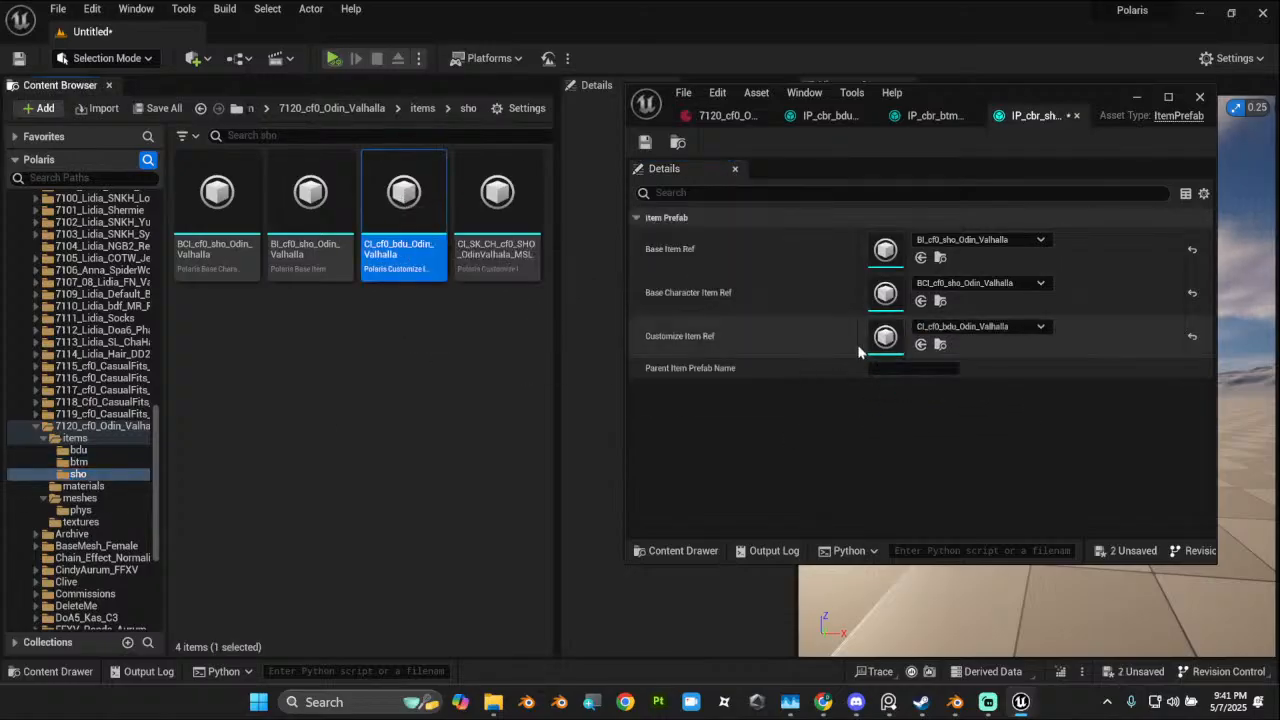
pyautogui.click(645, 144)
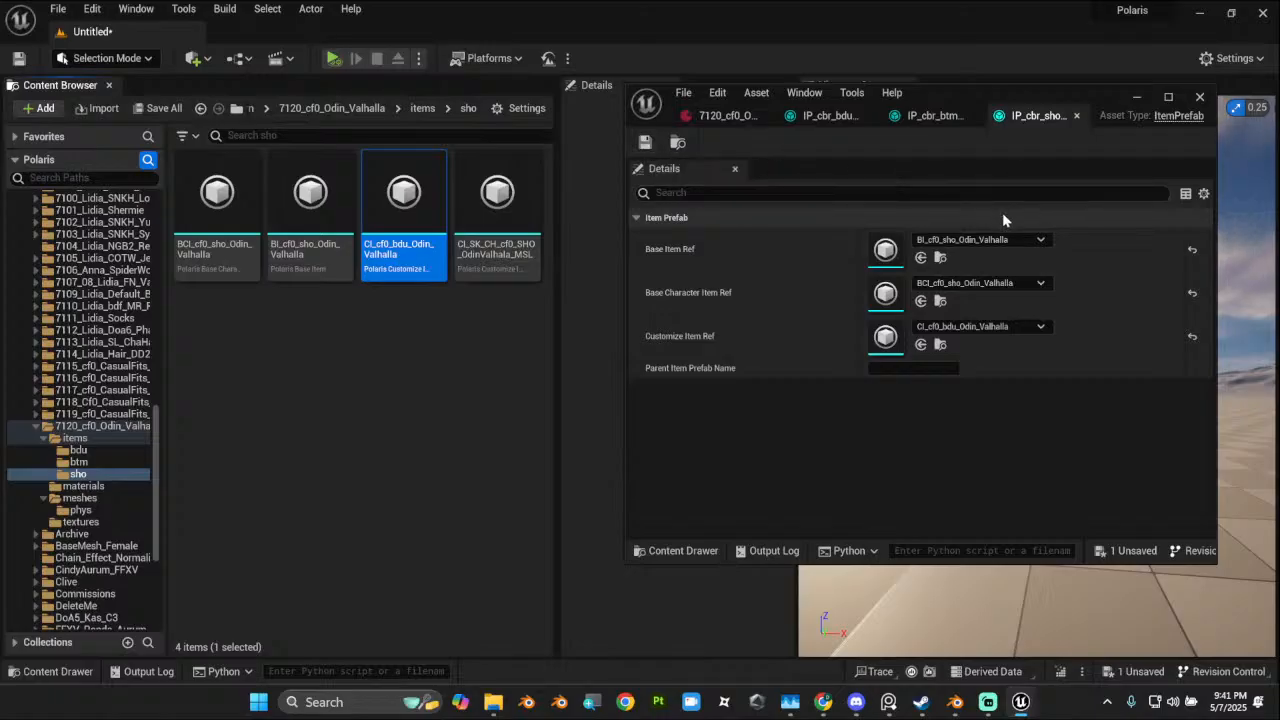
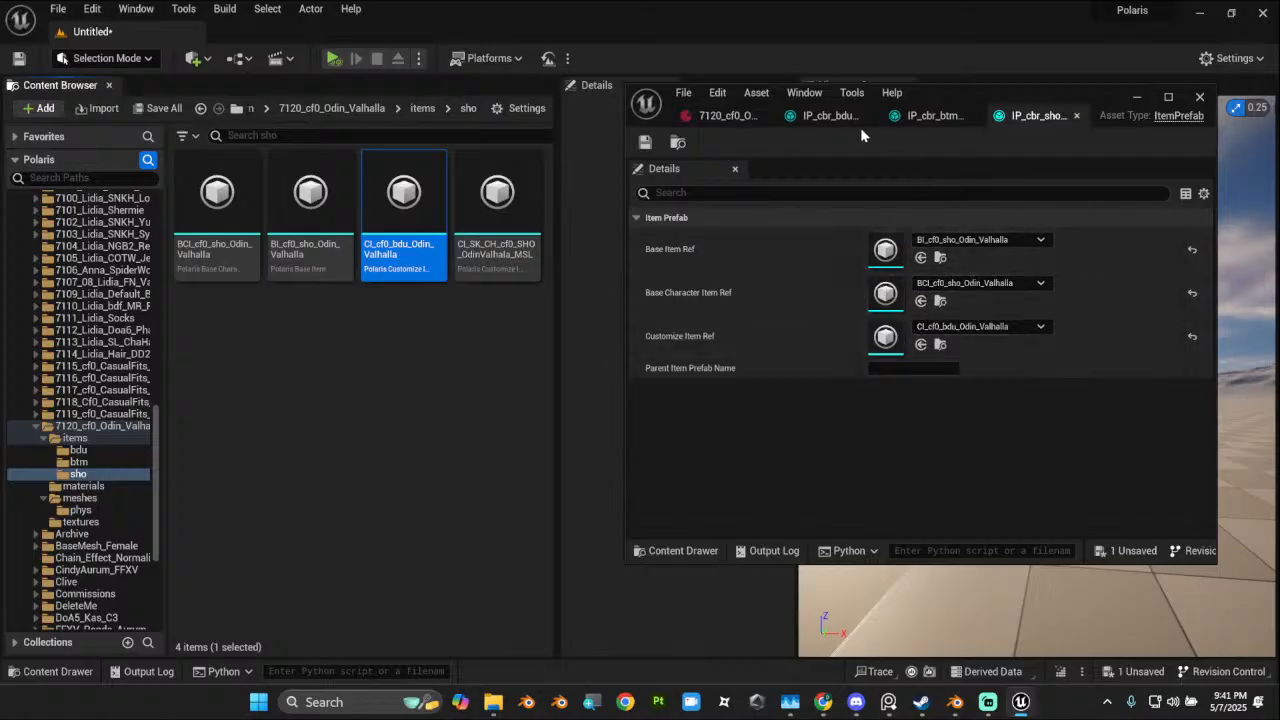
# Step: Review the explicit assets of the 7120_cf0_Odin_Valhalla asset label and close the asset editor window
pyautogui.click(720, 116)
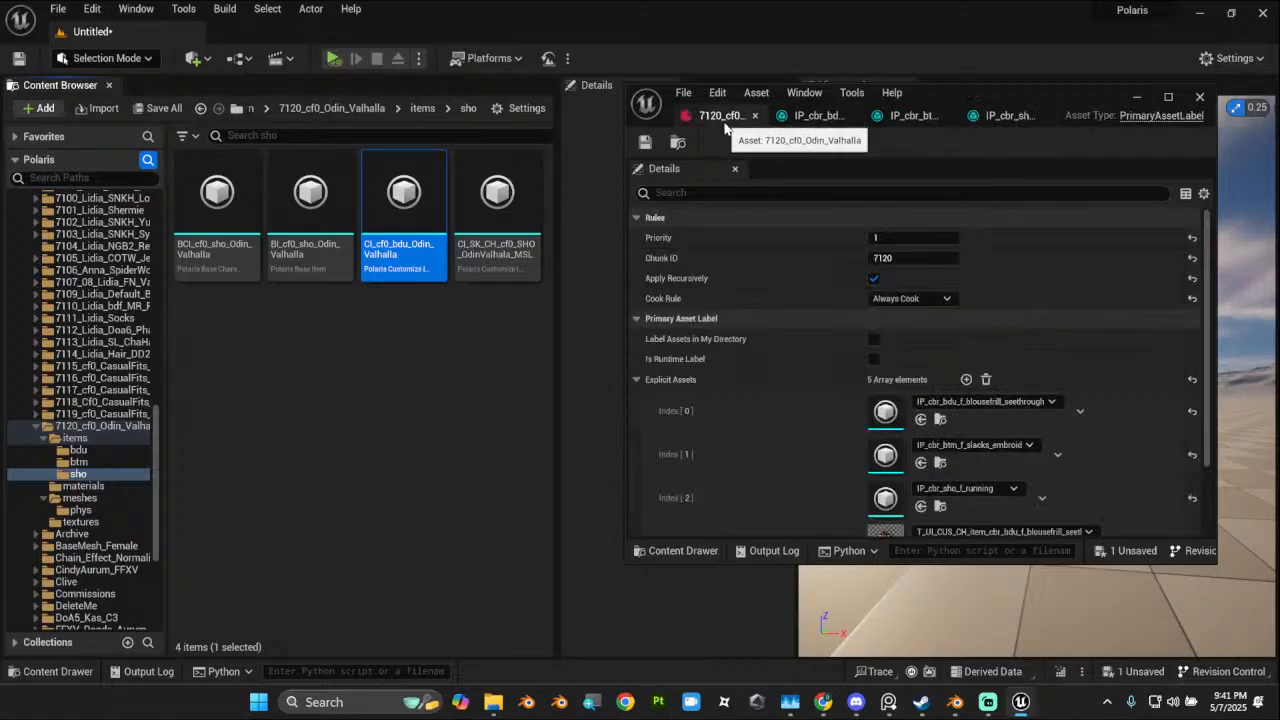
pyautogui.scroll(-3, 1050, 392)
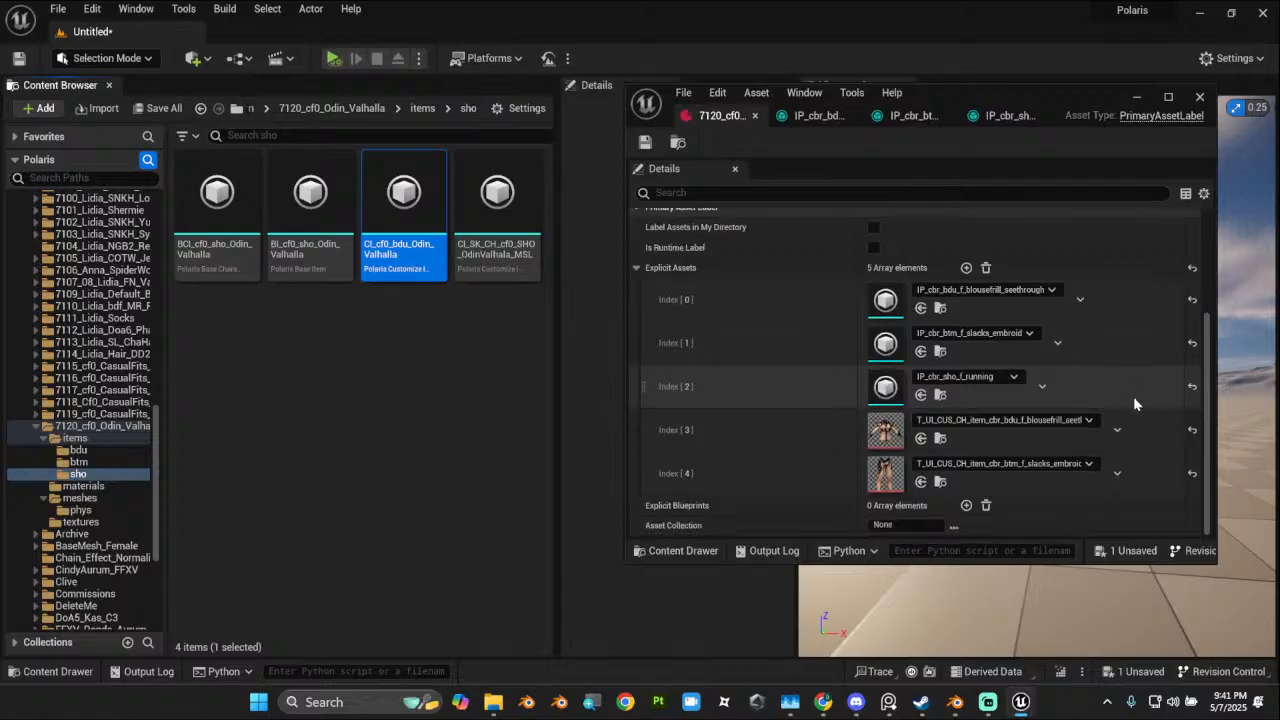
pyautogui.scroll(1, 1133, 396)
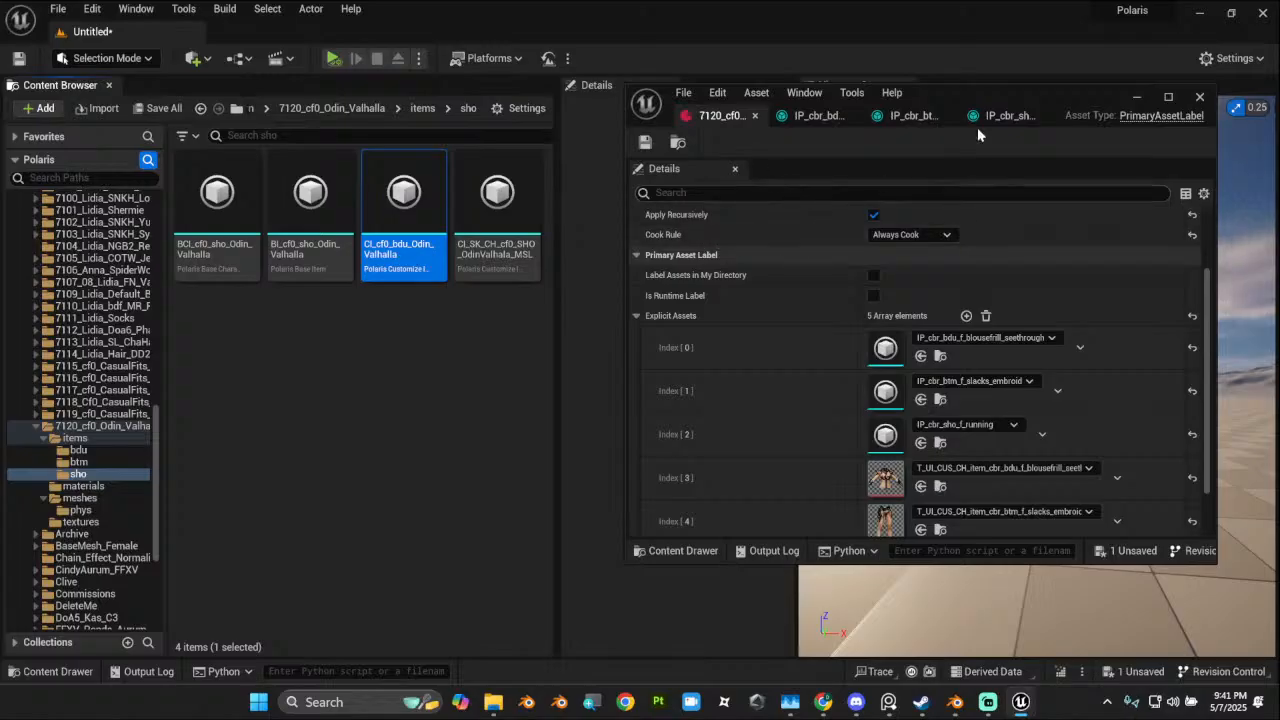
pyautogui.click(1200, 98)
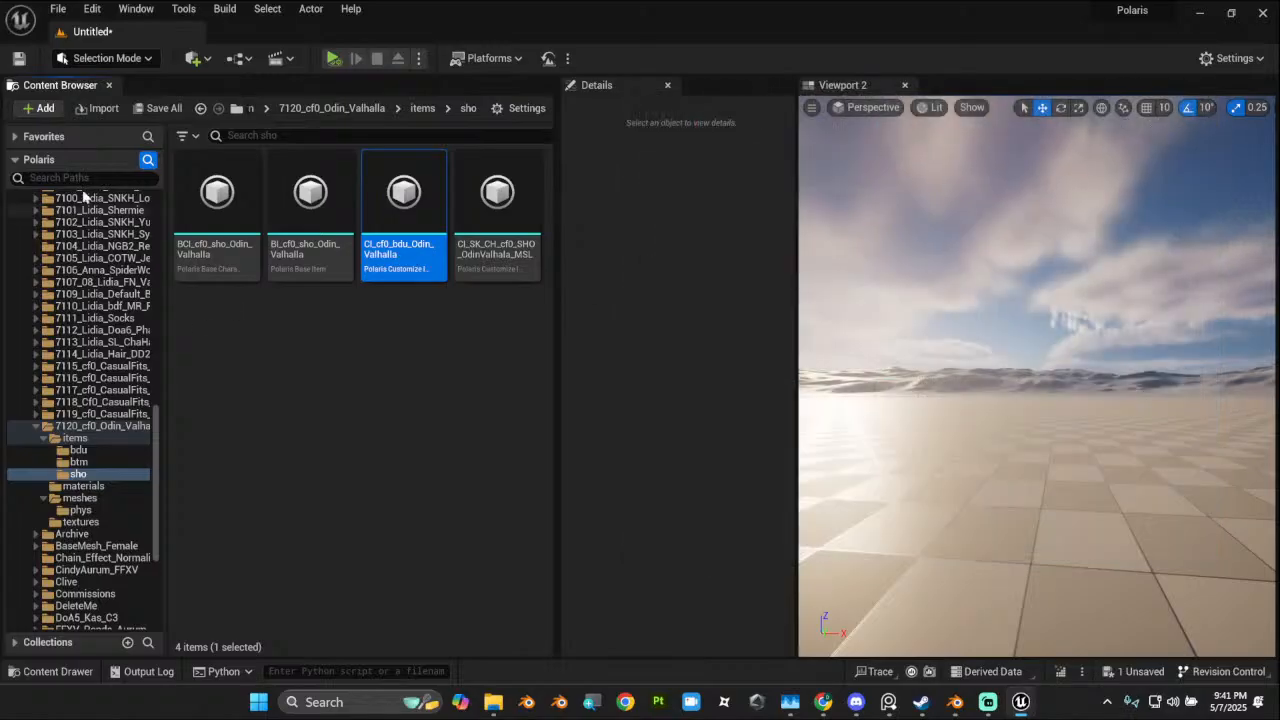
# Step: Close the level viewport and create a new Empty Level, discarding the unsaved untitled level
pyautogui.click(160, 108)
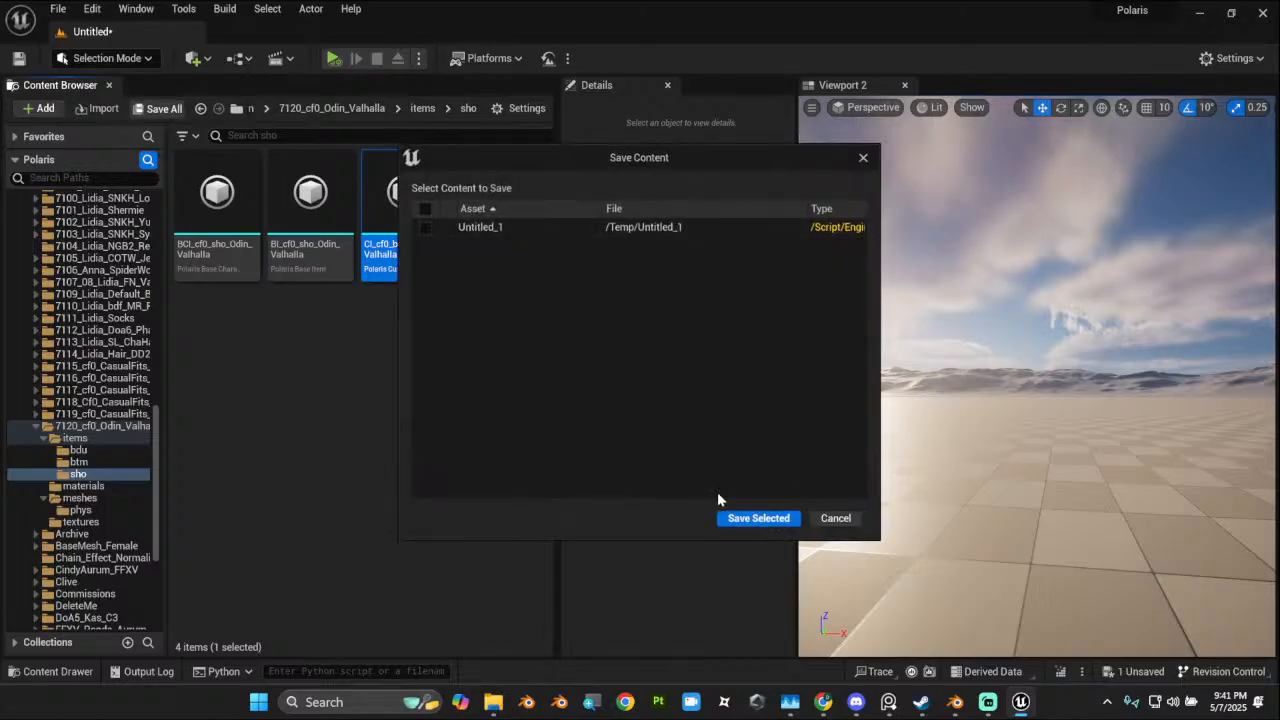
pyautogui.click(830, 519)
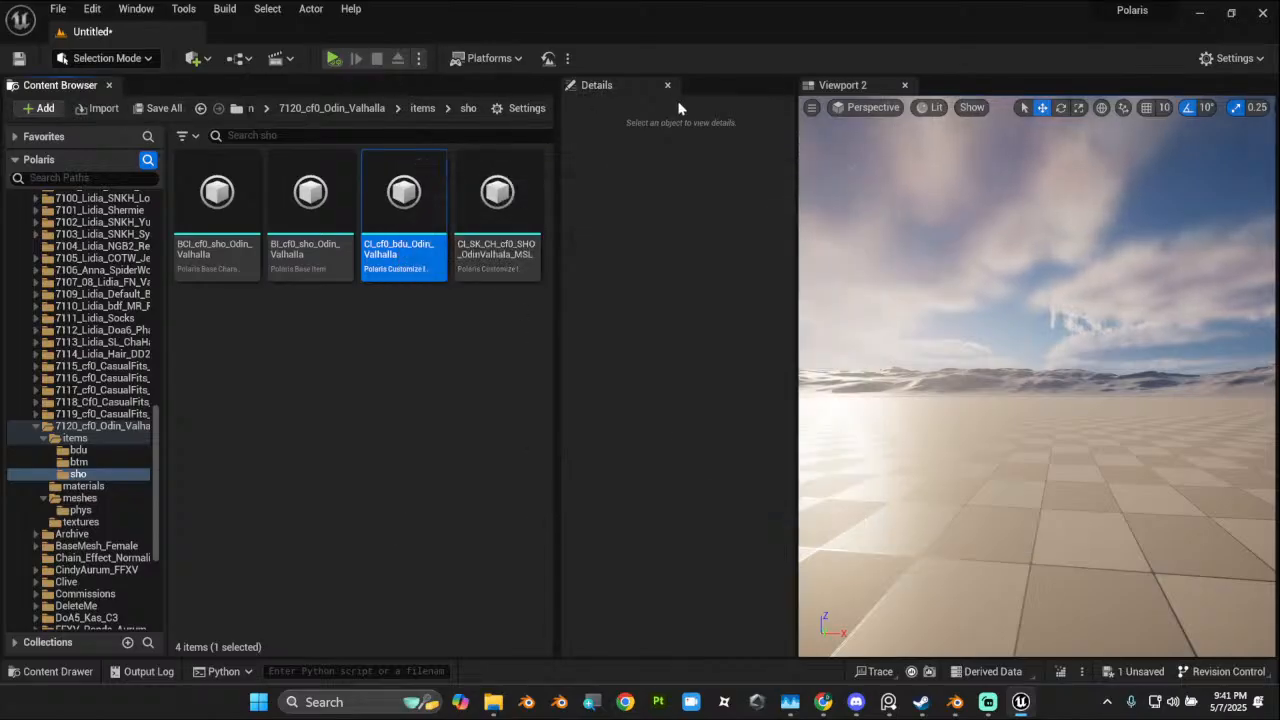
pyautogui.click(905, 85)
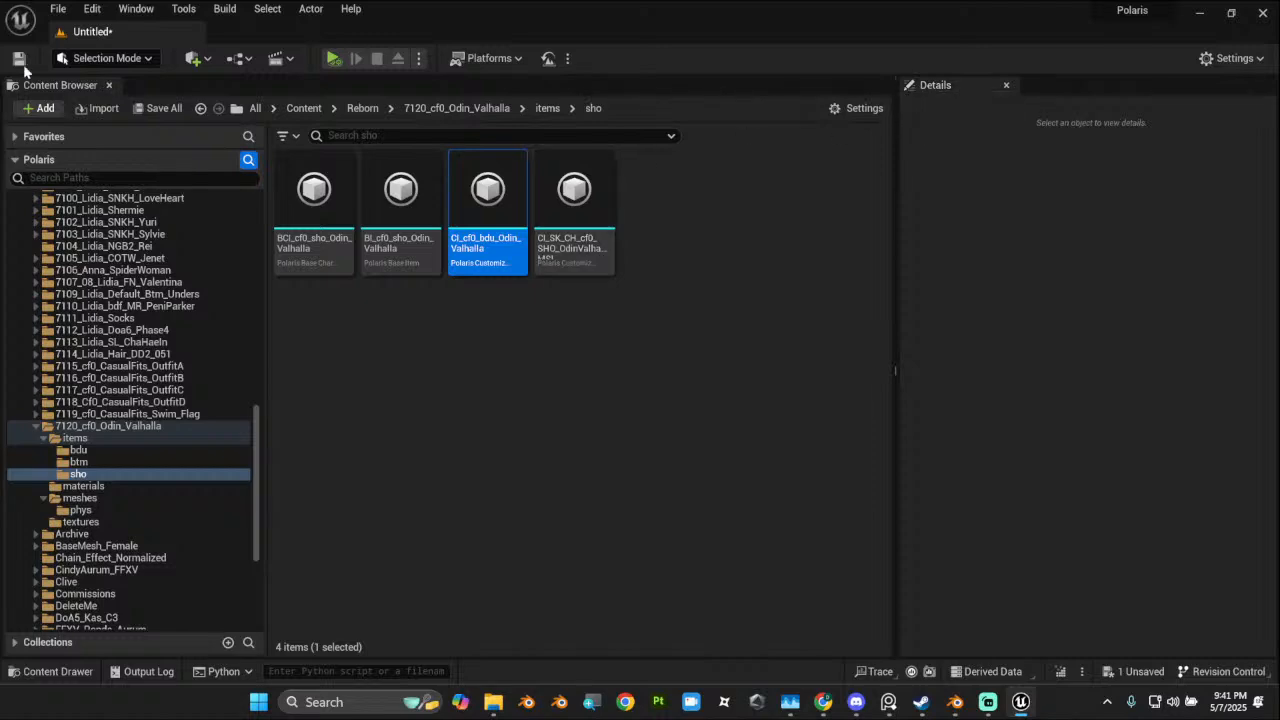
pyautogui.click(56, 10)
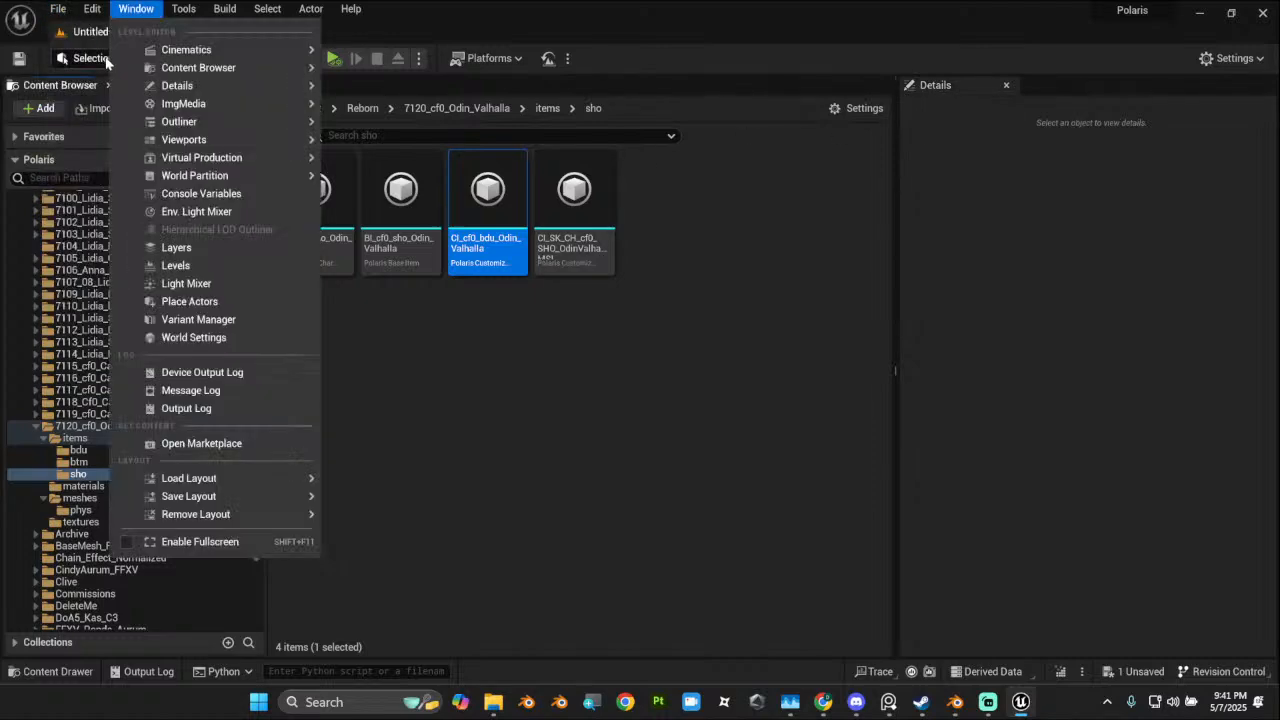
pyautogui.click(60, 9)
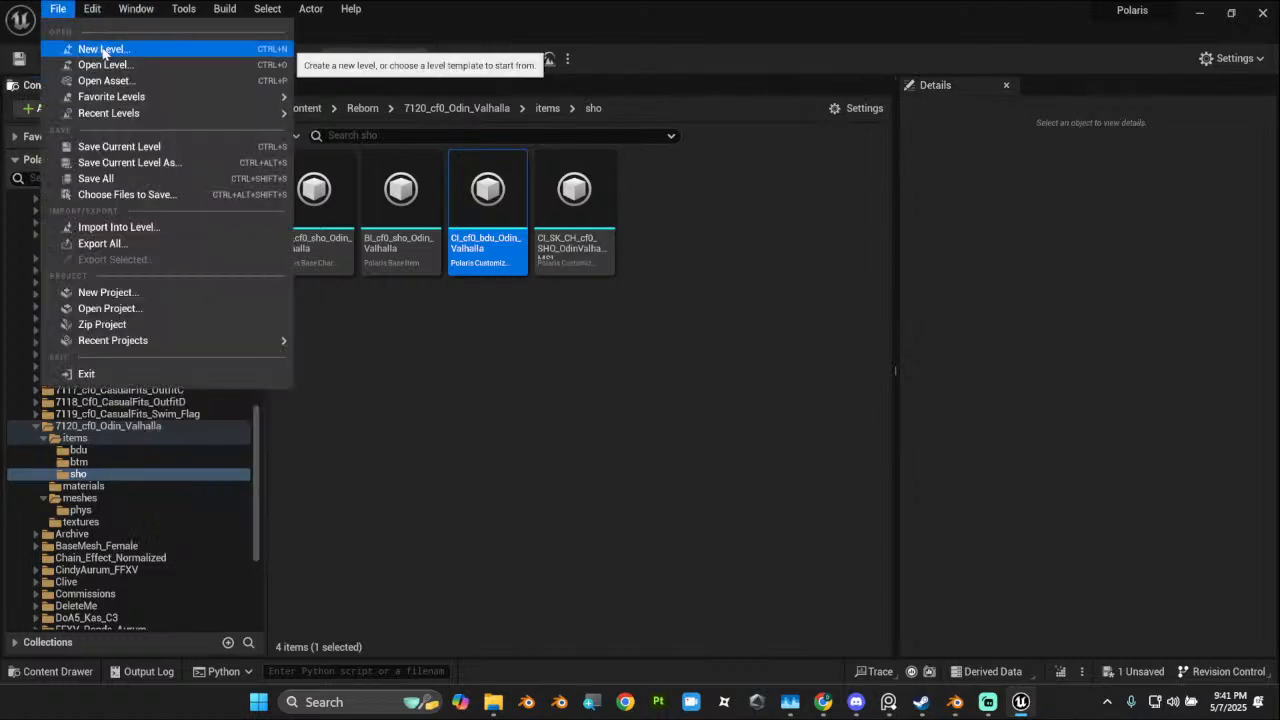
pyautogui.click(100, 47)
pyautogui.click(745, 262)
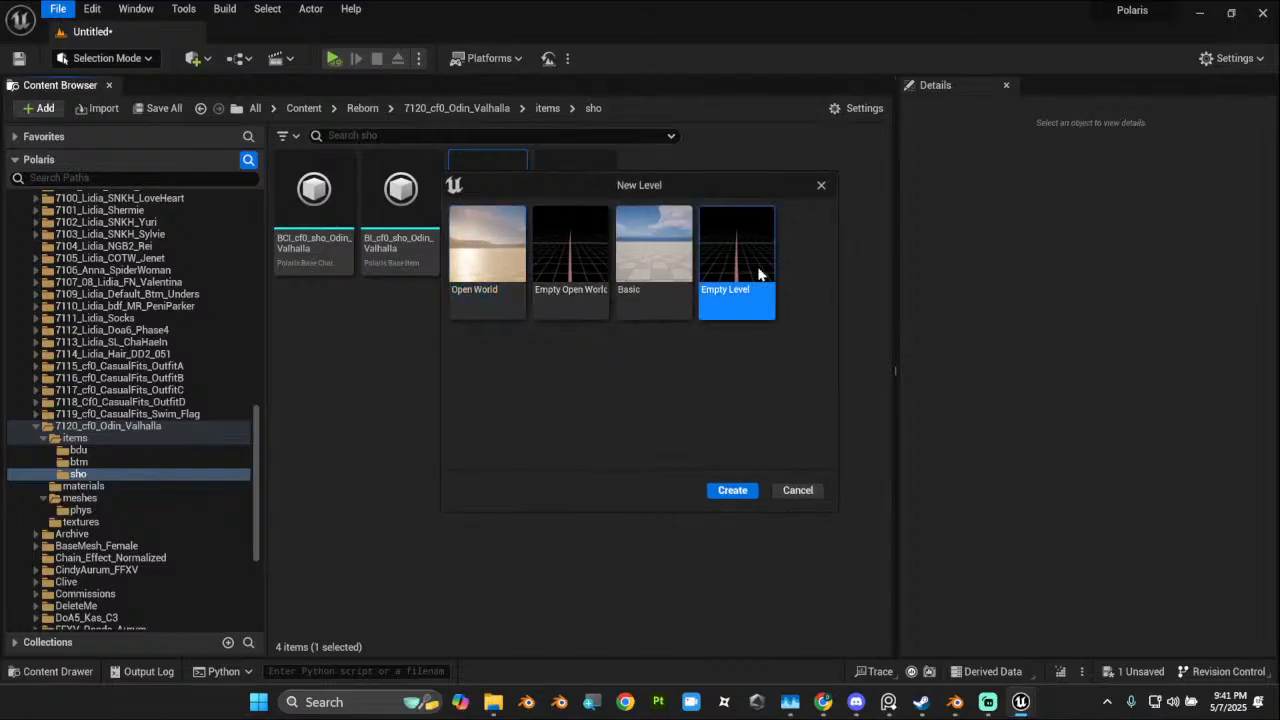
pyautogui.click(740, 500)
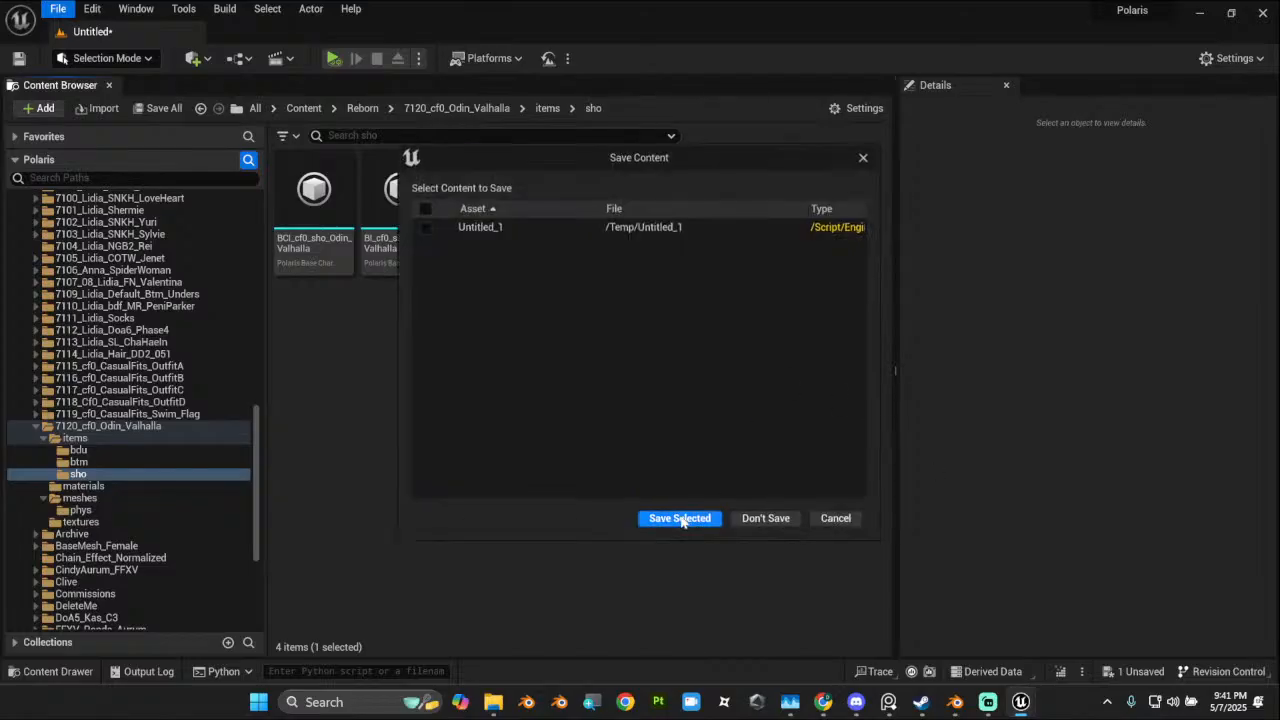
pyautogui.click(765, 518)
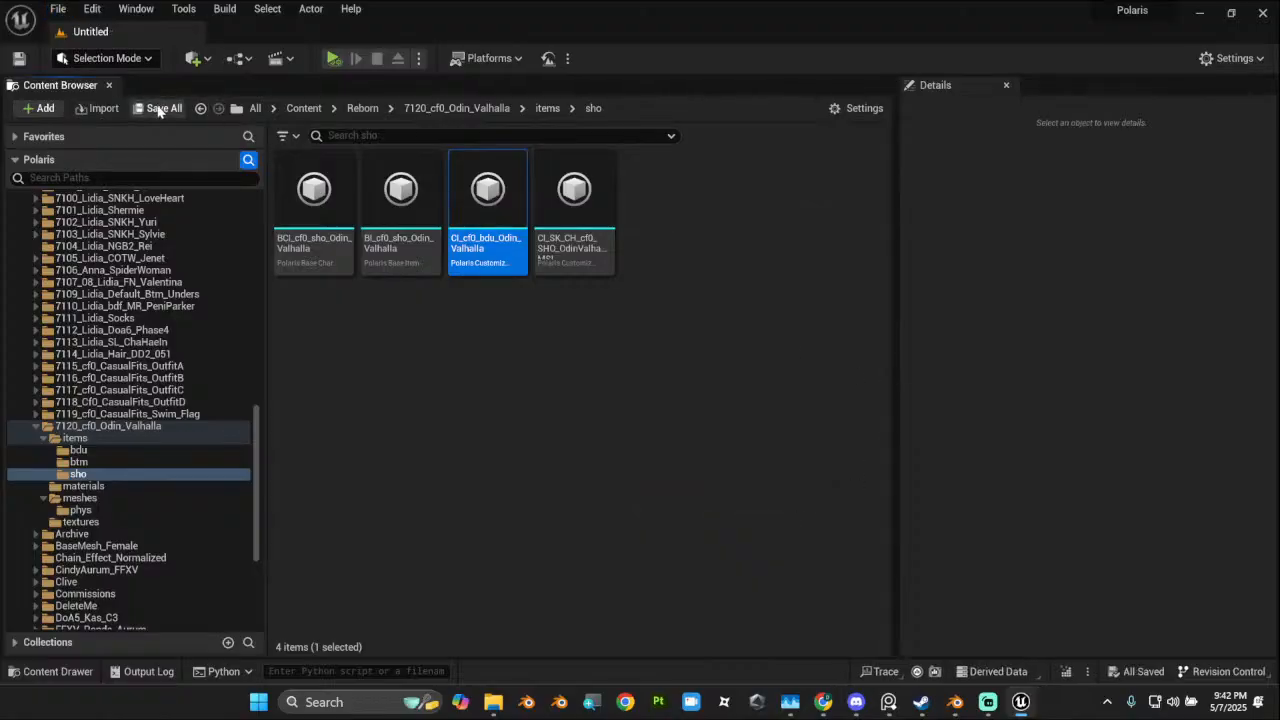
# Step: Look through the items, btm, sho and bdu folders and return to the 7120_cf0_Odin_Valhalla folder
pyautogui.click(105, 453)
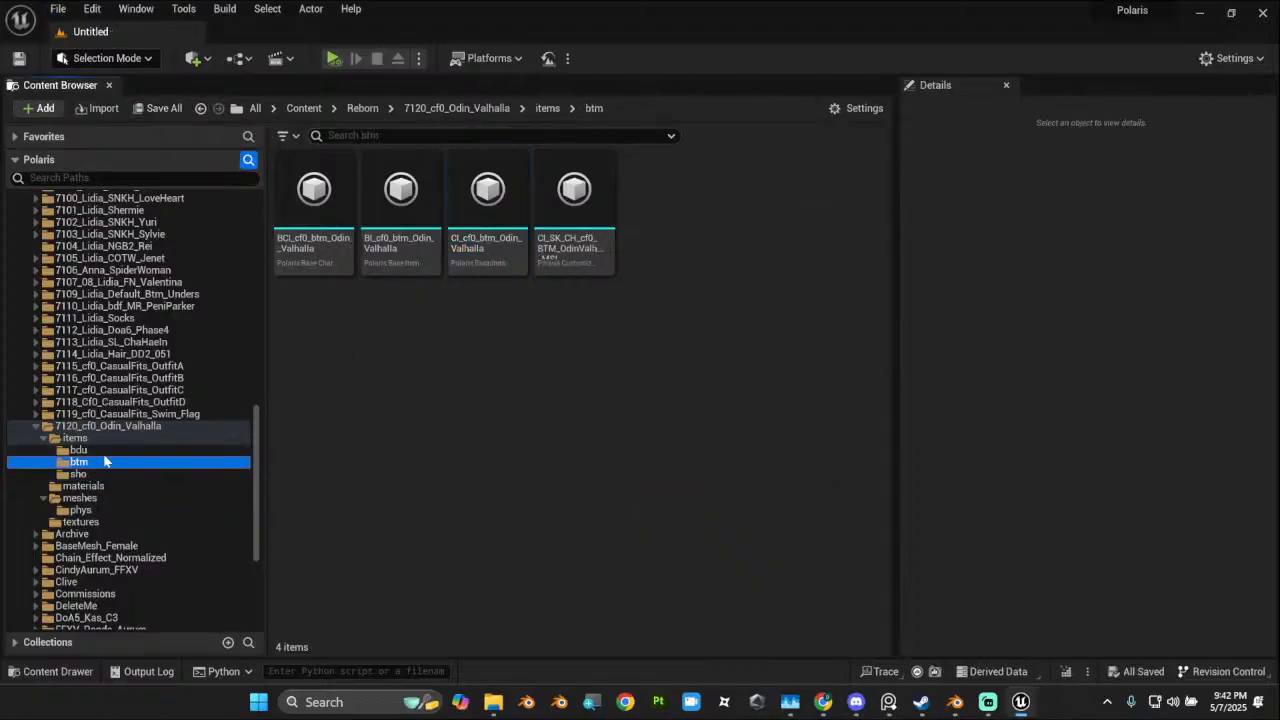
pyautogui.click(78, 438)
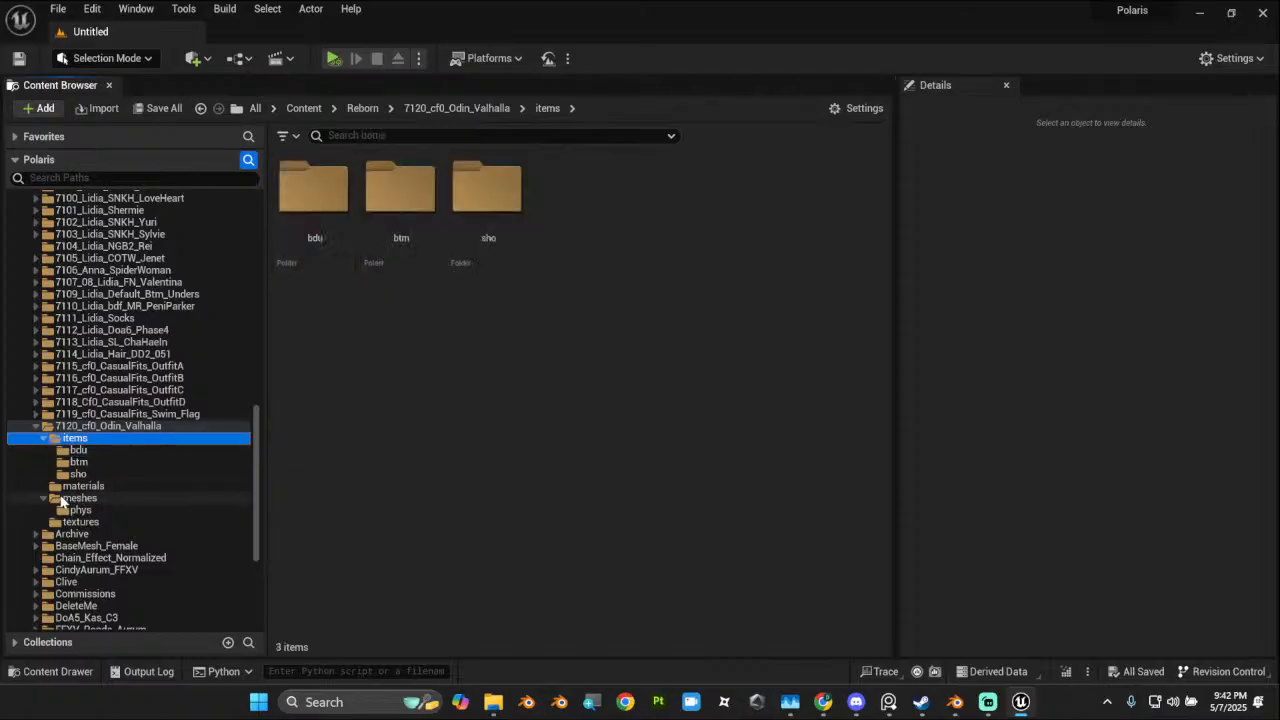
pyautogui.click(43, 499)
pyautogui.click(43, 499)
pyautogui.click(43, 499)
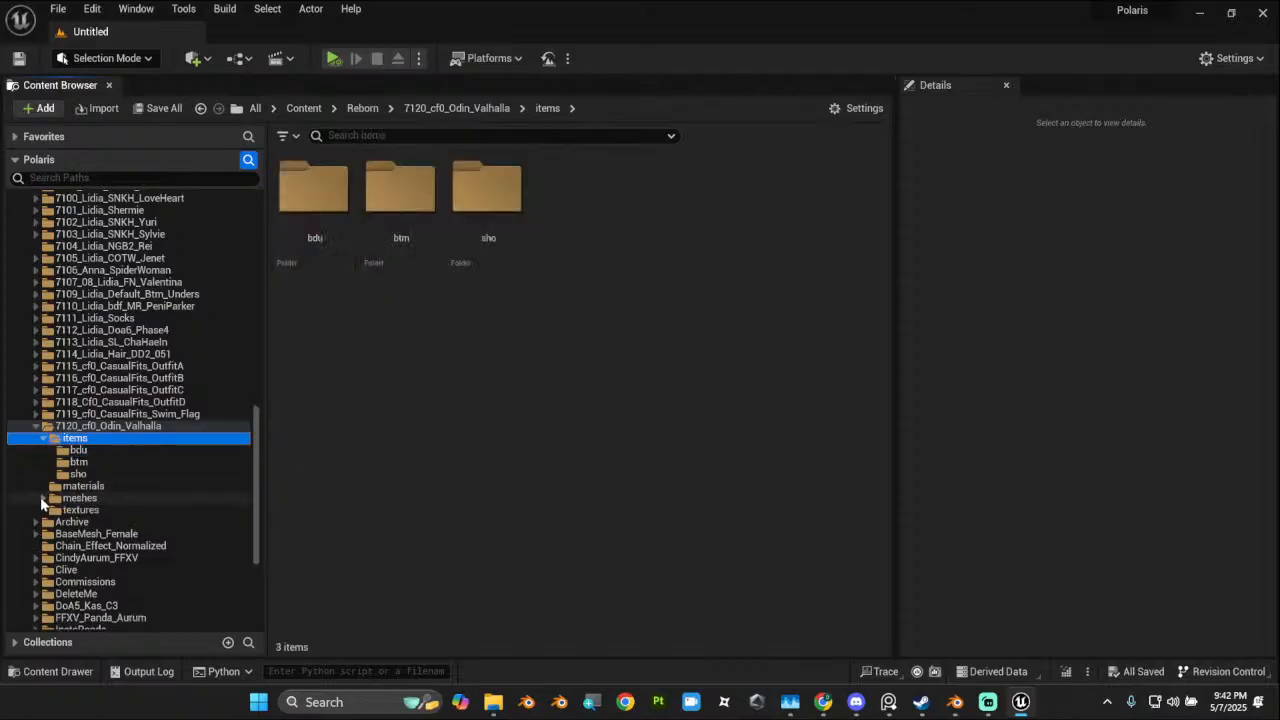
pyautogui.click(86, 475)
pyautogui.click(86, 462)
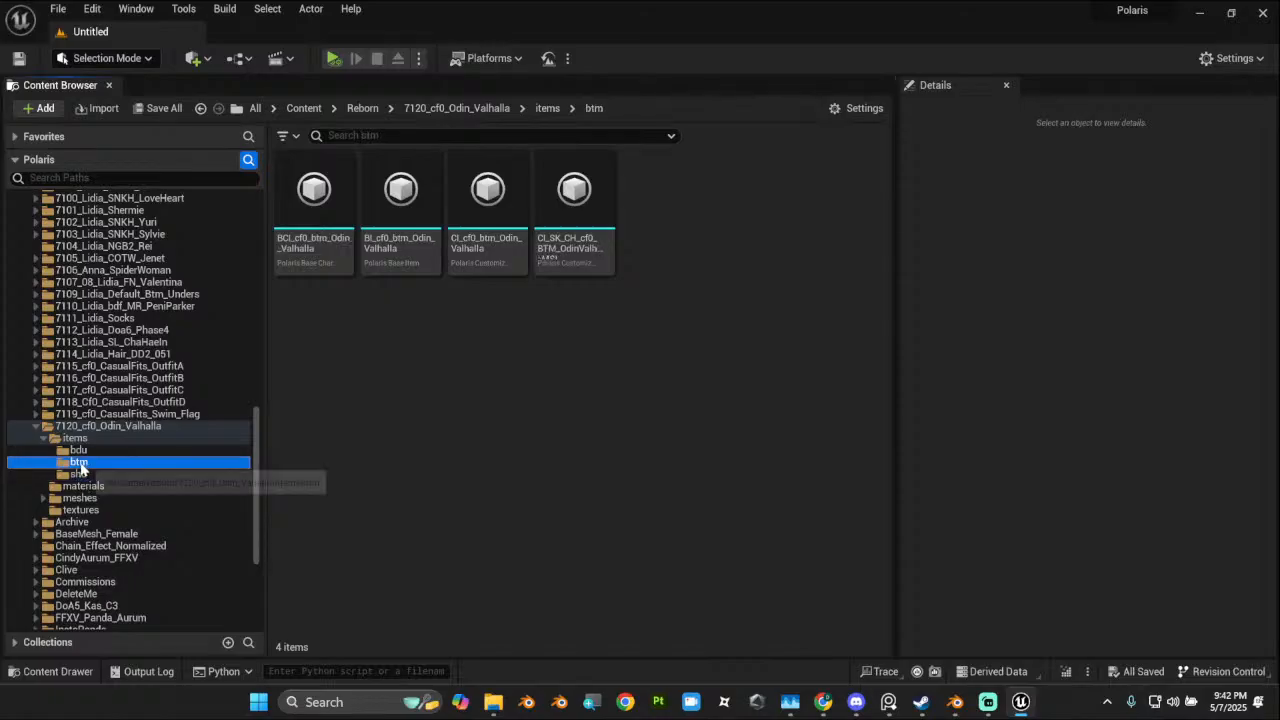
pyautogui.click(90, 452)
pyautogui.click(76, 438)
pyautogui.click(110, 426)
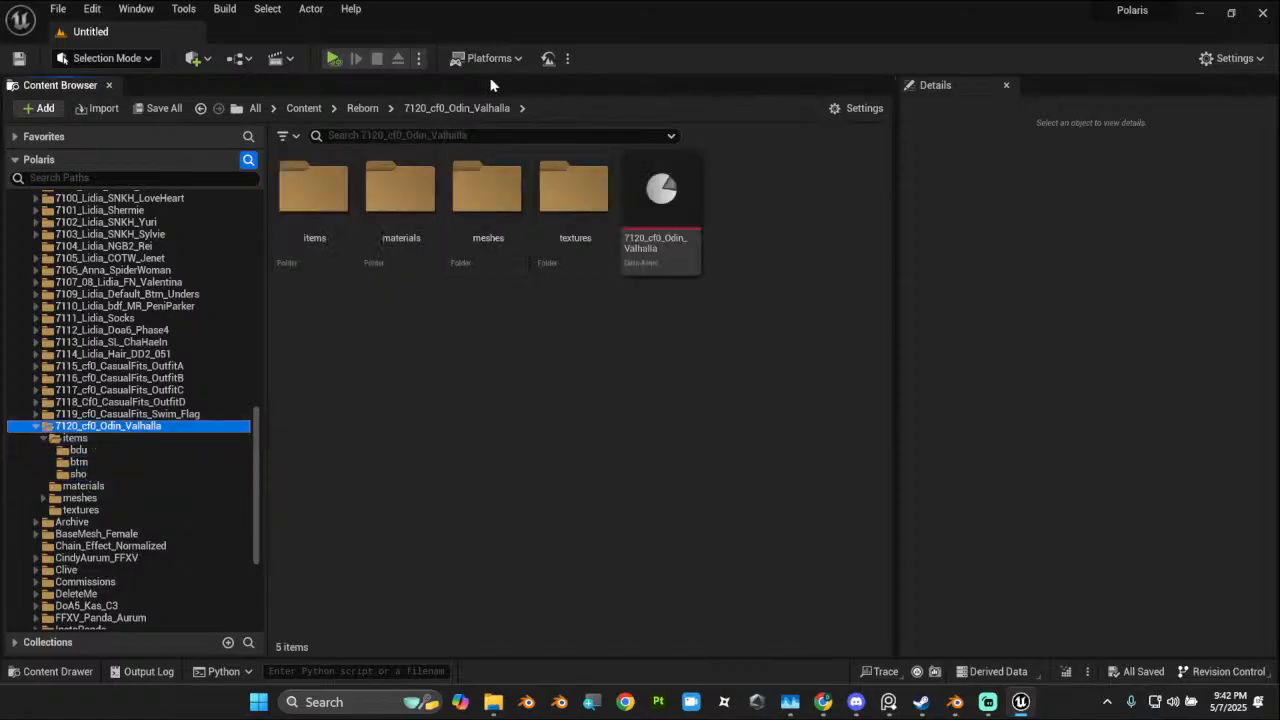
# Step: Save all content and package the project for Windows into the Polaris-Project-main folder
pyautogui.click(176, 109)
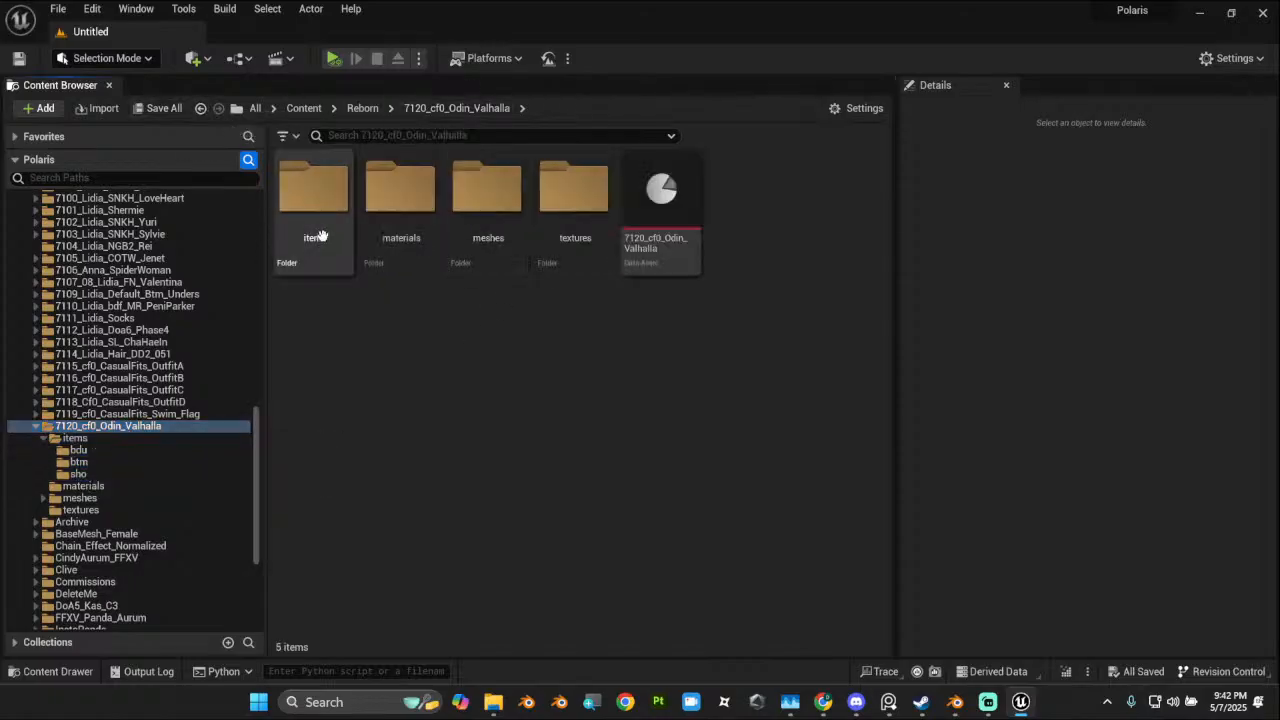
pyautogui.click(475, 60)
pyautogui.moveTo(650, 174)
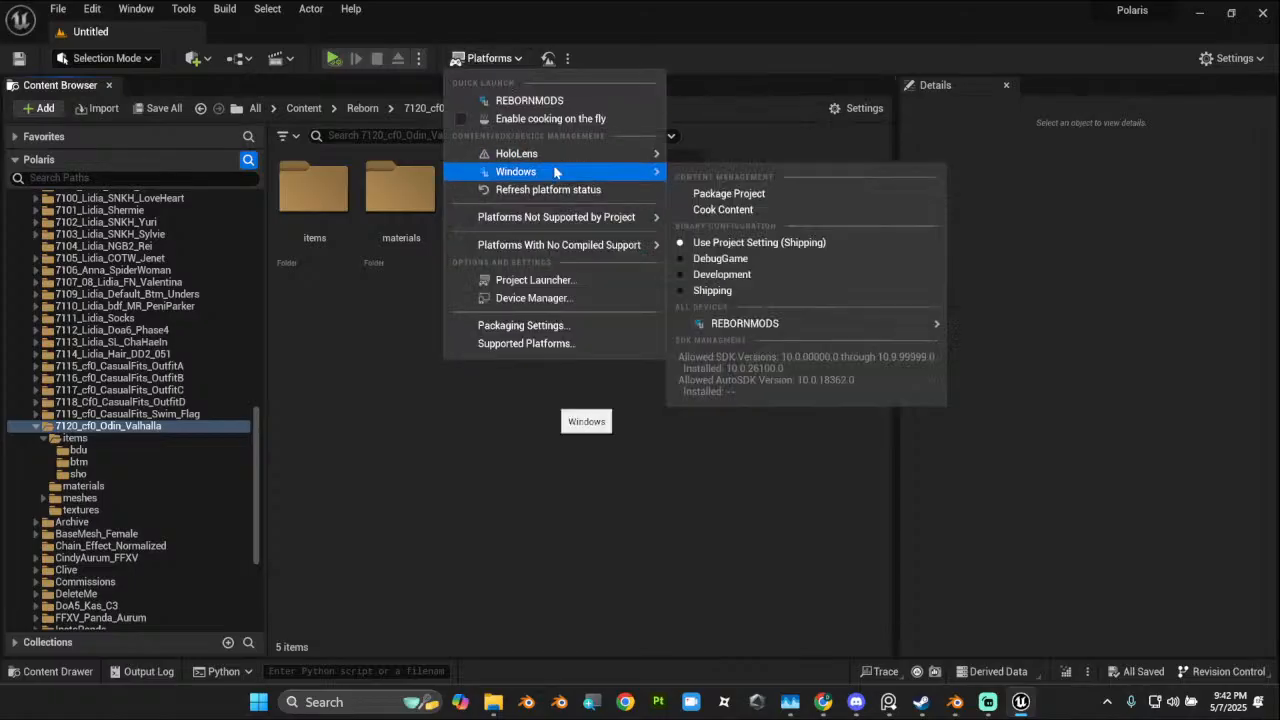
pyautogui.click(778, 196)
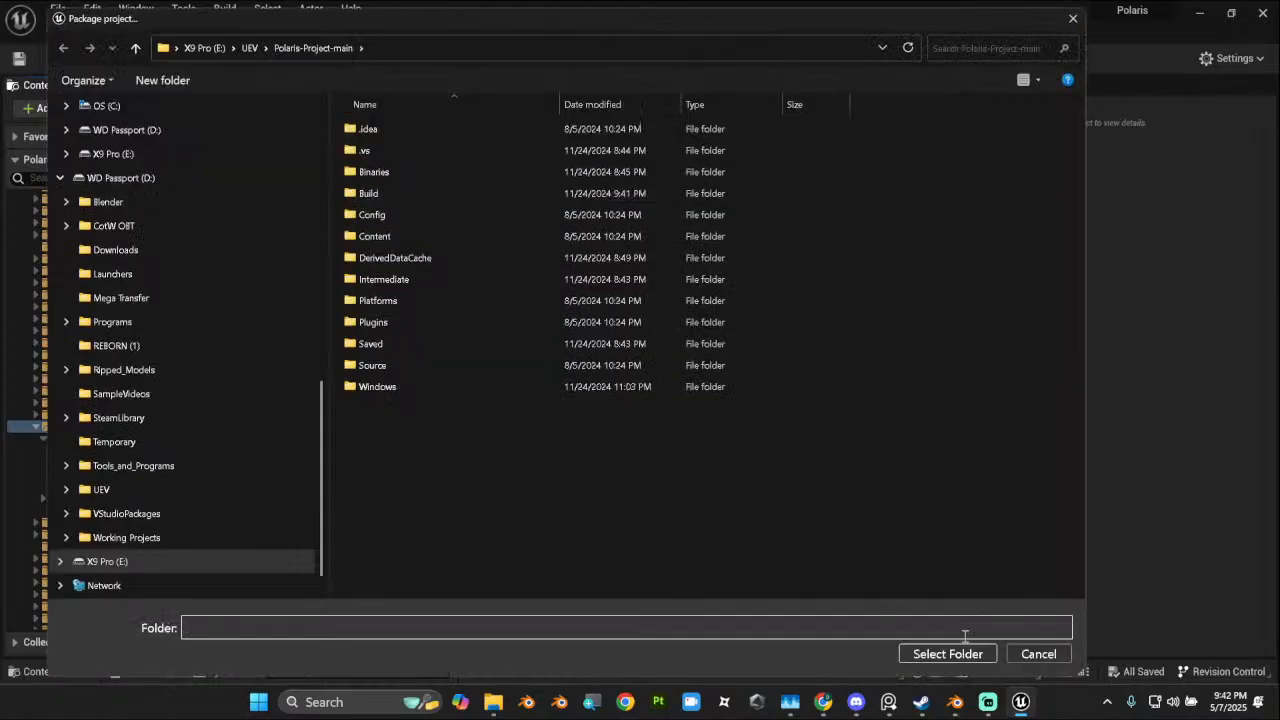
pyautogui.click(948, 655)
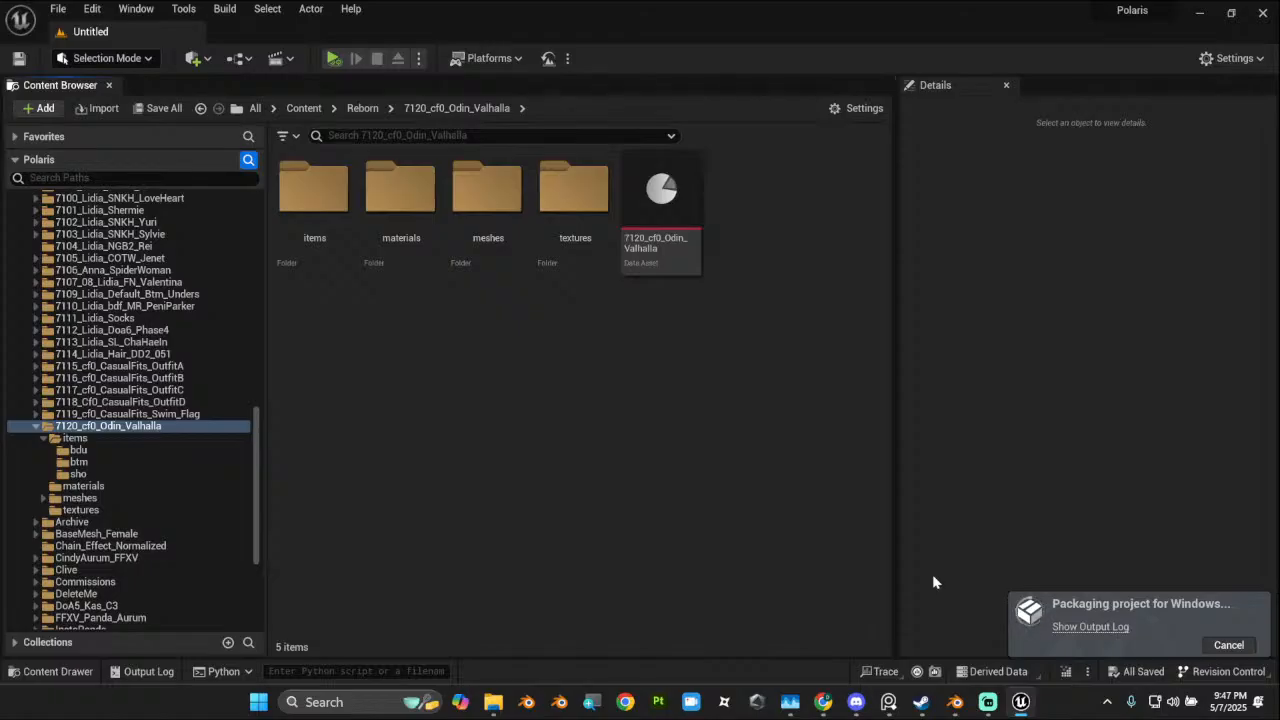
# Step: Switch to Blender's OdinValhalla.blend and, in Object Mode with the front view, deselect the Cape object
pyautogui.click(962, 705)
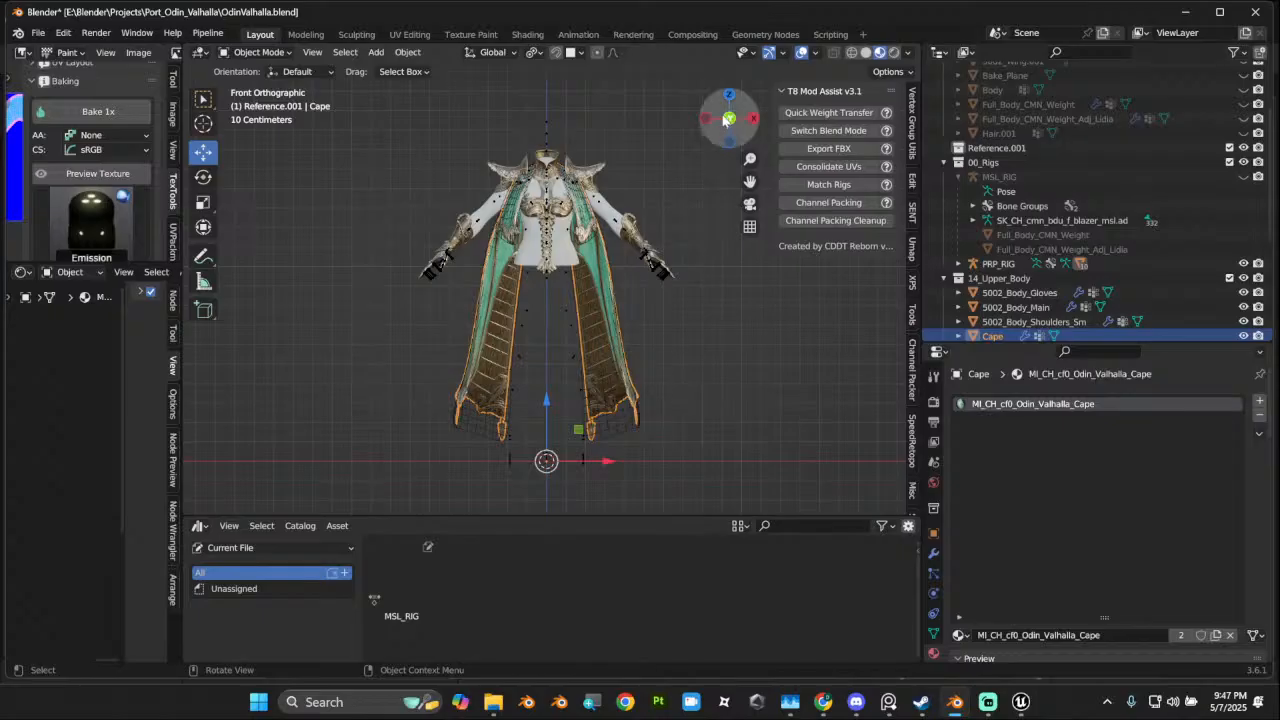
pyautogui.click(725, 118)
pyautogui.click(724, 119)
pyautogui.scroll(4, 1100, 185)
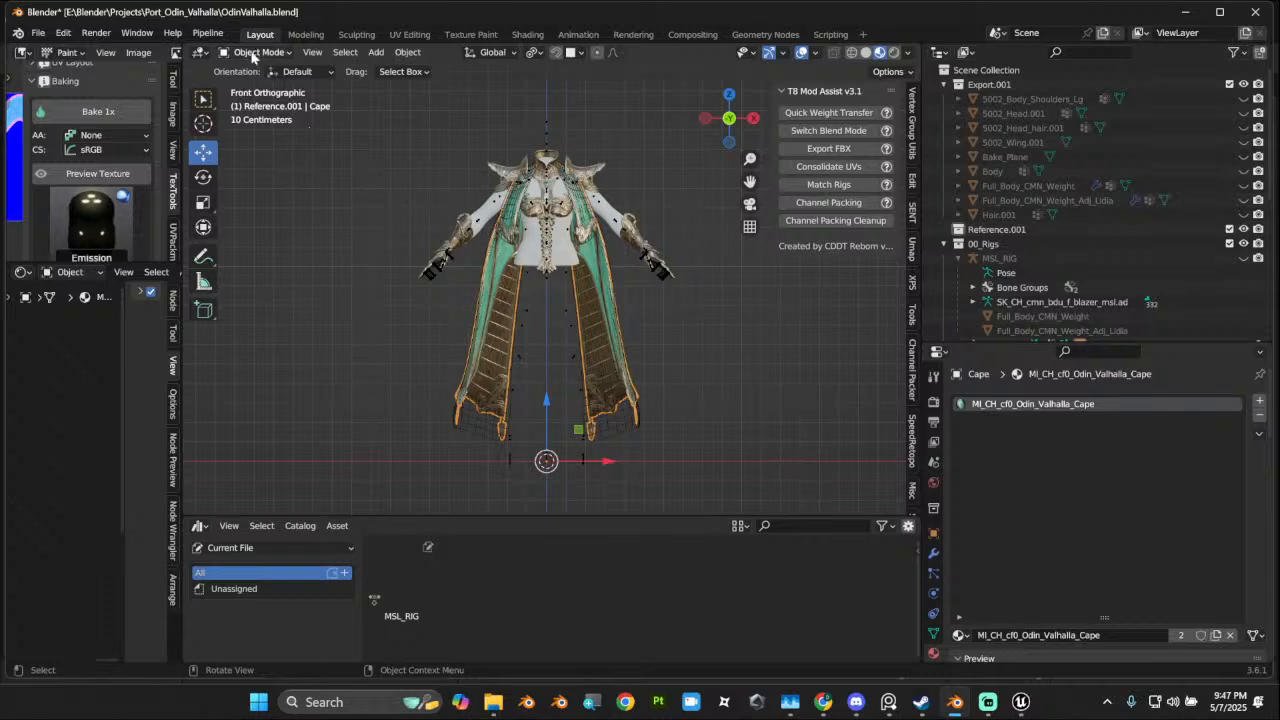
pyautogui.click(256, 52)
pyautogui.click(254, 70)
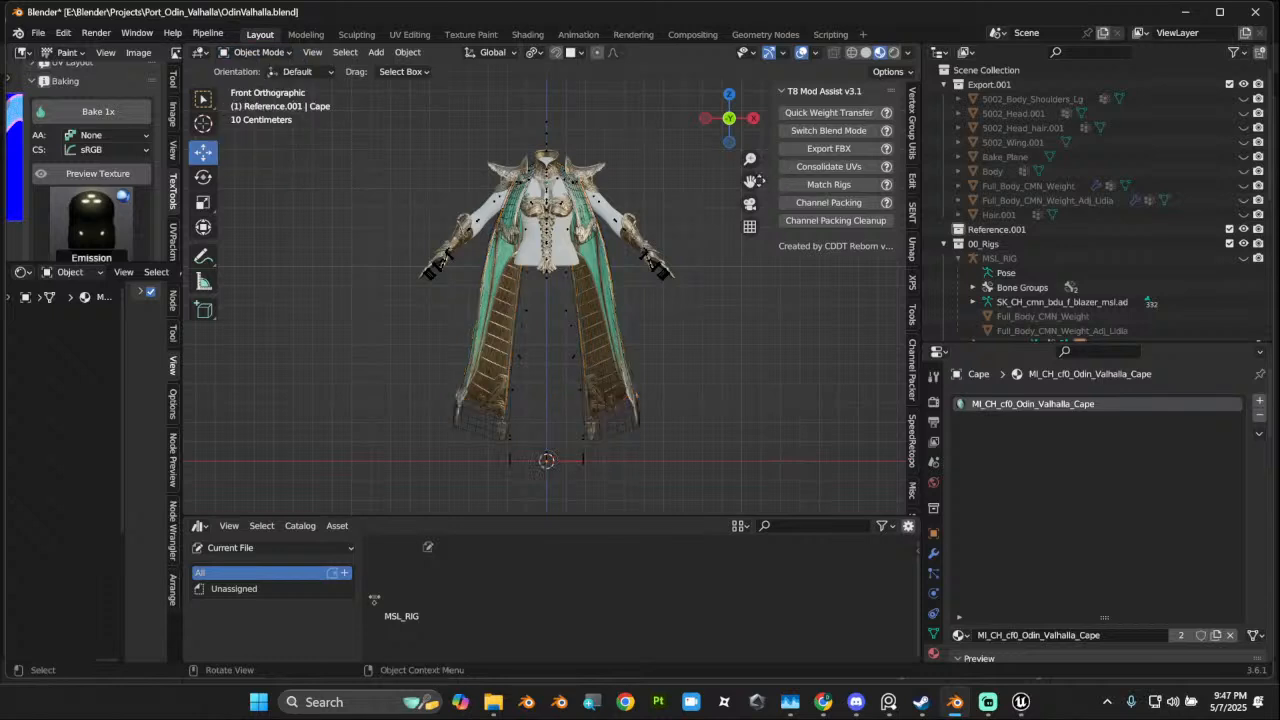
# Step: Unhide 5002_Head.001 and move it into a new collection named 01_Head
pyautogui.click(1244, 115)
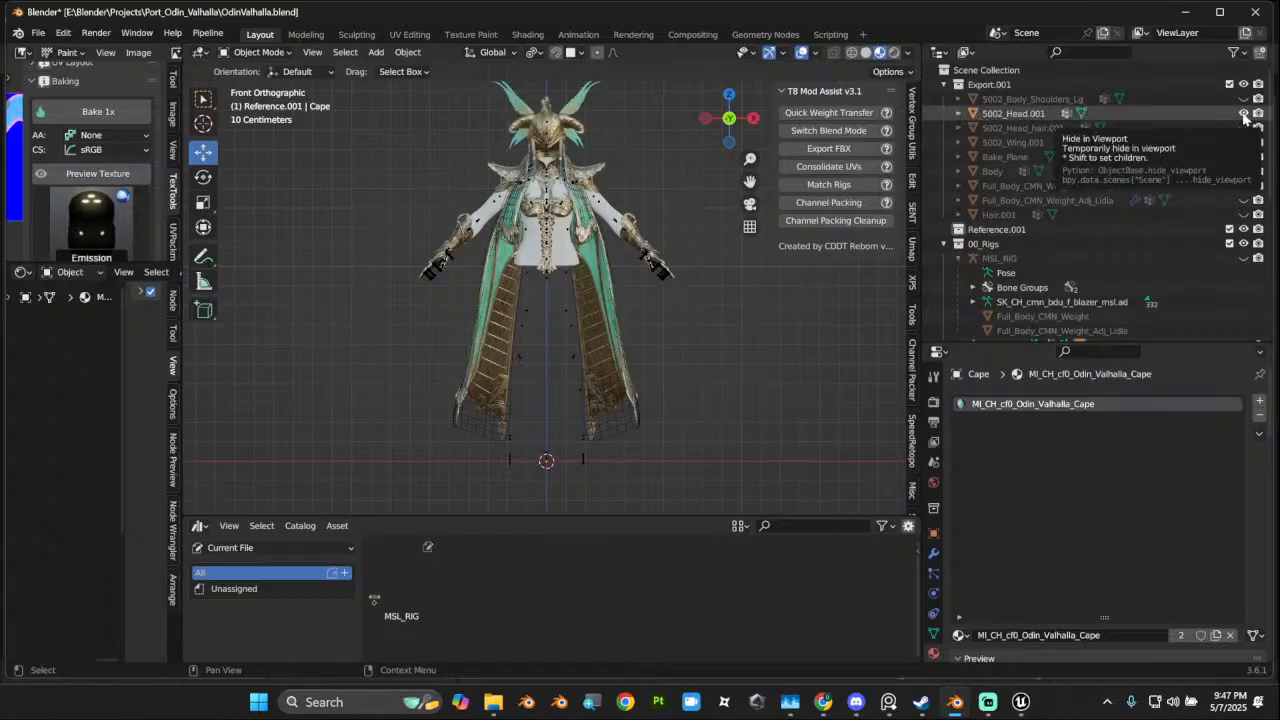
pyautogui.click(1013, 113)
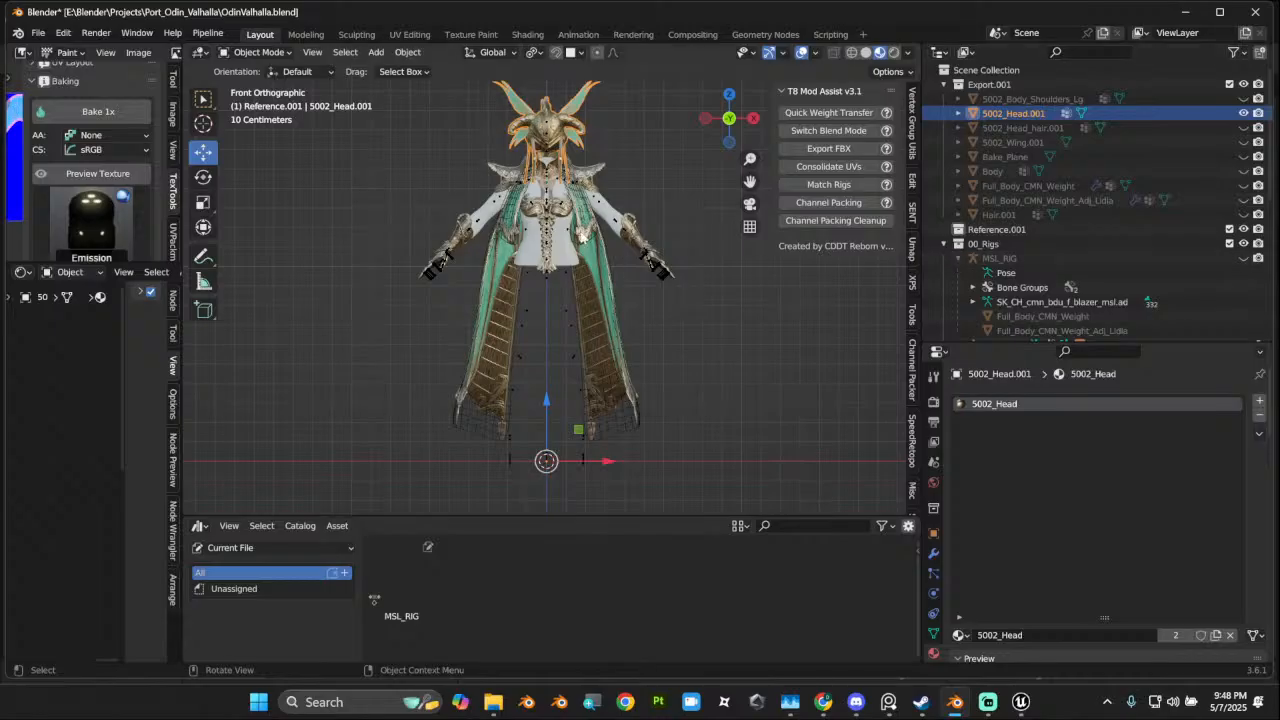
pyautogui.press('m')
pyautogui.click(524, 234)
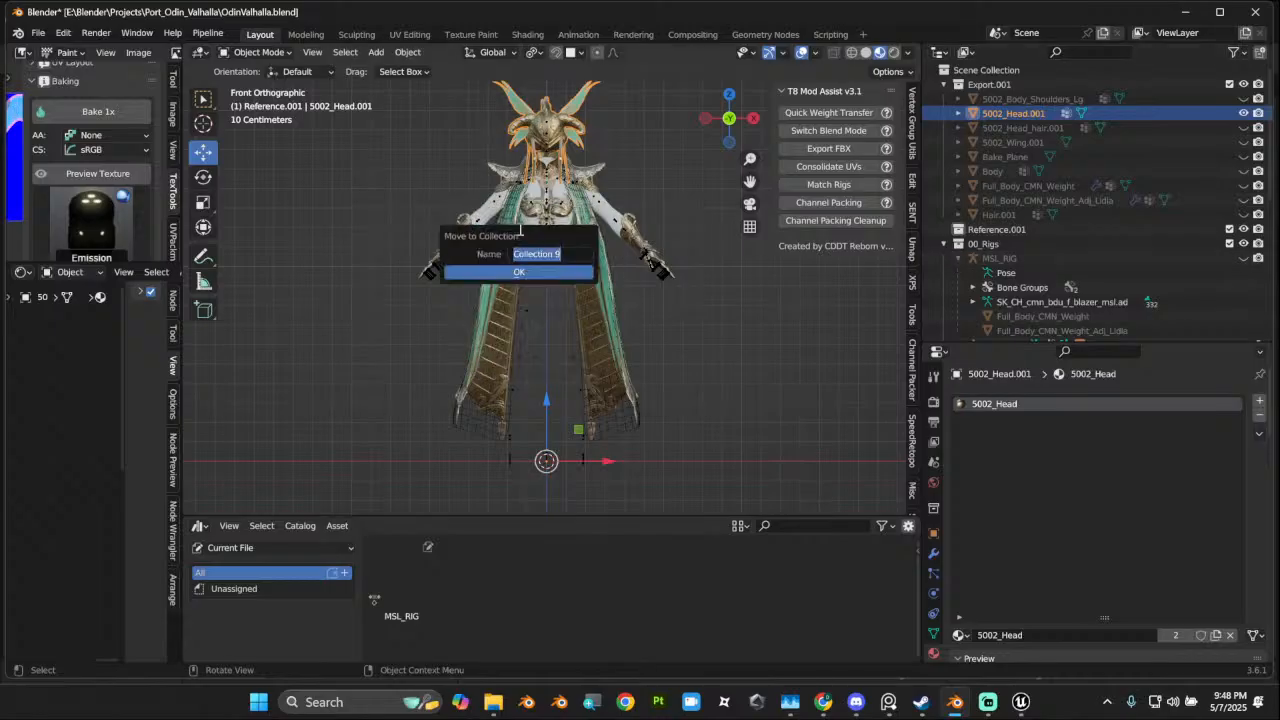
pyautogui.press('BackSpace')
pyautogui.write('01_HE')
pyautogui.press('BackSpace')
pyautogui.write('ead')
pyautogui.press('Return')
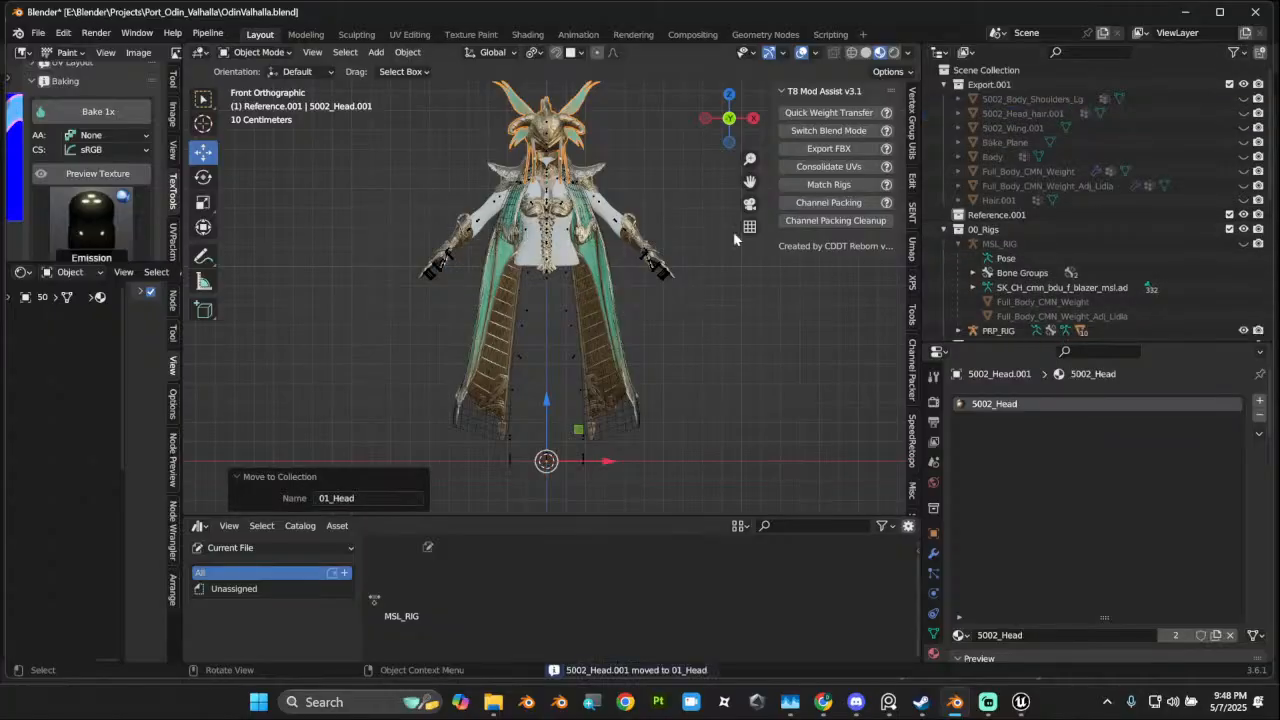
# Step: Hide the 14_Upper_Body collection and the PRP_RIG armature, then select the 5002_Head.001 helmet
pyautogui.scroll(-2, 1088, 258)
pyautogui.scroll(-5, 1088, 258)
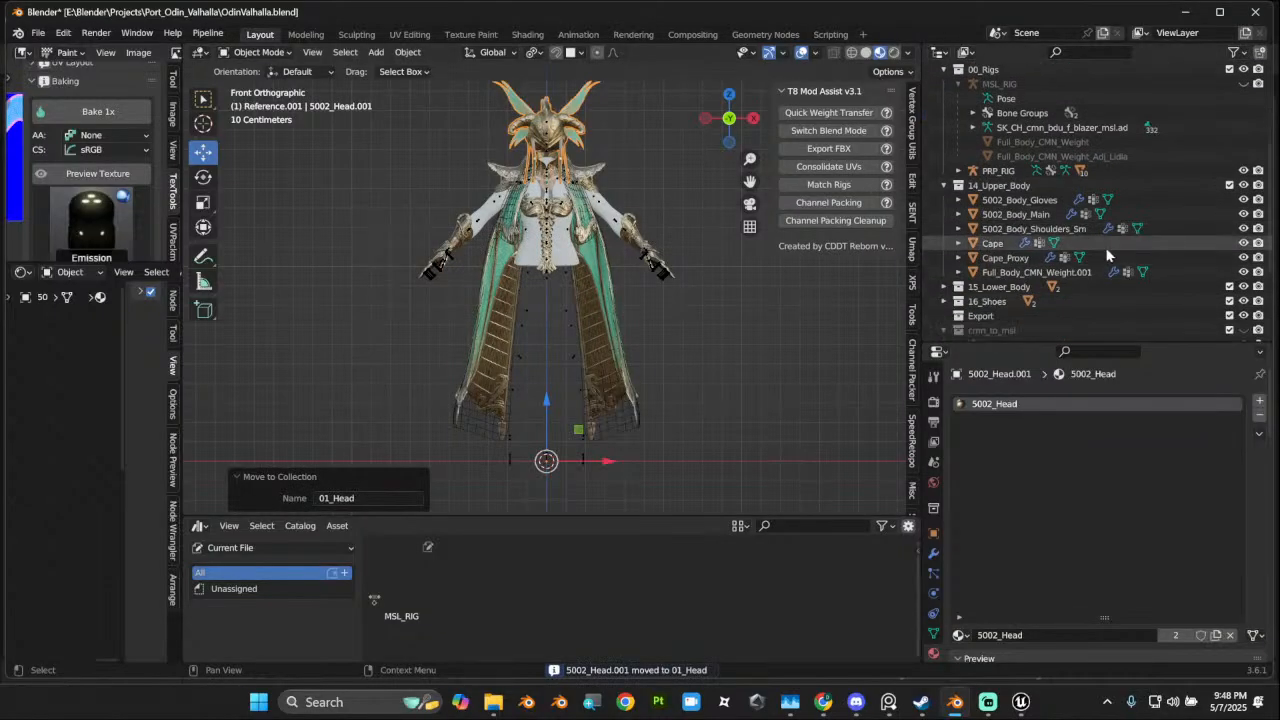
pyautogui.click(1244, 187)
pyautogui.click(944, 185)
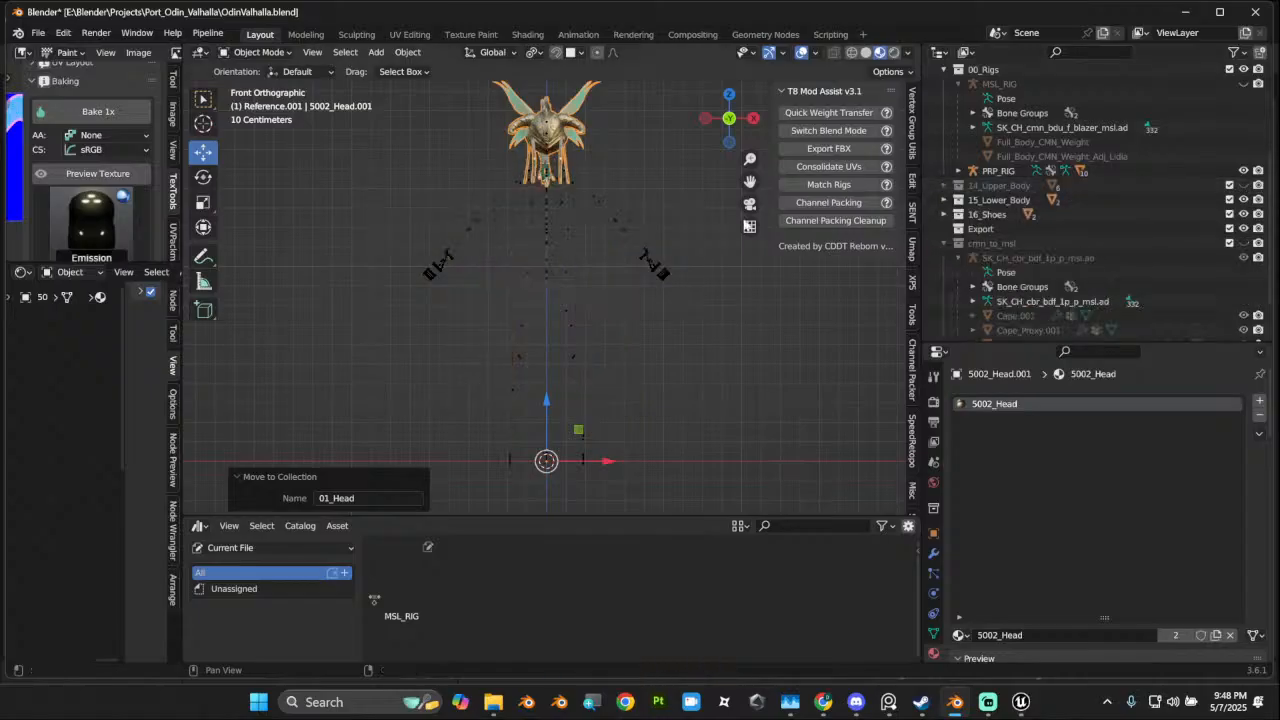
pyautogui.click(617, 218)
pyautogui.scroll(3, 625, 228)
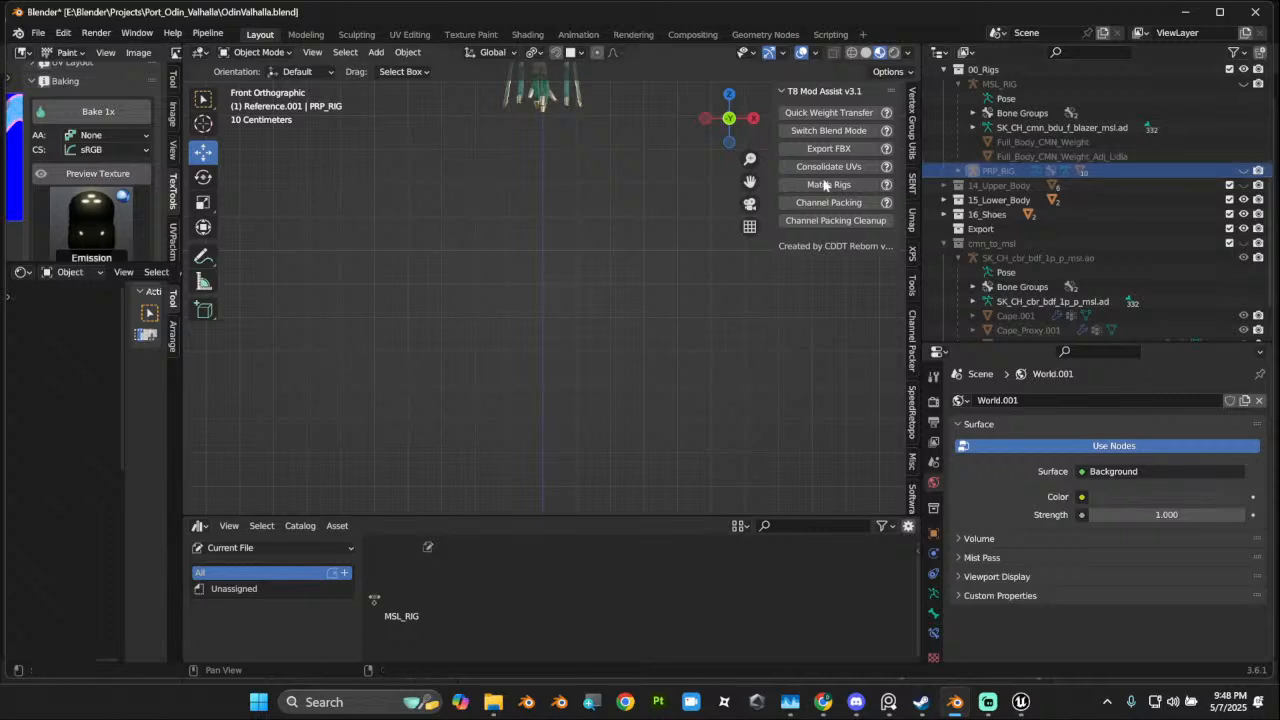
pyautogui.moveTo(750, 181); pyautogui.dragTo(750, 390)
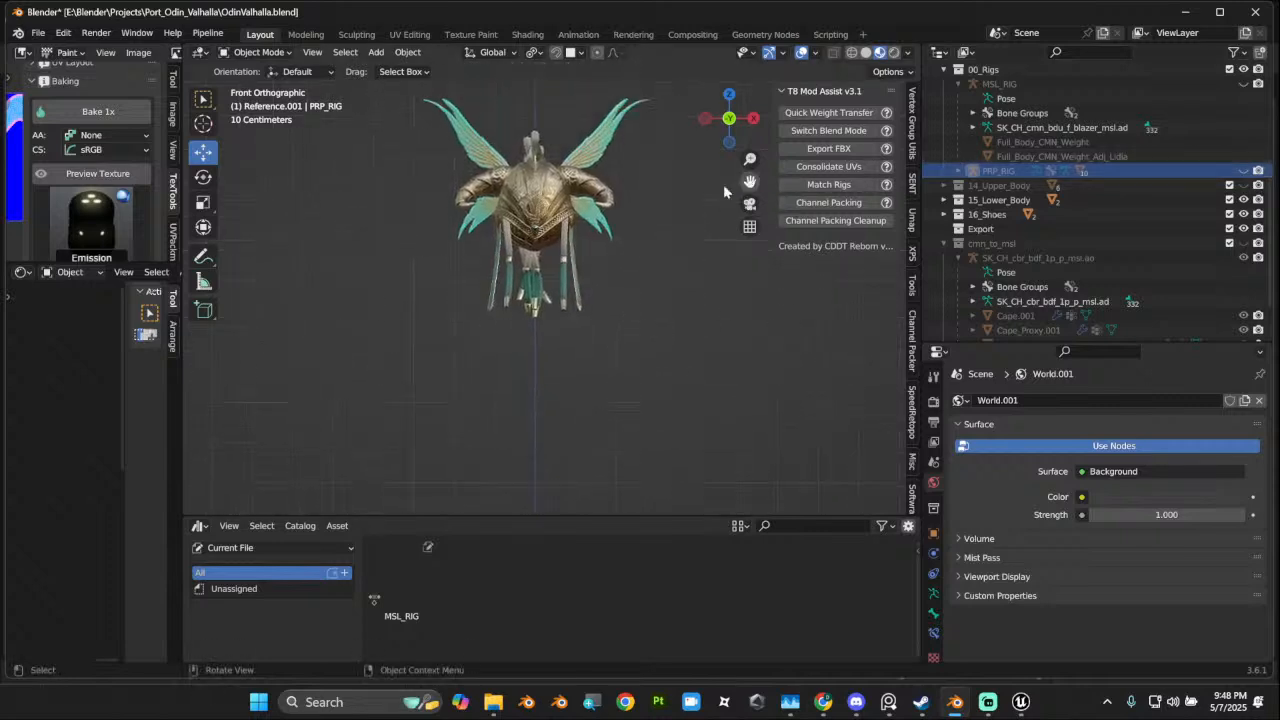
pyautogui.click(515, 237)
# Step: Examine the 5002_Head.001 helmet from the front, sides and back, and inspect its mesh density in wireframe shading
pyautogui.moveTo(695, 225); pyautogui.dragTo(667, 202, button='middle')
pyautogui.click(723, 115)
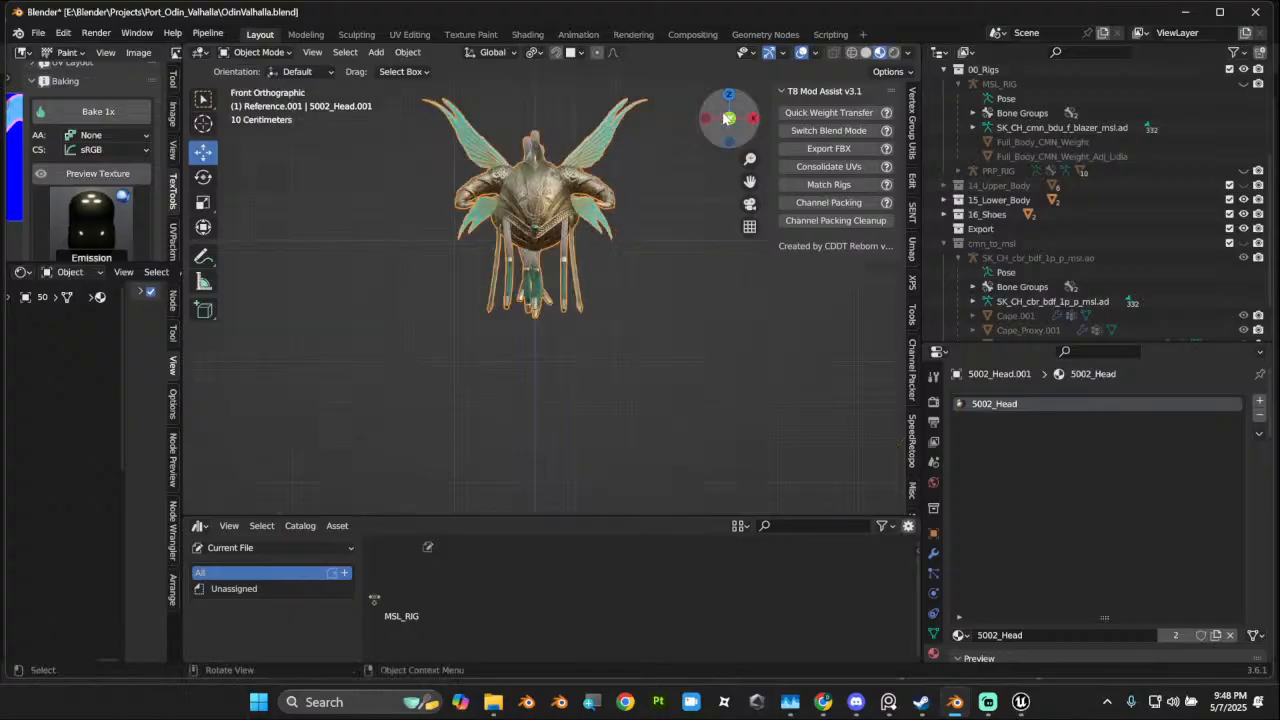
pyautogui.click(725, 116)
pyautogui.moveTo(725, 116); pyautogui.dragTo(985, 113)
pyautogui.scroll(3, 627, 182)
pyautogui.moveTo(627, 182); pyautogui.dragTo(709, 152, button='middle')
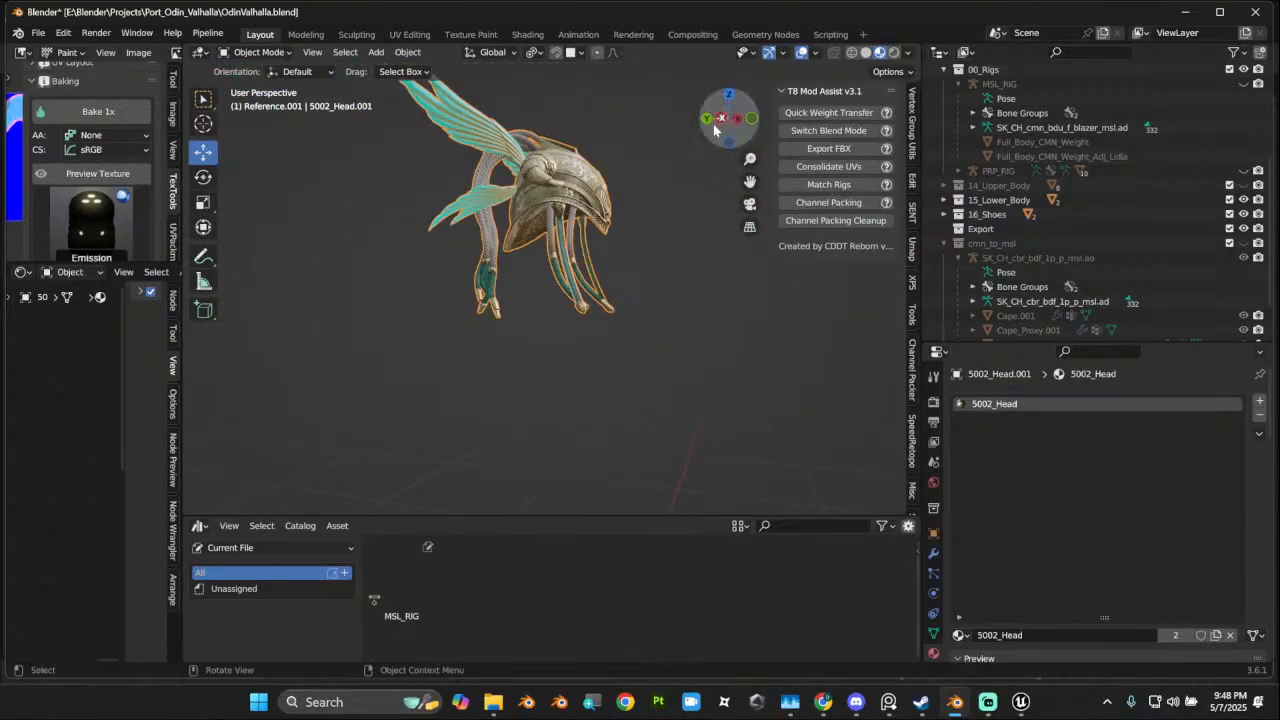
pyautogui.click(708, 121)
pyautogui.click(707, 120)
pyautogui.click(707, 120)
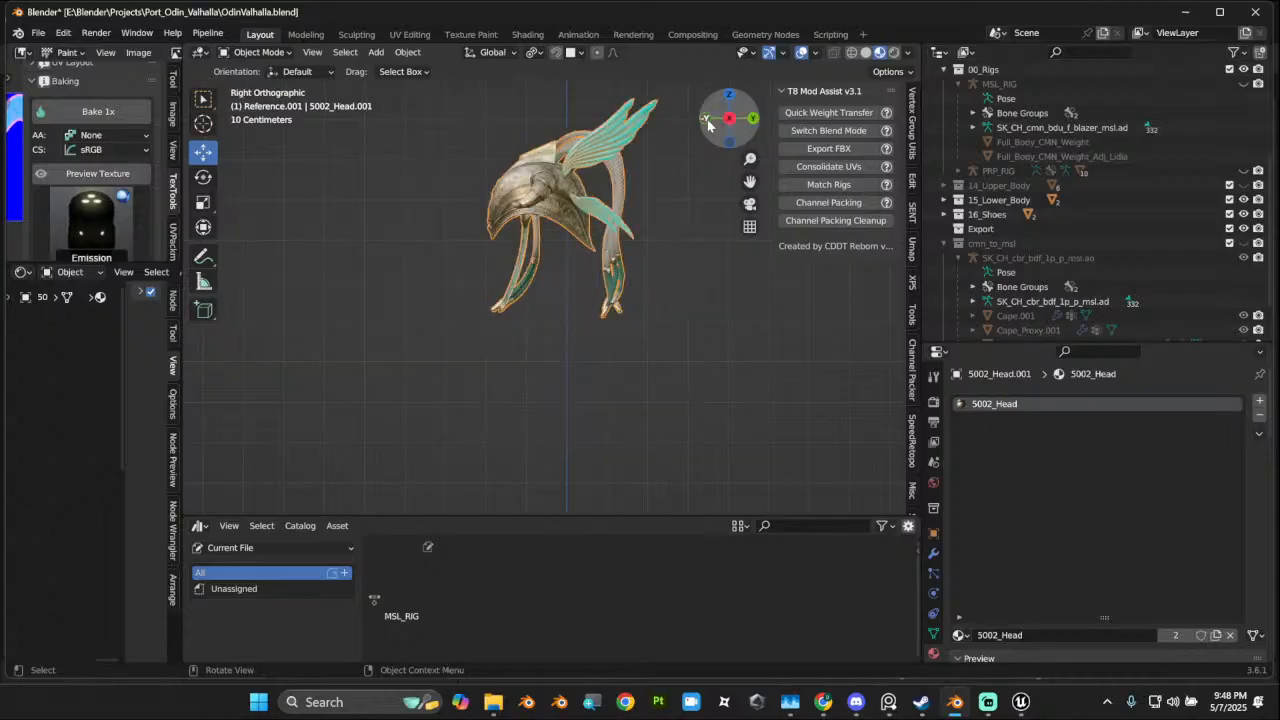
pyautogui.click(705, 121)
pyautogui.keyDown('shift'); pyautogui.moveTo(622, 145); pyautogui.dragTo(348, 264, button='middle'); pyautogui.keyUp('shift')
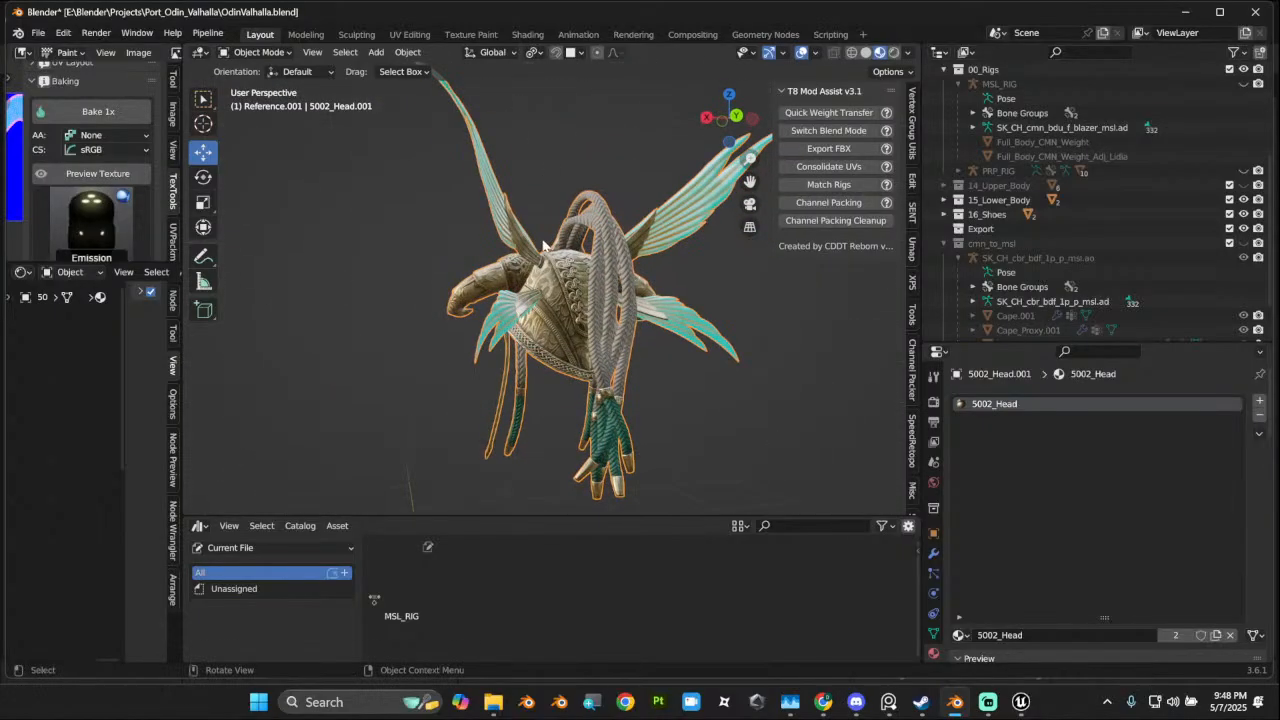
pyautogui.moveTo(543, 246)
pyautogui.mouseDown(button='middle')
pyautogui.moveTo(624, 250)
pyautogui.moveTo(645, 340)
pyautogui.moveTo(687, 368)
pyautogui.moveTo(620, 262)
pyautogui.moveTo(652, 258)
pyautogui.moveTo(612, 222)
pyautogui.moveTo(641, 226)
pyautogui.moveTo(425, 286)
pyautogui.moveTo(671, 272)
pyautogui.moveTo(643, 255)
pyautogui.mouseUp(button='middle')
pyautogui.click(851, 52)
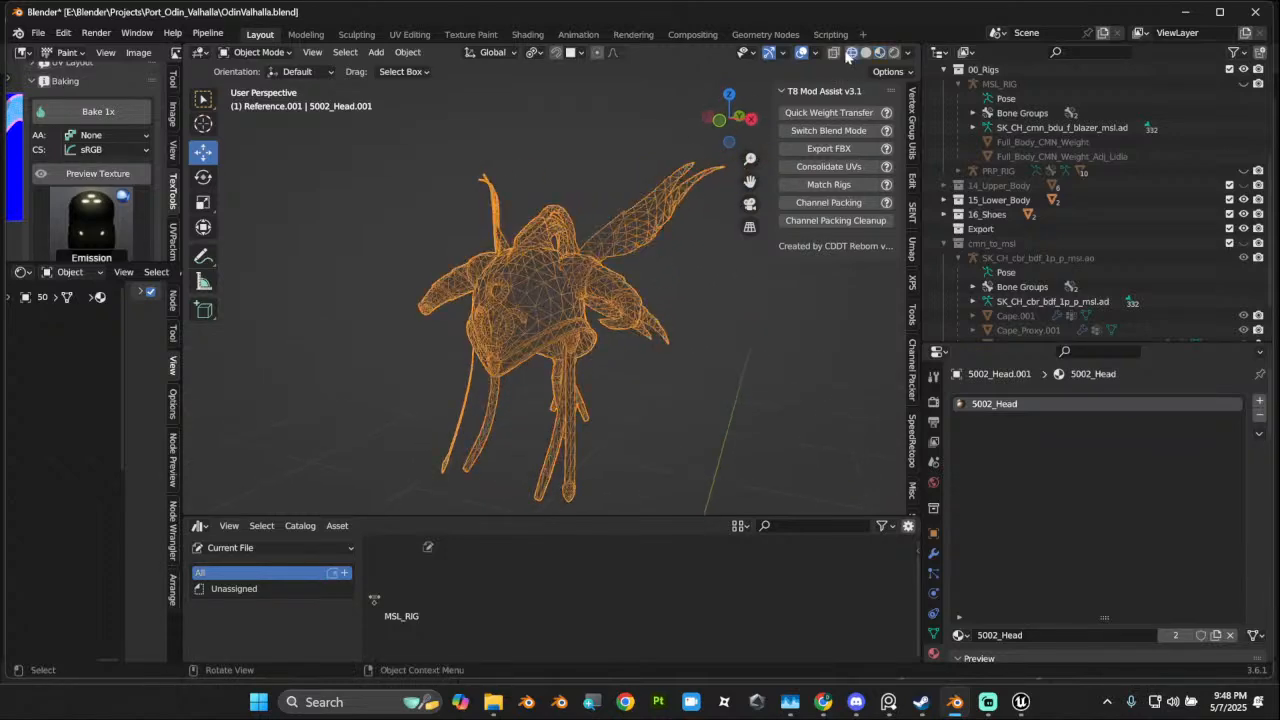
pyautogui.moveTo(700, 180); pyautogui.dragTo(682, 336, button='middle')
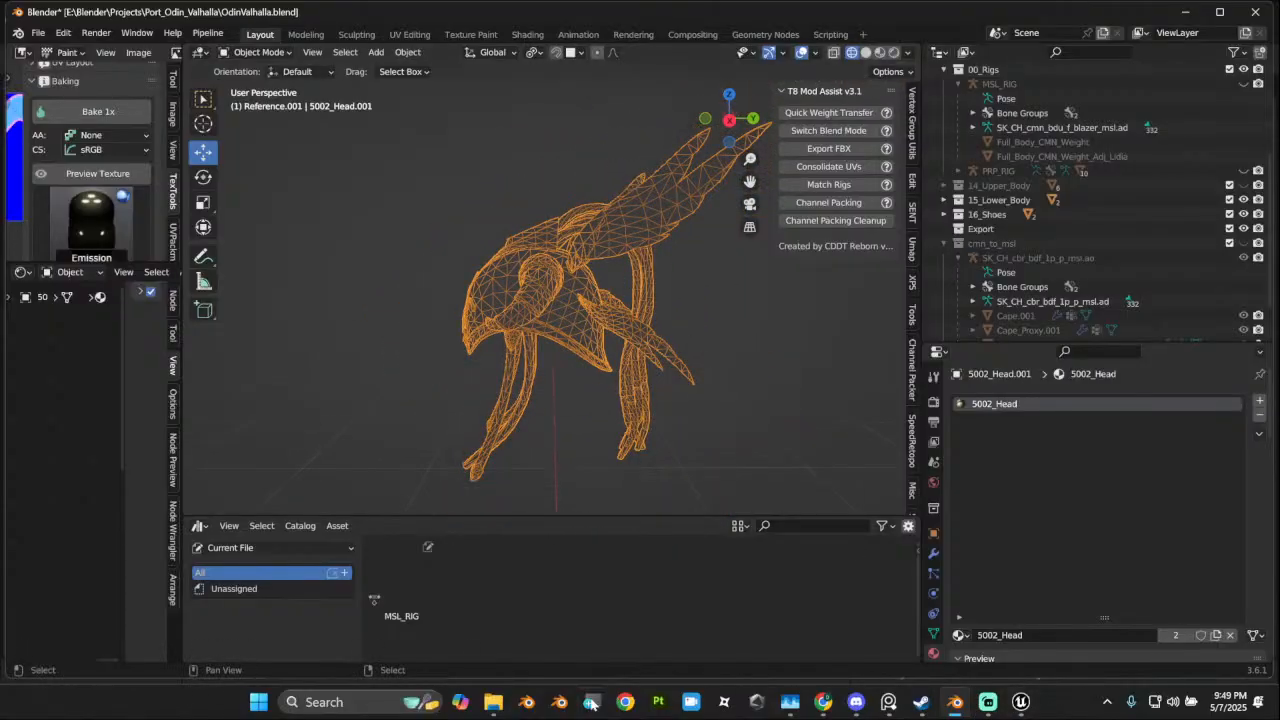
# Step: Switch to File Explorer and copy the pakchunk7120-Windows .pak, .ucas and .utoc files from the Paks folder
pyautogui.click(493, 701)
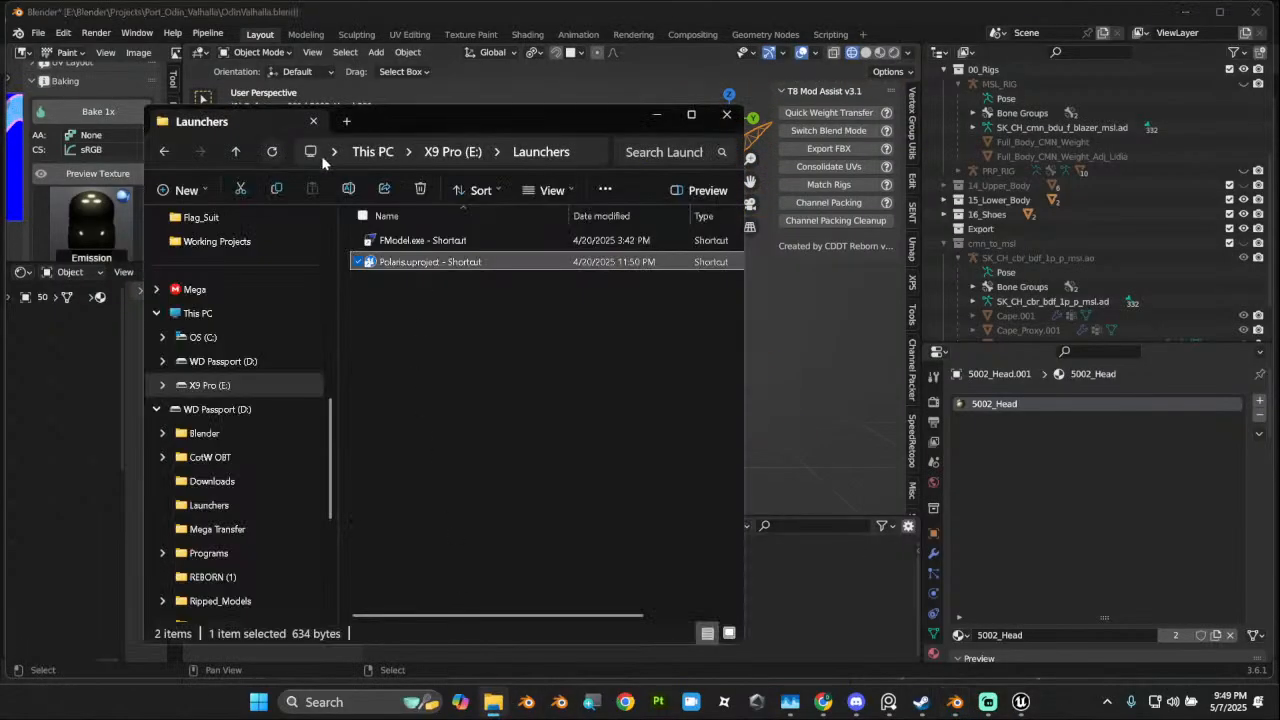
pyautogui.scroll(10, 240, 377)
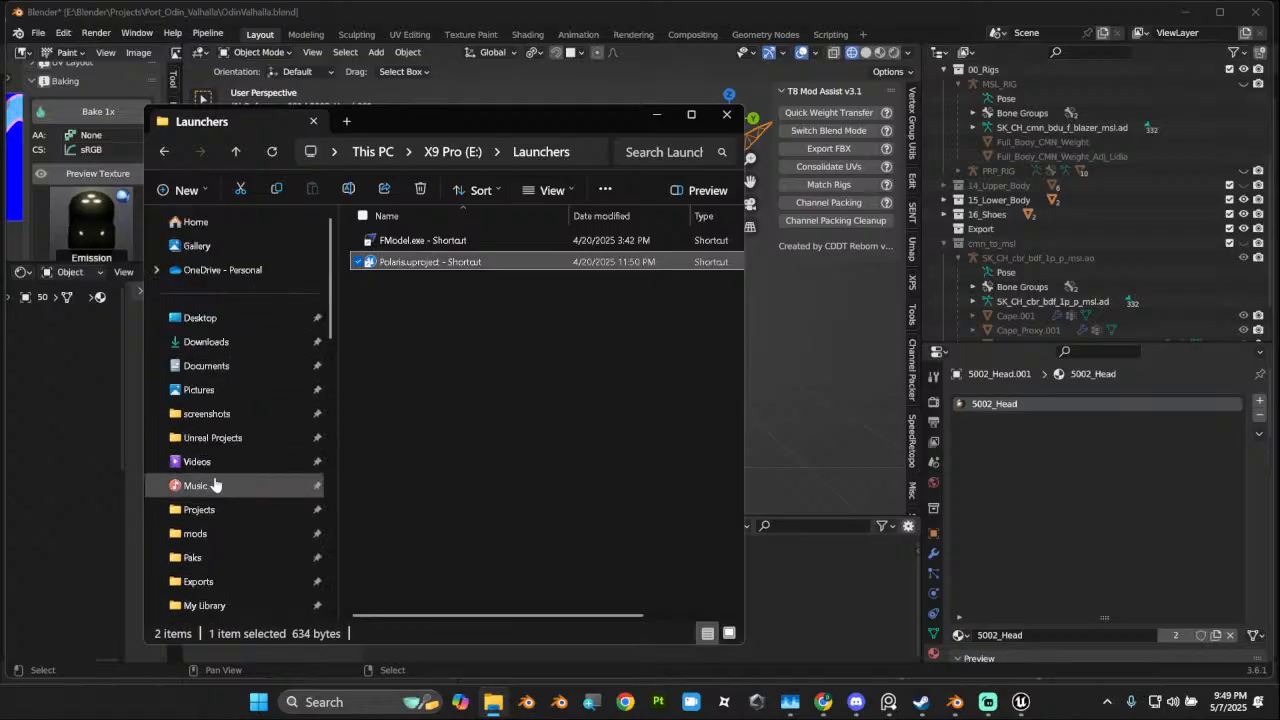
pyautogui.click(215, 557)
pyautogui.scroll(-8, 480, 496)
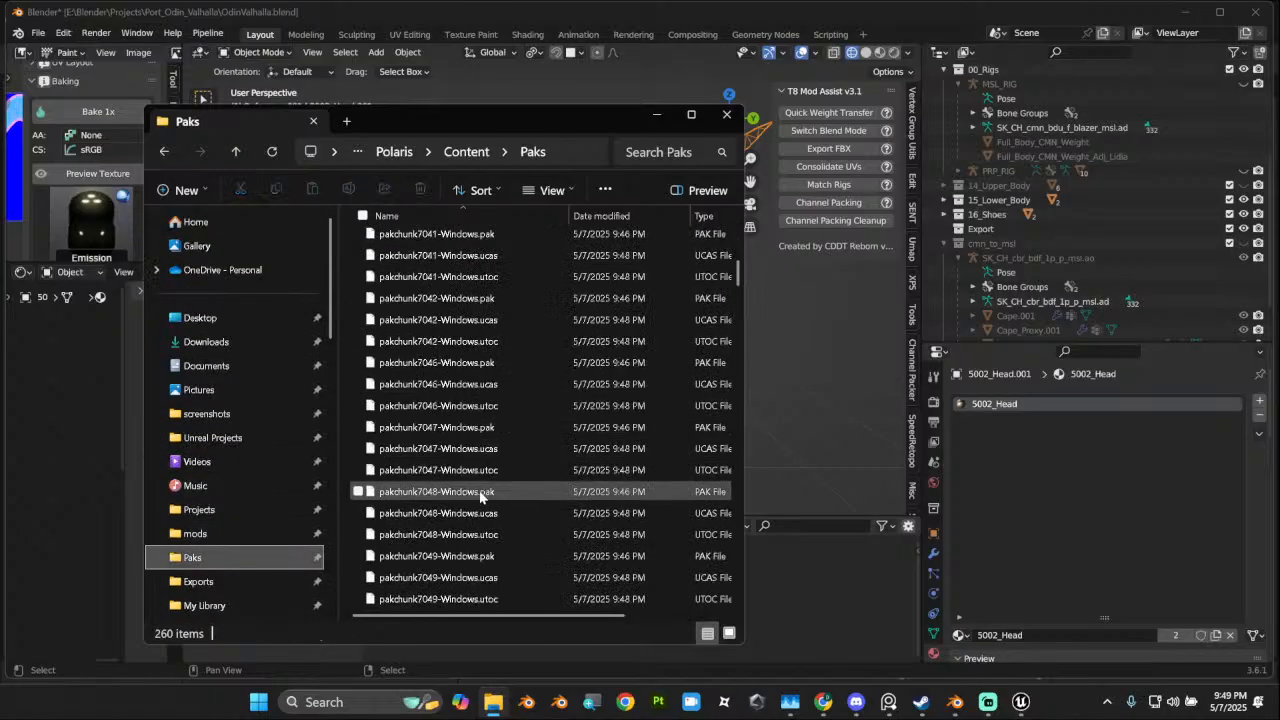
pyautogui.scroll(-20, 480, 496)
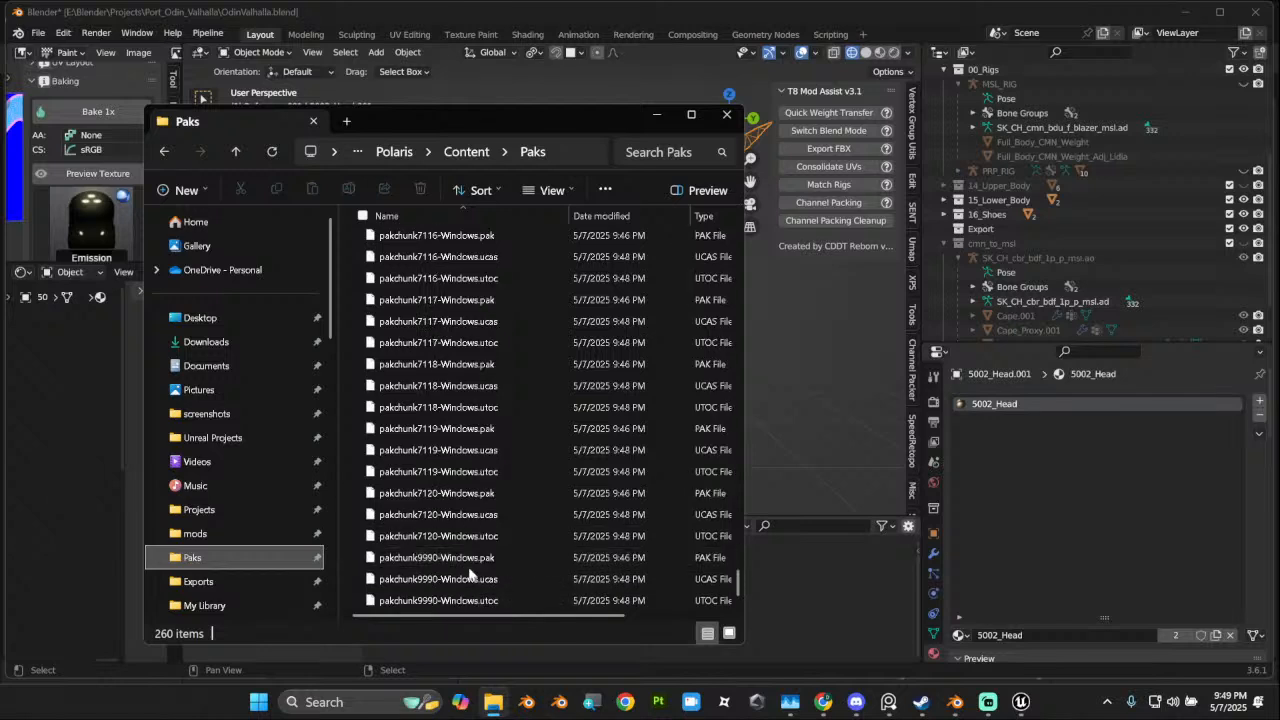
pyautogui.click(466, 536)
pyautogui.keyDown('shift'); pyautogui.click(472, 494); pyautogui.keyUp('shift')
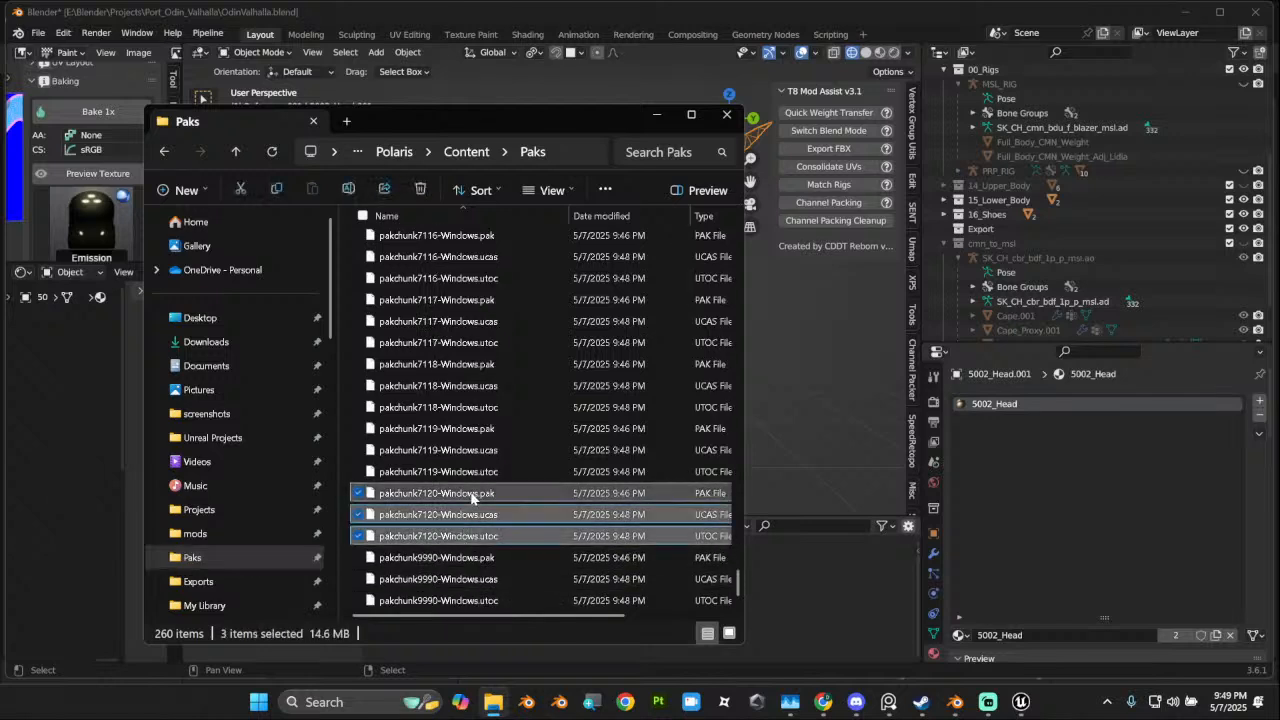
# Step: Open the game's mods folder in a new tab and go into its 7120_cf0_bdu_btm_sho_Odin_Valhalla folder
pyautogui.click(346, 121)
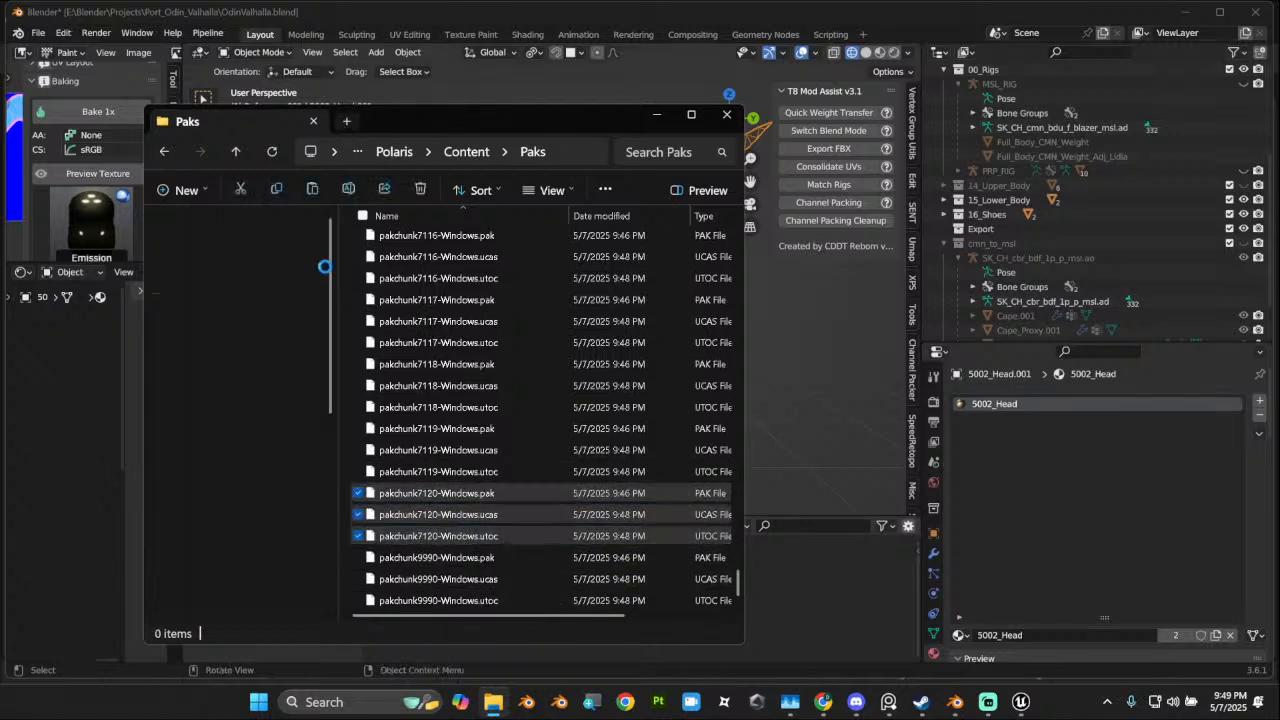
pyautogui.click(224, 482)
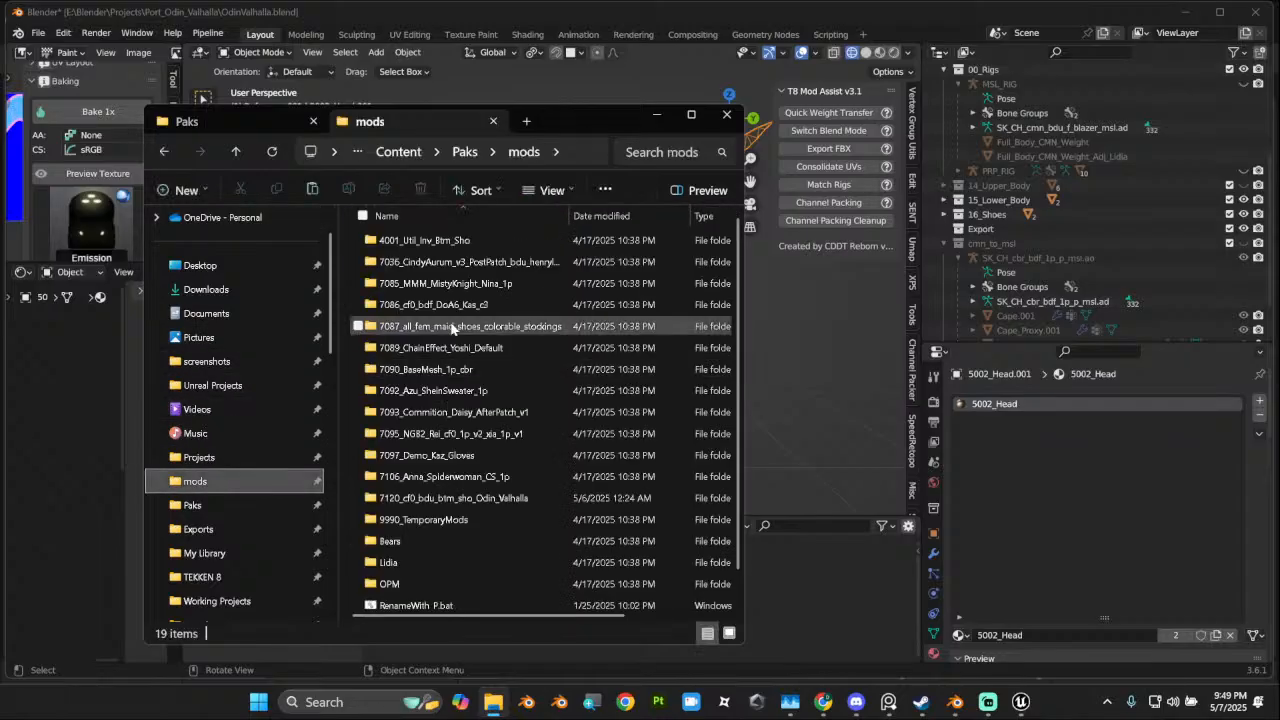
pyautogui.doubleClick(410, 563)
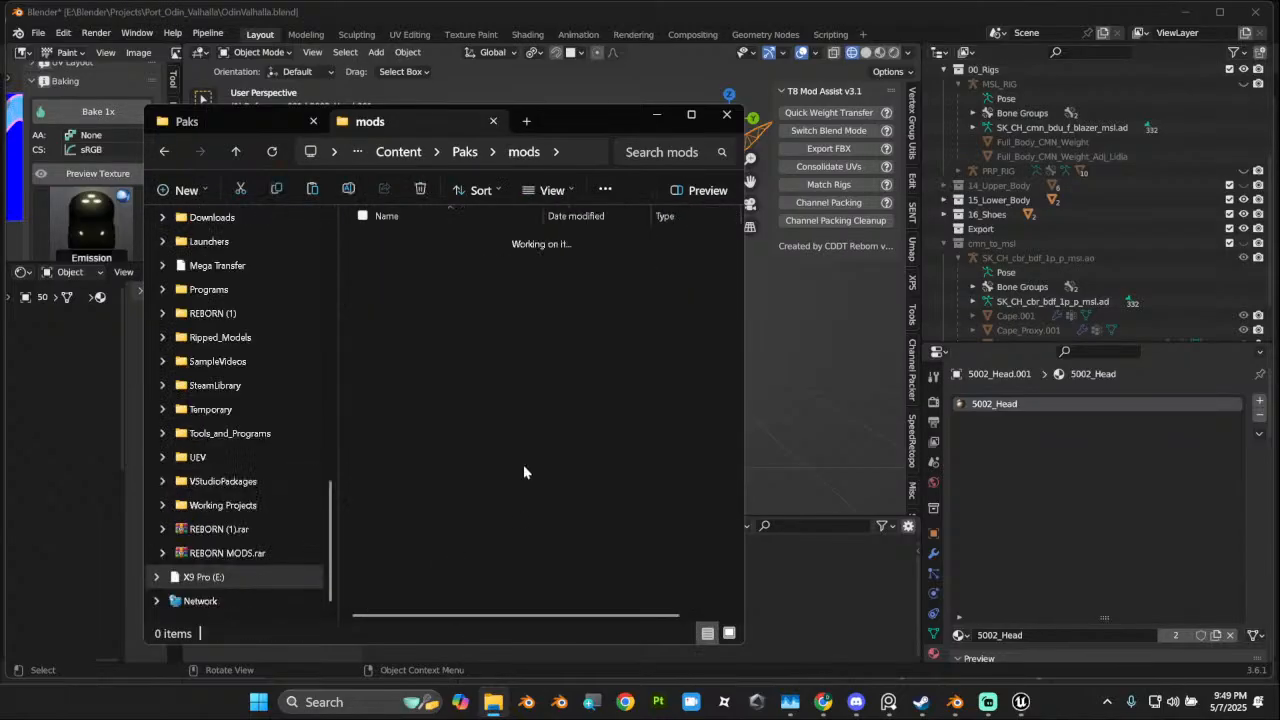
pyautogui.scroll(-3, 470, 520)
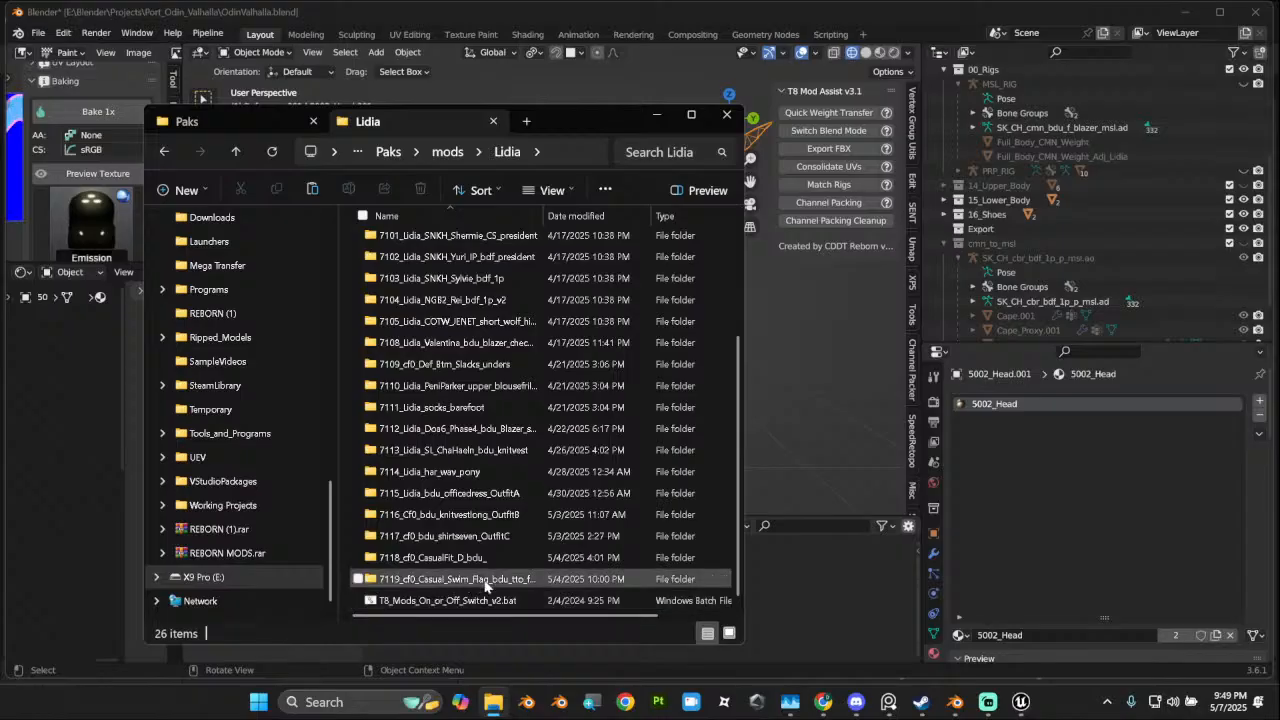
pyautogui.hotkey('alt', 'Left')
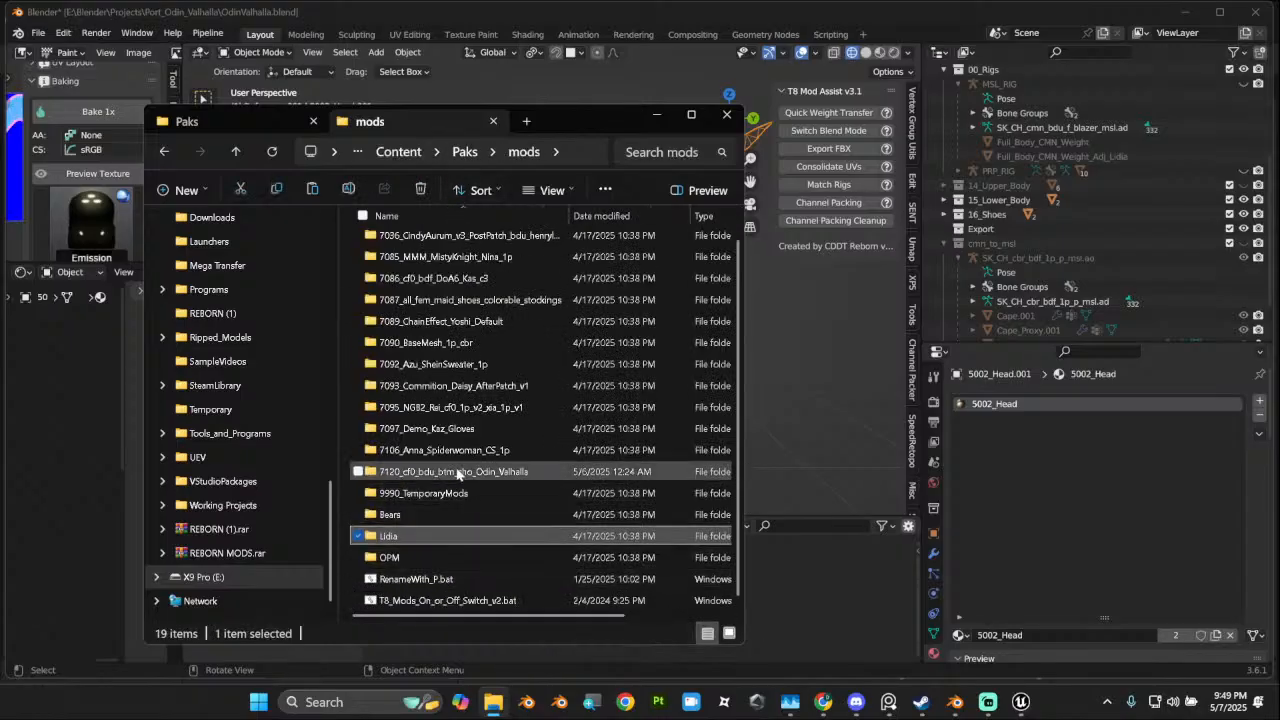
pyautogui.doubleClick(527, 468)
# Step: Look over the three existing pakchunk7120-Windows_P files in the Odin Valhalla mod folder
pyautogui.moveTo(526, 342); pyautogui.dragTo(436, 228)
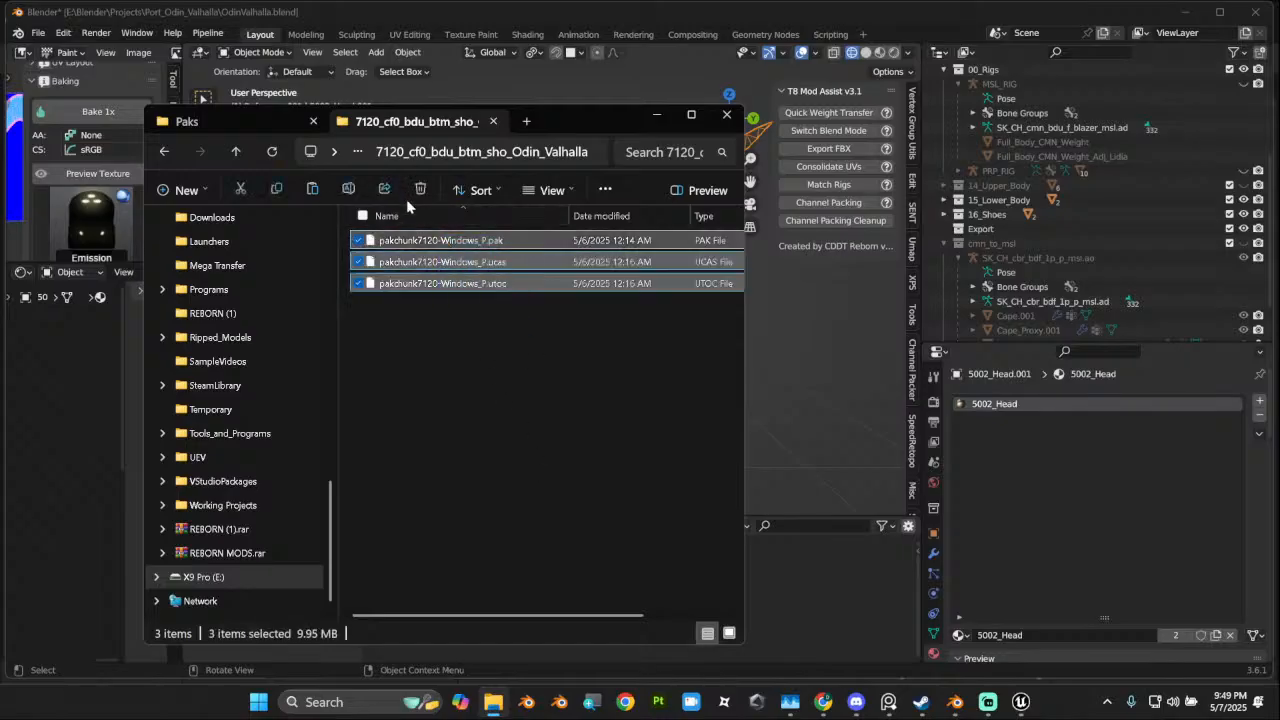
pyautogui.click(508, 246)
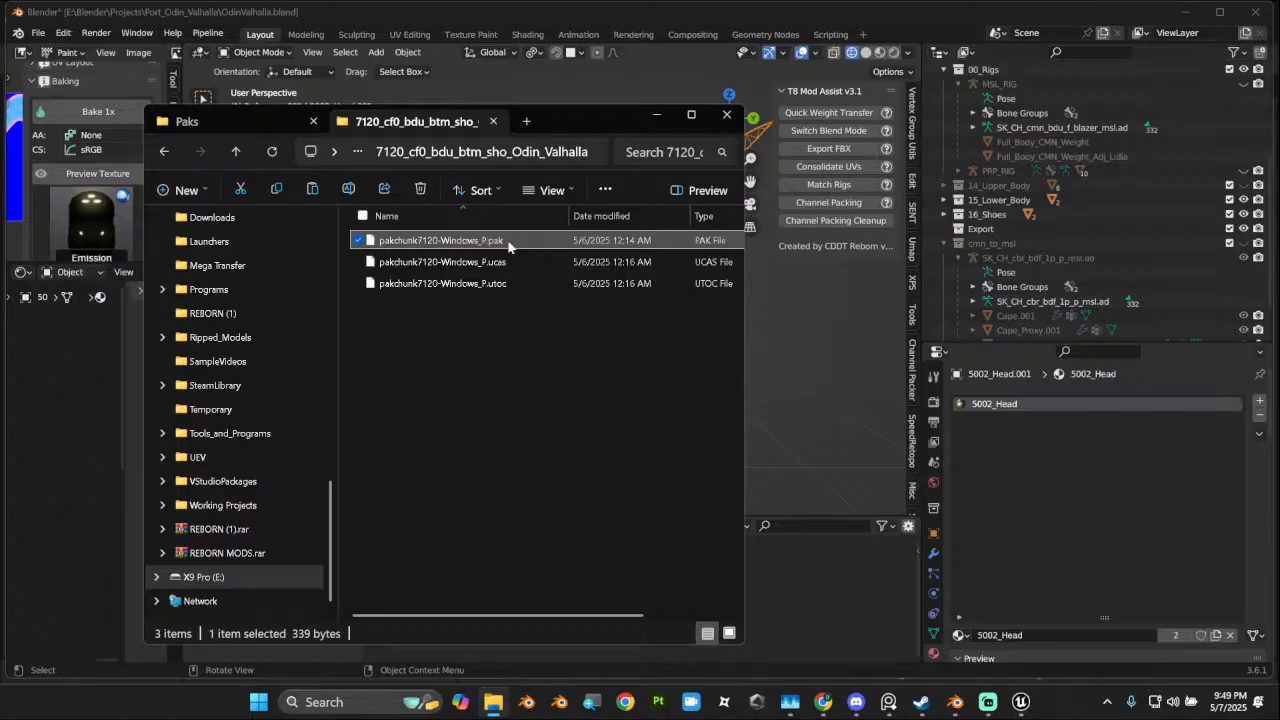
pyautogui.click(512, 276)
pyautogui.keyDown('shift'); pyautogui.click(516, 248); pyautogui.keyUp('shift')
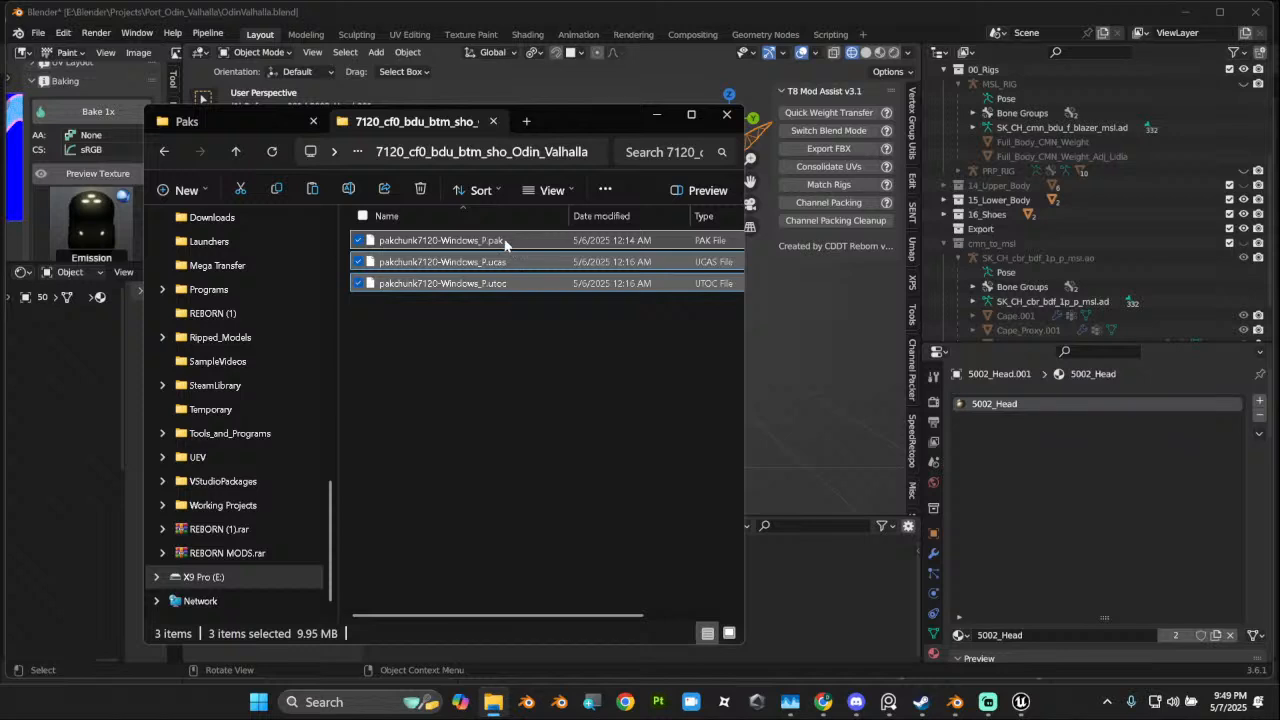
pyautogui.click(505, 244)
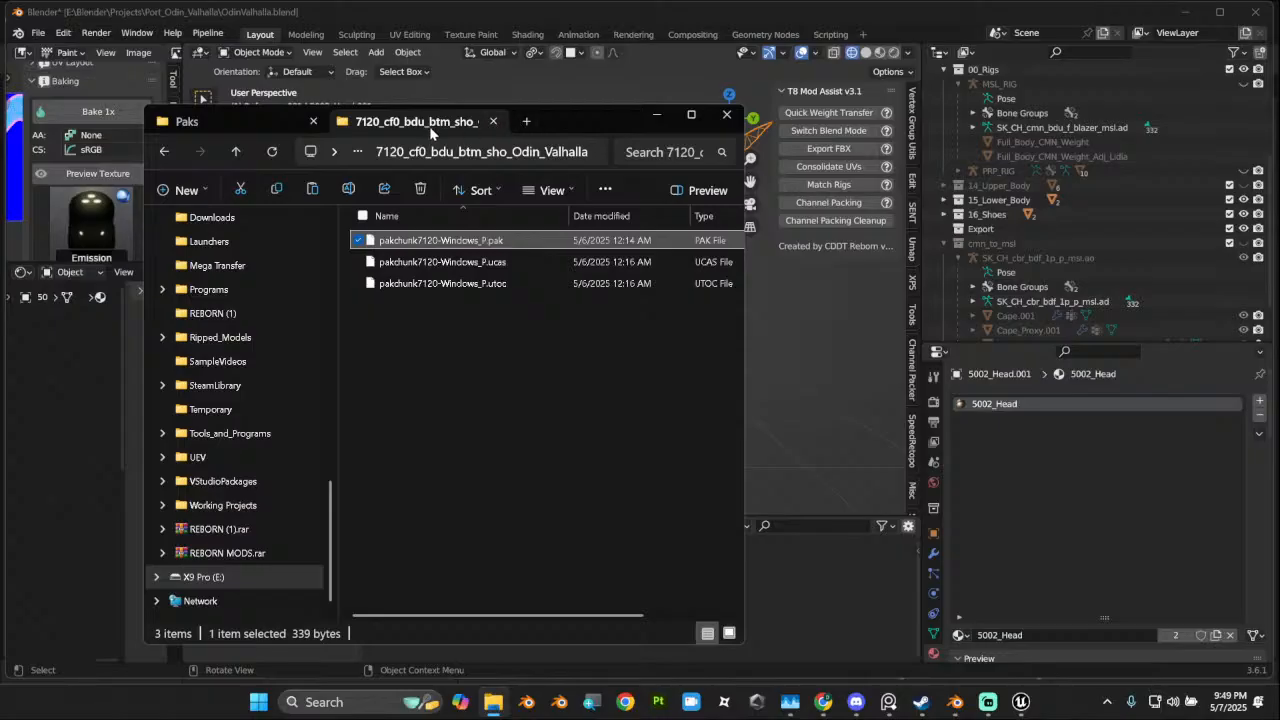
# Step: Run T8_Mods_On_or_Off_Switch_v2.bat from the mods folder and deactivate the mods in 7120_cf0_bdu_btm_sho_Odin_Valhalla using option 5
pyautogui.click(236, 153)
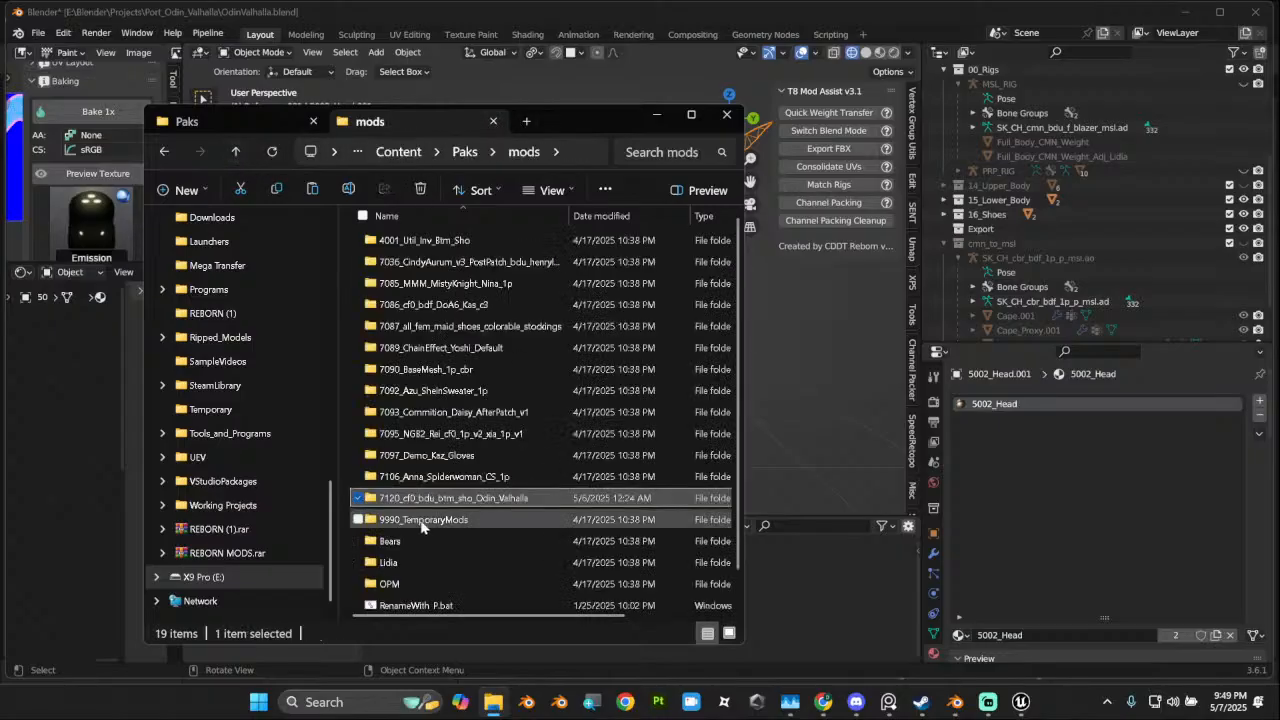
pyautogui.scroll(-1, 470, 540)
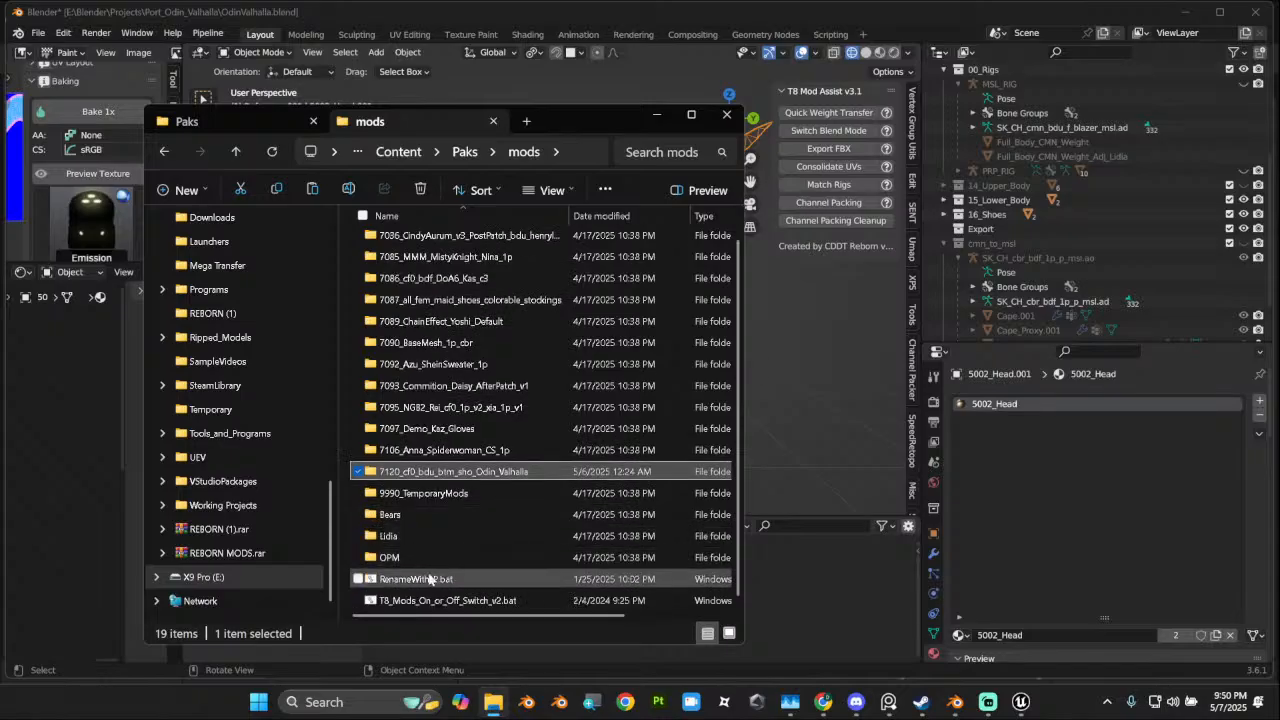
pyautogui.click(460, 600)
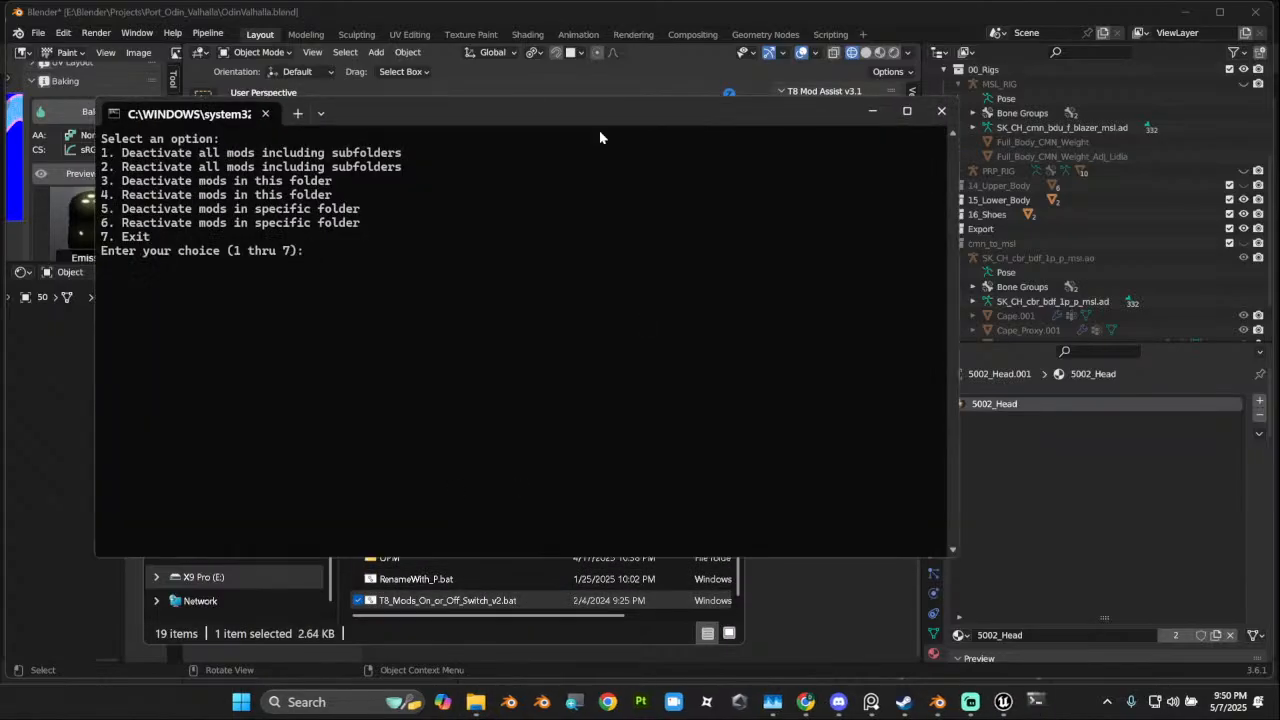
pyautogui.moveTo(520, 120); pyautogui.dragTo(931, 164)
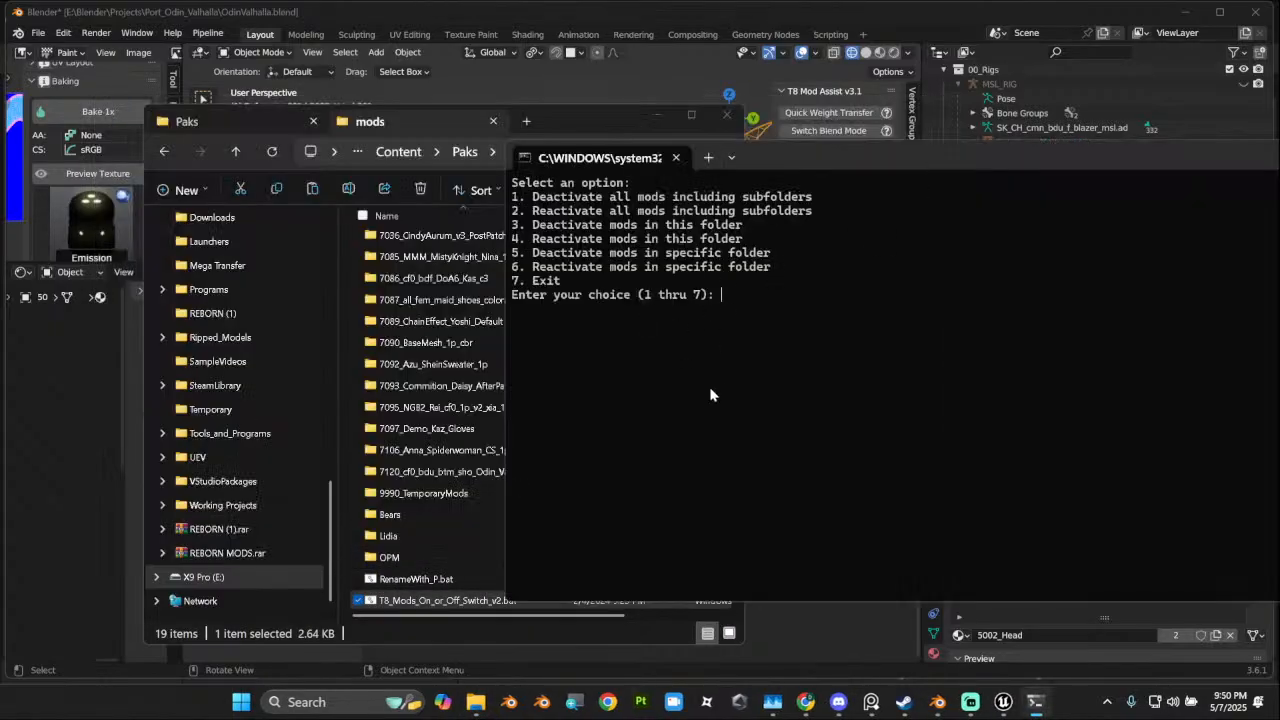
pyautogui.write('5')
pyautogui.press('Return')
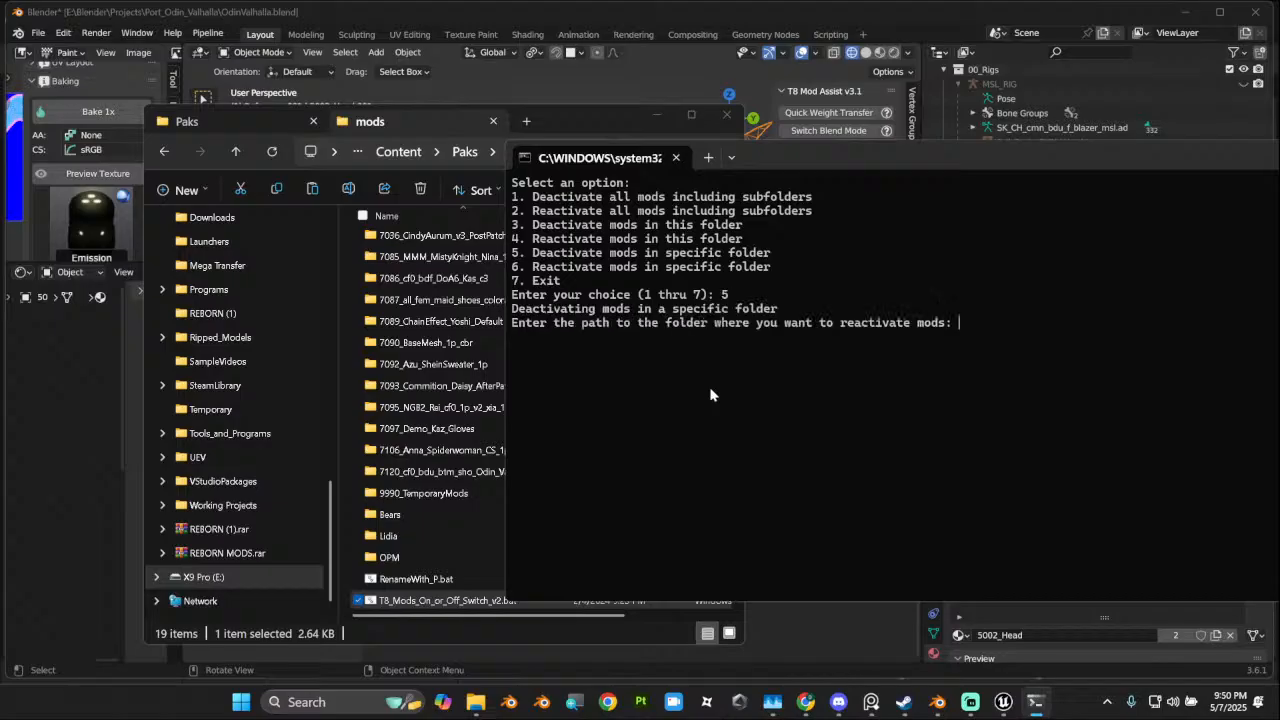
pyautogui.moveTo(412, 472); pyautogui.dragTo(779, 358)
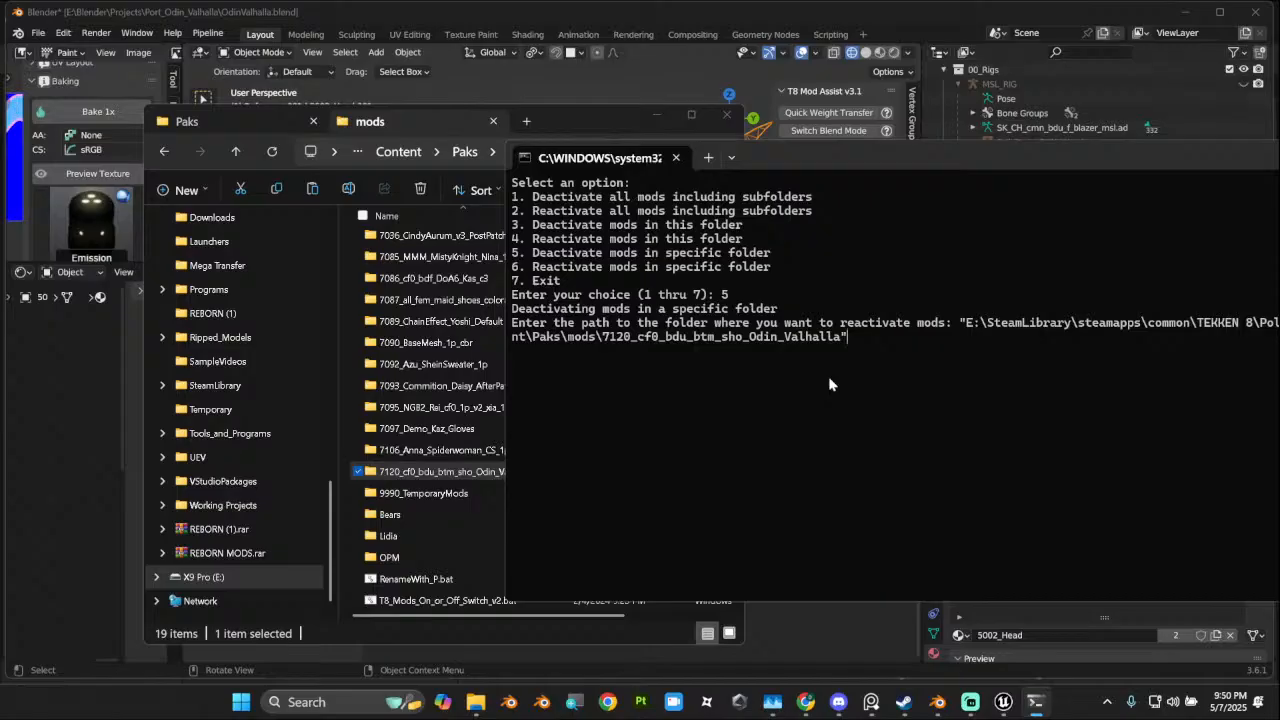
pyautogui.press('Return')
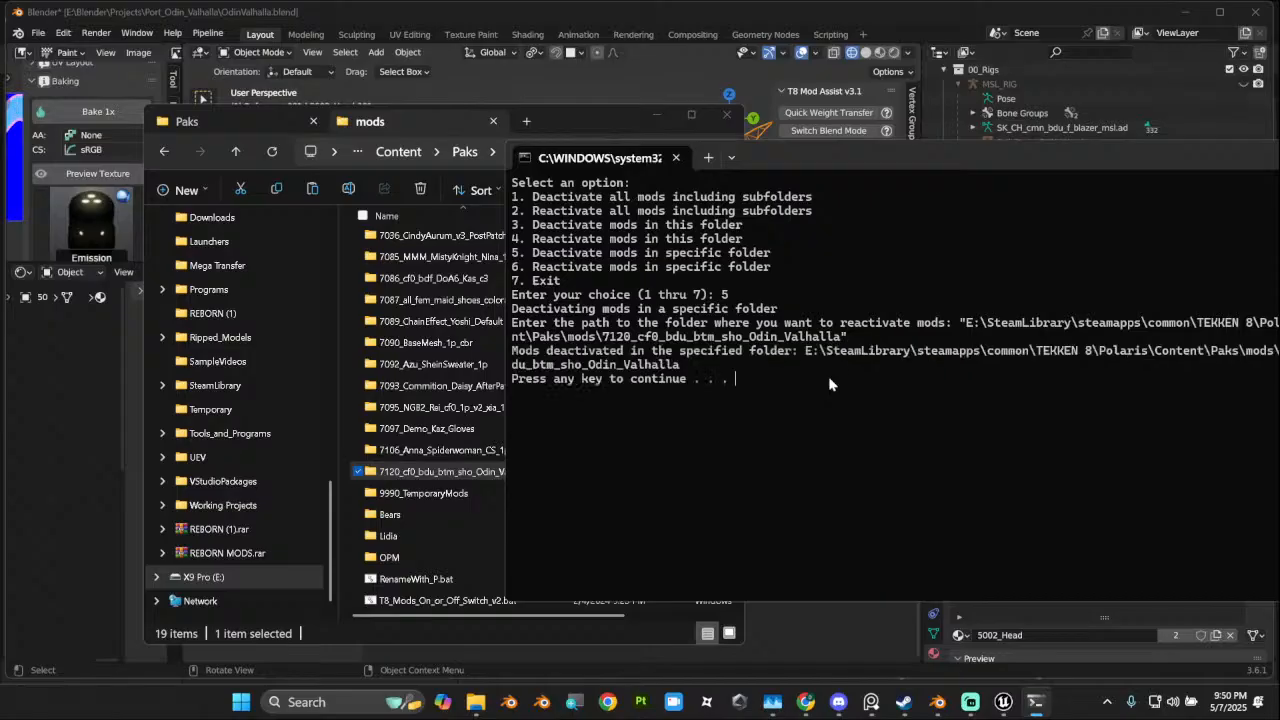
# Step: Close the finished script prompt and paste the copied pakchunk7120-Windows files into the 7120_cf0_bdu_btm_sho_Odin_Valhalla folder
pyautogui.press('Return')
pyautogui.doubleClick(479, 467)
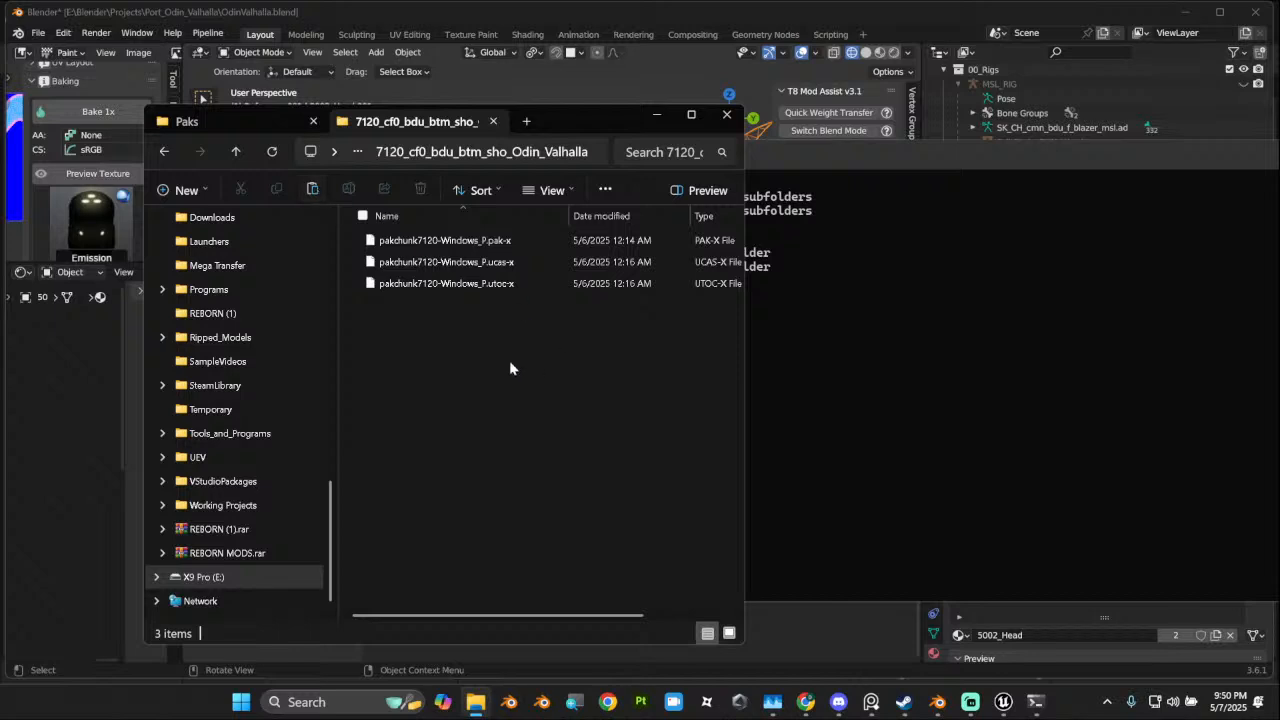
pyautogui.hotkey('ctrl', 'v')
# Step: Create a subfolder named Colorable_No_Physics inside the Odin Valhalla mod folder
pyautogui.click(509, 283)
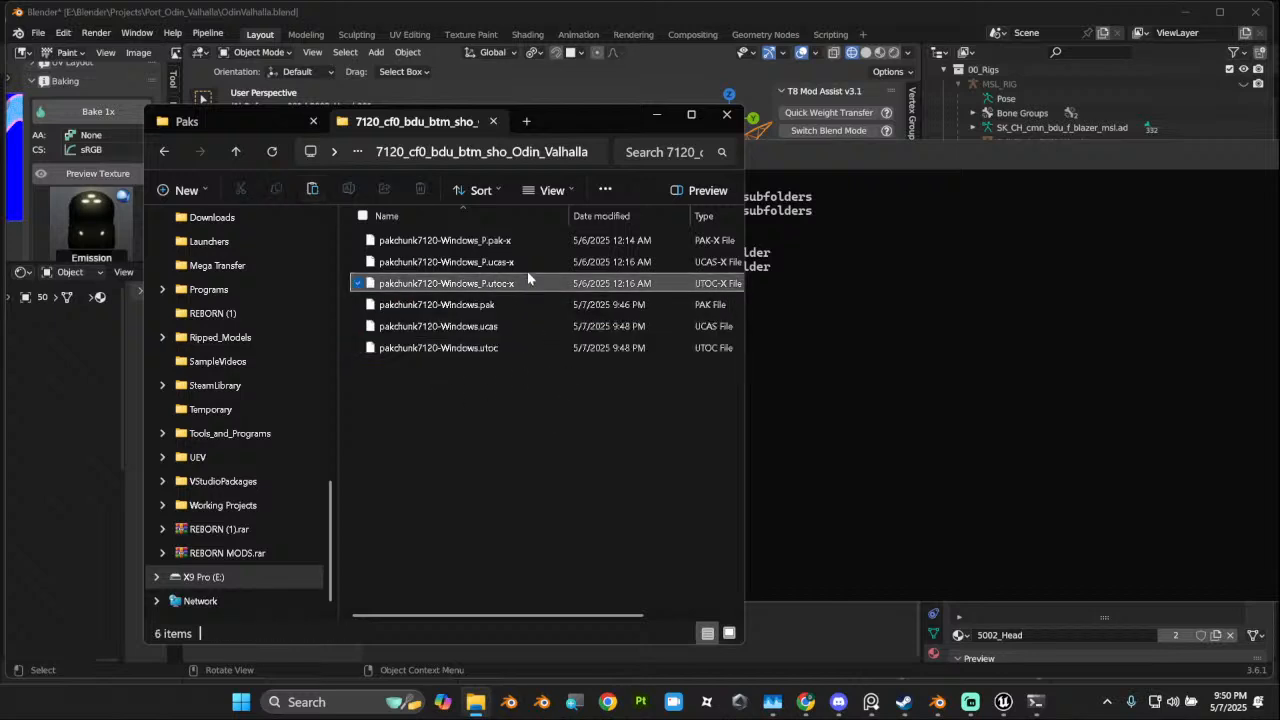
pyautogui.keyDown('shift'); pyautogui.click(511, 243); pyautogui.keyUp('shift')
pyautogui.rightClick(483, 456)
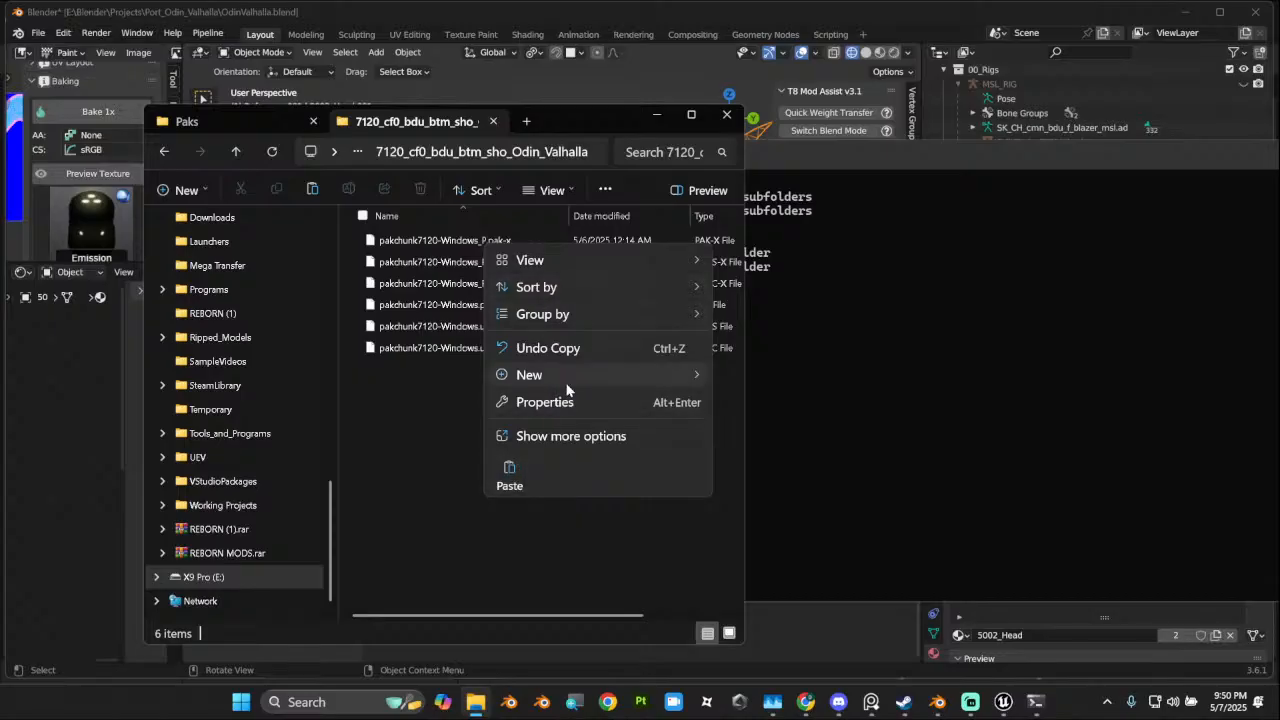
pyautogui.moveTo(566, 376)
pyautogui.click(790, 17)
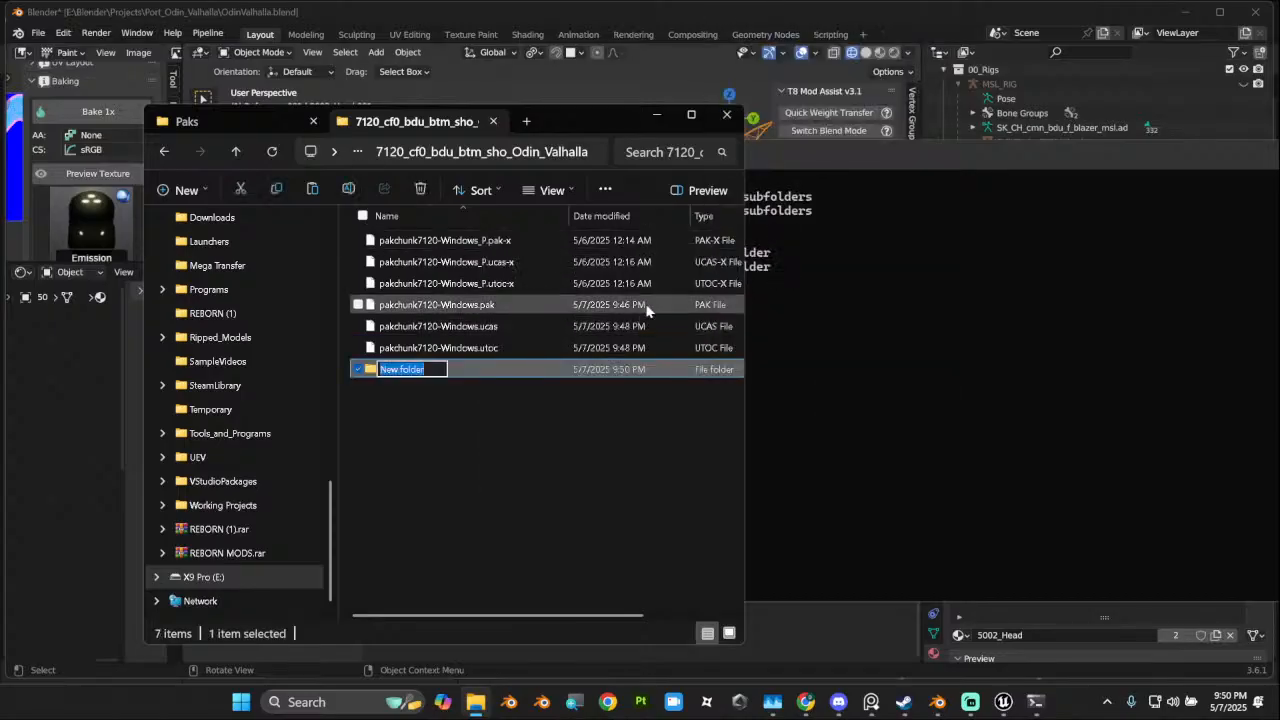
pyautogui.write('Colorable_No_Physics')
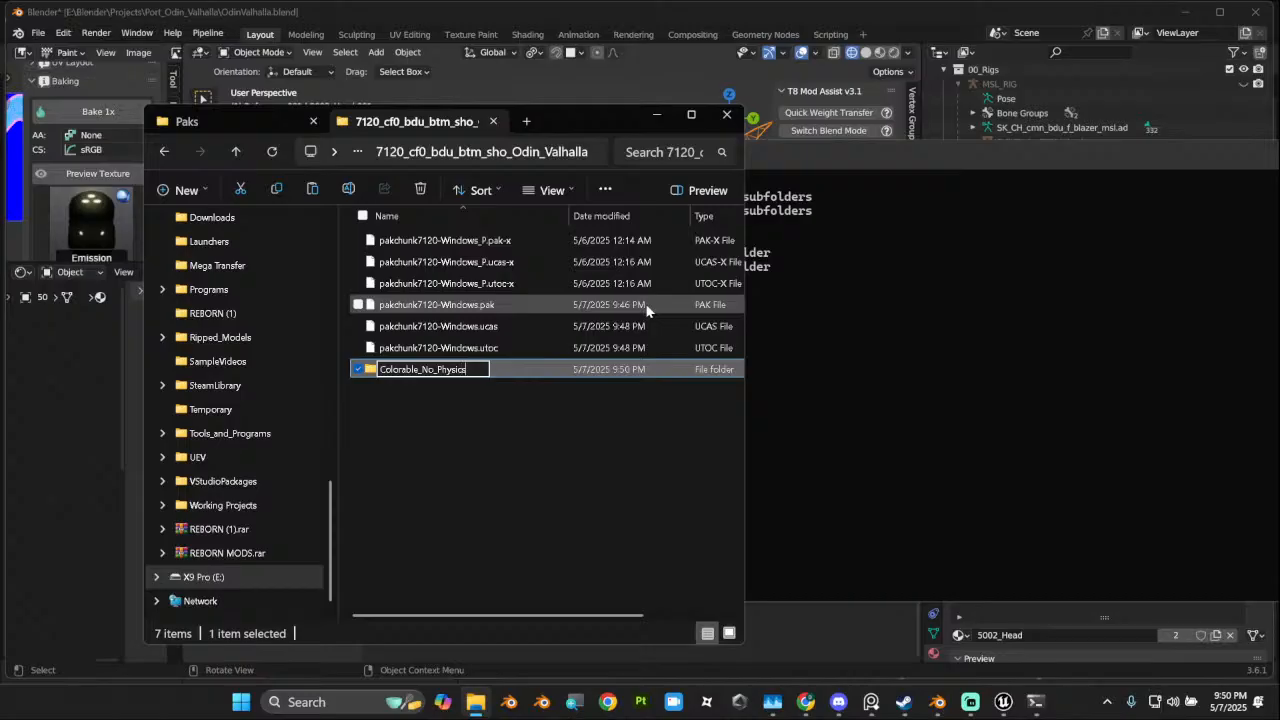
pyautogui.press('Return')
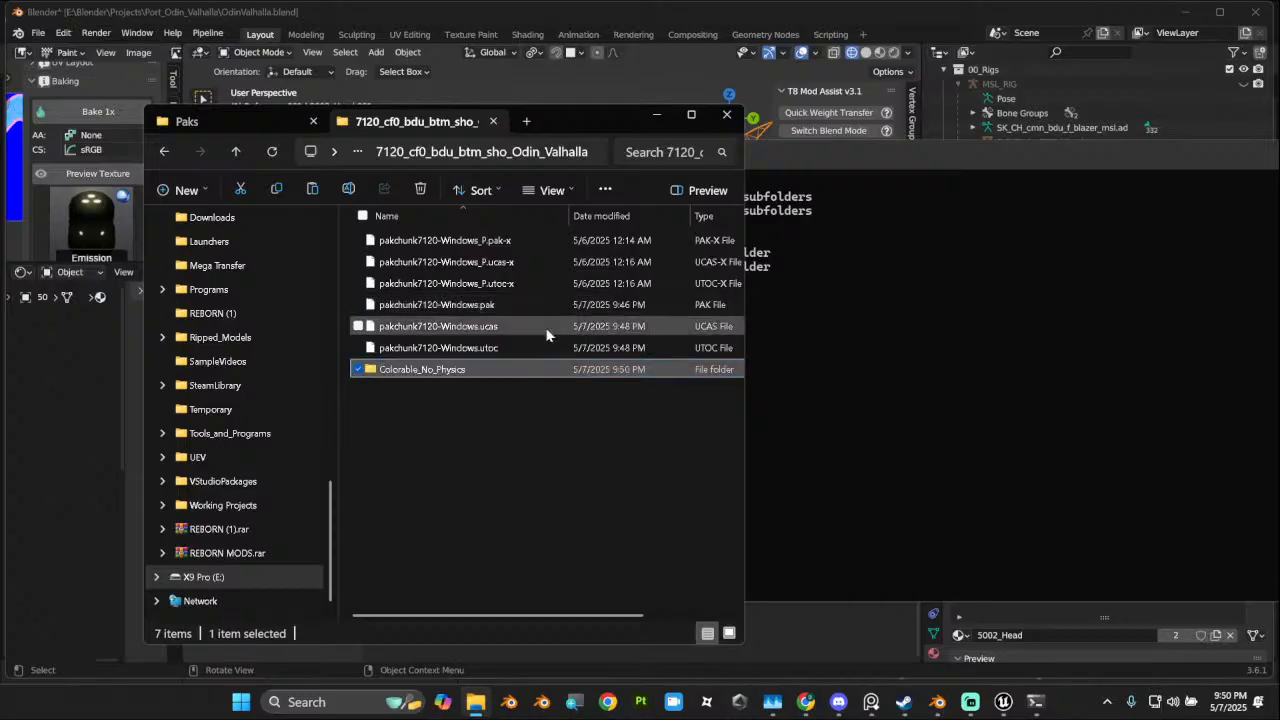
# Step: Move the three deactivated pakchunk7120-Windows_P files (.pak-x, .ucas-x, .utoc-x) into the Colorable_No_Physics folder
pyautogui.click(480, 283)
pyautogui.keyDown('shift'); pyautogui.click(508, 248); pyautogui.keyUp('shift')
pyautogui.moveTo(508, 253); pyautogui.dragTo(478, 369)
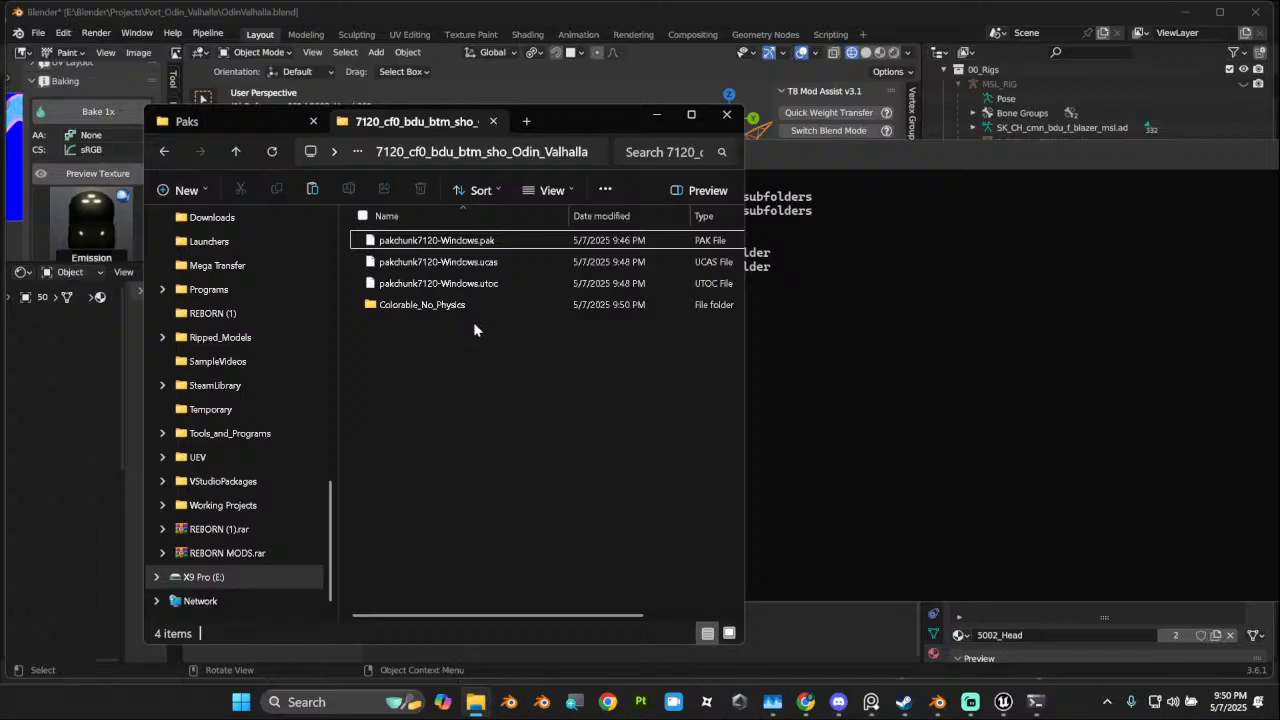
pyautogui.click(542, 306)
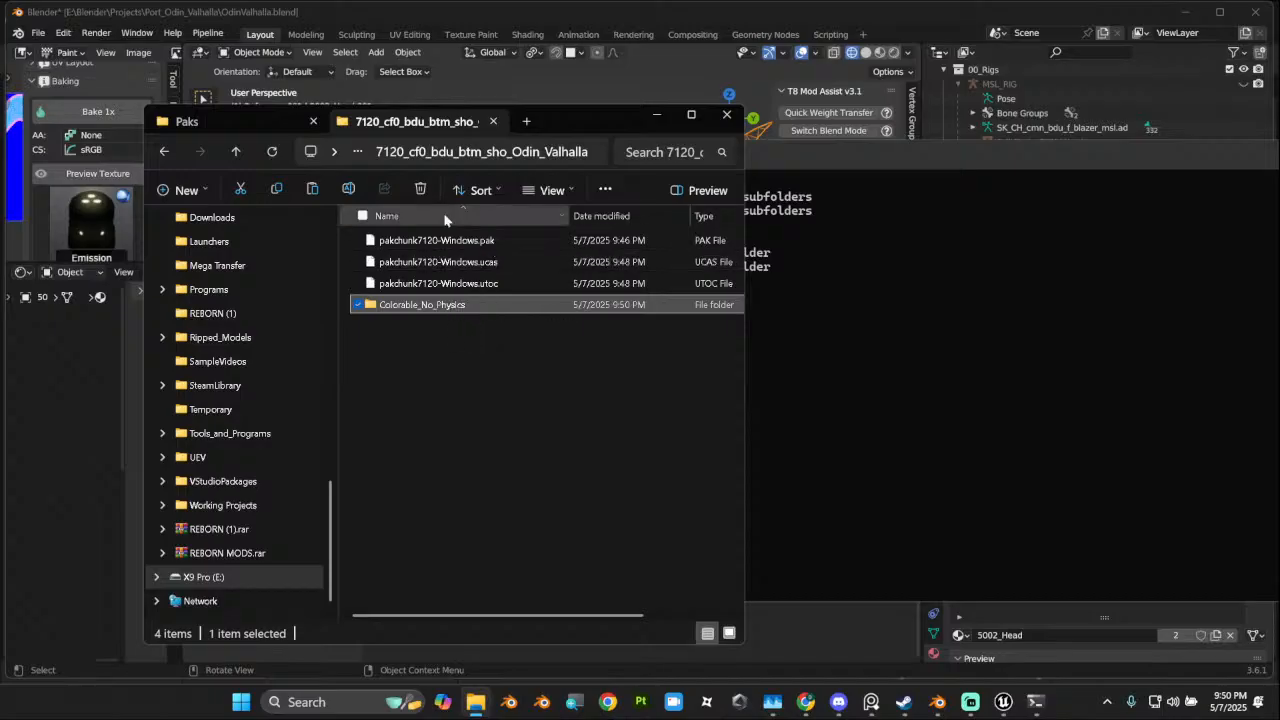
pyautogui.click(415, 350)
# Step: Rename the three new pakchunk7120-Windows .pak, .ucas and .utoc files by adding the suffix _P
pyautogui.click(483, 286)
pyautogui.keyDown('shift'); pyautogui.click(530, 243); pyautogui.keyUp('shift')
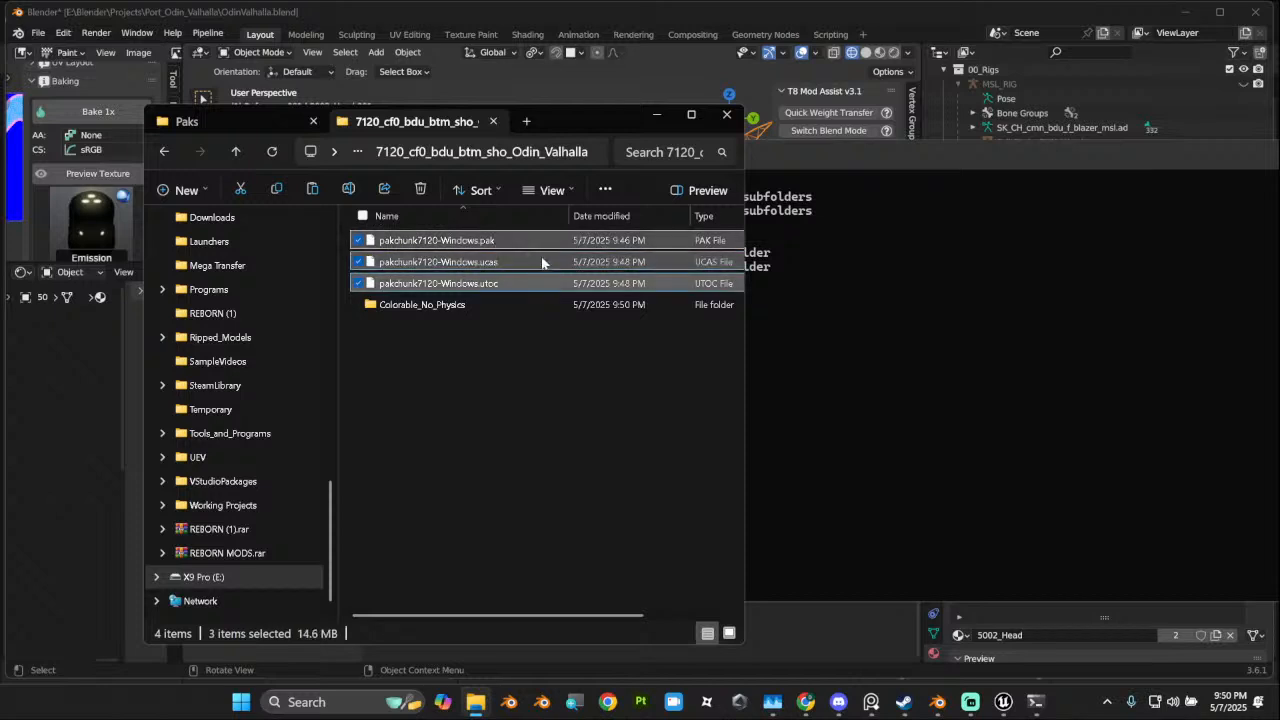
pyautogui.press('F2')
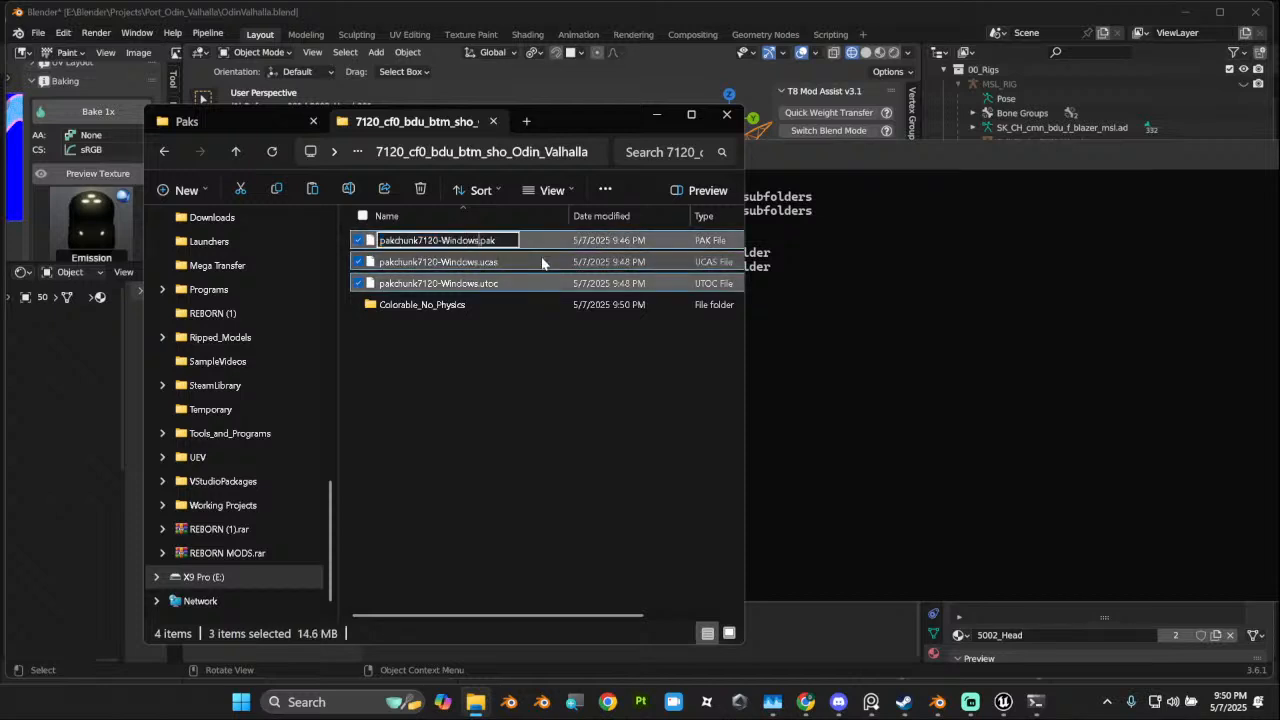
pyautogui.write('_P')
pyautogui.press('Return')
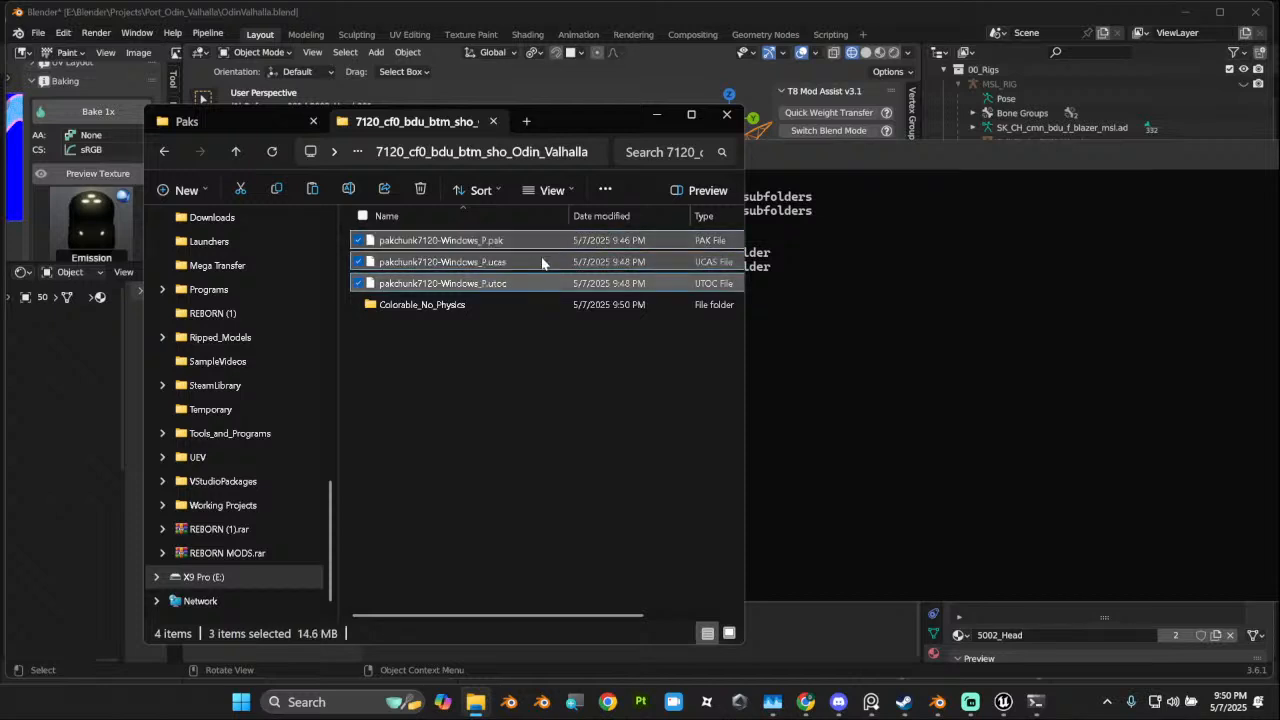
pyautogui.click(546, 409)
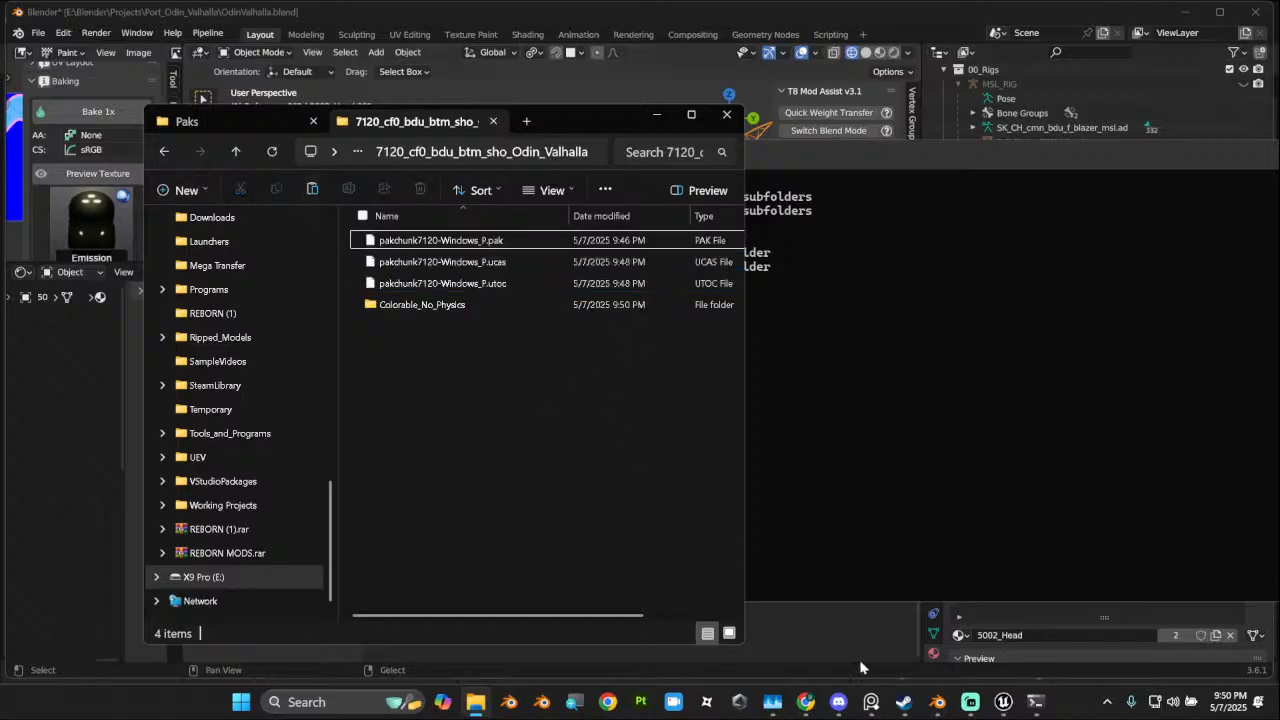
# Step: Dismiss the Steam friends window and launch TEKKEN 8 from the recent apps
pyautogui.click(903, 702)
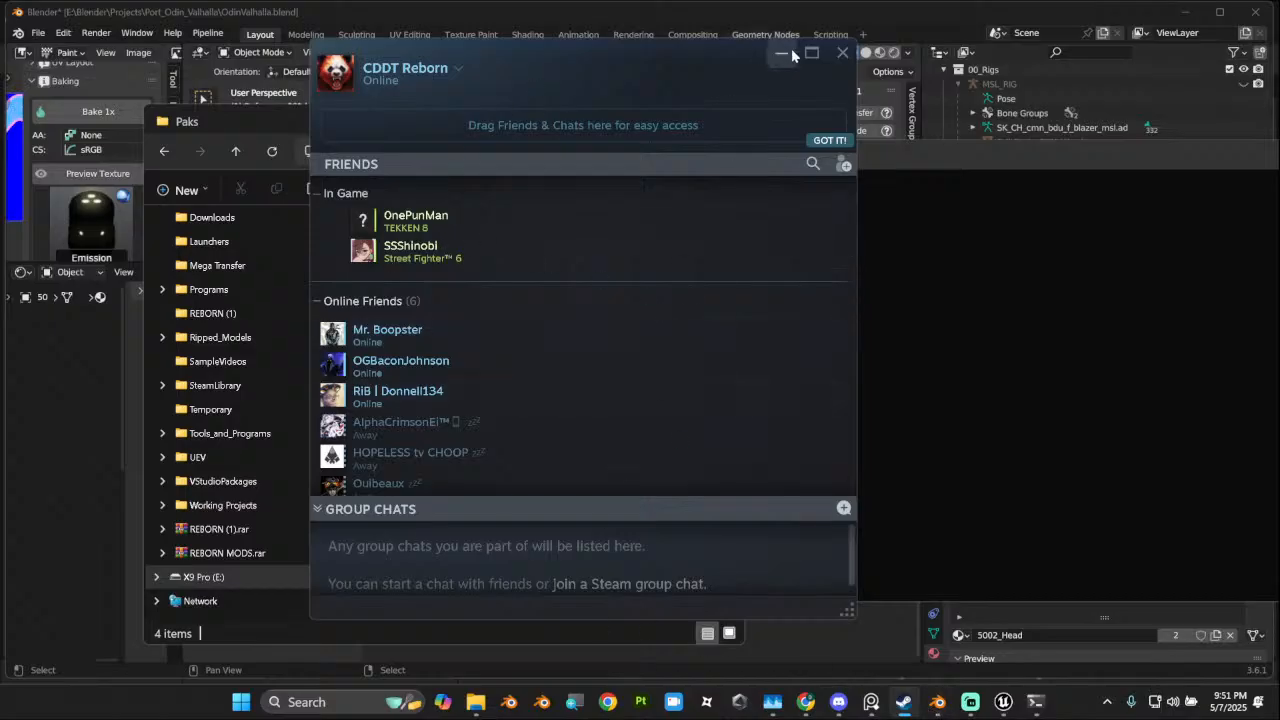
pyautogui.click(842, 52)
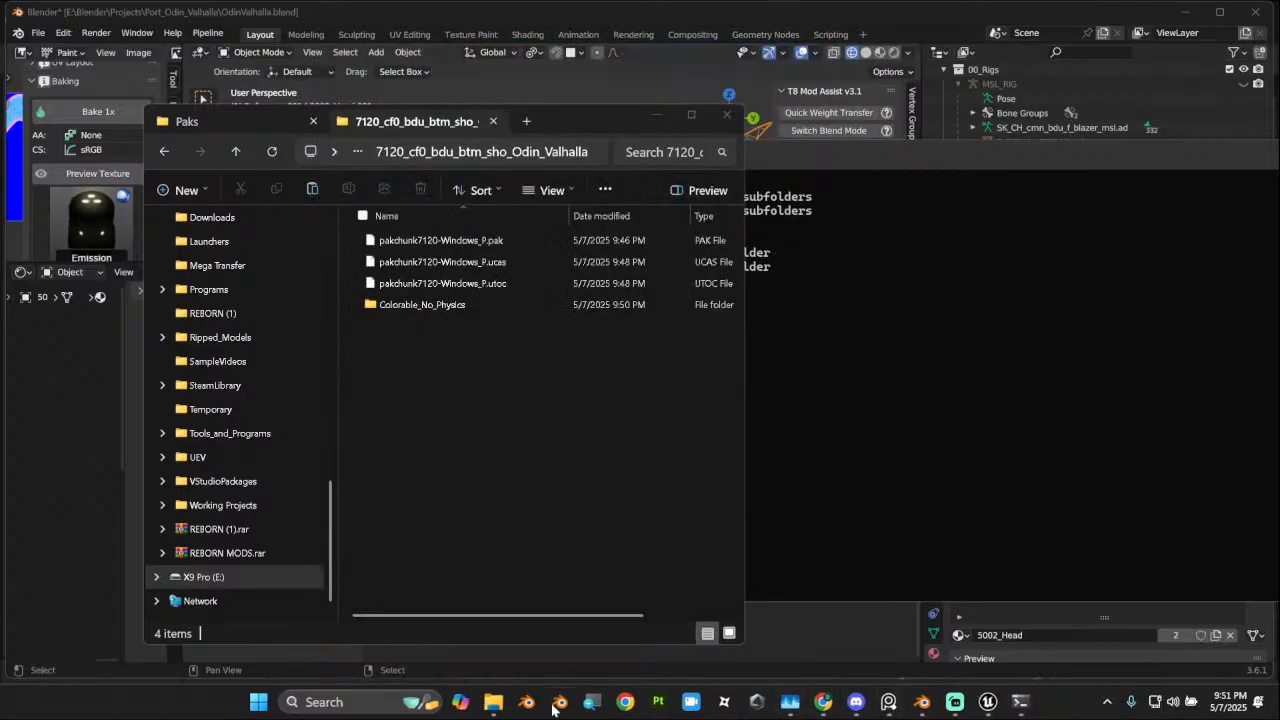
pyautogui.click(368, 702)
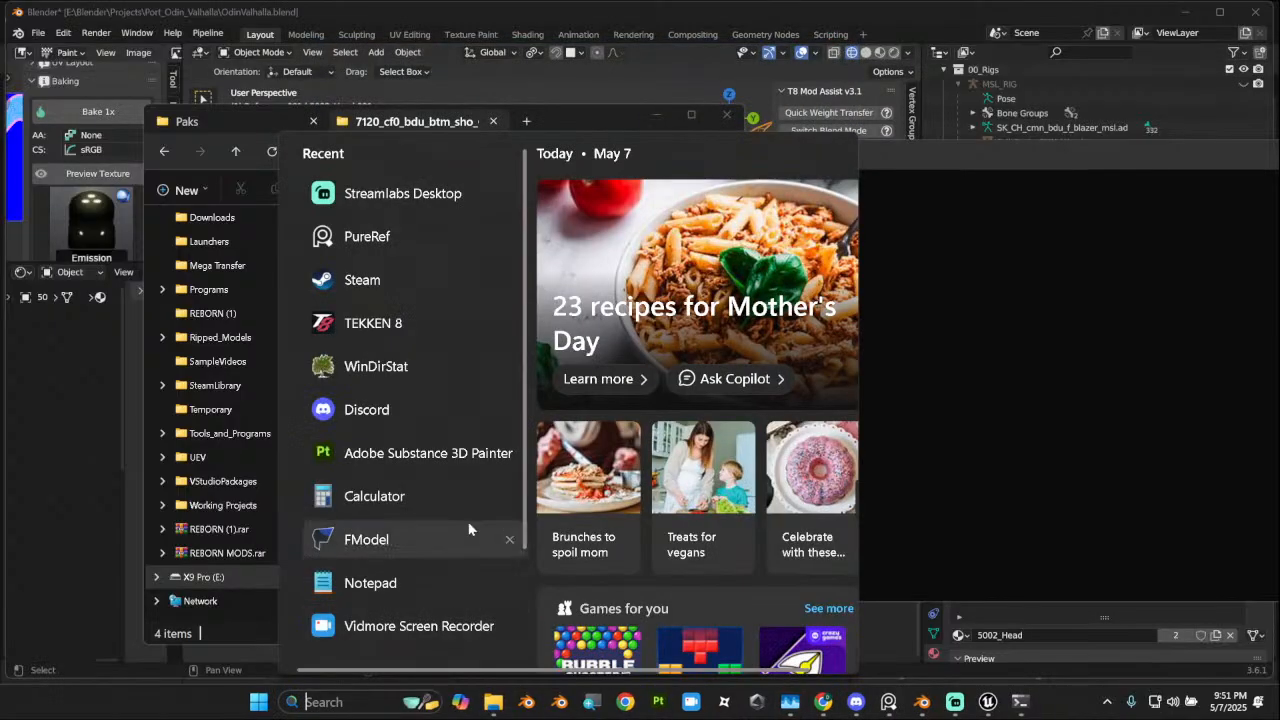
pyautogui.click(456, 325)
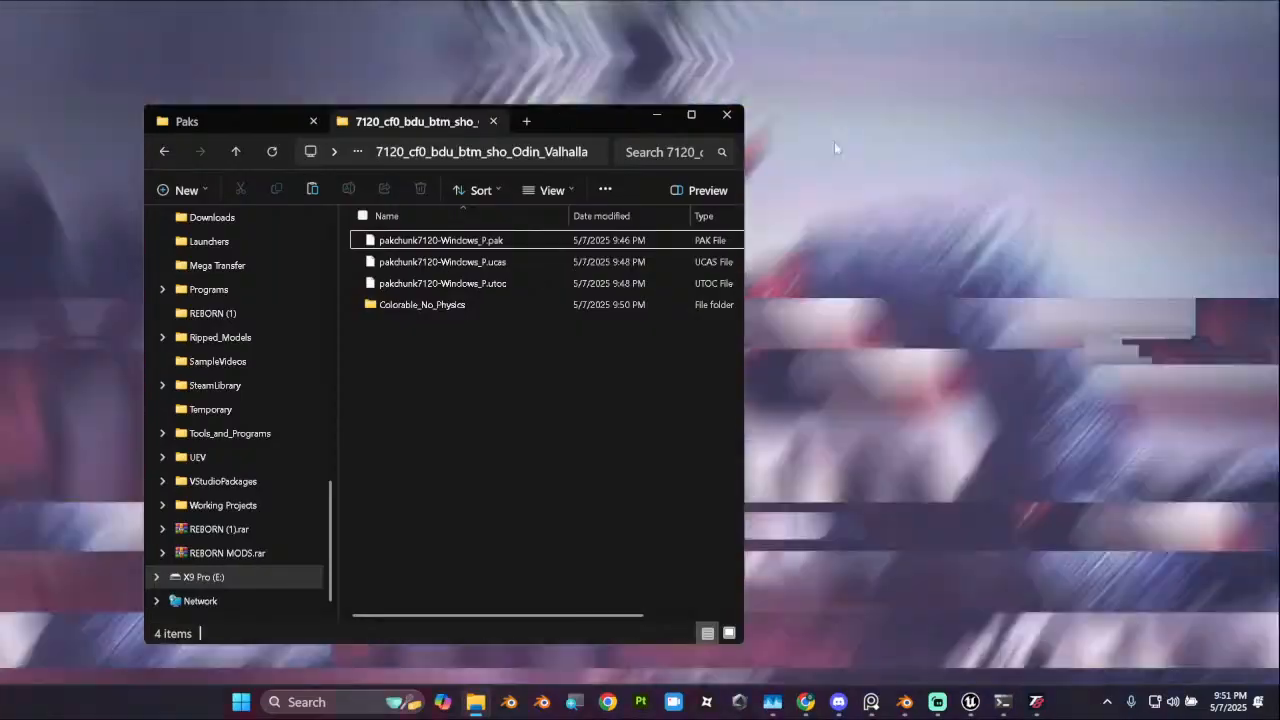
pyautogui.click(906, 303)
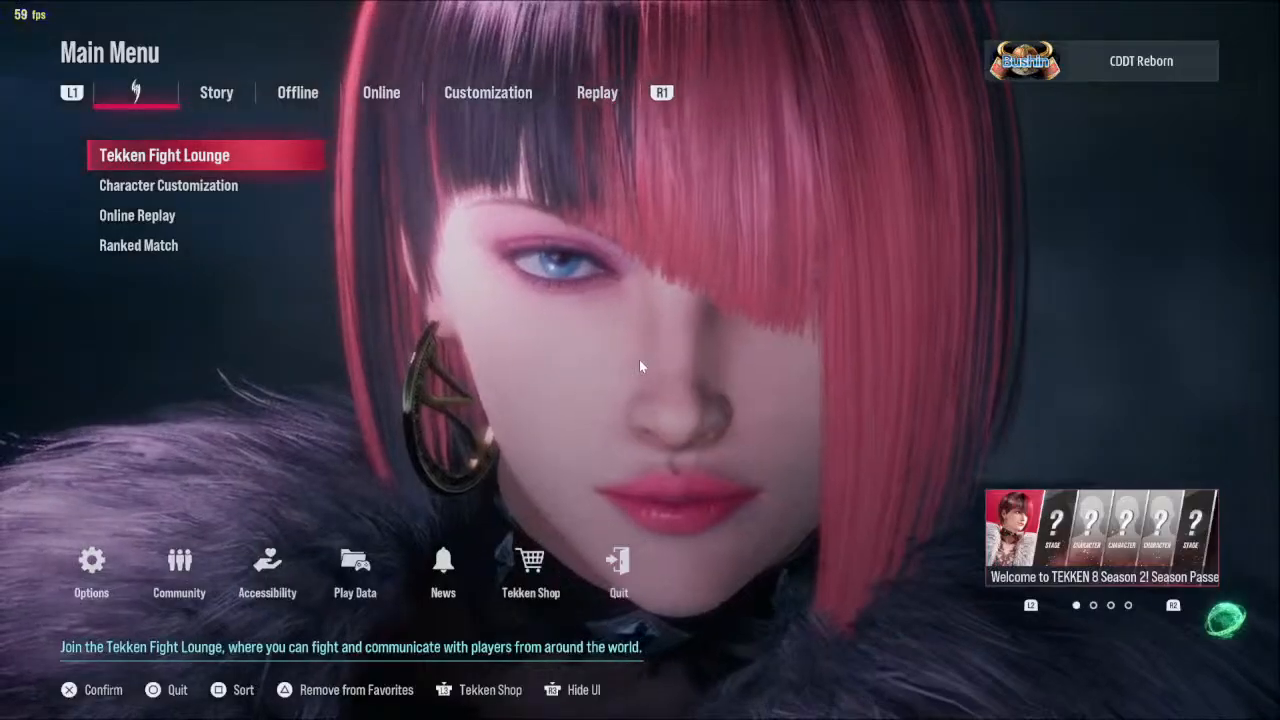
# Step: Open Character Customization from the TEKKEN 8 main menu and choose Lidia
pyautogui.press('Escape')
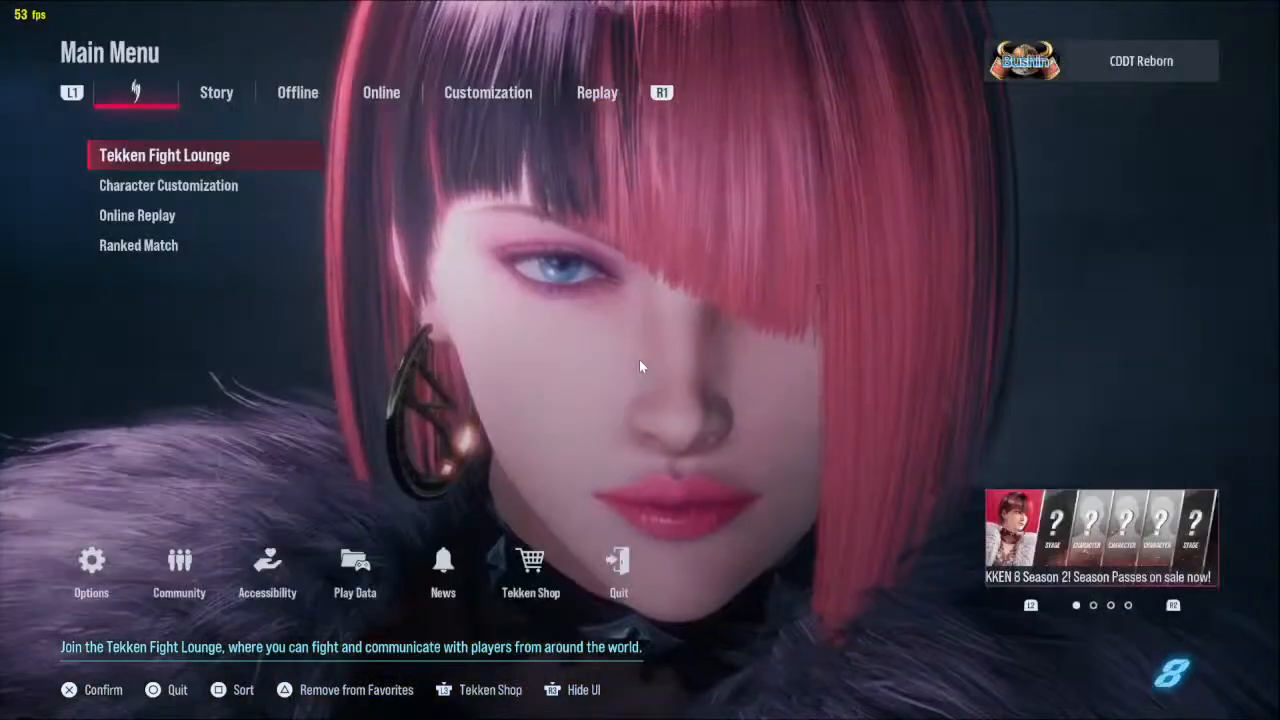
pyautogui.press('Down')
pyautogui.press('Return')
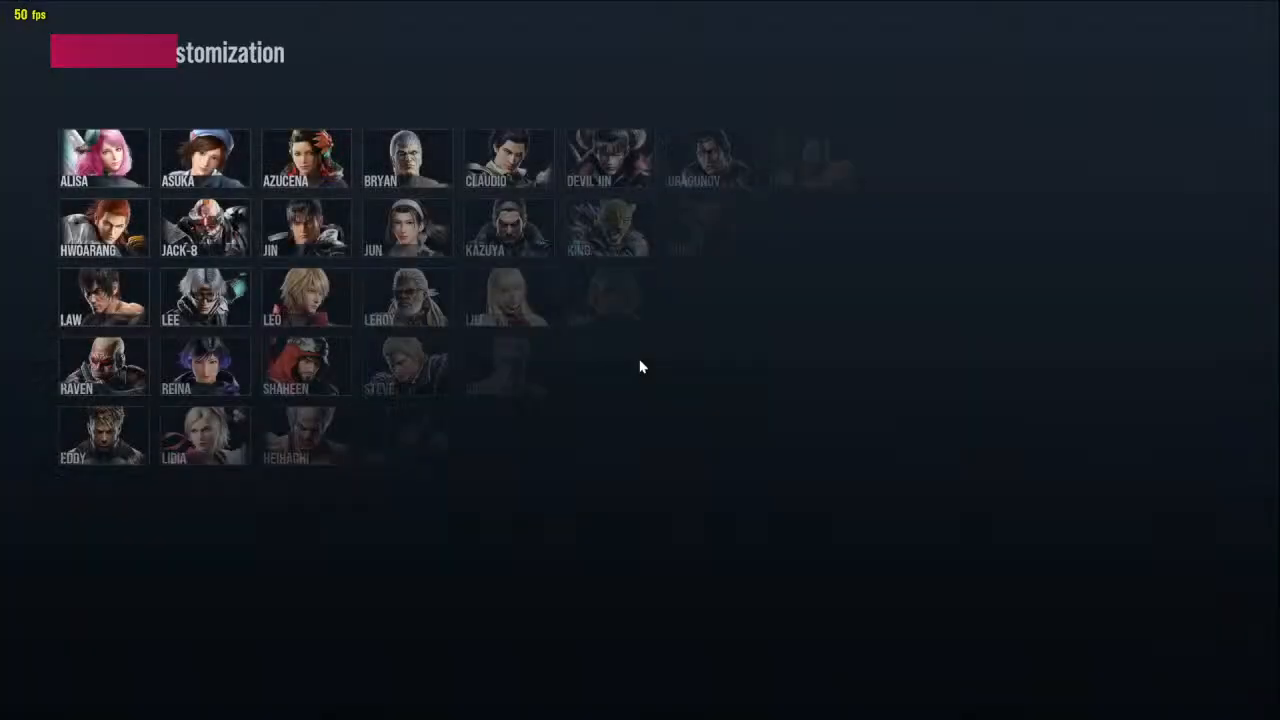
pyautogui.press('Down')
pyautogui.press('Down')
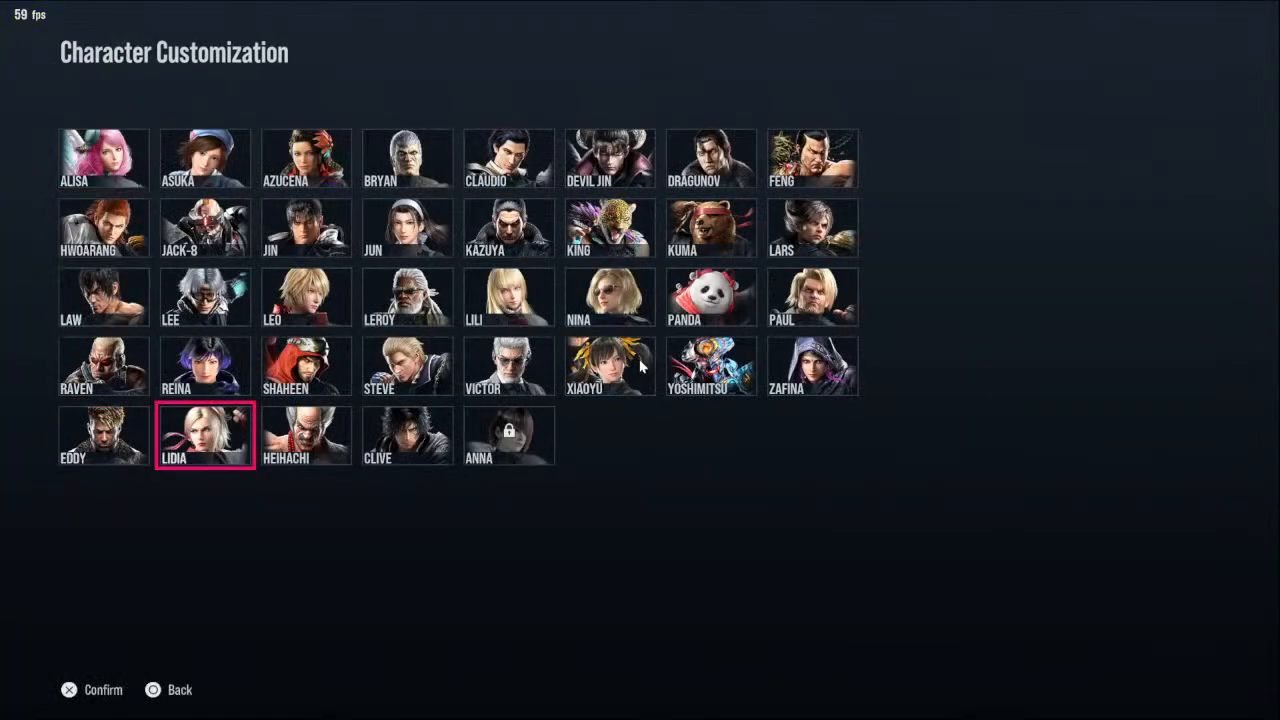
pyautogui.press('Return')
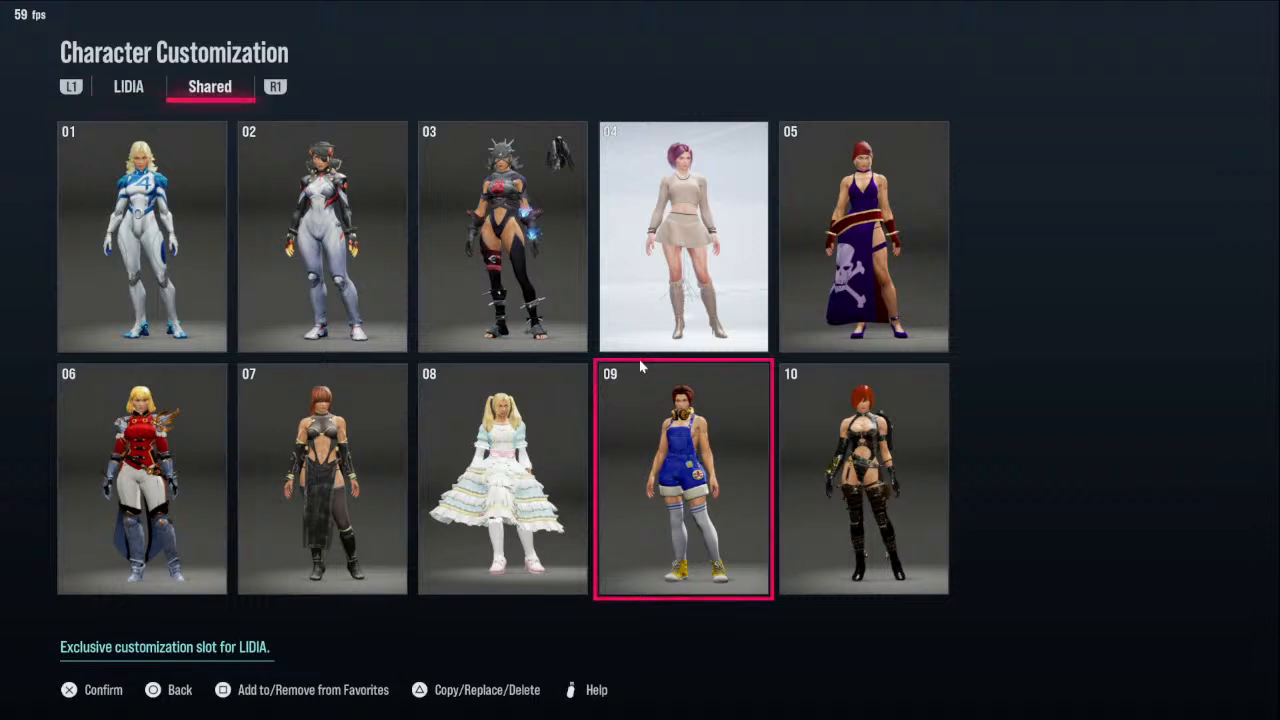
# Step: Load the gold-caped outfit in slot 07 of the shared customization slots for editing
pyautogui.press('Left')
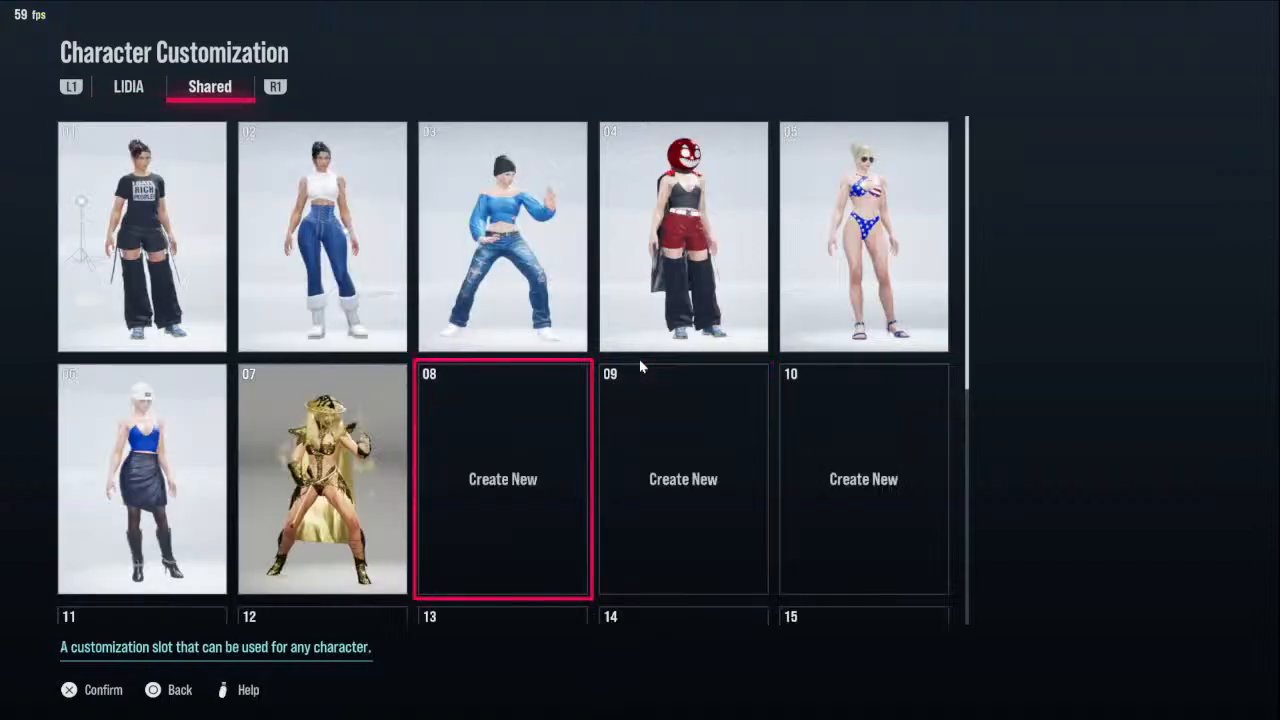
pyautogui.press('Up')
pyautogui.press('Down')
pyautogui.press('Left')
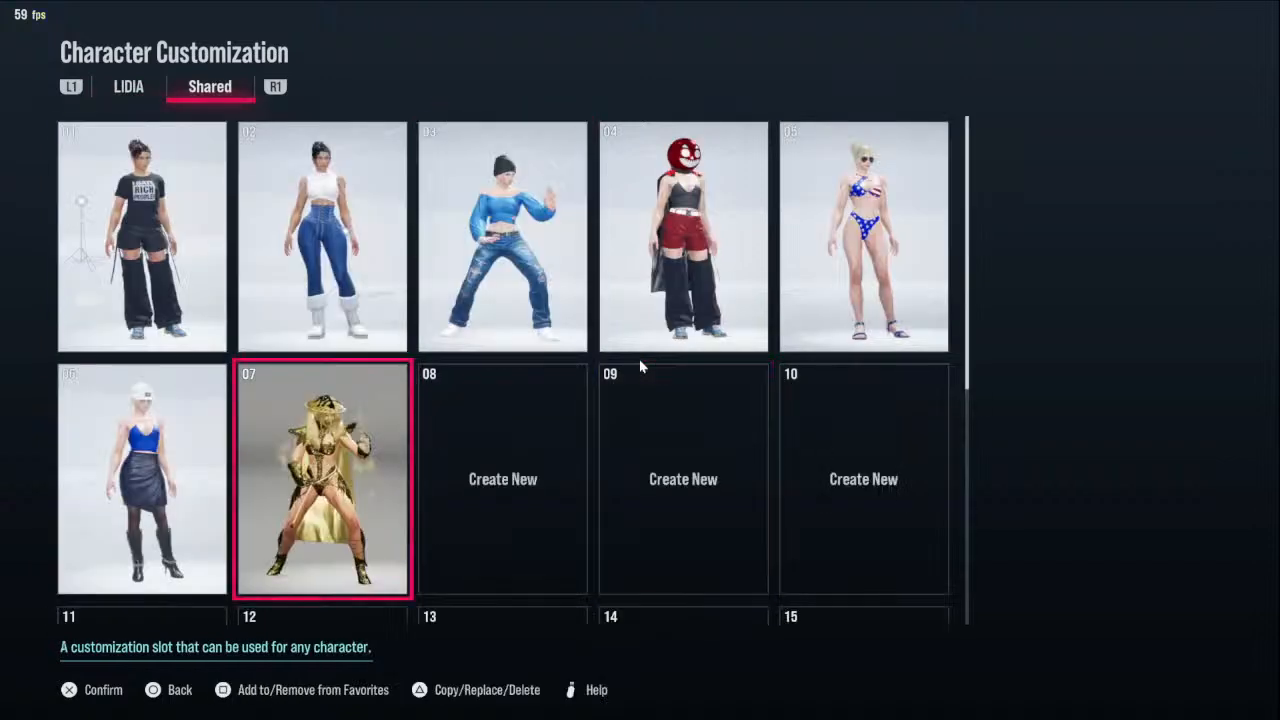
pyautogui.press('Return')
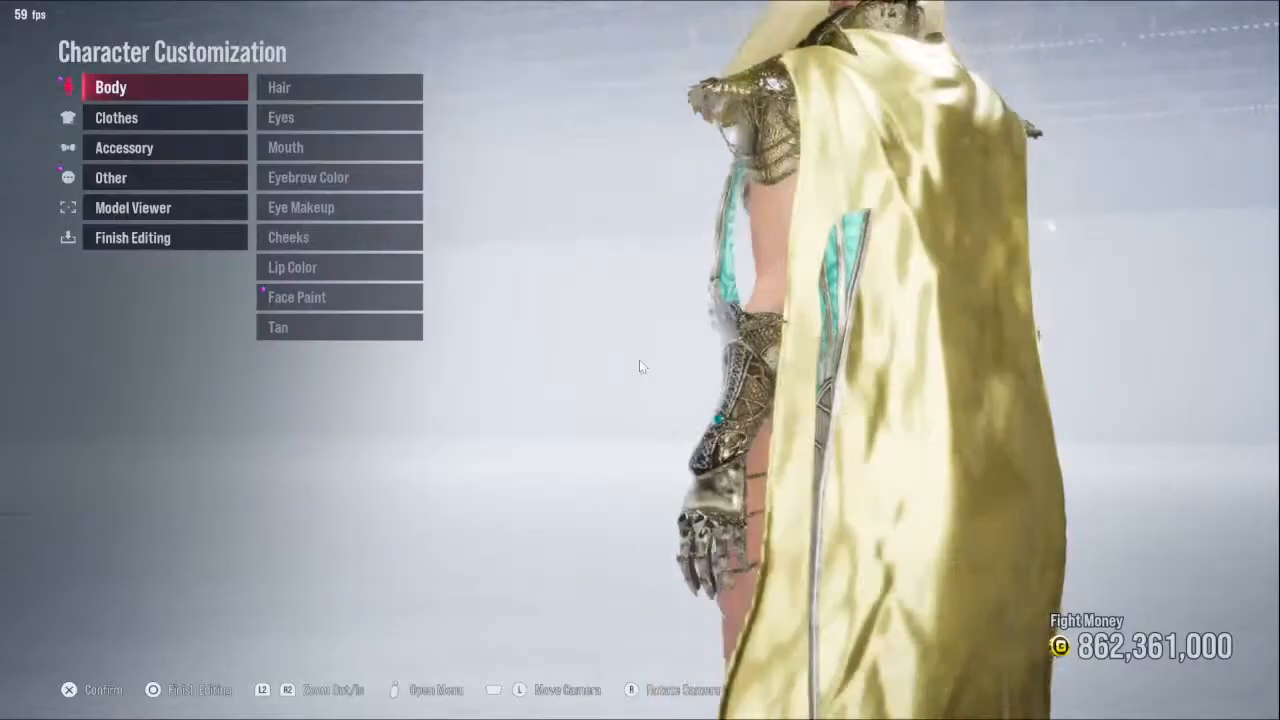
# Step: Open the item list for accessory slot 2, which holds the red Silk Cloak
pyautogui.press('Down')
pyautogui.press('Down')
pyautogui.press('Down')
pyautogui.press('Up')
pyautogui.press('Return')
pyautogui.press('Down')
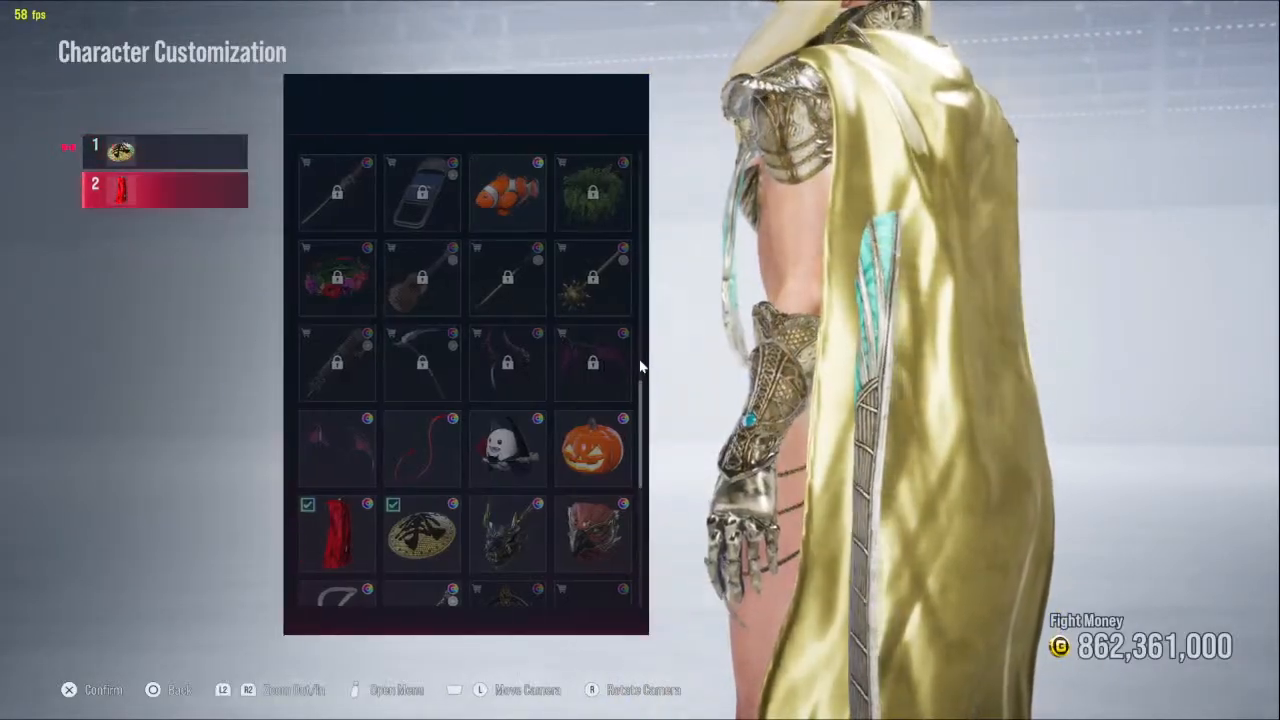
pyautogui.press('Return')
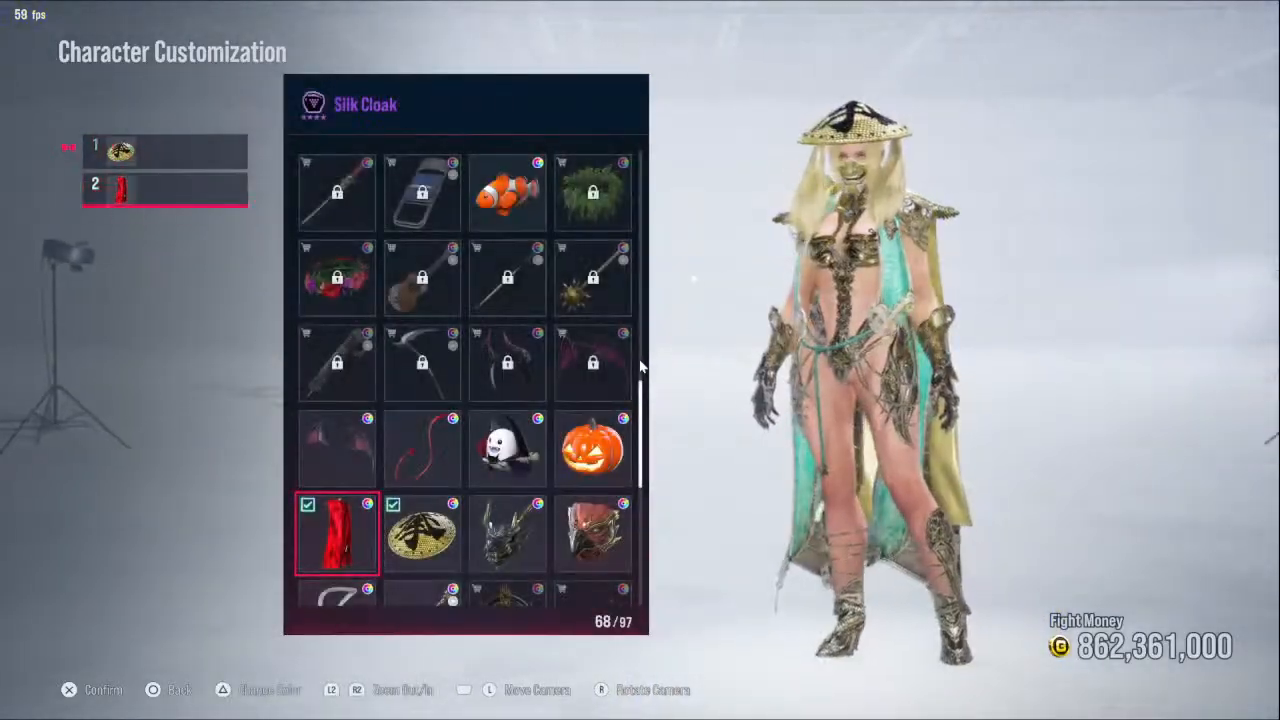
# Step: Replace the Silk Cloak with the Tekken Monk Robe and accept its default size and placement on the back
pyautogui.press('Right')
pyautogui.press('Up')
pyautogui.press('Down')
pyautogui.press('Down')
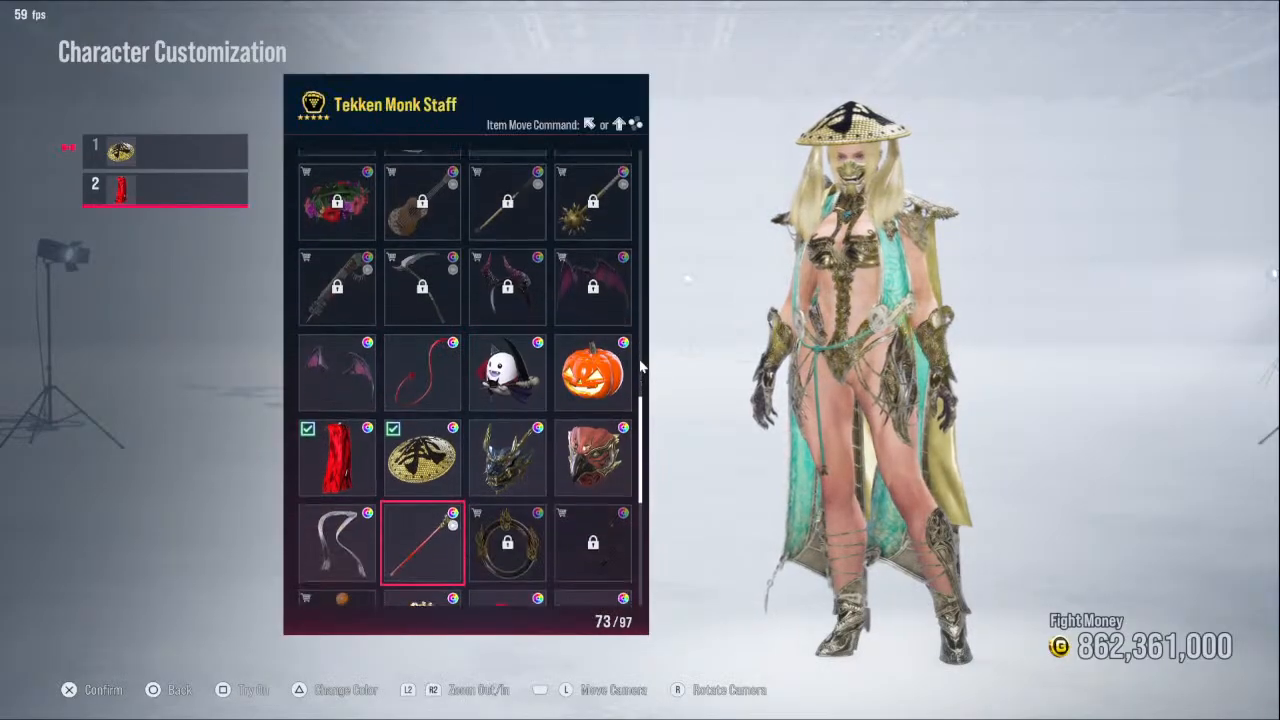
pyautogui.press('Down')
pyautogui.press('Left')
pyautogui.press('Up')
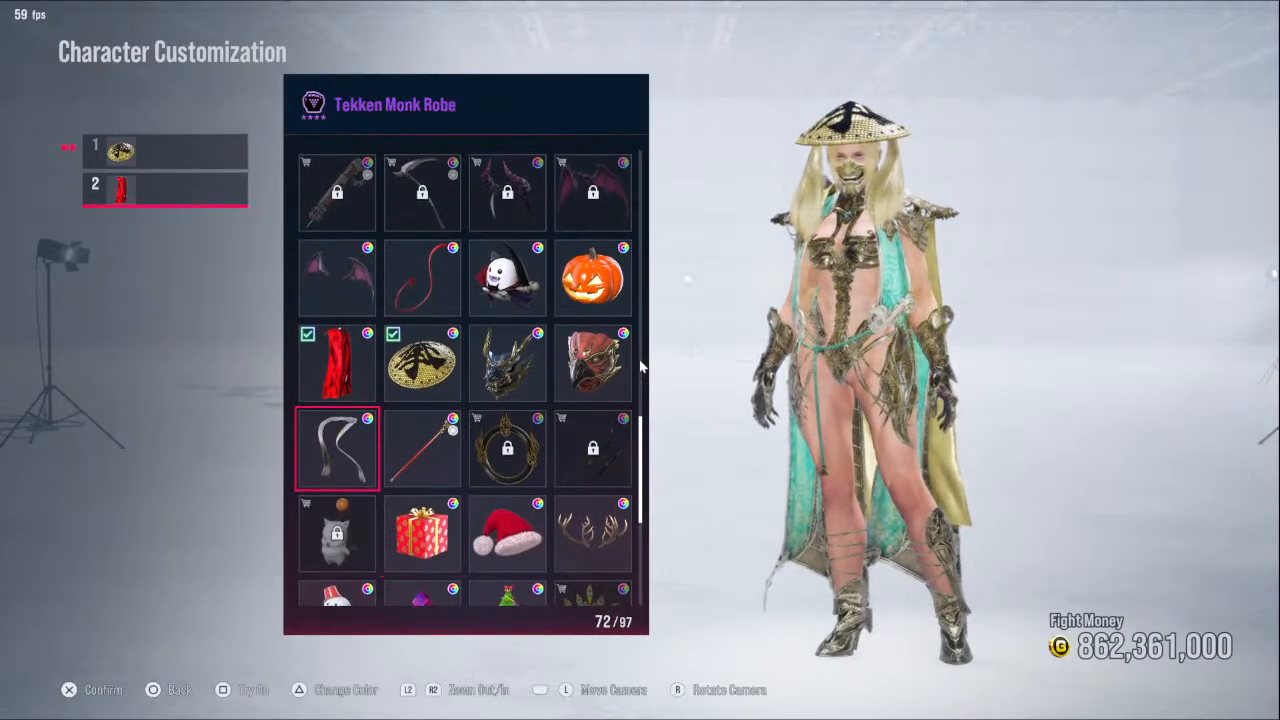
pyautogui.press('Return')
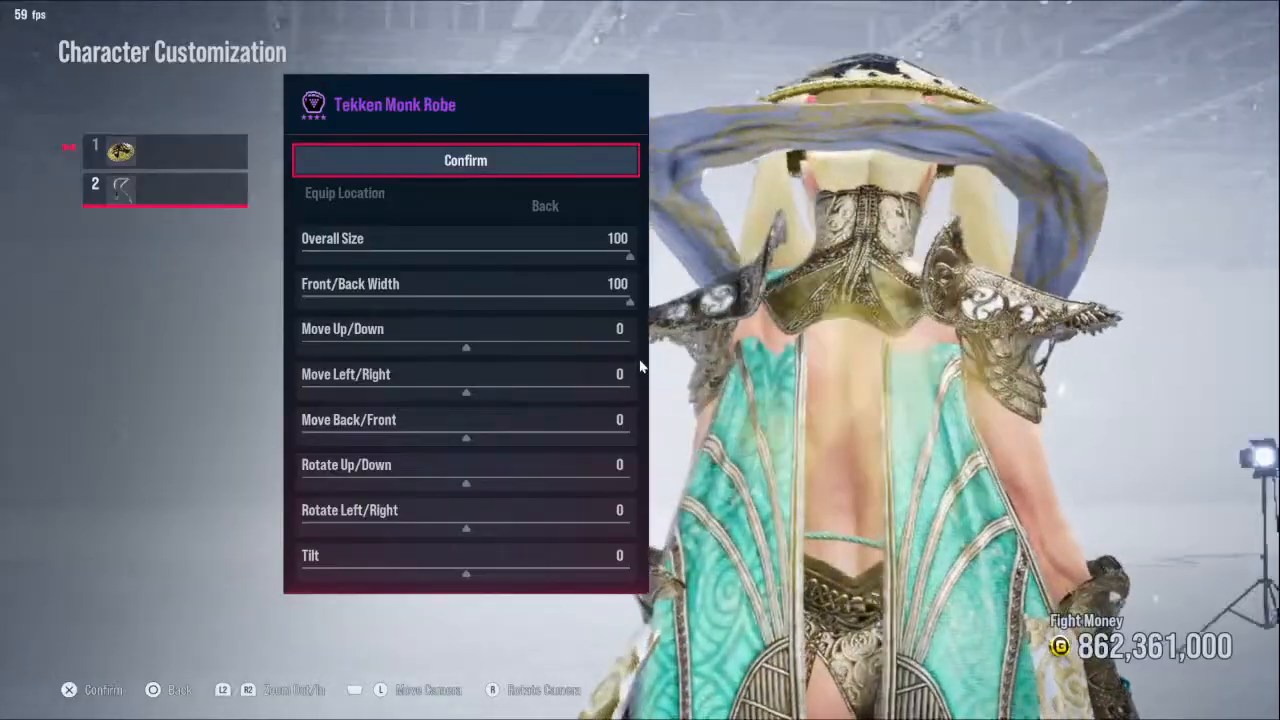
pyautogui.press('Return')
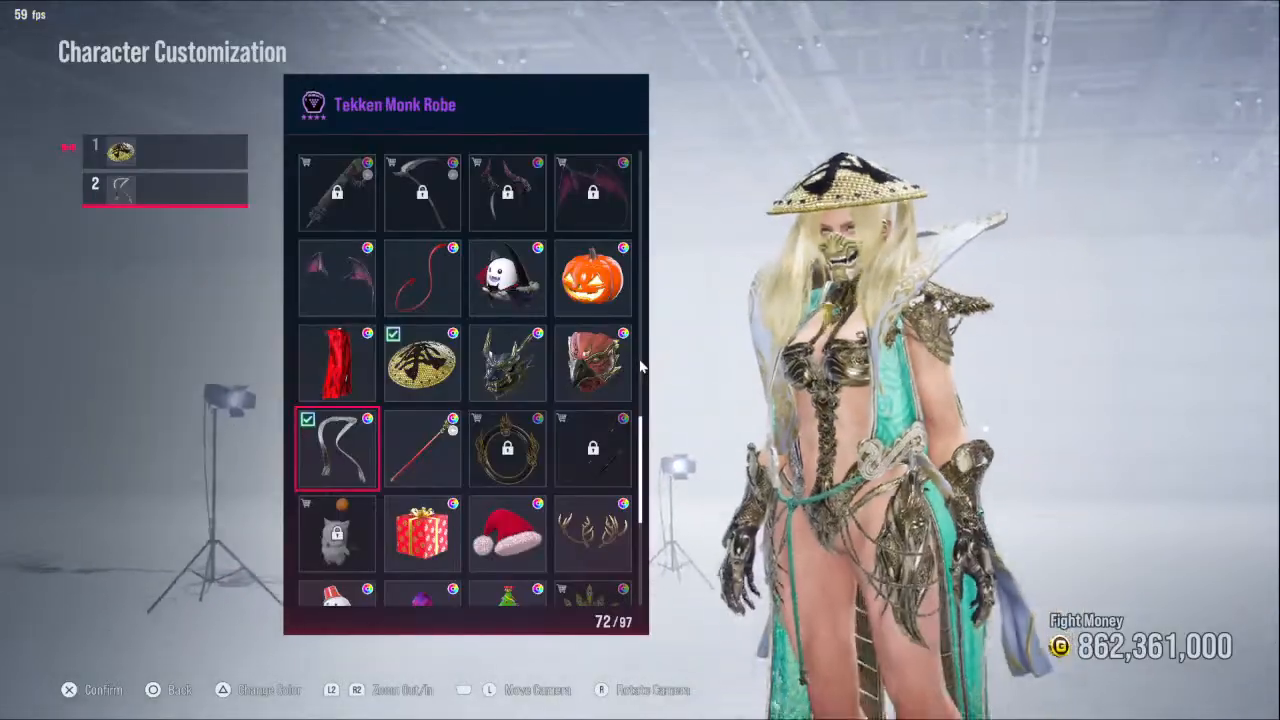
# Step: Leave the accessories and change the character to Pose 2 in the Model Viewer
pyautogui.press('Escape')
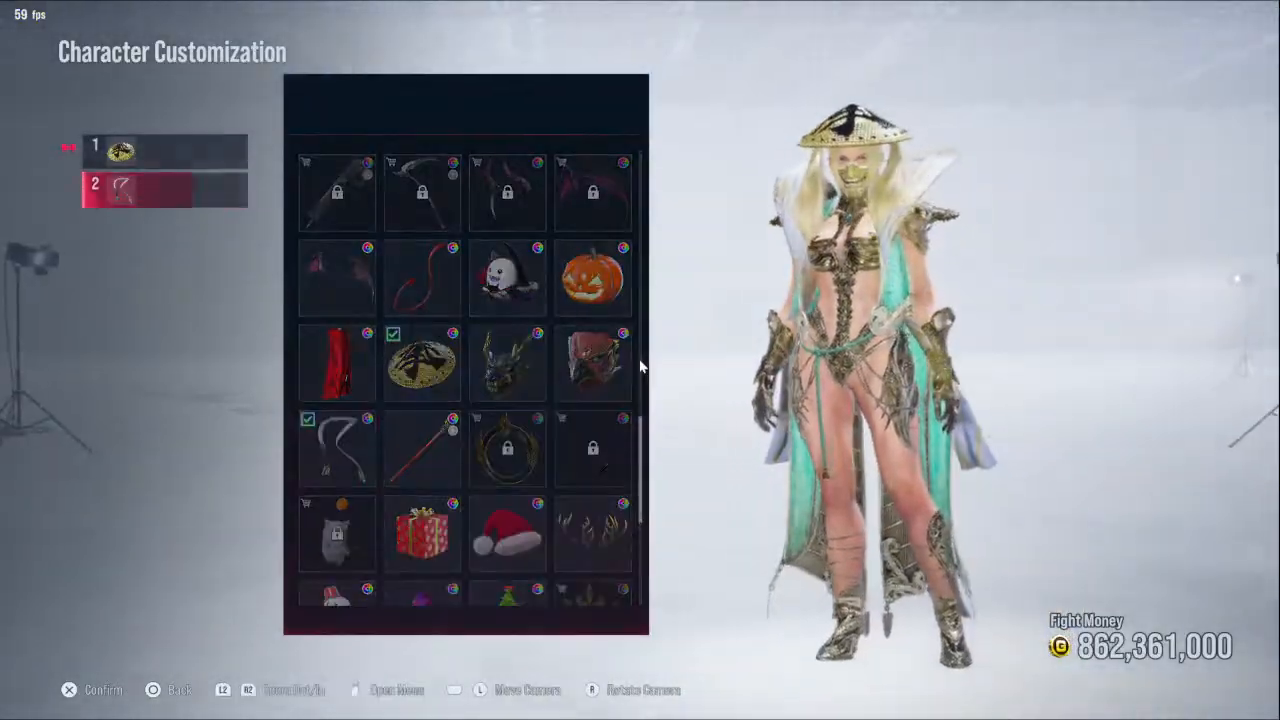
pyautogui.press('Escape')
pyautogui.press('Down')
pyautogui.press('Down')
pyautogui.press('Return')
pyautogui.press('Down')
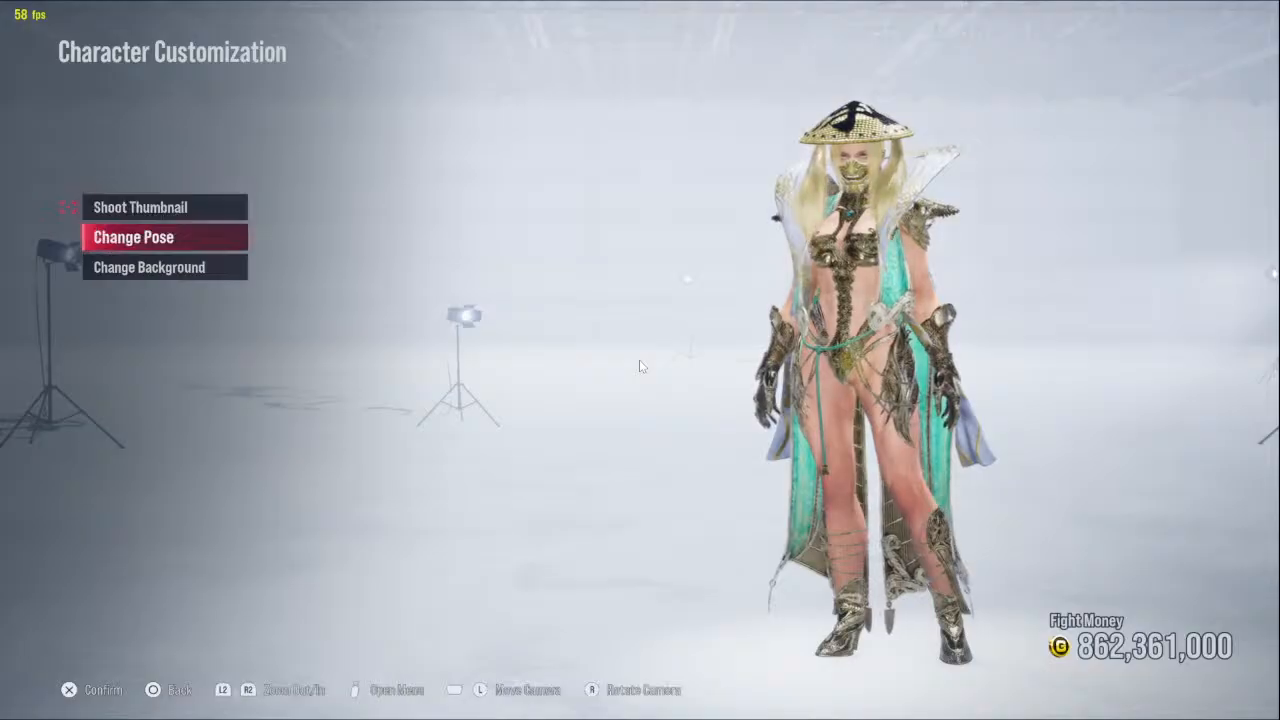
pyautogui.press('Up')
pyautogui.press('Down')
pyautogui.press('Return')
pyautogui.press('Down')
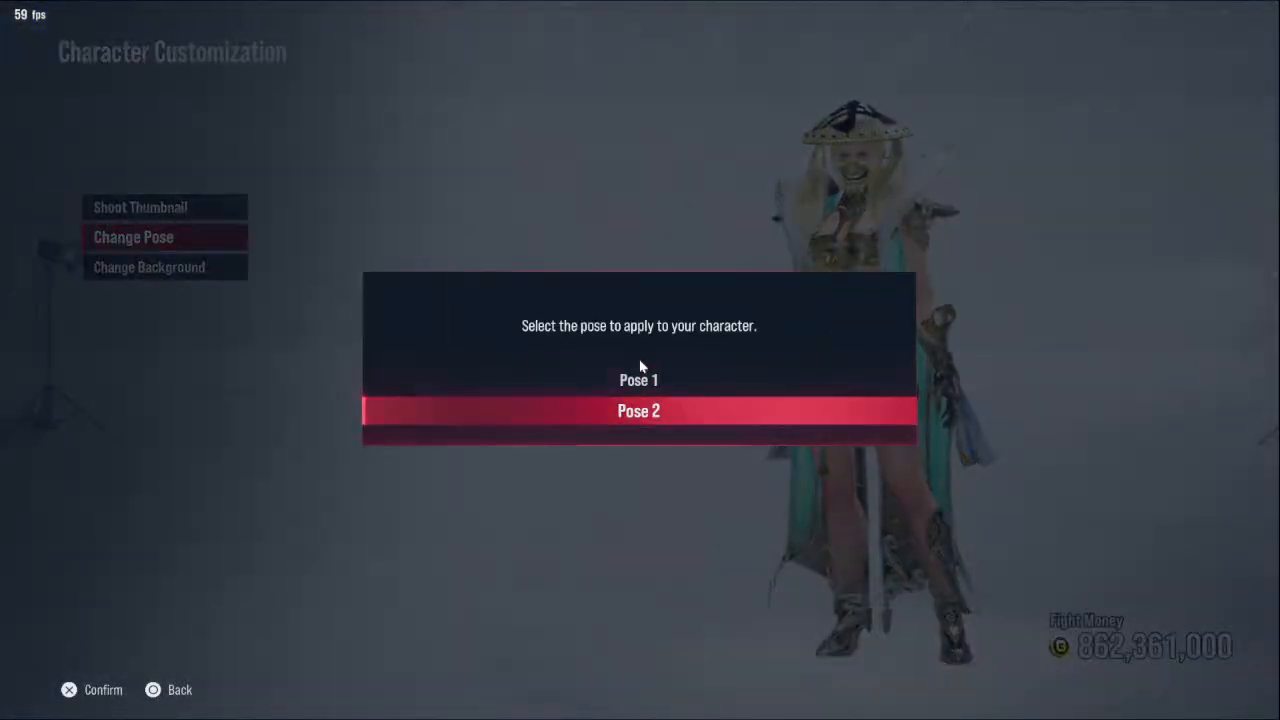
pyautogui.press('Return')
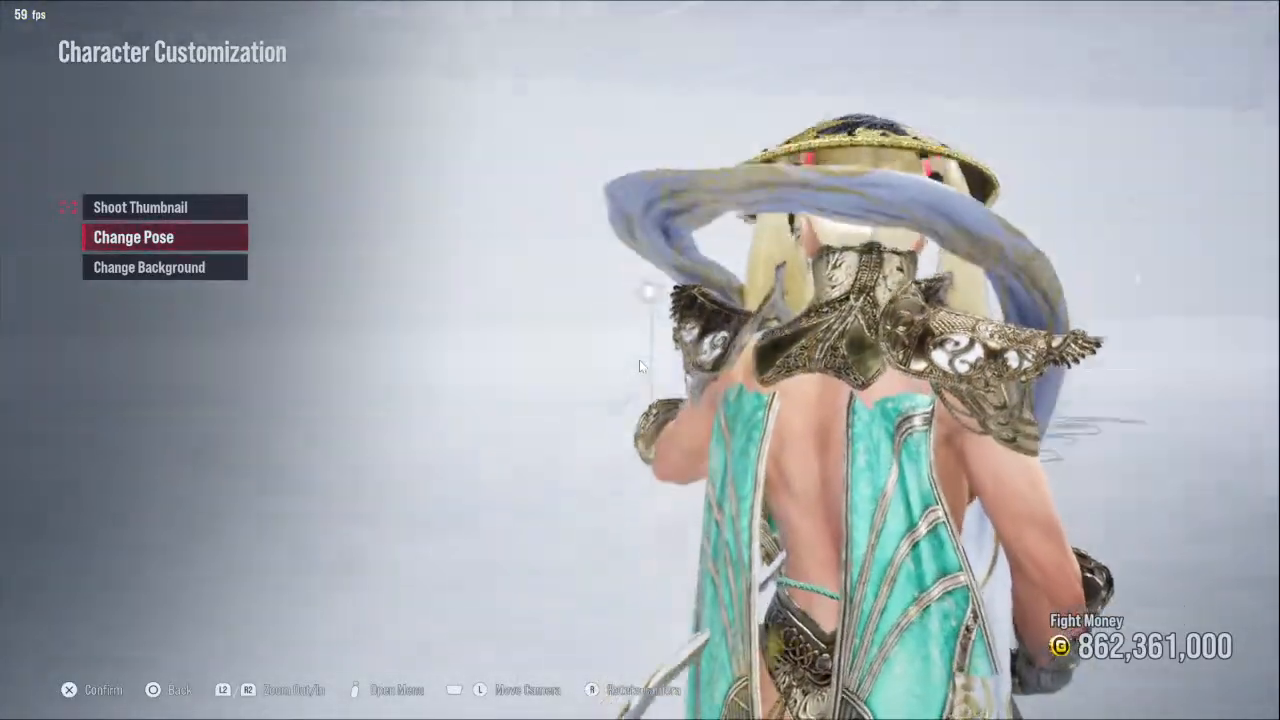
# Step: Open the Shoot Thumbnail view and examine how the Odin Valhalla outfit moves in different poses
pyautogui.press('Up')
pyautogui.press('Return')
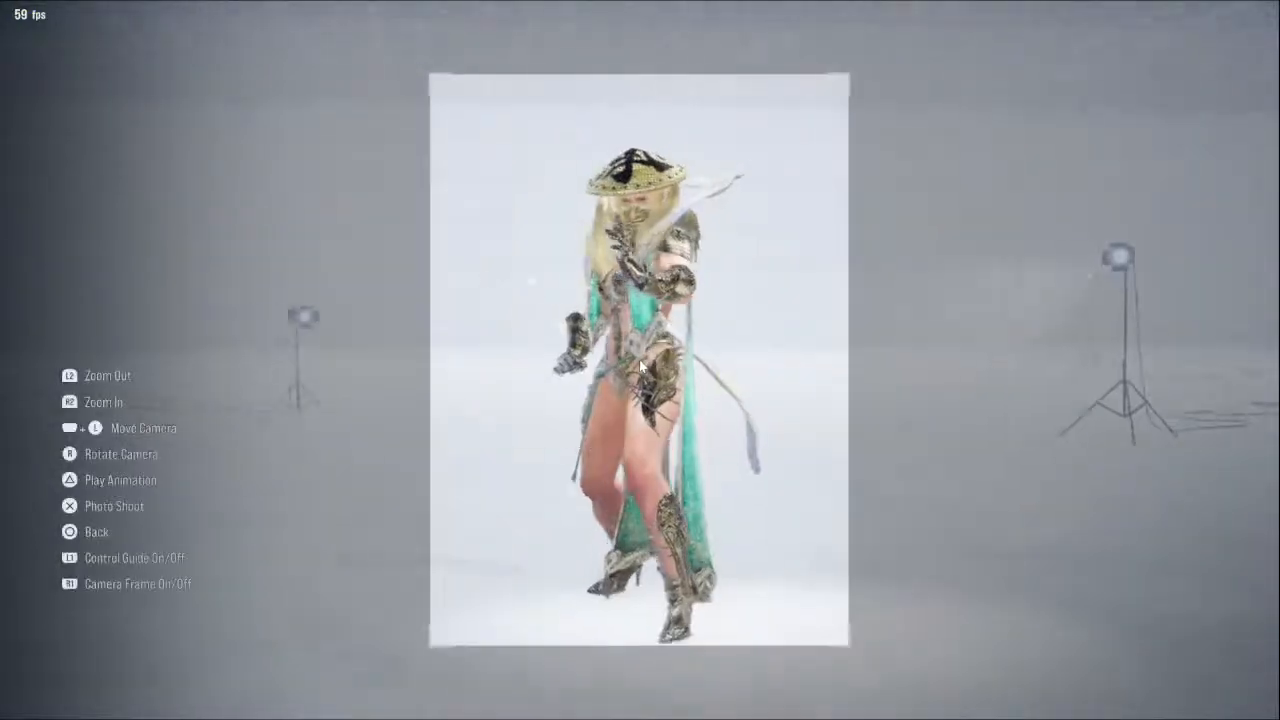
pyautogui.press('Return')
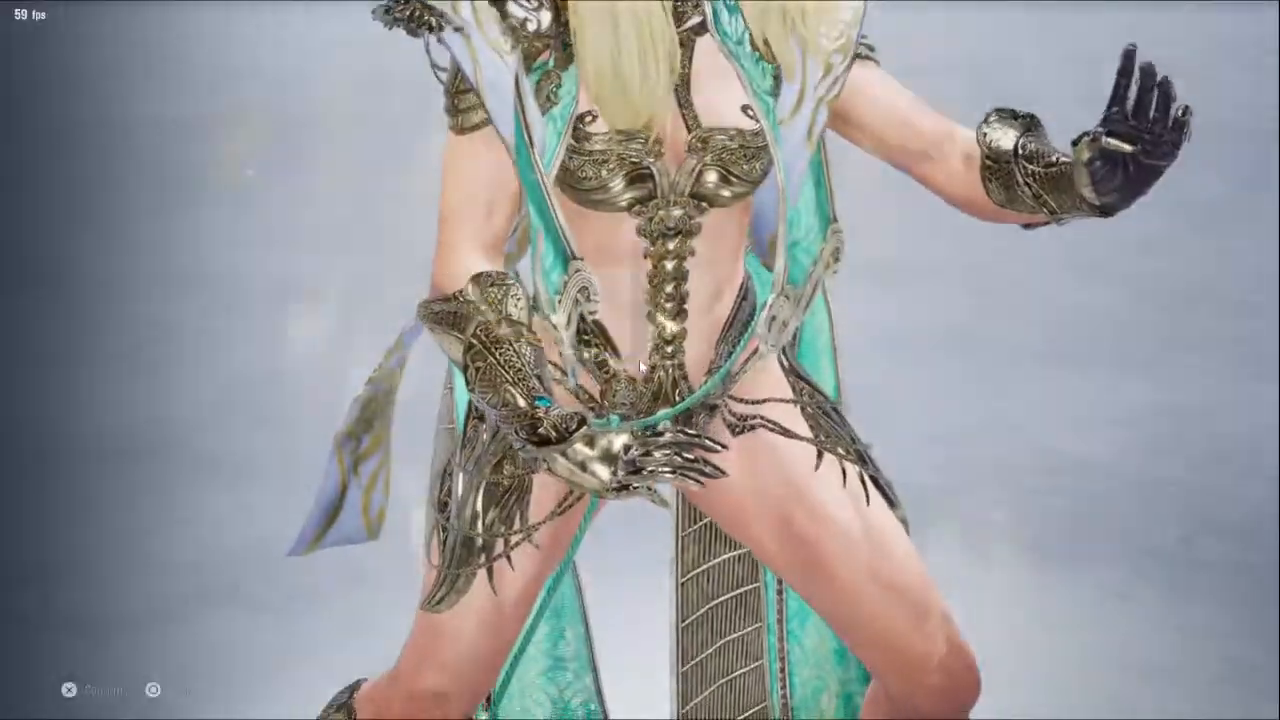
pyautogui.press('Return')
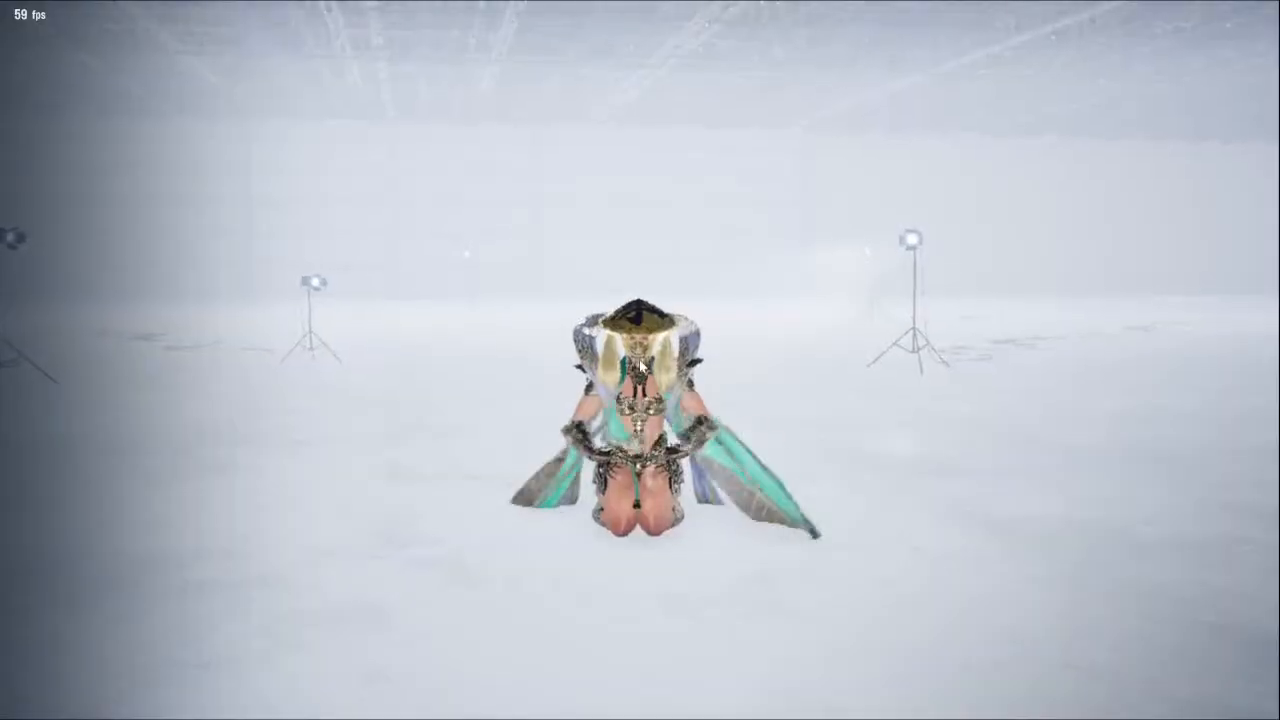